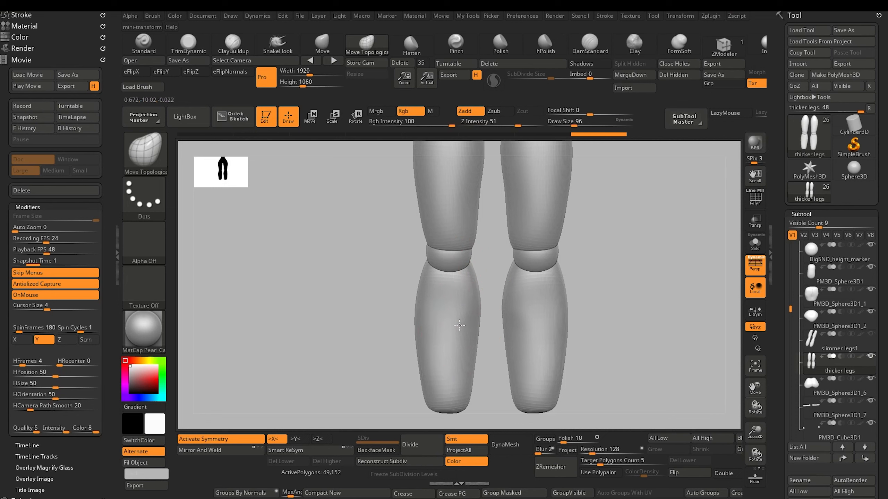
Reshape the calf contours of both lower legs with the Move Topological brush at draw size 84
{"action": "key", "text": "bracketleft"}
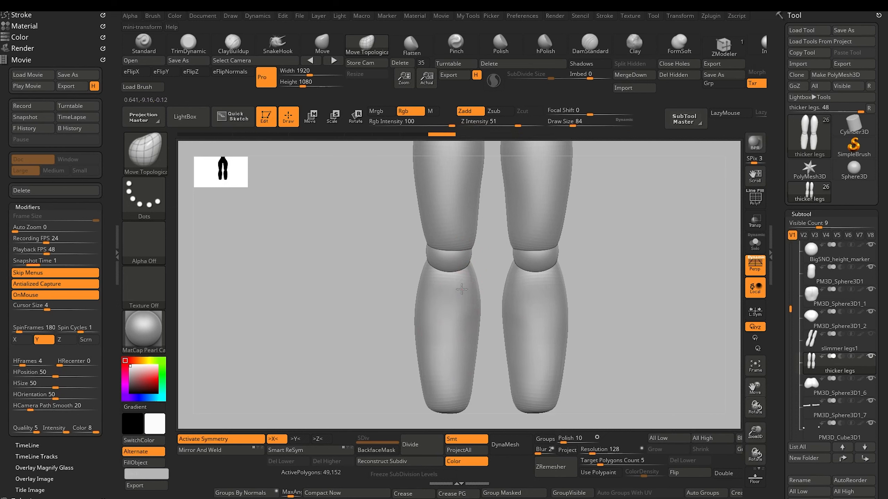
{"action": "left_click_drag", "start_coordinate": [395, 287], "coordinate": [425, 287]}
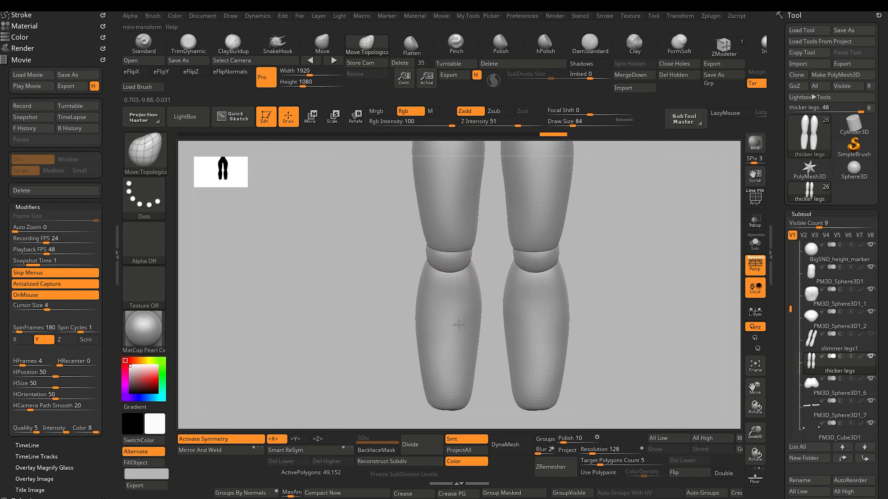
{"action": "left_click_drag", "start_coordinate": [459, 325], "coordinate": [466, 341]}
Mask the knee region of the duplicated thicker legs, refining the mask's borders with the MaskLasso brush
{"action": "mouse_move", "coordinate": [364, 287]}
{"action": "left_mouse_down", "text": "alt"}
{"action": "mouse_move", "coordinate": [344, 249]}
{"action": "mouse_move", "coordinate": [396, 267]}
{"action": "mouse_move", "coordinate": [347, 311]}
{"action": "mouse_move", "coordinate": [425, 265]}
{"action": "left_mouse_up", "text": "alt"}
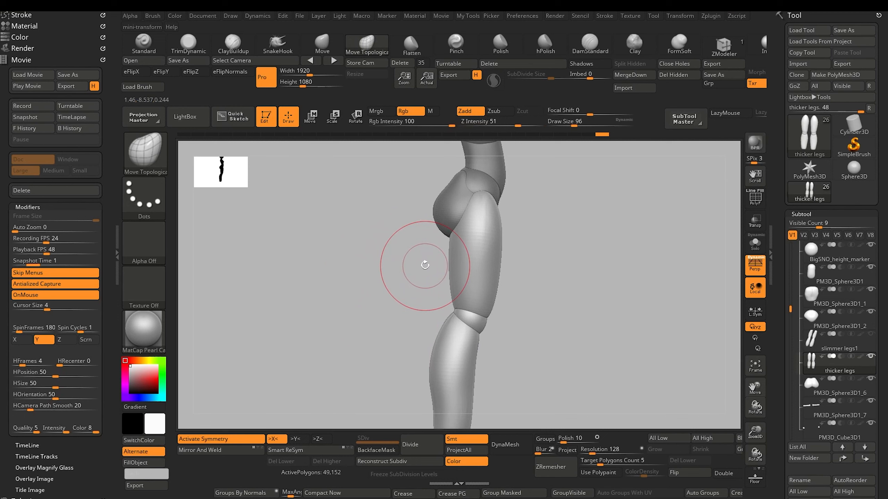
{"action": "left_click_drag", "start_coordinate": [396, 274], "coordinate": [484, 353], "text": "ctrl"}
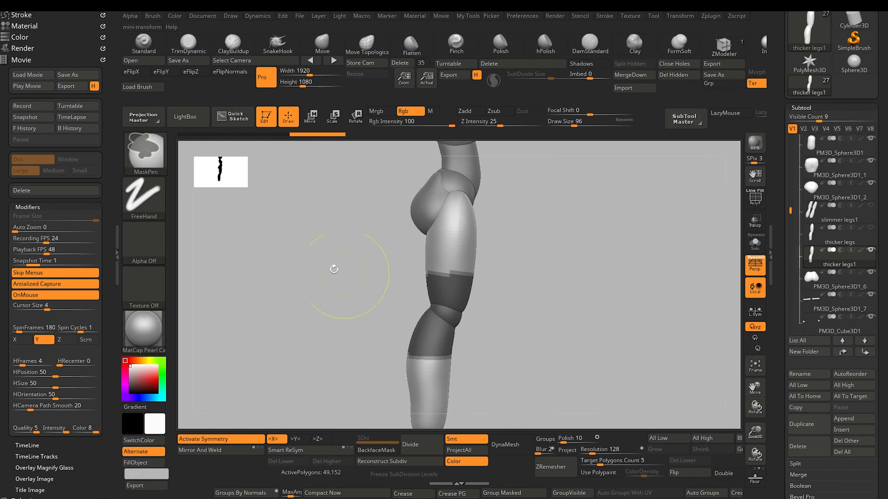
{"action": "left_click_drag", "start_coordinate": [371, 287], "coordinate": [327, 303]}
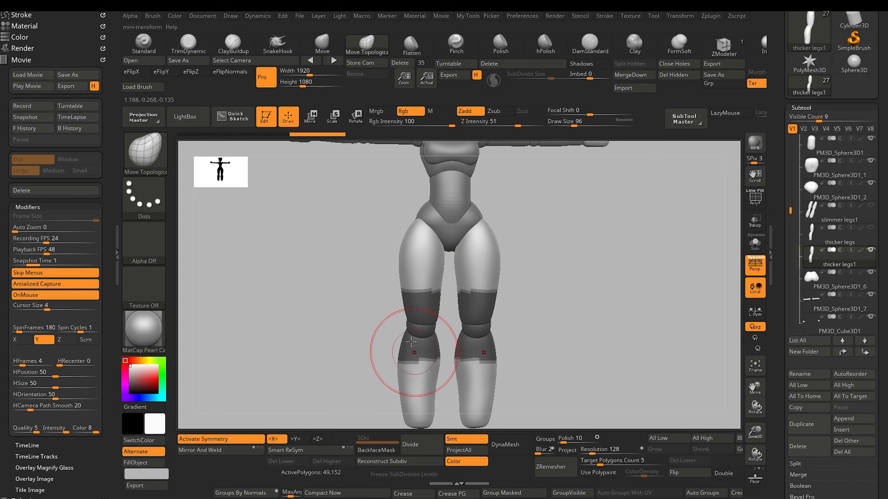
{"action": "mouse_move", "coordinate": [339, 326]}
{"action": "left_mouse_down"}
{"action": "mouse_move", "coordinate": [348, 336]}
{"action": "mouse_move", "coordinate": [234, 235]}
{"action": "left_mouse_up"}
{"action": "left_click", "coordinate": [154, 156]}
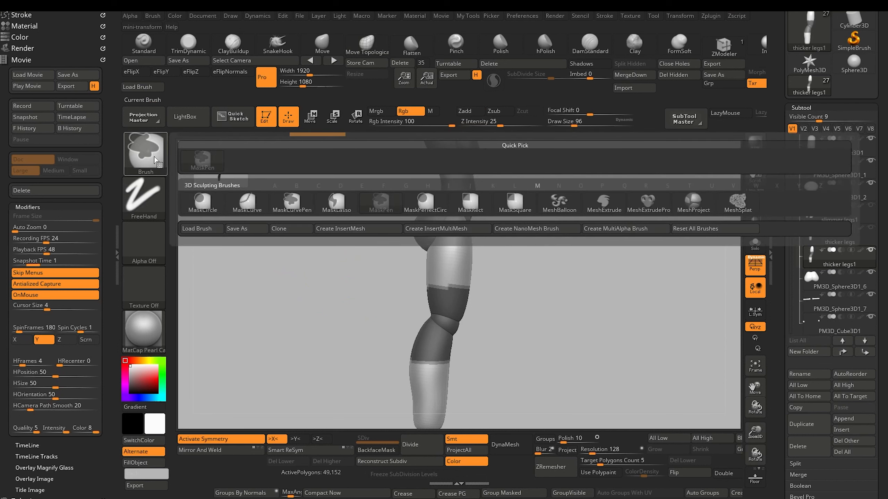
{"action": "left_click", "coordinate": [336, 202]}
{"action": "mouse_move", "coordinate": [370, 351]}
{"action": "left_mouse_down"}
{"action": "mouse_move", "coordinate": [358, 292]}
{"action": "mouse_move", "coordinate": [437, 281]}
{"action": "mouse_move", "coordinate": [486, 373]}
{"action": "mouse_move", "coordinate": [371, 353]}
{"action": "left_mouse_up"}
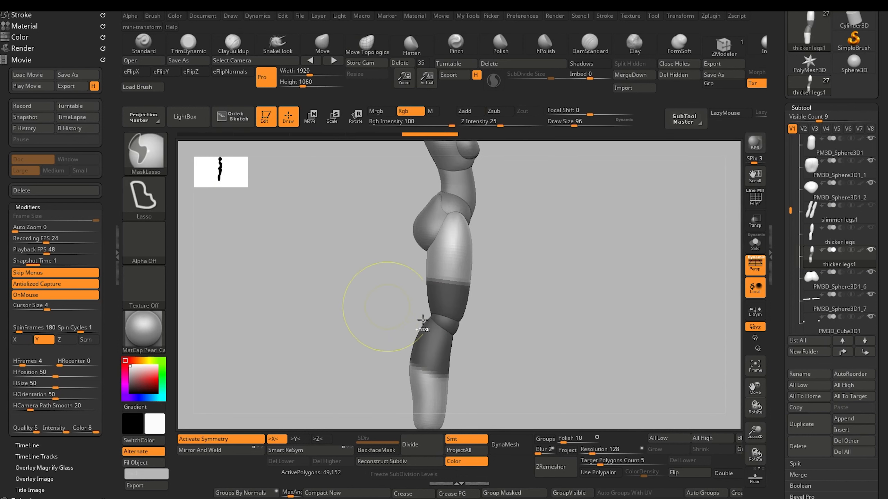
Blur and invert the knee mask, shift the unmasked knee joints slightly up the legs, and clear the mask
{"action": "left_click", "coordinate": [732, 426], "text": "ctrl"}
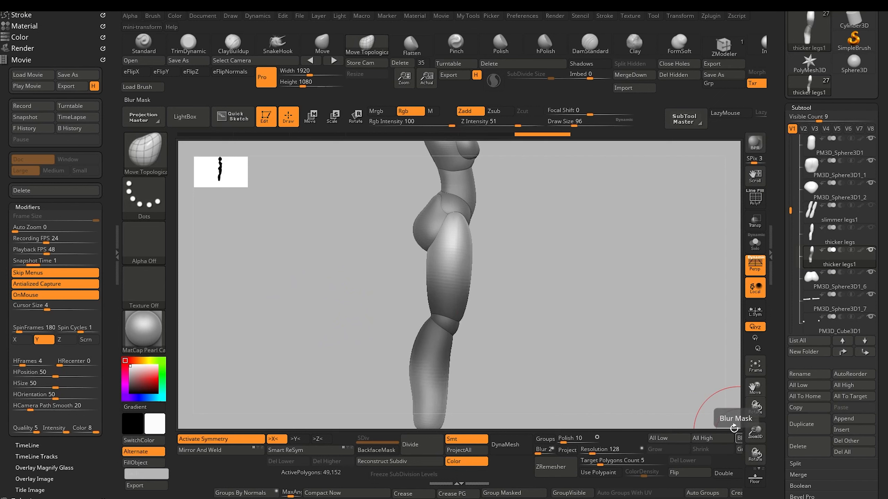
{"action": "key", "text": "w"}
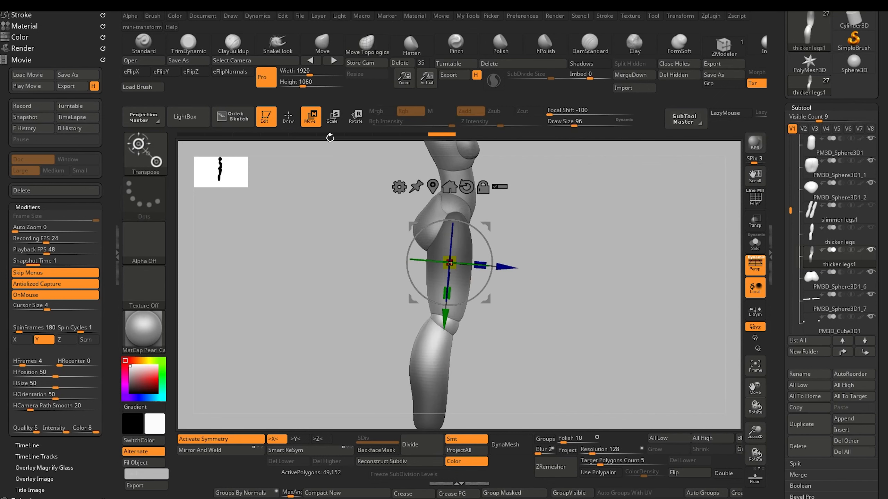
{"action": "left_click_drag", "start_coordinate": [445, 317], "coordinate": [440, 376], "text": "alt"}
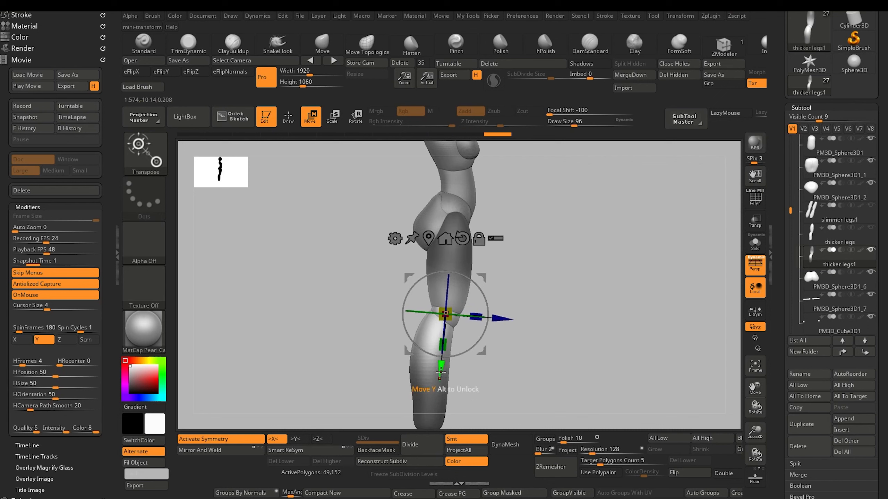
{"action": "mouse_move", "coordinate": [353, 287]}
{"action": "left_mouse_down"}
{"action": "mouse_move", "coordinate": [281, 268]}
{"action": "mouse_move", "coordinate": [294, 282]}
{"action": "mouse_move", "coordinate": [332, 287]}
{"action": "mouse_move", "coordinate": [283, 278]}
{"action": "mouse_move", "coordinate": [284, 293]}
{"action": "mouse_move", "coordinate": [345, 280]}
{"action": "left_mouse_up"}
{"action": "left_click", "coordinate": [288, 117]}
{"action": "left_click_drag", "start_coordinate": [344, 210], "coordinate": [353, 258], "text": "alt"}
{"action": "left_click_drag", "start_coordinate": [381, 223], "coordinate": [412, 251], "text": "ctrl"}
Refine the ankle ends of both lower legs with the Move Topological brush at draw size 84
{"action": "left_click_drag", "start_coordinate": [396, 330], "coordinate": [376, 278], "text": "alt"}
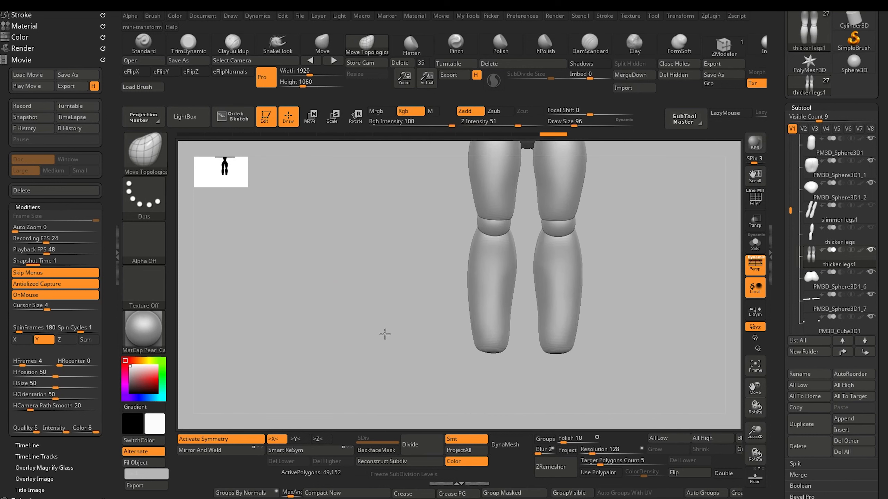
{"action": "left_click_drag", "start_coordinate": [385, 335], "coordinate": [458, 328]}
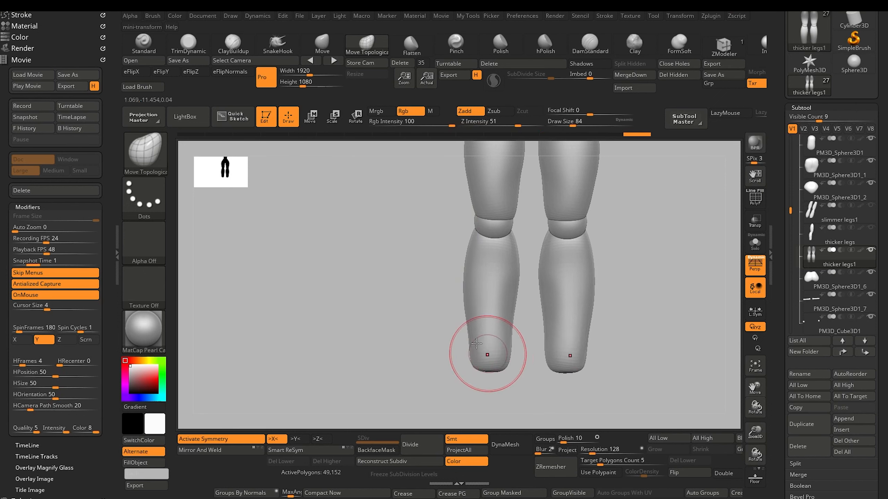
{"action": "left_click_drag", "start_coordinate": [469, 344], "coordinate": [472, 346]}
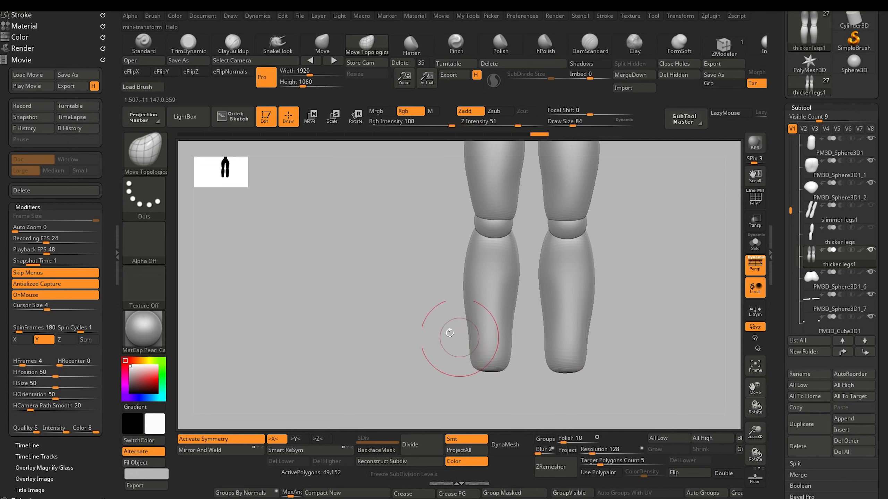
{"action": "left_click_drag", "start_coordinate": [396, 346], "coordinate": [392, 329], "text": "alt"}
Append a sphere subtool and move it down and out to the side of the lower legs
{"action": "left_click", "coordinate": [847, 421]}
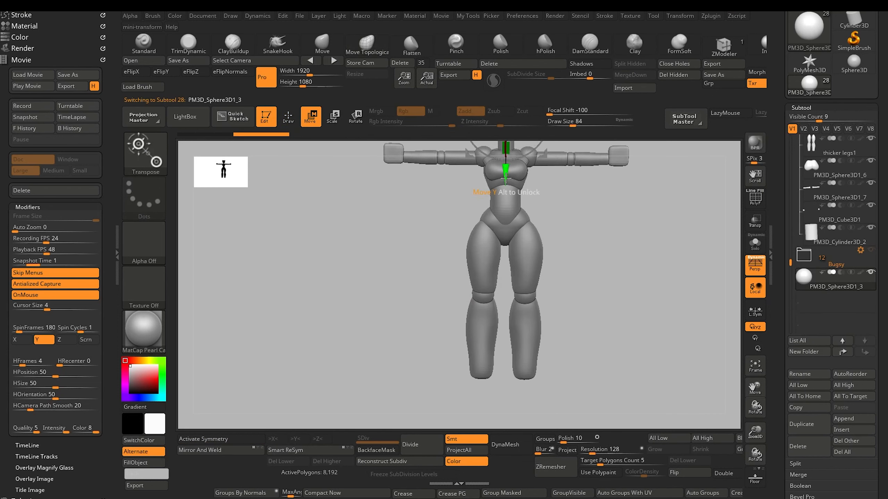
{"action": "left_click_drag", "start_coordinate": [506, 177], "coordinate": [504, 353]}
{"action": "left_click_drag", "start_coordinate": [556, 344], "coordinate": [504, 349]}
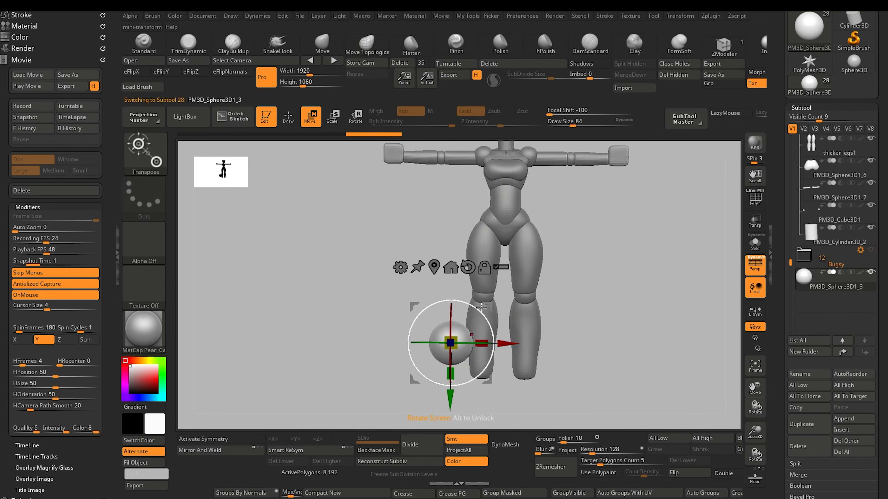
{"action": "left_click_drag", "start_coordinate": [343, 322], "coordinate": [332, 241], "text": "alt"}
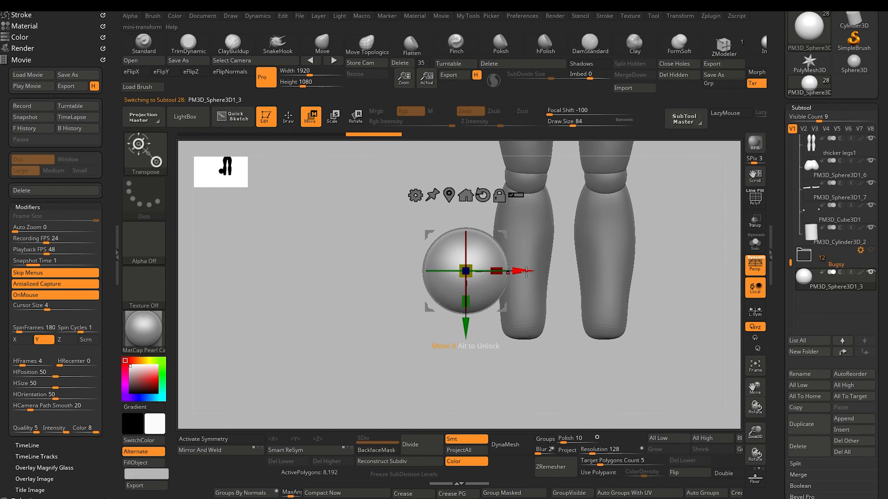
{"action": "left_click_drag", "start_coordinate": [520, 272], "coordinate": [407, 272]}
{"action": "left_click_drag", "start_coordinate": [335, 357], "coordinate": [497, 352]}
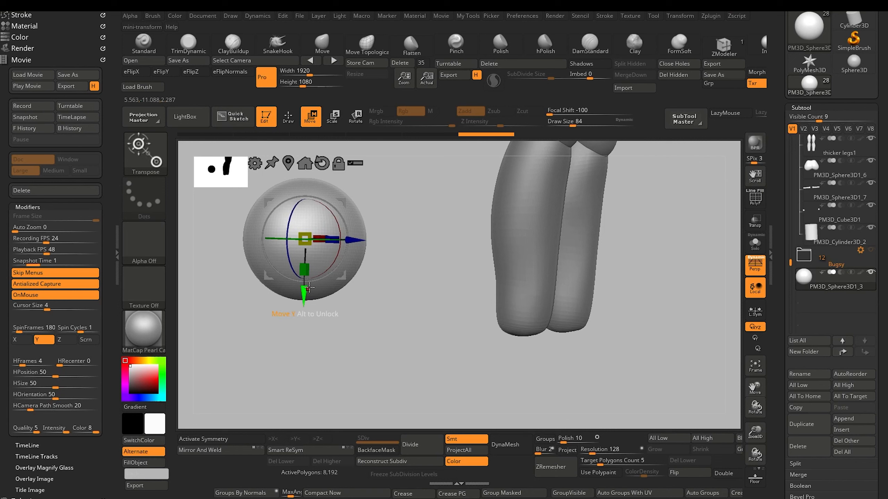
{"action": "key", "text": "ctrl+z"}
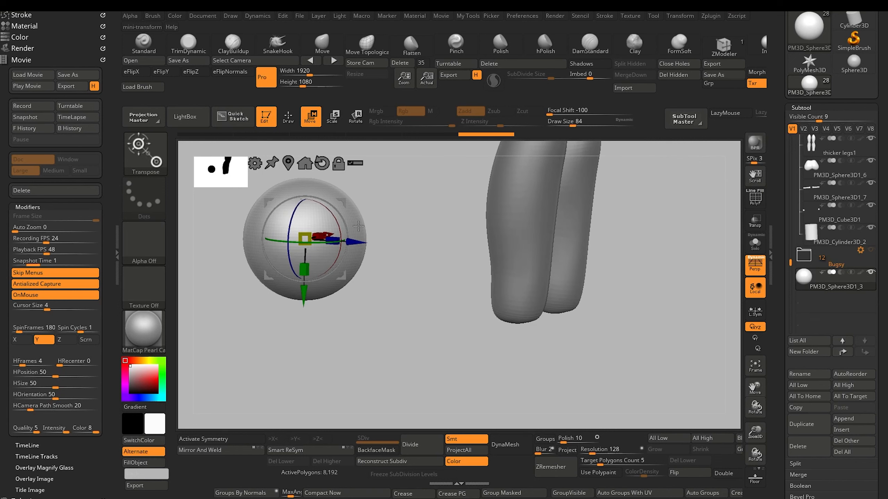
Duplicate the spare sphere and move the copy below the end of one lower leg
{"action": "left_click", "coordinate": [800, 422]}
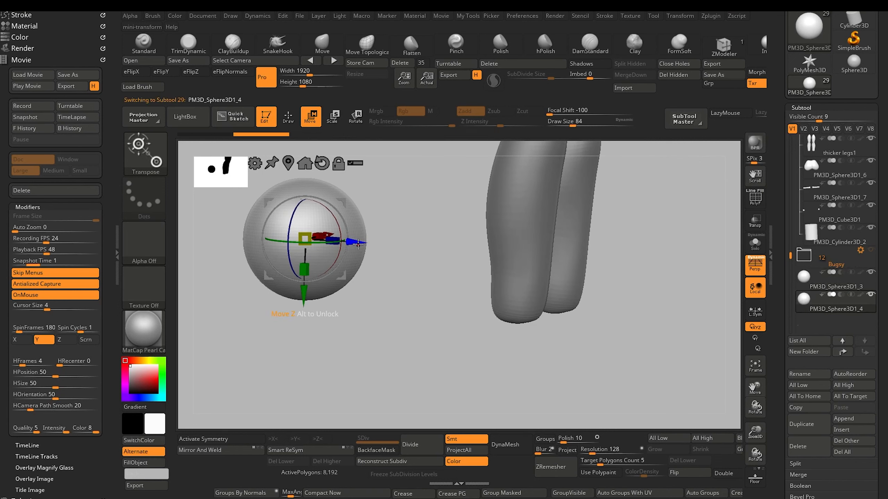
{"action": "left_click_drag", "start_coordinate": [358, 242], "coordinate": [542, 253]}
{"action": "left_click_drag", "start_coordinate": [425, 346], "coordinate": [320, 282]}
{"action": "left_click_drag", "start_coordinate": [447, 250], "coordinate": [646, 253]}
{"action": "left_click_drag", "start_coordinate": [579, 312], "coordinate": [579, 395]}
{"action": "left_click_drag", "start_coordinate": [430, 370], "coordinate": [495, 375], "text": "shift"}
Scale down the copied sphere and shape it into a flat-bottomed heel under the ankle
{"action": "left_click_drag", "start_coordinate": [655, 341], "coordinate": [567, 340]}
{"action": "left_click_drag", "start_coordinate": [402, 305], "coordinate": [332, 344]}
{"action": "left_click_drag", "start_coordinate": [496, 340], "coordinate": [457, 345]}
{"action": "mouse_move", "coordinate": [389, 362]}
{"action": "left_mouse_down"}
{"action": "mouse_move", "coordinate": [436, 363]}
{"action": "mouse_move", "coordinate": [345, 353]}
{"action": "mouse_move", "coordinate": [402, 351]}
{"action": "mouse_move", "coordinate": [430, 320]}
{"action": "mouse_move", "coordinate": [472, 323]}
{"action": "mouse_move", "coordinate": [412, 370]}
{"action": "mouse_move", "coordinate": [432, 370]}
{"action": "mouse_move", "coordinate": [278, 296]}
{"action": "mouse_move", "coordinate": [301, 333]}
{"action": "mouse_move", "coordinate": [416, 337]}
{"action": "left_mouse_up"}
{"action": "key", "text": "q"}
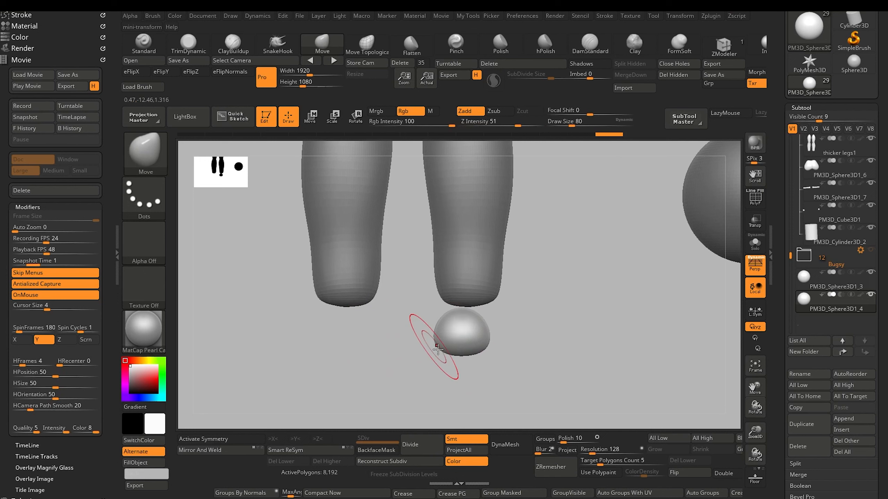
Seat the heel ball against the bottom of the ankle and refine its shape with the Move brush
{"action": "left_click", "coordinate": [310, 116]}
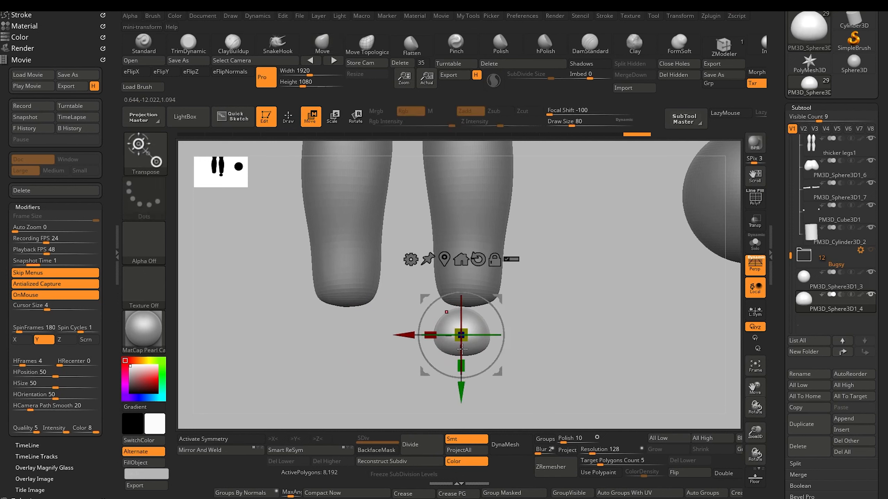
{"action": "left_click_drag", "start_coordinate": [413, 340], "coordinate": [397, 332]}
{"action": "left_click", "coordinate": [320, 43]}
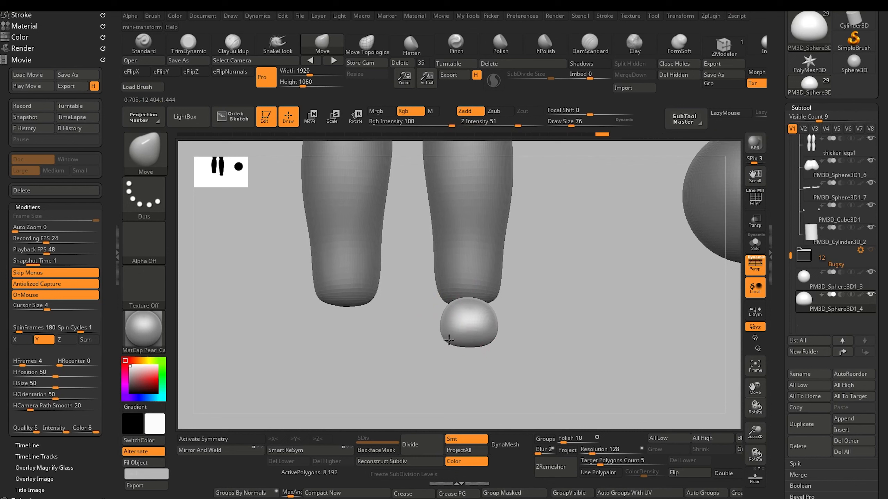
{"action": "left_click_drag", "start_coordinate": [405, 344], "coordinate": [351, 346], "text": "shift"}
{"action": "key", "text": "w"}
{"action": "left_click_drag", "start_coordinate": [502, 316], "coordinate": [520, 317]}
Duplicate the spare sphere again, place the copy in front of the ankle beside the heel, and scale it down
{"action": "left_click_drag", "start_coordinate": [359, 318], "coordinate": [340, 260], "text": "alt"}
{"action": "left_click_drag", "start_coordinate": [366, 345], "coordinate": [339, 353]}
{"action": "left_click", "coordinate": [319, 246]}
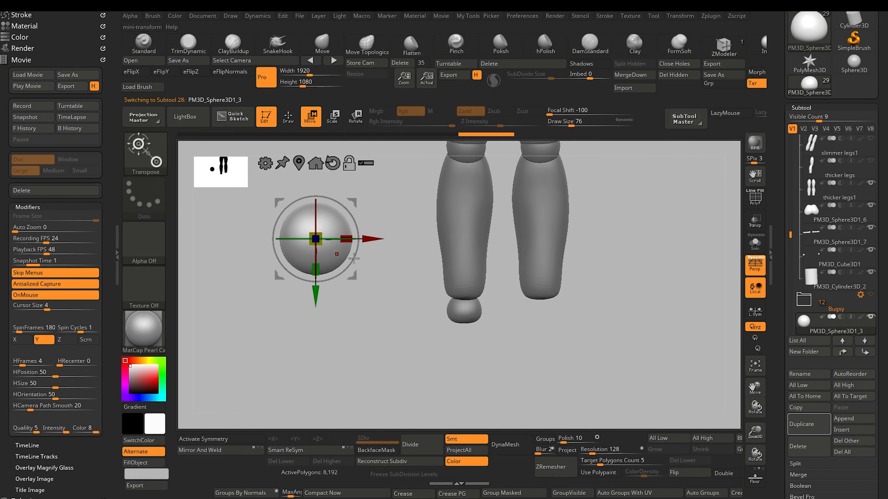
{"action": "left_click_drag", "start_coordinate": [372, 239], "coordinate": [529, 239]}
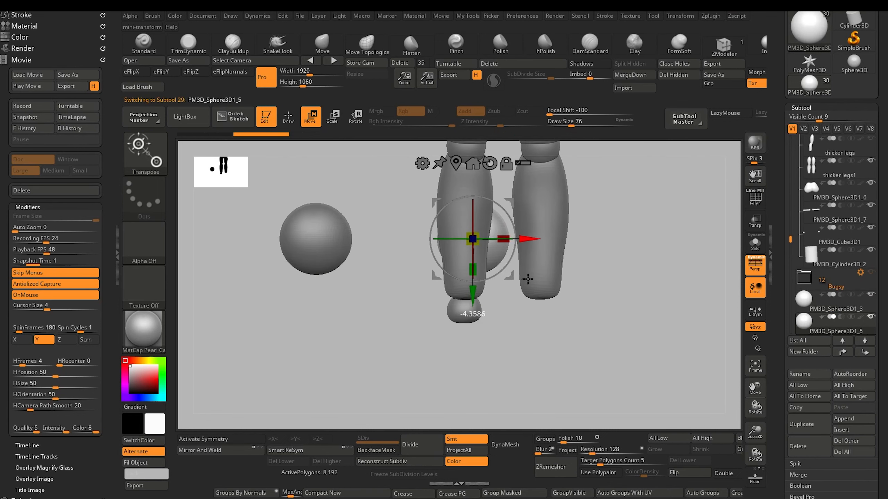
{"action": "left_click_drag", "start_coordinate": [439, 314], "coordinate": [289, 321]}
{"action": "left_click_drag", "start_coordinate": [438, 239], "coordinate": [545, 239]}
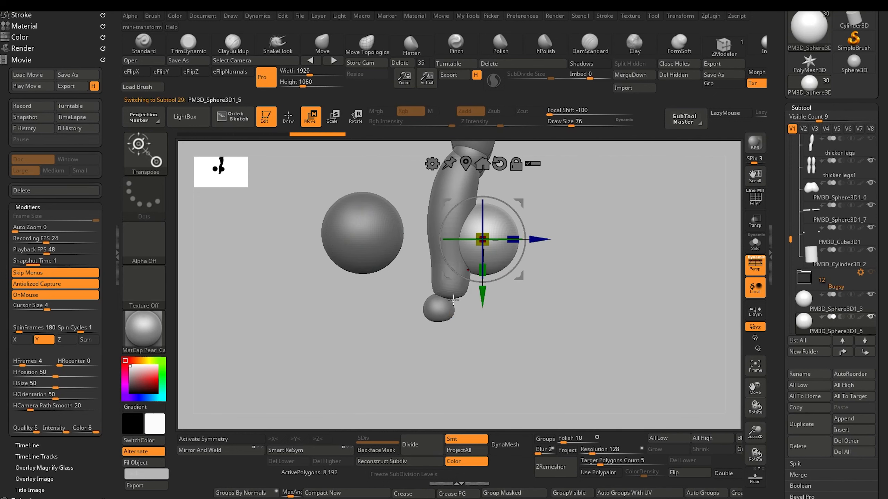
{"action": "mouse_move", "coordinate": [483, 301]}
{"action": "left_mouse_down"}
{"action": "mouse_move", "coordinate": [483, 362]}
{"action": "mouse_move", "coordinate": [488, 299]}
{"action": "left_mouse_up"}
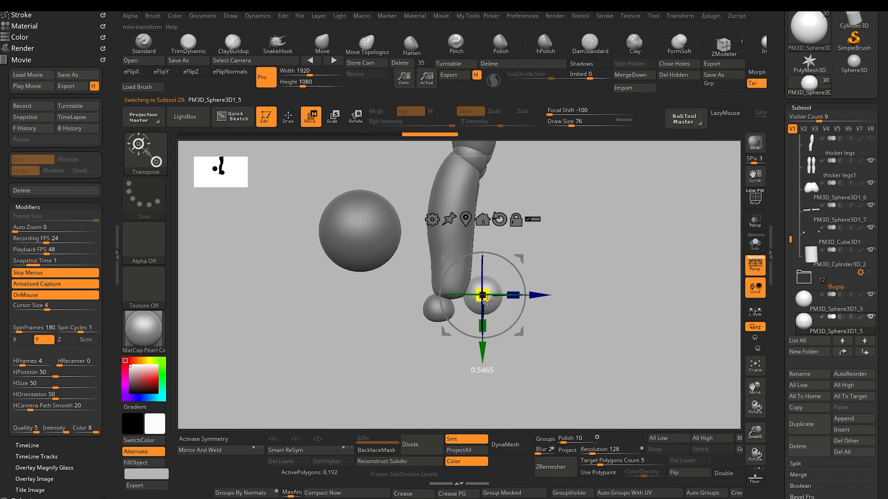
Stretch the front sphere into a tapered foot that meets the heel and ankle, using the Move brush
{"action": "key", "text": "q"}
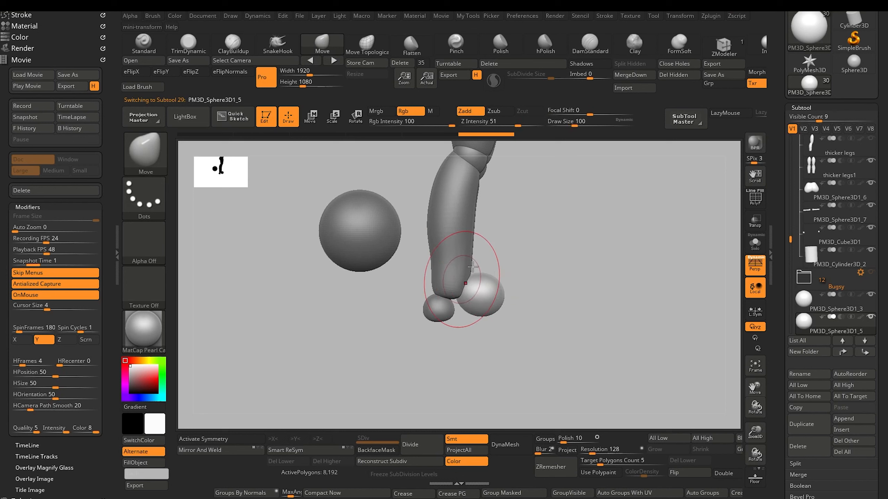
{"action": "key", "text": "]"}
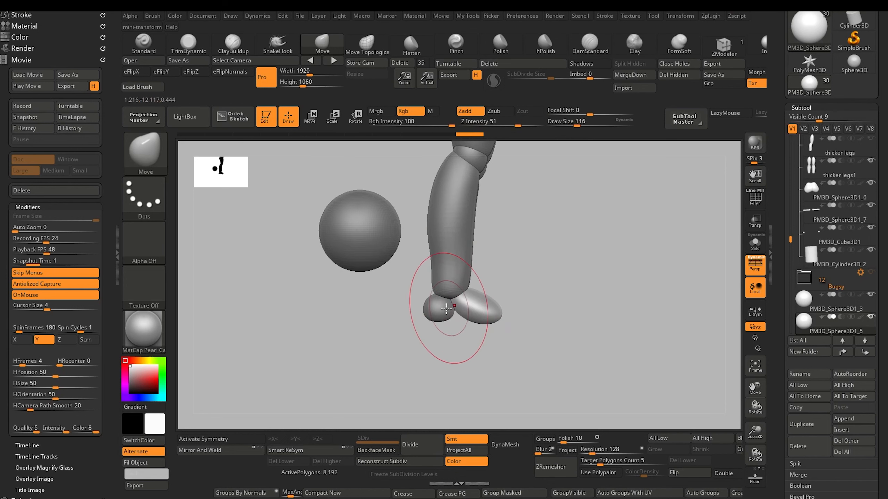
{"action": "key", "text": "["}
{"action": "mouse_move", "coordinate": [456, 310]}
{"action": "left_mouse_down"}
{"action": "mouse_move", "coordinate": [485, 323]}
{"action": "mouse_move", "coordinate": [482, 301]}
{"action": "left_mouse_up"}
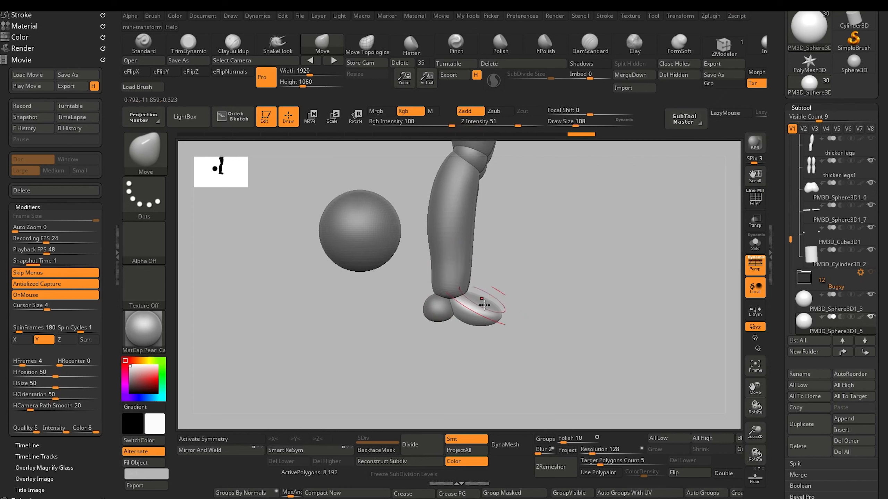
{"action": "mouse_move", "coordinate": [489, 361]}
{"action": "left_mouse_down"}
{"action": "mouse_move", "coordinate": [425, 367]}
{"action": "mouse_move", "coordinate": [424, 340]}
{"action": "mouse_move", "coordinate": [504, 303]}
{"action": "mouse_move", "coordinate": [463, 317]}
{"action": "mouse_move", "coordinate": [455, 339]}
{"action": "left_mouse_up"}
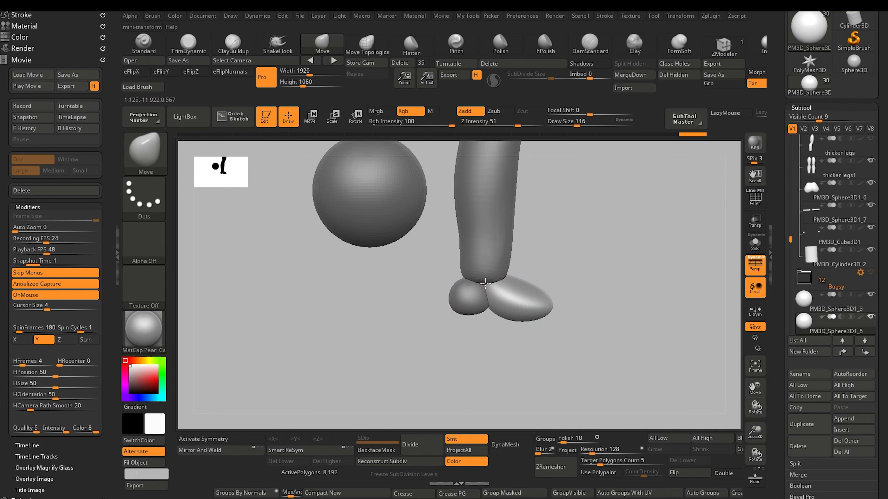
{"action": "left_click_drag", "start_coordinate": [485, 284], "coordinate": [491, 272]}
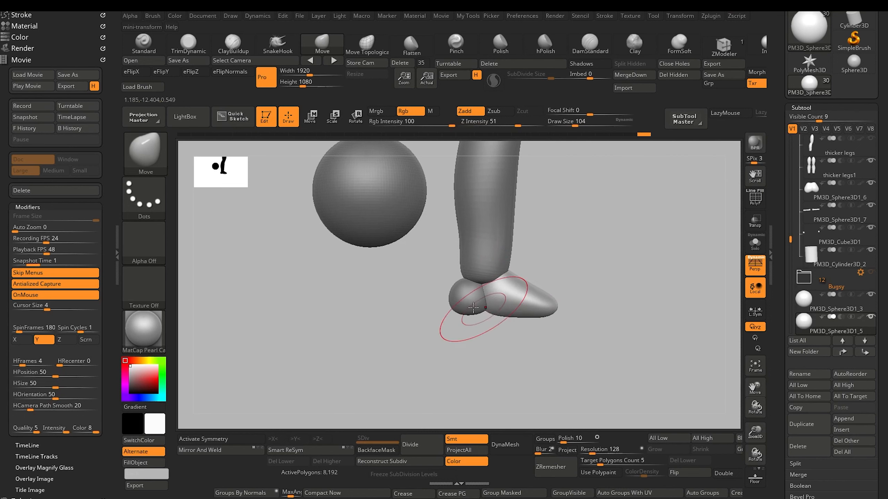
Shape the foot's outline from the underside, broadening the toe area and adjusting the inner edge with the Move brush
{"action": "mouse_move", "coordinate": [483, 357]}
{"action": "left_mouse_down"}
{"action": "mouse_move", "coordinate": [406, 365]}
{"action": "mouse_move", "coordinate": [418, 238]}
{"action": "mouse_move", "coordinate": [341, 212]}
{"action": "mouse_move", "coordinate": [534, 306]}
{"action": "left_mouse_up"}
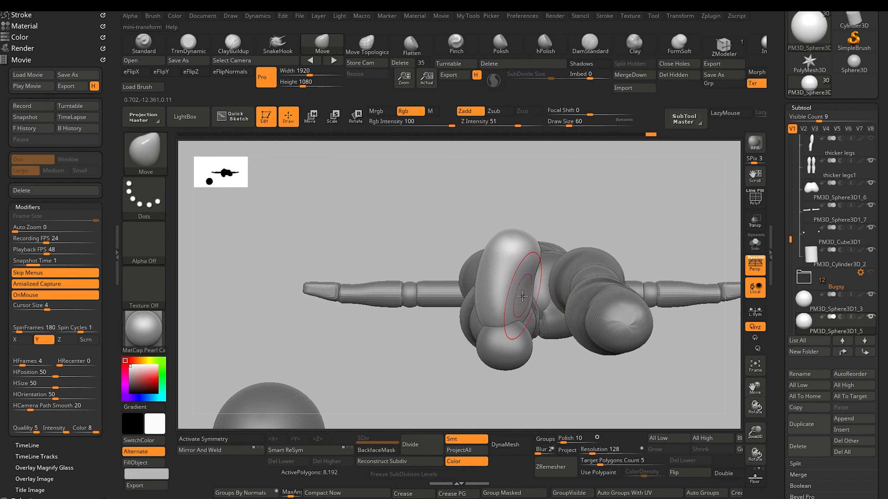
{"action": "key", "text": "]"}
{"action": "key", "text": "]"}
{"action": "left_click_drag", "start_coordinate": [521, 235], "coordinate": [515, 240]}
{"action": "mouse_move", "coordinate": [404, 232]}
{"action": "left_mouse_down"}
{"action": "mouse_move", "coordinate": [393, 284]}
{"action": "mouse_move", "coordinate": [414, 266]}
{"action": "mouse_move", "coordinate": [384, 177]}
{"action": "mouse_move", "coordinate": [321, 199]}
{"action": "mouse_move", "coordinate": [423, 206]}
{"action": "left_mouse_up"}
{"action": "key", "text": "["}
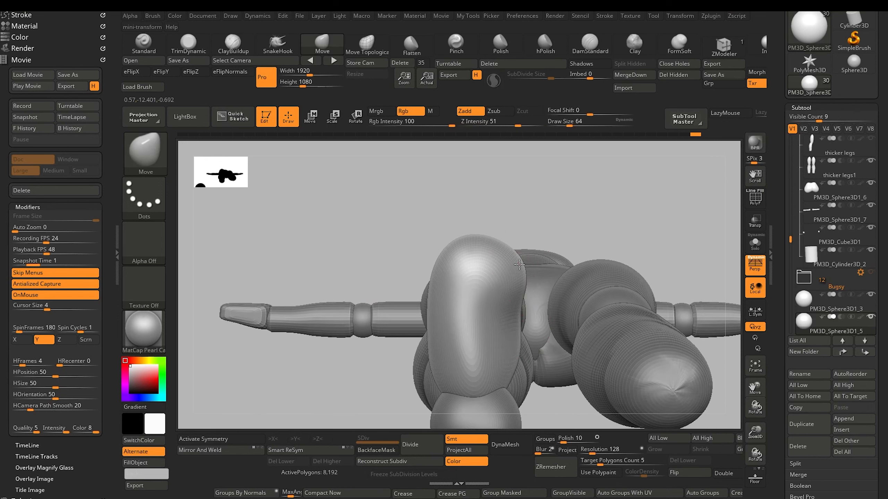
{"action": "mouse_move", "coordinate": [519, 289]}
{"action": "left_mouse_down"}
{"action": "mouse_move", "coordinate": [495, 238]}
{"action": "mouse_move", "coordinate": [452, 243]}
{"action": "mouse_move", "coordinate": [484, 243]}
{"action": "left_mouse_up"}
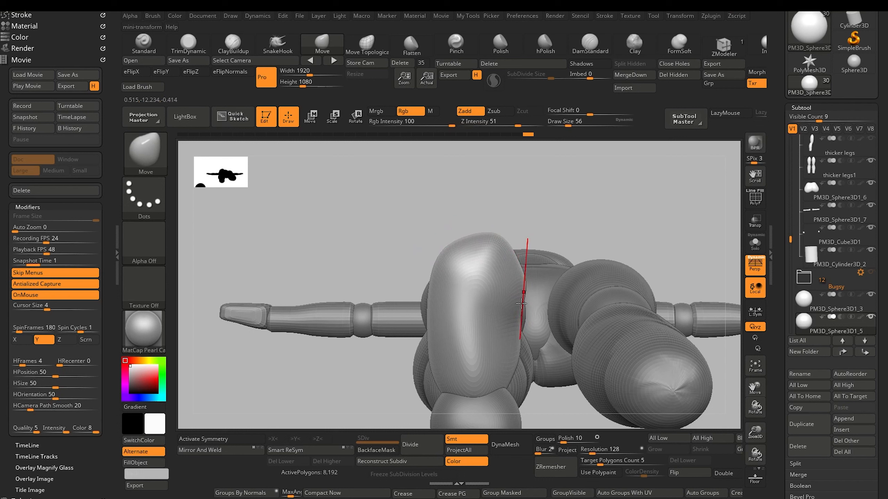
{"action": "mouse_move", "coordinate": [507, 356]}
{"action": "left_mouse_down"}
{"action": "mouse_move", "coordinate": [506, 391]}
{"action": "mouse_move", "coordinate": [498, 390]}
{"action": "left_mouse_up"}
Adjust the outer edge of the sole near the middle of the foot with the Move brush at draw size 76
{"action": "left_click_drag", "start_coordinate": [371, 264], "coordinate": [376, 202], "text": "alt"}
{"action": "key", "text": "]"}
{"action": "key", "text": "]"}
{"action": "left_click_drag", "start_coordinate": [434, 296], "coordinate": [437, 295]}
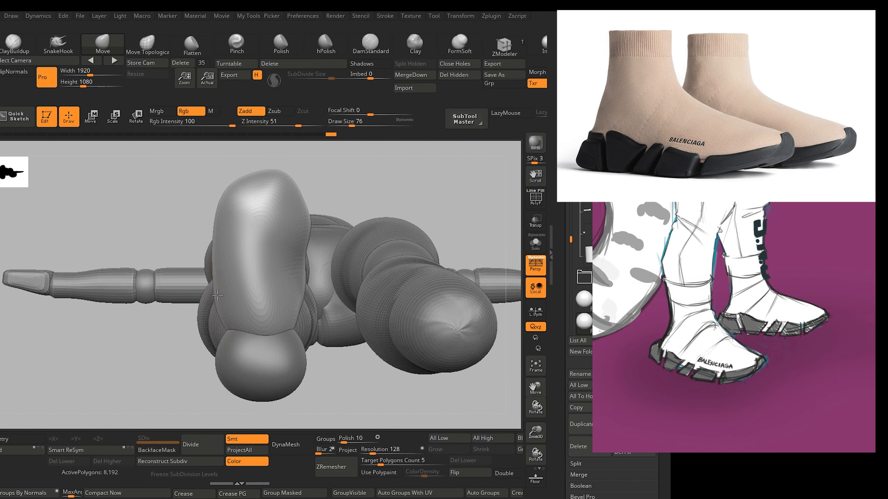
Refine the outer edge of the sole and square off the toe end of the foot with the Move brush
{"action": "left_click_drag", "start_coordinate": [217, 296], "coordinate": [219, 296]}
{"action": "left_click_drag", "start_coordinate": [218, 328], "coordinate": [221, 328]}
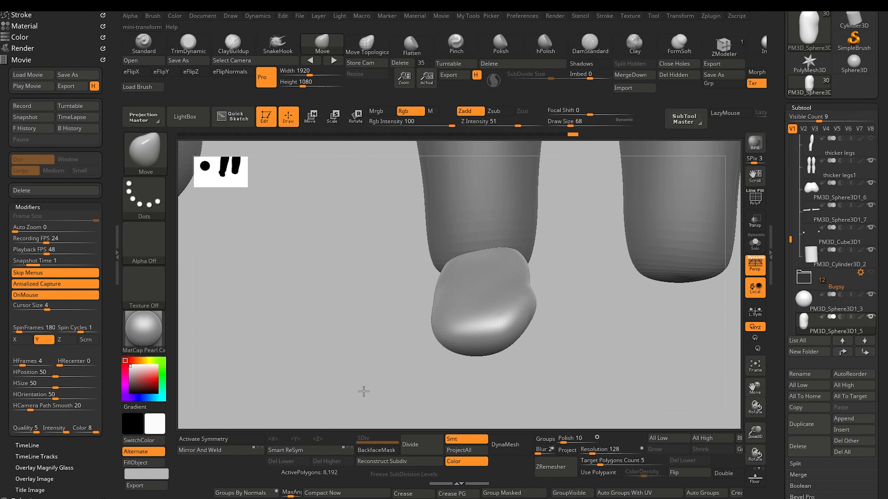
{"action": "key", "text": "bracketright"}
{"action": "key", "text": "bracketright"}
{"action": "left_click_drag", "start_coordinate": [380, 296], "coordinate": [375, 311], "text": "alt"}
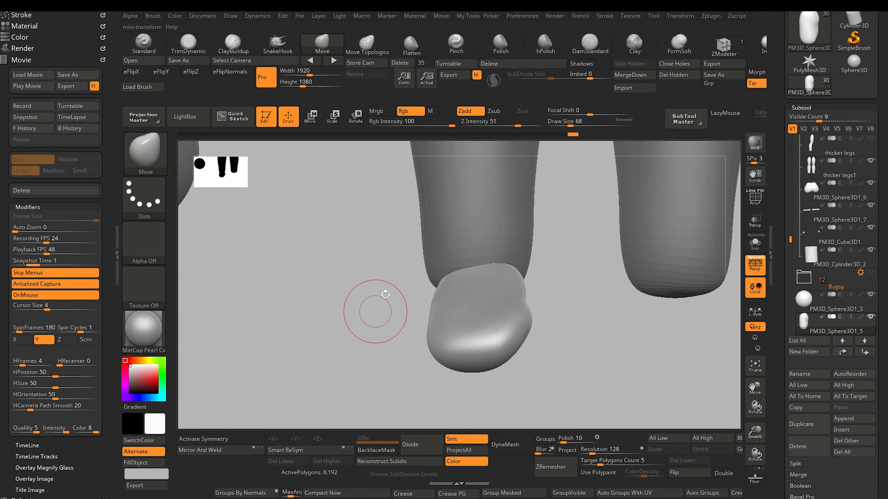
{"action": "left_click_drag", "start_coordinate": [510, 356], "coordinate": [522, 367]}
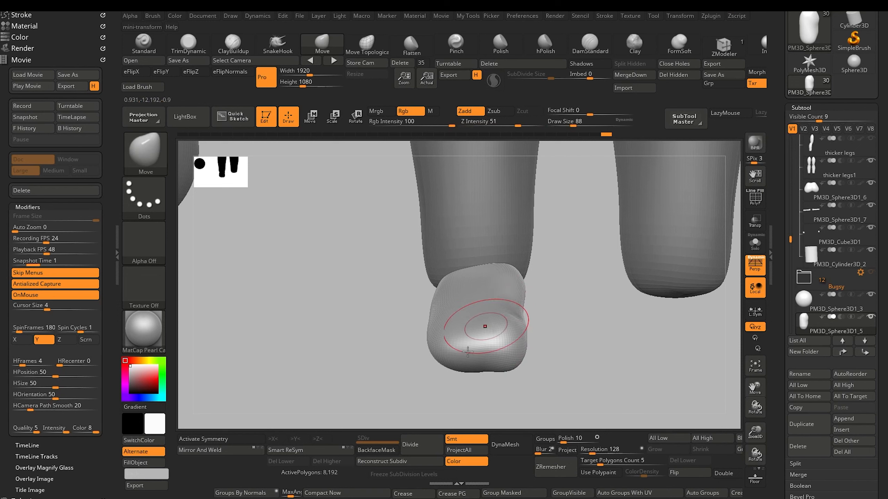
{"action": "left_click_drag", "start_coordinate": [468, 351], "coordinate": [464, 357]}
Reshape the foot's inner edge and pull the instep up towards the shin with the Move brush at draw size 148
{"action": "left_click_drag", "start_coordinate": [399, 381], "coordinate": [396, 421]}
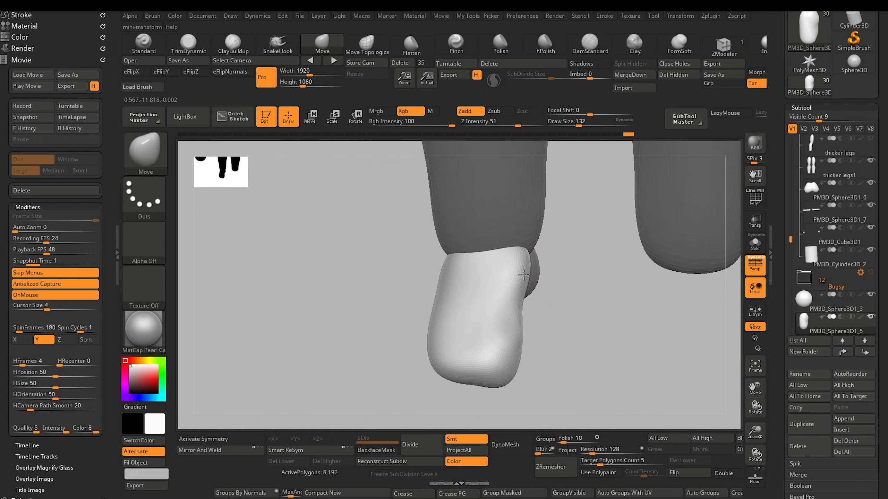
{"action": "left_click_drag", "start_coordinate": [524, 275], "coordinate": [523, 275]}
{"action": "left_click_drag", "start_coordinate": [381, 305], "coordinate": [380, 300]}
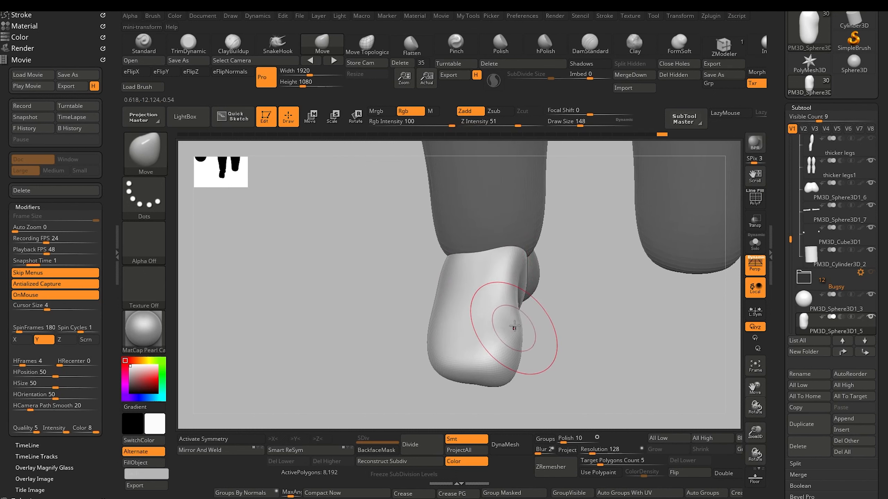
{"action": "left_click_drag", "start_coordinate": [512, 260], "coordinate": [512, 259]}
{"action": "mouse_move", "coordinate": [364, 298]}
{"action": "left_mouse_down"}
{"action": "mouse_move", "coordinate": [365, 283]}
{"action": "mouse_move", "coordinate": [381, 293]}
{"action": "left_mouse_up"}
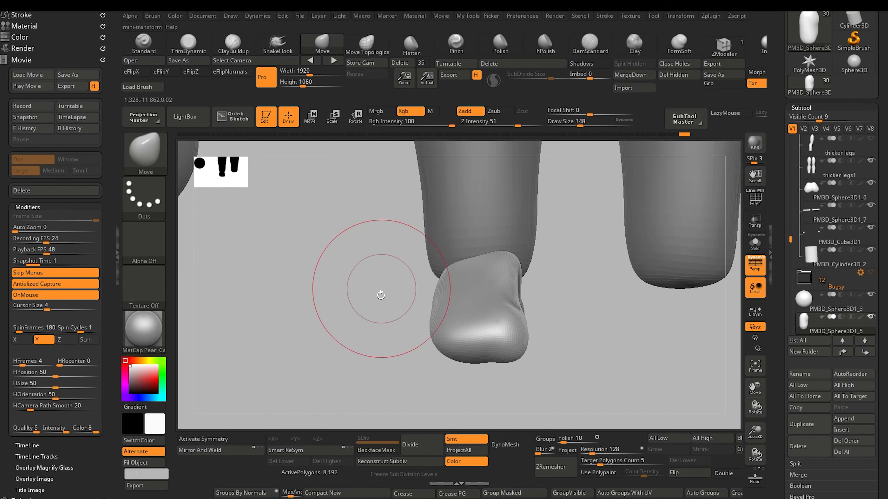
{"action": "left_click_drag", "start_coordinate": [477, 256], "coordinate": [477, 238]}
Shape the upper surface above the toes with the Move brush at draw size 112 and smooth it
{"action": "left_click_drag", "start_coordinate": [371, 308], "coordinate": [425, 310]}
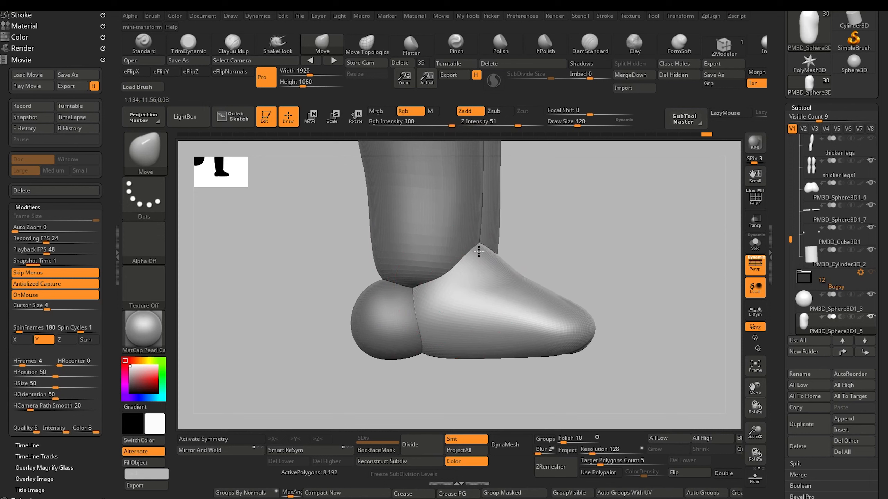
{"action": "mouse_move", "coordinate": [454, 378]}
{"action": "left_mouse_down"}
{"action": "mouse_move", "coordinate": [472, 386]}
{"action": "mouse_move", "coordinate": [412, 351]}
{"action": "left_mouse_up"}
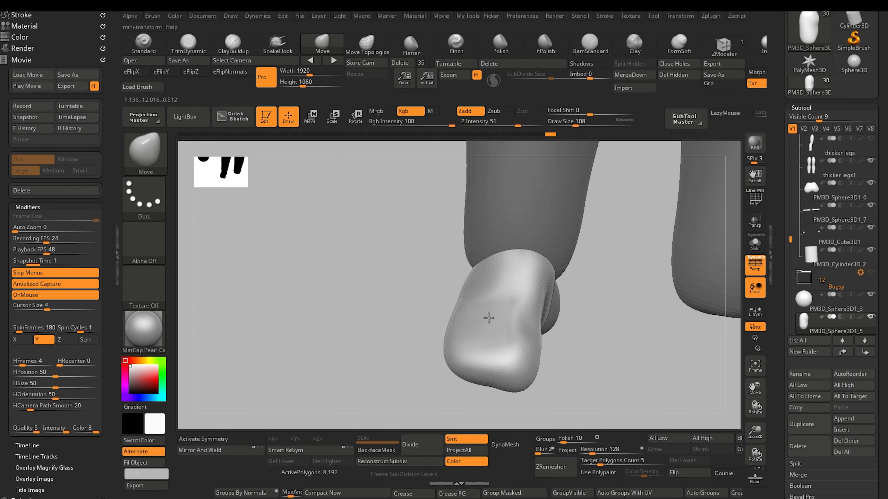
{"action": "left_click_drag", "start_coordinate": [439, 313], "coordinate": [486, 321]}
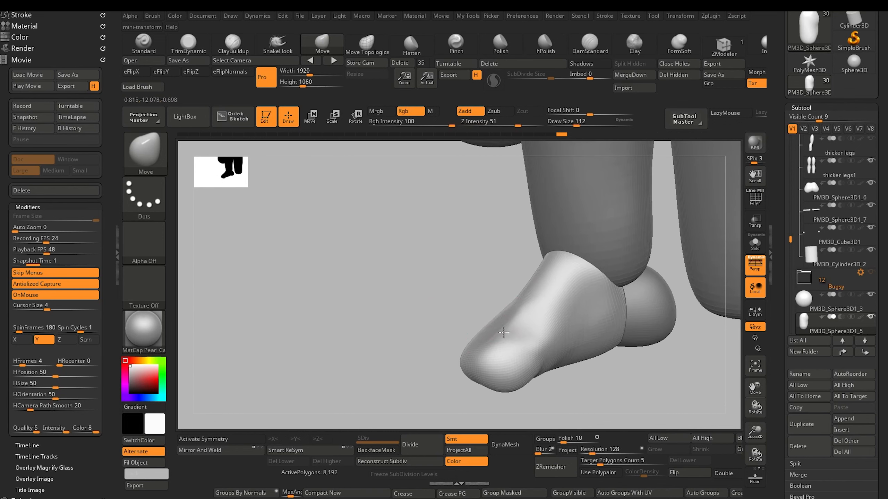
{"action": "left_click_drag", "start_coordinate": [501, 331], "coordinate": [497, 332]}
{"action": "left_click_drag", "start_coordinate": [368, 292], "coordinate": [490, 319]}
{"action": "left_click_drag", "start_coordinate": [490, 319], "coordinate": [494, 323], "text": "shift"}
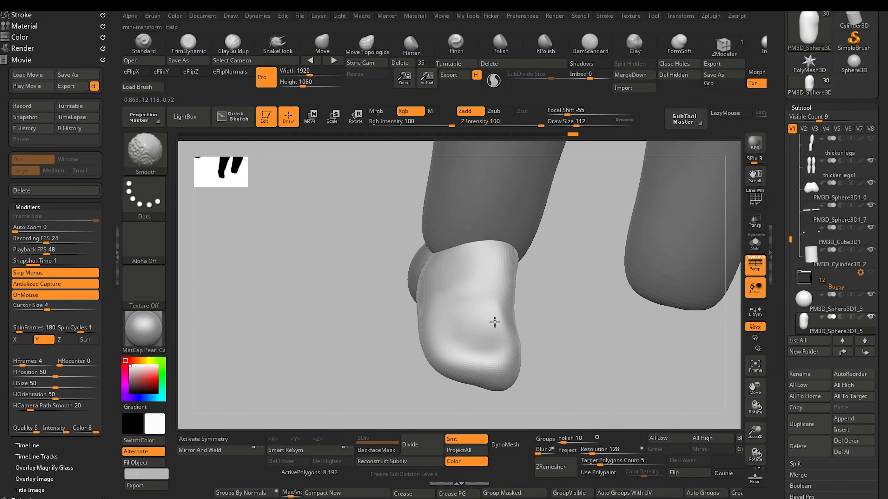
Rework the instep just below the ankle and smooth out its surface with the Smooth brush
{"action": "left_click_drag", "start_coordinate": [404, 296], "coordinate": [483, 279]}
{"action": "key", "text": "b"}
{"action": "key", "text": "m"}
{"action": "key", "text": "v"}
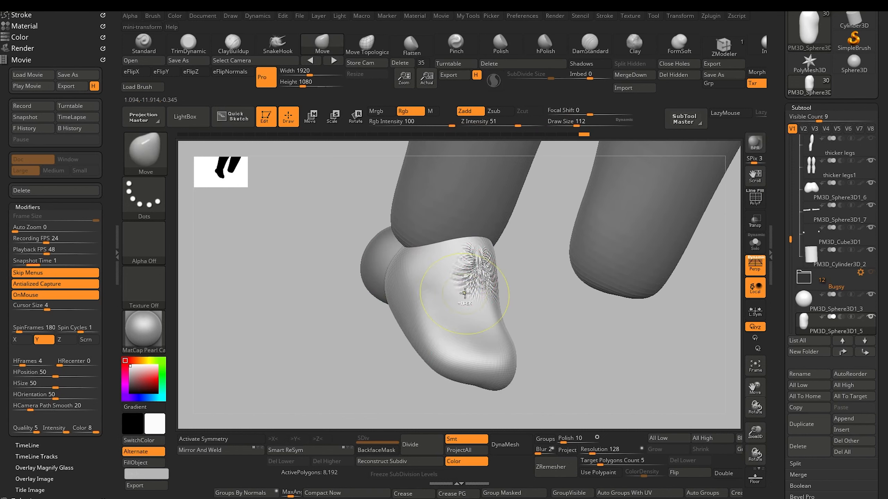
{"action": "key", "text": "shift"}
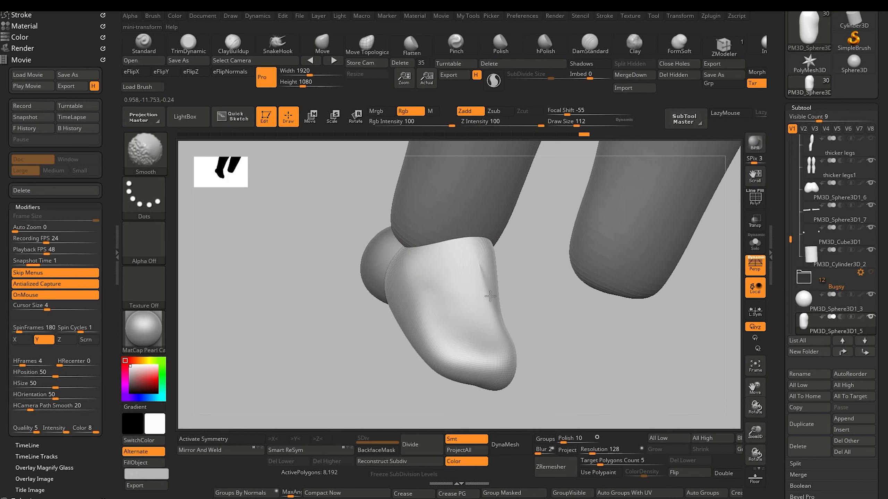
{"action": "mouse_move", "coordinate": [490, 296]}
{"action": "left_mouse_down"}
{"action": "mouse_move", "coordinate": [353, 304]}
{"action": "mouse_move", "coordinate": [315, 315]}
{"action": "mouse_move", "coordinate": [311, 333]}
{"action": "mouse_move", "coordinate": [304, 303]}
{"action": "mouse_move", "coordinate": [397, 289]}
{"action": "left_mouse_up"}
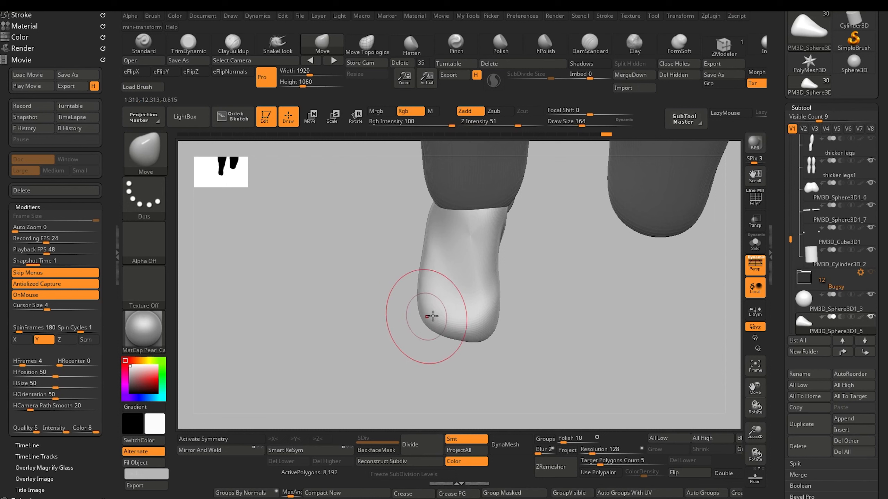
Refine the toe outline and the foot's outer side up to the ankle using the Move brush at a larger draw size
{"action": "key", "text": "]"}
{"action": "left_click_drag", "start_coordinate": [441, 329], "coordinate": [436, 327]}
{"action": "left_click_drag", "start_coordinate": [490, 343], "coordinate": [490, 337]}
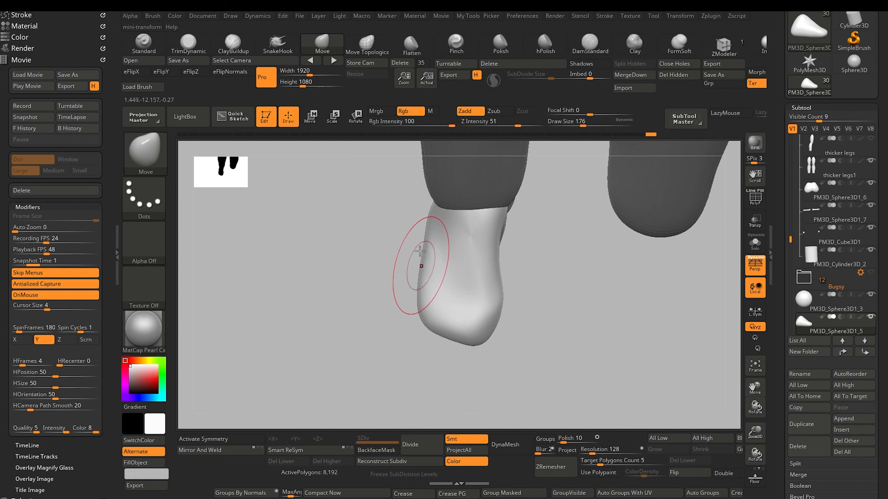
{"action": "key", "text": "]"}
{"action": "key", "text": "]"}
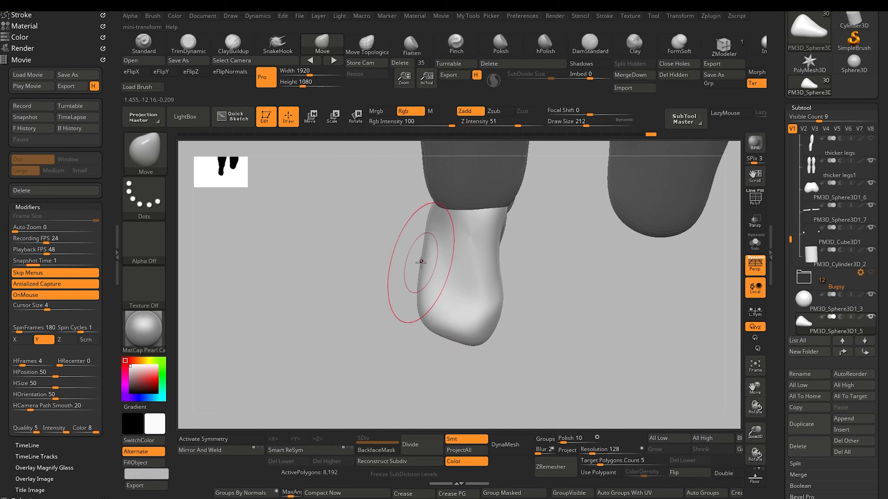
{"action": "left_click_drag", "start_coordinate": [430, 225], "coordinate": [424, 227]}
{"action": "mouse_move", "coordinate": [394, 278]}
{"action": "left_mouse_down"}
{"action": "mouse_move", "coordinate": [374, 268]}
{"action": "mouse_move", "coordinate": [363, 318]}
{"action": "mouse_move", "coordinate": [440, 279]}
{"action": "left_mouse_up"}
Show the blockingStart9 ground plane and check the foot's placement against it from several sides
{"action": "left_click_drag", "start_coordinate": [789, 239], "coordinate": [788, 139]}
{"action": "left_click", "coordinate": [870, 139]}
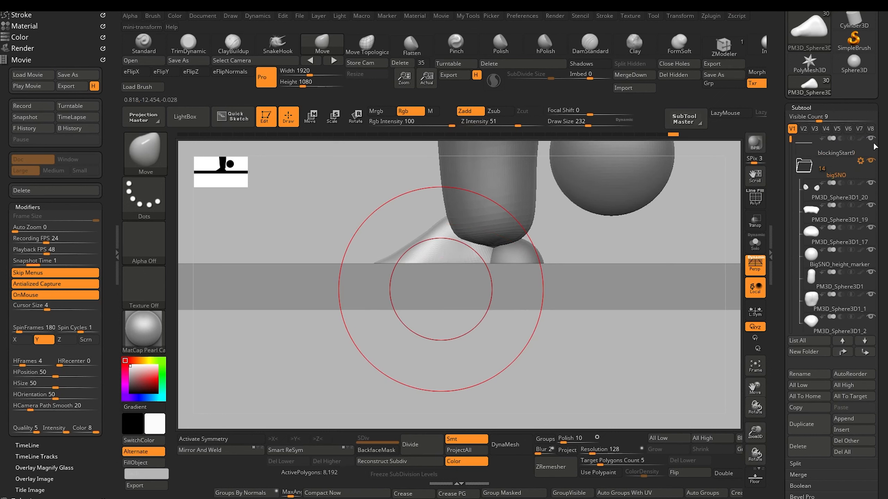
{"action": "left_click_drag", "start_coordinate": [379, 363], "coordinate": [456, 396], "text": "alt"}
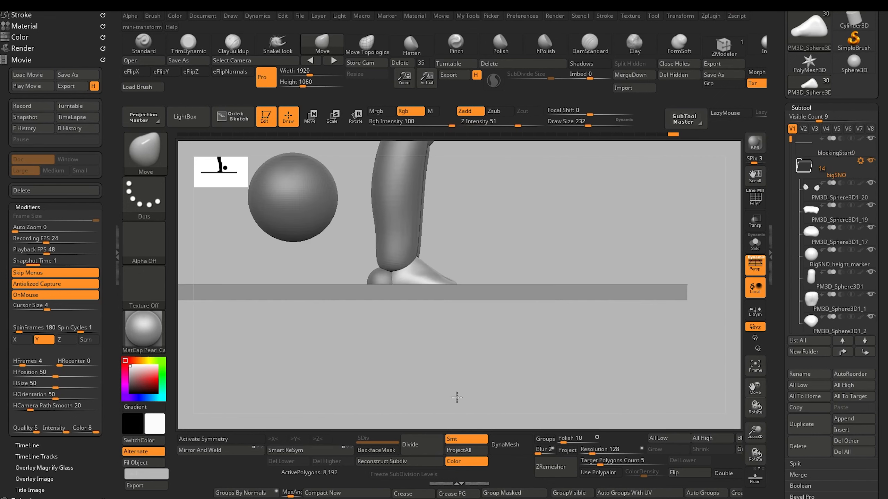
{"action": "left_click_drag", "start_coordinate": [377, 369], "coordinate": [477, 407]}
{"action": "left_click_drag", "start_coordinate": [297, 295], "coordinate": [276, 298]}
{"action": "left_click_drag", "start_coordinate": [275, 297], "coordinate": [261, 296]}
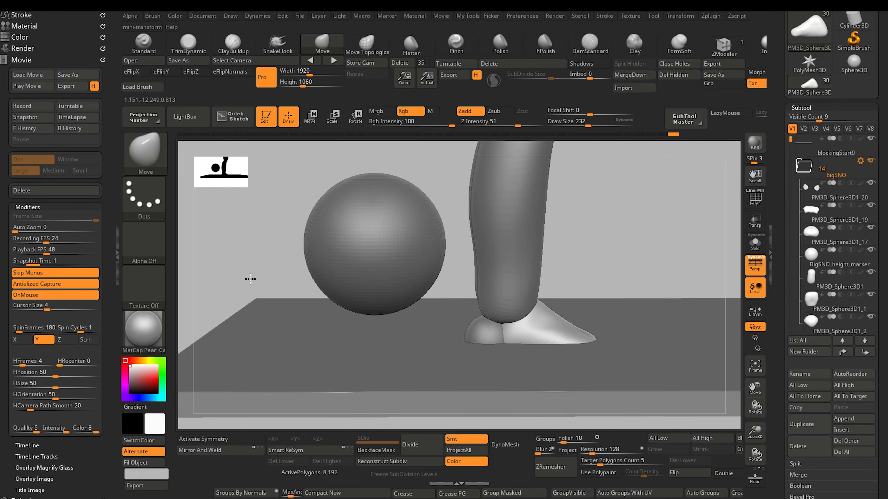
{"action": "left_click_drag", "start_coordinate": [250, 278], "coordinate": [297, 250]}
Extend the lower end of the thicker legs1 subtool down into the heel and adjust both sides of the ankle with the Move brush
{"action": "left_click", "coordinate": [549, 300], "text": "alt"}
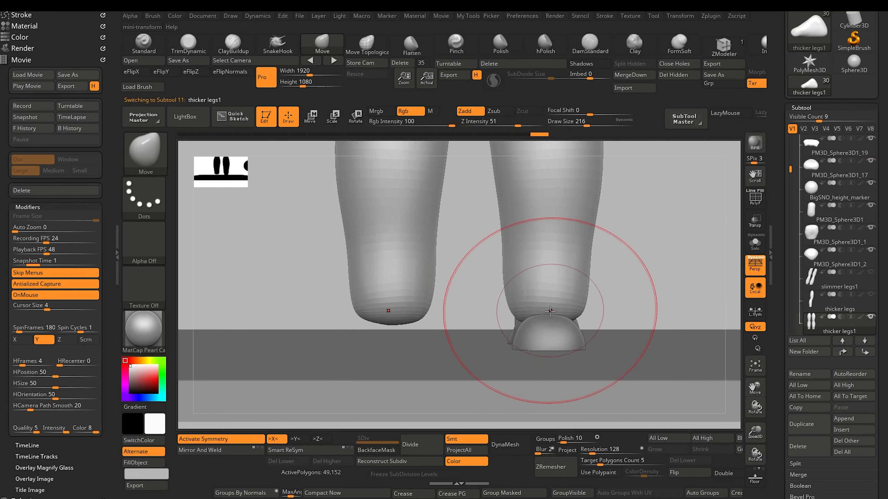
{"action": "left_click_drag", "start_coordinate": [548, 311], "coordinate": [547, 326]}
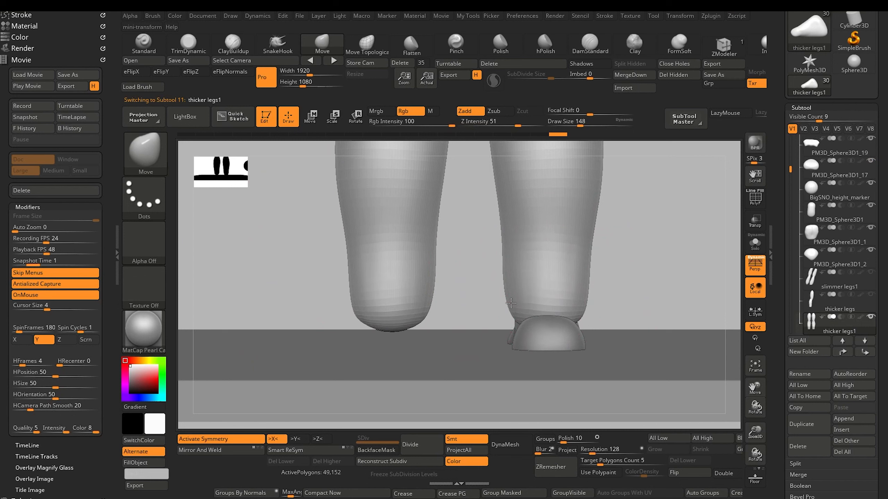
{"action": "left_click_drag", "start_coordinate": [514, 299], "coordinate": [514, 298]}
{"action": "left_click_drag", "start_coordinate": [505, 249], "coordinate": [507, 249]}
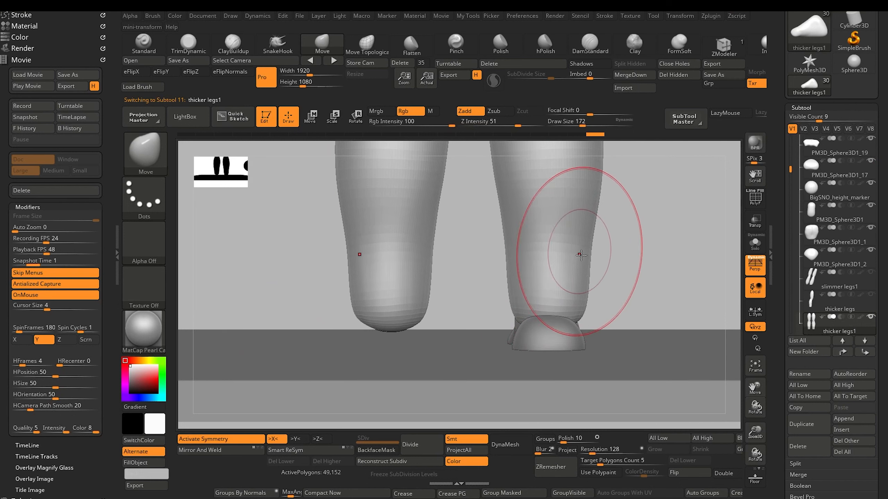
{"action": "left_click_drag", "start_coordinate": [578, 317], "coordinate": [581, 318]}
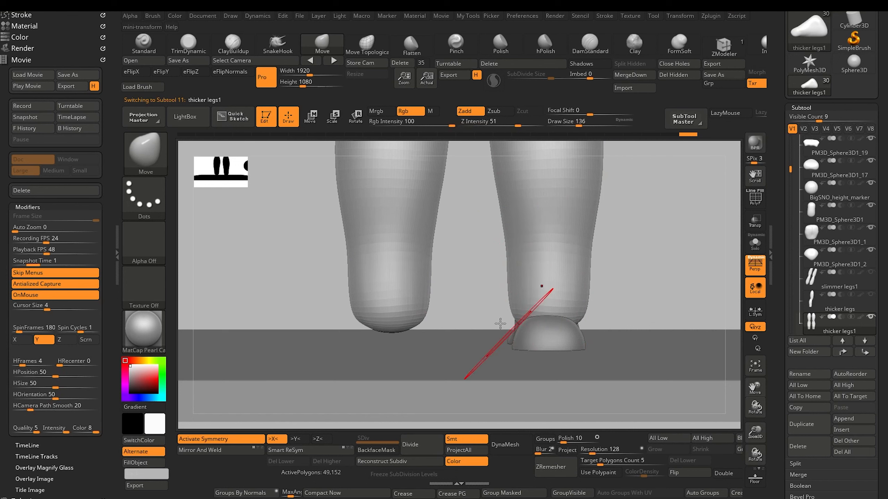
Widen the heel sphere sideways and reshape it from behind with the Move brush to fit under the leg
{"action": "left_click", "coordinate": [536, 330], "text": "alt"}
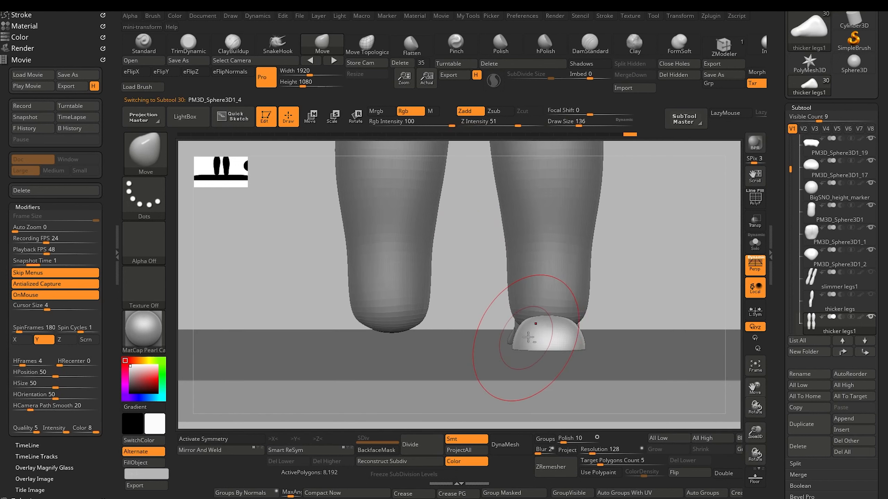
{"action": "left_click", "coordinate": [310, 115]}
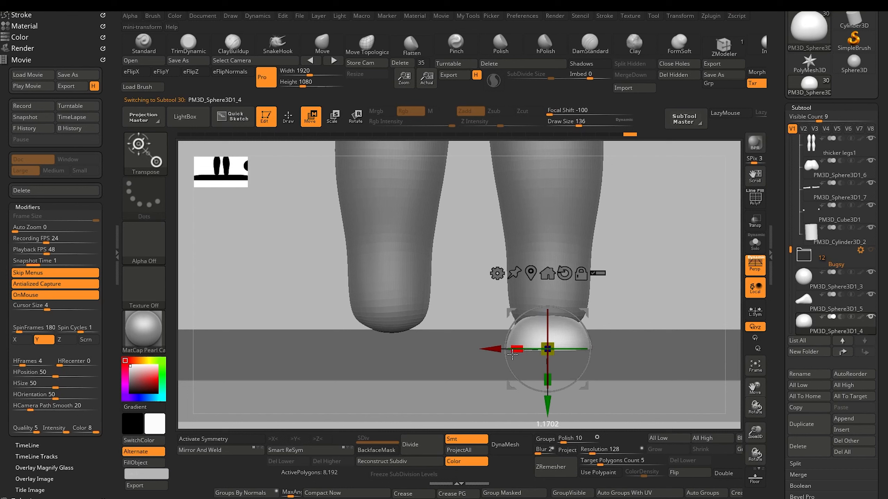
{"action": "left_click", "coordinate": [318, 47]}
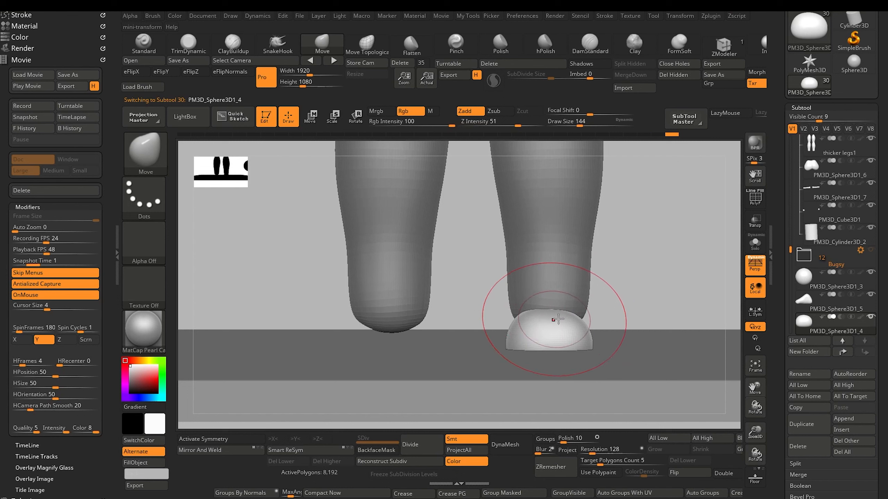
{"action": "left_click_drag", "start_coordinate": [456, 296], "coordinate": [455, 346]}
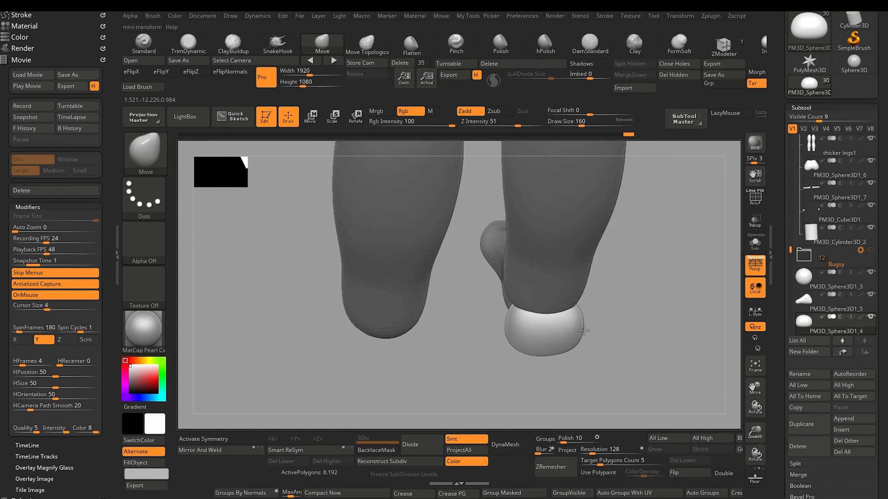
{"action": "left_click_drag", "start_coordinate": [750, 432], "coordinate": [737, 388]}
{"action": "left_click_drag", "start_coordinate": [361, 232], "coordinate": [452, 258]}
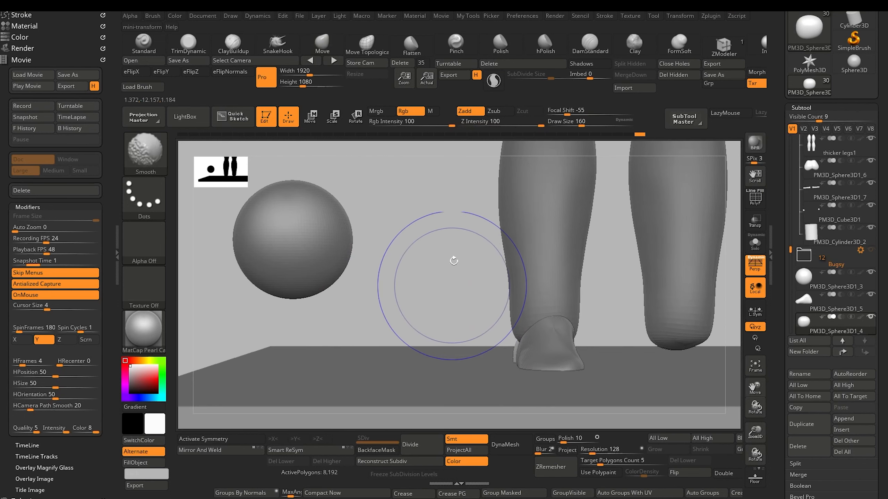
Duplicate the large spare sphere, move the copy onto the ankle above the foot, and scale it down
{"action": "left_click", "coordinate": [512, 283], "text": "alt"}
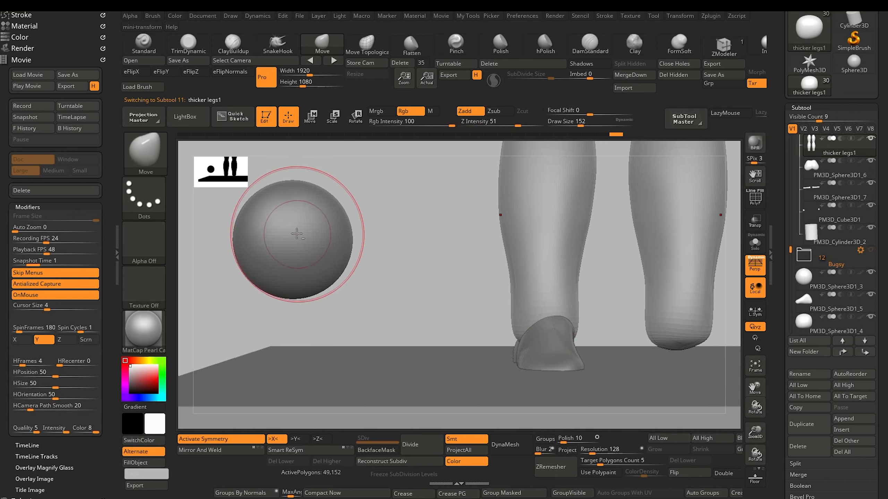
{"action": "left_click", "coordinate": [326, 255], "text": "alt"}
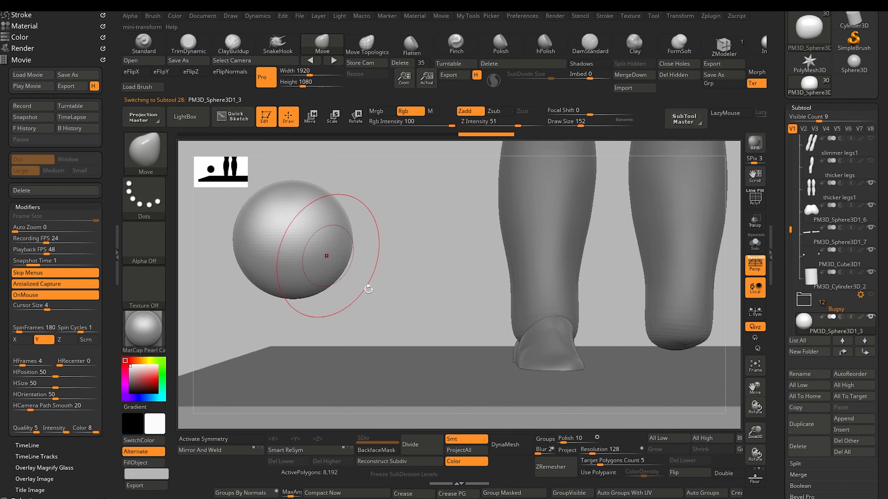
{"action": "left_click", "coordinate": [798, 425]}
{"action": "left_click", "coordinate": [310, 116]}
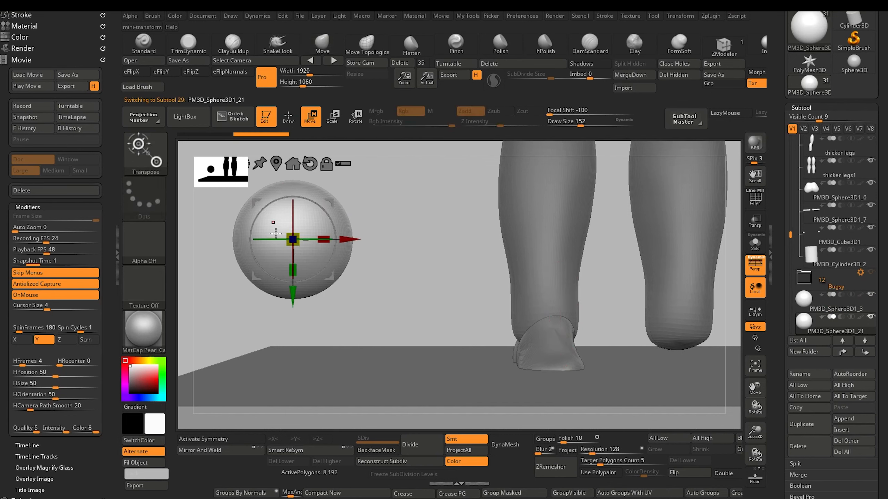
{"action": "left_click_drag", "start_coordinate": [351, 240], "coordinate": [597, 278]}
{"action": "left_click_drag", "start_coordinate": [551, 297], "coordinate": [557, 304]}
{"action": "left_click_drag", "start_coordinate": [550, 353], "coordinate": [551, 366]}
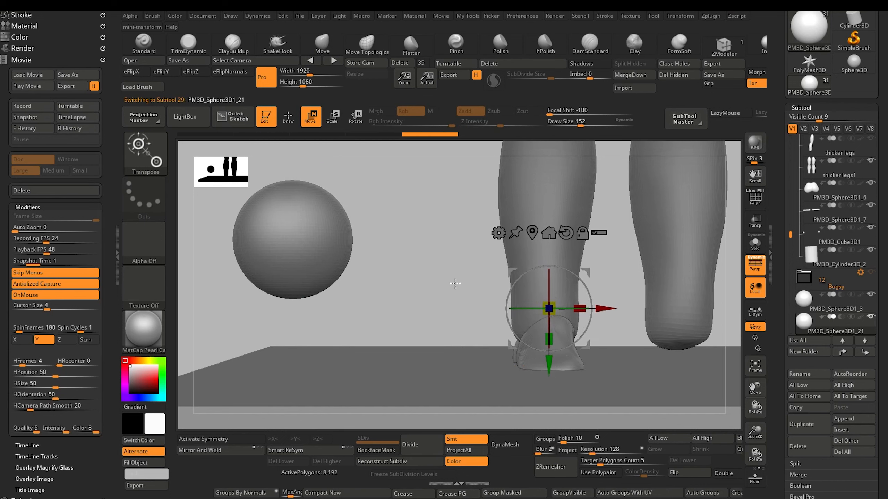
Position the small sphere inside the lower leg so it bulges from the inner side as an ankle bone
{"action": "left_click_drag", "start_coordinate": [454, 282], "coordinate": [315, 287]}
{"action": "left_click_drag", "start_coordinate": [489, 311], "coordinate": [371, 314]}
{"action": "left_click_drag", "start_coordinate": [276, 257], "coordinate": [319, 301], "text": "shift"}
{"action": "left_click_drag", "start_coordinate": [428, 308], "coordinate": [436, 326]}
{"action": "left_click_drag", "start_coordinate": [518, 280], "coordinate": [486, 320]}
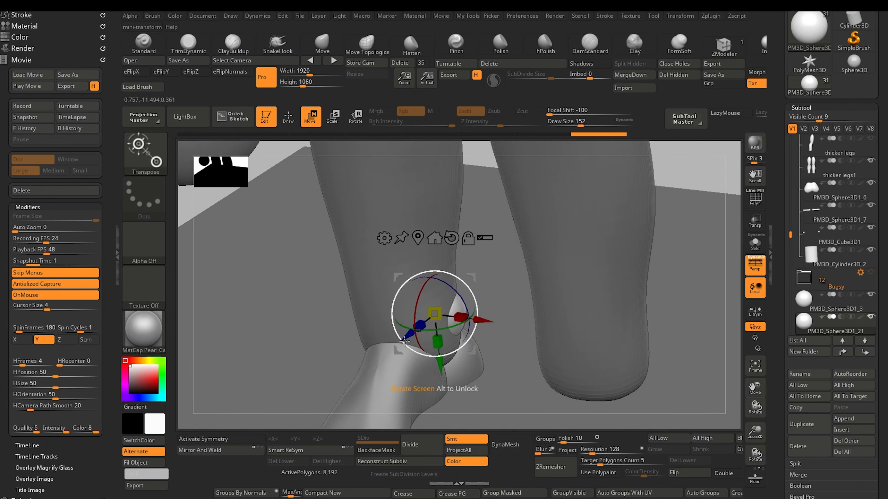
{"action": "mouse_move", "coordinate": [405, 338]}
{"action": "left_mouse_down"}
{"action": "mouse_move", "coordinate": [393, 349]}
{"action": "mouse_move", "coordinate": [400, 344]}
{"action": "left_mouse_up"}
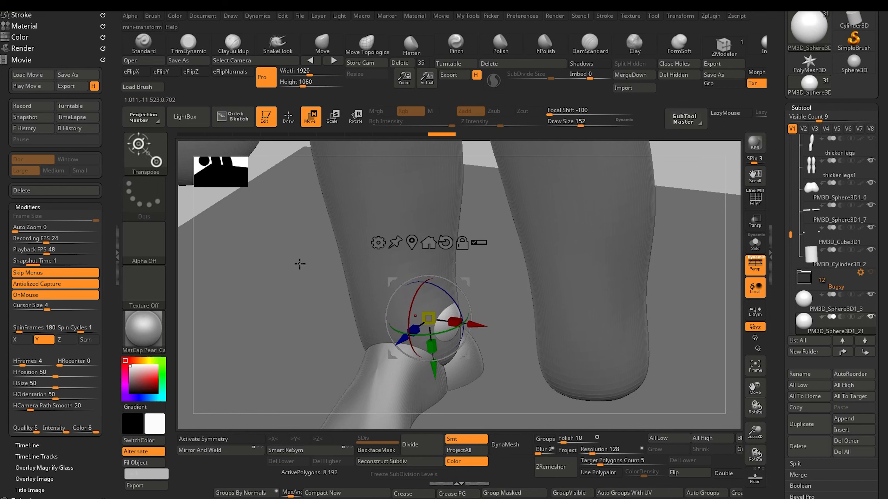
Hide the blockingStart9 floor plane subtool so the feet can be seen clearly from all sides
{"action": "key", "text": "q"}
{"action": "left_click_drag", "start_coordinate": [791, 231], "coordinate": [790, 140]}
{"action": "left_click", "coordinate": [871, 139]}
{"action": "left_click_drag", "start_coordinate": [258, 269], "coordinate": [327, 254]}
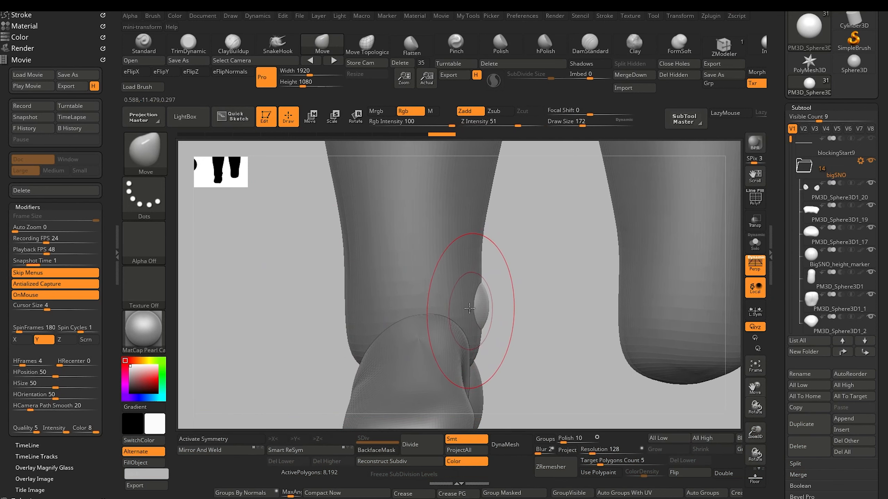
Duplicate the inner ankle bone sphere, move one sphere to the ankle's outer side, and raise the inner one slightly
{"action": "key", "text": "w"}
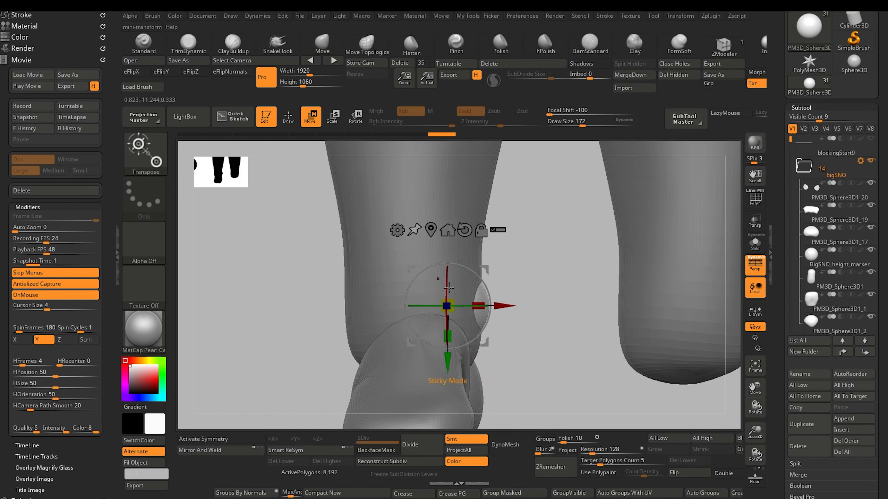
{"action": "left_click", "coordinate": [809, 429]}
{"action": "left_click_drag", "start_coordinate": [510, 316], "coordinate": [438, 323]}
{"action": "left_click", "coordinate": [484, 308], "text": "alt"}
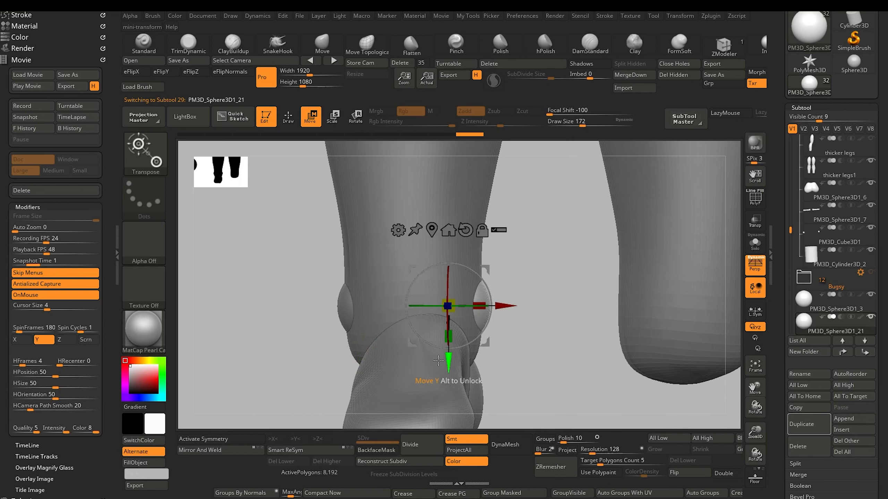
{"action": "left_click_drag", "start_coordinate": [448, 361], "coordinate": [448, 347]}
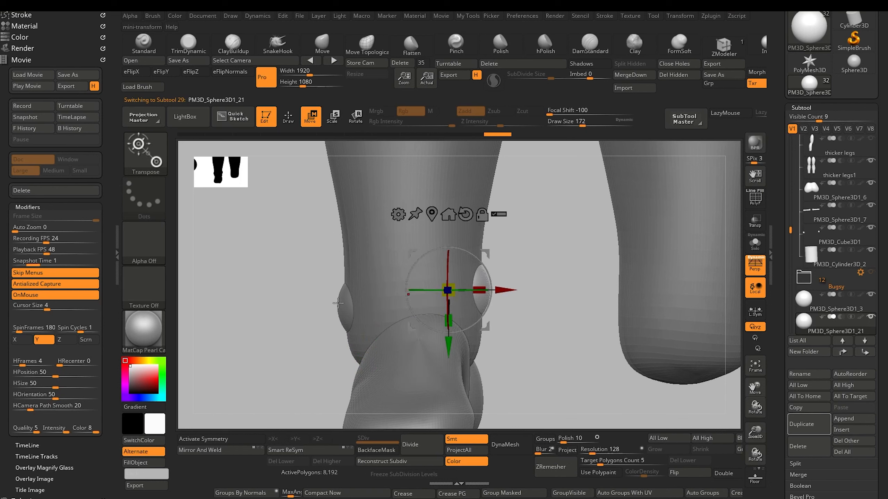
Select the outer ankle bone sphere and shift it slightly lower and back toward the heel in side view
{"action": "left_click_drag", "start_coordinate": [293, 316], "coordinate": [287, 268], "text": "alt"}
{"action": "left_click_drag", "start_coordinate": [306, 339], "coordinate": [310, 318]}
{"action": "left_click", "coordinate": [289, 118]}
{"action": "mouse_move", "coordinate": [323, 206]}
{"action": "left_mouse_down"}
{"action": "mouse_move", "coordinate": [334, 269]}
{"action": "mouse_move", "coordinate": [390, 339]}
{"action": "mouse_move", "coordinate": [380, 321]}
{"action": "mouse_move", "coordinate": [363, 366]}
{"action": "left_mouse_up"}
{"action": "key", "text": "ctrl+shift+d"}
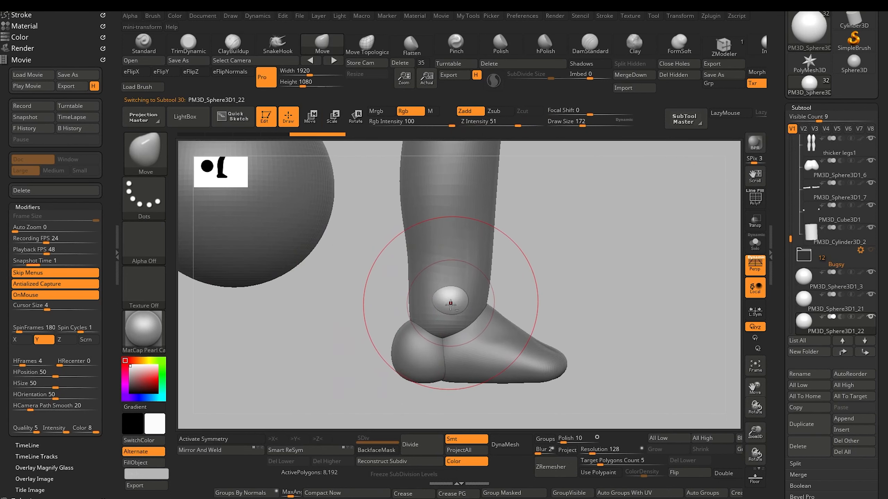
{"action": "key", "text": "w"}
{"action": "left_click_drag", "start_coordinate": [451, 353], "coordinate": [449, 368]}
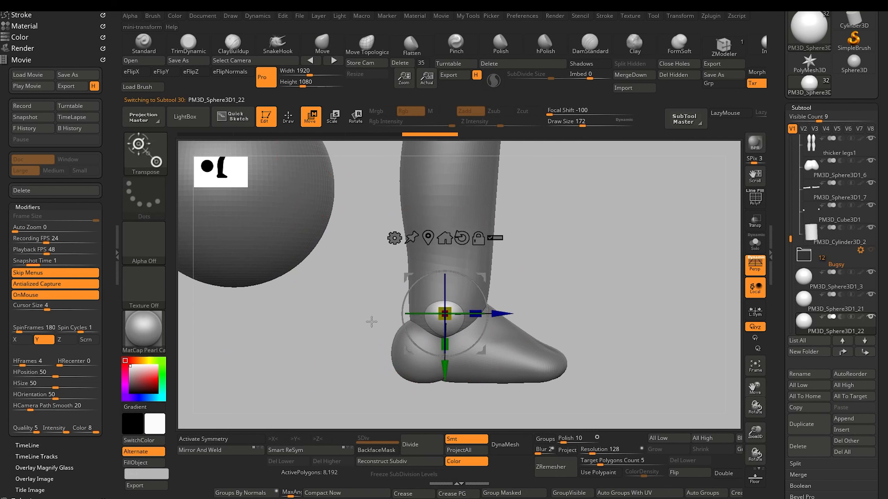
Lower the inner ankle bone sphere slightly, keeping it a little higher than the outer one
{"action": "left_click_drag", "start_coordinate": [371, 322], "coordinate": [349, 341]}
{"action": "left_click", "coordinate": [520, 289], "text": "alt"}
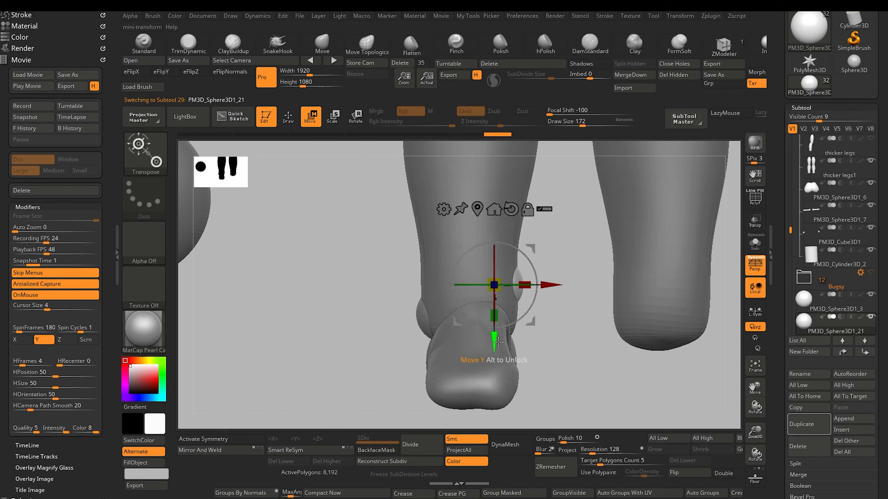
{"action": "left_click_drag", "start_coordinate": [497, 342], "coordinate": [498, 357]}
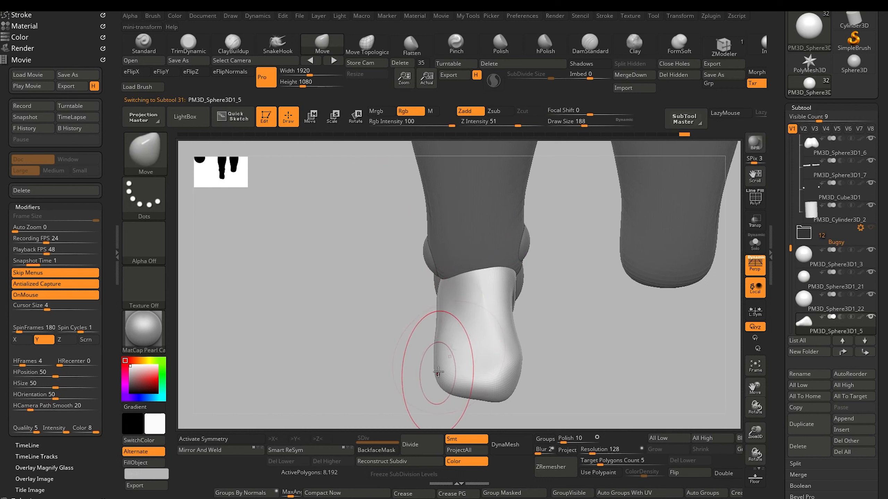
Pull the foot's outer side outward with the Move brush and flatten its upper surfaces into planes with TrimDynamic
{"action": "left_click_drag", "start_coordinate": [436, 315], "coordinate": [427, 314]}
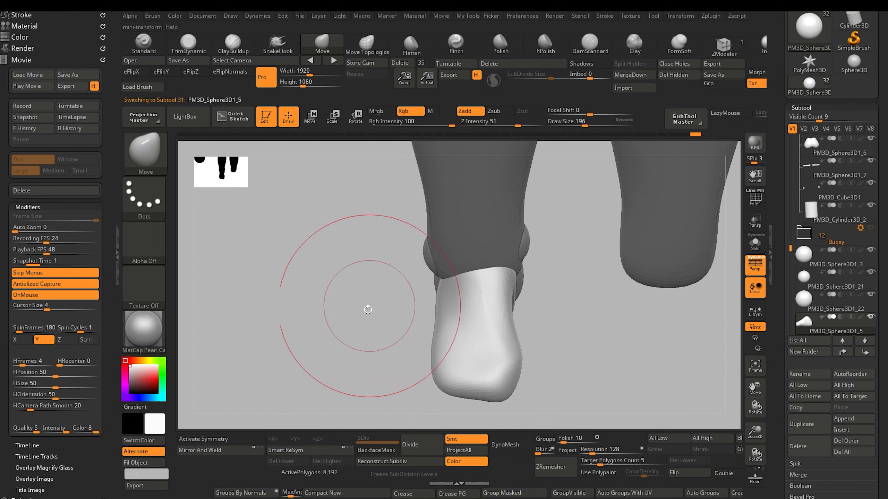
{"action": "mouse_move", "coordinate": [367, 307]}
{"action": "left_mouse_down"}
{"action": "mouse_move", "coordinate": [388, 264]}
{"action": "mouse_move", "coordinate": [379, 295]}
{"action": "mouse_move", "coordinate": [402, 299]}
{"action": "mouse_move", "coordinate": [388, 274]}
{"action": "mouse_move", "coordinate": [387, 326]}
{"action": "mouse_move", "coordinate": [363, 361]}
{"action": "mouse_move", "coordinate": [366, 336]}
{"action": "left_mouse_up"}
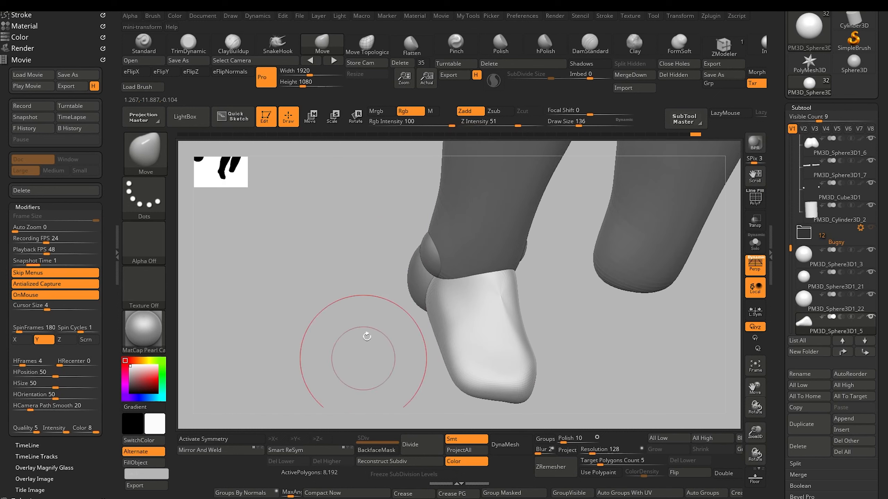
{"action": "left_click", "coordinate": [188, 45]}
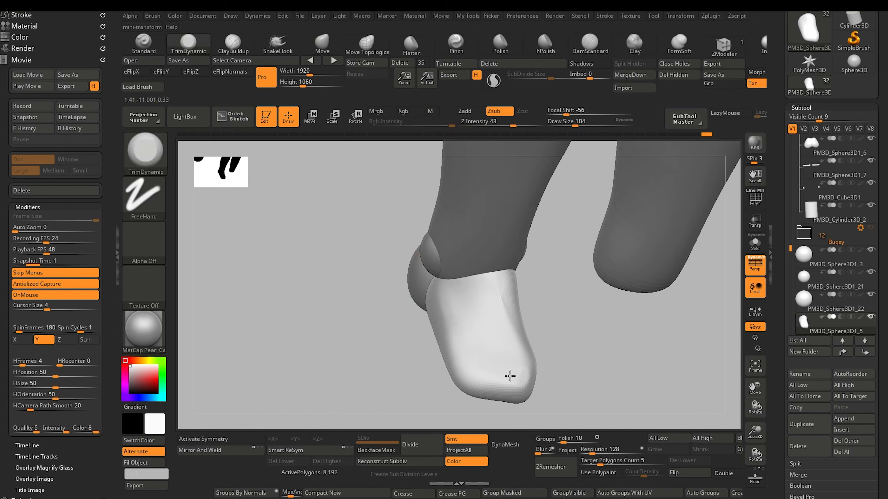
{"action": "left_click_drag", "start_coordinate": [399, 348], "coordinate": [376, 355]}
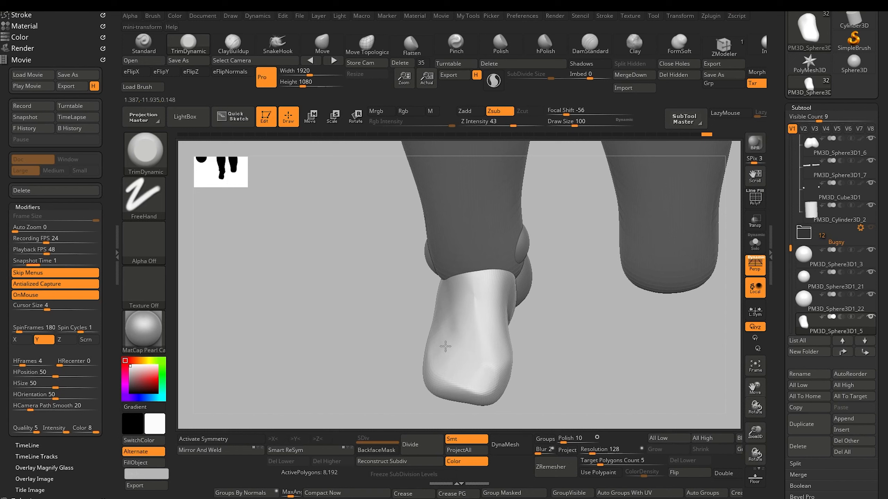
{"action": "left_click_drag", "start_coordinate": [443, 297], "coordinate": [523, 369]}
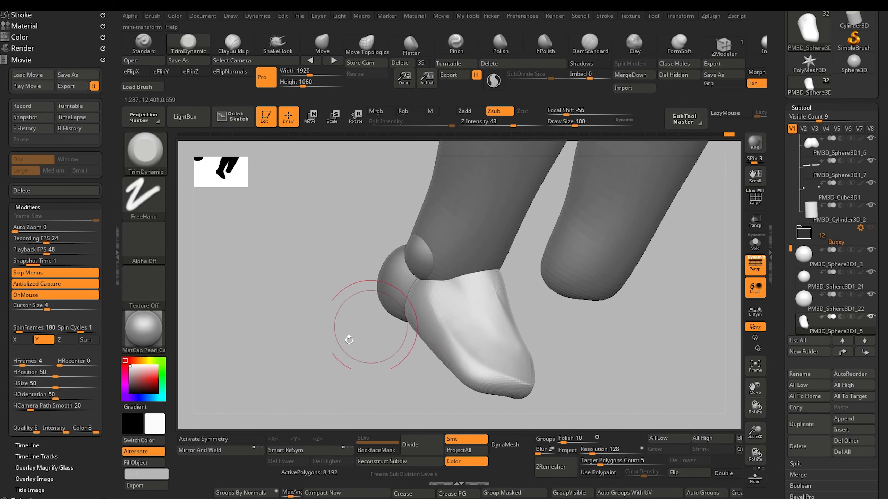
{"action": "left_click_drag", "start_coordinate": [349, 340], "coordinate": [325, 329]}
{"action": "left_click_drag", "start_coordinate": [394, 326], "coordinate": [436, 353]}
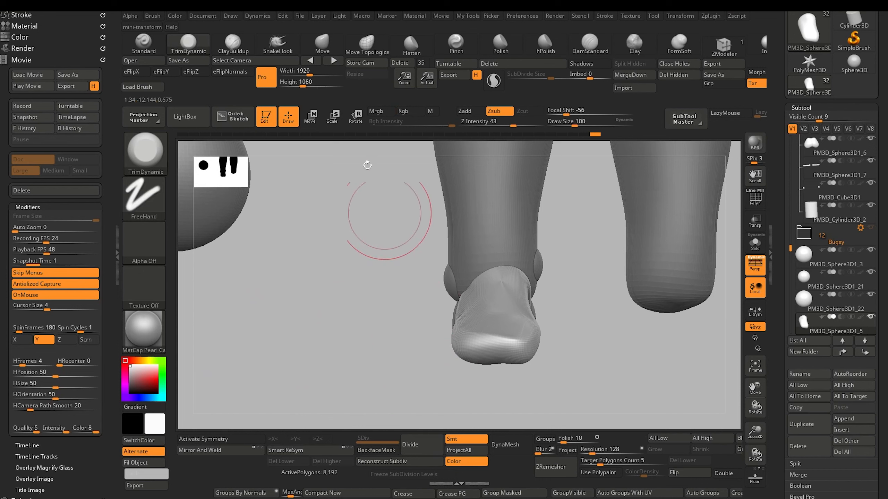
Adjust the toe end of the foot from the front with the Move brush
{"action": "key", "text": "b"}
{"action": "key", "text": "m"}
{"action": "key", "text": "v"}
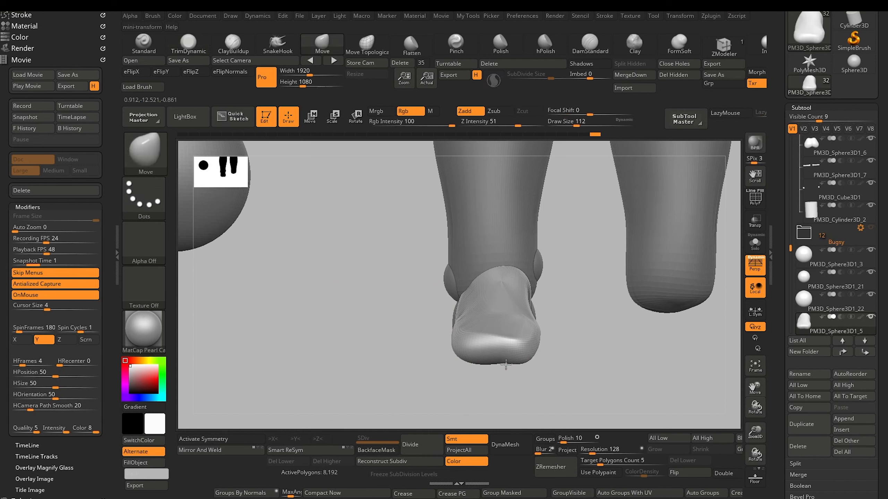
{"action": "left_click_drag", "start_coordinate": [520, 339], "coordinate": [509, 334]}
{"action": "mouse_move", "coordinate": [406, 335]}
{"action": "left_mouse_down"}
{"action": "mouse_move", "coordinate": [408, 343]}
{"action": "mouse_move", "coordinate": [396, 342]}
{"action": "left_mouse_up"}
Build up the top of the foot toward the ankle with ClayBuildup and smooth the strokes
{"action": "left_click", "coordinate": [233, 43]}
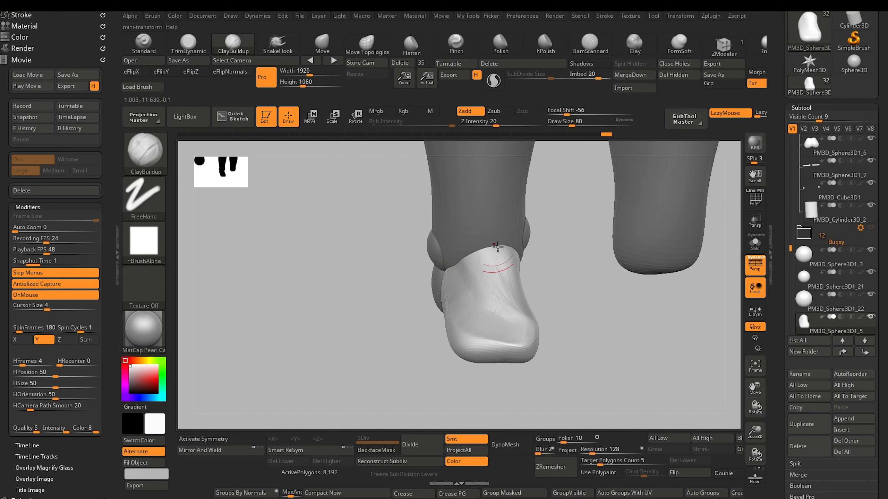
{"action": "key", "text": "shift"}
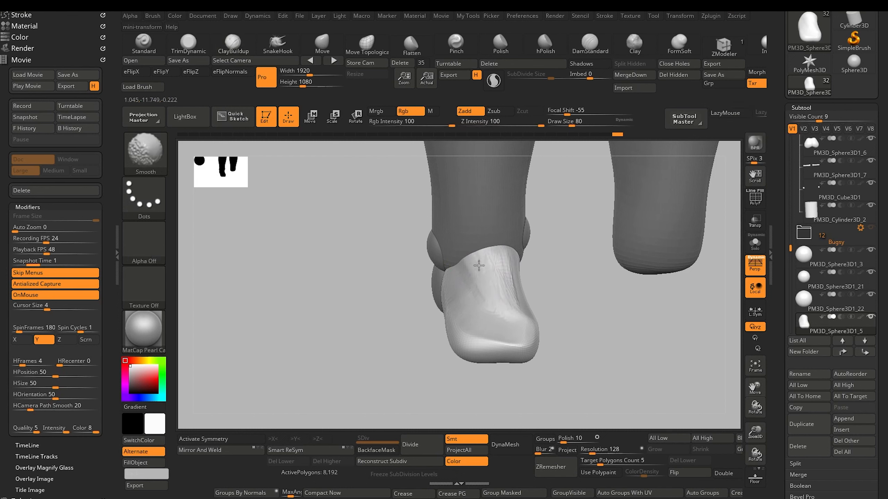
{"action": "left_click_drag", "start_coordinate": [516, 322], "coordinate": [472, 277], "text": "shift"}
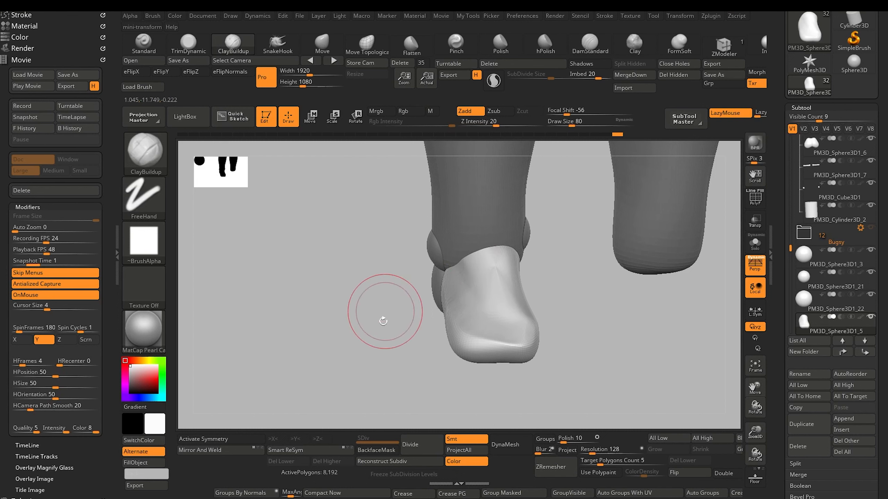
Shape the inner arch of the foot from below with the Move brush and refine its side profile
{"action": "left_click_drag", "start_coordinate": [383, 320], "coordinate": [363, 371], "text": "alt"}
{"action": "left_click_drag", "start_coordinate": [363, 371], "coordinate": [309, 365], "text": "alt"}
{"action": "key", "text": "l"}
{"action": "key", "text": "l"}
{"action": "left_click_drag", "start_coordinate": [292, 326], "coordinate": [319, 327], "text": "shift"}
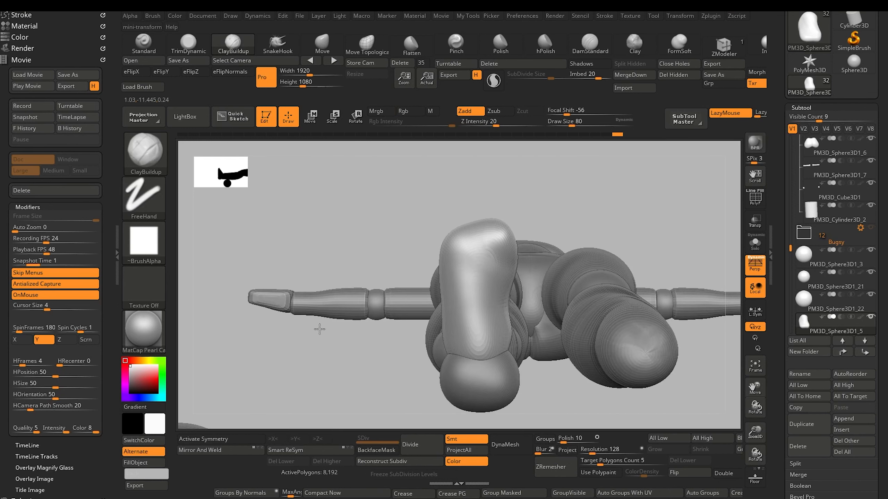
{"action": "left_click_drag", "start_coordinate": [389, 377], "coordinate": [377, 393], "text": "alt"}
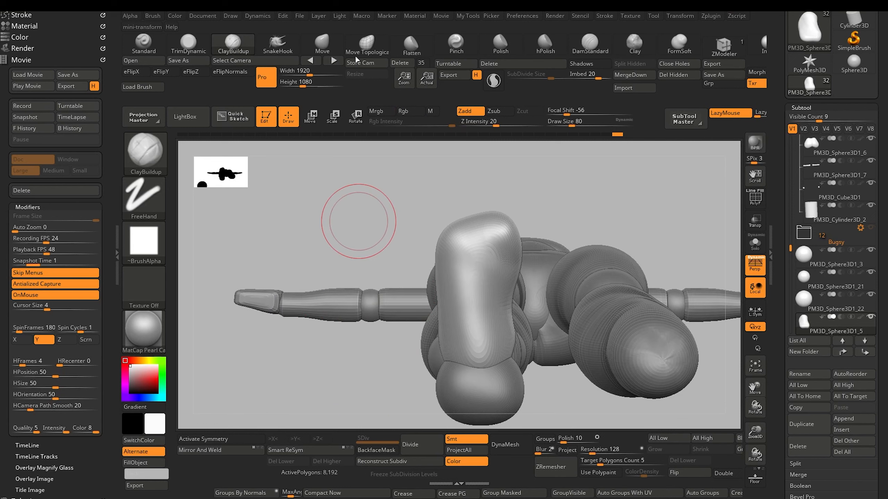
{"action": "left_click", "coordinate": [322, 43]}
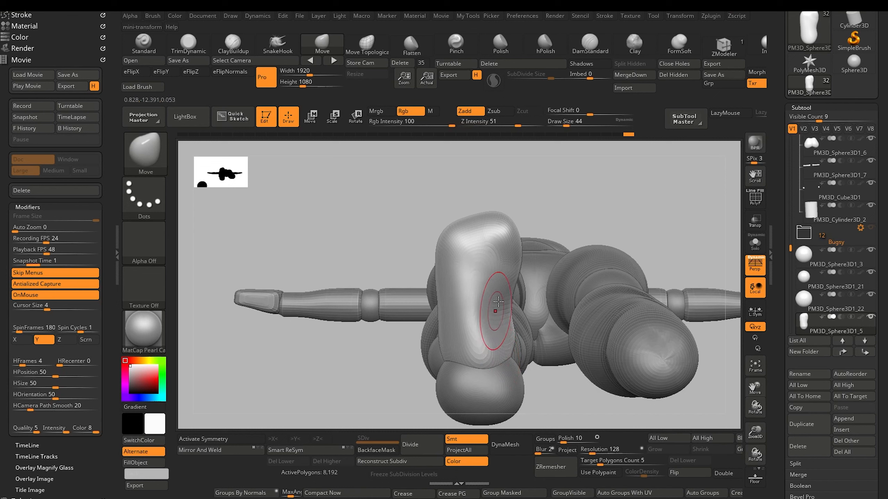
{"action": "left_click_drag", "start_coordinate": [354, 236], "coordinate": [480, 319]}
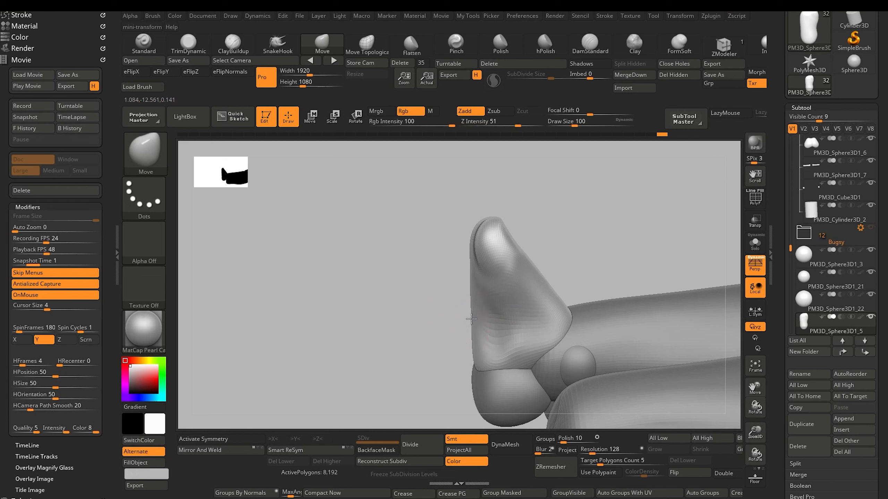
{"action": "left_click_drag", "start_coordinate": [459, 314], "coordinate": [347, 407]}
{"action": "left_click_drag", "start_coordinate": [367, 341], "coordinate": [350, 315]}
{"action": "left_click_drag", "start_coordinate": [350, 316], "coordinate": [391, 398], "text": "alt"}
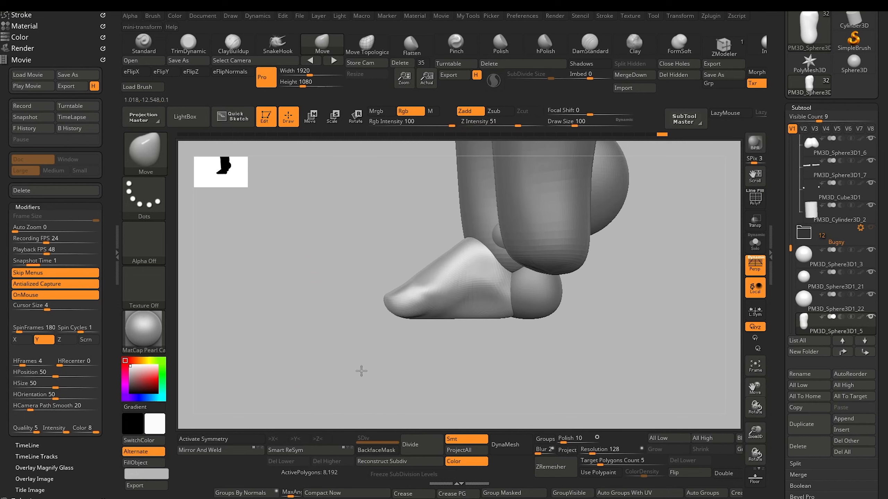
{"action": "mouse_move", "coordinate": [360, 371]}
{"action": "left_mouse_down"}
{"action": "mouse_move", "coordinate": [311, 272]}
{"action": "mouse_move", "coordinate": [347, 302]}
{"action": "mouse_move", "coordinate": [320, 301]}
{"action": "left_mouse_up"}
Select the heel sphere and push both sides inward from below with the Move brush to align with the sole
{"action": "left_click_drag", "start_coordinate": [274, 228], "coordinate": [303, 294], "text": "alt"}
{"action": "left_click_drag", "start_coordinate": [361, 229], "coordinate": [384, 228], "text": "alt"}
{"action": "left_click", "coordinate": [489, 335], "text": "alt"}
{"action": "left_click_drag", "start_coordinate": [409, 283], "coordinate": [395, 207], "text": "alt"}
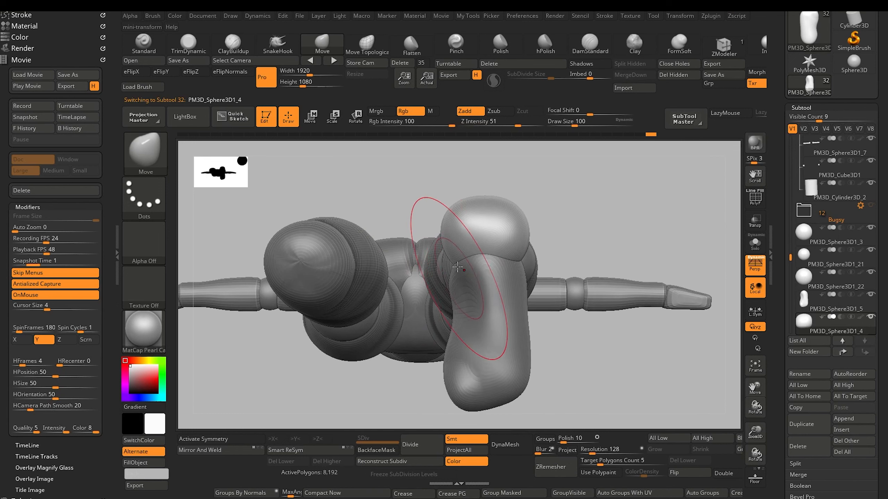
{"action": "left_click_drag", "start_coordinate": [454, 260], "coordinate": [454, 264]}
{"action": "left_click_drag", "start_coordinate": [446, 223], "coordinate": [449, 223]}
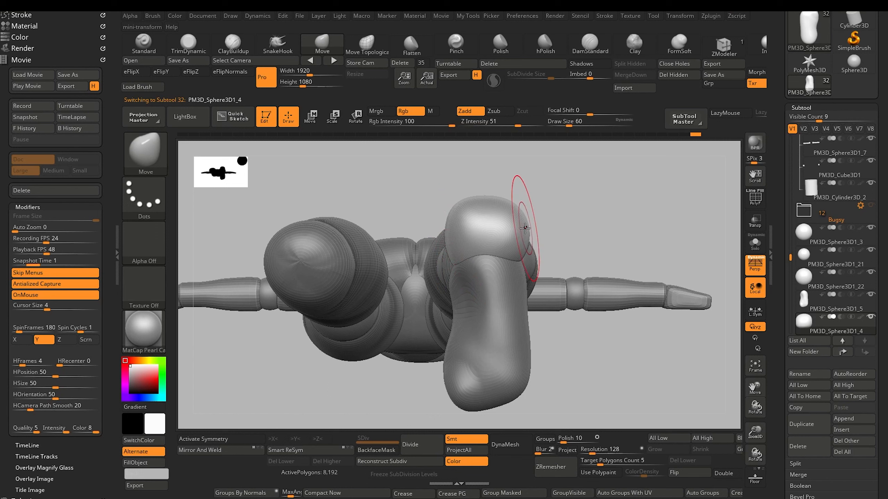
{"action": "left_click_drag", "start_coordinate": [526, 227], "coordinate": [523, 230]}
{"action": "mouse_move", "coordinate": [522, 260]}
{"action": "left_mouse_down"}
{"action": "mouse_move", "coordinate": [526, 238]}
{"action": "mouse_move", "coordinate": [517, 259]}
{"action": "left_mouse_up"}
{"action": "key", "text": "bracketright"}
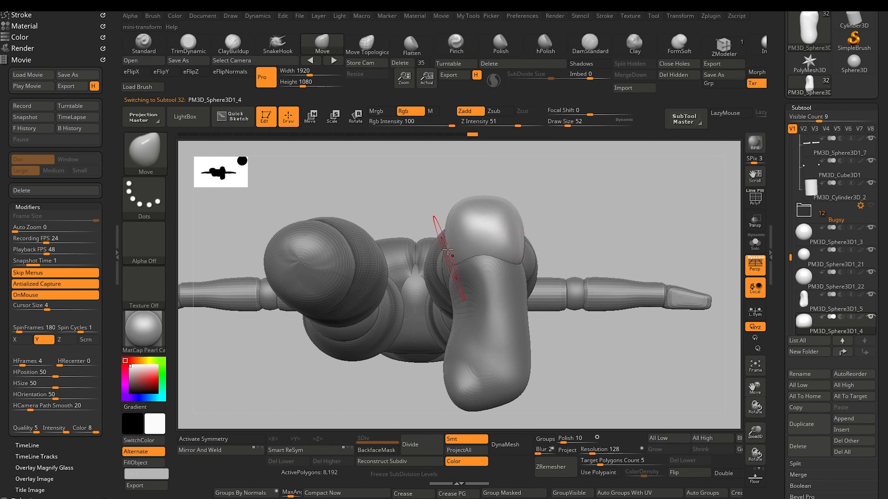
{"action": "left_click_drag", "start_coordinate": [449, 235], "coordinate": [451, 242]}
{"action": "key", "text": "bracketleft"}
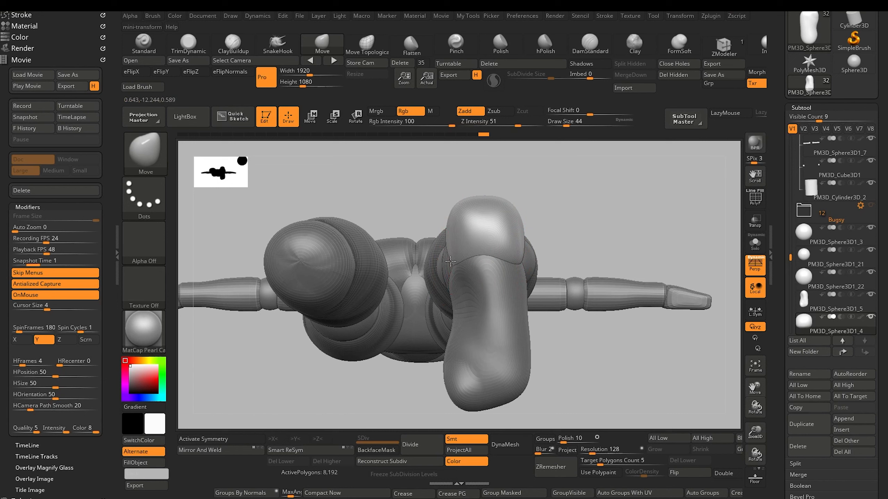
Reshape the heel's upper and lower side edges from behind with the Move brush, varying the brush size
{"action": "mouse_move", "coordinate": [408, 202]}
{"action": "left_mouse_down"}
{"action": "mouse_move", "coordinate": [458, 214]}
{"action": "mouse_move", "coordinate": [452, 294]}
{"action": "mouse_move", "coordinate": [388, 305]}
{"action": "mouse_move", "coordinate": [406, 361]}
{"action": "mouse_move", "coordinate": [403, 381]}
{"action": "mouse_move", "coordinate": [436, 287]}
{"action": "left_mouse_up"}
{"action": "key", "text": "bracketright"}
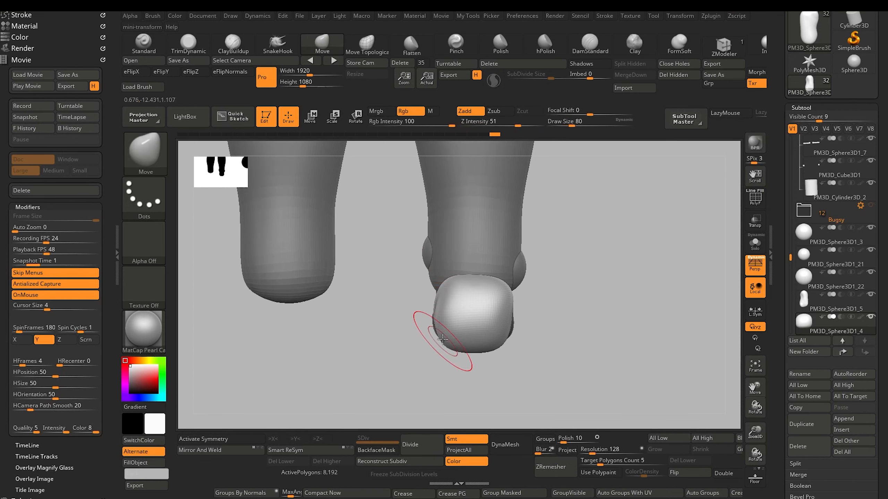
{"action": "mouse_move", "coordinate": [436, 301]}
{"action": "left_mouse_down"}
{"action": "mouse_move", "coordinate": [478, 268]}
{"action": "mouse_move", "coordinate": [506, 290]}
{"action": "left_mouse_up"}
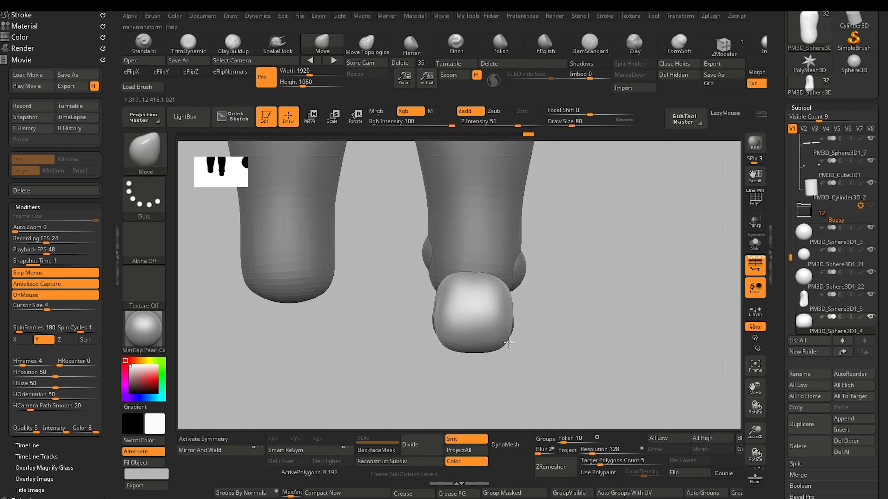
{"action": "key", "text": "bracketright"}
{"action": "left_click_drag", "start_coordinate": [509, 342], "coordinate": [460, 348]}
{"action": "key", "text": "bracketright"}
{"action": "left_click_drag", "start_coordinate": [407, 373], "coordinate": [334, 371]}
{"action": "left_click_drag", "start_coordinate": [322, 363], "coordinate": [322, 221], "text": "alt"}
{"action": "mouse_move", "coordinate": [329, 329]}
{"action": "left_mouse_down", "text": "shift"}
{"action": "mouse_move", "coordinate": [339, 322]}
{"action": "mouse_move", "coordinate": [375, 359]}
{"action": "left_mouse_up", "text": "shift"}
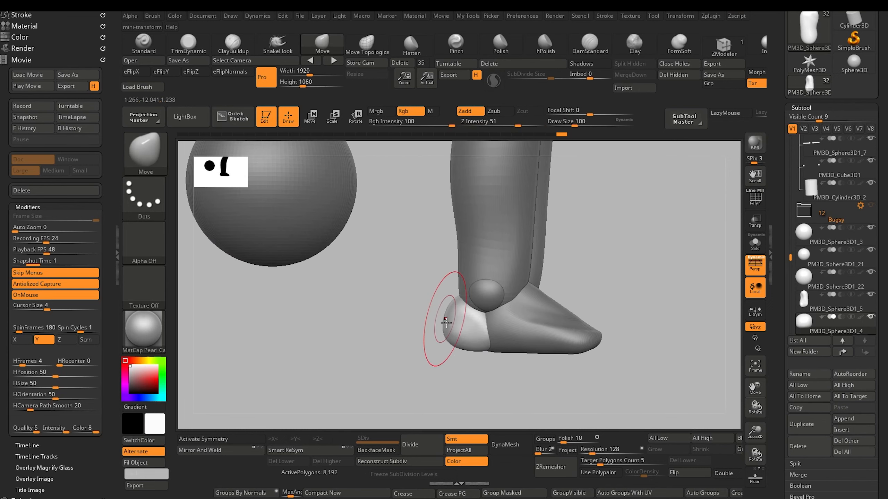
{"action": "left_click_drag", "start_coordinate": [415, 338], "coordinate": [423, 328]}
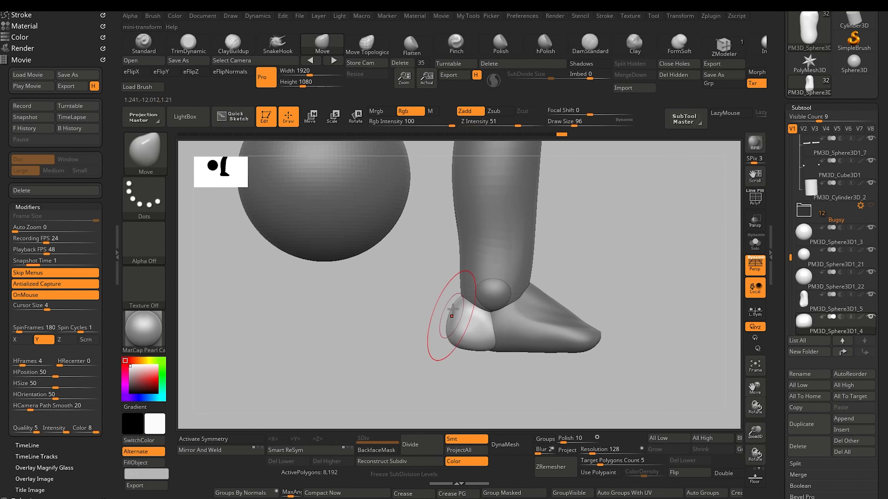
Select the legs and refine the lower leg's side profile around the ankle and shin with the Move brush, varying the brush size
{"action": "left_click", "coordinate": [462, 266], "text": "alt"}
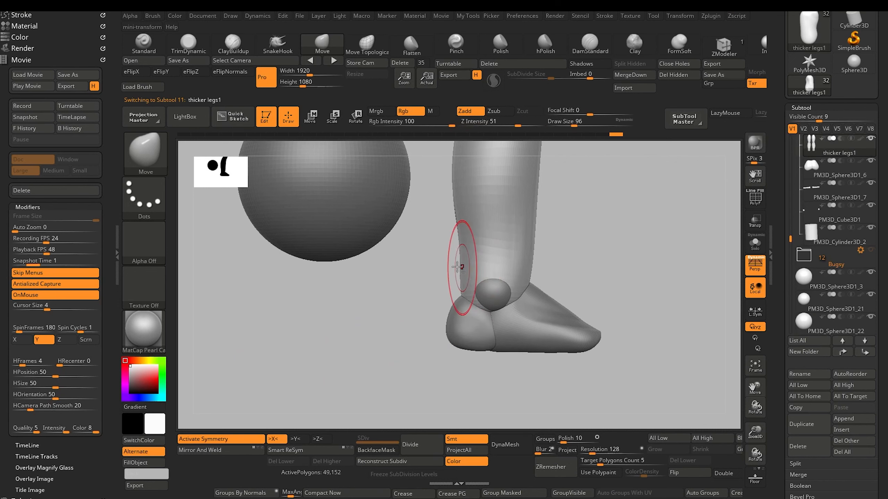
{"action": "left_click_drag", "start_coordinate": [433, 308], "coordinate": [450, 292]}
{"action": "key", "text": "bracketright"}
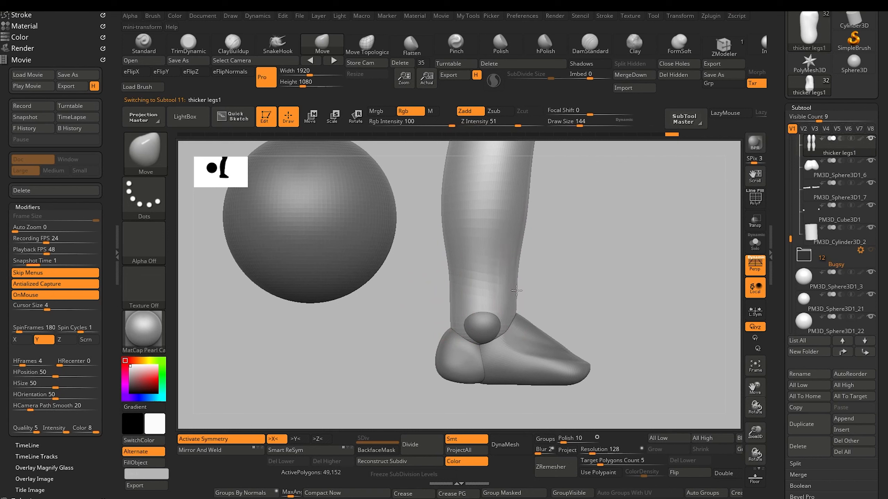
{"action": "left_click_drag", "start_coordinate": [517, 290], "coordinate": [515, 292]}
{"action": "mouse_move", "coordinate": [405, 354]}
{"action": "left_mouse_down", "text": "alt"}
{"action": "mouse_move", "coordinate": [409, 308]}
{"action": "mouse_move", "coordinate": [402, 360]}
{"action": "left_mouse_up", "text": "alt"}
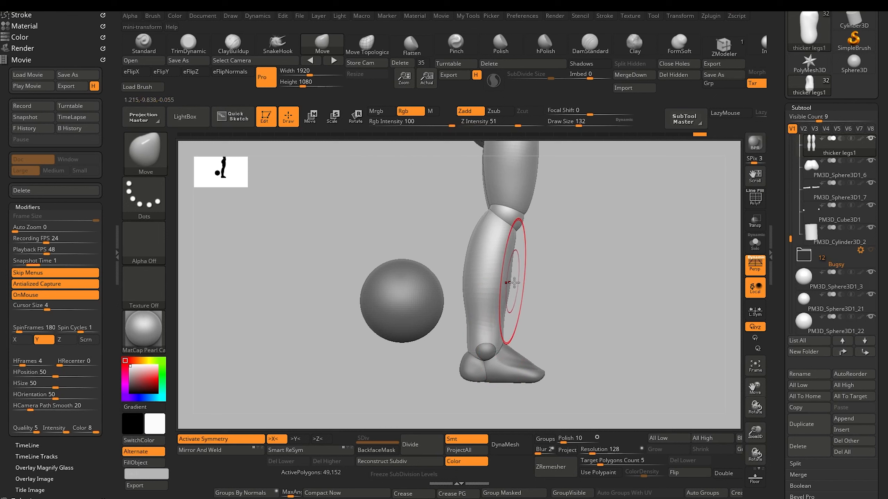
{"action": "key", "text": "bracketleft"}
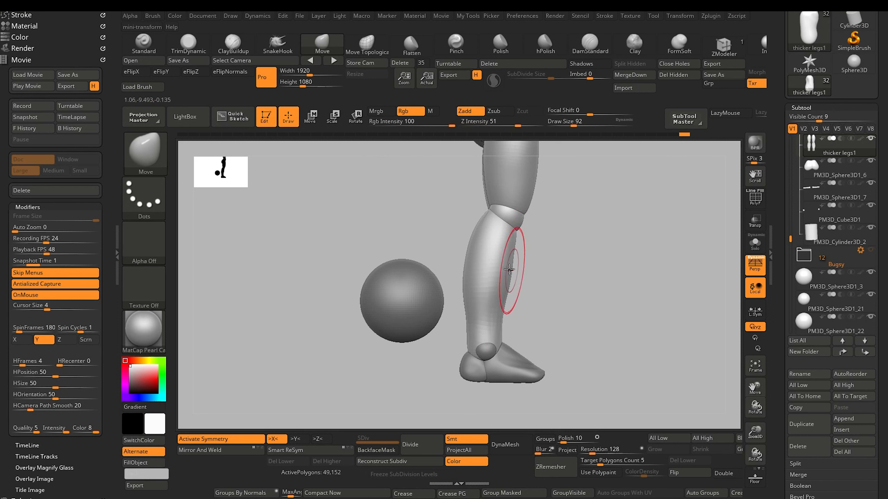
{"action": "mouse_move", "coordinate": [333, 273]}
{"action": "left_mouse_down", "text": "shift"}
{"action": "mouse_move", "coordinate": [367, 178]}
{"action": "mouse_move", "coordinate": [323, 327]}
{"action": "mouse_move", "coordinate": [338, 328]}
{"action": "mouse_move", "coordinate": [381, 423]}
{"action": "left_mouse_up", "text": "shift"}
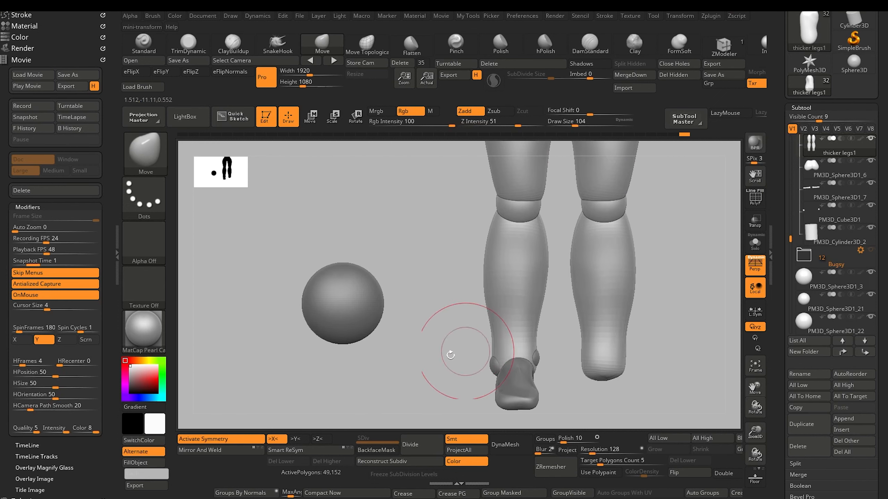
{"action": "left_click_drag", "start_coordinate": [451, 356], "coordinate": [419, 400], "text": "shift"}
{"action": "left_click_drag", "start_coordinate": [401, 319], "coordinate": [408, 367]}
Select the outer ankle sphere and fine-tune its position against the leg from the side with the gizmo
{"action": "left_click", "coordinate": [486, 340], "text": "alt"}
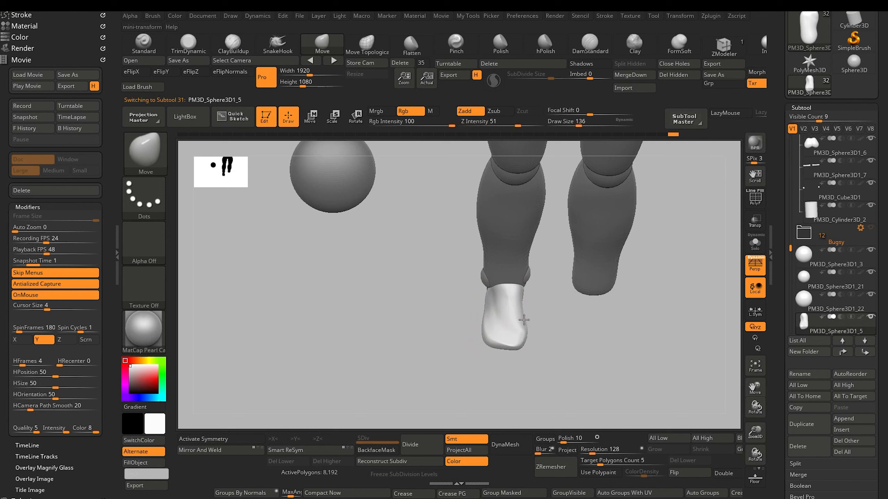
{"action": "left_click_drag", "start_coordinate": [415, 360], "coordinate": [361, 233], "text": "alt"}
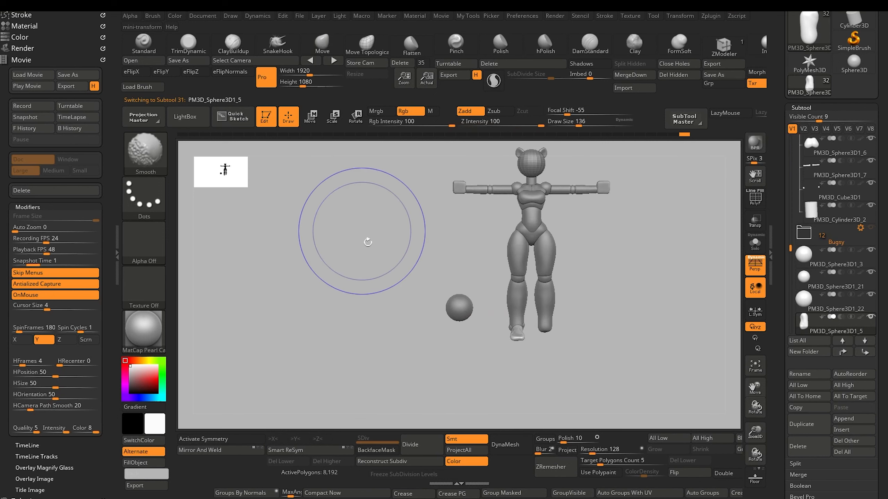
{"action": "left_click_drag", "start_coordinate": [362, 310], "coordinate": [431, 379], "text": "alt"}
{"action": "left_click_drag", "start_coordinate": [345, 384], "coordinate": [372, 392]}
{"action": "left_click", "coordinate": [429, 312], "text": "alt"}
{"action": "key", "text": "w"}
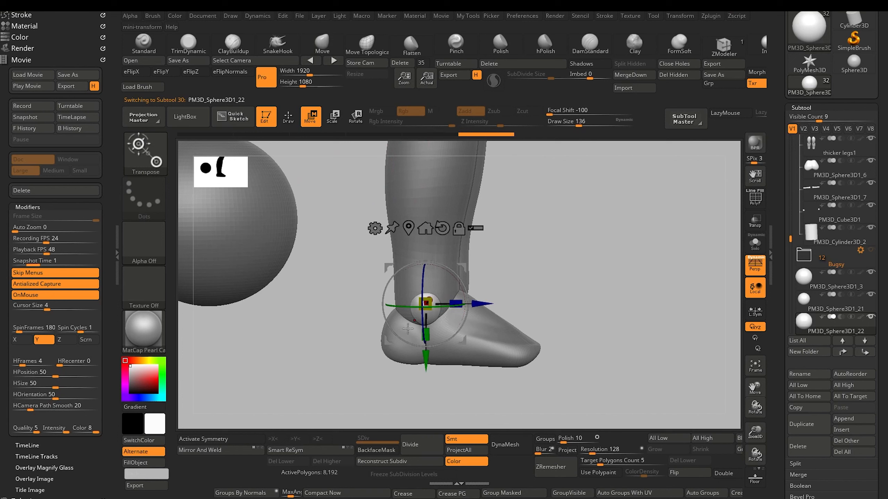
{"action": "left_click_drag", "start_coordinate": [479, 300], "coordinate": [478, 301]}
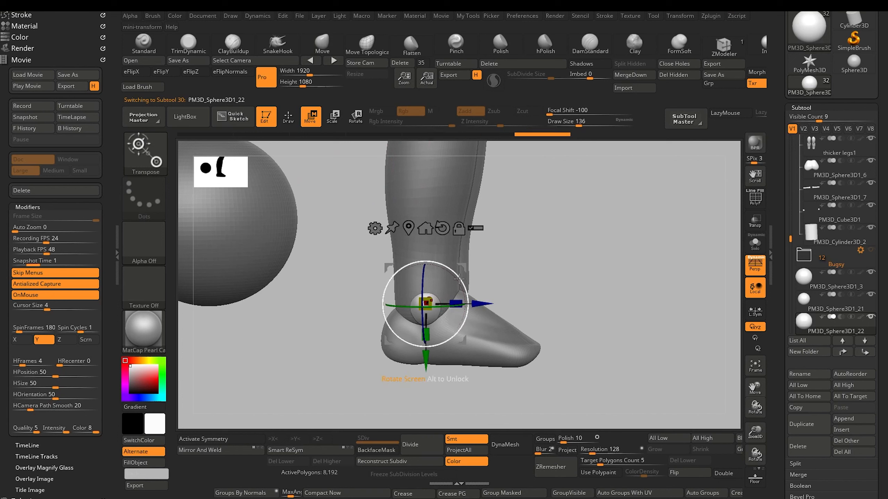
{"action": "left_click_drag", "start_coordinate": [338, 331], "coordinate": [257, 323]}
{"action": "mouse_move", "coordinate": [309, 277]}
{"action": "left_mouse_down"}
{"action": "mouse_move", "coordinate": [300, 274]}
{"action": "mouse_move", "coordinate": [302, 161]}
{"action": "left_mouse_up"}
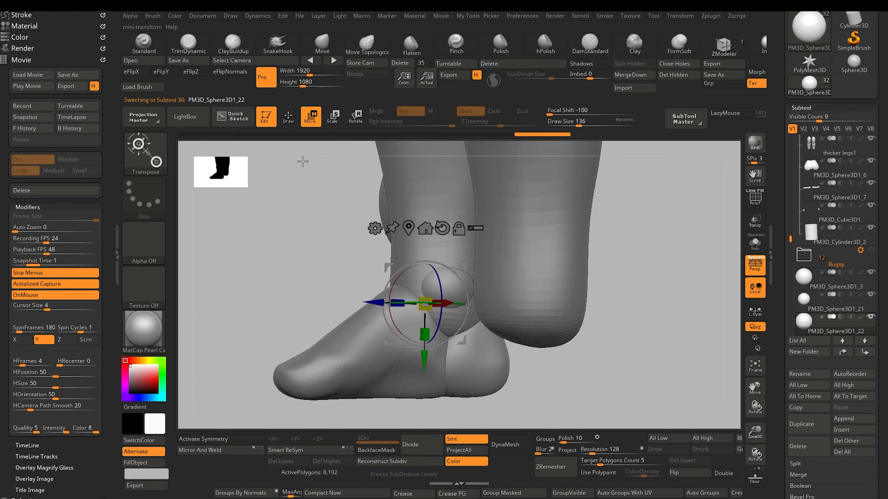
Select the inner ankle sphere and narrow it along the foot's length to a scale of about 0.70 with the gizmo
{"action": "key", "text": "q"}
{"action": "left_click_drag", "start_coordinate": [461, 277], "coordinate": [445, 275]}
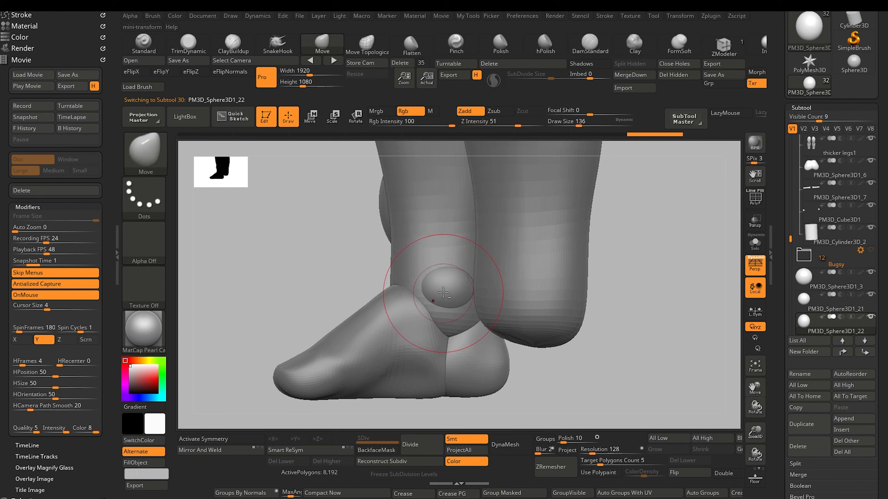
{"action": "left_click", "coordinate": [448, 282], "text": "alt"}
{"action": "left_click", "coordinate": [310, 117]}
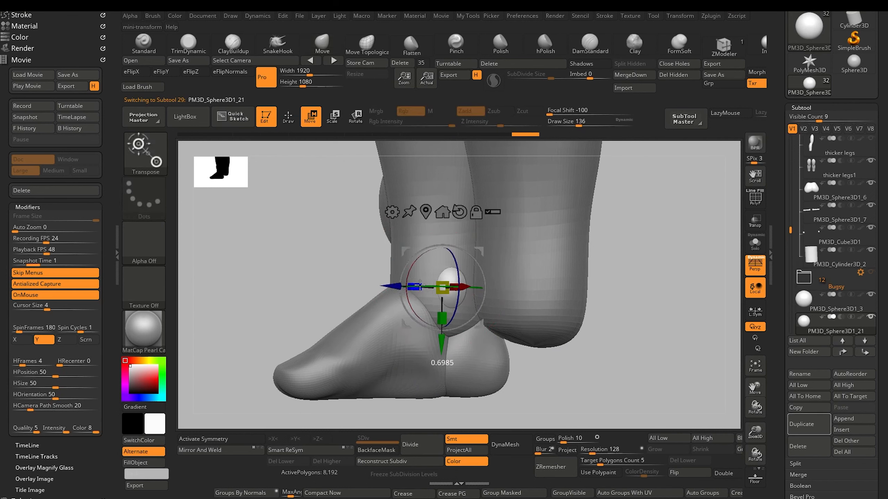
{"action": "left_click_drag", "start_coordinate": [275, 258], "coordinate": [312, 266]}
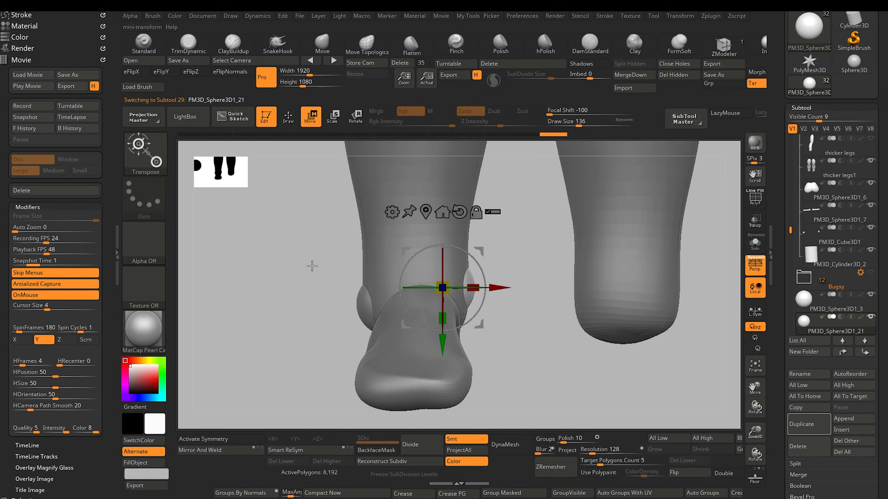
Select the legs and adjust the ankle contour beside the inner ankle sphere from the front with the Move brush
{"action": "left_click", "coordinate": [289, 119]}
{"action": "left_click", "coordinate": [466, 266], "text": "alt"}
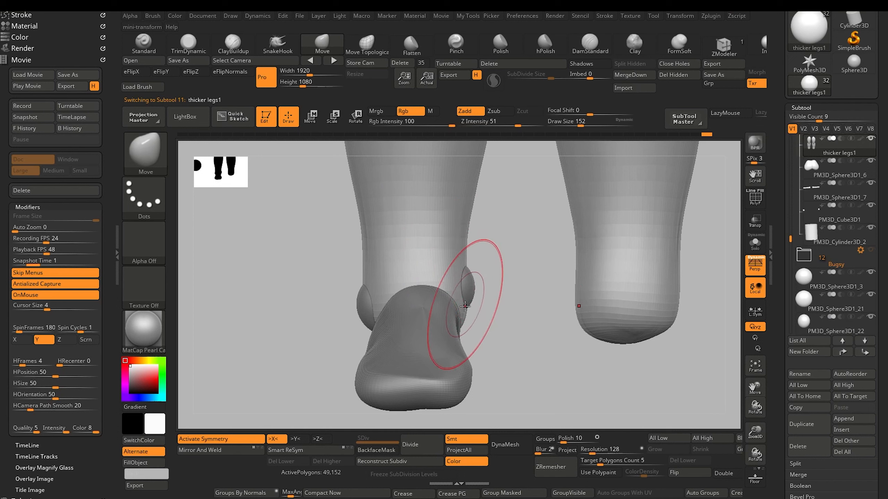
{"action": "left_click_drag", "start_coordinate": [466, 305], "coordinate": [463, 306]}
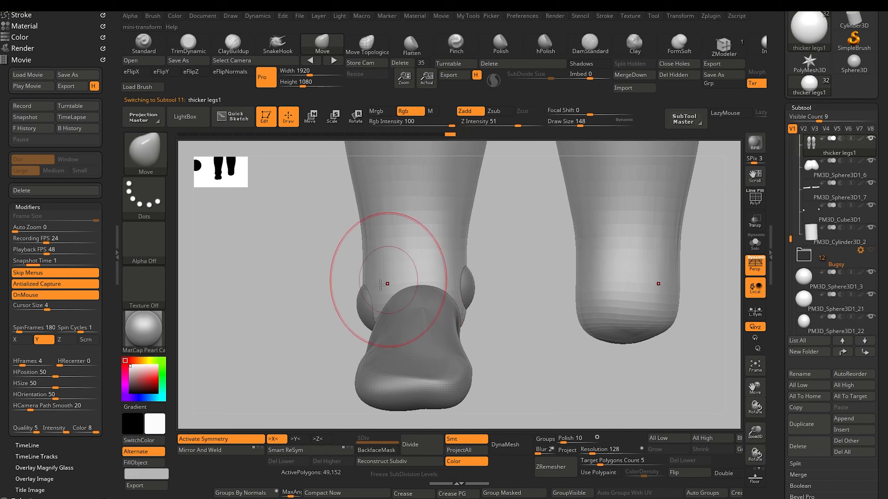
Reshape the inner calf contour just below the knee with the Move Topological brush
{"action": "left_click_drag", "start_coordinate": [297, 298], "coordinate": [436, 309]}
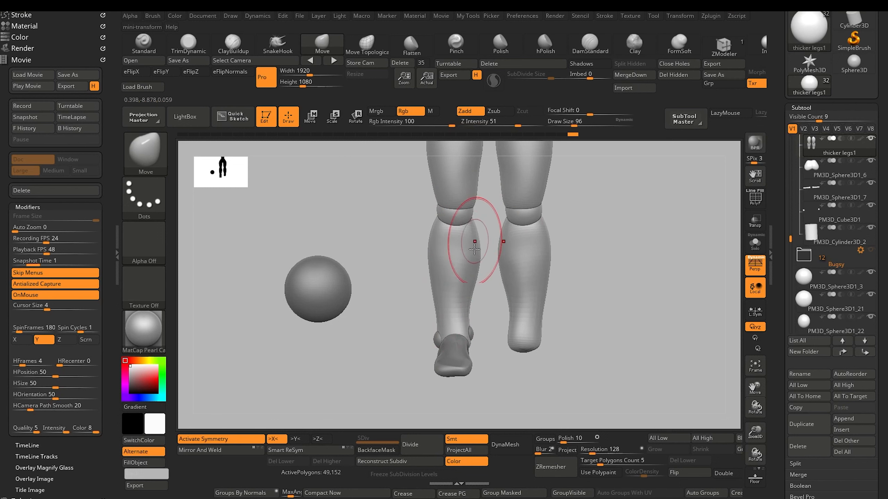
{"action": "left_click", "coordinate": [368, 52]}
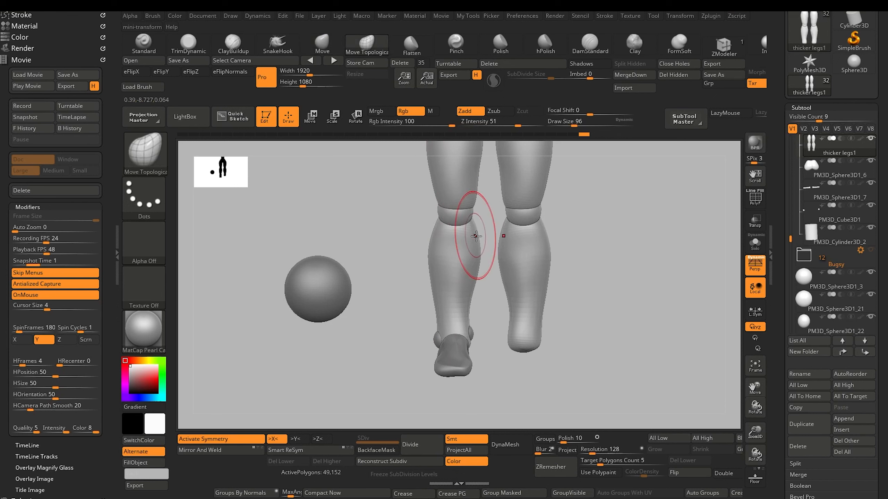
{"action": "left_click_drag", "start_coordinate": [476, 237], "coordinate": [472, 241]}
{"action": "mouse_move", "coordinate": [360, 314]}
{"action": "left_mouse_down", "text": "alt"}
{"action": "mouse_move", "coordinate": [367, 355]}
{"action": "mouse_move", "coordinate": [351, 222]}
{"action": "mouse_move", "coordinate": [359, 321]}
{"action": "mouse_move", "coordinate": [341, 329]}
{"action": "mouse_move", "coordinate": [390, 324]}
{"action": "mouse_move", "coordinate": [355, 331]}
{"action": "mouse_move", "coordinate": [353, 413]}
{"action": "mouse_move", "coordinate": [361, 376]}
{"action": "left_mouse_up", "text": "alt"}
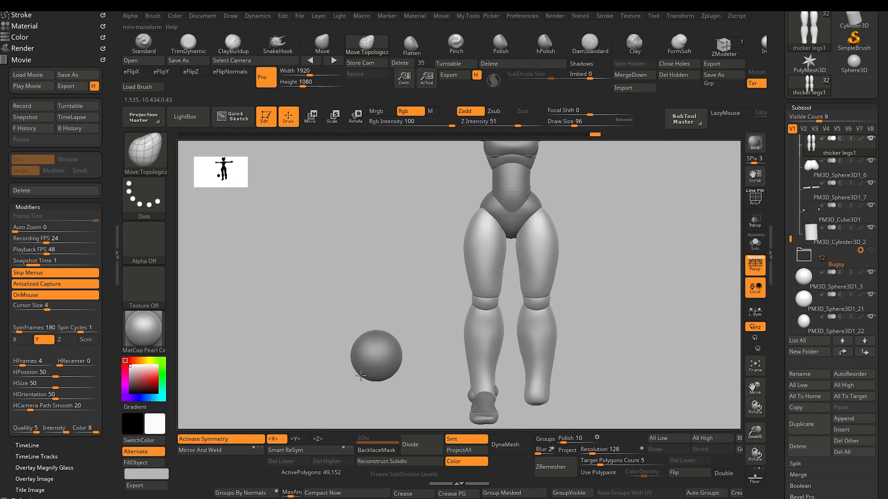
Select the outer ankle sphere and push it closer to the leg from the front with a smaller Move brush
{"action": "left_click_drag", "start_coordinate": [311, 353], "coordinate": [403, 250]}
{"action": "left_click", "coordinate": [467, 302], "text": "alt"}
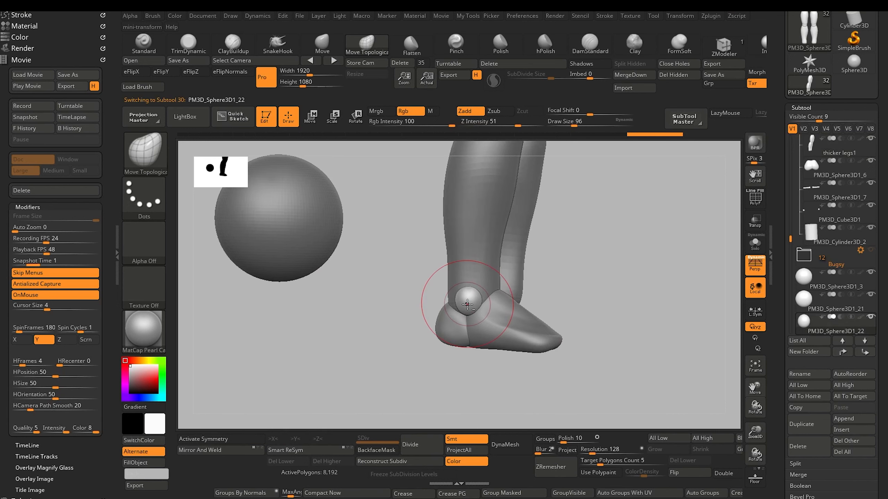
{"action": "left_click", "coordinate": [318, 115]}
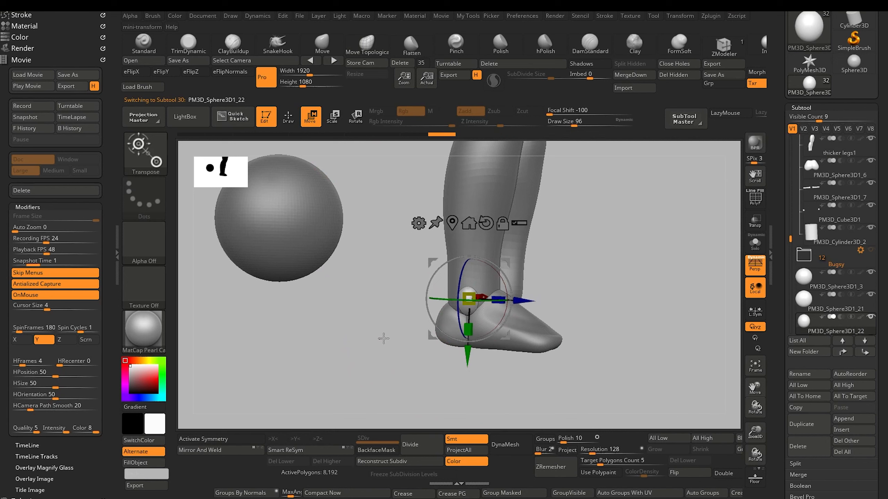
{"action": "mouse_move", "coordinate": [438, 338]}
{"action": "left_mouse_down"}
{"action": "mouse_move", "coordinate": [347, 347]}
{"action": "mouse_move", "coordinate": [387, 305]}
{"action": "mouse_move", "coordinate": [373, 352]}
{"action": "left_mouse_up"}
{"action": "left_click", "coordinate": [322, 45]}
{"action": "key", "text": "bracketleft"}
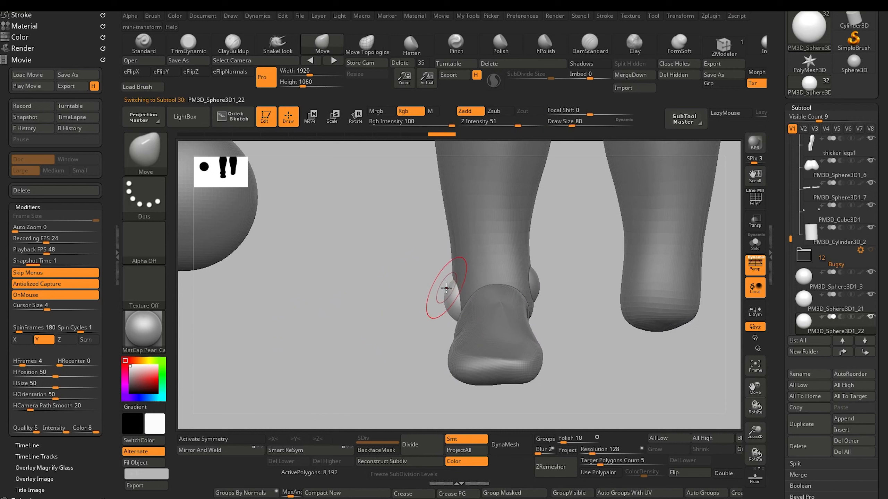
{"action": "key", "text": "bracketleft"}
{"action": "key", "text": "bracketleft"}
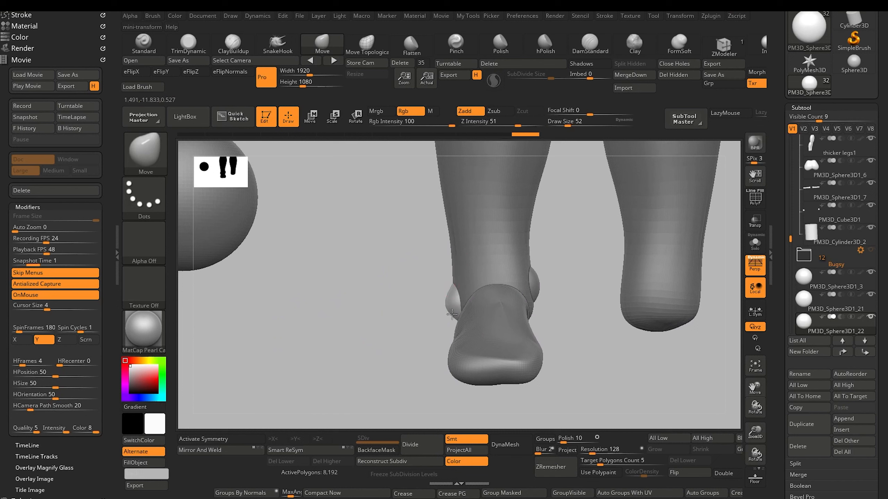
Select the inner ankle sphere and adjust its height on the leg with the gizmo
{"action": "left_click", "coordinate": [537, 285], "text": "alt"}
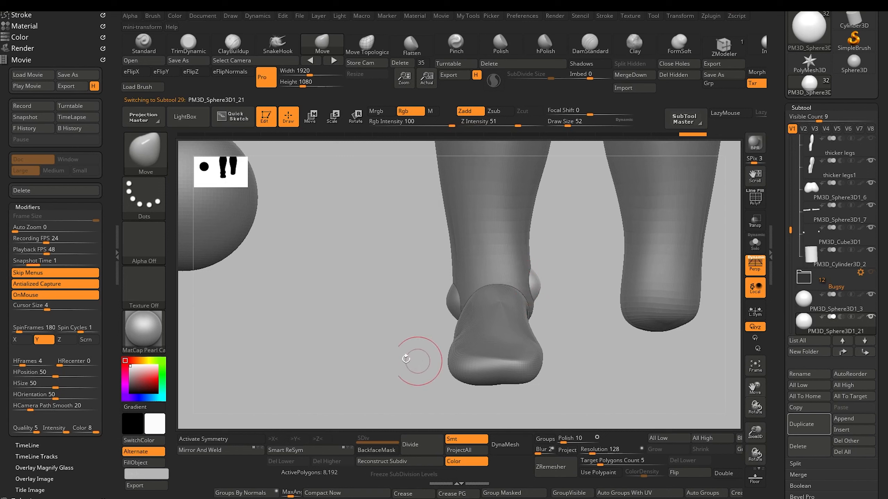
{"action": "left_click_drag", "start_coordinate": [416, 361], "coordinate": [387, 294], "text": "alt"}
{"action": "left_click_drag", "start_coordinate": [455, 312], "coordinate": [432, 320], "text": "alt"}
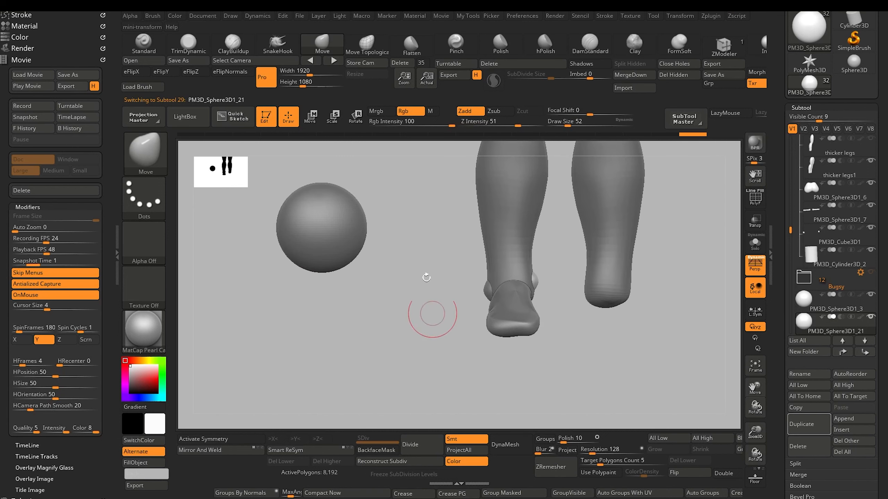
{"action": "left_click", "coordinate": [311, 117]}
{"action": "mouse_move", "coordinate": [526, 343]}
{"action": "left_mouse_down"}
{"action": "mouse_move", "coordinate": [517, 341]}
{"action": "mouse_move", "coordinate": [523, 331]}
{"action": "left_mouse_up"}
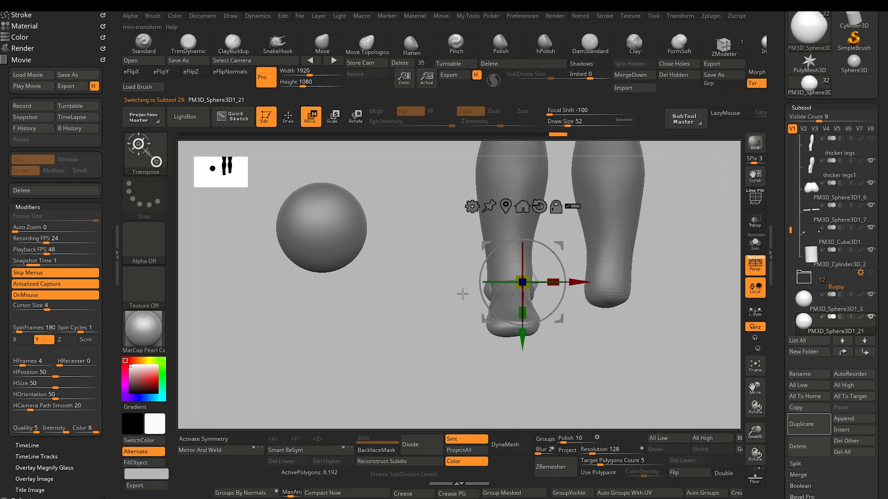
Duplicate the large spare sphere, move the copy to the tip of the foot and scale it down
{"action": "left_click", "coordinate": [310, 240]}
{"action": "left_click", "coordinate": [297, 119]}
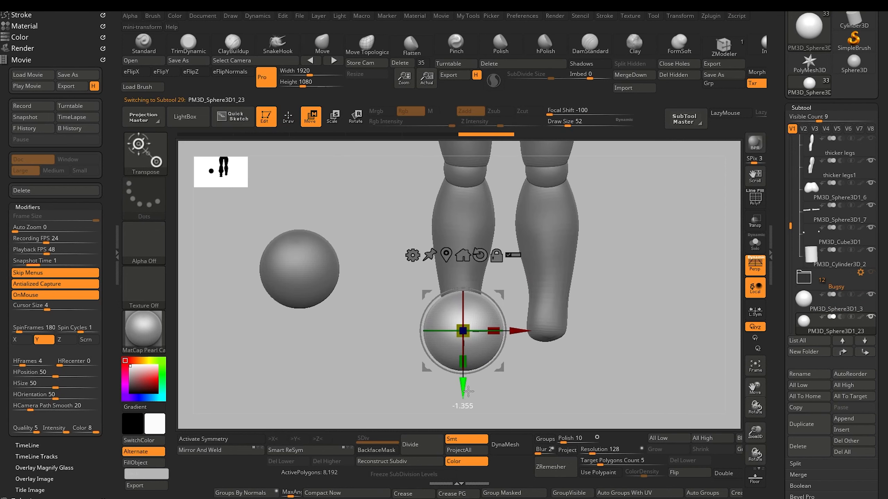
{"action": "left_click_drag", "start_coordinate": [383, 324], "coordinate": [346, 328]}
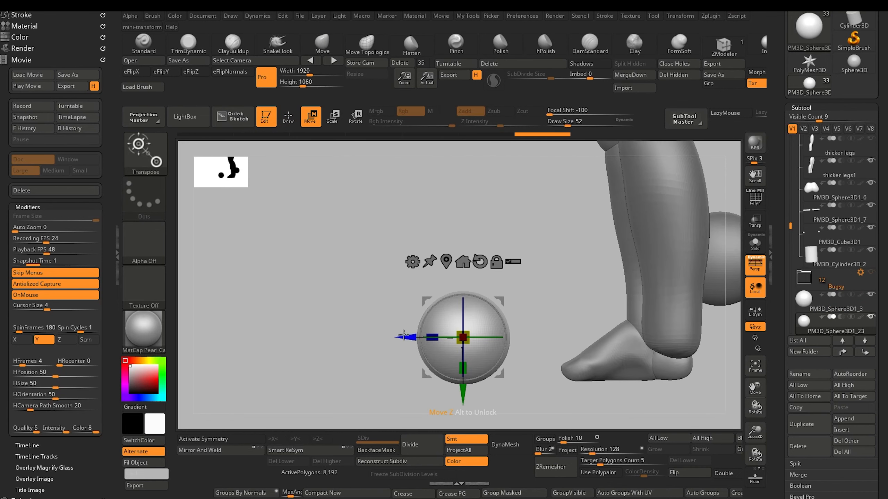
{"action": "left_click_drag", "start_coordinate": [406, 337], "coordinate": [499, 338]}
{"action": "left_click_drag", "start_coordinate": [558, 398], "coordinate": [557, 422]}
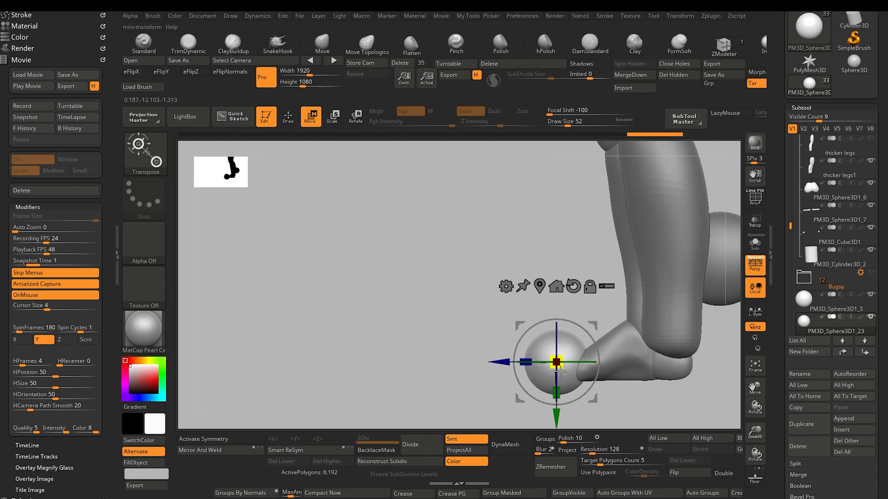
Position the new sphere at the inner front edge of the foot as the big toe and adjust its width with the gizmo
{"action": "left_click_drag", "start_coordinate": [446, 306], "coordinate": [427, 402]}
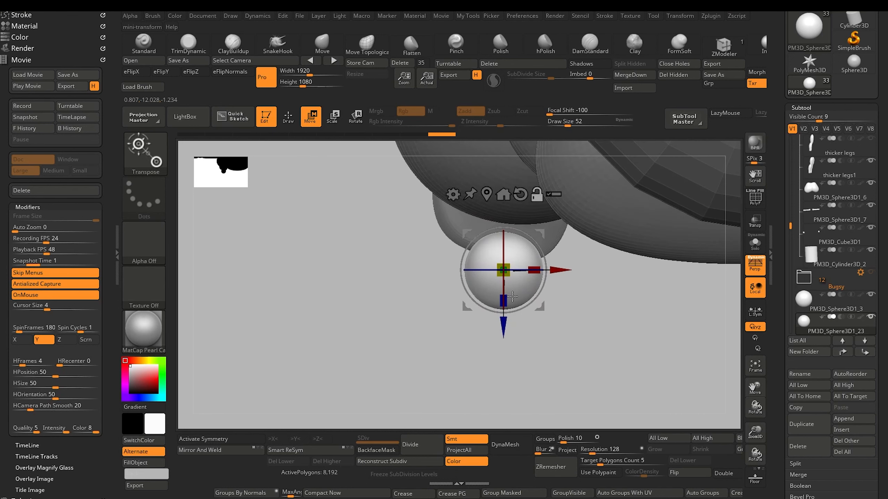
{"action": "left_click_drag", "start_coordinate": [561, 272], "coordinate": [363, 294]}
{"action": "left_click_drag", "start_coordinate": [543, 331], "coordinate": [543, 341]}
{"action": "left_click_drag", "start_coordinate": [450, 345], "coordinate": [408, 412]}
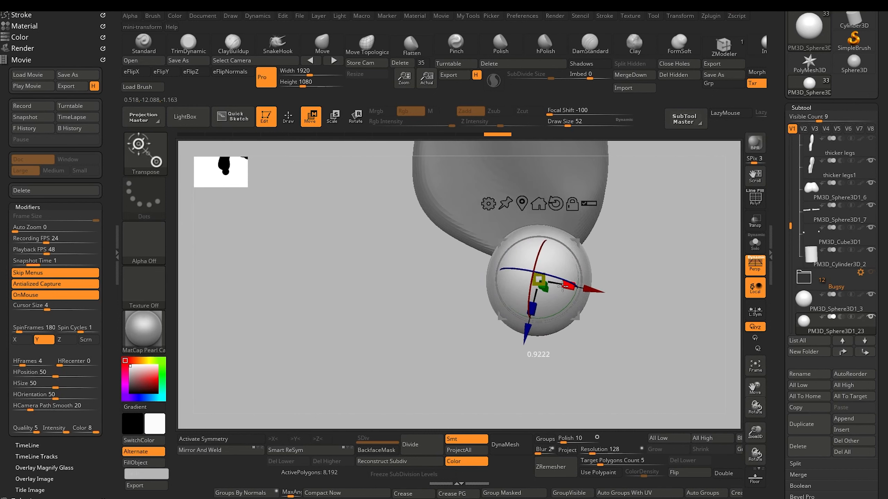
{"action": "left_click_drag", "start_coordinate": [440, 330], "coordinate": [305, 244]}
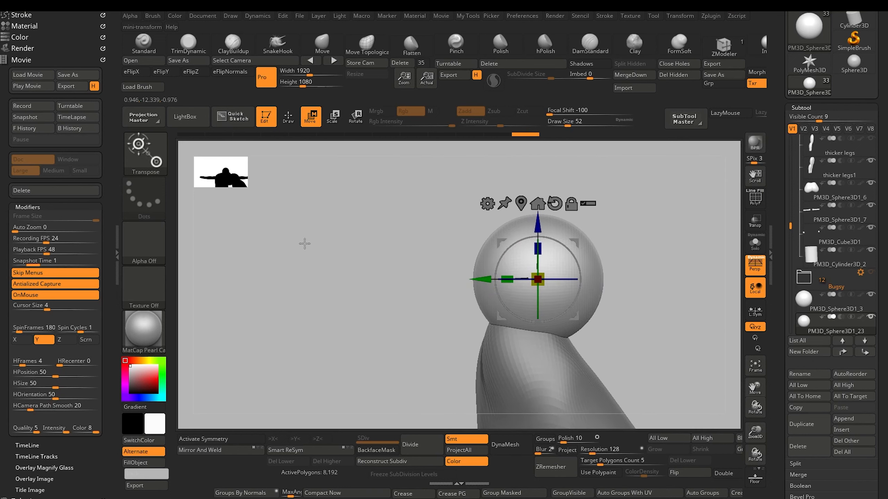
Flatten the underside of the big toe sphere and slim its sides with the Move brush, varying the brush size
{"action": "left_click", "coordinate": [287, 118]}
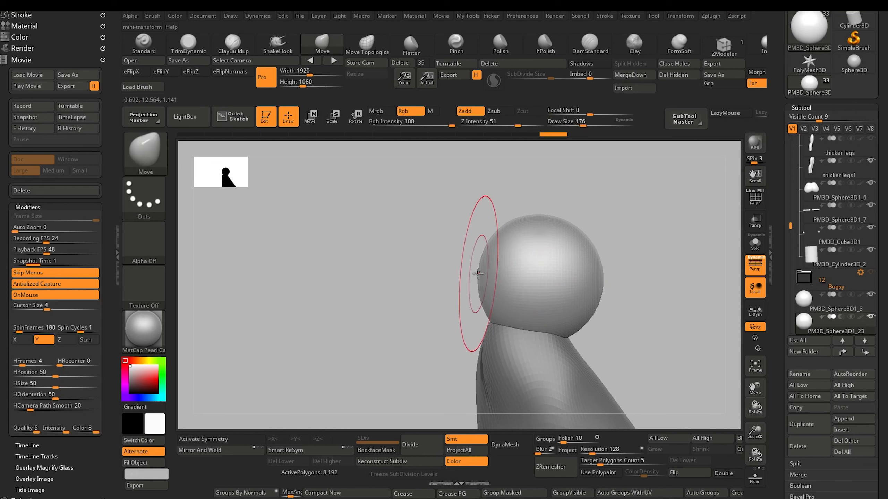
{"action": "left_click_drag", "start_coordinate": [472, 274], "coordinate": [492, 279]}
{"action": "left_click_drag", "start_coordinate": [452, 242], "coordinate": [441, 241]}
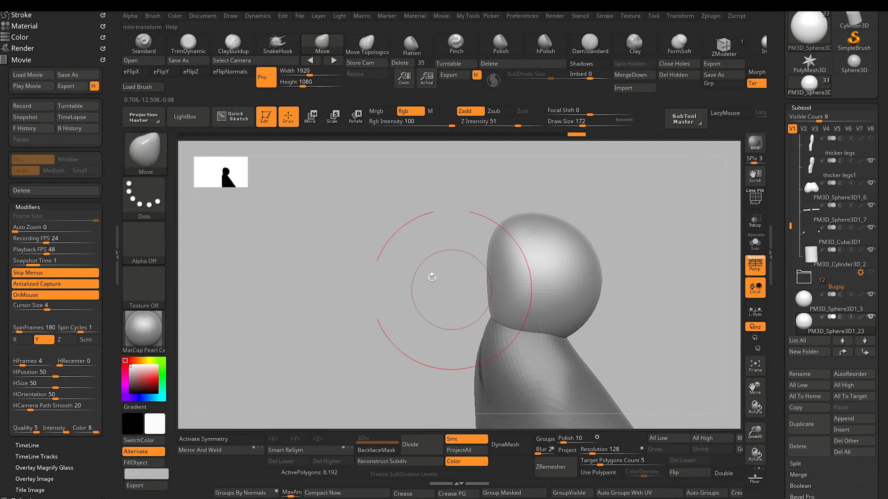
{"action": "left_click_drag", "start_coordinate": [432, 277], "coordinate": [428, 234]}
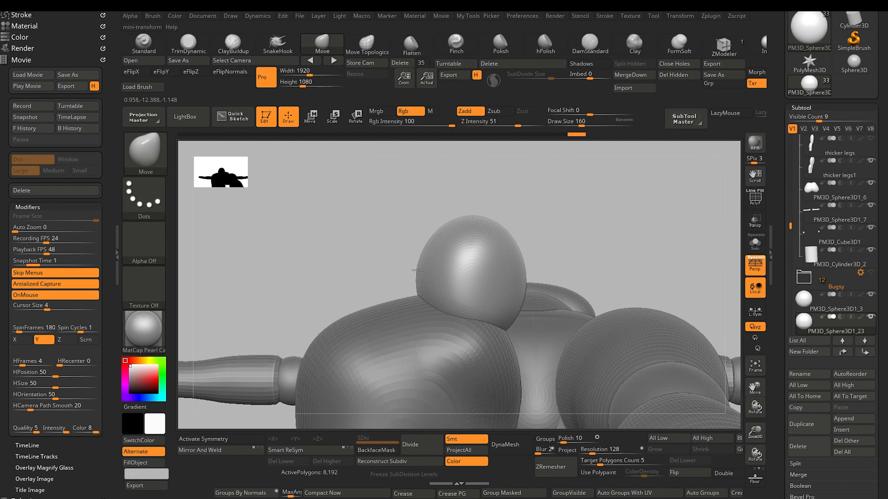
{"action": "left_click_drag", "start_coordinate": [417, 270], "coordinate": [416, 271]}
{"action": "left_click_drag", "start_coordinate": [525, 303], "coordinate": [523, 304]}
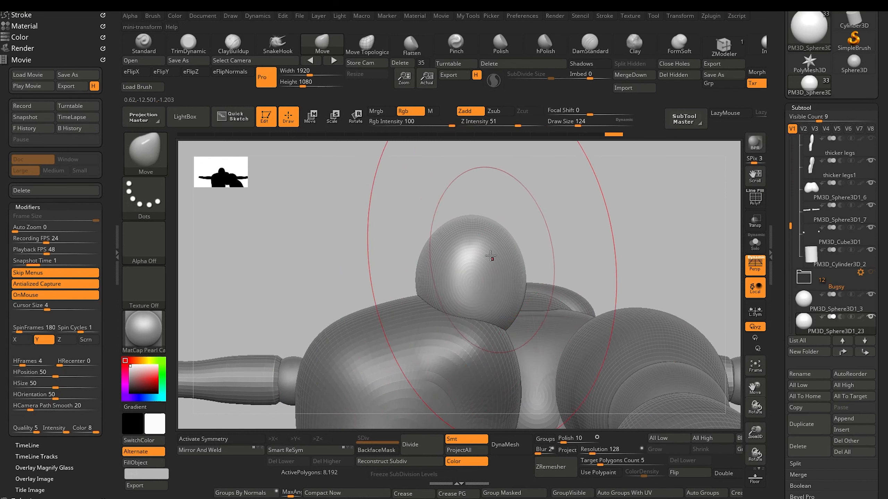
Push in the inner side of the big toe sphere and even out its outline with the Move brush
{"action": "left_click_drag", "start_coordinate": [507, 248], "coordinate": [470, 222]}
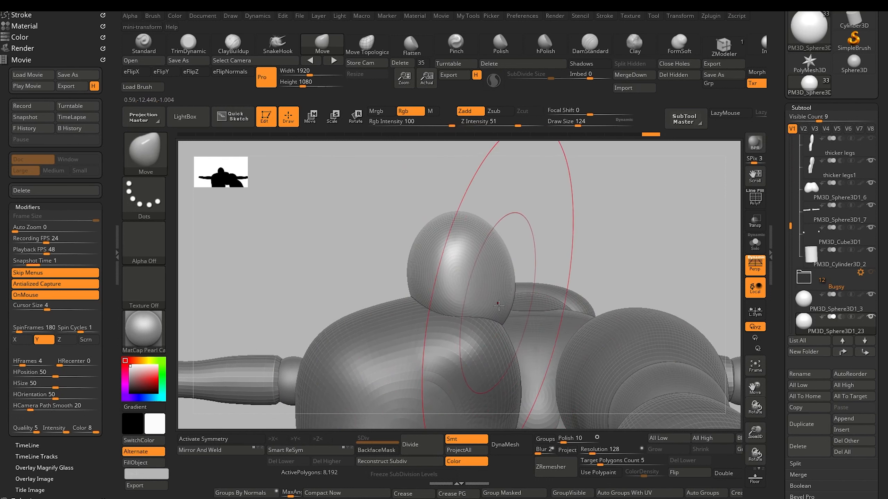
{"action": "left_click_drag", "start_coordinate": [499, 263], "coordinate": [492, 261]}
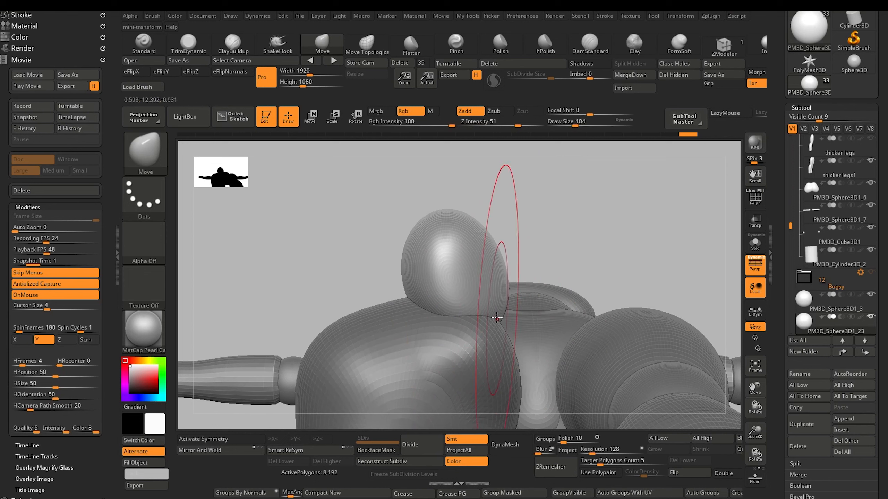
{"action": "left_click_drag", "start_coordinate": [476, 230], "coordinate": [469, 228]}
{"action": "left_click_drag", "start_coordinate": [493, 260], "coordinate": [482, 242]}
{"action": "left_click_drag", "start_coordinate": [407, 239], "coordinate": [400, 258]}
Refine the tip and upper contour of the big toe as seen from above with the Move brush
{"action": "mouse_move", "coordinate": [332, 265]}
{"action": "left_mouse_down"}
{"action": "mouse_move", "coordinate": [310, 227]}
{"action": "mouse_move", "coordinate": [285, 390]}
{"action": "mouse_move", "coordinate": [299, 383]}
{"action": "left_mouse_up"}
{"action": "mouse_move", "coordinate": [311, 302]}
{"action": "left_mouse_down", "text": "alt"}
{"action": "mouse_move", "coordinate": [329, 329]}
{"action": "mouse_move", "coordinate": [356, 335]}
{"action": "left_mouse_up", "text": "alt"}
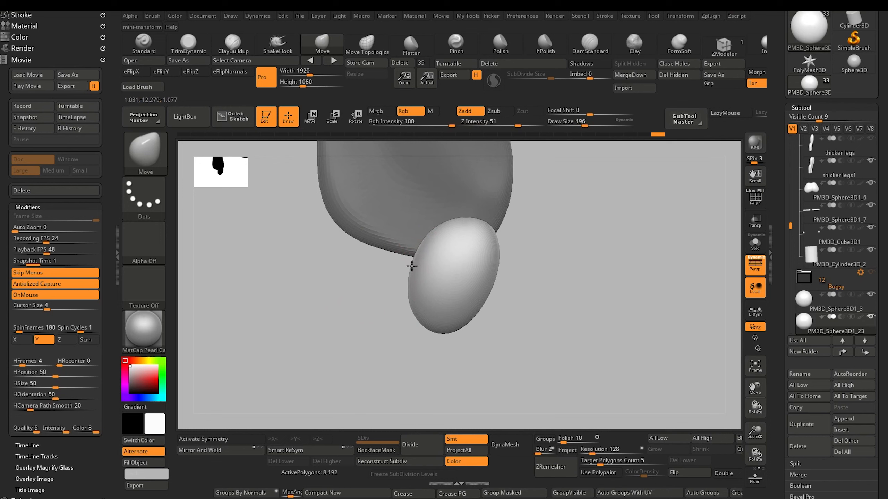
{"action": "left_click_drag", "start_coordinate": [452, 328], "coordinate": [450, 330]}
{"action": "left_click_drag", "start_coordinate": [441, 304], "coordinate": [439, 303]}
{"action": "left_click_drag", "start_coordinate": [371, 271], "coordinate": [355, 278]}
Duplicate the big toe, move the copy beside it as the second toe and set it slightly farther back
{"action": "left_click", "coordinate": [803, 425]}
{"action": "key", "text": "w"}
{"action": "left_click_drag", "start_coordinate": [524, 272], "coordinate": [461, 272]}
{"action": "left_click_drag", "start_coordinate": [372, 295], "coordinate": [416, 289]}
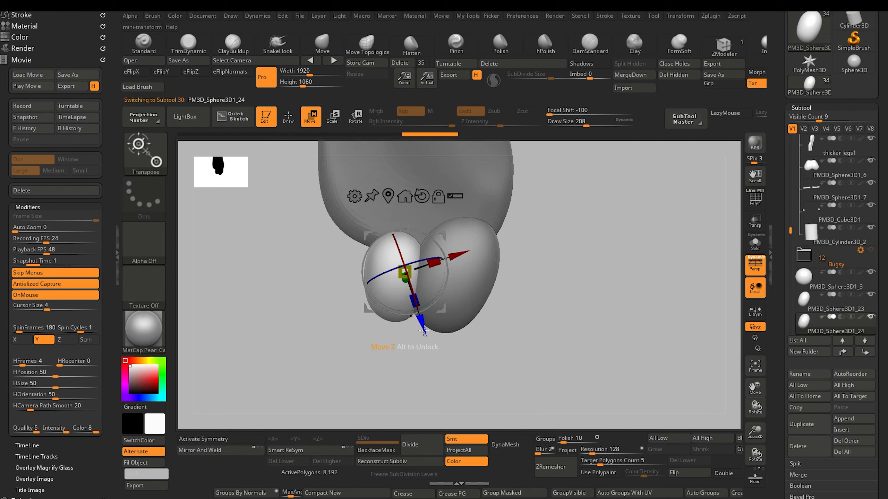
{"action": "left_click_drag", "start_coordinate": [422, 322], "coordinate": [417, 310]}
{"action": "left_click_drag", "start_coordinate": [335, 306], "coordinate": [297, 245]}
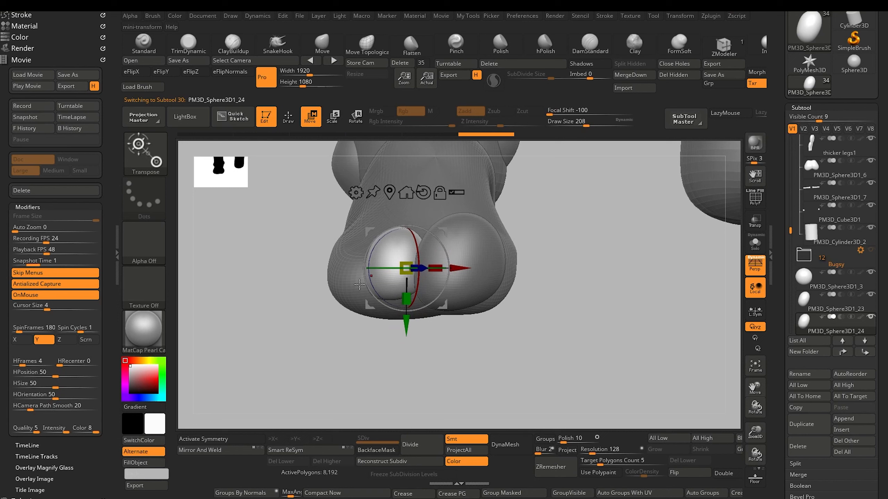
Reshape the second toe with the Move brush at varying sizes, adjusting its underside, top and outer side
{"action": "key", "text": "q"}
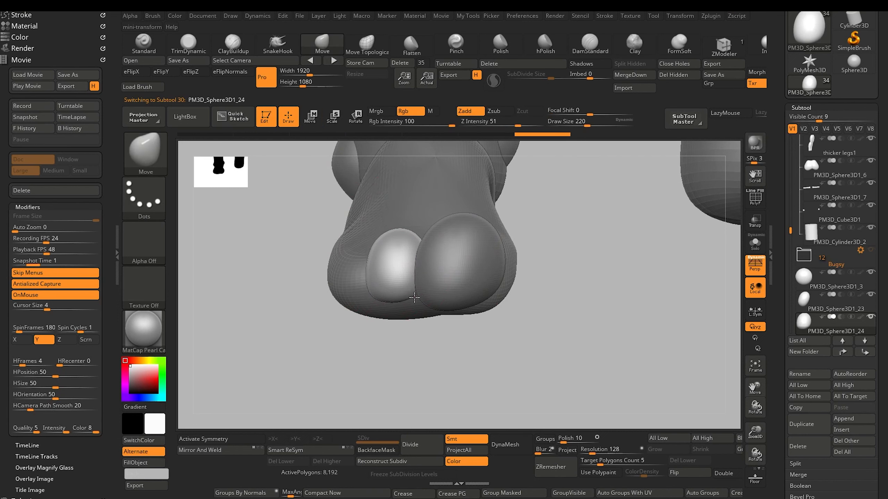
{"action": "left_click_drag", "start_coordinate": [382, 296], "coordinate": [421, 301]}
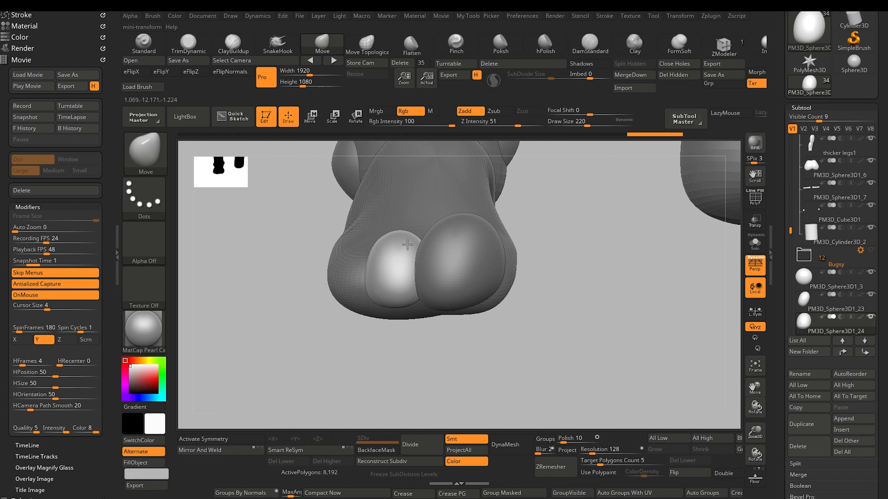
{"action": "left_click_drag", "start_coordinate": [408, 245], "coordinate": [406, 244]}
{"action": "left_click_drag", "start_coordinate": [399, 275], "coordinate": [392, 299]}
{"action": "key", "text": "bracketleft"}
{"action": "key", "text": "bracketleft"}
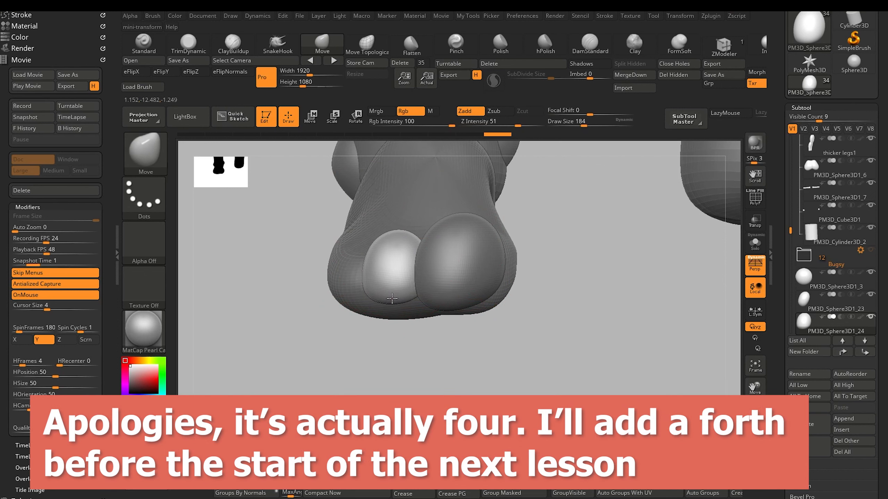
{"action": "mouse_move", "coordinate": [349, 326]}
{"action": "left_mouse_down"}
{"action": "mouse_move", "coordinate": [313, 324]}
{"action": "mouse_move", "coordinate": [357, 353]}
{"action": "mouse_move", "coordinate": [329, 381]}
{"action": "mouse_move", "coordinate": [338, 392]}
{"action": "left_mouse_up"}
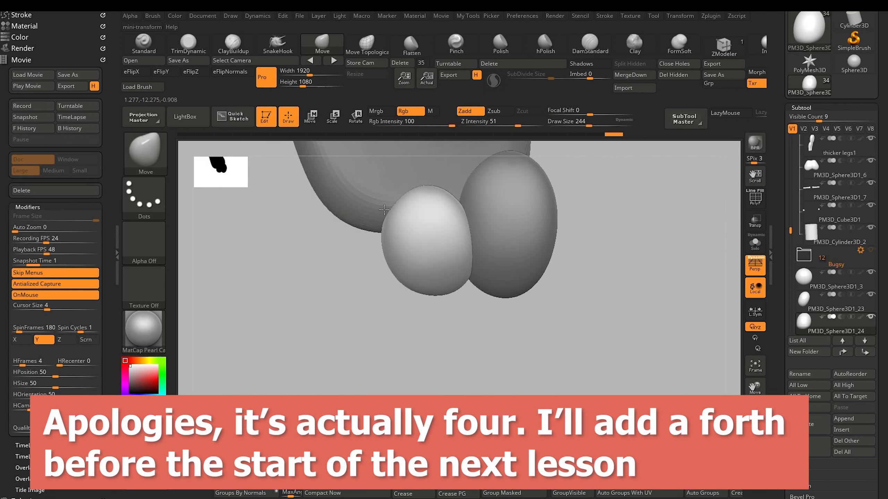
{"action": "left_click_drag", "start_coordinate": [393, 221], "coordinate": [396, 225]}
Duplicate the second toe and place the smaller copy at the outer front edge of the foot as the outermost toe
{"action": "mouse_move", "coordinate": [402, 353]}
{"action": "left_mouse_down", "text": "alt"}
{"action": "mouse_move", "coordinate": [312, 294]}
{"action": "mouse_move", "coordinate": [381, 350]}
{"action": "left_mouse_up", "text": "alt"}
{"action": "left_click_drag", "start_coordinate": [382, 350], "coordinate": [360, 360]}
{"action": "mouse_move", "coordinate": [360, 360]}
{"action": "left_mouse_down", "text": "shift"}
{"action": "mouse_move", "coordinate": [371, 357]}
{"action": "mouse_move", "coordinate": [372, 337]}
{"action": "mouse_move", "coordinate": [459, 412]}
{"action": "mouse_move", "coordinate": [399, 383]}
{"action": "mouse_move", "coordinate": [398, 390]}
{"action": "left_mouse_up", "text": "shift"}
{"action": "left_click", "coordinate": [801, 425]}
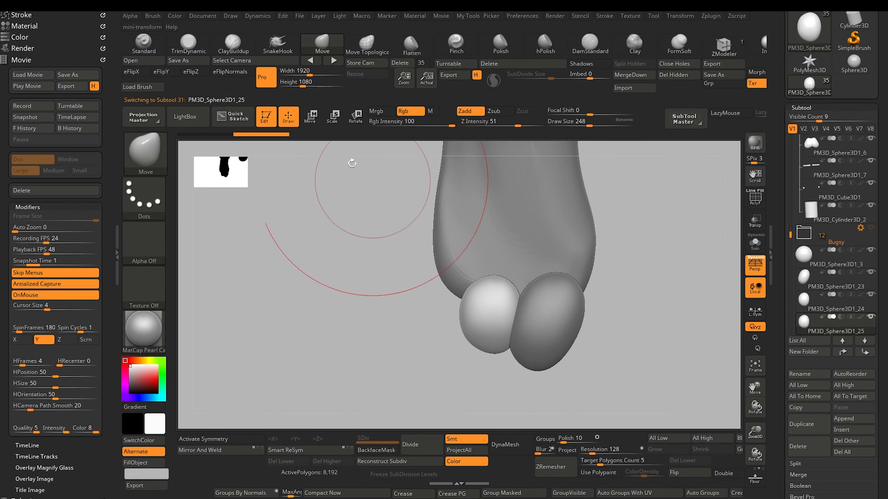
{"action": "key", "text": "w"}
{"action": "left_click_drag", "start_coordinate": [519, 357], "coordinate": [515, 345]}
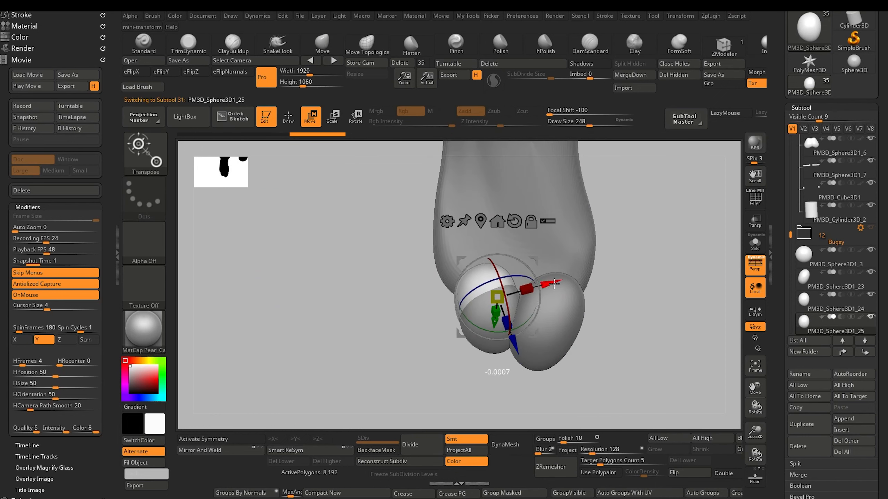
{"action": "left_click_drag", "start_coordinate": [551, 285], "coordinate": [521, 293]}
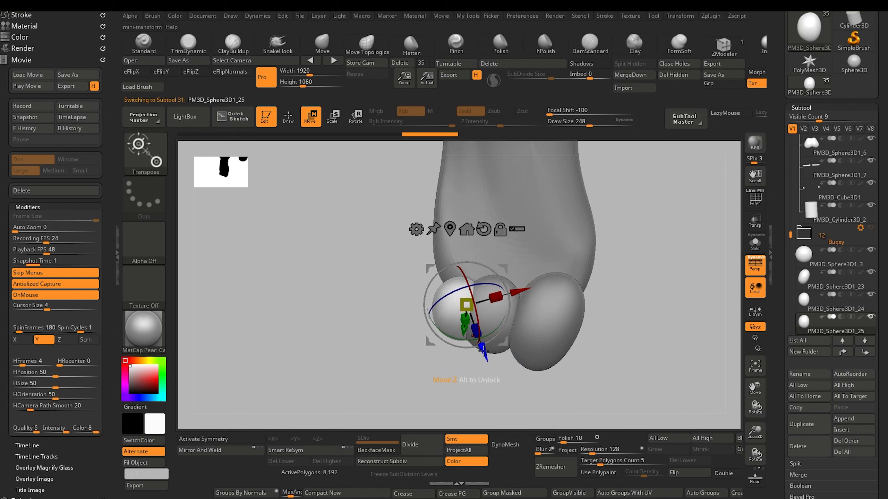
{"action": "left_click_drag", "start_coordinate": [483, 351], "coordinate": [472, 335]}
{"action": "left_click", "coordinate": [289, 116]}
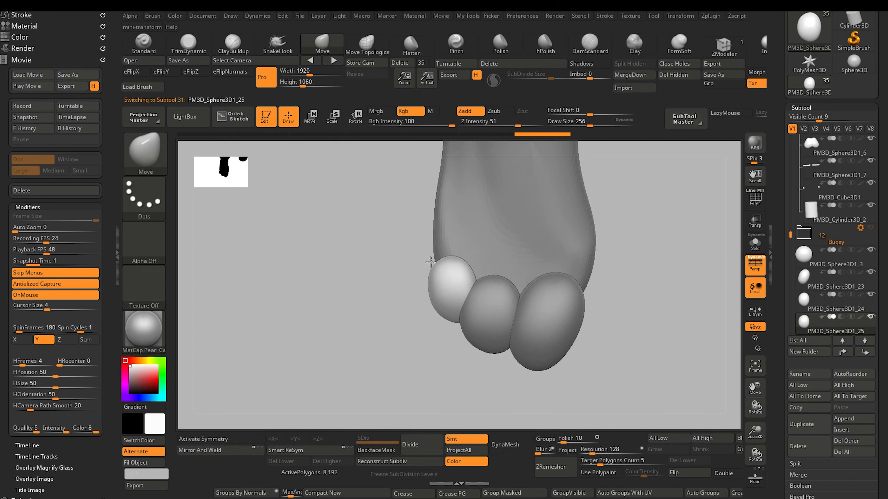
{"action": "left_click_drag", "start_coordinate": [375, 301], "coordinate": [456, 322]}
Select the middle toe and the big toe in turn and refine their profiles with the Move brush
{"action": "left_click", "coordinate": [464, 319], "text": "alt"}
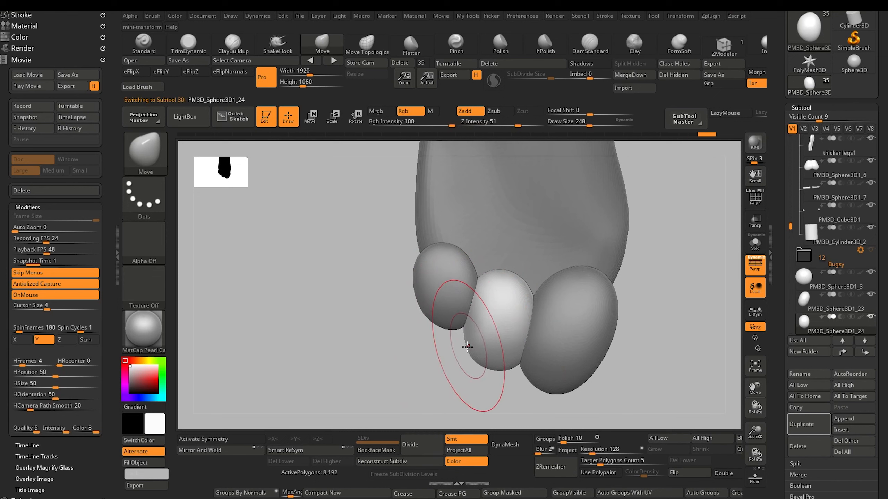
{"action": "left_click_drag", "start_coordinate": [433, 346], "coordinate": [322, 279]}
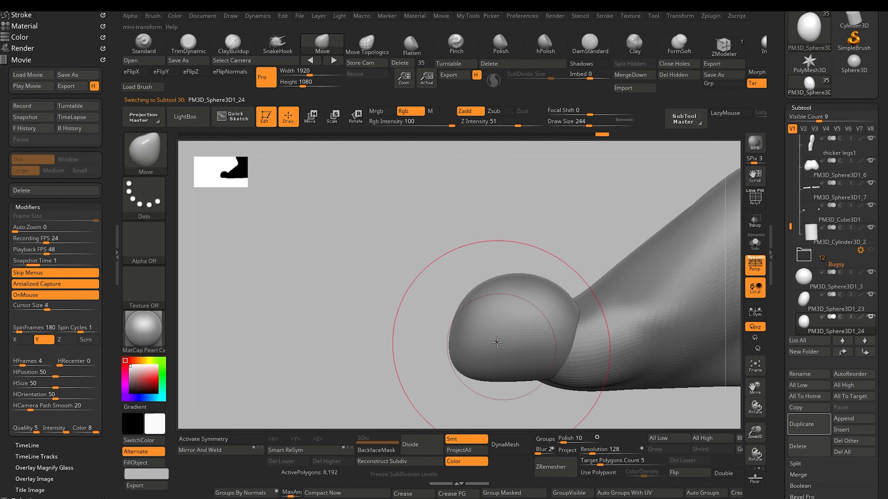
{"action": "left_click", "coordinate": [480, 308], "text": "alt"}
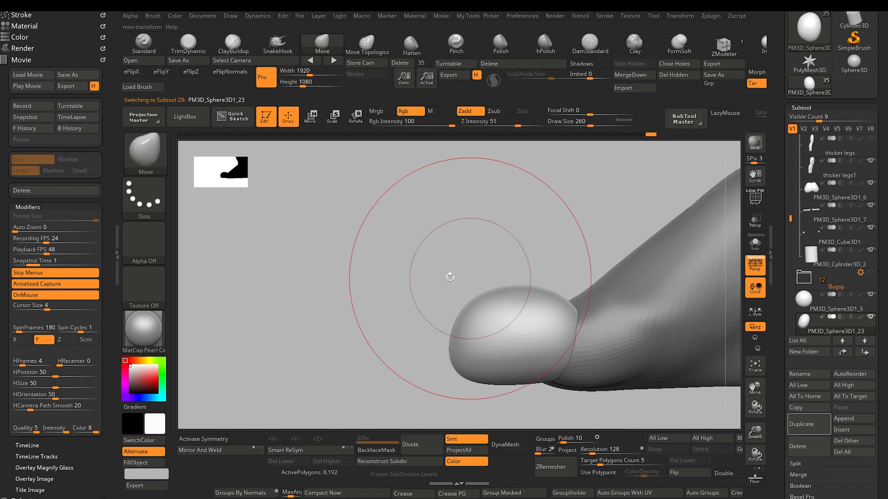
{"action": "left_click_drag", "start_coordinate": [450, 277], "coordinate": [599, 333]}
{"action": "left_click_drag", "start_coordinate": [602, 363], "coordinate": [420, 311]}
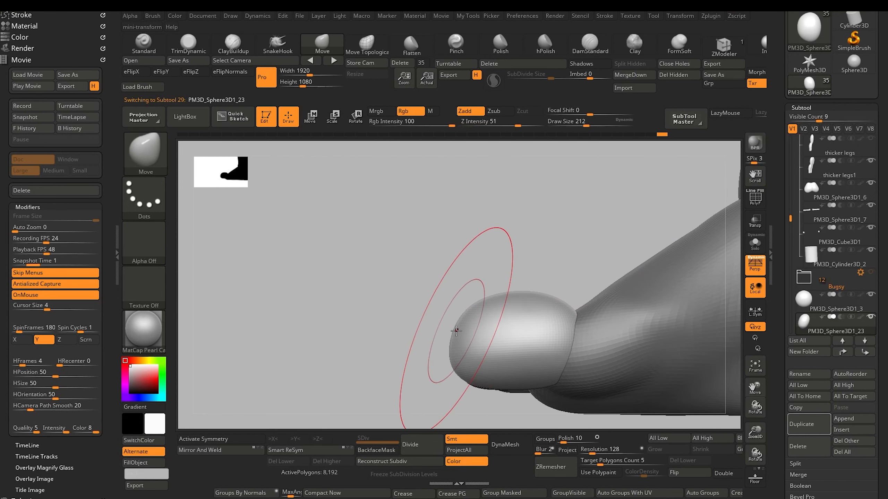
{"action": "mouse_move", "coordinate": [454, 332]}
{"action": "left_mouse_down"}
{"action": "mouse_move", "coordinate": [487, 292]}
{"action": "mouse_move", "coordinate": [551, 389]}
{"action": "left_mouse_up"}
Select the middle and outermost toes in turn and nudge them into a tighter row with the Move brush
{"action": "left_click_drag", "start_coordinate": [395, 339], "coordinate": [368, 245], "text": "alt"}
{"action": "left_click_drag", "start_coordinate": [367, 302], "coordinate": [373, 377], "text": "alt"}
{"action": "left_click_drag", "start_coordinate": [398, 349], "coordinate": [425, 369], "text": "alt"}
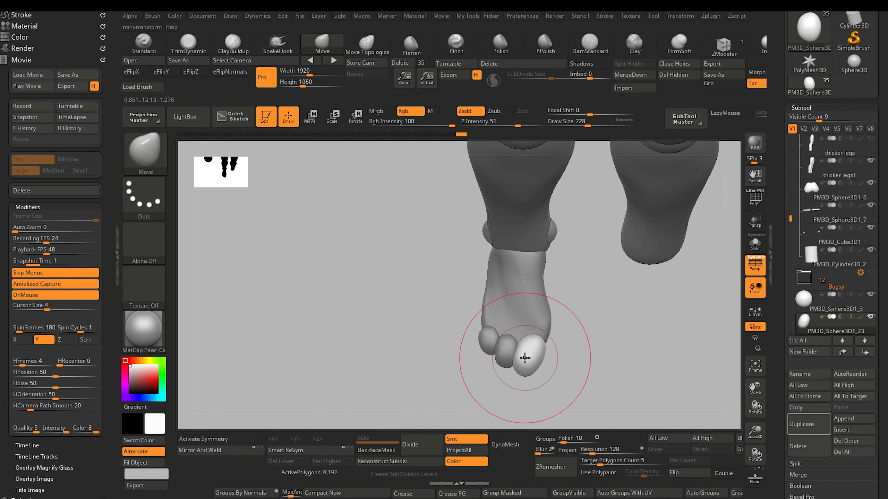
{"action": "left_click", "coordinate": [501, 355], "text": "alt"}
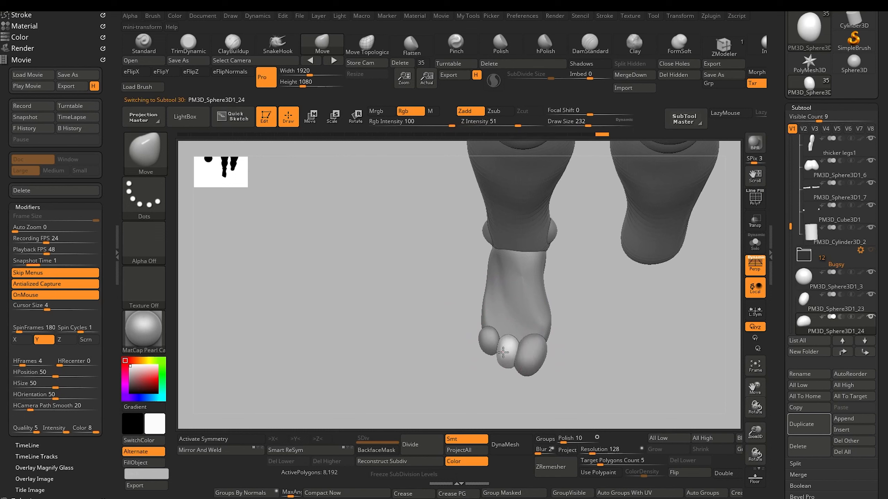
{"action": "left_click", "coordinate": [488, 342], "text": "alt"}
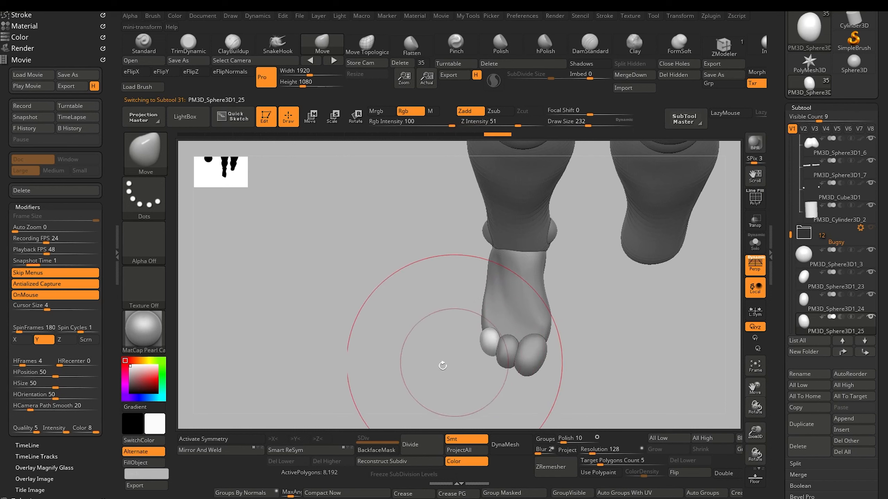
{"action": "mouse_move", "coordinate": [442, 366]}
{"action": "left_mouse_down"}
{"action": "mouse_move", "coordinate": [429, 305]}
{"action": "mouse_move", "coordinate": [412, 377]}
{"action": "mouse_move", "coordinate": [395, 236]}
{"action": "mouse_move", "coordinate": [393, 290]}
{"action": "mouse_move", "coordinate": [326, 163]}
{"action": "mouse_move", "coordinate": [370, 281]}
{"action": "mouse_move", "coordinate": [381, 209]}
{"action": "left_mouse_up"}
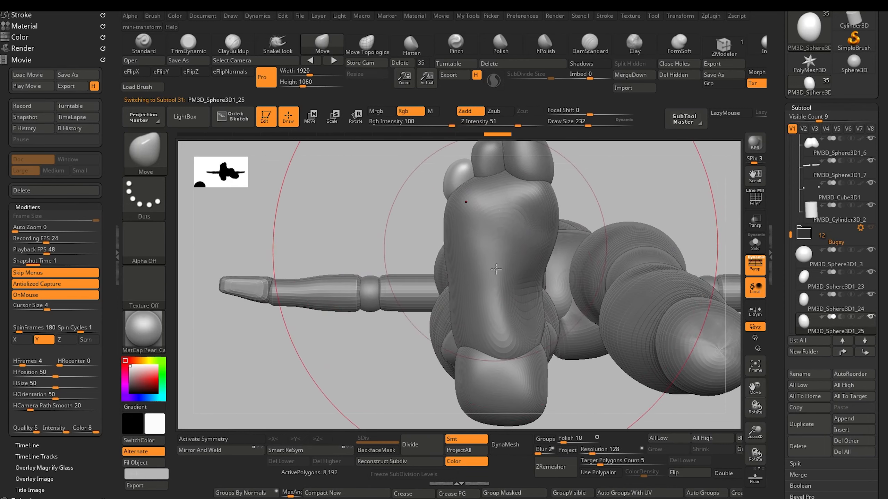
Select the heel and push in its outer rear edge with a smaller Move brush
{"action": "left_click_drag", "start_coordinate": [385, 380], "coordinate": [380, 317], "text": "alt"}
{"action": "left_click_drag", "start_coordinate": [396, 379], "coordinate": [393, 405], "text": "alt"}
{"action": "left_click", "coordinate": [454, 341], "text": "alt"}
{"action": "key", "text": "bracketleft"}
{"action": "key", "text": "bracketleft"}
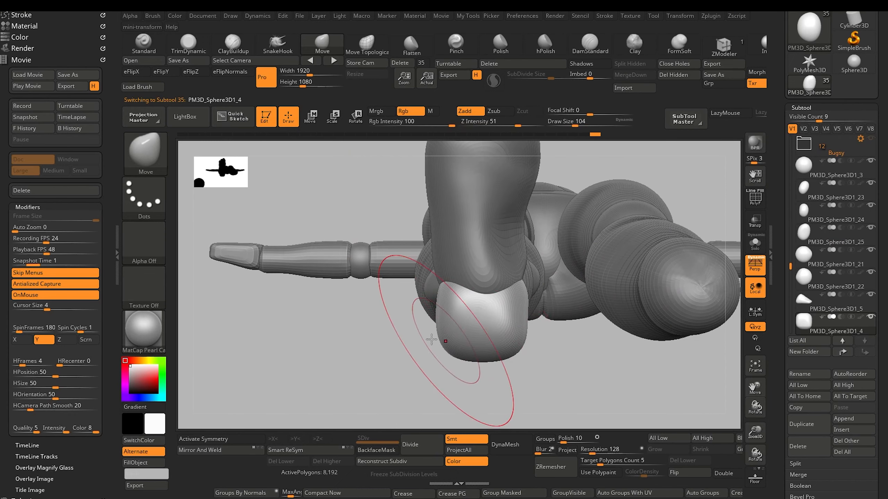
{"action": "left_click_drag", "start_coordinate": [431, 339], "coordinate": [451, 325]}
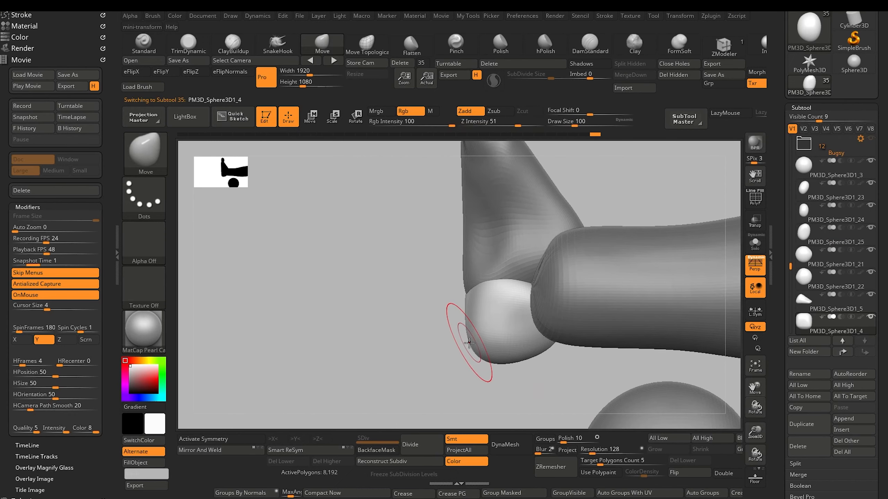
{"action": "mouse_move", "coordinate": [363, 355]}
{"action": "left_mouse_down", "text": "alt"}
{"action": "mouse_move", "coordinate": [322, 305]}
{"action": "mouse_move", "coordinate": [356, 403]}
{"action": "mouse_move", "coordinate": [358, 371]}
{"action": "mouse_move", "coordinate": [387, 393]}
{"action": "mouse_move", "coordinate": [412, 384]}
{"action": "mouse_move", "coordinate": [388, 375]}
{"action": "mouse_move", "coordinate": [405, 357]}
{"action": "left_mouse_up", "text": "alt"}
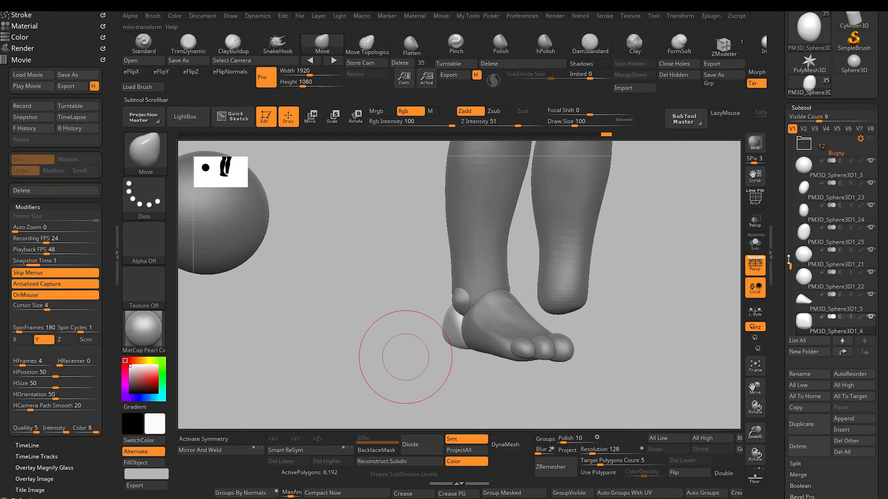
Merge the toe, ankle, foot and heel subtools down into the single subtool PM3D_Sphere3D1_3
{"action": "mouse_move", "coordinate": [788, 260]}
{"action": "left_mouse_down"}
{"action": "mouse_move", "coordinate": [788, 276]}
{"action": "mouse_move", "coordinate": [789, 254]}
{"action": "left_mouse_up"}
{"action": "left_click", "coordinate": [810, 197]}
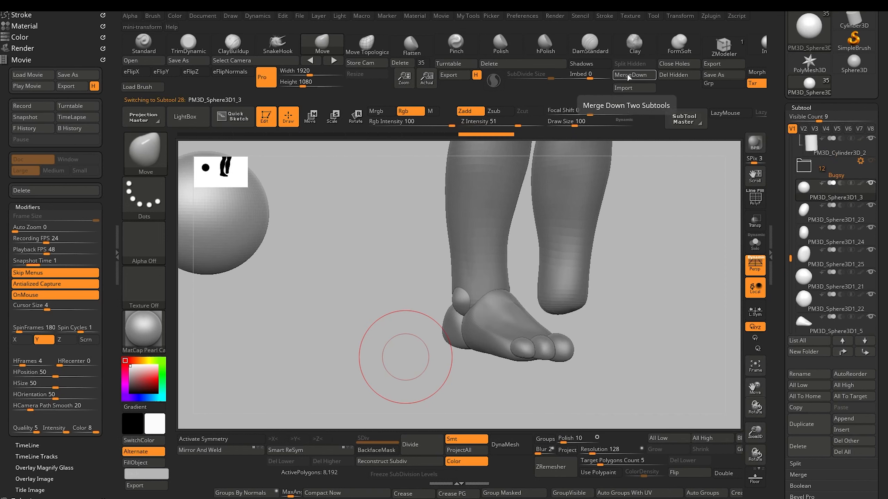
{"action": "left_click", "coordinate": [628, 75]}
{"action": "left_click", "coordinate": [630, 93]}
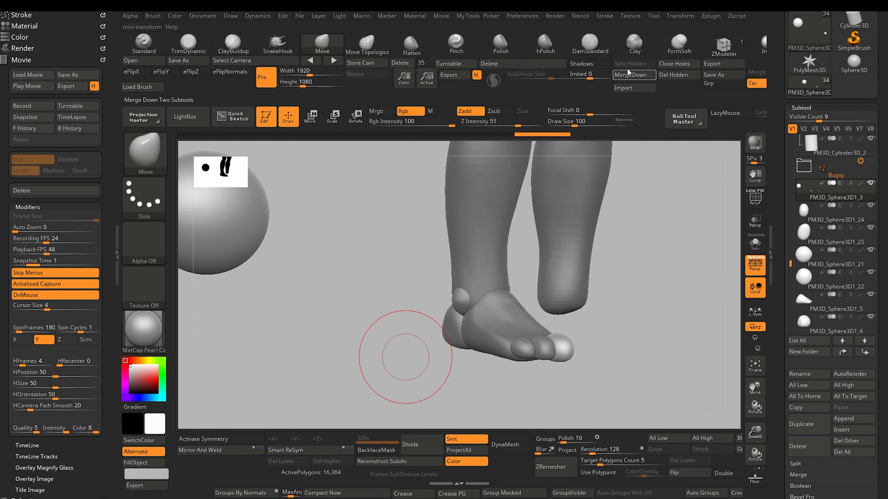
{"action": "left_click", "coordinate": [628, 75]}
{"action": "left_click", "coordinate": [628, 74]}
{"action": "left_click", "coordinate": [629, 74]}
{"action": "left_click", "coordinate": [628, 76]}
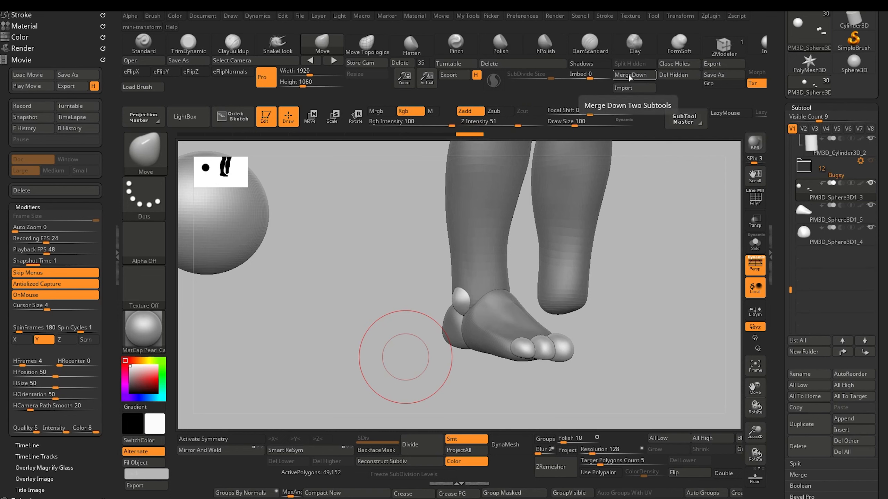
{"action": "left_click", "coordinate": [629, 75]}
{"action": "left_click", "coordinate": [628, 74]}
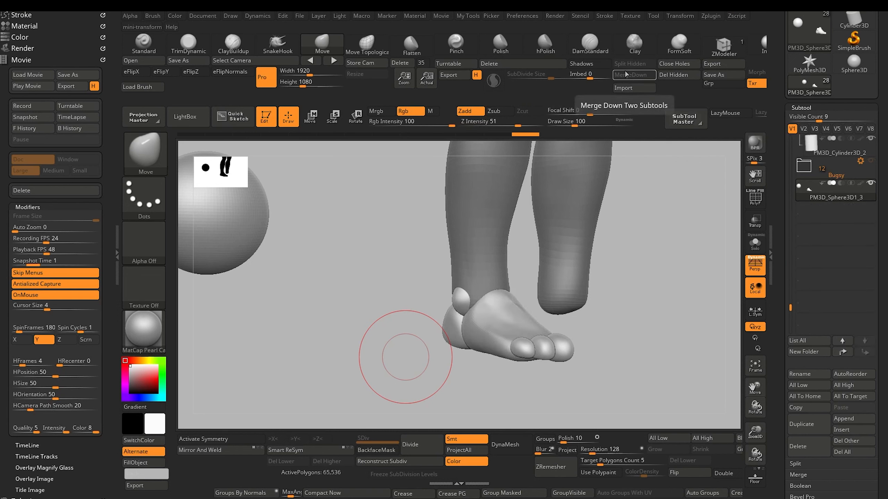
Activate X symmetry and apply Mirror And Weld to copy the merged foot onto the other leg
{"action": "left_click_drag", "start_coordinate": [405, 308], "coordinate": [371, 311]}
{"action": "left_click", "coordinate": [212, 439]}
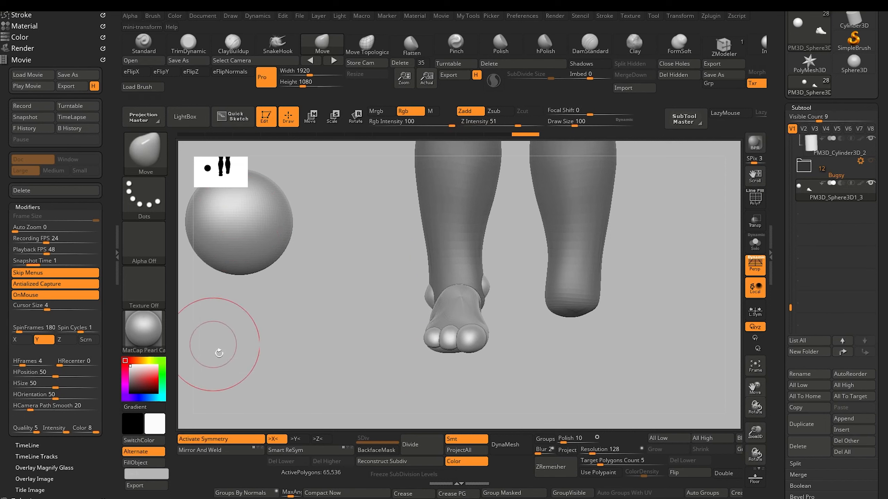
{"action": "left_click", "coordinate": [210, 451]}
{"action": "left_click_drag", "start_coordinate": [301, 379], "coordinate": [271, 378], "text": "alt"}
{"action": "left_click_drag", "start_coordinate": [274, 388], "coordinate": [285, 416]}
{"action": "left_click_drag", "start_coordinate": [285, 416], "coordinate": [260, 397]}
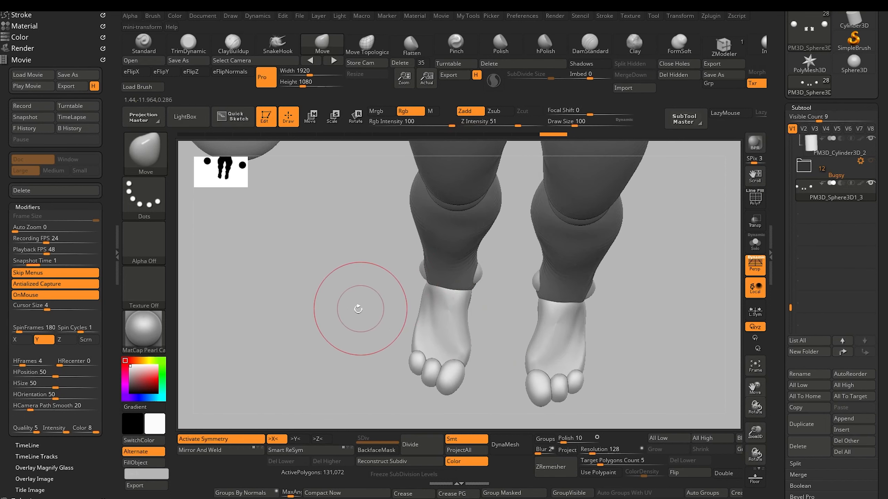
Build up the top of both feet behind the toes with the ClayBuildup brush and smooth the strokes
{"action": "mouse_move", "coordinate": [358, 309]}
{"action": "left_mouse_down"}
{"action": "mouse_move", "coordinate": [353, 267]}
{"action": "mouse_move", "coordinate": [345, 329]}
{"action": "mouse_move", "coordinate": [348, 308]}
{"action": "left_mouse_up"}
{"action": "left_click", "coordinate": [233, 42]}
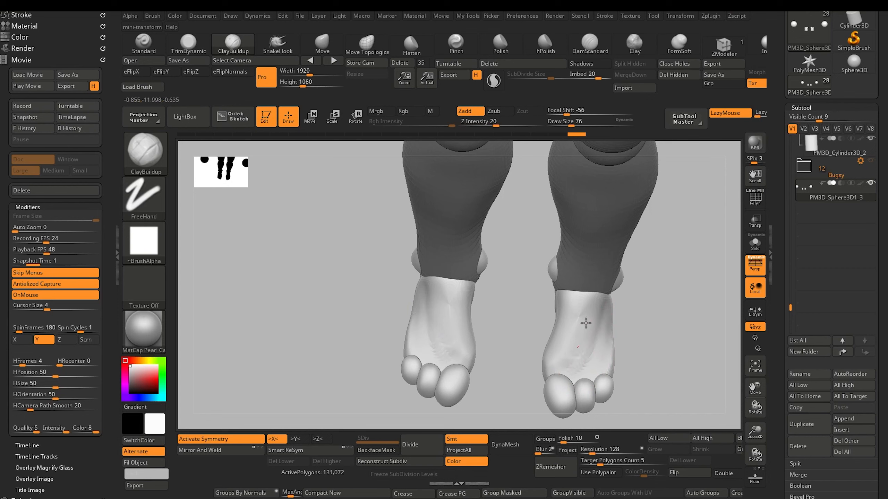
{"action": "key", "text": "shift"}
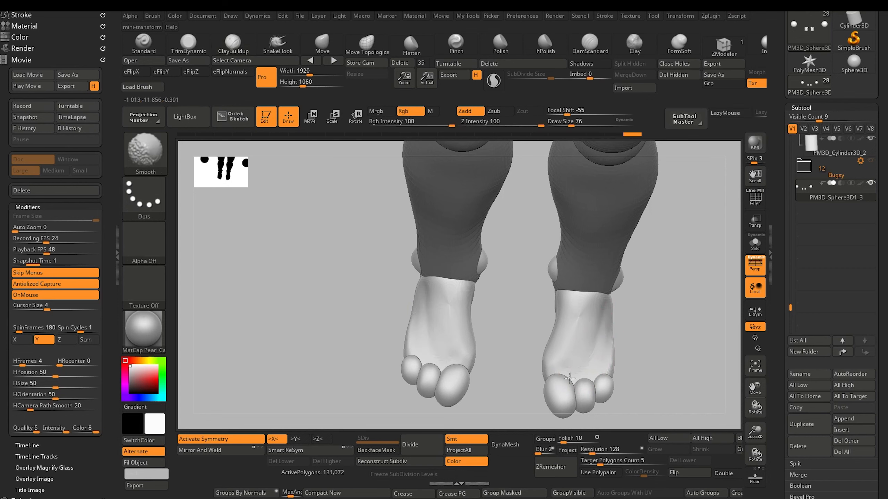
Adjust the outer and big toes symmetrically on both feet with the Move Topological brush
{"action": "left_click_drag", "start_coordinate": [349, 276], "coordinate": [308, 243]}
{"action": "left_click", "coordinate": [366, 45]}
{"action": "mouse_move", "coordinate": [458, 293]}
{"action": "left_mouse_down"}
{"action": "mouse_move", "coordinate": [468, 391]}
{"action": "mouse_move", "coordinate": [392, 337]}
{"action": "mouse_move", "coordinate": [390, 367]}
{"action": "mouse_move", "coordinate": [418, 358]}
{"action": "left_mouse_up"}
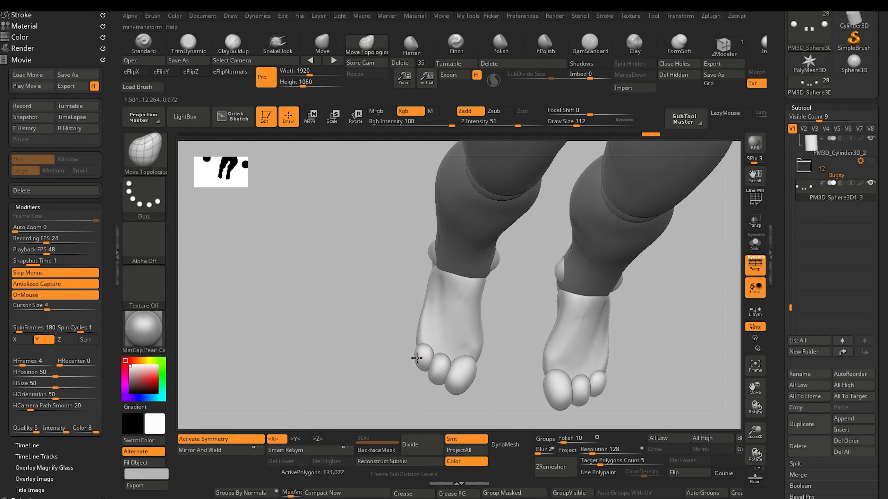
{"action": "left_click_drag", "start_coordinate": [425, 349], "coordinate": [425, 347]}
{"action": "left_click_drag", "start_coordinate": [442, 415], "coordinate": [457, 415]}
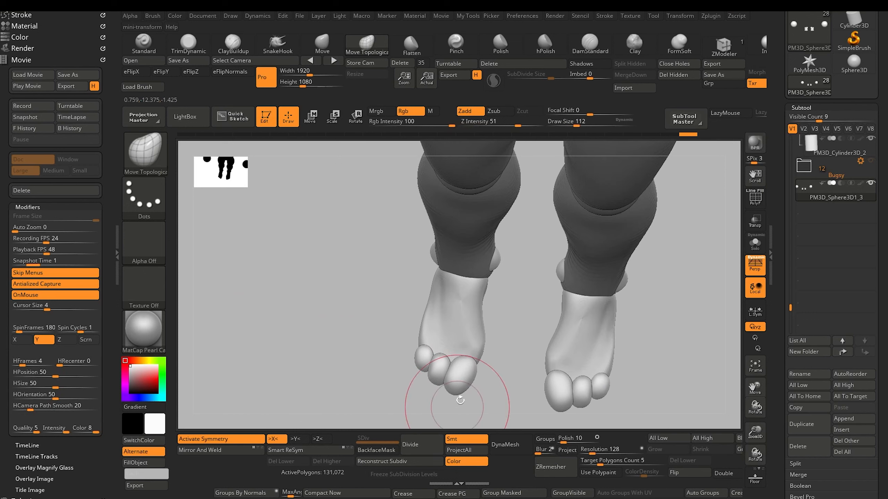
{"action": "left_click_drag", "start_coordinate": [465, 380], "coordinate": [469, 383]}
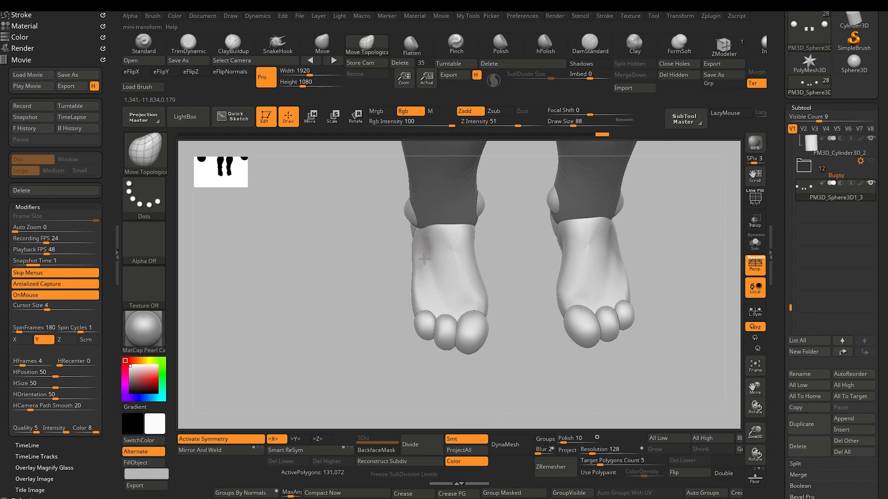
Undo the last stroke, carve a crease across the top of both feet with the DamStandard brush, and smooth it
{"action": "key", "text": "ctrl+z"}
{"action": "left_click", "coordinate": [592, 39]}
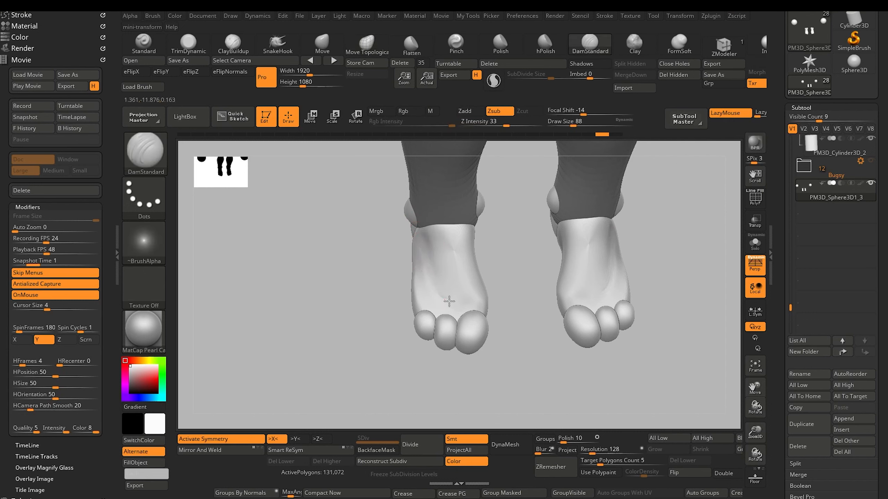
{"action": "left_click_drag", "start_coordinate": [457, 283], "coordinate": [481, 276]}
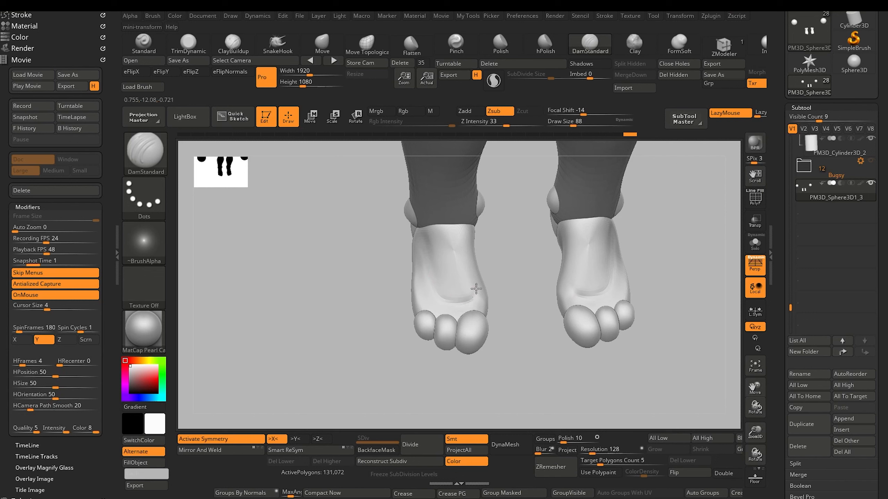
{"action": "key", "text": "shift"}
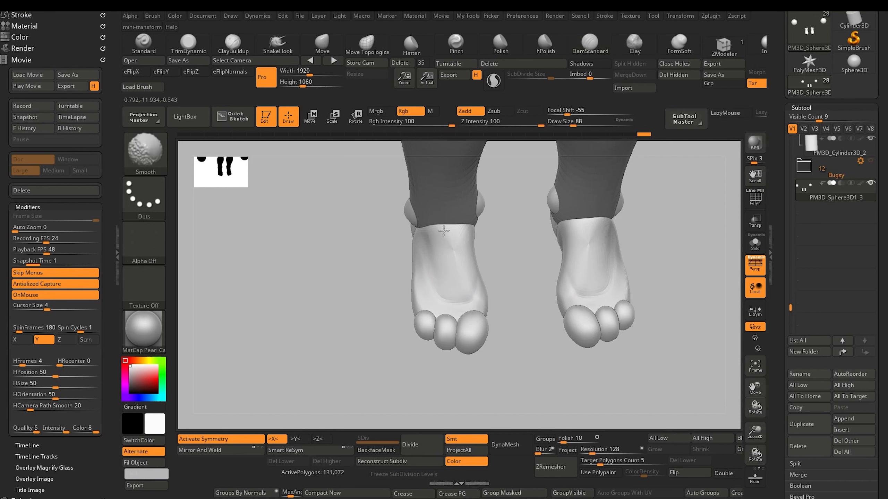
Reshape the arch of the sole and the toes on both feet with the Move and Move Topological brushes
{"action": "mouse_move", "coordinate": [332, 300]}
{"action": "left_mouse_down"}
{"action": "mouse_move", "coordinate": [363, 278]}
{"action": "mouse_move", "coordinate": [386, 318]}
{"action": "mouse_move", "coordinate": [382, 307]}
{"action": "left_mouse_up"}
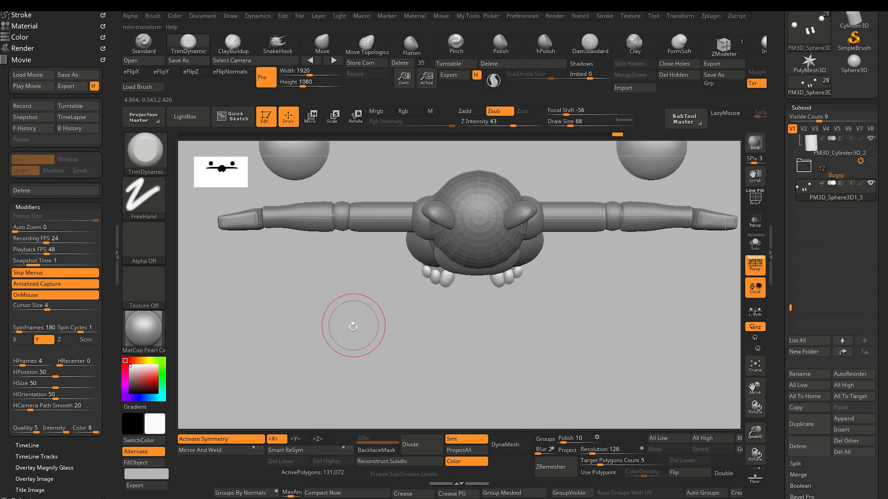
{"action": "left_click_drag", "start_coordinate": [353, 323], "coordinate": [323, 331]}
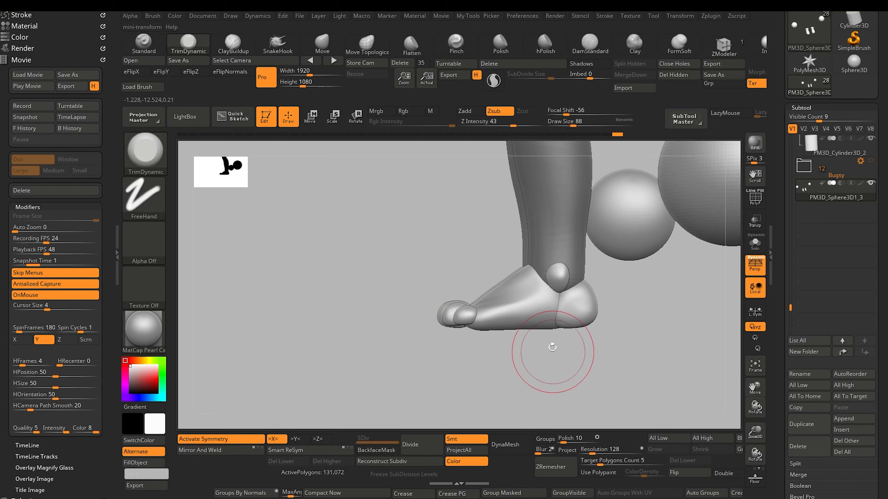
{"action": "left_click", "coordinate": [322, 42]}
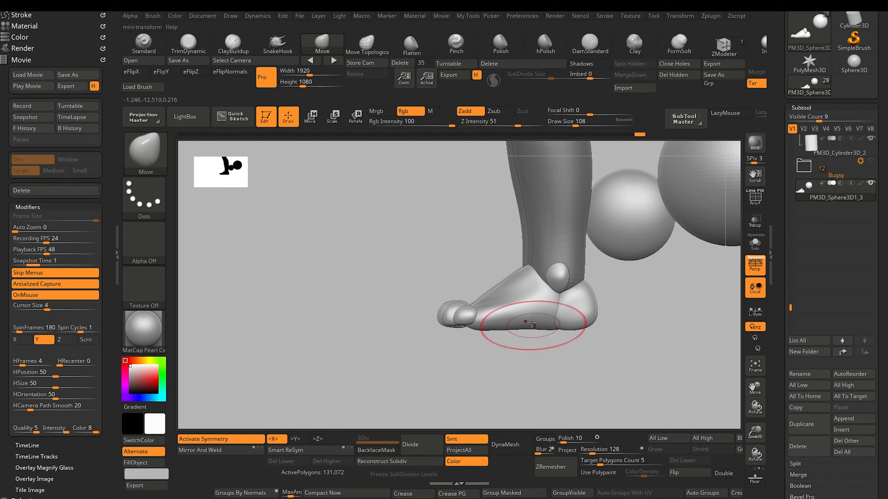
{"action": "left_click_drag", "start_coordinate": [523, 319], "coordinate": [511, 330]}
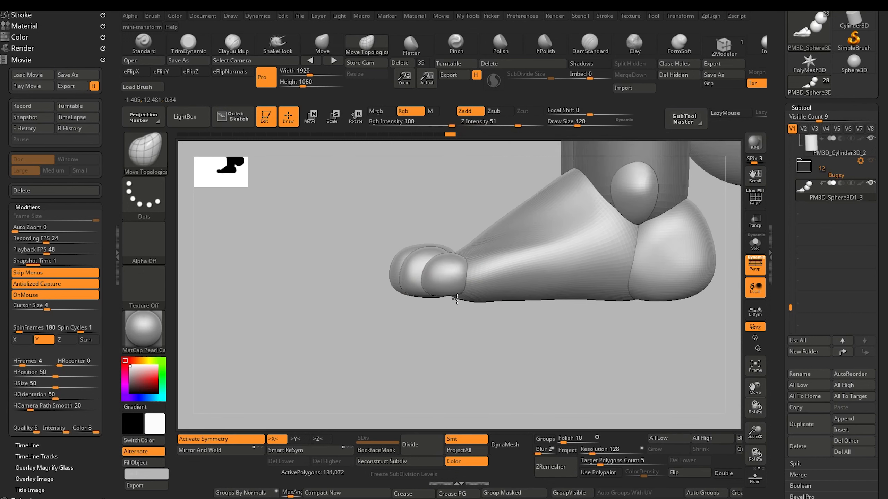
{"action": "left_click_drag", "start_coordinate": [436, 295], "coordinate": [430, 292]}
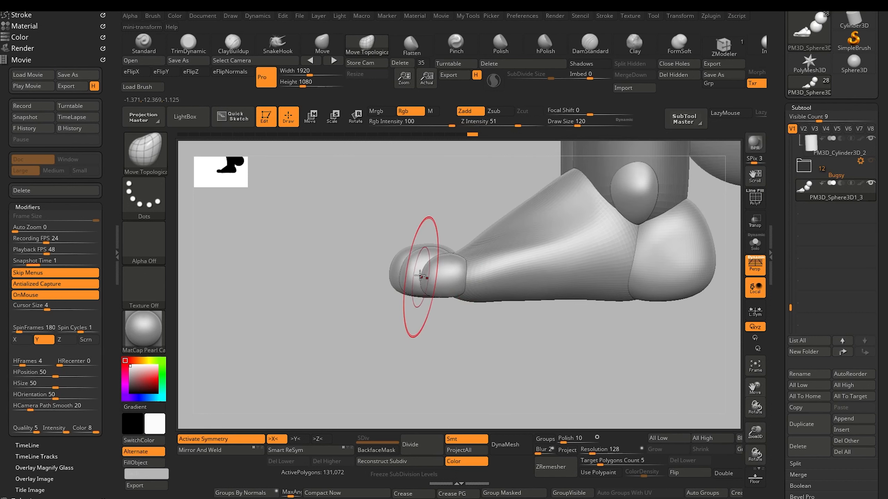
{"action": "key", "text": "["}
{"action": "key", "text": "["}
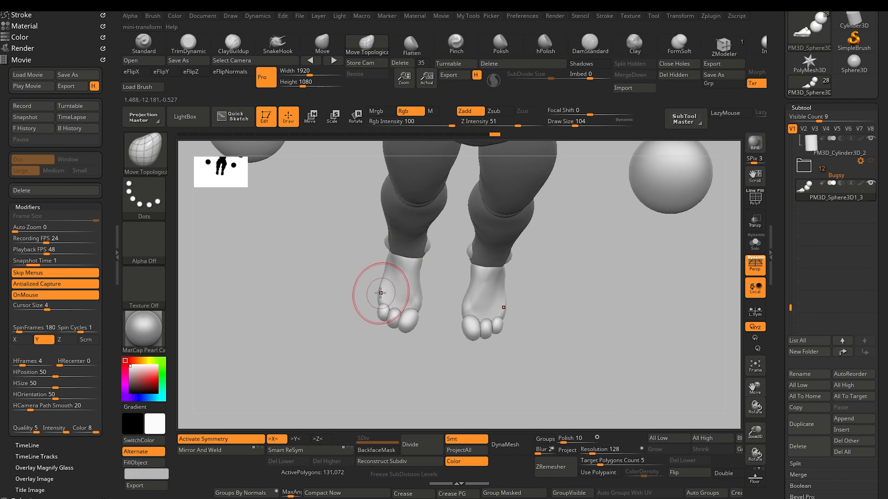
{"action": "key", "text": "]"}
{"action": "left_click_drag", "start_coordinate": [356, 317], "coordinate": [372, 359], "text": "alt"}
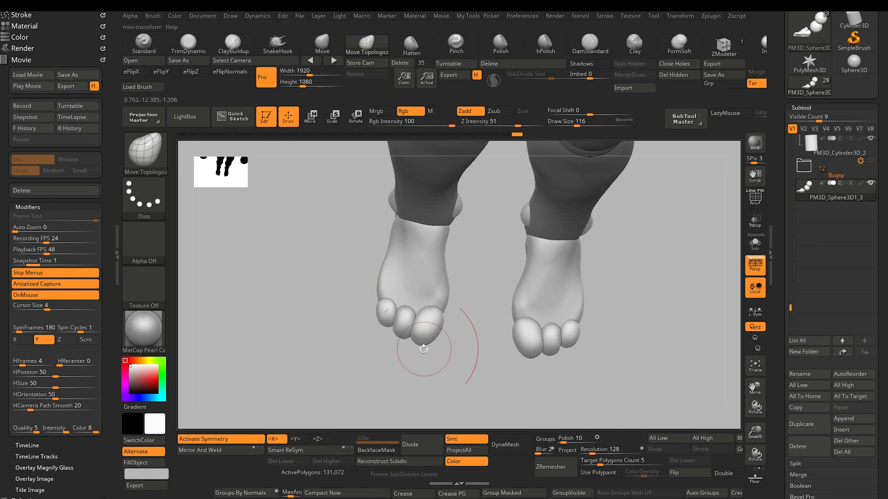
{"action": "left_click_drag", "start_coordinate": [320, 298], "coordinate": [320, 231]}
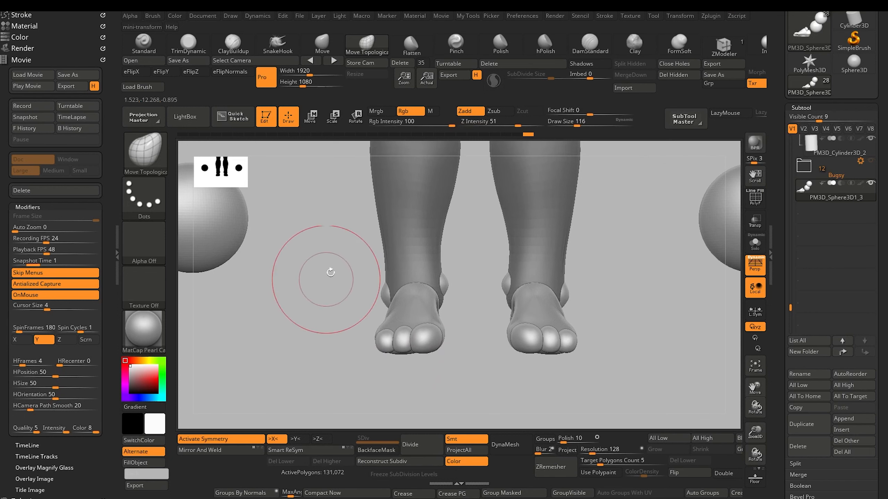
{"action": "mouse_move", "coordinate": [356, 313]}
{"action": "left_mouse_down"}
{"action": "mouse_move", "coordinate": [405, 306]}
{"action": "mouse_move", "coordinate": [412, 282]}
{"action": "mouse_move", "coordinate": [437, 305]}
{"action": "left_mouse_up"}
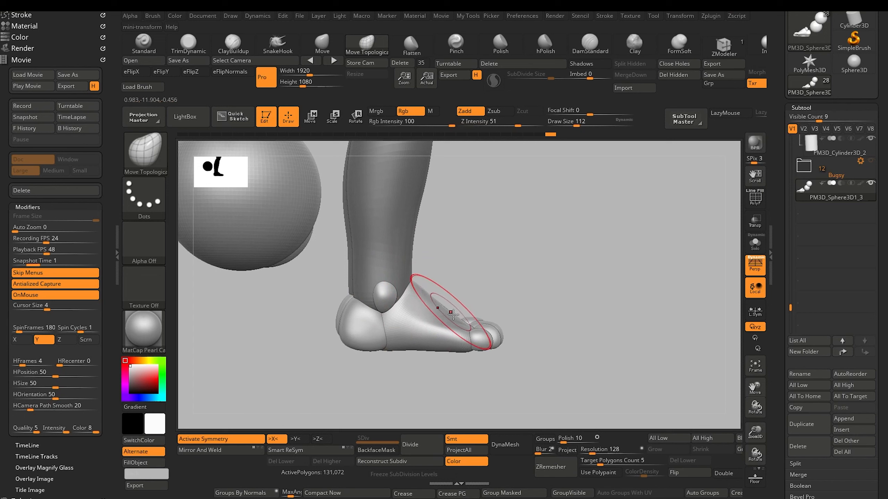
{"action": "left_click_drag", "start_coordinate": [441, 392], "coordinate": [425, 396]}
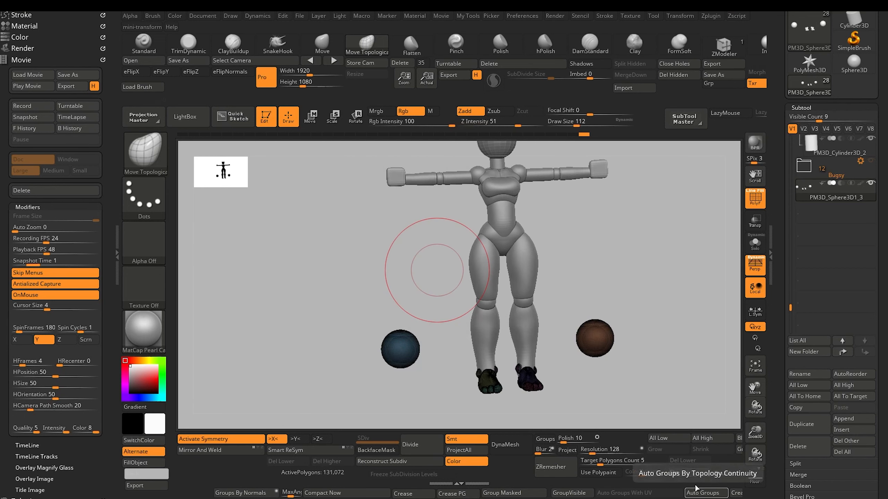
Hide the two extra spheres beside the legs by polygroup and delete the hidden geometry
{"action": "left_click", "coordinate": [405, 351], "text": "ctrl+shift"}
{"action": "left_click_drag", "start_coordinate": [325, 300], "coordinate": [349, 329], "text": "ctrl+shift"}
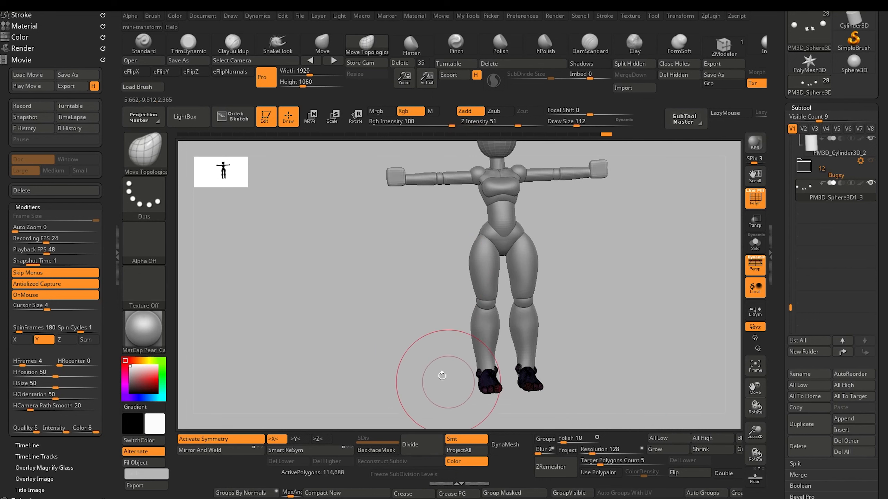
{"action": "left_click", "coordinate": [671, 76]}
{"action": "left_click_drag", "start_coordinate": [386, 359], "coordinate": [403, 338]}
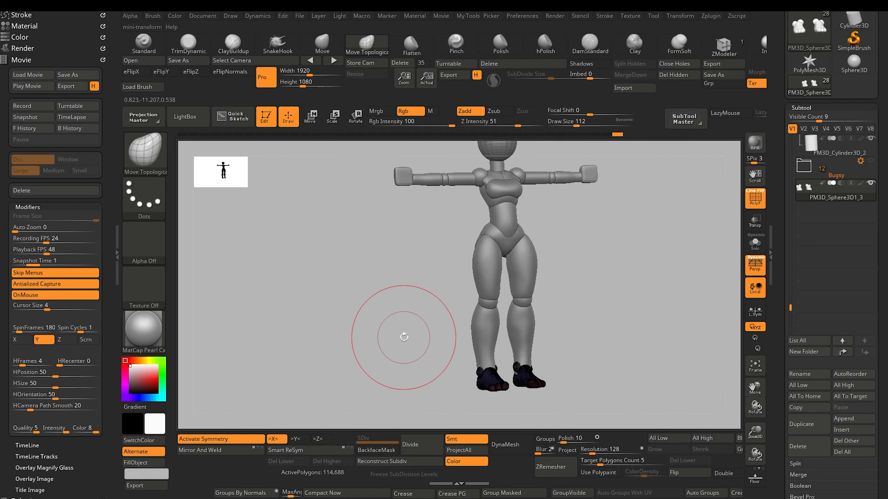
Turn off the polyframe display, hide the ankle spheres on both feet, and split them into their own subtool
{"action": "left_click", "coordinate": [756, 204]}
{"action": "mouse_move", "coordinate": [324, 343]}
{"action": "left_mouse_down", "text": "alt"}
{"action": "mouse_move", "coordinate": [328, 350]}
{"action": "mouse_move", "coordinate": [301, 351]}
{"action": "left_mouse_up", "text": "alt"}
{"action": "mouse_move", "coordinate": [350, 351]}
{"action": "left_mouse_down", "text": "alt"}
{"action": "mouse_move", "coordinate": [404, 359]}
{"action": "mouse_move", "coordinate": [371, 346]}
{"action": "mouse_move", "coordinate": [449, 346]}
{"action": "left_mouse_up", "text": "alt"}
{"action": "left_click", "coordinate": [469, 359], "text": "ctrl+shift"}
{"action": "left_click", "coordinate": [512, 353], "text": "ctrl+shift"}
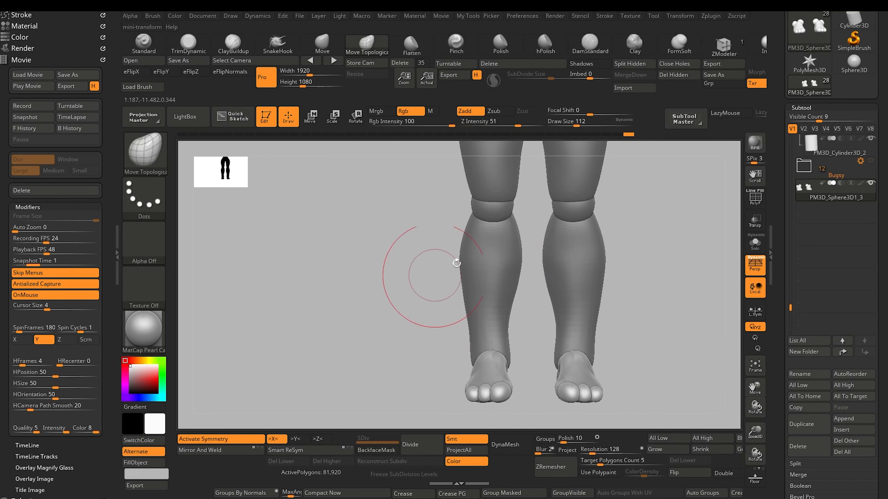
{"action": "left_click", "coordinate": [632, 64]}
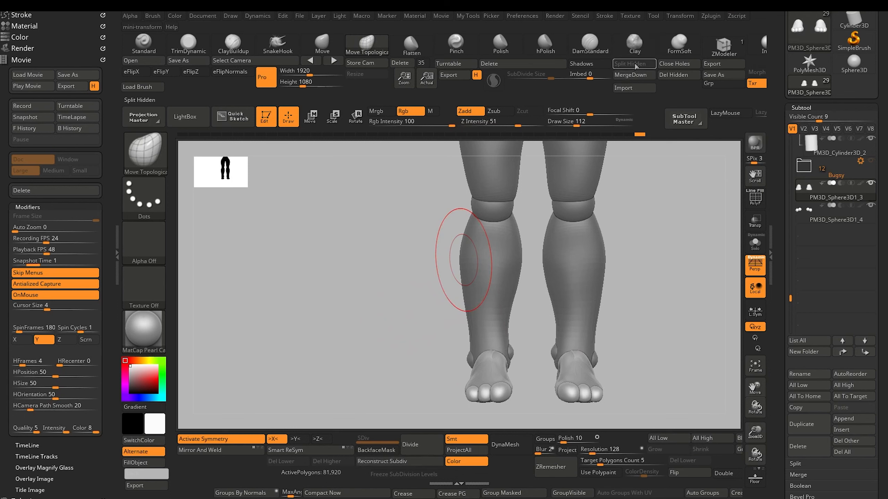
Adjust the size and sideways fit of the feet subtool under the legs with the Scale gizmo, and check the whole figure
{"action": "mouse_move", "coordinate": [347, 321]}
{"action": "left_mouse_down"}
{"action": "mouse_move", "coordinate": [359, 404]}
{"action": "mouse_move", "coordinate": [371, 370]}
{"action": "mouse_move", "coordinate": [389, 362]}
{"action": "mouse_move", "coordinate": [380, 367]}
{"action": "mouse_move", "coordinate": [353, 163]}
{"action": "left_mouse_up"}
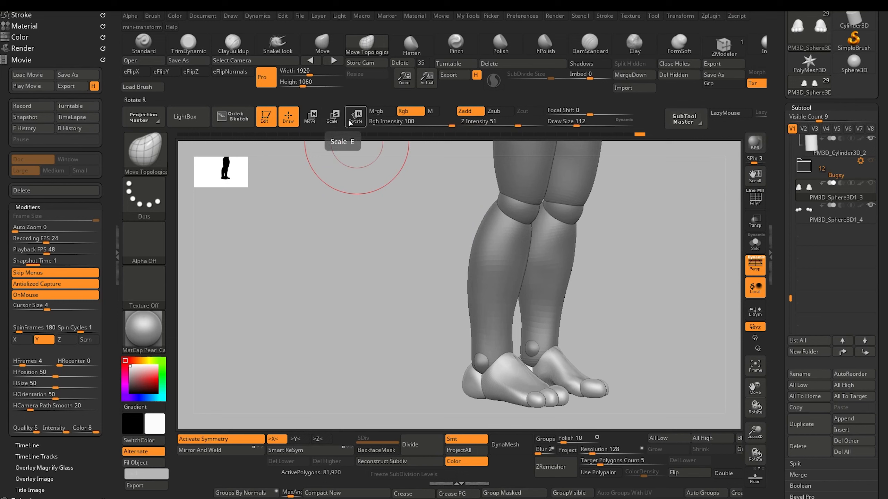
{"action": "left_click", "coordinate": [332, 116]}
{"action": "left_click", "coordinate": [288, 230]}
{"action": "left_click_drag", "start_coordinate": [309, 296], "coordinate": [340, 329], "text": "shift"}
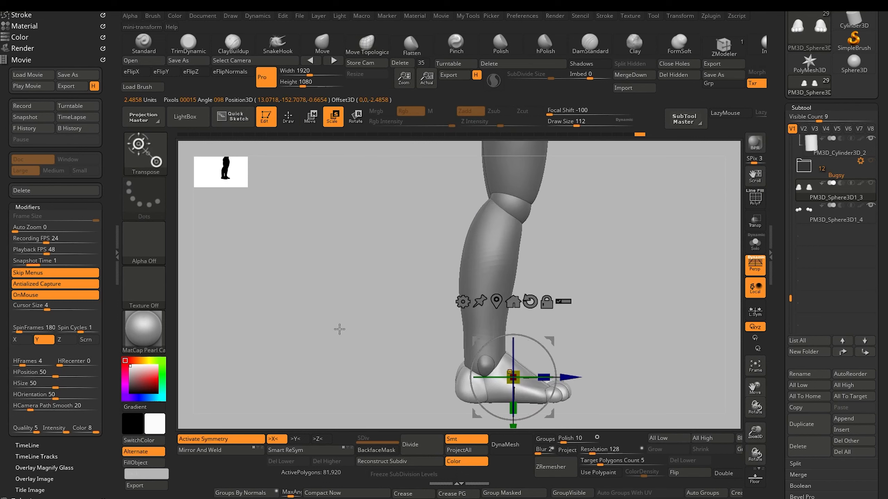
{"action": "left_click_drag", "start_coordinate": [474, 339], "coordinate": [431, 344]}
{"action": "left_click_drag", "start_coordinate": [479, 359], "coordinate": [480, 356]}
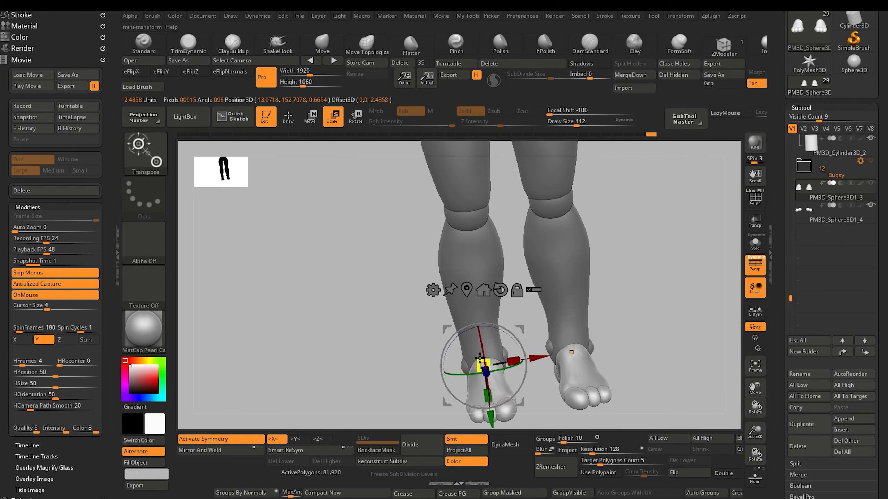
{"action": "left_click_drag", "start_coordinate": [369, 338], "coordinate": [435, 328], "text": "shift"}
{"action": "left_click_drag", "start_coordinate": [537, 366], "coordinate": [538, 366]}
{"action": "key", "text": "f"}
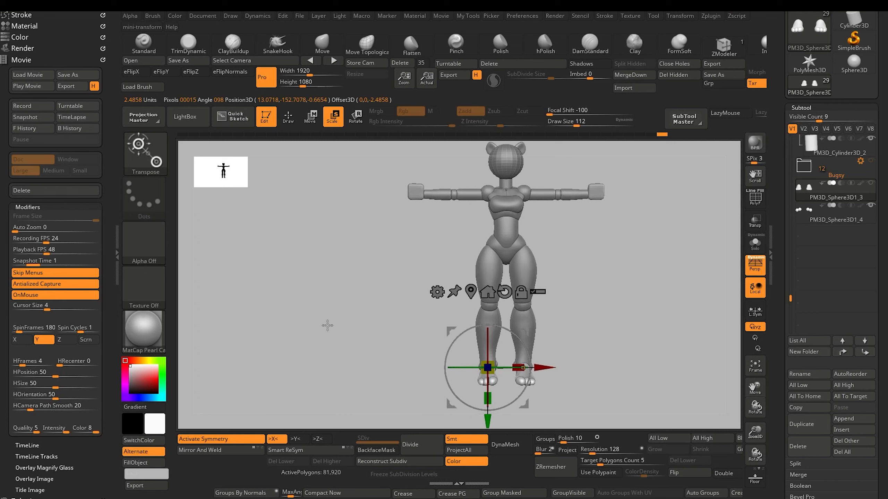
{"action": "key", "text": "q"}
{"action": "mouse_move", "coordinate": [301, 339]}
{"action": "left_mouse_down"}
{"action": "mouse_move", "coordinate": [280, 334]}
{"action": "mouse_move", "coordinate": [292, 351]}
{"action": "left_mouse_up"}
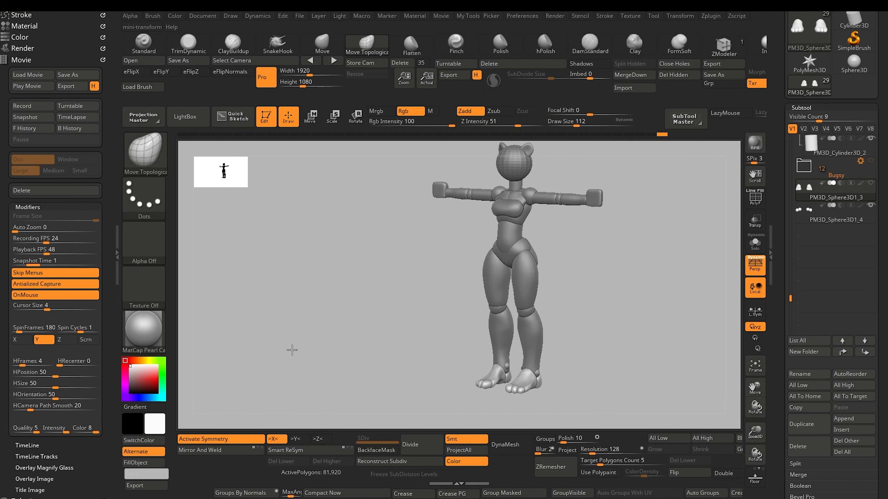
{"action": "left_click_drag", "start_coordinate": [292, 351], "coordinate": [295, 345]}
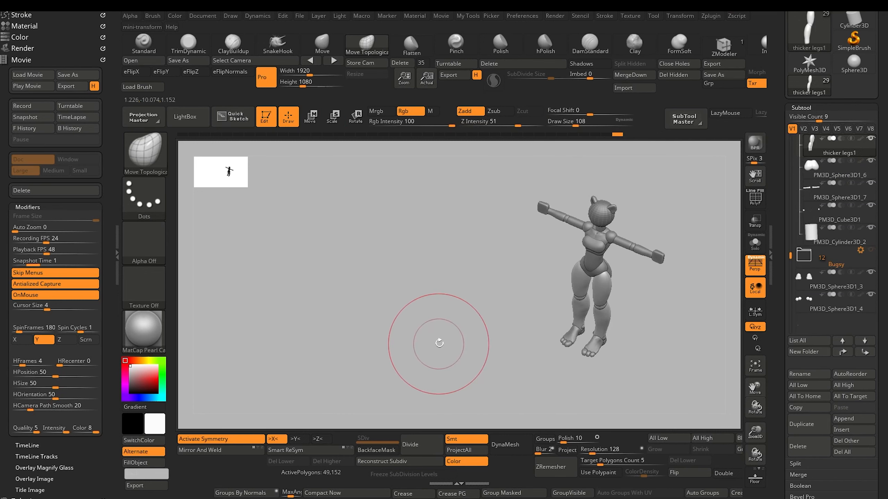
Reselect the feet subtool PM3D_Sphere3D1_3 and fine-tune the scale of both feet with the gizmo, returning to Draw mode
{"action": "left_click_drag", "start_coordinate": [440, 343], "coordinate": [379, 260], "text": "alt"}
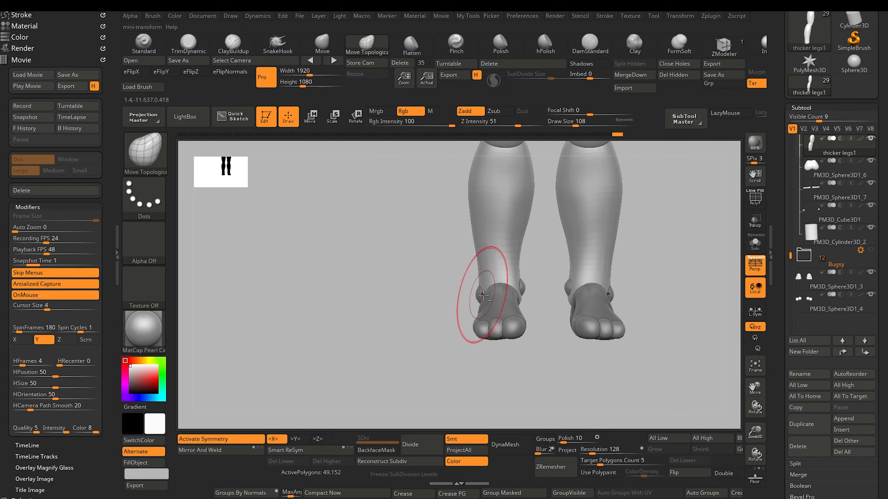
{"action": "left_click", "coordinate": [483, 295], "text": "alt"}
{"action": "left_click", "coordinate": [332, 117]}
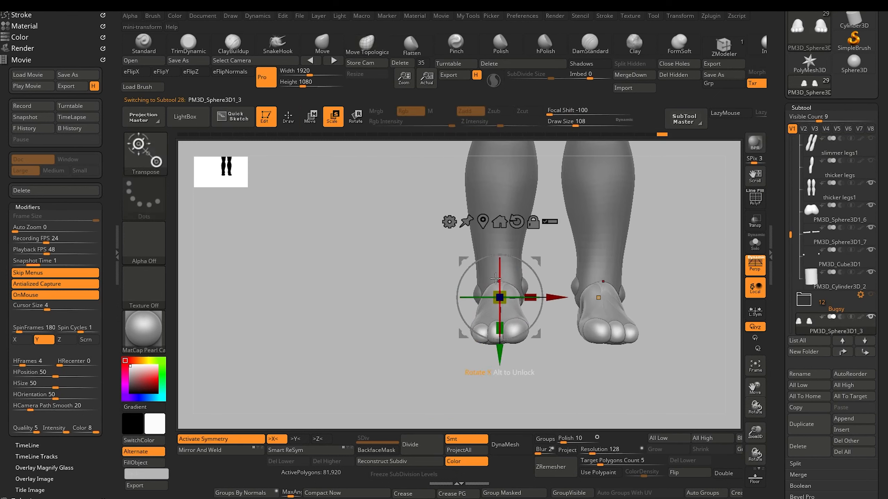
{"action": "left_click_drag", "start_coordinate": [495, 291], "coordinate": [497, 296]}
{"action": "left_click_drag", "start_coordinate": [414, 279], "coordinate": [410, 300]}
{"action": "left_click_drag", "start_coordinate": [497, 296], "coordinate": [499, 299]}
{"action": "left_click_drag", "start_coordinate": [356, 266], "coordinate": [298, 135], "text": "alt"}
{"action": "left_click", "coordinate": [289, 117]}
{"action": "mouse_move", "coordinate": [360, 285]}
{"action": "left_mouse_down", "text": "alt"}
{"action": "mouse_move", "coordinate": [351, 288]}
{"action": "mouse_move", "coordinate": [388, 262]}
{"action": "mouse_move", "coordinate": [379, 297]}
{"action": "mouse_move", "coordinate": [436, 354]}
{"action": "mouse_move", "coordinate": [468, 352]}
{"action": "mouse_move", "coordinate": [417, 327]}
{"action": "mouse_move", "coordinate": [368, 326]}
{"action": "left_mouse_up", "text": "alt"}
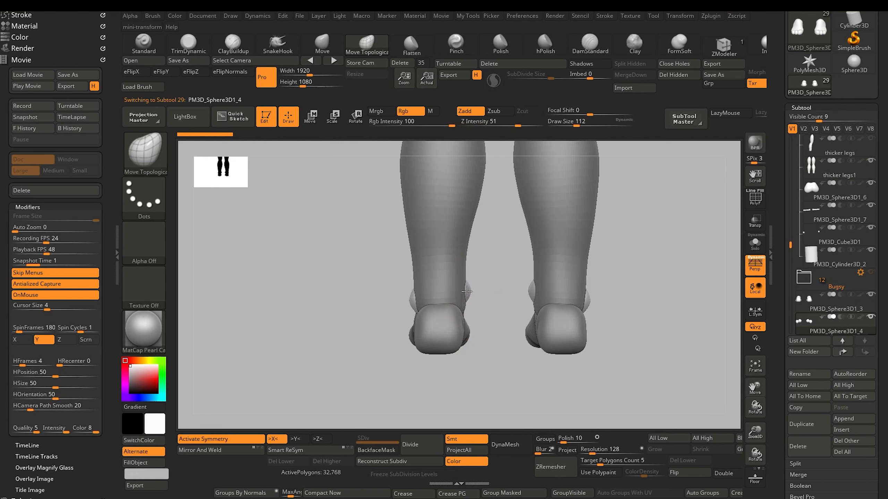
Select the thicker legs1 subtool and adjust the lower legs above the ankles with the Move Topological brush
{"action": "left_click_drag", "start_coordinate": [461, 284], "coordinate": [358, 258]}
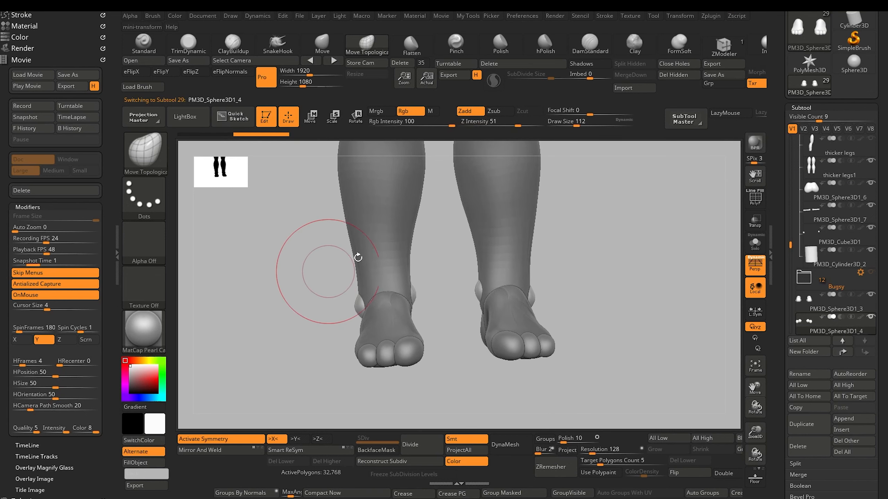
{"action": "mouse_move", "coordinate": [456, 307]}
{"action": "left_mouse_down"}
{"action": "mouse_move", "coordinate": [454, 317]}
{"action": "mouse_move", "coordinate": [452, 295]}
{"action": "left_mouse_up"}
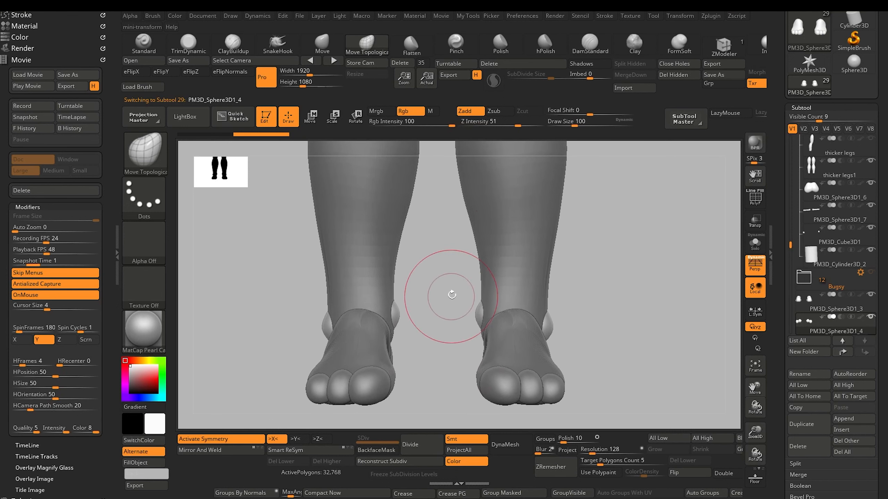
{"action": "left_click", "coordinate": [485, 276], "text": "alt"}
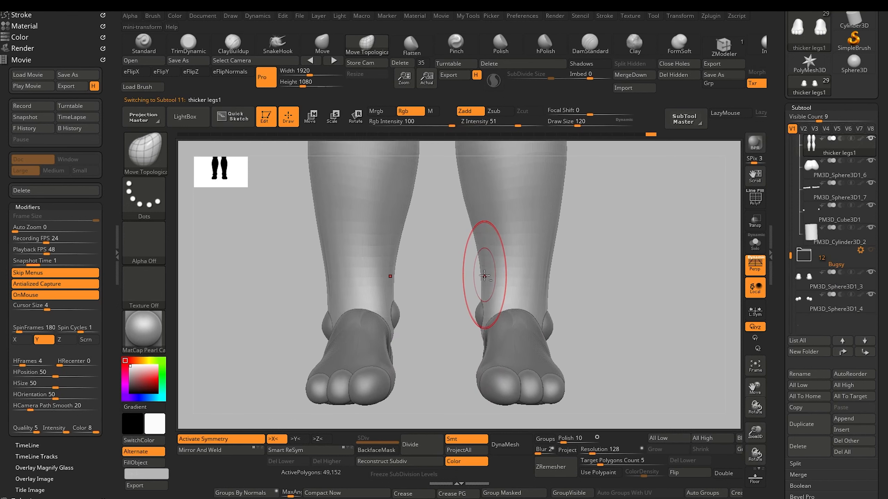
{"action": "left_click_drag", "start_coordinate": [448, 272], "coordinate": [441, 287]}
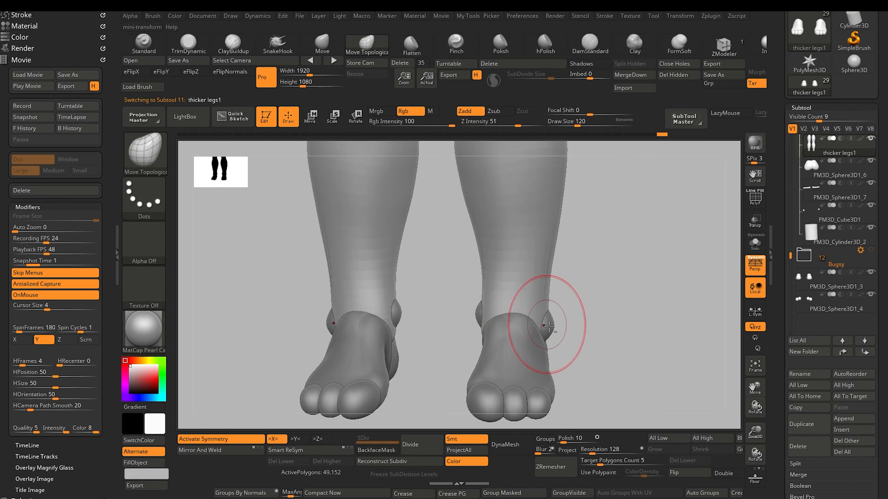
{"action": "left_click", "coordinate": [550, 324], "text": "alt"}
{"action": "left_click_drag", "start_coordinate": [588, 380], "coordinate": [512, 362]}
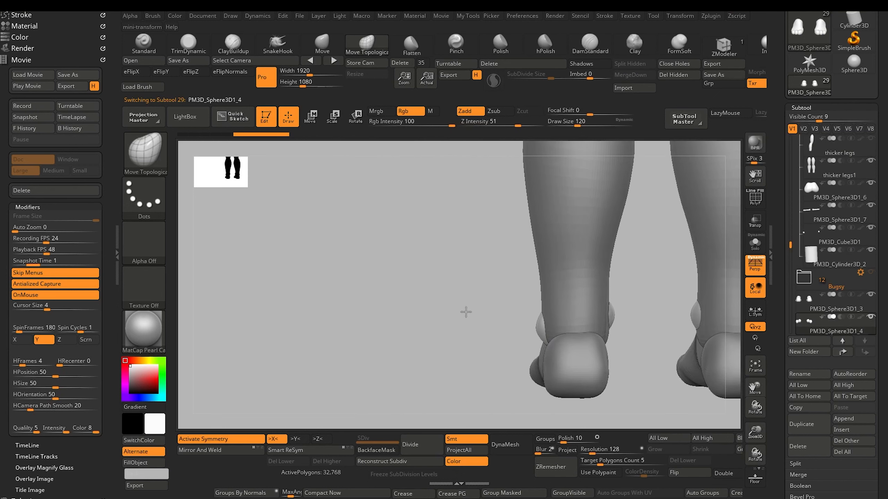
{"action": "left_click", "coordinate": [310, 116]}
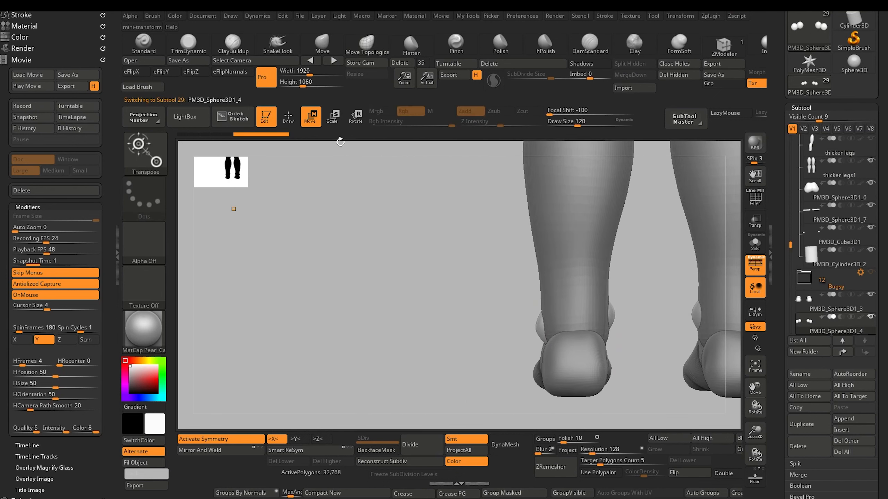
{"action": "left_click_drag", "start_coordinate": [466, 358], "coordinate": [355, 237]}
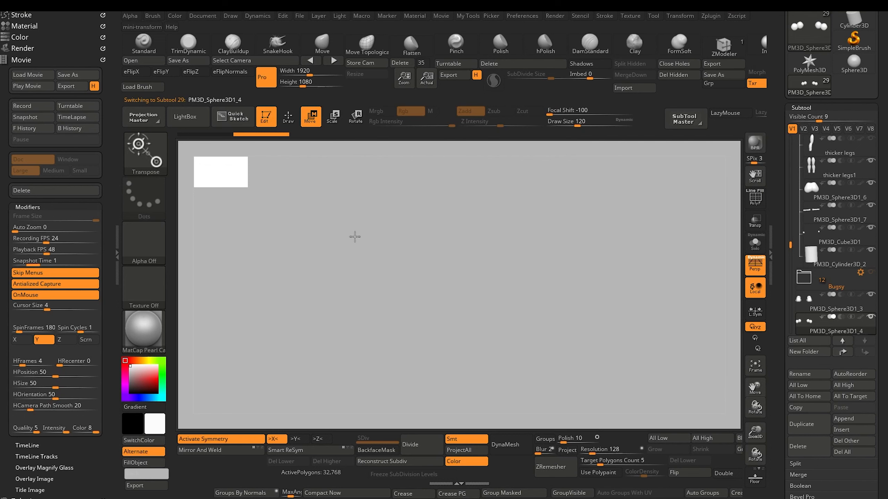
{"action": "left_click", "coordinate": [753, 367]}
{"action": "left_click_drag", "start_coordinate": [359, 356], "coordinate": [380, 277], "text": "alt"}
{"action": "left_click_drag", "start_coordinate": [378, 330], "coordinate": [395, 404], "text": "shift"}
{"action": "left_click_drag", "start_coordinate": [248, 289], "coordinate": [374, 265], "text": "alt"}
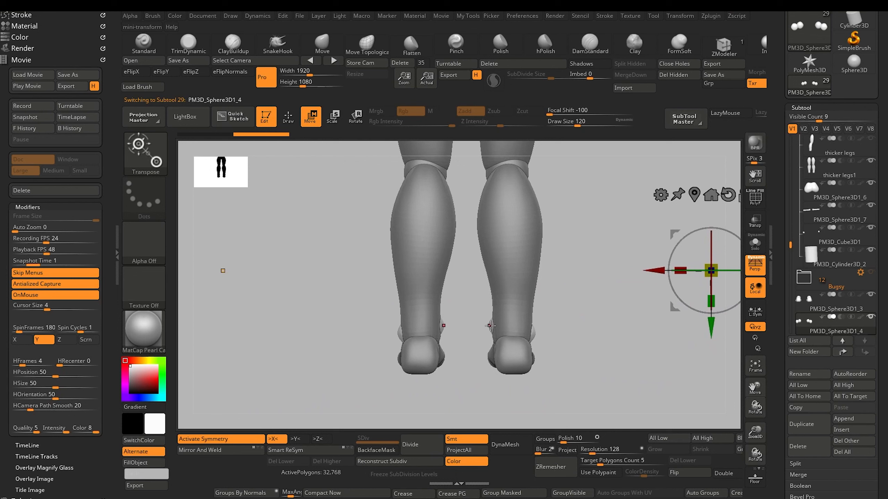
Select the thicker legs1 subtool and refine the calves from behind with the Move Topological brush at draw size 92, checking the side profile
{"action": "left_click", "coordinate": [363, 49]}
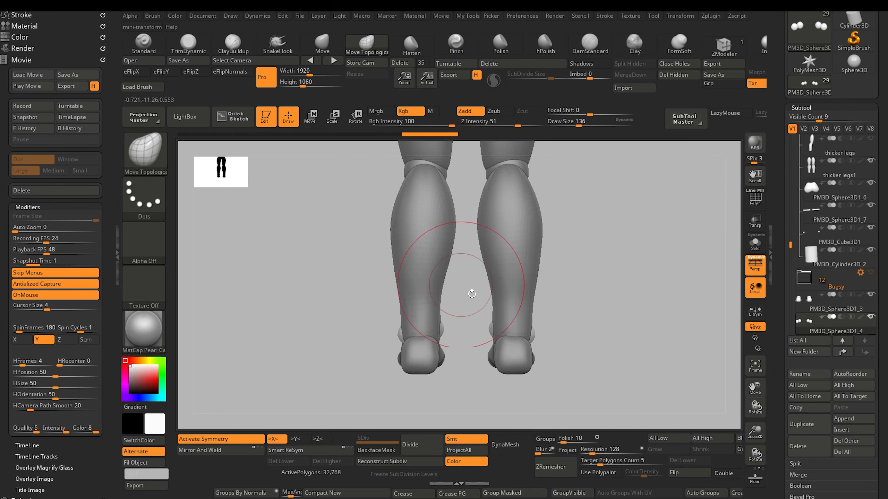
{"action": "left_click", "coordinate": [501, 319], "text": "alt"}
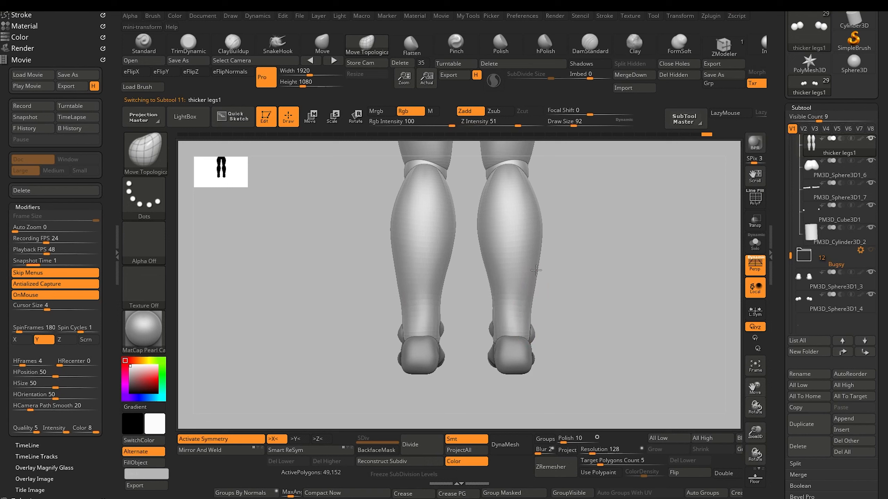
{"action": "left_click_drag", "start_coordinate": [536, 270], "coordinate": [538, 269]}
{"action": "left_click_drag", "start_coordinate": [334, 278], "coordinate": [319, 219], "text": "alt"}
{"action": "left_click_drag", "start_coordinate": [330, 262], "coordinate": [333, 319], "text": "alt"}
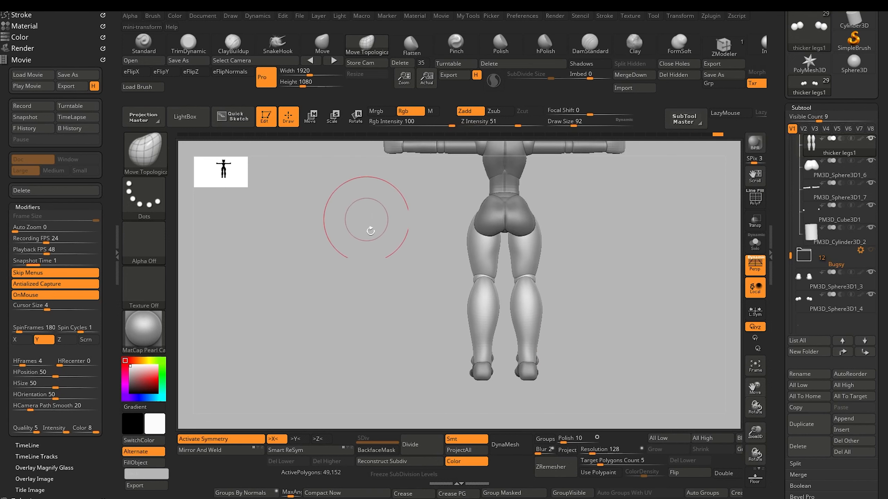
{"action": "left_click_drag", "start_coordinate": [370, 231], "coordinate": [402, 279]}
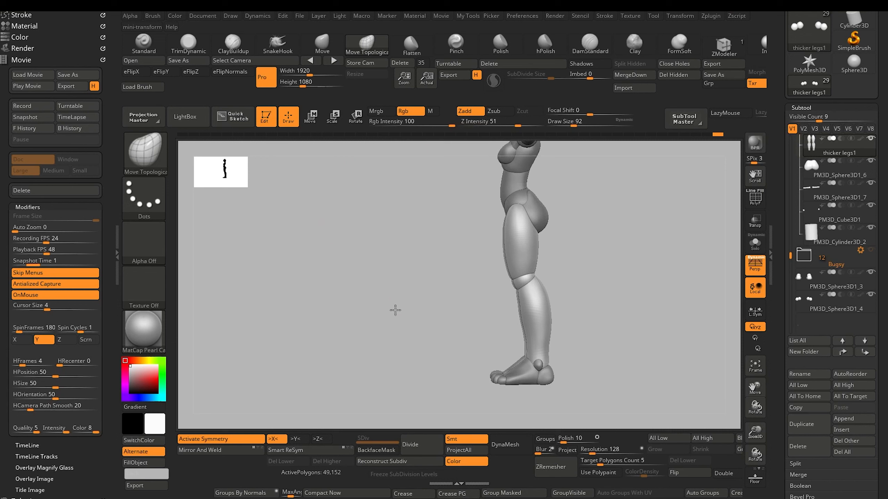
{"action": "left_click_drag", "start_coordinate": [395, 310], "coordinate": [363, 329], "text": "alt"}
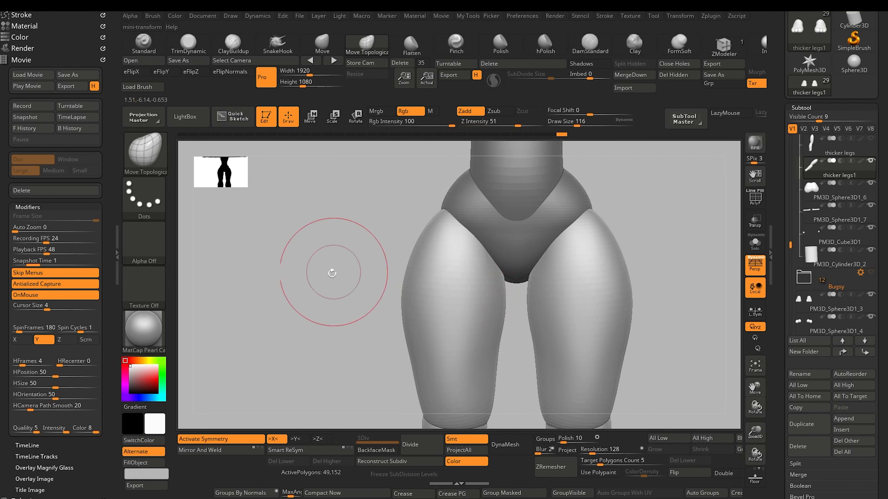
Reshape the upper thighs below the buttocks with the Move Topological brush at draw size 116 and smooth them
{"action": "mouse_move", "coordinate": [333, 274]}
{"action": "left_mouse_down"}
{"action": "mouse_move", "coordinate": [266, 281]}
{"action": "mouse_move", "coordinate": [280, 298]}
{"action": "left_mouse_up"}
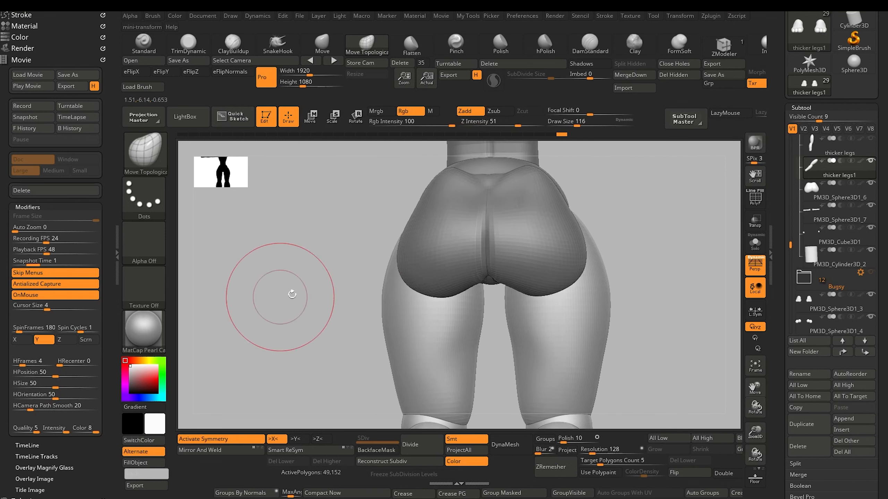
{"action": "left_click_drag", "start_coordinate": [471, 305], "coordinate": [468, 303]}
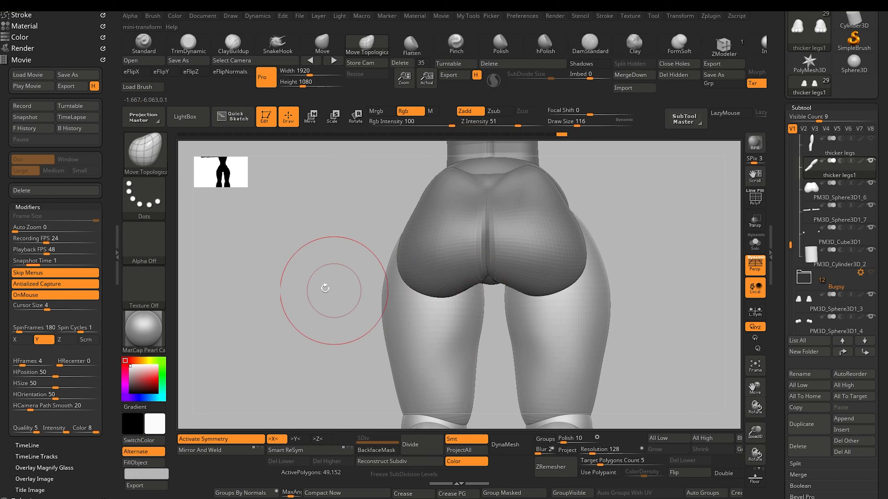
{"action": "mouse_move", "coordinate": [325, 287]}
{"action": "left_mouse_down"}
{"action": "mouse_move", "coordinate": [343, 303]}
{"action": "mouse_move", "coordinate": [333, 299]}
{"action": "left_mouse_up"}
{"action": "left_click_drag", "start_coordinate": [528, 344], "coordinate": [575, 294], "text": "shift"}
{"action": "left_click_drag", "start_coordinate": [340, 316], "coordinate": [305, 207], "text": "alt"}
{"action": "left_click_drag", "start_coordinate": [345, 297], "coordinate": [349, 232], "text": "alt"}
{"action": "left_click_drag", "start_coordinate": [372, 292], "coordinate": [320, 275]}
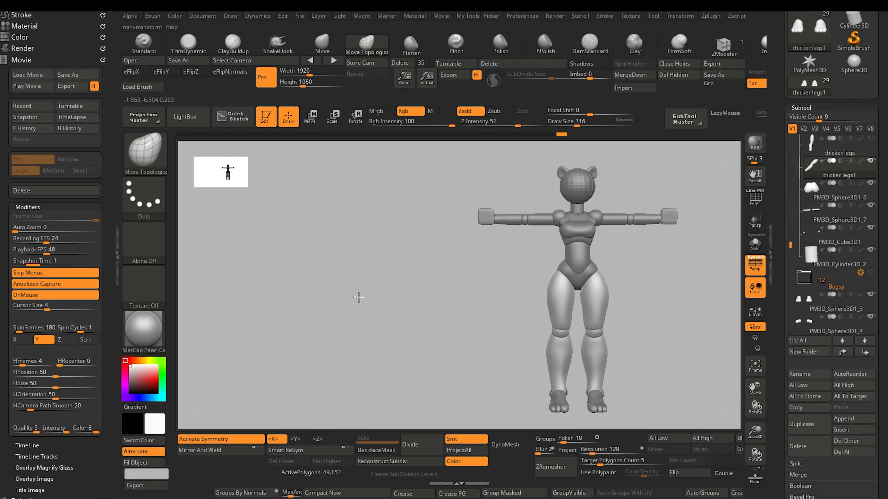
Smooth the soles of both feet and flatten the arch area with the TrimDynamic brush
{"action": "mouse_move", "coordinate": [357, 297]}
{"action": "left_mouse_down"}
{"action": "mouse_move", "coordinate": [340, 293]}
{"action": "mouse_move", "coordinate": [517, 202]}
{"action": "left_mouse_up"}
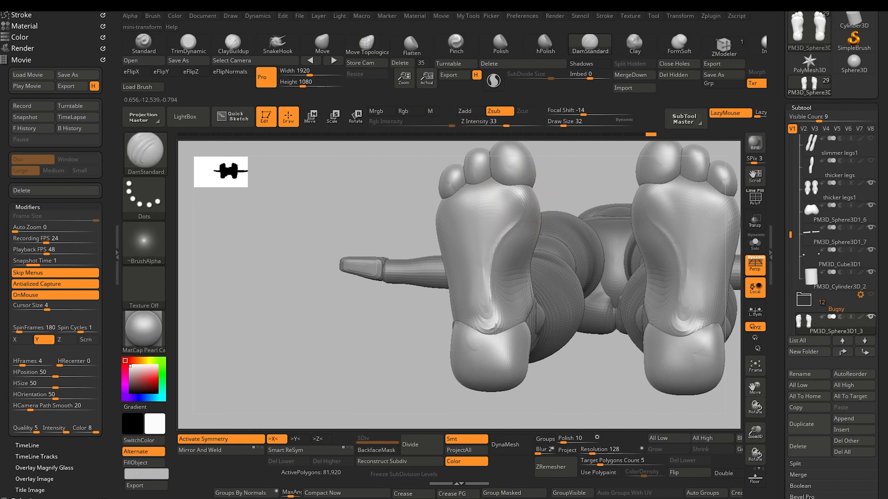
{"action": "key", "text": "shift"}
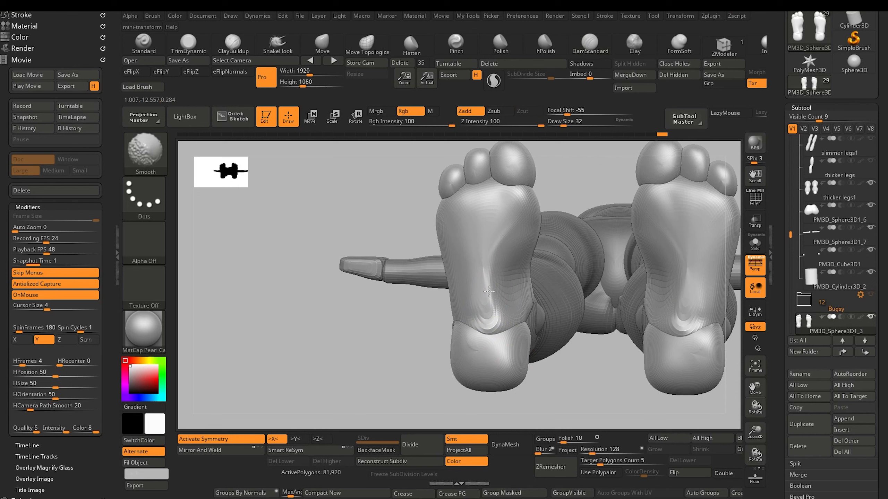
{"action": "left_click_drag", "start_coordinate": [489, 291], "coordinate": [482, 281], "text": "shift"}
{"action": "left_click", "coordinate": [190, 43]}
{"action": "mouse_move", "coordinate": [483, 251]}
{"action": "left_mouse_down"}
{"action": "mouse_move", "coordinate": [484, 302]}
{"action": "mouse_move", "coordinate": [483, 261]}
{"action": "left_mouse_up"}
{"action": "left_click_drag", "start_coordinate": [479, 303], "coordinate": [479, 264]}
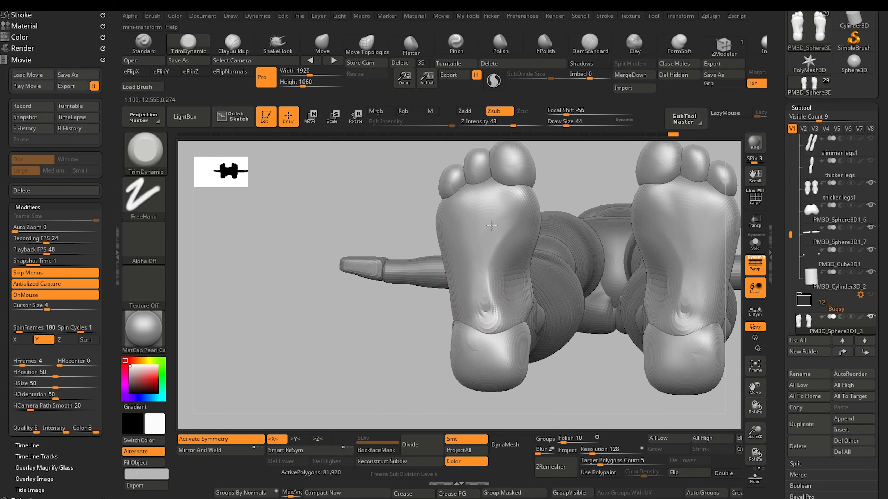
Isolate the main foot forms of PM3D_Sphere3D1_3 and split the hidden toes and heels into their own subtool
{"action": "left_click_drag", "start_coordinate": [392, 328], "coordinate": [359, 176], "text": "alt"}
{"action": "left_click_drag", "start_coordinate": [347, 244], "coordinate": [353, 243]}
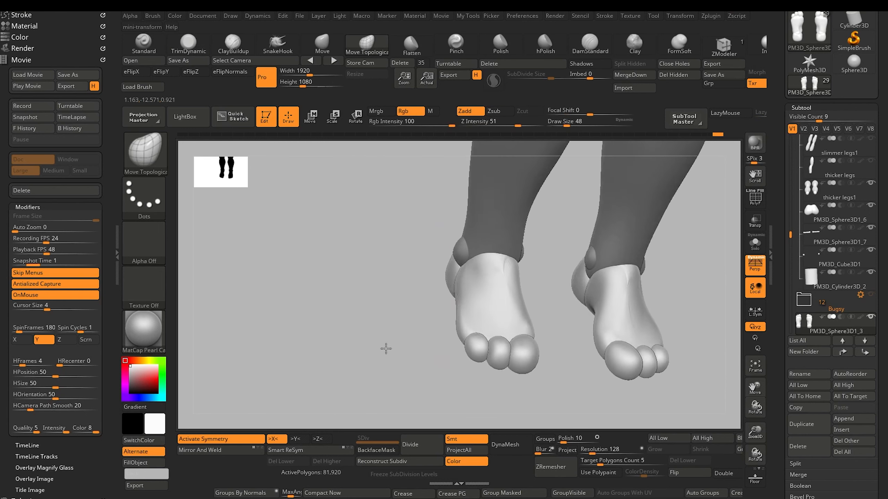
{"action": "left_click_drag", "start_coordinate": [385, 364], "coordinate": [412, 344]}
{"action": "left_click_drag", "start_coordinate": [416, 295], "coordinate": [454, 315]}
{"action": "left_click", "coordinate": [482, 315], "text": "ctrl+shift"}
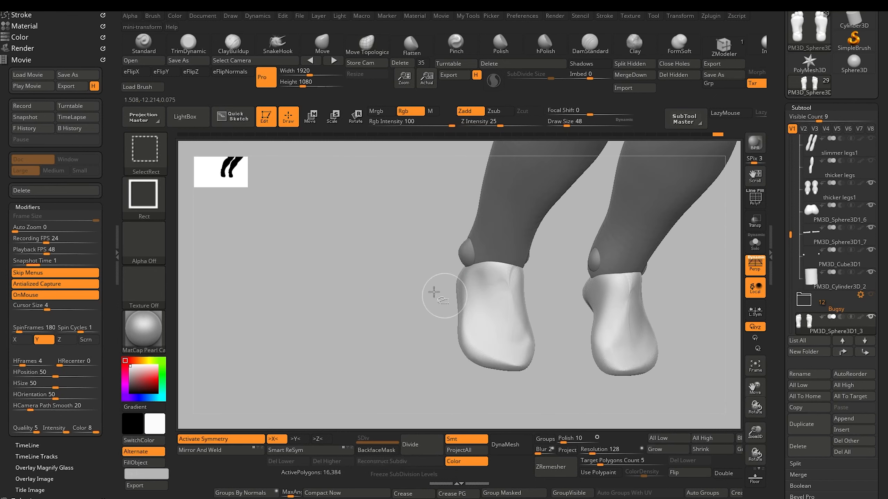
{"action": "left_click_drag", "start_coordinate": [792, 246], "coordinate": [793, 315]}
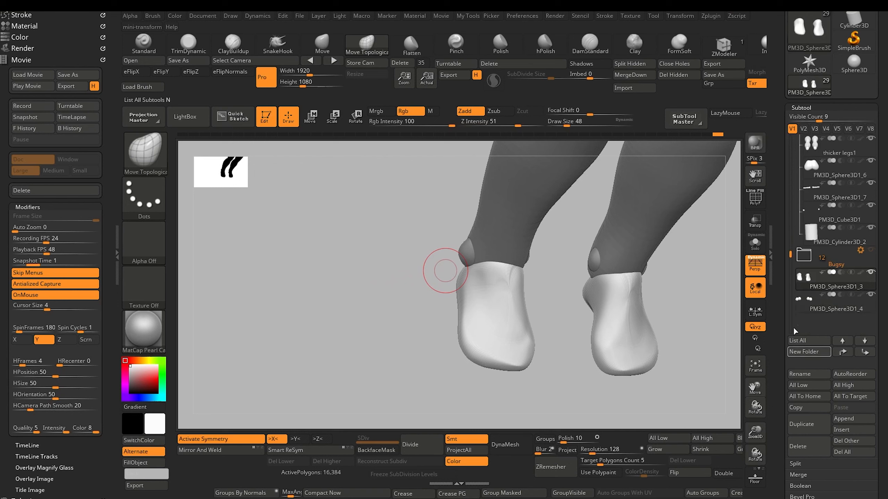
{"action": "left_click", "coordinate": [630, 64]}
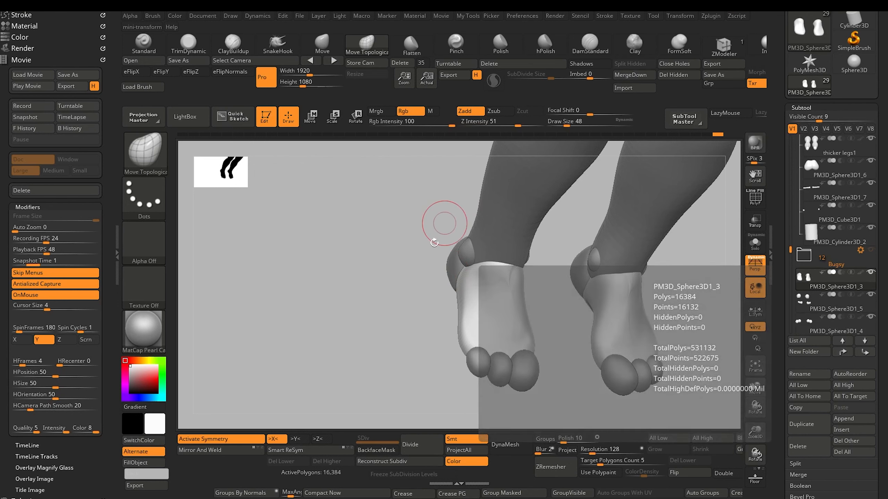
Try to remesh the main foot forms with DynaMesh at resolution 224
{"action": "mouse_move", "coordinate": [436, 238]}
{"action": "left_mouse_down"}
{"action": "mouse_move", "coordinate": [411, 332]}
{"action": "mouse_move", "coordinate": [493, 359]}
{"action": "left_mouse_up"}
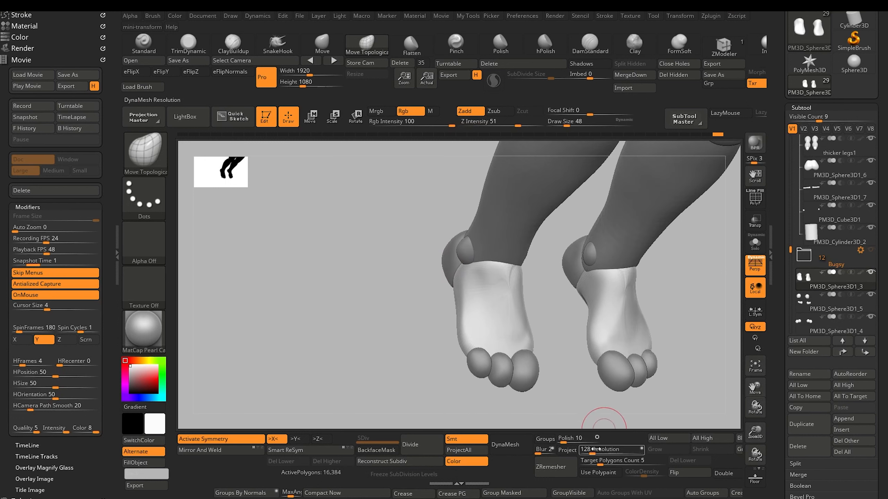
{"action": "left_click_drag", "start_coordinate": [596, 453], "coordinate": [596, 451]}
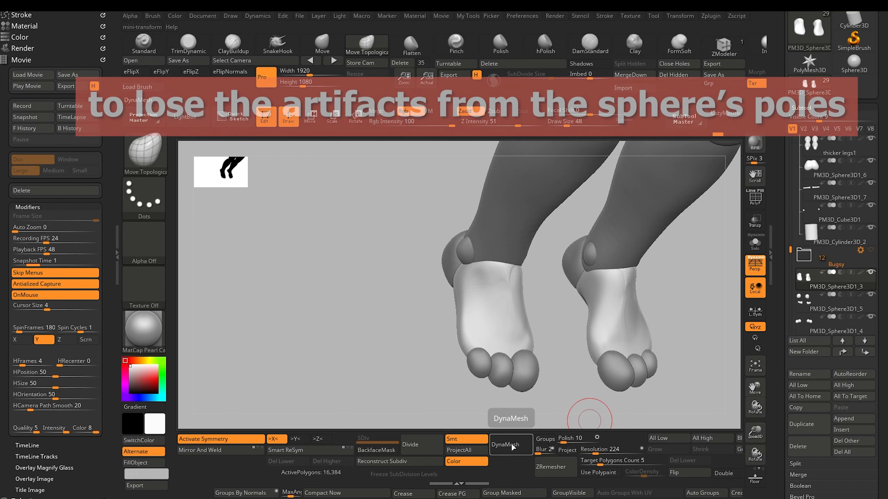
{"action": "left_click", "coordinate": [518, 448]}
{"action": "left_click_drag", "start_coordinate": [385, 337], "coordinate": [392, 332]}
{"action": "key", "text": "ctrl+z"}
Remesh the main foot forms with DynaMesh at resolution 48 and check them together with the legs
{"action": "type", "text": "48"}
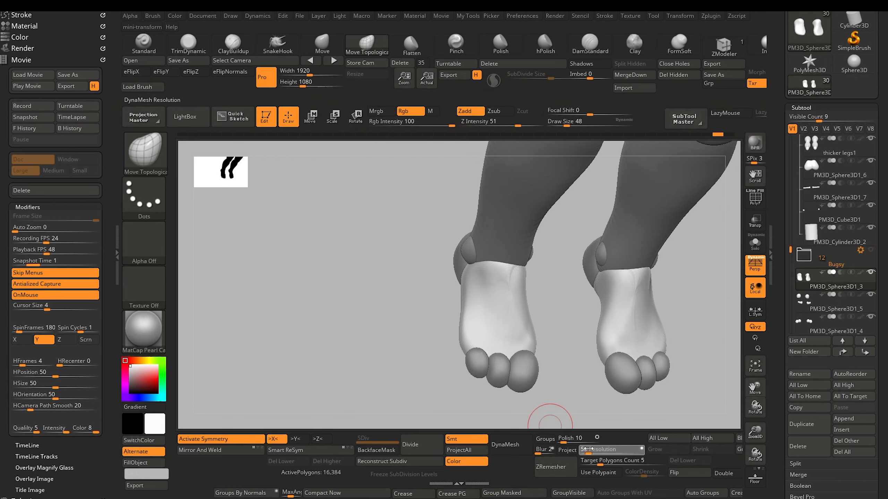
{"action": "key", "text": "Return"}
{"action": "left_click", "coordinate": [507, 445]}
{"action": "left_click_drag", "start_coordinate": [389, 356], "coordinate": [379, 295]}
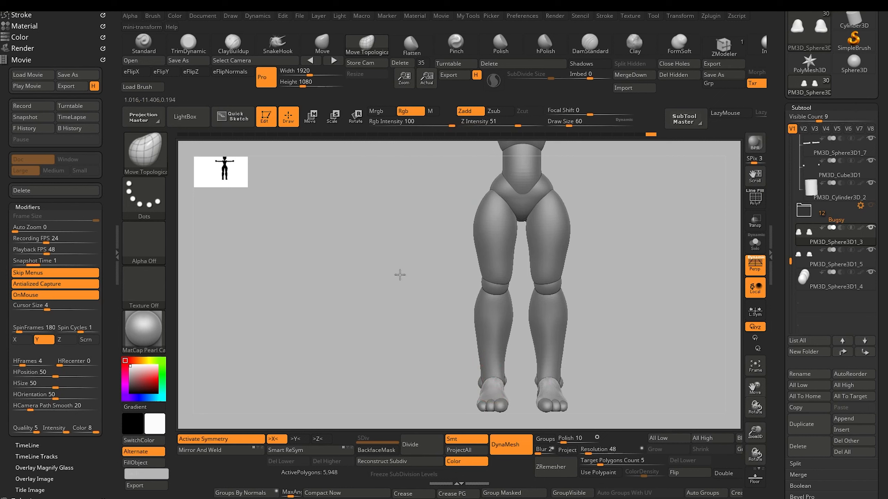
{"action": "left_click_drag", "start_coordinate": [396, 275], "coordinate": [376, 288]}
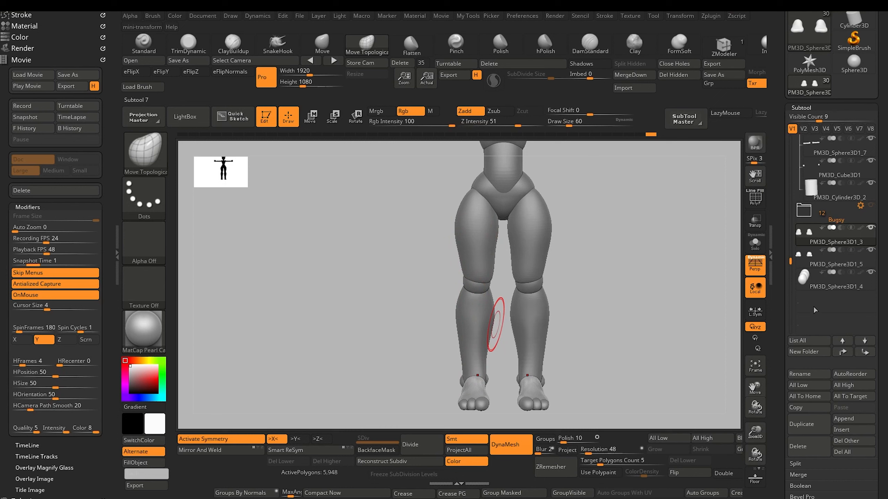
Reorder the thicker legs1 subtool to sit directly above the ankle spheres subtool PM3D_Sphere3D1_4 and merge it down
{"action": "left_click", "coordinate": [471, 251], "text": "alt"}
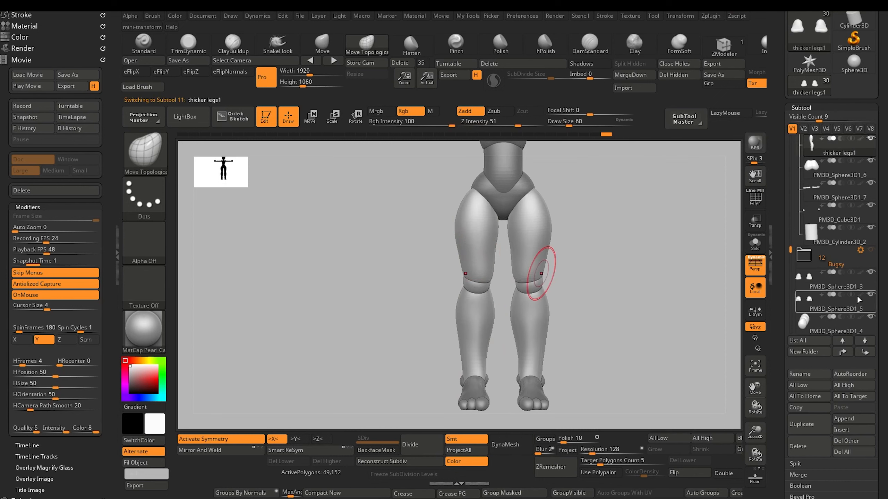
{"action": "mouse_move", "coordinate": [804, 326]}
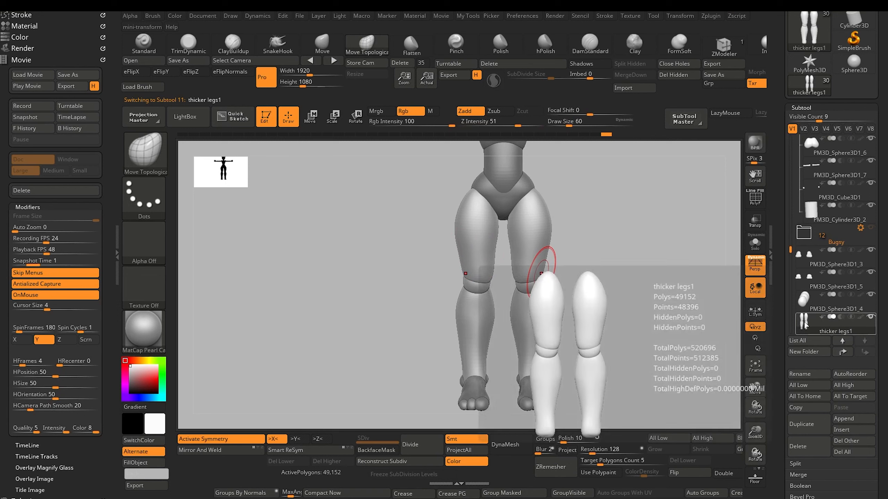
{"action": "left_click_drag", "start_coordinate": [804, 325], "coordinate": [788, 309]}
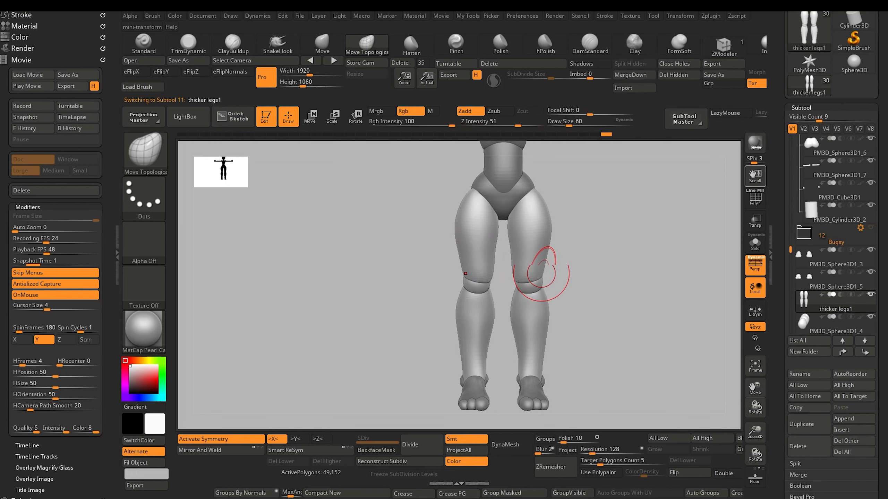
{"action": "left_click", "coordinate": [637, 79]}
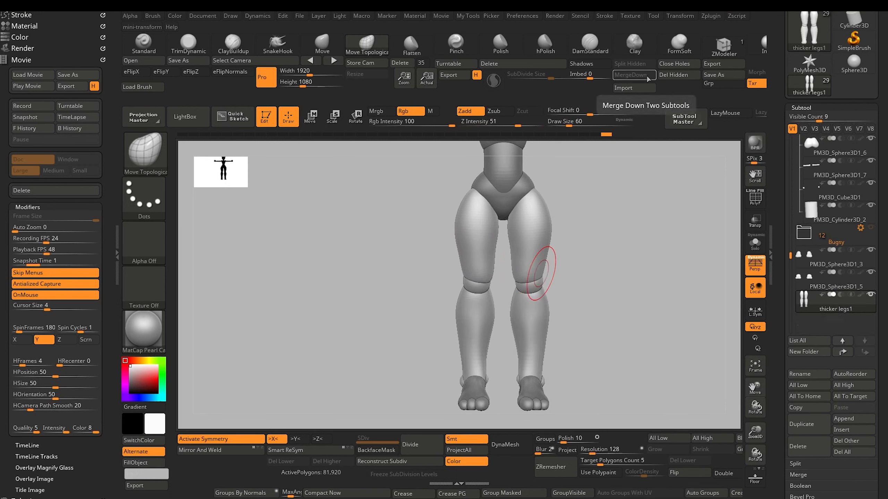
Append a cube subtool to the figure and switch the perspective view off
{"action": "left_click", "coordinate": [844, 418]}
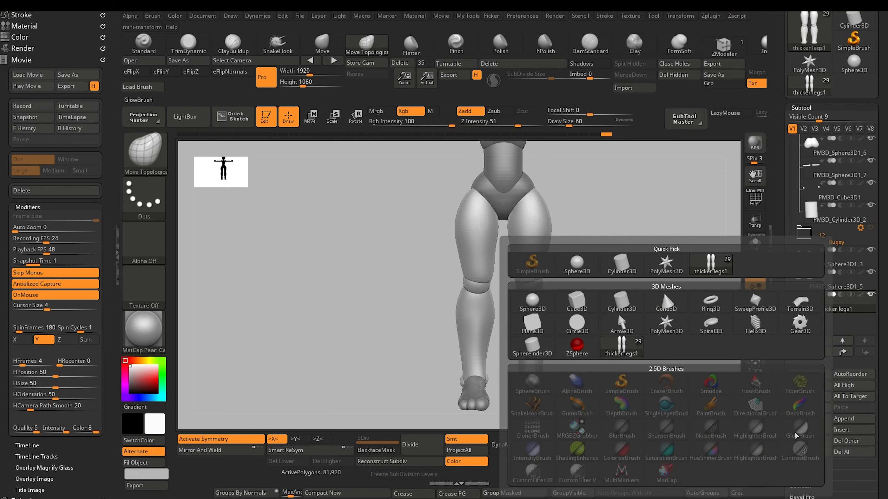
{"action": "left_click", "coordinate": [617, 314]}
{"action": "left_click_drag", "start_coordinate": [358, 324], "coordinate": [302, 250], "text": "alt"}
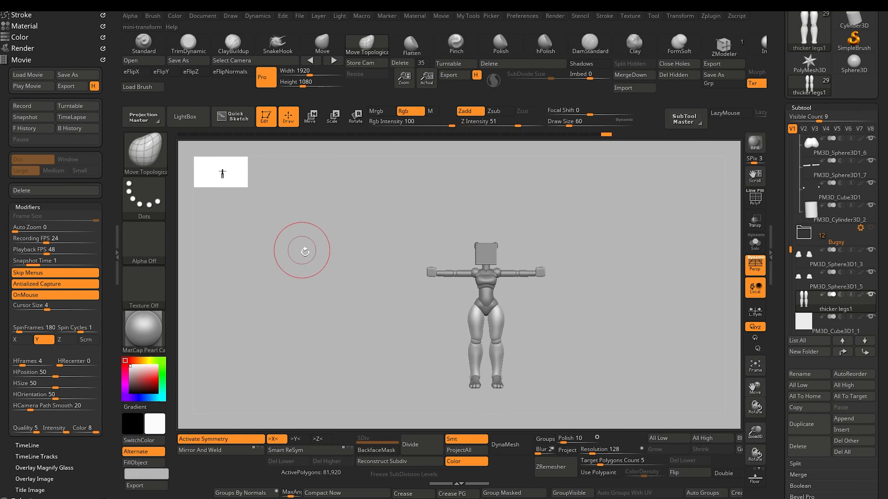
{"action": "left_click_drag", "start_coordinate": [328, 280], "coordinate": [378, 320], "text": "alt"}
{"action": "left_click", "coordinate": [756, 267]}
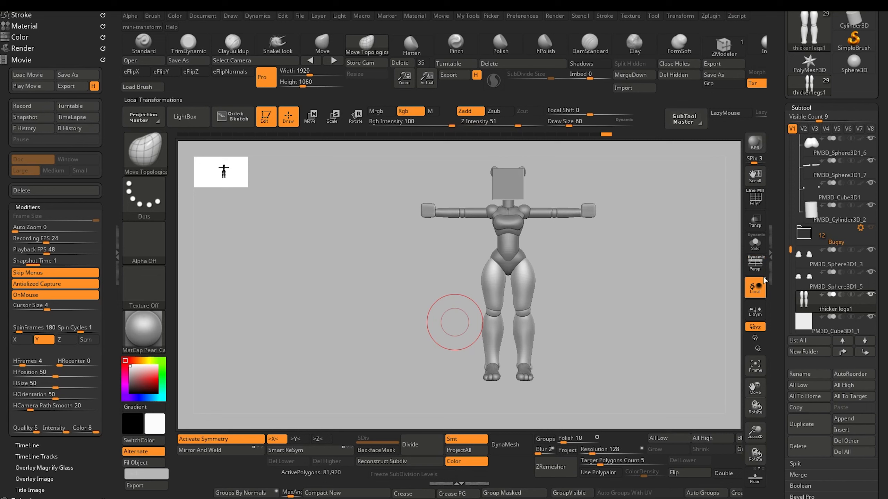
Select the new cube, move it down beside the legs with the gizmo, and stretch it vertically to cover half of the lower body
{"action": "left_click", "coordinate": [822, 324]}
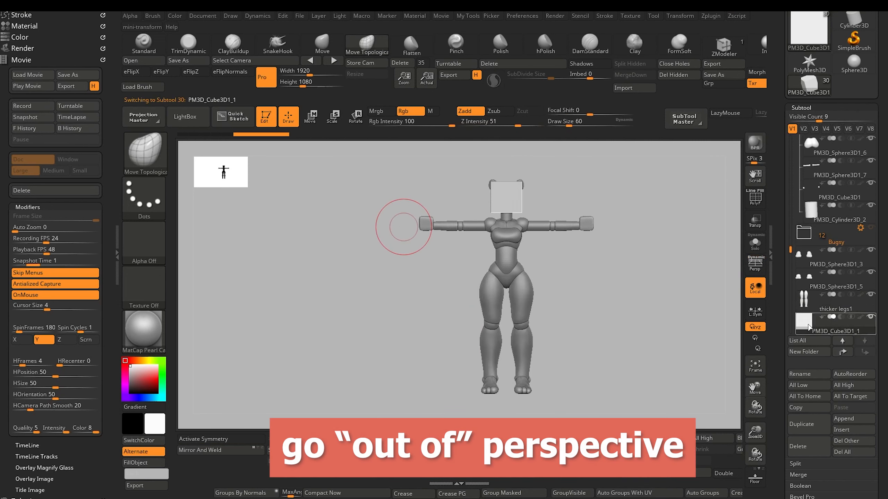
{"action": "left_click", "coordinate": [333, 119]}
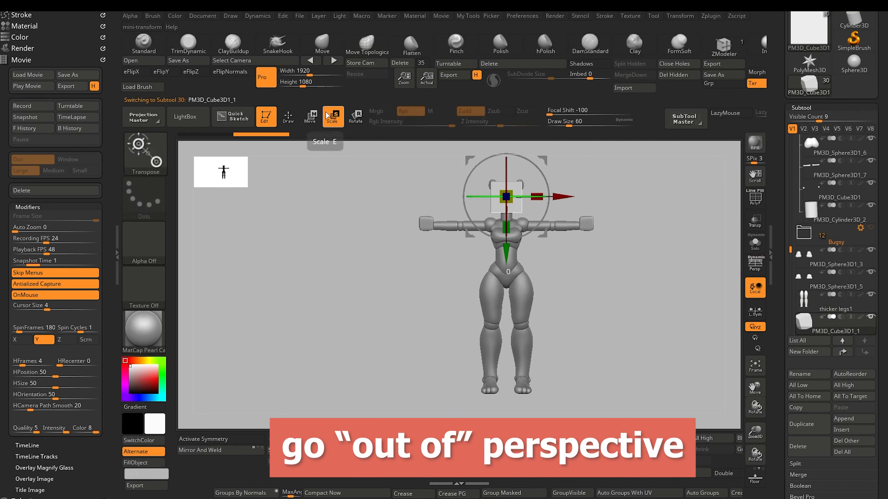
{"action": "left_click_drag", "start_coordinate": [507, 257], "coordinate": [525, 370]}
{"action": "left_click_drag", "start_coordinate": [561, 313], "coordinate": [604, 319]}
{"action": "left_click_drag", "start_coordinate": [542, 376], "coordinate": [543, 385]}
{"action": "left_click_drag", "start_coordinate": [408, 346], "coordinate": [407, 367], "text": "alt"}
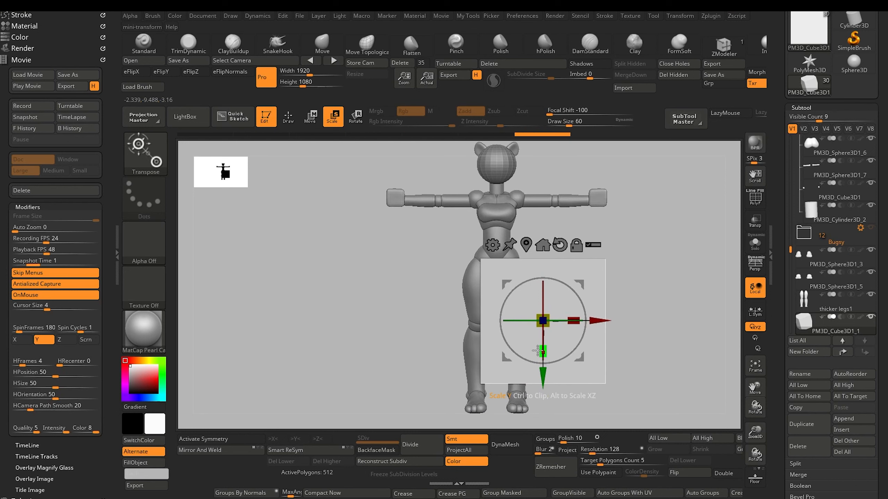
{"action": "left_click_drag", "start_coordinate": [542, 351], "coordinate": [542, 394]}
Turn on transparency for the subtools behind the cube and inspect how the cube lines up with the legs
{"action": "left_click_drag", "start_coordinate": [399, 334], "coordinate": [384, 304], "text": "alt"}
{"action": "left_click", "coordinate": [757, 220]}
{"action": "left_click_drag", "start_coordinate": [316, 302], "coordinate": [326, 317], "text": "alt"}
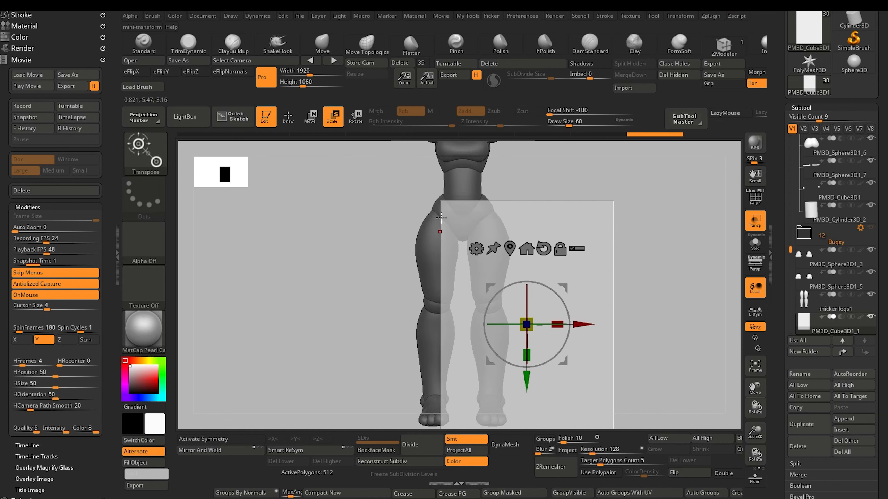
Select the thicker legs1 subtool, reposition its gizmo to the hip, and make a slight scale adjustment to the legs against the guide cube
{"action": "left_click", "coordinate": [424, 268], "text": "alt"}
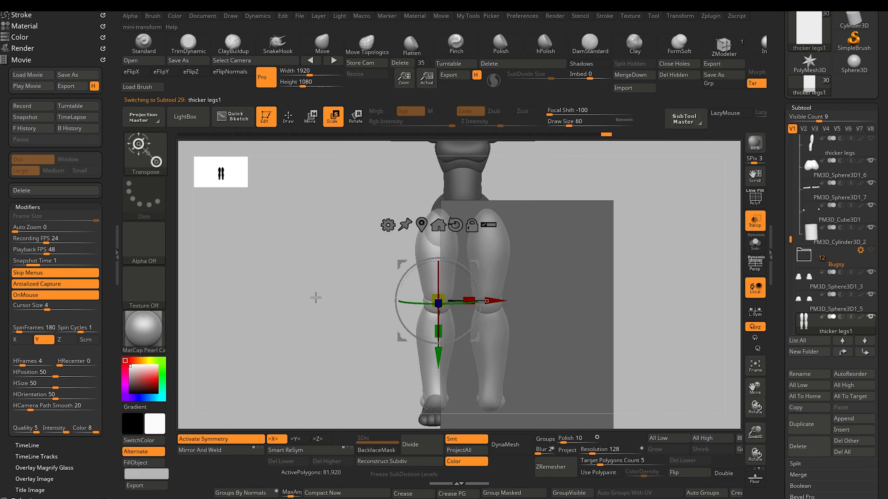
{"action": "left_click_drag", "start_coordinate": [308, 317], "coordinate": [325, 261], "text": "alt"}
{"action": "left_click", "coordinate": [426, 190]}
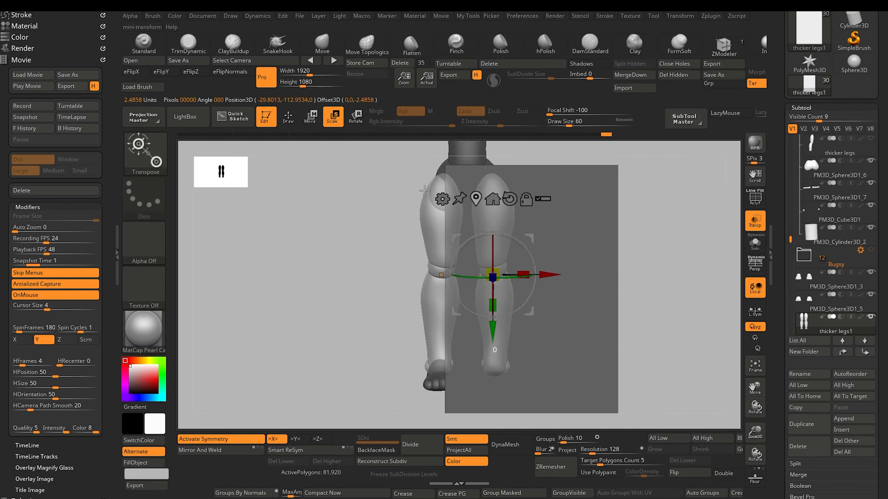
{"action": "left_click", "coordinate": [508, 201], "text": "alt"}
{"action": "left_click_drag", "start_coordinate": [453, 239], "coordinate": [407, 145], "text": "alt"}
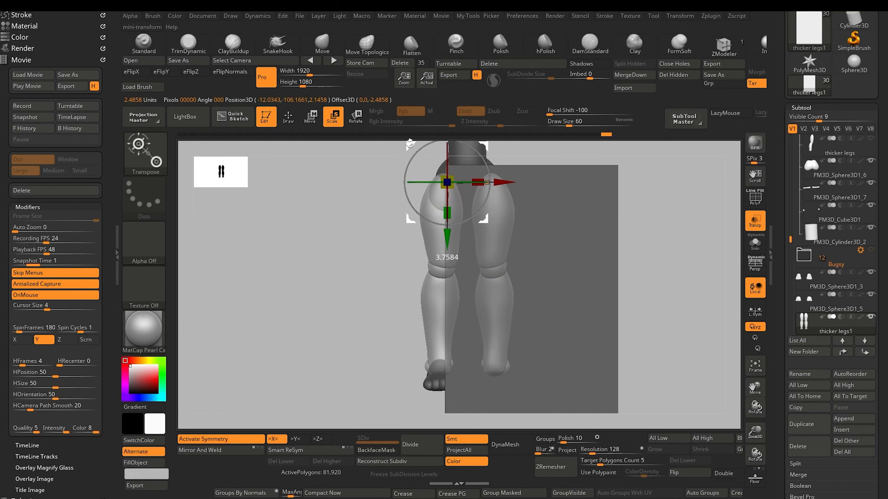
{"action": "left_click_drag", "start_coordinate": [411, 210], "coordinate": [412, 211]}
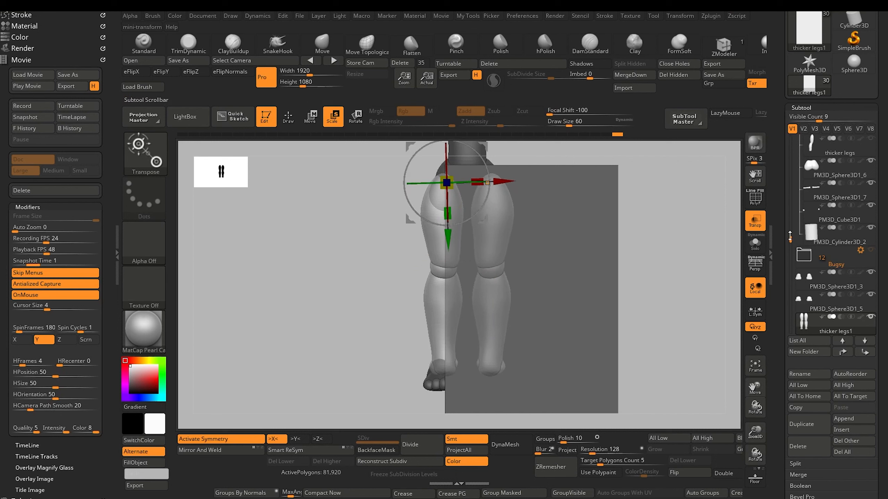
Return to draw mode, turn transparency off and hide the guide cube subtool PM3D_Cube3D1_1
{"action": "scroll", "coordinate": [873, 274], "scroll_direction": "down", "scroll_amount": 2}
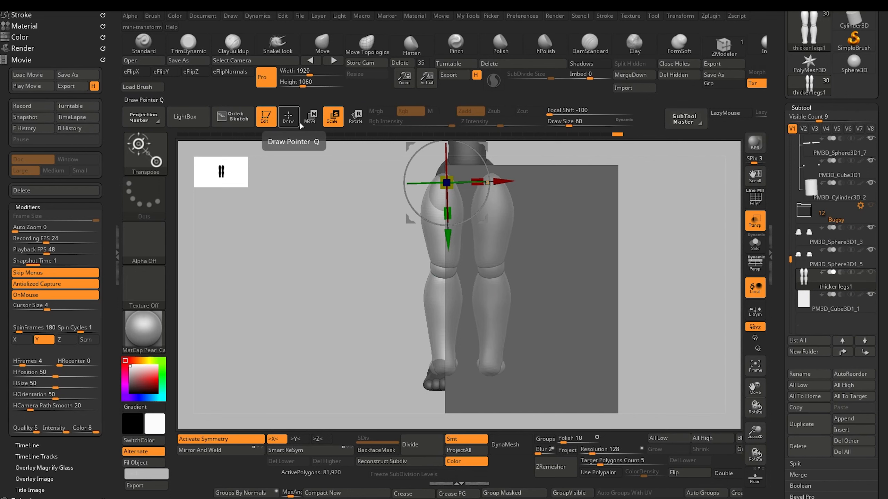
{"action": "left_click", "coordinate": [289, 119]}
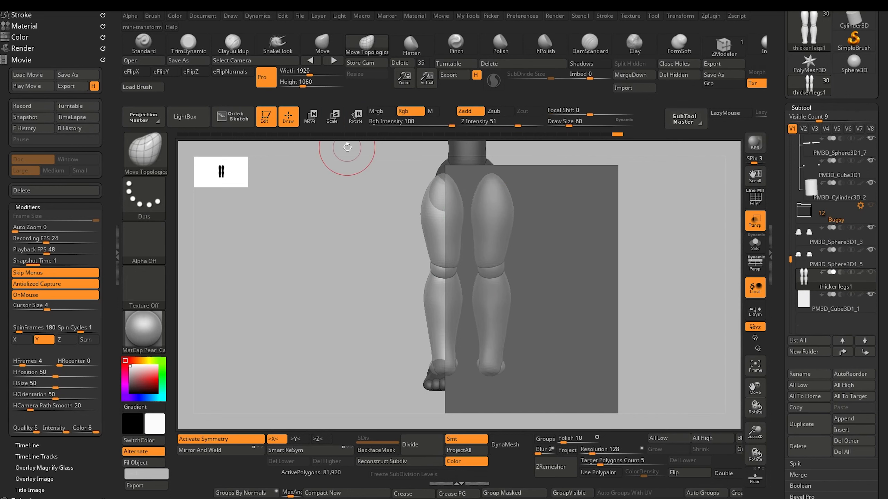
{"action": "left_click", "coordinate": [755, 221]}
{"action": "left_click", "coordinate": [870, 295]}
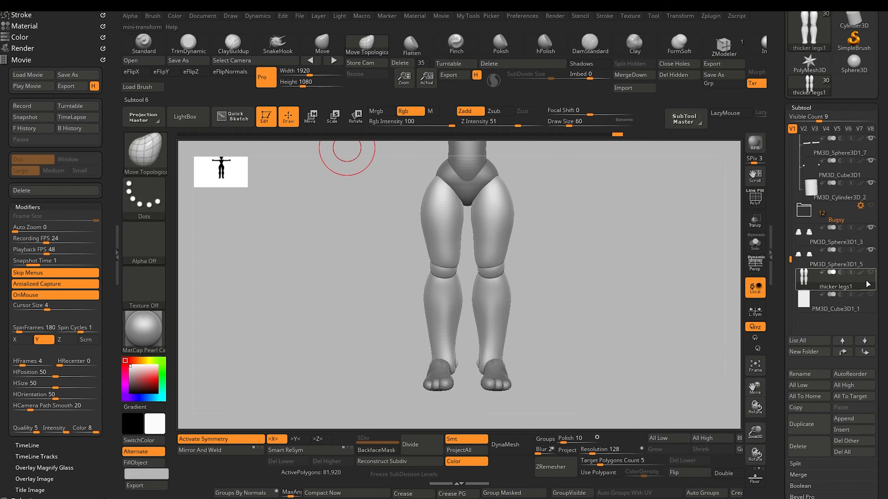
Select the feet subtool PM3D_Sphere3D1_3 and merge it down with the toes and heels subtool PM3D_Sphere3D1_5
{"action": "mouse_move", "coordinate": [331, 306]}
{"action": "left_mouse_down", "text": "ctrl"}
{"action": "mouse_move", "coordinate": [319, 307]}
{"action": "mouse_move", "coordinate": [318, 337]}
{"action": "mouse_move", "coordinate": [360, 291]}
{"action": "left_mouse_up", "text": "ctrl"}
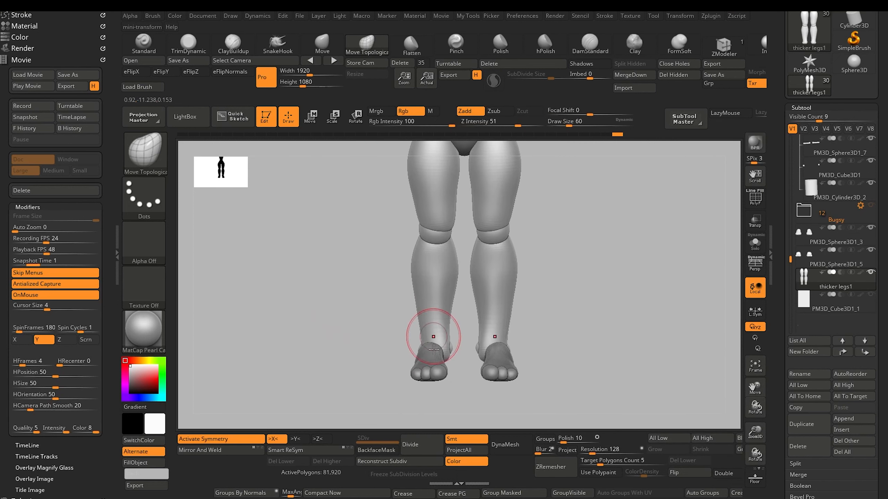
{"action": "left_click", "coordinate": [427, 358], "text": "alt"}
{"action": "left_click", "coordinate": [314, 120]}
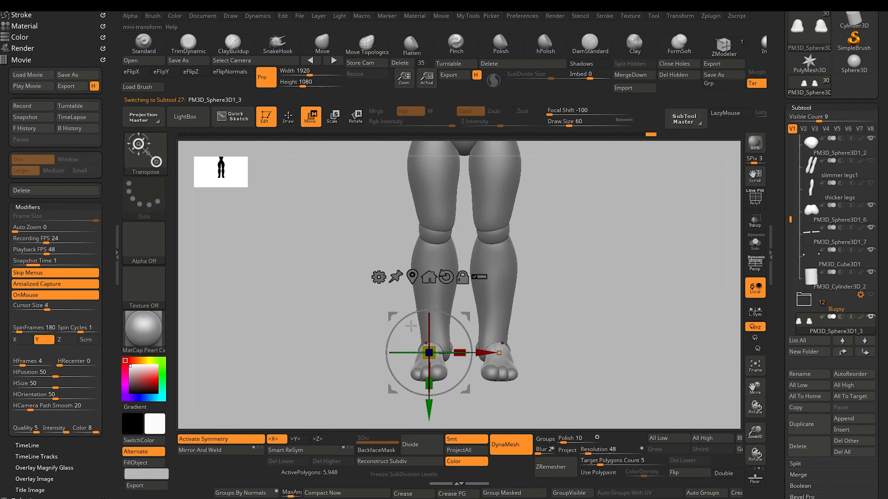
{"action": "left_click", "coordinate": [411, 277]}
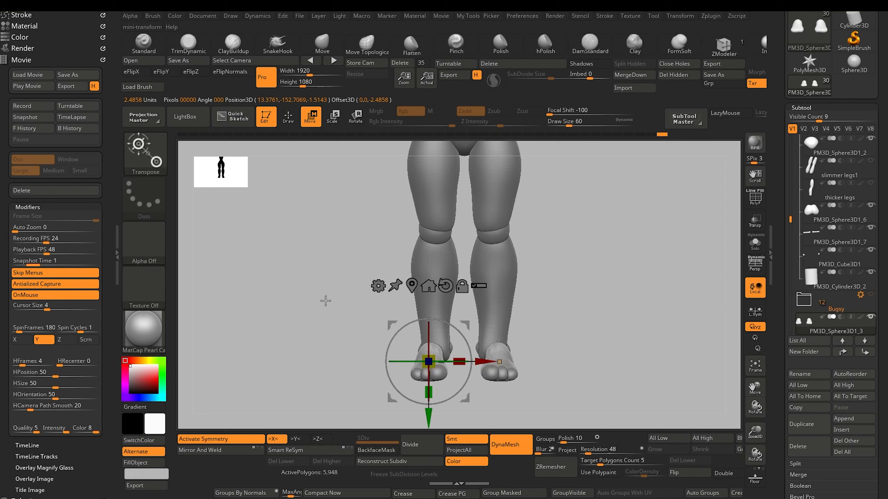
{"action": "mouse_move", "coordinate": [325, 301]}
{"action": "left_mouse_down"}
{"action": "mouse_move", "coordinate": [325, 353]}
{"action": "mouse_move", "coordinate": [329, 334]}
{"action": "left_mouse_up"}
{"action": "left_click_drag", "start_coordinate": [790, 221], "coordinate": [790, 241]}
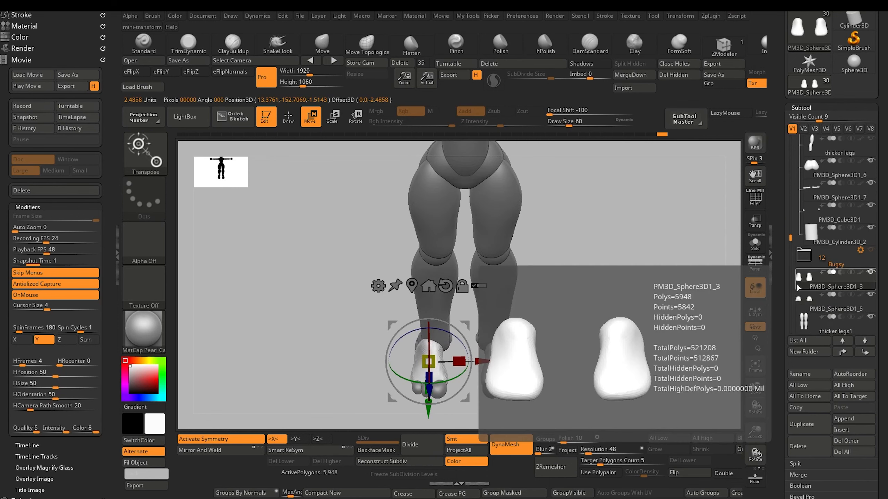
{"action": "left_click", "coordinate": [801, 302]}
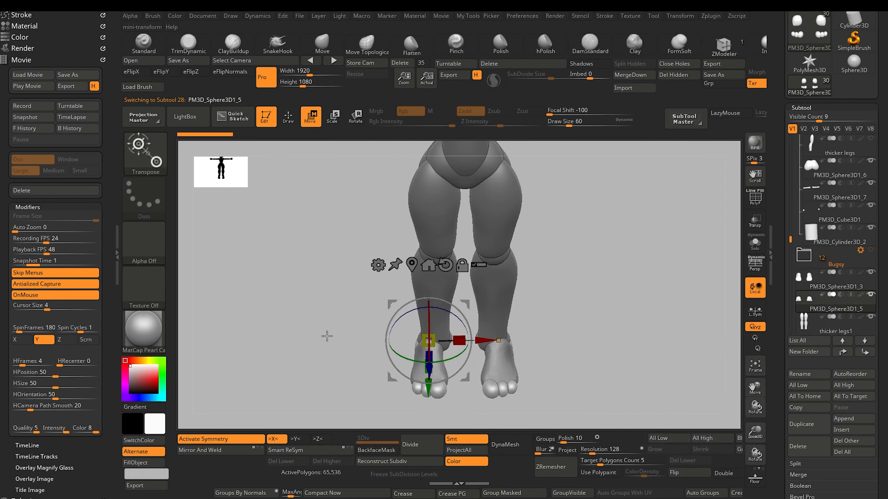
{"action": "left_click_drag", "start_coordinate": [327, 335], "coordinate": [367, 319]}
{"action": "left_click", "coordinate": [803, 279]}
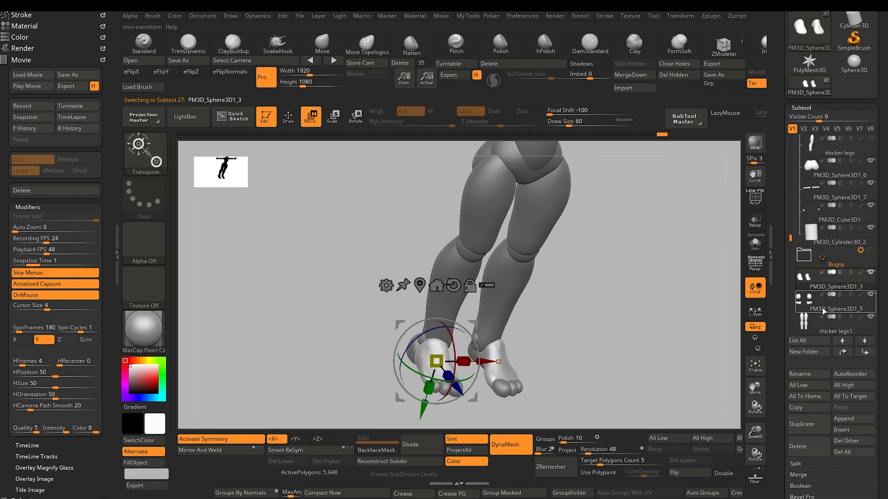
{"action": "left_click_drag", "start_coordinate": [293, 321], "coordinate": [282, 354]}
{"action": "left_click", "coordinate": [636, 75]}
Nudge the merged feet sideways with the gizmo, return to draw mode, and check their placement from the front and back
{"action": "left_click_drag", "start_coordinate": [489, 363], "coordinate": [499, 364]}
{"action": "mouse_move", "coordinate": [300, 260]}
{"action": "left_mouse_down"}
{"action": "mouse_move", "coordinate": [285, 267]}
{"action": "mouse_move", "coordinate": [281, 319]}
{"action": "mouse_move", "coordinate": [245, 251]}
{"action": "left_mouse_up"}
{"action": "left_click_drag", "start_coordinate": [284, 302], "coordinate": [303, 333], "text": "alt"}
{"action": "left_click", "coordinate": [290, 118]}
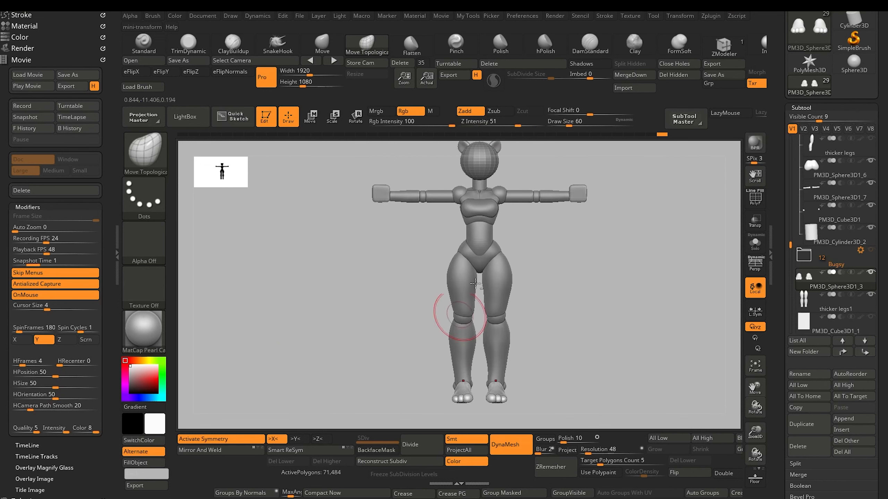
{"action": "left_click_drag", "start_coordinate": [321, 292], "coordinate": [395, 330]}
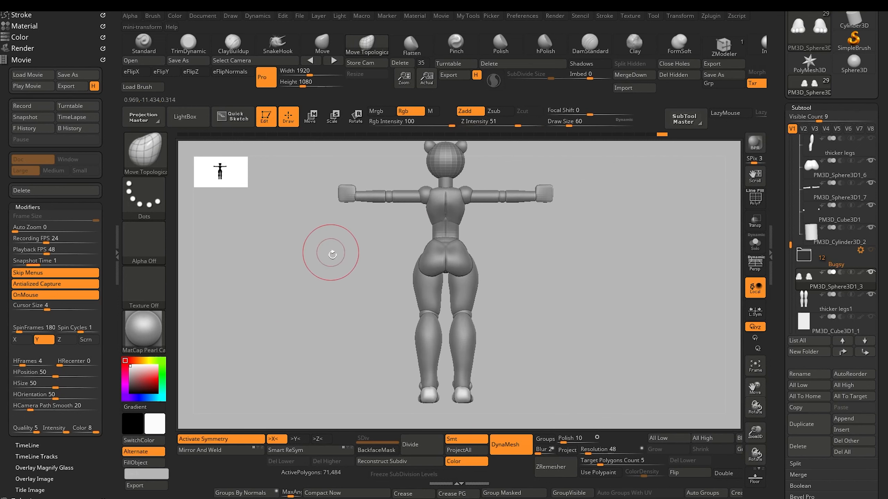
{"action": "left_click_drag", "start_coordinate": [335, 279], "coordinate": [360, 311]}
Duplicate the thicker legs1 subtool and reshape the inner calf contour of the copy with the Move Topological brush
{"action": "left_click", "coordinate": [809, 309]}
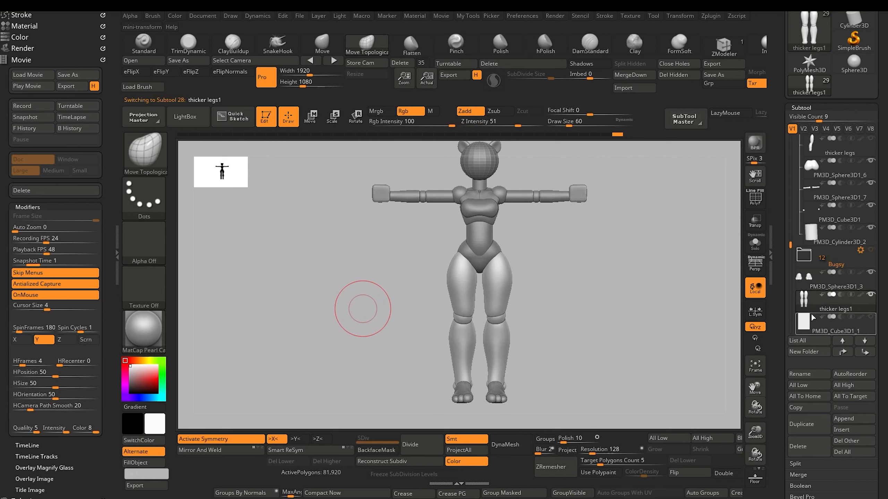
{"action": "left_click", "coordinate": [802, 425]}
{"action": "left_click_drag", "start_coordinate": [363, 329], "coordinate": [367, 359], "text": "alt"}
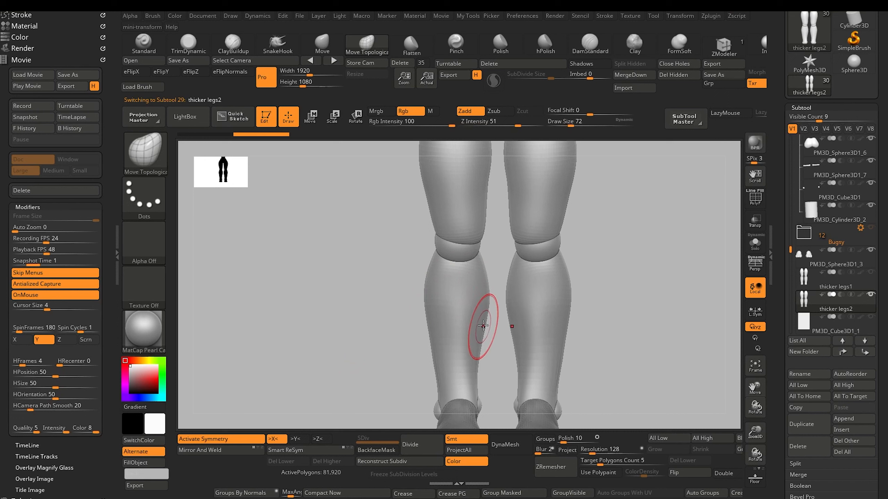
{"action": "key", "text": "bracketright"}
{"action": "left_click_drag", "start_coordinate": [483, 326], "coordinate": [488, 282]}
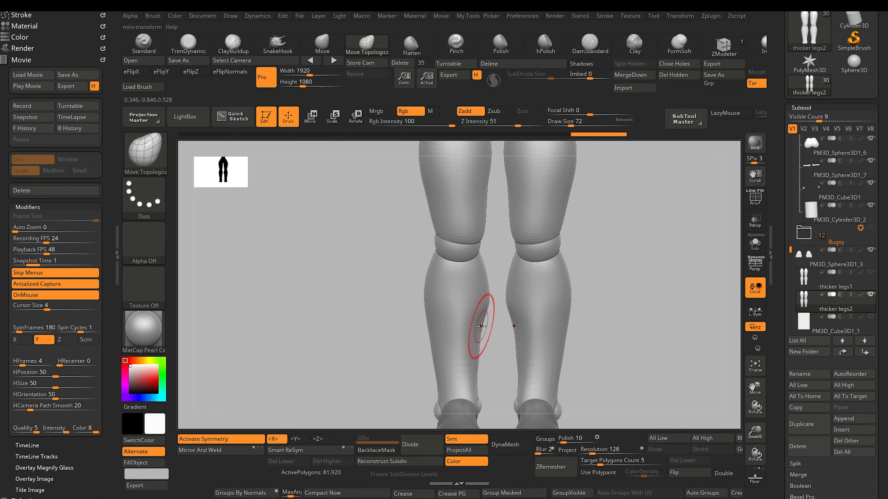
Adjust the outer contour of the upper thighs near the hips on thicker legs2 with a larger Move Topological brush
{"action": "mouse_move", "coordinate": [330, 302]}
{"action": "left_mouse_down", "text": "alt"}
{"action": "mouse_move", "coordinate": [311, 246]}
{"action": "mouse_move", "coordinate": [356, 337]}
{"action": "mouse_move", "coordinate": [356, 325]}
{"action": "mouse_move", "coordinate": [277, 318]}
{"action": "mouse_move", "coordinate": [263, 231]}
{"action": "left_mouse_up", "text": "alt"}
{"action": "left_click_drag", "start_coordinate": [263, 232], "coordinate": [234, 223], "text": "alt"}
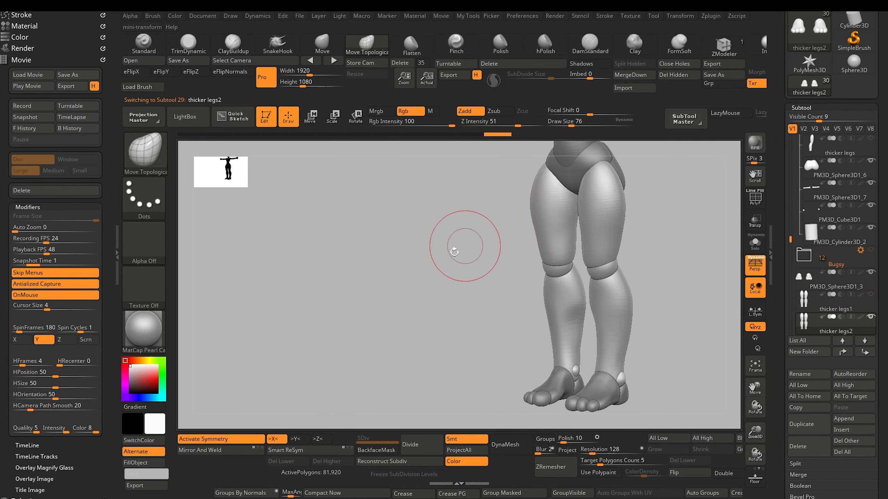
{"action": "left_click_drag", "start_coordinate": [439, 268], "coordinate": [443, 320], "text": "alt"}
{"action": "key", "text": "bracketright"}
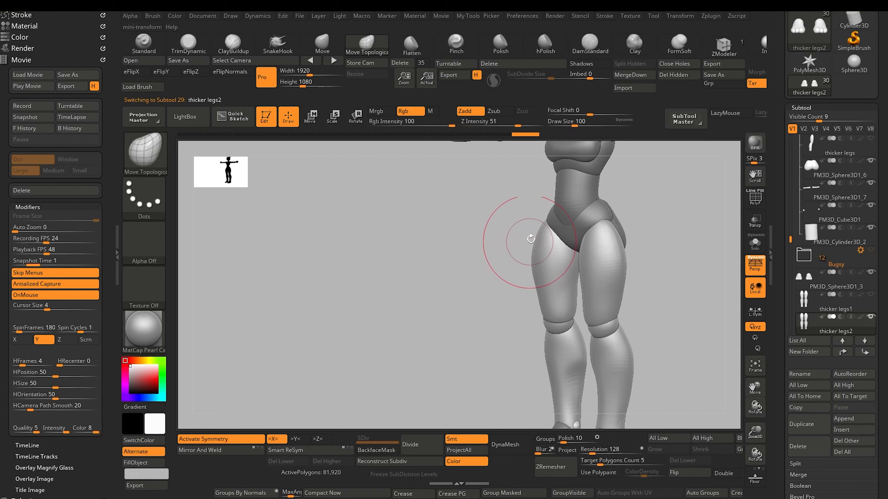
{"action": "left_click_drag", "start_coordinate": [510, 228], "coordinate": [531, 242]}
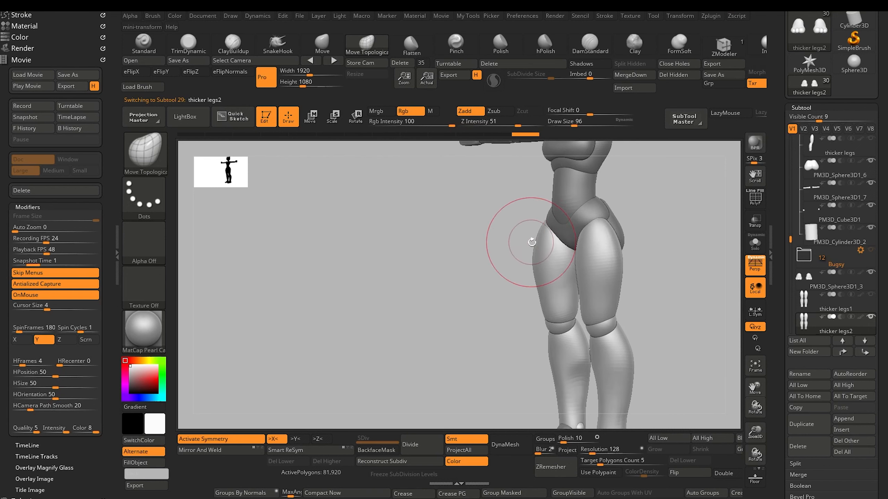
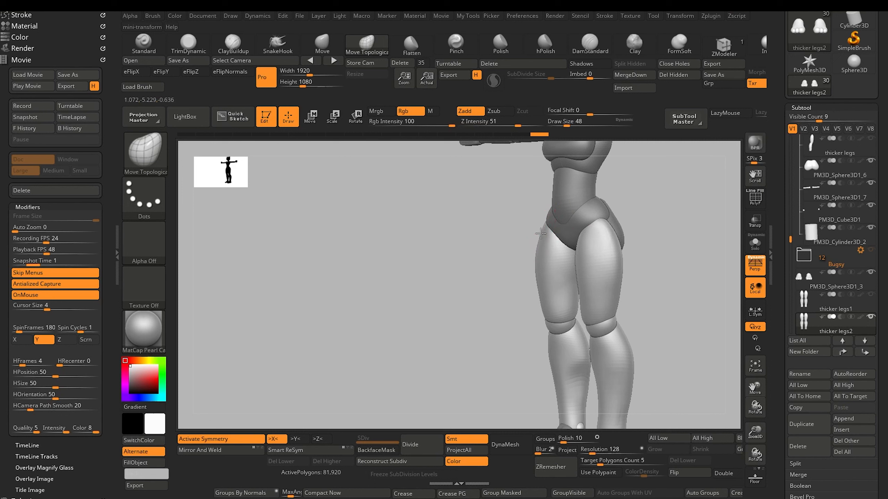
{"action": "mouse_move", "coordinate": [537, 243]}
{"action": "left_mouse_down"}
{"action": "mouse_move", "coordinate": [531, 256]}
{"action": "mouse_move", "coordinate": [468, 249]}
{"action": "mouse_move", "coordinate": [476, 257]}
{"action": "mouse_move", "coordinate": [426, 272]}
{"action": "mouse_move", "coordinate": [476, 280]}
{"action": "mouse_move", "coordinate": [482, 261]}
{"action": "mouse_move", "coordinate": [525, 238]}
{"action": "mouse_move", "coordinate": [654, 357]}
{"action": "mouse_move", "coordinate": [489, 340]}
{"action": "mouse_move", "coordinate": [486, 349]}
{"action": "mouse_move", "coordinate": [594, 380]}
{"action": "mouse_move", "coordinate": [567, 338]}
{"action": "mouse_move", "coordinate": [450, 274]}
{"action": "mouse_move", "coordinate": [454, 298]}
{"action": "mouse_move", "coordinate": [422, 284]}
{"action": "mouse_move", "coordinate": [363, 300]}
{"action": "mouse_move", "coordinate": [446, 341]}
{"action": "mouse_move", "coordinate": [530, 237]}
{"action": "mouse_move", "coordinate": [489, 349]}
{"action": "left_mouse_up"}
Select the merged feet subtool and refine the shape of the toes from the side with the Move Topological brush
{"action": "left_click", "coordinate": [489, 349], "text": "alt"}
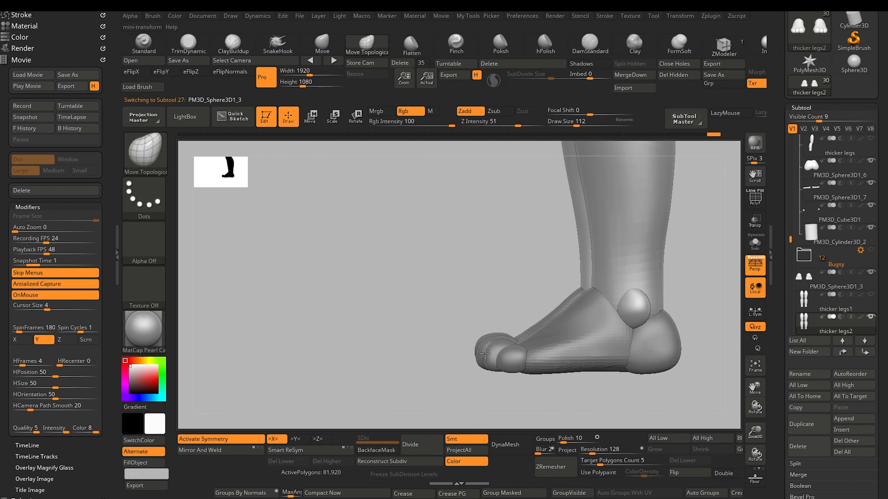
{"action": "mouse_move", "coordinate": [410, 260]}
{"action": "left_mouse_down"}
{"action": "mouse_move", "coordinate": [384, 339]}
{"action": "mouse_move", "coordinate": [370, 314]}
{"action": "mouse_move", "coordinate": [333, 314]}
{"action": "mouse_move", "coordinate": [361, 268]}
{"action": "mouse_move", "coordinate": [367, 302]}
{"action": "mouse_move", "coordinate": [349, 309]}
{"action": "left_mouse_up"}
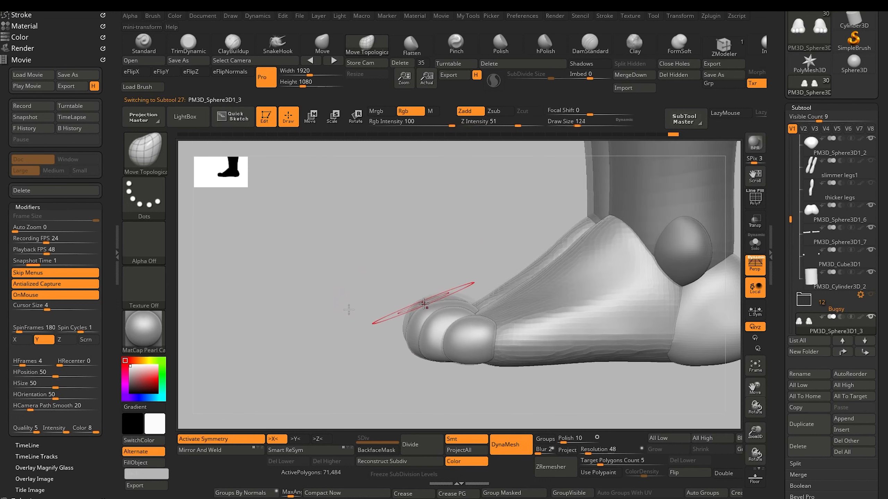
{"action": "left_click_drag", "start_coordinate": [385, 261], "coordinate": [372, 284]}
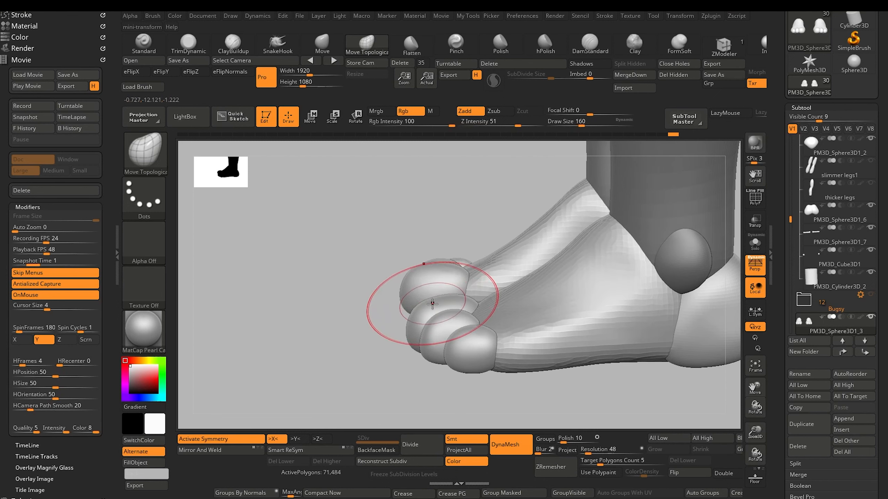
{"action": "left_click_drag", "start_coordinate": [442, 301], "coordinate": [447, 316]}
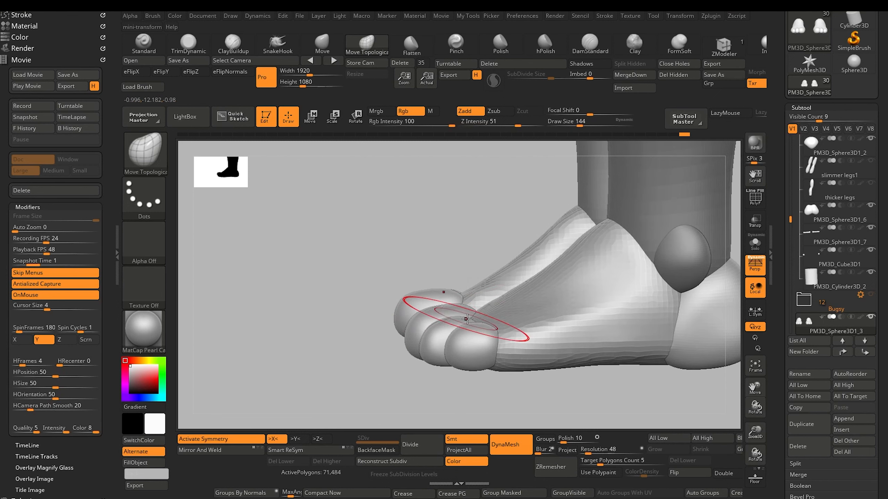
{"action": "left_click_drag", "start_coordinate": [435, 320], "coordinate": [446, 328], "text": "alt"}
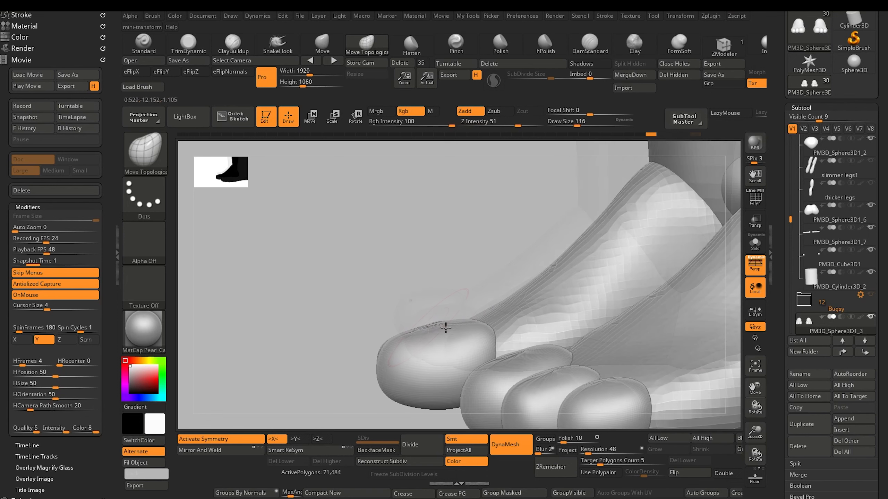
{"action": "left_click_drag", "start_coordinate": [378, 285], "coordinate": [391, 322]}
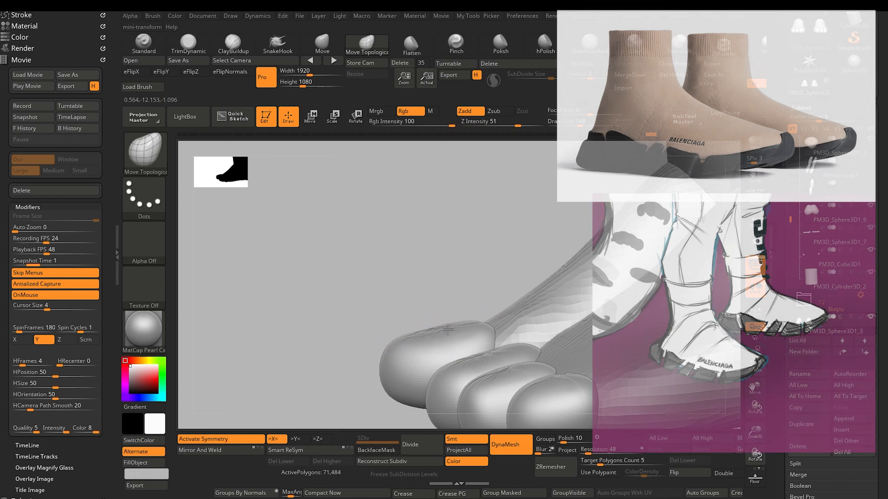
Pull the smallest toes inward toward their neighbours with the Move Topological brush, working from the front of the feet
{"action": "left_click_drag", "start_coordinate": [381, 295], "coordinate": [311, 302]}
{"action": "left_click_drag", "start_coordinate": [301, 343], "coordinate": [338, 349], "text": "alt"}
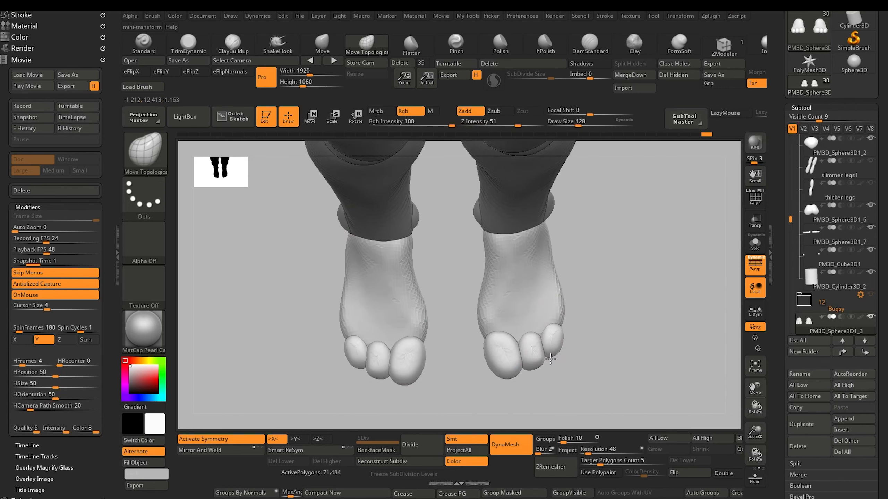
{"action": "left_click_drag", "start_coordinate": [551, 354], "coordinate": [539, 343]}
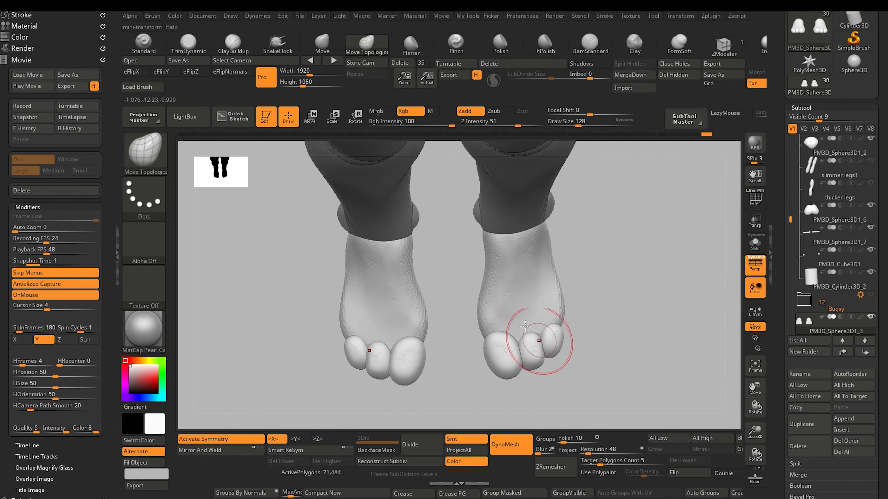
{"action": "mouse_move", "coordinate": [299, 278]}
{"action": "left_mouse_down"}
{"action": "mouse_move", "coordinate": [307, 330]}
{"action": "mouse_move", "coordinate": [309, 313]}
{"action": "left_mouse_up"}
Append a sphere subtool to the figure at the end of the subtool list
{"action": "left_click_drag", "start_coordinate": [258, 384], "coordinate": [297, 383], "text": "alt"}
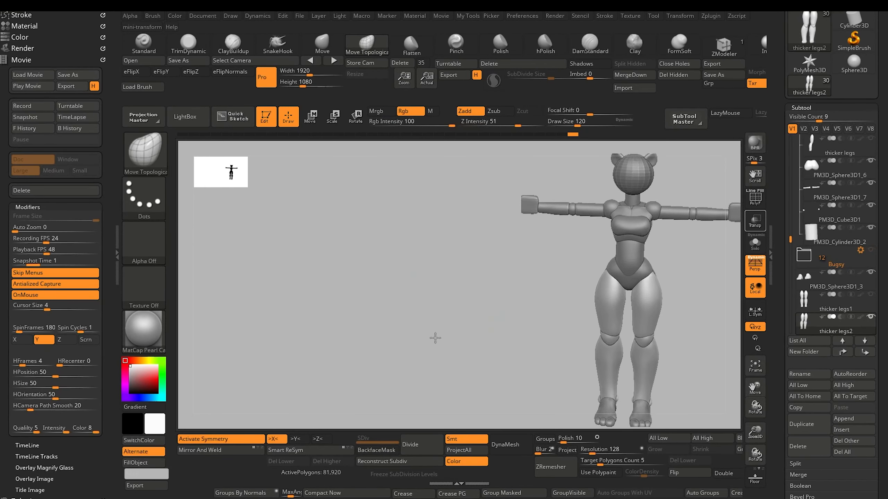
{"action": "left_click_drag", "start_coordinate": [434, 337], "coordinate": [399, 339], "text": "alt"}
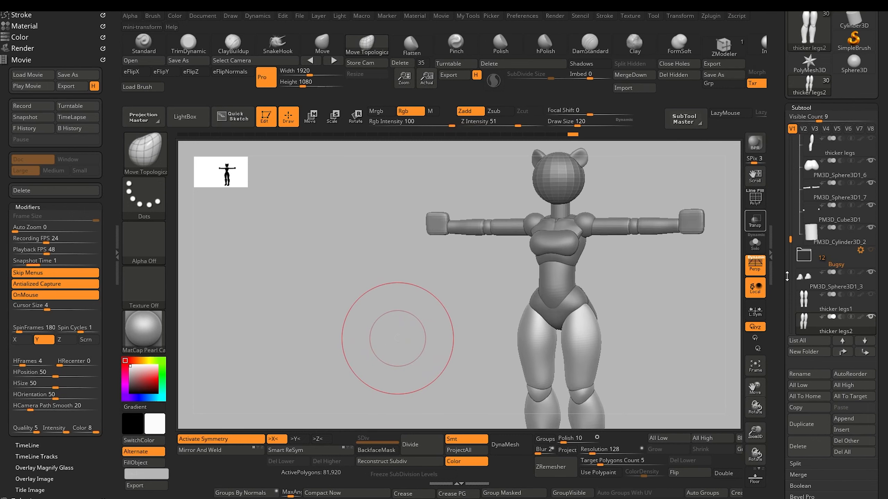
{"action": "left_click_drag", "start_coordinate": [790, 240], "coordinate": [790, 276]}
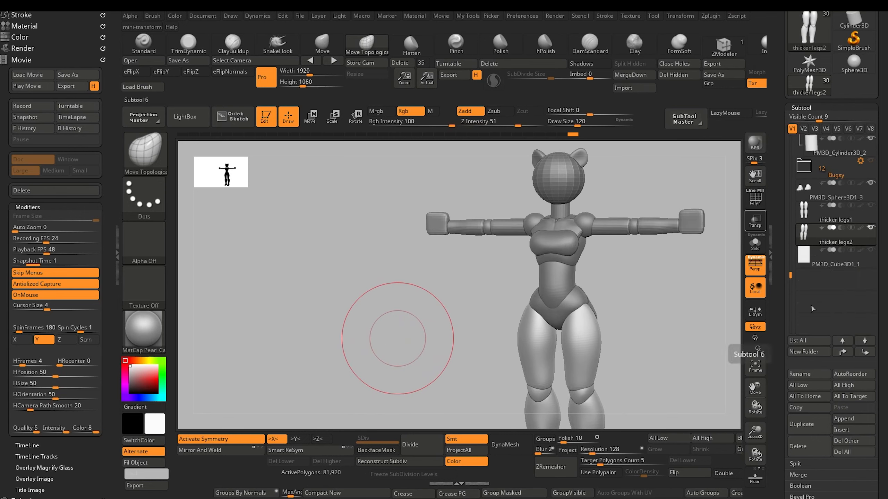
{"action": "left_click", "coordinate": [846, 419]}
{"action": "left_click", "coordinate": [617, 313]}
{"action": "left_click_drag", "start_coordinate": [410, 308], "coordinate": [370, 311], "text": "alt"}
Shrink the new sphere and move it out beside the figure's hand block with the Move gizmo
{"action": "left_click", "coordinate": [313, 122]}
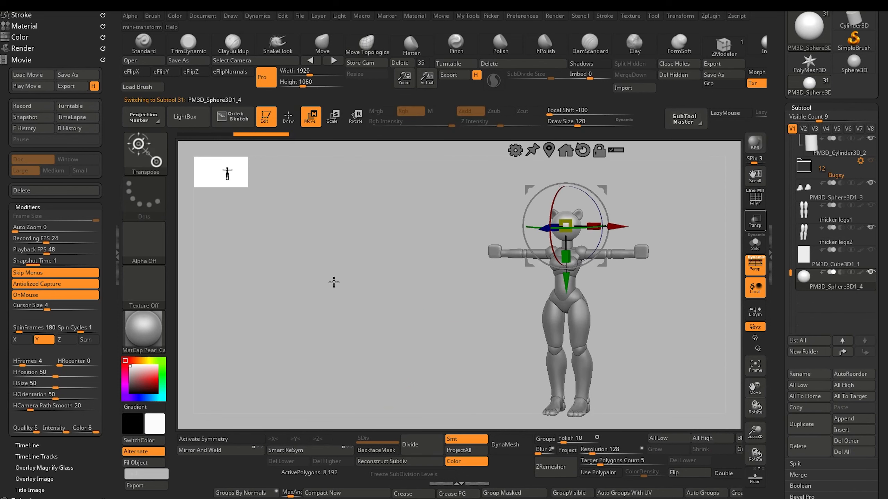
{"action": "left_click_drag", "start_coordinate": [334, 282], "coordinate": [372, 351], "text": "alt"}
{"action": "left_click_drag", "start_coordinate": [492, 249], "coordinate": [354, 280]}
{"action": "right_click_drag", "start_coordinate": [311, 304], "coordinate": [314, 353], "text": "ctrl"}
{"action": "left_click_drag", "start_coordinate": [414, 310], "coordinate": [500, 398]}
{"action": "right_click_drag", "start_coordinate": [316, 317], "coordinate": [293, 329]}
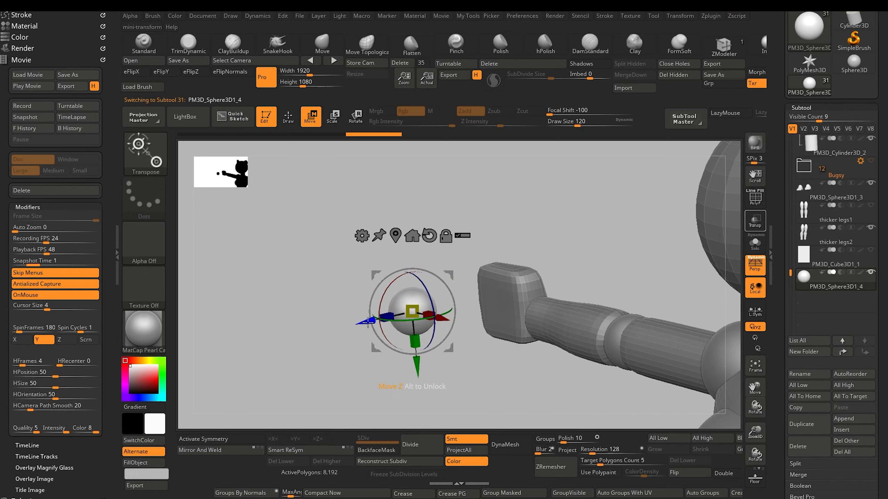
{"action": "right_click_drag", "start_coordinate": [367, 322], "coordinate": [346, 324]}
{"action": "left_click_drag", "start_coordinate": [556, 294], "coordinate": [449, 288]}
{"action": "right_click_drag", "start_coordinate": [285, 295], "coordinate": [328, 245]}
Select the hand block PM3D_Cube3D1 and slope its upper corner down toward the wrist with the Move Topological brush under X symmetry
{"action": "left_click", "coordinate": [289, 119]}
{"action": "right_click_drag", "start_coordinate": [361, 320], "coordinate": [355, 280], "text": "ctrl"}
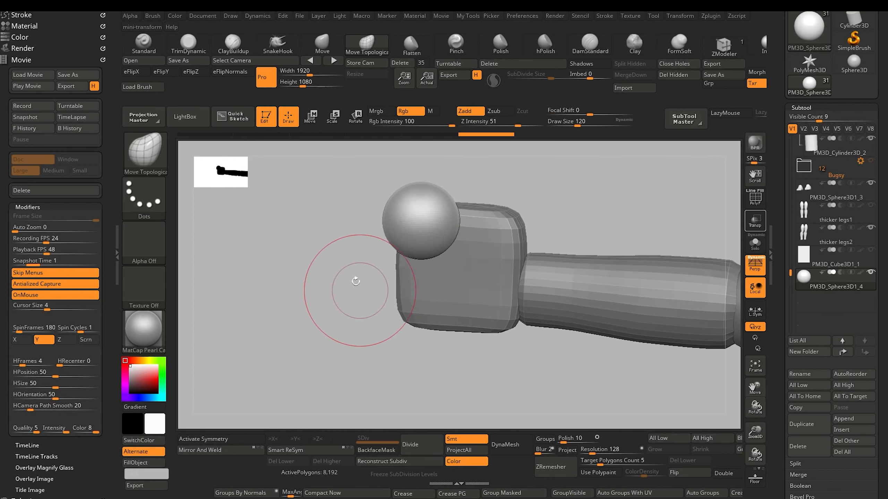
{"action": "right_click_drag", "start_coordinate": [386, 311], "coordinate": [453, 326]}
{"action": "left_click", "coordinate": [454, 327], "text": "alt"}
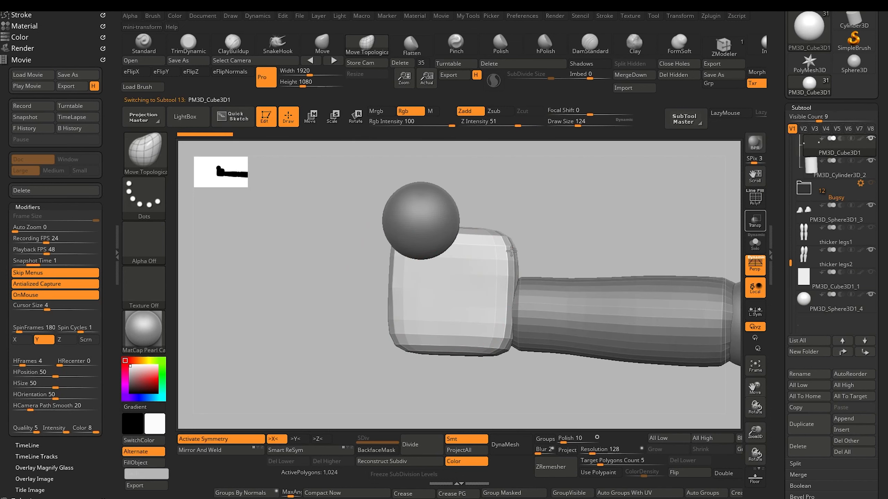
{"action": "key", "text": "x"}
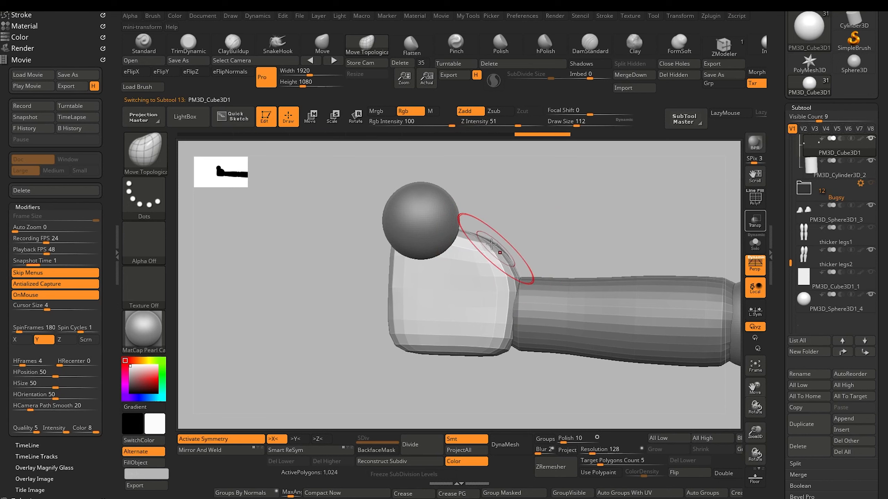
{"action": "left_click_drag", "start_coordinate": [487, 235], "coordinate": [513, 272]}
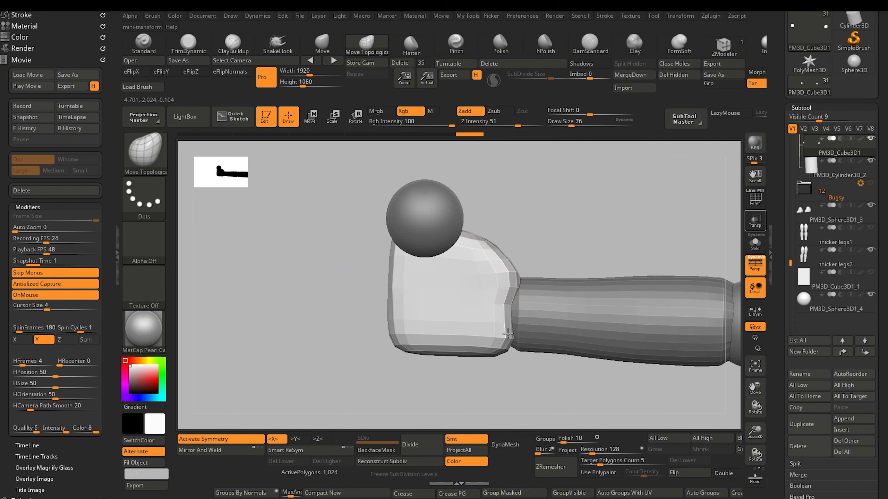
{"action": "left_click_drag", "start_coordinate": [507, 334], "coordinate": [505, 327]}
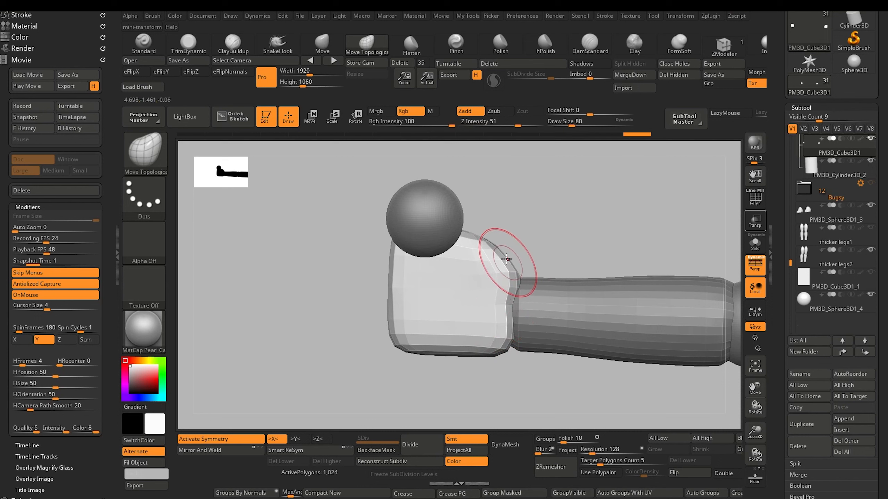
{"action": "left_click_drag", "start_coordinate": [489, 233], "coordinate": [481, 239]}
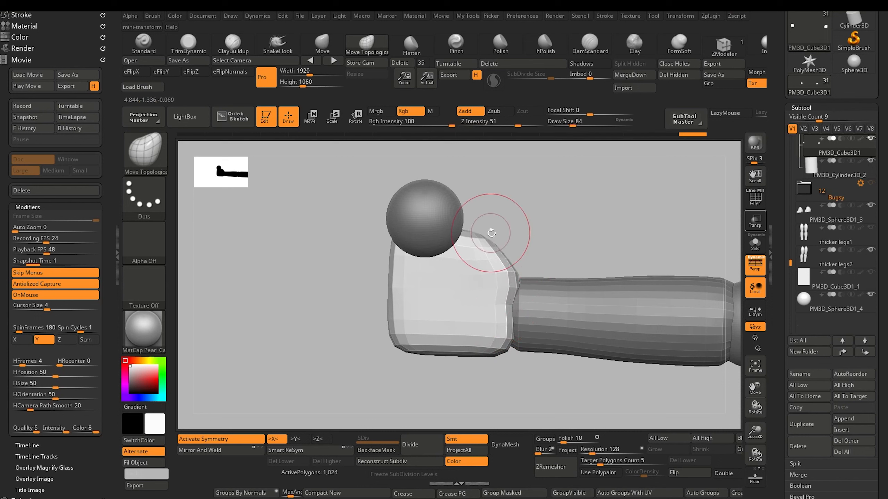
{"action": "mouse_move", "coordinate": [367, 189]}
{"action": "left_mouse_down"}
{"action": "mouse_move", "coordinate": [308, 257]}
{"action": "mouse_move", "coordinate": [305, 292]}
{"action": "left_mouse_up"}
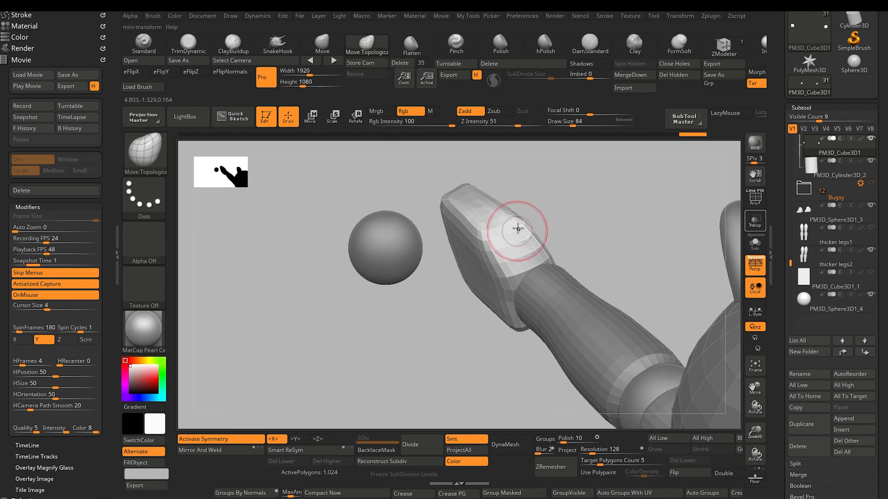
{"action": "left_click_drag", "start_coordinate": [521, 227], "coordinate": [513, 235]}
Select the small sphere and move it along the X axis, well clear of the hand, as a spare
{"action": "mouse_move", "coordinate": [316, 256]}
{"action": "left_mouse_down"}
{"action": "mouse_move", "coordinate": [323, 201]}
{"action": "mouse_move", "coordinate": [338, 191]}
{"action": "mouse_move", "coordinate": [337, 267]}
{"action": "mouse_move", "coordinate": [406, 265]}
{"action": "left_mouse_up"}
{"action": "left_click", "coordinate": [387, 275], "text": "alt"}
{"action": "mouse_move", "coordinate": [342, 261]}
{"action": "left_mouse_down"}
{"action": "mouse_move", "coordinate": [324, 279]}
{"action": "mouse_move", "coordinate": [283, 276]}
{"action": "mouse_move", "coordinate": [273, 260]}
{"action": "mouse_move", "coordinate": [341, 248]}
{"action": "mouse_move", "coordinate": [327, 265]}
{"action": "left_mouse_up"}
{"action": "left_click", "coordinate": [310, 121]}
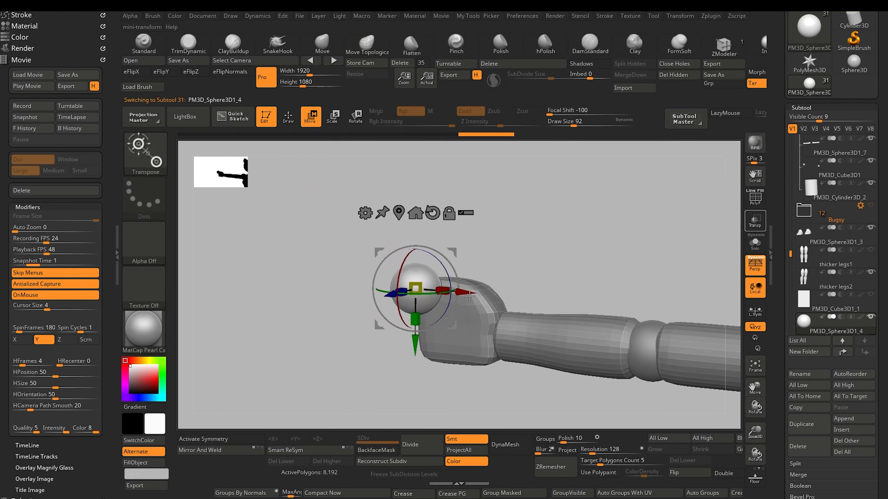
{"action": "left_click_drag", "start_coordinate": [469, 297], "coordinate": [266, 174]}
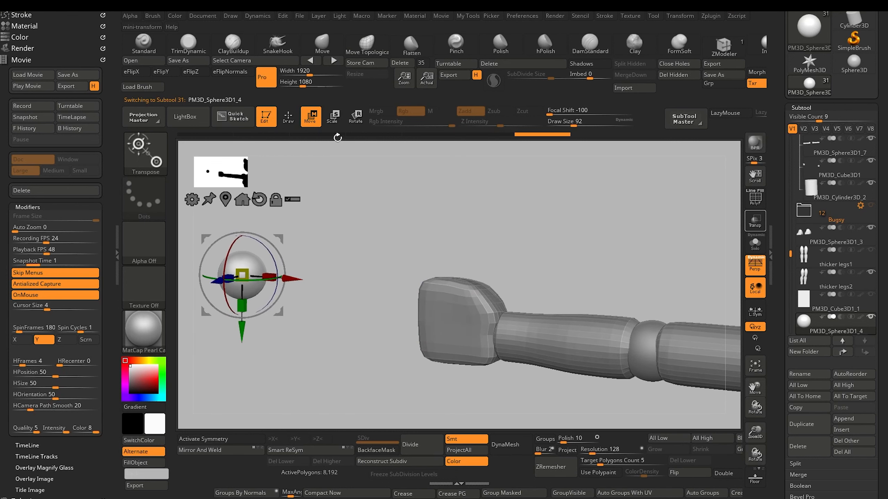
Duplicate the spare sphere and place the copy on the upper wrist end of the hand block as the thumb base
{"action": "left_click", "coordinate": [802, 423]}
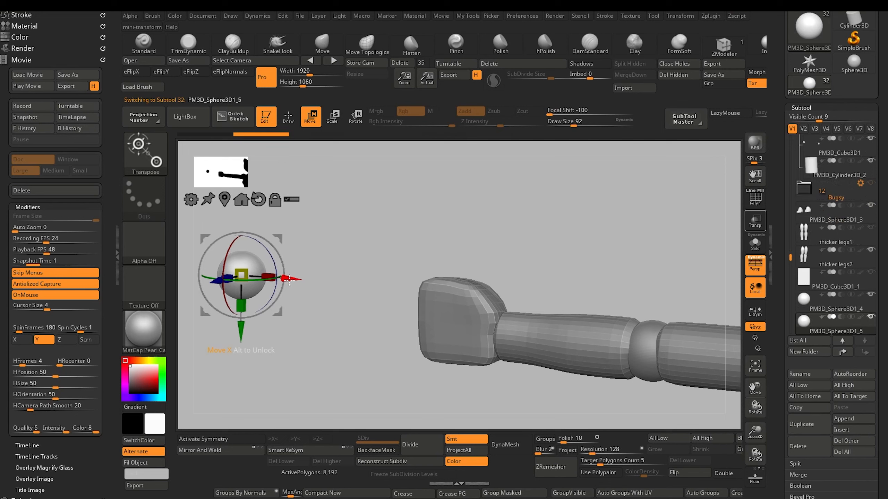
{"action": "left_click_drag", "start_coordinate": [293, 279], "coordinate": [471, 296]}
{"action": "left_click_drag", "start_coordinate": [353, 346], "coordinate": [311, 361]}
{"action": "left_click_drag", "start_coordinate": [311, 361], "coordinate": [308, 368]}
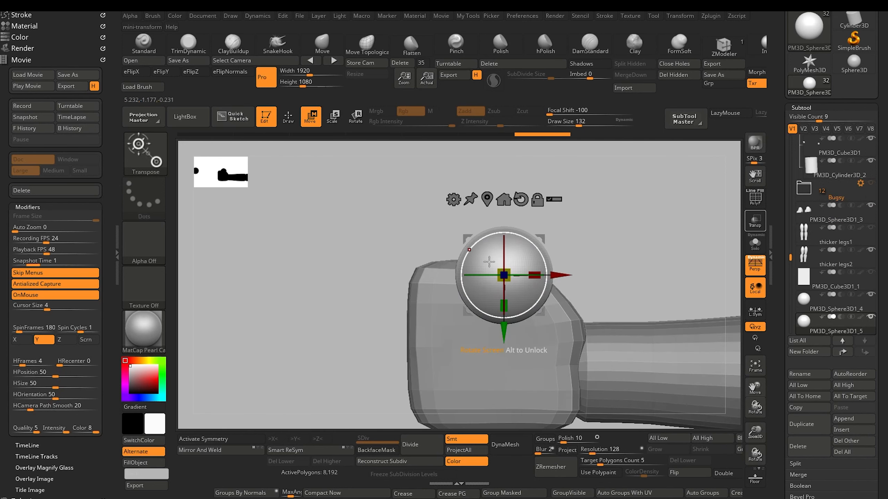
{"action": "left_click_drag", "start_coordinate": [468, 239], "coordinate": [482, 254]}
{"action": "left_click_drag", "start_coordinate": [412, 229], "coordinate": [375, 204]}
Stretch the thumb-base sphere into an egg shape slanting toward the wrist with the Move brush
{"action": "left_click", "coordinate": [322, 42]}
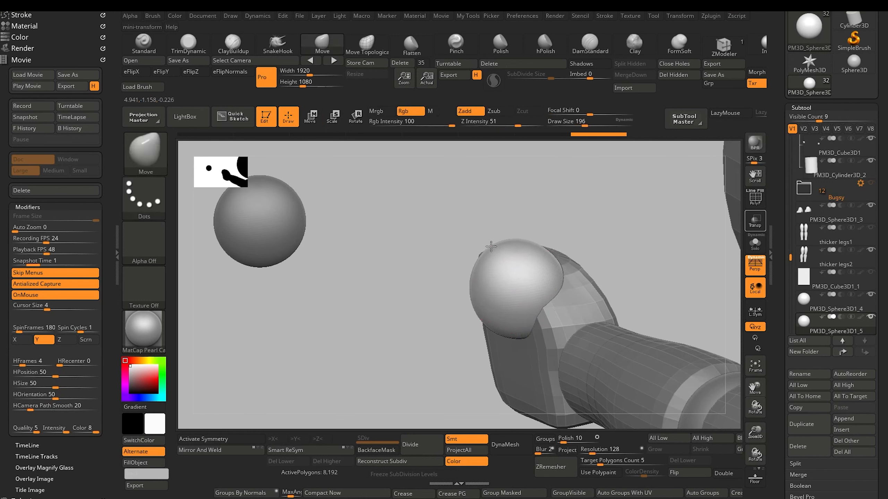
{"action": "left_click_drag", "start_coordinate": [540, 280], "coordinate": [549, 285]}
{"action": "left_click_drag", "start_coordinate": [622, 255], "coordinate": [437, 243]}
{"action": "left_click_drag", "start_coordinate": [531, 247], "coordinate": [522, 257]}
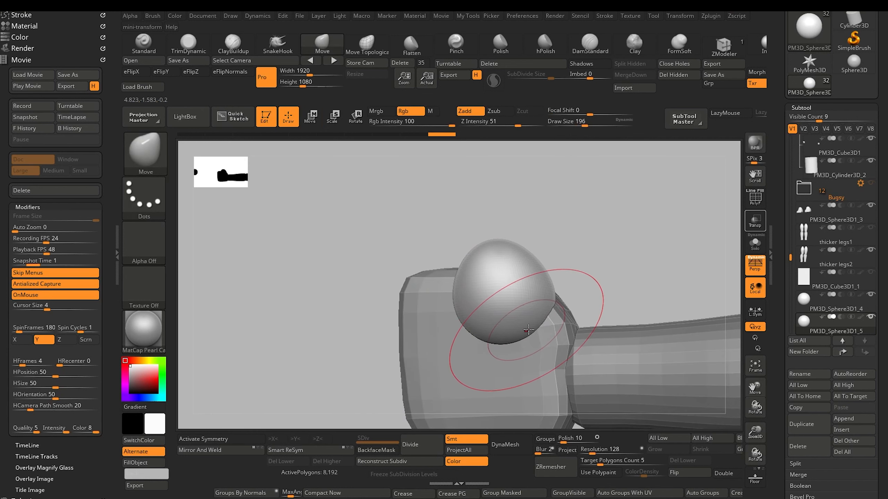
{"action": "left_click_drag", "start_coordinate": [520, 337], "coordinate": [545, 335]}
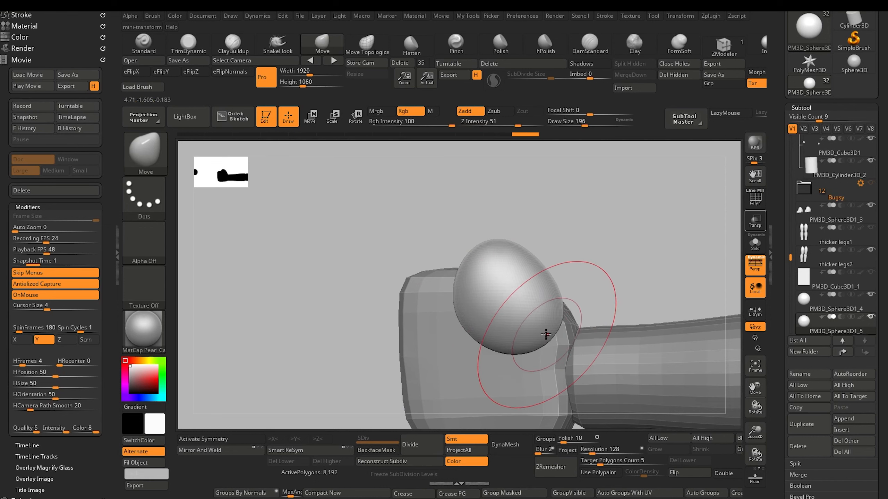
{"action": "left_click_drag", "start_coordinate": [517, 292], "coordinate": [516, 287]}
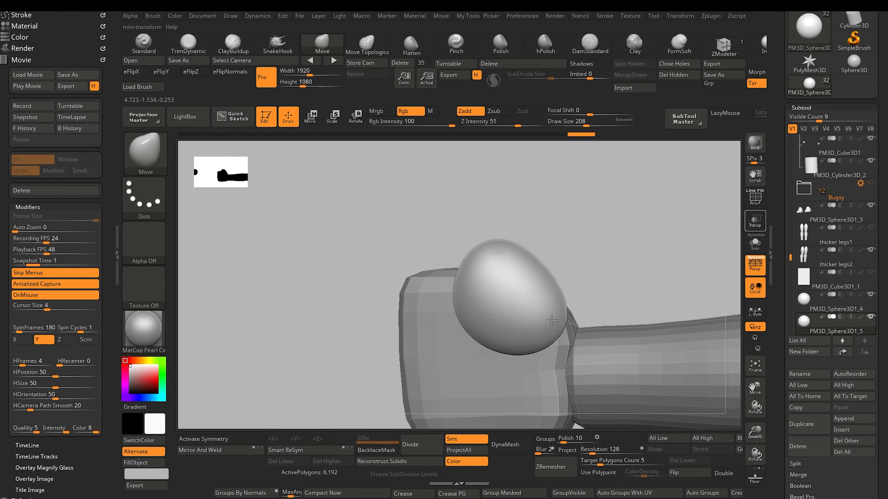
{"action": "left_click_drag", "start_coordinate": [505, 342], "coordinate": [503, 334]}
{"action": "left_click_drag", "start_coordinate": [456, 289], "coordinate": [464, 284]}
{"action": "left_click_drag", "start_coordinate": [491, 238], "coordinate": [500, 242]}
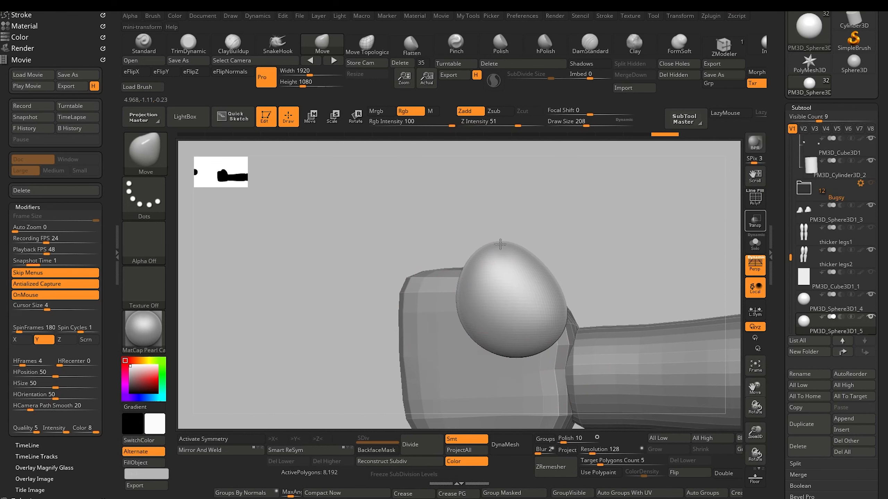
Refine the thumb base with the Move brush from above and behind so it fits against the hand block
{"action": "mouse_move", "coordinate": [413, 241]}
{"action": "left_mouse_down"}
{"action": "mouse_move", "coordinate": [379, 271]}
{"action": "mouse_move", "coordinate": [576, 301]}
{"action": "left_mouse_up"}
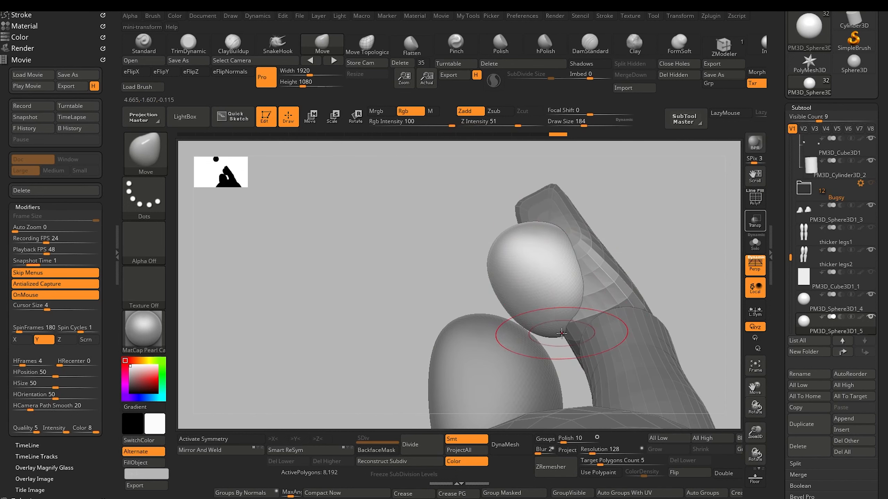
{"action": "left_click_drag", "start_coordinate": [562, 334], "coordinate": [559, 329]}
{"action": "mouse_move", "coordinate": [434, 325]}
{"action": "left_mouse_down"}
{"action": "mouse_move", "coordinate": [450, 283]}
{"action": "mouse_move", "coordinate": [437, 287]}
{"action": "left_mouse_up"}
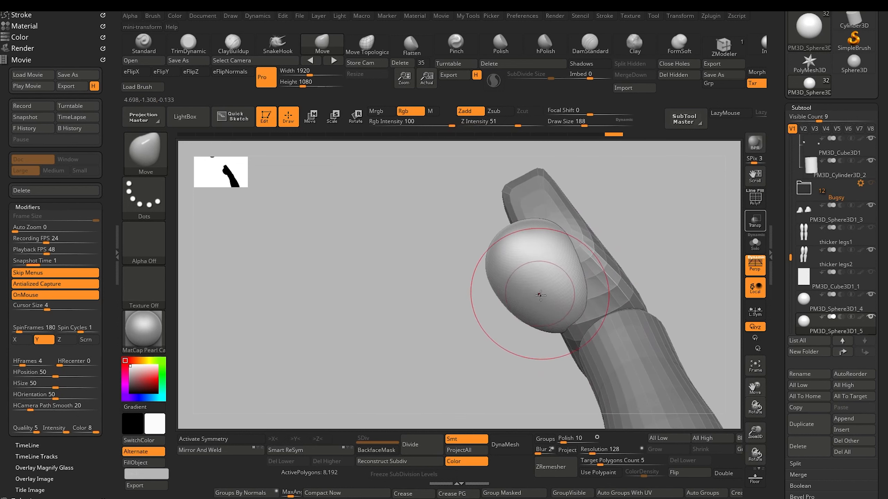
{"action": "mouse_move", "coordinate": [422, 318]}
{"action": "left_mouse_down"}
{"action": "mouse_move", "coordinate": [430, 367]}
{"action": "mouse_move", "coordinate": [438, 345]}
{"action": "left_mouse_up"}
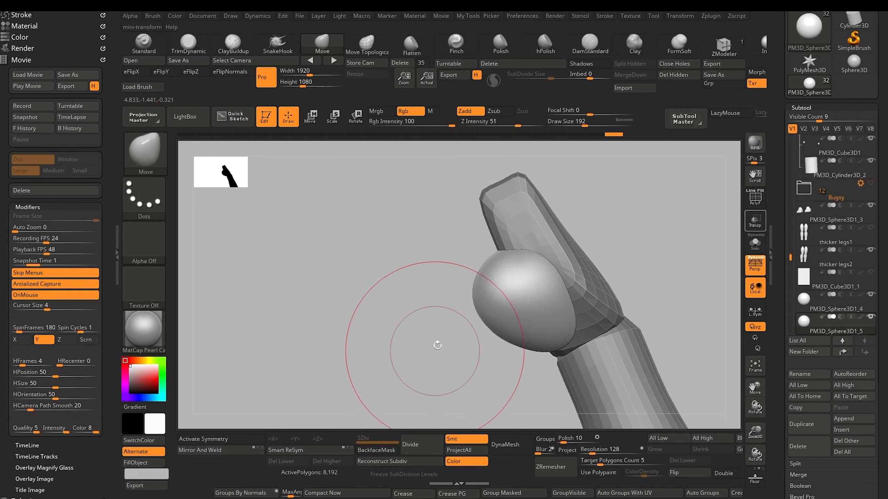
{"action": "left_click_drag", "start_coordinate": [435, 287], "coordinate": [312, 301]}
{"action": "left_click_drag", "start_coordinate": [321, 251], "coordinate": [364, 290]}
{"action": "mouse_move", "coordinate": [489, 336]}
{"action": "left_mouse_down"}
{"action": "mouse_move", "coordinate": [437, 329]}
{"action": "mouse_move", "coordinate": [454, 336]}
{"action": "left_mouse_up"}
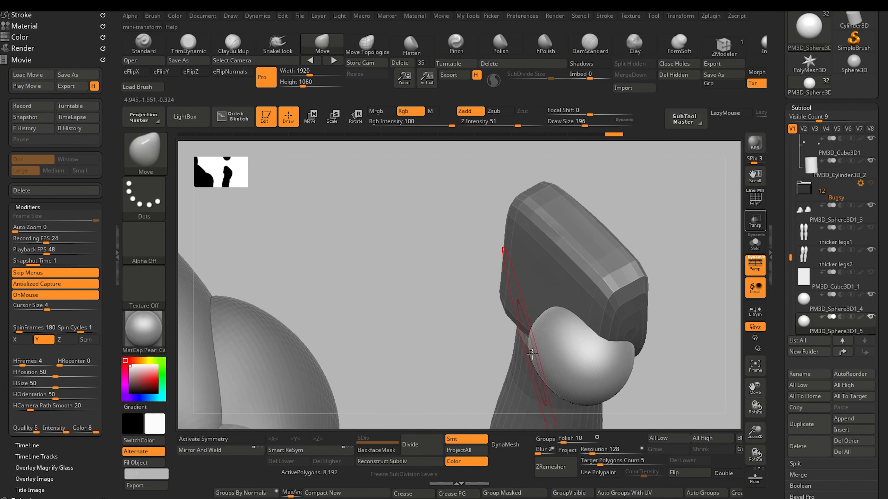
{"action": "left_click_drag", "start_coordinate": [540, 358], "coordinate": [550, 356]}
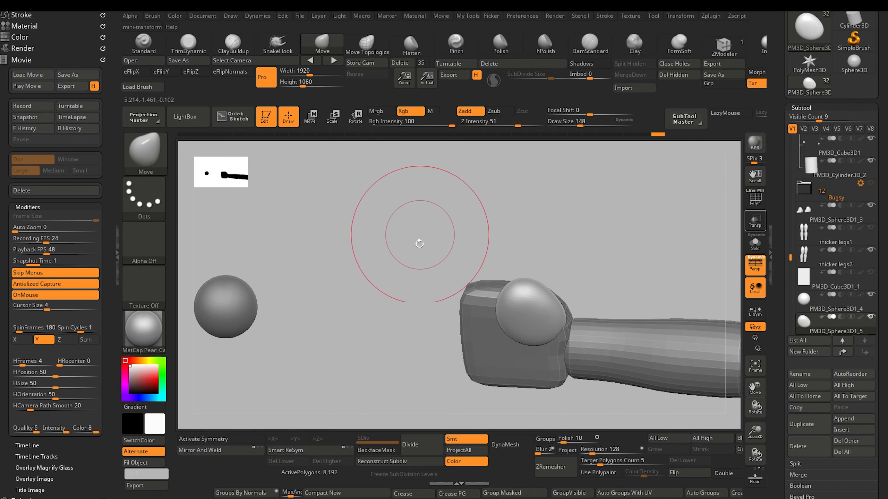
Append a cube subtool and move it along the X axis from the head to beyond the figure's hand
{"action": "mouse_move", "coordinate": [411, 261]}
{"action": "left_mouse_down", "text": "alt"}
{"action": "mouse_move", "coordinate": [407, 278]}
{"action": "mouse_move", "coordinate": [403, 251]}
{"action": "left_mouse_up", "text": "alt"}
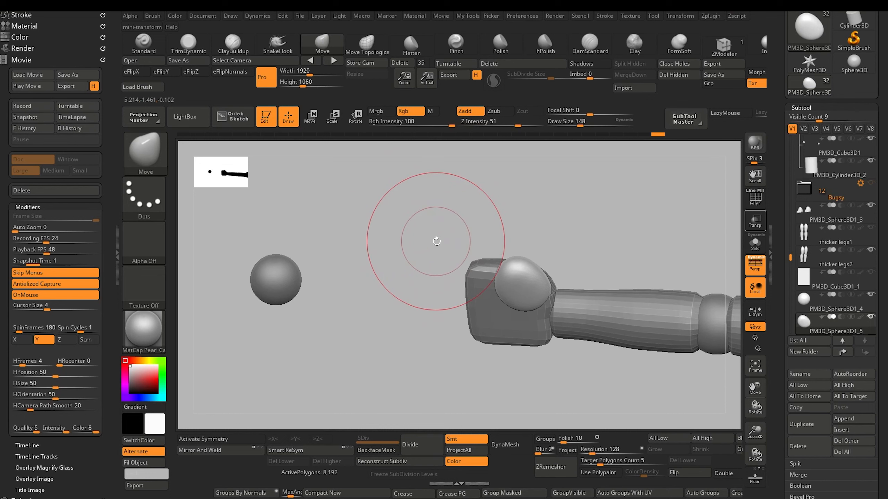
{"action": "left_click", "coordinate": [846, 419]}
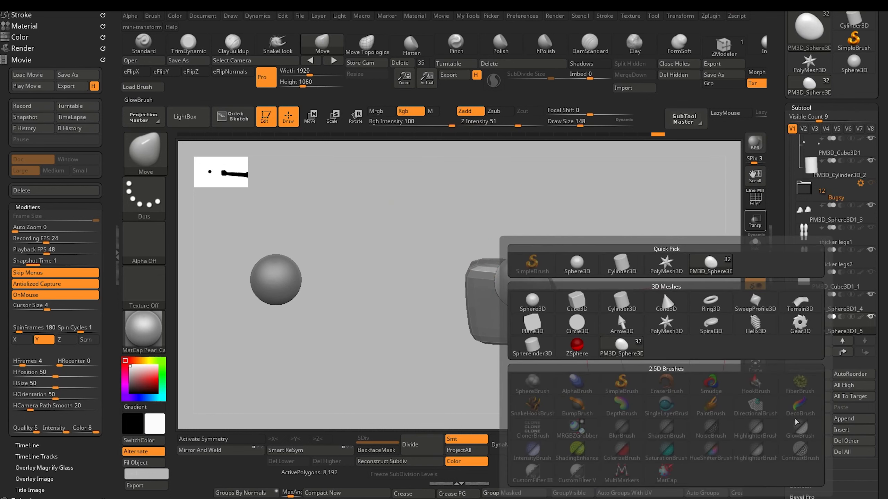
{"action": "left_click_drag", "start_coordinate": [406, 337], "coordinate": [420, 317], "text": "alt"}
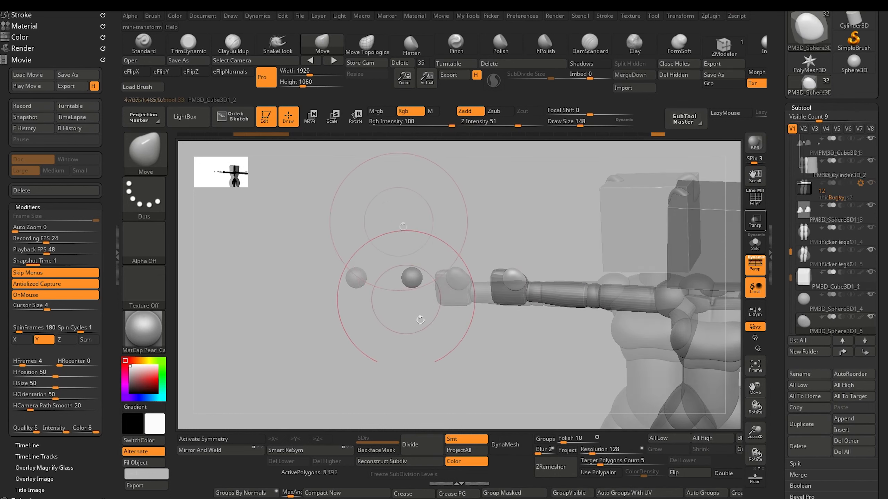
{"action": "left_click", "coordinate": [685, 245], "text": "alt"}
{"action": "left_click", "coordinate": [310, 117]}
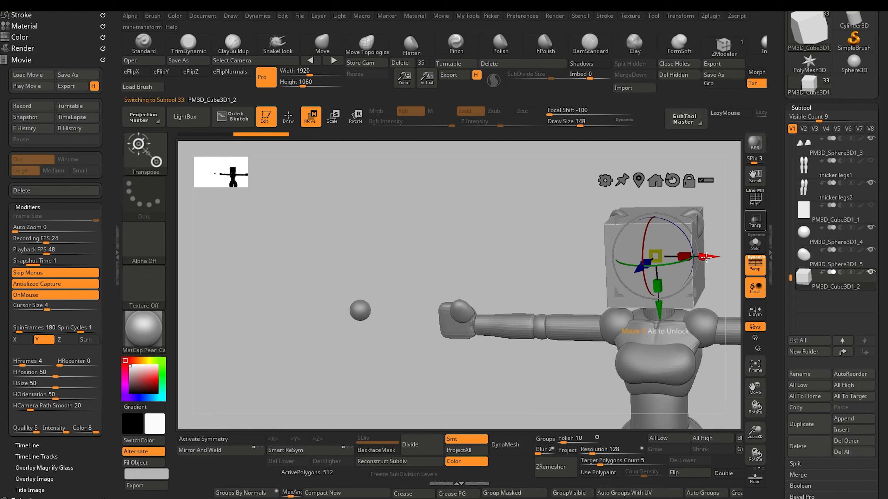
{"action": "left_click_drag", "start_coordinate": [706, 257], "coordinate": [344, 257]}
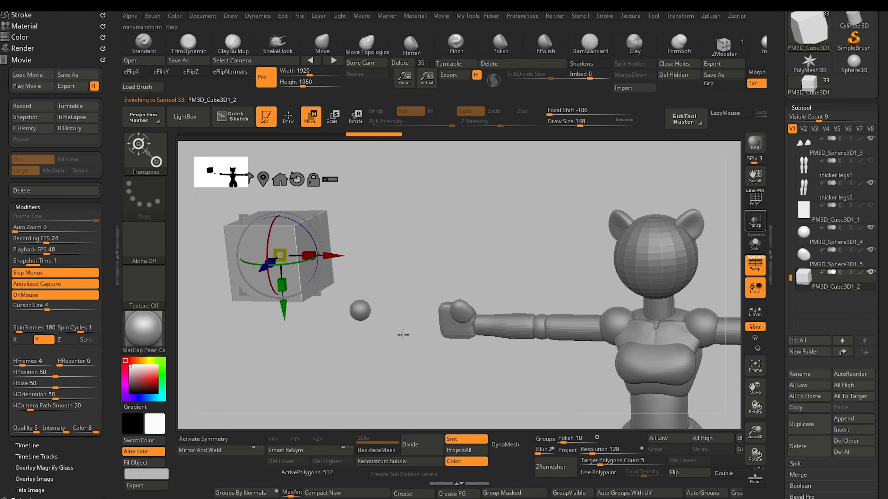
Duplicate the cube, shrink the copy and move it down onto the hand beside the thumb base
{"action": "left_click_drag", "start_coordinate": [403, 335], "coordinate": [412, 354], "text": "alt"}
{"action": "left_click", "coordinate": [801, 424]}
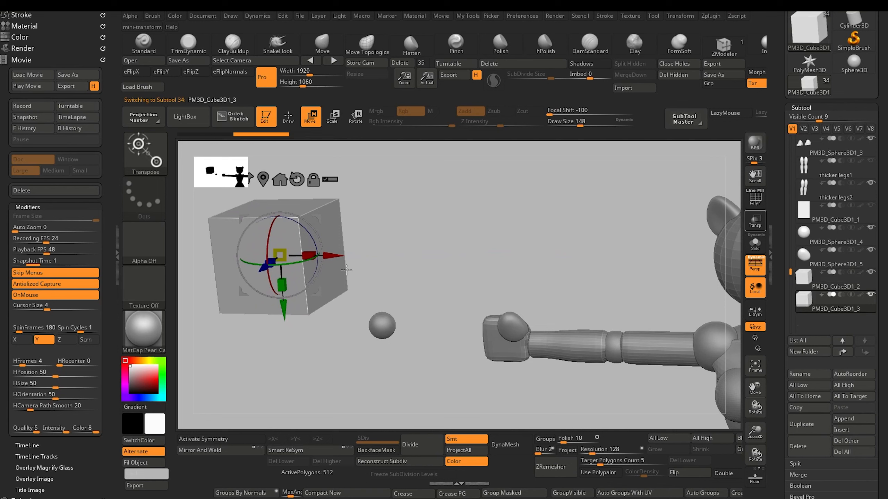
{"action": "left_click_drag", "start_coordinate": [263, 271], "coordinate": [474, 265]}
{"action": "left_click_drag", "start_coordinate": [495, 308], "coordinate": [498, 361]}
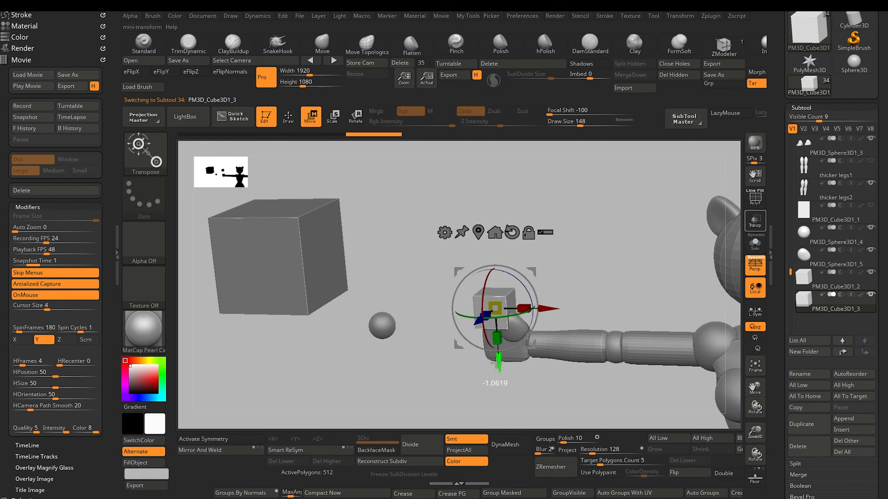
{"action": "left_click_drag", "start_coordinate": [437, 341], "coordinate": [481, 411], "text": "alt"}
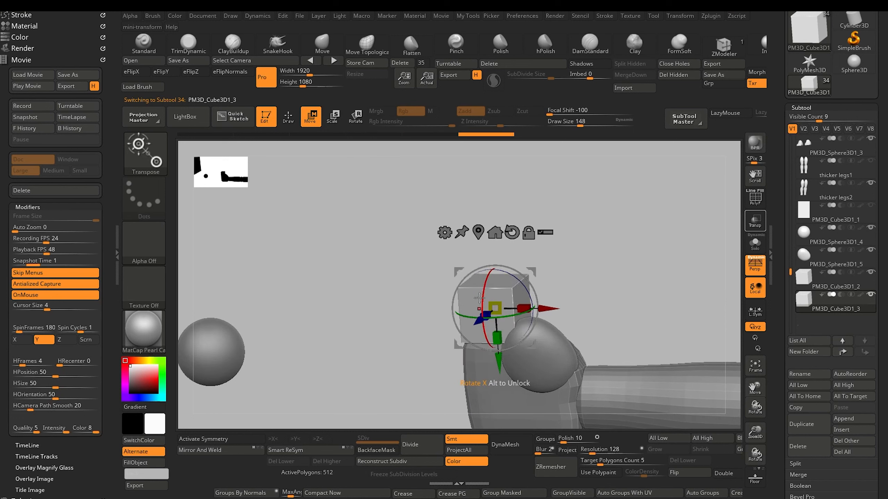
Rotate the small cube about 27 degrees and position it on the tip of the thumb-base sphere
{"action": "left_click_drag", "start_coordinate": [437, 321], "coordinate": [391, 280]}
{"action": "left_click_drag", "start_coordinate": [454, 317], "coordinate": [537, 329]}
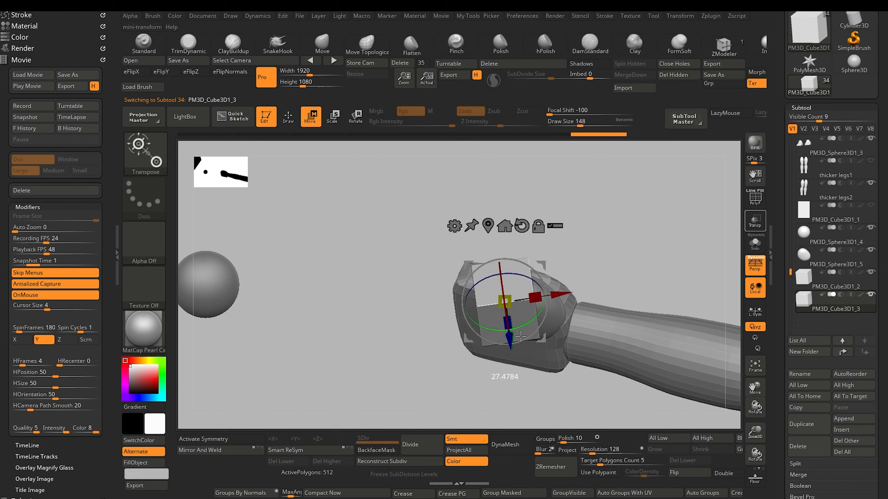
{"action": "left_click_drag", "start_coordinate": [439, 331], "coordinate": [458, 269]}
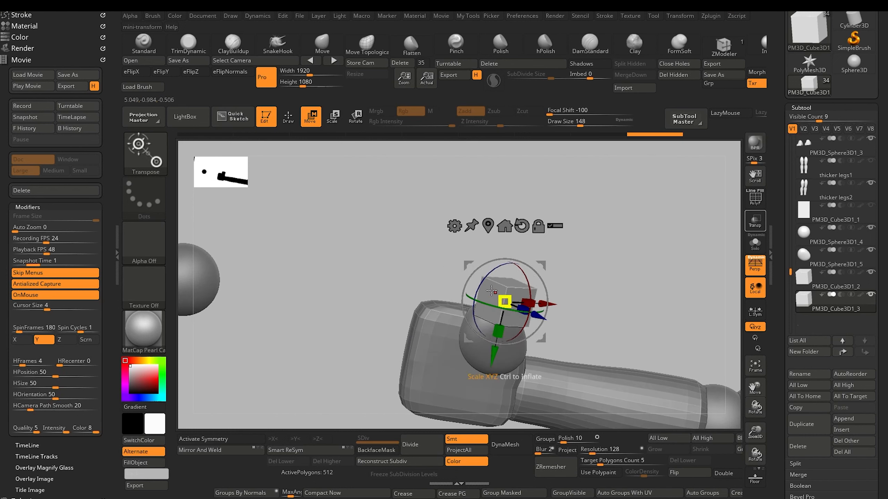
{"action": "left_click_drag", "start_coordinate": [391, 269], "coordinate": [398, 286]}
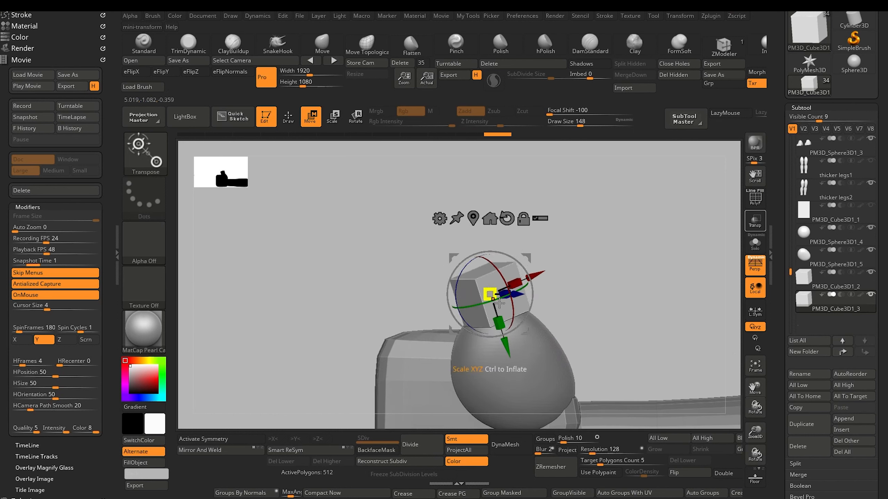
{"action": "left_click_drag", "start_coordinate": [505, 335], "coordinate": [506, 337]}
{"action": "left_click_drag", "start_coordinate": [391, 278], "coordinate": [376, 277]}
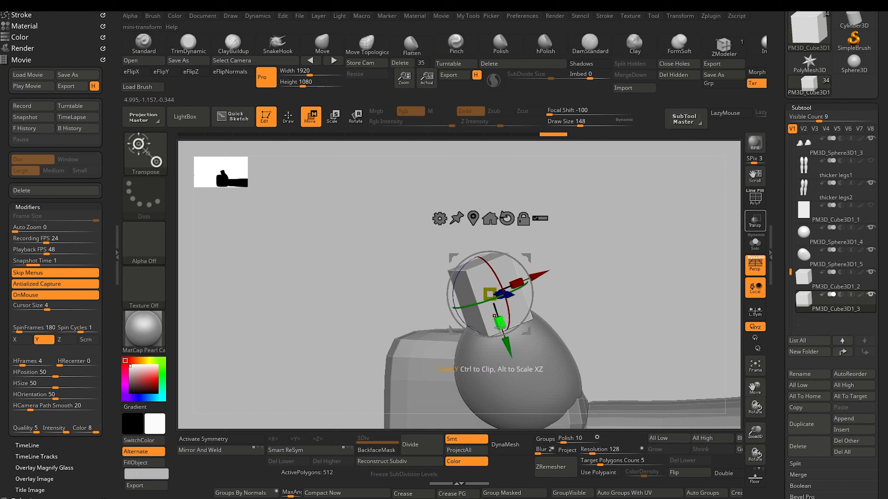
Tilt the cube to follow the slant of the thumb base and shift it into place above the hand block
{"action": "left_click_drag", "start_coordinate": [507, 344], "coordinate": [510, 352]}
{"action": "left_click_drag", "start_coordinate": [395, 296], "coordinate": [518, 344]}
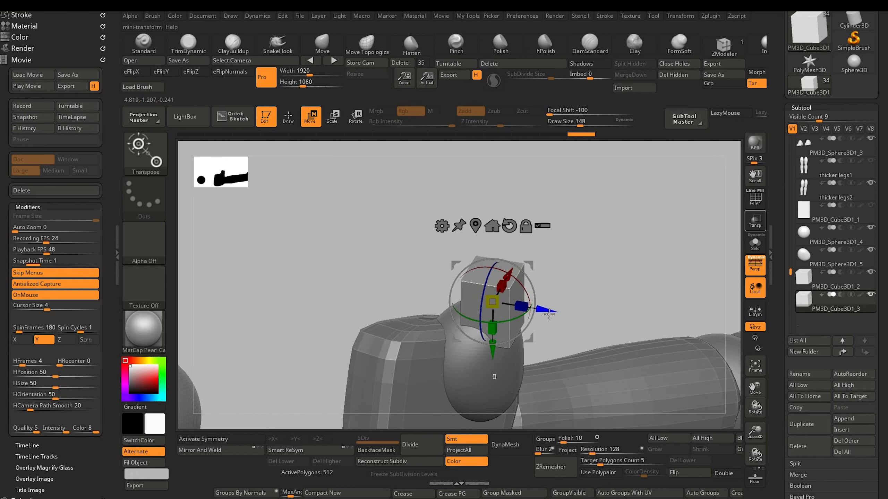
{"action": "mouse_move", "coordinate": [388, 277]}
{"action": "left_mouse_down"}
{"action": "mouse_move", "coordinate": [327, 280]}
{"action": "mouse_move", "coordinate": [380, 277]}
{"action": "left_mouse_up"}
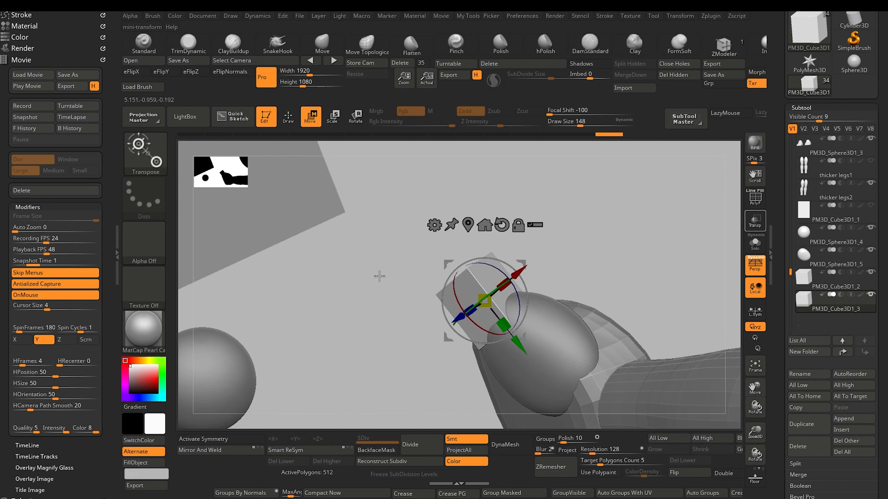
{"action": "left_click_drag", "start_coordinate": [462, 321], "coordinate": [461, 321]}
{"action": "left_click_drag", "start_coordinate": [372, 299], "coordinate": [434, 264]}
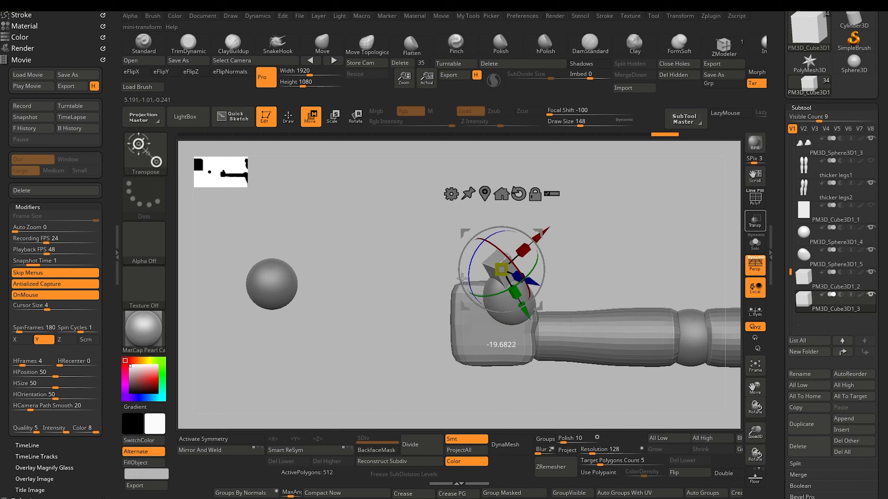
{"action": "left_click_drag", "start_coordinate": [547, 231], "coordinate": [543, 236]}
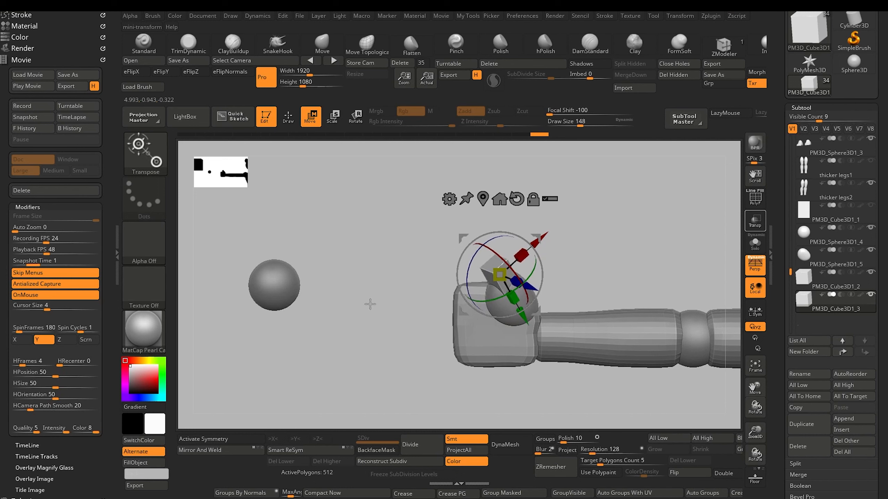
Fine-tune the thumb cube's tilt and lengthen it slightly along its local Y axis
{"action": "left_click_drag", "start_coordinate": [370, 304], "coordinate": [384, 323], "text": "alt"}
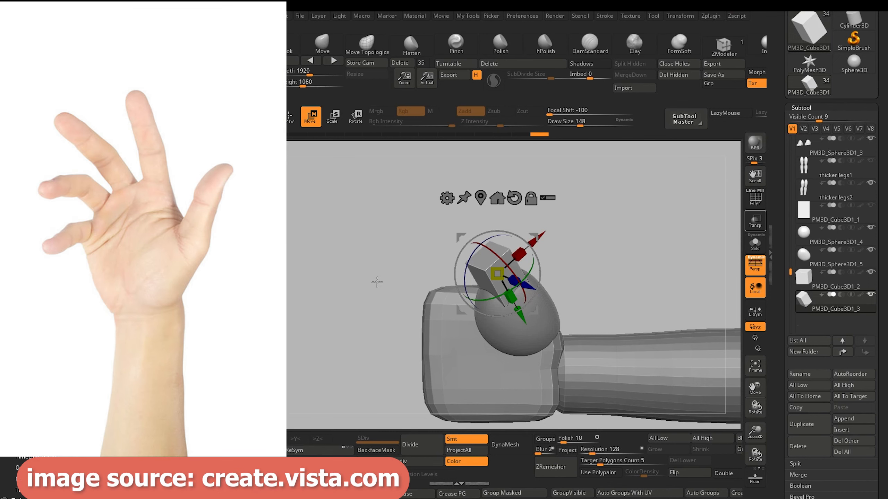
{"action": "left_click_drag", "start_coordinate": [484, 244], "coordinate": [490, 250]}
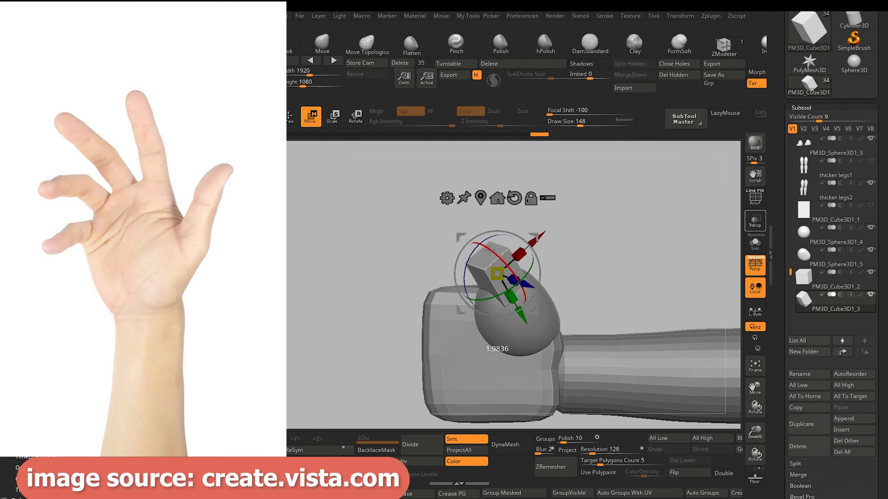
{"action": "left_click_drag", "start_coordinate": [392, 239], "coordinate": [387, 260]}
{"action": "left_click", "coordinate": [516, 302]}
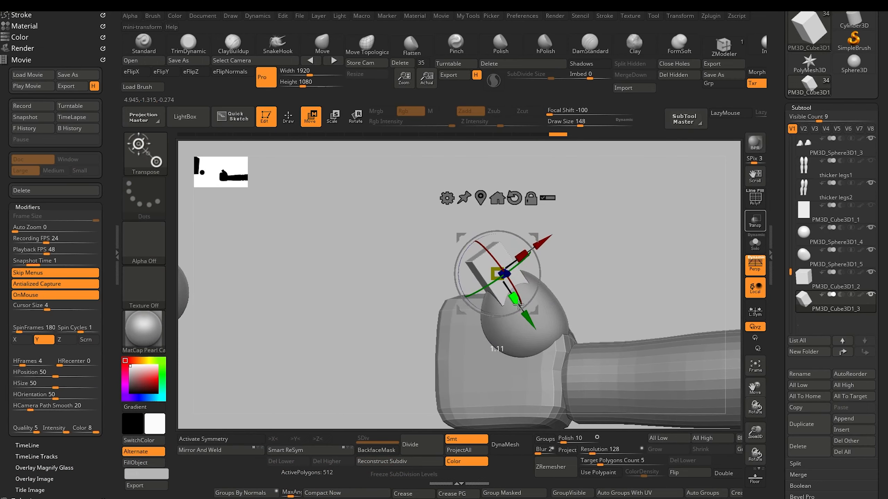
Round off the thumb cube with the Smooth deformation and narrow it slightly along its local X axis
{"action": "left_click_drag", "start_coordinate": [785, 444], "coordinate": [785, 377]}
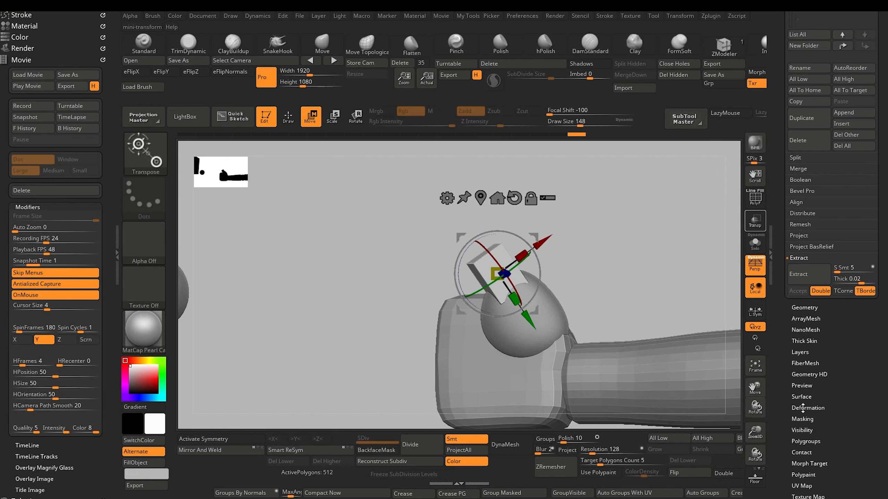
{"action": "left_click", "coordinate": [801, 408]}
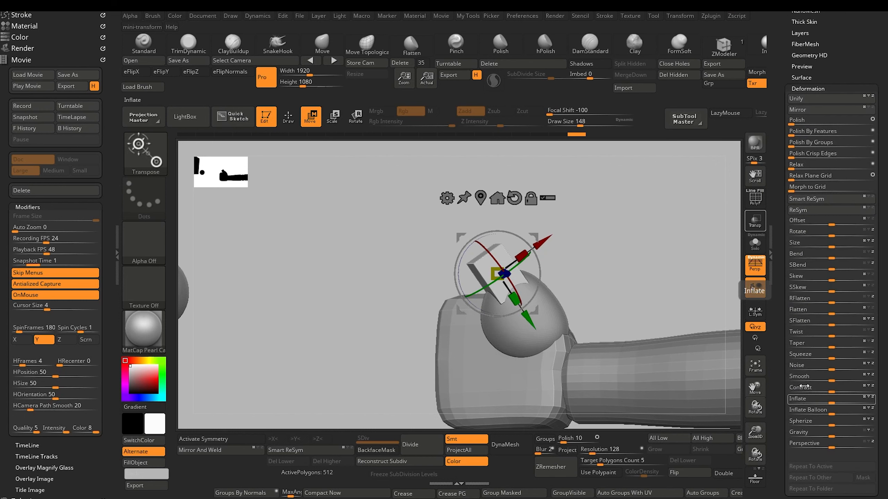
{"action": "left_click", "coordinate": [832, 377]}
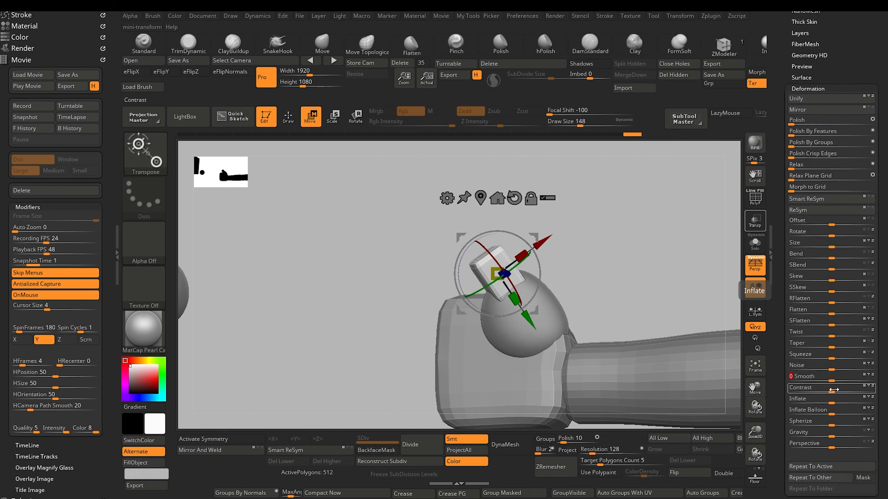
{"action": "left_click_drag", "start_coordinate": [367, 294], "coordinate": [395, 277]}
{"action": "left_click_drag", "start_coordinate": [522, 255], "coordinate": [519, 256]}
{"action": "mouse_move", "coordinate": [354, 300]}
{"action": "left_mouse_down"}
{"action": "mouse_move", "coordinate": [347, 338]}
{"action": "mouse_move", "coordinate": [388, 315]}
{"action": "mouse_move", "coordinate": [342, 318]}
{"action": "mouse_move", "coordinate": [349, 289]}
{"action": "left_mouse_up"}
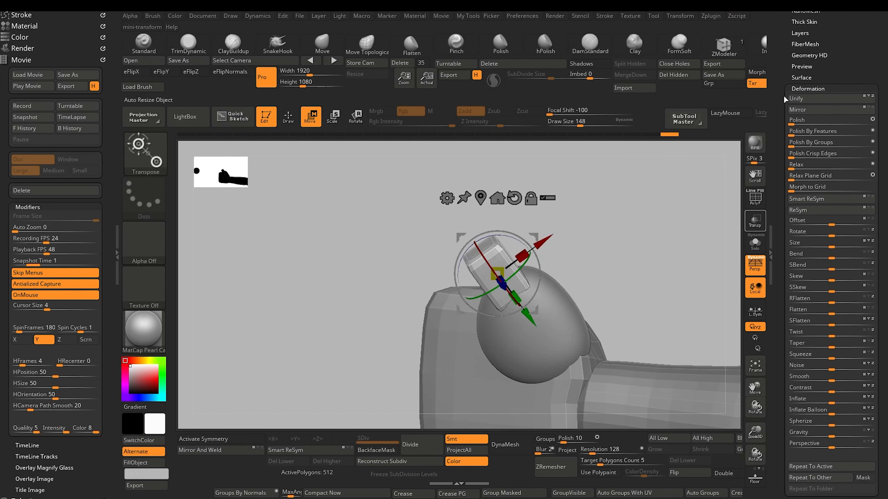
Duplicate the smoothed thumb block and move the copy out in front of the hand block
{"action": "scroll", "coordinate": [786, 102], "scroll_direction": "up", "scroll_amount": 3}
{"action": "left_click", "coordinate": [800, 86]}
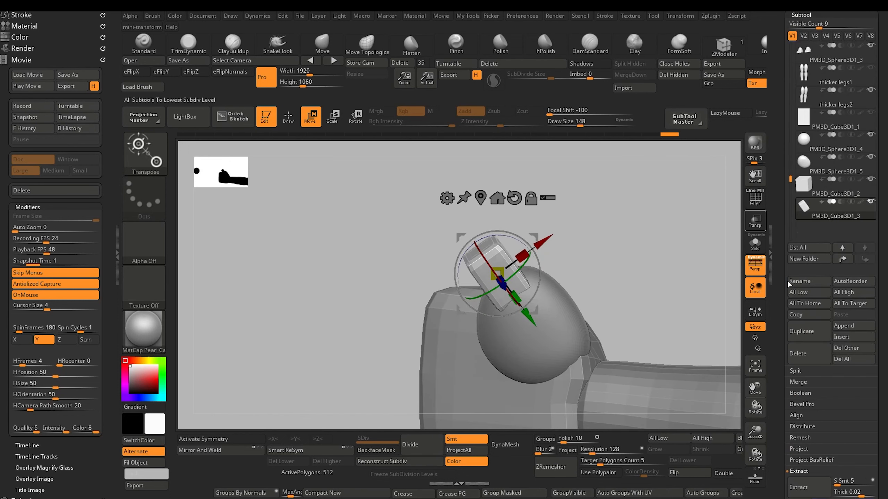
{"action": "left_click", "coordinate": [803, 334]}
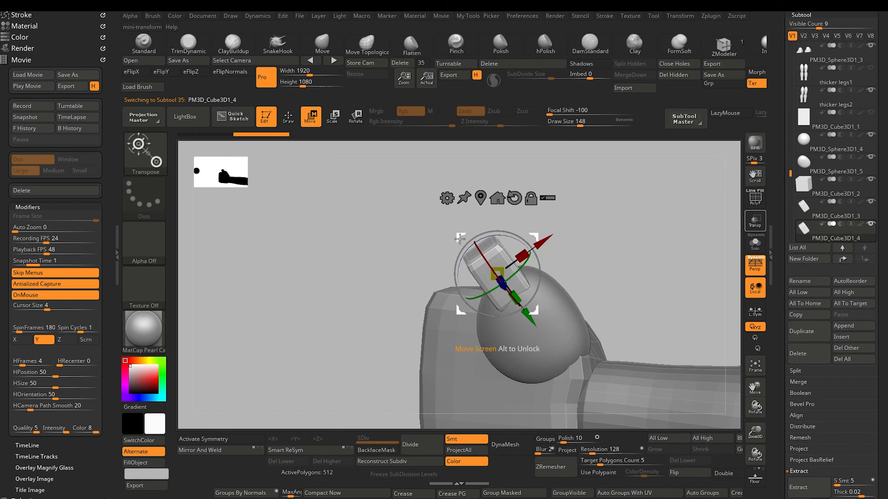
{"action": "left_click_drag", "start_coordinate": [460, 239], "coordinate": [354, 277]}
Rotate the copied block until it lies level, pointing away from the hand block
{"action": "key", "text": "q"}
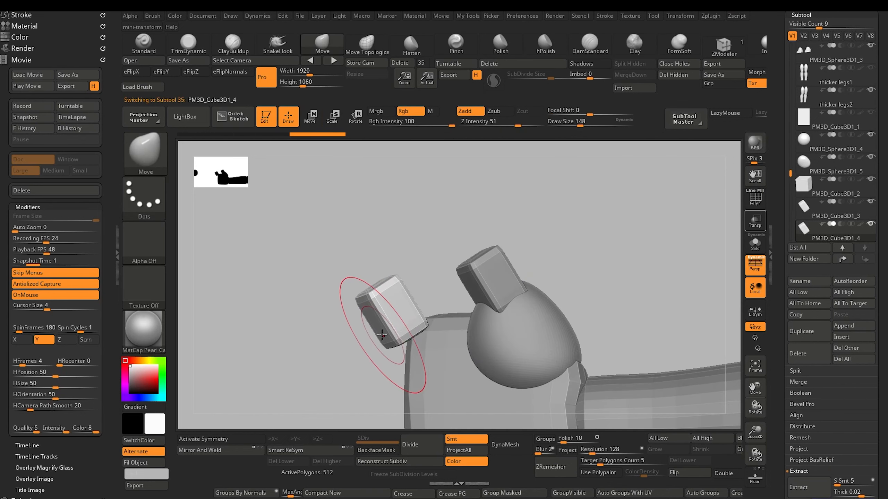
{"action": "left_click", "coordinate": [310, 118]}
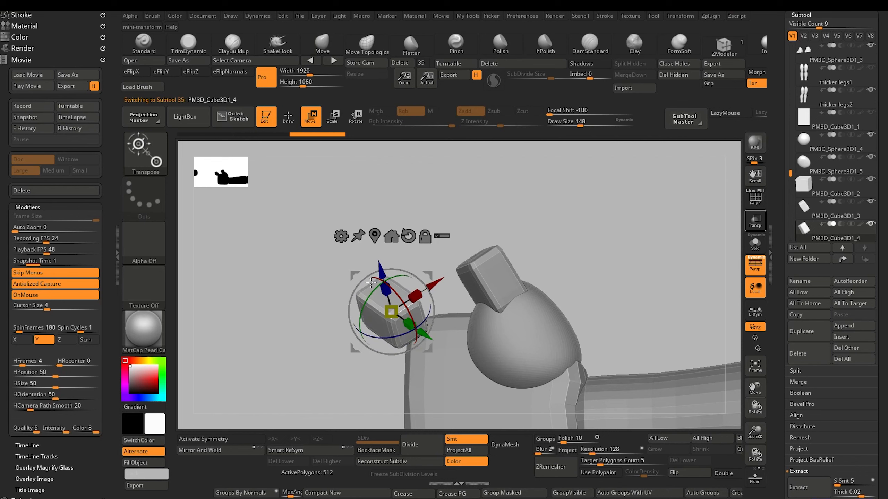
{"action": "left_click_drag", "start_coordinate": [370, 283], "coordinate": [369, 300]}
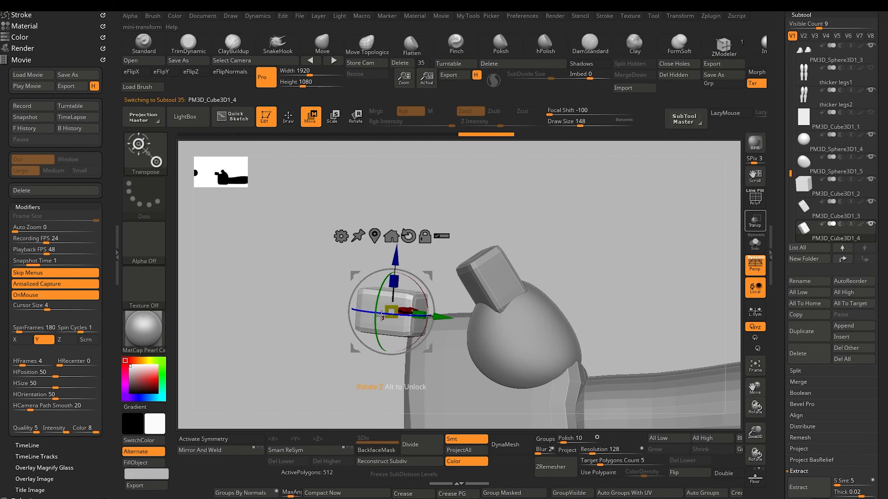
{"action": "left_click_drag", "start_coordinate": [317, 307], "coordinate": [286, 294]}
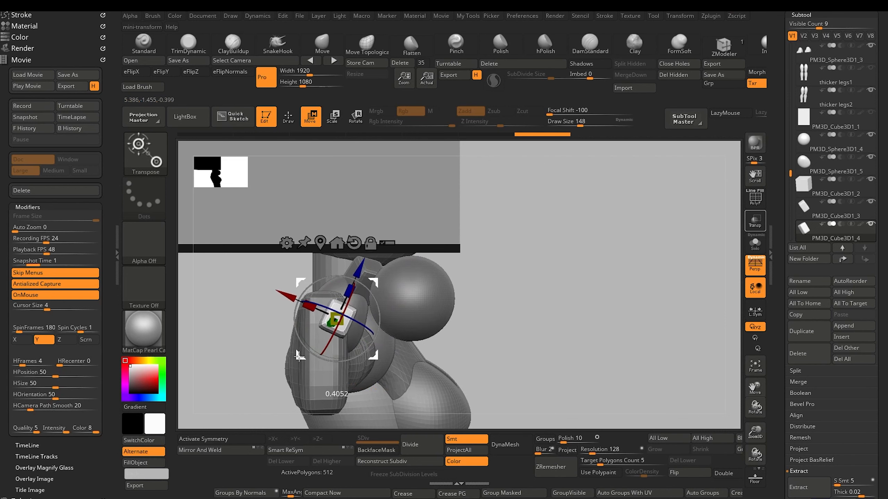
Shrink the copied block and align it with the front of the hand block as a finger segment
{"action": "left_click_drag", "start_coordinate": [293, 325], "coordinate": [300, 340]}
{"action": "left_click_drag", "start_coordinate": [261, 279], "coordinate": [330, 275]}
{"action": "mouse_move", "coordinate": [448, 310]}
{"action": "left_mouse_down"}
{"action": "mouse_move", "coordinate": [423, 306]}
{"action": "mouse_move", "coordinate": [431, 306]}
{"action": "left_mouse_up"}
{"action": "left_click_drag", "start_coordinate": [308, 336], "coordinate": [299, 312]}
{"action": "left_click_drag", "start_coordinate": [335, 285], "coordinate": [305, 315]}
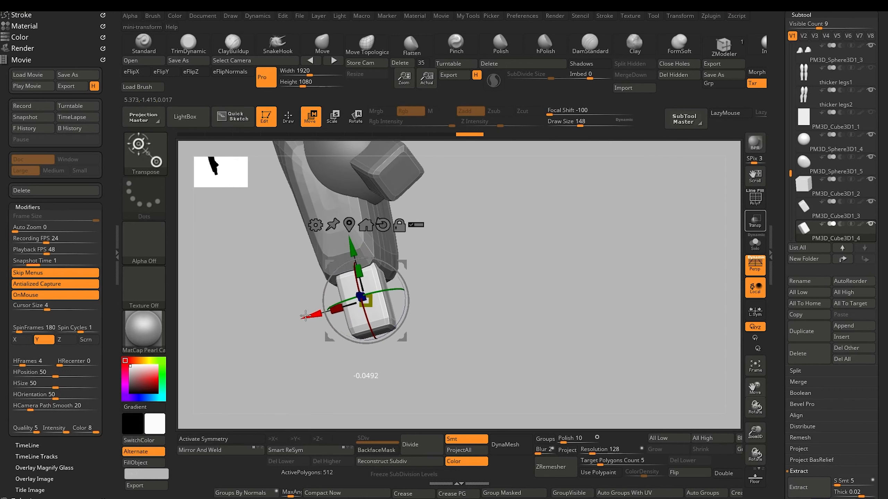
{"action": "left_click_drag", "start_coordinate": [352, 240], "coordinate": [307, 268]}
Refine the finger segment's length, overall size and height so it joins the hand block's front upper edge
{"action": "left_click_drag", "start_coordinate": [443, 382], "coordinate": [271, 323]}
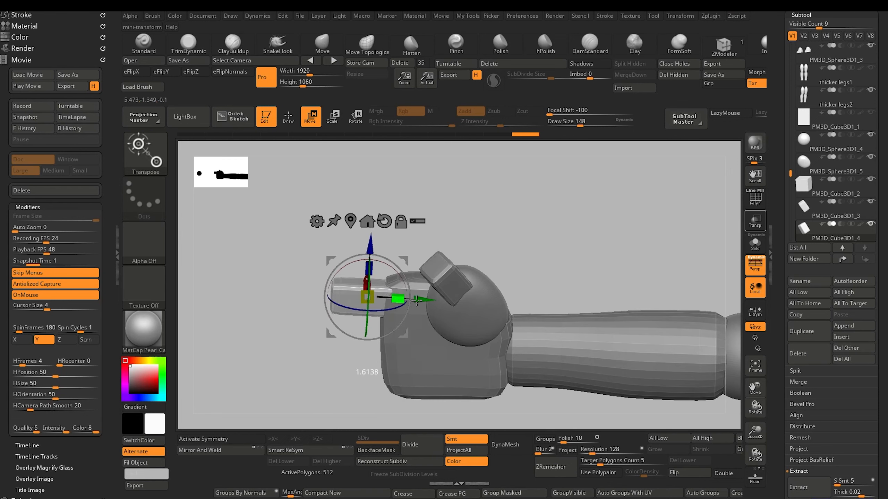
{"action": "left_click_drag", "start_coordinate": [314, 350], "coordinate": [341, 297]}
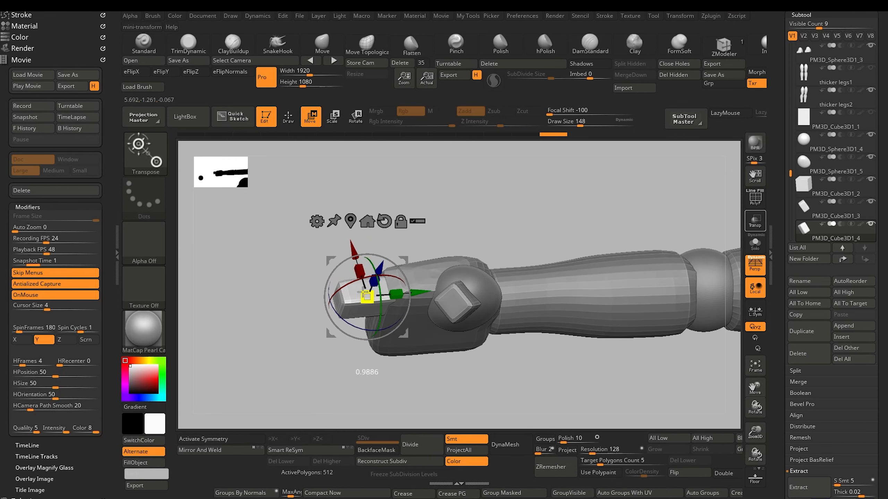
{"action": "left_click_drag", "start_coordinate": [271, 270], "coordinate": [336, 289]}
{"action": "left_click_drag", "start_coordinate": [307, 260], "coordinate": [280, 251]}
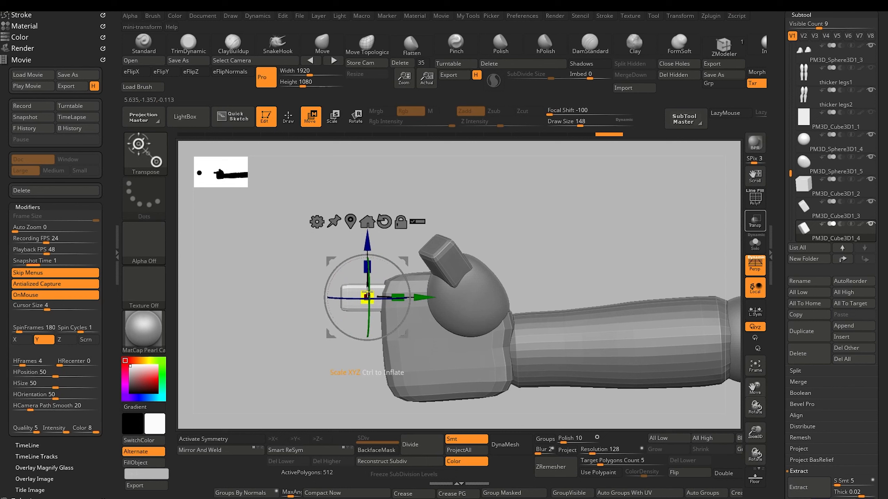
{"action": "left_click_drag", "start_coordinate": [367, 242], "coordinate": [367, 246]}
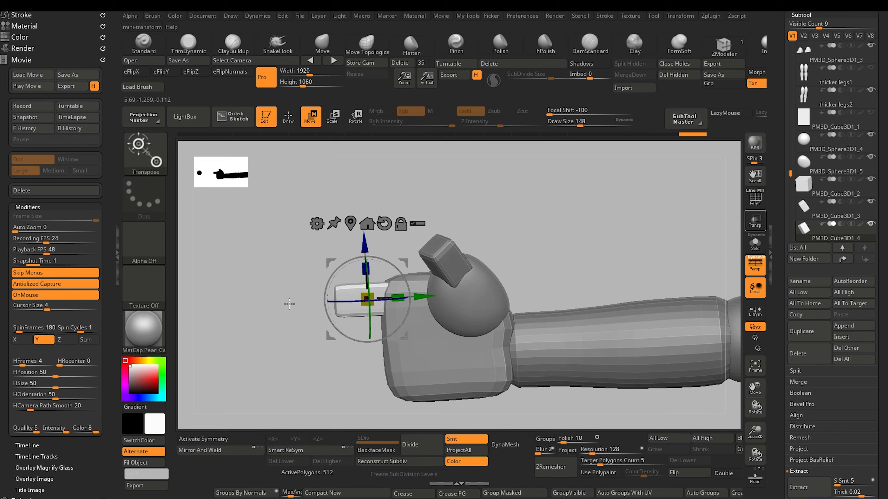
{"action": "left_click_drag", "start_coordinate": [290, 304], "coordinate": [337, 364]}
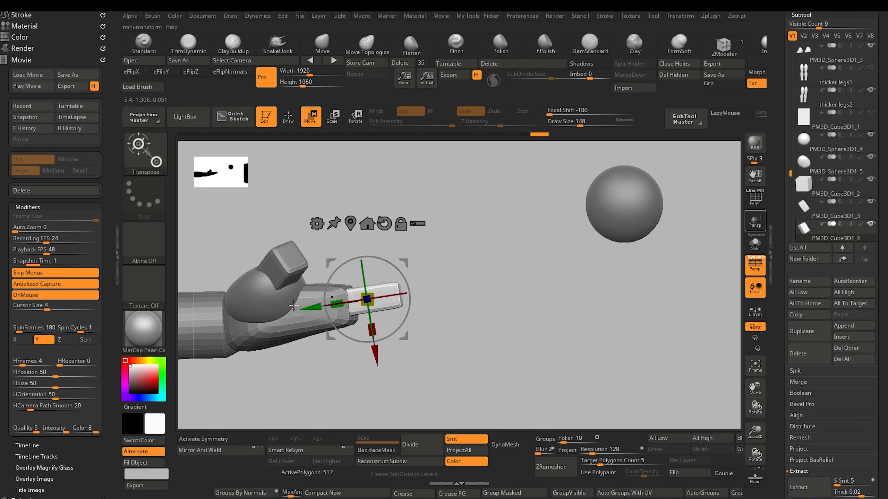
{"action": "mouse_move", "coordinate": [474, 408]}
{"action": "left_mouse_down"}
{"action": "mouse_move", "coordinate": [392, 384]}
{"action": "mouse_move", "coordinate": [262, 289]}
{"action": "left_mouse_up"}
Duplicate the sphere subtool beside the hand and move the copy along the X axis toward the finger segment
{"action": "key", "text": "q"}
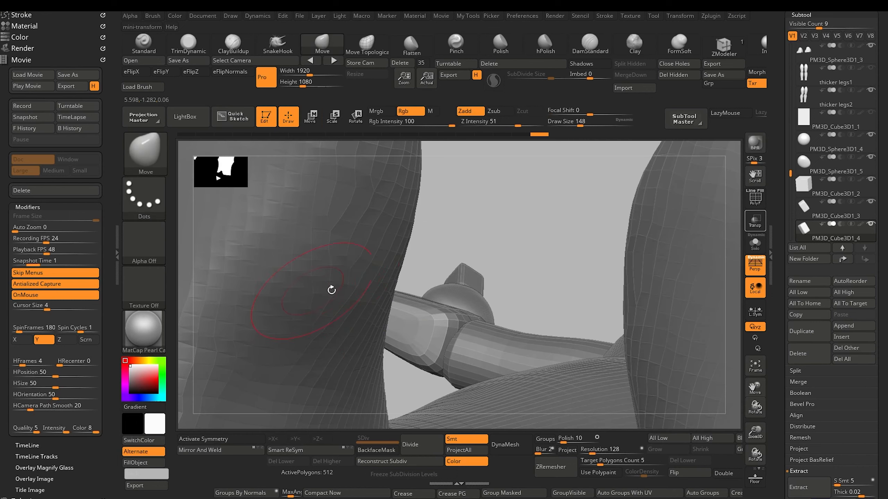
{"action": "mouse_move", "coordinate": [472, 247]}
{"action": "left_mouse_down"}
{"action": "mouse_move", "coordinate": [442, 234]}
{"action": "mouse_move", "coordinate": [370, 273]}
{"action": "left_mouse_up"}
{"action": "left_click_drag", "start_coordinate": [289, 308], "coordinate": [345, 383]}
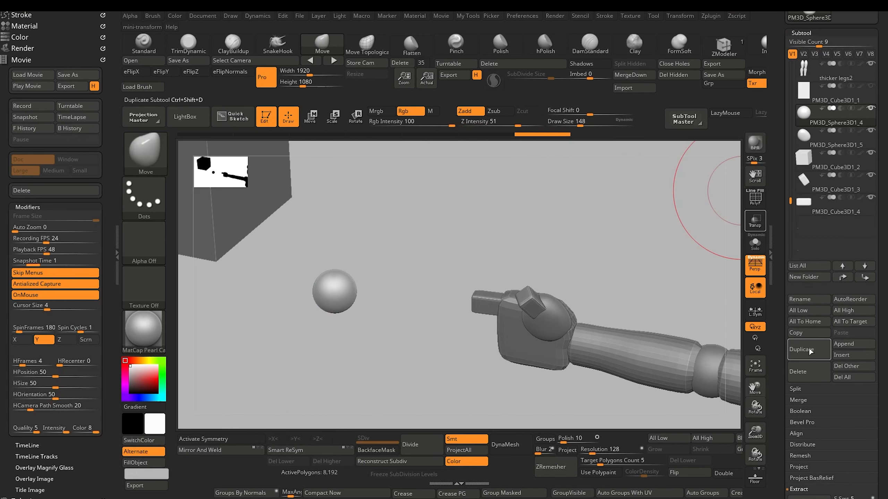
{"action": "left_click", "coordinate": [809, 348]}
{"action": "left_click", "coordinate": [312, 123]}
{"action": "left_click_drag", "start_coordinate": [385, 301], "coordinate": [520, 302]}
Rotate the copied sphere about 26 degrees, stretch it along its local X axis and fit it onto the finger segment's end
{"action": "left_click_drag", "start_coordinate": [394, 348], "coordinate": [461, 329]}
{"action": "left_click_drag", "start_coordinate": [407, 348], "coordinate": [381, 324]}
{"action": "left_click_drag", "start_coordinate": [439, 329], "coordinate": [360, 384]}
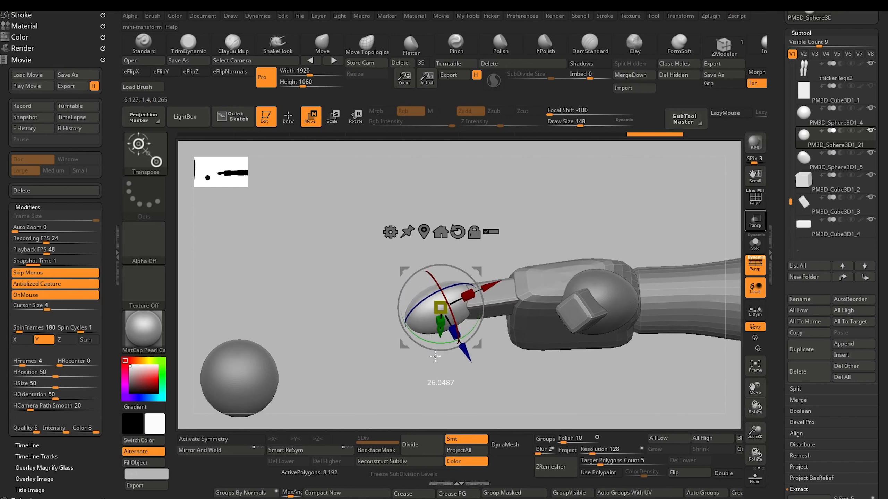
{"action": "left_click_drag", "start_coordinate": [379, 341], "coordinate": [461, 264], "text": "shift"}
{"action": "left_click_drag", "start_coordinate": [499, 294], "coordinate": [535, 292]}
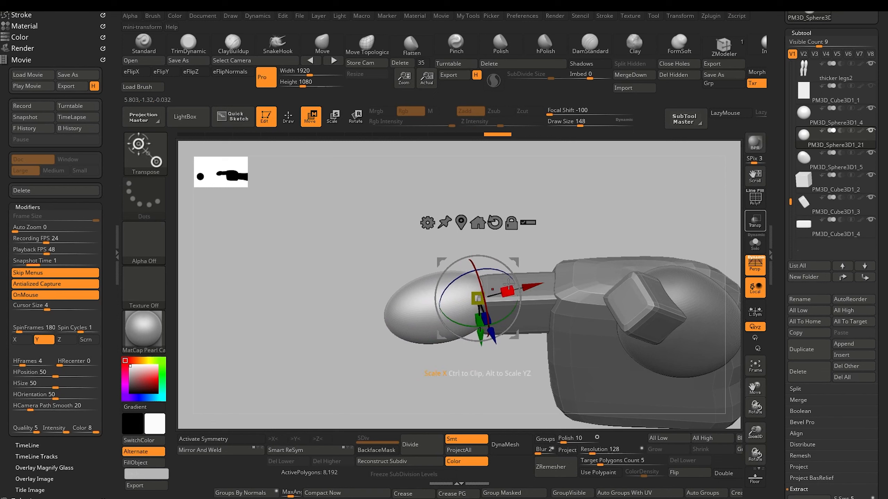
Reshape the elongated fingertip sphere with the Move brush, working from the side and from above
{"action": "mouse_move", "coordinate": [312, 315]}
{"action": "left_mouse_down"}
{"action": "mouse_move", "coordinate": [317, 365]}
{"action": "mouse_move", "coordinate": [313, 350]}
{"action": "left_mouse_up"}
{"action": "left_click", "coordinate": [322, 44]}
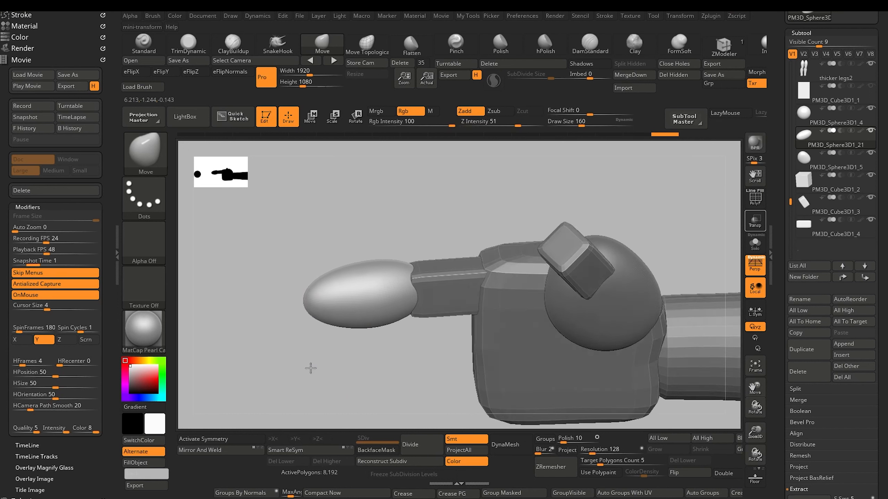
{"action": "mouse_move", "coordinate": [310, 368]}
{"action": "left_mouse_down"}
{"action": "mouse_move", "coordinate": [311, 384]}
{"action": "mouse_move", "coordinate": [311, 370]}
{"action": "mouse_move", "coordinate": [303, 383]}
{"action": "mouse_move", "coordinate": [302, 354]}
{"action": "mouse_move", "coordinate": [312, 417]}
{"action": "left_mouse_up"}
{"action": "left_click_drag", "start_coordinate": [341, 260], "coordinate": [332, 255]}
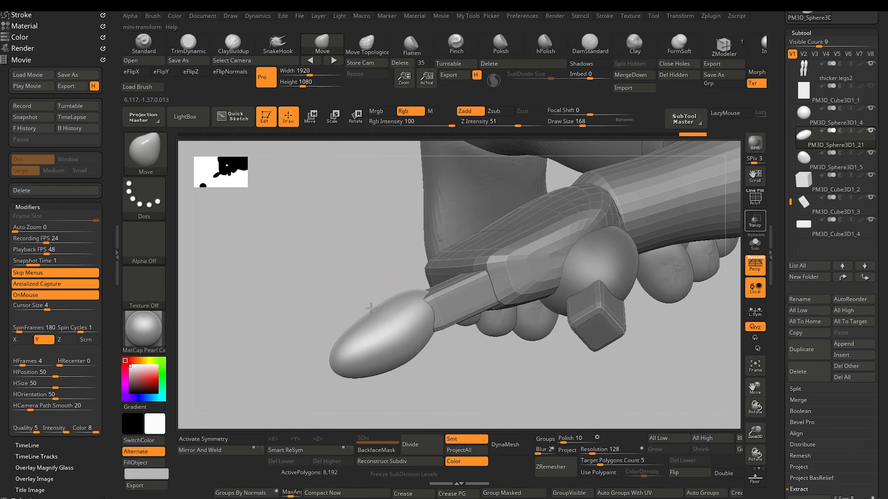
{"action": "left_click_drag", "start_coordinate": [301, 278], "coordinate": [291, 255]}
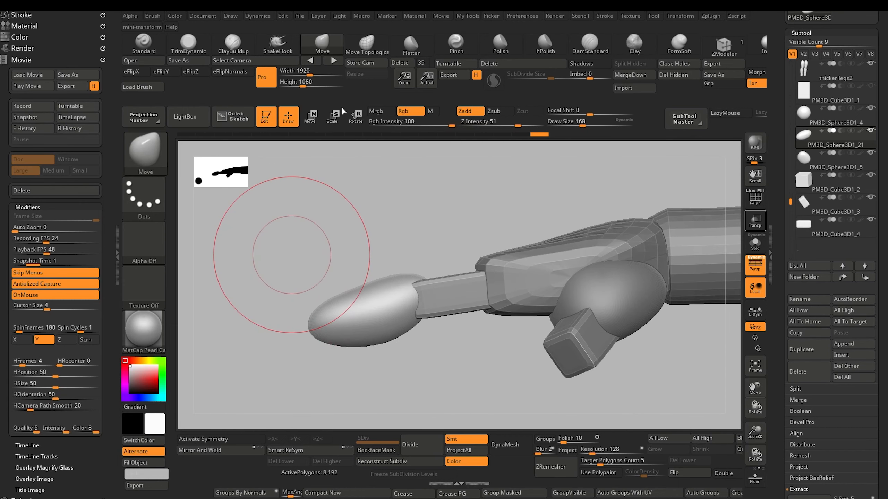
Nudge the fingertip sphere slightly so it seats on the end of the finger segment, checking from several angles
{"action": "left_click", "coordinate": [355, 117]}
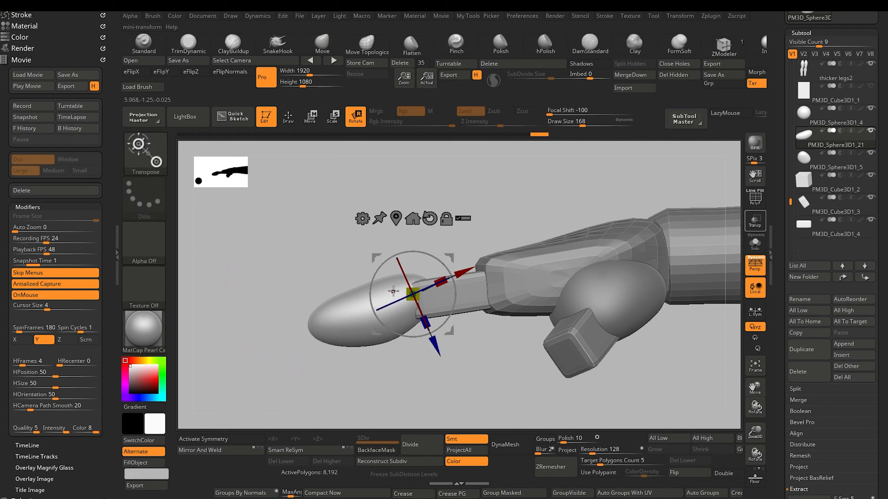
{"action": "left_click_drag", "start_coordinate": [378, 258], "coordinate": [380, 263]}
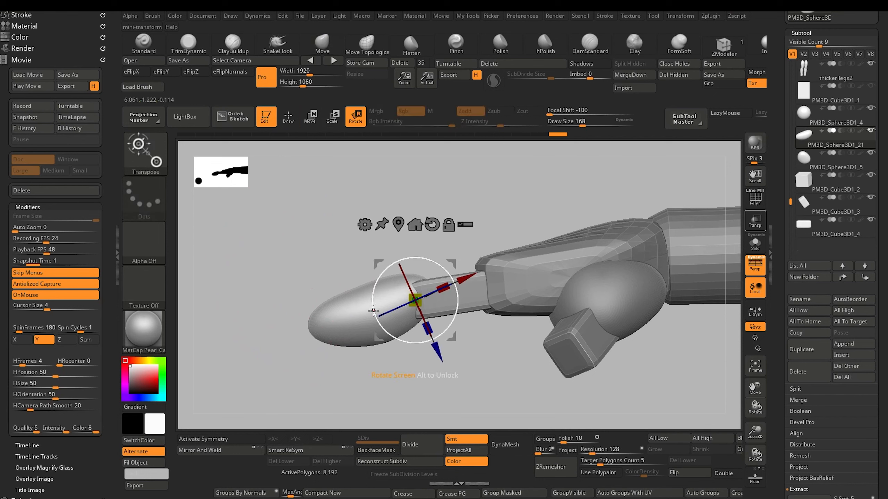
{"action": "left_click_drag", "start_coordinate": [365, 305], "coordinate": [256, 251]}
{"action": "left_click_drag", "start_coordinate": [319, 366], "coordinate": [348, 346]}
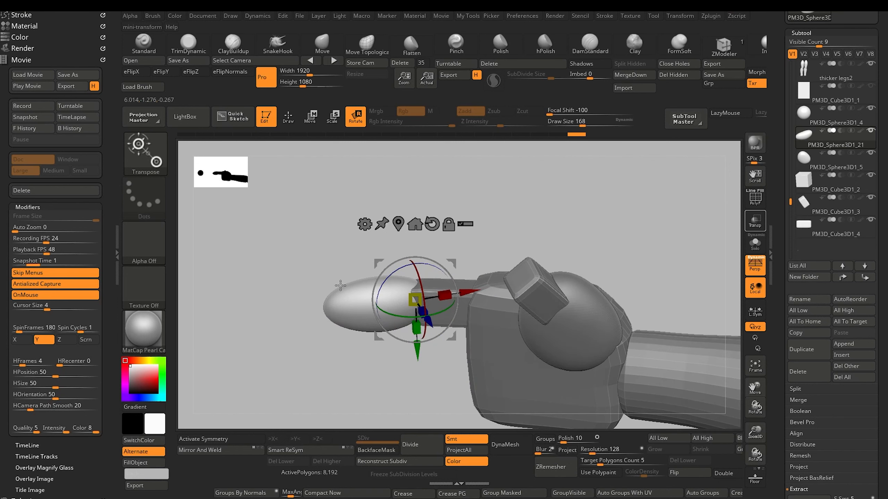
{"action": "left_click_drag", "start_coordinate": [341, 285], "coordinate": [349, 368]}
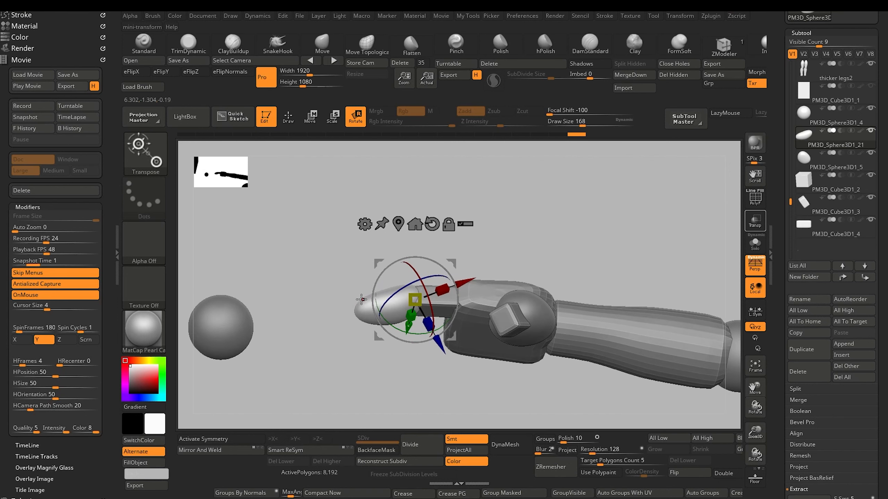
{"action": "left_click_drag", "start_coordinate": [361, 300], "coordinate": [311, 291]}
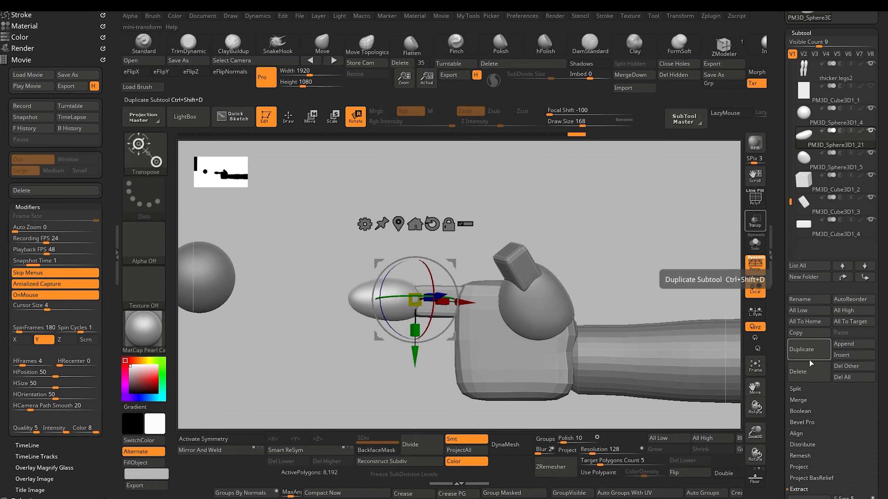
Duplicate the fingertip sphere and move the copy onto the end of the thumb's cube segment
{"action": "left_click", "coordinate": [809, 361]}
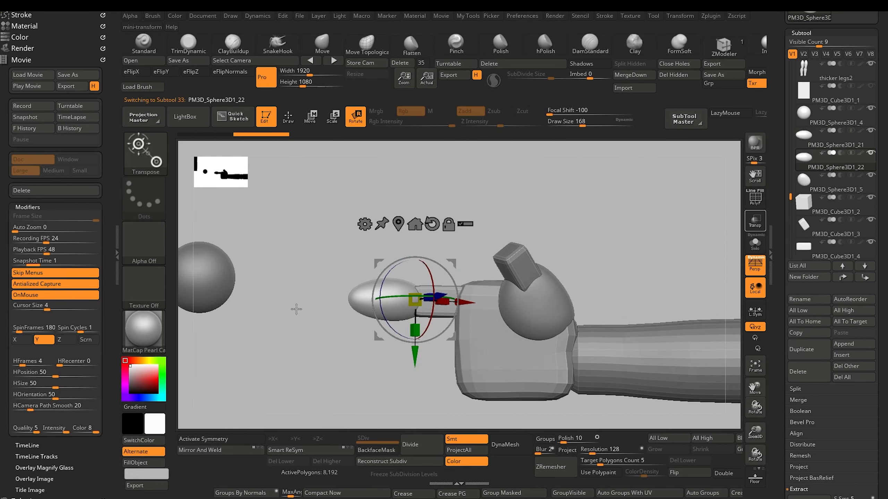
{"action": "left_click_drag", "start_coordinate": [297, 309], "coordinate": [349, 305]}
{"action": "mouse_move", "coordinate": [378, 264]}
{"action": "left_mouse_down"}
{"action": "mouse_move", "coordinate": [449, 211]}
{"action": "mouse_move", "coordinate": [387, 253]}
{"action": "left_mouse_up"}
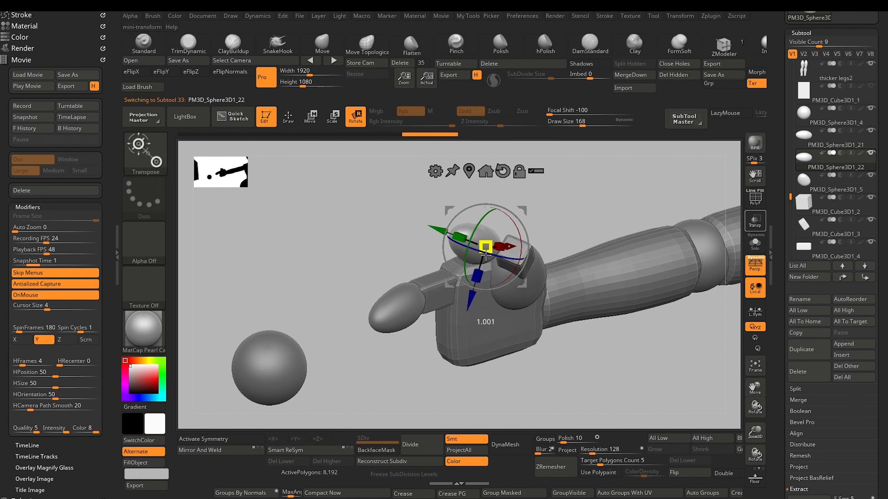
{"action": "left_click_drag", "start_coordinate": [486, 254], "coordinate": [525, 284]}
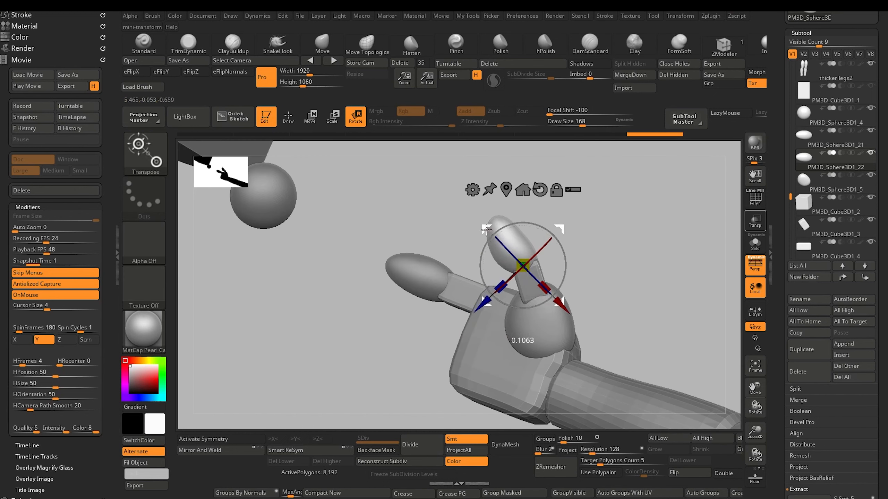
Refine the copied sphere's position and rotation so it lines up with the thumb segment from every side
{"action": "mouse_move", "coordinate": [468, 229]}
{"action": "left_mouse_down"}
{"action": "mouse_move", "coordinate": [441, 237]}
{"action": "mouse_move", "coordinate": [432, 193]}
{"action": "mouse_move", "coordinate": [364, 256]}
{"action": "mouse_move", "coordinate": [361, 272]}
{"action": "mouse_move", "coordinate": [488, 230]}
{"action": "mouse_move", "coordinate": [480, 231]}
{"action": "left_mouse_up"}
{"action": "left_click_drag", "start_coordinate": [476, 269], "coordinate": [476, 267]}
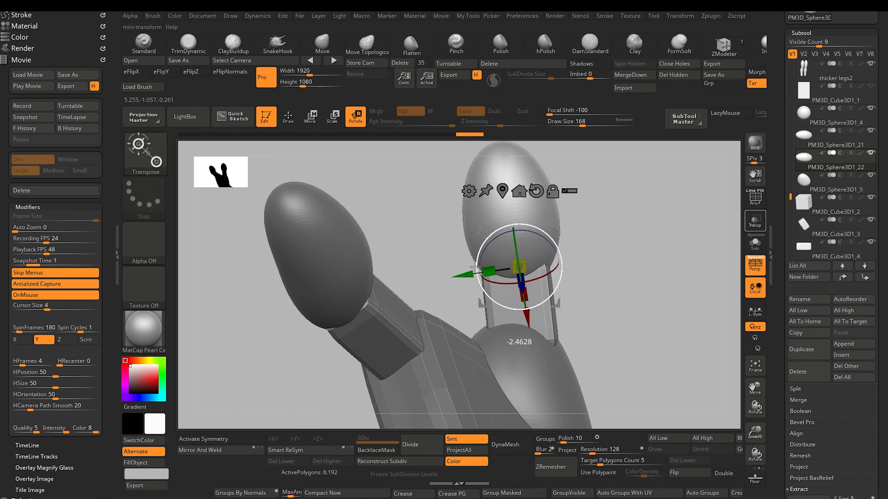
{"action": "left_click_drag", "start_coordinate": [421, 243], "coordinate": [502, 292]}
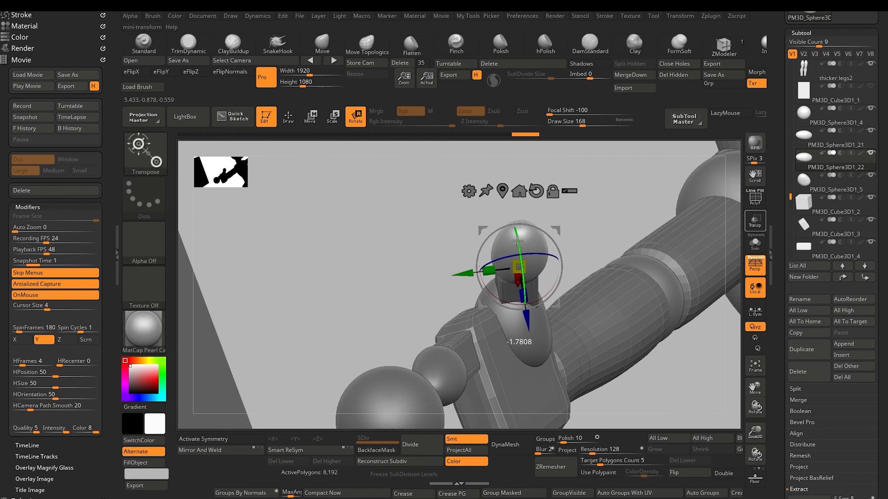
{"action": "mouse_move", "coordinate": [437, 253]}
{"action": "left_mouse_down"}
{"action": "mouse_move", "coordinate": [304, 246]}
{"action": "mouse_move", "coordinate": [313, 258]}
{"action": "mouse_move", "coordinate": [295, 254]}
{"action": "mouse_move", "coordinate": [327, 258]}
{"action": "mouse_move", "coordinate": [323, 224]}
{"action": "left_mouse_up"}
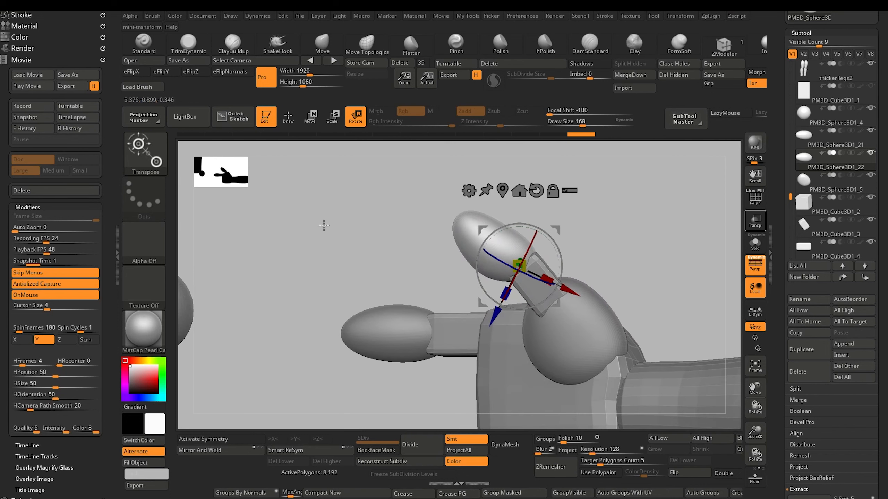
Reshape the thumb tip with the Move brush so it tapers into the thumb segment
{"action": "left_click", "coordinate": [321, 44]}
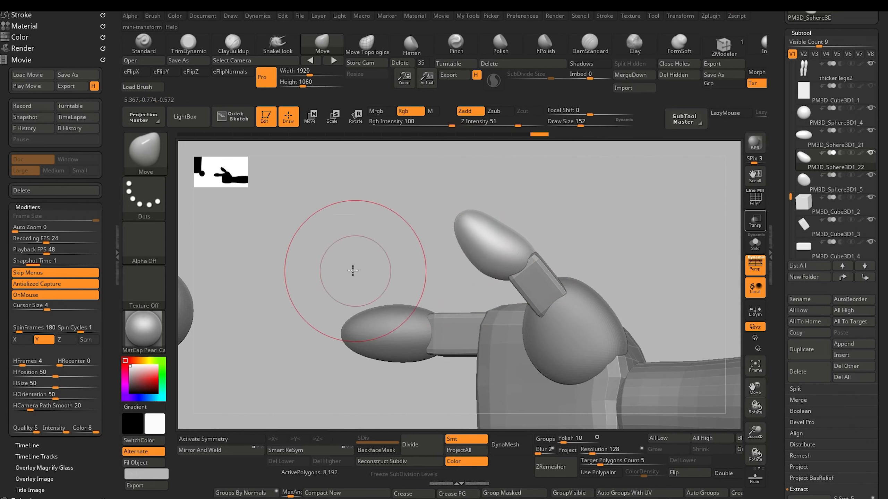
{"action": "left_click_drag", "start_coordinate": [353, 268], "coordinate": [465, 438]}
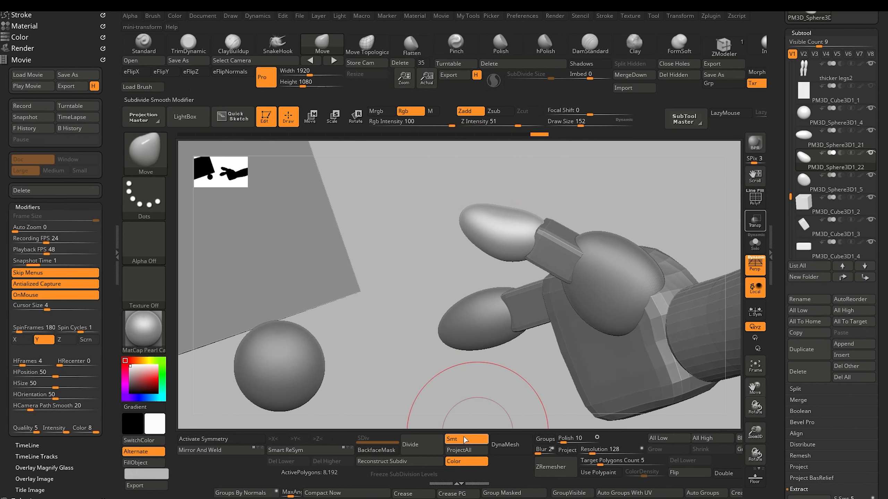
{"action": "left_click_drag", "start_coordinate": [400, 389], "coordinate": [372, 356], "text": "alt"}
Place the fingertip subtool directly above the finger segment in the subtool order and merge it down into one finger
{"action": "left_click", "coordinate": [397, 273], "text": "alt"}
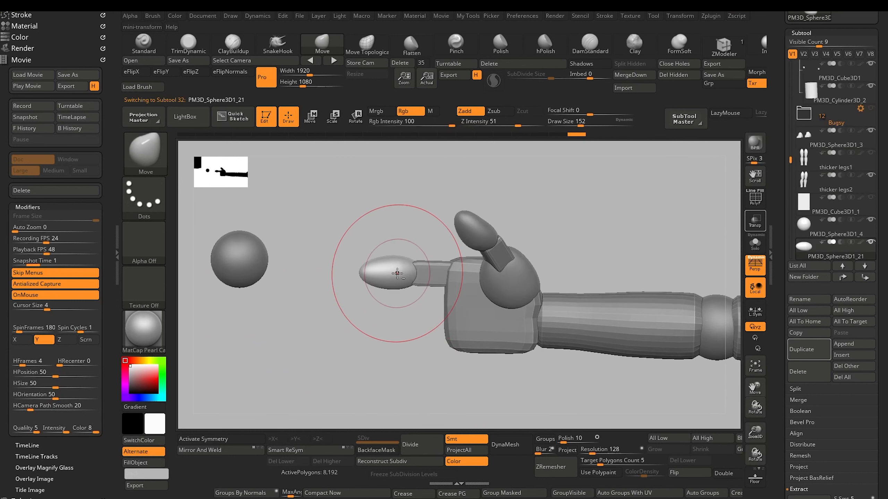
{"action": "left_click", "coordinate": [864, 277]}
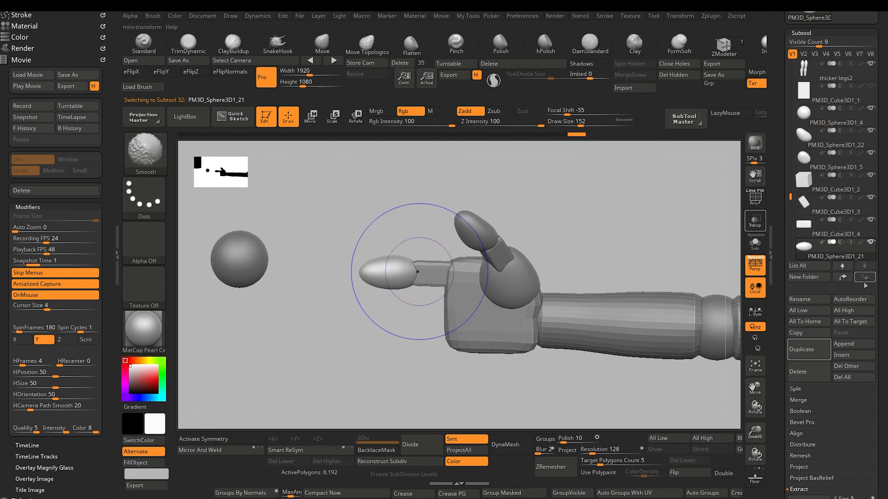
{"action": "left_click", "coordinate": [423, 273], "text": "alt"}
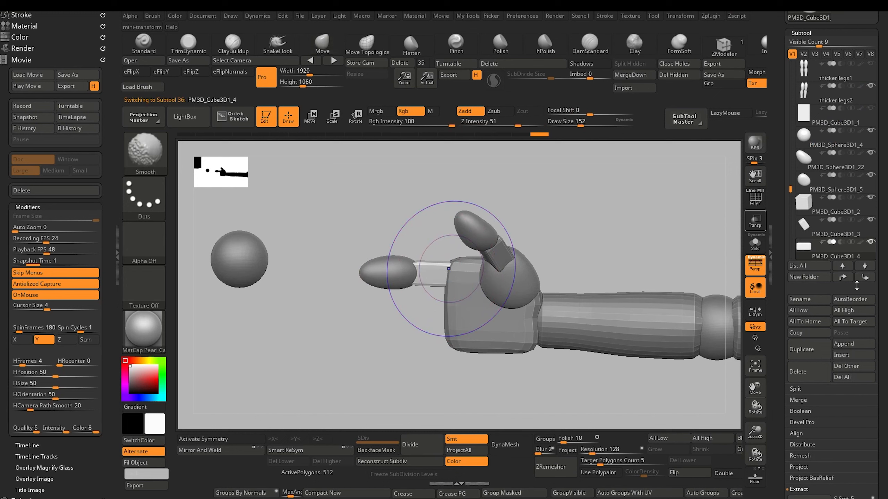
{"action": "left_click", "coordinate": [864, 278]}
{"action": "left_click", "coordinate": [843, 266]}
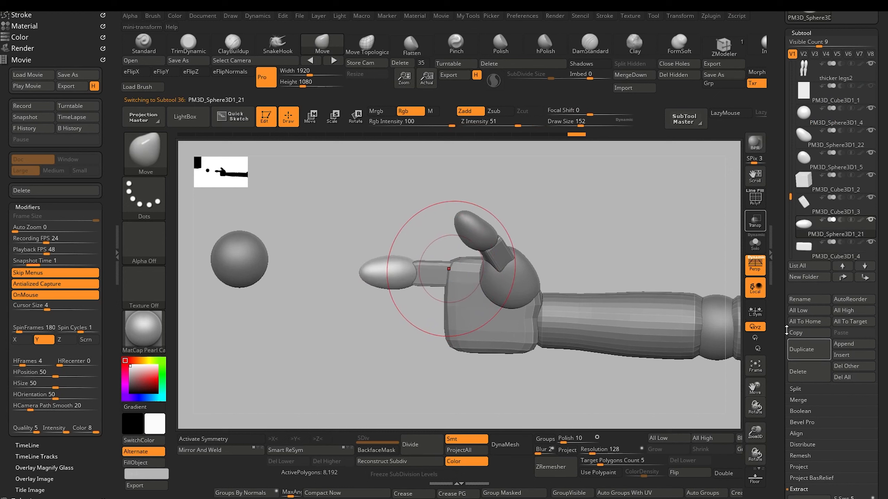
{"action": "left_click", "coordinate": [629, 75]}
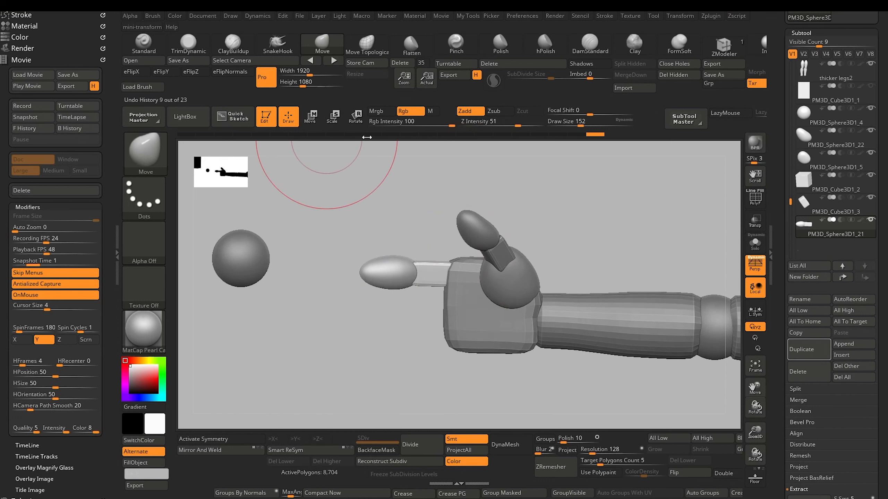
Duplicate the merged finger, move the copy along Y to sit beside the first, and shift it outward along X
{"action": "left_click", "coordinate": [311, 122]}
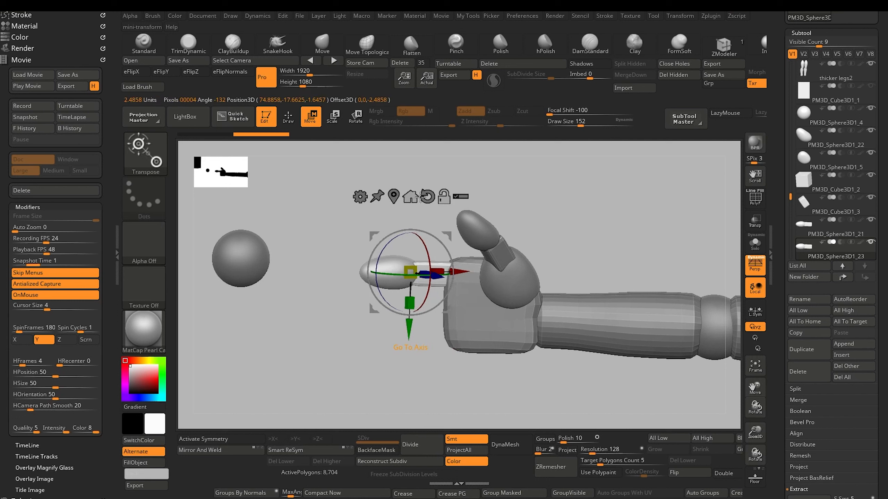
{"action": "left_click_drag", "start_coordinate": [412, 330], "coordinate": [409, 367]}
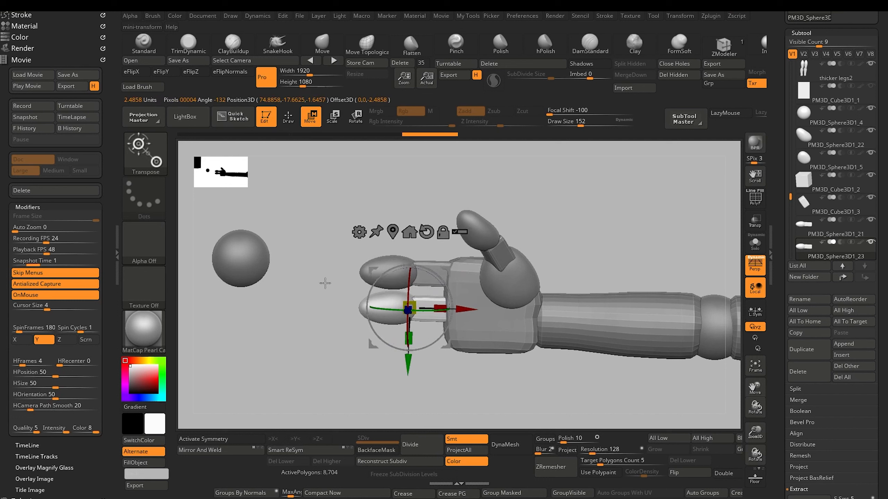
{"action": "mouse_move", "coordinate": [322, 307]}
{"action": "left_mouse_down"}
{"action": "mouse_move", "coordinate": [325, 323]}
{"action": "mouse_move", "coordinate": [319, 310]}
{"action": "left_mouse_up"}
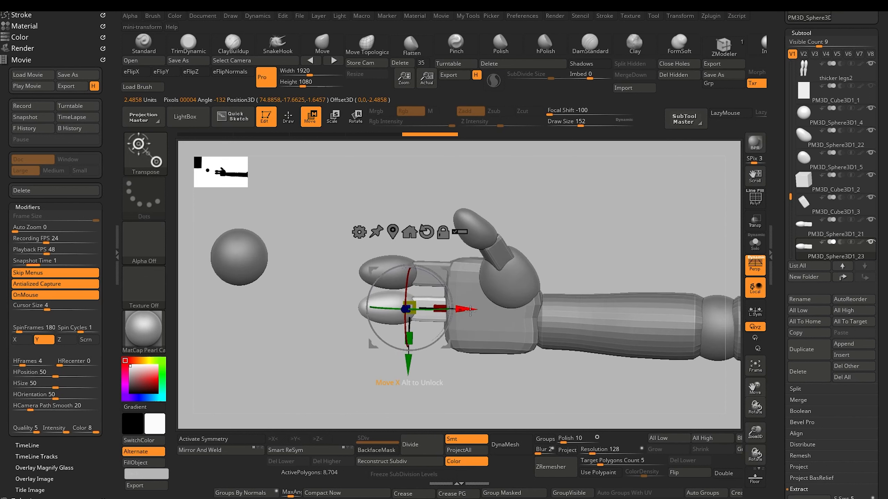
{"action": "left_click_drag", "start_coordinate": [470, 309], "coordinate": [448, 292]}
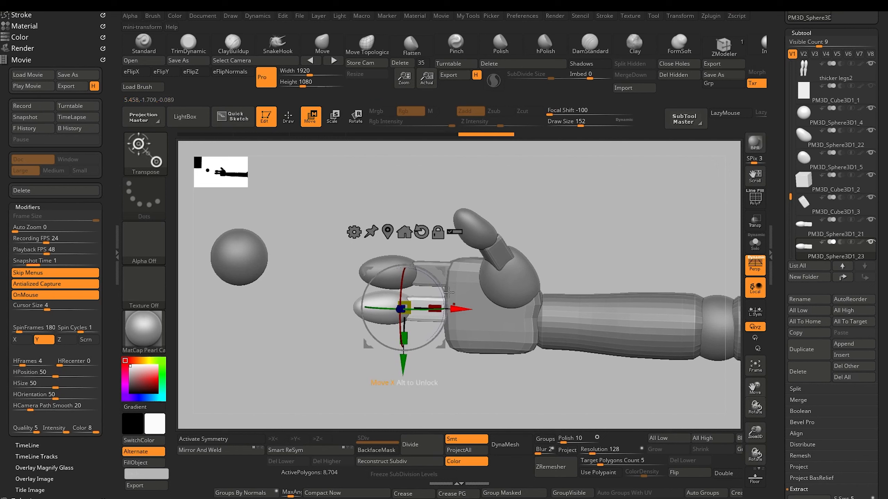
{"action": "left_click_drag", "start_coordinate": [320, 290], "coordinate": [326, 288]}
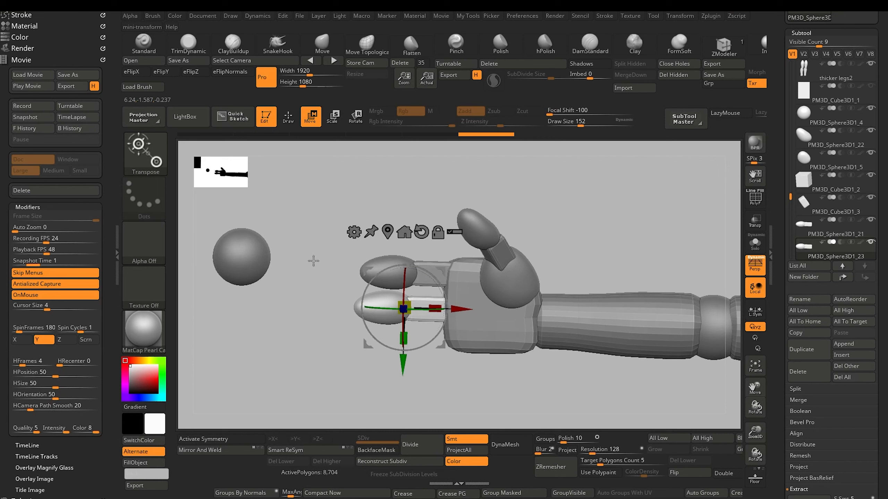
{"action": "left_click_drag", "start_coordinate": [314, 260], "coordinate": [311, 248]}
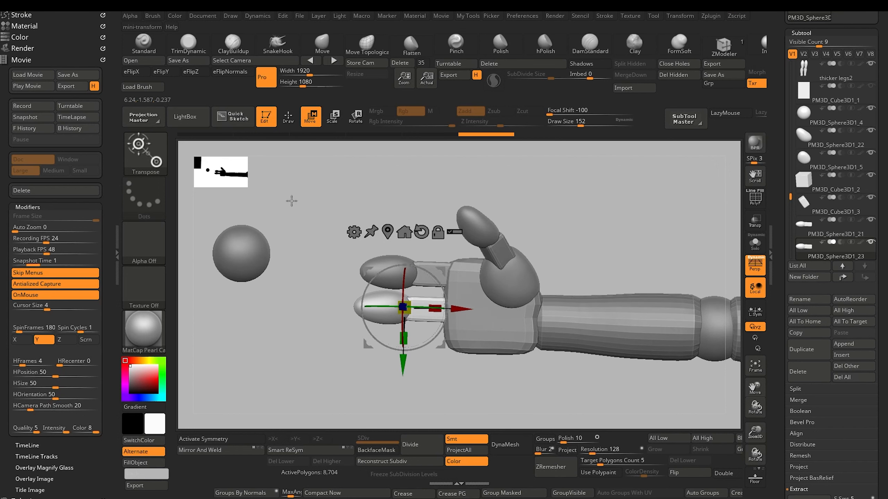
Select the hand block and adjust its lower edge slightly with the Move brush to suit the fingers
{"action": "left_click", "coordinate": [290, 118]}
{"action": "left_click", "coordinate": [457, 343], "text": "alt"}
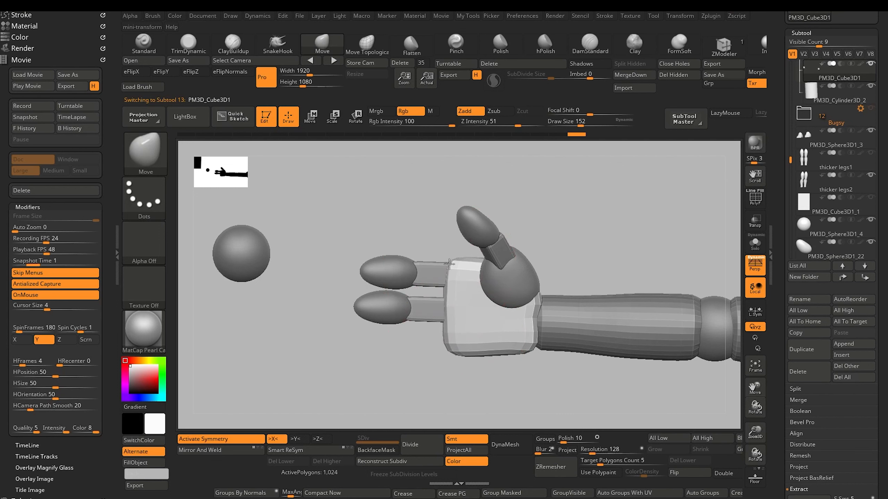
{"action": "left_click_drag", "start_coordinate": [504, 351], "coordinate": [500, 356]}
{"action": "mouse_move", "coordinate": [430, 366]}
{"action": "left_mouse_down"}
{"action": "mouse_move", "coordinate": [461, 365]}
{"action": "mouse_move", "coordinate": [374, 363]}
{"action": "mouse_move", "coordinate": [418, 379]}
{"action": "mouse_move", "coordinate": [392, 311]}
{"action": "left_mouse_up"}
Select the second finger and, working from the side, rotate and reposition it so it angles away from the first finger
{"action": "left_click", "coordinate": [420, 303], "text": "alt"}
{"action": "left_click_drag", "start_coordinate": [369, 344], "coordinate": [374, 368], "text": "alt"}
{"action": "left_click_drag", "start_coordinate": [374, 367], "coordinate": [321, 311]}
{"action": "left_click", "coordinate": [311, 117]}
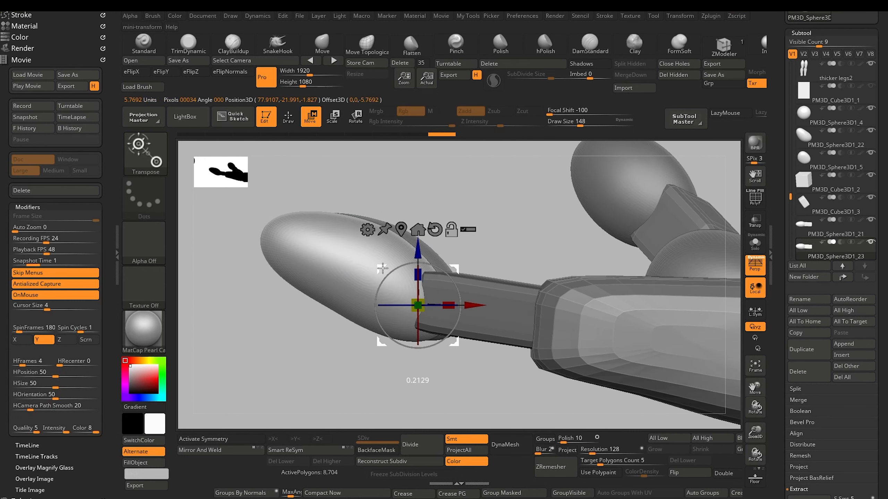
{"action": "left_click_drag", "start_coordinate": [383, 269], "coordinate": [384, 306]}
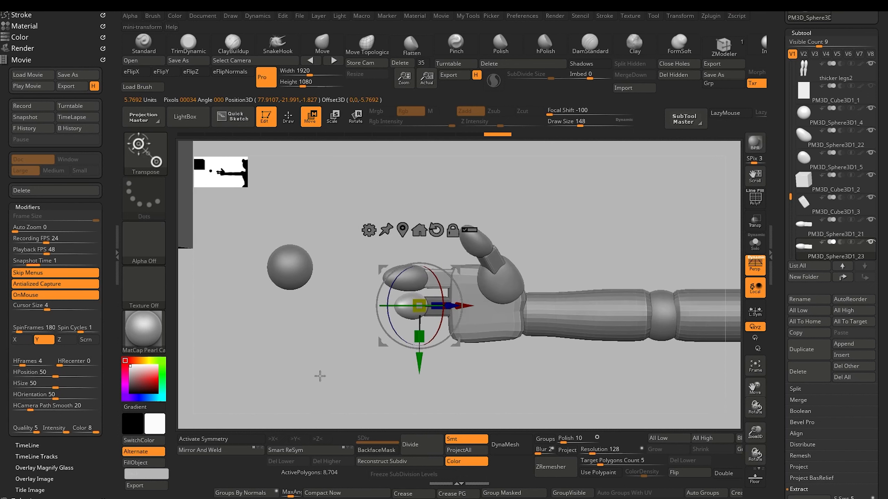
{"action": "right_click_drag", "start_coordinate": [313, 352], "coordinate": [330, 413], "text": "ctrl"}
{"action": "mouse_move", "coordinate": [326, 347]}
{"action": "left_mouse_down"}
{"action": "mouse_move", "coordinate": [353, 372]}
{"action": "mouse_move", "coordinate": [314, 348]}
{"action": "left_mouse_up"}
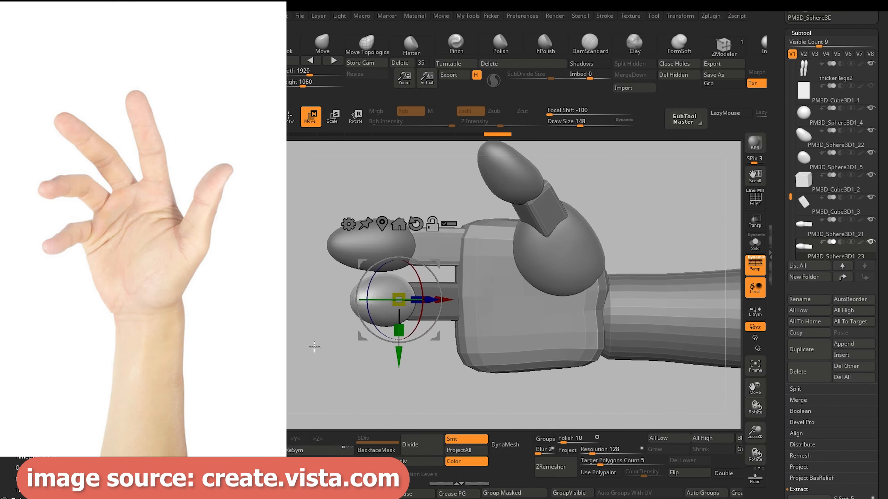
Set the second finger's pivot at its base, duplicate the finger, and move the copy along Y to form a third finger
{"action": "left_click", "coordinate": [457, 310], "text": "alt"}
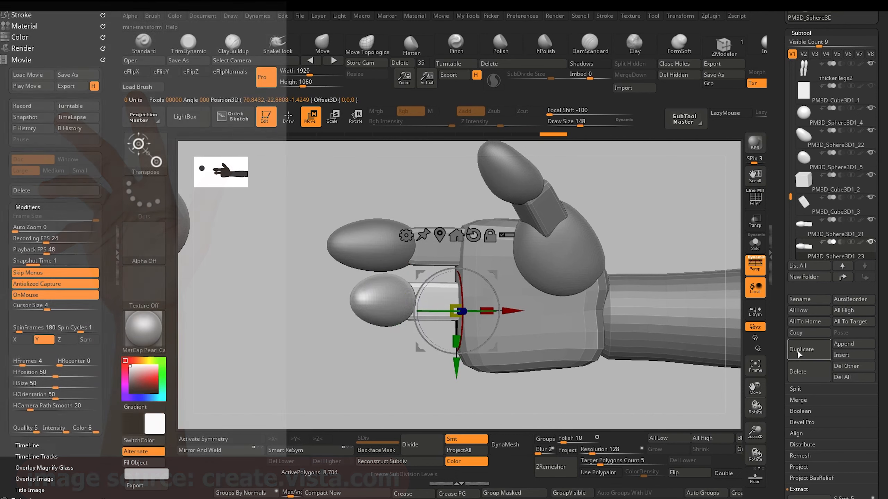
{"action": "left_click", "coordinate": [797, 351]}
{"action": "left_click_drag", "start_coordinate": [456, 370], "coordinate": [461, 397]}
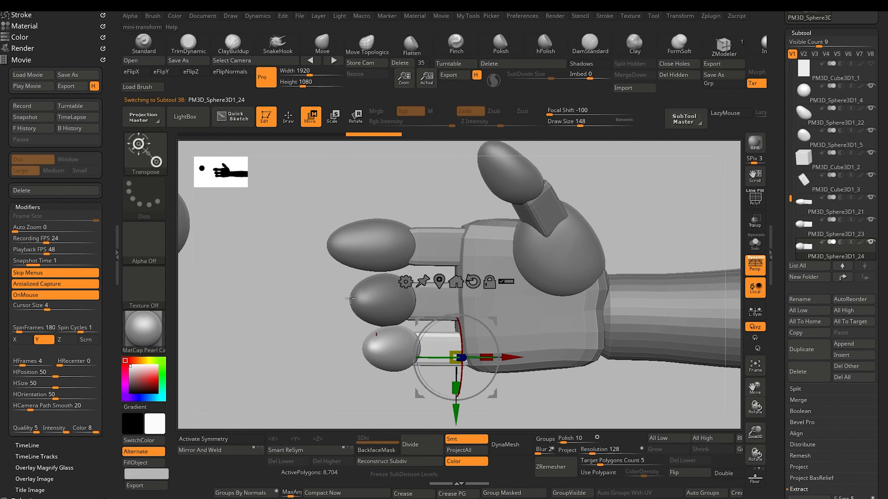
{"action": "left_click_drag", "start_coordinate": [350, 299], "coordinate": [362, 348]}
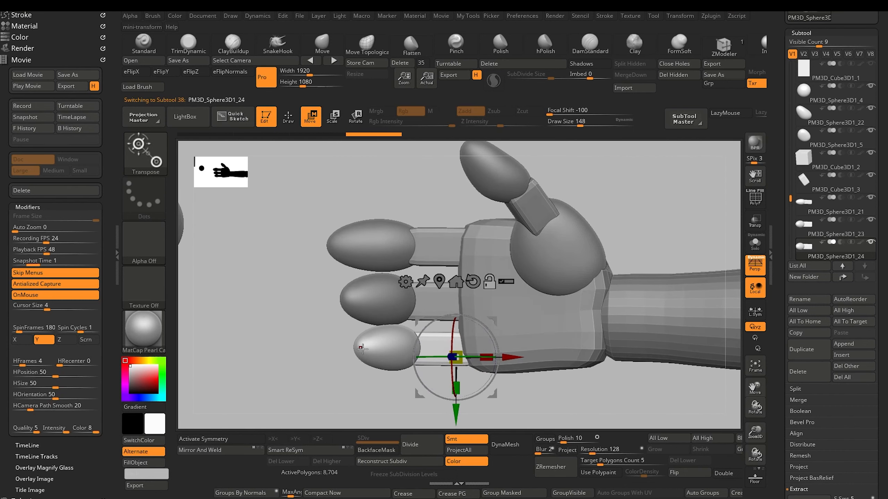
Select the second, first and third fingers in turn and nudge their shapes with the Move Topological brush
{"action": "left_click", "coordinate": [357, 288], "text": "alt"}
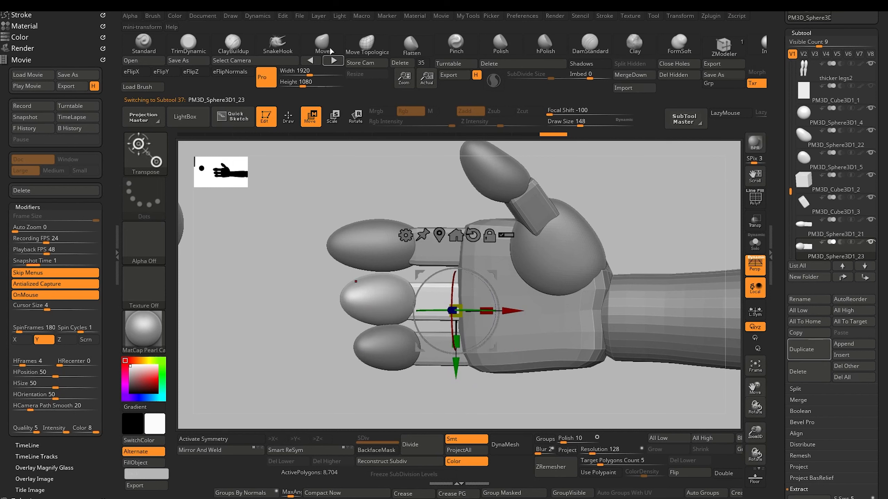
{"action": "left_click", "coordinate": [330, 49]}
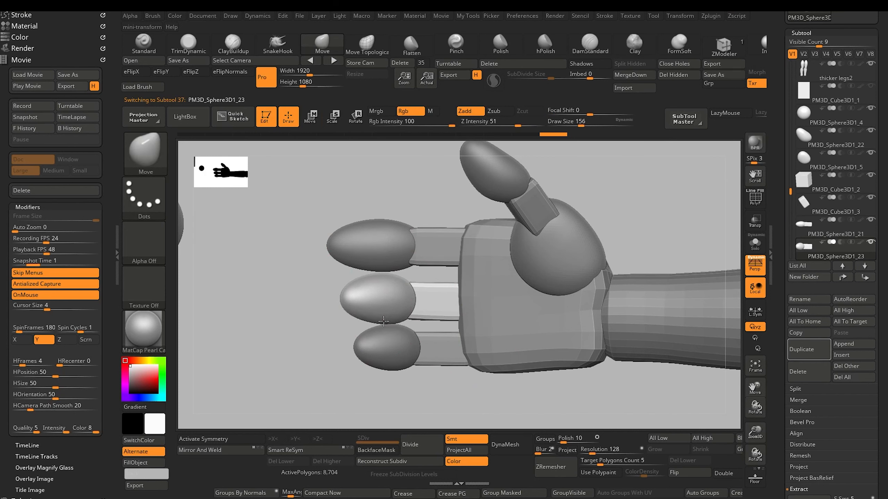
{"action": "left_click", "coordinate": [366, 47]}
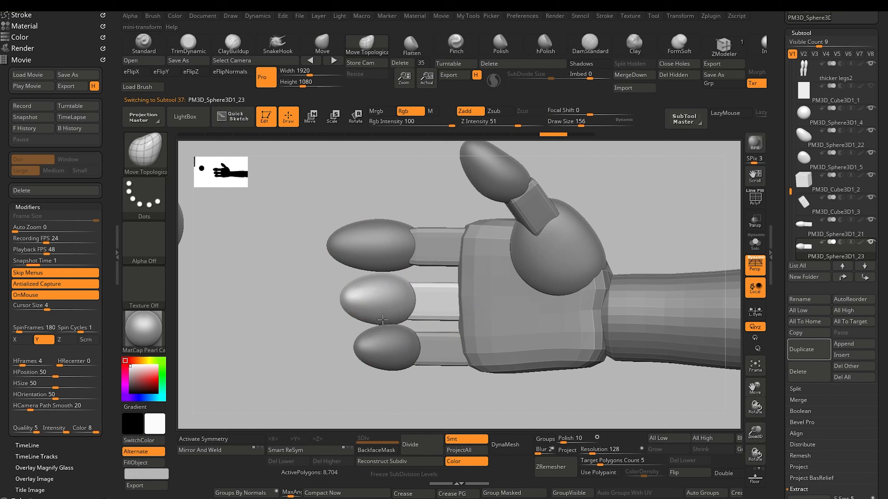
{"action": "left_click", "coordinate": [381, 260], "text": "alt"}
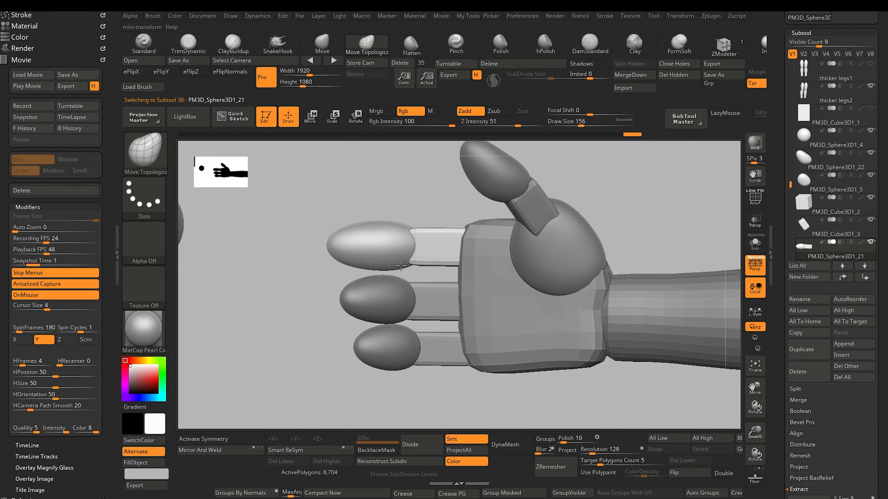
{"action": "left_click", "coordinate": [381, 340], "text": "alt"}
{"action": "mouse_move", "coordinate": [332, 337]}
{"action": "left_mouse_down"}
{"action": "mouse_move", "coordinate": [278, 333]}
{"action": "mouse_move", "coordinate": [392, 328]}
{"action": "left_mouse_up"}
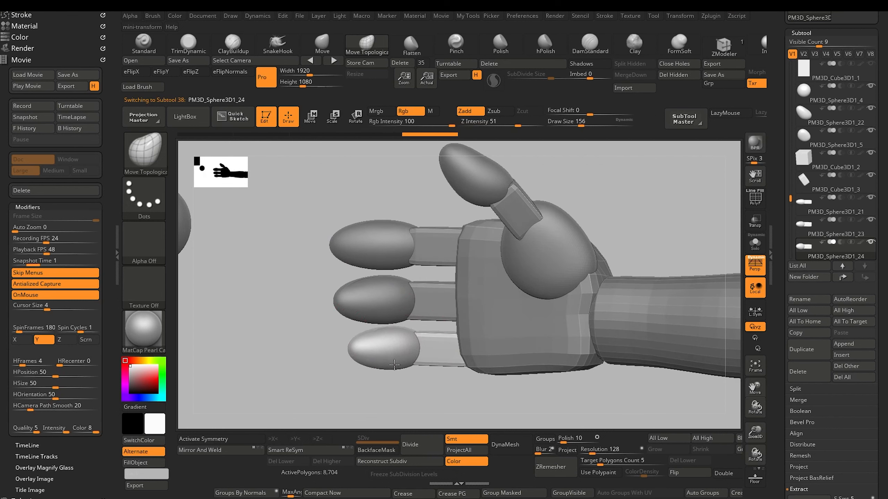
Rotate the third finger about its base in the side view so it angles upward away from the others
{"action": "left_click_drag", "start_coordinate": [304, 333], "coordinate": [313, 225]}
{"action": "mouse_move", "coordinate": [297, 279]}
{"action": "left_mouse_down", "text": "alt"}
{"action": "mouse_move", "coordinate": [316, 221]}
{"action": "mouse_move", "coordinate": [299, 280]}
{"action": "mouse_move", "coordinate": [308, 278]}
{"action": "left_mouse_up", "text": "alt"}
{"action": "left_click", "coordinate": [354, 119]}
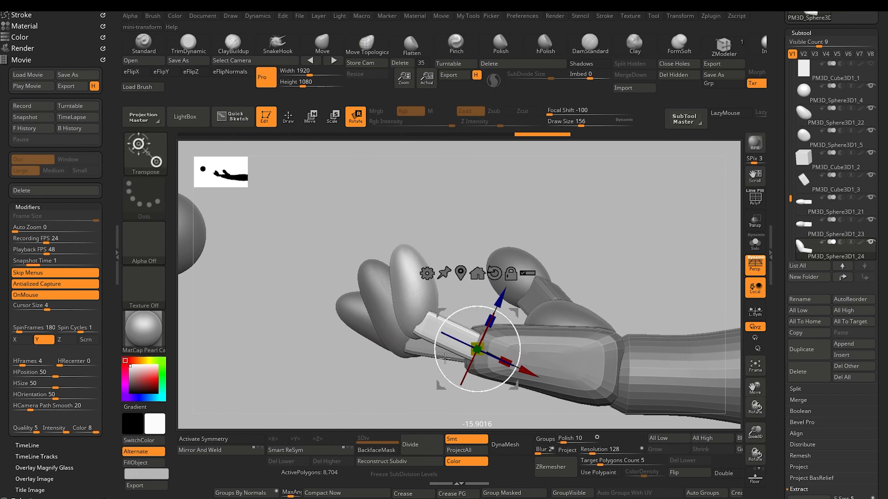
{"action": "left_click_drag", "start_coordinate": [280, 336], "coordinate": [303, 363]}
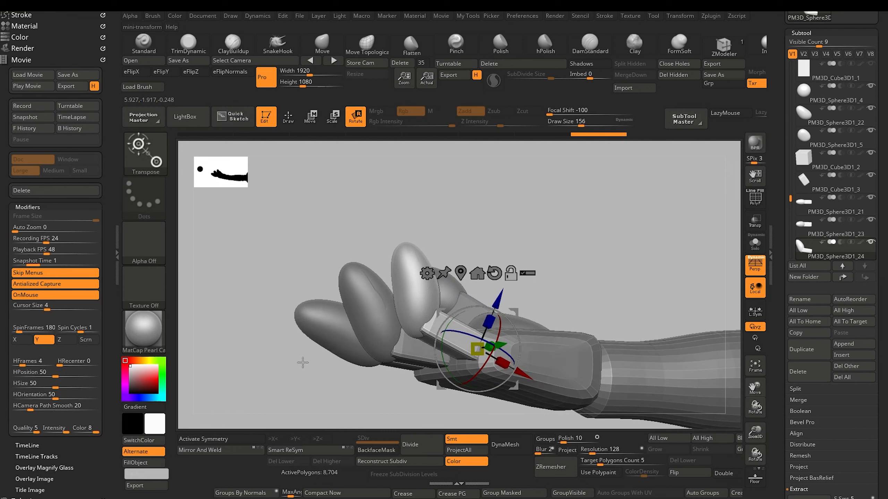
Select the first finger, shift it slightly along its Z axis, and check the finger arrangement from several angles
{"action": "left_click_drag", "start_coordinate": [293, 413], "coordinate": [375, 359], "text": "alt"}
{"action": "left_click", "coordinate": [431, 315], "text": "alt"}
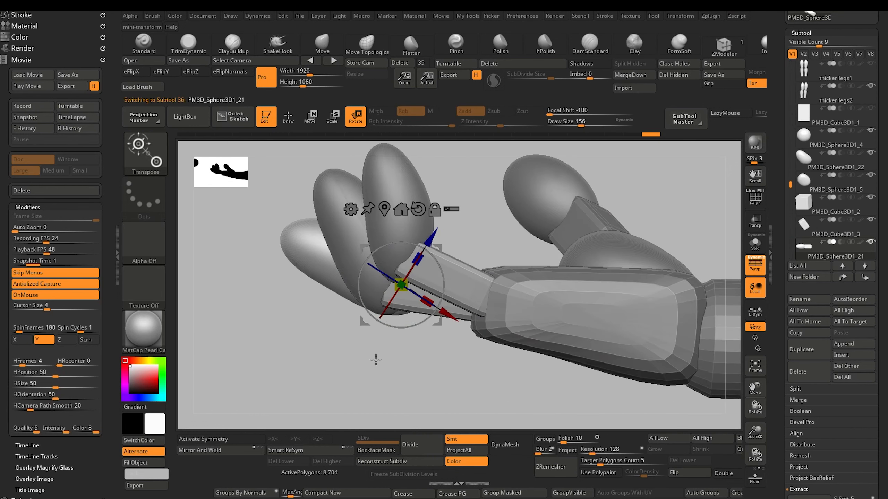
{"action": "left_click_drag", "start_coordinate": [430, 240], "coordinate": [425, 249]}
{"action": "left_click_drag", "start_coordinate": [367, 378], "coordinate": [383, 297]}
{"action": "left_click_drag", "start_coordinate": [322, 378], "coordinate": [314, 317]}
{"action": "left_click_drag", "start_coordinate": [265, 263], "coordinate": [331, 269]}
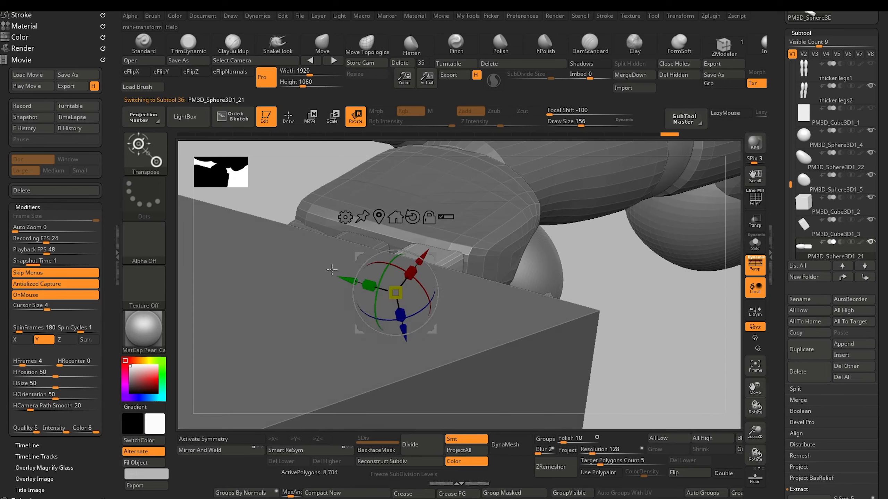
{"action": "left_click_drag", "start_coordinate": [285, 197], "coordinate": [381, 259]}
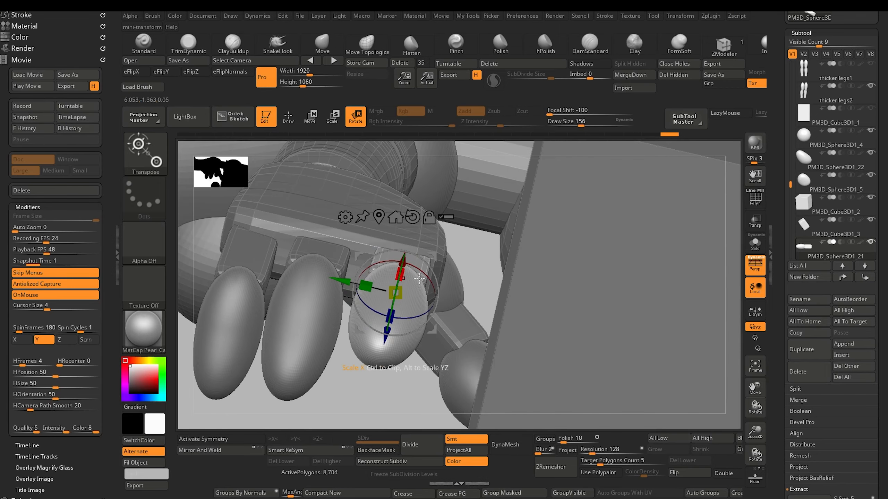
{"action": "mouse_move", "coordinate": [379, 397]}
{"action": "left_mouse_down"}
{"action": "mouse_move", "coordinate": [299, 359]}
{"action": "mouse_move", "coordinate": [272, 257]}
{"action": "mouse_move", "coordinate": [281, 351]}
{"action": "mouse_move", "coordinate": [274, 347]}
{"action": "mouse_move", "coordinate": [277, 287]}
{"action": "mouse_move", "coordinate": [335, 382]}
{"action": "mouse_move", "coordinate": [329, 343]}
{"action": "left_mouse_up"}
{"action": "left_click_drag", "start_coordinate": [328, 343], "coordinate": [295, 307], "text": "alt"}
Select the hand block, plane its edge and palm with TrimDynamic, and cut into the palm with DamStandard
{"action": "key", "text": "q"}
{"action": "key", "text": "f"}
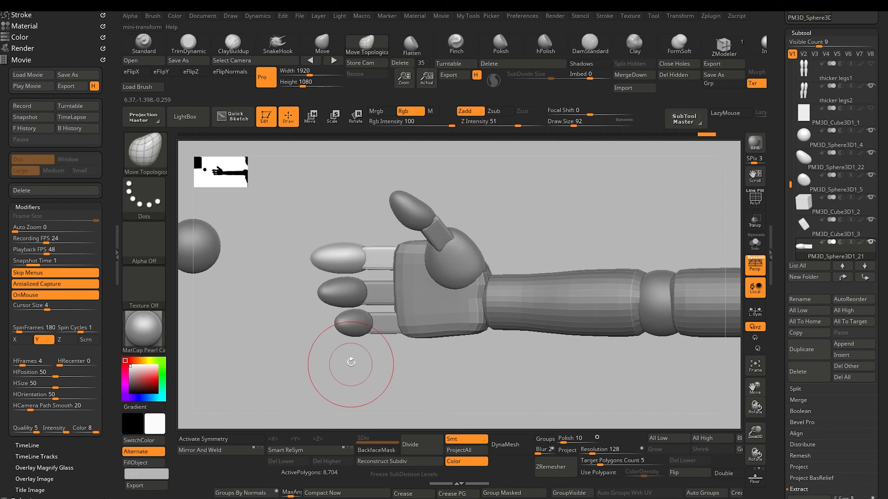
{"action": "left_click_drag", "start_coordinate": [351, 363], "coordinate": [326, 363]}
{"action": "left_click", "coordinate": [434, 318], "text": "alt"}
{"action": "left_click_drag", "start_coordinate": [433, 371], "coordinate": [413, 268]}
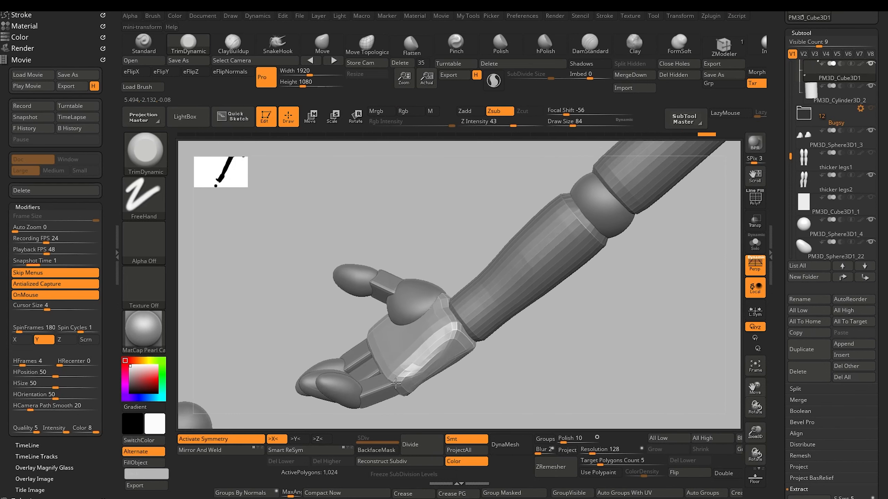
{"action": "left_click", "coordinate": [589, 43]}
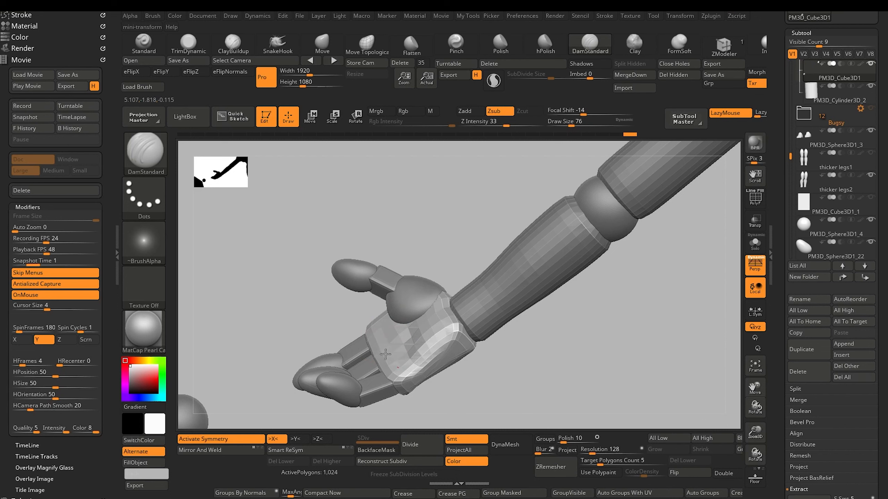
{"action": "left_click_drag", "start_coordinate": [306, 309], "coordinate": [454, 341]}
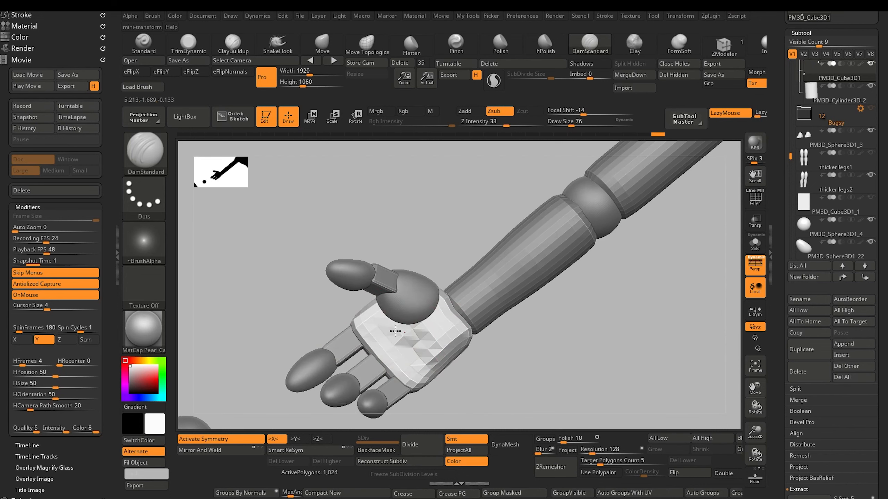
{"action": "left_click_drag", "start_coordinate": [488, 385], "coordinate": [417, 361]}
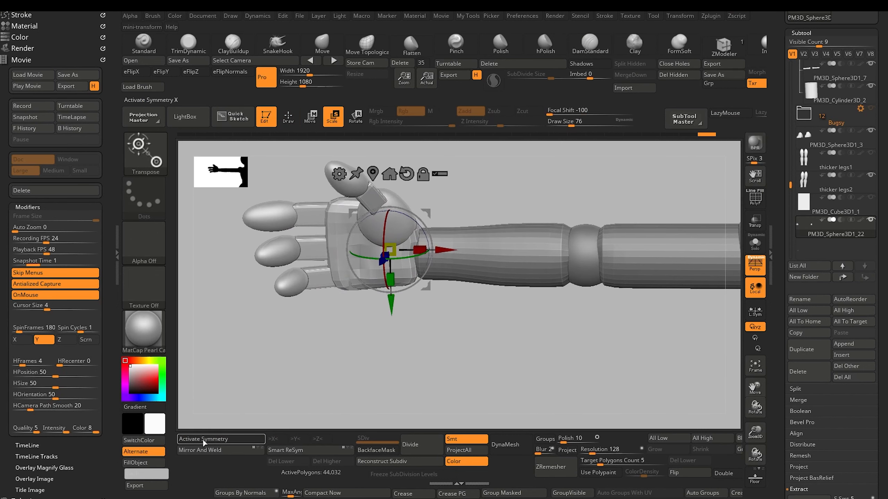
Try to mirror the merged hand across X with Mirror And Weld
{"action": "left_click_drag", "start_coordinate": [250, 361], "coordinate": [209, 293], "text": "alt"}
{"action": "left_click", "coordinate": [223, 449]}
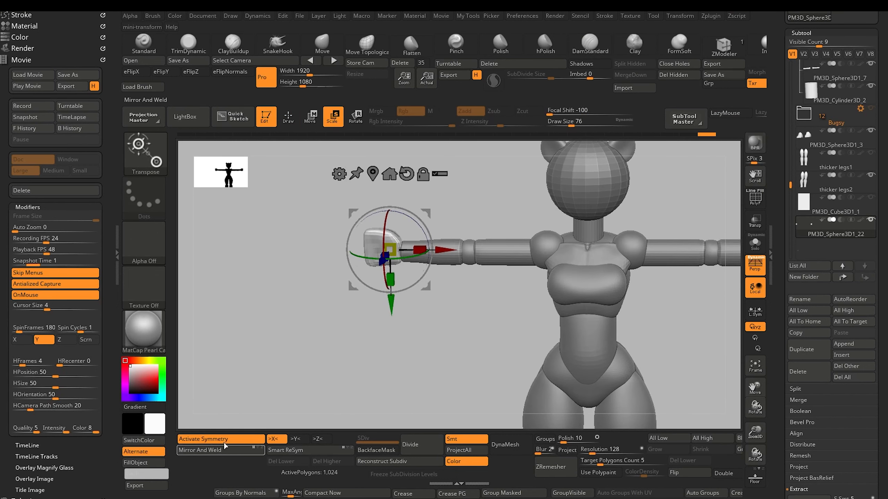
{"action": "left_click_drag", "start_coordinate": [287, 352], "coordinate": [251, 371]}
{"action": "key", "text": "ctrl+z"}
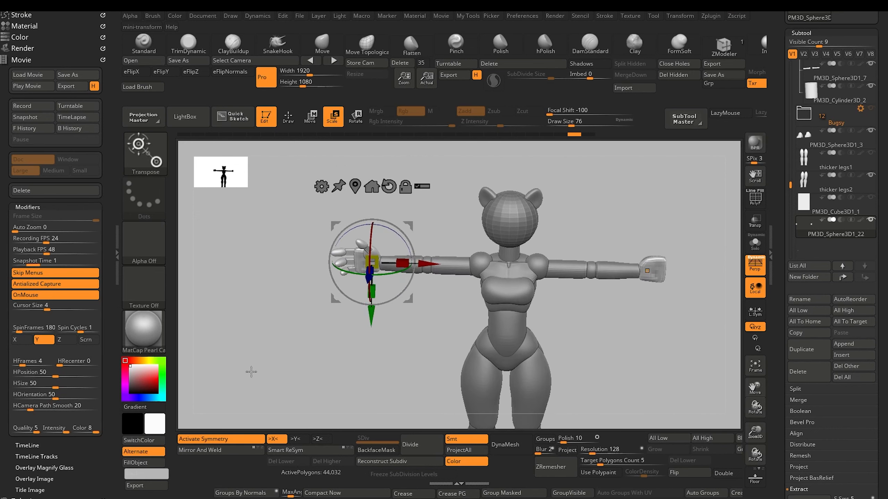
Turn off symmetry and hide the leftover palm block on the opposite arm, keeping only the fingered hand visible
{"action": "left_click_drag", "start_coordinate": [244, 415], "coordinate": [236, 305]}
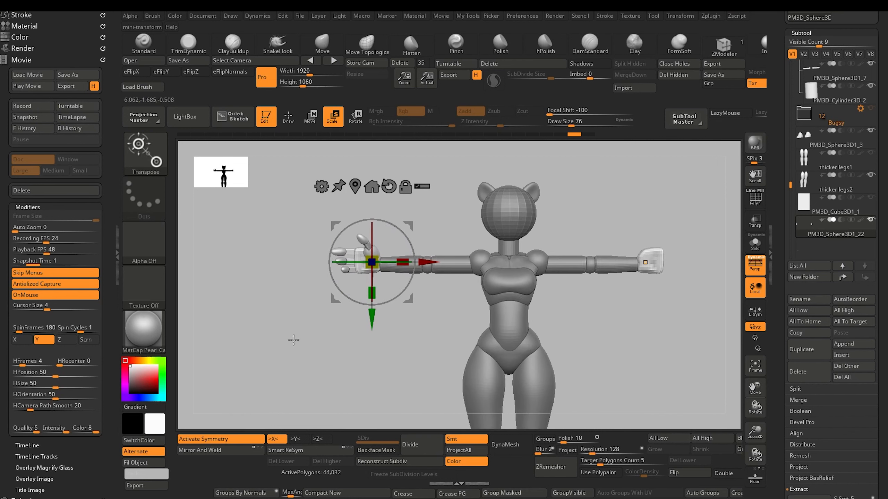
{"action": "left_click", "coordinate": [289, 118]}
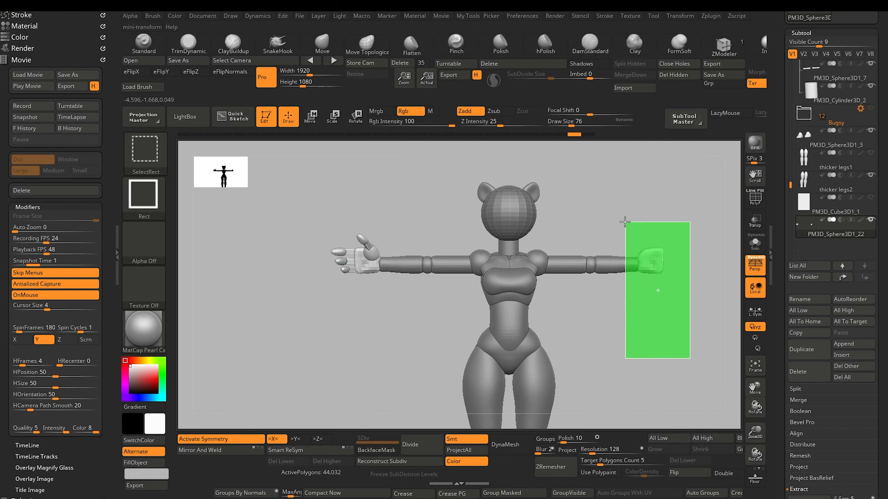
{"action": "left_click_drag", "start_coordinate": [625, 222], "coordinate": [699, 357], "text": "ctrl+shift"}
{"action": "left_click", "coordinate": [220, 439]}
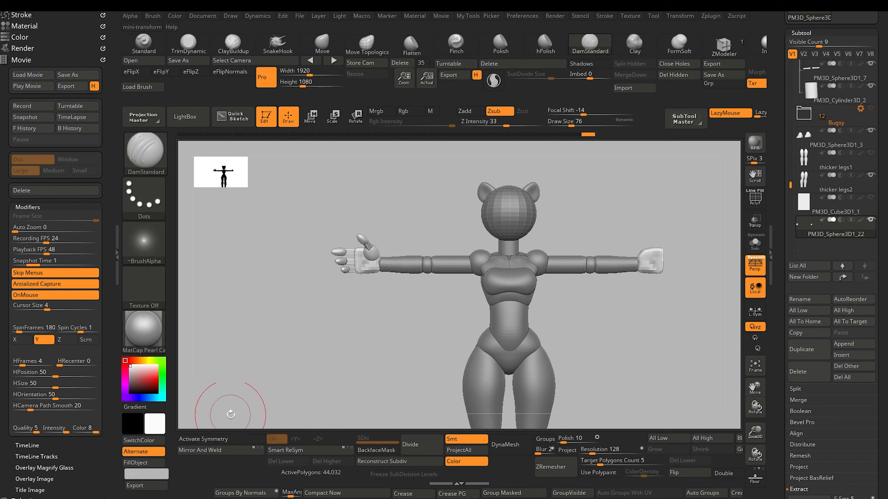
{"action": "left_click", "coordinate": [646, 247], "text": "ctrl+shift"}
{"action": "left_click_drag", "start_coordinate": [610, 327], "coordinate": [630, 377], "text": "ctrl+shift"}
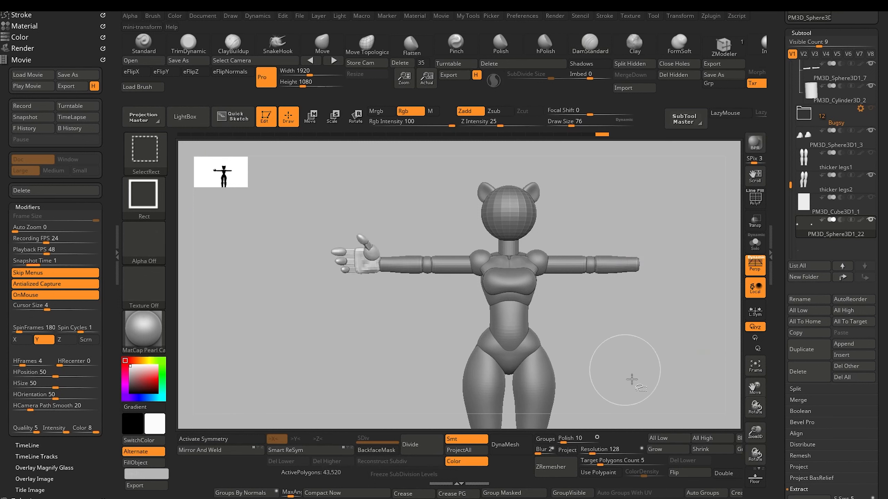
Delete the hidden geometry of the hand subtool, then mirror and weld the hand across X onto the opposite arm
{"action": "left_click", "coordinate": [673, 75]}
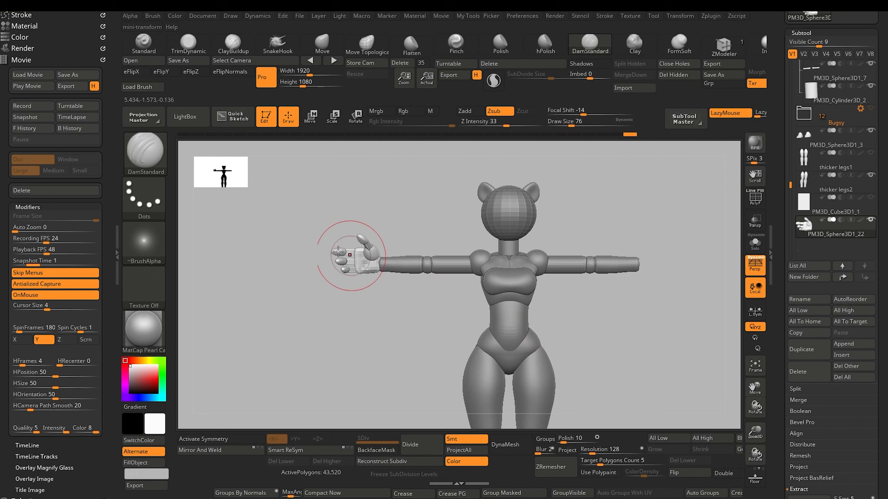
{"action": "left_click", "coordinate": [204, 439]}
{"action": "left_click", "coordinate": [201, 450]}
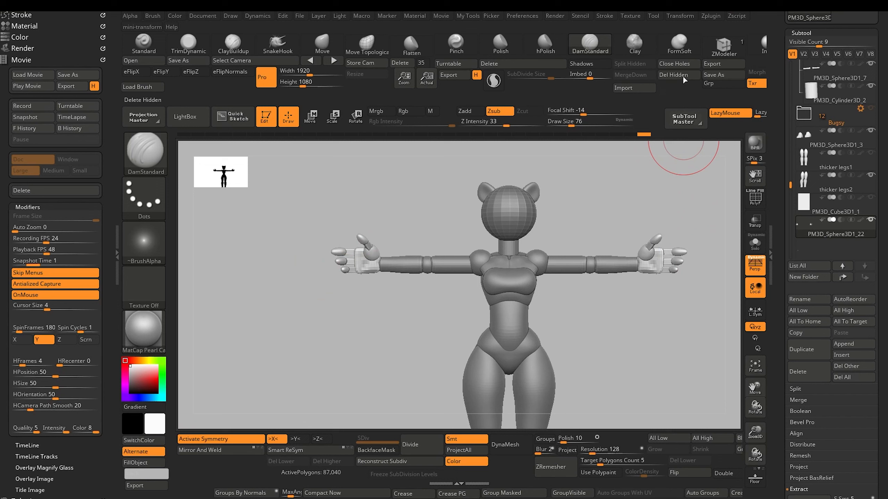
{"action": "scroll", "coordinate": [778, 276], "scroll_direction": "down", "scroll_amount": 5}
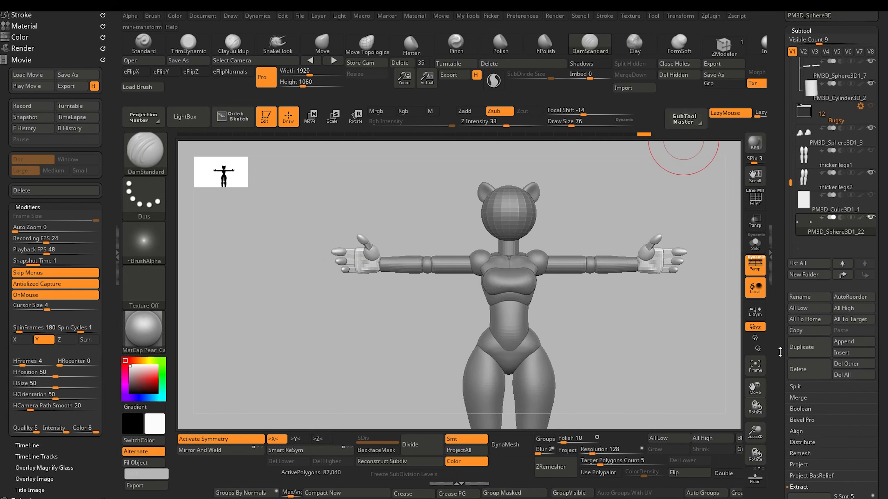
{"action": "left_click", "coordinate": [787, 307]}
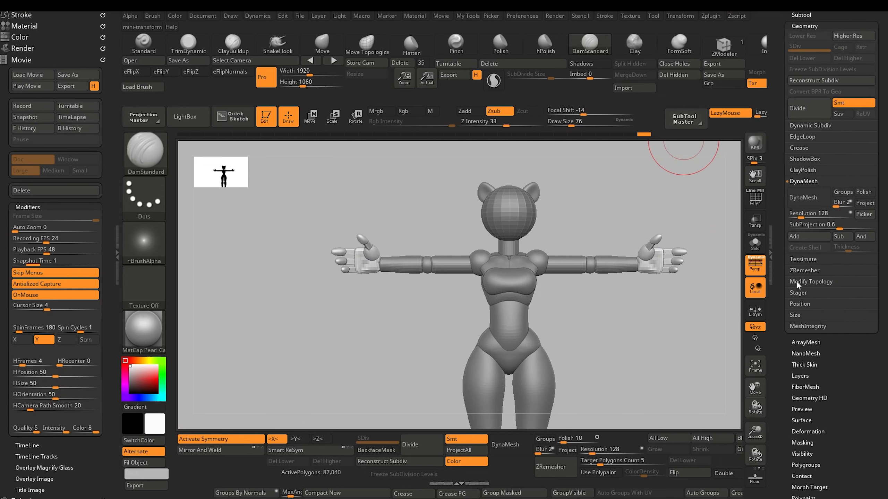
{"action": "left_click", "coordinate": [798, 283]}
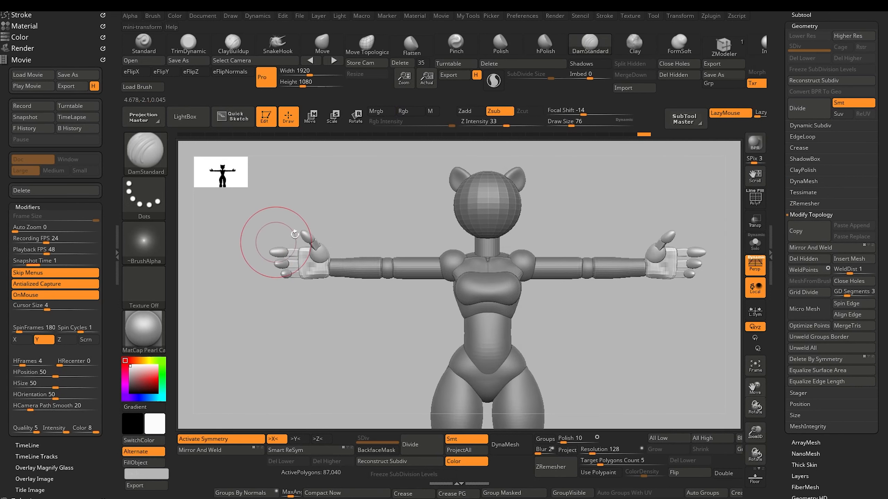
Turn on local symmetry, slightly scale the mirrored hands down, and nudge them into place at the wrists
{"action": "key", "text": "e"}
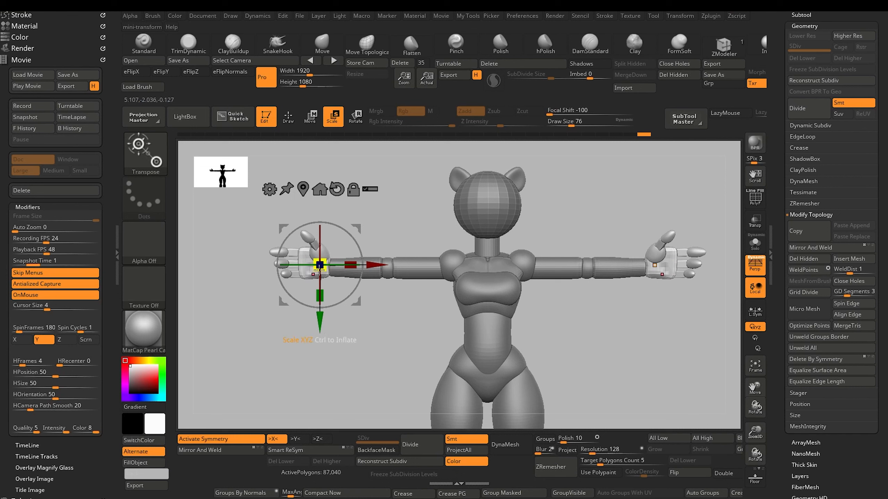
{"action": "left_click_drag", "start_coordinate": [319, 264], "coordinate": [319, 264]}
{"action": "key", "text": "ctrl+z"}
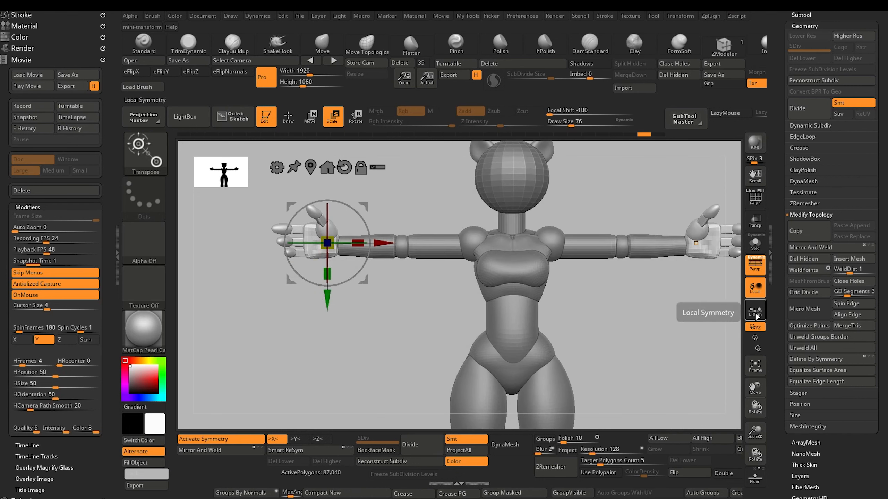
{"action": "left_click", "coordinate": [755, 310]}
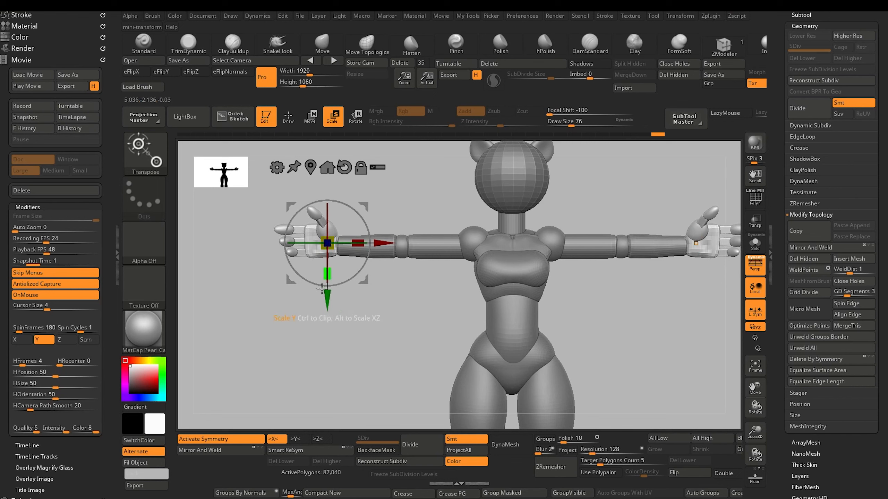
{"action": "left_click_drag", "start_coordinate": [326, 299], "coordinate": [327, 301]}
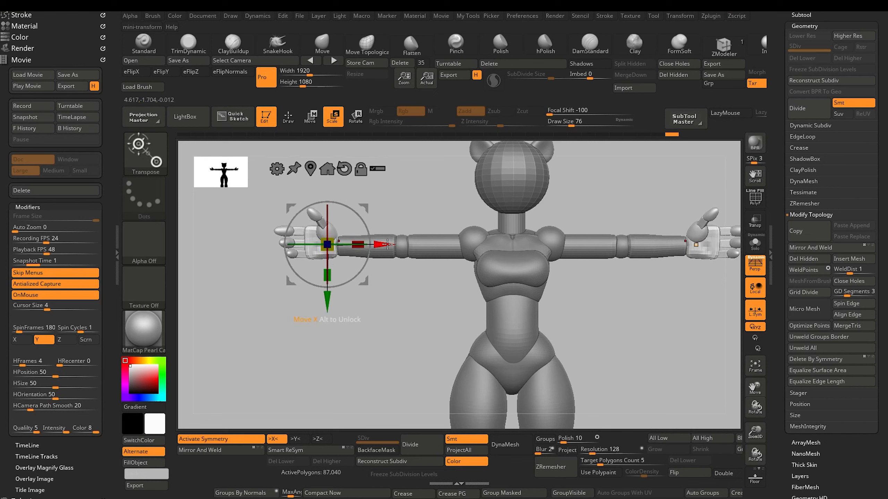
{"action": "left_click_drag", "start_coordinate": [388, 245], "coordinate": [388, 245]}
{"action": "left_click_drag", "start_coordinate": [239, 307], "coordinate": [332, 309]}
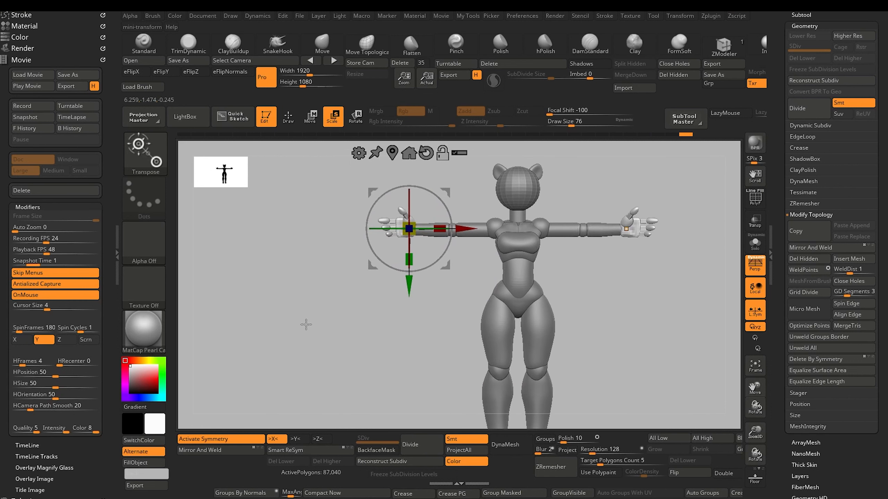
Mask everything on the hands except the upper thumb segments and rotate those segments with the gizmo
{"action": "left_click", "coordinate": [289, 118]}
{"action": "left_click_drag", "start_coordinate": [275, 329], "coordinate": [260, 310], "text": "alt"}
{"action": "mouse_move", "coordinate": [262, 337]}
{"action": "left_mouse_down"}
{"action": "mouse_move", "coordinate": [305, 337]}
{"action": "mouse_move", "coordinate": [272, 347]}
{"action": "left_mouse_up"}
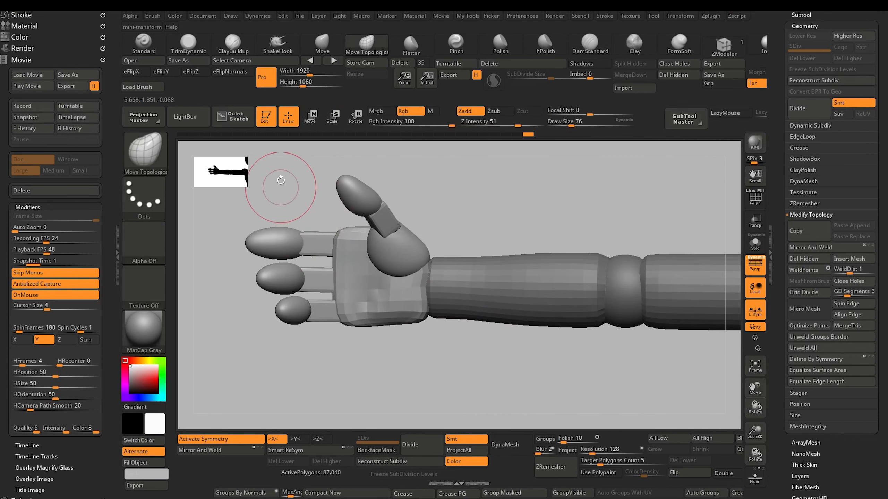
{"action": "left_click", "coordinate": [311, 118]}
{"action": "left_click", "coordinate": [351, 196]}
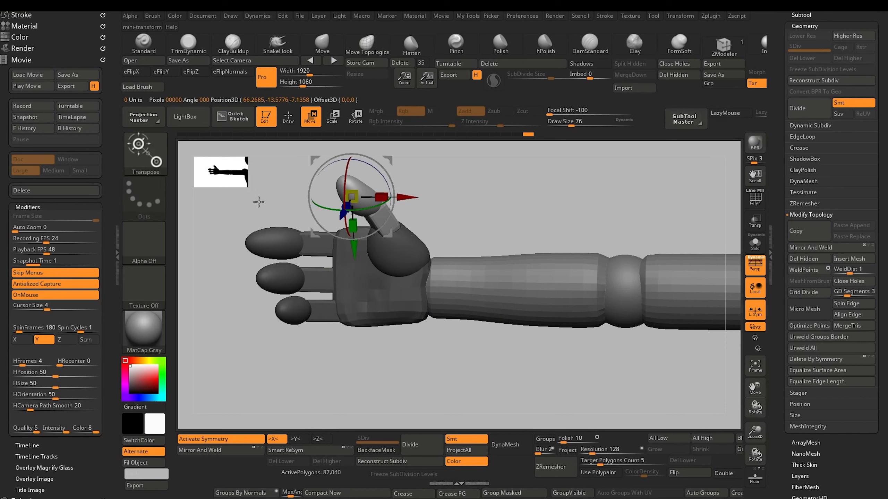
{"action": "left_click_drag", "start_coordinate": [259, 202], "coordinate": [354, 271]}
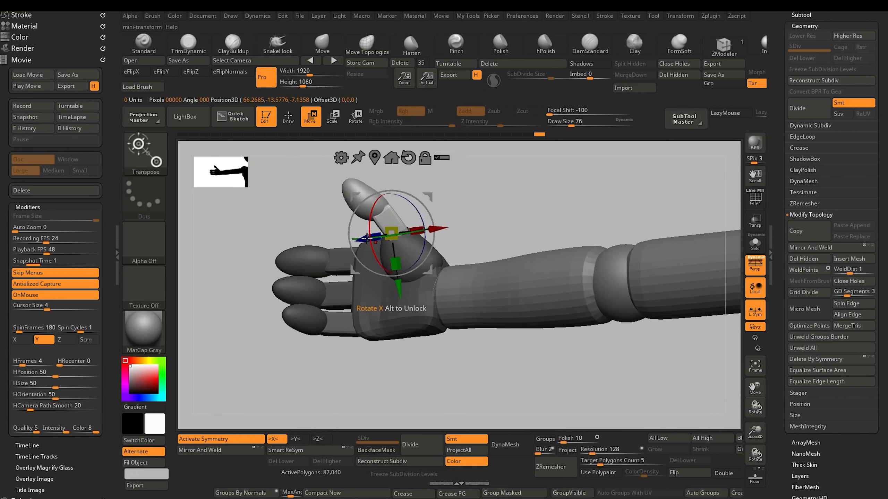
{"action": "left_click_drag", "start_coordinate": [352, 196], "coordinate": [352, 198]}
Pull the base of the thumb outward toward the palm and wrist with the Move Topological brush
{"action": "left_click_drag", "start_coordinate": [267, 234], "coordinate": [278, 299], "text": "alt"}
{"action": "left_click", "coordinate": [288, 118]}
{"action": "left_click_drag", "start_coordinate": [258, 262], "coordinate": [359, 379]}
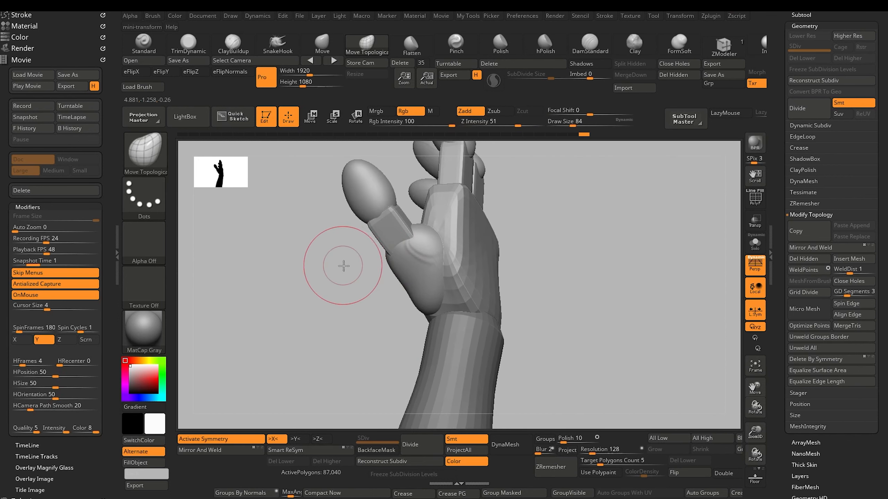
{"action": "left_click_drag", "start_coordinate": [343, 264], "coordinate": [377, 246]}
{"action": "left_click_drag", "start_coordinate": [444, 297], "coordinate": [465, 280]}
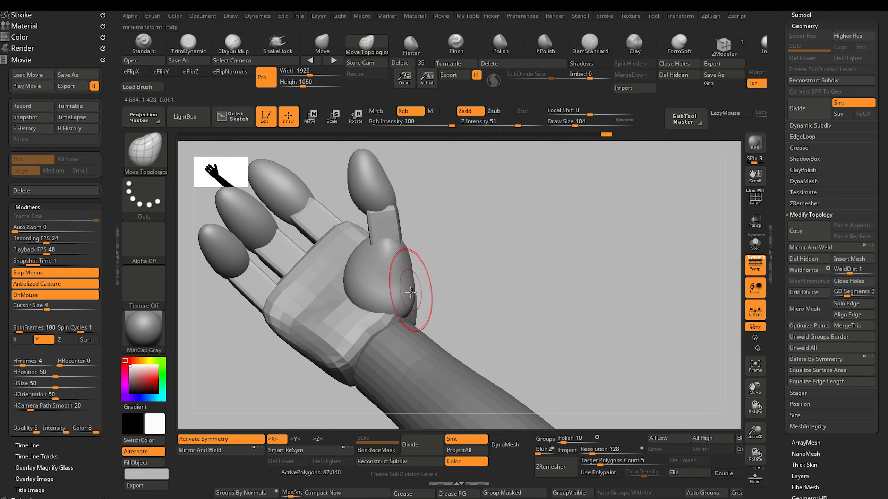
{"action": "left_click_drag", "start_coordinate": [473, 321], "coordinate": [483, 254]}
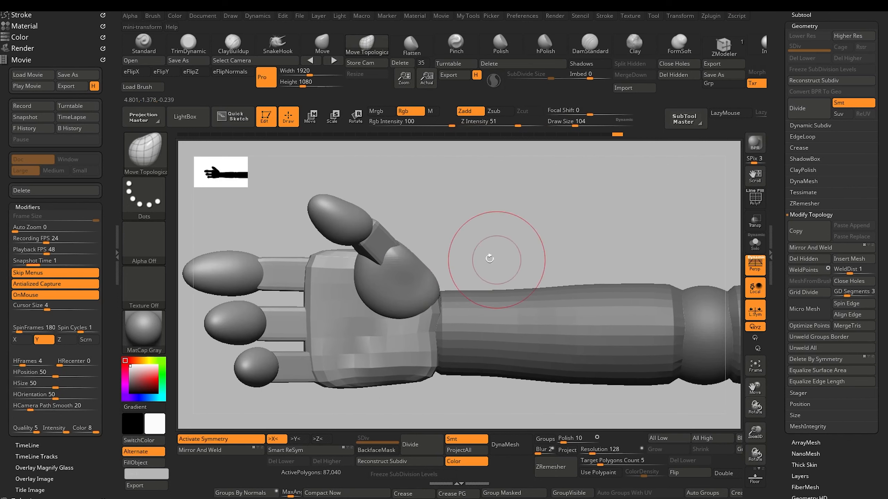
{"action": "left_click_drag", "start_coordinate": [426, 309], "coordinate": [429, 315]}
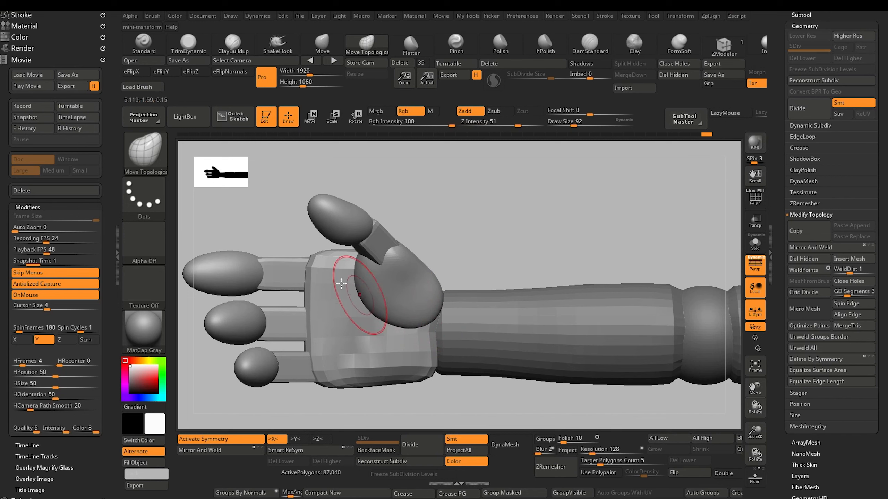
Refine the underside of the thumb base with the Move Topological brush
{"action": "left_click_drag", "start_coordinate": [258, 218], "coordinate": [325, 356]}
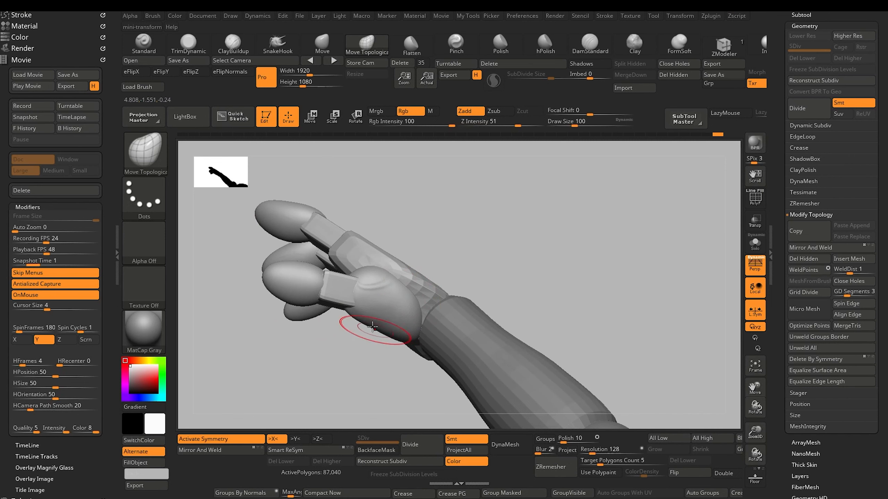
{"action": "left_click_drag", "start_coordinate": [354, 313], "coordinate": [350, 315]}
{"action": "left_click_drag", "start_coordinate": [327, 347], "coordinate": [259, 399]}
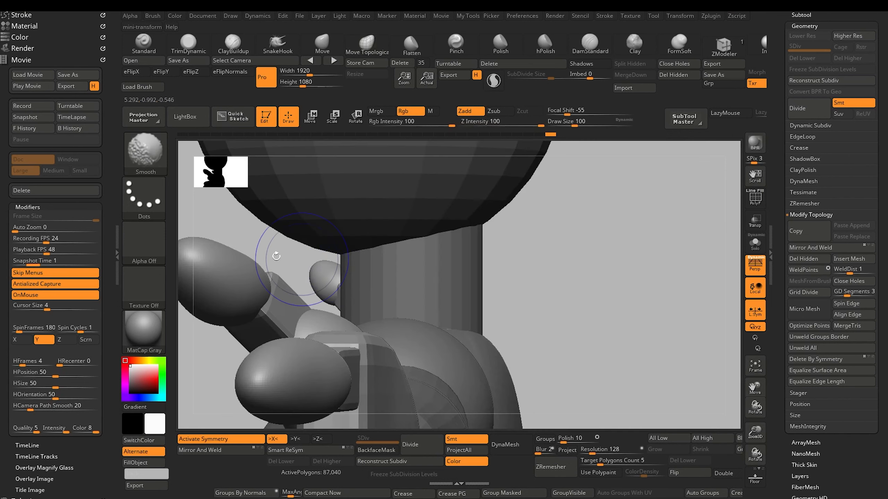
{"action": "mouse_move", "coordinate": [212, 357]}
{"action": "left_mouse_down"}
{"action": "mouse_move", "coordinate": [222, 311]}
{"action": "mouse_move", "coordinate": [260, 314]}
{"action": "mouse_move", "coordinate": [261, 329]}
{"action": "mouse_move", "coordinate": [232, 302]}
{"action": "left_mouse_up"}
{"action": "mouse_move", "coordinate": [234, 309]}
{"action": "left_mouse_down"}
{"action": "mouse_move", "coordinate": [239, 325]}
{"action": "mouse_move", "coordinate": [234, 309]}
{"action": "left_mouse_up"}
{"action": "left_click_drag", "start_coordinate": [261, 349], "coordinate": [398, 409], "text": "alt"}
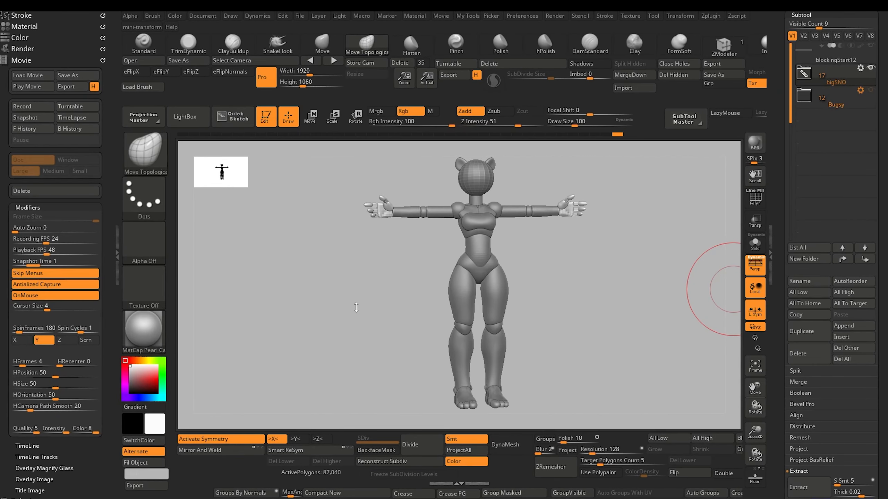
Hide the bigSNO folder, show the Bugsy folder, and make its abdomen subtool active
{"action": "left_click_drag", "start_coordinate": [356, 307], "coordinate": [423, 253]}
{"action": "left_click", "coordinate": [869, 70]}
{"action": "left_click", "coordinate": [871, 91]}
{"action": "left_click", "coordinate": [476, 237], "text": "alt"}
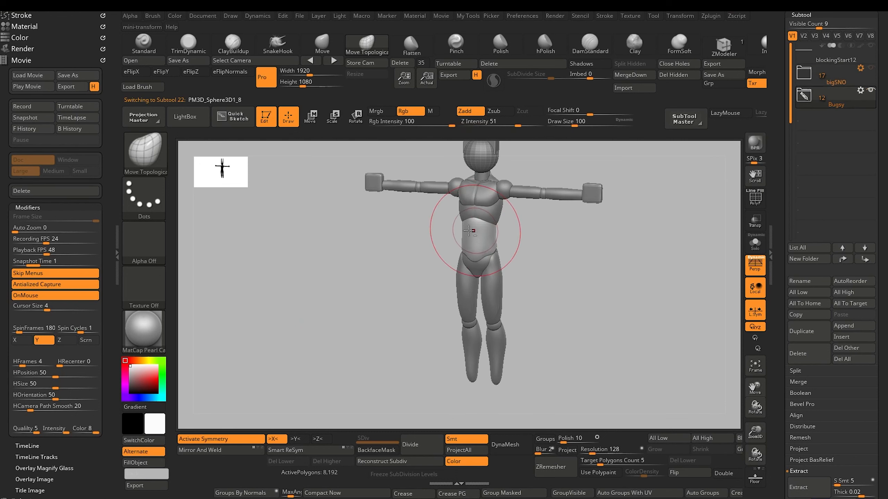
{"action": "mouse_move", "coordinate": [352, 274]}
{"action": "left_mouse_down", "text": "shift"}
{"action": "mouse_move", "coordinate": [349, 296]}
{"action": "mouse_move", "coordinate": [373, 277]}
{"action": "mouse_move", "coordinate": [369, 322]}
{"action": "mouse_move", "coordinate": [396, 307]}
{"action": "mouse_move", "coordinate": [462, 328]}
{"action": "left_mouse_up", "text": "shift"}
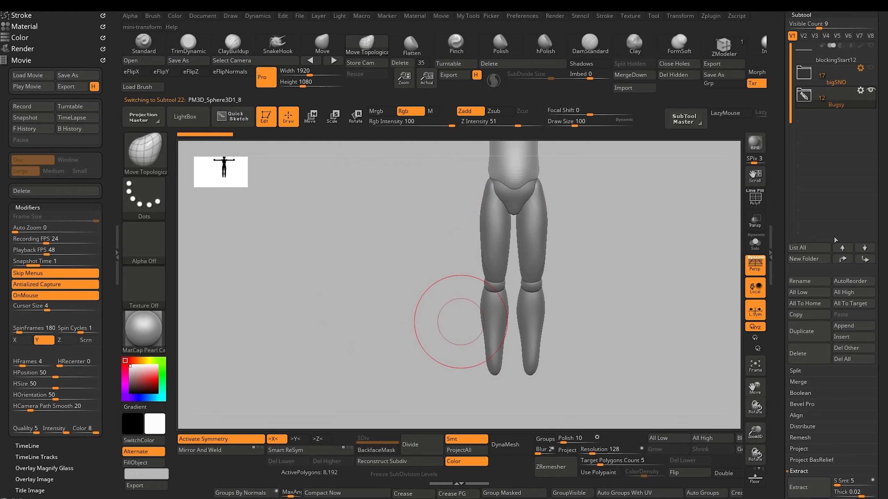
Append a Cube3D subtool to the Bugsy figure and select it
{"action": "left_click", "coordinate": [853, 326]}
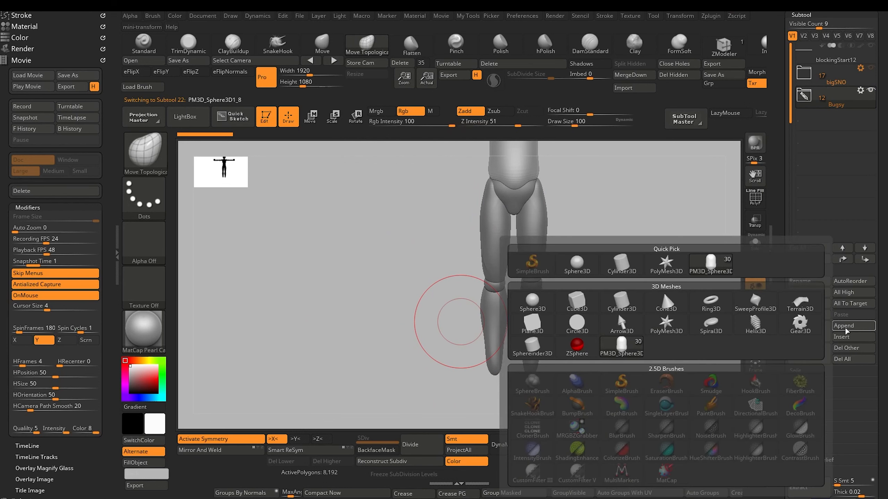
{"action": "left_click", "coordinate": [574, 302]}
{"action": "left_click_drag", "start_coordinate": [338, 309], "coordinate": [386, 284]}
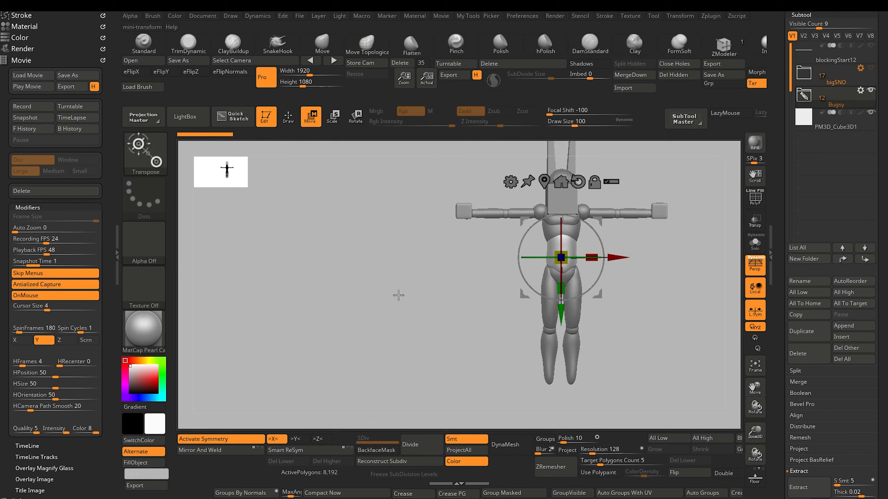
{"action": "left_click_drag", "start_coordinate": [398, 296], "coordinate": [425, 279]}
{"action": "left_click", "coordinate": [815, 127]}
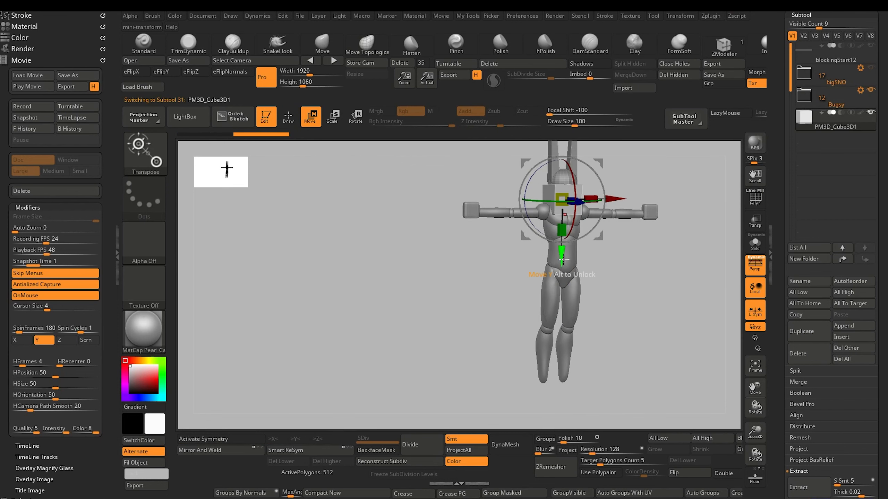
Scale the cube down to about leg width and move it below the end of one lower leg
{"action": "left_click_drag", "start_coordinate": [438, 335], "coordinate": [418, 337], "text": "shift"}
{"action": "left_click_drag", "start_coordinate": [418, 337], "coordinate": [424, 371], "text": "alt"}
{"action": "left_click_drag", "start_coordinate": [503, 276], "coordinate": [512, 288]}
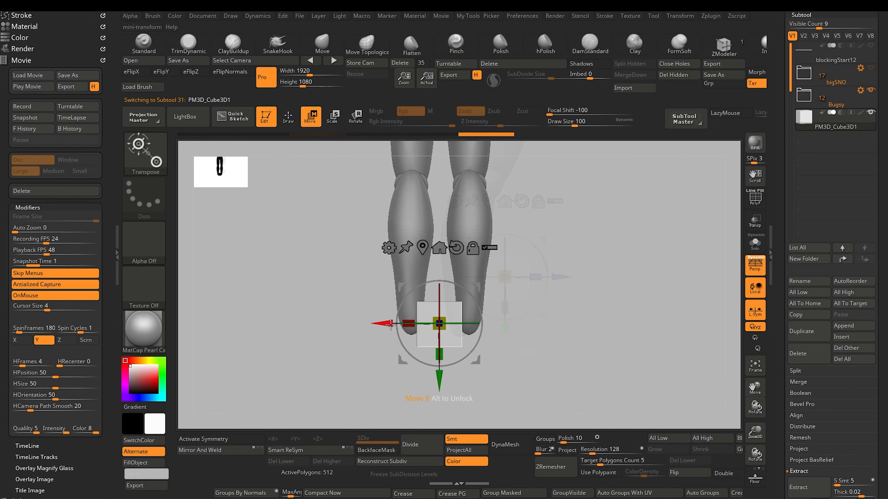
{"action": "left_click_drag", "start_coordinate": [384, 324], "coordinate": [413, 323]}
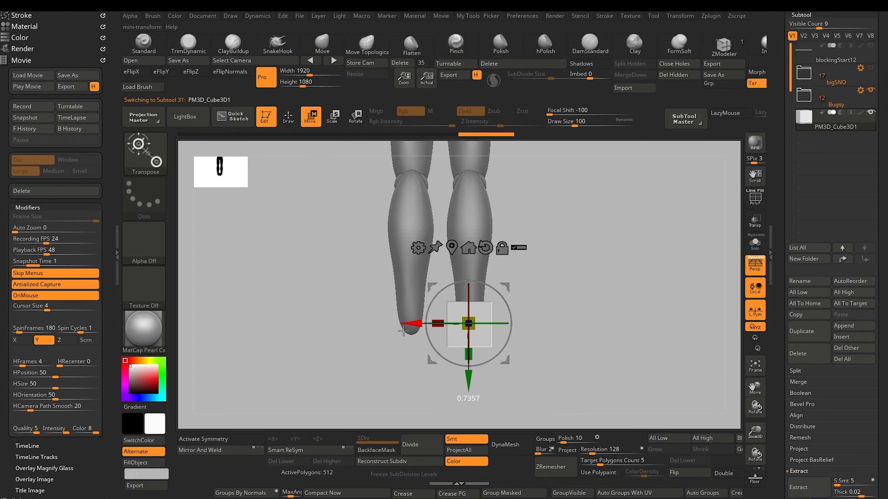
{"action": "left_click_drag", "start_coordinate": [468, 323], "coordinate": [471, 326]}
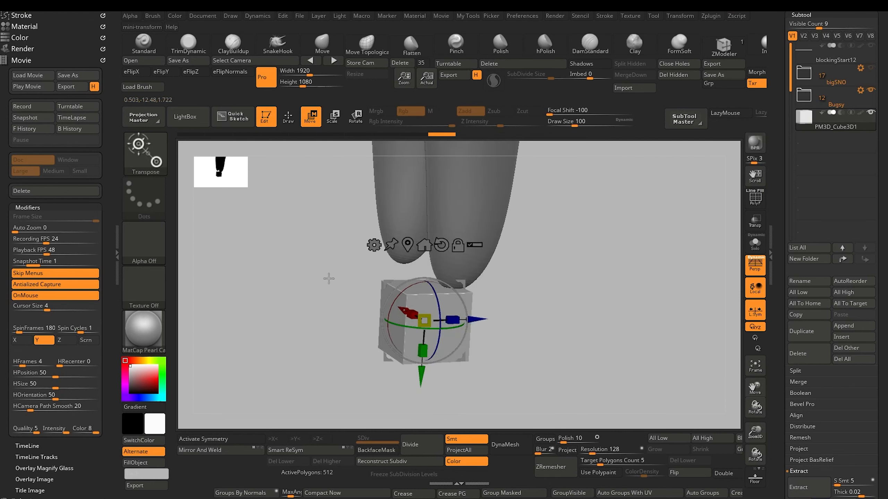
Round off the foot cube's edges with the Smooth deformation
{"action": "scroll", "coordinate": [791, 314], "scroll_direction": "down", "scroll_amount": 5}
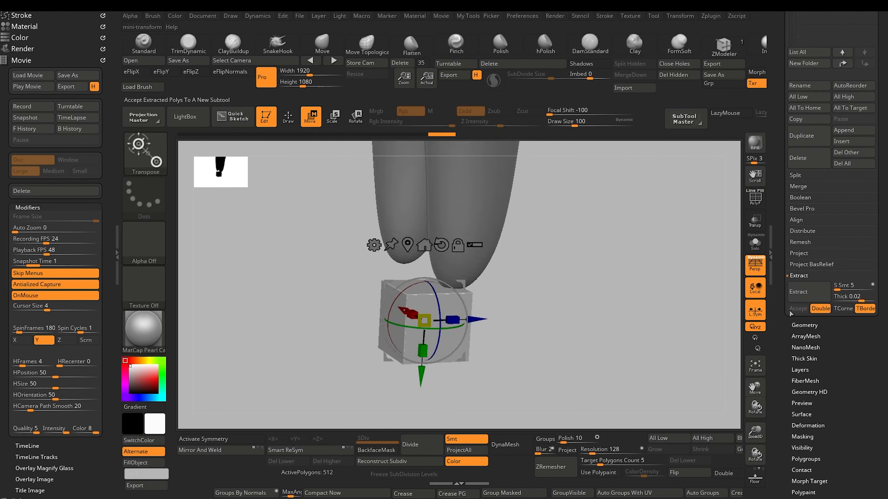
{"action": "left_click", "coordinate": [800, 426]}
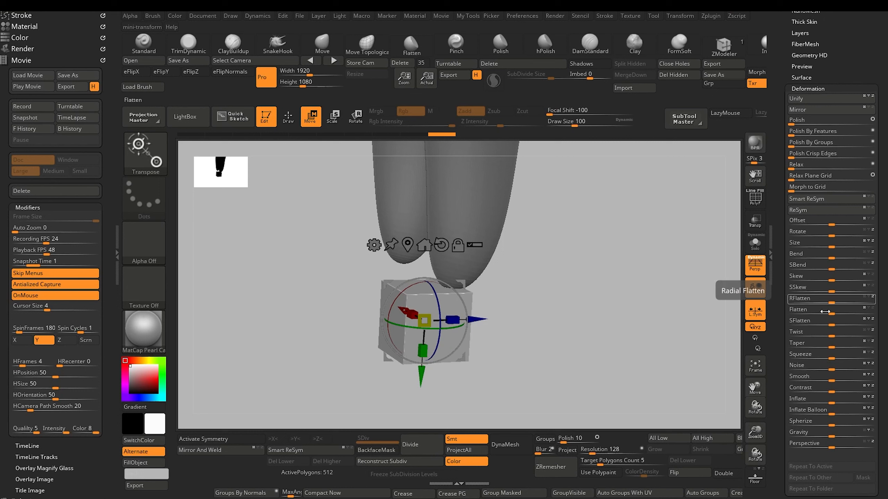
{"action": "left_click_drag", "start_coordinate": [832, 360], "coordinate": [834, 359]}
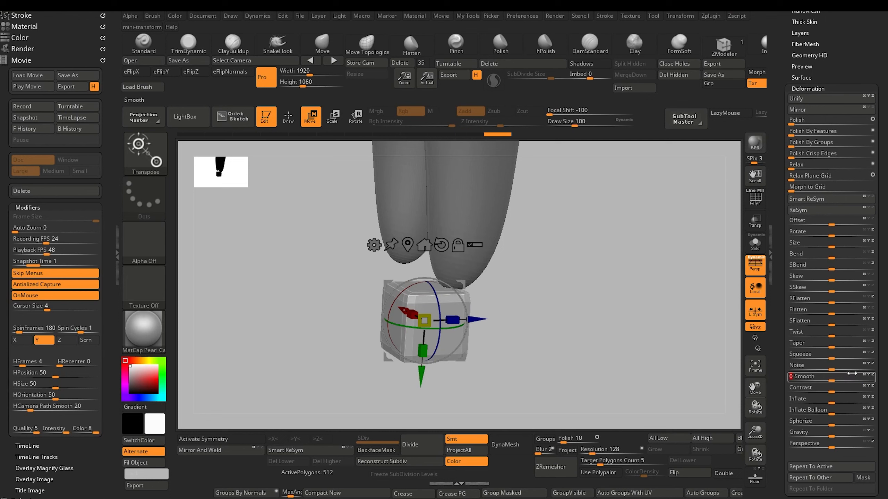
{"action": "left_click_drag", "start_coordinate": [332, 318], "coordinate": [334, 298]}
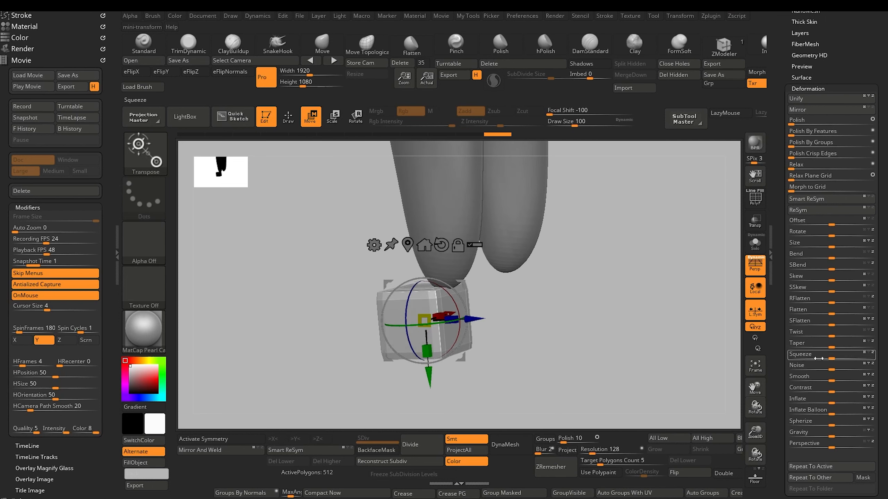
Duplicate the rounded foot cube subtool
{"action": "left_click_drag", "start_coordinate": [353, 269], "coordinate": [350, 327]}
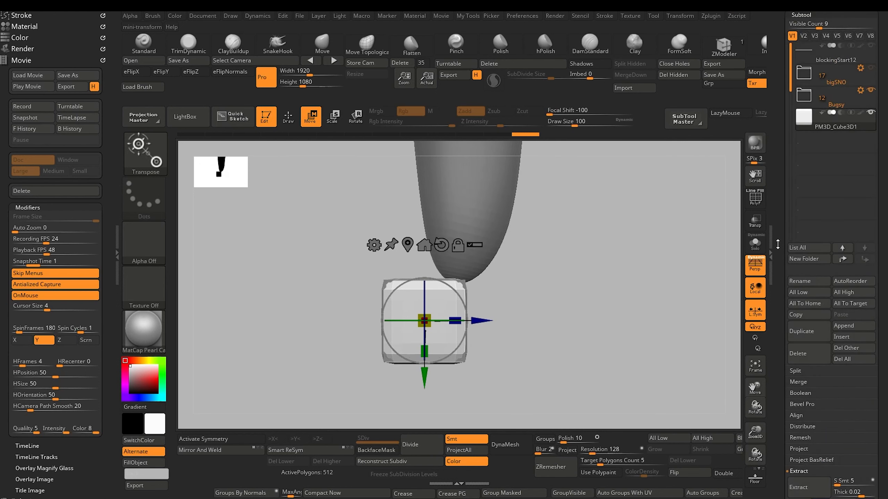
{"action": "left_click_drag", "start_coordinate": [777, 244], "coordinate": [779, 285]}
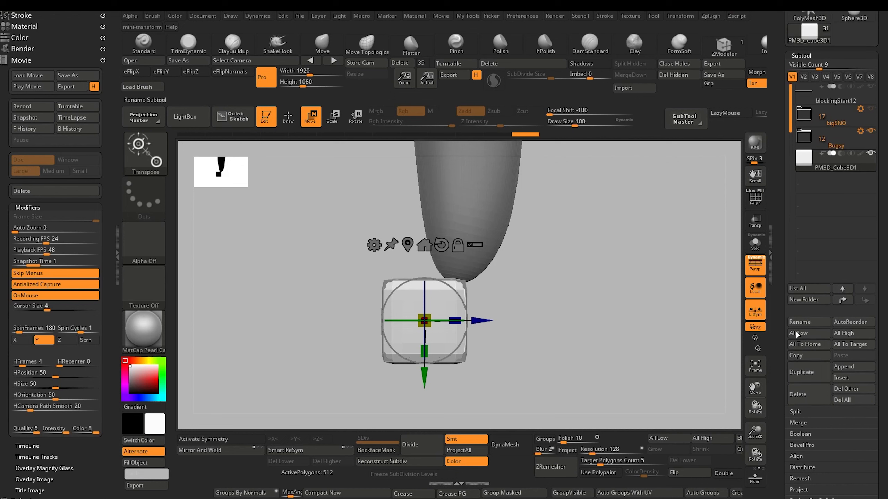
{"action": "left_click", "coordinate": [803, 372]}
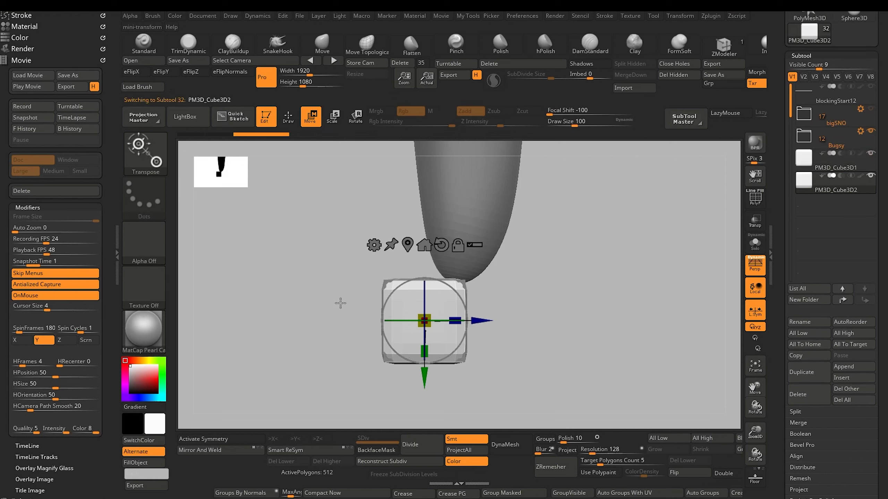
Move the duplicated cube up onto the foot cube and scale it down into a smaller ankle block
{"action": "left_click_drag", "start_coordinate": [424, 374], "coordinate": [424, 331]}
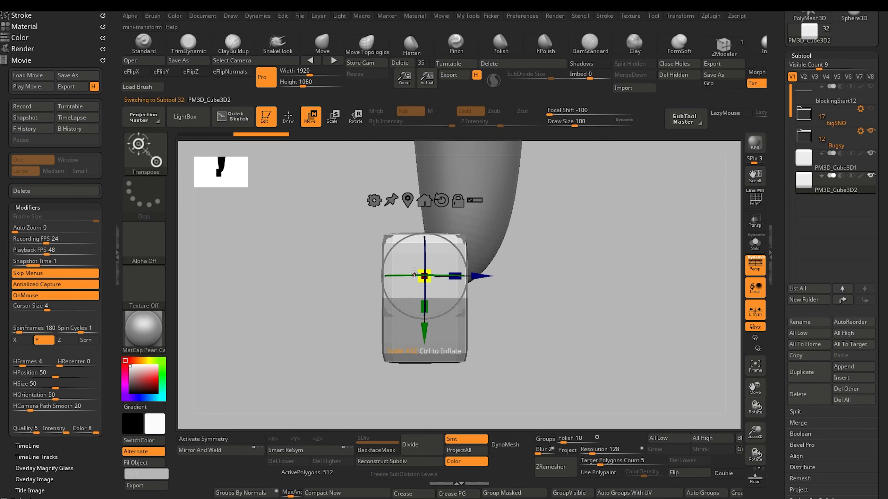
{"action": "left_click_drag", "start_coordinate": [418, 271], "coordinate": [405, 281]}
{"action": "left_click_drag", "start_coordinate": [369, 284], "coordinate": [347, 294]}
{"action": "left_click_drag", "start_coordinate": [426, 275], "coordinate": [420, 280]}
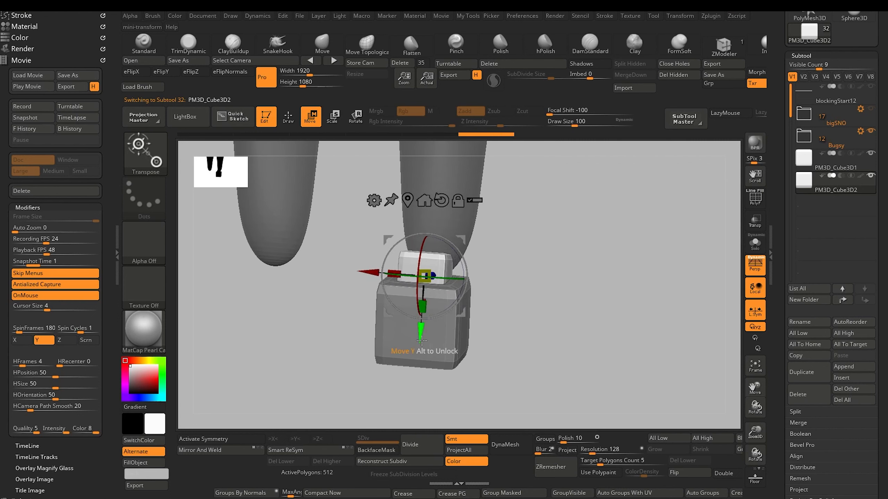
{"action": "left_click_drag", "start_coordinate": [423, 332], "coordinate": [423, 328]}
Tilt the ankle block slightly forward toward the leg and stretch it in height
{"action": "left_click_drag", "start_coordinate": [344, 314], "coordinate": [302, 315], "text": "shift"}
{"action": "left_click_drag", "start_coordinate": [479, 281], "coordinate": [486, 283]}
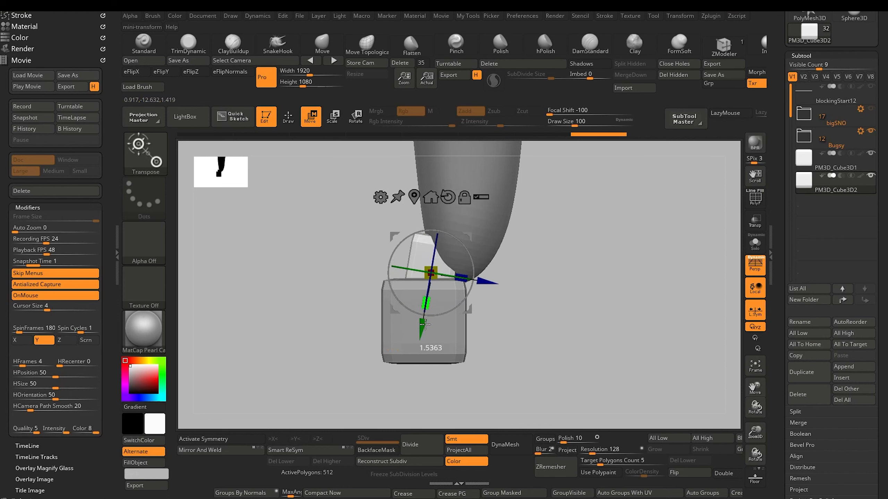
{"action": "left_click_drag", "start_coordinate": [425, 324], "coordinate": [424, 328]}
{"action": "left_click_drag", "start_coordinate": [335, 317], "coordinate": [357, 303]}
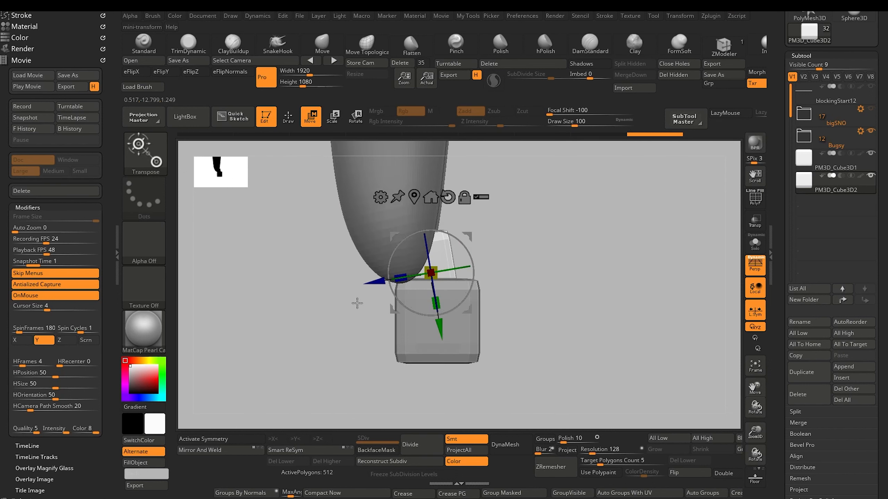
Duplicate the larger foot cube and move the copy down to form the base of the heel
{"action": "left_click", "coordinate": [420, 350], "text": "alt"}
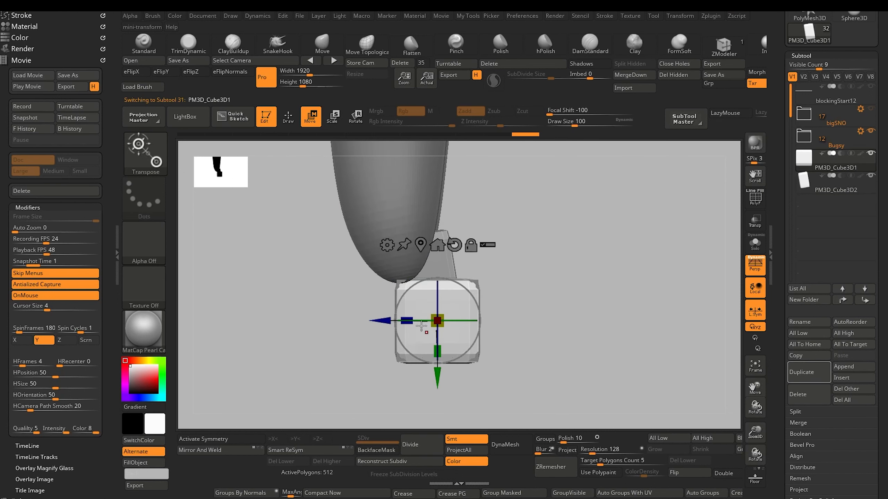
{"action": "left_click", "coordinate": [800, 381]}
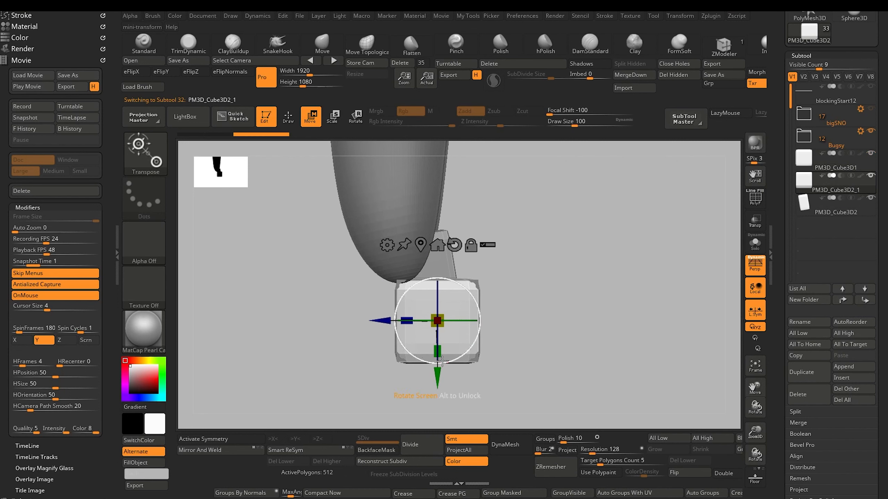
{"action": "mouse_move", "coordinate": [437, 385]}
{"action": "left_mouse_down"}
{"action": "mouse_move", "coordinate": [439, 398]}
{"action": "mouse_move", "coordinate": [434, 375]}
{"action": "left_mouse_up"}
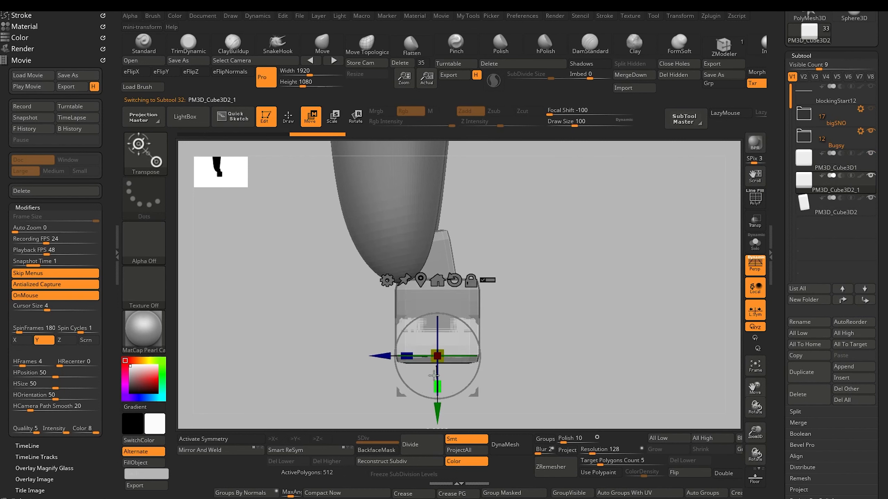
Scale down the middle heel block so it is narrower than the base block
{"action": "left_click", "coordinate": [424, 302], "text": "alt"}
{"action": "left_click_drag", "start_coordinate": [356, 298], "coordinate": [294, 295], "text": "shift"}
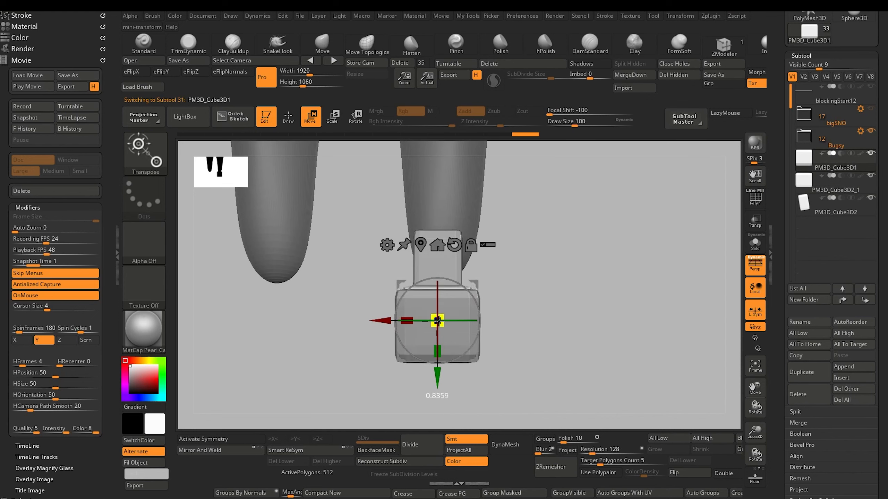
{"action": "left_click_drag", "start_coordinate": [437, 377], "coordinate": [437, 367]}
{"action": "left_click_drag", "start_coordinate": [346, 335], "coordinate": [388, 341]}
Shape the bottom heel block into a flat slab wider than the middle block above it
{"action": "left_click", "coordinate": [405, 355], "text": "alt"}
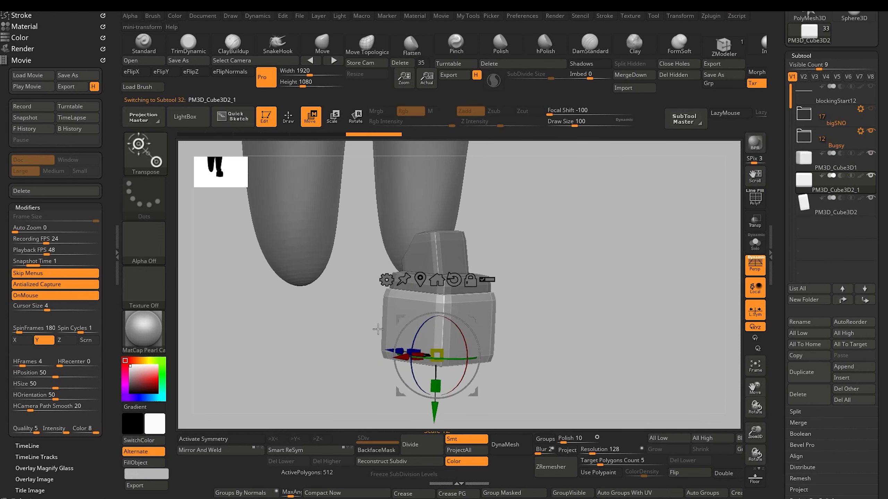
{"action": "left_click_drag", "start_coordinate": [398, 393], "coordinate": [410, 389]}
{"action": "key", "text": "ctrl+z"}
{"action": "left_click_drag", "start_coordinate": [331, 355], "coordinate": [372, 357], "text": "shift"}
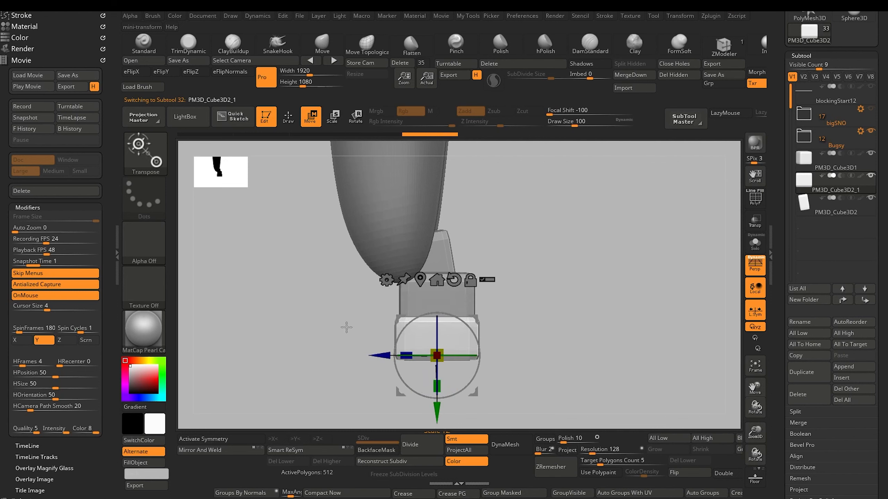
{"action": "left_click_drag", "start_coordinate": [346, 325], "coordinate": [294, 341]}
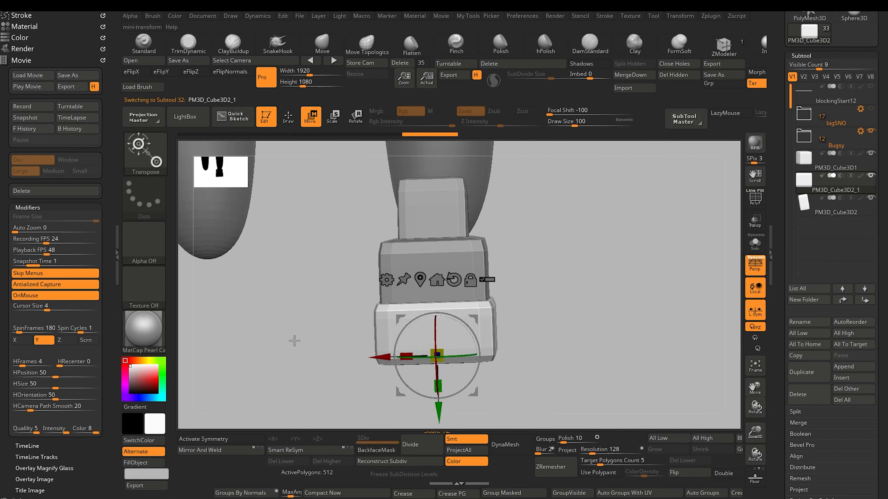
{"action": "left_click", "coordinate": [413, 250], "text": "alt"}
{"action": "left_click_drag", "start_coordinate": [431, 287], "coordinate": [426, 292]}
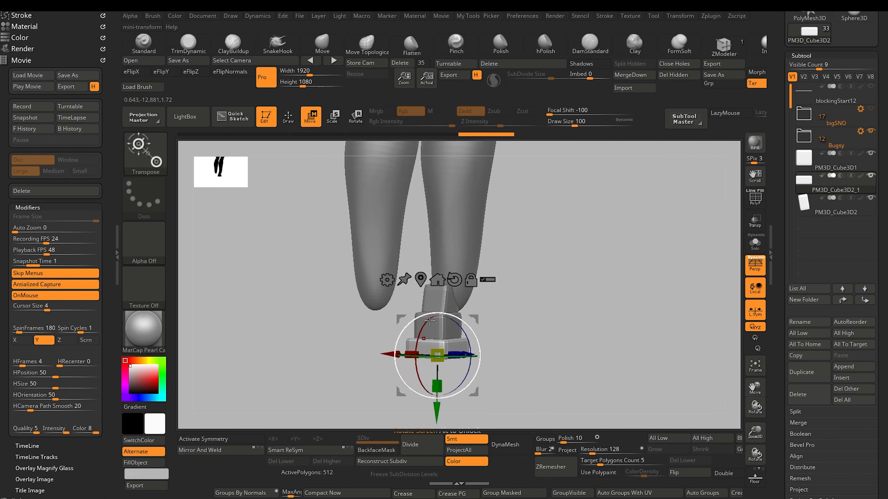
{"action": "left_click_drag", "start_coordinate": [321, 327], "coordinate": [337, 341]}
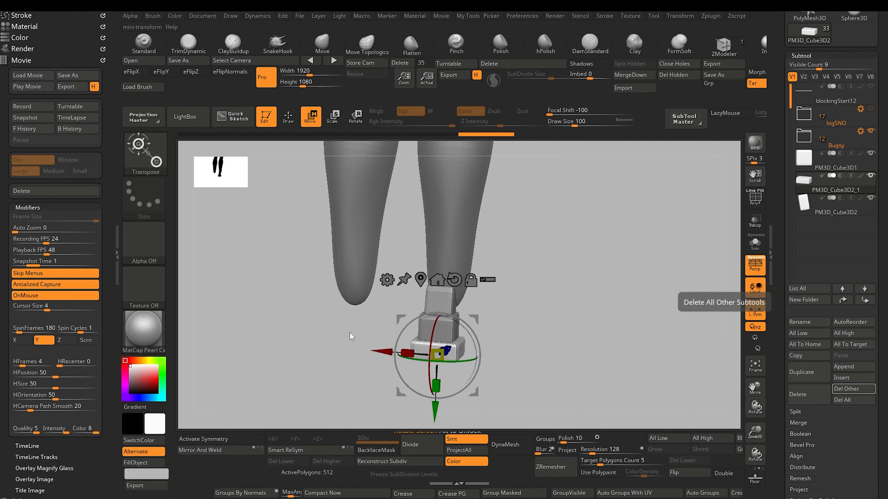
{"action": "mouse_move", "coordinate": [349, 337]}
{"action": "left_mouse_down"}
{"action": "mouse_move", "coordinate": [376, 381]}
{"action": "mouse_move", "coordinate": [379, 329]}
{"action": "left_mouse_up"}
Shave the corners and sides of the uppermost heel block with the TrimDynamic brush
{"action": "left_click", "coordinate": [289, 117]}
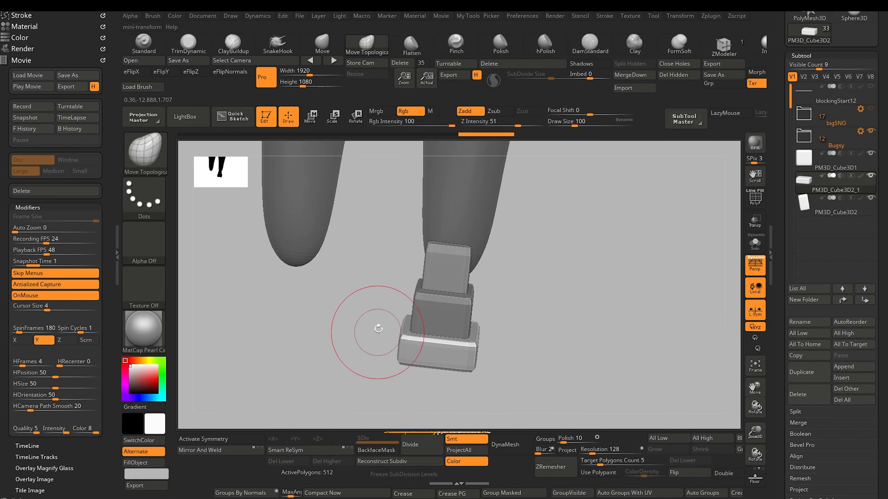
{"action": "mouse_move", "coordinate": [371, 282]}
{"action": "left_mouse_down"}
{"action": "mouse_move", "coordinate": [394, 267]}
{"action": "mouse_move", "coordinate": [383, 284]}
{"action": "mouse_move", "coordinate": [356, 288]}
{"action": "left_mouse_up"}
{"action": "left_click", "coordinate": [440, 275], "text": "alt"}
{"action": "left_click", "coordinate": [189, 43]}
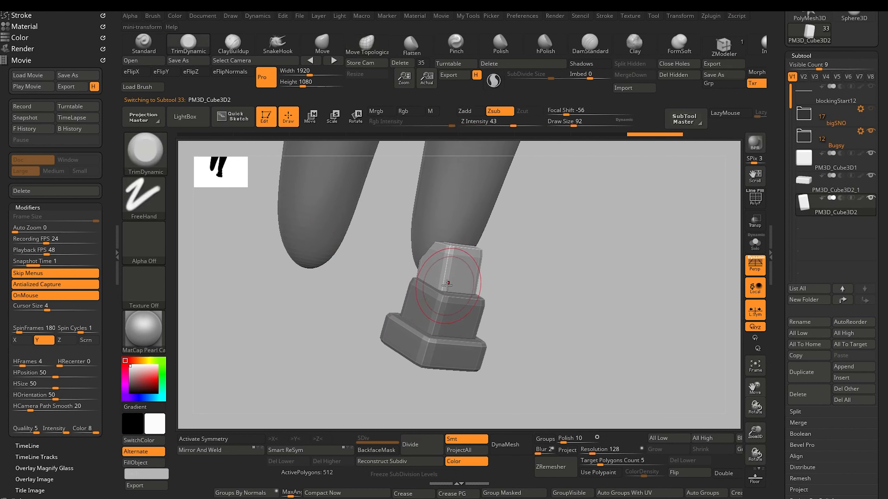
{"action": "left_click_drag", "start_coordinate": [444, 267], "coordinate": [445, 275]}
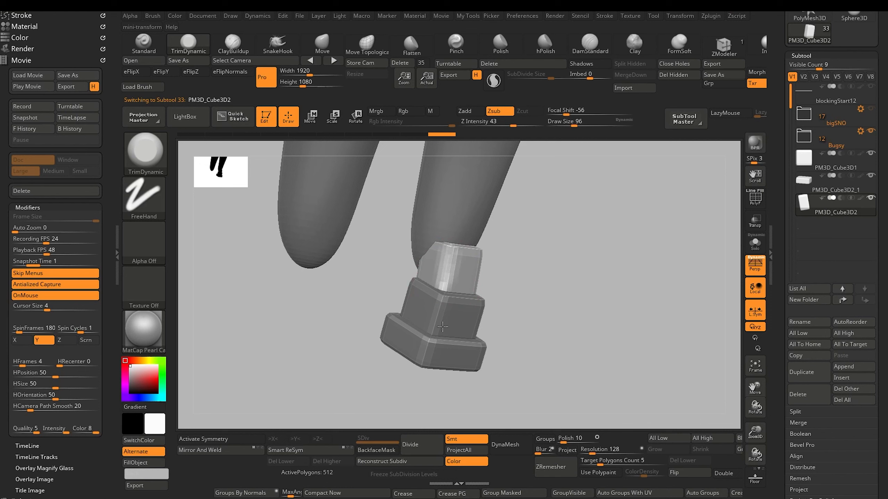
{"action": "left_click_drag", "start_coordinate": [370, 360], "coordinate": [321, 362]}
{"action": "left_click_drag", "start_coordinate": [485, 288], "coordinate": [482, 279]}
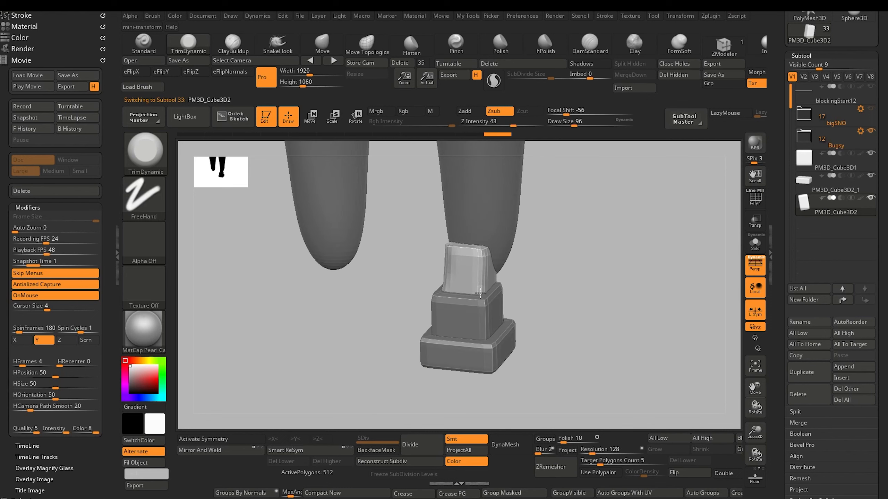
{"action": "mouse_move", "coordinate": [437, 272]}
{"action": "left_mouse_down"}
{"action": "mouse_move", "coordinate": [450, 238]}
{"action": "mouse_move", "coordinate": [459, 293]}
{"action": "left_mouse_up"}
Duplicate the middle heel block and move the copy forward, in front of the heel along the Z axis
{"action": "left_click", "coordinate": [462, 309], "text": "alt"}
{"action": "left_click_drag", "start_coordinate": [398, 252], "coordinate": [354, 239], "text": "shift"}
{"action": "left_click_drag", "start_coordinate": [417, 283], "coordinate": [352, 262], "text": "alt"}
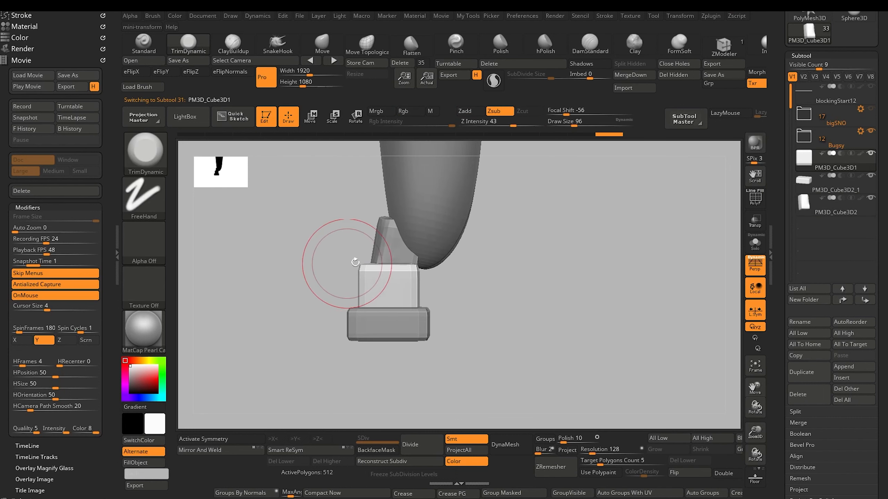
{"action": "left_click", "coordinate": [801, 373]}
{"action": "key", "text": "w"}
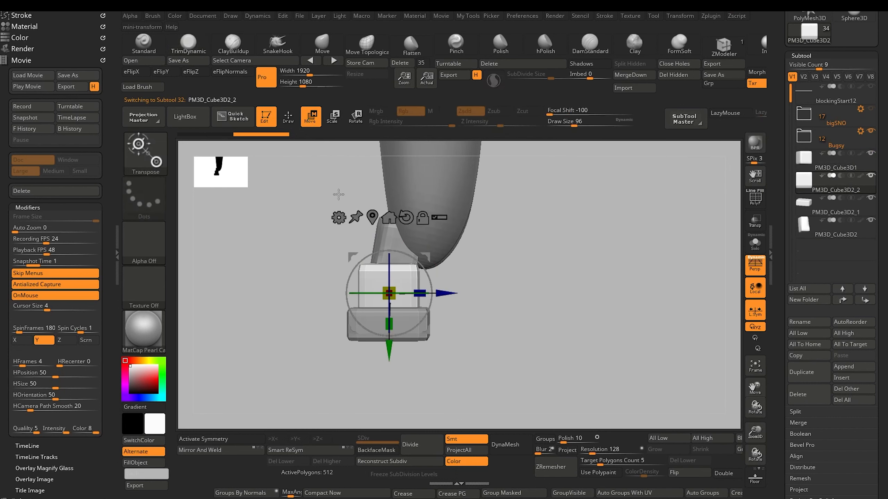
{"action": "left_click_drag", "start_coordinate": [451, 293], "coordinate": [535, 293]}
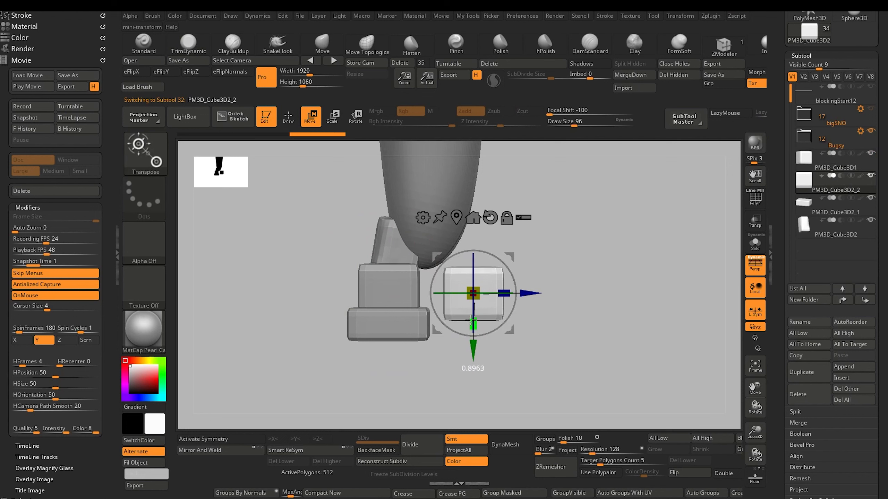
Flatten the forward block, stretch it lengthwise to about twice its length, and lower it to the level of the heel base
{"action": "left_click_drag", "start_coordinate": [472, 320], "coordinate": [473, 371]}
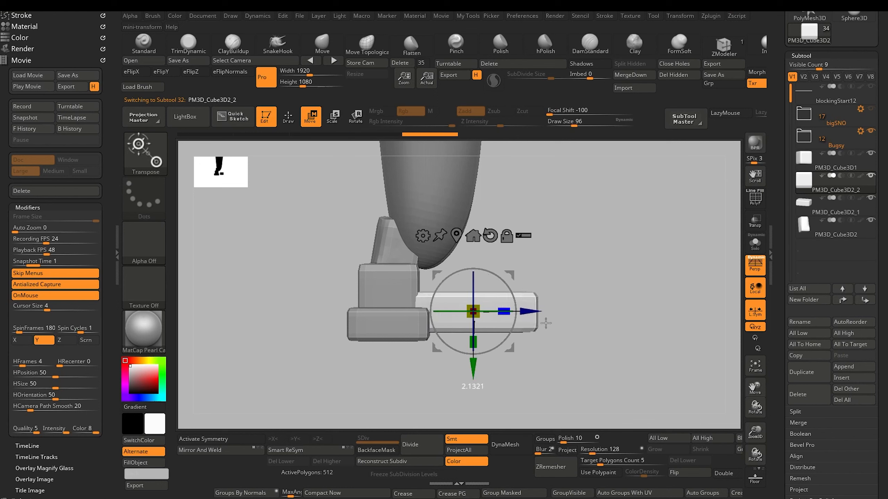
{"action": "left_click_drag", "start_coordinate": [281, 317], "coordinate": [338, 331], "text": "shift"}
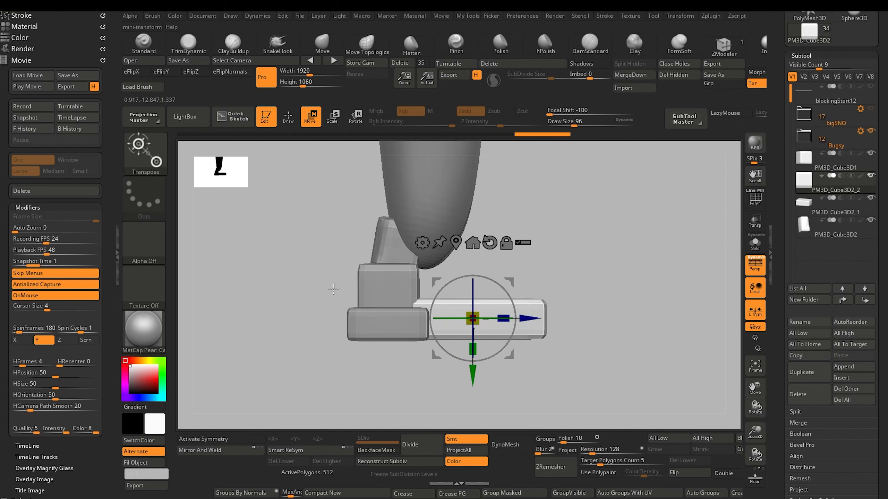
{"action": "left_click_drag", "start_coordinate": [334, 289], "coordinate": [303, 315]}
Duplicate the long sole block, raise the shortened copy on top of it, and center it across the foot's width
{"action": "key", "text": "ctrl+shift+d"}
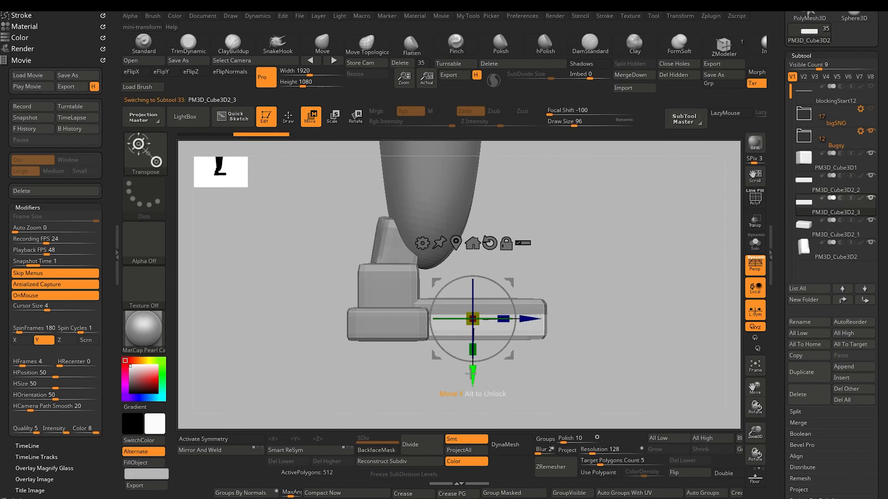
{"action": "left_click_drag", "start_coordinate": [471, 374], "coordinate": [471, 351]}
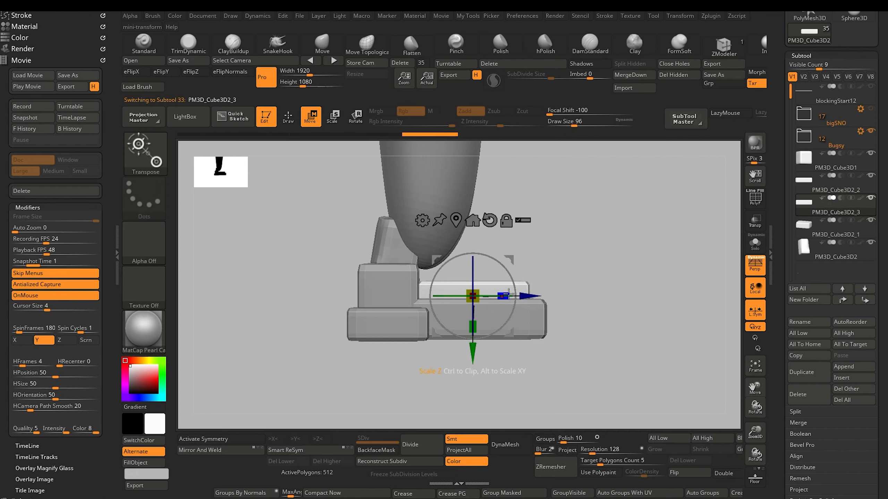
{"action": "left_click_drag", "start_coordinate": [317, 269], "coordinate": [389, 296]}
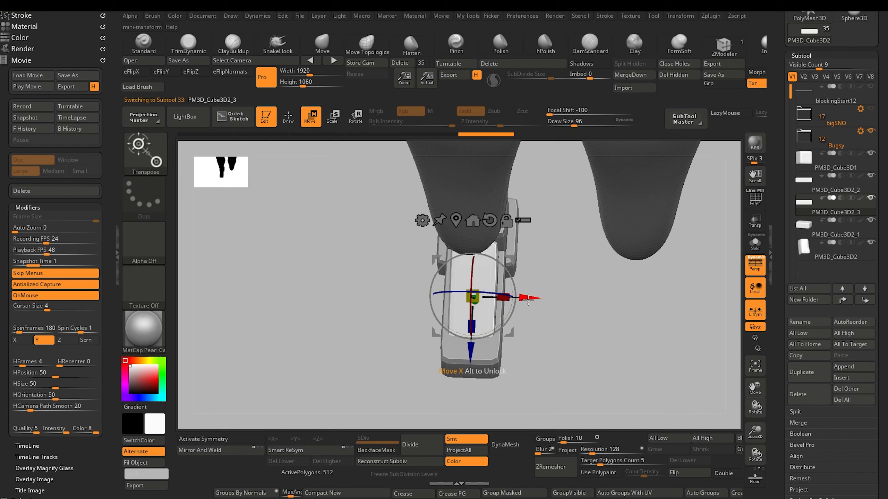
{"action": "left_click_drag", "start_coordinate": [528, 299], "coordinate": [527, 300]}
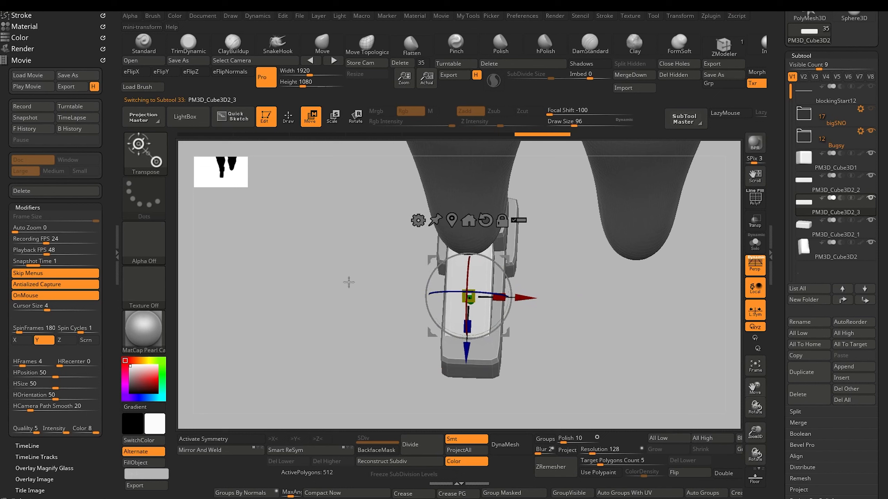
{"action": "left_click_drag", "start_coordinate": [349, 282], "coordinate": [360, 283]}
{"action": "mouse_move", "coordinate": [521, 297]}
{"action": "left_mouse_down"}
{"action": "mouse_move", "coordinate": [532, 298]}
{"action": "mouse_move", "coordinate": [524, 296]}
{"action": "left_mouse_up"}
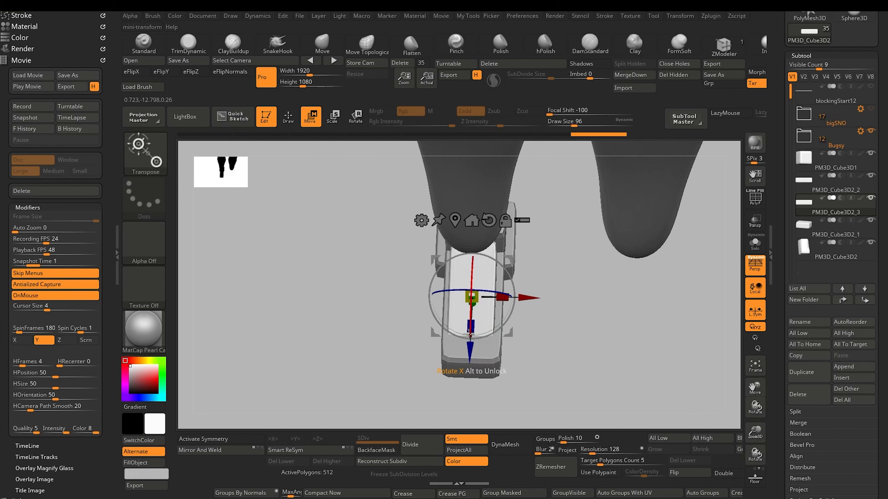
Tilt the upper copy down toward the toes and raise it against the front of the leg as the instep
{"action": "left_click_drag", "start_coordinate": [405, 311], "coordinate": [388, 285]}
{"action": "left_click_drag", "start_coordinate": [438, 315], "coordinate": [363, 273]}
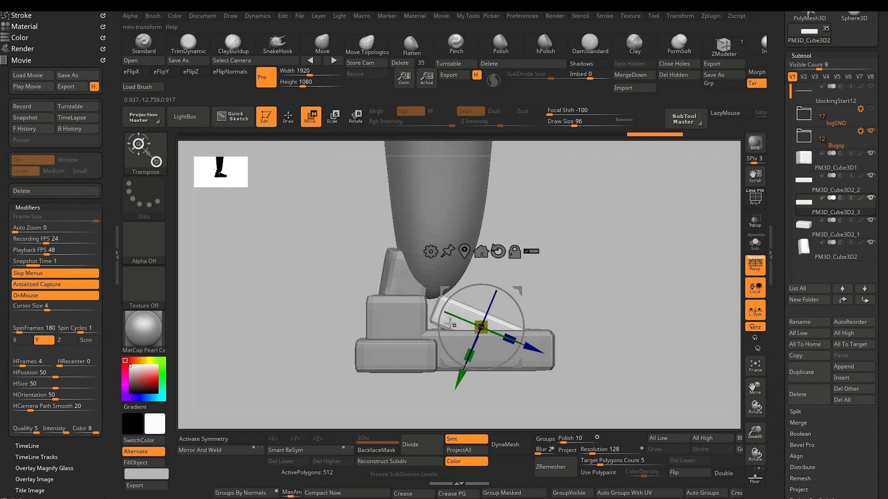
{"action": "mouse_move", "coordinate": [447, 295]}
{"action": "left_mouse_down"}
{"action": "mouse_move", "coordinate": [456, 287]}
{"action": "mouse_move", "coordinate": [443, 284]}
{"action": "left_mouse_up"}
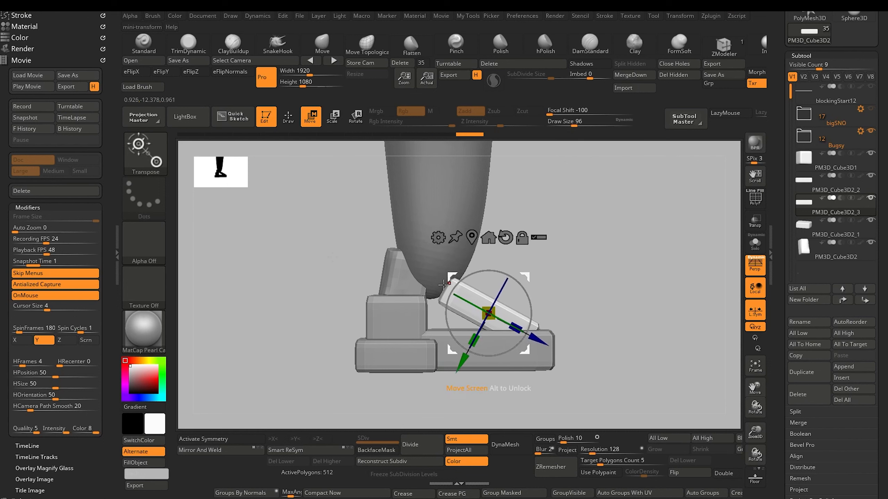
Mask the upper side of the instep block, pull its underside down to the sole as a wedge, and clear the mask
{"action": "key", "text": "ctrl"}
{"action": "mouse_move", "coordinate": [366, 372]}
{"action": "left_mouse_down", "text": "ctrl"}
{"action": "mouse_move", "coordinate": [312, 337]}
{"action": "mouse_move", "coordinate": [305, 260]}
{"action": "left_mouse_up", "text": "ctrl"}
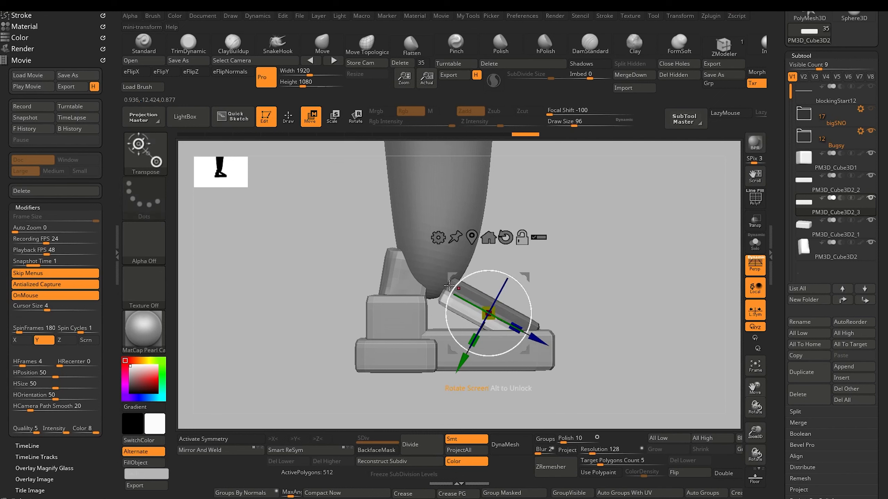
{"action": "left_click_drag", "start_coordinate": [448, 286], "coordinate": [485, 386]}
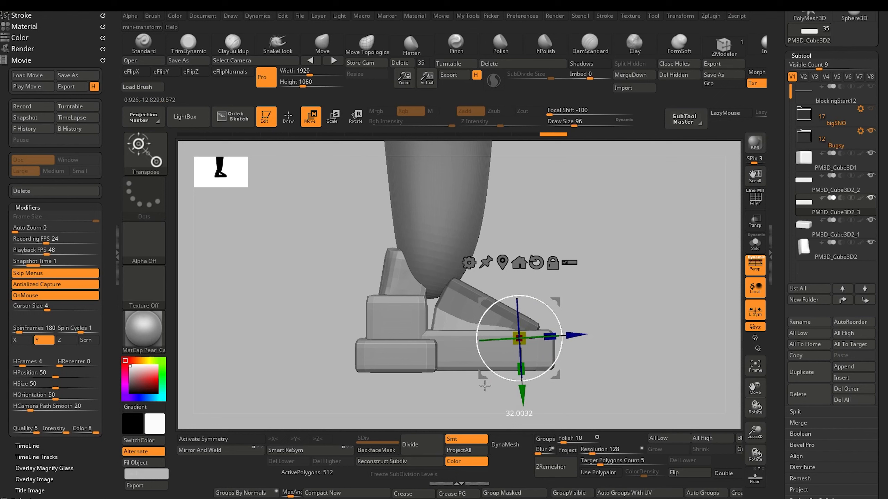
{"action": "left_click_drag", "start_coordinate": [314, 284], "coordinate": [326, 307], "text": "ctrl"}
{"action": "mouse_move", "coordinate": [293, 244]}
{"action": "left_mouse_down", "text": "ctrl"}
{"action": "mouse_move", "coordinate": [441, 267]}
{"action": "mouse_move", "coordinate": [419, 367]}
{"action": "mouse_move", "coordinate": [353, 349]}
{"action": "left_mouse_up", "text": "ctrl"}
{"action": "mouse_move", "coordinate": [303, 278]}
{"action": "left_mouse_down", "text": "ctrl"}
{"action": "mouse_move", "coordinate": [455, 252]}
{"action": "mouse_move", "coordinate": [357, 346]}
{"action": "left_mouse_up", "text": "ctrl"}
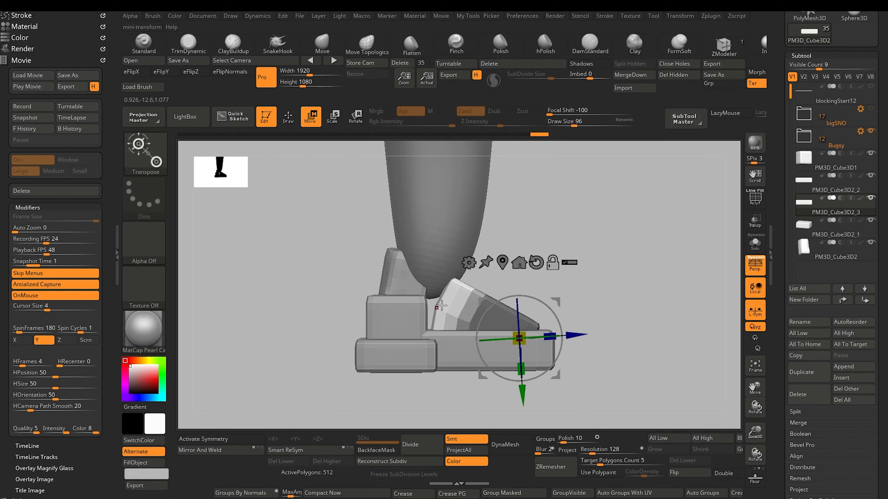
Widen the toe end of the long sole block by pulling its side outward with the Move brush
{"action": "mouse_move", "coordinate": [437, 307]}
{"action": "left_mouse_down", "text": "alt"}
{"action": "mouse_move", "coordinate": [368, 275]}
{"action": "mouse_move", "coordinate": [249, 300]}
{"action": "mouse_move", "coordinate": [268, 279]}
{"action": "mouse_move", "coordinate": [277, 288]}
{"action": "mouse_move", "coordinate": [284, 349]}
{"action": "mouse_move", "coordinate": [284, 122]}
{"action": "left_mouse_up", "text": "alt"}
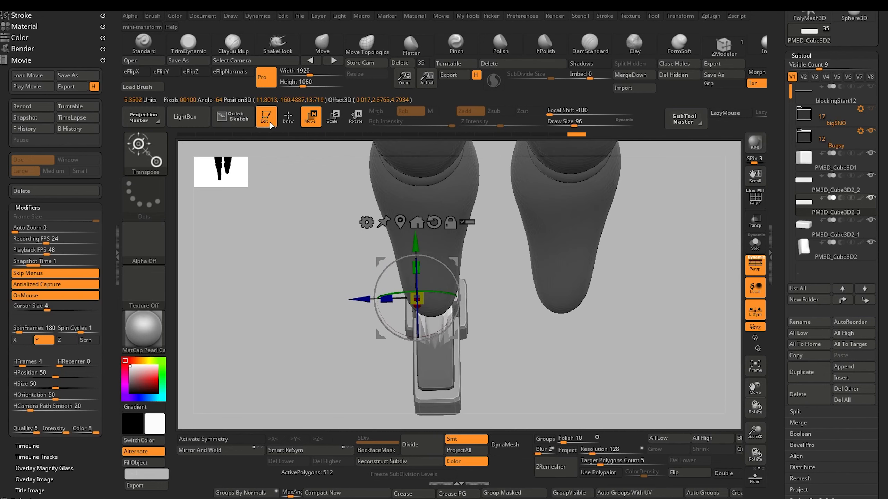
{"action": "left_click", "coordinate": [286, 119]}
{"action": "mouse_move", "coordinate": [309, 331]}
{"action": "left_mouse_down"}
{"action": "mouse_move", "coordinate": [329, 337]}
{"action": "mouse_move", "coordinate": [298, 214]}
{"action": "mouse_move", "coordinate": [333, 329]}
{"action": "mouse_move", "coordinate": [432, 370]}
{"action": "left_mouse_up"}
{"action": "left_click", "coordinate": [425, 402], "text": "alt"}
{"action": "key", "text": "ctrl+shift+d"}
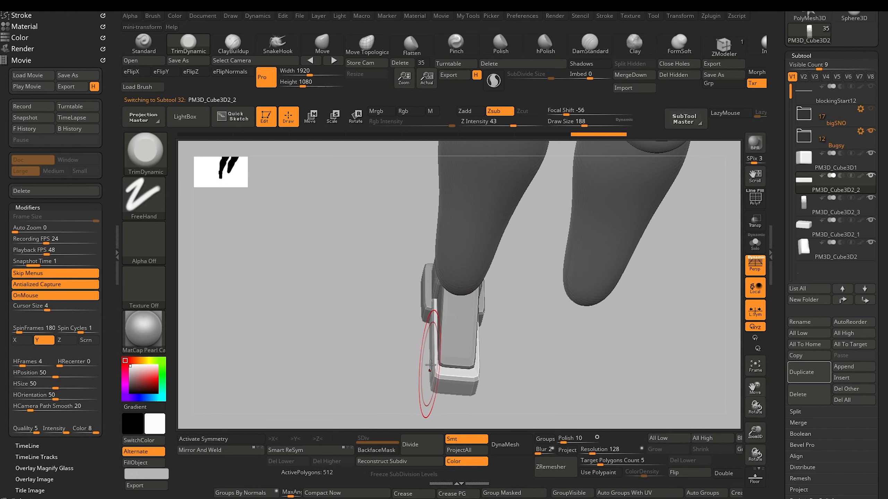
{"action": "left_click", "coordinate": [322, 44]}
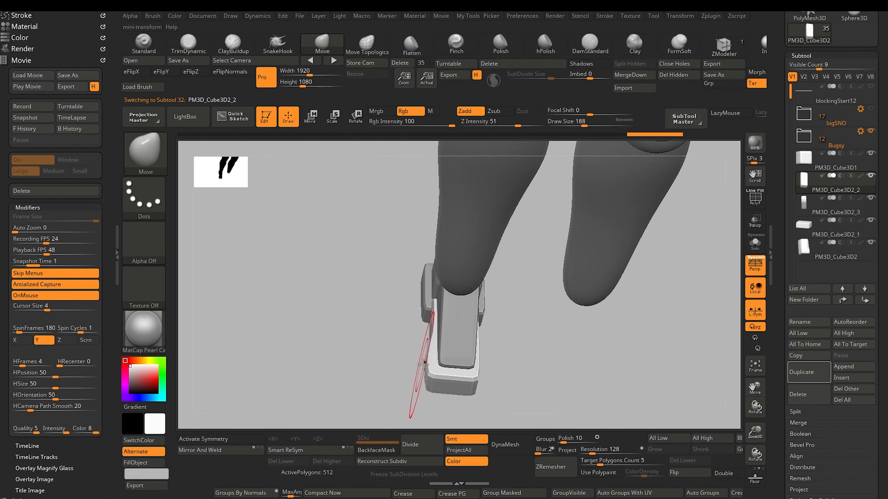
{"action": "left_click_drag", "start_coordinate": [420, 366], "coordinate": [277, 168]}
Nudge the sole block vertically into line with the heel base
{"action": "key", "text": "w"}
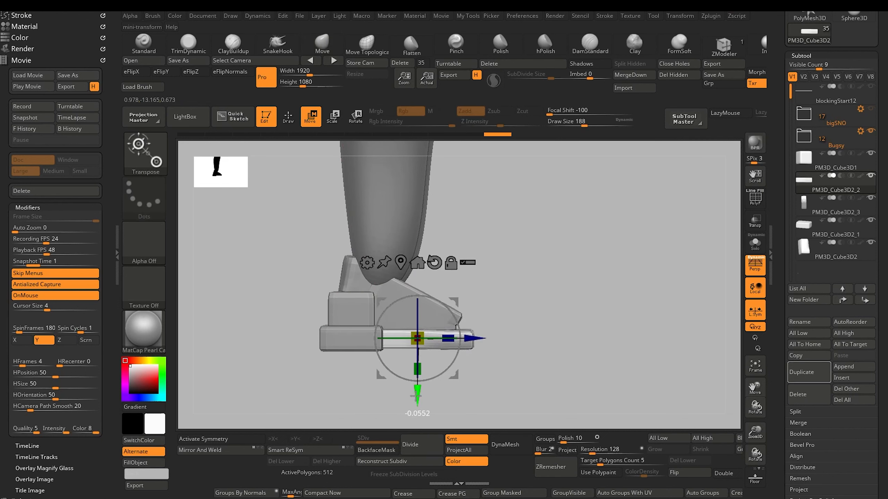
{"action": "mouse_move", "coordinate": [416, 397]}
{"action": "left_mouse_down"}
{"action": "mouse_move", "coordinate": [250, 284]}
{"action": "mouse_move", "coordinate": [280, 337]}
{"action": "mouse_move", "coordinate": [296, 307]}
{"action": "mouse_move", "coordinate": [236, 280]}
{"action": "mouse_move", "coordinate": [283, 307]}
{"action": "mouse_move", "coordinate": [286, 294]}
{"action": "left_mouse_up"}
{"action": "left_click", "coordinate": [285, 122]}
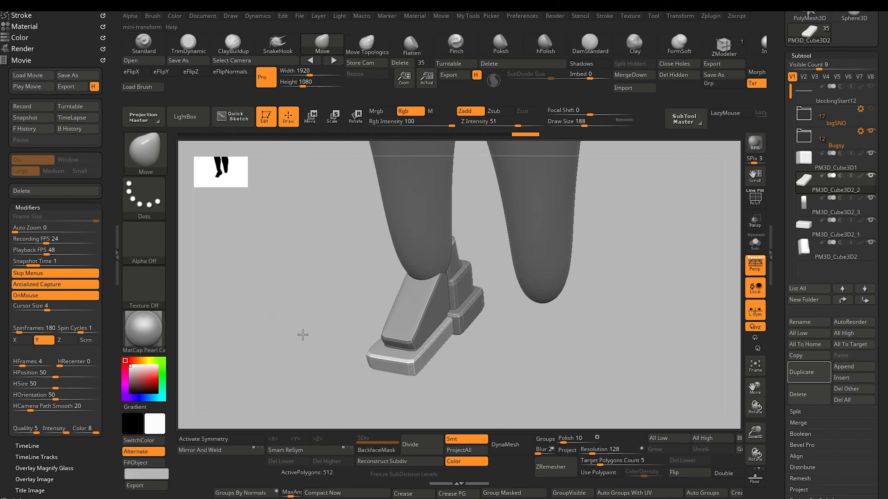
{"action": "left_click_drag", "start_coordinate": [303, 333], "coordinate": [306, 331]}
Trim the instep block's upper surface and long edges into a rounded form with the TrimDynamic brush
{"action": "left_click", "coordinate": [188, 42]}
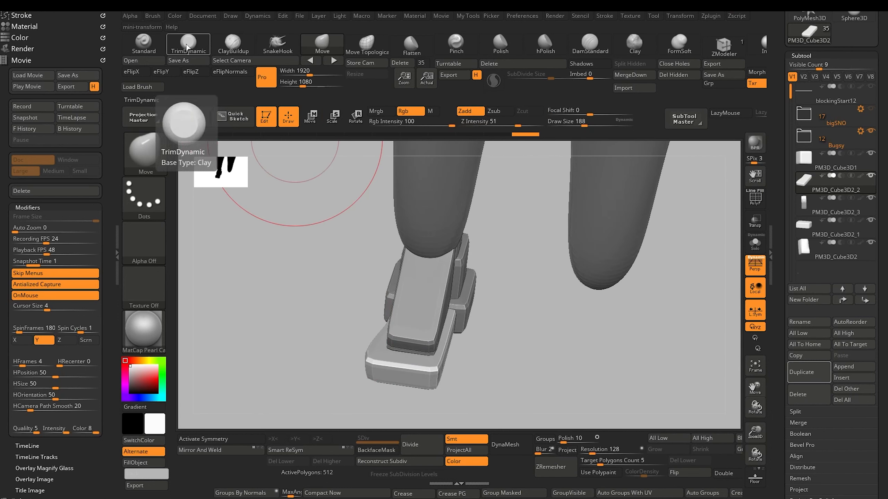
{"action": "left_click", "coordinate": [418, 338], "text": "alt"}
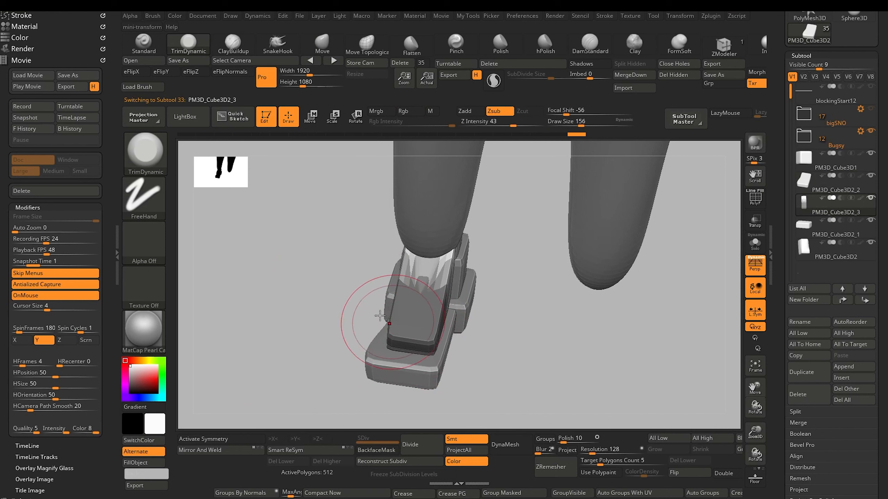
{"action": "left_click_drag", "start_coordinate": [380, 316], "coordinate": [426, 313]}
{"action": "left_click_drag", "start_coordinate": [336, 316], "coordinate": [315, 303]}
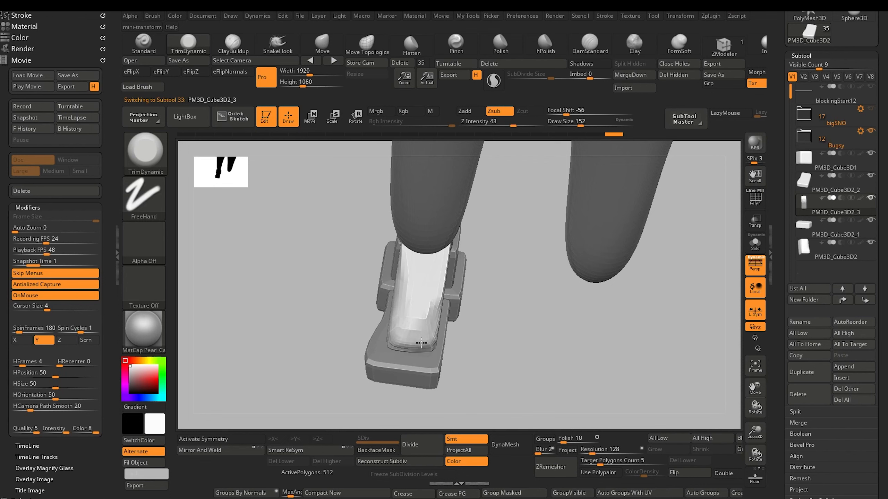
{"action": "left_click_drag", "start_coordinate": [350, 325], "coordinate": [424, 357]}
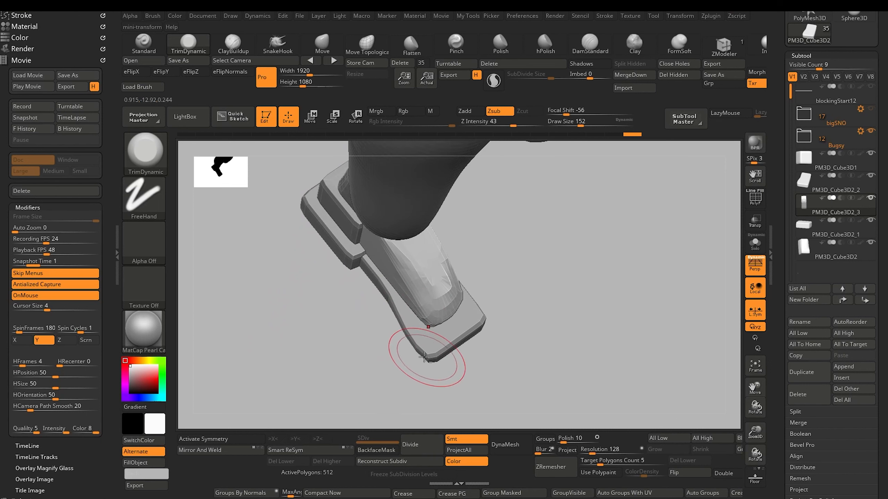
Reshape the front edge and corners of the sole block into a rounded toe with the Move brush
{"action": "left_click", "coordinate": [413, 334], "text": "alt"}
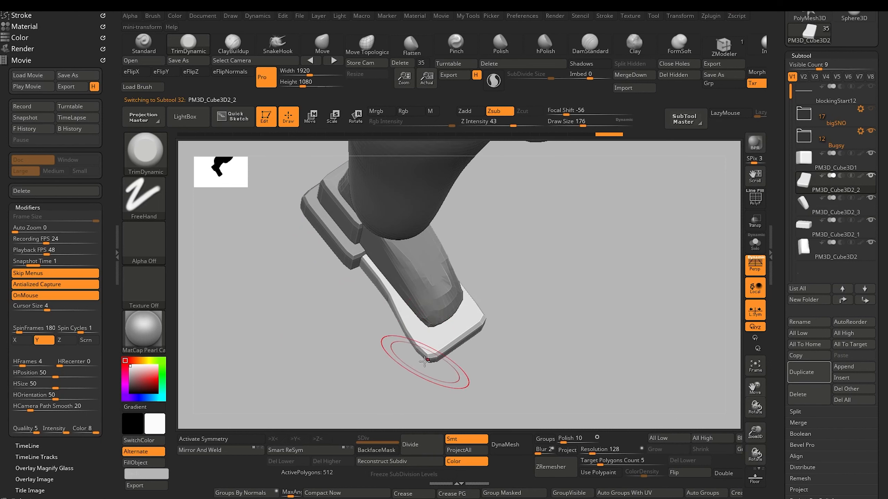
{"action": "left_click", "coordinate": [312, 41]}
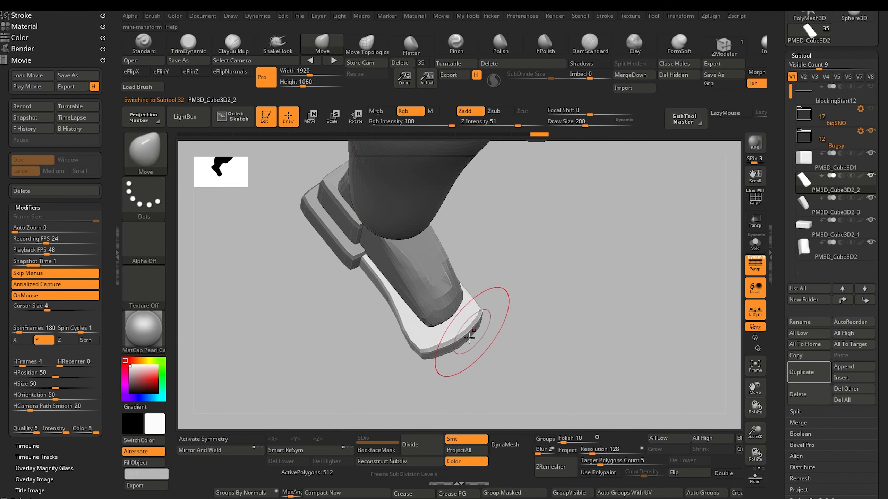
{"action": "mouse_move", "coordinate": [472, 315]}
{"action": "left_mouse_down"}
{"action": "mouse_move", "coordinate": [479, 306]}
{"action": "mouse_move", "coordinate": [476, 339]}
{"action": "left_mouse_up"}
{"action": "mouse_move", "coordinate": [378, 319]}
{"action": "left_mouse_down"}
{"action": "mouse_move", "coordinate": [319, 282]}
{"action": "mouse_move", "coordinate": [314, 304]}
{"action": "mouse_move", "coordinate": [306, 225]}
{"action": "mouse_move", "coordinate": [304, 243]}
{"action": "left_mouse_up"}
Pull the inner side of the sole block inward from underneath to form the foot's arch
{"action": "left_click_drag", "start_coordinate": [304, 244], "coordinate": [313, 140], "text": "alt"}
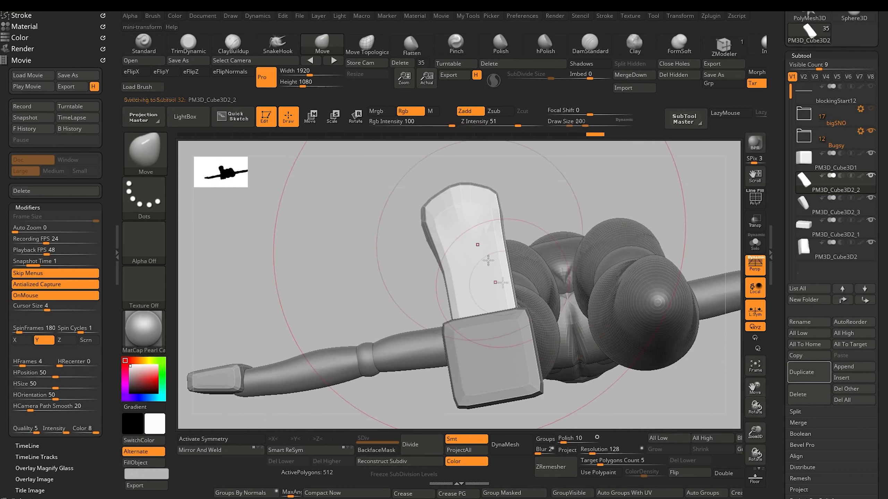
{"action": "key", "text": "["}
{"action": "key", "text": "]"}
{"action": "left_click_drag", "start_coordinate": [505, 282], "coordinate": [492, 281]}
{"action": "left_click_drag", "start_coordinate": [500, 275], "coordinate": [486, 269]}
{"action": "mouse_move", "coordinate": [500, 292]}
{"action": "left_mouse_down"}
{"action": "mouse_move", "coordinate": [486, 293]}
{"action": "mouse_move", "coordinate": [493, 309]}
{"action": "left_mouse_up"}
{"action": "left_click_drag", "start_coordinate": [502, 257], "coordinate": [490, 252]}
Pull the instep block's front tip down onto the sole and adjust its slope toward the leg with the Move brush
{"action": "mouse_move", "coordinate": [378, 273]}
{"action": "left_mouse_down"}
{"action": "mouse_move", "coordinate": [321, 303]}
{"action": "mouse_move", "coordinate": [317, 331]}
{"action": "mouse_move", "coordinate": [353, 332]}
{"action": "left_mouse_up"}
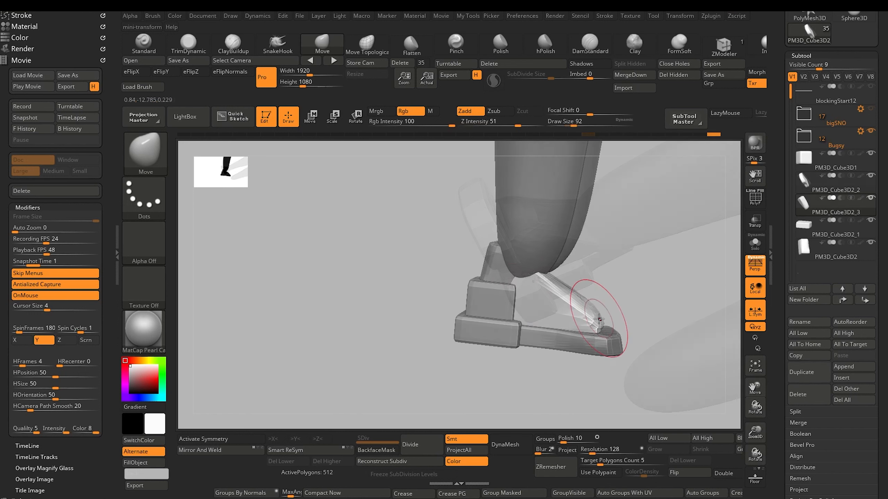
{"action": "left_click_drag", "start_coordinate": [590, 322], "coordinate": [598, 326]}
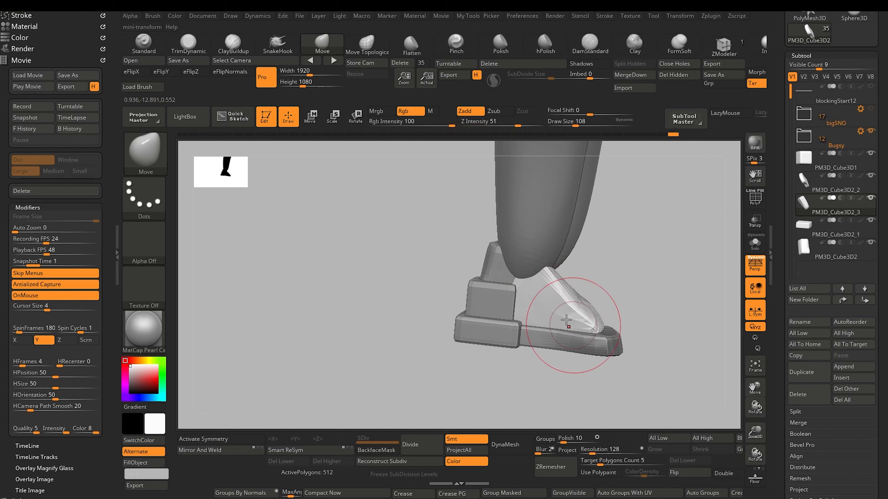
{"action": "left_click_drag", "start_coordinate": [479, 280], "coordinate": [474, 281]}
{"action": "mouse_move", "coordinate": [428, 301]}
{"action": "left_mouse_down"}
{"action": "mouse_move", "coordinate": [386, 317]}
{"action": "mouse_move", "coordinate": [388, 335]}
{"action": "mouse_move", "coordinate": [396, 328]}
{"action": "mouse_move", "coordinate": [389, 322]}
{"action": "left_mouse_up"}
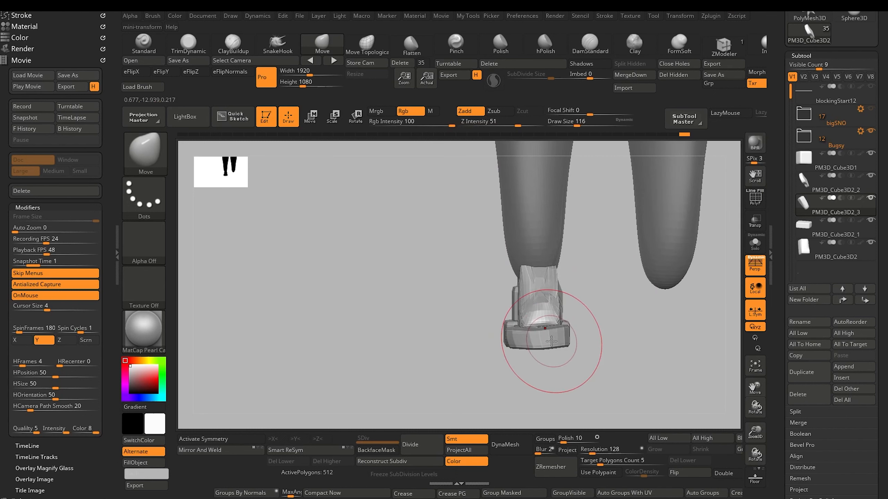
Pull the corners of the heel base block inward from the underside to make it narrower and rounder
{"action": "left_click", "coordinate": [562, 342], "text": "alt"}
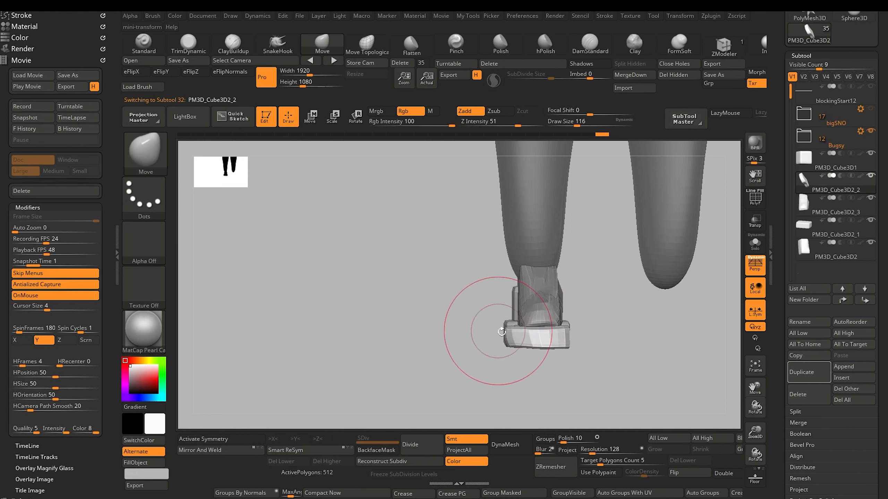
{"action": "mouse_move", "coordinate": [420, 317]}
{"action": "left_mouse_down"}
{"action": "mouse_move", "coordinate": [428, 392]}
{"action": "mouse_move", "coordinate": [436, 242]}
{"action": "mouse_move", "coordinate": [424, 199]}
{"action": "mouse_move", "coordinate": [397, 248]}
{"action": "mouse_move", "coordinate": [355, 152]}
{"action": "left_mouse_up"}
{"action": "key", "text": "bracketleft"}
{"action": "key", "text": "bracketleft"}
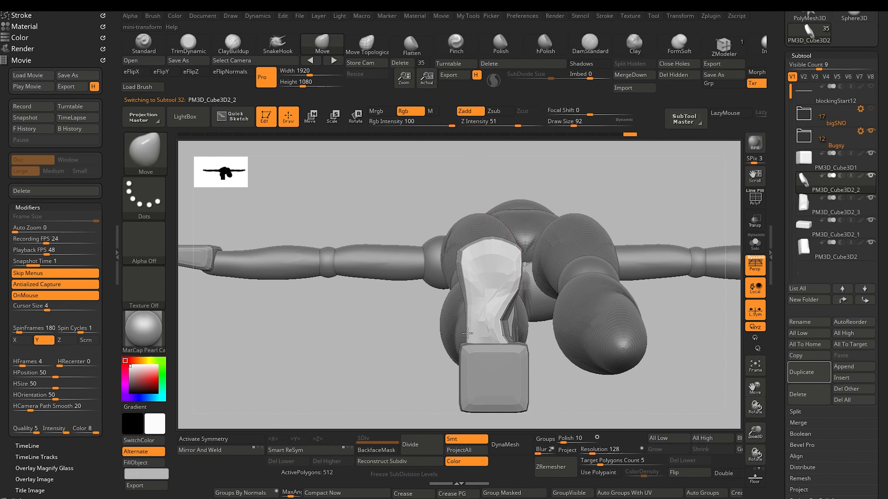
{"action": "left_click", "coordinate": [467, 371], "text": "alt"}
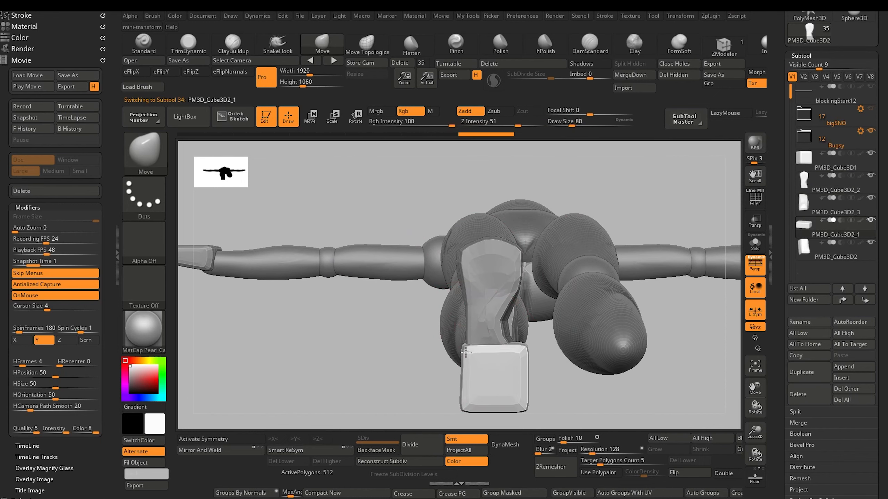
{"action": "left_click_drag", "start_coordinate": [469, 405], "coordinate": [515, 406]}
{"action": "key", "text": "bracketleft"}
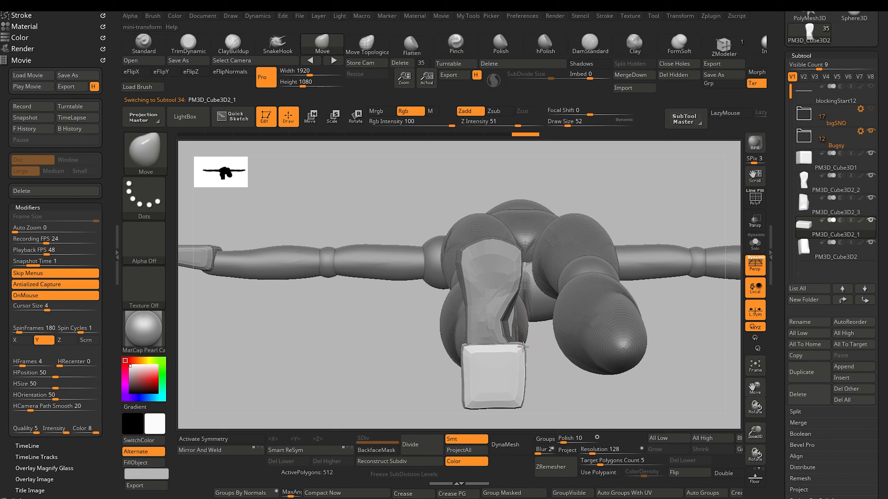
Push the inner edge of the sole block's toe area slightly outward with the Move brush
{"action": "left_click", "coordinate": [500, 332], "text": "alt"}
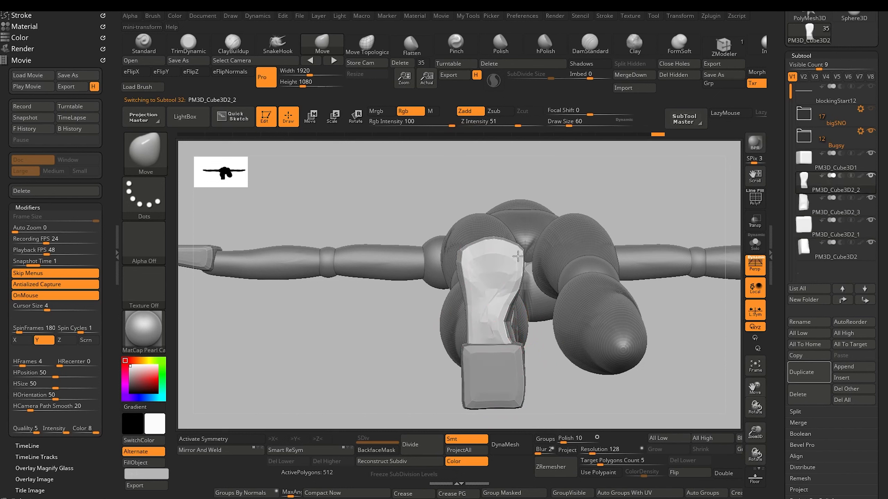
{"action": "left_click_drag", "start_coordinate": [399, 358], "coordinate": [378, 365], "text": "alt"}
{"action": "left_click_drag", "start_coordinate": [378, 365], "coordinate": [379, 295], "text": "alt"}
Slim the front contour of the lower leg above the ankle in side view with the Move brush
{"action": "left_click", "coordinate": [452, 271], "text": "alt"}
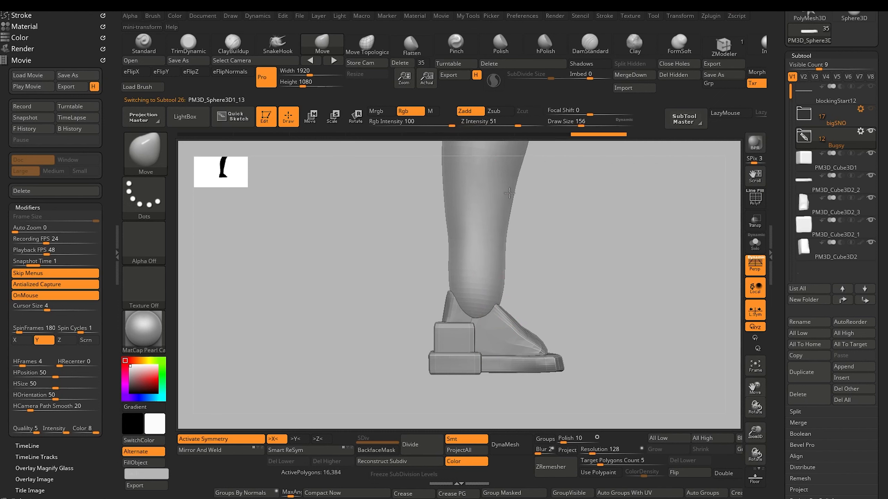
{"action": "left_click_drag", "start_coordinate": [506, 215], "coordinate": [506, 217]}
{"action": "key", "text": "bracketleft"}
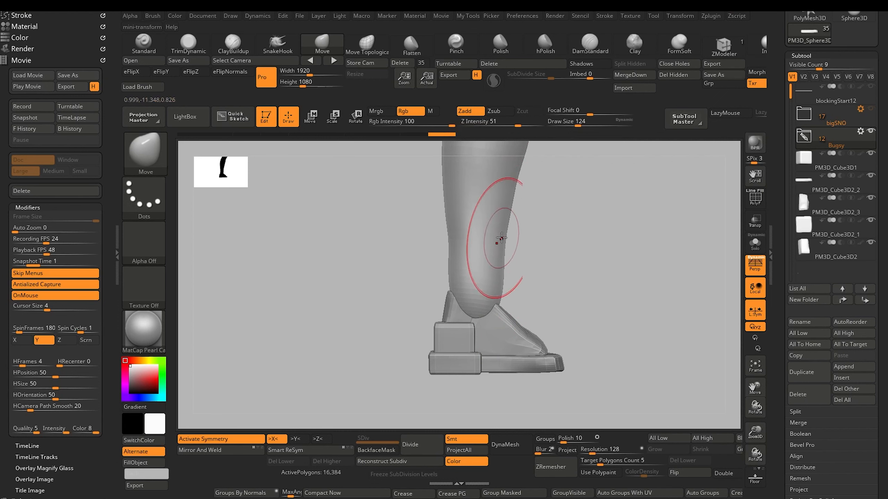
{"action": "mouse_move", "coordinate": [402, 302]}
{"action": "left_mouse_down"}
{"action": "mouse_move", "coordinate": [396, 347]}
{"action": "mouse_move", "coordinate": [506, 258]}
{"action": "left_mouse_up"}
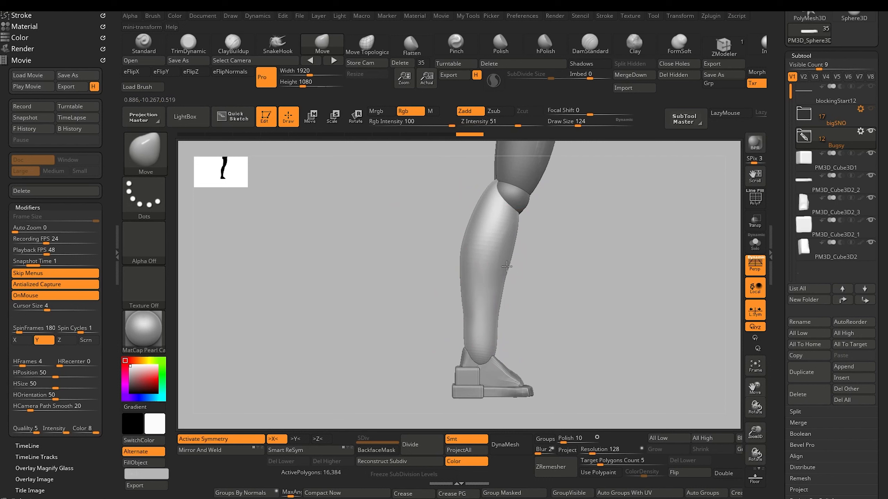
{"action": "key", "text": "bracketleft"}
Shape both lower legs symmetrically from the front, bulging the outer calf and adjusting the inner calf and ankle
{"action": "mouse_move", "coordinate": [466, 358]}
{"action": "left_mouse_down"}
{"action": "mouse_move", "coordinate": [376, 307]}
{"action": "mouse_move", "coordinate": [373, 278]}
{"action": "mouse_move", "coordinate": [416, 367]}
{"action": "mouse_move", "coordinate": [388, 301]}
{"action": "mouse_move", "coordinate": [403, 218]}
{"action": "left_mouse_up"}
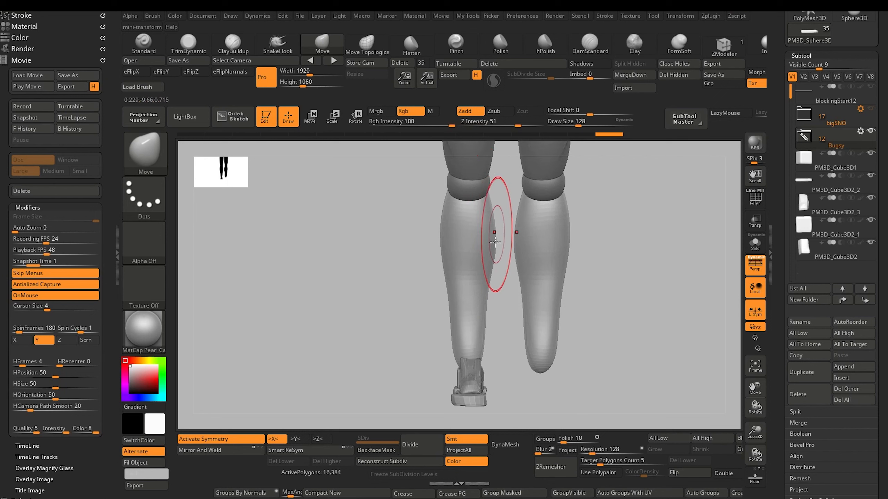
{"action": "left_click_drag", "start_coordinate": [490, 258], "coordinate": [489, 258]}
{"action": "key", "text": "]"}
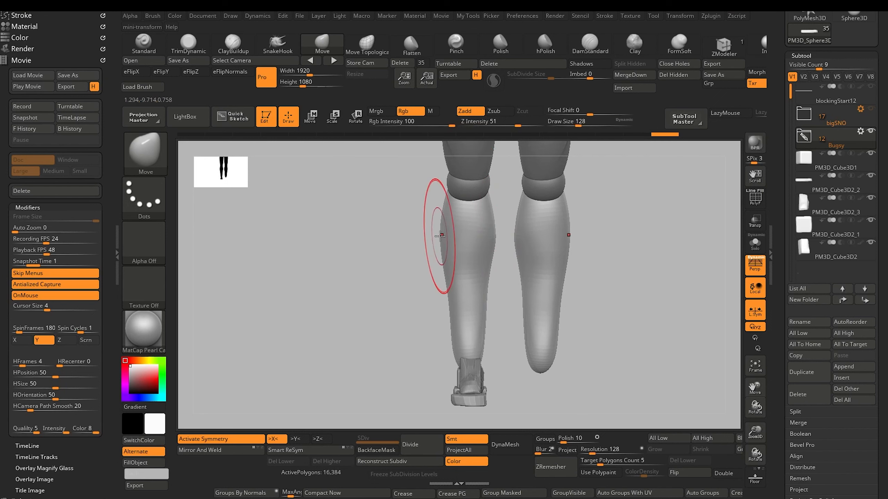
{"action": "left_click_drag", "start_coordinate": [442, 236], "coordinate": [439, 237]}
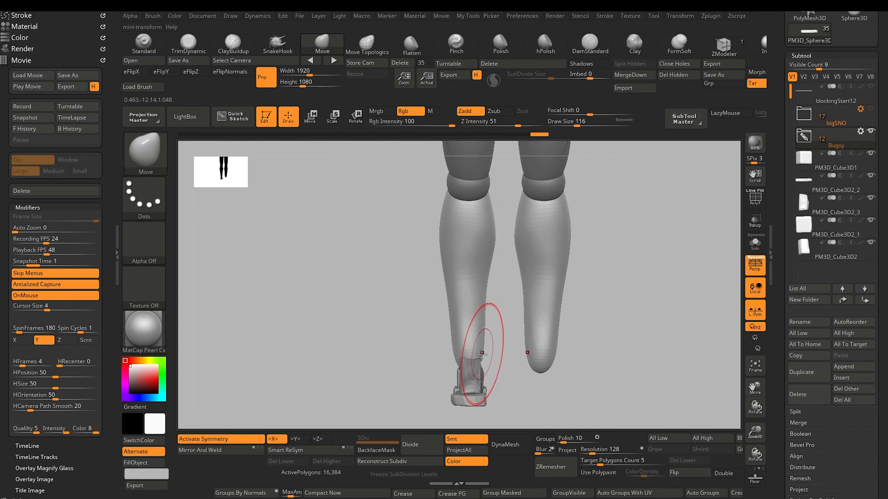
{"action": "key", "text": "["}
{"action": "left_click_drag", "start_coordinate": [482, 354], "coordinate": [482, 362]}
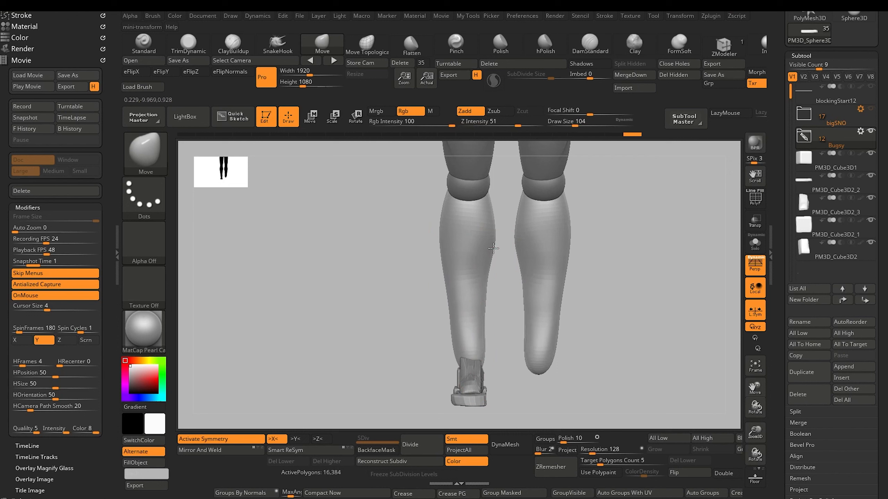
{"action": "left_click_drag", "start_coordinate": [446, 212], "coordinate": [443, 212]}
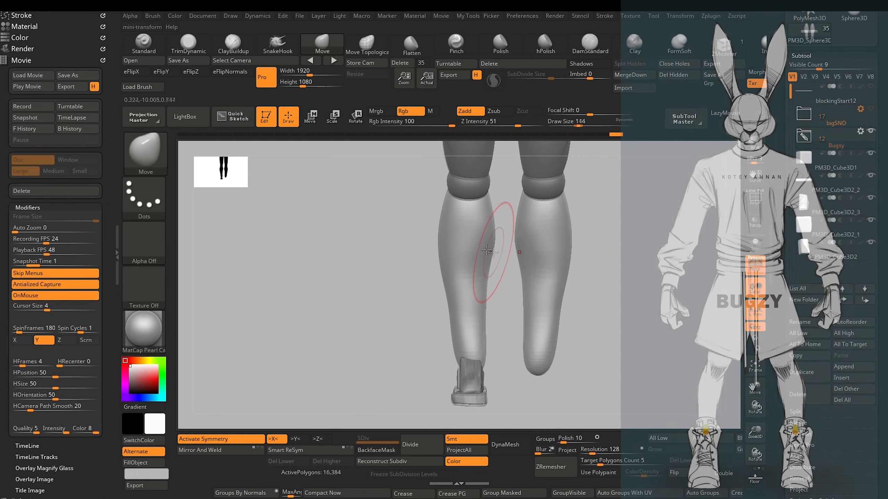
Refine the inner and outer contours of both lower legs from mid-calf to ankle with the Move brush
{"action": "key", "text": "bracketright"}
{"action": "left_click_drag", "start_coordinate": [482, 320], "coordinate": [480, 326]}
{"action": "key", "text": "bracketleft"}
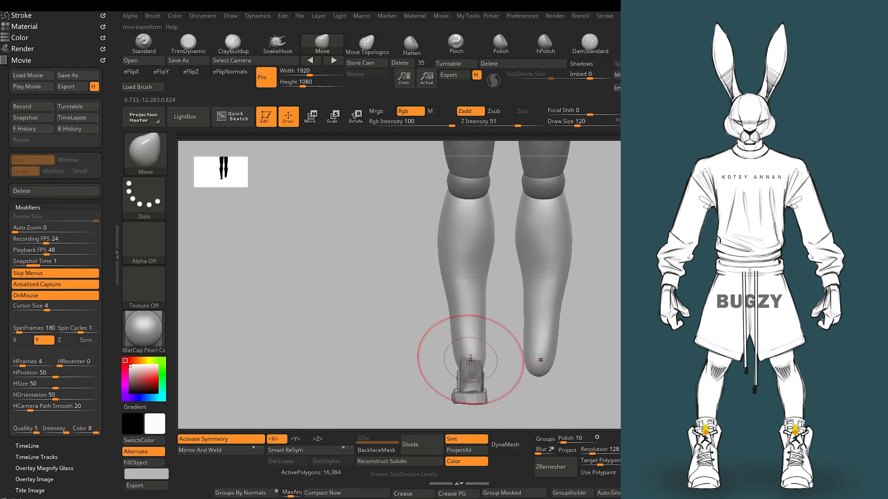
{"action": "key", "text": "bracketleft"}
{"action": "key", "text": "bracketleft"}
{"action": "key", "text": "bracketright"}
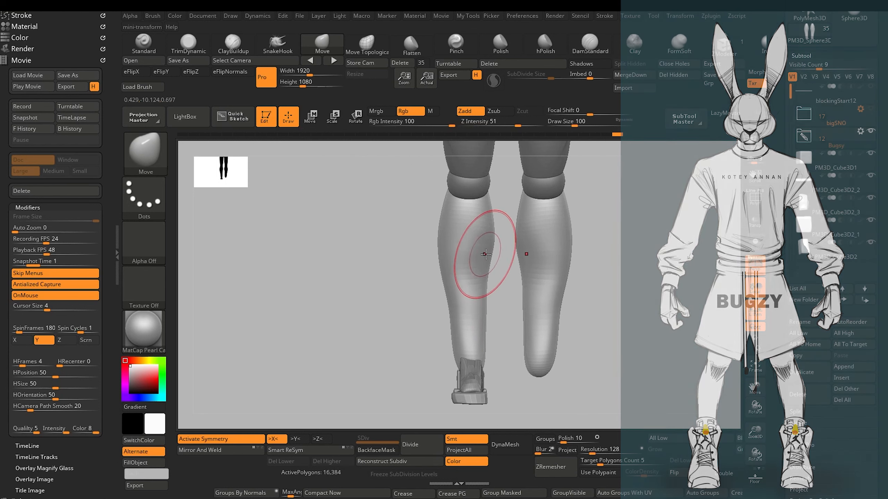
{"action": "key", "text": "bracketleft"}
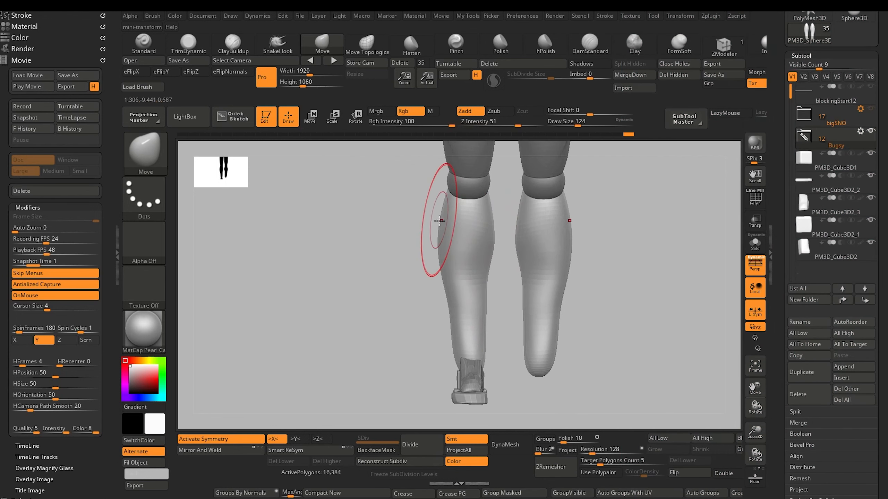
{"action": "key", "text": "bracketleft"}
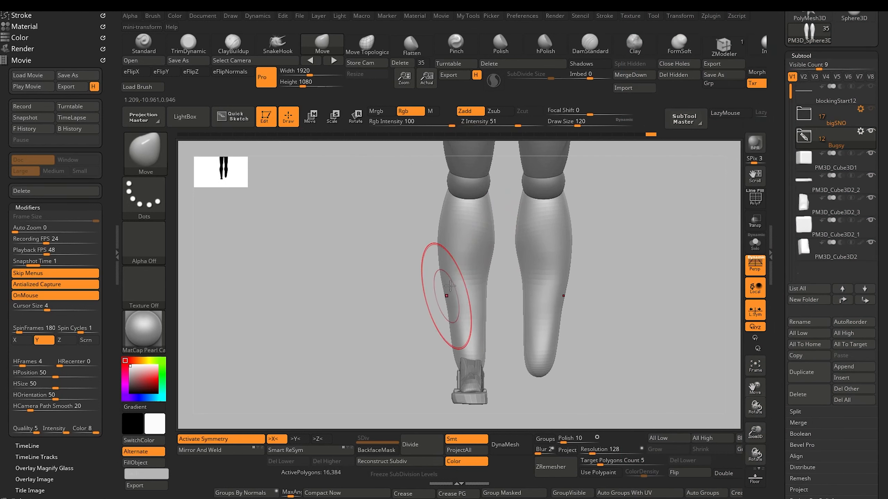
{"action": "key", "text": "bracketleft"}
{"action": "left_click_drag", "start_coordinate": [478, 325], "coordinate": [471, 298]}
{"action": "left_click_drag", "start_coordinate": [416, 262], "coordinate": [407, 273]}
Build up a shin ridge down the front of both lower legs with ClayBuildup and smooth the strokes
{"action": "left_click", "coordinate": [233, 44]}
{"action": "key", "text": "bracketleft"}
{"action": "key", "text": "bracketleft"}
{"action": "key", "text": "bracketleft"}
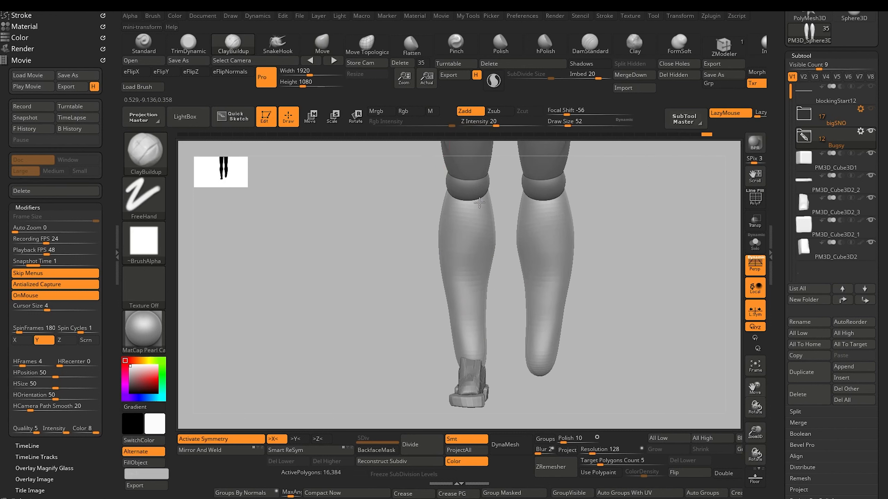
{"action": "left_click_drag", "start_coordinate": [466, 267], "coordinate": [472, 258]}
{"action": "mouse_move", "coordinate": [472, 259]}
{"action": "left_mouse_down"}
{"action": "mouse_move", "coordinate": [471, 229]}
{"action": "mouse_move", "coordinate": [474, 258]}
{"action": "left_mouse_up"}
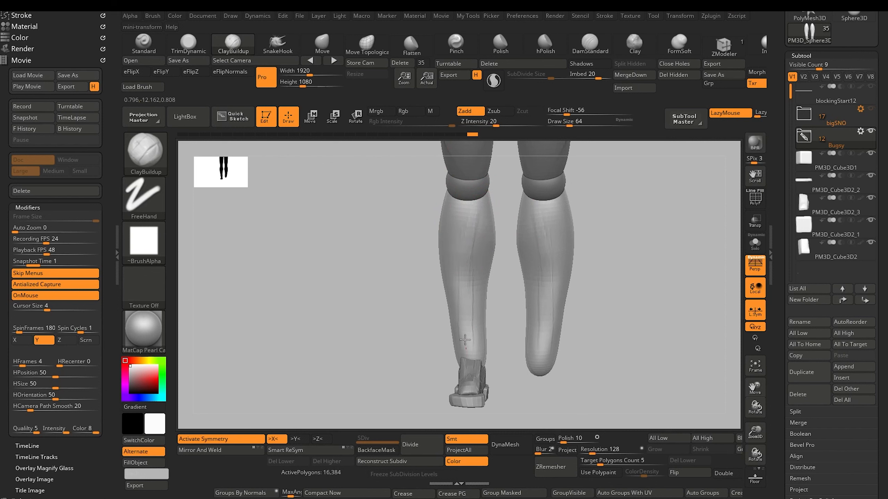
{"action": "left_click_drag", "start_coordinate": [465, 340], "coordinate": [466, 315]}
{"action": "mouse_move", "coordinate": [458, 224]}
{"action": "left_mouse_down", "text": "shift"}
{"action": "mouse_move", "coordinate": [470, 302]}
{"action": "mouse_move", "coordinate": [464, 266]}
{"action": "left_mouse_up", "text": "shift"}
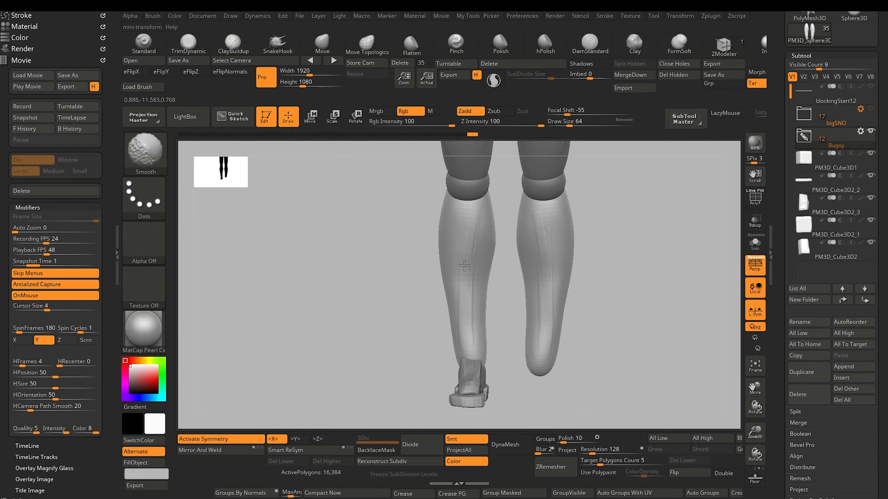
Smooth the shin strokes on the front of the lower legs from the ankle upward
{"action": "left_click_drag", "start_coordinate": [462, 340], "coordinate": [458, 252], "text": "shift"}
{"action": "left_click_drag", "start_coordinate": [408, 297], "coordinate": [394, 322]}
{"action": "left_click_drag", "start_coordinate": [394, 322], "coordinate": [388, 254], "text": "alt"}
{"action": "mouse_move", "coordinate": [387, 254]}
{"action": "left_mouse_down"}
{"action": "mouse_move", "coordinate": [399, 318]}
{"action": "mouse_move", "coordinate": [410, 296]}
{"action": "mouse_move", "coordinate": [385, 311]}
{"action": "mouse_move", "coordinate": [379, 328]}
{"action": "left_mouse_up"}
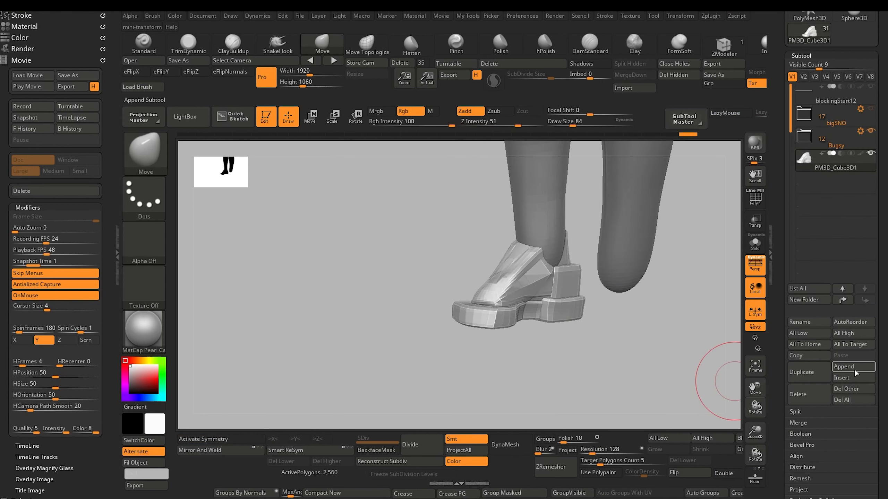
Append a cube as a new subtool beside the foot mesh and make it the active subtool
{"action": "left_click", "coordinate": [853, 366]}
{"action": "left_click", "coordinate": [580, 309]}
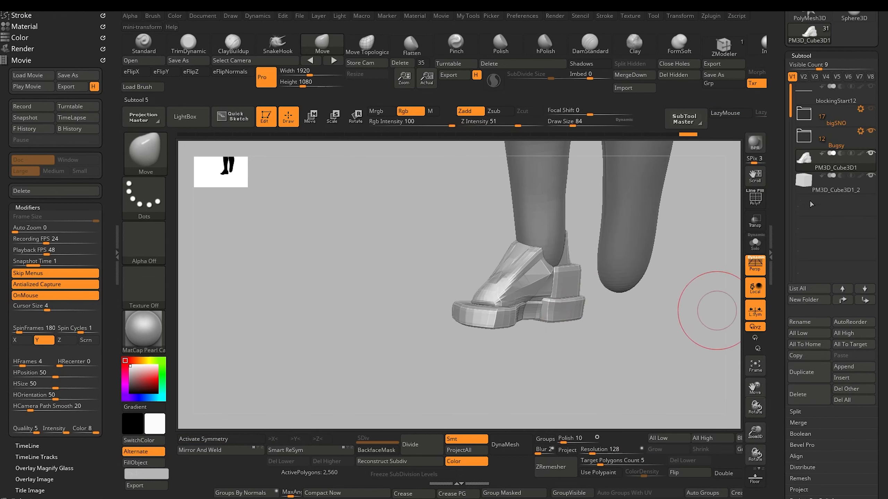
{"action": "right_click_drag", "start_coordinate": [350, 286], "coordinate": [365, 317], "text": "ctrl"}
{"action": "right_click_drag", "start_coordinate": [364, 317], "coordinate": [390, 308], "text": "shift"}
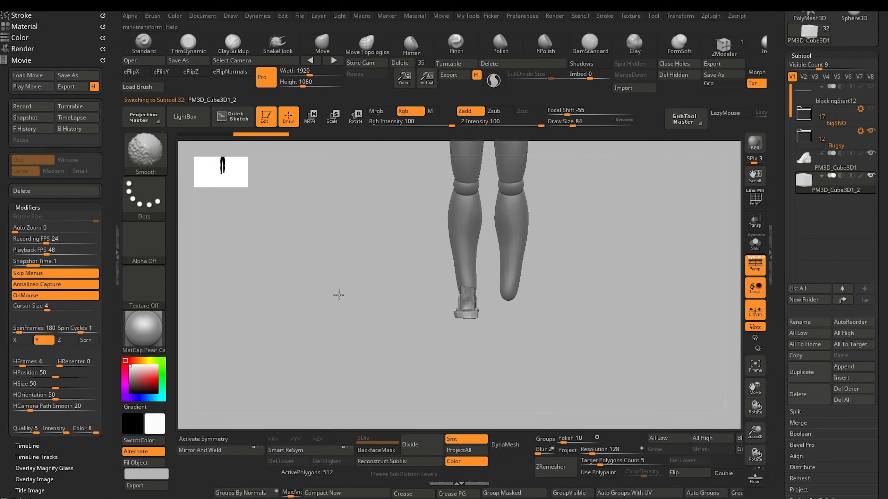
{"action": "right_click_drag", "start_coordinate": [337, 296], "coordinate": [322, 270], "text": "ctrl"}
{"action": "right_click_drag", "start_coordinate": [322, 270], "coordinate": [371, 390], "text": "alt"}
{"action": "right_click_drag", "start_coordinate": [363, 336], "coordinate": [342, 305], "text": "ctrl"}
Position and scale the new cube with the gizmo at the inner front of the foot as a big toe block
{"action": "left_click", "coordinate": [311, 116]}
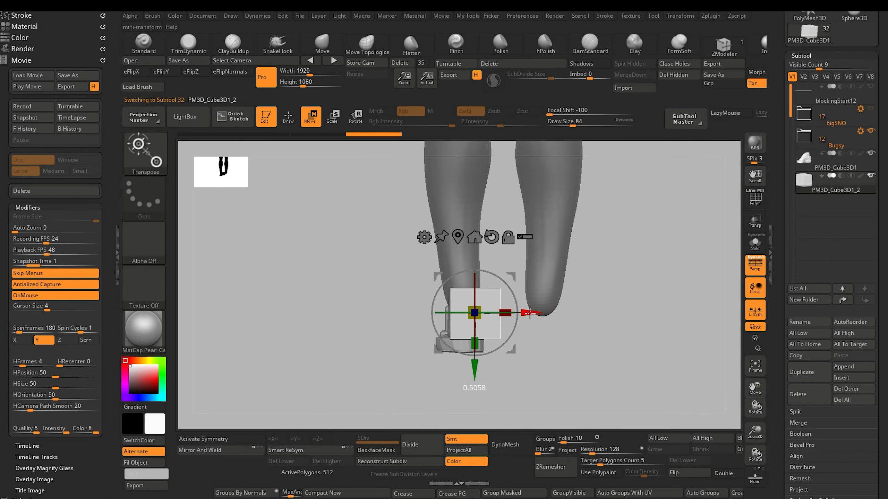
{"action": "left_click_drag", "start_coordinate": [531, 312], "coordinate": [527, 312]}
{"action": "left_click_drag", "start_coordinate": [472, 370], "coordinate": [472, 396]}
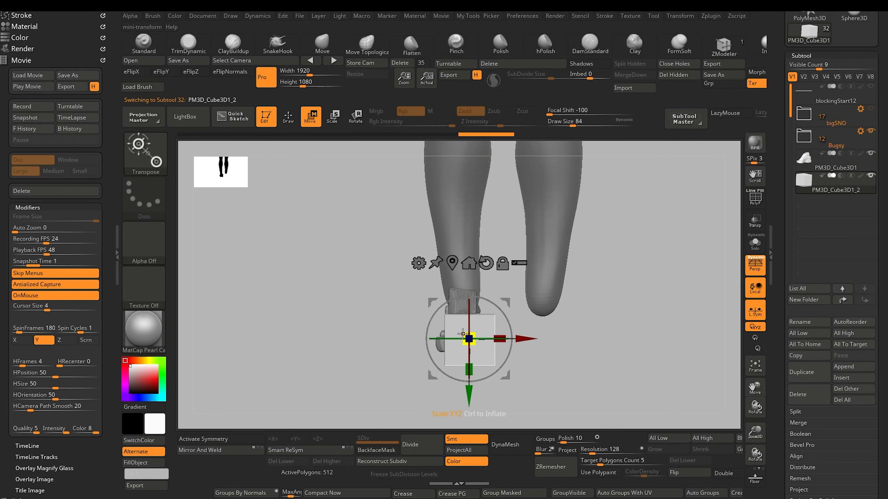
{"action": "mouse_move", "coordinate": [464, 335]}
{"action": "left_mouse_down"}
{"action": "mouse_move", "coordinate": [473, 345]}
{"action": "mouse_move", "coordinate": [465, 335]}
{"action": "left_mouse_up"}
{"action": "right_click_drag", "start_coordinate": [381, 343], "coordinate": [351, 402]}
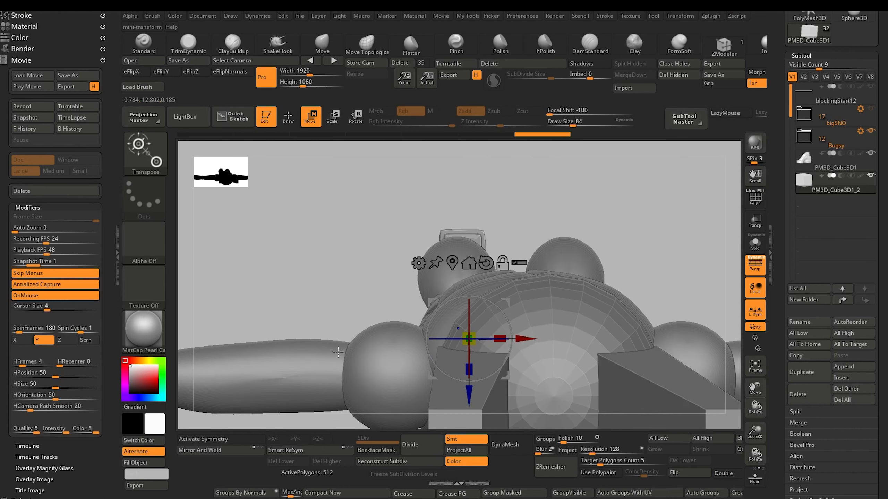
{"action": "right_click_drag", "start_coordinate": [341, 262], "coordinate": [374, 212], "text": "alt"}
{"action": "right_click_drag", "start_coordinate": [333, 383], "coordinate": [475, 338]}
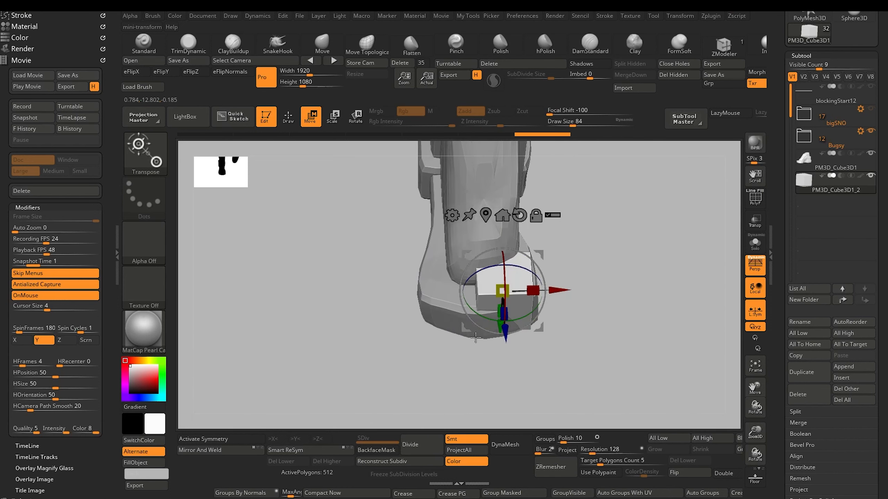
{"action": "left_click_drag", "start_coordinate": [505, 341], "coordinate": [507, 373]}
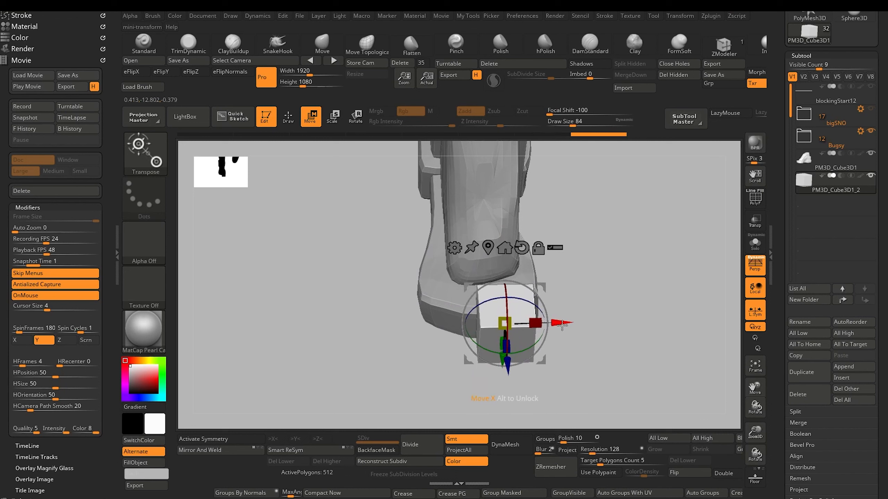
{"action": "left_click_drag", "start_coordinate": [562, 325], "coordinate": [566, 325]}
{"action": "right_click_drag", "start_coordinate": [402, 307], "coordinate": [406, 288]}
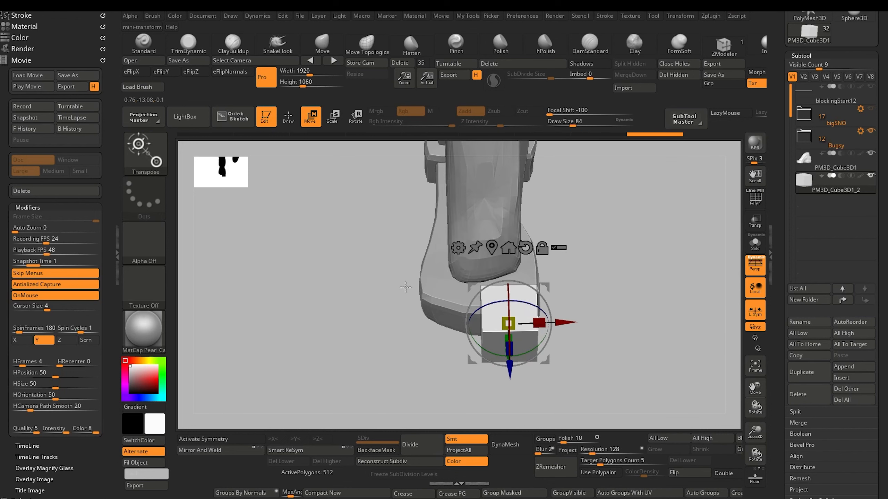
Subdivide the toe cube once to round its edges and delete its lower subdivision level
{"action": "left_click_drag", "start_coordinate": [776, 422], "coordinate": [792, 342]}
{"action": "left_click", "coordinate": [802, 437]}
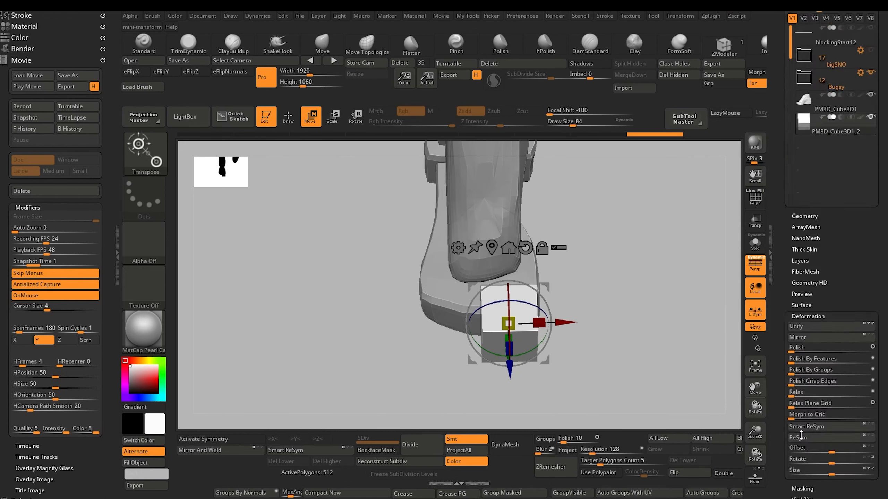
{"action": "left_click", "coordinate": [414, 442]}
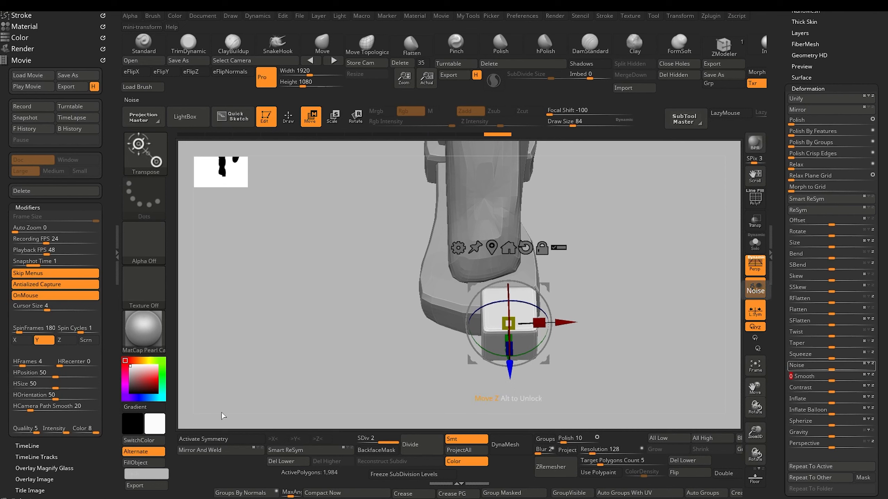
{"action": "left_click", "coordinate": [282, 461]}
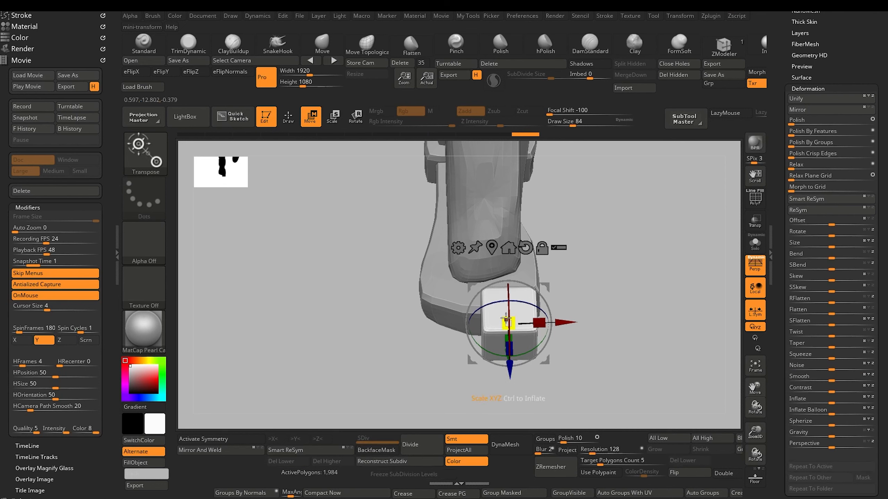
Scale, shift and slightly rotate the toe block so it sits against the inner front edge of the foot
{"action": "left_click_drag", "start_coordinate": [505, 318], "coordinate": [496, 328]}
{"action": "left_click_drag", "start_coordinate": [337, 302], "coordinate": [332, 325]}
{"action": "left_click_drag", "start_coordinate": [507, 383], "coordinate": [507, 400]}
{"action": "left_click_drag", "start_coordinate": [567, 342], "coordinate": [579, 343]}
{"action": "left_click_drag", "start_coordinate": [338, 310], "coordinate": [415, 342]}
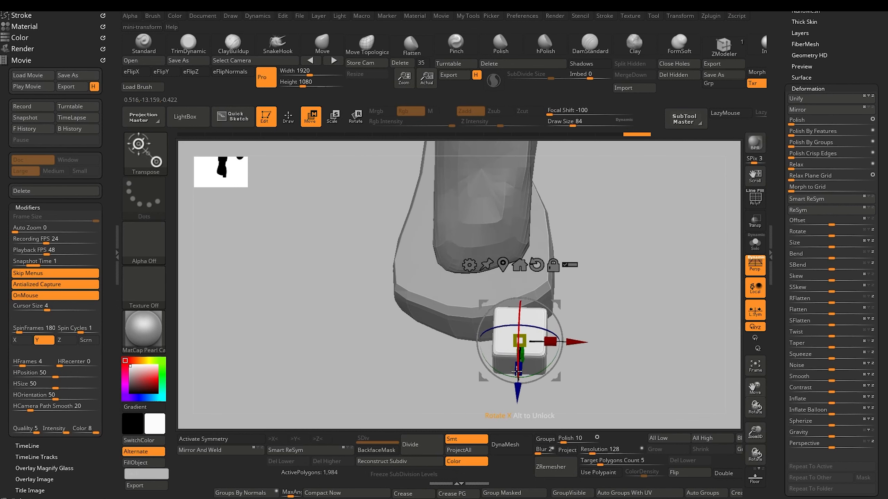
{"action": "mouse_move", "coordinate": [517, 372]}
{"action": "left_mouse_down"}
{"action": "mouse_move", "coordinate": [527, 377]}
{"action": "mouse_move", "coordinate": [508, 384]}
{"action": "left_mouse_up"}
{"action": "left_click_drag", "start_coordinate": [579, 345], "coordinate": [573, 344]}
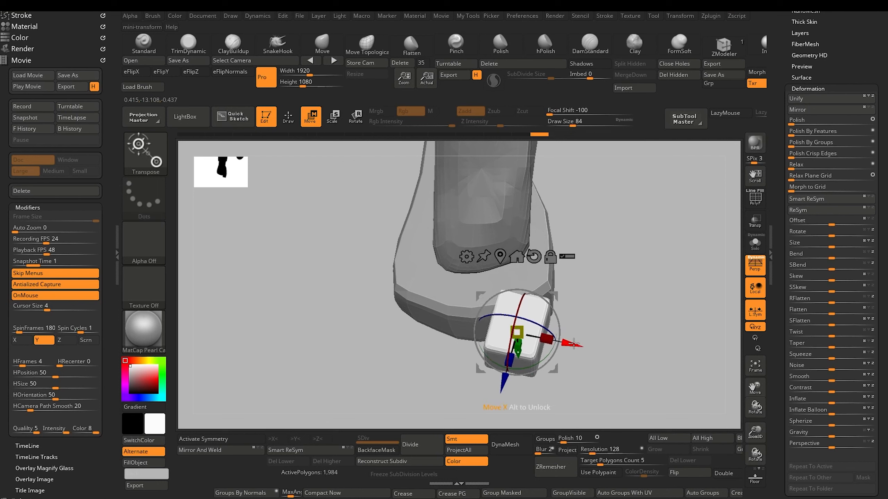
{"action": "left_click_drag", "start_coordinate": [425, 368], "coordinate": [398, 374]}
{"action": "left_click_drag", "start_coordinate": [511, 386], "coordinate": [506, 380]}
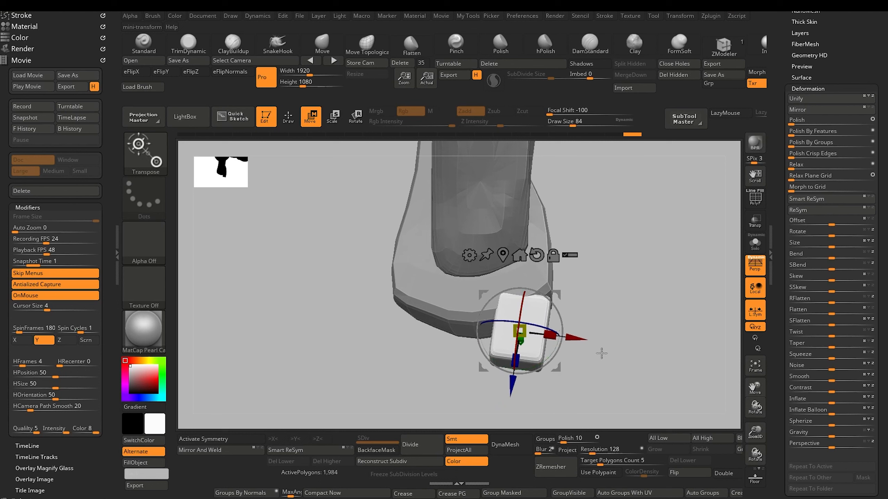
Duplicate the toe block twice and place the copies side by side as the middle and outer toes
{"action": "left_click_drag", "start_coordinate": [783, 379], "coordinate": [783, 447]}
{"action": "left_click", "coordinate": [798, 43]}
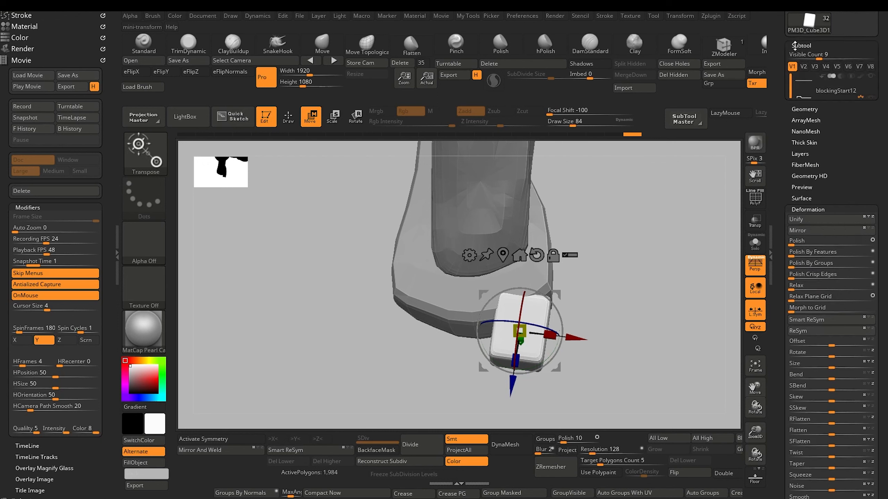
{"action": "left_click", "coordinate": [804, 331]}
{"action": "left_click_drag", "start_coordinate": [495, 364], "coordinate": [376, 336]}
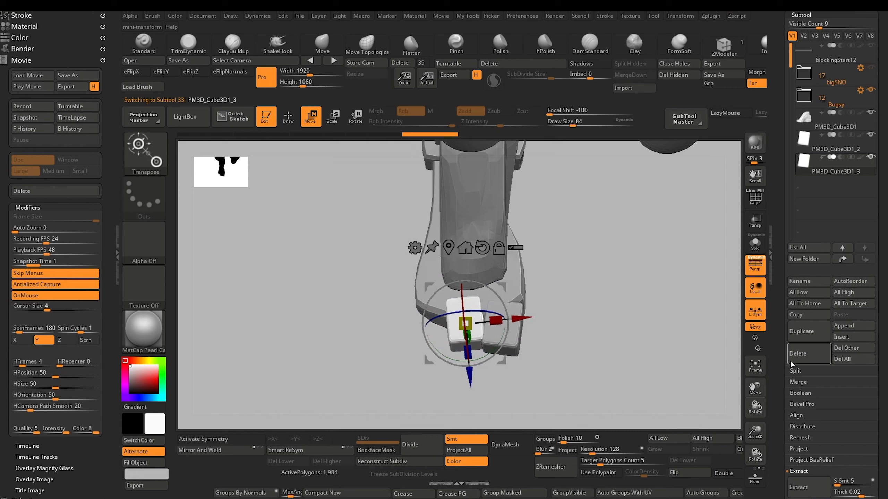
{"action": "left_click_drag", "start_coordinate": [521, 319], "coordinate": [490, 321]}
{"action": "left_click_drag", "start_coordinate": [438, 377], "coordinate": [437, 362]}
{"action": "left_click_drag", "start_coordinate": [434, 312], "coordinate": [430, 316]}
{"action": "left_click_drag", "start_coordinate": [321, 304], "coordinate": [338, 262]}
{"action": "left_click_drag", "start_coordinate": [281, 294], "coordinate": [271, 266], "text": "alt"}
{"action": "mouse_move", "coordinate": [276, 299]}
{"action": "left_mouse_down"}
{"action": "mouse_move", "coordinate": [317, 328]}
{"action": "mouse_move", "coordinate": [287, 338]}
{"action": "mouse_move", "coordinate": [256, 321]}
{"action": "mouse_move", "coordinate": [284, 341]}
{"action": "mouse_move", "coordinate": [175, 223]}
{"action": "left_mouse_up"}
Select the foot mesh and fit its front edge behind the three toe blocks with a smaller Move brush
{"action": "left_click", "coordinate": [289, 119]}
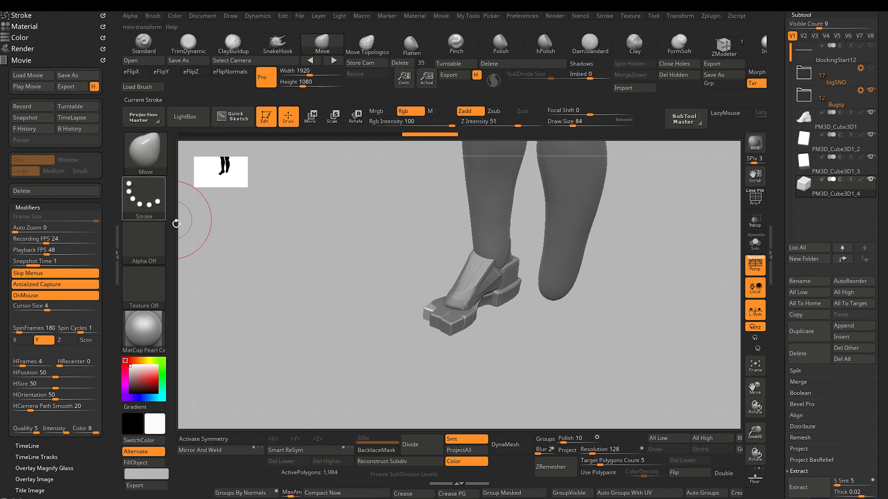
{"action": "mouse_move", "coordinate": [286, 319]}
{"action": "left_mouse_down"}
{"action": "mouse_move", "coordinate": [291, 389]}
{"action": "mouse_move", "coordinate": [265, 338]}
{"action": "mouse_move", "coordinate": [268, 321]}
{"action": "mouse_move", "coordinate": [317, 284]}
{"action": "mouse_move", "coordinate": [290, 278]}
{"action": "mouse_move", "coordinate": [292, 339]}
{"action": "mouse_move", "coordinate": [293, 297]}
{"action": "left_mouse_up"}
{"action": "left_click_drag", "start_coordinate": [272, 262], "coordinate": [342, 350], "text": "alt"}
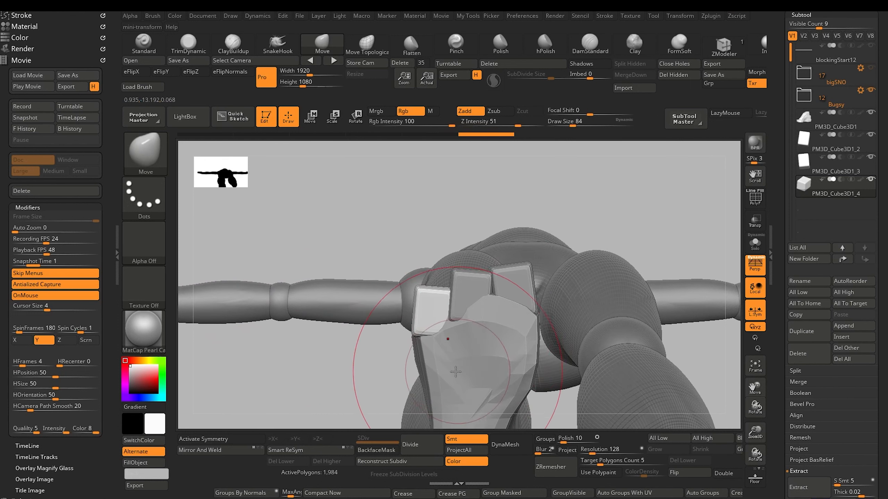
{"action": "left_click", "coordinate": [474, 307], "text": "alt"}
{"action": "key", "text": "bracketleft"}
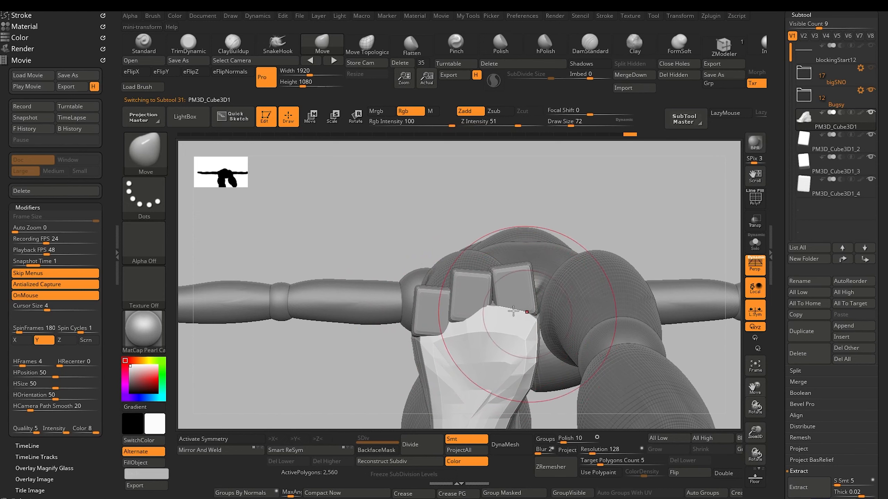
{"action": "mouse_move", "coordinate": [378, 333]}
{"action": "left_mouse_down"}
{"action": "mouse_move", "coordinate": [356, 383]}
{"action": "mouse_move", "coordinate": [359, 369]}
{"action": "mouse_move", "coordinate": [358, 403]}
{"action": "mouse_move", "coordinate": [353, 371]}
{"action": "mouse_move", "coordinate": [323, 397]}
{"action": "mouse_move", "coordinate": [341, 373]}
{"action": "mouse_move", "coordinate": [335, 357]}
{"action": "mouse_move", "coordinate": [359, 362]}
{"action": "mouse_move", "coordinate": [391, 331]}
{"action": "mouse_move", "coordinate": [430, 385]}
{"action": "mouse_move", "coordinate": [351, 335]}
{"action": "mouse_move", "coordinate": [335, 335]}
{"action": "mouse_move", "coordinate": [309, 285]}
{"action": "mouse_move", "coordinate": [329, 278]}
{"action": "mouse_move", "coordinate": [323, 351]}
{"action": "mouse_move", "coordinate": [386, 350]}
{"action": "mouse_move", "coordinate": [378, 377]}
{"action": "mouse_move", "coordinate": [432, 409]}
{"action": "left_mouse_up"}
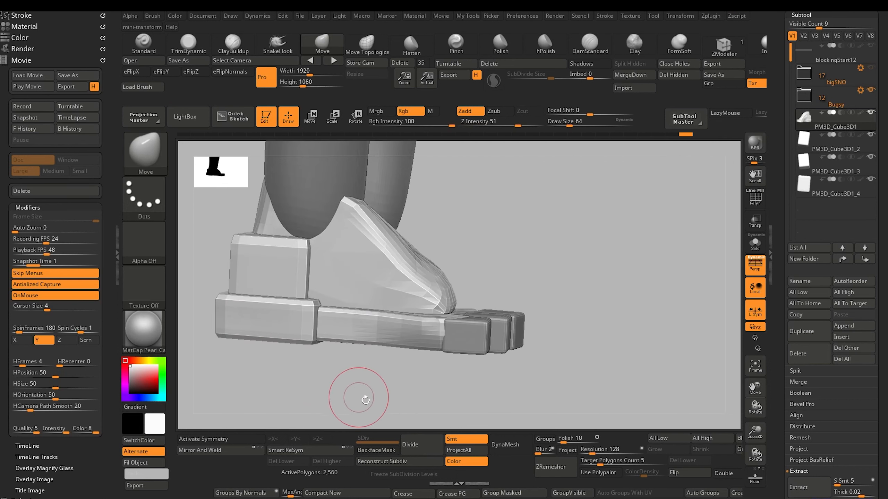
Pull the lower front of the instep wedge forward to the toes with the Move Topological brush
{"action": "left_click_drag", "start_coordinate": [365, 399], "coordinate": [426, 414], "text": "alt"}
{"action": "left_click", "coordinate": [366, 46]}
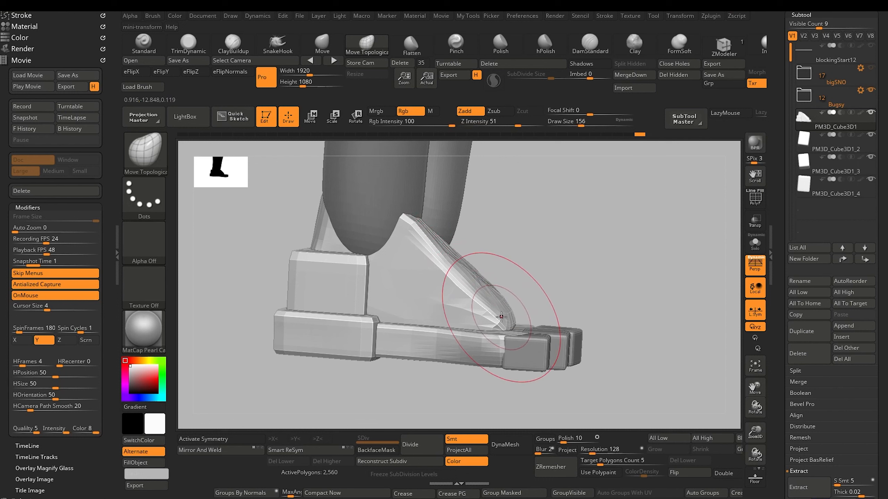
{"action": "left_click_drag", "start_coordinate": [511, 318], "coordinate": [492, 301]}
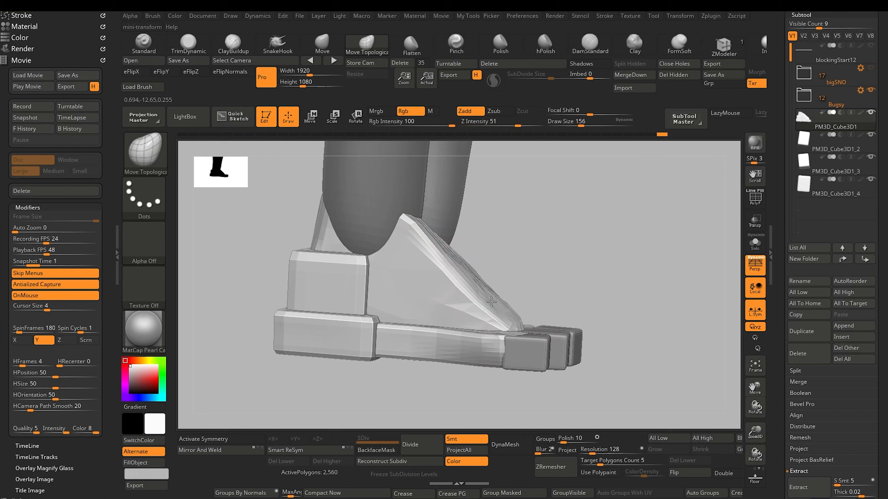
{"action": "left_click_drag", "start_coordinate": [267, 234], "coordinate": [501, 311]}
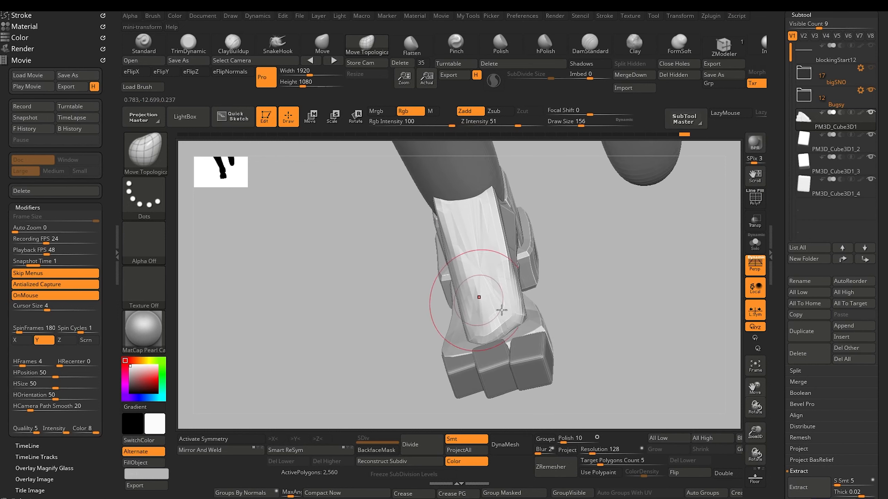
{"action": "left_click_drag", "start_coordinate": [371, 262], "coordinate": [387, 234]}
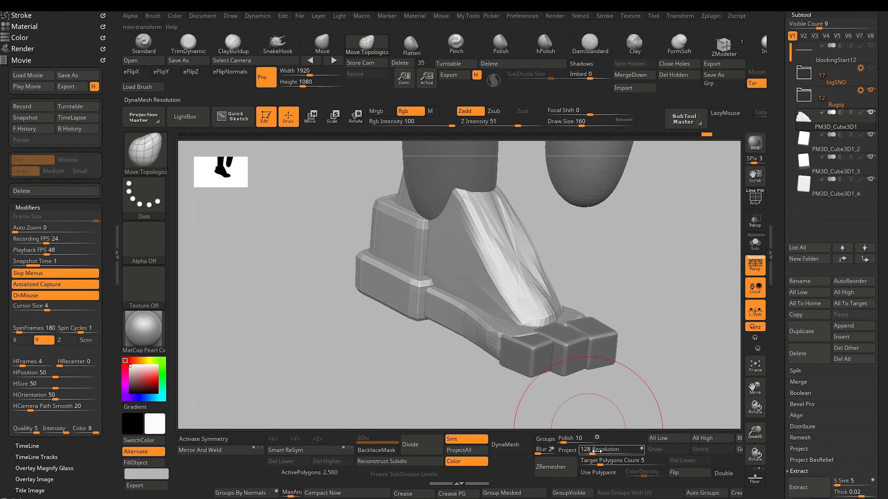
Fuse the foot pieces into one mesh with DynaMesh at resolution 64
{"action": "left_click_drag", "start_coordinate": [596, 451], "coordinate": [584, 451]}
{"action": "left_click", "coordinate": [505, 445]}
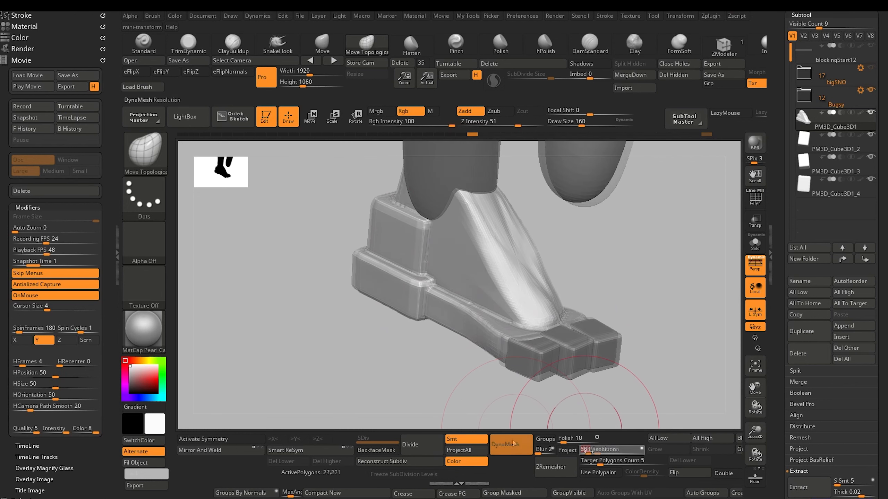
{"action": "key", "text": "shift"}
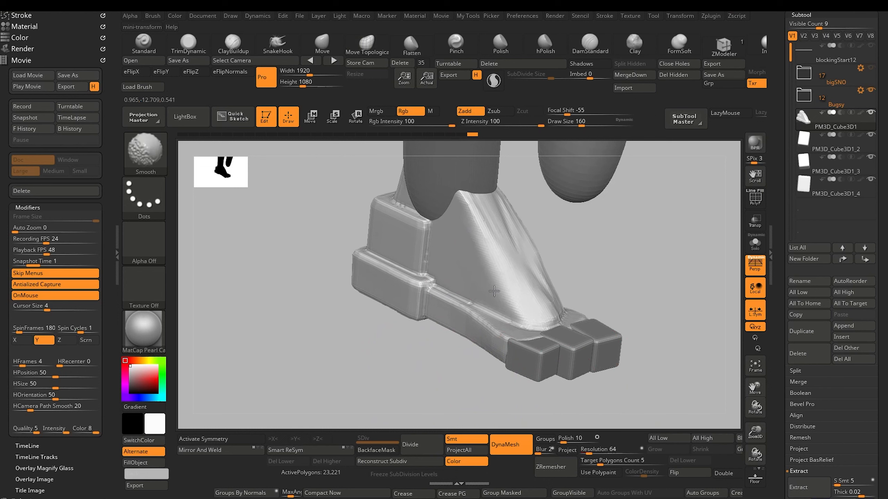
{"action": "mouse_move", "coordinate": [338, 305]}
{"action": "left_mouse_down", "text": "ctrl"}
{"action": "mouse_move", "coordinate": [315, 292]}
{"action": "mouse_move", "coordinate": [324, 297]}
{"action": "mouse_move", "coordinate": [299, 321]}
{"action": "mouse_move", "coordinate": [319, 327]}
{"action": "mouse_move", "coordinate": [328, 315]}
{"action": "left_mouse_up", "text": "ctrl"}
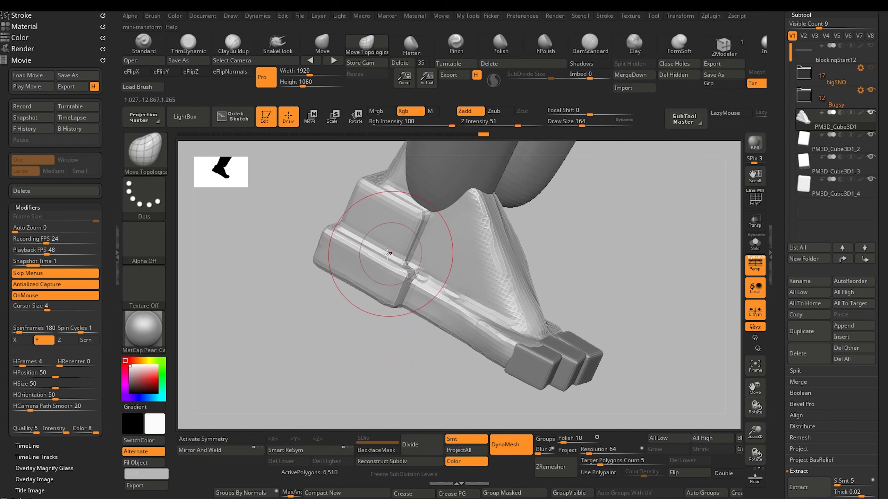
Smooth the block edges on the heel and along the outer side of the foot
{"action": "key", "text": "ctrl"}
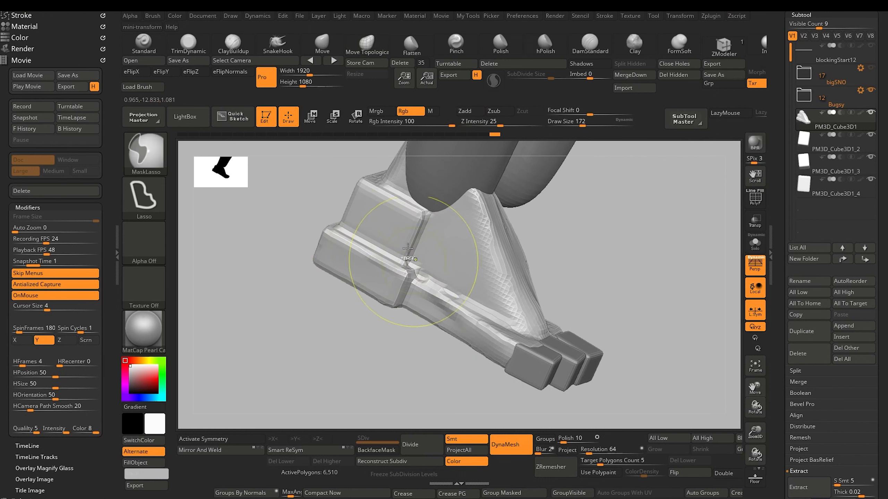
{"action": "left_click_drag", "start_coordinate": [377, 250], "coordinate": [363, 224], "text": "shift"}
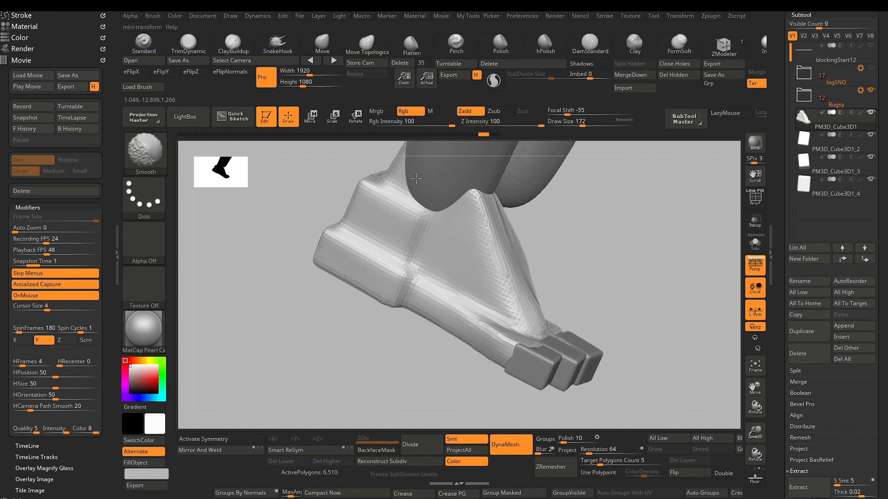
{"action": "left_click_drag", "start_coordinate": [444, 264], "coordinate": [486, 337], "text": "shift"}
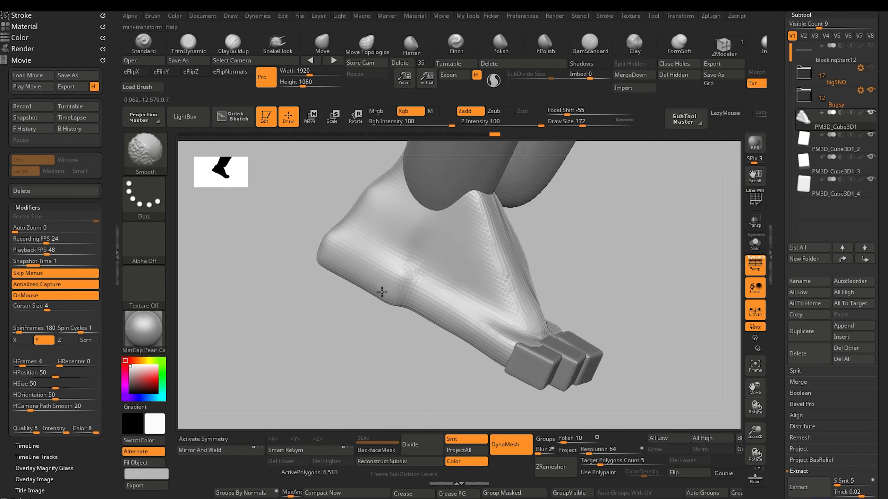
Smooth the seams and hard edges on the inner side of the foot around the heel and sole
{"action": "mouse_move", "coordinate": [308, 311]}
{"action": "left_mouse_down"}
{"action": "mouse_move", "coordinate": [367, 353]}
{"action": "mouse_move", "coordinate": [377, 337]}
{"action": "left_mouse_up"}
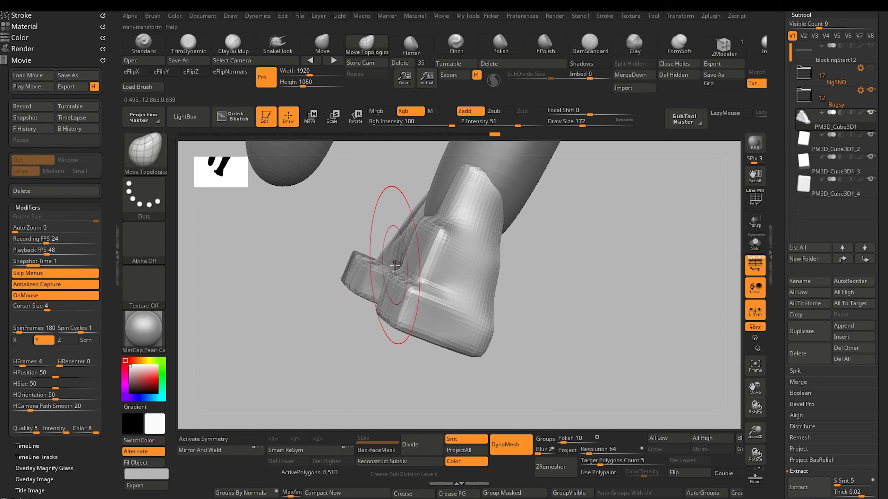
{"action": "mouse_move", "coordinate": [401, 272]}
{"action": "left_mouse_down", "text": "shift"}
{"action": "mouse_move", "coordinate": [408, 285]}
{"action": "mouse_move", "coordinate": [434, 242]}
{"action": "mouse_move", "coordinate": [429, 217]}
{"action": "left_mouse_up", "text": "shift"}
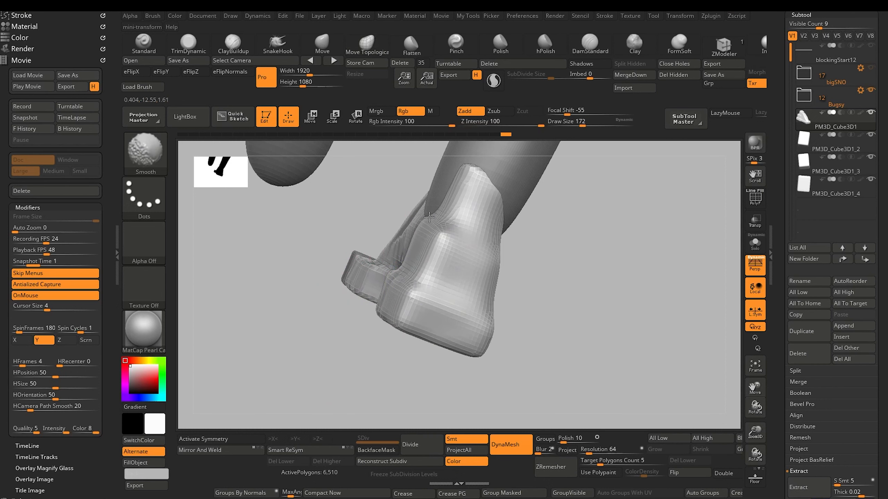
{"action": "mouse_move", "coordinate": [341, 371]}
{"action": "left_mouse_down"}
{"action": "mouse_move", "coordinate": [359, 383]}
{"action": "mouse_move", "coordinate": [351, 350]}
{"action": "left_mouse_up"}
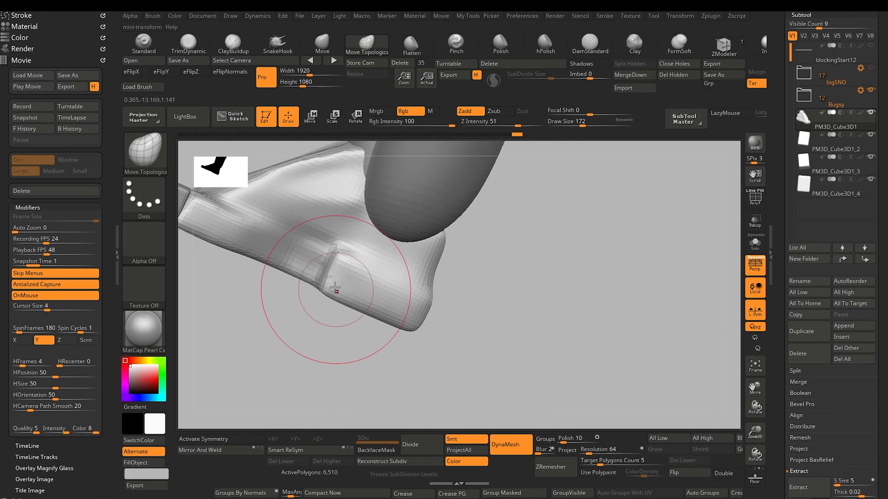
{"action": "mouse_move", "coordinate": [326, 273]}
{"action": "left_mouse_down", "text": "shift"}
{"action": "mouse_move", "coordinate": [324, 261]}
{"action": "mouse_move", "coordinate": [311, 264]}
{"action": "left_mouse_up", "text": "shift"}
Flatten the top of the instep and bevel its side edges with the TrimDynamic brush
{"action": "mouse_move", "coordinate": [321, 361]}
{"action": "left_mouse_down", "text": "alt"}
{"action": "mouse_move", "coordinate": [300, 340]}
{"action": "mouse_move", "coordinate": [440, 377]}
{"action": "mouse_move", "coordinate": [280, 280]}
{"action": "mouse_move", "coordinate": [285, 309]}
{"action": "left_mouse_up", "text": "alt"}
{"action": "left_click", "coordinate": [188, 45]}
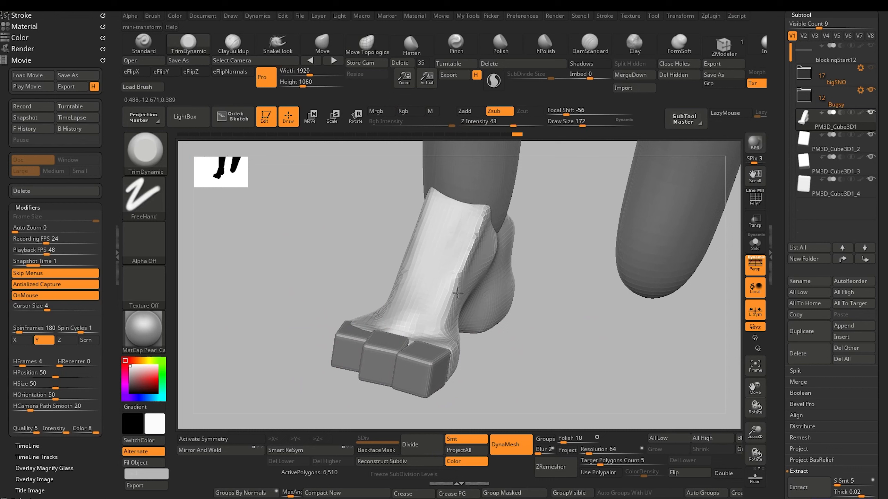
{"action": "left_click_drag", "start_coordinate": [440, 316], "coordinate": [481, 215]}
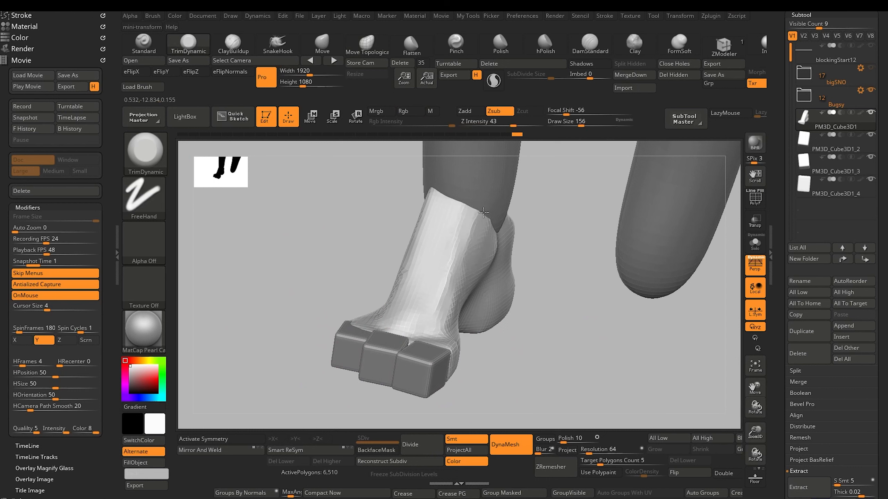
{"action": "left_click_drag", "start_coordinate": [456, 231], "coordinate": [429, 332]}
{"action": "left_click_drag", "start_coordinate": [301, 325], "coordinate": [388, 312]}
{"action": "left_click_drag", "start_coordinate": [396, 182], "coordinate": [397, 215]}
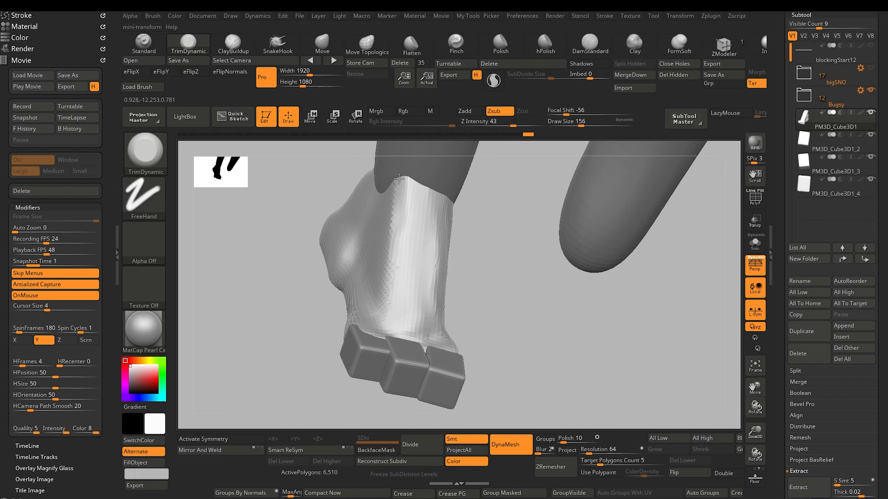
{"action": "left_click_drag", "start_coordinate": [399, 179], "coordinate": [418, 242]}
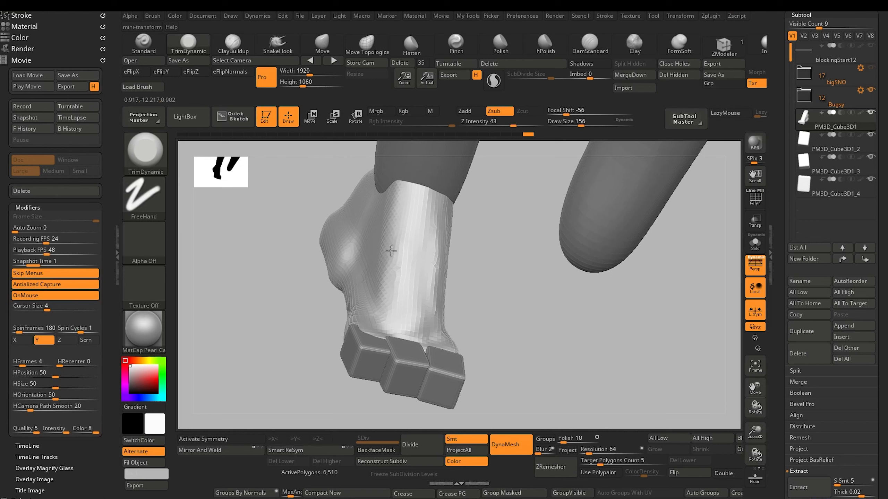
{"action": "left_click_drag", "start_coordinate": [391, 251], "coordinate": [388, 268]}
Trim the hollow on the outer front of the instep above the toes and smooth the surface there
{"action": "mouse_move", "coordinate": [319, 376]}
{"action": "left_mouse_down"}
{"action": "mouse_move", "coordinate": [291, 361]}
{"action": "mouse_move", "coordinate": [303, 345]}
{"action": "left_mouse_up"}
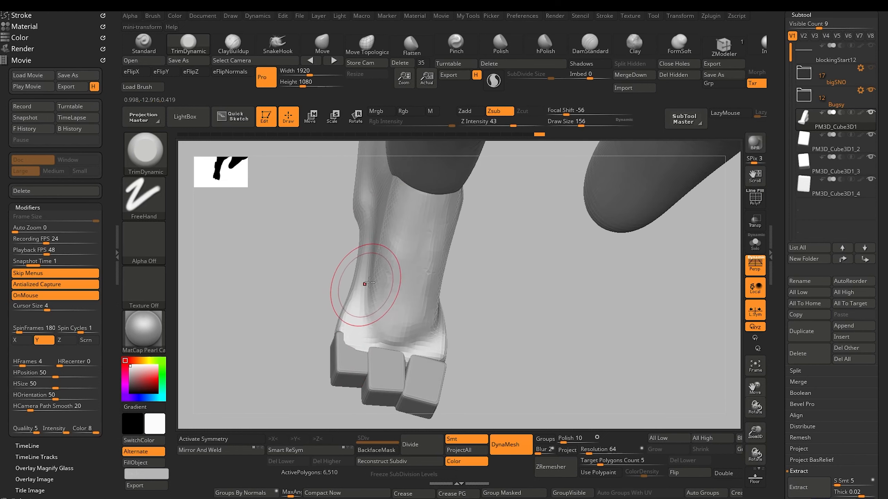
{"action": "key", "text": "["}
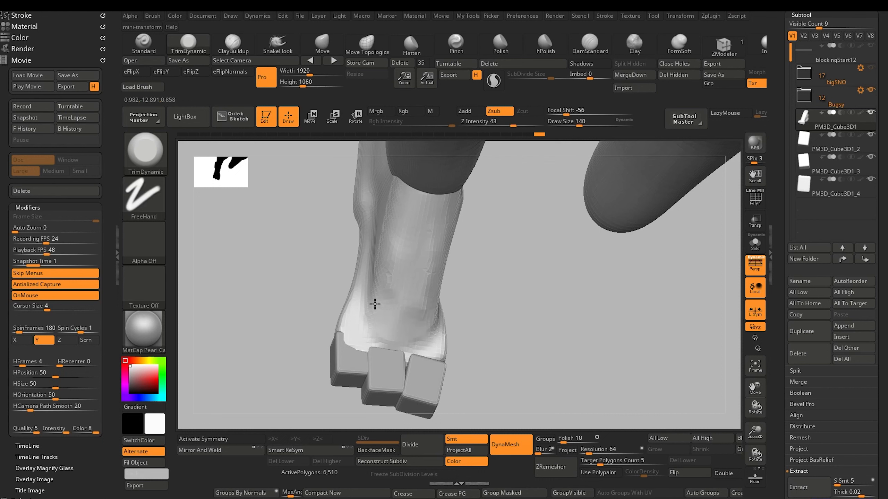
{"action": "key", "text": "bracketright"}
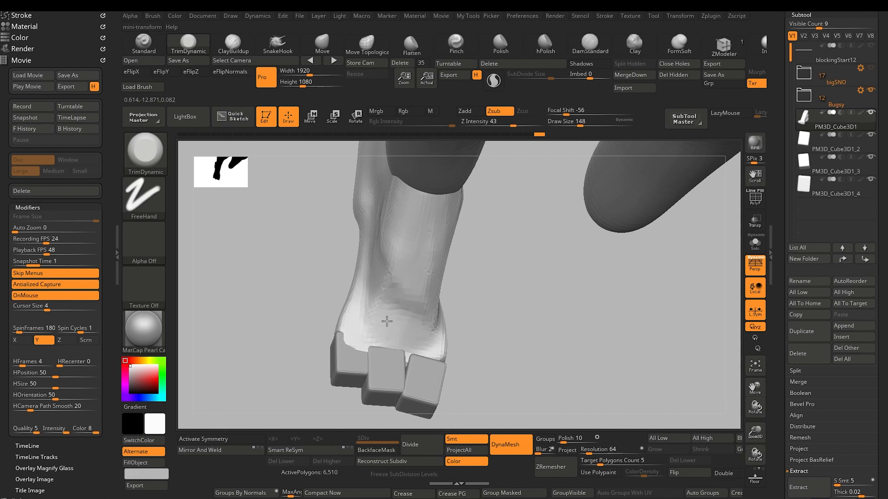
{"action": "left_click_drag", "start_coordinate": [310, 282], "coordinate": [272, 270]}
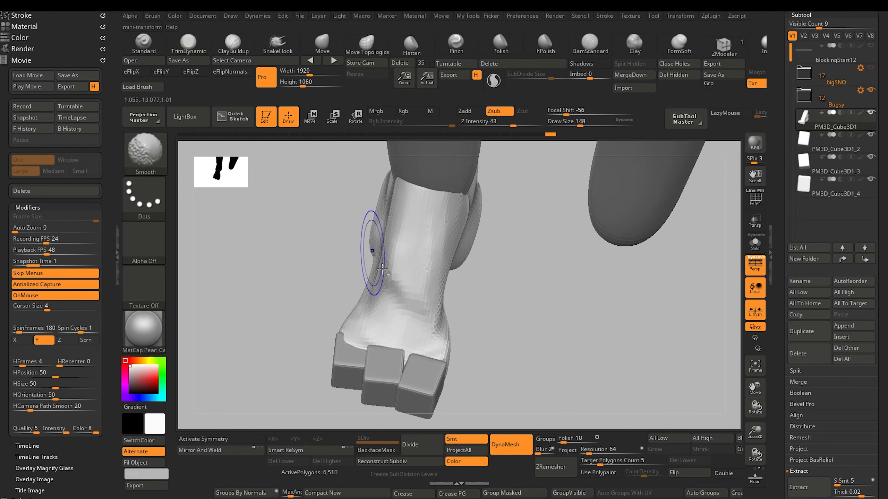
{"action": "left_click_drag", "start_coordinate": [378, 265], "coordinate": [410, 304], "text": "shift"}
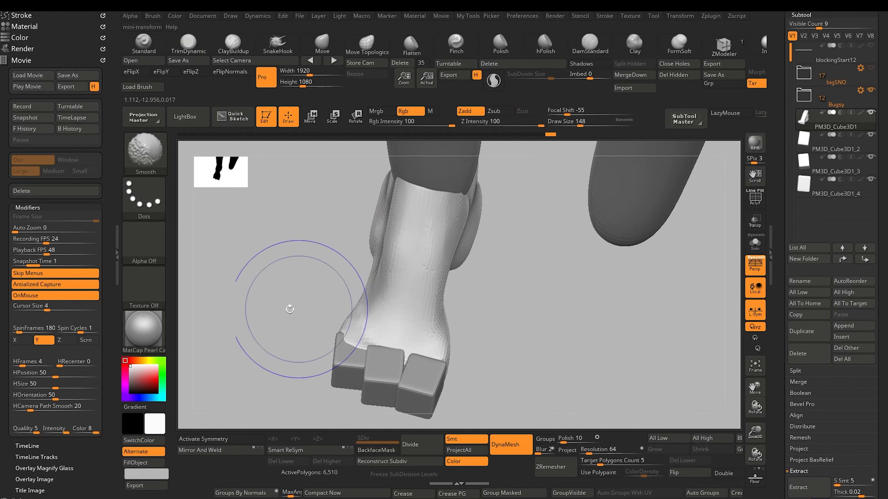
Refine the foot's side profile along the instep slope from ankle to toes with the Move brush
{"action": "mouse_move", "coordinate": [290, 307]}
{"action": "left_mouse_down"}
{"action": "mouse_move", "coordinate": [430, 406]}
{"action": "mouse_move", "coordinate": [414, 337]}
{"action": "mouse_move", "coordinate": [387, 382]}
{"action": "left_mouse_up"}
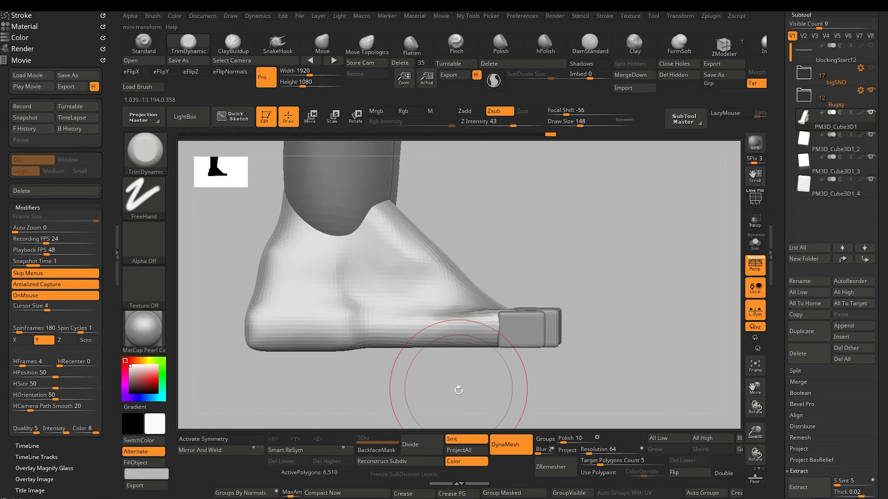
{"action": "left_click_drag", "start_coordinate": [458, 388], "coordinate": [457, 405]}
{"action": "key", "text": "bracketright"}
{"action": "key", "text": "bracketright"}
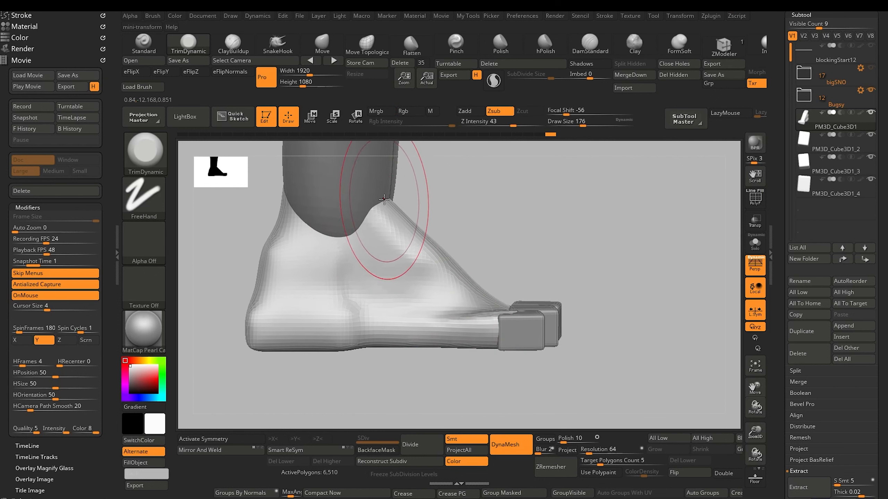
{"action": "key", "text": "b"}
{"action": "key", "text": "m"}
{"action": "key", "text": "v"}
{"action": "left_click_drag", "start_coordinate": [380, 198], "coordinate": [380, 207]}
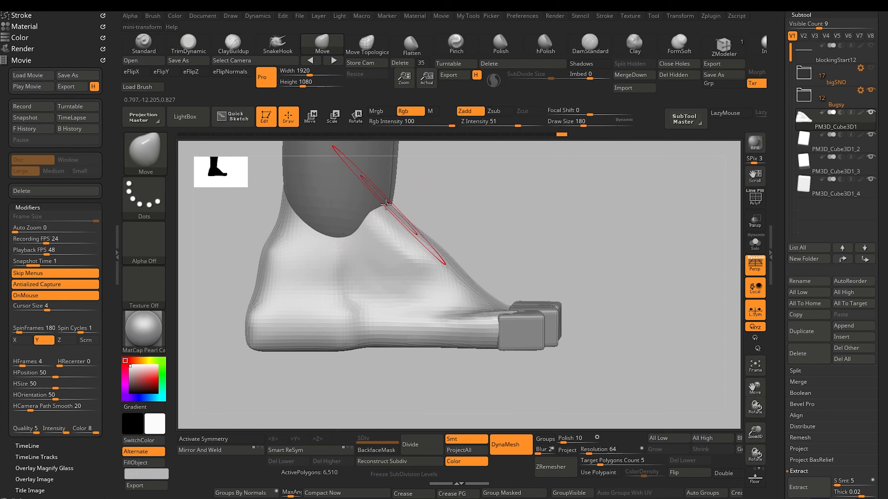
{"action": "left_click_drag", "start_coordinate": [474, 283], "coordinate": [487, 293]}
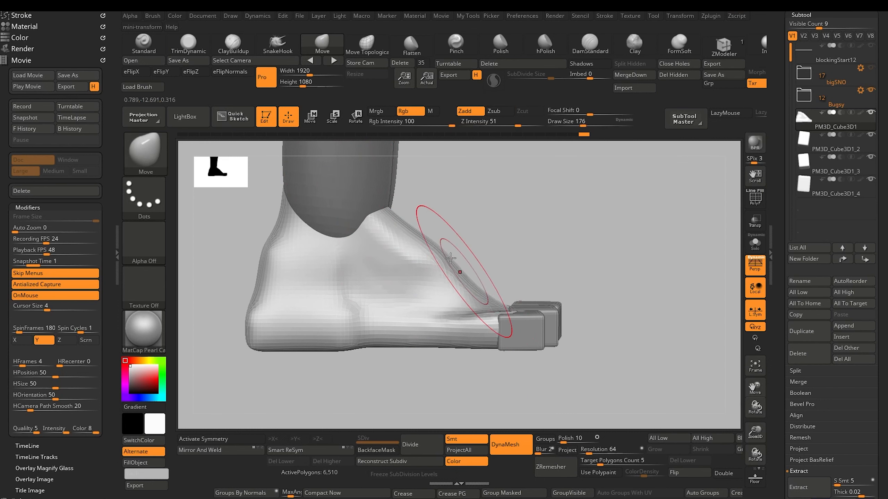
{"action": "left_click_drag", "start_coordinate": [450, 258], "coordinate": [431, 251]}
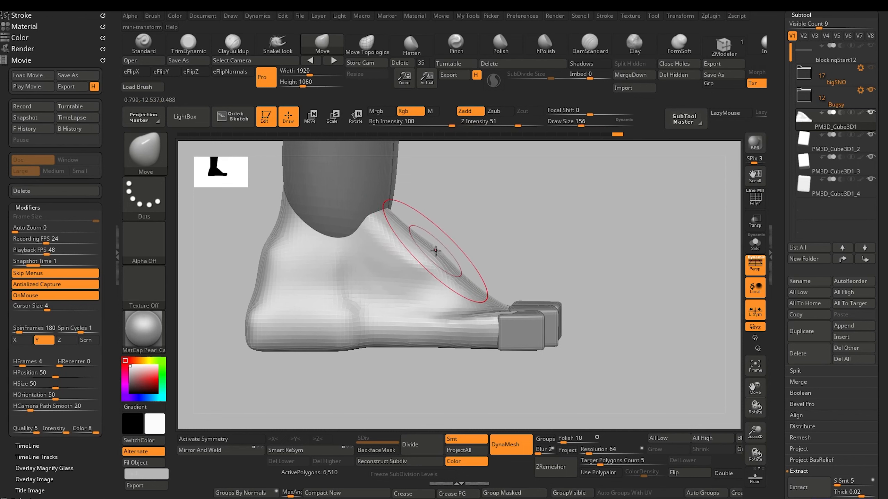
{"action": "left_click_drag", "start_coordinate": [473, 287], "coordinate": [472, 278]}
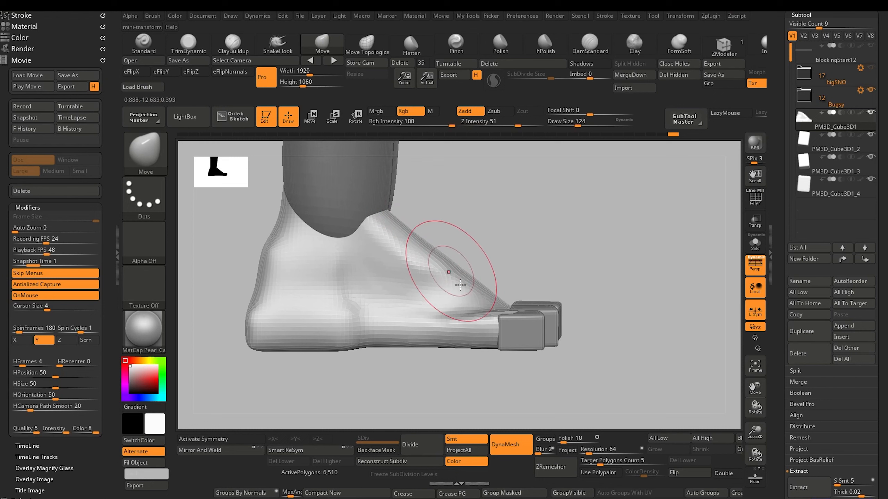
Build up the foot behind the inner toe block with the ClayBuildup brush
{"action": "mouse_move", "coordinate": [243, 257]}
{"action": "left_mouse_down"}
{"action": "mouse_move", "coordinate": [242, 248]}
{"action": "mouse_move", "coordinate": [282, 340]}
{"action": "mouse_move", "coordinate": [260, 313]}
{"action": "mouse_move", "coordinate": [337, 307]}
{"action": "mouse_move", "coordinate": [357, 327]}
{"action": "mouse_move", "coordinate": [353, 254]}
{"action": "mouse_move", "coordinate": [402, 313]}
{"action": "mouse_move", "coordinate": [425, 321]}
{"action": "mouse_move", "coordinate": [425, 331]}
{"action": "mouse_move", "coordinate": [440, 323]}
{"action": "mouse_move", "coordinate": [302, 239]}
{"action": "mouse_move", "coordinate": [350, 297]}
{"action": "left_mouse_up"}
{"action": "key", "text": "b"}
{"action": "key", "text": "c"}
{"action": "key", "text": "b"}
{"action": "key", "text": "bracketleft"}
{"action": "key", "text": "bracketleft"}
{"action": "mouse_move", "coordinate": [305, 342]}
{"action": "left_mouse_down", "text": "alt"}
{"action": "mouse_move", "coordinate": [304, 277]}
{"action": "mouse_move", "coordinate": [267, 316]}
{"action": "mouse_move", "coordinate": [296, 327]}
{"action": "mouse_move", "coordinate": [309, 371]}
{"action": "mouse_move", "coordinate": [341, 395]}
{"action": "mouse_move", "coordinate": [337, 367]}
{"action": "mouse_move", "coordinate": [327, 405]}
{"action": "mouse_move", "coordinate": [341, 355]}
{"action": "left_mouse_up", "text": "alt"}
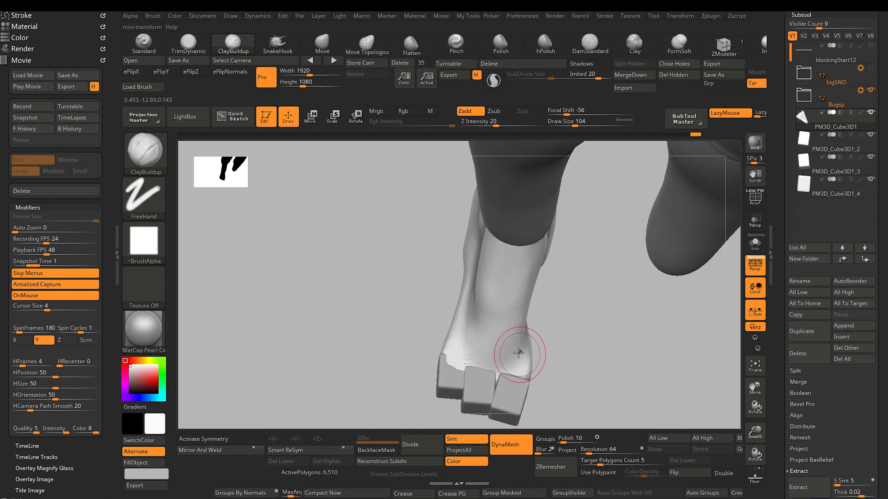
Adjust the foot's inner edge behind the toe block with Move Topological and smooth the inner side of the instep
{"action": "left_click", "coordinate": [364, 42]}
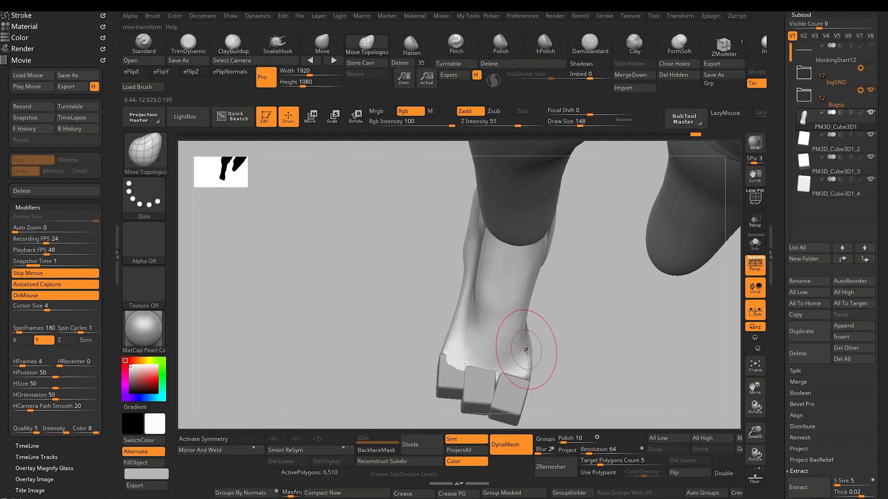
{"action": "left_click_drag", "start_coordinate": [441, 269], "coordinate": [405, 223]}
{"action": "key", "text": "shift"}
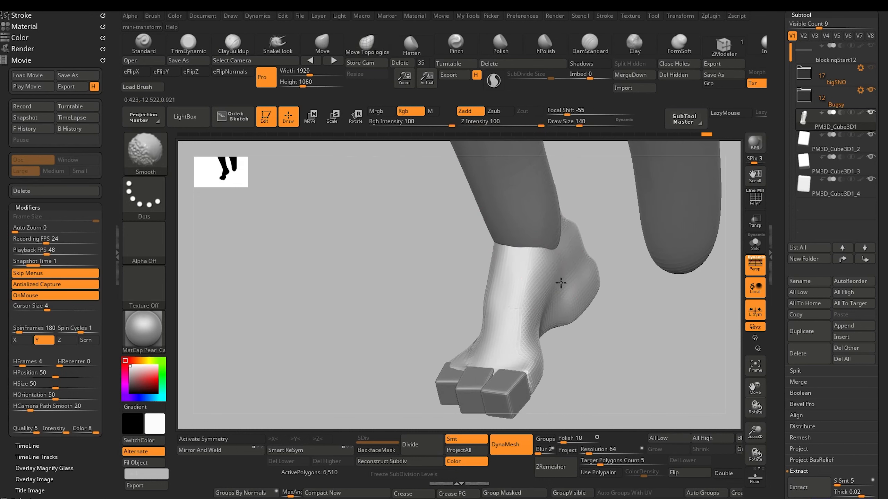
{"action": "left_click_drag", "start_coordinate": [561, 284], "coordinate": [557, 330], "text": "shift"}
{"action": "mouse_move", "coordinate": [444, 298]}
{"action": "left_mouse_down", "text": "shift"}
{"action": "mouse_move", "coordinate": [418, 261]}
{"action": "mouse_move", "coordinate": [386, 279]}
{"action": "mouse_move", "coordinate": [396, 282]}
{"action": "mouse_move", "coordinate": [398, 303]}
{"action": "mouse_move", "coordinate": [406, 296]}
{"action": "left_mouse_up", "text": "shift"}
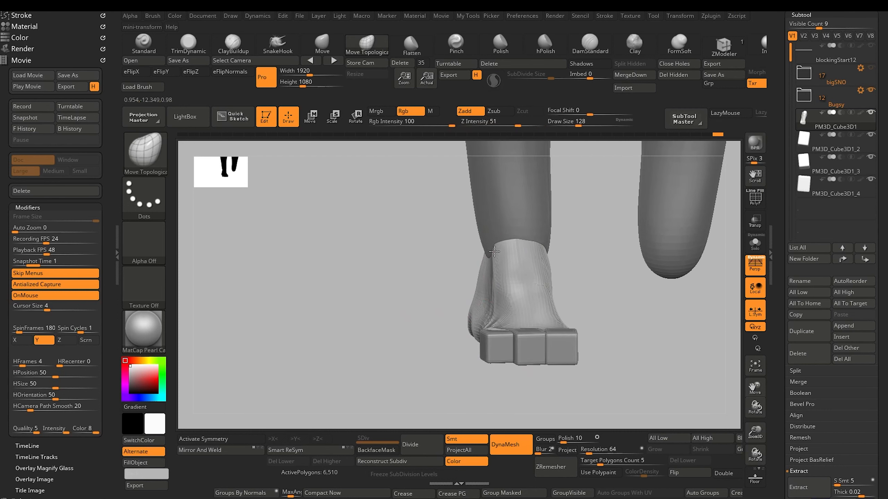
Reshape the upper edge of the instep at the front of the ankle with the Move Topological brush
{"action": "left_click_drag", "start_coordinate": [496, 251], "coordinate": [538, 252]}
{"action": "mouse_move", "coordinate": [523, 242]}
{"action": "left_mouse_down"}
{"action": "mouse_move", "coordinate": [527, 248]}
{"action": "mouse_move", "coordinate": [525, 241]}
{"action": "left_mouse_up"}
{"action": "left_click_drag", "start_coordinate": [399, 263], "coordinate": [432, 259]}
Append a Sphere3D subtool and bring it down beside the foot at a reduced size
{"action": "left_click", "coordinate": [846, 328]}
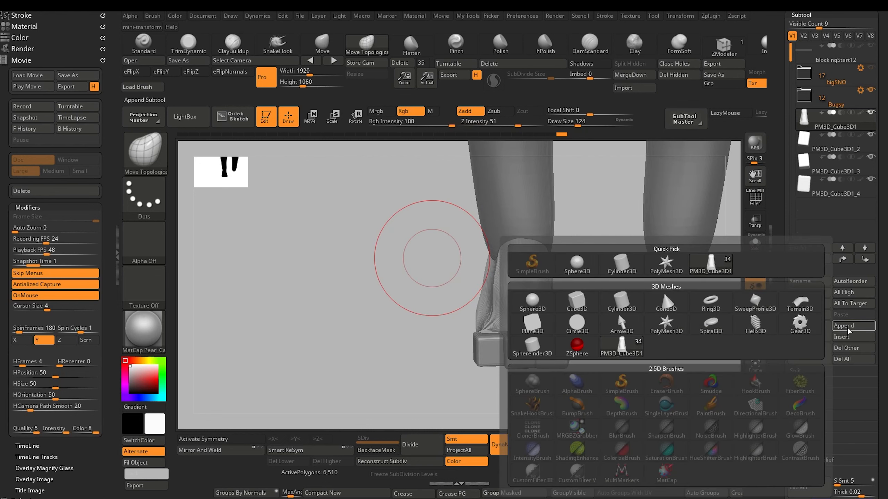
{"action": "left_click", "coordinate": [576, 265]}
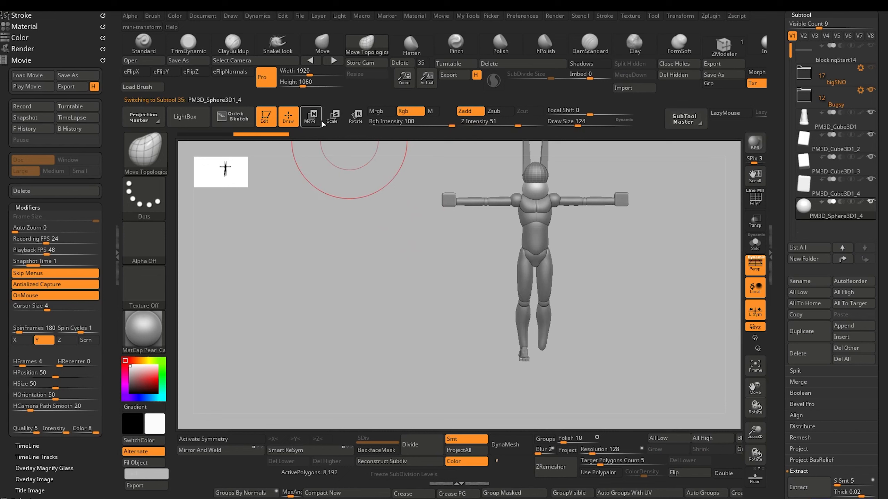
{"action": "left_click", "coordinate": [310, 117]}
{"action": "left_click_drag", "start_coordinate": [535, 247], "coordinate": [534, 391]}
{"action": "left_click_drag", "start_coordinate": [584, 339], "coordinate": [564, 340]}
{"action": "left_click_drag", "start_coordinate": [410, 346], "coordinate": [387, 349], "text": "alt"}
{"action": "left_click_drag", "start_coordinate": [460, 232], "coordinate": [437, 261]}
{"action": "left_click_drag", "start_coordinate": [461, 290], "coordinate": [459, 337]}
Align the sphere with the ankle, narrow it front to back, and embed it in the outer side of the ankle
{"action": "left_click_drag", "start_coordinate": [345, 306], "coordinate": [358, 304], "text": "shift"}
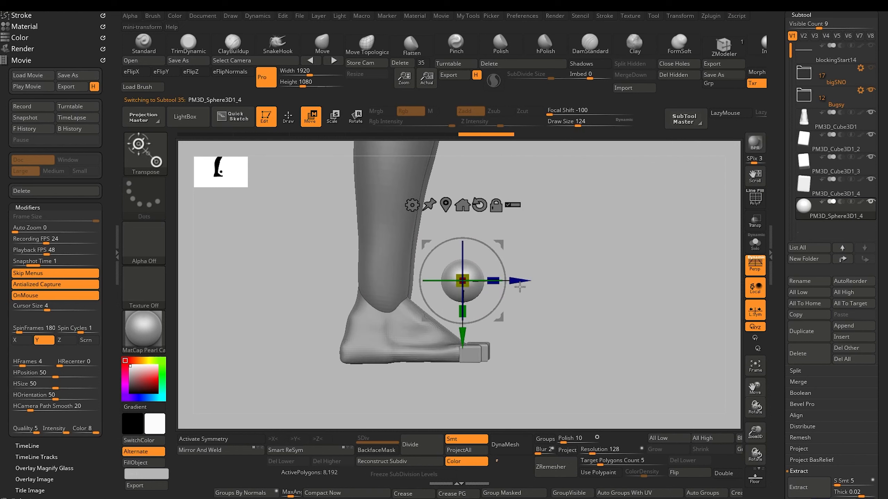
{"action": "left_click_drag", "start_coordinate": [520, 283], "coordinate": [435, 283]}
{"action": "left_click_drag", "start_coordinate": [380, 339], "coordinate": [380, 358]}
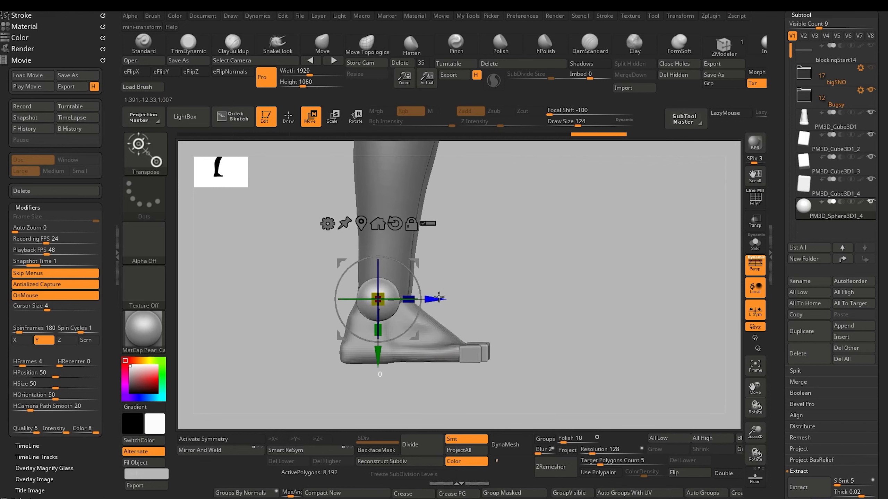
{"action": "left_click_drag", "start_coordinate": [436, 300], "coordinate": [408, 299]}
{"action": "left_click_drag", "start_coordinate": [301, 285], "coordinate": [274, 311], "text": "shift"}
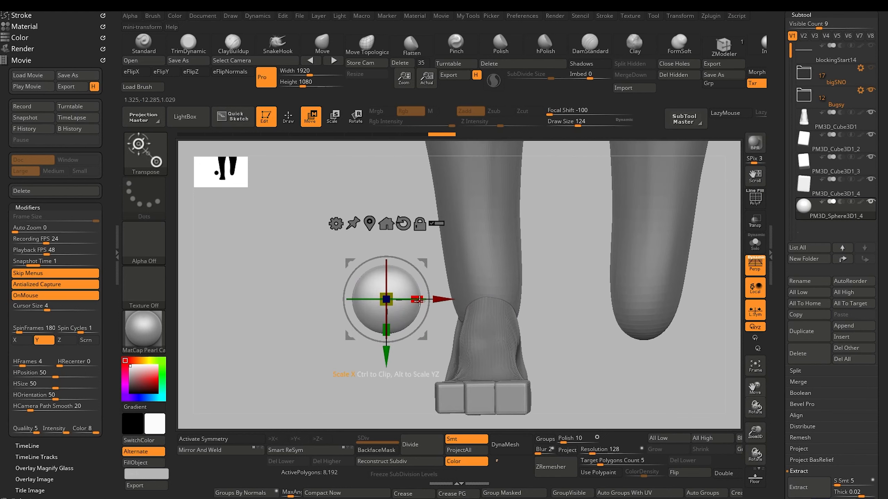
{"action": "left_click_drag", "start_coordinate": [419, 300], "coordinate": [512, 300]}
{"action": "left_click_drag", "start_coordinate": [332, 292], "coordinate": [401, 276]}
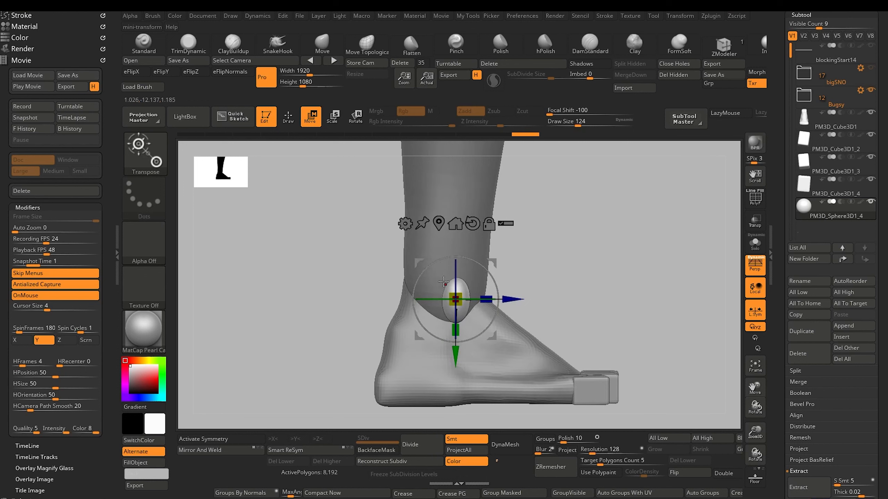
{"action": "left_click_drag", "start_coordinate": [506, 299], "coordinate": [499, 293]}
Shape the sphere into an outer ankle bone with the Move brush, adjusting its side and front outlines
{"action": "left_click", "coordinate": [324, 44]}
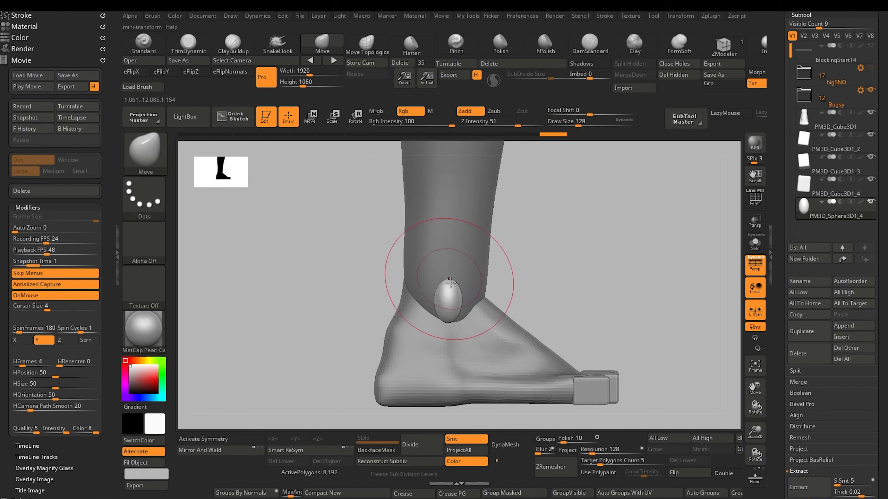
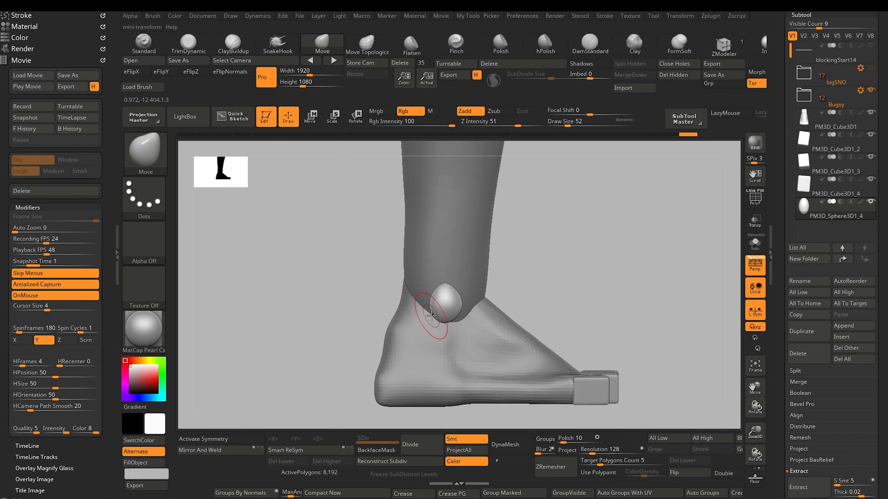
{"action": "left_click_drag", "start_coordinate": [454, 314], "coordinate": [451, 311]}
{"action": "mouse_move", "coordinate": [378, 295]}
{"action": "left_mouse_down"}
{"action": "mouse_move", "coordinate": [335, 285]}
{"action": "mouse_move", "coordinate": [340, 279]}
{"action": "mouse_move", "coordinate": [392, 308]}
{"action": "left_mouse_up"}
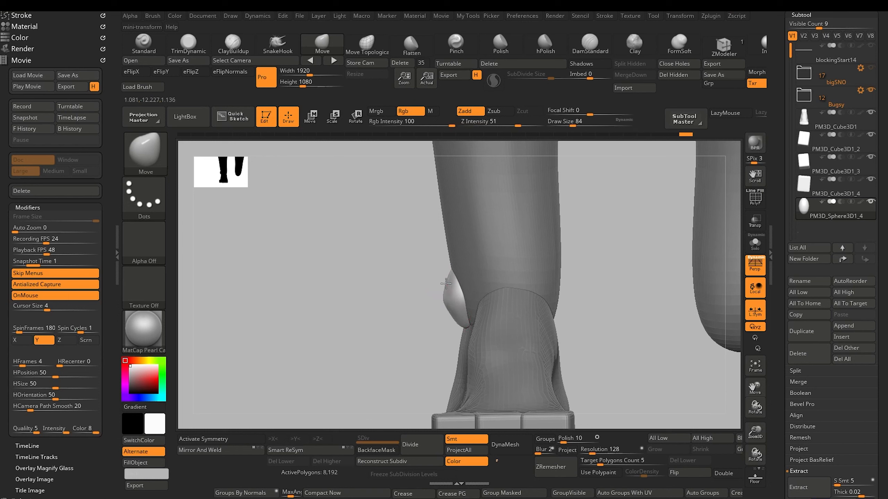
{"action": "left_click_drag", "start_coordinate": [446, 284], "coordinate": [443, 280]}
Duplicate the ankle bone, then move and rotate the copy so it sits slightly higher on the inner side of the ankle
{"action": "left_click_drag", "start_coordinate": [390, 309], "coordinate": [309, 189], "text": "alt"}
{"action": "mouse_move", "coordinate": [358, 261]}
{"action": "left_mouse_down", "text": "alt"}
{"action": "mouse_move", "coordinate": [377, 353]}
{"action": "mouse_move", "coordinate": [369, 331]}
{"action": "mouse_move", "coordinate": [472, 333]}
{"action": "mouse_move", "coordinate": [363, 329]}
{"action": "mouse_move", "coordinate": [355, 287]}
{"action": "mouse_move", "coordinate": [325, 295]}
{"action": "left_mouse_up", "text": "alt"}
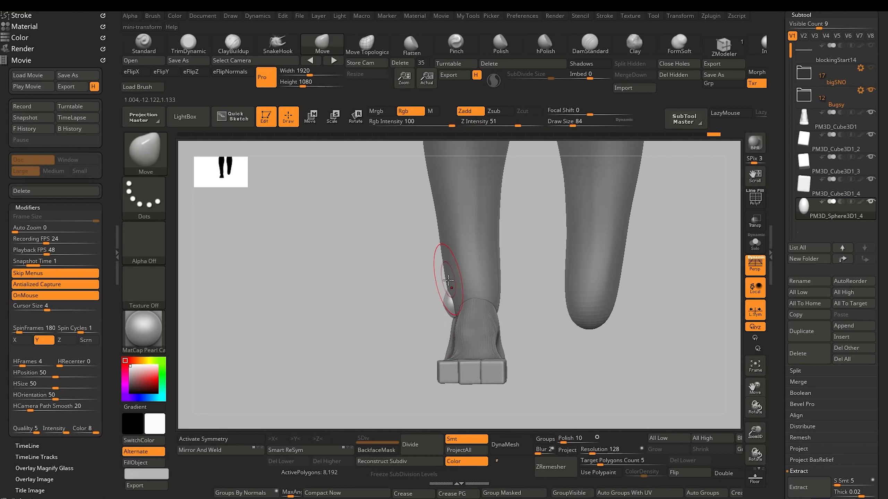
{"action": "left_click", "coordinate": [217, 439]}
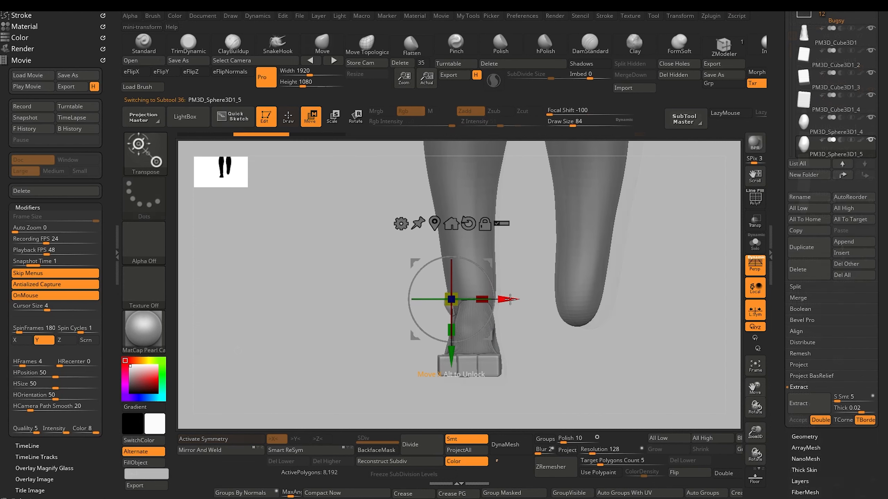
{"action": "left_click_drag", "start_coordinate": [509, 300], "coordinate": [546, 301]}
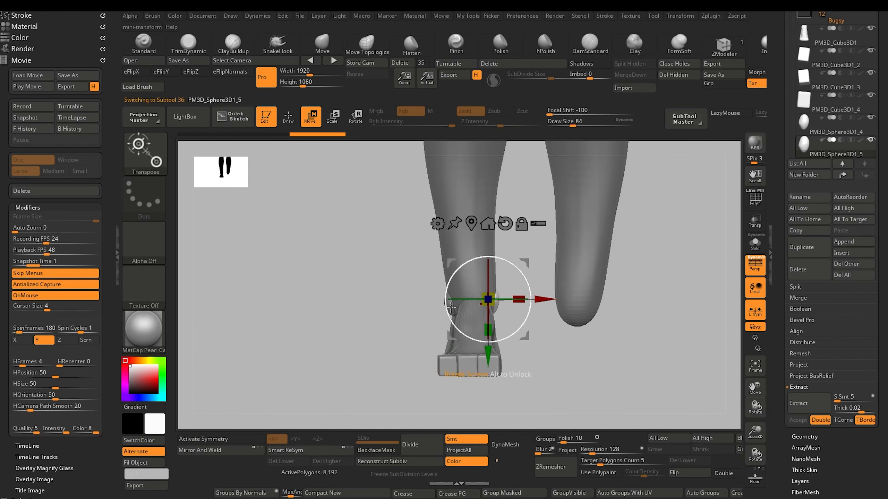
{"action": "mouse_move", "coordinate": [450, 306]}
{"action": "left_mouse_down"}
{"action": "mouse_move", "coordinate": [445, 255]}
{"action": "mouse_move", "coordinate": [437, 296]}
{"action": "left_mouse_up"}
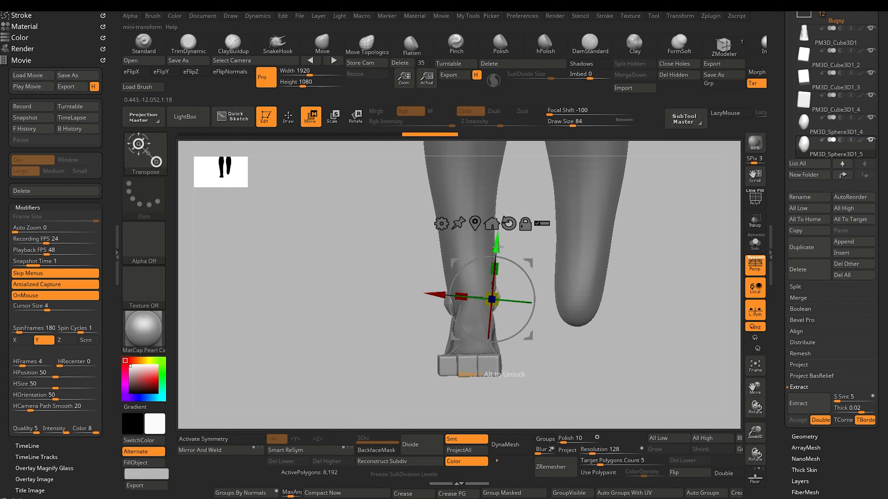
{"action": "left_click_drag", "start_coordinate": [497, 247], "coordinate": [496, 244]}
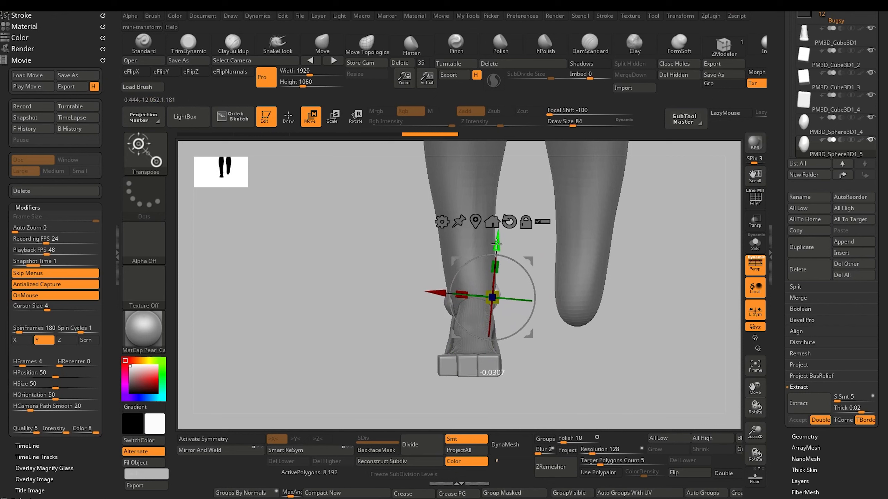
Trim the back of the foot with TrimDynamic and smooth its outer side and instep
{"action": "left_click_drag", "start_coordinate": [365, 294], "coordinate": [339, 317]}
{"action": "mouse_move", "coordinate": [315, 275]}
{"action": "left_mouse_down"}
{"action": "mouse_move", "coordinate": [245, 267]}
{"action": "mouse_move", "coordinate": [245, 298]}
{"action": "mouse_move", "coordinate": [276, 304]}
{"action": "left_mouse_up"}
{"action": "key", "text": "q"}
{"action": "left_click", "coordinate": [529, 358], "text": "alt"}
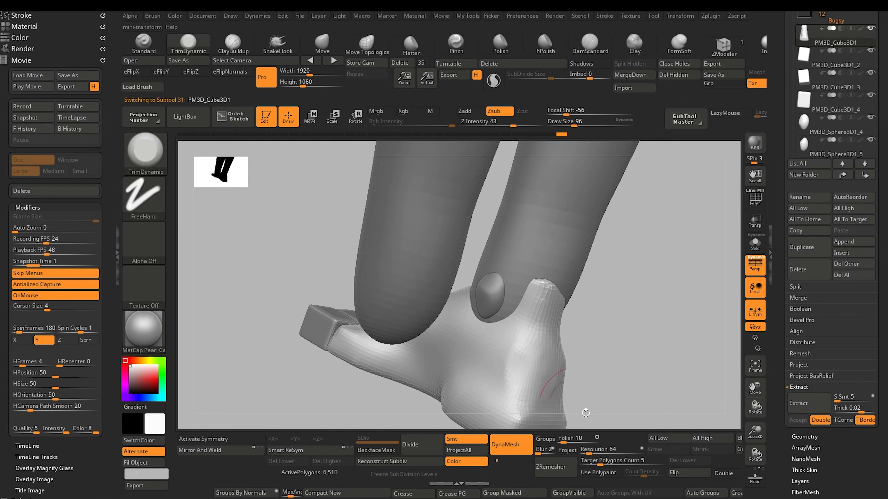
{"action": "left_click_drag", "start_coordinate": [317, 290], "coordinate": [250, 173]}
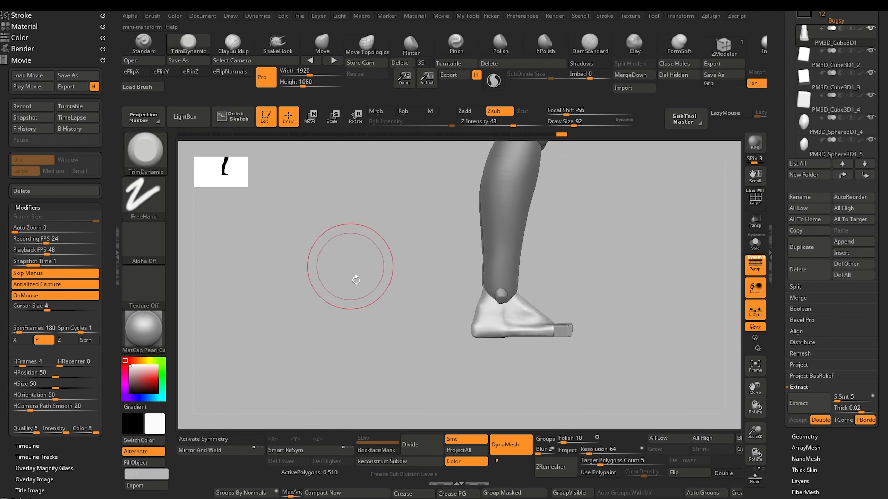
{"action": "mouse_move", "coordinate": [355, 279]}
{"action": "left_mouse_down"}
{"action": "mouse_move", "coordinate": [344, 321]}
{"action": "mouse_move", "coordinate": [426, 331]}
{"action": "left_mouse_up"}
{"action": "left_click_drag", "start_coordinate": [468, 369], "coordinate": [476, 350], "text": "shift"}
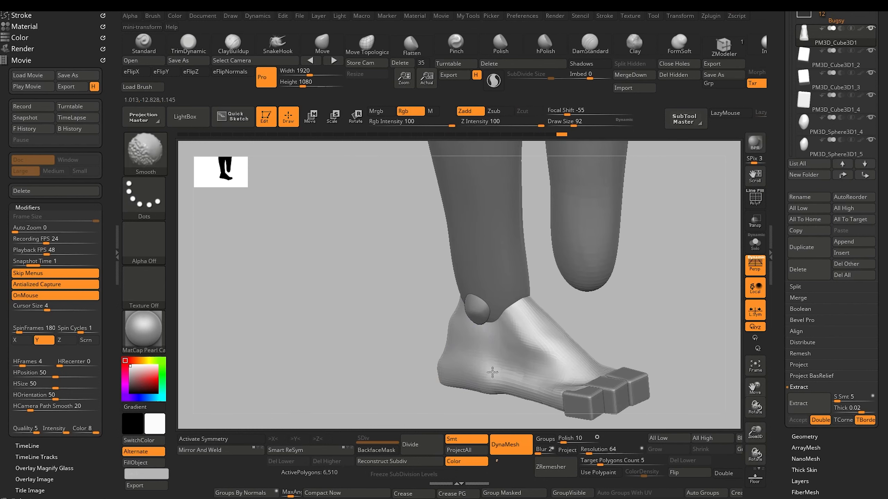
{"action": "left_click_drag", "start_coordinate": [503, 328], "coordinate": [517, 346], "text": "shift"}
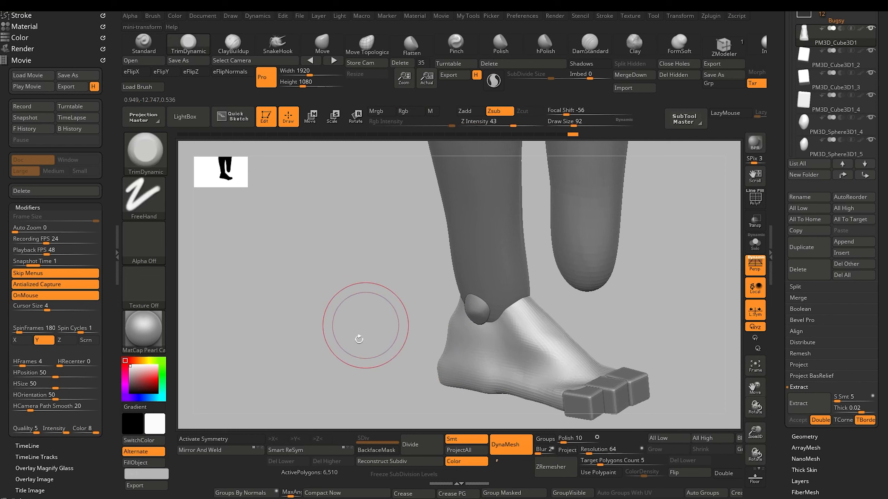
{"action": "mouse_move", "coordinate": [358, 337]}
{"action": "left_mouse_down", "text": "shift"}
{"action": "mouse_move", "coordinate": [339, 333]}
{"action": "mouse_move", "coordinate": [229, 191]}
{"action": "left_mouse_up", "text": "shift"}
Smooth the three toe blocks one after another to soften their hard edges
{"action": "left_click_drag", "start_coordinate": [343, 312], "coordinate": [437, 344]}
{"action": "left_click", "coordinate": [487, 358], "text": "alt"}
{"action": "left_click", "coordinate": [512, 369], "text": "alt"}
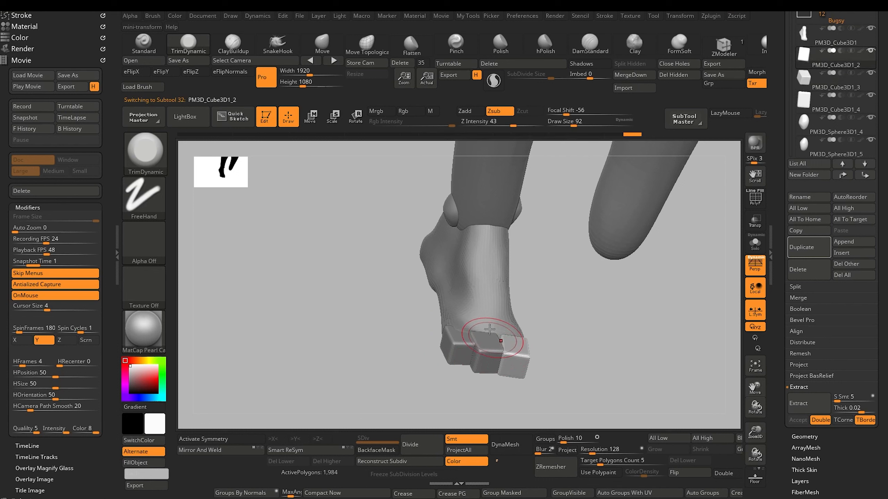
{"action": "key", "text": "shift"}
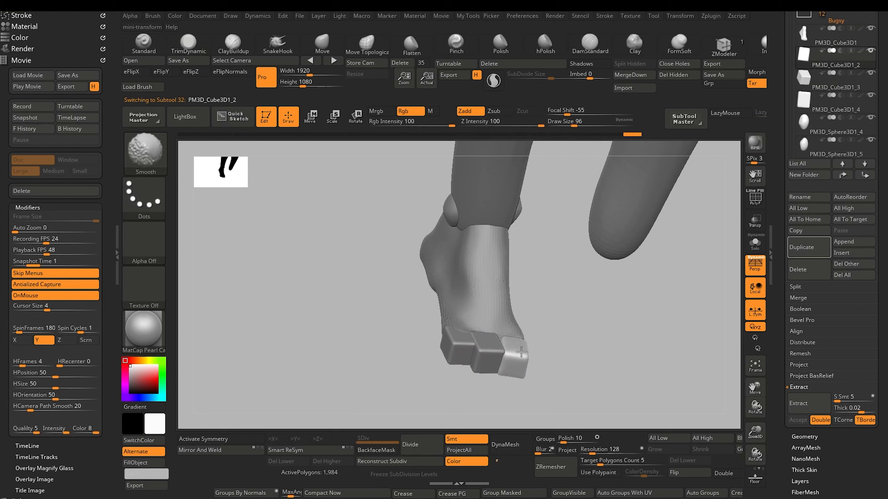
{"action": "left_click", "coordinate": [484, 354], "text": "alt"}
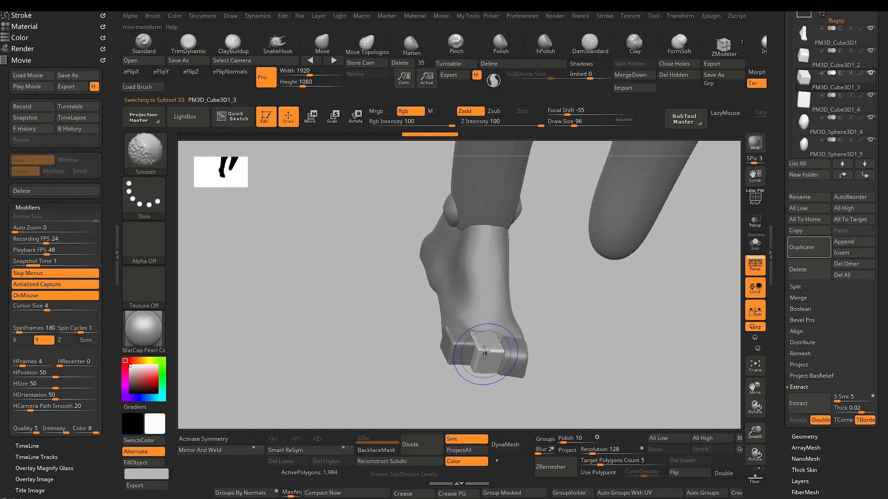
{"action": "left_click", "coordinate": [450, 351], "text": "alt"}
{"action": "mouse_move", "coordinate": [465, 352]}
{"action": "left_mouse_down", "text": "shift"}
{"action": "mouse_move", "coordinate": [418, 288]}
{"action": "mouse_move", "coordinate": [396, 288]}
{"action": "left_mouse_up", "text": "shift"}
Plane the edges of the outermost toe block with TrimDynamic at a small brush size, undoing the oversized stroke
{"action": "mouse_move", "coordinate": [341, 299]}
{"action": "left_mouse_down"}
{"action": "mouse_move", "coordinate": [318, 299]}
{"action": "mouse_move", "coordinate": [307, 252]}
{"action": "mouse_move", "coordinate": [332, 273]}
{"action": "mouse_move", "coordinate": [318, 314]}
{"action": "left_mouse_up"}
{"action": "left_click", "coordinate": [189, 45]}
{"action": "mouse_move", "coordinate": [456, 277]}
{"action": "left_mouse_down"}
{"action": "mouse_move", "coordinate": [477, 286]}
{"action": "mouse_move", "coordinate": [464, 280]}
{"action": "left_mouse_up"}
{"action": "key", "text": "bracketleft"}
{"action": "key", "text": "bracketleft"}
{"action": "key", "text": "bracketleft"}
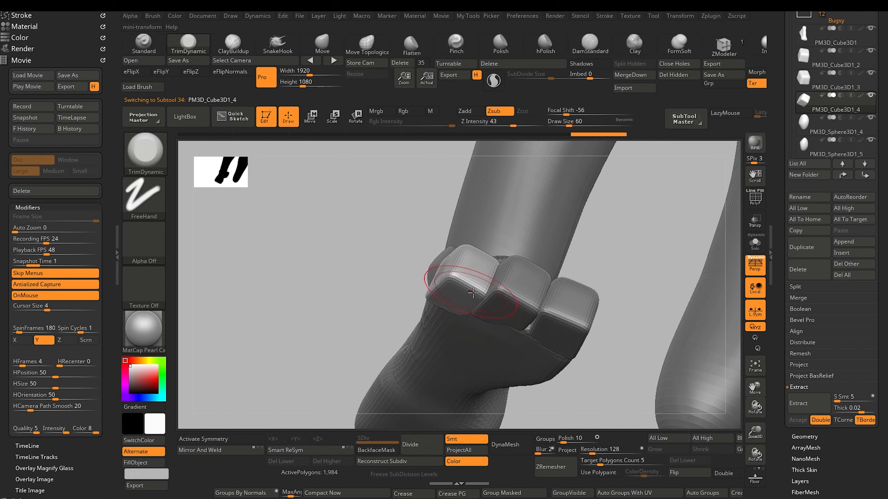
{"action": "key", "text": "ctrl+z"}
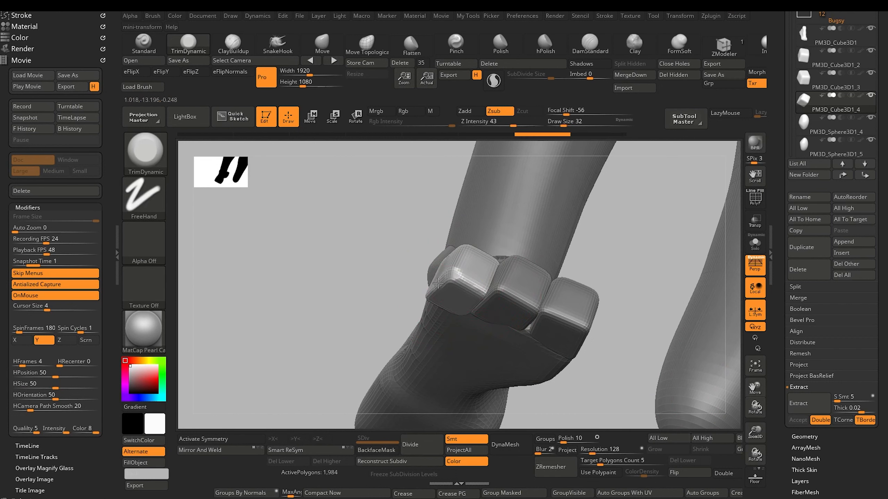
{"action": "left_click_drag", "start_coordinate": [467, 277], "coordinate": [492, 304]}
{"action": "left_click_drag", "start_coordinate": [366, 273], "coordinate": [332, 277]}
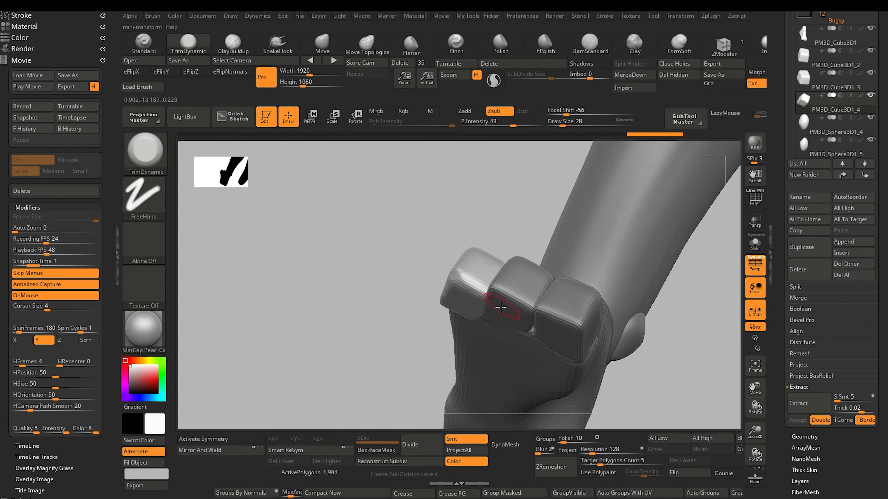
Trim the edges and front faces of the middle and big toe blocks with TrimDynamic
{"action": "left_click", "coordinate": [500, 307], "text": "alt"}
{"action": "key", "text": "bracketleft"}
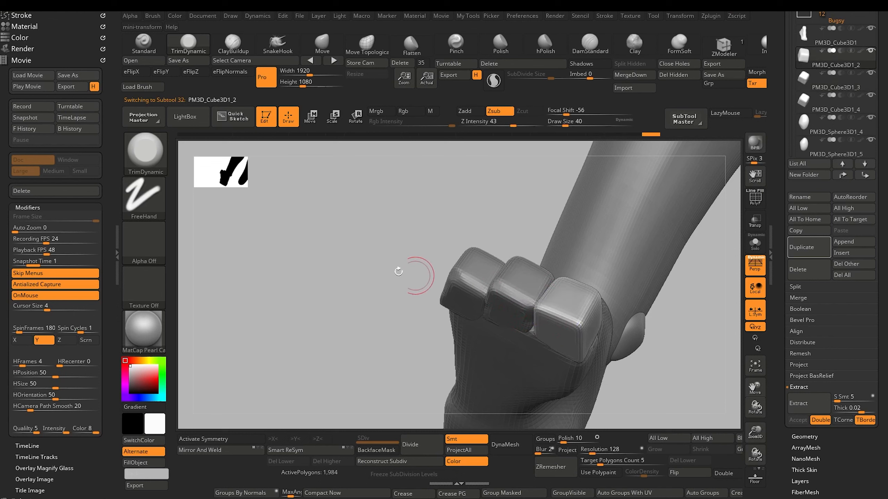
{"action": "left_click_drag", "start_coordinate": [402, 273], "coordinate": [574, 348]}
{"action": "left_click", "coordinate": [575, 349], "text": "alt"}
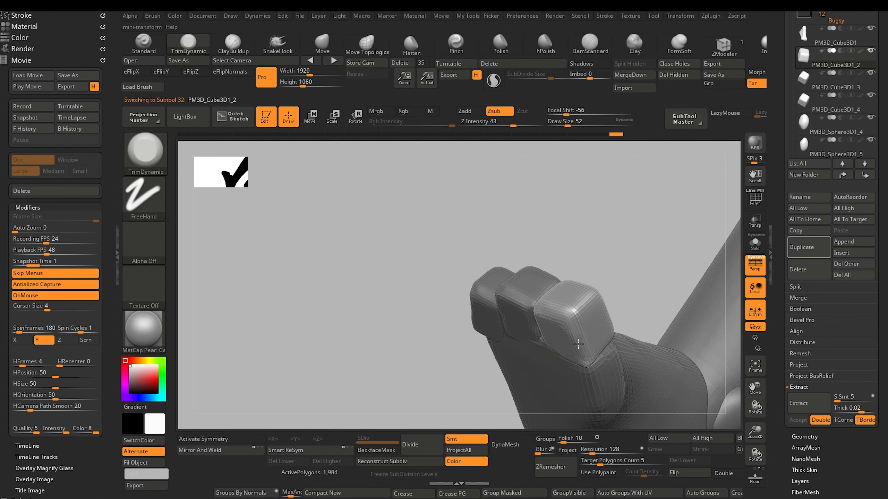
{"action": "left_click_drag", "start_coordinate": [371, 302], "coordinate": [402, 349]}
{"action": "left_click_drag", "start_coordinate": [404, 277], "coordinate": [394, 358], "text": "alt"}
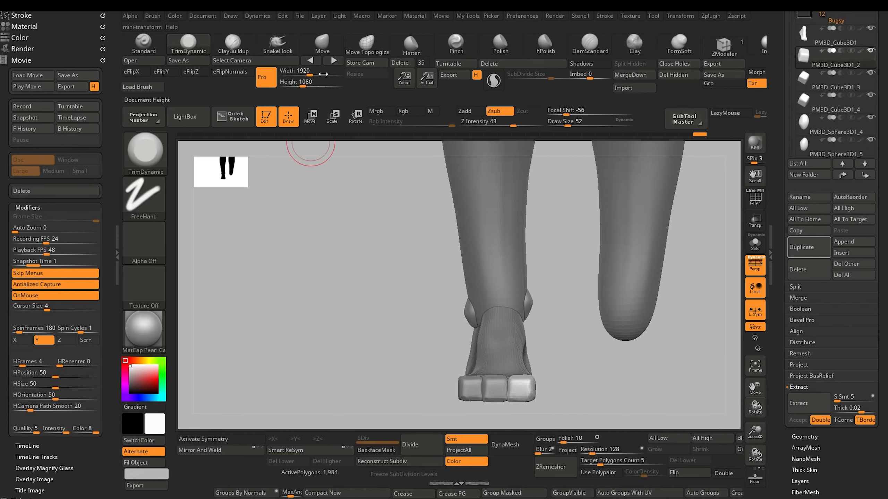
Choose the Move Topological brush, select the outer ankle bone and turn on X symmetry
{"action": "left_click", "coordinate": [367, 45]}
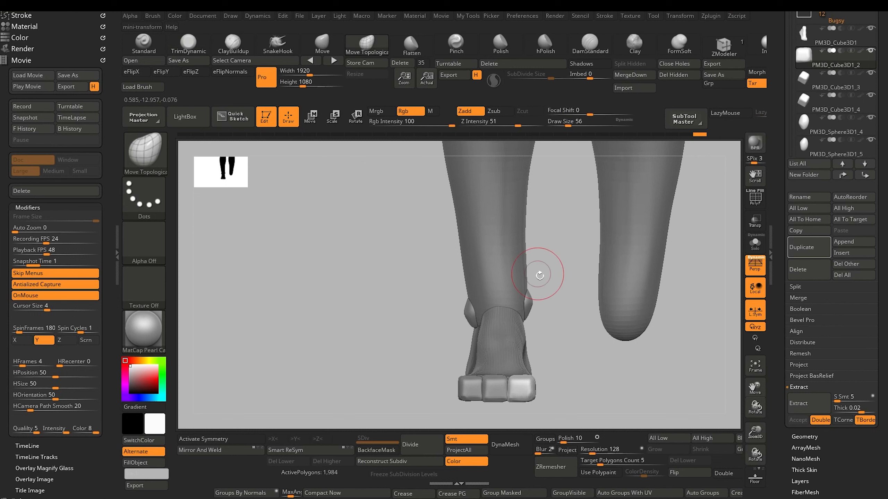
{"action": "left_click", "coordinate": [520, 295], "text": "alt"}
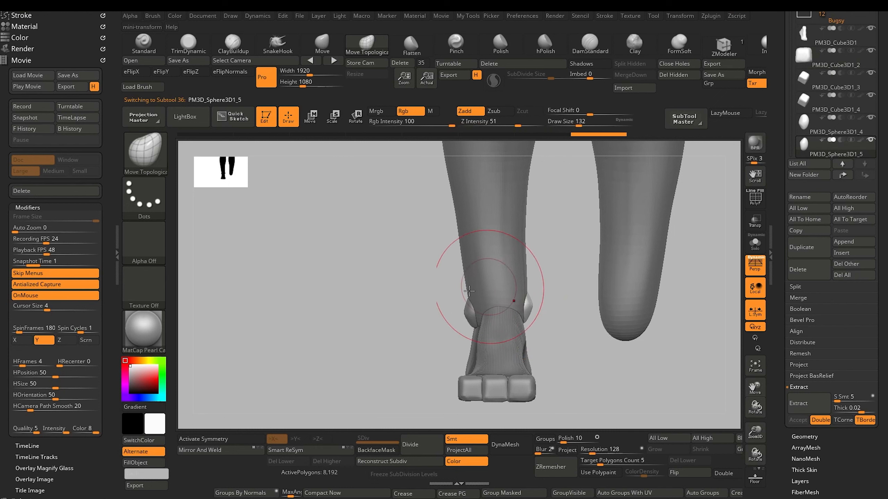
{"action": "left_click", "coordinate": [468, 312], "text": "alt"}
{"action": "key", "text": "x"}
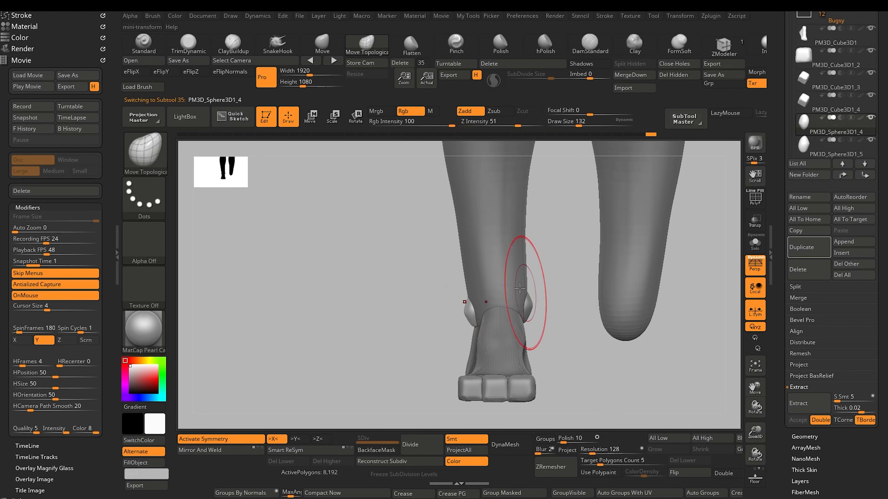
Merge the three toe blocks into the foot subtool PM3D_Cube3D1
{"action": "left_click_drag", "start_coordinate": [412, 314], "coordinate": [356, 257], "text": "alt"}
{"action": "left_click_drag", "start_coordinate": [376, 344], "coordinate": [372, 390], "text": "alt"}
{"action": "left_click_drag", "start_coordinate": [372, 369], "coordinate": [330, 316]}
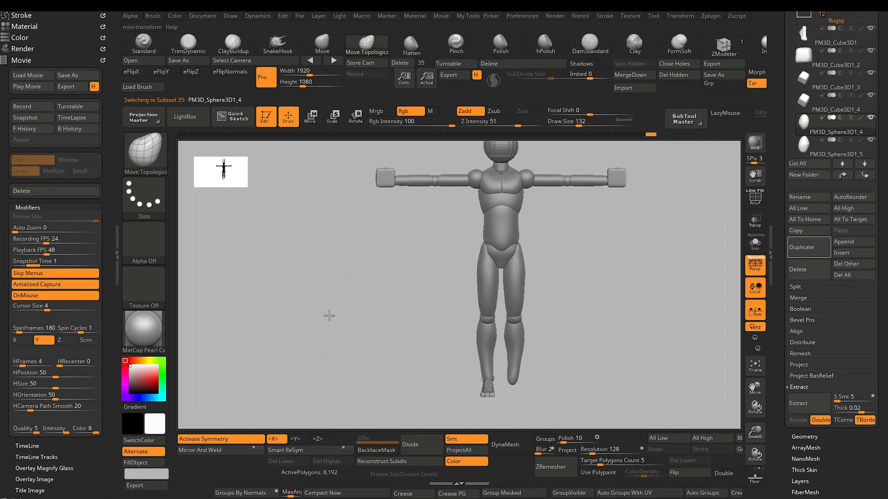
{"action": "mouse_move", "coordinate": [390, 324]}
{"action": "left_mouse_down"}
{"action": "mouse_move", "coordinate": [406, 345]}
{"action": "mouse_move", "coordinate": [423, 347]}
{"action": "mouse_move", "coordinate": [392, 339]}
{"action": "mouse_move", "coordinate": [403, 347]}
{"action": "mouse_move", "coordinate": [423, 324]}
{"action": "mouse_move", "coordinate": [443, 330]}
{"action": "left_mouse_up"}
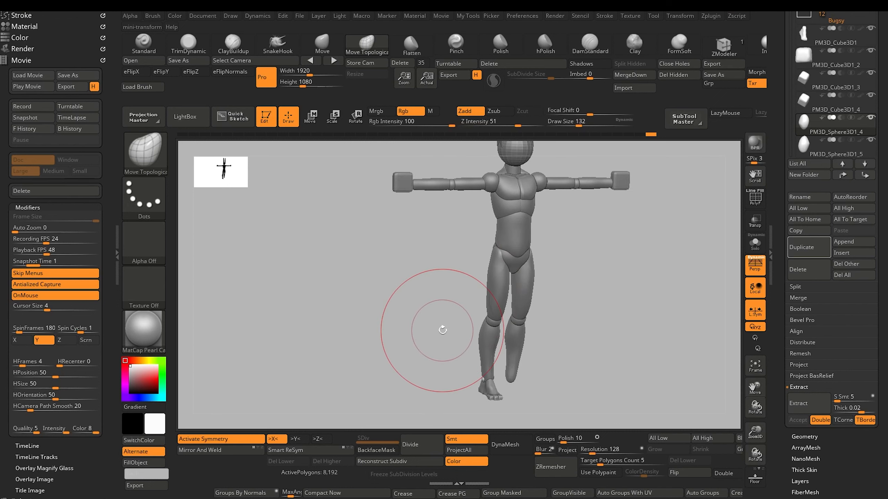
{"action": "left_click_drag", "start_coordinate": [780, 201], "coordinate": [780, 299]}
{"action": "left_click", "coordinate": [835, 138]}
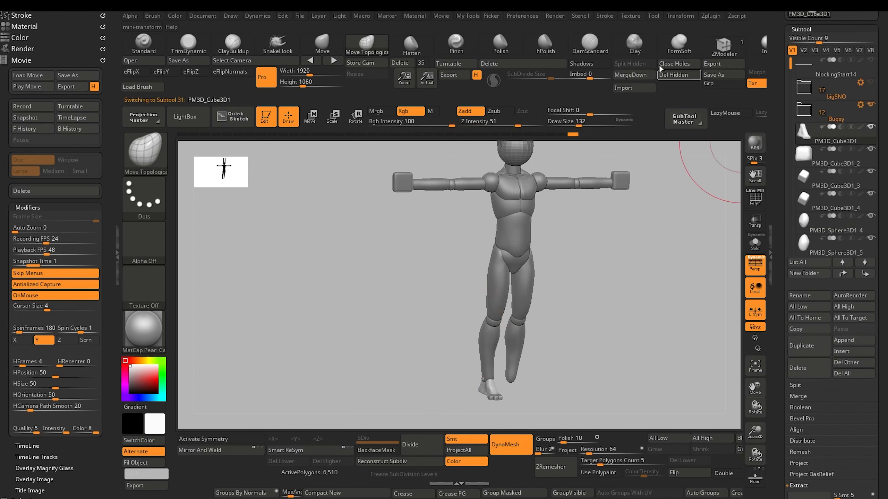
{"action": "left_click", "coordinate": [637, 75]}
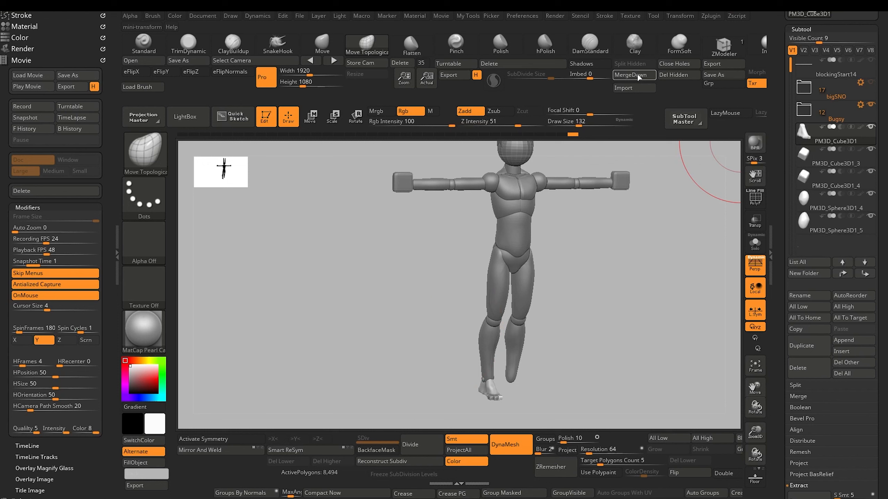
{"action": "left_click", "coordinate": [637, 75]}
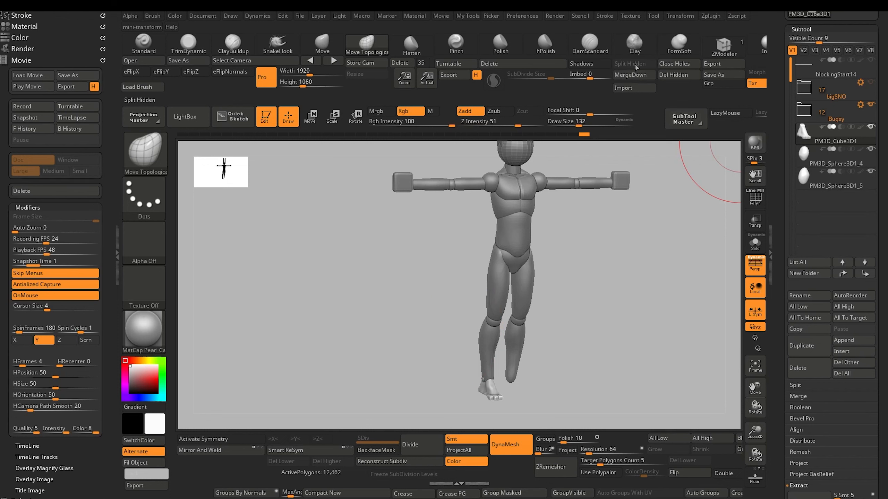
Turn off DynaMesh on the merged foot, enlarge it about 1.09 times from the ankle and nudge it slightly forward
{"action": "left_click_drag", "start_coordinate": [376, 341], "coordinate": [451, 380]}
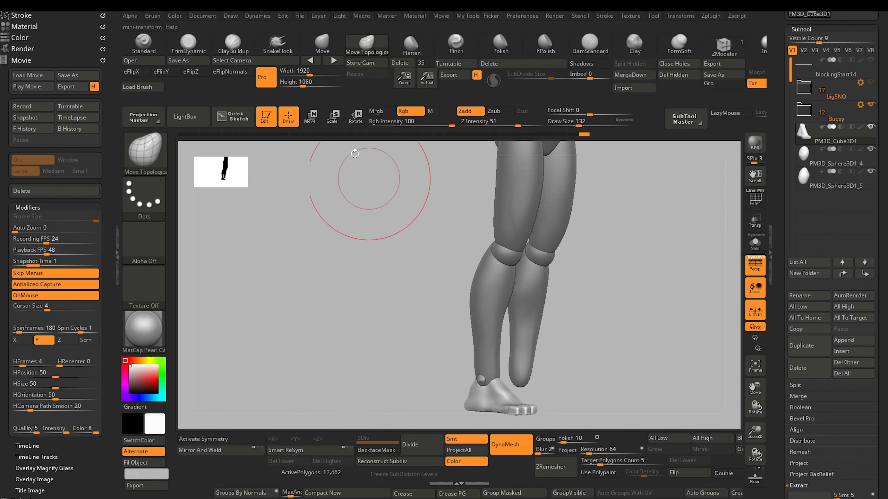
{"action": "key", "text": "e"}
{"action": "left_click_drag", "start_coordinate": [390, 392], "coordinate": [389, 322], "text": "alt"}
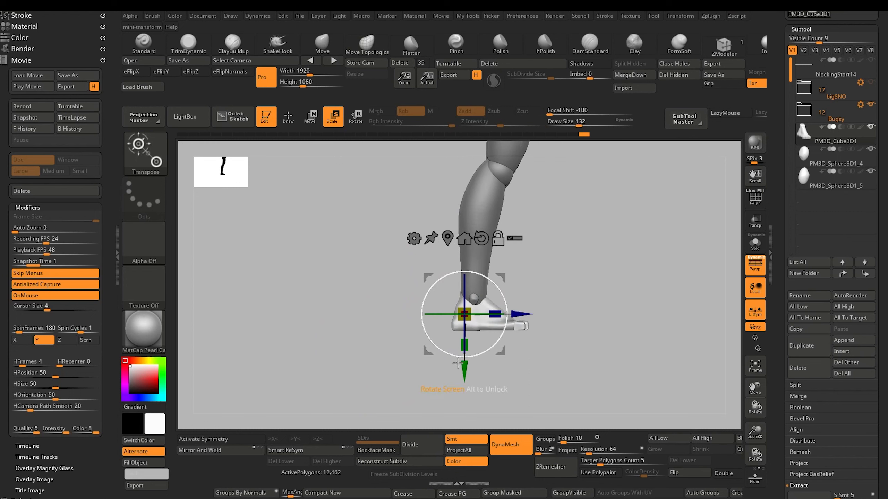
{"action": "left_click", "coordinate": [502, 445]}
{"action": "left_click_drag", "start_coordinate": [466, 367], "coordinate": [466, 353], "text": "alt"}
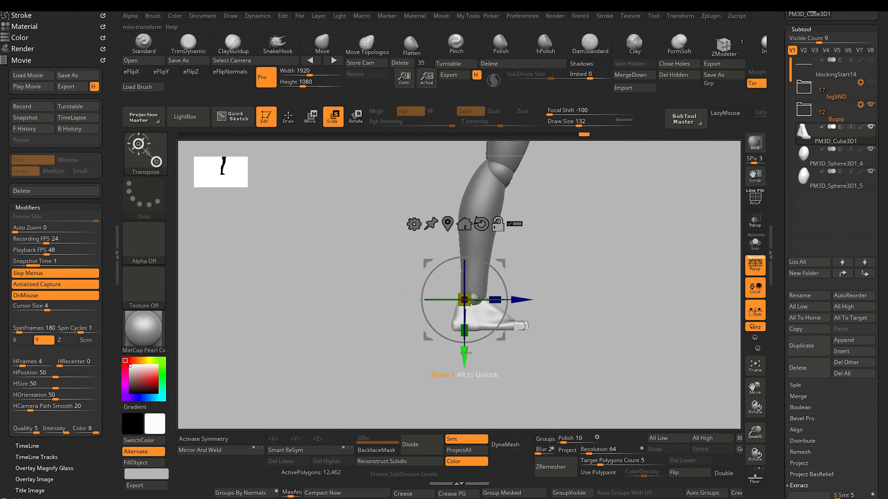
{"action": "left_click_drag", "start_coordinate": [501, 294], "coordinate": [525, 302], "text": "alt"}
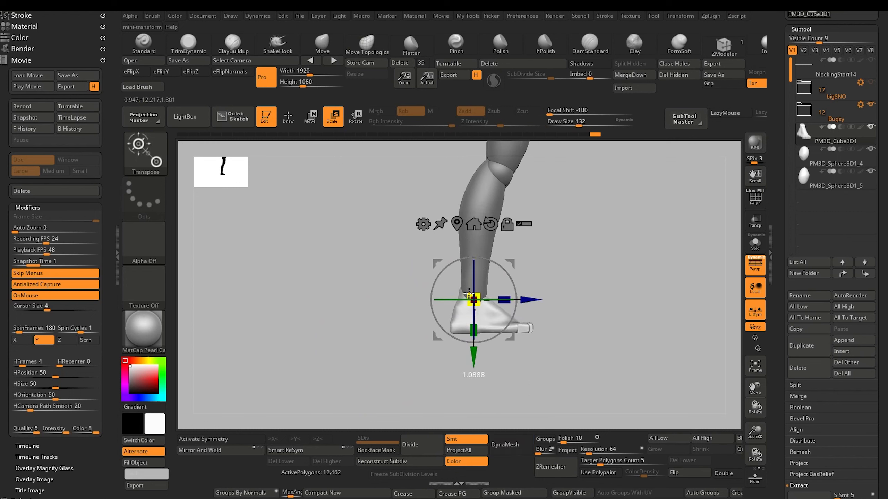
{"action": "left_click_drag", "start_coordinate": [531, 300], "coordinate": [532, 300]}
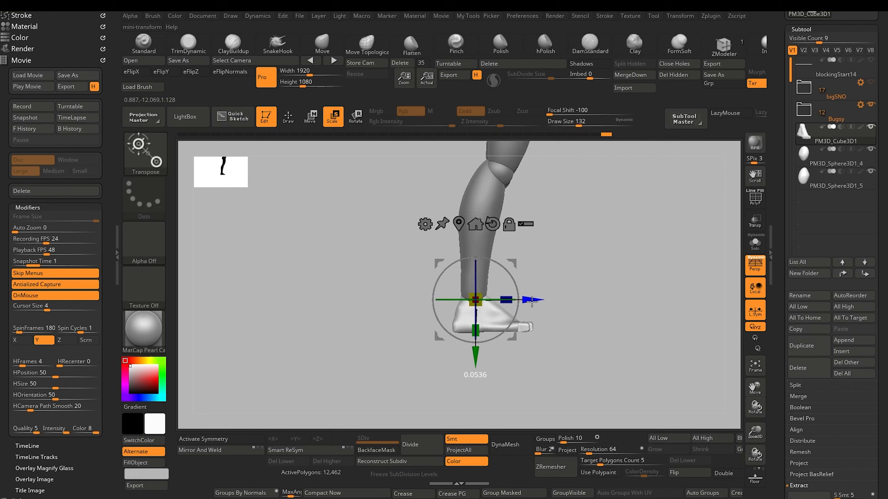
Show the blockingStart14 platform and raise the foot until its sole rests on the platform's top surface
{"action": "mouse_move", "coordinate": [357, 295]}
{"action": "left_mouse_down", "text": "shift"}
{"action": "mouse_move", "coordinate": [342, 319]}
{"action": "mouse_move", "coordinate": [287, 263]}
{"action": "left_mouse_up", "text": "shift"}
{"action": "mouse_move", "coordinate": [309, 167]}
{"action": "left_mouse_down", "text": "alt"}
{"action": "mouse_move", "coordinate": [329, 224]}
{"action": "mouse_move", "coordinate": [341, 370]}
{"action": "mouse_move", "coordinate": [379, 328]}
{"action": "mouse_move", "coordinate": [393, 367]}
{"action": "mouse_move", "coordinate": [364, 368]}
{"action": "mouse_move", "coordinate": [373, 349]}
{"action": "left_mouse_up", "text": "alt"}
{"action": "left_click", "coordinate": [287, 117]}
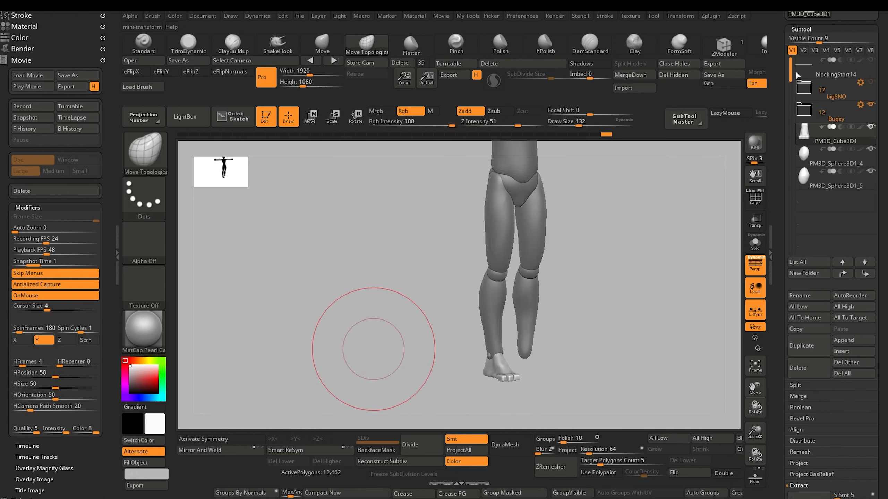
{"action": "left_click_drag", "start_coordinate": [791, 67], "coordinate": [792, 66]}
{"action": "left_click", "coordinate": [870, 60]}
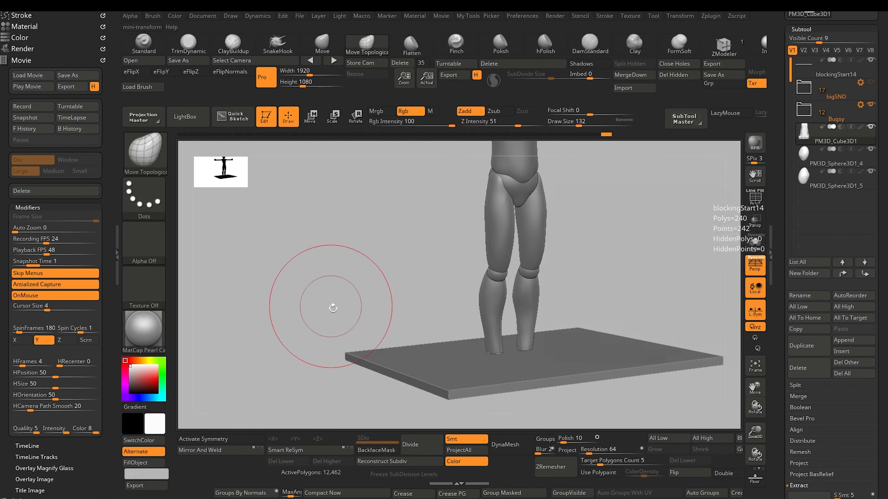
{"action": "left_click_drag", "start_coordinate": [330, 305], "coordinate": [384, 261]}
{"action": "key", "text": "f"}
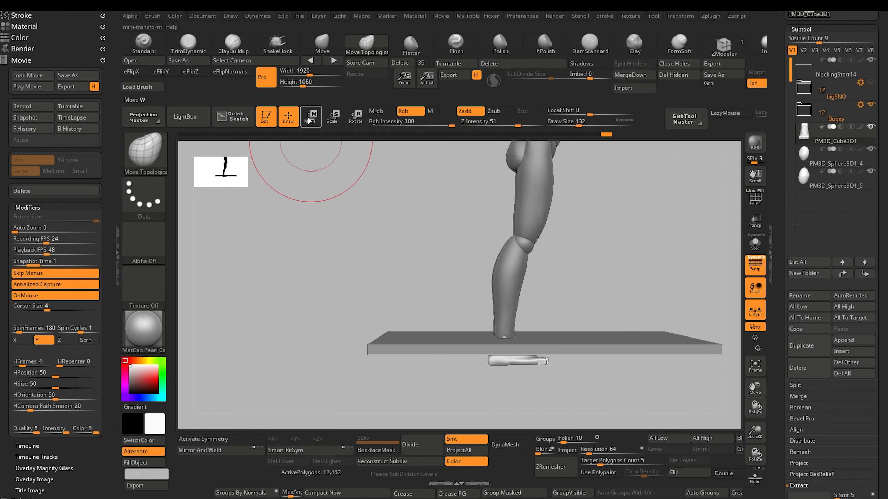
{"action": "key", "text": "w"}
{"action": "left_click_drag", "start_coordinate": [504, 400], "coordinate": [504, 378]}
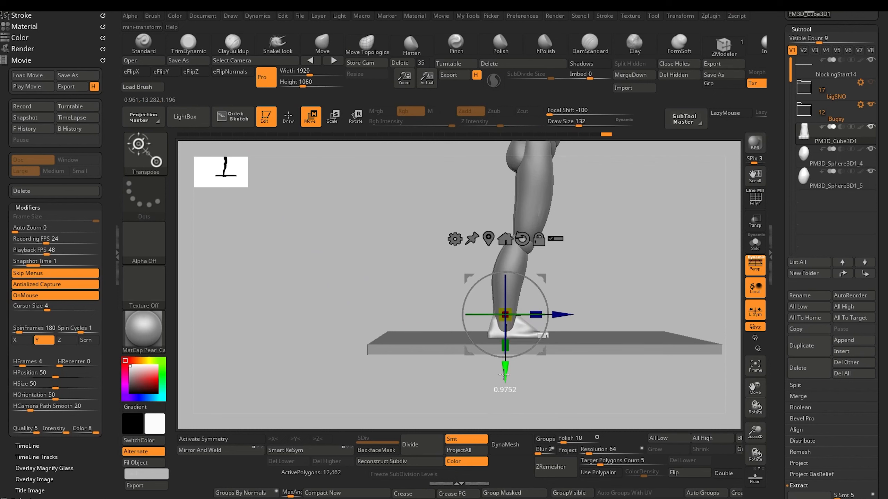
Select the lower legs and reshape them symmetrically around the ankle with the Move Topological brush
{"action": "left_click_drag", "start_coordinate": [395, 280], "coordinate": [347, 243]}
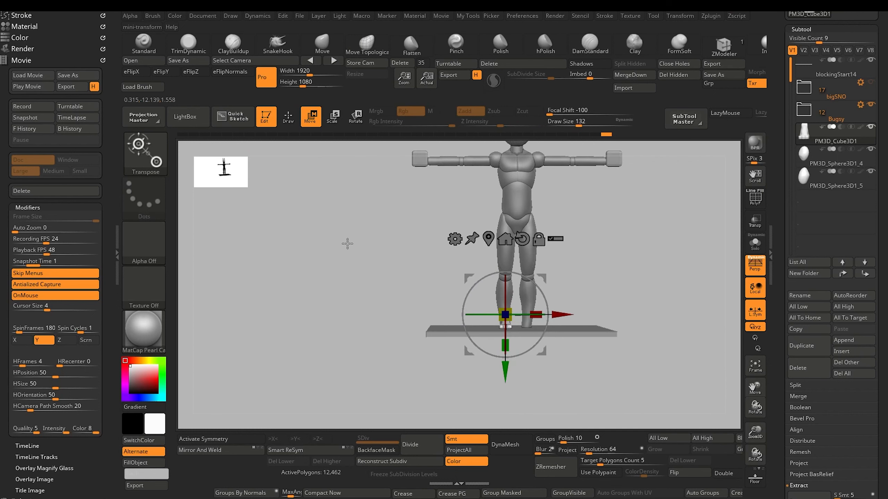
{"action": "key", "text": "q"}
{"action": "mouse_move", "coordinate": [316, 278]}
{"action": "left_mouse_down"}
{"action": "mouse_move", "coordinate": [347, 302]}
{"action": "mouse_move", "coordinate": [333, 295]}
{"action": "mouse_move", "coordinate": [385, 301]}
{"action": "mouse_move", "coordinate": [393, 329]}
{"action": "left_mouse_up"}
{"action": "left_click", "coordinate": [508, 292], "text": "alt"}
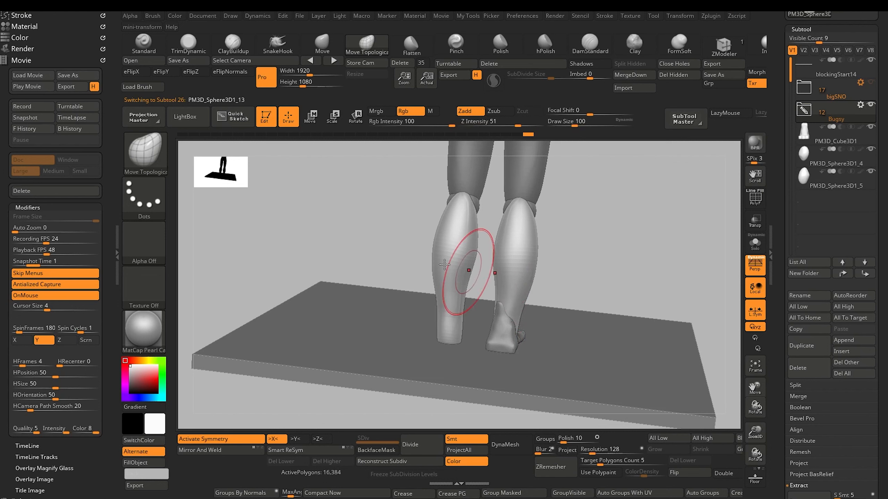
{"action": "left_click_drag", "start_coordinate": [276, 246], "coordinate": [332, 240]}
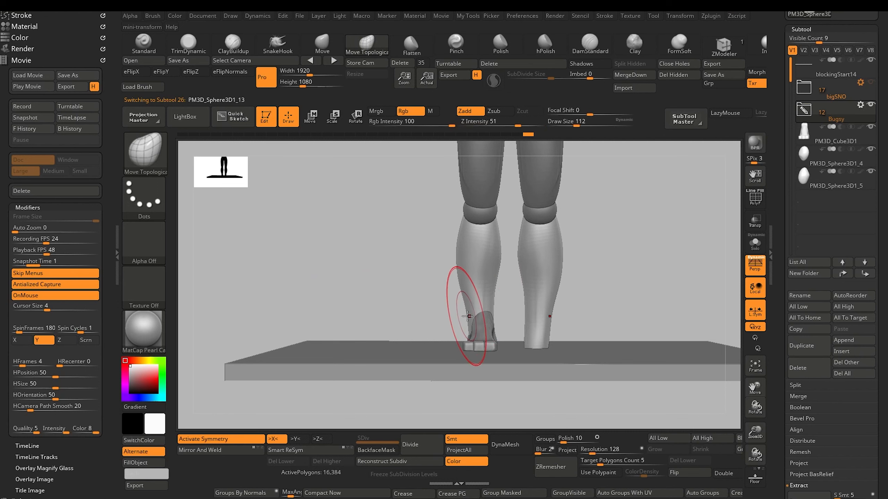
{"action": "left_click_drag", "start_coordinate": [392, 252], "coordinate": [419, 251]}
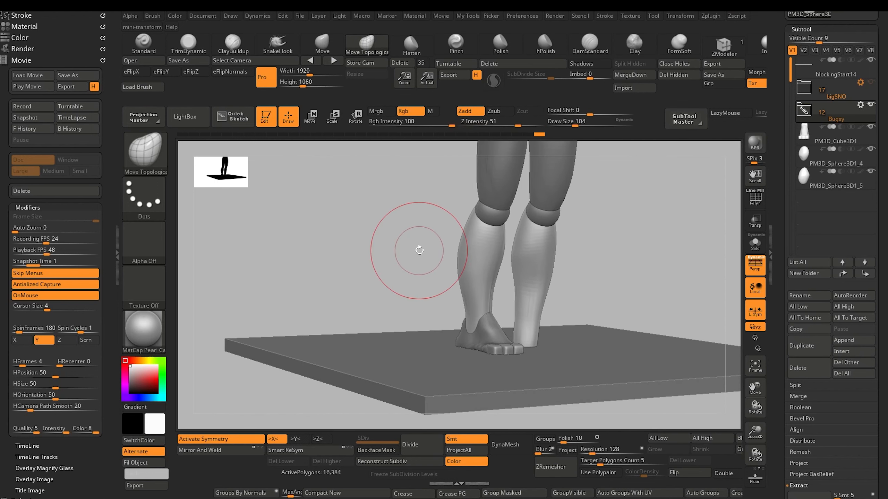
Merge the two ankle spheres PM3D_Sphere3D1_4 and PM3D_Sphere3D1_5 into one subtool and raise them to the ankle
{"action": "left_click", "coordinate": [804, 158]}
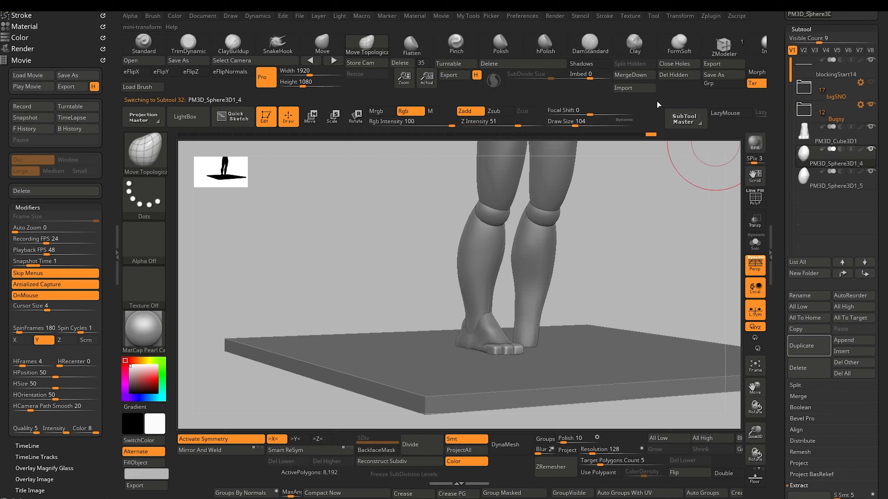
{"action": "left_click", "coordinate": [639, 78]}
{"action": "key", "text": "w"}
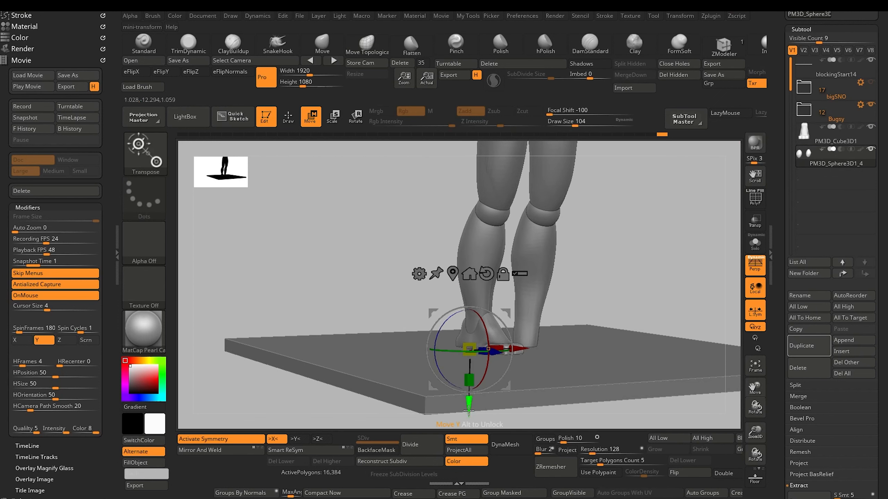
{"action": "left_click_drag", "start_coordinate": [469, 411], "coordinate": [470, 380]}
Adjust the merged ankle spheres with the Move Topological brush so they protrude from both sides of the ankle, and turn symmetry off
{"action": "left_click_drag", "start_coordinate": [378, 282], "coordinate": [388, 355]}
{"action": "left_click_drag", "start_coordinate": [356, 307], "coordinate": [390, 291]}
{"action": "left_click", "coordinate": [366, 44]}
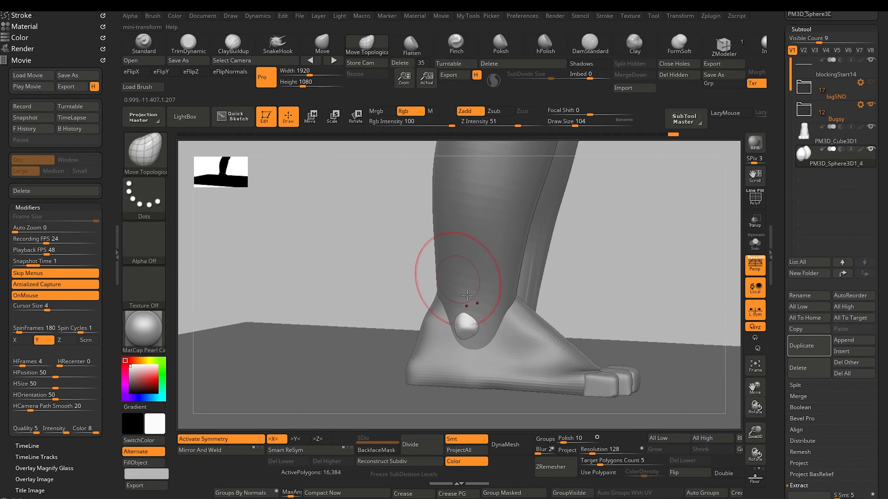
{"action": "left_click_drag", "start_coordinate": [381, 271], "coordinate": [465, 324]}
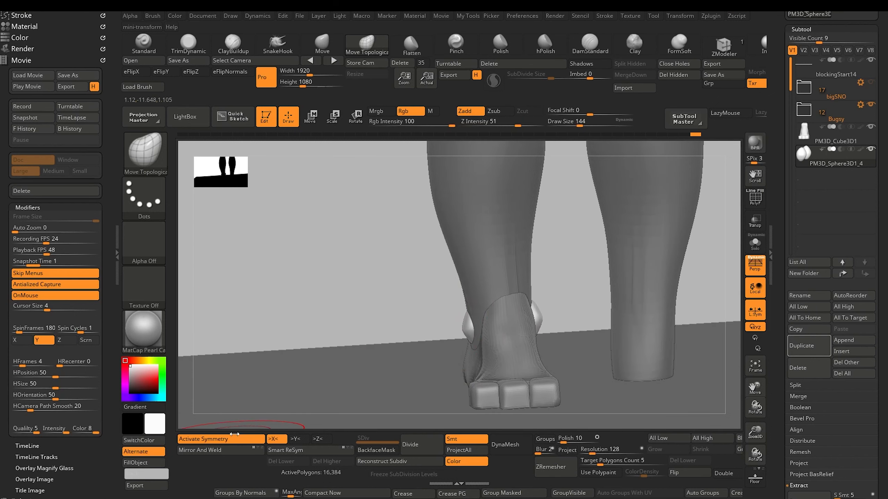
{"action": "key", "text": "x"}
{"action": "mouse_move", "coordinate": [337, 301]}
{"action": "left_mouse_down"}
{"action": "mouse_move", "coordinate": [360, 299]}
{"action": "mouse_move", "coordinate": [334, 293]}
{"action": "left_mouse_up"}
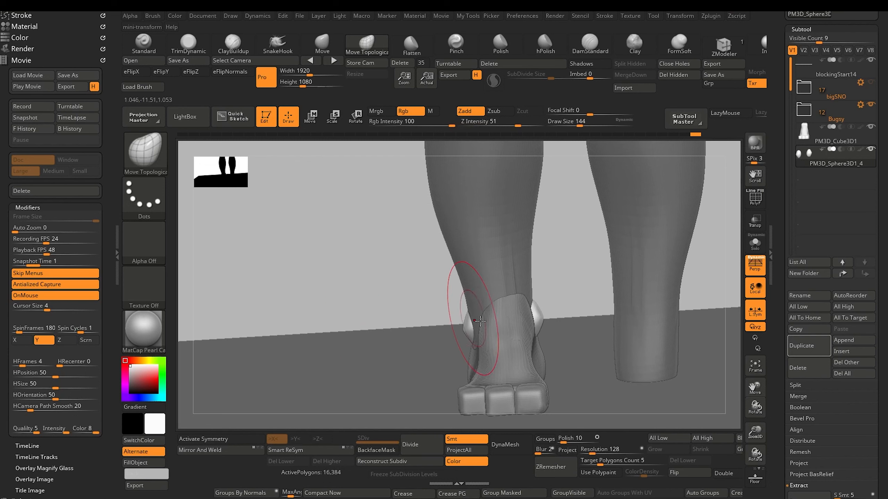
{"action": "key", "text": "x"}
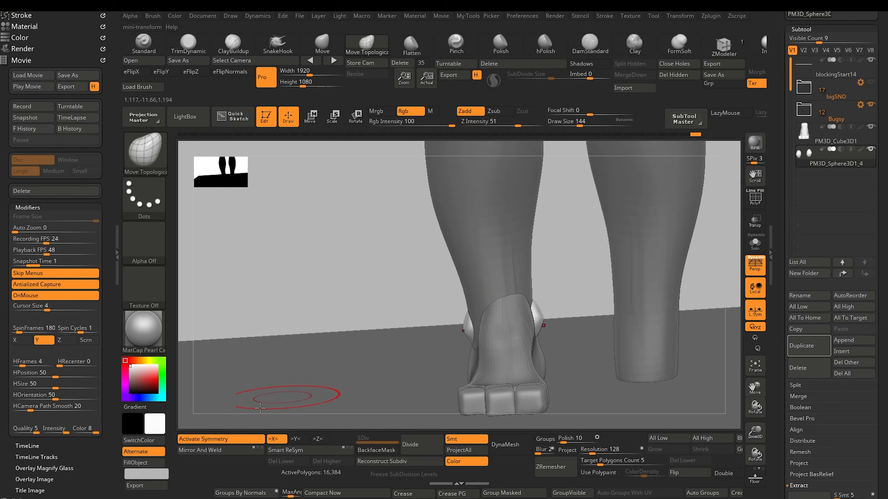
{"action": "key", "text": "x"}
{"action": "left_click_drag", "start_coordinate": [389, 270], "coordinate": [381, 238]}
{"action": "left_click_drag", "start_coordinate": [381, 238], "coordinate": [380, 325], "text": "shift"}
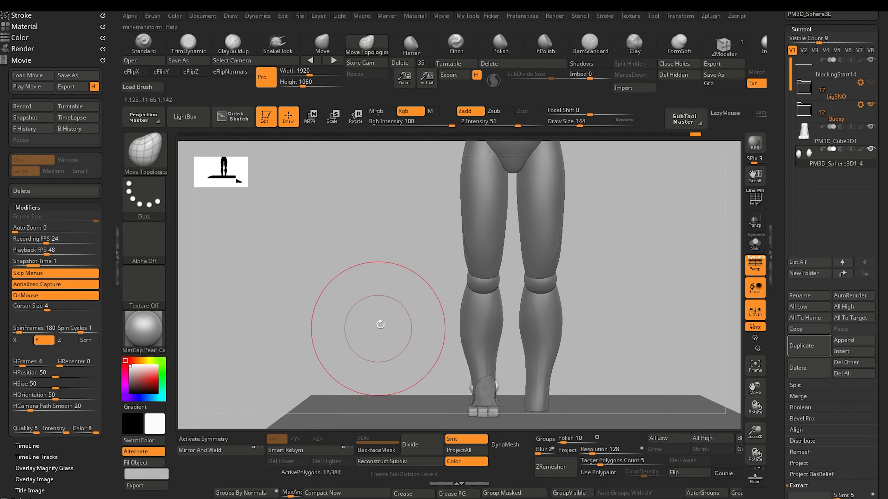
Select the lower legs and reshape the calves symmetrically with the Move Topological brush at draw size 140
{"action": "left_click", "coordinate": [461, 341], "text": "alt"}
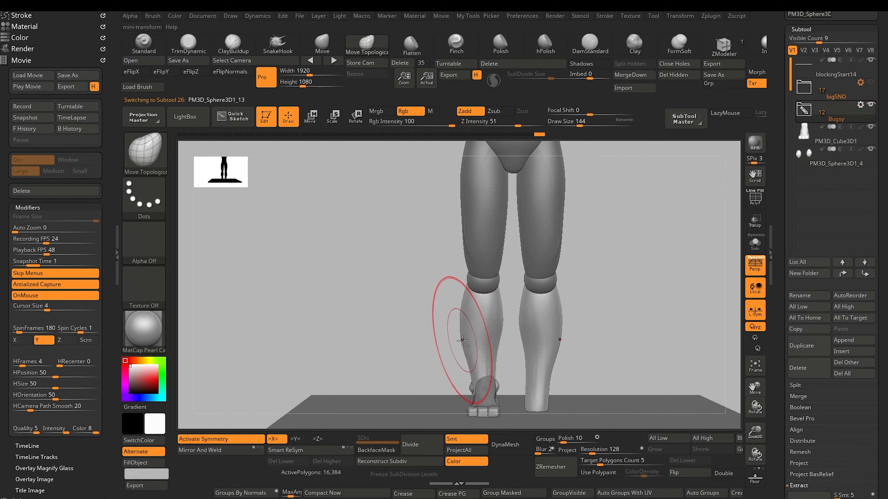
{"action": "left_click_drag", "start_coordinate": [437, 342], "coordinate": [450, 300]}
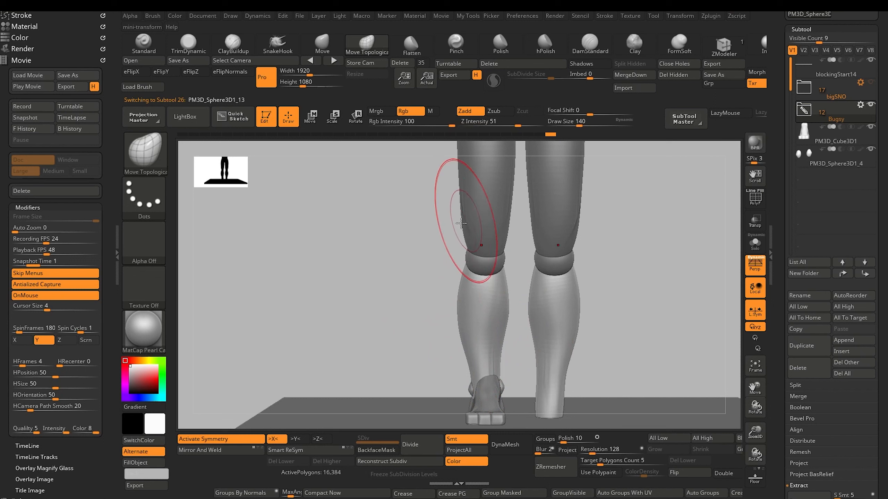
{"action": "left_click_drag", "start_coordinate": [418, 230], "coordinate": [422, 260], "text": "alt"}
Move the thigh, knee and lower leg subtools below the ankle spheres at the end of the subtool list
{"action": "left_click", "coordinate": [485, 275], "text": "alt"}
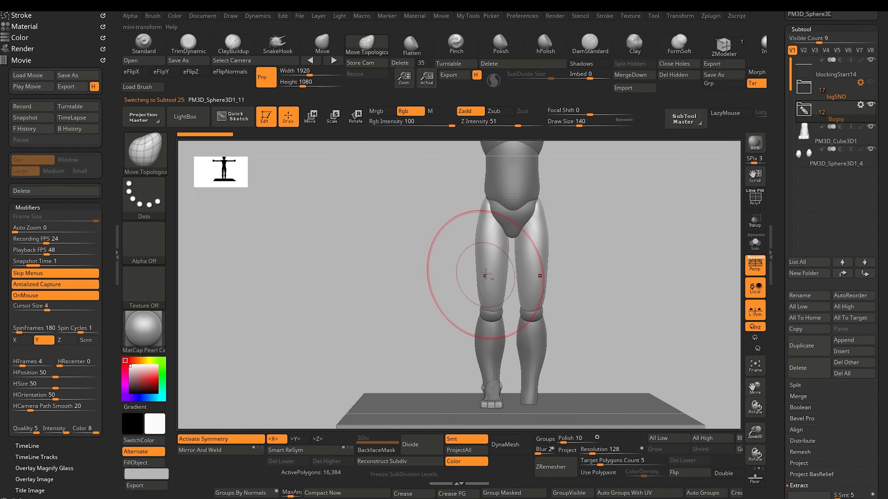
{"action": "left_click", "coordinate": [808, 114]}
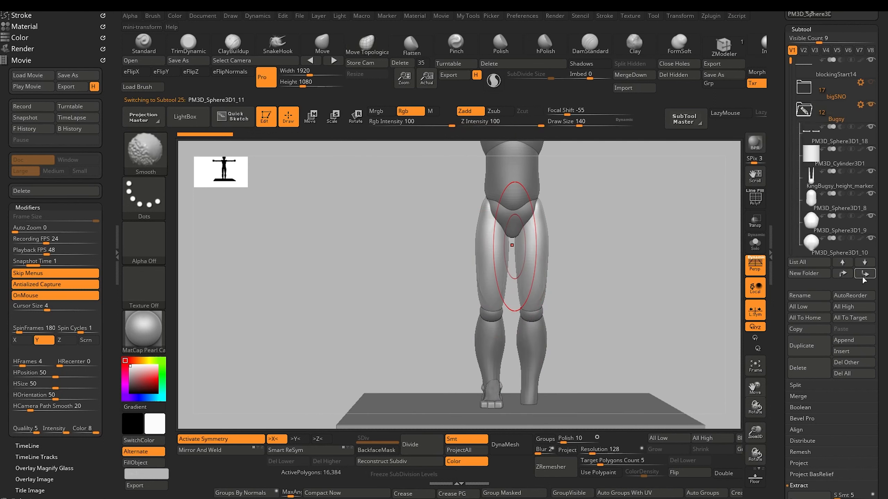
{"action": "left_click", "coordinate": [864, 275]}
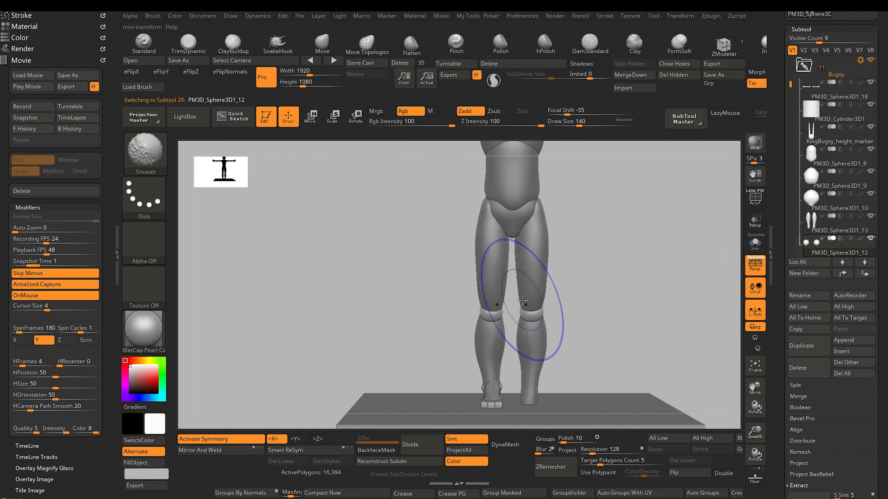
{"action": "left_click", "coordinate": [526, 305], "text": "alt"}
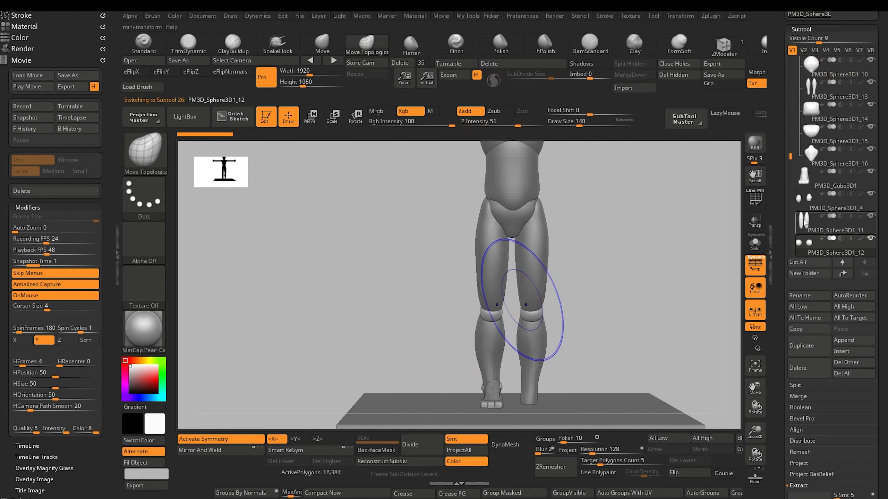
{"action": "left_click", "coordinate": [479, 329], "text": "alt"}
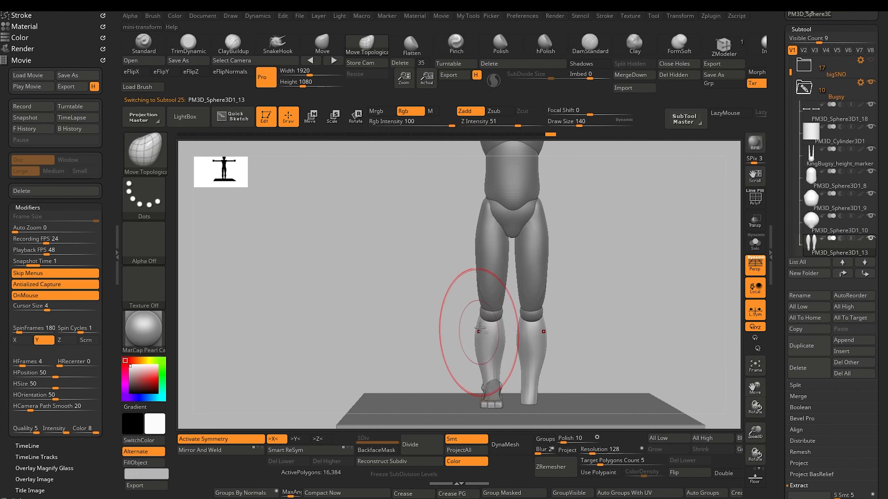
{"action": "left_click", "coordinate": [867, 275], "text": "shift"}
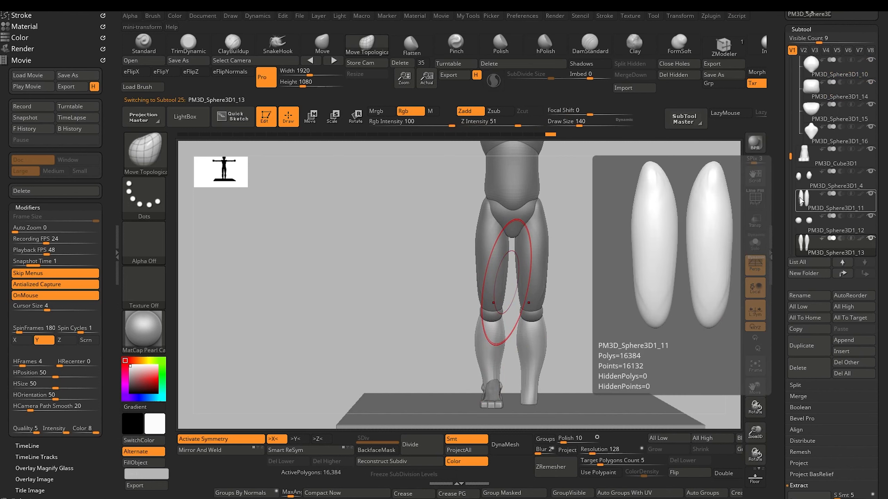
Merge the thighs, knees and lower legs into the single subtool PM3D_Sphere3D1_11
{"action": "left_click", "coordinate": [801, 200]}
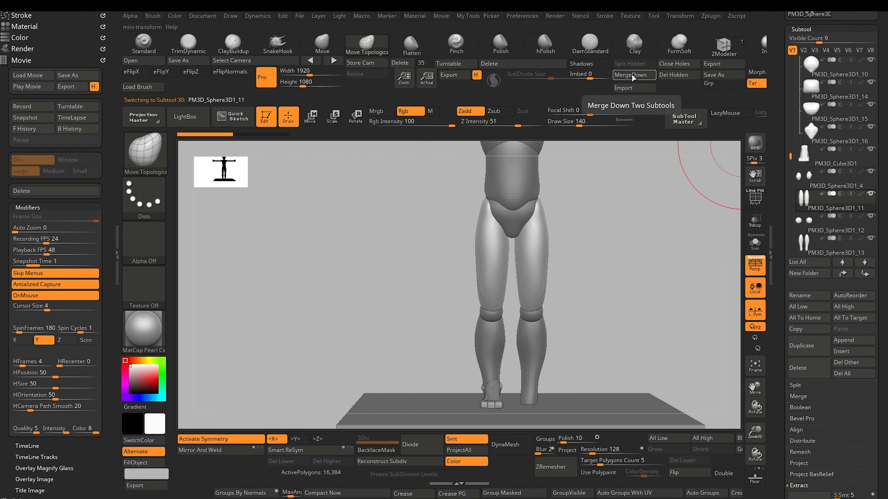
{"action": "left_click", "coordinate": [634, 79]}
{"action": "left_click", "coordinate": [633, 79]}
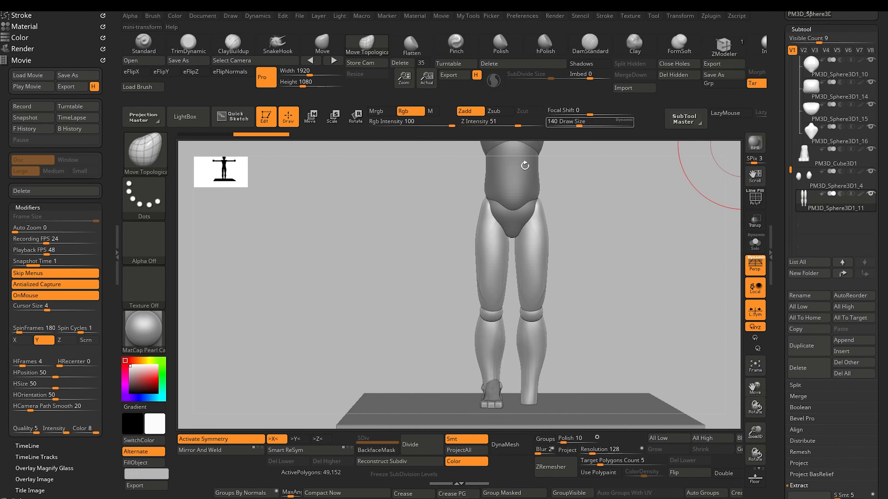
Mask the merged legs except around the knees, soften the mask edges and flip the mask by posable symmetry
{"action": "mouse_move", "coordinate": [336, 294]}
{"action": "left_mouse_down", "text": "shift"}
{"action": "mouse_move", "coordinate": [402, 296]}
{"action": "mouse_move", "coordinate": [375, 303]}
{"action": "mouse_move", "coordinate": [318, 232]}
{"action": "mouse_move", "coordinate": [350, 279]}
{"action": "mouse_move", "coordinate": [370, 281]}
{"action": "mouse_move", "coordinate": [315, 281]}
{"action": "mouse_move", "coordinate": [370, 311]}
{"action": "mouse_move", "coordinate": [434, 235]}
{"action": "mouse_move", "coordinate": [413, 364]}
{"action": "mouse_move", "coordinate": [408, 331]}
{"action": "left_mouse_up", "text": "shift"}
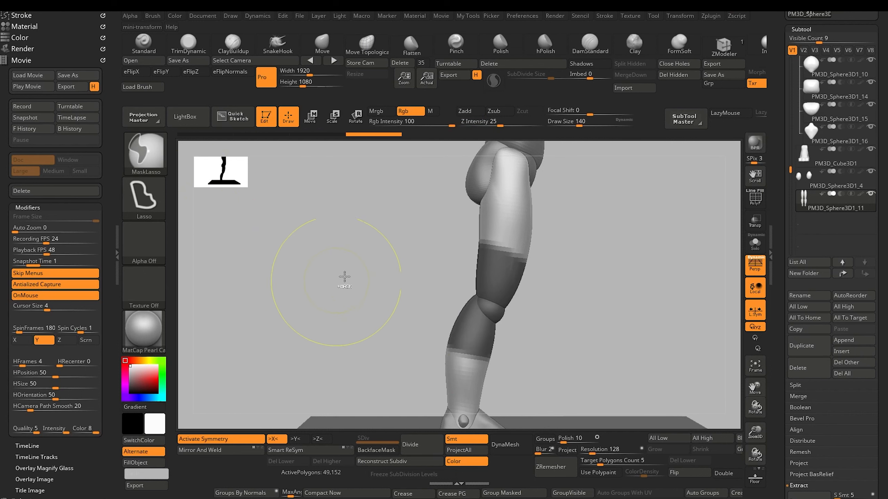
{"action": "left_click", "coordinate": [355, 328], "text": "ctrl"}
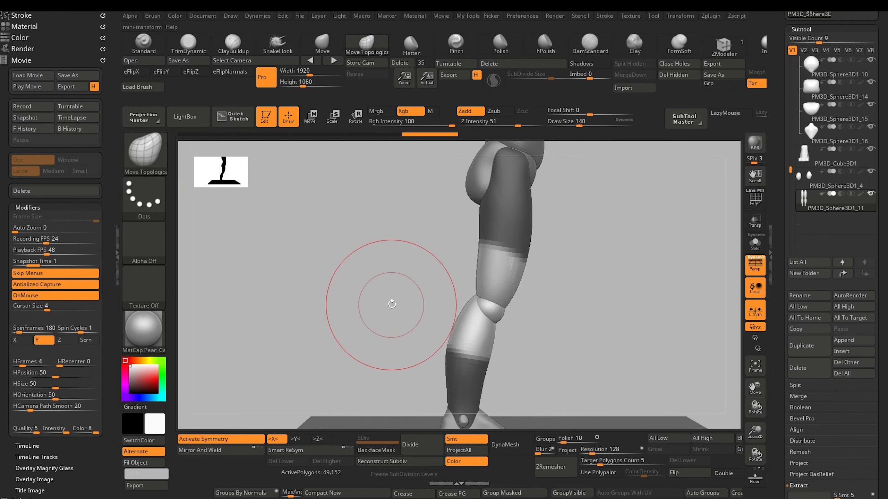
{"action": "left_click", "coordinate": [738, 439]}
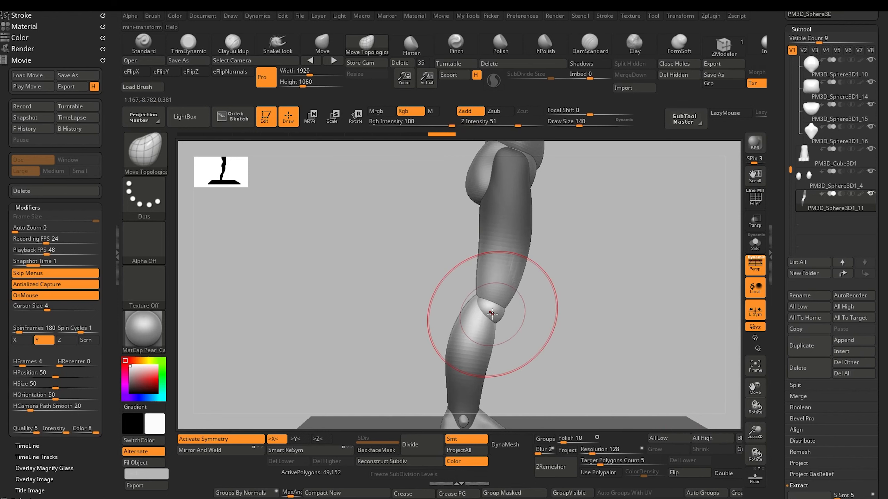
{"action": "scroll", "coordinate": [780, 381], "scroll_direction": "down", "scroll_amount": 10}
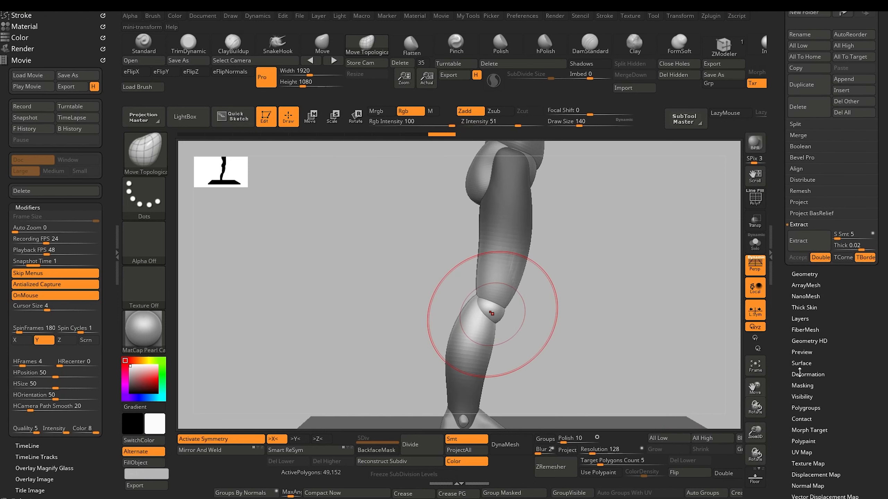
{"action": "left_click", "coordinate": [794, 386]}
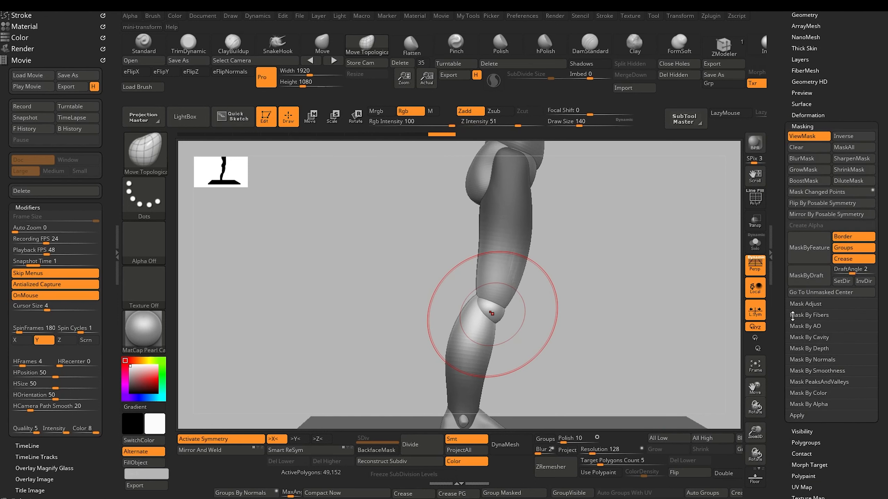
{"action": "left_click", "coordinate": [824, 206]}
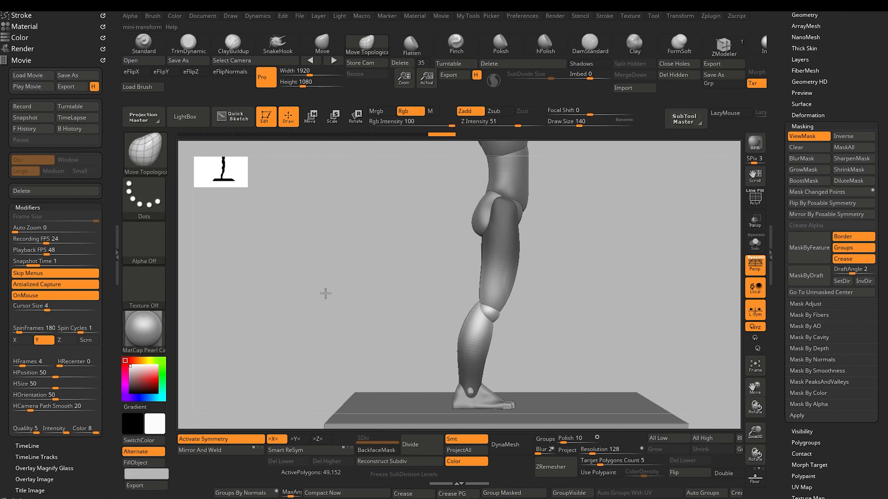
Raise the unmasked knee area slightly along the legs with the transform gizmo, and clear the mask
{"action": "left_click_drag", "start_coordinate": [325, 293], "coordinate": [303, 294], "text": "alt"}
{"action": "left_click", "coordinate": [312, 120]}
{"action": "left_click_drag", "start_coordinate": [472, 270], "coordinate": [435, 336], "text": "alt"}
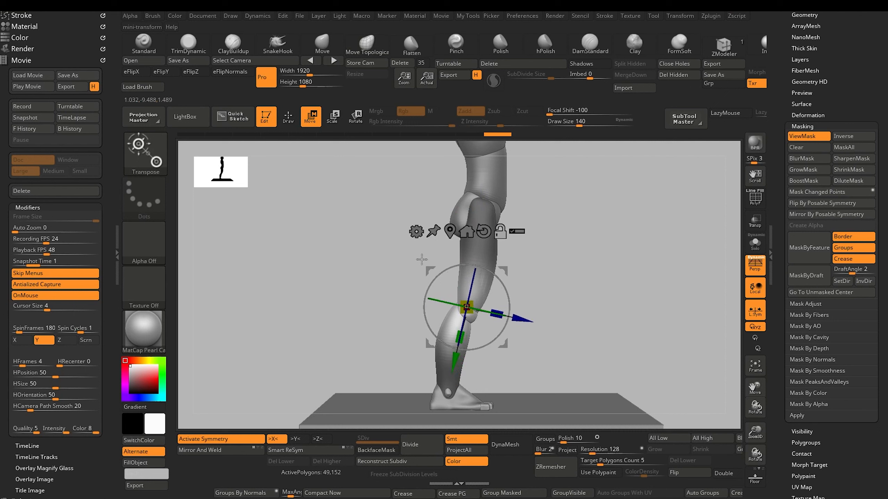
{"action": "left_click_drag", "start_coordinate": [453, 369], "coordinate": [454, 356]}
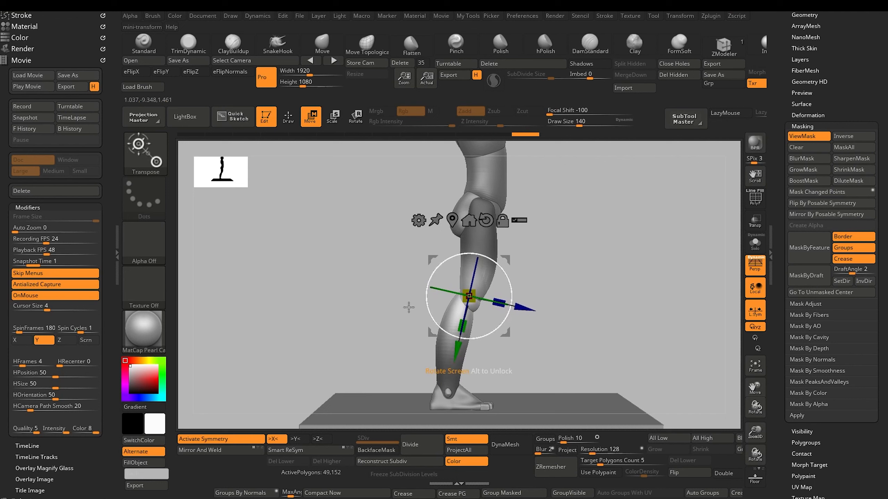
{"action": "left_click_drag", "start_coordinate": [402, 306], "coordinate": [325, 289], "text": "shift"}
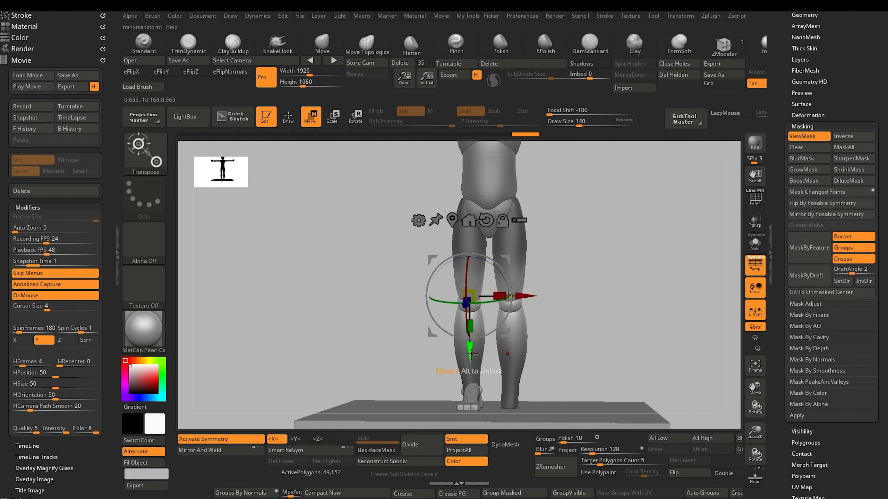
{"action": "left_click_drag", "start_coordinate": [472, 355], "coordinate": [471, 353]}
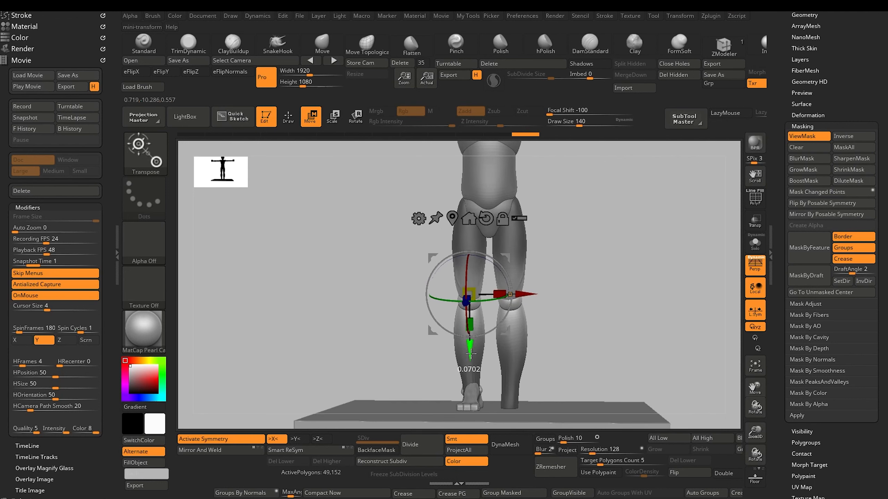
{"action": "left_click", "coordinate": [288, 116]}
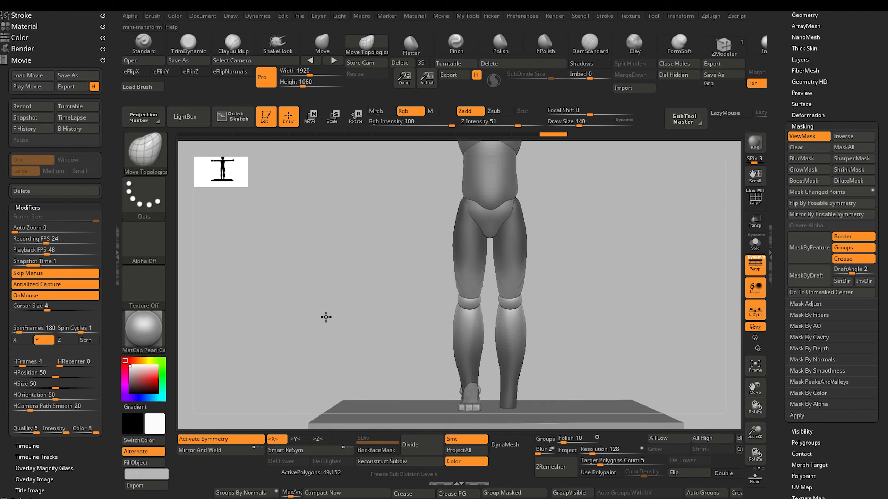
{"action": "key", "text": "f"}
{"action": "mouse_move", "coordinate": [325, 307]}
{"action": "left_mouse_down", "text": "ctrl"}
{"action": "mouse_move", "coordinate": [345, 300]}
{"action": "mouse_move", "coordinate": [386, 355]}
{"action": "mouse_move", "coordinate": [406, 360]}
{"action": "mouse_move", "coordinate": [363, 304]}
{"action": "mouse_move", "coordinate": [378, 293]}
{"action": "left_mouse_up", "text": "ctrl"}
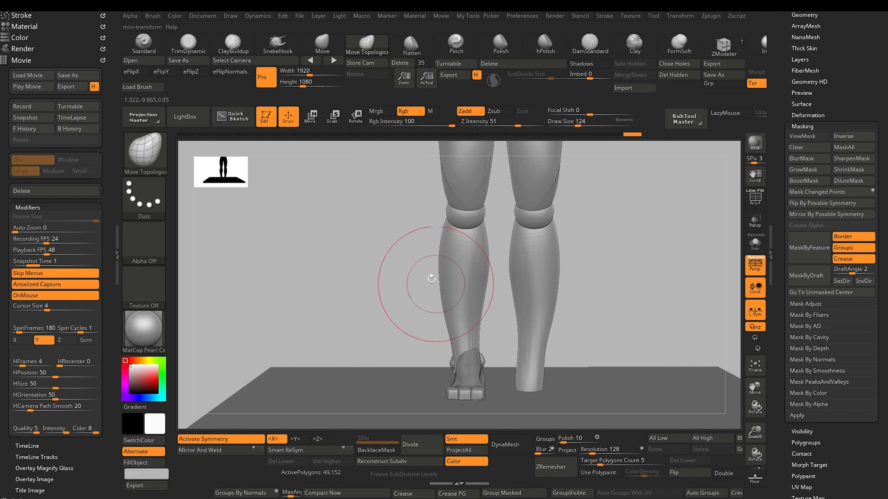
Reshape the inner sides of the legs around the knees symmetrically with the Move Topological brush at draw size 76
{"action": "left_click_drag", "start_coordinate": [367, 277], "coordinate": [378, 314], "text": "alt"}
{"action": "mouse_move", "coordinate": [378, 315]}
{"action": "left_mouse_down"}
{"action": "mouse_move", "coordinate": [388, 315]}
{"action": "mouse_move", "coordinate": [380, 305]}
{"action": "left_mouse_up"}
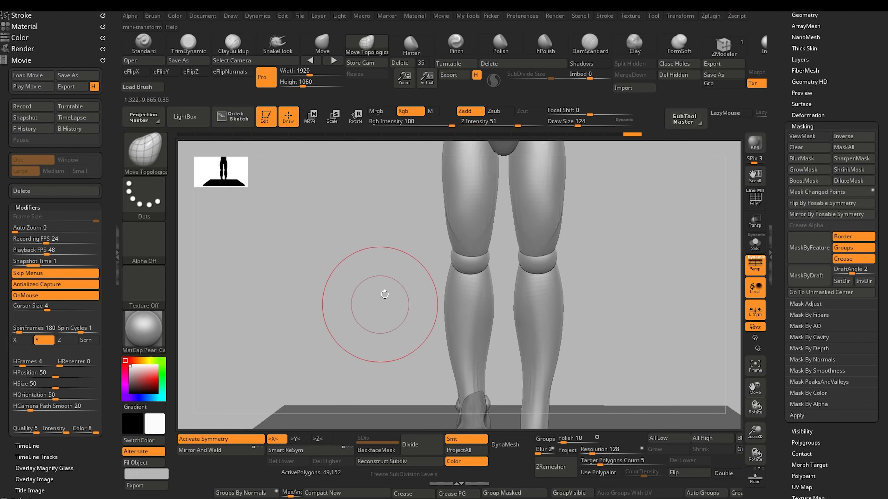
{"action": "key", "text": "bracketleft"}
{"action": "key", "text": "bracketleft"}
{"action": "key", "text": "bracketleft"}
{"action": "key", "text": "bracketleft"}
{"action": "left_click_drag", "start_coordinate": [486, 248], "coordinate": [489, 255]}
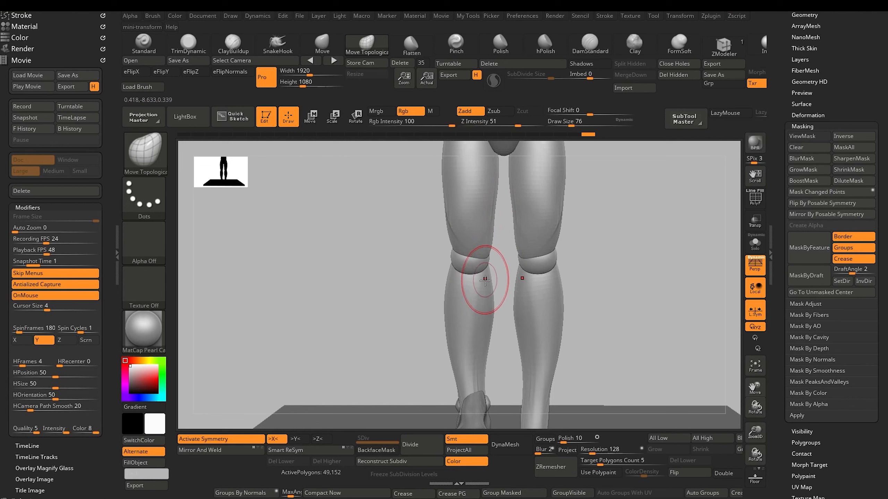
{"action": "left_click_drag", "start_coordinate": [402, 268], "coordinate": [386, 288]}
{"action": "mouse_move", "coordinate": [386, 327]}
{"action": "left_mouse_down", "text": "alt"}
{"action": "mouse_move", "coordinate": [389, 269]}
{"action": "mouse_move", "coordinate": [406, 292]}
{"action": "mouse_move", "coordinate": [418, 291]}
{"action": "mouse_move", "coordinate": [388, 290]}
{"action": "mouse_move", "coordinate": [434, 321]}
{"action": "left_mouse_up", "text": "alt"}
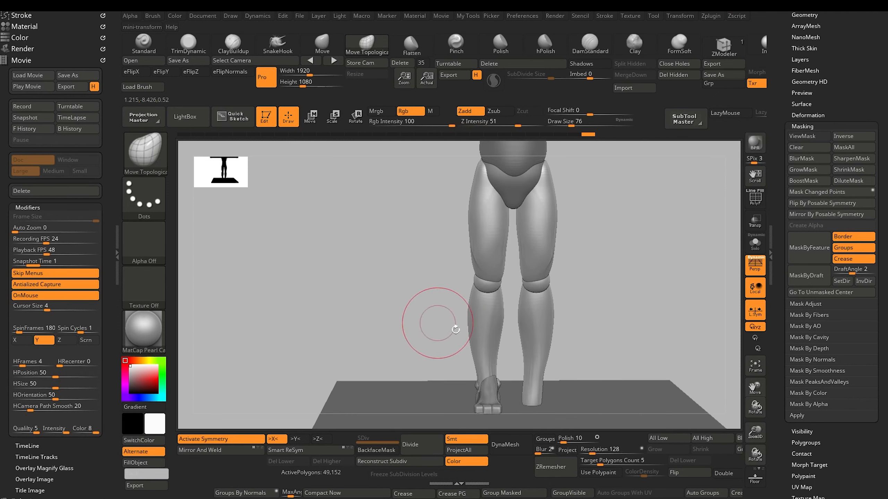
Select the foot subtool PM3D_Cube3D1 and activate X symmetry for it
{"action": "left_click", "coordinate": [488, 388], "text": "alt"}
{"action": "left_click_drag", "start_coordinate": [375, 312], "coordinate": [372, 240], "text": "alt"}
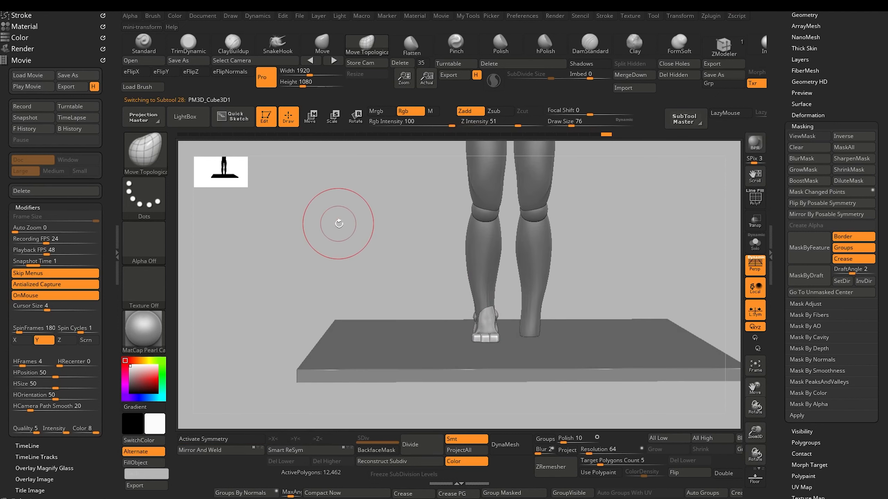
{"action": "left_click", "coordinate": [212, 439]}
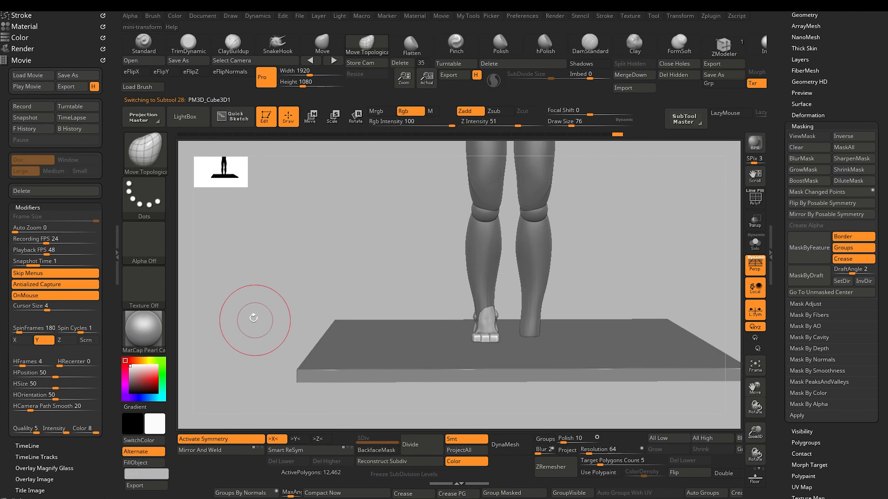
{"action": "mouse_move", "coordinate": [254, 319]}
{"action": "left_mouse_down"}
{"action": "mouse_move", "coordinate": [251, 377]}
{"action": "mouse_move", "coordinate": [275, 369]}
{"action": "mouse_move", "coordinate": [267, 311]}
{"action": "mouse_move", "coordinate": [248, 272]}
{"action": "mouse_move", "coordinate": [270, 313]}
{"action": "mouse_move", "coordinate": [248, 353]}
{"action": "left_mouse_up"}
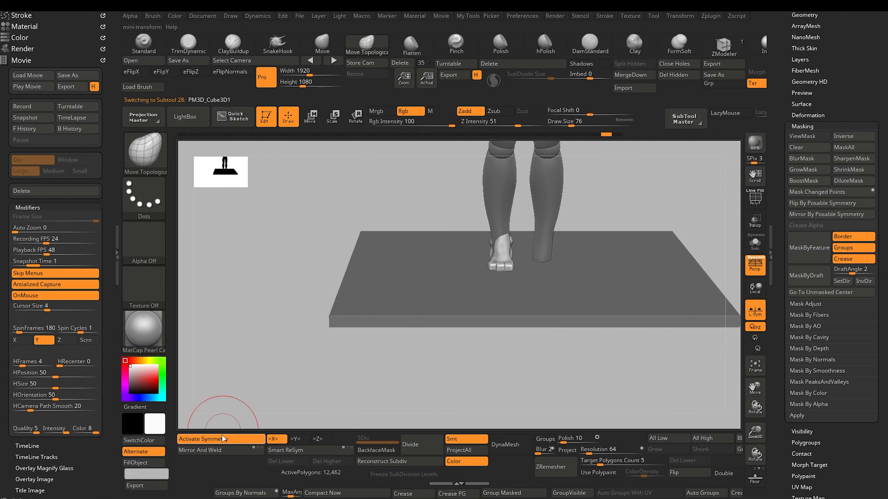
Turn off local symmetry for the foot, then mirror and weld it across X onto the other leg
{"action": "left_click", "coordinate": [201, 453]}
{"action": "key", "text": "ctrl+z"}
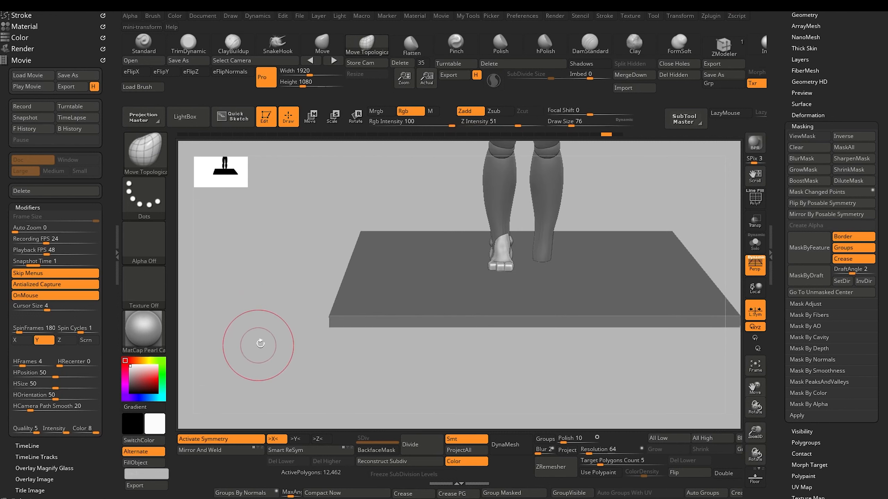
{"action": "left_click", "coordinate": [762, 294]}
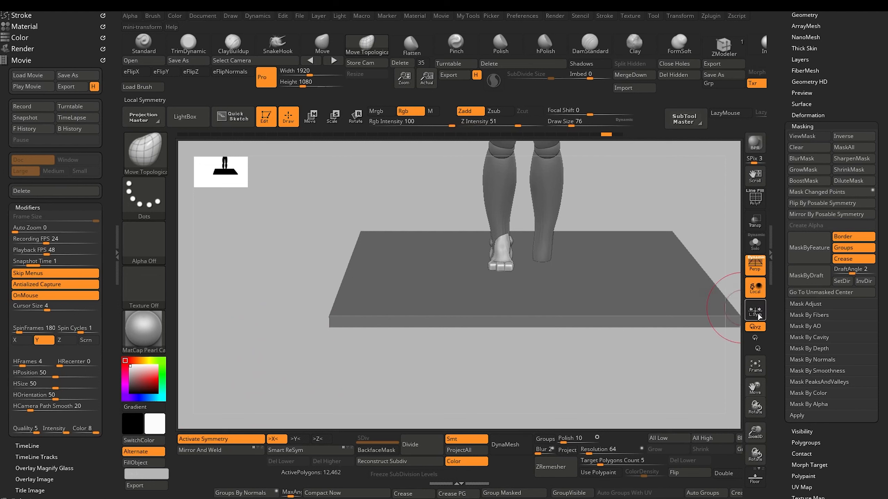
{"action": "left_click", "coordinate": [209, 451]}
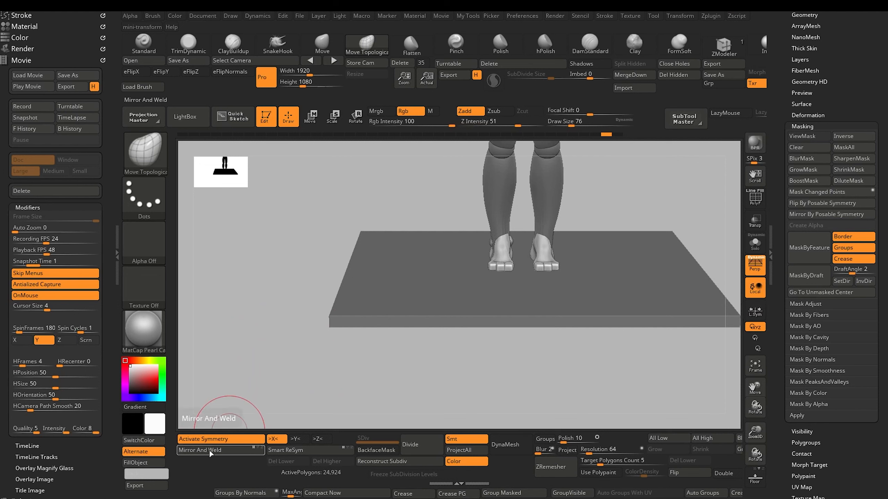
Raise the front of both feet where they meet the shins with the Move Topological brush at draw size 80
{"action": "left_click_drag", "start_coordinate": [305, 224], "coordinate": [328, 316]}
{"action": "left_click_drag", "start_coordinate": [349, 346], "coordinate": [382, 120], "text": "alt"}
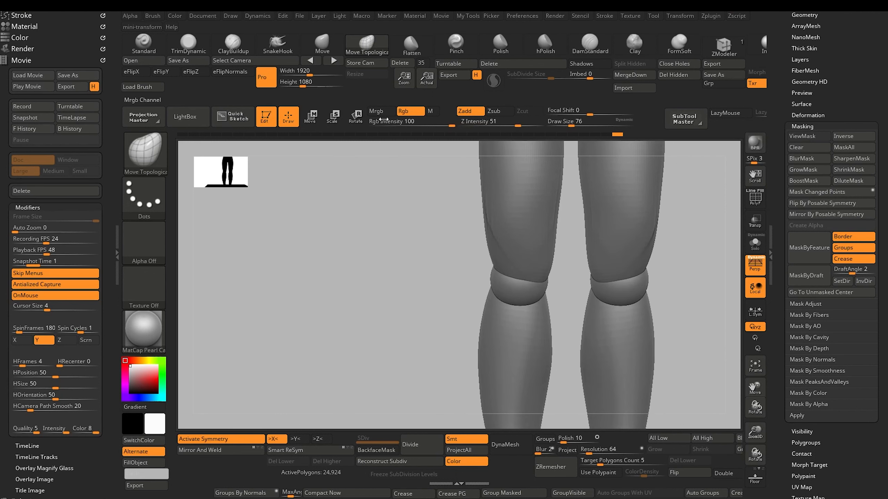
{"action": "left_click_drag", "start_coordinate": [383, 275], "coordinate": [357, 164], "text": "alt"}
{"action": "left_click_drag", "start_coordinate": [388, 261], "coordinate": [387, 177], "text": "alt"}
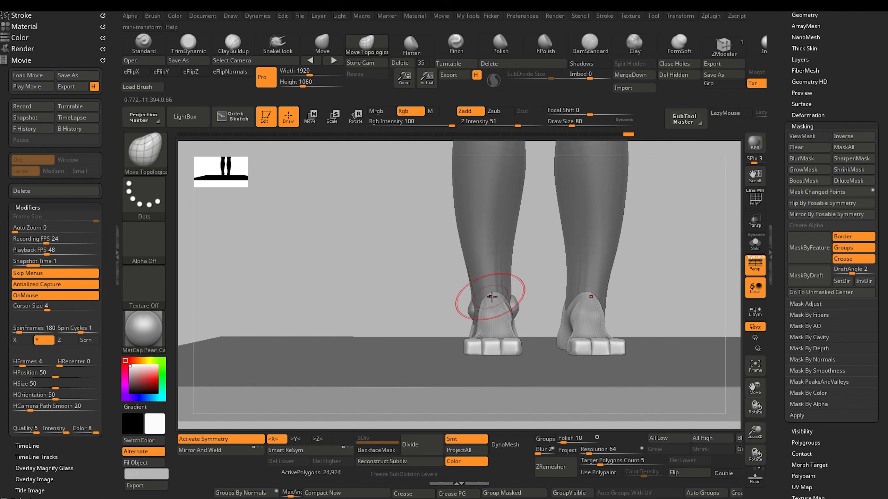
{"action": "left_click_drag", "start_coordinate": [494, 294], "coordinate": [489, 279]}
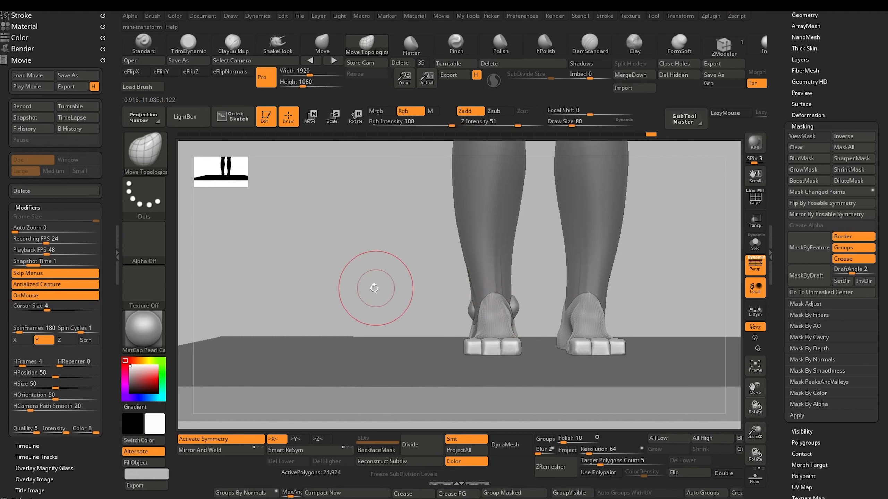
Select the ankle ball subtool PM3D_Sphere3D1_4, activate X symmetry for it, and mirror and weld it to the other leg
{"action": "mouse_move", "coordinate": [375, 287]}
{"action": "left_mouse_down", "text": "alt"}
{"action": "mouse_move", "coordinate": [333, 282]}
{"action": "mouse_move", "coordinate": [330, 337]}
{"action": "mouse_move", "coordinate": [323, 244]}
{"action": "mouse_move", "coordinate": [311, 265]}
{"action": "mouse_move", "coordinate": [301, 258]}
{"action": "mouse_move", "coordinate": [340, 267]}
{"action": "mouse_move", "coordinate": [330, 263]}
{"action": "mouse_move", "coordinate": [353, 344]}
{"action": "left_mouse_up", "text": "alt"}
{"action": "left_click", "coordinate": [535, 331], "text": "alt"}
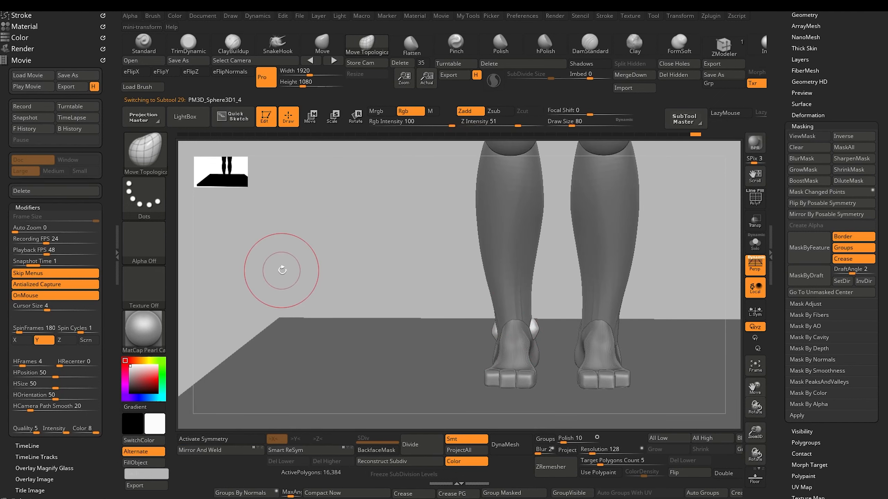
{"action": "left_click_drag", "start_coordinate": [224, 264], "coordinate": [229, 417]}
{"action": "left_click", "coordinate": [223, 440]}
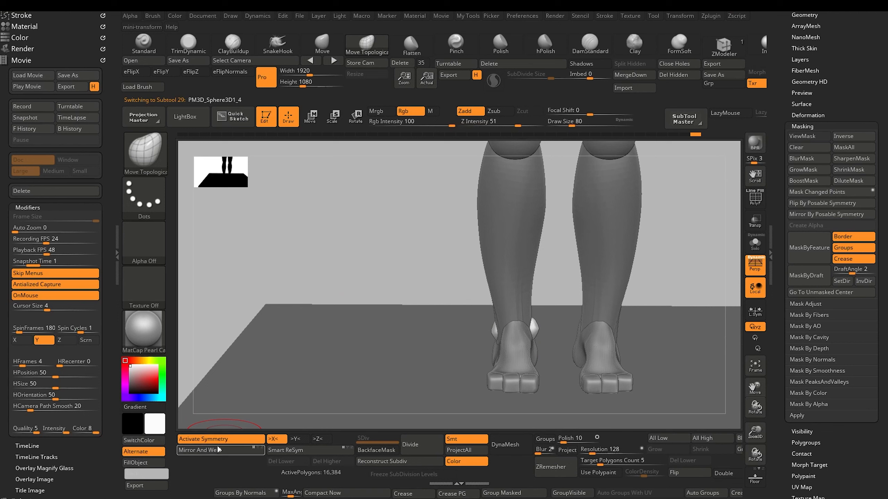
{"action": "left_click", "coordinate": [219, 449]}
Select the merged legs subtool and refine the calves from the side and back with the Move Topological and Smooth brushes
{"action": "mouse_move", "coordinate": [268, 273]}
{"action": "left_mouse_down", "text": "alt"}
{"action": "mouse_move", "coordinate": [224, 231]}
{"action": "mouse_move", "coordinate": [294, 341]}
{"action": "mouse_move", "coordinate": [301, 289]}
{"action": "mouse_move", "coordinate": [307, 327]}
{"action": "mouse_move", "coordinate": [307, 319]}
{"action": "mouse_move", "coordinate": [324, 338]}
{"action": "mouse_move", "coordinate": [357, 338]}
{"action": "left_mouse_up", "text": "alt"}
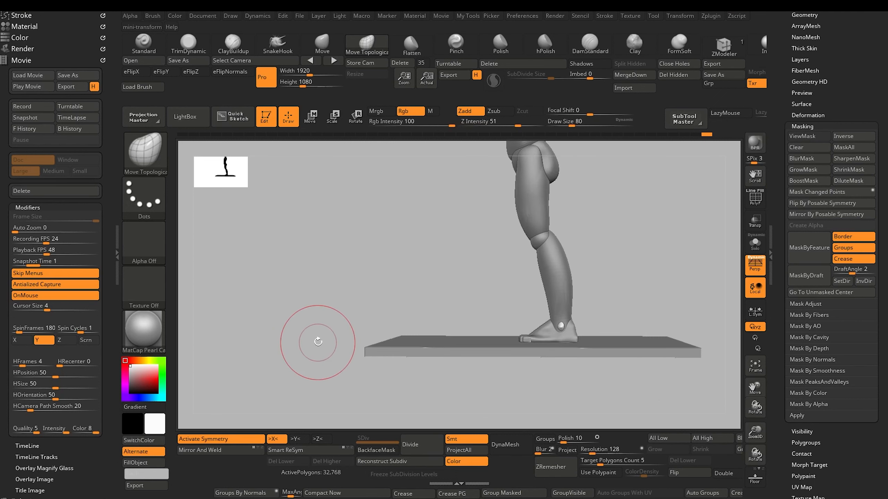
{"action": "left_click_drag", "start_coordinate": [317, 339], "coordinate": [370, 297], "text": "alt"}
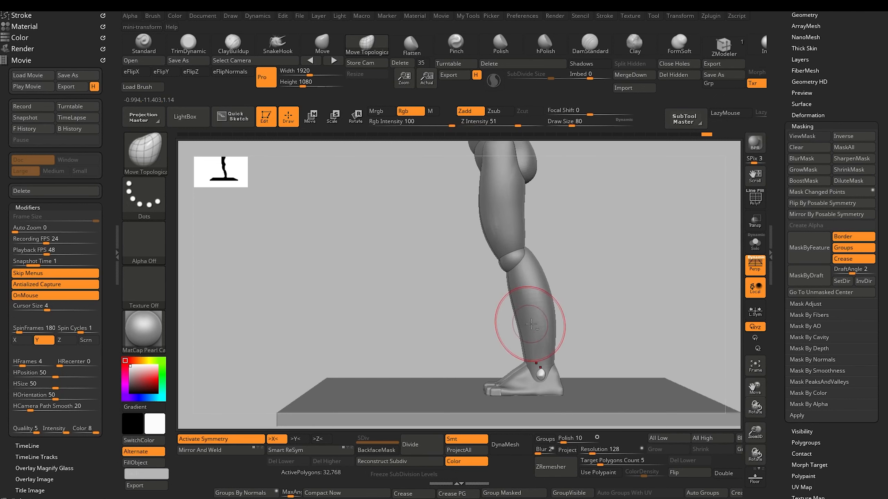
{"action": "left_click", "coordinate": [532, 324], "text": "alt"}
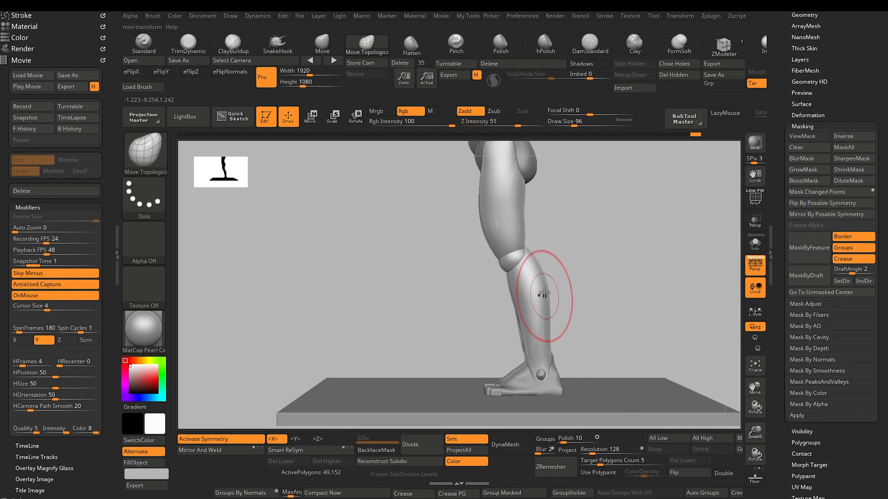
{"action": "mouse_move", "coordinate": [363, 309]}
{"action": "left_mouse_down", "text": "alt"}
{"action": "mouse_move", "coordinate": [339, 261]}
{"action": "mouse_move", "coordinate": [351, 303]}
{"action": "mouse_move", "coordinate": [253, 293]}
{"action": "mouse_move", "coordinate": [370, 349]}
{"action": "left_mouse_up", "text": "alt"}
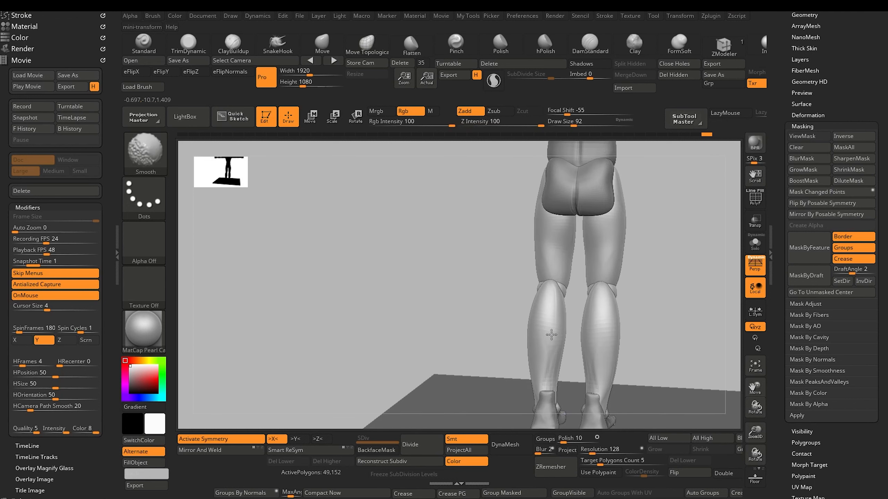
{"action": "mouse_move", "coordinate": [363, 302]}
{"action": "left_mouse_down"}
{"action": "mouse_move", "coordinate": [326, 303]}
{"action": "mouse_move", "coordinate": [349, 311]}
{"action": "mouse_move", "coordinate": [335, 262]}
{"action": "mouse_move", "coordinate": [358, 368]}
{"action": "mouse_move", "coordinate": [363, 329]}
{"action": "left_mouse_up"}
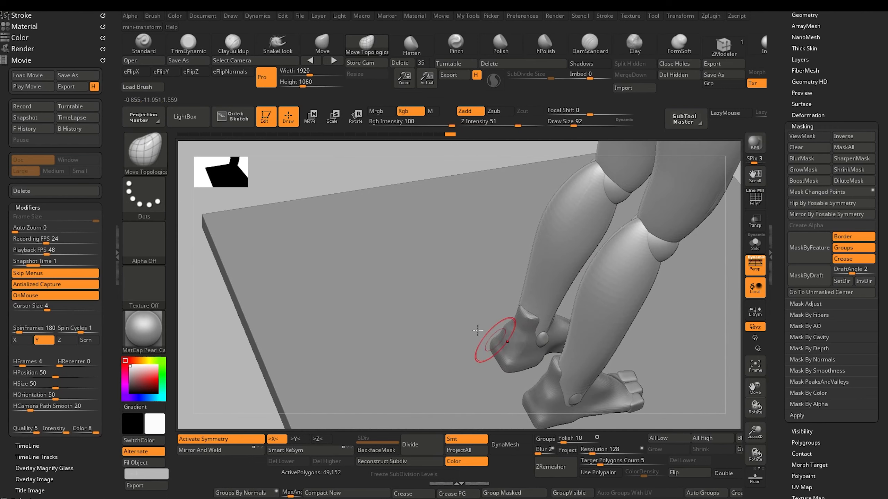
{"action": "left_click_drag", "start_coordinate": [199, 259], "coordinate": [358, 285]}
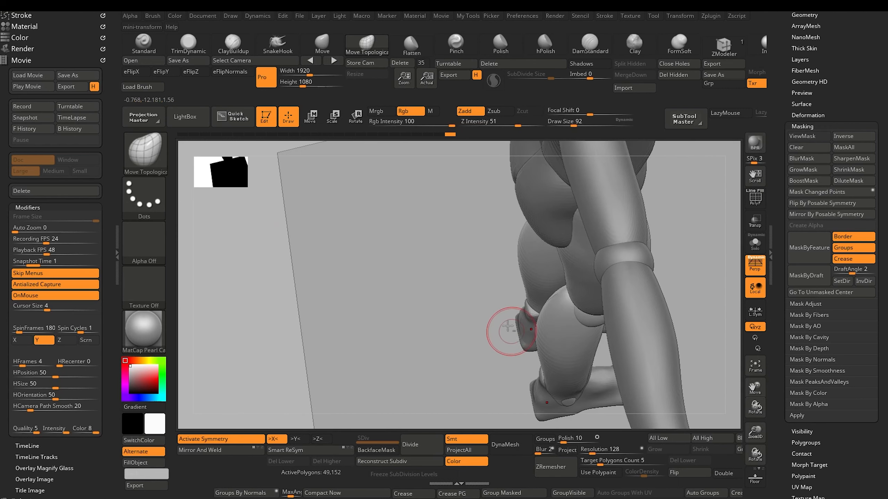
Select the feet subtool and reshape and smooth the backs of the heels symmetrically, using Move Topological at about draw size 108
{"action": "left_click", "coordinate": [530, 315], "text": "alt"}
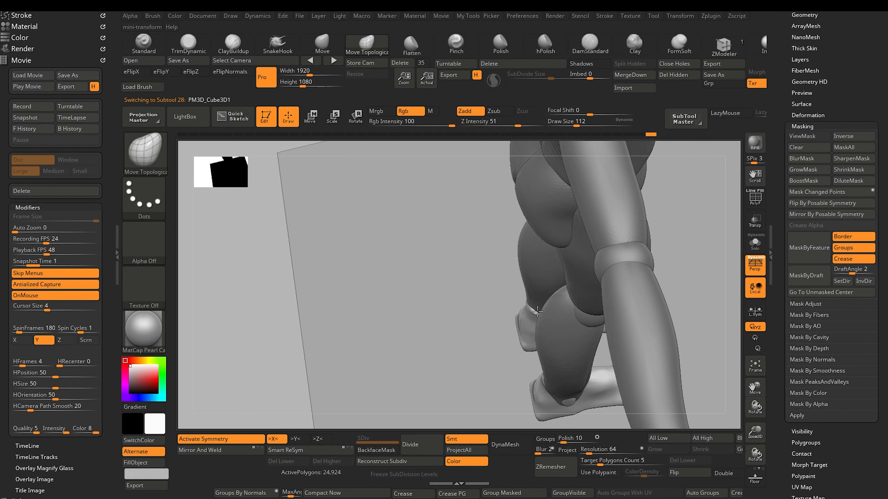
{"action": "mouse_move", "coordinate": [251, 284]}
{"action": "left_mouse_down"}
{"action": "mouse_move", "coordinate": [275, 224]}
{"action": "mouse_move", "coordinate": [367, 266]}
{"action": "left_mouse_up"}
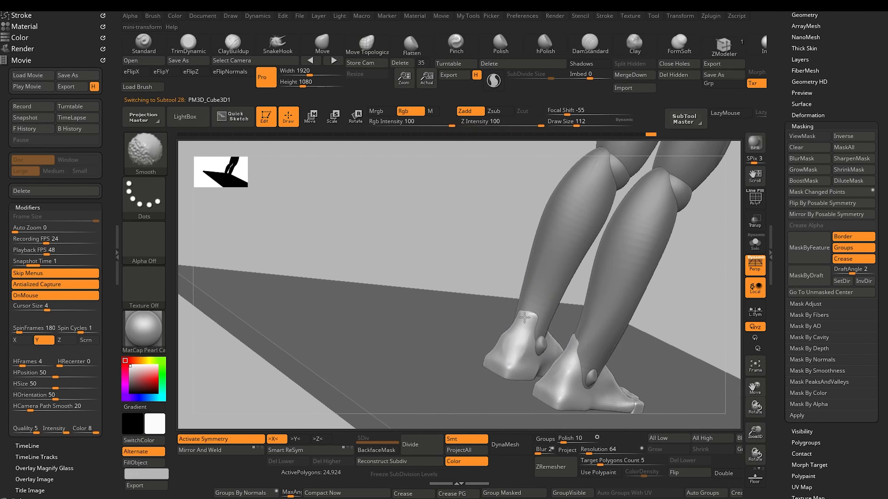
{"action": "left_click_drag", "start_coordinate": [414, 236], "coordinate": [451, 279]}
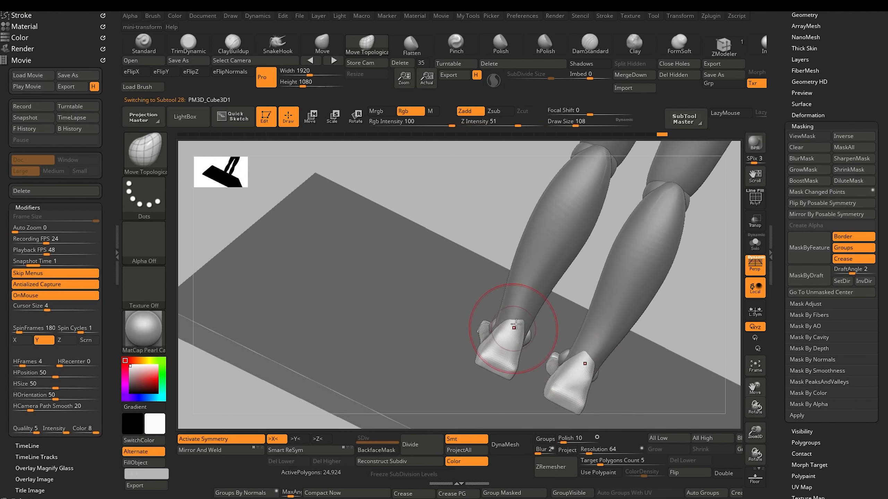
{"action": "left_click_drag", "start_coordinate": [434, 250], "coordinate": [410, 295]}
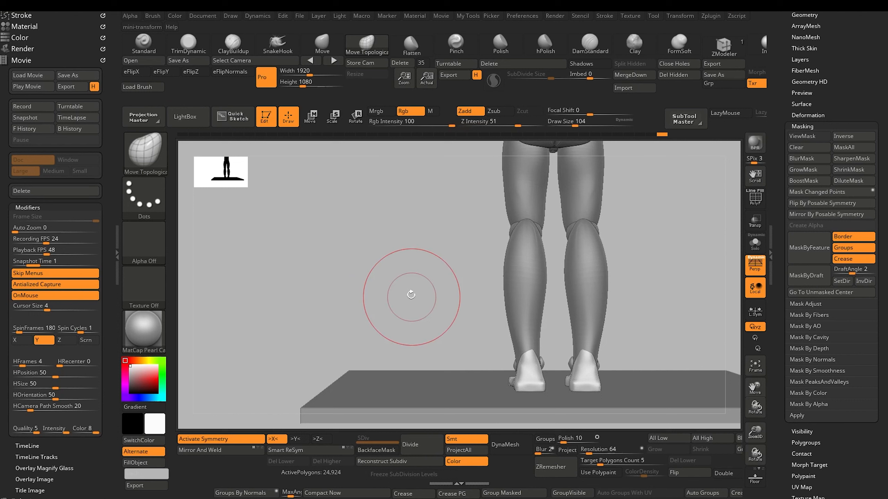
Select the legs subtool and adjust the inner calves and the calf tops behind the knees with Move Topological, reducing the draw size to 80
{"action": "left_click", "coordinate": [568, 306], "text": "alt"}
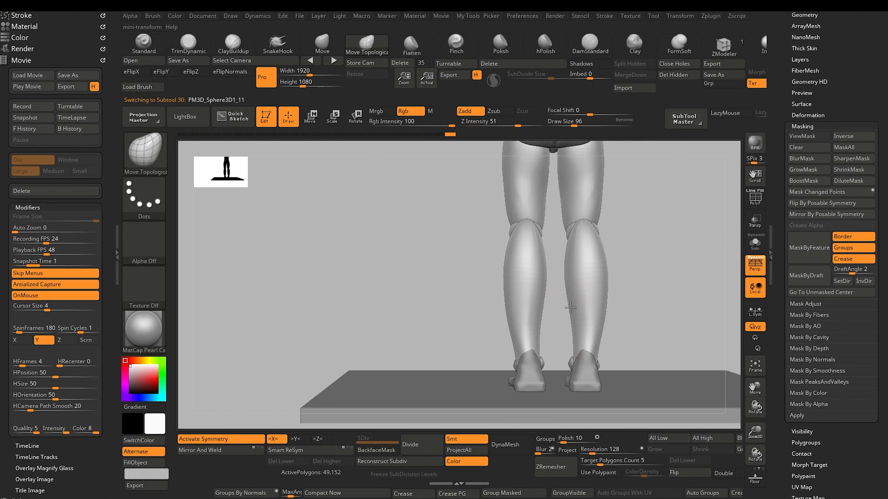
{"action": "left_click_drag", "start_coordinate": [571, 308], "coordinate": [570, 307]}
{"action": "key", "text": "bracketleft"}
{"action": "left_click_drag", "start_coordinate": [583, 223], "coordinate": [584, 229]}
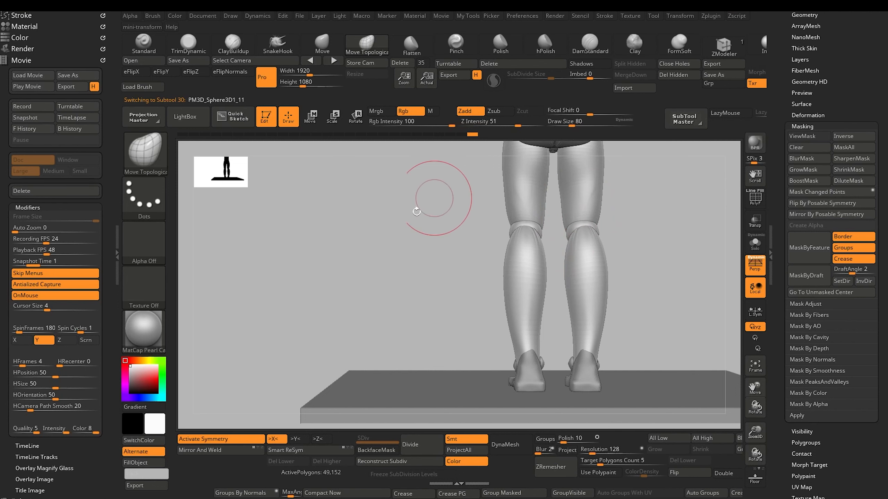
{"action": "mouse_move", "coordinate": [416, 211]}
{"action": "left_mouse_down"}
{"action": "mouse_move", "coordinate": [424, 284]}
{"action": "mouse_move", "coordinate": [402, 278]}
{"action": "mouse_move", "coordinate": [396, 242]}
{"action": "left_mouse_up"}
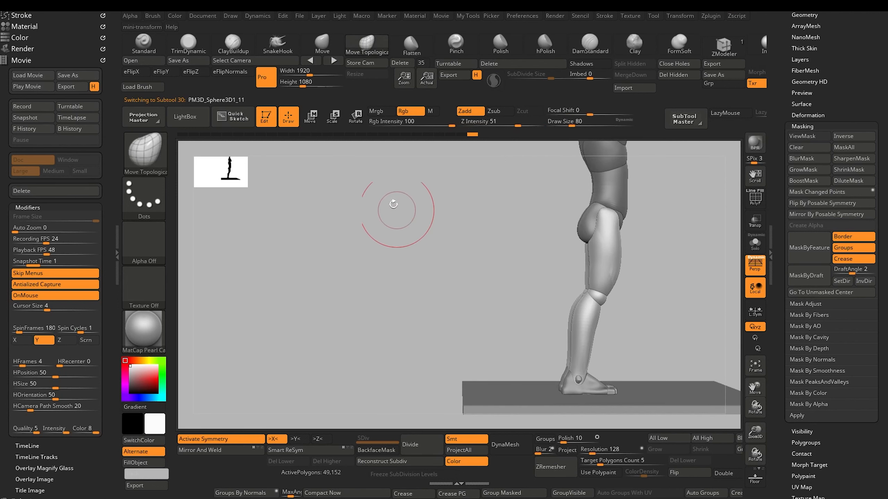
Smooth the shins and adjust the tops of the lower legs below the knee joints with Move Topological, reducing the draw size to 56
{"action": "mouse_move", "coordinate": [393, 204]}
{"action": "left_mouse_down"}
{"action": "mouse_move", "coordinate": [406, 267]}
{"action": "mouse_move", "coordinate": [380, 297]}
{"action": "mouse_move", "coordinate": [386, 311]}
{"action": "mouse_move", "coordinate": [359, 311]}
{"action": "mouse_move", "coordinate": [376, 302]}
{"action": "mouse_move", "coordinate": [381, 331]}
{"action": "left_mouse_up"}
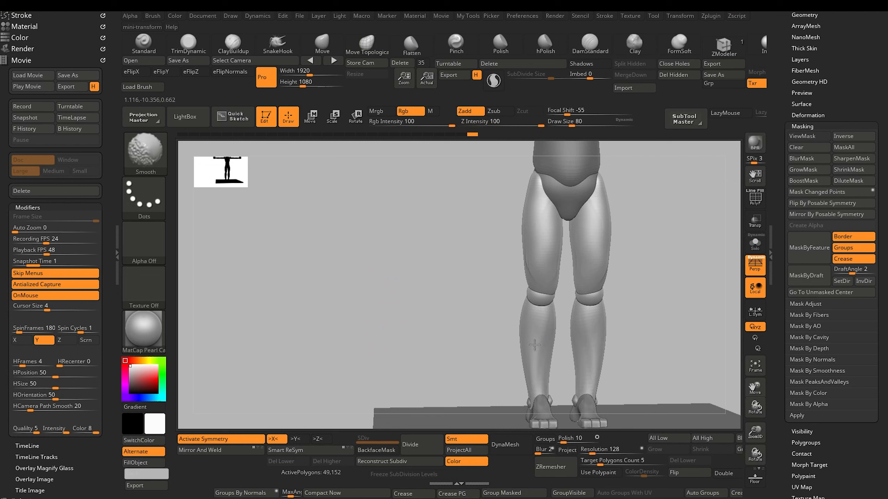
{"action": "left_click_drag", "start_coordinate": [541, 368], "coordinate": [543, 325], "text": "shift"}
{"action": "mouse_move", "coordinate": [405, 306]}
{"action": "left_mouse_down", "text": "alt"}
{"action": "mouse_move", "coordinate": [350, 244]}
{"action": "mouse_move", "coordinate": [333, 289]}
{"action": "mouse_move", "coordinate": [374, 314]}
{"action": "left_mouse_up", "text": "alt"}
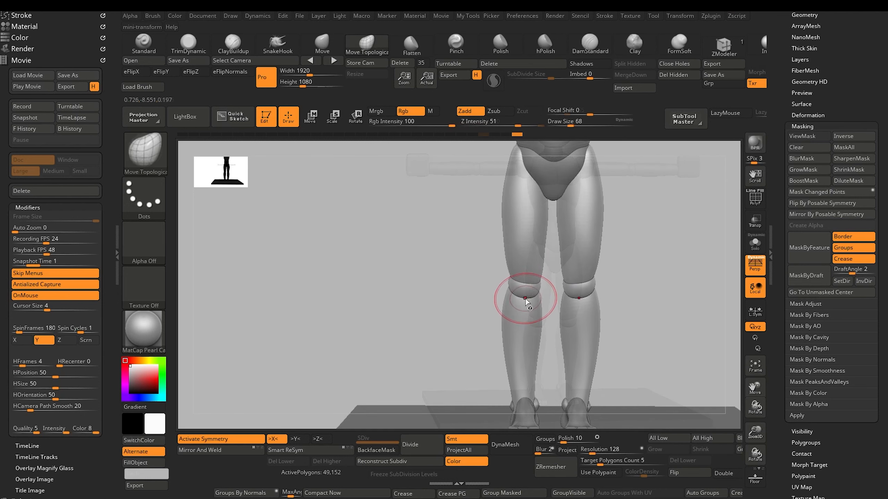
{"action": "left_click_drag", "start_coordinate": [525, 300], "coordinate": [524, 304]}
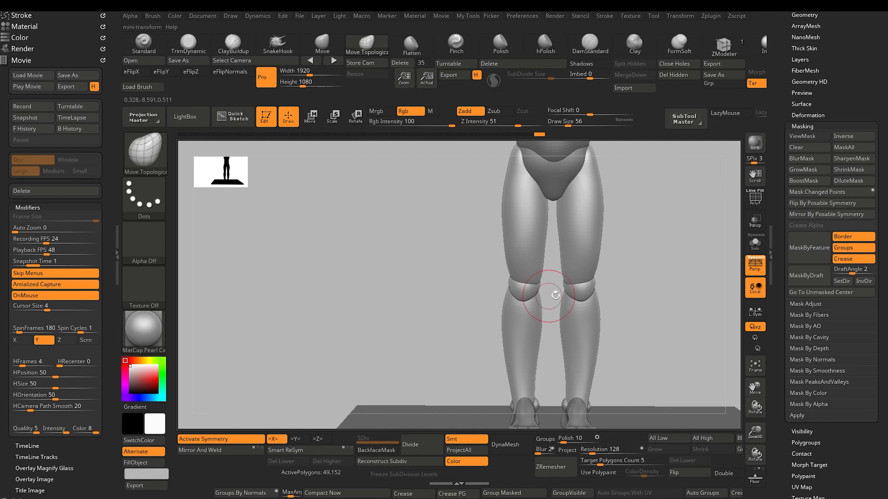
Append a Sphere3D subtool to the character and make it the active subtool
{"action": "left_click_drag", "start_coordinate": [430, 271], "coordinate": [401, 225]}
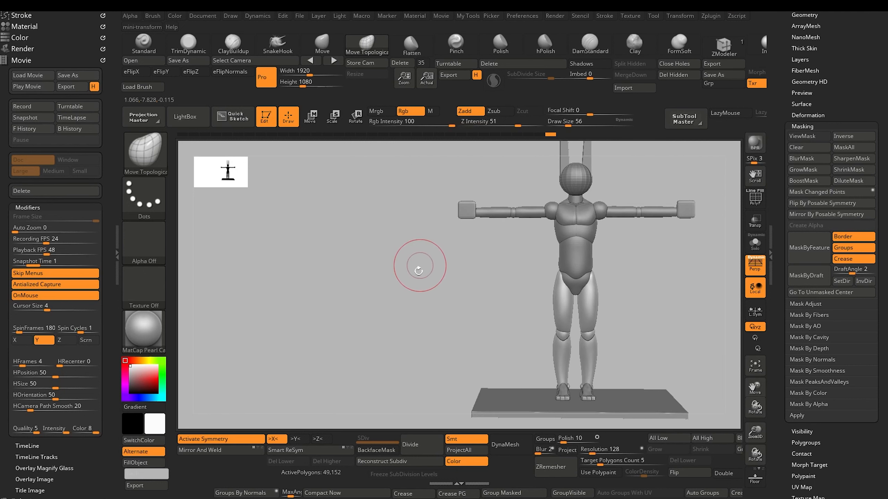
{"action": "left_click_drag", "start_coordinate": [416, 264], "coordinate": [377, 318]}
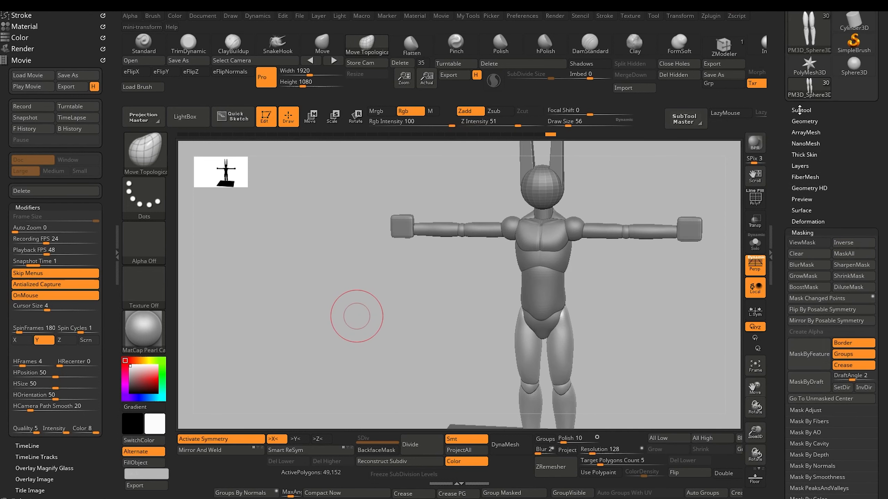
{"action": "left_click", "coordinate": [801, 110]}
{"action": "left_click", "coordinate": [850, 327]}
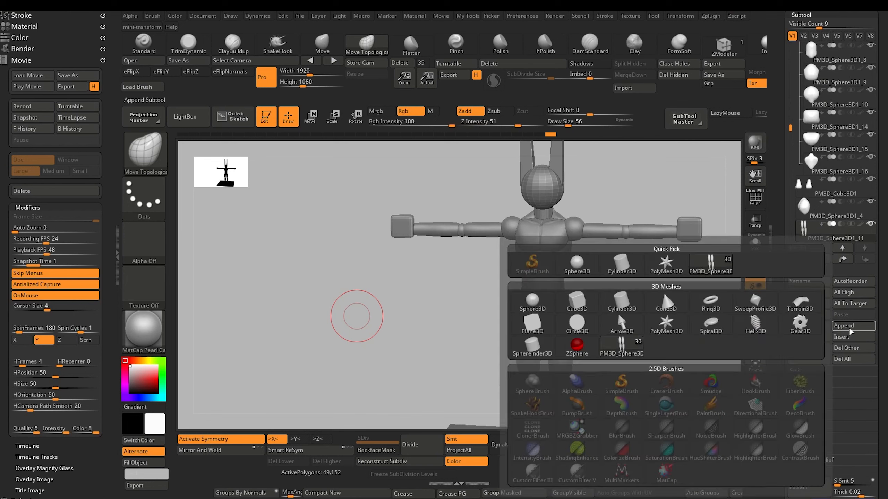
{"action": "left_click", "coordinate": [847, 327]}
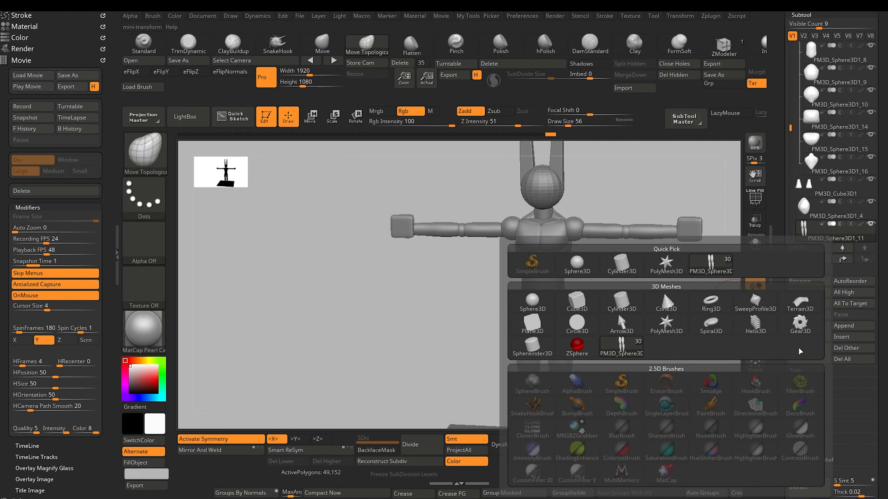
{"action": "left_click", "coordinate": [617, 313]}
{"action": "left_click_drag", "start_coordinate": [383, 293], "coordinate": [418, 358]}
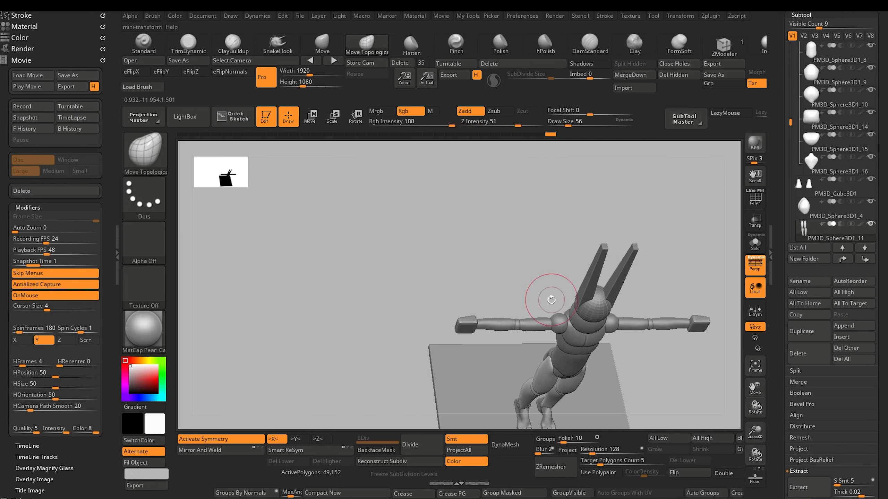
{"action": "left_click_drag", "start_coordinate": [425, 277], "coordinate": [407, 235], "text": "shift"}
{"action": "left_click", "coordinate": [557, 249], "text": "alt"}
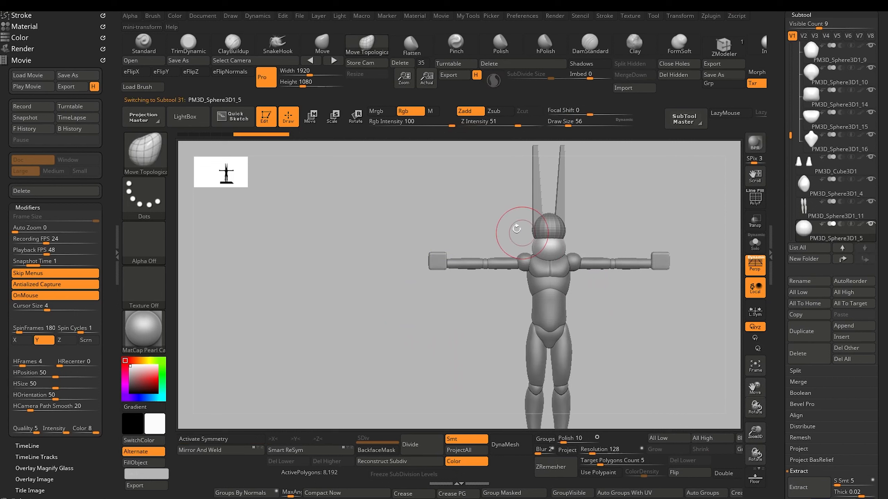
Move the new sphere out to the block hand at the end of the arm and scale it down to fit
{"action": "left_click", "coordinate": [316, 120]}
{"action": "left_click_drag", "start_coordinate": [511, 213], "coordinate": [401, 221]}
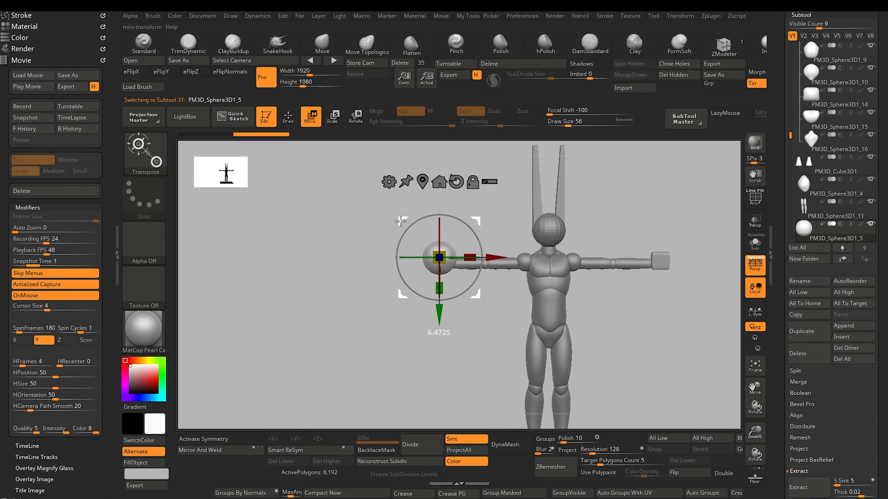
{"action": "left_click_drag", "start_coordinate": [363, 275], "coordinate": [364, 327], "text": "alt"}
{"action": "left_click_drag", "start_coordinate": [437, 257], "coordinate": [328, 338]}
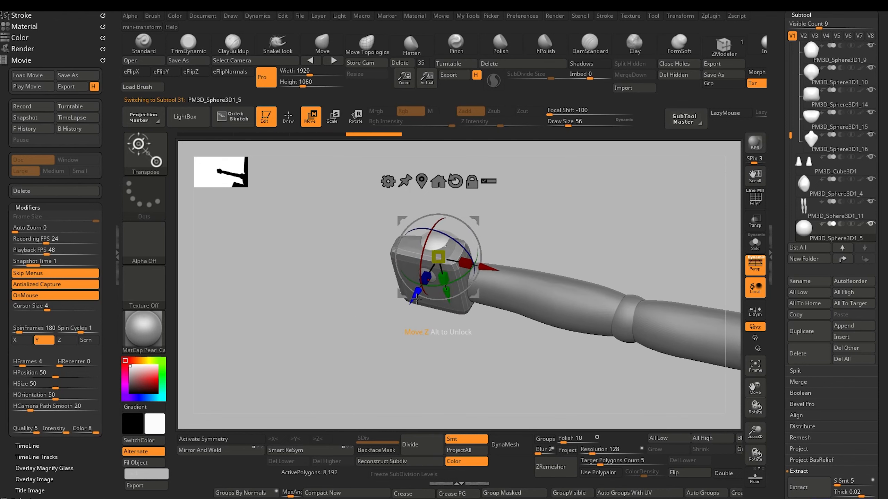
Position the sphere with the gizmo so it protrudes from the face of the hand block near the wrist
{"action": "left_click_drag", "start_coordinate": [418, 296], "coordinate": [400, 322]}
{"action": "left_click_drag", "start_coordinate": [344, 297], "coordinate": [337, 281], "text": "shift"}
{"action": "left_click_drag", "start_coordinate": [480, 285], "coordinate": [493, 286]}
{"action": "left_click_drag", "start_coordinate": [308, 296], "coordinate": [285, 345]}
{"action": "left_click_drag", "start_coordinate": [404, 333], "coordinate": [420, 313]}
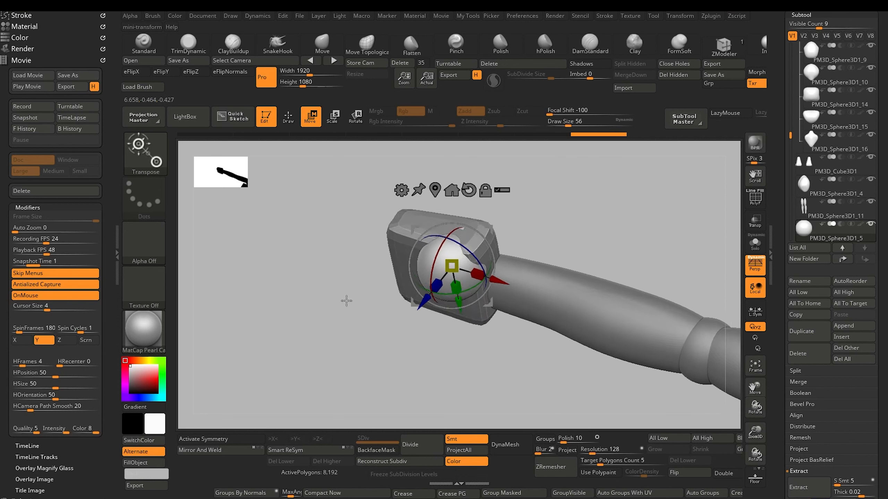
Pull the sphere on the hand block toward an egg-shaped thumb base using the Move brush at draw size 100
{"action": "left_click_drag", "start_coordinate": [347, 301], "coordinate": [352, 246], "text": "shift"}
{"action": "key", "text": "q"}
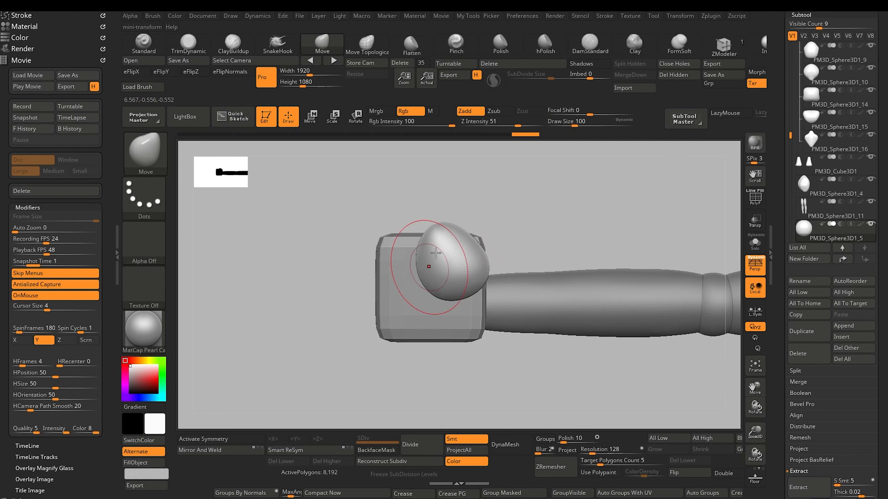
{"action": "left_click_drag", "start_coordinate": [386, 198], "coordinate": [387, 218]}
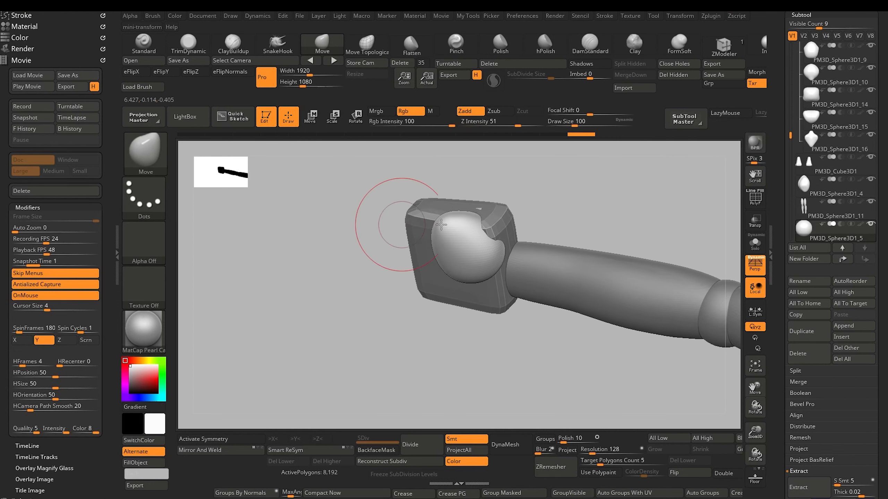
Trim the wrist-side edges of the block hand around the thumb base with the TrimDynamic brush
{"action": "left_click", "coordinate": [489, 227], "text": "alt"}
{"action": "left_click_drag", "start_coordinate": [343, 240], "coordinate": [320, 288]}
{"action": "left_click", "coordinate": [188, 44]}
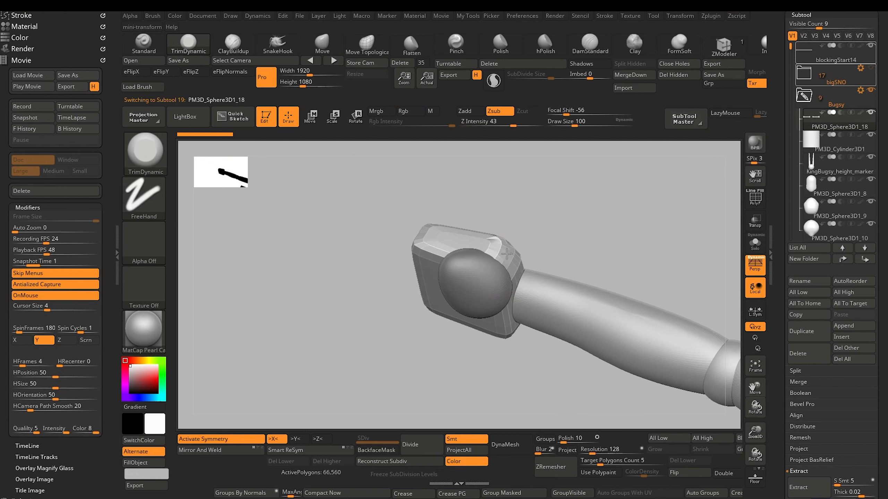
{"action": "left_click_drag", "start_coordinate": [337, 278], "coordinate": [371, 297]}
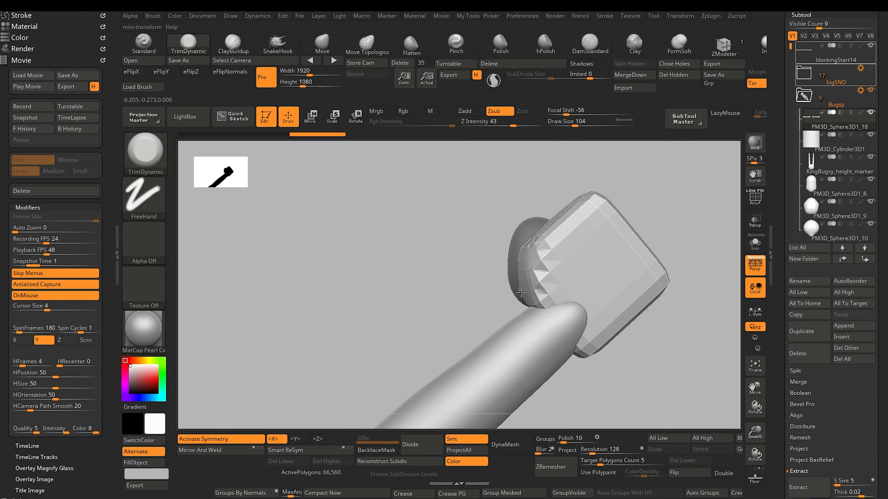
{"action": "mouse_move", "coordinate": [517, 276]}
{"action": "left_mouse_down"}
{"action": "mouse_move", "coordinate": [525, 323]}
{"action": "mouse_move", "coordinate": [442, 302]}
{"action": "mouse_move", "coordinate": [384, 242]}
{"action": "left_mouse_up"}
{"action": "mouse_move", "coordinate": [498, 275]}
{"action": "left_mouse_down", "text": "shift"}
{"action": "mouse_move", "coordinate": [509, 283]}
{"action": "mouse_move", "coordinate": [503, 278]}
{"action": "left_mouse_up", "text": "shift"}
Reshape the thumb-base sphere with a larger Move brush so it tapers along the side of the hand block
{"action": "left_click", "coordinate": [476, 257], "text": "alt"}
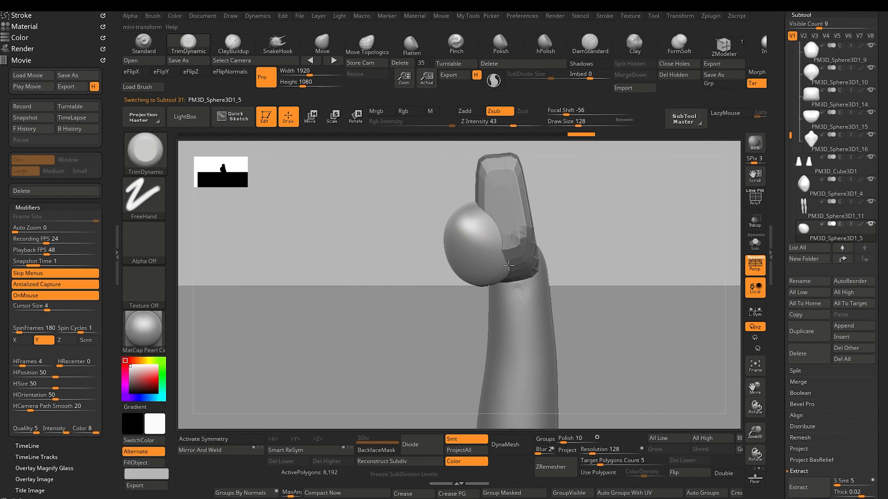
{"action": "left_click", "coordinate": [321, 42]}
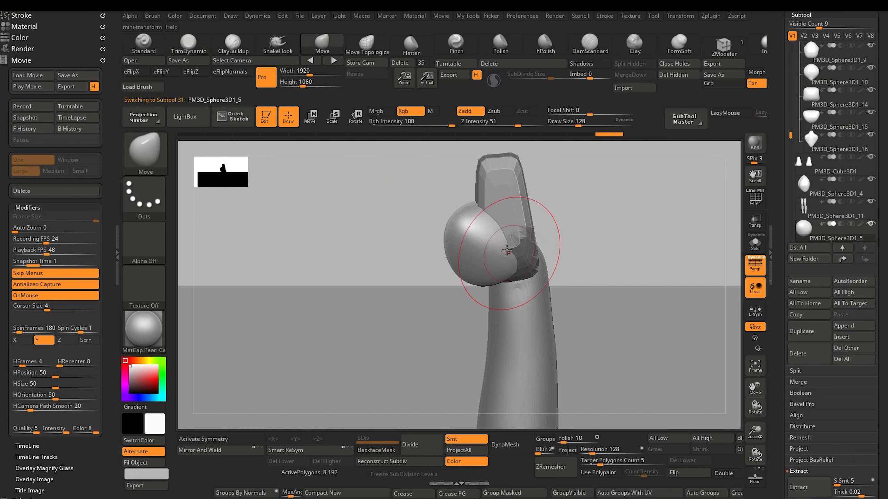
{"action": "left_click_drag", "start_coordinate": [379, 224], "coordinate": [383, 203]}
{"action": "left_click_drag", "start_coordinate": [397, 247], "coordinate": [446, 294]}
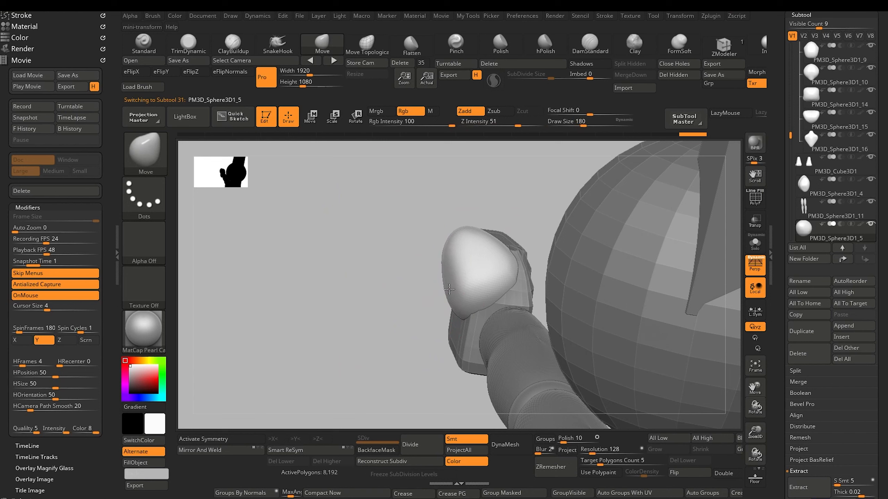
{"action": "left_click_drag", "start_coordinate": [374, 252], "coordinate": [410, 280]}
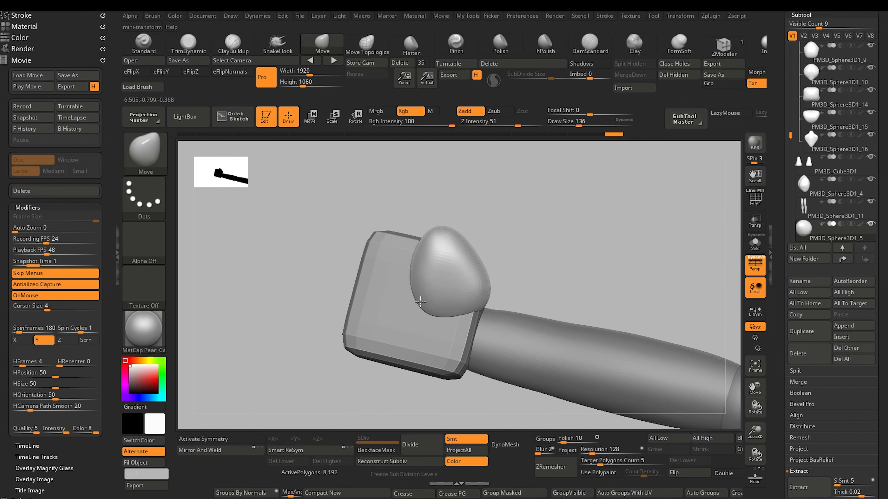
Refine the thumb base's outline from several angles with the Move brush, reducing the draw size to 112 and then 48
{"action": "left_click_drag", "start_coordinate": [307, 264], "coordinate": [311, 296], "text": "shift"}
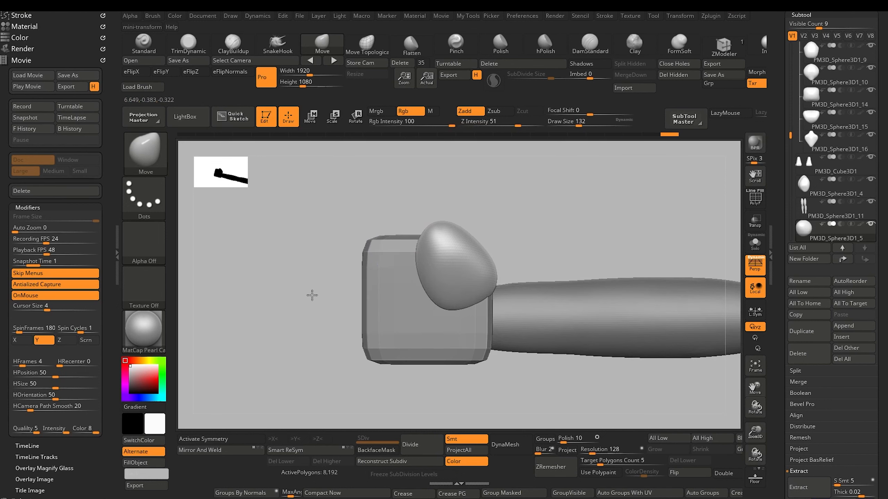
{"action": "mouse_move", "coordinate": [313, 244]}
{"action": "left_mouse_down", "text": "alt"}
{"action": "mouse_move", "coordinate": [319, 238]}
{"action": "mouse_move", "coordinate": [345, 330]}
{"action": "mouse_move", "coordinate": [356, 339]}
{"action": "mouse_move", "coordinate": [323, 323]}
{"action": "mouse_move", "coordinate": [347, 321]}
{"action": "mouse_move", "coordinate": [343, 353]}
{"action": "mouse_move", "coordinate": [347, 329]}
{"action": "mouse_move", "coordinate": [330, 275]}
{"action": "mouse_move", "coordinate": [294, 301]}
{"action": "left_mouse_up", "text": "alt"}
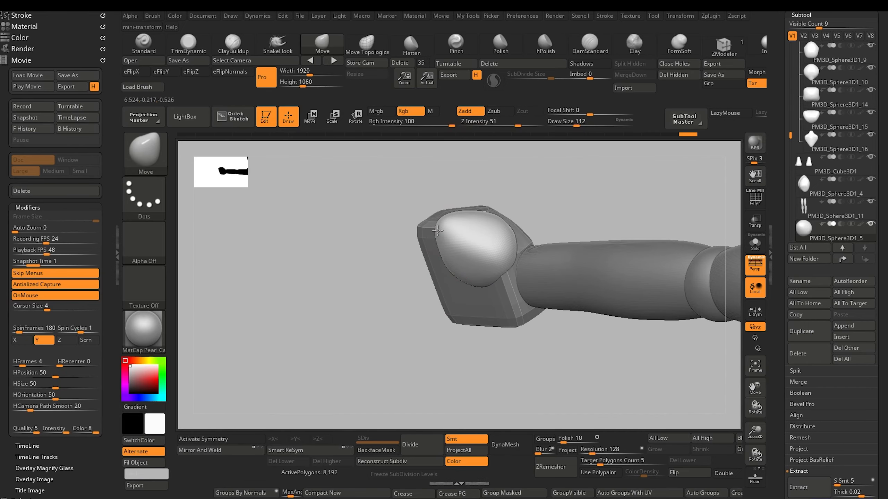
{"action": "left_click_drag", "start_coordinate": [437, 231], "coordinate": [374, 247]}
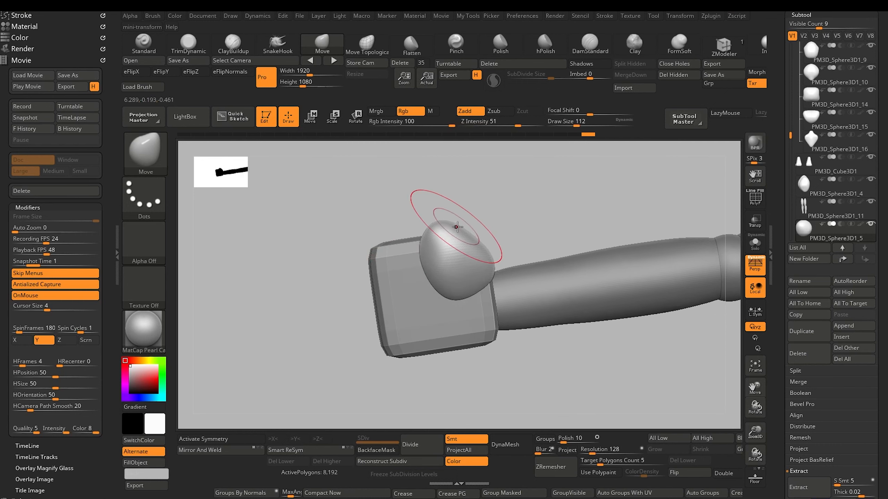
{"action": "left_click_drag", "start_coordinate": [434, 226], "coordinate": [373, 240]}
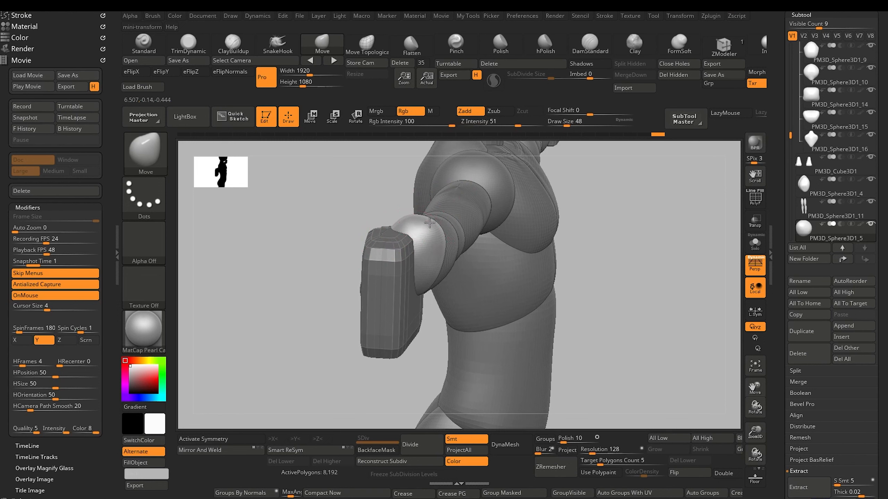
{"action": "left_click_drag", "start_coordinate": [306, 277], "coordinate": [470, 293]}
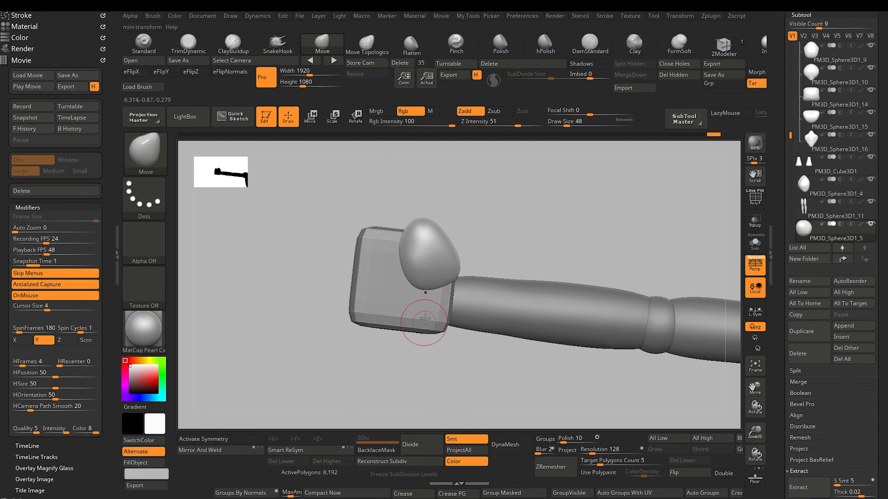
Reshape the hand block's wrist edge and lower corners with the Move brush, increasing the draw size to 100
{"action": "left_click", "coordinate": [442, 300], "text": "alt"}
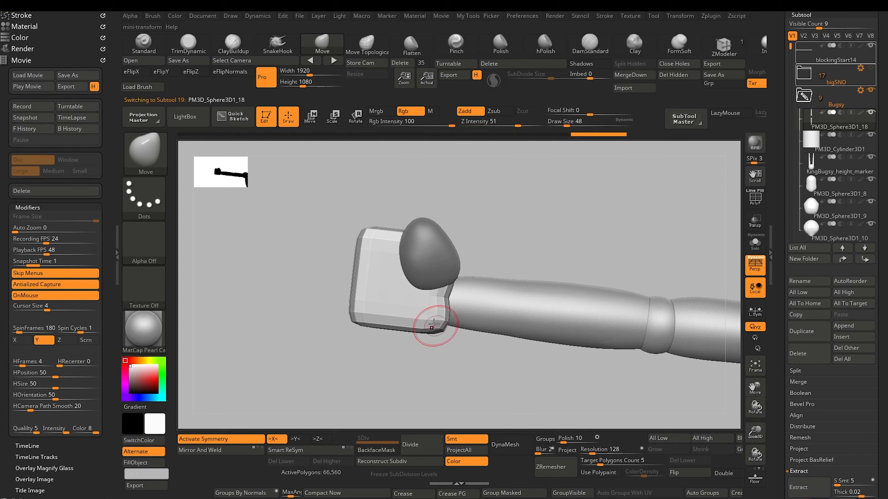
{"action": "key", "text": "bracketright"}
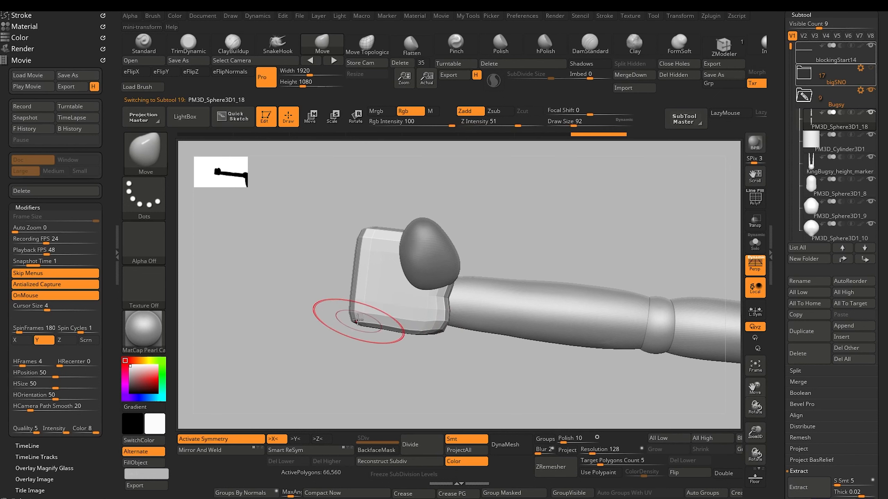
{"action": "mouse_move", "coordinate": [360, 321]}
{"action": "left_mouse_down"}
{"action": "mouse_move", "coordinate": [392, 329]}
{"action": "mouse_move", "coordinate": [378, 325]}
{"action": "left_mouse_up"}
{"action": "key", "text": "bracketleft"}
{"action": "left_click_drag", "start_coordinate": [369, 235], "coordinate": [368, 229]}
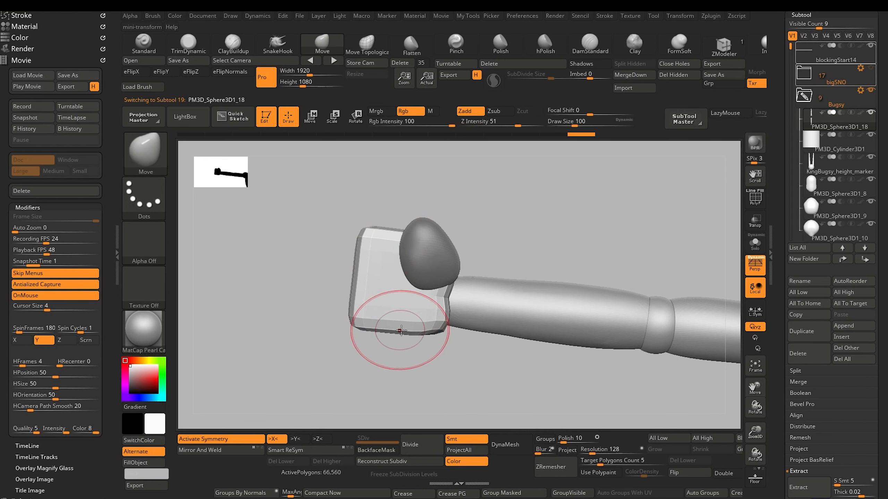
{"action": "left_click_drag", "start_coordinate": [298, 274], "coordinate": [319, 281]}
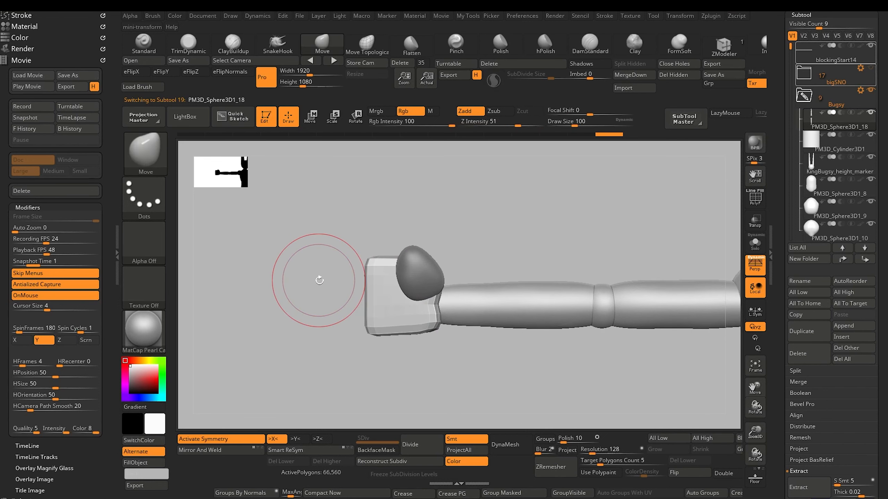
Append a Cube3D subtool to the Bugsy character and make it the active subtool with the transform gizmo on
{"action": "left_click", "coordinate": [847, 328]}
{"action": "left_click", "coordinate": [846, 329]}
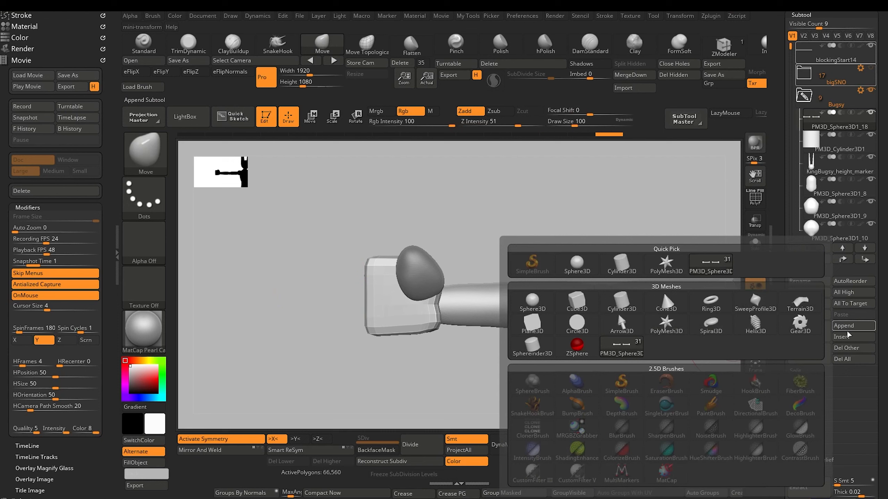
{"action": "left_click_drag", "start_coordinate": [307, 341], "coordinate": [308, 287]}
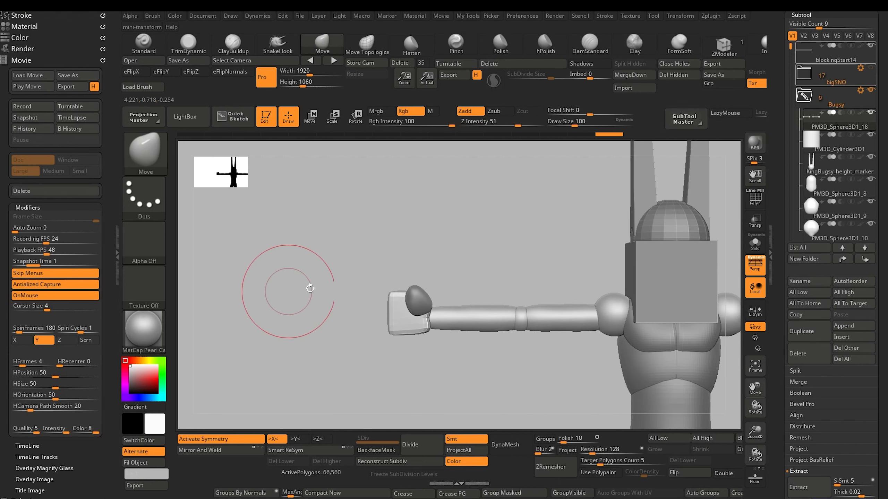
{"action": "left_click", "coordinate": [645, 272], "text": "alt"}
{"action": "key", "text": "w"}
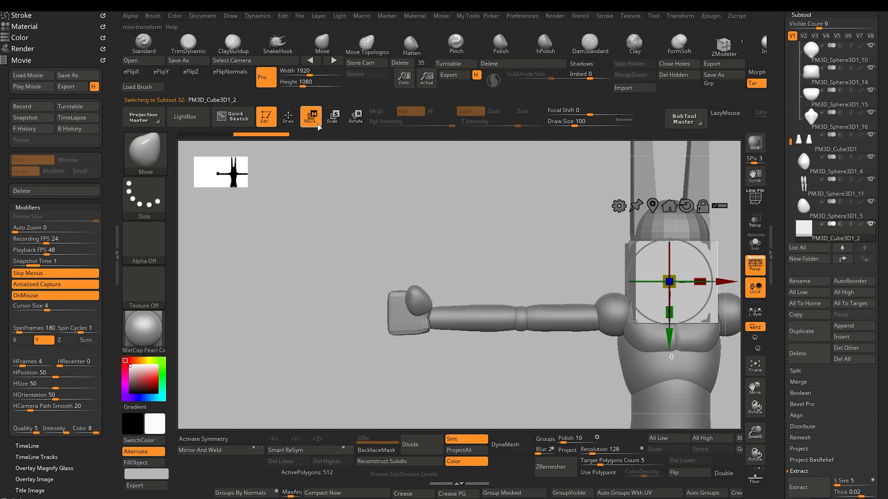
Move the new cube out to the hand, scale it down and flatten it into a small finger block
{"action": "left_click_drag", "start_coordinate": [669, 282], "coordinate": [371, 282]}
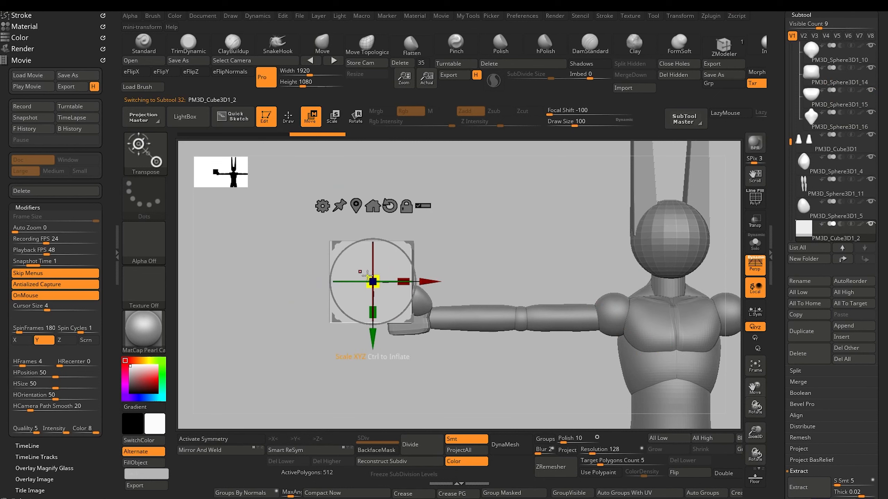
{"action": "left_click_drag", "start_coordinate": [321, 306], "coordinate": [338, 375]}
{"action": "left_click_drag", "start_coordinate": [396, 294], "coordinate": [436, 316]}
{"action": "left_click_drag", "start_coordinate": [306, 278], "coordinate": [303, 324], "text": "shift"}
{"action": "left_click_drag", "start_coordinate": [395, 346], "coordinate": [395, 410]}
{"action": "left_click_drag", "start_coordinate": [457, 361], "coordinate": [481, 363]}
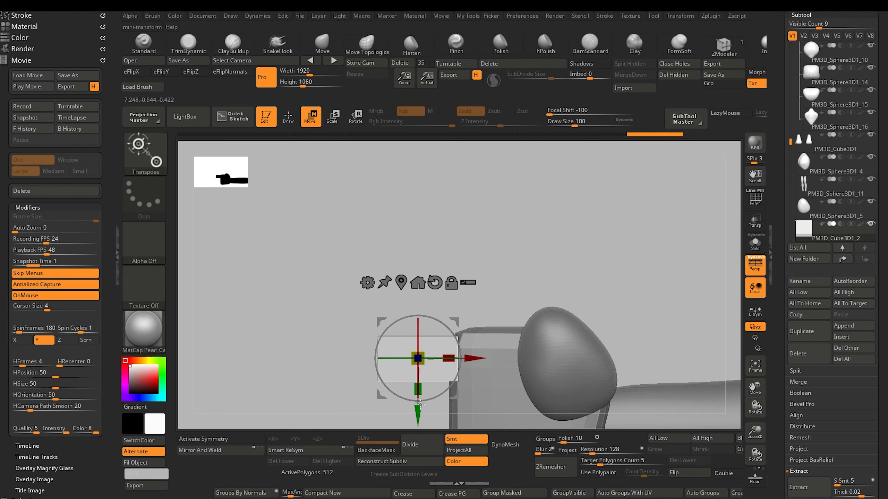
Align the finger block with the upper corner of the hand block's front edge, slightly embedded in the palm
{"action": "left_click_drag", "start_coordinate": [421, 405], "coordinate": [421, 394]}
{"action": "left_click_drag", "start_coordinate": [332, 343], "coordinate": [325, 332], "text": "alt"}
{"action": "mouse_move", "coordinate": [317, 350]}
{"action": "left_mouse_down"}
{"action": "mouse_move", "coordinate": [331, 382]}
{"action": "mouse_move", "coordinate": [324, 361]}
{"action": "left_mouse_up"}
{"action": "mouse_move", "coordinate": [297, 336]}
{"action": "left_mouse_down", "text": "alt"}
{"action": "mouse_move", "coordinate": [311, 287]}
{"action": "mouse_move", "coordinate": [298, 290]}
{"action": "mouse_move", "coordinate": [310, 329]}
{"action": "left_mouse_up", "text": "alt"}
{"action": "left_click_drag", "start_coordinate": [483, 340], "coordinate": [469, 319]}
{"action": "left_click_drag", "start_coordinate": [184, 406], "coordinate": [181, 334]}
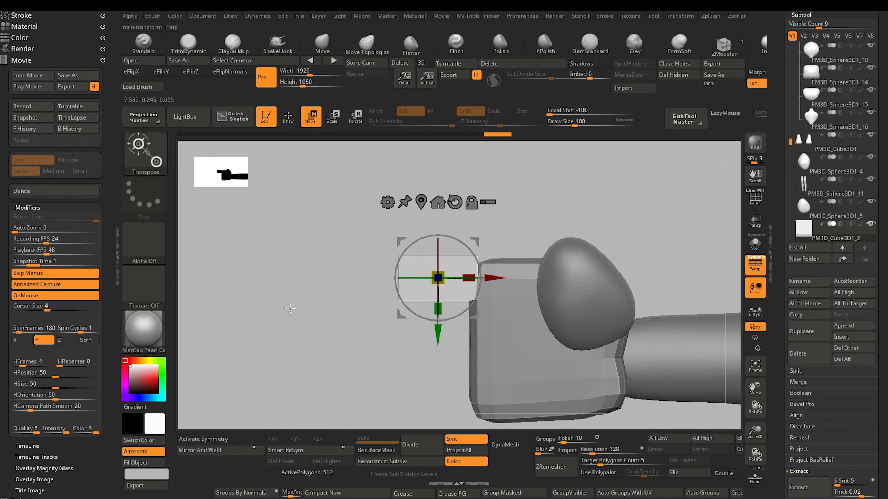
{"action": "left_click_drag", "start_coordinate": [290, 309], "coordinate": [316, 315], "text": "alt"}
{"action": "left_click_drag", "start_coordinate": [437, 335], "coordinate": [437, 342]}
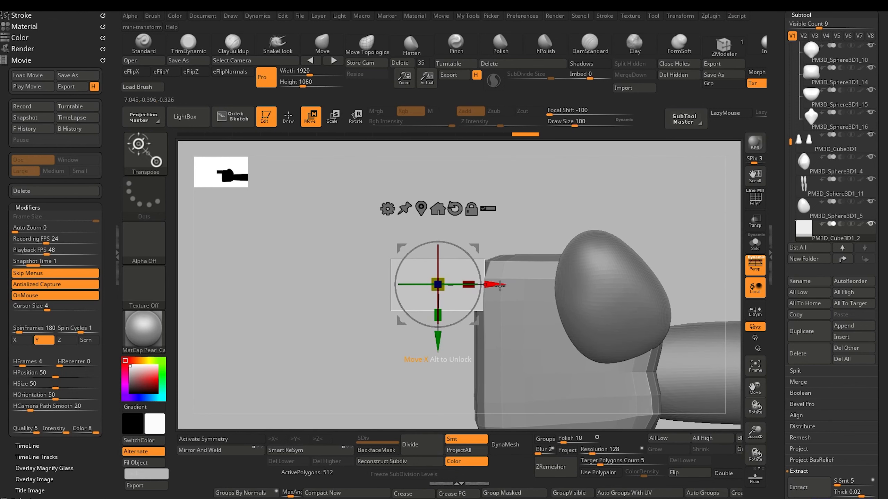
{"action": "left_click_drag", "start_coordinate": [497, 285], "coordinate": [514, 285]}
{"action": "left_click_drag", "start_coordinate": [287, 312], "coordinate": [285, 310], "text": "alt"}
{"action": "left_click_drag", "start_coordinate": [286, 309], "coordinate": [364, 333]}
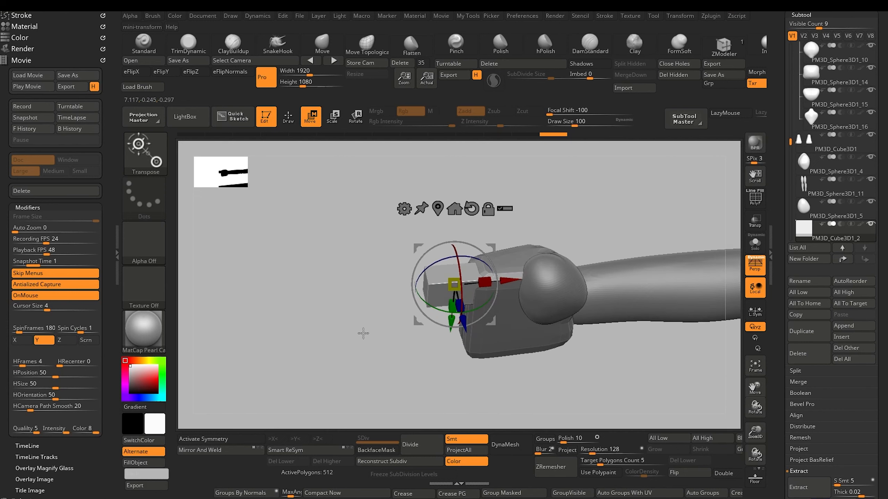
Round off the finger block's edges with the Smooth deformation and save the project
{"action": "left_click_drag", "start_coordinate": [782, 407], "coordinate": [783, 184]}
{"action": "left_click", "coordinate": [799, 394]}
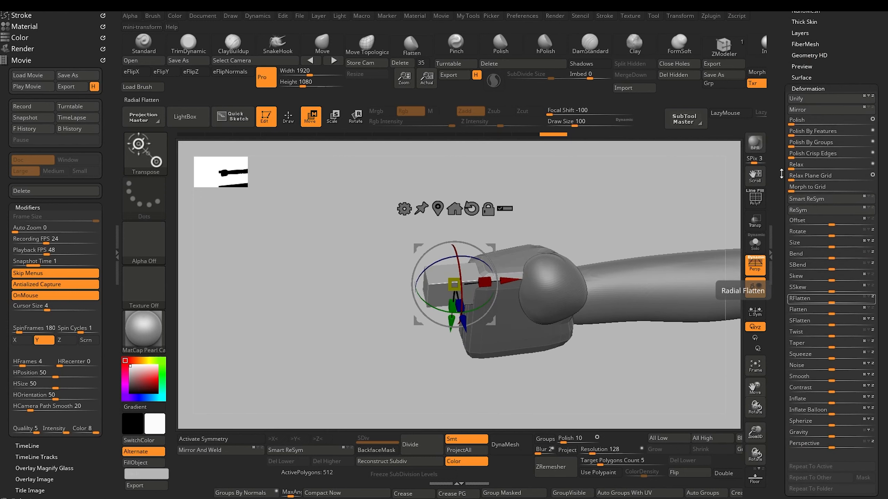
{"action": "left_click_drag", "start_coordinate": [833, 380], "coordinate": [873, 380]}
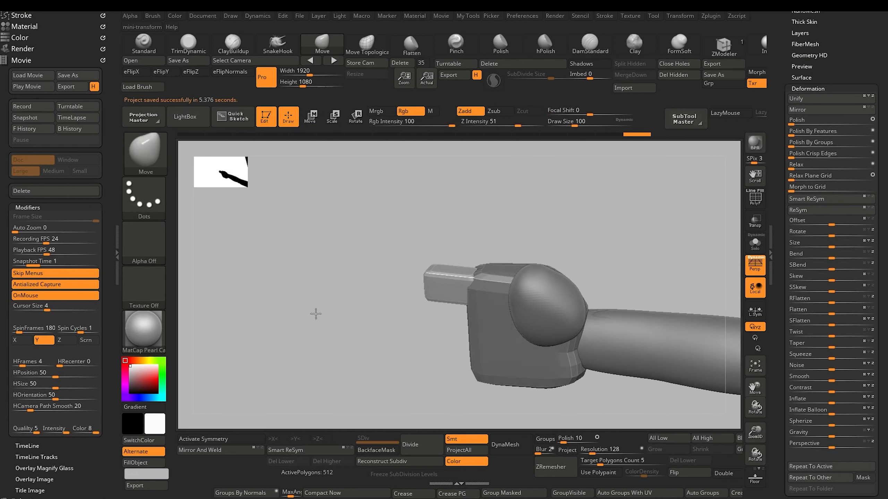
{"action": "left_click_drag", "start_coordinate": [316, 314], "coordinate": [327, 320]}
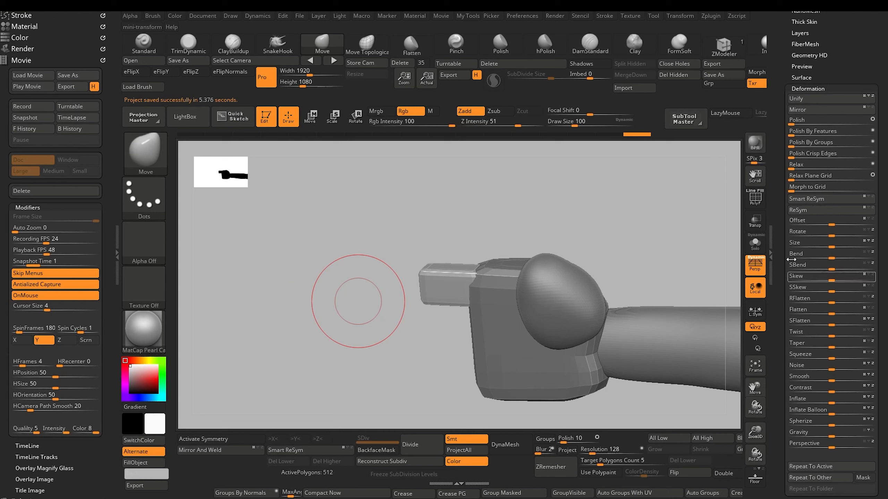
Duplicate the finger block and move the copy outward to form the next finger segment
{"action": "left_click_drag", "start_coordinate": [785, 187], "coordinate": [785, 289]}
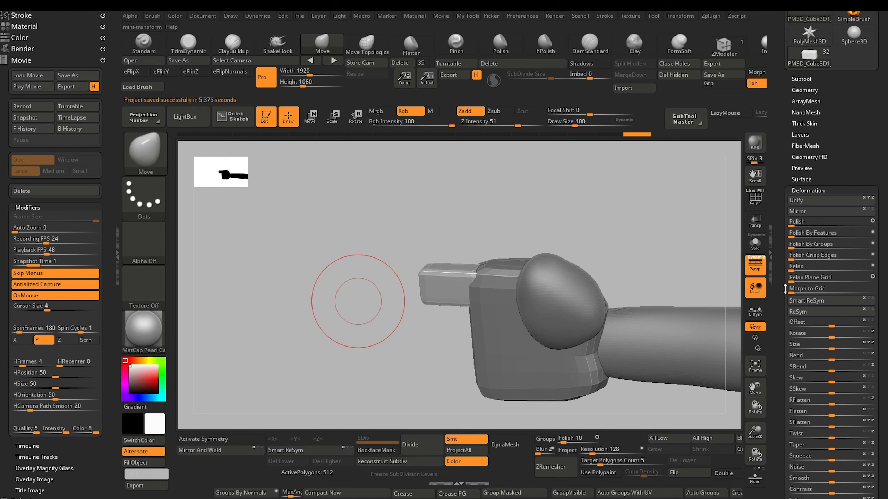
{"action": "left_click", "coordinate": [800, 79]}
{"action": "scroll", "coordinate": [792, 374], "scroll_direction": "down", "scroll_amount": 4}
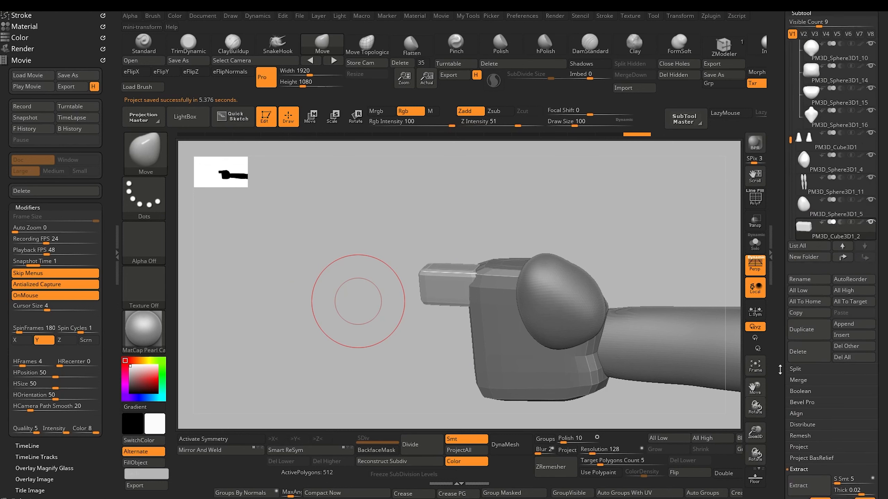
{"action": "left_click", "coordinate": [806, 224]}
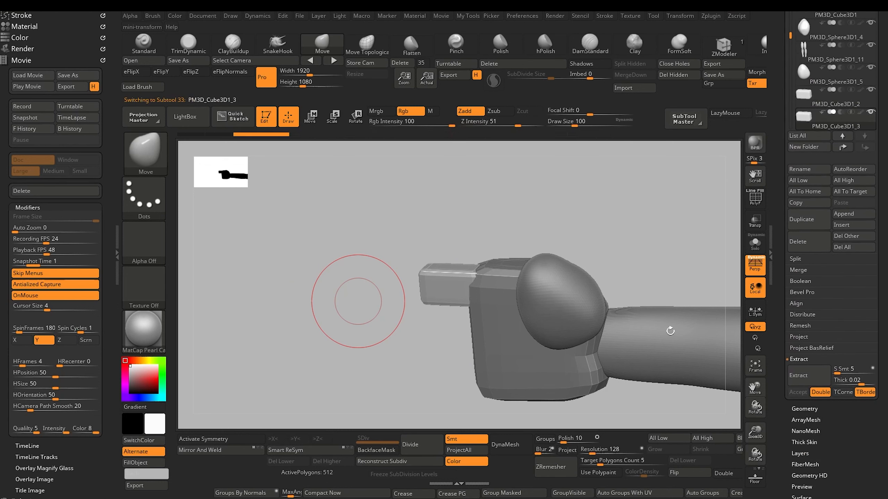
{"action": "left_click", "coordinate": [311, 121]}
{"action": "left_click_drag", "start_coordinate": [497, 291], "coordinate": [456, 291]}
Slide the duplicated segment back against the first and rotate it about 32 degrees so the finger bends toward the palm
{"action": "left_click_drag", "start_coordinate": [346, 311], "coordinate": [349, 388]}
{"action": "left_click_drag", "start_coordinate": [309, 317], "coordinate": [307, 331], "text": "shift"}
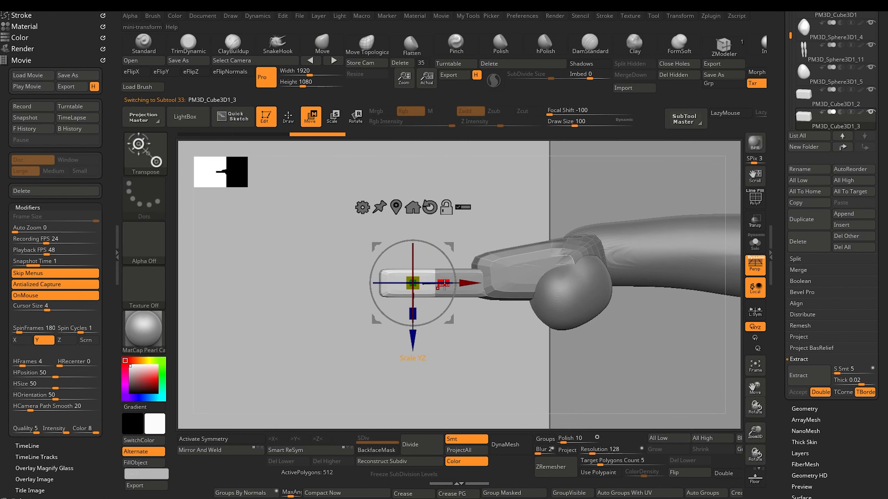
{"action": "left_click_drag", "start_coordinate": [470, 283], "coordinate": [490, 283]}
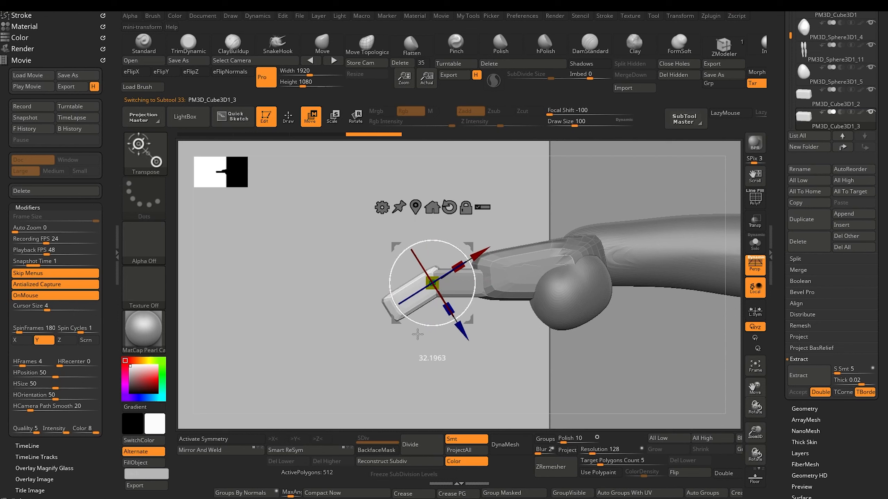
{"action": "left_click_drag", "start_coordinate": [417, 334], "coordinate": [353, 381]}
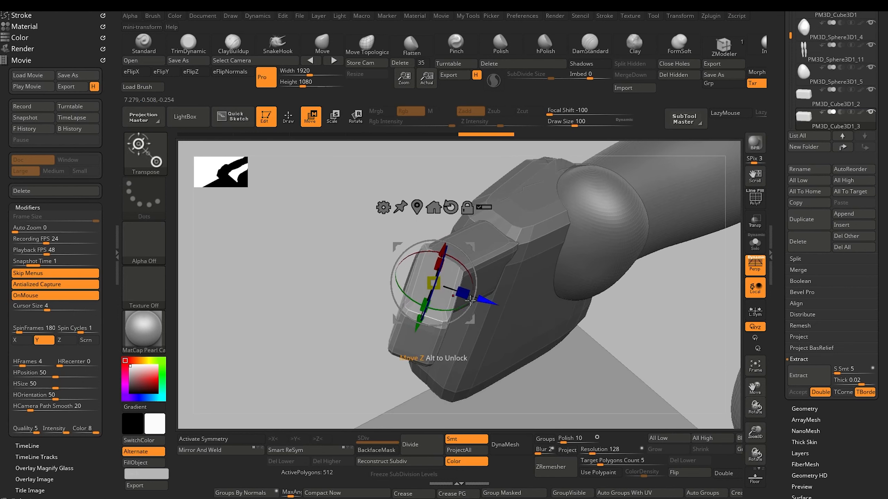
{"action": "left_click_drag", "start_coordinate": [282, 258], "coordinate": [311, 301], "text": "shift"}
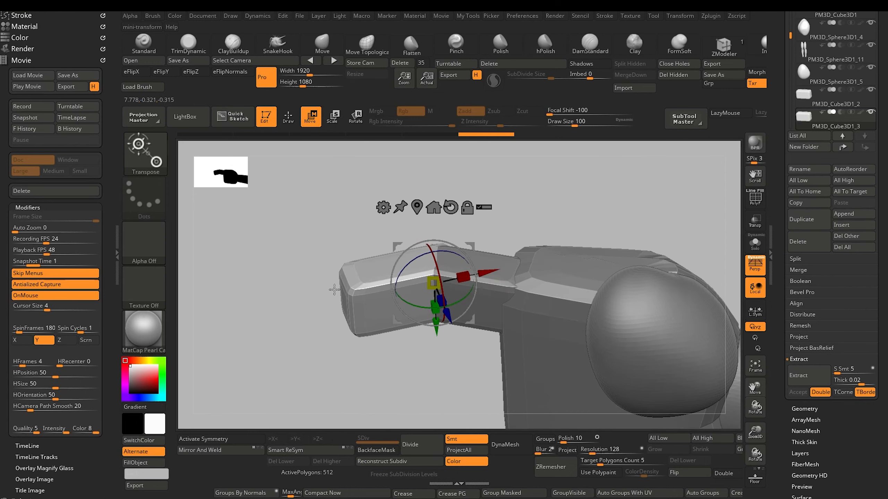
Adjust the outer finger segment along its length so it fits snugly against the first segment
{"action": "left_click_drag", "start_coordinate": [487, 275], "coordinate": [470, 279]}
{"action": "left_click_drag", "start_coordinate": [266, 294], "coordinate": [266, 317]}
{"action": "left_click_drag", "start_coordinate": [469, 275], "coordinate": [476, 273]}
{"action": "left_click_drag", "start_coordinate": [235, 296], "coordinate": [267, 274]}
{"action": "left_click_drag", "start_coordinate": [276, 307], "coordinate": [338, 304]}
{"action": "mouse_move", "coordinate": [325, 359]}
{"action": "left_mouse_down", "text": "alt"}
{"action": "mouse_move", "coordinate": [321, 310]}
{"action": "mouse_move", "coordinate": [304, 325]}
{"action": "mouse_move", "coordinate": [393, 344]}
{"action": "mouse_move", "coordinate": [319, 335]}
{"action": "mouse_move", "coordinate": [317, 369]}
{"action": "mouse_move", "coordinate": [311, 349]}
{"action": "mouse_move", "coordinate": [400, 367]}
{"action": "mouse_move", "coordinate": [397, 381]}
{"action": "mouse_move", "coordinate": [381, 346]}
{"action": "left_mouse_up", "text": "alt"}
Round and smooth the outer finger segment's end with the Move brush, and bulge its tip with Move Topological
{"action": "left_click", "coordinate": [288, 117]}
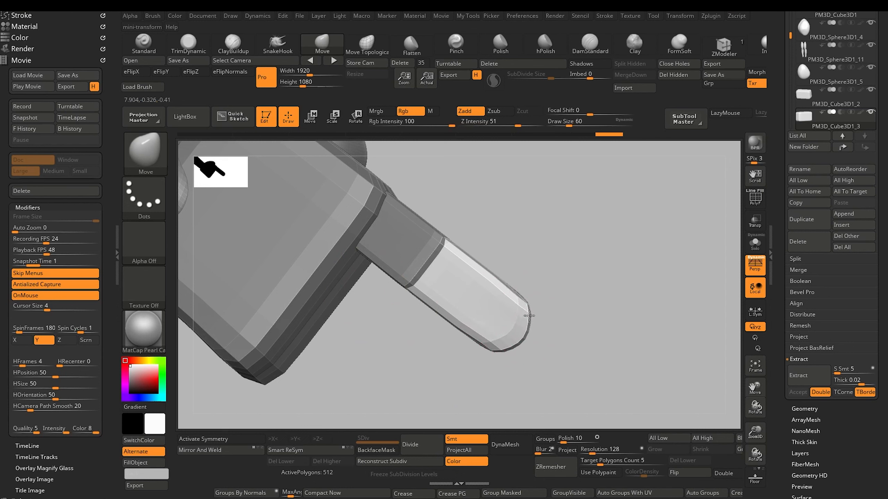
{"action": "mouse_move", "coordinate": [511, 350]}
{"action": "left_mouse_down"}
{"action": "mouse_move", "coordinate": [490, 382]}
{"action": "mouse_move", "coordinate": [454, 342]}
{"action": "mouse_move", "coordinate": [470, 374]}
{"action": "mouse_move", "coordinate": [495, 278]}
{"action": "left_mouse_up"}
{"action": "key", "text": "shift"}
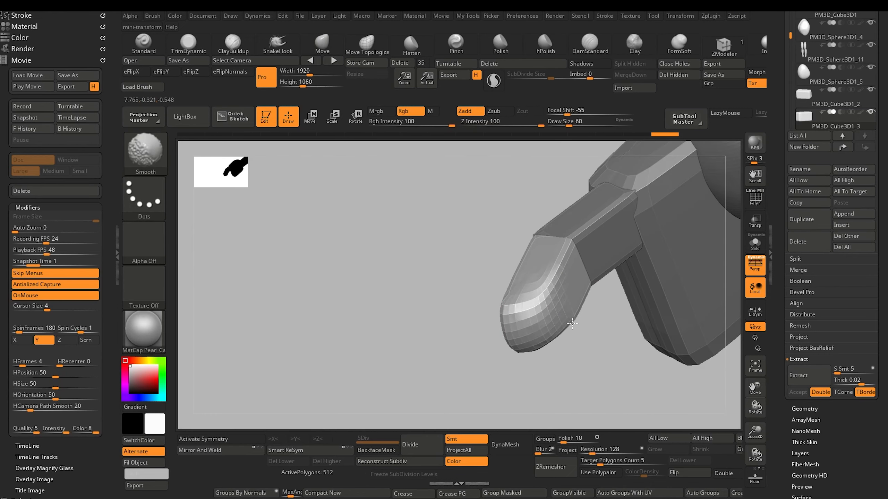
{"action": "mouse_move", "coordinate": [408, 301]}
{"action": "left_mouse_down", "text": "shift"}
{"action": "mouse_move", "coordinate": [418, 350]}
{"action": "mouse_move", "coordinate": [416, 254]}
{"action": "mouse_move", "coordinate": [408, 285]}
{"action": "mouse_move", "coordinate": [388, 236]}
{"action": "mouse_move", "coordinate": [391, 272]}
{"action": "mouse_move", "coordinate": [369, 234]}
{"action": "mouse_move", "coordinate": [385, 331]}
{"action": "left_mouse_up", "text": "shift"}
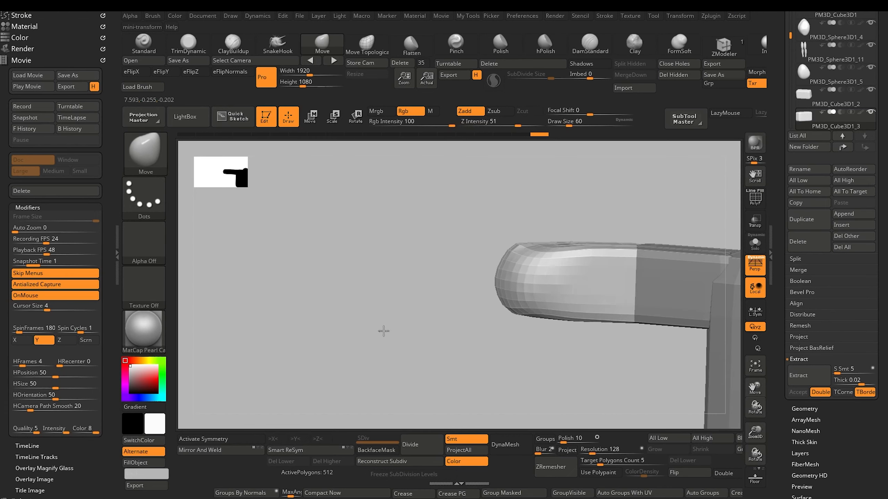
{"action": "left_click", "coordinate": [373, 46]}
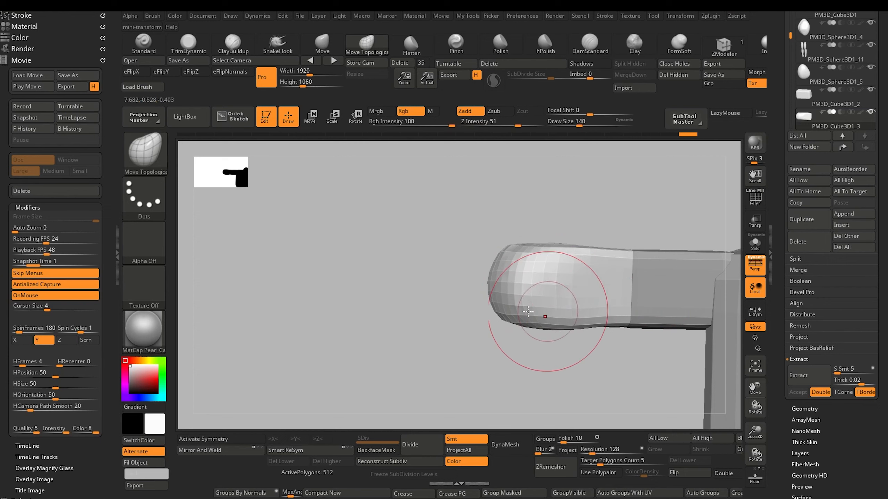
{"action": "mouse_move", "coordinate": [447, 285]}
{"action": "left_mouse_down"}
{"action": "mouse_move", "coordinate": [459, 390]}
{"action": "mouse_move", "coordinate": [498, 381]}
{"action": "mouse_move", "coordinate": [488, 359]}
{"action": "mouse_move", "coordinate": [565, 337]}
{"action": "mouse_move", "coordinate": [552, 289]}
{"action": "mouse_move", "coordinate": [240, 284]}
{"action": "mouse_move", "coordinate": [247, 304]}
{"action": "mouse_move", "coordinate": [289, 349]}
{"action": "mouse_move", "coordinate": [315, 359]}
{"action": "mouse_move", "coordinate": [321, 353]}
{"action": "mouse_move", "coordinate": [290, 326]}
{"action": "mouse_move", "coordinate": [416, 337]}
{"action": "left_mouse_up"}
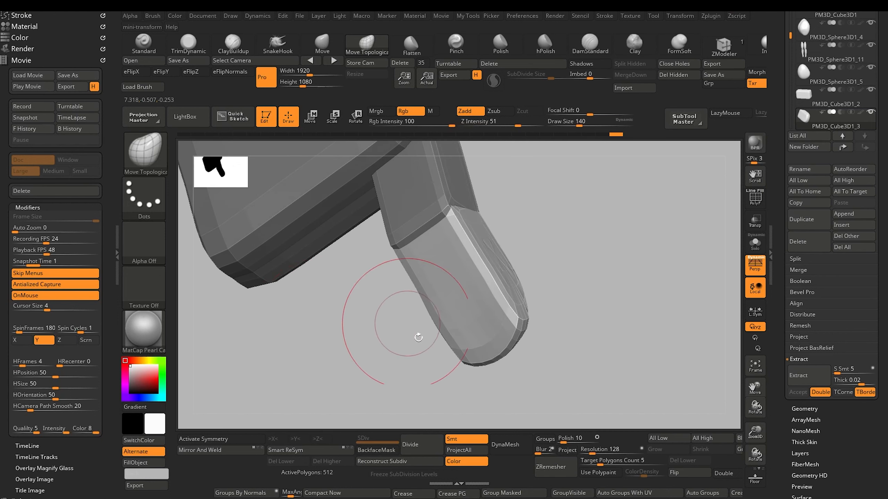
Plane the edges and rounded tip of the outer finger segment with the TrimDynamic brush
{"action": "left_click", "coordinate": [204, 51]}
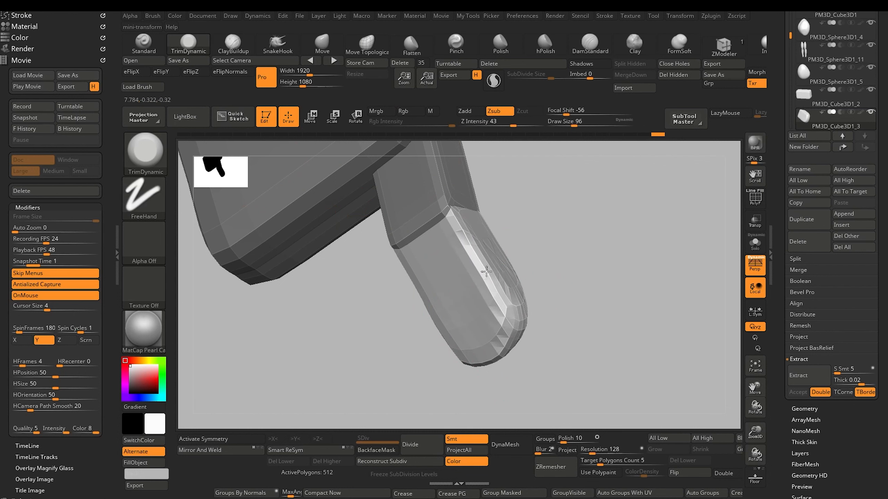
{"action": "left_click_drag", "start_coordinate": [512, 346], "coordinate": [502, 360]}
{"action": "left_click_drag", "start_coordinate": [425, 380], "coordinate": [489, 359]}
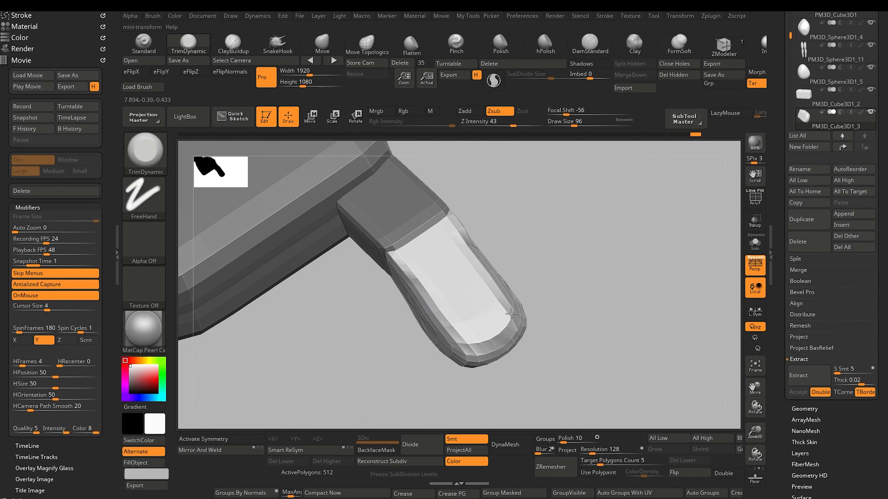
{"action": "mouse_move", "coordinate": [454, 328]}
{"action": "left_mouse_down"}
{"action": "mouse_move", "coordinate": [419, 290]}
{"action": "mouse_move", "coordinate": [445, 338]}
{"action": "left_mouse_up"}
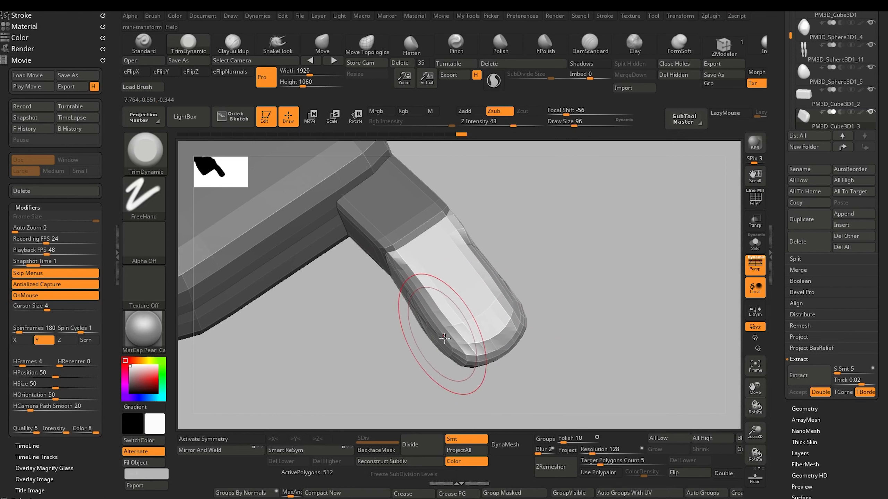
{"action": "left_click_drag", "start_coordinate": [521, 404], "coordinate": [517, 277]}
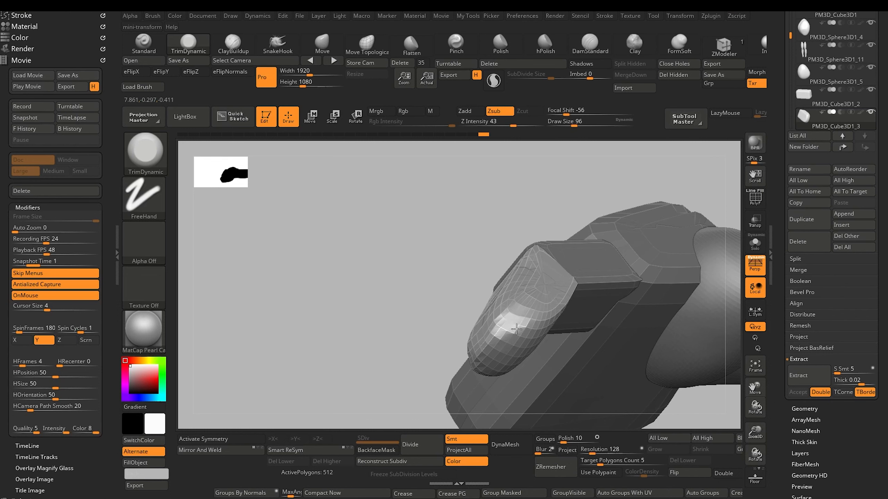
{"action": "mouse_move", "coordinate": [385, 391]}
{"action": "left_mouse_down"}
{"action": "mouse_move", "coordinate": [416, 367]}
{"action": "mouse_move", "coordinate": [480, 360]}
{"action": "left_mouse_up"}
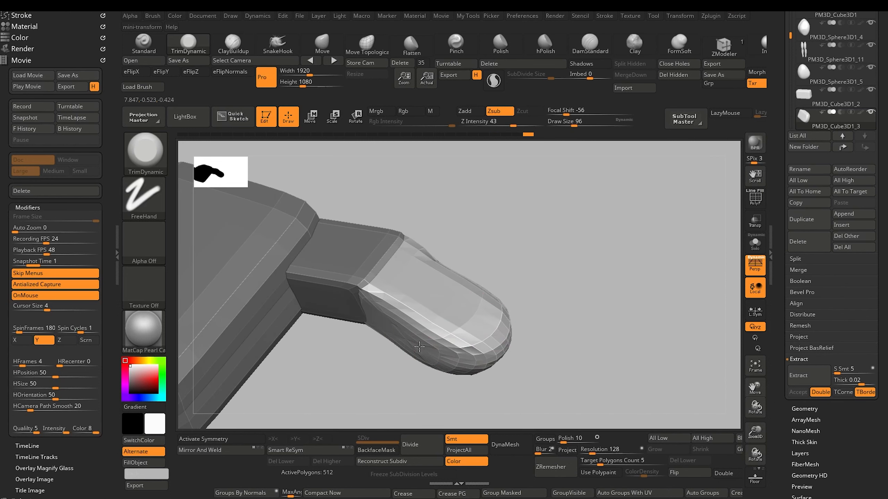
{"action": "mouse_move", "coordinate": [465, 385]}
{"action": "left_mouse_down"}
{"action": "mouse_move", "coordinate": [392, 335]}
{"action": "mouse_move", "coordinate": [342, 280]}
{"action": "mouse_move", "coordinate": [303, 290]}
{"action": "mouse_move", "coordinate": [311, 287]}
{"action": "mouse_move", "coordinate": [293, 263]}
{"action": "mouse_move", "coordinate": [312, 224]}
{"action": "mouse_move", "coordinate": [305, 298]}
{"action": "mouse_move", "coordinate": [438, 403]}
{"action": "left_mouse_up"}
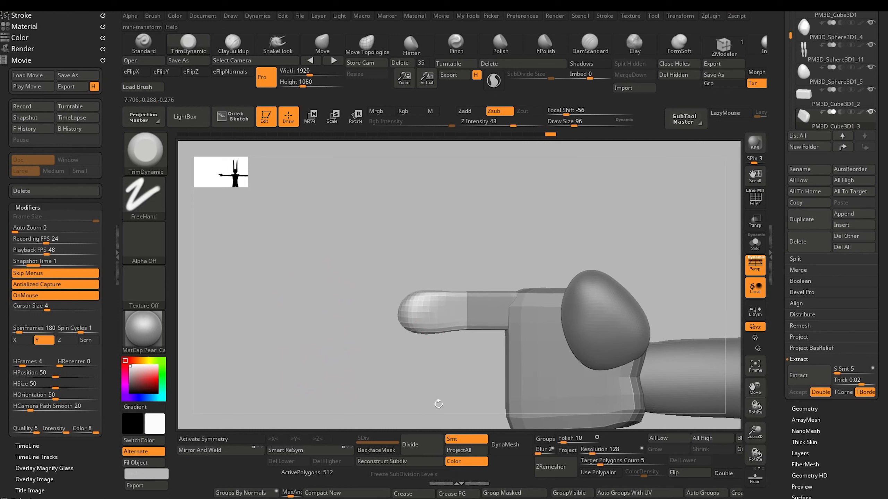
Refine the fingertip into a fuller pad that narrows toward the joint with Move Topological, working from several angles
{"action": "left_click_drag", "start_coordinate": [373, 354], "coordinate": [356, 317]}
{"action": "left_click", "coordinate": [367, 42]}
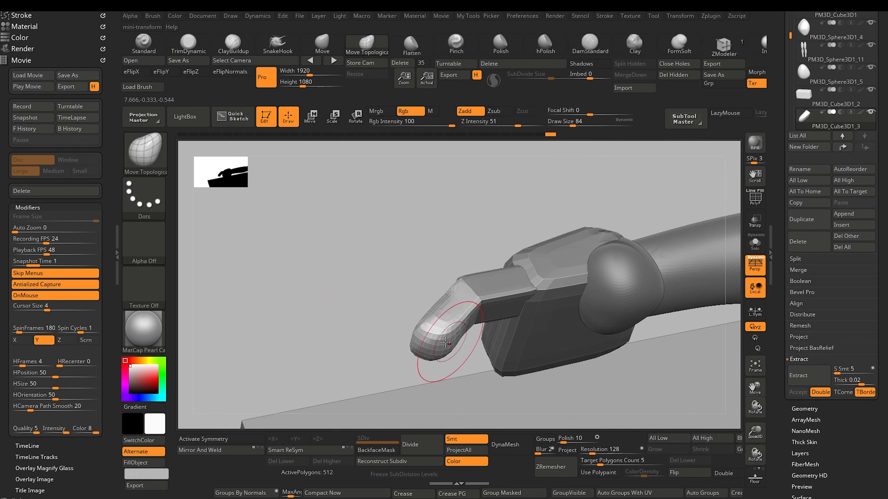
{"action": "mouse_move", "coordinate": [423, 352]}
{"action": "left_mouse_down"}
{"action": "mouse_move", "coordinate": [365, 325]}
{"action": "mouse_move", "coordinate": [448, 357]}
{"action": "mouse_move", "coordinate": [391, 313]}
{"action": "mouse_move", "coordinate": [458, 335]}
{"action": "left_mouse_up"}
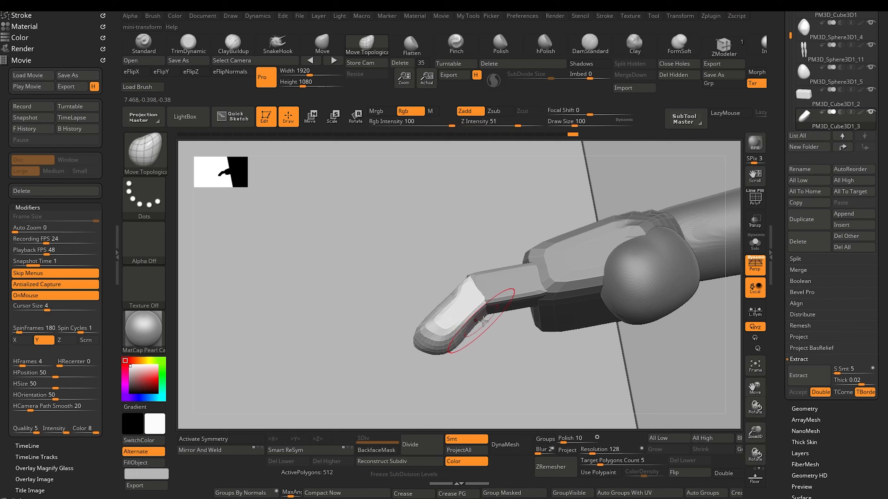
{"action": "left_click_drag", "start_coordinate": [383, 291], "coordinate": [412, 257]}
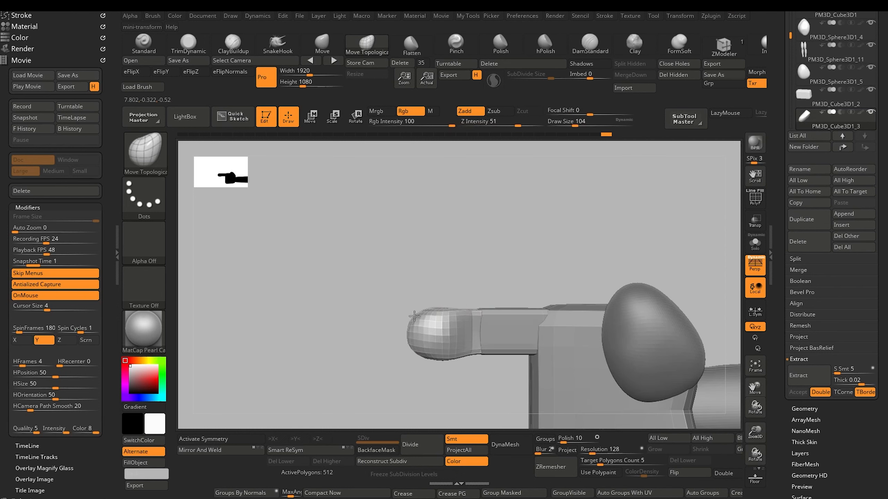
{"action": "mouse_move", "coordinate": [342, 330]}
{"action": "left_mouse_down"}
{"action": "mouse_move", "coordinate": [340, 374]}
{"action": "mouse_move", "coordinate": [410, 337]}
{"action": "mouse_move", "coordinate": [396, 371]}
{"action": "mouse_move", "coordinate": [432, 380]}
{"action": "mouse_move", "coordinate": [392, 303]}
{"action": "left_mouse_up"}
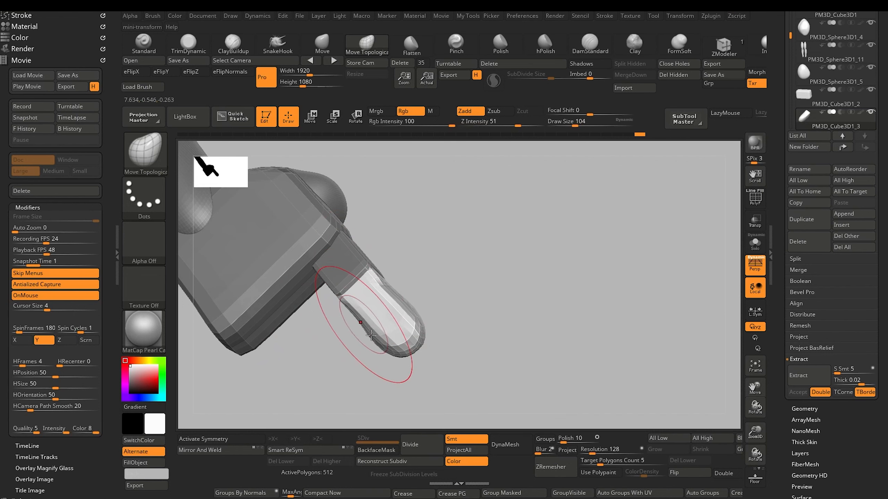
{"action": "mouse_move", "coordinate": [388, 359]}
{"action": "left_mouse_down"}
{"action": "mouse_move", "coordinate": [402, 386]}
{"action": "mouse_move", "coordinate": [298, 278]}
{"action": "mouse_move", "coordinate": [271, 359]}
{"action": "mouse_move", "coordinate": [255, 278]}
{"action": "left_mouse_up"}
{"action": "left_click_drag", "start_coordinate": [273, 352], "coordinate": [331, 390], "text": "alt"}
{"action": "left_click_drag", "start_coordinate": [331, 358], "coordinate": [414, 401]}
{"action": "left_click_drag", "start_coordinate": [346, 364], "coordinate": [333, 377]}
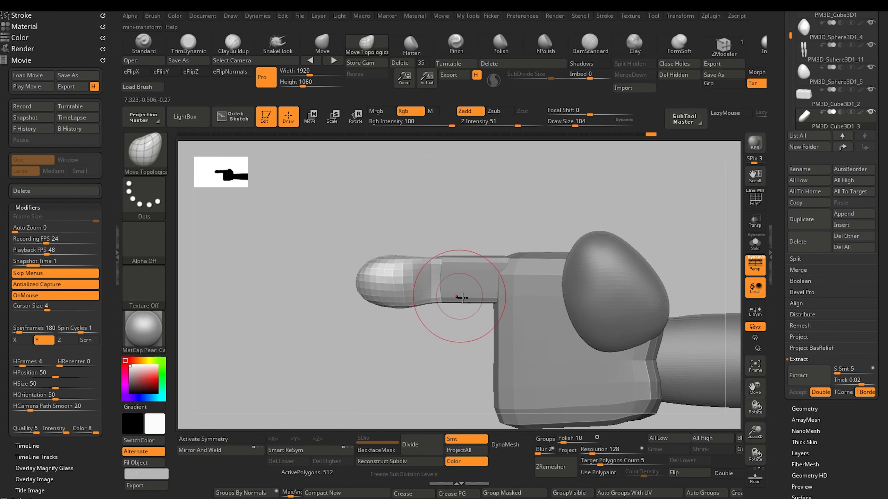
Select the fingertip segment and slide it about 0.013 along its axis toward the palm
{"action": "left_click", "coordinate": [462, 296], "text": "alt"}
{"action": "left_click_drag", "start_coordinate": [462, 335], "coordinate": [456, 319]}
{"action": "mouse_move", "coordinate": [322, 266]}
{"action": "left_mouse_down"}
{"action": "mouse_move", "coordinate": [307, 311]}
{"action": "mouse_move", "coordinate": [316, 261]}
{"action": "left_mouse_up"}
{"action": "left_click", "coordinate": [400, 296], "text": "alt"}
{"action": "key", "text": "e"}
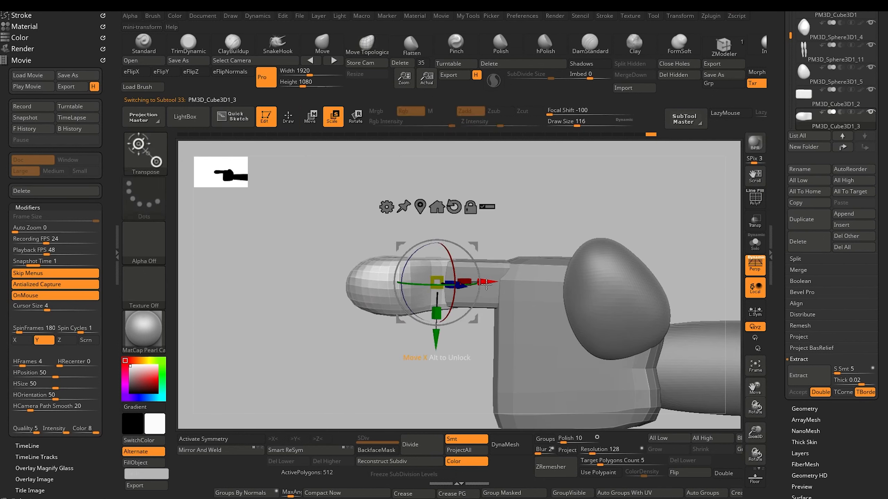
{"action": "left_click_drag", "start_coordinate": [307, 264], "coordinate": [321, 320]}
{"action": "left_click_drag", "start_coordinate": [487, 259], "coordinate": [489, 260]}
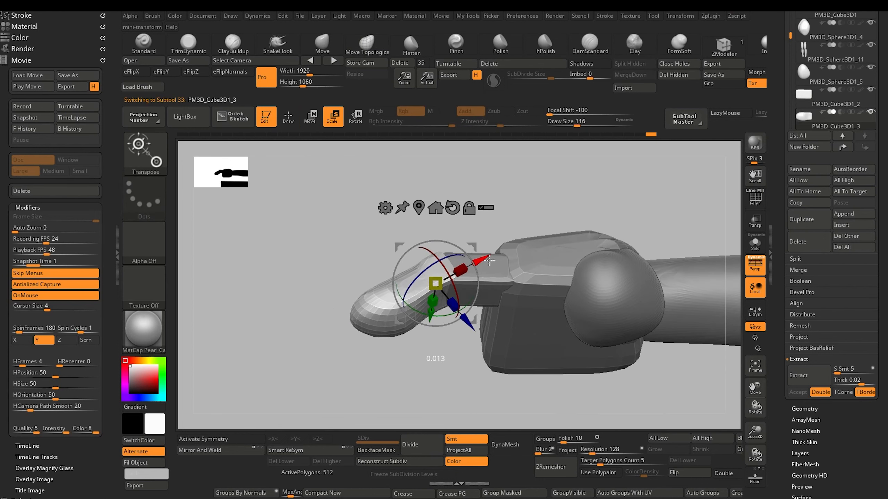
{"action": "left_click_drag", "start_coordinate": [297, 293], "coordinate": [293, 262], "text": "alt"}
{"action": "mouse_move", "coordinate": [293, 310]}
{"action": "left_mouse_down"}
{"action": "mouse_move", "coordinate": [287, 238]}
{"action": "mouse_move", "coordinate": [285, 292]}
{"action": "mouse_move", "coordinate": [304, 293]}
{"action": "mouse_move", "coordinate": [285, 341]}
{"action": "mouse_move", "coordinate": [261, 294]}
{"action": "mouse_move", "coordinate": [292, 321]}
{"action": "mouse_move", "coordinate": [354, 325]}
{"action": "mouse_move", "coordinate": [472, 369]}
{"action": "mouse_move", "coordinate": [462, 346]}
{"action": "mouse_move", "coordinate": [498, 384]}
{"action": "mouse_move", "coordinate": [428, 368]}
{"action": "mouse_move", "coordinate": [374, 343]}
{"action": "mouse_move", "coordinate": [403, 327]}
{"action": "left_mouse_up"}
{"action": "key", "text": "q"}
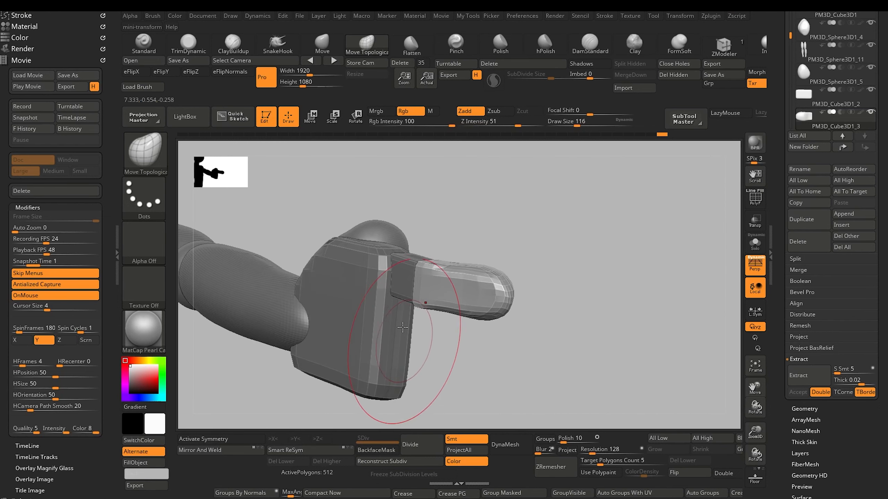
Append a sphere as a new subtool and select it for moving
{"action": "left_click", "coordinate": [850, 215]}
{"action": "left_click", "coordinate": [848, 214]}
{"action": "left_click", "coordinate": [846, 216]}
{"action": "left_click", "coordinate": [577, 235]}
{"action": "mouse_move", "coordinate": [532, 383]}
{"action": "left_mouse_down", "text": "alt"}
{"action": "mouse_move", "coordinate": [501, 367]}
{"action": "mouse_move", "coordinate": [412, 353]}
{"action": "mouse_move", "coordinate": [343, 371]}
{"action": "left_mouse_up", "text": "alt"}
{"action": "left_click", "coordinate": [601, 303], "text": "alt"}
{"action": "key", "text": "w"}
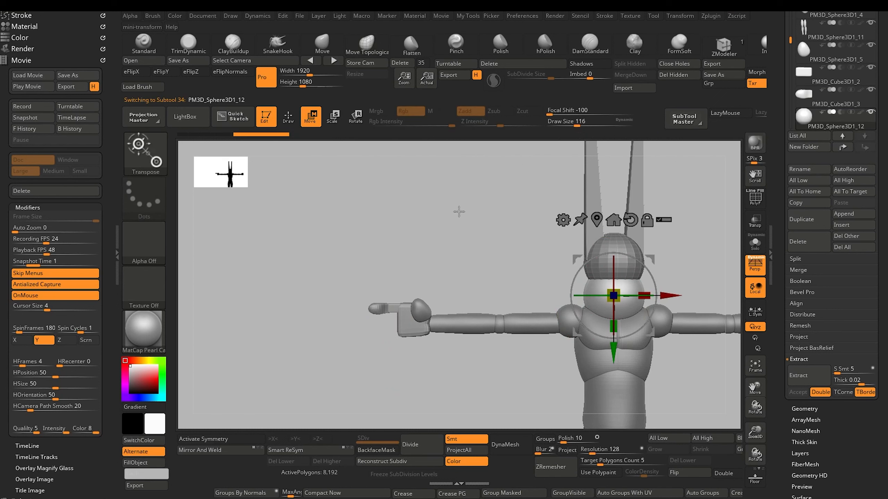
Move the new sphere out to the hand and scale it down to less than the finger's width
{"action": "left_click_drag", "start_coordinate": [677, 295], "coordinate": [427, 295]}
{"action": "left_click_drag", "start_coordinate": [297, 319], "coordinate": [405, 341], "text": "alt"}
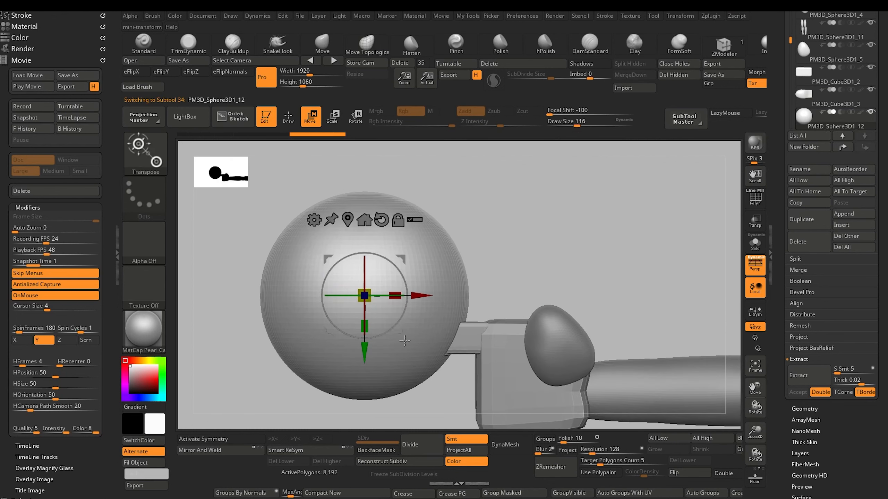
{"action": "left_click_drag", "start_coordinate": [363, 295], "coordinate": [409, 331]}
{"action": "left_click_drag", "start_coordinate": [364, 352], "coordinate": [364, 388]}
{"action": "left_click_drag", "start_coordinate": [286, 372], "coordinate": [334, 366], "text": "shift"}
{"action": "left_click_drag", "start_coordinate": [513, 382], "coordinate": [531, 388], "text": "alt"}
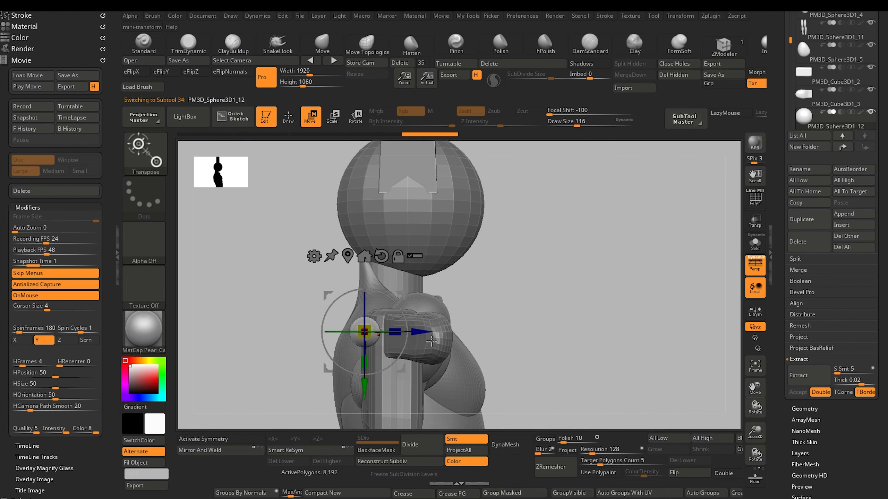
Place the small sphere at the very end of the fingertip and fine-tune its size
{"action": "left_click_drag", "start_coordinate": [426, 334], "coordinate": [336, 314]}
{"action": "left_click_drag", "start_coordinate": [454, 405], "coordinate": [472, 360], "text": "alt"}
{"action": "left_click_drag", "start_coordinate": [388, 288], "coordinate": [367, 288]}
{"action": "left_click_drag", "start_coordinate": [424, 347], "coordinate": [424, 358]}
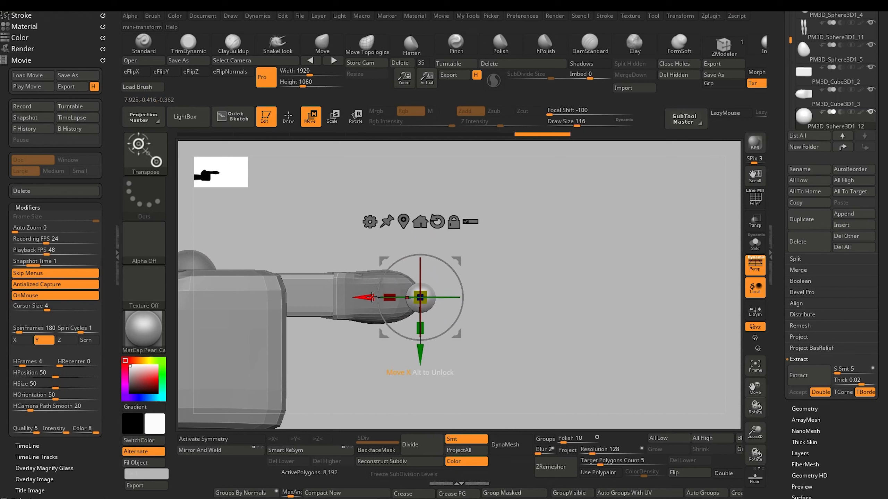
{"action": "left_click_drag", "start_coordinate": [365, 298], "coordinate": [360, 298]}
{"action": "left_click_drag", "start_coordinate": [393, 371], "coordinate": [427, 444], "text": "alt"}
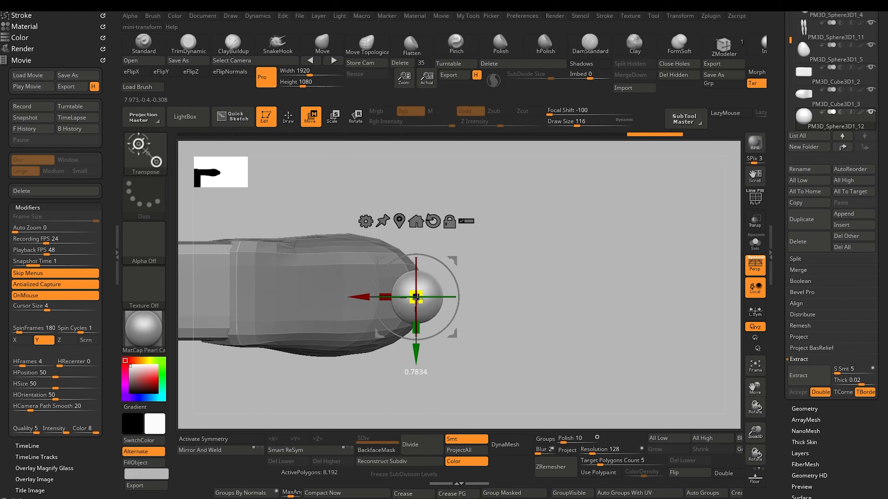
{"action": "left_click_drag", "start_coordinate": [419, 402], "coordinate": [404, 308]}
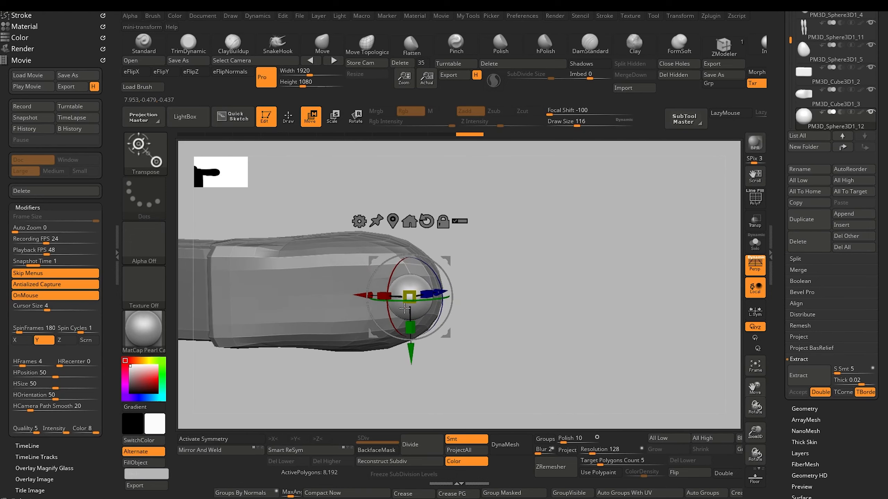
Stretch the small sphere outward from the fingertip into an elongated claw base with the Move brush
{"action": "left_click", "coordinate": [284, 49]}
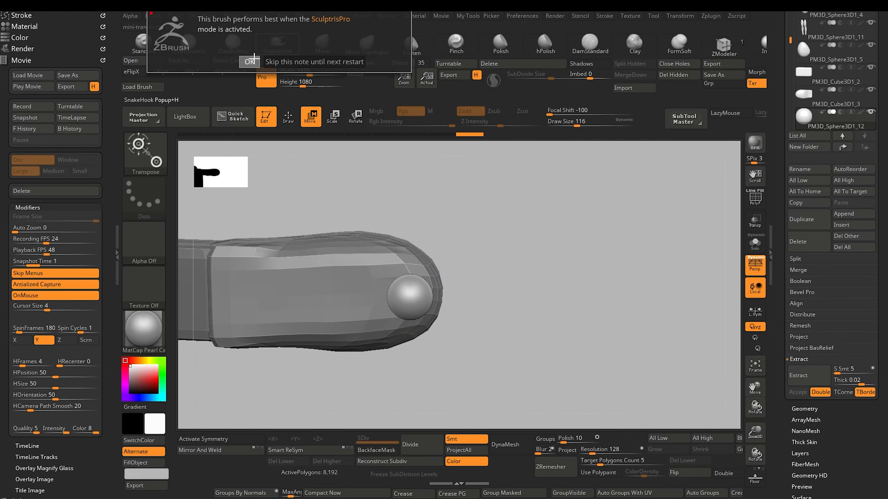
{"action": "left_click", "coordinate": [253, 61]}
{"action": "left_click", "coordinate": [323, 48]}
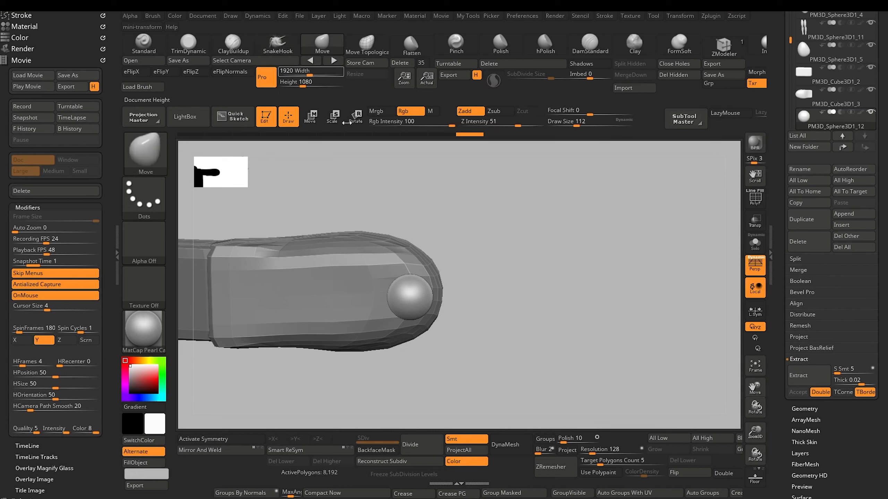
{"action": "left_click_drag", "start_coordinate": [451, 376], "coordinate": [457, 426]}
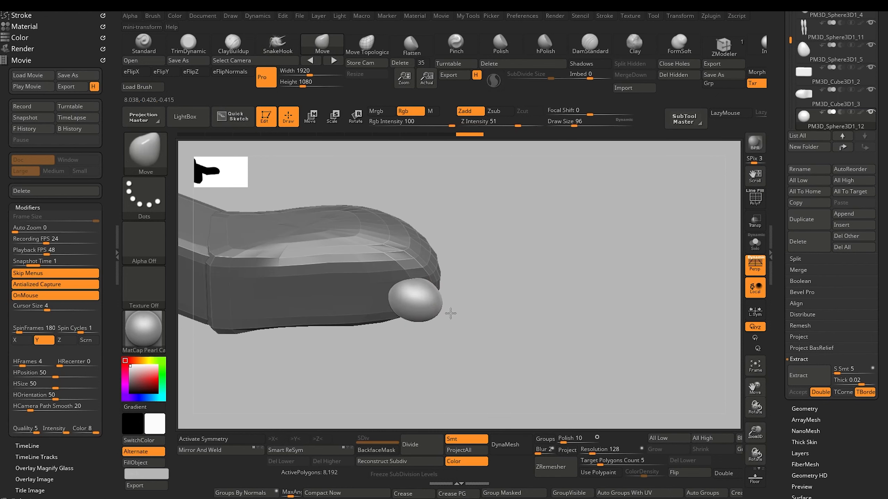
{"action": "left_click_drag", "start_coordinate": [470, 327], "coordinate": [455, 304]}
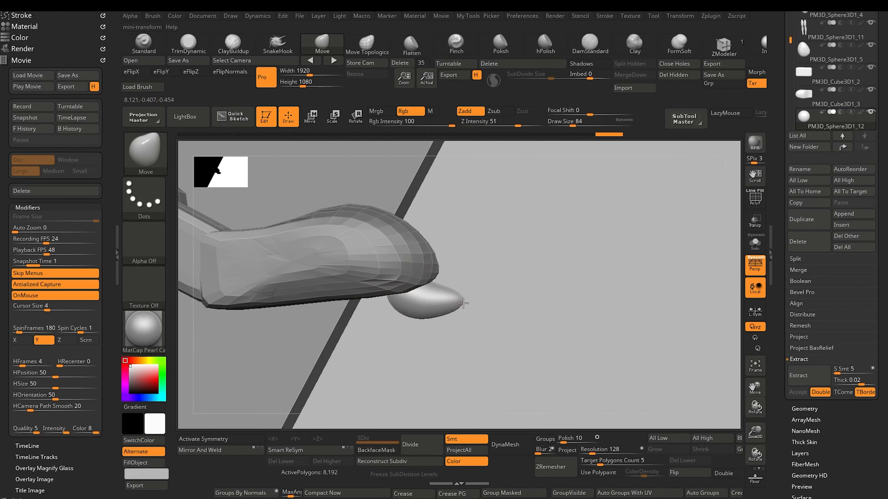
{"action": "left_click_drag", "start_coordinate": [417, 316], "coordinate": [426, 288]}
Pull the stretched sphere's outer end into a slightly curved, pointed claw with the Move brush
{"action": "left_click_drag", "start_coordinate": [460, 387], "coordinate": [415, 330]}
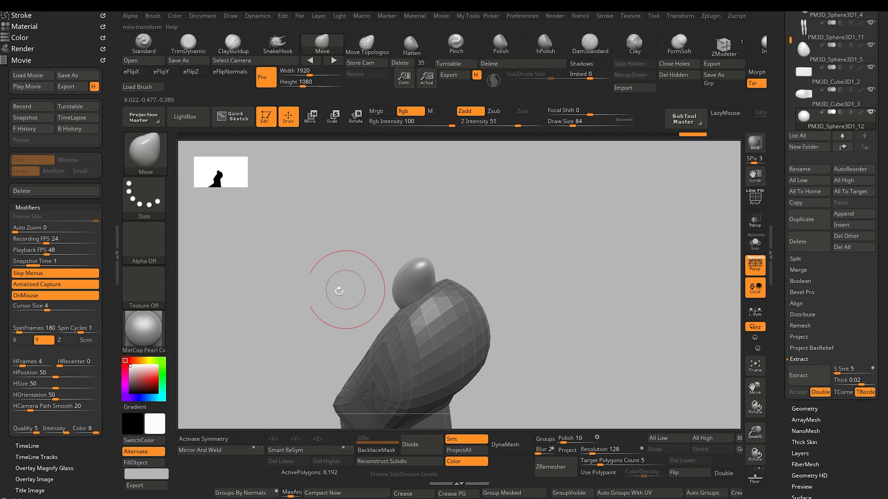
{"action": "left_click_drag", "start_coordinate": [337, 290], "coordinate": [384, 291]}
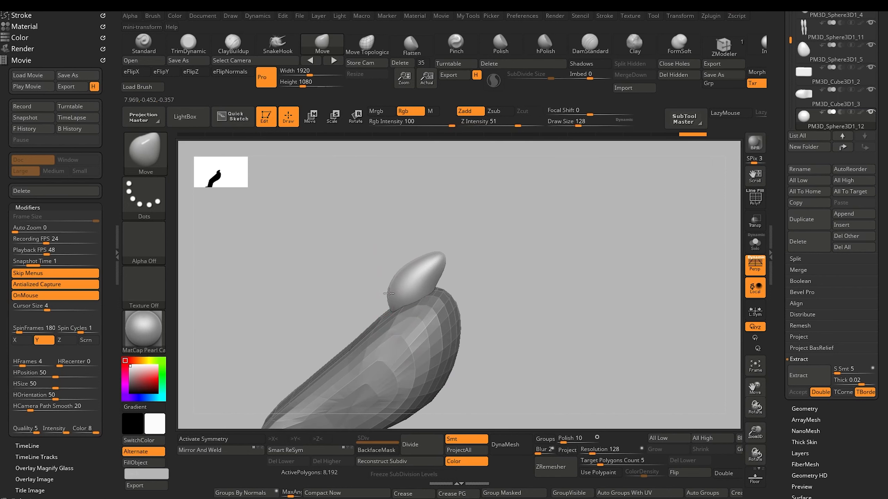
{"action": "key", "text": "bracketleft"}
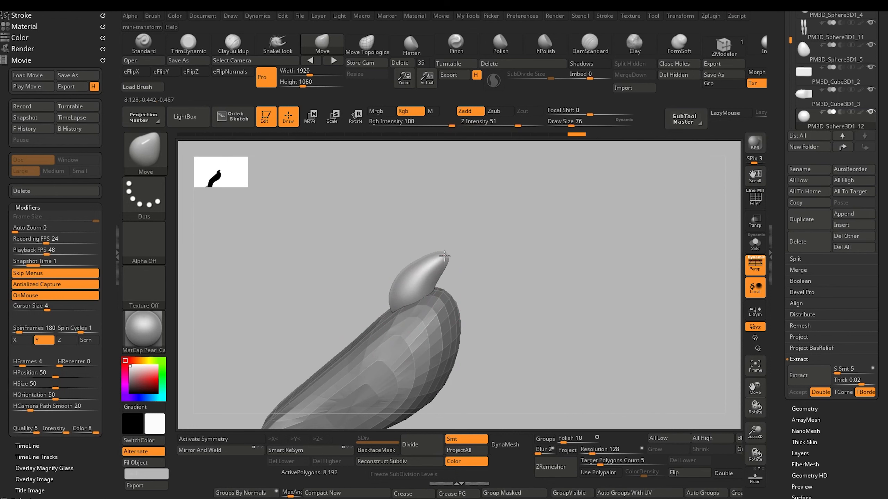
{"action": "left_click_drag", "start_coordinate": [339, 282], "coordinate": [358, 282]}
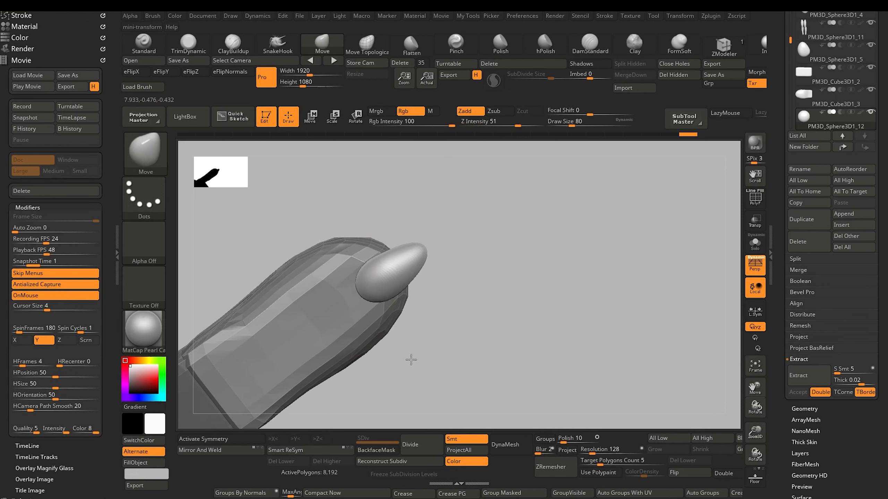
Merge the finger's base segment, tip segment and claw into a single subtool
{"action": "left_click_drag", "start_coordinate": [410, 359], "coordinate": [435, 365]}
{"action": "left_click_drag", "start_coordinate": [787, 185], "coordinate": [787, 296]}
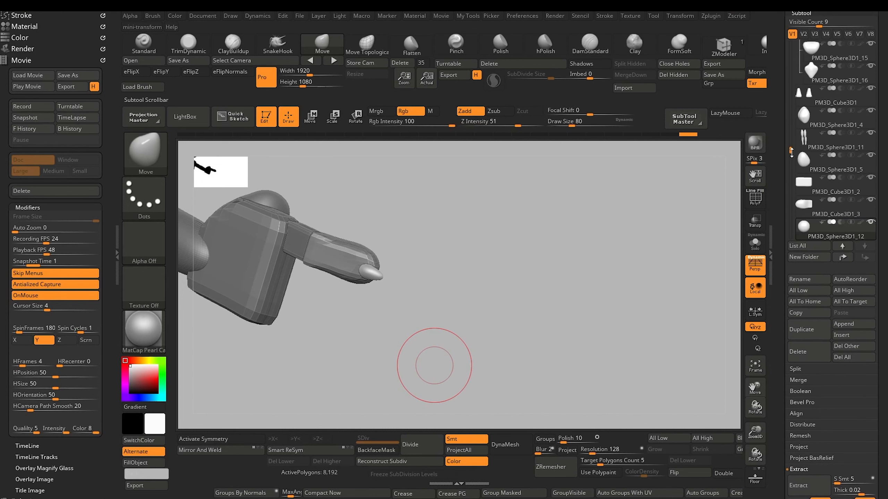
{"action": "left_click_drag", "start_coordinate": [789, 152], "coordinate": [789, 163]}
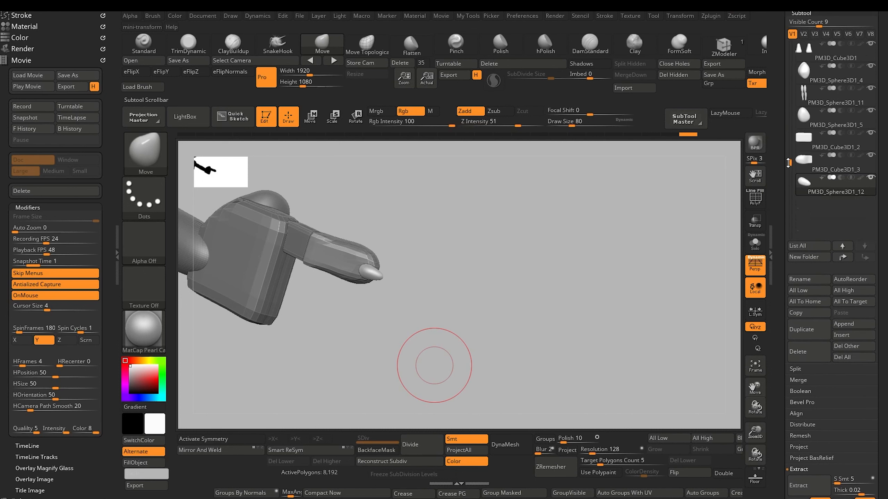
{"action": "left_click", "coordinate": [802, 140]}
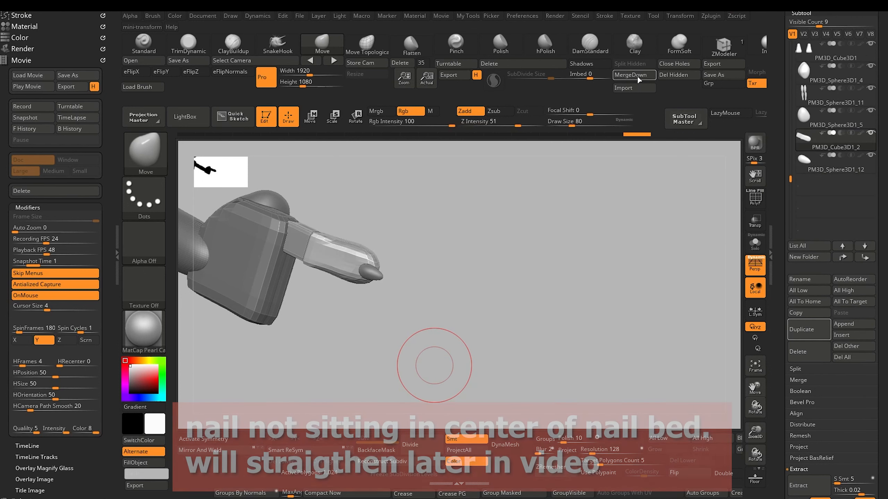
{"action": "left_click", "coordinate": [636, 75]}
Duplicate the merged finger and move the copy along the palm's front edge as a second finger
{"action": "left_click_drag", "start_coordinate": [534, 361], "coordinate": [336, 314]}
{"action": "key", "text": "ctrl+shift+d"}
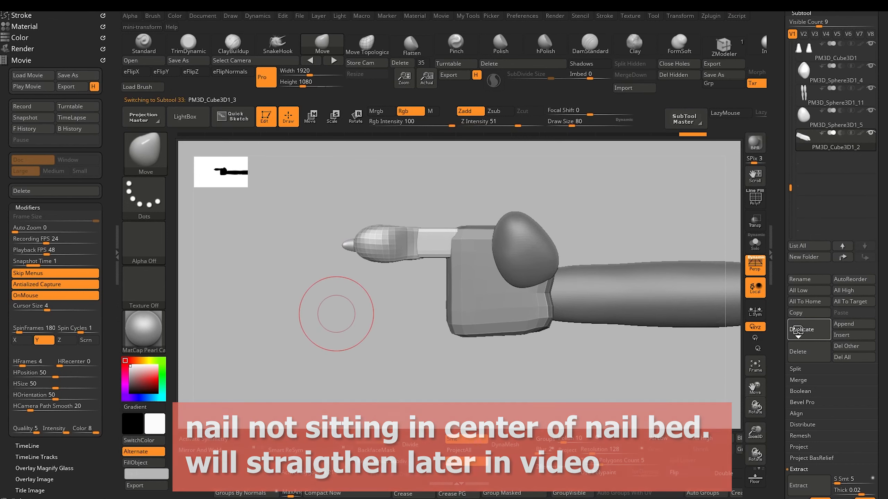
{"action": "left_click", "coordinate": [309, 119]}
{"action": "left_click_drag", "start_coordinate": [434, 315], "coordinate": [434, 360]}
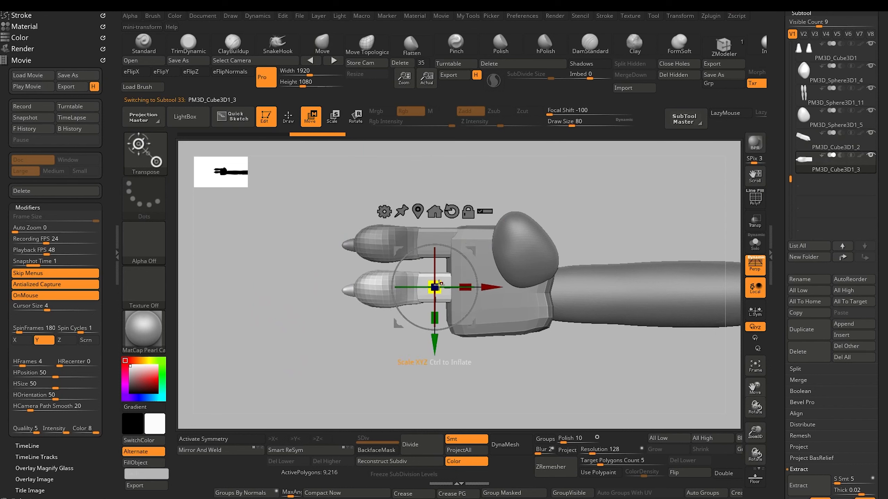
Mask the second finger's base segment and slide its tip segment with the claw slightly outward to lengthen the finger
{"action": "mouse_move", "coordinate": [292, 284]}
{"action": "left_mouse_down"}
{"action": "mouse_move", "coordinate": [275, 341]}
{"action": "mouse_move", "coordinate": [264, 299]}
{"action": "mouse_move", "coordinate": [287, 317]}
{"action": "mouse_move", "coordinate": [391, 348]}
{"action": "mouse_move", "coordinate": [314, 261]}
{"action": "mouse_move", "coordinate": [279, 275]}
{"action": "left_mouse_up"}
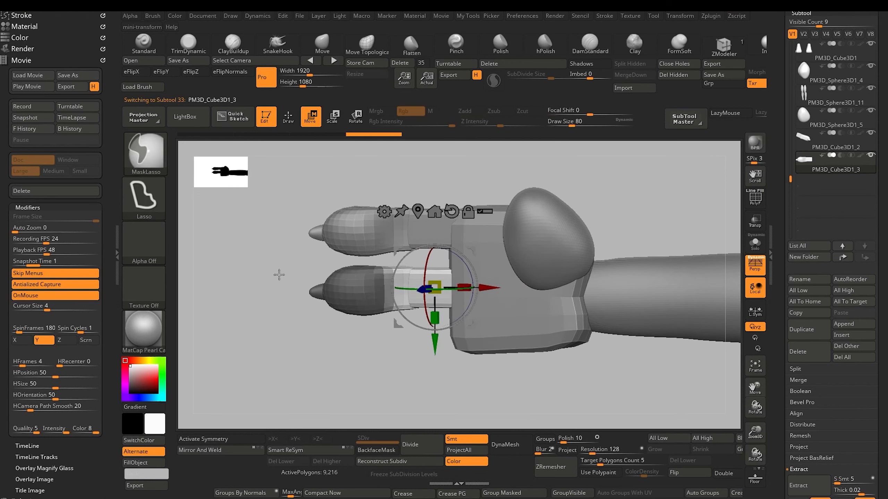
{"action": "left_click", "coordinate": [285, 323], "text": "ctrl"}
{"action": "left_click_drag", "start_coordinate": [286, 324], "coordinate": [370, 309]}
{"action": "left_click_drag", "start_coordinate": [490, 291], "coordinate": [503, 300]}
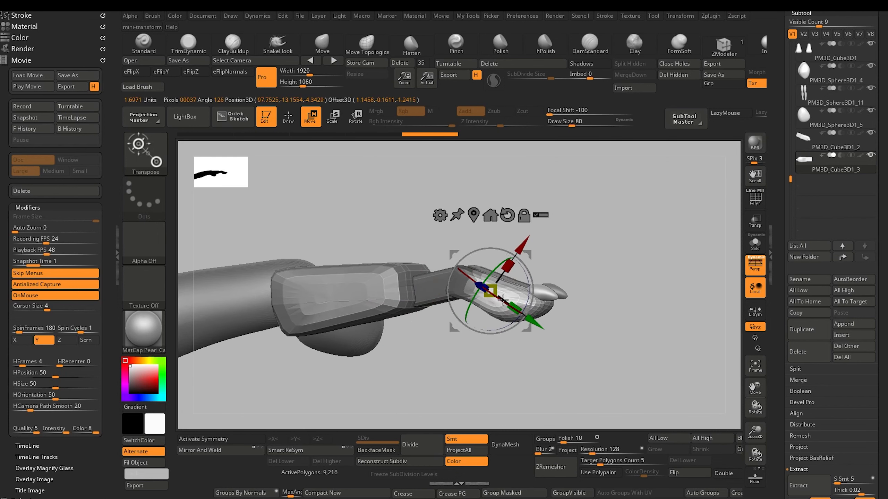
{"action": "left_click_drag", "start_coordinate": [444, 369], "coordinate": [463, 400]}
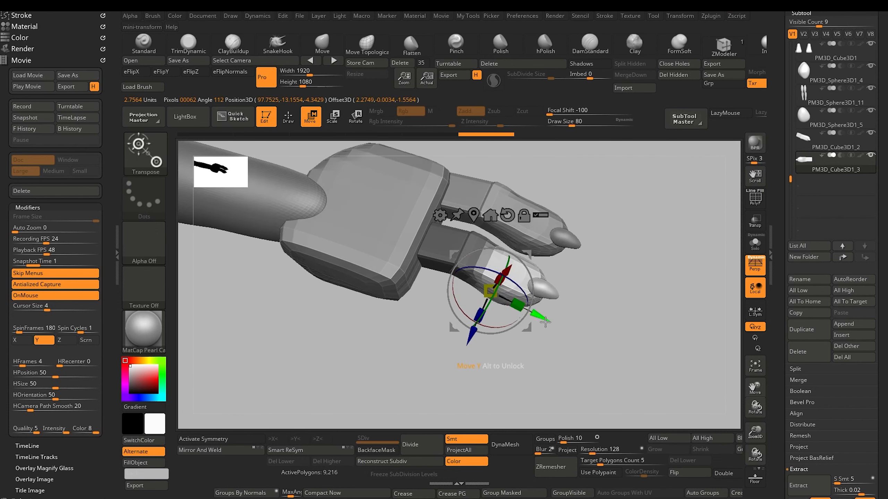
{"action": "left_click_drag", "start_coordinate": [543, 320], "coordinate": [551, 324]}
{"action": "left_click_drag", "start_coordinate": [432, 398], "coordinate": [432, 353]}
Mask only the palm end of the second finger and push the rest of the finger slightly farther out
{"action": "left_click", "coordinate": [519, 389], "text": "ctrl"}
{"action": "mouse_move", "coordinate": [601, 378]}
{"action": "left_mouse_down", "text": "ctrl"}
{"action": "mouse_move", "coordinate": [502, 188]}
{"action": "mouse_move", "coordinate": [442, 303]}
{"action": "mouse_move", "coordinate": [444, 325]}
{"action": "left_mouse_up", "text": "ctrl"}
{"action": "left_click", "coordinate": [470, 390], "text": "ctrl"}
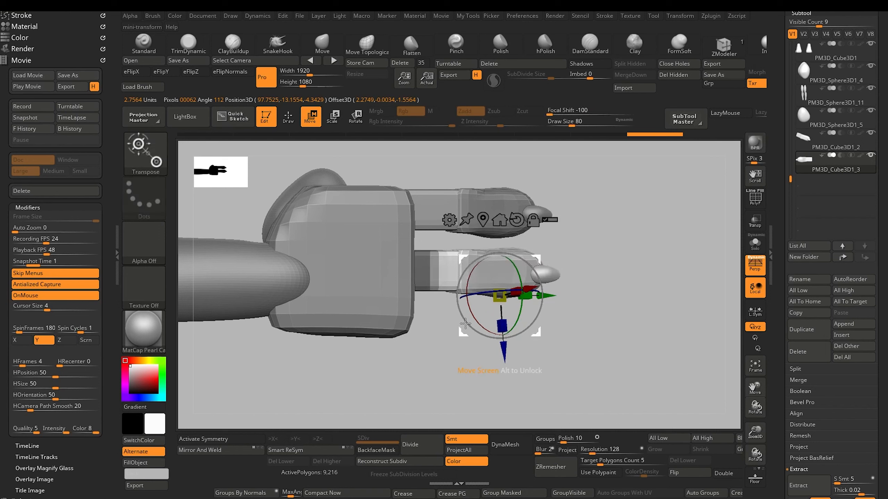
{"action": "left_click", "coordinate": [440, 272], "text": "alt"}
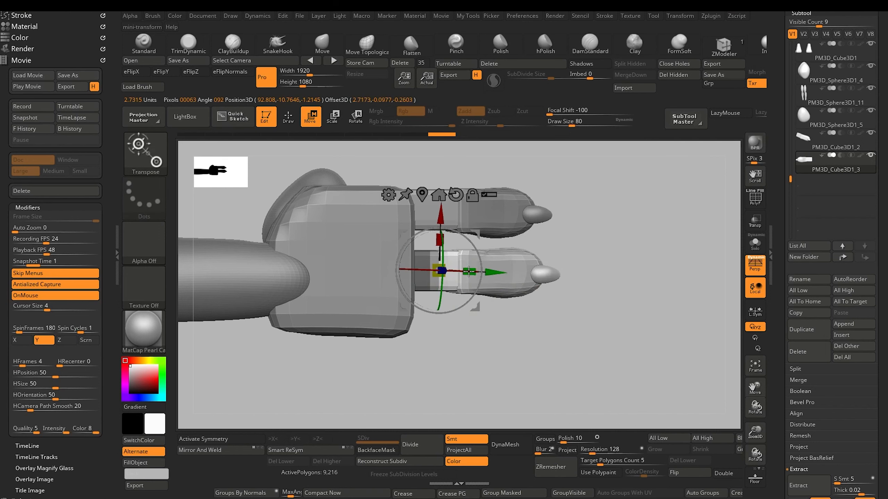
{"action": "left_click_drag", "start_coordinate": [520, 345], "coordinate": [524, 346]}
{"action": "left_click_drag", "start_coordinate": [494, 271], "coordinate": [502, 271]}
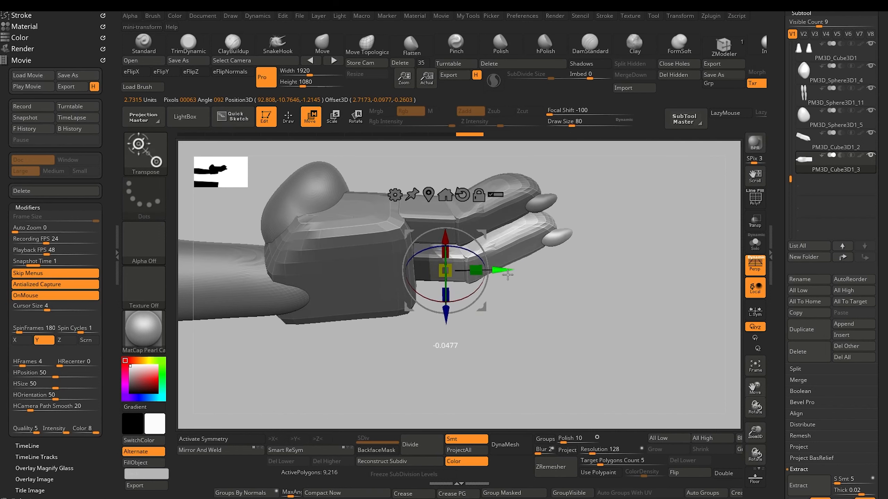
Duplicate the first finger and move the copy past the second one to the palm's outer edge as a third finger
{"action": "left_click_drag", "start_coordinate": [521, 327], "coordinate": [278, 306]}
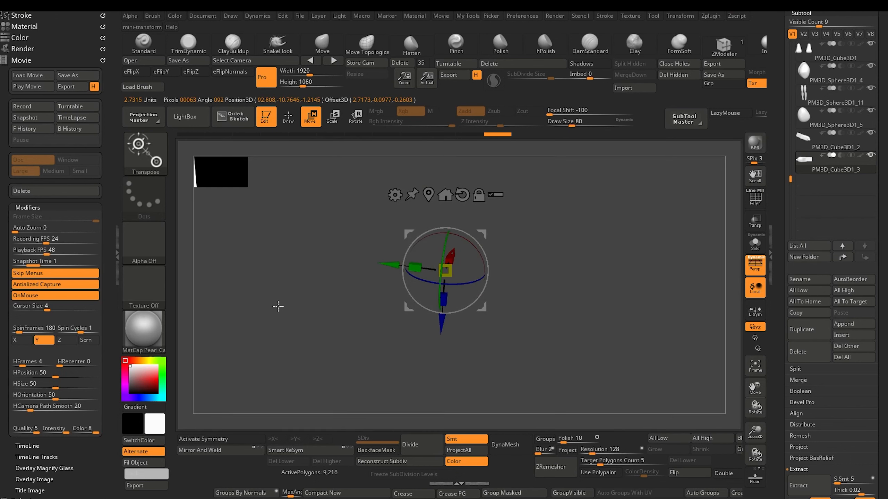
{"action": "left_click_drag", "start_coordinate": [755, 407], "coordinate": [756, 477]}
{"action": "mouse_move", "coordinate": [271, 303]}
{"action": "left_mouse_down", "text": "shift"}
{"action": "mouse_move", "coordinate": [281, 297]}
{"action": "mouse_move", "coordinate": [281, 317]}
{"action": "left_mouse_up", "text": "shift"}
{"action": "left_click_drag", "start_coordinate": [279, 314], "coordinate": [266, 310]}
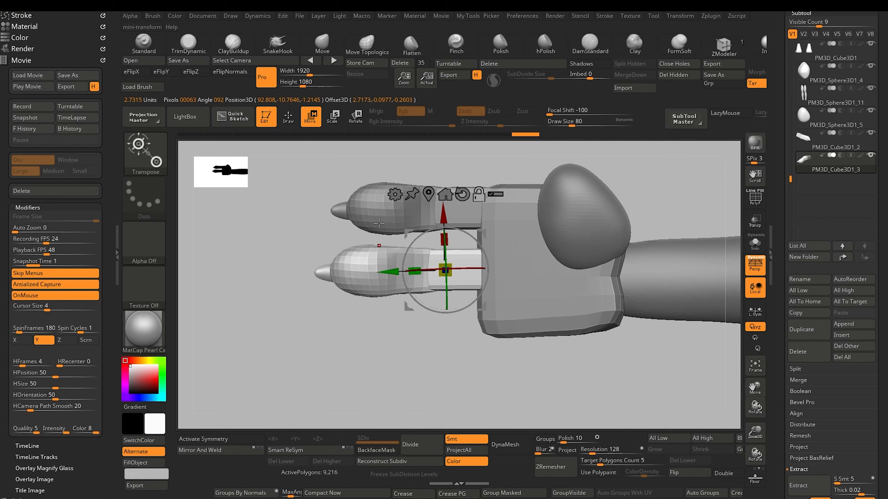
{"action": "left_click", "coordinate": [377, 221], "text": "alt"}
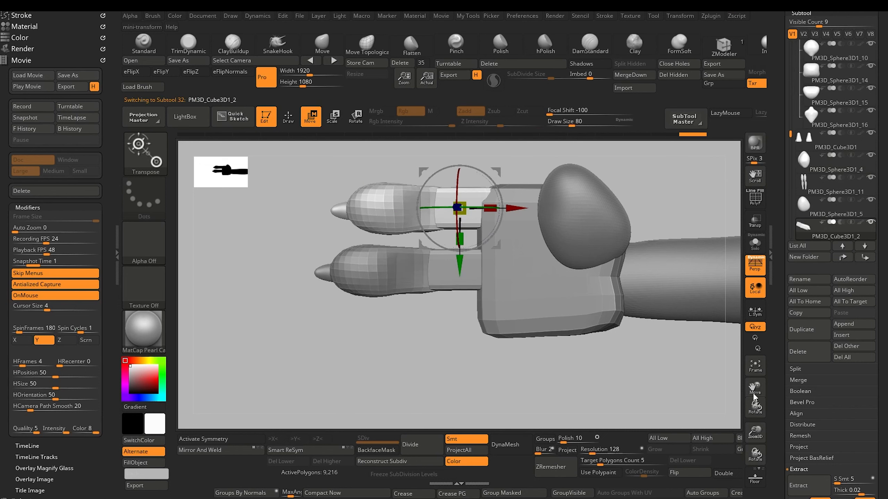
{"action": "left_click", "coordinate": [798, 338]}
{"action": "left_click_drag", "start_coordinate": [460, 266], "coordinate": [476, 373]}
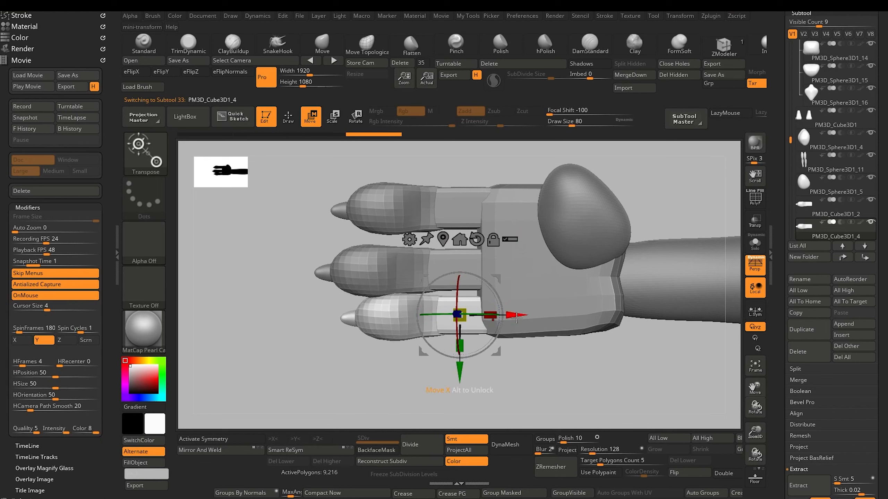
Nudge the middle finger toward the first finger to even out the spacing between the three fingers
{"action": "mouse_move", "coordinate": [300, 294]}
{"action": "left_mouse_down"}
{"action": "mouse_move", "coordinate": [343, 303]}
{"action": "mouse_move", "coordinate": [298, 289]}
{"action": "left_mouse_up"}
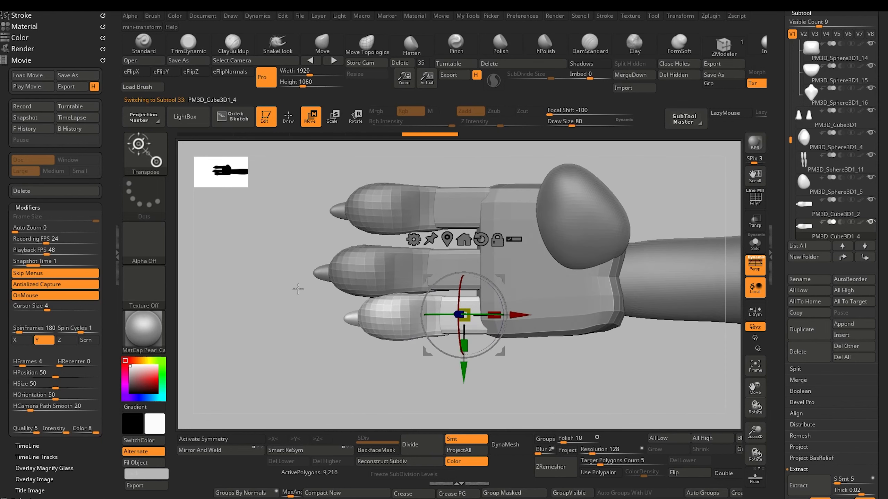
{"action": "left_click", "coordinate": [444, 258], "text": "alt"}
{"action": "left_click_drag", "start_coordinate": [444, 219], "coordinate": [444, 213]}
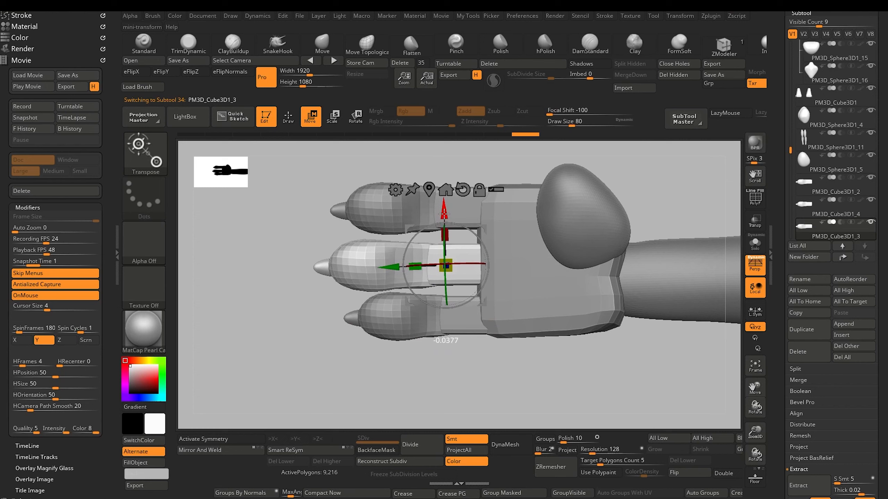
Shift the first, middle and outer fingers individually along their Z axis to offset them in depth at the palm
{"action": "left_click_drag", "start_coordinate": [276, 272], "coordinate": [313, 284]}
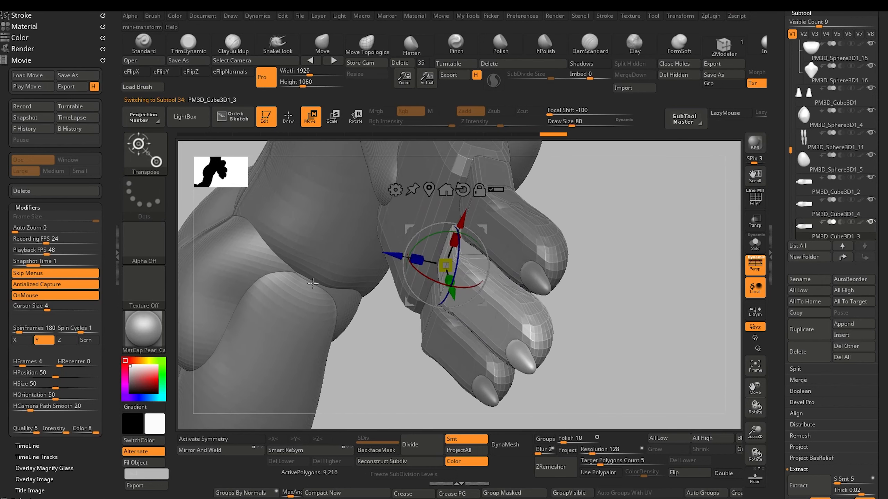
{"action": "left_click", "coordinate": [487, 172]}
{"action": "left_click_drag", "start_coordinate": [540, 212], "coordinate": [537, 210]}
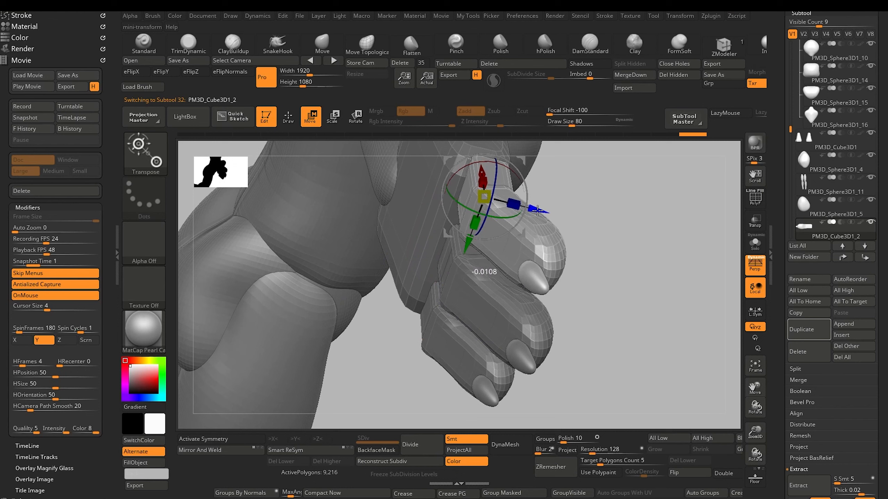
{"action": "left_click", "coordinate": [463, 295]}
{"action": "left_click_drag", "start_coordinate": [393, 253], "coordinate": [399, 256]}
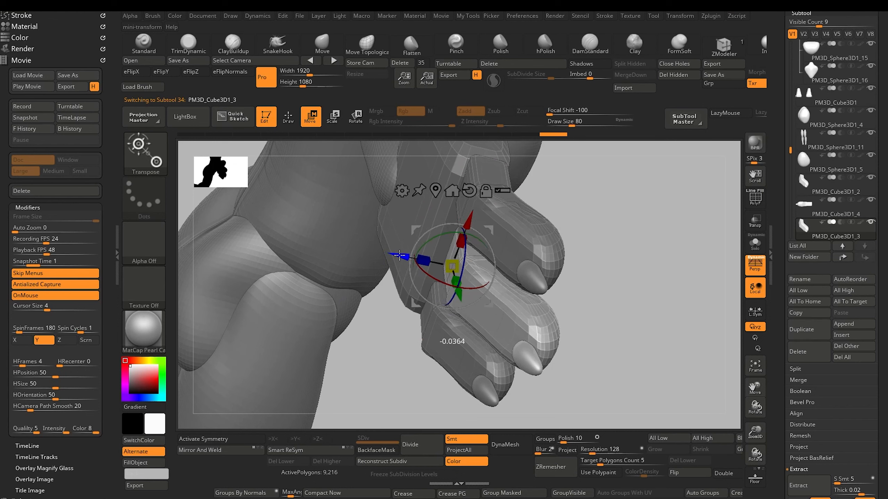
{"action": "left_click", "coordinate": [428, 334]}
{"action": "left_click_drag", "start_coordinate": [501, 328], "coordinate": [507, 329]}
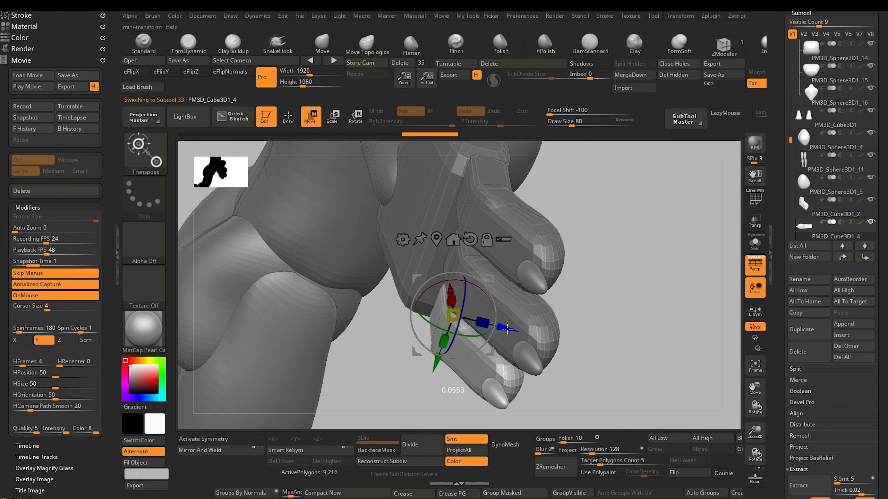
Fine-tune the depth of the middle, first and outer fingers so their bases follow the palm's edge
{"action": "left_click_drag", "start_coordinate": [408, 273], "coordinate": [465, 300]}
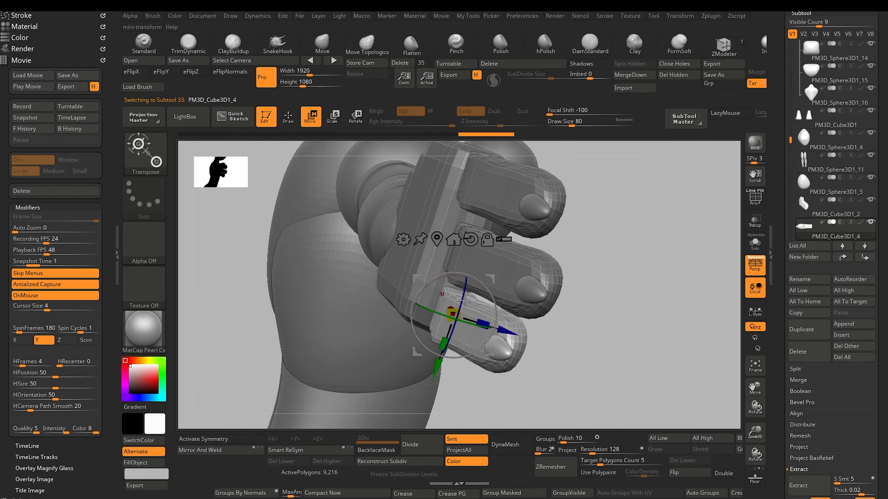
{"action": "left_click", "coordinate": [534, 287]}
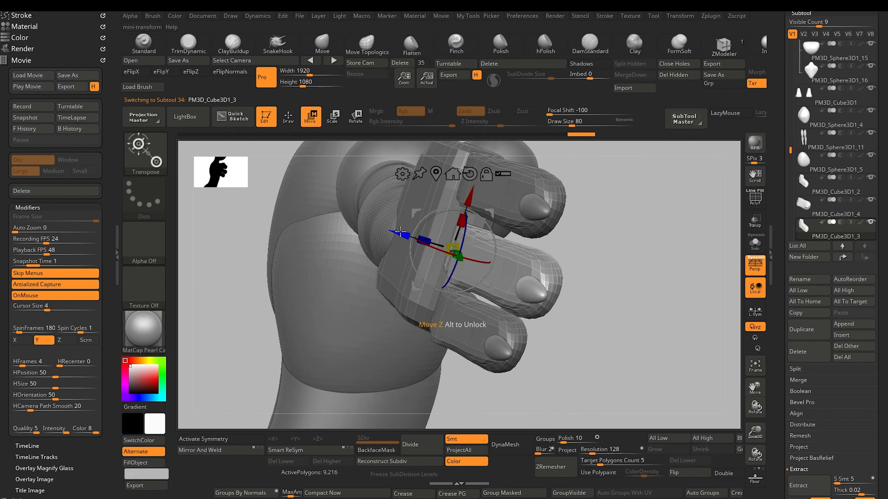
{"action": "left_click", "coordinate": [501, 192]}
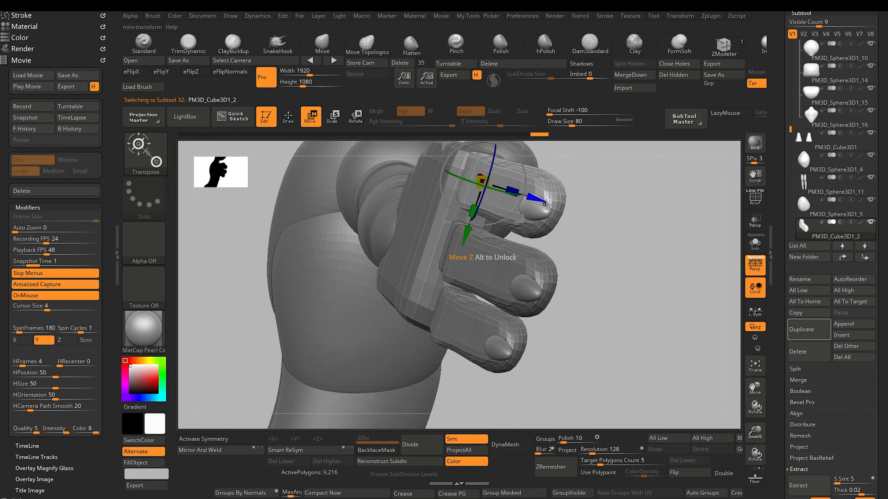
{"action": "left_click_drag", "start_coordinate": [245, 236], "coordinate": [316, 273]}
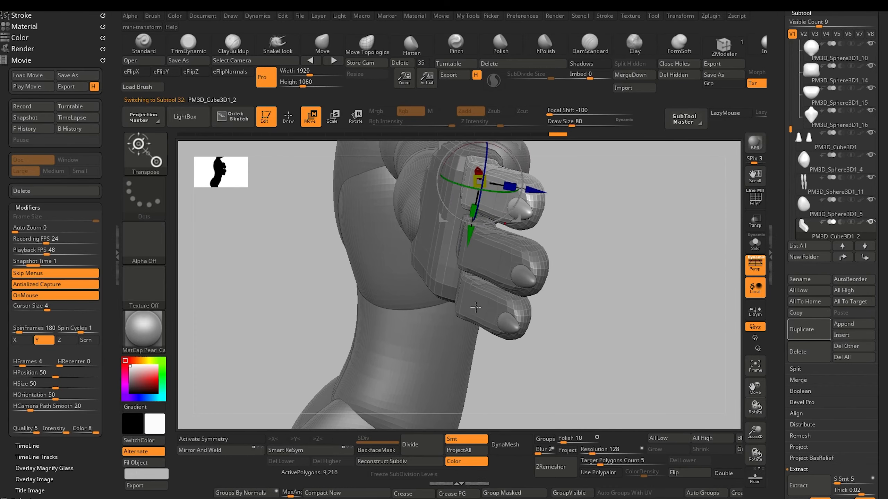
{"action": "left_click", "coordinate": [466, 298], "text": "alt"}
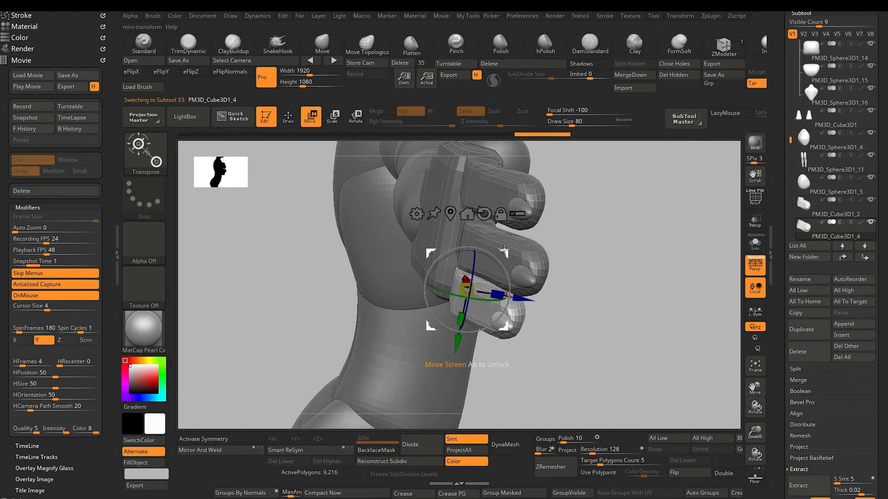
{"action": "left_click", "coordinate": [529, 258], "text": "alt"}
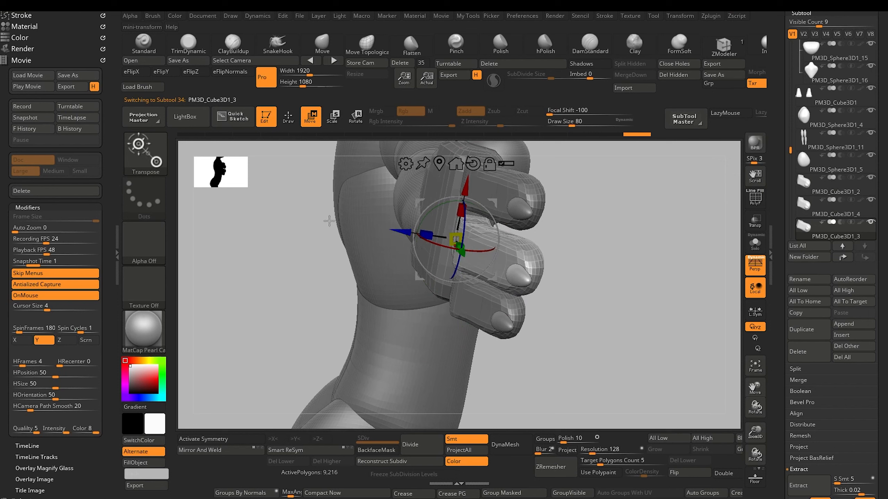
Rotate the middle and outer fingers slightly in side view to vary how far each one bends from the palm
{"action": "left_click_drag", "start_coordinate": [329, 221], "coordinate": [313, 297]}
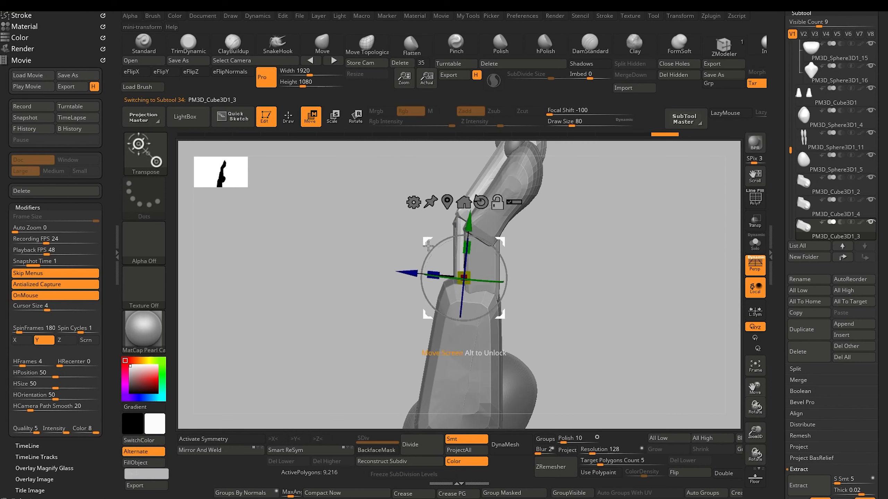
{"action": "left_click_drag", "start_coordinate": [421, 285], "coordinate": [421, 279]}
{"action": "left_click", "coordinate": [515, 174], "text": "alt"}
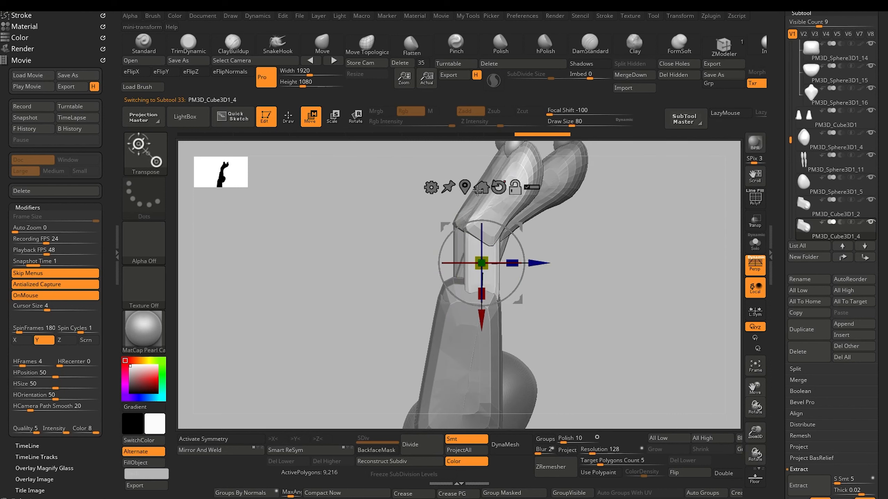
{"action": "left_click_drag", "start_coordinate": [443, 311], "coordinate": [439, 290]}
Refine the contours of the middle and first fingers' tip segments with the Move Topological brush
{"action": "mouse_move", "coordinate": [357, 249]}
{"action": "left_mouse_down"}
{"action": "mouse_move", "coordinate": [292, 311]}
{"action": "mouse_move", "coordinate": [310, 276]}
{"action": "mouse_move", "coordinate": [252, 209]}
{"action": "mouse_move", "coordinate": [266, 254]}
{"action": "mouse_move", "coordinate": [292, 287]}
{"action": "mouse_move", "coordinate": [323, 231]}
{"action": "mouse_move", "coordinate": [291, 252]}
{"action": "mouse_move", "coordinate": [310, 284]}
{"action": "mouse_move", "coordinate": [383, 288]}
{"action": "mouse_move", "coordinate": [287, 287]}
{"action": "mouse_move", "coordinate": [412, 360]}
{"action": "mouse_move", "coordinate": [347, 351]}
{"action": "mouse_move", "coordinate": [331, 329]}
{"action": "mouse_move", "coordinate": [340, 358]}
{"action": "mouse_move", "coordinate": [341, 331]}
{"action": "mouse_move", "coordinate": [398, 323]}
{"action": "mouse_move", "coordinate": [348, 324]}
{"action": "left_mouse_up"}
{"action": "key", "text": "q"}
{"action": "left_click_drag", "start_coordinate": [343, 328], "coordinate": [345, 300]}
{"action": "left_click", "coordinate": [313, 219], "text": "alt"}
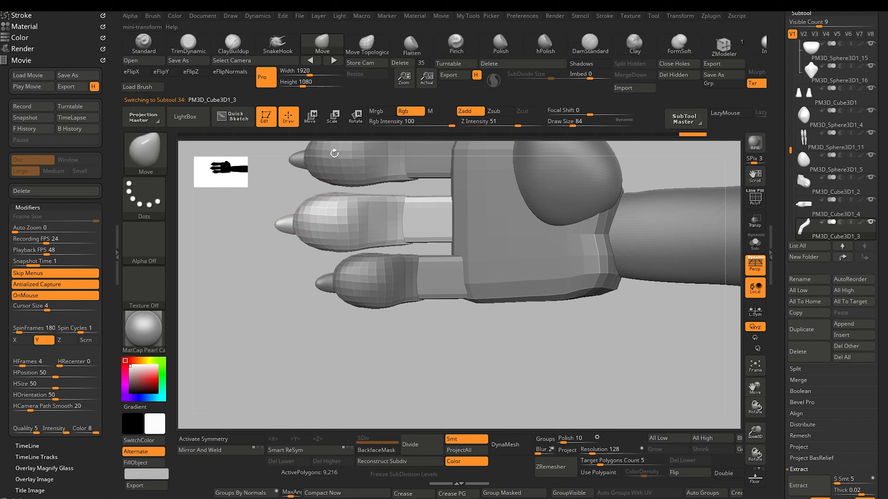
{"action": "left_click", "coordinate": [367, 48]}
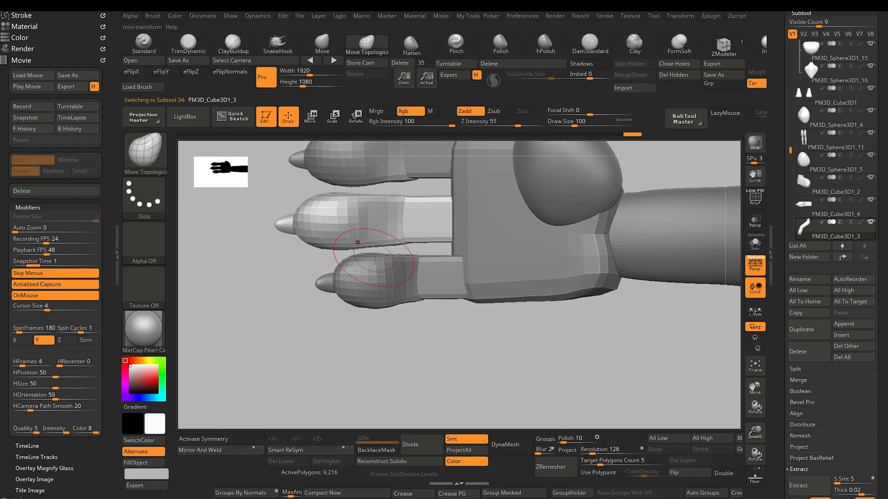
{"action": "mouse_move", "coordinate": [295, 263]}
{"action": "left_mouse_down"}
{"action": "mouse_move", "coordinate": [271, 252]}
{"action": "mouse_move", "coordinate": [367, 238]}
{"action": "left_mouse_up"}
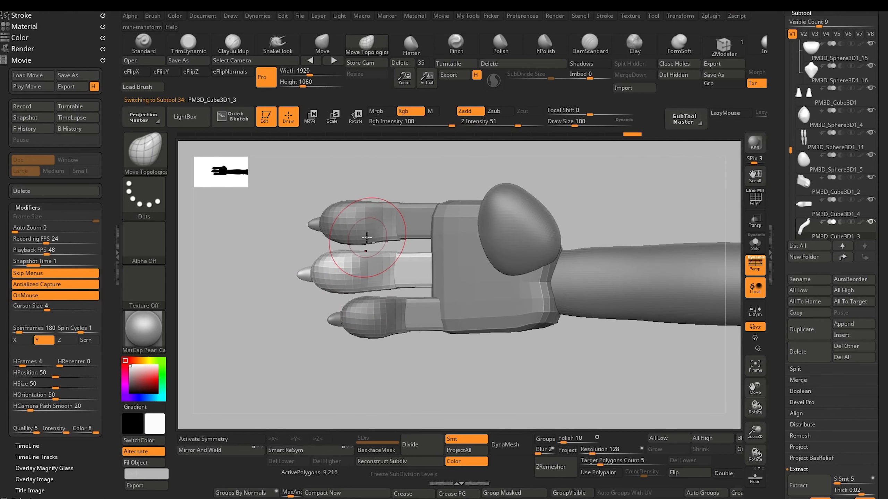
{"action": "left_click", "coordinate": [383, 241], "text": "alt"}
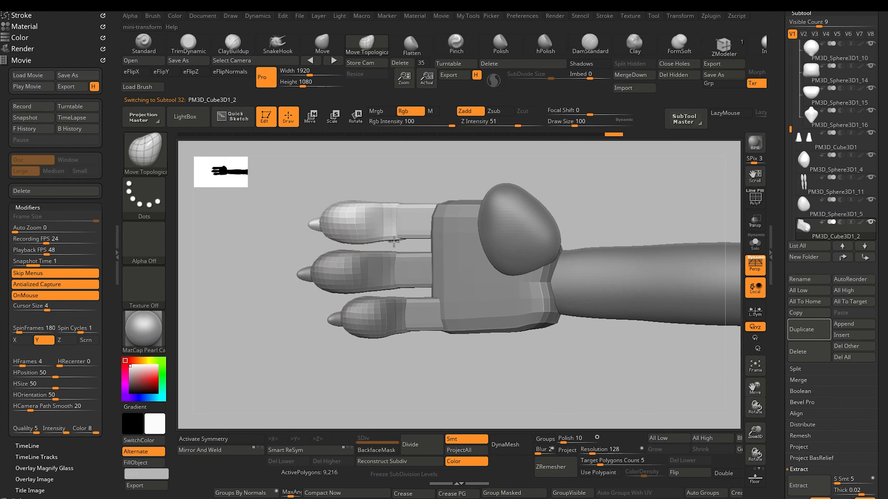
Duplicate the first finger and move the copy above the palm beside the rounded thumb base
{"action": "mouse_move", "coordinate": [274, 244]}
{"action": "left_mouse_down", "text": "alt"}
{"action": "mouse_move", "coordinate": [294, 229]}
{"action": "mouse_move", "coordinate": [299, 287]}
{"action": "mouse_move", "coordinate": [290, 233]}
{"action": "mouse_move", "coordinate": [292, 301]}
{"action": "left_mouse_up", "text": "alt"}
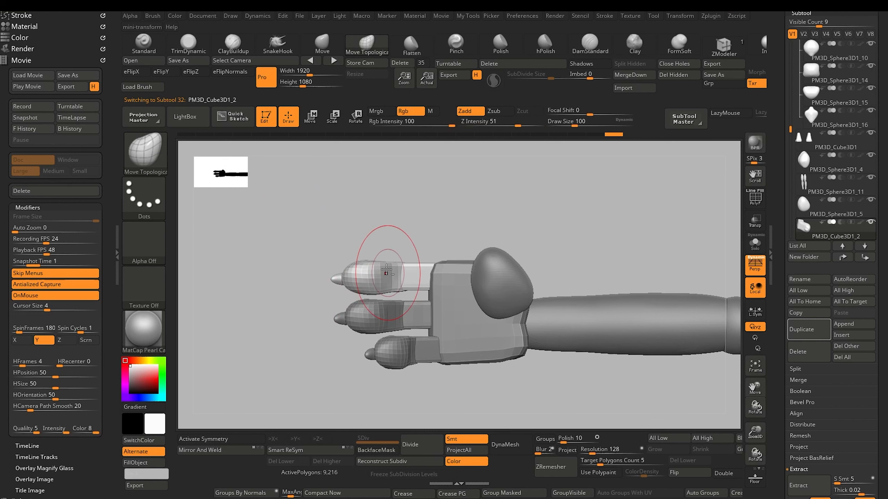
{"action": "left_click", "coordinate": [800, 332]}
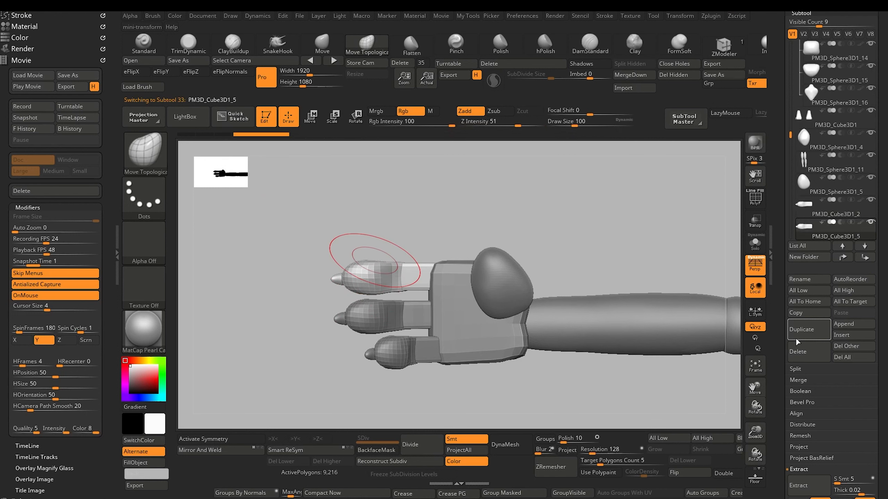
{"action": "left_click_drag", "start_coordinate": [300, 252], "coordinate": [298, 164]}
{"action": "key", "text": "w"}
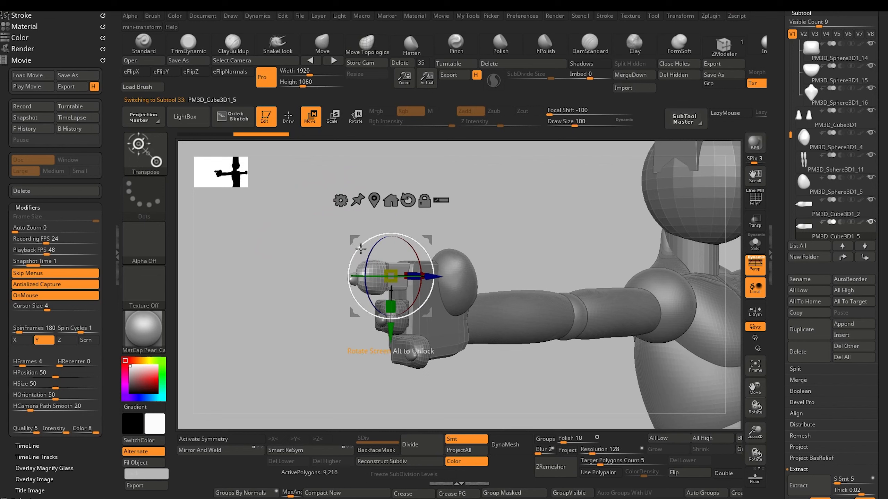
{"action": "left_click_drag", "start_coordinate": [355, 240], "coordinate": [397, 214]}
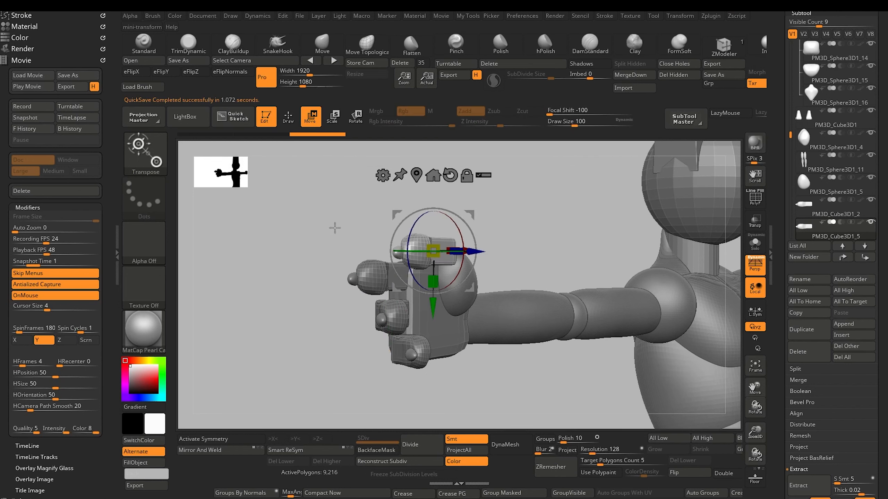
Rotate the duplicated finger into a thumb pose and shift it so its lower end meets the rounded thumb base
{"action": "left_click_drag", "start_coordinate": [335, 228], "coordinate": [459, 233]}
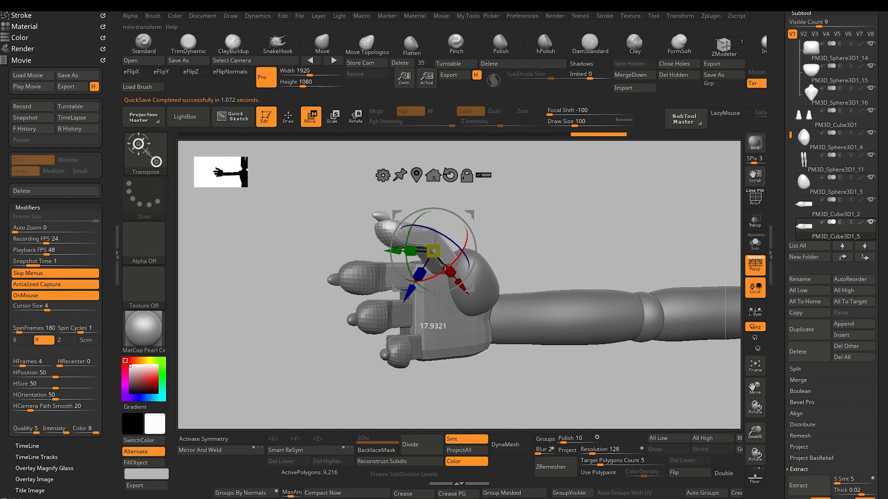
{"action": "left_click_drag", "start_coordinate": [310, 244], "coordinate": [289, 243]}
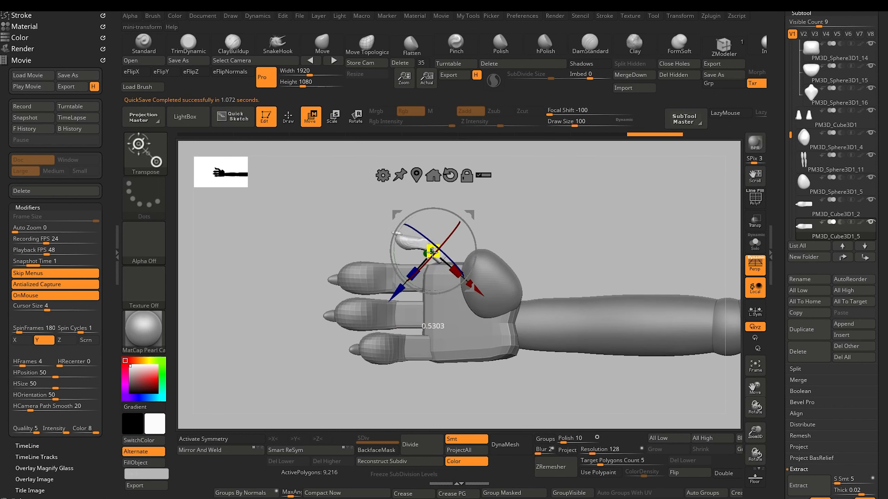
{"action": "left_click_drag", "start_coordinate": [404, 290], "coordinate": [413, 282]}
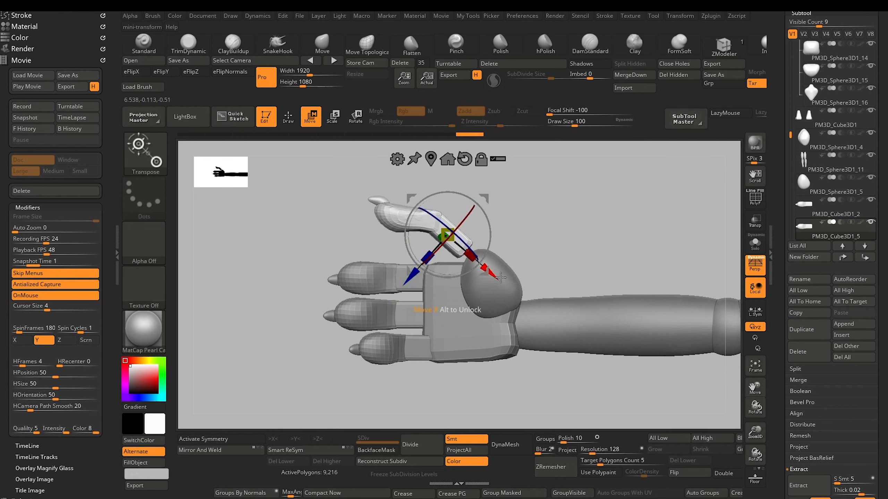
{"action": "left_click_drag", "start_coordinate": [500, 278], "coordinate": [519, 293]}
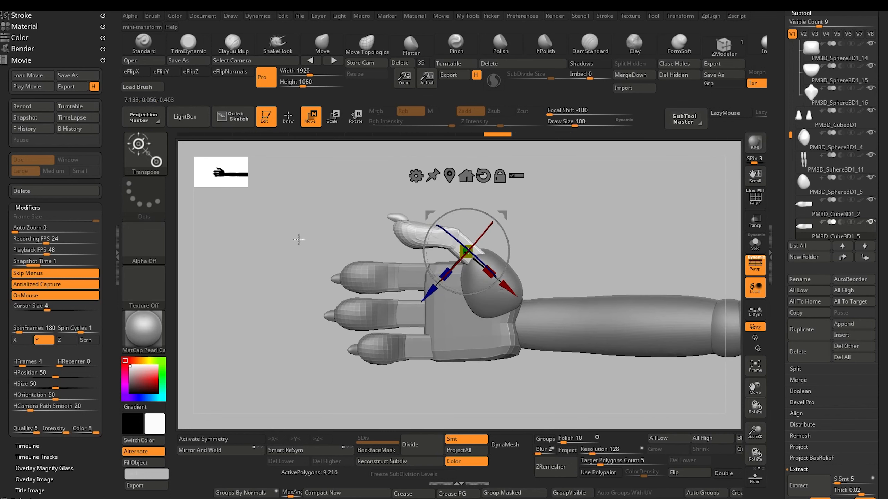
{"action": "mouse_move", "coordinate": [299, 240]}
{"action": "left_mouse_down"}
{"action": "mouse_move", "coordinate": [314, 264]}
{"action": "mouse_move", "coordinate": [293, 302]}
{"action": "mouse_move", "coordinate": [308, 254]}
{"action": "left_mouse_up"}
Mask the thumb's base segment and slide the unmasked tip segments toward the palm to shorten the thumb
{"action": "key", "text": "ctrl"}
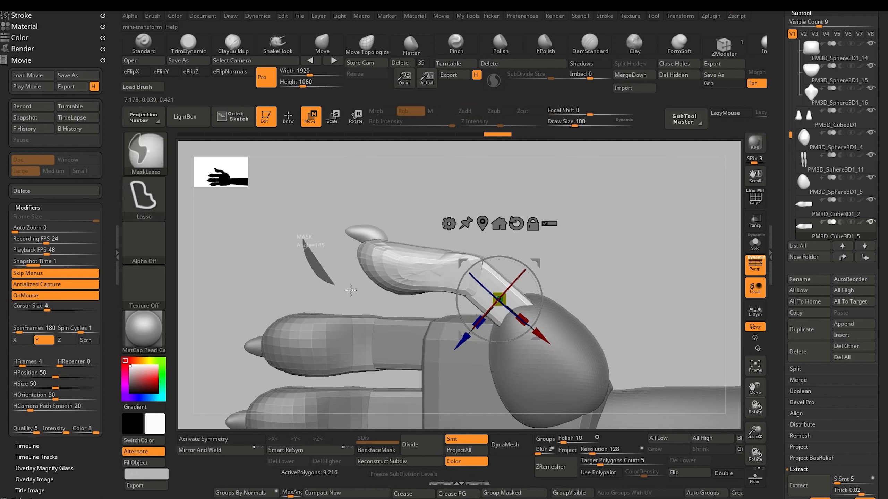
{"action": "left_click_drag", "start_coordinate": [432, 232], "coordinate": [278, 268]}
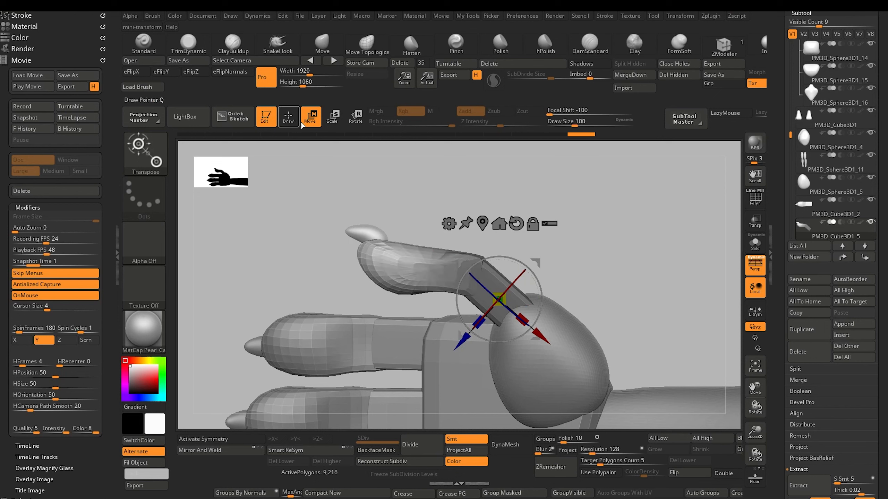
{"action": "left_click_drag", "start_coordinate": [414, 283], "coordinate": [395, 307], "text": "alt"}
{"action": "mouse_move", "coordinate": [334, 267]}
{"action": "left_mouse_down"}
{"action": "mouse_move", "coordinate": [321, 272]}
{"action": "mouse_move", "coordinate": [341, 260]}
{"action": "mouse_move", "coordinate": [414, 322]}
{"action": "mouse_move", "coordinate": [518, 223]}
{"action": "mouse_move", "coordinate": [311, 237]}
{"action": "left_mouse_up"}
{"action": "left_click", "coordinate": [317, 275], "text": "ctrl"}
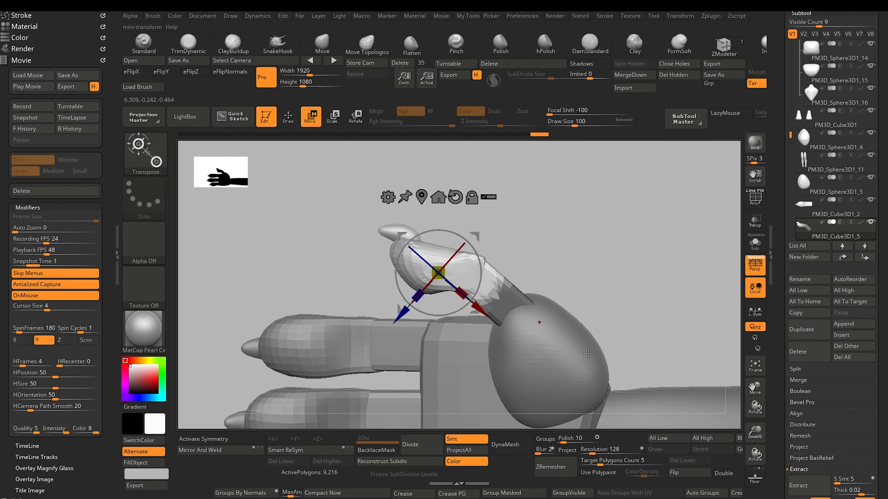
{"action": "left_click", "coordinate": [739, 439]}
{"action": "left_click_drag", "start_coordinate": [480, 310], "coordinate": [495, 324]}
Reshape the thumb's base segment where it enters the rounded thumb base with the Move Topological brush
{"action": "left_click_drag", "start_coordinate": [307, 220], "coordinate": [290, 225]}
{"action": "left_click", "coordinate": [290, 124]}
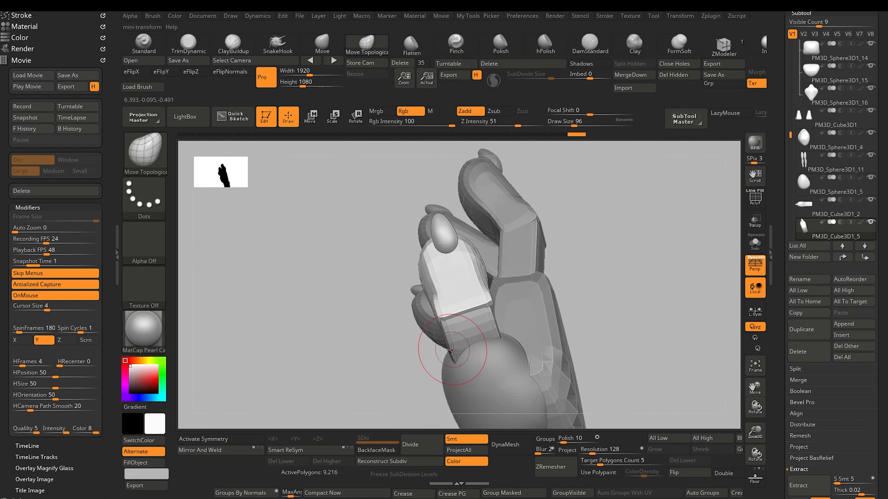
{"action": "left_click_drag", "start_coordinate": [368, 319], "coordinate": [465, 374]}
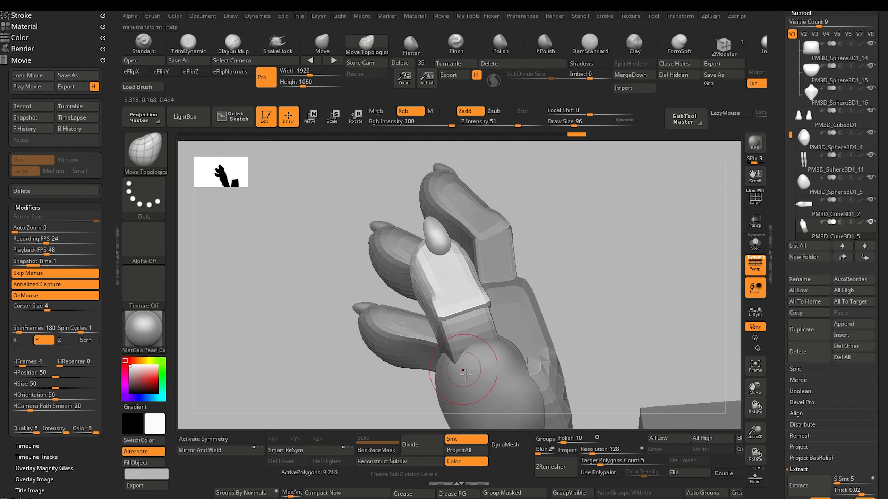
Reshape the sides of the thumb's base segment with the Move brush so it meets the thumb muscle
{"action": "mouse_move", "coordinate": [333, 298]}
{"action": "left_mouse_down"}
{"action": "mouse_move", "coordinate": [285, 309]}
{"action": "mouse_move", "coordinate": [278, 291]}
{"action": "left_mouse_up"}
{"action": "left_click", "coordinate": [323, 45]}
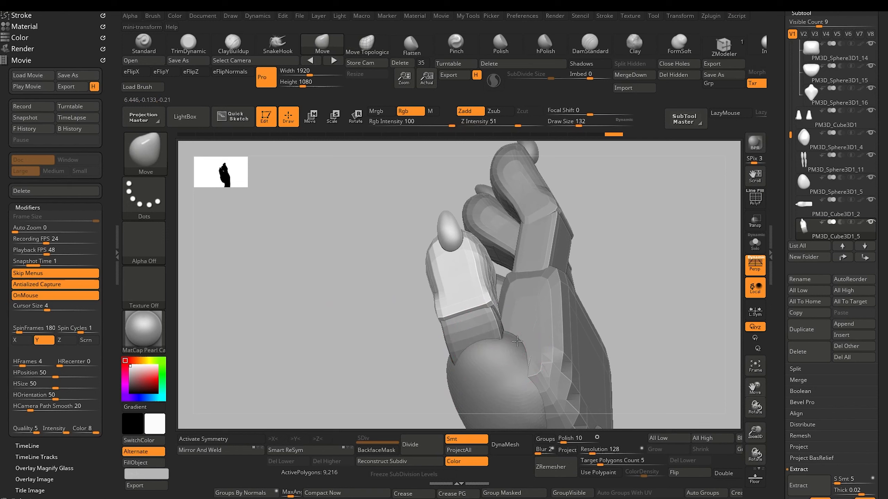
{"action": "left_click_drag", "start_coordinate": [438, 310], "coordinate": [380, 308]}
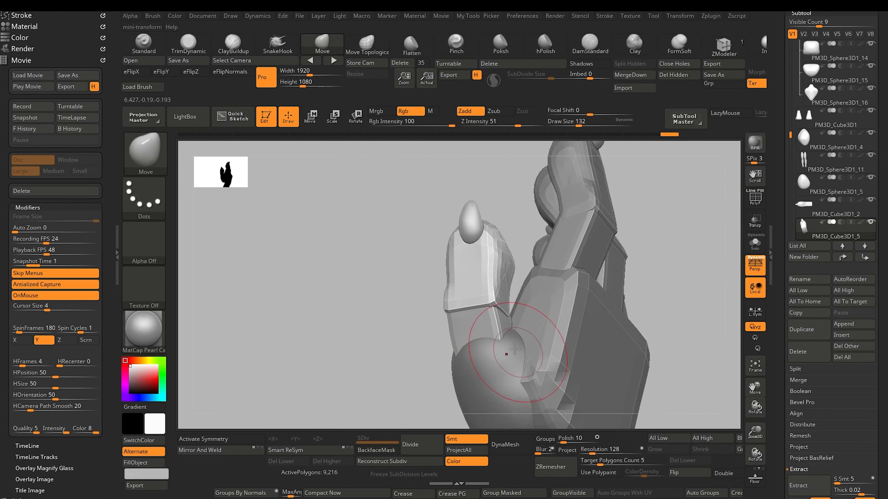
{"action": "right_click_drag", "start_coordinate": [472, 321], "coordinate": [445, 336]}
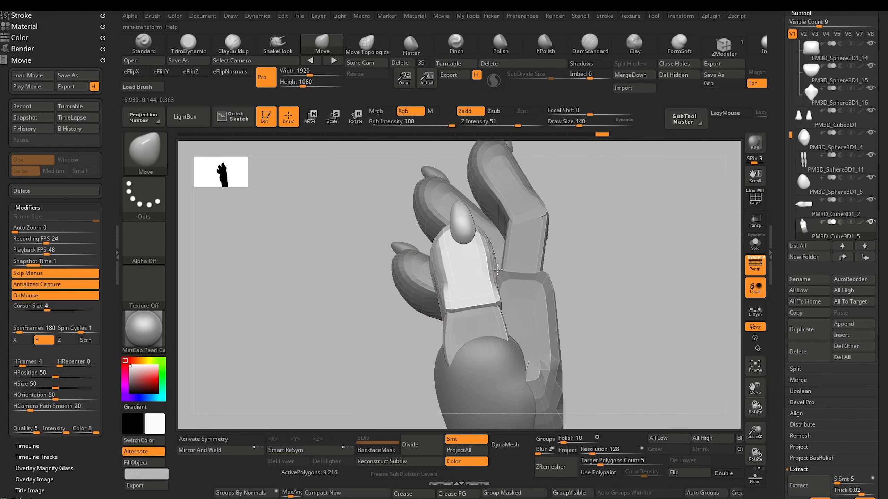
{"action": "right_click_drag", "start_coordinate": [430, 276], "coordinate": [454, 287]}
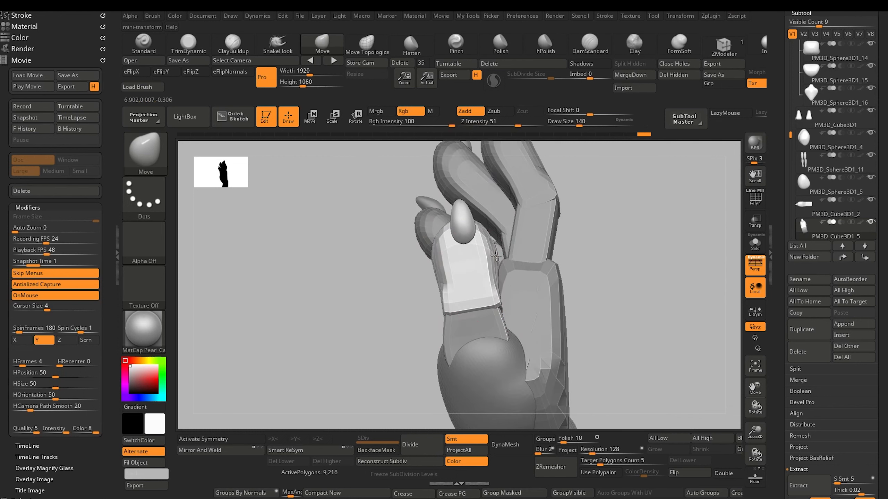
Reposition the transform pivot at the base of the thumb and rotate the whole thumb into a more natural pose
{"action": "right_click_drag", "start_coordinate": [418, 320], "coordinate": [329, 171]}
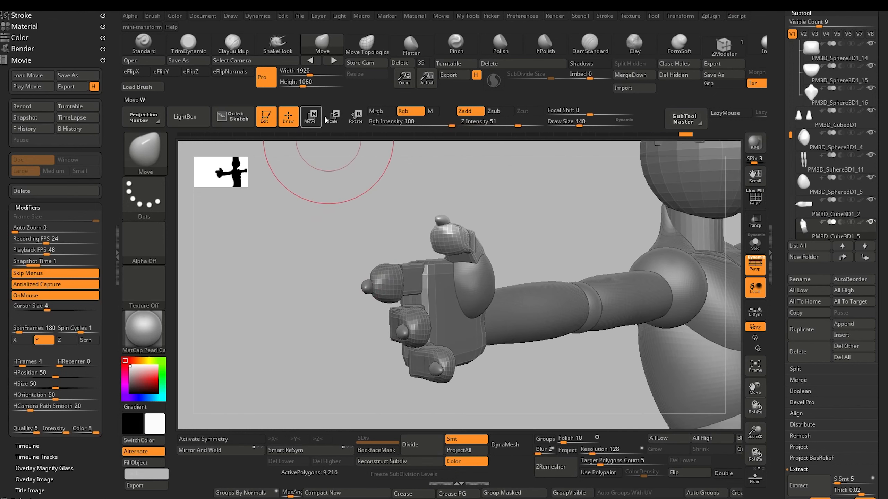
{"action": "left_click", "coordinate": [354, 116]}
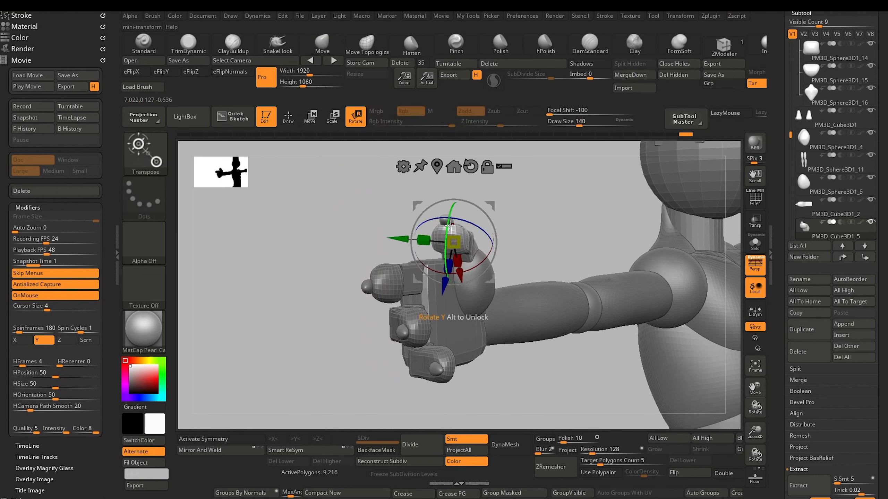
{"action": "right_click_drag", "start_coordinate": [383, 223], "coordinate": [412, 216]}
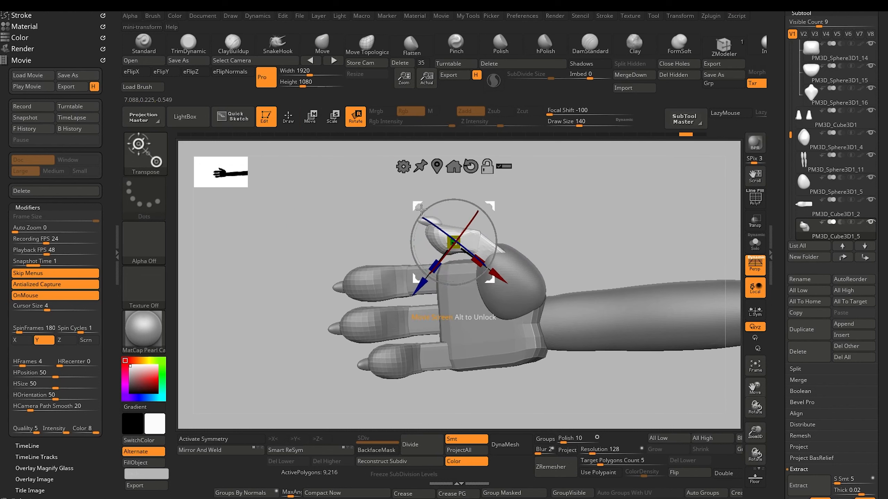
{"action": "left_click_drag", "start_coordinate": [421, 209], "coordinate": [457, 227], "text": "alt"}
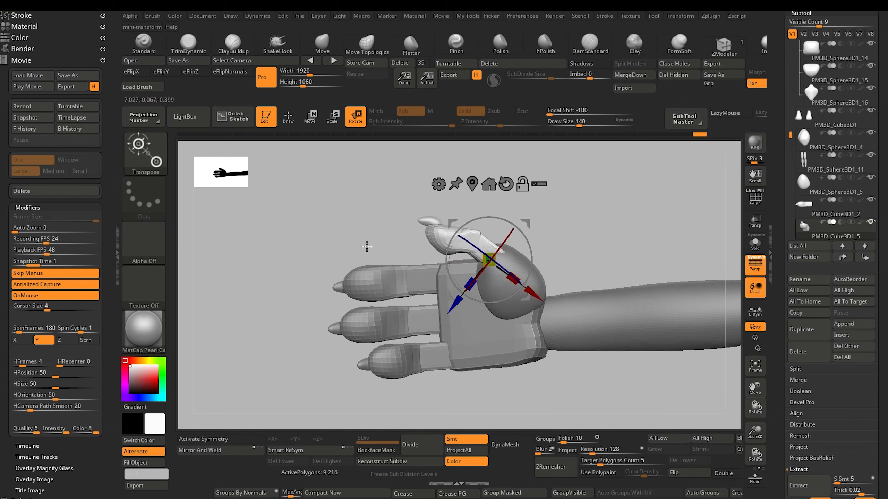
{"action": "right_click_drag", "start_coordinate": [366, 246], "coordinate": [457, 240]}
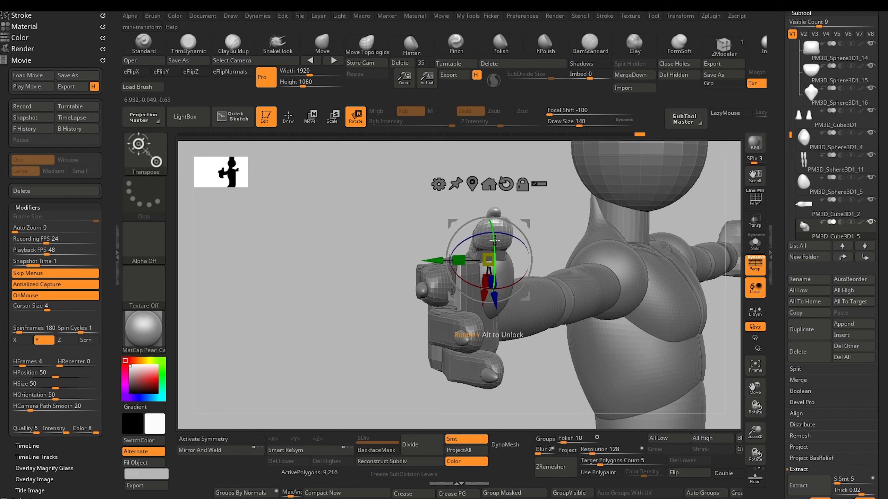
{"action": "right_click_drag", "start_coordinate": [494, 240], "coordinate": [338, 315]}
{"action": "left_click_drag", "start_coordinate": [513, 209], "coordinate": [511, 214]}
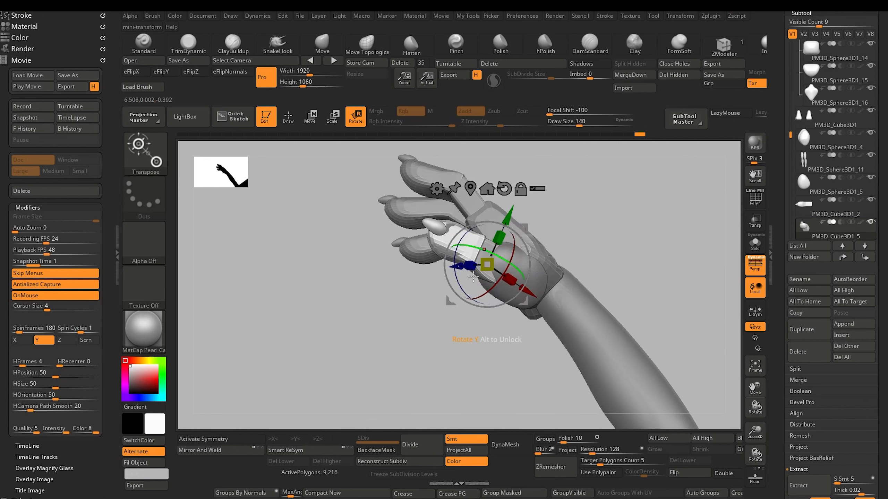
{"action": "left_click_drag", "start_coordinate": [461, 290], "coordinate": [461, 290]}
{"action": "right_click_drag", "start_coordinate": [350, 308], "coordinate": [330, 235]}
Use a lasso mask to protect the thumb's outer segment, and rotate the unmasked base segment about 8 degrees
{"action": "key", "text": "q"}
{"action": "mouse_move", "coordinate": [259, 311]}
{"action": "right_mouse_down"}
{"action": "mouse_move", "coordinate": [385, 337]}
{"action": "mouse_move", "coordinate": [395, 332]}
{"action": "mouse_move", "coordinate": [383, 317]}
{"action": "mouse_move", "coordinate": [391, 337]}
{"action": "mouse_move", "coordinate": [403, 244]}
{"action": "mouse_move", "coordinate": [392, 231]}
{"action": "mouse_move", "coordinate": [350, 246]}
{"action": "mouse_move", "coordinate": [365, 245]}
{"action": "right_mouse_up"}
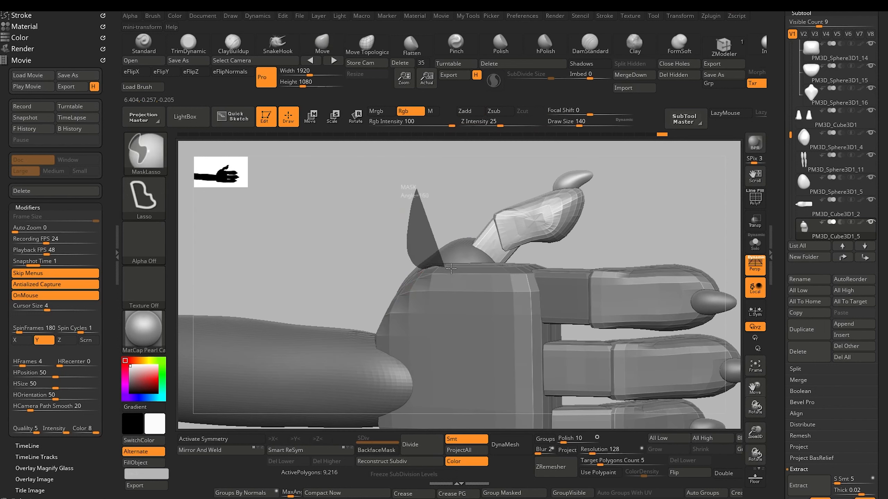
{"action": "left_click_drag", "start_coordinate": [487, 189], "coordinate": [503, 201], "text": "ctrl"}
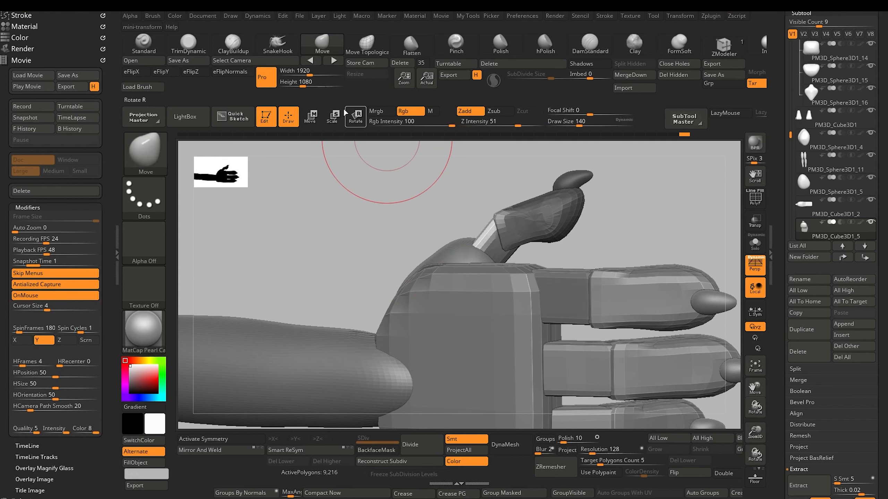
{"action": "key", "text": "r"}
{"action": "left_click", "coordinate": [495, 212]}
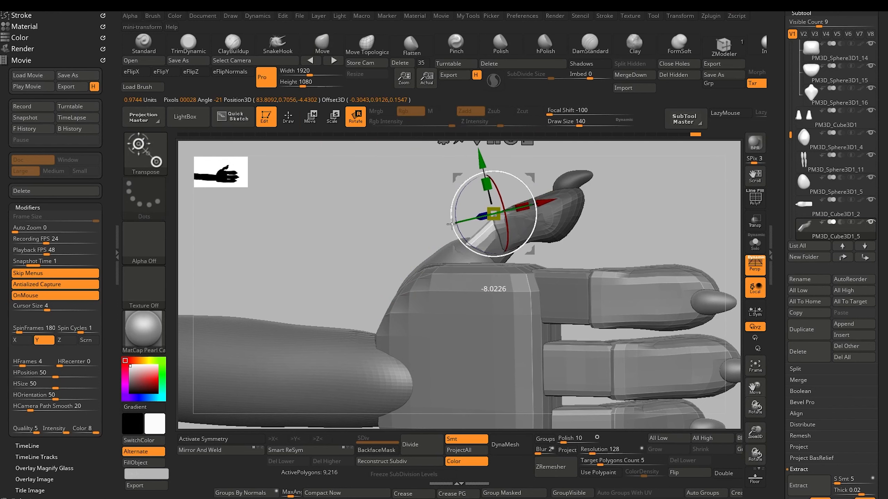
{"action": "mouse_move", "coordinate": [347, 249]}
{"action": "right_mouse_down", "text": "ctrl"}
{"action": "mouse_move", "coordinate": [277, 189]}
{"action": "mouse_move", "coordinate": [277, 172]}
{"action": "right_mouse_up", "text": "ctrl"}
Carve creases across the palm block with the DamStandard brush
{"action": "left_click", "coordinate": [290, 126]}
{"action": "mouse_move", "coordinate": [524, 363]}
{"action": "right_mouse_down"}
{"action": "mouse_move", "coordinate": [393, 371]}
{"action": "mouse_move", "coordinate": [374, 359]}
{"action": "mouse_move", "coordinate": [380, 402]}
{"action": "right_mouse_up"}
{"action": "mouse_move", "coordinate": [294, 318]}
{"action": "right_mouse_down"}
{"action": "mouse_move", "coordinate": [274, 311]}
{"action": "mouse_move", "coordinate": [278, 273]}
{"action": "right_mouse_up"}
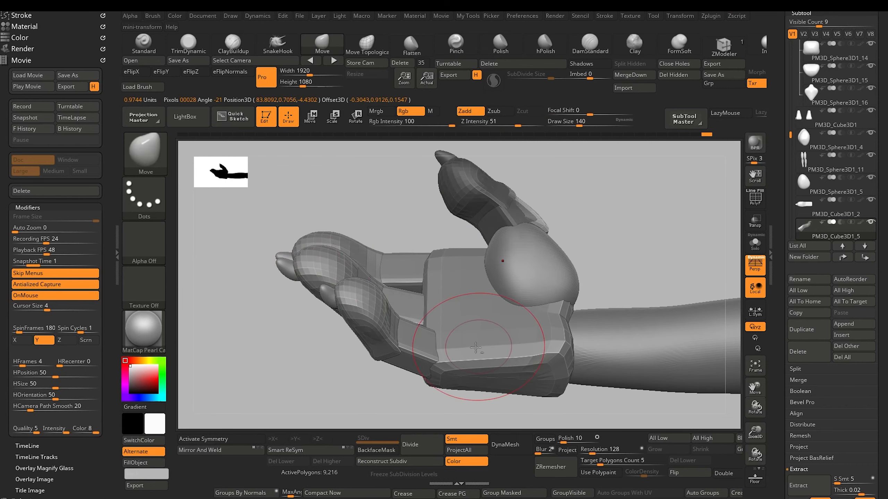
{"action": "left_click", "coordinate": [488, 343], "text": "alt"}
{"action": "right_click_drag", "start_coordinate": [261, 311], "coordinate": [287, 281]}
{"action": "left_click", "coordinate": [580, 53]}
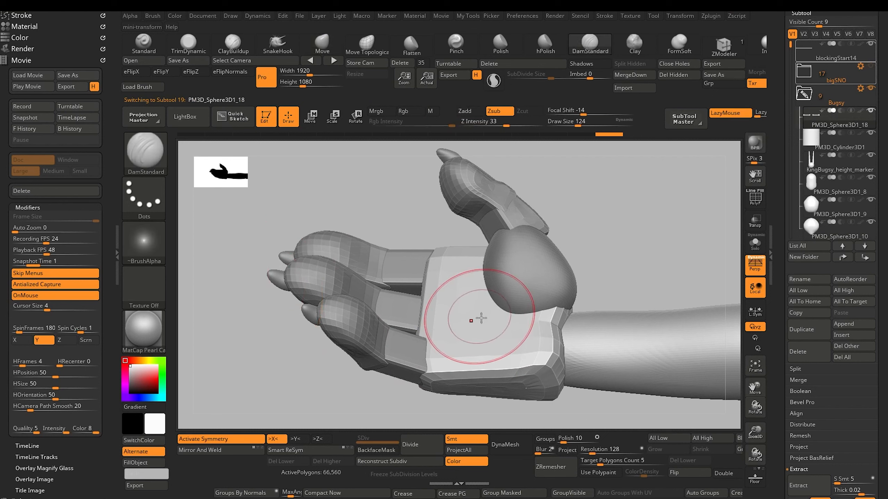
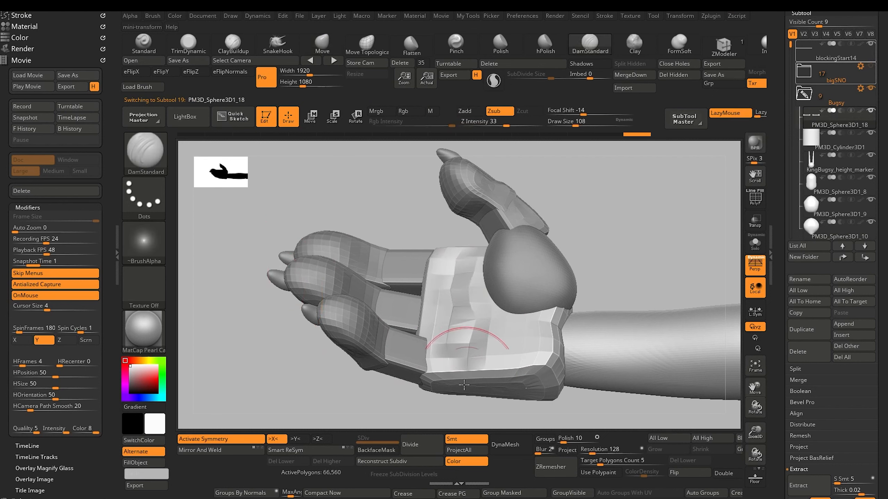
{"action": "mouse_move", "coordinate": [283, 308]}
{"action": "right_mouse_down"}
{"action": "mouse_move", "coordinate": [282, 413]}
{"action": "mouse_move", "coordinate": [297, 353]}
{"action": "mouse_move", "coordinate": [308, 370]}
{"action": "right_mouse_up"}
{"action": "mouse_move", "coordinate": [441, 371]}
{"action": "left_mouse_down"}
{"action": "mouse_move", "coordinate": [454, 296]}
{"action": "mouse_move", "coordinate": [471, 271]}
{"action": "left_mouse_up"}
{"action": "left_click_drag", "start_coordinate": [469, 314], "coordinate": [456, 341]}
{"action": "right_click_drag", "start_coordinate": [310, 402], "coordinate": [303, 308], "text": "ctrl"}
{"action": "mouse_move", "coordinate": [303, 309]}
{"action": "right_mouse_down"}
{"action": "mouse_move", "coordinate": [331, 363]}
{"action": "mouse_move", "coordinate": [328, 385]}
{"action": "mouse_move", "coordinate": [293, 263]}
{"action": "mouse_move", "coordinate": [307, 271]}
{"action": "mouse_move", "coordinate": [268, 293]}
{"action": "right_mouse_up"}
{"action": "left_click", "coordinate": [310, 121]}
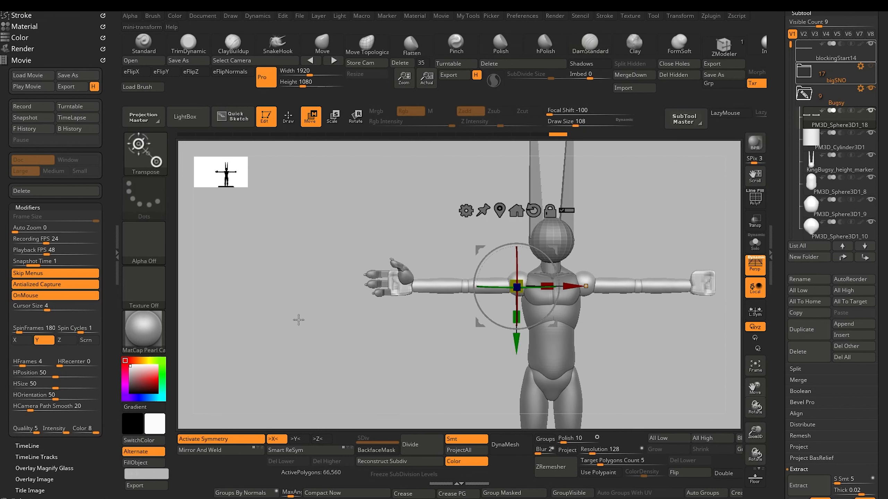
{"action": "mouse_move", "coordinate": [299, 319]}
{"action": "right_mouse_down", "text": "ctrl"}
{"action": "mouse_move", "coordinate": [328, 360]}
{"action": "mouse_move", "coordinate": [283, 281]}
{"action": "mouse_move", "coordinate": [303, 322]}
{"action": "right_mouse_up", "text": "ctrl"}
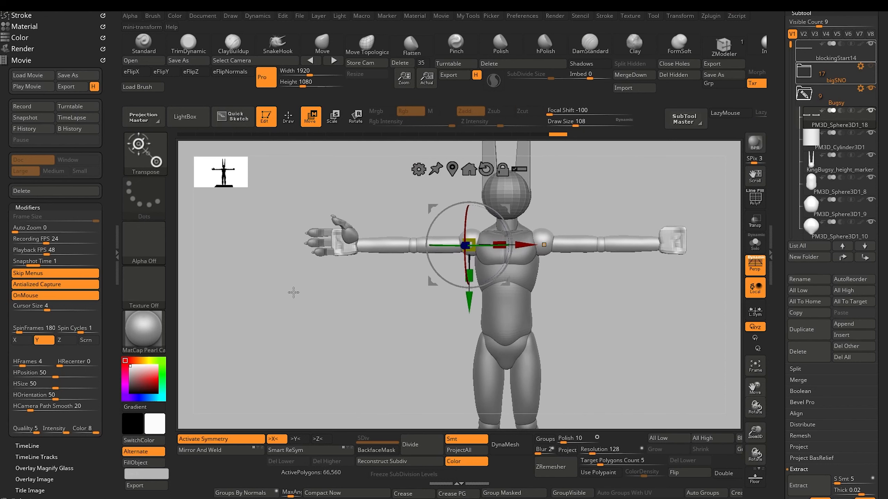
{"action": "key", "text": "q"}
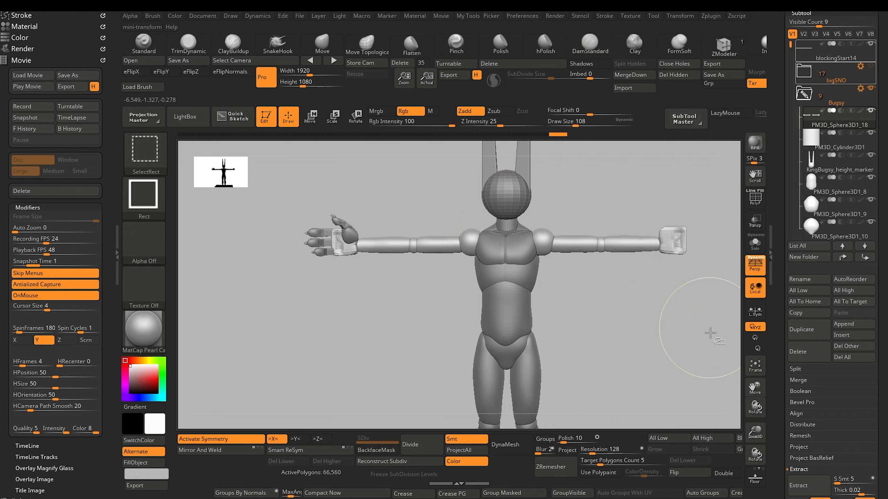
{"action": "left_click_drag", "start_coordinate": [709, 333], "coordinate": [646, 195], "text": "ctrl+shift"}
{"action": "key", "text": "ctrl+z"}
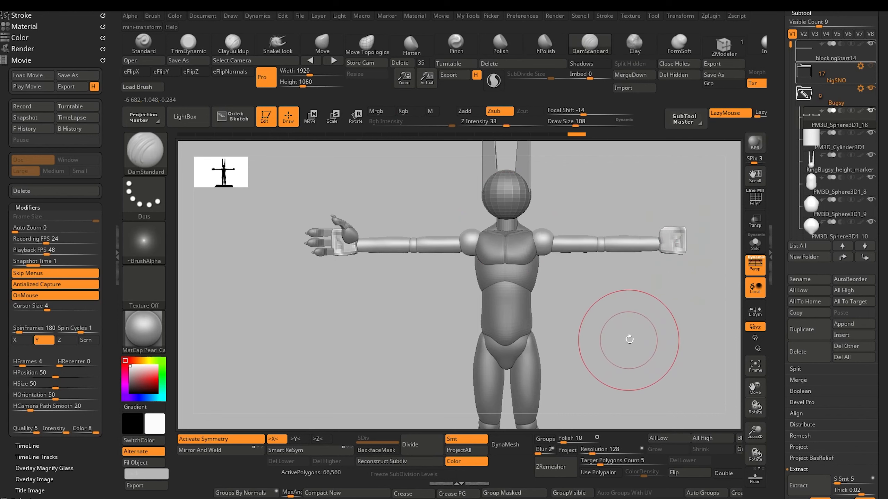
Isolate the two palm blocks and split the hidden arm pieces off into their own subtool
{"action": "mouse_move", "coordinate": [594, 326]}
{"action": "left_mouse_down"}
{"action": "mouse_move", "coordinate": [612, 358]}
{"action": "mouse_move", "coordinate": [598, 327]}
{"action": "left_mouse_up"}
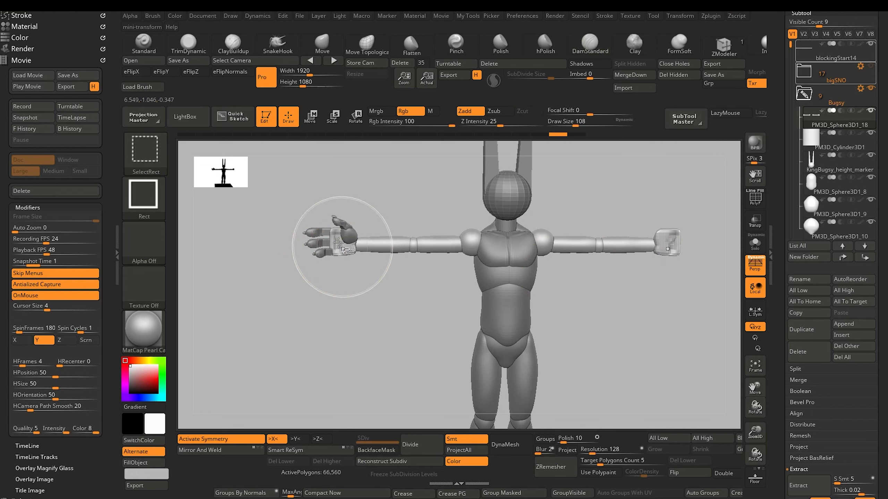
{"action": "left_click", "coordinate": [345, 250], "text": "ctrl+shift"}
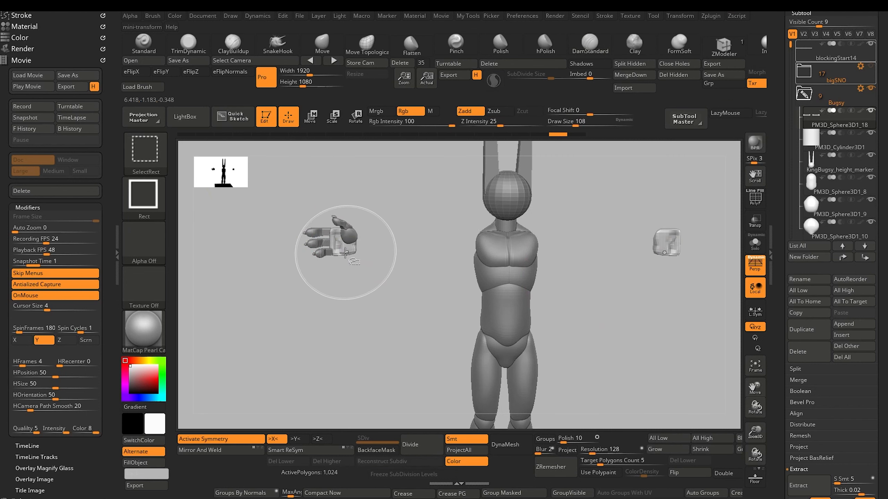
{"action": "left_click", "coordinate": [625, 65]}
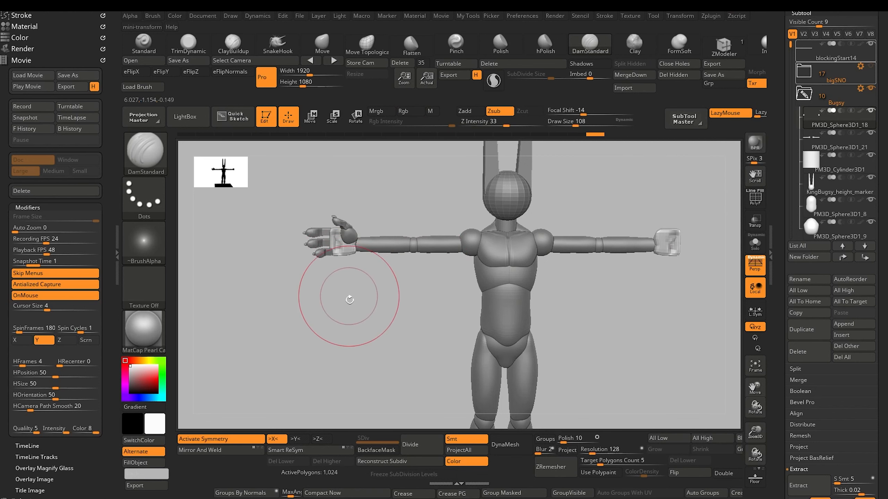
Turn off X symmetry, hide the mirrored palm block at the arm without fingers, and delete the hidden geometry
{"action": "key", "text": "ctrl+shift"}
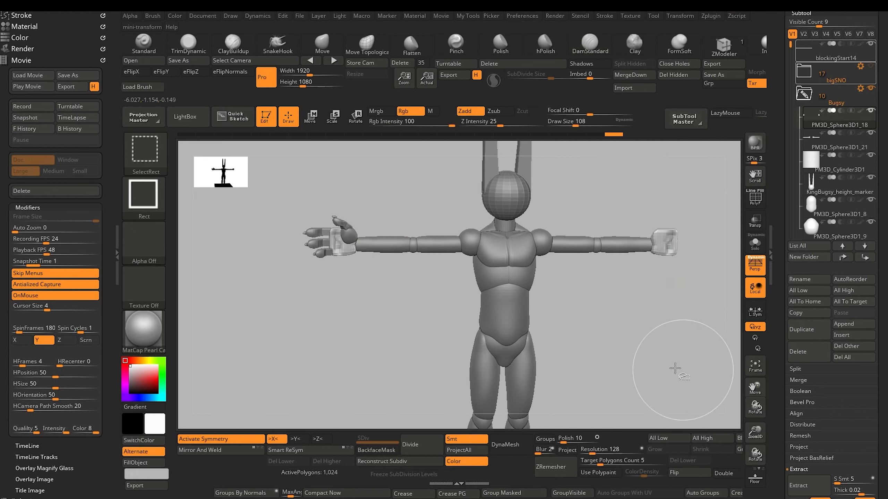
{"action": "key", "text": "x"}
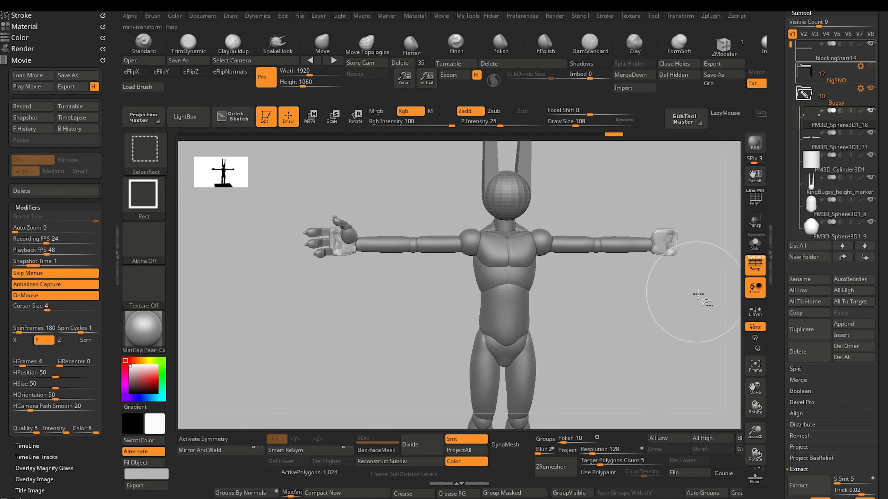
{"action": "left_click_drag", "start_coordinate": [698, 293], "coordinate": [642, 212], "text": "ctrl+alt+shift"}
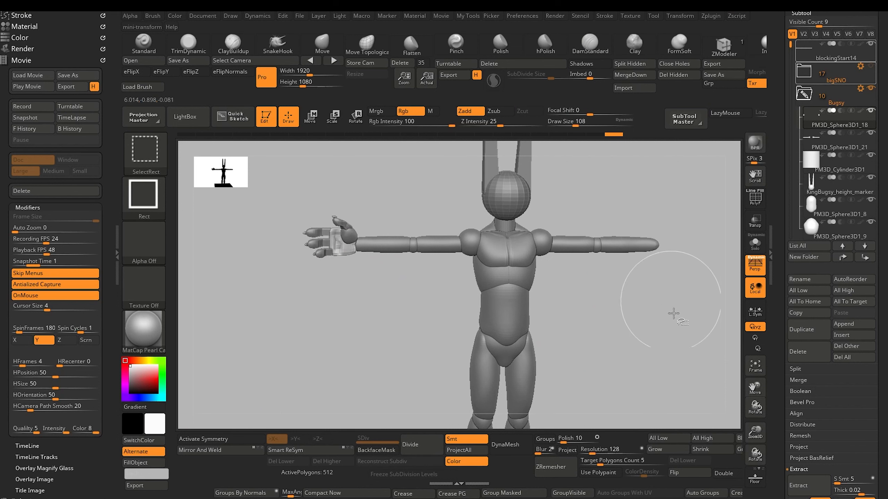
{"action": "left_click", "coordinate": [673, 74]}
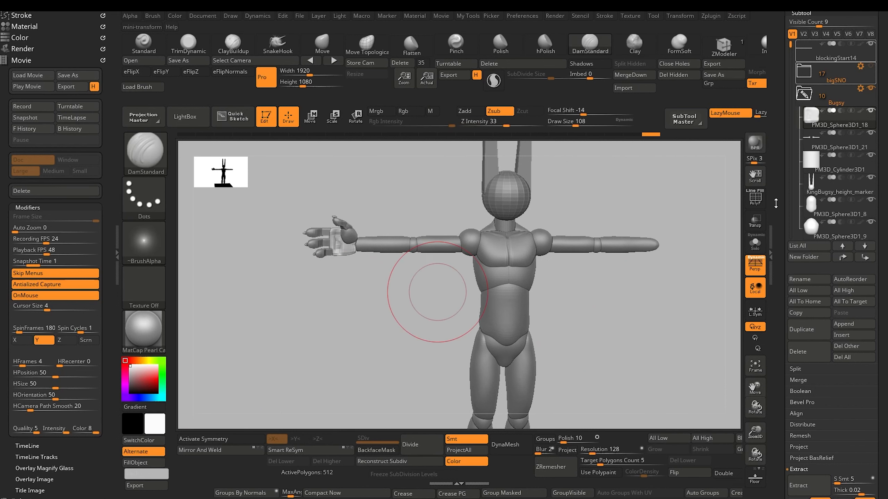
Move the palm subtool PM3D_Sphere3D1_18 to the end of the subtool list, below the finger subtools
{"action": "key", "text": "ctrl+shift"}
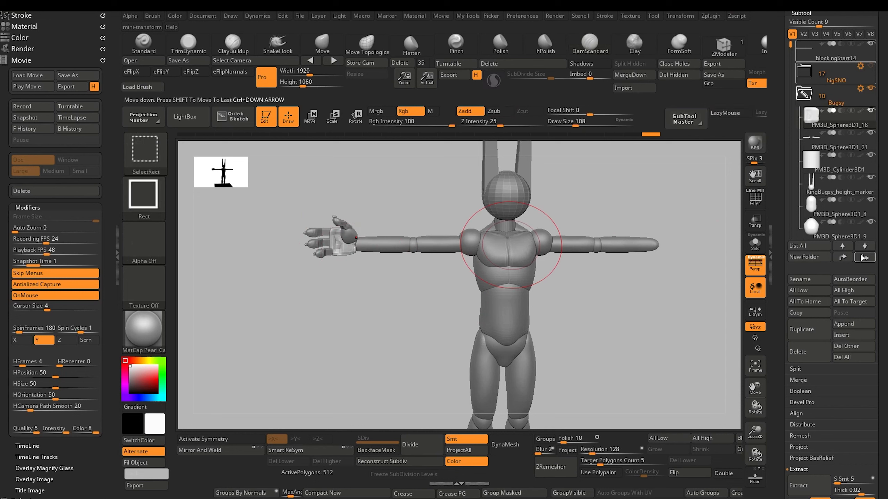
{"action": "left_click", "coordinate": [864, 258], "text": "shift"}
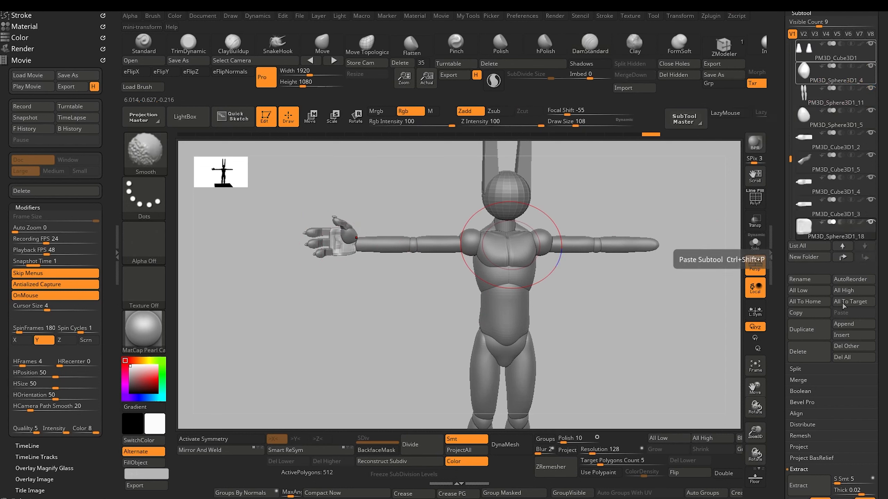
{"action": "mouse_move", "coordinate": [804, 231]}
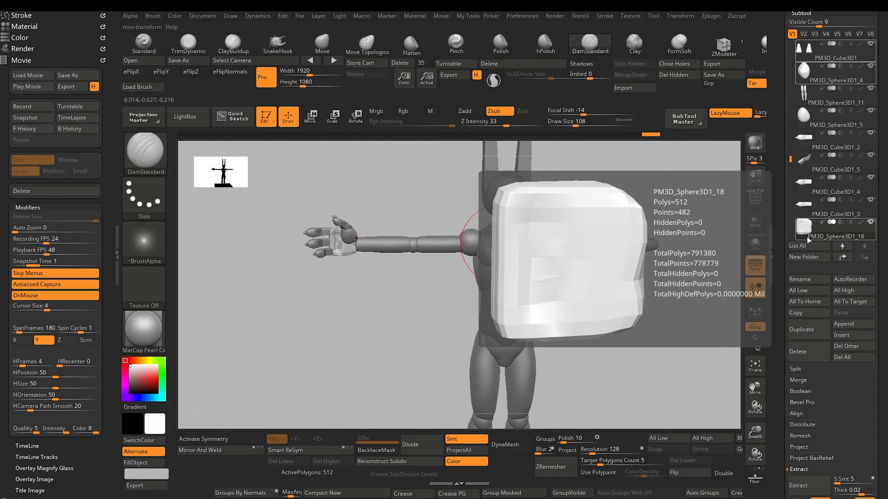
Merge the finger and thumb subtools, starting from PM3D_Cube3D1_2, down with the palm into one hand subtool
{"action": "left_click", "coordinate": [806, 141]}
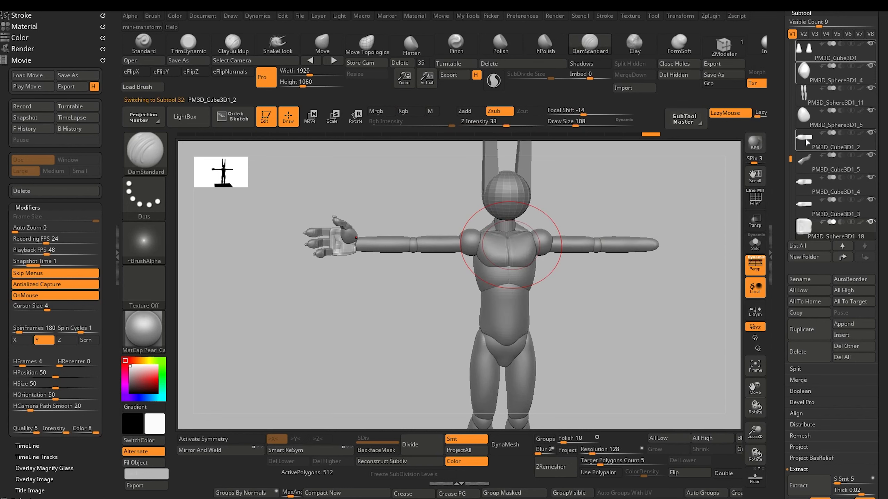
{"action": "left_click", "coordinate": [805, 162]}
{"action": "left_click", "coordinate": [805, 184]}
{"action": "left_click", "coordinate": [804, 206]}
{"action": "left_click", "coordinate": [804, 139]}
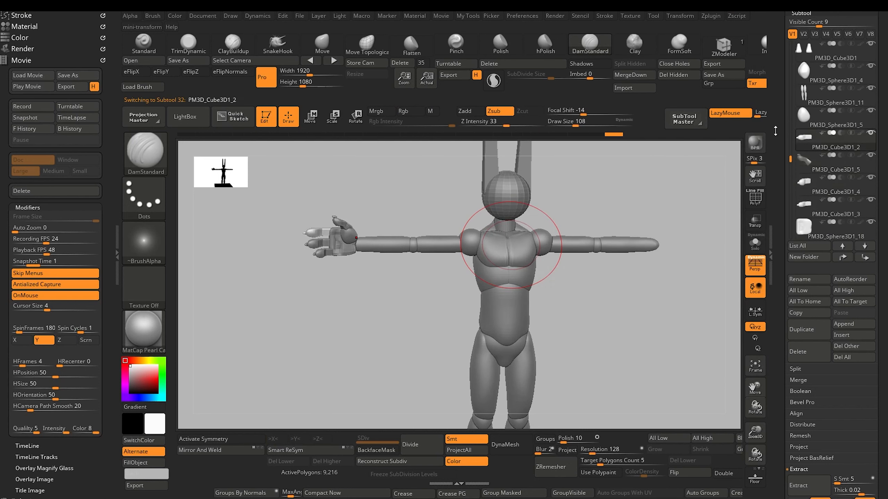
{"action": "left_click", "coordinate": [629, 75]}
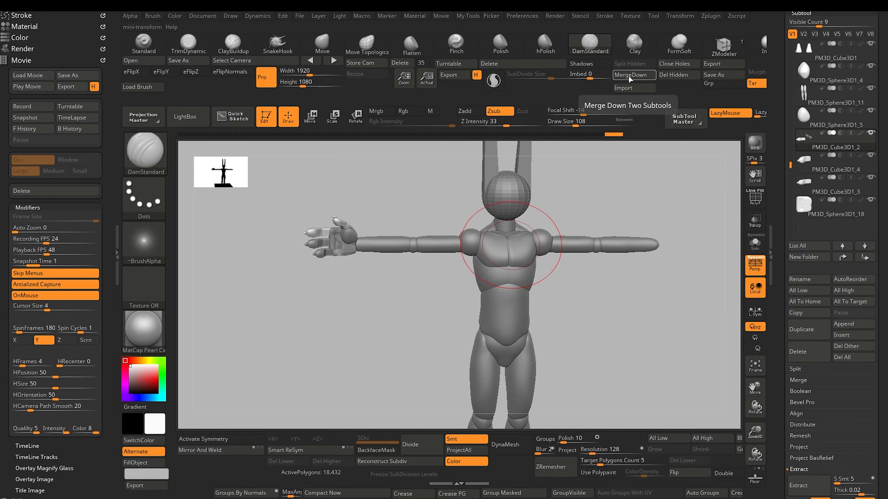
{"action": "left_click", "coordinate": [629, 76]}
{"action": "left_click", "coordinate": [629, 75]}
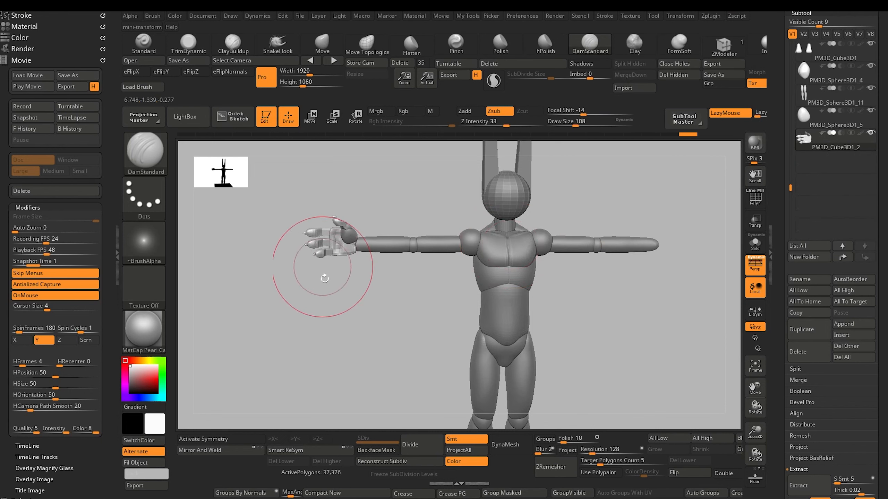
Merge the subtool PM3D_Sphere3D1_5 down with the hand subtool PM3D_Cube3D1_2 and turn on X symmetry
{"action": "left_click_drag", "start_coordinate": [316, 273], "coordinate": [333, 310]}
{"action": "left_click", "coordinate": [803, 121]}
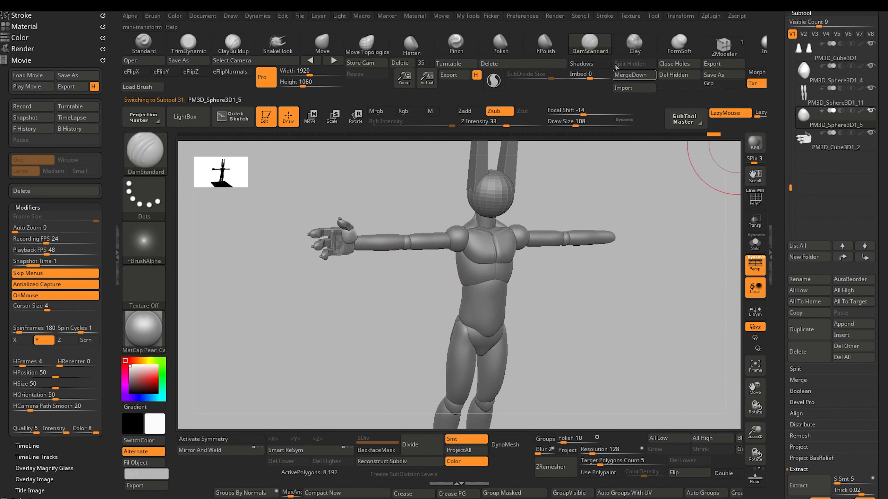
{"action": "left_click", "coordinate": [631, 75]}
{"action": "left_click_drag", "start_coordinate": [317, 307], "coordinate": [224, 308]}
{"action": "left_click", "coordinate": [210, 439]}
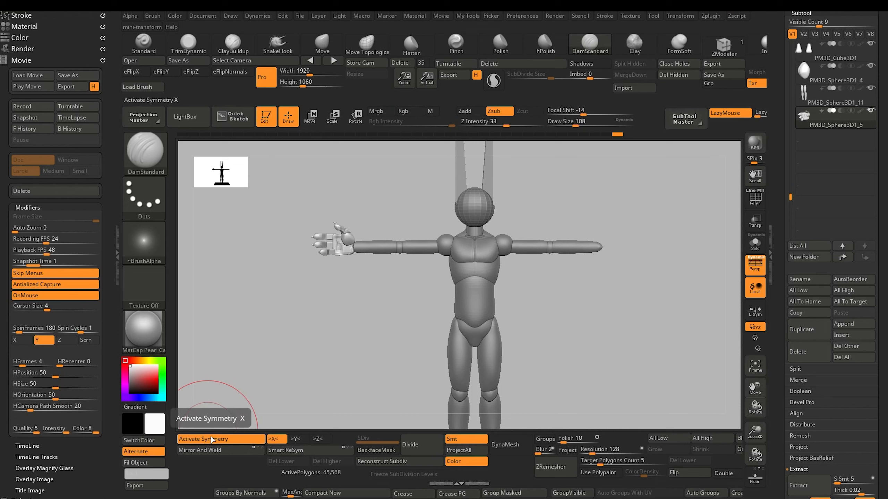
Try to mirror and weld the hand across X with the whole body shown, and undo it
{"action": "left_click", "coordinate": [210, 450]}
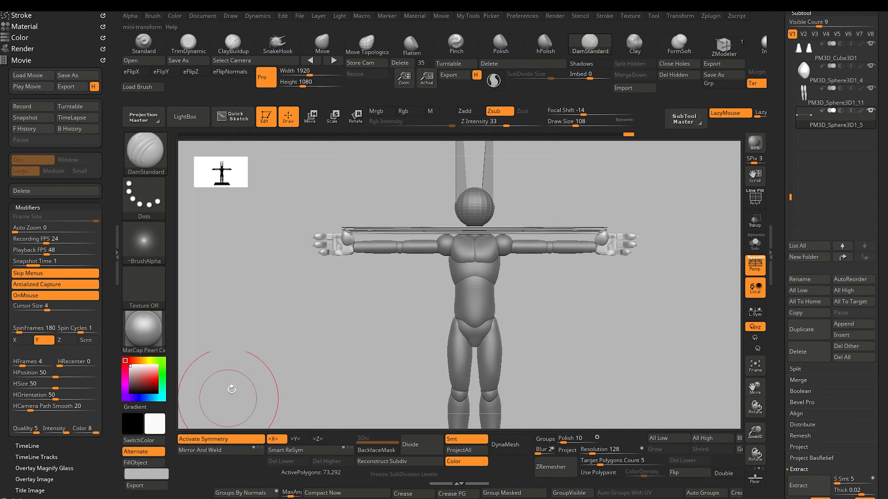
{"action": "left_click_drag", "start_coordinate": [228, 387], "coordinate": [255, 377]}
{"action": "key", "text": "ctrl+z"}
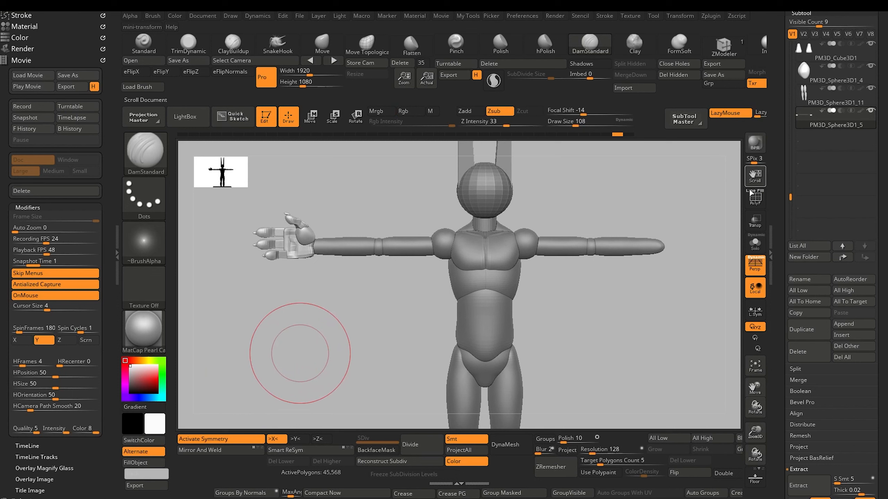
Solo the hand subtool, mirror and weld it across X to the other arm, and show the whole body again
{"action": "left_click", "coordinate": [755, 244]}
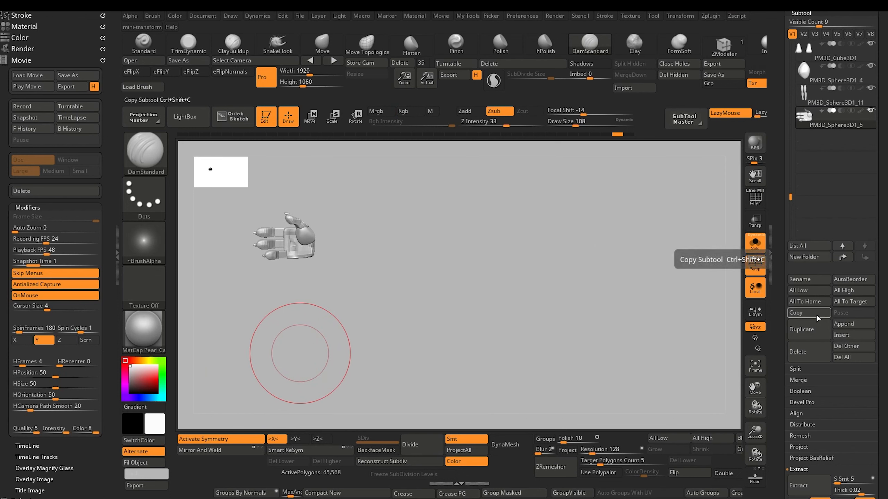
{"action": "mouse_move", "coordinate": [291, 350]}
{"action": "left_mouse_down"}
{"action": "mouse_move", "coordinate": [301, 390]}
{"action": "mouse_move", "coordinate": [357, 382]}
{"action": "mouse_move", "coordinate": [312, 333]}
{"action": "mouse_move", "coordinate": [303, 359]}
{"action": "mouse_move", "coordinate": [279, 323]}
{"action": "mouse_move", "coordinate": [271, 359]}
{"action": "mouse_move", "coordinate": [245, 348]}
{"action": "left_mouse_up"}
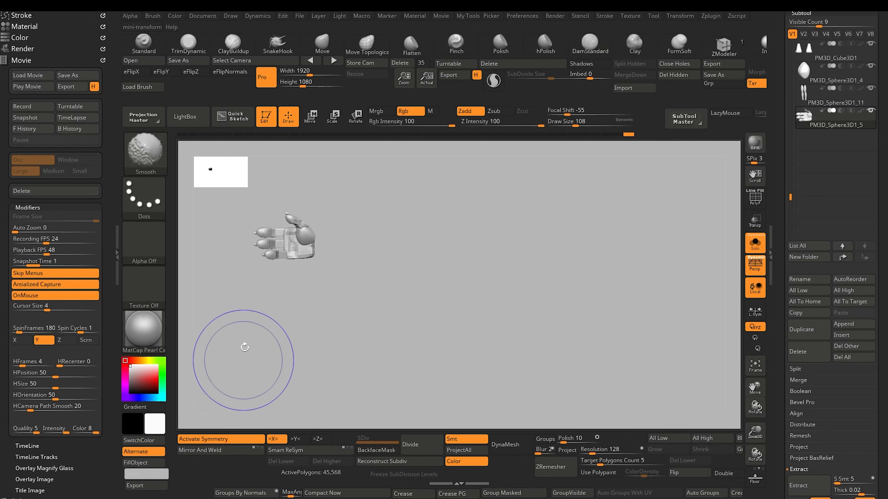
{"action": "left_click", "coordinate": [218, 451]}
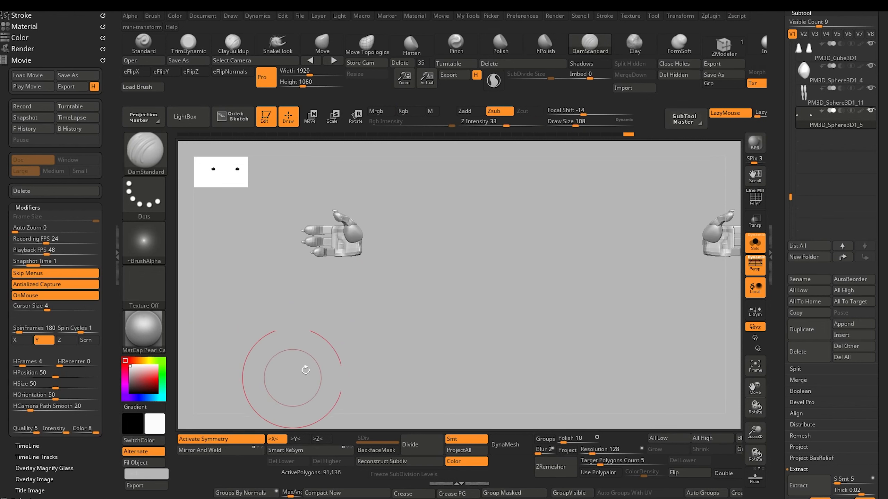
{"action": "left_click_drag", "start_coordinate": [305, 370], "coordinate": [322, 364]}
{"action": "left_click", "coordinate": [755, 243]}
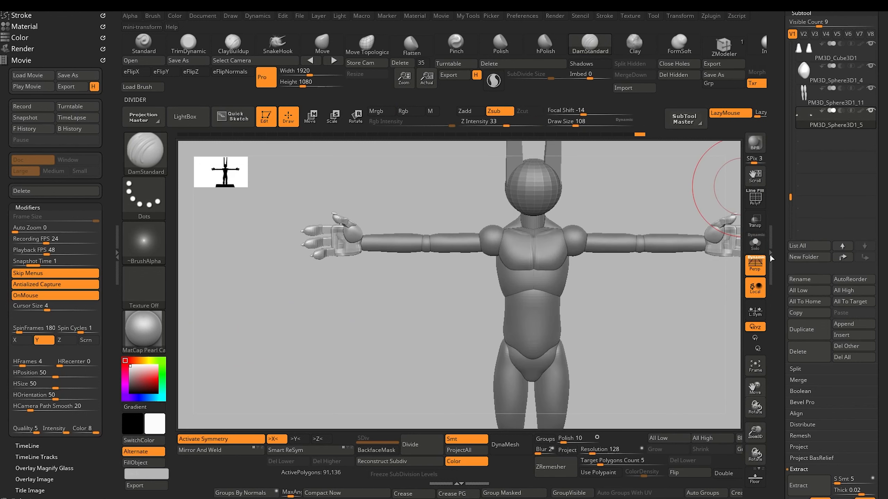
Turn on local symmetry and scale both hands down slightly about the wrists
{"action": "mouse_move", "coordinate": [297, 336]}
{"action": "left_mouse_down"}
{"action": "mouse_move", "coordinate": [303, 347]}
{"action": "mouse_move", "coordinate": [283, 309]}
{"action": "mouse_move", "coordinate": [314, 287]}
{"action": "left_mouse_up"}
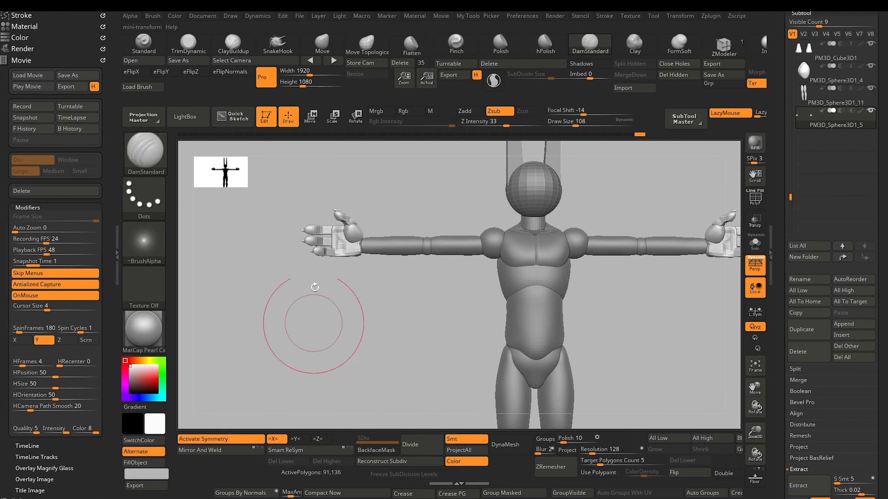
{"action": "left_click", "coordinate": [333, 116]}
{"action": "left_click_drag", "start_coordinate": [320, 343], "coordinate": [325, 218], "text": "alt"}
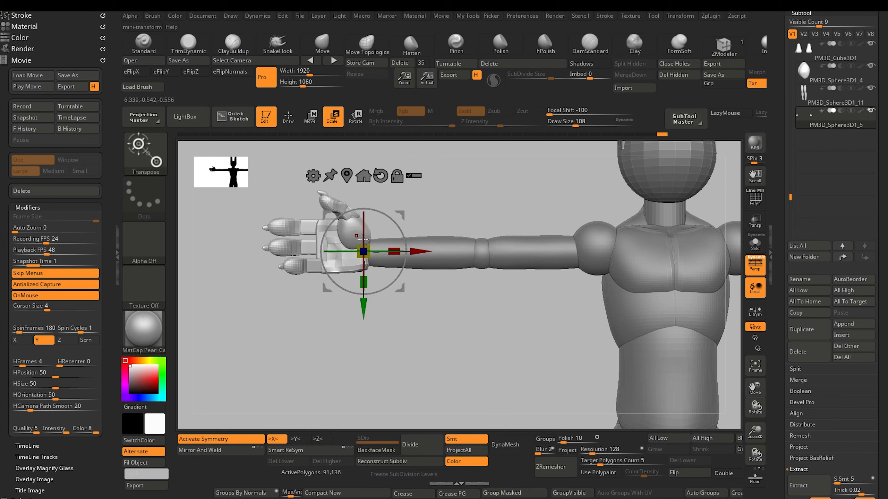
{"action": "left_click_drag", "start_coordinate": [360, 250], "coordinate": [362, 252]}
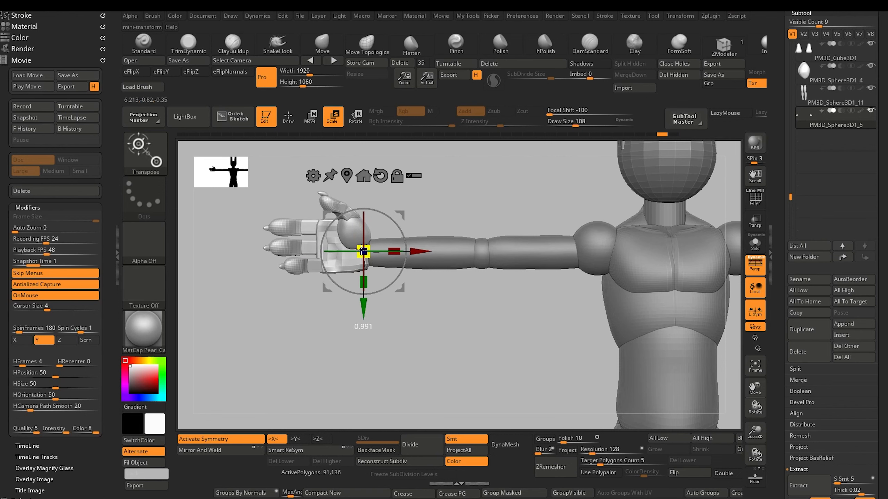
{"action": "left_click_drag", "start_coordinate": [360, 251], "coordinate": [373, 258]}
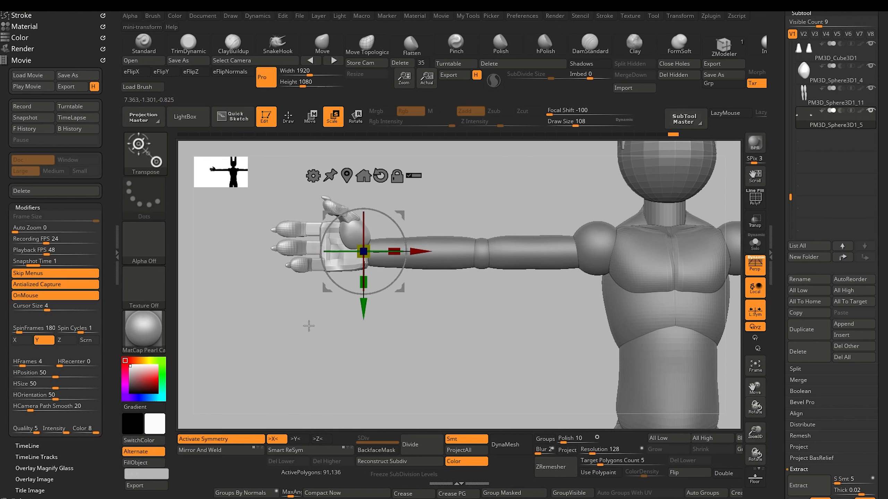
{"action": "key", "text": "f"}
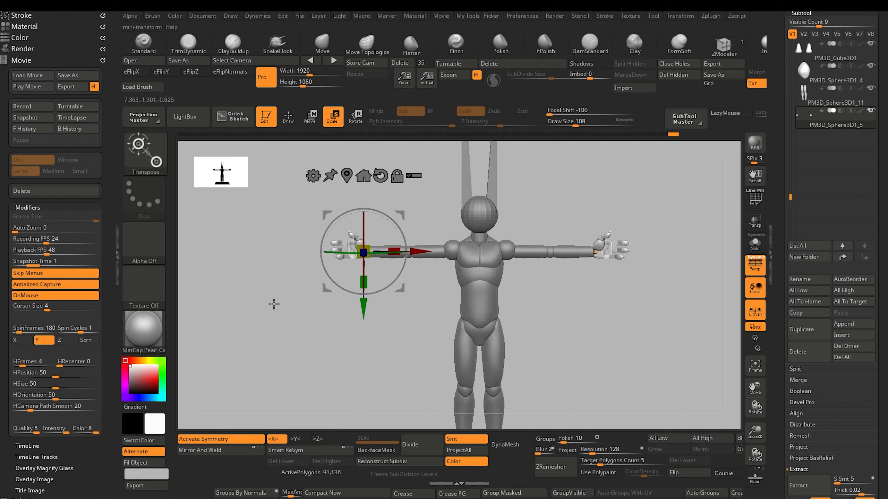
{"action": "mouse_move", "coordinate": [274, 304]}
{"action": "left_mouse_down"}
{"action": "mouse_move", "coordinate": [260, 306]}
{"action": "mouse_move", "coordinate": [286, 306]}
{"action": "mouse_move", "coordinate": [287, 329]}
{"action": "mouse_move", "coordinate": [360, 341]}
{"action": "mouse_move", "coordinate": [345, 353]}
{"action": "mouse_move", "coordinate": [272, 330]}
{"action": "mouse_move", "coordinate": [287, 311]}
{"action": "mouse_move", "coordinate": [301, 316]}
{"action": "left_mouse_up"}
{"action": "left_click", "coordinate": [289, 117]}
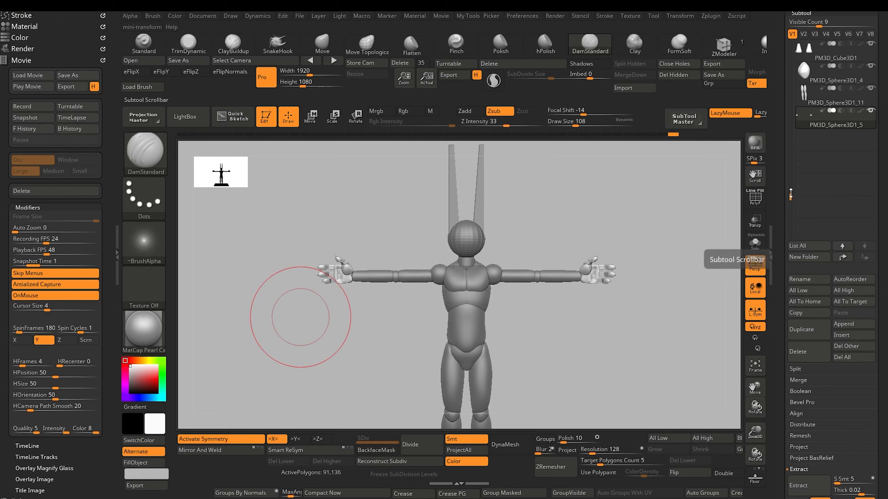
Move the arm subtool PM3D_Sphere3D1_21 directly below the hand subtool and merge the hands down with it
{"action": "mouse_move", "coordinate": [307, 247]}
{"action": "left_mouse_down"}
{"action": "mouse_move", "coordinate": [361, 277]}
{"action": "mouse_move", "coordinate": [366, 298]}
{"action": "left_mouse_up"}
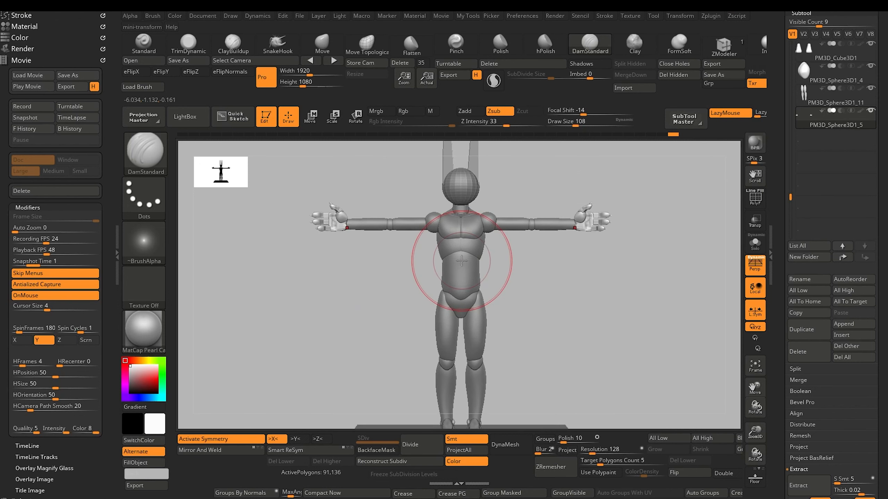
{"action": "left_click", "coordinate": [468, 227], "text": "alt"}
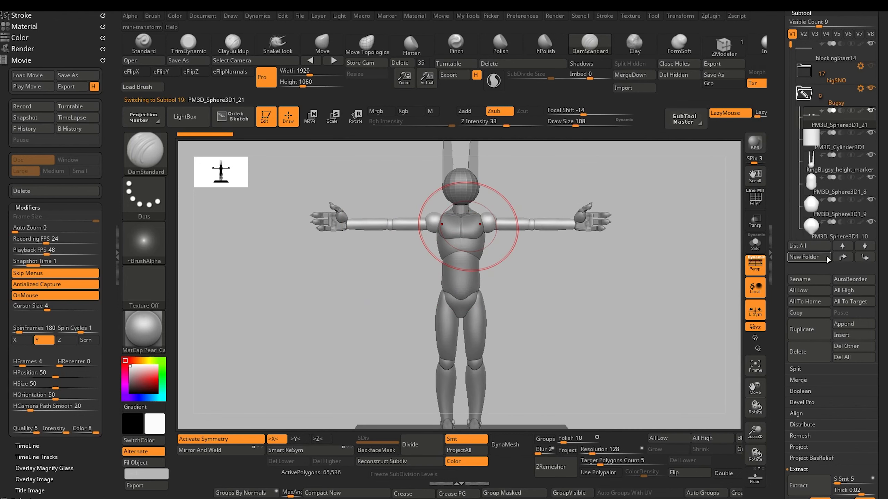
{"action": "left_click", "coordinate": [842, 258]}
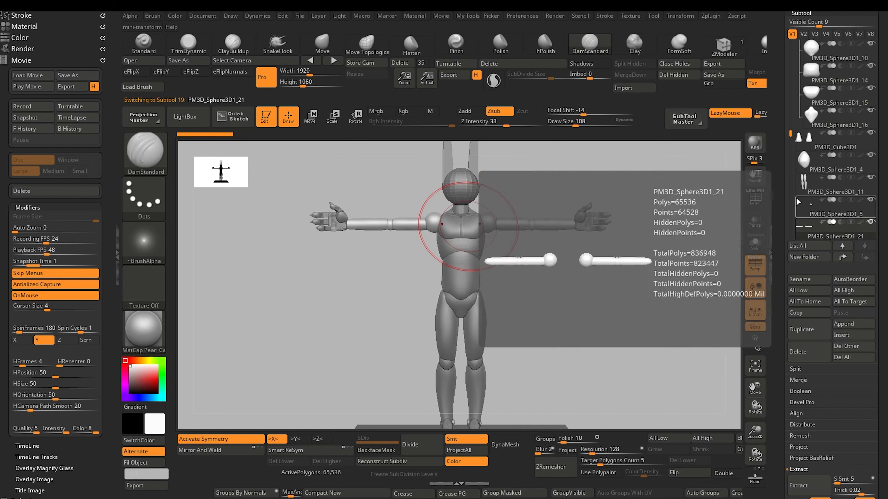
{"action": "left_click", "coordinate": [806, 208]}
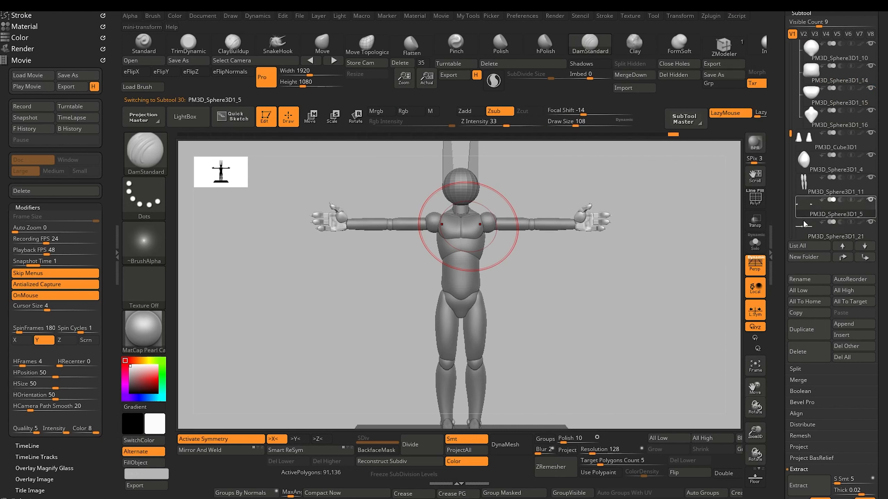
{"action": "left_click", "coordinate": [625, 77]}
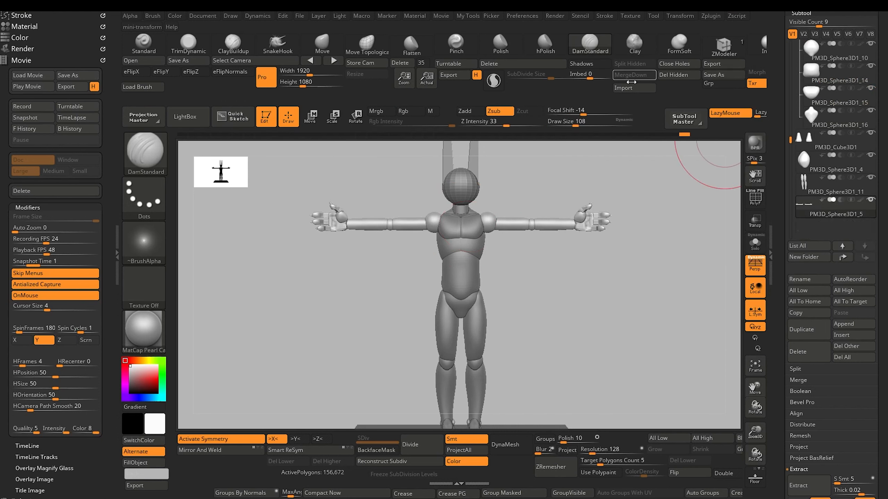
Try lowering the merged arms to the body's sides by rotating them about the shoulders, and undo it
{"action": "left_click", "coordinate": [356, 122]}
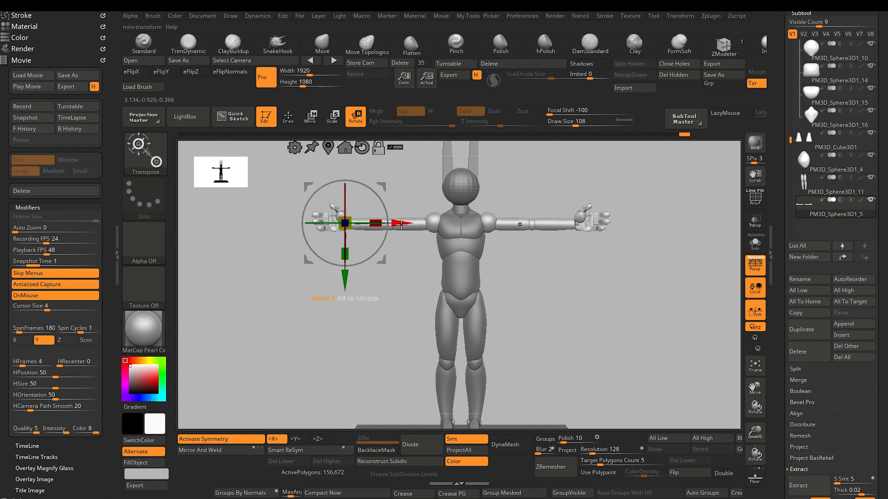
{"action": "left_click_drag", "start_coordinate": [402, 224], "coordinate": [472, 220], "text": "alt"}
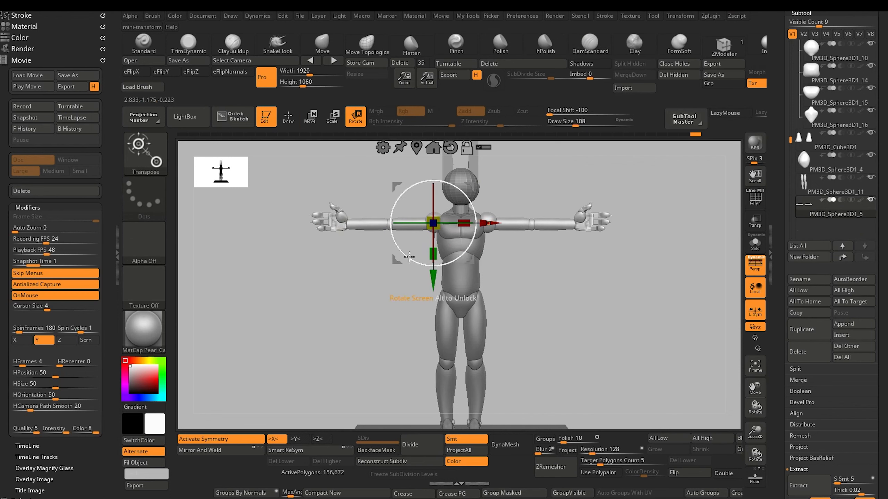
{"action": "left_click_drag", "start_coordinate": [409, 257], "coordinate": [531, 340]}
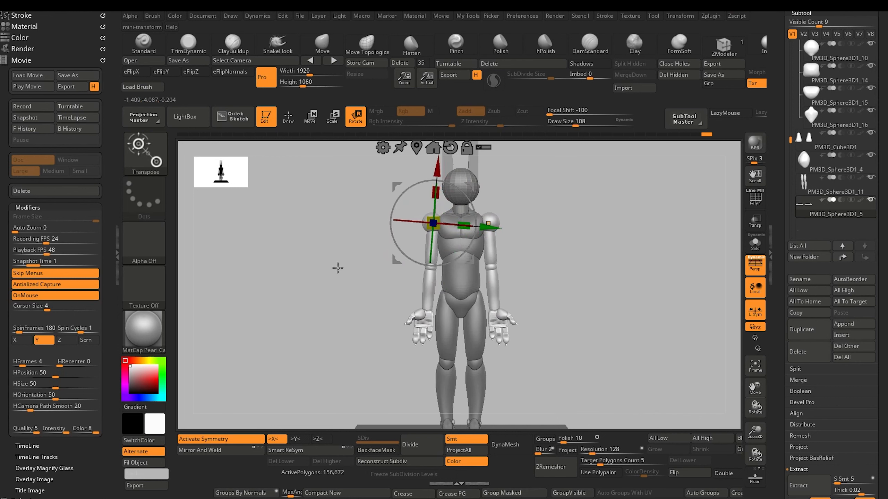
{"action": "left_click_drag", "start_coordinate": [338, 272], "coordinate": [341, 330]}
{"action": "key", "text": "ctrl+z"}
Scale both hands down further about the wrists and merge them down with the arm subtool
{"action": "left_click_drag", "start_coordinate": [307, 275], "coordinate": [347, 287], "text": "alt"}
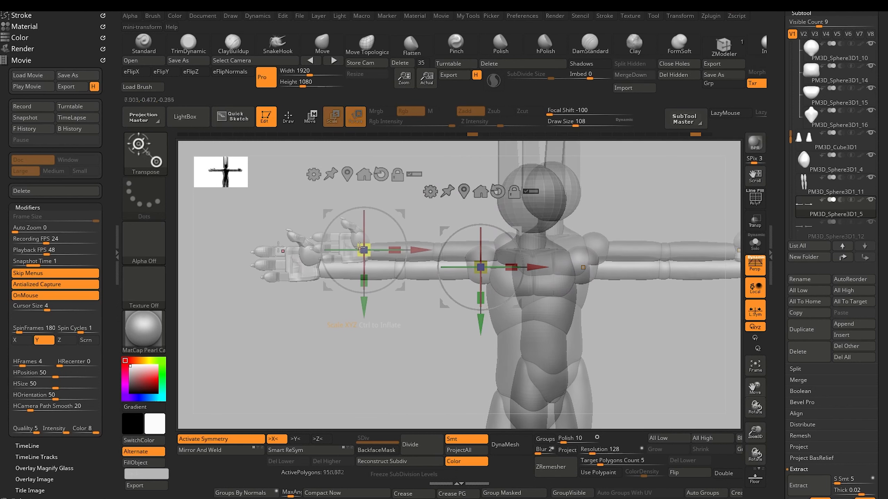
{"action": "left_click_drag", "start_coordinate": [364, 250], "coordinate": [362, 249]}
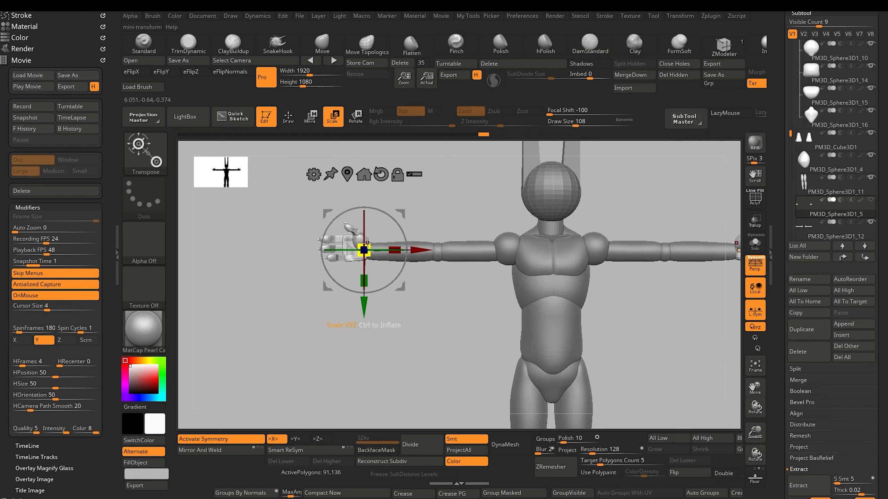
{"action": "mouse_move", "coordinate": [225, 293]}
{"action": "left_mouse_down", "text": "alt"}
{"action": "mouse_move", "coordinate": [202, 265]}
{"action": "mouse_move", "coordinate": [248, 297]}
{"action": "mouse_move", "coordinate": [242, 294]}
{"action": "left_mouse_up", "text": "alt"}
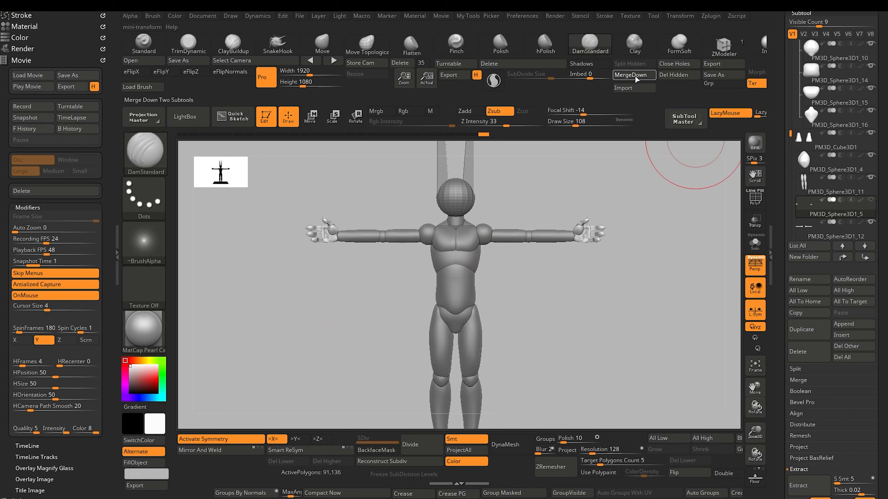
{"action": "left_click", "coordinate": [635, 76]}
Place the gizmo pivot at the shoulder and rotate both arms down alongside the body to check the hand proportions
{"action": "left_click", "coordinate": [356, 116]}
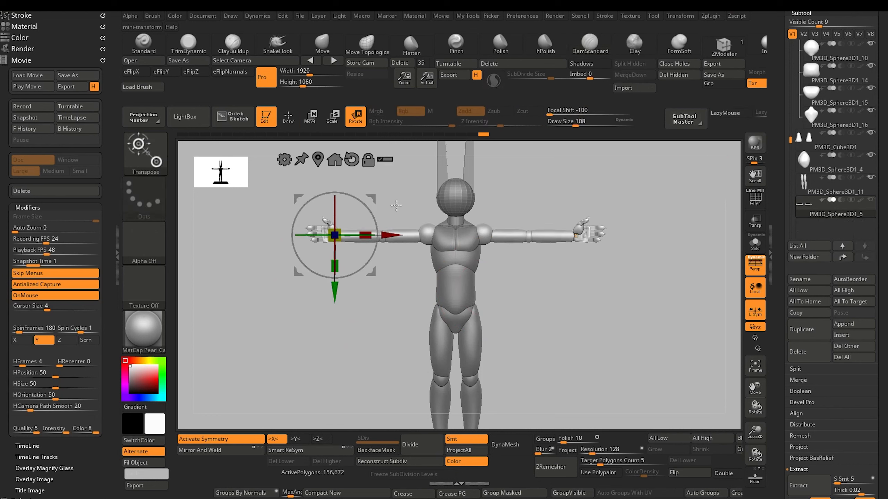
{"action": "left_click_drag", "start_coordinate": [395, 236], "coordinate": [477, 250], "text": "alt"}
{"action": "left_click_drag", "start_coordinate": [396, 260], "coordinate": [499, 375]}
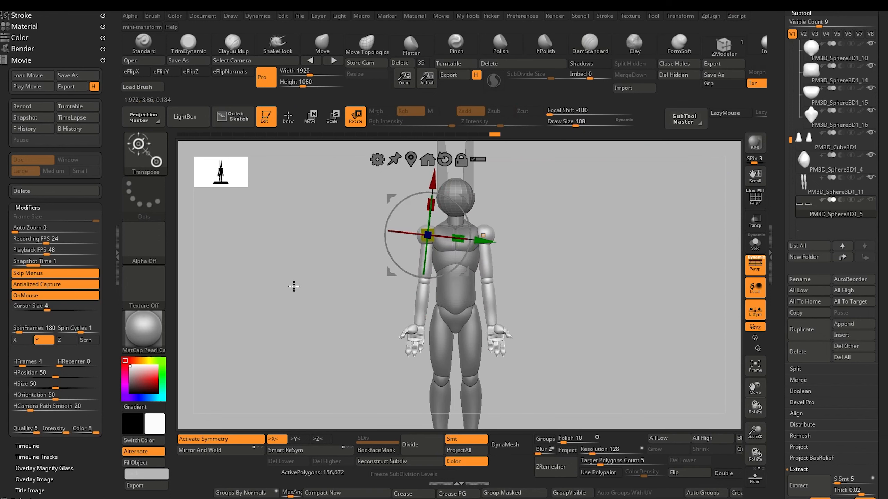
{"action": "mouse_move", "coordinate": [294, 286]}
{"action": "left_mouse_down"}
{"action": "mouse_move", "coordinate": [353, 287]}
{"action": "mouse_move", "coordinate": [291, 286]}
{"action": "left_mouse_up"}
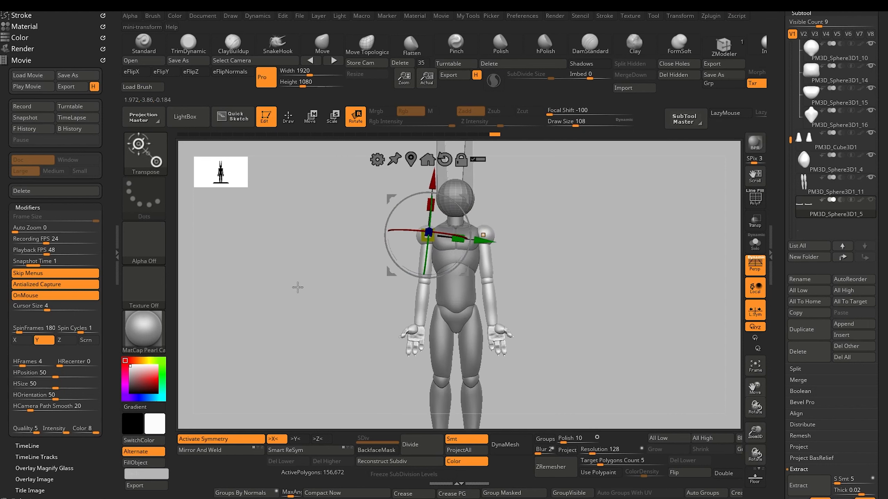
{"action": "left_click_drag", "start_coordinate": [293, 299], "coordinate": [329, 304], "text": "alt"}
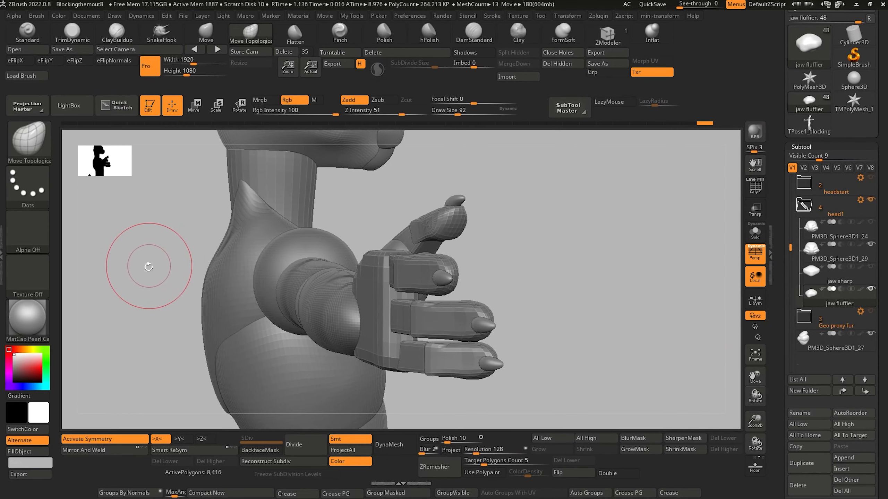
Select the merged arm and hand subtool PM3D_Sphere3D1_5 and split it into automatic polygroups by topology continuity
{"action": "mouse_move", "coordinate": [148, 258]}
{"action": "left_mouse_down"}
{"action": "mouse_move", "coordinate": [148, 291]}
{"action": "mouse_move", "coordinate": [136, 266]}
{"action": "left_mouse_up"}
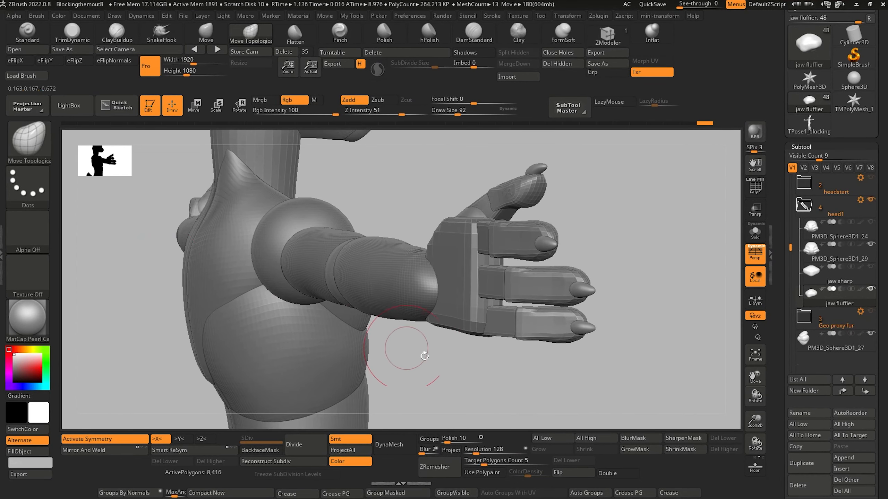
{"action": "mouse_move", "coordinate": [412, 353]}
{"action": "left_mouse_down"}
{"action": "mouse_move", "coordinate": [438, 377]}
{"action": "mouse_move", "coordinate": [370, 374]}
{"action": "left_mouse_up"}
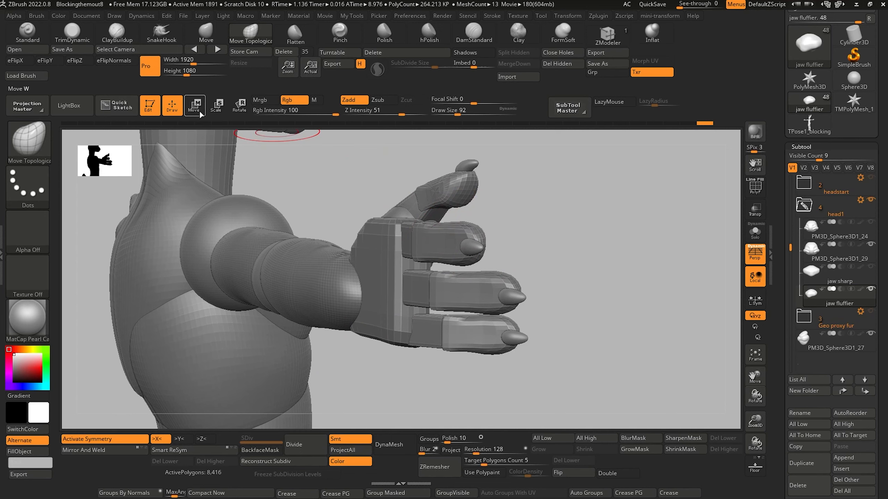
{"action": "left_click", "coordinate": [201, 115]}
{"action": "left_click", "coordinate": [467, 247], "text": "alt"}
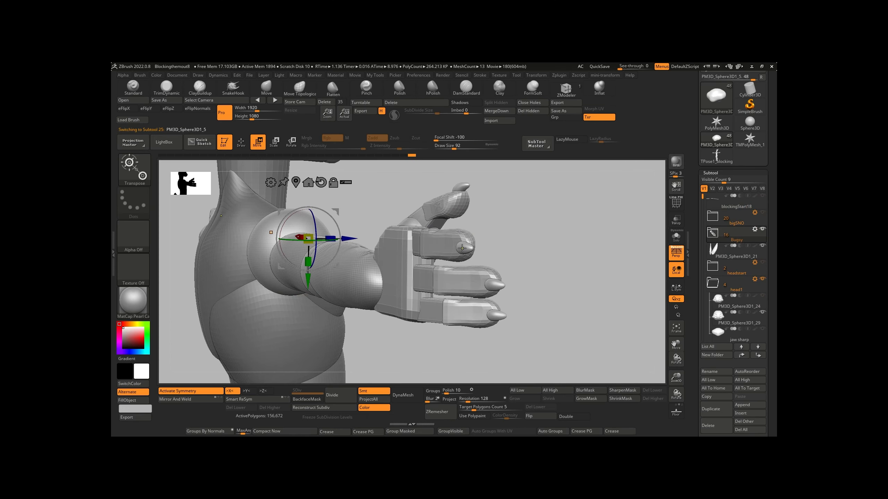
{"action": "left_click", "coordinate": [462, 248], "text": "alt"}
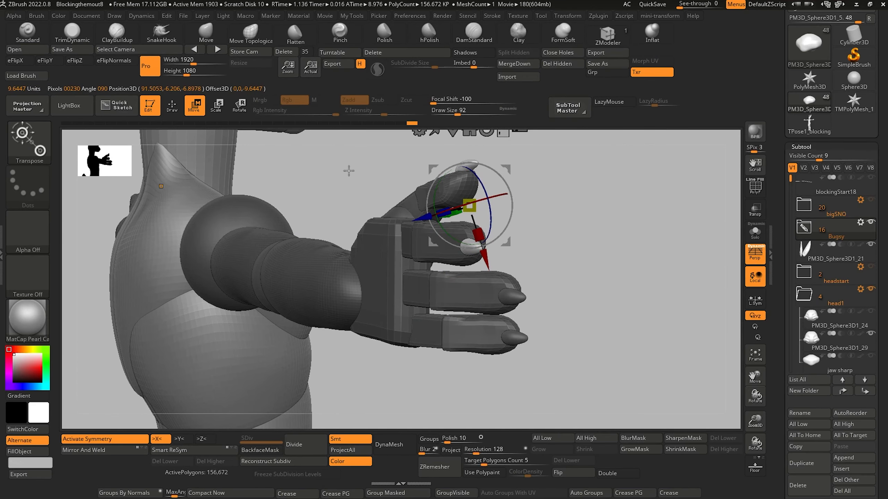
{"action": "mouse_move", "coordinate": [349, 175]}
{"action": "left_mouse_down"}
{"action": "mouse_move", "coordinate": [351, 184]}
{"action": "mouse_move", "coordinate": [325, 146]}
{"action": "left_mouse_up"}
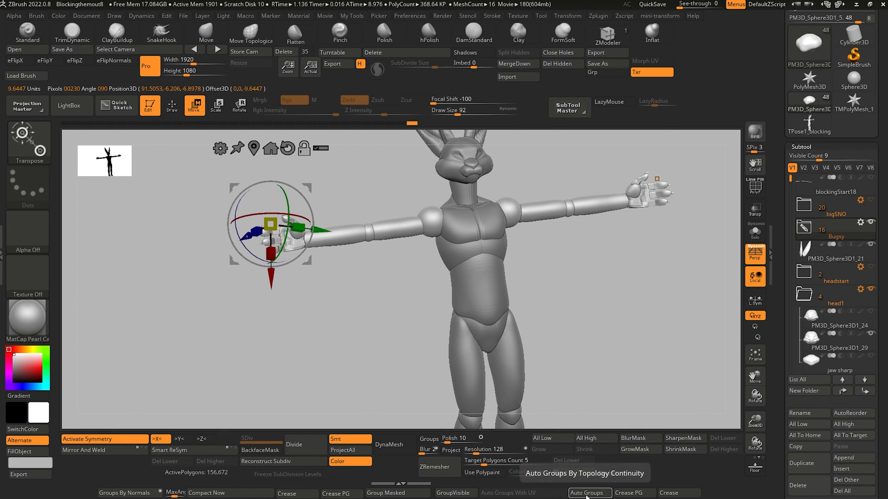
{"action": "left_click", "coordinate": [586, 494]}
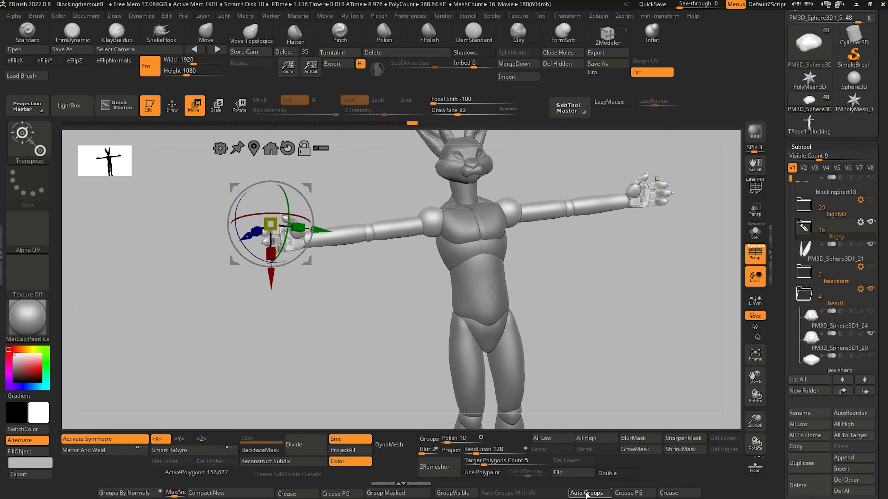
Mirror and weld the arm subtool across the X axis so both hands match
{"action": "left_click", "coordinate": [87, 452]}
{"action": "left_click_drag", "start_coordinate": [248, 336], "coordinate": [475, 381]}
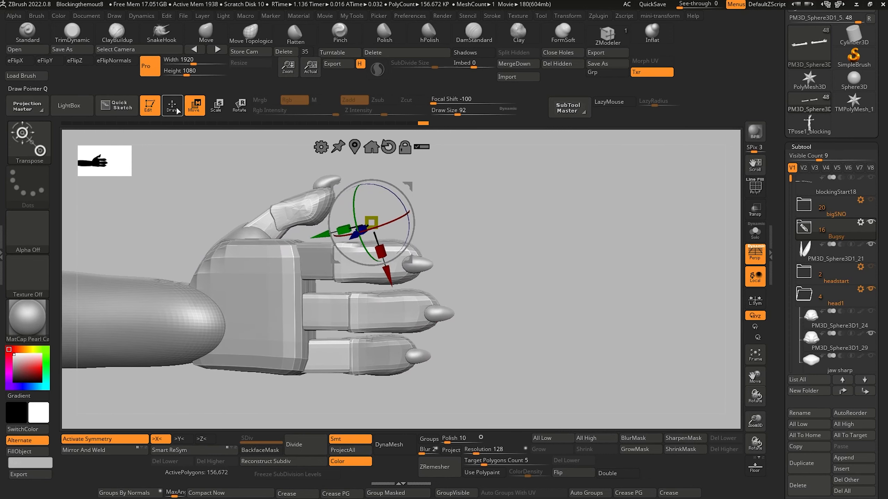
Isolate each of the three finger claws in turn, reset the gizmo orientation, and nudge each claw slightly upward on its fingertip
{"action": "left_click", "coordinate": [422, 268]}
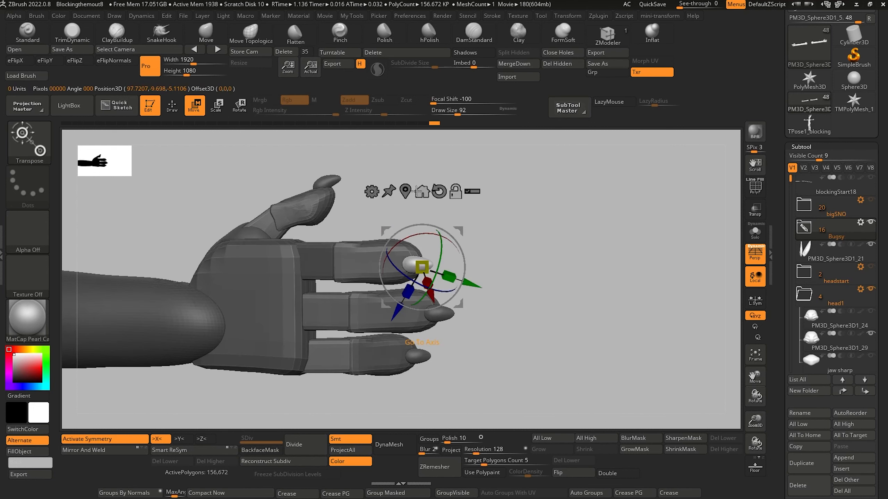
{"action": "left_click", "coordinate": [417, 189]}
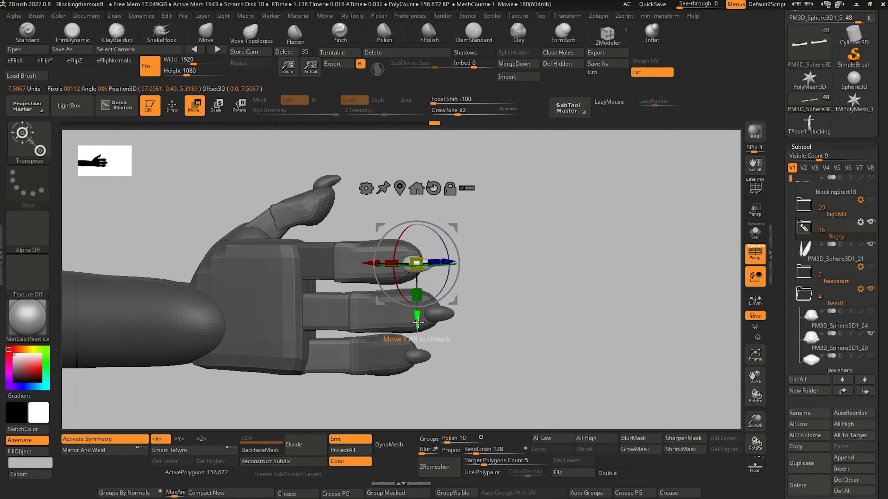
{"action": "left_click_drag", "start_coordinate": [418, 322], "coordinate": [417, 319]}
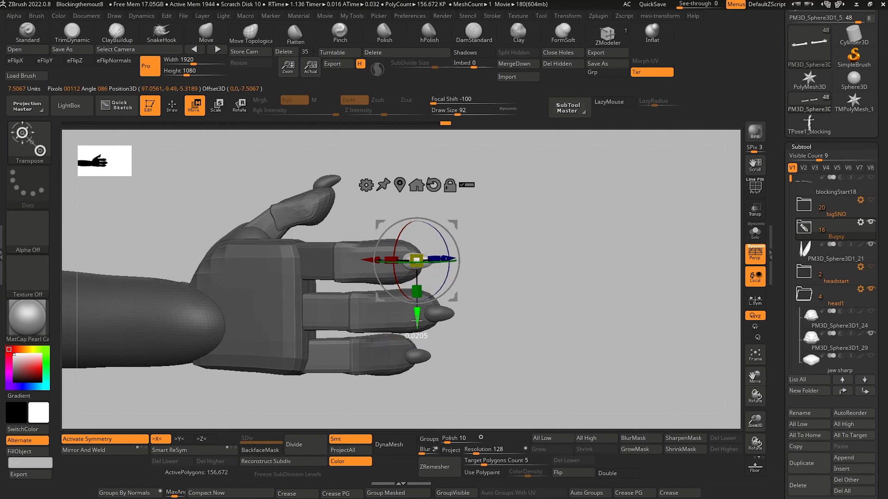
{"action": "left_click", "coordinate": [440, 317]}
{"action": "left_click", "coordinate": [455, 242]}
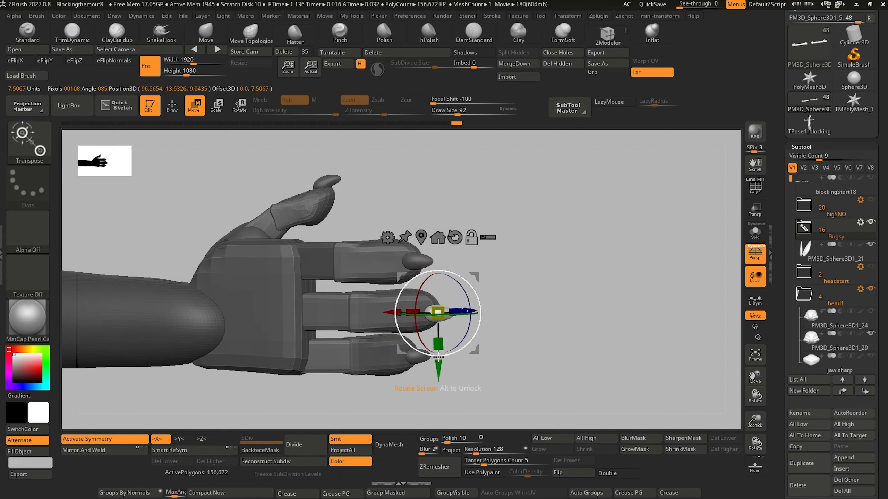
{"action": "left_click_drag", "start_coordinate": [438, 371], "coordinate": [438, 364]}
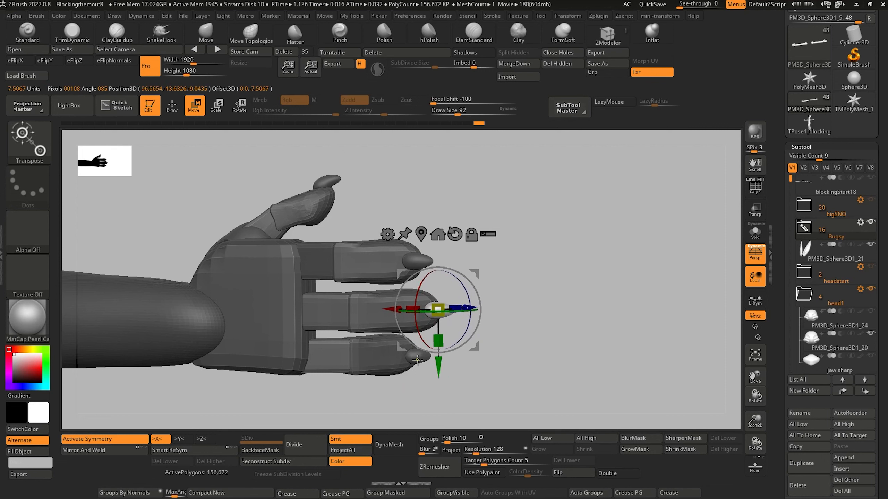
{"action": "left_click", "coordinate": [417, 360]}
{"action": "left_click", "coordinate": [402, 281]}
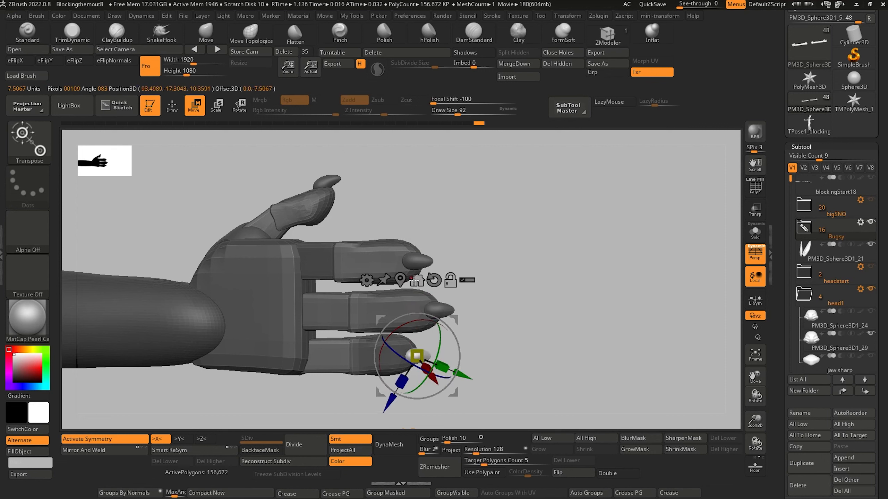
{"action": "left_click", "coordinate": [434, 280]}
{"action": "left_click_drag", "start_coordinate": [417, 408], "coordinate": [418, 406]}
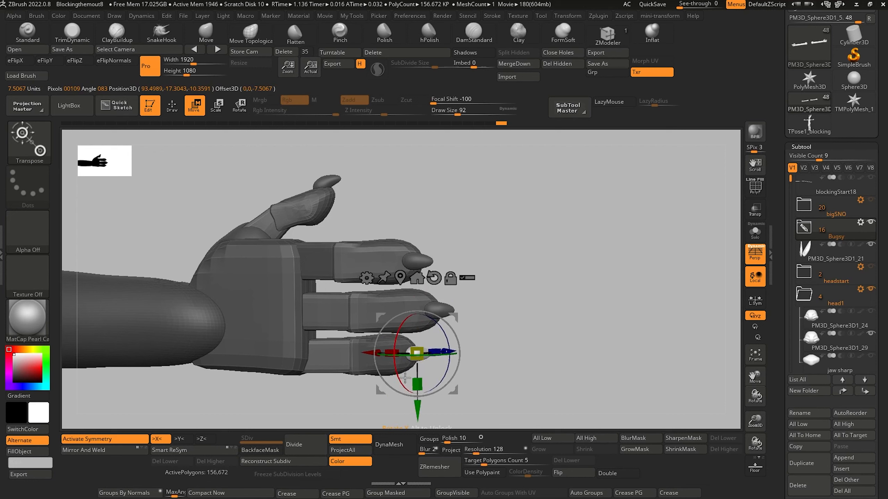
Mask everything except the thumb's claw, place the gizmo on the thumb, and raise the claw slightly along Y
{"action": "left_click_drag", "start_coordinate": [217, 188], "coordinate": [258, 282]}
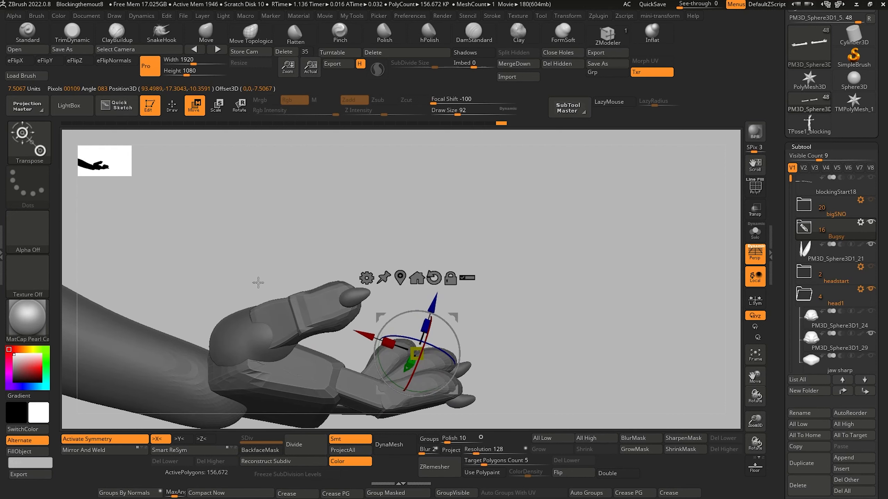
{"action": "left_click", "coordinate": [348, 300]}
{"action": "left_click_drag", "start_coordinate": [232, 240], "coordinate": [264, 288]}
{"action": "left_click", "coordinate": [405, 362], "text": "ctrl"}
{"action": "left_click", "coordinate": [346, 296], "text": "ctrl"}
{"action": "left_click_drag", "start_coordinate": [218, 264], "coordinate": [283, 296]}
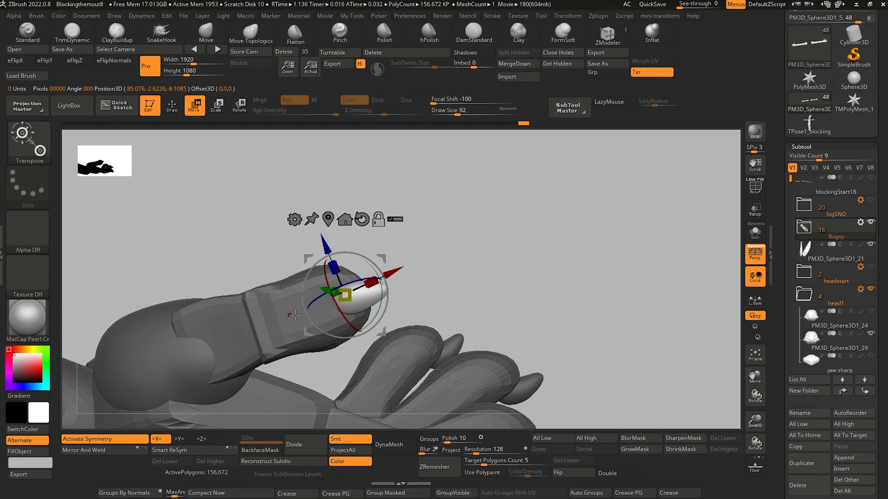
{"action": "left_click", "coordinate": [288, 313]}
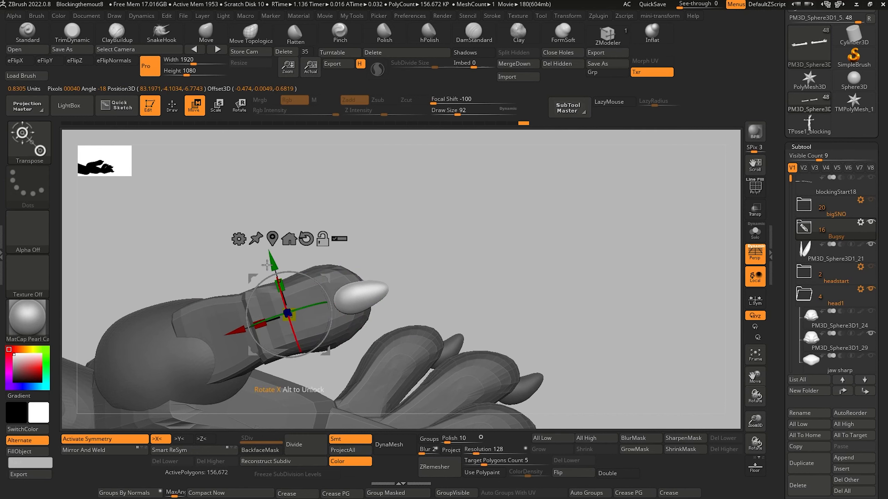
{"action": "mouse_move", "coordinate": [214, 246]}
{"action": "left_mouse_down"}
{"action": "mouse_move", "coordinate": [245, 251]}
{"action": "mouse_move", "coordinate": [192, 260]}
{"action": "mouse_move", "coordinate": [210, 262]}
{"action": "left_mouse_up"}
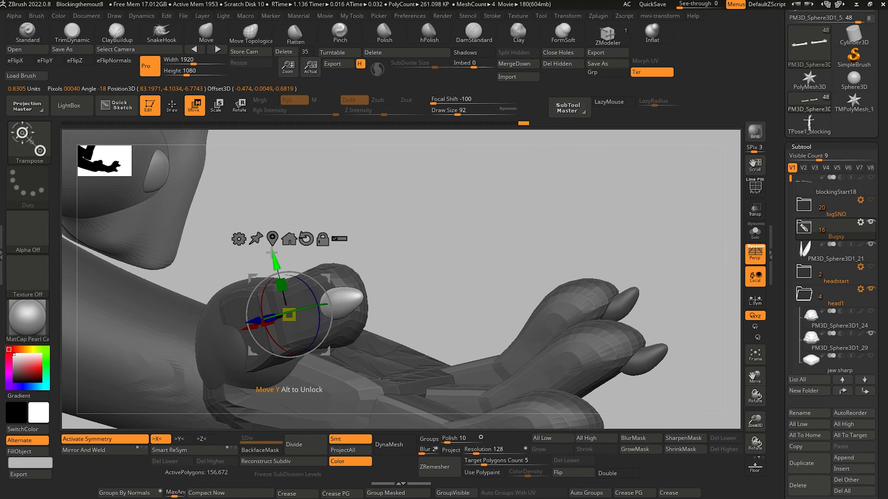
{"action": "mouse_move", "coordinate": [274, 259]}
{"action": "left_mouse_down"}
{"action": "mouse_move", "coordinate": [253, 242]}
{"action": "mouse_move", "coordinate": [270, 251]}
{"action": "left_mouse_up"}
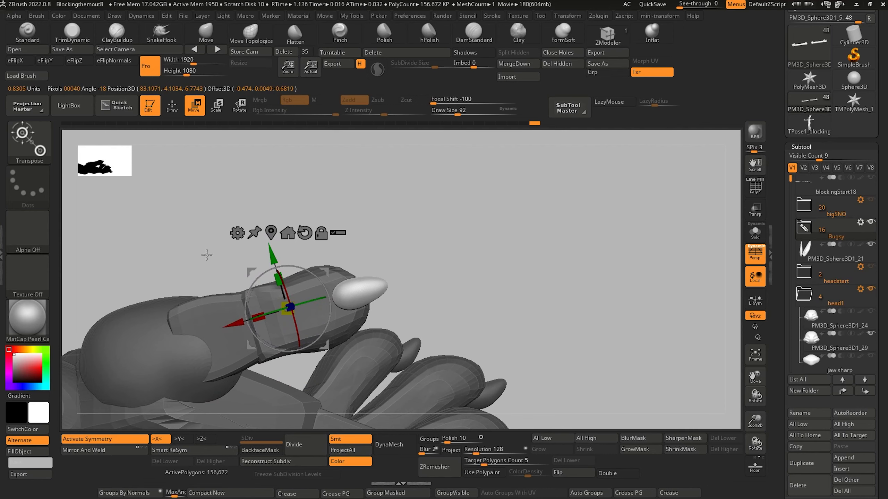
{"action": "left_click_drag", "start_coordinate": [207, 255], "coordinate": [294, 272], "text": "alt"}
{"action": "left_click_drag", "start_coordinate": [148, 170], "coordinate": [554, 343], "text": "alt"}
Duplicate the reference box PM3D_Cube3D1_1 from the bigSNO folder, send the copy to the end of the subtool list, and collapse the folder
{"action": "left_click_drag", "start_coordinate": [395, 294], "coordinate": [383, 282]}
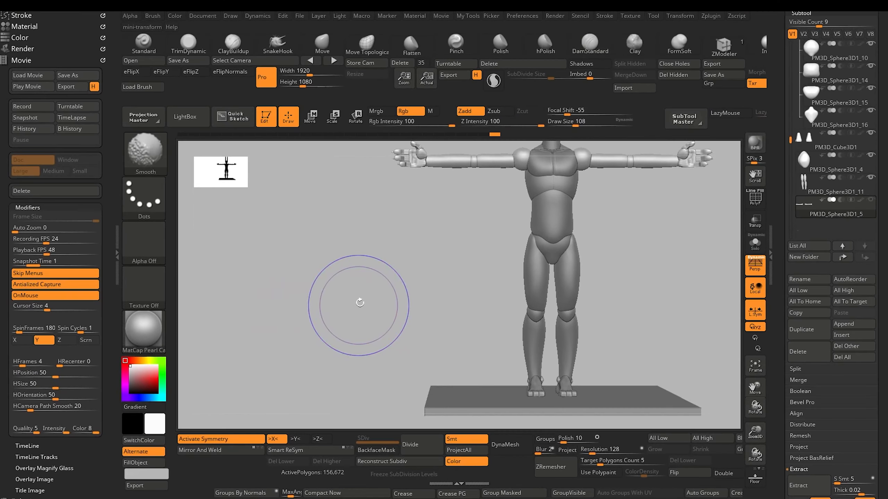
{"action": "left_click_drag", "start_coordinate": [357, 297], "coordinate": [341, 311]}
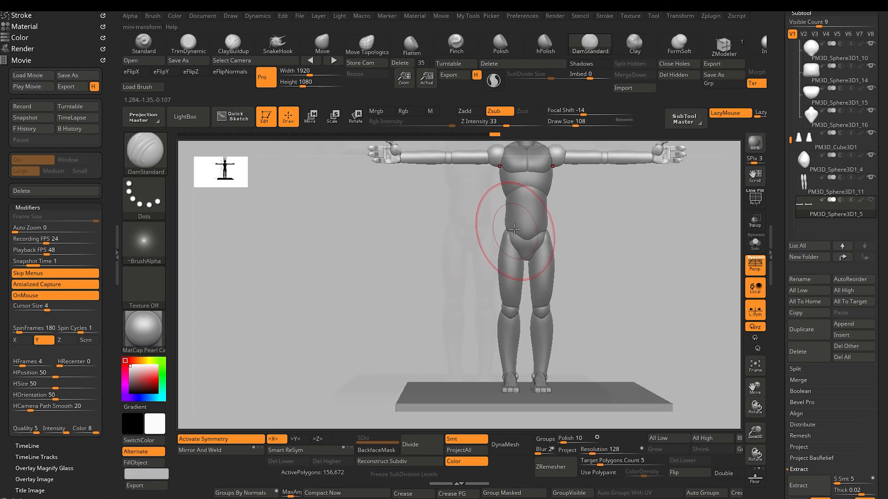
{"action": "right_click_drag", "start_coordinate": [513, 240], "coordinate": [456, 231], "text": "alt"}
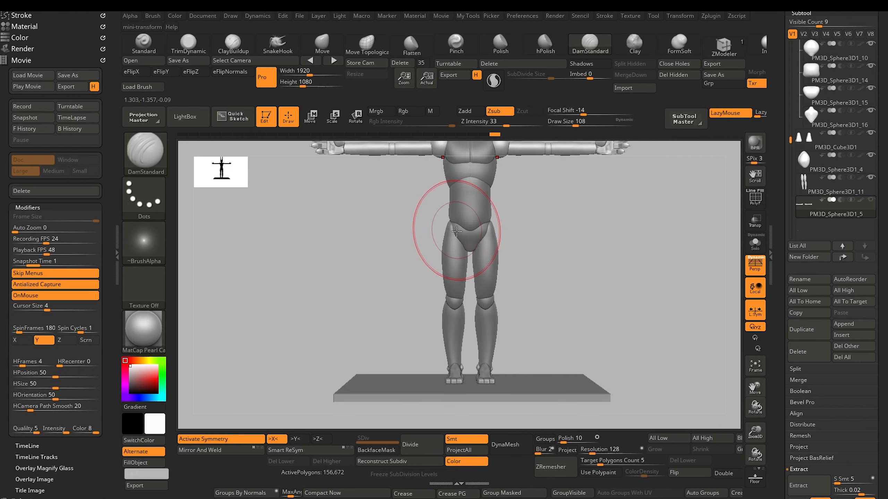
{"action": "left_click", "coordinate": [455, 368], "text": "alt"}
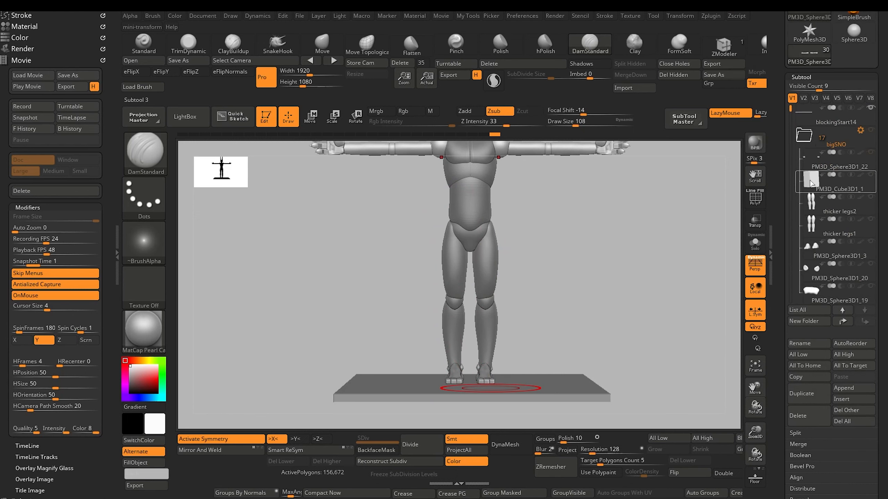
{"action": "left_click", "coordinate": [802, 393]}
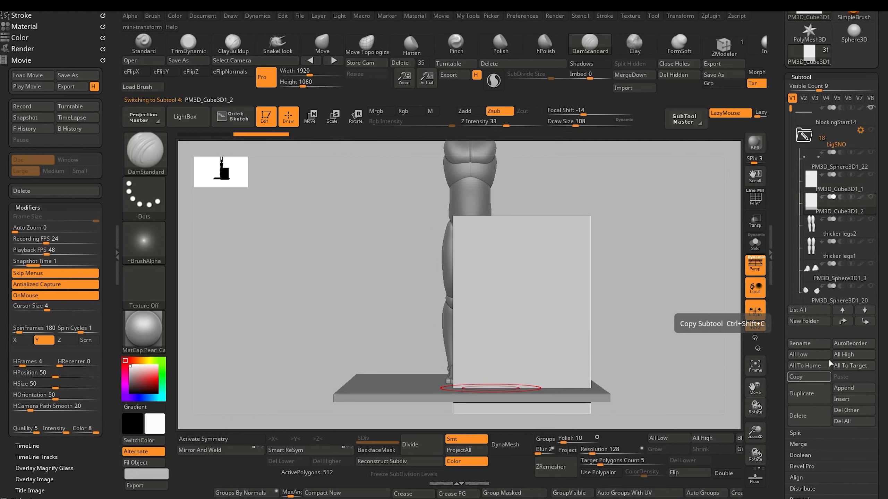
{"action": "left_click", "coordinate": [866, 322], "text": "shift"}
{"action": "left_click_drag", "start_coordinate": [790, 159], "coordinate": [794, 113]}
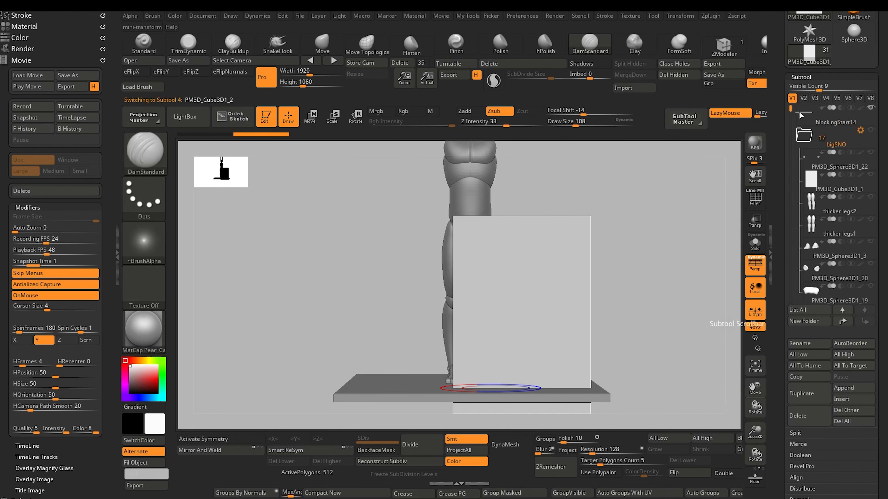
{"action": "left_click", "coordinate": [804, 135]}
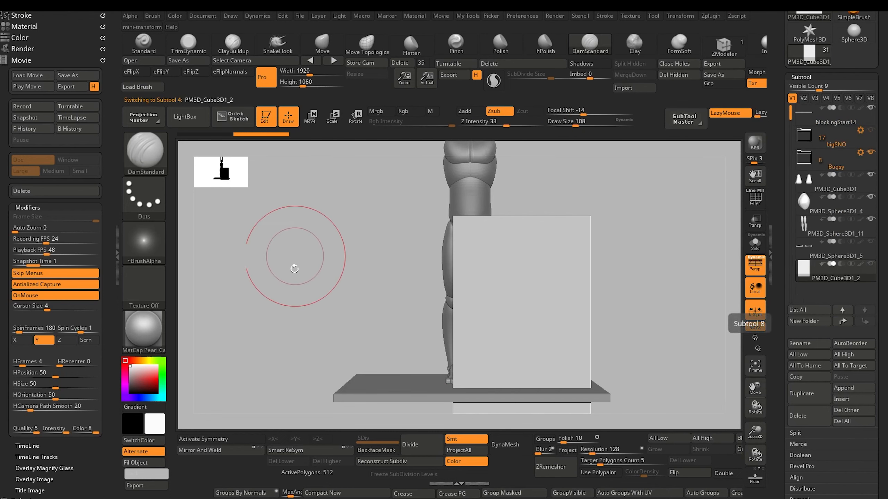
Turn on transparency and turn off perspective to compare the copied box with the legs in side view, with draw size reduced to 68
{"action": "mouse_move", "coordinate": [296, 258]}
{"action": "left_mouse_down"}
{"action": "mouse_move", "coordinate": [301, 291]}
{"action": "mouse_move", "coordinate": [324, 278]}
{"action": "mouse_move", "coordinate": [316, 291]}
{"action": "mouse_move", "coordinate": [324, 271]}
{"action": "mouse_move", "coordinate": [300, 287]}
{"action": "mouse_move", "coordinate": [293, 279]}
{"action": "left_mouse_up"}
{"action": "left_click", "coordinate": [755, 221]}
{"action": "left_click", "coordinate": [755, 266]}
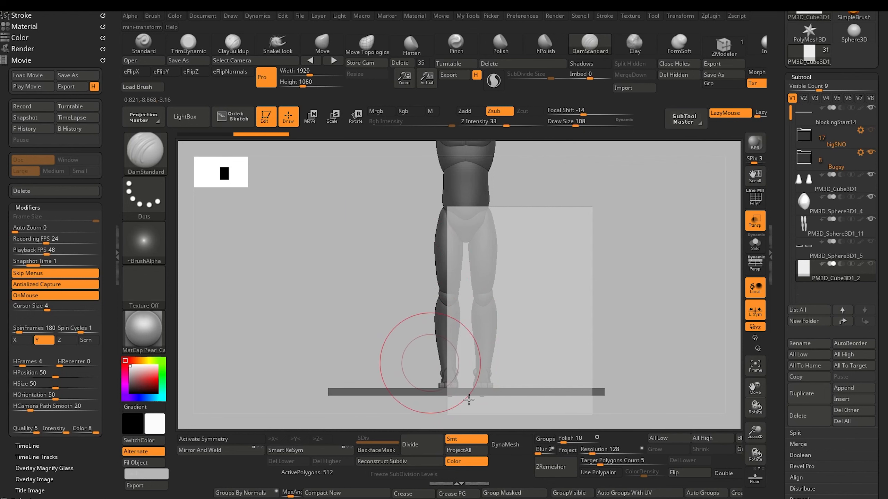
{"action": "left_click_drag", "start_coordinate": [323, 264], "coordinate": [331, 354], "text": "alt"}
{"action": "left_click_drag", "start_coordinate": [355, 316], "coordinate": [290, 303], "text": "shift"}
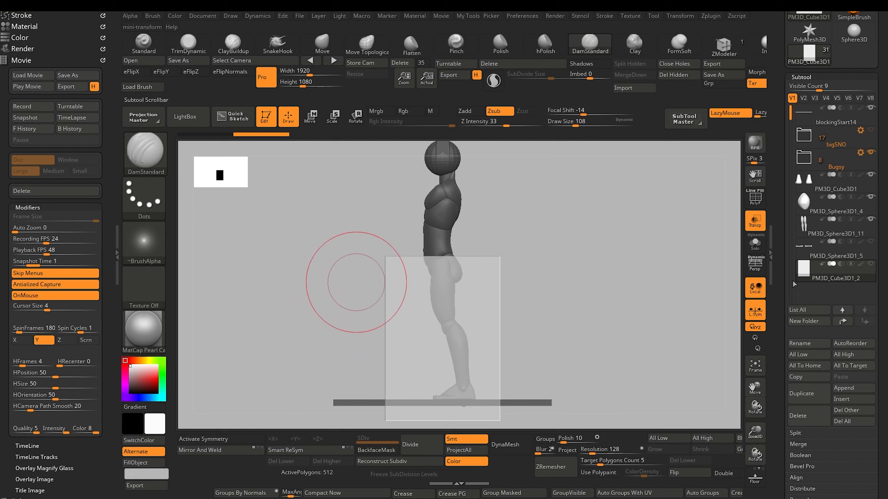
{"action": "key", "text": "bracketleft"}
{"action": "key", "text": "bracketleft"}
{"action": "key", "text": "bracketleft"}
{"action": "key", "text": "bracketleft"}
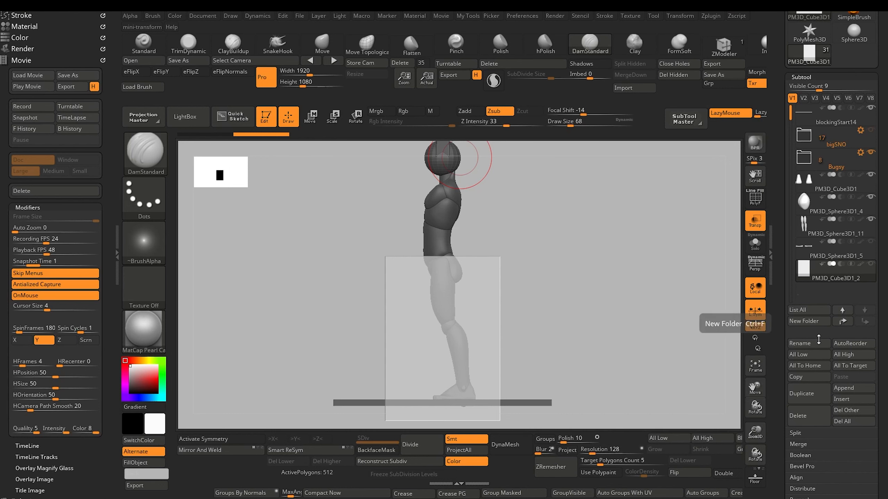
Duplicate the box PM3D_Cube3D1_2 and move the copy up and behind the figure, with its front edge running vertically through the neck
{"action": "left_click", "coordinate": [808, 393]}
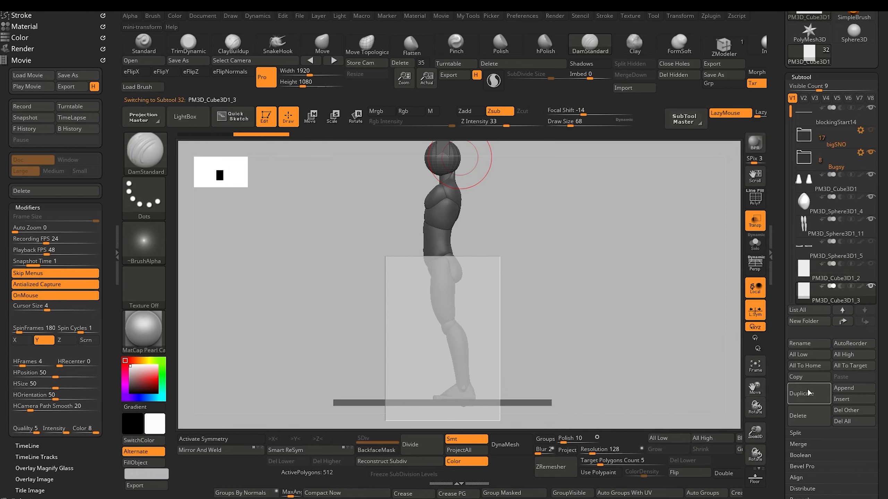
{"action": "left_click", "coordinate": [310, 116]}
{"action": "left_click_drag", "start_coordinate": [441, 392], "coordinate": [441, 277]}
{"action": "left_click_drag", "start_coordinate": [386, 228], "coordinate": [445, 230]}
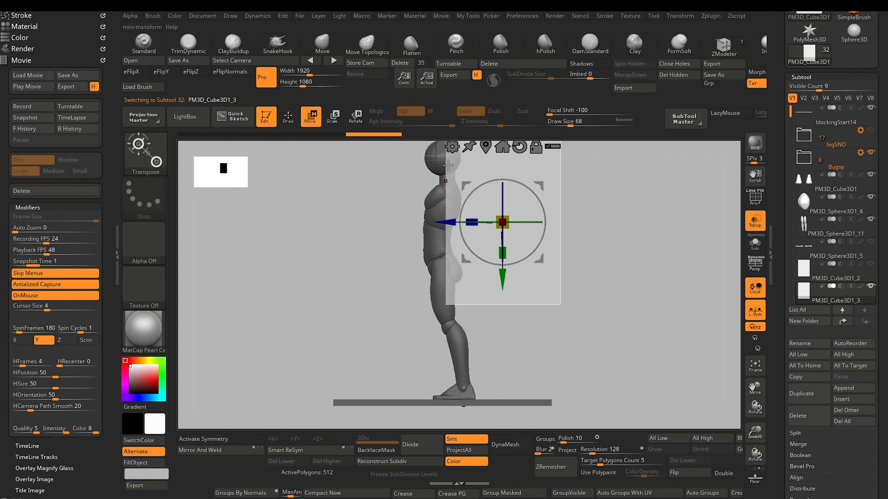
{"action": "left_click_drag", "start_coordinate": [439, 223], "coordinate": [439, 224]}
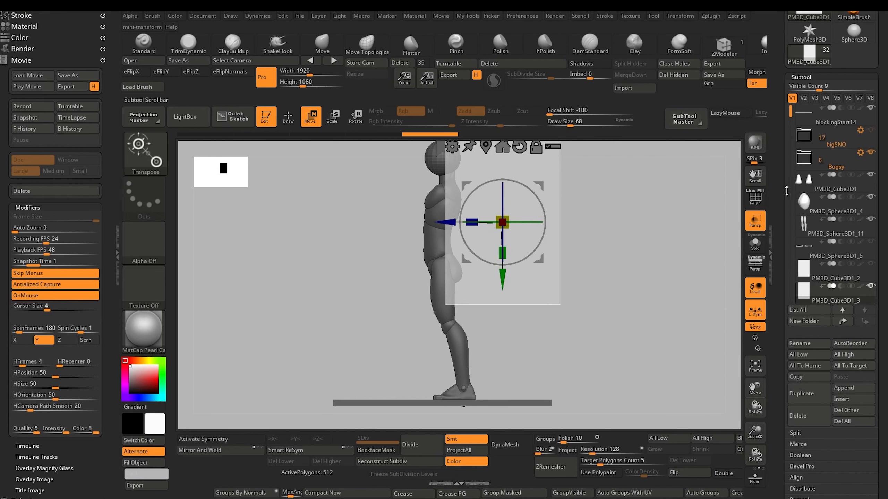
Hide the Bugsy folder, show and expand the bigSNO folder, and select its reference box PM3D_Cube3D1_1
{"action": "left_click_drag", "start_coordinate": [787, 191], "coordinate": [808, 223]}
{"action": "left_click_drag", "start_coordinate": [808, 239], "coordinate": [809, 223]}
{"action": "left_click_drag", "start_coordinate": [809, 240], "coordinate": [810, 224]}
{"action": "left_click_drag", "start_coordinate": [810, 240], "coordinate": [810, 224]}
{"action": "left_click_drag", "start_coordinate": [809, 240], "coordinate": [809, 224]}
{"action": "left_click", "coordinate": [871, 209]}
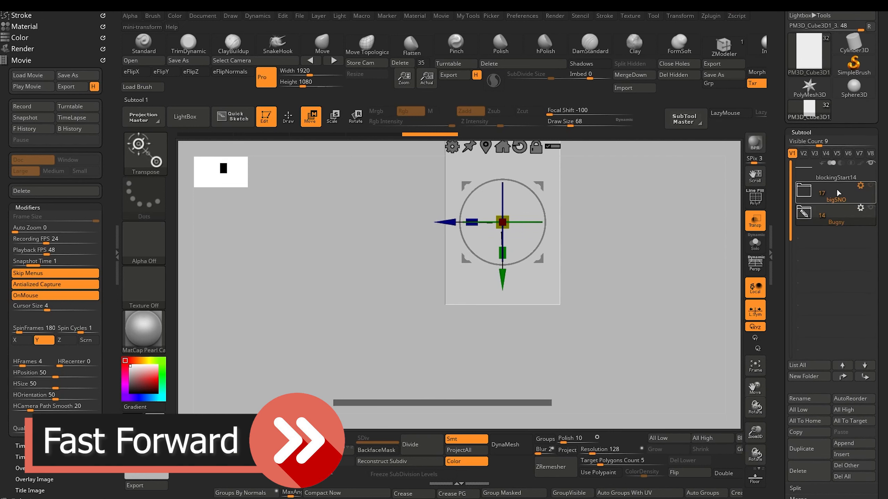
{"action": "left_click", "coordinate": [871, 186]}
{"action": "left_click", "coordinate": [804, 192]}
{"action": "left_click", "coordinate": [839, 240]}
Duplicate the bigSNO reference box and move the copy up and behind the bigSNO figure's upper body
{"action": "left_click", "coordinate": [805, 450]}
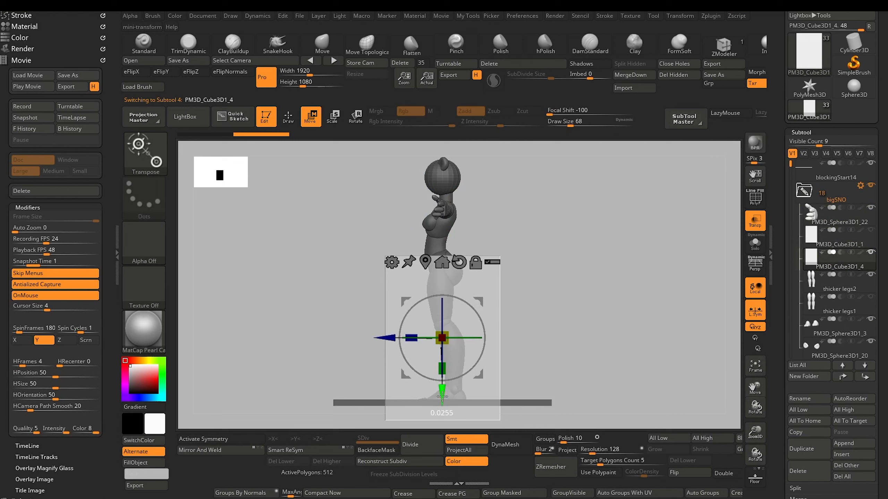
{"action": "left_click_drag", "start_coordinate": [396, 341], "coordinate": [442, 261]}
{"action": "left_click_drag", "start_coordinate": [443, 261], "coordinate": [442, 261]}
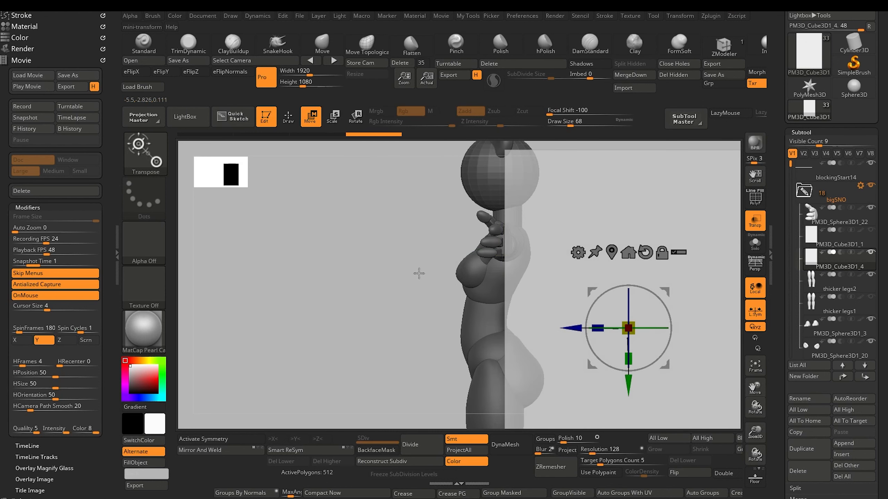
Fine-tune the copied box's depth so its front edge forms a vertical guide through the bigSNO figure's neck and torso
{"action": "left_click_drag", "start_coordinate": [420, 275], "coordinate": [416, 272], "text": "alt"}
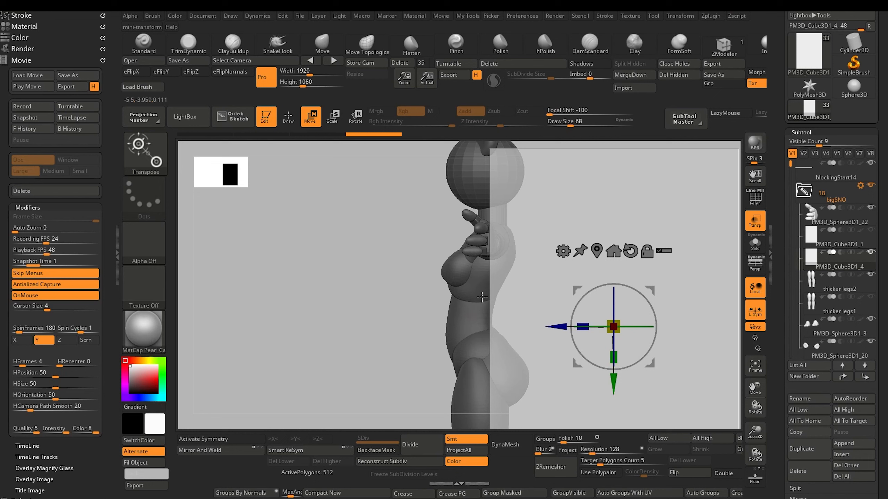
{"action": "left_click_drag", "start_coordinate": [558, 326], "coordinate": [555, 325]}
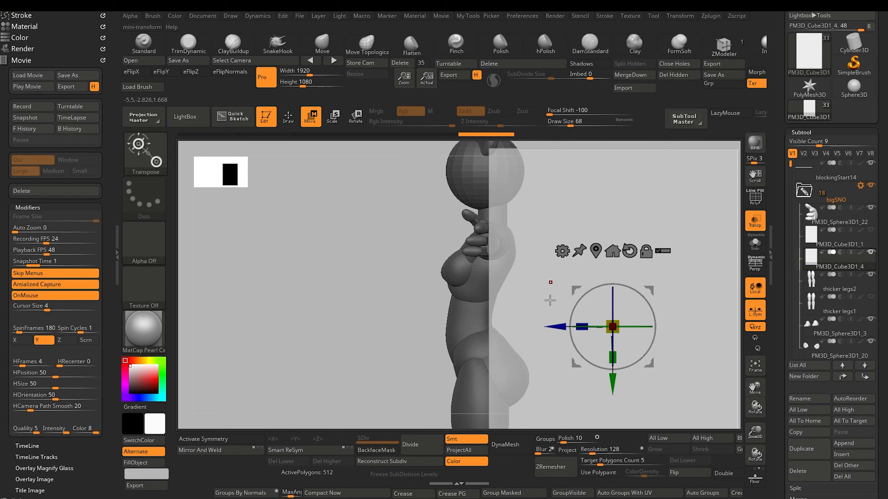
{"action": "left_click_drag", "start_coordinate": [375, 294], "coordinate": [365, 294]}
{"action": "mouse_move", "coordinate": [426, 294]}
{"action": "left_mouse_down"}
{"action": "mouse_move", "coordinate": [406, 314]}
{"action": "mouse_move", "coordinate": [416, 318]}
{"action": "mouse_move", "coordinate": [383, 310]}
{"action": "mouse_move", "coordinate": [325, 238]}
{"action": "mouse_move", "coordinate": [358, 291]}
{"action": "mouse_move", "coordinate": [411, 302]}
{"action": "left_mouse_up"}
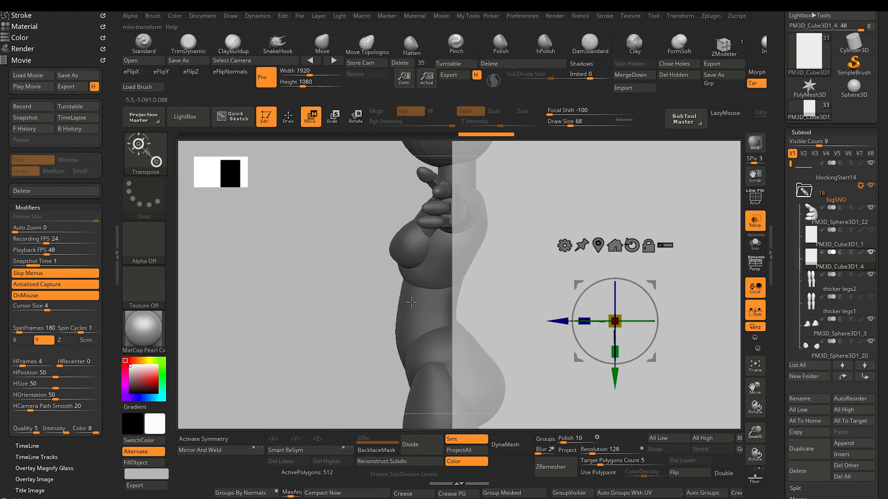
{"action": "left_click_drag", "start_coordinate": [557, 321], "coordinate": [557, 321]}
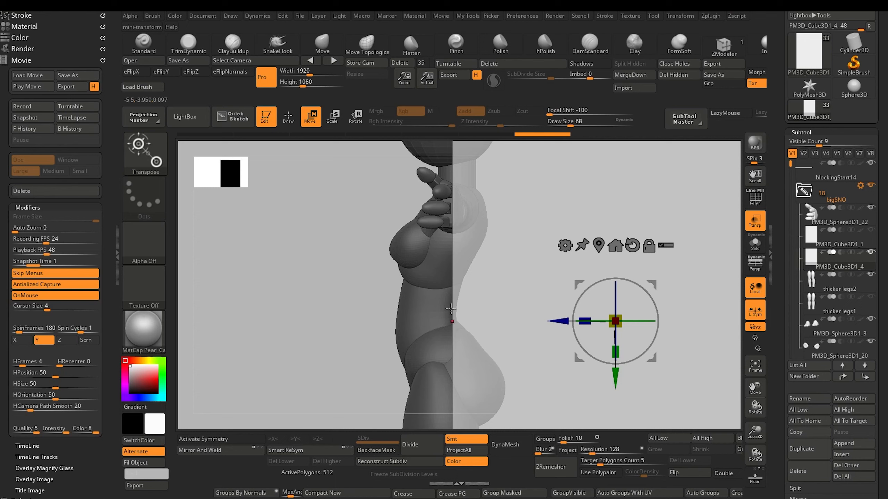
Capture a Snipping Tool screenshot of the bigSNO figure's side profile with the transparent box over its back half
{"action": "key", "text": "super+shift+s"}
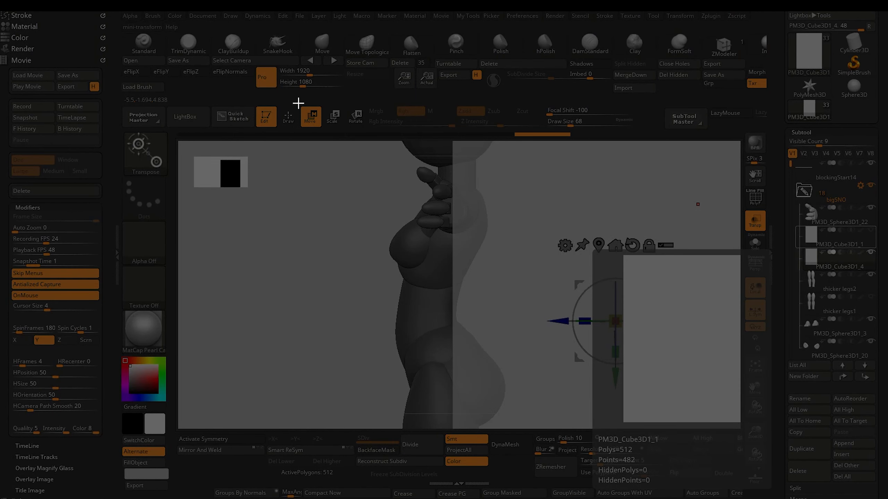
{"action": "left_click_drag", "start_coordinate": [299, 103], "coordinate": [606, 440]}
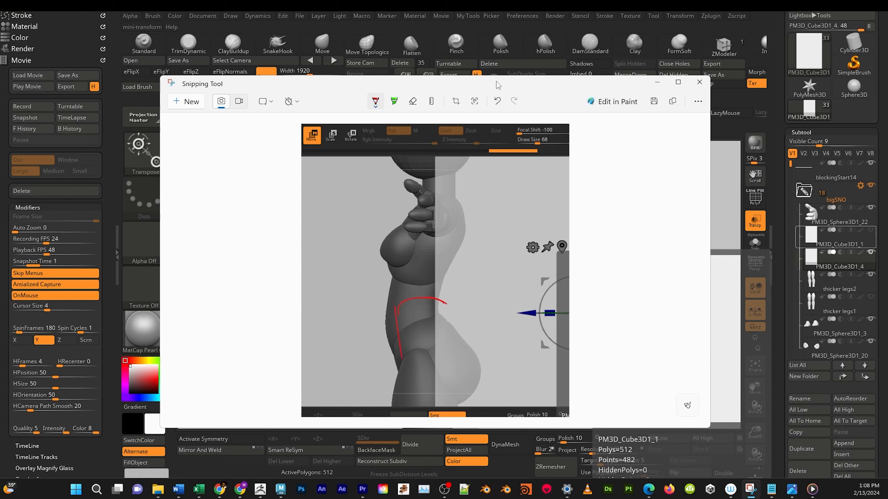
Trace the figure's back contour in red on the captured screenshot, from the upper back down over the buttocks
{"action": "left_click_drag", "start_coordinate": [448, 302], "coordinate": [474, 406]}
{"action": "left_click_drag", "start_coordinate": [448, 182], "coordinate": [459, 241]}
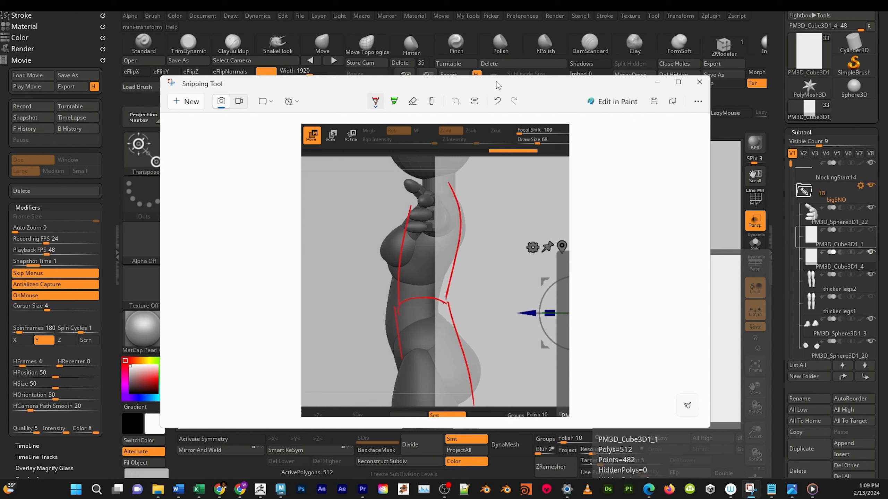
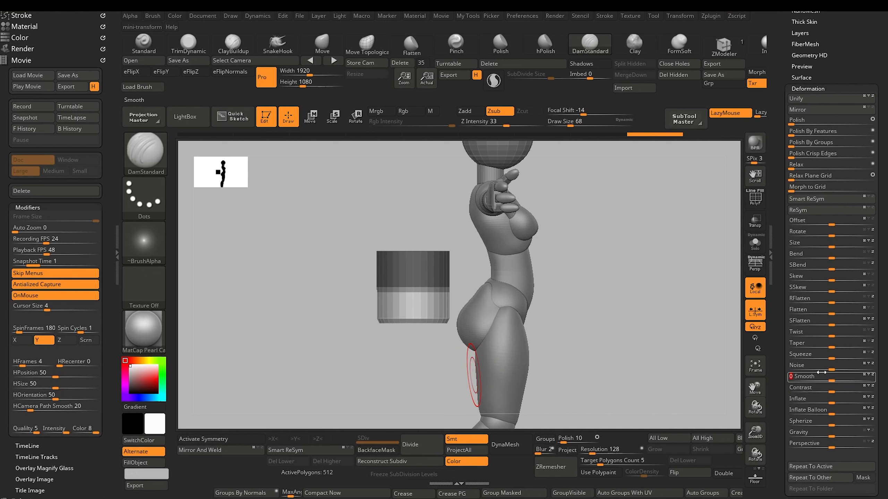
Apply the Smooth deformation to the cylinder's unmasked lower half and divide its mesh to subdivision level 2
{"action": "mouse_move", "coordinate": [831, 378]}
{"action": "left_mouse_down"}
{"action": "mouse_move", "coordinate": [852, 375]}
{"action": "mouse_move", "coordinate": [818, 383]}
{"action": "mouse_move", "coordinate": [849, 378]}
{"action": "left_mouse_up"}
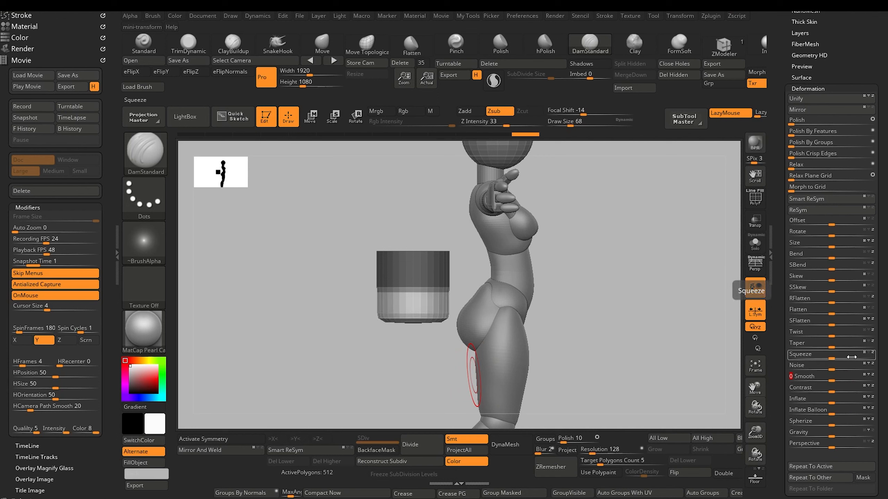
{"action": "mouse_move", "coordinate": [295, 311]}
{"action": "left_mouse_down"}
{"action": "mouse_move", "coordinate": [320, 328]}
{"action": "mouse_move", "coordinate": [313, 313]}
{"action": "mouse_move", "coordinate": [297, 347]}
{"action": "mouse_move", "coordinate": [279, 343]}
{"action": "mouse_move", "coordinate": [301, 349]}
{"action": "mouse_move", "coordinate": [307, 307]}
{"action": "left_mouse_up"}
{"action": "left_click", "coordinate": [410, 442]}
{"action": "key", "text": "ctrl+z"}
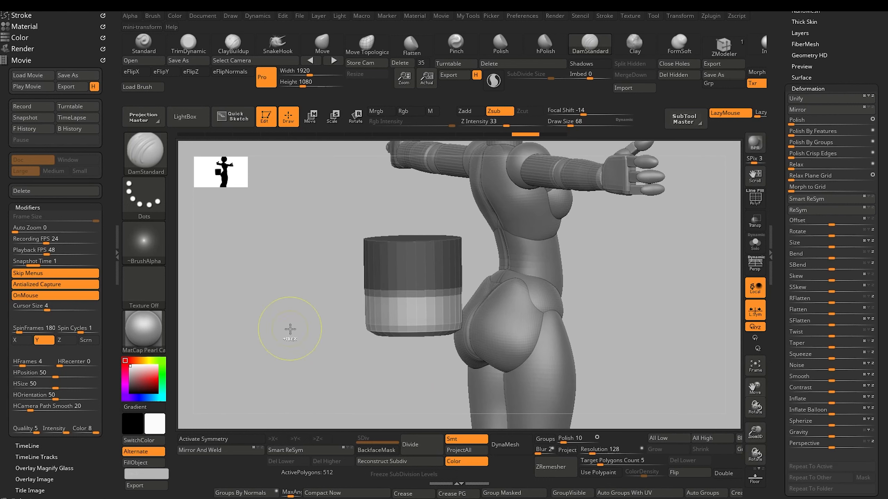
{"action": "left_click", "coordinate": [410, 444]}
Apply the Smooth deformation to the cylinder's lower half with a blurred mask protecting its upper half
{"action": "left_click_drag", "start_coordinate": [335, 385], "coordinate": [308, 358]}
{"action": "left_click_drag", "start_coordinate": [311, 201], "coordinate": [483, 285], "text": "ctrl"}
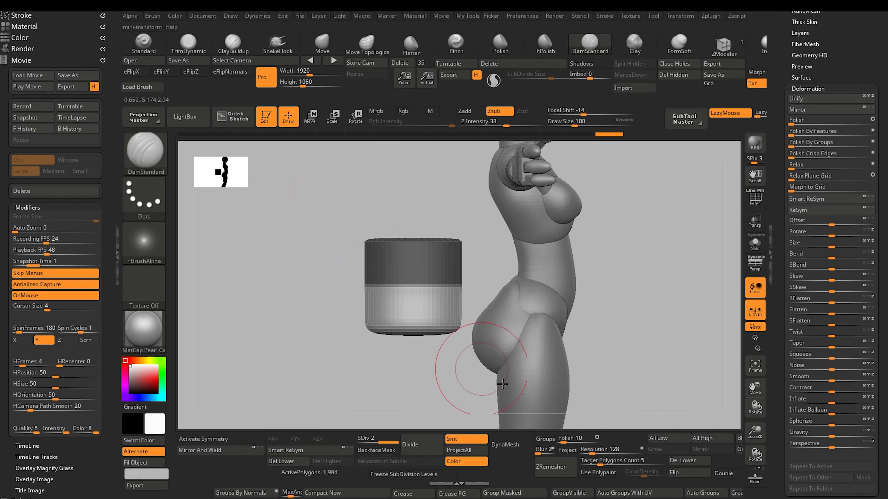
{"action": "left_click", "coordinate": [740, 439]}
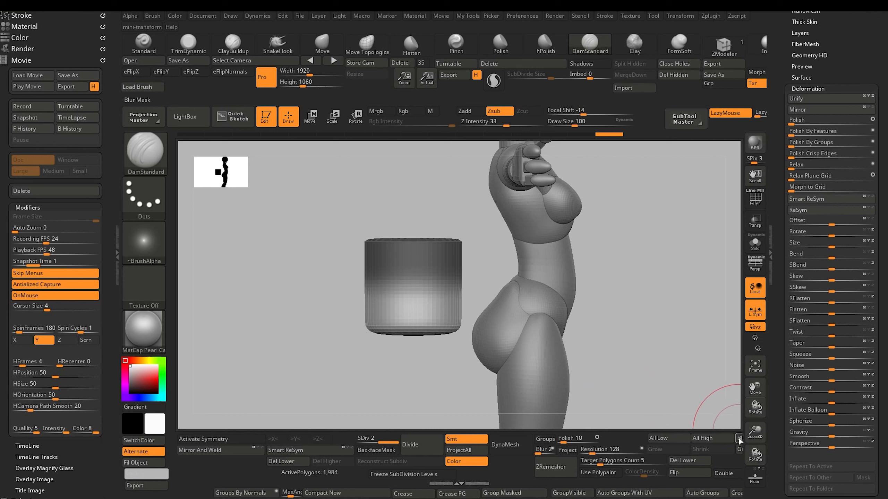
{"action": "left_click", "coordinate": [835, 379]}
{"action": "left_click", "coordinate": [835, 381]}
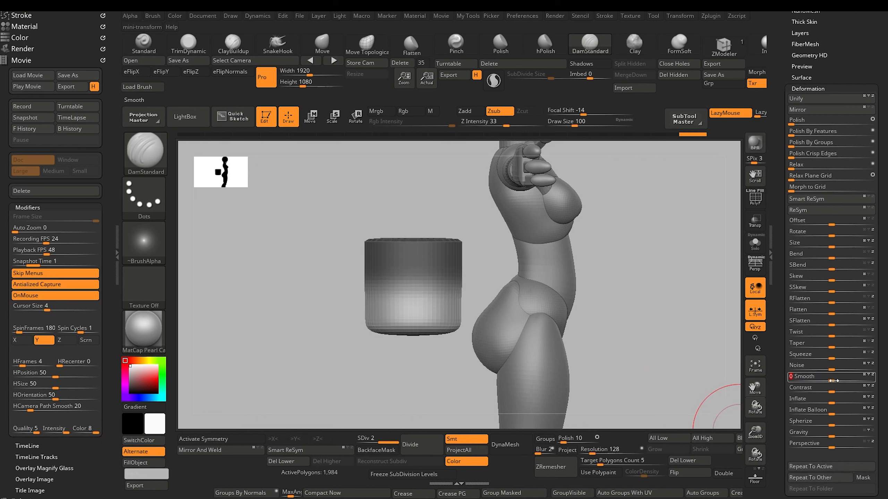
{"action": "left_click_drag", "start_coordinate": [861, 375], "coordinate": [851, 366]}
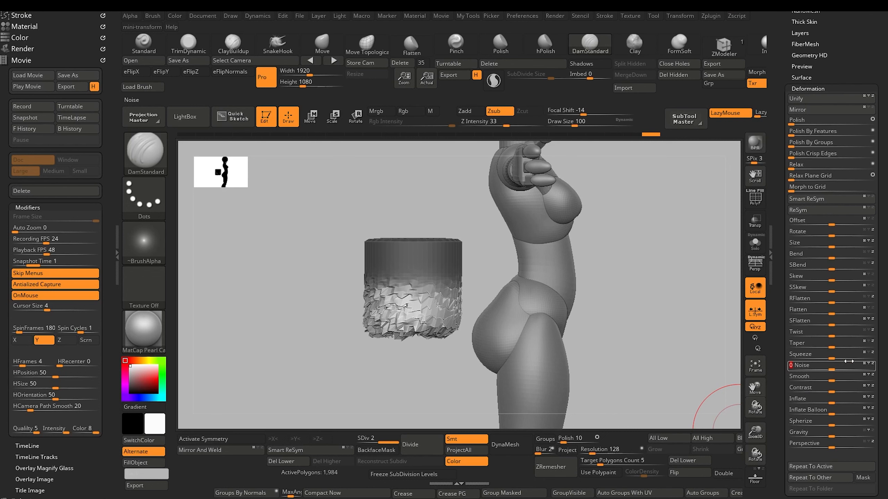
{"action": "key", "text": "ctrl+z"}
{"action": "key", "text": "ctrl+z"}
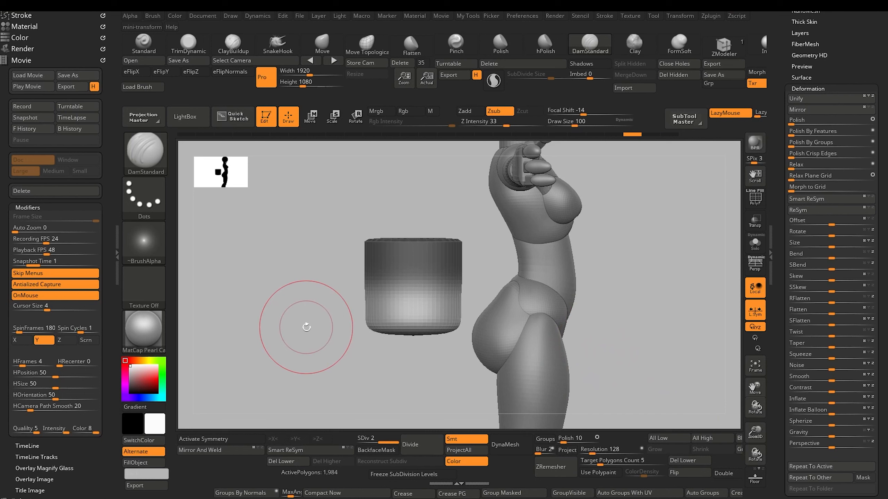
Scale the cylinder's unmasked lower end so its bottom becomes more rounded and extends slightly downward
{"action": "left_click_drag", "start_coordinate": [307, 327], "coordinate": [313, 325]}
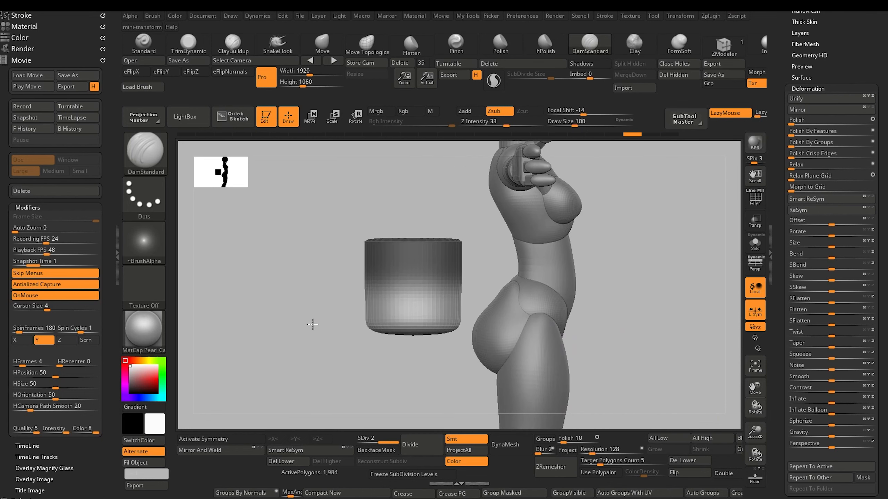
{"action": "left_click", "coordinate": [334, 117]}
{"action": "left_click_drag", "start_coordinate": [411, 324], "coordinate": [412, 328]}
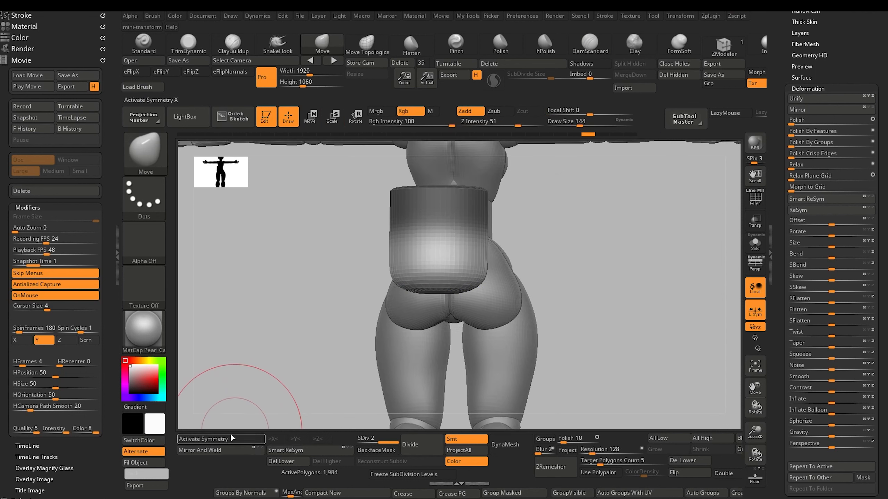
Activate symmetry for the cylinder and set its axis to Y only
{"action": "left_click", "coordinate": [231, 438]}
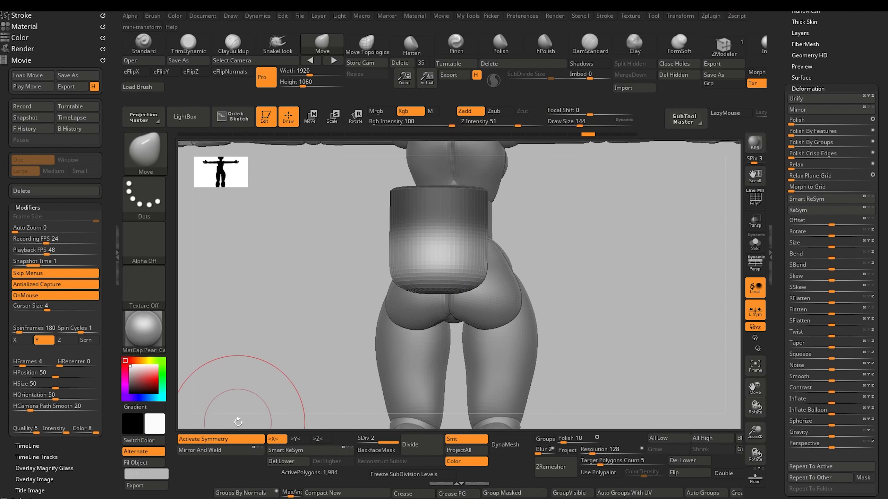
{"action": "left_click", "coordinate": [678, 18]}
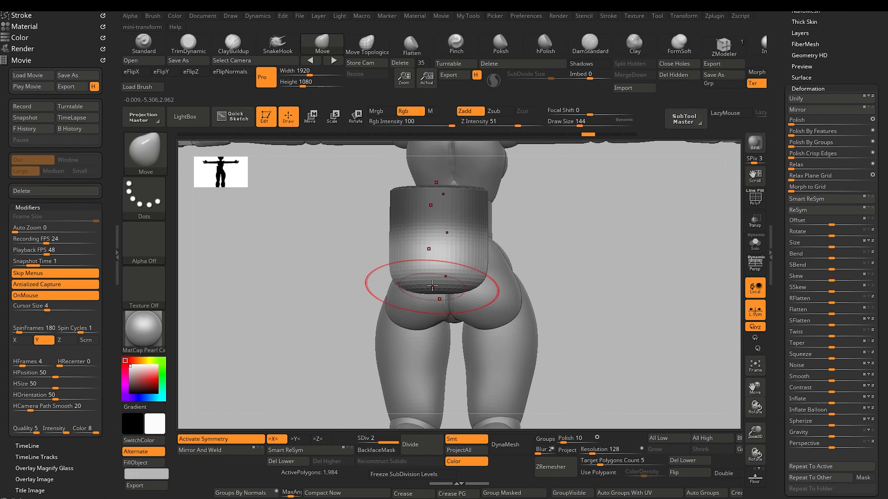
{"action": "left_click", "coordinate": [685, 17]}
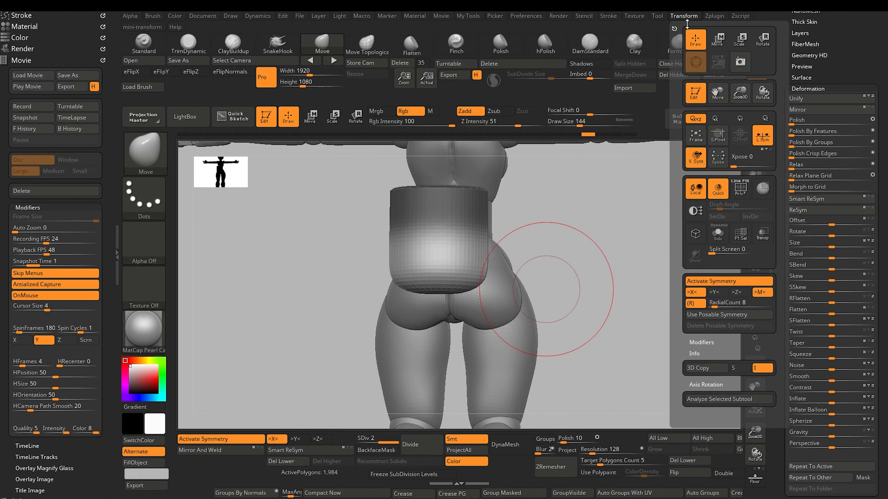
{"action": "left_click", "coordinate": [714, 292]}
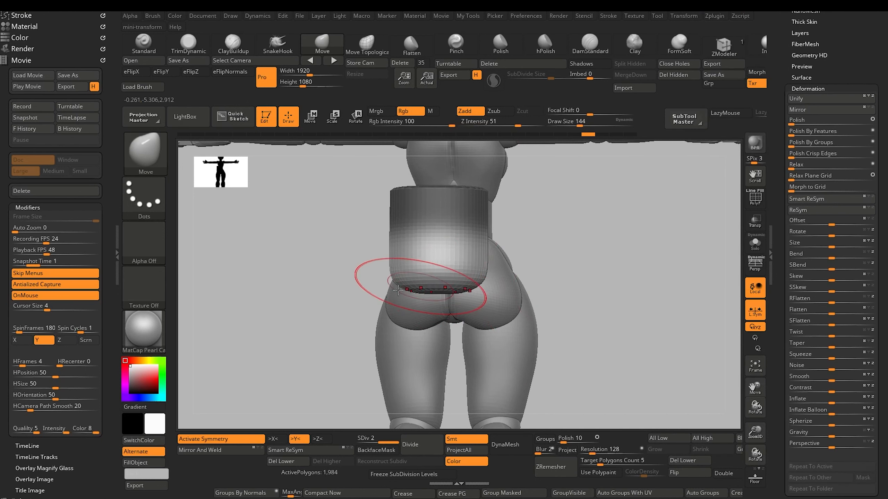
Enlarge the Move brush to a draw size of 172 and pull the cylinder's bottom end into a rounded dome
{"action": "mouse_move", "coordinate": [377, 280]}
{"action": "left_mouse_down"}
{"action": "mouse_move", "coordinate": [314, 250]}
{"action": "mouse_move", "coordinate": [297, 282]}
{"action": "mouse_move", "coordinate": [337, 297]}
{"action": "mouse_move", "coordinate": [440, 293]}
{"action": "left_mouse_up"}
{"action": "key", "text": "bracketright"}
{"action": "key", "text": "bracketright"}
{"action": "key", "text": "bracketright"}
{"action": "left_click_drag", "start_coordinate": [344, 307], "coordinate": [337, 325], "text": "shift"}
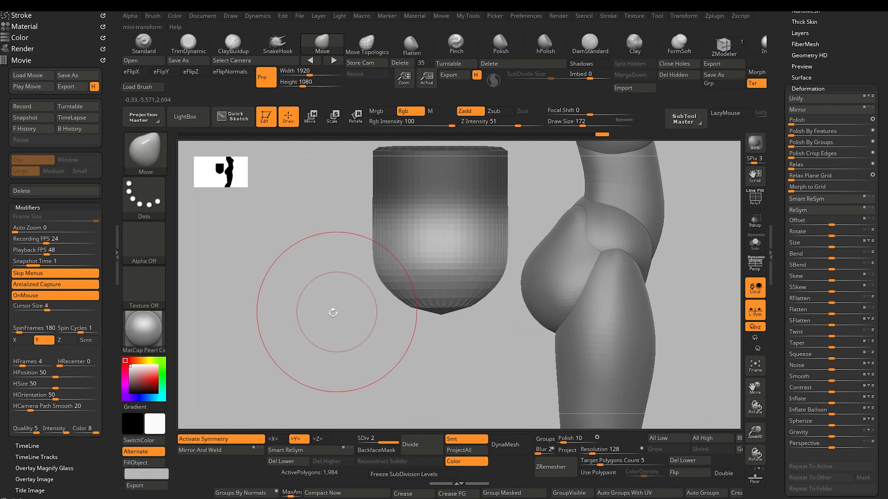
{"action": "left_click_drag", "start_coordinate": [440, 302], "coordinate": [440, 307]}
{"action": "mouse_move", "coordinate": [353, 300]}
{"action": "left_mouse_down", "text": "alt"}
{"action": "mouse_move", "coordinate": [333, 309]}
{"action": "mouse_move", "coordinate": [301, 262]}
{"action": "left_mouse_up", "text": "alt"}
Stretch the domed cylinder along its vertical axis into a longer capsule behind the figure
{"action": "mouse_move", "coordinate": [333, 313]}
{"action": "left_mouse_down", "text": "alt"}
{"action": "mouse_move", "coordinate": [327, 323]}
{"action": "mouse_move", "coordinate": [358, 385]}
{"action": "left_mouse_up", "text": "alt"}
{"action": "left_click", "coordinate": [332, 116]}
{"action": "left_click_drag", "start_coordinate": [466, 362], "coordinate": [472, 422]}
{"action": "mouse_move", "coordinate": [463, 366]}
{"action": "left_mouse_down"}
{"action": "mouse_move", "coordinate": [471, 404]}
{"action": "mouse_move", "coordinate": [465, 361]}
{"action": "left_mouse_up"}
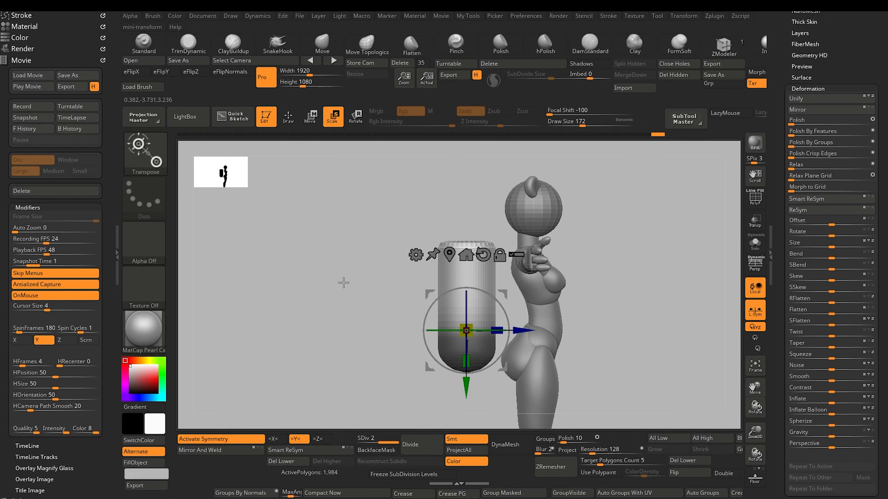
Extend the capsule's upper half far upward with a blurred mask protecting the lower half, and clear the mask
{"action": "mouse_move", "coordinate": [343, 284]}
{"action": "left_mouse_down"}
{"action": "mouse_move", "coordinate": [351, 291]}
{"action": "mouse_move", "coordinate": [343, 293]}
{"action": "mouse_move", "coordinate": [366, 297]}
{"action": "mouse_move", "coordinate": [353, 293]}
{"action": "left_mouse_up"}
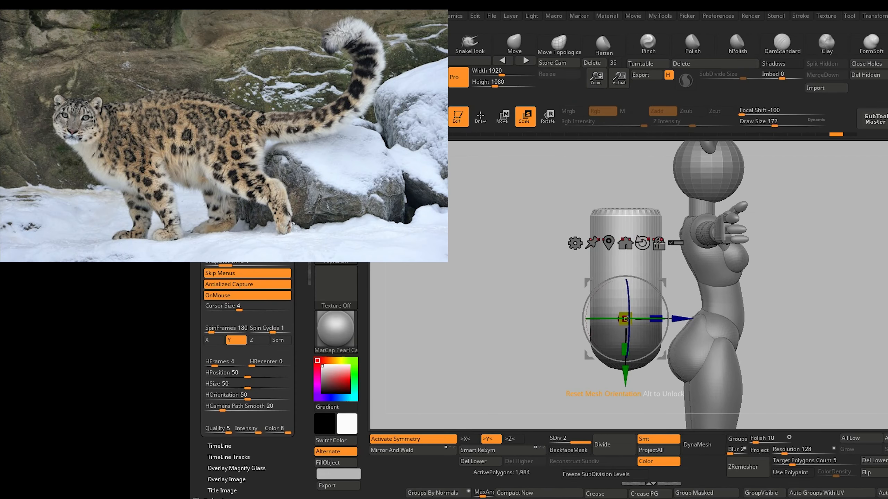
{"action": "left_click_drag", "start_coordinate": [522, 288], "coordinate": [559, 319]}
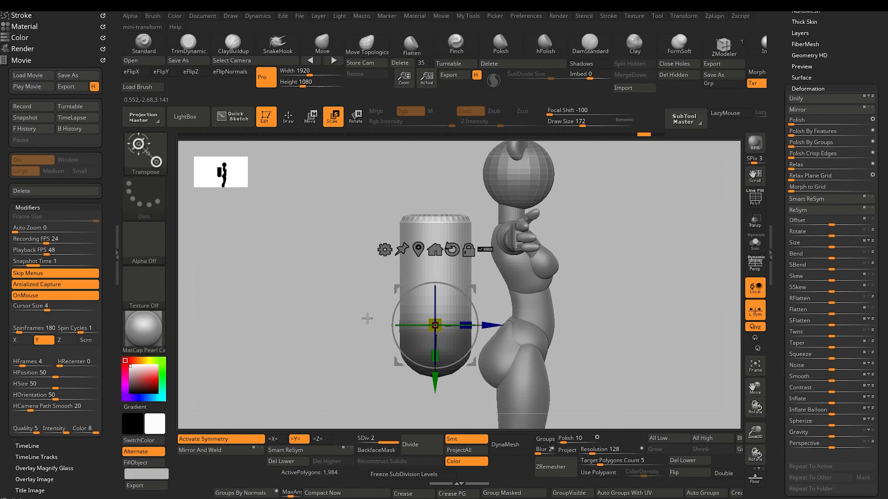
{"action": "left_click_drag", "start_coordinate": [368, 319], "coordinate": [350, 334], "text": "alt"}
{"action": "left_click_drag", "start_coordinate": [326, 232], "coordinate": [500, 321], "text": "ctrl"}
{"action": "left_click", "coordinate": [338, 303], "text": "ctrl"}
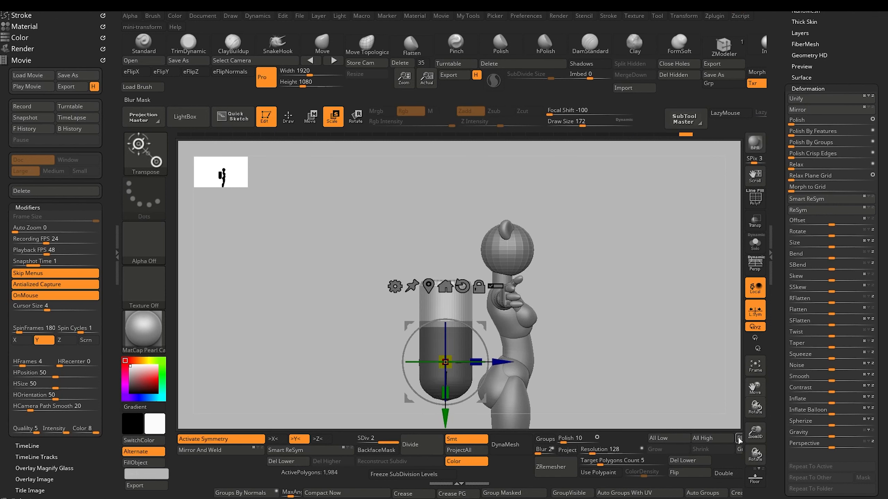
{"action": "left_click_drag", "start_coordinate": [713, 427], "coordinate": [683, 416], "text": "ctrl"}
{"action": "left_click_drag", "start_coordinate": [450, 413], "coordinate": [444, 294]}
{"action": "left_click_drag", "start_coordinate": [325, 302], "coordinate": [337, 324], "text": "ctrl"}
{"action": "left_click_drag", "start_coordinate": [328, 281], "coordinate": [345, 318], "text": "alt"}
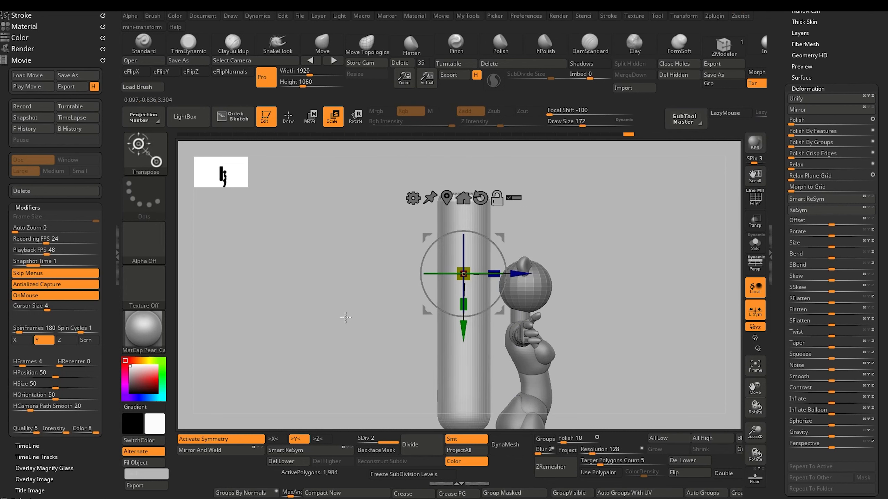
Divide the long tail cylinder to subdivision level 3
{"action": "left_click", "coordinate": [288, 117]}
{"action": "left_click_drag", "start_coordinate": [298, 295], "coordinate": [322, 301]}
{"action": "left_click_drag", "start_coordinate": [322, 309], "coordinate": [326, 257], "text": "alt"}
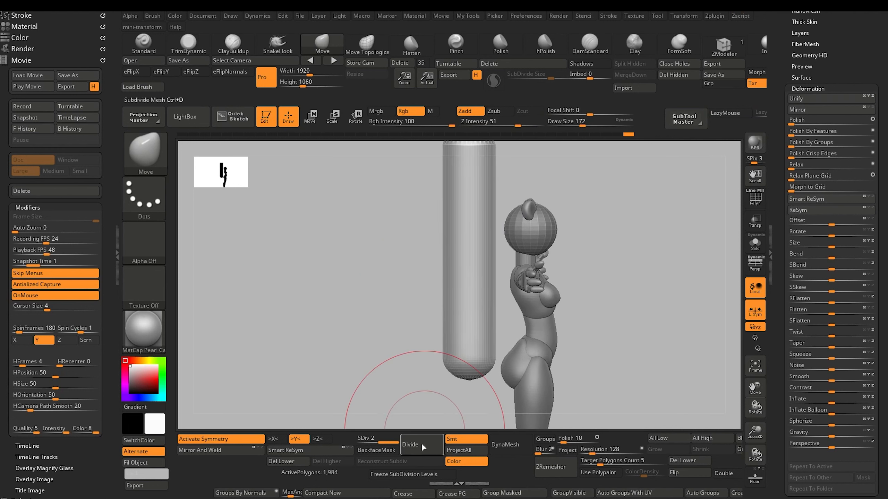
{"action": "left_click", "coordinate": [421, 445]}
{"action": "left_click_drag", "start_coordinate": [330, 331], "coordinate": [328, 338], "text": "alt"}
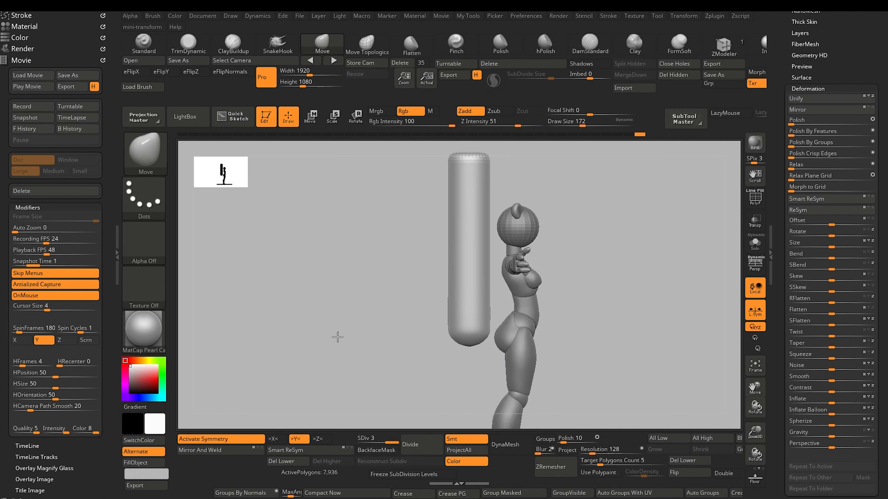
Turn off symmetry and rotate the tail cylinder 90° to horizontal around a pivot placed at its rounded lower end
{"action": "key", "text": "r"}
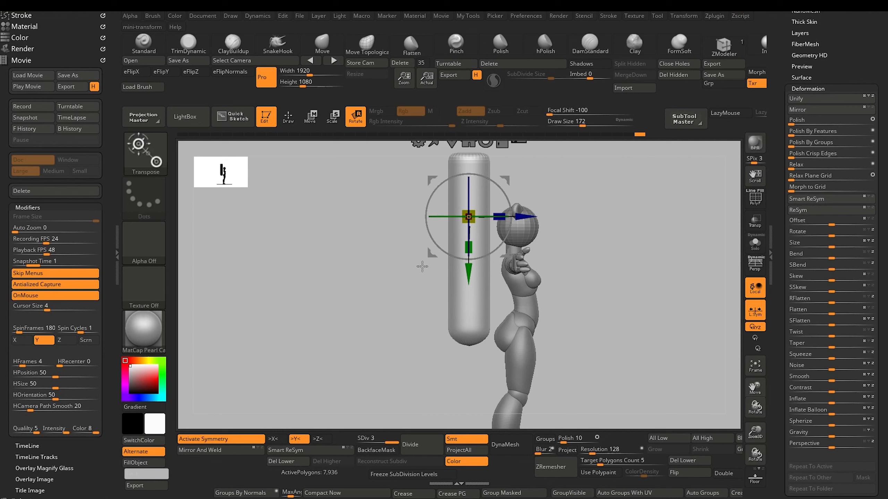
{"action": "left_click_drag", "start_coordinate": [469, 276], "coordinate": [478, 397]}
{"action": "key", "text": "x"}
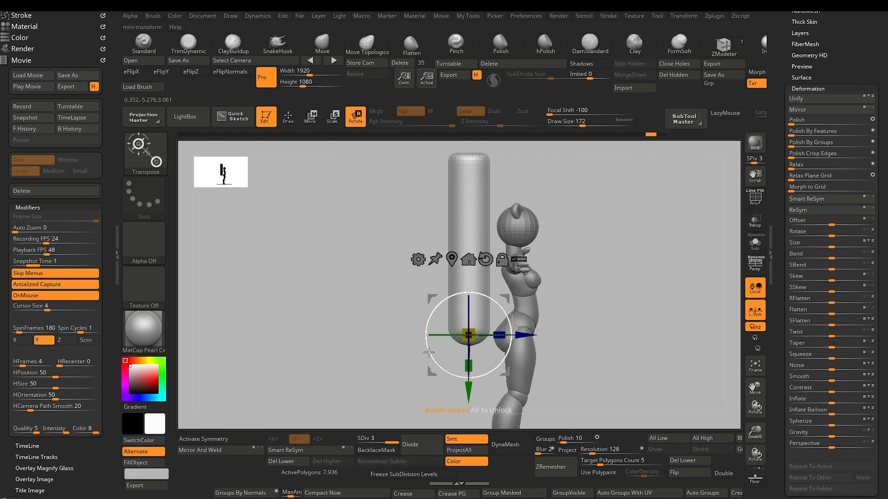
{"action": "left_click_drag", "start_coordinate": [432, 357], "coordinate": [507, 405]}
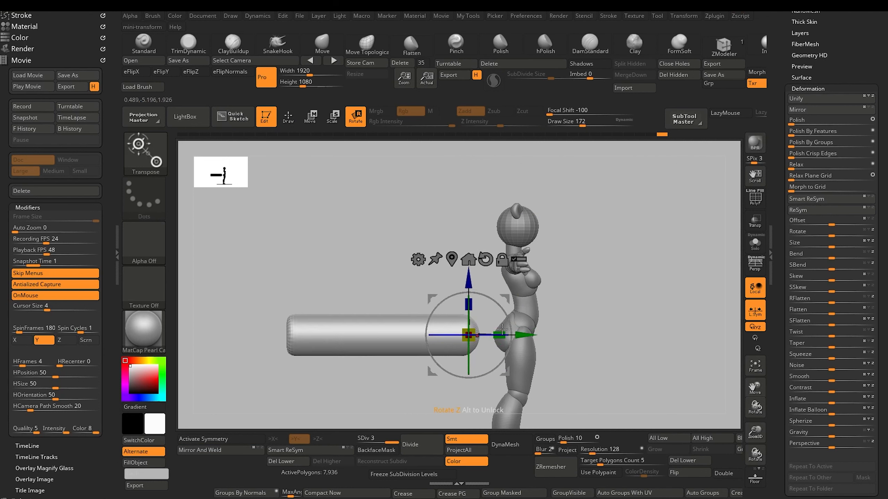
Move the horizontal tail cylinder forward and slightly up so its rounded end meets the back of the pelvis
{"action": "left_click_drag", "start_coordinate": [537, 336], "coordinate": [548, 342]}
{"action": "left_click_drag", "start_coordinate": [485, 272], "coordinate": [487, 262]}
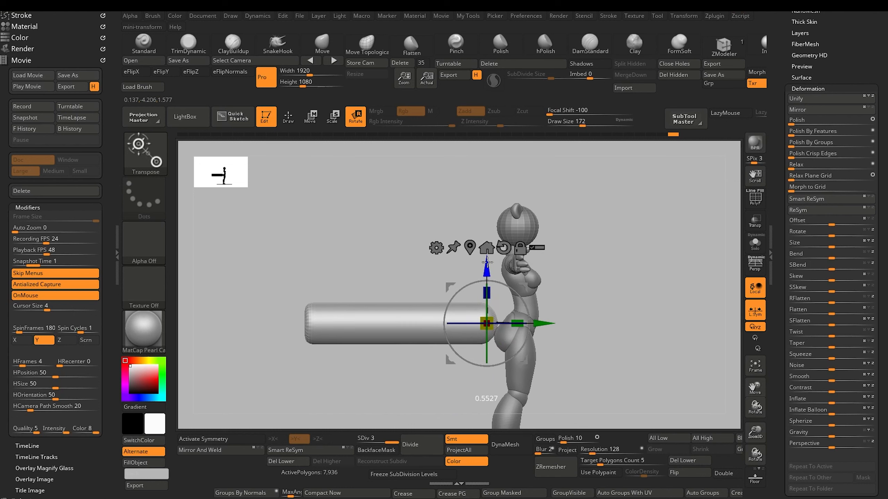
{"action": "left_click_drag", "start_coordinate": [544, 323], "coordinate": [554, 325]}
{"action": "left_click_drag", "start_coordinate": [289, 268], "coordinate": [369, 285], "text": "shift"}
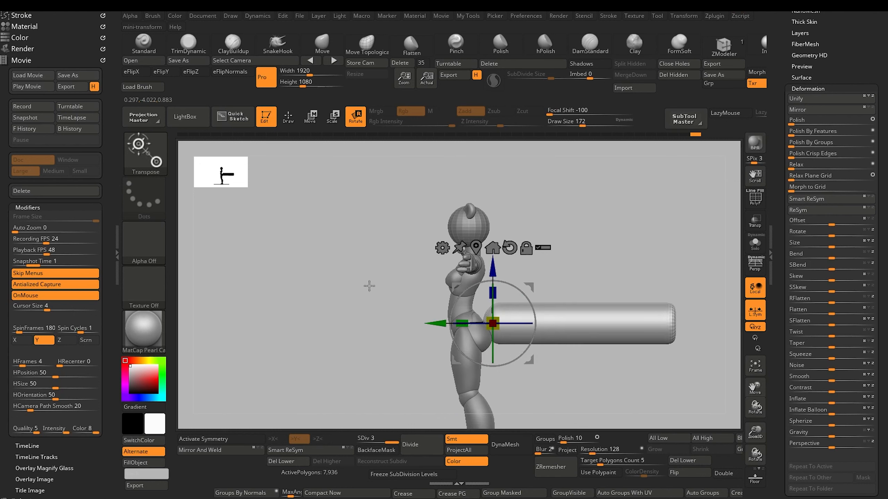
{"action": "left_click_drag", "start_coordinate": [333, 312], "coordinate": [412, 301]}
{"action": "left_click_drag", "start_coordinate": [487, 318], "coordinate": [477, 326]}
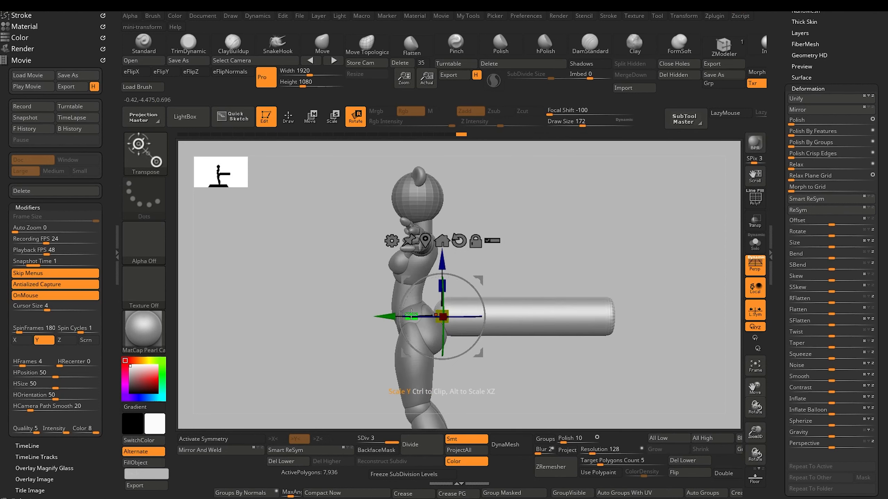
Lengthen the tail cylinder along its own axis and enlarge it uniformly, keeping its rounded end against the pelvis
{"action": "left_click_drag", "start_coordinate": [411, 316], "coordinate": [392, 317]}
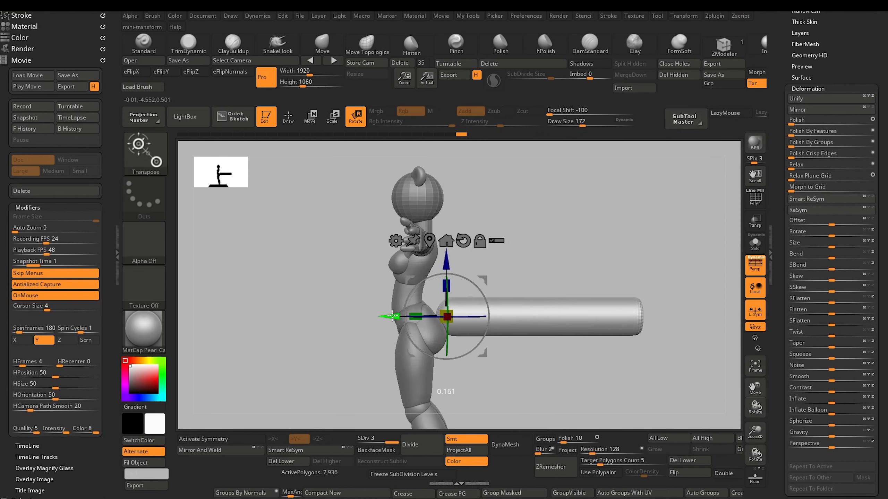
{"action": "left_click_drag", "start_coordinate": [320, 303], "coordinate": [210, 294]}
{"action": "key", "text": "e"}
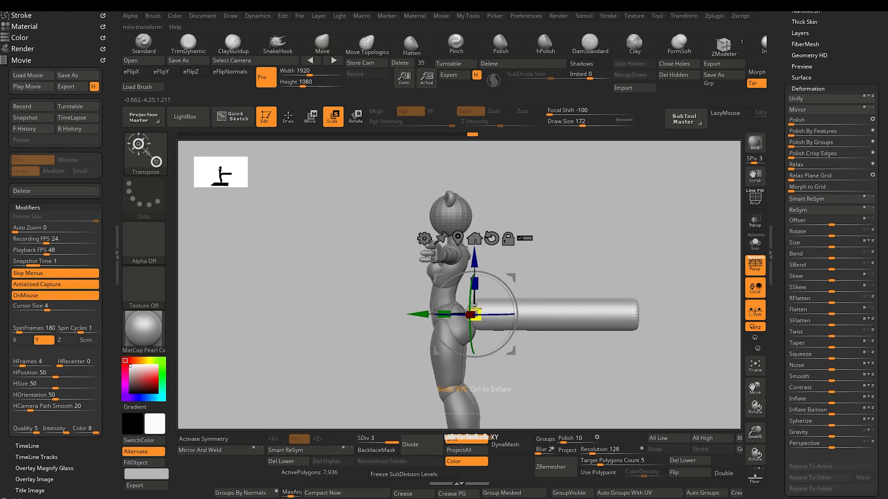
{"action": "left_click_drag", "start_coordinate": [476, 310], "coordinate": [478, 298]}
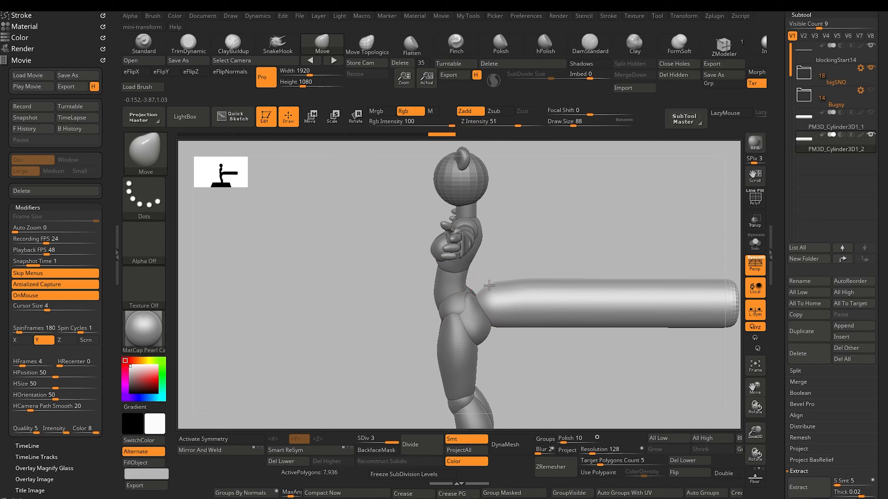
Reshape the tail cylinder's rounded end with the Move brush so it tucks against the back of the pelvis
{"action": "left_click_drag", "start_coordinate": [370, 314], "coordinate": [402, 370], "text": "alt"}
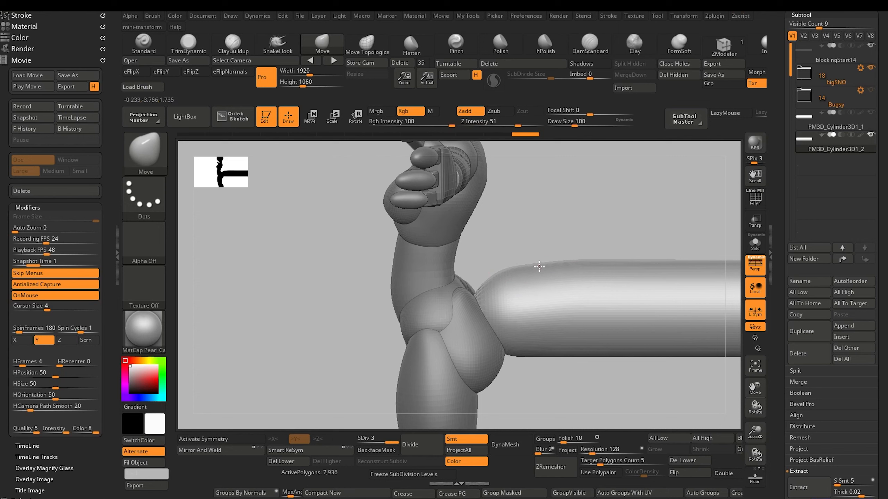
{"action": "left_click_drag", "start_coordinate": [353, 286], "coordinate": [478, 294]}
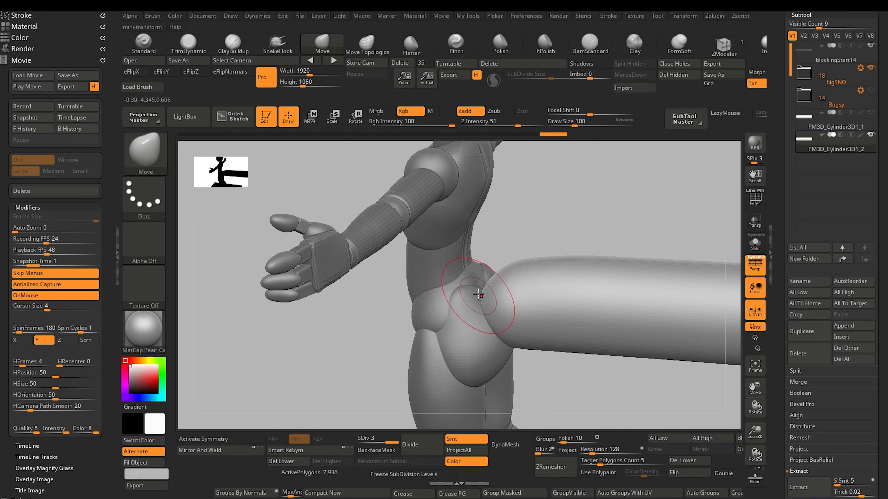
{"action": "left_click_drag", "start_coordinate": [408, 309], "coordinate": [465, 284]}
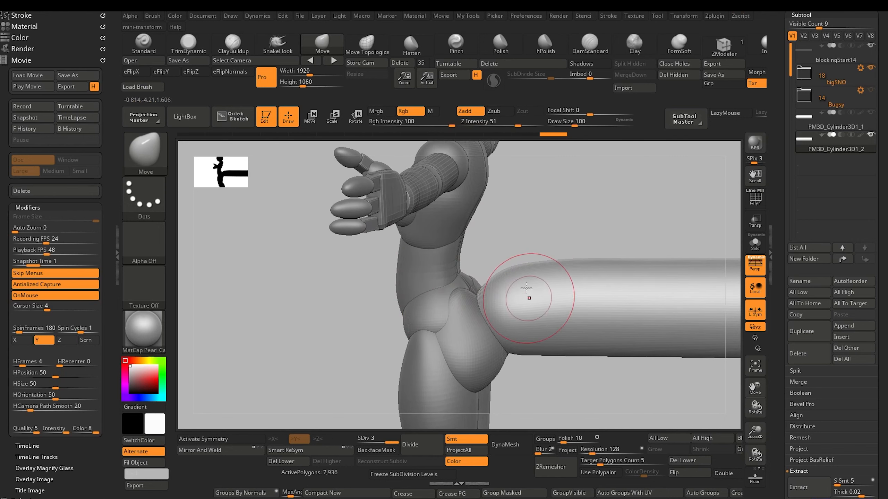
{"action": "left_click_drag", "start_coordinate": [339, 275], "coordinate": [371, 275]}
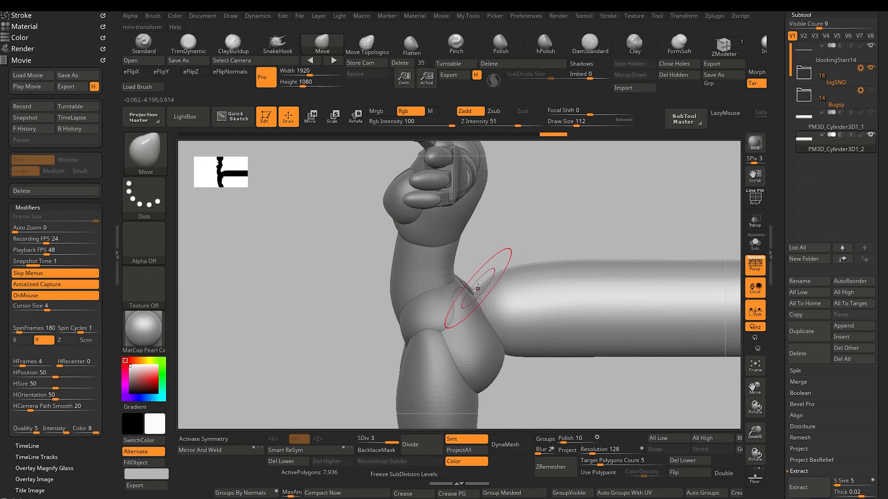
{"action": "left_click_drag", "start_coordinate": [416, 295], "coordinate": [460, 297]}
{"action": "left_click_drag", "start_coordinate": [343, 285], "coordinate": [328, 246]}
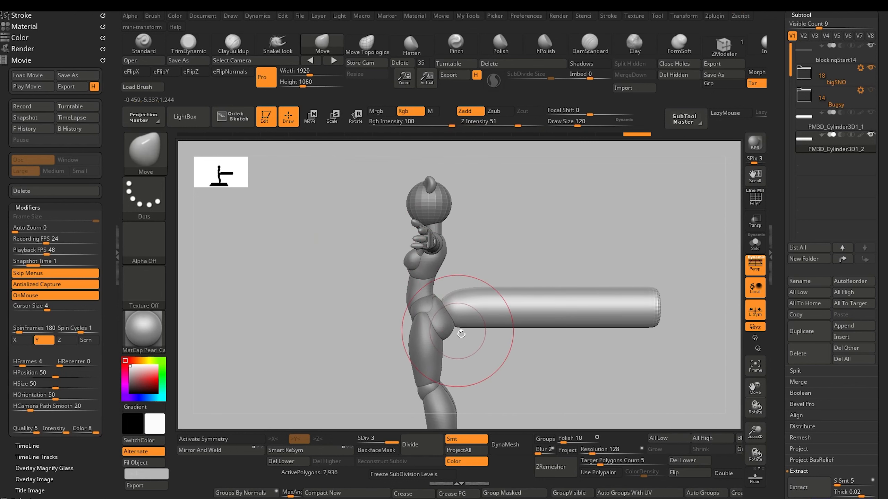
{"action": "left_click_drag", "start_coordinate": [327, 298], "coordinate": [269, 240]}
{"action": "mouse_move", "coordinate": [273, 290]}
{"action": "left_mouse_down"}
{"action": "mouse_move", "coordinate": [350, 297]}
{"action": "mouse_move", "coordinate": [293, 300]}
{"action": "mouse_move", "coordinate": [354, 341]}
{"action": "mouse_move", "coordinate": [273, 282]}
{"action": "left_mouse_up"}
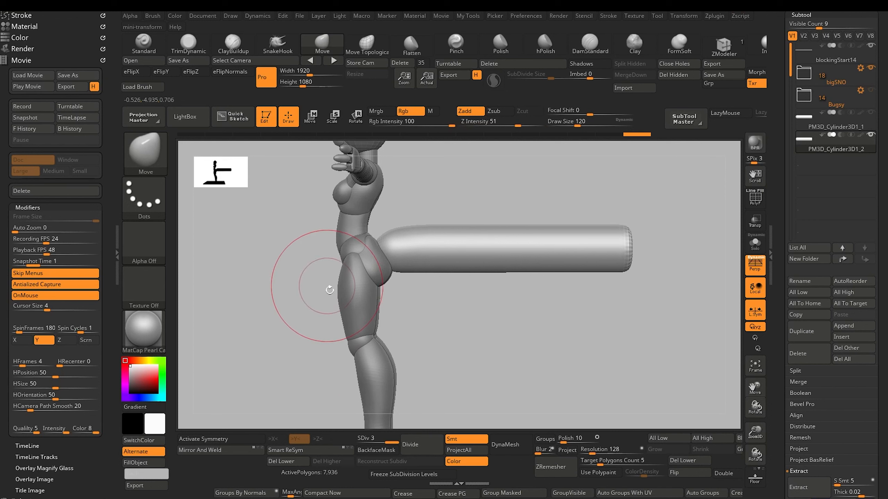
{"action": "mouse_move", "coordinate": [311, 307]}
{"action": "left_mouse_down"}
{"action": "mouse_move", "coordinate": [267, 303]}
{"action": "mouse_move", "coordinate": [287, 293]}
{"action": "left_mouse_up"}
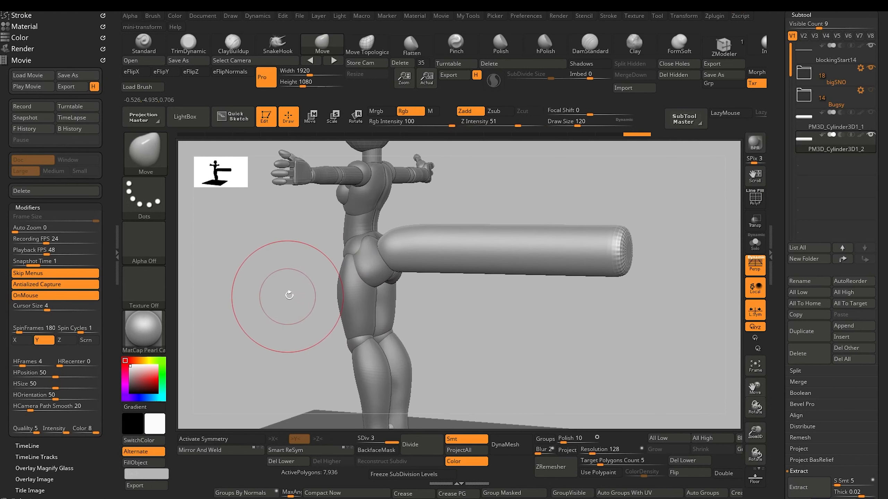
Remesh the tail cylinder with DynaMesh at resolution 16 and turn on X symmetry
{"action": "left_click_drag", "start_coordinate": [590, 453], "coordinate": [589, 453]}
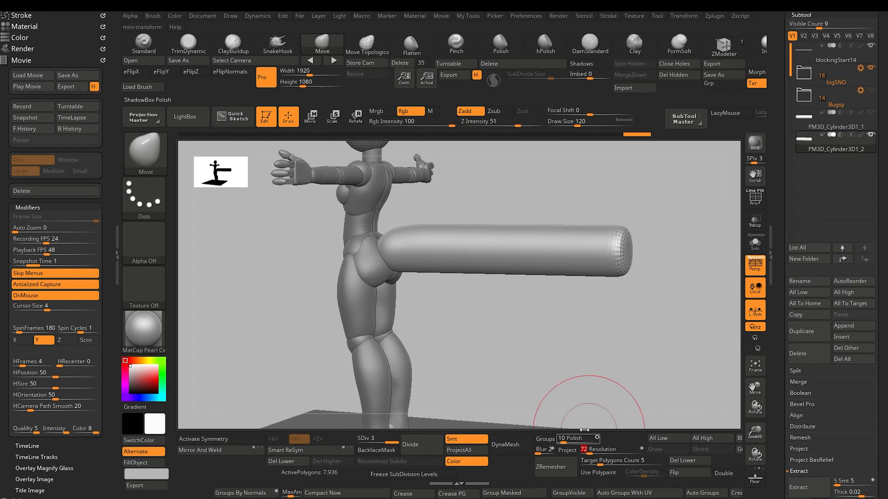
{"action": "left_click", "coordinate": [511, 445]}
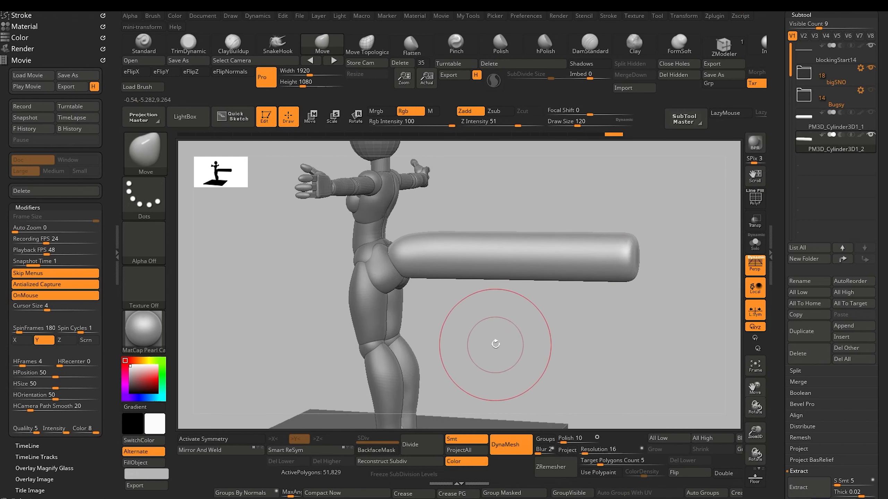
{"action": "left_click_drag", "start_coordinate": [277, 288], "coordinate": [260, 279]}
{"action": "mouse_move", "coordinate": [292, 320]}
{"action": "left_mouse_down"}
{"action": "mouse_move", "coordinate": [308, 324]}
{"action": "mouse_move", "coordinate": [293, 327]}
{"action": "mouse_move", "coordinate": [308, 352]}
{"action": "mouse_move", "coordinate": [371, 369]}
{"action": "mouse_move", "coordinate": [337, 333]}
{"action": "mouse_move", "coordinate": [386, 352]}
{"action": "mouse_move", "coordinate": [354, 299]}
{"action": "mouse_move", "coordinate": [324, 324]}
{"action": "left_mouse_up"}
{"action": "left_click_drag", "start_coordinate": [324, 324], "coordinate": [323, 309]}
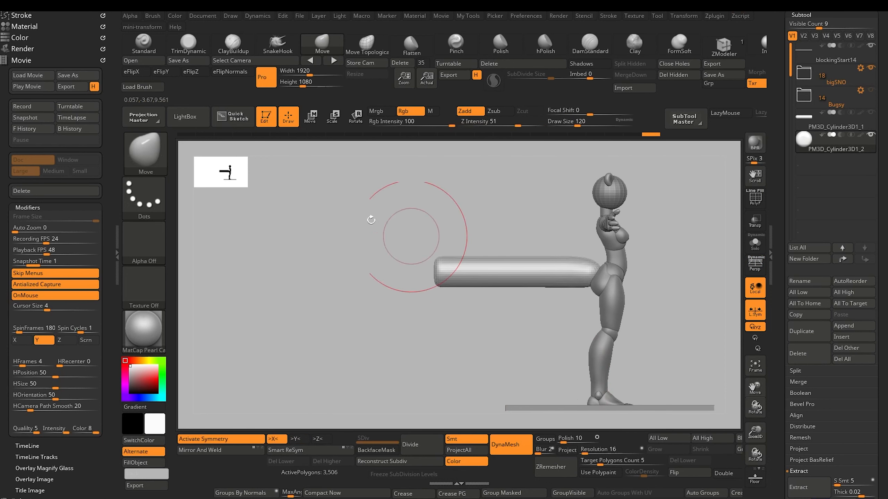
Mask the tail's root end at the pelvis with a soft-edged mask, leaving the rest of its length free
{"action": "left_click_drag", "start_coordinate": [330, 216], "coordinate": [573, 347], "text": "ctrl"}
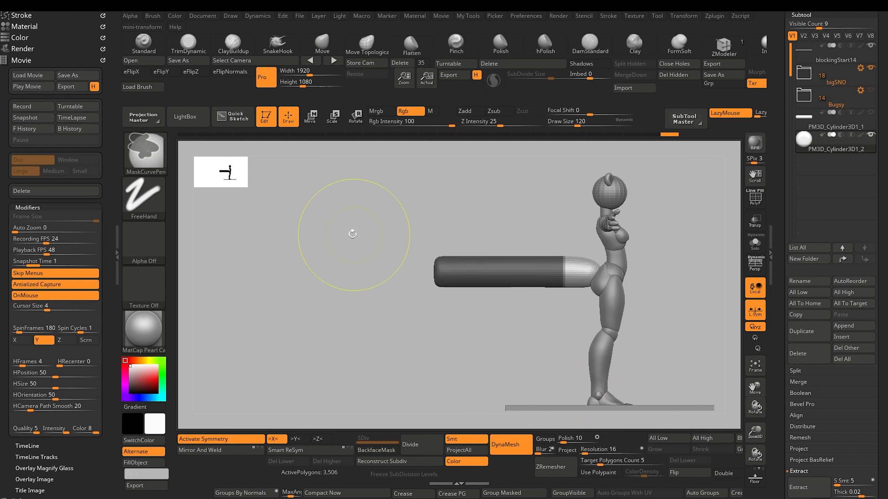
{"action": "left_click", "coordinate": [353, 234], "text": "ctrl"}
{"action": "left_click_drag", "start_coordinate": [326, 216], "coordinate": [568, 335], "text": "ctrl"}
{"action": "left_click", "coordinate": [358, 313], "text": "ctrl"}
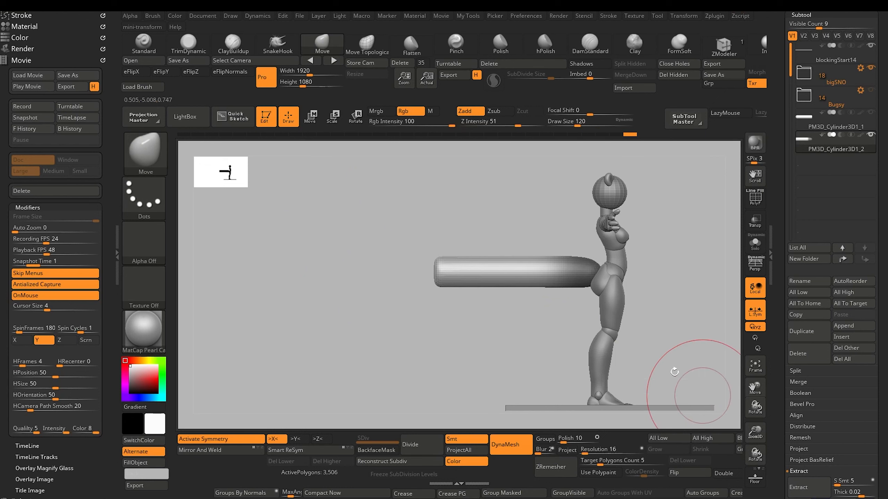
{"action": "left_click_drag", "start_coordinate": [315, 214], "coordinate": [532, 337], "text": "ctrl"}
{"action": "left_click", "coordinate": [401, 357], "text": "ctrl"}
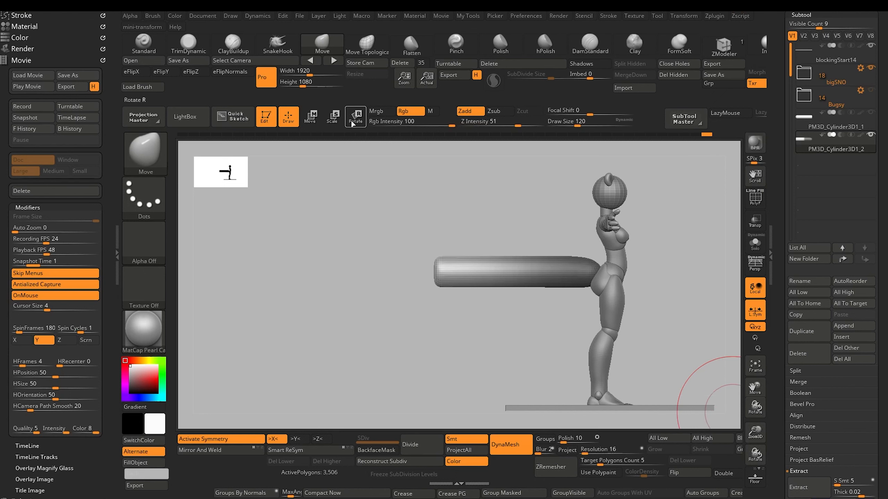
Scale up the unmasked part of the tail around a pivot at the pelvis so it becomes longer and thicker
{"action": "left_click", "coordinate": [334, 121]}
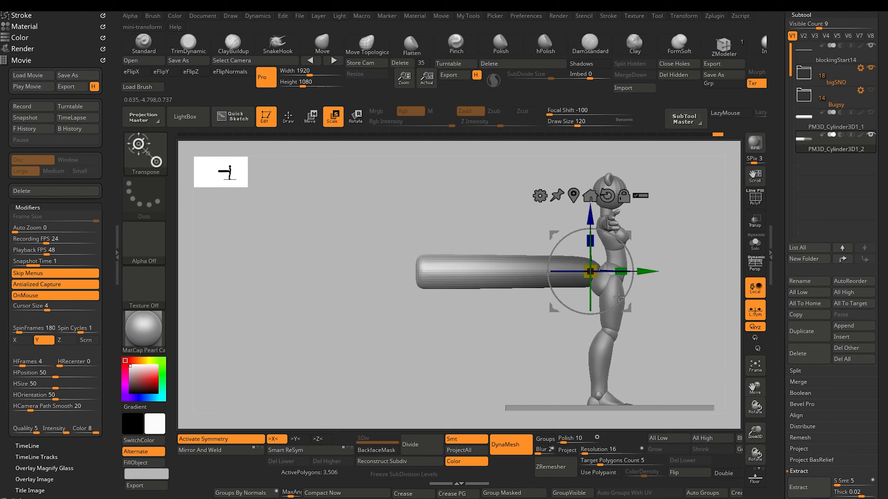
{"action": "left_click_drag", "start_coordinate": [586, 269], "coordinate": [582, 267]}
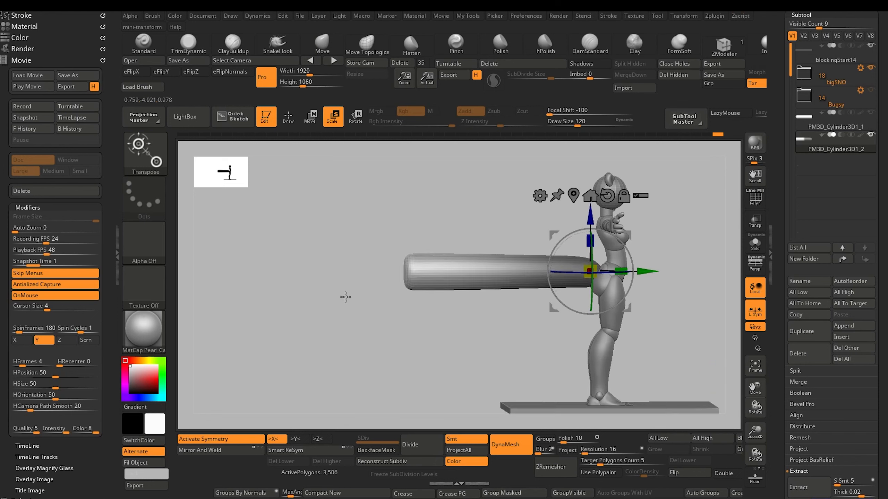
{"action": "left_click_drag", "start_coordinate": [347, 295], "coordinate": [290, 301]}
{"action": "mouse_move", "coordinate": [287, 300]}
{"action": "left_mouse_down"}
{"action": "mouse_move", "coordinate": [268, 307]}
{"action": "mouse_move", "coordinate": [286, 300]}
{"action": "left_mouse_up"}
{"action": "key", "text": "q"}
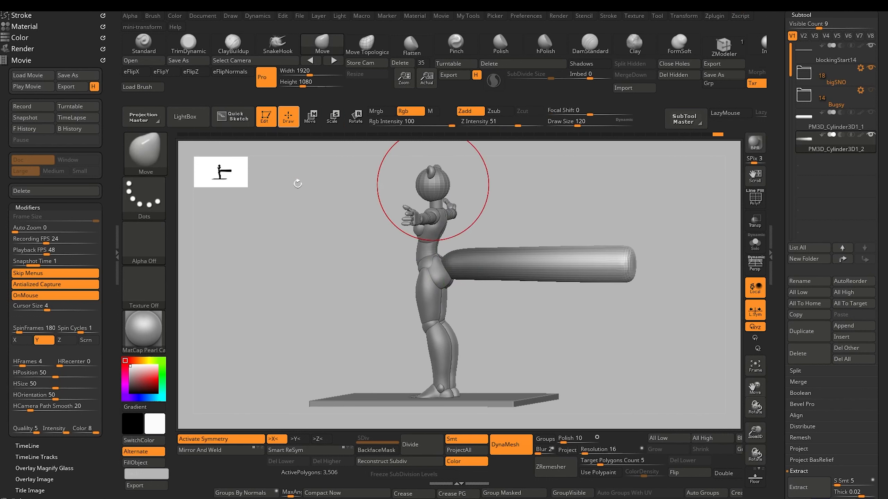
{"action": "mouse_move", "coordinate": [293, 182]}
{"action": "left_mouse_down"}
{"action": "mouse_move", "coordinate": [307, 322]}
{"action": "mouse_move", "coordinate": [316, 333]}
{"action": "mouse_move", "coordinate": [311, 293]}
{"action": "mouse_move", "coordinate": [366, 282]}
{"action": "mouse_move", "coordinate": [301, 293]}
{"action": "mouse_move", "coordinate": [298, 303]}
{"action": "mouse_move", "coordinate": [294, 274]}
{"action": "left_mouse_up"}
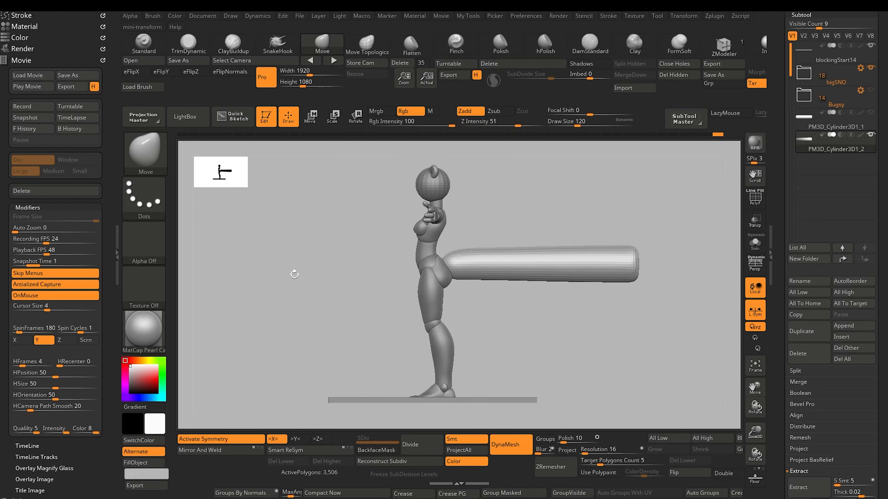
Duplicate the tail subtool, naming the original "tail" and the copy "tail posed"
{"action": "left_click", "coordinate": [801, 332]}
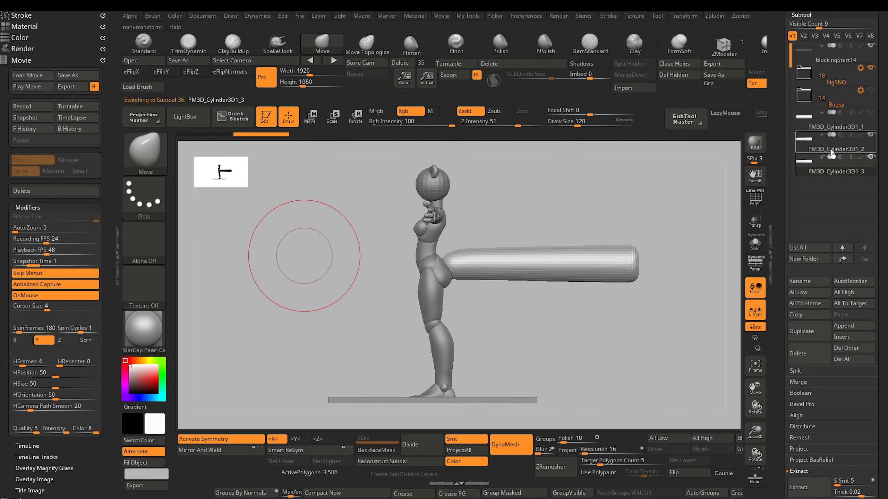
{"action": "left_click", "coordinate": [805, 166]}
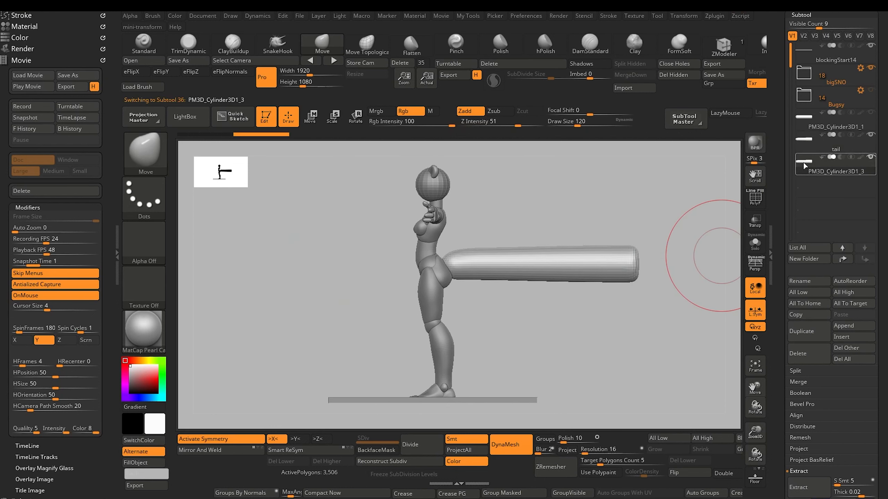
{"action": "left_click", "coordinate": [809, 284]}
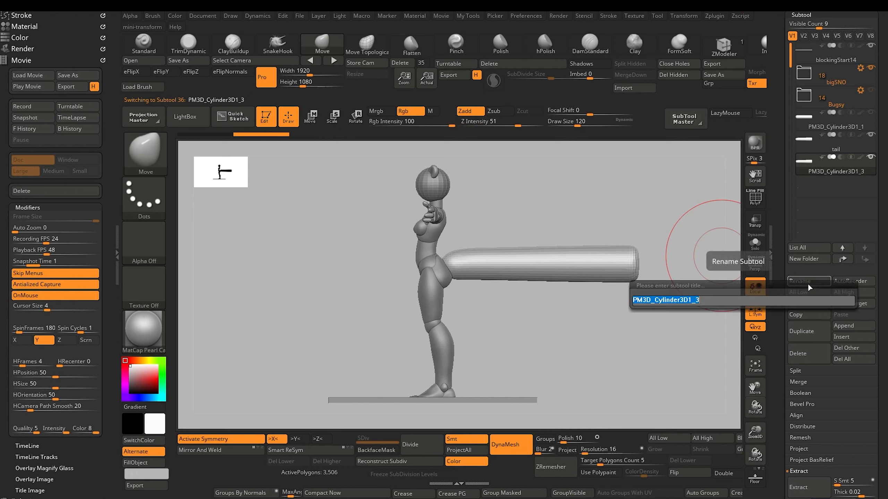
{"action": "type", "text": "tail po"}
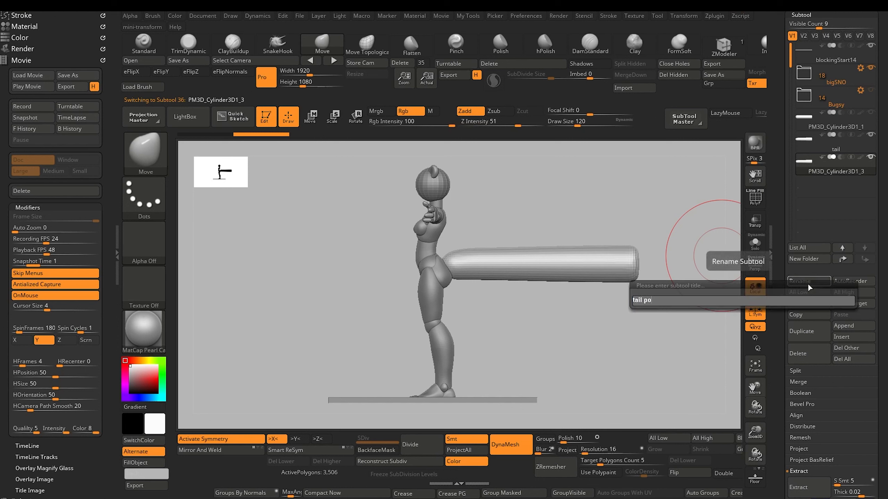
{"action": "type", "text": "sed"}
{"action": "key", "text": "Return"}
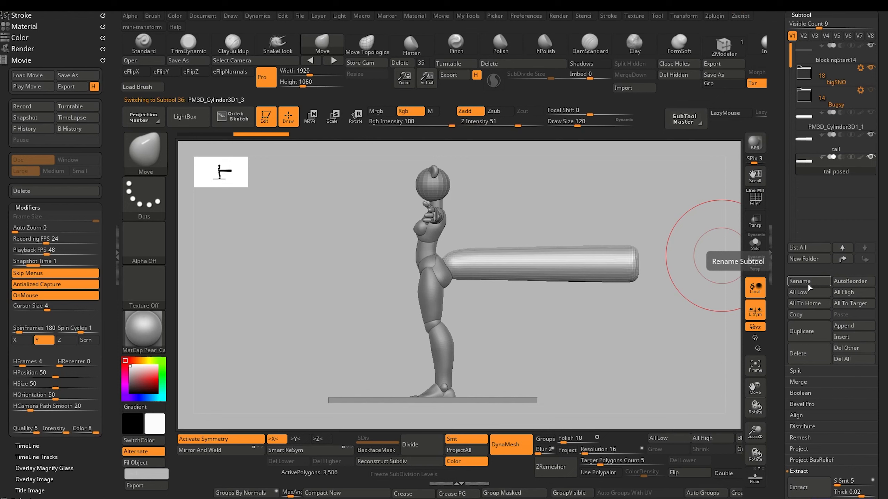
Protect the root of the "tail posed" subtool with a blurred mask and rotate the rest diagonally downward around a pivot at the root
{"action": "left_click_drag", "start_coordinate": [389, 276], "coordinate": [387, 280]}
{"action": "key", "text": "["}
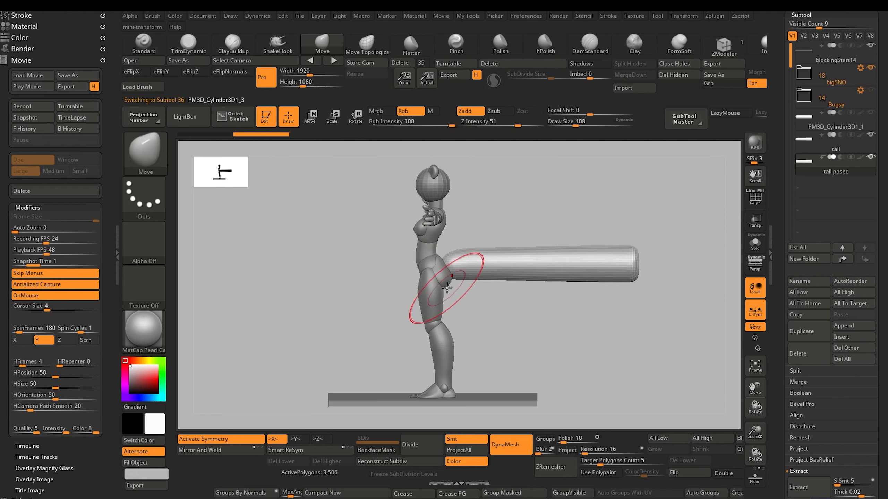
{"action": "left_click_drag", "start_coordinate": [333, 279], "coordinate": [365, 236], "text": "shift"}
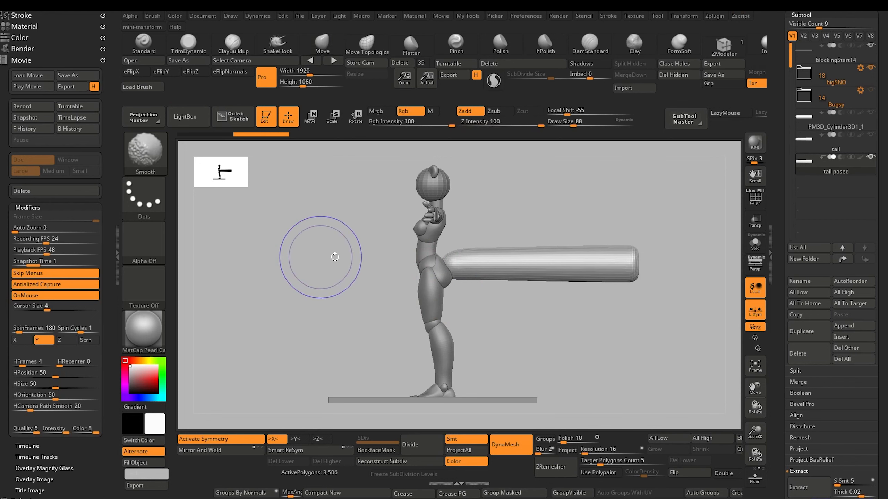
{"action": "mouse_move", "coordinate": [681, 357]}
{"action": "left_mouse_down", "text": "ctrl"}
{"action": "mouse_move", "coordinate": [590, 200]}
{"action": "mouse_move", "coordinate": [486, 182]}
{"action": "left_mouse_up", "text": "ctrl"}
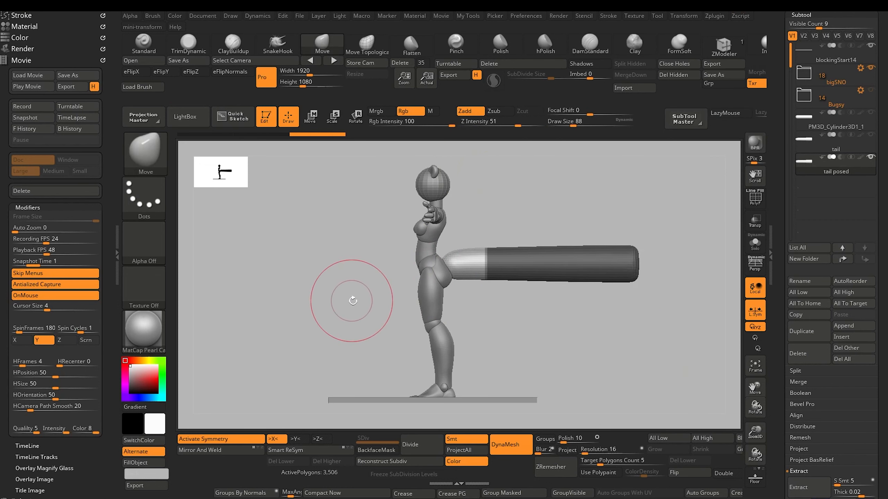
{"action": "key", "text": "ctrl"}
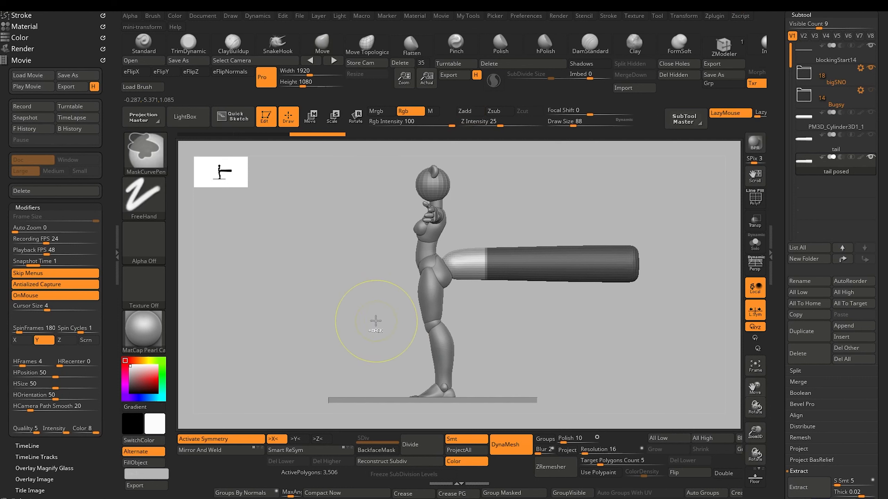
{"action": "left_click", "coordinate": [372, 320], "text": "ctrl"}
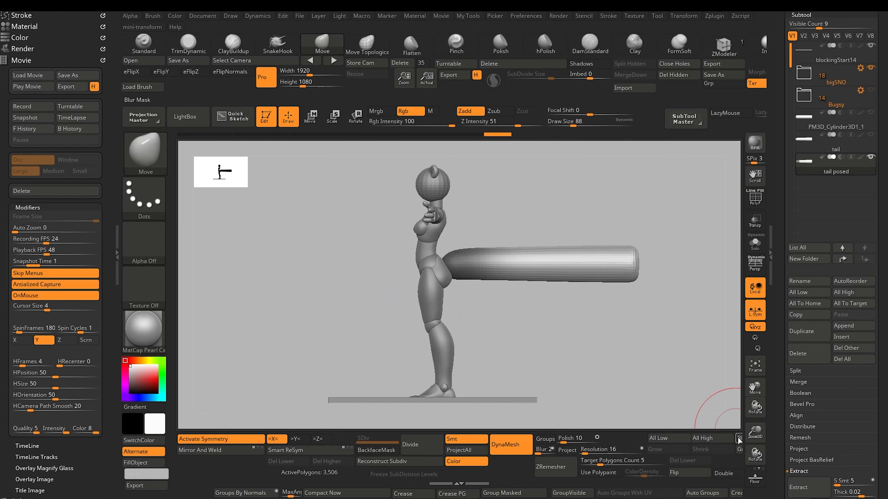
{"action": "left_click", "coordinate": [364, 119]}
{"action": "left_click_drag", "start_coordinate": [399, 264], "coordinate": [422, 264]}
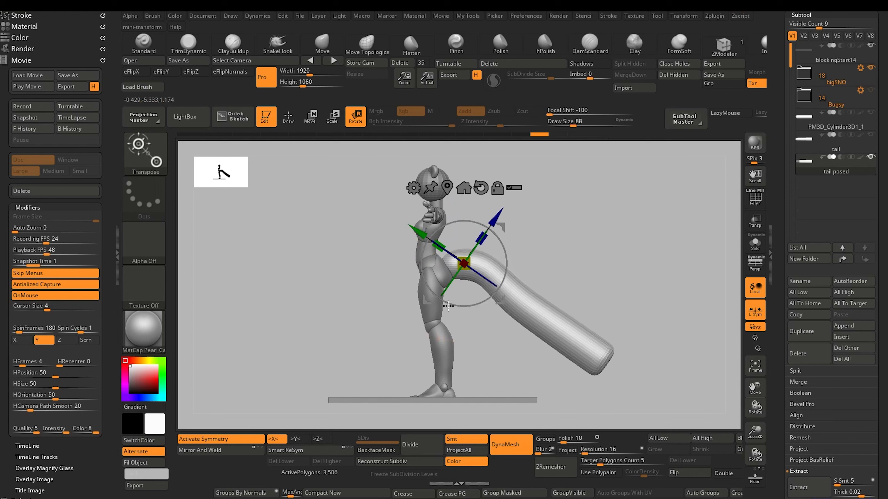
Turn off DynaMesh for the "tail posed" subtool and clear its mask
{"action": "left_click", "coordinate": [147, 161], "text": "ctrl"}
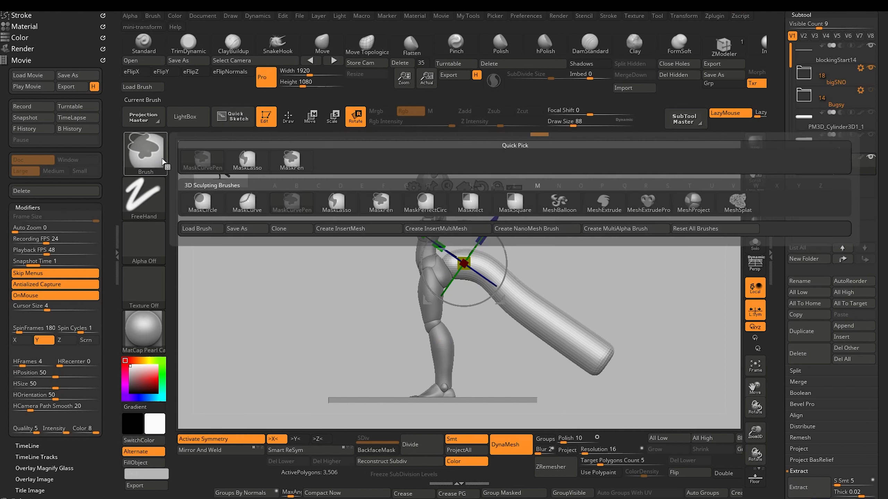
{"action": "left_click", "coordinate": [246, 161], "text": "ctrl"}
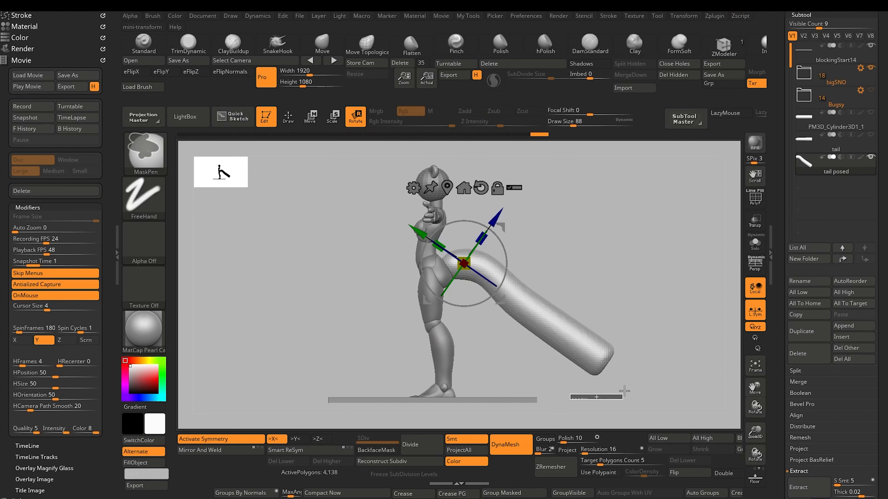
{"action": "left_click_drag", "start_coordinate": [624, 391], "coordinate": [623, 392], "text": "ctrl"}
{"action": "key", "text": "ctrl"}
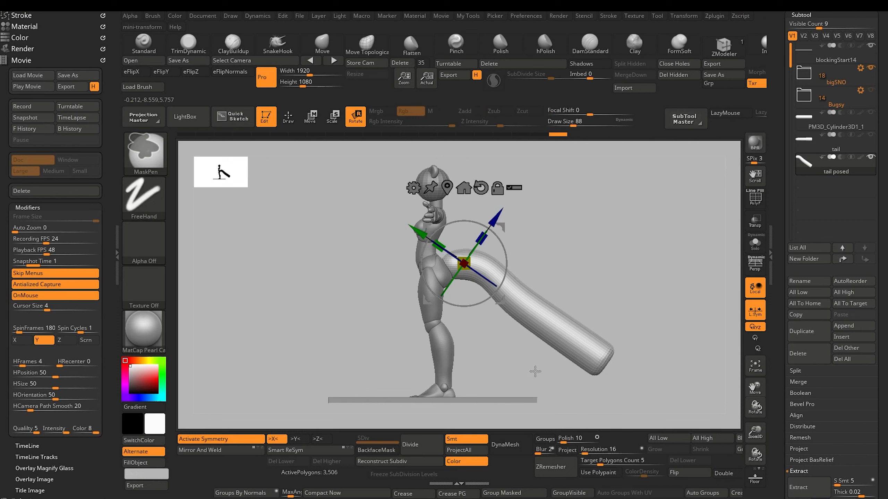
Mask the posed tail's upper bend with MaskLasso, blur the mask, and rotate the remaining length further down around a pivot on the bend
{"action": "left_click", "coordinate": [150, 148], "text": "ctrl"}
{"action": "left_click", "coordinate": [214, 162], "text": "ctrl"}
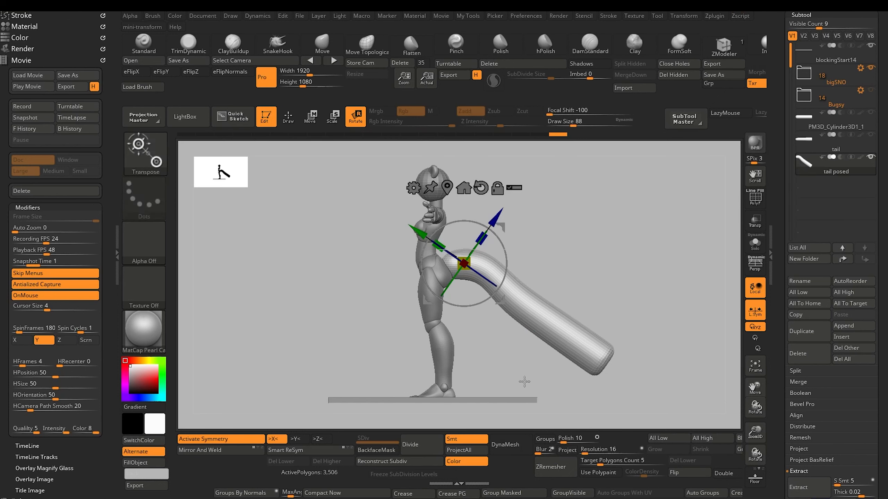
{"action": "mouse_move", "coordinate": [543, 388]}
{"action": "left_mouse_down", "text": "ctrl"}
{"action": "mouse_move", "coordinate": [628, 323]}
{"action": "mouse_move", "coordinate": [506, 269]}
{"action": "mouse_move", "coordinate": [485, 302]}
{"action": "left_mouse_up", "text": "ctrl"}
{"action": "left_click", "coordinate": [326, 308], "text": "ctrl"}
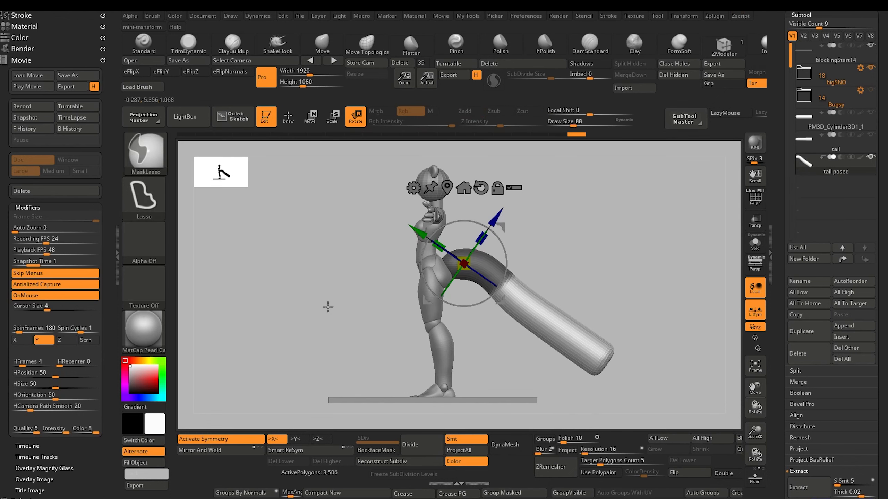
{"action": "left_click", "coordinate": [739, 440]}
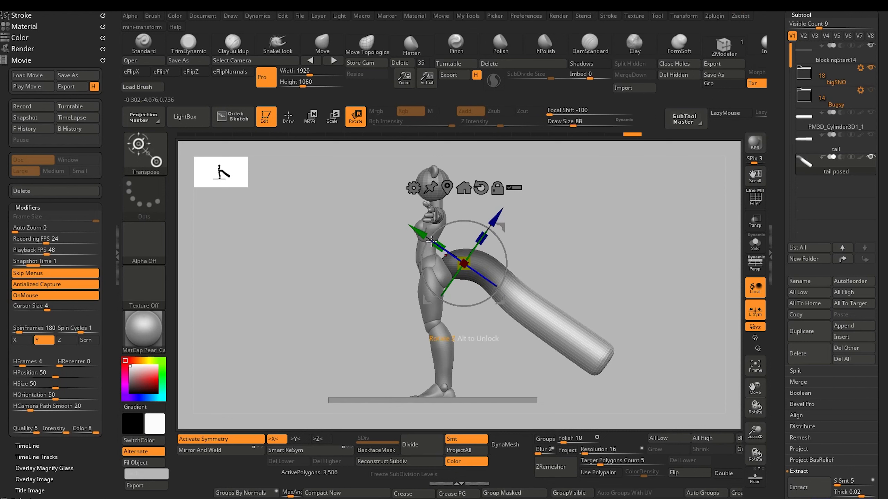
{"action": "mouse_move", "coordinate": [428, 302]}
{"action": "left_mouse_down", "text": "alt"}
{"action": "mouse_move", "coordinate": [461, 320]}
{"action": "mouse_move", "coordinate": [453, 279]}
{"action": "left_mouse_up", "text": "alt"}
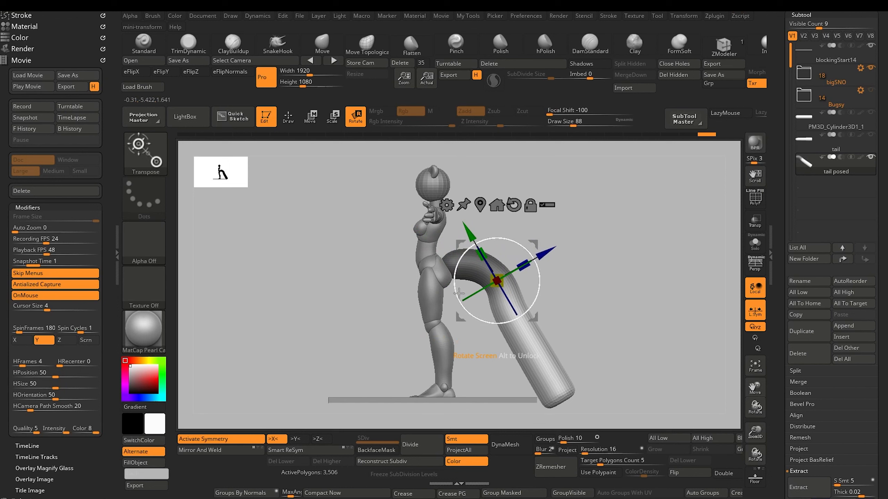
Undo the last rotation, redo the blurred mask on the posed tail's upper bend, and rotate the unmasked length more steeply downward around a repositioned pivot
{"action": "key", "text": "ctrl+z"}
{"action": "left_click_drag", "start_coordinate": [460, 244], "coordinate": [464, 243]}
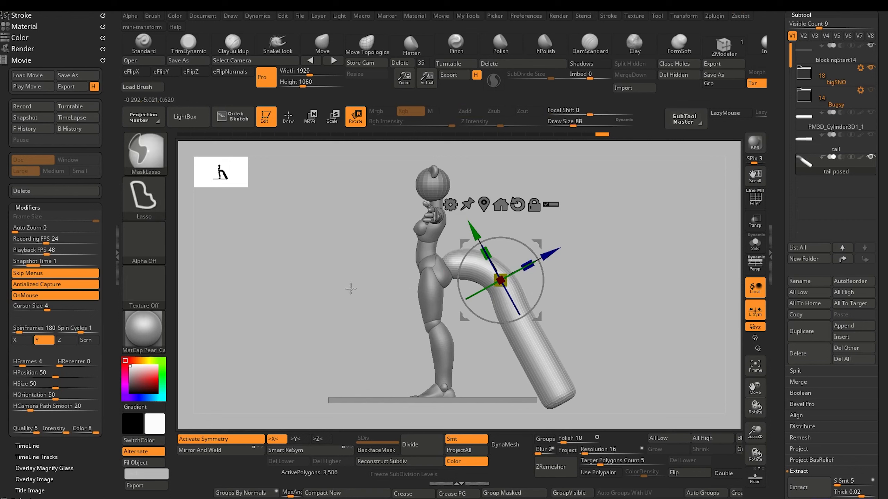
{"action": "mouse_move", "coordinate": [491, 363]}
{"action": "left_mouse_down", "text": "ctrl"}
{"action": "mouse_move", "coordinate": [572, 263]}
{"action": "mouse_move", "coordinate": [498, 258]}
{"action": "mouse_move", "coordinate": [471, 353]}
{"action": "mouse_move", "coordinate": [489, 364]}
{"action": "left_mouse_up", "text": "ctrl"}
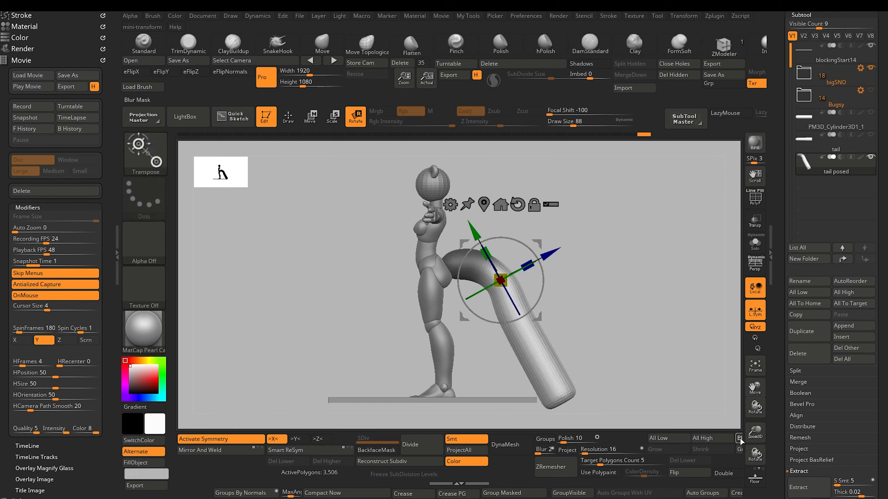
{"action": "left_click_drag", "start_coordinate": [463, 317], "coordinate": [451, 309], "text": "alt"}
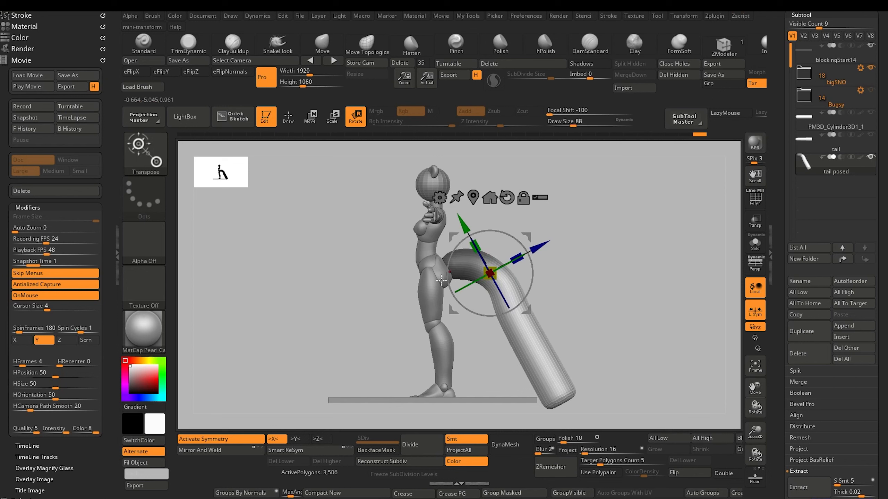
{"action": "key", "text": "q"}
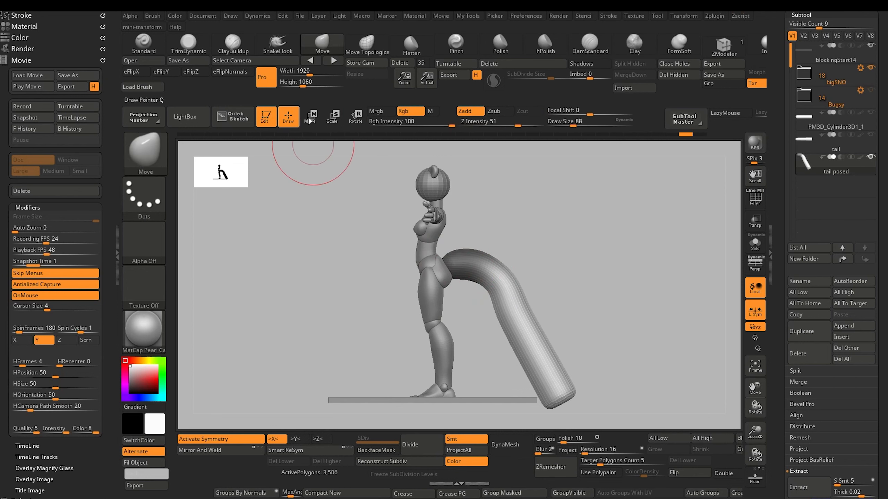
{"action": "left_click", "coordinate": [355, 119]}
{"action": "left_click_drag", "start_coordinate": [458, 284], "coordinate": [441, 269]}
{"action": "left_click_drag", "start_coordinate": [449, 230], "coordinate": [451, 231]}
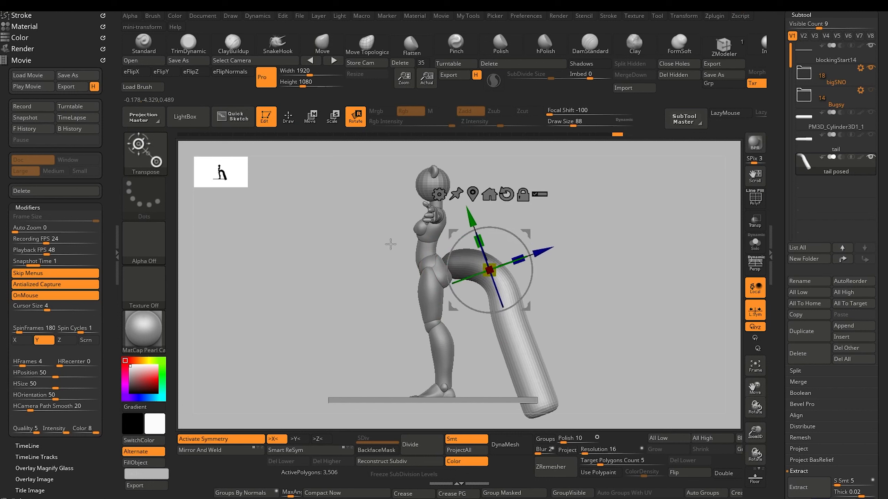
Extend the mask down to the posed tail's lower bend, blur it, and rotate the free end outward around a pivot on that bend
{"action": "left_click_drag", "start_coordinate": [353, 266], "coordinate": [349, 252], "text": "alt"}
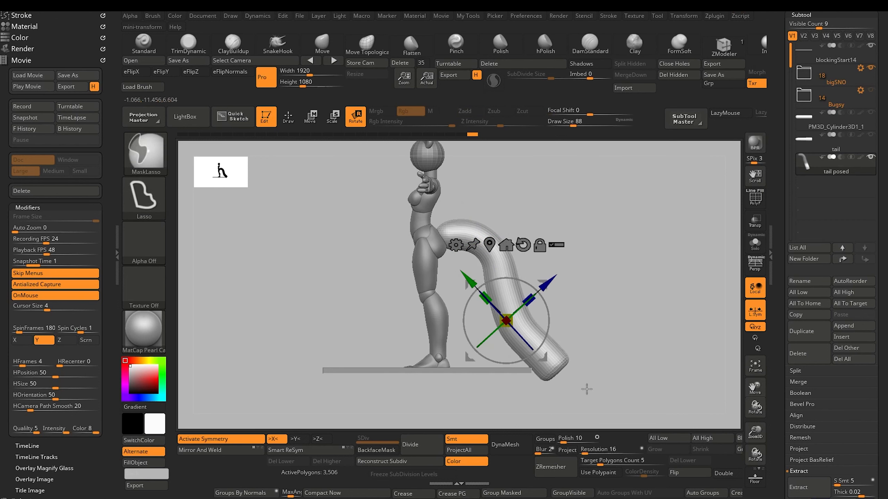
{"action": "mouse_move", "coordinate": [587, 388]}
{"action": "left_mouse_down", "text": "ctrl"}
{"action": "mouse_move", "coordinate": [552, 322]}
{"action": "mouse_move", "coordinate": [552, 410]}
{"action": "left_mouse_up", "text": "ctrl"}
{"action": "left_click", "coordinate": [406, 343], "text": "ctrl"}
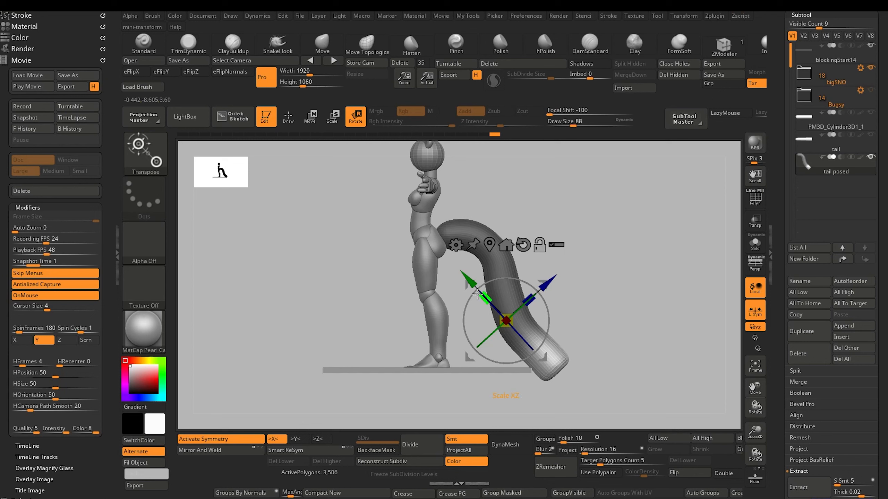
{"action": "left_click_drag", "start_coordinate": [470, 357], "coordinate": [489, 372], "text": "alt"}
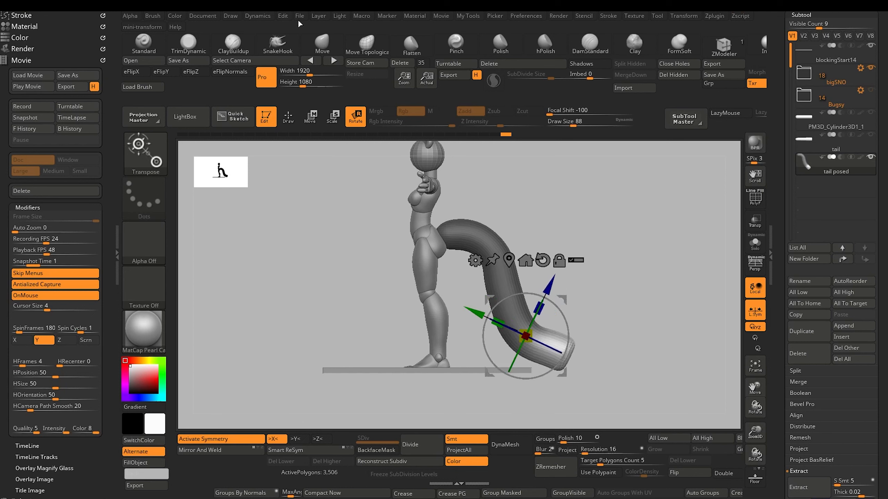
Clear the mask and reshape the posed tail's lower bend and tip with the Move brush so the end points straight back
{"action": "left_click", "coordinate": [316, 45]}
{"action": "left_click_drag", "start_coordinate": [325, 229], "coordinate": [360, 271], "text": "ctrl"}
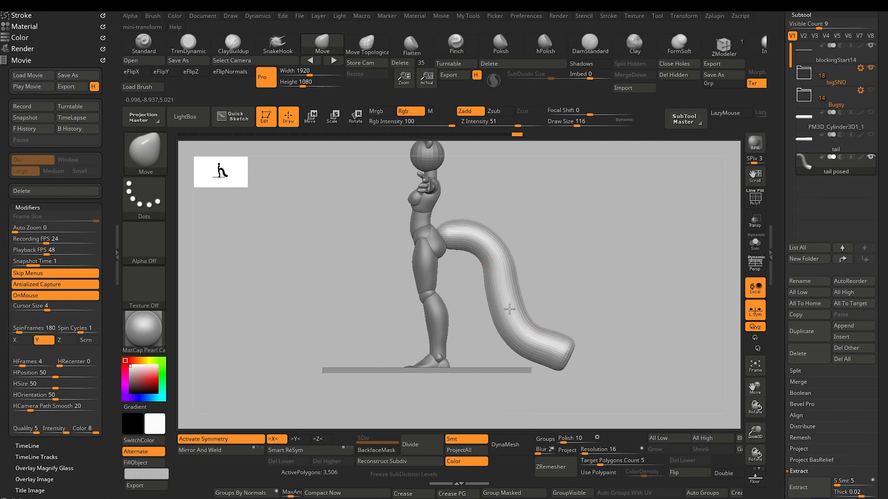
{"action": "left_click_drag", "start_coordinate": [485, 246], "coordinate": [483, 243]}
{"action": "key", "text": "["}
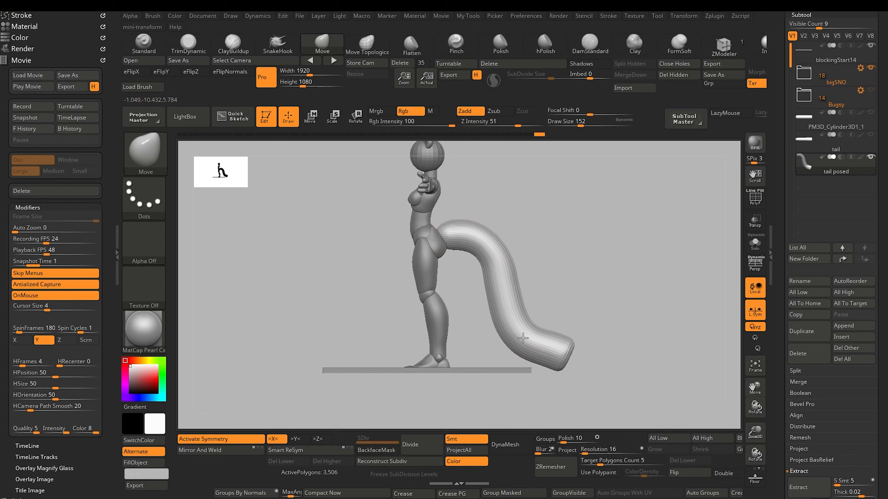
{"action": "key", "text": "["}
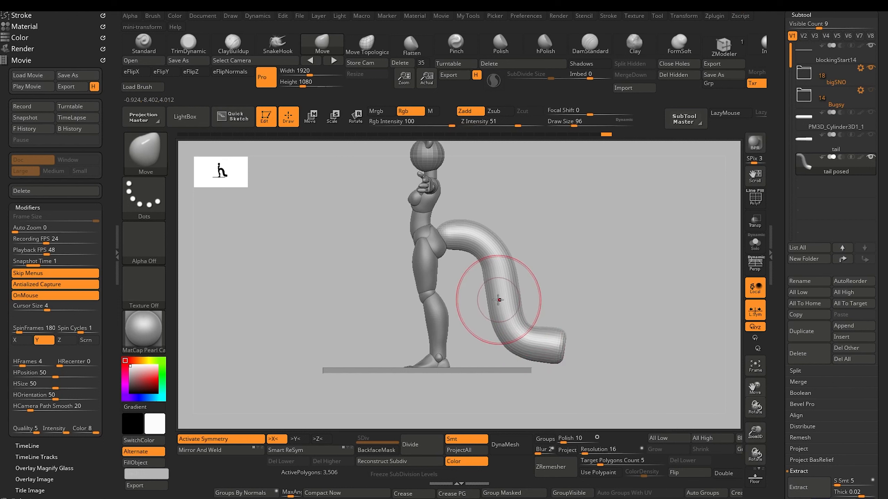
Enlarge the Move brush to Draw Size 164 and push the tail's middle and lower bend toward the legs into a rounder curve
{"action": "key", "text": "]"}
{"action": "key", "text": "]"}
{"action": "key", "text": "]"}
{"action": "key", "text": "]"}
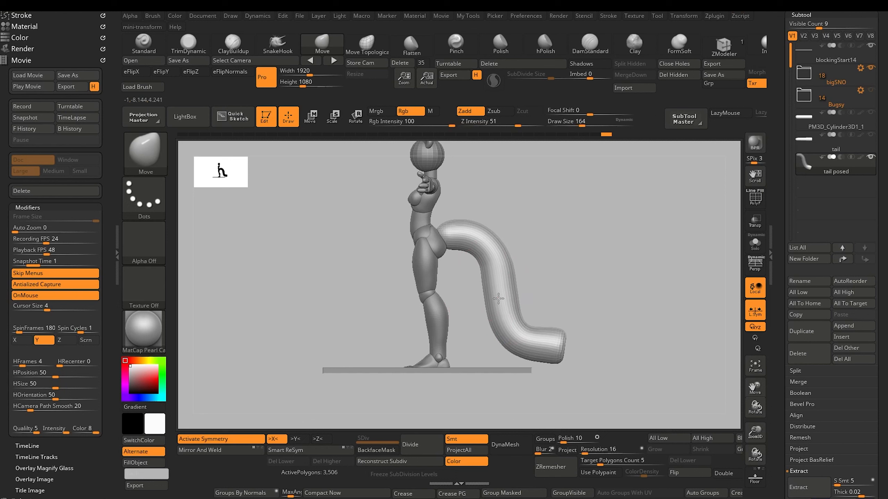
{"action": "left_click_drag", "start_coordinate": [509, 331], "coordinate": [509, 327]}
{"action": "left_click_drag", "start_coordinate": [494, 258], "coordinate": [493, 267]}
{"action": "left_click_drag", "start_coordinate": [510, 333], "coordinate": [540, 351]}
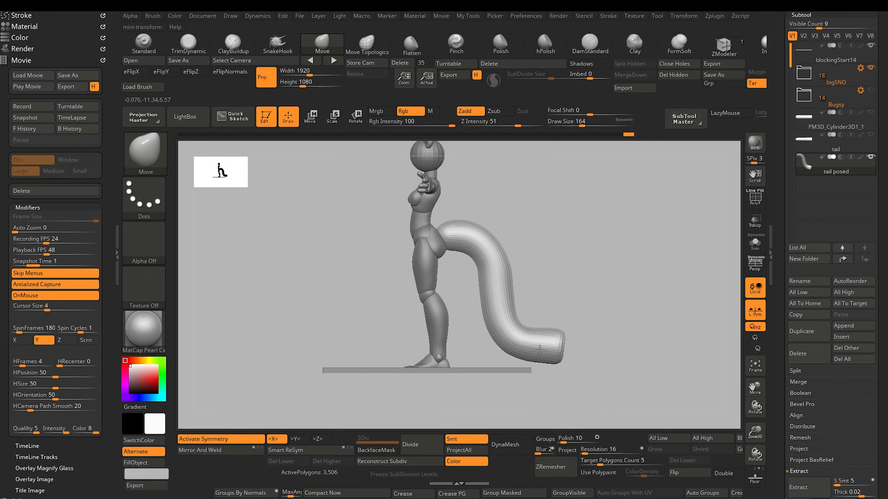
Refine the tail's upper curve and tip from the figure's opposite side using the Move brush at Draw Sizes of about 130 to 156
{"action": "left_click_drag", "start_coordinate": [341, 280], "coordinate": [284, 278]}
{"action": "left_click_drag", "start_coordinate": [375, 279], "coordinate": [317, 276]}
{"action": "left_click_drag", "start_coordinate": [372, 276], "coordinate": [421, 329]}
{"action": "key", "text": "["}
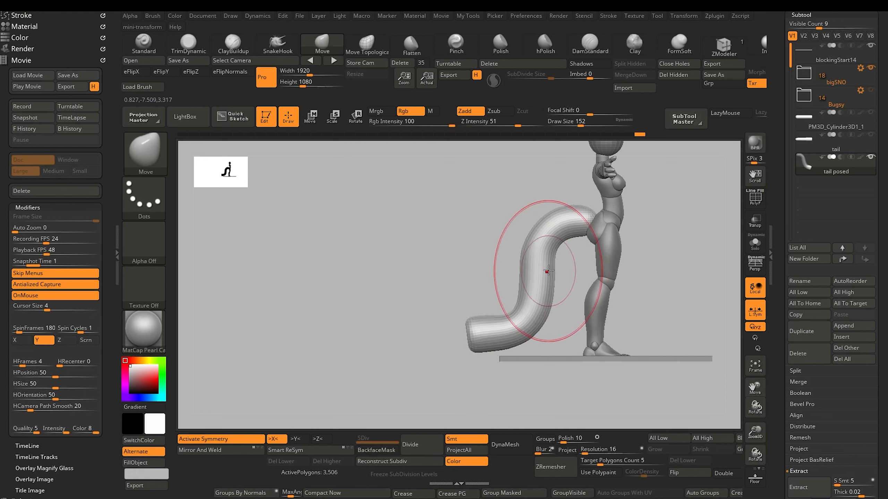
{"action": "left_click_drag", "start_coordinate": [554, 265], "coordinate": [544, 240]}
{"action": "key", "text": "]"}
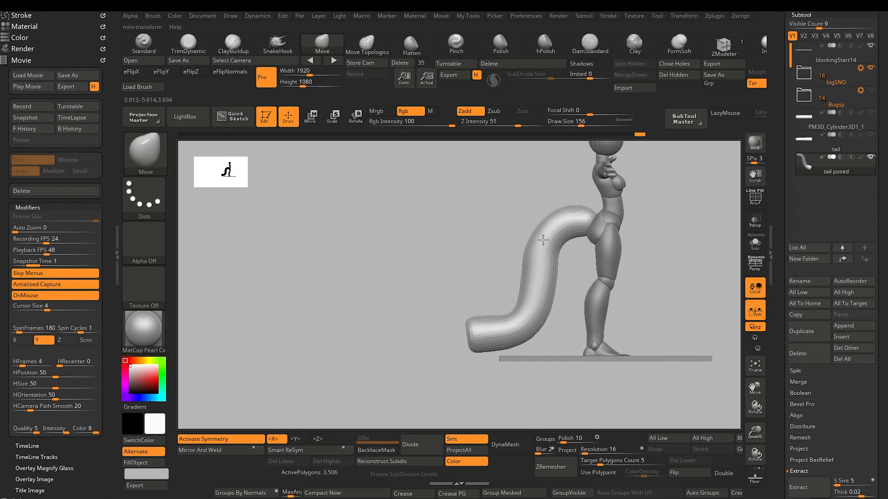
{"action": "key", "text": "["}
{"action": "key", "text": "["}
{"action": "key", "text": "["}
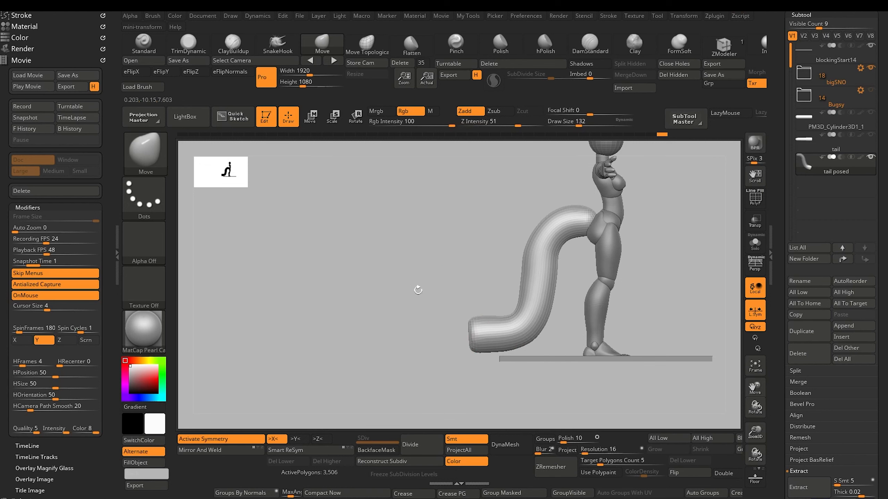
Mask everything except the posed tail's tip and rotate the tip upward around a pivot moved toward the end
{"action": "left_click_drag", "start_coordinate": [389, 297], "coordinate": [363, 230], "text": "alt"}
{"action": "mouse_move", "coordinate": [386, 275]}
{"action": "left_mouse_down"}
{"action": "mouse_move", "coordinate": [346, 282]}
{"action": "mouse_move", "coordinate": [386, 291]}
{"action": "mouse_move", "coordinate": [398, 311]}
{"action": "mouse_move", "coordinate": [390, 311]}
{"action": "mouse_move", "coordinate": [441, 297]}
{"action": "mouse_move", "coordinate": [419, 283]}
{"action": "left_mouse_up"}
{"action": "left_click_drag", "start_coordinate": [316, 283], "coordinate": [305, 245], "text": "alt"}
{"action": "left_click_drag", "start_coordinate": [306, 282], "coordinate": [389, 338]}
{"action": "left_click_drag", "start_coordinate": [334, 294], "coordinate": [375, 280], "text": "shift"}
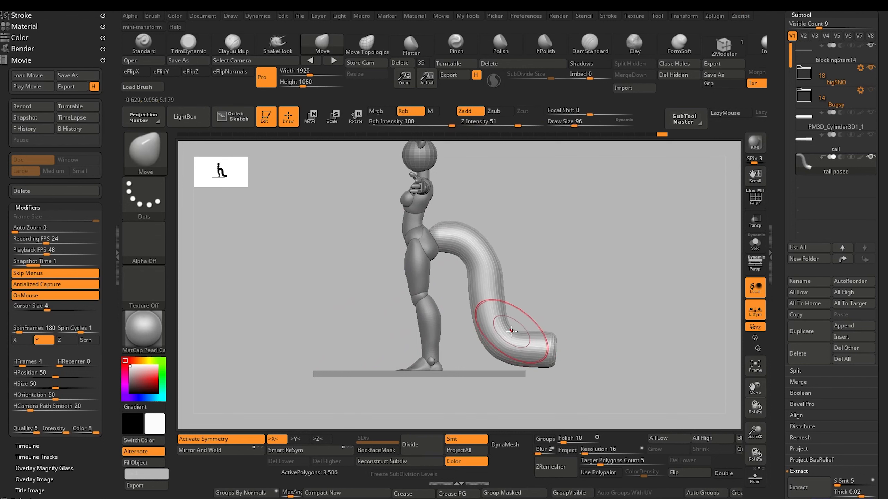
{"action": "key", "text": "ctrl"}
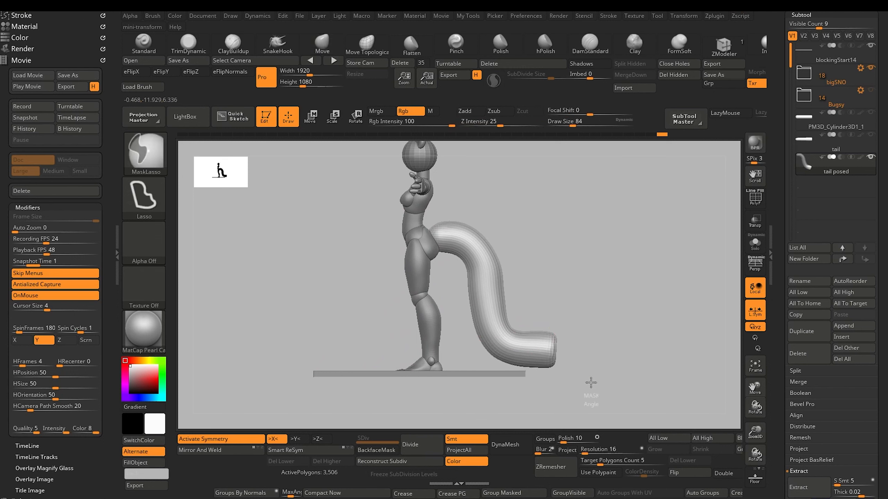
{"action": "left_click", "coordinate": [503, 394], "text": "ctrl"}
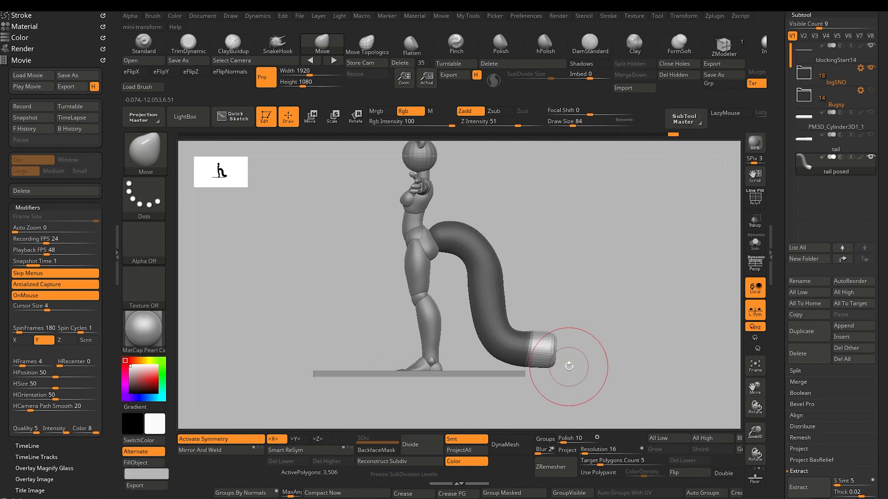
{"action": "key", "text": "r"}
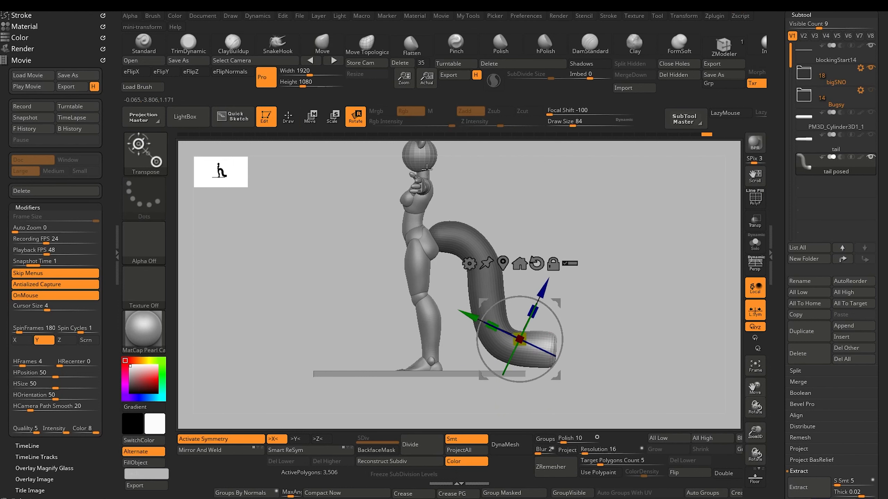
{"action": "left_click_drag", "start_coordinate": [487, 301], "coordinate": [493, 294], "text": "alt"}
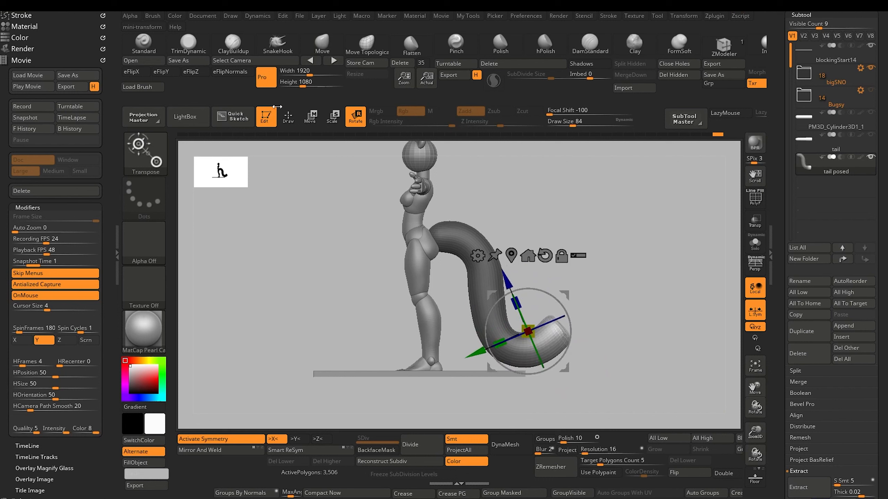
Clear the mask and nudge the tail's upturned lower curve inward with the Move brush at Draw Size 164
{"action": "left_click", "coordinate": [287, 119]}
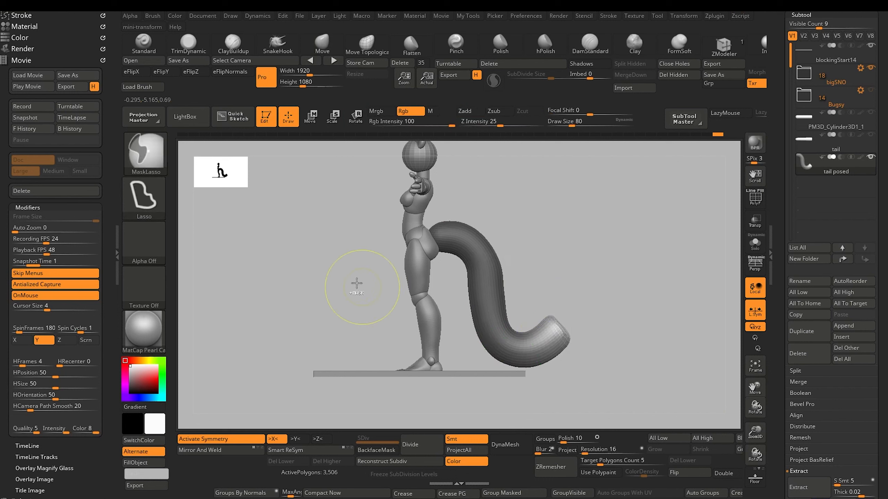
{"action": "key", "text": "bracketright"}
{"action": "key", "text": "bracketright"}
{"action": "key", "text": "bracketright"}
{"action": "key", "text": "bracketright"}
{"action": "key", "text": "bracketright"}
{"action": "key", "text": "bracketright"}
{"action": "key", "text": "bracketright"}
{"action": "key", "text": "bracketright"}
{"action": "key", "text": "bracketright"}
{"action": "key", "text": "bracketright"}
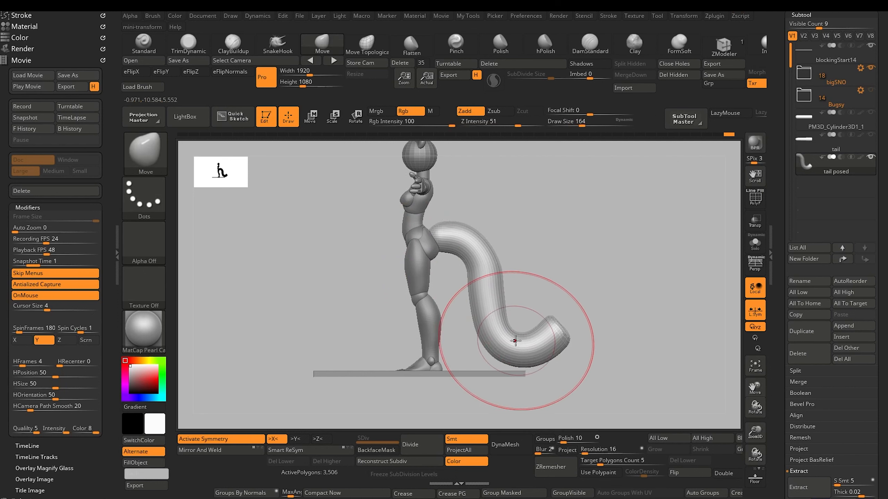
{"action": "left_click_drag", "start_coordinate": [536, 347], "coordinate": [528, 345]}
{"action": "key", "text": "bracketright"}
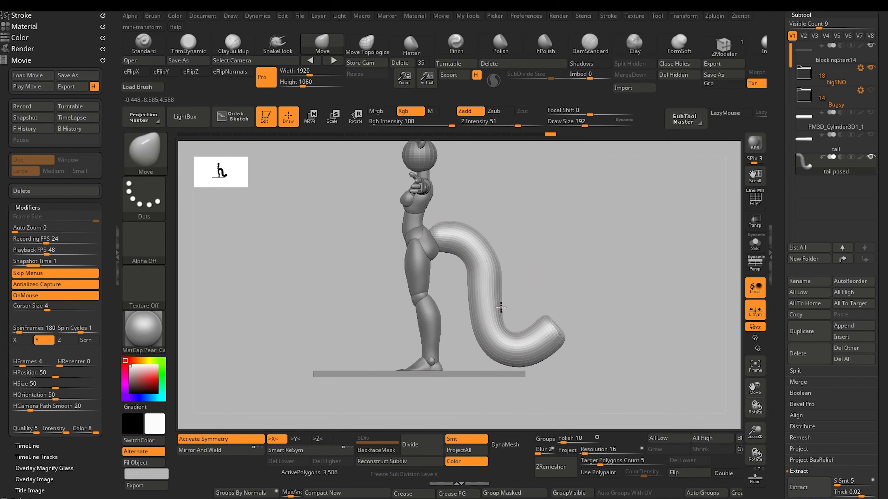
Reduce the Move brush to Draw Size 148 and adjust the curve of the tail's upper bend
{"action": "key", "text": "bracketleft"}
{"action": "key", "text": "bracketleft"}
{"action": "key", "text": "bracketleft"}
{"action": "key", "text": "bracketleft"}
{"action": "key", "text": "bracketleft"}
{"action": "key", "text": "bracketleft"}
{"action": "key", "text": "bracketleft"}
{"action": "key", "text": "bracketleft"}
{"action": "key", "text": "bracketleft"}
{"action": "key", "text": "bracketleft"}
{"action": "key", "text": "bracketleft"}
{"action": "key", "text": "bracketleft"}
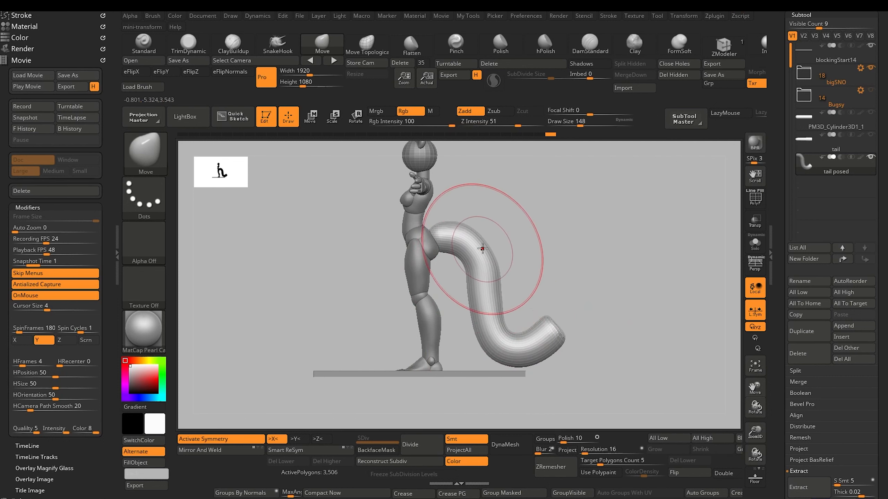
Even out the thickness and contour of the tail's middle section with the Move brush at Draw Sizes between 64 and 100
{"action": "key", "text": "bracketleft"}
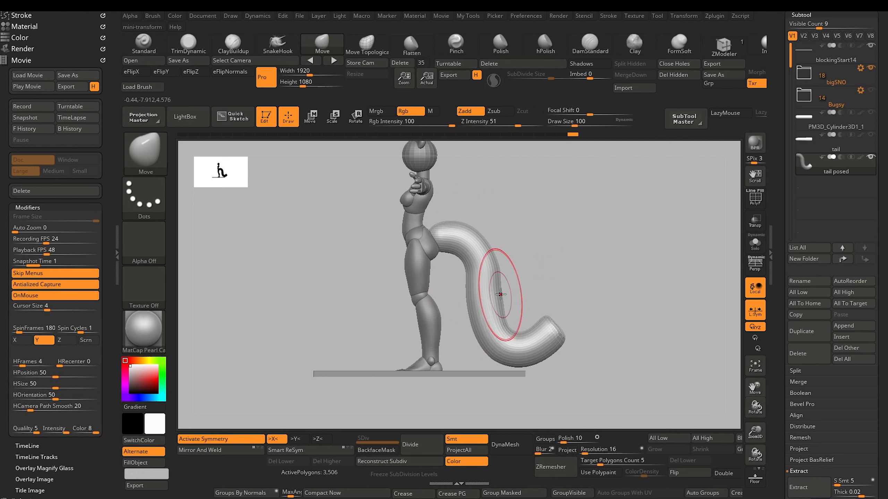
{"action": "key", "text": "bracketleft"}
{"action": "key", "text": "bracketleft"}
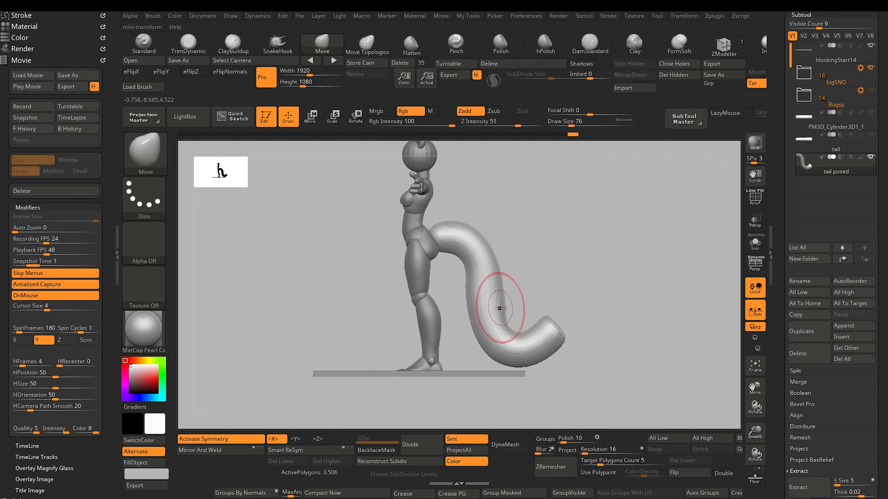
{"action": "key", "text": "bracketright"}
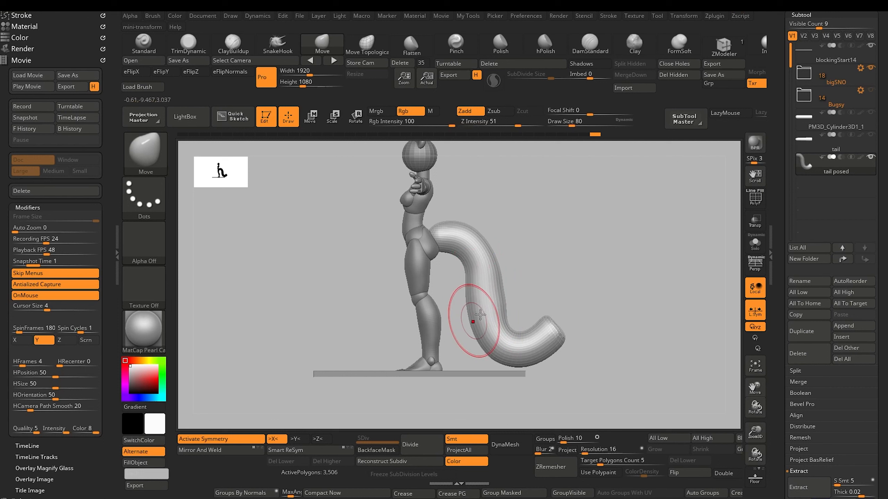
{"action": "key", "text": "bracketleft"}
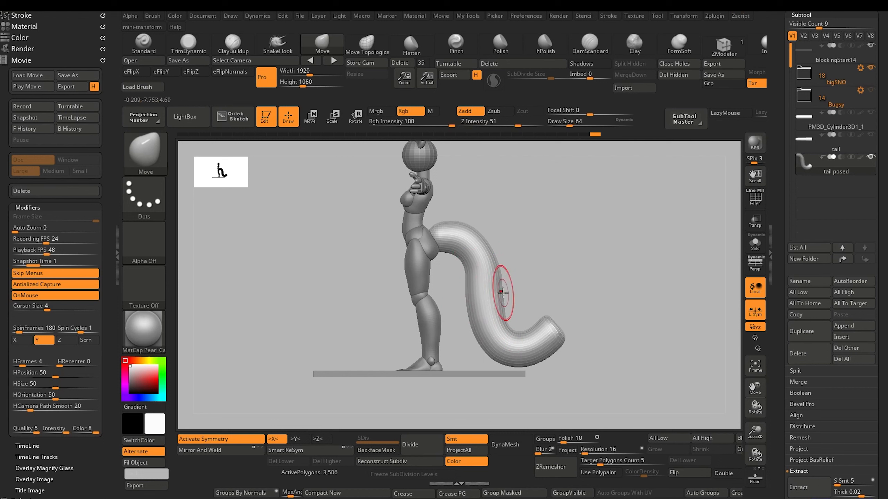
{"action": "key", "text": "bracketright"}
{"action": "key", "text": "bracketright"}
{"action": "key", "text": "bracketright"}
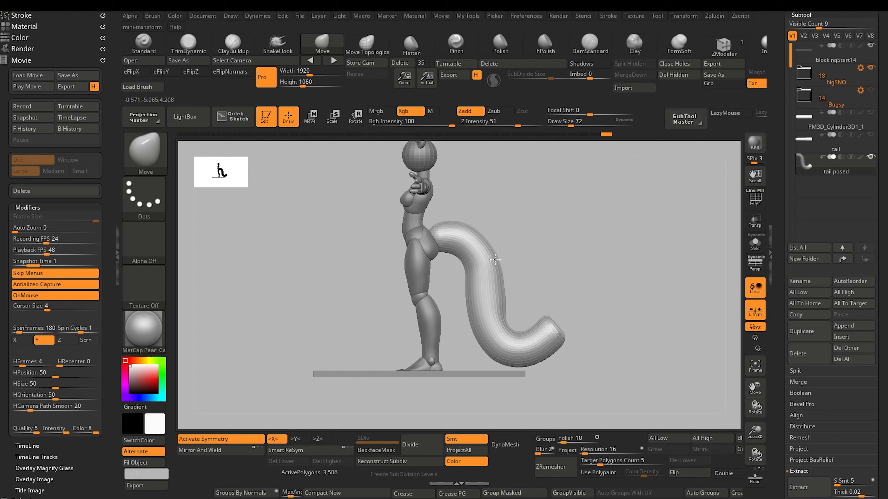
{"action": "key", "text": "bracketleft"}
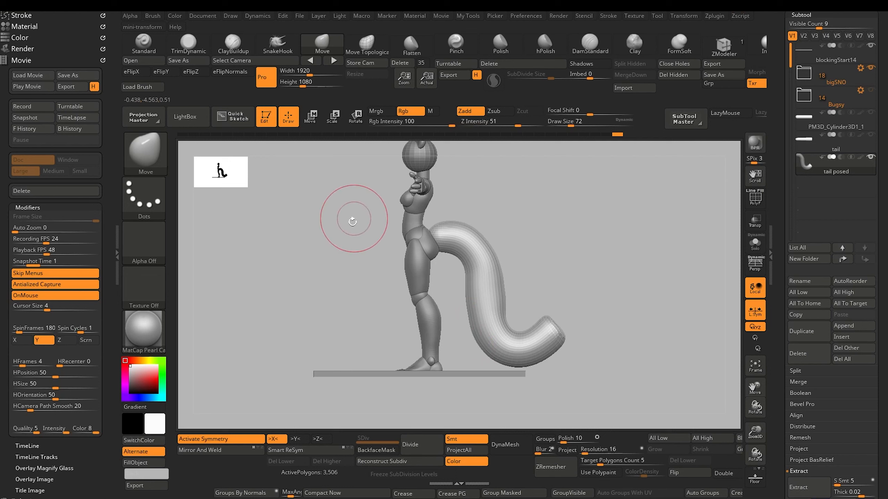
Turn on perspective and shape the tail's root where it meets the pelvis with the Move brush at Draw Size 116
{"action": "mouse_move", "coordinate": [334, 284]}
{"action": "left_mouse_down", "text": "alt"}
{"action": "mouse_move", "coordinate": [326, 270]}
{"action": "mouse_move", "coordinate": [362, 282]}
{"action": "mouse_move", "coordinate": [347, 292]}
{"action": "mouse_move", "coordinate": [375, 307]}
{"action": "mouse_move", "coordinate": [308, 292]}
{"action": "mouse_move", "coordinate": [309, 281]}
{"action": "mouse_move", "coordinate": [306, 292]}
{"action": "mouse_move", "coordinate": [260, 291]}
{"action": "mouse_move", "coordinate": [271, 291]}
{"action": "left_mouse_up", "text": "alt"}
{"action": "left_click", "coordinate": [755, 265]}
{"action": "mouse_move", "coordinate": [270, 290]}
{"action": "left_mouse_down"}
{"action": "mouse_move", "coordinate": [291, 292]}
{"action": "mouse_move", "coordinate": [333, 360]}
{"action": "left_mouse_up"}
{"action": "key", "text": "bracketright"}
{"action": "key", "text": "bracketright"}
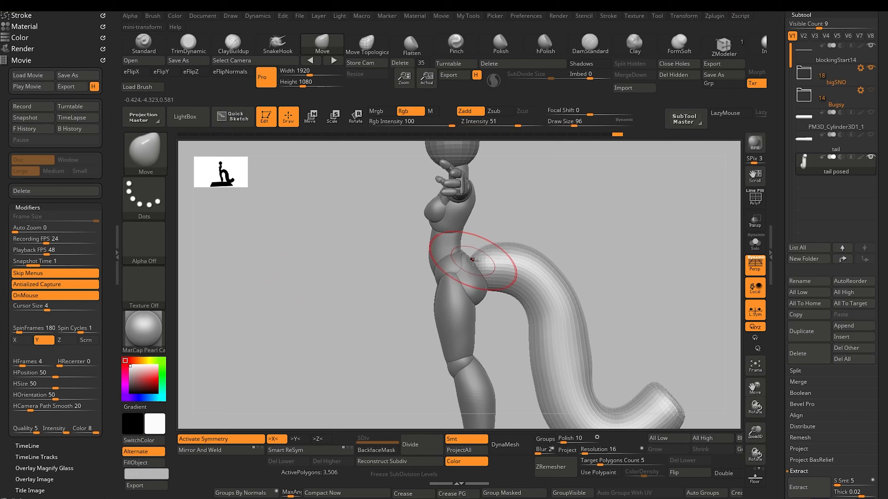
{"action": "key", "text": "bracketright"}
{"action": "left_click_drag", "start_coordinate": [494, 246], "coordinate": [494, 243]}
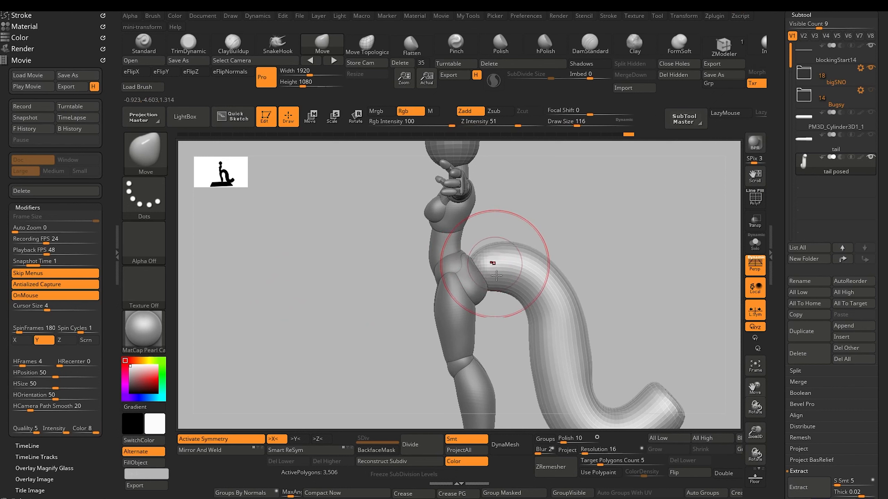
{"action": "mouse_move", "coordinate": [496, 293]}
{"action": "left_mouse_down"}
{"action": "mouse_move", "coordinate": [485, 290]}
{"action": "mouse_move", "coordinate": [471, 262]}
{"action": "left_mouse_up"}
{"action": "key", "text": "bracketleft"}
Refine the front and back contours of the tail's middle section with the Move brush at Draw Sizes between 76 and 88
{"action": "mouse_move", "coordinate": [347, 316]}
{"action": "left_mouse_down", "text": "alt"}
{"action": "mouse_move", "coordinate": [311, 254]}
{"action": "mouse_move", "coordinate": [374, 311]}
{"action": "left_mouse_up", "text": "alt"}
{"action": "key", "text": "bracketleft"}
{"action": "key", "text": "bracketleft"}
{"action": "key", "text": "bracketleft"}
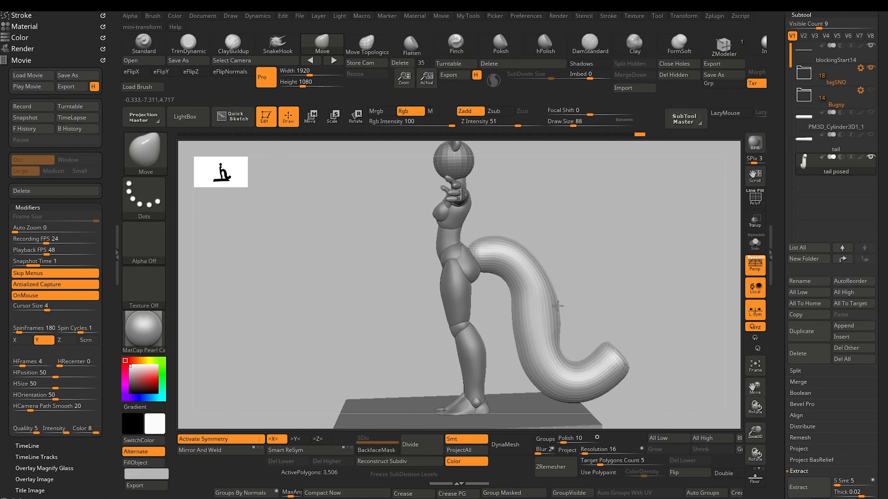
{"action": "left_click_drag", "start_coordinate": [538, 259], "coordinate": [538, 260]}
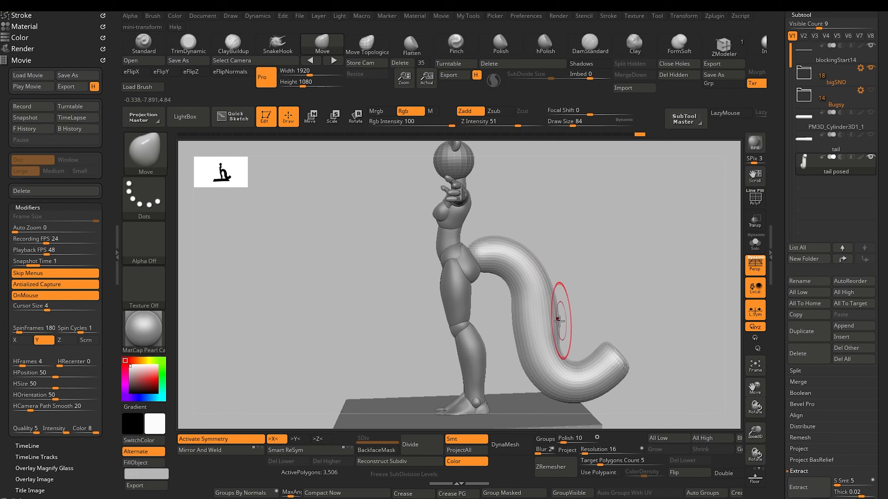
{"action": "key", "text": "["}
{"action": "left_click_drag", "start_coordinate": [558, 320], "coordinate": [560, 341]}
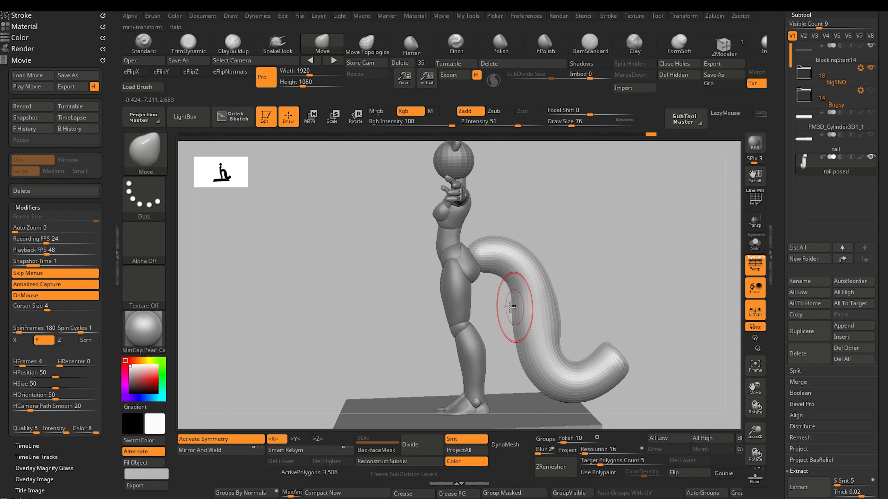
{"action": "key", "text": "]"}
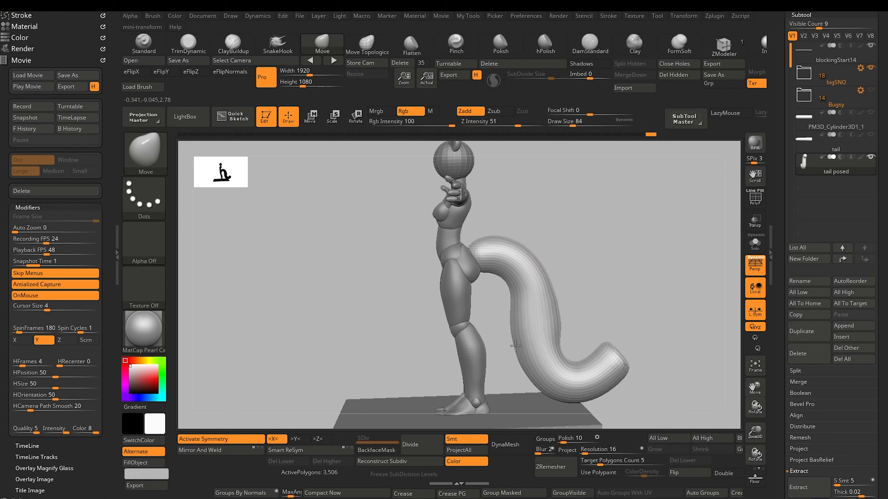
Even out the outer edge of the tail below its upper bend with the Move brush at Draw Size 60
{"action": "key", "text": "["}
{"action": "key", "text": "["}
{"action": "key", "text": "["}
{"action": "key", "text": "["}
{"action": "key", "text": "["}
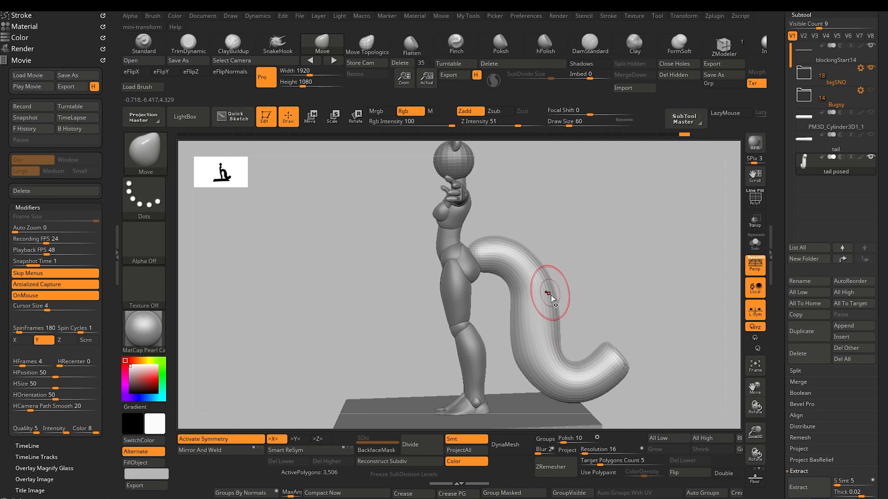
{"action": "left_click_drag", "start_coordinate": [553, 291], "coordinate": [555, 289]}
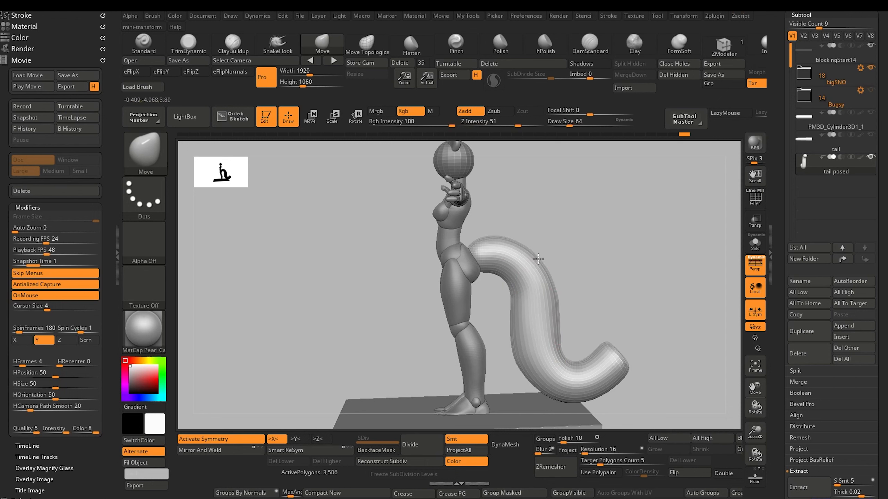
Round the underside of the tail's lower bend and tidy the section above it with the Move brush, reducing Draw Size from 88 to 64
{"action": "left_click_drag", "start_coordinate": [363, 305], "coordinate": [341, 294], "text": "alt"}
{"action": "mouse_move", "coordinate": [342, 294]}
{"action": "left_mouse_down"}
{"action": "mouse_move", "coordinate": [332, 314]}
{"action": "mouse_move", "coordinate": [324, 312]}
{"action": "mouse_move", "coordinate": [380, 318]}
{"action": "left_mouse_up"}
{"action": "key", "text": "bracketright"}
{"action": "key", "text": "bracketright"}
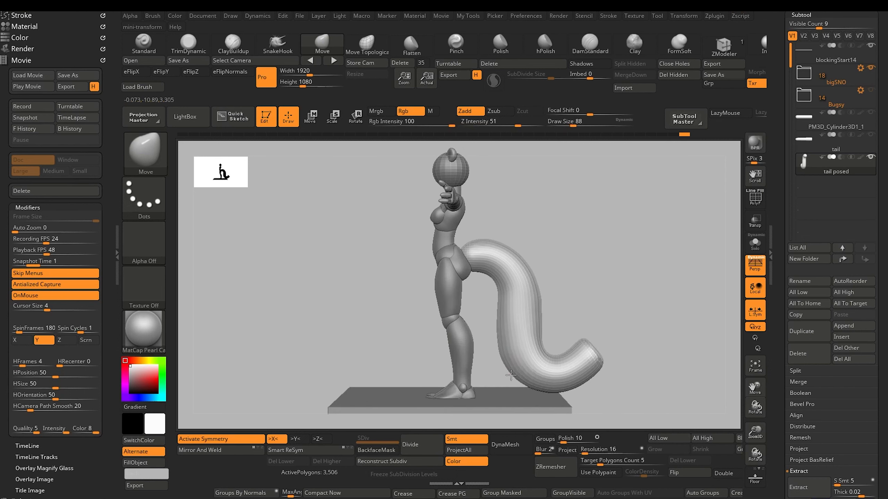
{"action": "left_click_drag", "start_coordinate": [511, 375], "coordinate": [523, 385]}
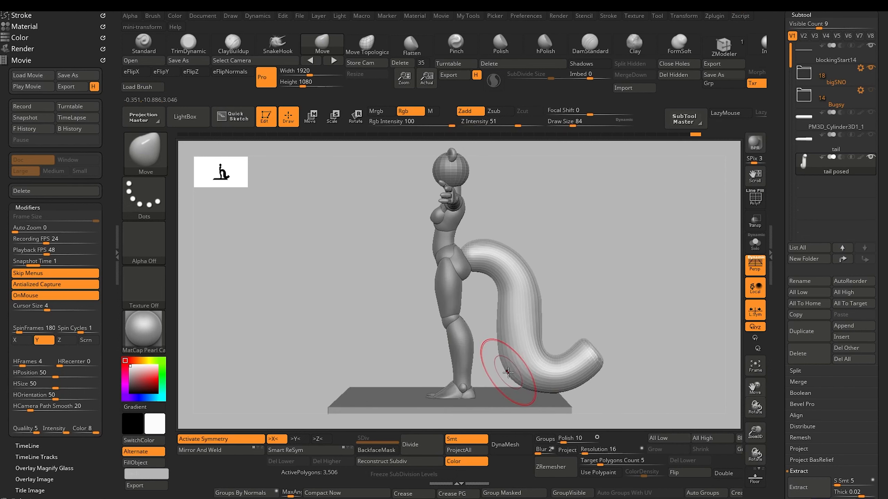
{"action": "key", "text": "bracketleft"}
{"action": "key", "text": "bracketleft"}
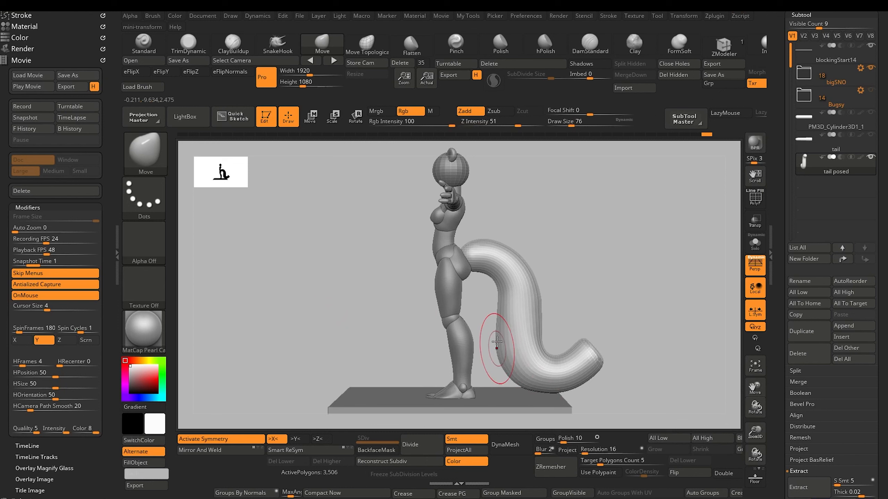
{"action": "key", "text": "bracketleft"}
{"action": "key", "text": "bracketleft"}
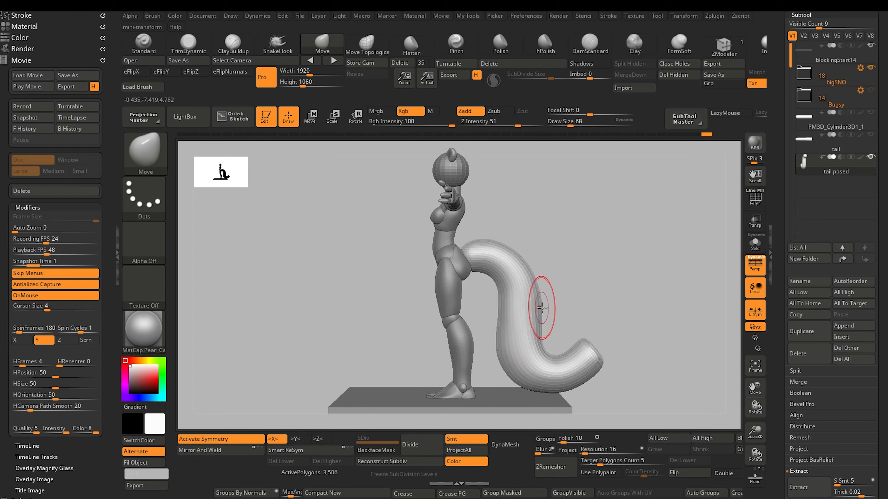
{"action": "key", "text": "bracketleft"}
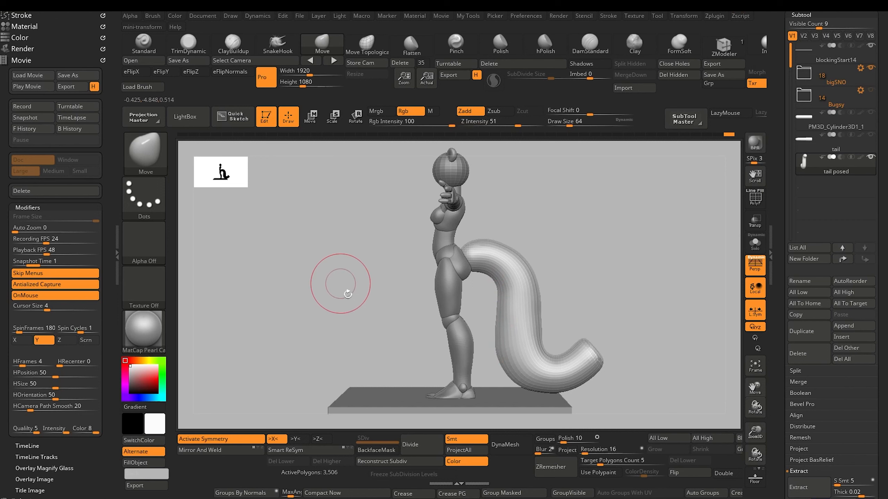
Check the tail from behind and adjust its descending section with the Move brush at Draw Sizes between 100 and 80
{"action": "left_click_drag", "start_coordinate": [352, 315], "coordinate": [305, 244], "text": "alt"}
{"action": "left_click_drag", "start_coordinate": [358, 278], "coordinate": [385, 342]}
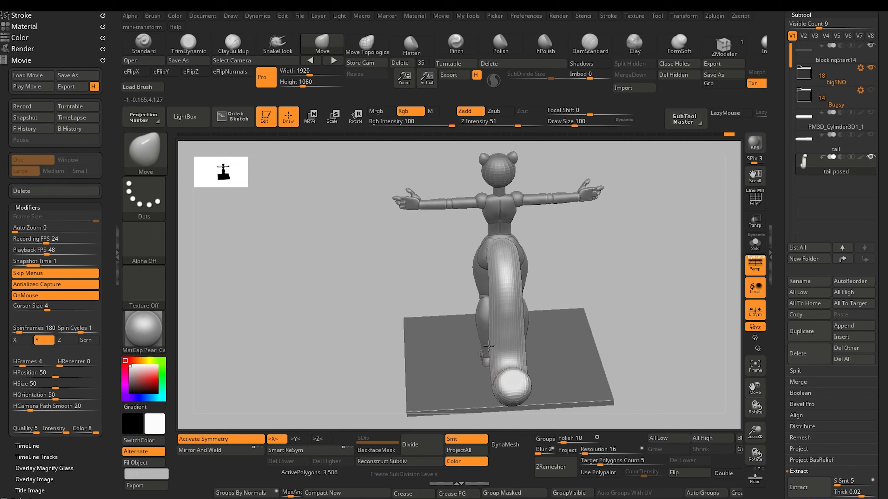
{"action": "key", "text": "bracketleft"}
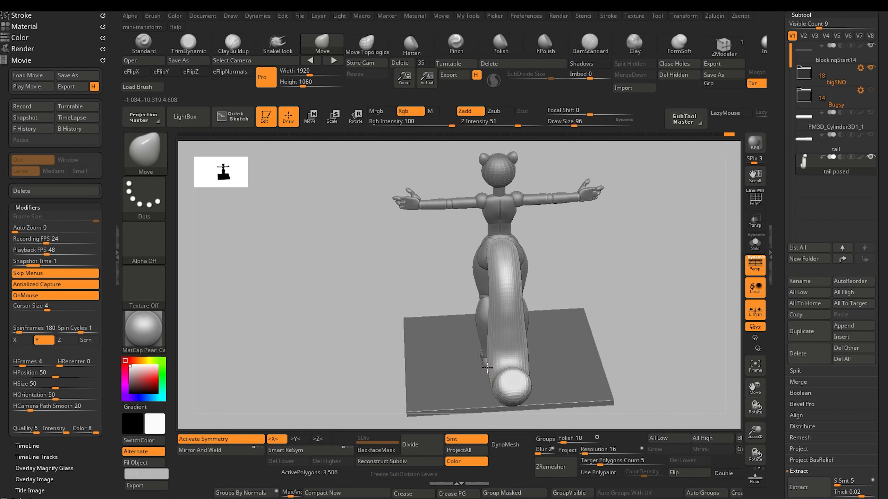
{"action": "key", "text": "bracketleft"}
{"action": "mouse_move", "coordinate": [328, 285]}
{"action": "left_mouse_down"}
{"action": "mouse_move", "coordinate": [370, 269]}
{"action": "mouse_move", "coordinate": [372, 291]}
{"action": "left_mouse_up"}
{"action": "key", "text": "bracketleft"}
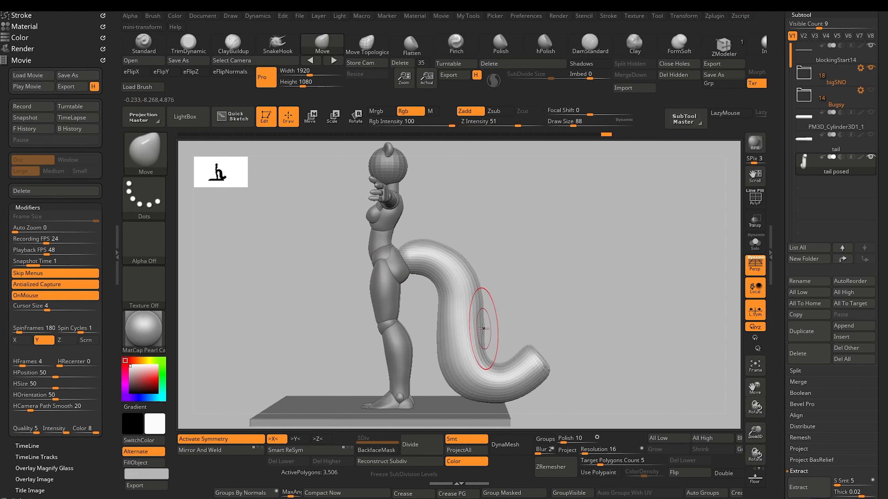
{"action": "key", "text": "bracketleft"}
{"action": "key", "text": "bracketleft"}
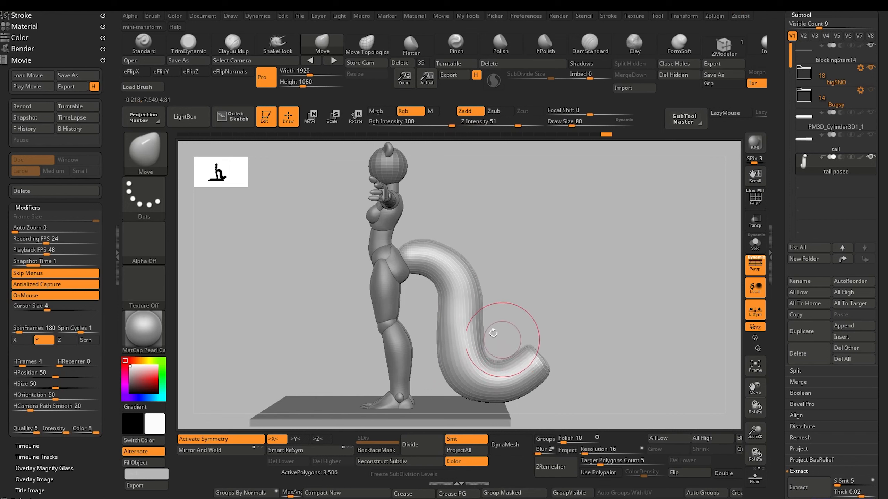
Adjust the inner contour of the tail's descending section and lower bend with the Move brush at Draw Size 80
{"action": "mouse_move", "coordinate": [329, 278]}
{"action": "left_mouse_down", "text": "alt"}
{"action": "mouse_move", "coordinate": [313, 291]}
{"action": "mouse_move", "coordinate": [313, 270]}
{"action": "left_mouse_up", "text": "alt"}
{"action": "left_click_drag", "start_coordinate": [394, 285], "coordinate": [435, 290]}
{"action": "key", "text": "bracketleft"}
{"action": "key", "text": "bracketleft"}
{"action": "key", "text": "bracketleft"}
{"action": "key", "text": "bracketleft"}
{"action": "key", "text": "bracketleft"}
{"action": "key", "text": "bracketleft"}
{"action": "key", "text": "bracketleft"}
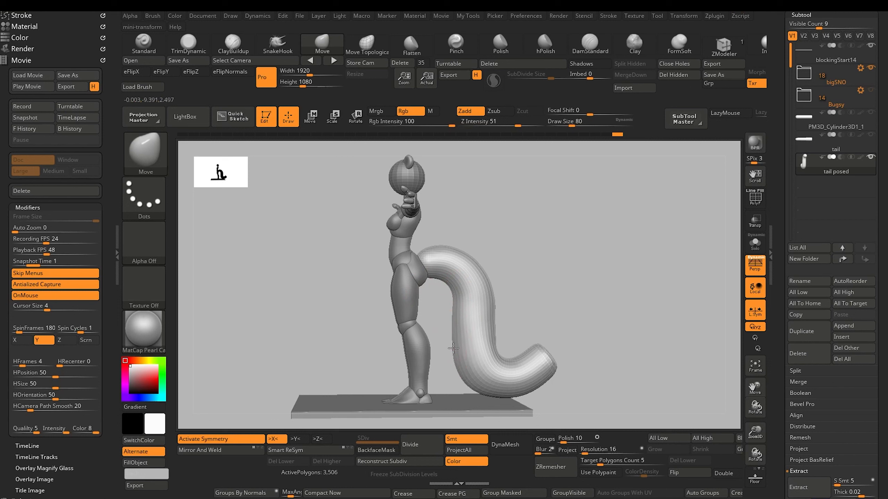
{"action": "left_click_drag", "start_coordinate": [461, 373], "coordinate": [462, 371]}
{"action": "left_click_drag", "start_coordinate": [452, 326], "coordinate": [453, 324]}
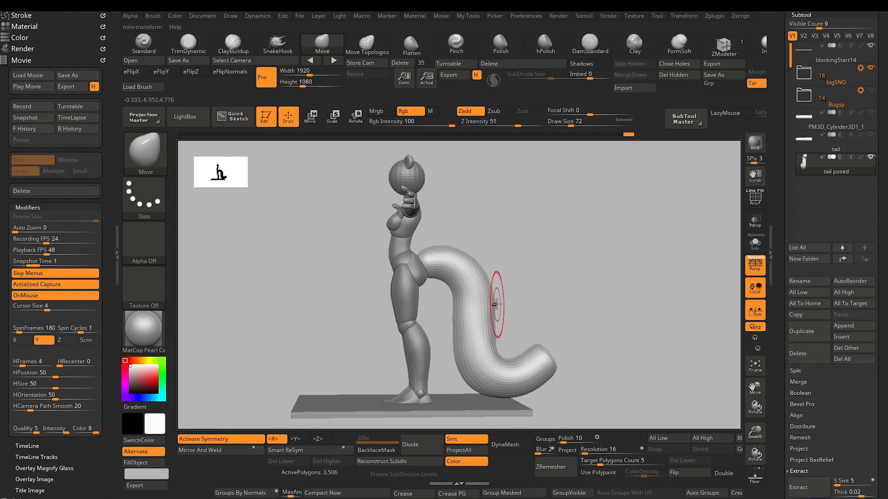
Touch up the tail's outer edge with the Move brush at Draw Size 60 and inspect the S-curve from the opposite side
{"action": "key", "text": "bracketleft"}
{"action": "key", "text": "bracketleft"}
{"action": "key", "text": "bracketleft"}
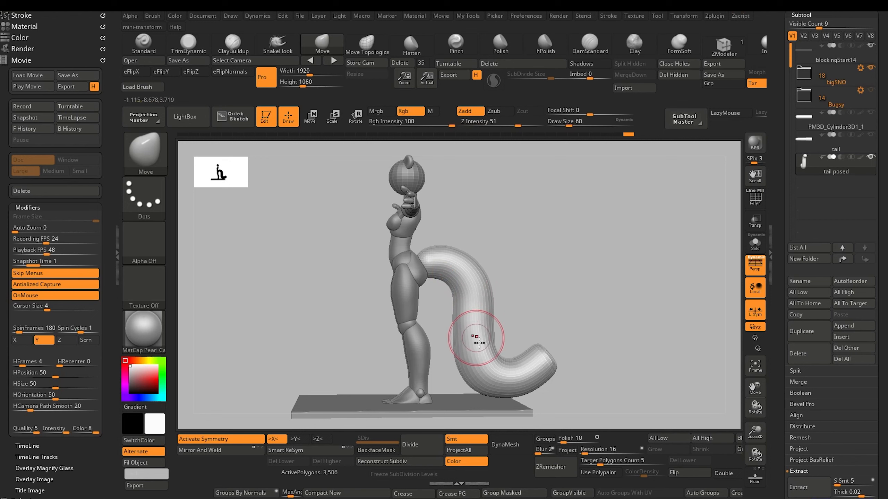
{"action": "left_click_drag", "start_coordinate": [347, 293], "coordinate": [442, 325], "text": "alt"}
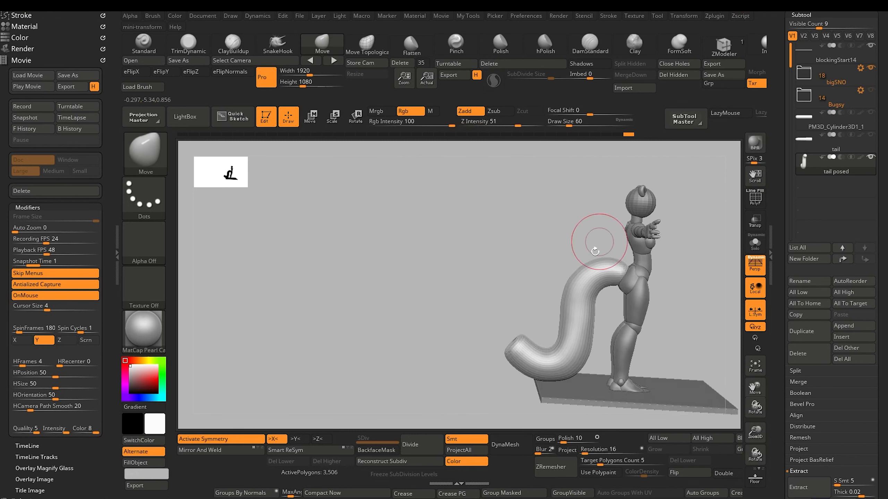
{"action": "mouse_move", "coordinate": [362, 294]}
{"action": "left_mouse_down"}
{"action": "mouse_move", "coordinate": [381, 324]}
{"action": "mouse_move", "coordinate": [442, 329]}
{"action": "mouse_move", "coordinate": [391, 323]}
{"action": "mouse_move", "coordinate": [402, 333]}
{"action": "mouse_move", "coordinate": [383, 323]}
{"action": "mouse_move", "coordinate": [409, 328]}
{"action": "mouse_move", "coordinate": [400, 319]}
{"action": "mouse_move", "coordinate": [412, 332]}
{"action": "mouse_move", "coordinate": [338, 309]}
{"action": "mouse_move", "coordinate": [414, 308]}
{"action": "left_mouse_up"}
{"action": "left_click_drag", "start_coordinate": [414, 307], "coordinate": [420, 294]}
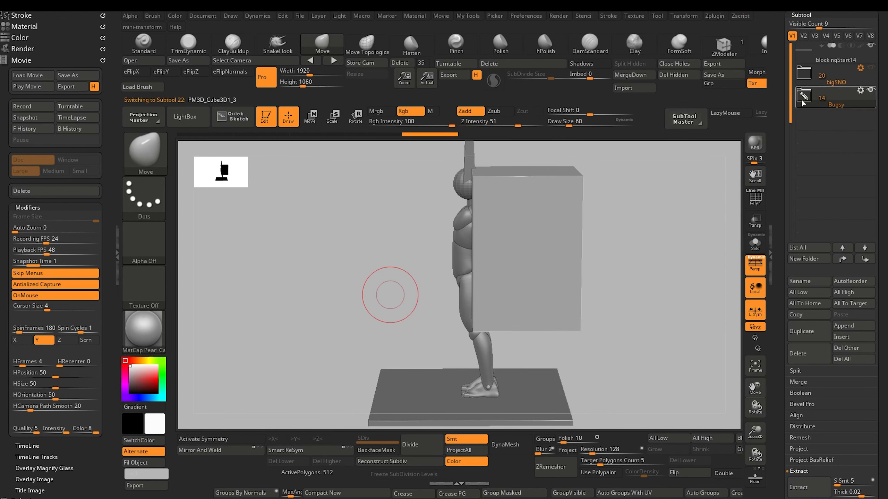
Open the Bugsy folder, hide the large cube around the figure and make the leg subtool PM3D_Sphere3D1_11 active
{"action": "left_click", "coordinate": [803, 102]}
{"action": "scroll", "coordinate": [789, 157], "scroll_direction": "down", "scroll_amount": 5}
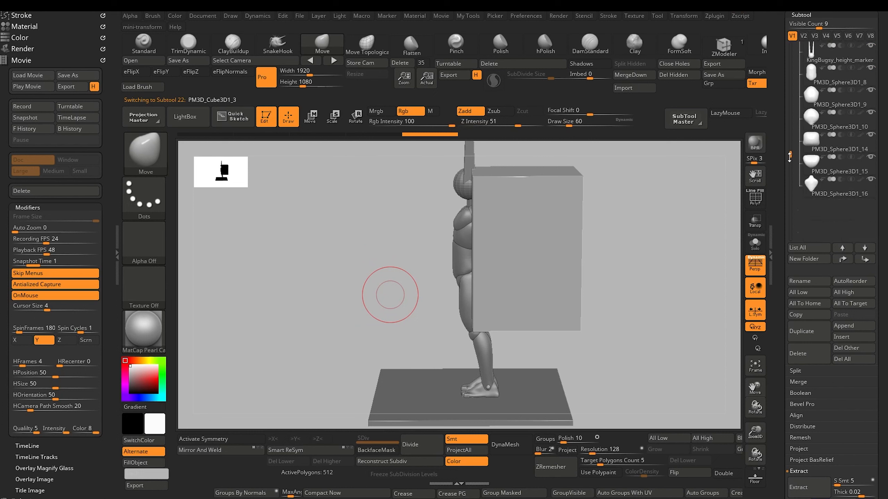
{"action": "left_click_drag", "start_coordinate": [790, 157], "coordinate": [793, 80]}
{"action": "left_click", "coordinate": [870, 45]}
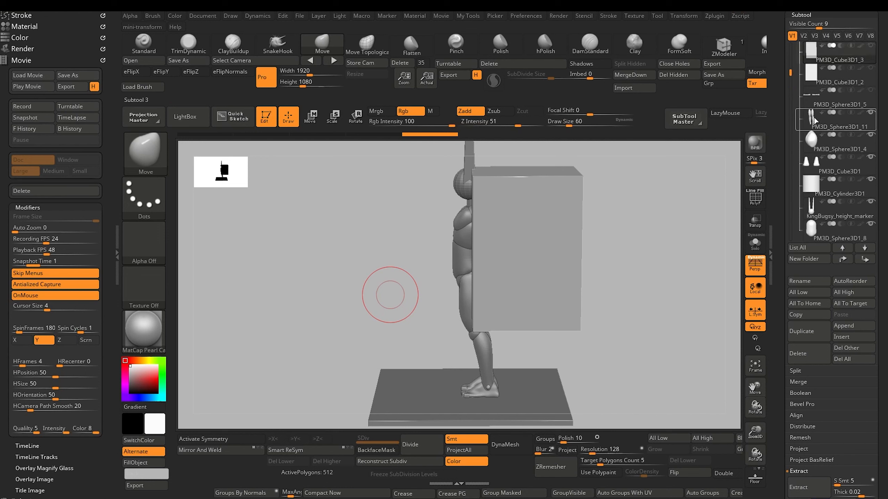
{"action": "left_click_drag", "start_coordinate": [324, 304], "coordinate": [363, 278]}
Append a Sphere3D to the Bugsy figure, select the new sphere and activate the Move gizmo
{"action": "left_click_drag", "start_coordinate": [780, 393], "coordinate": [780, 355]}
{"action": "left_click", "coordinate": [842, 251]}
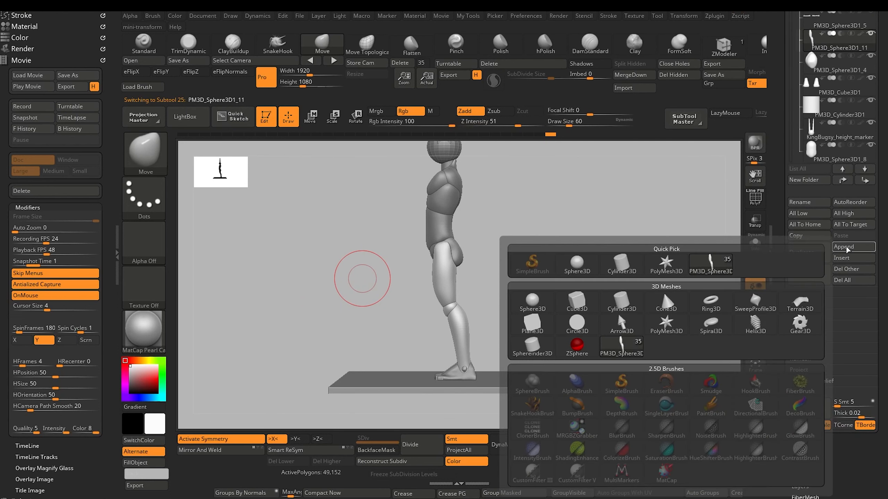
{"action": "mouse_move", "coordinate": [301, 272]}
{"action": "left_mouse_down"}
{"action": "mouse_move", "coordinate": [300, 300]}
{"action": "mouse_move", "coordinate": [313, 281]}
{"action": "left_mouse_up"}
{"action": "left_click_drag", "start_coordinate": [312, 281], "coordinate": [317, 321], "text": "alt"}
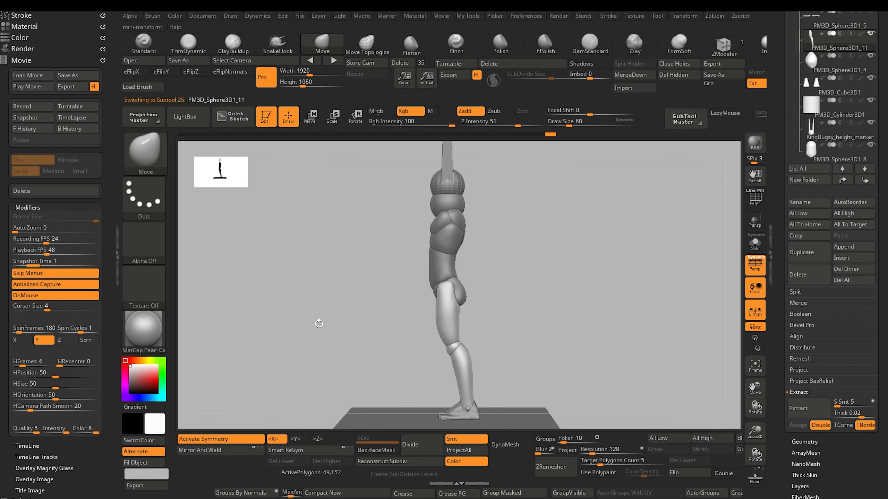
{"action": "left_click", "coordinate": [442, 209], "text": "alt"}
{"action": "left_click", "coordinate": [308, 123]}
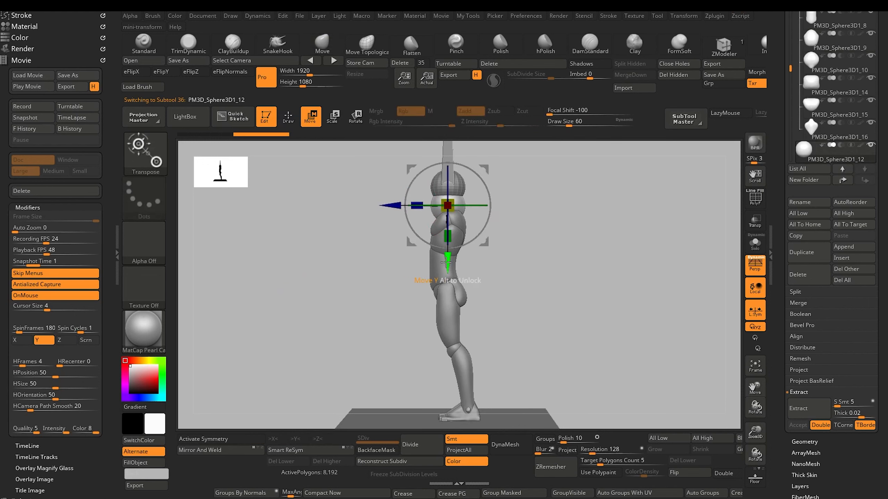
Move the new sphere down and back to the rear of Bugsy's pelvis, just above the buttocks
{"action": "left_click_drag", "start_coordinate": [446, 260], "coordinate": [447, 347]}
{"action": "left_click_drag", "start_coordinate": [385, 292], "coordinate": [370, 332]}
{"action": "left_click_drag", "start_coordinate": [460, 292], "coordinate": [472, 301]}
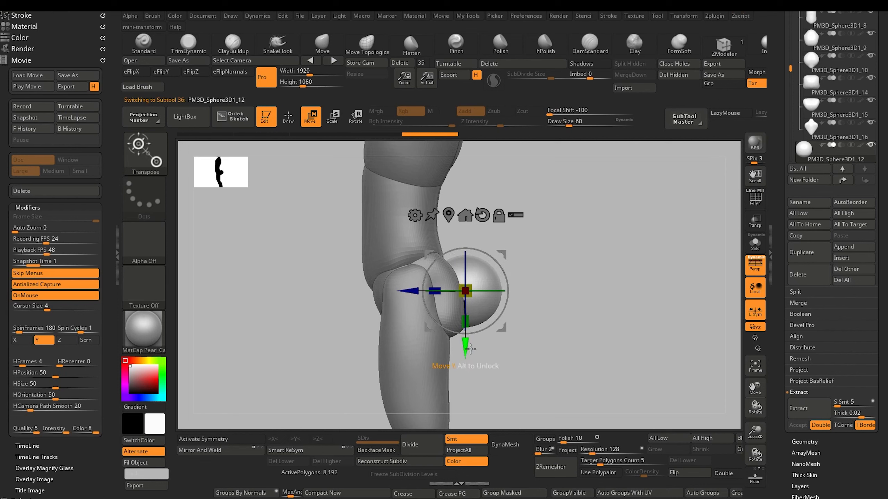
{"action": "left_click_drag", "start_coordinate": [466, 349], "coordinate": [466, 332]}
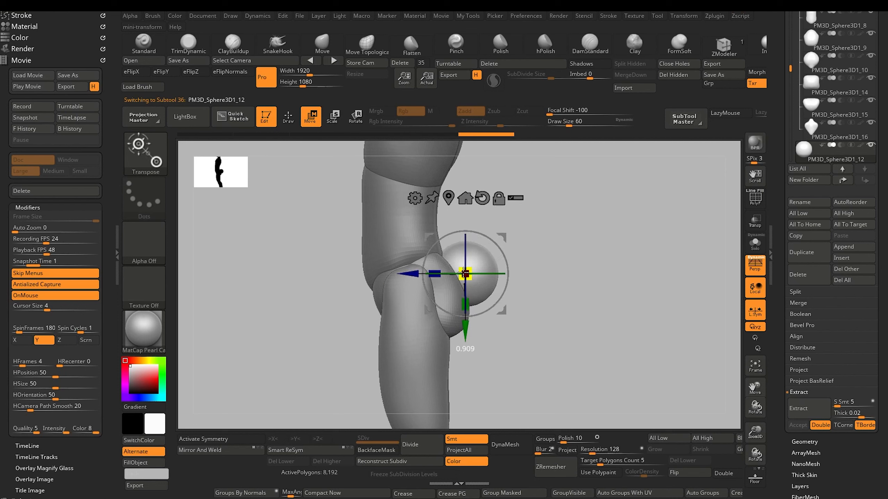
{"action": "left_click_drag", "start_coordinate": [317, 244], "coordinate": [261, 227]}
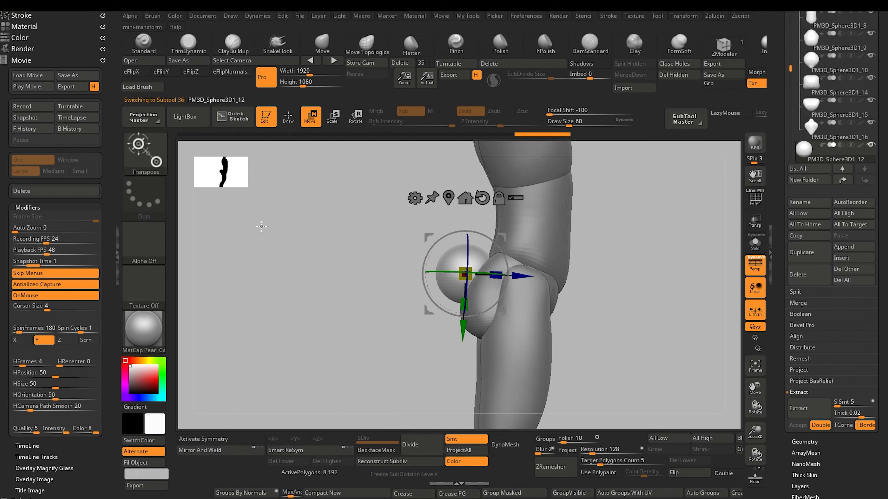
Shape the sphere into an upward-pointing egg-like bunny tail with the Move brush at Draw Size 100
{"action": "left_click", "coordinate": [294, 120]}
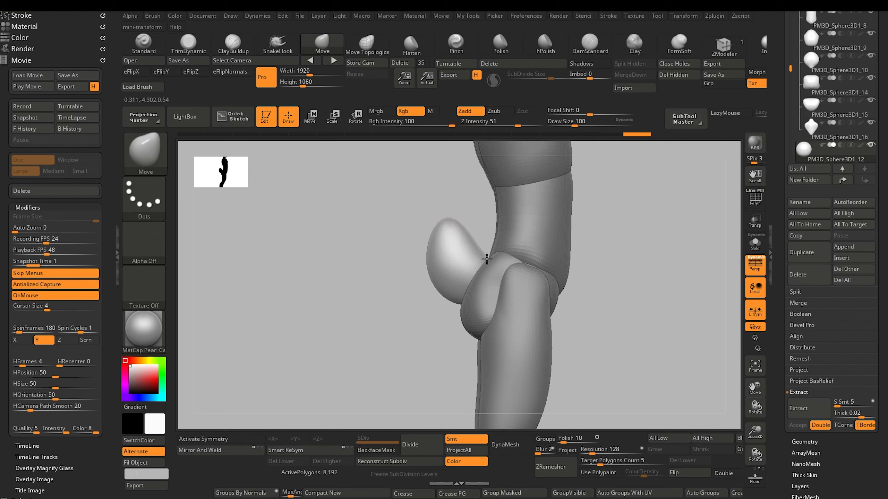
{"action": "left_click_drag", "start_coordinate": [370, 280], "coordinate": [419, 294]}
{"action": "left_click_drag", "start_coordinate": [368, 339], "coordinate": [443, 325], "text": "shift"}
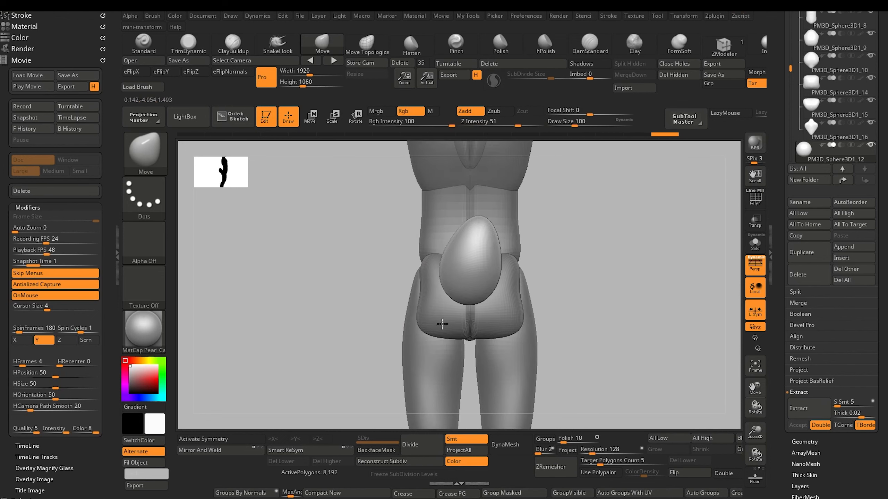
Centre the bunny tail's tip with the Move brush at about Draw Size 132, mirror and weld it, and activate X symmetry
{"action": "left_click", "coordinate": [207, 441]}
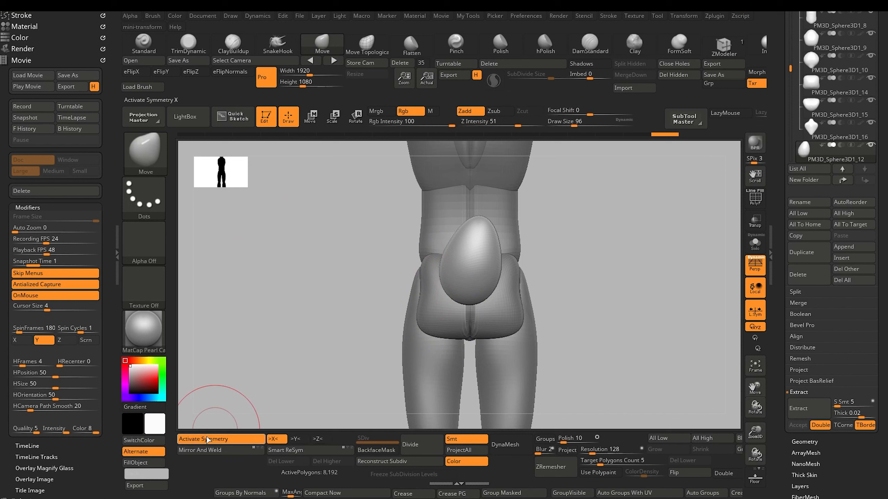
{"action": "key", "text": "bracketright"}
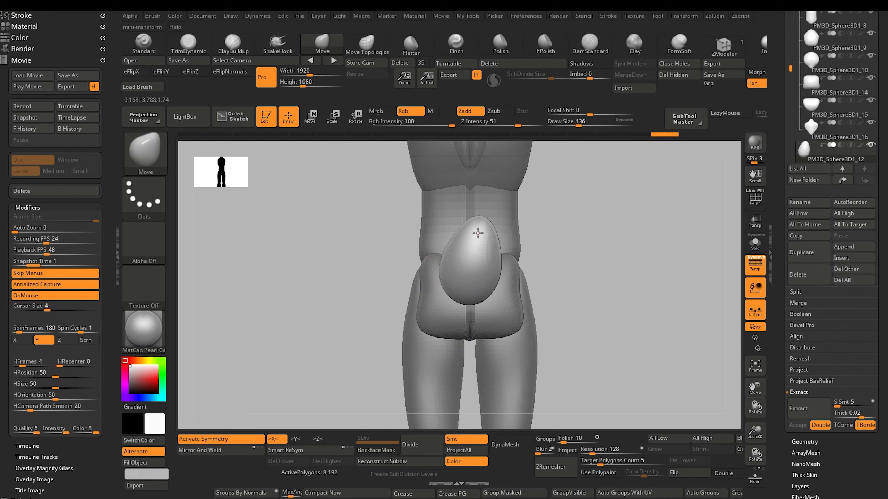
{"action": "left_click", "coordinate": [207, 439]}
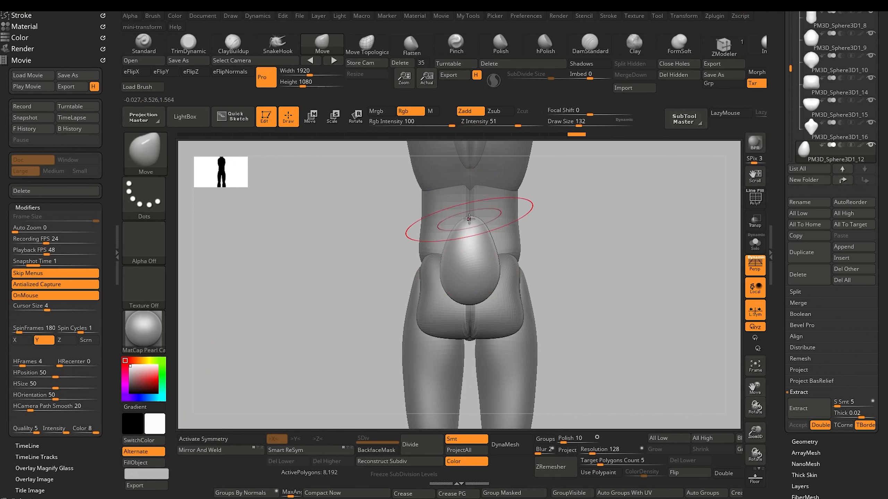
{"action": "left_click", "coordinate": [210, 439]}
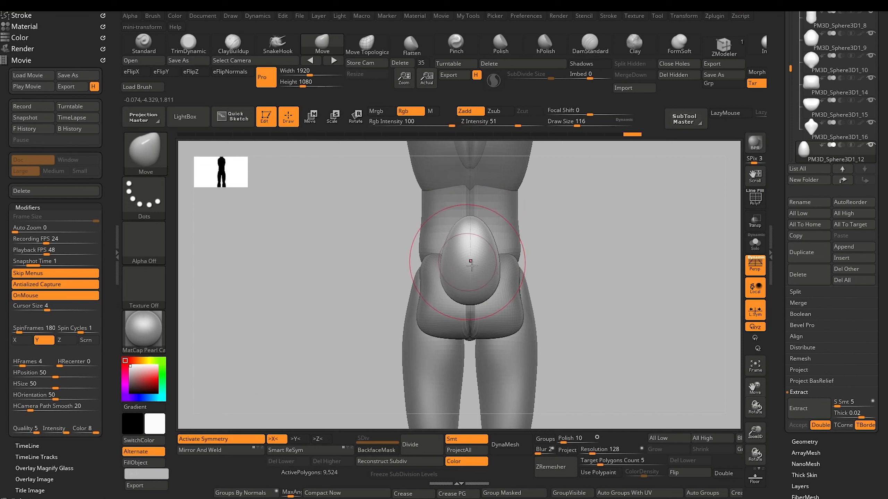
Smooth the bunny tail's surface and refine its rounded form with the Move brush at Draw Size 116
{"action": "key", "text": "shift"}
{"action": "left_click_drag", "start_coordinate": [472, 229], "coordinate": [490, 234], "text": "shift"}
{"action": "left_click_drag", "start_coordinate": [492, 279], "coordinate": [479, 304]}
{"action": "left_click_drag", "start_coordinate": [352, 254], "coordinate": [308, 267]}
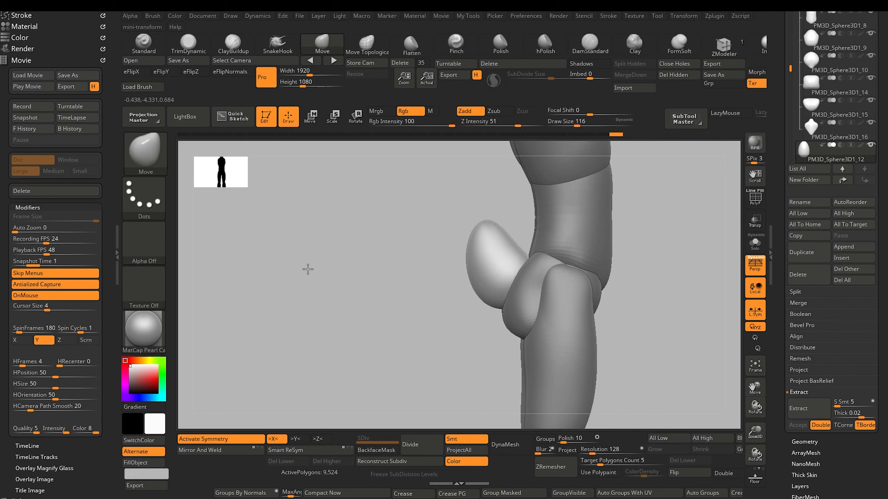
Bulge the bunny tail's rear outward, hollow its body-facing side and pull the tip toward the back with the Move brush
{"action": "left_click_drag", "start_coordinate": [473, 281], "coordinate": [462, 282]}
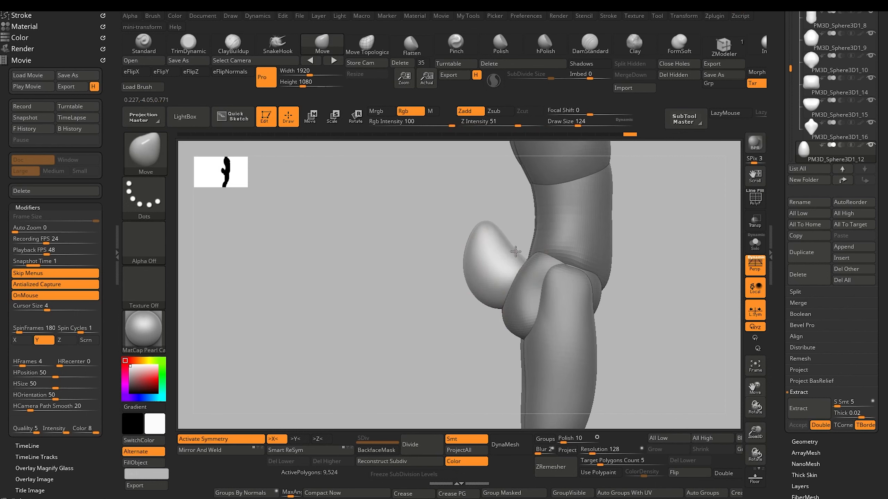
{"action": "left_click_drag", "start_coordinate": [515, 252], "coordinate": [526, 261]}
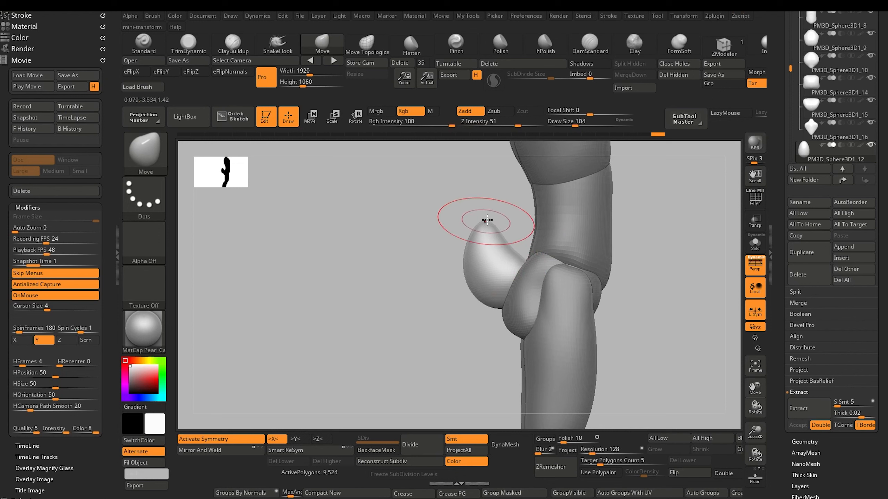
{"action": "left_click_drag", "start_coordinate": [490, 219], "coordinate": [501, 233]}
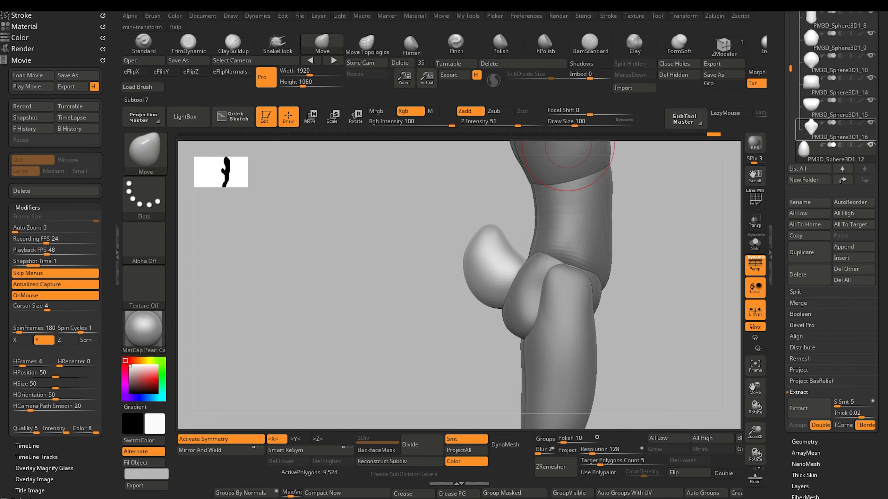
Remesh the bunny tail with DynaMesh at resolution 32
{"action": "left_click_drag", "start_coordinate": [349, 298], "coordinate": [312, 291]}
{"action": "left_click_drag", "start_coordinate": [593, 452], "coordinate": [584, 450]}
{"action": "left_click", "coordinate": [513, 448]}
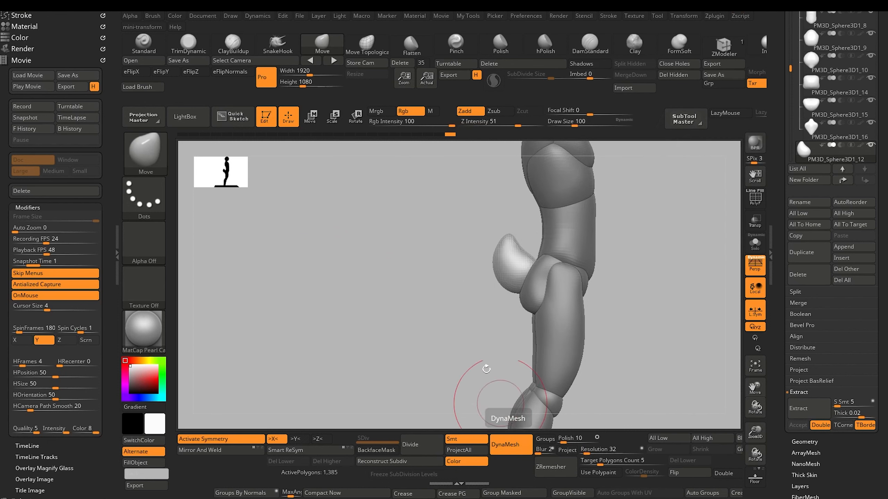
Refine the remeshed tail into a pointed teardrop with the Move brush at Draw Size 68 to 108, adjusting its tip, outer curve and body-facing edge
{"action": "left_click_drag", "start_coordinate": [376, 328], "coordinate": [386, 334]}
{"action": "left_click_drag", "start_coordinate": [385, 334], "coordinate": [413, 388], "text": "alt"}
{"action": "left_click_drag", "start_coordinate": [534, 256], "coordinate": [515, 240]}
{"action": "left_click_drag", "start_coordinate": [490, 209], "coordinate": [491, 211]}
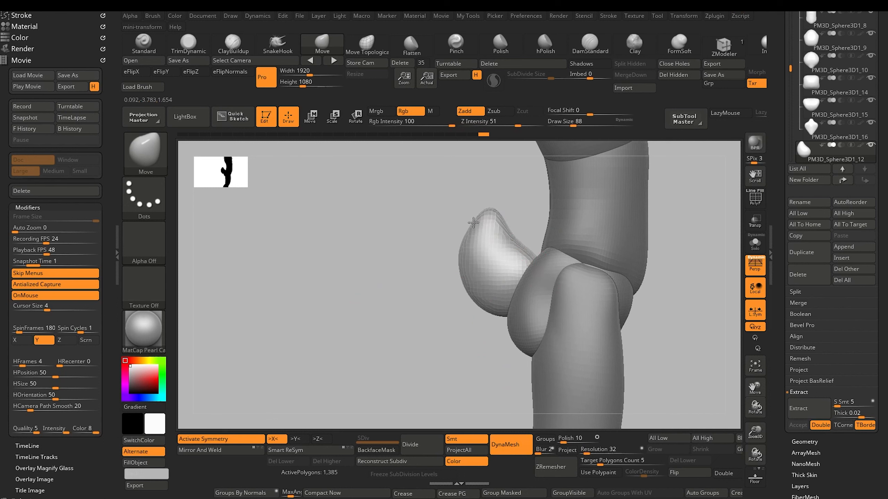
{"action": "left_click_drag", "start_coordinate": [462, 250], "coordinate": [472, 232]}
{"action": "left_click_drag", "start_coordinate": [463, 271], "coordinate": [465, 257]}
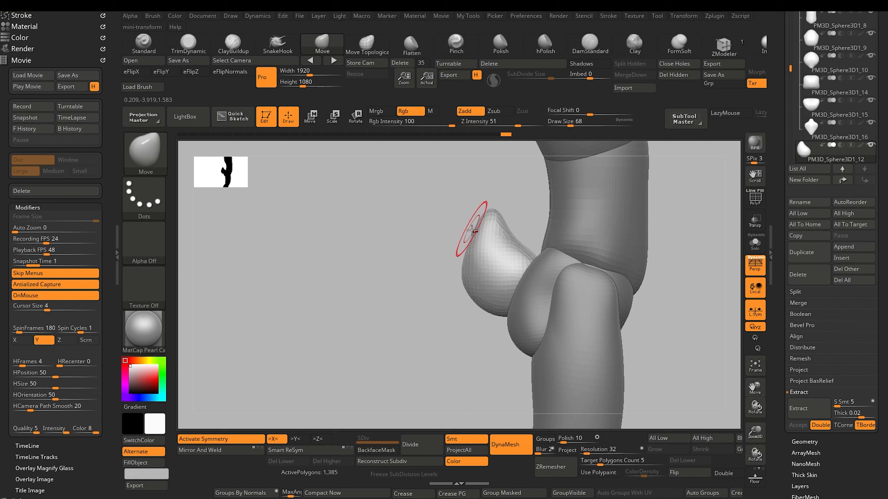
{"action": "left_click_drag", "start_coordinate": [504, 226], "coordinate": [502, 221]}
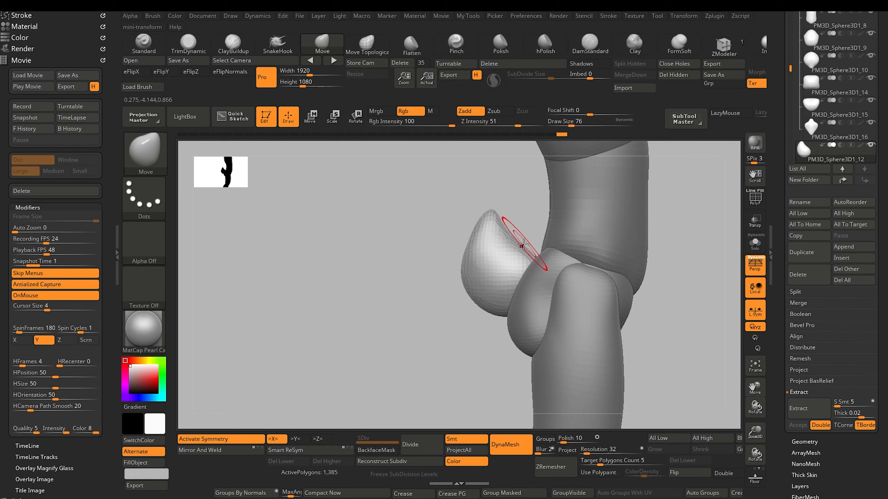
{"action": "key", "text": "bracketright"}
{"action": "key", "text": "bracketright"}
{"action": "left_click_drag", "start_coordinate": [530, 260], "coordinate": [530, 256]}
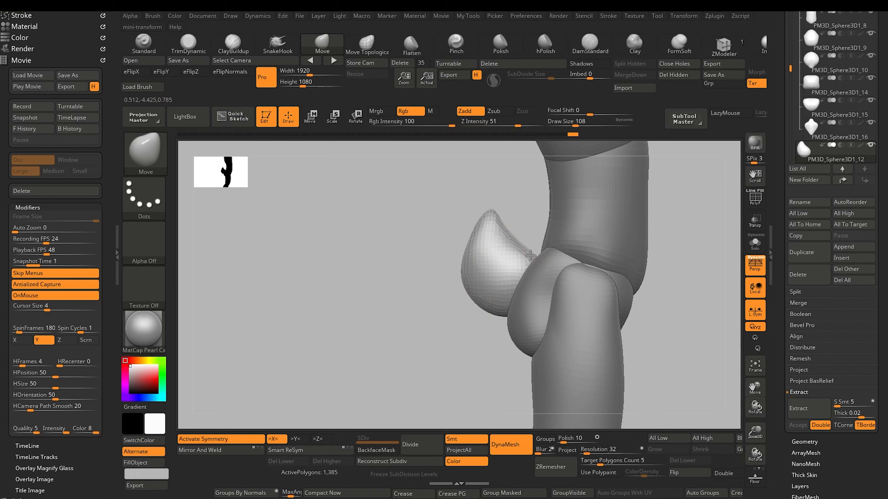
Shift the whole bunny tail slightly back and up from the buttocks with the transform gizmo, and return to the Move brush
{"action": "left_click_drag", "start_coordinate": [397, 254], "coordinate": [460, 280]}
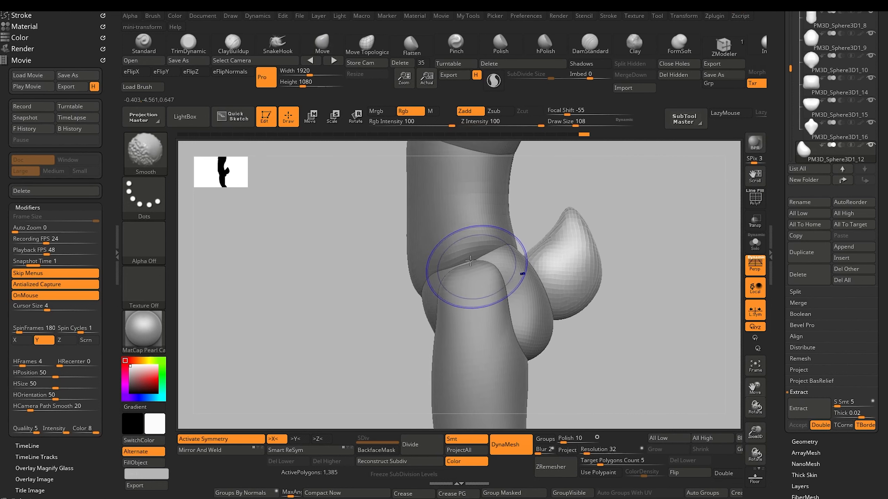
{"action": "mouse_move", "coordinate": [355, 263]}
{"action": "left_mouse_down", "text": "alt"}
{"action": "mouse_move", "coordinate": [344, 248]}
{"action": "mouse_move", "coordinate": [307, 254]}
{"action": "mouse_move", "coordinate": [346, 333]}
{"action": "mouse_move", "coordinate": [369, 339]}
{"action": "mouse_move", "coordinate": [277, 327]}
{"action": "mouse_move", "coordinate": [453, 295]}
{"action": "mouse_move", "coordinate": [489, 313]}
{"action": "left_mouse_up", "text": "alt"}
{"action": "left_click_drag", "start_coordinate": [400, 303], "coordinate": [374, 324]}
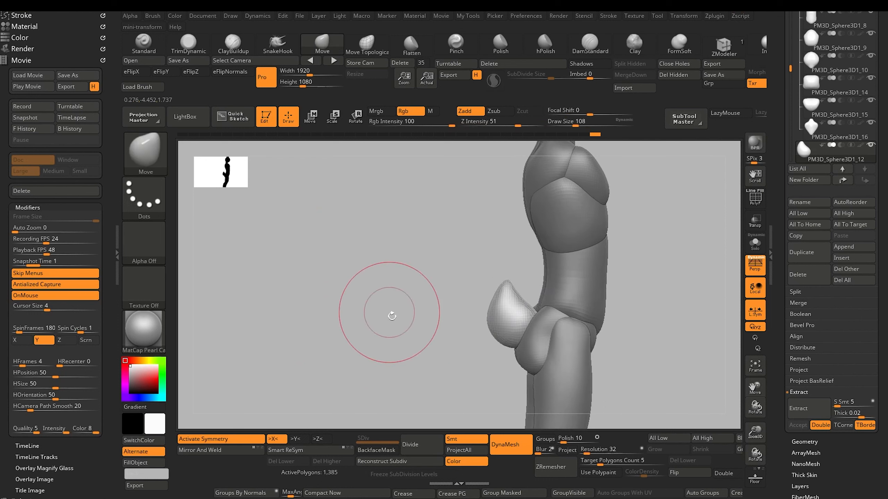
{"action": "left_click", "coordinate": [312, 119]}
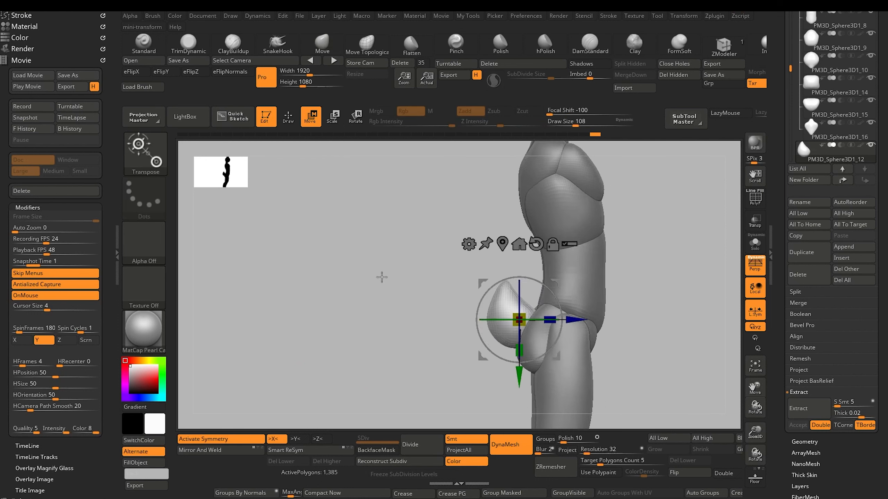
{"action": "left_click_drag", "start_coordinate": [482, 282], "coordinate": [474, 278]}
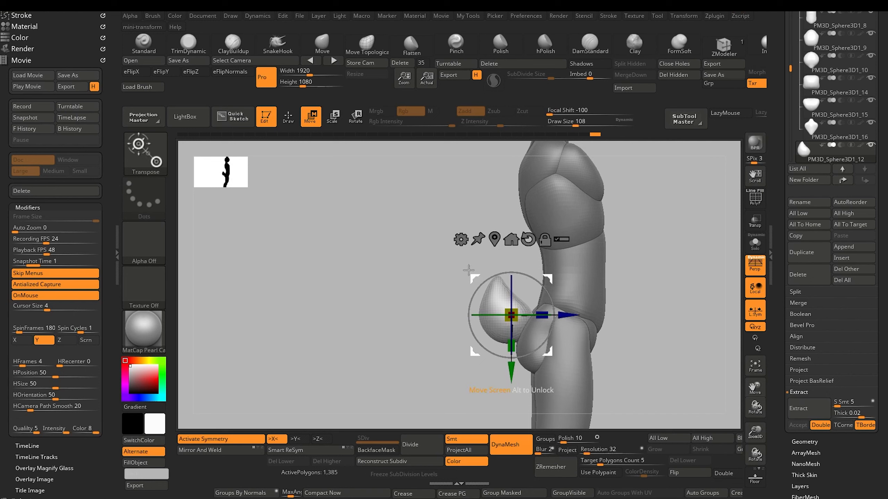
{"action": "key", "text": "q"}
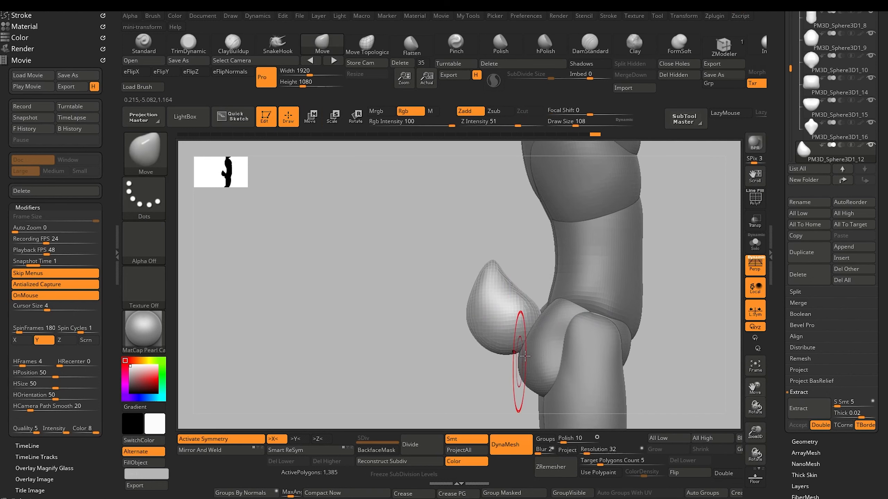
{"action": "mouse_move", "coordinate": [401, 298]}
{"action": "left_mouse_down", "text": "alt"}
{"action": "mouse_move", "coordinate": [376, 276]}
{"action": "mouse_move", "coordinate": [386, 303]}
{"action": "left_mouse_up", "text": "alt"}
{"action": "left_click_drag", "start_coordinate": [387, 305], "coordinate": [463, 317]}
{"action": "left_click_drag", "start_coordinate": [397, 321], "coordinate": [414, 343], "text": "alt"}
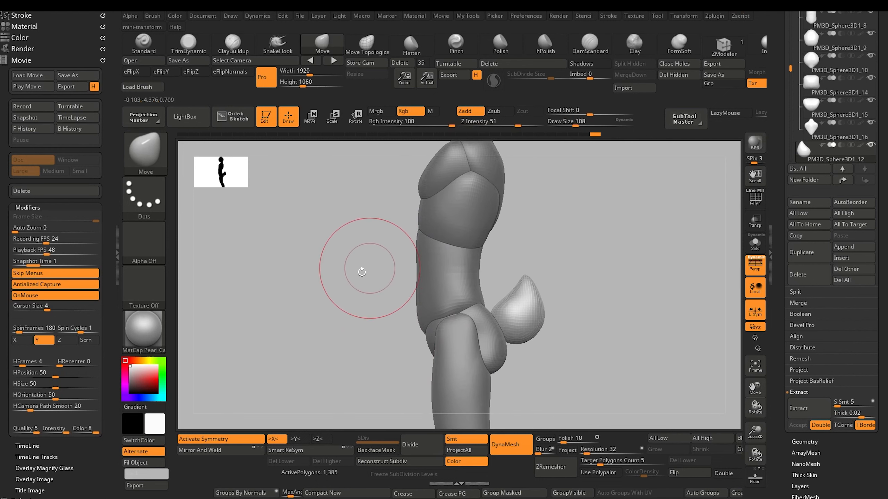
{"action": "left_click_drag", "start_coordinate": [313, 324], "coordinate": [291, 260], "text": "alt"}
{"action": "mouse_move", "coordinate": [302, 293]}
{"action": "left_mouse_down"}
{"action": "mouse_move", "coordinate": [299, 307]}
{"action": "mouse_move", "coordinate": [274, 307]}
{"action": "mouse_move", "coordinate": [310, 309]}
{"action": "left_mouse_up"}
{"action": "left_click_drag", "start_coordinate": [310, 309], "coordinate": [336, 326], "text": "alt"}
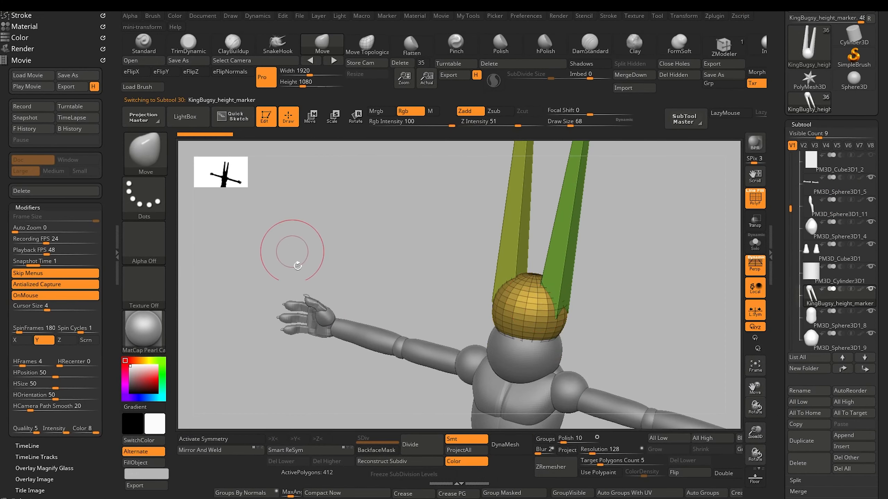
Raise the new sphere above the neck so it covers the placeholder head, and return to draw mode
{"action": "left_click_drag", "start_coordinate": [287, 248], "coordinate": [317, 274]}
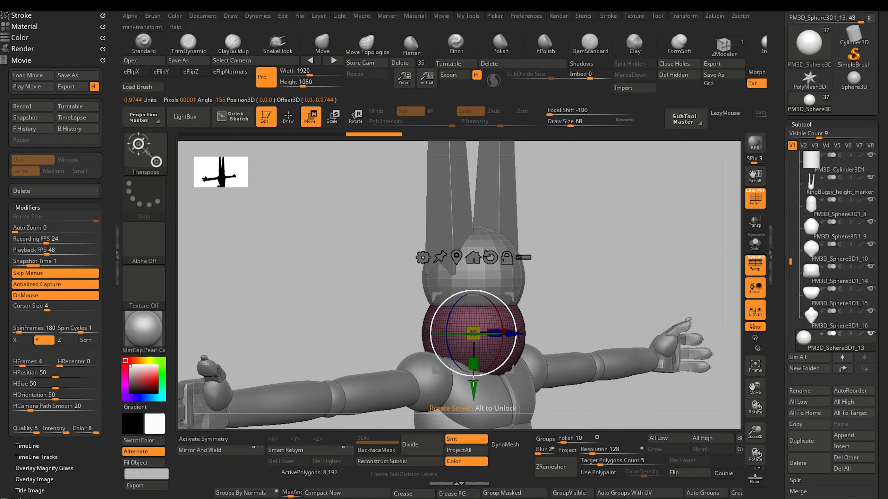
{"action": "left_click_drag", "start_coordinate": [474, 383], "coordinate": [472, 338]}
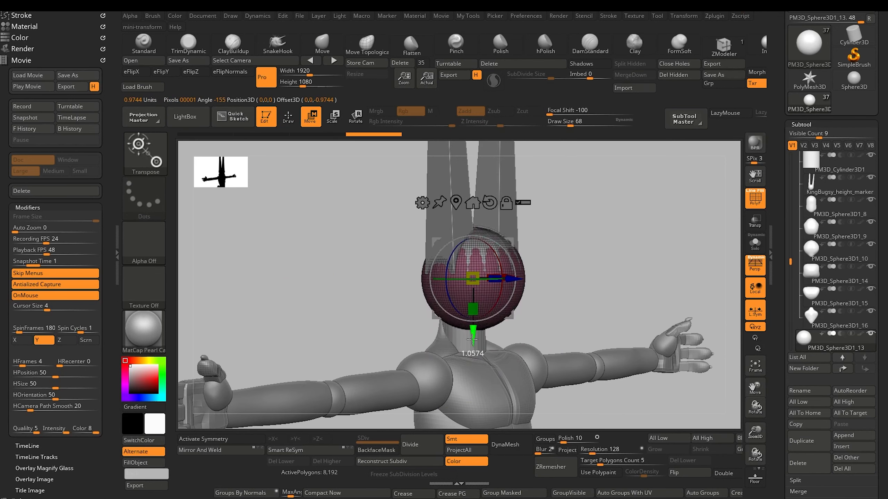
{"action": "left_click_drag", "start_coordinate": [337, 274], "coordinate": [333, 296]}
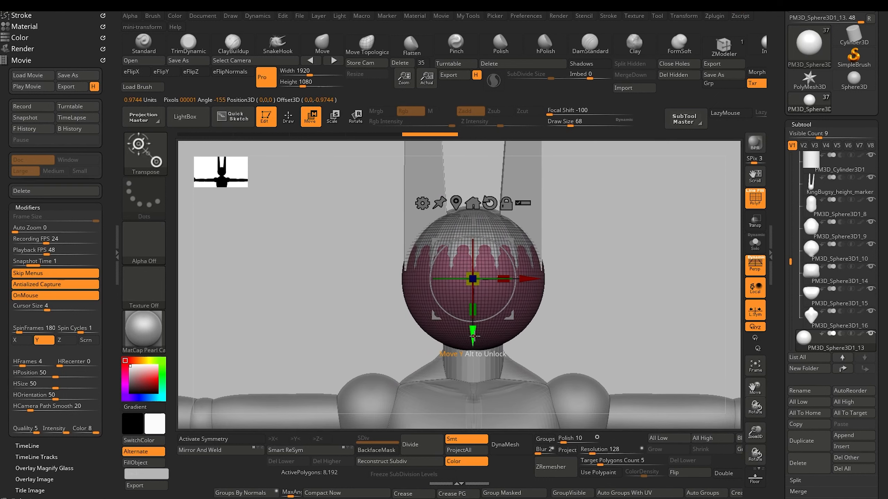
{"action": "left_click_drag", "start_coordinate": [473, 336], "coordinate": [473, 334]}
{"action": "left_click_drag", "start_coordinate": [605, 297], "coordinate": [549, 297]}
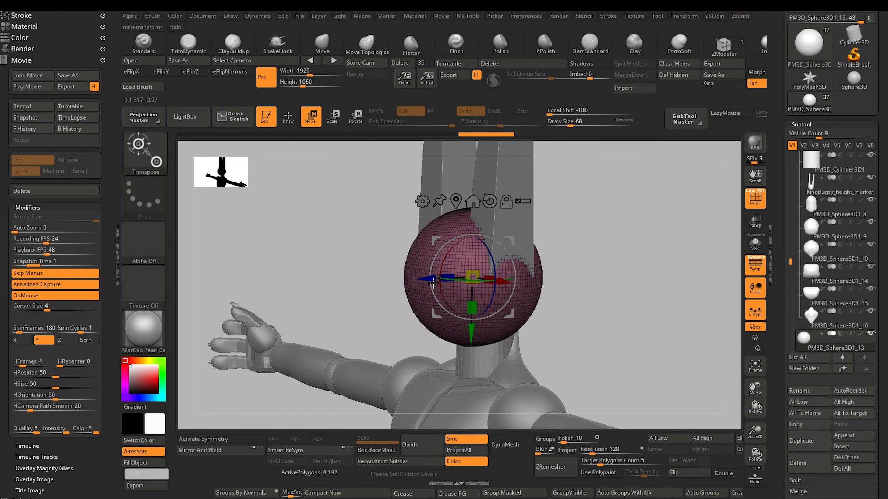
{"action": "left_click", "coordinate": [293, 121]}
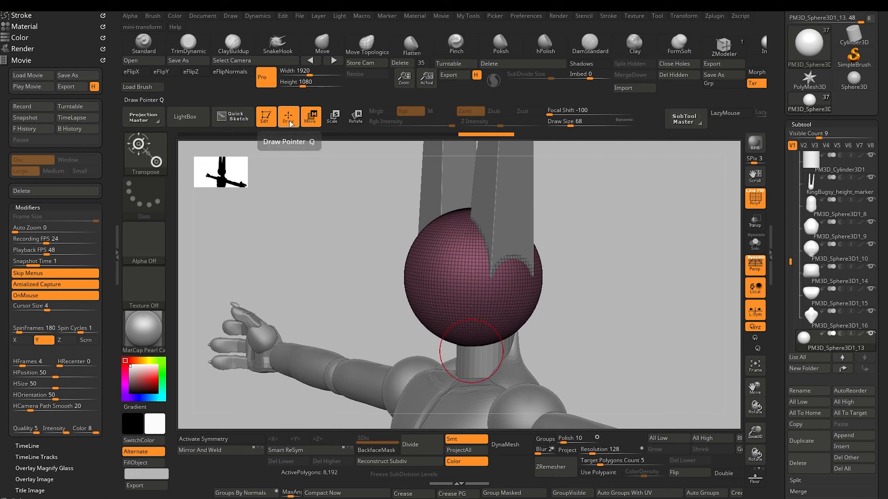
{"action": "left_click_drag", "start_coordinate": [369, 291], "coordinate": [413, 275]}
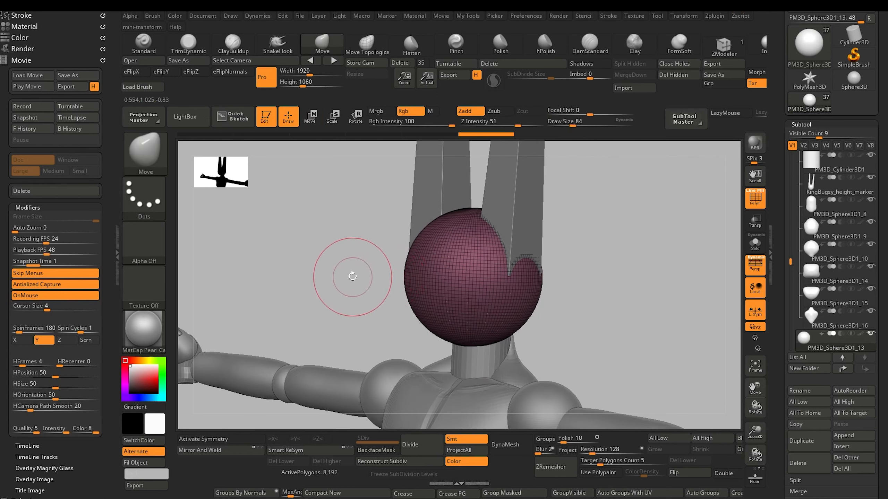
Duplicate the head sphere and scale the copy wider along X
{"action": "left_click_drag", "start_coordinate": [344, 266], "coordinate": [308, 174]}
{"action": "left_click", "coordinate": [809, 441]}
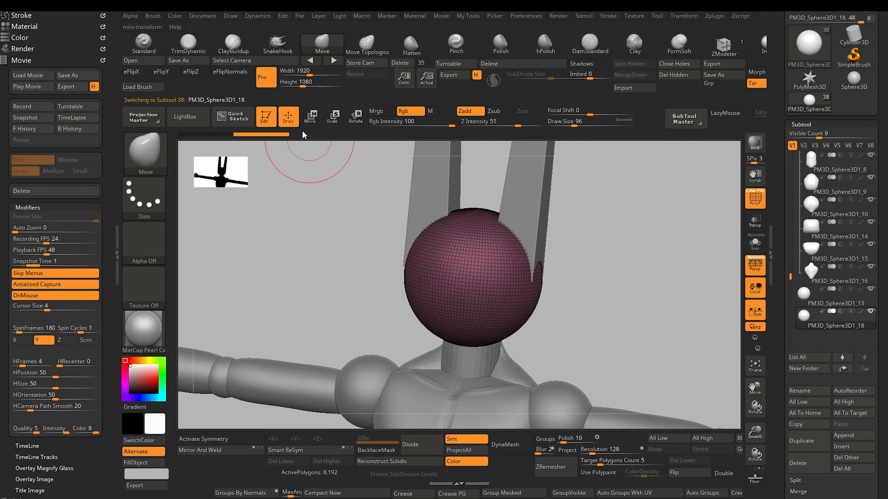
{"action": "left_click", "coordinate": [332, 117]}
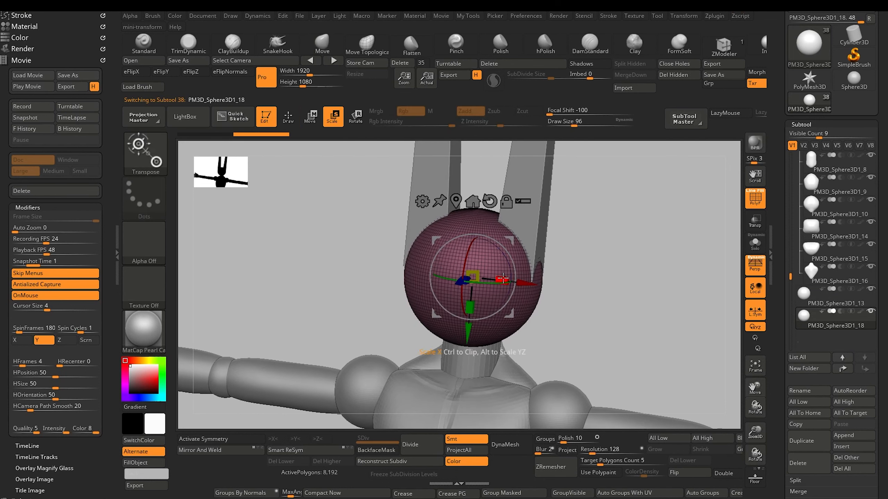
{"action": "left_click_drag", "start_coordinate": [502, 279], "coordinate": [502, 273]}
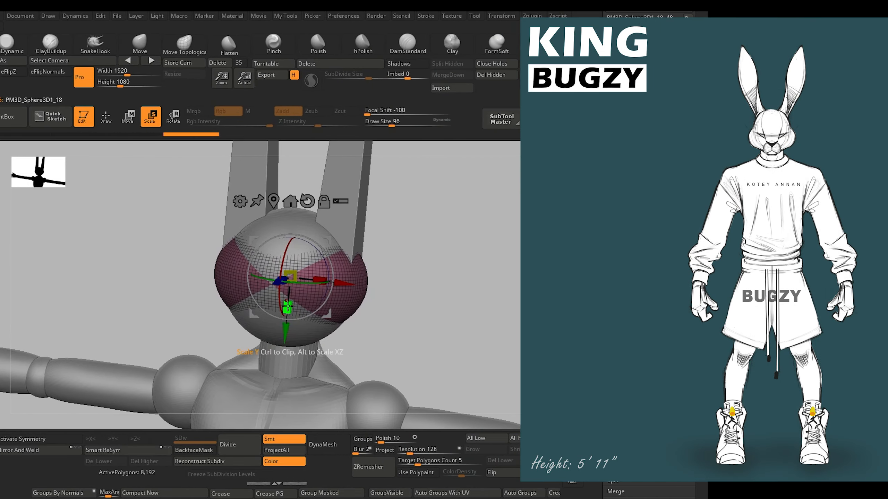
Flatten the copied sphere vertically, lower it and nudge it forward to block out Bugsy's wide cheeks and lower face
{"action": "left_click_drag", "start_coordinate": [470, 309], "coordinate": [466, 355]}
{"action": "left_click_drag", "start_coordinate": [284, 356], "coordinate": [284, 355]}
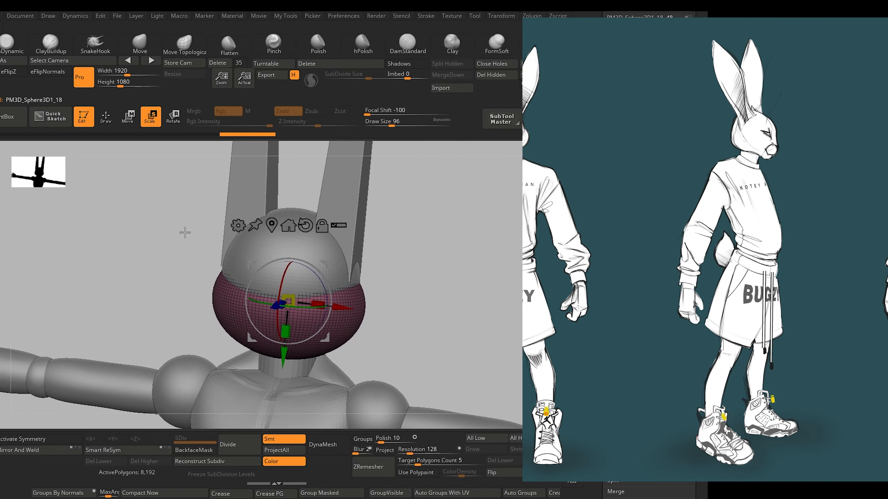
{"action": "left_click_drag", "start_coordinate": [184, 232], "coordinate": [163, 261], "text": "shift"}
{"action": "left_click_drag", "start_coordinate": [233, 301], "coordinate": [226, 301]}
{"action": "left_click_drag", "start_coordinate": [154, 284], "coordinate": [180, 282], "text": "shift"}
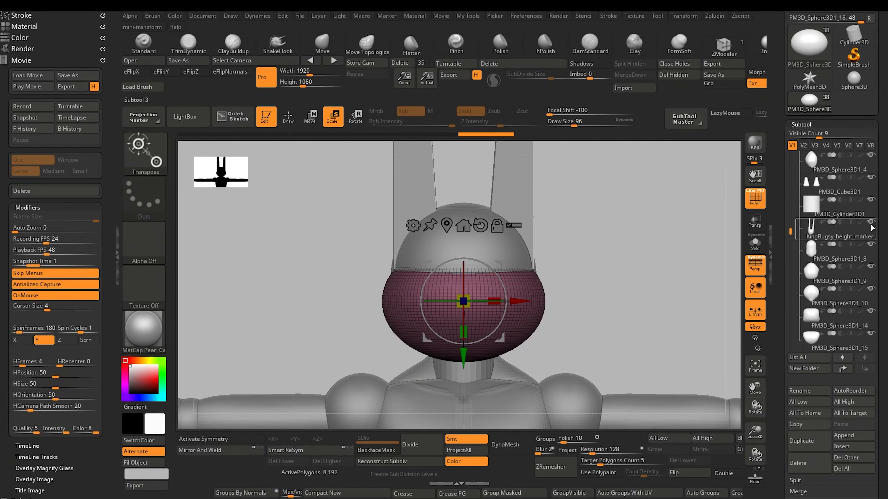
Hide the KingBugsy_height_marker subtool and select the upper head sphere with the Move brush active
{"action": "left_click", "coordinate": [871, 224]}
{"action": "left_click_drag", "start_coordinate": [318, 260], "coordinate": [298, 259]}
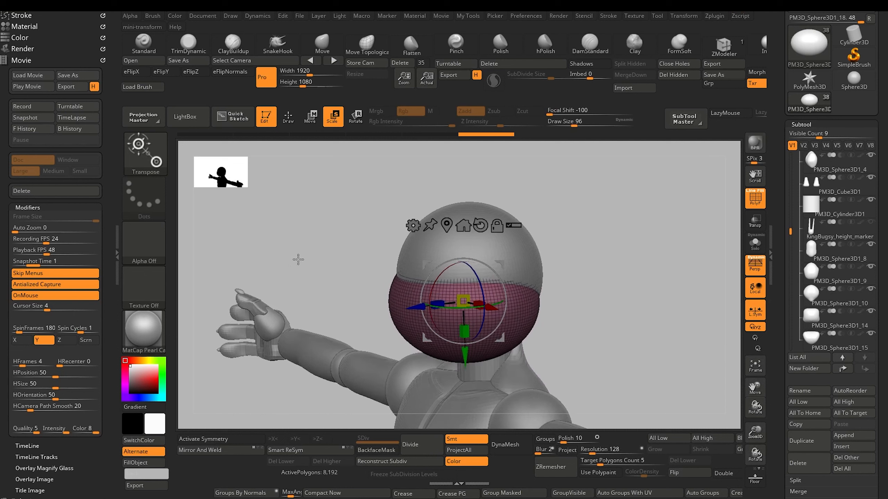
{"action": "left_click", "coordinate": [330, 46]}
{"action": "left_click", "coordinate": [416, 227], "text": "alt"}
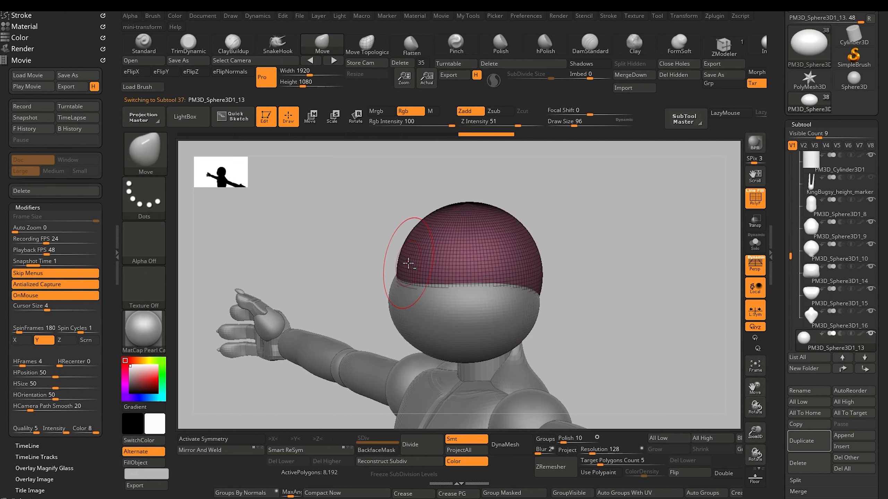
Activate X symmetry and shape the upper head sphere's brow, sides and front lower edge into a cranium with the Move brush
{"action": "left_click_drag", "start_coordinate": [357, 266], "coordinate": [426, 290]}
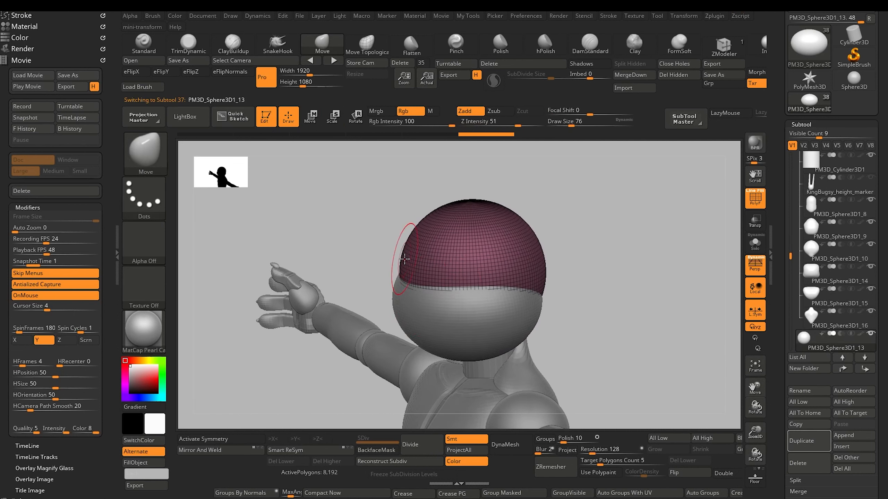
{"action": "left_click", "coordinate": [221, 439]}
{"action": "left_click_drag", "start_coordinate": [233, 417], "coordinate": [423, 282]}
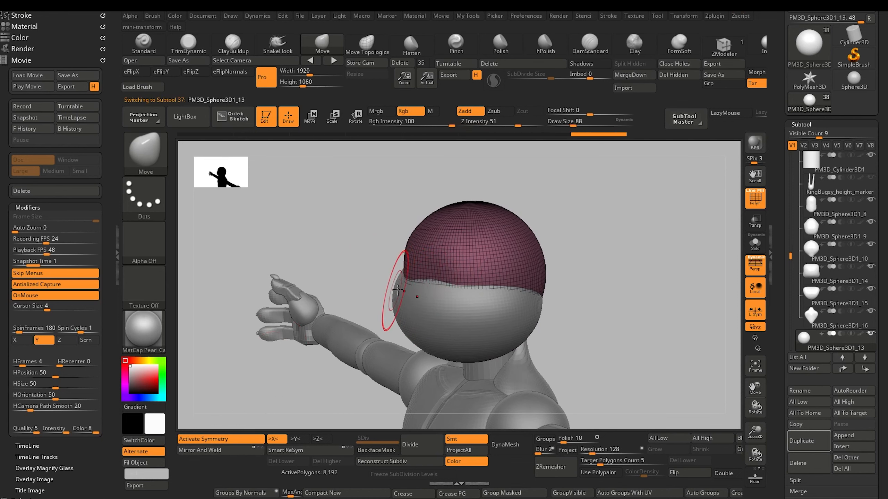
{"action": "left_click_drag", "start_coordinate": [330, 252], "coordinate": [378, 263]}
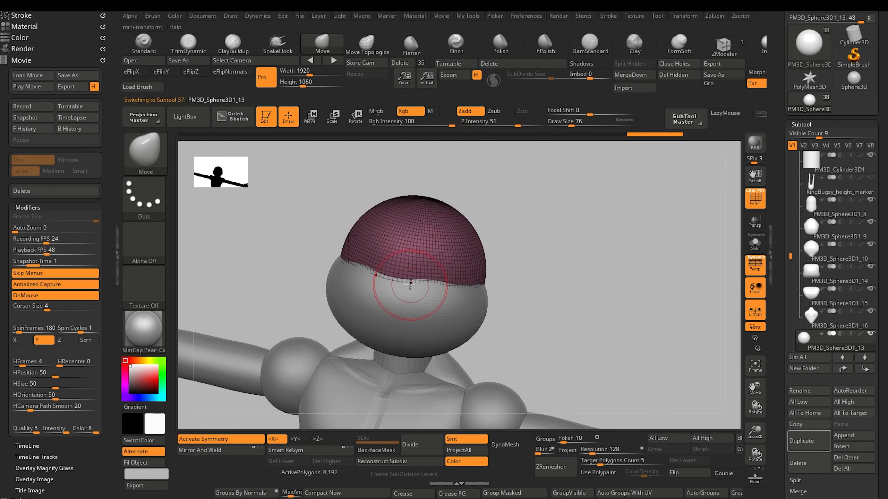
{"action": "mouse_move", "coordinate": [290, 231]}
{"action": "left_mouse_down"}
{"action": "mouse_move", "coordinate": [309, 239]}
{"action": "mouse_move", "coordinate": [299, 248]}
{"action": "mouse_move", "coordinate": [317, 235]}
{"action": "mouse_move", "coordinate": [359, 229]}
{"action": "mouse_move", "coordinate": [260, 231]}
{"action": "mouse_move", "coordinate": [361, 219]}
{"action": "left_mouse_up"}
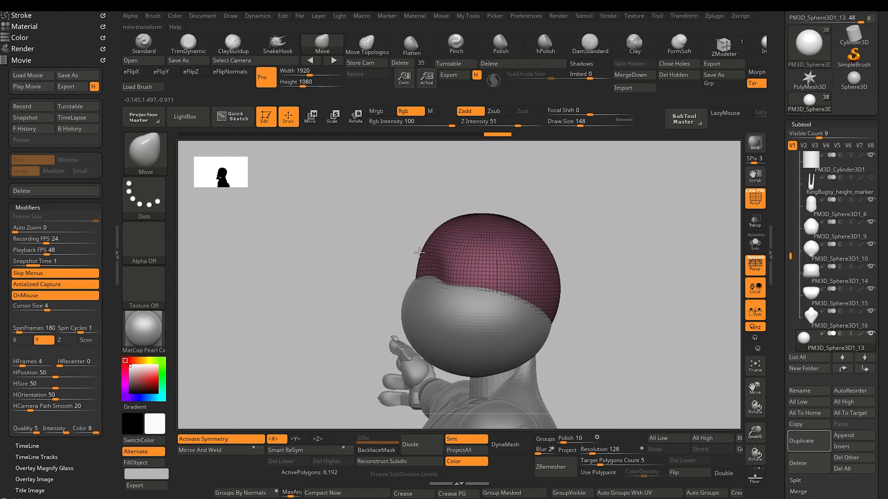
{"action": "left_click_drag", "start_coordinate": [411, 275], "coordinate": [429, 283]}
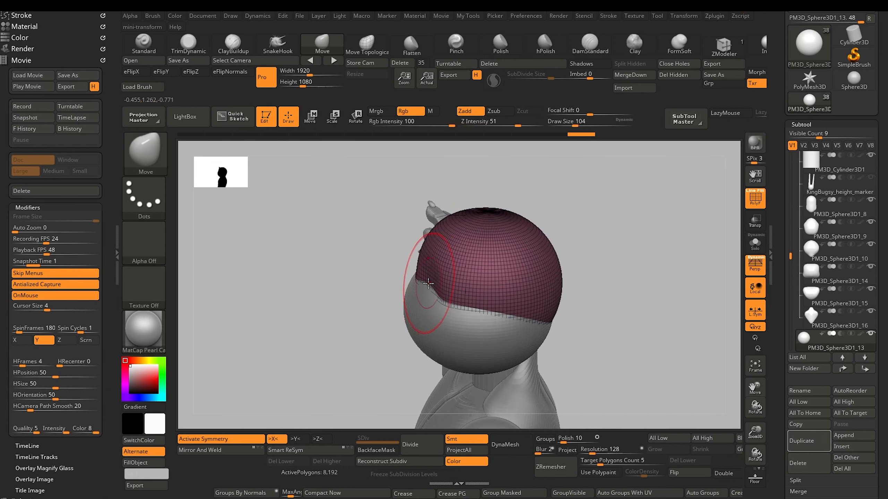
{"action": "left_click_drag", "start_coordinate": [404, 267], "coordinate": [347, 269]}
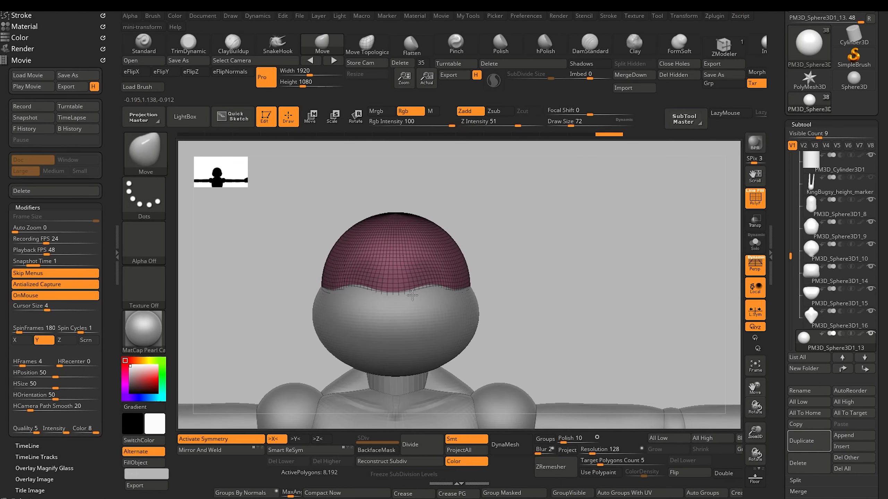
{"action": "mouse_move", "coordinate": [323, 234]}
{"action": "left_mouse_down"}
{"action": "mouse_move", "coordinate": [243, 254]}
{"action": "mouse_move", "coordinate": [363, 170]}
{"action": "left_mouse_up"}
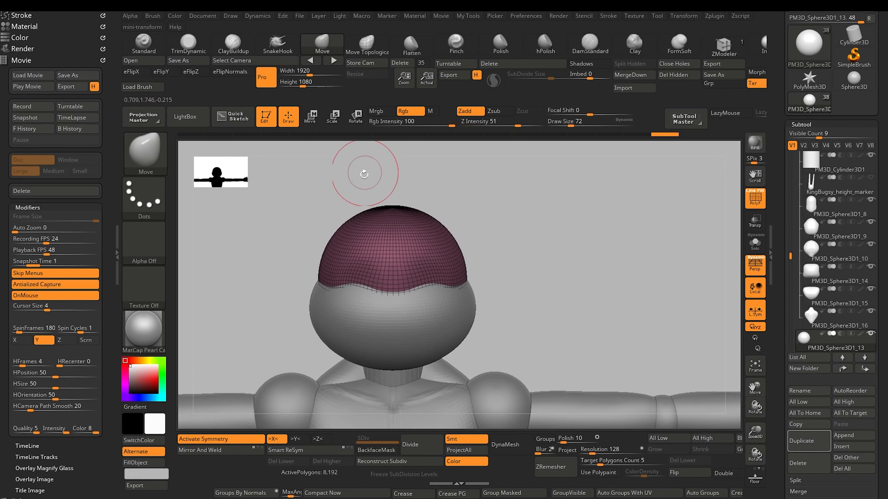
Carve creases beside the nose bridge and under the brow of the cranium with DamStandard, and adjust its form with the Move brush
{"action": "left_click", "coordinate": [577, 51]}
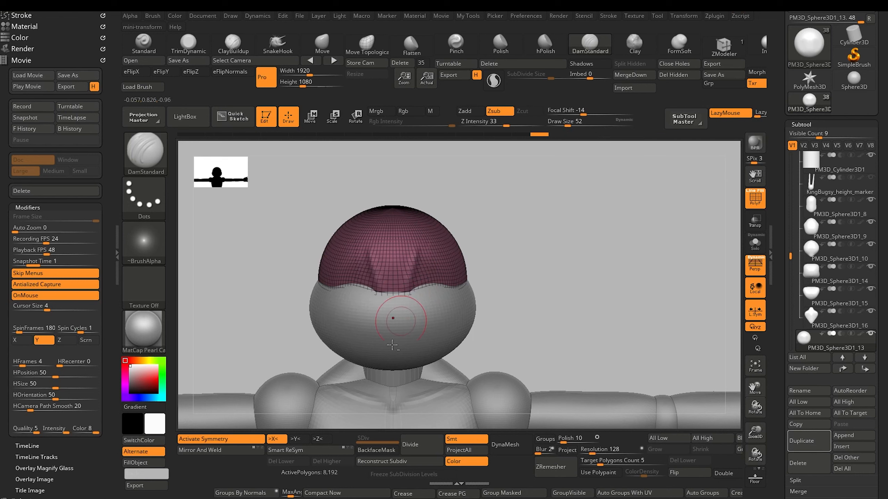
{"action": "left_click_drag", "start_coordinate": [288, 254], "coordinate": [294, 227]}
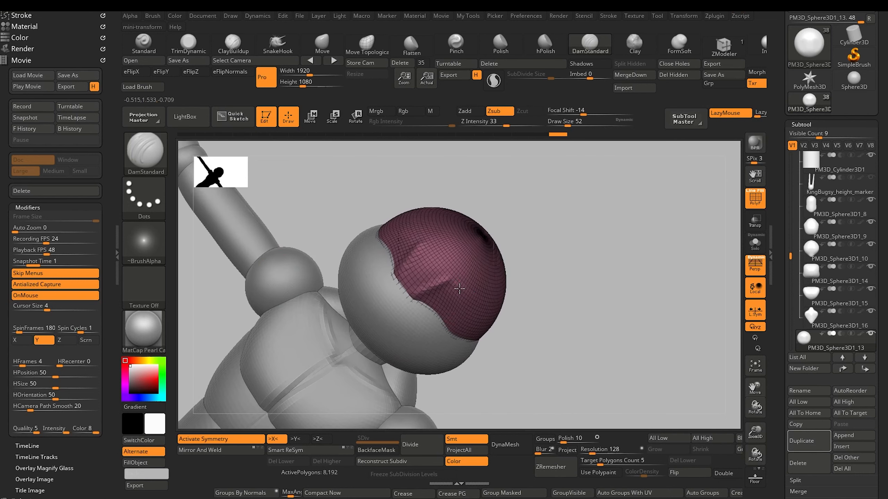
{"action": "mouse_move", "coordinate": [293, 208]}
{"action": "left_mouse_down"}
{"action": "mouse_move", "coordinate": [275, 224]}
{"action": "mouse_move", "coordinate": [276, 200]}
{"action": "mouse_move", "coordinate": [308, 232]}
{"action": "mouse_move", "coordinate": [294, 307]}
{"action": "mouse_move", "coordinate": [323, 303]}
{"action": "mouse_move", "coordinate": [291, 299]}
{"action": "mouse_move", "coordinate": [311, 288]}
{"action": "left_mouse_up"}
{"action": "left_click", "coordinate": [322, 44]}
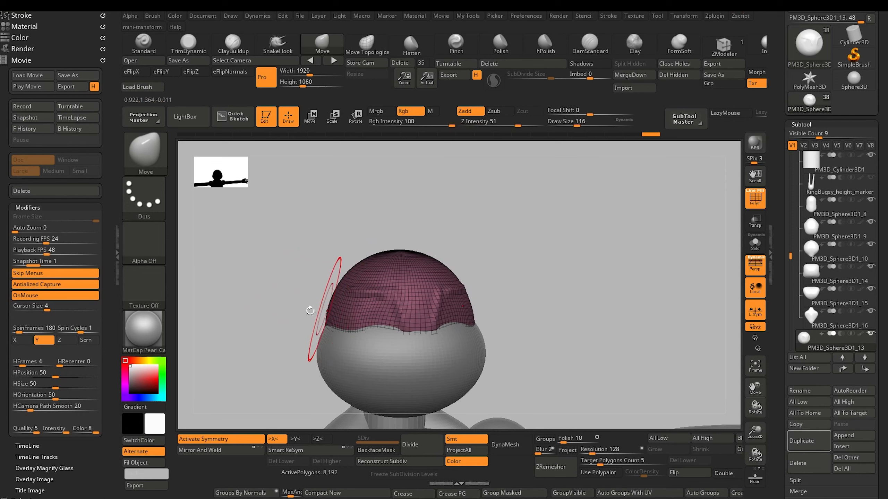
{"action": "left_click_drag", "start_coordinate": [310, 311], "coordinate": [290, 268]}
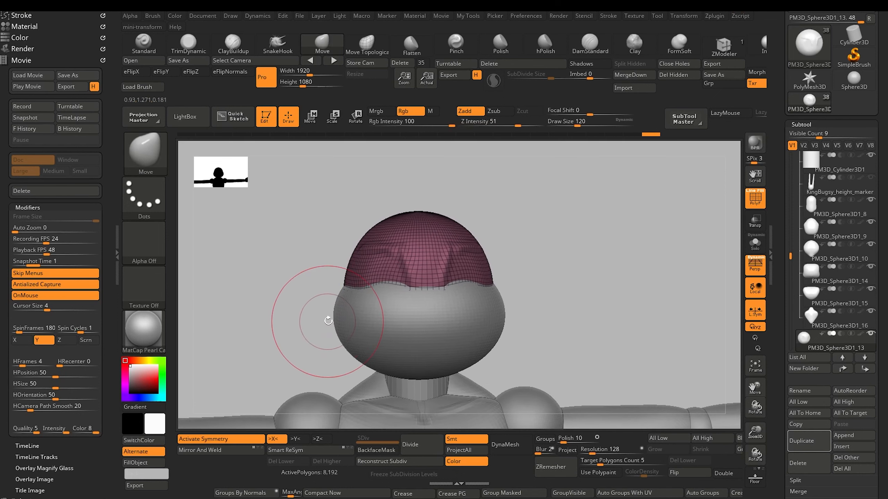
Select the lower face sphere, activate X symmetry and shape it with the Move brush into flared cheeks and a tapered chin
{"action": "left_click", "coordinate": [336, 322], "text": "alt"}
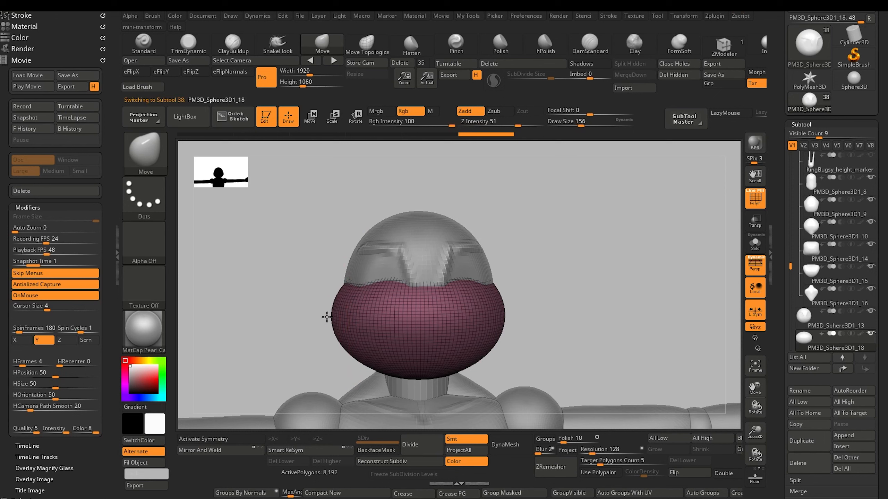
{"action": "left_click", "coordinate": [222, 440]}
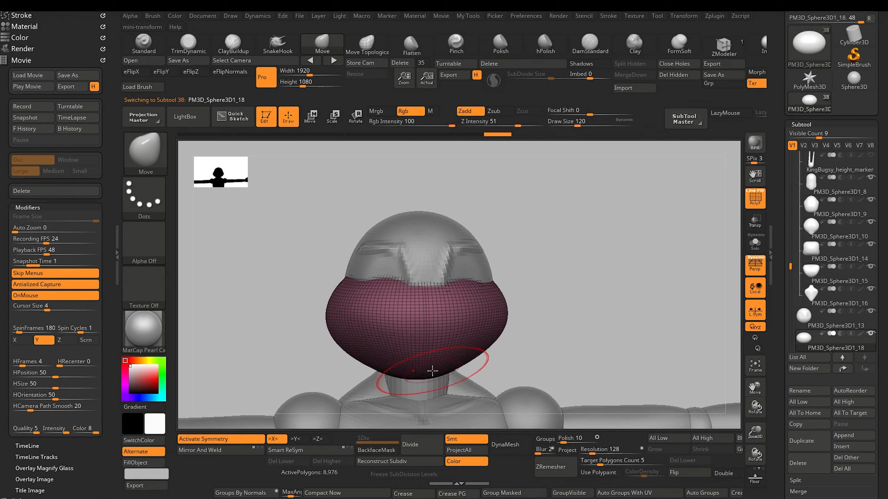
{"action": "mouse_move", "coordinate": [521, 363]}
{"action": "left_mouse_down"}
{"action": "mouse_move", "coordinate": [327, 325]}
{"action": "mouse_move", "coordinate": [327, 334]}
{"action": "left_mouse_up"}
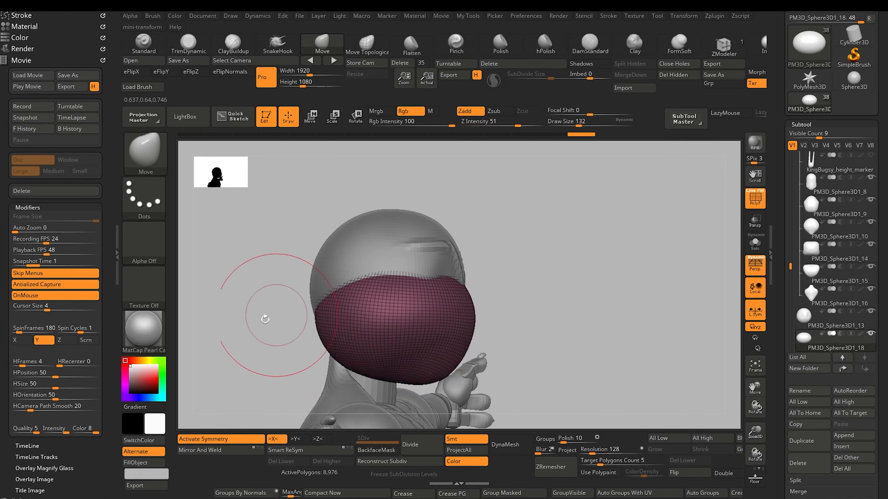
{"action": "left_click_drag", "start_coordinate": [263, 313], "coordinate": [295, 294]}
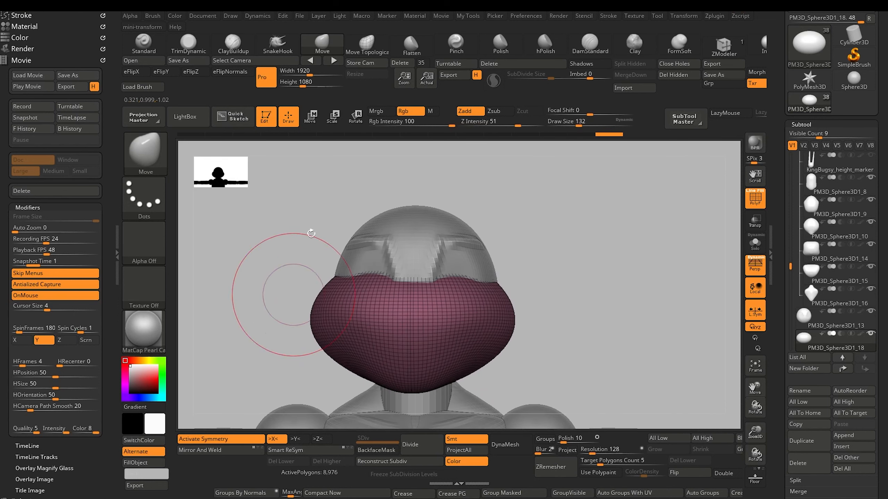
{"action": "left_click_drag", "start_coordinate": [210, 210], "coordinate": [223, 227], "text": "alt"}
{"action": "left_click_drag", "start_coordinate": [286, 295], "coordinate": [302, 277]}
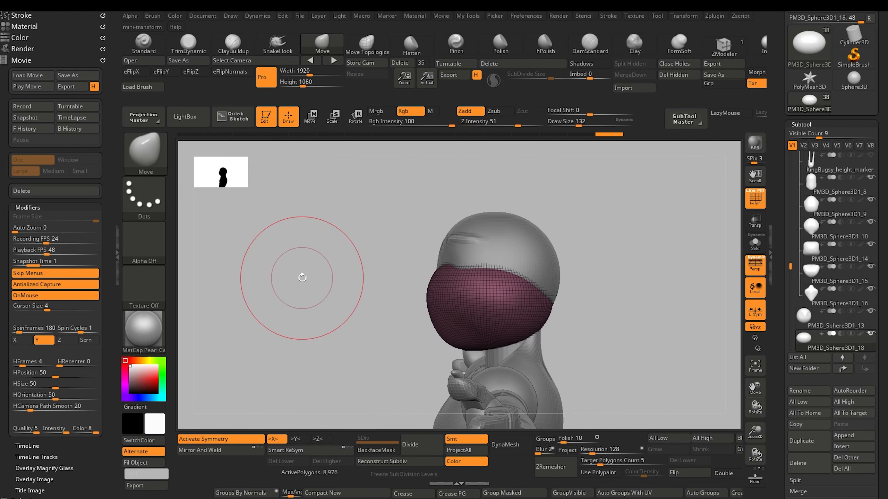
Merge the cranium down with the lower face sphere and raise the merged head slightly above the neck
{"action": "left_click", "coordinate": [803, 322]}
{"action": "left_click", "coordinate": [626, 77]}
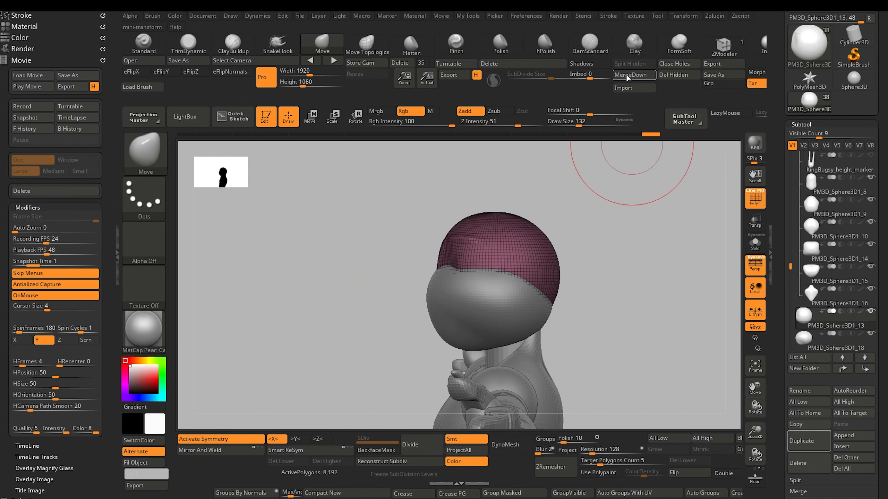
{"action": "left_click", "coordinate": [309, 117]}
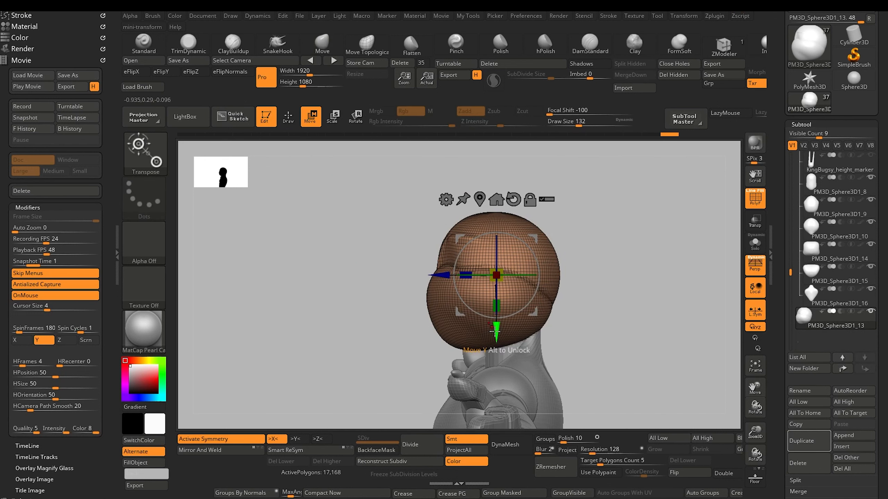
{"action": "left_click_drag", "start_coordinate": [495, 331], "coordinate": [496, 313]}
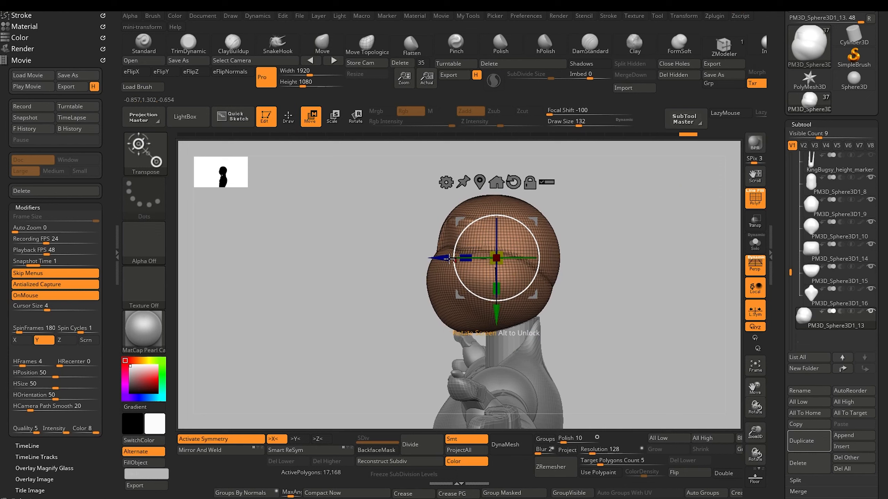
{"action": "left_click_drag", "start_coordinate": [449, 259], "coordinate": [450, 259]}
{"action": "left_click_drag", "start_coordinate": [497, 313], "coordinate": [498, 316]}
{"action": "mouse_move", "coordinate": [328, 261]}
{"action": "left_mouse_down"}
{"action": "mouse_move", "coordinate": [391, 263]}
{"action": "mouse_move", "coordinate": [384, 293]}
{"action": "mouse_move", "coordinate": [392, 288]}
{"action": "mouse_move", "coordinate": [324, 278]}
{"action": "mouse_move", "coordinate": [326, 262]}
{"action": "mouse_move", "coordinate": [323, 272]}
{"action": "mouse_move", "coordinate": [355, 290]}
{"action": "mouse_move", "coordinate": [343, 290]}
{"action": "mouse_move", "coordinate": [358, 268]}
{"action": "left_mouse_up"}
{"action": "left_click", "coordinate": [290, 119]}
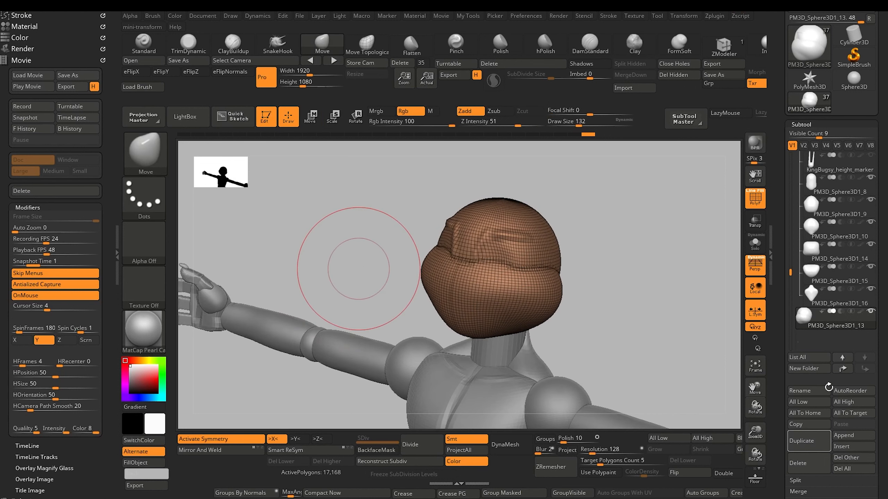
Append a new sphere, shrink it and place it at the front centre of the lower face as the muzzle
{"action": "left_click", "coordinate": [845, 436]}
{"action": "left_click", "coordinate": [617, 313]}
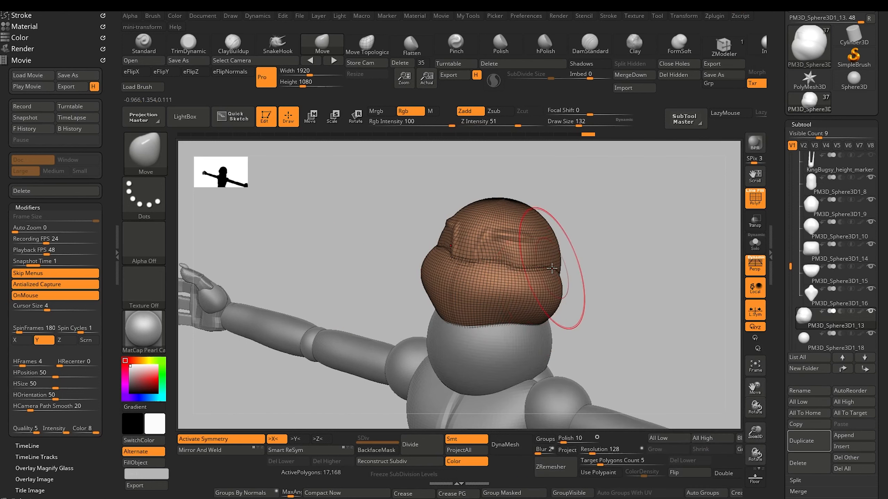
{"action": "left_click", "coordinate": [800, 346]}
{"action": "left_click_drag", "start_coordinate": [369, 274], "coordinate": [323, 189]}
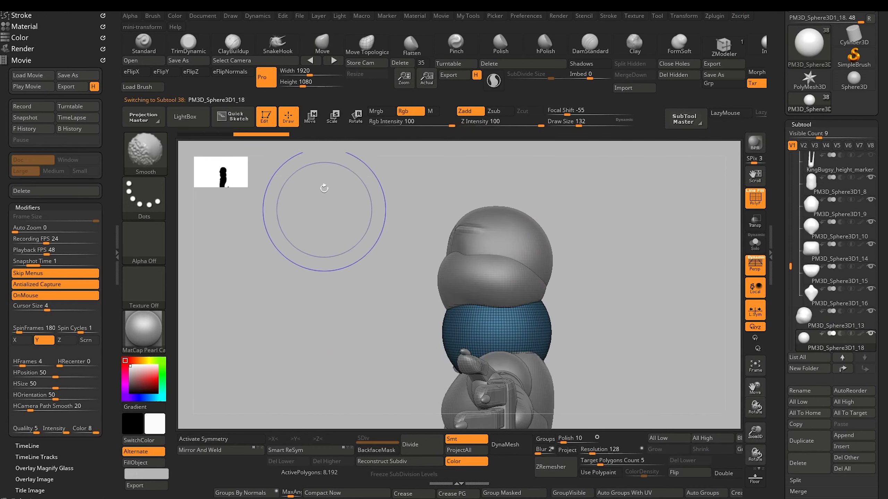
{"action": "key", "text": "w"}
{"action": "left_click_drag", "start_coordinate": [441, 332], "coordinate": [391, 332]}
{"action": "left_click_drag", "start_coordinate": [448, 386], "coordinate": [447, 331]}
{"action": "left_click_drag", "start_coordinate": [441, 273], "coordinate": [425, 265]}
{"action": "left_click_drag", "start_coordinate": [314, 257], "coordinate": [351, 297], "text": "shift"}
{"action": "left_click_drag", "start_coordinate": [338, 273], "coordinate": [287, 242]}
Duplicate the small muzzle sphere and move the copy straight up above the head as a spare
{"action": "left_click", "coordinate": [798, 440]}
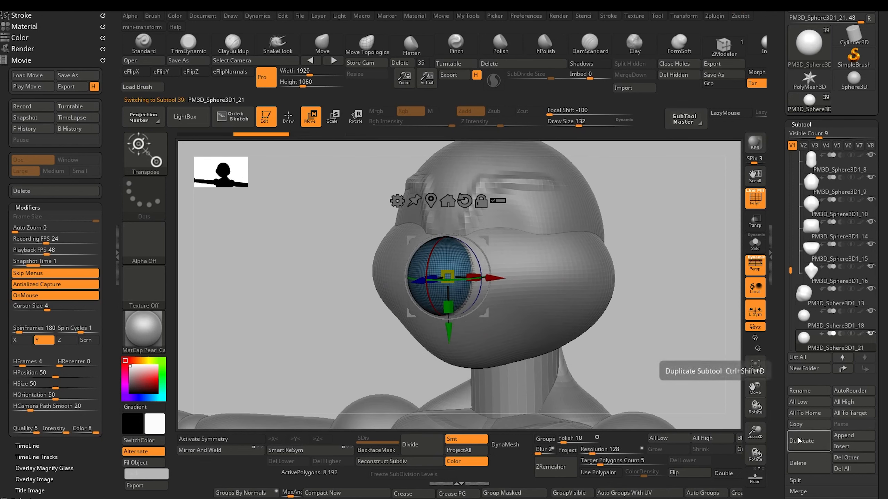
{"action": "left_click_drag", "start_coordinate": [329, 272], "coordinate": [360, 280], "text": "shift"}
{"action": "left_click_drag", "start_coordinate": [306, 261], "coordinate": [390, 299], "text": "alt"}
{"action": "left_click_drag", "start_coordinate": [476, 400], "coordinate": [475, 237]}
Stretch the muzzle sphere downward and sideways with the Move brush, then make it symmetrical with X symmetry and Mirror And Weld
{"action": "left_click", "coordinate": [475, 347], "text": "alt"}
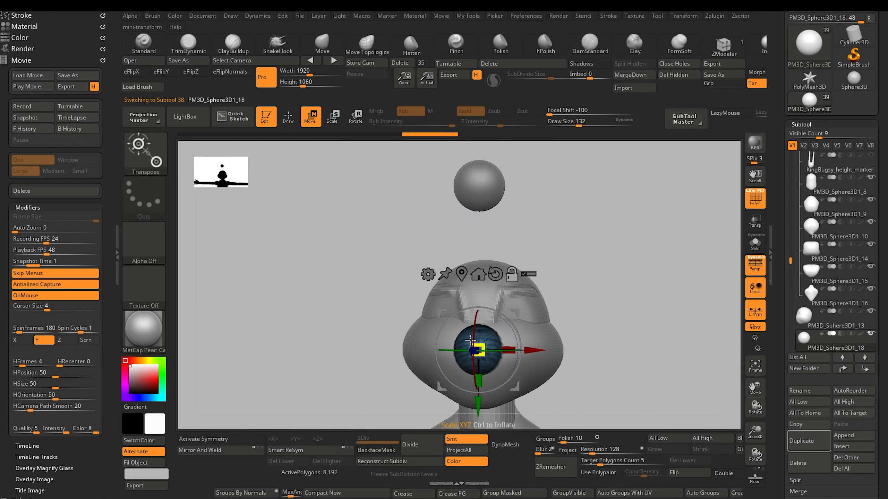
{"action": "left_click_drag", "start_coordinate": [357, 304], "coordinate": [317, 313]}
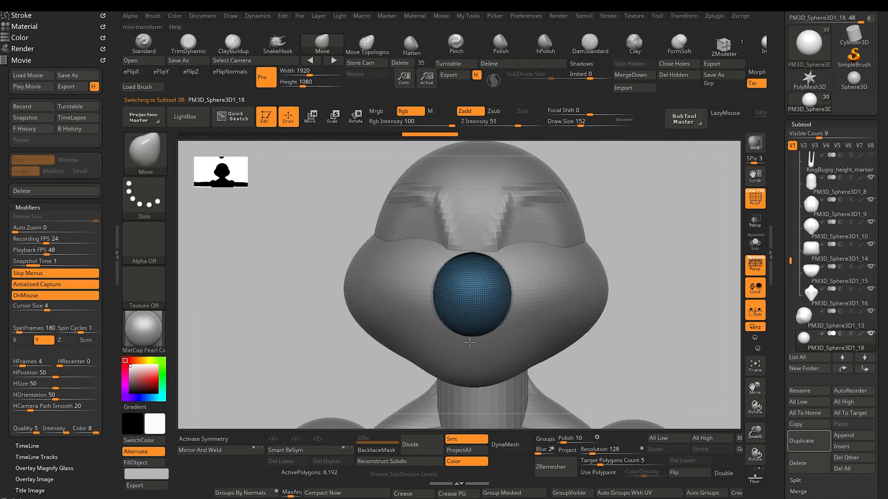
{"action": "left_click_drag", "start_coordinate": [469, 343], "coordinate": [470, 357]}
{"action": "left_click_drag", "start_coordinate": [502, 274], "coordinate": [514, 286]}
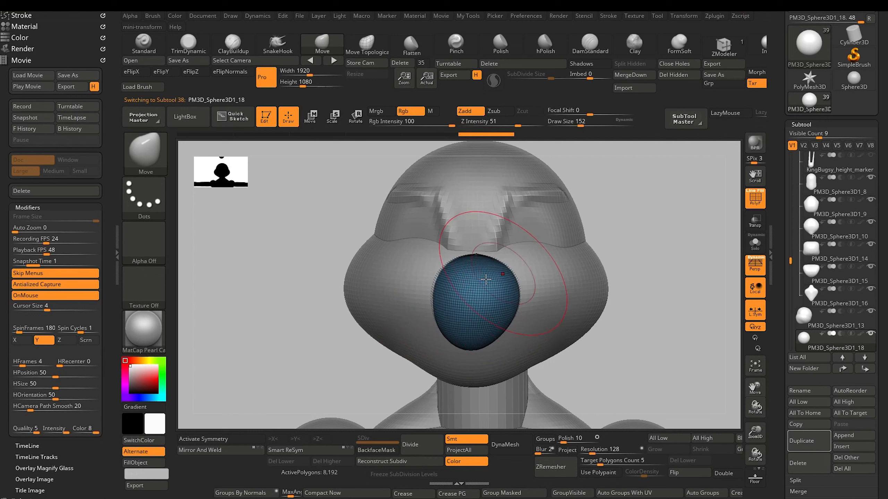
{"action": "left_click", "coordinate": [227, 443]}
{"action": "left_click", "coordinate": [229, 450]}
Fill out the muzzle's sides and round off its lower edge symmetrically using a smaller Move brush at draw size 108
{"action": "mouse_move", "coordinate": [463, 338]}
{"action": "left_mouse_down"}
{"action": "mouse_move", "coordinate": [447, 349]}
{"action": "mouse_move", "coordinate": [451, 359]}
{"action": "left_mouse_up"}
{"action": "key", "text": "["}
{"action": "key", "text": "["}
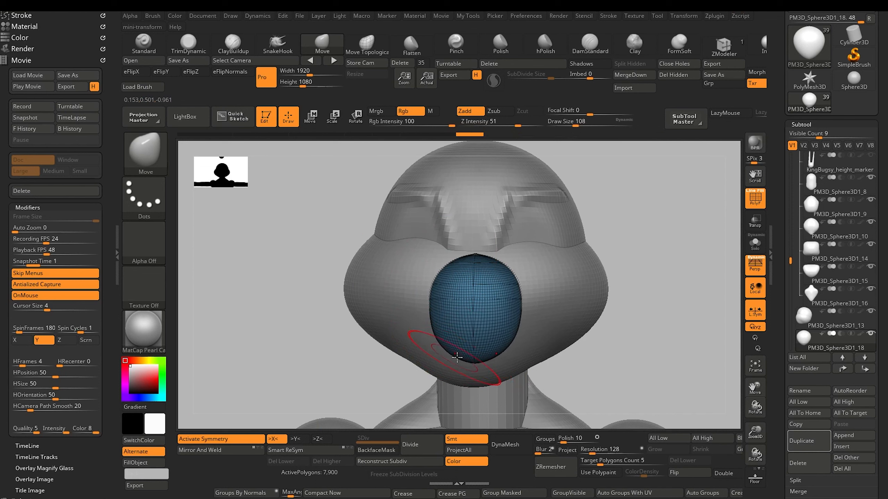
{"action": "left_click_drag", "start_coordinate": [516, 338], "coordinate": [507, 336]}
{"action": "left_click_drag", "start_coordinate": [516, 302], "coordinate": [518, 337]}
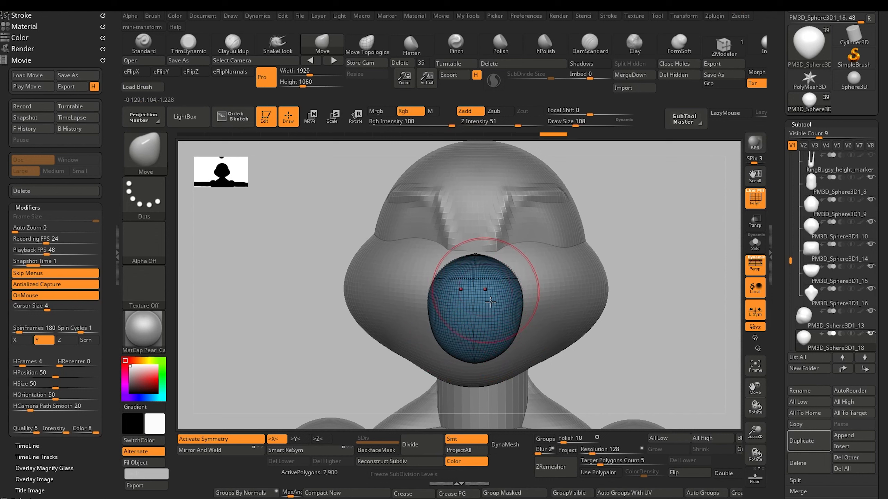
{"action": "left_click_drag", "start_coordinate": [478, 358], "coordinate": [475, 350]}
Select the merged head and reshape its chin and lower front beneath the muzzle with a large Move brush
{"action": "left_click", "coordinate": [463, 377], "text": "alt"}
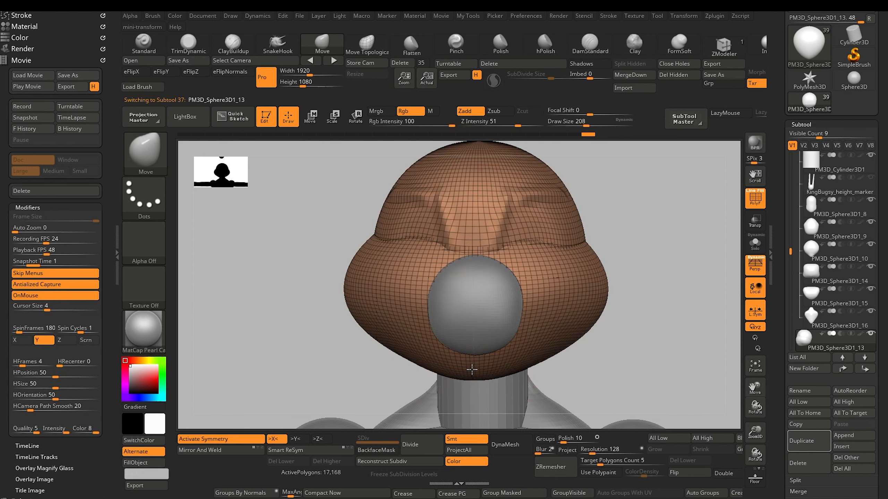
{"action": "left_click_drag", "start_coordinate": [301, 367], "coordinate": [337, 311]}
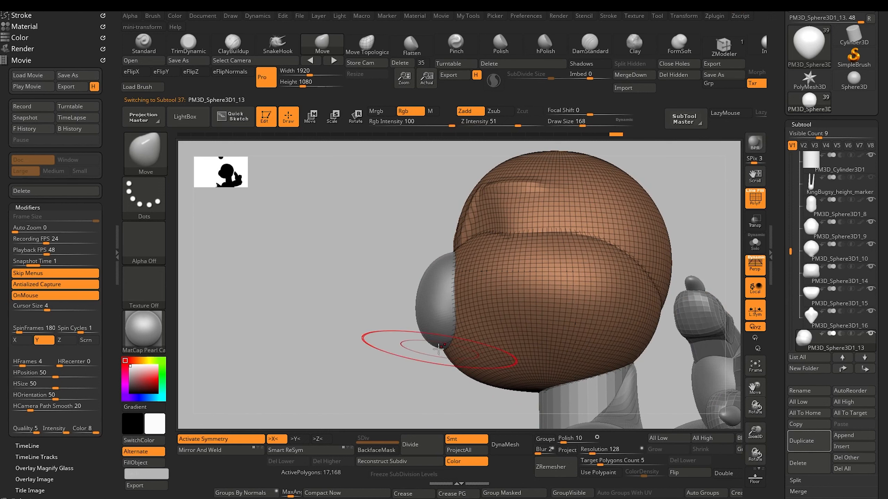
{"action": "left_click_drag", "start_coordinate": [471, 376], "coordinate": [279, 260]}
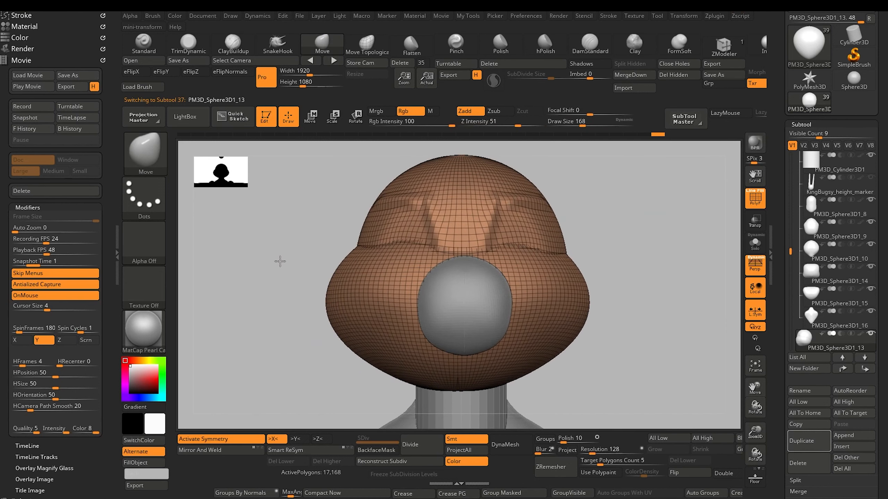
Select the muzzle sphere and refine its sides and front profile with a smaller Move brush
{"action": "left_click", "coordinate": [438, 329], "text": "alt"}
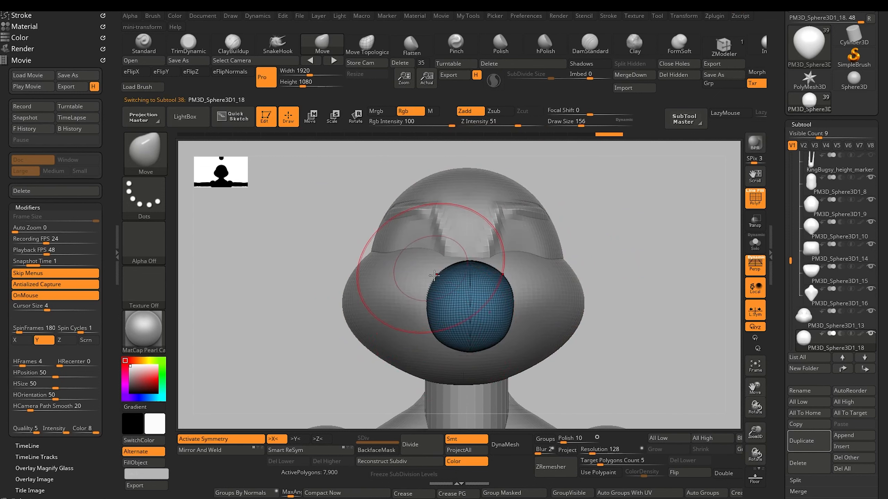
{"action": "key", "text": "bracketleft"}
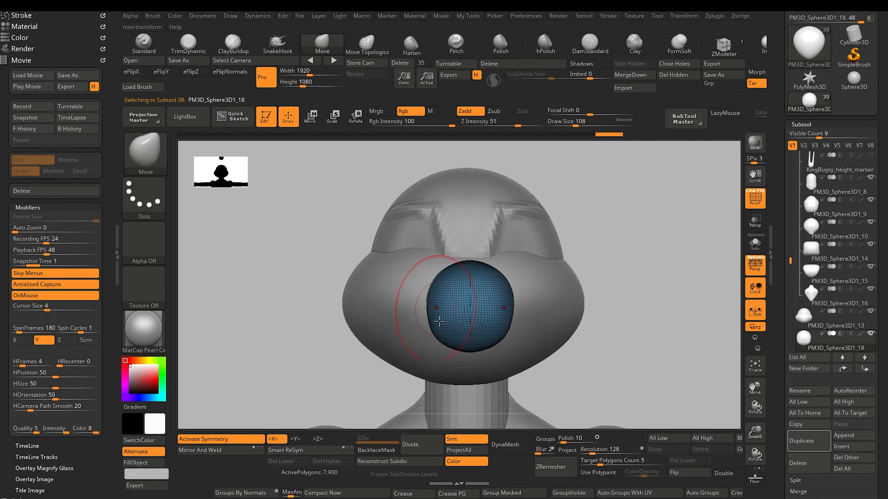
{"action": "mouse_move", "coordinate": [304, 264]}
{"action": "left_mouse_down"}
{"action": "mouse_move", "coordinate": [269, 280]}
{"action": "mouse_move", "coordinate": [263, 274]}
{"action": "mouse_move", "coordinate": [351, 268]}
{"action": "left_mouse_up"}
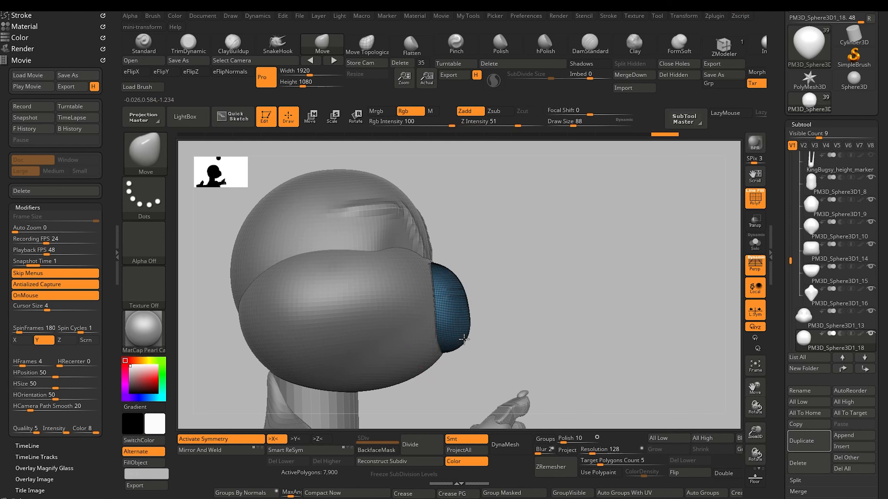
{"action": "left_click_drag", "start_coordinate": [498, 374], "coordinate": [432, 366]}
Duplicate the spare sphere above the head and lower the copy onto one upper side of the muzzle
{"action": "left_click_drag", "start_coordinate": [316, 249], "coordinate": [238, 248], "text": "alt"}
{"action": "left_click_drag", "start_coordinate": [326, 281], "coordinate": [318, 300], "text": "alt"}
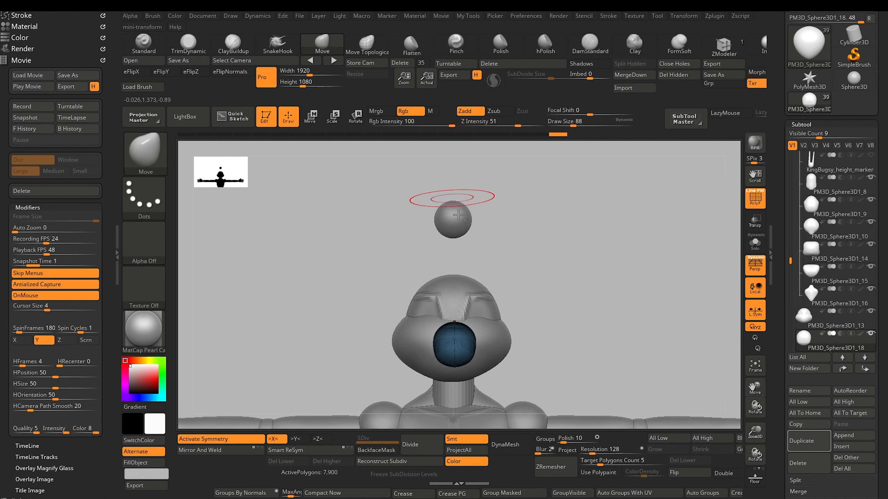
{"action": "left_click", "coordinate": [447, 224], "text": "alt"}
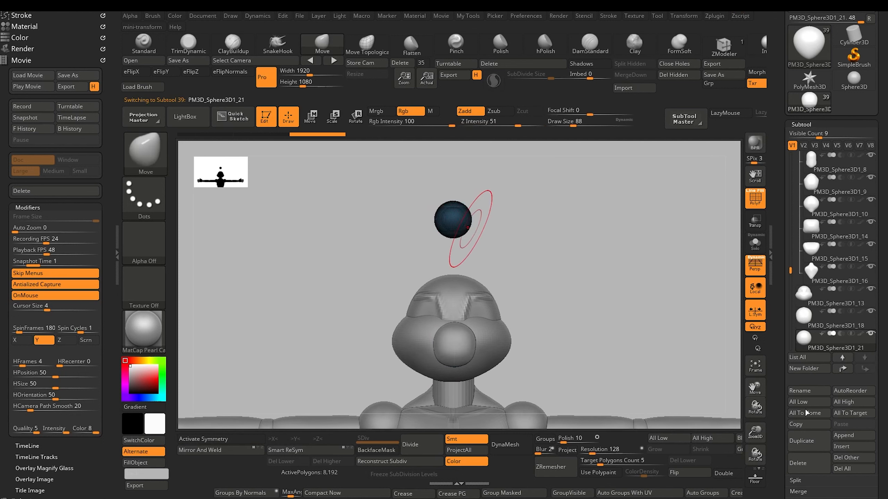
{"action": "left_click", "coordinate": [802, 441]}
{"action": "left_click_drag", "start_coordinate": [452, 276], "coordinate": [452, 385]}
{"action": "left_click_drag", "start_coordinate": [509, 329], "coordinate": [501, 328]}
{"action": "left_click_drag", "start_coordinate": [443, 385], "coordinate": [443, 389]}
{"action": "left_click_drag", "start_coordinate": [299, 314], "coordinate": [297, 311], "text": "alt"}
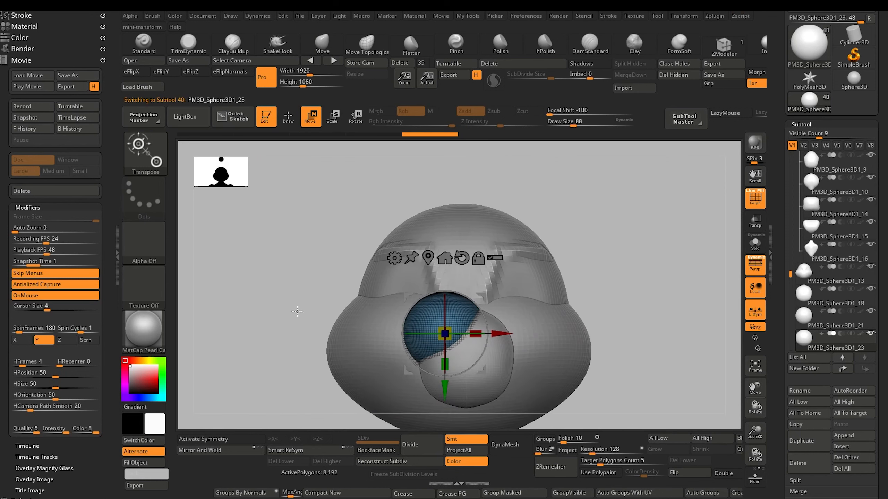
Shape the new side sphere with the Move brush into a flattened pad wrapping around the muzzle's upper side
{"action": "left_click", "coordinate": [322, 42]}
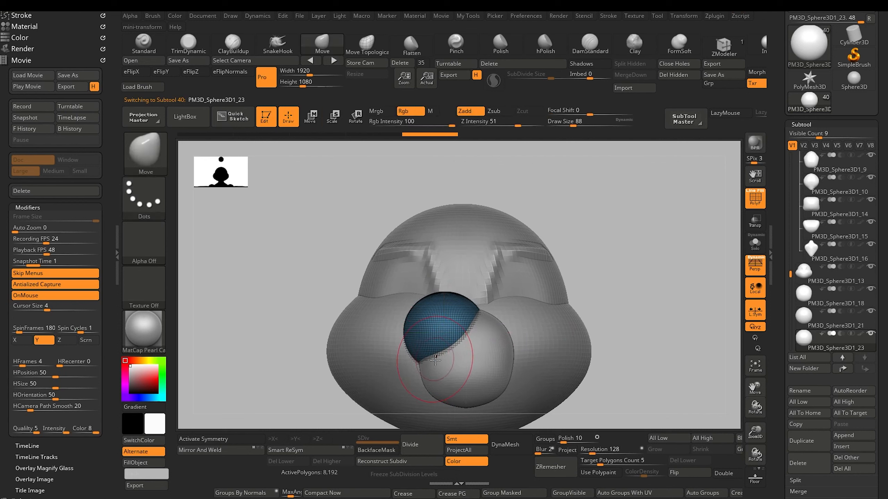
{"action": "left_click_drag", "start_coordinate": [413, 332], "coordinate": [409, 329]}
{"action": "left_click_drag", "start_coordinate": [336, 297], "coordinate": [266, 276]}
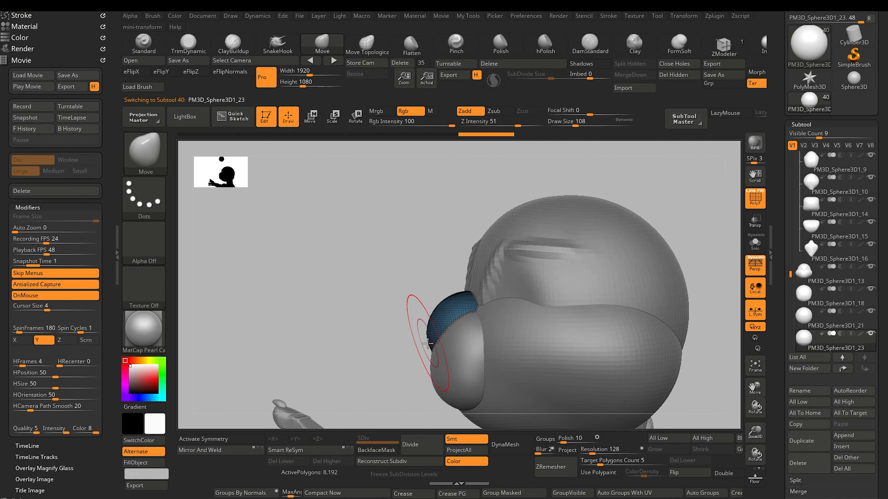
{"action": "mouse_move", "coordinate": [371, 307]}
{"action": "left_mouse_down"}
{"action": "mouse_move", "coordinate": [437, 315]}
{"action": "mouse_move", "coordinate": [434, 306]}
{"action": "left_mouse_up"}
{"action": "mouse_move", "coordinate": [455, 304]}
{"action": "left_mouse_down"}
{"action": "mouse_move", "coordinate": [405, 307]}
{"action": "mouse_move", "coordinate": [392, 341]}
{"action": "left_mouse_up"}
Refine the pad's outer edge with a smaller Move brush and activate X symmetry for it
{"action": "key", "text": "bracketleft"}
{"action": "key", "text": "bracketleft"}
{"action": "key", "text": "bracketleft"}
{"action": "key", "text": "bracketright"}
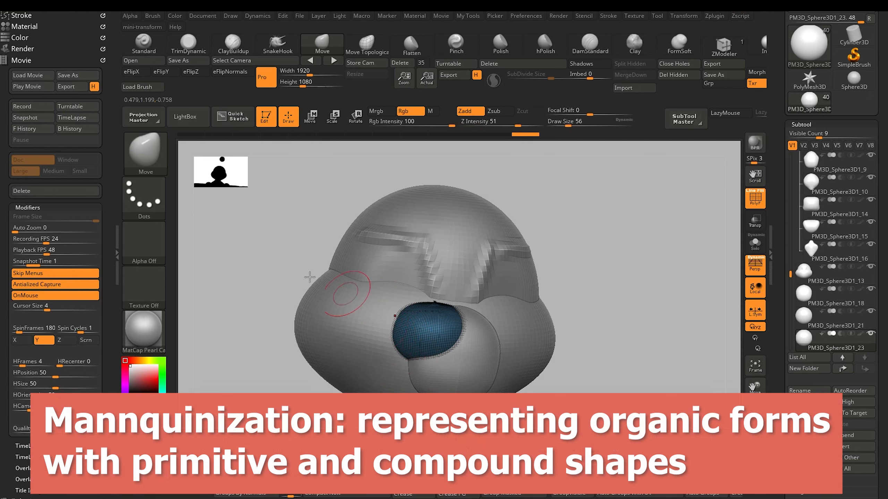
{"action": "mouse_move", "coordinate": [348, 294]}
{"action": "left_mouse_down"}
{"action": "mouse_move", "coordinate": [385, 290]}
{"action": "mouse_move", "coordinate": [401, 311]}
{"action": "mouse_move", "coordinate": [390, 337]}
{"action": "mouse_move", "coordinate": [402, 309]}
{"action": "left_mouse_up"}
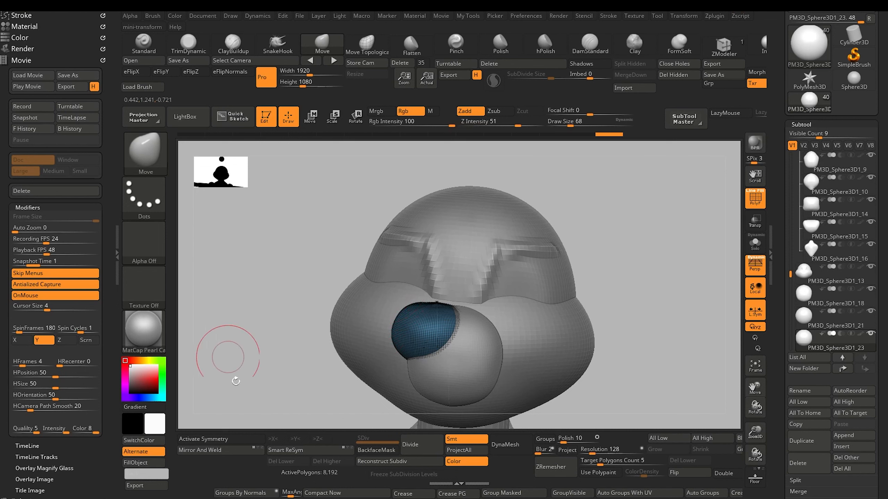
{"action": "left_click", "coordinate": [206, 439]}
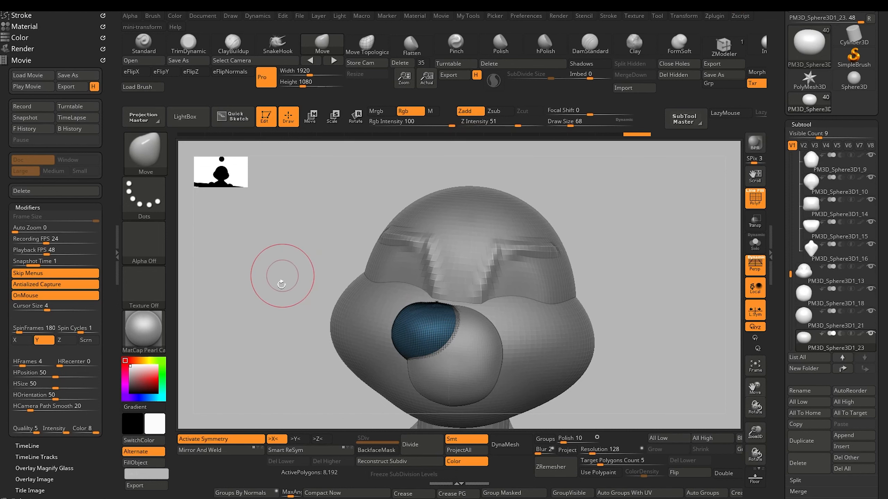
Turn off local symmetry and try to mirror and weld the muzzle pad across X
{"action": "left_click", "coordinate": [755, 311]}
{"action": "left_click", "coordinate": [221, 449]}
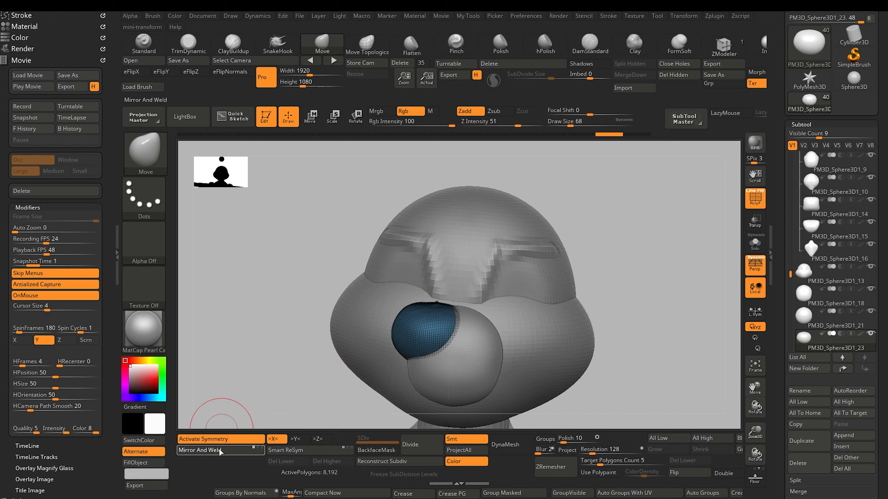
{"action": "key", "text": "ctrl+z"}
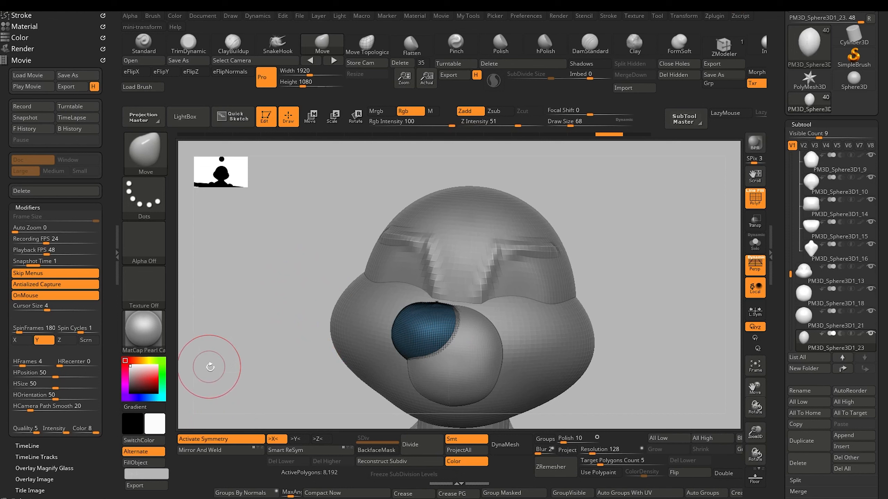
Isolate the muzzle pad and reshape its inner edge with a larger Move brush
{"action": "key", "text": "bracketright"}
{"action": "key", "text": "bracketright"}
{"action": "key", "text": "bracketright"}
{"action": "left_click_drag", "start_coordinate": [459, 334], "coordinate": [466, 325]}
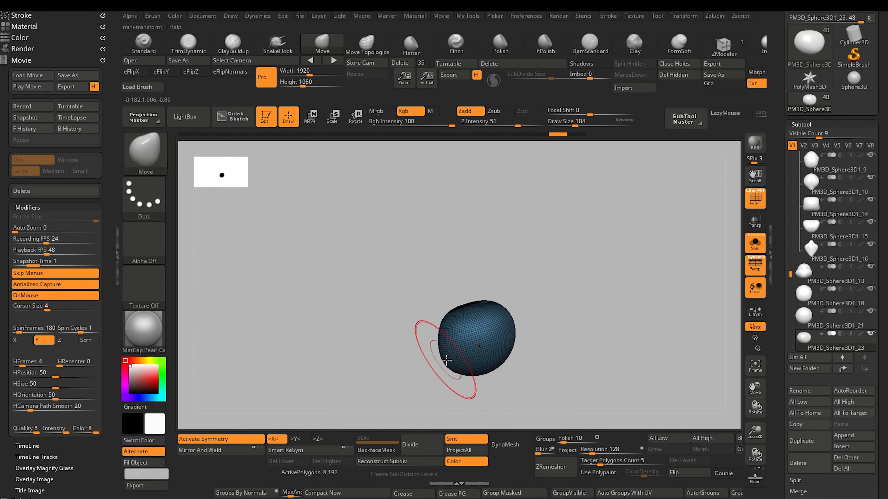
{"action": "mouse_move", "coordinate": [446, 360]}
{"action": "left_mouse_down"}
{"action": "mouse_move", "coordinate": [458, 356]}
{"action": "mouse_move", "coordinate": [452, 338]}
{"action": "left_mouse_up"}
{"action": "key", "text": "bracketright"}
{"action": "mouse_move", "coordinate": [400, 353]}
{"action": "left_mouse_down"}
{"action": "mouse_move", "coordinate": [418, 363]}
{"action": "mouse_move", "coordinate": [467, 352]}
{"action": "left_mouse_up"}
{"action": "left_click_drag", "start_coordinate": [351, 313], "coordinate": [239, 339], "text": "shift"}
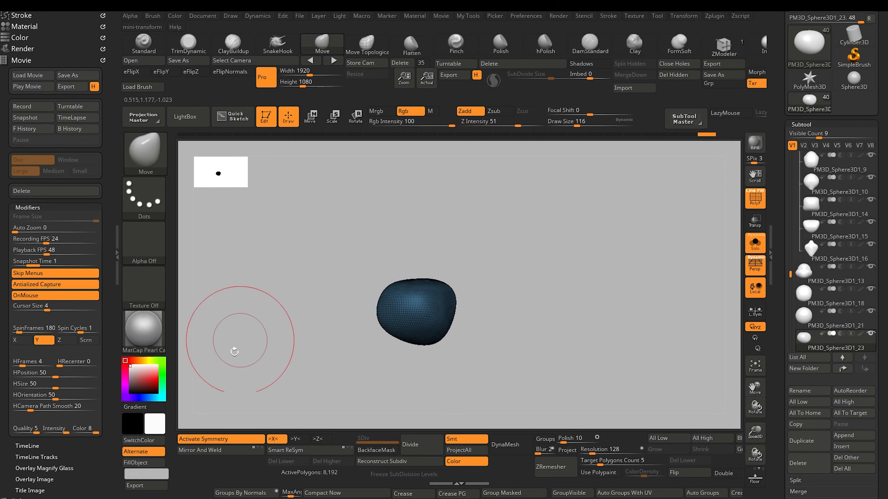
Flatten the pad's inner side with symmetry off, mirror and weld it across X, and show the whole head again
{"action": "left_click", "coordinate": [203, 451]}
{"action": "key", "text": "ctrl+z"}
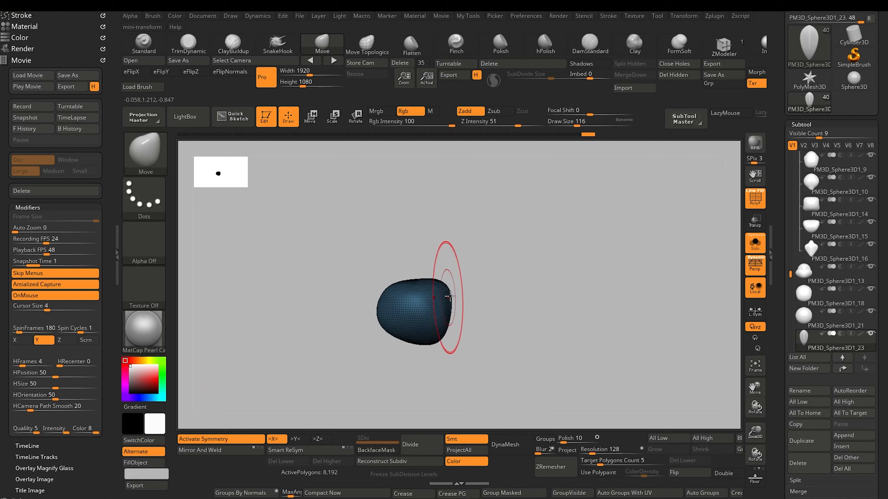
{"action": "left_click", "coordinate": [204, 440]}
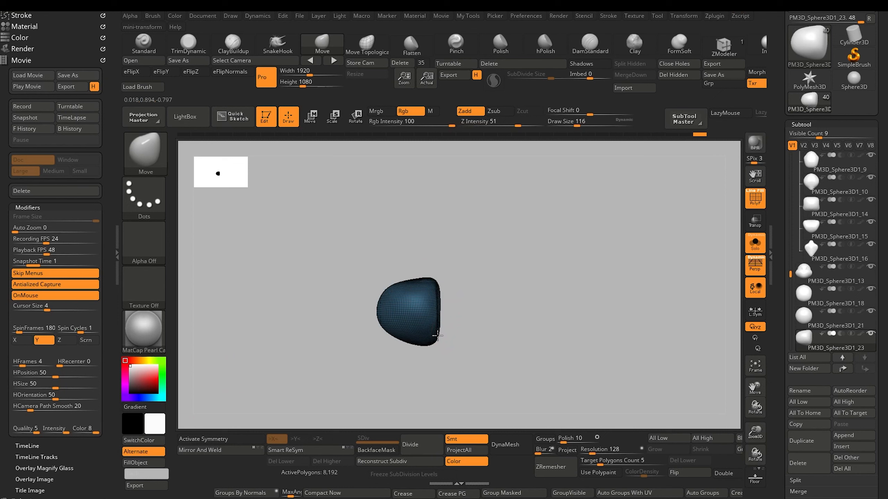
{"action": "left_click", "coordinate": [204, 439]}
{"action": "left_click", "coordinate": [202, 450]}
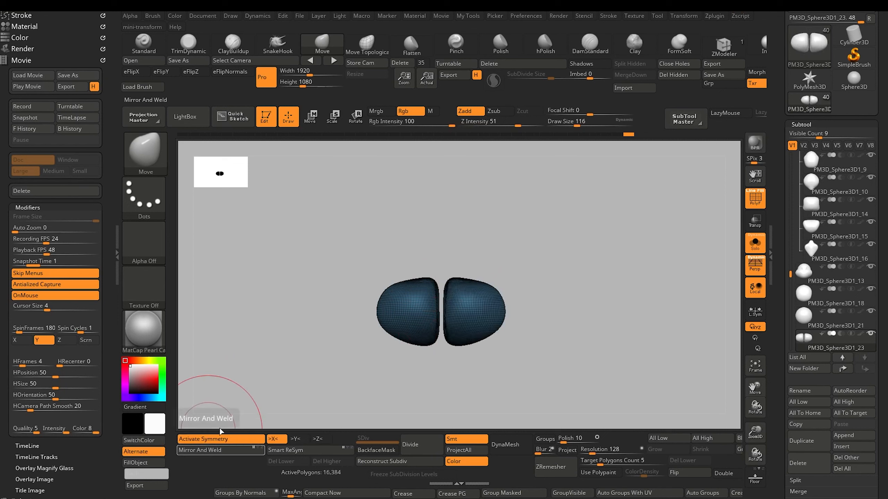
{"action": "left_click", "coordinate": [754, 253]}
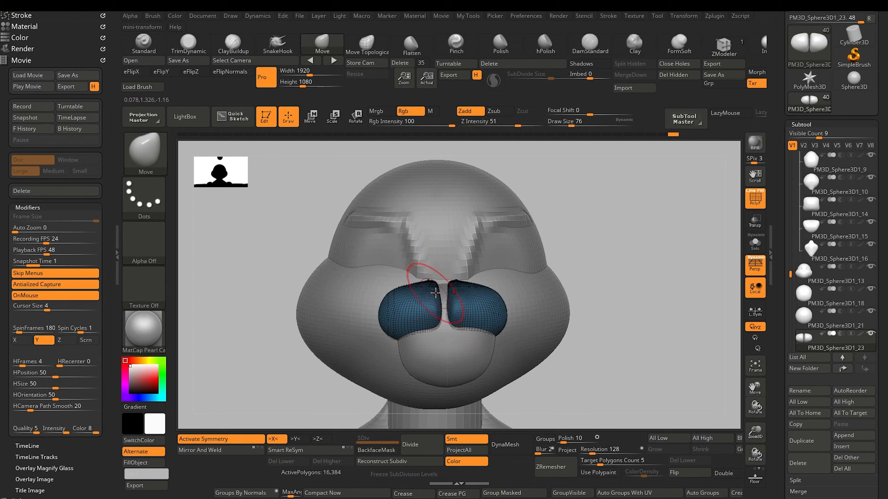
Close the gap between the two pads with the Move Topological brush while symmetry is off, and reactivate X symmetry
{"action": "left_click", "coordinate": [366, 44]}
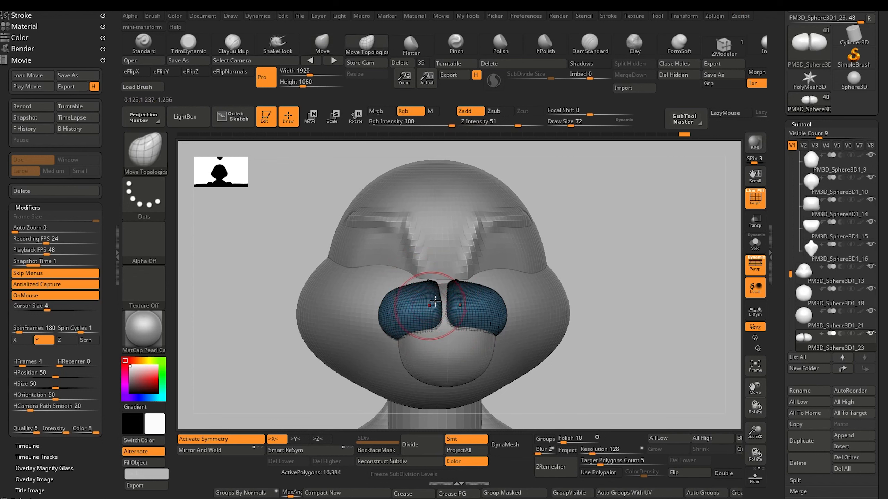
{"action": "left_click", "coordinate": [220, 439]}
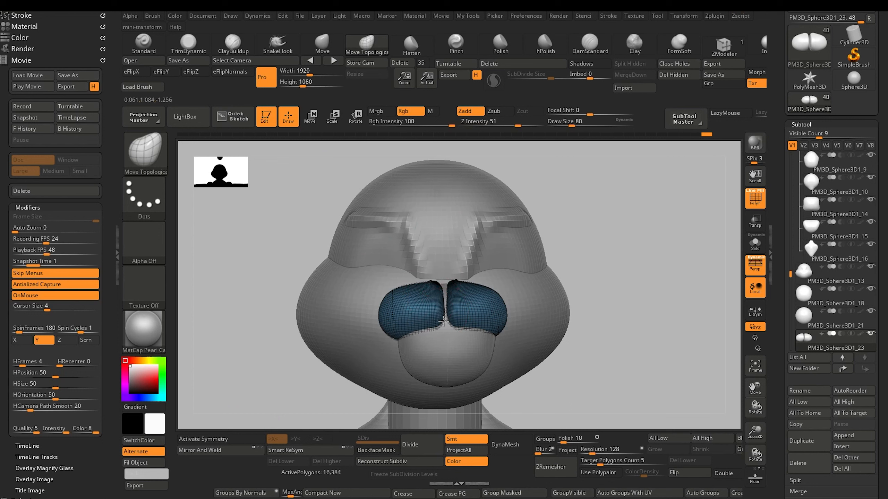
{"action": "left_click_drag", "start_coordinate": [445, 294], "coordinate": [447, 295]}
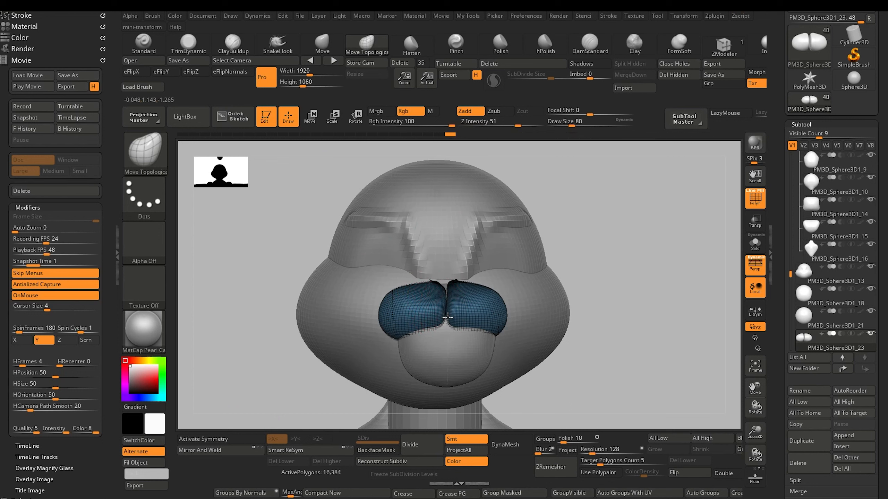
{"action": "left_click_drag", "start_coordinate": [436, 330], "coordinate": [435, 326]}
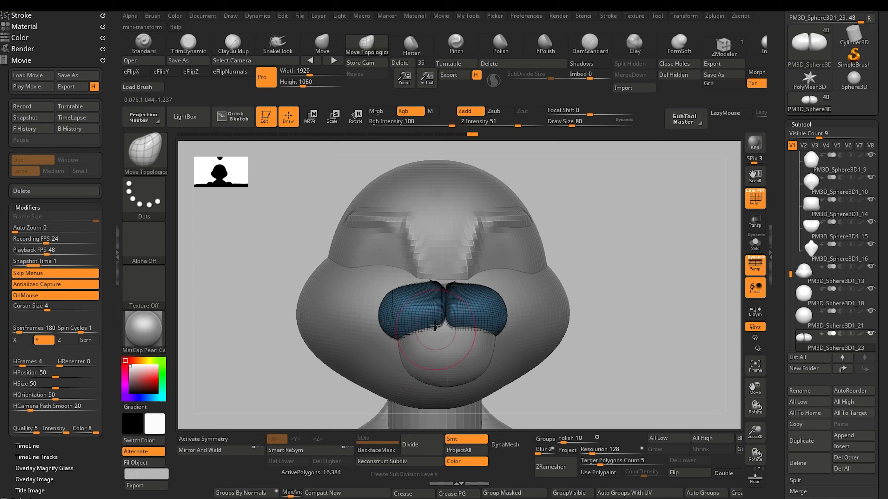
{"action": "left_click", "coordinate": [210, 439]}
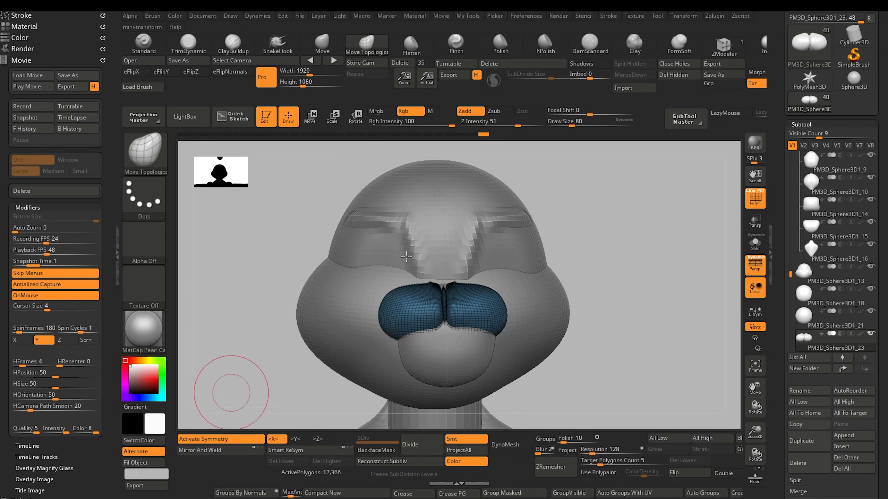
{"action": "key", "text": "ctrl+z"}
Mirror and weld the pads across X and smooth the seam at their upper centre
{"action": "left_click_drag", "start_coordinate": [236, 294], "coordinate": [287, 290], "text": "alt"}
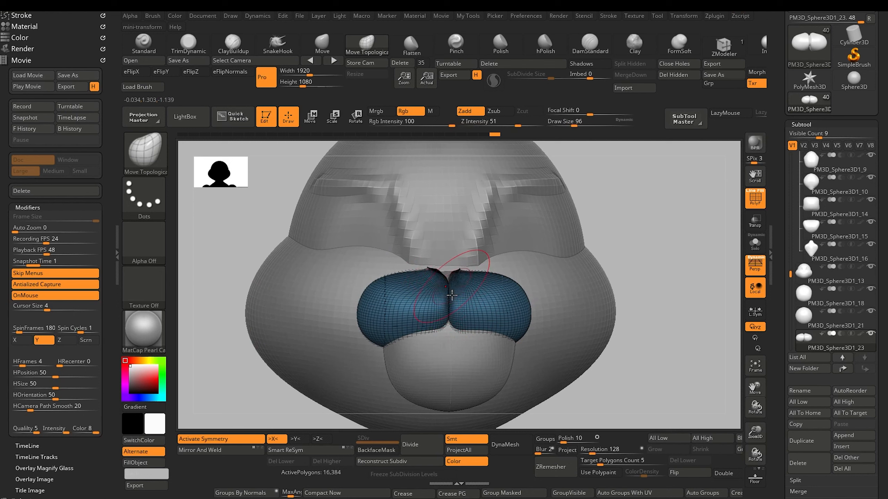
{"action": "left_click", "coordinate": [212, 451]}
{"action": "left_click_drag", "start_coordinate": [223, 377], "coordinate": [245, 350]}
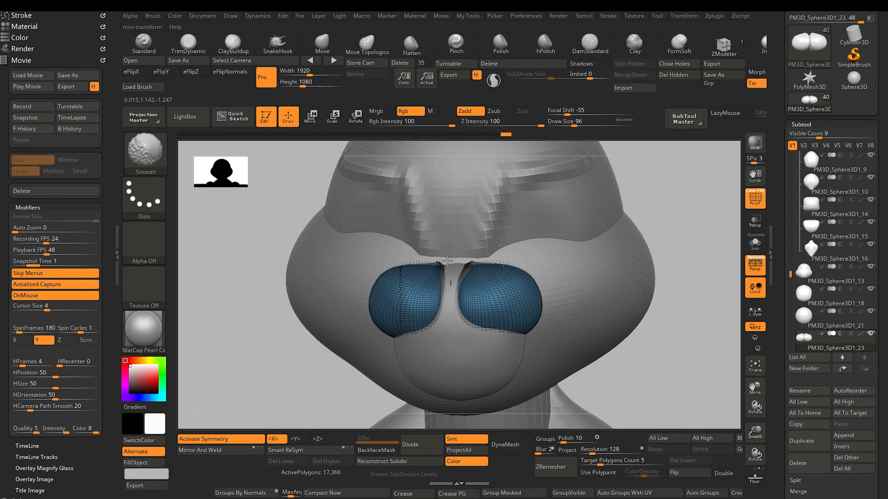
{"action": "left_click_drag", "start_coordinate": [447, 260], "coordinate": [449, 273], "text": "shift"}
{"action": "mouse_move", "coordinate": [279, 342]}
{"action": "left_mouse_down", "text": "alt"}
{"action": "mouse_move", "coordinate": [260, 250]}
{"action": "mouse_move", "coordinate": [290, 301]}
{"action": "left_mouse_up", "text": "alt"}
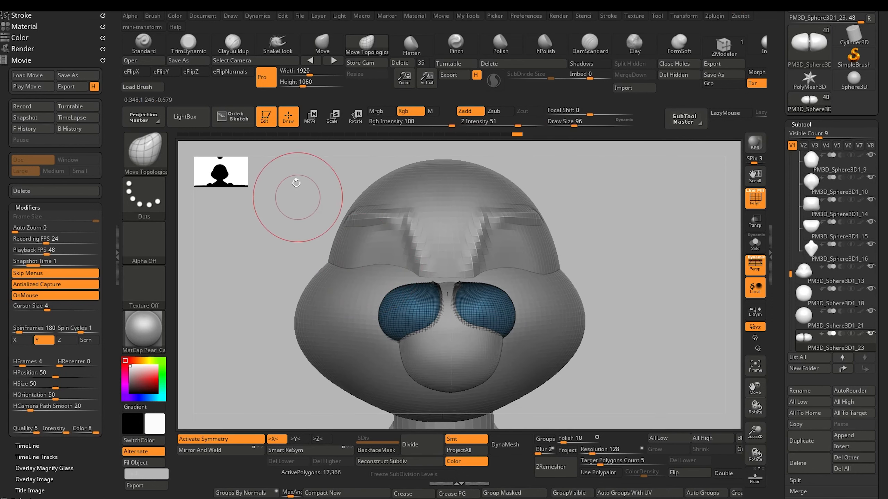
Bring the two pads together at the centre with the Move gizmo and merge them into one form
{"action": "left_click", "coordinate": [316, 116]}
{"action": "left_click_drag", "start_coordinate": [482, 309], "coordinate": [493, 304]}
{"action": "left_click_drag", "start_coordinate": [225, 330], "coordinate": [242, 370], "text": "ctrl"}
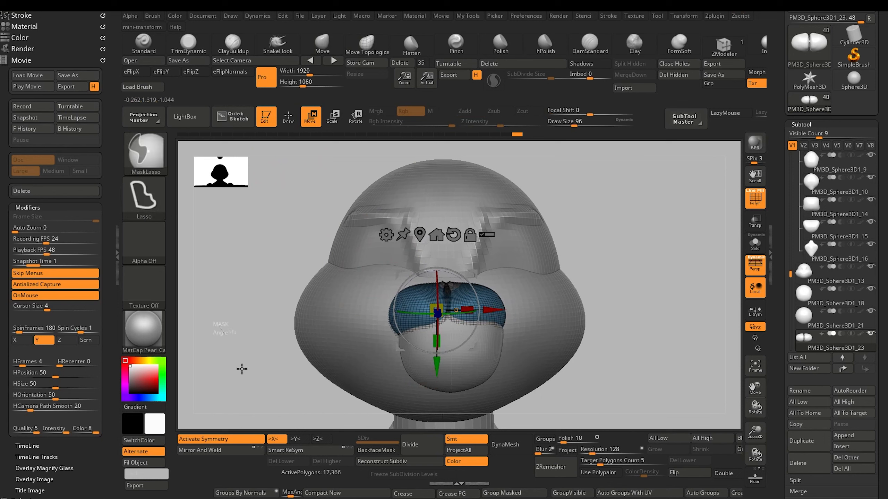
{"action": "left_click", "coordinate": [289, 118]}
Reduce the notch at the merged pads' upper centre with Move Topological, and switch to the Move brush to check the side profile
{"action": "mouse_move", "coordinate": [252, 280]}
{"action": "left_mouse_down"}
{"action": "mouse_move", "coordinate": [220, 332]}
{"action": "mouse_move", "coordinate": [270, 319]}
{"action": "mouse_move", "coordinate": [241, 395]}
{"action": "mouse_move", "coordinate": [242, 346]}
{"action": "left_mouse_up"}
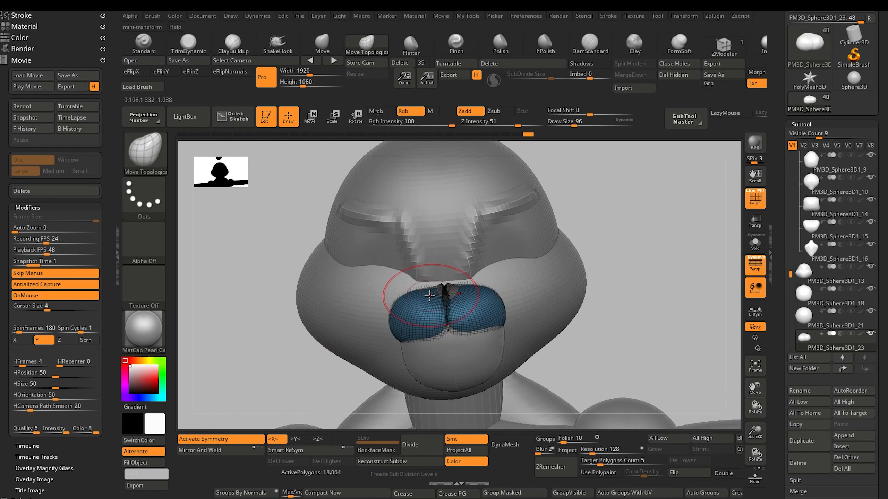
{"action": "left_click_drag", "start_coordinate": [287, 223], "coordinate": [366, 234]}
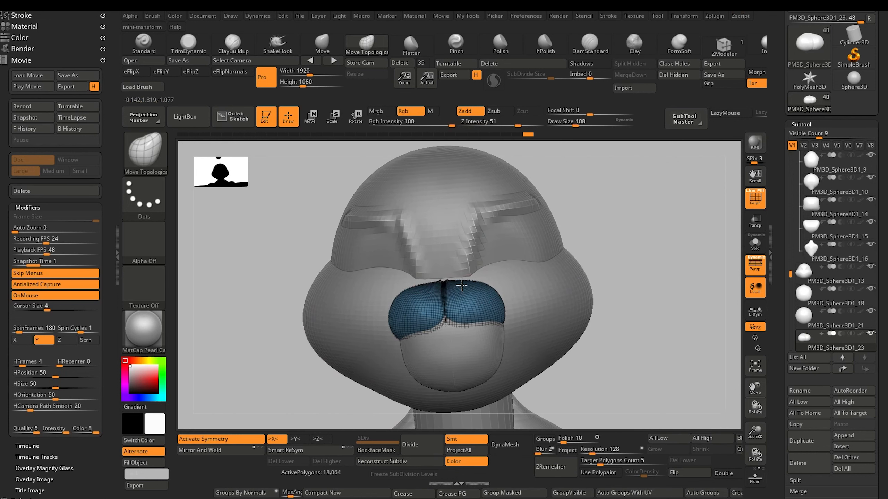
{"action": "left_click", "coordinate": [322, 43]}
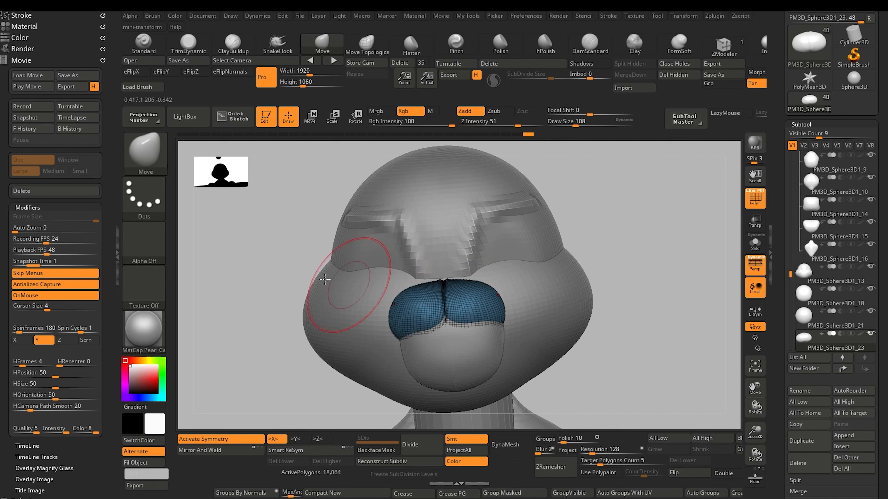
{"action": "left_click_drag", "start_coordinate": [262, 258], "coordinate": [323, 261]}
{"action": "left_click_drag", "start_coordinate": [533, 379], "coordinate": [580, 380]}
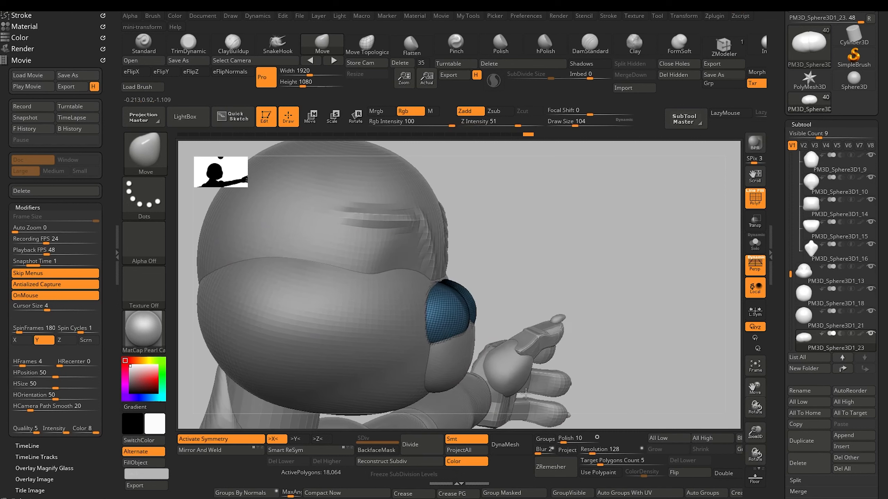
Select the central muzzle sphere and adjust its front profile below the pads with the Move brush
{"action": "left_click", "coordinate": [467, 351], "text": "alt"}
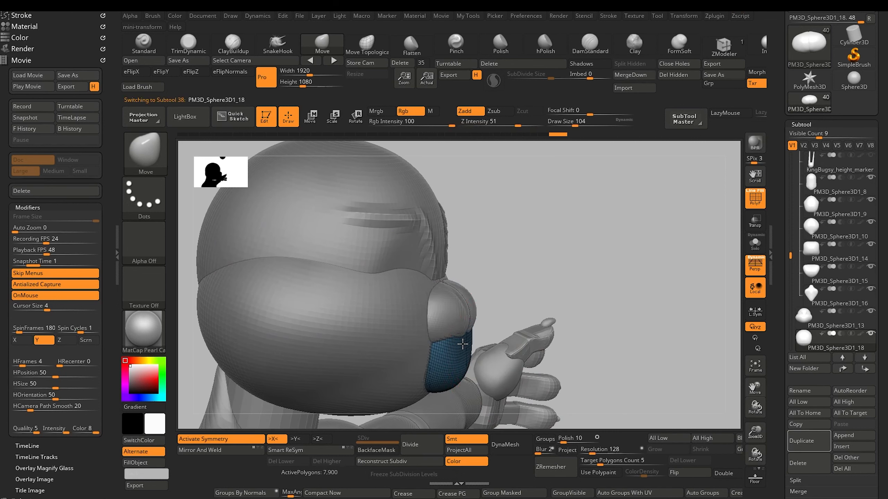
{"action": "left_click_drag", "start_coordinate": [507, 336], "coordinate": [444, 294]}
{"action": "left_click_drag", "start_coordinate": [268, 256], "coordinate": [286, 252]}
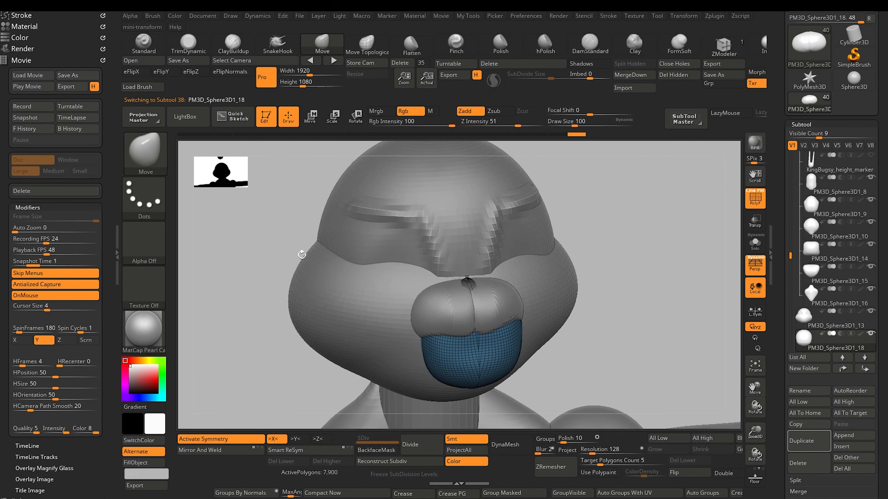
Select the merged pads and shape their lower outer corners and central dip with a progressively smaller Move brush
{"action": "left_click", "coordinate": [502, 324], "text": "alt"}
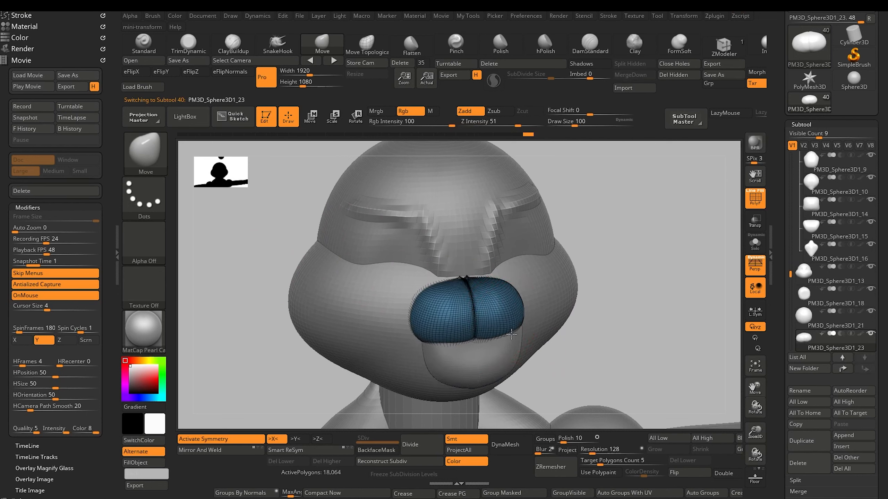
{"action": "left_click_drag", "start_coordinate": [512, 334], "coordinate": [504, 339]}
{"action": "left_click_drag", "start_coordinate": [503, 339], "coordinate": [498, 340]}
{"action": "left_click_drag", "start_coordinate": [271, 261], "coordinate": [245, 258]}
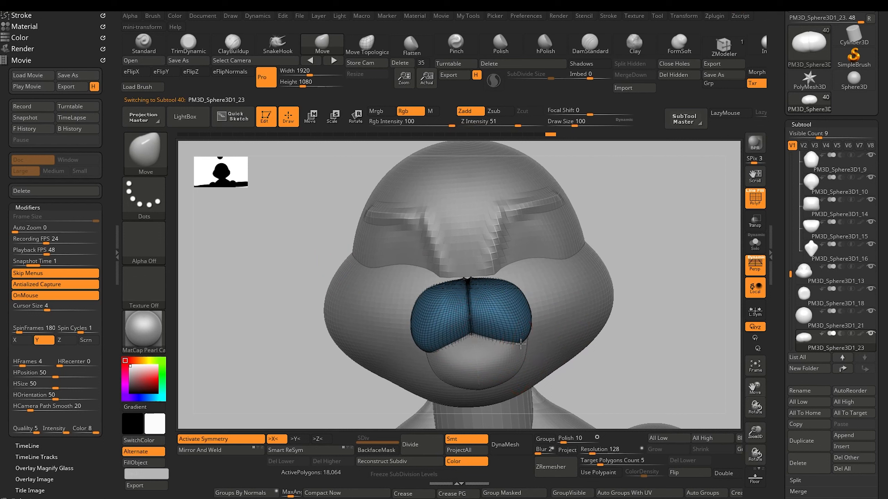
{"action": "key", "text": "["}
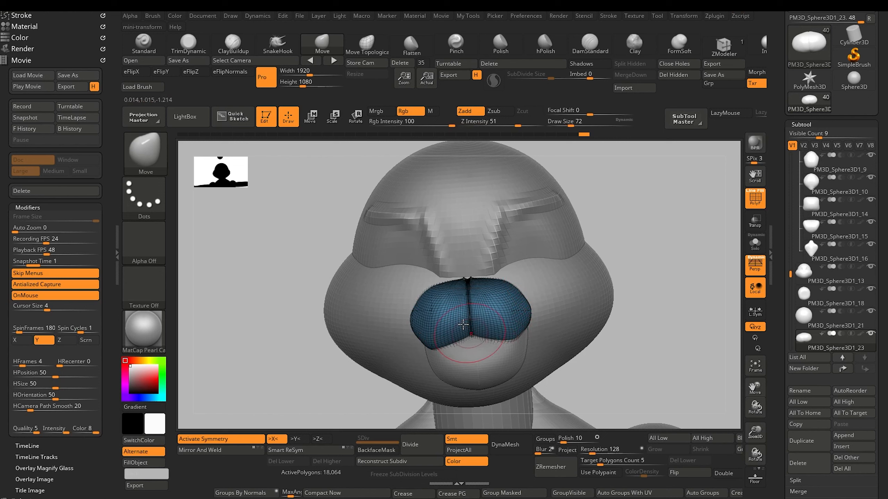
{"action": "left_click_drag", "start_coordinate": [318, 264], "coordinate": [290, 245]}
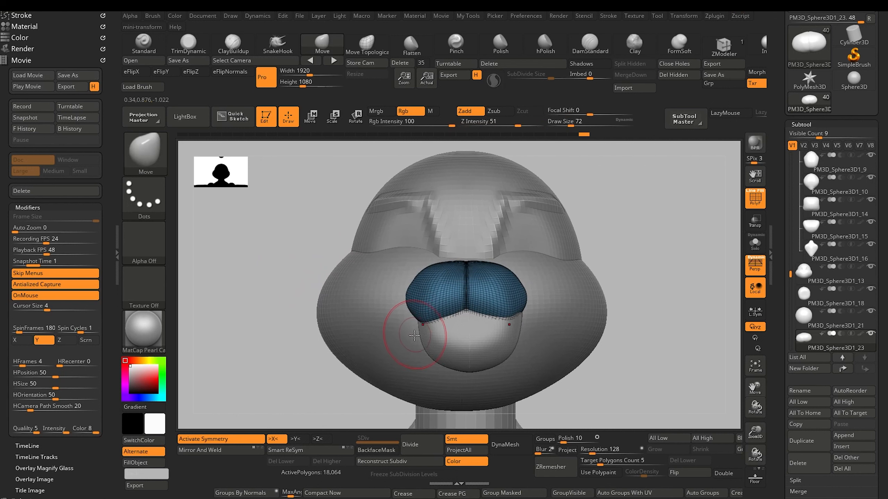
Select the central muzzle sphere and reshape its sides below the pads with a larger Move brush
{"action": "left_click", "coordinate": [419, 336], "text": "alt"}
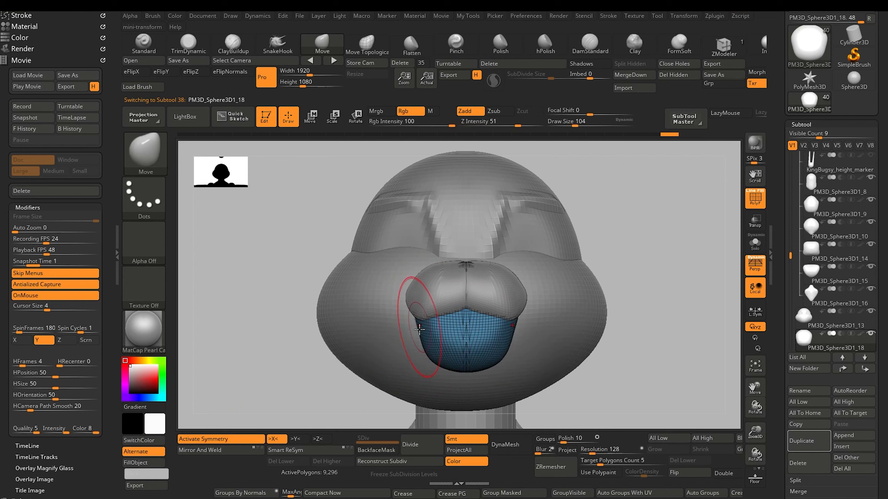
{"action": "left_click_drag", "start_coordinate": [274, 274], "coordinate": [297, 359]}
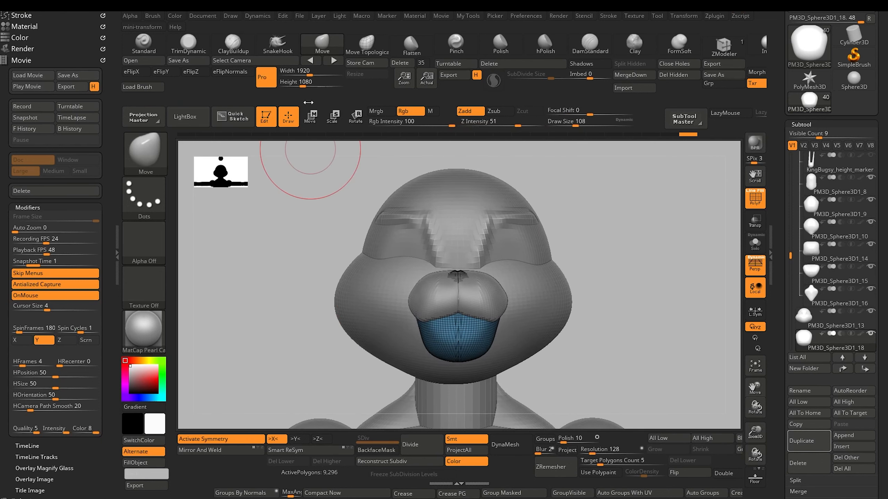
Flatten the muzzle and head vertically with the gizmo, leaving the head mesh selected for sculpting
{"action": "key", "text": "w"}
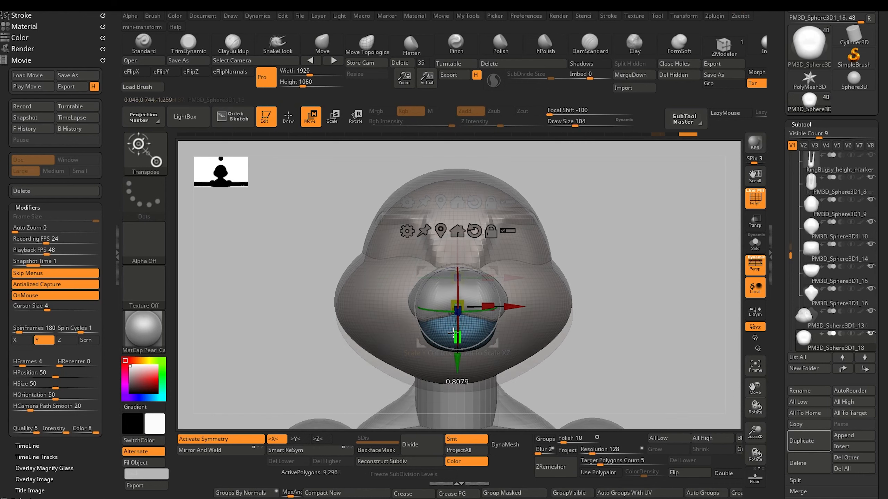
{"action": "left_click", "coordinate": [452, 301], "text": "alt"}
{"action": "left_click_drag", "start_coordinate": [452, 301], "coordinate": [452, 300]}
{"action": "left_click", "coordinate": [292, 120]}
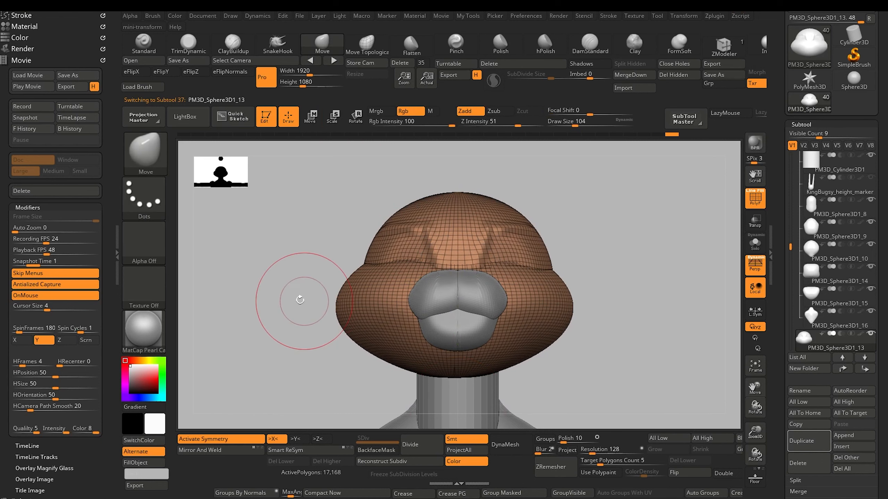
Refine the head's front brow profile above the muzzle with the Move brush in side view
{"action": "mouse_move", "coordinate": [301, 300]}
{"action": "left_mouse_down", "text": "alt"}
{"action": "mouse_move", "coordinate": [256, 231]}
{"action": "mouse_move", "coordinate": [301, 276]}
{"action": "mouse_move", "coordinate": [333, 286]}
{"action": "left_mouse_up", "text": "alt"}
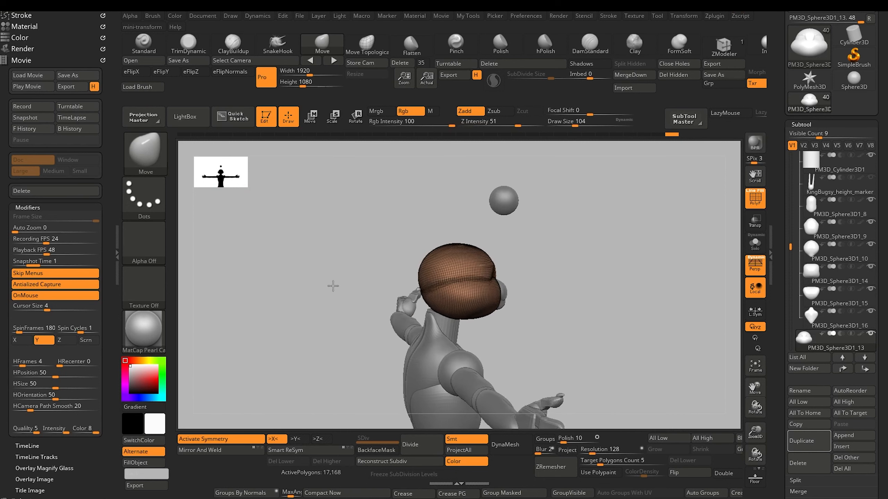
{"action": "left_click_drag", "start_coordinate": [549, 257], "coordinate": [545, 245]}
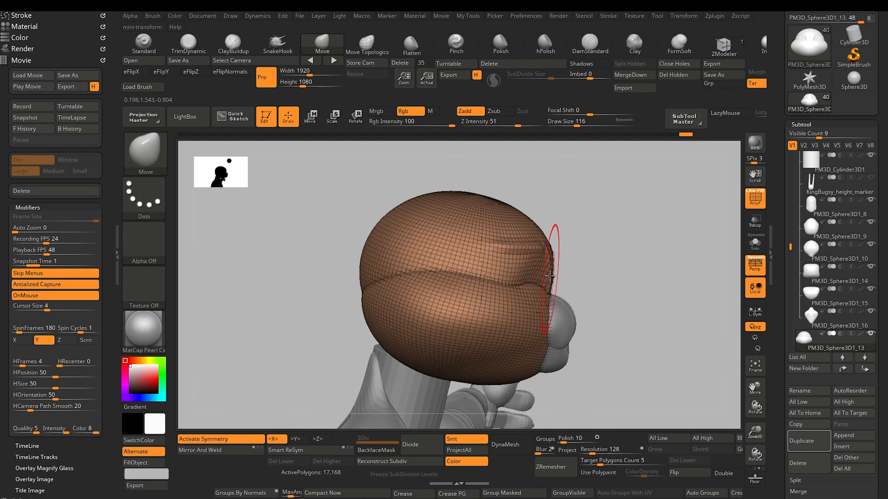
{"action": "left_click_drag", "start_coordinate": [552, 279], "coordinate": [548, 274]}
{"action": "left_click_drag", "start_coordinate": [309, 254], "coordinate": [276, 276]}
{"action": "left_click_drag", "start_coordinate": [341, 283], "coordinate": [434, 277]}
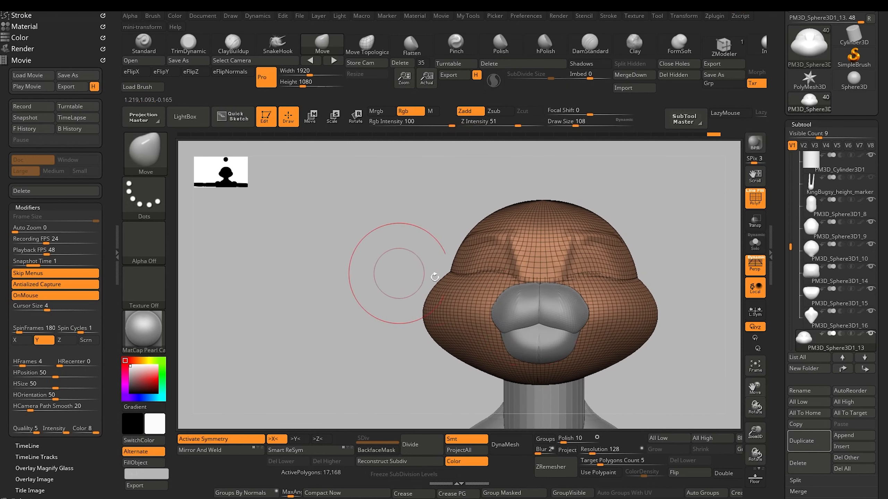
Duplicate the spare sphere above the head and reposition one copy above the muzzle pads as a smaller, flattened nose
{"action": "left_click", "coordinate": [552, 324], "text": "alt"}
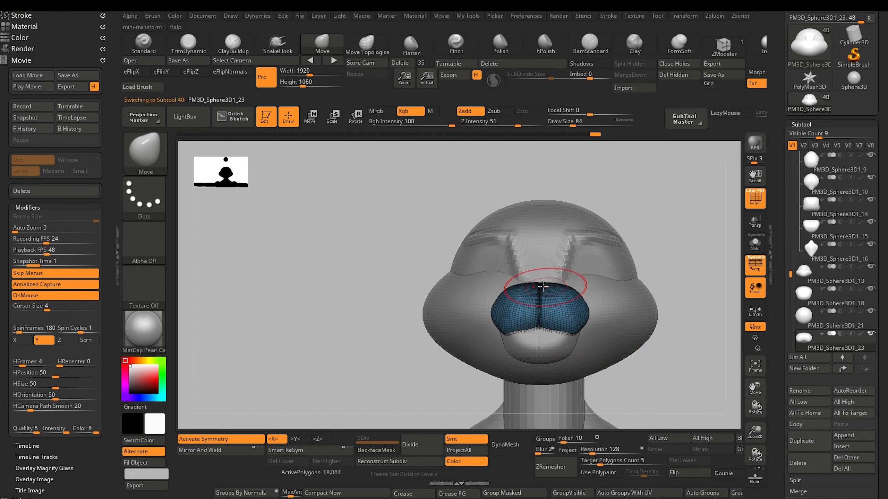
{"action": "left_click_drag", "start_coordinate": [394, 271], "coordinate": [392, 249], "text": "alt"}
{"action": "mouse_move", "coordinate": [392, 262]}
{"action": "left_mouse_down"}
{"action": "mouse_move", "coordinate": [377, 266]}
{"action": "mouse_move", "coordinate": [393, 263]}
{"action": "mouse_move", "coordinate": [384, 263]}
{"action": "left_mouse_up"}
{"action": "left_click", "coordinate": [530, 171], "text": "alt"}
{"action": "left_click", "coordinate": [808, 441]}
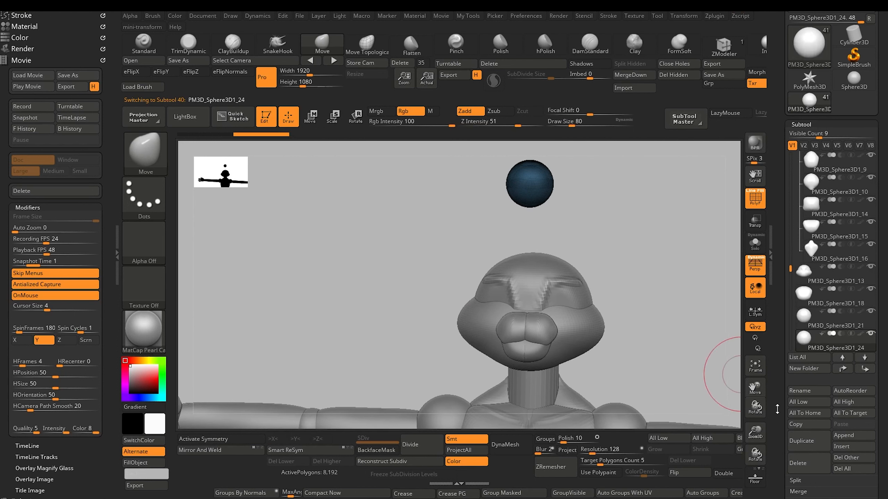
{"action": "left_click", "coordinate": [310, 119]}
{"action": "left_click_drag", "start_coordinate": [530, 191], "coordinate": [525, 318]}
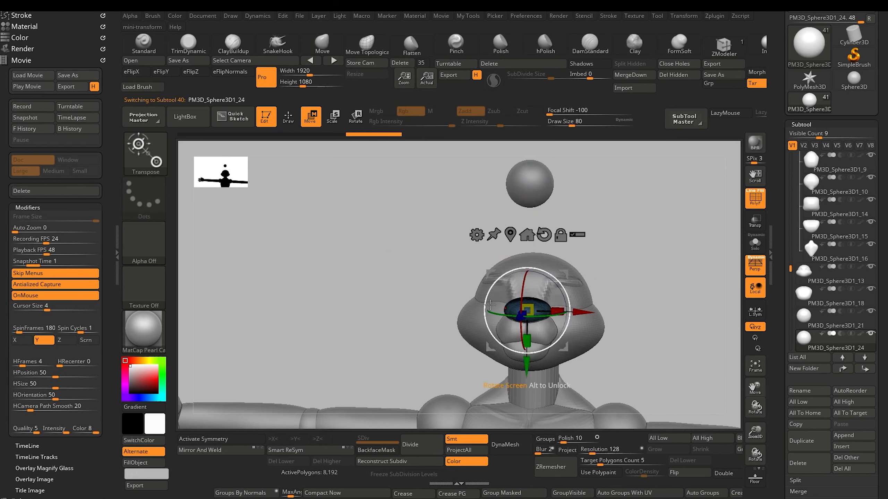
Turn on X symmetry for the nose sphere and shape its lower front above the pads with the Move brush
{"action": "left_click", "coordinate": [209, 440]}
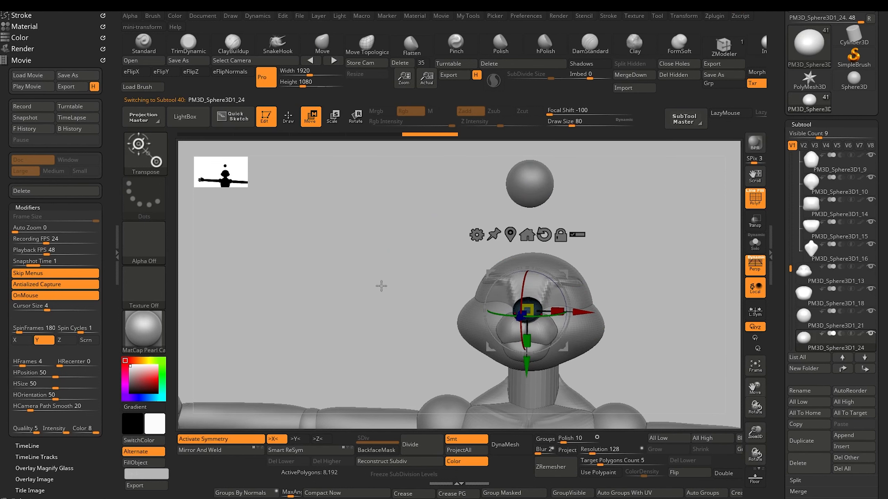
{"action": "left_click_drag", "start_coordinate": [381, 287], "coordinate": [365, 332]}
{"action": "left_click_drag", "start_coordinate": [508, 295], "coordinate": [340, 257]}
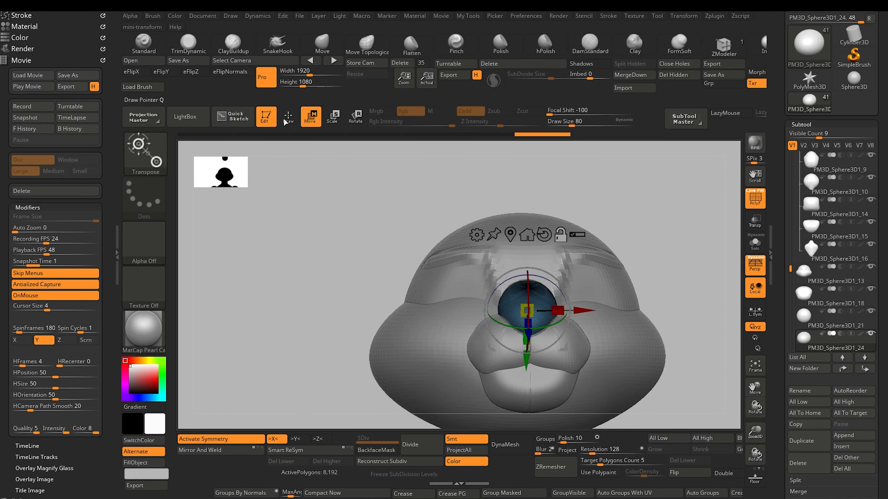
{"action": "left_click", "coordinate": [322, 42]}
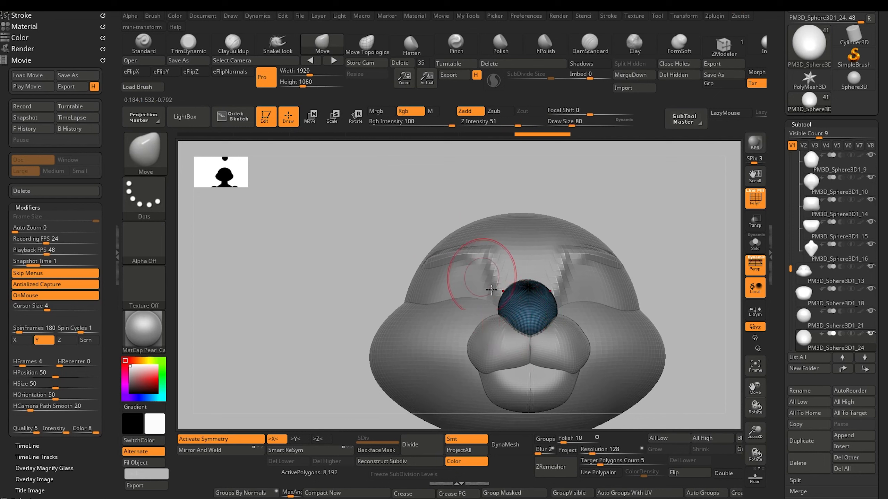
{"action": "key", "text": "bracketright"}
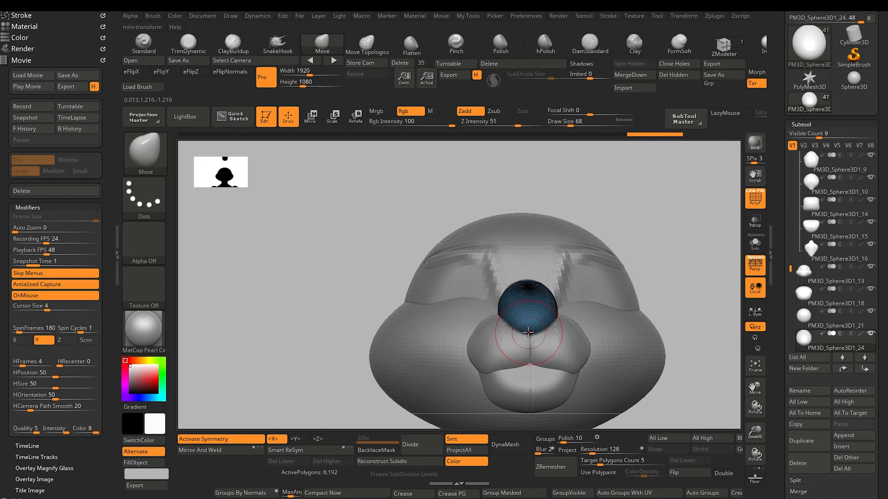
{"action": "mouse_move", "coordinate": [360, 259]}
{"action": "left_mouse_down"}
{"action": "mouse_move", "coordinate": [351, 252]}
{"action": "mouse_move", "coordinate": [341, 278]}
{"action": "mouse_move", "coordinate": [370, 293]}
{"action": "mouse_move", "coordinate": [334, 263]}
{"action": "mouse_move", "coordinate": [296, 129]}
{"action": "left_mouse_up"}
Hide the polyframe and reshape the nose into a slanted, flattened oval using the TrimDynamic and Move brushes
{"action": "left_click", "coordinate": [188, 42]}
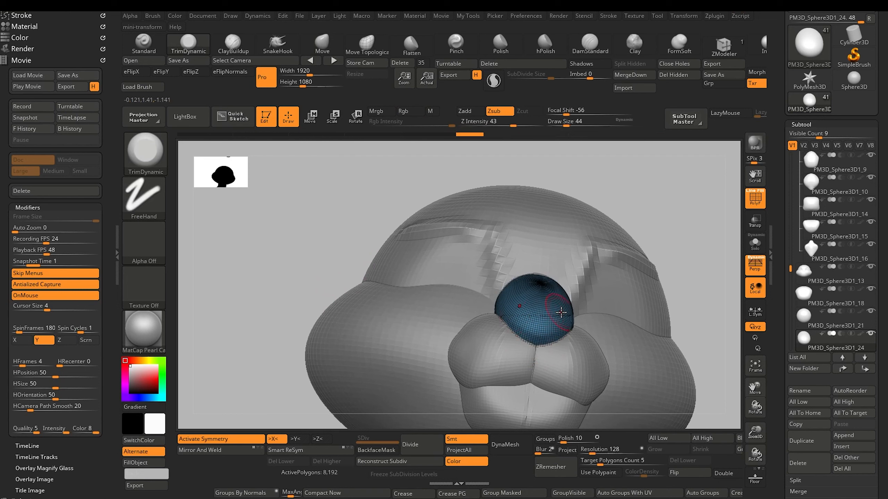
{"action": "left_click", "coordinate": [753, 197]}
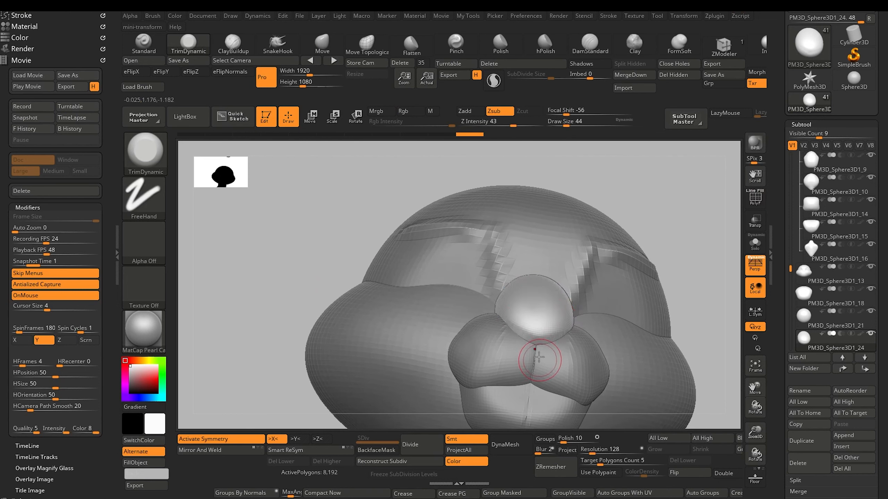
{"action": "mouse_move", "coordinate": [528, 333]}
{"action": "left_mouse_down"}
{"action": "mouse_move", "coordinate": [501, 316]}
{"action": "mouse_move", "coordinate": [544, 337]}
{"action": "left_mouse_up"}
{"action": "key", "text": "bracketright"}
{"action": "mouse_move", "coordinate": [299, 266]}
{"action": "left_mouse_down"}
{"action": "mouse_move", "coordinate": [278, 253]}
{"action": "mouse_move", "coordinate": [322, 268]}
{"action": "mouse_move", "coordinate": [307, 277]}
{"action": "left_mouse_up"}
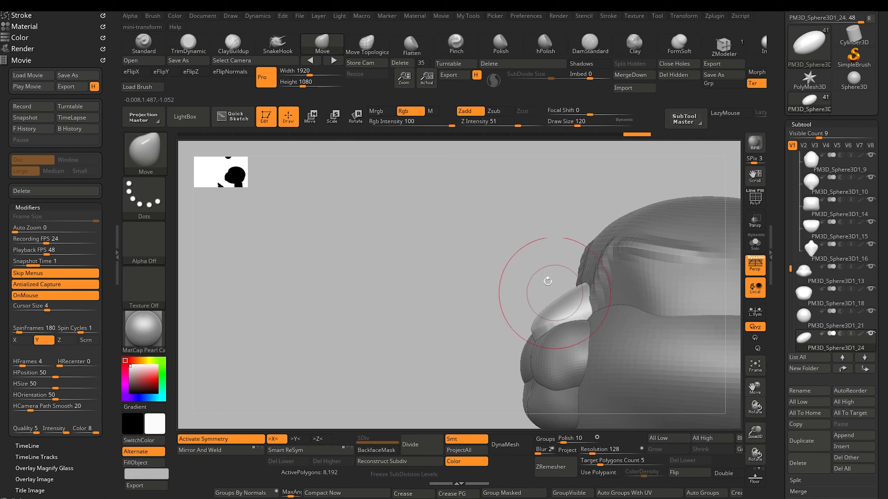
{"action": "left_click_drag", "start_coordinate": [548, 282], "coordinate": [629, 285]}
{"action": "left_click_drag", "start_coordinate": [568, 299], "coordinate": [575, 300]}
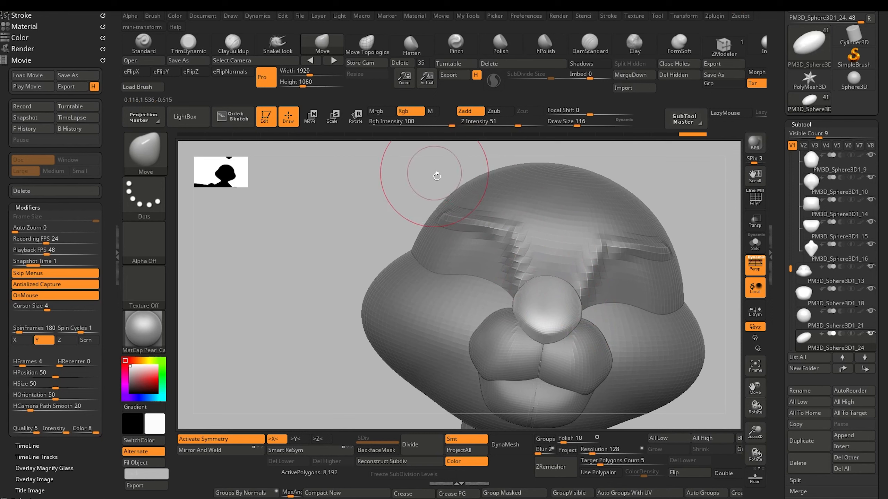
{"action": "left_click_drag", "start_coordinate": [331, 216], "coordinate": [345, 187], "text": "alt"}
{"action": "left_click_drag", "start_coordinate": [345, 244], "coordinate": [335, 263], "text": "alt"}
Adjust the muzzle pads, central muzzle and adjoining face surface in side view with the Move brush
{"action": "left_click", "coordinate": [578, 353], "text": "alt"}
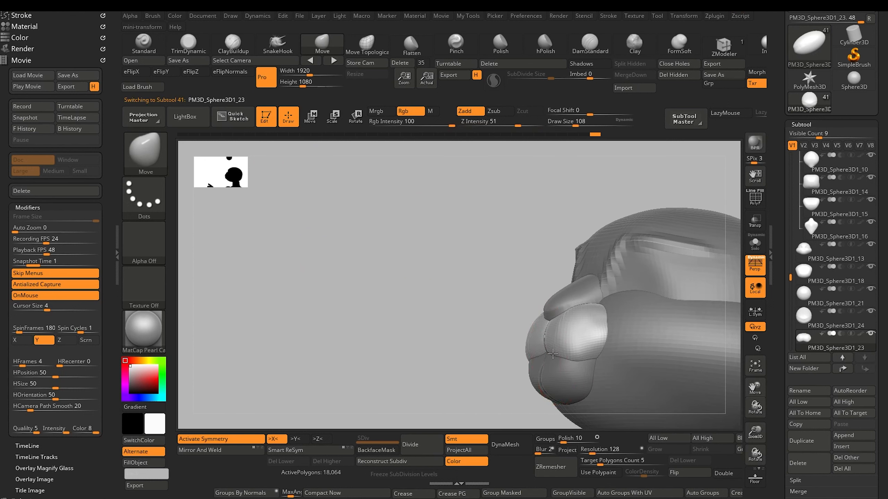
{"action": "mouse_move", "coordinate": [525, 394]}
{"action": "left_mouse_down"}
{"action": "mouse_move", "coordinate": [458, 369]}
{"action": "mouse_move", "coordinate": [453, 327]}
{"action": "left_mouse_up"}
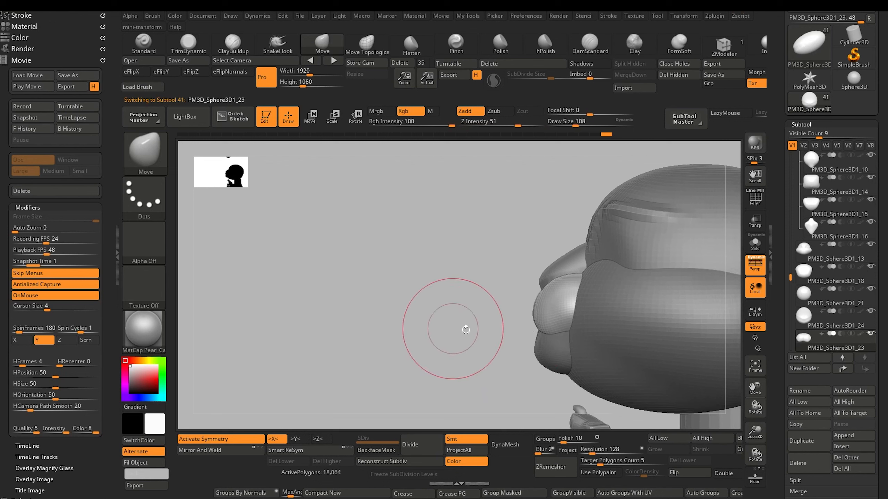
{"action": "left_click", "coordinate": [538, 356], "text": "alt"}
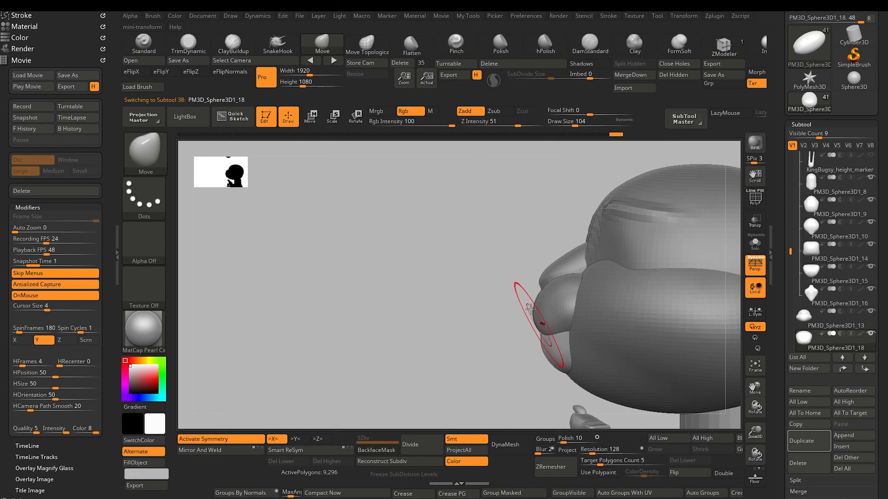
{"action": "left_click", "coordinate": [552, 330], "text": "alt"}
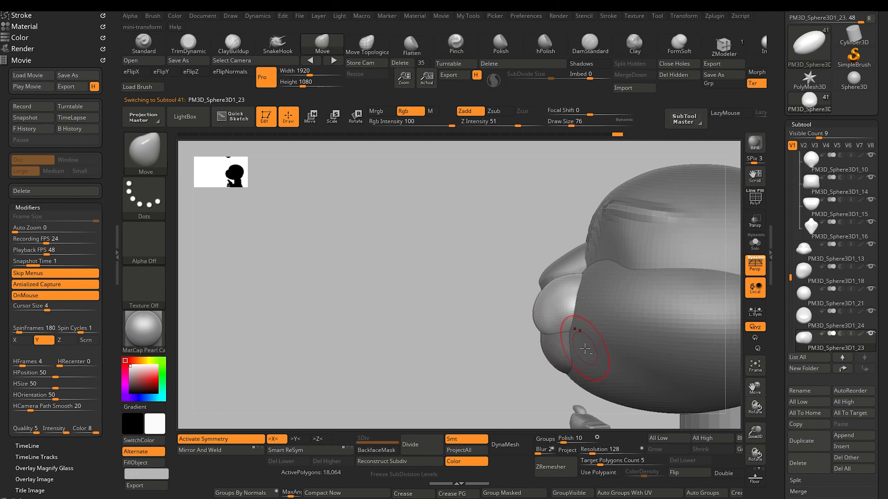
{"action": "left_click", "coordinate": [565, 329], "text": "alt"}
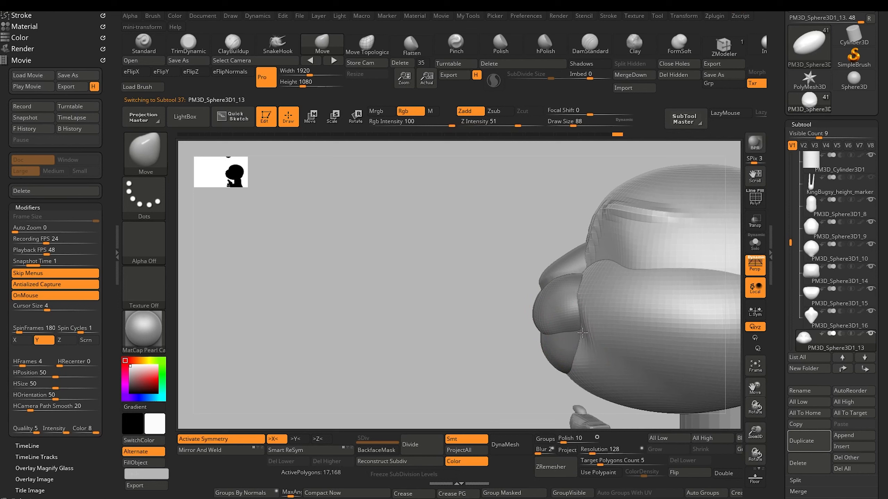
{"action": "left_click_drag", "start_coordinate": [582, 330], "coordinate": [574, 337]}
{"action": "left_click_drag", "start_coordinate": [446, 301], "coordinate": [527, 298]}
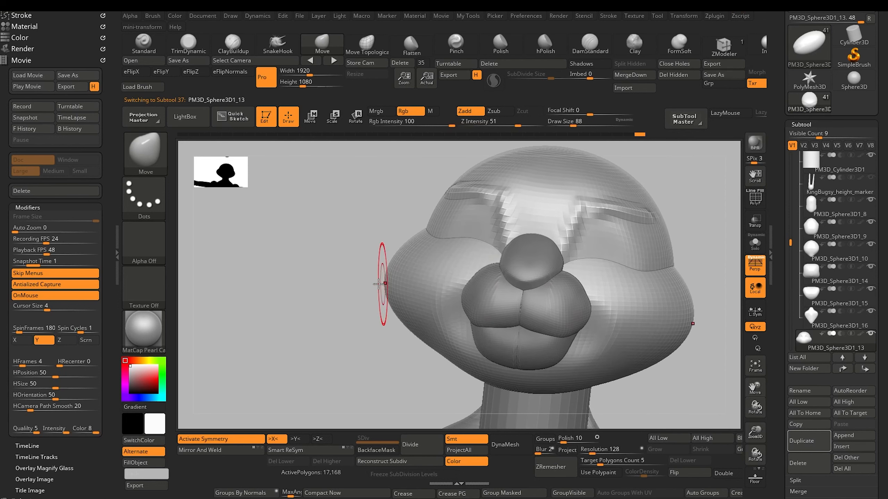
Refine the upper cheek contours of the head in front view with the Move brush
{"action": "mouse_move", "coordinate": [336, 280]}
{"action": "left_mouse_down"}
{"action": "mouse_move", "coordinate": [378, 277]}
{"action": "mouse_move", "coordinate": [464, 324]}
{"action": "left_mouse_up"}
{"action": "key", "text": "shift"}
{"action": "mouse_move", "coordinate": [322, 297]}
{"action": "left_mouse_down", "text": "alt"}
{"action": "mouse_move", "coordinate": [251, 204]}
{"action": "mouse_move", "coordinate": [262, 302]}
{"action": "left_mouse_up", "text": "alt"}
{"action": "left_click_drag", "start_coordinate": [263, 302], "coordinate": [319, 224], "text": "shift"}
{"action": "mouse_move", "coordinate": [366, 279]}
{"action": "left_mouse_down", "text": "alt"}
{"action": "mouse_move", "coordinate": [400, 263]}
{"action": "mouse_move", "coordinate": [319, 277]}
{"action": "mouse_move", "coordinate": [357, 280]}
{"action": "mouse_move", "coordinate": [347, 280]}
{"action": "mouse_move", "coordinate": [422, 358]}
{"action": "left_mouse_up", "text": "alt"}
{"action": "left_click_drag", "start_coordinate": [492, 243], "coordinate": [495, 252]}
{"action": "left_click_drag", "start_coordinate": [495, 250], "coordinate": [490, 281]}
{"action": "left_click_drag", "start_coordinate": [465, 248], "coordinate": [465, 249], "text": "shift"}
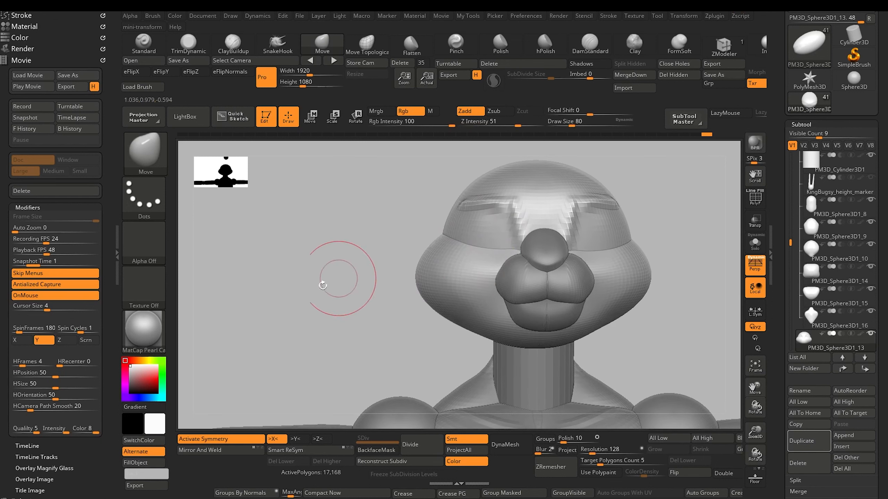
Reshape the underside of the jaw and the lower back of the head with a larger Move brush
{"action": "key", "text": "f"}
{"action": "mouse_move", "coordinate": [294, 230]}
{"action": "left_mouse_down"}
{"action": "mouse_move", "coordinate": [346, 240]}
{"action": "mouse_move", "coordinate": [267, 240]}
{"action": "mouse_move", "coordinate": [382, 280]}
{"action": "mouse_move", "coordinate": [371, 251]}
{"action": "left_mouse_up"}
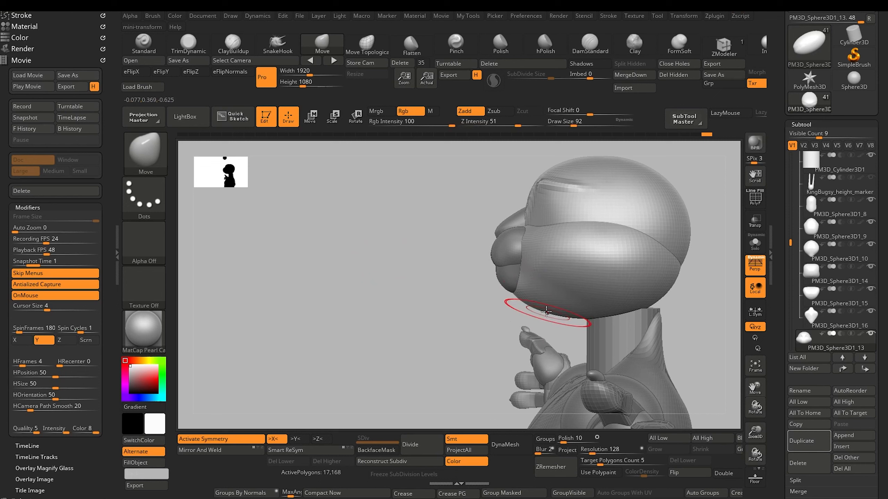
{"action": "key", "text": "bracketright"}
{"action": "key", "text": "bracketright"}
{"action": "left_click_drag", "start_coordinate": [575, 318], "coordinate": [576, 313]}
{"action": "key", "text": "bracketright"}
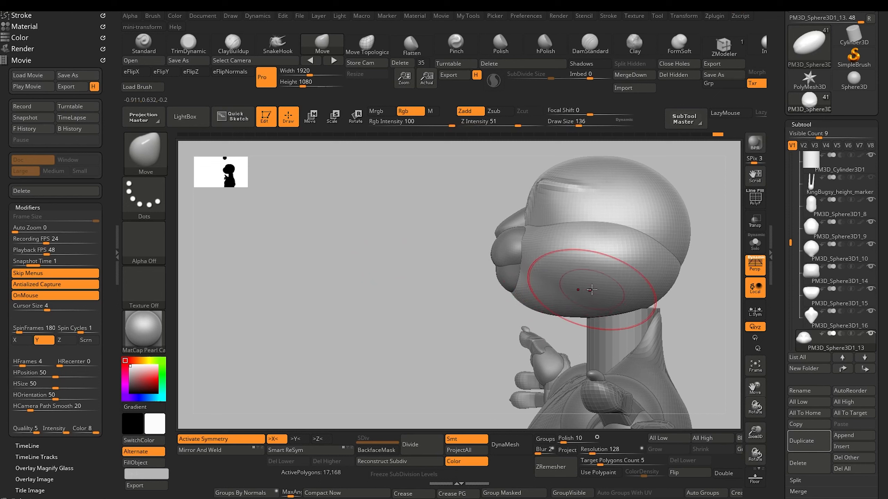
{"action": "left_click_drag", "start_coordinate": [653, 301], "coordinate": [658, 305]}
{"action": "left_click_drag", "start_coordinate": [395, 257], "coordinate": [364, 293]}
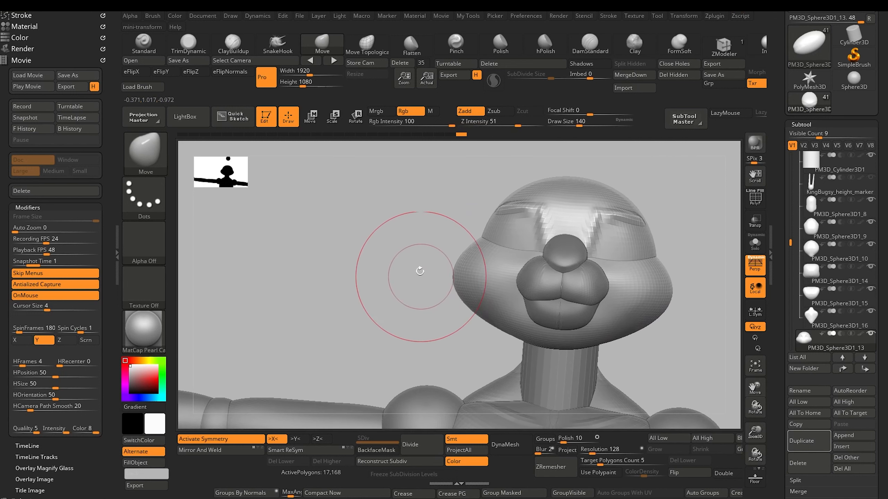
Flatten and even out the crown of the head with a large Move brush
{"action": "left_click_drag", "start_coordinate": [586, 174], "coordinate": [576, 181]}
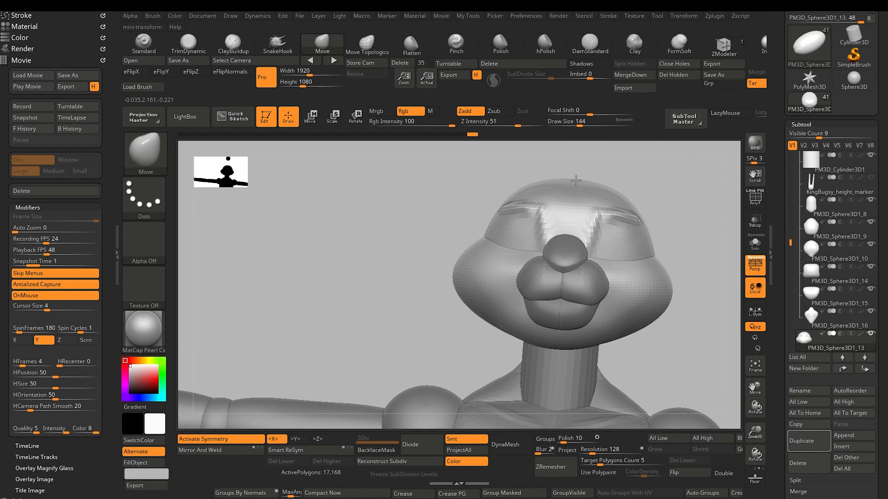
{"action": "left_click_drag", "start_coordinate": [467, 164], "coordinate": [462, 167]}
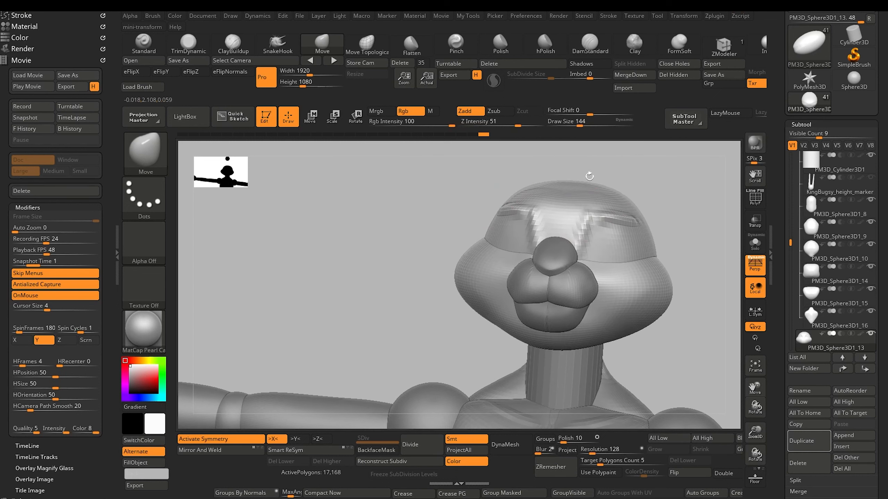
{"action": "mouse_move", "coordinate": [588, 174]}
{"action": "left_mouse_down"}
{"action": "mouse_move", "coordinate": [593, 182]}
{"action": "mouse_move", "coordinate": [572, 189]}
{"action": "mouse_move", "coordinate": [508, 180]}
{"action": "mouse_move", "coordinate": [603, 186]}
{"action": "left_mouse_up"}
{"action": "key", "text": "bracketleft"}
{"action": "mouse_move", "coordinate": [379, 205]}
{"action": "left_mouse_down"}
{"action": "mouse_move", "coordinate": [396, 201]}
{"action": "mouse_move", "coordinate": [421, 218]}
{"action": "left_mouse_up"}
{"action": "left_click_drag", "start_coordinate": [413, 229], "coordinate": [400, 285], "text": "alt"}
{"action": "left_click_drag", "start_coordinate": [458, 234], "coordinate": [463, 253]}
{"action": "left_click_drag", "start_coordinate": [567, 240], "coordinate": [569, 231]}
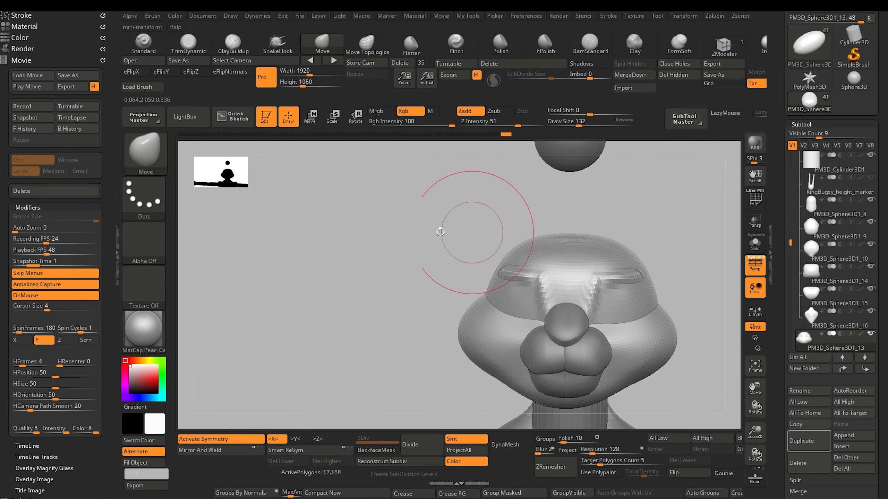
{"action": "mouse_move", "coordinate": [440, 231]}
{"action": "left_mouse_down"}
{"action": "mouse_move", "coordinate": [468, 234]}
{"action": "mouse_move", "coordinate": [468, 224]}
{"action": "left_mouse_up"}
Refine the head's side profile at the face front, jaw and lower back with the Move brush
{"action": "mouse_move", "coordinate": [645, 278]}
{"action": "left_mouse_down"}
{"action": "mouse_move", "coordinate": [633, 269]}
{"action": "mouse_move", "coordinate": [600, 284]}
{"action": "left_mouse_up"}
{"action": "left_click_drag", "start_coordinate": [600, 284], "coordinate": [604, 278]}
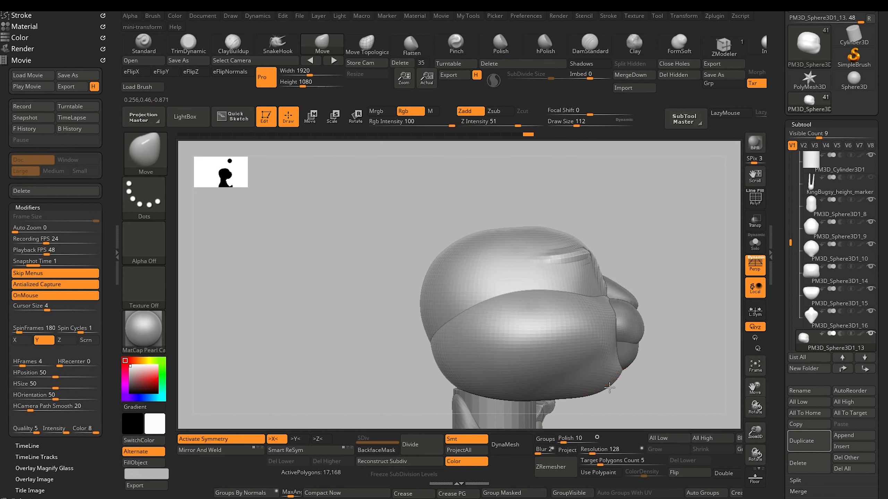
{"action": "left_click_drag", "start_coordinate": [608, 381], "coordinate": [607, 379]}
{"action": "key", "text": "bracketright"}
{"action": "key", "text": "bracketright"}
{"action": "left_click_drag", "start_coordinate": [457, 369], "coordinate": [454, 361]}
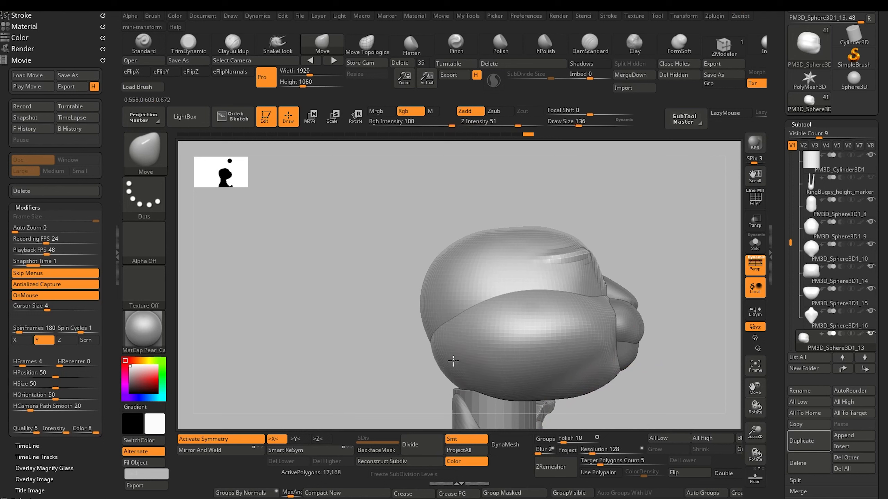
{"action": "left_click_drag", "start_coordinate": [620, 386], "coordinate": [610, 378]}
{"action": "mouse_move", "coordinate": [380, 297]}
{"action": "left_mouse_down"}
{"action": "mouse_move", "coordinate": [328, 292]}
{"action": "mouse_move", "coordinate": [341, 288]}
{"action": "mouse_move", "coordinate": [362, 234]}
{"action": "mouse_move", "coordinate": [353, 259]}
{"action": "mouse_move", "coordinate": [370, 281]}
{"action": "mouse_move", "coordinate": [395, 276]}
{"action": "left_mouse_up"}
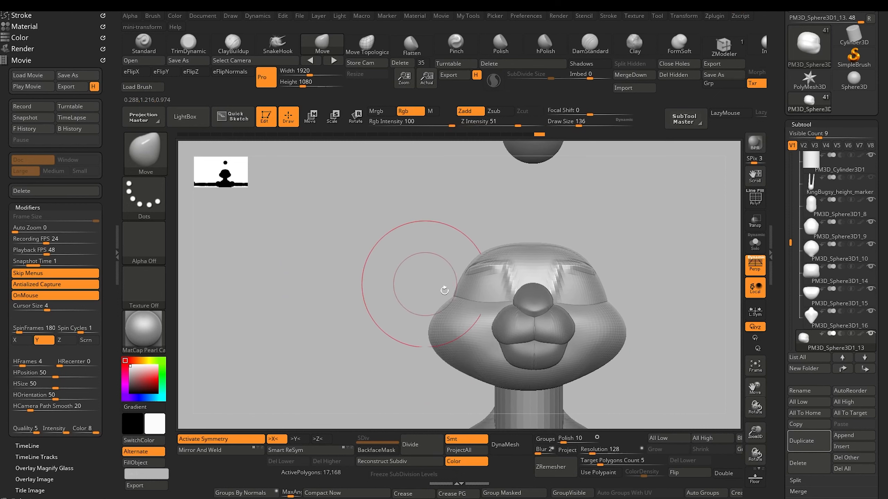
Reorder the nose, central muzzle and pad subtools so they are adjacent, and merge them down into one subtool
{"action": "left_click", "coordinate": [533, 296], "text": "alt"}
{"action": "scroll", "coordinate": [804, 287], "scroll_direction": "down", "scroll_amount": 3}
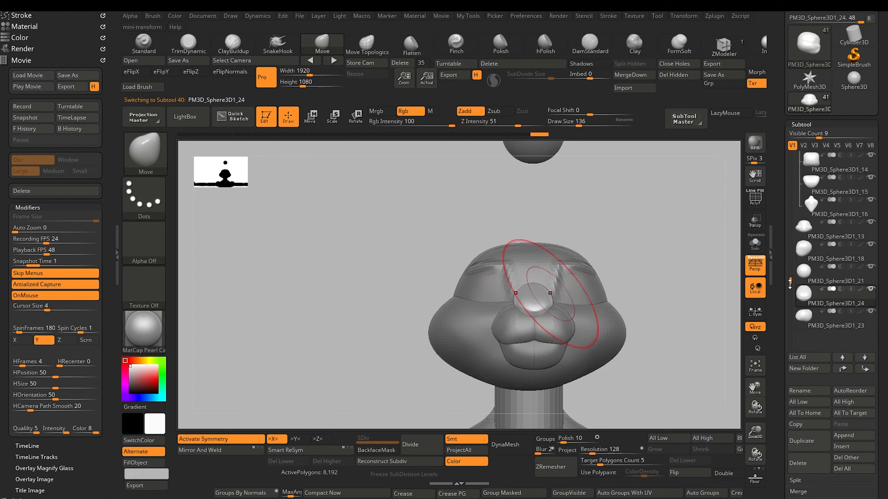
{"action": "left_click", "coordinate": [805, 292]}
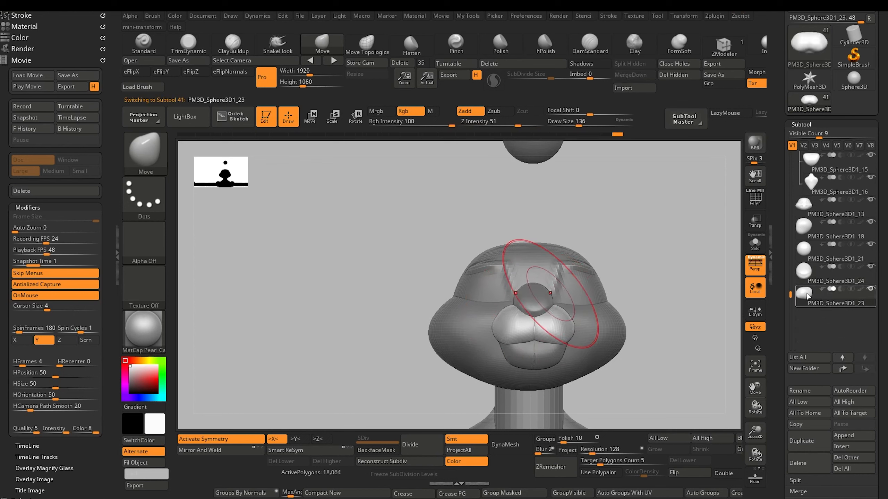
{"action": "left_click", "coordinate": [807, 272]}
{"action": "left_click_drag", "start_coordinate": [807, 271], "coordinate": [807, 249]}
{"action": "left_click", "coordinate": [807, 250]}
{"action": "left_click", "coordinate": [807, 316]}
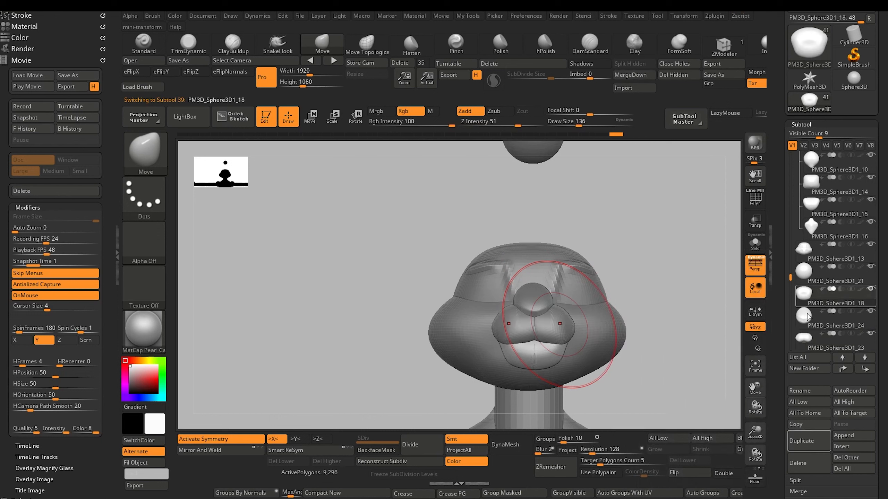
{"action": "left_click", "coordinate": [635, 74]}
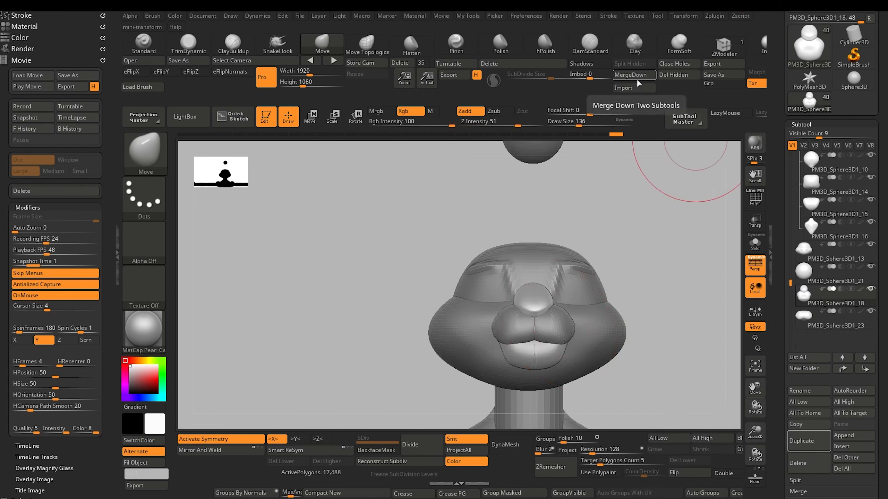
{"action": "left_click", "coordinate": [629, 77]}
Lower the merged nose and muzzle slightly along Y with the gizmo, and return to the Move brush
{"action": "key", "text": "w"}
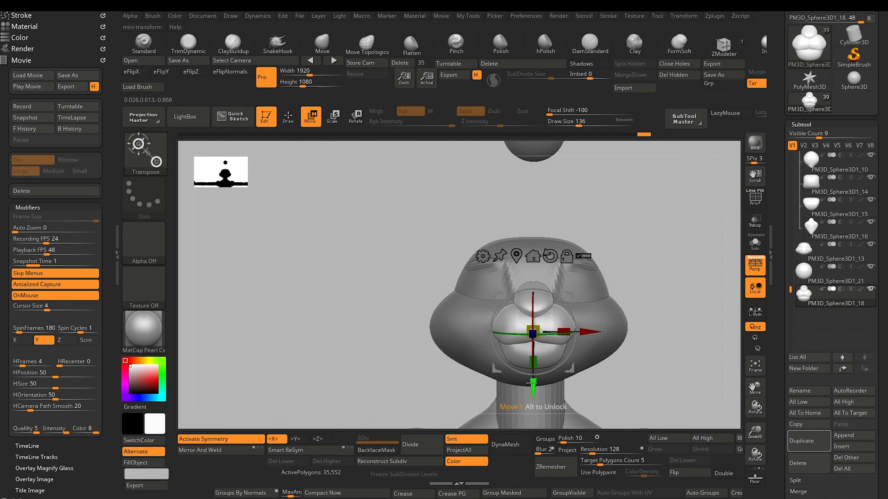
{"action": "left_click_drag", "start_coordinate": [532, 384], "coordinate": [532, 398]}
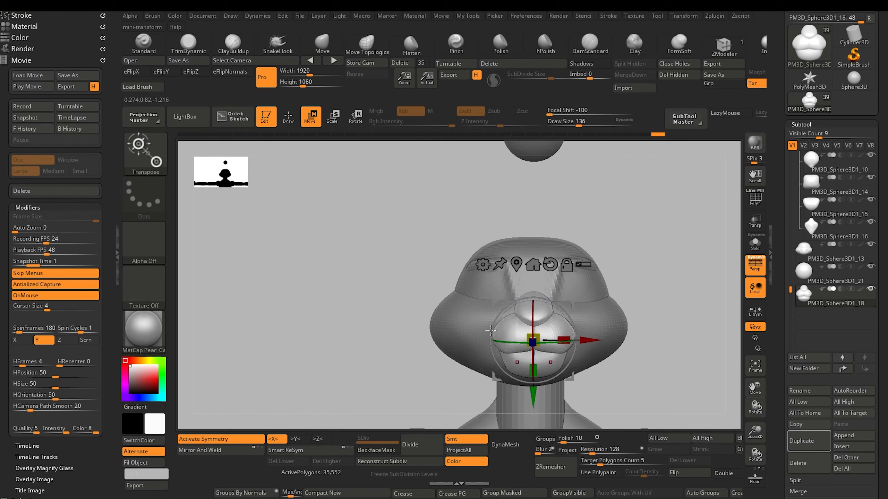
{"action": "left_click_drag", "start_coordinate": [358, 289], "coordinate": [371, 295]}
{"action": "left_click", "coordinate": [287, 120]}
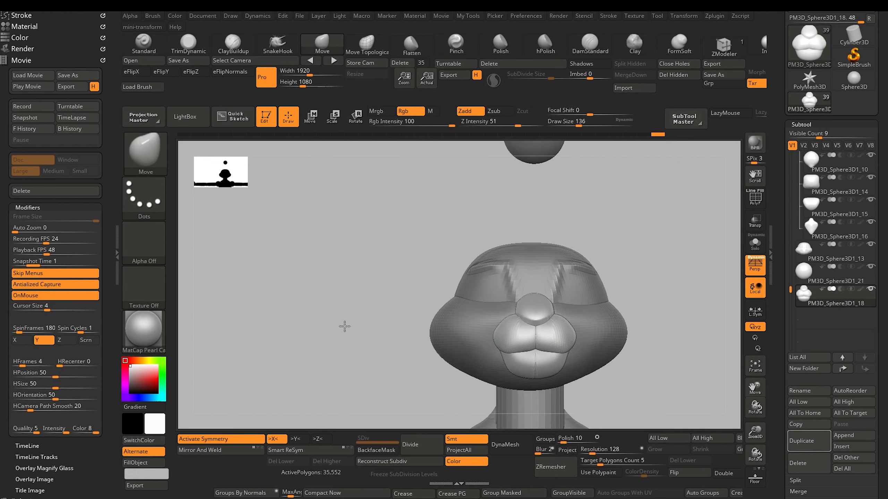
{"action": "mouse_move", "coordinate": [343, 327]}
{"action": "left_mouse_down", "text": "alt"}
{"action": "mouse_move", "coordinate": [346, 300]}
{"action": "mouse_move", "coordinate": [302, 294]}
{"action": "mouse_move", "coordinate": [343, 317]}
{"action": "mouse_move", "coordinate": [333, 318]}
{"action": "left_mouse_up", "text": "alt"}
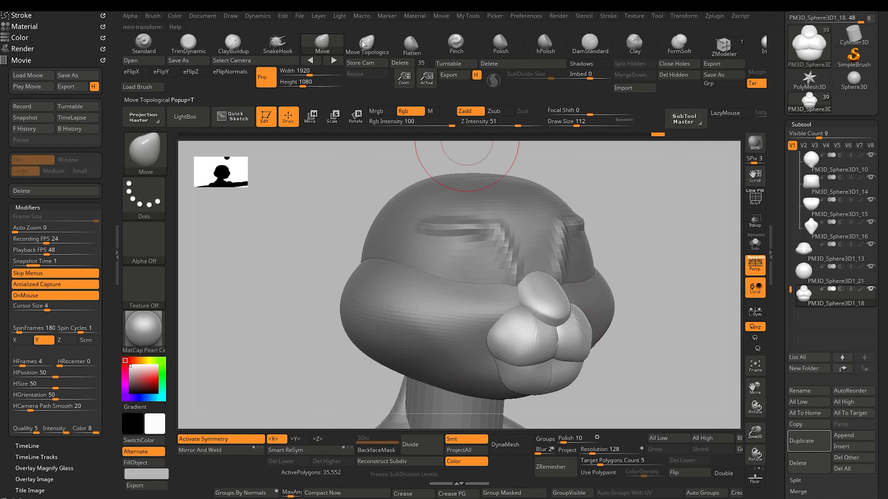
Reshape the side pads and lower mouth piece of the merged muzzle with the Move Topological brush, adjusting their fit against the jaw
{"action": "left_click", "coordinate": [363, 44]}
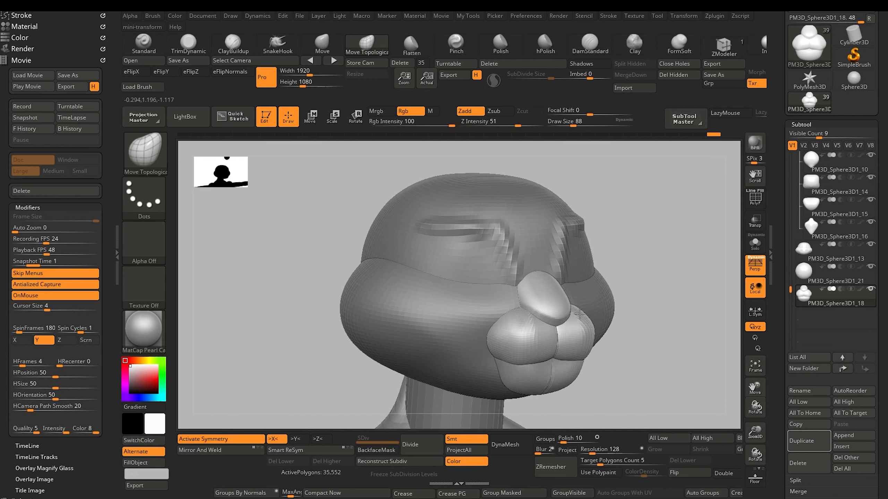
{"action": "mouse_move", "coordinate": [293, 215]}
{"action": "left_mouse_down"}
{"action": "mouse_move", "coordinate": [284, 230]}
{"action": "mouse_move", "coordinate": [339, 218]}
{"action": "left_mouse_up"}
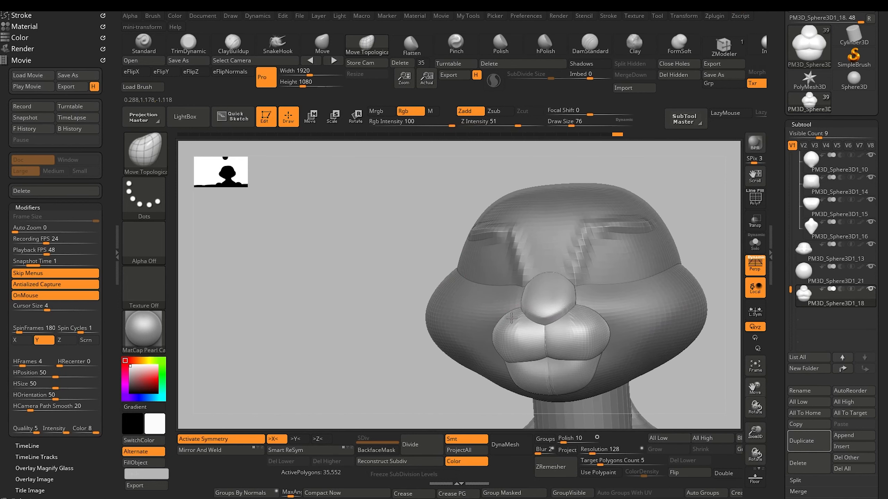
{"action": "mouse_move", "coordinate": [453, 292]}
{"action": "left_mouse_down"}
{"action": "mouse_move", "coordinate": [326, 267]}
{"action": "mouse_move", "coordinate": [349, 312]}
{"action": "mouse_move", "coordinate": [439, 315]}
{"action": "mouse_move", "coordinate": [329, 234]}
{"action": "mouse_move", "coordinate": [338, 193]}
{"action": "mouse_move", "coordinate": [347, 244]}
{"action": "mouse_move", "coordinate": [324, 258]}
{"action": "mouse_move", "coordinate": [325, 249]}
{"action": "mouse_move", "coordinate": [334, 263]}
{"action": "mouse_move", "coordinate": [339, 256]}
{"action": "left_mouse_up"}
{"action": "left_click_drag", "start_coordinate": [337, 297], "coordinate": [439, 301]}
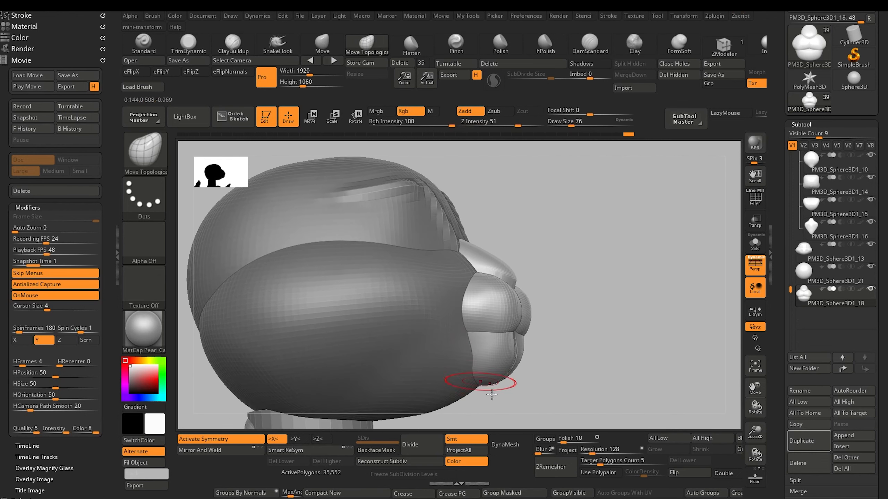
{"action": "left_click_drag", "start_coordinate": [546, 388], "coordinate": [472, 371]}
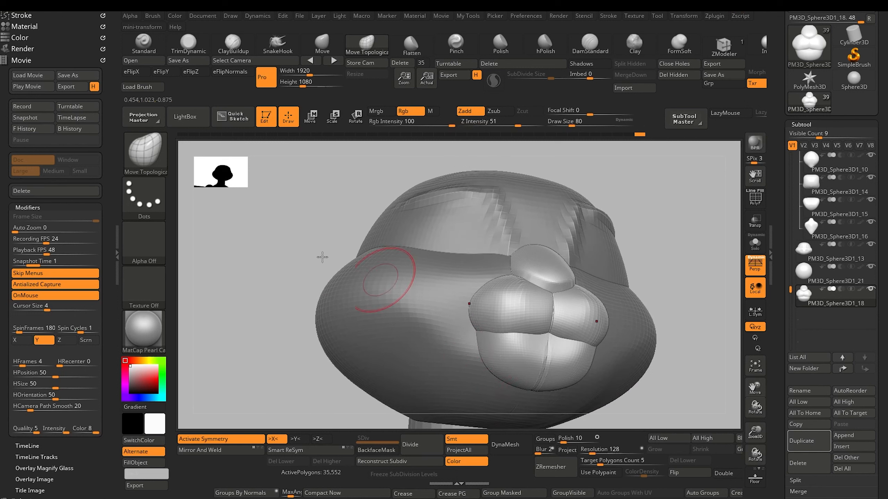
{"action": "left_click_drag", "start_coordinate": [322, 257], "coordinate": [489, 357]}
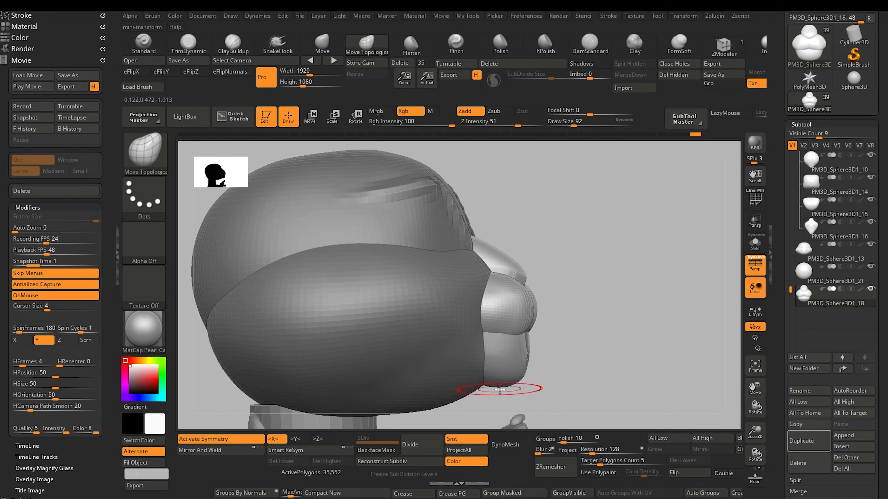
{"action": "left_click_drag", "start_coordinate": [500, 388], "coordinate": [501, 393]}
{"action": "mouse_move", "coordinate": [540, 402]}
{"action": "left_mouse_down"}
{"action": "mouse_move", "coordinate": [464, 406]}
{"action": "mouse_move", "coordinate": [502, 421]}
{"action": "mouse_move", "coordinate": [466, 390]}
{"action": "mouse_move", "coordinate": [436, 396]}
{"action": "mouse_move", "coordinate": [398, 365]}
{"action": "mouse_move", "coordinate": [462, 267]}
{"action": "left_mouse_up"}
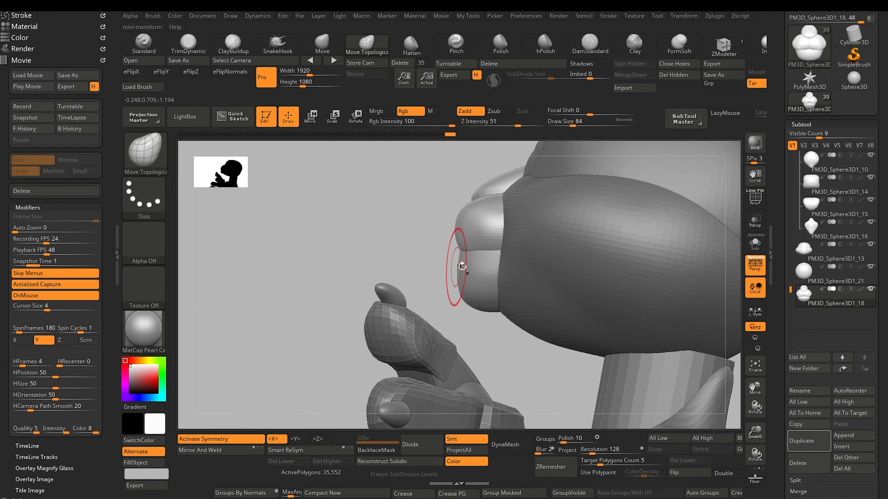
Select the head subtool and reshape the underside of its jaw in profile with the Move Topological brush
{"action": "left_click", "coordinate": [544, 335], "text": "alt"}
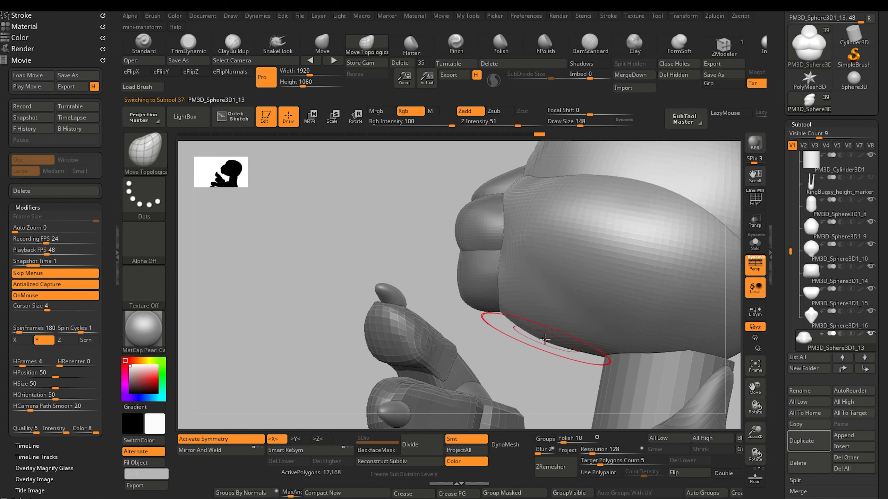
{"action": "left_click_drag", "start_coordinate": [597, 354], "coordinate": [601, 364]}
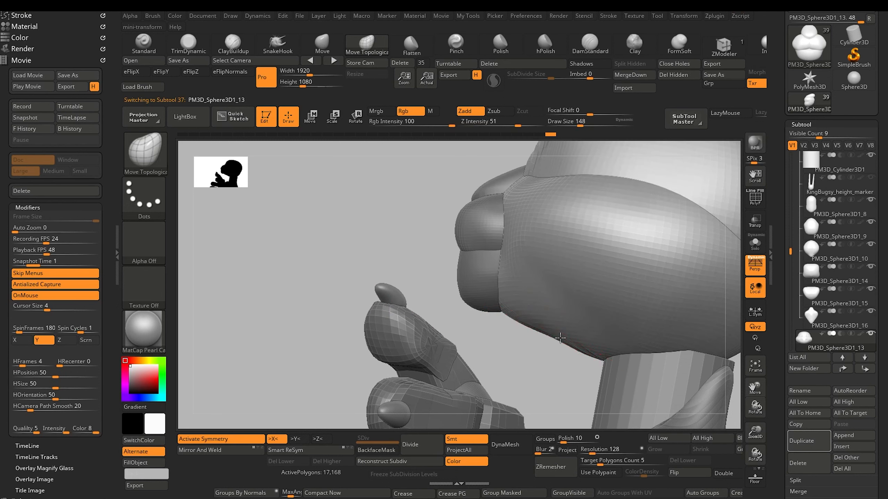
{"action": "left_click_drag", "start_coordinate": [354, 251], "coordinate": [266, 168], "text": "alt"}
{"action": "left_click_drag", "start_coordinate": [265, 168], "coordinate": [325, 240]}
{"action": "mouse_move", "coordinate": [354, 200]}
{"action": "left_mouse_down"}
{"action": "mouse_move", "coordinate": [375, 260]}
{"action": "mouse_move", "coordinate": [350, 378]}
{"action": "left_mouse_up"}
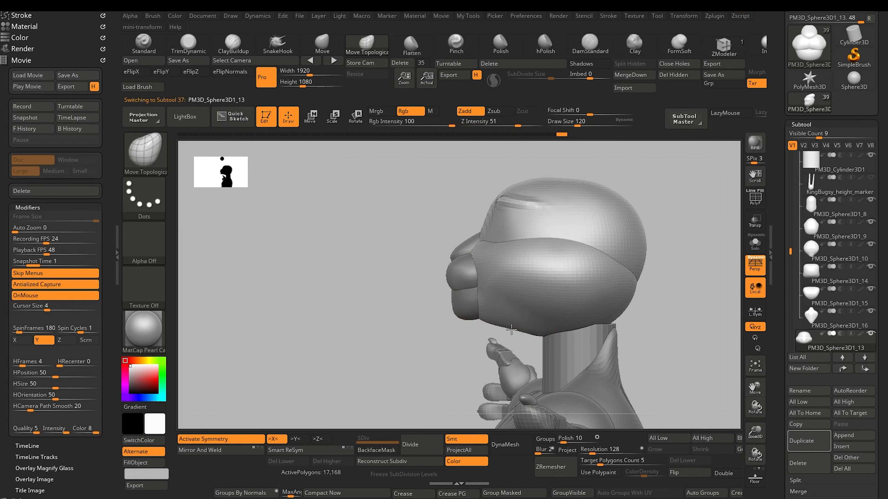
{"action": "left_click_drag", "start_coordinate": [494, 320], "coordinate": [537, 338]}
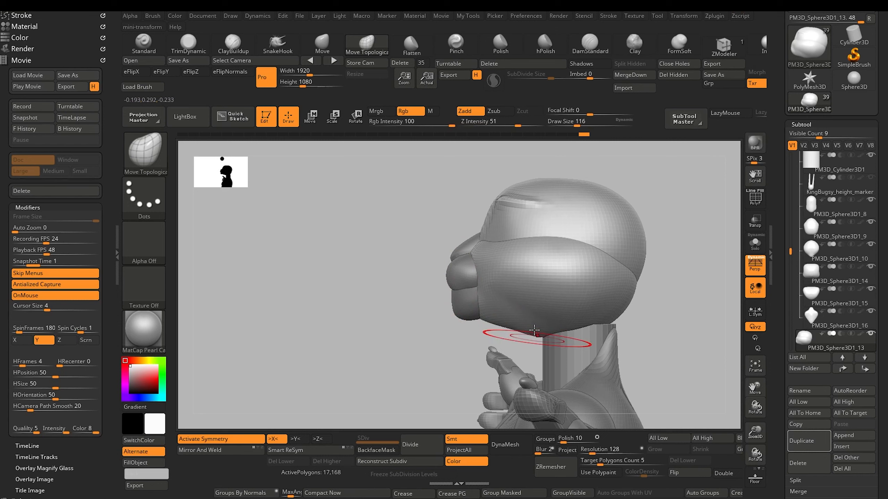
Enlarge the brush to about 172 and adjust the curve of the skull's upper back in side view
{"action": "mouse_move", "coordinate": [412, 248]}
{"action": "left_mouse_down"}
{"action": "mouse_move", "coordinate": [391, 257]}
{"action": "mouse_move", "coordinate": [372, 289]}
{"action": "left_mouse_up"}
{"action": "key", "text": "bracketright"}
{"action": "key", "text": "bracketright"}
{"action": "key", "text": "bracketright"}
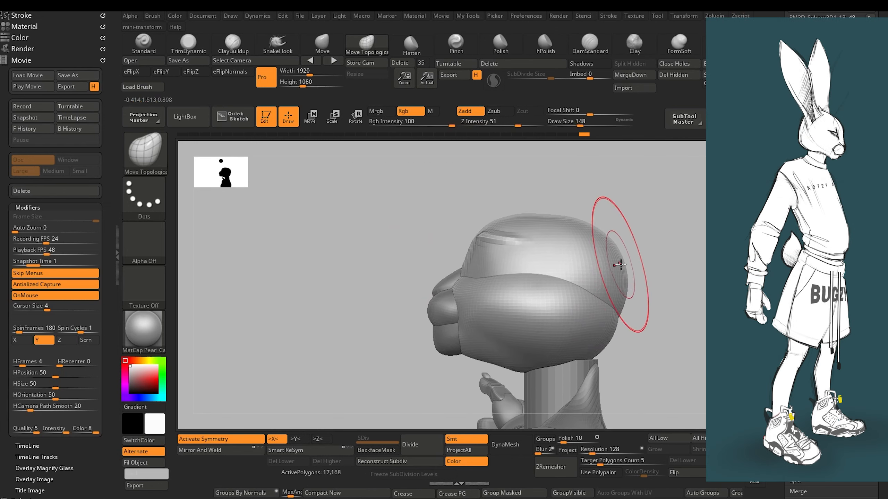
{"action": "key", "text": "bracketright"}
{"action": "key", "text": "bracketright"}
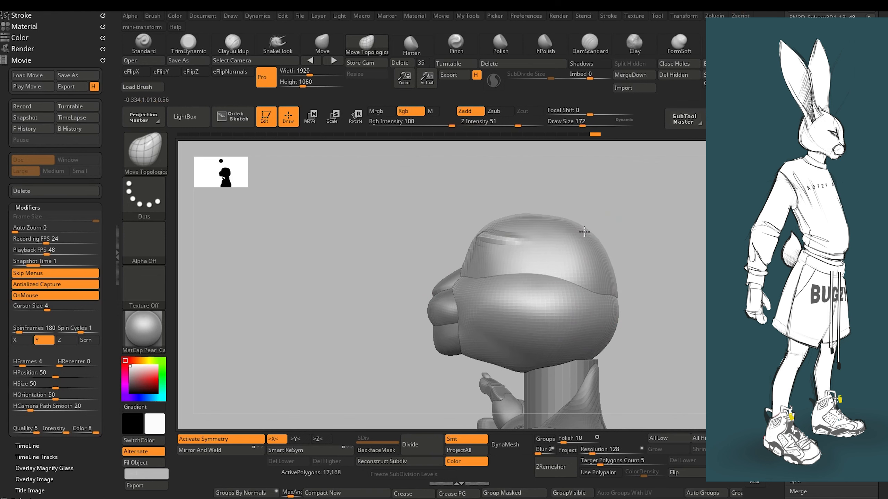
{"action": "left_click_drag", "start_coordinate": [586, 231], "coordinate": [589, 235]}
Reduce the brush to about 144 and pull the brow folds above the eyes downward from the front
{"action": "mouse_move", "coordinate": [352, 280]}
{"action": "left_mouse_down"}
{"action": "mouse_move", "coordinate": [372, 278]}
{"action": "mouse_move", "coordinate": [402, 256]}
{"action": "mouse_move", "coordinate": [335, 253]}
{"action": "mouse_move", "coordinate": [323, 223]}
{"action": "mouse_move", "coordinate": [342, 266]}
{"action": "mouse_move", "coordinate": [418, 343]}
{"action": "mouse_move", "coordinate": [359, 296]}
{"action": "mouse_move", "coordinate": [379, 303]}
{"action": "left_mouse_up"}
{"action": "key", "text": "bracketleft"}
{"action": "key", "text": "bracketleft"}
{"action": "left_click_drag", "start_coordinate": [552, 257], "coordinate": [553, 270]}
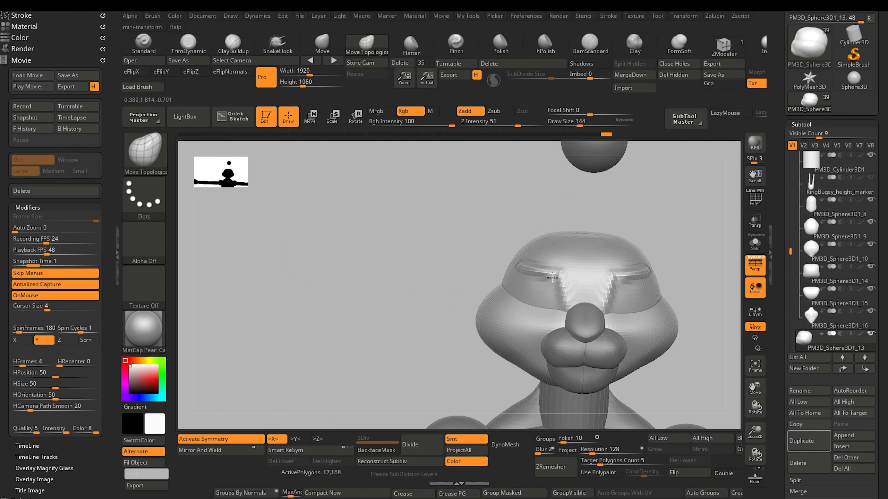
{"action": "key", "text": "bracketleft"}
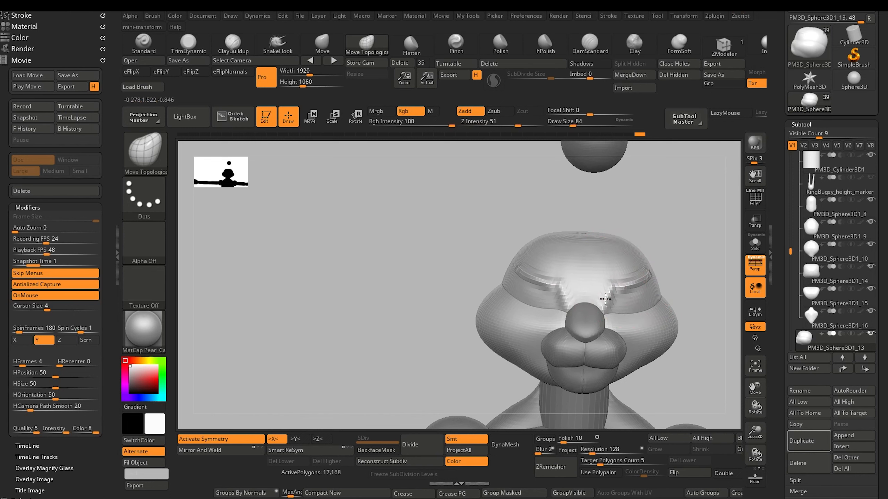
Select the muzzle subtool and scale it slightly narrower along X with the transform gizmo
{"action": "left_click_drag", "start_coordinate": [383, 278], "coordinate": [337, 224]}
{"action": "left_click_drag", "start_coordinate": [354, 294], "coordinate": [373, 297], "text": "alt"}
{"action": "left_click", "coordinate": [531, 294], "text": "alt"}
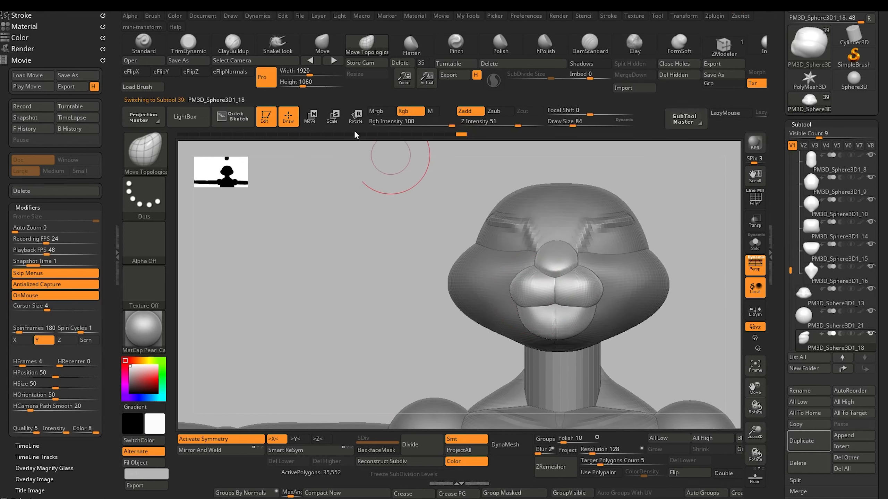
{"action": "key", "text": "w"}
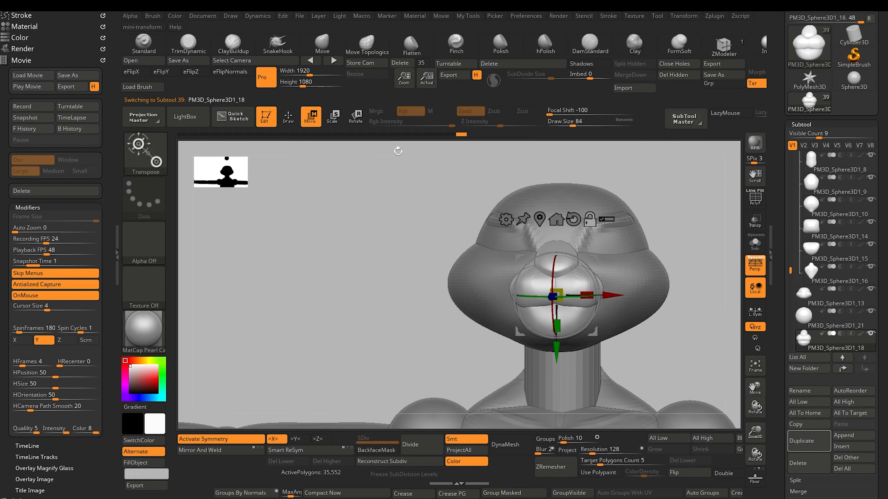
{"action": "left_click", "coordinate": [571, 224]}
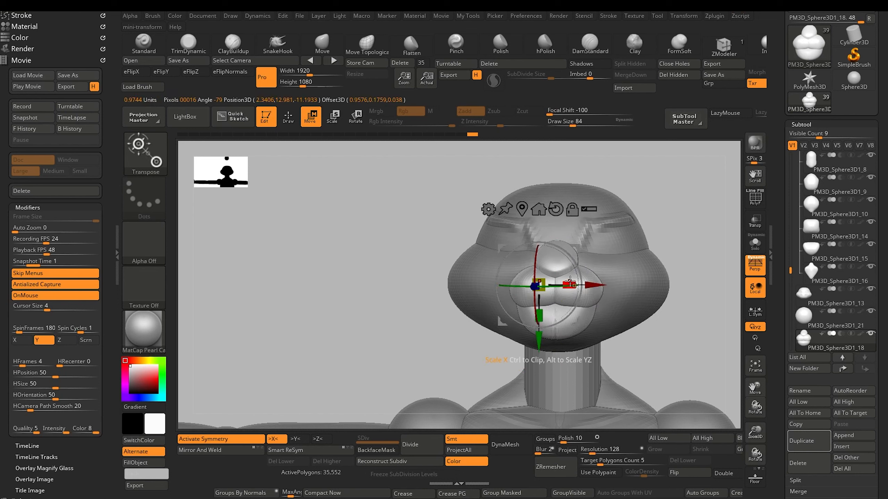
{"action": "left_click_drag", "start_coordinate": [570, 281], "coordinate": [566, 280]}
{"action": "key", "text": "q"}
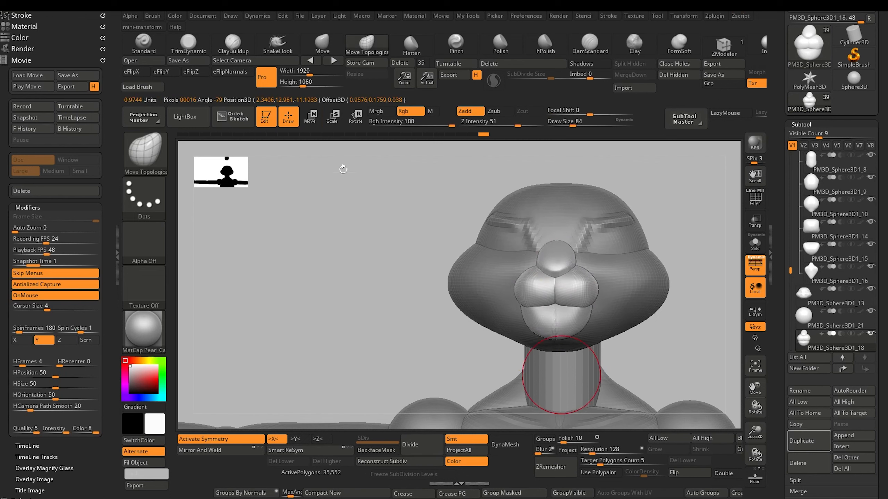
Reselect the head subtool and refine the outer contour of the cheeks with a brush size of about 50
{"action": "mouse_move", "coordinate": [341, 166]}
{"action": "left_mouse_down"}
{"action": "mouse_move", "coordinate": [357, 259]}
{"action": "mouse_move", "coordinate": [382, 283]}
{"action": "mouse_move", "coordinate": [396, 284]}
{"action": "mouse_move", "coordinate": [383, 259]}
{"action": "mouse_move", "coordinate": [392, 262]}
{"action": "left_mouse_up"}
{"action": "left_click", "coordinate": [450, 265], "text": "alt"}
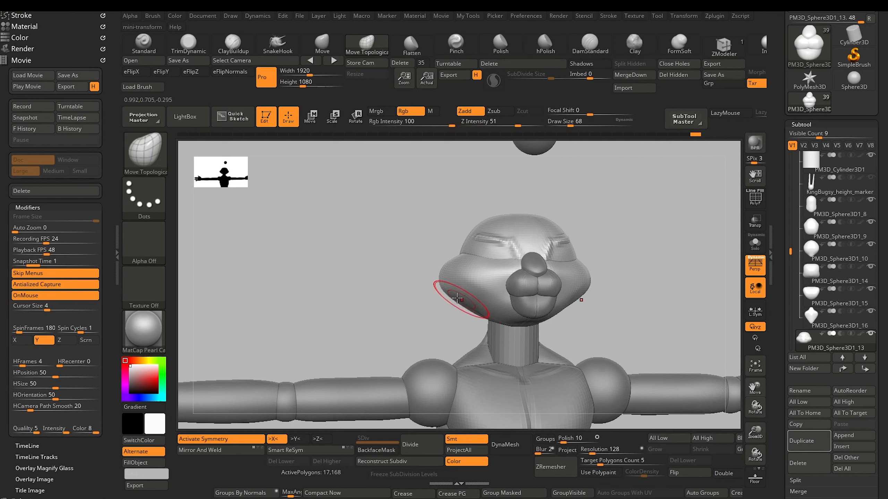
{"action": "key", "text": "bracketleft"}
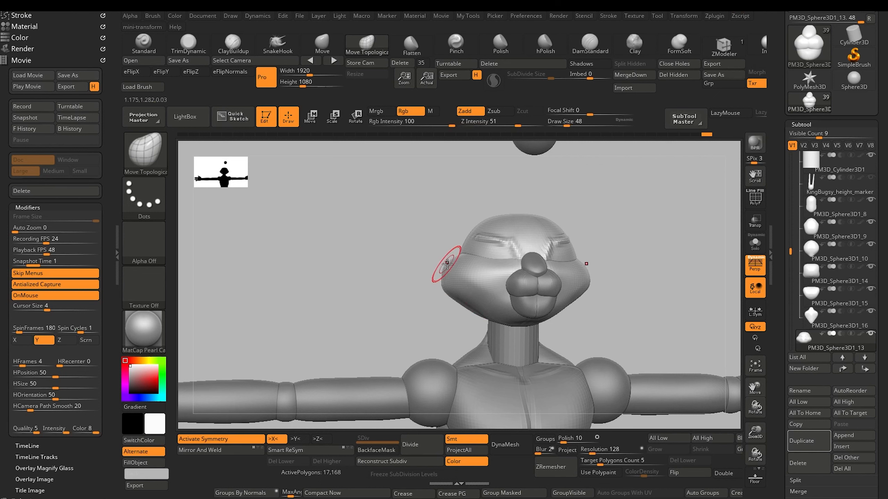
{"action": "left_click_drag", "start_coordinate": [439, 288], "coordinate": [438, 288]}
{"action": "mouse_move", "coordinate": [374, 280]}
{"action": "left_mouse_down"}
{"action": "mouse_move", "coordinate": [386, 279]}
{"action": "mouse_move", "coordinate": [377, 264]}
{"action": "mouse_move", "coordinate": [364, 278]}
{"action": "left_mouse_up"}
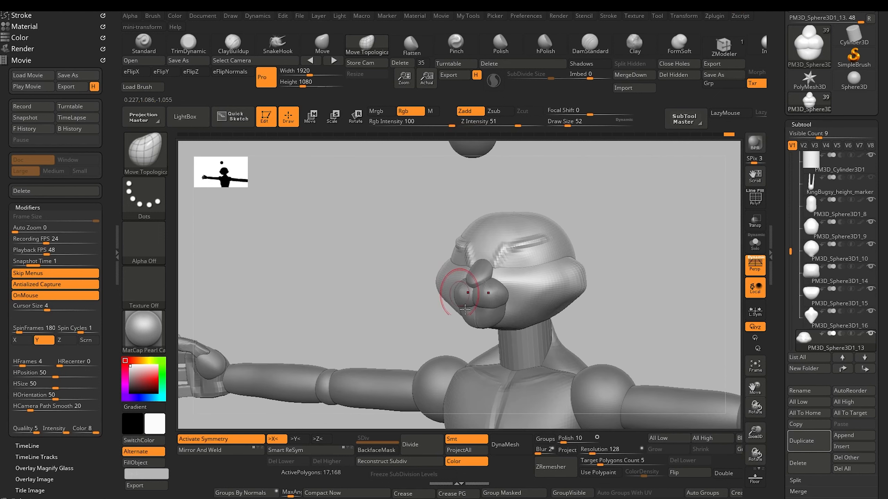
{"action": "left_click_drag", "start_coordinate": [464, 309], "coordinate": [445, 289]}
{"action": "left_click_drag", "start_coordinate": [552, 316], "coordinate": [559, 314]}
Enlarge the brush to about 88 and pull the sides of the cheeks outward while viewing the head from above
{"action": "key", "text": "bracketright"}
{"action": "key", "text": "bracketright"}
{"action": "key", "text": "bracketright"}
{"action": "key", "text": "bracketright"}
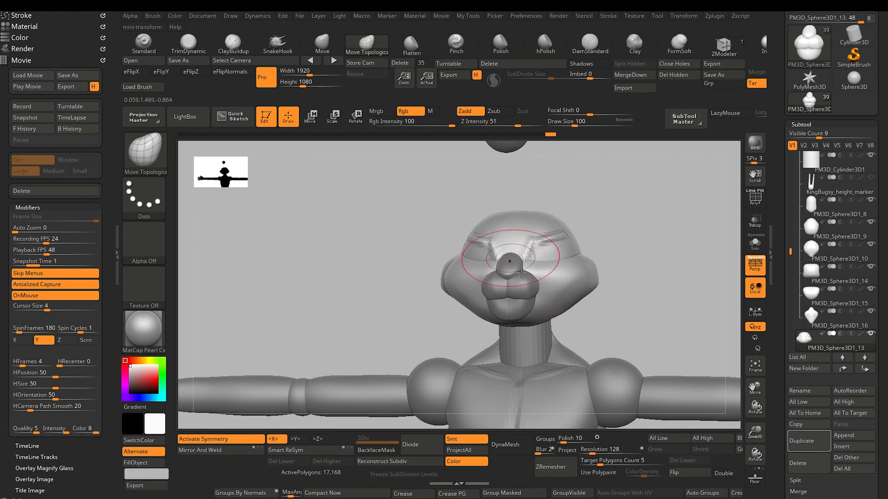
{"action": "left_click_drag", "start_coordinate": [441, 334], "coordinate": [467, 332]}
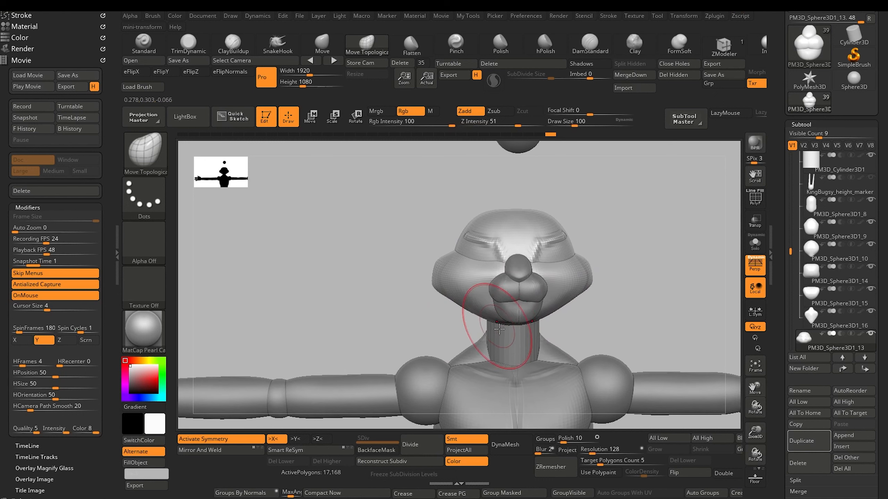
{"action": "left_click_drag", "start_coordinate": [373, 271], "coordinate": [436, 259]}
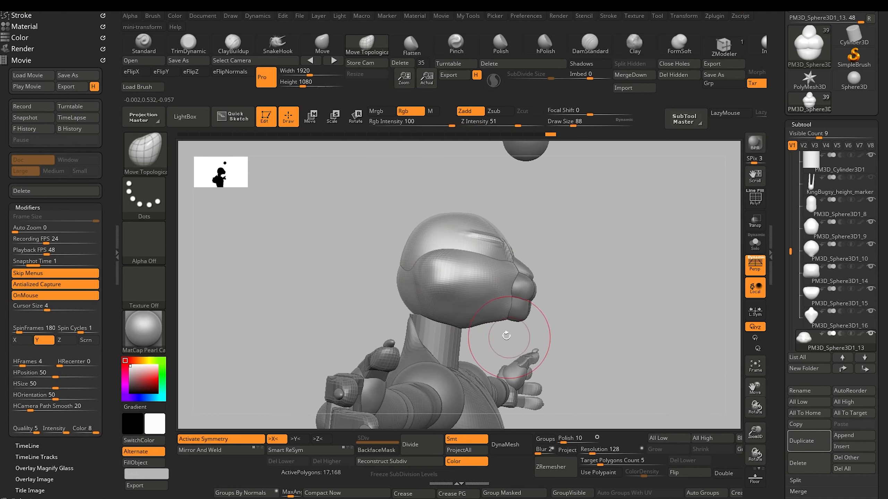
{"action": "left_click_drag", "start_coordinate": [326, 290], "coordinate": [367, 279]}
{"action": "mouse_move", "coordinate": [341, 231]}
{"action": "left_mouse_down", "text": "alt"}
{"action": "mouse_move", "coordinate": [291, 189]}
{"action": "mouse_move", "coordinate": [311, 270]}
{"action": "mouse_move", "coordinate": [284, 269]}
{"action": "mouse_move", "coordinate": [422, 338]}
{"action": "mouse_move", "coordinate": [378, 346]}
{"action": "mouse_move", "coordinate": [346, 335]}
{"action": "mouse_move", "coordinate": [358, 386]}
{"action": "mouse_move", "coordinate": [396, 367]}
{"action": "left_mouse_up", "text": "alt"}
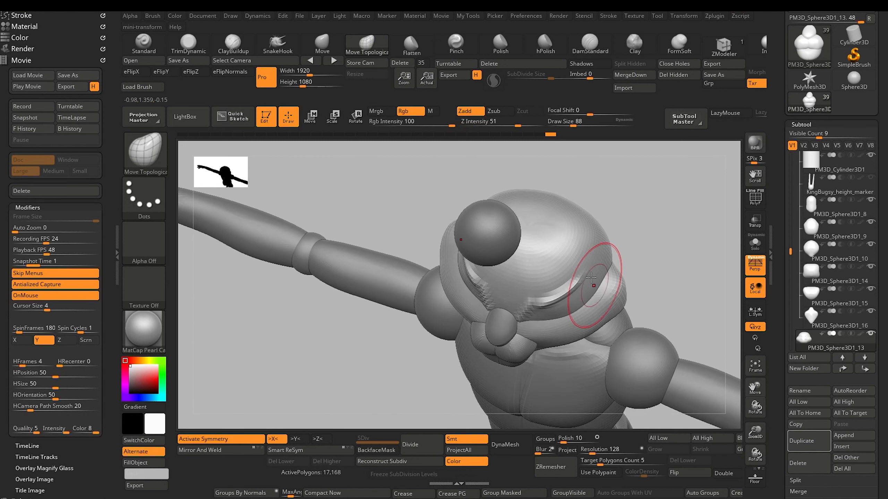
{"action": "left_click_drag", "start_coordinate": [616, 302], "coordinate": [621, 306]}
{"action": "key", "text": "bracketright"}
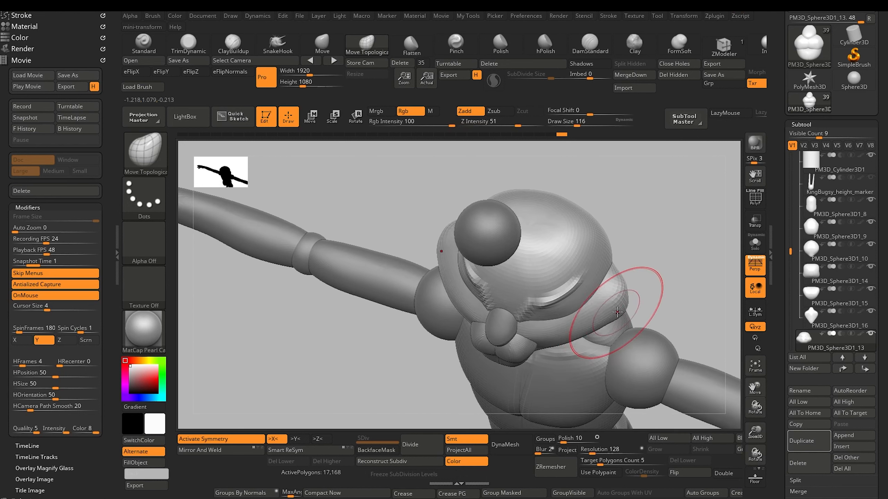
Reshape the outer ends of the cheeks from the front, using brush sizes of 92 and 76
{"action": "left_click_drag", "start_coordinate": [365, 196], "coordinate": [385, 197]}
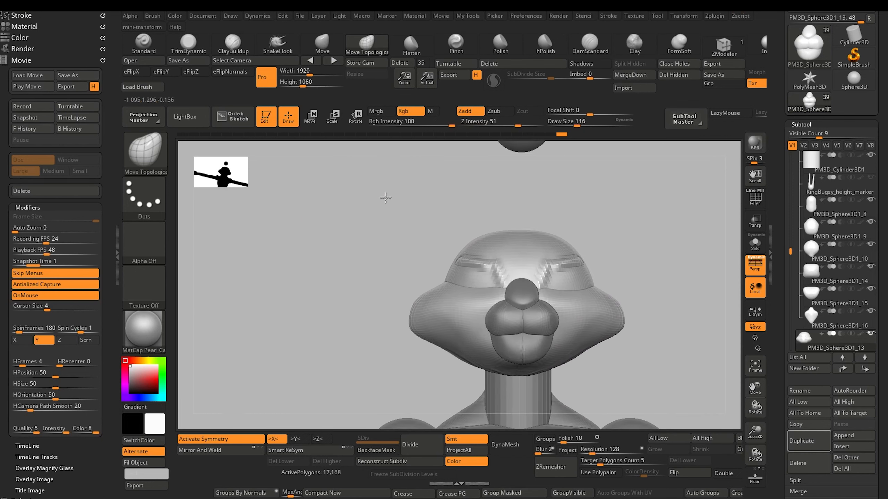
{"action": "key", "text": "bracketleft"}
{"action": "key", "text": "bracketleft"}
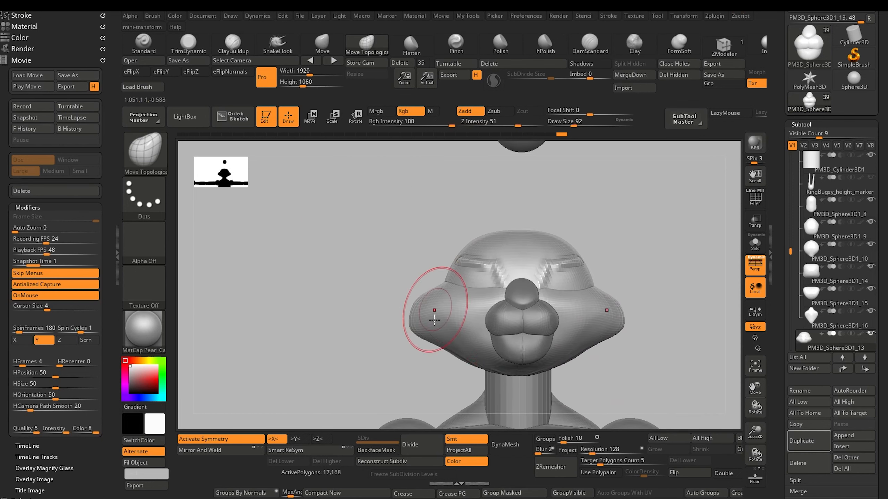
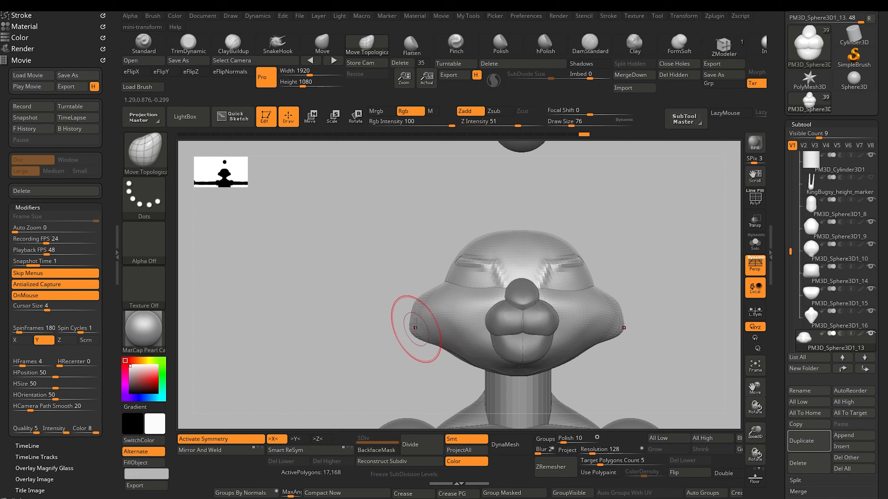
Round off the cheek ends and bring them inward, enlarging the brush to about 108
{"action": "mouse_move", "coordinate": [380, 290]}
{"action": "left_mouse_down"}
{"action": "mouse_move", "coordinate": [437, 269]}
{"action": "mouse_move", "coordinate": [356, 232]}
{"action": "left_mouse_up"}
{"action": "key", "text": "bracketright"}
{"action": "key", "text": "bracketright"}
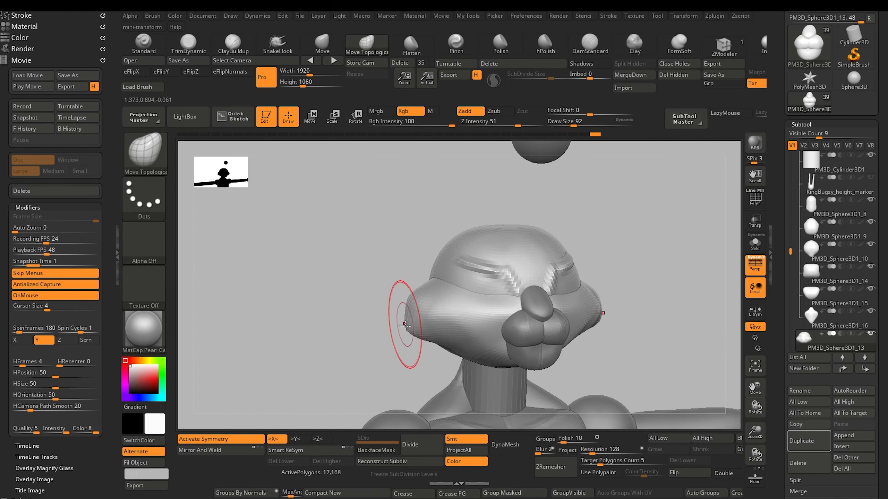
{"action": "left_click_drag", "start_coordinate": [358, 292], "coordinate": [410, 320]}
{"action": "key", "text": "bracketright"}
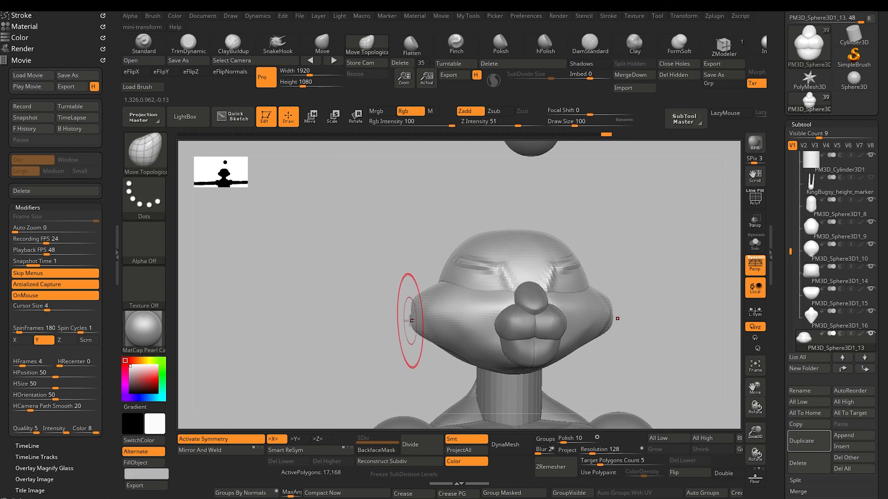
{"action": "mouse_move", "coordinate": [358, 308]}
{"action": "left_mouse_down"}
{"action": "mouse_move", "coordinate": [402, 307]}
{"action": "mouse_move", "coordinate": [433, 328]}
{"action": "left_mouse_up"}
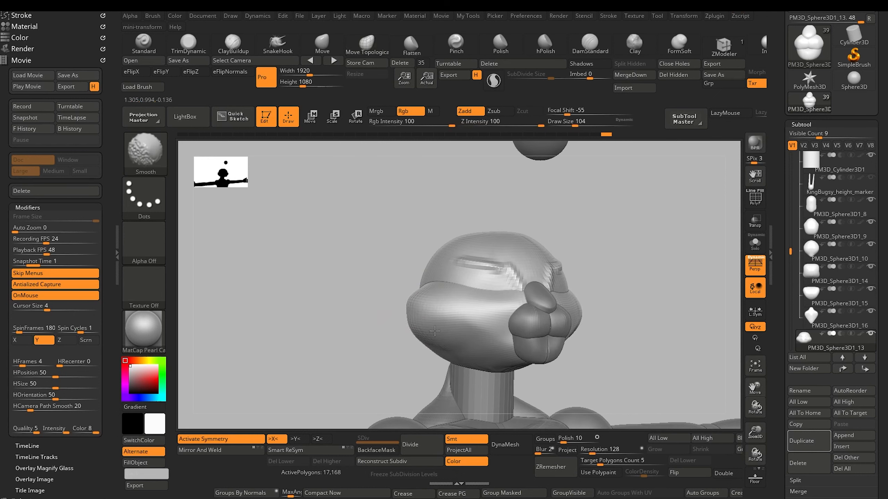
{"action": "left_click_drag", "start_coordinate": [366, 318], "coordinate": [307, 307], "text": "shift"}
{"action": "key", "text": "bracketright"}
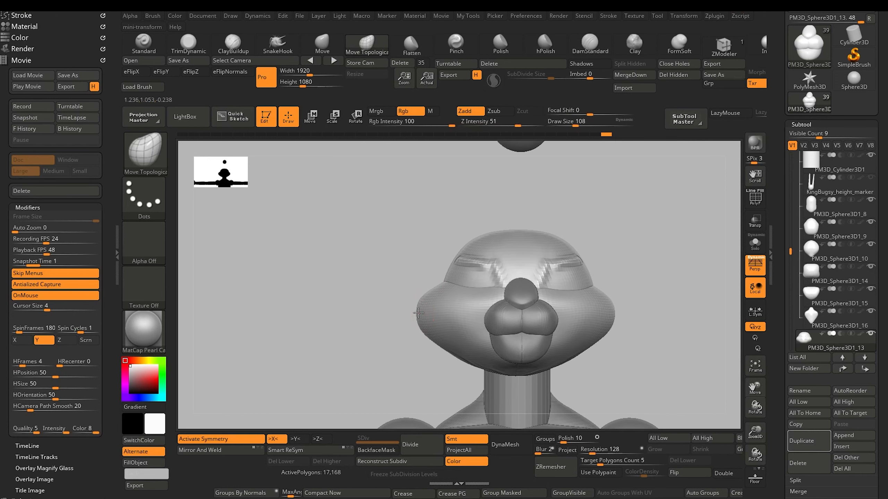
{"action": "left_click_drag", "start_coordinate": [418, 314], "coordinate": [425, 313]}
Raise the upper edges of the cheeks below the eyes, using brush sizes between about 60 and 84
{"action": "left_click_drag", "start_coordinate": [367, 307], "coordinate": [375, 290]}
{"action": "key", "text": "bracketleft"}
{"action": "mouse_move", "coordinate": [484, 290]}
{"action": "left_mouse_down"}
{"action": "mouse_move", "coordinate": [459, 276]}
{"action": "mouse_move", "coordinate": [491, 286]}
{"action": "mouse_move", "coordinate": [477, 276]}
{"action": "left_mouse_up"}
{"action": "key", "text": "bracketleft"}
{"action": "key", "text": "bracketleft"}
{"action": "key", "text": "bracketleft"}
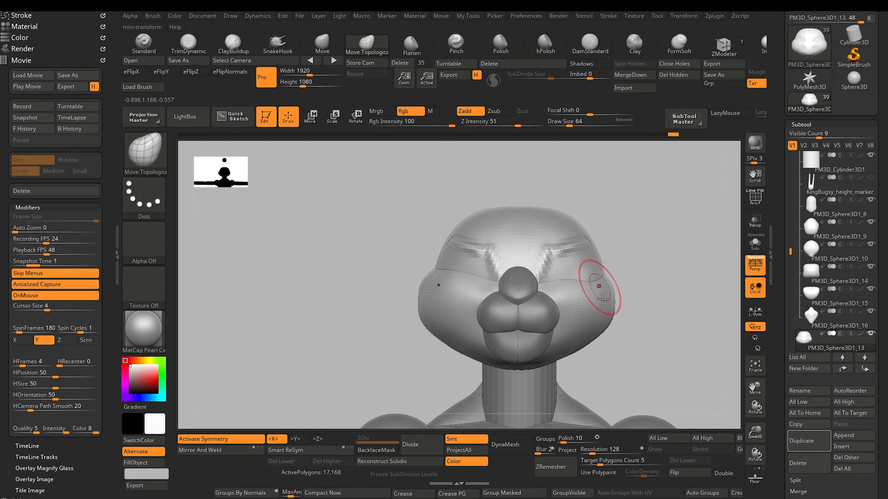
{"action": "left_click_drag", "start_coordinate": [591, 289], "coordinate": [591, 281]}
{"action": "key", "text": "bracketright"}
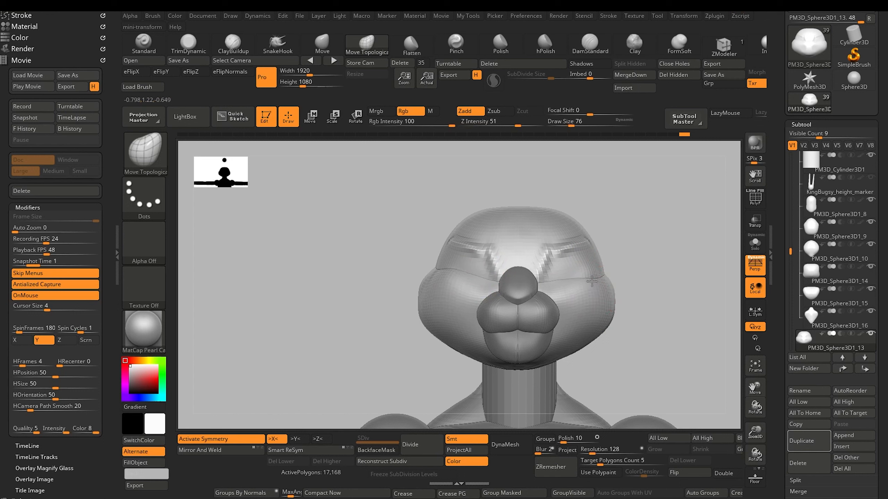
{"action": "key", "text": "bracketright"}
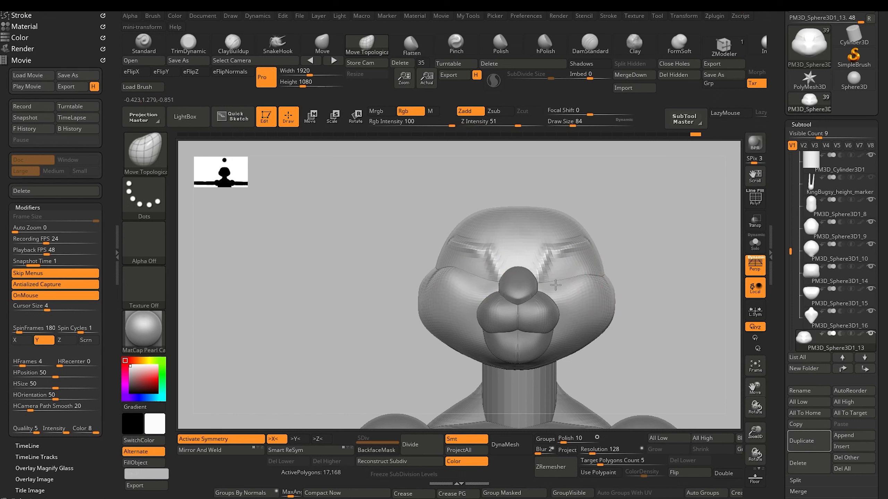
{"action": "key", "text": "bracketleft"}
{"action": "key", "text": "bracketleft"}
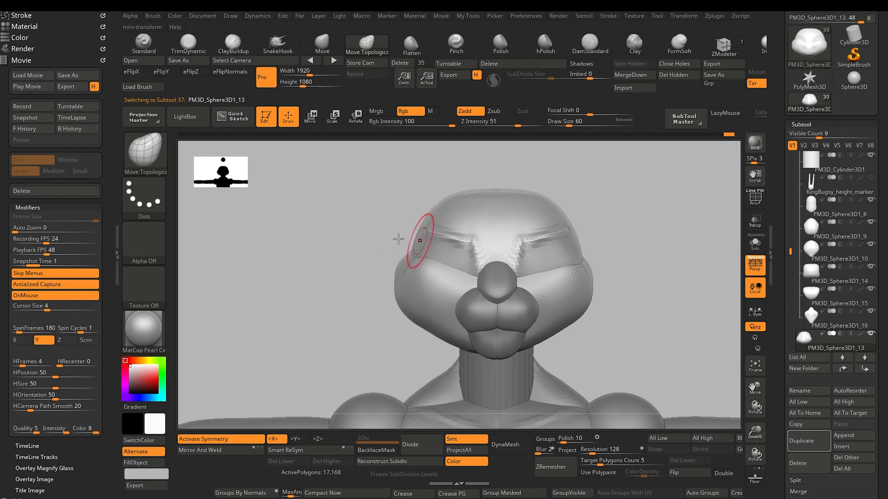
Carve eye details beneath the brows with the DamStandard brush at size 24
{"action": "mouse_move", "coordinate": [397, 240]}
{"action": "left_mouse_down"}
{"action": "mouse_move", "coordinate": [346, 238]}
{"action": "mouse_move", "coordinate": [346, 252]}
{"action": "left_mouse_up"}
{"action": "left_click", "coordinate": [590, 49]}
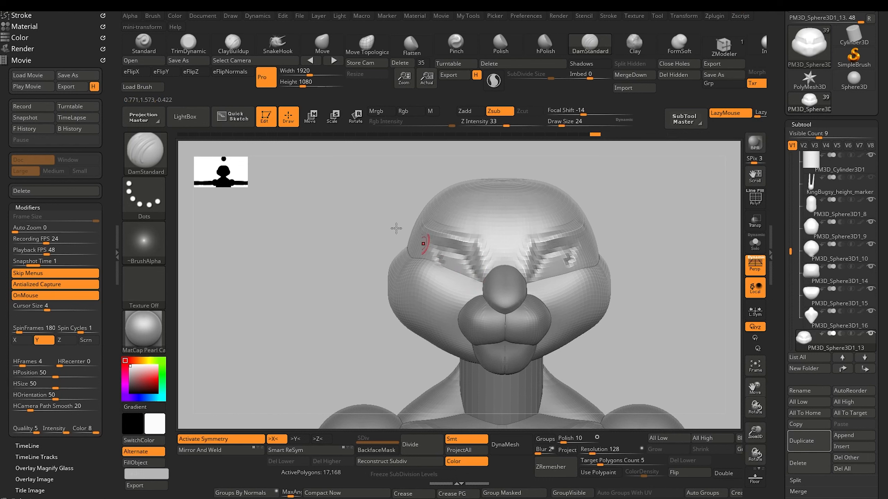
{"action": "left_click_drag", "start_coordinate": [328, 250], "coordinate": [402, 365], "text": "alt"}
{"action": "left_click_drag", "start_coordinate": [339, 293], "coordinate": [398, 316]}
Reshape the crown of the head in profile with the Move brush, starting at size 88
{"action": "left_click_drag", "start_coordinate": [294, 256], "coordinate": [295, 222]}
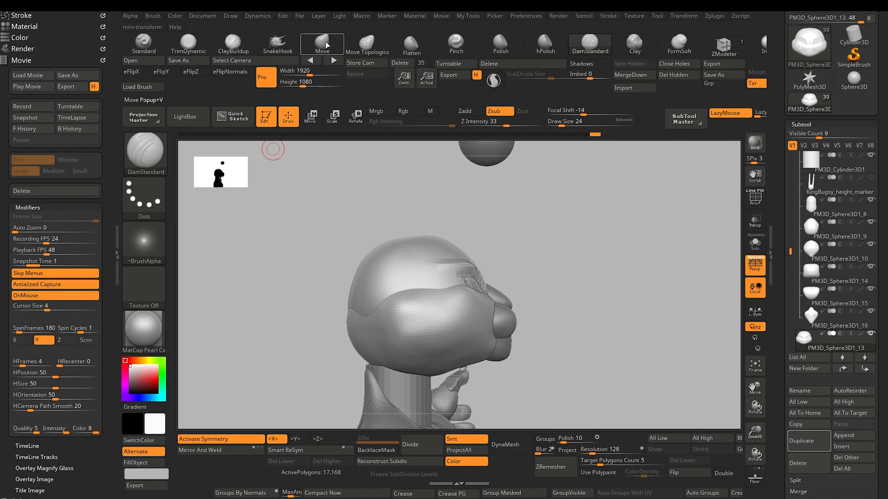
{"action": "left_click", "coordinate": [325, 44]}
{"action": "key", "text": "bracketright"}
{"action": "key", "text": "bracketright"}
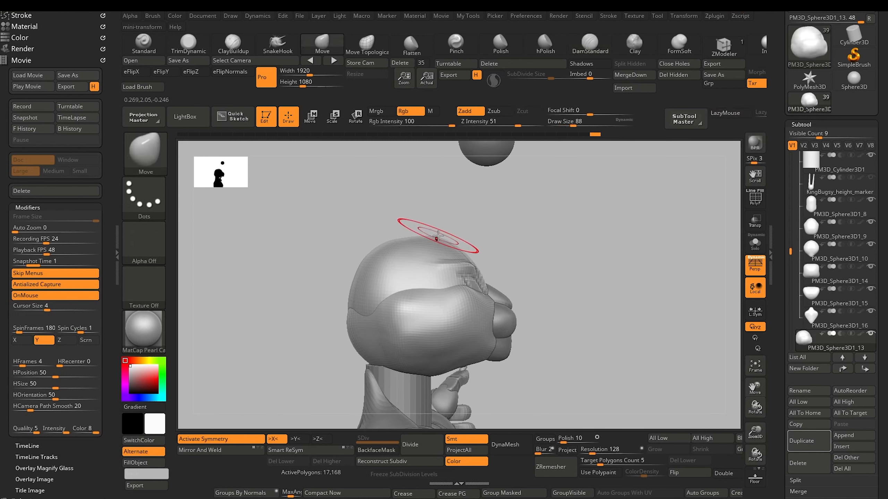
{"action": "left_click_drag", "start_coordinate": [432, 236], "coordinate": [409, 225]}
{"action": "mouse_move", "coordinate": [409, 225]}
{"action": "left_mouse_down"}
{"action": "mouse_move", "coordinate": [368, 222]}
{"action": "mouse_move", "coordinate": [405, 234]}
{"action": "left_mouse_up"}
{"action": "left_click_drag", "start_coordinate": [409, 238], "coordinate": [413, 230]}
{"action": "mouse_move", "coordinate": [297, 257]}
{"action": "left_mouse_down", "text": "alt"}
{"action": "mouse_move", "coordinate": [296, 194]}
{"action": "mouse_move", "coordinate": [371, 276]}
{"action": "mouse_move", "coordinate": [247, 280]}
{"action": "mouse_move", "coordinate": [286, 282]}
{"action": "left_mouse_up", "text": "alt"}
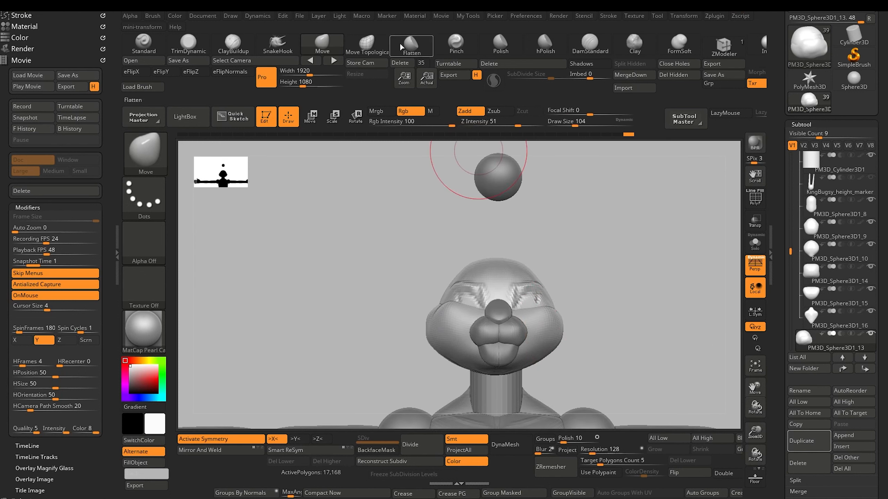
Adjust the outer and lower contours of the cheeks with the Move Topological brush at size 96
{"action": "left_click", "coordinate": [367, 44]}
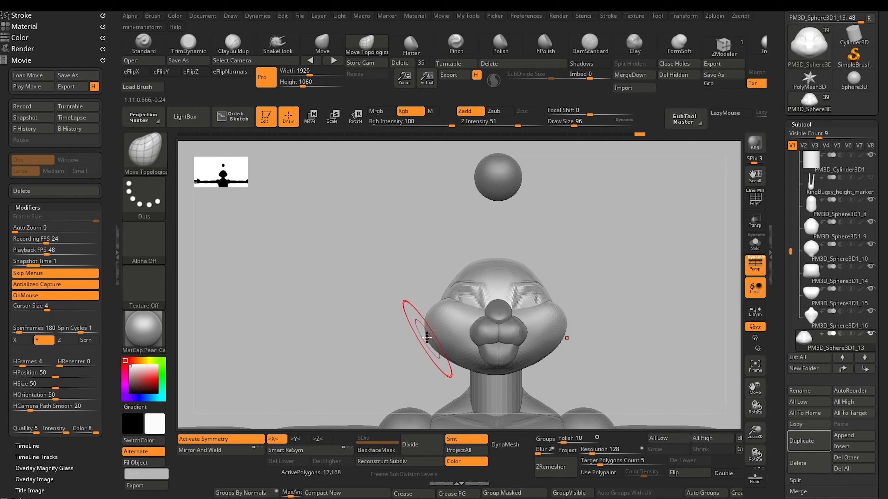
{"action": "left_click_drag", "start_coordinate": [427, 337], "coordinate": [432, 296]}
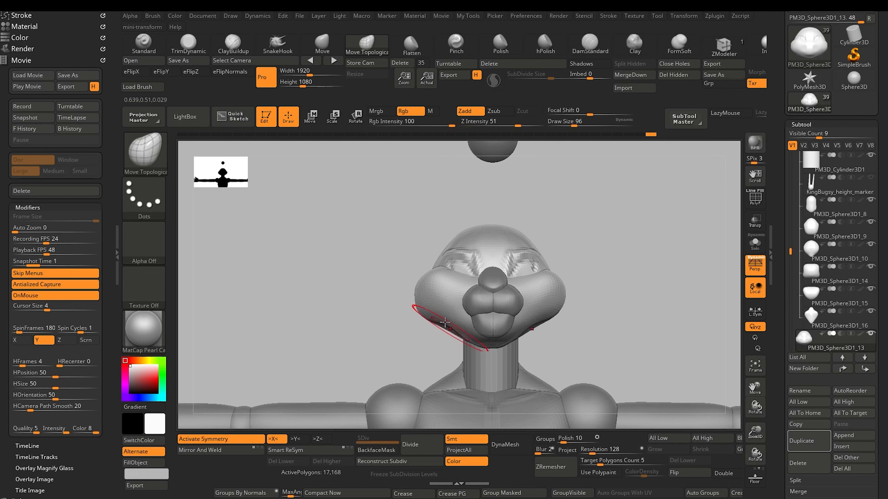
{"action": "left_click_drag", "start_coordinate": [444, 322], "coordinate": [439, 315]}
{"action": "mouse_move", "coordinate": [350, 295]}
{"action": "left_mouse_down"}
{"action": "mouse_move", "coordinate": [341, 301]}
{"action": "mouse_move", "coordinate": [243, 222]}
{"action": "left_mouse_up"}
{"action": "mouse_move", "coordinate": [305, 267]}
{"action": "left_mouse_down", "text": "alt"}
{"action": "mouse_move", "coordinate": [310, 285]}
{"action": "mouse_move", "coordinate": [386, 325]}
{"action": "mouse_move", "coordinate": [343, 312]}
{"action": "mouse_move", "coordinate": [353, 267]}
{"action": "left_mouse_up", "text": "alt"}
{"action": "left_click_drag", "start_coordinate": [534, 278], "coordinate": [532, 319], "text": "shift"}
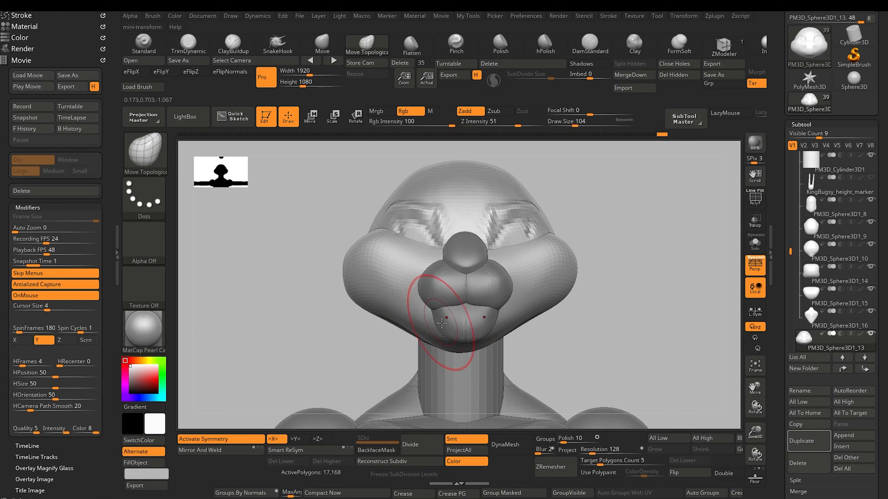
Select the muzzle and nose piece and reshape the tip of the nose with the Move Topological brush at size 56
{"action": "left_click", "coordinate": [437, 321], "text": "alt"}
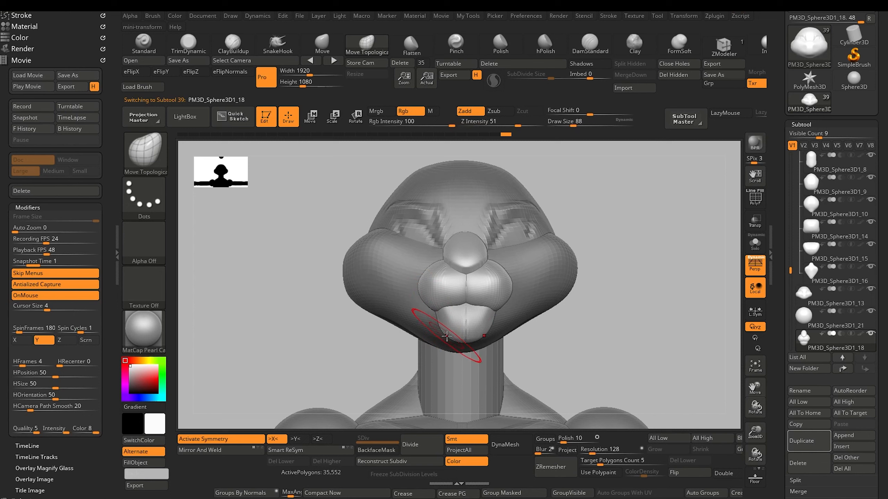
{"action": "left_click", "coordinate": [237, 448]}
{"action": "left_click_drag", "start_coordinate": [317, 317], "coordinate": [321, 297], "text": "alt"}
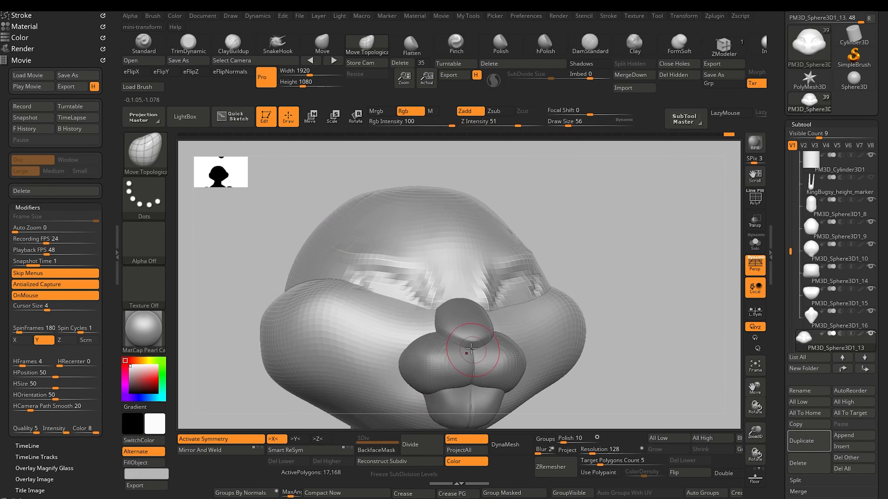
{"action": "left_click", "coordinate": [471, 352], "text": "alt"}
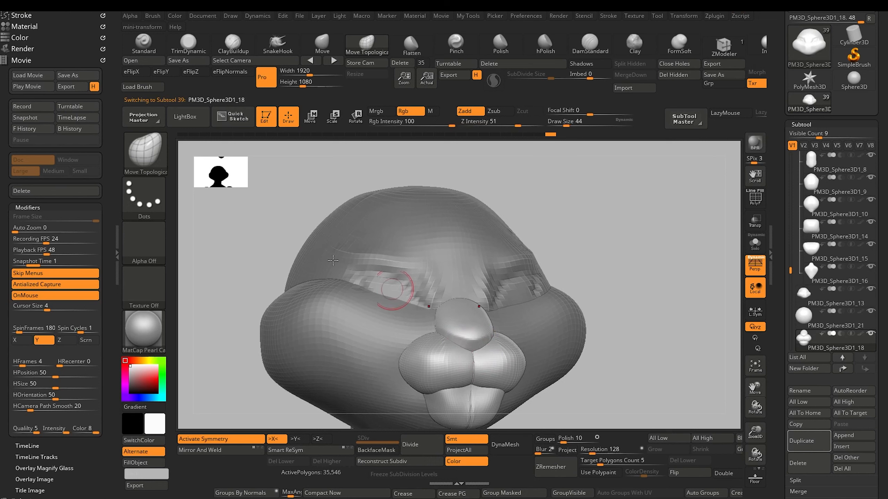
{"action": "left_click_drag", "start_coordinate": [266, 226], "coordinate": [307, 230]}
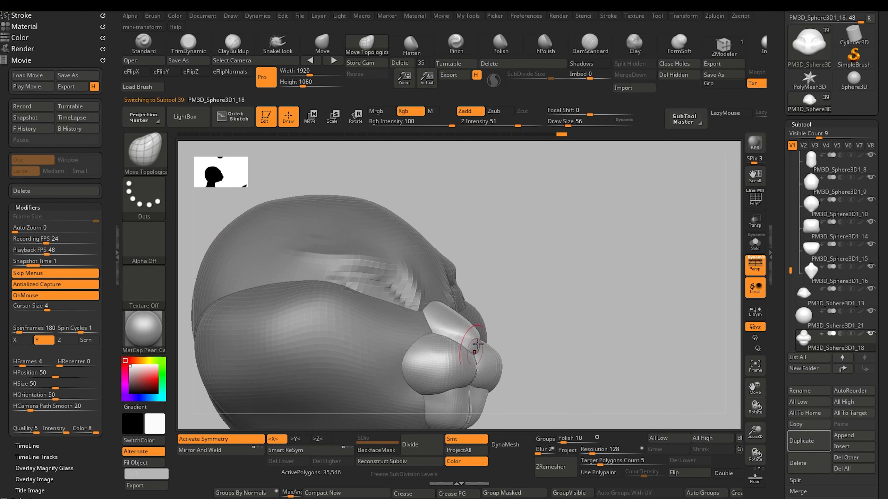
{"action": "mouse_move", "coordinate": [478, 344]}
{"action": "left_mouse_down"}
{"action": "mouse_move", "coordinate": [466, 294]}
{"action": "mouse_move", "coordinate": [470, 307]}
{"action": "left_mouse_up"}
{"action": "mouse_move", "coordinate": [267, 231]}
{"action": "left_mouse_down"}
{"action": "mouse_move", "coordinate": [301, 228]}
{"action": "mouse_move", "coordinate": [272, 232]}
{"action": "mouse_move", "coordinate": [264, 220]}
{"action": "mouse_move", "coordinate": [303, 304]}
{"action": "mouse_move", "coordinate": [260, 311]}
{"action": "mouse_move", "coordinate": [273, 353]}
{"action": "mouse_move", "coordinate": [303, 386]}
{"action": "left_mouse_up"}
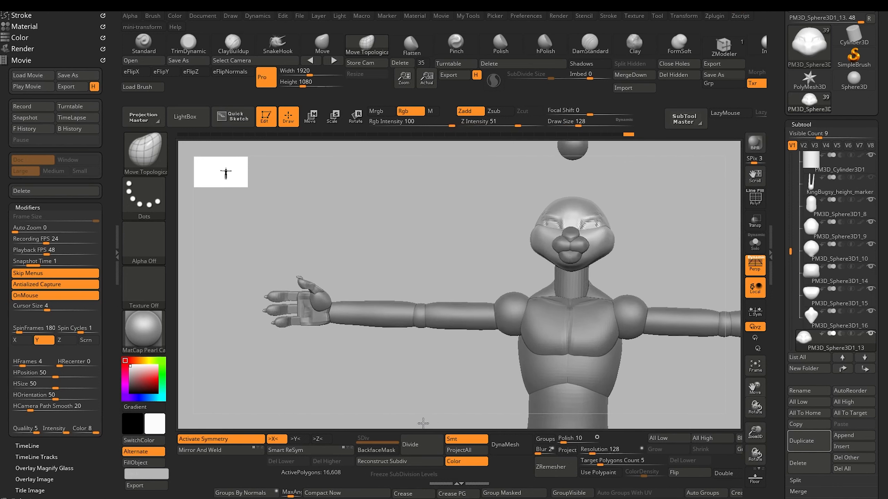
Position the elongated ear sphere on top of the skull and tilt it backward and outward with the transform gizmo
{"action": "left_click_drag", "start_coordinate": [347, 337], "coordinate": [273, 291]}
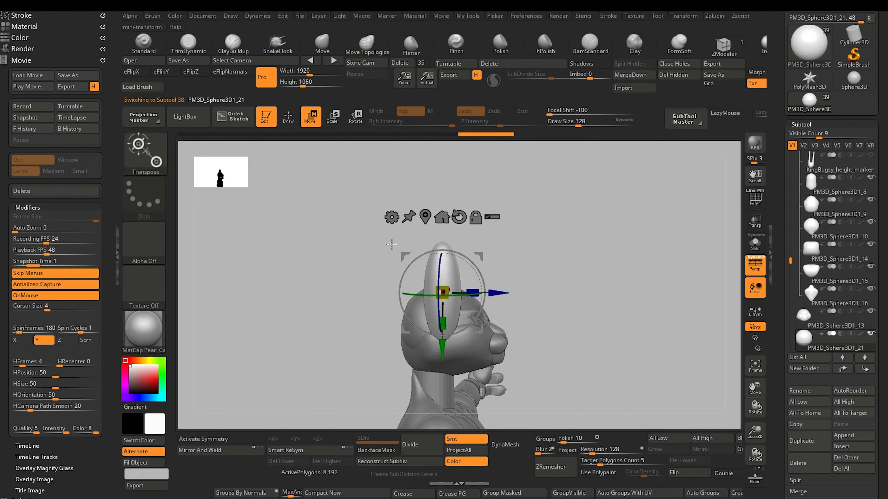
{"action": "left_click_drag", "start_coordinate": [442, 347], "coordinate": [403, 313]}
{"action": "left_click_drag", "start_coordinate": [403, 240], "coordinate": [390, 276]}
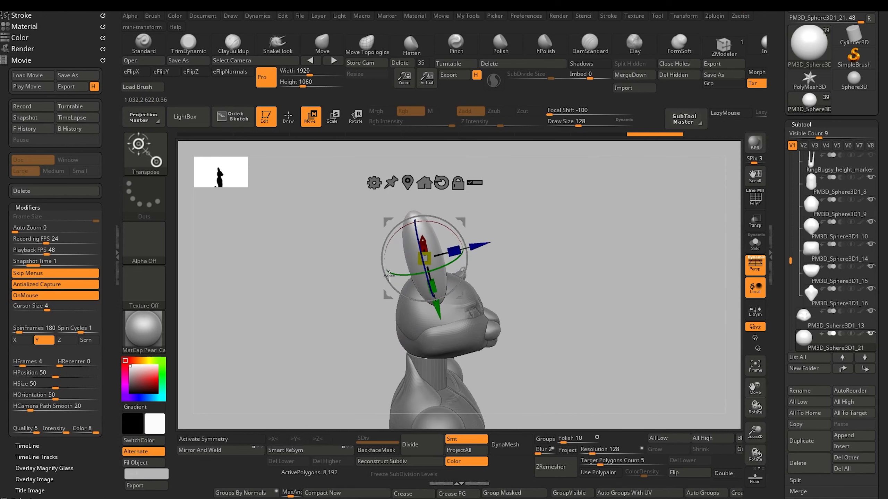
{"action": "left_click_drag", "start_coordinate": [386, 221], "coordinate": [377, 218]}
{"action": "left_click_drag", "start_coordinate": [323, 248], "coordinate": [346, 246], "text": "shift"}
{"action": "left_click_drag", "start_coordinate": [378, 218], "coordinate": [392, 218]}
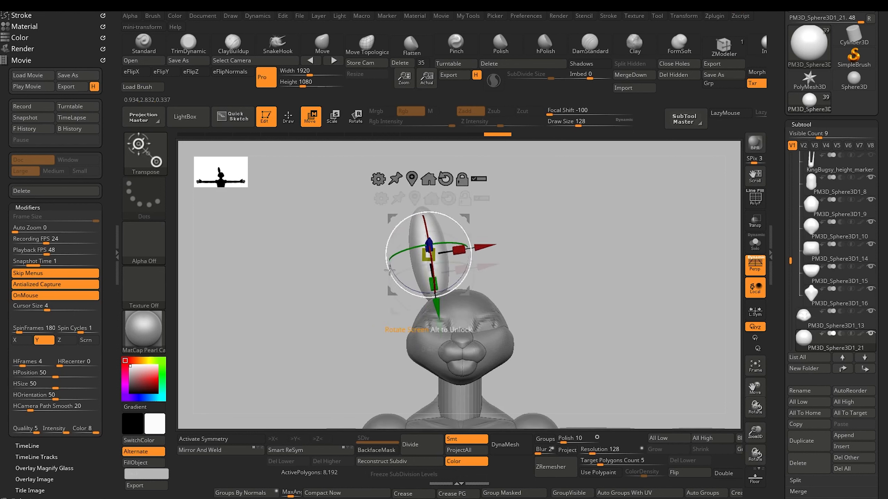
{"action": "left_click_drag", "start_coordinate": [350, 260], "coordinate": [329, 260], "text": "shift"}
Stretch the ear lengthwise and widen it front to back by a factor of about 1.35
{"action": "left_click_drag", "start_coordinate": [437, 307], "coordinate": [438, 314], "text": "alt"}
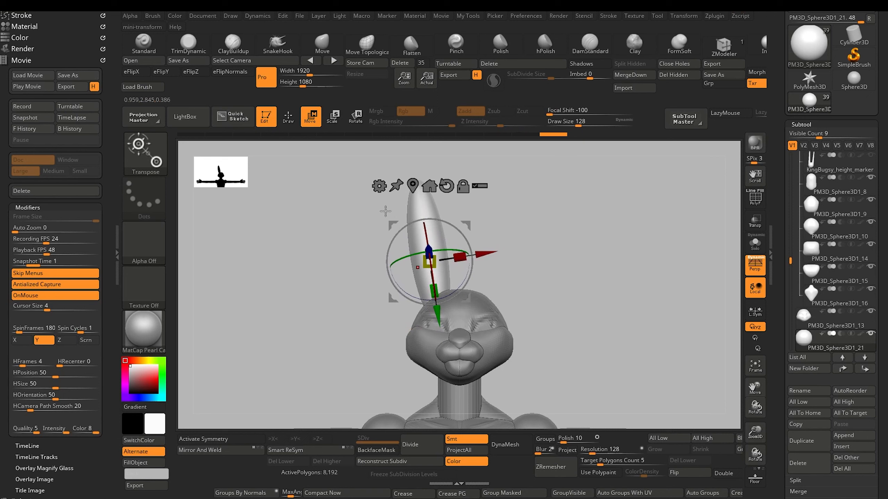
{"action": "left_click_drag", "start_coordinate": [385, 211], "coordinate": [361, 162]}
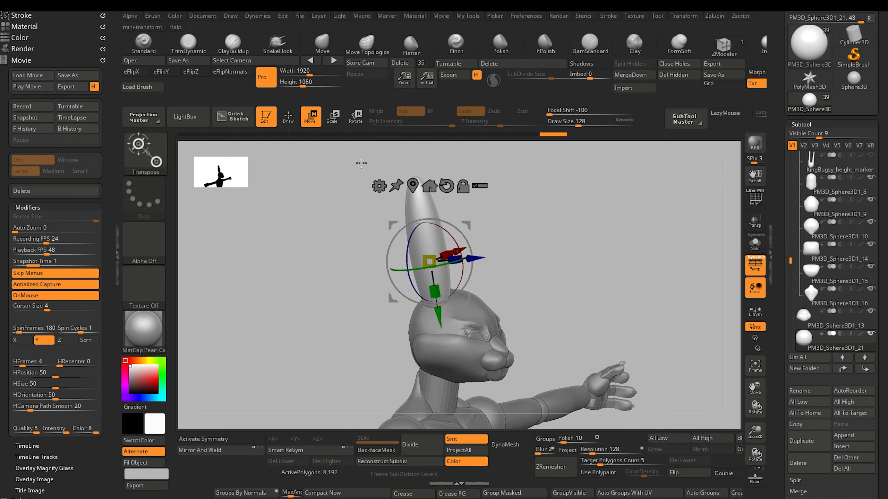
{"action": "left_click", "coordinate": [590, 50]}
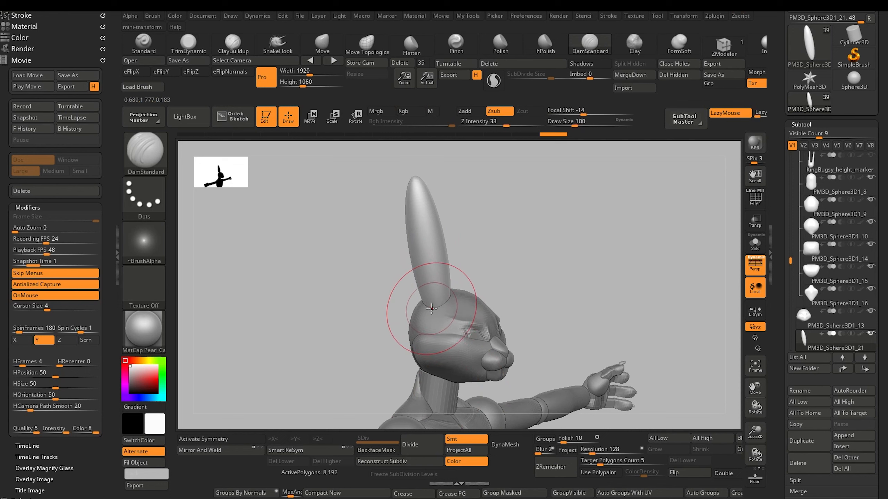
{"action": "left_click_drag", "start_coordinate": [350, 253], "coordinate": [386, 193]}
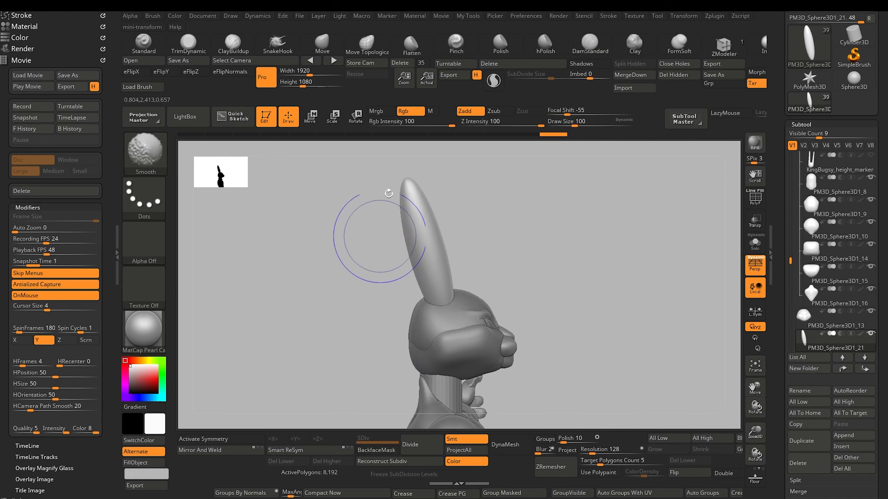
{"action": "left_click", "coordinate": [332, 118]}
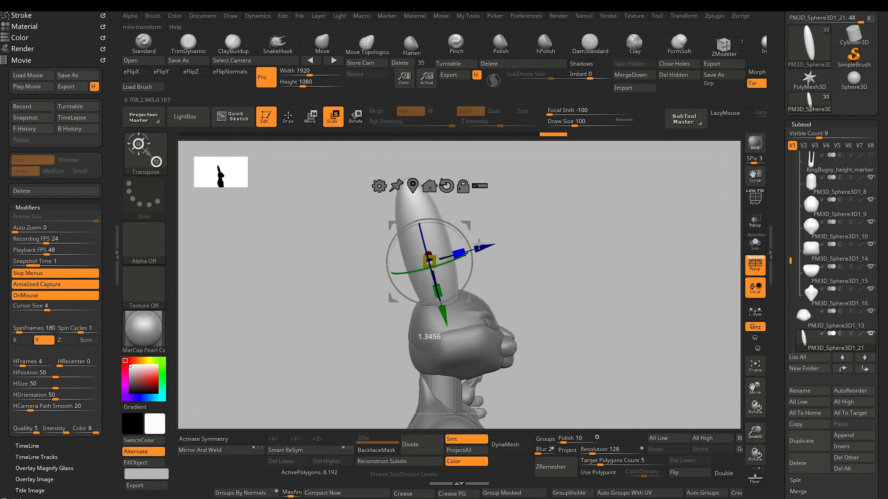
{"action": "left_click_drag", "start_coordinate": [330, 214], "coordinate": [379, 233]}
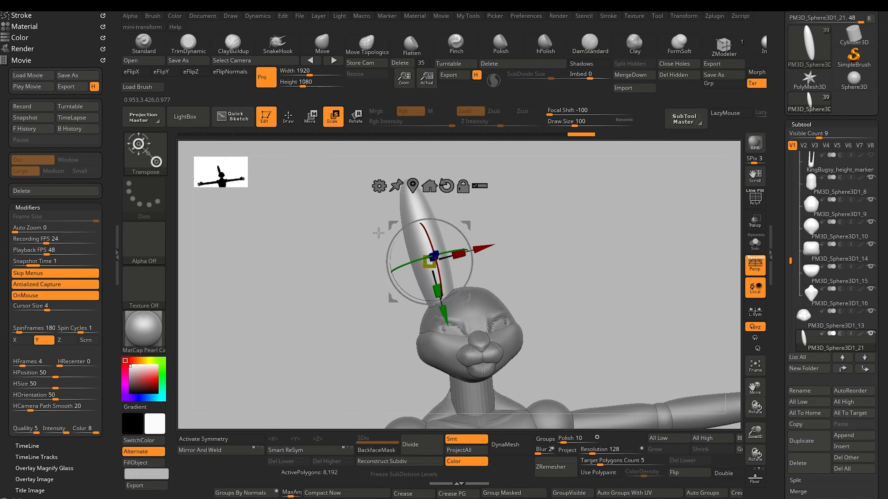
{"action": "left_click_drag", "start_coordinate": [387, 305], "coordinate": [350, 193]}
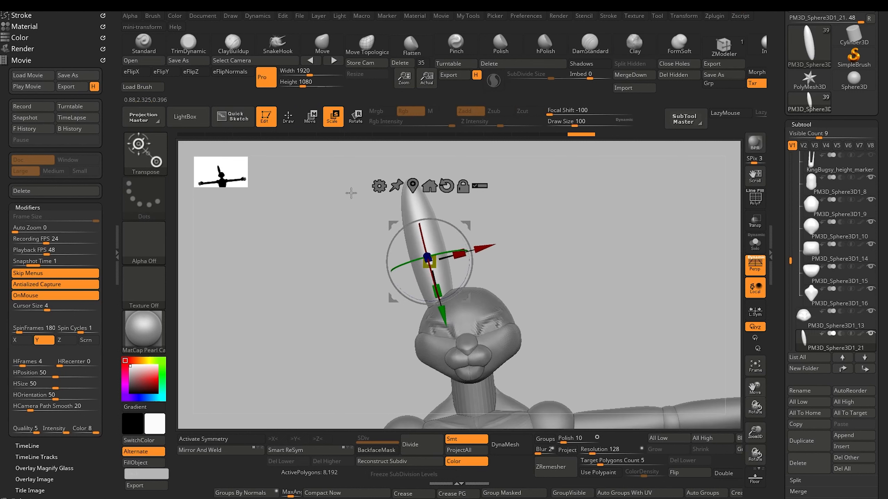
Bend the ear's silhouette with the Move Topological brush, starting at size 108, and remesh it with DynaMesh at resolution 32
{"action": "left_click", "coordinate": [367, 46]}
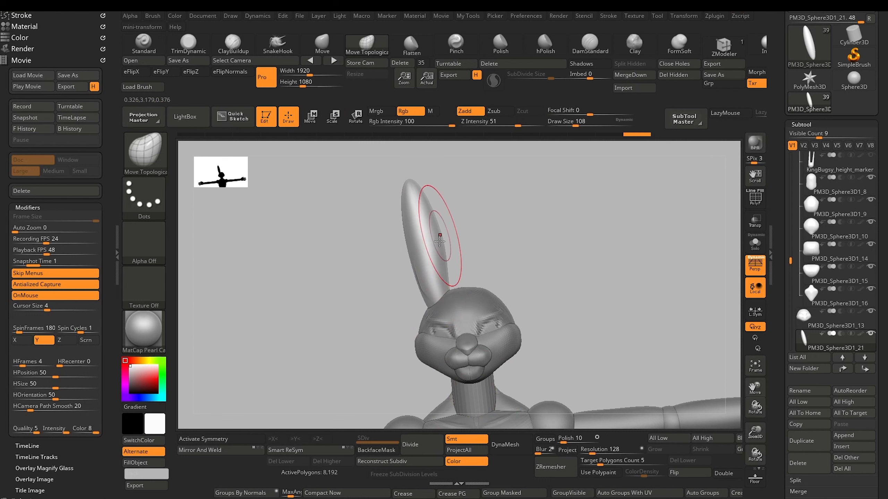
{"action": "left_click_drag", "start_coordinate": [357, 212], "coordinate": [431, 240]}
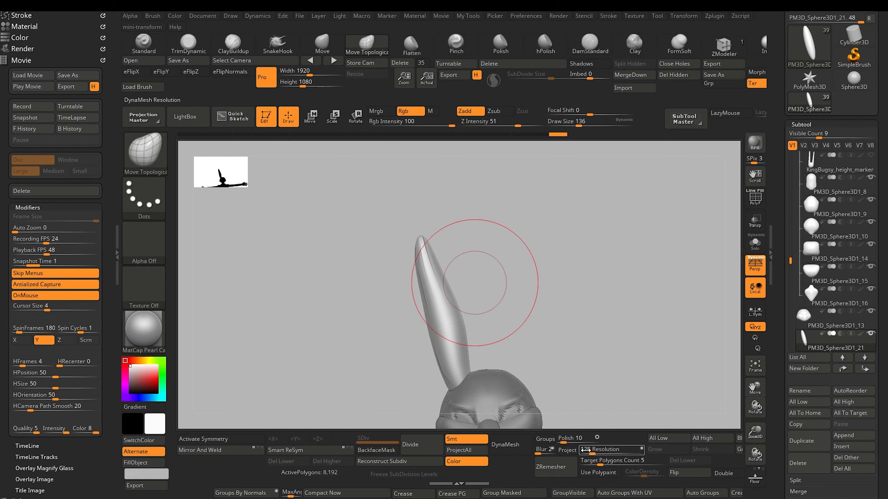
{"action": "left_click_drag", "start_coordinate": [587, 450], "coordinate": [582, 450]}
{"action": "left_click", "coordinate": [510, 445]}
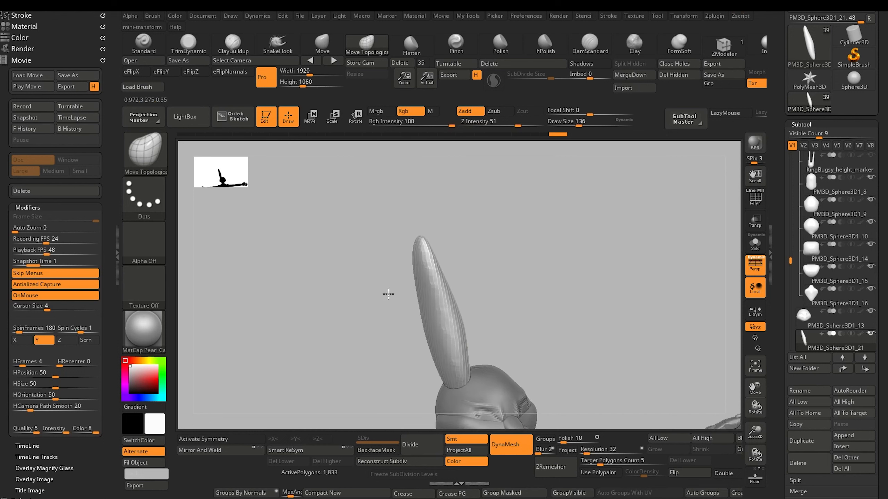
{"action": "left_click_drag", "start_coordinate": [408, 288], "coordinate": [406, 284]}
{"action": "left_click_drag", "start_coordinate": [362, 306], "coordinate": [362, 309]}
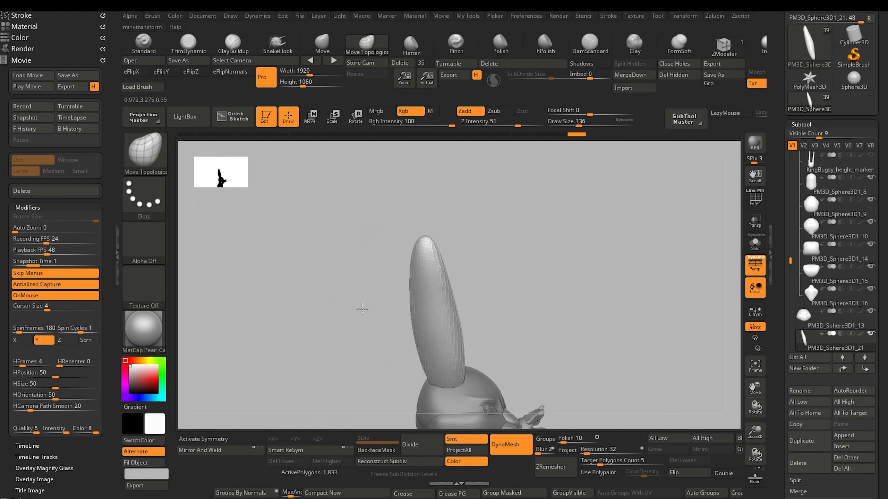
{"action": "key", "text": "bracketright"}
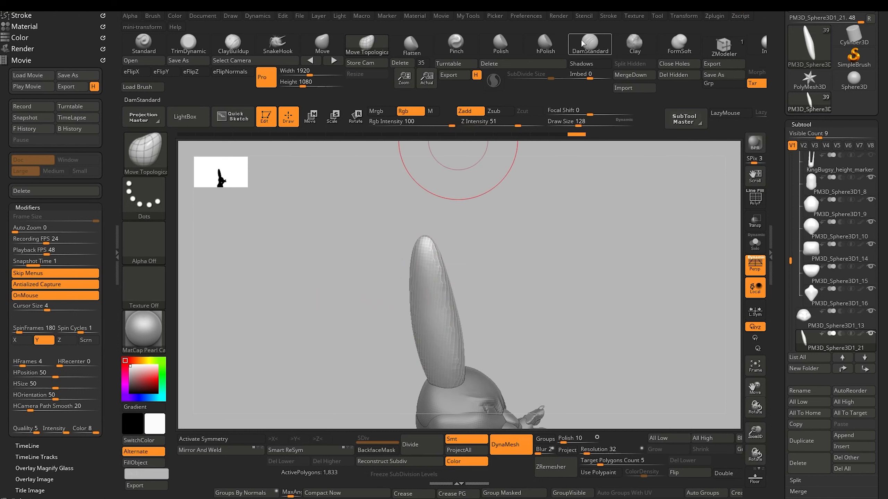
Carve the inner hollow of the ear with the DamStandard brush at sizes 52 and 68
{"action": "left_click", "coordinate": [590, 42]}
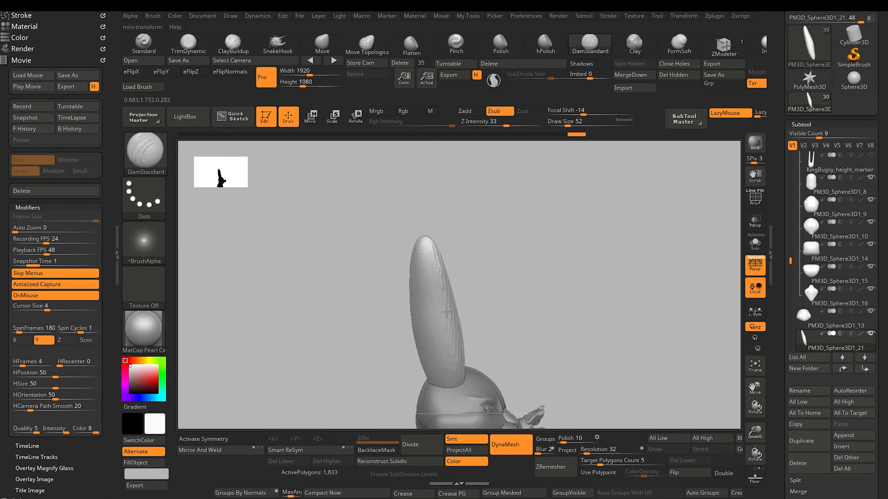
{"action": "key", "text": "bracketleft"}
{"action": "left_click_drag", "start_coordinate": [437, 288], "coordinate": [444, 371]}
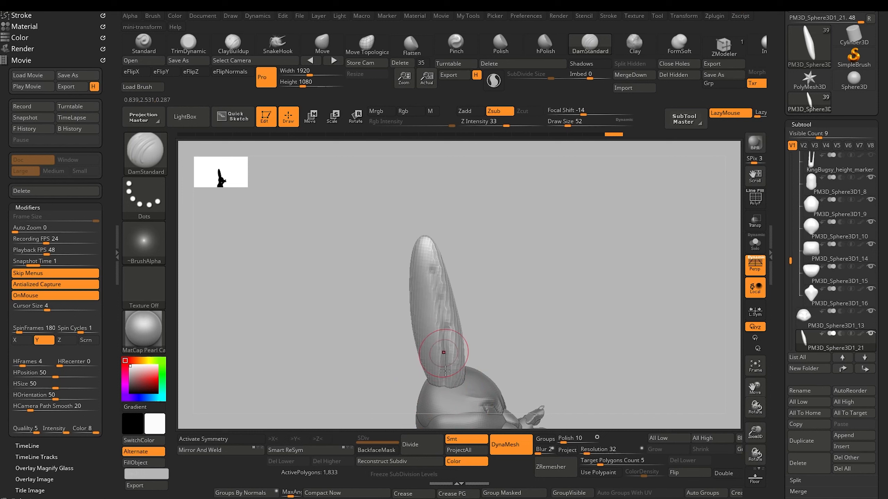
{"action": "key", "text": "bracketright"}
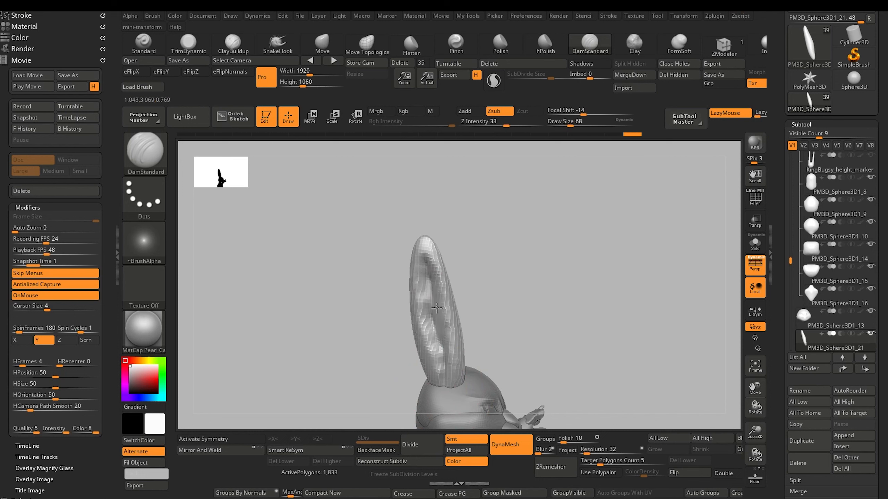
{"action": "left_click_drag", "start_coordinate": [426, 322], "coordinate": [441, 355]}
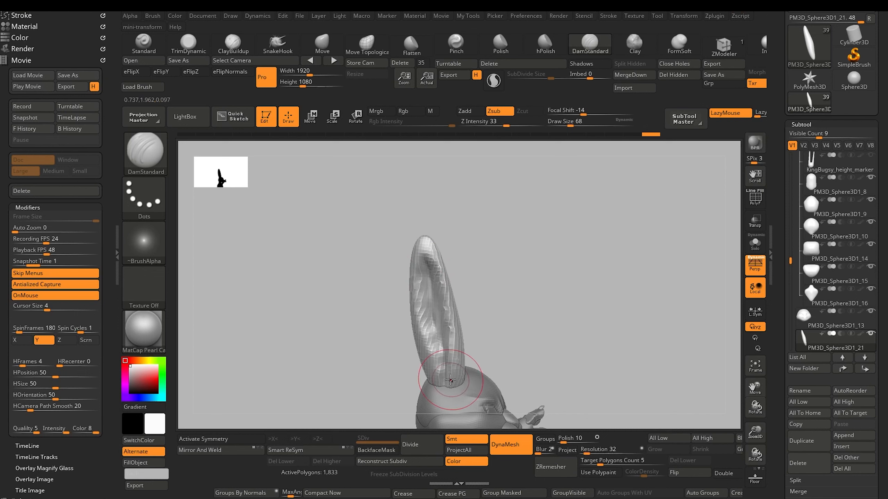
Smooth the ear's hollow and deepen it down to the base with DamStandard strokes at sizes 68 and 56
{"action": "mouse_move", "coordinate": [353, 273]}
{"action": "left_mouse_down"}
{"action": "mouse_move", "coordinate": [381, 273]}
{"action": "mouse_move", "coordinate": [435, 342]}
{"action": "left_mouse_up"}
{"action": "mouse_move", "coordinate": [422, 265]}
{"action": "left_mouse_down", "text": "shift"}
{"action": "mouse_move", "coordinate": [436, 341]}
{"action": "mouse_move", "coordinate": [426, 307]}
{"action": "left_mouse_up", "text": "shift"}
{"action": "left_click_drag", "start_coordinate": [435, 351], "coordinate": [423, 269], "text": "shift"}
{"action": "left_click_drag", "start_coordinate": [418, 228], "coordinate": [417, 224], "text": "shift"}
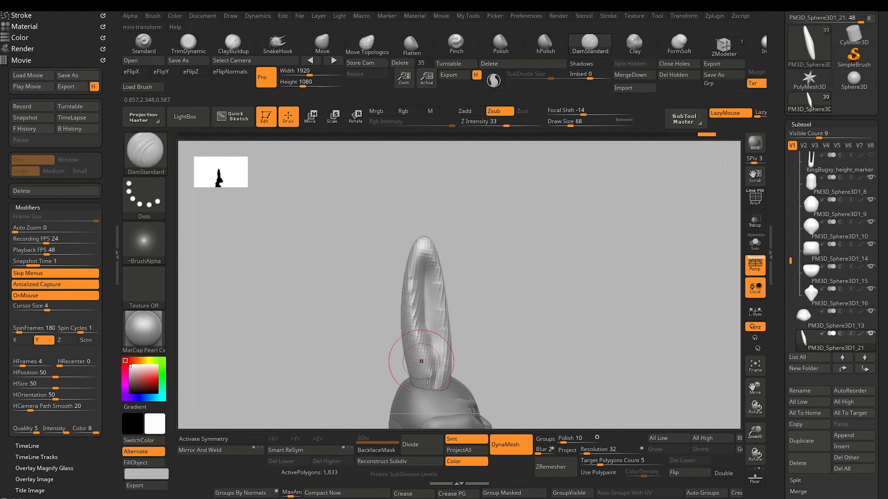
{"action": "mouse_move", "coordinate": [431, 388]}
{"action": "left_mouse_down"}
{"action": "mouse_move", "coordinate": [423, 266]}
{"action": "mouse_move", "coordinate": [415, 328]}
{"action": "left_mouse_up"}
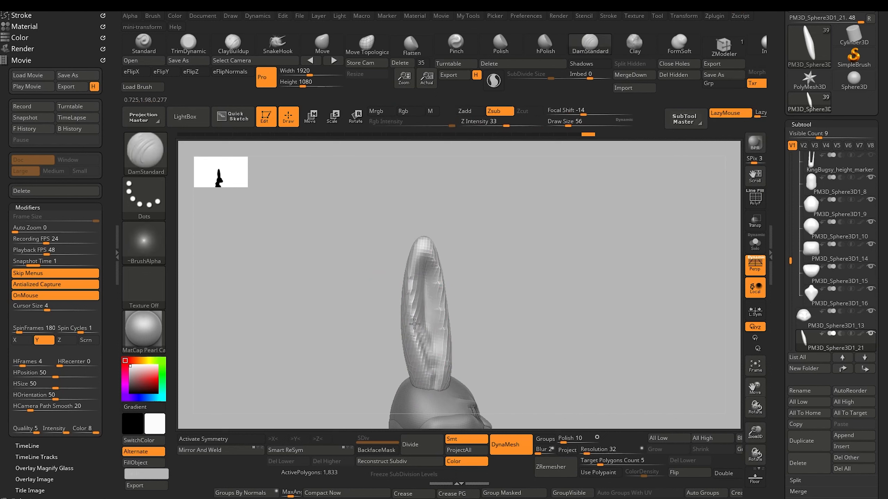
{"action": "left_click_drag", "start_coordinate": [413, 286], "coordinate": [424, 344]}
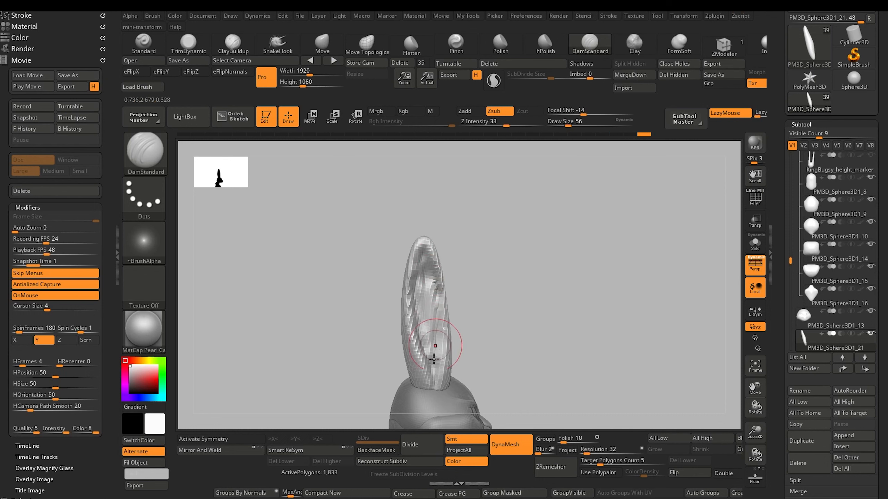
{"action": "mouse_move", "coordinate": [381, 265]}
{"action": "left_mouse_down"}
{"action": "mouse_move", "coordinate": [311, 311]}
{"action": "mouse_move", "coordinate": [322, 297]}
{"action": "left_mouse_up"}
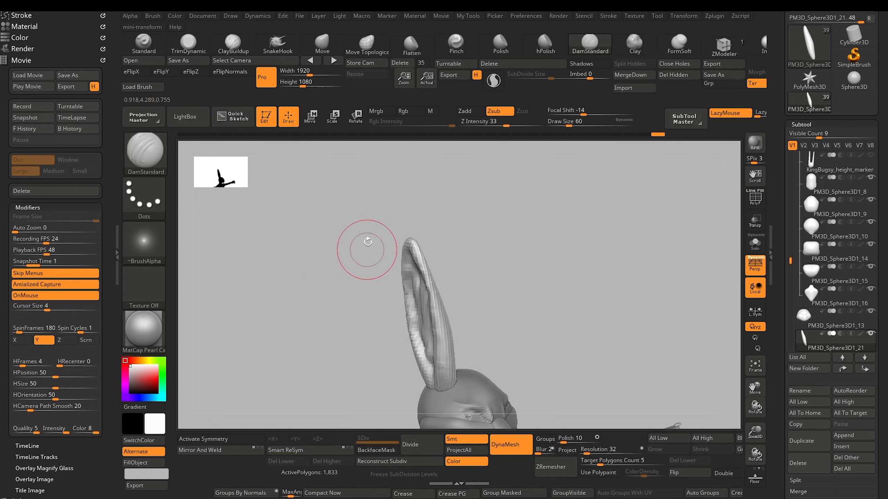
Refine the ear's curved front-view silhouette with the Move Topological brush, raising the draw size from 92 to 136
{"action": "left_click", "coordinate": [367, 42]}
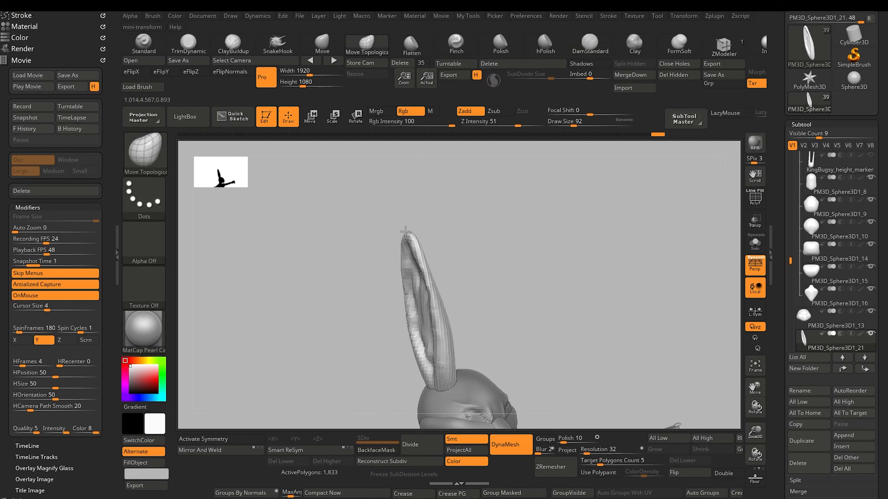
{"action": "mouse_move", "coordinate": [405, 231]}
{"action": "left_mouse_down"}
{"action": "mouse_move", "coordinate": [377, 230]}
{"action": "mouse_move", "coordinate": [357, 213]}
{"action": "mouse_move", "coordinate": [423, 262]}
{"action": "left_mouse_up"}
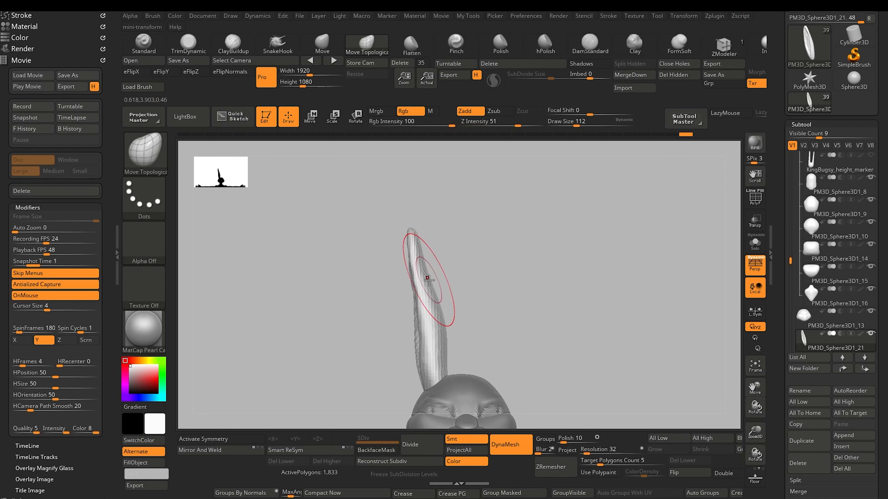
{"action": "left_click_drag", "start_coordinate": [438, 338], "coordinate": [439, 339]}
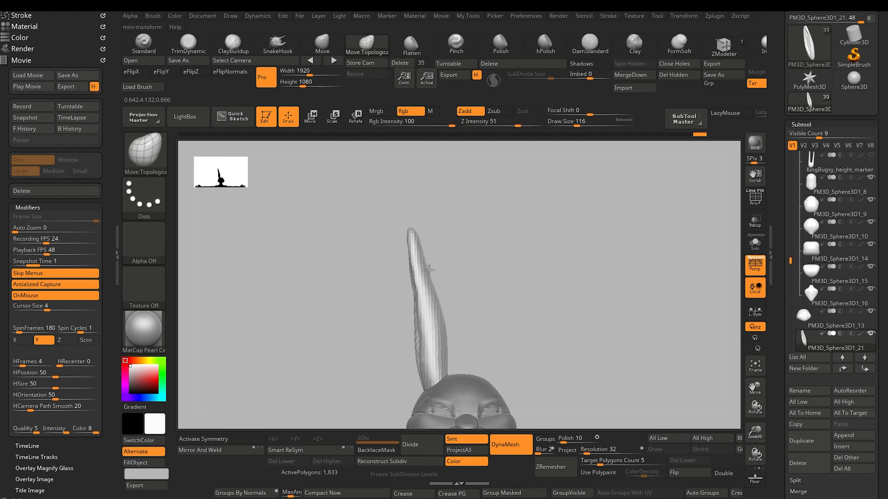
{"action": "left_click_drag", "start_coordinate": [429, 270], "coordinate": [428, 271]}
{"action": "key", "text": "bracketright"}
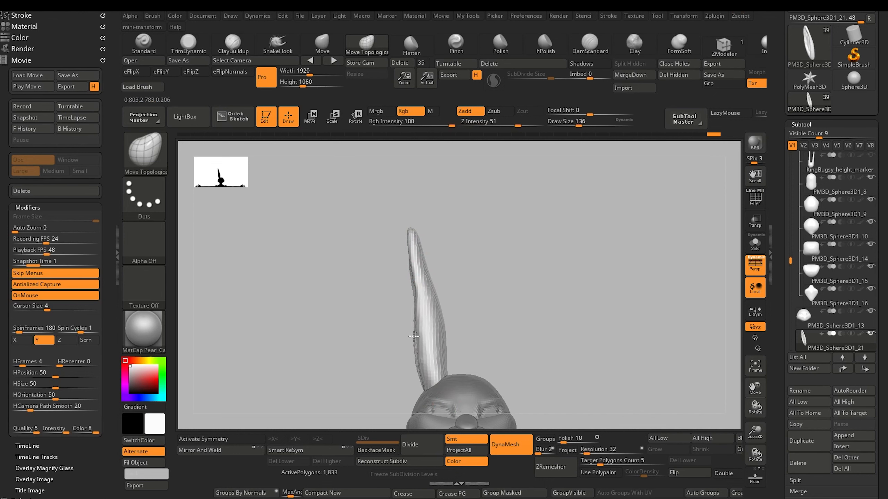
{"action": "left_click_drag", "start_coordinate": [411, 290], "coordinate": [408, 291]}
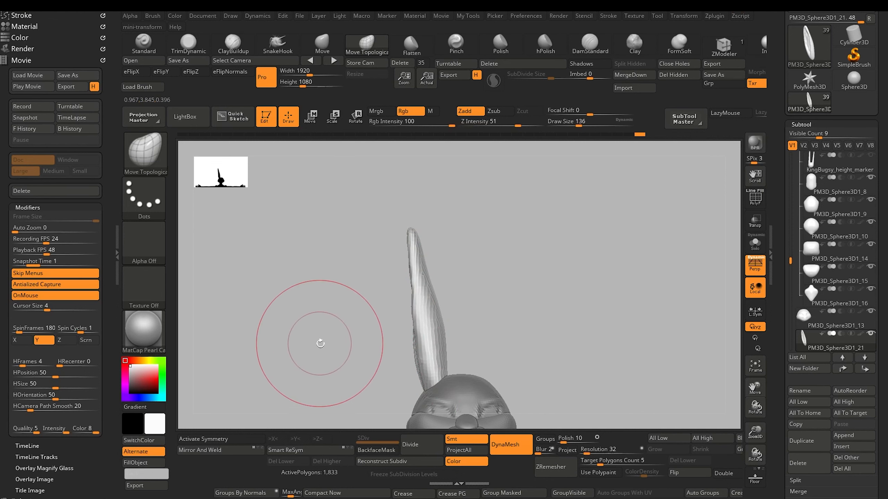
Turn on X symmetry and use Mirror And Weld to create the matching ear on the other side of the head
{"action": "left_click_drag", "start_coordinate": [315, 362], "coordinate": [328, 242], "text": "alt"}
{"action": "mouse_move", "coordinate": [306, 336]}
{"action": "left_mouse_down"}
{"action": "mouse_move", "coordinate": [343, 341]}
{"action": "mouse_move", "coordinate": [314, 307]}
{"action": "mouse_move", "coordinate": [327, 283]}
{"action": "left_mouse_up"}
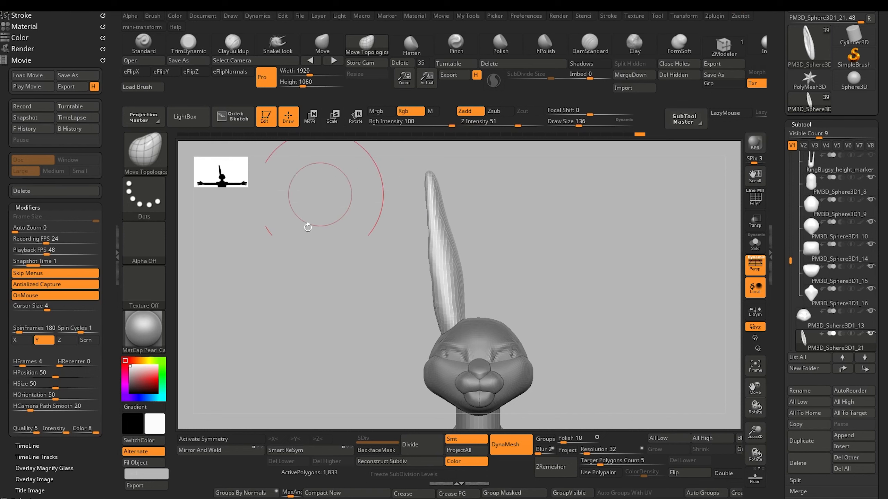
{"action": "left_click", "coordinate": [216, 439]}
{"action": "left_click", "coordinate": [205, 450]}
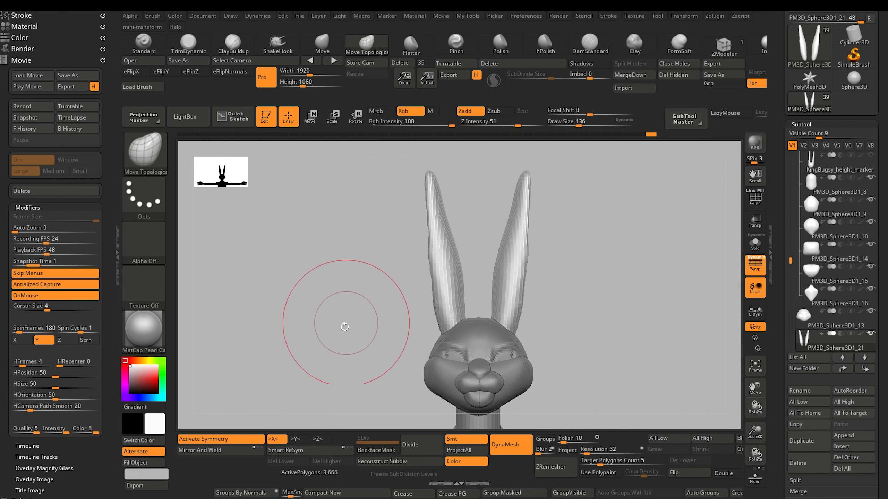
Rotate the pair of ears so their tips splay outward from the head
{"action": "key", "text": "f"}
{"action": "mouse_move", "coordinate": [301, 301]}
{"action": "left_mouse_down"}
{"action": "mouse_move", "coordinate": [317, 301]}
{"action": "mouse_move", "coordinate": [330, 317]}
{"action": "mouse_move", "coordinate": [346, 317]}
{"action": "mouse_move", "coordinate": [350, 308]}
{"action": "mouse_move", "coordinate": [311, 311]}
{"action": "mouse_move", "coordinate": [297, 298]}
{"action": "mouse_move", "coordinate": [335, 334]}
{"action": "mouse_move", "coordinate": [341, 302]}
{"action": "mouse_move", "coordinate": [309, 314]}
{"action": "mouse_move", "coordinate": [321, 327]}
{"action": "mouse_move", "coordinate": [323, 320]}
{"action": "left_mouse_up"}
{"action": "key", "text": "r"}
{"action": "mouse_move", "coordinate": [428, 283]}
{"action": "left_mouse_down"}
{"action": "mouse_move", "coordinate": [447, 287]}
{"action": "mouse_move", "coordinate": [409, 317]}
{"action": "mouse_move", "coordinate": [410, 297]}
{"action": "mouse_move", "coordinate": [437, 283]}
{"action": "mouse_move", "coordinate": [421, 288]}
{"action": "left_mouse_up"}
{"action": "mouse_move", "coordinate": [321, 204]}
{"action": "left_mouse_down", "text": "alt"}
{"action": "mouse_move", "coordinate": [333, 244]}
{"action": "mouse_move", "coordinate": [347, 205]}
{"action": "mouse_move", "coordinate": [347, 248]}
{"action": "mouse_move", "coordinate": [337, 242]}
{"action": "mouse_move", "coordinate": [410, 264]}
{"action": "left_mouse_up", "text": "alt"}
Reshape the ears' tips and lower edges symmetrically with the Move brush at draw sizes 56, 84 and 124
{"action": "left_click", "coordinate": [321, 42]}
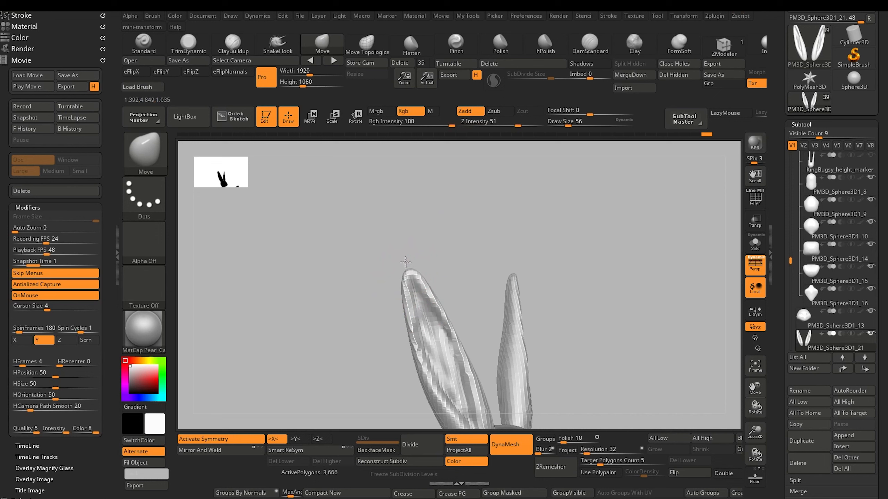
{"action": "left_click_drag", "start_coordinate": [415, 277], "coordinate": [417, 278]}
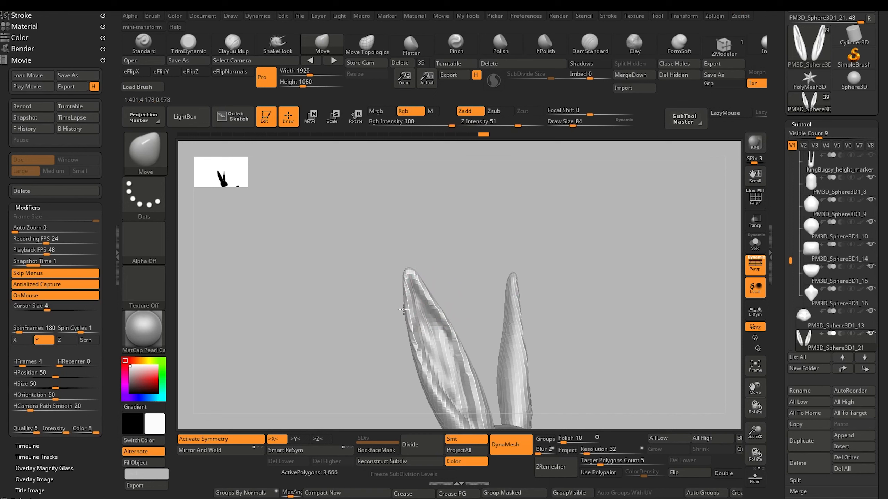
{"action": "mouse_move", "coordinate": [360, 364]}
{"action": "left_mouse_down"}
{"action": "mouse_move", "coordinate": [441, 286]}
{"action": "mouse_move", "coordinate": [441, 294]}
{"action": "left_mouse_up"}
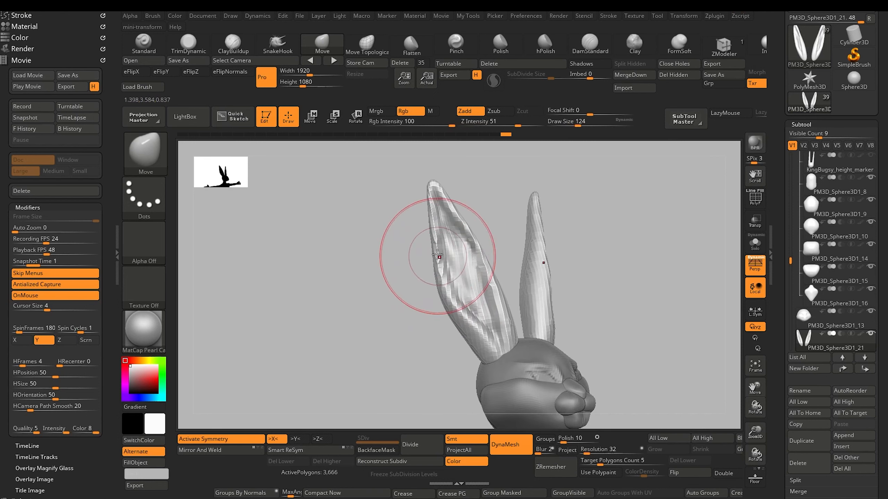
{"action": "left_click_drag", "start_coordinate": [439, 255], "coordinate": [488, 263]}
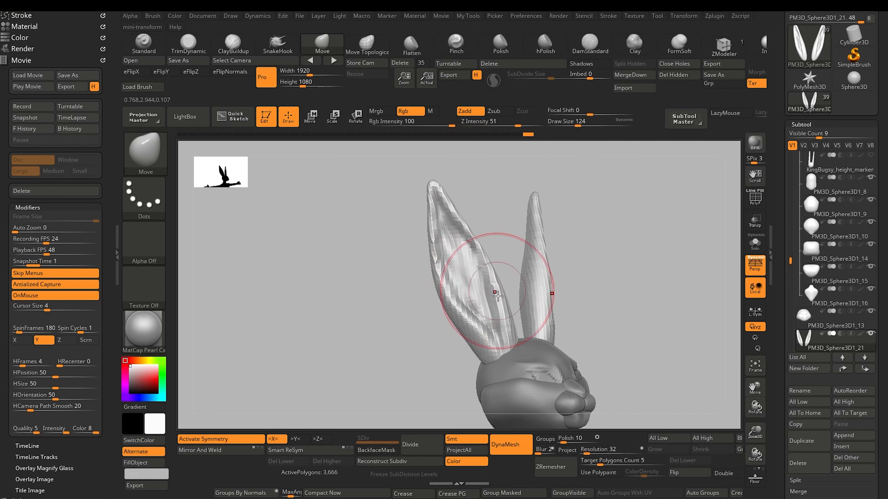
{"action": "left_click_drag", "start_coordinate": [508, 328], "coordinate": [503, 329]}
{"action": "left_click_drag", "start_coordinate": [517, 343], "coordinate": [512, 319]}
{"action": "left_click_drag", "start_coordinate": [506, 298], "coordinate": [504, 298]}
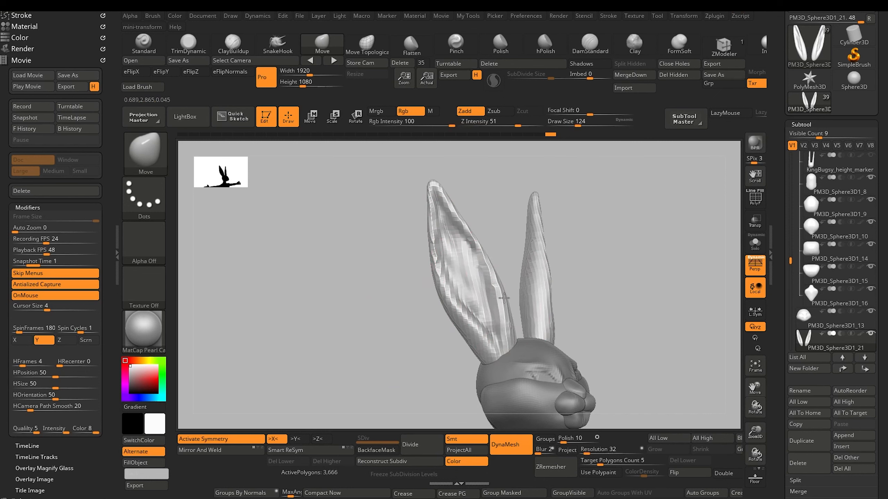
Round out the ears' middle edges and adjust their bases with the Move brush at draw sizes 124 and 128
{"action": "left_click_drag", "start_coordinate": [477, 242], "coordinate": [474, 240]}
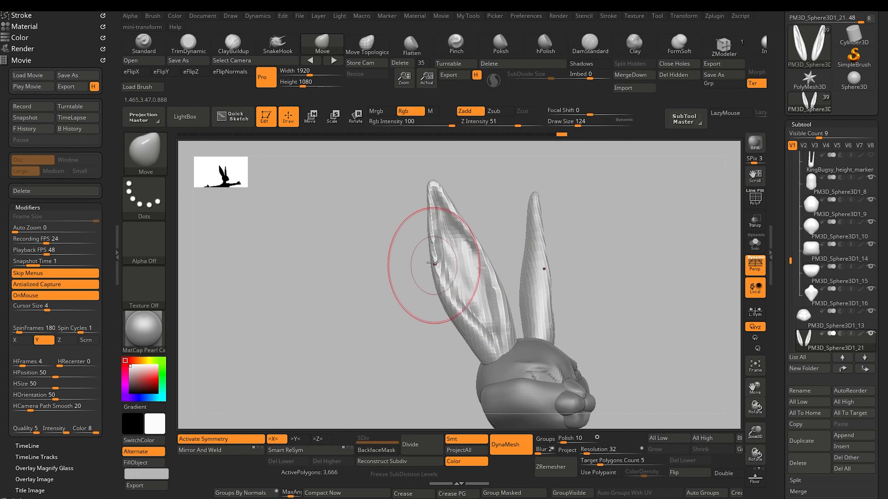
{"action": "left_click_drag", "start_coordinate": [428, 261], "coordinate": [424, 262]}
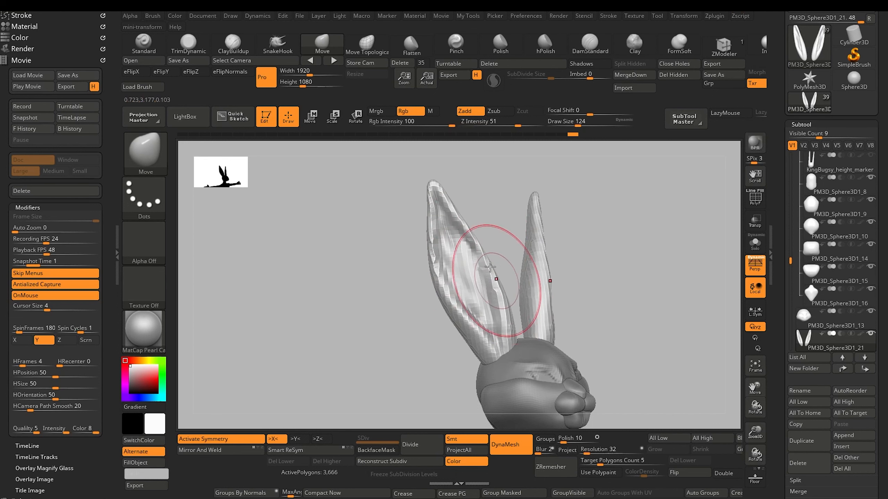
{"action": "left_click_drag", "start_coordinate": [475, 250], "coordinate": [473, 248]}
{"action": "left_click_drag", "start_coordinate": [469, 235], "coordinate": [432, 207]}
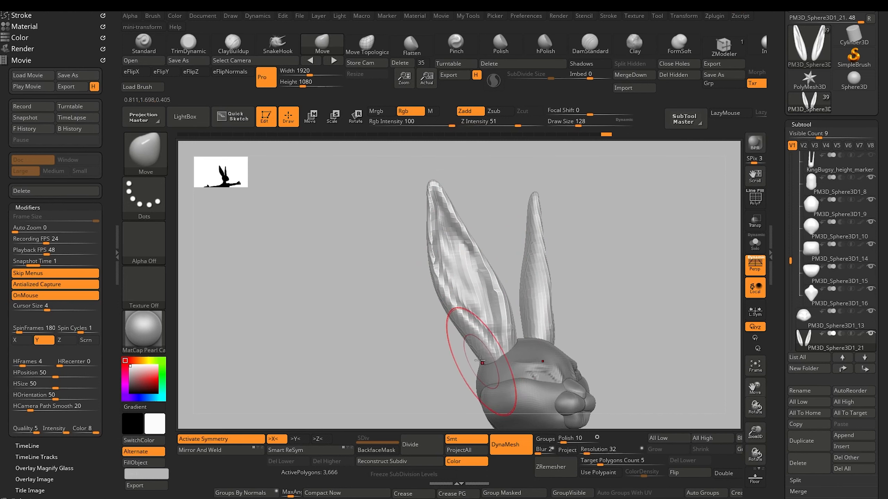
{"action": "left_click_drag", "start_coordinate": [484, 358], "coordinate": [478, 354]}
Adjust the ear tips from the front with the Move brush at draw size 128
{"action": "left_click_drag", "start_coordinate": [381, 351], "coordinate": [322, 218], "text": "alt"}
{"action": "mouse_move", "coordinate": [314, 285]}
{"action": "left_mouse_down", "text": "alt"}
{"action": "mouse_move", "coordinate": [360, 265]}
{"action": "mouse_move", "coordinate": [301, 297]}
{"action": "mouse_move", "coordinate": [284, 294]}
{"action": "mouse_move", "coordinate": [311, 285]}
{"action": "mouse_move", "coordinate": [337, 326]}
{"action": "left_mouse_up", "text": "alt"}
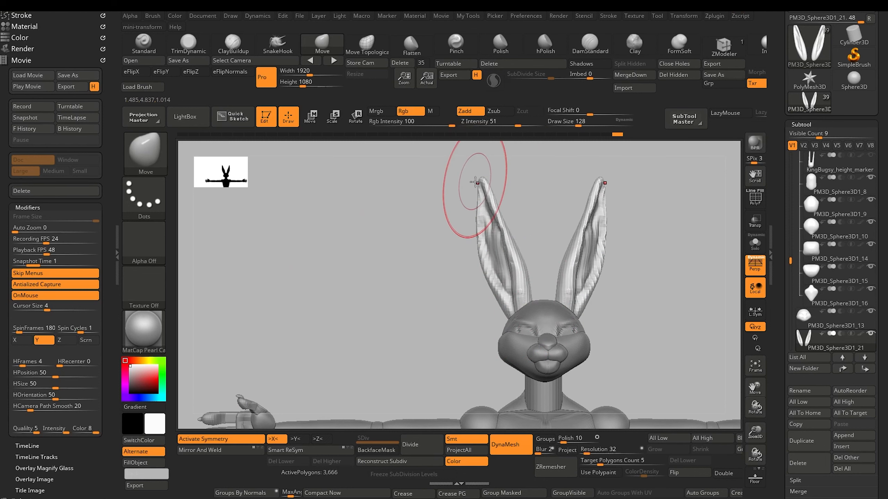
{"action": "left_click_drag", "start_coordinate": [479, 192], "coordinate": [478, 207]}
{"action": "mouse_move", "coordinate": [443, 298]}
{"action": "left_mouse_down"}
{"action": "mouse_move", "coordinate": [436, 307]}
{"action": "mouse_move", "coordinate": [442, 302]}
{"action": "mouse_move", "coordinate": [432, 300]}
{"action": "mouse_move", "coordinate": [427, 329]}
{"action": "mouse_move", "coordinate": [412, 287]}
{"action": "left_mouse_up"}
{"action": "left_click_drag", "start_coordinate": [393, 319], "coordinate": [397, 325], "text": "alt"}
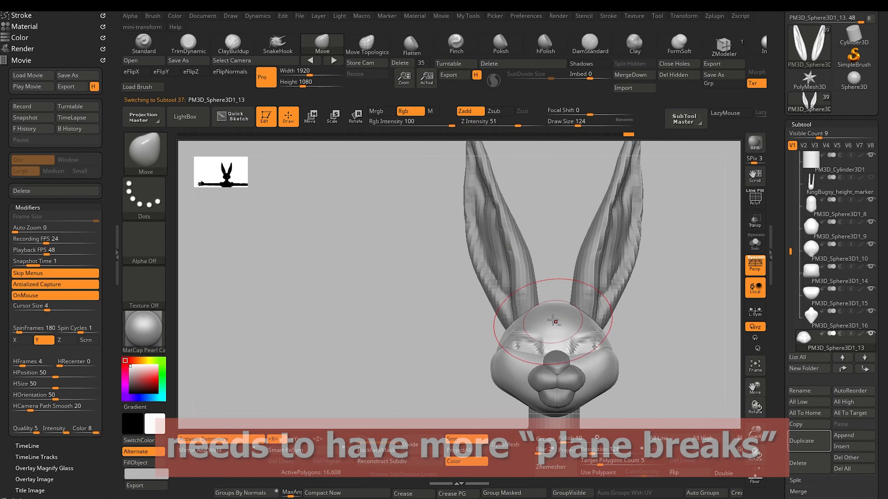
Select the head subtool and flatten the crown between the ears with the Move Topological brush at draw size 120
{"action": "left_click", "coordinate": [366, 42]}
{"action": "left_click", "coordinate": [553, 304], "text": "alt"}
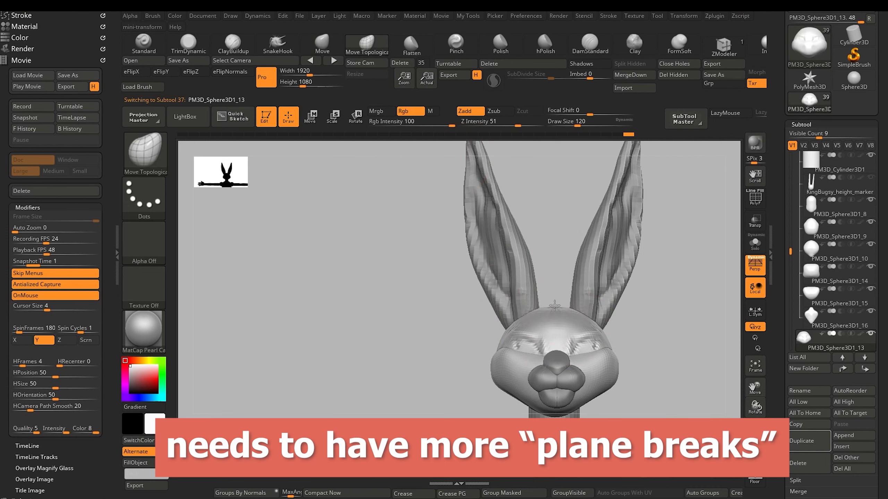
{"action": "left_click", "coordinate": [555, 306]}
{"action": "left_click_drag", "start_coordinate": [561, 300], "coordinate": [553, 311]}
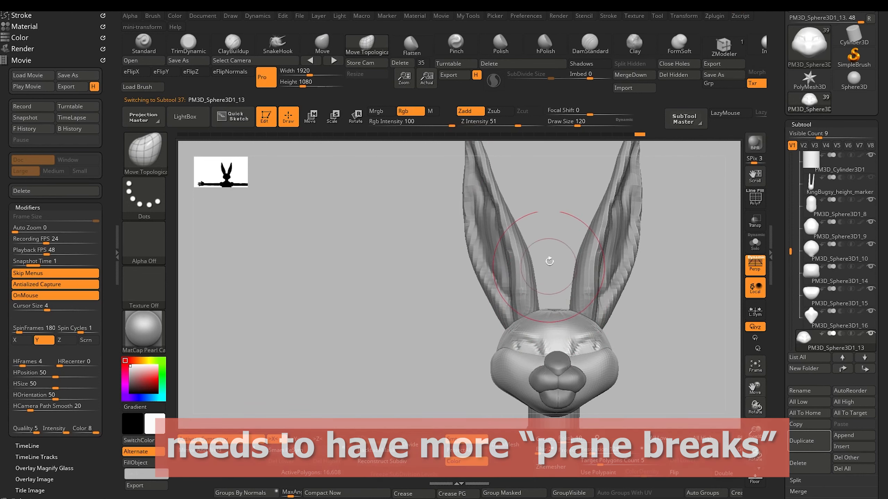
{"action": "key", "text": "bracketleft"}
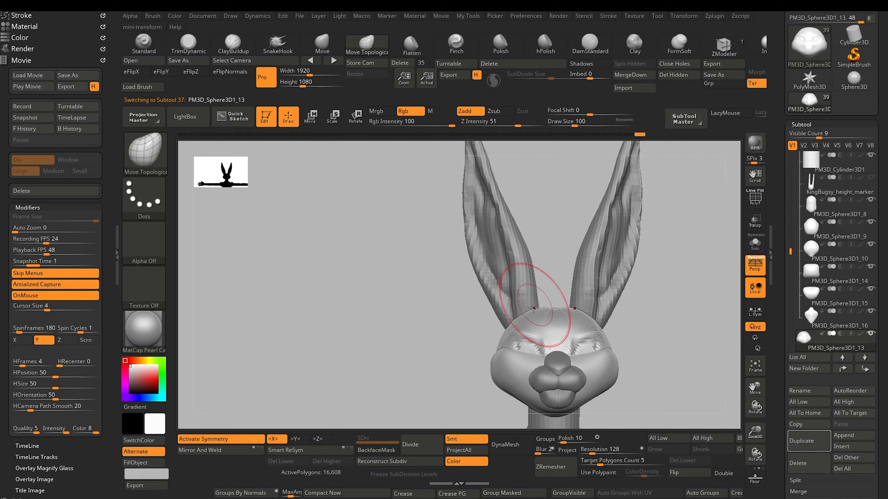
Reshape the skull's upper corners and temples into clearer planes with the Move Topological brush at draw sizes 100 and 124
{"action": "left_click_drag", "start_coordinate": [486, 297], "coordinate": [391, 282]}
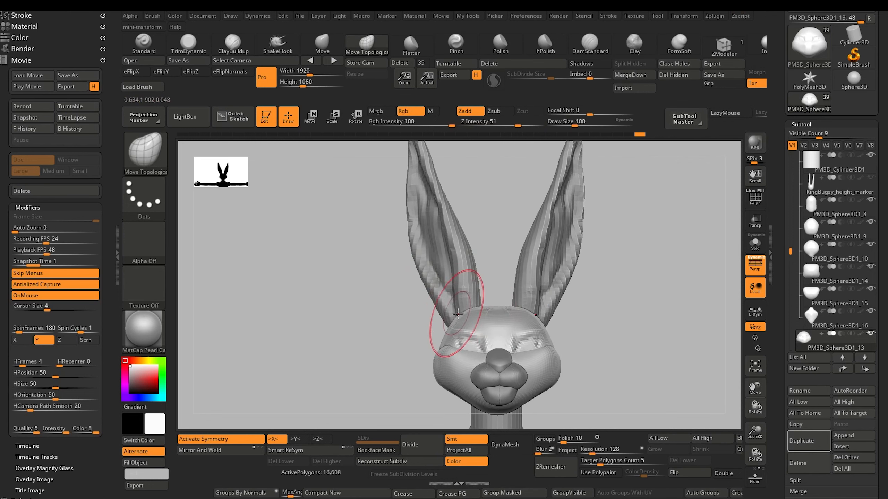
{"action": "left_click_drag", "start_coordinate": [465, 316], "coordinate": [466, 313]}
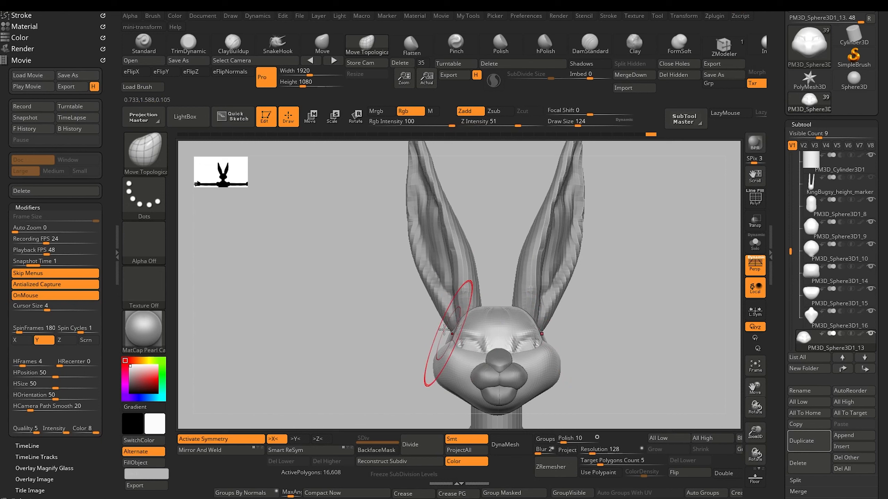
{"action": "mouse_move", "coordinate": [441, 341]}
{"action": "left_mouse_down"}
{"action": "mouse_move", "coordinate": [418, 349]}
{"action": "mouse_move", "coordinate": [433, 338]}
{"action": "mouse_move", "coordinate": [409, 336]}
{"action": "left_mouse_up"}
{"action": "mouse_move", "coordinate": [356, 304]}
{"action": "left_mouse_down", "text": "shift"}
{"action": "mouse_move", "coordinate": [319, 299]}
{"action": "mouse_move", "coordinate": [352, 245]}
{"action": "mouse_move", "coordinate": [341, 278]}
{"action": "mouse_move", "coordinate": [345, 301]}
{"action": "mouse_move", "coordinate": [353, 293]}
{"action": "left_mouse_up", "text": "shift"}
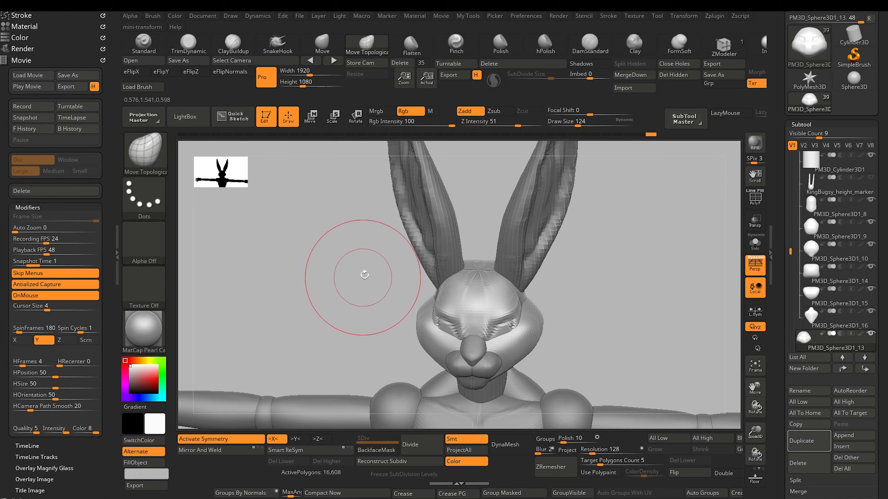
{"action": "left_click_drag", "start_coordinate": [521, 303], "coordinate": [526, 297]}
Refine the outer contour of the cheeks with the Move Topological brush at draw sizes 108, 88 and 104
{"action": "mouse_move", "coordinate": [354, 281]}
{"action": "left_mouse_down"}
{"action": "mouse_move", "coordinate": [364, 240]}
{"action": "mouse_move", "coordinate": [420, 334]}
{"action": "left_mouse_up"}
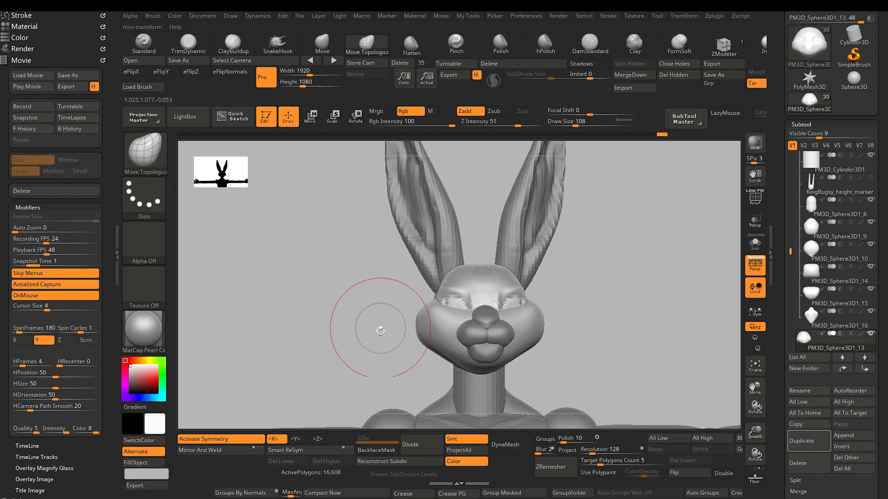
{"action": "mouse_move", "coordinate": [366, 317]}
{"action": "left_mouse_down"}
{"action": "mouse_move", "coordinate": [415, 331]}
{"action": "mouse_move", "coordinate": [412, 314]}
{"action": "left_mouse_up"}
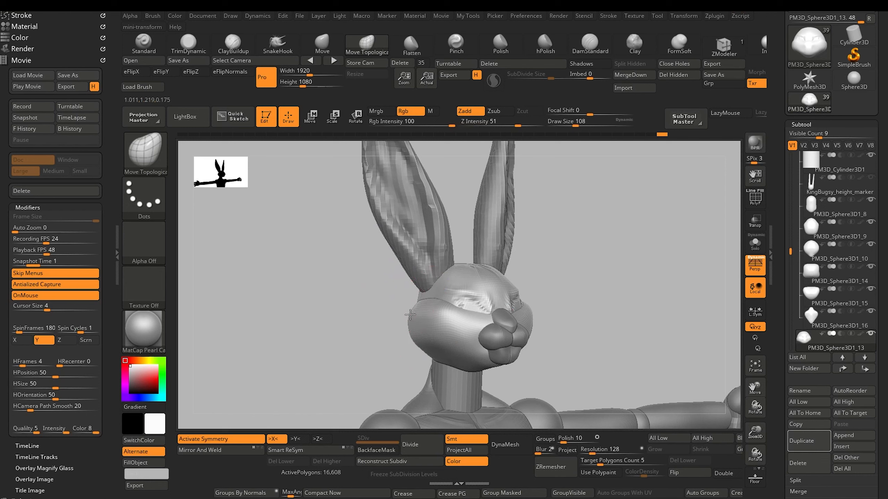
{"action": "mouse_move", "coordinate": [364, 295]}
{"action": "left_mouse_down"}
{"action": "mouse_move", "coordinate": [357, 292]}
{"action": "mouse_move", "coordinate": [370, 310]}
{"action": "mouse_move", "coordinate": [408, 322]}
{"action": "left_mouse_up"}
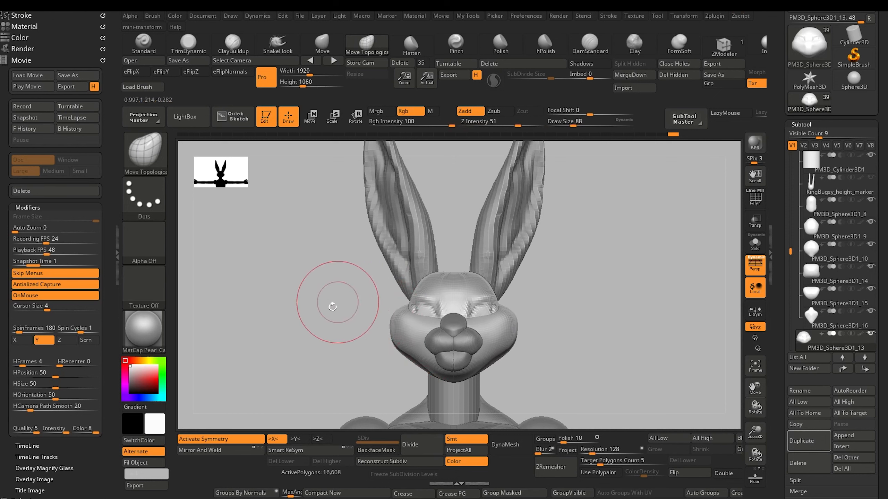
{"action": "mouse_move", "coordinate": [333, 297]}
{"action": "left_mouse_down"}
{"action": "mouse_move", "coordinate": [343, 321]}
{"action": "mouse_move", "coordinate": [332, 321]}
{"action": "mouse_move", "coordinate": [360, 298]}
{"action": "left_mouse_up"}
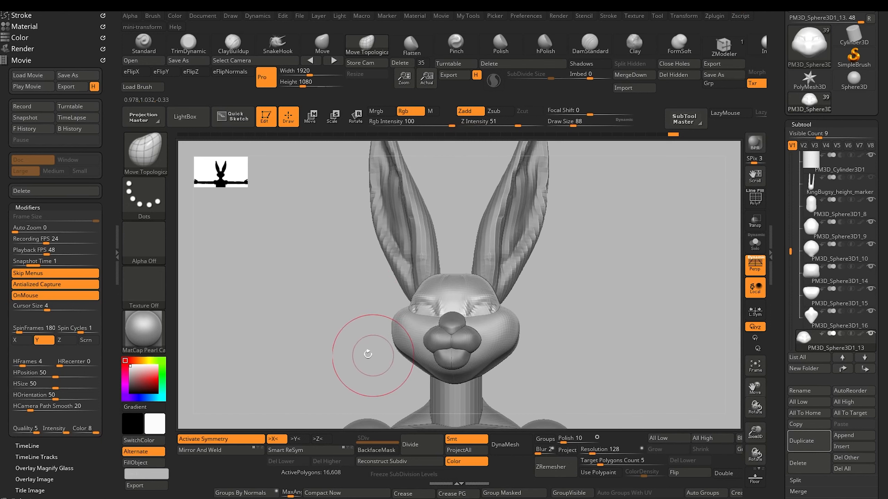
{"action": "mouse_move", "coordinate": [366, 353]}
{"action": "left_mouse_down"}
{"action": "mouse_move", "coordinate": [410, 360]}
{"action": "mouse_move", "coordinate": [349, 348]}
{"action": "left_mouse_up"}
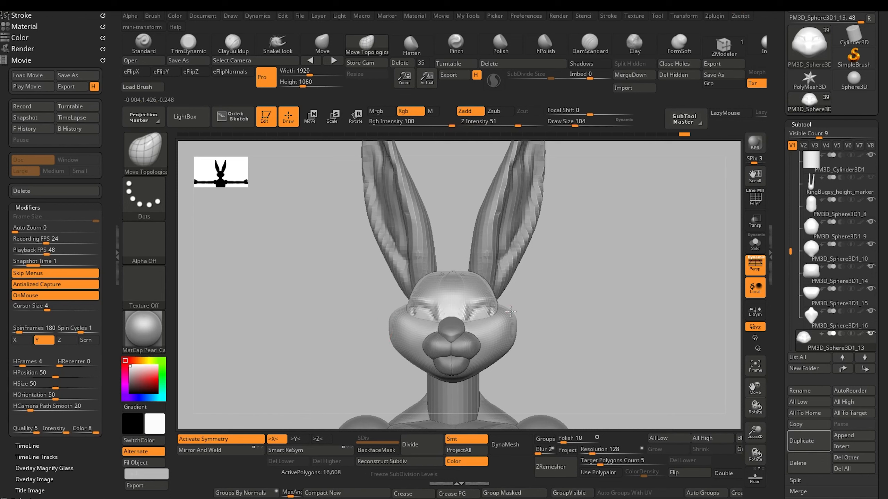
{"action": "left_click_drag", "start_coordinate": [359, 302], "coordinate": [381, 316]}
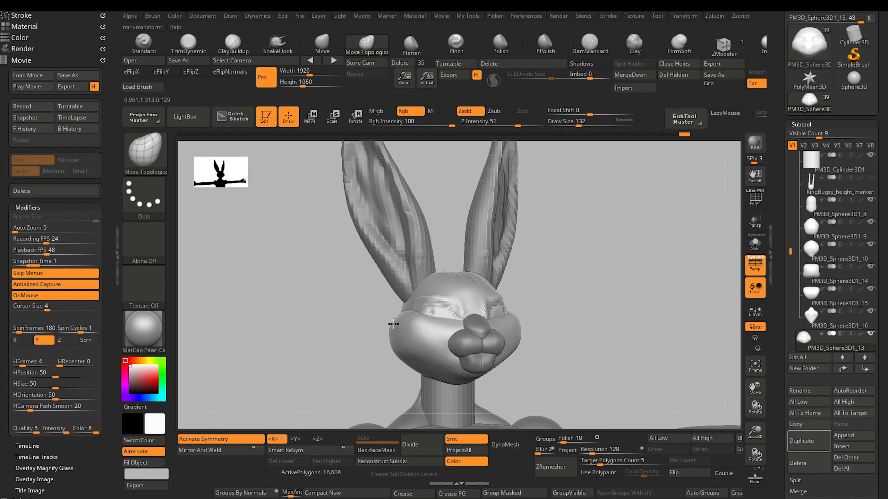
Adjust the fullness of the cheeks from above with the Move Topological brush at draw sizes 132 and 100
{"action": "left_click_drag", "start_coordinate": [317, 311], "coordinate": [332, 260]}
{"action": "left_click_drag", "start_coordinate": [305, 294], "coordinate": [381, 388]}
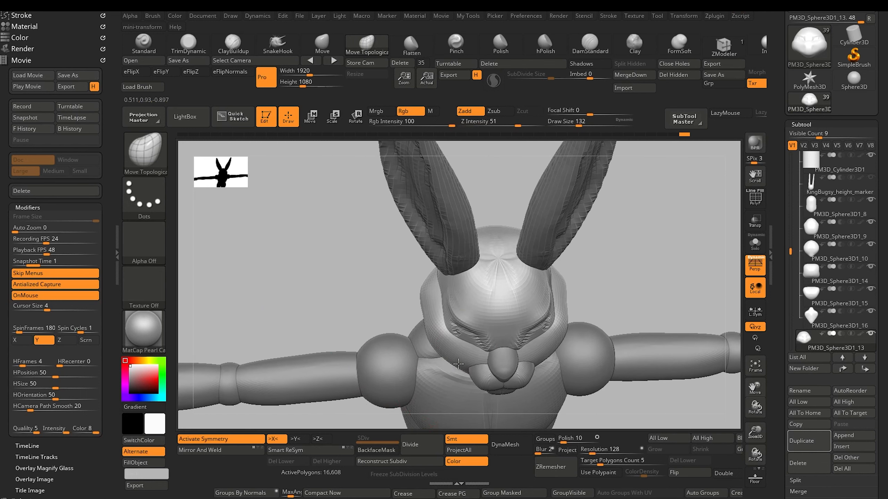
{"action": "left_click_drag", "start_coordinate": [434, 339], "coordinate": [433, 339]}
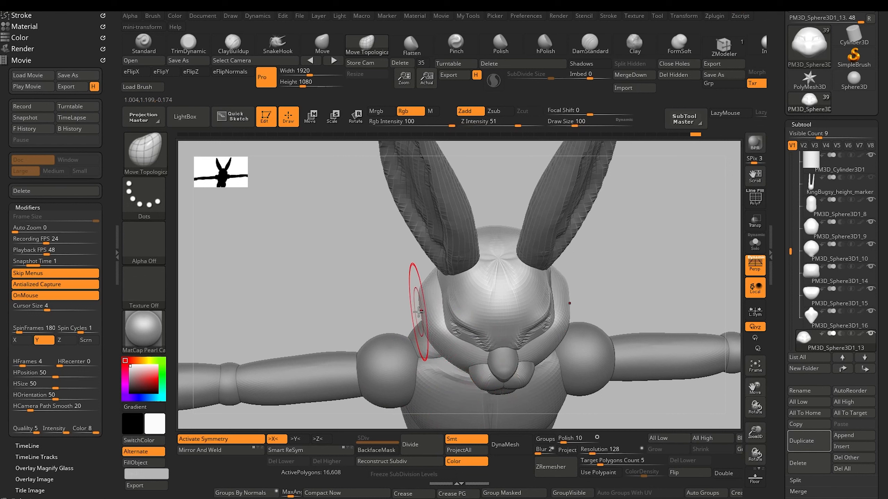
{"action": "left_click_drag", "start_coordinate": [365, 297], "coordinate": [327, 236]}
{"action": "left_click_drag", "start_coordinate": [296, 288], "coordinate": [227, 232], "text": "alt"}
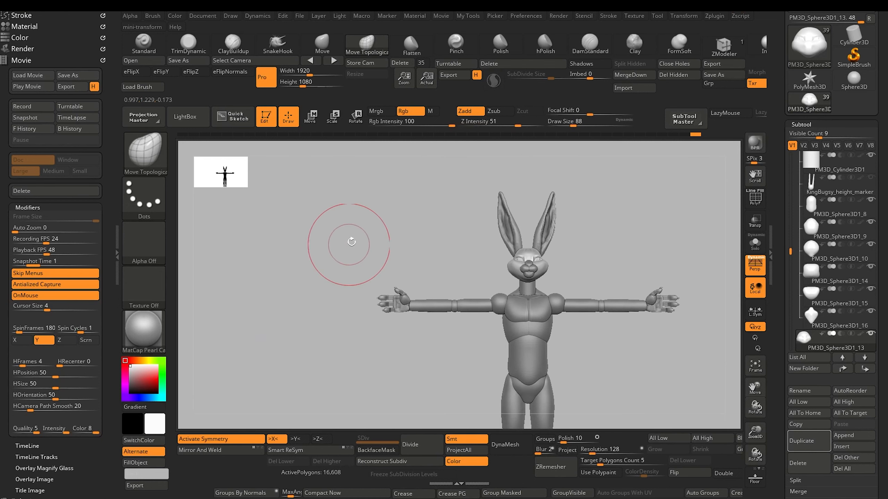
Select the muzzle subtool and widen the nose with the Move Topological brush at draw size 112
{"action": "left_click_drag", "start_coordinate": [273, 287], "coordinate": [344, 337]}
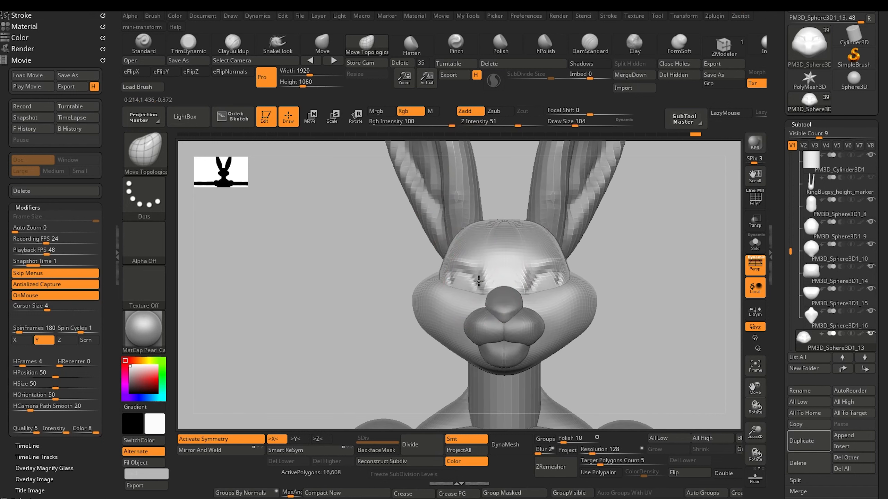
{"action": "left_click_drag", "start_coordinate": [395, 252], "coordinate": [400, 284]}
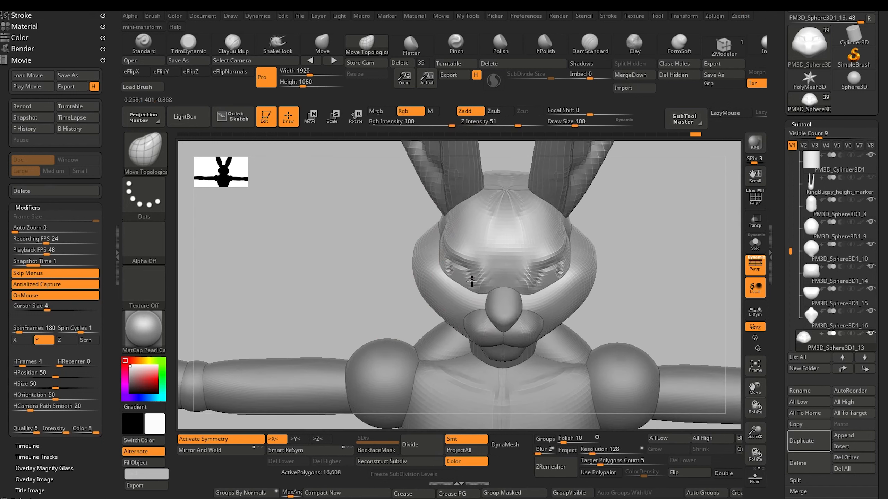
{"action": "left_click_drag", "start_coordinate": [386, 238], "coordinate": [350, 204]}
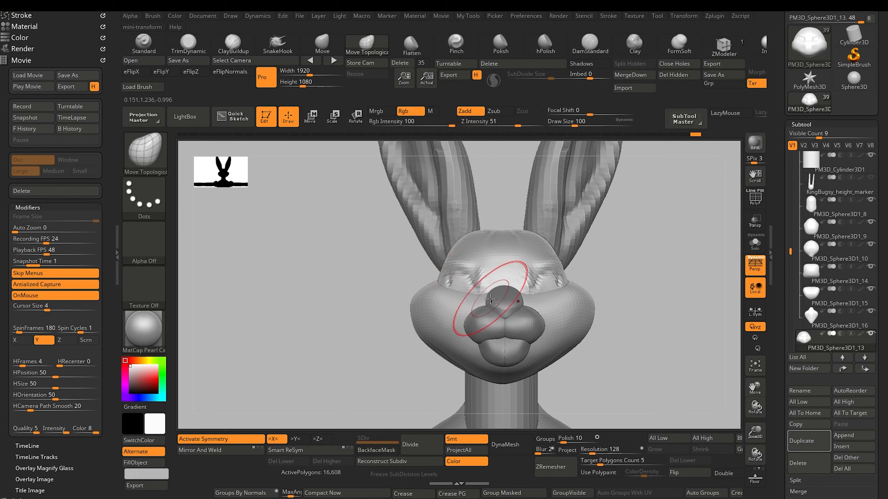
{"action": "left_click", "coordinate": [485, 282], "text": "alt"}
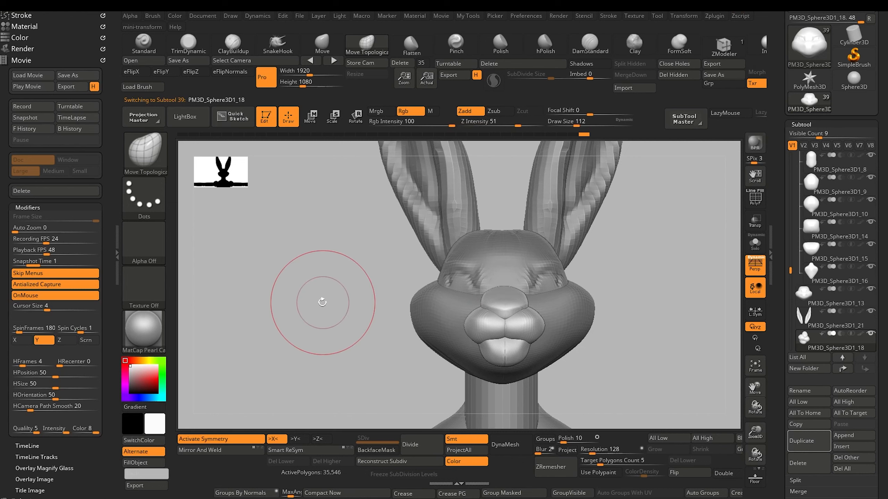
{"action": "left_click_drag", "start_coordinate": [321, 299], "coordinate": [366, 276], "text": "alt"}
Select the head subtool and refine the forehead and eye area with the Move Topological brush at draw sizes 88, 108 and 64
{"action": "left_click", "coordinate": [471, 258], "text": "alt"}
{"action": "left_click_drag", "start_coordinate": [355, 243], "coordinate": [395, 255]}
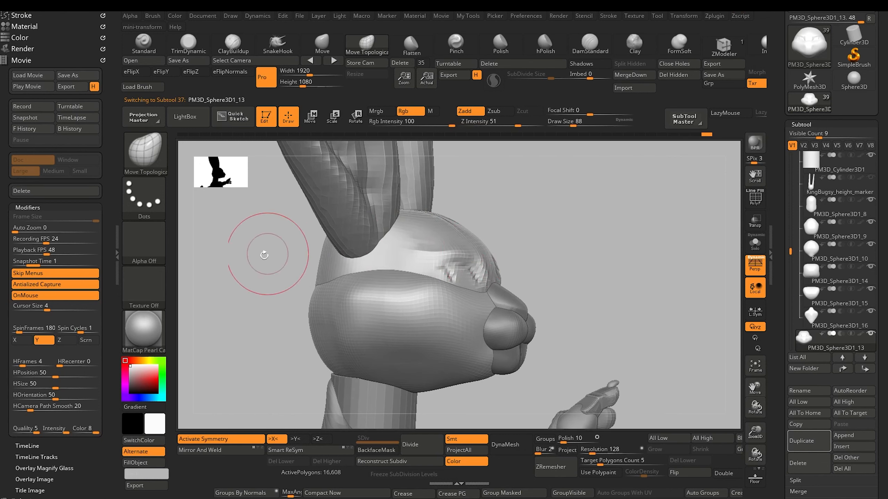
{"action": "left_click_drag", "start_coordinate": [264, 255], "coordinate": [273, 264]}
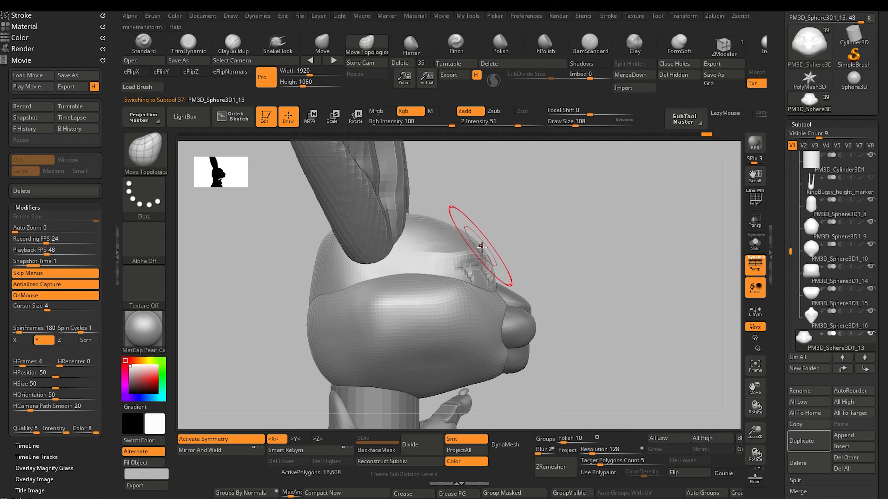
{"action": "left_click_drag", "start_coordinate": [556, 299], "coordinate": [523, 322]}
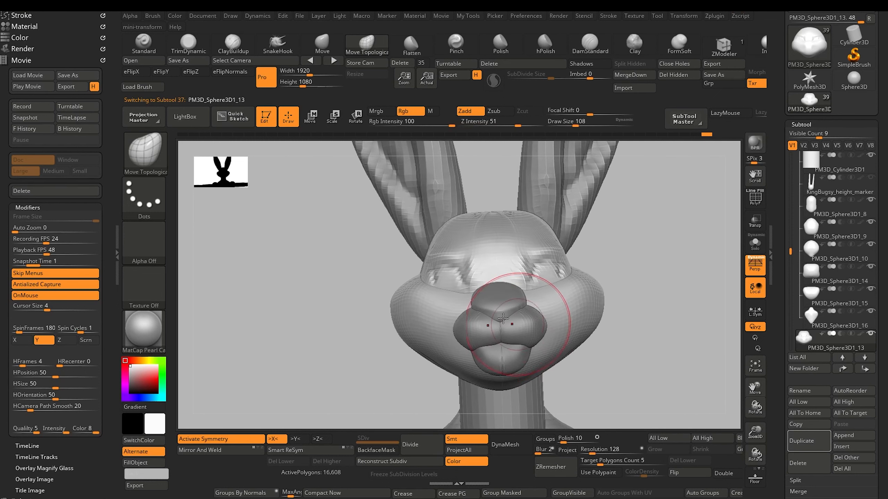
{"action": "left_click_drag", "start_coordinate": [365, 267], "coordinate": [376, 260]}
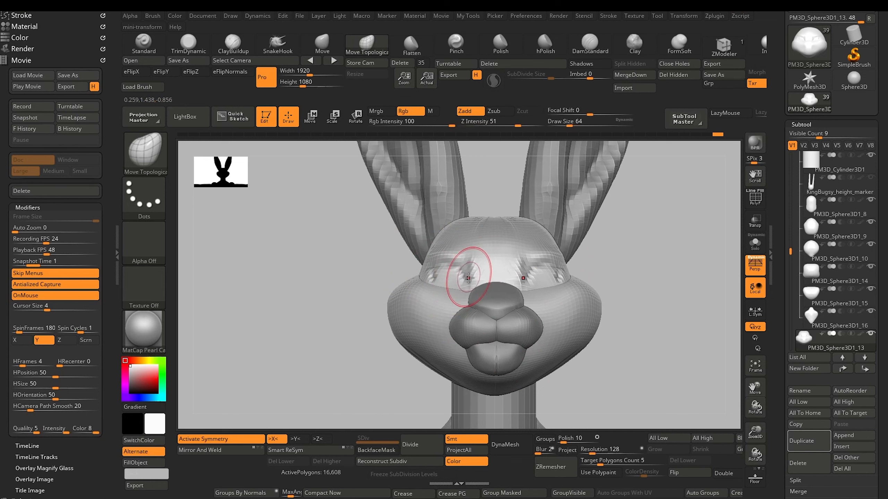
Select the muzzle subtool and adjust the mouth and lower lip with the Move Topological brush at draw sizes 100 and 88
{"action": "left_click_drag", "start_coordinate": [327, 279], "coordinate": [357, 258]}
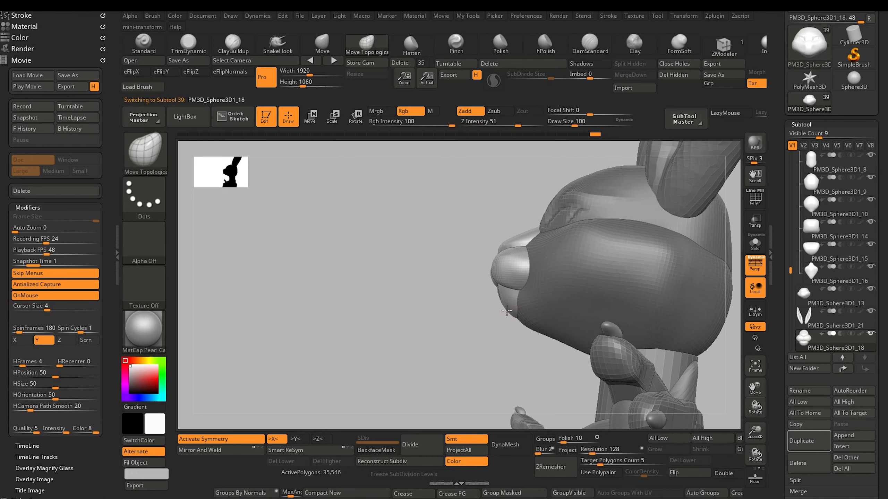
{"action": "left_click_drag", "start_coordinate": [394, 281], "coordinate": [469, 306]}
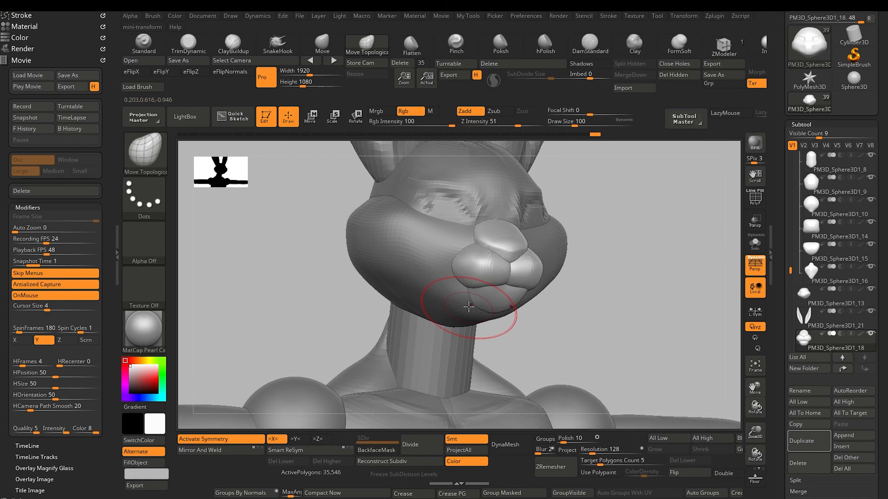
{"action": "left_click_drag", "start_coordinate": [297, 258], "coordinate": [283, 199]}
{"action": "left_click_drag", "start_coordinate": [279, 238], "coordinate": [317, 240]}
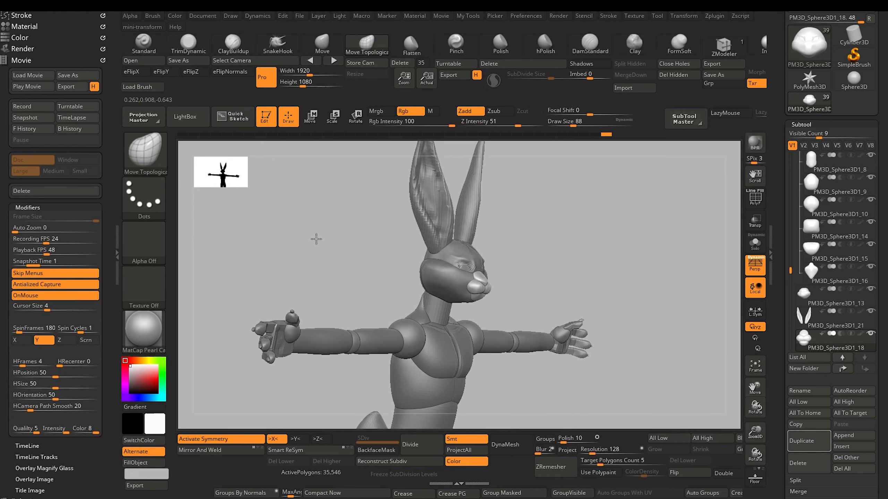
Reselect the head subtool, smooth the rough eye sockets and refine the face shape at draw sizes 76 and 124
{"action": "left_click_drag", "start_coordinate": [297, 273], "coordinate": [261, 273]}
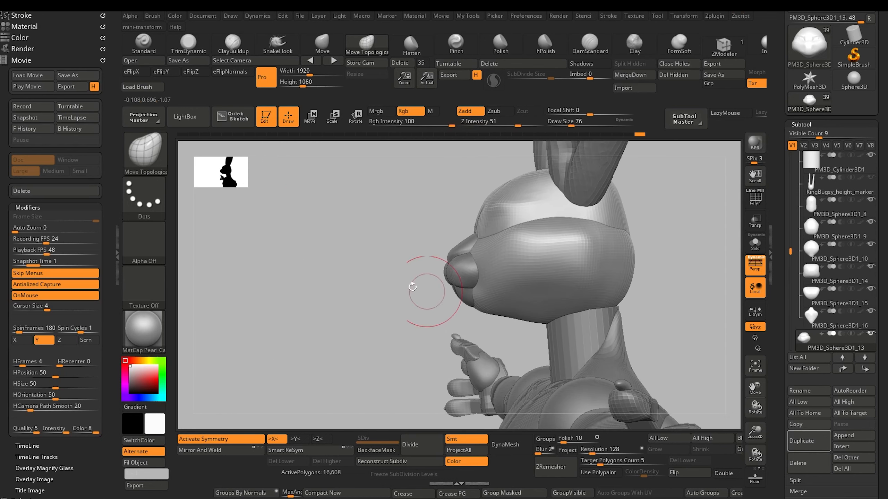
{"action": "left_click_drag", "start_coordinate": [412, 287], "coordinate": [486, 291]}
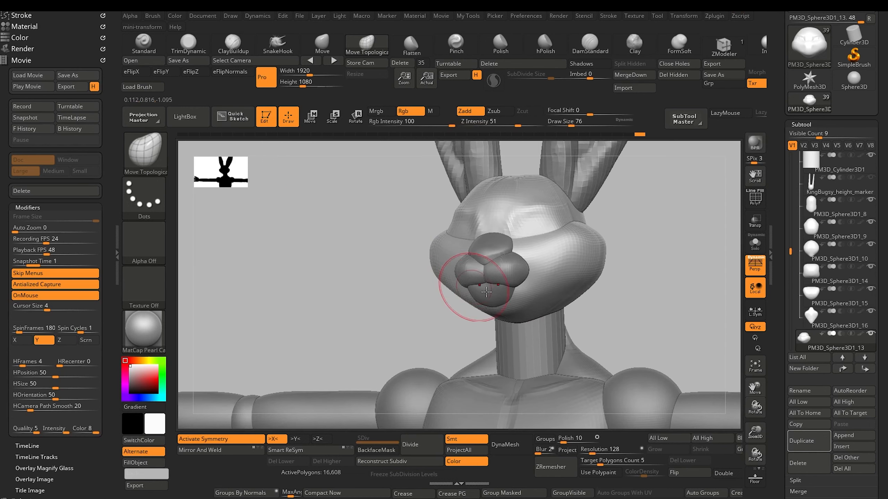
{"action": "left_click_drag", "start_coordinate": [413, 302], "coordinate": [472, 328]}
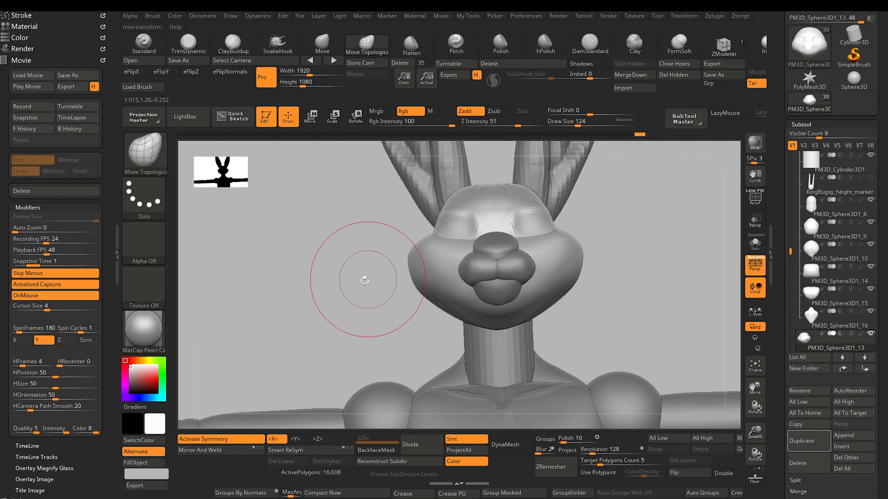
{"action": "left_click_drag", "start_coordinate": [362, 278], "coordinate": [325, 267]}
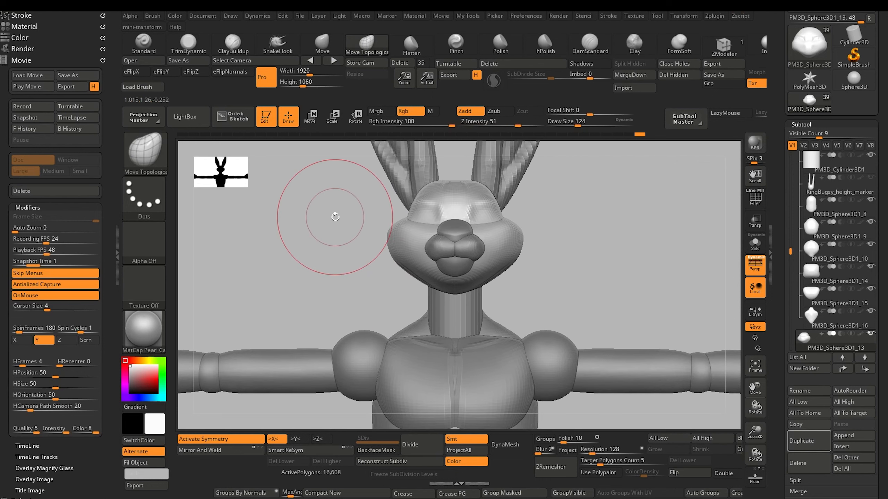
Duplicate the neck cylinder subtool and hide the original
{"action": "left_click", "coordinate": [441, 317], "text": "alt"}
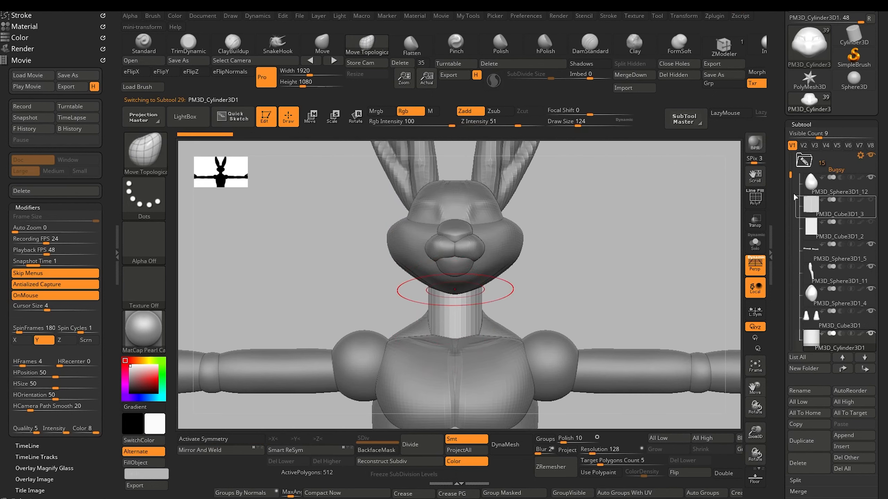
{"action": "left_click_drag", "start_coordinate": [792, 178], "coordinate": [792, 200]}
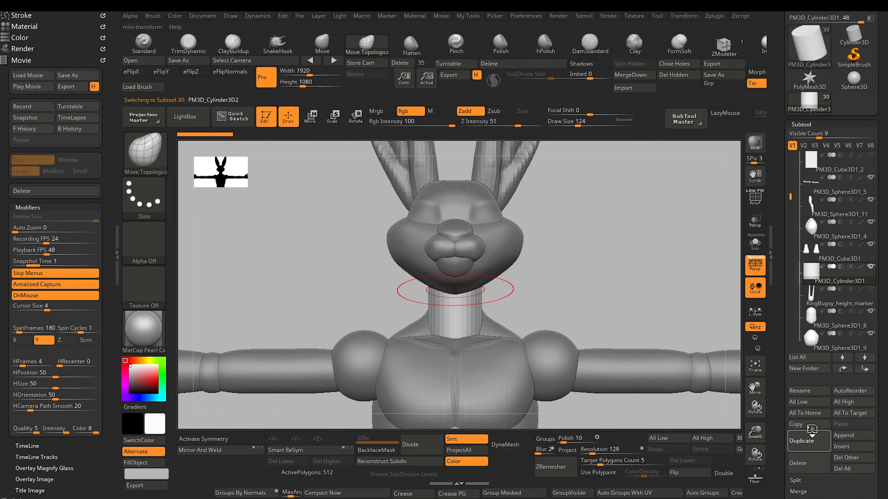
{"action": "left_click", "coordinate": [870, 267]}
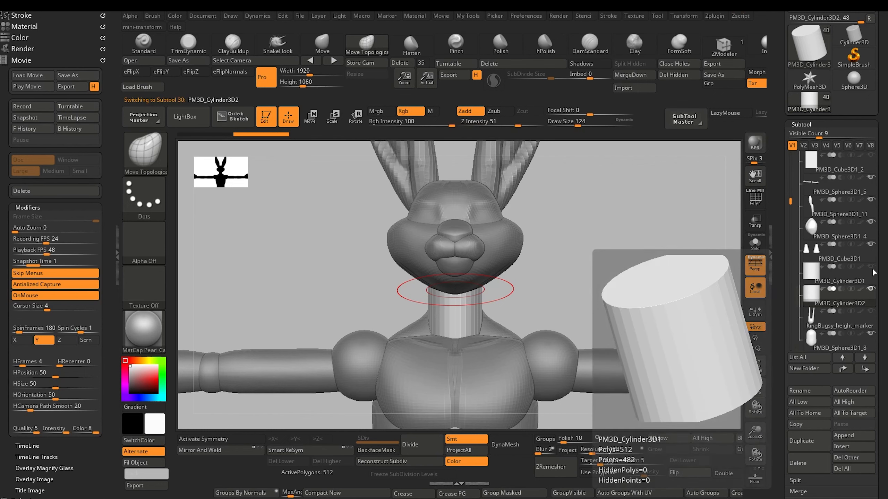
Isolate the duplicated neck, mask its lower part using the MaskPen brush and soften the mask edge
{"action": "left_click", "coordinate": [758, 249]}
{"action": "key", "text": "ctrl"}
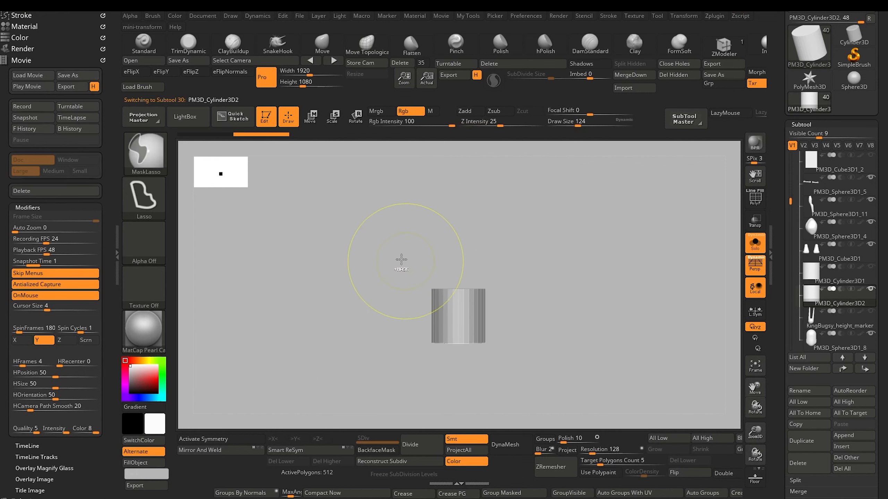
{"action": "left_click", "coordinate": [162, 160]}
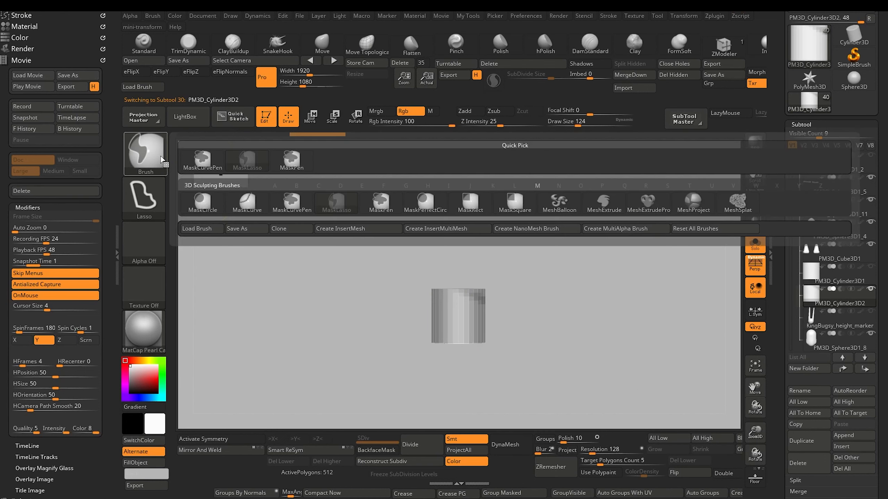
{"action": "left_click", "coordinate": [283, 170]}
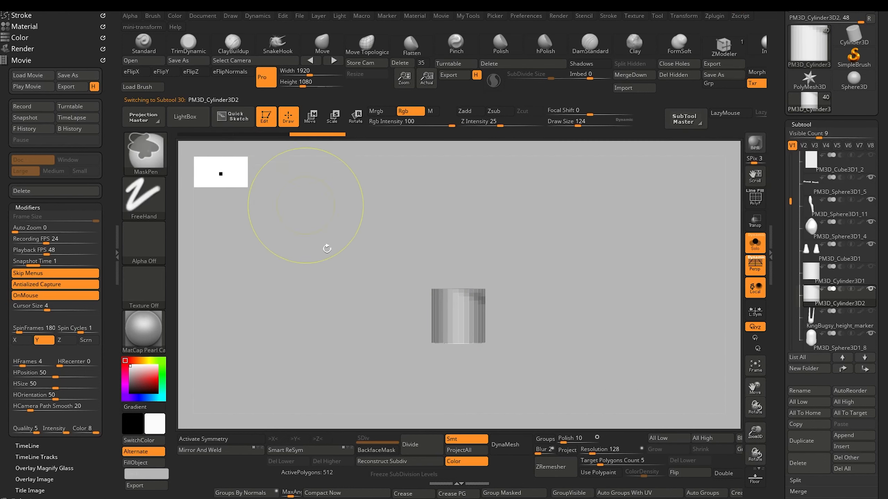
{"action": "key", "text": "ctrl"}
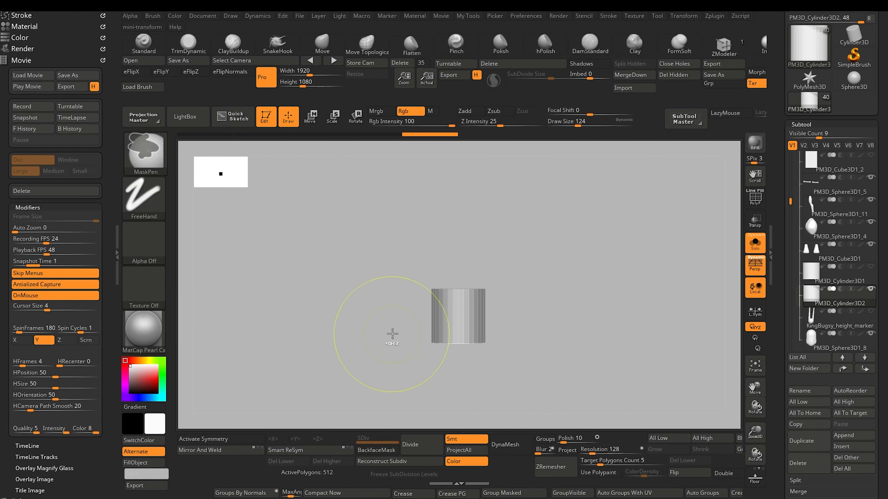
{"action": "left_click_drag", "start_coordinate": [360, 253], "coordinate": [513, 312], "text": "ctrl"}
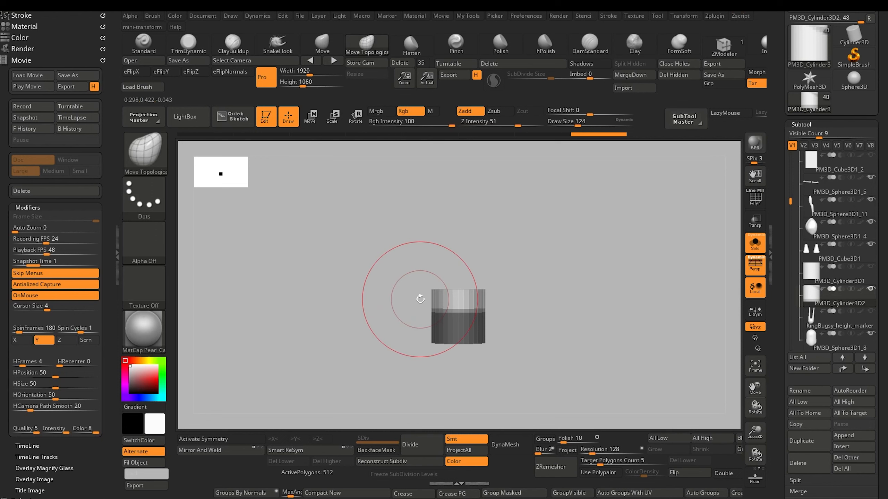
{"action": "left_click", "coordinate": [739, 439]}
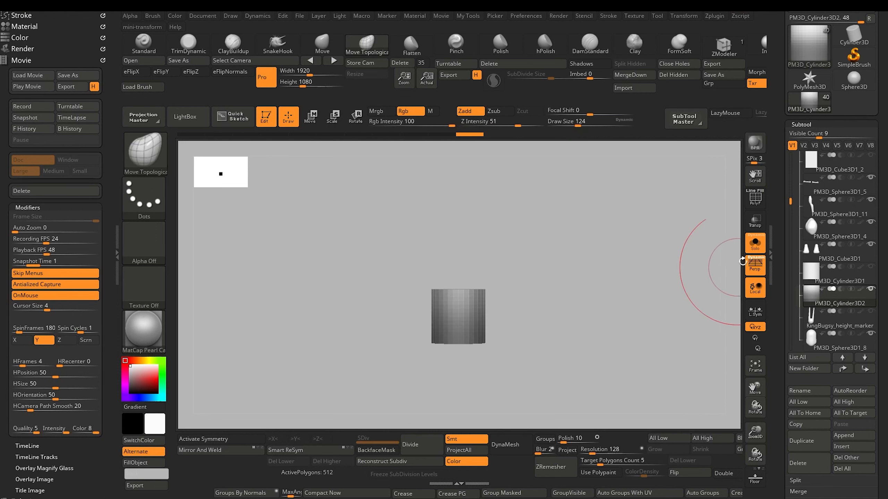
Show the full character again, widen the neck's unmasked upper end by scaling, turn on X symmetry and clear the mask
{"action": "left_click", "coordinate": [755, 243]}
{"action": "left_click", "coordinate": [332, 117]}
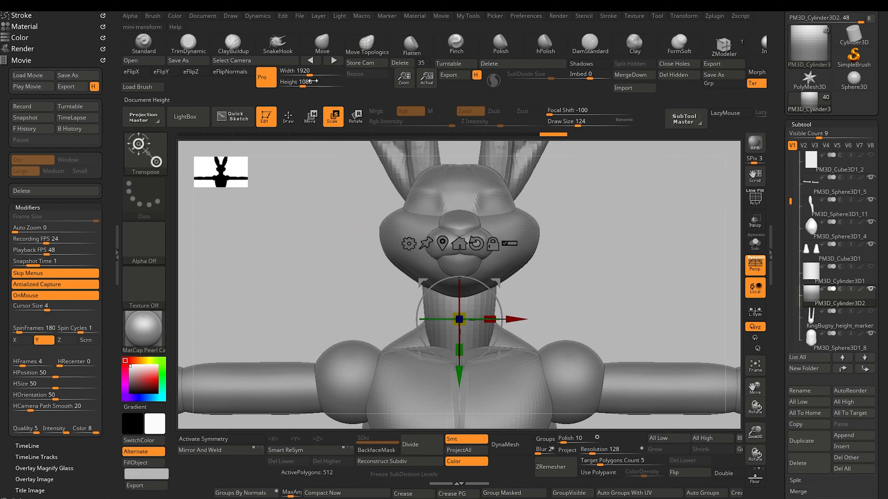
{"action": "key", "text": "q"}
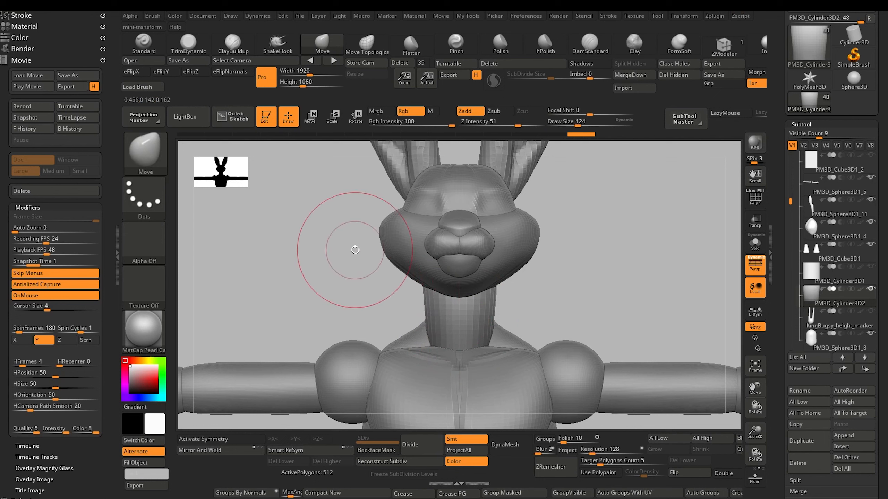
{"action": "left_click", "coordinate": [210, 439]}
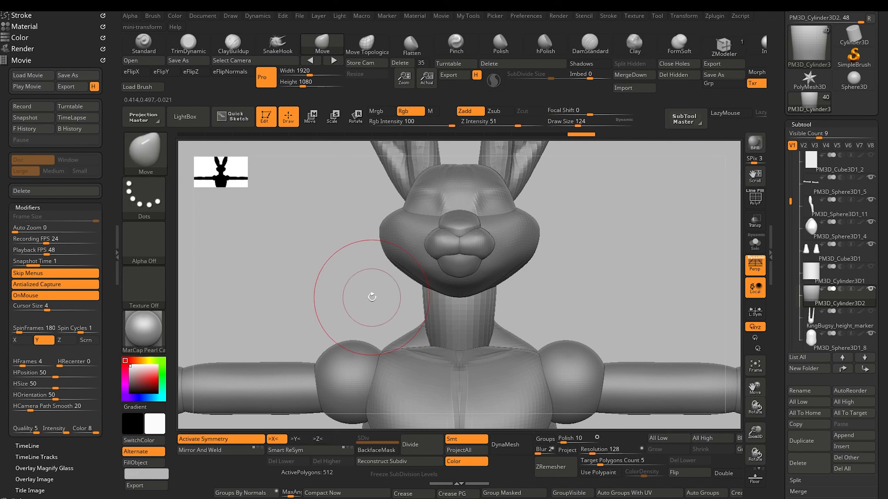
{"action": "left_click_drag", "start_coordinate": [353, 296], "coordinate": [332, 311], "text": "ctrl"}
{"action": "left_click", "coordinate": [210, 454]}
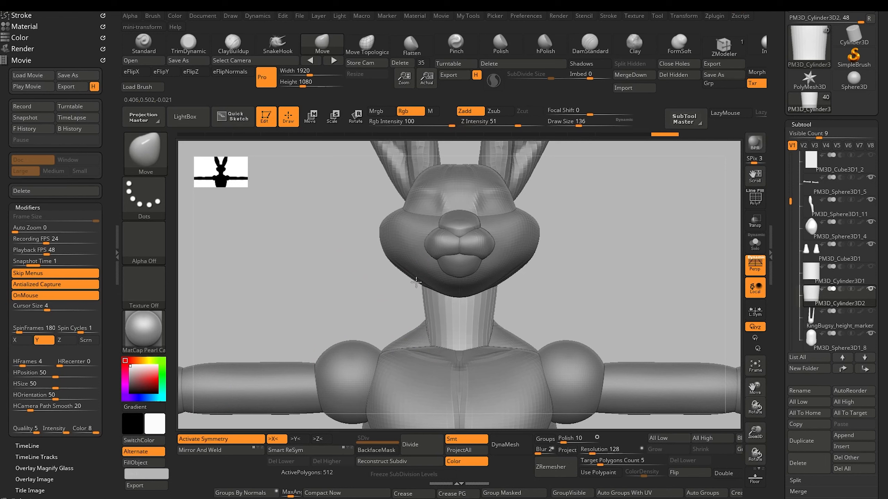
Shape the neck's contour under the head and into the shoulders with the Move brush at draw sizes 136 to 144
{"action": "left_click_drag", "start_coordinate": [348, 296], "coordinate": [218, 288]}
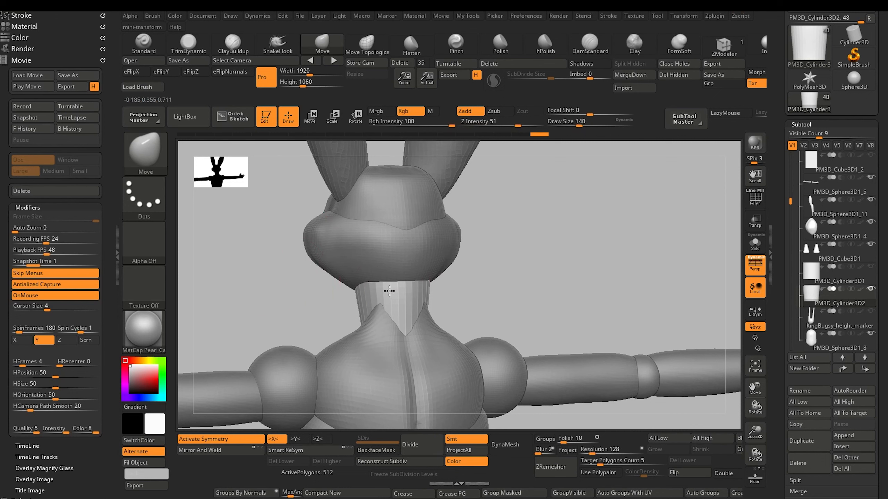
{"action": "left_click_drag", "start_coordinate": [297, 268], "coordinate": [275, 297]}
{"action": "key", "text": "f"}
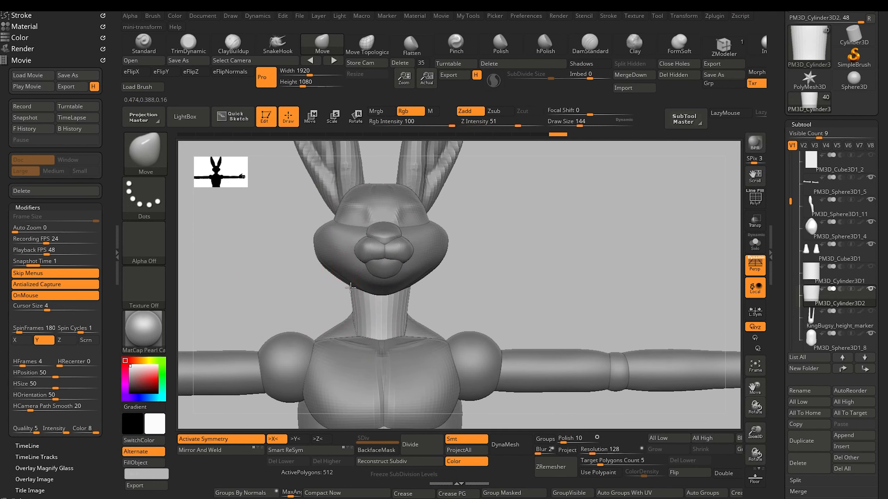
{"action": "left_click_drag", "start_coordinate": [355, 311], "coordinate": [358, 316]}
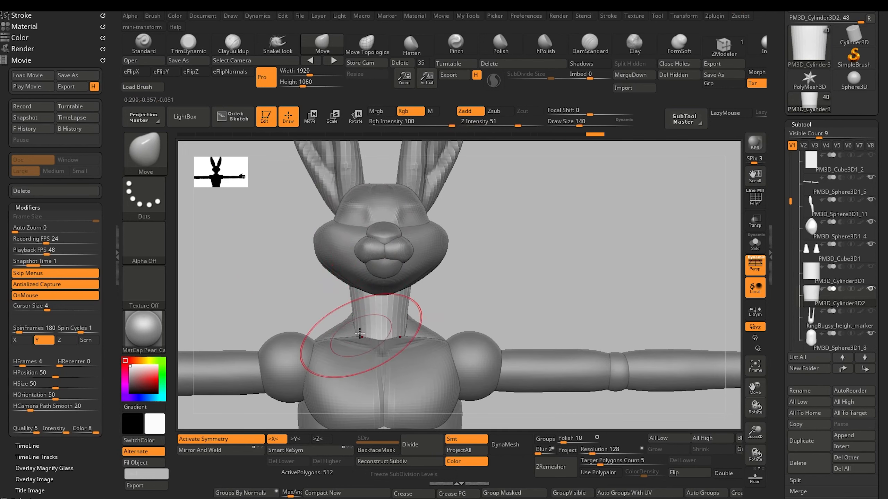
{"action": "mouse_move", "coordinate": [292, 310]}
{"action": "left_mouse_down", "text": "alt"}
{"action": "mouse_move", "coordinate": [256, 256]}
{"action": "mouse_move", "coordinate": [320, 239]}
{"action": "left_mouse_up", "text": "alt"}
{"action": "left_click_drag", "start_coordinate": [267, 345], "coordinate": [310, 404]}
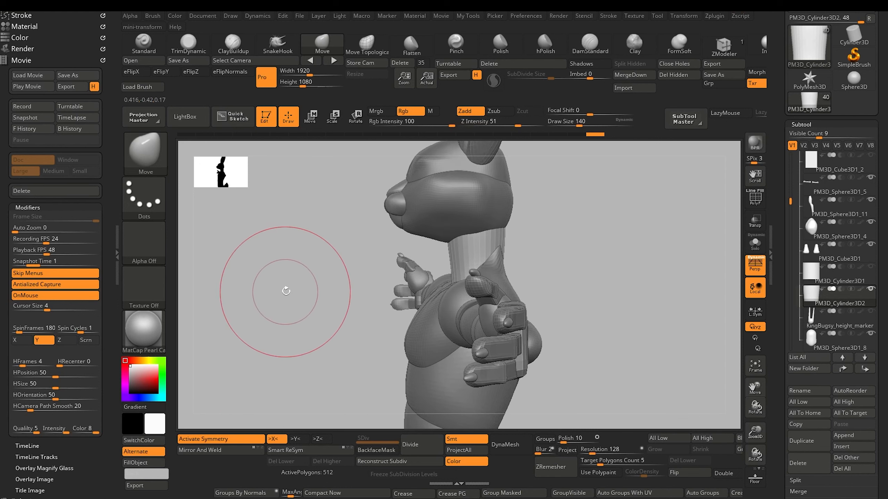
{"action": "left_click_drag", "start_coordinate": [285, 291], "coordinate": [311, 323], "text": "alt"}
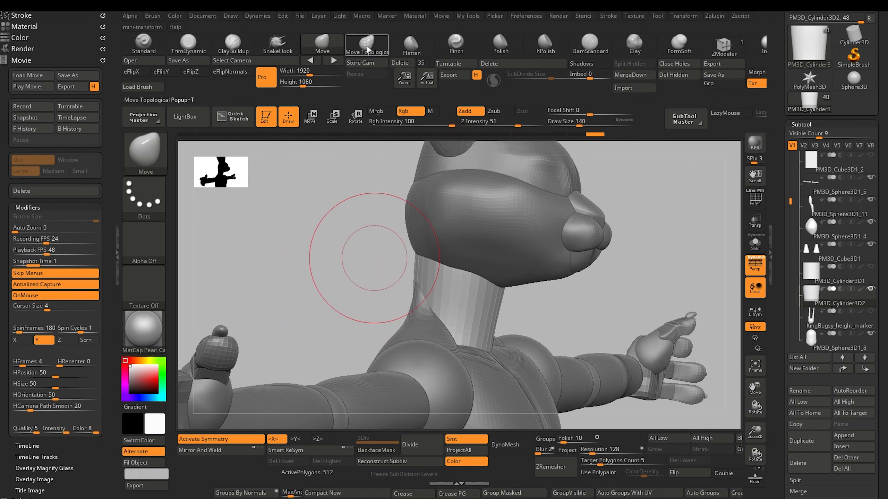
Build up and smooth the cheek and jaw forms of the head with the ClayBuildup brush, down to draw size 84
{"action": "left_click", "coordinate": [232, 41]}
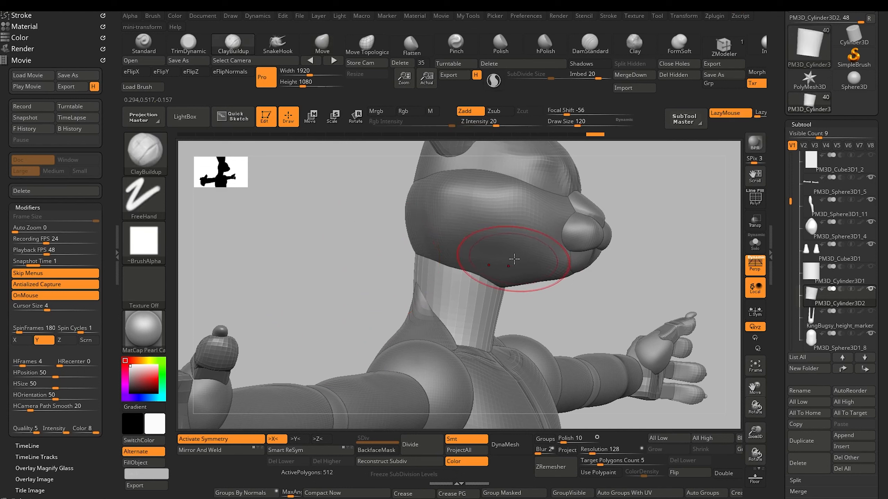
{"action": "left_click", "coordinate": [565, 247], "text": "alt"}
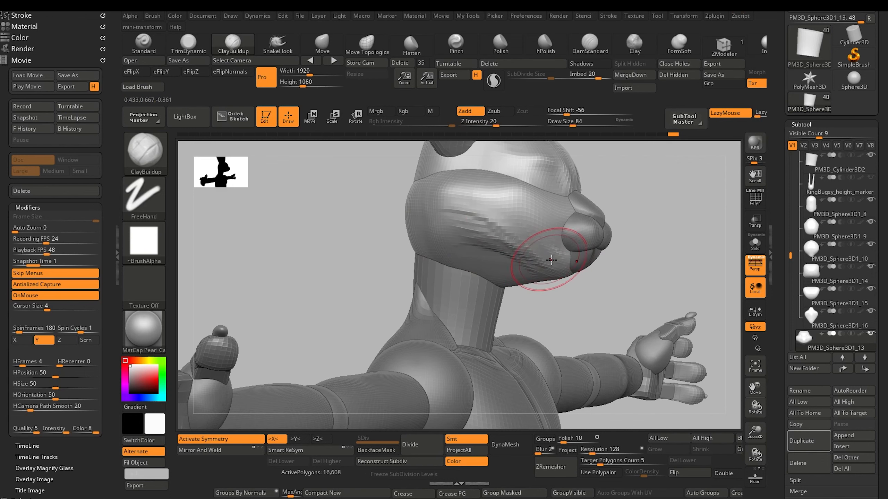
{"action": "mouse_move", "coordinate": [344, 264]}
{"action": "left_mouse_down", "text": "alt"}
{"action": "mouse_move", "coordinate": [303, 218]}
{"action": "mouse_move", "coordinate": [321, 185]}
{"action": "left_mouse_up", "text": "alt"}
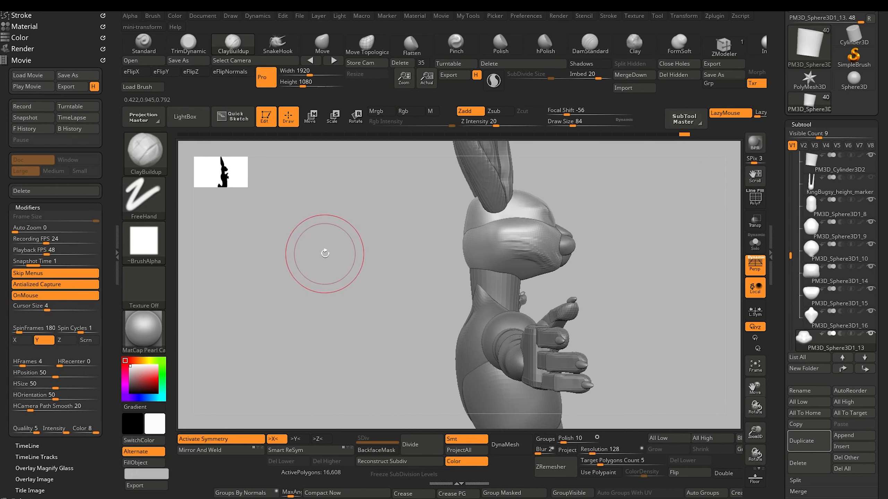
{"action": "mouse_move", "coordinate": [324, 253]}
{"action": "left_mouse_down", "text": "alt"}
{"action": "mouse_move", "coordinate": [340, 287]}
{"action": "mouse_move", "coordinate": [293, 288]}
{"action": "mouse_move", "coordinate": [331, 282]}
{"action": "mouse_move", "coordinate": [368, 258]}
{"action": "mouse_move", "coordinate": [238, 212]}
{"action": "mouse_move", "coordinate": [286, 249]}
{"action": "mouse_move", "coordinate": [260, 279]}
{"action": "mouse_move", "coordinate": [279, 278]}
{"action": "mouse_move", "coordinate": [267, 269]}
{"action": "mouse_move", "coordinate": [332, 319]}
{"action": "left_mouse_up", "text": "alt"}
{"action": "mouse_move", "coordinate": [379, 301]}
{"action": "left_mouse_down"}
{"action": "mouse_move", "coordinate": [363, 296]}
{"action": "mouse_move", "coordinate": [368, 287]}
{"action": "left_mouse_up"}
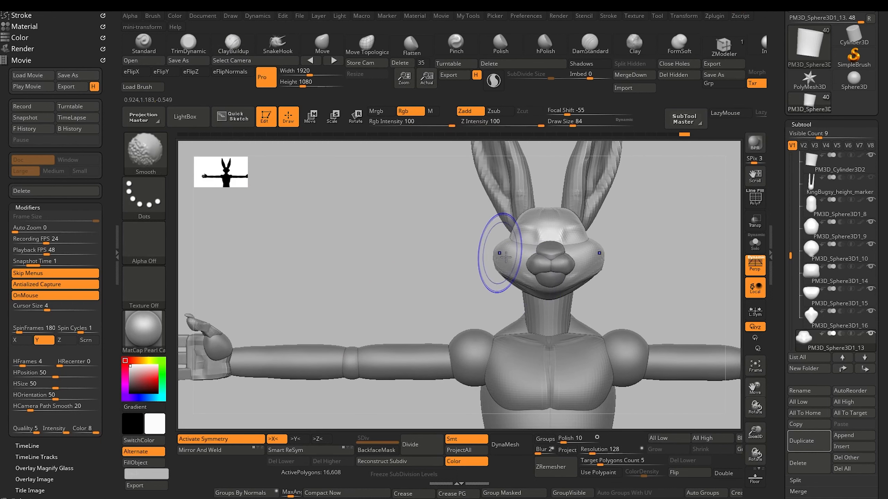
{"action": "left_click_drag", "start_coordinate": [405, 260], "coordinate": [393, 253], "text": "shift"}
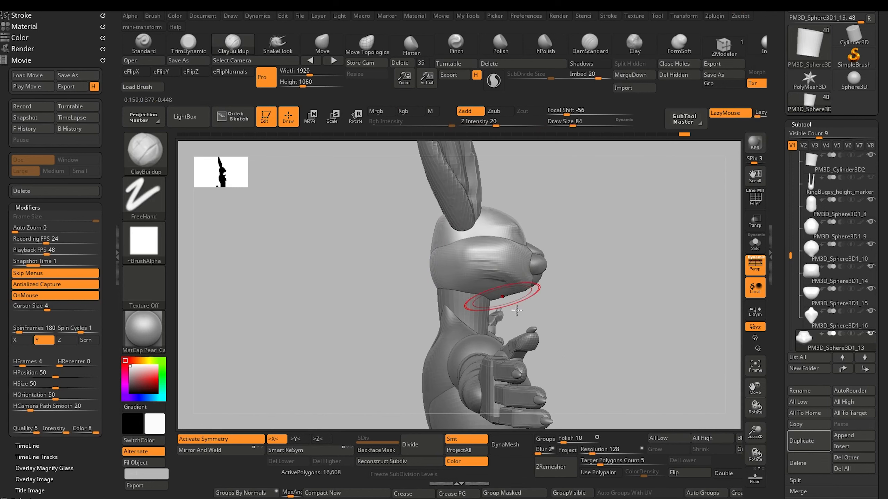
{"action": "left_click_drag", "start_coordinate": [392, 286], "coordinate": [411, 336]}
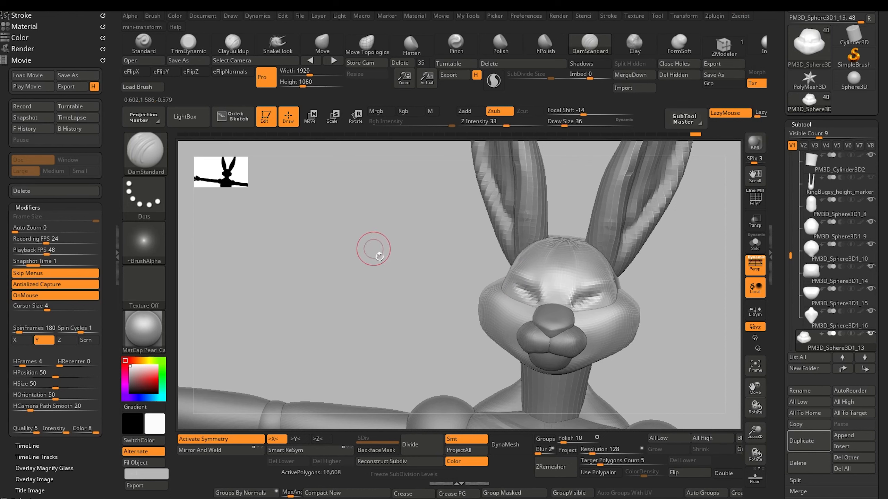
Split the cheek mass from the skull into its own subtool using Auto Groups, group isolation and Split Hidden
{"action": "left_click_drag", "start_coordinate": [379, 257], "coordinate": [407, 268], "text": "alt"}
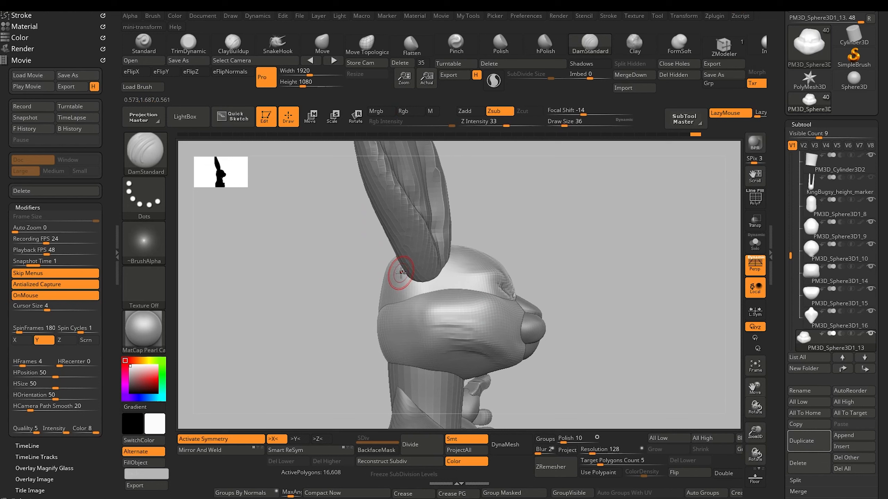
{"action": "left_click_drag", "start_coordinate": [357, 275], "coordinate": [340, 256]}
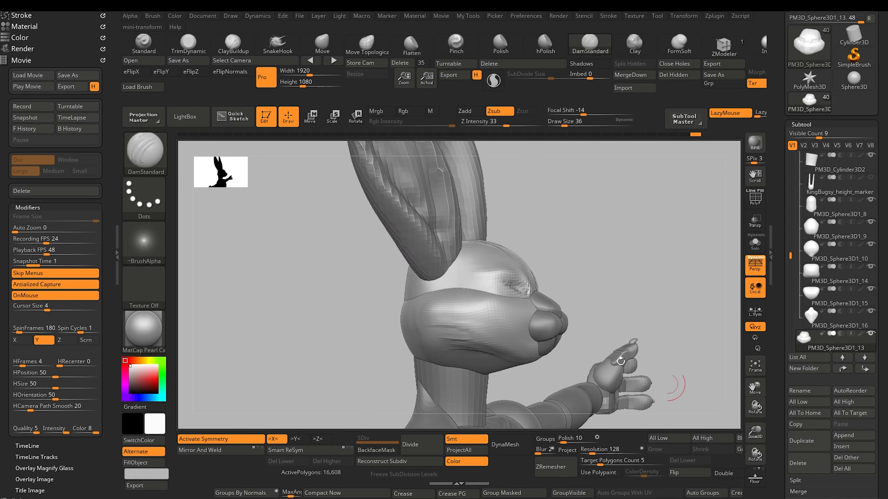
{"action": "left_click", "coordinate": [755, 206]}
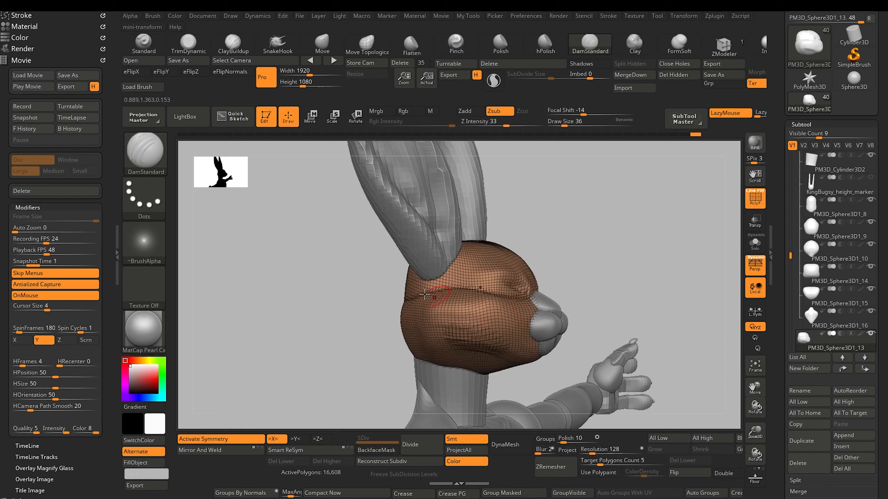
{"action": "left_click", "coordinate": [703, 492]}
{"action": "left_click_drag", "start_coordinate": [376, 304], "coordinate": [386, 304]}
{"action": "left_click", "coordinate": [463, 325], "text": "ctrl+shift"}
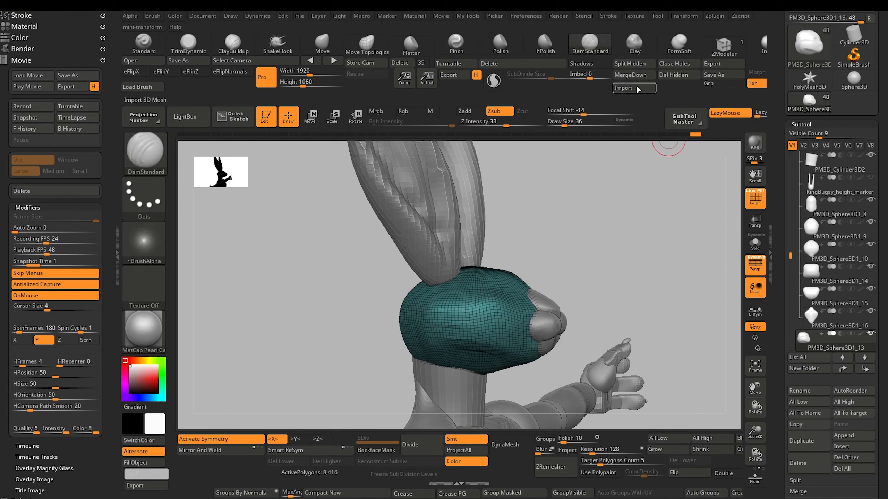
{"action": "left_click", "coordinate": [628, 67]}
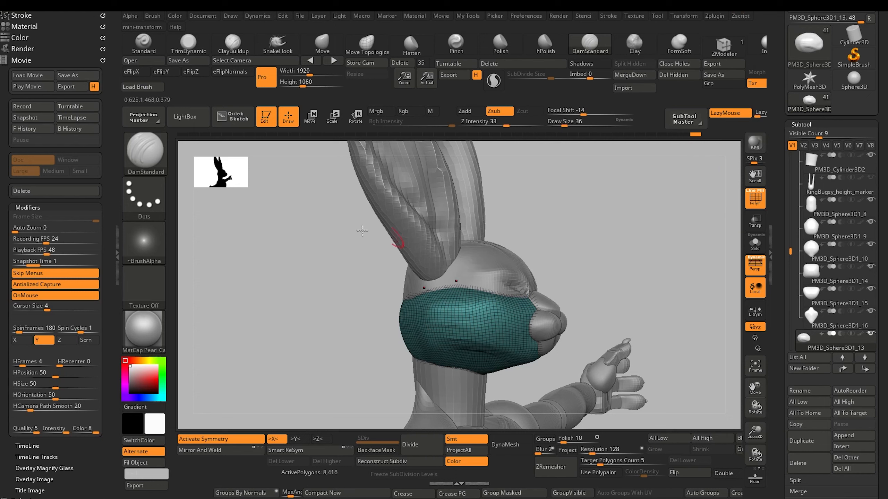
Move the cheek subtool directly above the muzzle subtool and merge it down into the muzzle
{"action": "left_click_drag", "start_coordinate": [362, 231], "coordinate": [326, 274]}
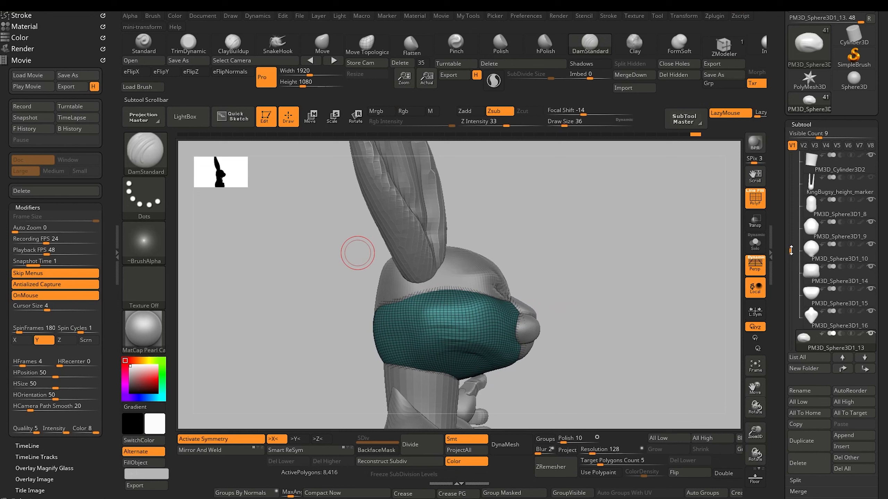
{"action": "left_click_drag", "start_coordinate": [791, 250], "coordinate": [789, 279]}
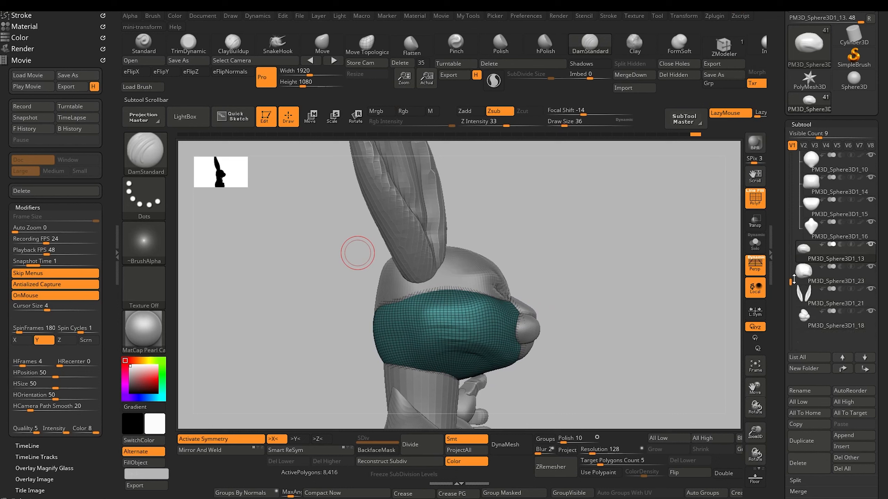
{"action": "left_click_drag", "start_coordinate": [801, 308], "coordinate": [801, 310]}
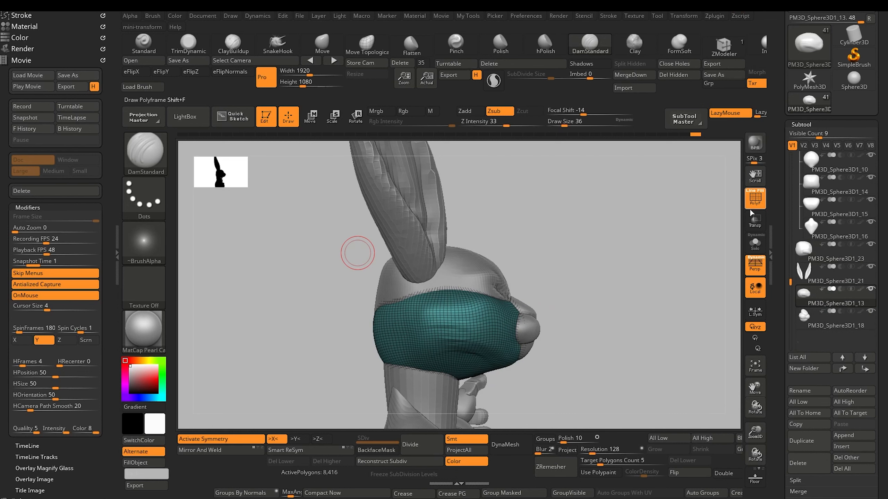
{"action": "left_click", "coordinate": [618, 75]}
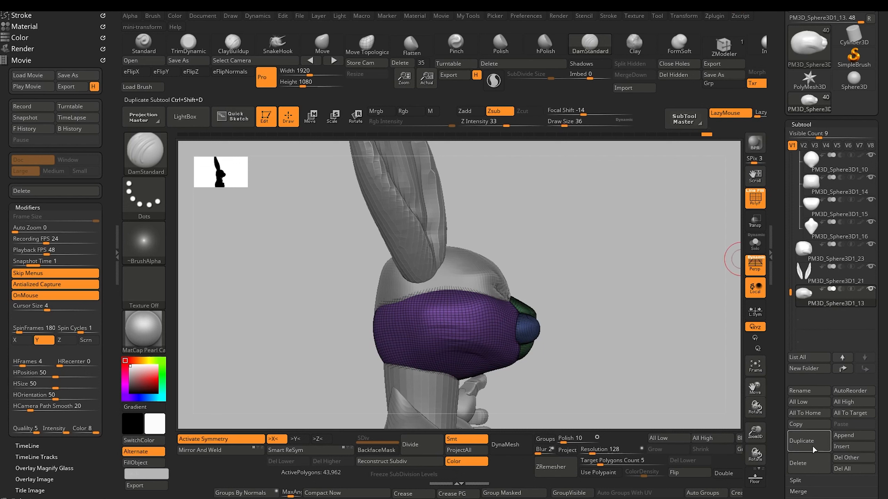
Duplicate the merged cheek-and-muzzle subtool and hide the original
{"action": "left_click", "coordinate": [810, 435]}
{"action": "left_click", "coordinate": [872, 291]}
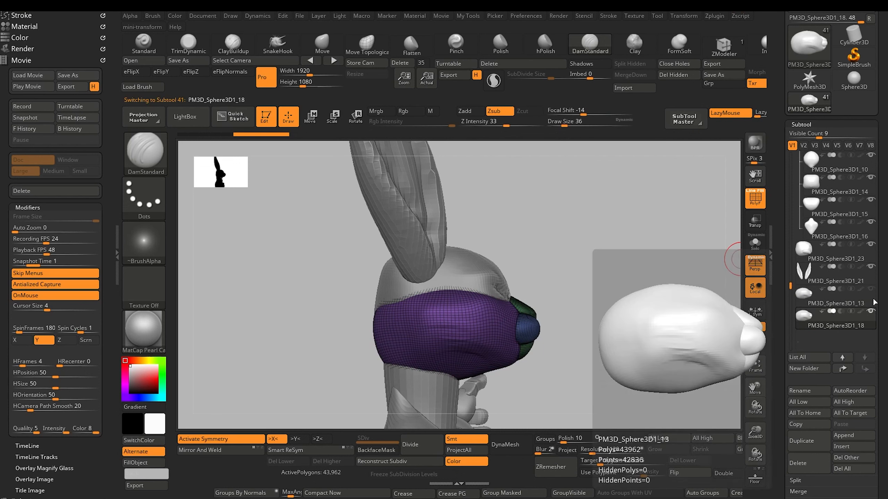
{"action": "left_click_drag", "start_coordinate": [288, 302], "coordinate": [294, 307], "text": "alt"}
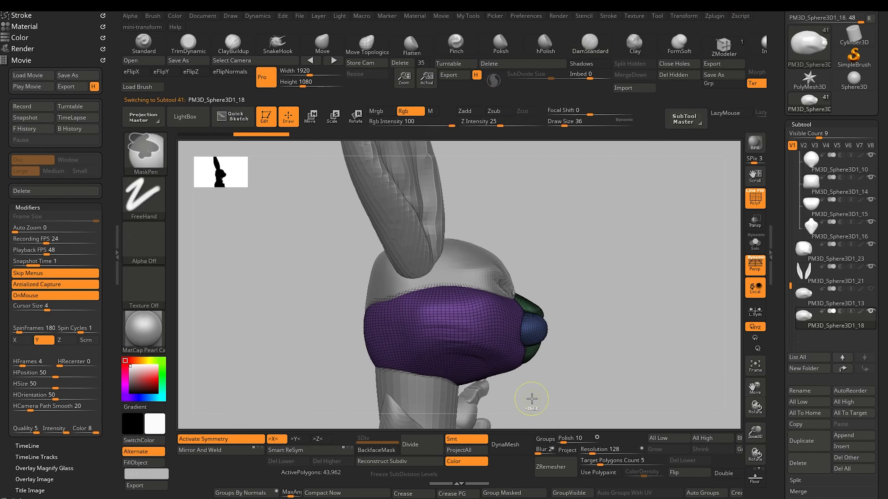
Mask the front half of the cheeks and muzzle with MaskLasso, then invert and blur the mask
{"action": "mouse_move", "coordinate": [581, 415]}
{"action": "left_mouse_down", "text": "ctrl"}
{"action": "mouse_move", "coordinate": [554, 277]}
{"action": "mouse_move", "coordinate": [504, 265]}
{"action": "left_mouse_up", "text": "ctrl"}
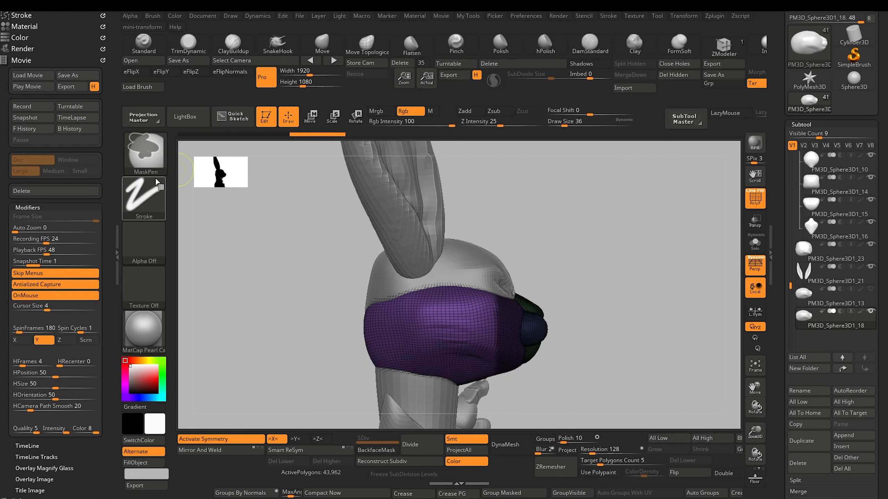
{"action": "left_click", "coordinate": [162, 171]}
{"action": "left_click", "coordinate": [242, 165]}
{"action": "mouse_move", "coordinate": [575, 400]}
{"action": "left_mouse_down", "text": "ctrl"}
{"action": "mouse_move", "coordinate": [458, 273]}
{"action": "mouse_move", "coordinate": [445, 356]}
{"action": "mouse_move", "coordinate": [466, 427]}
{"action": "mouse_move", "coordinate": [496, 428]}
{"action": "left_mouse_up", "text": "ctrl"}
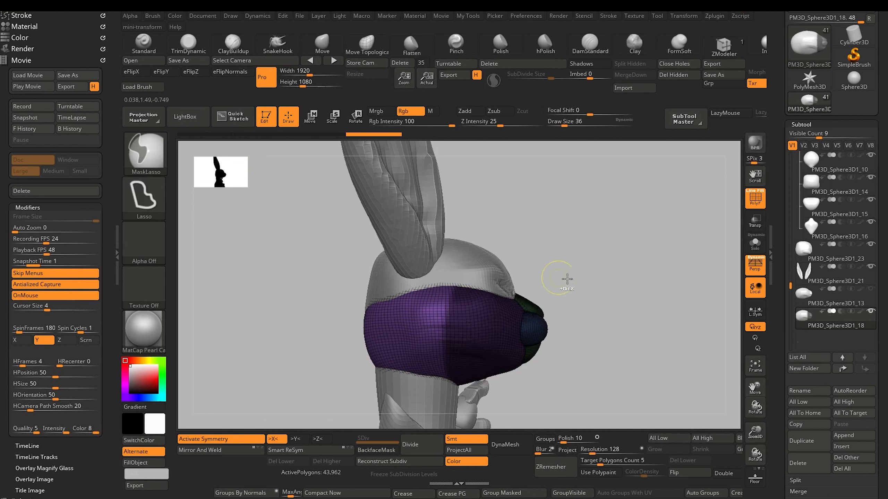
{"action": "mouse_move", "coordinate": [590, 291]}
{"action": "left_mouse_down", "text": "ctrl"}
{"action": "mouse_move", "coordinate": [459, 299]}
{"action": "mouse_move", "coordinate": [494, 401]}
{"action": "left_mouse_up", "text": "ctrl"}
{"action": "left_click", "coordinate": [323, 332], "text": "ctrl"}
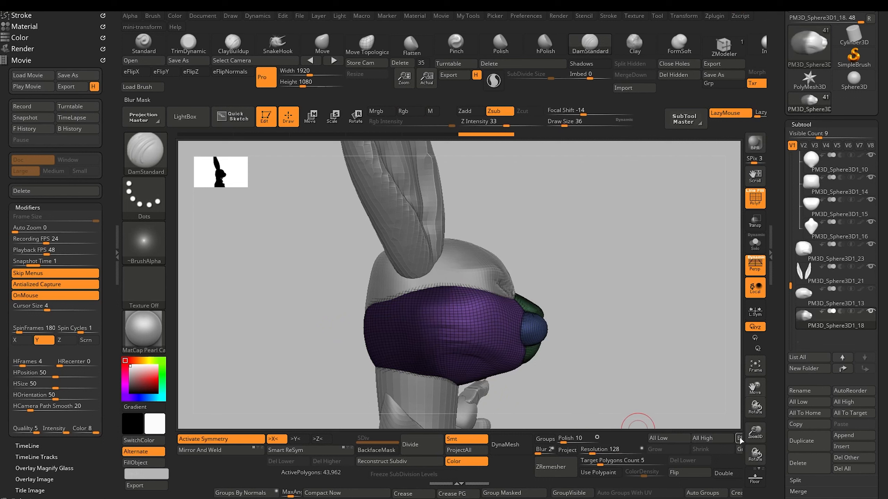
Rotate the unmasked muzzle and front cheeks downward by about 7°, using a pivot repositioned near the middle of the head
{"action": "key", "text": "r"}
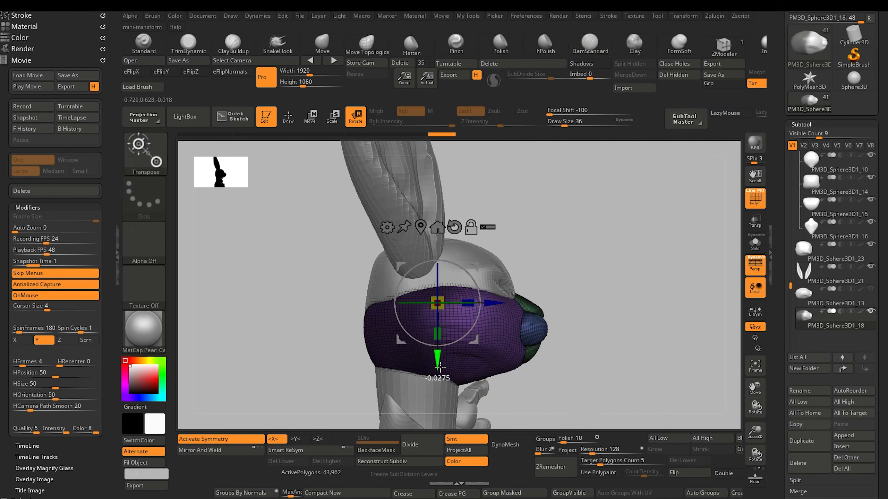
{"action": "left_click_drag", "start_coordinate": [440, 368], "coordinate": [439, 359], "text": "alt"}
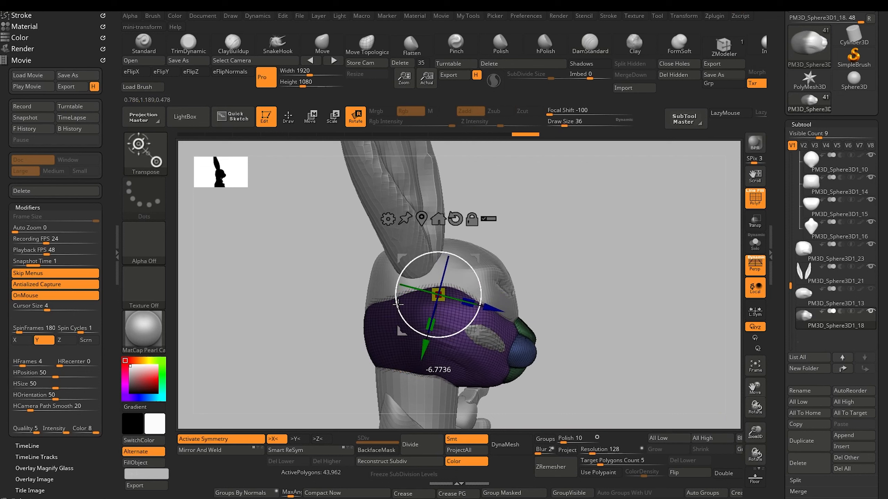
{"action": "left_click_drag", "start_coordinate": [398, 306], "coordinate": [287, 255]}
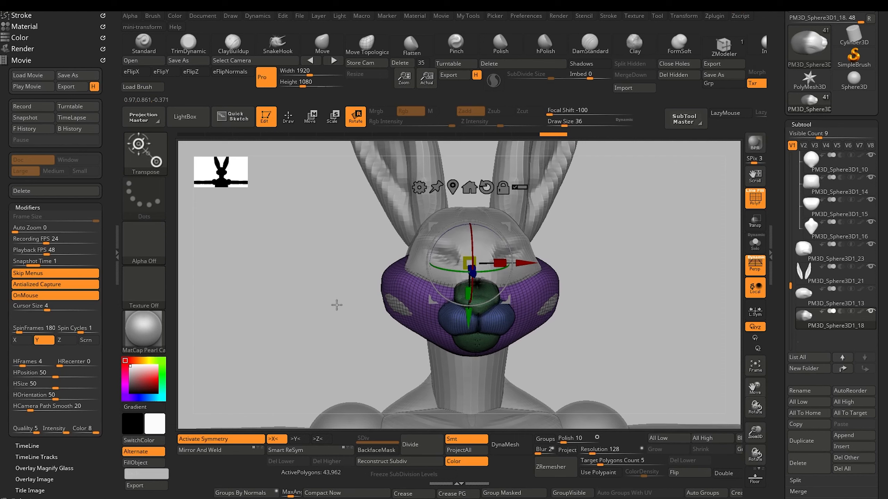
{"action": "mouse_move", "coordinate": [337, 305]}
{"action": "left_mouse_down"}
{"action": "mouse_move", "coordinate": [364, 305]}
{"action": "mouse_move", "coordinate": [340, 300]}
{"action": "left_mouse_up"}
Return to Draw mode, turn off the polyframe display and check the head's proportions against the whole character
{"action": "left_click", "coordinate": [288, 117]}
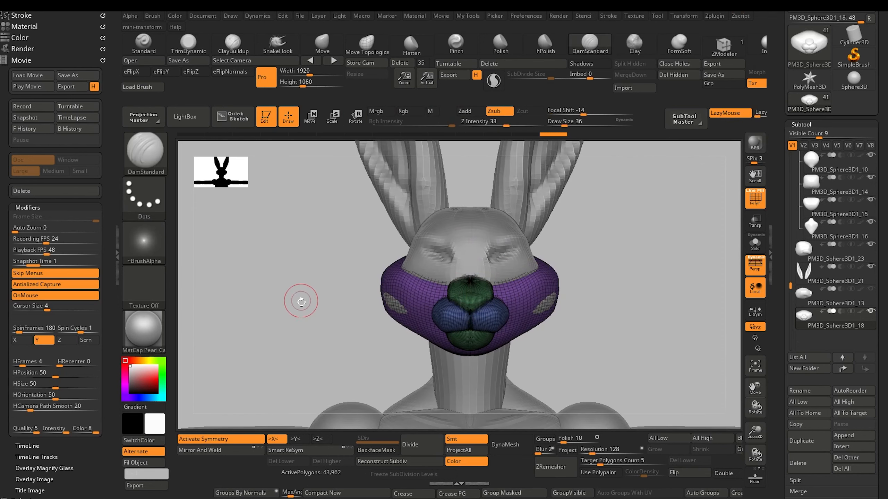
{"action": "key", "text": "f"}
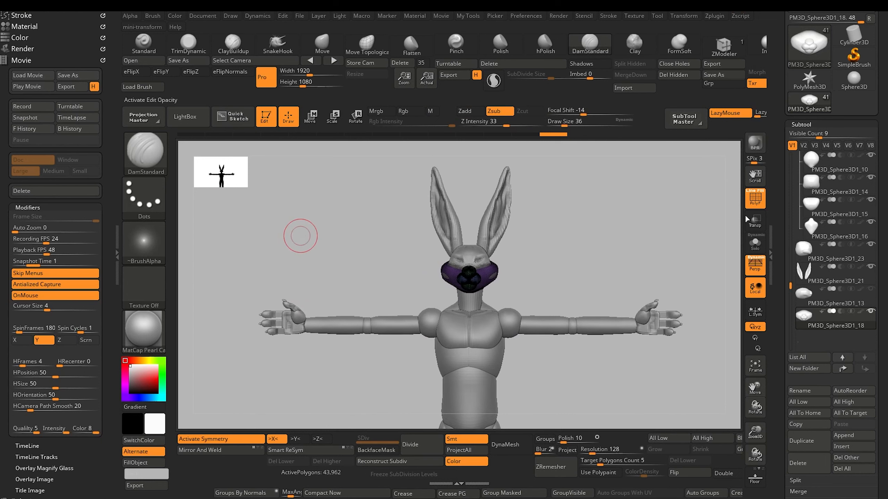
{"action": "key", "text": "shift+f"}
{"action": "left_click_drag", "start_coordinate": [339, 258], "coordinate": [393, 348], "text": "alt"}
{"action": "left_click_drag", "start_coordinate": [348, 303], "coordinate": [344, 301]}
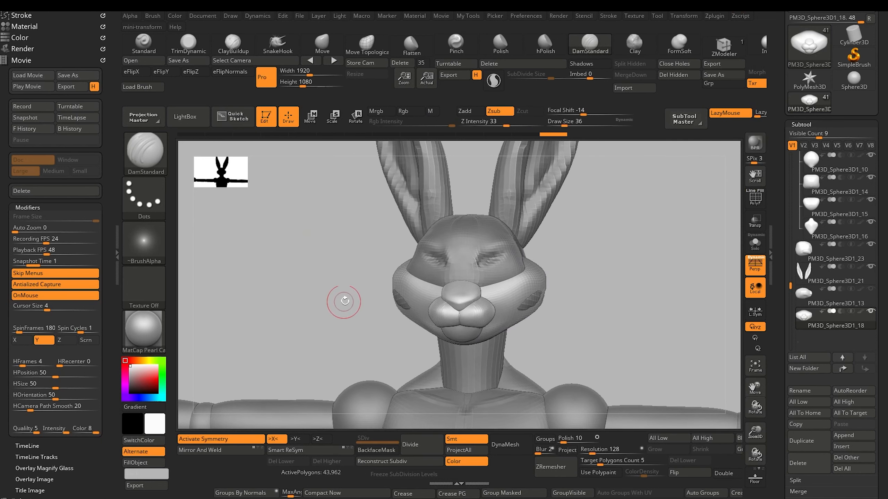
Duplicate the skull subtool and hide the original
{"action": "left_click", "coordinate": [421, 269], "text": "alt"}
{"action": "left_click", "coordinate": [367, 42]}
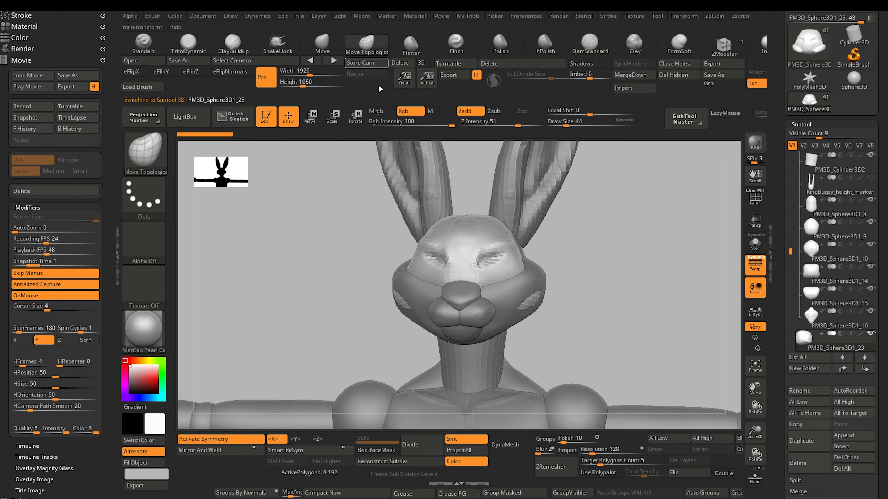
{"action": "left_click_drag", "start_coordinate": [790, 251], "coordinate": [802, 331]}
{"action": "left_click", "coordinate": [810, 441]}
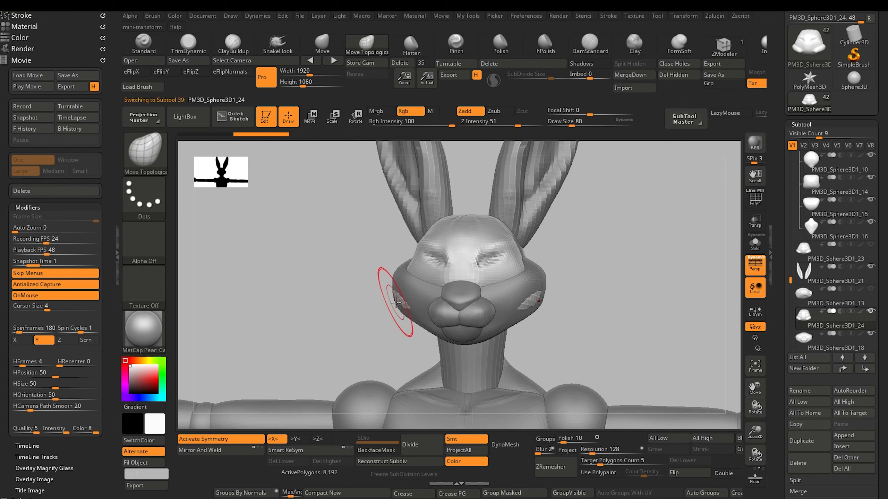
Tuck the skull's protruding lower sides beneath the cheeks and refine its shape with the Move Topological and Move brushes up to draw size 120
{"action": "mouse_move", "coordinate": [337, 199]}
{"action": "left_mouse_down"}
{"action": "mouse_move", "coordinate": [356, 232]}
{"action": "mouse_move", "coordinate": [434, 251]}
{"action": "left_mouse_up"}
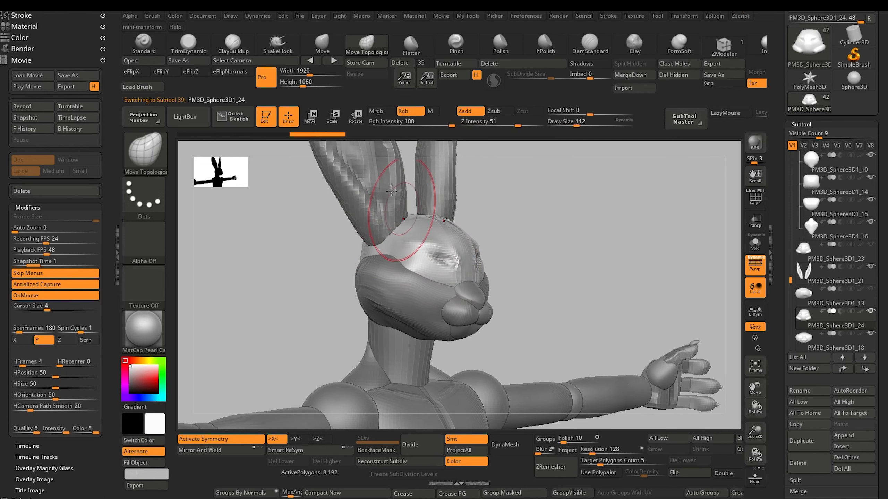
{"action": "left_click", "coordinate": [341, 44]}
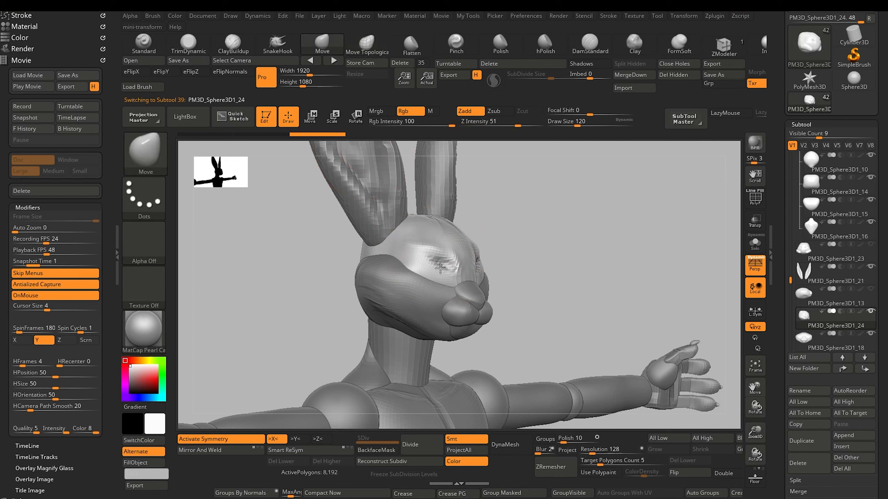
{"action": "left_click_drag", "start_coordinate": [339, 264], "coordinate": [294, 265]}
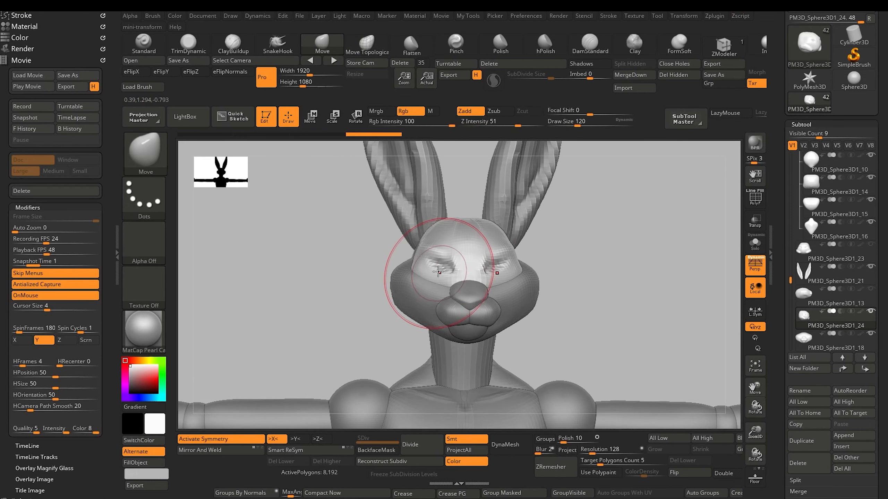
{"action": "left_click_drag", "start_coordinate": [441, 272], "coordinate": [437, 268]}
{"action": "mouse_move", "coordinate": [324, 226]}
{"action": "left_mouse_down"}
{"action": "mouse_move", "coordinate": [315, 246]}
{"action": "mouse_move", "coordinate": [354, 241]}
{"action": "mouse_move", "coordinate": [308, 237]}
{"action": "mouse_move", "coordinate": [293, 213]}
{"action": "left_mouse_up"}
{"action": "left_click_drag", "start_coordinate": [304, 224], "coordinate": [313, 248], "text": "shift"}
{"action": "left_click_drag", "start_coordinate": [304, 252], "coordinate": [337, 320]}
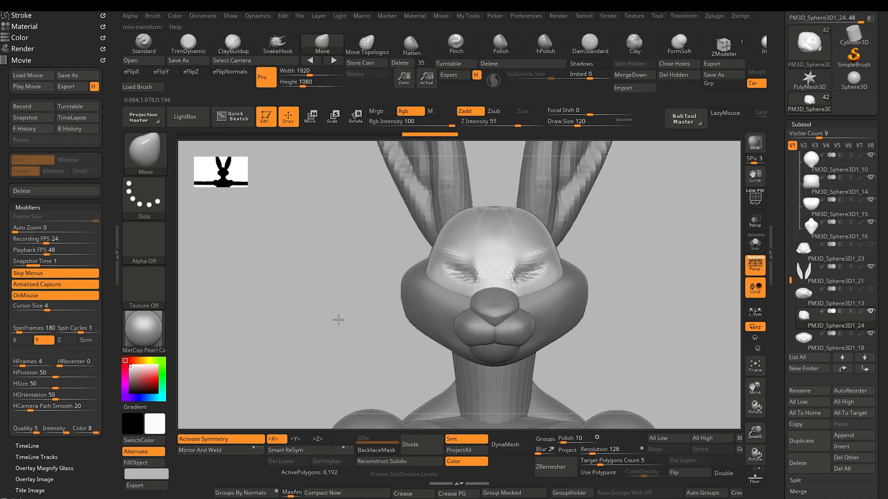
Smooth the crown of the skull between the ears at draw size 92
{"action": "key", "text": "shift"}
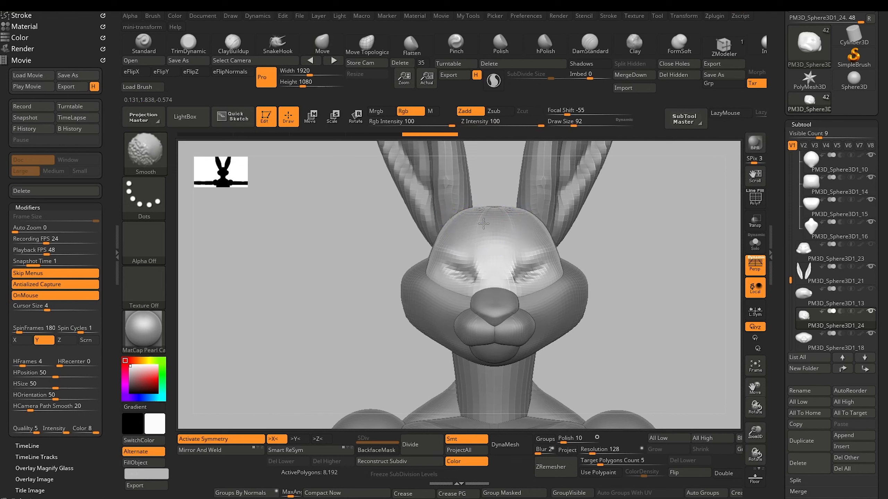
{"action": "left_click_drag", "start_coordinate": [491, 212], "coordinate": [499, 192], "text": "shift"}
{"action": "mouse_move", "coordinate": [344, 220]}
{"action": "left_mouse_down", "text": "alt"}
{"action": "mouse_move", "coordinate": [337, 222]}
{"action": "mouse_move", "coordinate": [347, 236]}
{"action": "left_mouse_up", "text": "alt"}
Select the ears subtool and adjust their inner curves and bases above the skull with the Move Topological brush
{"action": "left_click_drag", "start_coordinate": [315, 288], "coordinate": [415, 255], "text": "alt"}
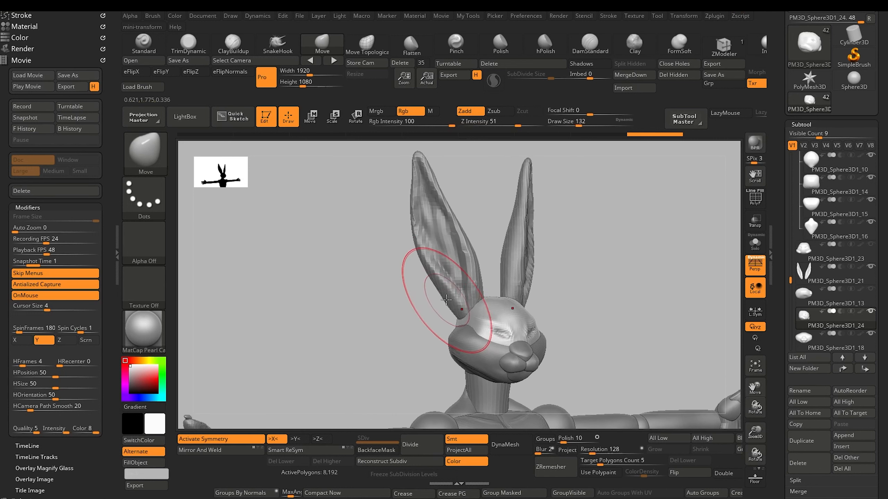
{"action": "left_click", "coordinate": [447, 301], "text": "alt"}
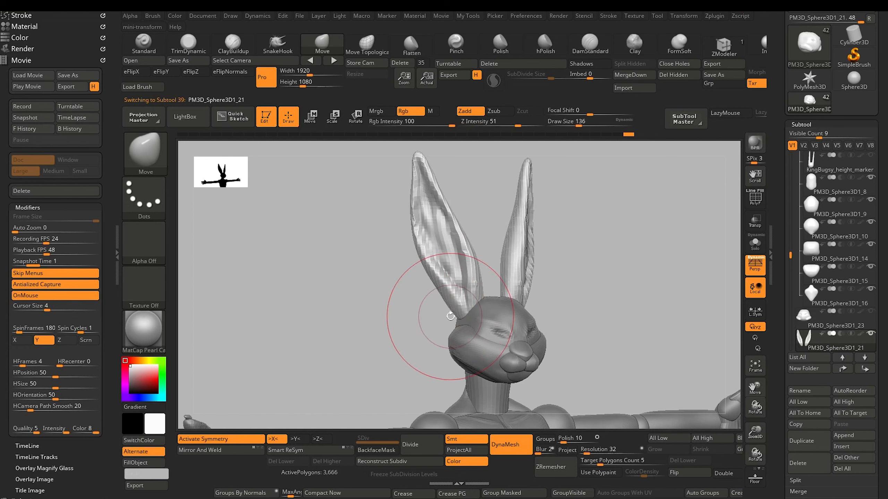
{"action": "left_click", "coordinate": [367, 44]}
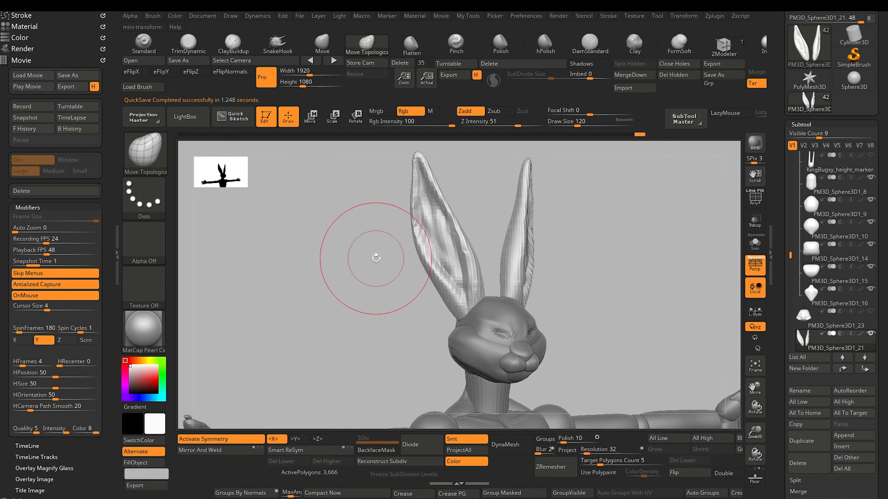
{"action": "left_click_drag", "start_coordinate": [454, 217], "coordinate": [450, 218]}
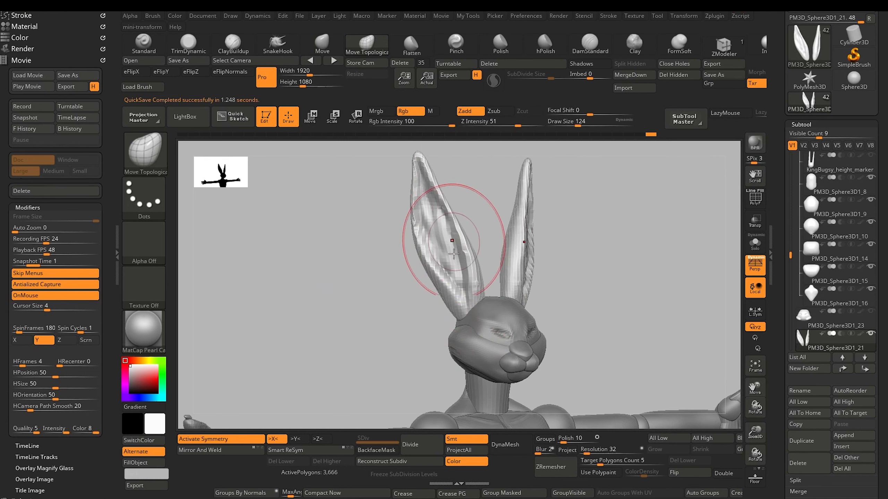
{"action": "left_click_drag", "start_coordinate": [385, 299], "coordinate": [445, 317]}
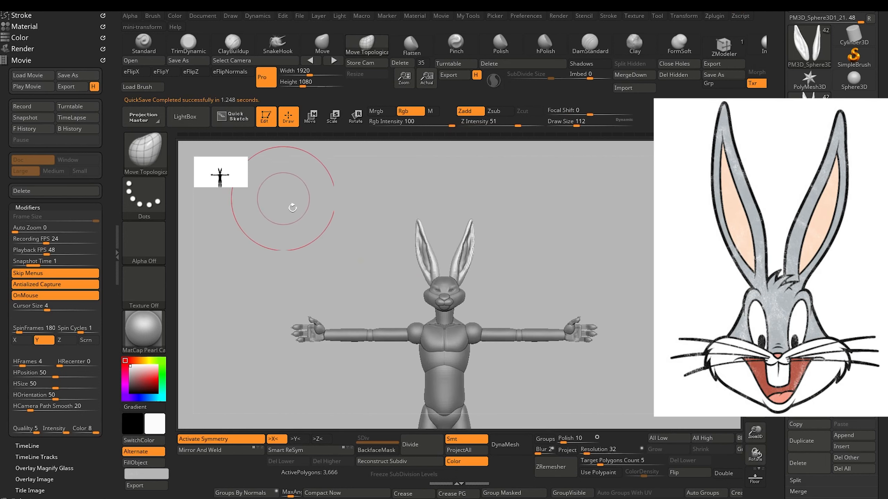
{"action": "left_click_drag", "start_coordinate": [305, 267], "coordinate": [341, 312], "text": "alt"}
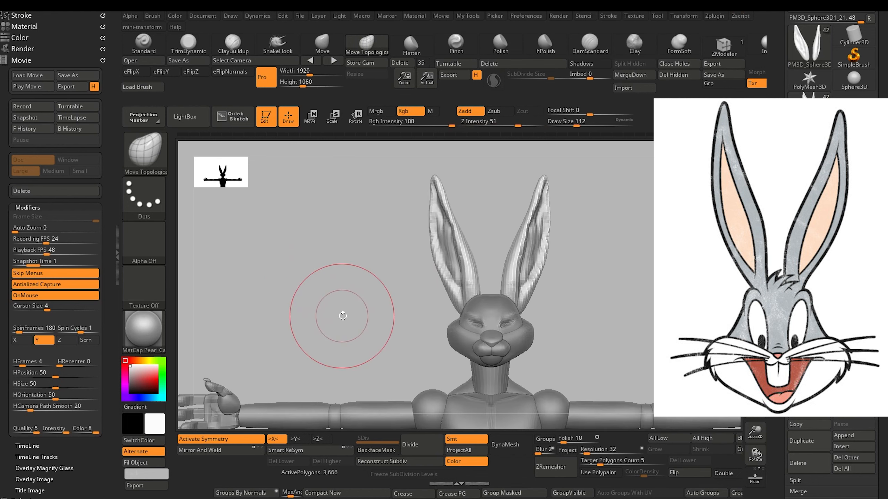
{"action": "left_click_drag", "start_coordinate": [343, 277], "coordinate": [480, 300]}
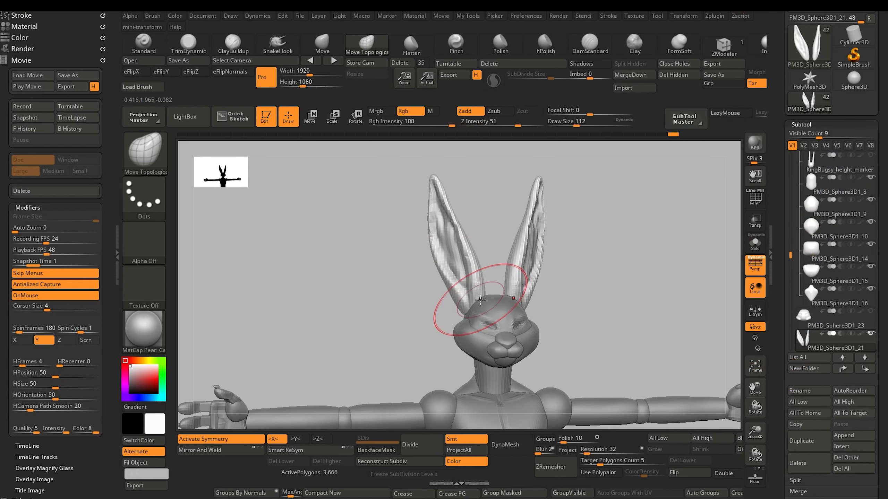
{"action": "left_click_drag", "start_coordinate": [416, 309], "coordinate": [441, 308]}
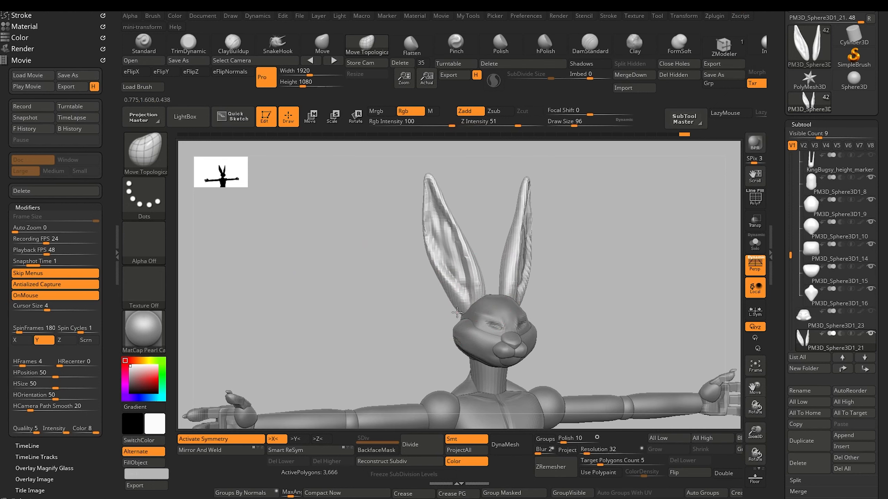
Smooth the lower edge of the cheeks along the jaw with the Smooth brush at draw size 36
{"action": "left_click_drag", "start_coordinate": [392, 296], "coordinate": [273, 200]}
{"action": "left_click_drag", "start_coordinate": [315, 271], "coordinate": [310, 326]}
{"action": "mouse_move", "coordinate": [310, 326]}
{"action": "left_mouse_down"}
{"action": "mouse_move", "coordinate": [304, 294]}
{"action": "mouse_move", "coordinate": [325, 277]}
{"action": "left_mouse_up"}
{"action": "mouse_move", "coordinate": [382, 259]}
{"action": "left_mouse_down"}
{"action": "mouse_move", "coordinate": [391, 265]}
{"action": "mouse_move", "coordinate": [396, 257]}
{"action": "mouse_move", "coordinate": [272, 257]}
{"action": "mouse_move", "coordinate": [283, 250]}
{"action": "left_mouse_up"}
{"action": "left_click_drag", "start_coordinate": [371, 242], "coordinate": [358, 242]}
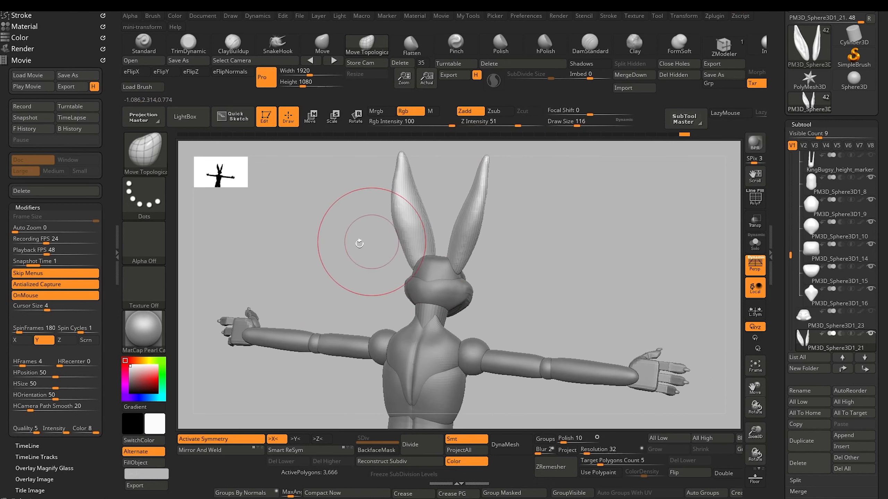
{"action": "left_click_drag", "start_coordinate": [358, 242], "coordinate": [307, 257]}
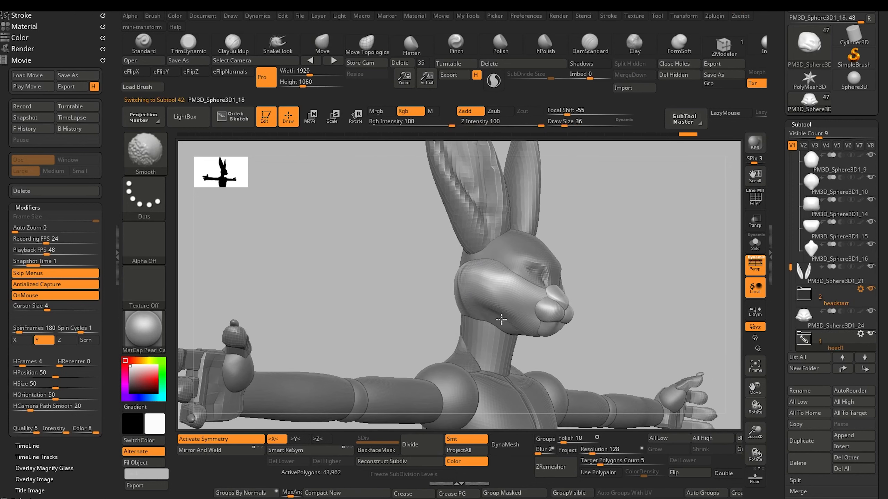
{"action": "left_click_drag", "start_coordinate": [523, 342], "coordinate": [528, 357], "text": "shift"}
{"action": "mouse_move", "coordinate": [353, 275]}
{"action": "left_mouse_down"}
{"action": "mouse_move", "coordinate": [376, 295]}
{"action": "mouse_move", "coordinate": [325, 278]}
{"action": "mouse_move", "coordinate": [333, 272]}
{"action": "left_mouse_up"}
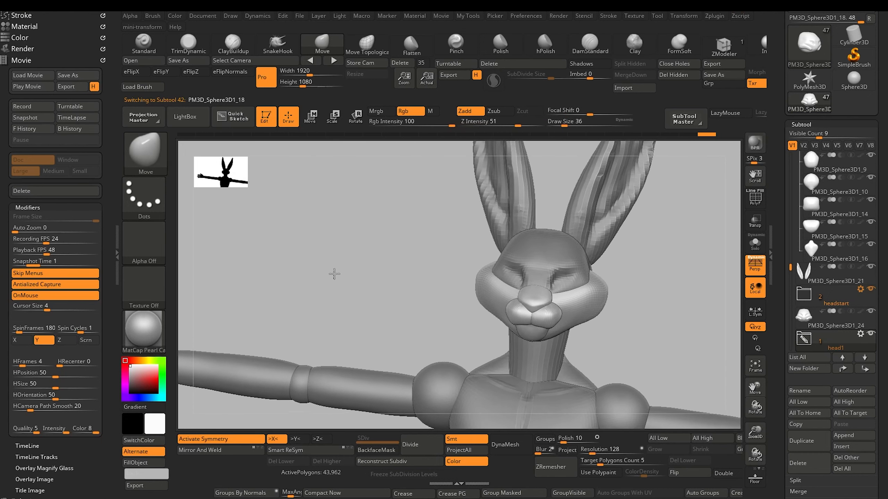
Select the ears subtool and refine the inner ear surface, using the DamStandard brush at draw size 60
{"action": "key", "text": "f"}
{"action": "left_click_drag", "start_coordinate": [254, 227], "coordinate": [324, 315]}
{"action": "left_click", "coordinate": [519, 287], "text": "alt"}
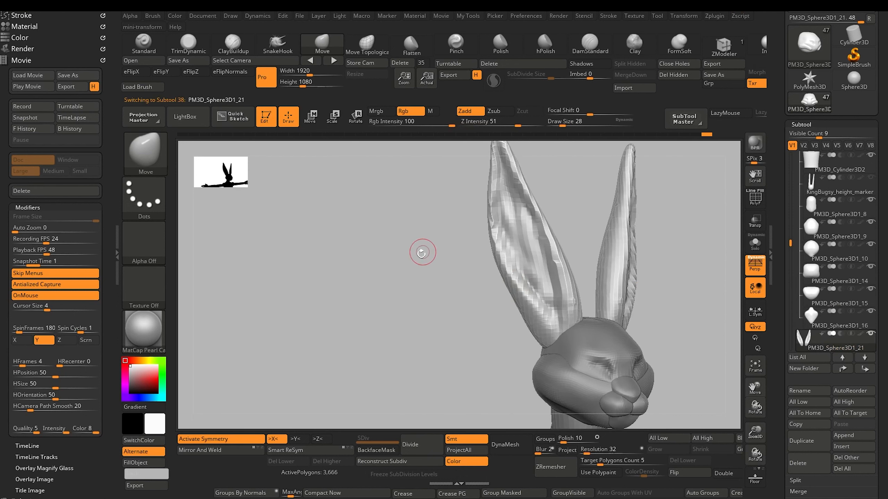
{"action": "left_click", "coordinate": [589, 44]}
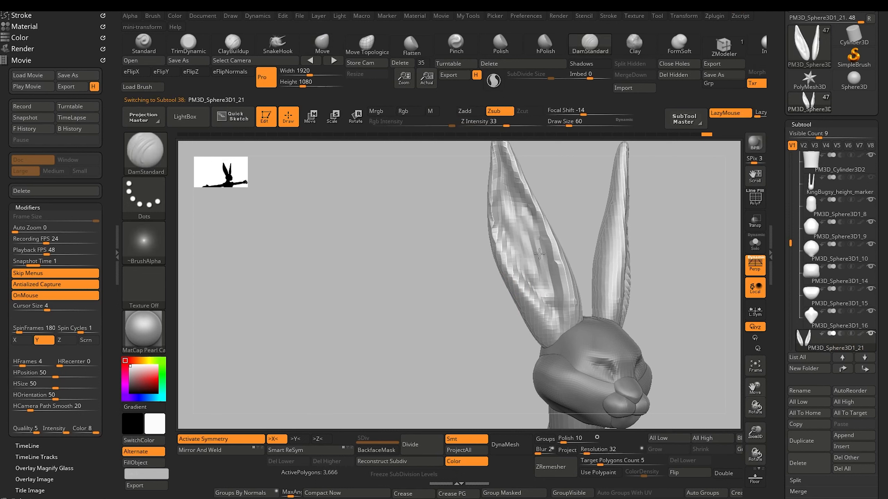
{"action": "left_click_drag", "start_coordinate": [504, 206], "coordinate": [543, 282]}
{"action": "left_click_drag", "start_coordinate": [446, 260], "coordinate": [433, 263]}
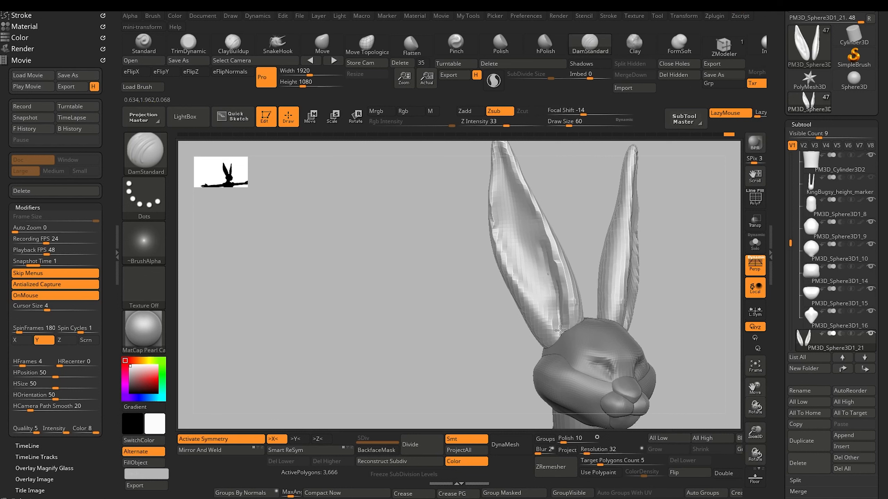
Undo the stroke at the ear's base and carve creases along the ear's inner rim with DamStandard at draw size 44
{"action": "left_click_drag", "start_coordinate": [560, 331], "coordinate": [550, 269]}
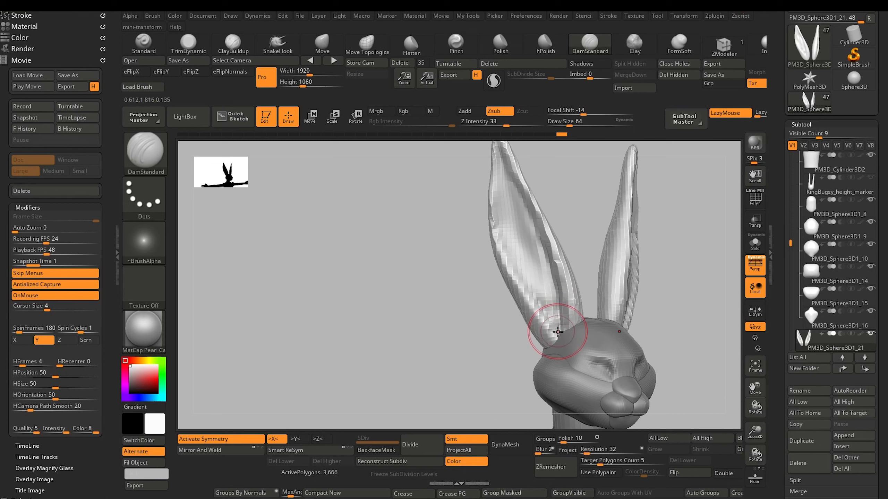
{"action": "key", "text": "ctrl+z"}
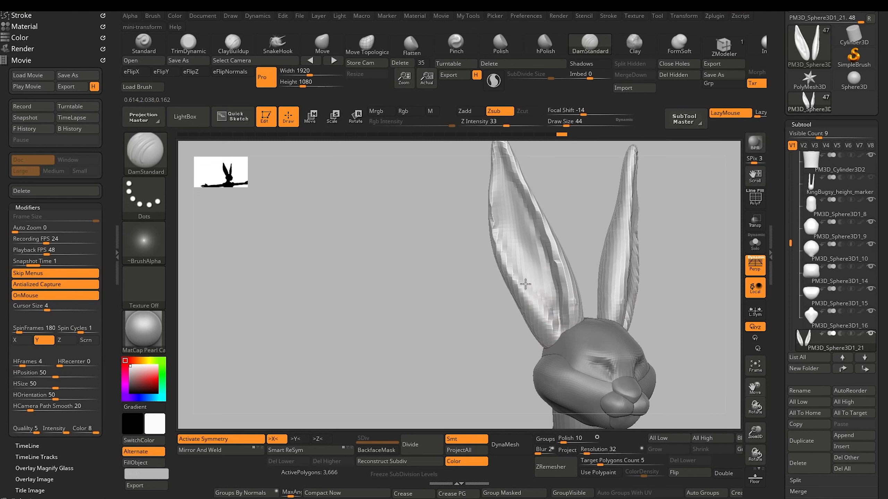
{"action": "left_click_drag", "start_coordinate": [534, 294], "coordinate": [495, 205]}
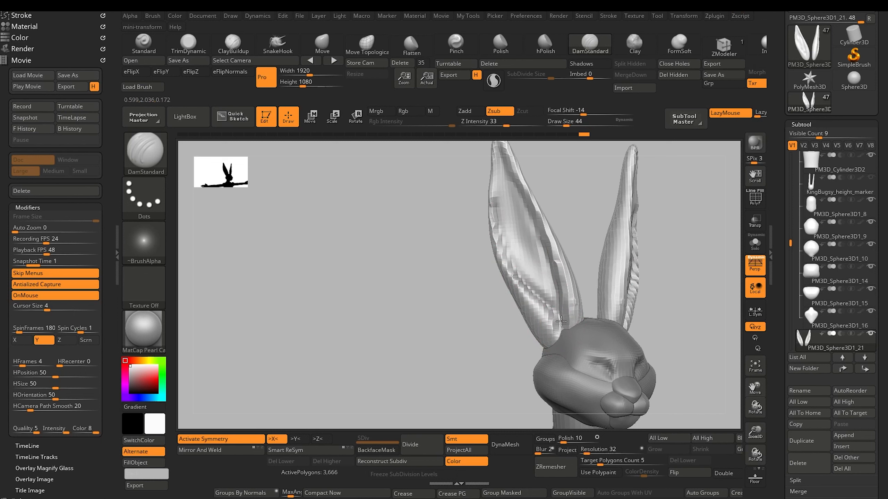
{"action": "left_click_drag", "start_coordinate": [541, 300], "coordinate": [501, 184]}
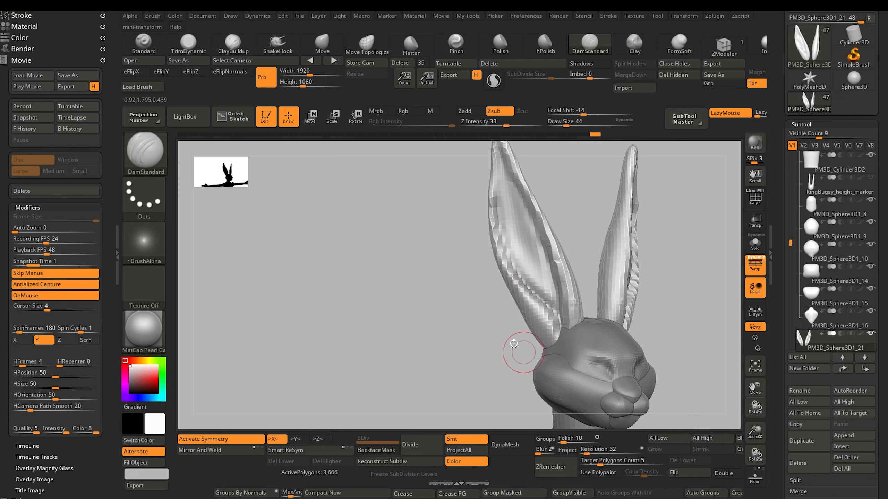
Check the head and ears from the side and front against the whole body
{"action": "left_click_drag", "start_coordinate": [514, 344], "coordinate": [331, 268]}
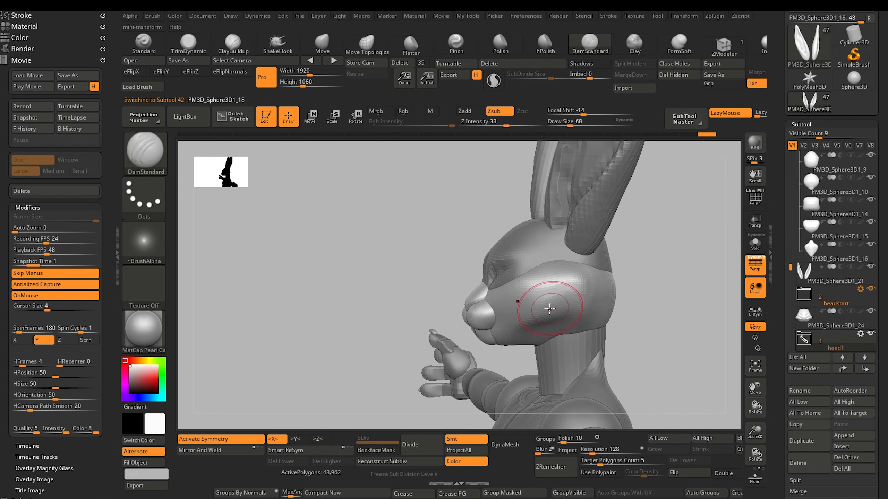
{"action": "key", "text": "shift"}
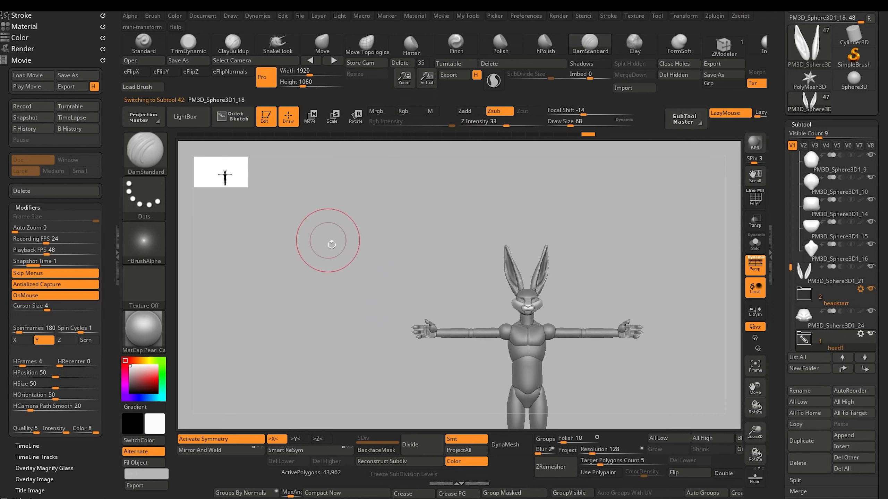
{"action": "left_click_drag", "start_coordinate": [331, 244], "coordinate": [313, 284]}
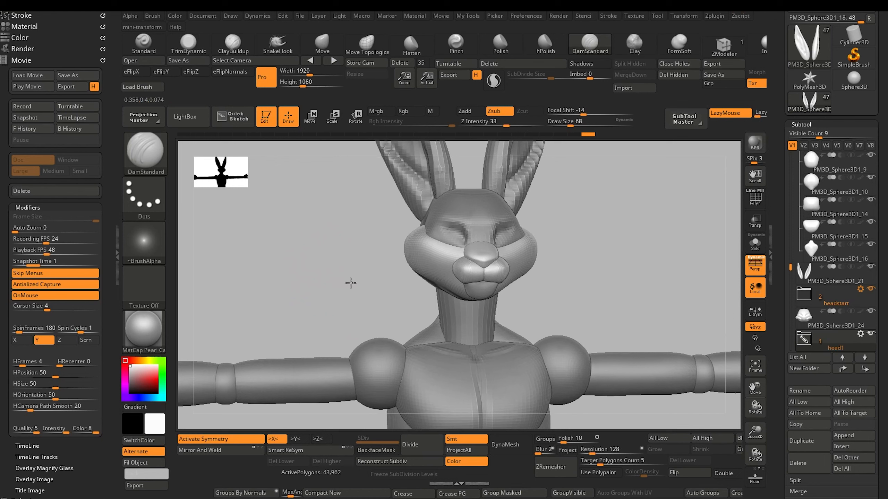
{"action": "left_click_drag", "start_coordinate": [349, 283], "coordinate": [240, 215]}
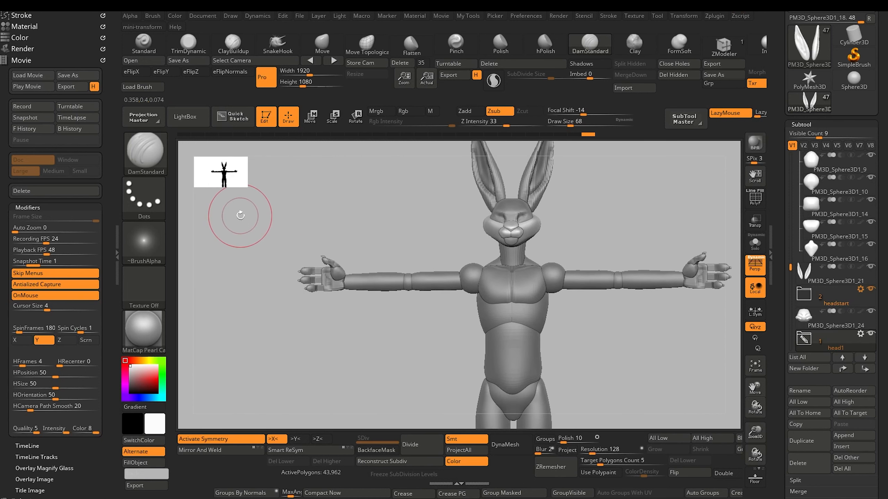
Apply the Flat Color material and set a dark grey of RGB 57, 57, 57 to view the character as a silhouette
{"action": "left_click", "coordinate": [145, 332]}
{"action": "left_click", "coordinate": [201, 377]}
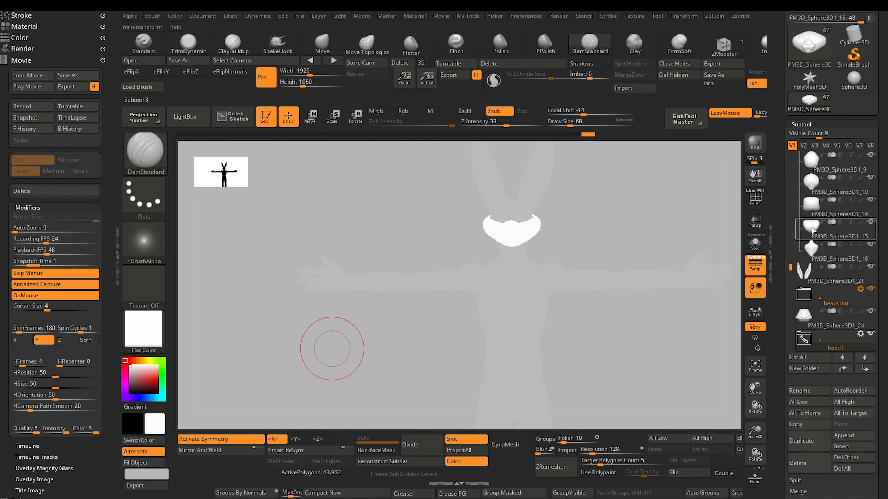
{"action": "left_click", "coordinate": [813, 161]}
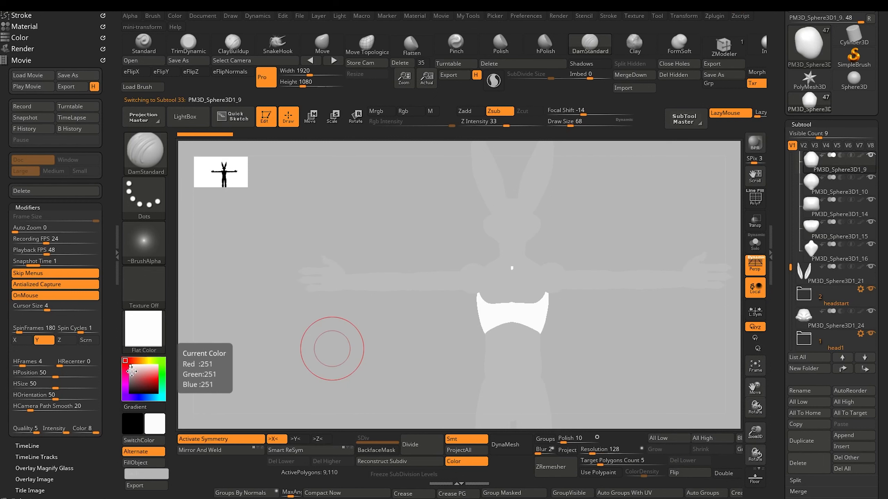
{"action": "left_click_drag", "start_coordinate": [132, 372], "coordinate": [126, 387]}
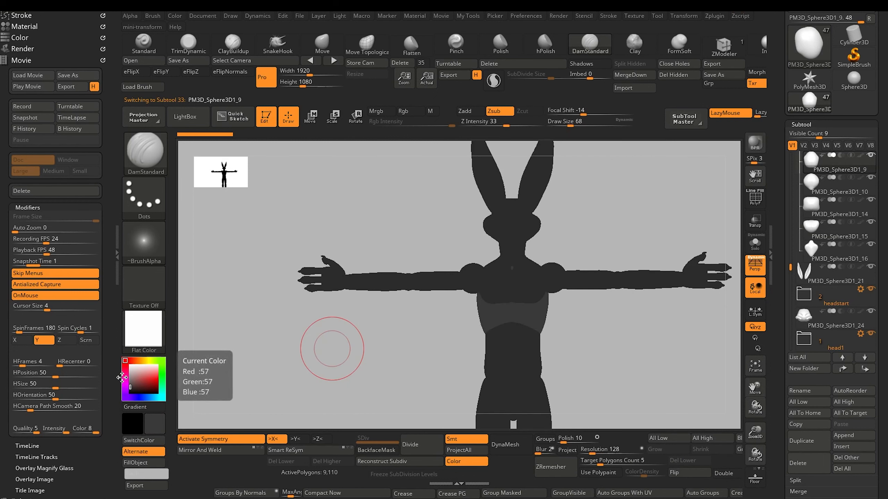
{"action": "left_click_drag", "start_coordinate": [410, 353], "coordinate": [376, 365]}
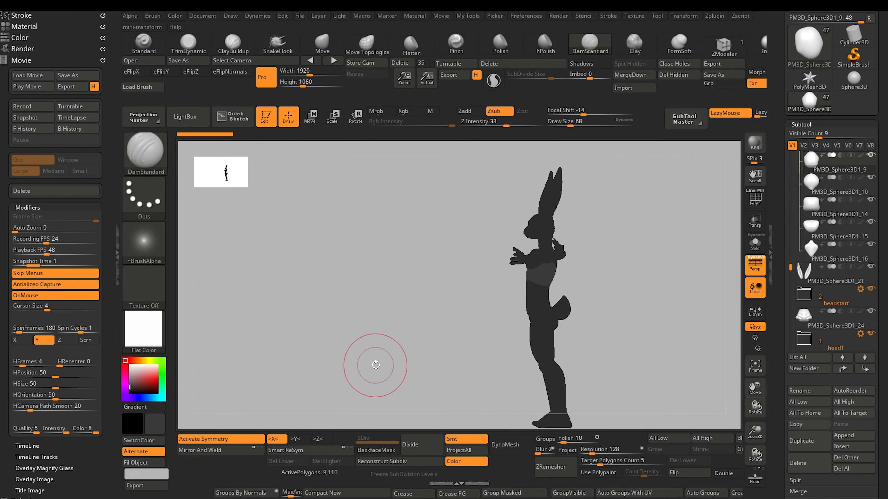
Select the blockingStart15 subtool and examine the full character's silhouette
{"action": "left_click_drag", "start_coordinate": [791, 266], "coordinate": [799, 155]}
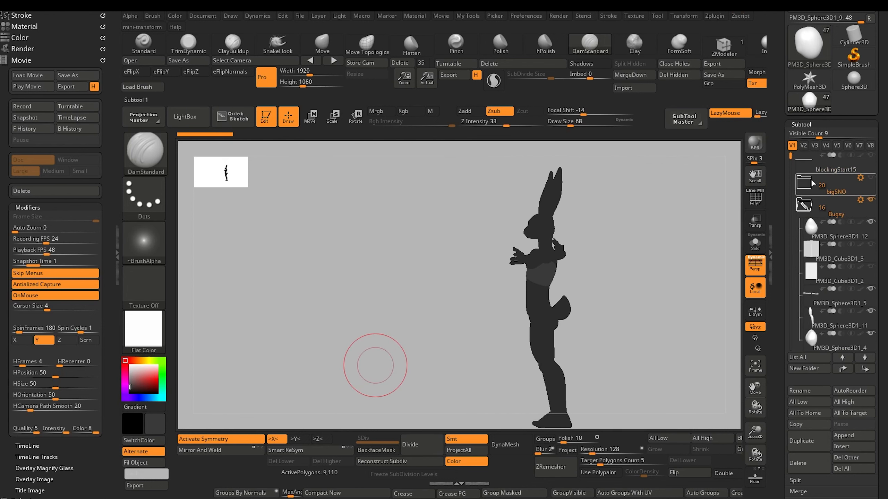
{"action": "left_click", "coordinate": [809, 169]}
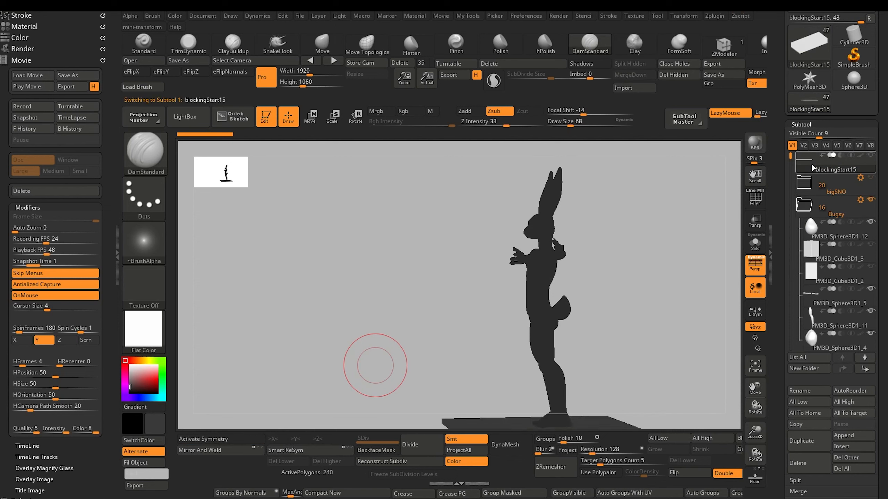
{"action": "left_click_drag", "start_coordinate": [356, 322], "coordinate": [283, 341]}
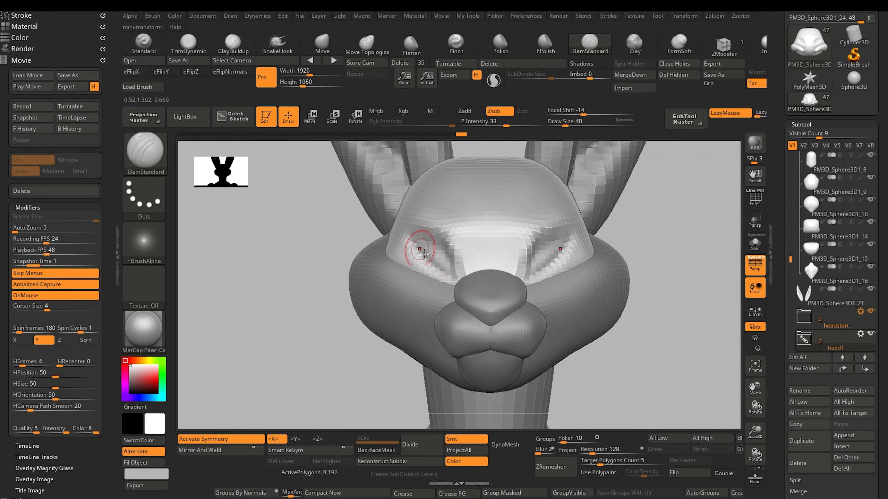
Try smoothing the lower lip and chin of the muzzle subtool, and undo the stroke
{"action": "left_click_drag", "start_coordinate": [329, 347], "coordinate": [364, 285]}
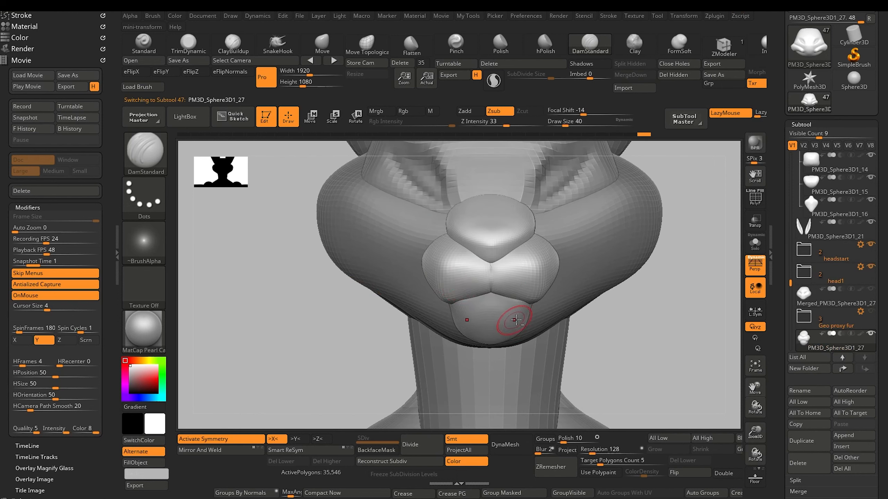
{"action": "key", "text": "shift"}
{"action": "left_click_drag", "start_coordinate": [517, 309], "coordinate": [494, 315], "text": "shift"}
{"action": "key", "text": "ctrl+z"}
{"action": "key", "text": "shift"}
{"action": "key", "text": "shift"}
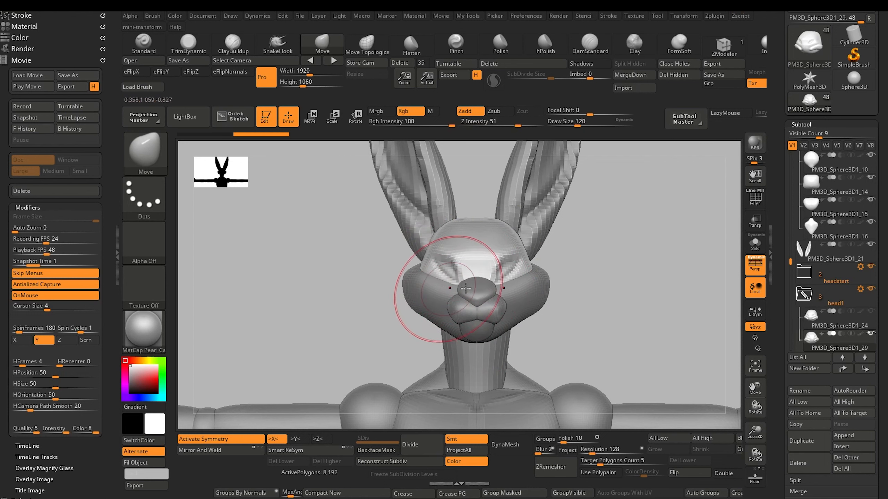
Examine the reshaped brow and head from several angles and compare their proportions with the full figure
{"action": "left_click_drag", "start_coordinate": [368, 297], "coordinate": [353, 294]}
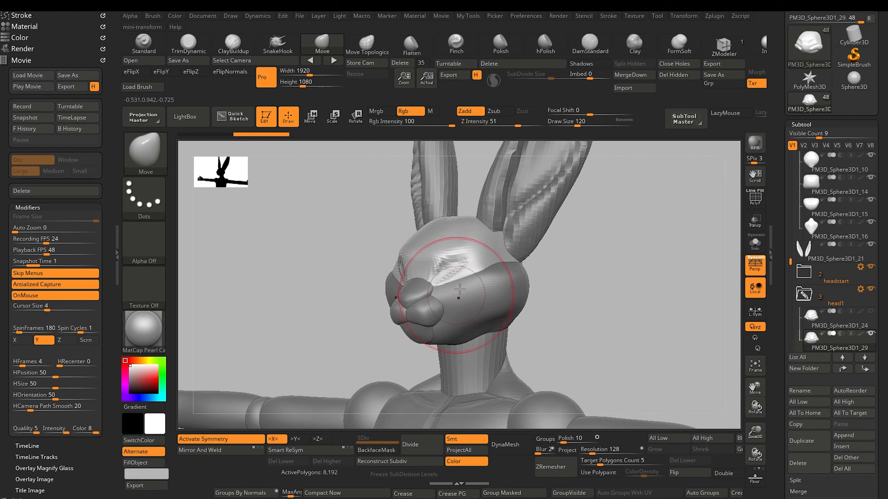
{"action": "left_click_drag", "start_coordinate": [501, 288], "coordinate": [372, 280]}
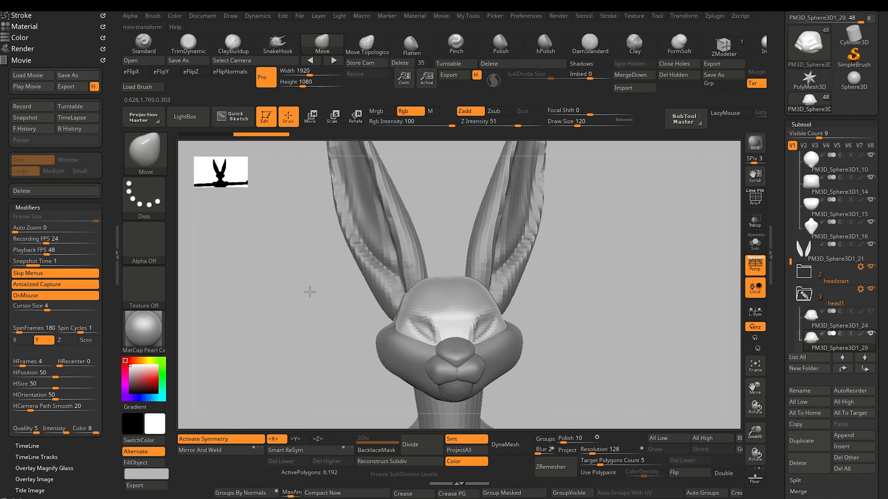
{"action": "mouse_move", "coordinate": [308, 291]}
{"action": "left_mouse_down"}
{"action": "mouse_move", "coordinate": [384, 346]}
{"action": "mouse_move", "coordinate": [307, 291]}
{"action": "mouse_move", "coordinate": [307, 301]}
{"action": "left_mouse_up"}
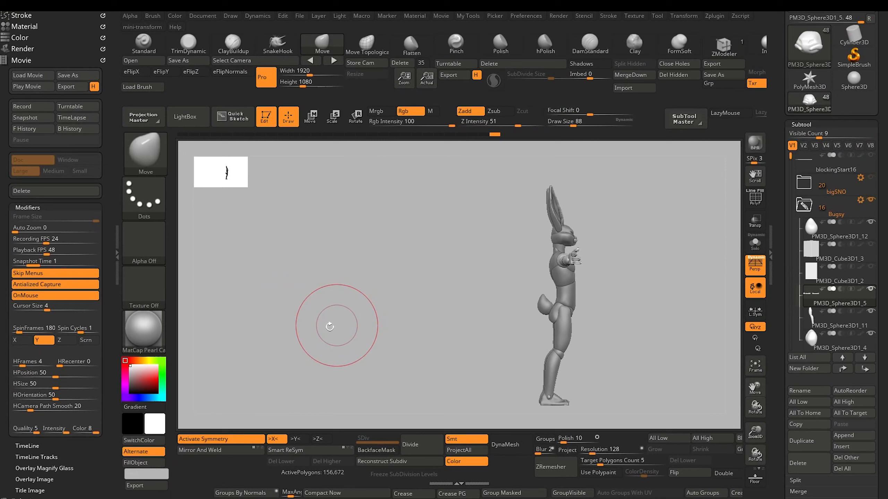
{"action": "left_click_drag", "start_coordinate": [327, 327], "coordinate": [295, 329]}
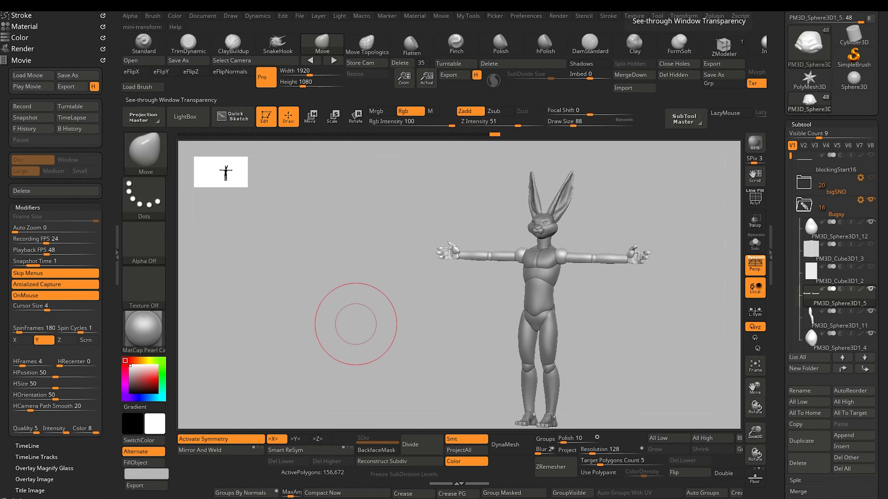
Create a combined low-resolution posing mesh of the whole rabbit with Transpose Master's TPoseMesh
{"action": "left_click_drag", "start_coordinate": [355, 324], "coordinate": [445, 327]}
{"action": "left_click", "coordinate": [714, 16]}
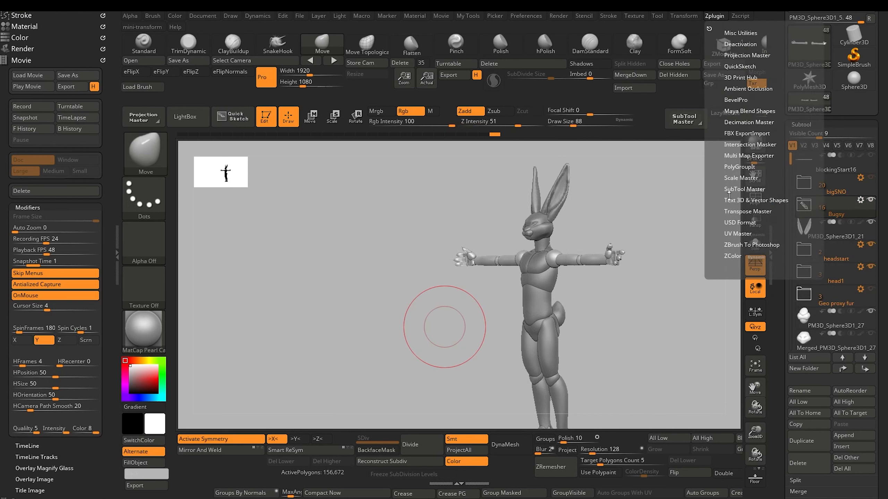
{"action": "left_click", "coordinate": [747, 211]}
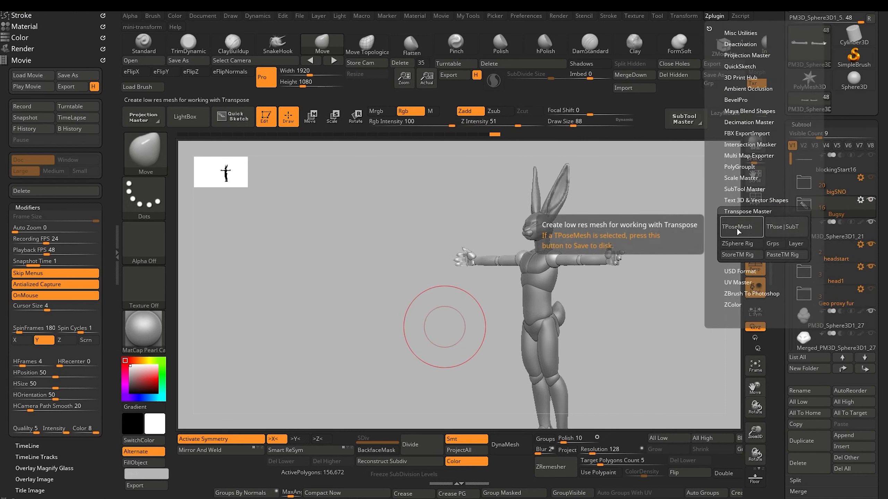
{"action": "left_click", "coordinate": [738, 232]}
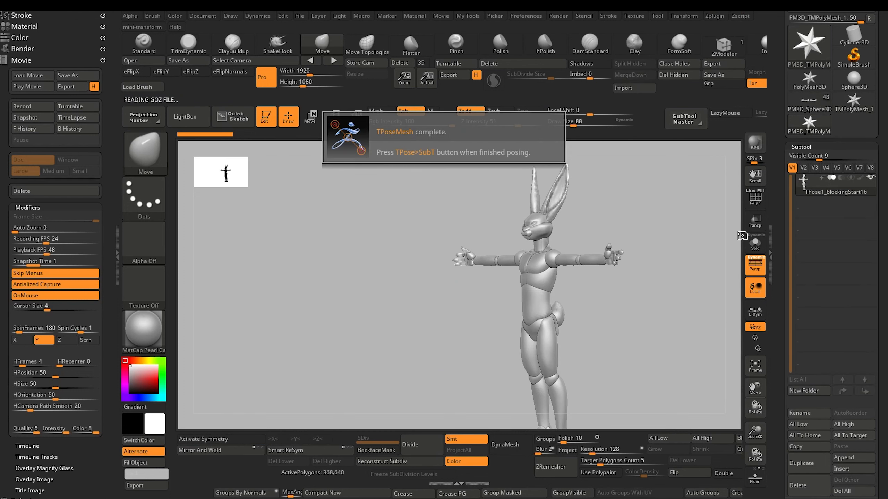
Turn off perspective, lasso-mask the body below the chest in side view, and blur the mask's edge
{"action": "left_click_drag", "start_coordinate": [406, 318], "coordinate": [424, 329]}
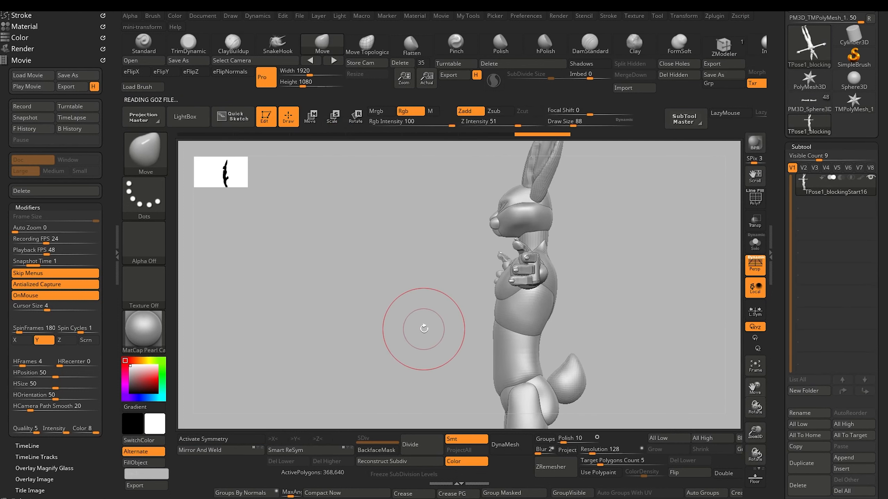
{"action": "left_click", "coordinate": [755, 266]}
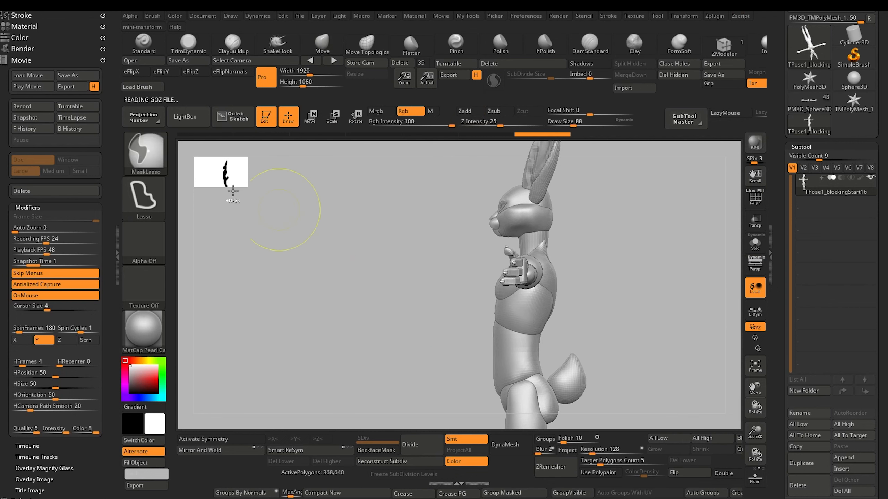
{"action": "mouse_move", "coordinate": [402, 193]}
{"action": "left_mouse_down", "text": "ctrl"}
{"action": "mouse_move", "coordinate": [452, 294]}
{"action": "mouse_move", "coordinate": [529, 314]}
{"action": "mouse_move", "coordinate": [612, 287]}
{"action": "mouse_move", "coordinate": [460, 139]}
{"action": "mouse_move", "coordinate": [434, 157]}
{"action": "left_mouse_up", "text": "ctrl"}
{"action": "mouse_move", "coordinate": [333, 290]}
{"action": "left_mouse_down", "text": "alt"}
{"action": "mouse_move", "coordinate": [328, 298]}
{"action": "mouse_move", "coordinate": [362, 327]}
{"action": "left_mouse_up", "text": "alt"}
{"action": "mouse_move", "coordinate": [401, 268]}
{"action": "left_mouse_down", "text": "ctrl"}
{"action": "mouse_move", "coordinate": [549, 167]}
{"action": "mouse_move", "coordinate": [464, 175]}
{"action": "left_mouse_up", "text": "ctrl"}
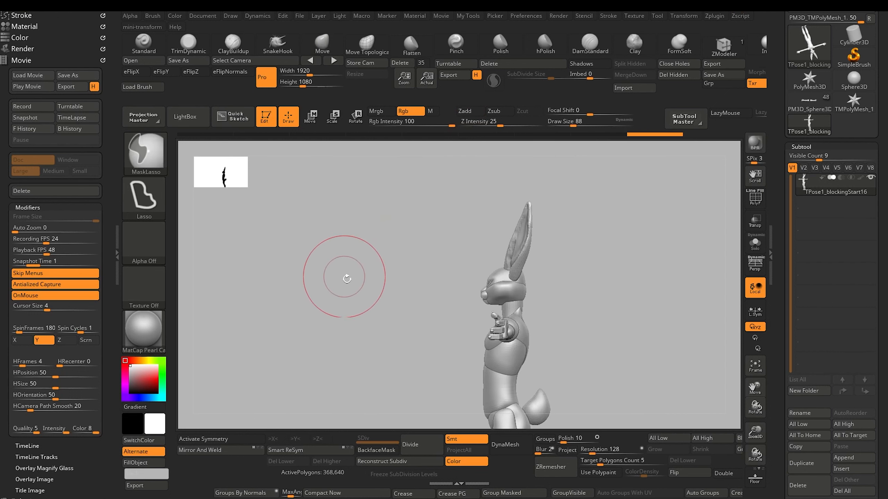
{"action": "mouse_move", "coordinate": [431, 276]}
{"action": "left_mouse_down", "text": "ctrl"}
{"action": "mouse_move", "coordinate": [468, 352]}
{"action": "mouse_move", "coordinate": [558, 362]}
{"action": "mouse_move", "coordinate": [454, 167]}
{"action": "left_mouse_up", "text": "ctrl"}
{"action": "left_click", "coordinate": [390, 330], "text": "ctrl"}
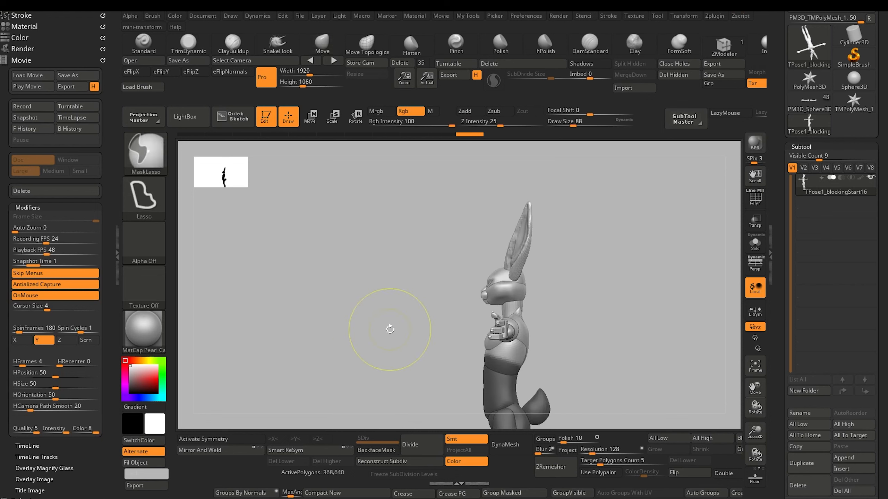
{"action": "left_click", "coordinate": [738, 439]}
{"action": "left_click", "coordinate": [739, 439]}
{"action": "left_click_drag", "start_coordinate": [331, 303], "coordinate": [353, 315], "text": "alt"}
Adjust the placement of the unmasked upper body with the Move gizmo and check it in front view
{"action": "left_click", "coordinate": [312, 123]}
{"action": "left_click_drag", "start_coordinate": [332, 235], "coordinate": [337, 218], "text": "shift"}
{"action": "mouse_move", "coordinate": [447, 270]}
{"action": "left_mouse_down"}
{"action": "mouse_move", "coordinate": [456, 331]}
{"action": "mouse_move", "coordinate": [492, 358]}
{"action": "left_mouse_up"}
{"action": "left_click_drag", "start_coordinate": [357, 290], "coordinate": [313, 288], "text": "shift"}
{"action": "left_click_drag", "start_coordinate": [350, 319], "coordinate": [327, 286], "text": "alt"}
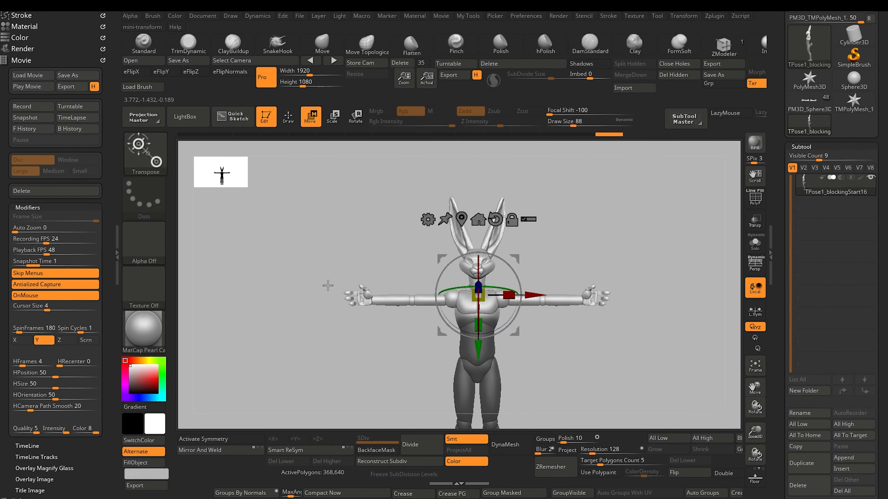
{"action": "left_click_drag", "start_coordinate": [337, 349], "coordinate": [345, 299], "text": "alt"}
{"action": "left_click_drag", "start_coordinate": [347, 335], "coordinate": [332, 331]}
Return to Draw mode and transfer the adjusted pose back to the subtools with Transpose Master
{"action": "left_click", "coordinate": [289, 118]}
{"action": "mouse_move", "coordinate": [309, 301]}
{"action": "left_mouse_down", "text": "shift"}
{"action": "mouse_move", "coordinate": [319, 315]}
{"action": "mouse_move", "coordinate": [283, 318]}
{"action": "mouse_move", "coordinate": [307, 341]}
{"action": "mouse_move", "coordinate": [331, 337]}
{"action": "mouse_move", "coordinate": [280, 334]}
{"action": "mouse_move", "coordinate": [338, 348]}
{"action": "left_mouse_up", "text": "shift"}
{"action": "mouse_move", "coordinate": [713, 20]}
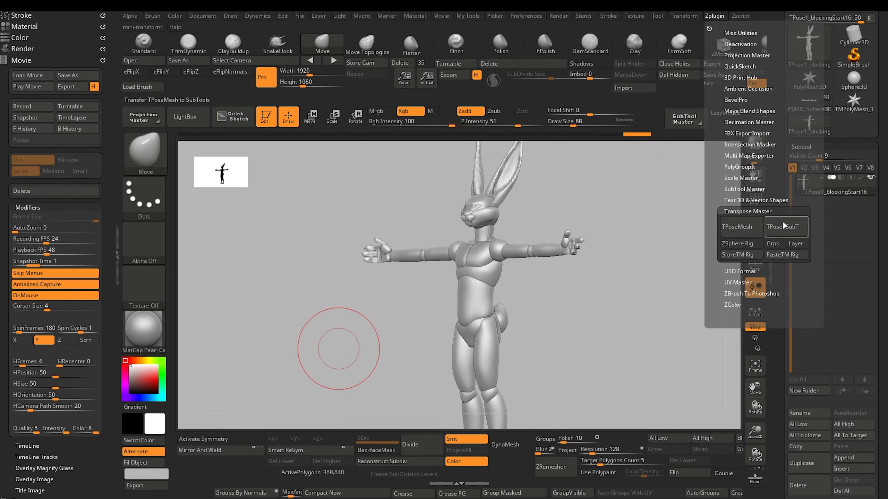
{"action": "left_click", "coordinate": [784, 227]}
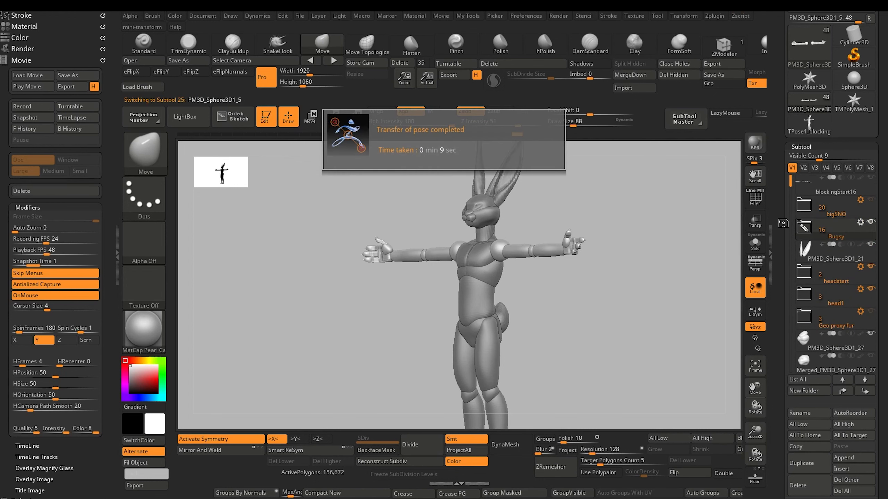
Duplicate the cheek and jaw subtool PM3D_Sphere3D1_18 in the head1 folder
{"action": "left_click_drag", "start_coordinate": [340, 311], "coordinate": [343, 337]}
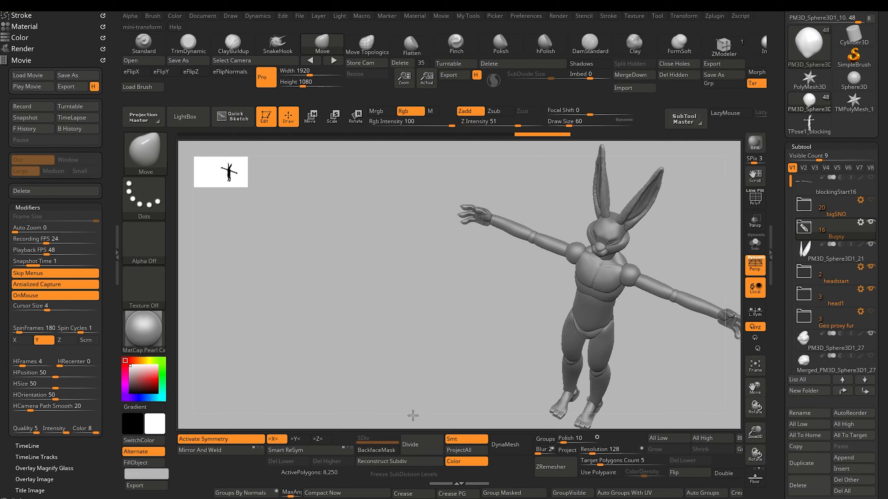
{"action": "left_click_drag", "start_coordinate": [412, 416], "coordinate": [373, 392]}
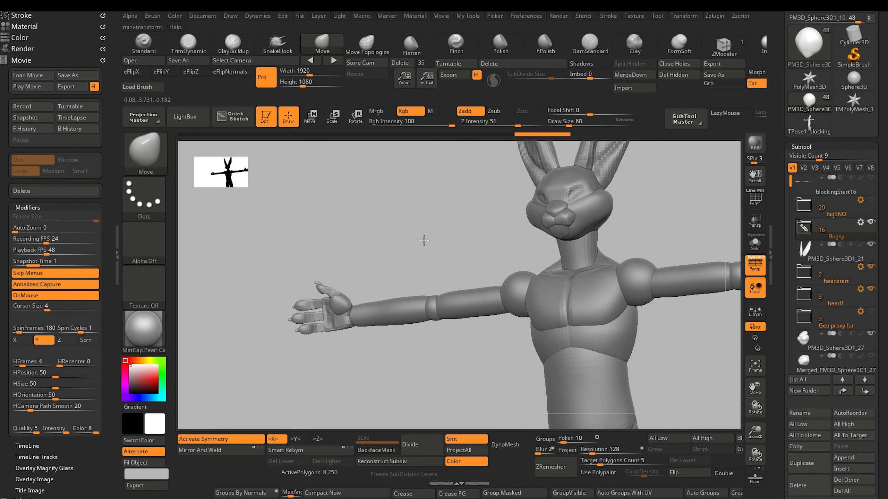
{"action": "left_click_drag", "start_coordinate": [423, 240], "coordinate": [430, 307]}
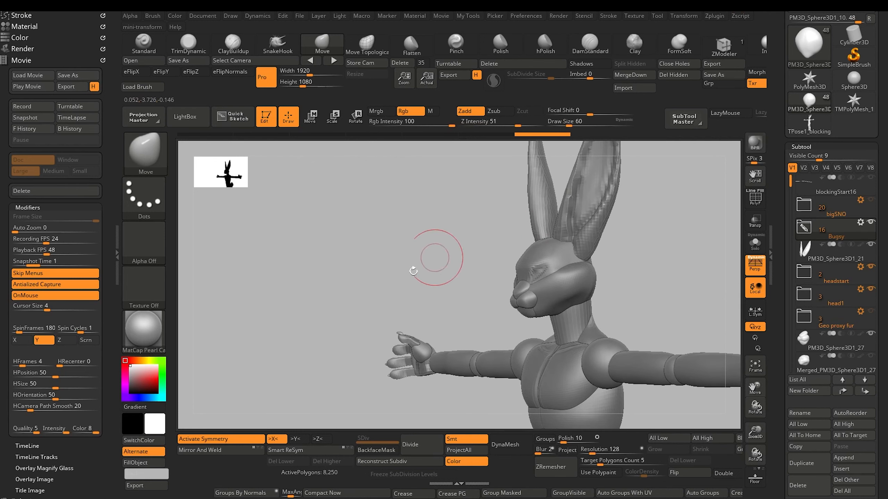
{"action": "left_click_drag", "start_coordinate": [413, 271], "coordinate": [307, 269]}
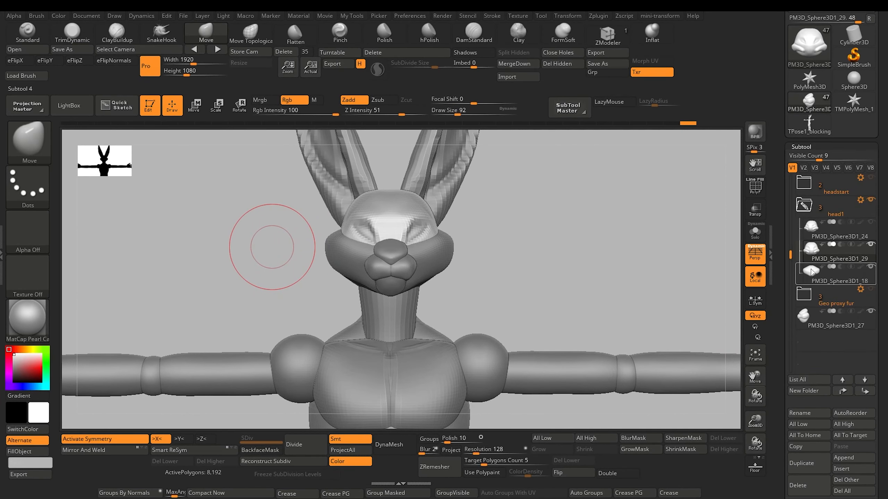
{"action": "left_click", "coordinate": [811, 272]}
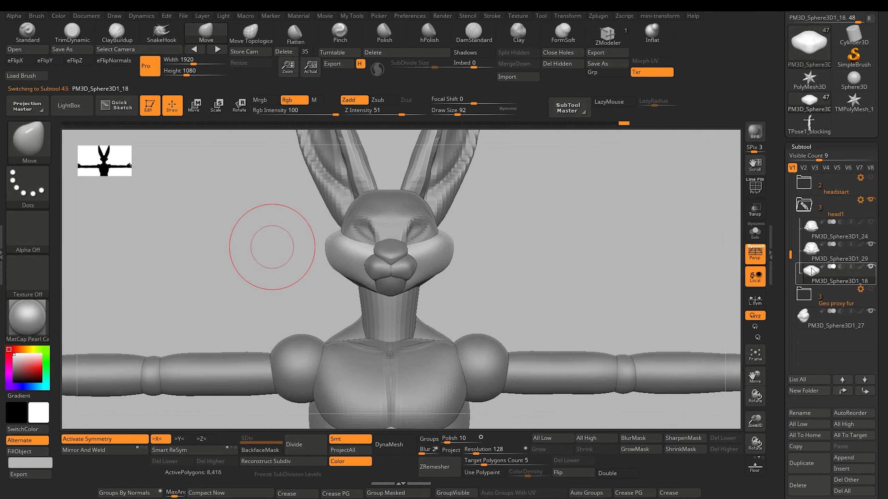
{"action": "left_click", "coordinate": [809, 464]}
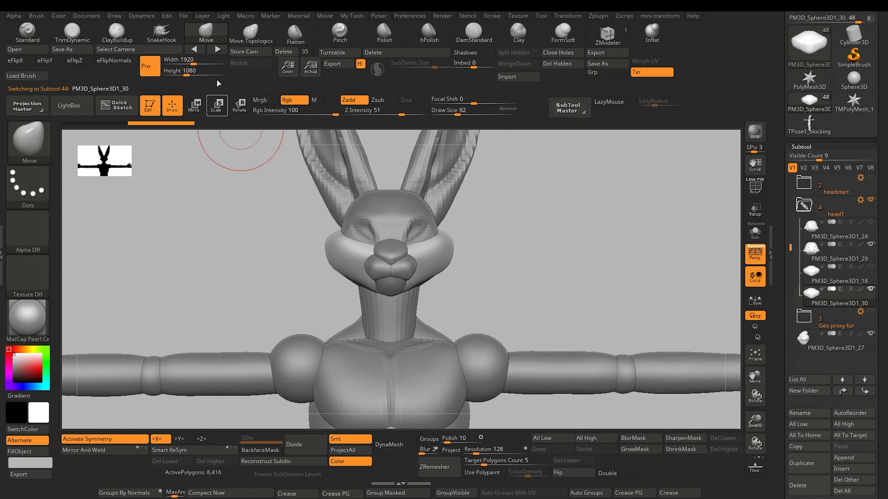
Reshape the outer contours of the duplicated cheeks with the Move Topological brush, following the character reference sheet
{"action": "left_click", "coordinate": [255, 33]}
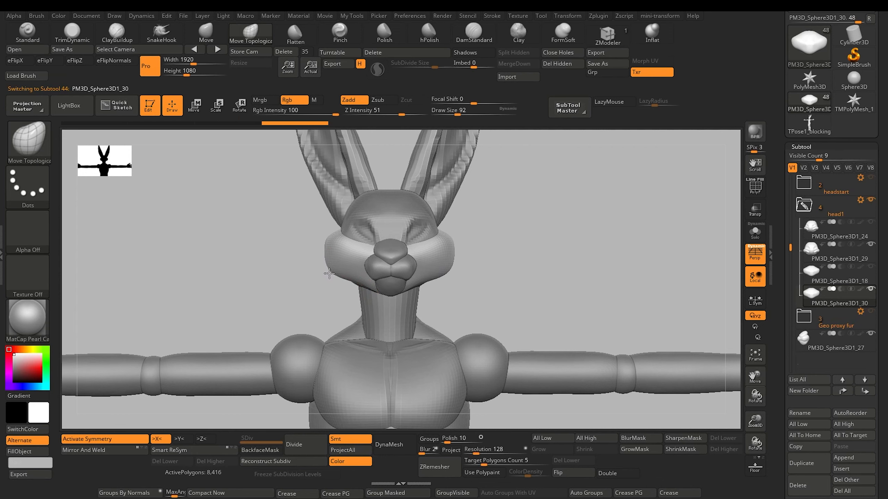
{"action": "key", "text": "bracketleft"}
{"action": "key", "text": "bracketright"}
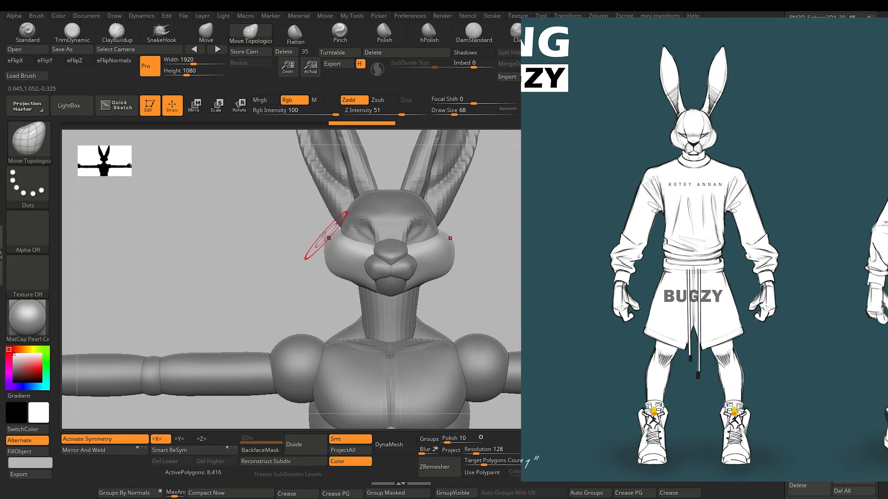
{"action": "left_click_drag", "start_coordinate": [329, 238], "coordinate": [330, 236]}
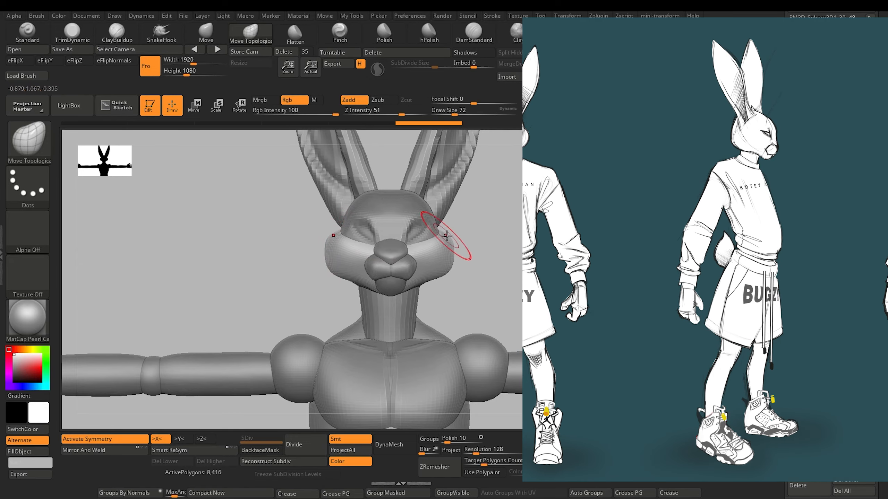
{"action": "key", "text": "bracketleft"}
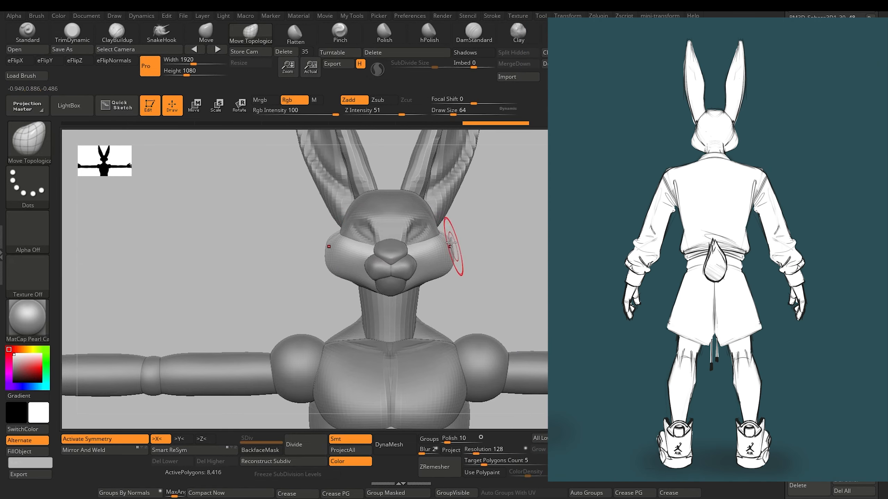
{"action": "key", "text": "bracketright"}
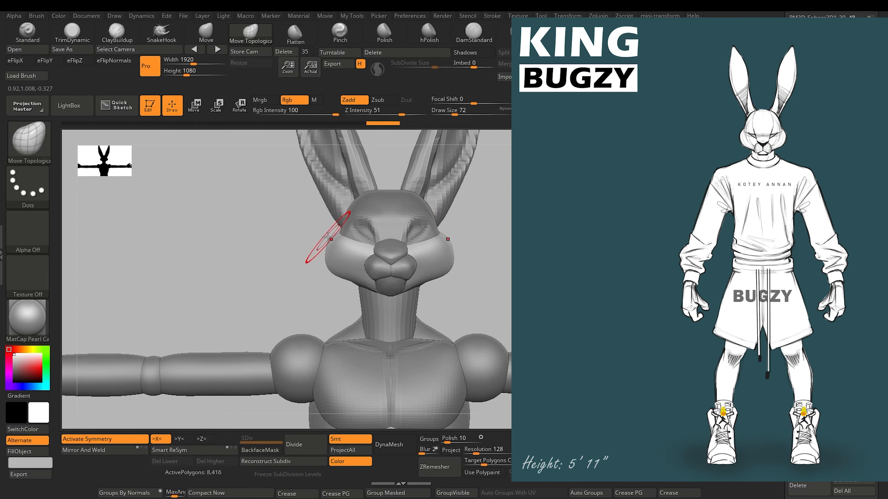
{"action": "left_click_drag", "start_coordinate": [328, 238], "coordinate": [330, 240]}
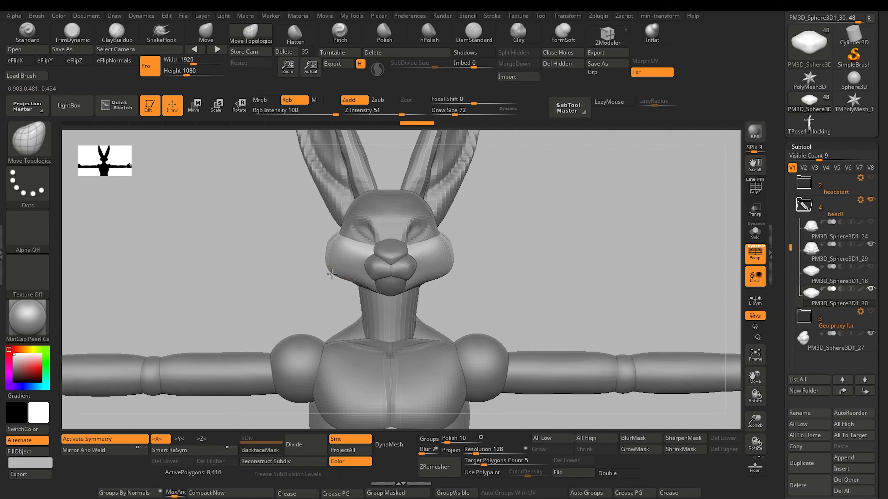
{"action": "left_click_drag", "start_coordinate": [332, 273], "coordinate": [351, 282]}
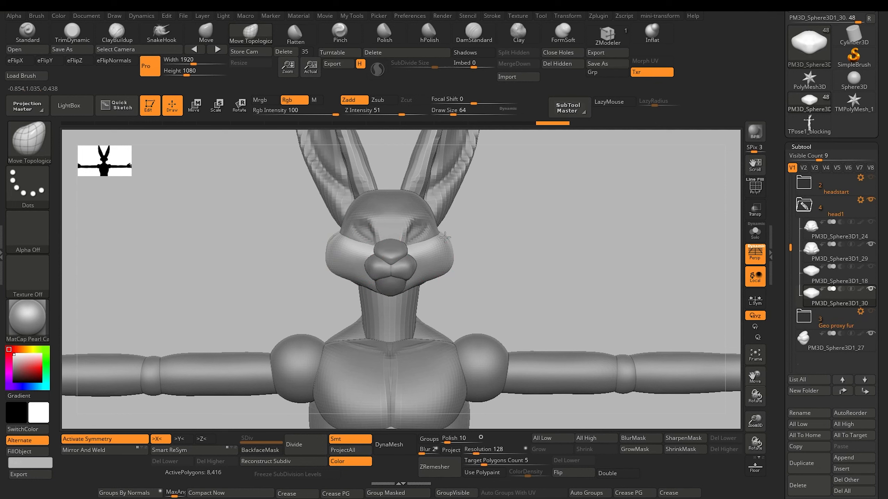
Smooth the upper outer edge of the cheeks and refine their contour with Move Topological
{"action": "key", "text": "shift"}
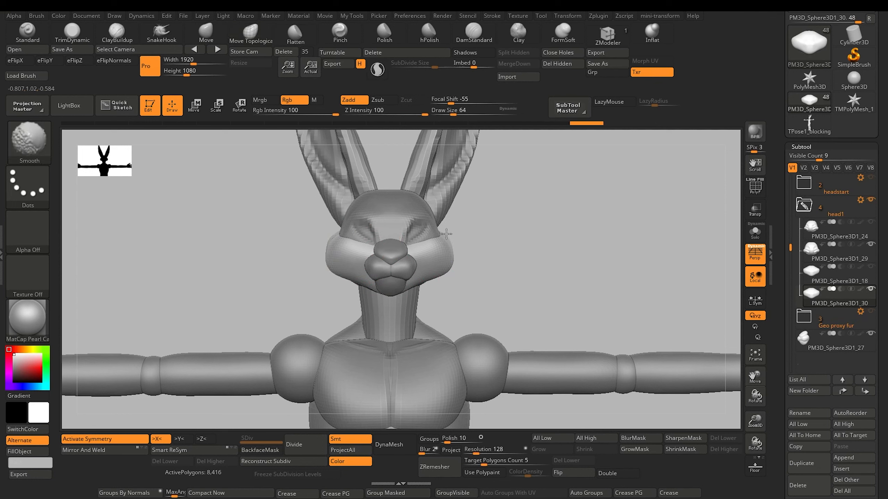
{"action": "left_click_drag", "start_coordinate": [451, 237], "coordinate": [477, 300], "text": "shift"}
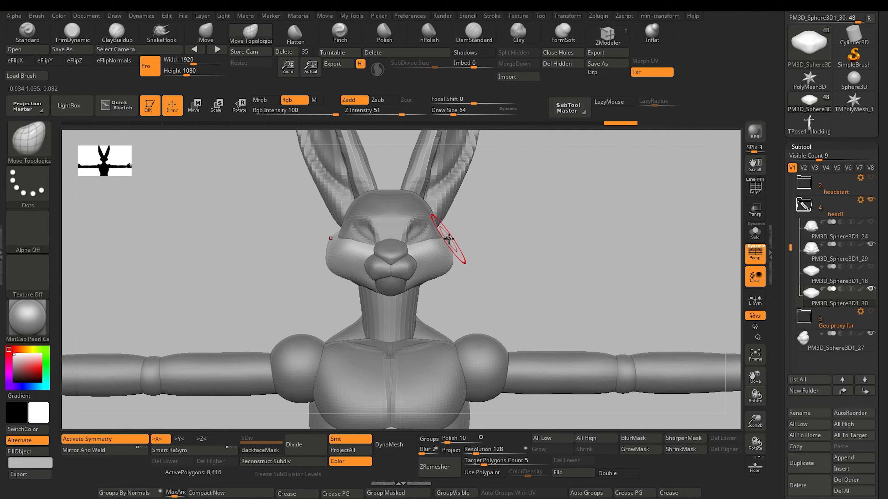
{"action": "left_click_drag", "start_coordinate": [307, 231], "coordinate": [333, 234]}
{"action": "mouse_move", "coordinate": [316, 226]}
{"action": "left_mouse_down"}
{"action": "mouse_move", "coordinate": [332, 235]}
{"action": "mouse_move", "coordinate": [293, 234]}
{"action": "mouse_move", "coordinate": [307, 208]}
{"action": "left_mouse_up"}
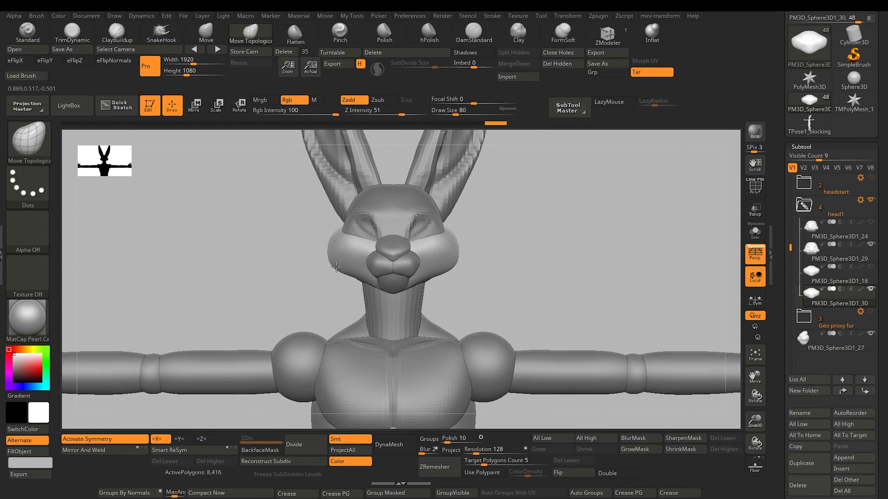
Refine and smooth the underside of the cheek beside the chin, working from a low angle
{"action": "left_click_drag", "start_coordinate": [346, 270], "coordinate": [316, 253]}
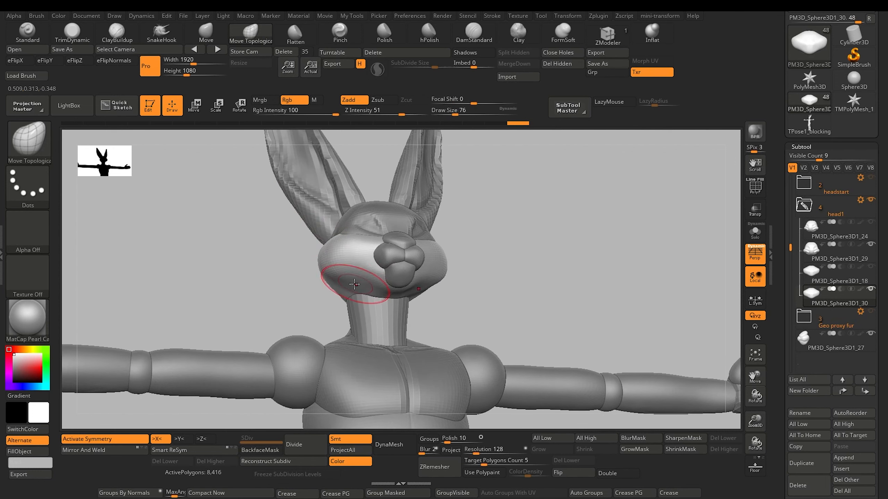
{"action": "key", "text": "shift"}
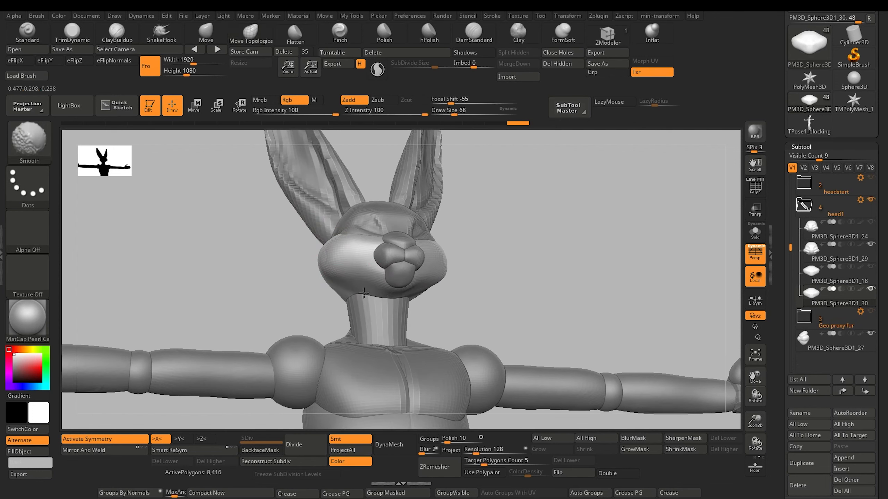
{"action": "left_click_drag", "start_coordinate": [280, 286], "coordinate": [257, 314], "text": "shift"}
Undo the last stroke at the back of the jaw and smooth the jaw's rear lower edge instead
{"action": "mouse_move", "coordinate": [267, 273]}
{"action": "left_mouse_down"}
{"action": "mouse_move", "coordinate": [308, 267]}
{"action": "mouse_move", "coordinate": [311, 283]}
{"action": "mouse_move", "coordinate": [356, 286]}
{"action": "left_mouse_up"}
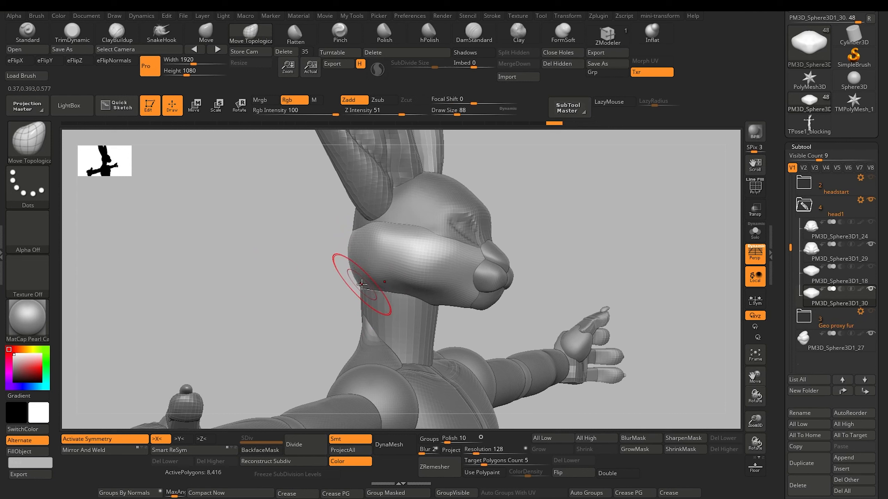
{"action": "key", "text": "shift"}
{"action": "key", "text": "ctrl+z"}
{"action": "left_click_drag", "start_coordinate": [359, 272], "coordinate": [367, 279], "text": "shift"}
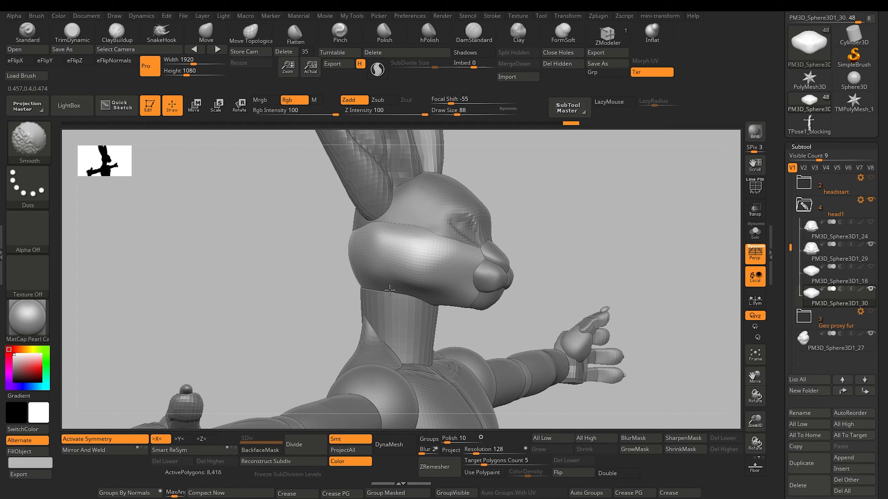
Compare the original cheek subtool PM3D_Sphere3D1_18 with the reshaped duplicate against the upper body from several angles
{"action": "left_click_drag", "start_coordinate": [259, 243], "coordinate": [226, 292], "text": "shift"}
{"action": "mouse_move", "coordinate": [239, 290]}
{"action": "left_mouse_down", "text": "alt"}
{"action": "mouse_move", "coordinate": [239, 301]}
{"action": "mouse_move", "coordinate": [213, 241]}
{"action": "mouse_move", "coordinate": [149, 223]}
{"action": "mouse_move", "coordinate": [198, 238]}
{"action": "mouse_move", "coordinate": [313, 304]}
{"action": "left_mouse_up", "text": "alt"}
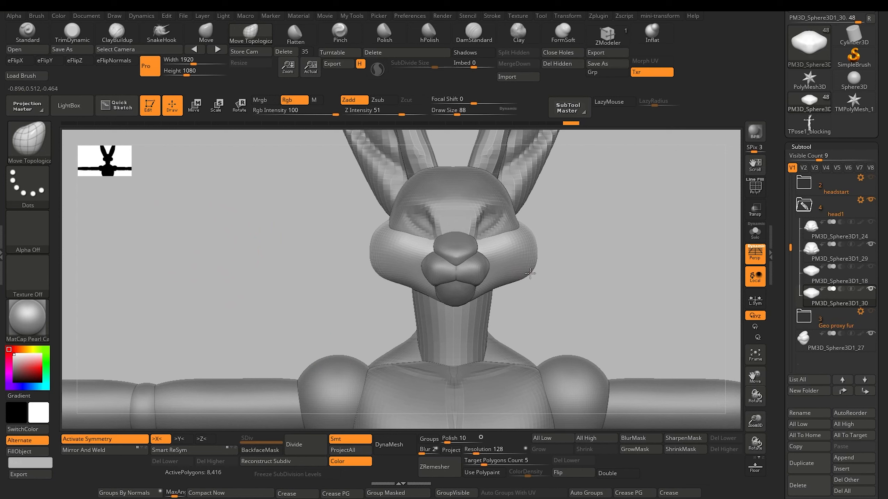
{"action": "left_click", "coordinate": [813, 272]}
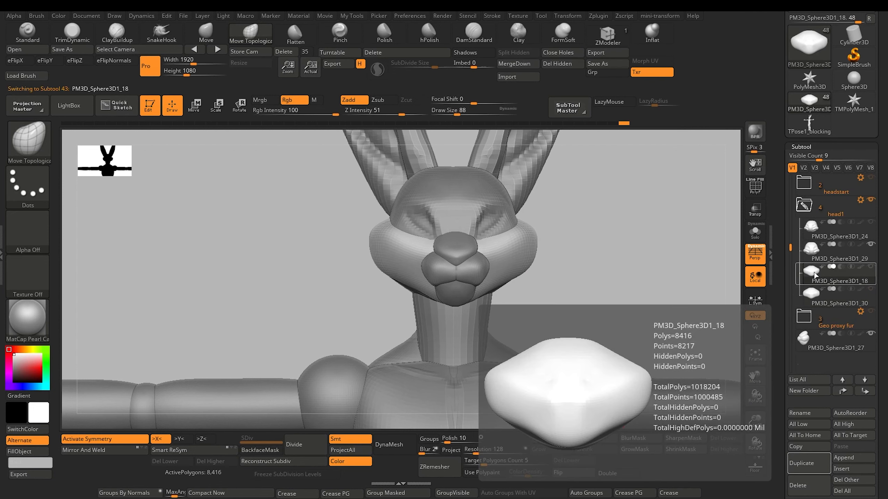
{"action": "left_click", "coordinate": [811, 293]}
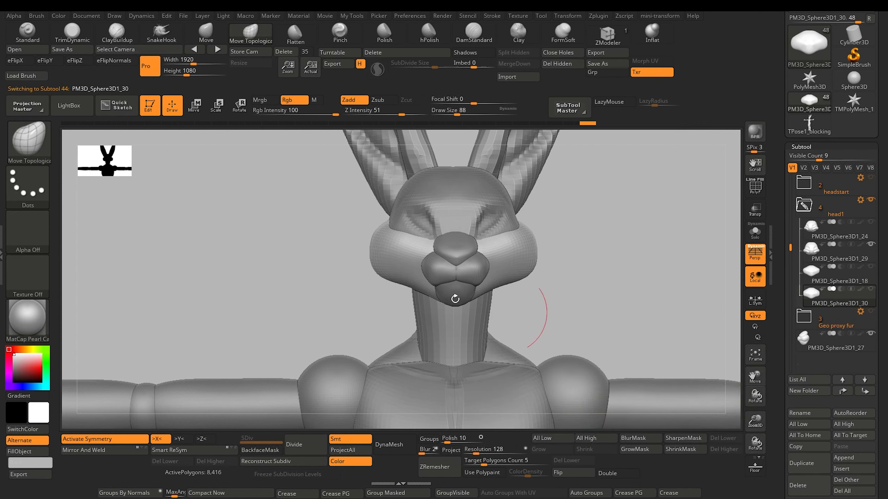
{"action": "left_click_drag", "start_coordinate": [279, 303], "coordinate": [122, 239], "text": "alt"}
{"action": "left_click_drag", "start_coordinate": [181, 300], "coordinate": [164, 248]}
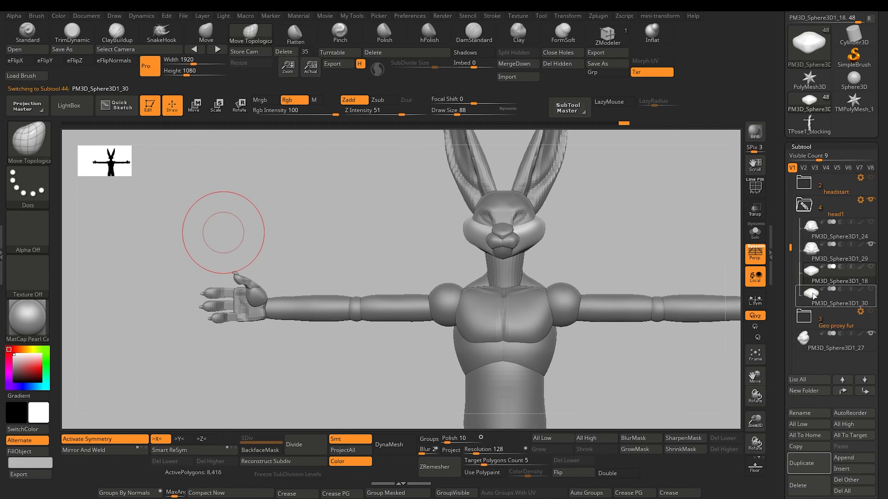
{"action": "left_click_drag", "start_coordinate": [358, 235], "coordinate": [397, 304], "text": "shift"}
{"action": "left_click_drag", "start_coordinate": [316, 275], "coordinate": [353, 253]}
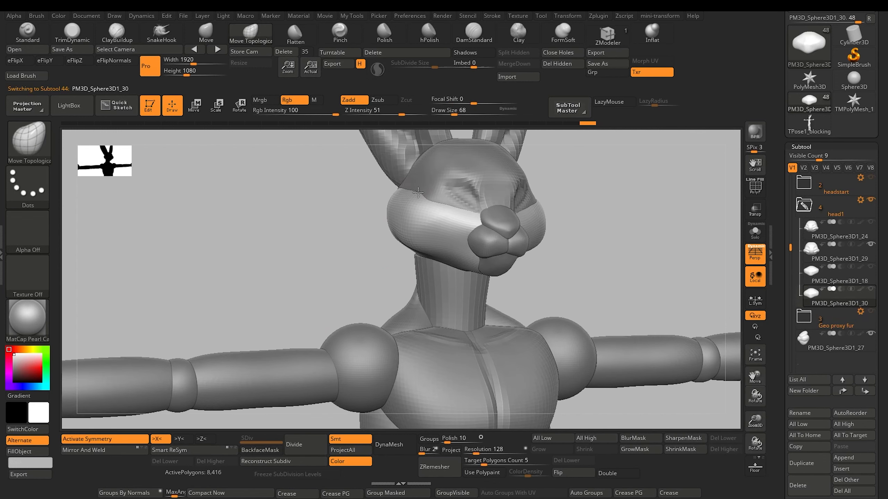
Rename the subtool PM3D_Sphere3D1_18 as jaw and its reshaped duplicate PM3D_Sphere3D1_30 as jaw fluffier
{"action": "left_click_drag", "start_coordinate": [311, 247], "coordinate": [194, 202]}
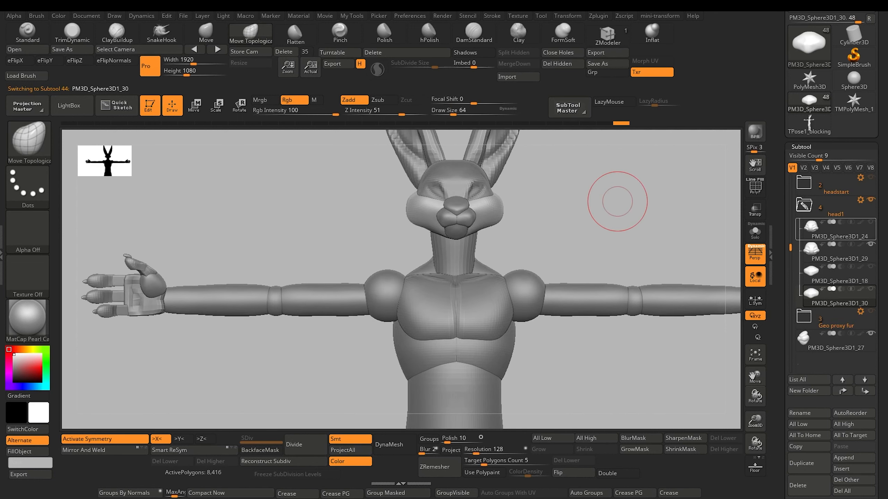
{"action": "left_click", "coordinate": [811, 278]}
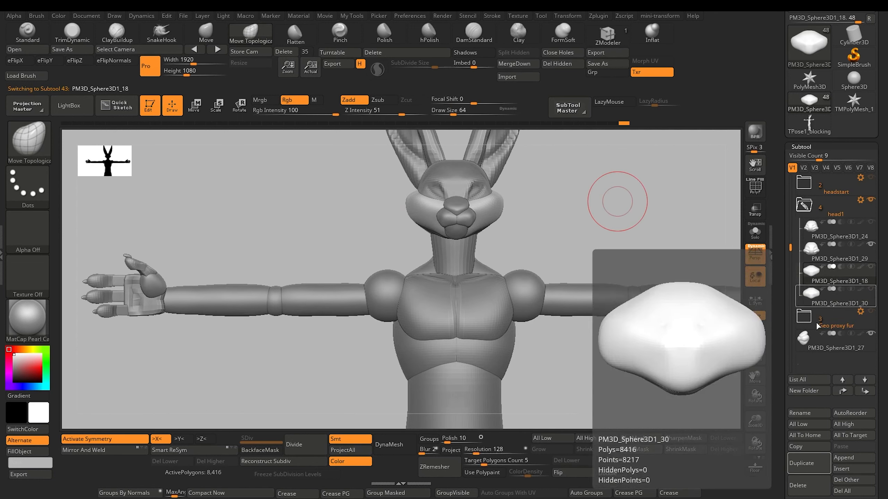
{"action": "left_click", "coordinate": [811, 413]}
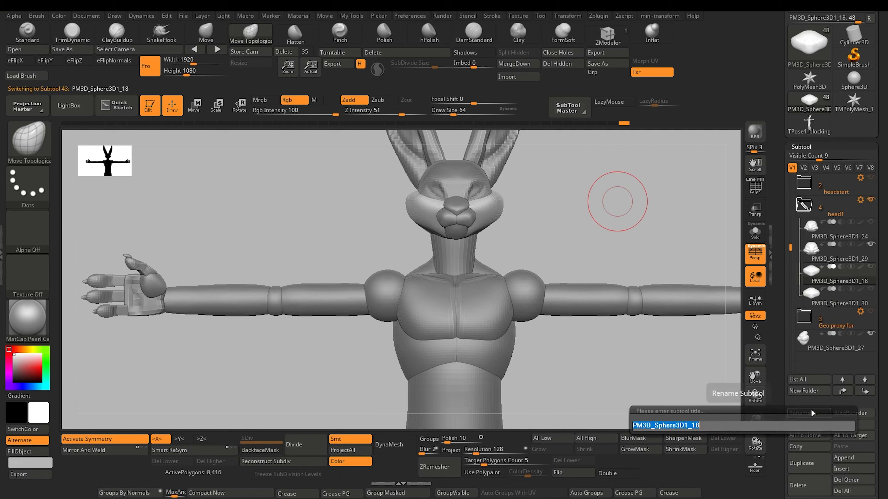
{"action": "type", "text": "jaw"}
{"action": "key", "text": "Return"}
{"action": "key", "text": "Down"}
{"action": "left_click", "coordinate": [808, 414]}
{"action": "type", "text": "jaw"}
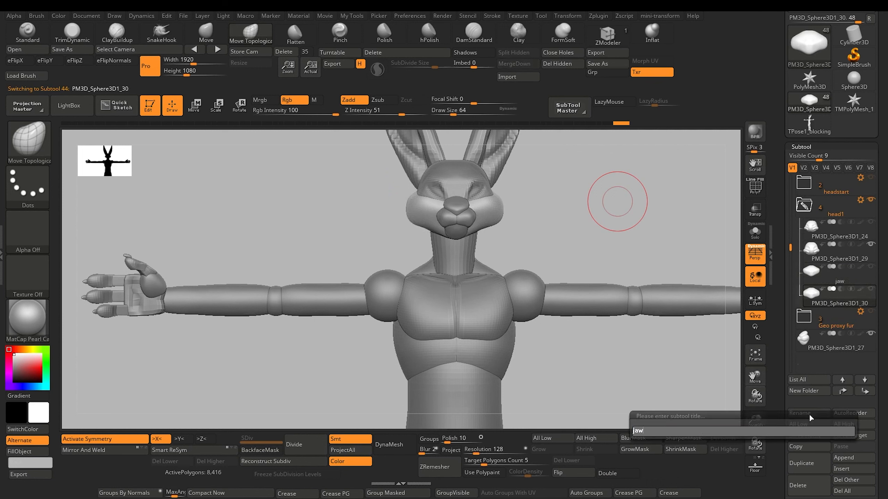
{"action": "type", "text": " fluffier"}
{"action": "key", "text": "Return"}
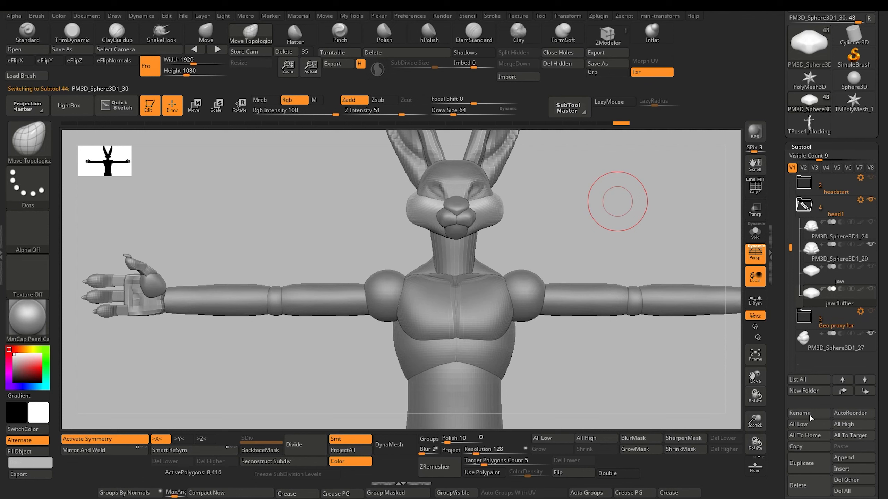
Rename the jaw subtool as jaw sharp
{"action": "left_click", "coordinate": [811, 274]}
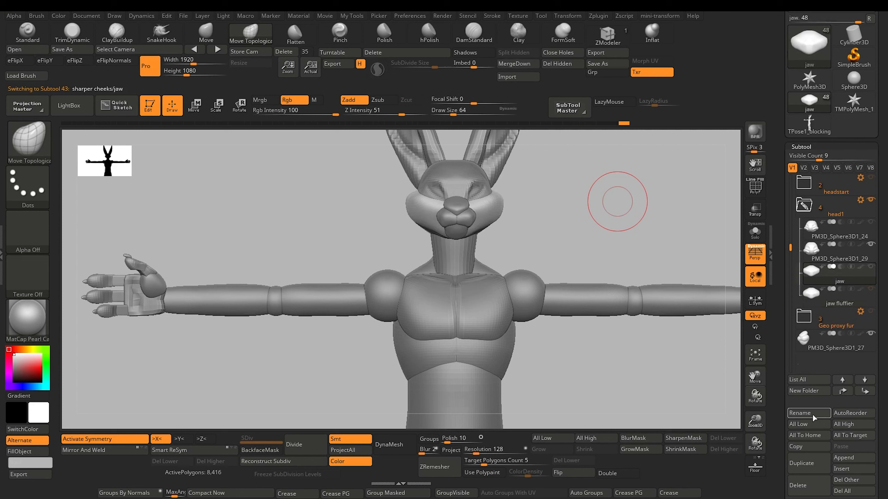
{"action": "left_click", "coordinate": [812, 414]}
{"action": "type", "text": "jaw s"}
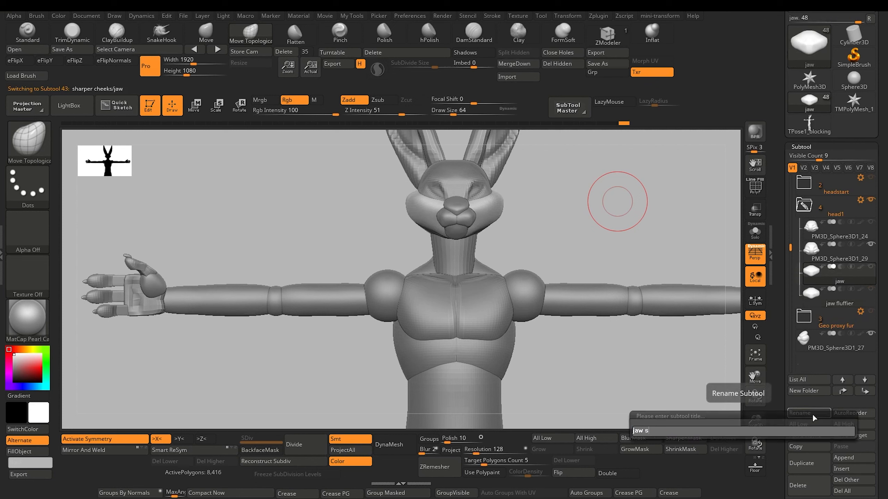
{"action": "type", "text": "harp"}
{"action": "key", "text": "Return"}
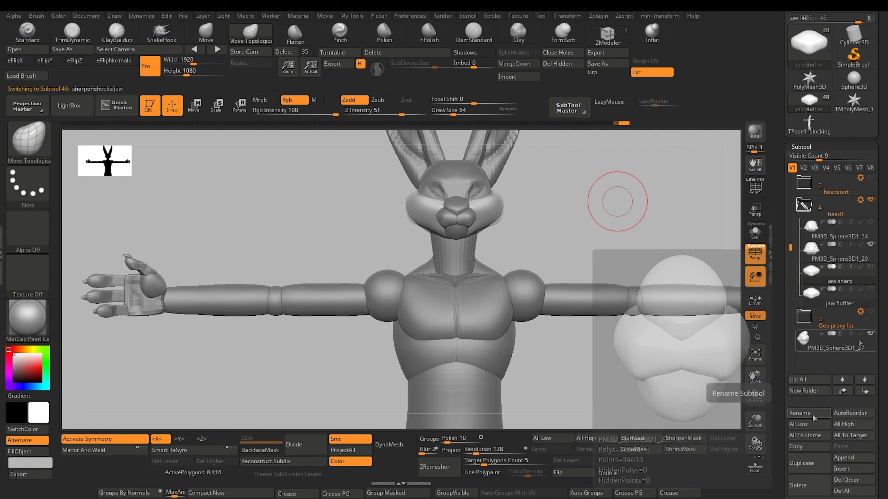
Show the jaw fluffier subtool and nudge the upper back edge of its cheeks inward with Move Topological in side view
{"action": "left_click", "coordinate": [870, 301]}
{"action": "left_click", "coordinate": [873, 289]}
{"action": "mouse_move", "coordinate": [268, 378]}
{"action": "left_mouse_down", "text": "alt"}
{"action": "mouse_move", "coordinate": [186, 311]}
{"action": "mouse_move", "coordinate": [236, 330]}
{"action": "mouse_move", "coordinate": [300, 337]}
{"action": "mouse_move", "coordinate": [285, 348]}
{"action": "mouse_move", "coordinate": [285, 371]}
{"action": "mouse_move", "coordinate": [215, 276]}
{"action": "mouse_move", "coordinate": [241, 312]}
{"action": "left_mouse_up", "text": "alt"}
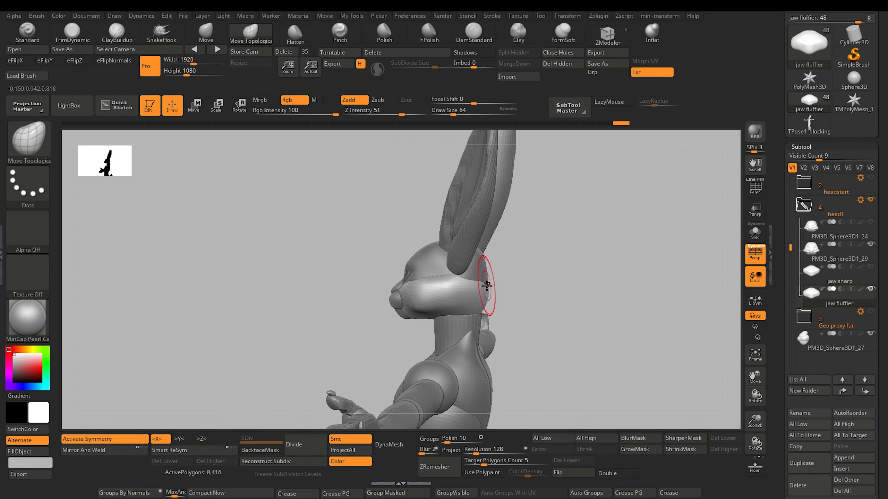
{"action": "left_click_drag", "start_coordinate": [487, 280], "coordinate": [486, 280]}
{"action": "left_click_drag", "start_coordinate": [283, 289], "coordinate": [298, 288]}
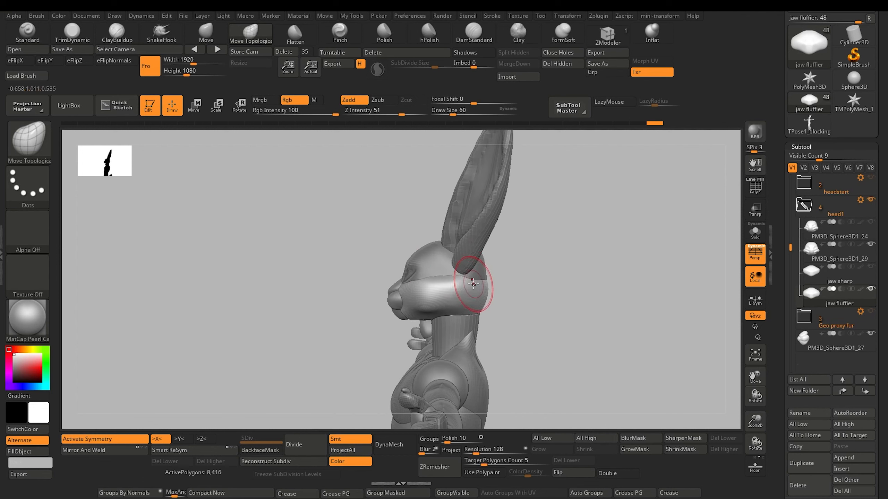
{"action": "mouse_move", "coordinate": [271, 316]}
{"action": "left_mouse_down"}
{"action": "mouse_move", "coordinate": [244, 276]}
{"action": "mouse_move", "coordinate": [267, 291]}
{"action": "mouse_move", "coordinate": [298, 264]}
{"action": "mouse_move", "coordinate": [340, 304]}
{"action": "left_mouse_up"}
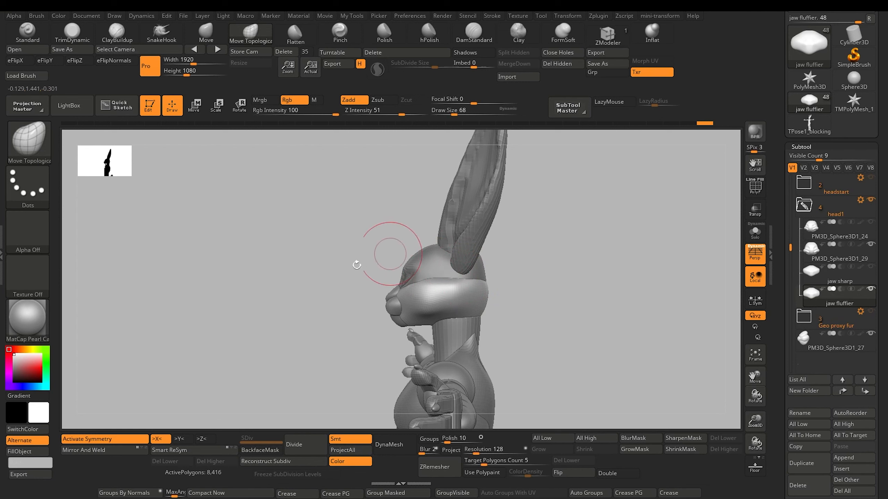
{"action": "mouse_move", "coordinate": [356, 265]}
{"action": "left_mouse_down"}
{"action": "mouse_move", "coordinate": [297, 297]}
{"action": "mouse_move", "coordinate": [311, 289]}
{"action": "left_mouse_up"}
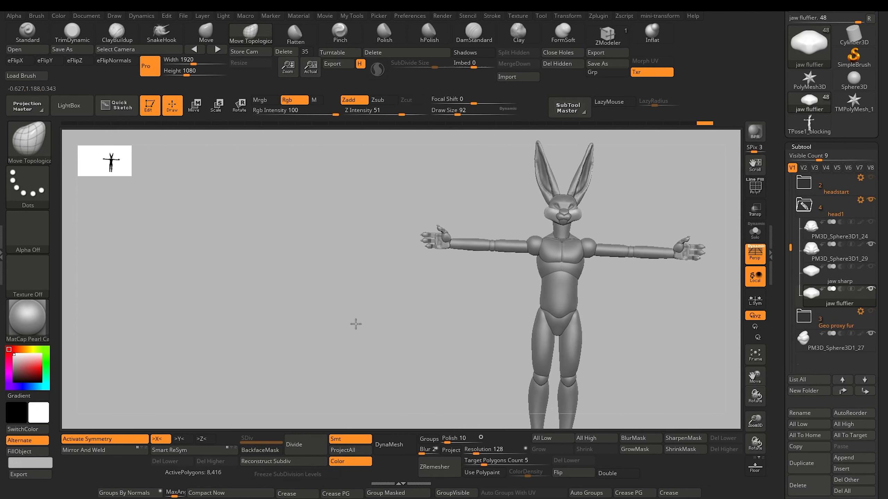
{"action": "left_click_drag", "start_coordinate": [356, 324], "coordinate": [311, 333]}
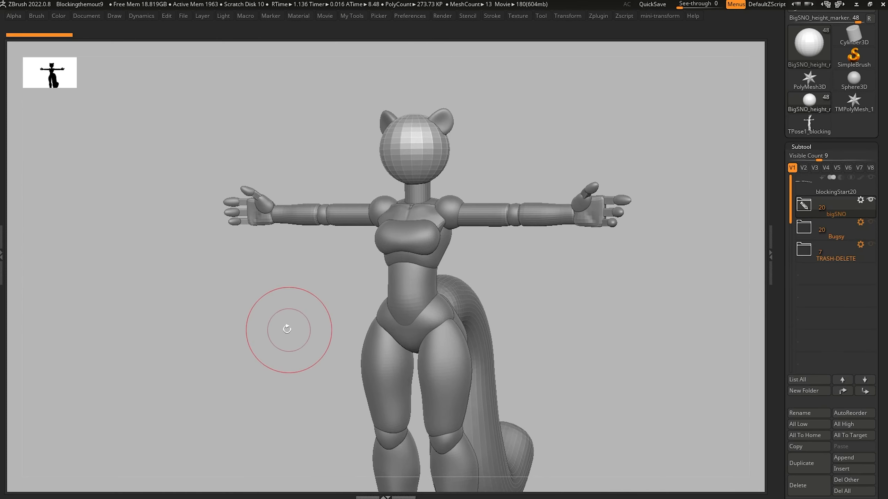
Duplicate the BigSNO_height_marker head sphere in the bigSNO folder and hide the original
{"action": "right_click_drag", "start_coordinate": [287, 325], "coordinate": [317, 473], "text": "ctrl"}
{"action": "mouse_move", "coordinate": [301, 228]}
{"action": "left_mouse_down"}
{"action": "mouse_move", "coordinate": [311, 235]}
{"action": "mouse_move", "coordinate": [321, 213]}
{"action": "left_mouse_up"}
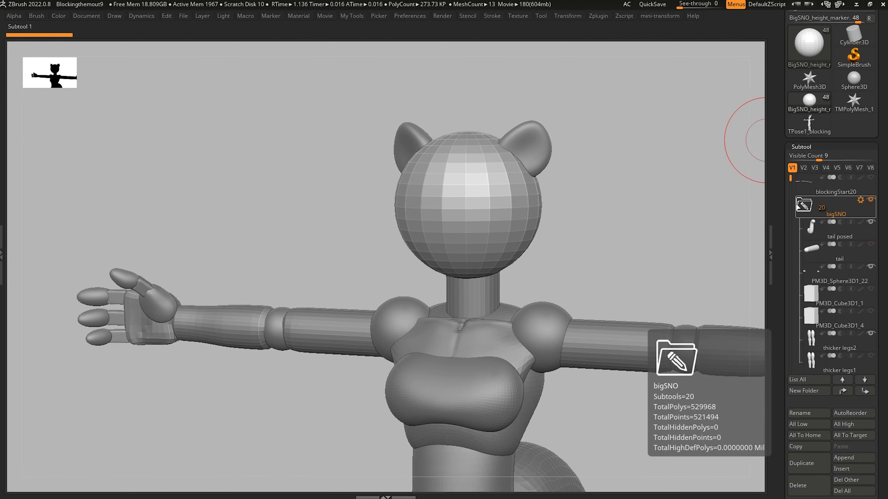
{"action": "left_click", "coordinate": [808, 208]}
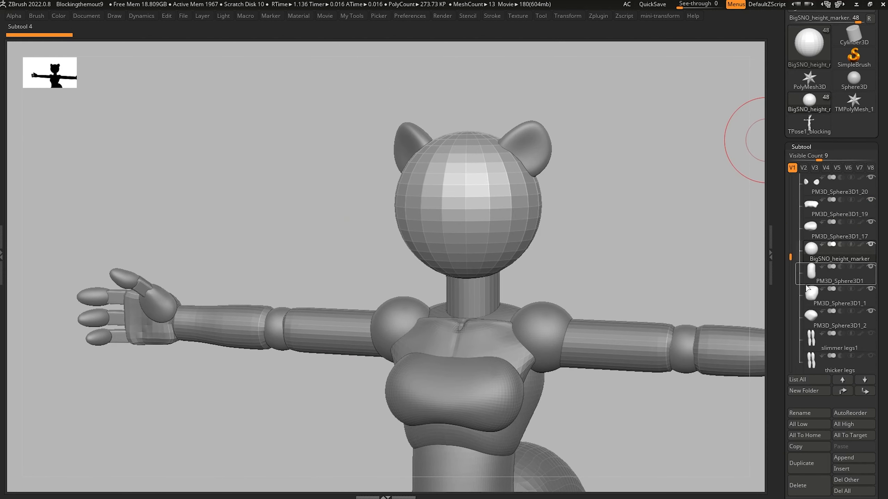
{"action": "left_click", "coordinate": [810, 462]}
{"action": "left_click", "coordinate": [872, 246]}
{"action": "mouse_move", "coordinate": [325, 211]}
{"action": "left_mouse_down", "text": "shift"}
{"action": "mouse_move", "coordinate": [337, 230]}
{"action": "mouse_move", "coordinate": [310, 209]}
{"action": "left_mouse_up", "text": "shift"}
{"action": "left_click_drag", "start_coordinate": [304, 210], "coordinate": [220, 177], "text": "alt"}
{"action": "left_click_drag", "start_coordinate": [349, 268], "coordinate": [296, 259]}
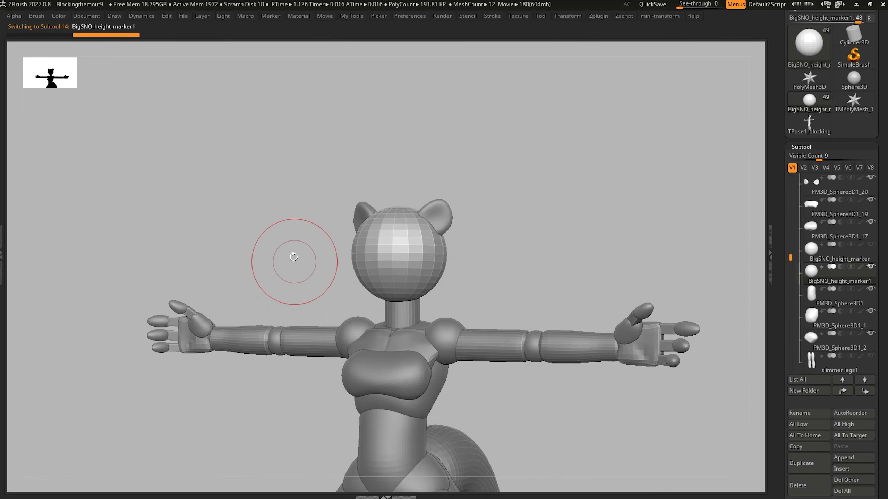
Turn the duplicated head sphere into a DynaMesh, smooth its surface and remesh it at a resolution of 72
{"action": "key", "text": "Tab"}
{"action": "left_click", "coordinate": [387, 446]}
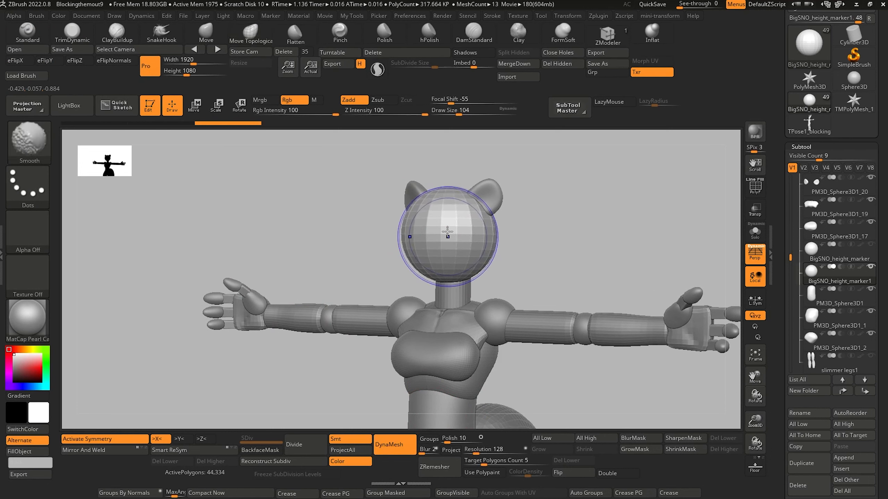
{"action": "left_click_drag", "start_coordinate": [427, 228], "coordinate": [460, 224], "text": "shift"}
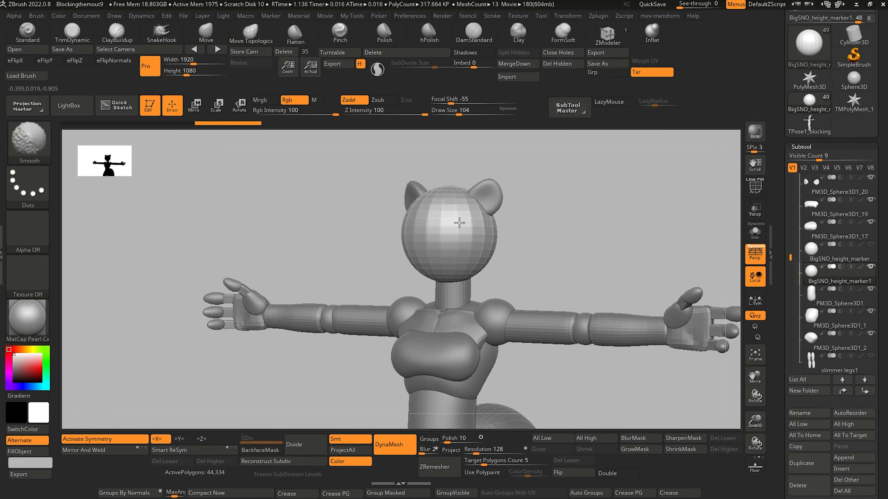
{"action": "left_click", "coordinate": [473, 450]}
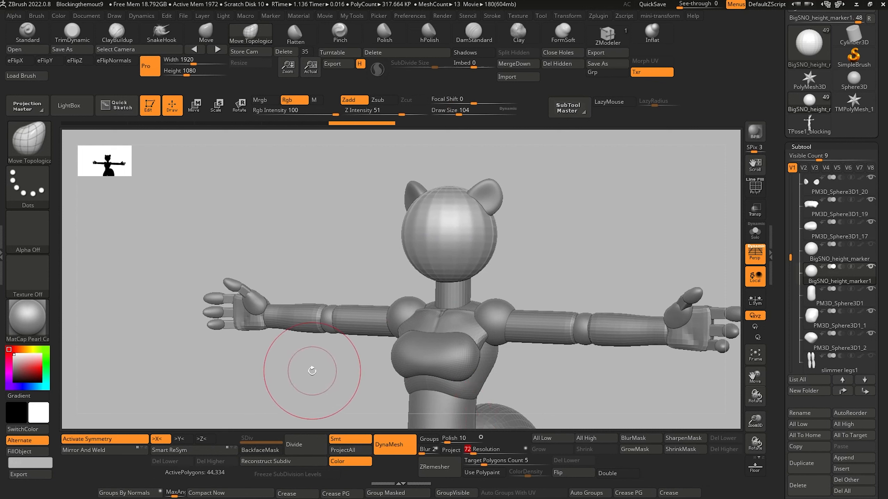
{"action": "left_click_drag", "start_coordinate": [311, 371], "coordinate": [368, 409], "text": "ctrl"}
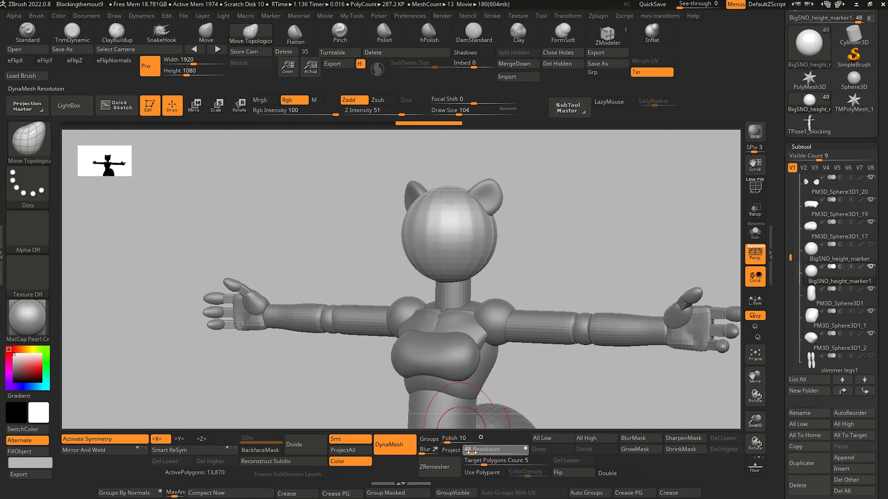
Set the DynaMesh resolution to 40 and remesh the head sphere, undoing the stray mask on its front
{"action": "left_click_drag", "start_coordinate": [471, 453], "coordinate": [459, 424]}
{"action": "mouse_move", "coordinate": [454, 222]}
{"action": "left_mouse_down", "text": "ctrl"}
{"action": "mouse_move", "coordinate": [469, 242]}
{"action": "mouse_move", "coordinate": [466, 210]}
{"action": "left_mouse_up", "text": "ctrl"}
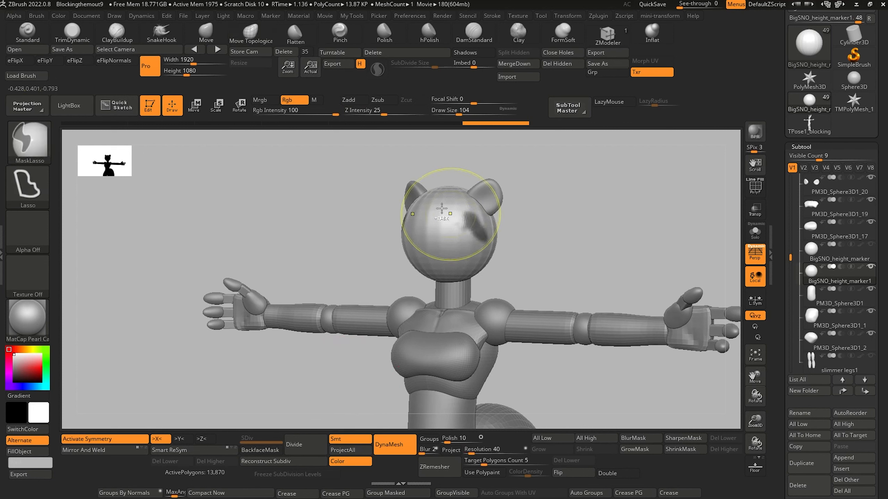
{"action": "key", "text": "ctrl+z"}
{"action": "key", "text": "ctrl+z"}
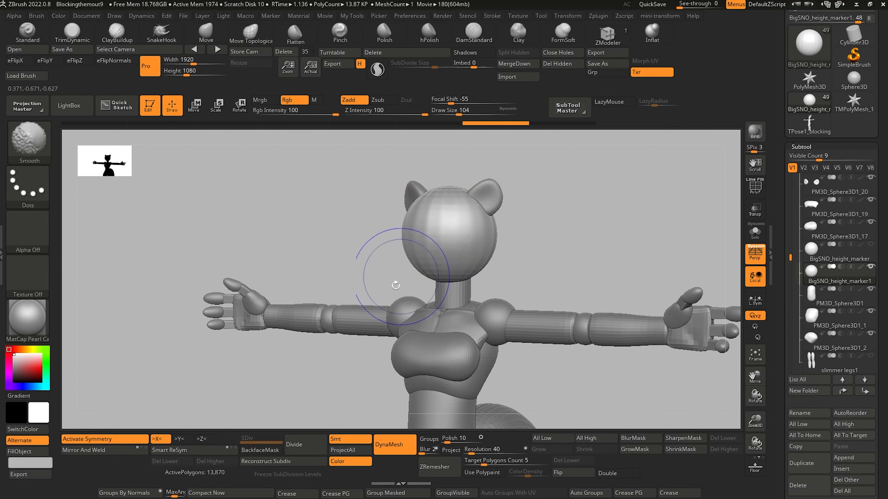
{"action": "key", "text": "ctrl+shift+z"}
{"action": "left_click_drag", "start_coordinate": [343, 395], "coordinate": [363, 412], "text": "shift"}
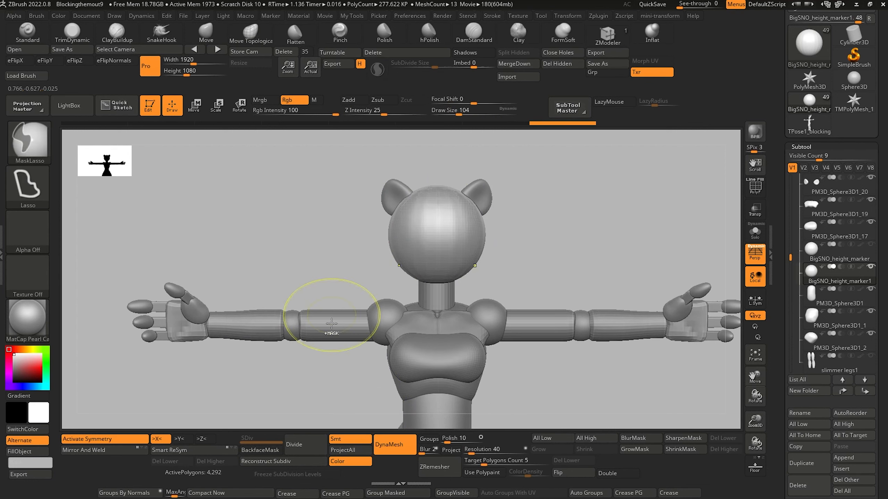
{"action": "key", "text": "ctrl+shift+z"}
Widen the sides of the big cat's head sphere with the Move brush at a size of about 130
{"action": "left_click_drag", "start_coordinate": [315, 278], "coordinate": [292, 262]}
{"action": "left_click_drag", "start_coordinate": [251, 330], "coordinate": [262, 312]}
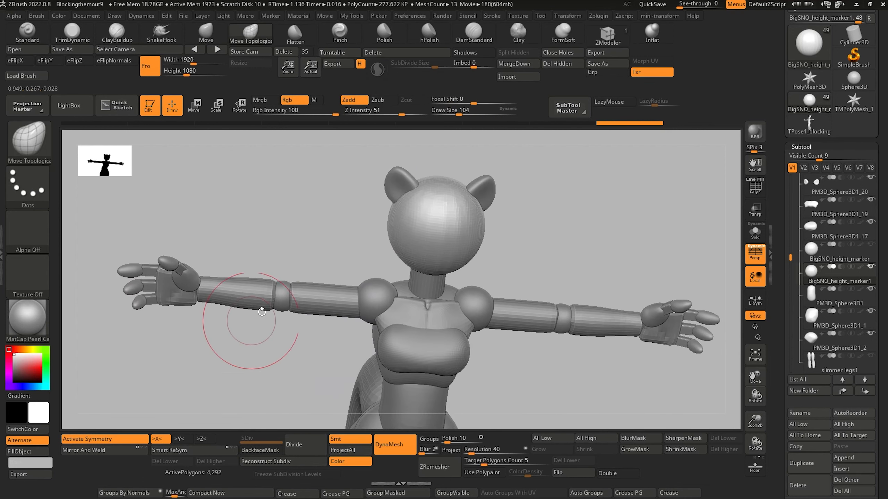
{"action": "key", "text": "b"}
{"action": "key", "text": "m"}
{"action": "key", "text": "v"}
{"action": "left_click_drag", "start_coordinate": [259, 250], "coordinate": [314, 207]}
{"action": "left_click_drag", "start_coordinate": [314, 207], "coordinate": [318, 257], "text": "alt"}
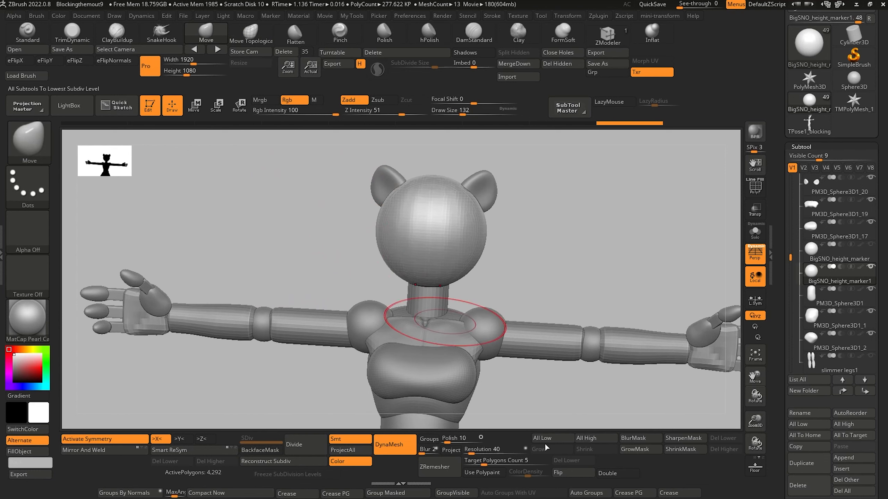
{"action": "left_click_drag", "start_coordinate": [339, 226], "coordinate": [336, 225]}
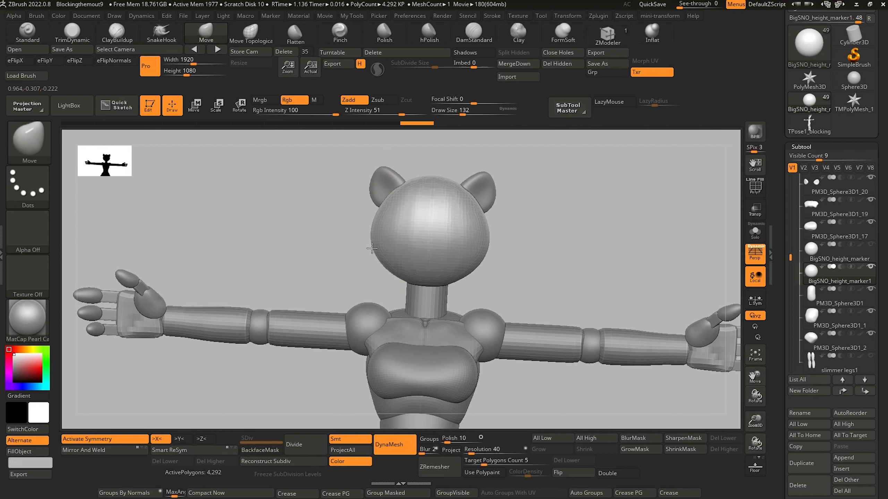
{"action": "left_click_drag", "start_coordinate": [372, 248], "coordinate": [393, 269]}
{"action": "left_click_drag", "start_coordinate": [342, 257], "coordinate": [359, 264]}
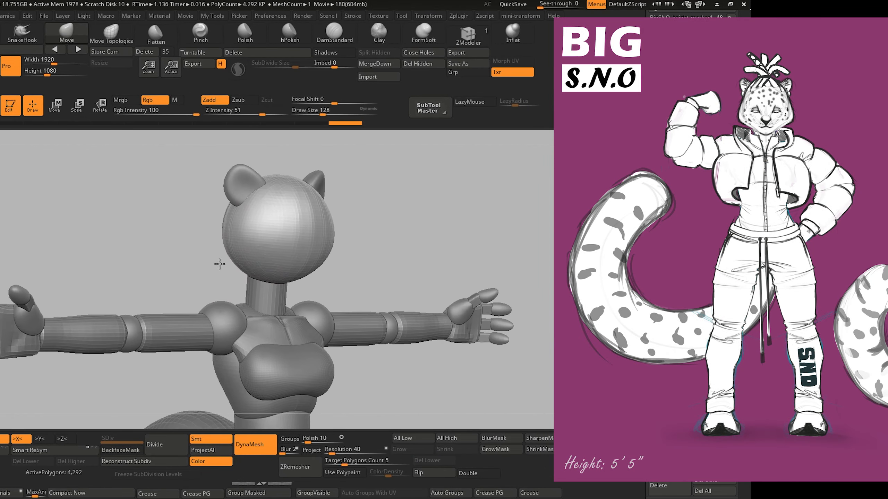
Shape the head's side profile against the BIG S.N.O reference, flattening the forehead into a slope above the muzzle area
{"action": "left_click_drag", "start_coordinate": [219, 264], "coordinate": [257, 246]}
{"action": "left_click_drag", "start_coordinate": [179, 234], "coordinate": [239, 239]}
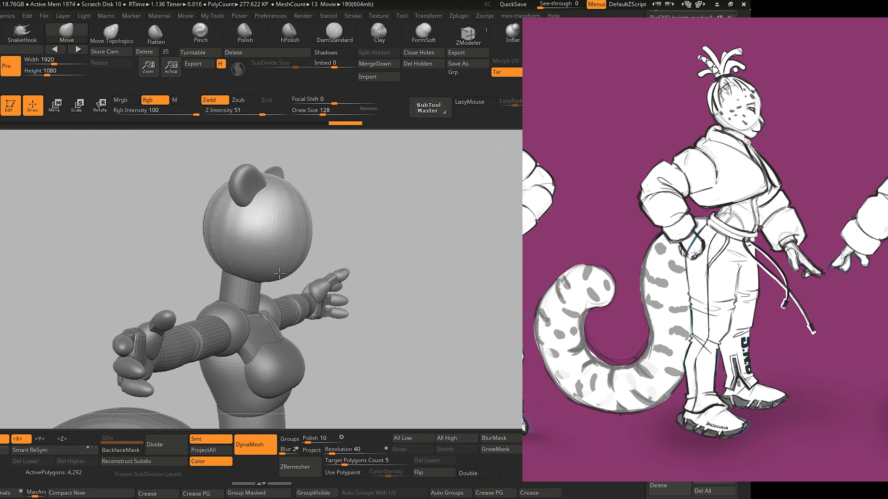
{"action": "left_click_drag", "start_coordinate": [311, 254], "coordinate": [309, 230]}
{"action": "mouse_move", "coordinate": [147, 230]}
{"action": "left_mouse_down"}
{"action": "mouse_move", "coordinate": [155, 232]}
{"action": "mouse_move", "coordinate": [150, 249]}
{"action": "left_mouse_up"}
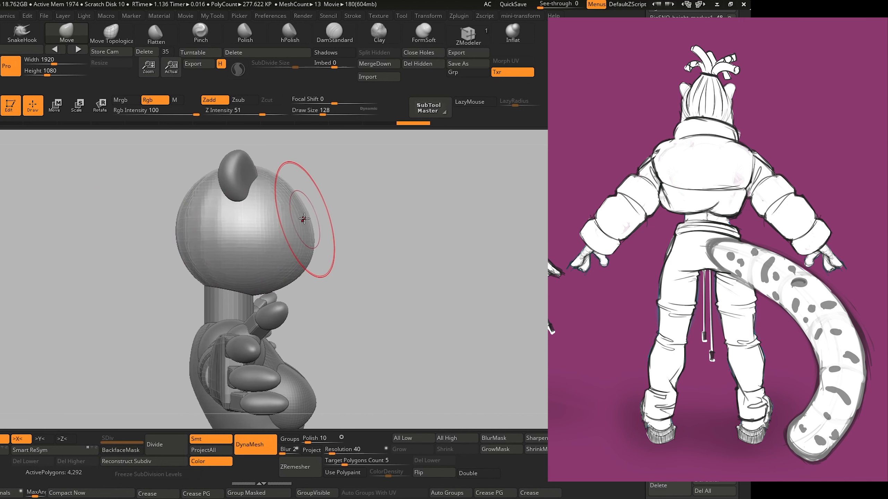
{"action": "left_click_drag", "start_coordinate": [305, 220], "coordinate": [300, 221]}
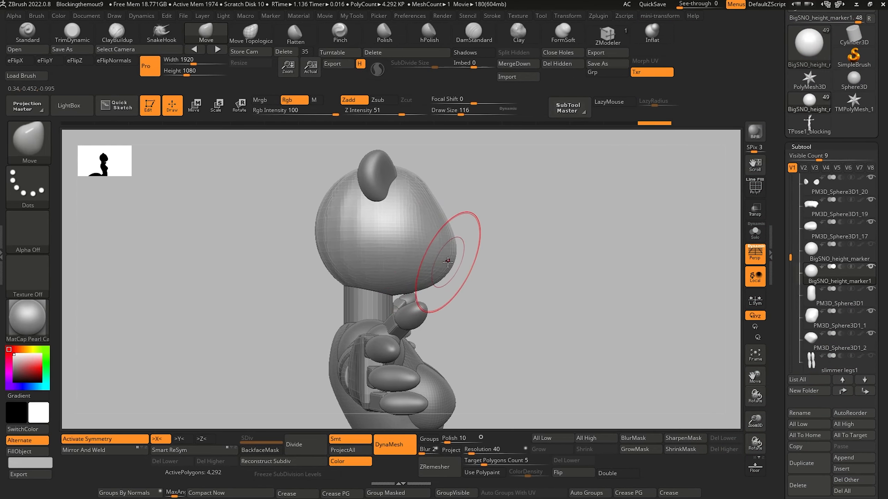
{"action": "left_click_drag", "start_coordinate": [448, 262], "coordinate": [448, 259]}
{"action": "left_click_drag", "start_coordinate": [438, 207], "coordinate": [430, 188]}
{"action": "left_click_drag", "start_coordinate": [303, 214], "coordinate": [244, 228]}
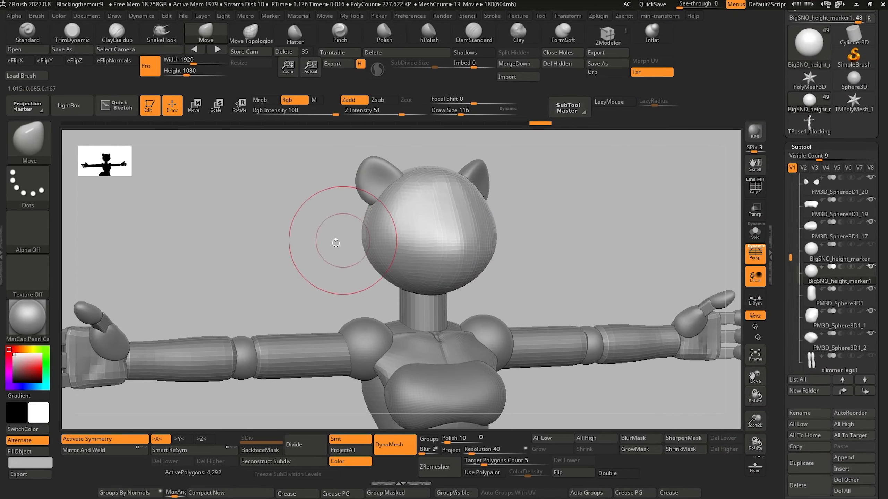
Pull the cheeks outward and taper the lower face toward the chin with the Move brush
{"action": "left_click_drag", "start_coordinate": [335, 241], "coordinate": [319, 246]}
{"action": "key", "text": "bracketright"}
{"action": "key", "text": "bracketright"}
{"action": "left_click_drag", "start_coordinate": [384, 245], "coordinate": [378, 249]}
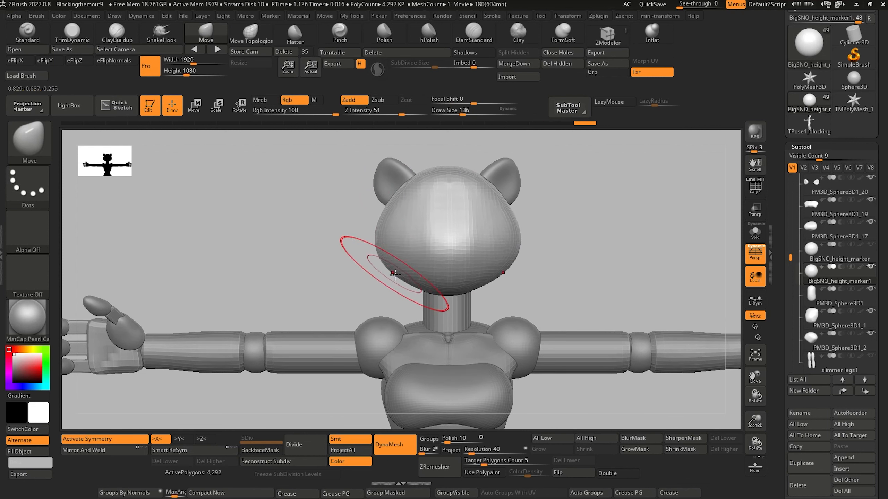
{"action": "key", "text": "bracketleft"}
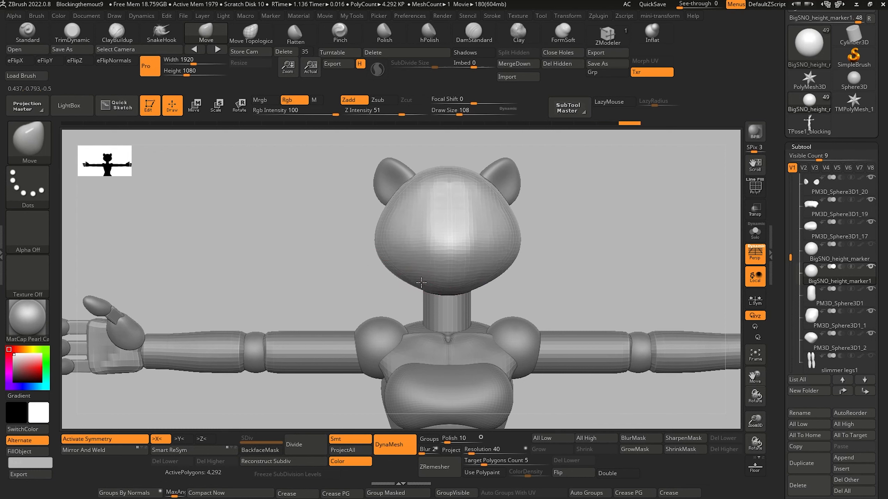
{"action": "right_click_drag", "start_coordinate": [427, 278], "coordinate": [371, 251]}
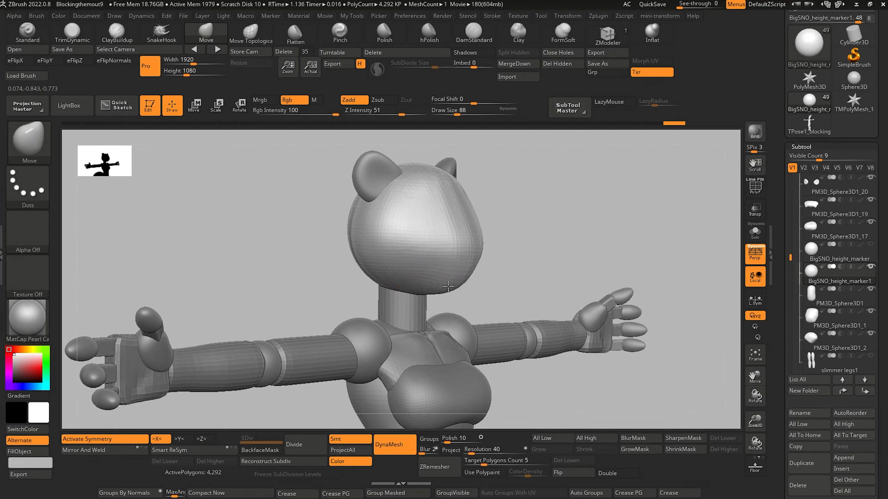
{"action": "left_click_drag", "start_coordinate": [448, 287], "coordinate": [445, 284]}
{"action": "mouse_move", "coordinate": [441, 282]}
{"action": "right_mouse_down"}
{"action": "mouse_move", "coordinate": [320, 254]}
{"action": "mouse_move", "coordinate": [365, 284]}
{"action": "mouse_move", "coordinate": [346, 254]}
{"action": "mouse_move", "coordinate": [349, 230]}
{"action": "right_mouse_up"}
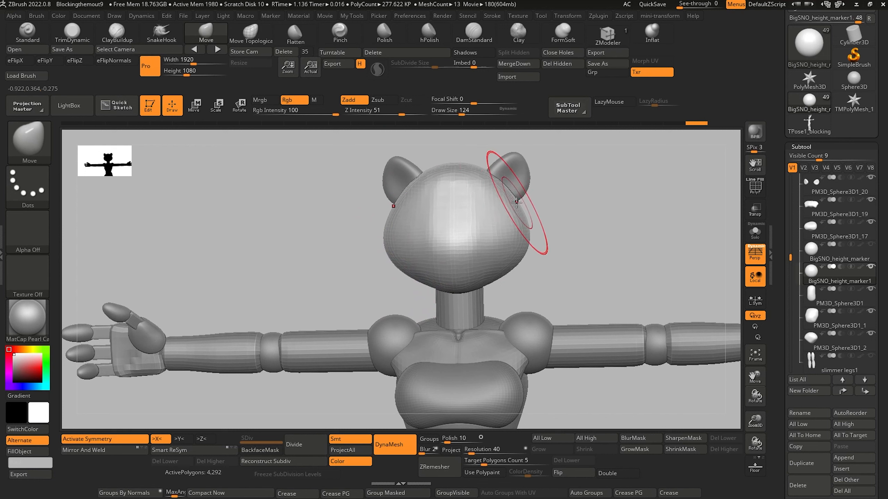
Slim the head's upper sides and lower cheeks with the Move brush at a size of about 152
{"action": "key", "text": "bracketright"}
{"action": "key", "text": "bracketright"}
{"action": "key", "text": "bracketright"}
{"action": "left_click_drag", "start_coordinate": [518, 208], "coordinate": [511, 209]}
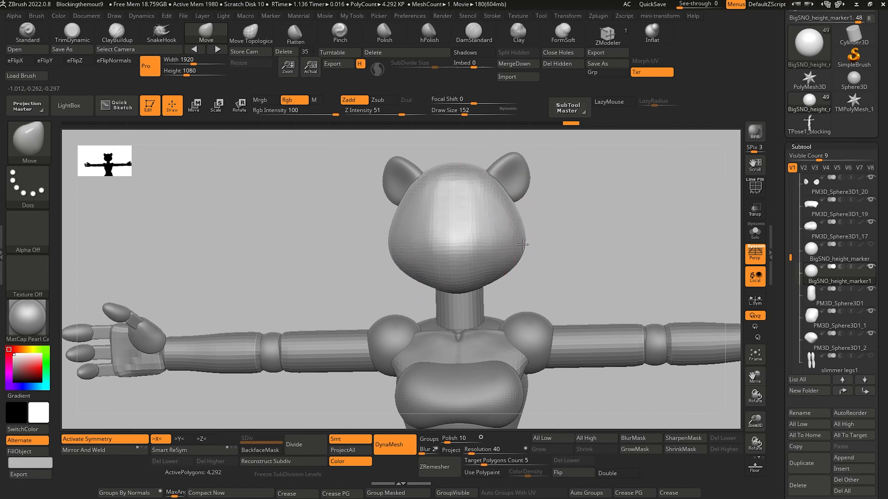
{"action": "left_click_drag", "start_coordinate": [514, 262], "coordinate": [502, 274]}
Refine the cheek corners and their taper toward the chin with the Move brush at a size of about 100
{"action": "key", "text": "bracketleft"}
{"action": "left_click_drag", "start_coordinate": [392, 273], "coordinate": [378, 281]}
{"action": "left_click_drag", "start_coordinate": [413, 275], "coordinate": [400, 264], "text": "shift"}
{"action": "left_click_drag", "start_coordinate": [349, 294], "coordinate": [343, 297]}
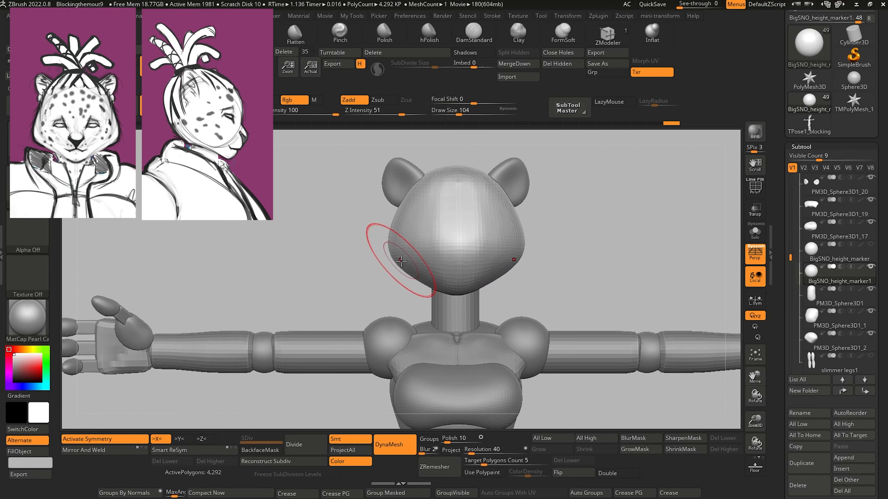
{"action": "key", "text": "bracketleft"}
{"action": "mouse_move", "coordinate": [408, 273]}
{"action": "left_mouse_down"}
{"action": "mouse_move", "coordinate": [377, 276]}
{"action": "mouse_move", "coordinate": [401, 267]}
{"action": "mouse_move", "coordinate": [378, 257]}
{"action": "left_mouse_up"}
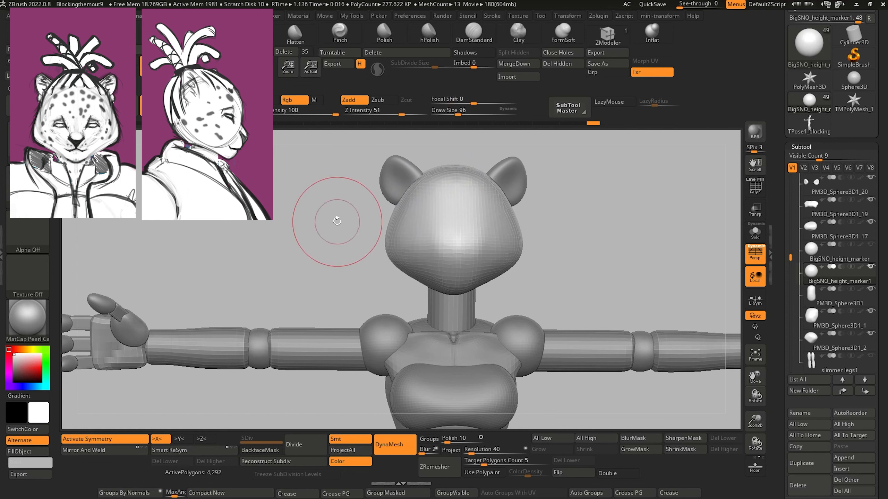
Push in the bridge between forehead and muzzle with the Move brush at a size of 84
{"action": "mouse_move", "coordinate": [337, 208]}
{"action": "left_mouse_down"}
{"action": "mouse_move", "coordinate": [301, 225]}
{"action": "mouse_move", "coordinate": [314, 221]}
{"action": "left_mouse_up"}
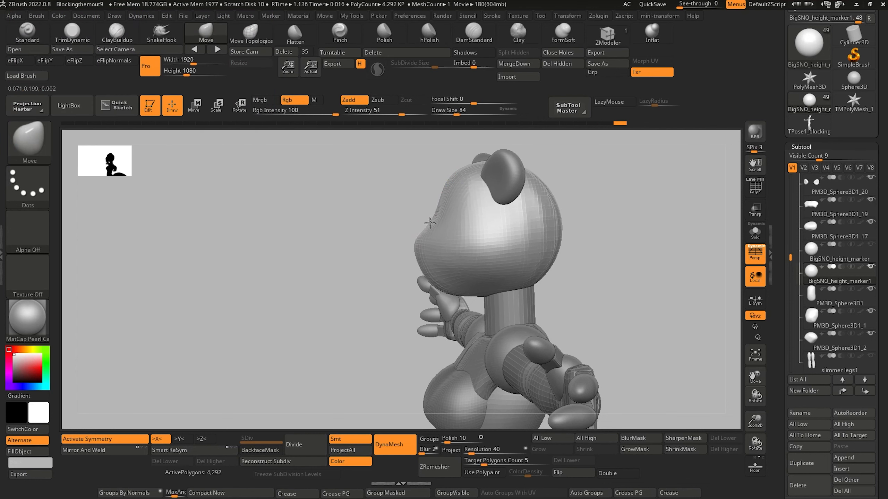
{"action": "left_click_drag", "start_coordinate": [429, 223], "coordinate": [427, 223]}
{"action": "mouse_move", "coordinate": [336, 220]}
{"action": "left_mouse_down"}
{"action": "mouse_move", "coordinate": [387, 234]}
{"action": "mouse_move", "coordinate": [387, 225]}
{"action": "left_mouse_up"}
{"action": "left_click_drag", "start_coordinate": [334, 202], "coordinate": [330, 217]}
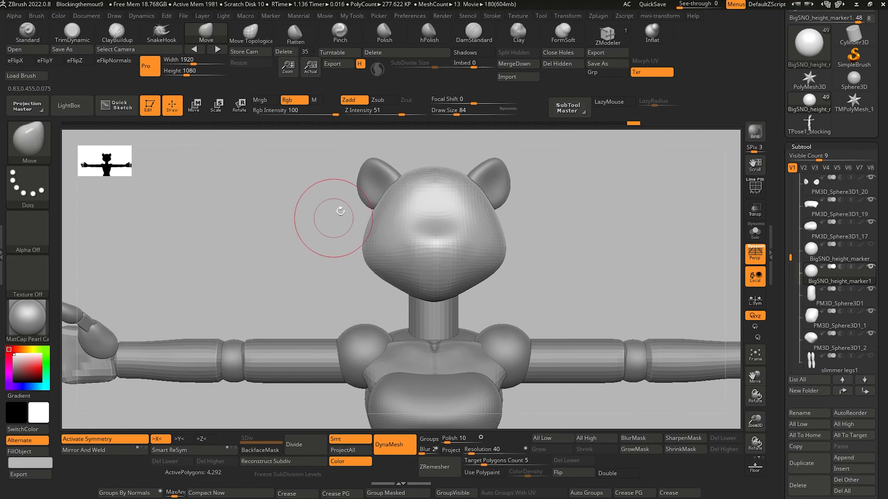
Adjust the eye-area sides of the face with the Move brush, enlarging it from about 104 to 156
{"action": "key", "text": "]"}
{"action": "left_click_drag", "start_coordinate": [468, 238], "coordinate": [461, 239]}
{"action": "mouse_move", "coordinate": [295, 217]}
{"action": "left_mouse_down"}
{"action": "mouse_move", "coordinate": [337, 219]}
{"action": "mouse_move", "coordinate": [353, 209]}
{"action": "left_mouse_up"}
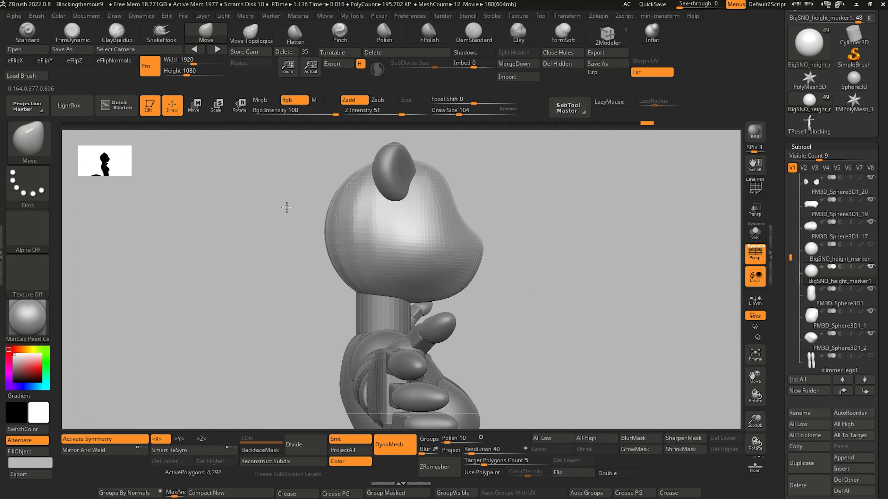
{"action": "left_click_drag", "start_coordinate": [286, 208], "coordinate": [284, 246], "text": "shift"}
{"action": "key", "text": "]"}
{"action": "left_click_drag", "start_coordinate": [448, 233], "coordinate": [447, 231]}
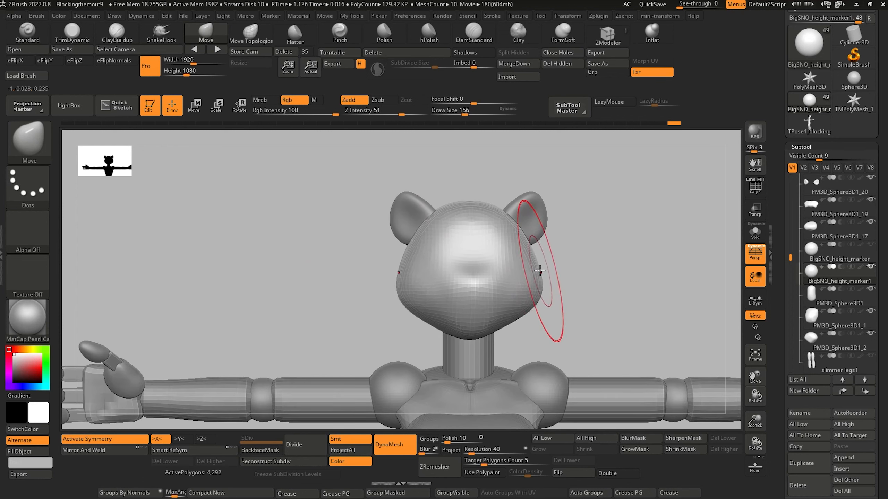
{"action": "left_click_drag", "start_coordinate": [317, 254], "coordinate": [302, 250]}
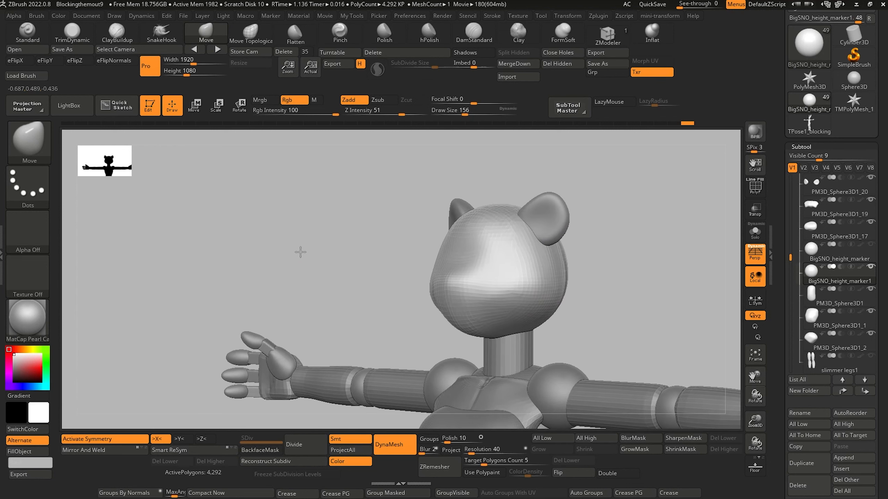
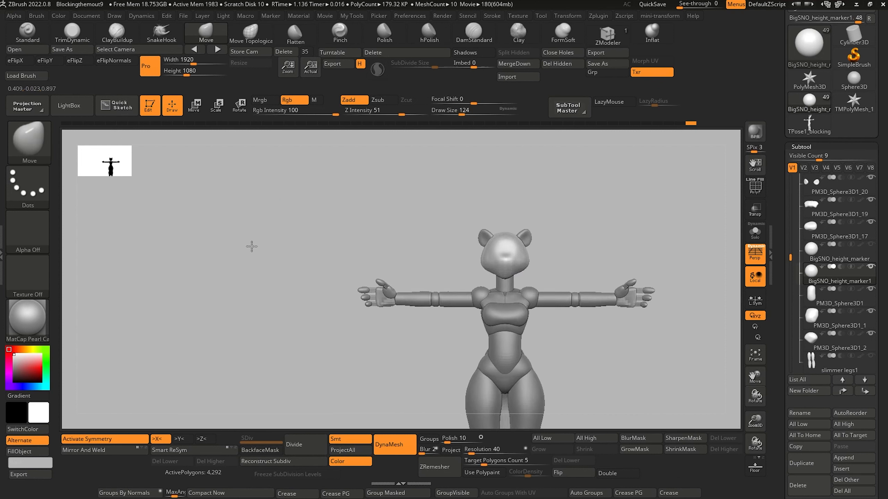
Smooth the front of the face and the cheeks at a brush size of 124
{"action": "left_click_drag", "start_coordinate": [252, 246], "coordinate": [236, 248]}
{"action": "left_click_drag", "start_coordinate": [254, 255], "coordinate": [306, 330], "text": "alt"}
{"action": "mouse_move", "coordinate": [309, 308]}
{"action": "left_mouse_down"}
{"action": "mouse_move", "coordinate": [348, 304]}
{"action": "mouse_move", "coordinate": [323, 301]}
{"action": "mouse_move", "coordinate": [359, 276]}
{"action": "left_mouse_up"}
{"action": "left_click_drag", "start_coordinate": [583, 306], "coordinate": [575, 330], "text": "shift"}
{"action": "left_click_drag", "start_coordinate": [539, 267], "coordinate": [543, 247], "text": "shift"}
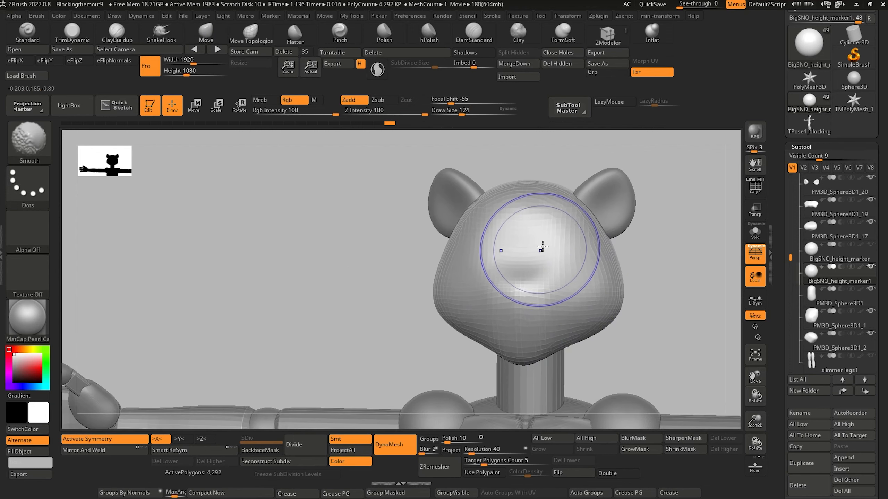
{"action": "mouse_move", "coordinate": [347, 253]}
{"action": "left_mouse_down"}
{"action": "mouse_move", "coordinate": [317, 284]}
{"action": "mouse_move", "coordinate": [341, 290]}
{"action": "mouse_move", "coordinate": [365, 280]}
{"action": "left_mouse_up"}
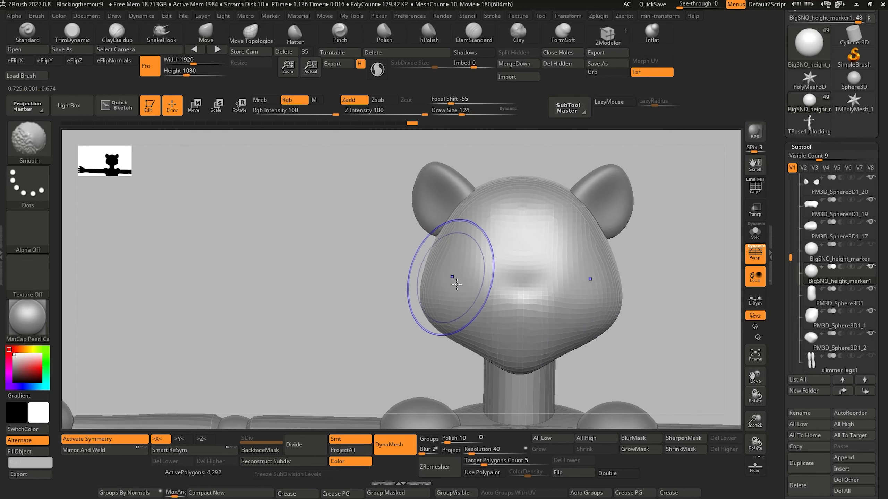
{"action": "mouse_move", "coordinate": [465, 308]}
{"action": "left_mouse_down", "text": "shift"}
{"action": "mouse_move", "coordinate": [468, 318]}
{"action": "mouse_move", "coordinate": [447, 328]}
{"action": "left_mouse_up", "text": "shift"}
Adjust the back of the head with the Move brush at a size of 112 and smooth its surface
{"action": "mouse_move", "coordinate": [354, 277]}
{"action": "left_mouse_down"}
{"action": "mouse_move", "coordinate": [360, 321]}
{"action": "mouse_move", "coordinate": [279, 287]}
{"action": "mouse_move", "coordinate": [266, 259]}
{"action": "left_mouse_up"}
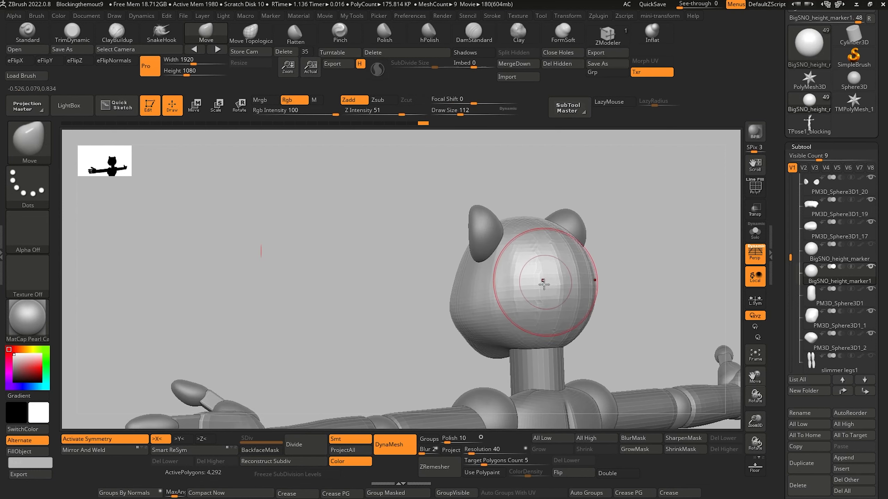
{"action": "left_click_drag", "start_coordinate": [543, 315], "coordinate": [536, 307]}
{"action": "mouse_move", "coordinate": [512, 219]}
{"action": "left_mouse_down", "text": "shift"}
{"action": "mouse_move", "coordinate": [514, 238]}
{"action": "mouse_move", "coordinate": [556, 286]}
{"action": "left_mouse_up", "text": "shift"}
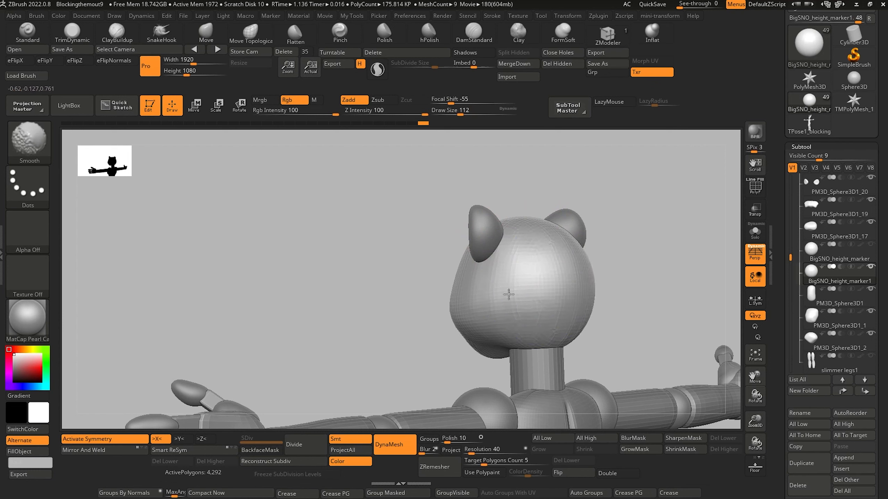
{"action": "mouse_move", "coordinate": [337, 267]}
{"action": "left_mouse_down"}
{"action": "mouse_move", "coordinate": [367, 206]}
{"action": "mouse_move", "coordinate": [323, 265]}
{"action": "mouse_move", "coordinate": [295, 284]}
{"action": "mouse_move", "coordinate": [347, 195]}
{"action": "left_mouse_up"}
Append a Sphere3D as a new subtool for the nose and select it for transforming
{"action": "left_click", "coordinate": [850, 458]}
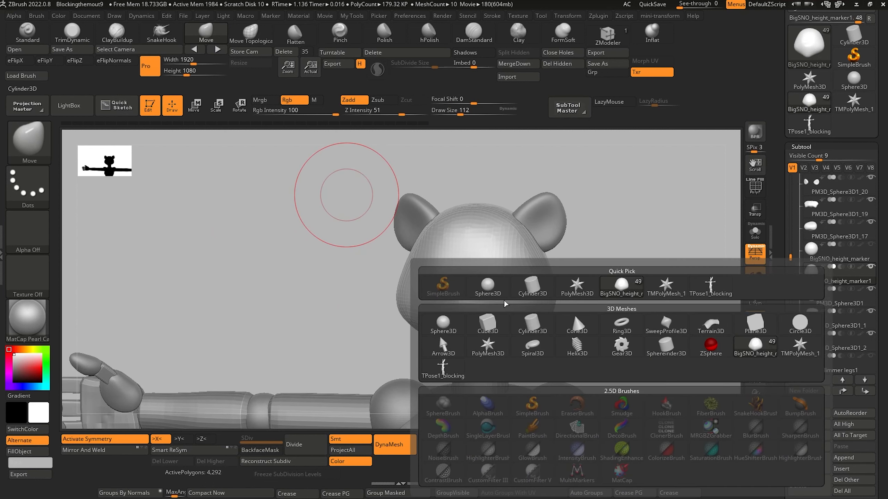
{"action": "left_click", "coordinate": [488, 317]}
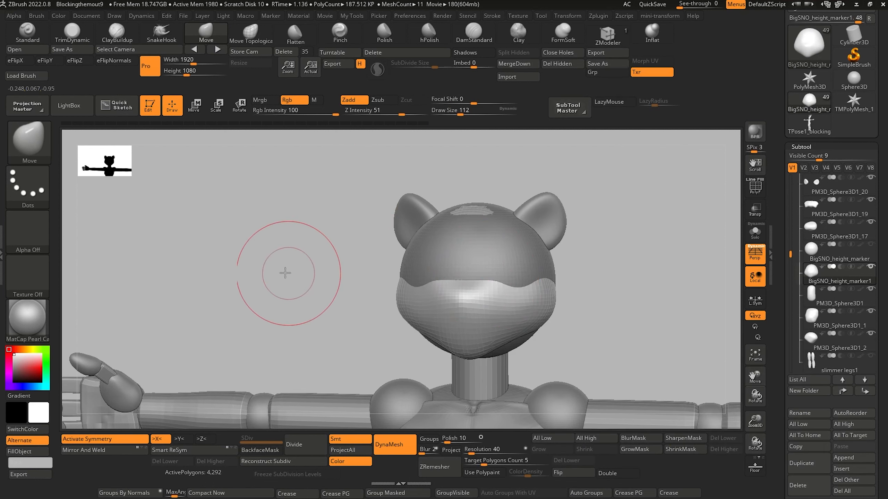
{"action": "left_click_drag", "start_coordinate": [283, 270], "coordinate": [293, 269], "text": "shift"}
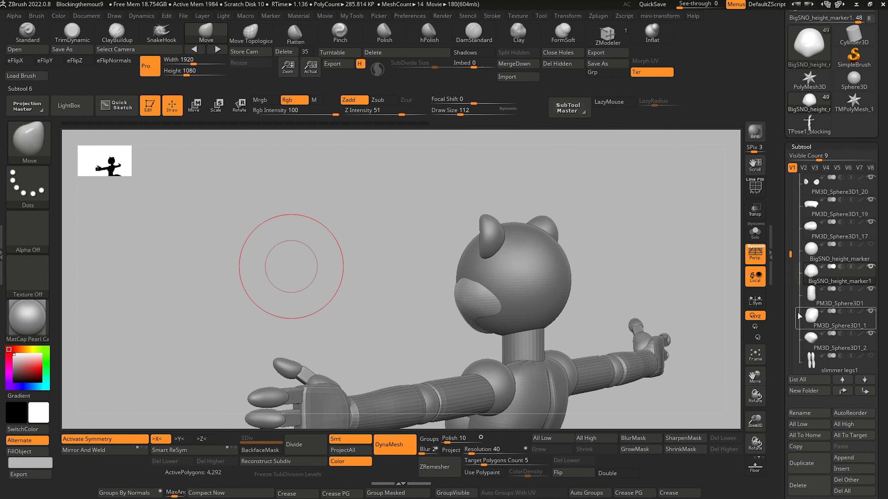
{"action": "left_click_drag", "start_coordinate": [410, 264], "coordinate": [396, 281]}
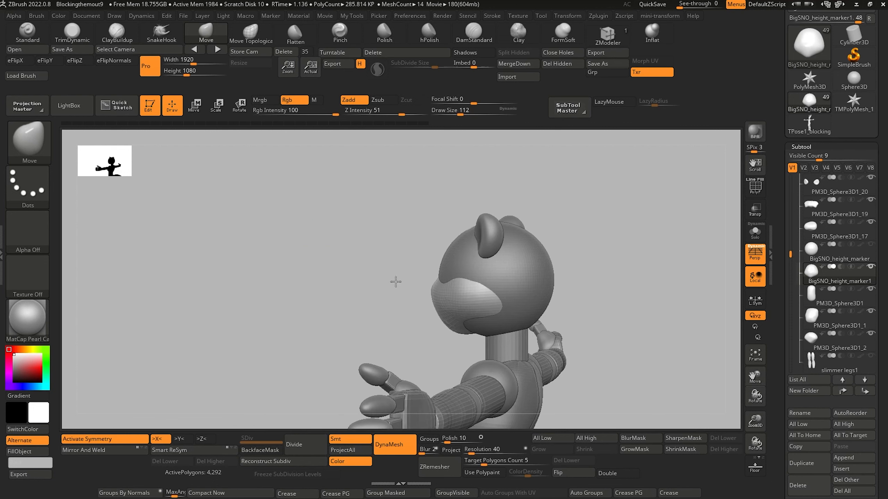
{"action": "left_click", "coordinate": [201, 105]}
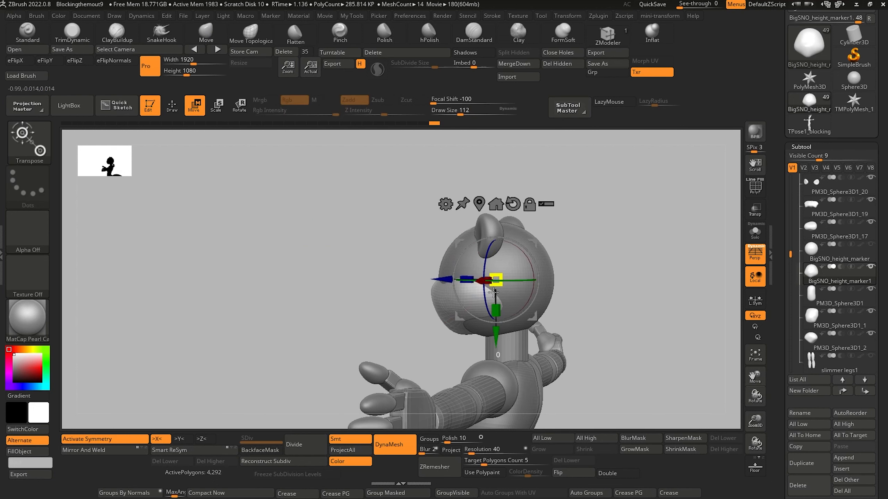
{"action": "left_click_drag", "start_coordinate": [430, 280], "coordinate": [442, 280]}
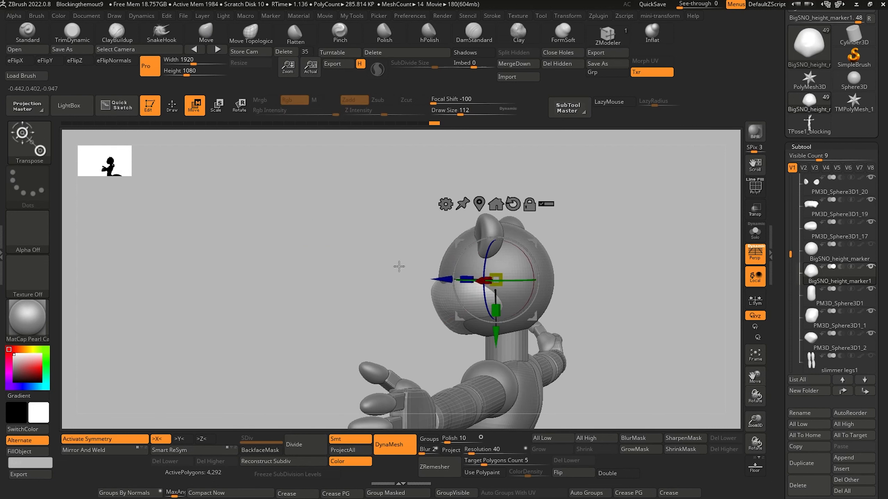
{"action": "left_click_drag", "start_coordinate": [790, 253], "coordinate": [791, 325]}
{"action": "left_click", "coordinate": [803, 324]}
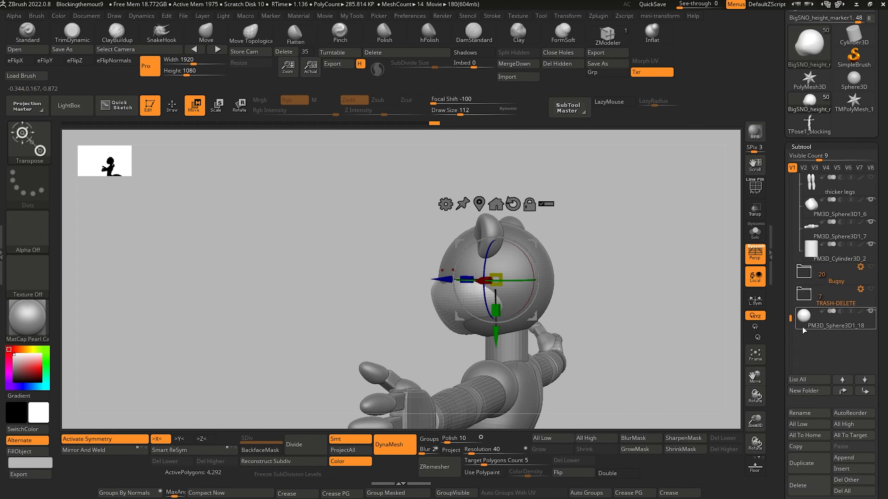
Move the new sphere forward to the front of the face and scale it down uniformly to nose size
{"action": "left_click_drag", "start_coordinate": [442, 280], "coordinate": [406, 280]}
{"action": "left_click_drag", "start_coordinate": [323, 273], "coordinate": [342, 310], "text": "shift"}
{"action": "left_click_drag", "start_coordinate": [463, 283], "coordinate": [476, 306]}
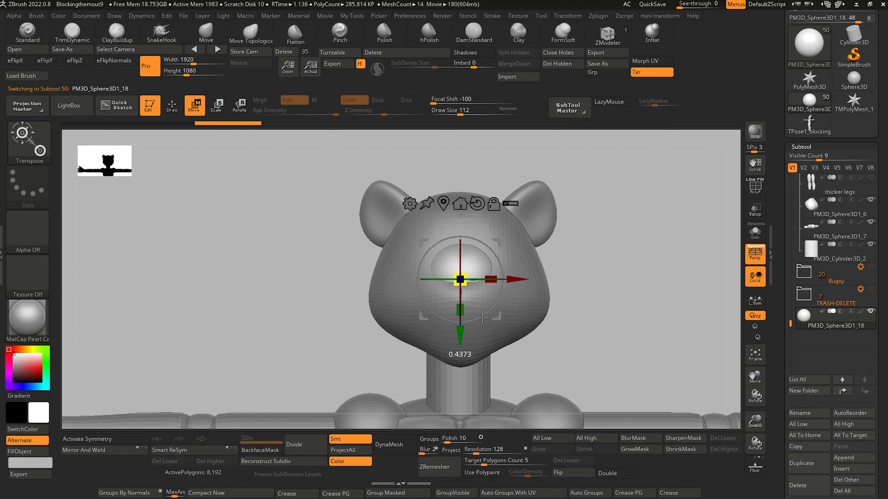
{"action": "left_click_drag", "start_coordinate": [302, 276], "coordinate": [524, 286]}
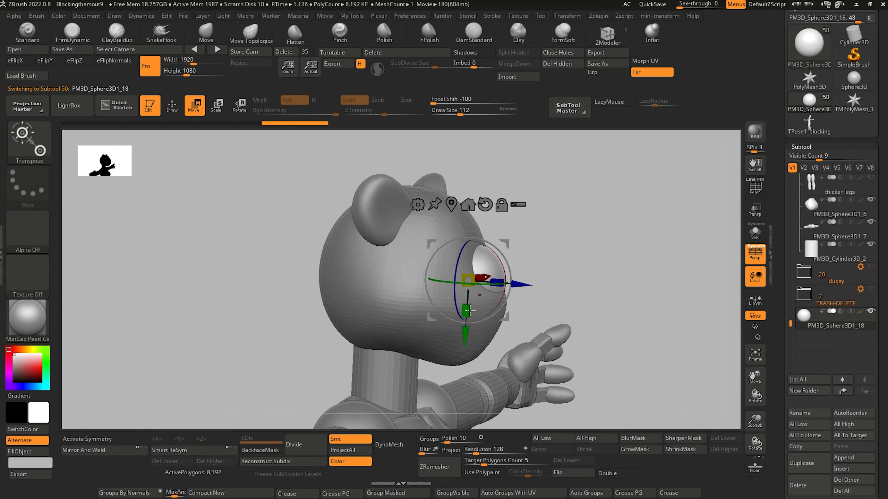
Flatten the nose sphere vertically and fit it against the slope at the muzzle's tip
{"action": "left_click_drag", "start_coordinate": [465, 335], "coordinate": [465, 307]}
{"action": "left_click_drag", "start_coordinate": [268, 249], "coordinate": [287, 300], "text": "shift"}
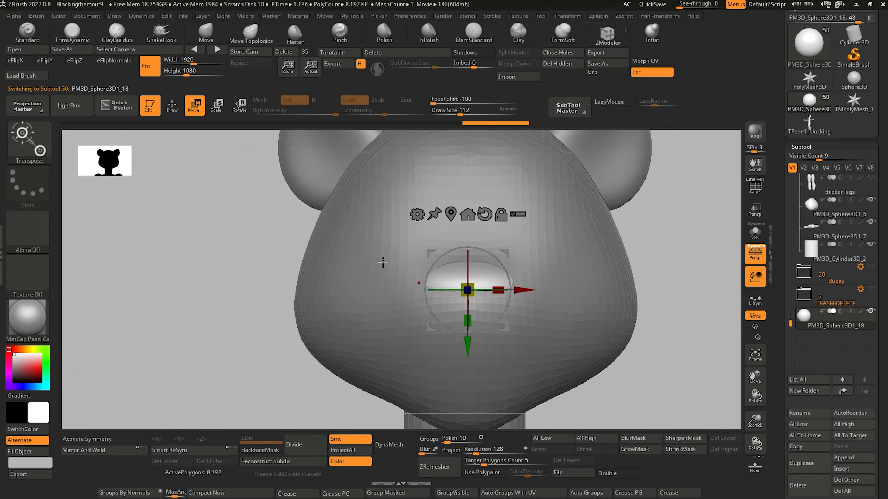
{"action": "left_click_drag", "start_coordinate": [241, 251], "coordinate": [506, 282]}
{"action": "left_click_drag", "start_coordinate": [455, 343], "coordinate": [459, 336]}
{"action": "left_click_drag", "start_coordinate": [197, 255], "coordinate": [205, 261], "text": "shift"}
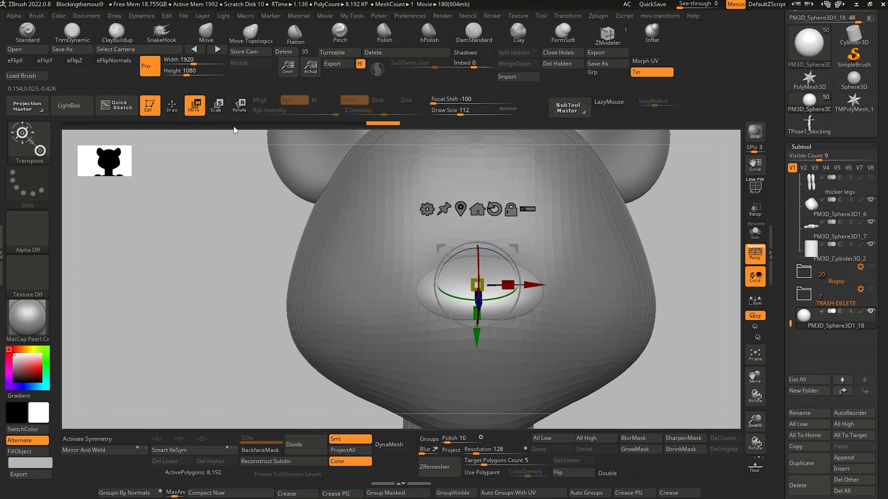
Narrow the nose's sides symmetrically with the Move brush at a size of about 128
{"action": "left_click", "coordinate": [173, 109]}
{"action": "left_click_drag", "start_coordinate": [429, 289], "coordinate": [431, 289]}
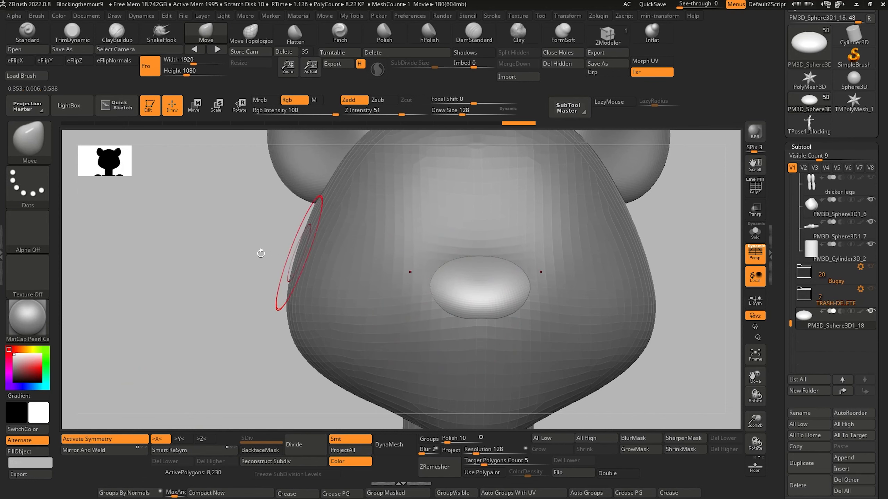
{"action": "left_click_drag", "start_coordinate": [258, 252], "coordinate": [455, 314]}
Select the head subtool and push in the muzzle below the nose with the Move brush at about 152
{"action": "left_click", "coordinate": [440, 363], "text": "alt"}
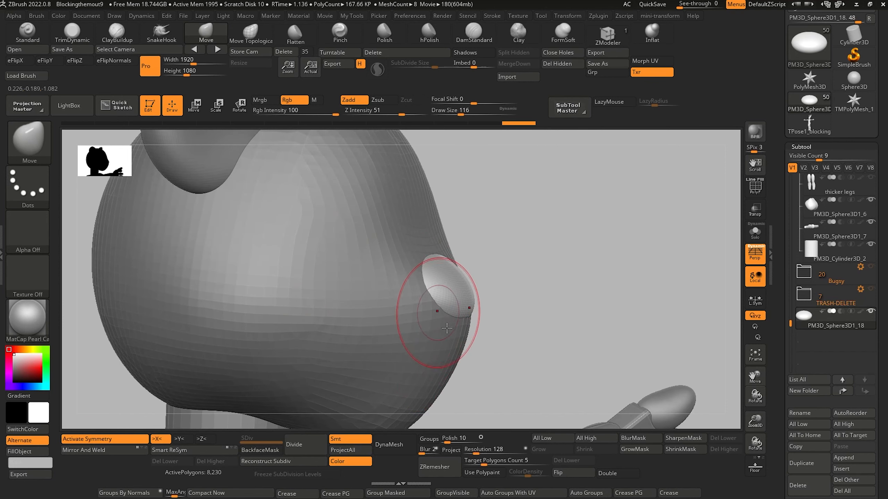
{"action": "left_click", "coordinate": [440, 359], "text": "alt"}
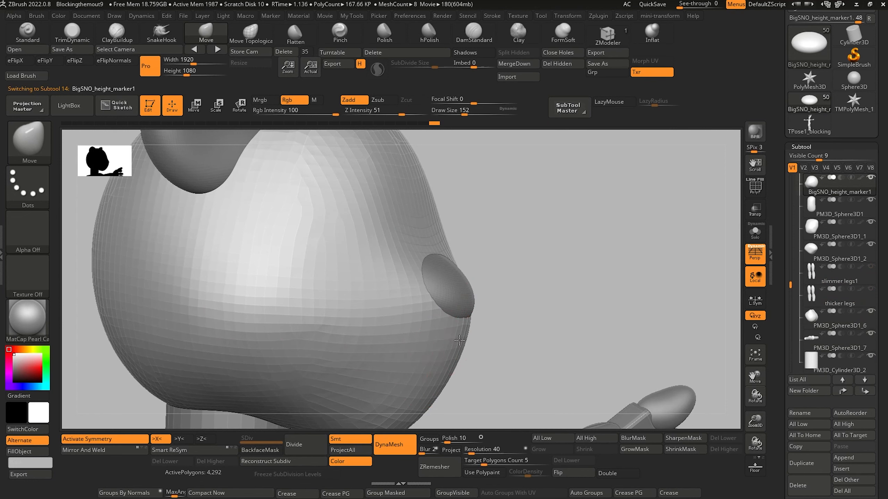
{"action": "left_click_drag", "start_coordinate": [449, 335], "coordinate": [462, 343]}
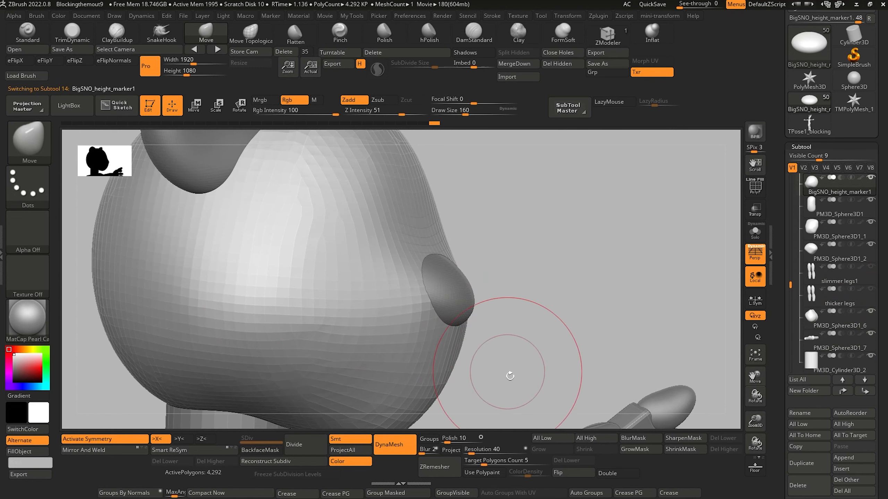
{"action": "mouse_move", "coordinate": [509, 375]}
{"action": "left_mouse_down"}
{"action": "mouse_move", "coordinate": [371, 336]}
{"action": "mouse_move", "coordinate": [360, 308]}
{"action": "left_mouse_up"}
Select the nose and shape it into a rounded triangle tapering downward with the Move brush at about 76 to 88
{"action": "key", "text": "b"}
{"action": "key", "text": "m"}
{"action": "key", "text": "v"}
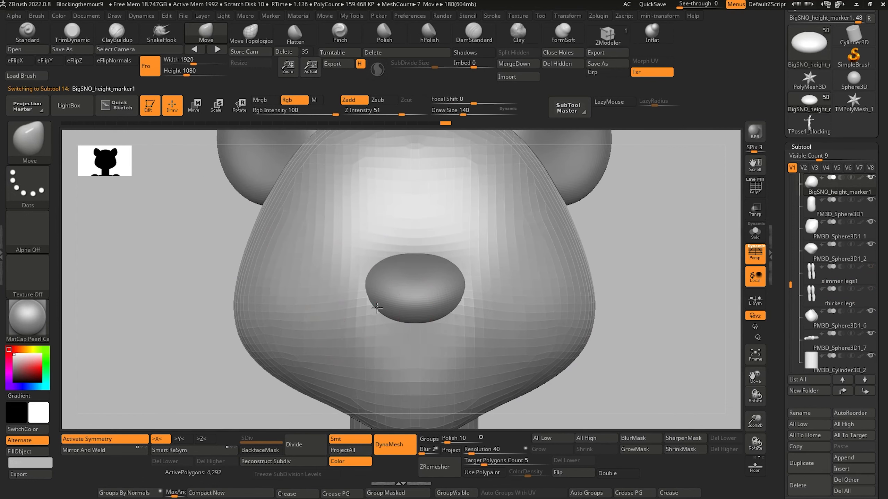
{"action": "left_click", "coordinate": [406, 308], "text": "alt"}
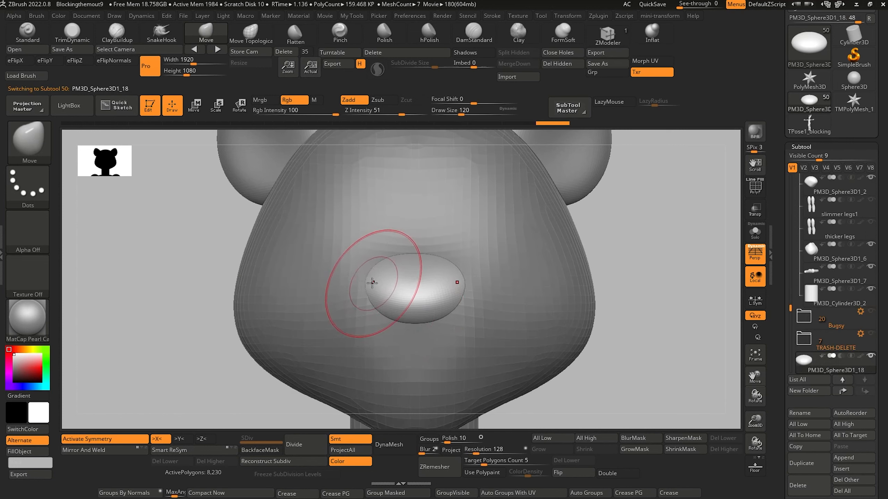
{"action": "key", "text": "bracketleft"}
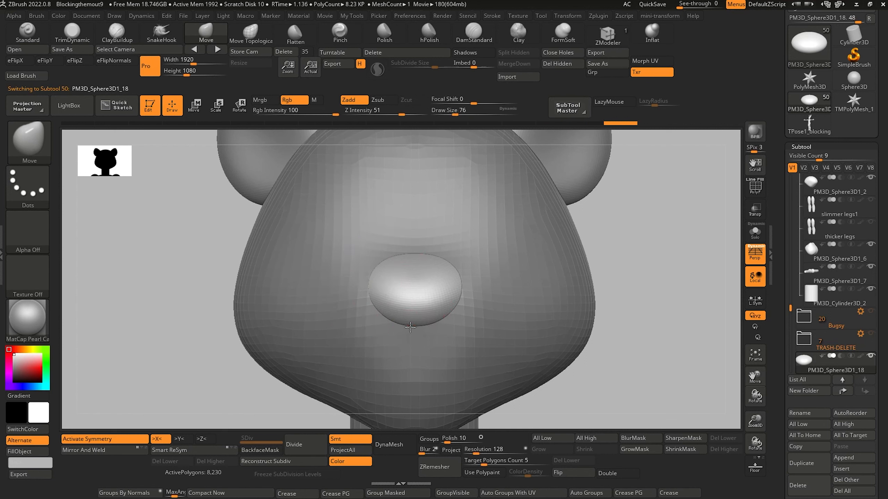
{"action": "key", "text": "bracketright"}
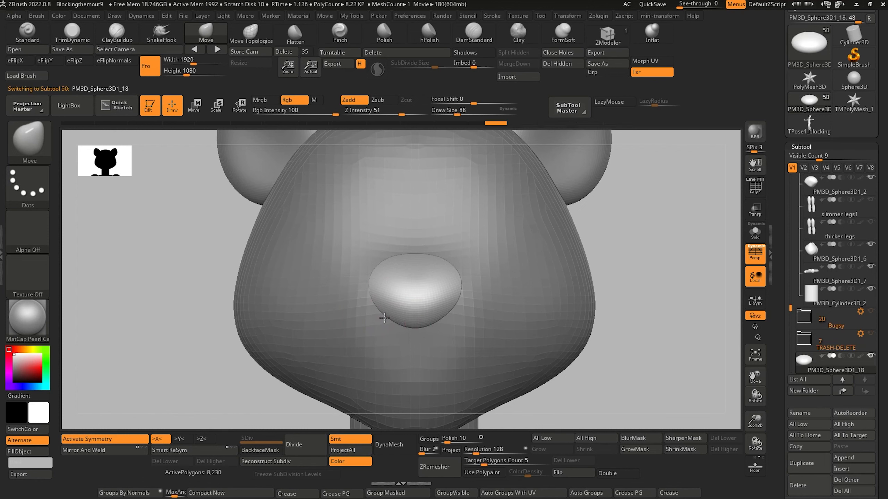
Try to flatten the nose's lower sides with the TrimDynamic brush at a size of 60
{"action": "left_click", "coordinate": [72, 34]}
{"action": "key", "text": "bracketleft"}
{"action": "key", "text": "bracketleft"}
{"action": "key", "text": "bracketleft"}
{"action": "key", "text": "bracketleft"}
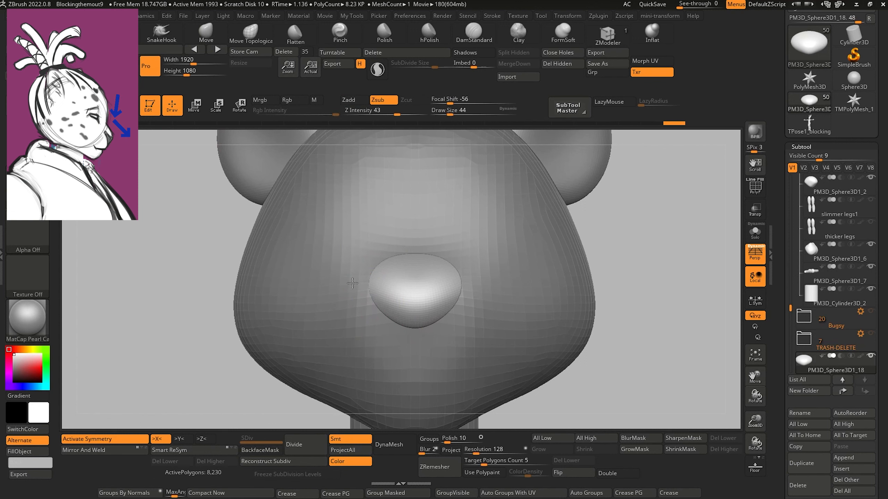
{"action": "key", "text": "bracketright"}
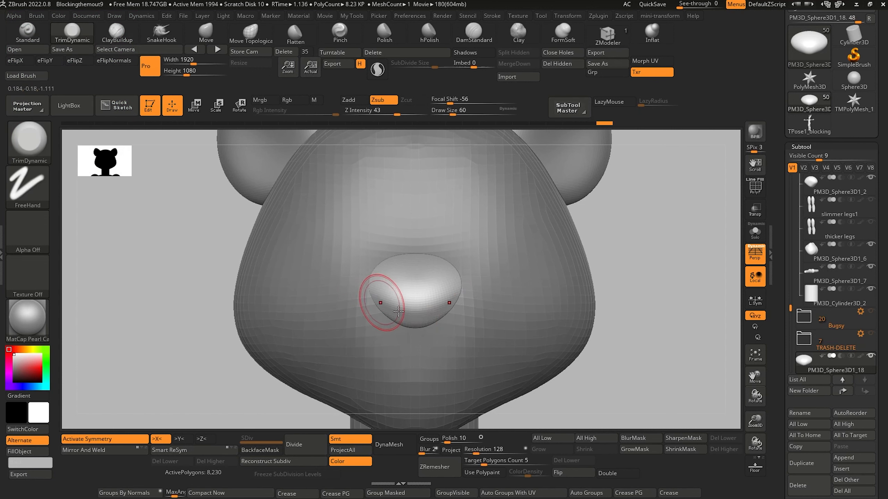
{"action": "left_click_drag", "start_coordinate": [385, 309], "coordinate": [421, 323]}
{"action": "mouse_move", "coordinate": [370, 293]}
{"action": "left_mouse_down"}
{"action": "mouse_move", "coordinate": [409, 318]}
{"action": "mouse_move", "coordinate": [385, 313]}
{"action": "left_mouse_up"}
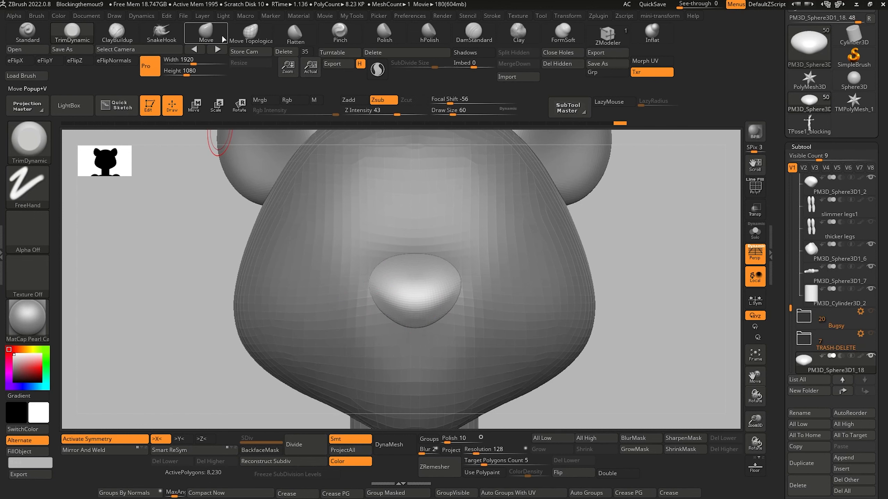
Tuck in the nose's lower sides with the Move brush at a size of about 64 to 80
{"action": "left_click", "coordinate": [206, 32]}
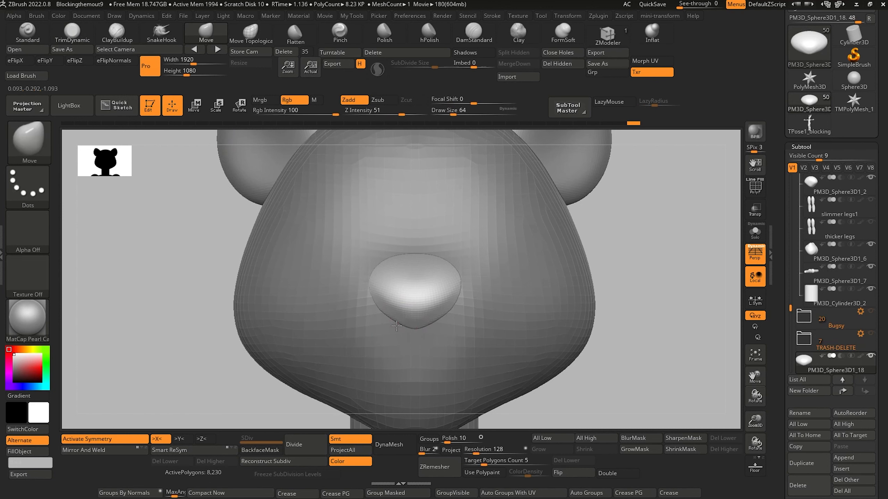
{"action": "key", "text": "bracketright"}
{"action": "left_click_drag", "start_coordinate": [397, 325], "coordinate": [398, 324]}
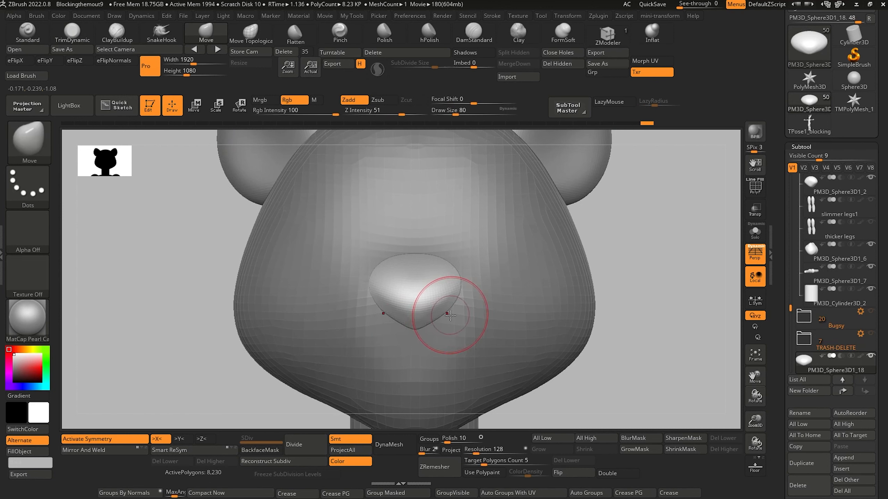
{"action": "left_click_drag", "start_coordinate": [452, 308], "coordinate": [444, 301]}
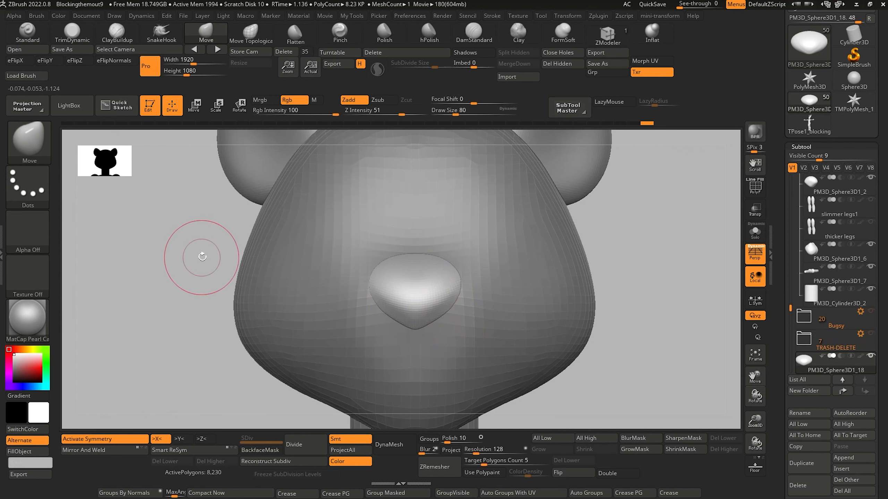
Pull the front of the nose outward in profile with the Move brush at about 84 to 96
{"action": "left_click_drag", "start_coordinate": [210, 272], "coordinate": [116, 198], "text": "alt"}
{"action": "mouse_move", "coordinate": [222, 242]}
{"action": "left_mouse_down"}
{"action": "mouse_move", "coordinate": [236, 291]}
{"action": "mouse_move", "coordinate": [213, 300]}
{"action": "mouse_move", "coordinate": [184, 292]}
{"action": "mouse_move", "coordinate": [224, 306]}
{"action": "mouse_move", "coordinate": [235, 277]}
{"action": "left_mouse_up"}
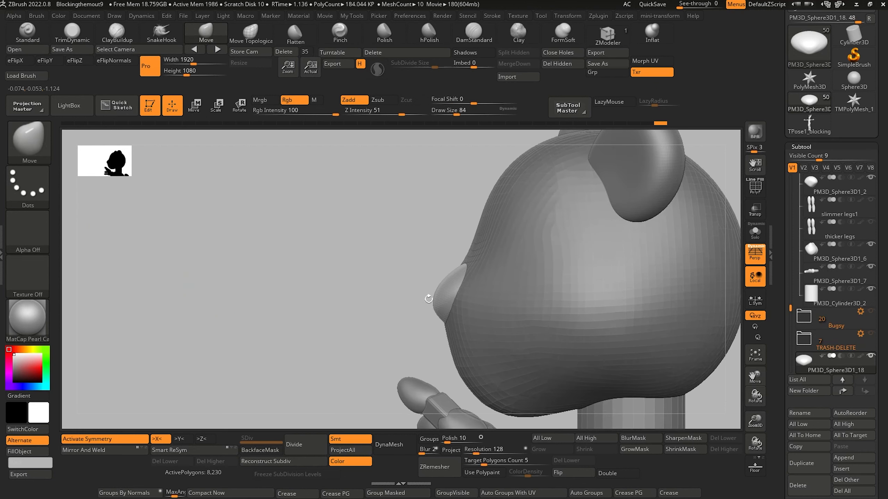
{"action": "key", "text": "bracketright"}
{"action": "left_click_drag", "start_coordinate": [434, 308], "coordinate": [430, 308]}
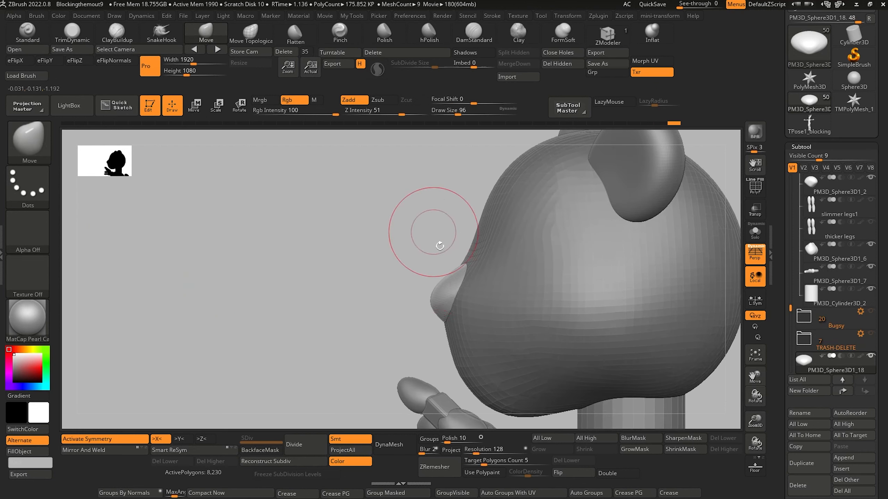
Select the head and build out the bridge above the nose with the Move brush at about 100 to 120
{"action": "key", "text": "bracketright"}
{"action": "left_click", "coordinate": [471, 248], "text": "alt"}
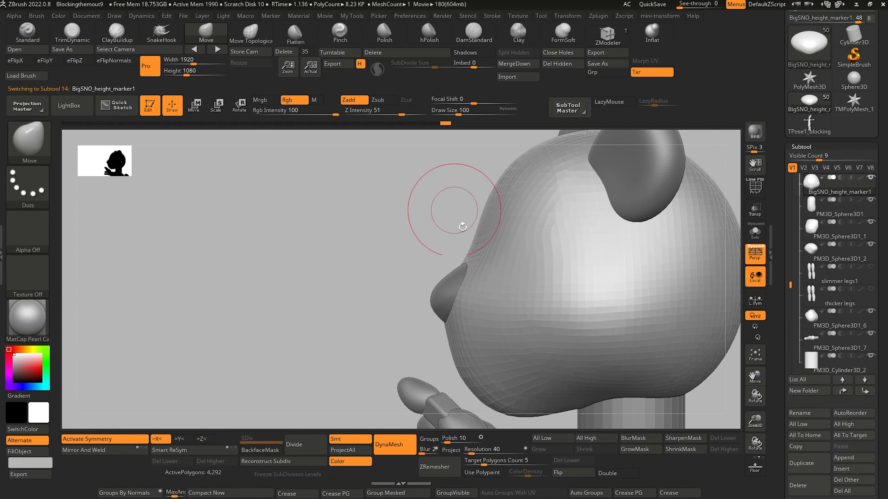
{"action": "key", "text": "bracketright"}
{"action": "mouse_move", "coordinate": [465, 256]}
{"action": "left_mouse_down"}
{"action": "mouse_move", "coordinate": [448, 253]}
{"action": "mouse_move", "coordinate": [456, 255]}
{"action": "left_mouse_up"}
{"action": "key", "text": "bracketright"}
{"action": "left_click_drag", "start_coordinate": [366, 233], "coordinate": [392, 219]}
Select the nose and shift it slightly down the face with the transform gizmo
{"action": "mouse_move", "coordinate": [325, 251]}
{"action": "left_mouse_down"}
{"action": "mouse_move", "coordinate": [329, 231]}
{"action": "mouse_move", "coordinate": [303, 257]}
{"action": "mouse_move", "coordinate": [282, 221]}
{"action": "mouse_move", "coordinate": [307, 224]}
{"action": "mouse_move", "coordinate": [225, 219]}
{"action": "mouse_move", "coordinate": [323, 328]}
{"action": "left_mouse_up"}
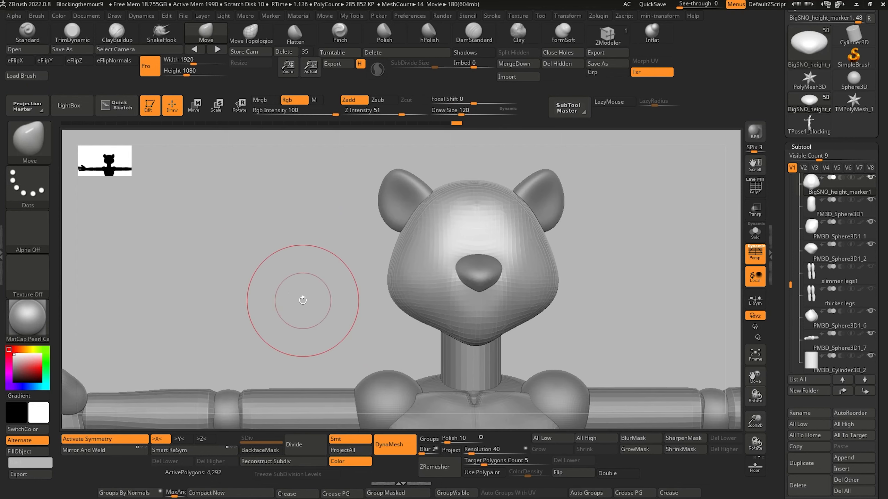
{"action": "mouse_move", "coordinate": [294, 300]}
{"action": "left_mouse_down"}
{"action": "mouse_move", "coordinate": [380, 296]}
{"action": "mouse_move", "coordinate": [313, 303]}
{"action": "mouse_move", "coordinate": [468, 267]}
{"action": "left_mouse_up"}
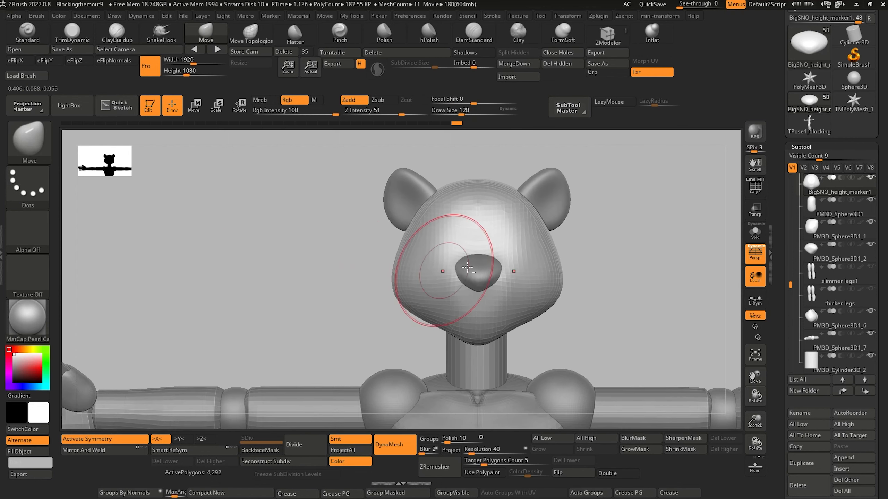
{"action": "left_click", "coordinate": [472, 271], "text": "alt"}
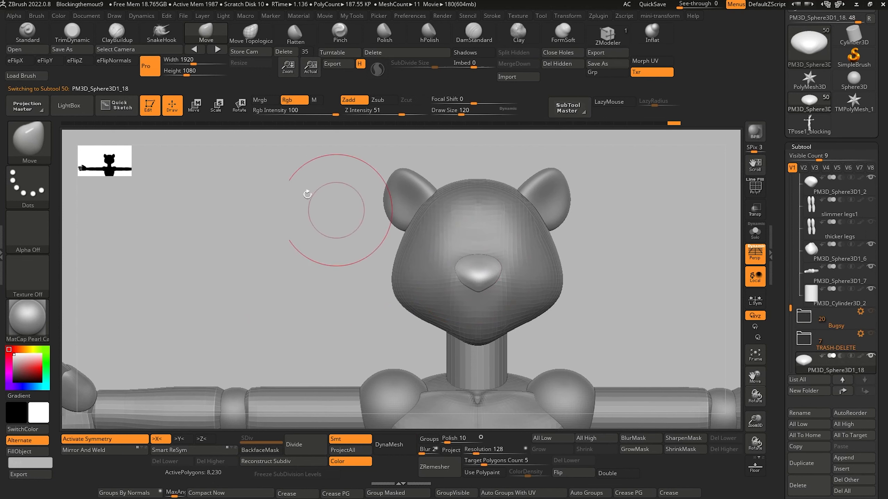
{"action": "left_click", "coordinate": [194, 106]}
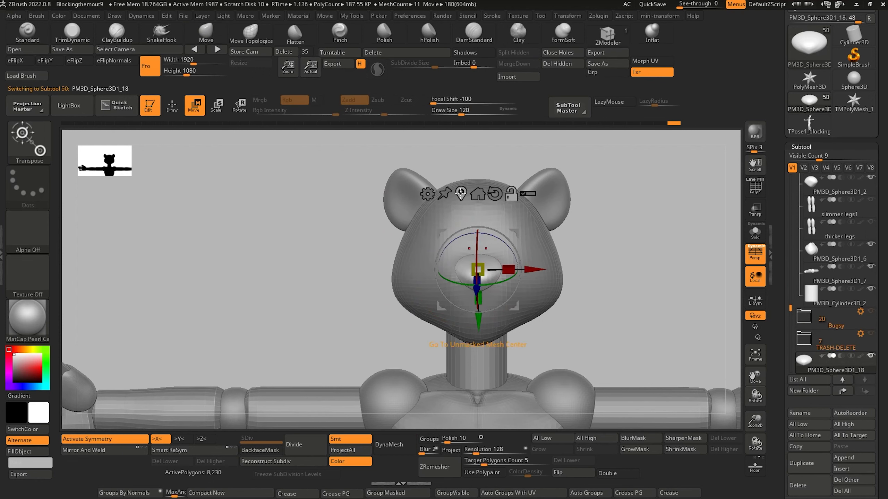
{"action": "left_click", "coordinate": [461, 192]}
{"action": "left_click_drag", "start_coordinate": [467, 320], "coordinate": [461, 335]}
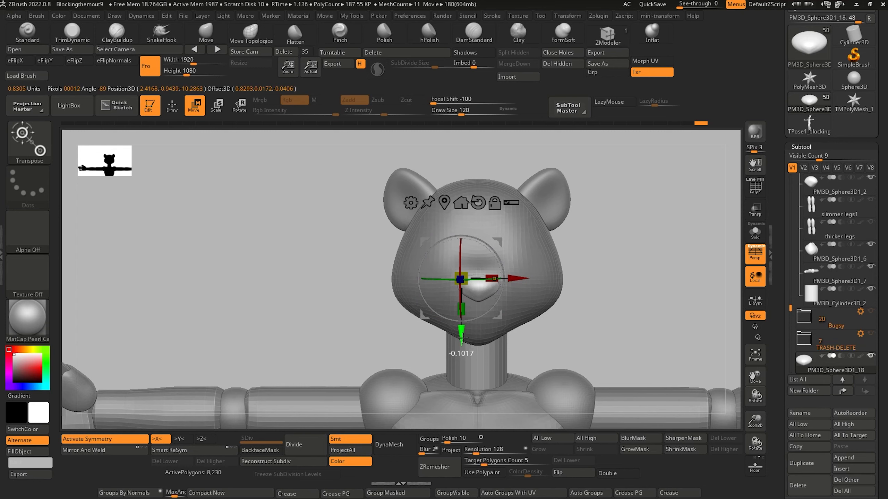
Select the head, reshape the face around the nose with the Move brush at 116, and smooth the surface beside the bridge
{"action": "left_click_drag", "start_coordinate": [345, 257], "coordinate": [465, 280]}
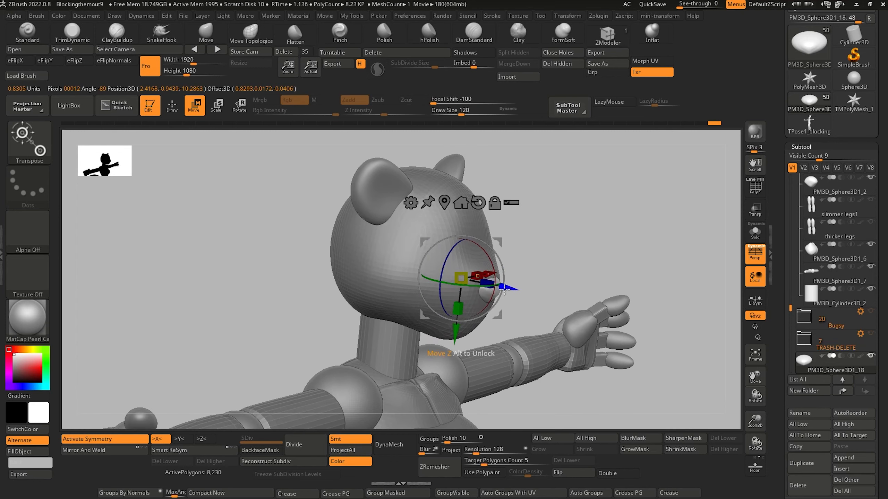
{"action": "left_click_drag", "start_coordinate": [285, 238], "coordinate": [250, 162]}
{"action": "key", "text": "q"}
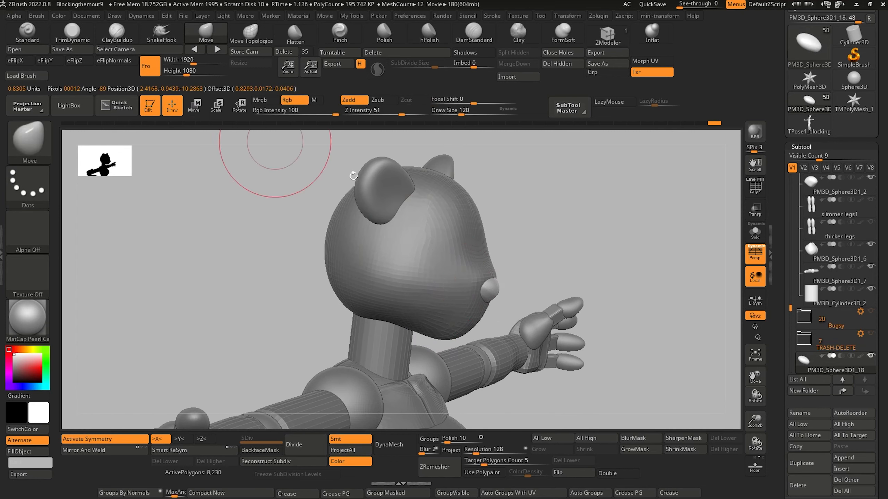
{"action": "left_click", "coordinate": [463, 319], "text": "alt"}
{"action": "left_click_drag", "start_coordinate": [489, 293], "coordinate": [480, 293]}
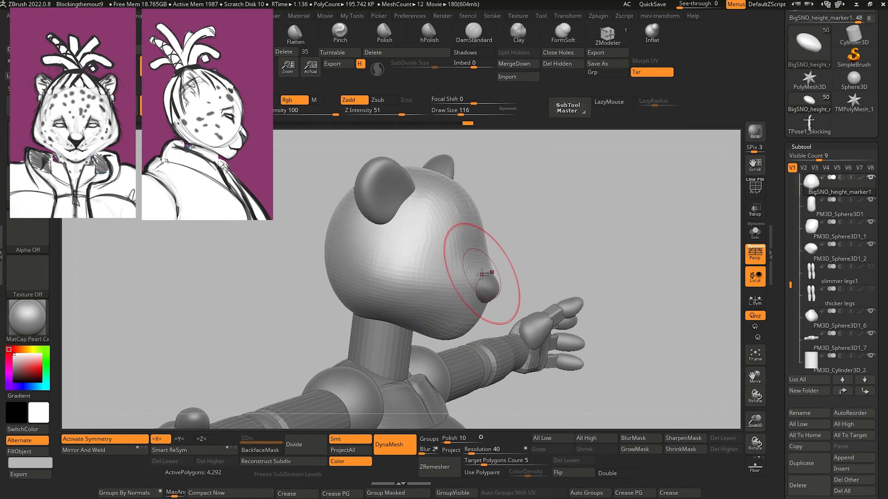
{"action": "left_click_drag", "start_coordinate": [303, 228], "coordinate": [261, 236]}
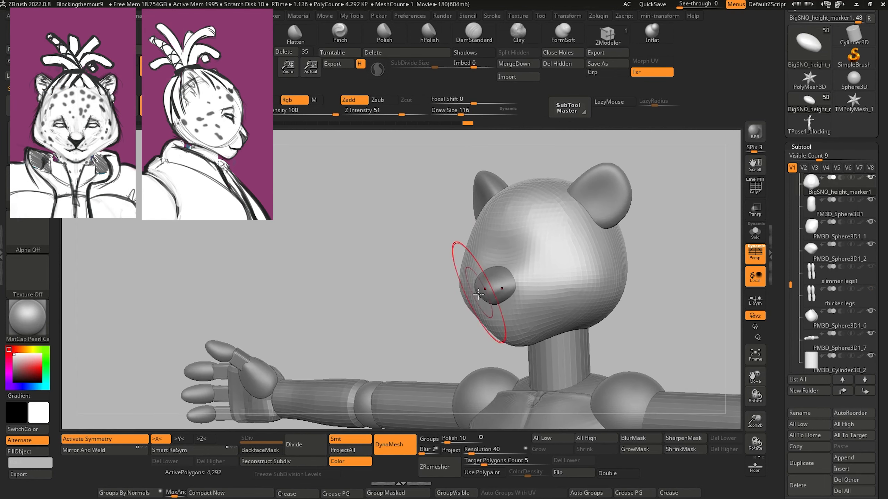
{"action": "mouse_move", "coordinate": [427, 310]}
{"action": "left_mouse_down"}
{"action": "mouse_move", "coordinate": [418, 309]}
{"action": "mouse_move", "coordinate": [440, 307]}
{"action": "mouse_move", "coordinate": [426, 288]}
{"action": "mouse_move", "coordinate": [290, 281]}
{"action": "mouse_move", "coordinate": [322, 255]}
{"action": "left_mouse_up"}
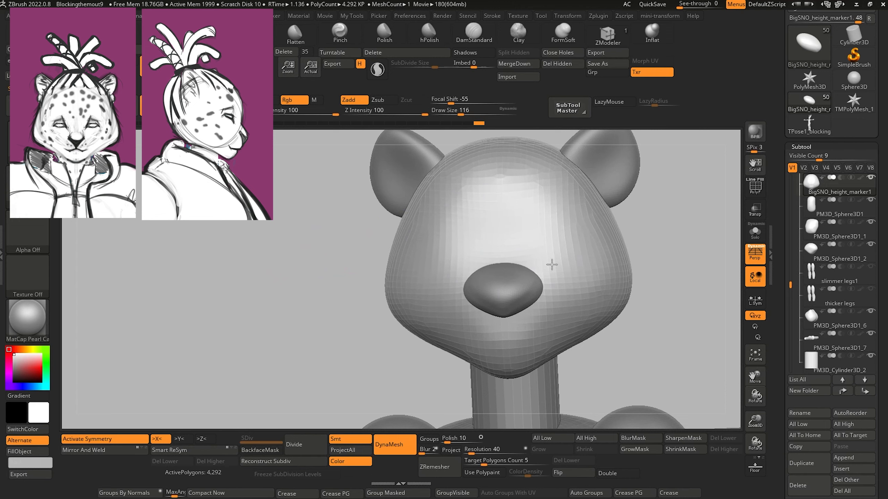
{"action": "left_click_drag", "start_coordinate": [552, 265], "coordinate": [534, 273], "text": "shift"}
Append a sphere as a new subtool and make it the active one
{"action": "left_click_drag", "start_coordinate": [319, 273], "coordinate": [321, 290]}
{"action": "left_click_drag", "start_coordinate": [321, 290], "coordinate": [323, 260], "text": "alt"}
{"action": "mouse_move", "coordinate": [320, 260]}
{"action": "left_mouse_down"}
{"action": "mouse_move", "coordinate": [337, 258]}
{"action": "mouse_move", "coordinate": [323, 252]}
{"action": "mouse_move", "coordinate": [360, 263]}
{"action": "left_mouse_up"}
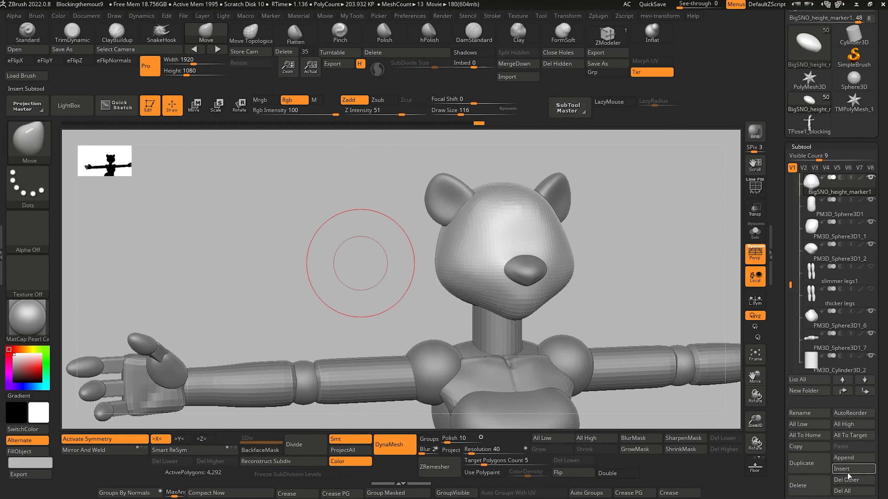
{"action": "left_click", "coordinate": [847, 461]}
{"action": "left_click", "coordinate": [491, 290]}
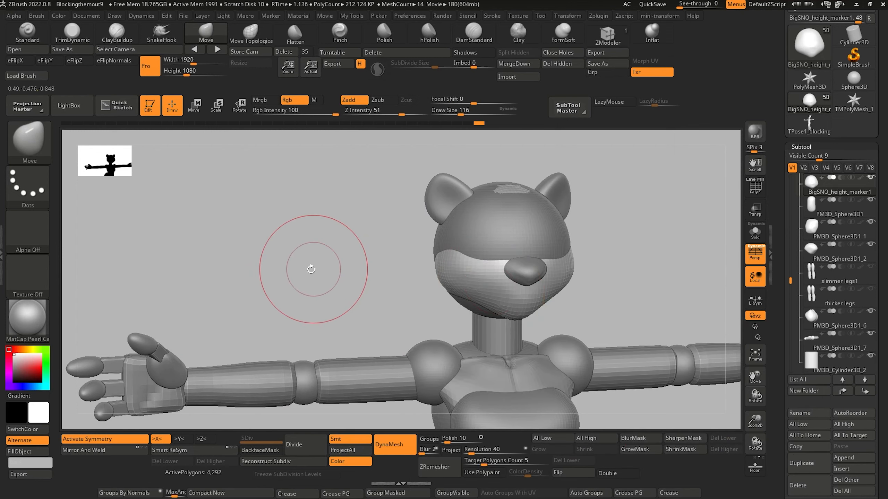
{"action": "left_click_drag", "start_coordinate": [307, 264], "coordinate": [356, 243]}
{"action": "left_click", "coordinate": [457, 239], "text": "alt"}
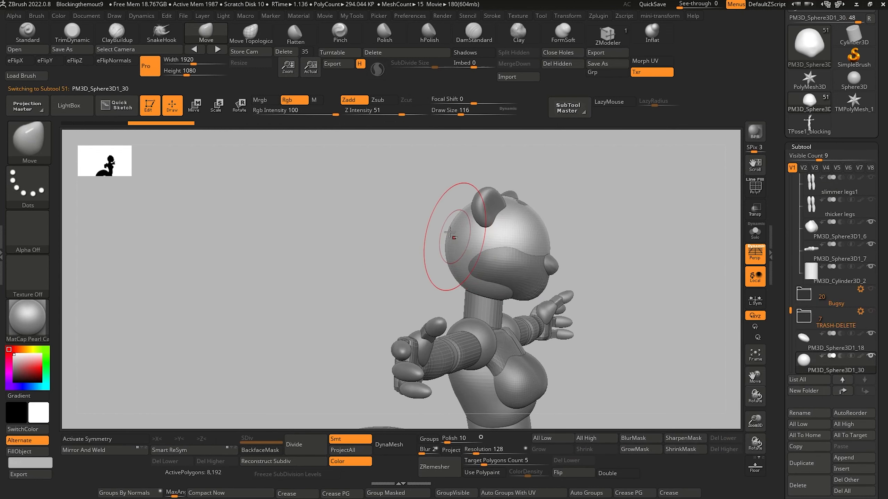
Scale the new sphere down and place it on the muzzle beside the nose with the transform gizmo
{"action": "left_click", "coordinate": [196, 106]}
{"action": "mouse_move", "coordinate": [551, 254]}
{"action": "left_mouse_down"}
{"action": "mouse_move", "coordinate": [595, 268]}
{"action": "mouse_move", "coordinate": [548, 259]}
{"action": "left_mouse_up"}
{"action": "left_click_drag", "start_coordinate": [533, 307], "coordinate": [533, 326]}
{"action": "left_click_drag", "start_coordinate": [379, 267], "coordinate": [351, 247]}
{"action": "right_click_drag", "start_coordinate": [350, 248], "coordinate": [442, 278], "text": "ctrl"}
{"action": "left_click_drag", "start_coordinate": [532, 266], "coordinate": [542, 276]}
{"action": "right_click_drag", "start_coordinate": [576, 281], "coordinate": [569, 289]}
{"action": "left_click_drag", "start_coordinate": [588, 274], "coordinate": [560, 274]}
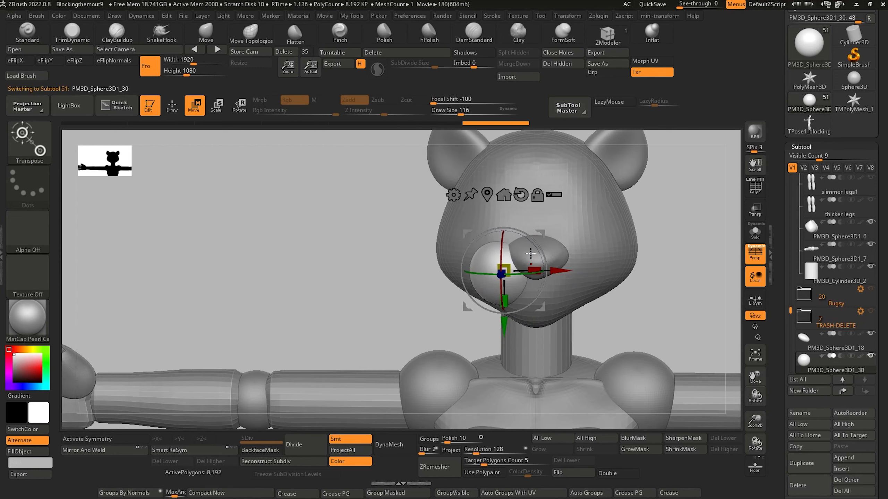
Fine-tune the small sphere's position so it sits on one side of the muzzle, partly below the nose
{"action": "right_click_drag", "start_coordinate": [356, 247], "coordinate": [289, 282], "text": "alt"}
{"action": "left_click_drag", "start_coordinate": [427, 286], "coordinate": [429, 296]}
{"action": "mouse_move", "coordinate": [375, 264]}
{"action": "right_mouse_down"}
{"action": "mouse_move", "coordinate": [414, 260]}
{"action": "mouse_move", "coordinate": [386, 261]}
{"action": "right_mouse_up"}
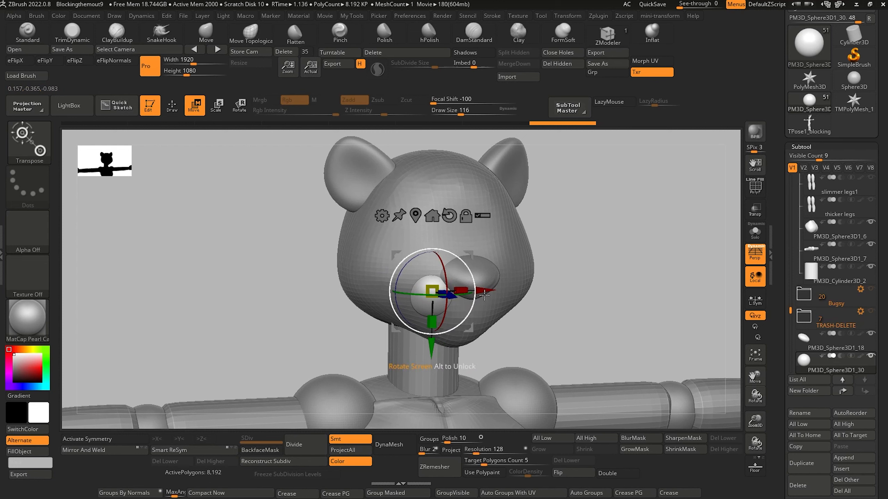
{"action": "mouse_move", "coordinate": [458, 290]}
{"action": "left_mouse_down"}
{"action": "mouse_move", "coordinate": [476, 284]}
{"action": "mouse_move", "coordinate": [469, 298]}
{"action": "left_mouse_up"}
{"action": "right_click_drag", "start_coordinate": [367, 261], "coordinate": [300, 278], "text": "shift"}
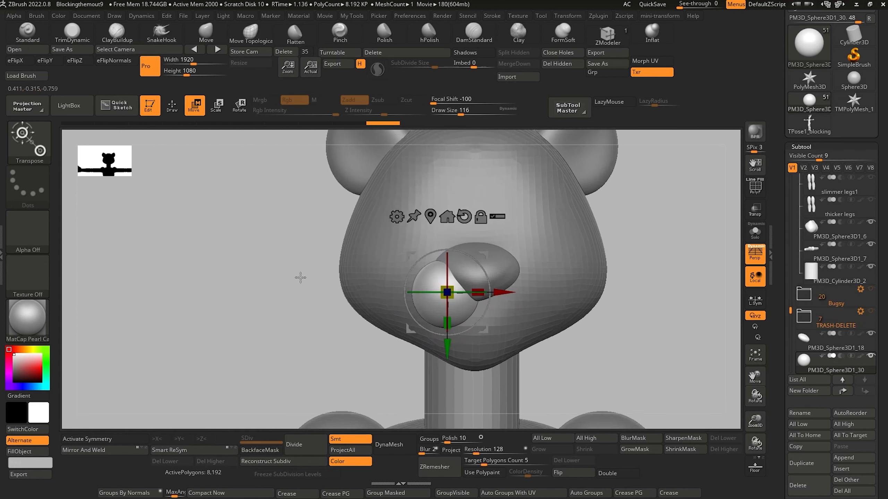
Reshape the muzzle sphere into a wider oval with the Move brush at about 144 to 156
{"action": "key", "text": "q"}
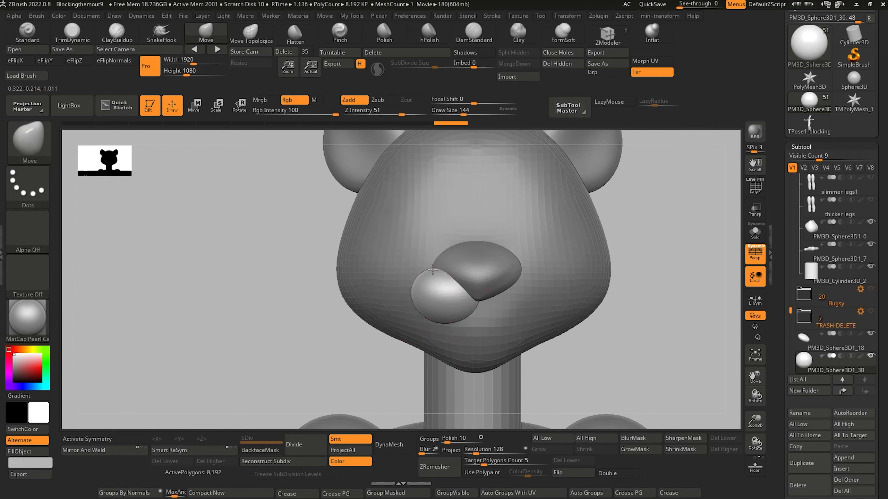
{"action": "left_click_drag", "start_coordinate": [303, 257], "coordinate": [422, 295]}
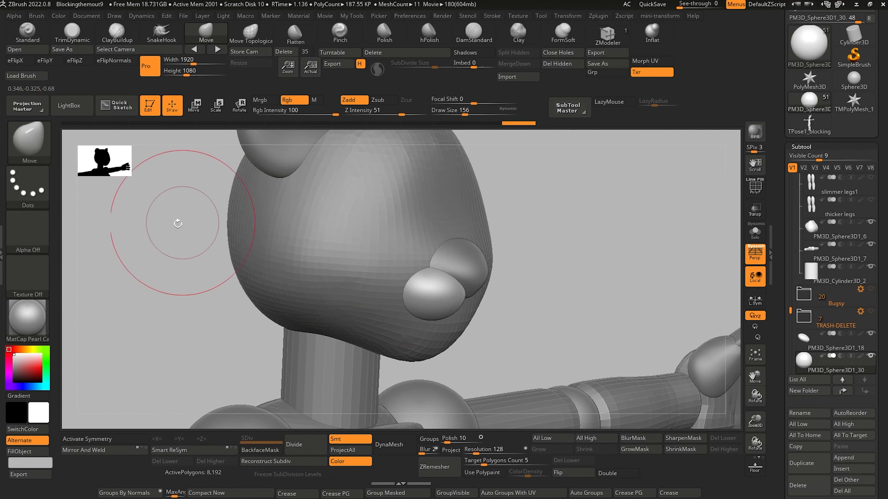
{"action": "left_click_drag", "start_coordinate": [178, 223], "coordinate": [432, 275]}
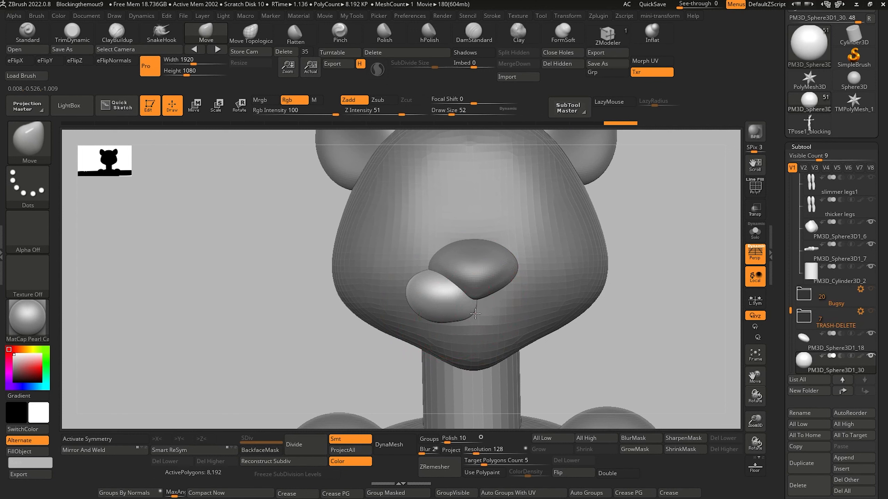
Shape the muzzle pad's lower and inner edges under the nose with the Move brush at about 72 to 108
{"action": "key", "text": "bracketright"}
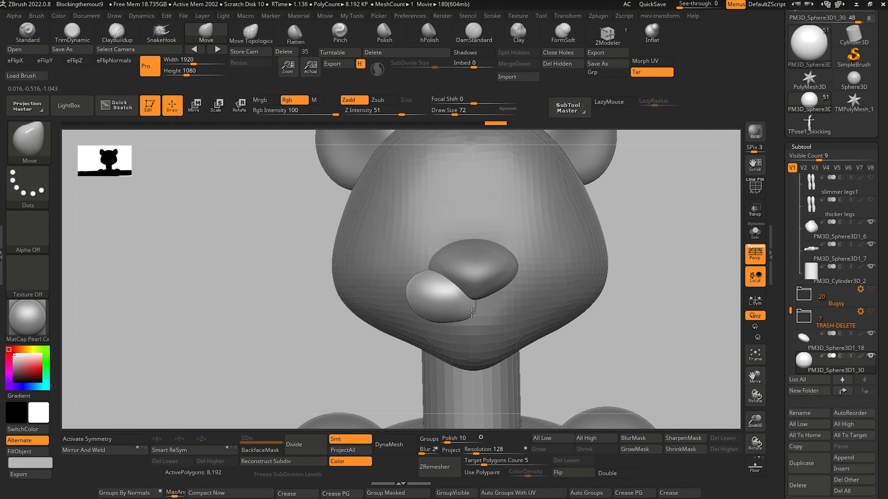
{"action": "key", "text": "bracketright"}
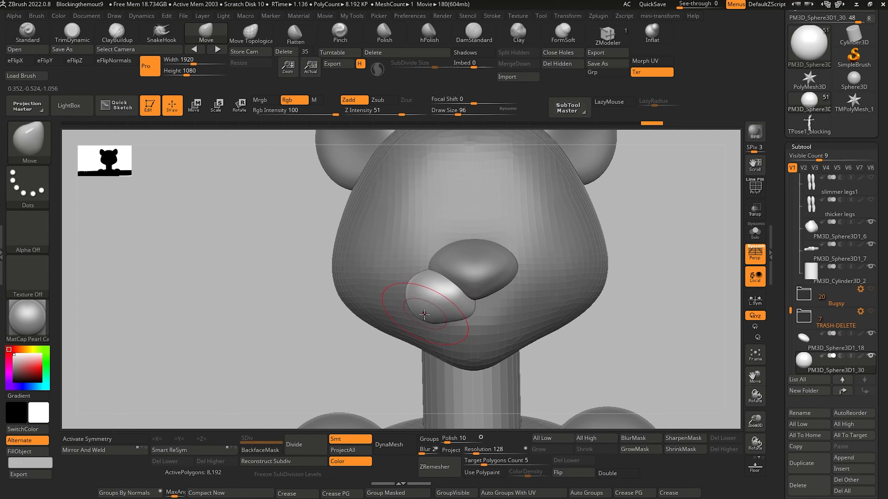
{"action": "left_click_drag", "start_coordinate": [260, 258], "coordinate": [307, 263]}
{"action": "left_click_drag", "start_coordinate": [207, 267], "coordinate": [458, 332]}
{"action": "mouse_move", "coordinate": [494, 363]}
{"action": "left_mouse_down"}
{"action": "mouse_move", "coordinate": [395, 297]}
{"action": "mouse_move", "coordinate": [314, 214]}
{"action": "mouse_move", "coordinate": [257, 241]}
{"action": "left_mouse_up"}
{"action": "left_click_drag", "start_coordinate": [271, 303], "coordinate": [209, 220], "text": "alt"}
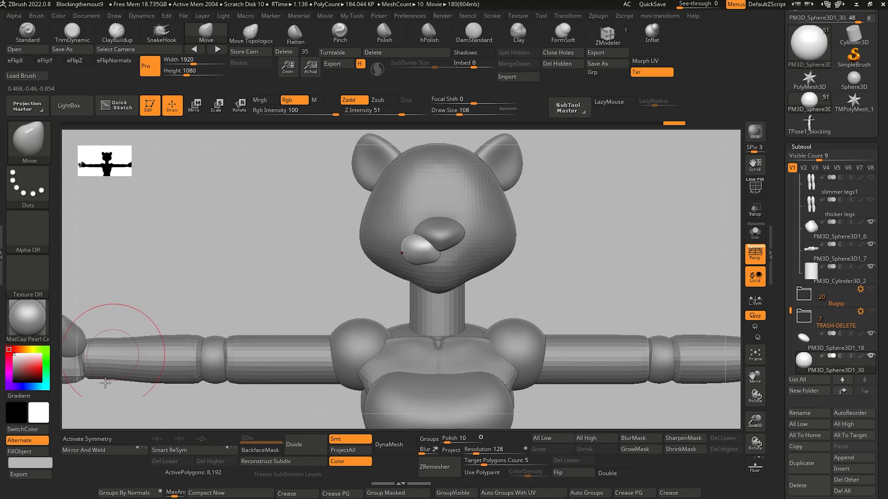
Try to mirror and weld the muzzle pad across X with symmetry activated
{"action": "left_click", "coordinate": [102, 440]}
{"action": "left_click", "coordinate": [99, 451]}
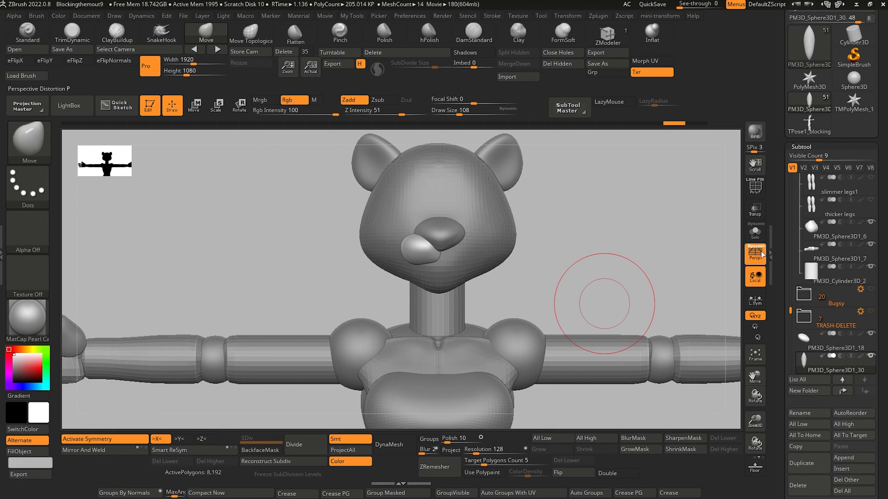
Isolate the muzzle pad and, with symmetry off, push its inner side clear of the centre line with the Move brush at 104
{"action": "left_click", "coordinate": [755, 233]}
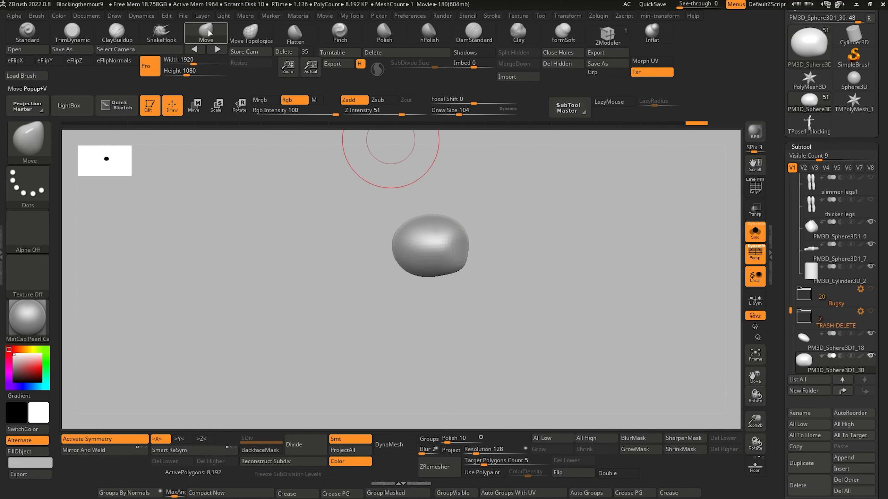
{"action": "left_click", "coordinate": [209, 33]}
{"action": "left_click", "coordinate": [113, 439]}
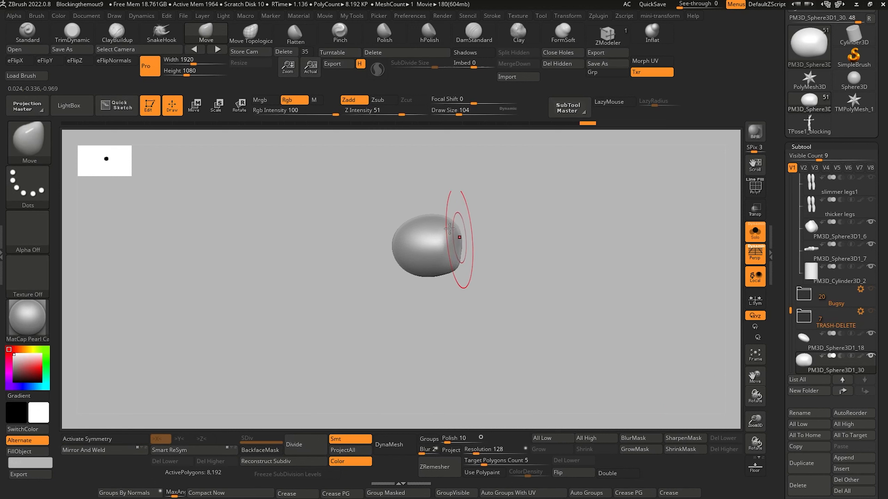
Reactivate X symmetry and use Mirror And Weld to create the matching pad on the opposite side
{"action": "left_click", "coordinate": [87, 439]}
{"action": "left_click", "coordinate": [92, 449]}
{"action": "left_click", "coordinate": [156, 406]}
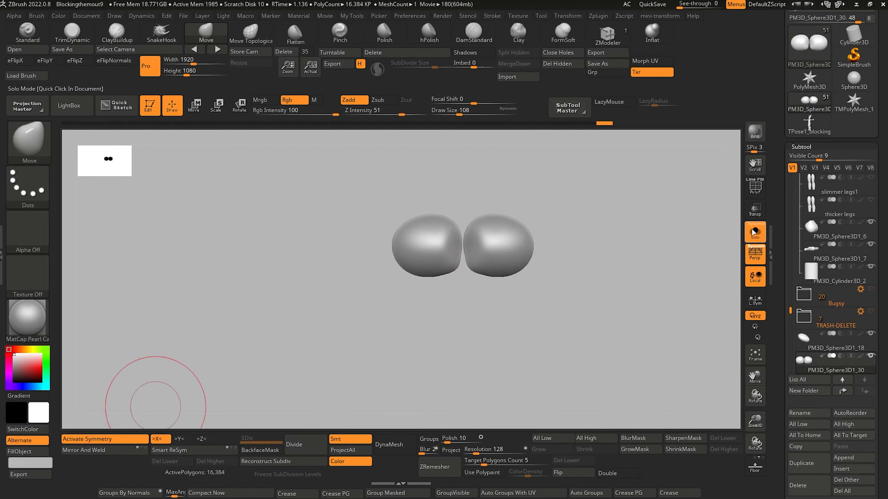
Slide the two muzzle pads symmetrically inward until they meet below the nose
{"action": "left_click", "coordinate": [195, 108]}
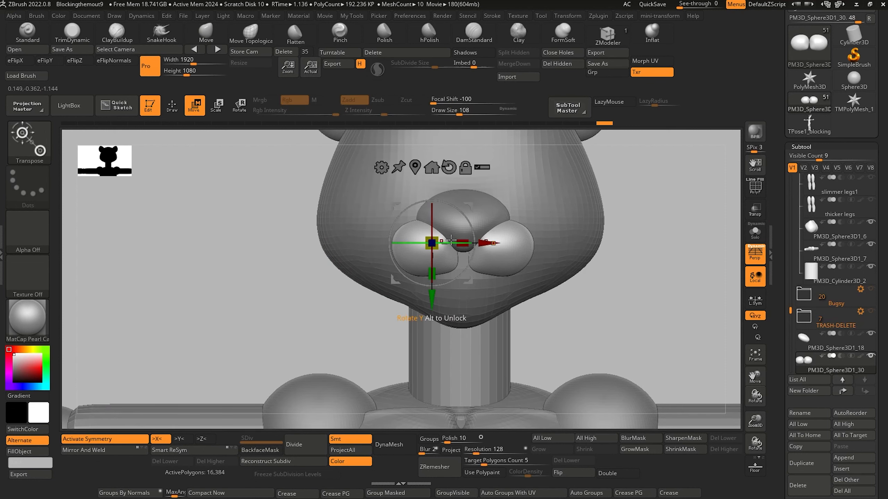
{"action": "left_click_drag", "start_coordinate": [486, 244], "coordinate": [493, 244]}
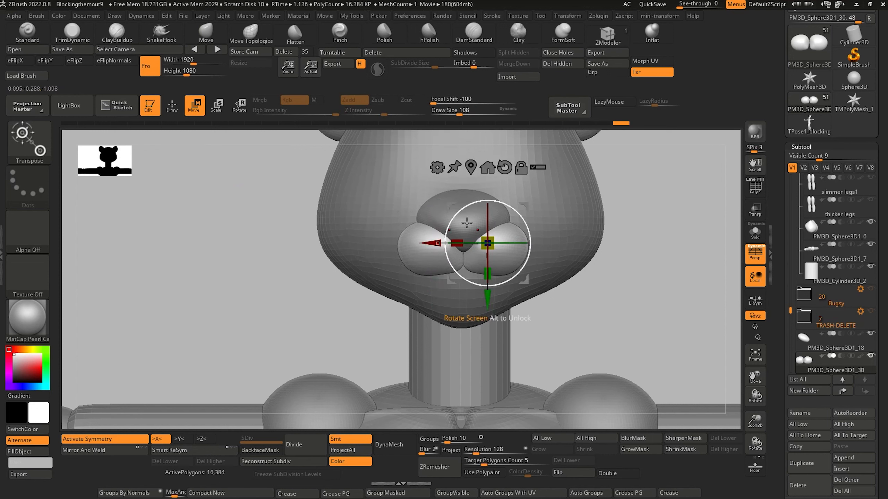
{"action": "left_click", "coordinate": [435, 243]}
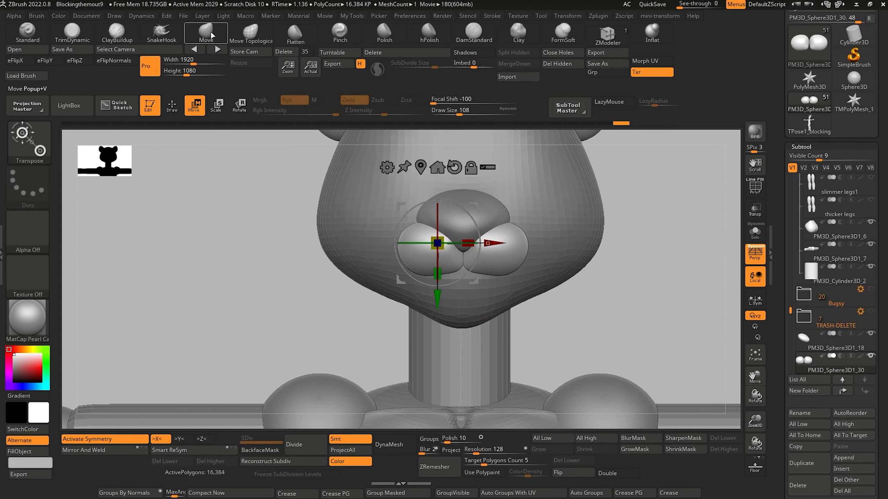
Reshape both muzzle pads symmetrically under the nose with the Move brush at a draw size of 148
{"action": "left_click", "coordinate": [210, 35]}
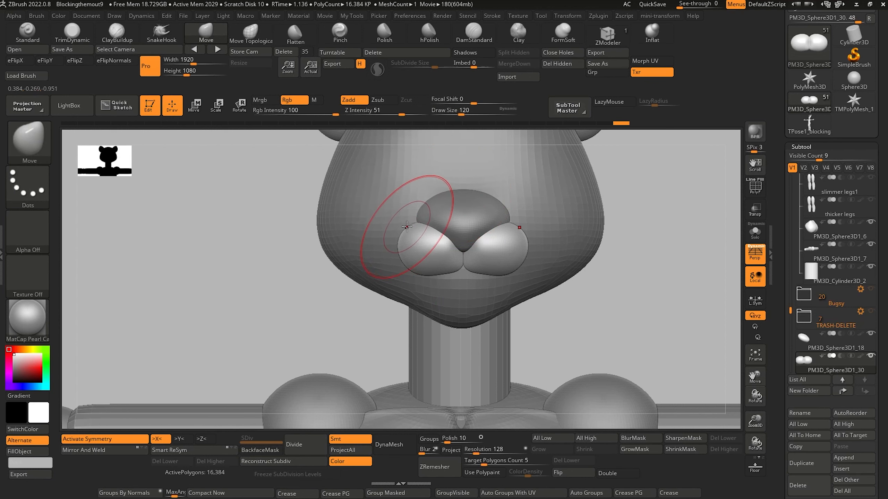
{"action": "left_click_drag", "start_coordinate": [243, 232], "coordinate": [301, 267]}
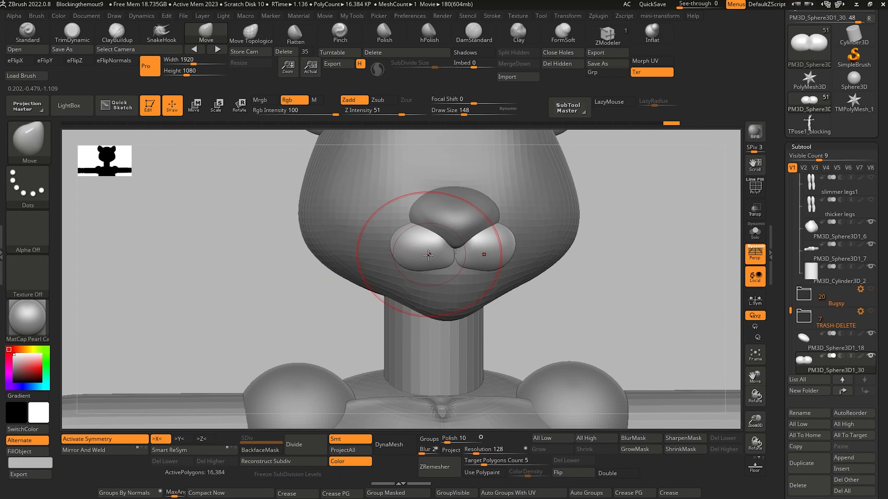
{"action": "left_click_drag", "start_coordinate": [428, 255], "coordinate": [432, 256]}
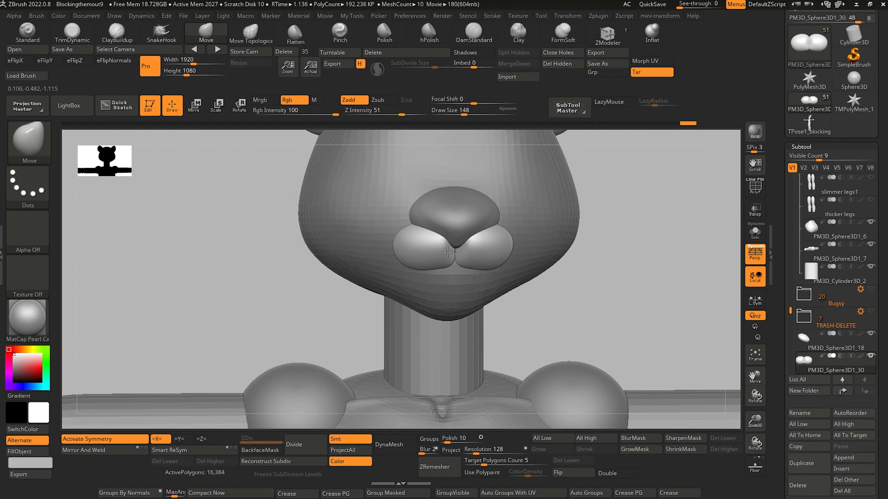
{"action": "left_click_drag", "start_coordinate": [240, 248], "coordinate": [190, 242]}
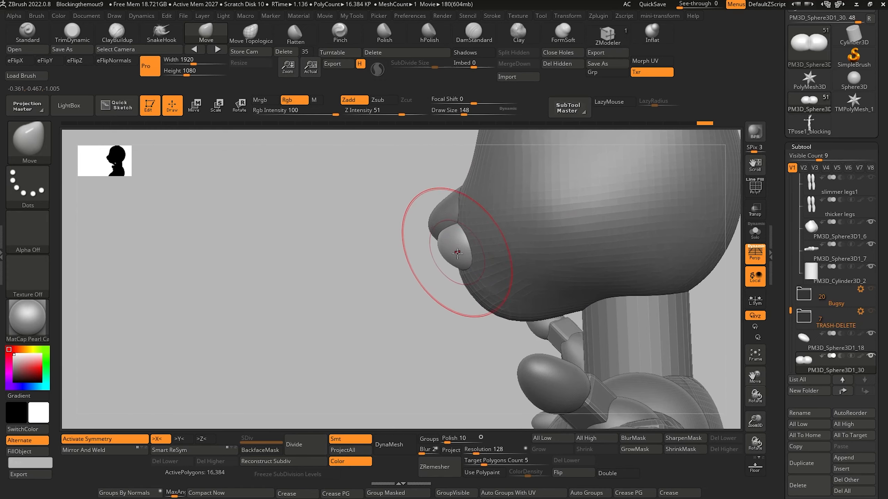
{"action": "left_click_drag", "start_coordinate": [331, 267], "coordinate": [444, 270]}
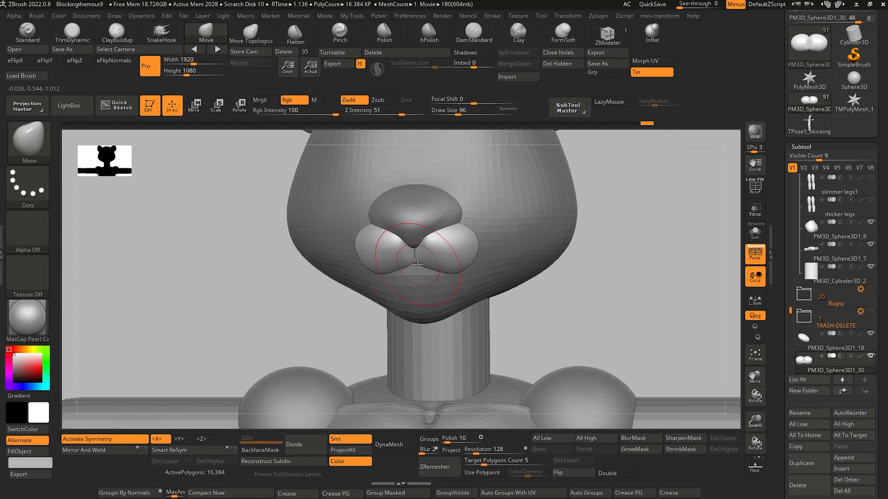
{"action": "left_click_drag", "start_coordinate": [248, 204], "coordinate": [218, 218]}
Nudge the muzzle pads slightly inward and refine their inner edges below the nose with the Move brush at 84 to 88
{"action": "left_click", "coordinate": [193, 105]}
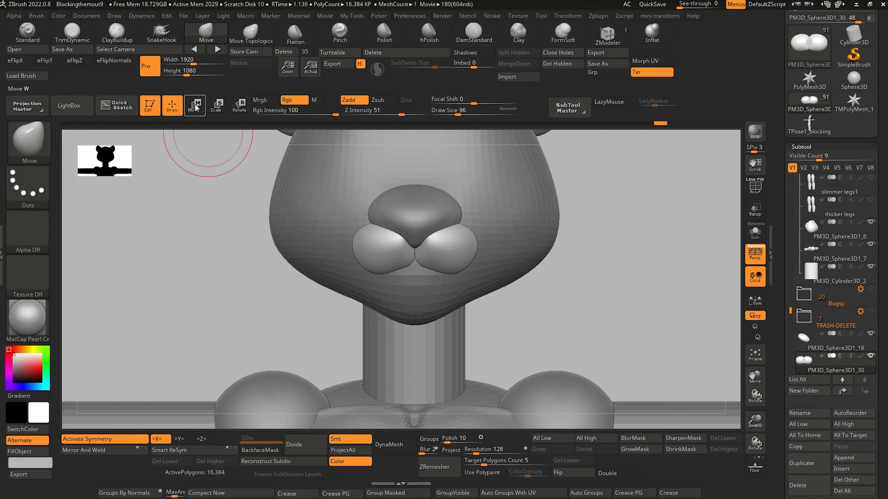
{"action": "left_click_drag", "start_coordinate": [451, 239], "coordinate": [451, 237]}
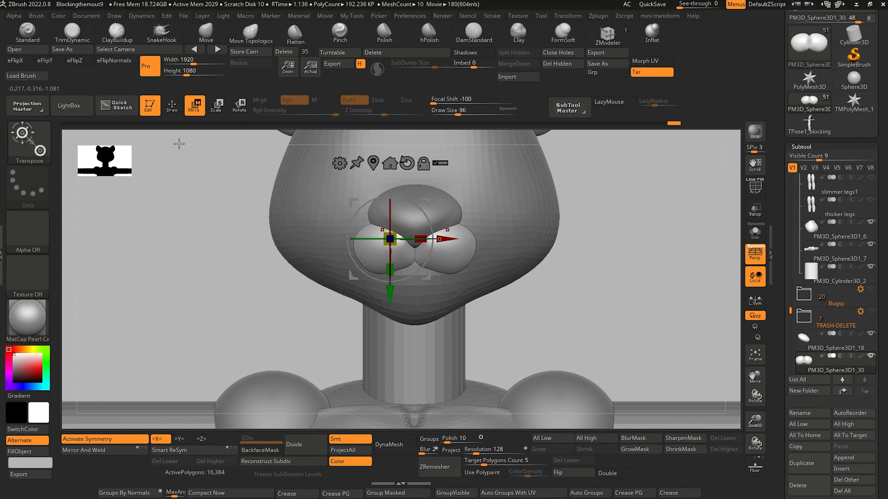
{"action": "left_click", "coordinate": [171, 108]}
{"action": "mouse_move", "coordinate": [225, 250]}
{"action": "left_mouse_down"}
{"action": "mouse_move", "coordinate": [237, 273]}
{"action": "mouse_move", "coordinate": [261, 279]}
{"action": "mouse_move", "coordinate": [243, 255]}
{"action": "mouse_move", "coordinate": [223, 254]}
{"action": "mouse_move", "coordinate": [241, 266]}
{"action": "mouse_move", "coordinate": [279, 216]}
{"action": "left_mouse_up"}
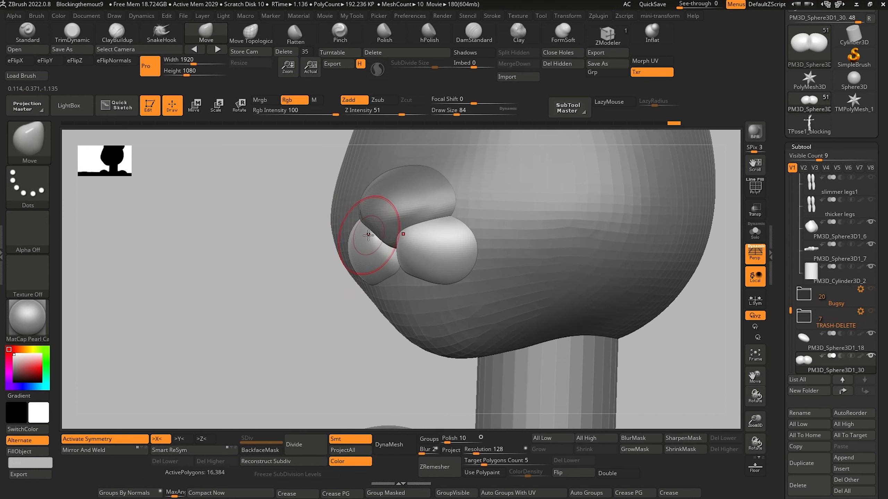
{"action": "left_click_drag", "start_coordinate": [374, 238], "coordinate": [375, 235]}
{"action": "left_click_drag", "start_coordinate": [259, 257], "coordinate": [360, 252]}
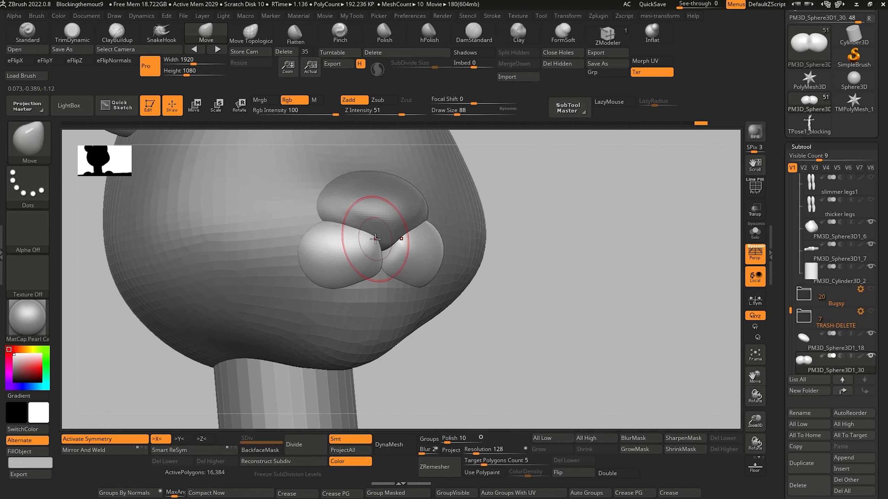
{"action": "left_click_drag", "start_coordinate": [534, 351], "coordinate": [333, 182]}
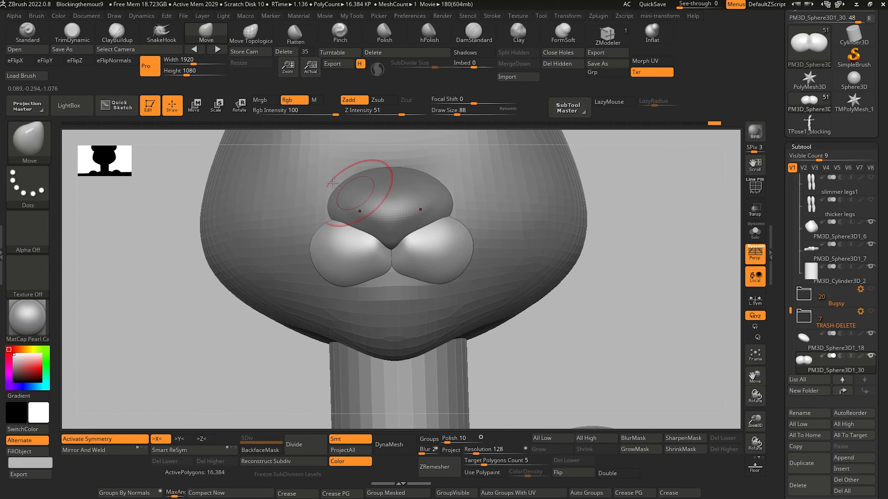
Select the nose and narrow it symmetrically into a rounder shape with the Move Topological brush at 124 and 108
{"action": "left_click", "coordinate": [375, 222], "text": "alt"}
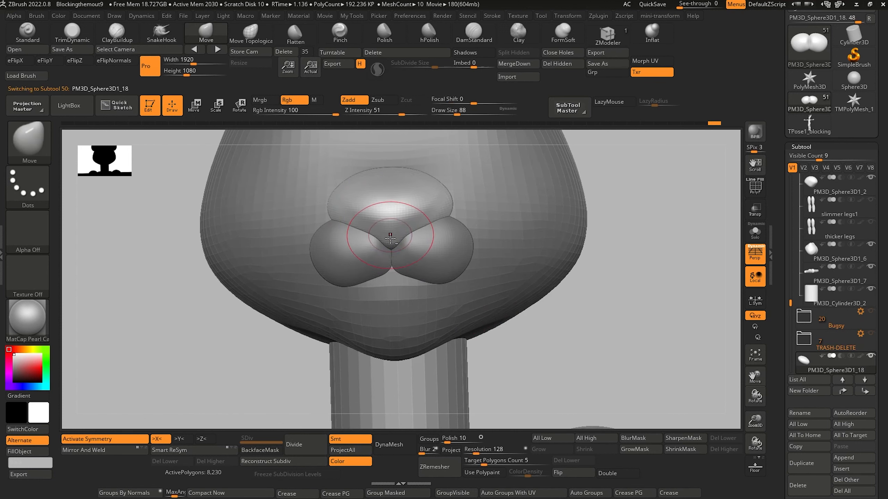
{"action": "left_click_drag", "start_coordinate": [325, 215], "coordinate": [315, 216], "text": "shift"}
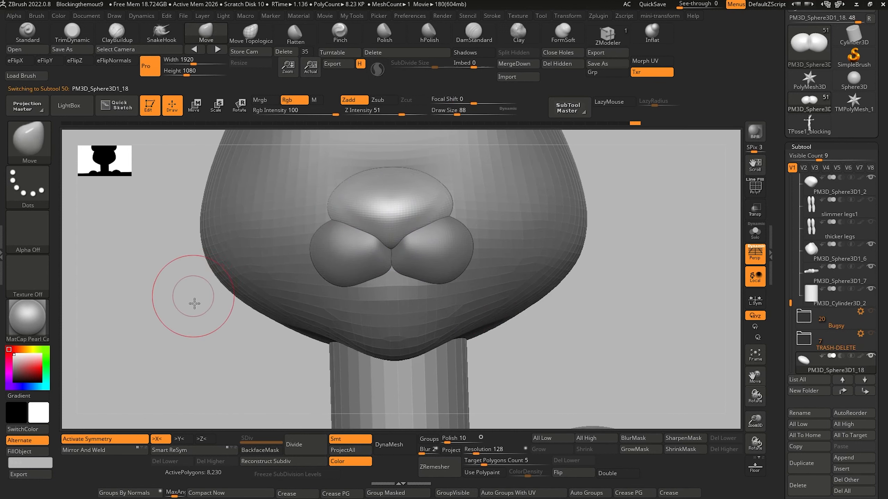
{"action": "mouse_move", "coordinate": [193, 303]}
{"action": "left_mouse_down", "text": "alt"}
{"action": "mouse_move", "coordinate": [192, 267]}
{"action": "mouse_move", "coordinate": [210, 257]}
{"action": "left_mouse_up", "text": "alt"}
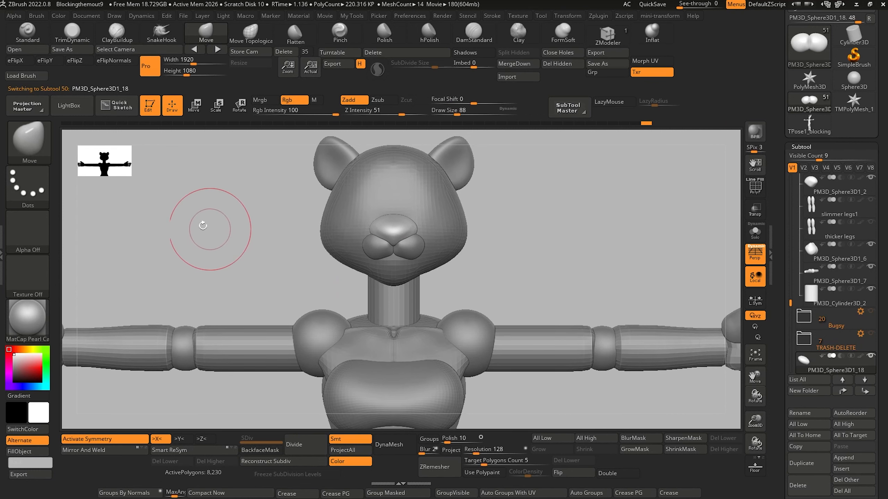
{"action": "mouse_move", "coordinate": [198, 228]}
{"action": "left_mouse_down", "text": "alt"}
{"action": "mouse_move", "coordinate": [218, 238]}
{"action": "mouse_move", "coordinate": [226, 285]}
{"action": "left_mouse_up", "text": "alt"}
{"action": "left_click", "coordinate": [250, 34]}
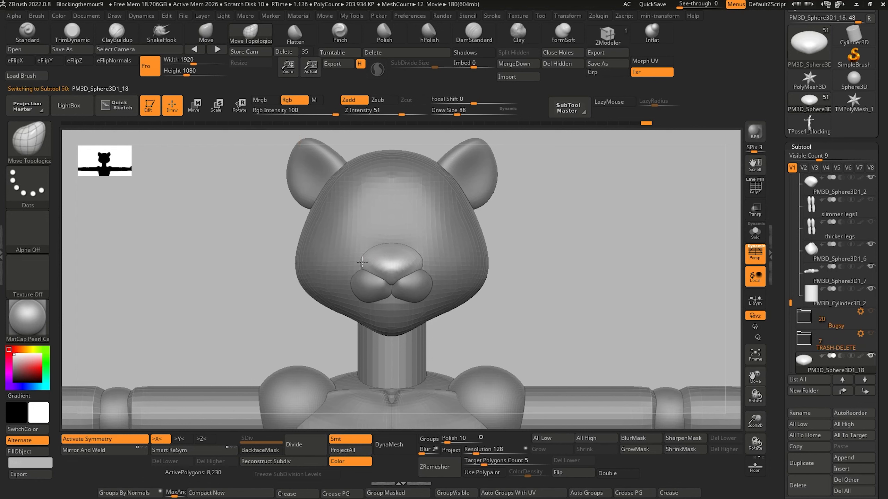
{"action": "mouse_move", "coordinate": [368, 262]}
{"action": "left_mouse_down"}
{"action": "mouse_move", "coordinate": [386, 245]}
{"action": "mouse_move", "coordinate": [366, 262]}
{"action": "left_mouse_up"}
{"action": "right_click_drag", "start_coordinate": [366, 263], "coordinate": [391, 281], "text": "alt"}
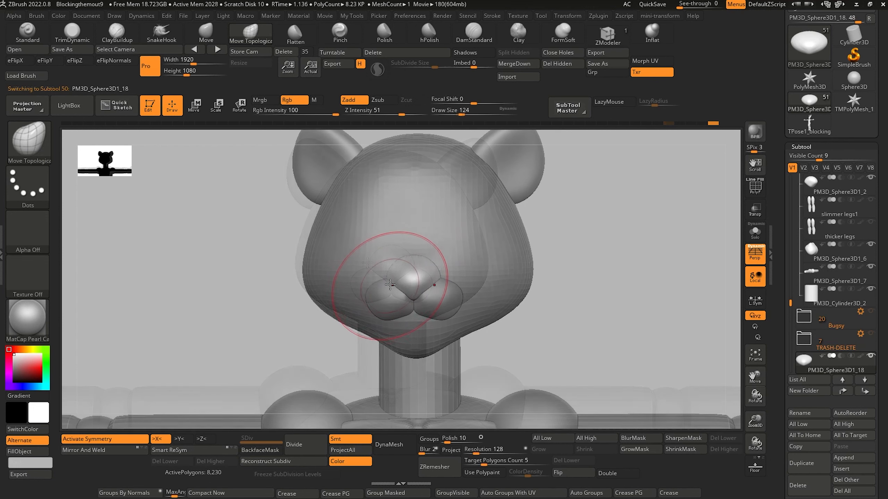
{"action": "key", "text": "bracketleft"}
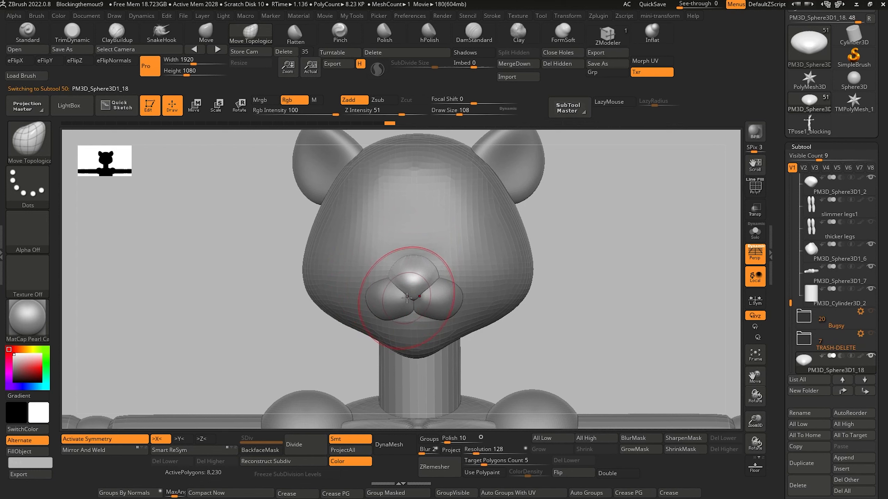
{"action": "left_click_drag", "start_coordinate": [410, 294], "coordinate": [408, 298]}
{"action": "key", "text": "bracketleft"}
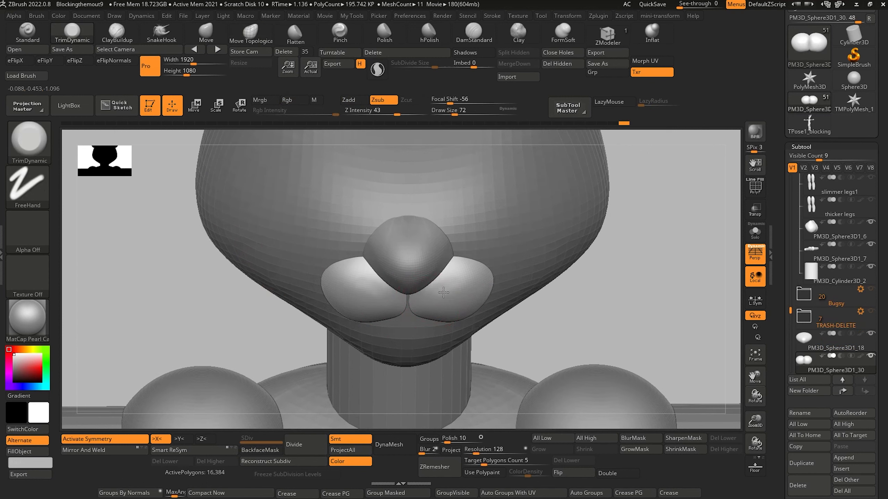
Flatten the muzzle pads with TrimDynamic at a draw size of 92 and smooth their surfaces
{"action": "key", "text": "bracketright"}
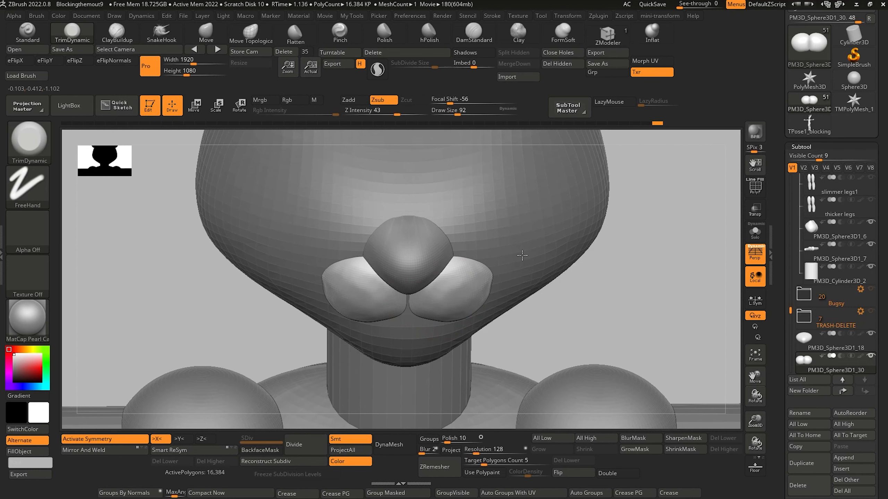
{"action": "left_click_drag", "start_coordinate": [522, 256], "coordinate": [526, 241]}
{"action": "mouse_move", "coordinate": [211, 301]}
{"action": "left_mouse_down"}
{"action": "mouse_move", "coordinate": [196, 283]}
{"action": "mouse_move", "coordinate": [203, 302]}
{"action": "left_mouse_up"}
{"action": "mouse_move", "coordinate": [439, 288]}
{"action": "left_mouse_down", "text": "shift"}
{"action": "mouse_move", "coordinate": [464, 291]}
{"action": "mouse_move", "coordinate": [482, 348]}
{"action": "left_mouse_up", "text": "shift"}
{"action": "left_click_drag", "start_coordinate": [146, 277], "coordinate": [151, 250], "text": "alt"}
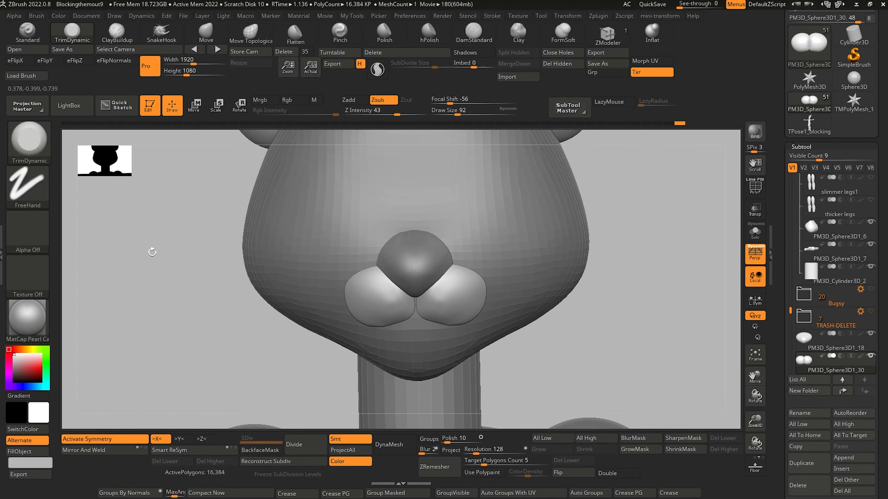
Slide the muzzle pads symmetrically toward the centre line with the gizmo so they press together below the nose
{"action": "left_click", "coordinate": [195, 106]}
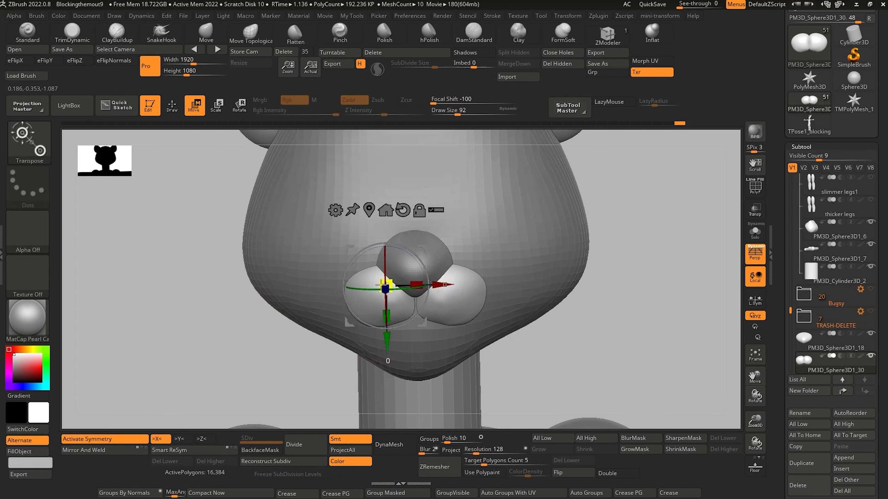
{"action": "left_click", "coordinate": [445, 284], "text": "alt"}
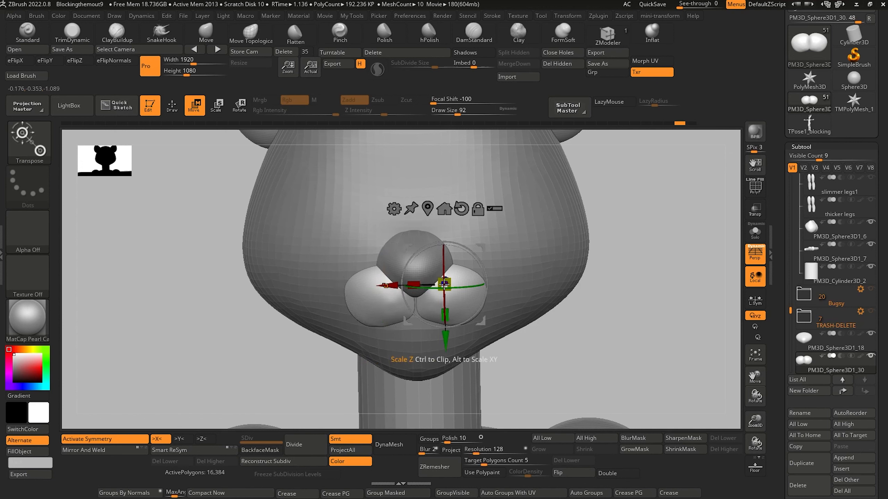
{"action": "left_click", "coordinate": [389, 282], "text": "alt"}
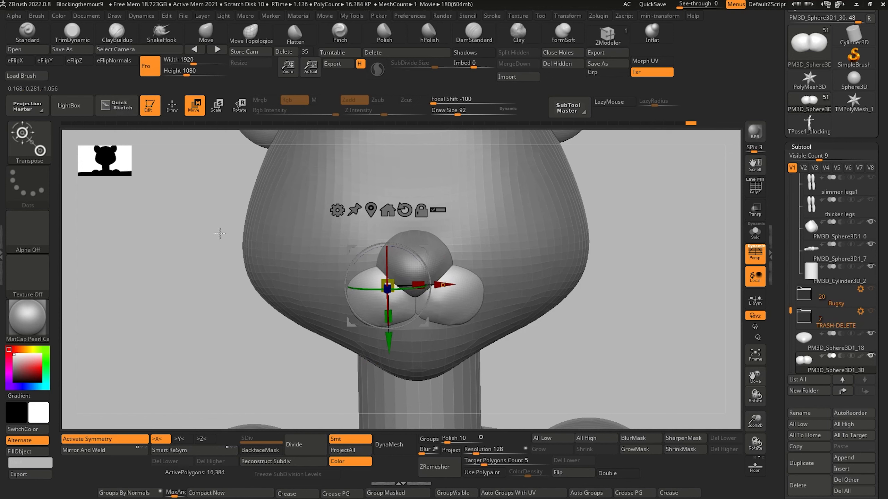
{"action": "left_click", "coordinate": [412, 287], "text": "alt"}
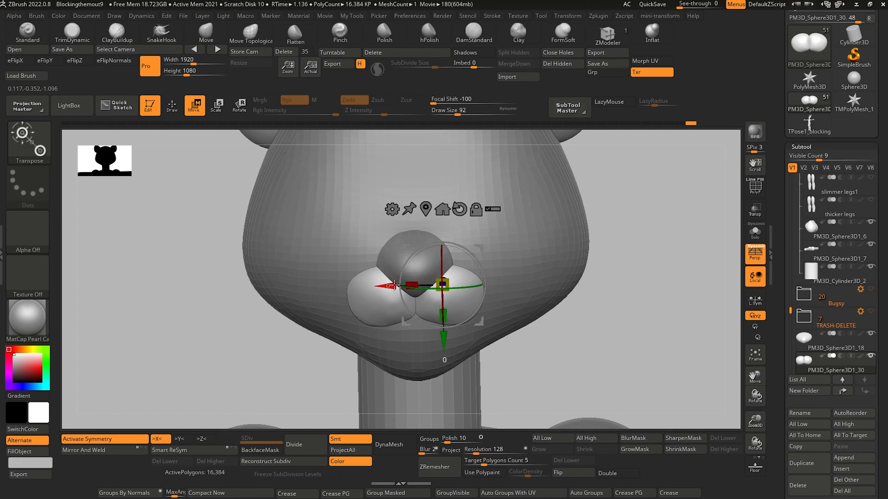
{"action": "left_click_drag", "start_coordinate": [391, 285], "coordinate": [389, 285]}
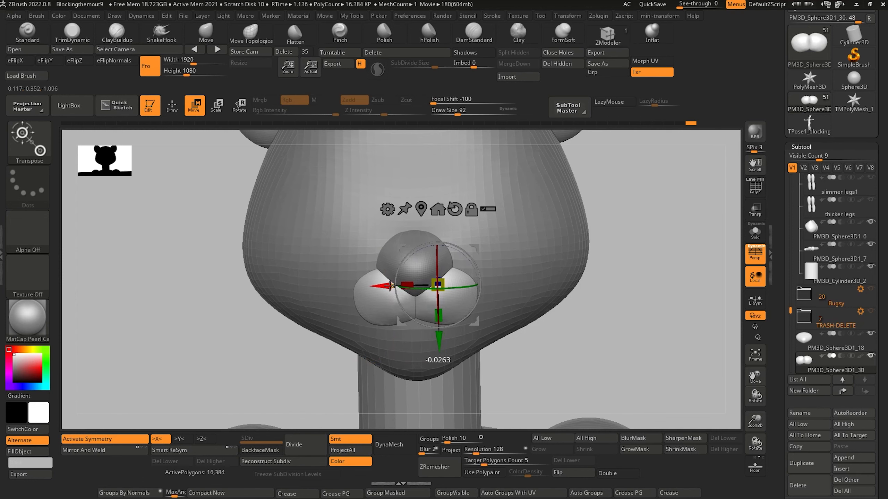
{"action": "left_click_drag", "start_coordinate": [218, 280], "coordinate": [196, 271]}
{"action": "left_click", "coordinate": [173, 106]}
Select the head and carve mirrored brow and inner-eye guide lines above the nose with DamStandard at 44
{"action": "mouse_move", "coordinate": [258, 314]}
{"action": "left_mouse_down", "text": "alt"}
{"action": "mouse_move", "coordinate": [259, 321]}
{"action": "mouse_move", "coordinate": [212, 264]}
{"action": "mouse_move", "coordinate": [236, 263]}
{"action": "mouse_move", "coordinate": [253, 295]}
{"action": "mouse_move", "coordinate": [257, 334]}
{"action": "left_mouse_up", "text": "alt"}
{"action": "left_click", "coordinate": [345, 311], "text": "alt"}
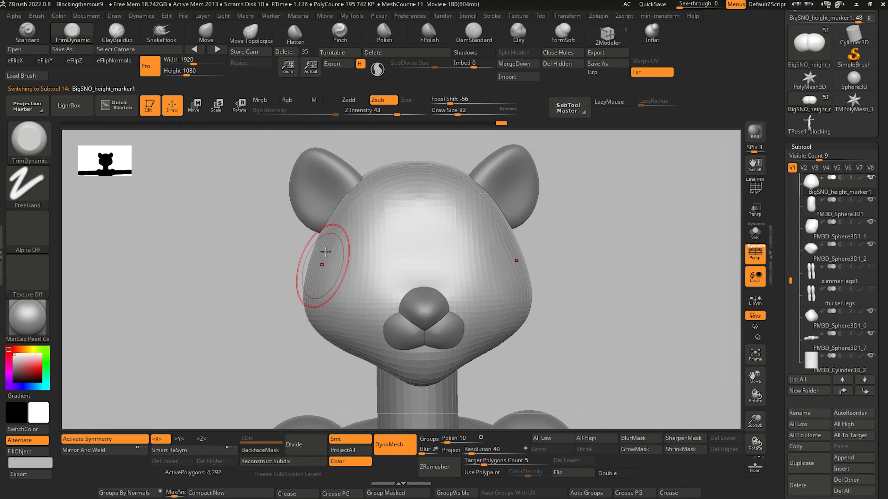
{"action": "left_click", "coordinate": [472, 38]}
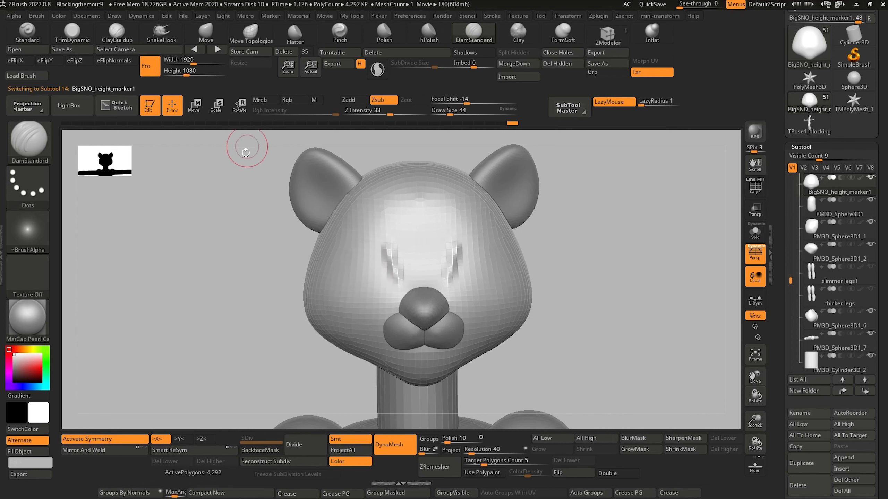
{"action": "mouse_move", "coordinate": [243, 147]}
{"action": "left_mouse_down"}
{"action": "mouse_move", "coordinate": [222, 238]}
{"action": "mouse_move", "coordinate": [268, 261]}
{"action": "mouse_move", "coordinate": [268, 248]}
{"action": "left_mouse_up"}
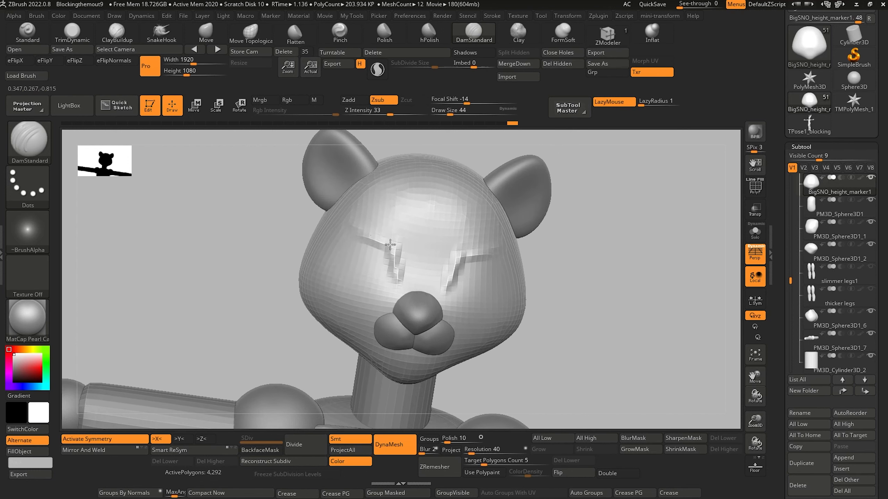
{"action": "left_click_drag", "start_coordinate": [390, 245], "coordinate": [383, 246]}
{"action": "left_click_drag", "start_coordinate": [242, 229], "coordinate": [230, 264], "text": "shift"}
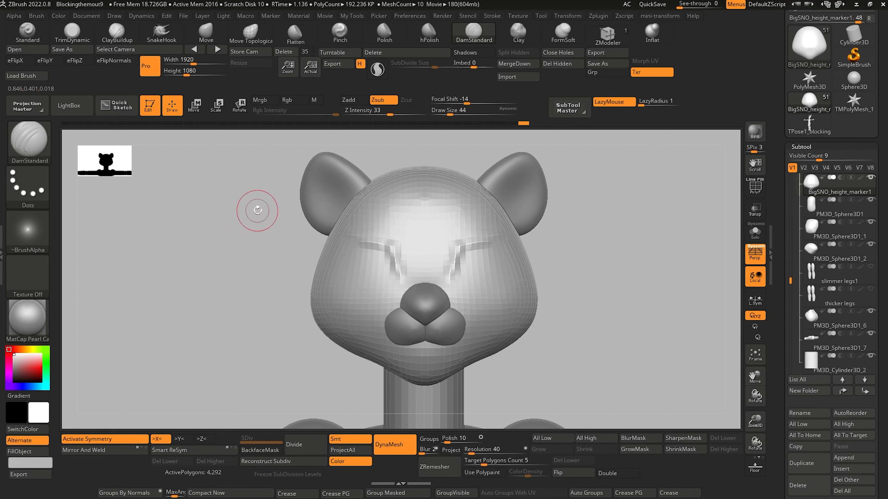
Arrange the nose directly above the muzzle pads in the subtool order and merge the two into one subtool
{"action": "left_click_drag", "start_coordinate": [792, 282], "coordinate": [789, 323]}
{"action": "left_click", "coordinate": [420, 300], "text": "alt"}
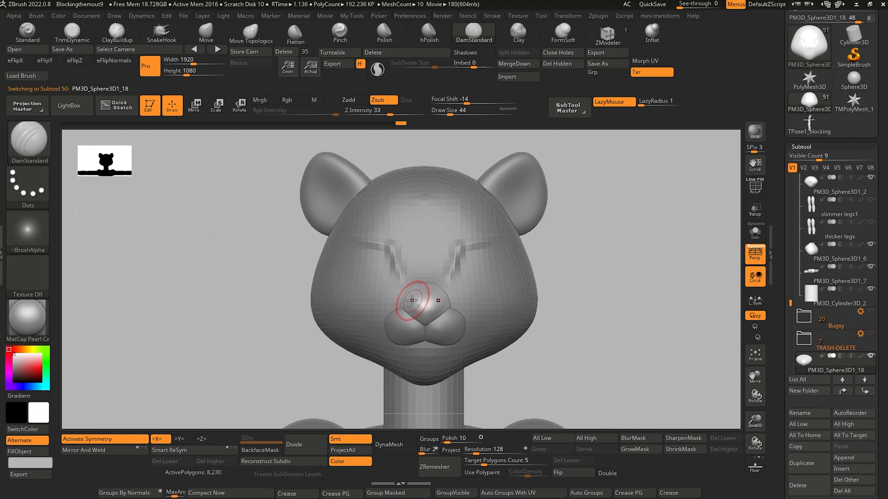
{"action": "left_click", "coordinate": [393, 330], "text": "alt"}
{"action": "key", "text": "shift"}
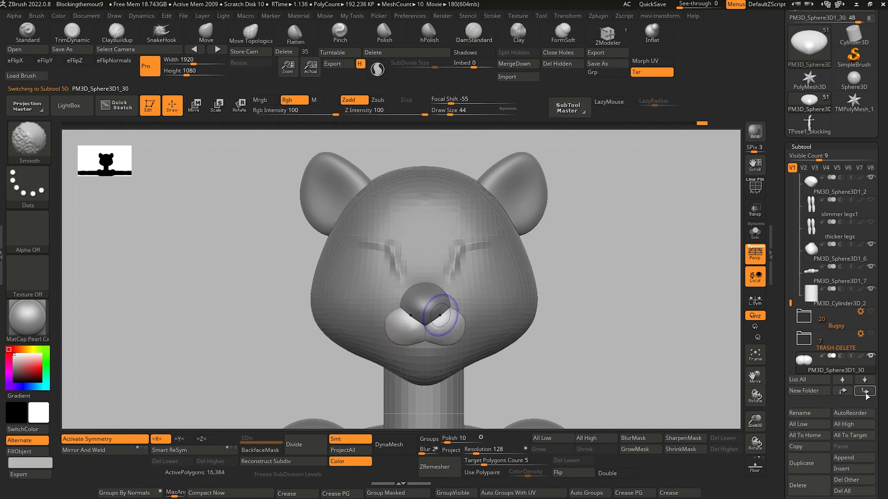
{"action": "left_click", "coordinate": [865, 391]}
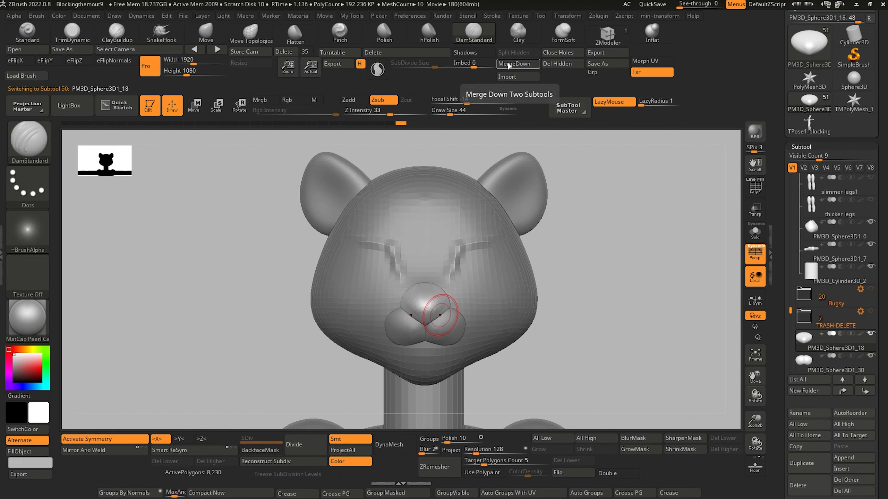
{"action": "left_click", "coordinate": [508, 66]}
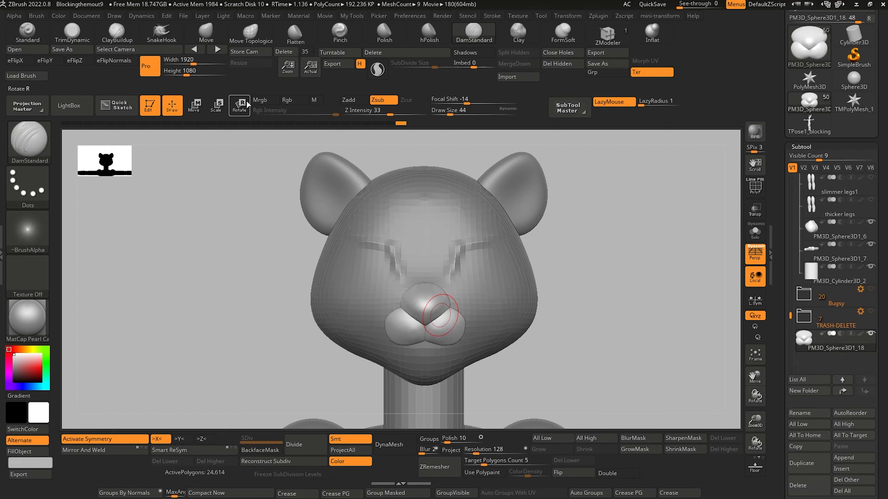
Move the merged nose and muzzle lower on the face with the gizmo and check the placement from the side
{"action": "key", "text": "w"}
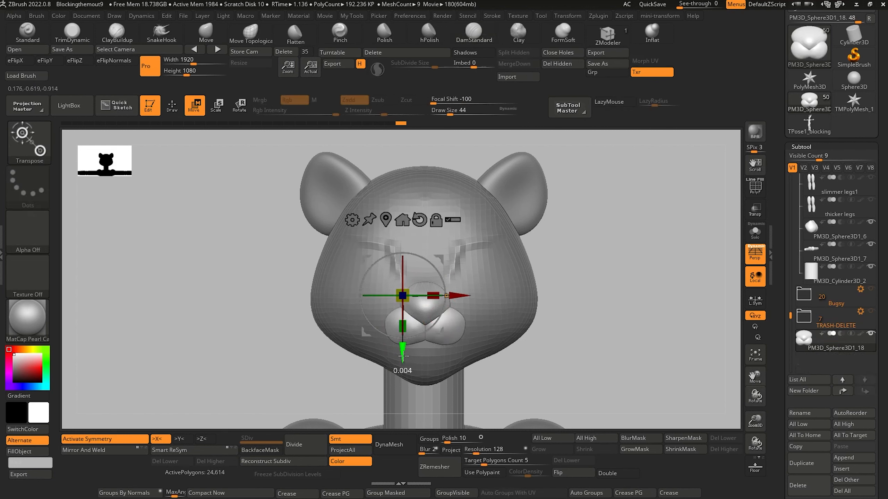
{"action": "left_click_drag", "start_coordinate": [402, 355], "coordinate": [404, 370]}
{"action": "left_click_drag", "start_coordinate": [276, 323], "coordinate": [231, 331]}
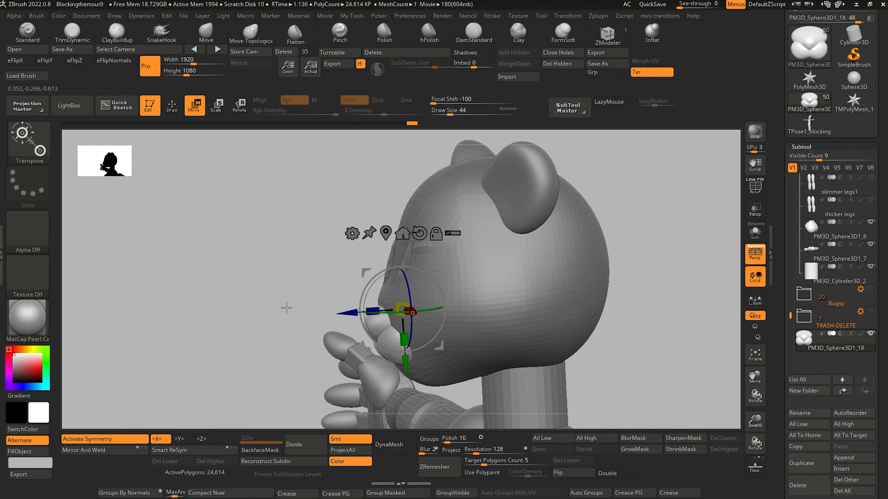
{"action": "left_click_drag", "start_coordinate": [283, 291], "coordinate": [249, 260]}
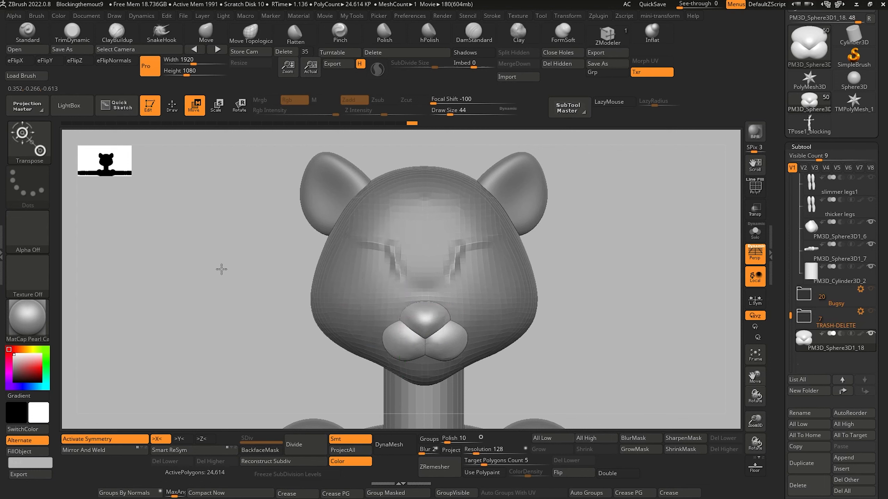
Smooth away the head's old brow and inner-eye guide lines and carve mirrored slanted eyes lower beside the nose with DamStandard
{"action": "left_click", "coordinate": [174, 106]}
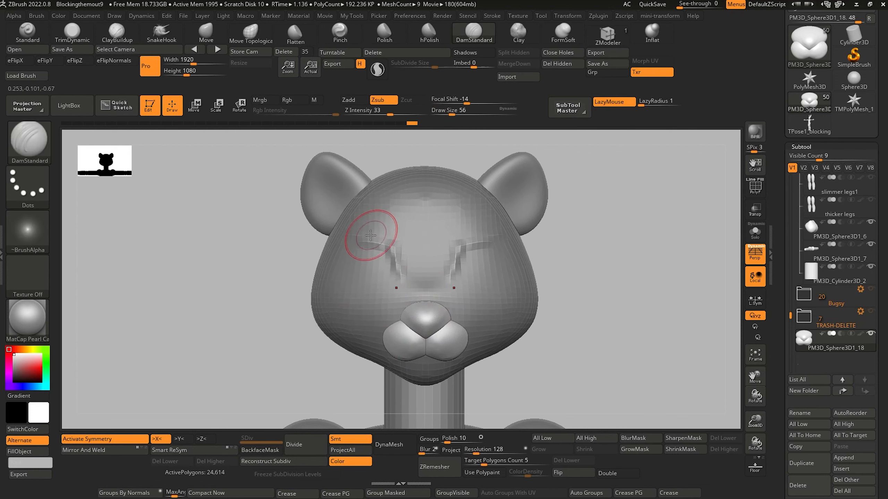
{"action": "left_click", "coordinate": [366, 274], "text": "alt"}
{"action": "key", "text": "shift"}
{"action": "left_click_drag", "start_coordinate": [364, 247], "coordinate": [377, 239], "text": "shift"}
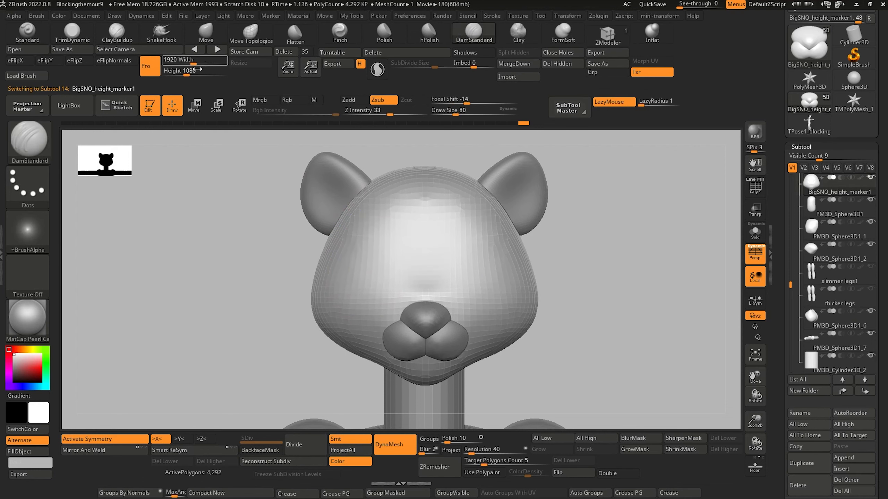
{"action": "key", "text": "b"}
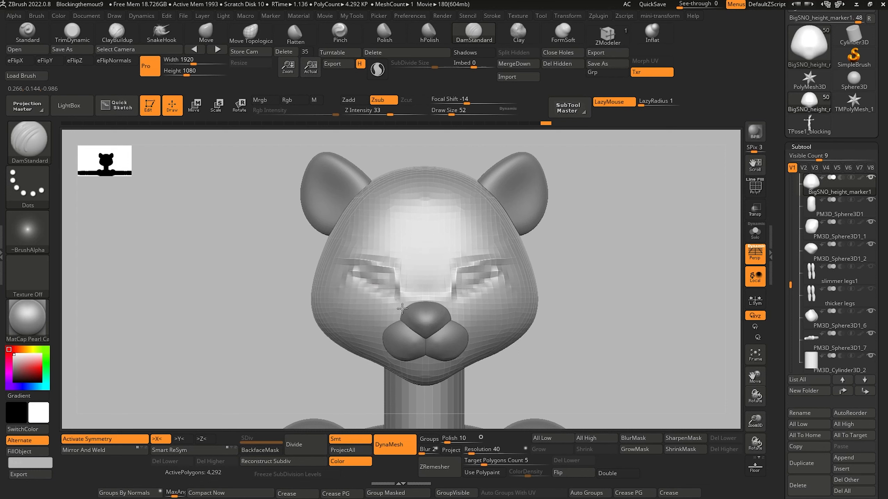
Reshape the head's forehead profile from the side with the Move brush, using draw sizes 96 and 128
{"action": "left_click_drag", "start_coordinate": [238, 267], "coordinate": [244, 269]}
{"action": "left_click_drag", "start_coordinate": [244, 269], "coordinate": [239, 231], "text": "alt"}
{"action": "left_click_drag", "start_coordinate": [246, 265], "coordinate": [189, 235]}
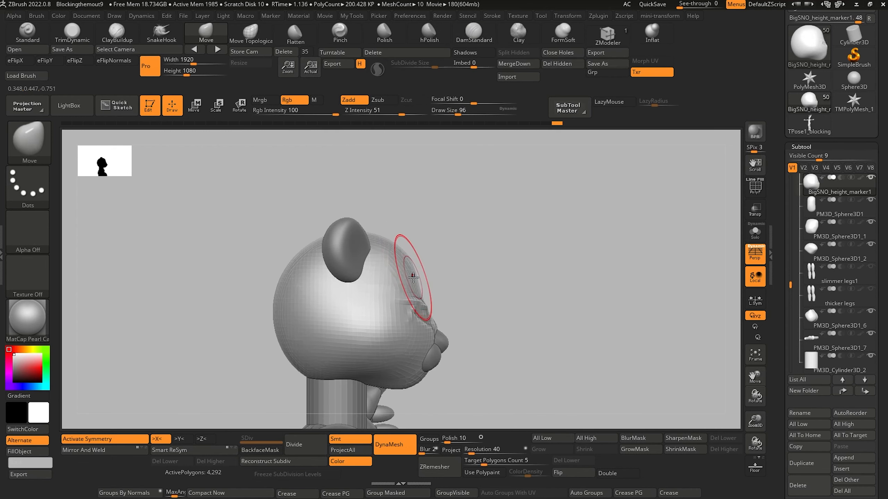
{"action": "left_click_drag", "start_coordinate": [414, 279], "coordinate": [419, 278]}
{"action": "key", "text": "bracketright"}
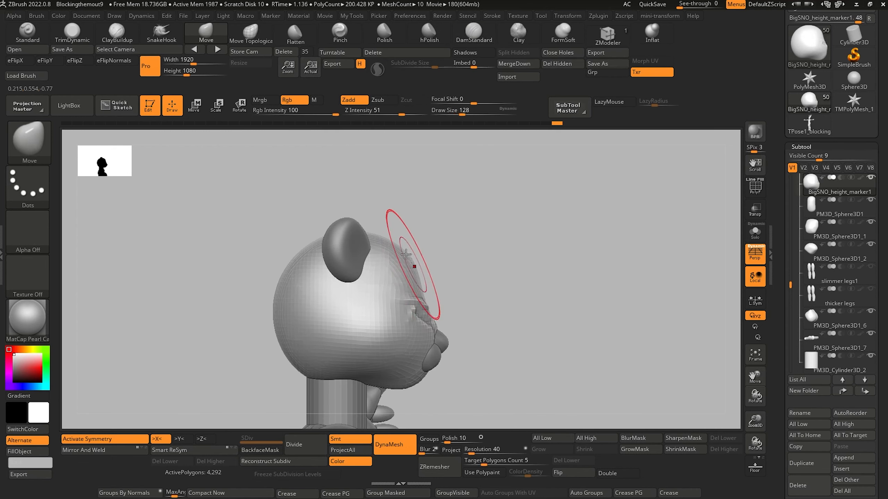
{"action": "left_click_drag", "start_coordinate": [395, 244], "coordinate": [406, 270]}
Adjust the crown and back of the skull in profile, enlarging the Move brush to 168
{"action": "left_click_drag", "start_coordinate": [314, 237], "coordinate": [317, 241]}
{"action": "key", "text": "bracketright"}
{"action": "left_click_drag", "start_coordinate": [280, 264], "coordinate": [278, 294]}
Pull the upper sides of the head inward symmetrically from the front, reducing the Move brush to 100
{"action": "left_click_drag", "start_coordinate": [220, 259], "coordinate": [170, 254]}
{"action": "mouse_move", "coordinate": [210, 197]}
{"action": "left_mouse_down", "text": "alt"}
{"action": "mouse_move", "coordinate": [162, 222]}
{"action": "mouse_move", "coordinate": [285, 219]}
{"action": "mouse_move", "coordinate": [198, 218]}
{"action": "left_mouse_up", "text": "alt"}
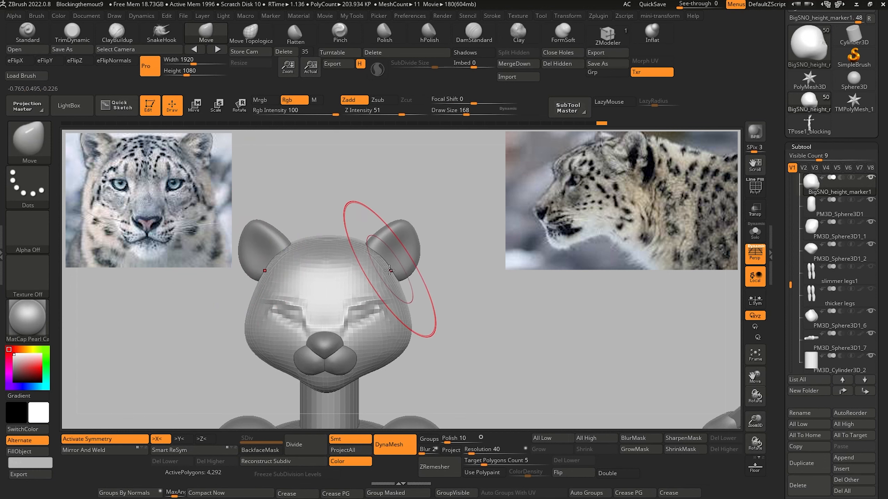
{"action": "left_click_drag", "start_coordinate": [383, 268], "coordinate": [381, 265]}
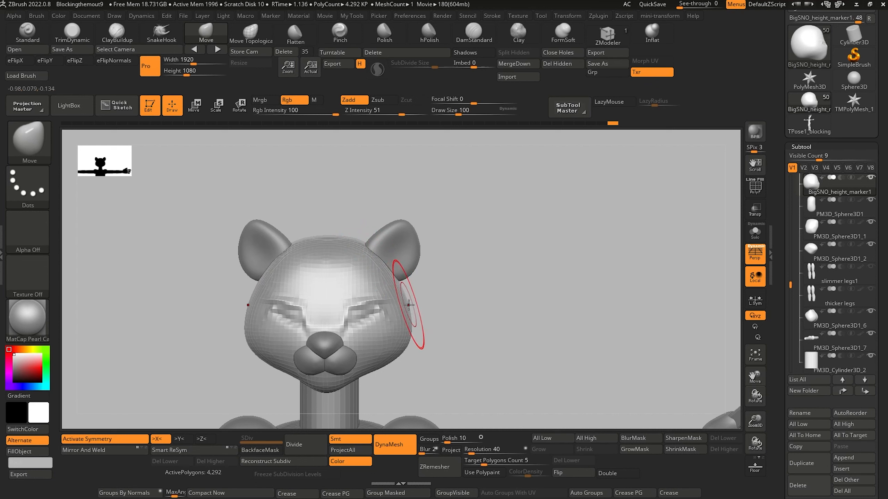
{"action": "left_click_drag", "start_coordinate": [402, 287], "coordinate": [397, 283]}
Select the ears and reshape their lower outer edges symmetrically with the Move brush at draw size 84
{"action": "left_click_drag", "start_coordinate": [196, 282], "coordinate": [163, 239], "text": "alt"}
{"action": "mouse_move", "coordinate": [163, 239]}
{"action": "left_mouse_down", "text": "alt"}
{"action": "mouse_move", "coordinate": [206, 254]}
{"action": "mouse_move", "coordinate": [220, 247]}
{"action": "mouse_move", "coordinate": [270, 318]}
{"action": "left_mouse_up", "text": "alt"}
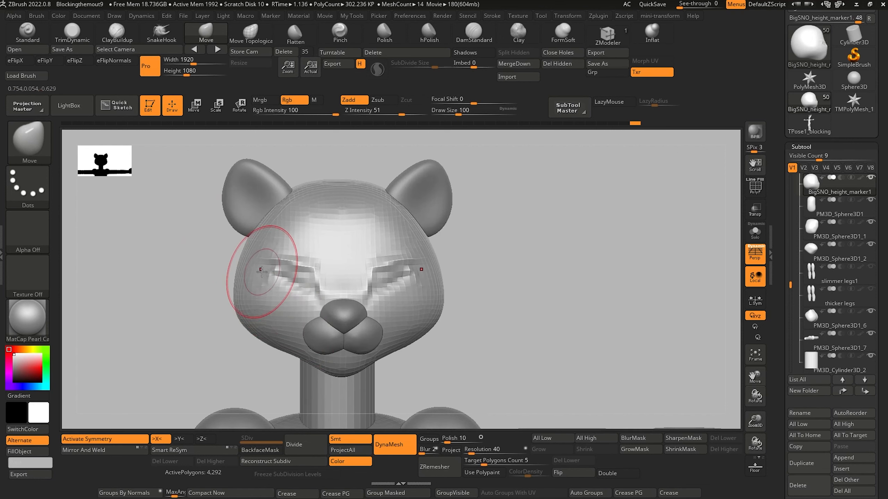
{"action": "left_click", "coordinate": [232, 211], "text": "alt"}
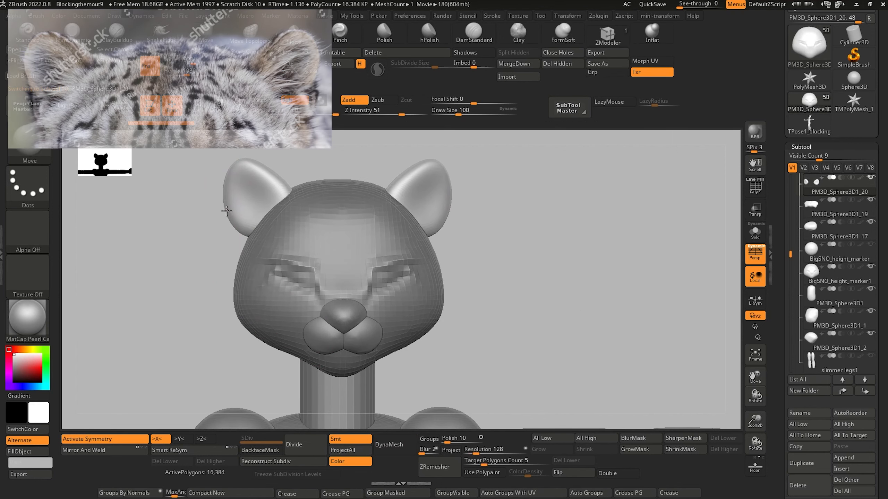
{"action": "key", "text": "bracketleft"}
{"action": "key", "text": "bracketleft"}
{"action": "left_click_drag", "start_coordinate": [238, 228], "coordinate": [232, 229]}
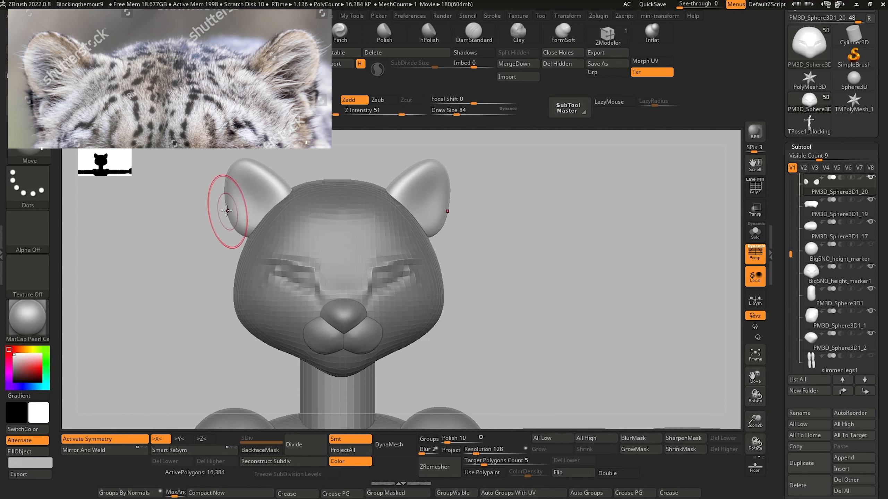
Nudge the outer and lower edges of both ears with the Move brush, keeping X symmetry on
{"action": "key", "text": "bracketleft"}
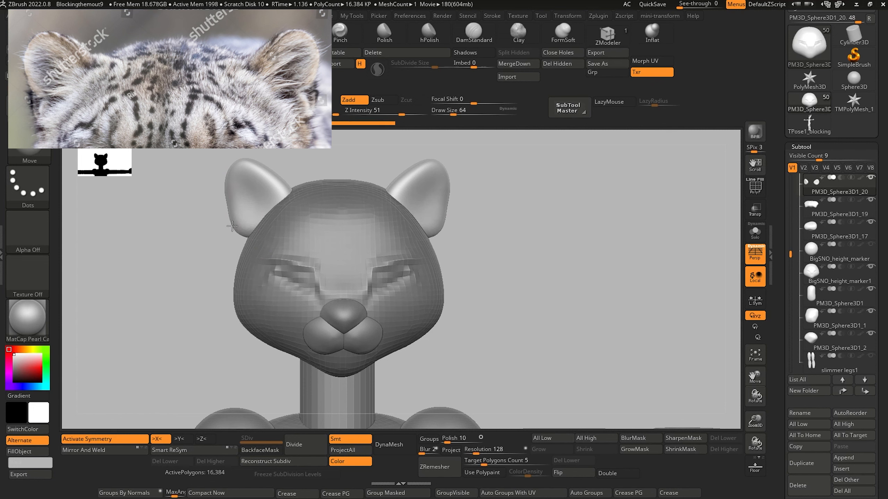
{"action": "left_click_drag", "start_coordinate": [233, 226], "coordinate": [240, 237]}
{"action": "key", "text": "bracketright"}
{"action": "left_click_drag", "start_coordinate": [218, 179], "coordinate": [217, 181]}
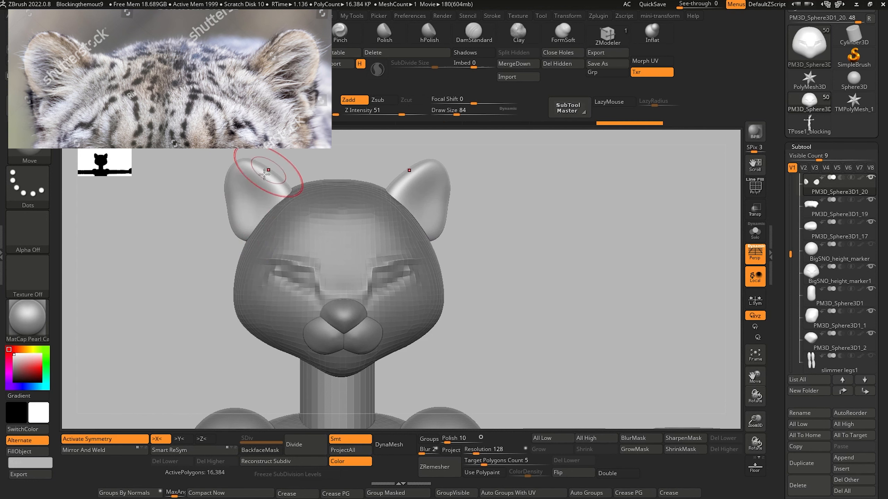
Round and widen the tops and outer edges of the ears with the Move brush
{"action": "left_click_drag", "start_coordinate": [192, 225], "coordinate": [145, 155], "text": "alt"}
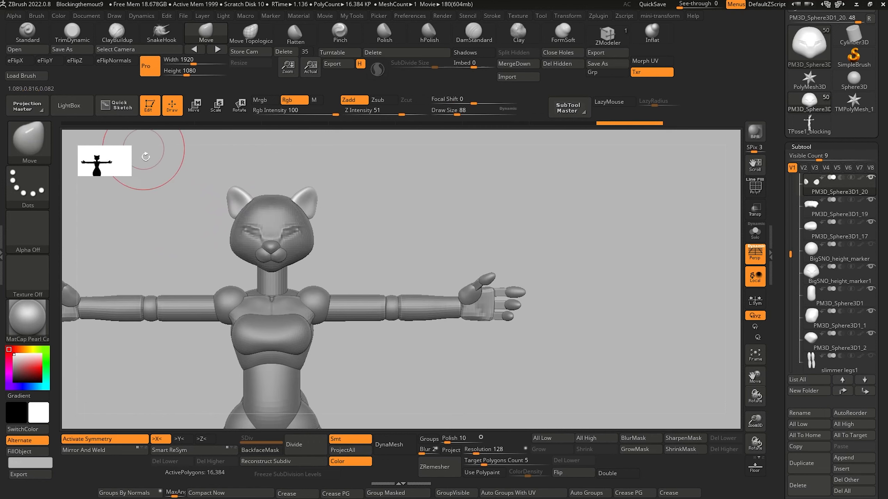
{"action": "mouse_move", "coordinate": [157, 218]}
{"action": "left_mouse_down", "text": "alt"}
{"action": "mouse_move", "coordinate": [265, 261]}
{"action": "mouse_move", "coordinate": [321, 258]}
{"action": "left_mouse_up", "text": "alt"}
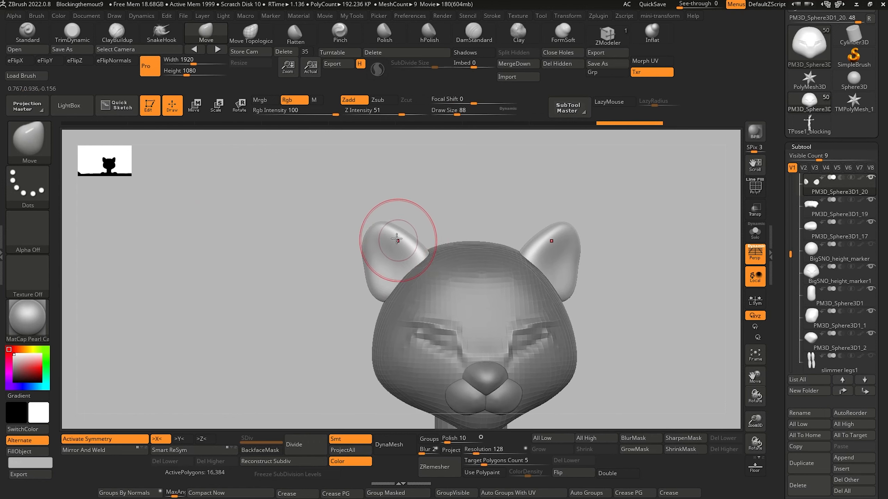
{"action": "key", "text": "bracketright"}
{"action": "left_click_drag", "start_coordinate": [399, 238], "coordinate": [404, 230]}
{"action": "mouse_move", "coordinate": [397, 230]}
{"action": "left_mouse_down"}
{"action": "mouse_move", "coordinate": [416, 239]}
{"action": "mouse_move", "coordinate": [393, 226]}
{"action": "mouse_move", "coordinate": [370, 232]}
{"action": "mouse_move", "coordinate": [382, 226]}
{"action": "mouse_move", "coordinate": [364, 256]}
{"action": "left_mouse_up"}
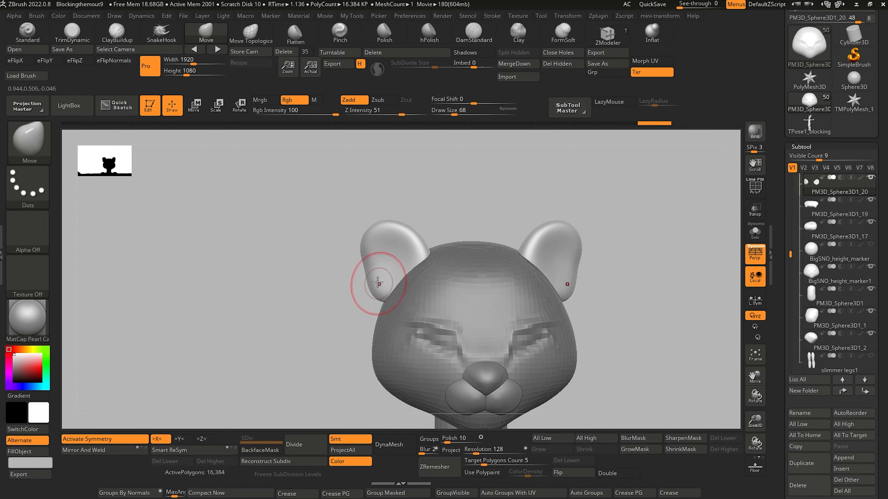
Reshape the inner base and back of the ears where they meet the skull, using a larger Move brush
{"action": "left_click_drag", "start_coordinate": [309, 265], "coordinate": [434, 290]}
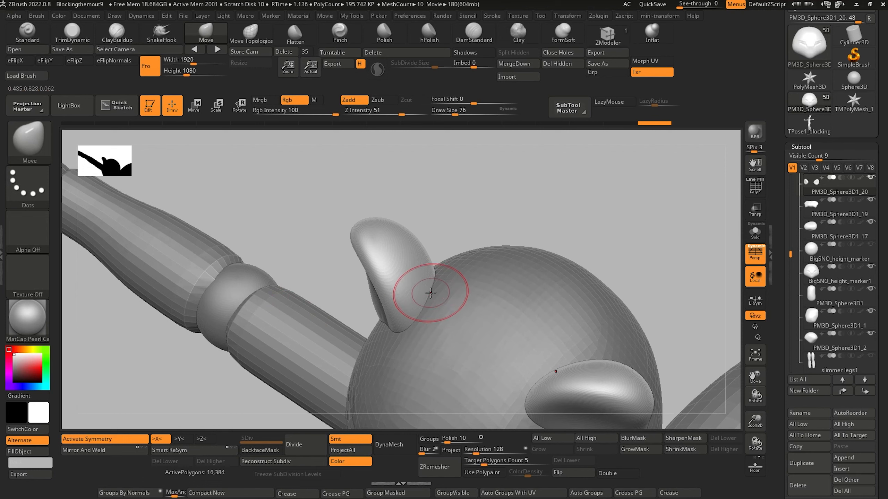
{"action": "left_click_drag", "start_coordinate": [302, 210], "coordinate": [300, 245]}
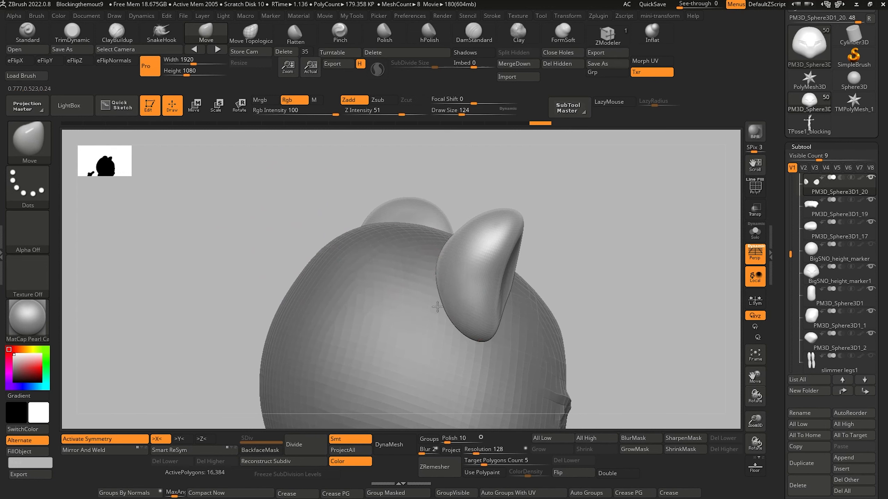
{"action": "left_click_drag", "start_coordinate": [433, 303], "coordinate": [433, 270]}
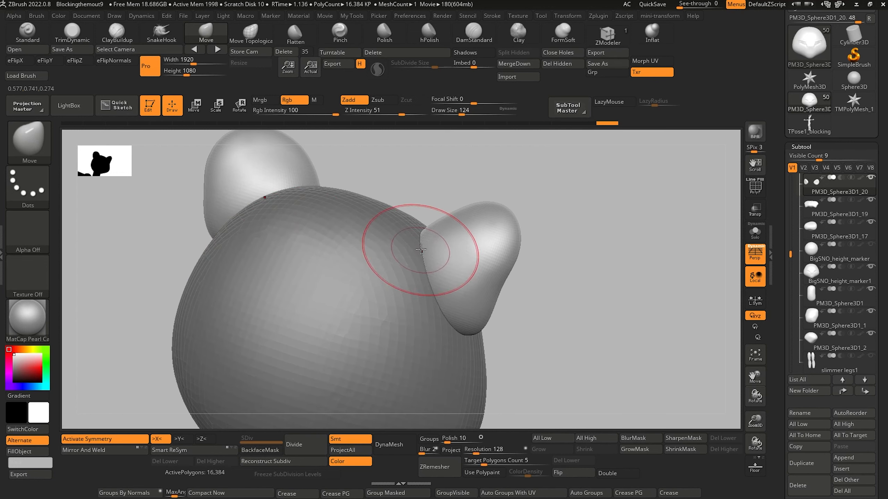
{"action": "left_click_drag", "start_coordinate": [157, 241], "coordinate": [238, 212]}
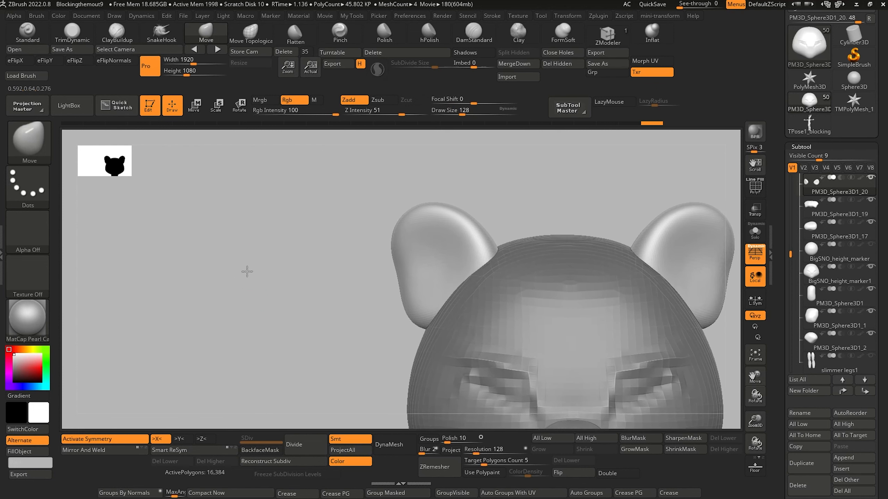
Carve the inner-ear hollow with the DamStandard brush, cutting grooves along the inner and outer rims
{"action": "left_click_drag", "start_coordinate": [247, 271], "coordinate": [243, 297]}
{"action": "left_click", "coordinate": [474, 32]}
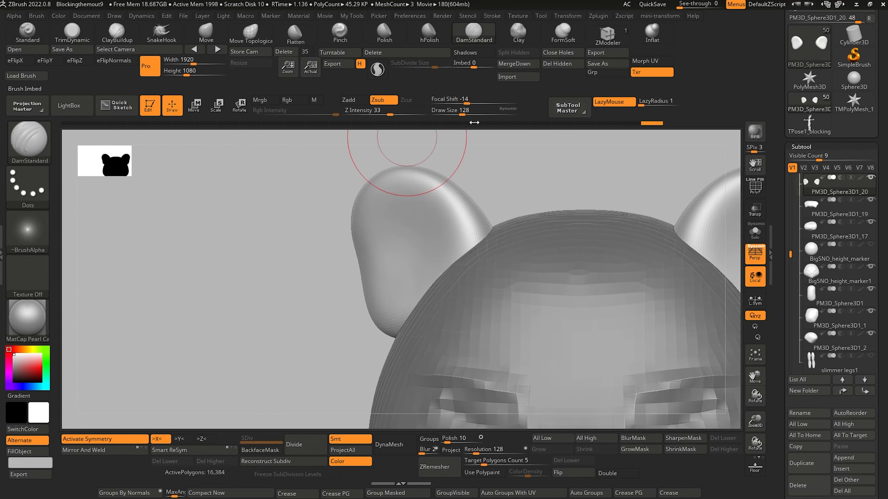
{"action": "left_click_drag", "start_coordinate": [465, 263], "coordinate": [390, 189]}
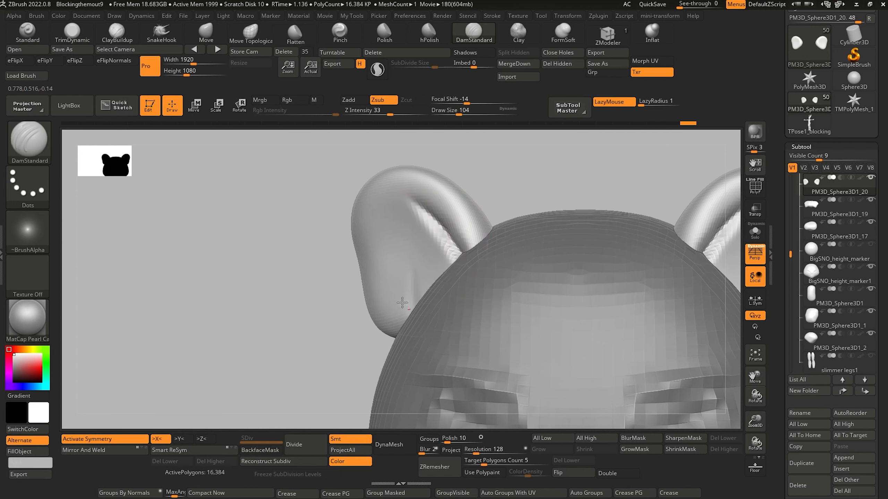
{"action": "key", "text": "ctrl+z"}
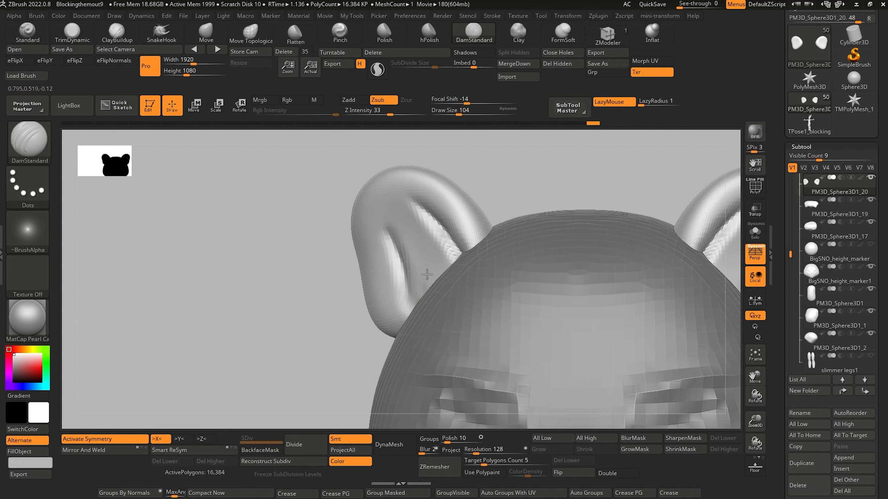
{"action": "key", "text": "ctrl+shift+z"}
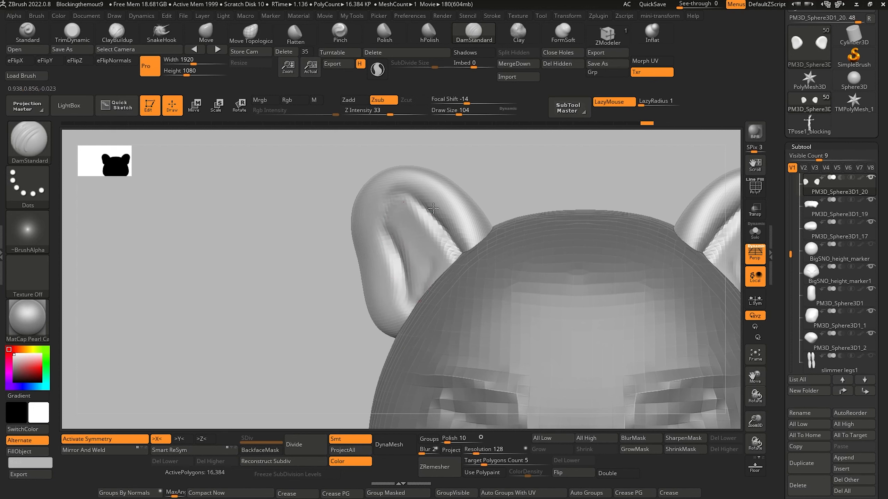
{"action": "key", "text": "ctrl+shift+z"}
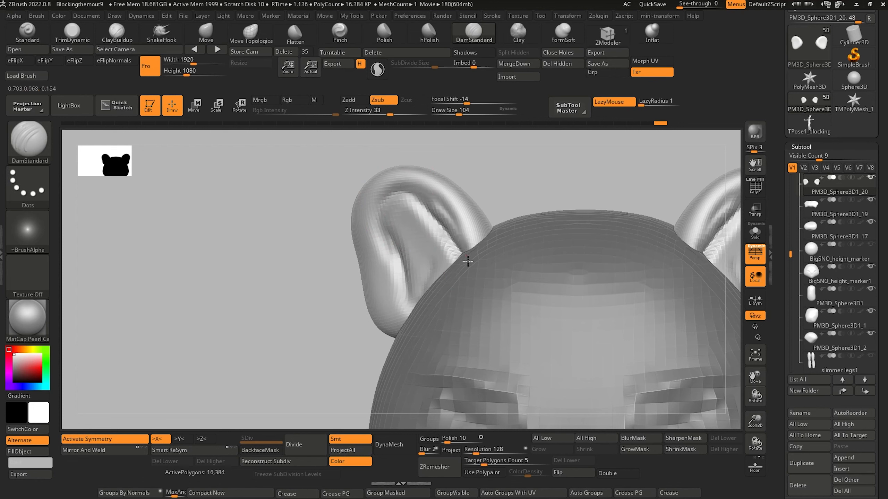
Deepen the inner-ear grooves beside the head and down the lower ear with further DamStandard strokes
{"action": "left_click_drag", "start_coordinate": [468, 261], "coordinate": [430, 206]}
{"action": "mouse_move", "coordinate": [463, 245]}
{"action": "left_mouse_down"}
{"action": "mouse_move", "coordinate": [396, 196]}
{"action": "mouse_move", "coordinate": [400, 295]}
{"action": "left_mouse_up"}
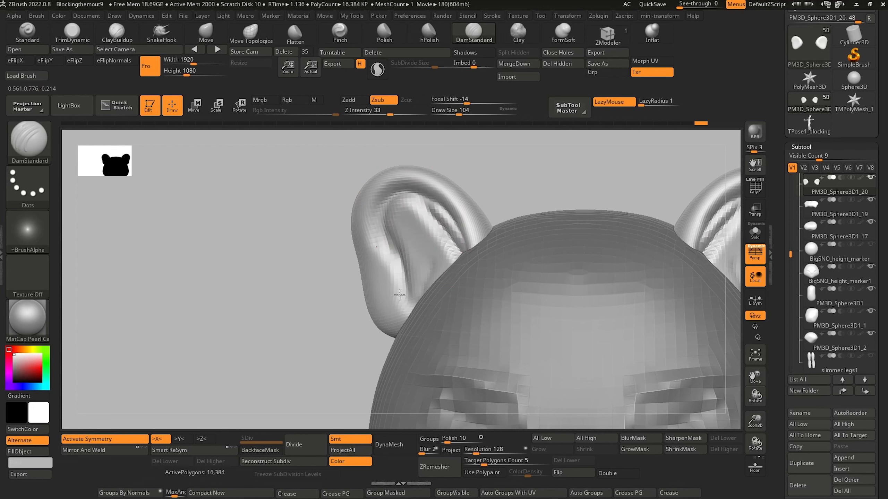
{"action": "key", "text": "ctrl+z"}
{"action": "key", "text": "ctrl+z"}
{"action": "key", "text": "ctrl+z"}
{"action": "key", "text": "ctrl+z"}
{"action": "key", "text": "ctrl+z"}
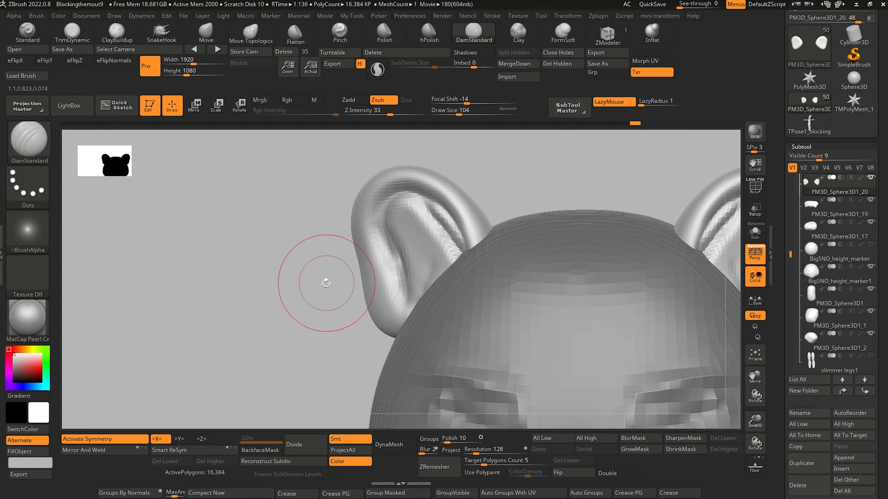
Smooth the carved groove along the outer rim inside the ears
{"action": "left_click_drag", "start_coordinate": [326, 283], "coordinate": [206, 182]}
{"action": "mouse_move", "coordinate": [256, 262]}
{"action": "left_mouse_down"}
{"action": "mouse_move", "coordinate": [280, 254]}
{"action": "mouse_move", "coordinate": [271, 254]}
{"action": "mouse_move", "coordinate": [304, 280]}
{"action": "left_mouse_up"}
{"action": "left_click_drag", "start_coordinate": [376, 227], "coordinate": [397, 297], "text": "shift"}
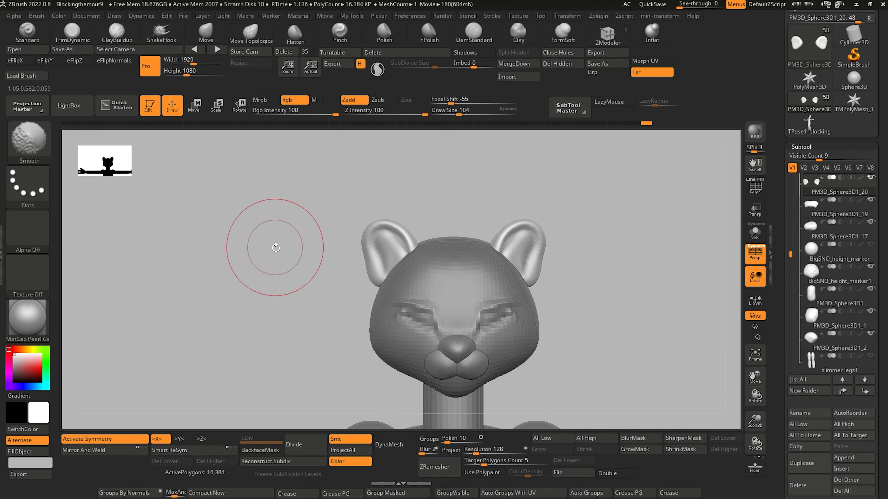
Make the head subtool BigSNO_height_marker1 active and choose the Move Topological brush
{"action": "mouse_move", "coordinate": [275, 248]}
{"action": "left_mouse_down"}
{"action": "mouse_move", "coordinate": [267, 259]}
{"action": "mouse_move", "coordinate": [278, 258]}
{"action": "mouse_move", "coordinate": [273, 213]}
{"action": "left_mouse_up"}
{"action": "left_click_drag", "start_coordinate": [281, 250], "coordinate": [316, 243], "text": "alt"}
{"action": "mouse_move", "coordinate": [836, 184]}
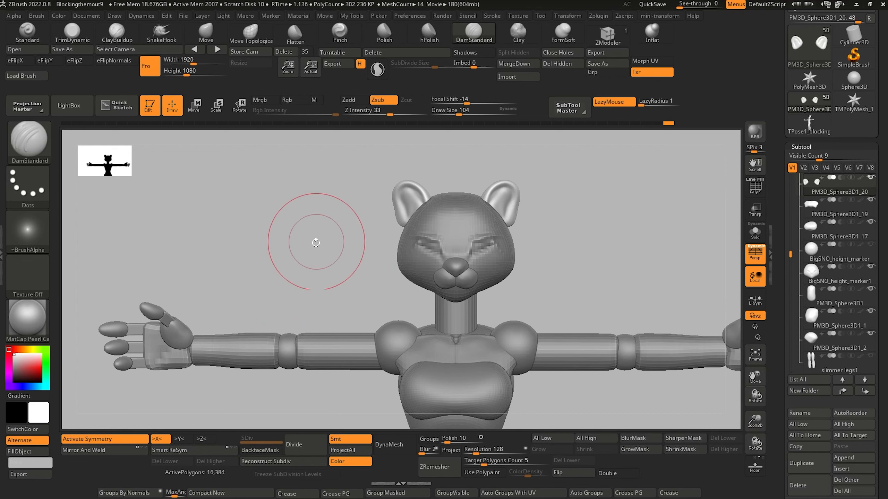
{"action": "left_click_drag", "start_coordinate": [316, 242], "coordinate": [324, 261]}
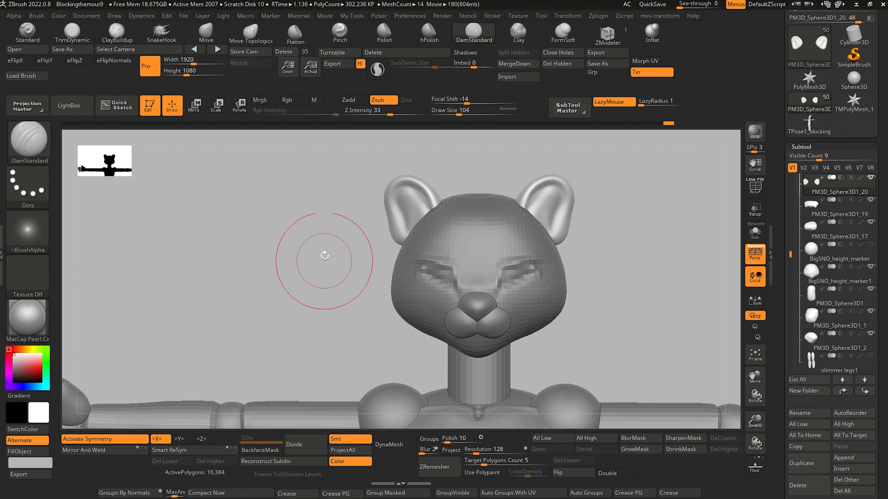
{"action": "left_click", "coordinate": [416, 295], "text": "alt"}
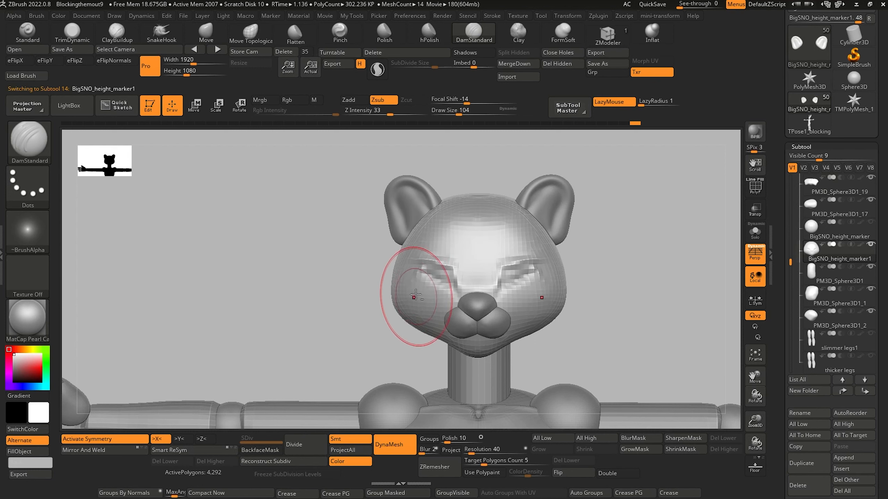
{"action": "left_click", "coordinate": [251, 33]}
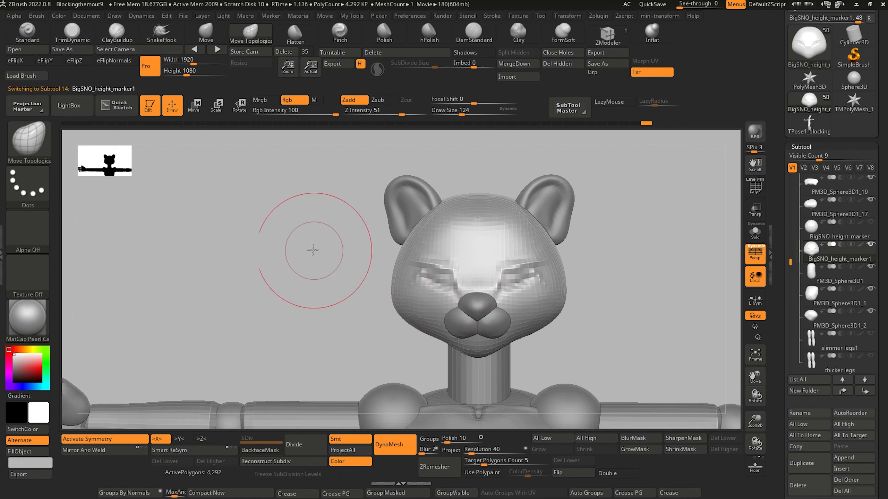
Smooth the outer eye corners on the side of the head with a smaller brush
{"action": "left_click_drag", "start_coordinate": [312, 250], "coordinate": [355, 263]}
{"action": "left_click_drag", "start_coordinate": [267, 242], "coordinate": [266, 277]}
{"action": "key", "text": "bracketleft"}
{"action": "key", "text": "bracketleft"}
{"action": "key", "text": "shift"}
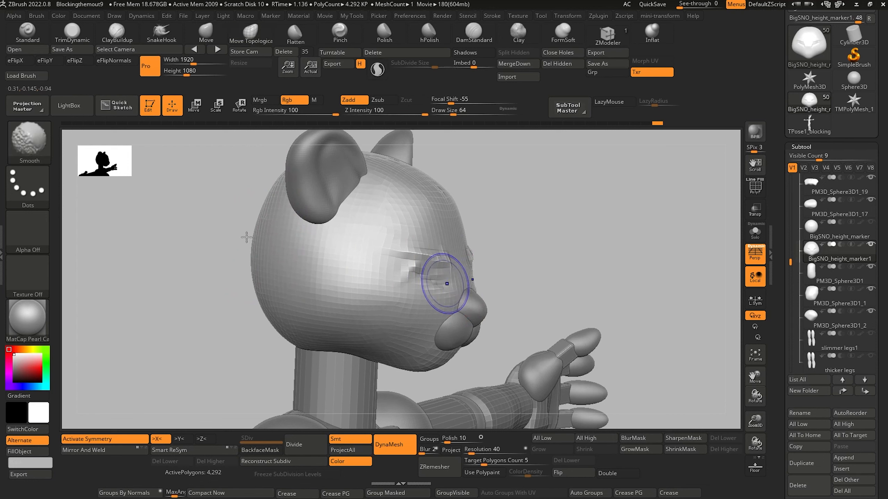
{"action": "left_click_drag", "start_coordinate": [246, 237], "coordinate": [182, 240], "text": "shift"}
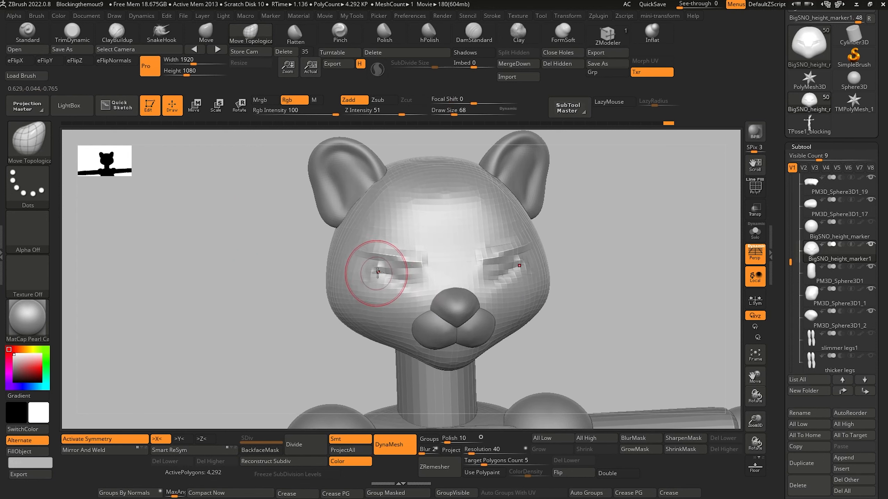
Smooth the surface beneath the eyes and across the upper cheeks
{"action": "key", "text": "shift"}
{"action": "left_click_drag", "start_coordinate": [370, 283], "coordinate": [408, 300], "text": "shift"}
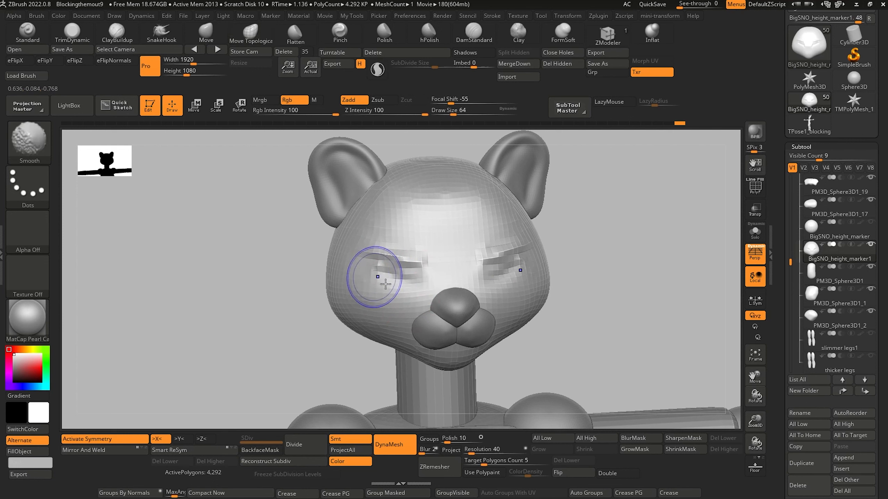
{"action": "left_click_drag", "start_coordinate": [354, 267], "coordinate": [406, 298], "text": "shift"}
{"action": "mouse_move", "coordinate": [248, 271]}
{"action": "left_mouse_down"}
{"action": "mouse_move", "coordinate": [240, 271]}
{"action": "mouse_move", "coordinate": [267, 228]}
{"action": "mouse_move", "coordinate": [276, 158]}
{"action": "left_mouse_up"}
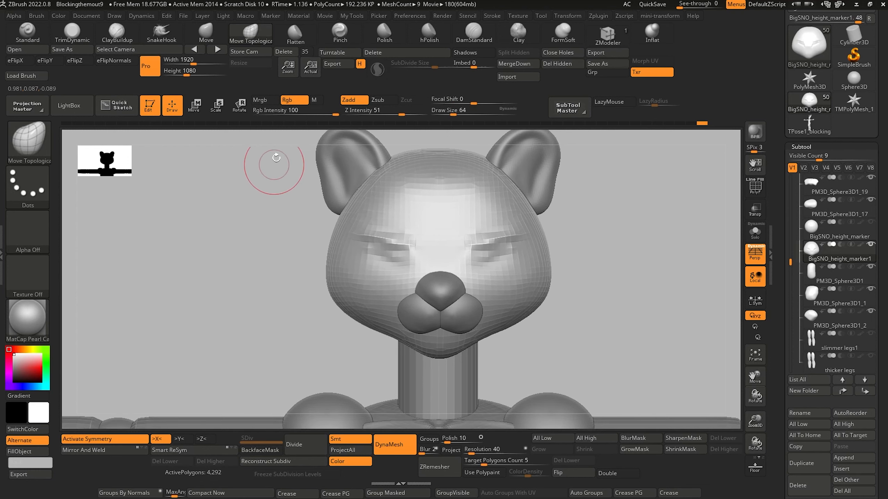
Adjust the crown and forehead shape with the Move Topological brush at a draw size of about 160
{"action": "key", "text": "]"}
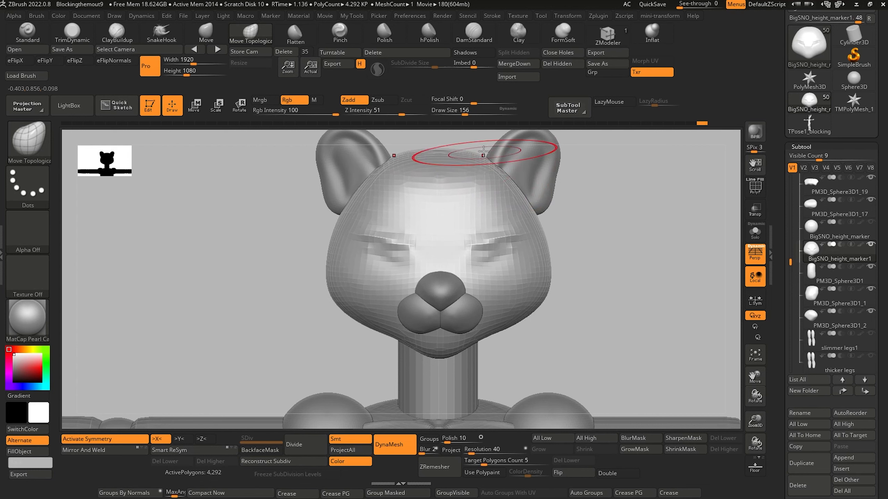
{"action": "left_click_drag", "start_coordinate": [275, 216], "coordinate": [274, 277], "text": "alt"}
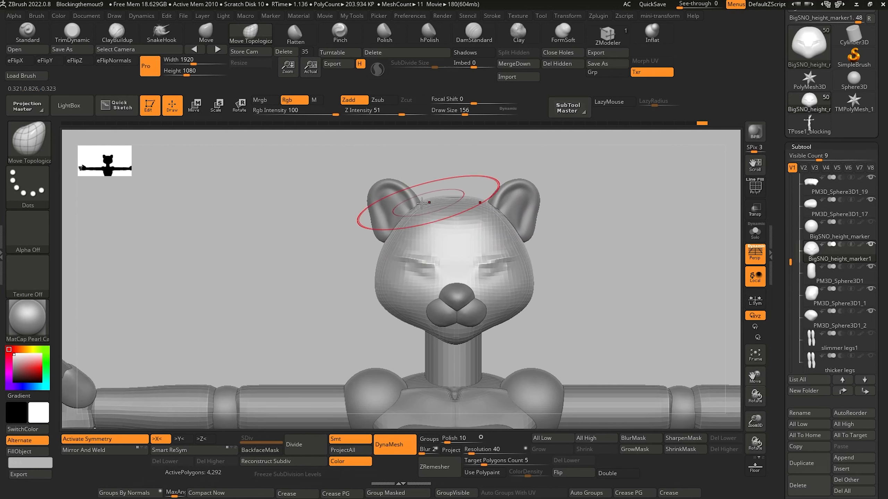
{"action": "key", "text": "]"}
{"action": "key", "text": "["}
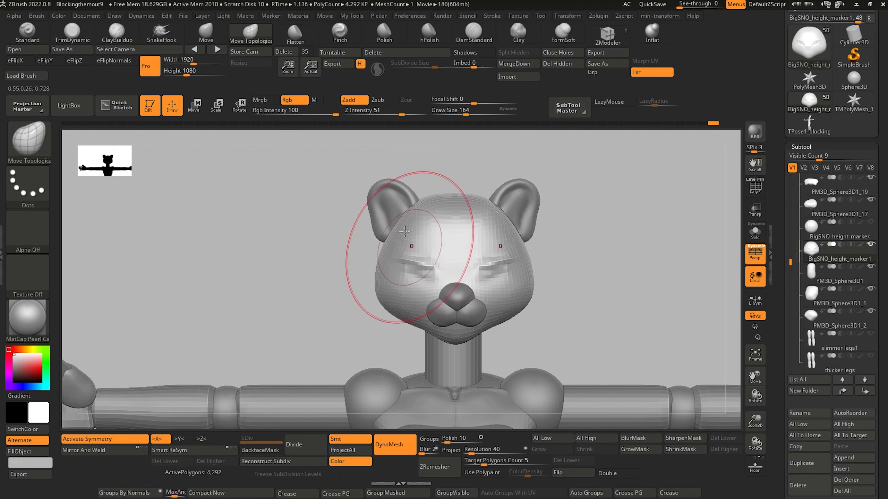
Refine the brows and eye sockets with the Move Topological brush, using draw sizes between about 96 and 148
{"action": "key", "text": "["}
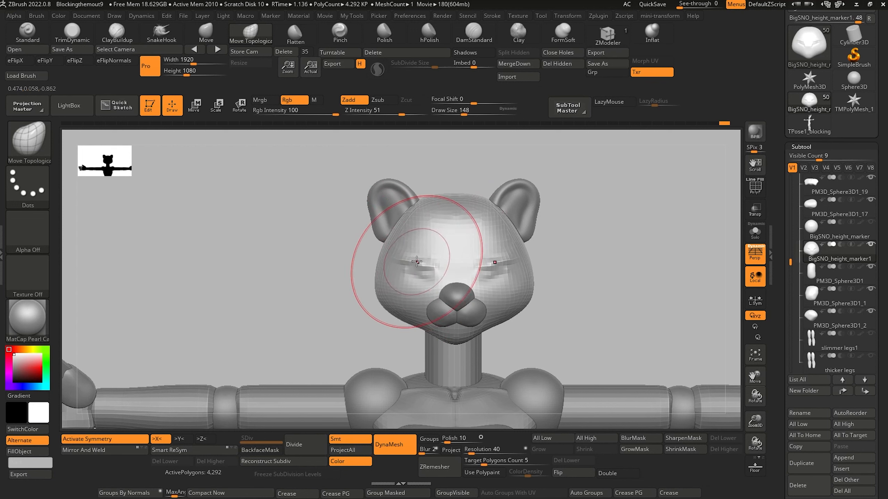
{"action": "key", "text": "["}
{"action": "key", "text": "["}
{"action": "key", "text": "["}
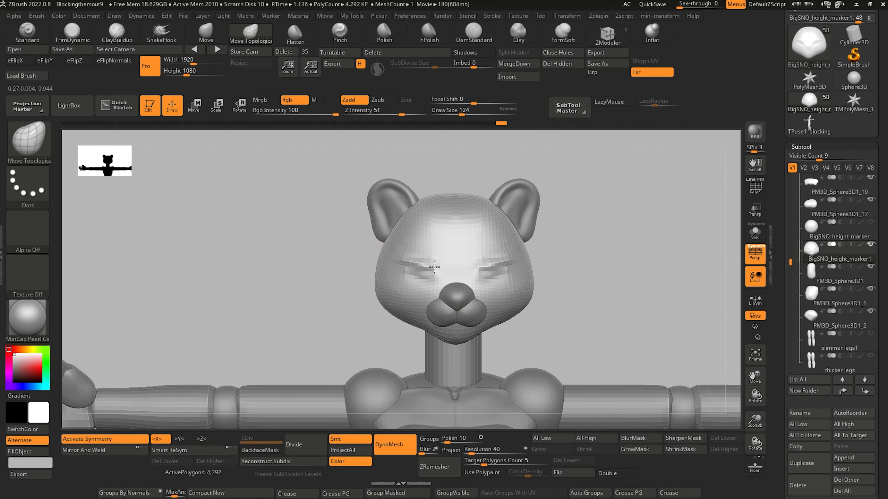
{"action": "key", "text": "["}
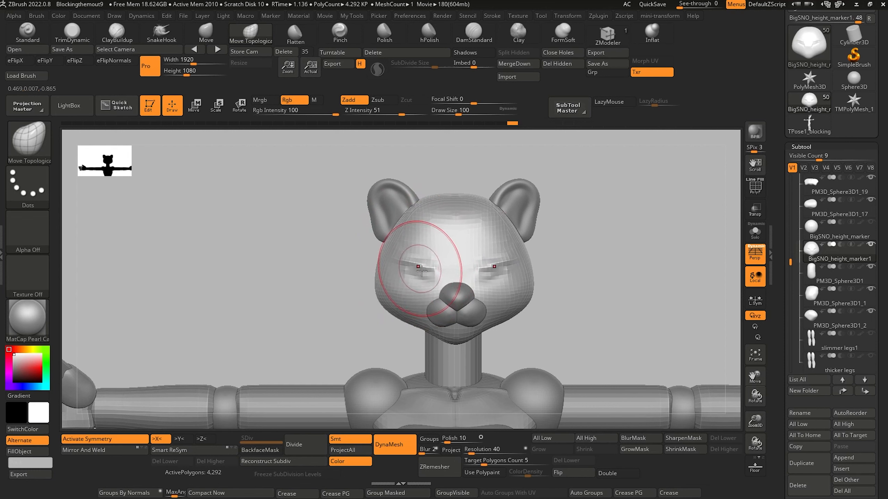
{"action": "key", "text": "["}
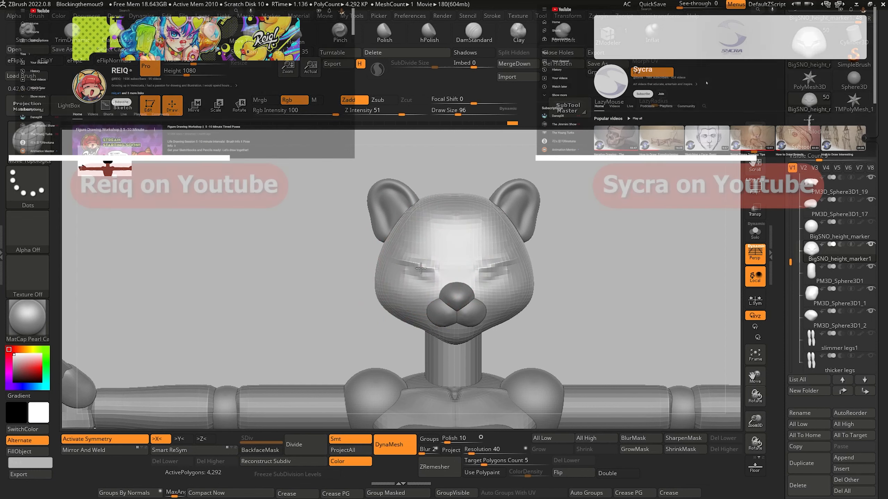
{"action": "key", "text": "bracketright"}
{"action": "key", "text": "bracketright"}
{"action": "left_click_drag", "start_coordinate": [514, 272], "coordinate": [480, 275]}
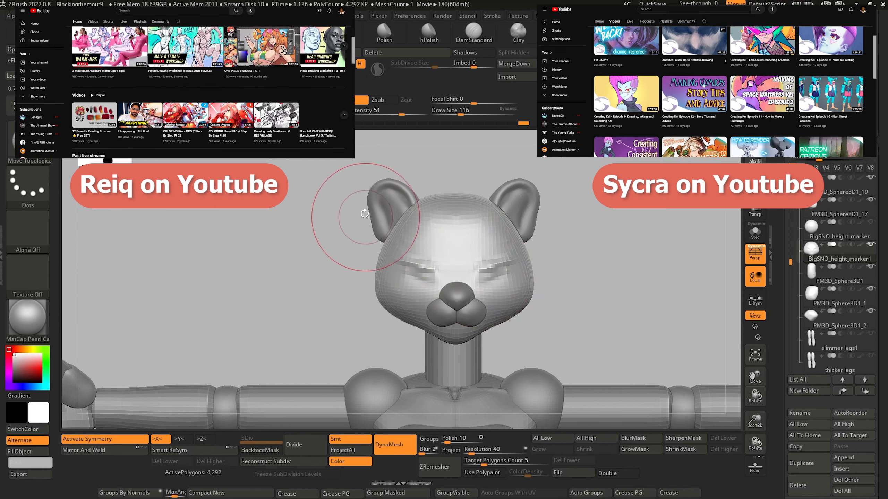
Refine the outer sides of the head with the Move Topological brush, using draw sizes between about 76 and 92
{"action": "mouse_move", "coordinate": [322, 283]}
{"action": "left_mouse_down"}
{"action": "mouse_move", "coordinate": [315, 306]}
{"action": "mouse_move", "coordinate": [323, 321]}
{"action": "mouse_move", "coordinate": [314, 307]}
{"action": "left_mouse_up"}
{"action": "key", "text": "bracketleft"}
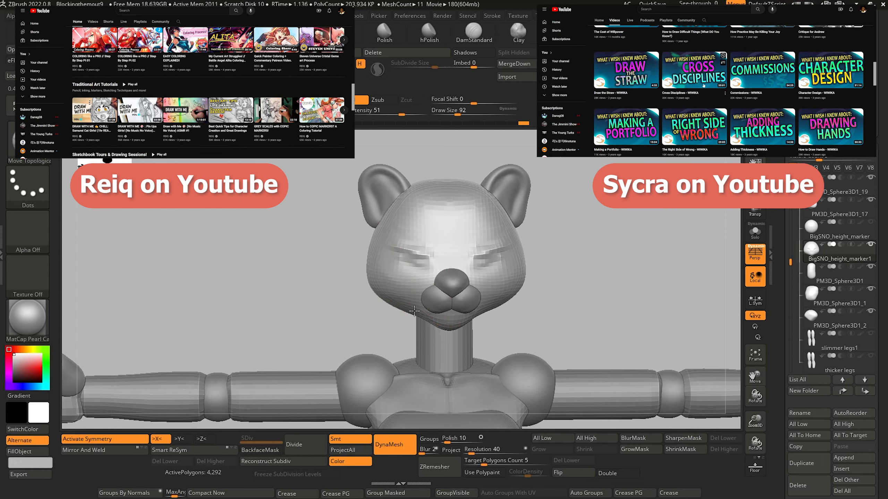
{"action": "key", "text": "bracketleft"}
{"action": "key", "text": "bracketleft"}
{"action": "key", "text": "bracketleft"}
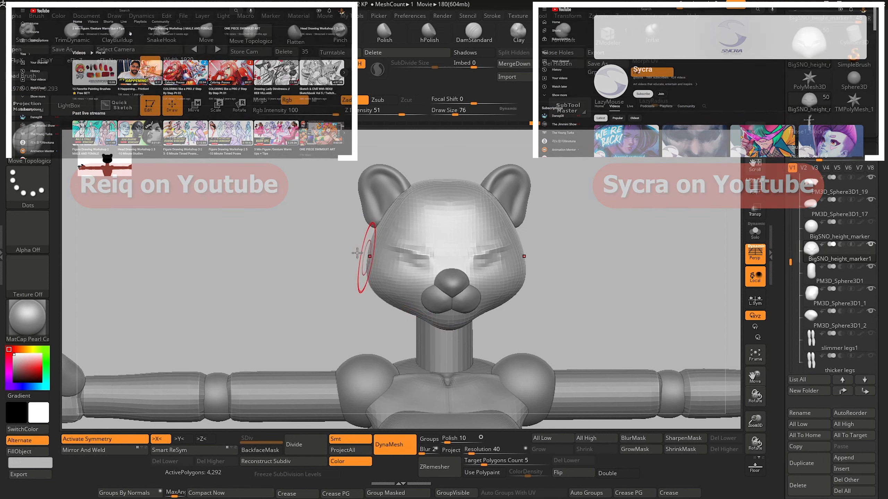
{"action": "left_click_drag", "start_coordinate": [300, 251], "coordinate": [286, 252]}
{"action": "key", "text": "bracketright"}
Adjust the outer eye area with the Move Topological brush and smooth the brow and forehead at a draw size of 40
{"action": "left_click_drag", "start_coordinate": [494, 264], "coordinate": [499, 245]}
{"action": "key", "text": "bracketleft"}
{"action": "key", "text": "bracketleft"}
{"action": "key", "text": "bracketleft"}
{"action": "key", "text": "bracketleft"}
{"action": "key", "text": "bracketleft"}
{"action": "key", "text": "shift"}
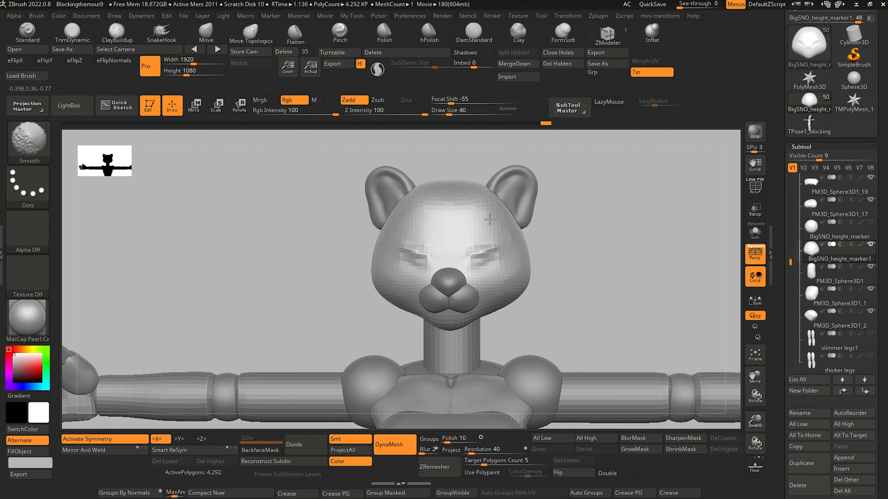
Smooth the side of the head and reshape the back of the skull with the Move Topological brush at a draw size of 60
{"action": "left_click_drag", "start_coordinate": [289, 250], "coordinate": [188, 166], "text": "alt"}
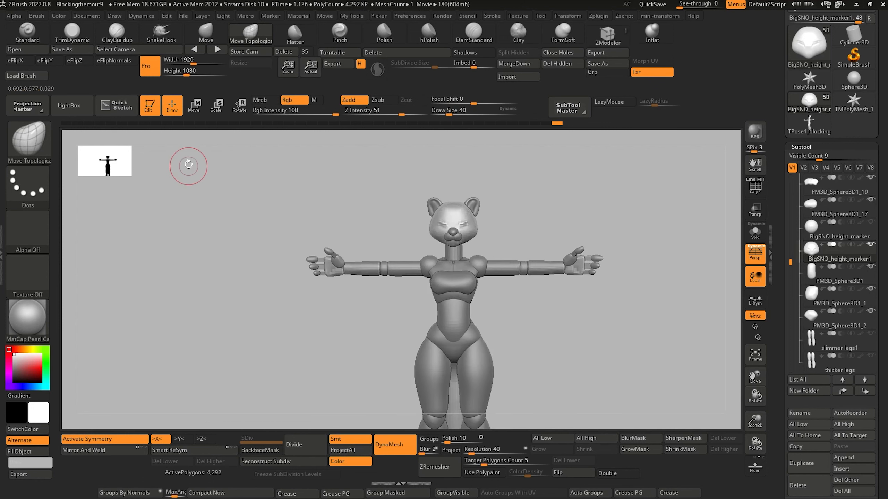
{"action": "mouse_move", "coordinate": [237, 208]}
{"action": "left_mouse_down"}
{"action": "mouse_move", "coordinate": [292, 280]}
{"action": "mouse_move", "coordinate": [294, 238]}
{"action": "mouse_move", "coordinate": [268, 250]}
{"action": "mouse_move", "coordinate": [303, 269]}
{"action": "mouse_move", "coordinate": [268, 212]}
{"action": "mouse_move", "coordinate": [333, 226]}
{"action": "mouse_move", "coordinate": [323, 225]}
{"action": "mouse_move", "coordinate": [346, 266]}
{"action": "left_mouse_up"}
{"action": "key", "text": "shift"}
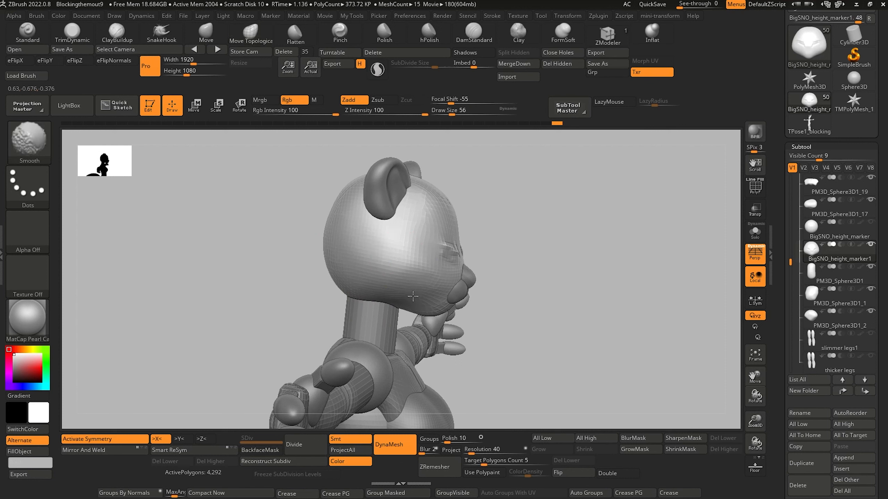
{"action": "mouse_move", "coordinate": [245, 251]}
{"action": "left_mouse_down", "text": "shift"}
{"action": "mouse_move", "coordinate": [261, 222]}
{"action": "mouse_move", "coordinate": [227, 232]}
{"action": "mouse_move", "coordinate": [257, 258]}
{"action": "left_mouse_up", "text": "shift"}
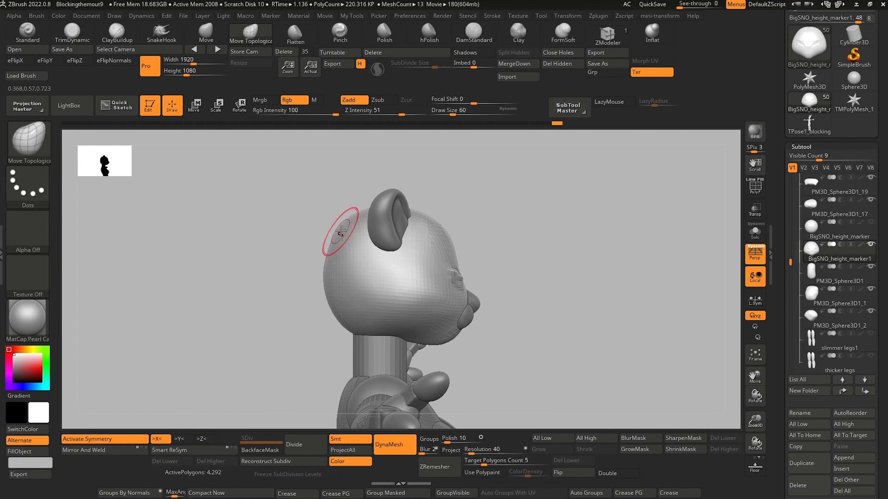
{"action": "left_click_drag", "start_coordinate": [334, 247], "coordinate": [320, 250]}
Build up the nose bridge between the eyes with the ClayBuildup brush at a draw size of 40 and smooth it
{"action": "mouse_move", "coordinate": [241, 224]}
{"action": "left_mouse_down", "text": "shift"}
{"action": "mouse_move", "coordinate": [189, 221]}
{"action": "mouse_move", "coordinate": [280, 246]}
{"action": "left_mouse_up", "text": "shift"}
{"action": "left_click_drag", "start_coordinate": [222, 243], "coordinate": [194, 246]}
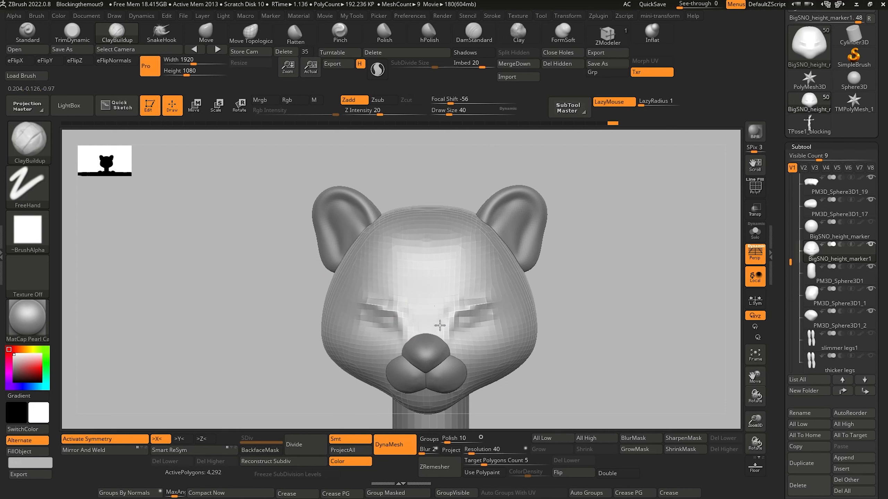
{"action": "key", "text": "shift"}
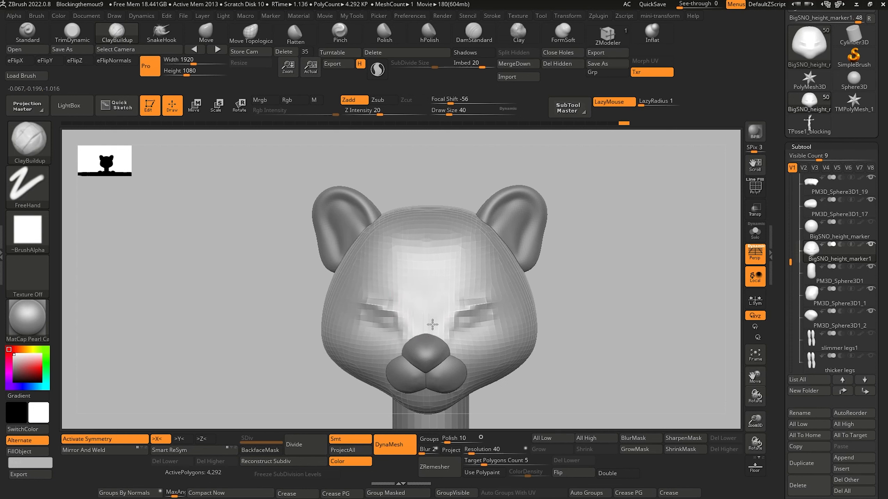
{"action": "key", "text": "shift"}
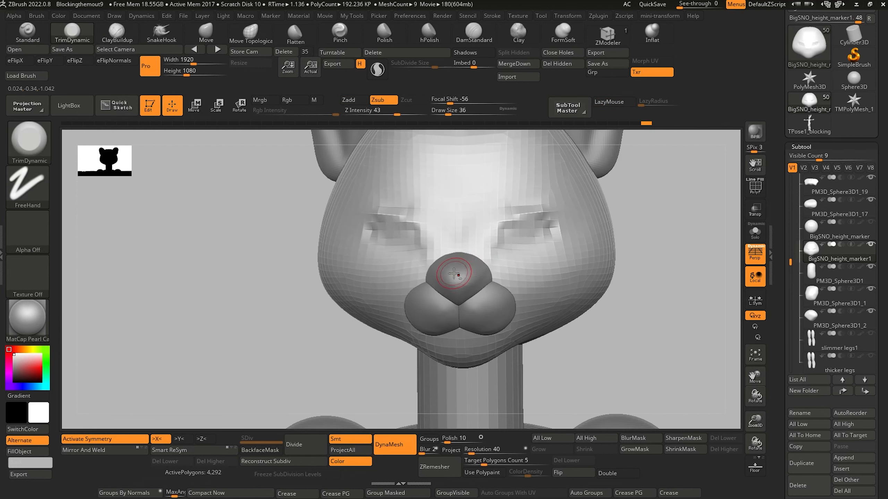
Make the nose and muzzle mesh active and smooth the upper part of the nose at a draw size of 64
{"action": "left_click", "coordinate": [458, 276], "text": "alt"}
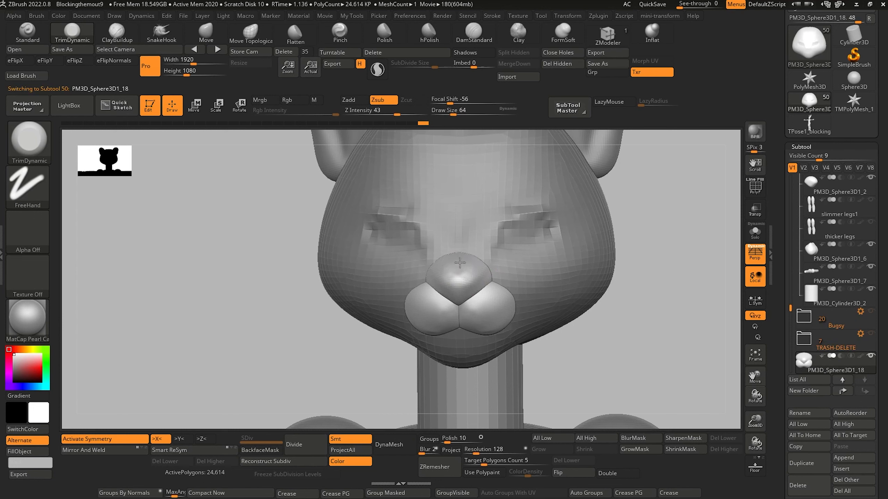
{"action": "key", "text": "shift"}
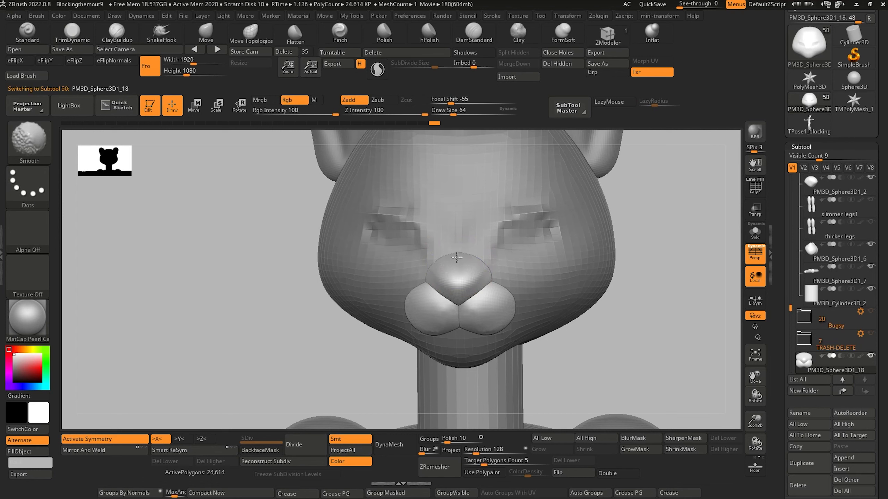
{"action": "left_click_drag", "start_coordinate": [469, 250], "coordinate": [430, 220], "text": "shift"}
{"action": "mouse_move", "coordinate": [267, 256]}
{"action": "left_mouse_down"}
{"action": "mouse_move", "coordinate": [260, 258]}
{"action": "mouse_move", "coordinate": [268, 248]}
{"action": "mouse_move", "coordinate": [263, 286]}
{"action": "left_mouse_up"}
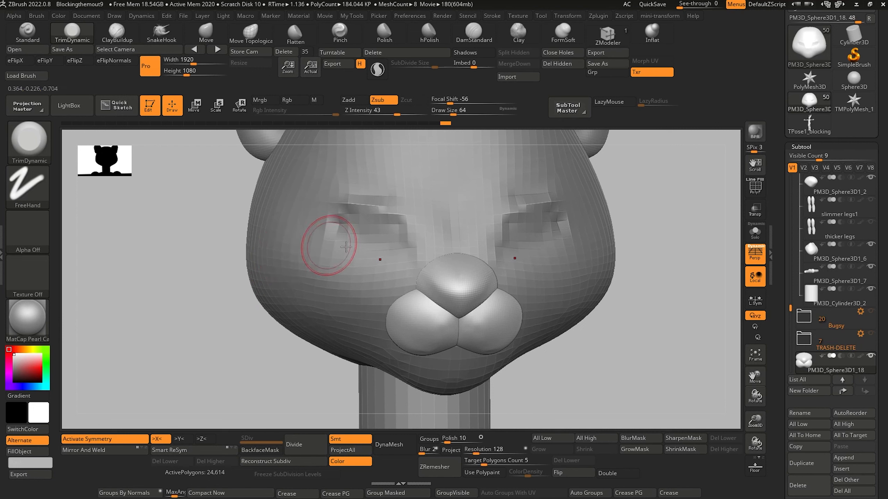
Refine the nose where it meets the muzzle with the TrimDynamic and Smooth brushes at a draw size of 32
{"action": "left_click_drag", "start_coordinate": [215, 247], "coordinate": [213, 245]}
{"action": "key", "text": "bracketleft"}
{"action": "key", "text": "bracketleft"}
{"action": "key", "text": "bracketleft"}
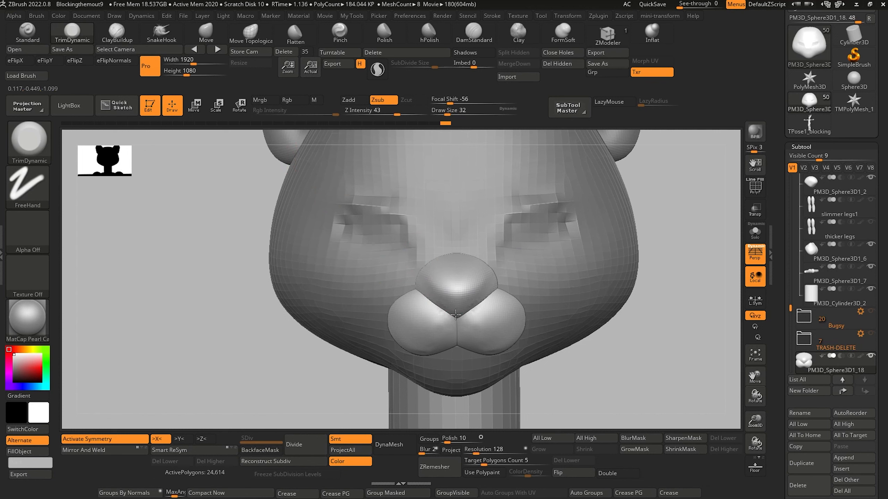
{"action": "key", "text": "shift"}
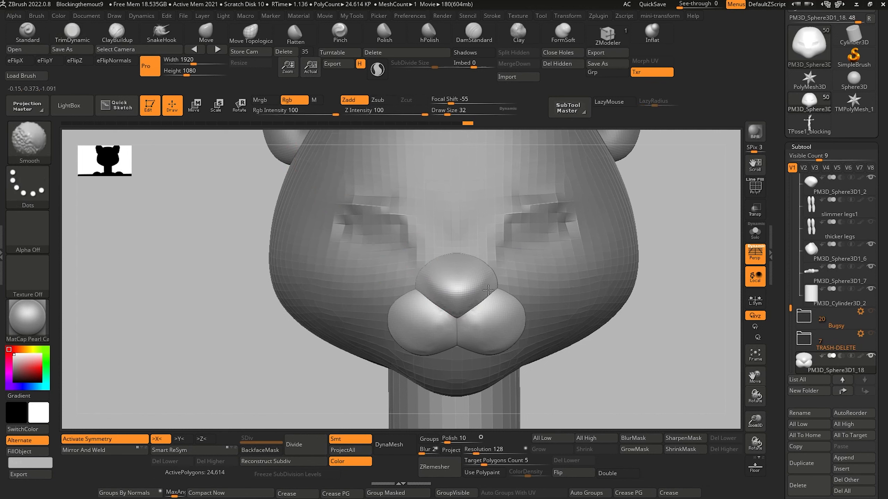
{"action": "left_click_drag", "start_coordinate": [157, 267], "coordinate": [168, 278]}
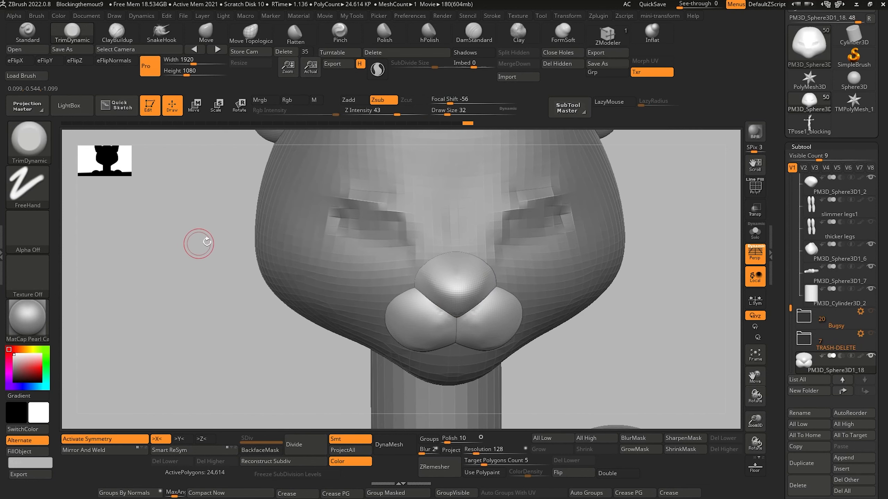
Carve a crease along the lower sides of the nose with the DamStandard brush and soften its outer edges by smoothing
{"action": "left_click", "coordinate": [468, 37]}
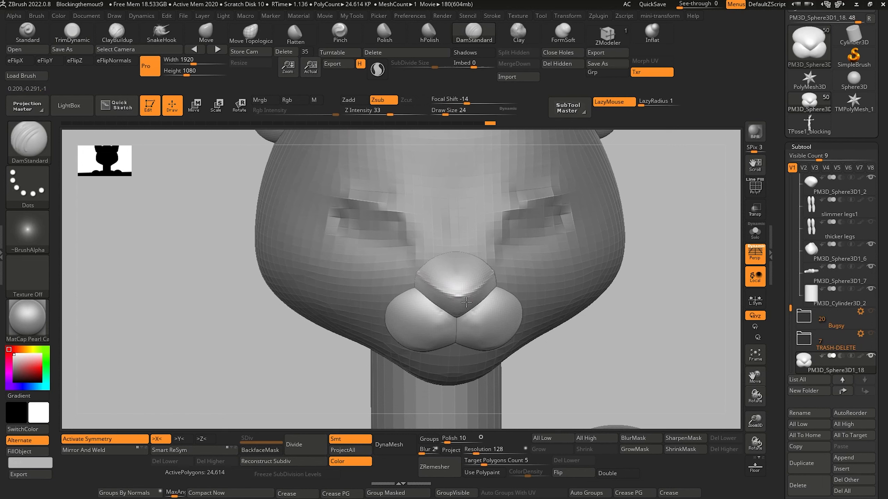
{"action": "mouse_move", "coordinate": [246, 244]}
{"action": "left_mouse_down"}
{"action": "mouse_move", "coordinate": [230, 269]}
{"action": "mouse_move", "coordinate": [212, 269]}
{"action": "mouse_move", "coordinate": [230, 273]}
{"action": "left_mouse_up"}
{"action": "key", "text": "shift"}
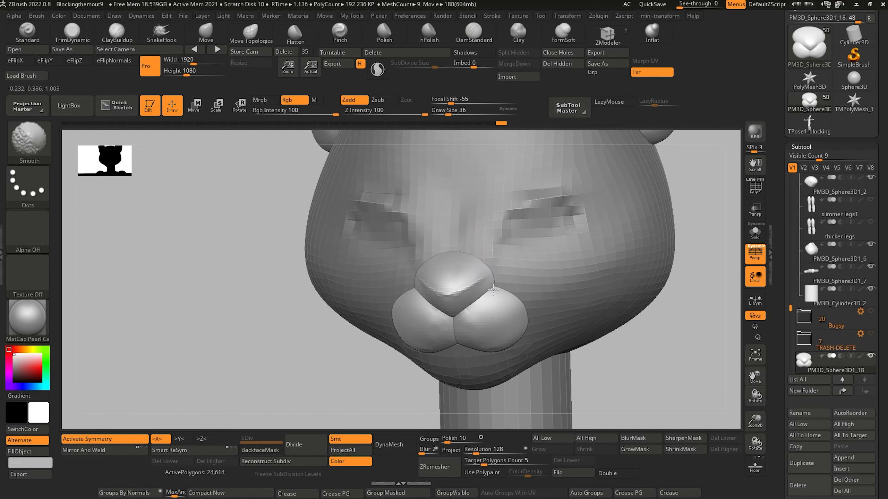
{"action": "left_click_drag", "start_coordinate": [493, 290], "coordinate": [488, 282], "text": "shift"}
{"action": "left_click_drag", "start_coordinate": [245, 256], "coordinate": [255, 241]}
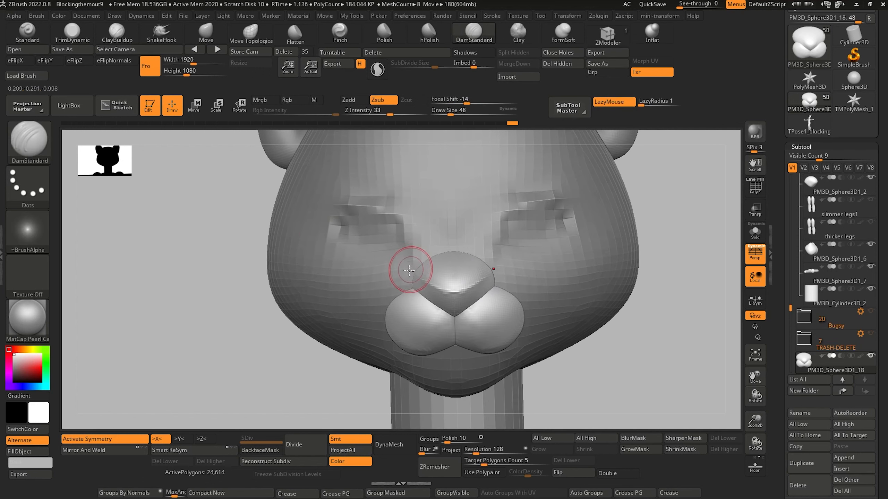
{"action": "mouse_move", "coordinate": [230, 246]}
{"action": "left_mouse_down"}
{"action": "mouse_move", "coordinate": [188, 252]}
{"action": "mouse_move", "coordinate": [212, 258]}
{"action": "left_mouse_up"}
Make the head mesh active, smooth the nose bridge at a draw size of 64, and switch back to the DamStandard brush
{"action": "left_click", "coordinate": [508, 269], "text": "alt"}
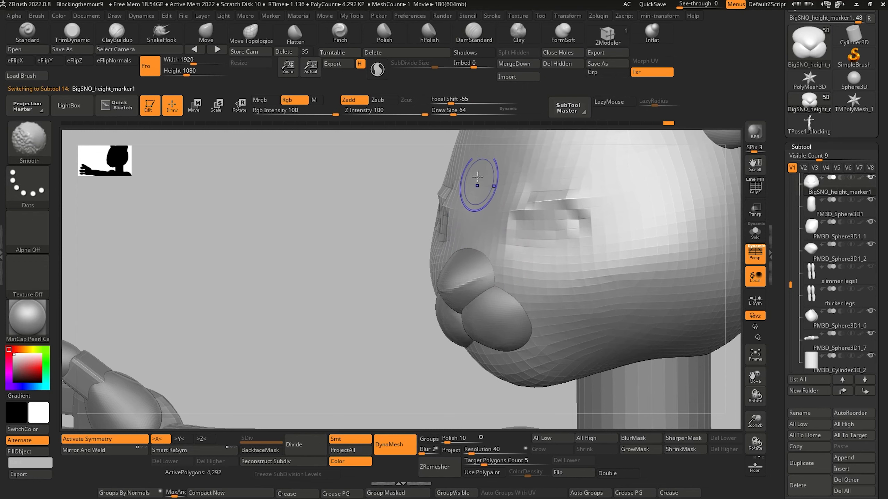
{"action": "key", "text": "b"}
{"action": "key", "text": "d"}
{"action": "key", "text": "s"}
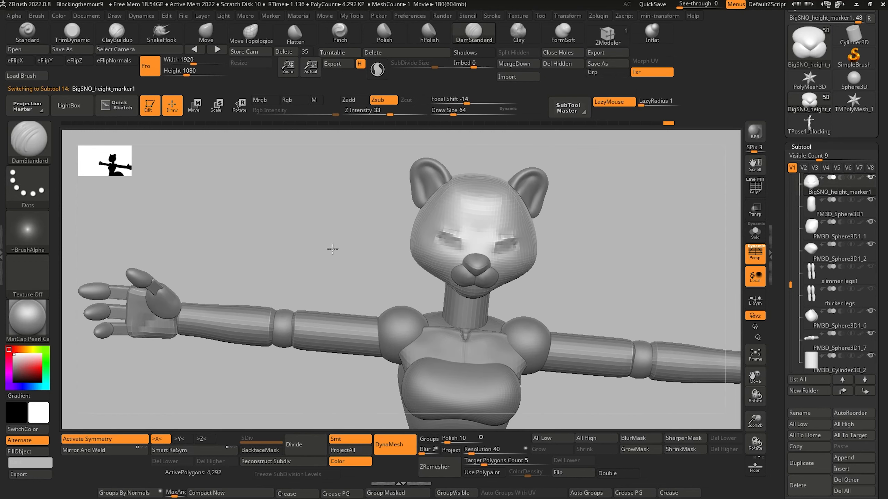
Reposition the eye area with the Move gizmo through an inverted, blurred mask painted around both eyes, then clear the mask
{"action": "left_click_drag", "start_coordinate": [333, 249], "coordinate": [343, 246]}
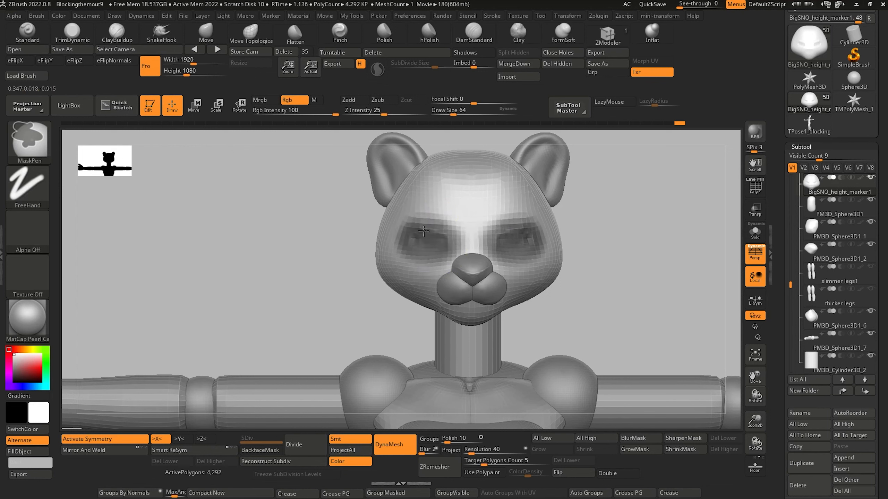
{"action": "left_click", "coordinate": [319, 276], "text": "ctrl"}
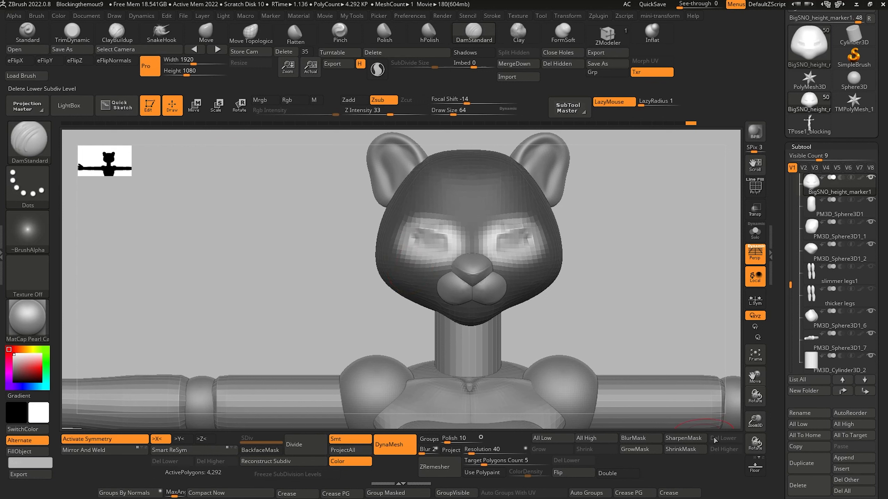
{"action": "left_click", "coordinate": [633, 438]}
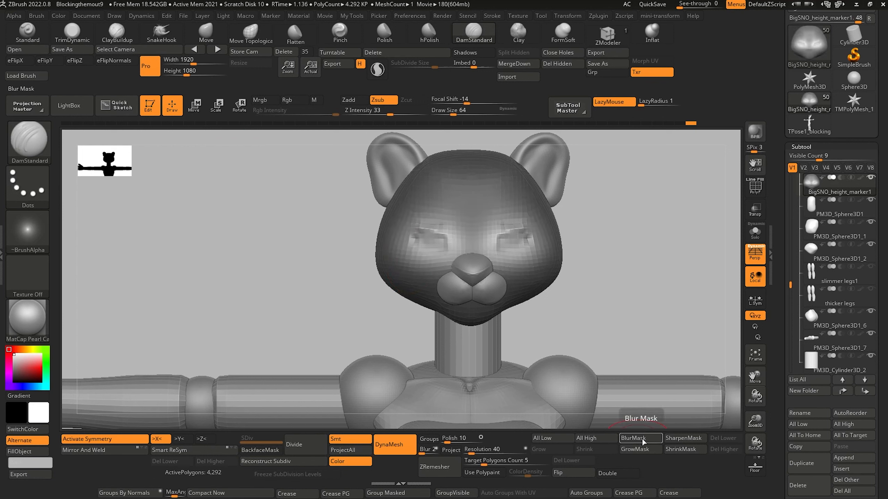
{"action": "left_click", "coordinate": [194, 105]}
{"action": "left_click_drag", "start_coordinate": [468, 296], "coordinate": [455, 277]}
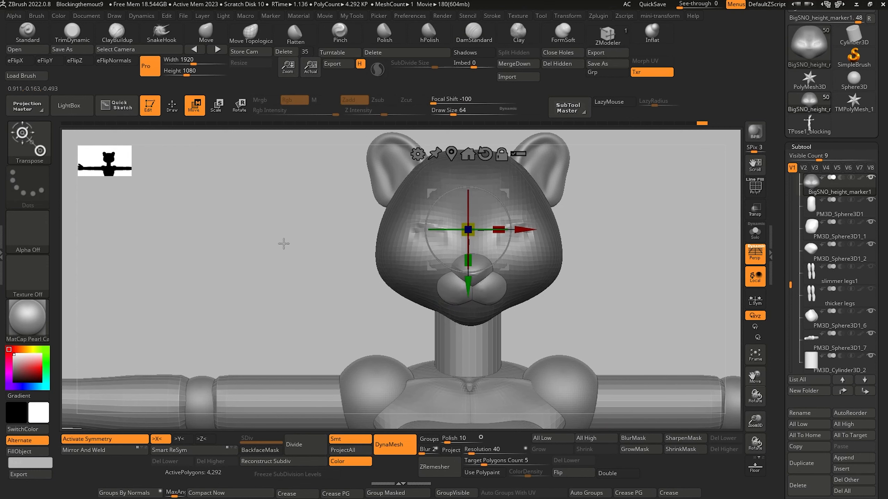
{"action": "mouse_move", "coordinate": [283, 244]}
{"action": "left_mouse_down", "text": "ctrl"}
{"action": "mouse_move", "coordinate": [240, 195]}
{"action": "mouse_move", "coordinate": [204, 216]}
{"action": "mouse_move", "coordinate": [216, 216]}
{"action": "mouse_move", "coordinate": [257, 277]}
{"action": "left_mouse_up", "text": "ctrl"}
{"action": "left_click", "coordinate": [172, 105]}
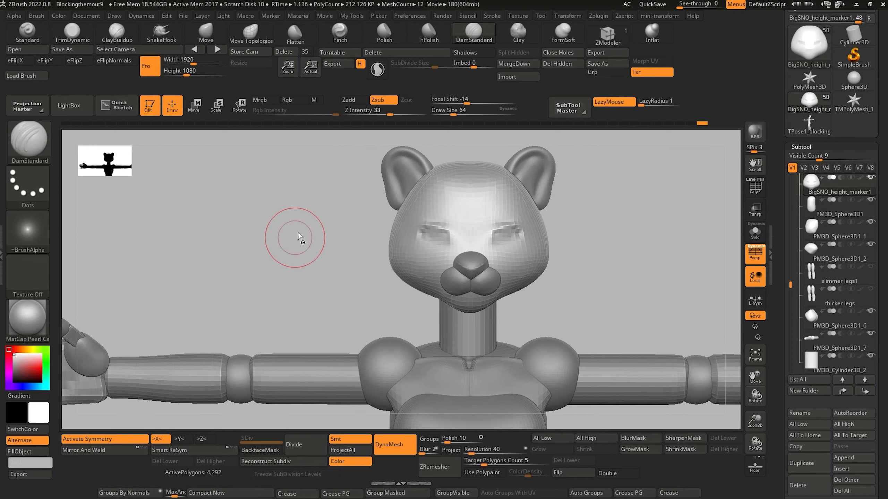
Reshape the outer cheeks and upper sides of the head with the Move brush at draw sizes of 144 and 156
{"action": "key", "text": "["}
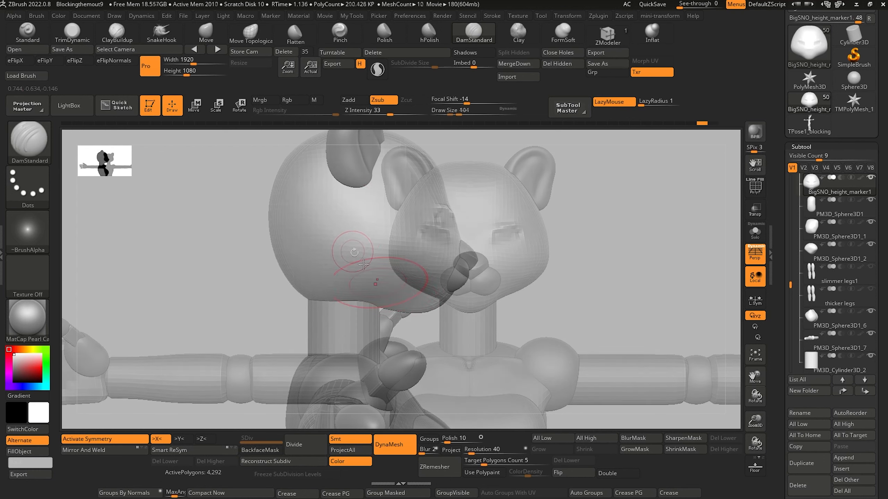
{"action": "left_click", "coordinate": [206, 31]}
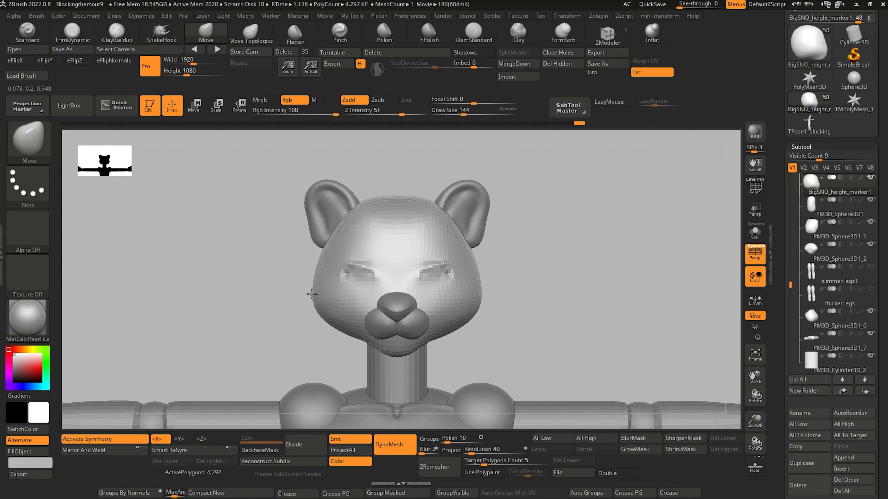
{"action": "left_click_drag", "start_coordinate": [315, 293], "coordinate": [312, 291]}
{"action": "key", "text": "]"}
{"action": "left_click_drag", "start_coordinate": [350, 214], "coordinate": [348, 212]}
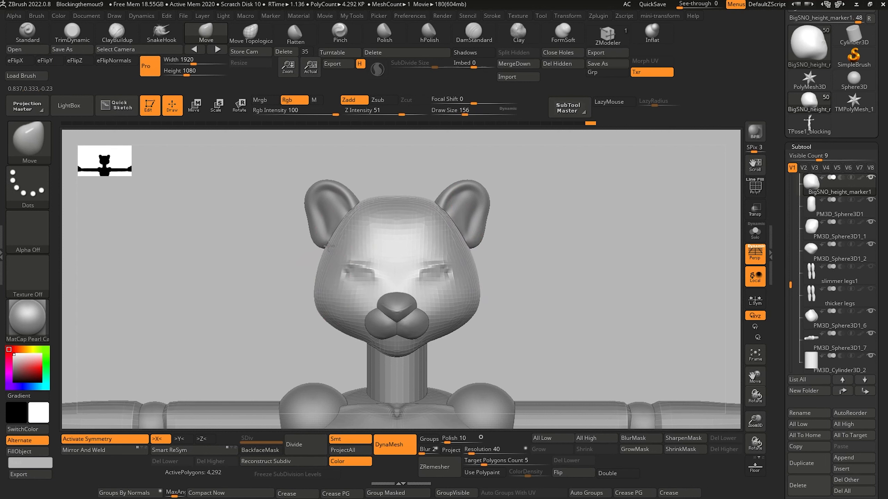
Raise the crown with the Move brush at a draw size of 188 and nudge the eye area at 176
{"action": "key", "text": "]"}
{"action": "key", "text": "]"}
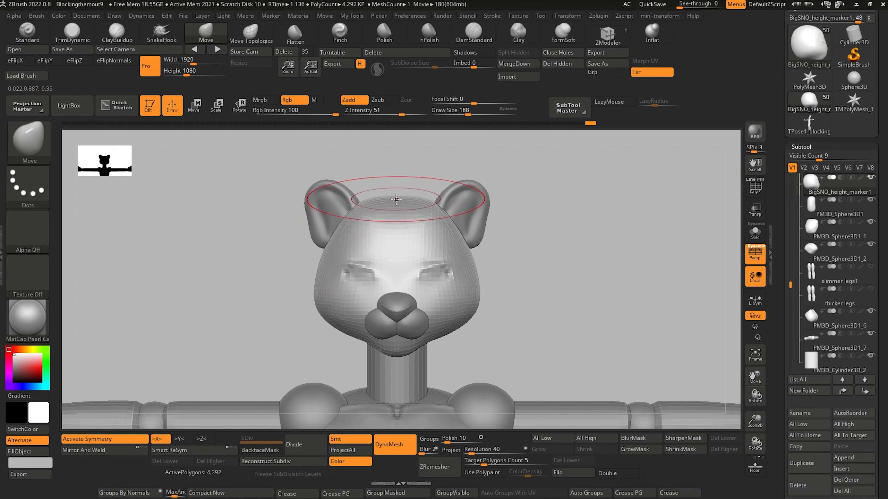
{"action": "left_click_drag", "start_coordinate": [396, 200], "coordinate": [396, 195]}
{"action": "key", "text": "["}
{"action": "key", "text": "["}
{"action": "key", "text": "["}
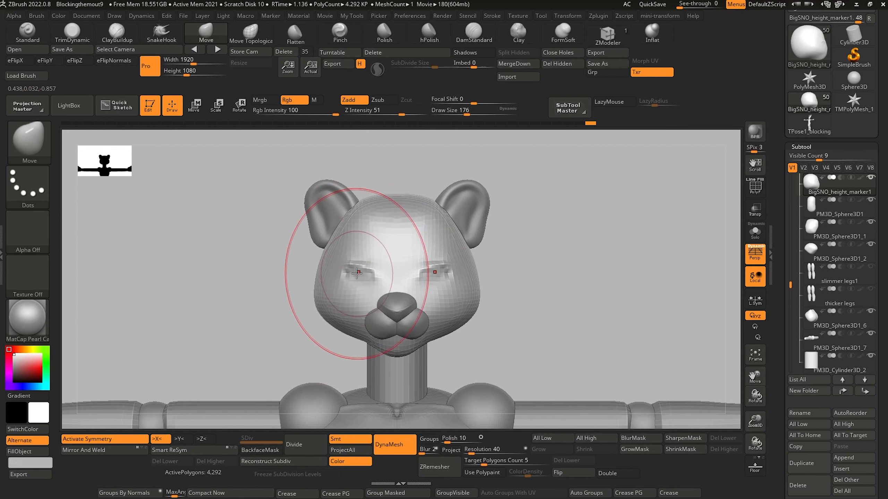
{"action": "left_click_drag", "start_coordinate": [358, 277], "coordinate": [356, 274]}
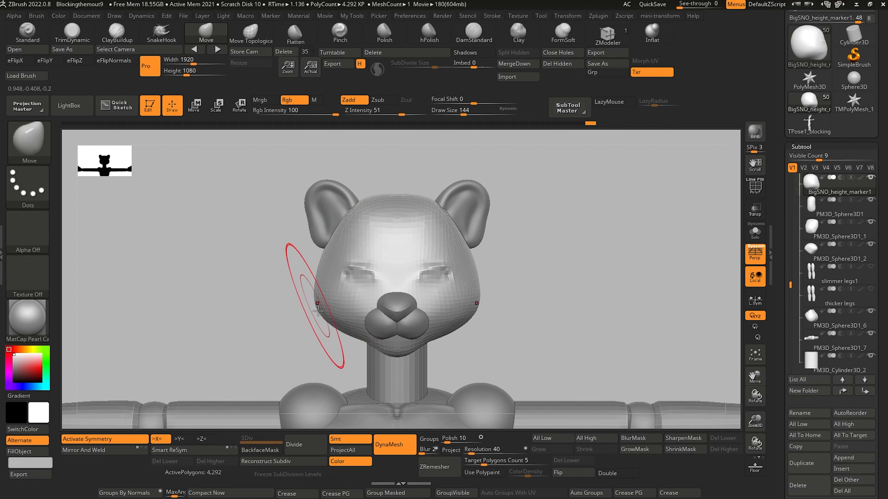
Refine the lower cheeks and jawline with the Move brush, reducing the draw size from 144 to about 108
{"action": "left_click_drag", "start_coordinate": [320, 320], "coordinate": [324, 317]}
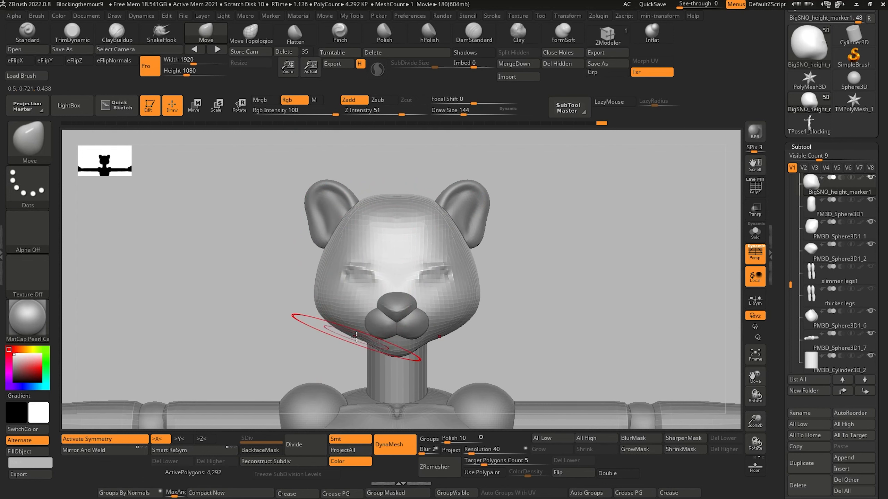
{"action": "key", "text": "["}
{"action": "key", "text": "["}
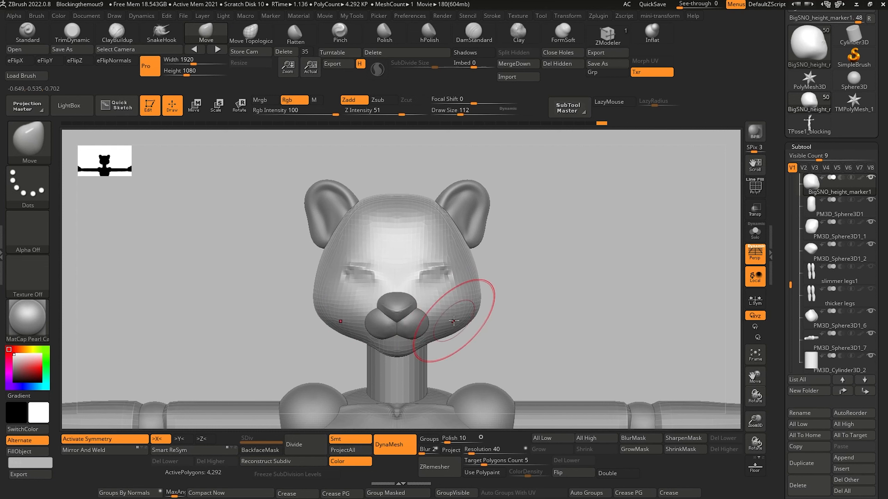
{"action": "key", "text": "["}
{"action": "key", "text": "["}
{"action": "key", "text": "["}
{"action": "key", "text": "["}
{"action": "key", "text": "["}
{"action": "key", "text": "["}
{"action": "key", "text": "["}
{"action": "key", "text": "["}
{"action": "key", "text": "["}
{"action": "key", "text": "["}
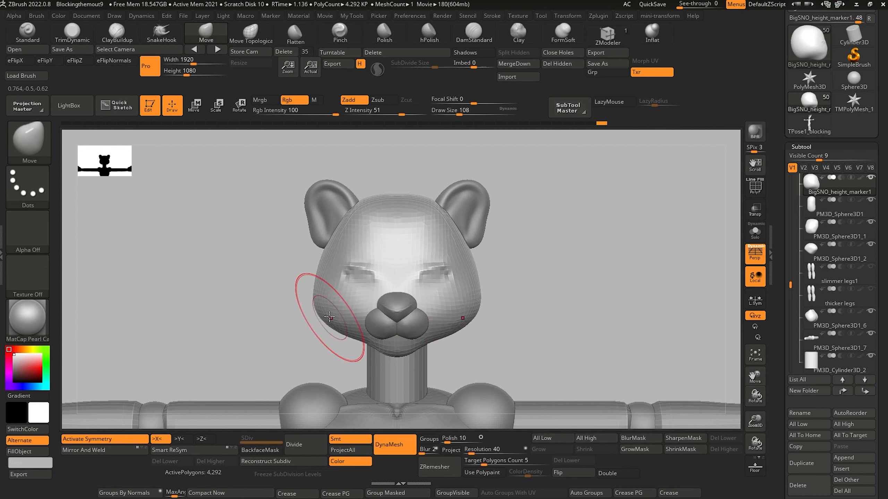
Adjust the outer cheek contour with the Move brush, enlarging the draw size to about 128
{"action": "key", "text": "]"}
{"action": "key", "text": "]"}
{"action": "key", "text": "]"}
{"action": "key", "text": "]"}
{"action": "key", "text": "]"}
{"action": "key", "text": "]"}
{"action": "key", "text": "]"}
{"action": "left_click_drag", "start_coordinate": [314, 308], "coordinate": [315, 302]}
{"action": "key", "text": "]"}
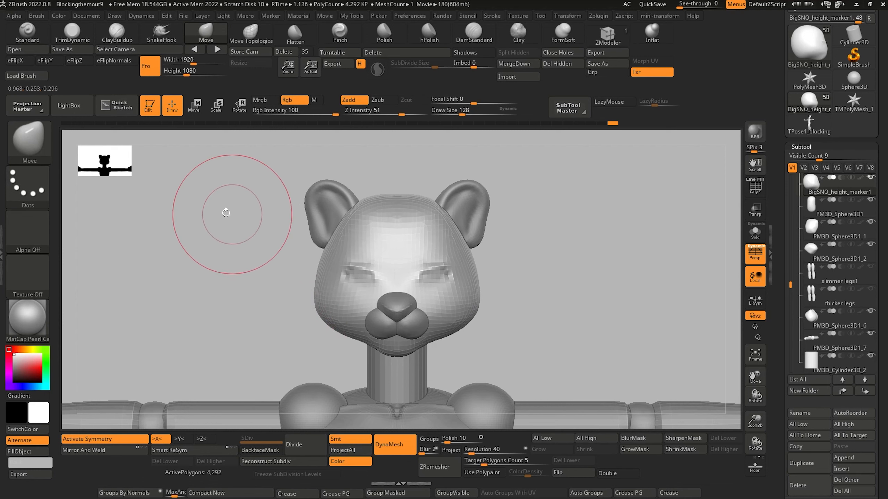
Adjust the upper side of the head with the Move brush at a draw size of 144
{"action": "mouse_move", "coordinate": [247, 288]}
{"action": "left_mouse_down", "text": "alt"}
{"action": "mouse_move", "coordinate": [247, 296]}
{"action": "mouse_move", "coordinate": [137, 209]}
{"action": "left_mouse_up", "text": "alt"}
{"action": "mouse_move", "coordinate": [181, 267]}
{"action": "left_mouse_down", "text": "alt"}
{"action": "mouse_move", "coordinate": [273, 202]}
{"action": "mouse_move", "coordinate": [198, 264]}
{"action": "mouse_move", "coordinate": [173, 258]}
{"action": "mouse_move", "coordinate": [172, 272]}
{"action": "mouse_move", "coordinate": [253, 279]}
{"action": "left_mouse_up", "text": "alt"}
{"action": "key", "text": "]"}
{"action": "key", "text": "]"}
{"action": "key", "text": "]"}
{"action": "key", "text": "]"}
{"action": "left_click_drag", "start_coordinate": [496, 212], "coordinate": [487, 224]}
Append a cylinder as a new subtool and make it the active one
{"action": "left_click_drag", "start_coordinate": [285, 252], "coordinate": [305, 191], "text": "alt"}
{"action": "left_click_drag", "start_coordinate": [305, 191], "coordinate": [305, 241], "text": "alt"}
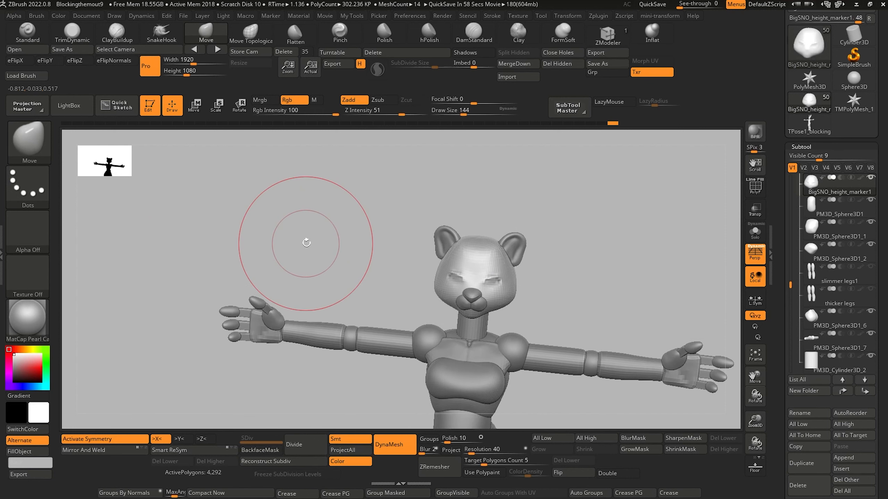
{"action": "left_click_drag", "start_coordinate": [305, 243], "coordinate": [281, 262], "text": "shift"}
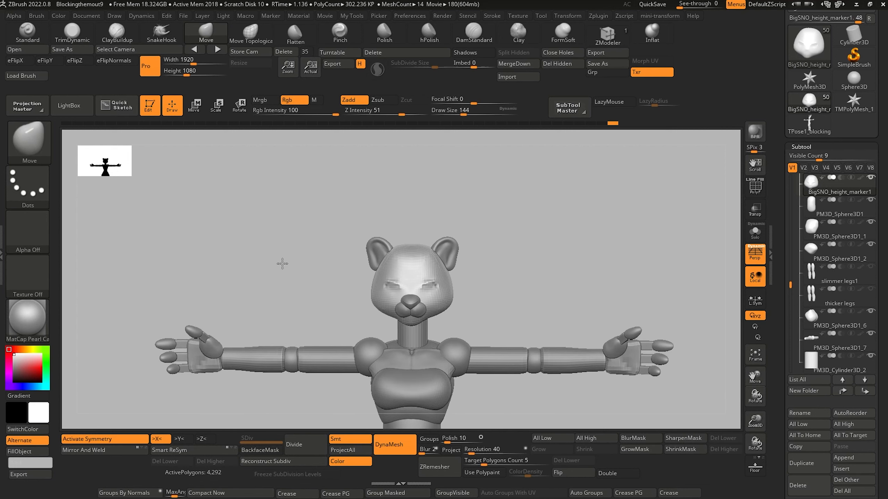
{"action": "left_click", "coordinate": [842, 458]}
{"action": "left_click", "coordinate": [528, 292]}
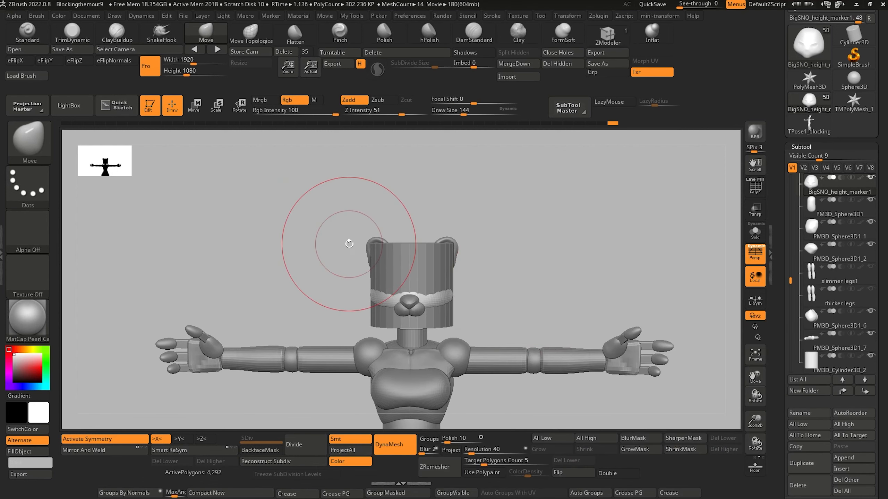
{"action": "left_click_drag", "start_coordinate": [791, 282], "coordinate": [791, 324]}
{"action": "left_click", "coordinate": [811, 319]}
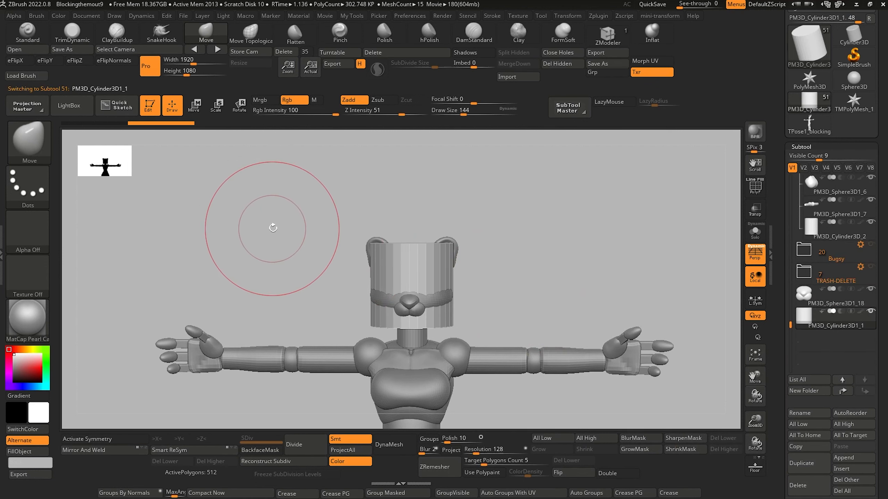
Scale the cylinder down into a small flat disc and raise it just above the top of the head
{"action": "left_click_drag", "start_coordinate": [272, 228], "coordinate": [260, 198], "text": "alt"}
{"action": "key", "text": "e"}
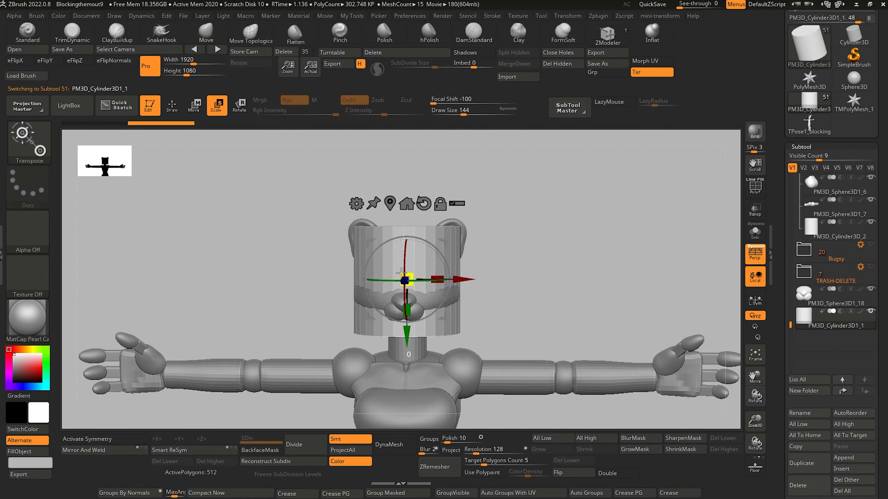
{"action": "left_click_drag", "start_coordinate": [401, 273], "coordinate": [417, 294]}
{"action": "left_click_drag", "start_coordinate": [407, 334], "coordinate": [406, 273]}
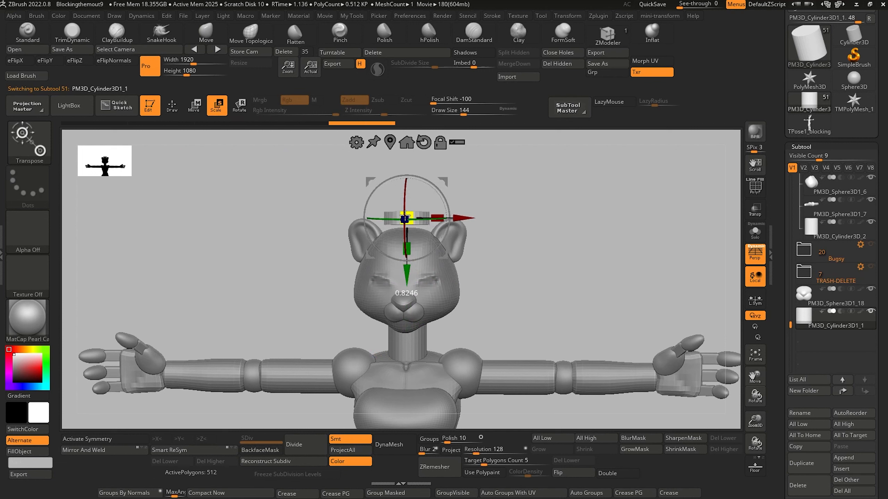
Enlarge the disc slightly, tilt it and fine-tune its placement over the crown from front and side
{"action": "left_click_drag", "start_coordinate": [274, 222], "coordinate": [314, 304], "text": "alt"}
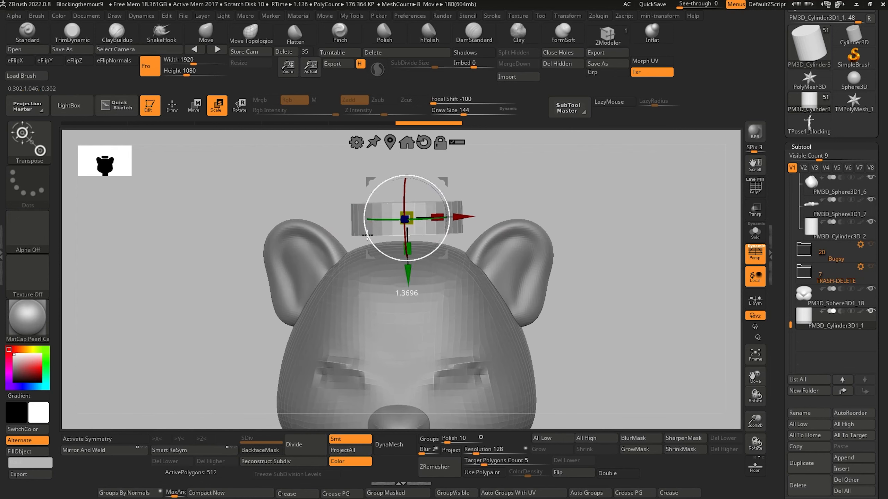
{"action": "left_click_drag", "start_coordinate": [367, 236], "coordinate": [367, 238]}
{"action": "left_click_drag", "start_coordinate": [413, 271], "coordinate": [412, 269]}
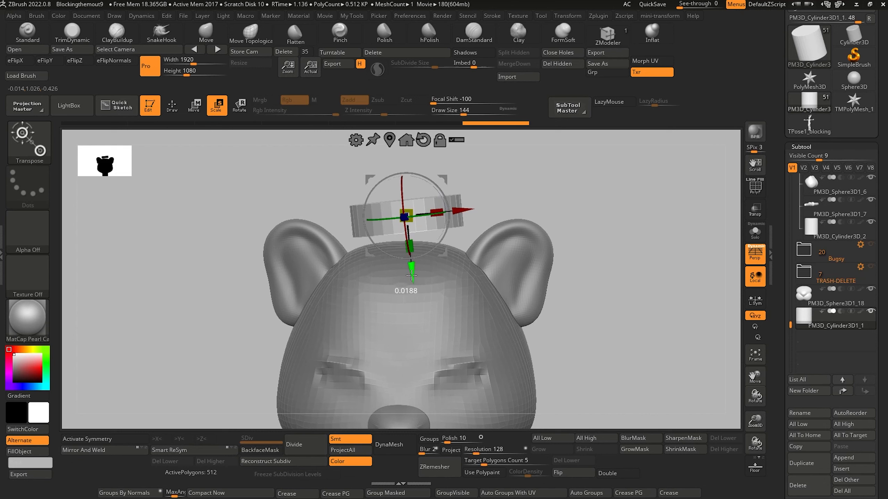
{"action": "left_click_drag", "start_coordinate": [223, 234], "coordinate": [135, 172]}
{"action": "left_click_drag", "start_coordinate": [194, 213], "coordinate": [244, 246]}
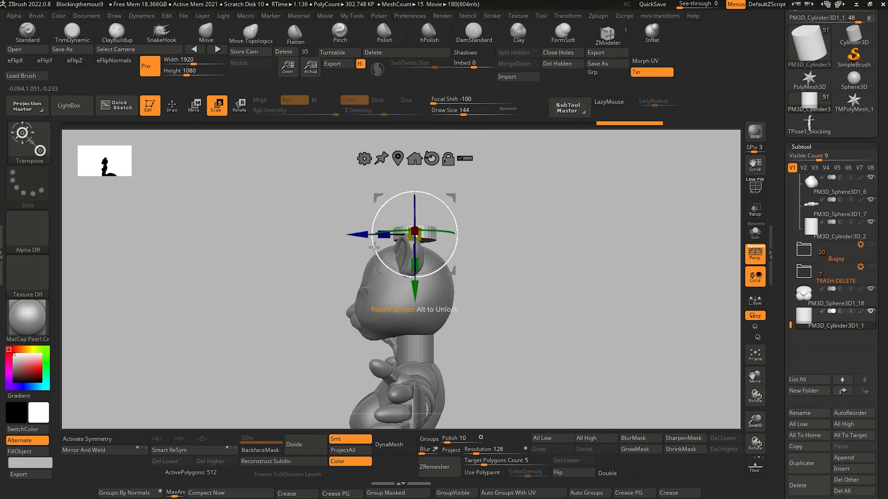
{"action": "left_click_drag", "start_coordinate": [326, 228], "coordinate": [289, 259], "text": "shift"}
{"action": "left_click_drag", "start_coordinate": [378, 197], "coordinate": [338, 261]}
{"action": "key", "text": "q"}
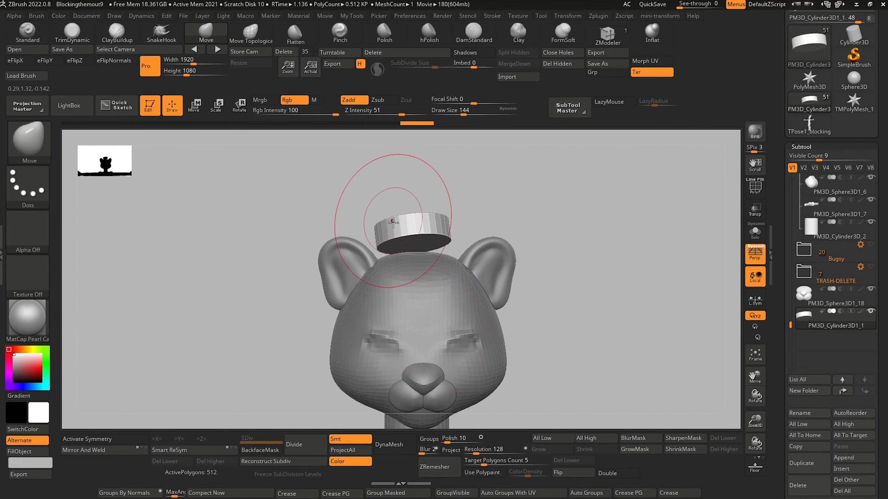
{"action": "key", "text": "f"}
Append a sphere as another subtool and make it active
{"action": "left_click_drag", "start_coordinate": [213, 184], "coordinate": [271, 212]}
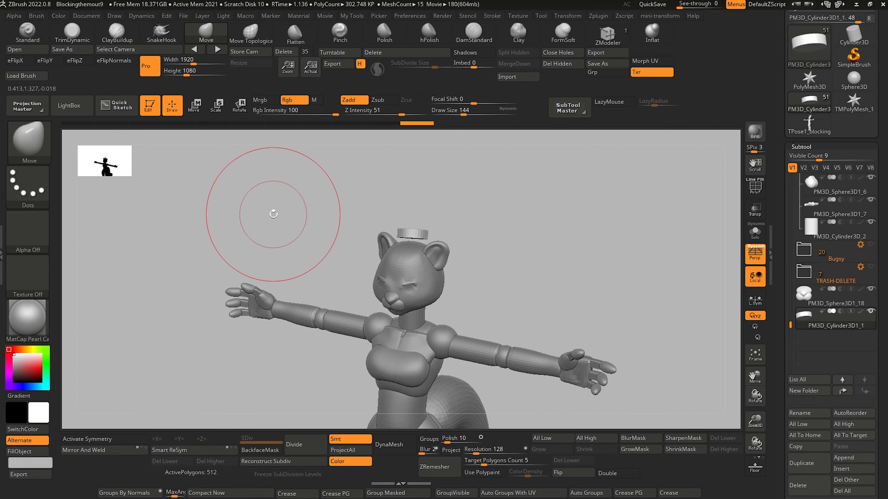
{"action": "left_click", "coordinate": [848, 457]}
{"action": "left_click", "coordinate": [487, 289]}
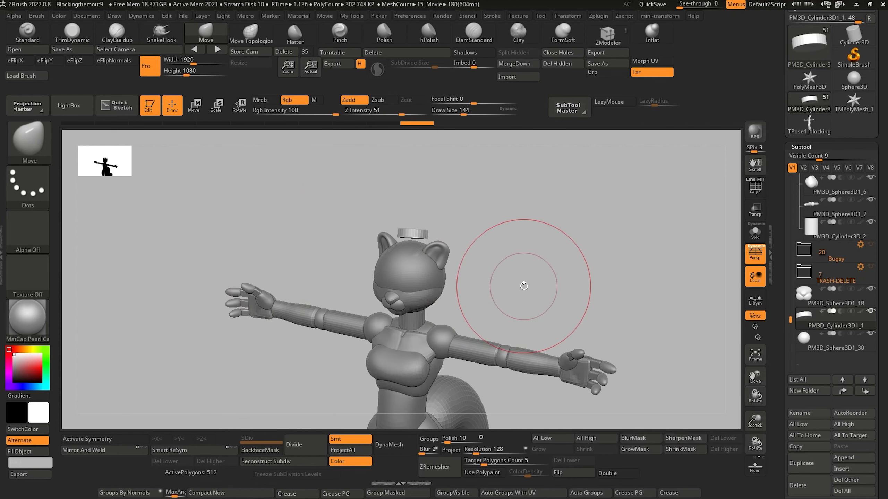
{"action": "mouse_move", "coordinate": [266, 238]}
{"action": "left_mouse_down", "text": "shift"}
{"action": "mouse_move", "coordinate": [257, 228]}
{"action": "mouse_move", "coordinate": [285, 243]}
{"action": "mouse_move", "coordinate": [271, 210]}
{"action": "left_mouse_up", "text": "shift"}
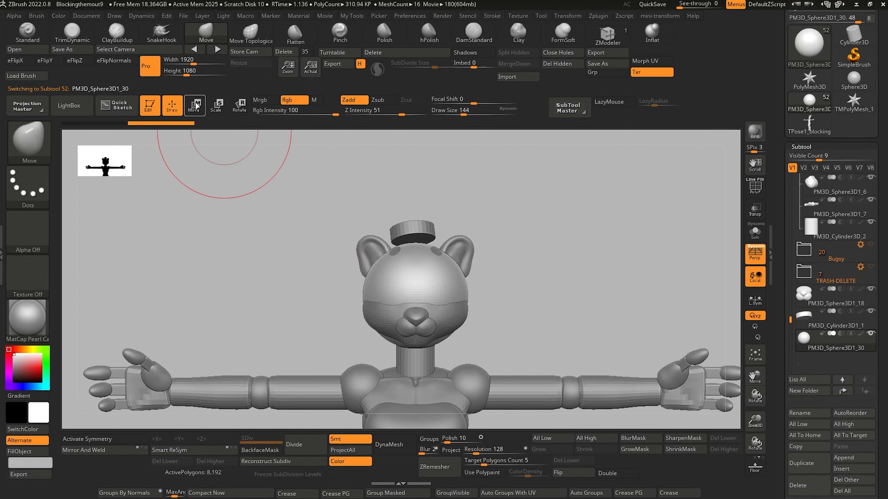
Raise the sphere and scale it down slightly so it caps the crown beneath the disc
{"action": "left_click", "coordinate": [194, 106]}
{"action": "left_click_drag", "start_coordinate": [414, 351], "coordinate": [415, 332]}
{"action": "left_click_drag", "start_coordinate": [415, 279], "coordinate": [421, 289]}
{"action": "left_click_drag", "start_coordinate": [414, 335], "coordinate": [414, 324]}
{"action": "left_click_drag", "start_coordinate": [317, 280], "coordinate": [287, 191]}
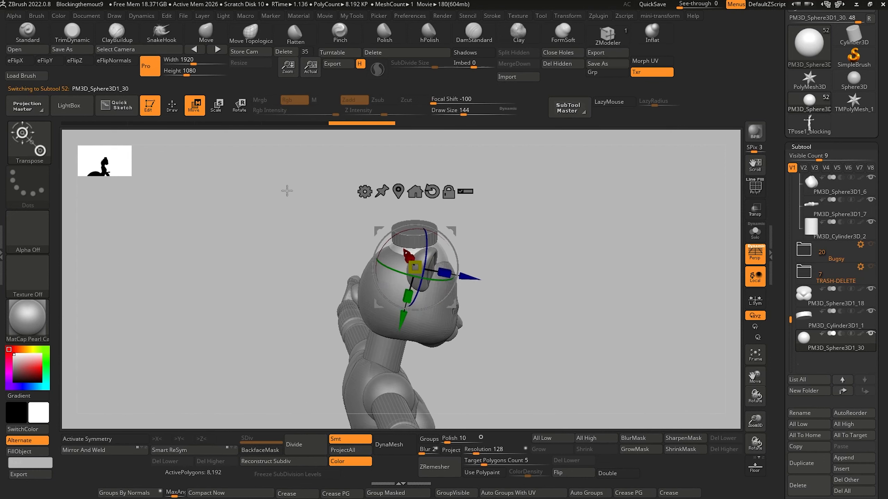
Reshape the back of the sphere cap with the Move brush at draw sizes of 152 and 148
{"action": "left_click", "coordinate": [206, 32]}
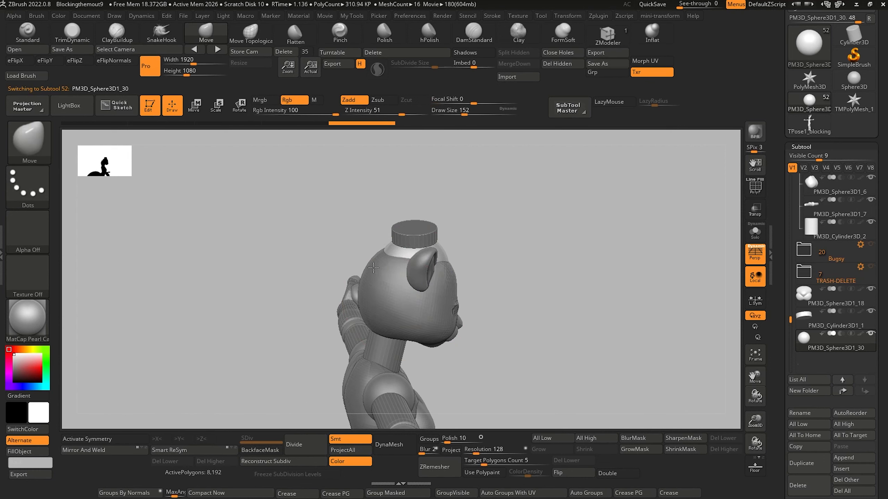
{"action": "left_click_drag", "start_coordinate": [313, 258], "coordinate": [330, 297]}
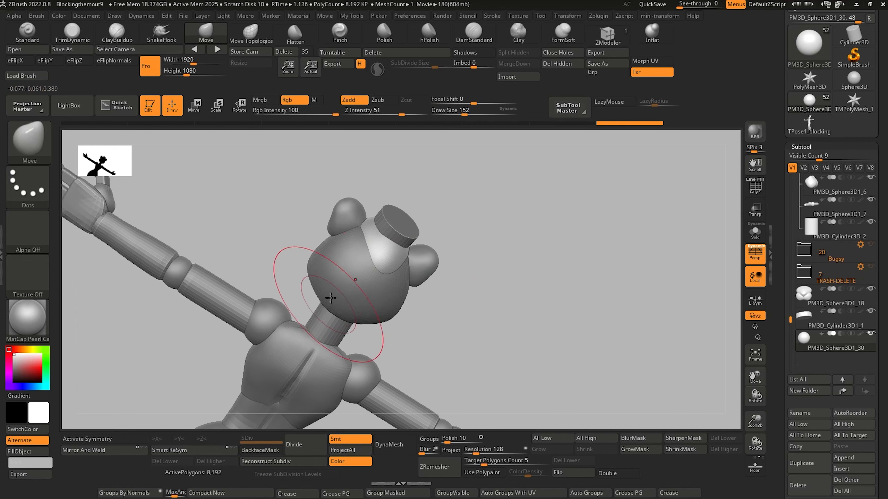
{"action": "left_click_drag", "start_coordinate": [340, 264], "coordinate": [336, 260]}
{"action": "left_click_drag", "start_coordinate": [335, 260], "coordinate": [326, 263]}
{"action": "mouse_move", "coordinate": [282, 267]}
{"action": "left_mouse_down"}
{"action": "mouse_move", "coordinate": [260, 240]}
{"action": "mouse_move", "coordinate": [276, 281]}
{"action": "left_mouse_up"}
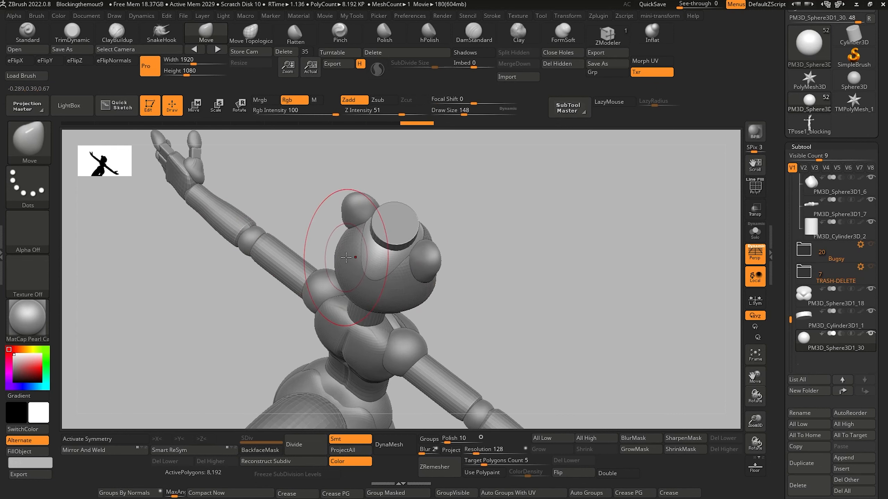
Activate X symmetry for the sphere cap, undo the last reshaping, and rework its back edge with the Move brush at 108
{"action": "left_click", "coordinate": [104, 439]}
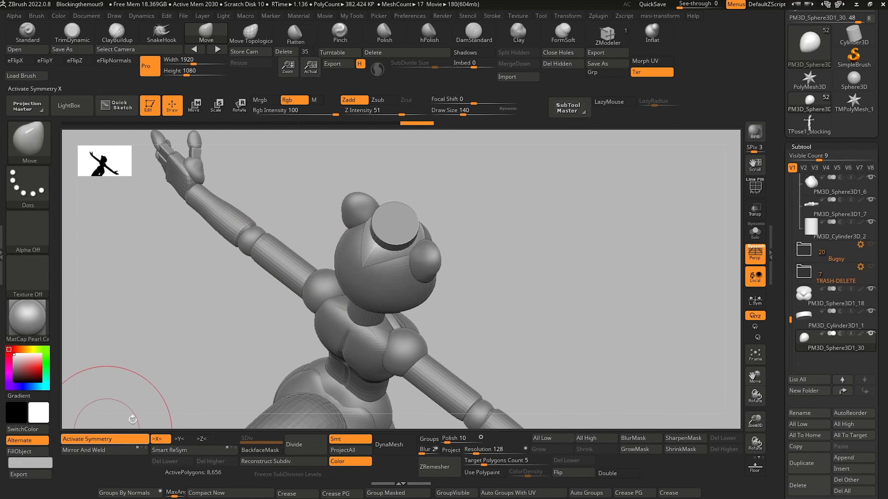
{"action": "key", "text": "ctrl+z"}
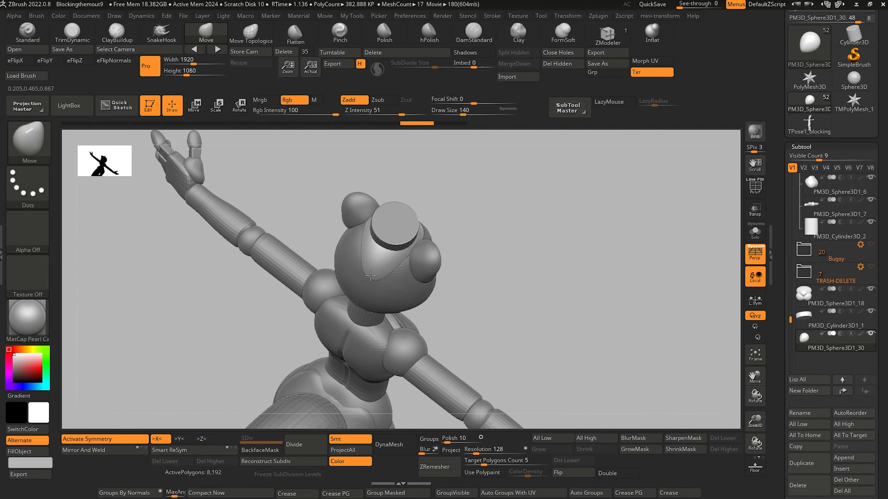
{"action": "left_click", "coordinate": [105, 439]}
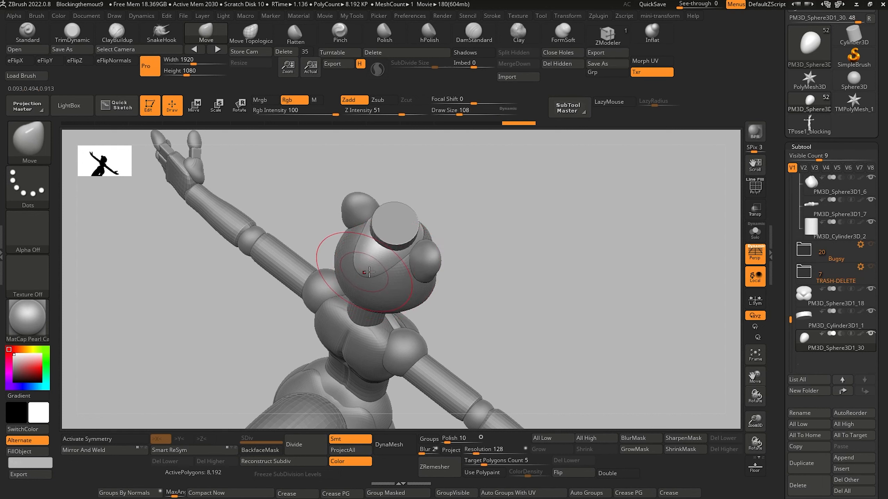
{"action": "left_click", "coordinate": [105, 439]}
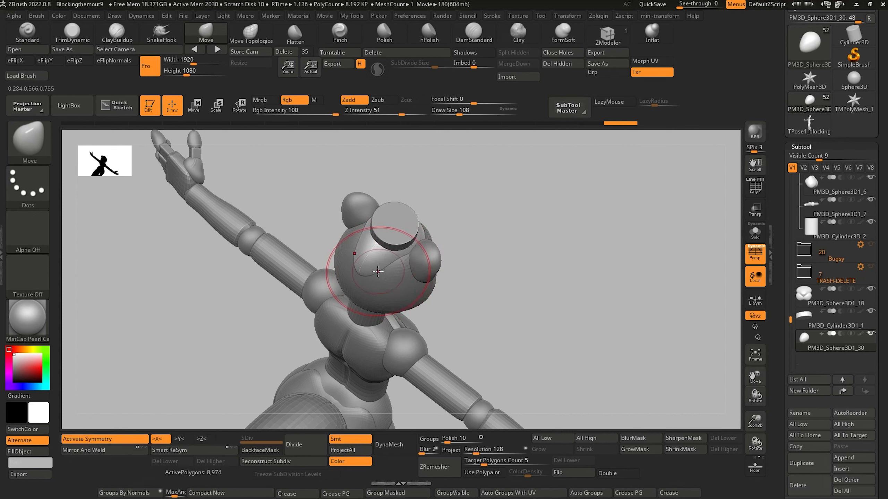
{"action": "left_click_drag", "start_coordinate": [260, 294], "coordinate": [224, 291], "text": "shift"}
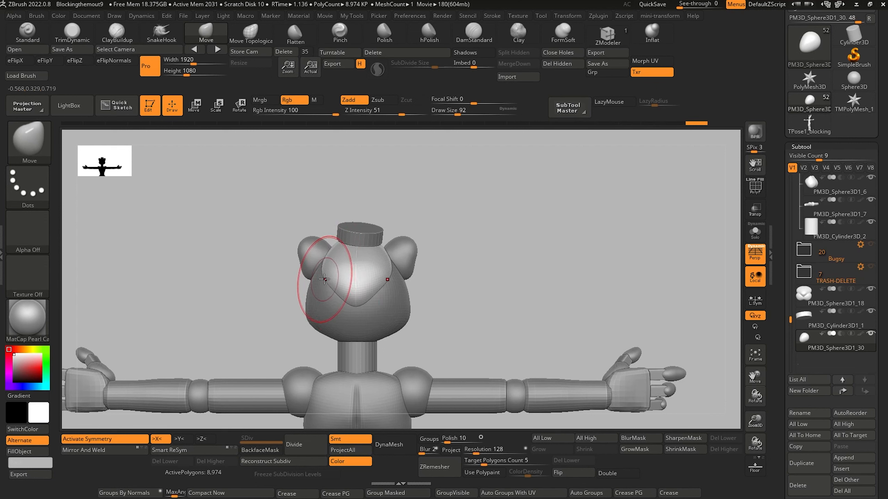
Extend the sphere cap down the back of the head with the Move brush at draw sizes of 132 and 116
{"action": "left_click_drag", "start_coordinate": [208, 258], "coordinate": [413, 315]}
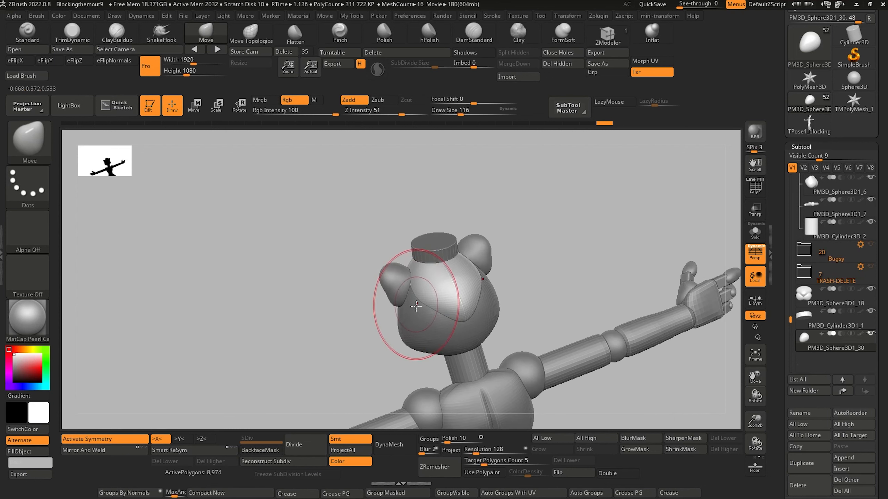
{"action": "left_click_drag", "start_coordinate": [314, 282], "coordinate": [365, 275]}
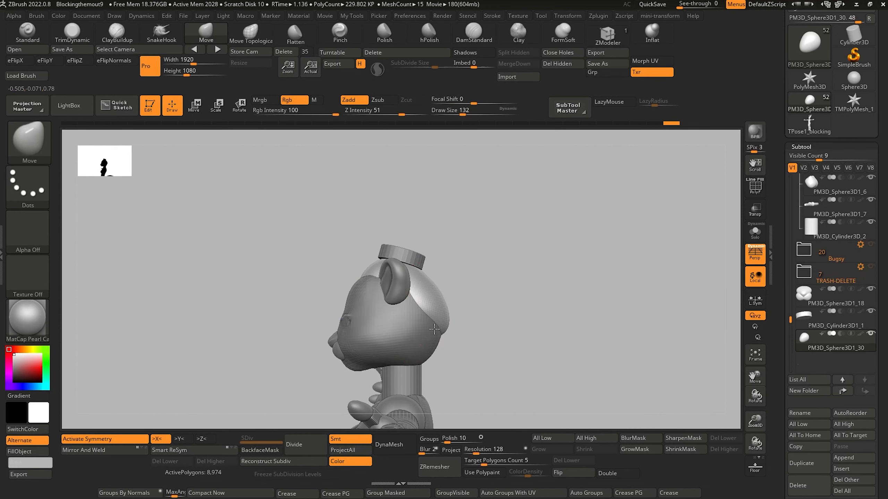
{"action": "left_click_drag", "start_coordinate": [433, 288], "coordinate": [436, 284]}
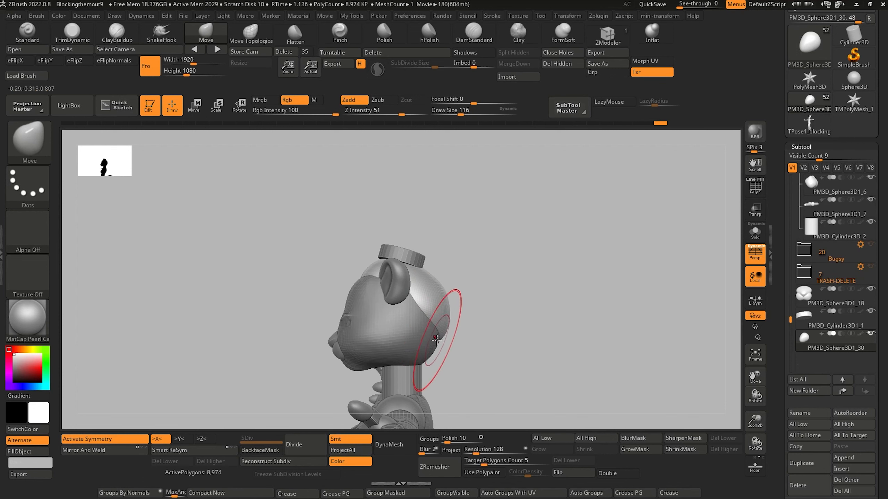
{"action": "left_click_drag", "start_coordinate": [437, 340], "coordinate": [435, 343]}
{"action": "mouse_move", "coordinate": [275, 290]}
{"action": "left_mouse_down"}
{"action": "mouse_move", "coordinate": [232, 284]}
{"action": "mouse_move", "coordinate": [262, 294]}
{"action": "mouse_move", "coordinate": [303, 291]}
{"action": "mouse_move", "coordinate": [288, 297]}
{"action": "mouse_move", "coordinate": [248, 277]}
{"action": "left_mouse_up"}
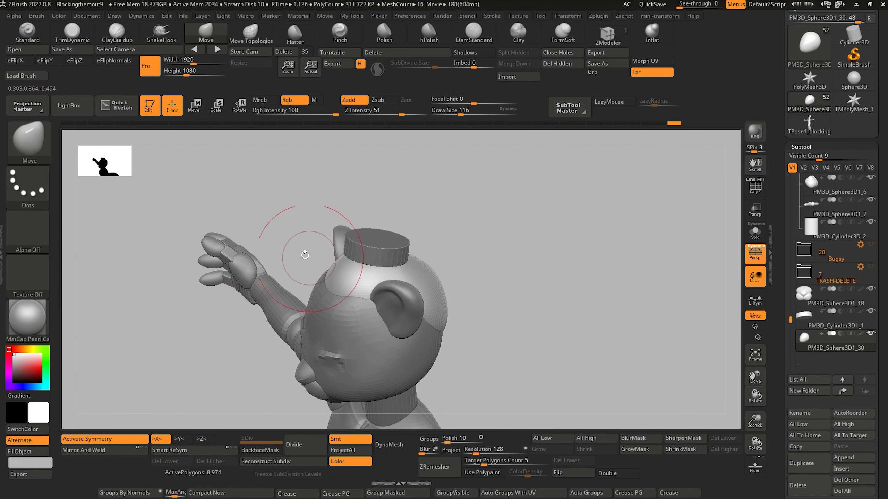
Shape the cap's front and side edges around the forehead and ears with the Move brush, reducing the draw size from 116 to 104
{"action": "left_click_drag", "start_coordinate": [305, 255], "coordinate": [299, 270]}
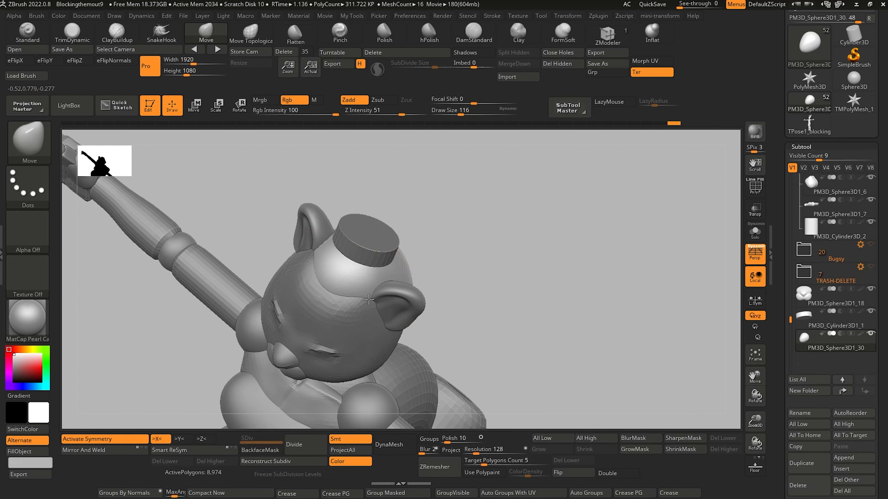
{"action": "left_click_drag", "start_coordinate": [336, 293], "coordinate": [334, 288]}
{"action": "left_click_drag", "start_coordinate": [230, 223], "coordinate": [244, 201], "text": "shift"}
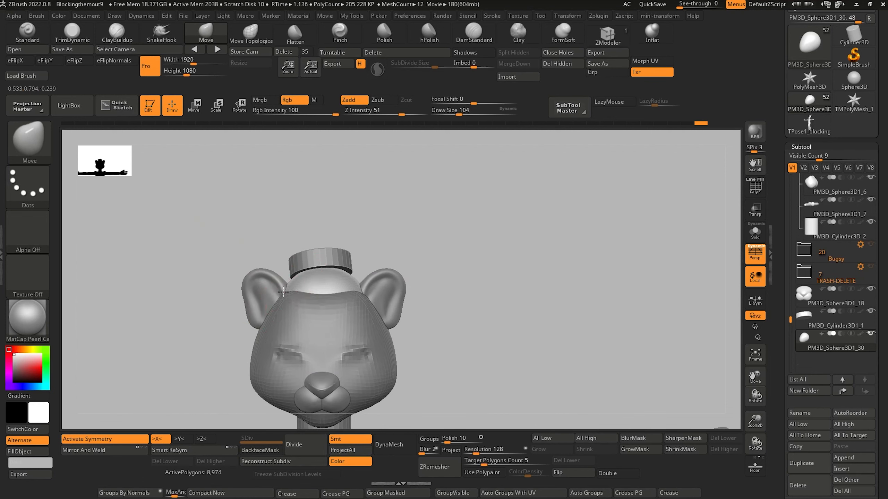
{"action": "left_click_drag", "start_coordinate": [283, 292], "coordinate": [279, 290]}
{"action": "mouse_move", "coordinate": [209, 264]}
{"action": "left_mouse_down"}
{"action": "mouse_move", "coordinate": [212, 291]}
{"action": "mouse_move", "coordinate": [238, 276]}
{"action": "left_mouse_up"}
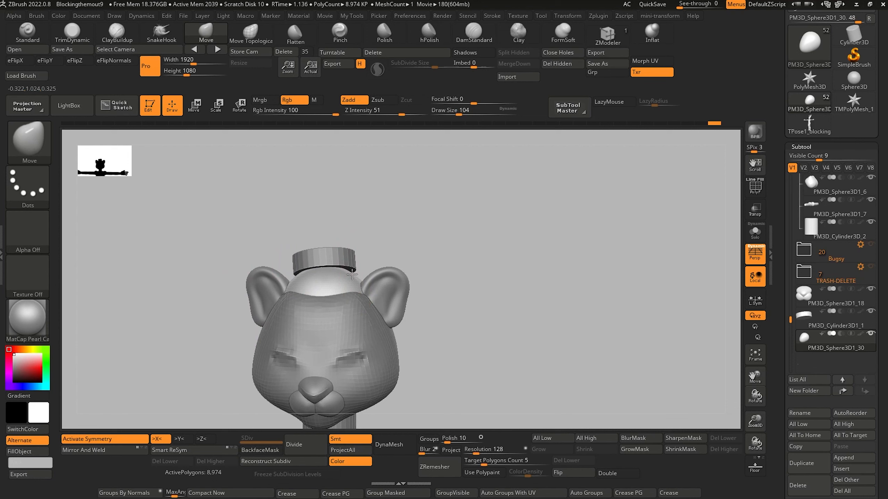
{"action": "left_click_drag", "start_coordinate": [352, 275], "coordinate": [350, 272]}
{"action": "mouse_move", "coordinate": [194, 229]}
{"action": "left_mouse_down"}
{"action": "mouse_move", "coordinate": [205, 226]}
{"action": "mouse_move", "coordinate": [219, 250]}
{"action": "left_mouse_up"}
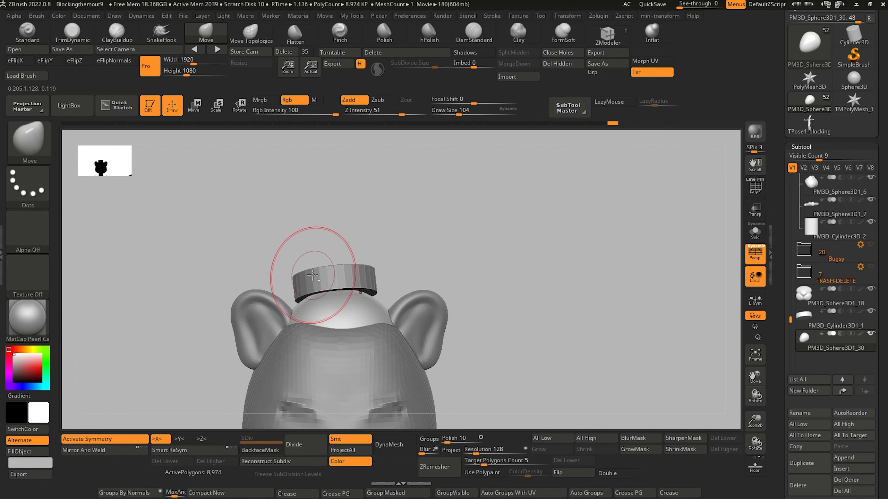
Select the disc subtool, nudge it sideways and down onto the cap, and switch back to the Move brush
{"action": "left_click", "coordinate": [312, 274], "text": "alt"}
{"action": "left_click", "coordinate": [196, 108]}
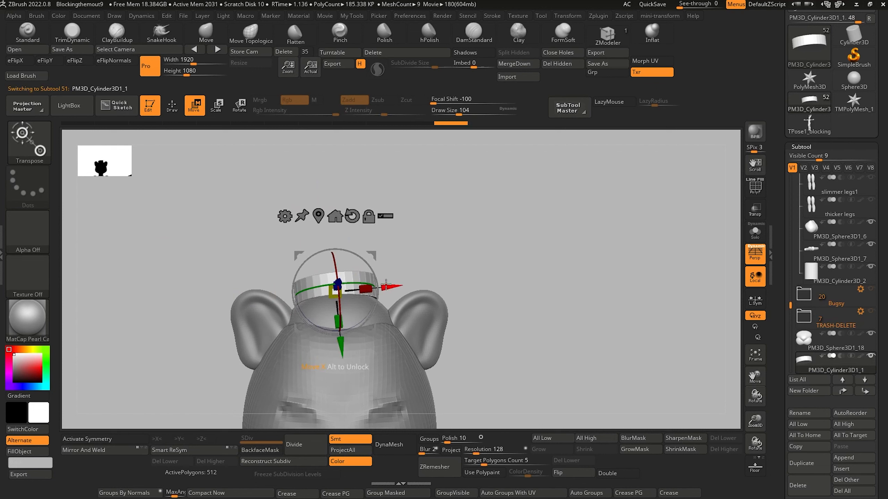
{"action": "left_click_drag", "start_coordinate": [392, 285], "coordinate": [392, 285]}
{"action": "left_click_drag", "start_coordinate": [340, 344], "coordinate": [340, 346]}
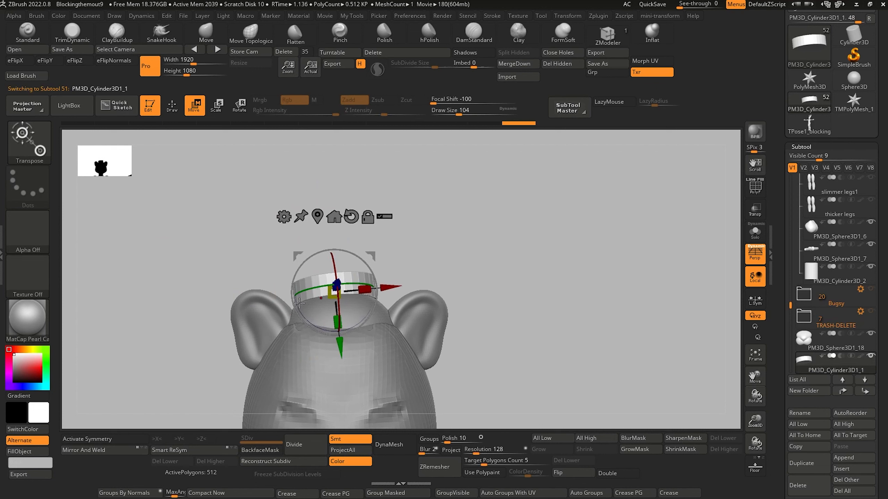
{"action": "mouse_move", "coordinate": [195, 271]}
{"action": "left_mouse_down"}
{"action": "mouse_move", "coordinate": [152, 296]}
{"action": "mouse_move", "coordinate": [176, 196]}
{"action": "left_mouse_up"}
{"action": "left_click", "coordinate": [207, 34]}
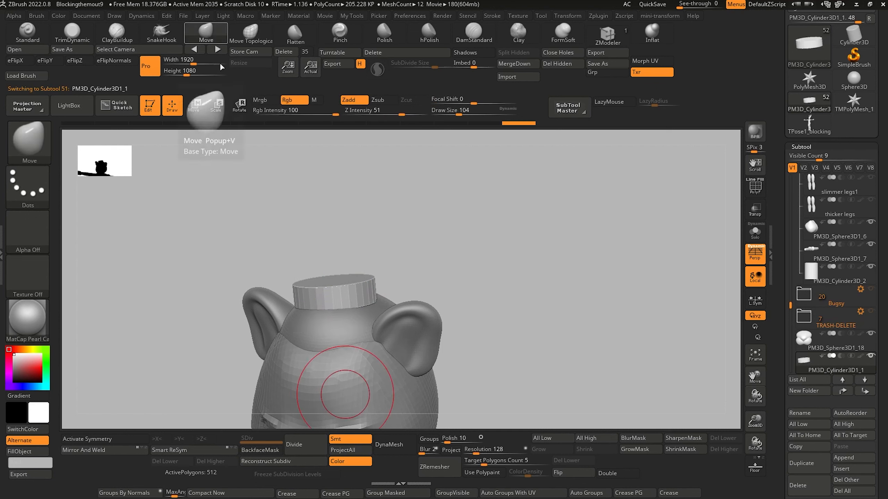
{"action": "mouse_move", "coordinate": [138, 217]}
{"action": "left_mouse_down", "text": "alt"}
{"action": "mouse_move", "coordinate": [121, 173]}
{"action": "mouse_move", "coordinate": [184, 238]}
{"action": "mouse_move", "coordinate": [218, 232]}
{"action": "left_mouse_up", "text": "alt"}
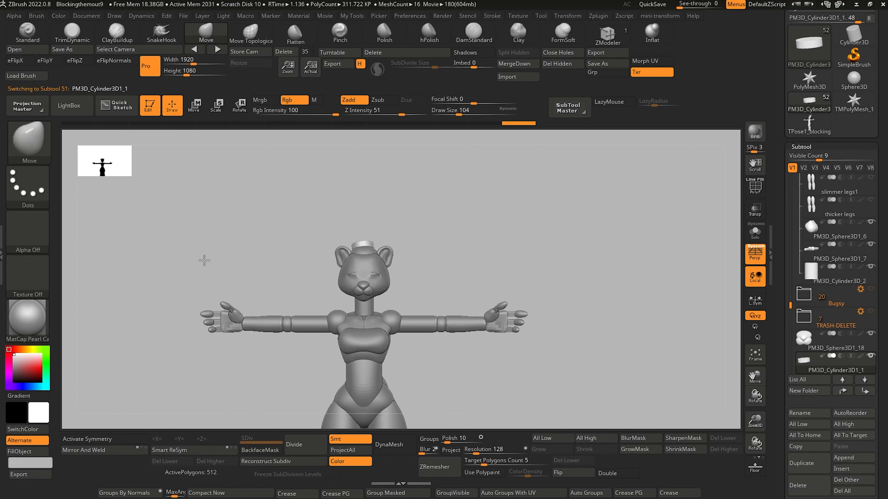
{"action": "mouse_move", "coordinate": [206, 263]}
{"action": "left_mouse_down", "text": "alt"}
{"action": "mouse_move", "coordinate": [240, 322]}
{"action": "mouse_move", "coordinate": [232, 313]}
{"action": "mouse_move", "coordinate": [242, 301]}
{"action": "mouse_move", "coordinate": [240, 331]}
{"action": "mouse_move", "coordinate": [235, 321]}
{"action": "mouse_move", "coordinate": [245, 338]}
{"action": "left_mouse_up", "text": "alt"}
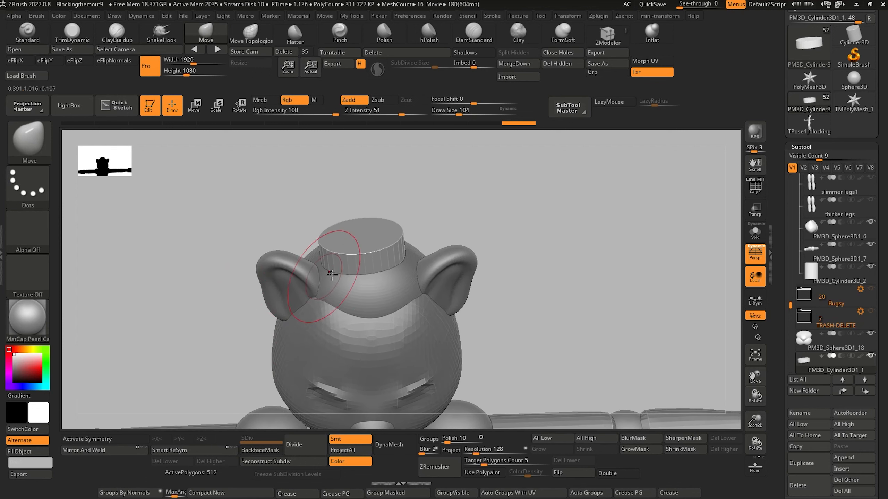
Select the sphere cap and adjust its lower back edge near the nape with the Move brush at draw size 136
{"action": "left_click", "coordinate": [339, 316], "text": "alt"}
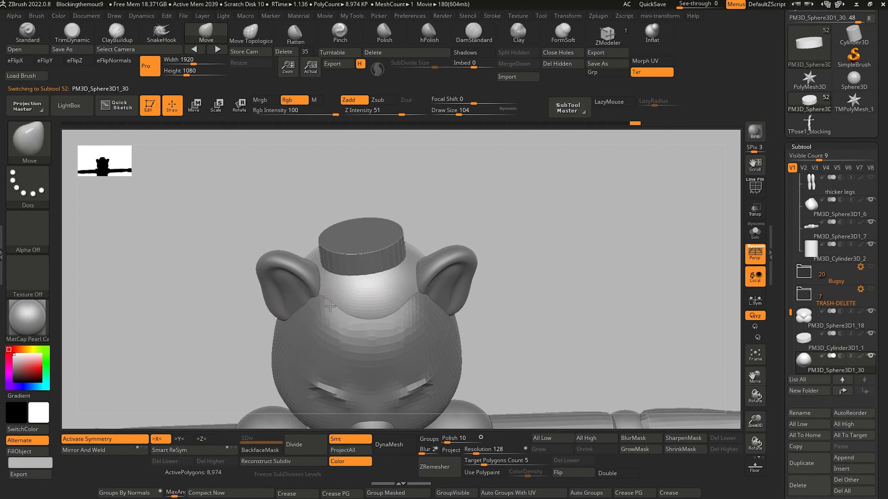
{"action": "mouse_move", "coordinate": [240, 263]}
{"action": "left_mouse_down"}
{"action": "mouse_move", "coordinate": [177, 231]}
{"action": "mouse_move", "coordinate": [176, 248]}
{"action": "mouse_move", "coordinate": [204, 217]}
{"action": "mouse_move", "coordinate": [229, 258]}
{"action": "left_mouse_up"}
{"action": "left_click", "coordinate": [463, 114]}
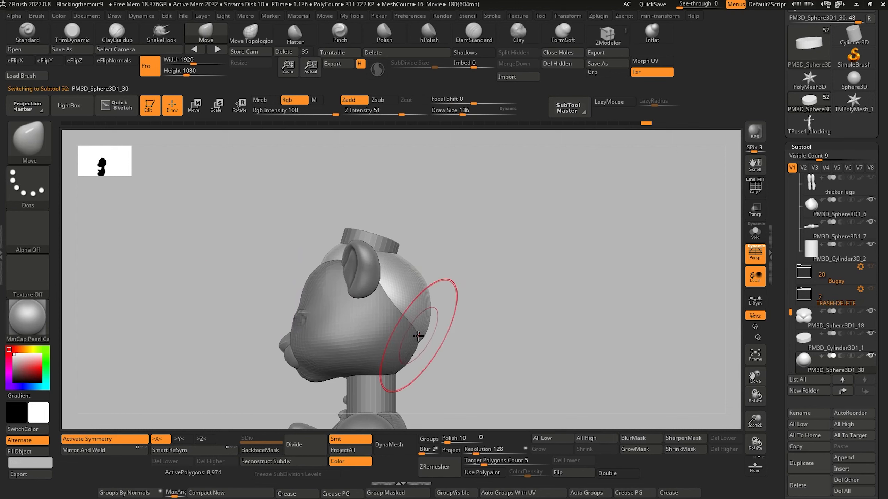
{"action": "left_click_drag", "start_coordinate": [419, 336], "coordinate": [418, 338]}
{"action": "mouse_move", "coordinate": [232, 258]}
{"action": "left_mouse_down", "text": "alt"}
{"action": "mouse_move", "coordinate": [234, 280]}
{"action": "mouse_move", "coordinate": [240, 241]}
{"action": "mouse_move", "coordinate": [242, 271]}
{"action": "mouse_move", "coordinate": [254, 271]}
{"action": "mouse_move", "coordinate": [212, 249]}
{"action": "left_mouse_up", "text": "alt"}
{"action": "left_click_drag", "start_coordinate": [248, 278], "coordinate": [276, 316], "text": "alt"}
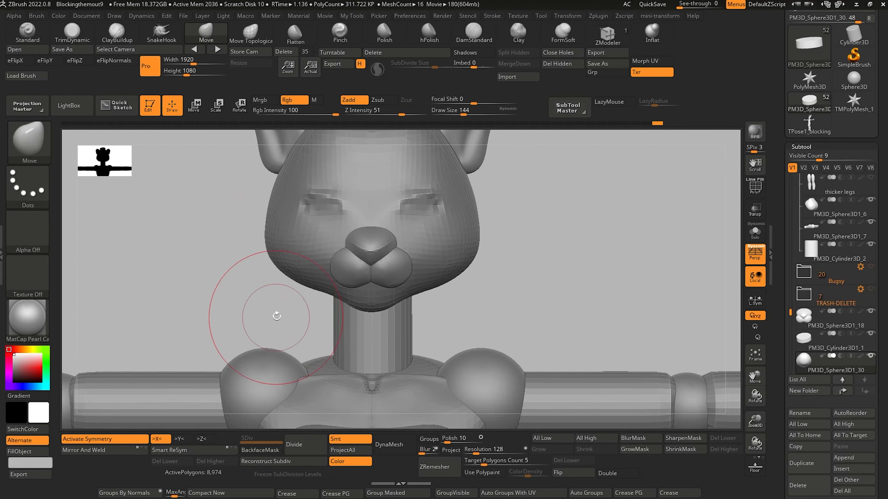
Duplicate the neck cylinder subtool, hide the original and isolate the copy
{"action": "left_click", "coordinate": [344, 334], "text": "alt"}
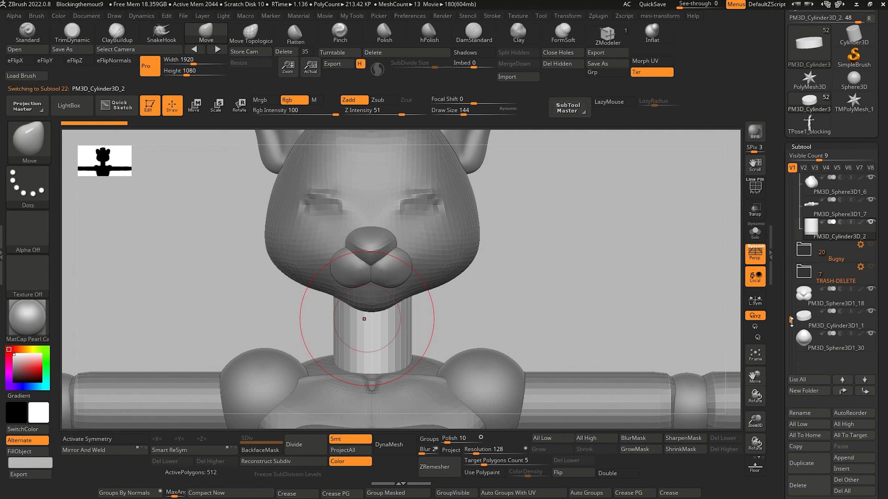
{"action": "left_click", "coordinate": [807, 463]}
{"action": "left_click", "coordinate": [871, 223]}
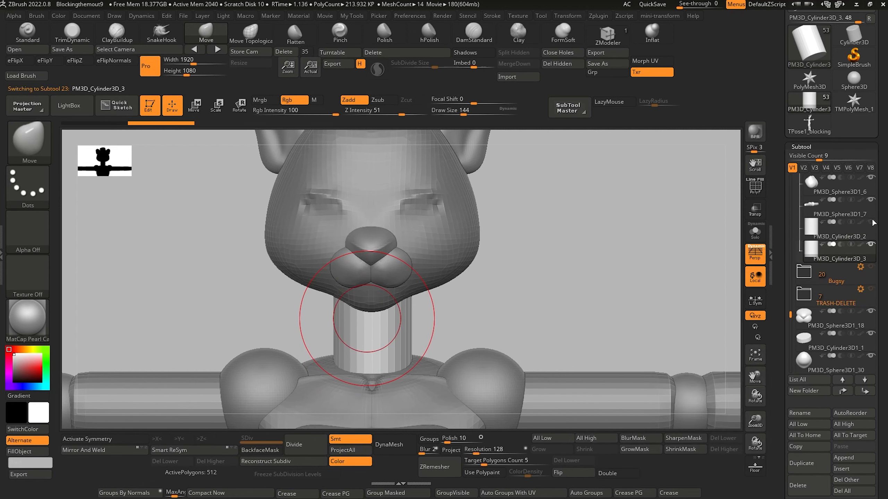
{"action": "left_click", "coordinate": [755, 232]}
Mask the lower half of the neck copy with a blurred mask and scale its unmasked upper end wider
{"action": "key", "text": "ctrl"}
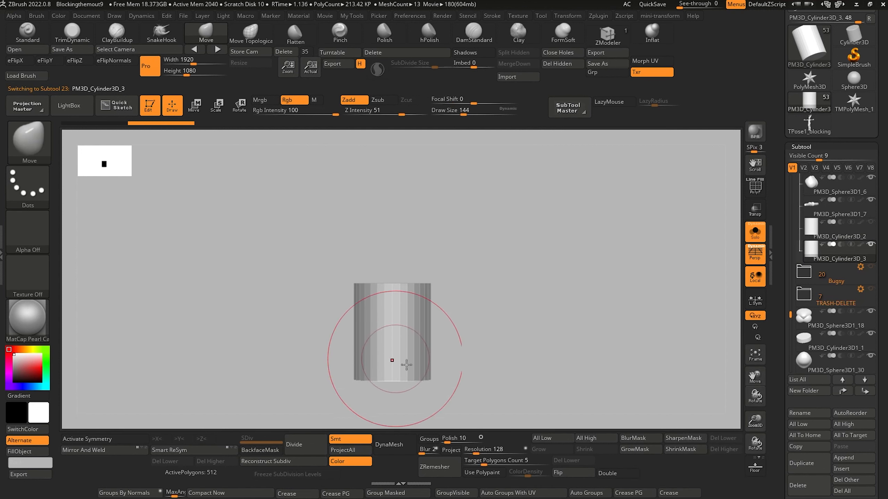
{"action": "left_click_drag", "start_coordinate": [461, 400], "coordinate": [317, 323], "text": "ctrl"}
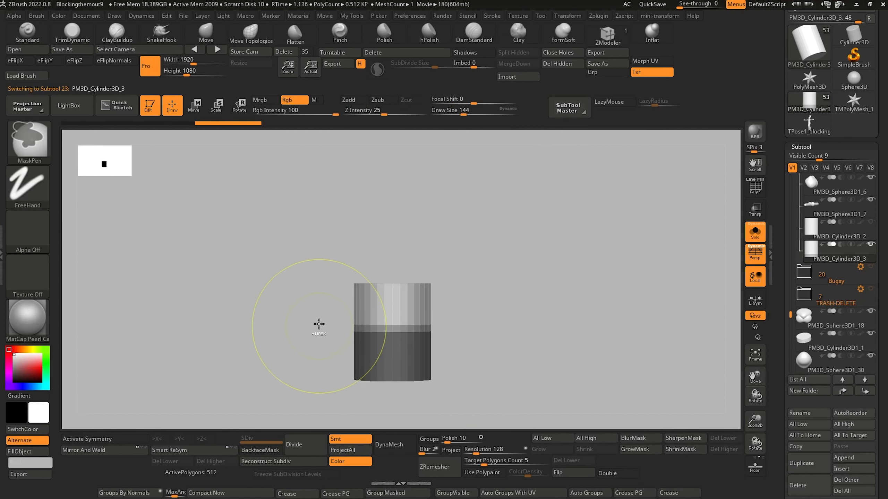
{"action": "left_click", "coordinate": [631, 438]}
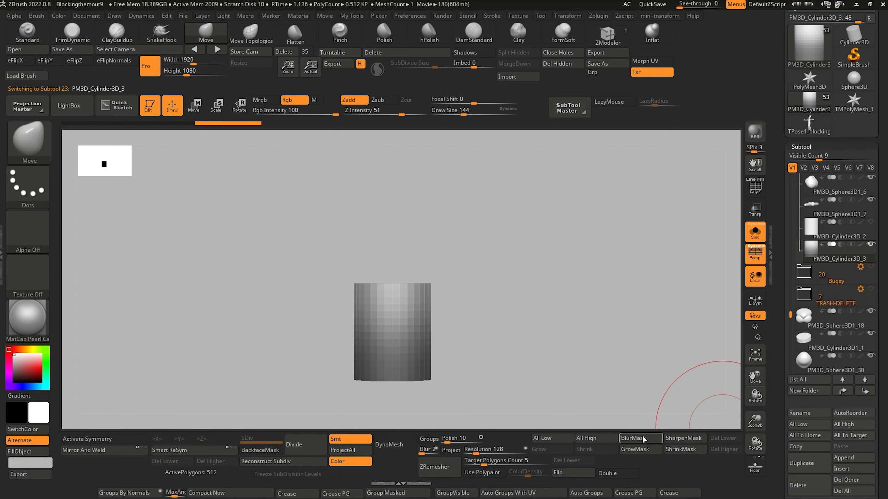
{"action": "left_click", "coordinate": [755, 232]}
{"action": "left_click_drag", "start_coordinate": [284, 316], "coordinate": [194, 296], "text": "shift"}
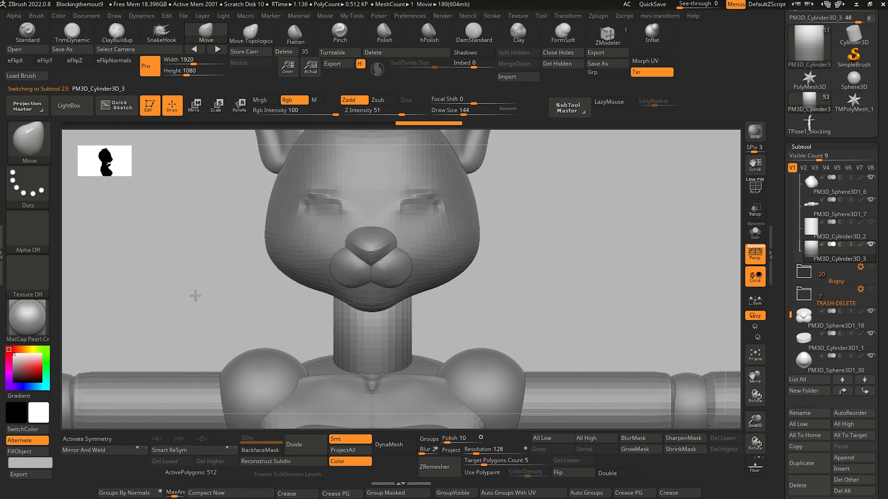
{"action": "left_click", "coordinate": [217, 106]}
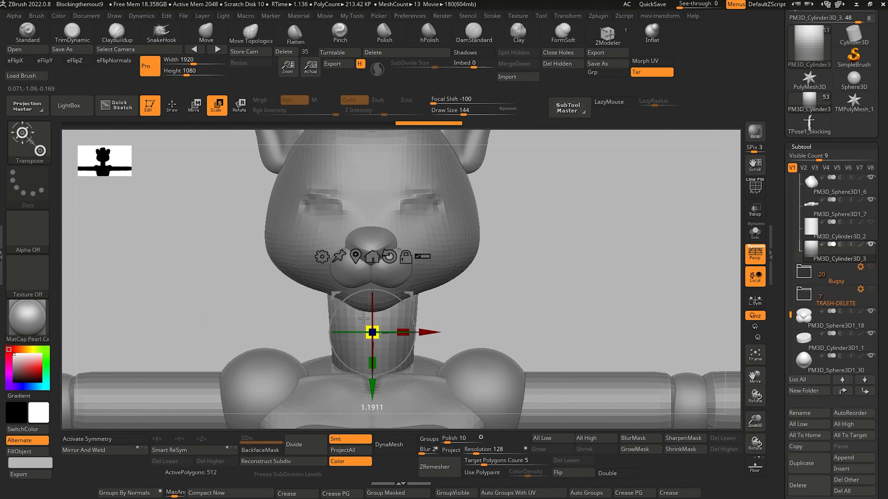
Activate X symmetry for the neck copy and shape its sides with the Move Topological brush at draw size 160
{"action": "left_click", "coordinate": [250, 33]}
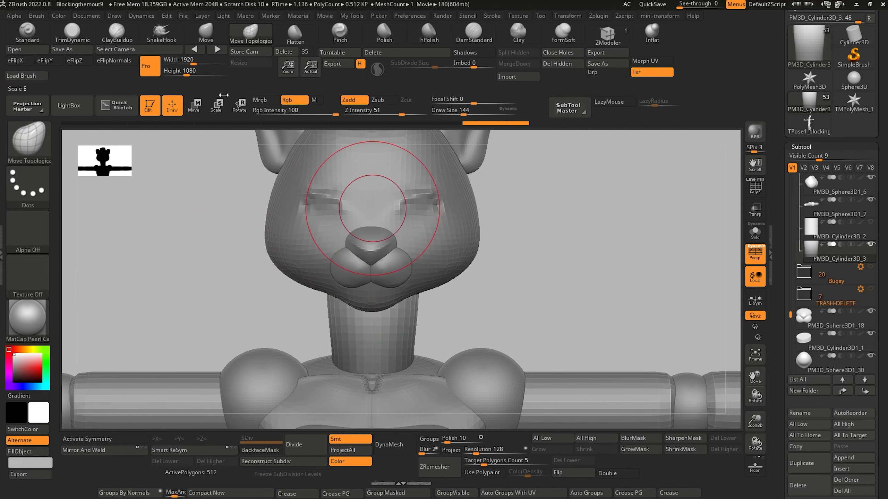
{"action": "key", "text": "bracketright"}
{"action": "left_click_drag", "start_coordinate": [328, 327], "coordinate": [330, 327]}
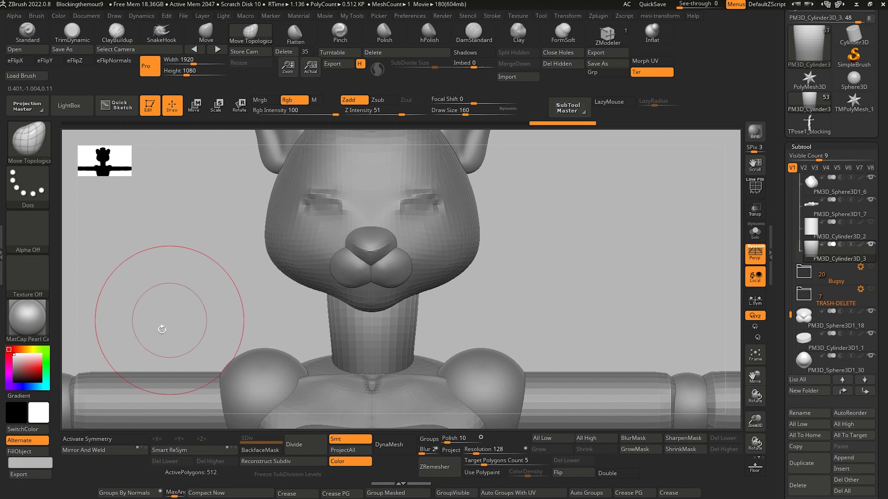
{"action": "left_click", "coordinate": [104, 440]}
{"action": "left_click", "coordinate": [103, 450]}
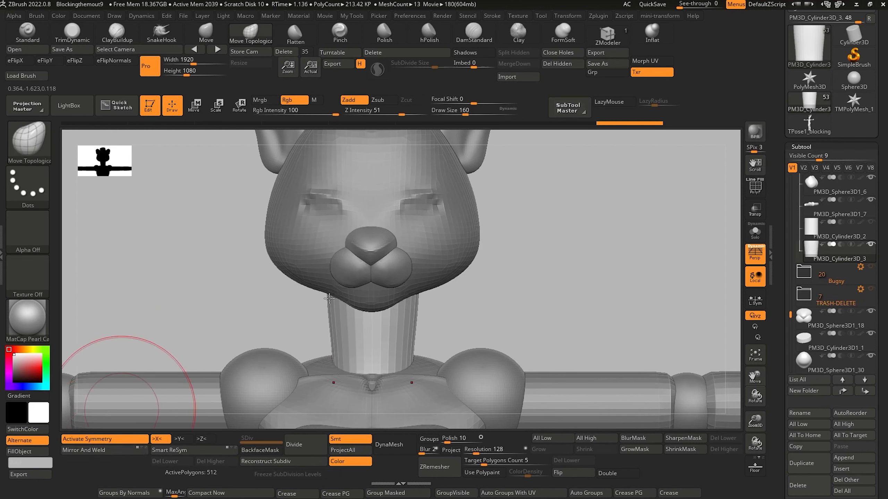
{"action": "mouse_move", "coordinate": [330, 314]}
{"action": "left_mouse_down"}
{"action": "mouse_move", "coordinate": [324, 296]}
{"action": "mouse_move", "coordinate": [329, 322]}
{"action": "left_mouse_up"}
Shape and smooth the neck's back profile in side view, using the Move Topological brush at draw size 148
{"action": "mouse_move", "coordinate": [258, 293]}
{"action": "left_mouse_down"}
{"action": "mouse_move", "coordinate": [192, 297]}
{"action": "mouse_move", "coordinate": [178, 287]}
{"action": "left_mouse_up"}
{"action": "mouse_move", "coordinate": [382, 296]}
{"action": "left_mouse_down"}
{"action": "mouse_move", "coordinate": [378, 351]}
{"action": "mouse_move", "coordinate": [377, 340]}
{"action": "left_mouse_up"}
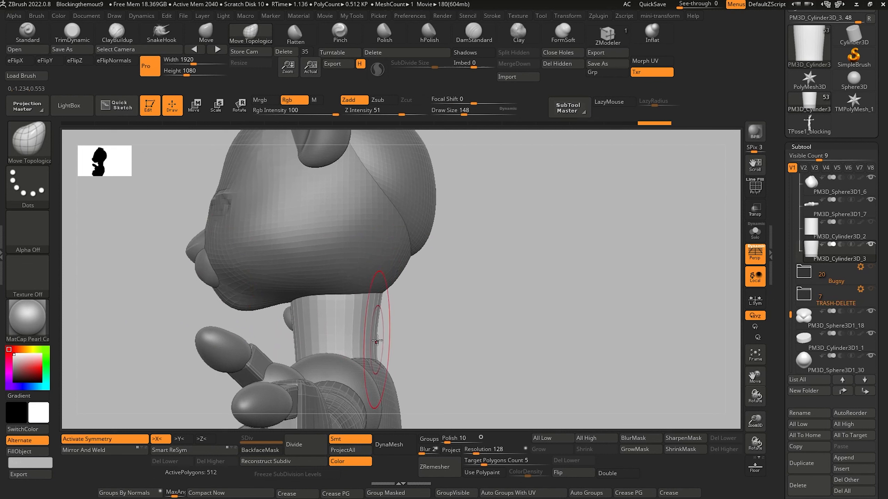
{"action": "left_click_drag", "start_coordinate": [382, 295], "coordinate": [381, 292]}
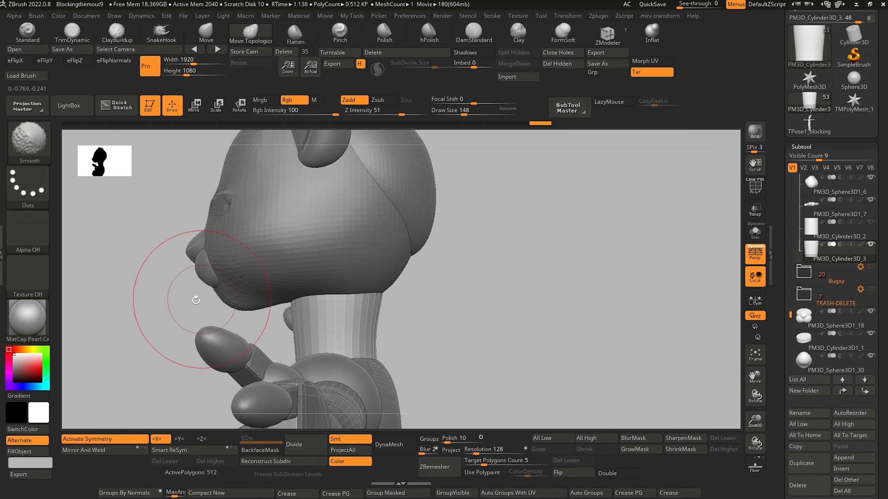
{"action": "left_click_drag", "start_coordinate": [195, 299], "coordinate": [181, 310]}
{"action": "left_click_drag", "start_coordinate": [372, 335], "coordinate": [368, 339]}
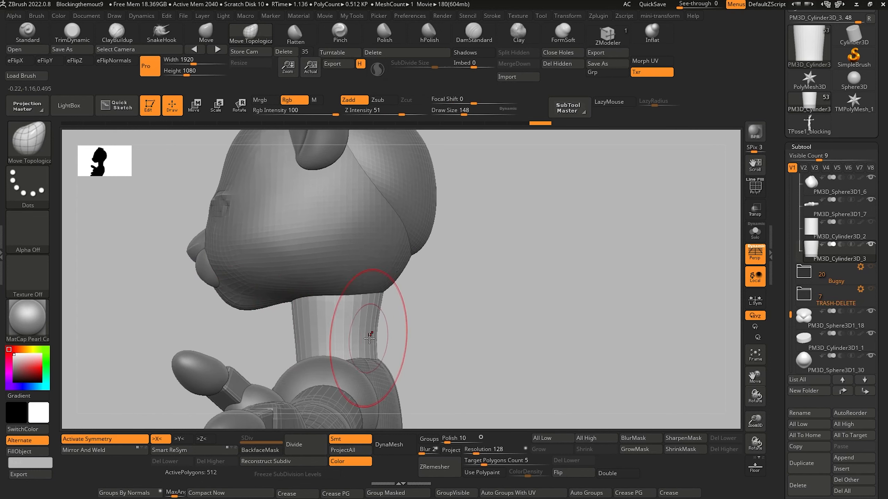
Select the head and reshape its rear jaw and cheek contour with the Move Topological brush at draw size 120
{"action": "left_click", "coordinate": [392, 277], "text": "alt"}
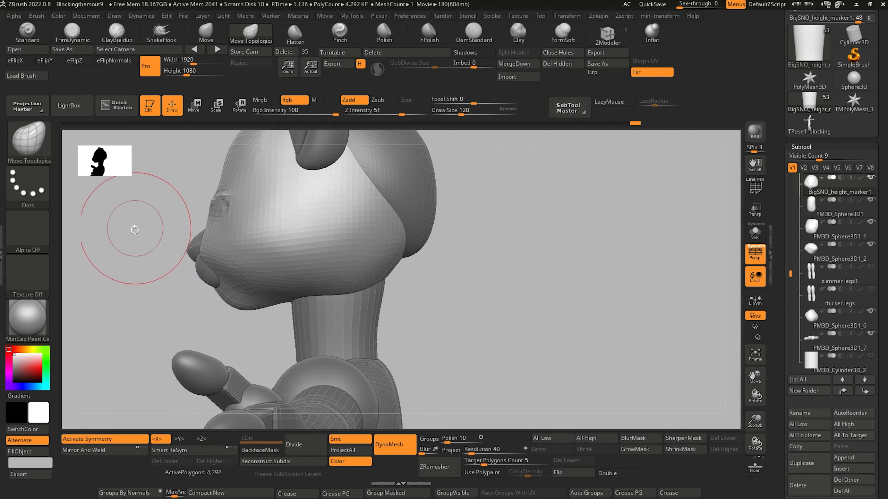
{"action": "left_click_drag", "start_coordinate": [135, 230], "coordinate": [159, 258]}
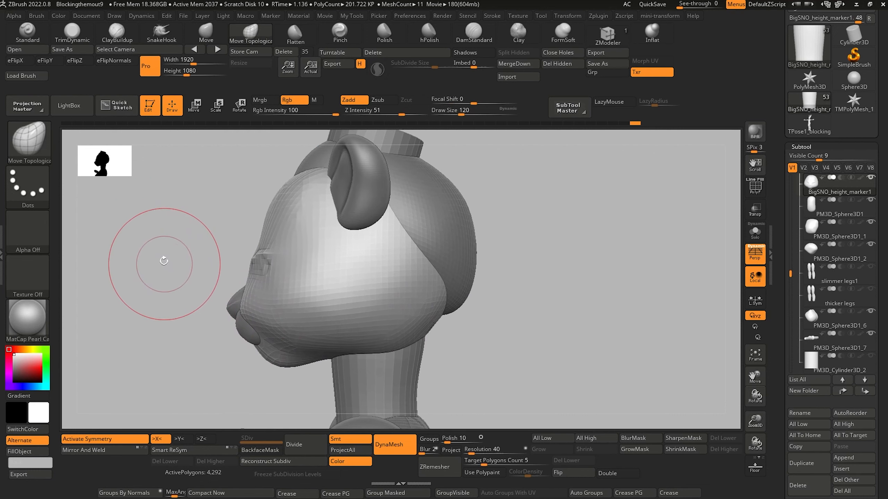
Select the sphere cap and push its back outward into a fuller curve with the Move Topological brush at about 136
{"action": "left_click", "coordinate": [459, 297], "text": "alt"}
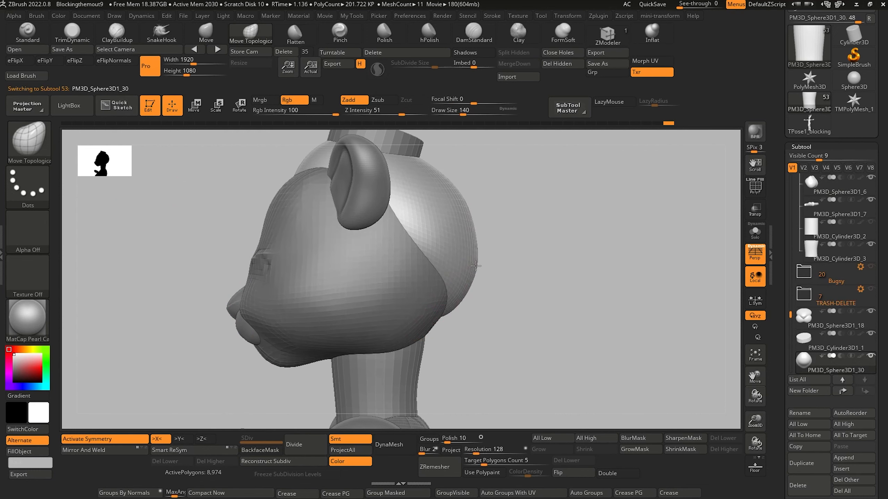
{"action": "key", "text": "bracketright"}
{"action": "key", "text": "bracketright"}
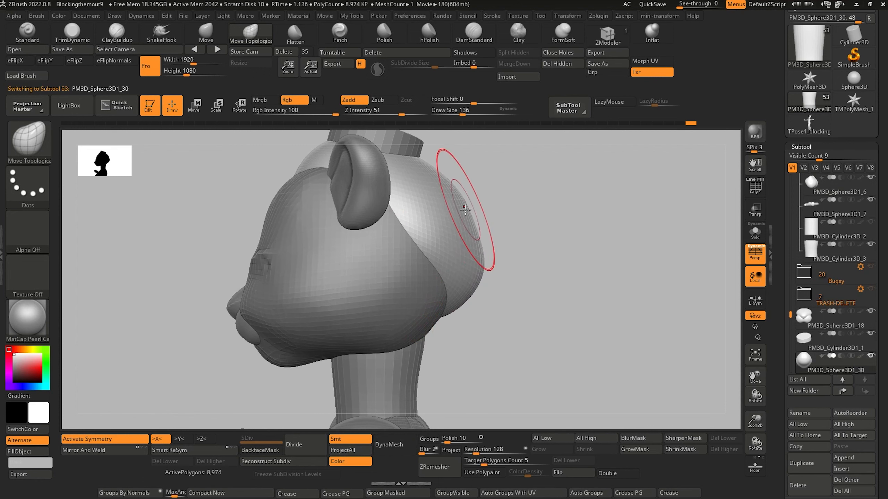
{"action": "mouse_move", "coordinate": [462, 207]}
{"action": "left_mouse_down"}
{"action": "mouse_move", "coordinate": [478, 205]}
{"action": "mouse_move", "coordinate": [458, 181]}
{"action": "left_mouse_up"}
{"action": "left_click_drag", "start_coordinate": [481, 245], "coordinate": [482, 240]}
{"action": "key", "text": "bracketleft"}
{"action": "key", "text": "bracketleft"}
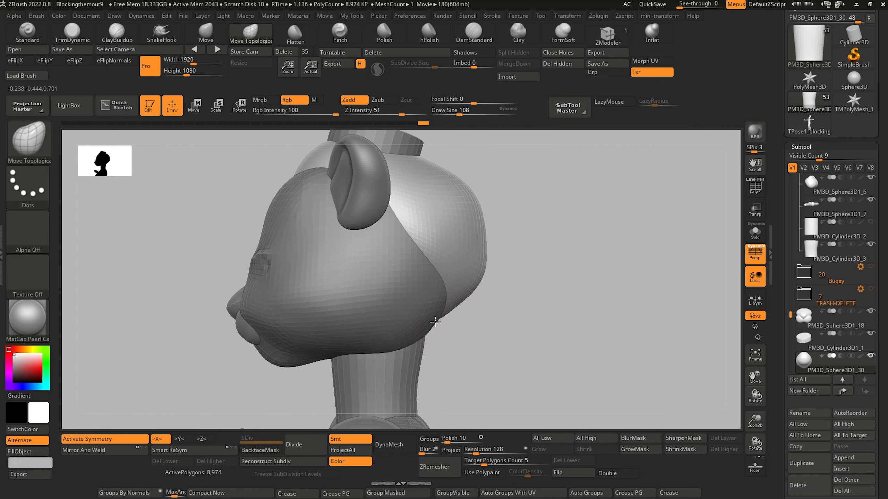
Rework the cap's side edge behind the ears into a rounder curve with the Move Topological brush at draw sizes 108 to 128
{"action": "left_click_drag", "start_coordinate": [208, 250], "coordinate": [183, 195], "text": "alt"}
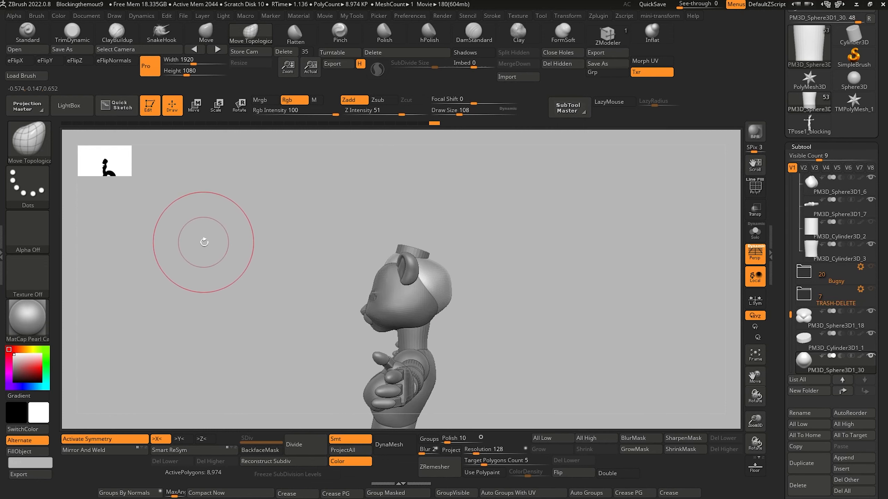
{"action": "left_click_drag", "start_coordinate": [204, 242], "coordinate": [299, 280], "text": "alt"}
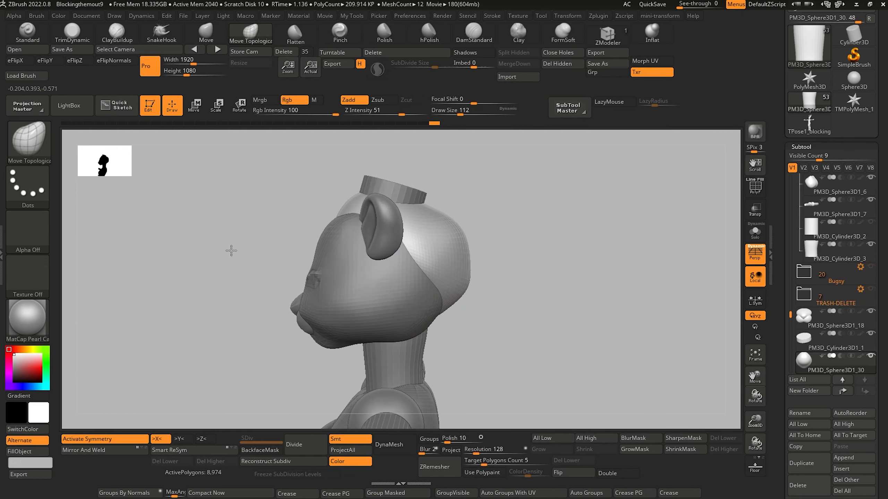
{"action": "mouse_move", "coordinate": [232, 252]}
{"action": "left_mouse_down"}
{"action": "mouse_move", "coordinate": [202, 248]}
{"action": "mouse_move", "coordinate": [325, 244]}
{"action": "mouse_move", "coordinate": [367, 231]}
{"action": "left_mouse_up"}
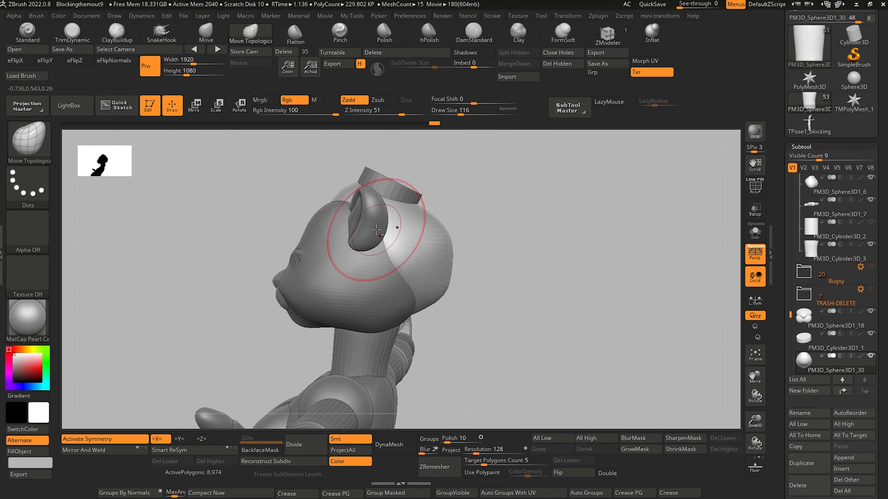
{"action": "key", "text": "bracketleft"}
{"action": "mouse_move", "coordinate": [399, 277]}
{"action": "left_mouse_down"}
{"action": "mouse_move", "coordinate": [178, 248]}
{"action": "mouse_move", "coordinate": [393, 277]}
{"action": "mouse_move", "coordinate": [399, 292]}
{"action": "left_mouse_up"}
{"action": "mouse_move", "coordinate": [217, 245]}
{"action": "left_mouse_down"}
{"action": "mouse_move", "coordinate": [337, 238]}
{"action": "mouse_move", "coordinate": [353, 258]}
{"action": "left_mouse_up"}
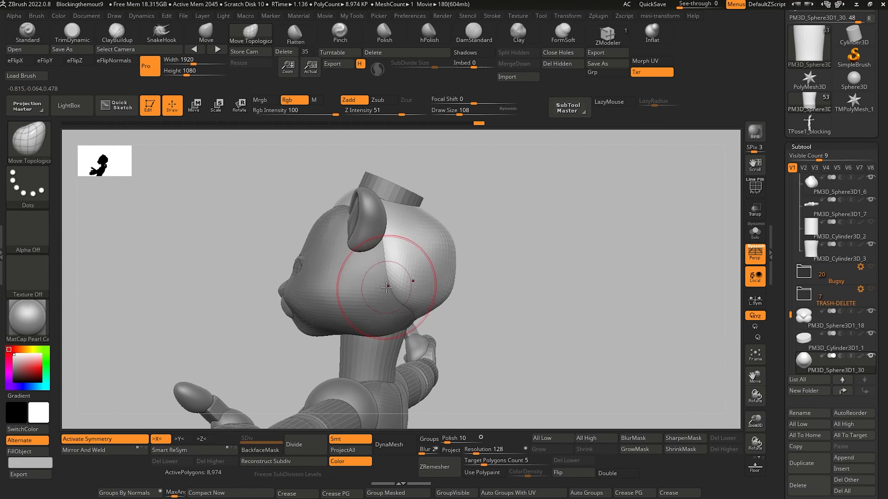
{"action": "left_click_drag", "start_coordinate": [338, 252], "coordinate": [333, 227]}
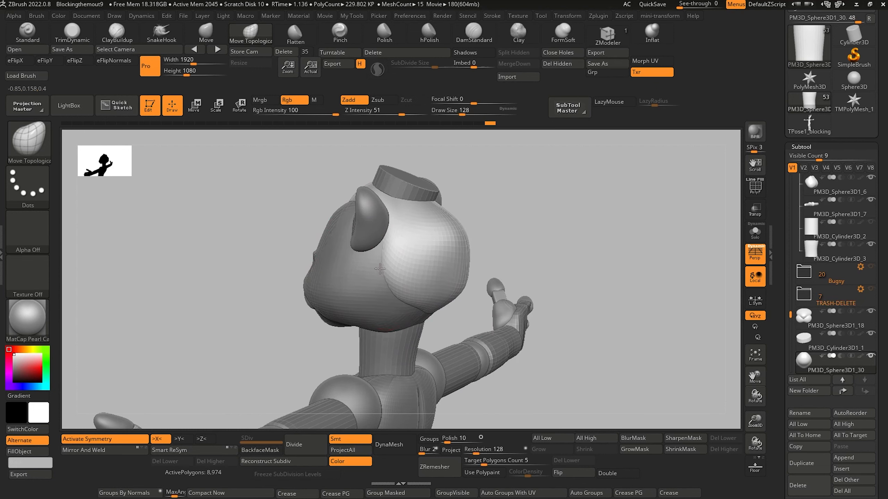
{"action": "left_click_drag", "start_coordinate": [383, 273], "coordinate": [262, 228]}
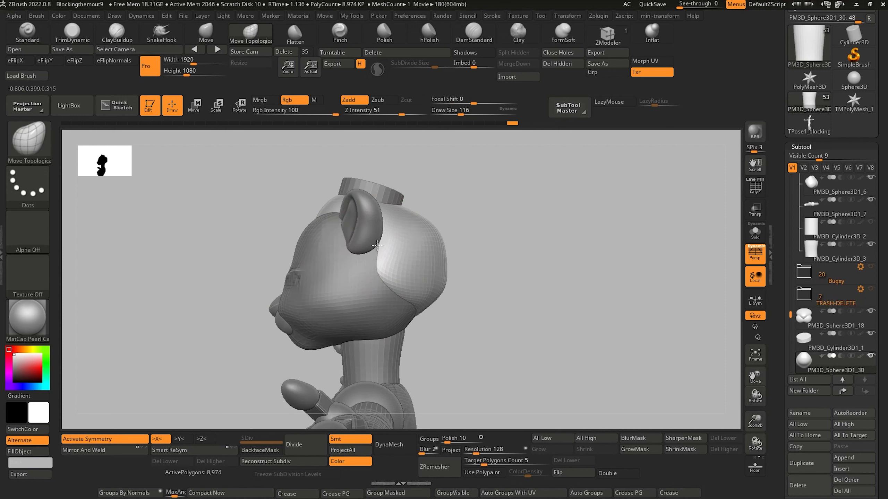
Refine the rounded back profile of the cap with the Move Topological brush at draw sizes 144 and 140
{"action": "key", "text": "["}
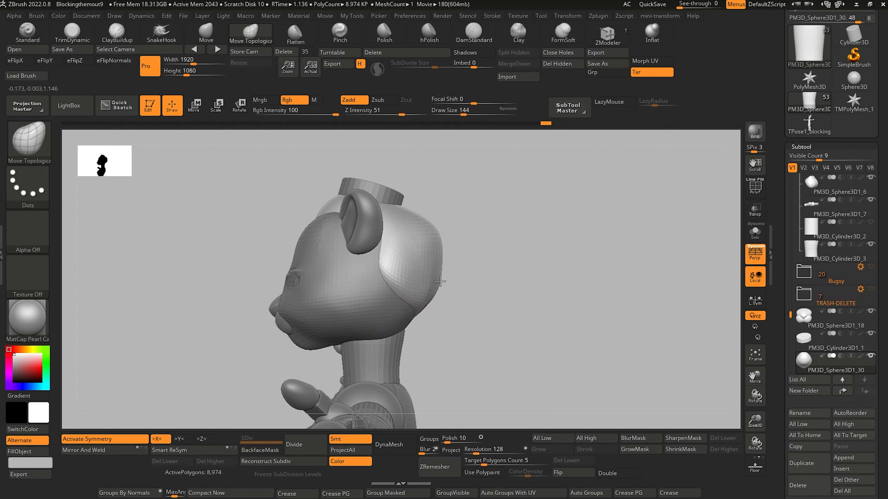
{"action": "key", "text": "["}
{"action": "left_click_drag", "start_coordinate": [429, 225], "coordinate": [425, 229]}
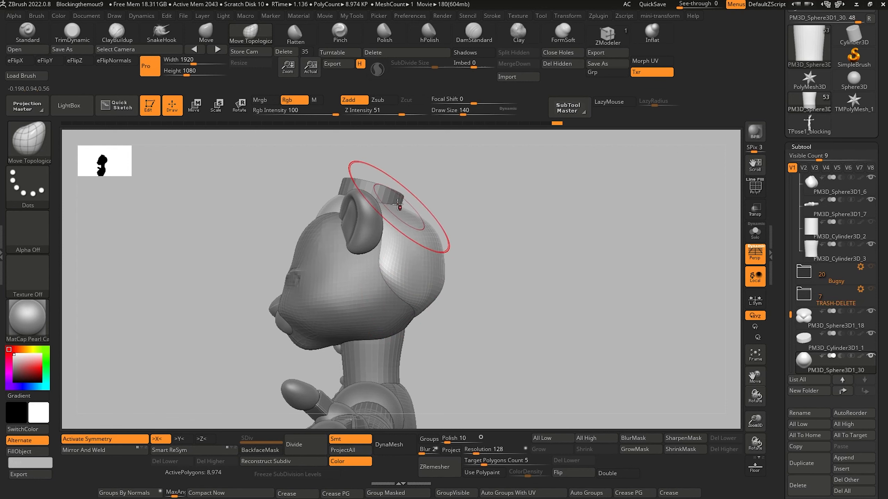
Select the disc on the crown and reposition it with the Move gizmo, working from side and front views
{"action": "mouse_move", "coordinate": [234, 221]}
{"action": "left_mouse_down"}
{"action": "mouse_move", "coordinate": [234, 208]}
{"action": "mouse_move", "coordinate": [214, 264]}
{"action": "mouse_move", "coordinate": [224, 238]}
{"action": "left_mouse_up"}
{"action": "left_click", "coordinate": [348, 215], "text": "alt"}
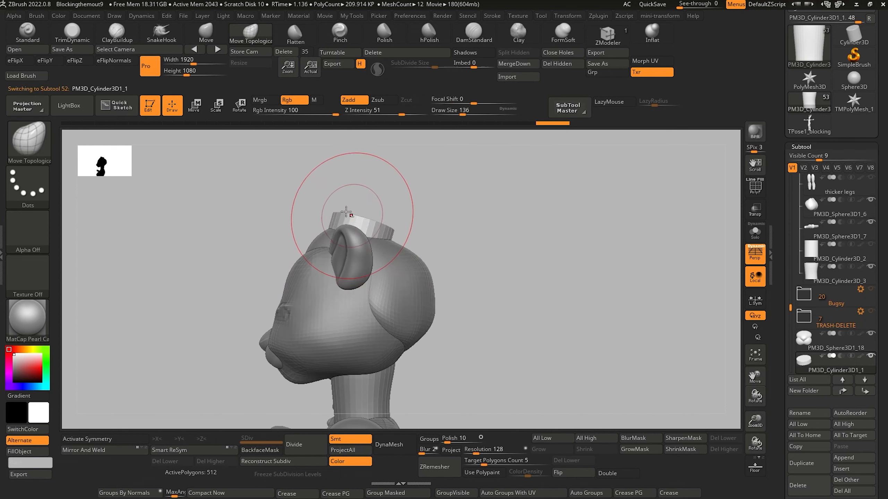
{"action": "left_click", "coordinate": [194, 107]}
{"action": "left_click_drag", "start_coordinate": [309, 214], "coordinate": [364, 229]}
{"action": "left_click_drag", "start_coordinate": [218, 216], "coordinate": [300, 212]}
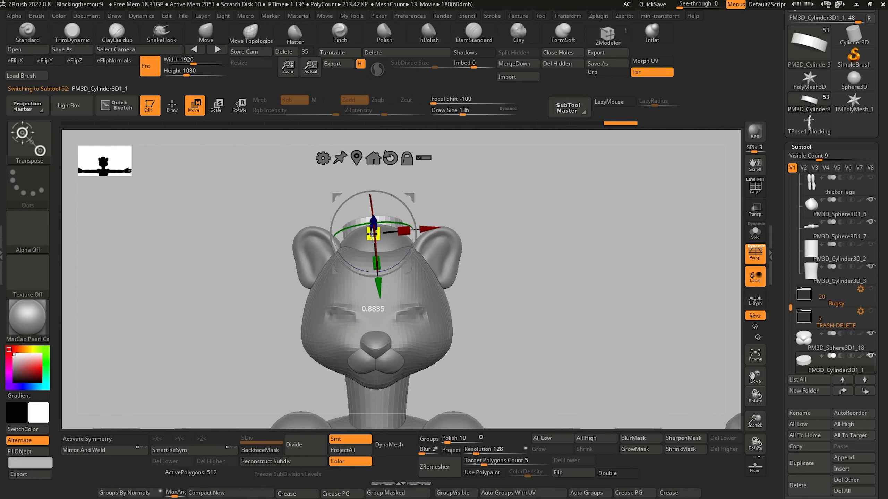
{"action": "left_click_drag", "start_coordinate": [372, 234], "coordinate": [372, 234]}
{"action": "mouse_move", "coordinate": [300, 215]}
{"action": "left_mouse_down"}
{"action": "mouse_move", "coordinate": [265, 222]}
{"action": "mouse_move", "coordinate": [264, 238]}
{"action": "left_mouse_up"}
Reshape the sphere cap's front edge across the forehead and beside the ears with the Move brush at draw sizes 136 and 104
{"action": "left_click", "coordinate": [206, 33]}
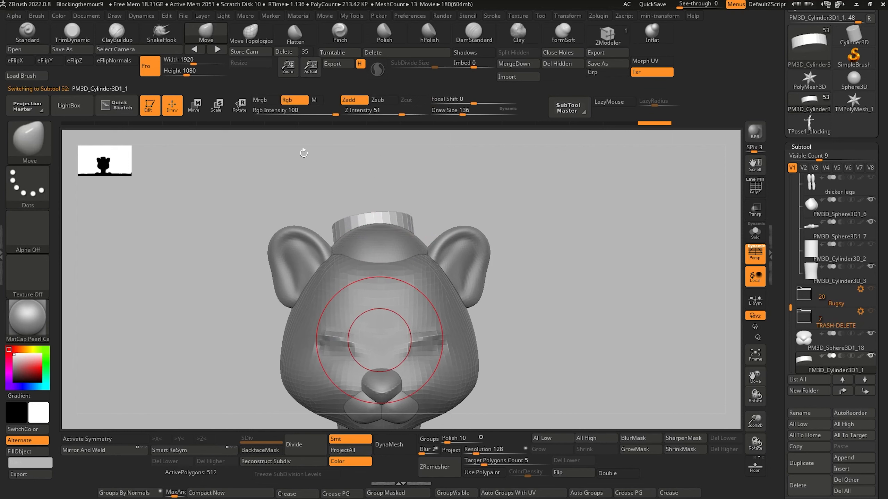
{"action": "left_click", "coordinate": [348, 224], "text": "alt"}
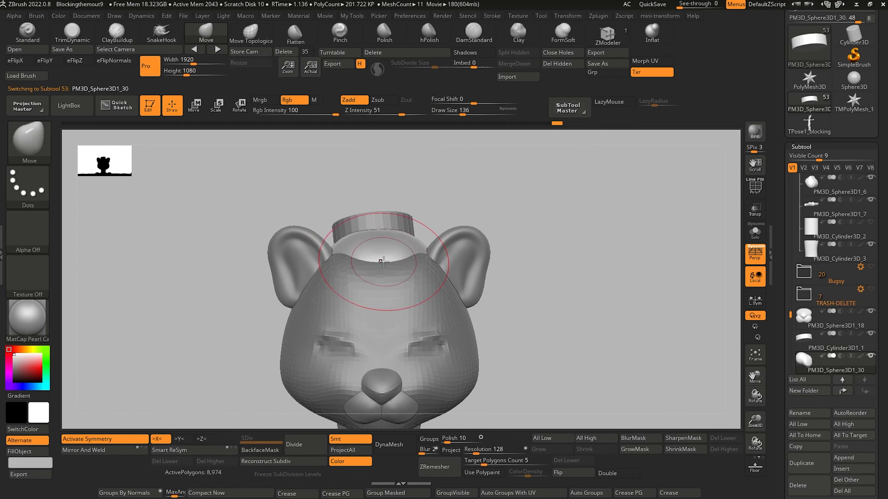
{"action": "left_click_drag", "start_coordinate": [369, 249], "coordinate": [369, 249]}
{"action": "left_click_drag", "start_coordinate": [227, 204], "coordinate": [269, 219]}
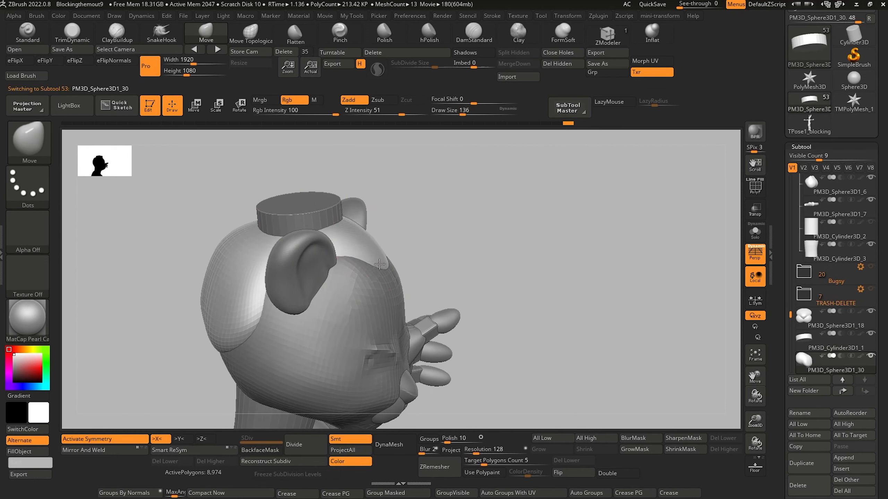
{"action": "left_click_drag", "start_coordinate": [339, 259], "coordinate": [338, 257]}
{"action": "mouse_move", "coordinate": [214, 214]}
{"action": "left_mouse_down"}
{"action": "mouse_move", "coordinate": [143, 216]}
{"action": "mouse_move", "coordinate": [157, 245]}
{"action": "left_mouse_up"}
{"action": "left_click_drag", "start_coordinate": [158, 245], "coordinate": [182, 259], "text": "alt"}
{"action": "left_click_drag", "start_coordinate": [491, 270], "coordinate": [498, 279]}
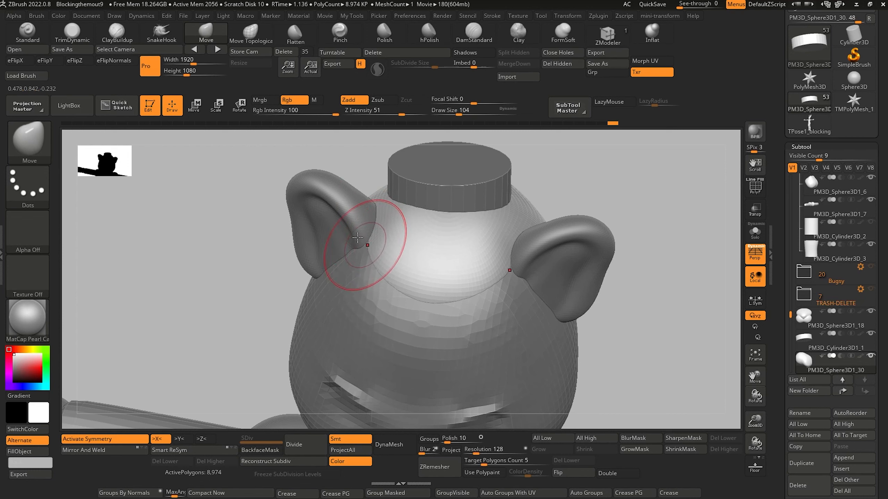
Reshape the cap's lower back edge above the neck with the Move brush at draw size 132
{"action": "mouse_move", "coordinate": [218, 247]}
{"action": "left_mouse_down"}
{"action": "mouse_move", "coordinate": [224, 296]}
{"action": "mouse_move", "coordinate": [192, 202]}
{"action": "mouse_move", "coordinate": [205, 252]}
{"action": "mouse_move", "coordinate": [184, 221]}
{"action": "mouse_move", "coordinate": [193, 249]}
{"action": "mouse_move", "coordinate": [236, 244]}
{"action": "mouse_move", "coordinate": [273, 282]}
{"action": "left_mouse_up"}
{"action": "key", "text": "]"}
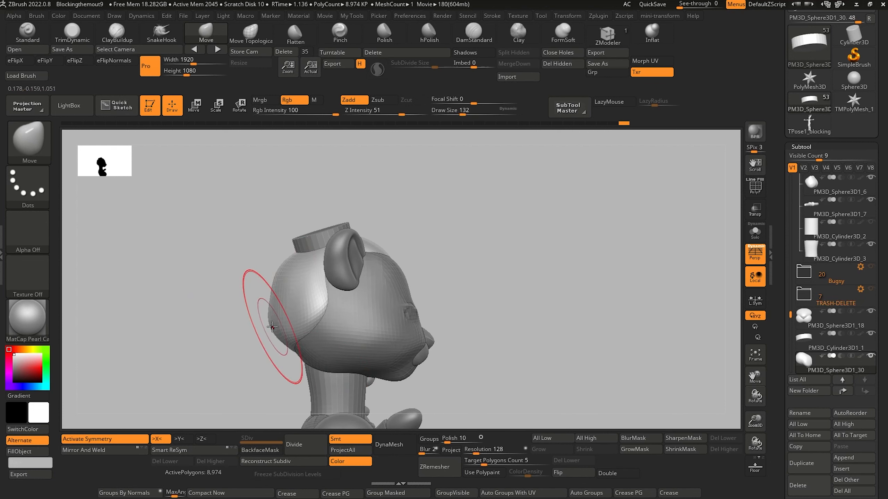
{"action": "left_click_drag", "start_coordinate": [273, 326], "coordinate": [297, 350]}
{"action": "mouse_move", "coordinate": [222, 322]}
{"action": "left_mouse_down"}
{"action": "mouse_move", "coordinate": [243, 341]}
{"action": "mouse_move", "coordinate": [258, 326]}
{"action": "mouse_move", "coordinate": [237, 313]}
{"action": "mouse_move", "coordinate": [222, 275]}
{"action": "mouse_move", "coordinate": [223, 315]}
{"action": "mouse_move", "coordinate": [234, 298]}
{"action": "left_mouse_up"}
Select the head and adjust its lower back around the cap's edge with the Move brush at draw sizes 156 and 96
{"action": "left_click", "coordinate": [389, 336], "text": "alt"}
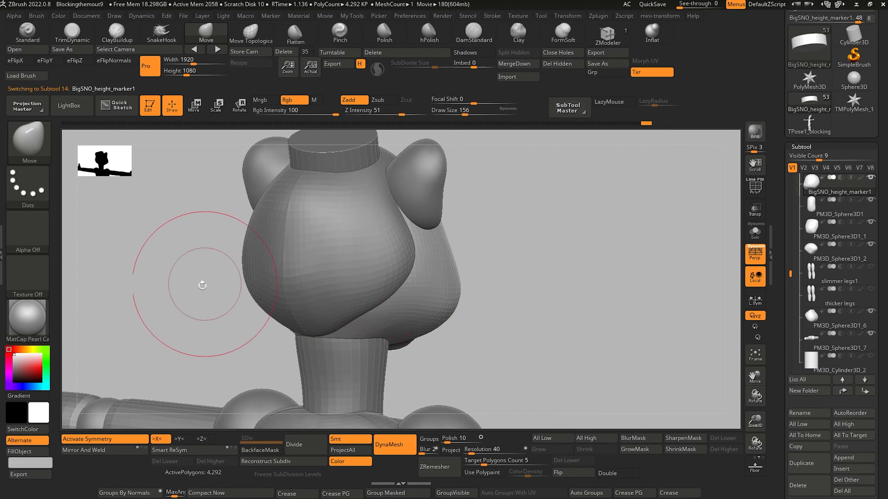
{"action": "left_click_drag", "start_coordinate": [198, 282], "coordinate": [263, 290]}
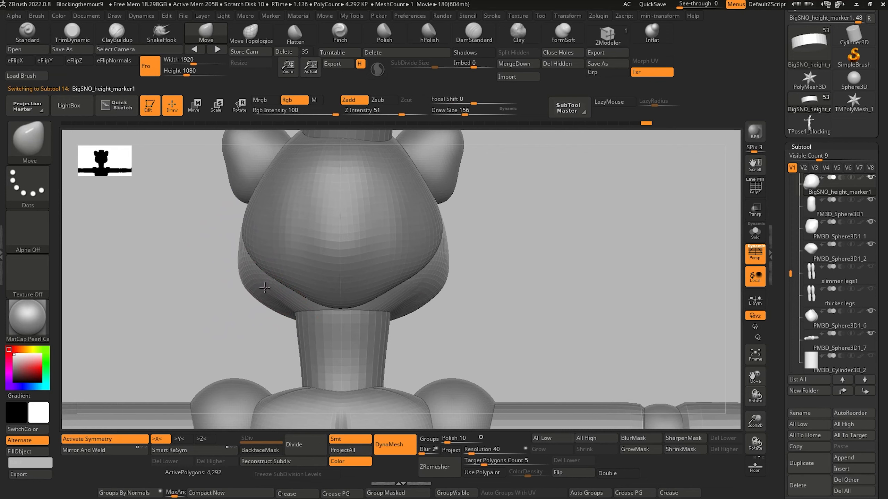
{"action": "mouse_move", "coordinate": [149, 261]}
{"action": "left_mouse_down"}
{"action": "mouse_move", "coordinate": [176, 301]}
{"action": "mouse_move", "coordinate": [166, 303]}
{"action": "mouse_move", "coordinate": [142, 283]}
{"action": "mouse_move", "coordinate": [150, 273]}
{"action": "mouse_move", "coordinate": [217, 298]}
{"action": "left_mouse_up"}
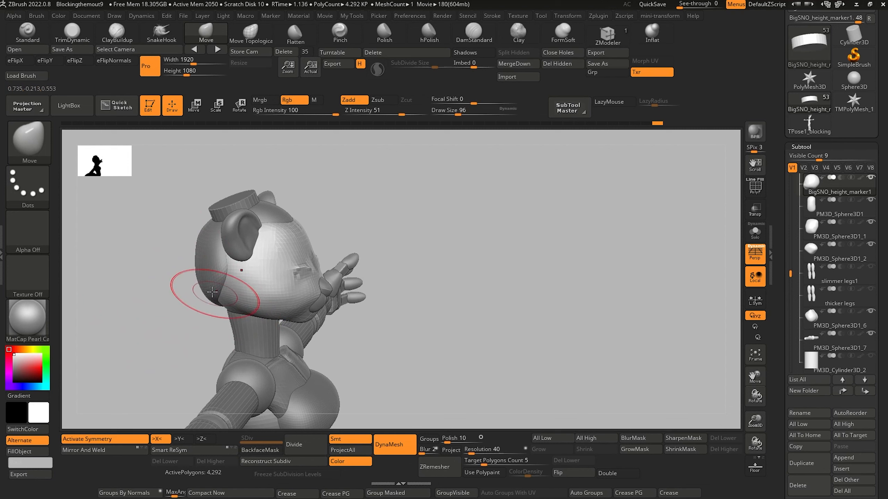
{"action": "left_click_drag", "start_coordinate": [149, 292], "coordinate": [195, 284]}
Select the cap and shape its lower rim above the neck with the Move brush at draw size 64
{"action": "left_click", "coordinate": [170, 275], "text": "alt"}
{"action": "left_click_drag", "start_coordinate": [138, 282], "coordinate": [219, 302]}
{"action": "key", "text": "]"}
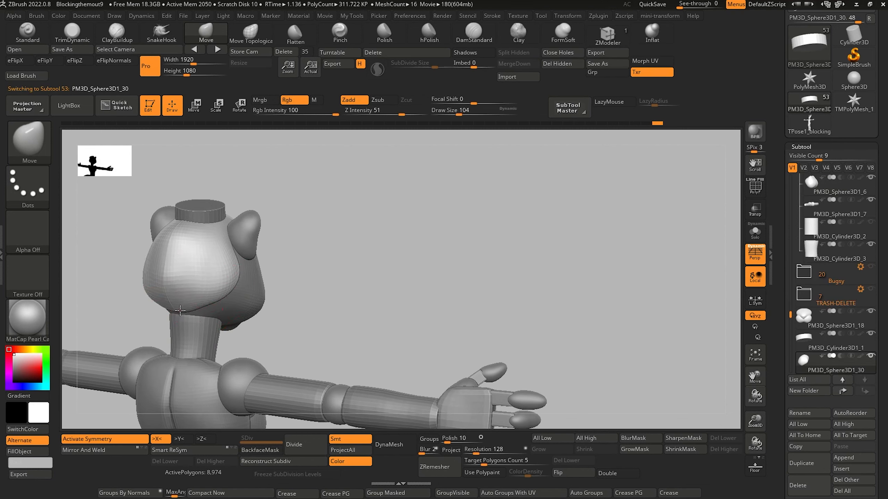
{"action": "key", "text": "["}
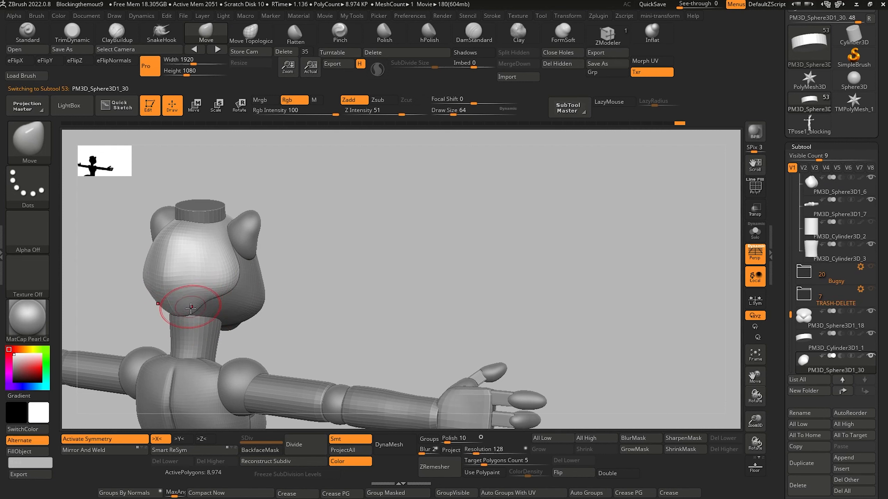
{"action": "left_click_drag", "start_coordinate": [125, 303], "coordinate": [129, 330]}
{"action": "left_click_drag", "start_coordinate": [130, 329], "coordinate": [239, 327], "text": "alt"}
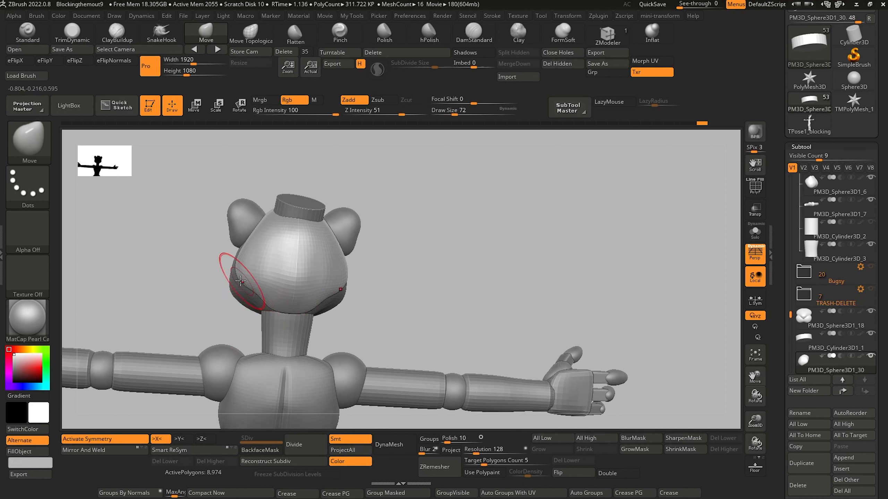
Round out the cap's sides and upper edges behind the ears with the Move brush at draw sizes 72 and 96, smoothing its back
{"action": "left_click_drag", "start_coordinate": [240, 277], "coordinate": [239, 277]}
{"action": "mouse_move", "coordinate": [179, 278]}
{"action": "left_mouse_down"}
{"action": "mouse_move", "coordinate": [159, 276]}
{"action": "mouse_move", "coordinate": [172, 281]}
{"action": "left_mouse_up"}
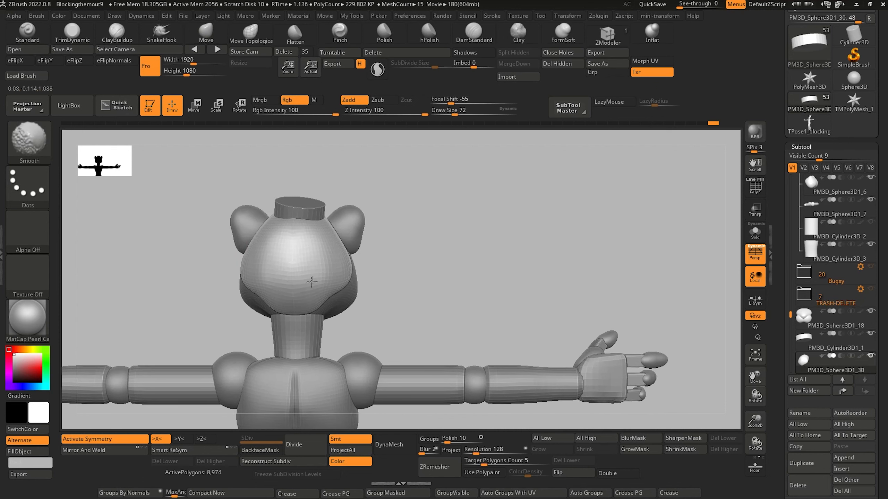
{"action": "left_click_drag", "start_coordinate": [183, 250], "coordinate": [203, 230]}
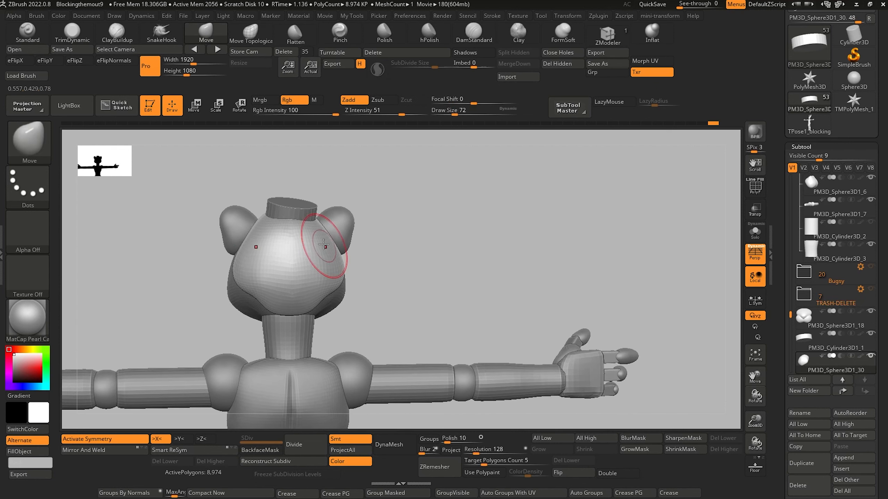
{"action": "left_click_drag", "start_coordinate": [325, 240], "coordinate": [332, 237]}
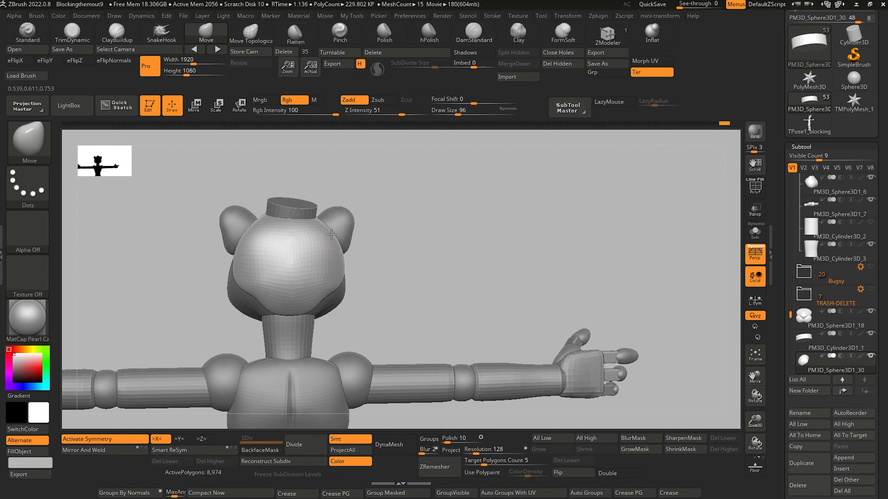
{"action": "left_click_drag", "start_coordinate": [332, 235], "coordinate": [329, 230]}
Select the ears, scale them down slightly and reposition them on the head with the gizmo
{"action": "mouse_move", "coordinate": [156, 236]}
{"action": "left_mouse_down"}
{"action": "mouse_move", "coordinate": [135, 227]}
{"action": "mouse_move", "coordinate": [152, 236]}
{"action": "mouse_move", "coordinate": [121, 200]}
{"action": "mouse_move", "coordinate": [206, 262]}
{"action": "mouse_move", "coordinate": [268, 269]}
{"action": "mouse_move", "coordinate": [262, 305]}
{"action": "mouse_move", "coordinate": [304, 360]}
{"action": "left_mouse_up"}
{"action": "left_click_drag", "start_coordinate": [267, 295], "coordinate": [267, 333], "text": "alt"}
{"action": "left_click", "coordinate": [359, 281], "text": "alt"}
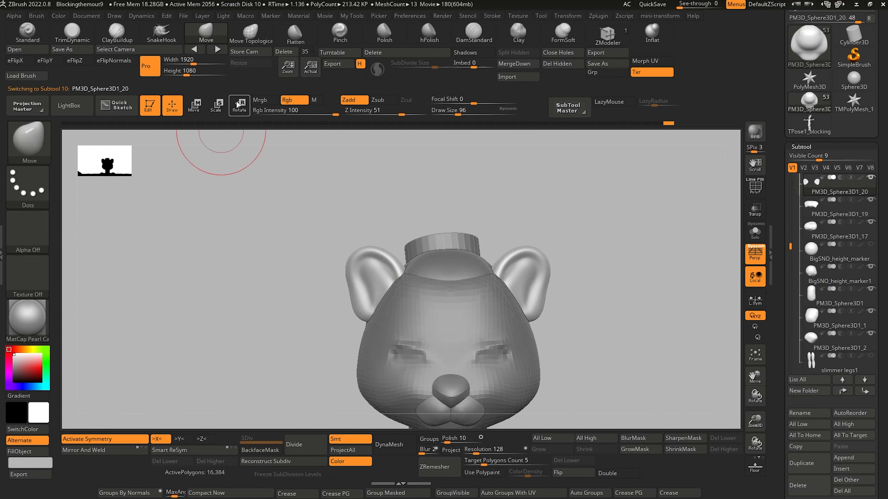
{"action": "left_click", "coordinate": [225, 106]}
{"action": "left_click_drag", "start_coordinate": [339, 242], "coordinate": [343, 257], "text": "alt"}
{"action": "left_click_drag", "start_coordinate": [379, 291], "coordinate": [382, 294]}
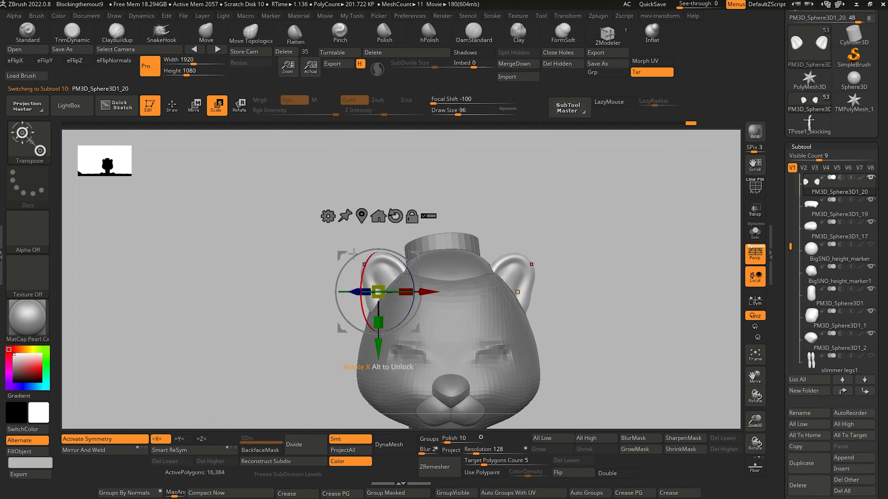
{"action": "left_click_drag", "start_coordinate": [343, 257], "coordinate": [337, 257]}
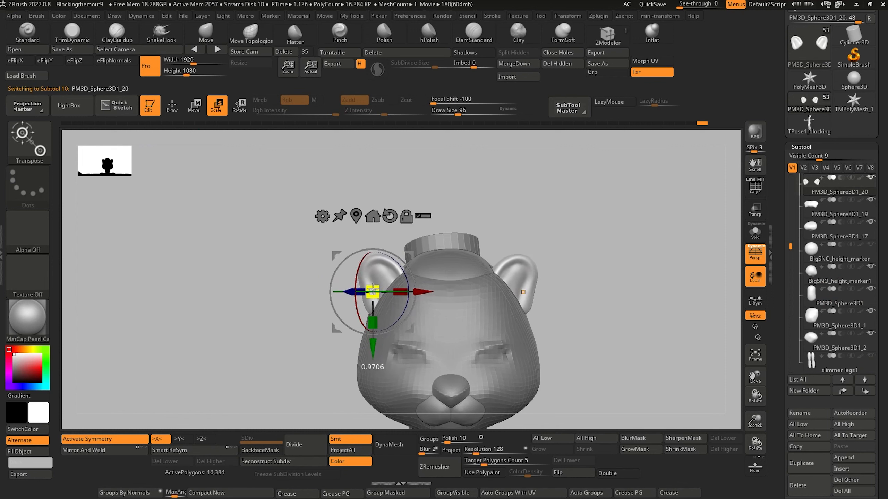
{"action": "left_click_drag", "start_coordinate": [372, 290], "coordinate": [374, 290]}
{"action": "left_click_drag", "start_coordinate": [338, 253], "coordinate": [327, 255]}
Reshape the ears' lower outer edges with the Move brush at draw size 60
{"action": "right_click_drag", "start_coordinate": [256, 234], "coordinate": [174, 210], "text": "ctrl"}
{"action": "left_click", "coordinate": [172, 106]}
{"action": "mouse_move", "coordinate": [241, 297]}
{"action": "right_mouse_down", "text": "alt"}
{"action": "mouse_move", "coordinate": [297, 252]}
{"action": "mouse_move", "coordinate": [213, 253]}
{"action": "mouse_move", "coordinate": [224, 274]}
{"action": "mouse_move", "coordinate": [170, 286]}
{"action": "mouse_move", "coordinate": [195, 284]}
{"action": "mouse_move", "coordinate": [212, 265]}
{"action": "mouse_move", "coordinate": [237, 270]}
{"action": "mouse_move", "coordinate": [215, 284]}
{"action": "mouse_move", "coordinate": [224, 280]}
{"action": "mouse_move", "coordinate": [242, 298]}
{"action": "right_mouse_up", "text": "alt"}
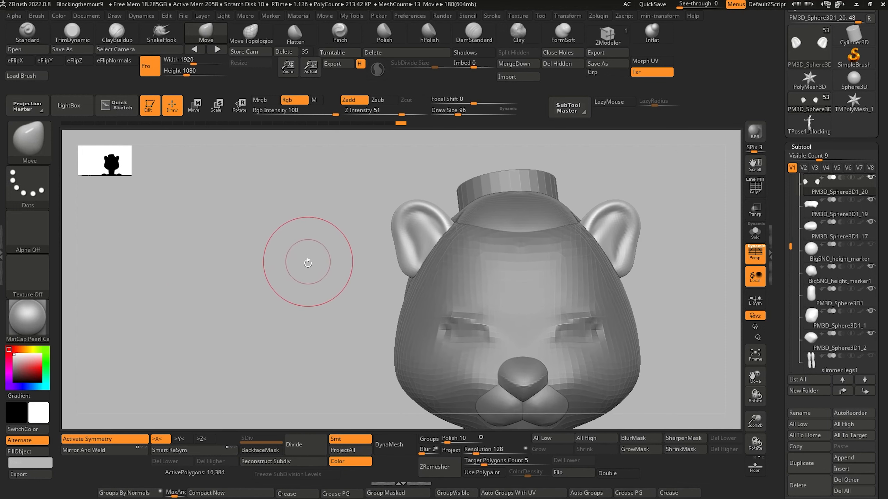
{"action": "mouse_move", "coordinate": [307, 263]}
{"action": "right_mouse_down", "text": "ctrl"}
{"action": "mouse_move", "coordinate": [308, 294]}
{"action": "mouse_move", "coordinate": [332, 273]}
{"action": "right_mouse_up", "text": "ctrl"}
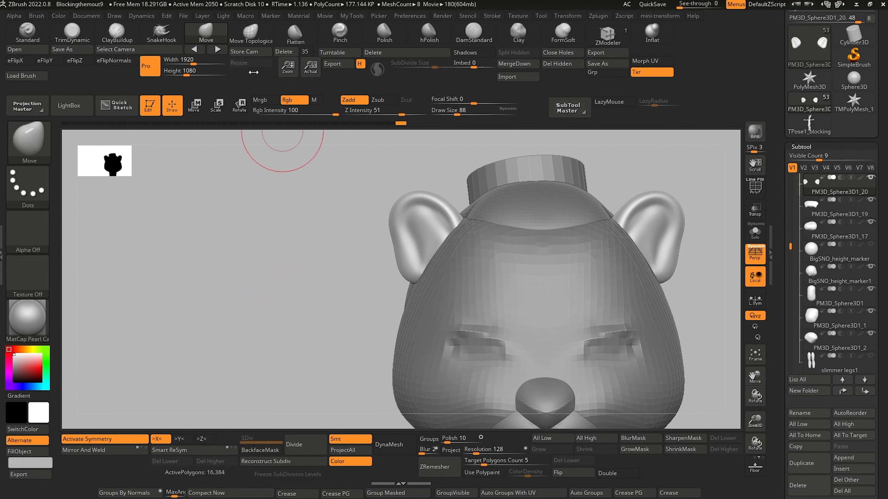
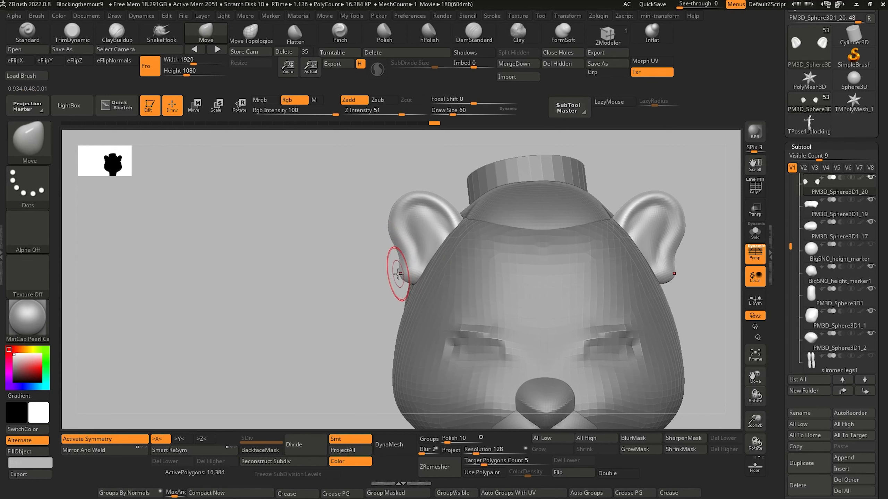
{"action": "mouse_move", "coordinate": [317, 295]}
{"action": "left_mouse_down", "text": "alt"}
{"action": "mouse_move", "coordinate": [296, 245]}
{"action": "mouse_move", "coordinate": [313, 270]}
{"action": "mouse_move", "coordinate": [320, 328]}
{"action": "mouse_move", "coordinate": [329, 315]}
{"action": "mouse_move", "coordinate": [307, 274]}
{"action": "mouse_move", "coordinate": [309, 326]}
{"action": "mouse_move", "coordinate": [304, 289]}
{"action": "mouse_move", "coordinate": [321, 311]}
{"action": "left_mouse_up", "text": "alt"}
Carve the inner folds of the ears with the DamStandard brush at draw size 60 and smooth the strokes
{"action": "left_click", "coordinate": [474, 33]}
{"action": "mouse_move", "coordinate": [439, 229]}
{"action": "left_mouse_down"}
{"action": "mouse_move", "coordinate": [440, 268]}
{"action": "mouse_move", "coordinate": [440, 257]}
{"action": "left_mouse_up"}
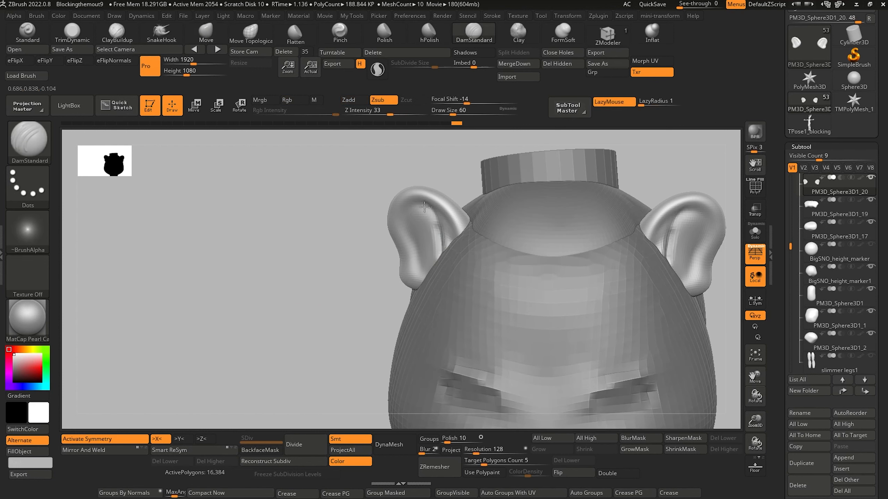
{"action": "key", "text": "shift"}
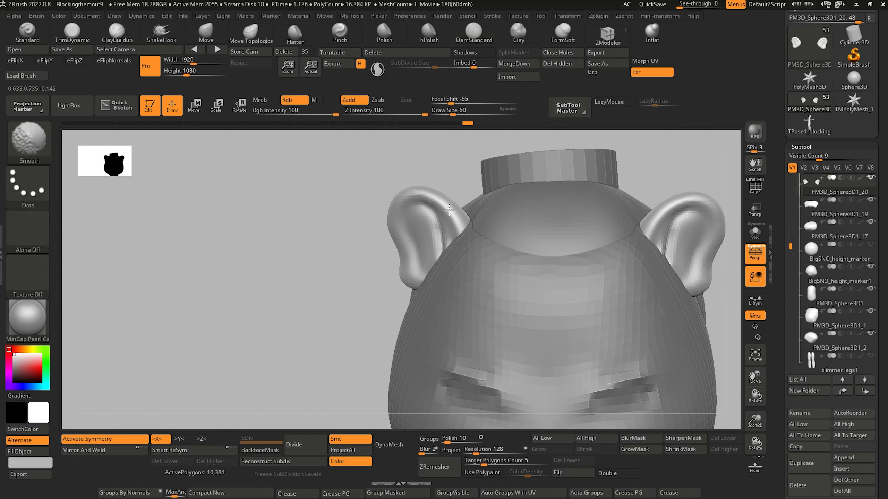
{"action": "left_click", "coordinate": [72, 33]}
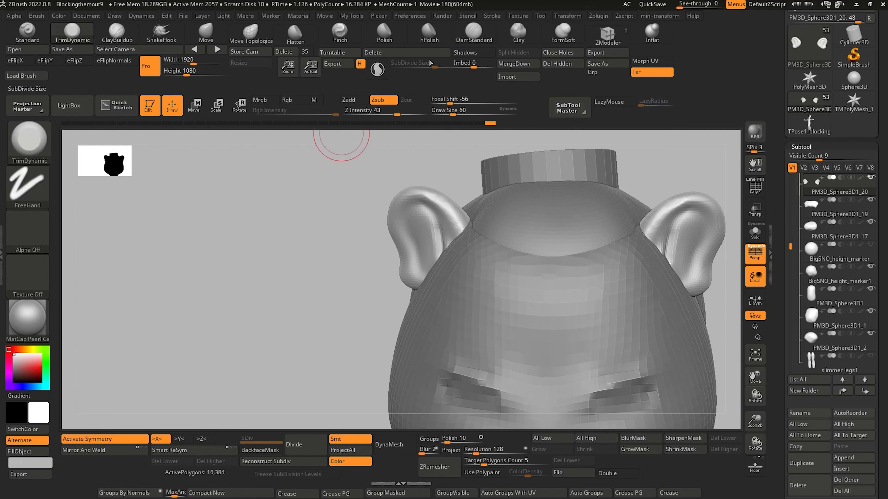
{"action": "left_click", "coordinate": [474, 33]}
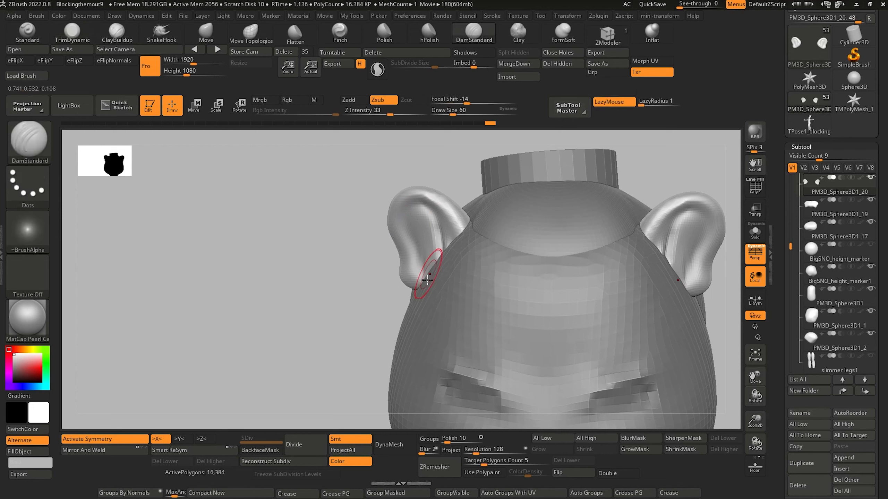
{"action": "left_click_drag", "start_coordinate": [405, 226], "coordinate": [423, 268]}
{"action": "mouse_move", "coordinate": [408, 206]}
{"action": "left_mouse_down"}
{"action": "mouse_move", "coordinate": [427, 203]}
{"action": "mouse_move", "coordinate": [420, 242]}
{"action": "left_mouse_up"}
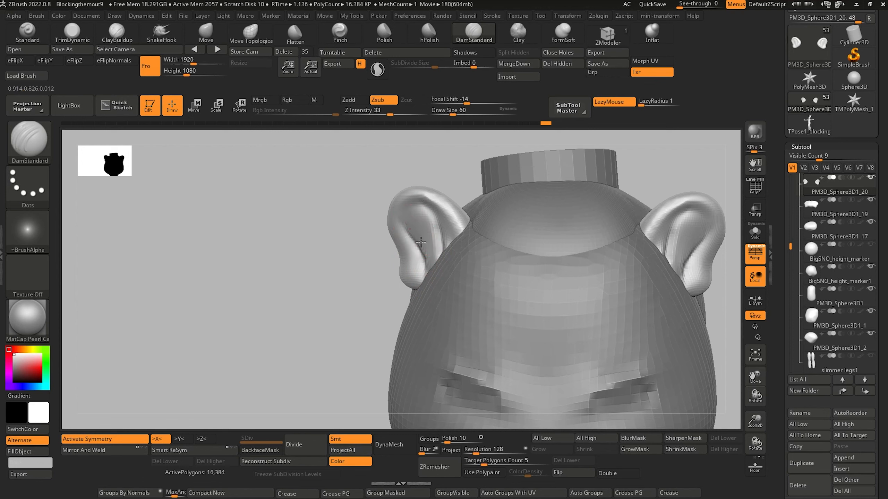
{"action": "left_click_drag", "start_coordinate": [422, 285], "coordinate": [418, 289]}
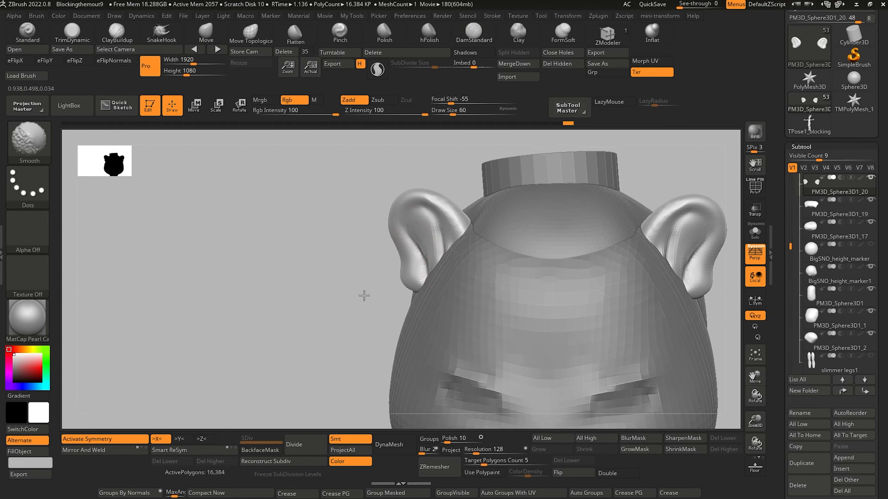
Reshape the ears' outer and upper rims with the Move brush at draw sizes 60 and 52
{"action": "mouse_move", "coordinate": [362, 295]}
{"action": "right_mouse_down", "text": "ctrl"}
{"action": "mouse_move", "coordinate": [317, 213]}
{"action": "mouse_move", "coordinate": [322, 235]}
{"action": "mouse_move", "coordinate": [359, 243]}
{"action": "mouse_move", "coordinate": [319, 237]}
{"action": "mouse_move", "coordinate": [293, 194]}
{"action": "right_mouse_up", "text": "ctrl"}
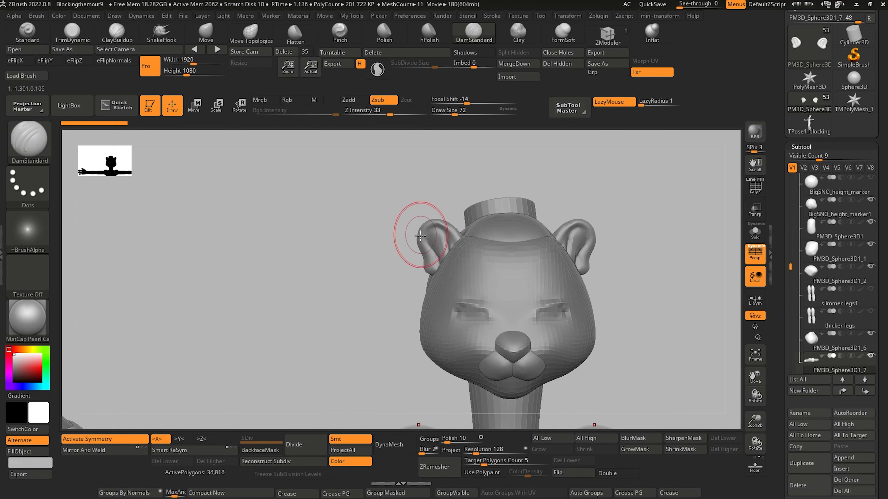
{"action": "left_click", "coordinate": [420, 241], "text": "alt"}
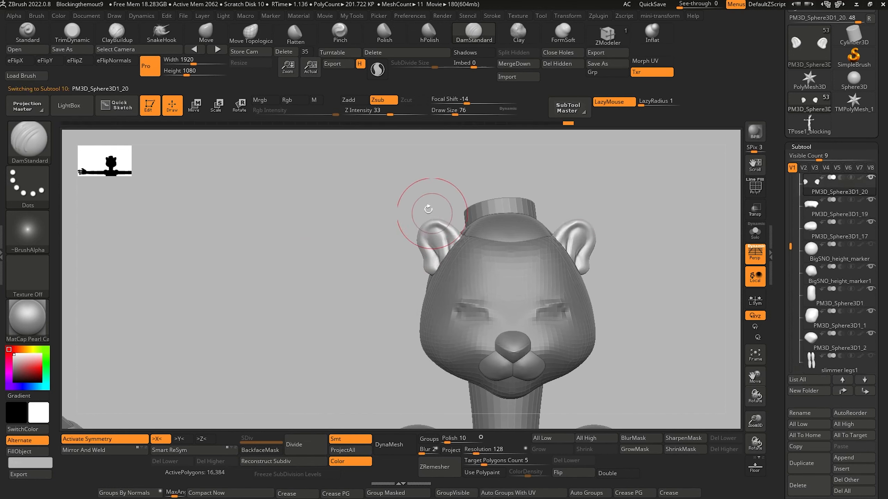
{"action": "left_click", "coordinate": [207, 33]}
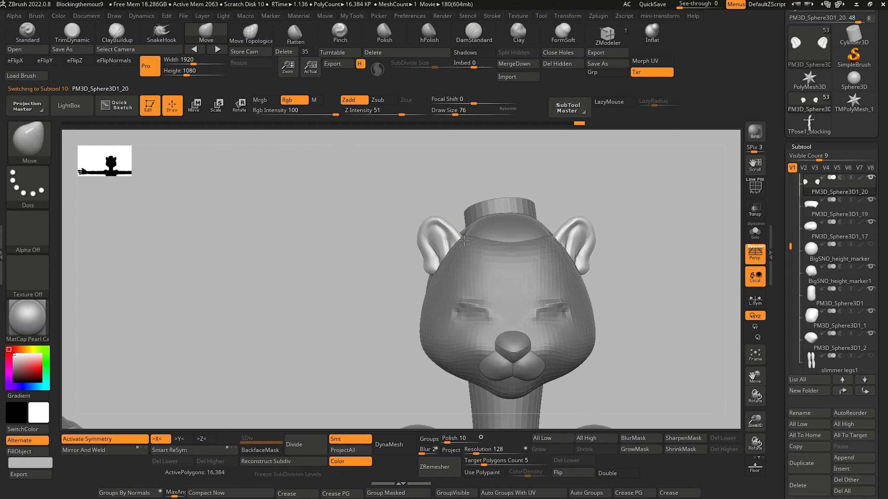
{"action": "key", "text": "bracketleft"}
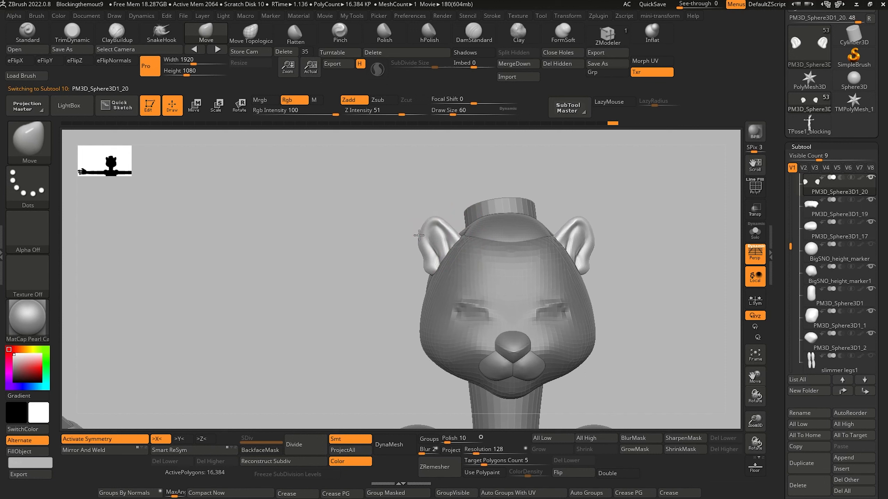
{"action": "left_click_drag", "start_coordinate": [417, 234], "coordinate": [416, 236]}
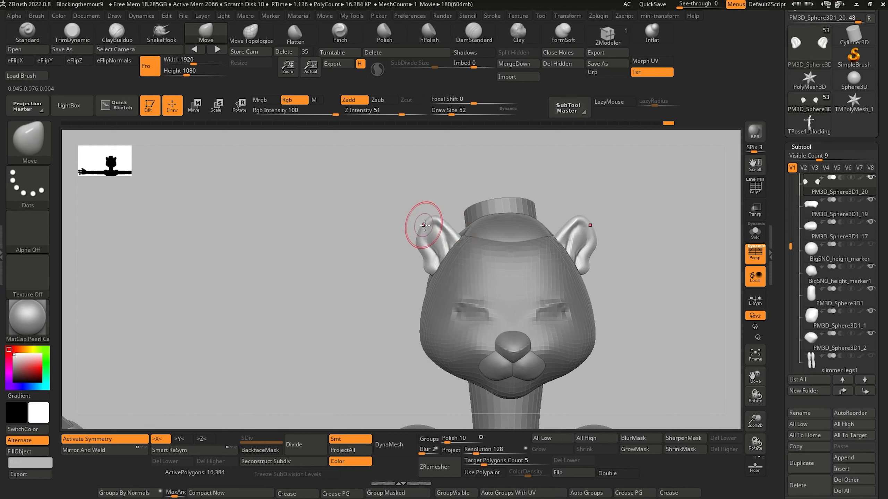
Carve a groove along the inside of the ears' outer rim with DamStandard at draw size 48 and smooth the inner surface
{"action": "left_click_drag", "start_coordinate": [335, 215], "coordinate": [376, 266]}
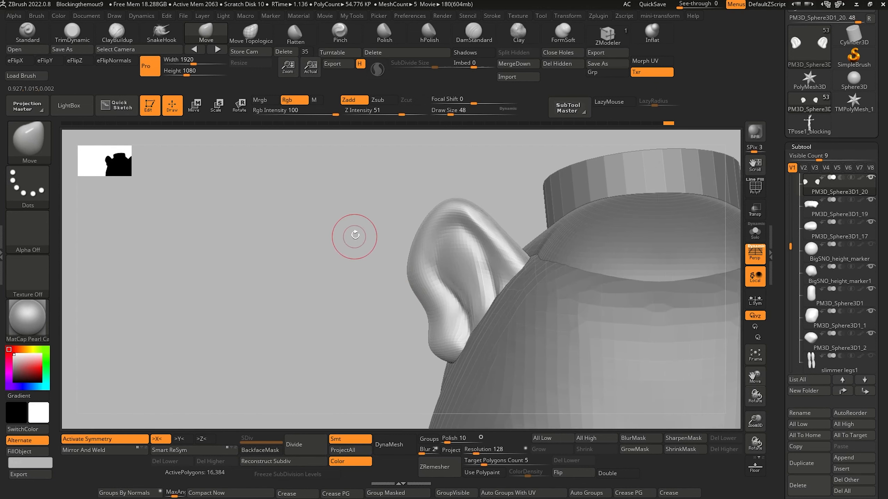
{"action": "mouse_move", "coordinate": [353, 220]}
{"action": "left_mouse_down"}
{"action": "mouse_move", "coordinate": [349, 238]}
{"action": "mouse_move", "coordinate": [341, 166]}
{"action": "left_mouse_up"}
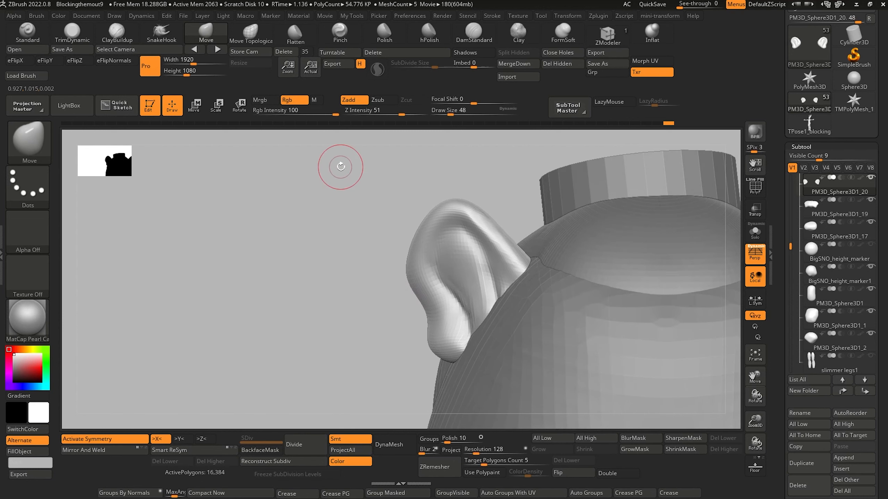
{"action": "left_click", "coordinate": [469, 39]}
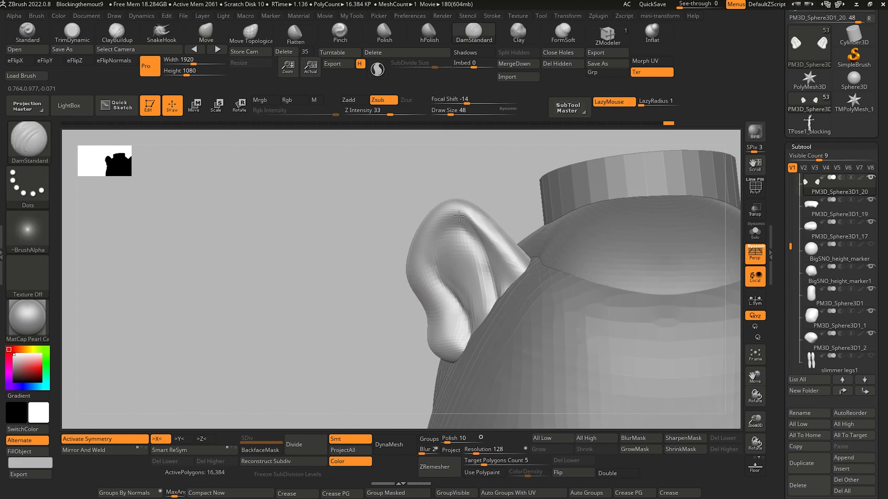
{"action": "left_click_drag", "start_coordinate": [453, 216], "coordinate": [420, 251]}
{"action": "mouse_move", "coordinate": [360, 251]}
{"action": "left_mouse_down"}
{"action": "mouse_move", "coordinate": [388, 240]}
{"action": "mouse_move", "coordinate": [438, 285]}
{"action": "left_mouse_up"}
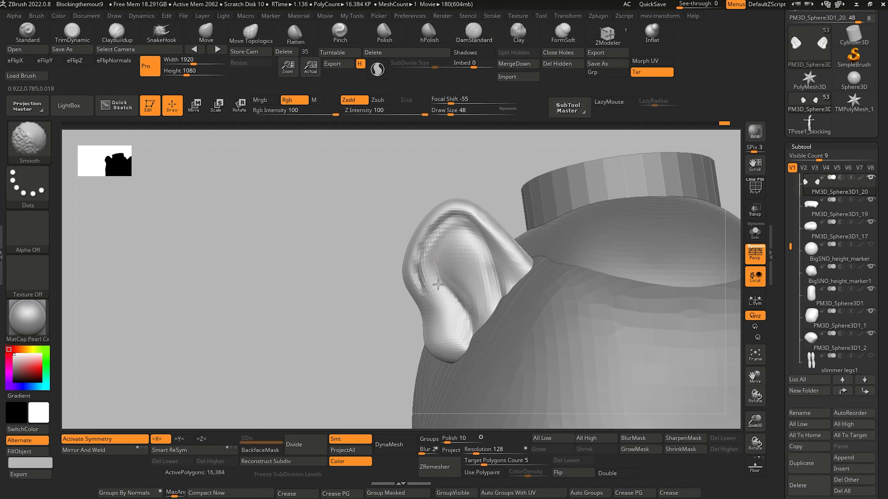
{"action": "left_click_drag", "start_coordinate": [475, 318], "coordinate": [472, 325], "text": "shift"}
Rotate and reposition the ears with the Rotate gizmo to improve their angle against the head
{"action": "mouse_move", "coordinate": [338, 284]}
{"action": "left_mouse_down"}
{"action": "mouse_move", "coordinate": [313, 278]}
{"action": "mouse_move", "coordinate": [347, 267]}
{"action": "left_mouse_up"}
{"action": "left_click", "coordinate": [239, 105]}
{"action": "key", "text": "alt"}
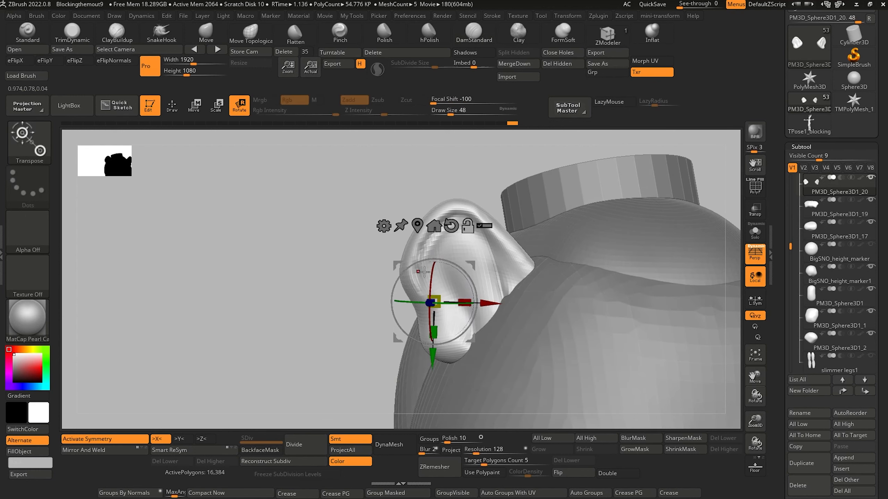
{"action": "mouse_move", "coordinate": [483, 282]}
{"action": "left_mouse_down", "text": "alt"}
{"action": "mouse_move", "coordinate": [478, 301]}
{"action": "mouse_move", "coordinate": [490, 287]}
{"action": "left_mouse_up", "text": "alt"}
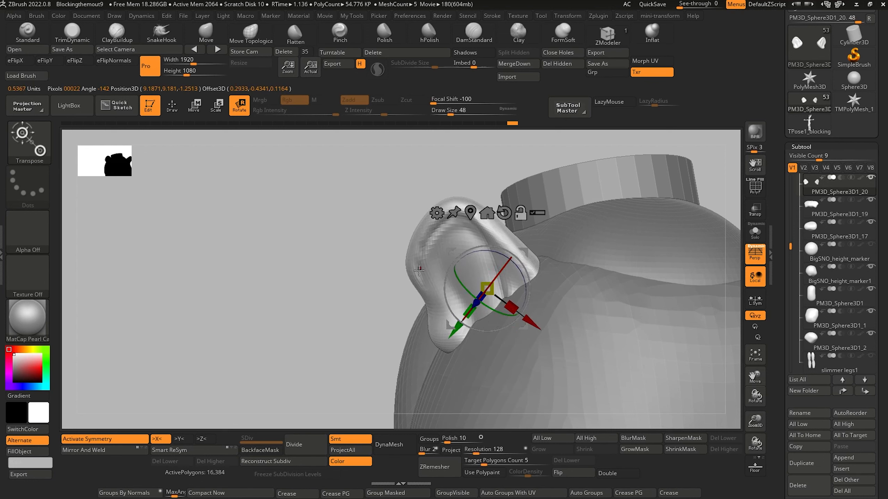
{"action": "left_click_drag", "start_coordinate": [312, 297], "coordinate": [311, 279], "text": "alt"}
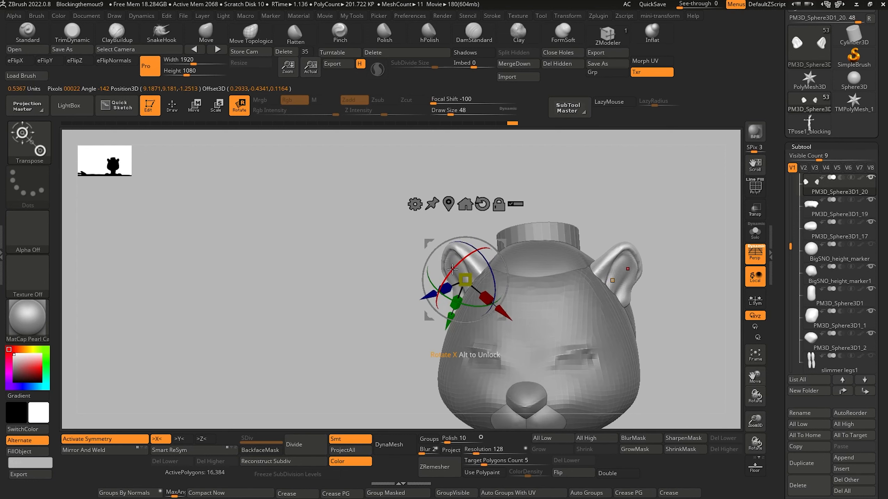
{"action": "left_click_drag", "start_coordinate": [450, 274], "coordinate": [444, 284]}
{"action": "mouse_move", "coordinate": [351, 247]}
{"action": "left_mouse_down"}
{"action": "mouse_move", "coordinate": [360, 234]}
{"action": "mouse_move", "coordinate": [307, 201]}
{"action": "mouse_move", "coordinate": [304, 178]}
{"action": "left_mouse_up"}
Smooth the lower inner surface of the ears with the Smooth brush at draw size 76
{"action": "key", "text": "q"}
{"action": "left_click_drag", "start_coordinate": [217, 238], "coordinate": [206, 194], "text": "alt"}
{"action": "left_click_drag", "start_coordinate": [233, 235], "coordinate": [245, 207], "text": "alt"}
{"action": "mouse_move", "coordinate": [251, 235]}
{"action": "left_mouse_down"}
{"action": "mouse_move", "coordinate": [221, 242]}
{"action": "mouse_move", "coordinate": [243, 240]}
{"action": "mouse_move", "coordinate": [322, 289]}
{"action": "mouse_move", "coordinate": [381, 292]}
{"action": "mouse_move", "coordinate": [339, 276]}
{"action": "left_mouse_up"}
{"action": "key", "text": "bracketright"}
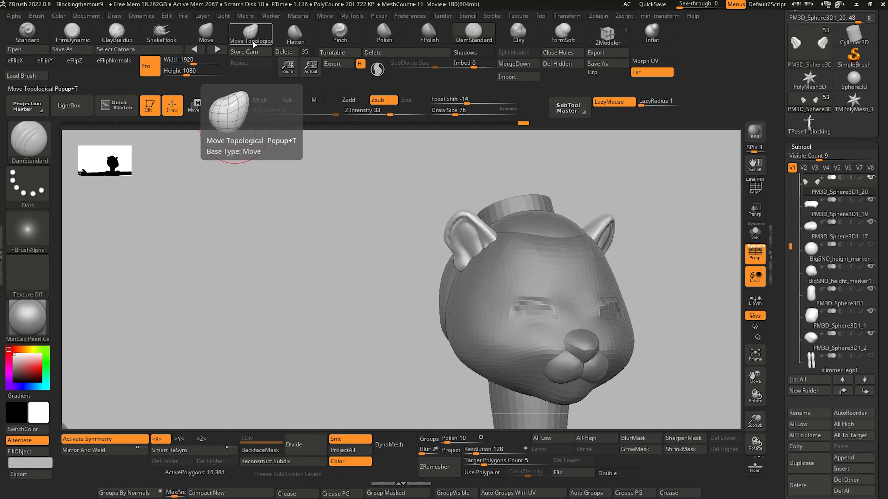
{"action": "mouse_move", "coordinate": [378, 237]}
{"action": "left_mouse_down"}
{"action": "mouse_move", "coordinate": [354, 240]}
{"action": "mouse_move", "coordinate": [380, 297]}
{"action": "left_mouse_up"}
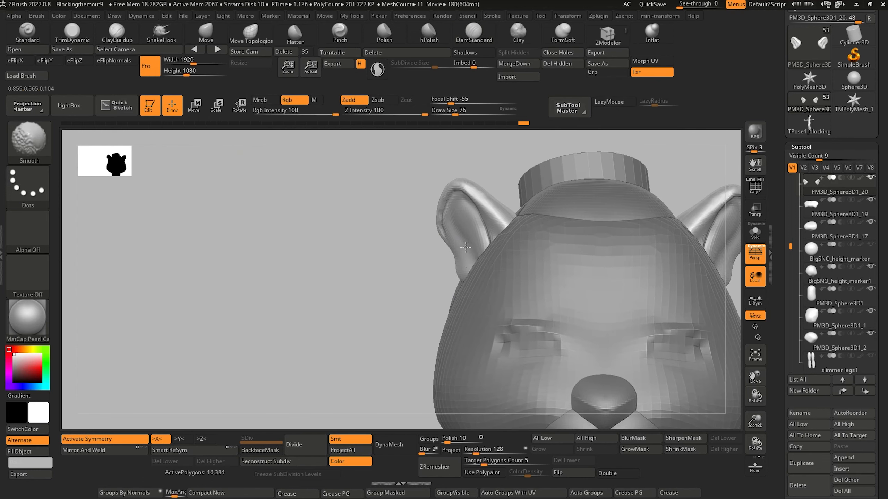
{"action": "left_click_drag", "start_coordinate": [465, 247], "coordinate": [463, 264], "text": "shift"}
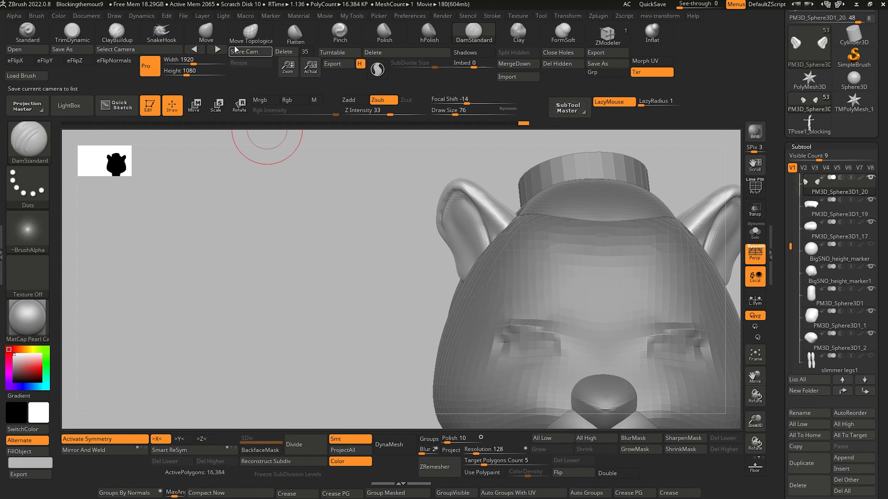
Push out the ears' lower outer edges with the Move brush at draw size 96 and refine their silhouette
{"action": "left_click", "coordinate": [206, 32]}
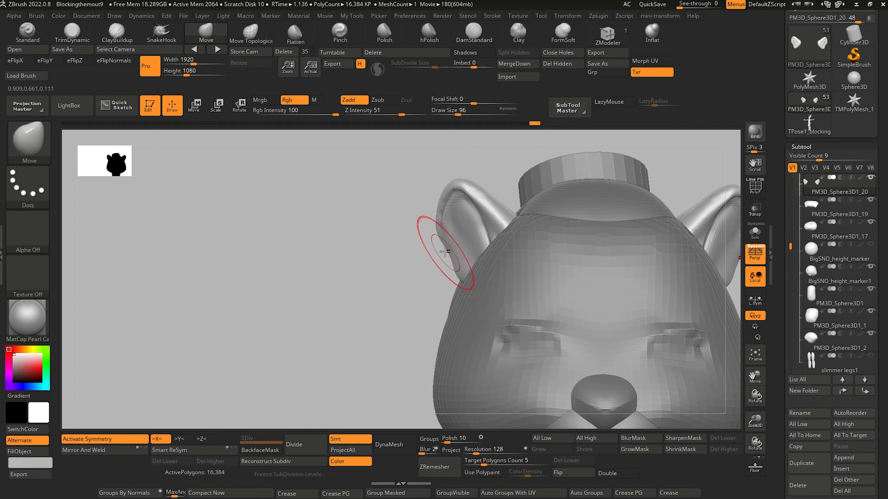
{"action": "key", "text": "bracketright"}
{"action": "left_click_drag", "start_coordinate": [447, 253], "coordinate": [443, 255]}
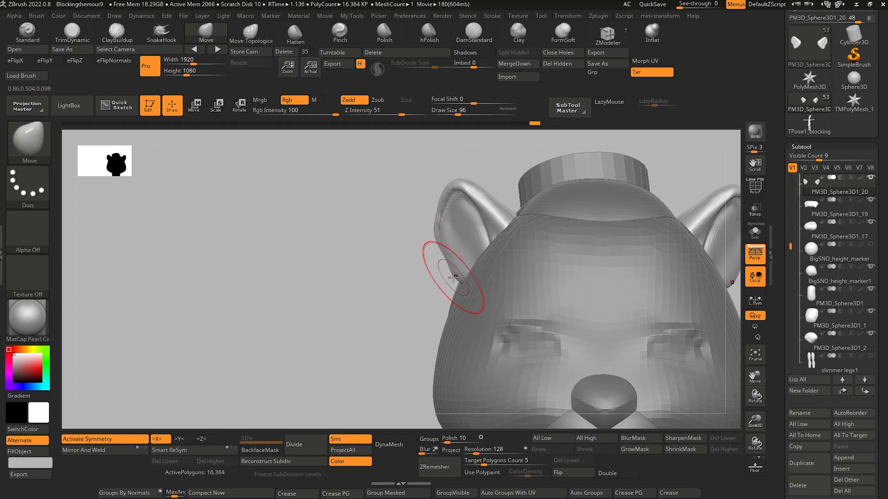
{"action": "key", "text": "bracketleft"}
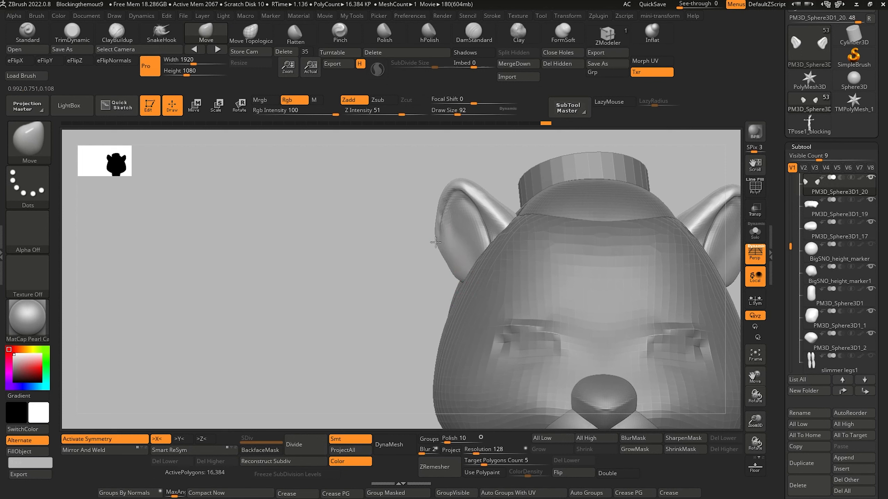
{"action": "left_click_drag", "start_coordinate": [361, 262], "coordinate": [271, 185], "text": "alt"}
{"action": "mouse_move", "coordinate": [271, 185]}
{"action": "left_mouse_down", "text": "alt"}
{"action": "mouse_move", "coordinate": [297, 217]}
{"action": "mouse_move", "coordinate": [300, 234]}
{"action": "mouse_move", "coordinate": [440, 204]}
{"action": "left_mouse_up", "text": "alt"}
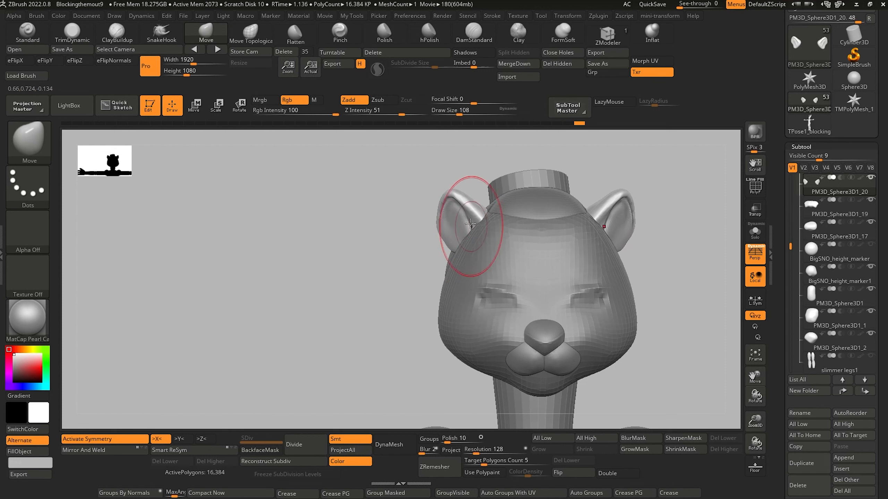
{"action": "mouse_move", "coordinate": [343, 248]}
{"action": "left_mouse_down"}
{"action": "mouse_move", "coordinate": [369, 255]}
{"action": "mouse_move", "coordinate": [373, 245]}
{"action": "mouse_move", "coordinate": [371, 255]}
{"action": "mouse_move", "coordinate": [427, 205]}
{"action": "left_mouse_up"}
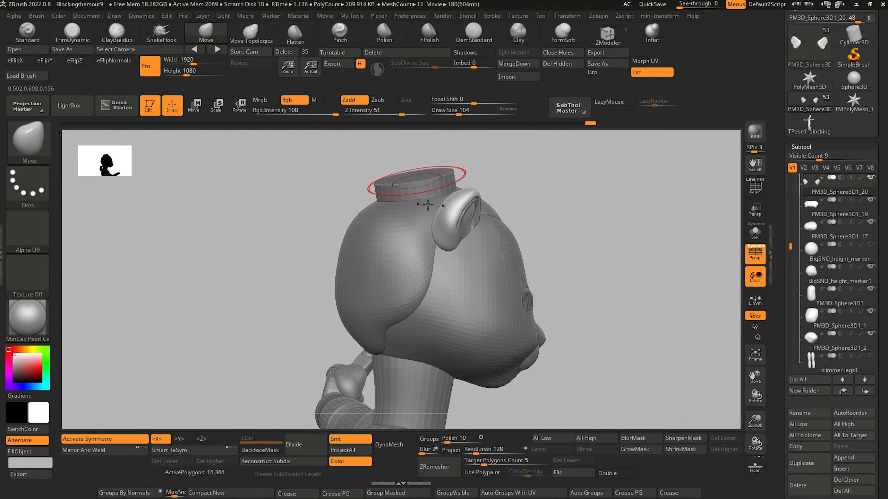
{"action": "left_click_drag", "start_coordinate": [293, 196], "coordinate": [368, 183]}
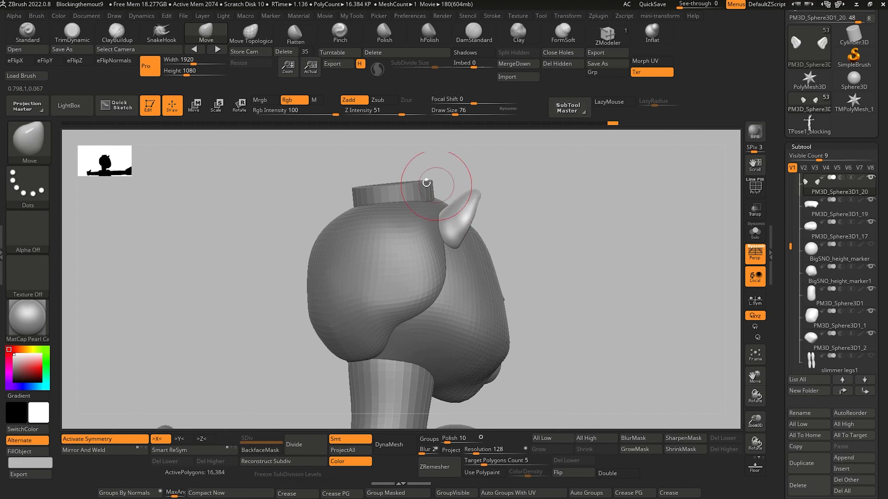
Rotate the ears slightly with the Rotate gizmo to adjust their angle against the head
{"action": "left_click_drag", "start_coordinate": [426, 182], "coordinate": [261, 215]}
{"action": "left_click_drag", "start_coordinate": [260, 215], "coordinate": [255, 193], "text": "alt"}
{"action": "left_click", "coordinate": [239, 106]}
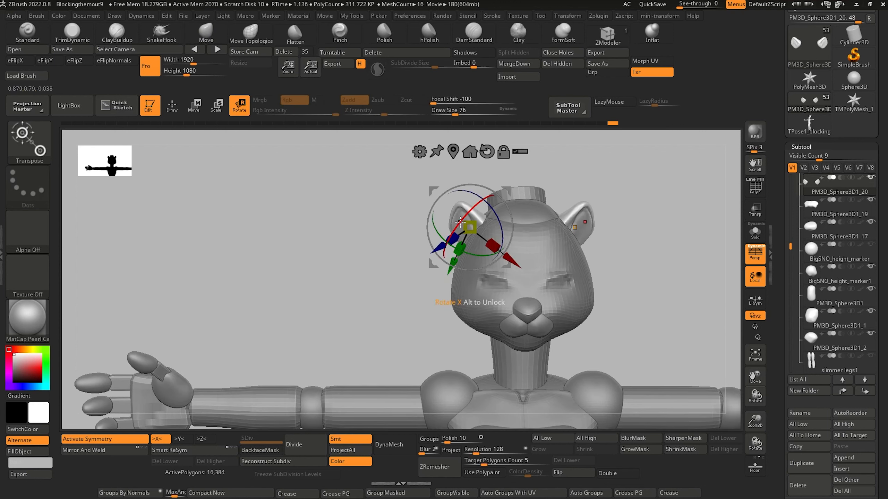
{"action": "left_click_drag", "start_coordinate": [460, 221], "coordinate": [467, 213]}
{"action": "key", "text": "q"}
Duplicate the crown disc on top of the head and raise the copy above the original
{"action": "mouse_move", "coordinate": [314, 252]}
{"action": "left_mouse_down"}
{"action": "mouse_move", "coordinate": [323, 291]}
{"action": "mouse_move", "coordinate": [313, 301]}
{"action": "left_mouse_up"}
{"action": "left_click", "coordinate": [435, 251], "text": "alt"}
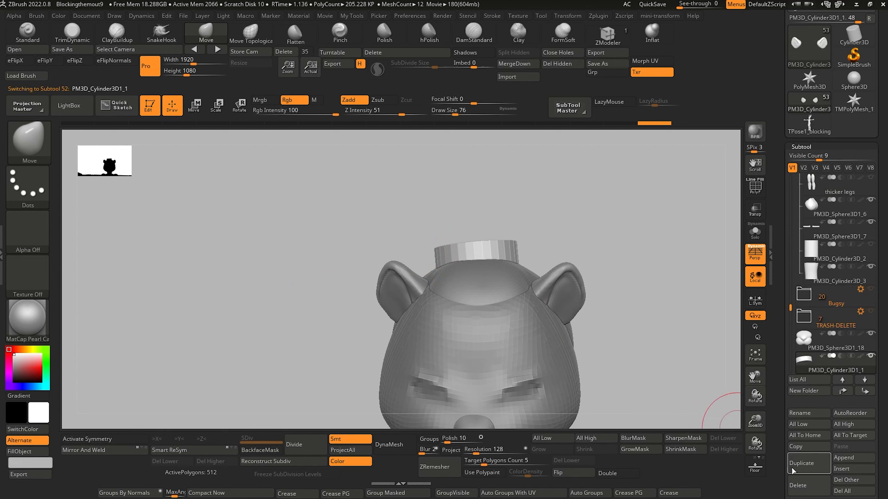
{"action": "key", "text": "w"}
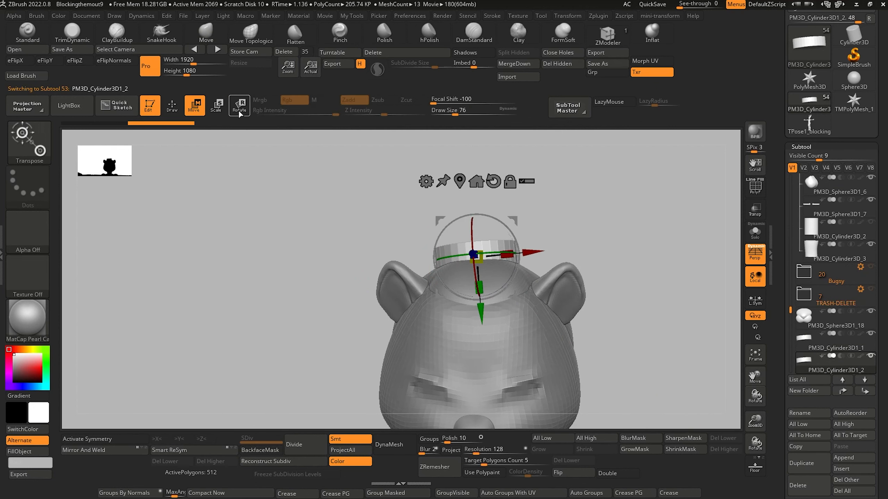
{"action": "left_click_drag", "start_coordinate": [480, 309], "coordinate": [480, 302]}
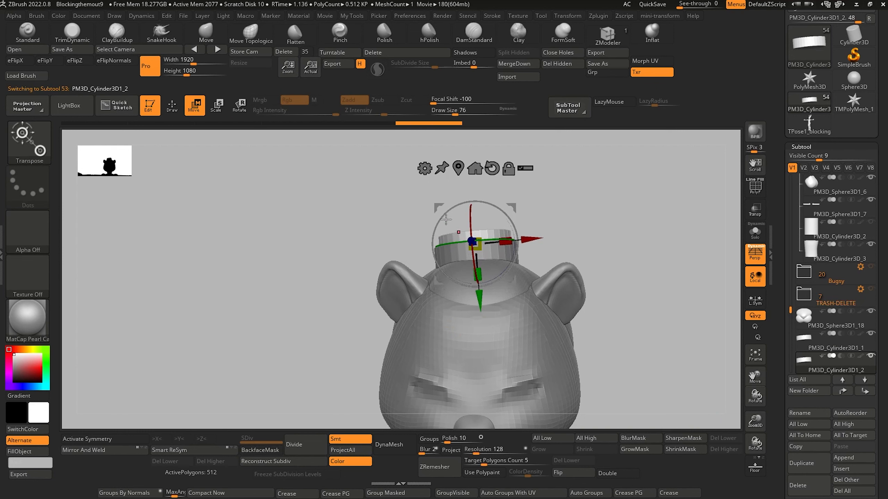
{"action": "left_click", "coordinate": [173, 106]}
Draw a curved tube rising from the upper disc and arching to one side with the CurveTube brush
{"action": "left_click_drag", "start_coordinate": [293, 285], "coordinate": [202, 193], "text": "alt"}
{"action": "mouse_move", "coordinate": [240, 256]}
{"action": "left_mouse_down"}
{"action": "mouse_move", "coordinate": [317, 261]}
{"action": "mouse_move", "coordinate": [251, 265]}
{"action": "mouse_move", "coordinate": [306, 301]}
{"action": "mouse_move", "coordinate": [307, 341]}
{"action": "mouse_move", "coordinate": [306, 327]}
{"action": "left_mouse_up"}
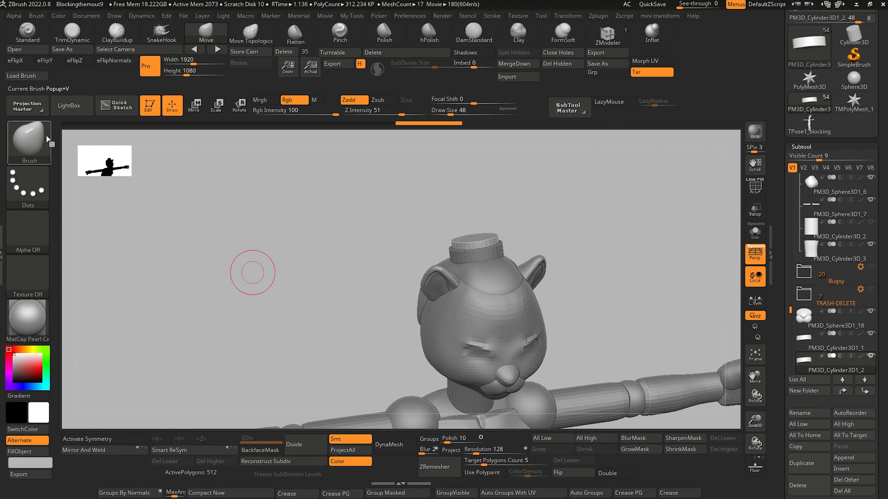
{"action": "left_click", "coordinate": [31, 143]}
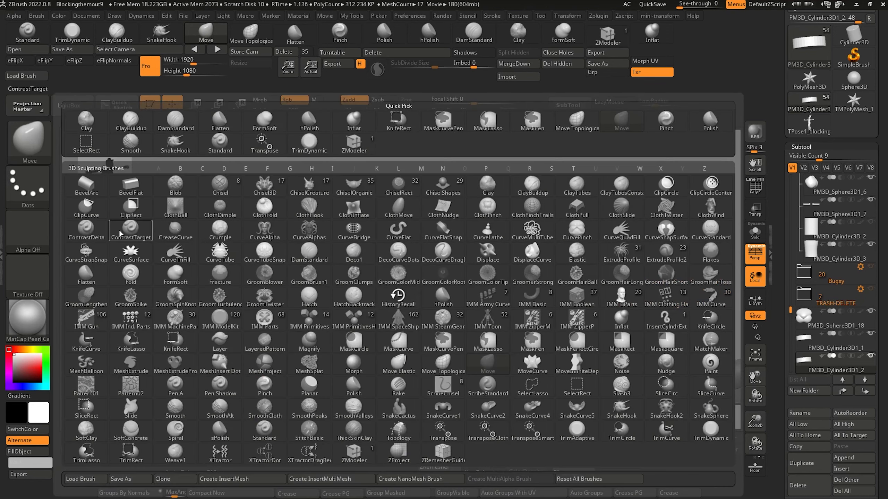
{"action": "mouse_move", "coordinate": [221, 263]}
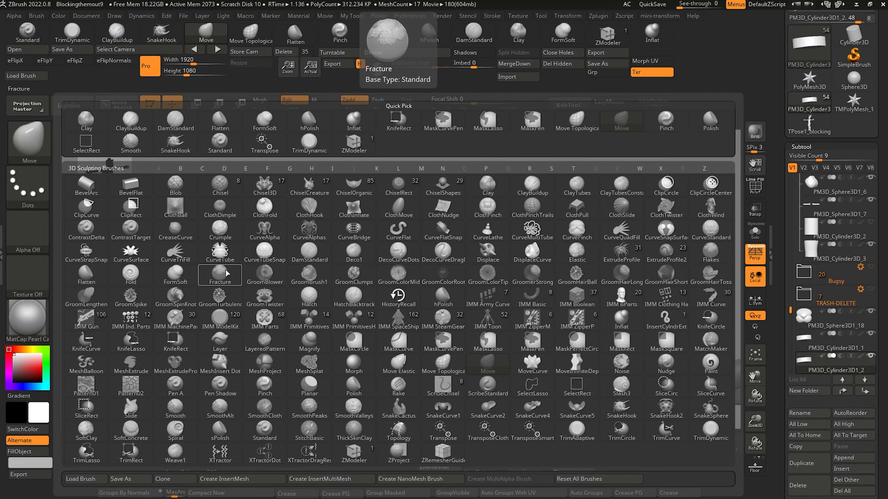
{"action": "left_click", "coordinate": [220, 252]}
{"action": "mouse_move", "coordinate": [218, 242]}
{"action": "left_mouse_down"}
{"action": "mouse_move", "coordinate": [329, 311]}
{"action": "mouse_move", "coordinate": [394, 281]}
{"action": "mouse_move", "coordinate": [349, 291]}
{"action": "mouse_move", "coordinate": [357, 319]}
{"action": "mouse_move", "coordinate": [365, 278]}
{"action": "left_mouse_up"}
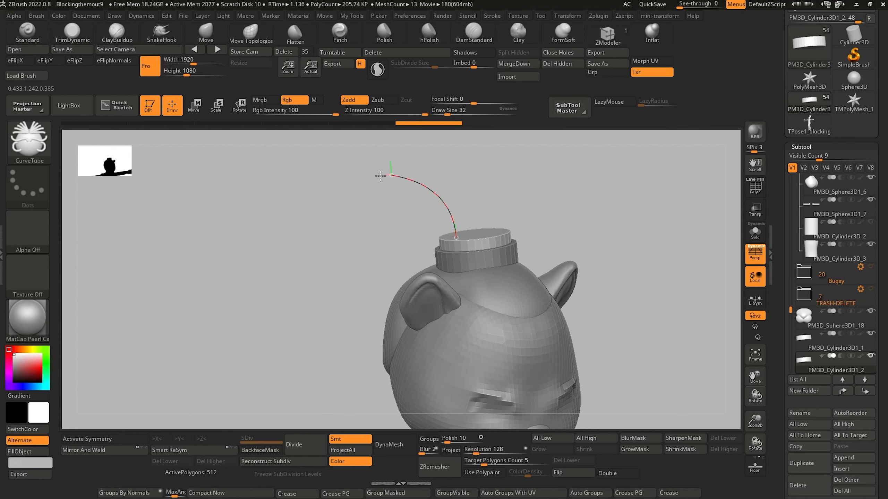
{"action": "left_click_drag", "start_coordinate": [381, 176], "coordinate": [380, 177]}
{"action": "mouse_move", "coordinate": [335, 213]}
{"action": "left_mouse_down"}
{"action": "mouse_move", "coordinate": [297, 253]}
{"action": "mouse_move", "coordinate": [273, 260]}
{"action": "mouse_move", "coordinate": [278, 273]}
{"action": "mouse_move", "coordinate": [352, 234]}
{"action": "left_mouse_up"}
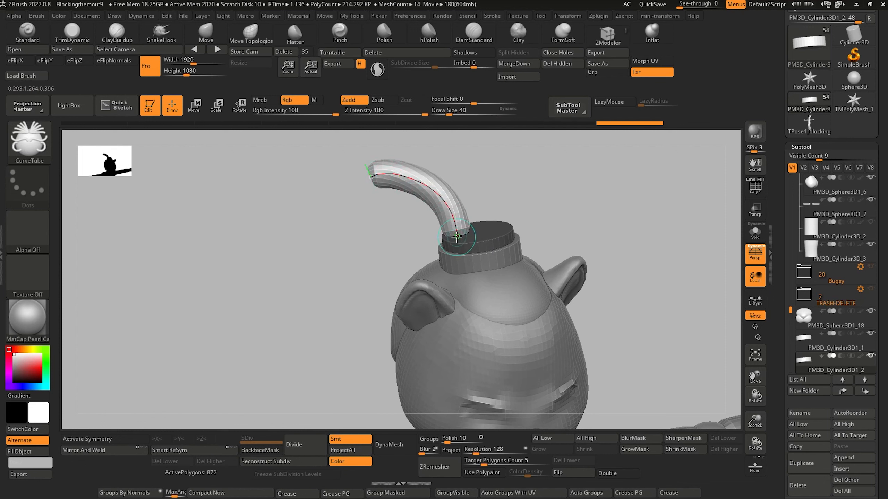
Try to change the curved tube's thickness using different draw sizes and revert to the original thin tube
{"action": "key", "text": "["}
{"action": "left_click", "coordinate": [438, 196]}
{"action": "left_click", "coordinate": [436, 193]}
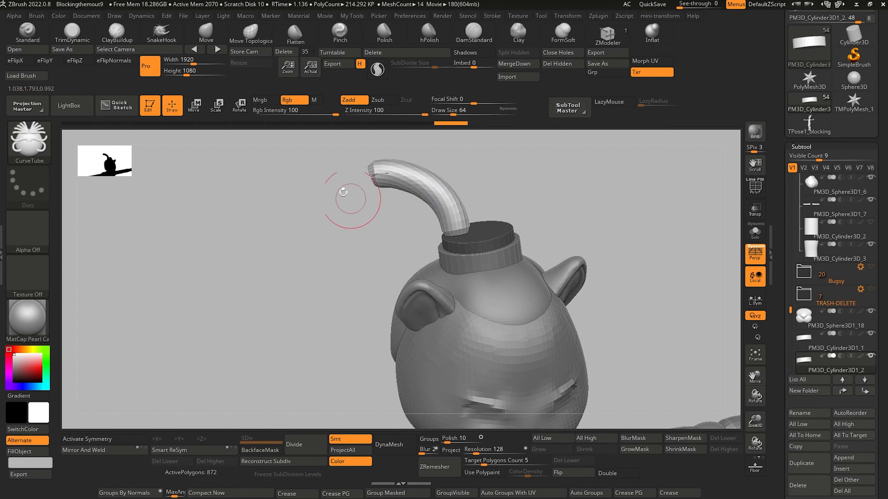
{"action": "key", "text": "]"}
{"action": "left_click_drag", "start_coordinate": [337, 224], "coordinate": [387, 178]}
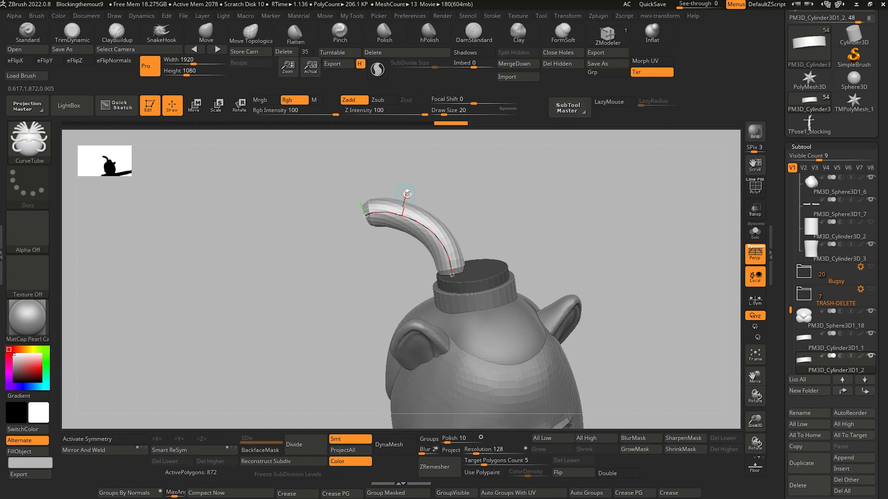
{"action": "left_click", "coordinate": [416, 222]}
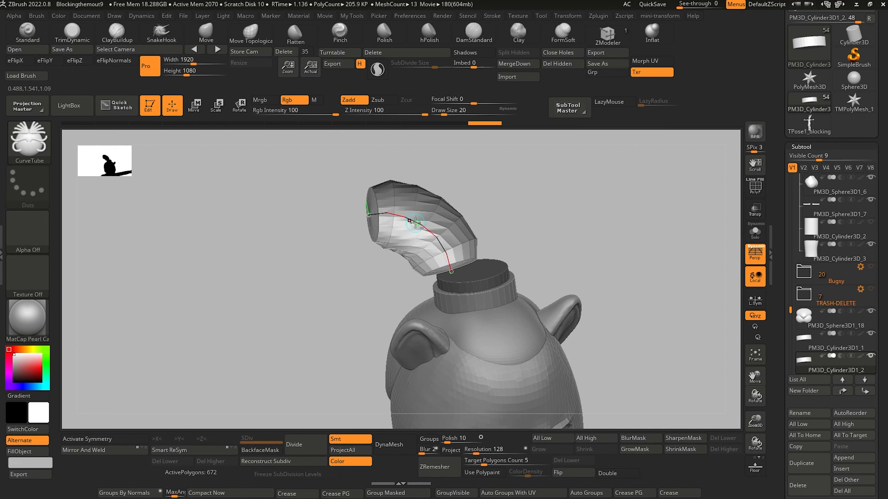
{"action": "key", "text": "ctrl+z"}
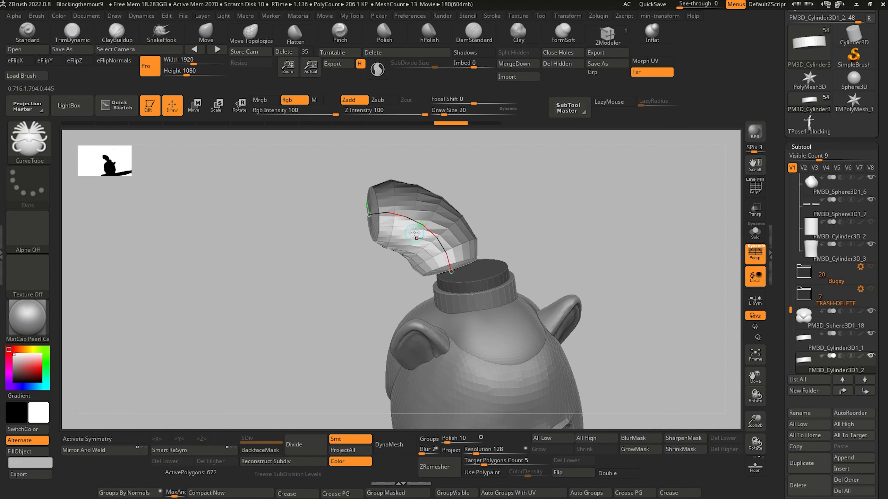
{"action": "left_click_drag", "start_coordinate": [433, 241], "coordinate": [433, 232]}
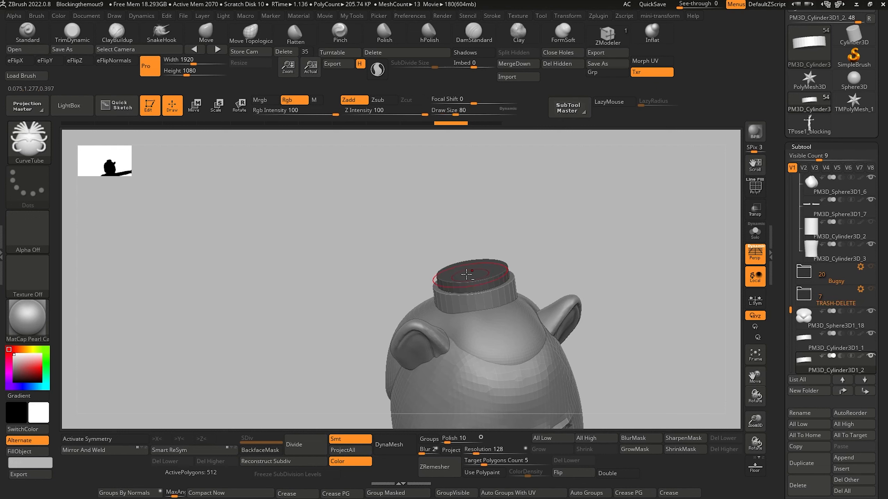
{"action": "key", "text": "ctrl+shift+z"}
Reselect the tube's subtool and smooth its surface and ends with the Smooth brush at draw size 144
{"action": "left_click", "coordinate": [490, 329], "text": "alt"}
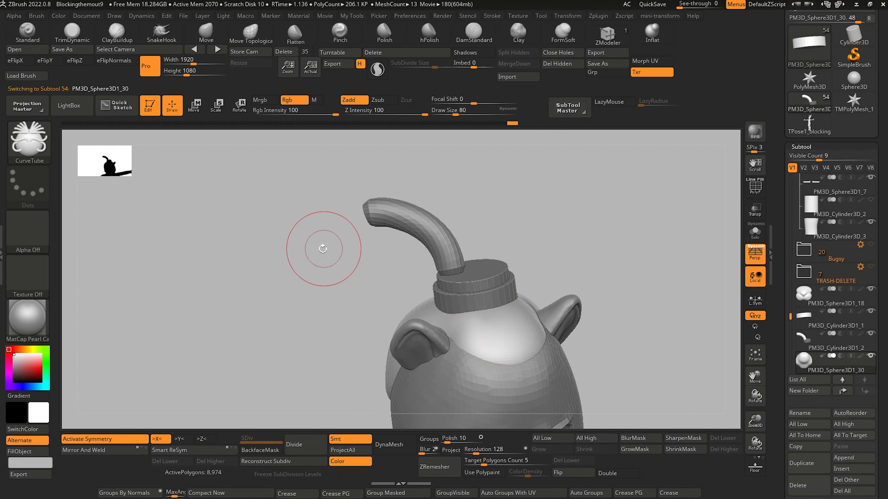
{"action": "left_click", "coordinate": [423, 236], "text": "alt"}
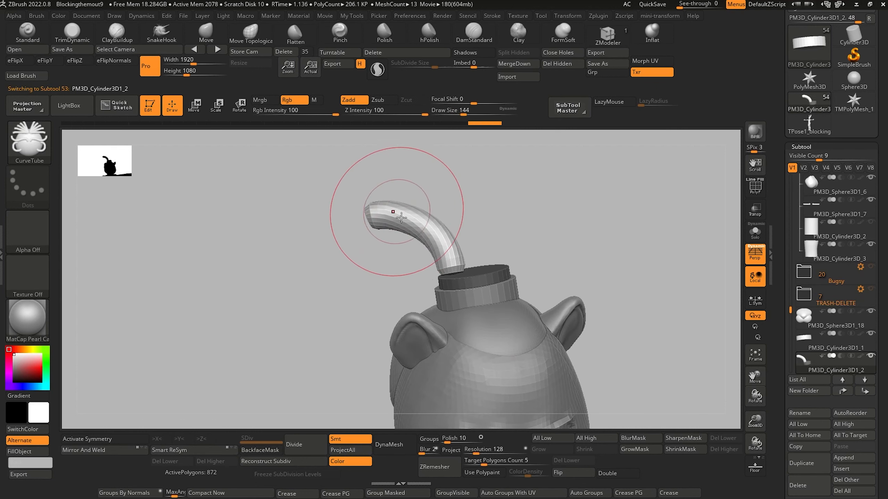
{"action": "key", "text": "shift"}
{"action": "left_click_drag", "start_coordinate": [424, 233], "coordinate": [436, 239], "text": "shift"}
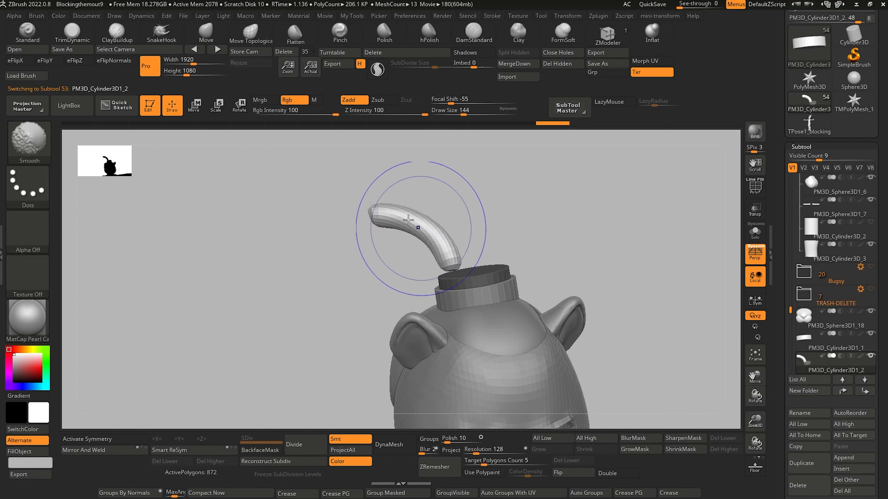
{"action": "left_click_drag", "start_coordinate": [355, 254], "coordinate": [383, 233]}
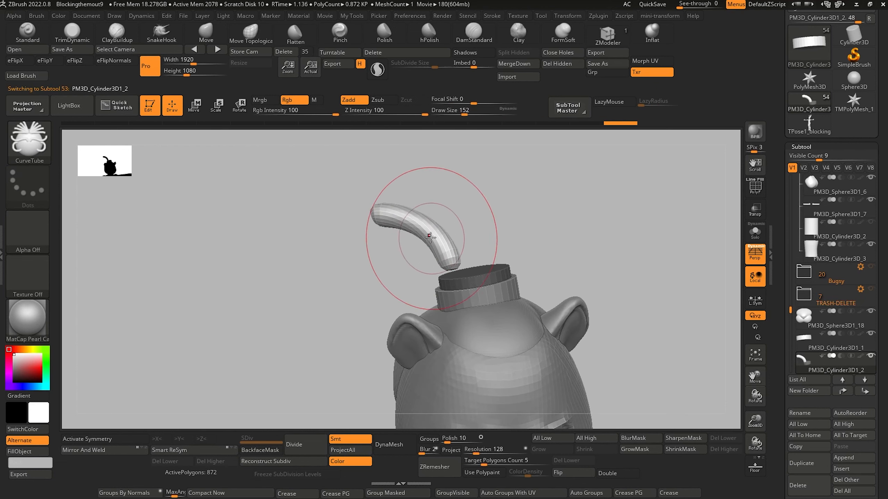
Pull the tube's lower end down into the upper disc with the Move brush at draw sizes 160 and 120
{"action": "left_click", "coordinate": [206, 32]}
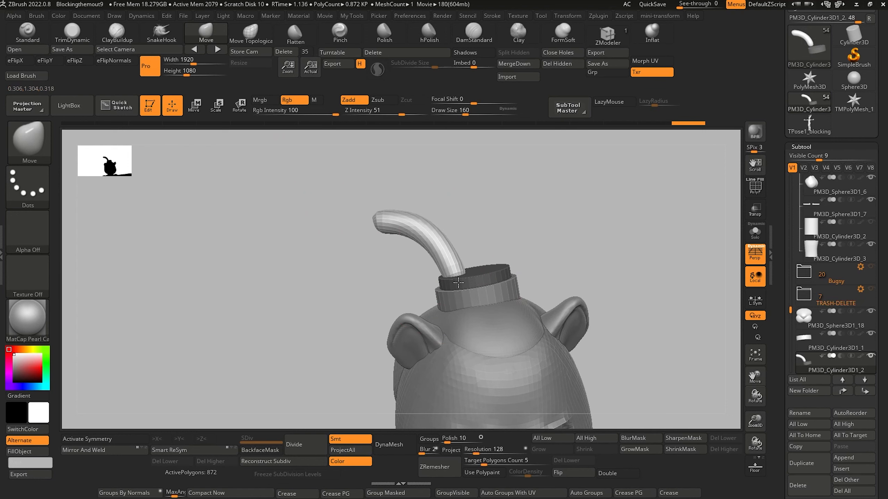
{"action": "left_click", "coordinate": [458, 282]}
{"action": "mouse_move", "coordinate": [363, 252]}
{"action": "left_mouse_down"}
{"action": "mouse_move", "coordinate": [357, 256]}
{"action": "mouse_move", "coordinate": [366, 233]}
{"action": "mouse_move", "coordinate": [392, 225]}
{"action": "left_mouse_up"}
{"action": "key", "text": "bracketleft"}
{"action": "left_click_drag", "start_coordinate": [312, 246], "coordinate": [328, 294]}
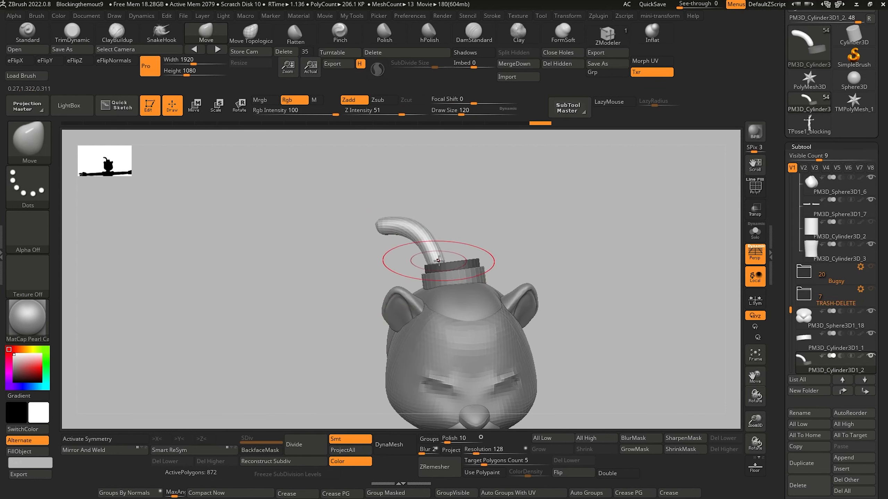
Thicken the tube slightly with the Inflate deformation
{"action": "scroll", "coordinate": [787, 438], "scroll_direction": "down", "scroll_amount": 10}
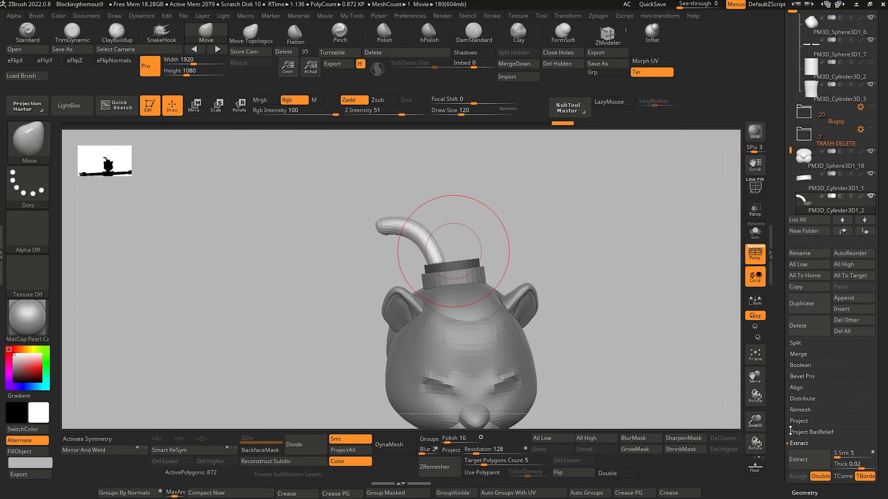
{"action": "scroll", "coordinate": [790, 439], "scroll_direction": "down", "scroll_amount": 3}
{"action": "left_click", "coordinate": [801, 439]}
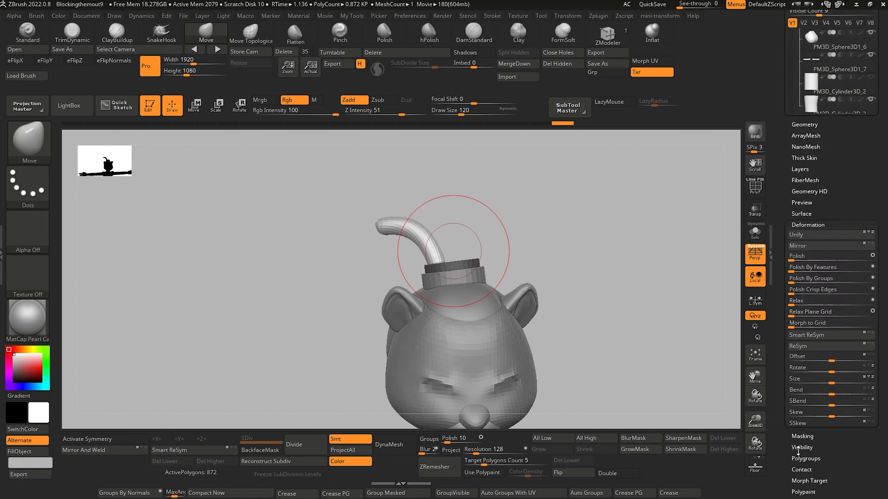
{"action": "scroll", "coordinate": [811, 349], "scroll_direction": "down", "scroll_amount": 5}
{"action": "left_click_drag", "start_coordinate": [831, 402], "coordinate": [836, 402]}
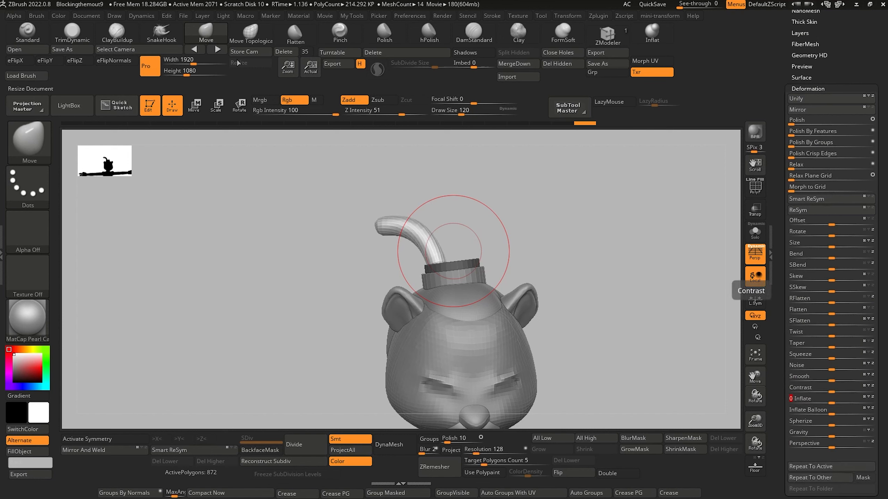
Duplicate the tube twice with the Move gizmo and fan the copies out across the top of the disc
{"action": "left_click", "coordinate": [251, 33]}
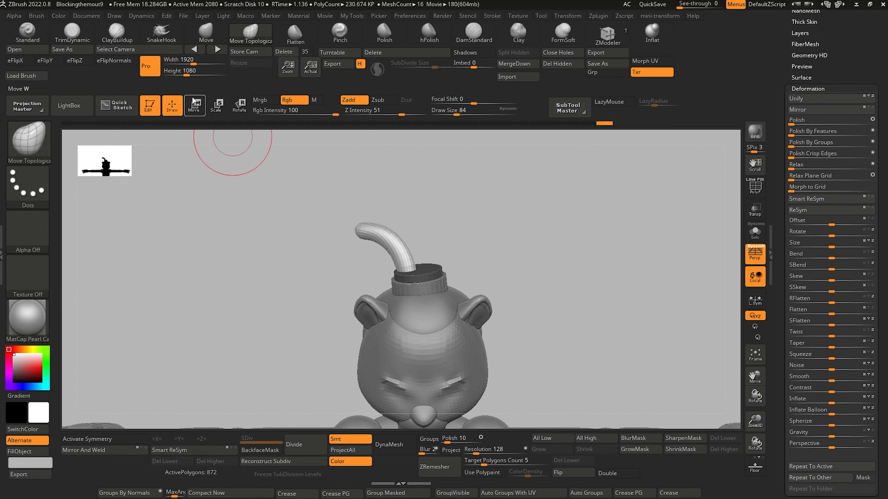
{"action": "left_click", "coordinate": [193, 105]}
{"action": "left_click_drag", "start_coordinate": [338, 240], "coordinate": [361, 240]}
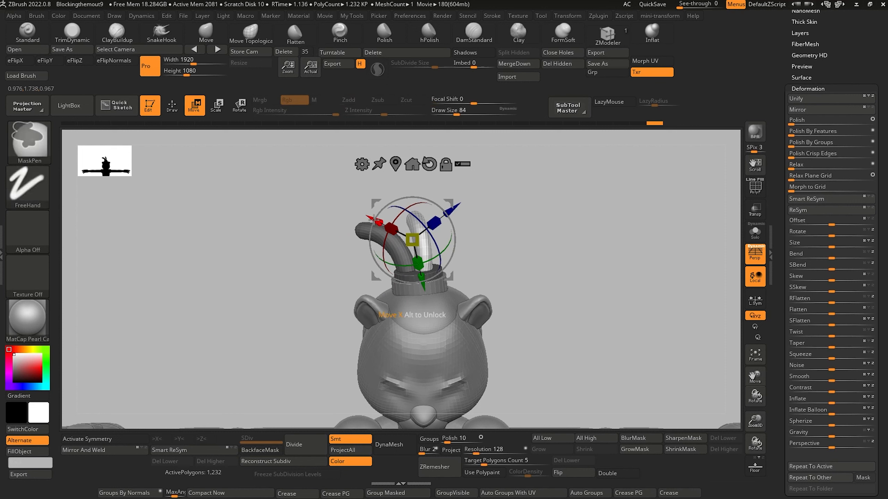
{"action": "left_click_drag", "start_coordinate": [375, 277], "coordinate": [384, 285], "text": "ctrl"}
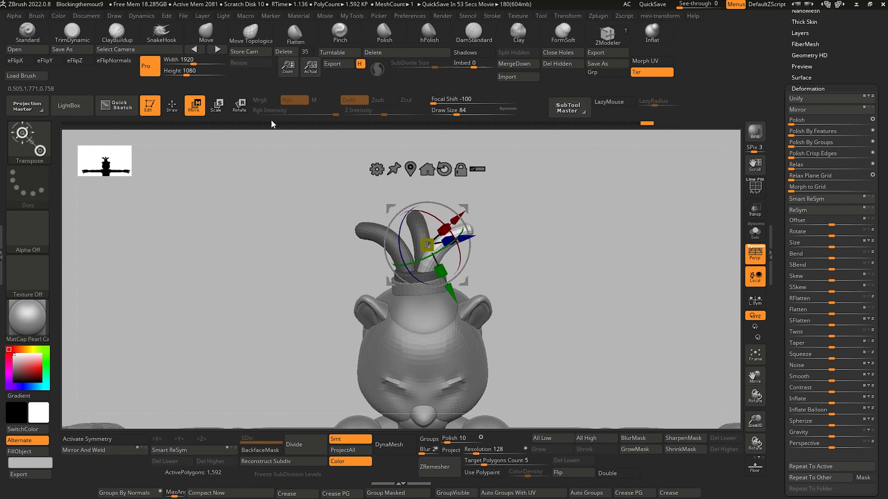
Nudge the bend of one side hair tube with the Move Topological brush at a draw size of about 108
{"action": "left_click", "coordinate": [171, 105]}
{"action": "right_click_drag", "start_coordinate": [269, 282], "coordinate": [308, 275]}
{"action": "left_click_drag", "start_coordinate": [308, 275], "coordinate": [294, 248], "text": "ctrl"}
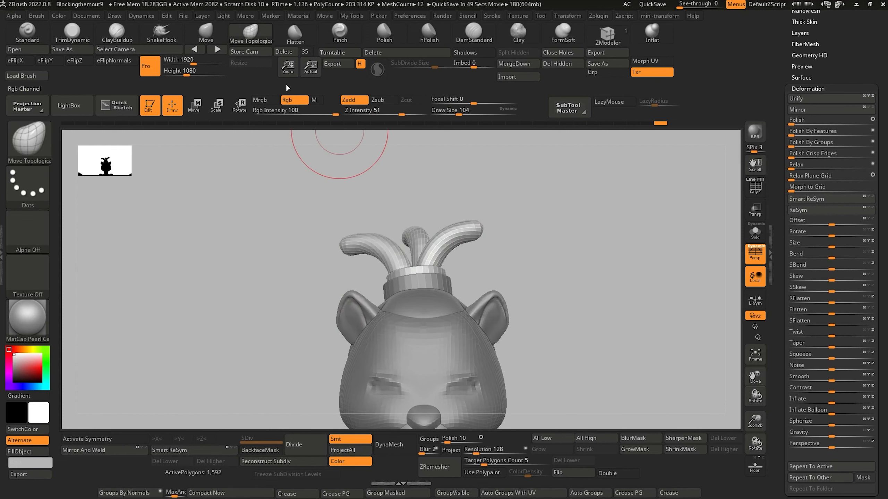
{"action": "key", "text": "]"}
{"action": "left_click_drag", "start_coordinate": [438, 240], "coordinate": [434, 236]}
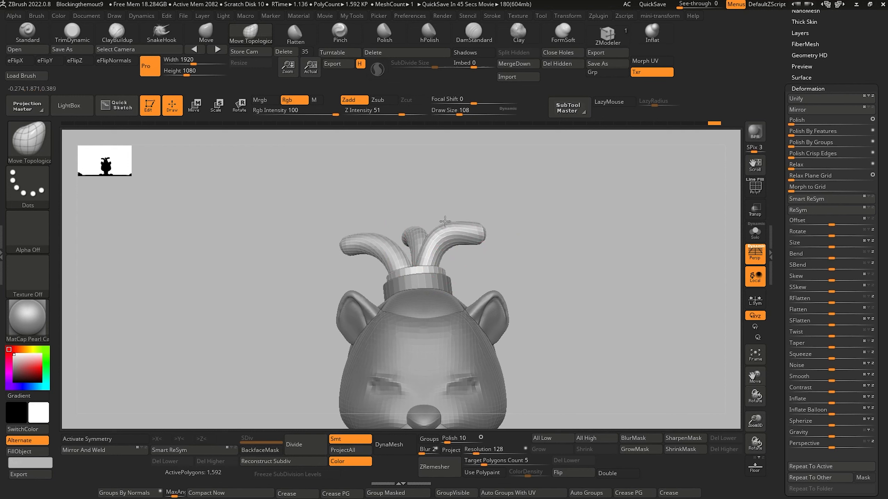
Refine the curves of the three hair tubes with the Move Topological brush at draw sizes between 128 and 116
{"action": "left_click_drag", "start_coordinate": [324, 207], "coordinate": [317, 272]}
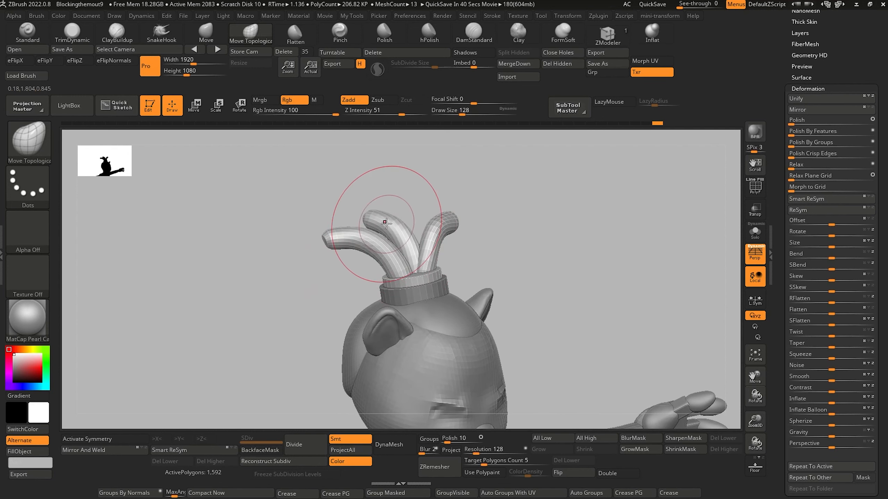
{"action": "left_click_drag", "start_coordinate": [362, 212], "coordinate": [358, 210]}
{"action": "mouse_move", "coordinate": [267, 214]}
{"action": "left_mouse_down", "text": "shift"}
{"action": "mouse_move", "coordinate": [232, 196]}
{"action": "mouse_move", "coordinate": [235, 228]}
{"action": "mouse_move", "coordinate": [246, 227]}
{"action": "left_mouse_up", "text": "shift"}
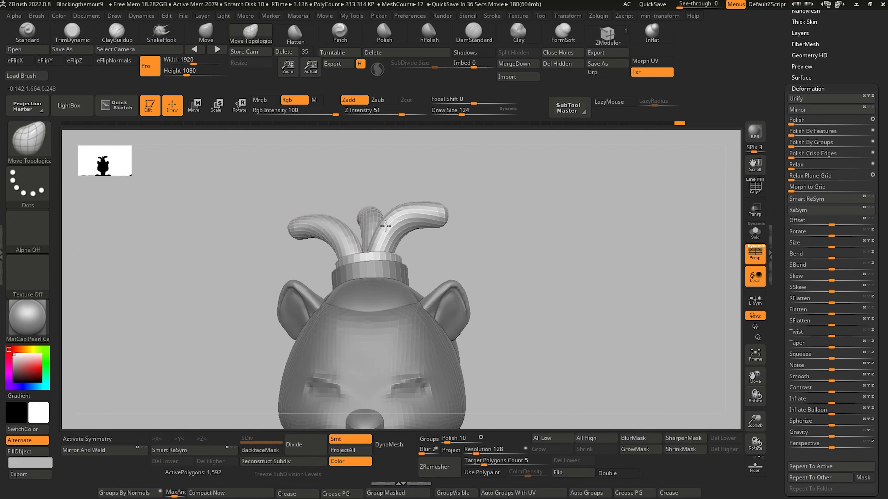
{"action": "left_click_drag", "start_coordinate": [393, 215], "coordinate": [394, 217]}
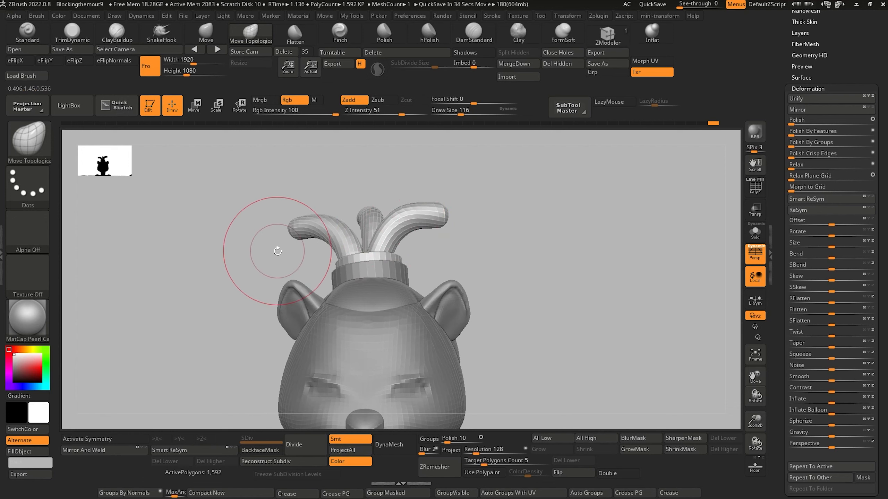
{"action": "mouse_move", "coordinate": [236, 248]}
{"action": "left_mouse_down", "text": "alt"}
{"action": "mouse_move", "coordinate": [239, 254]}
{"action": "mouse_move", "coordinate": [234, 238]}
{"action": "left_mouse_up", "text": "alt"}
{"action": "mouse_move", "coordinate": [234, 238]}
{"action": "left_mouse_down"}
{"action": "mouse_move", "coordinate": [228, 302]}
{"action": "mouse_move", "coordinate": [237, 333]}
{"action": "mouse_move", "coordinate": [255, 276]}
{"action": "left_mouse_up"}
{"action": "left_click_drag", "start_coordinate": [362, 245], "coordinate": [361, 246]}
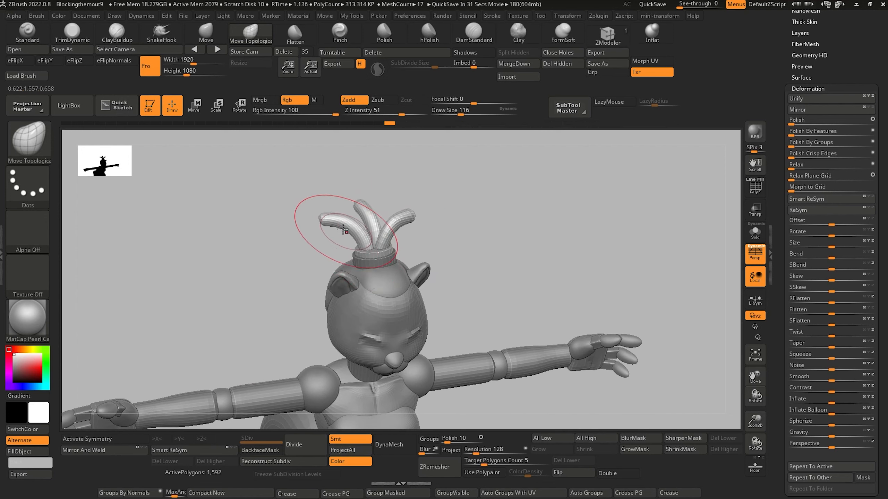
{"action": "mouse_move", "coordinate": [290, 235]}
{"action": "left_mouse_down"}
{"action": "mouse_move", "coordinate": [245, 218]}
{"action": "mouse_move", "coordinate": [251, 232]}
{"action": "mouse_move", "coordinate": [278, 243]}
{"action": "mouse_move", "coordinate": [271, 263]}
{"action": "mouse_move", "coordinate": [297, 276]}
{"action": "left_mouse_up"}
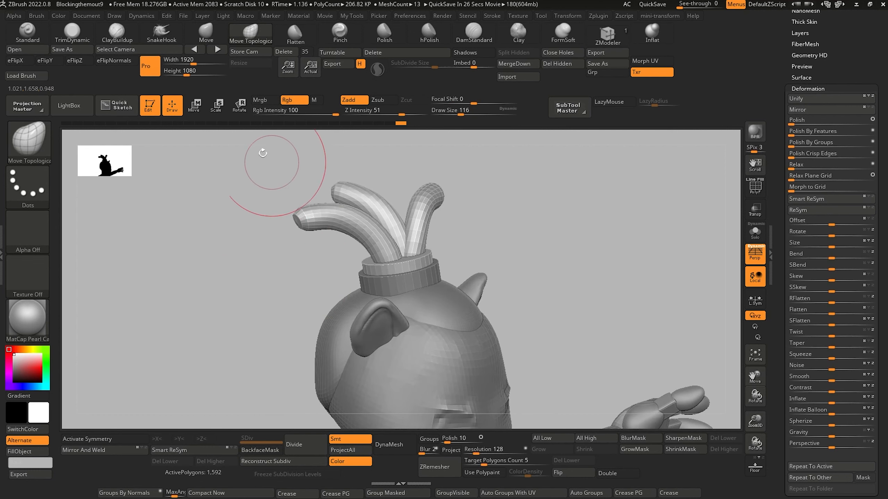
Auto-group the tubes, mask all but one, and duplicate it into a lower tube arching out above one ear
{"action": "left_click", "coordinate": [591, 493]}
{"action": "left_click", "coordinate": [195, 105]}
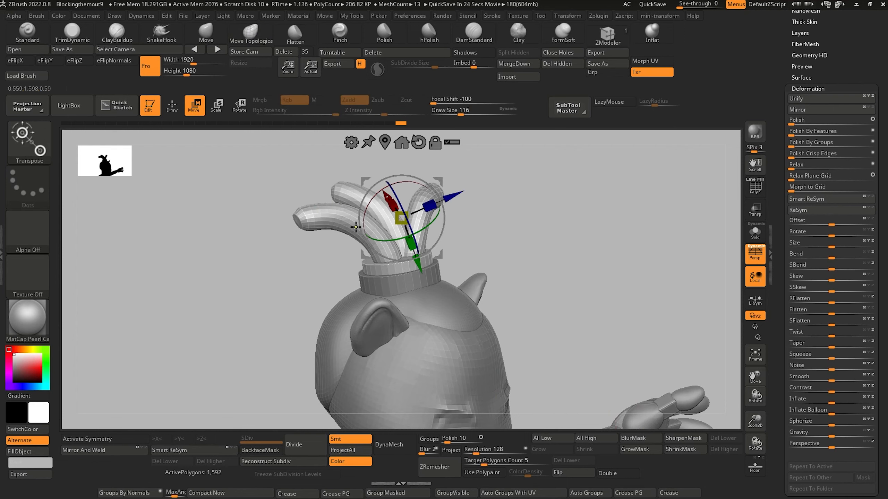
{"action": "left_click", "coordinate": [356, 227], "text": "ctrl"}
{"action": "left_click_drag", "start_coordinate": [241, 251], "coordinate": [274, 236]}
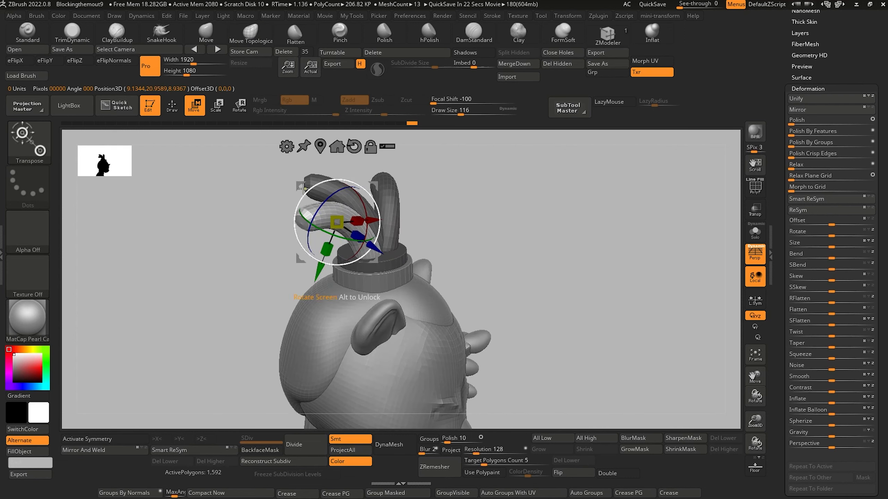
{"action": "left_click_drag", "start_coordinate": [302, 187], "coordinate": [318, 189]}
{"action": "left_click_drag", "start_coordinate": [274, 245], "coordinate": [199, 245]}
{"action": "left_click_drag", "start_coordinate": [312, 241], "coordinate": [296, 230]}
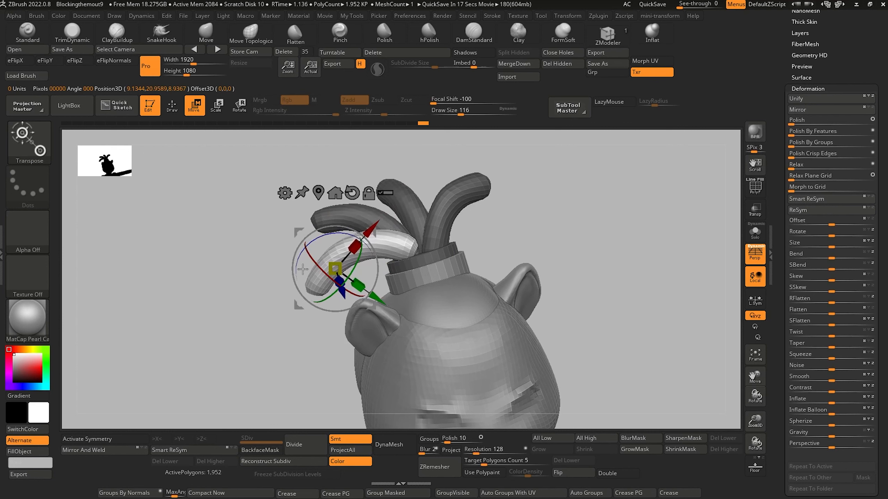
Pull the new tube's inner end into the disc and adjust its bend with Move Topological at draw sizes 136 and 152
{"action": "left_click", "coordinate": [248, 34]}
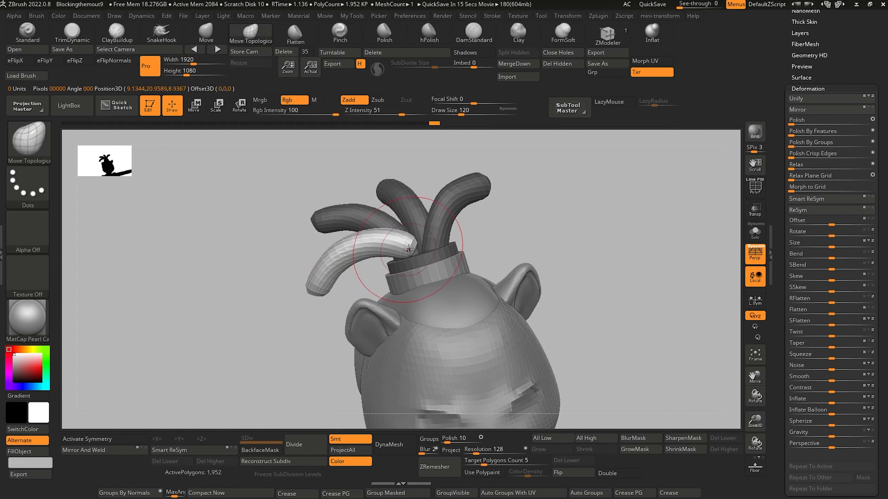
{"action": "left_click_drag", "start_coordinate": [396, 258], "coordinate": [344, 247]}
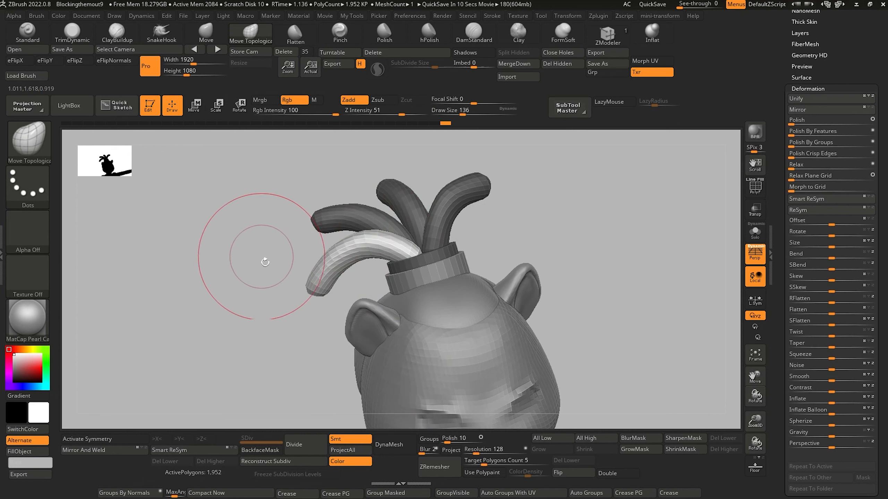
{"action": "mouse_move", "coordinate": [264, 260]}
{"action": "left_mouse_down", "text": "alt"}
{"action": "mouse_move", "coordinate": [194, 191]}
{"action": "mouse_move", "coordinate": [224, 249]}
{"action": "mouse_move", "coordinate": [250, 265]}
{"action": "left_mouse_up", "text": "alt"}
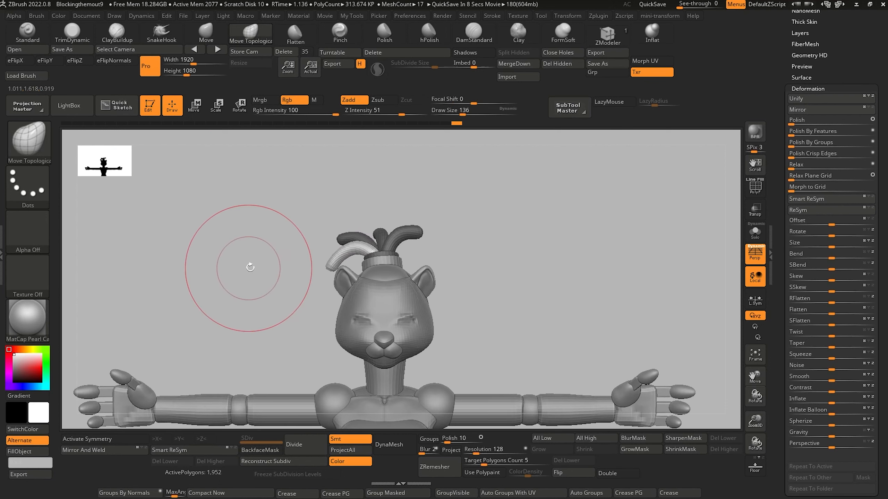
{"action": "left_click_drag", "start_coordinate": [342, 263], "coordinate": [330, 260]}
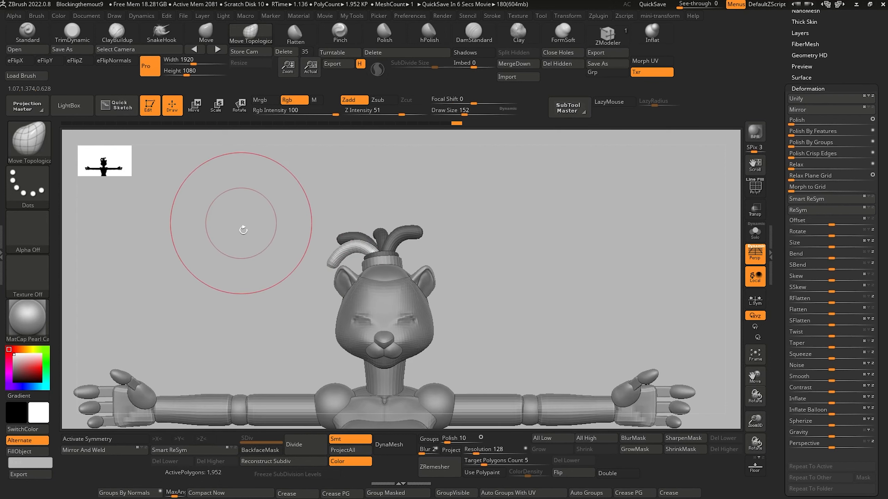
{"action": "mouse_move", "coordinate": [242, 230]}
{"action": "left_mouse_down"}
{"action": "mouse_move", "coordinate": [291, 236]}
{"action": "mouse_move", "coordinate": [234, 238]}
{"action": "left_mouse_up"}
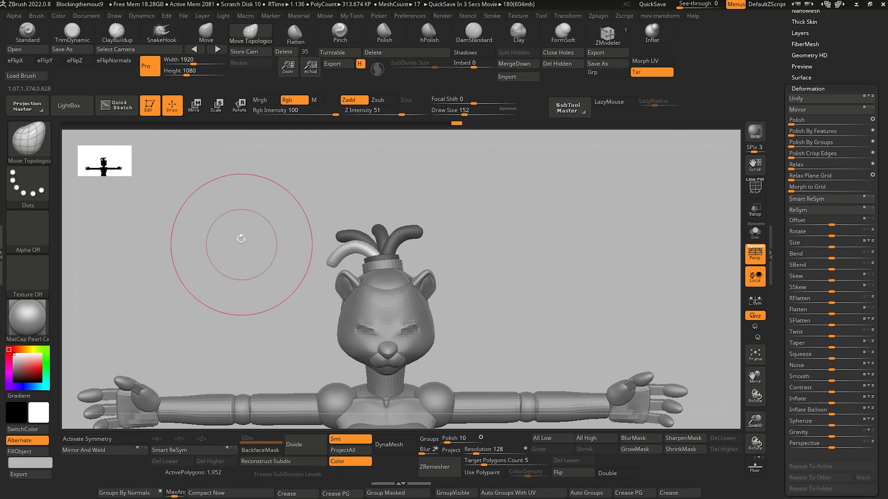
Clear the mask and shift the whole cluster of tubes slightly upward on the disc
{"action": "left_click", "coordinate": [195, 102]}
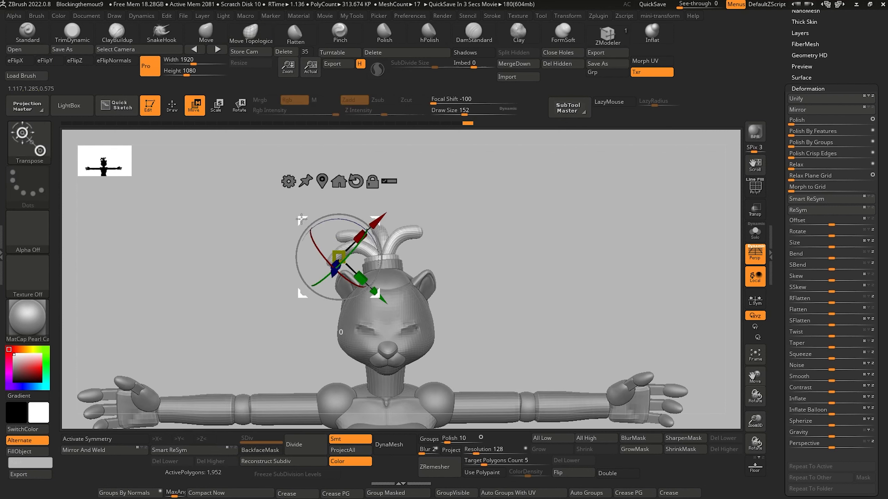
{"action": "left_click_drag", "start_coordinate": [302, 219], "coordinate": [300, 215]}
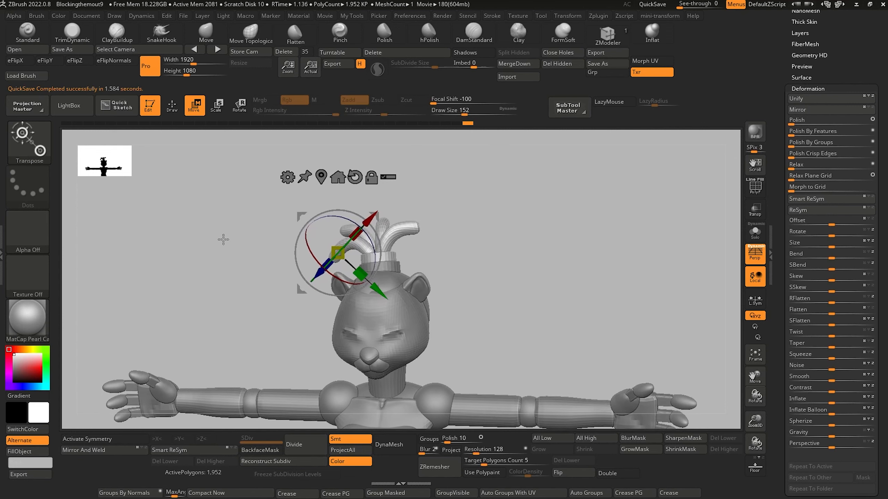
{"action": "left_click", "coordinate": [171, 108]}
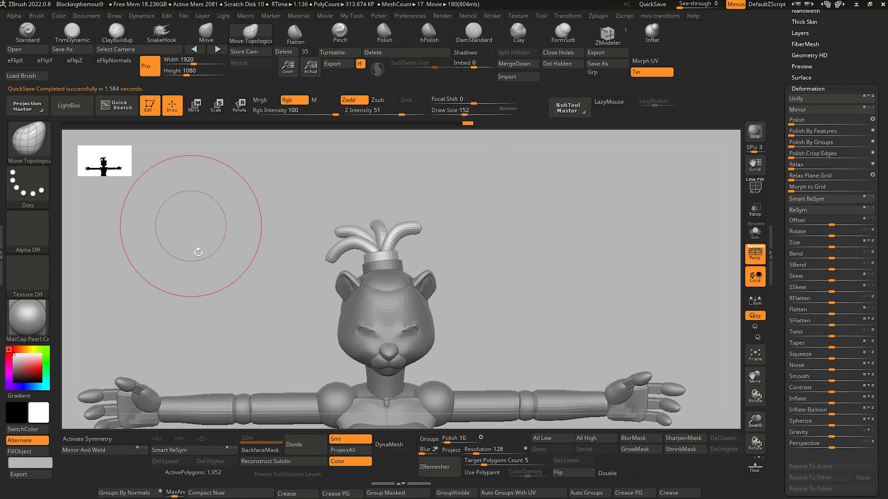
{"action": "mouse_move", "coordinate": [195, 249]}
{"action": "left_mouse_down", "text": "alt"}
{"action": "mouse_move", "coordinate": [158, 214]}
{"action": "mouse_move", "coordinate": [181, 237]}
{"action": "mouse_move", "coordinate": [316, 278]}
{"action": "mouse_move", "coordinate": [251, 272]}
{"action": "left_mouse_up", "text": "alt"}
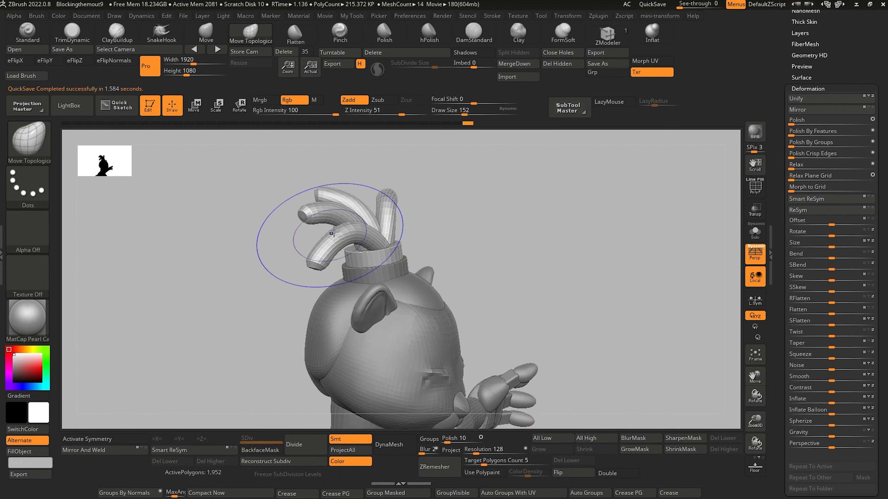
Auto-group the tubes again, isolate one with a mask, and duplicate it into a matching drooping tube above the opposite ear
{"action": "key", "text": "w"}
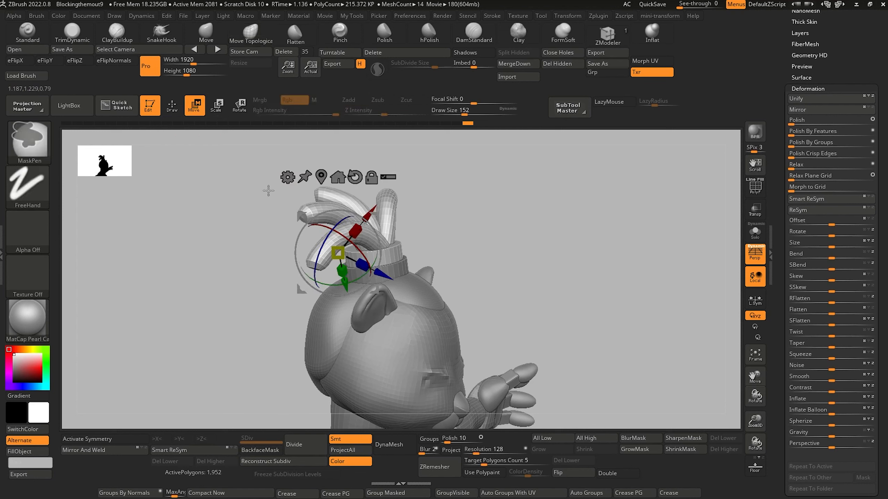
{"action": "key", "text": "q"}
{"action": "left_click", "coordinate": [198, 106]}
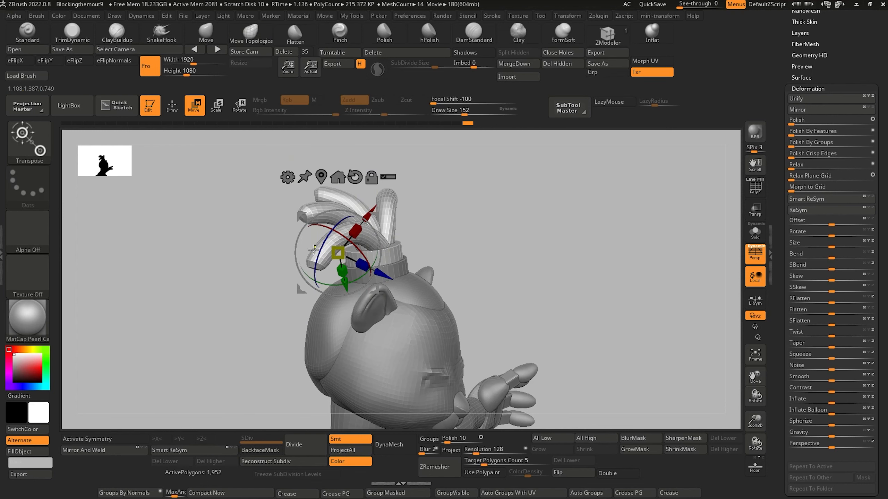
{"action": "left_click", "coordinate": [311, 252], "text": "ctrl"}
{"action": "left_click_drag", "start_coordinate": [253, 257], "coordinate": [293, 205]}
{"action": "left_click", "coordinate": [588, 496]}
{"action": "left_click", "coordinate": [376, 242], "text": "ctrl"}
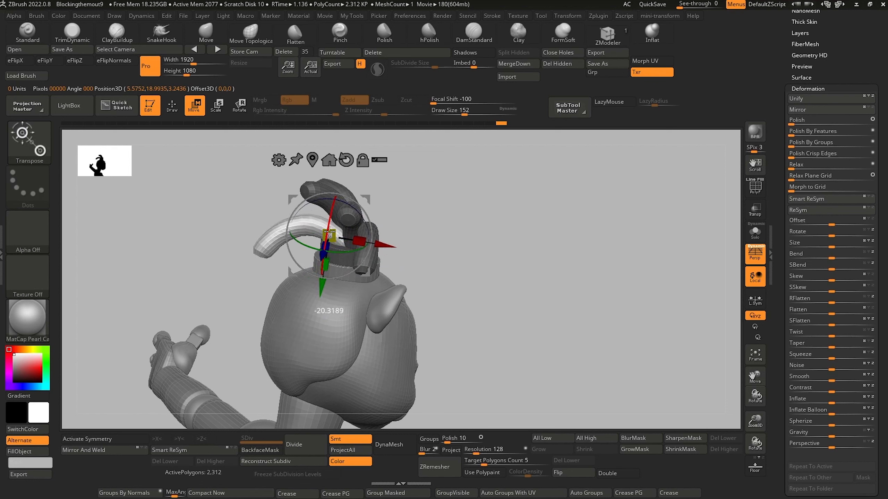
{"action": "left_click_drag", "start_coordinate": [293, 220], "coordinate": [151, 225]}
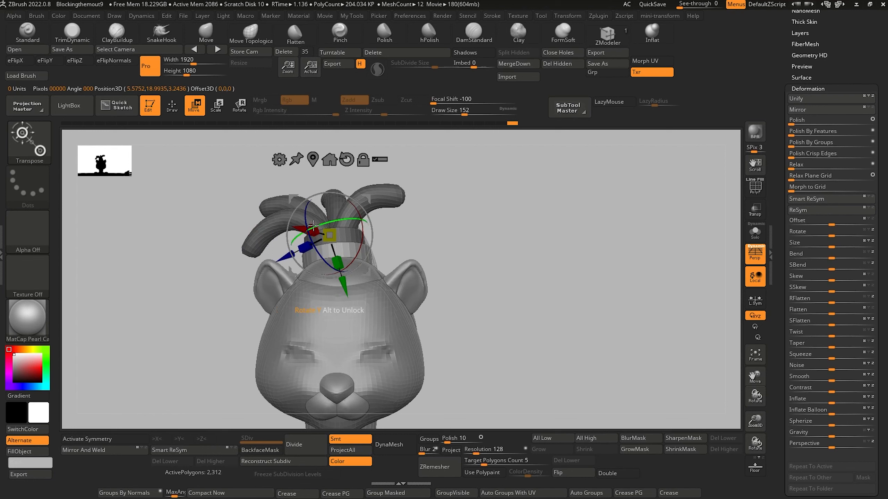
{"action": "left_click_drag", "start_coordinate": [229, 227], "coordinate": [259, 251]}
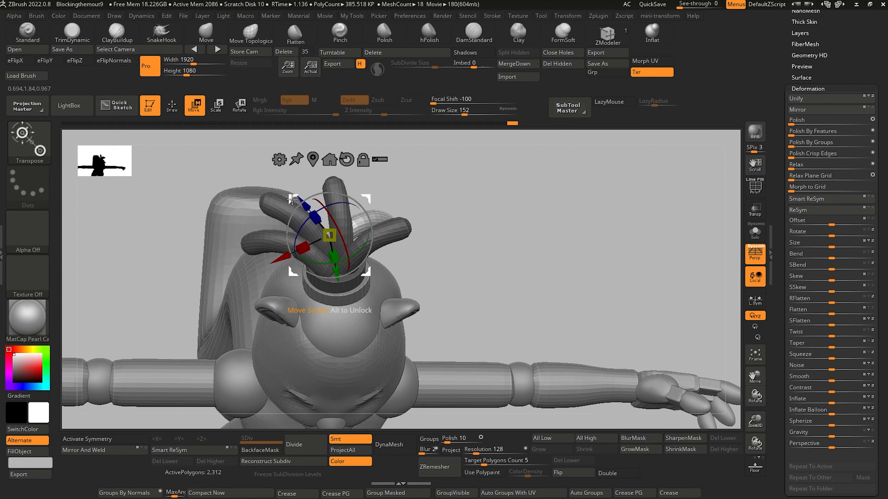
{"action": "left_click_drag", "start_coordinate": [180, 231], "coordinate": [181, 253]}
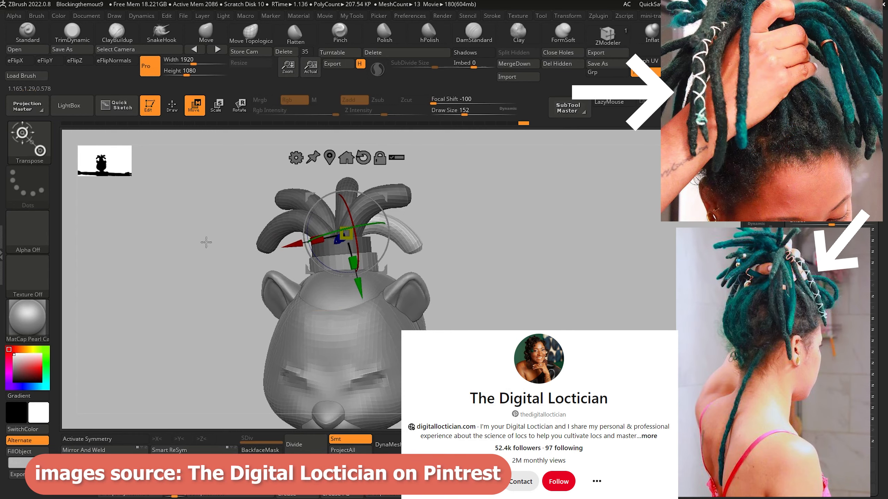
{"action": "left_click_drag", "start_coordinate": [206, 242], "coordinate": [207, 271]}
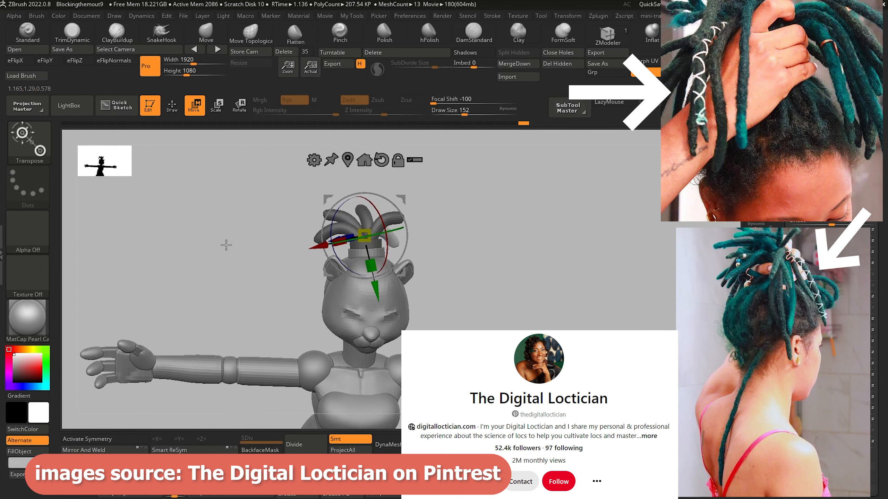
{"action": "left_click_drag", "start_coordinate": [224, 244], "coordinate": [270, 284]}
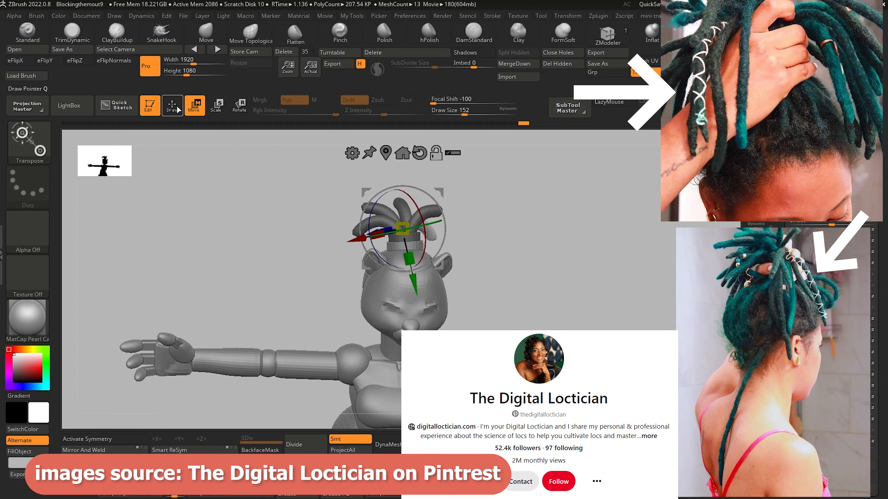
Isolate the lower side tube with a mask, duplicate it, and rotate the copy to hang behind the head
{"action": "key", "text": "q"}
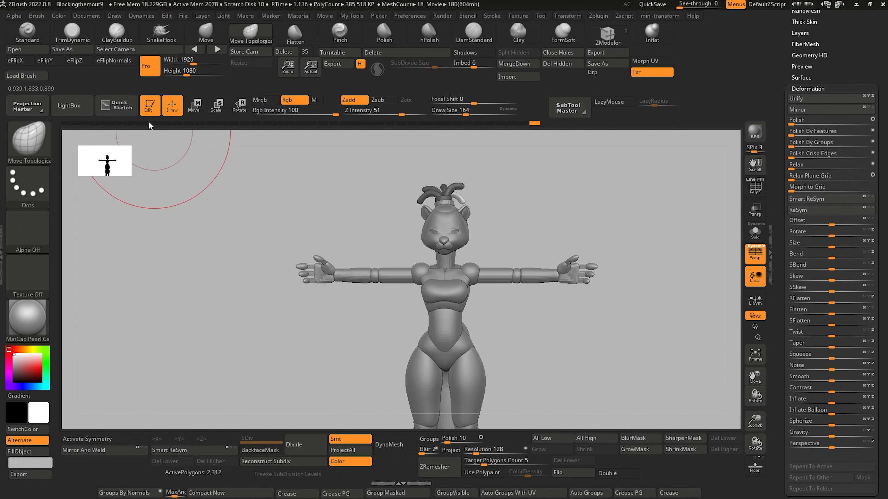
{"action": "left_click_drag", "start_coordinate": [211, 185], "coordinate": [195, 254]}
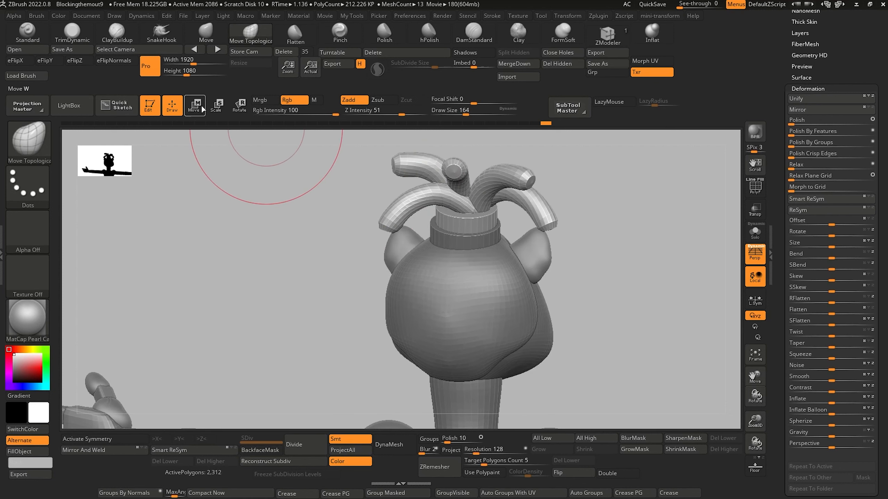
{"action": "left_click", "coordinate": [202, 106]}
{"action": "left_click", "coordinate": [398, 211], "text": "ctrl"}
{"action": "mouse_move", "coordinate": [330, 186]}
{"action": "left_mouse_down"}
{"action": "mouse_move", "coordinate": [333, 218]}
{"action": "mouse_move", "coordinate": [339, 197]}
{"action": "mouse_move", "coordinate": [367, 186]}
{"action": "left_mouse_up"}
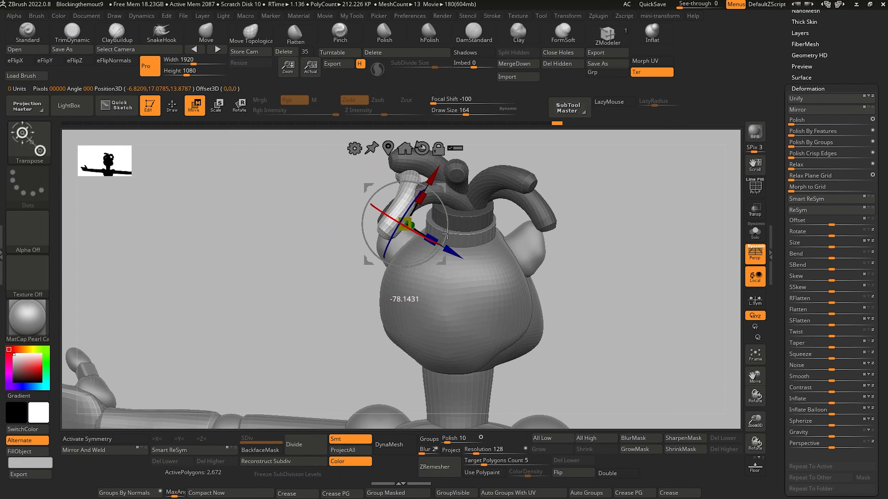
{"action": "left_click_drag", "start_coordinate": [367, 189], "coordinate": [451, 213]}
{"action": "left_click_drag", "start_coordinate": [245, 208], "coordinate": [327, 206]}
Reshape the rear tube so it curves out of the disc using Move Topological at draw sizes 192 and 156, and clear the mask
{"action": "left_click", "coordinate": [250, 33]}
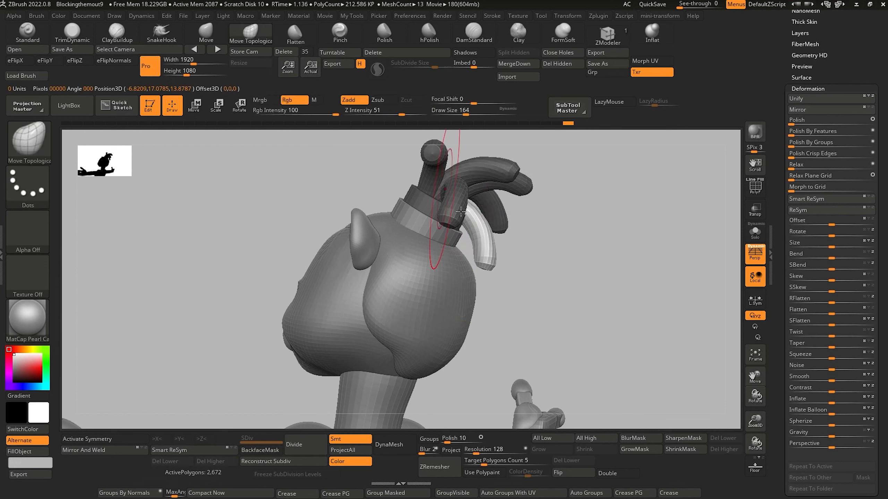
{"action": "left_click_drag", "start_coordinate": [495, 223], "coordinate": [493, 256]}
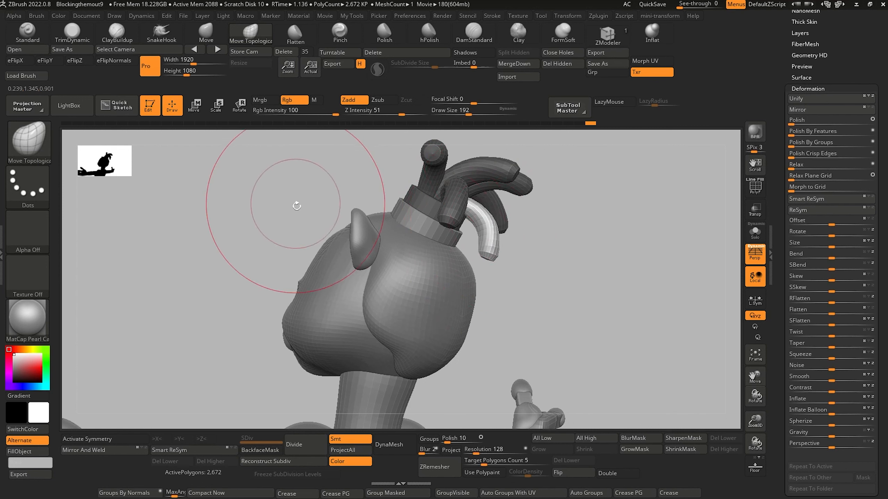
{"action": "mouse_move", "coordinate": [294, 199]}
{"action": "left_mouse_down"}
{"action": "mouse_move", "coordinate": [297, 172]}
{"action": "mouse_move", "coordinate": [280, 204]}
{"action": "mouse_move", "coordinate": [500, 266]}
{"action": "mouse_move", "coordinate": [493, 253]}
{"action": "mouse_move", "coordinate": [510, 242]}
{"action": "mouse_move", "coordinate": [488, 226]}
{"action": "left_mouse_up"}
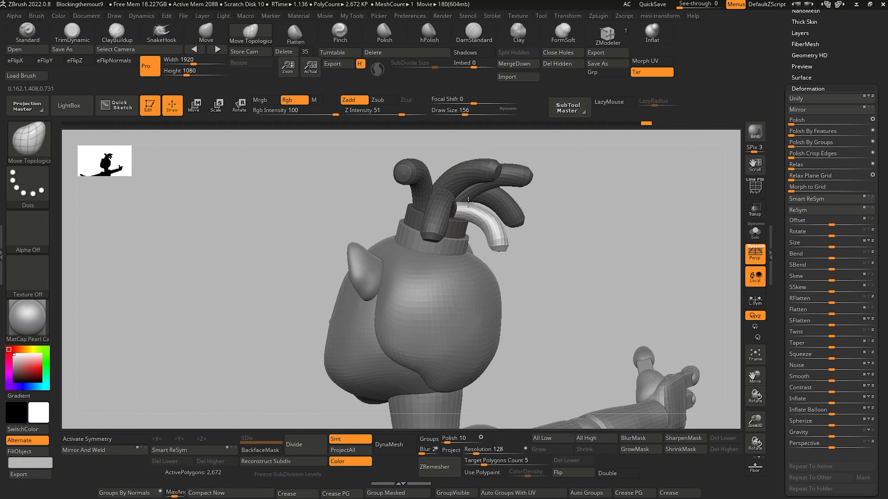
{"action": "left_click_drag", "start_coordinate": [316, 217], "coordinate": [273, 207]}
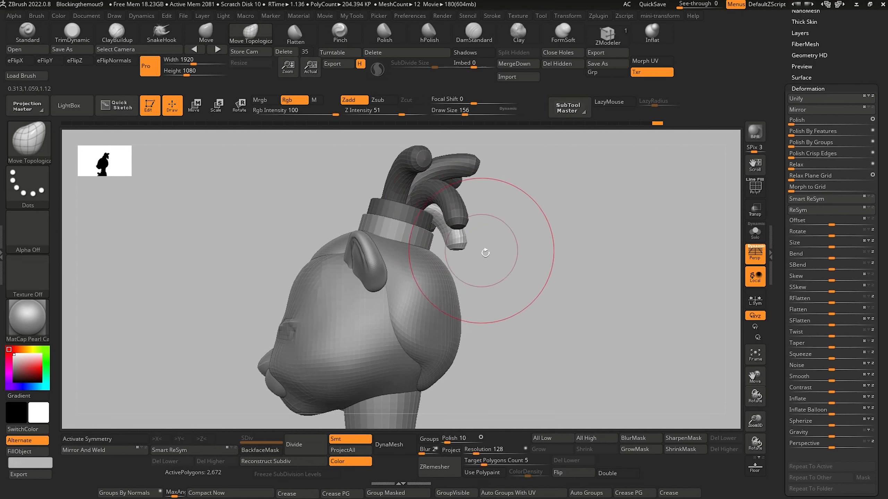
{"action": "left_click_drag", "start_coordinate": [484, 252], "coordinate": [500, 267], "text": "ctrl"}
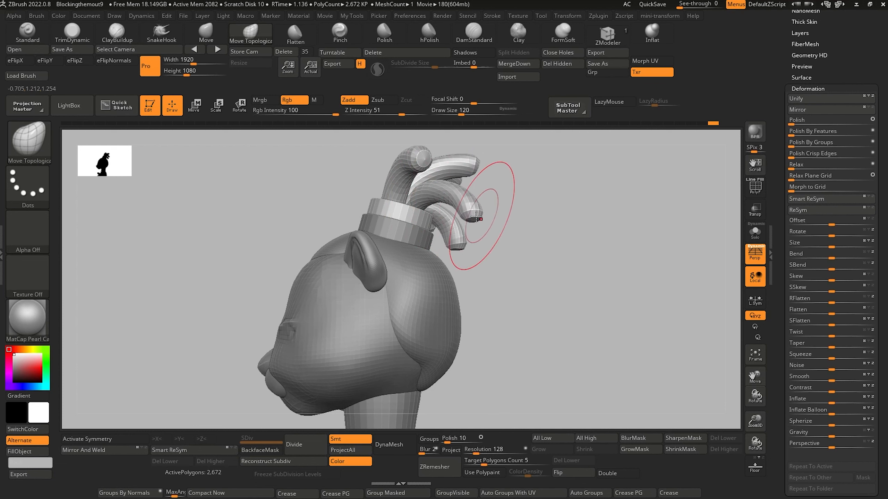
Refine the curves of the side and rear tubes from several angles using Move Topological at draw sizes 108 and 92
{"action": "key", "text": "bracketleft"}
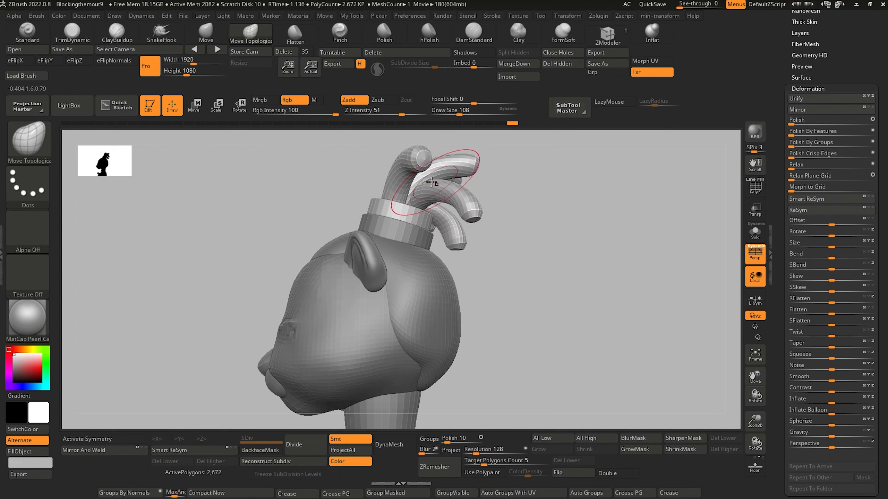
{"action": "left_click_drag", "start_coordinate": [270, 209], "coordinate": [285, 194]}
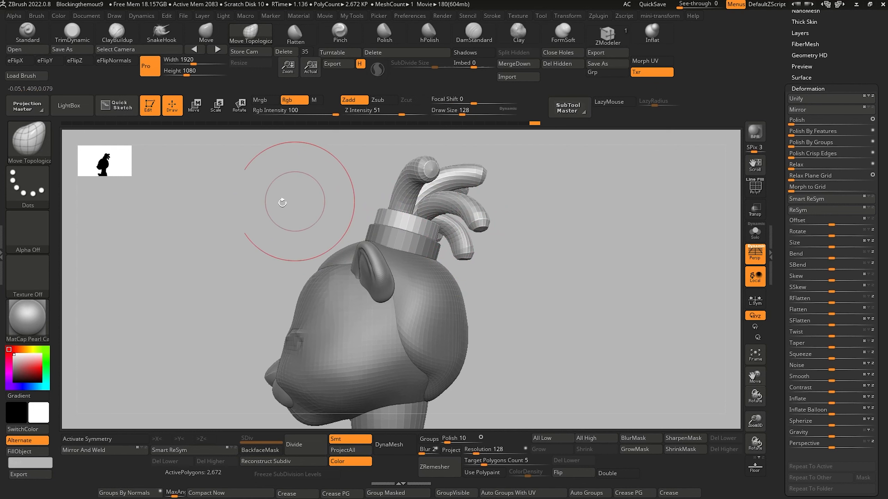
{"action": "left_click_drag", "start_coordinate": [280, 200], "coordinate": [220, 214], "text": "shift"}
{"action": "mouse_move", "coordinate": [329, 223]}
{"action": "left_mouse_down"}
{"action": "mouse_move", "coordinate": [280, 232]}
{"action": "mouse_move", "coordinate": [297, 229]}
{"action": "left_mouse_up"}
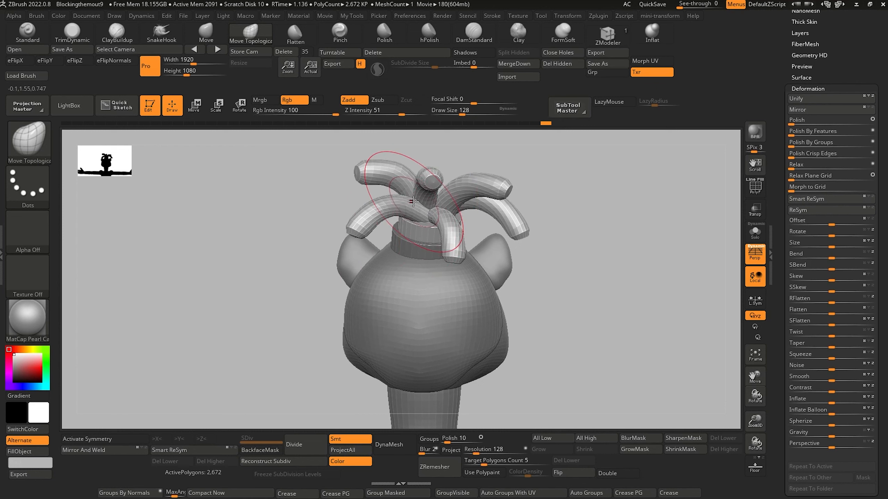
{"action": "left_click_drag", "start_coordinate": [292, 195], "coordinate": [399, 203]}
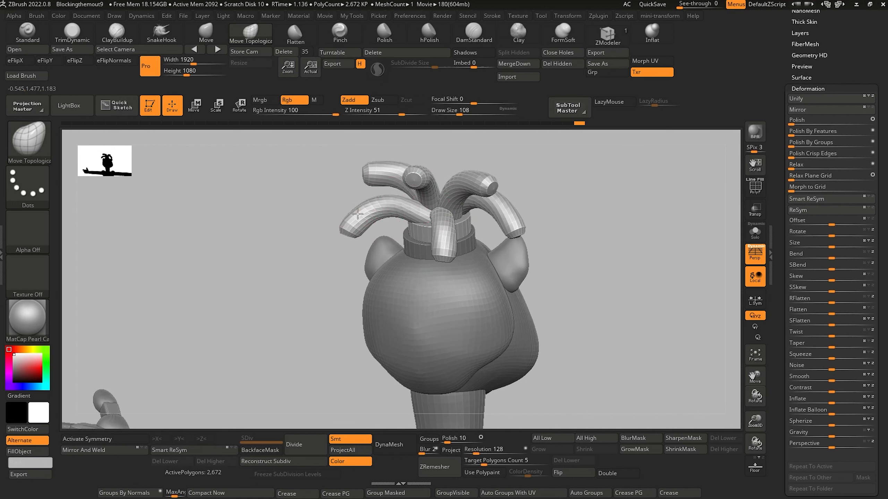
{"action": "left_click_drag", "start_coordinate": [280, 234], "coordinate": [284, 200], "text": "alt"}
{"action": "left_click_drag", "start_coordinate": [280, 232], "coordinate": [322, 289], "text": "alt"}
{"action": "left_click_drag", "start_coordinate": [295, 256], "coordinate": [293, 247]}
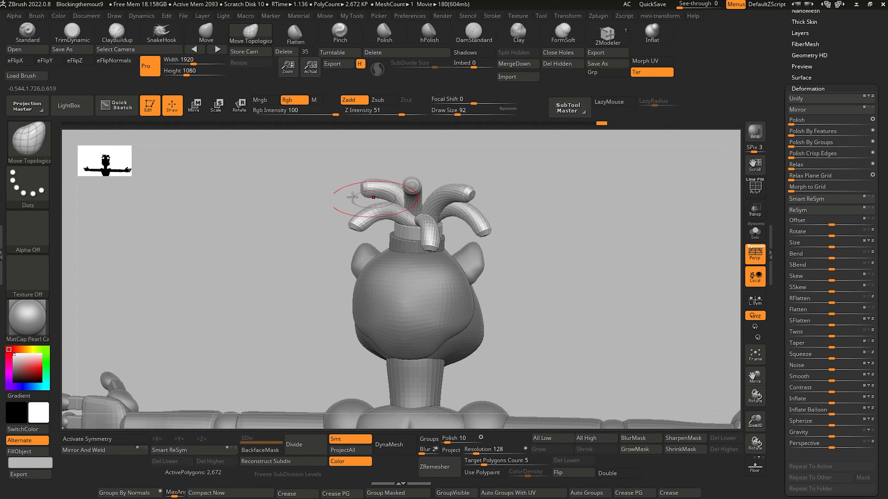
{"action": "mouse_move", "coordinate": [352, 197]}
{"action": "left_mouse_down"}
{"action": "mouse_move", "coordinate": [346, 176]}
{"action": "mouse_move", "coordinate": [380, 184]}
{"action": "left_mouse_up"}
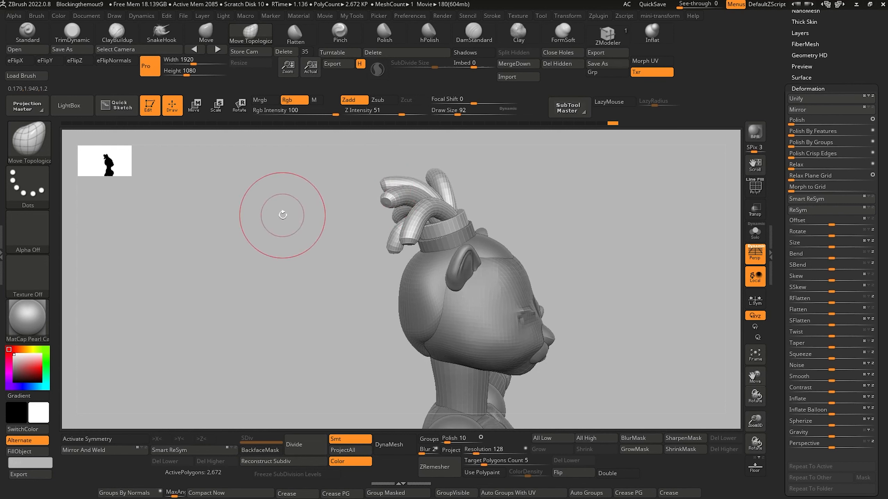
Nudge the upper tubes of the bun slightly with Move Topological at draw sizes 112 and 108
{"action": "left_click_drag", "start_coordinate": [282, 208], "coordinate": [226, 265]}
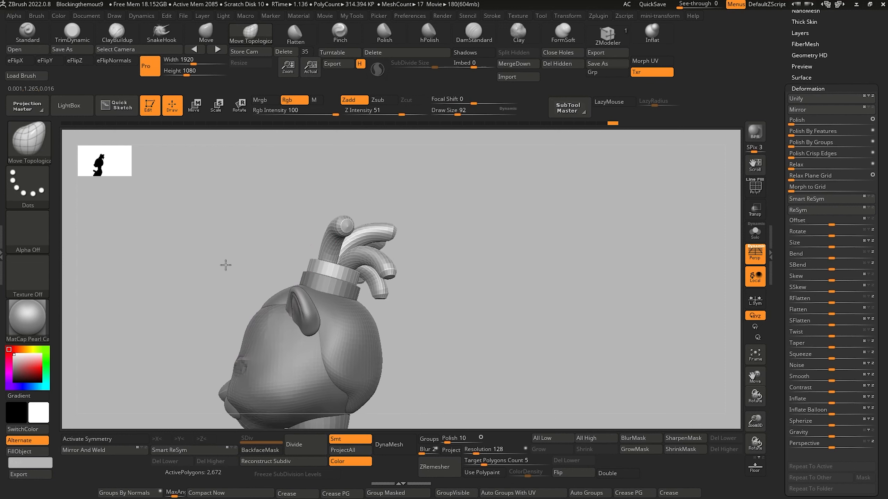
{"action": "left_click_drag", "start_coordinate": [396, 252], "coordinate": [395, 251]}
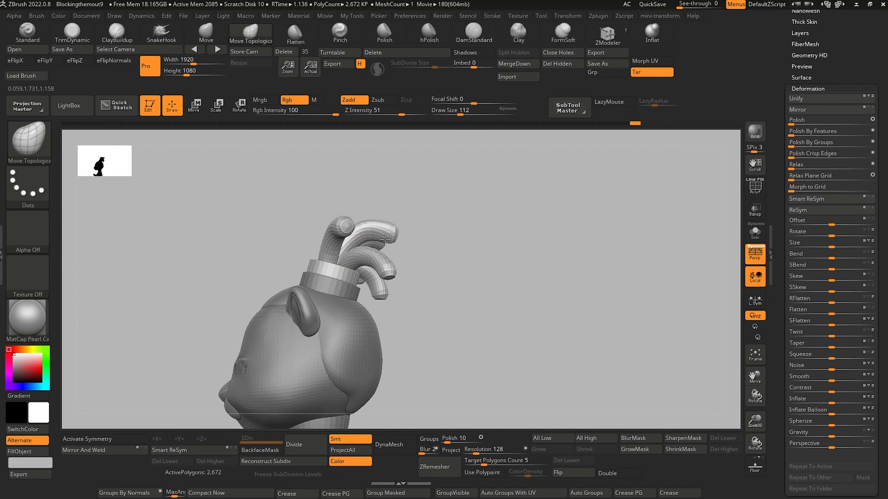
{"action": "left_click_drag", "start_coordinate": [300, 217], "coordinate": [194, 213]}
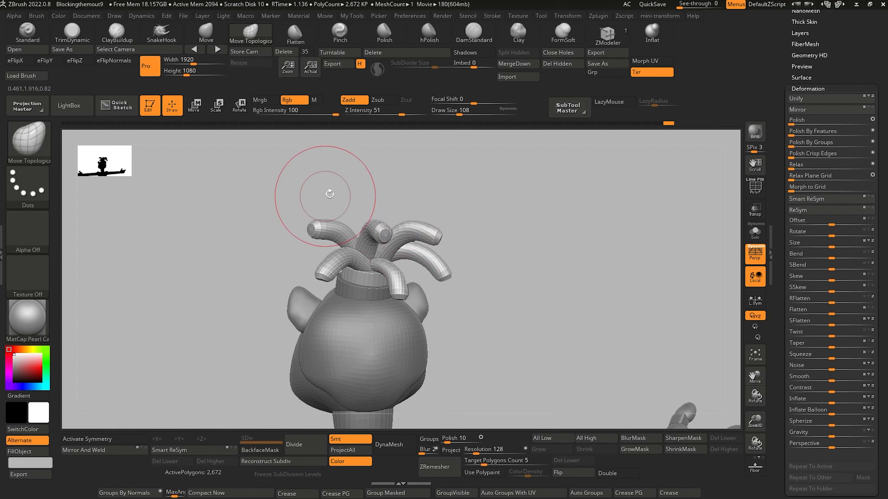
{"action": "left_click_drag", "start_coordinate": [268, 232], "coordinate": [267, 230]}
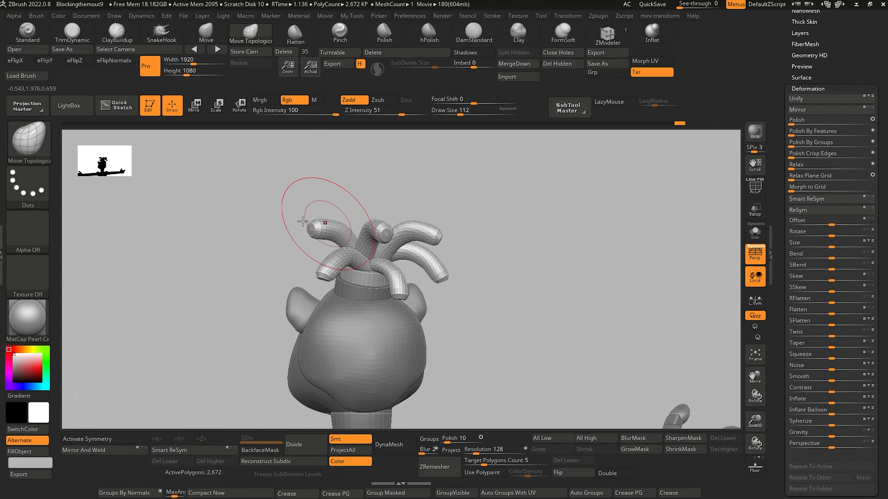
{"action": "mouse_move", "coordinate": [317, 184]}
{"action": "left_mouse_down"}
{"action": "mouse_move", "coordinate": [218, 242]}
{"action": "mouse_move", "coordinate": [200, 240]}
{"action": "mouse_move", "coordinate": [207, 245]}
{"action": "mouse_move", "coordinate": [187, 200]}
{"action": "mouse_move", "coordinate": [240, 254]}
{"action": "mouse_move", "coordinate": [186, 250]}
{"action": "mouse_move", "coordinate": [194, 270]}
{"action": "mouse_move", "coordinate": [279, 291]}
{"action": "mouse_move", "coordinate": [246, 260]}
{"action": "mouse_move", "coordinate": [255, 271]}
{"action": "left_mouse_up"}
Select the ears and shift them slightly outward and down with X symmetry active
{"action": "left_click", "coordinate": [425, 233], "text": "alt"}
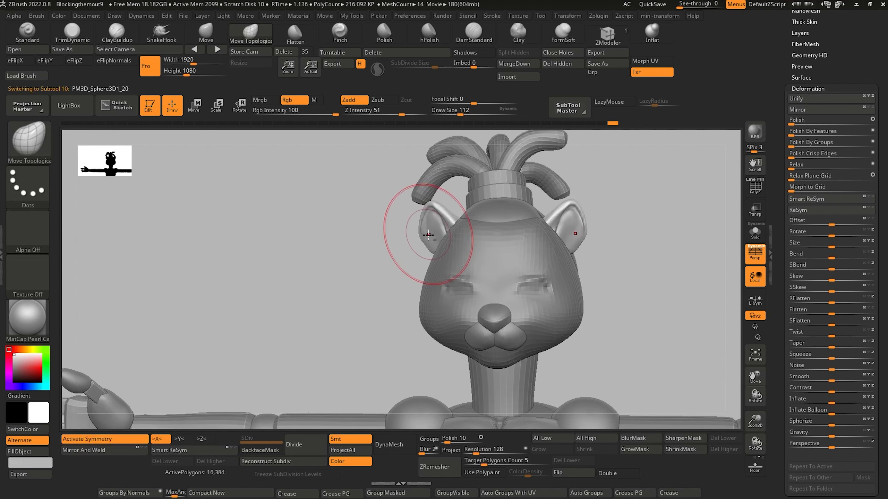
{"action": "key", "text": "w"}
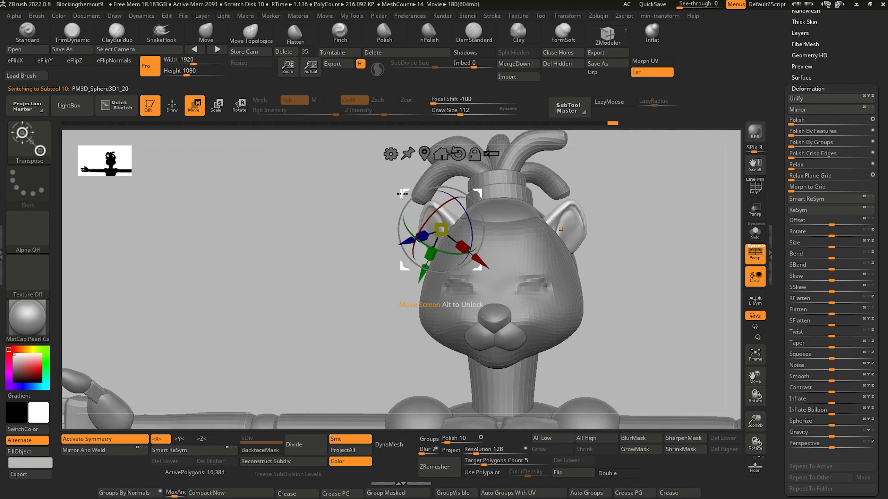
{"action": "left_click_drag", "start_coordinate": [402, 194], "coordinate": [399, 201]}
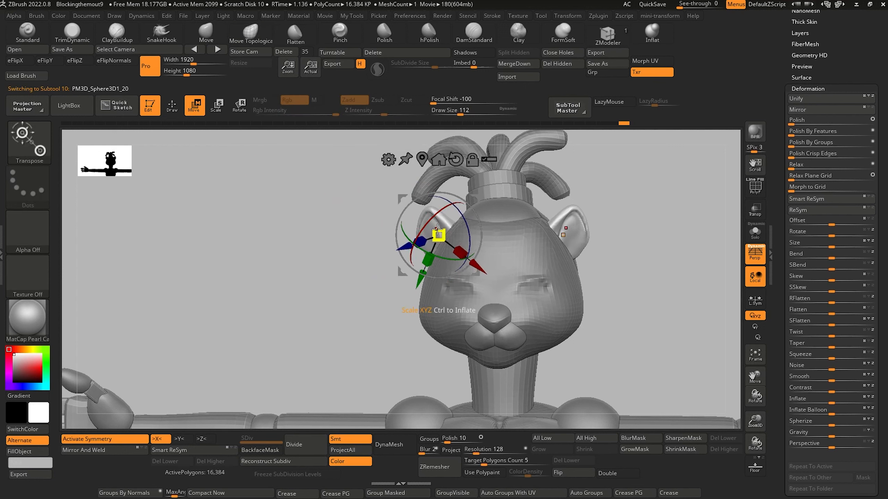
{"action": "left_click_drag", "start_coordinate": [399, 199], "coordinate": [398, 199]}
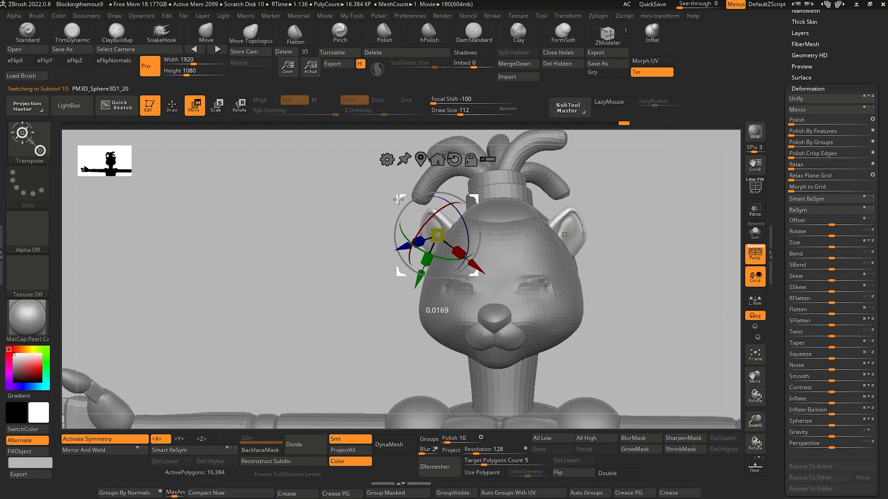
{"action": "left_click", "coordinate": [169, 109]}
{"action": "mouse_move", "coordinate": [249, 266]}
{"action": "left_mouse_down", "text": "alt"}
{"action": "mouse_move", "coordinate": [212, 232]}
{"action": "mouse_move", "coordinate": [215, 195]}
{"action": "left_mouse_up", "text": "alt"}
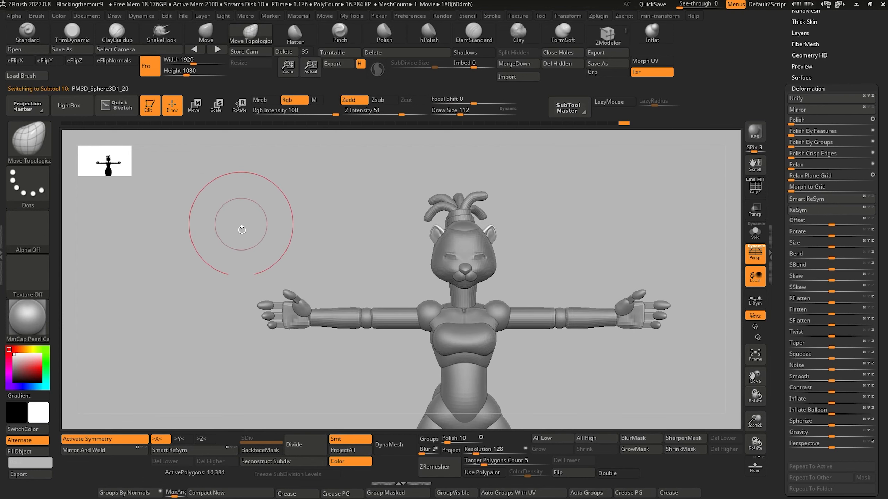
{"action": "mouse_move", "coordinate": [242, 228]}
{"action": "left_mouse_down"}
{"action": "mouse_move", "coordinate": [263, 284]}
{"action": "mouse_move", "coordinate": [256, 278]}
{"action": "mouse_move", "coordinate": [264, 284]}
{"action": "mouse_move", "coordinate": [258, 312]}
{"action": "mouse_move", "coordinate": [270, 291]}
{"action": "mouse_move", "coordinate": [251, 301]}
{"action": "mouse_move", "coordinate": [270, 273]}
{"action": "mouse_move", "coordinate": [258, 278]}
{"action": "mouse_move", "coordinate": [272, 280]}
{"action": "mouse_move", "coordinate": [274, 297]}
{"action": "left_mouse_up"}
Select the tube cluster again and nudge a side tube slightly upward with Move Topological at draw size 124
{"action": "left_click", "coordinate": [474, 202], "text": "alt"}
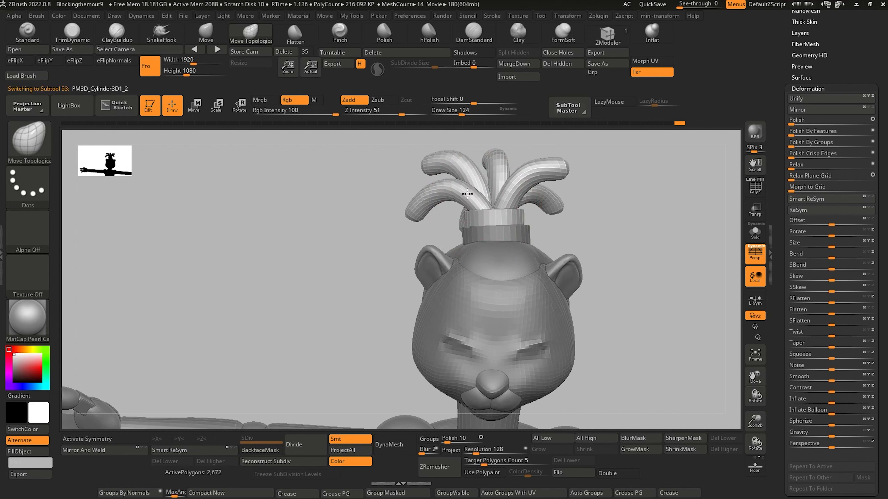
{"action": "left_click_drag", "start_coordinate": [449, 189], "coordinate": [447, 185]}
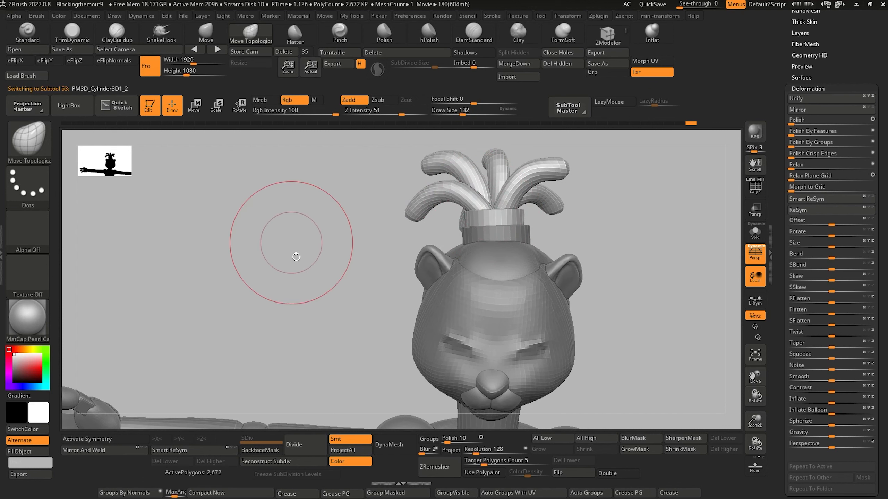
{"action": "mouse_move", "coordinate": [295, 254]}
{"action": "left_mouse_down", "text": "alt"}
{"action": "mouse_move", "coordinate": [192, 207]}
{"action": "mouse_move", "coordinate": [212, 222]}
{"action": "mouse_move", "coordinate": [218, 207]}
{"action": "mouse_move", "coordinate": [218, 231]}
{"action": "mouse_move", "coordinate": [240, 246]}
{"action": "mouse_move", "coordinate": [294, 248]}
{"action": "mouse_move", "coordinate": [236, 267]}
{"action": "mouse_move", "coordinate": [248, 262]}
{"action": "mouse_move", "coordinate": [236, 258]}
{"action": "mouse_move", "coordinate": [242, 251]}
{"action": "mouse_move", "coordinate": [251, 262]}
{"action": "left_mouse_up", "text": "alt"}
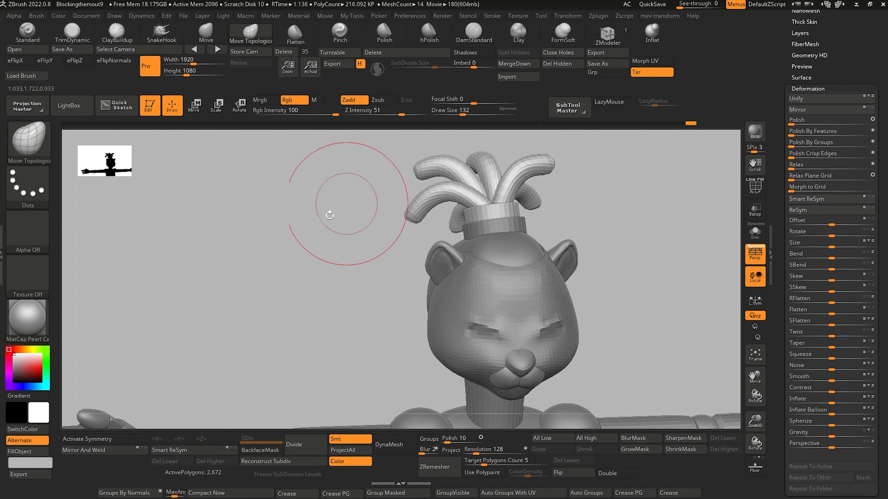
{"action": "left_click_drag", "start_coordinate": [329, 225], "coordinate": [331, 255]}
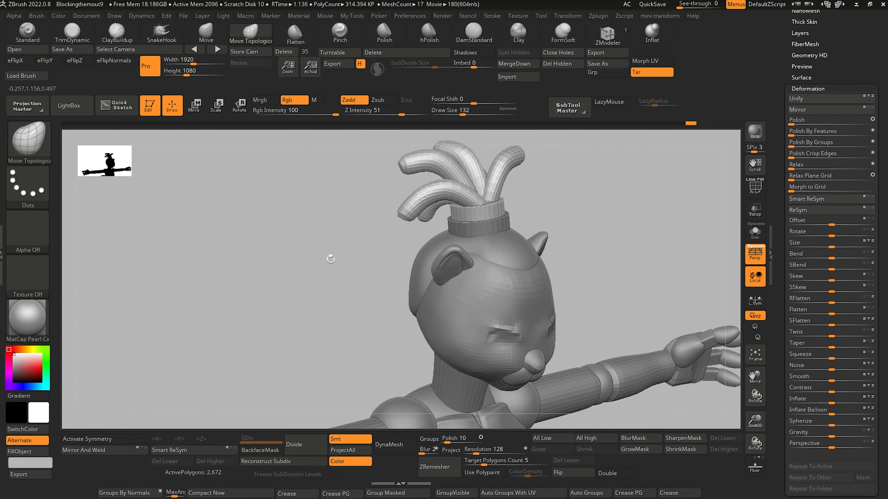
Isolate the upper side tube with a mask, duplicate it, and rotate the copy to arch forward above the face
{"action": "left_click", "coordinate": [197, 107]}
{"action": "left_click", "coordinate": [416, 162], "text": "ctrl"}
{"action": "left_click_drag", "start_coordinate": [331, 223], "coordinate": [334, 277], "text": "shift"}
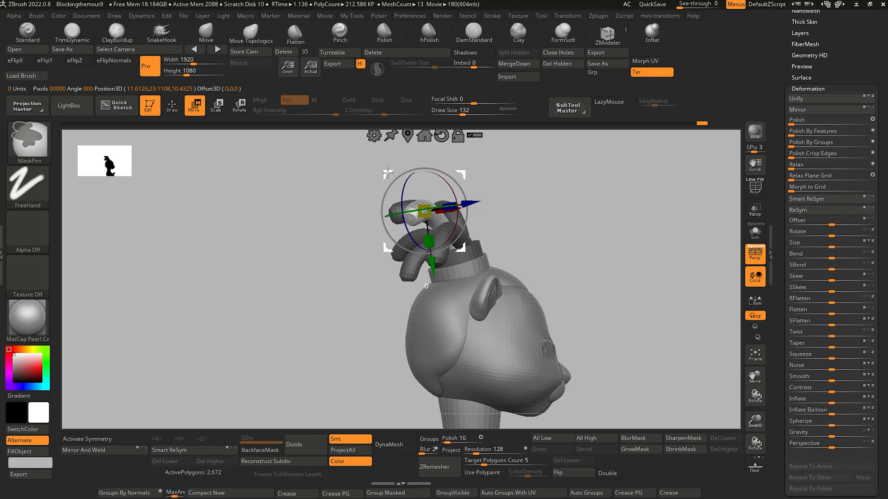
{"action": "left_click_drag", "start_coordinate": [388, 175], "coordinate": [413, 170], "text": "ctrl"}
{"action": "left_click_drag", "start_coordinate": [493, 212], "coordinate": [470, 151]}
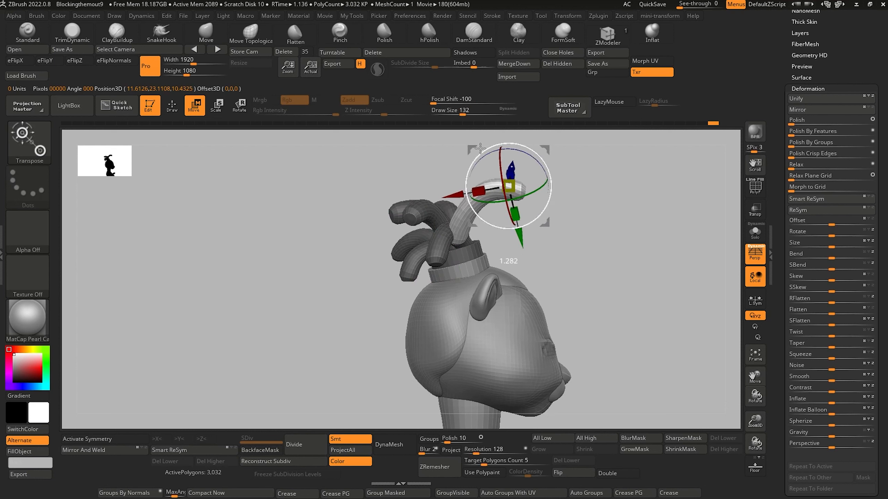
{"action": "left_click_drag", "start_coordinate": [349, 214], "coordinate": [297, 208]}
{"action": "left_click_drag", "start_coordinate": [328, 233], "coordinate": [257, 240], "text": "alt"}
{"action": "left_click_drag", "start_coordinate": [395, 220], "coordinate": [417, 212]}
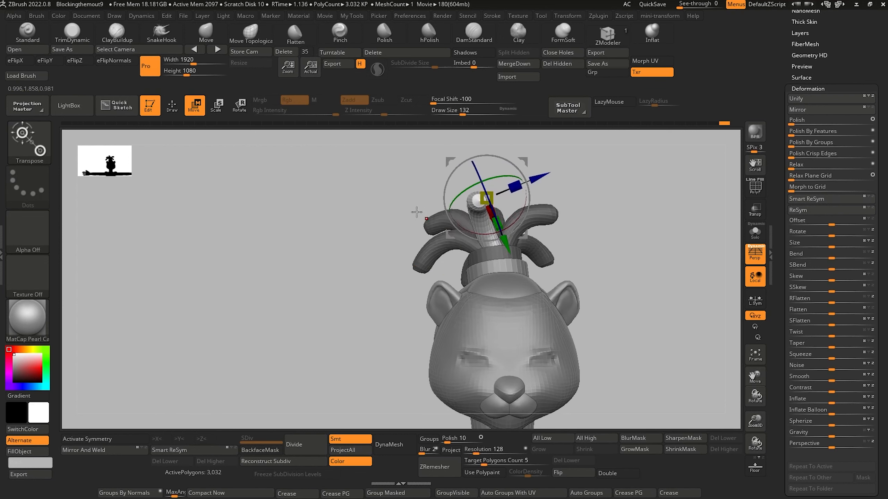
Lift the end of the new front tube using Move Topological at draw size 120
{"action": "left_click", "coordinate": [167, 107]}
{"action": "mouse_move", "coordinate": [306, 259]}
{"action": "left_mouse_down"}
{"action": "mouse_move", "coordinate": [305, 268]}
{"action": "mouse_move", "coordinate": [249, 205]}
{"action": "left_mouse_up"}
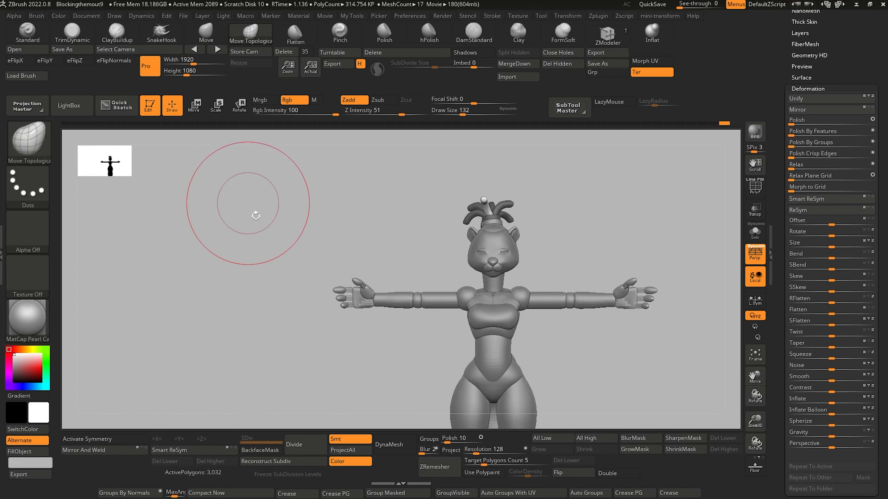
{"action": "mouse_move", "coordinate": [268, 258]}
{"action": "left_mouse_down", "text": "alt"}
{"action": "mouse_move", "coordinate": [270, 231]}
{"action": "mouse_move", "coordinate": [291, 246]}
{"action": "mouse_move", "coordinate": [283, 294]}
{"action": "mouse_move", "coordinate": [254, 301]}
{"action": "mouse_move", "coordinate": [347, 232]}
{"action": "left_mouse_up", "text": "alt"}
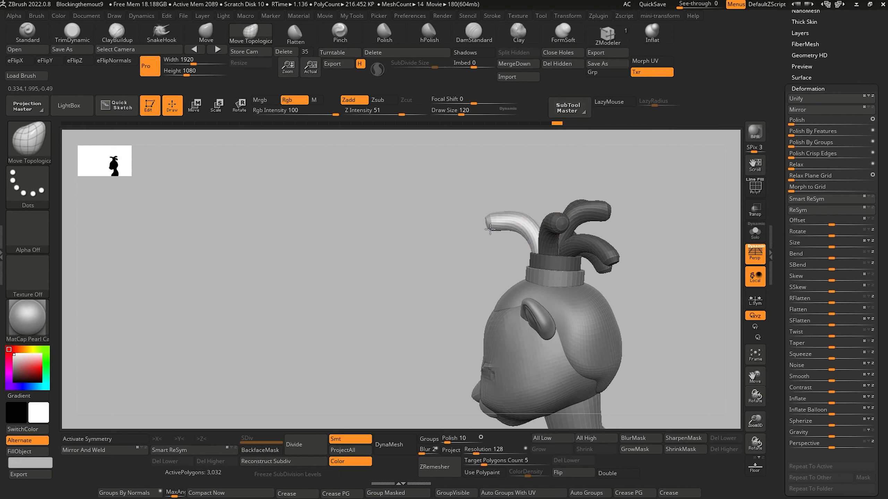
{"action": "left_click_drag", "start_coordinate": [503, 228], "coordinate": [503, 213]}
{"action": "mouse_move", "coordinate": [337, 235]}
{"action": "left_mouse_down"}
{"action": "mouse_move", "coordinate": [393, 232]}
{"action": "mouse_move", "coordinate": [246, 173]}
{"action": "left_mouse_up"}
{"action": "left_click_drag", "start_coordinate": [279, 217], "coordinate": [333, 297]}
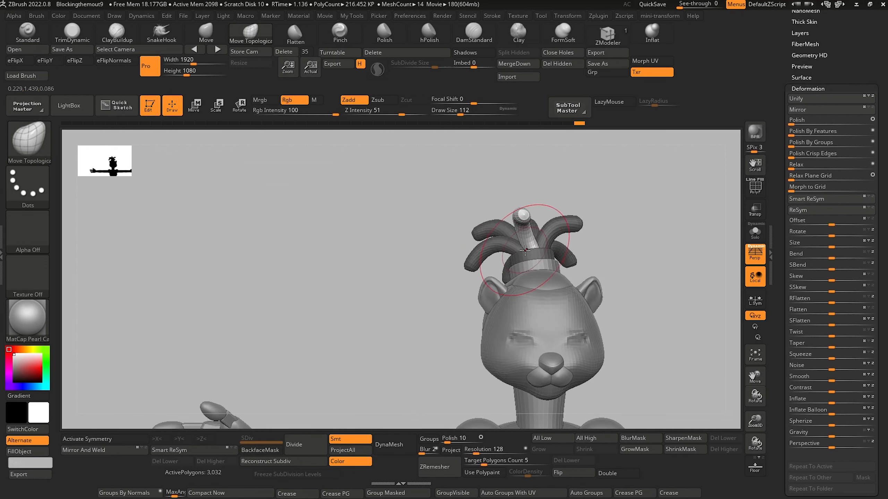
Reshape the middle and tip of the front tube from the front using Move Topological at draw sizes 88 and 128
{"action": "key", "text": "bracketleft"}
{"action": "key", "text": "bracketleft"}
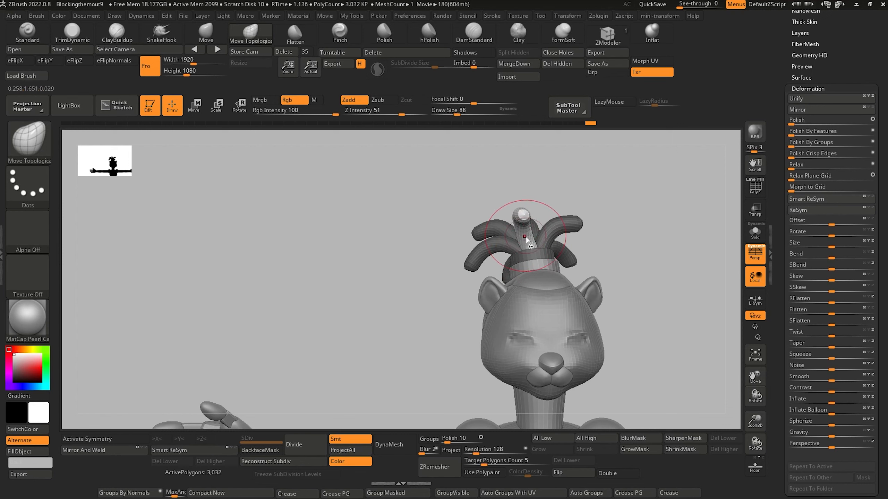
{"action": "left_click_drag", "start_coordinate": [528, 236], "coordinate": [525, 234]}
{"action": "mouse_move", "coordinate": [335, 267]}
{"action": "left_mouse_down", "text": "alt"}
{"action": "mouse_move", "coordinate": [305, 234]}
{"action": "mouse_move", "coordinate": [307, 260]}
{"action": "left_mouse_up", "text": "alt"}
{"action": "mouse_move", "coordinate": [307, 260]}
{"action": "left_mouse_down"}
{"action": "mouse_move", "coordinate": [366, 301]}
{"action": "mouse_move", "coordinate": [391, 260]}
{"action": "left_mouse_up"}
{"action": "key", "text": "bracketleft"}
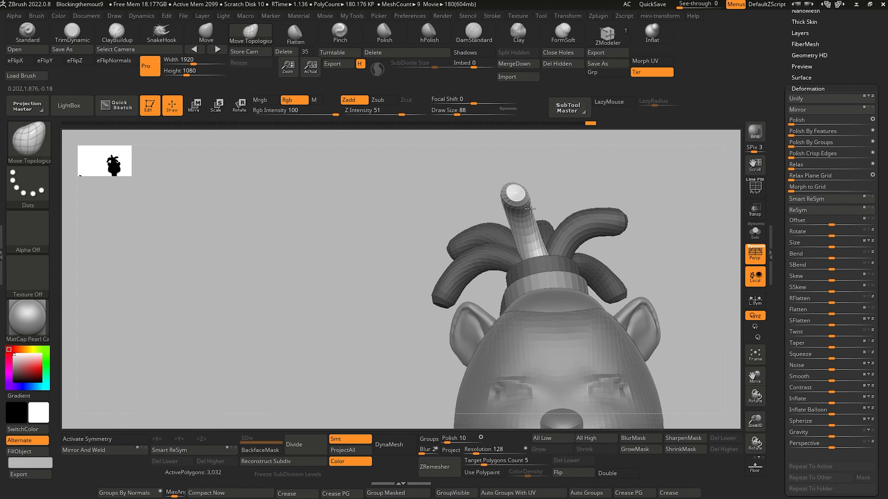
{"action": "key", "text": "bracketright"}
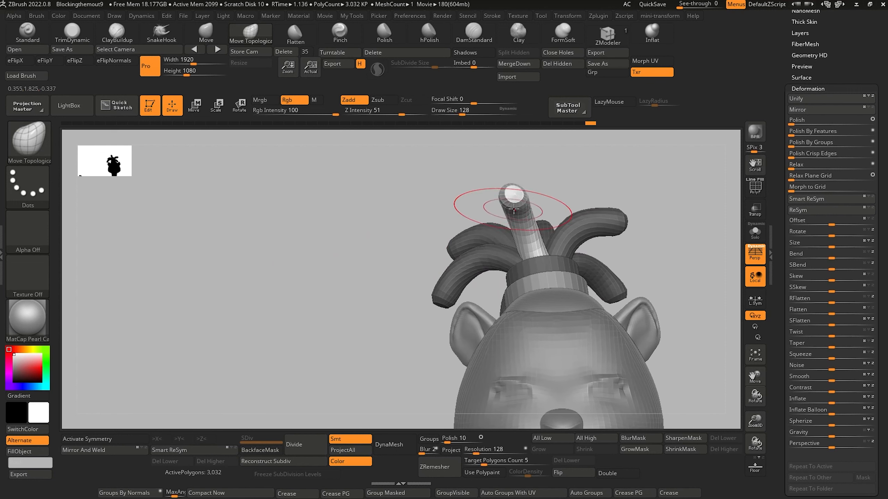
{"action": "key", "text": "bracketright"}
{"action": "key", "text": "bracketright"}
Adjust the front tube's bend from the side using Move Topological at draw sizes 152 and 120
{"action": "mouse_move", "coordinate": [416, 239]}
{"action": "left_mouse_down"}
{"action": "mouse_move", "coordinate": [343, 257]}
{"action": "mouse_move", "coordinate": [317, 234]}
{"action": "mouse_move", "coordinate": [345, 237]}
{"action": "left_mouse_up"}
{"action": "key", "text": "bracketleft"}
{"action": "key", "text": "bracketleft"}
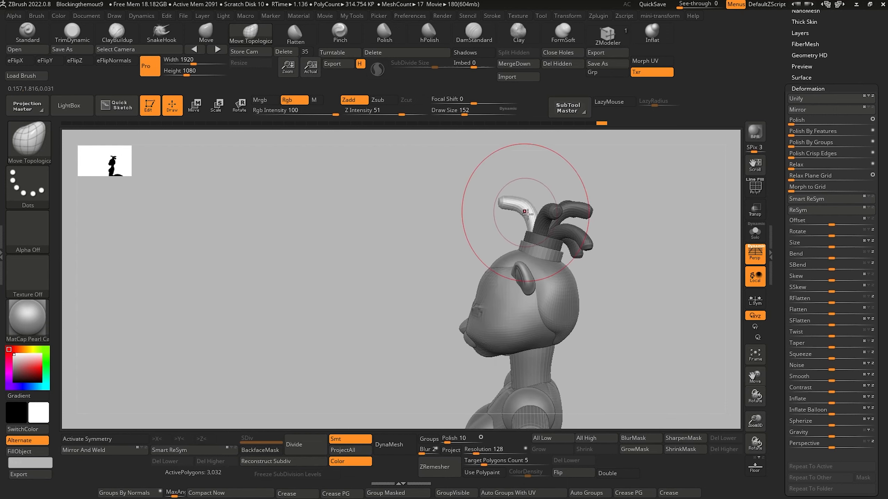
{"action": "left_click_drag", "start_coordinate": [524, 207], "coordinate": [524, 210]}
{"action": "key", "text": "bracketleft"}
{"action": "key", "text": "bracketleft"}
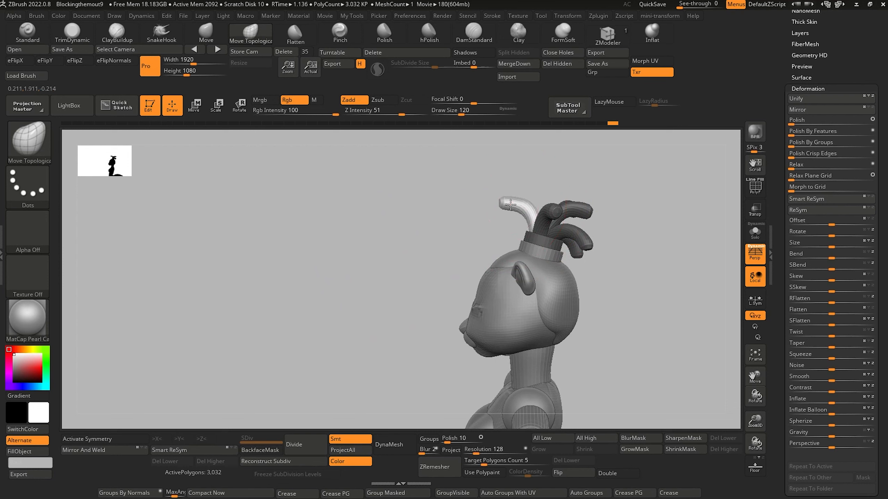
Tilt the front tube about its base with the gizmo and bend its tip sideways using Move Topological at draw size 92
{"action": "left_click_drag", "start_coordinate": [367, 246], "coordinate": [381, 337]}
{"action": "key", "text": "bracketright"}
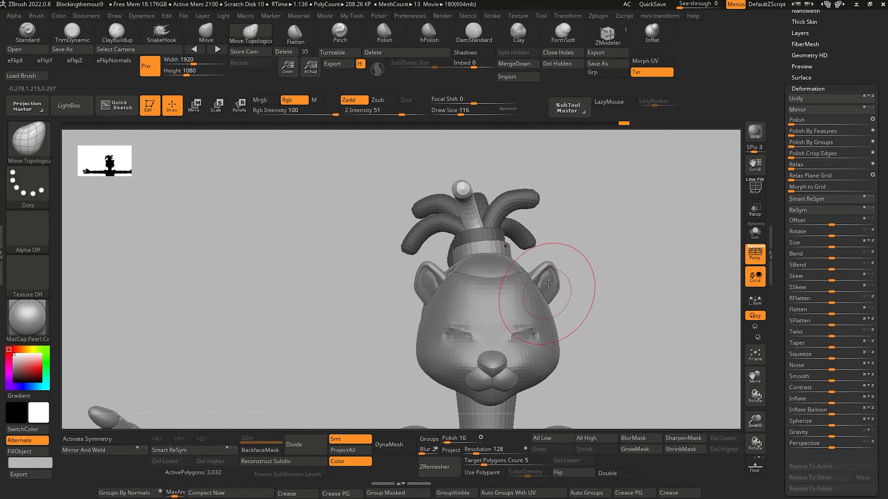
{"action": "left_click_drag", "start_coordinate": [353, 250], "coordinate": [356, 245]}
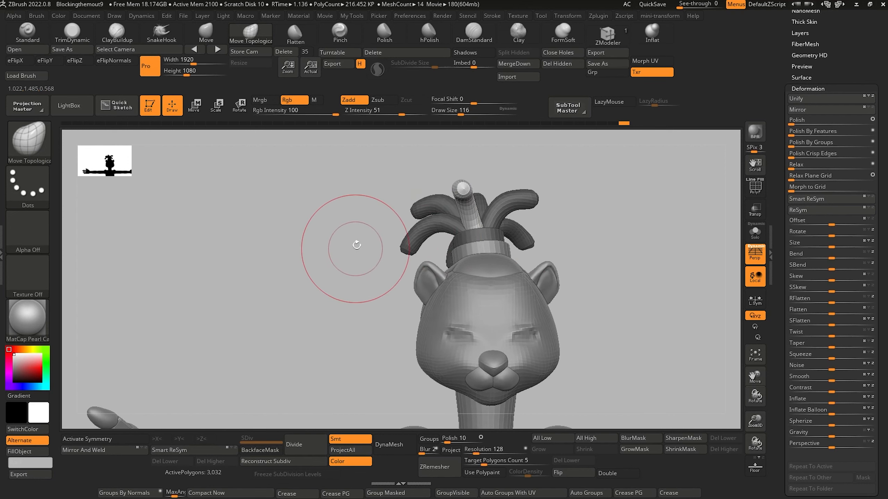
{"action": "key", "text": "r"}
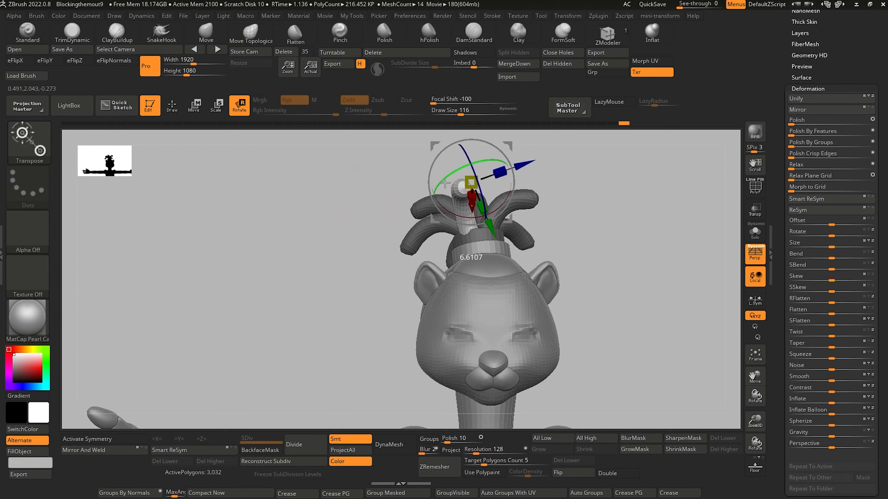
{"action": "left_click_drag", "start_coordinate": [435, 147], "coordinate": [436, 195], "text": "alt"}
{"action": "left_click_drag", "start_coordinate": [322, 214], "coordinate": [393, 219]}
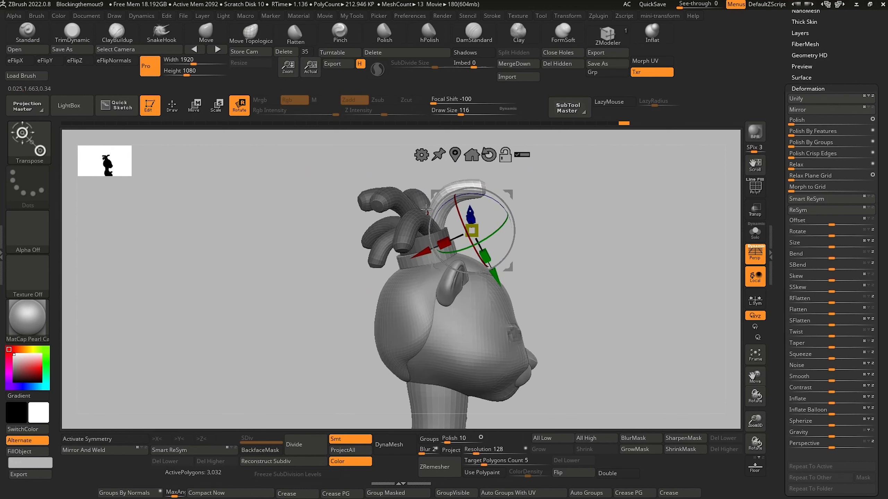
{"action": "left_click_drag", "start_coordinate": [434, 194], "coordinate": [402, 203], "text": "alt"}
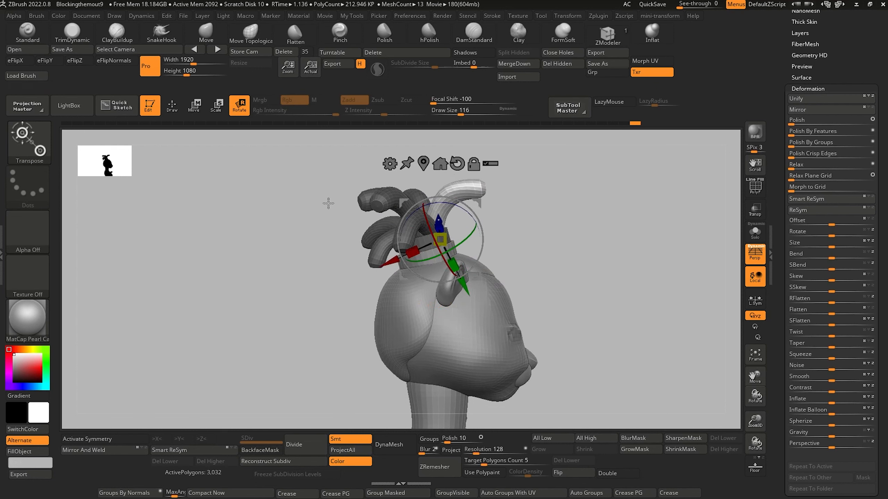
{"action": "left_click_drag", "start_coordinate": [325, 224], "coordinate": [279, 272]}
{"action": "left_click_drag", "start_coordinate": [411, 235], "coordinate": [433, 228]}
{"action": "left_click_drag", "start_coordinate": [400, 200], "coordinate": [399, 199]}
{"action": "left_click", "coordinate": [251, 34]}
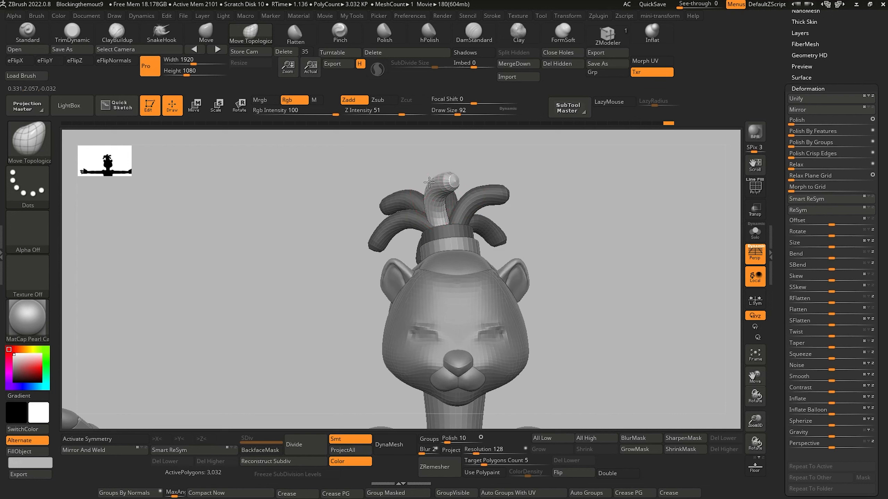
{"action": "left_click_drag", "start_coordinate": [303, 214], "coordinate": [316, 193], "text": "alt"}
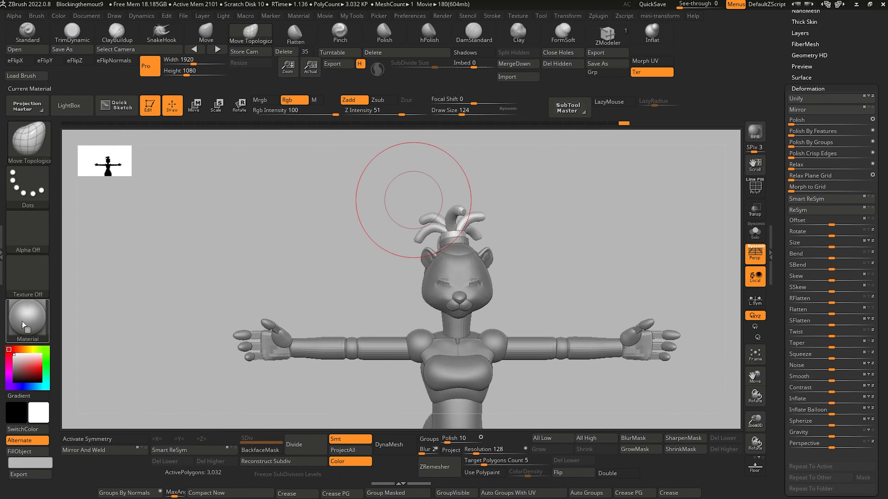
Show the character as a silhouette by applying the Flat Color material and choosing a mid-grey color
{"action": "left_click", "coordinate": [22, 321]}
{"action": "left_click", "coordinate": [84, 386]}
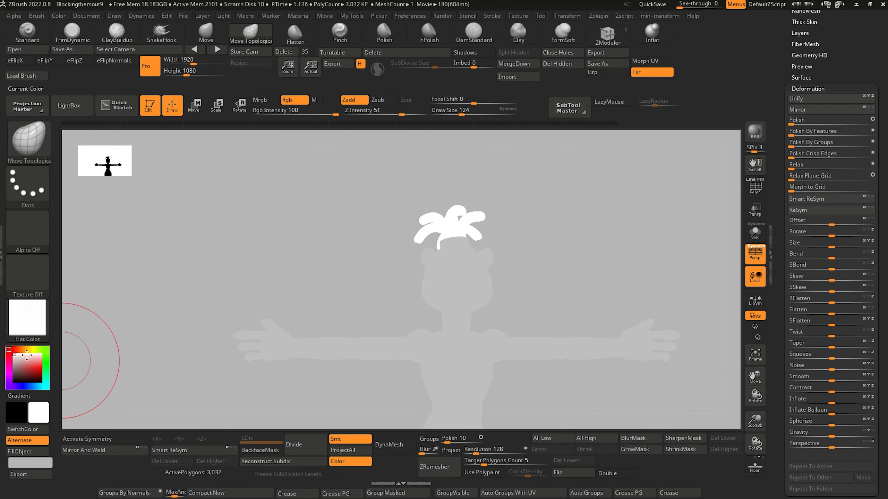
{"action": "left_click_drag", "start_coordinate": [9, 369], "coordinate": [14, 368]}
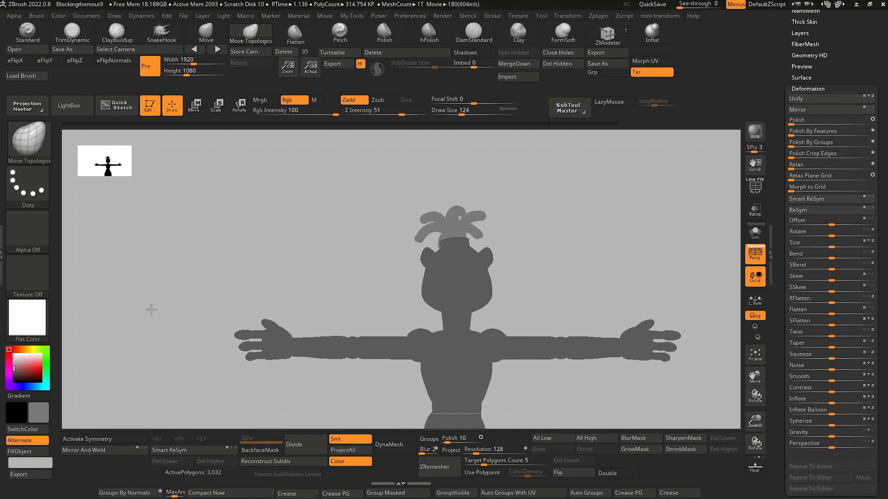
{"action": "left_click_drag", "start_coordinate": [151, 311], "coordinate": [250, 309]}
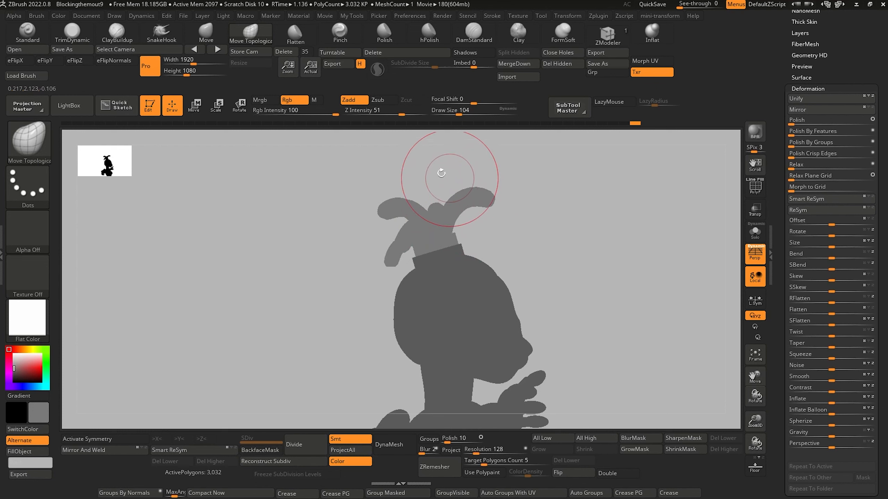
Reshape the lower rear tubes in silhouette using Move Topological at draw sizes 84 and 48
{"action": "mouse_move", "coordinate": [440, 172]}
{"action": "left_mouse_down"}
{"action": "mouse_move", "coordinate": [302, 238]}
{"action": "mouse_move", "coordinate": [375, 244]}
{"action": "mouse_move", "coordinate": [367, 244]}
{"action": "left_mouse_up"}
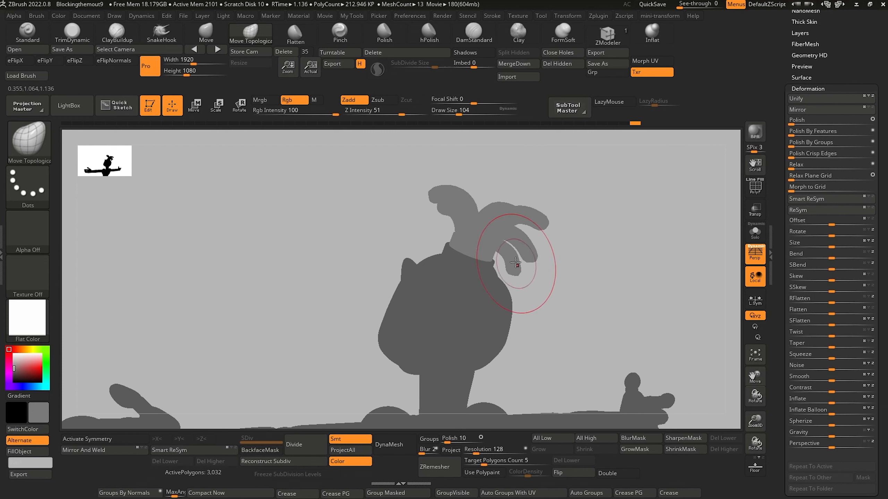
{"action": "key", "text": "["}
{"action": "left_click_drag", "start_coordinate": [520, 261], "coordinate": [506, 244]}
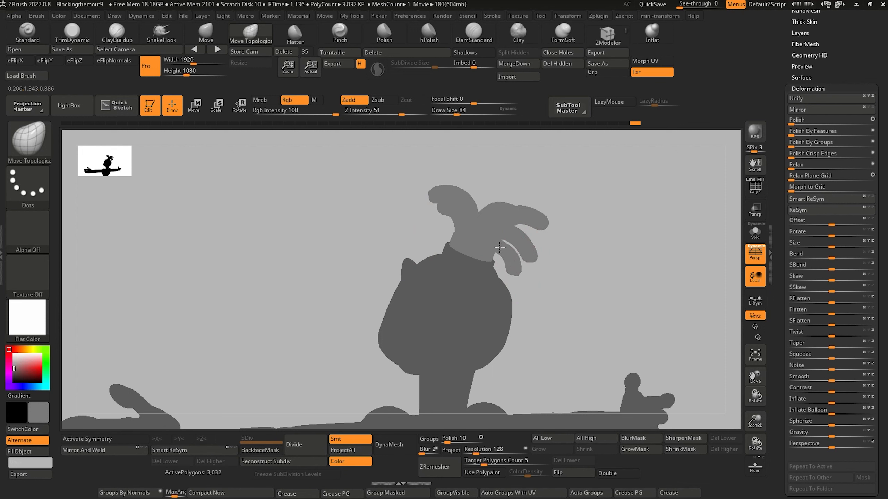
{"action": "key", "text": "["}
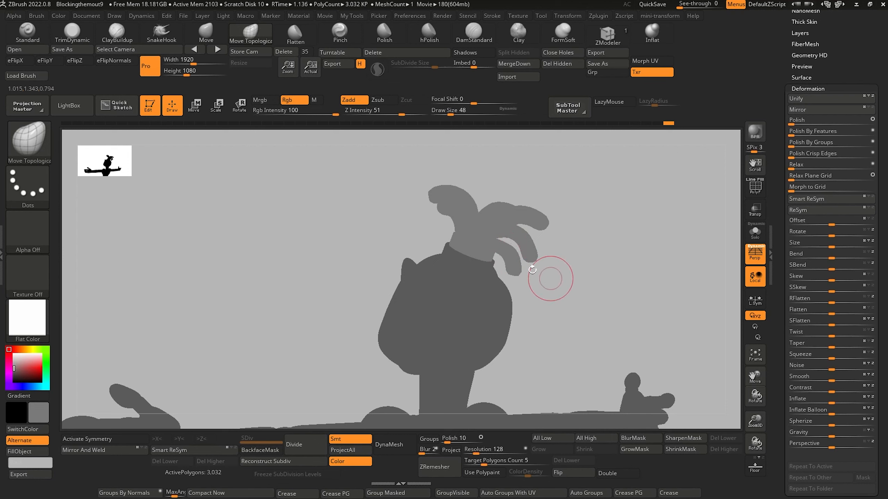
{"action": "mouse_move", "coordinate": [363, 246]}
{"action": "left_mouse_down"}
{"action": "mouse_move", "coordinate": [356, 244]}
{"action": "mouse_move", "coordinate": [376, 247]}
{"action": "left_mouse_up"}
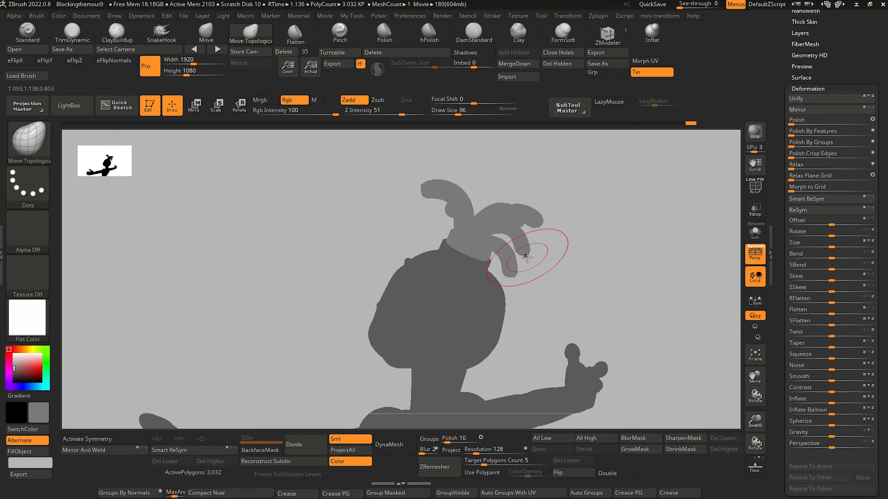
Curl the front tube's tip downward in the side silhouette using Move Topological at draw sizes 120 and 160
{"action": "mouse_move", "coordinate": [357, 232]}
{"action": "left_mouse_down"}
{"action": "mouse_move", "coordinate": [332, 240]}
{"action": "mouse_move", "coordinate": [294, 227]}
{"action": "left_mouse_up"}
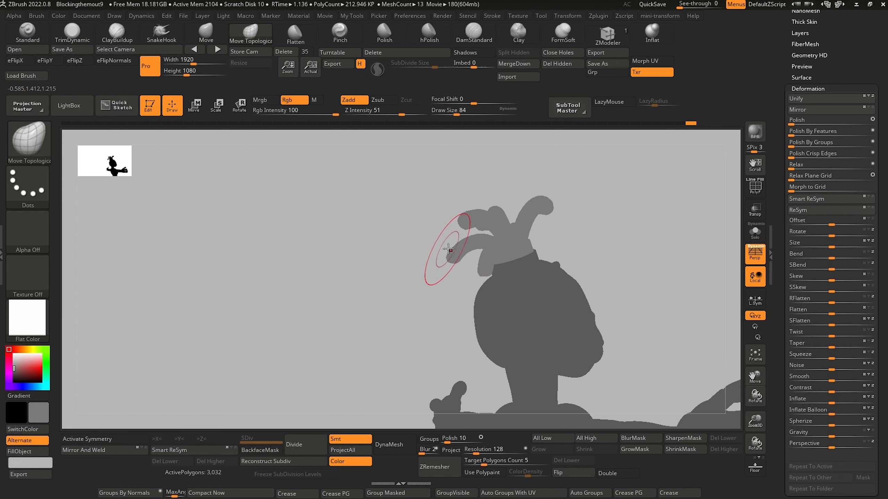
{"action": "left_click_drag", "start_coordinate": [401, 232], "coordinate": [383, 239]}
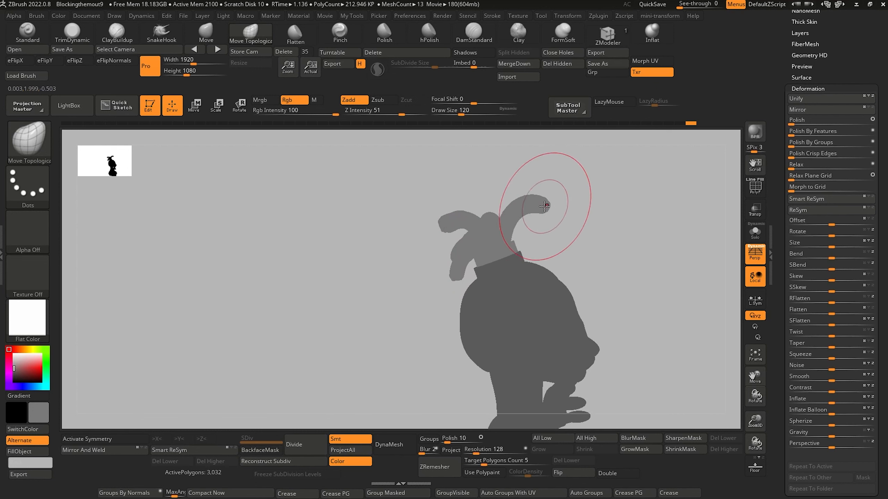
{"action": "key", "text": "bracketright"}
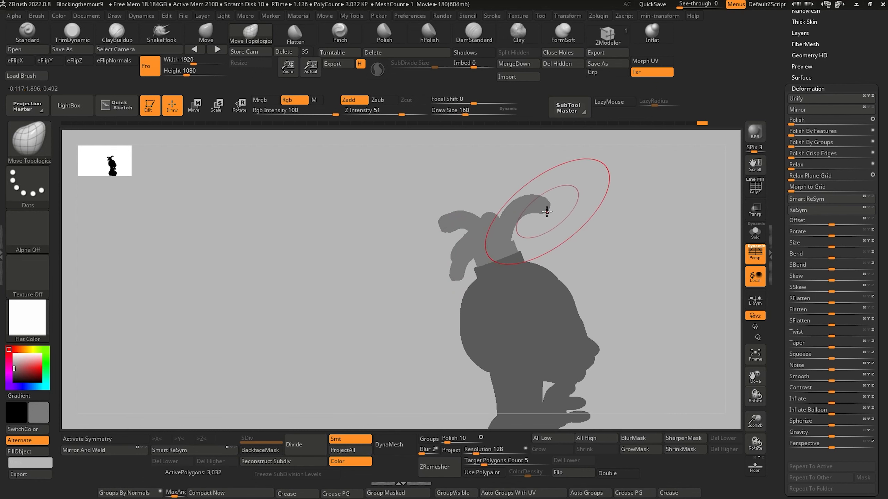
{"action": "left_click_drag", "start_coordinate": [546, 208], "coordinate": [544, 212]}
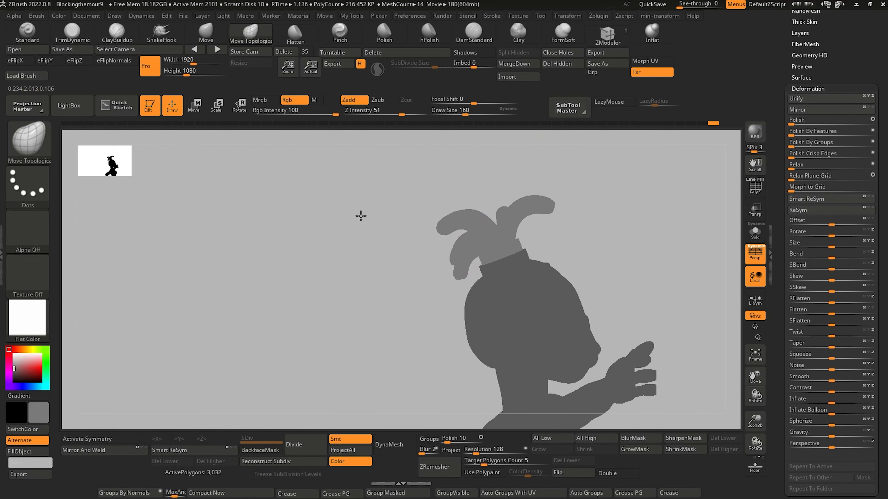
{"action": "left_click_drag", "start_coordinate": [361, 216], "coordinate": [326, 220]}
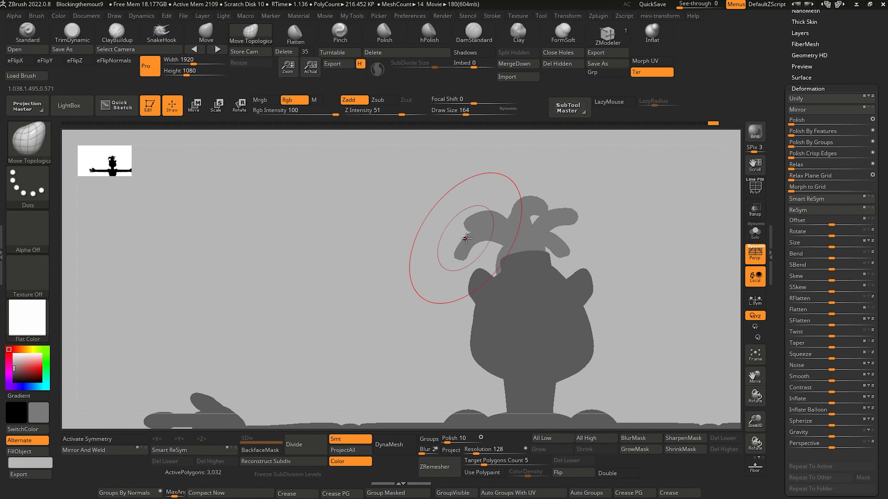
Refine the bends and ends of the side tubes in silhouette using Move Topological, reducing the draw size from 164 to 64
{"action": "left_click_drag", "start_coordinate": [473, 223], "coordinate": [471, 220]}
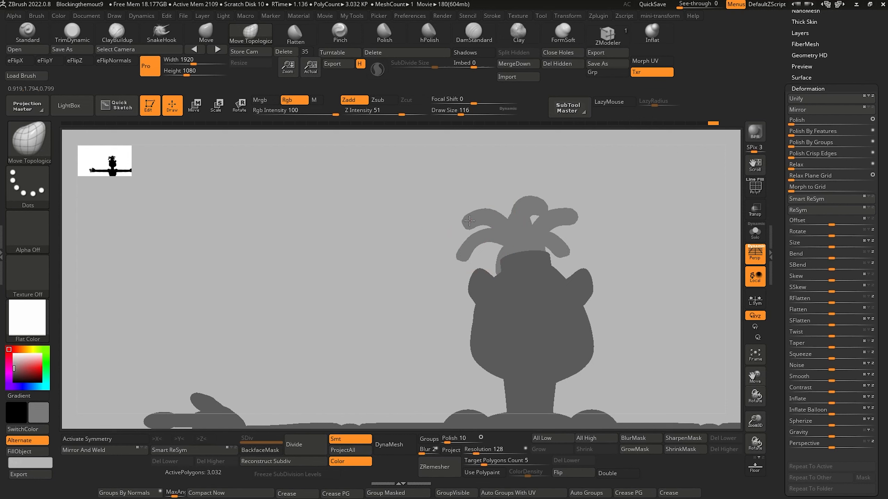
{"action": "mouse_move", "coordinate": [399, 247]}
{"action": "left_mouse_down"}
{"action": "mouse_move", "coordinate": [276, 253]}
{"action": "mouse_move", "coordinate": [238, 242]}
{"action": "mouse_move", "coordinate": [291, 250]}
{"action": "mouse_move", "coordinate": [280, 255]}
{"action": "mouse_move", "coordinate": [270, 254]}
{"action": "mouse_move", "coordinate": [351, 230]}
{"action": "mouse_move", "coordinate": [325, 246]}
{"action": "left_mouse_up"}
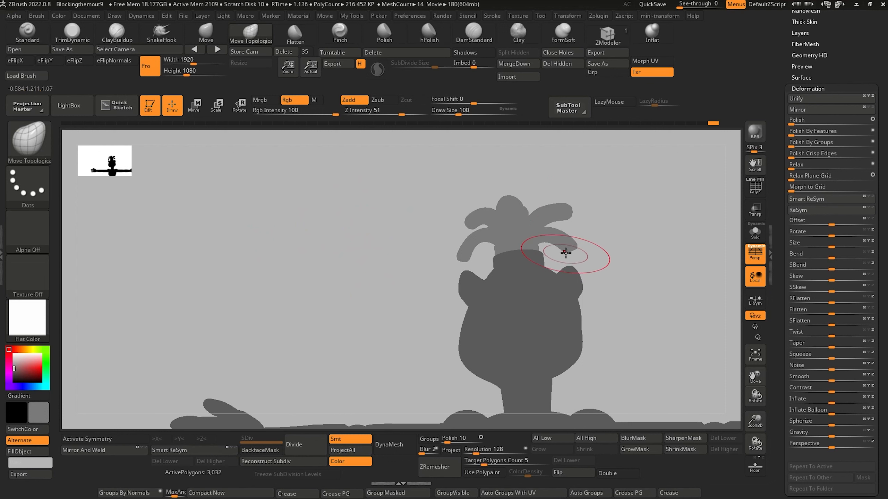
{"action": "mouse_move", "coordinate": [574, 241]}
{"action": "left_mouse_down"}
{"action": "mouse_move", "coordinate": [577, 251]}
{"action": "mouse_move", "coordinate": [558, 220]}
{"action": "left_mouse_up"}
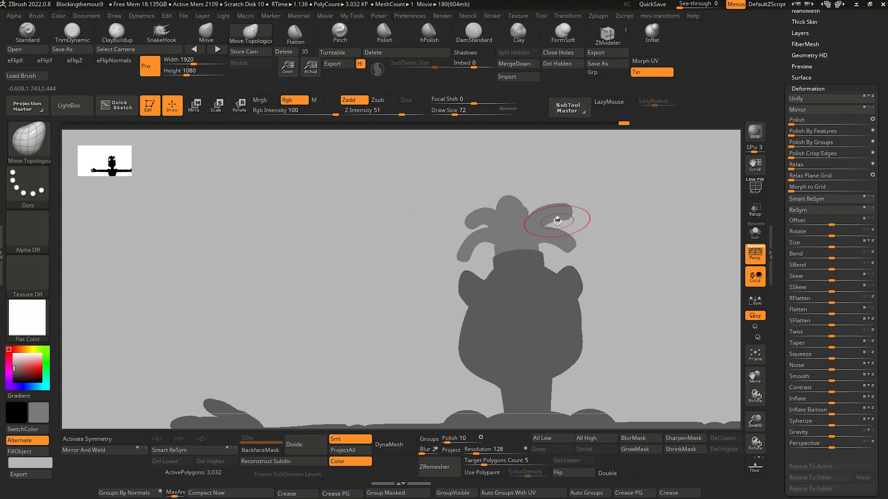
{"action": "left_click_drag", "start_coordinate": [401, 191], "coordinate": [407, 236]}
{"action": "left_click_drag", "start_coordinate": [457, 255], "coordinate": [451, 250]}
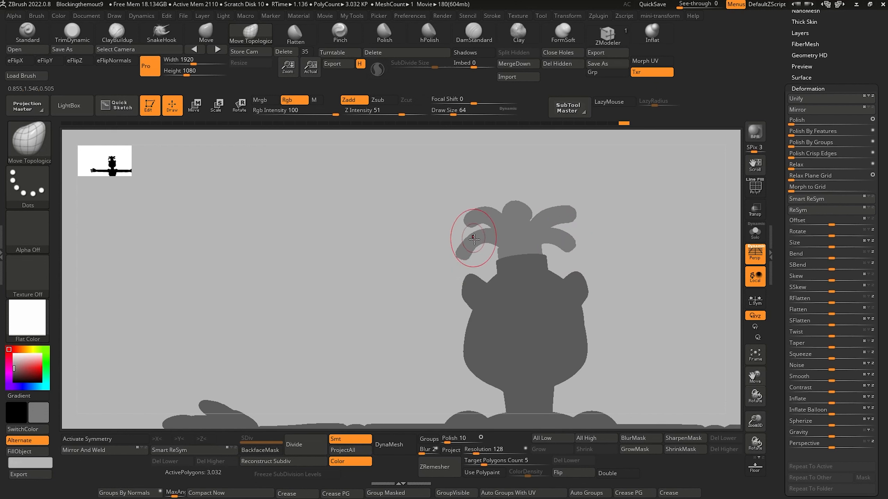
{"action": "left_click_drag", "start_coordinate": [410, 231], "coordinate": [287, 276]}
Adjust the front tube's bend in the front silhouette using Move Topological at draw size 80
{"action": "key", "text": "bracketright"}
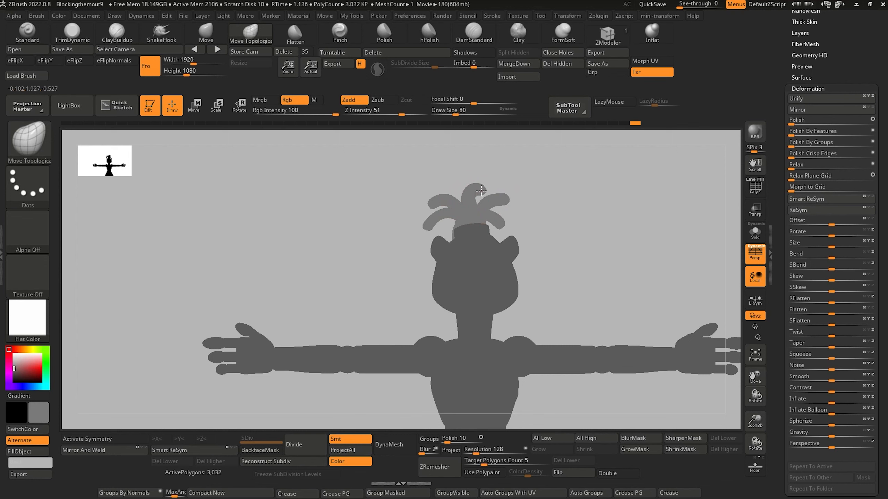
{"action": "left_click_drag", "start_coordinate": [465, 192], "coordinate": [465, 189]}
{"action": "left_click_drag", "start_coordinate": [326, 250], "coordinate": [305, 192]}
{"action": "mouse_move", "coordinate": [313, 232]}
{"action": "left_mouse_down", "text": "alt"}
{"action": "mouse_move", "coordinate": [313, 224]}
{"action": "mouse_move", "coordinate": [254, 224]}
{"action": "mouse_move", "coordinate": [332, 232]}
{"action": "mouse_move", "coordinate": [310, 228]}
{"action": "left_mouse_up", "text": "alt"}
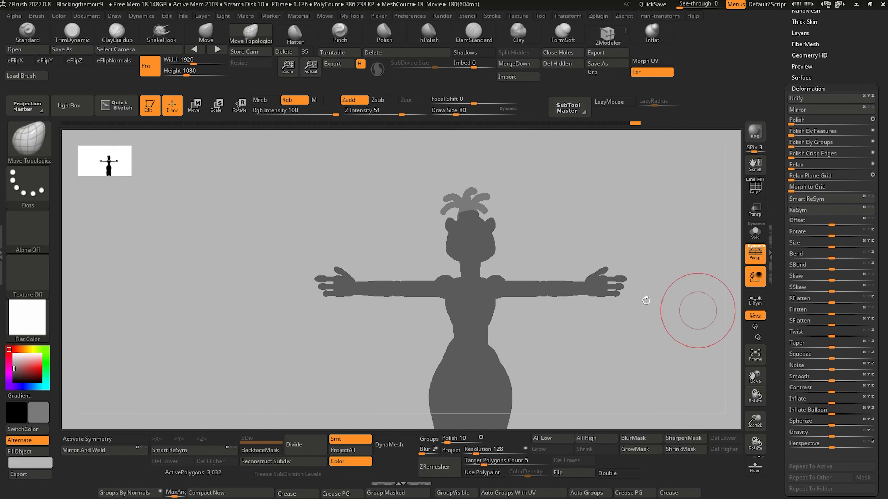
Restore the shaded display with the MatCap Pearl Cavity material and set the color back to white
{"action": "left_click", "coordinate": [27, 318]}
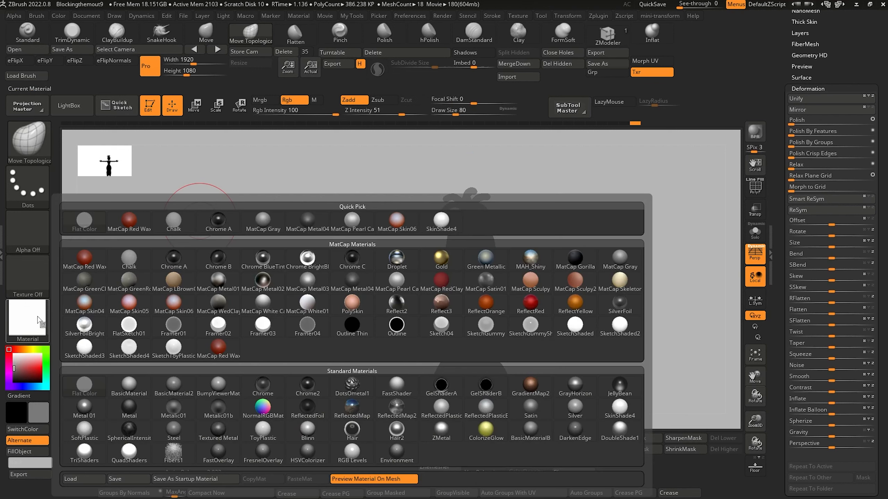
{"action": "left_click", "coordinate": [125, 386]}
{"action": "left_click", "coordinate": [28, 318]}
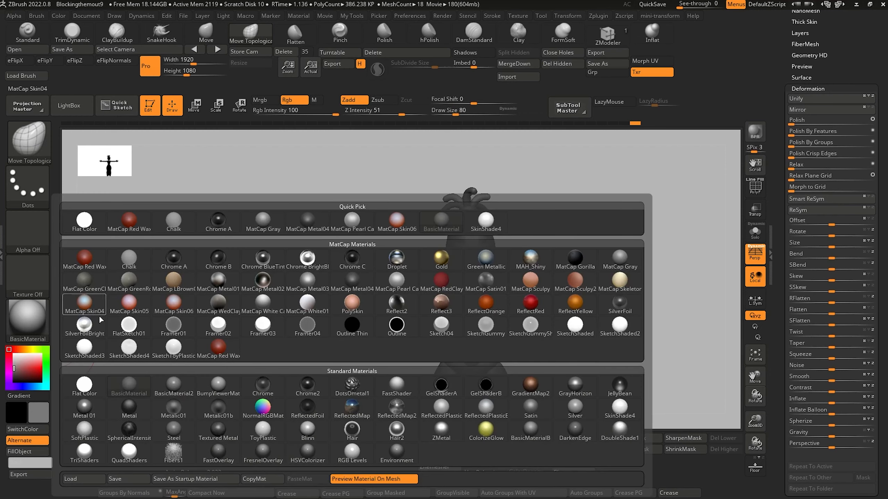
{"action": "left_click", "coordinate": [396, 281]}
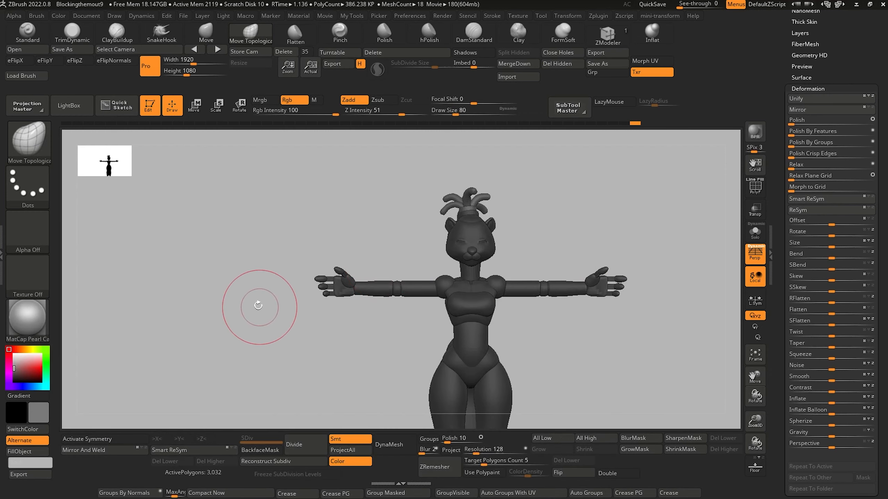
{"action": "left_click_drag", "start_coordinate": [13, 361], "coordinate": [13, 353]}
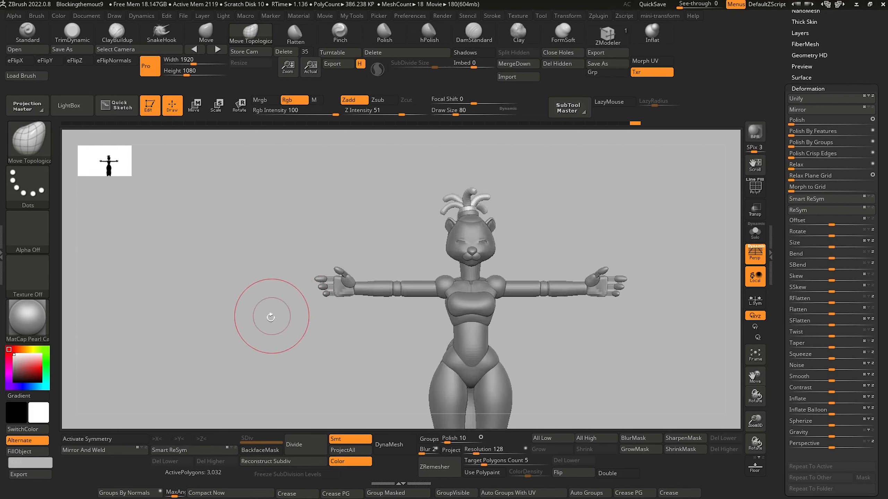
Lower the hair bun slightly toward the head and adjust its placement with the transform gizmo
{"action": "mouse_move", "coordinate": [272, 316]}
{"action": "left_mouse_down", "text": "alt"}
{"action": "mouse_move", "coordinate": [267, 326]}
{"action": "mouse_move", "coordinate": [221, 331]}
{"action": "mouse_move", "coordinate": [225, 322]}
{"action": "left_mouse_up", "text": "alt"}
{"action": "left_click_drag", "start_coordinate": [224, 322], "coordinate": [283, 332], "text": "alt"}
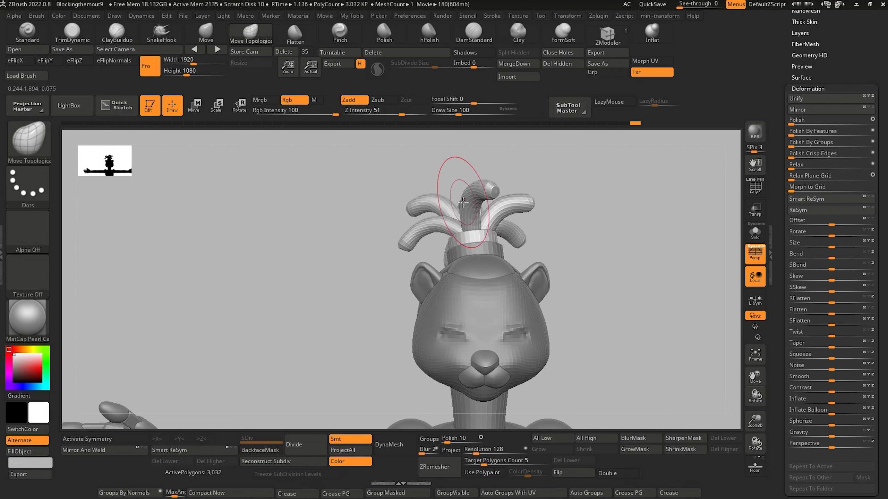
{"action": "left_click_drag", "start_coordinate": [273, 235], "coordinate": [175, 206], "text": "alt"}
{"action": "left_click_drag", "start_coordinate": [220, 238], "coordinate": [243, 245]}
{"action": "left_click_drag", "start_coordinate": [243, 245], "coordinate": [242, 272], "text": "alt"}
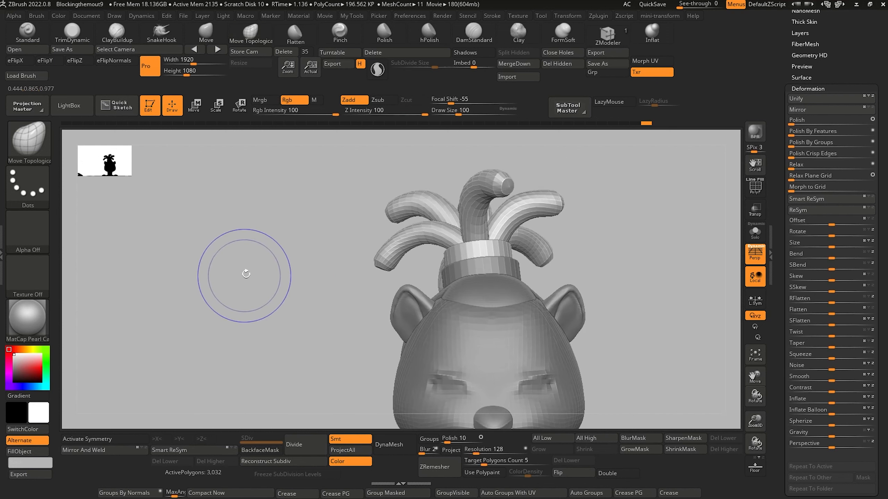
{"action": "left_click", "coordinate": [195, 107]}
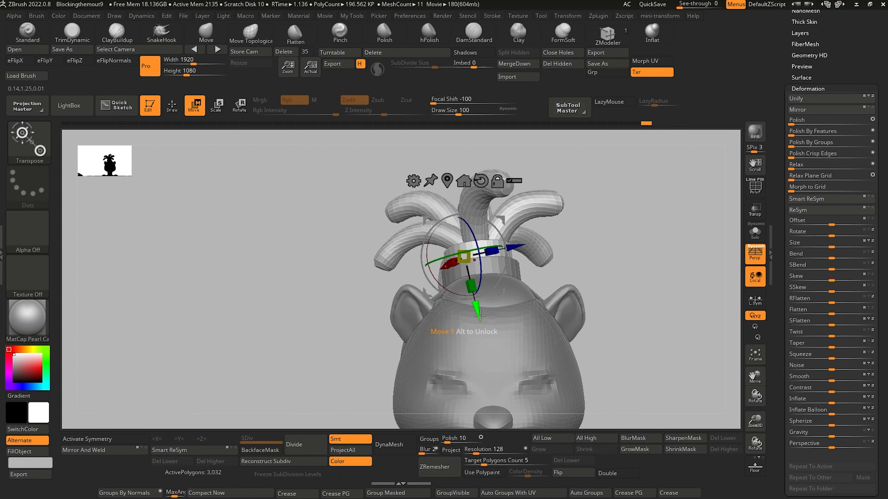
{"action": "left_click_drag", "start_coordinate": [480, 315], "coordinate": [481, 322]}
{"action": "left_click_drag", "start_coordinate": [425, 223], "coordinate": [427, 227]}
{"action": "mouse_move", "coordinate": [268, 205]}
{"action": "left_mouse_down"}
{"action": "mouse_move", "coordinate": [270, 228]}
{"action": "mouse_move", "coordinate": [293, 258]}
{"action": "mouse_move", "coordinate": [245, 198]}
{"action": "left_mouse_up"}
{"action": "left_click", "coordinate": [172, 105]}
Isolate the upper ring at the bun's base and split it from the hair tubes into its own subtool
{"action": "left_click_drag", "start_coordinate": [260, 278], "coordinate": [307, 324], "text": "alt"}
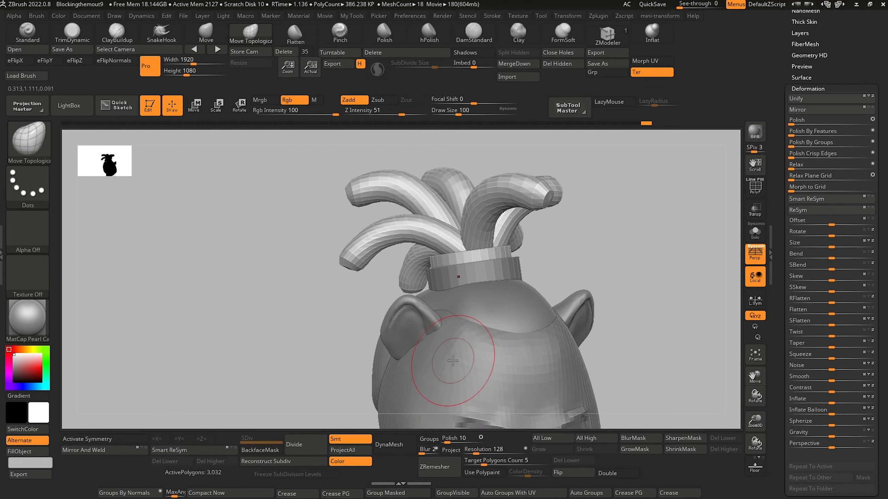
{"action": "left_click", "coordinate": [448, 257], "text": "ctrl+shift"}
{"action": "left_click", "coordinate": [290, 230], "text": "ctrl+shift"}
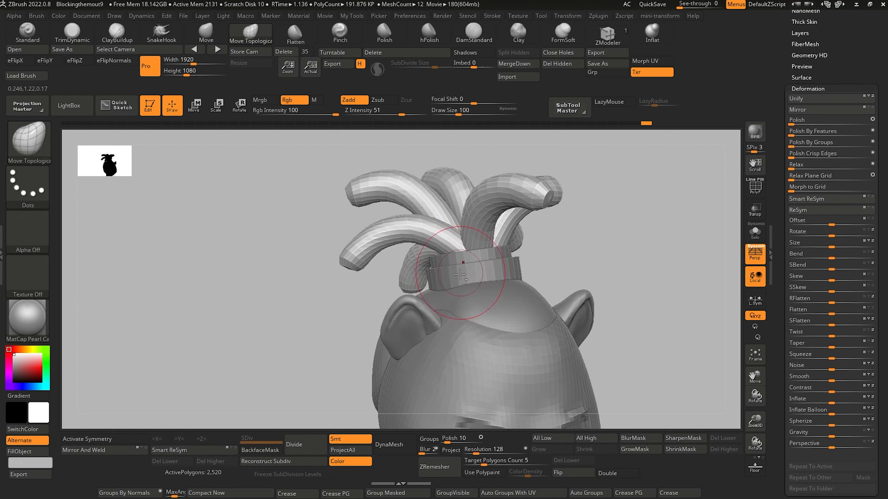
Select the split upper ring and move its subtool to the end of the subtool list
{"action": "left_click_drag", "start_coordinate": [790, 19], "coordinate": [789, 131]}
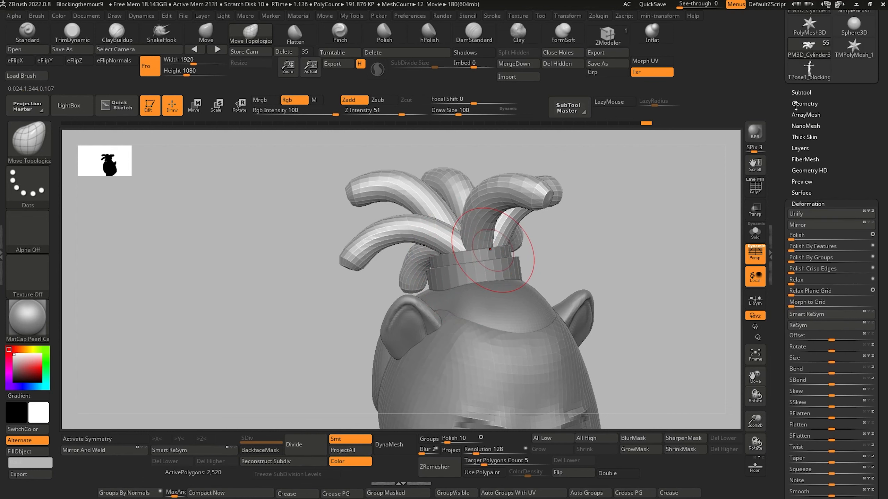
{"action": "left_click", "coordinate": [796, 93]}
{"action": "left_click", "coordinate": [463, 256], "text": "alt"}
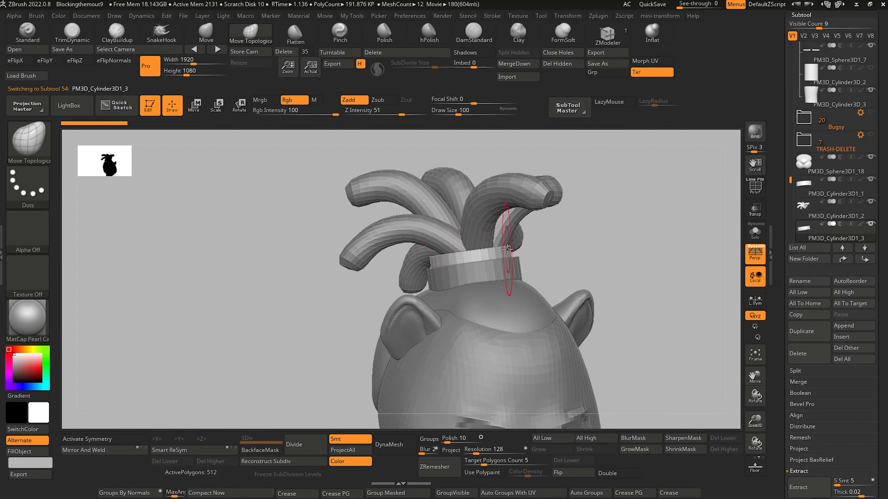
{"action": "key", "text": "ctrl+shift"}
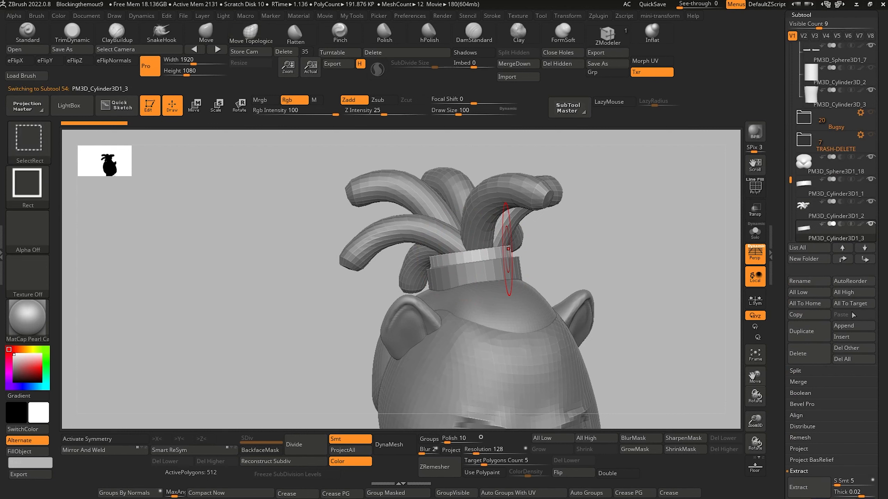
{"action": "left_click", "coordinate": [863, 259]}
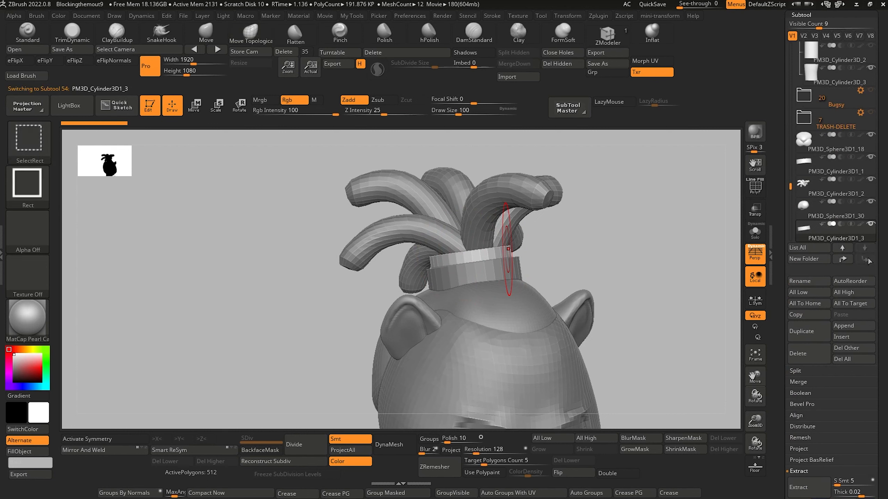
Move the lower ring's subtool directly below the upper ring and merge the two rings into one subtool
{"action": "left_click", "coordinate": [454, 267], "text": "alt"}
{"action": "key", "text": "ctrl+shift"}
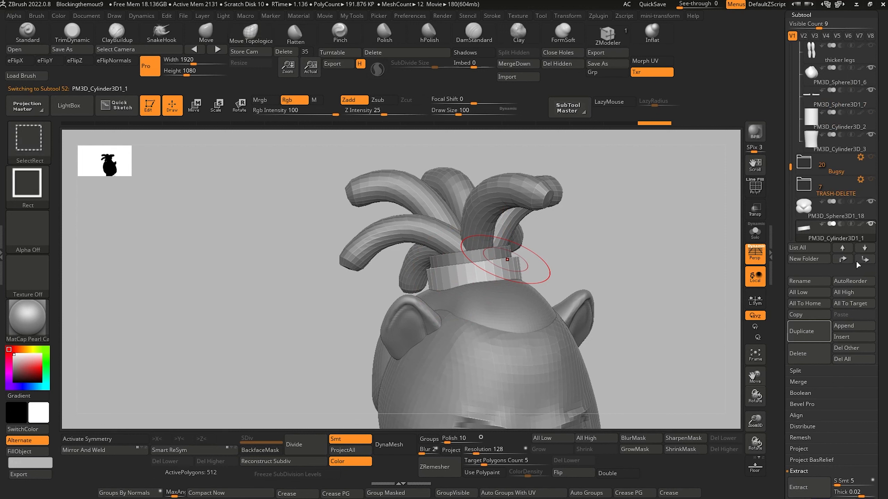
{"action": "left_click", "coordinate": [863, 259], "text": "ctrl+shift"}
{"action": "left_click", "coordinate": [839, 209]}
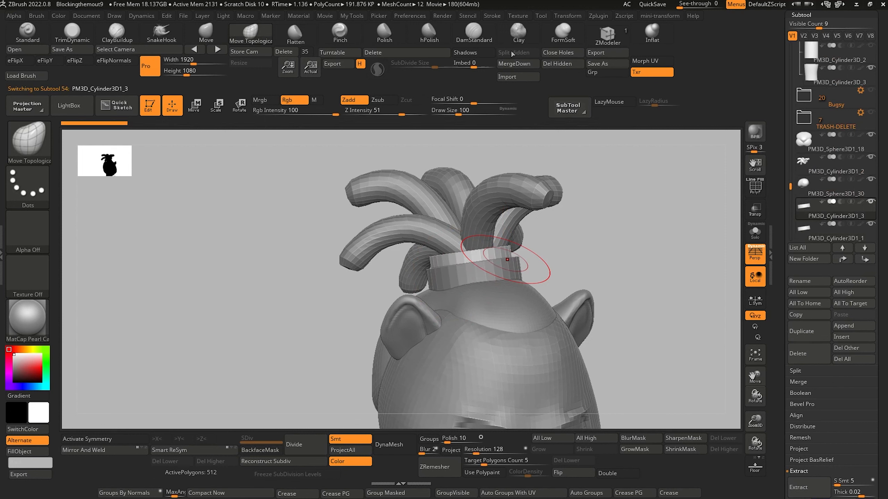
{"action": "left_click", "coordinate": [516, 64]}
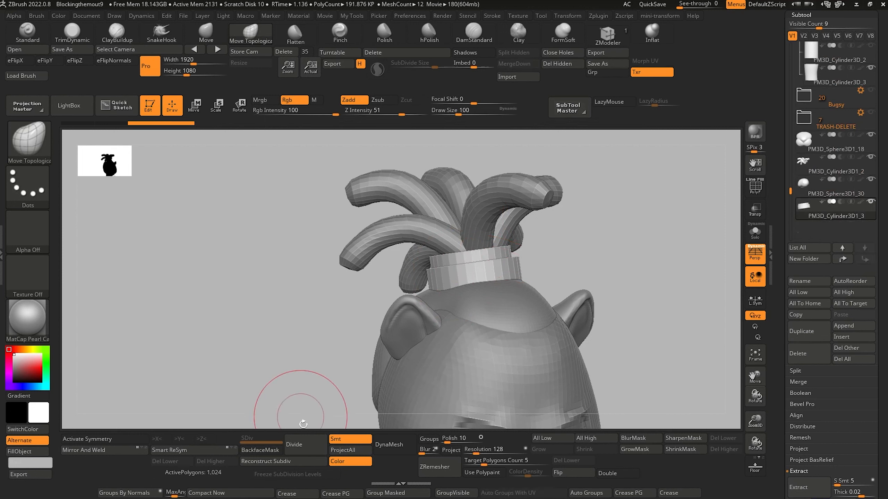
Subdivide the merged rings to level 2 and smooth them into rounded bands around the bun's base
{"action": "key", "text": "shift"}
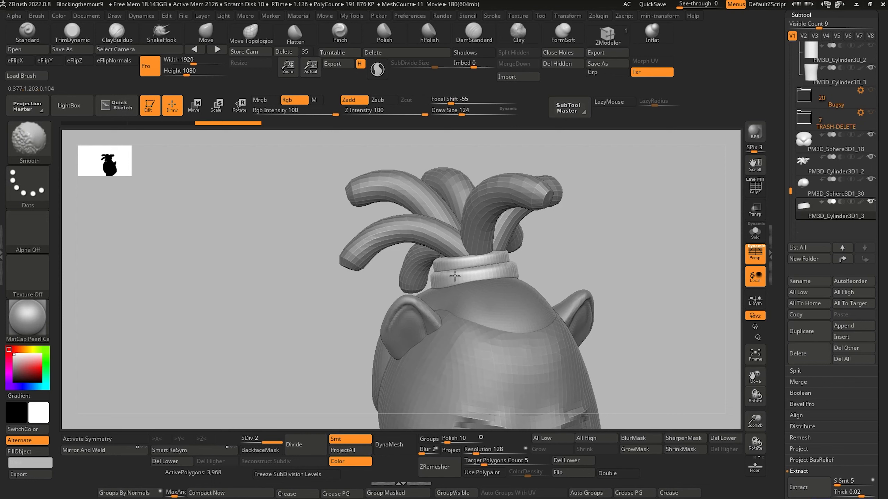
{"action": "mouse_move", "coordinate": [487, 248]}
{"action": "right_mouse_down"}
{"action": "mouse_move", "coordinate": [367, 278]}
{"action": "mouse_move", "coordinate": [426, 283]}
{"action": "mouse_move", "coordinate": [375, 291]}
{"action": "mouse_move", "coordinate": [264, 275]}
{"action": "mouse_move", "coordinate": [270, 257]}
{"action": "mouse_move", "coordinate": [301, 337]}
{"action": "mouse_move", "coordinate": [246, 319]}
{"action": "mouse_move", "coordinate": [239, 309]}
{"action": "mouse_move", "coordinate": [254, 294]}
{"action": "right_mouse_up"}
{"action": "left_click_drag", "start_coordinate": [222, 290], "coordinate": [248, 312]}
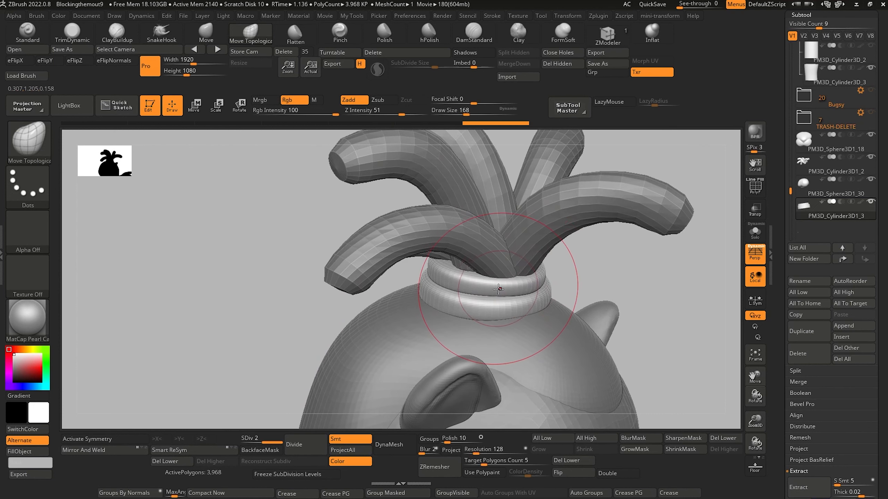
{"action": "left_click_drag", "start_coordinate": [332, 176], "coordinate": [289, 218]}
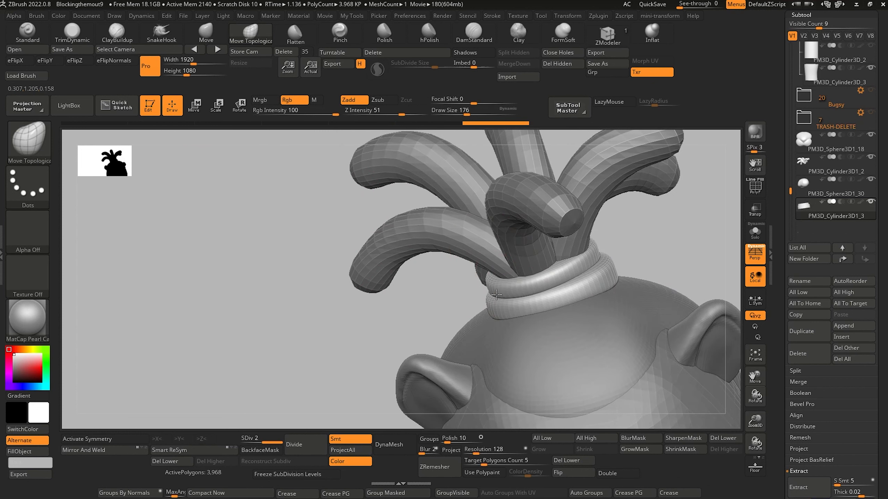
{"action": "left_click_drag", "start_coordinate": [307, 278], "coordinate": [268, 310]}
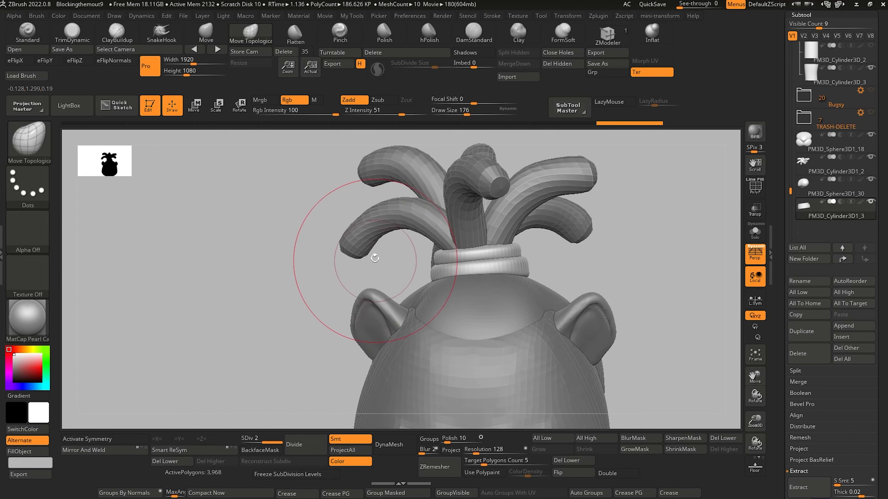
Select the hair cap and try mirrored hair strands below the bun using ClayBuildup at draw size 92
{"action": "left_click", "coordinate": [446, 302], "text": "alt"}
{"action": "left_click_drag", "start_coordinate": [273, 196], "coordinate": [254, 213]}
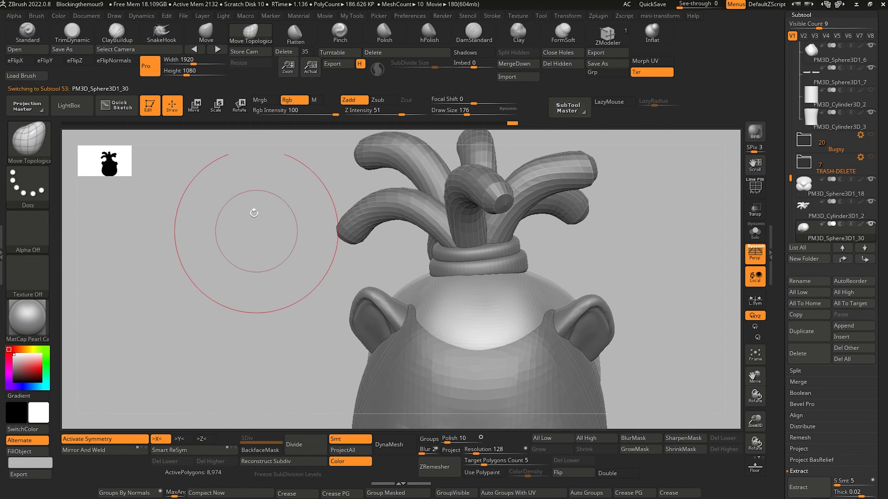
{"action": "left_click", "coordinate": [118, 31]}
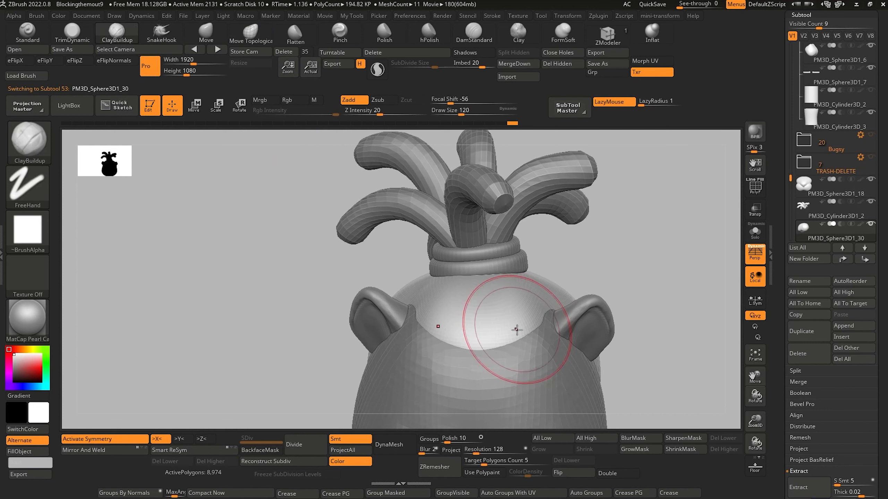
{"action": "key", "text": "bracketleft"}
{"action": "key", "text": "bracketleft"}
{"action": "left_click_drag", "start_coordinate": [520, 336], "coordinate": [505, 282]}
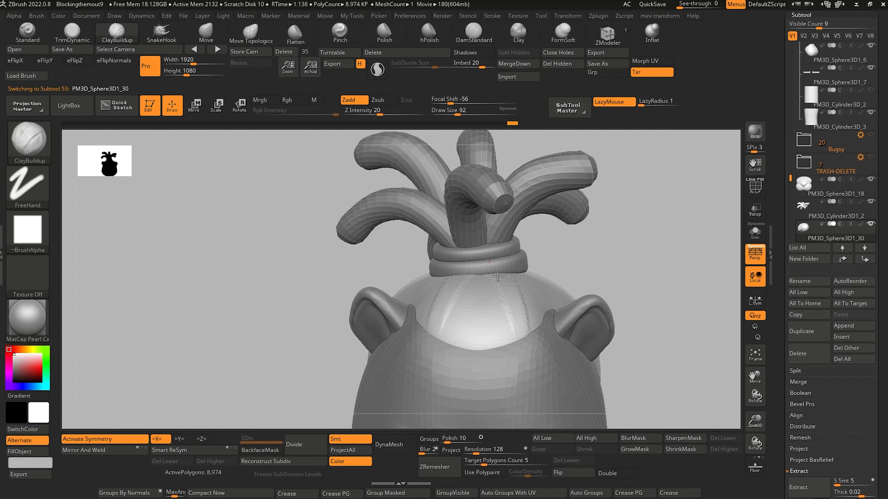
Turn off symmetry and undo the test strands on the hair cap
{"action": "left_click", "coordinate": [105, 439]}
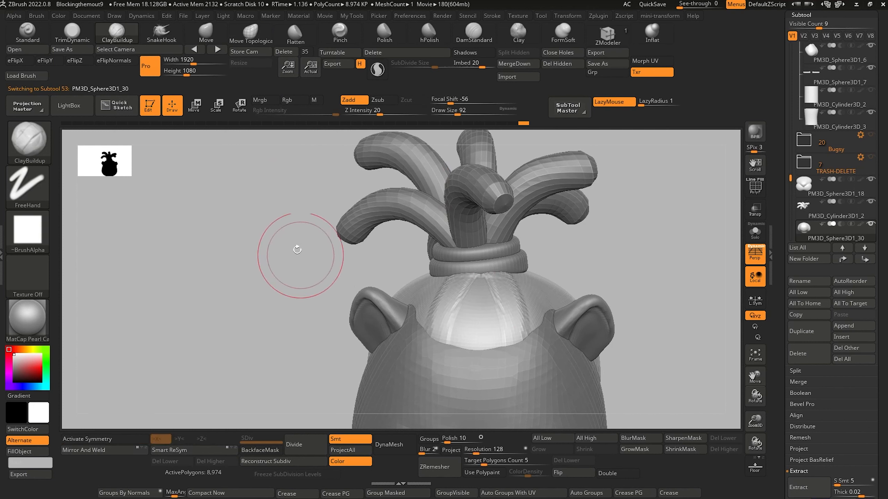
{"action": "key", "text": "ctrl"}
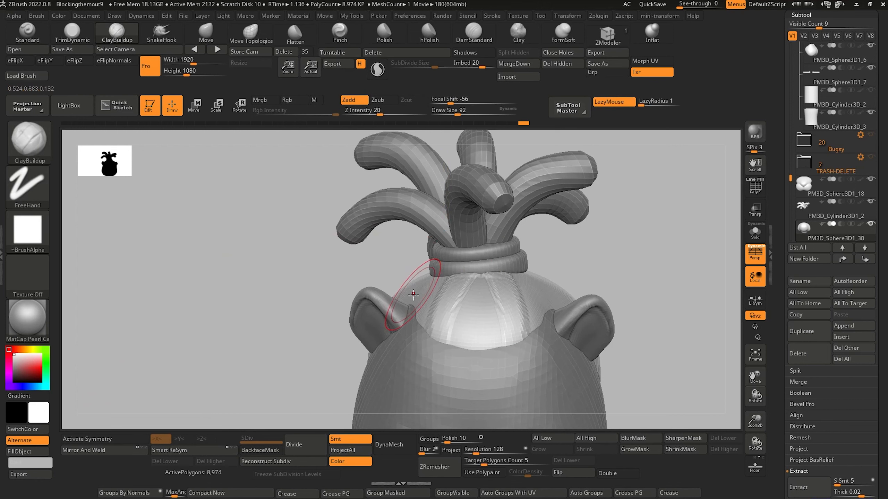
{"action": "key", "text": "ctrl+z"}
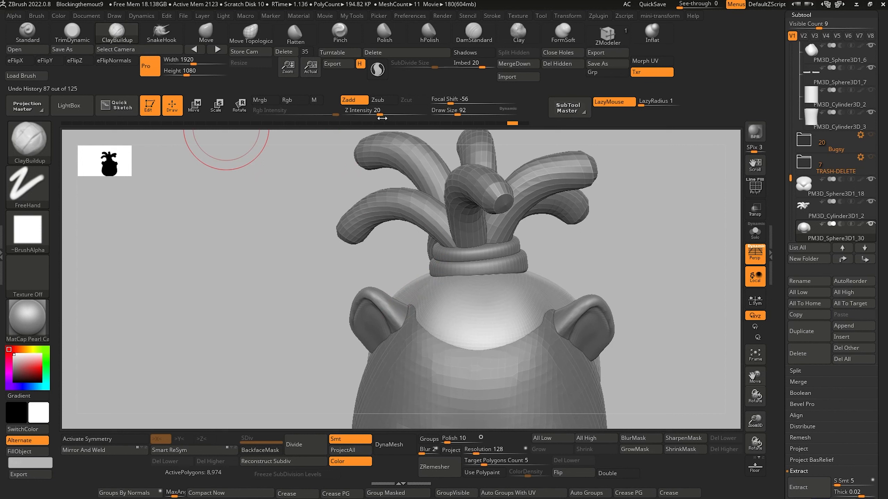
Sculpt hair strands across the front of the hair cap with ClayBuildup at Z intensity 32, running from the bun to the hairline
{"action": "left_click_drag", "start_coordinate": [382, 118], "coordinate": [389, 118]}
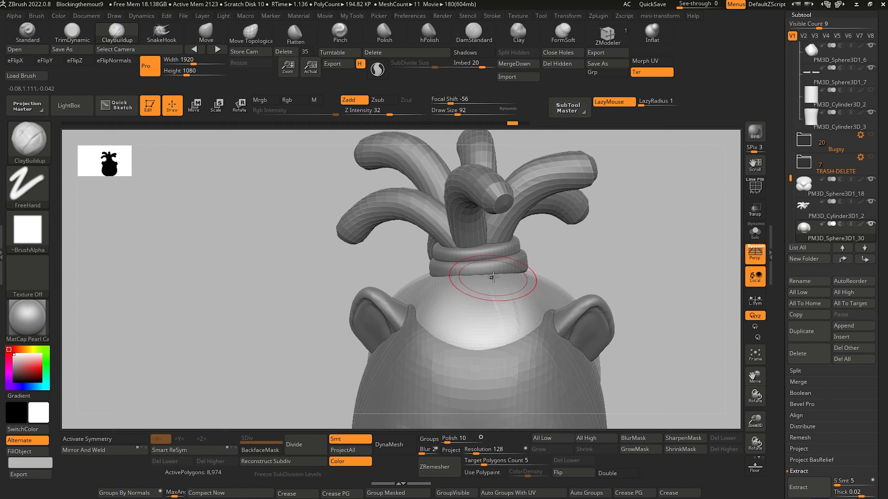
{"action": "mouse_move", "coordinate": [493, 278]}
{"action": "left_mouse_down"}
{"action": "mouse_move", "coordinate": [532, 332]}
{"action": "mouse_move", "coordinate": [524, 350]}
{"action": "left_mouse_up"}
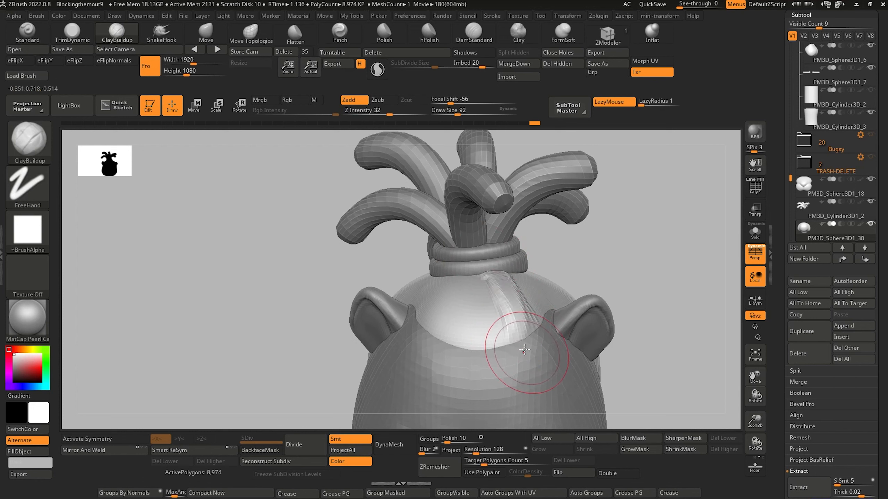
{"action": "mouse_move", "coordinate": [478, 284]}
{"action": "left_mouse_down"}
{"action": "mouse_move", "coordinate": [494, 339]}
{"action": "mouse_move", "coordinate": [471, 302]}
{"action": "left_mouse_up"}
{"action": "left_click_drag", "start_coordinate": [492, 356], "coordinate": [491, 353]}
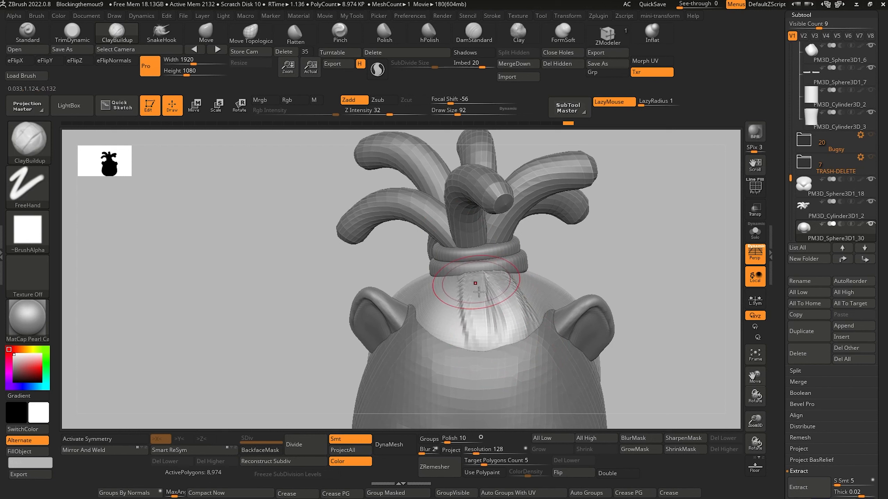
{"action": "left_click_drag", "start_coordinate": [450, 271], "coordinate": [444, 322]}
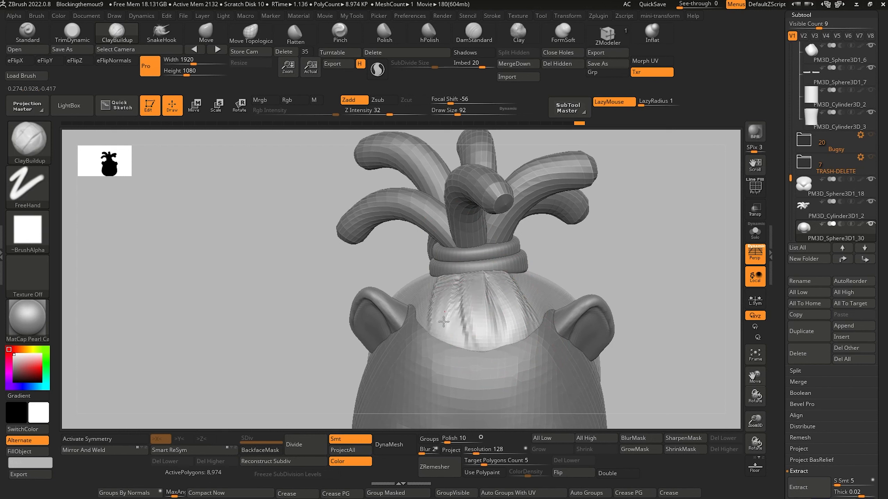
{"action": "mouse_move", "coordinate": [448, 276]}
{"action": "left_mouse_down"}
{"action": "mouse_move", "coordinate": [450, 265]}
{"action": "mouse_move", "coordinate": [441, 330]}
{"action": "left_mouse_up"}
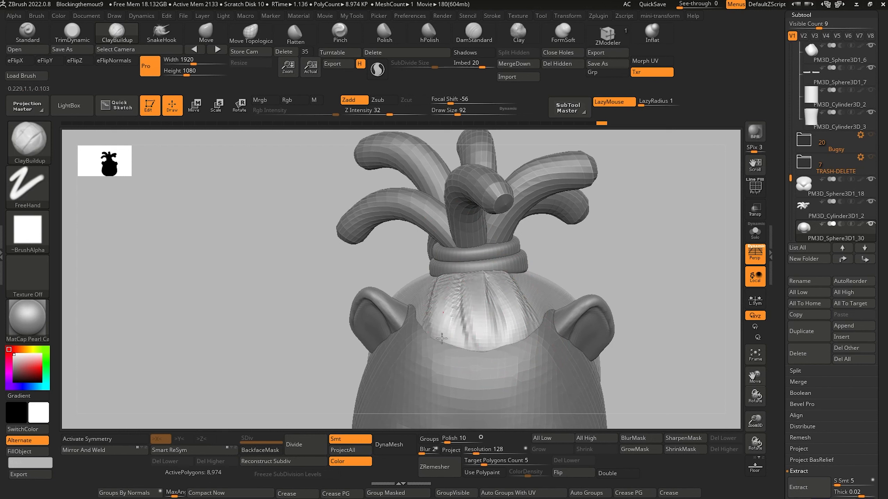
Sculpt ClayBuildup strands from the bun down the side of the hair cap, above and behind the ear
{"action": "left_click_drag", "start_coordinate": [325, 284], "coordinate": [288, 305]}
{"action": "left_click_drag", "start_coordinate": [526, 280], "coordinate": [545, 312]}
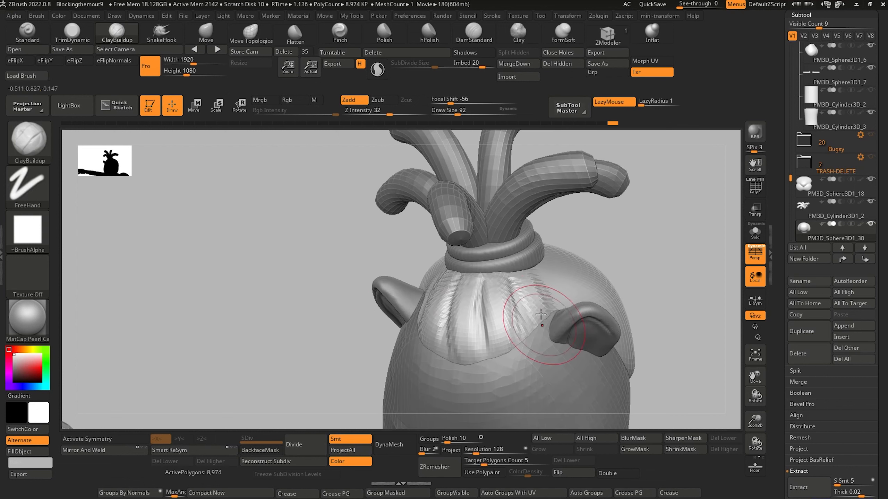
{"action": "left_click_drag", "start_coordinate": [294, 262], "coordinate": [287, 265]}
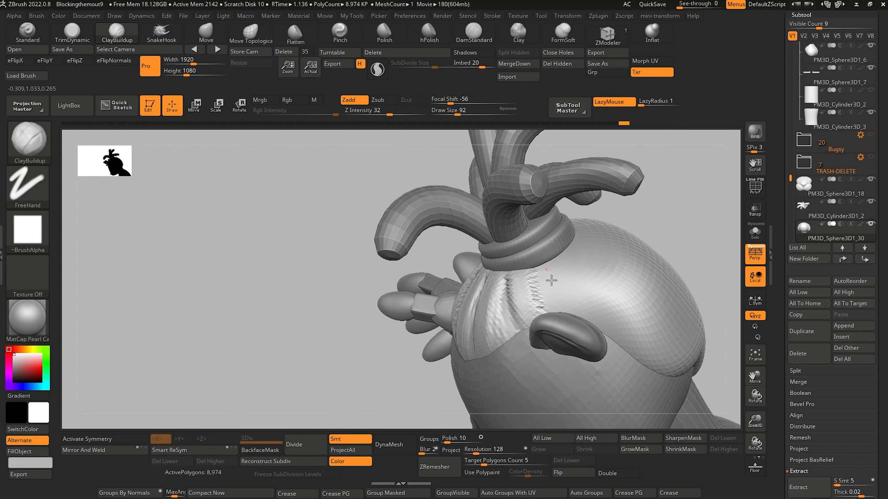
{"action": "mouse_move", "coordinate": [551, 280]}
{"action": "left_mouse_down"}
{"action": "mouse_move", "coordinate": [594, 343]}
{"action": "mouse_move", "coordinate": [588, 261]}
{"action": "mouse_move", "coordinate": [643, 370]}
{"action": "left_mouse_up"}
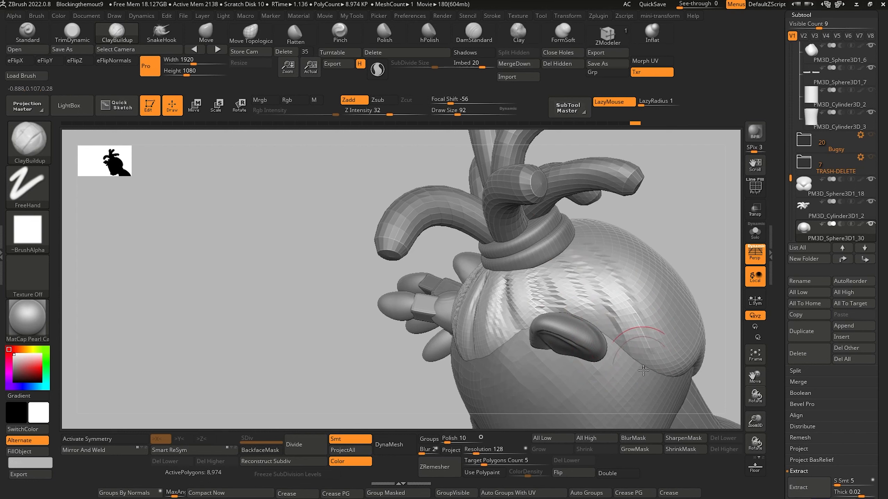
{"action": "left_click_drag", "start_coordinate": [588, 249], "coordinate": [633, 379]}
{"action": "left_click_drag", "start_coordinate": [575, 262], "coordinate": [610, 332]}
Extend the sculpted strands down the lower side of the hair cap and across the back of the head
{"action": "mouse_move", "coordinate": [347, 288]}
{"action": "left_mouse_down", "text": "shift"}
{"action": "mouse_move", "coordinate": [319, 239]}
{"action": "mouse_move", "coordinate": [284, 248]}
{"action": "mouse_move", "coordinate": [277, 274]}
{"action": "mouse_move", "coordinate": [297, 332]}
{"action": "mouse_move", "coordinate": [320, 291]}
{"action": "left_mouse_up", "text": "shift"}
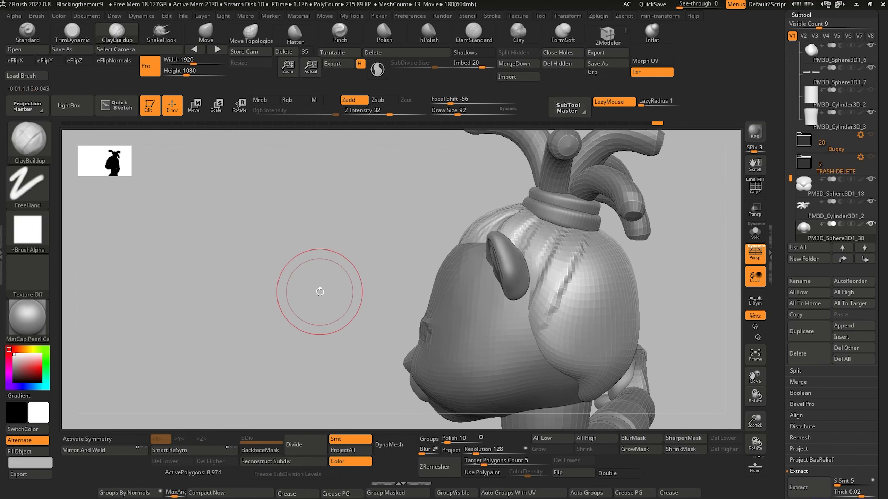
{"action": "mouse_move", "coordinate": [553, 351]}
{"action": "left_mouse_down"}
{"action": "mouse_move", "coordinate": [576, 311]}
{"action": "mouse_move", "coordinate": [556, 366]}
{"action": "mouse_move", "coordinate": [592, 241]}
{"action": "left_mouse_up"}
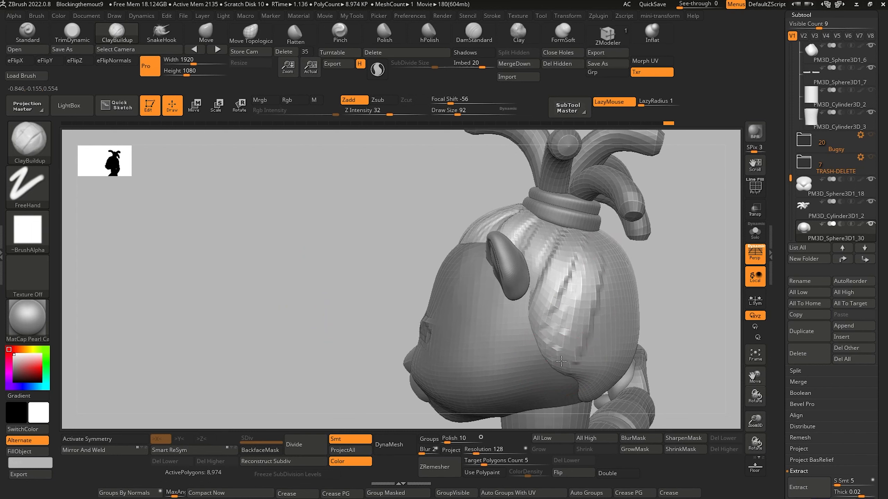
{"action": "left_click_drag", "start_coordinate": [332, 234], "coordinate": [374, 210]}
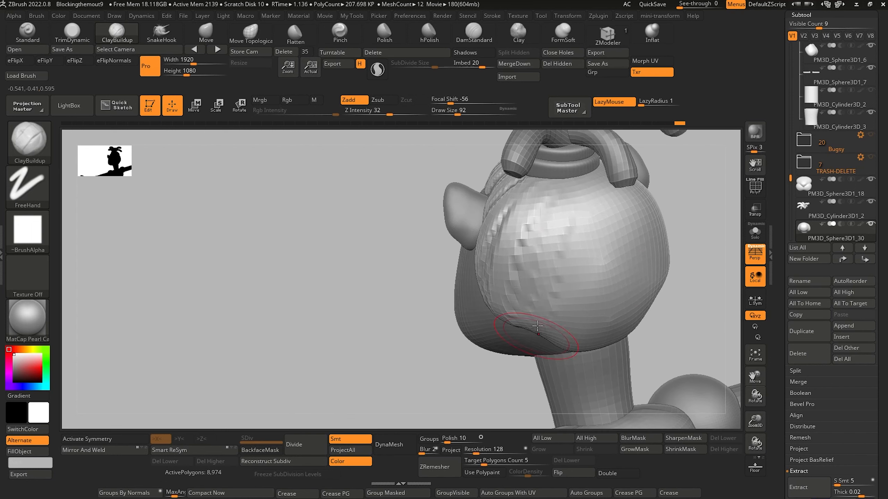
{"action": "left_click_drag", "start_coordinate": [402, 316], "coordinate": [399, 266]}
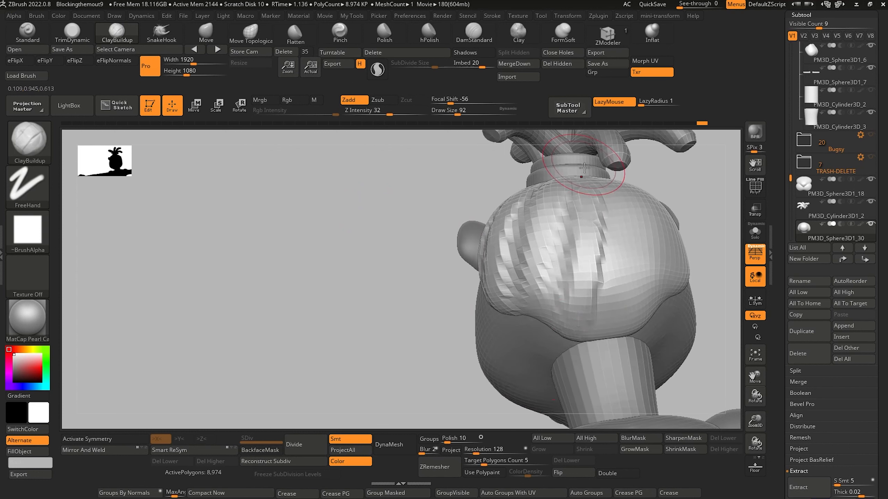
{"action": "left_click_drag", "start_coordinate": [407, 321], "coordinate": [369, 300]}
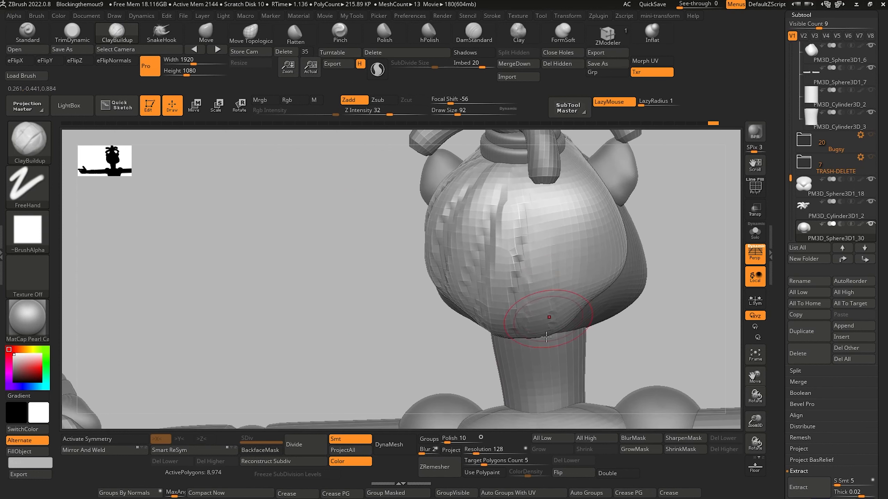
{"action": "mouse_move", "coordinate": [540, 210]}
{"action": "left_mouse_down"}
{"action": "mouse_move", "coordinate": [547, 325]}
{"action": "mouse_move", "coordinate": [537, 200]}
{"action": "mouse_move", "coordinate": [531, 297]}
{"action": "left_mouse_up"}
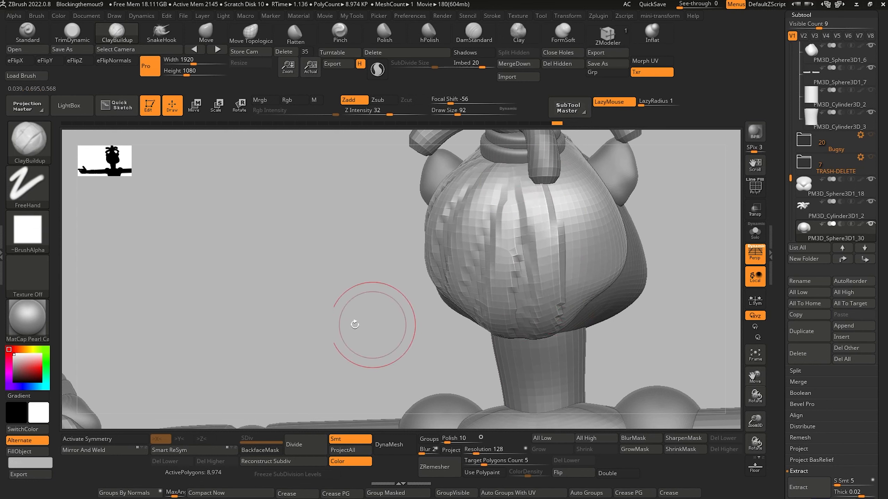
Sculpt matching ClayBuildup strands on the opposite side of the hair cap, behind the other ear
{"action": "left_click_drag", "start_coordinate": [355, 325], "coordinate": [353, 287]}
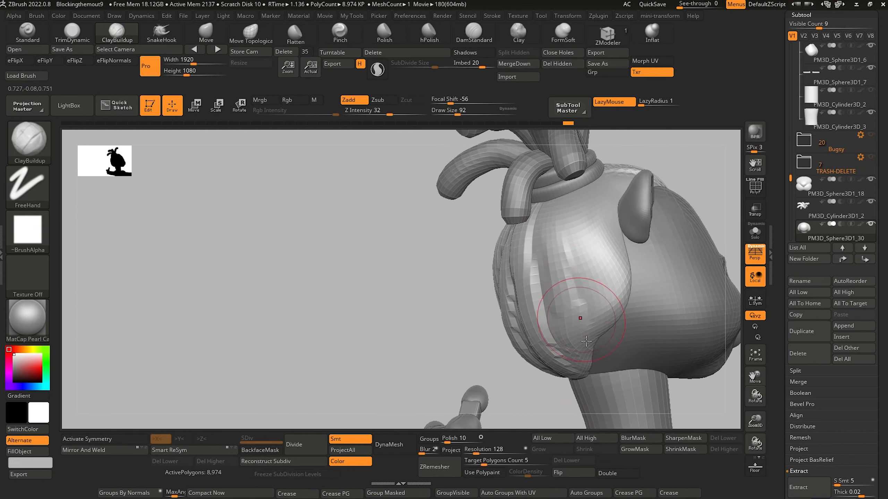
{"action": "left_click_drag", "start_coordinate": [586, 341], "coordinate": [573, 311]}
{"action": "mouse_move", "coordinate": [554, 214]}
{"action": "left_mouse_down"}
{"action": "mouse_move", "coordinate": [566, 248]}
{"action": "mouse_move", "coordinate": [544, 210]}
{"action": "mouse_move", "coordinate": [584, 196]}
{"action": "left_mouse_up"}
{"action": "left_click_drag", "start_coordinate": [631, 306], "coordinate": [629, 276]}
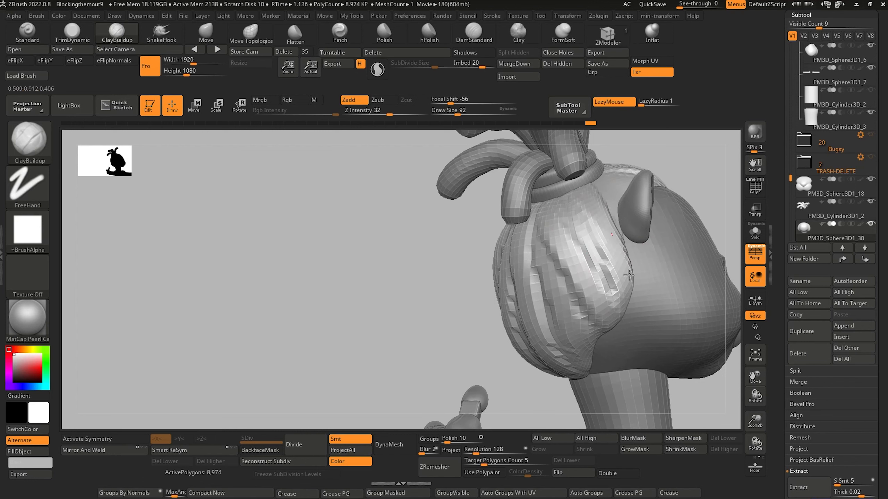
Fill in the hair cap beside the ear with ClayBuildup strands running toward the bun
{"action": "left_click_drag", "start_coordinate": [370, 242], "coordinate": [412, 254]}
{"action": "left_click_drag", "start_coordinate": [353, 295], "coordinate": [387, 306], "text": "alt"}
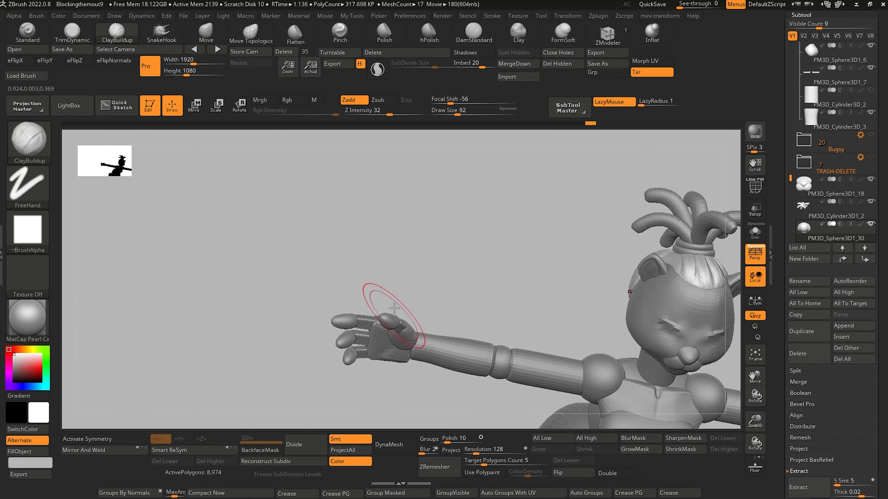
{"action": "left_click_drag", "start_coordinate": [389, 256], "coordinate": [368, 305]}
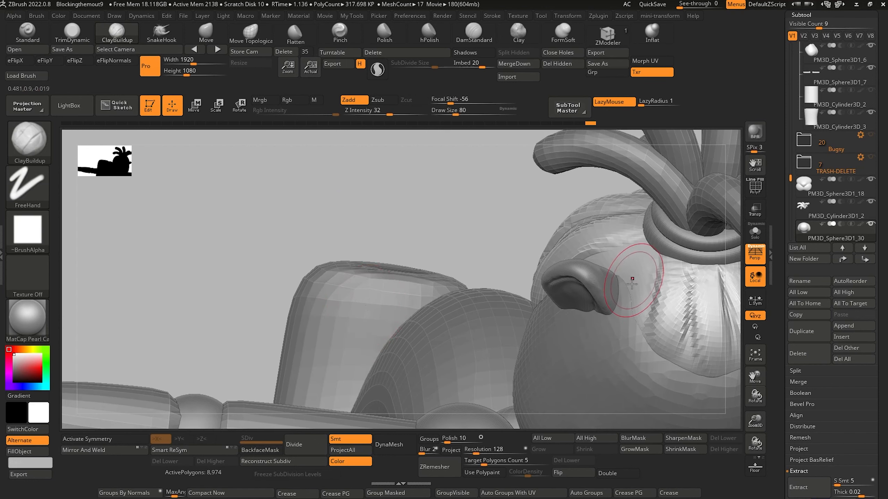
{"action": "mouse_move", "coordinate": [651, 265]}
{"action": "left_mouse_down"}
{"action": "mouse_move", "coordinate": [646, 300]}
{"action": "mouse_move", "coordinate": [645, 271]}
{"action": "left_mouse_up"}
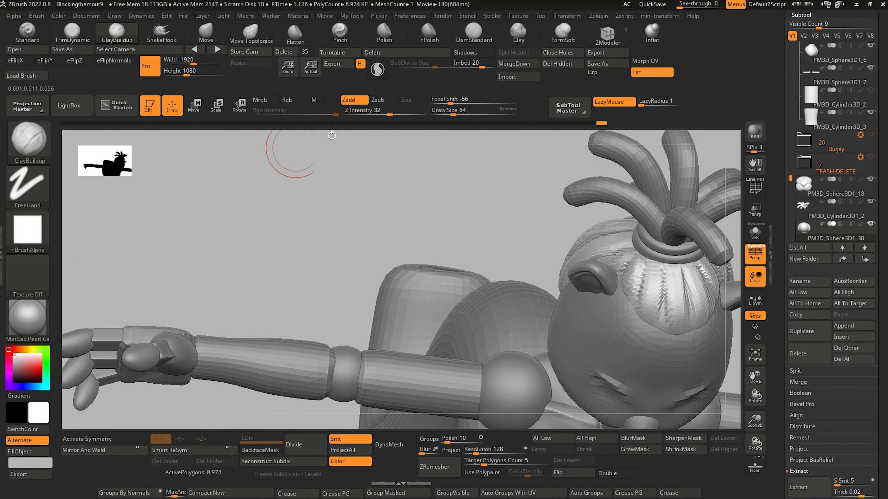
Carve grooves between the hair strands at the front hairline and above the ear with DamStandard at Z intensity 33
{"action": "left_click", "coordinate": [474, 34]}
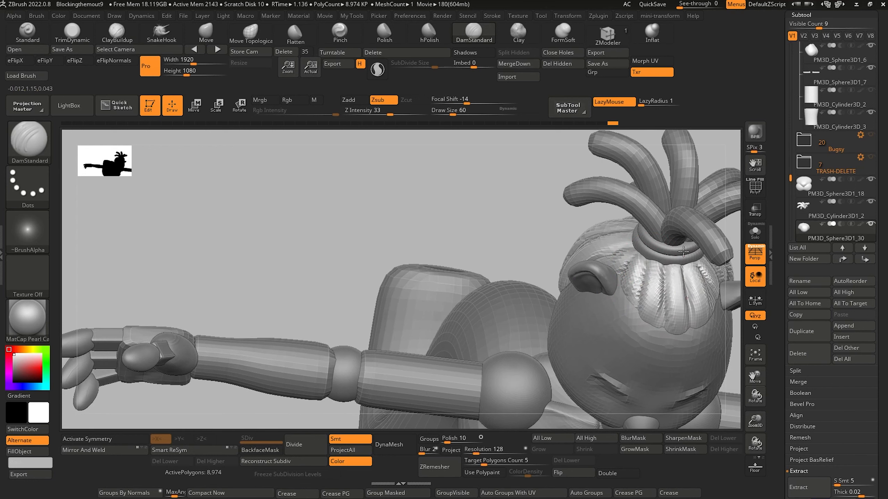
{"action": "left_click_drag", "start_coordinate": [420, 248], "coordinate": [373, 239]}
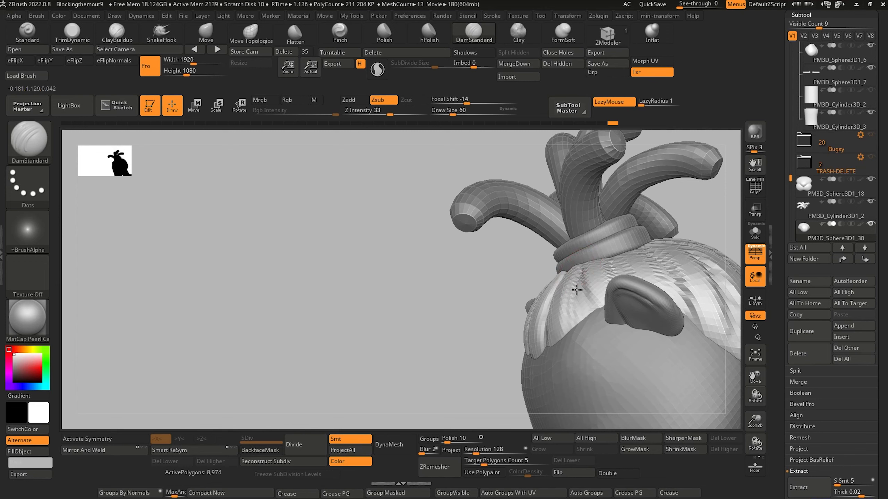
{"action": "left_click_drag", "start_coordinate": [594, 353], "coordinate": [314, 183]}
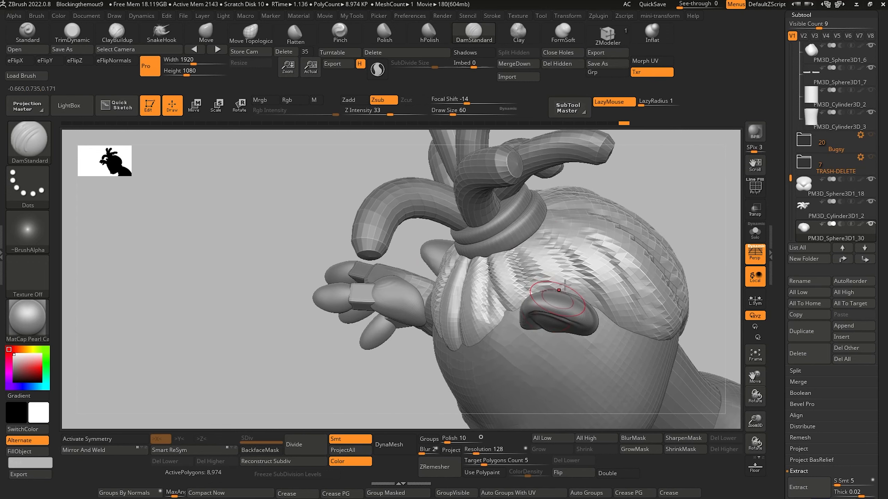
{"action": "left_click_drag", "start_coordinate": [314, 234], "coordinate": [217, 206]}
{"action": "left_click_drag", "start_coordinate": [214, 207], "coordinate": [272, 236]}
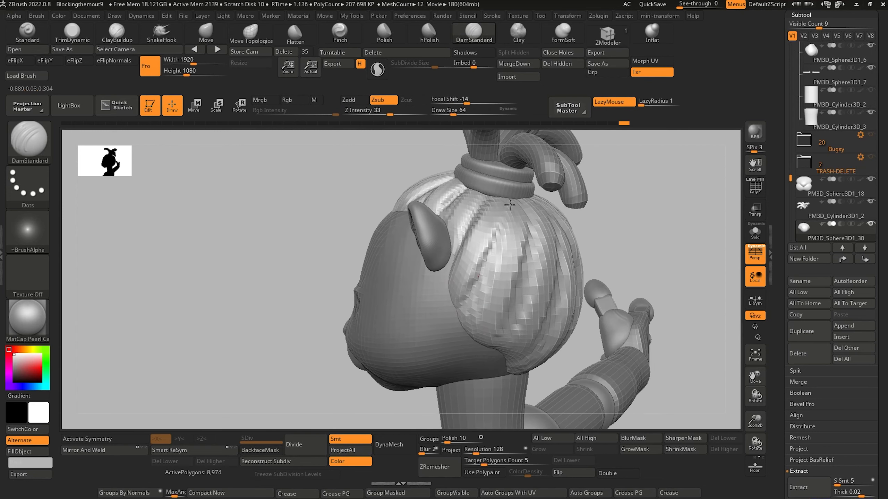
Carve DamStandard grooves between the strands behind the ear, running between the bun base and the lower edge of the hair cap
{"action": "left_click_drag", "start_coordinate": [479, 277], "coordinate": [509, 205]}
{"action": "left_click_drag", "start_coordinate": [495, 251], "coordinate": [508, 192]}
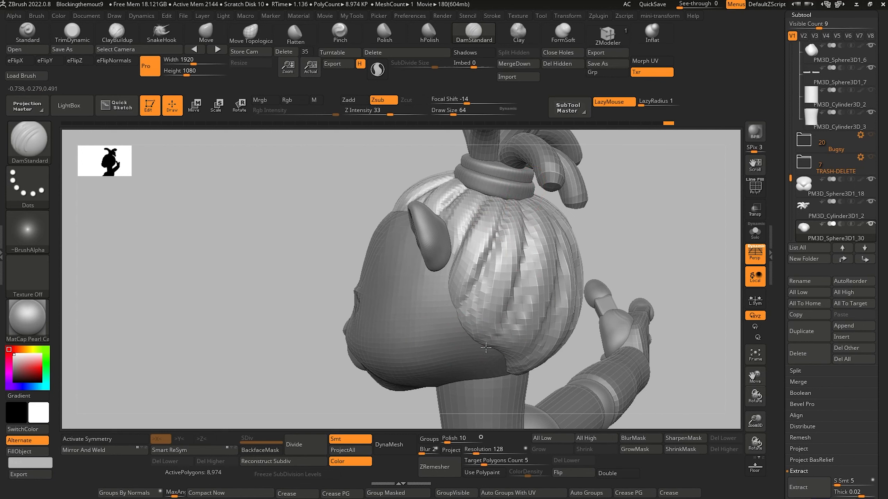
{"action": "left_click_drag", "start_coordinate": [364, 250], "coordinate": [297, 251]}
{"action": "mouse_move", "coordinate": [533, 312]}
{"action": "left_mouse_down"}
{"action": "mouse_move", "coordinate": [543, 196]}
{"action": "mouse_move", "coordinate": [532, 189]}
{"action": "left_mouse_up"}
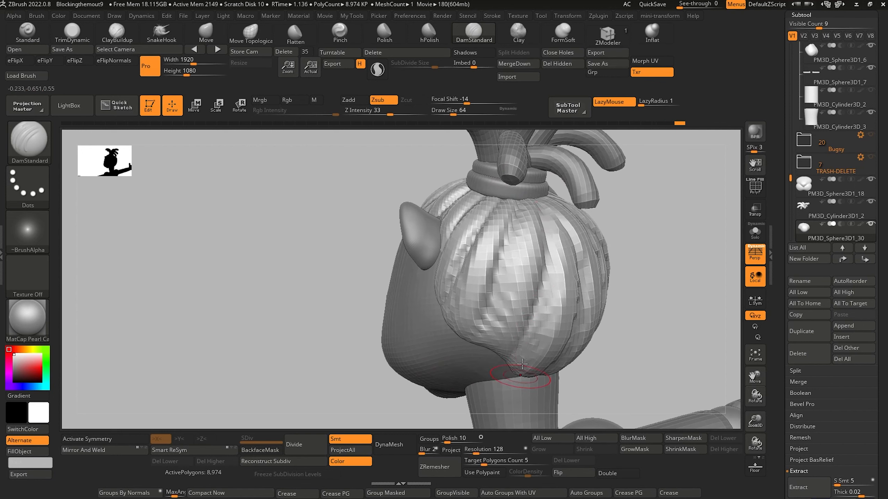
Continue the DamStandard grooves across the back of the hair cap and around to the opposite side
{"action": "left_click_drag", "start_coordinate": [355, 328], "coordinate": [323, 336]}
{"action": "mouse_move", "coordinate": [536, 210]}
{"action": "left_mouse_down"}
{"action": "mouse_move", "coordinate": [557, 242]}
{"action": "mouse_move", "coordinate": [561, 349]}
{"action": "left_mouse_up"}
{"action": "mouse_move", "coordinate": [408, 175]}
{"action": "left_mouse_down"}
{"action": "mouse_move", "coordinate": [359, 212]}
{"action": "mouse_move", "coordinate": [456, 234]}
{"action": "left_mouse_up"}
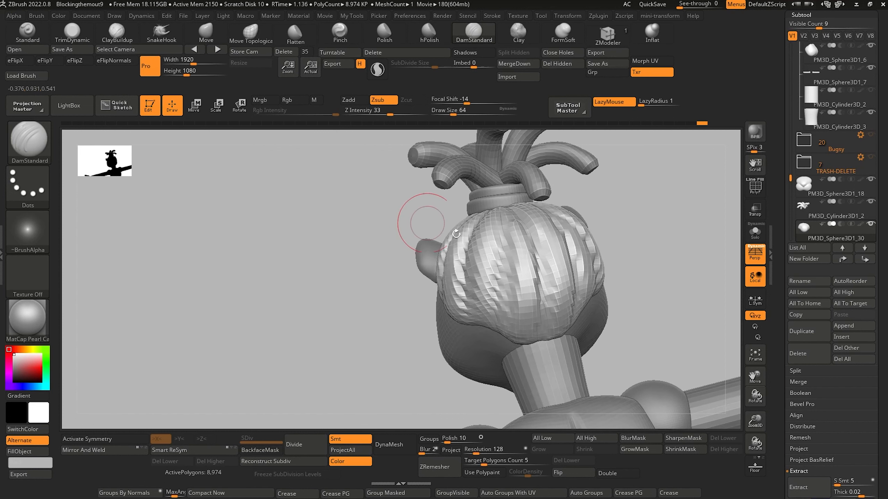
{"action": "left_click_drag", "start_coordinate": [381, 263], "coordinate": [507, 259]}
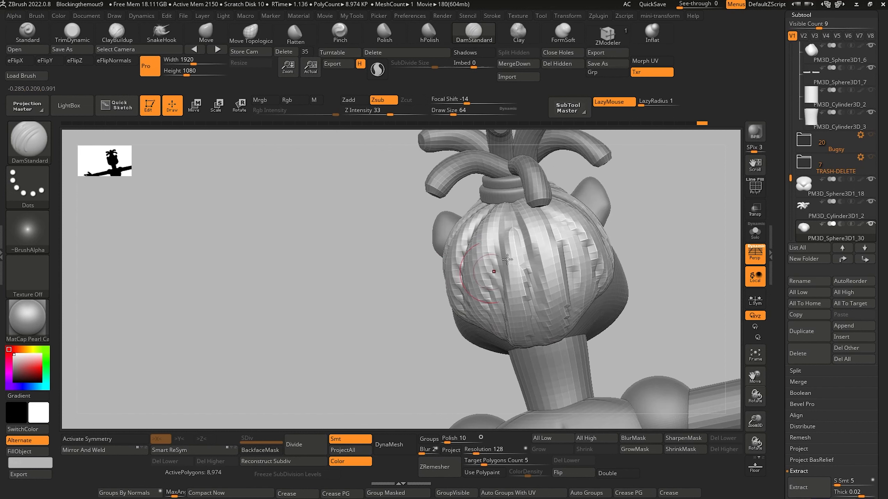
{"action": "left_click_drag", "start_coordinate": [430, 371], "coordinate": [567, 331]}
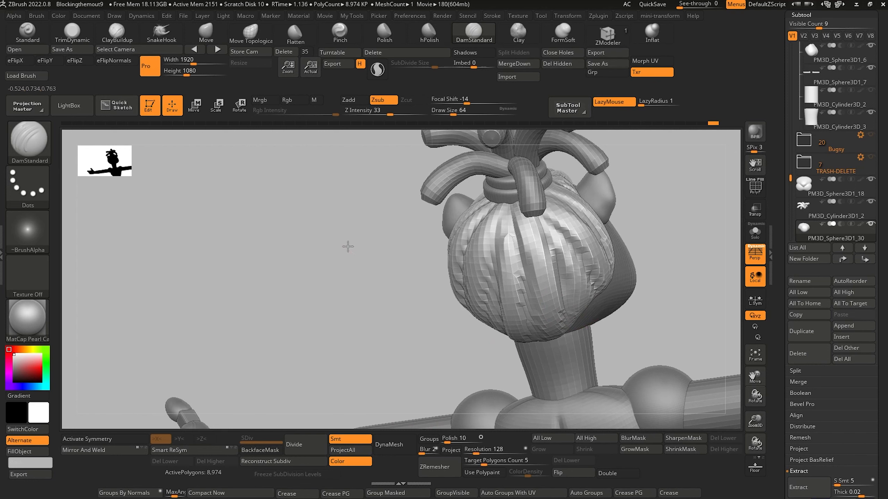
{"action": "left_click_drag", "start_coordinate": [348, 246], "coordinate": [509, 208]}
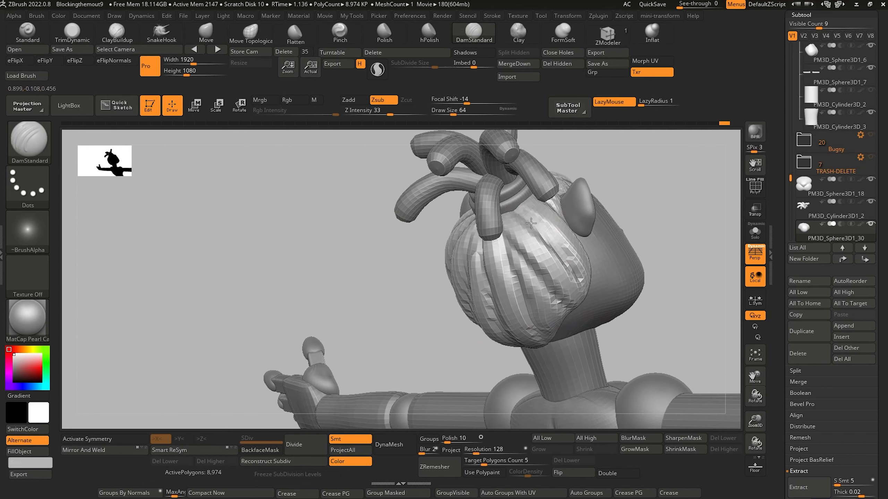
Reshape the hair cap's edge behind the ear and at the front hairline with the Move Topological brush
{"action": "left_click_drag", "start_coordinate": [363, 287], "coordinate": [225, 232], "text": "alt"}
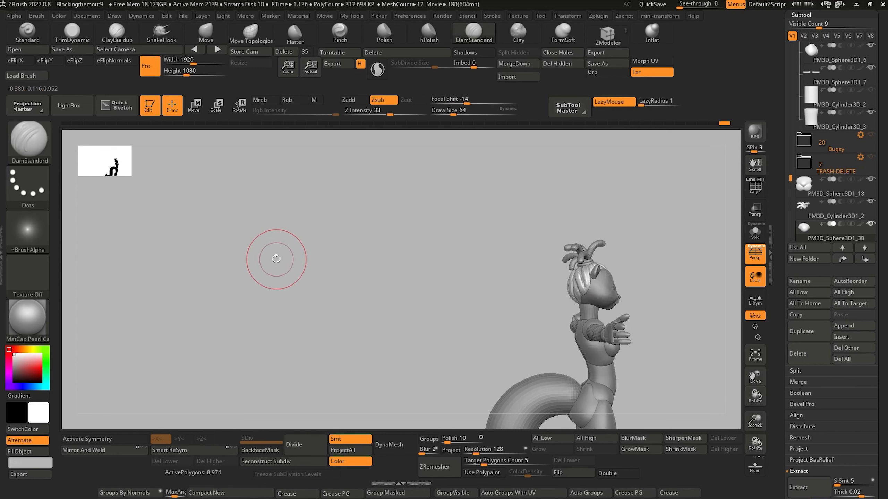
{"action": "left_click_drag", "start_coordinate": [276, 260], "coordinate": [399, 341]}
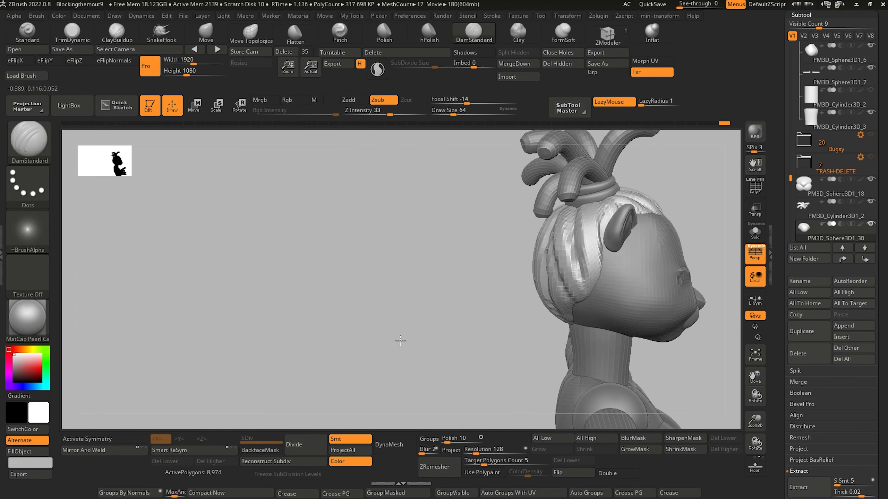
{"action": "left_click_drag", "start_coordinate": [485, 287], "coordinate": [516, 285]}
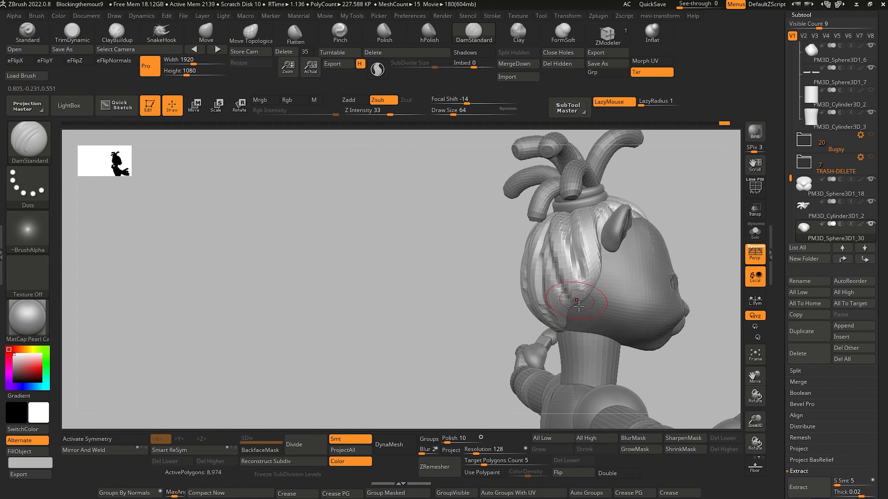
{"action": "left_click", "coordinate": [249, 36]}
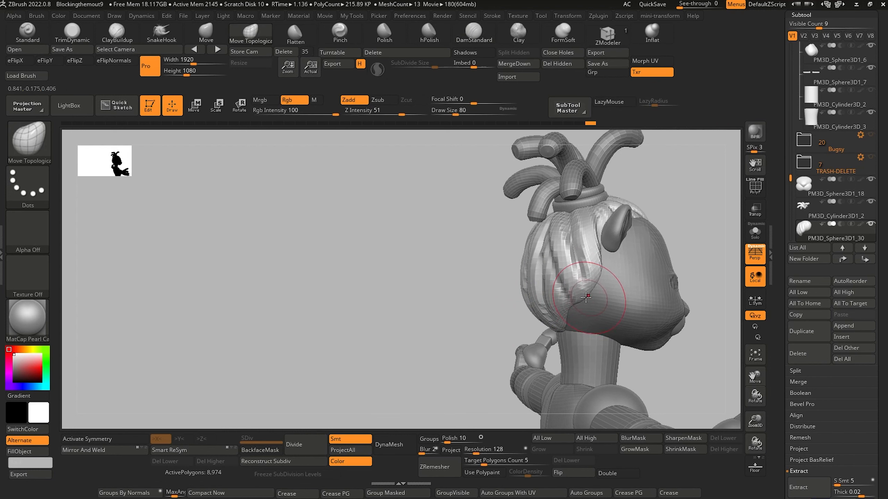
{"action": "mouse_move", "coordinate": [568, 313]}
{"action": "left_mouse_down"}
{"action": "mouse_move", "coordinate": [468, 311]}
{"action": "mouse_move", "coordinate": [482, 300]}
{"action": "mouse_move", "coordinate": [403, 256]}
{"action": "mouse_move", "coordinate": [398, 238]}
{"action": "mouse_move", "coordinate": [367, 250]}
{"action": "mouse_move", "coordinate": [410, 308]}
{"action": "mouse_move", "coordinate": [362, 311]}
{"action": "mouse_move", "coordinate": [324, 239]}
{"action": "mouse_move", "coordinate": [370, 310]}
{"action": "mouse_move", "coordinate": [608, 280]}
{"action": "left_mouse_up"}
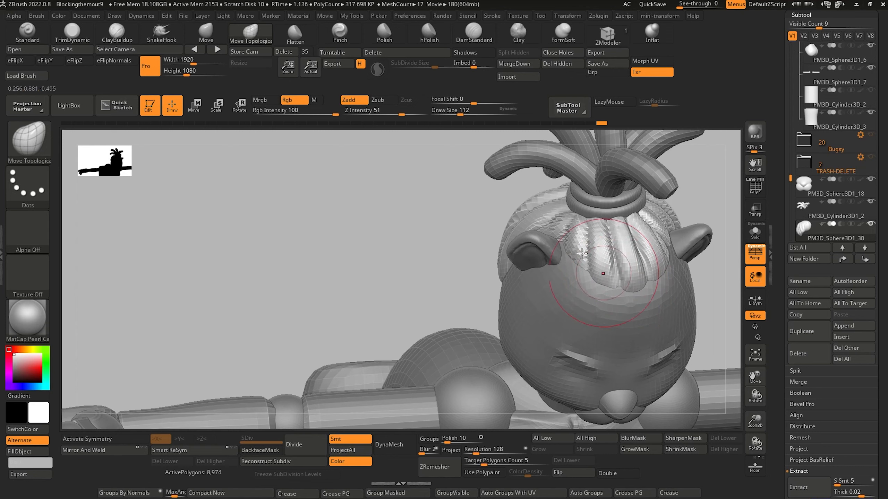
{"action": "left_click_drag", "start_coordinate": [347, 274], "coordinate": [288, 247], "text": "alt"}
{"action": "left_click_drag", "start_coordinate": [301, 292], "coordinate": [216, 244], "text": "alt"}
{"action": "left_click_drag", "start_coordinate": [263, 265], "coordinate": [325, 336]}
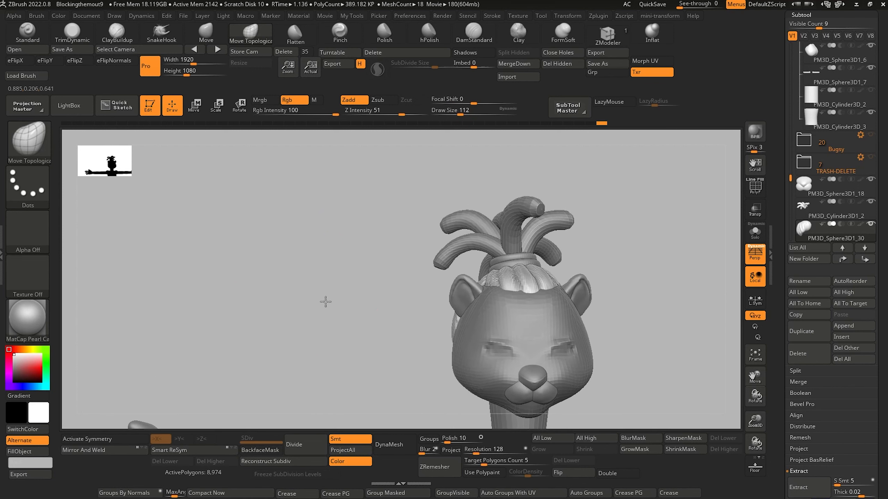
Select the locs subtool and thicken the bun's locs with the Inflat brush at Z intensity 10
{"action": "left_click", "coordinate": [484, 241], "text": "alt"}
{"action": "mouse_move", "coordinate": [380, 241]}
{"action": "left_mouse_down"}
{"action": "mouse_move", "coordinate": [414, 254]}
{"action": "mouse_move", "coordinate": [382, 243]}
{"action": "left_mouse_up"}
{"action": "left_click_drag", "start_coordinate": [363, 277], "coordinate": [207, 186], "text": "alt"}
{"action": "left_click_drag", "start_coordinate": [245, 258], "coordinate": [246, 203], "text": "alt"}
{"action": "left_click_drag", "start_coordinate": [246, 236], "coordinate": [359, 328], "text": "alt"}
{"action": "left_click_drag", "start_coordinate": [322, 266], "coordinate": [335, 336], "text": "alt"}
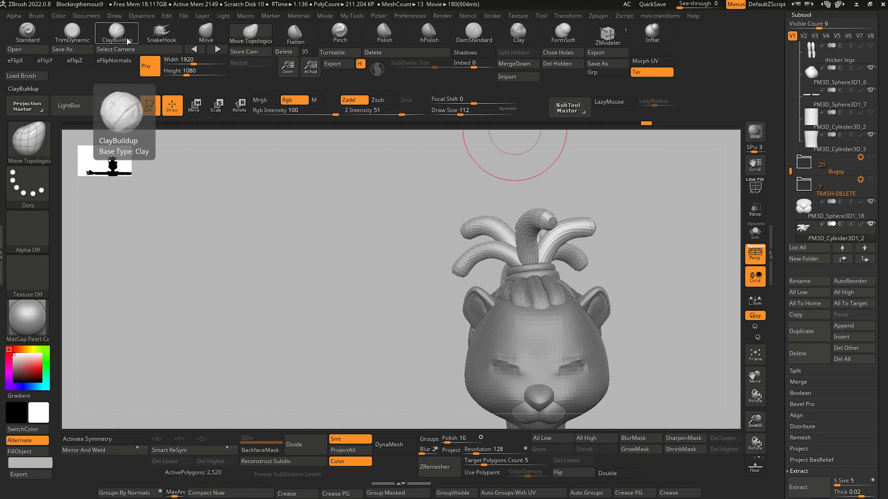
{"action": "left_click", "coordinate": [651, 40]}
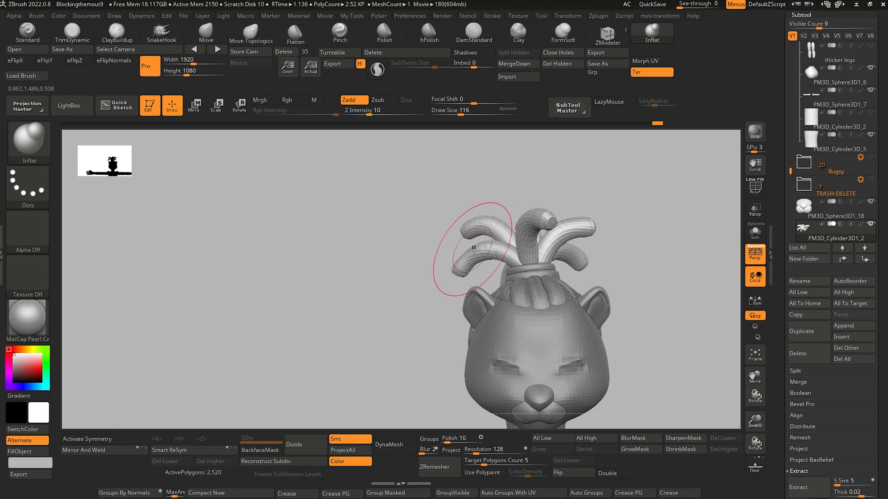
{"action": "left_click_drag", "start_coordinate": [474, 249], "coordinate": [467, 260]}
{"action": "mouse_move", "coordinate": [492, 231]}
{"action": "left_mouse_down"}
{"action": "mouse_move", "coordinate": [488, 223]}
{"action": "mouse_move", "coordinate": [551, 247]}
{"action": "left_mouse_up"}
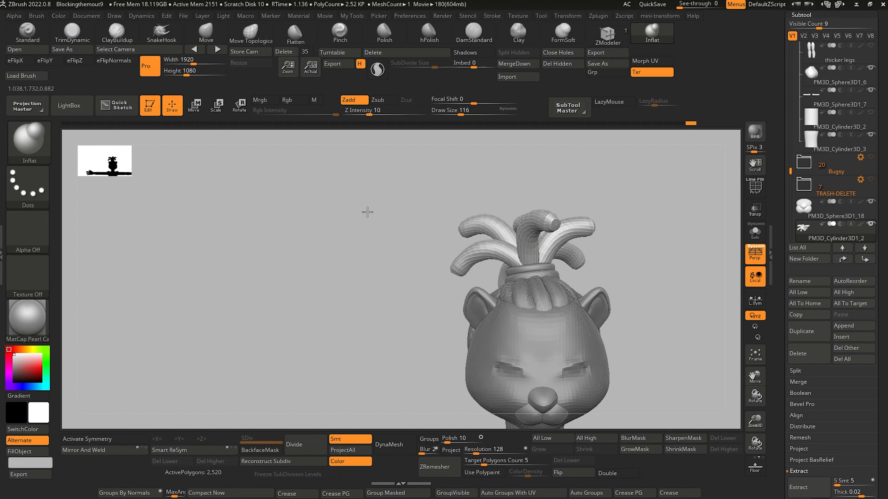
{"action": "mouse_move", "coordinate": [367, 213]}
{"action": "left_mouse_down"}
{"action": "mouse_move", "coordinate": [527, 244]}
{"action": "mouse_move", "coordinate": [531, 237]}
{"action": "mouse_move", "coordinate": [433, 239]}
{"action": "left_mouse_up"}
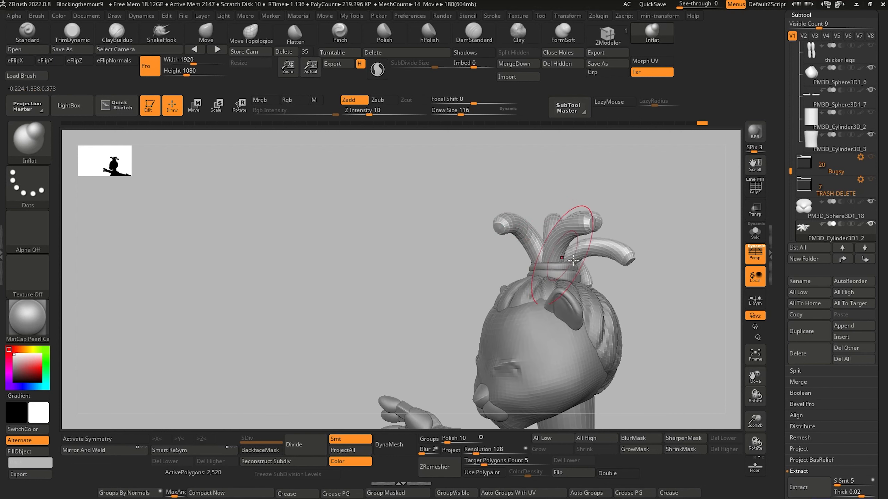
{"action": "left_click_drag", "start_coordinate": [583, 249], "coordinate": [587, 250]}
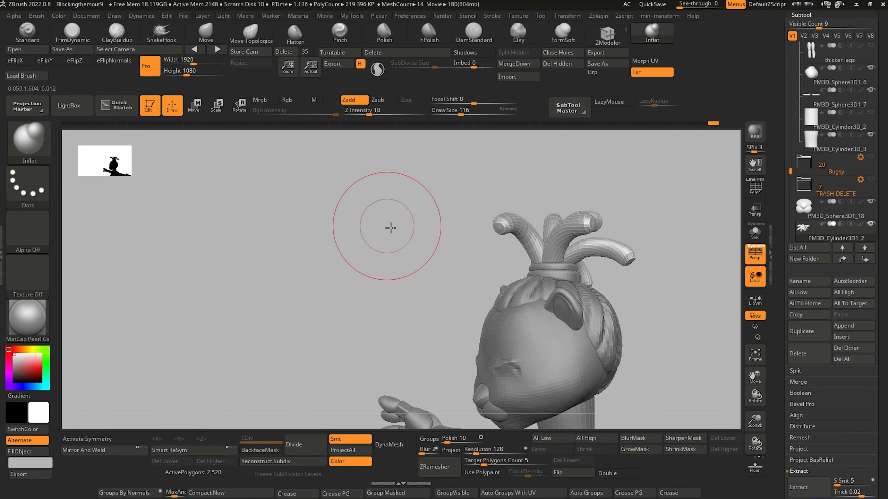
Bend the side locs of the bun downward with Move Topological, using draw sizes of 148 to 172
{"action": "left_click_drag", "start_coordinate": [390, 224], "coordinate": [350, 182]}
{"action": "left_click", "coordinate": [251, 31]}
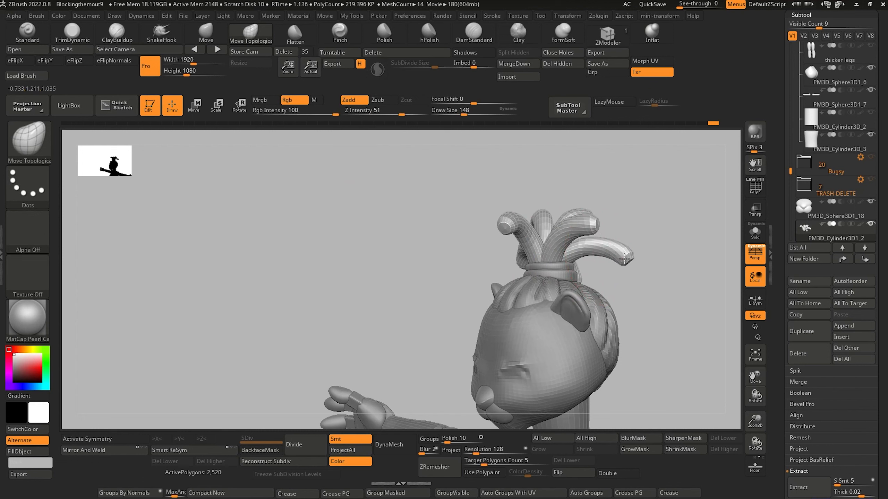
{"action": "left_click_drag", "start_coordinate": [615, 268], "coordinate": [611, 264]}
{"action": "left_click_drag", "start_coordinate": [596, 246], "coordinate": [594, 239]}
{"action": "mouse_move", "coordinate": [437, 241]}
{"action": "left_mouse_down"}
{"action": "mouse_move", "coordinate": [444, 252]}
{"action": "mouse_move", "coordinate": [417, 246]}
{"action": "mouse_move", "coordinate": [414, 284]}
{"action": "mouse_move", "coordinate": [434, 265]}
{"action": "left_mouse_up"}
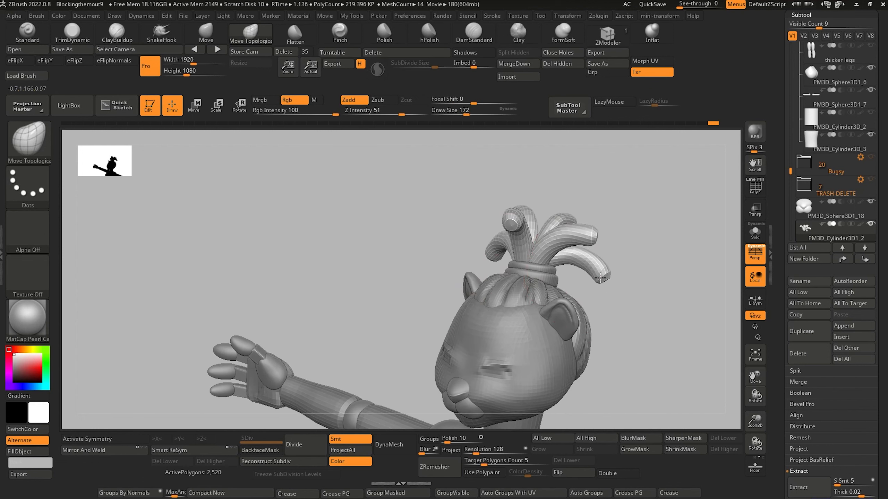
{"action": "left_click_drag", "start_coordinate": [583, 260], "coordinate": [606, 279]}
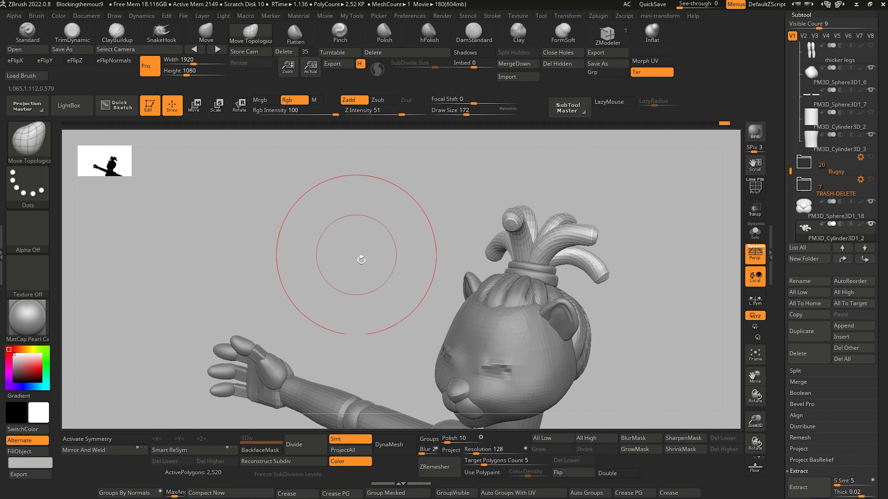
{"action": "left_click_drag", "start_coordinate": [361, 257], "coordinate": [355, 301]}
Adjust the curve of the forward-facing loc in side view with Move Topological, reducing the draw size from 184 as the shape is refined
{"action": "key", "text": "bracketright"}
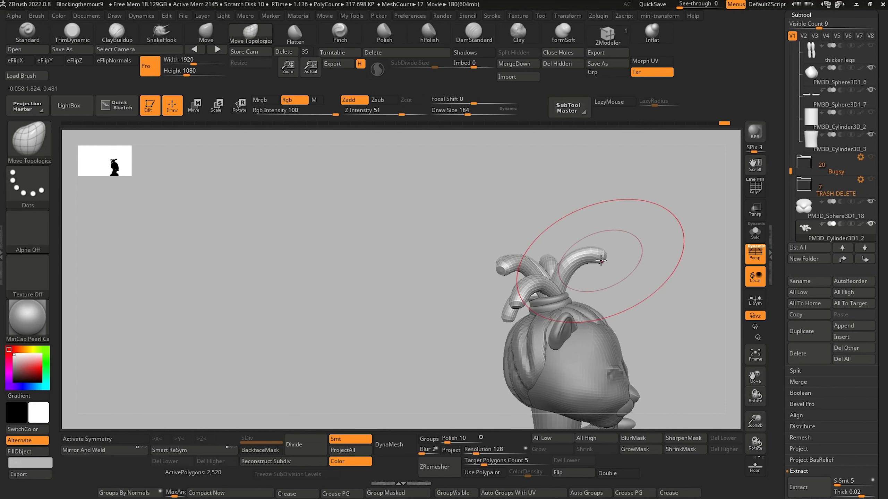
{"action": "left_click_drag", "start_coordinate": [602, 266], "coordinate": [566, 266]}
{"action": "key", "text": "bracketleft"}
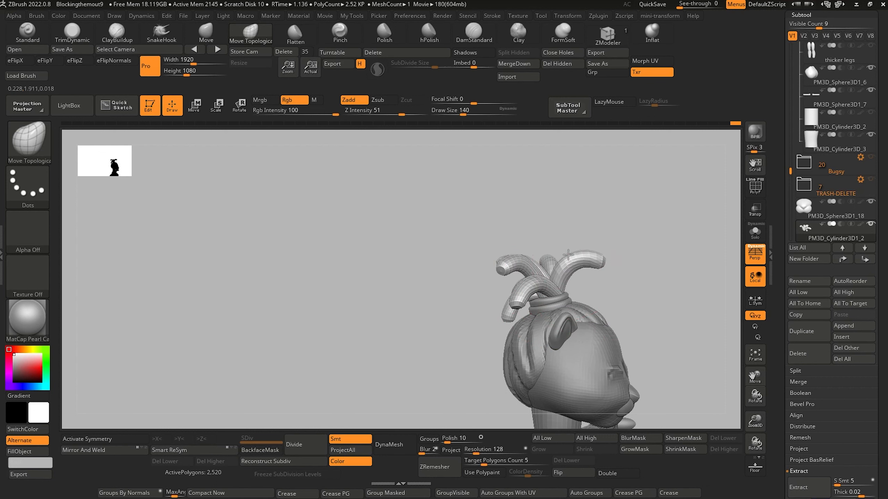
{"action": "left_click_drag", "start_coordinate": [381, 268], "coordinate": [391, 239], "text": "alt"}
{"action": "left_click_drag", "start_coordinate": [390, 240], "coordinate": [371, 271]}
{"action": "left_click_drag", "start_coordinate": [371, 271], "coordinate": [375, 281]}
{"action": "left_click_drag", "start_coordinate": [364, 291], "coordinate": [368, 290]}
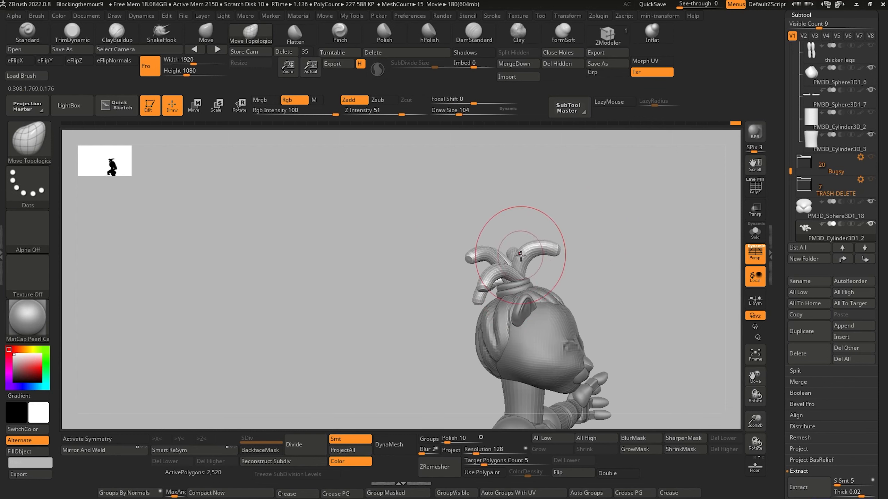
{"action": "left_click_drag", "start_coordinate": [559, 259], "coordinate": [560, 260]}
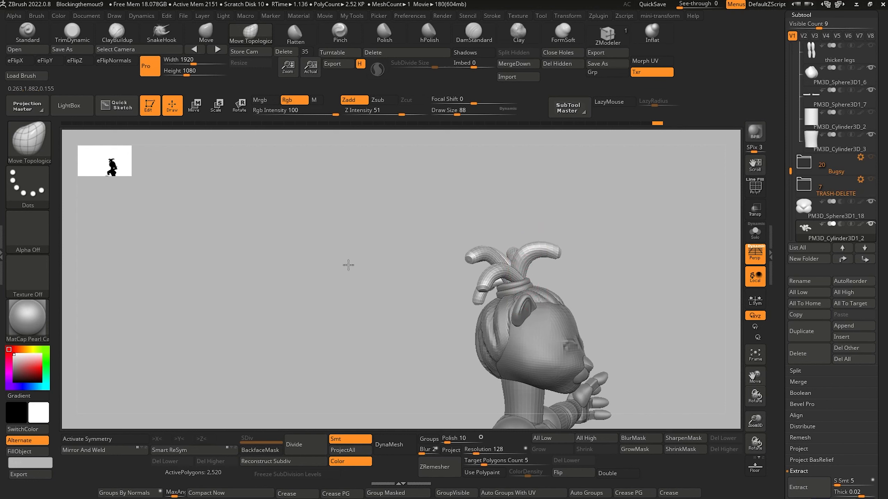
Refine the tip and bend of the front loc from several angles with Move Topological at draw size 84
{"action": "left_click_drag", "start_coordinate": [347, 263], "coordinate": [358, 228]}
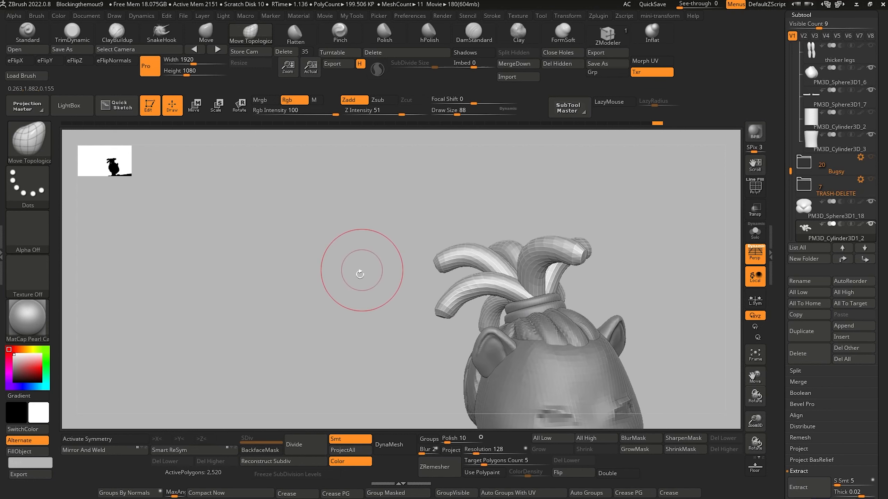
{"action": "mouse_move", "coordinate": [358, 264]}
{"action": "left_mouse_down"}
{"action": "mouse_move", "coordinate": [307, 291]}
{"action": "mouse_move", "coordinate": [332, 302]}
{"action": "mouse_move", "coordinate": [406, 228]}
{"action": "left_mouse_up"}
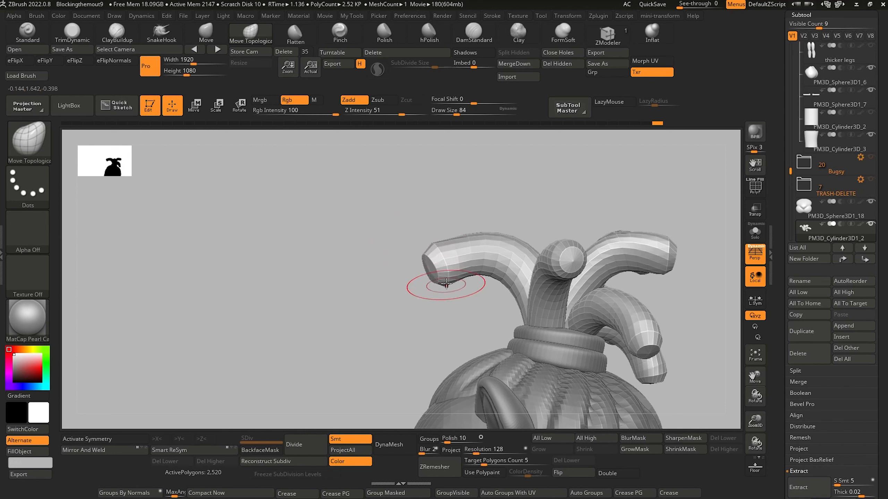
{"action": "left_click_drag", "start_coordinate": [434, 283], "coordinate": [428, 279]}
{"action": "left_click_drag", "start_coordinate": [382, 280], "coordinate": [430, 271]}
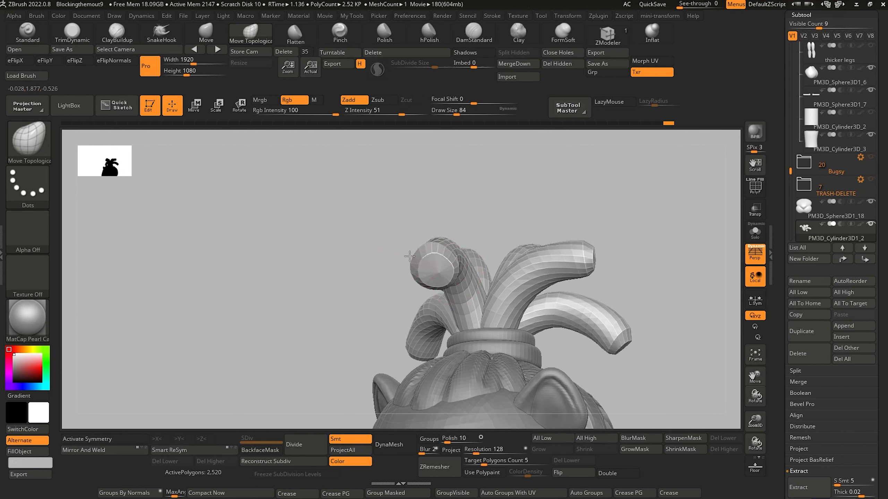
{"action": "left_click_drag", "start_coordinate": [434, 289], "coordinate": [434, 286]}
{"action": "mouse_move", "coordinate": [363, 256]}
{"action": "left_mouse_down"}
{"action": "mouse_move", "coordinate": [295, 254]}
{"action": "mouse_move", "coordinate": [303, 256]}
{"action": "left_mouse_up"}
{"action": "mouse_move", "coordinate": [436, 272]}
{"action": "left_mouse_down"}
{"action": "mouse_move", "coordinate": [389, 272]}
{"action": "mouse_move", "coordinate": [400, 271]}
{"action": "left_mouse_up"}
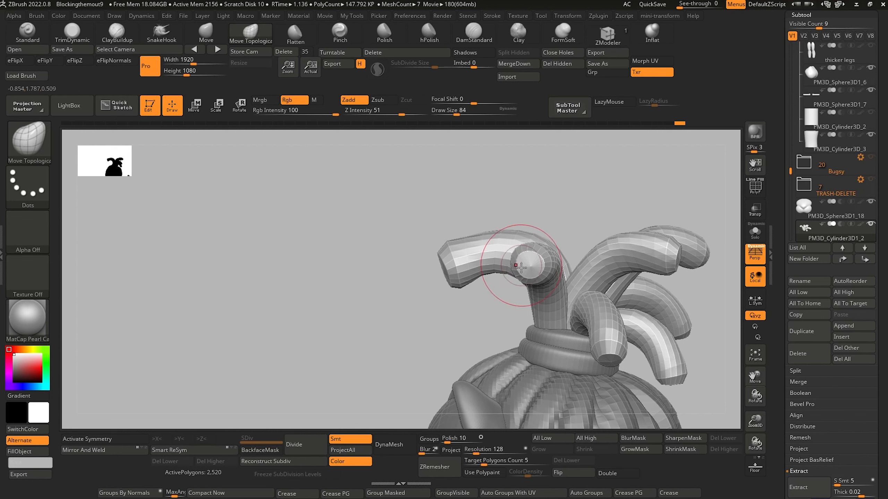
Reshape the bends and ends of the bun's upper and side locs from several angles with Move Topological at draw size 84
{"action": "mouse_move", "coordinate": [522, 267]}
{"action": "left_mouse_down"}
{"action": "mouse_move", "coordinate": [527, 281]}
{"action": "mouse_move", "coordinate": [545, 249]}
{"action": "left_mouse_up"}
{"action": "left_click_drag", "start_coordinate": [419, 252], "coordinate": [360, 257]}
{"action": "left_click_drag", "start_coordinate": [543, 280], "coordinate": [538, 288]}
{"action": "mouse_move", "coordinate": [511, 347]}
{"action": "left_mouse_down"}
{"action": "mouse_move", "coordinate": [496, 341]}
{"action": "mouse_move", "coordinate": [521, 317]}
{"action": "mouse_move", "coordinate": [535, 328]}
{"action": "left_mouse_up"}
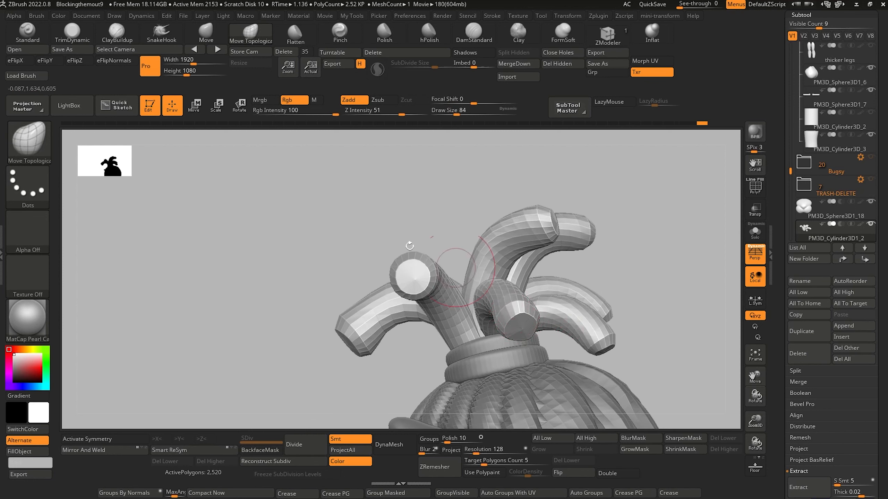
{"action": "left_click_drag", "start_coordinate": [409, 246], "coordinate": [283, 247]}
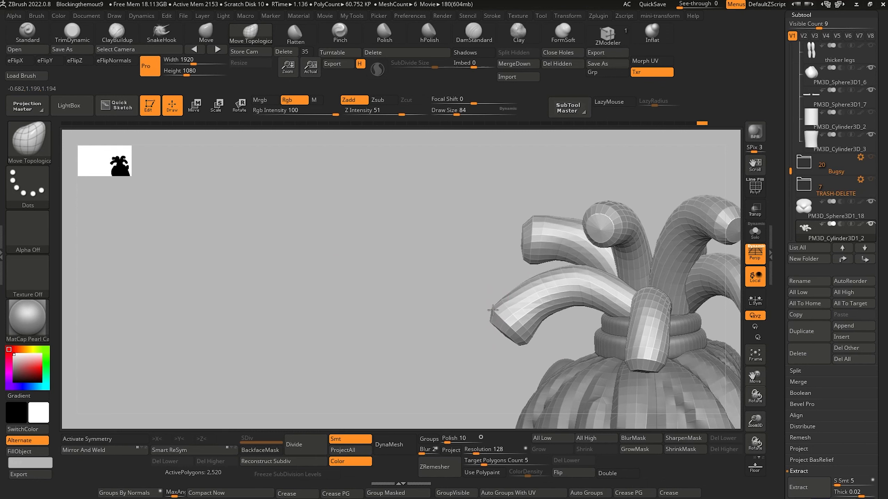
{"action": "left_click_drag", "start_coordinate": [427, 260], "coordinate": [336, 266]}
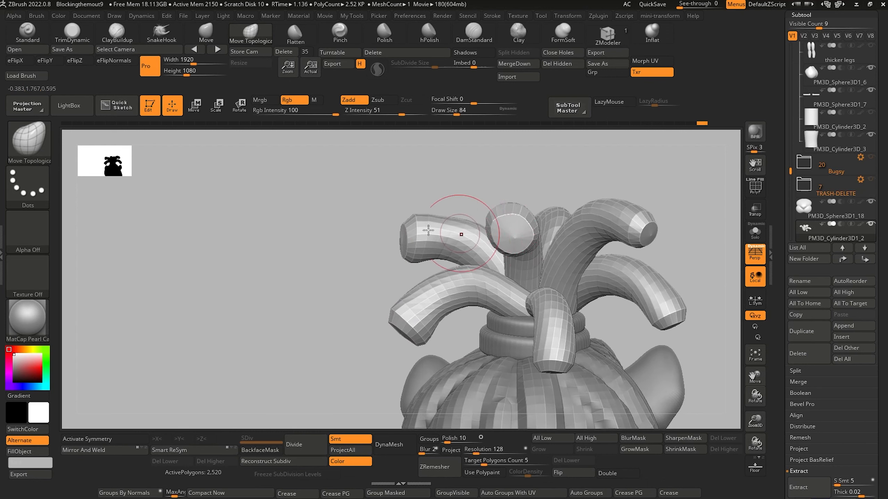
{"action": "mouse_move", "coordinate": [383, 226]}
{"action": "left_mouse_down"}
{"action": "mouse_move", "coordinate": [484, 233]}
{"action": "mouse_move", "coordinate": [509, 213]}
{"action": "left_mouse_up"}
{"action": "left_click_drag", "start_coordinate": [398, 209], "coordinate": [421, 210]}
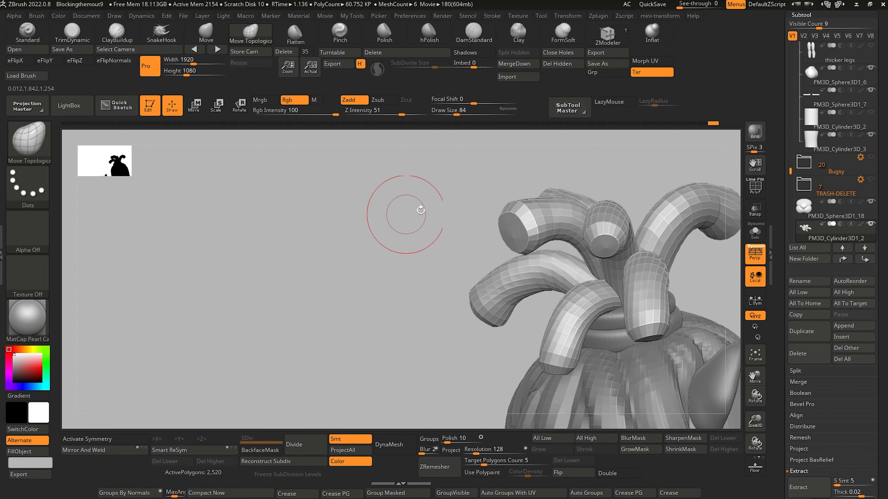
Adjust the tips and curves of the bun's lower rear and side locs with Move Topological at draw size 84
{"action": "mouse_move", "coordinate": [416, 258]}
{"action": "left_mouse_down"}
{"action": "mouse_move", "coordinate": [422, 214]}
{"action": "mouse_move", "coordinate": [382, 244]}
{"action": "mouse_move", "coordinate": [486, 298]}
{"action": "mouse_move", "coordinate": [494, 322]}
{"action": "left_mouse_up"}
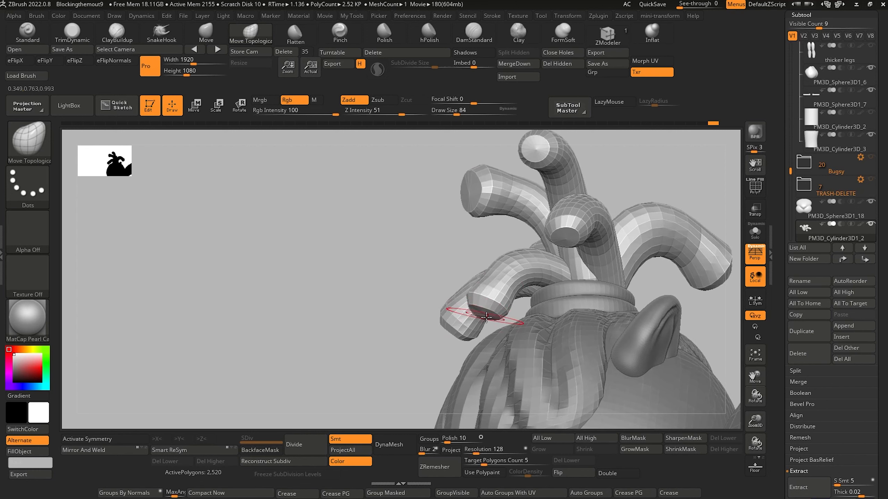
{"action": "left_click_drag", "start_coordinate": [402, 271], "coordinate": [452, 293]}
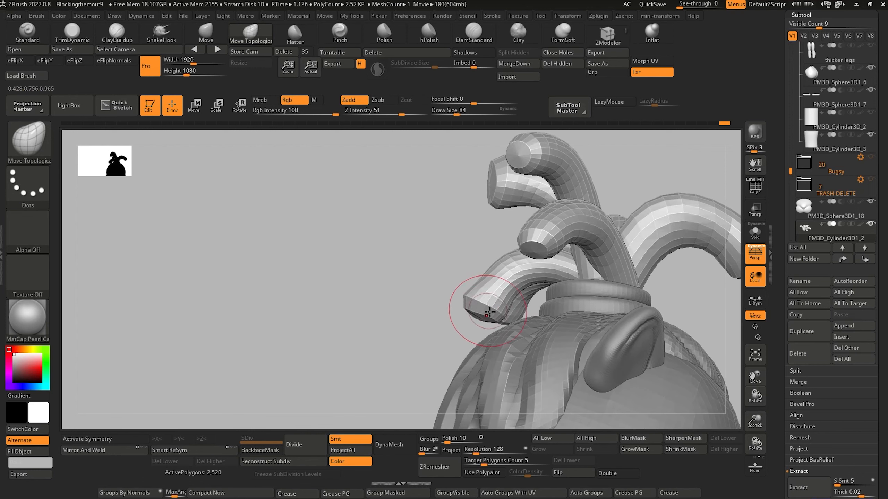
{"action": "left_click_drag", "start_coordinate": [360, 249], "coordinate": [512, 201]}
{"action": "left_click_drag", "start_coordinate": [459, 218], "coordinate": [367, 225]}
{"action": "left_click_drag", "start_coordinate": [545, 235], "coordinate": [446, 297]}
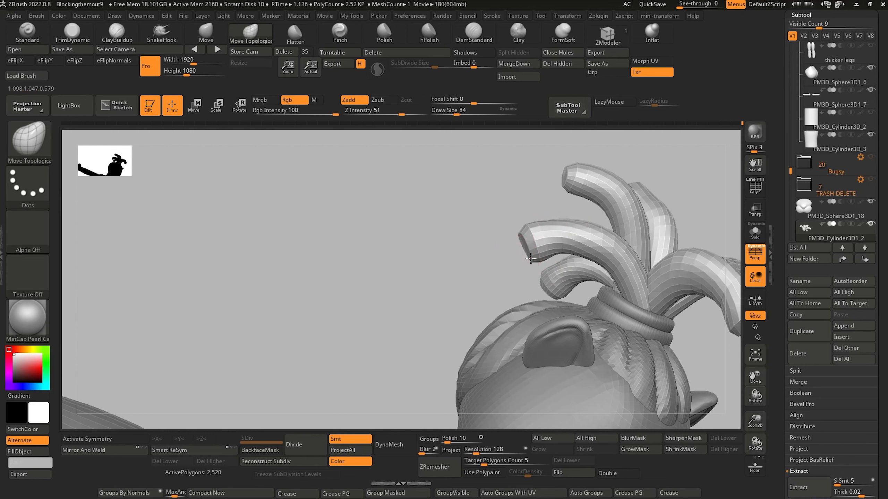
Refine the front loc's tip and arch in front and side views with Move Topological, using draw sizes of 84 to 112
{"action": "left_click_drag", "start_coordinate": [477, 252], "coordinate": [330, 325]}
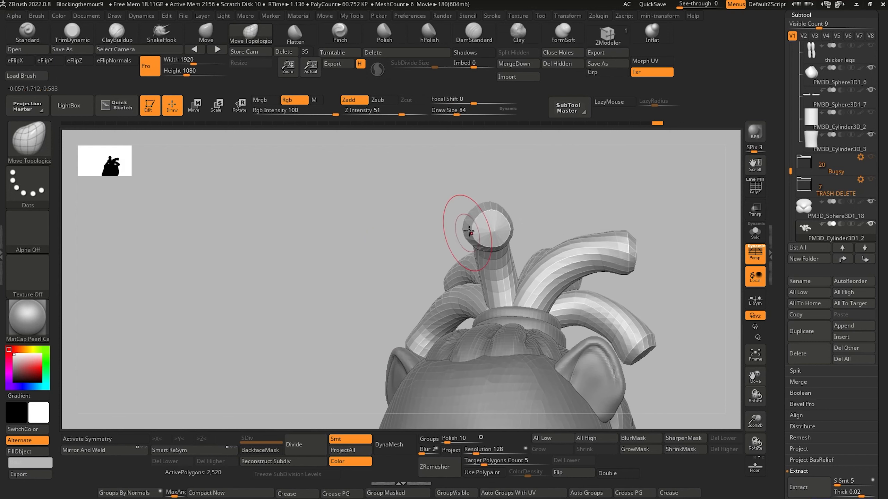
{"action": "left_click_drag", "start_coordinate": [481, 242], "coordinate": [485, 242]}
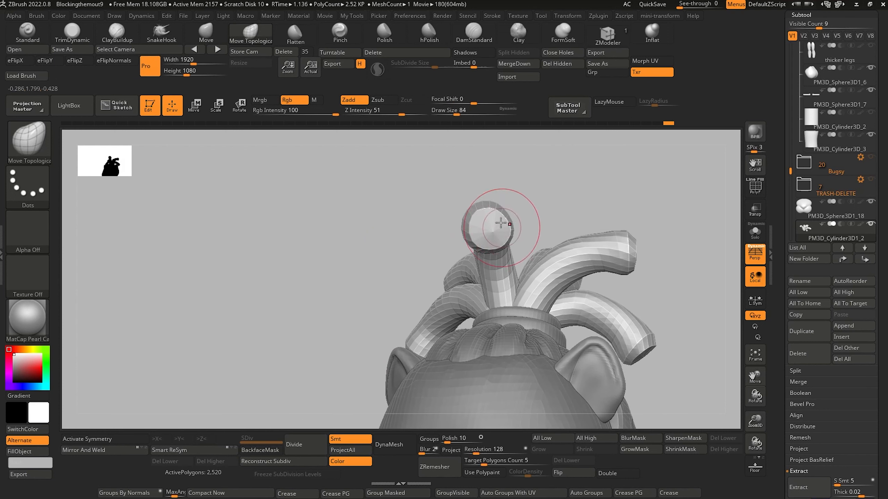
{"action": "left_click_drag", "start_coordinate": [367, 245], "coordinate": [345, 280]}
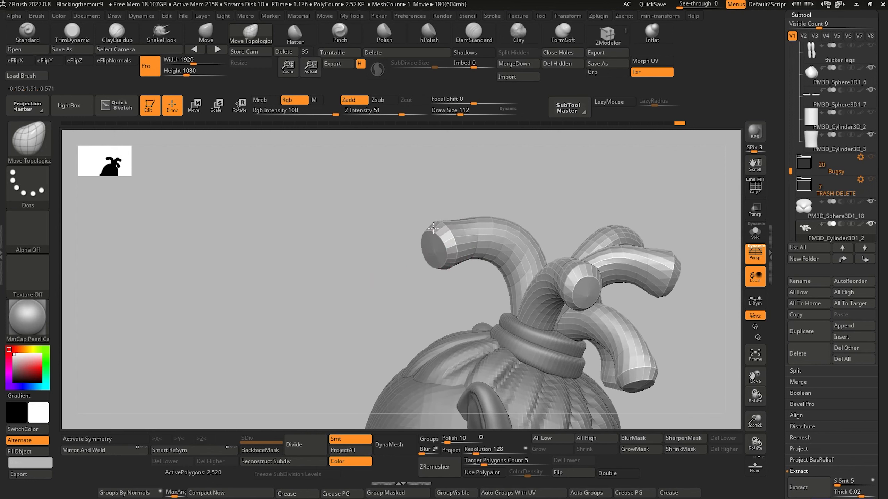
{"action": "left_click_drag", "start_coordinate": [364, 261], "coordinate": [469, 248]}
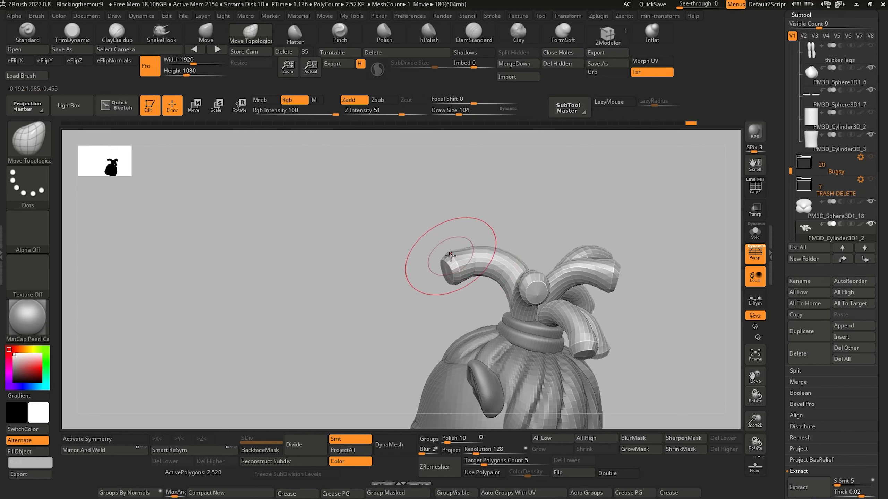
Reshape the rear strands of the topknot with the Move Topological brush, working from the back and both sides
{"action": "left_click_drag", "start_coordinate": [360, 269], "coordinate": [335, 311], "text": "alt"}
{"action": "left_click_drag", "start_coordinate": [302, 271], "coordinate": [383, 389], "text": "alt"}
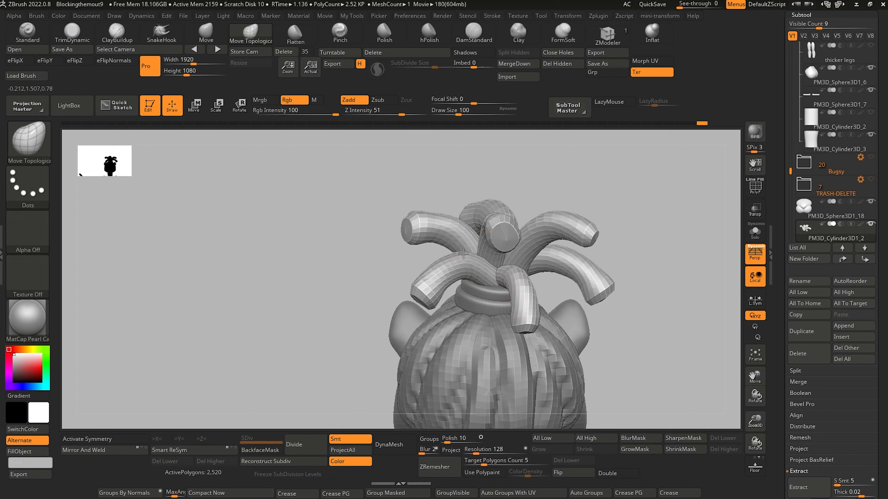
{"action": "left_click_drag", "start_coordinate": [281, 271], "coordinate": [287, 310]}
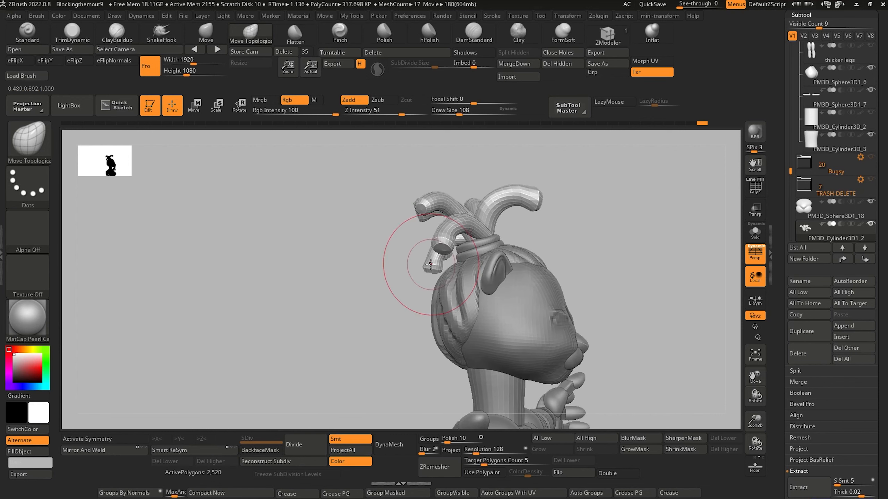
{"action": "mouse_move", "coordinate": [430, 258]}
{"action": "left_mouse_down"}
{"action": "mouse_move", "coordinate": [403, 248]}
{"action": "mouse_move", "coordinate": [426, 234]}
{"action": "left_mouse_up"}
{"action": "mouse_move", "coordinate": [303, 257]}
{"action": "left_mouse_down"}
{"action": "mouse_move", "coordinate": [321, 279]}
{"action": "mouse_move", "coordinate": [252, 278]}
{"action": "mouse_move", "coordinate": [248, 251]}
{"action": "mouse_move", "coordinate": [276, 246]}
{"action": "mouse_move", "coordinate": [303, 309]}
{"action": "mouse_move", "coordinate": [296, 292]}
{"action": "mouse_move", "coordinate": [313, 290]}
{"action": "left_mouse_up"}
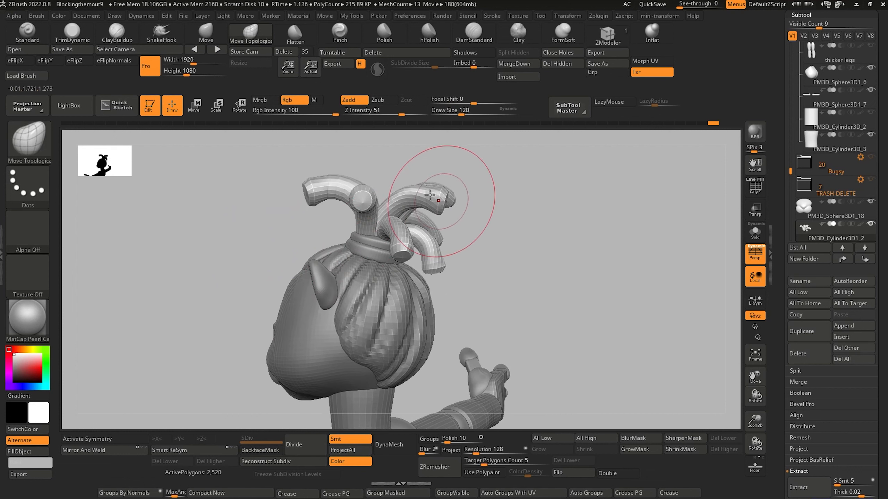
{"action": "left_click_drag", "start_coordinate": [207, 258], "coordinate": [211, 219]}
{"action": "left_click_drag", "start_coordinate": [210, 219], "coordinate": [197, 212], "text": "shift"}
{"action": "mouse_move", "coordinate": [204, 242]}
{"action": "left_mouse_down"}
{"action": "mouse_move", "coordinate": [234, 242]}
{"action": "mouse_move", "coordinate": [183, 257]}
{"action": "mouse_move", "coordinate": [220, 309]}
{"action": "left_mouse_up"}
{"action": "left_click_drag", "start_coordinate": [209, 279], "coordinate": [236, 285]}
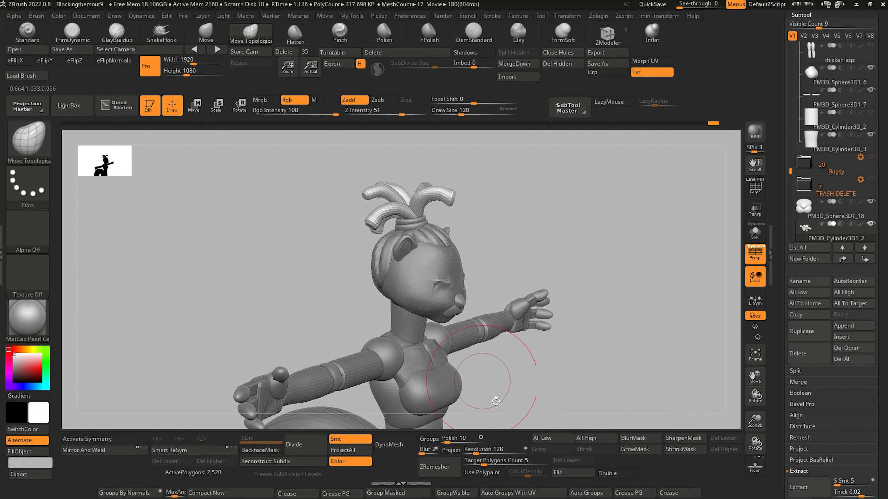
Duplicate a hair strand and position the copy standing upright from the crown of the topknot
{"action": "key", "text": "w"}
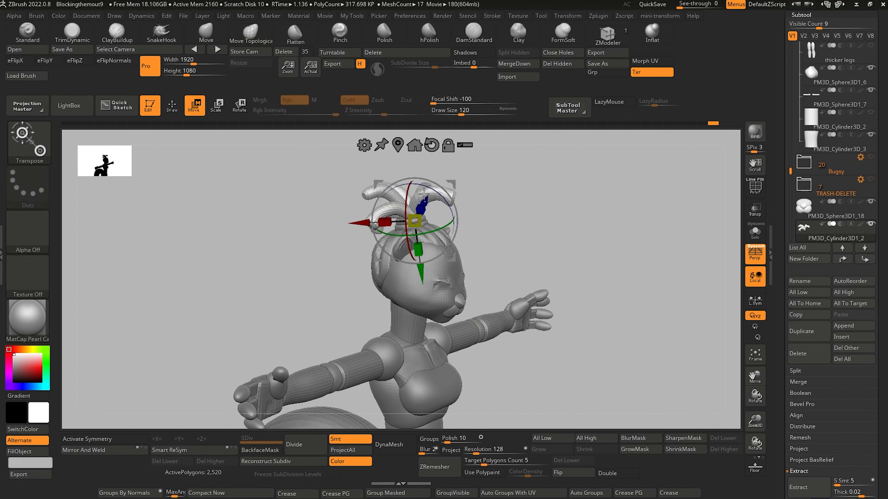
{"action": "mouse_move", "coordinate": [370, 191]}
{"action": "left_mouse_down", "text": "ctrl"}
{"action": "mouse_move", "coordinate": [341, 152]}
{"action": "mouse_move", "coordinate": [352, 130]}
{"action": "left_mouse_up", "text": "ctrl"}
{"action": "mouse_move", "coordinate": [283, 209]}
{"action": "left_mouse_down"}
{"action": "mouse_move", "coordinate": [233, 228]}
{"action": "mouse_move", "coordinate": [240, 214]}
{"action": "mouse_move", "coordinate": [225, 220]}
{"action": "mouse_move", "coordinate": [208, 209]}
{"action": "mouse_move", "coordinate": [224, 191]}
{"action": "mouse_move", "coordinate": [292, 284]}
{"action": "mouse_move", "coordinate": [290, 308]}
{"action": "left_mouse_up"}
{"action": "key", "text": "q"}
{"action": "left_click_drag", "start_coordinate": [217, 236], "coordinate": [264, 301]}
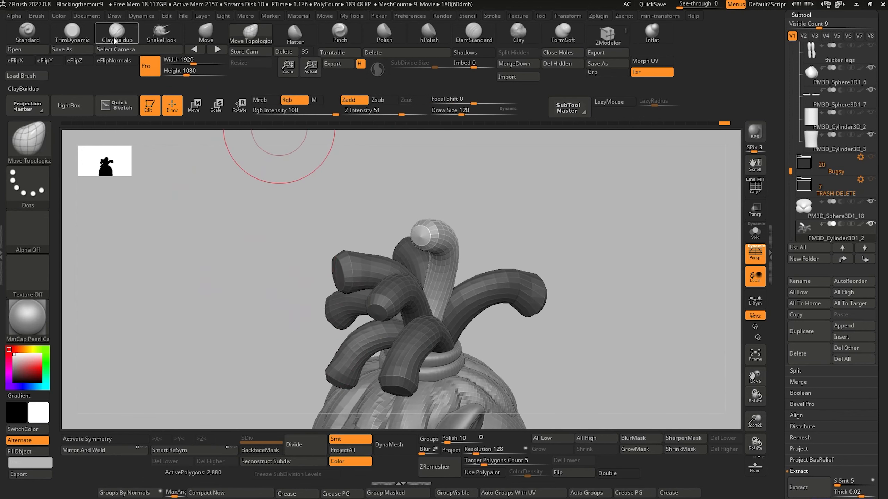
Bend the duplicated upright strand into a smoother curve with the Move brush
{"action": "left_click", "coordinate": [206, 33]}
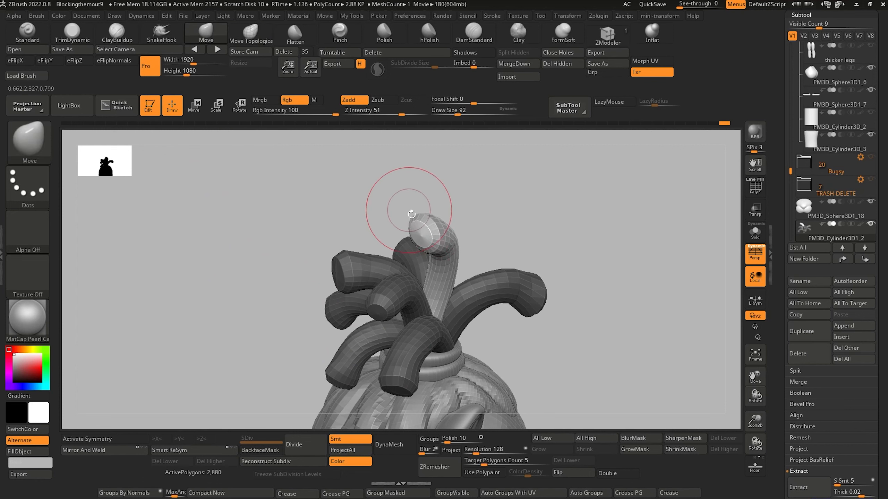
{"action": "left_click_drag", "start_coordinate": [432, 226], "coordinate": [434, 228]}
{"action": "left_click_drag", "start_coordinate": [354, 204], "coordinate": [394, 218]}
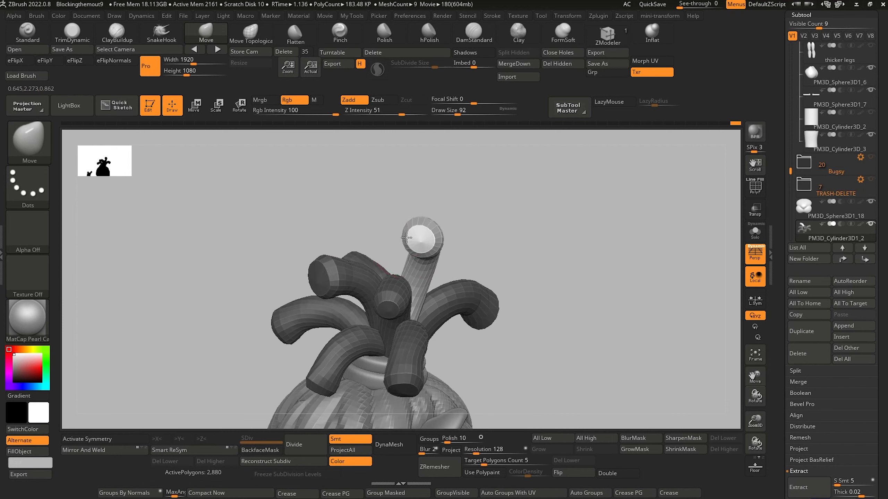
{"action": "left_click_drag", "start_coordinate": [332, 200], "coordinate": [420, 207]}
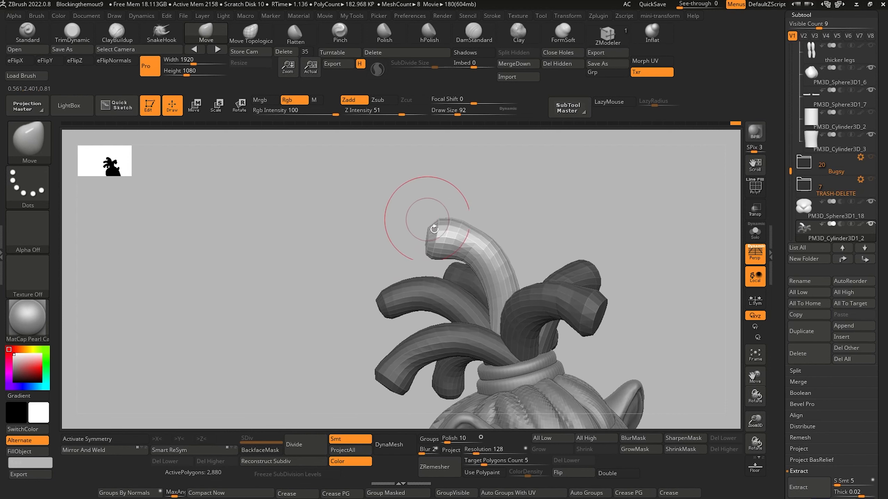
{"action": "key", "text": "]"}
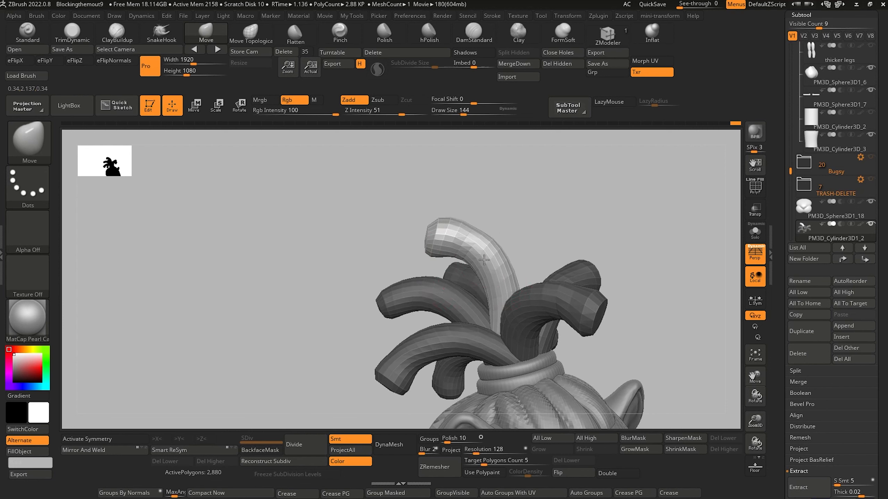
{"action": "mouse_move", "coordinate": [323, 234]}
{"action": "left_mouse_down"}
{"action": "mouse_move", "coordinate": [303, 268]}
{"action": "mouse_move", "coordinate": [229, 197]}
{"action": "mouse_move", "coordinate": [251, 227]}
{"action": "mouse_move", "coordinate": [251, 251]}
{"action": "left_mouse_up"}
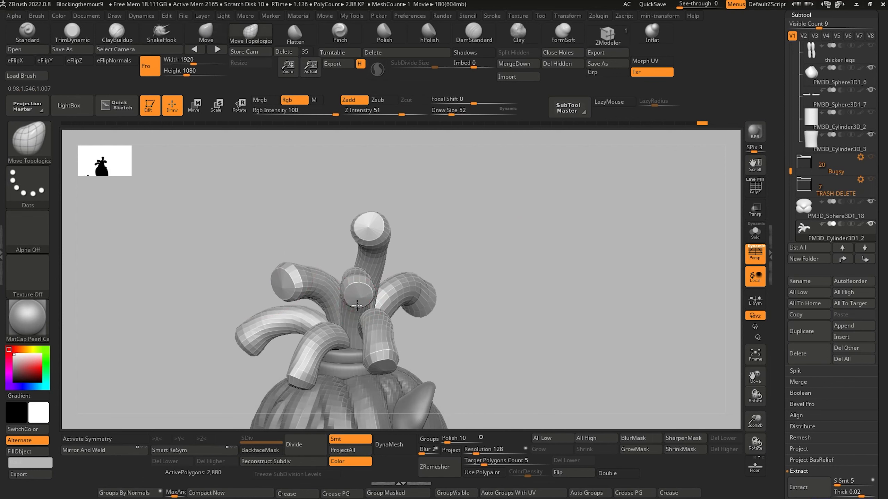
Adjust the new upper strand's tip and direction from the front with the Move Topological brush
{"action": "left_click_drag", "start_coordinate": [195, 227], "coordinate": [232, 256]}
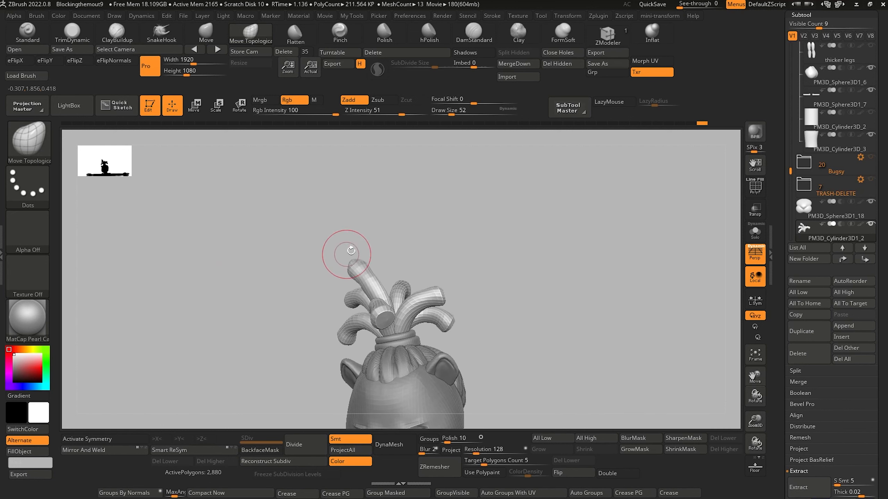
{"action": "left_click_drag", "start_coordinate": [347, 252], "coordinate": [362, 280]}
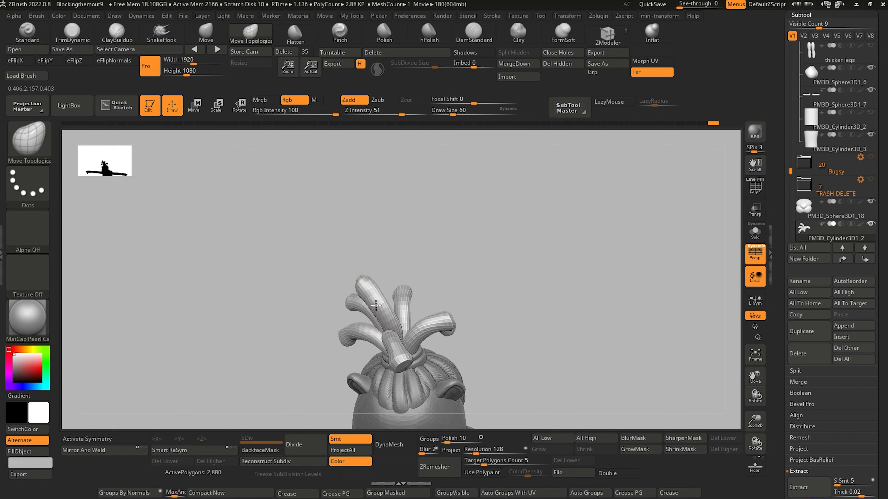
{"action": "left_click_drag", "start_coordinate": [247, 293], "coordinate": [227, 252]}
{"action": "left_click_drag", "start_coordinate": [224, 252], "coordinate": [252, 265]}
{"action": "left_click_drag", "start_coordinate": [317, 292], "coordinate": [334, 294]}
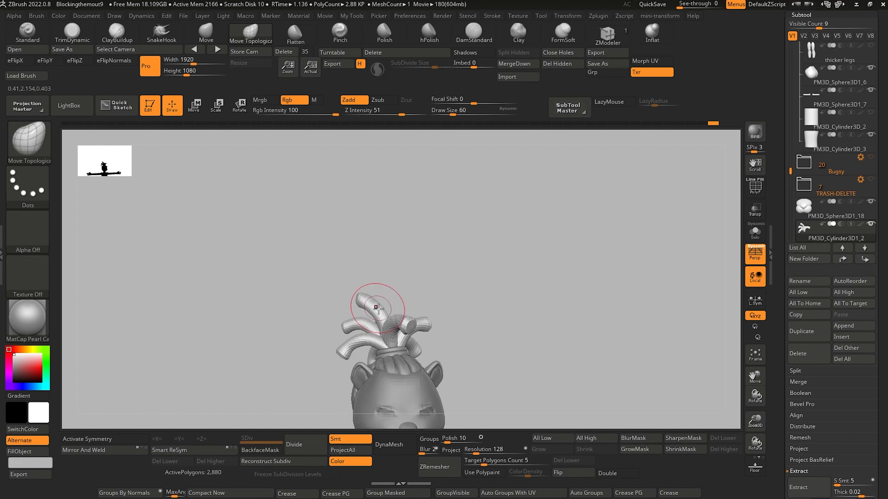
{"action": "mouse_move", "coordinate": [263, 267]}
{"action": "left_mouse_down"}
{"action": "mouse_move", "coordinate": [204, 258]}
{"action": "mouse_move", "coordinate": [207, 293]}
{"action": "mouse_move", "coordinate": [276, 224]}
{"action": "mouse_move", "coordinate": [323, 341]}
{"action": "mouse_move", "coordinate": [377, 337]}
{"action": "left_mouse_up"}
Refine the upper and side strands of the topknot with the Move Topological brush at a draw size of 72
{"action": "key", "text": "bracketright"}
{"action": "key", "text": "bracketright"}
{"action": "key", "text": "bracketright"}
{"action": "key", "text": "bracketright"}
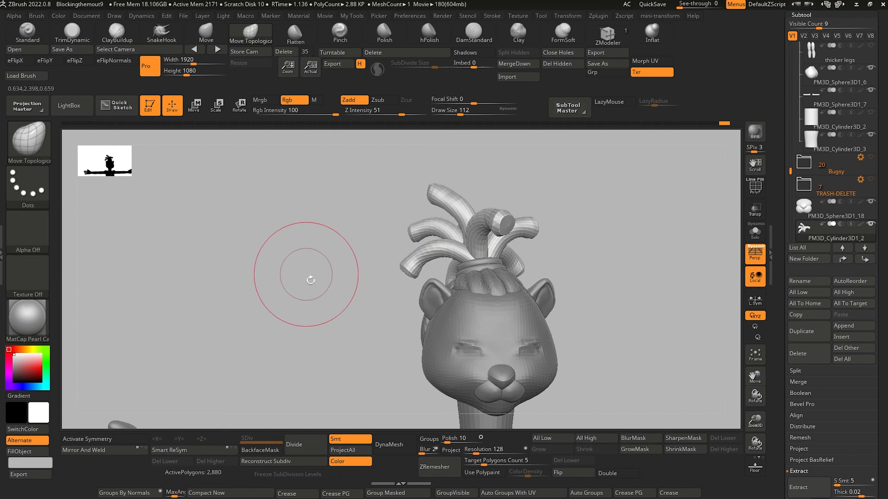
{"action": "mouse_move", "coordinate": [307, 278]}
{"action": "left_mouse_down", "text": "alt"}
{"action": "mouse_move", "coordinate": [251, 250]}
{"action": "mouse_move", "coordinate": [263, 249]}
{"action": "mouse_move", "coordinate": [307, 301]}
{"action": "left_mouse_up", "text": "alt"}
{"action": "key", "text": "bracketleft"}
{"action": "key", "text": "bracketleft"}
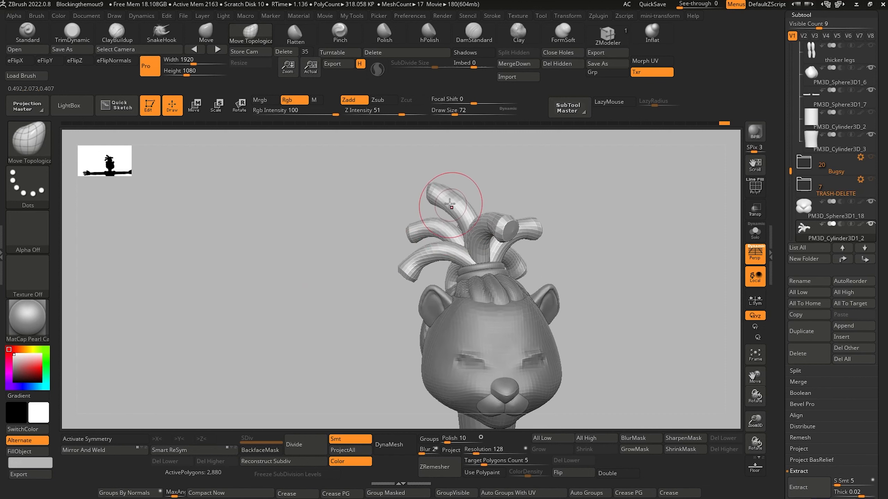
{"action": "mouse_move", "coordinate": [432, 193]}
{"action": "left_mouse_down", "text": "shift"}
{"action": "mouse_move", "coordinate": [441, 186]}
{"action": "mouse_move", "coordinate": [467, 213]}
{"action": "left_mouse_up", "text": "shift"}
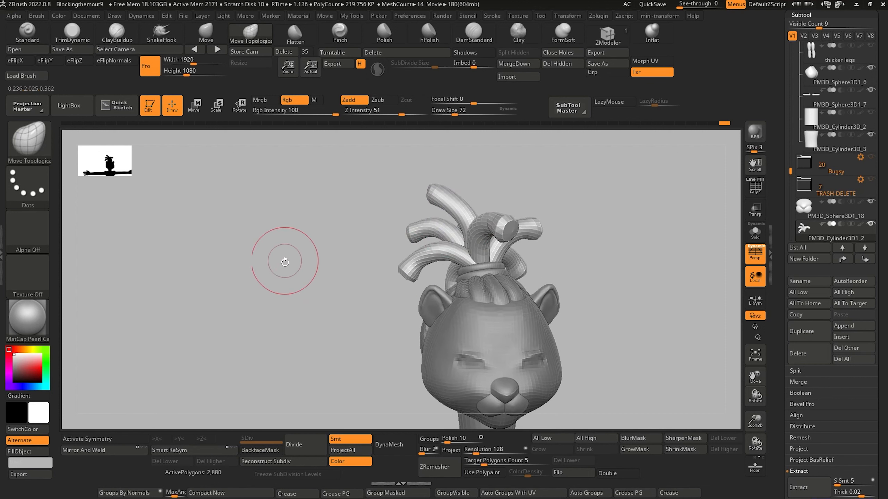
{"action": "left_click_drag", "start_coordinate": [284, 261], "coordinate": [209, 195], "text": "alt"}
{"action": "mouse_move", "coordinate": [232, 238]}
{"action": "left_mouse_down"}
{"action": "mouse_move", "coordinate": [224, 248]}
{"action": "mouse_move", "coordinate": [245, 254]}
{"action": "mouse_move", "coordinate": [204, 261]}
{"action": "mouse_move", "coordinate": [223, 291]}
{"action": "mouse_move", "coordinate": [239, 294]}
{"action": "mouse_move", "coordinate": [319, 376]}
{"action": "left_mouse_up"}
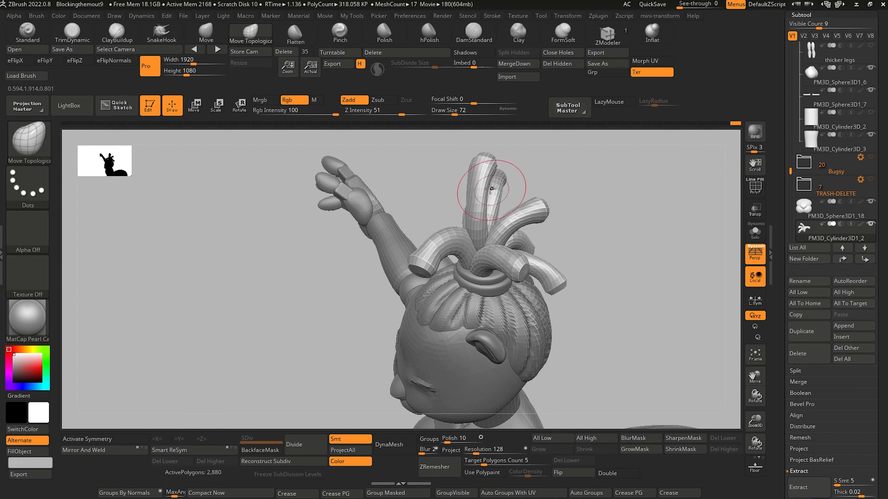
{"action": "left_click_drag", "start_coordinate": [309, 289], "coordinate": [339, 224], "text": "shift"}
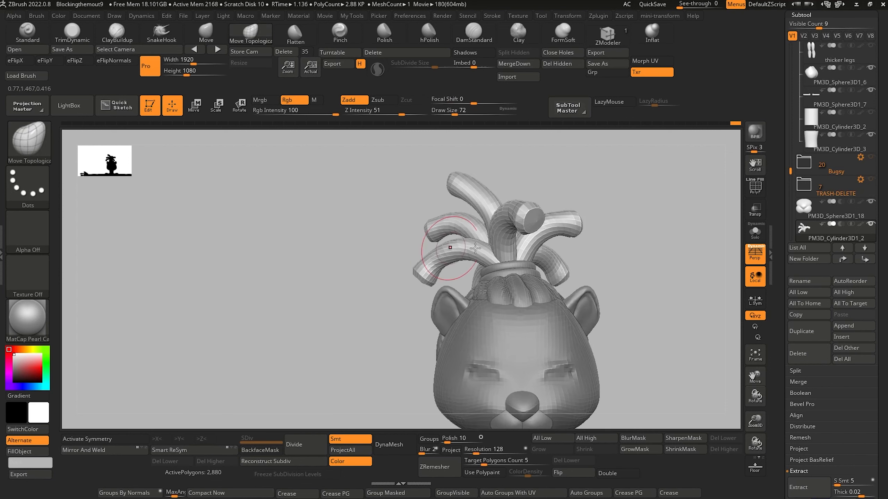
{"action": "left_click_drag", "start_coordinate": [337, 323], "coordinate": [307, 293], "text": "alt"}
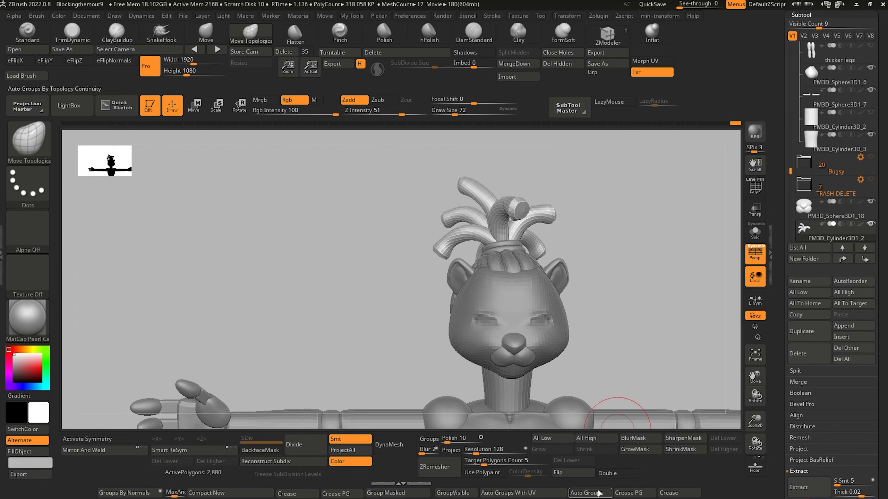
Duplicate the upper strand and rotate the copy to point toward the opposite side of the topknot
{"action": "key", "text": "w"}
{"action": "left_click", "coordinate": [473, 193], "text": "ctrl"}
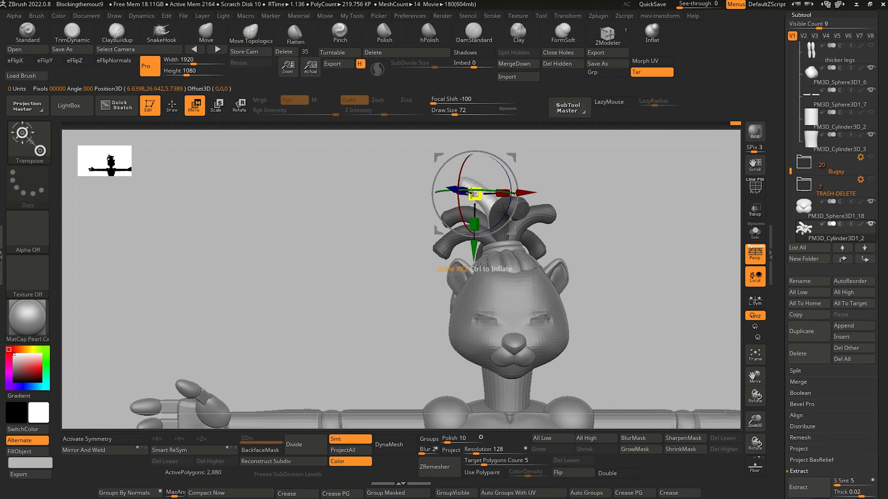
{"action": "left_click_drag", "start_coordinate": [438, 158], "coordinate": [458, 150], "text": "ctrl"}
{"action": "left_click_drag", "start_coordinate": [508, 181], "coordinate": [508, 181]}
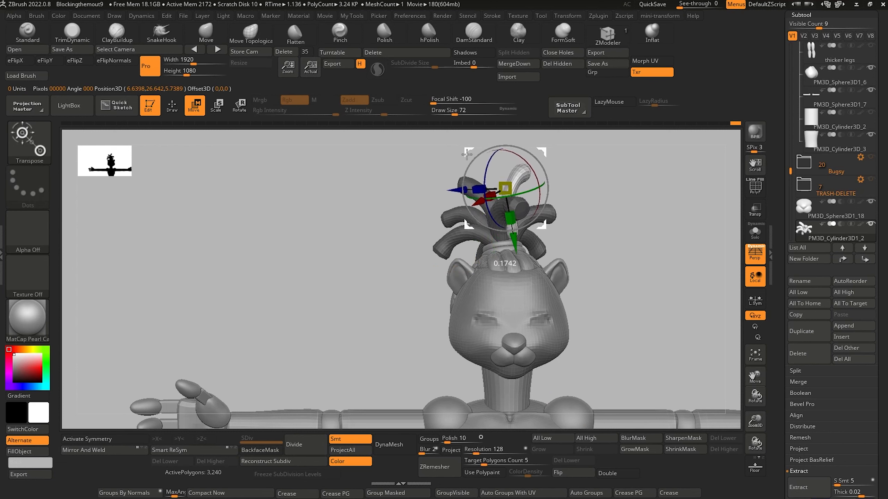
{"action": "left_click_drag", "start_coordinate": [513, 192], "coordinate": [532, 174]}
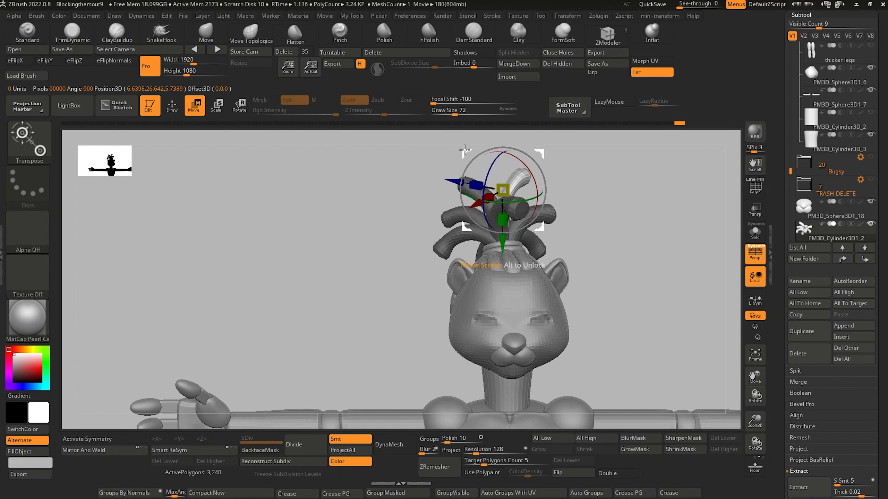
Lengthen and curve the copied strand outward with the Move brush
{"action": "left_click_drag", "start_coordinate": [365, 194], "coordinate": [329, 215]}
{"action": "left_click_drag", "start_coordinate": [383, 162], "coordinate": [386, 170]}
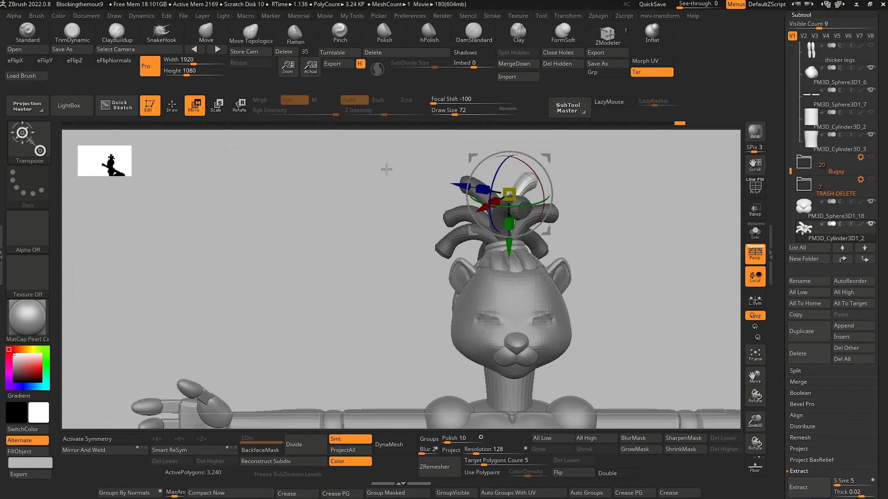
{"action": "left_click_drag", "start_coordinate": [355, 202], "coordinate": [353, 238], "text": "alt"}
{"action": "left_click", "coordinate": [172, 106]}
{"action": "left_click", "coordinate": [224, 41]}
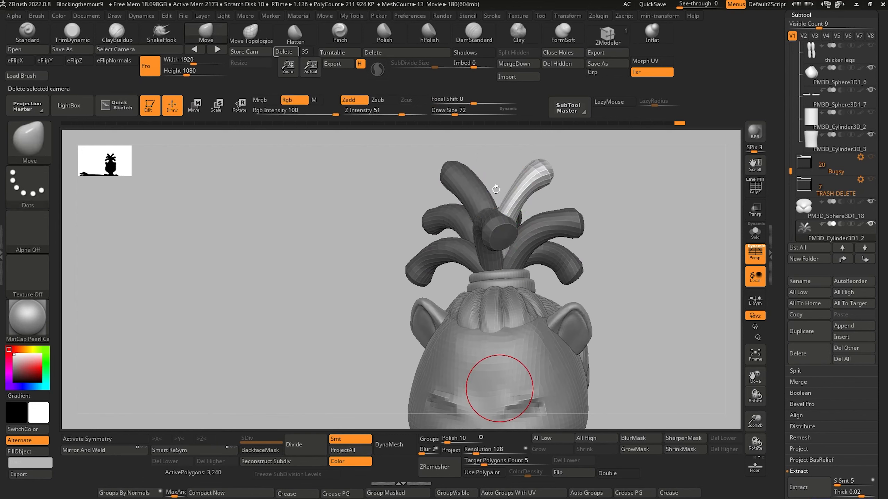
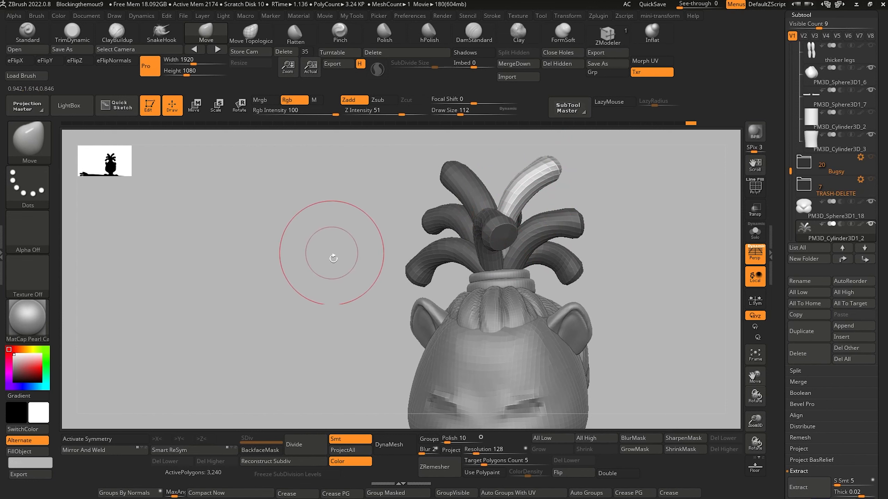
Clear the mask and fine-tune the topknot strands with the Move Topological brush at a draw size of 92
{"action": "left_click_drag", "start_coordinate": [332, 256], "coordinate": [315, 181], "text": "alt"}
{"action": "left_click_drag", "start_coordinate": [311, 230], "coordinate": [306, 234]}
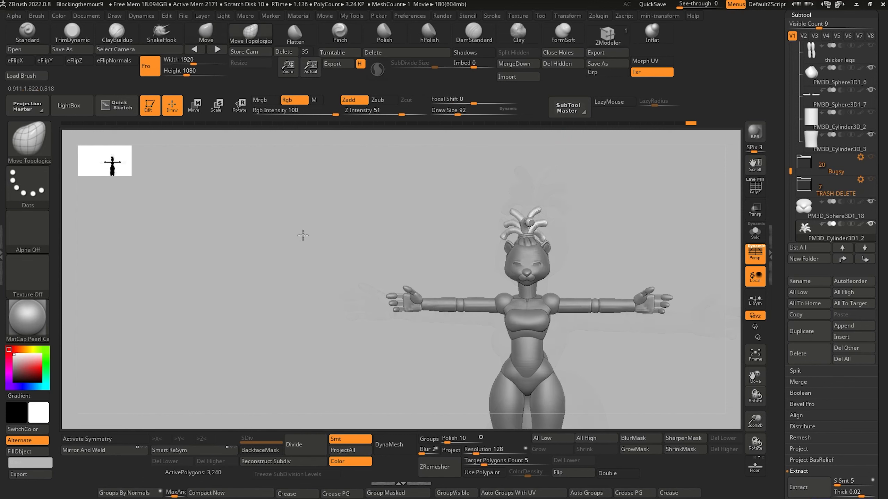
{"action": "left_click_drag", "start_coordinate": [303, 236], "coordinate": [344, 315]}
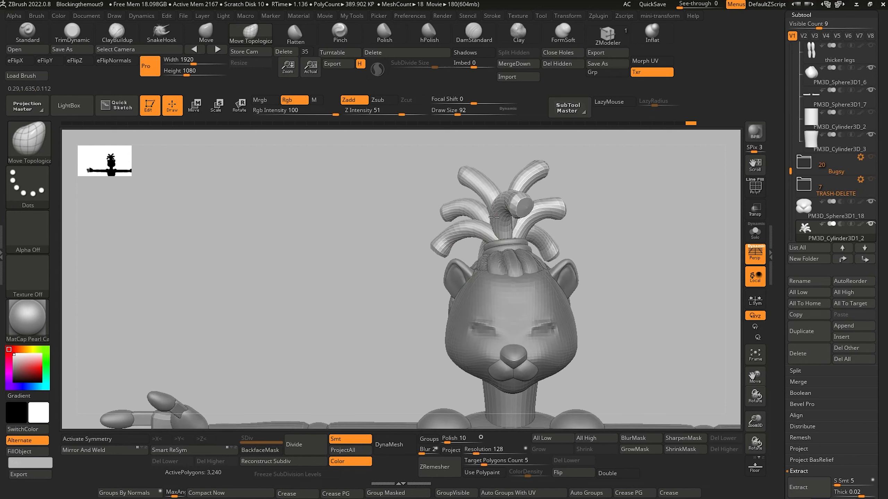
{"action": "left_click_drag", "start_coordinate": [233, 249], "coordinate": [204, 276], "text": "alt"}
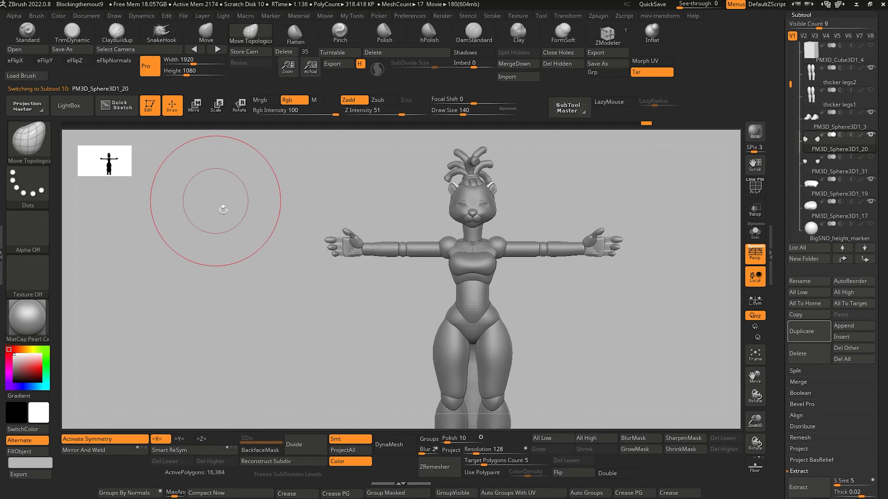
Refine the shape of the symmetrical ears from the front and side with the Move Topological brush
{"action": "left_click_drag", "start_coordinate": [224, 208], "coordinate": [241, 297]}
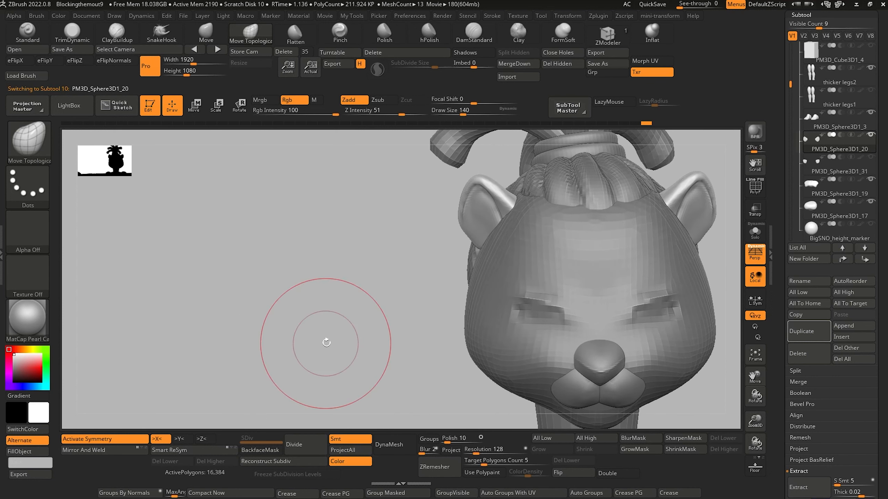
{"action": "left_click_drag", "start_coordinate": [323, 309], "coordinate": [356, 307]}
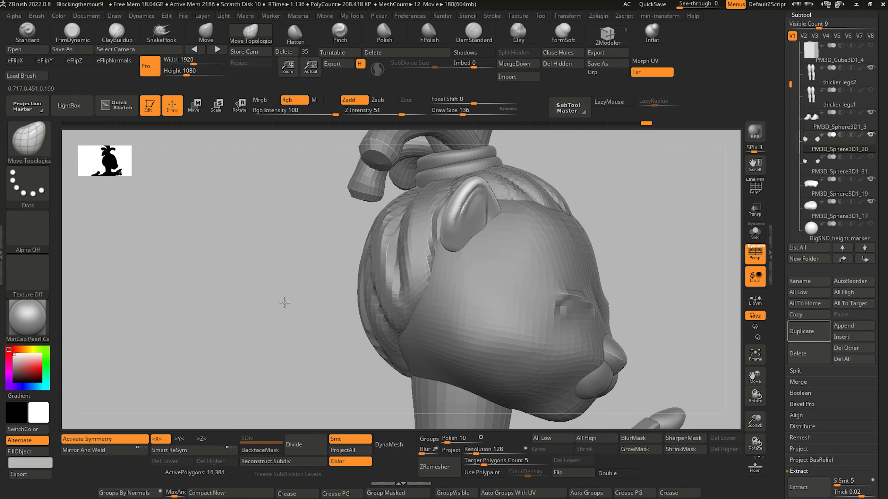
{"action": "left_click_drag", "start_coordinate": [285, 302], "coordinate": [263, 294]}
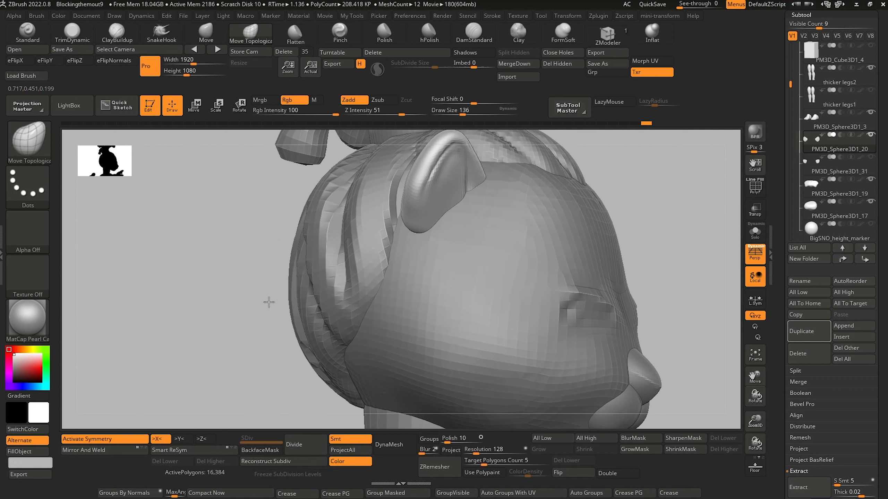
{"action": "left_click_drag", "start_coordinate": [267, 301], "coordinate": [268, 302]}
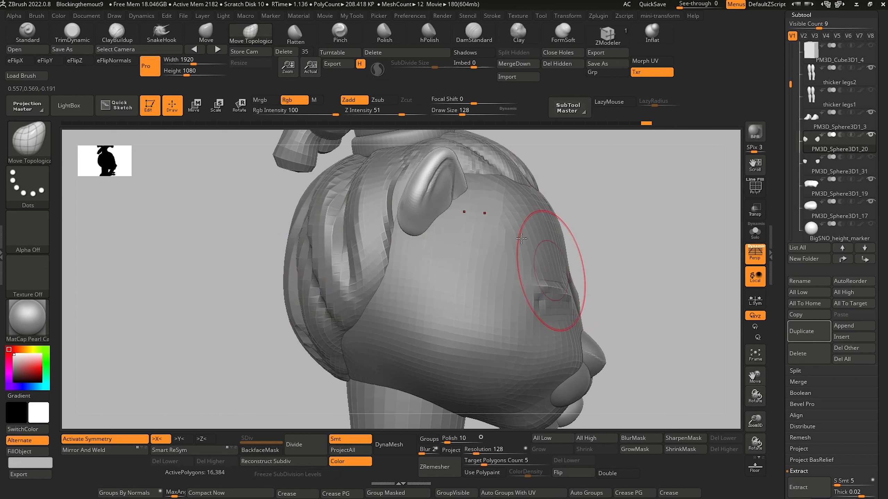
Select the head mesh and build up the forehead and nose bridge with the ClayBuildup brush, smoothing the brow area
{"action": "left_click", "coordinate": [546, 286], "text": "alt"}
{"action": "left_click_drag", "start_coordinate": [261, 231], "coordinate": [224, 237]}
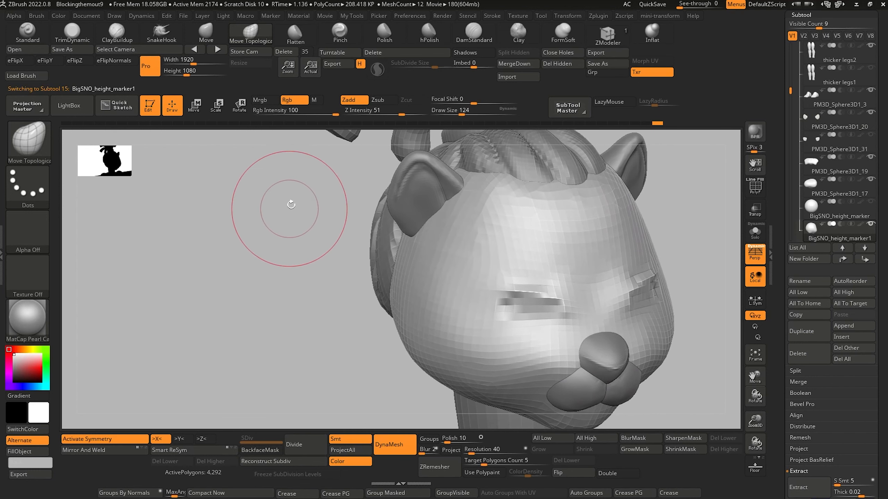
{"action": "left_click", "coordinate": [118, 36]}
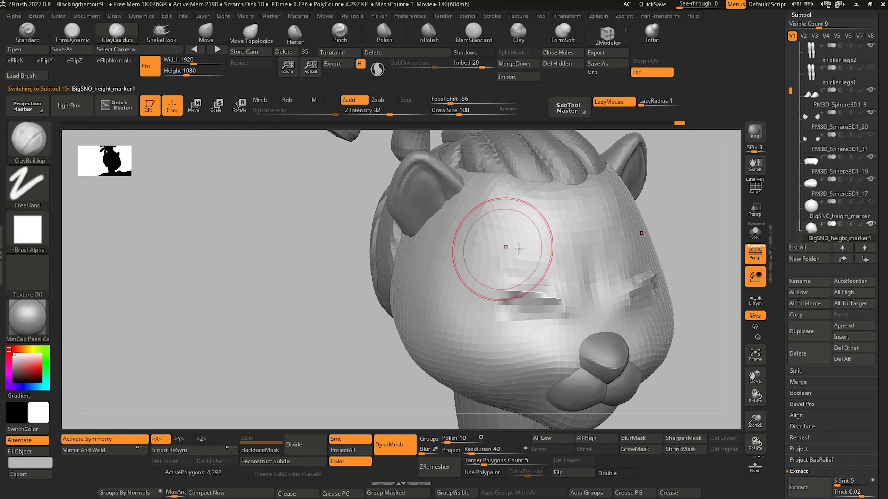
{"action": "key", "text": "shift"}
{"action": "left_click_drag", "start_coordinate": [536, 240], "coordinate": [554, 256], "text": "shift"}
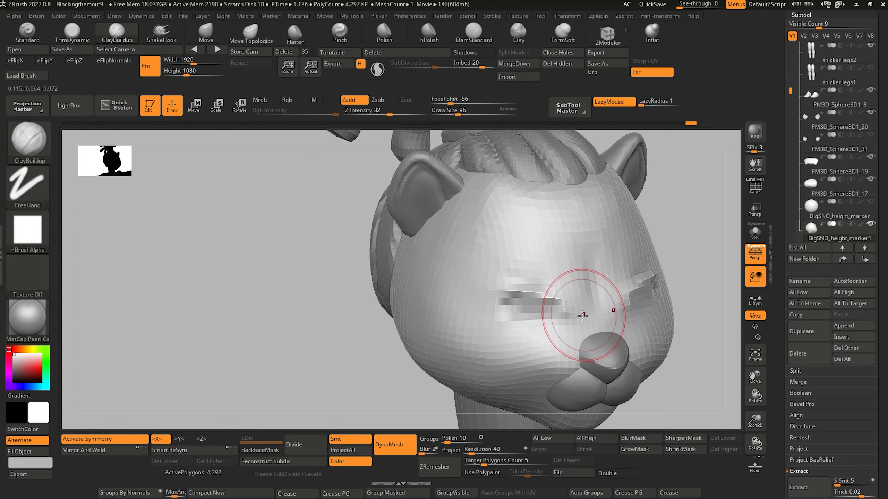
{"action": "left_click_drag", "start_coordinate": [583, 316], "coordinate": [575, 280]}
Carve the inner eye corners with the DamStandard brush at a draw size of 64 and smooth the brow
{"action": "left_click_drag", "start_coordinate": [360, 209], "coordinate": [465, 202], "text": "shift"}
{"action": "right_click_drag", "start_coordinate": [315, 259], "coordinate": [312, 192], "text": "ctrl"}
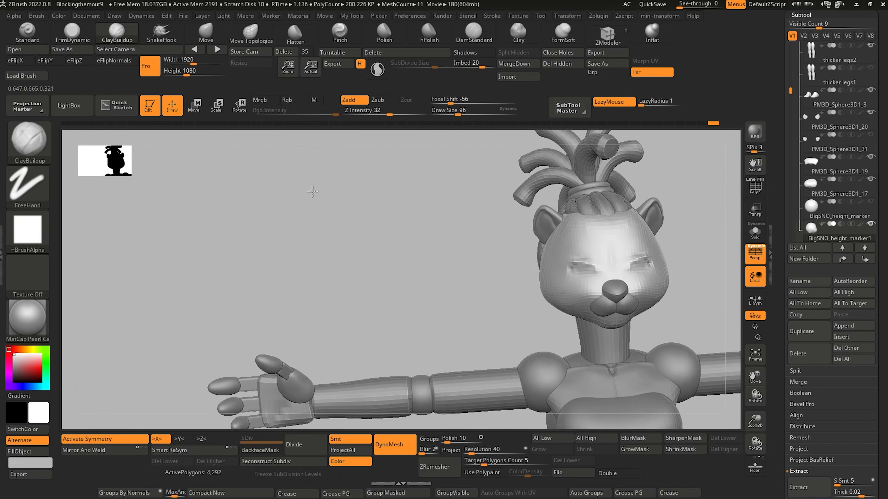
{"action": "left_click_drag", "start_coordinate": [312, 192], "coordinate": [353, 244]}
{"action": "right_click_drag", "start_coordinate": [353, 243], "coordinate": [395, 317], "text": "ctrl"}
{"action": "left_click_drag", "start_coordinate": [394, 318], "coordinate": [394, 291]}
{"action": "key", "text": "bracketleft"}
{"action": "mouse_move", "coordinate": [362, 264]}
{"action": "left_mouse_down"}
{"action": "mouse_move", "coordinate": [392, 259]}
{"action": "mouse_move", "coordinate": [359, 267]}
{"action": "left_mouse_up"}
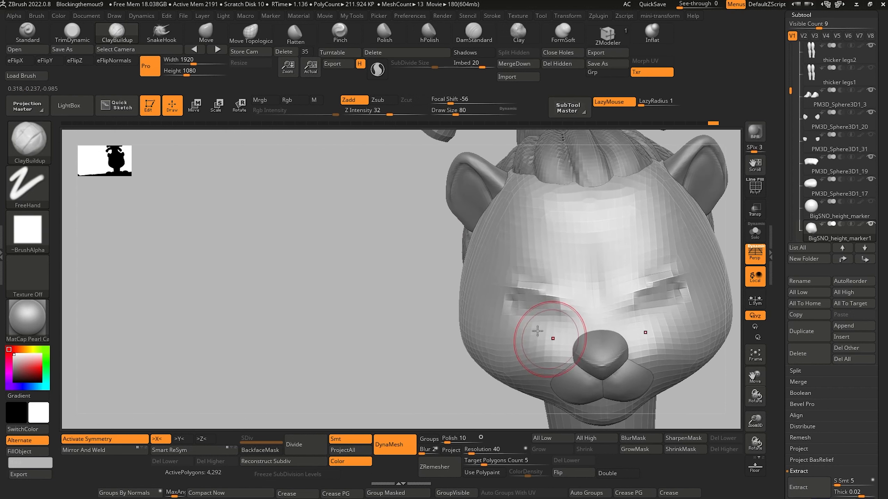
{"action": "left_click", "coordinate": [473, 32]}
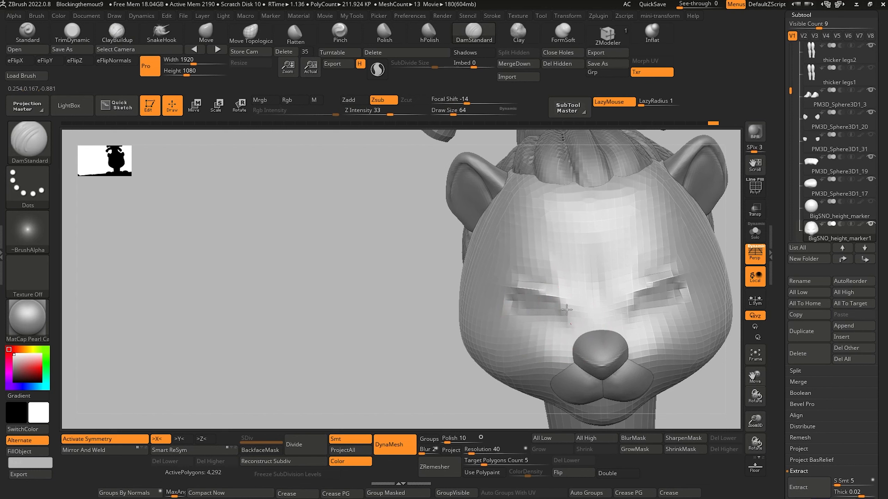
{"action": "mouse_move", "coordinate": [569, 314]}
{"action": "left_mouse_down"}
{"action": "mouse_move", "coordinate": [556, 274]}
{"action": "mouse_move", "coordinate": [643, 257]}
{"action": "left_mouse_up"}
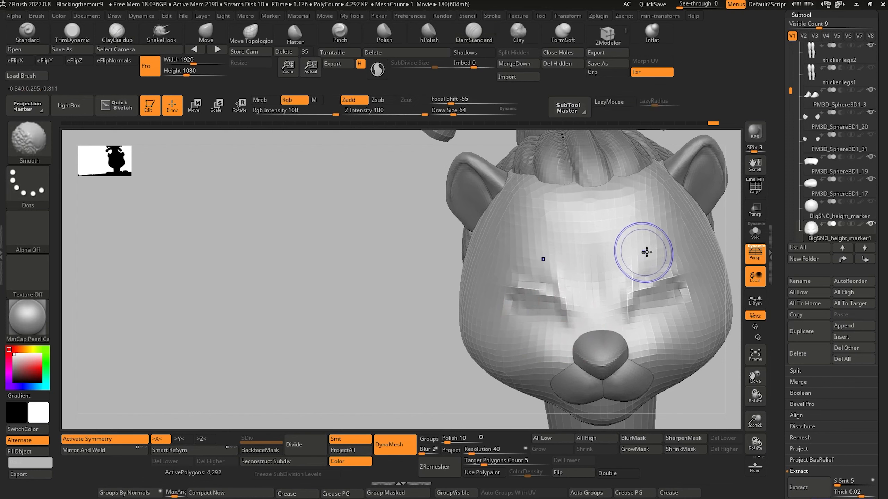
Select the hair mass and reshape its lower back contour in side view with the Move Topological brush
{"action": "mouse_move", "coordinate": [391, 208]}
{"action": "left_mouse_down", "text": "alt"}
{"action": "mouse_move", "coordinate": [245, 235]}
{"action": "mouse_move", "coordinate": [267, 243]}
{"action": "mouse_move", "coordinate": [225, 252]}
{"action": "left_mouse_up", "text": "alt"}
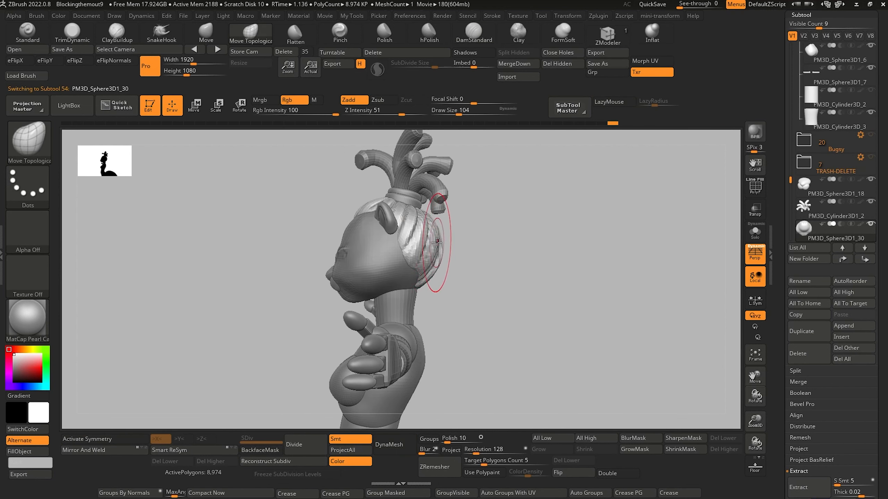
{"action": "key", "text": "bracketleft"}
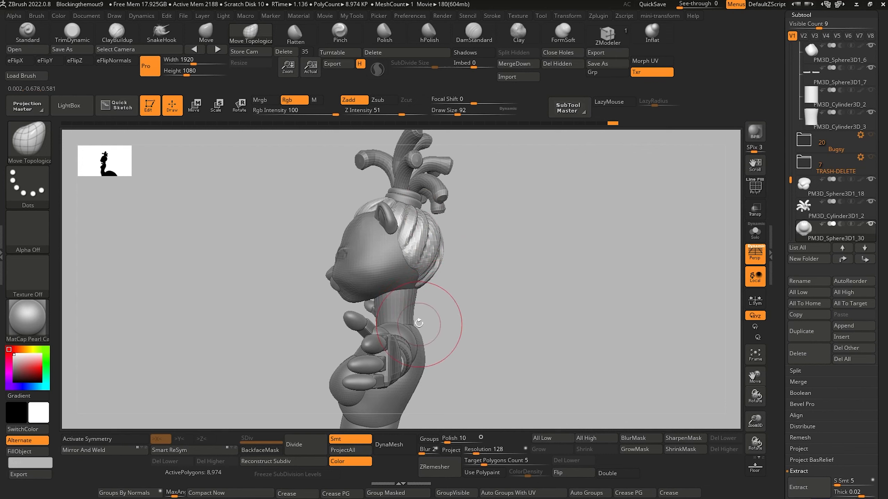
{"action": "mouse_move", "coordinate": [276, 260]}
{"action": "left_mouse_down"}
{"action": "mouse_move", "coordinate": [226, 248]}
{"action": "mouse_move", "coordinate": [276, 244]}
{"action": "mouse_move", "coordinate": [269, 254]}
{"action": "mouse_move", "coordinate": [307, 208]}
{"action": "mouse_move", "coordinate": [280, 238]}
{"action": "mouse_move", "coordinate": [289, 276]}
{"action": "mouse_move", "coordinate": [432, 314]}
{"action": "left_mouse_up"}
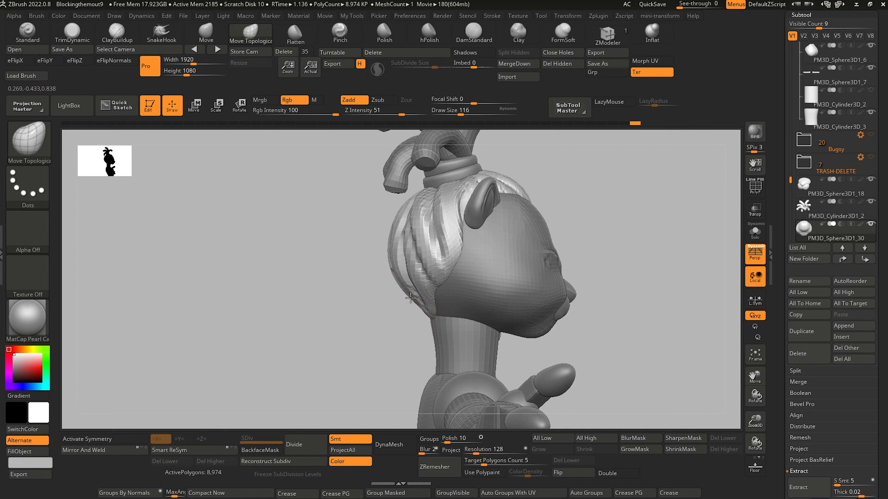
{"action": "left_click_drag", "start_coordinate": [343, 267], "coordinate": [307, 241]}
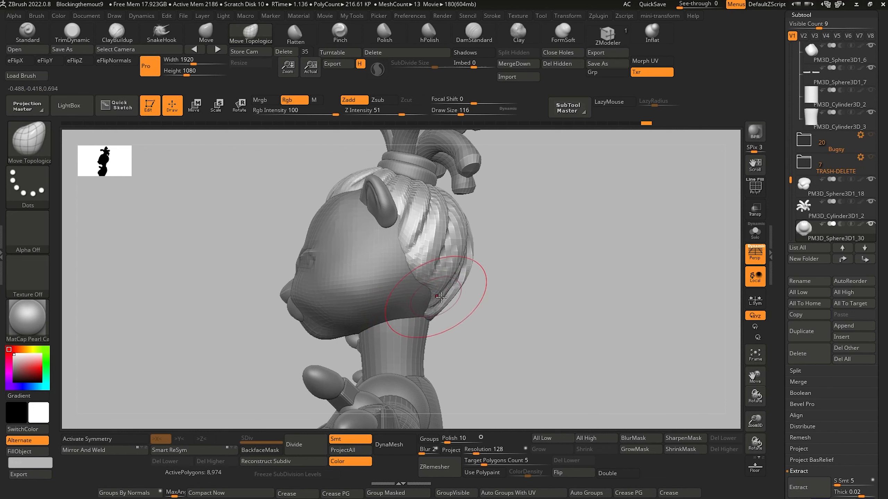
{"action": "left_click_drag", "start_coordinate": [443, 301], "coordinate": [436, 303]}
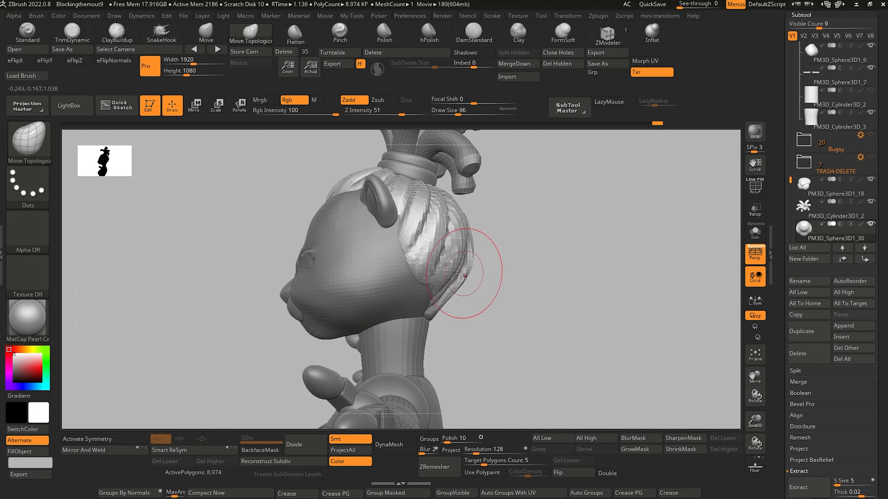
{"action": "key", "text": "bracketleft"}
{"action": "left_click_drag", "start_coordinate": [460, 282], "coordinate": [463, 286]}
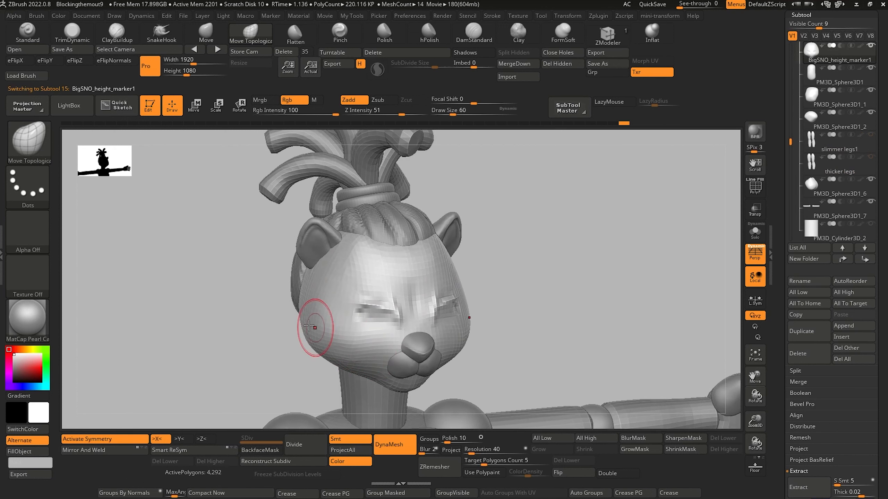
Reselect the head, build up the cheeks below the eyes with the ClayBuildup brush, and smooth the added volume
{"action": "mouse_move", "coordinate": [288, 329]}
{"action": "left_mouse_down"}
{"action": "mouse_move", "coordinate": [261, 337]}
{"action": "mouse_move", "coordinate": [270, 322]}
{"action": "left_mouse_up"}
{"action": "left_click", "coordinate": [118, 34]}
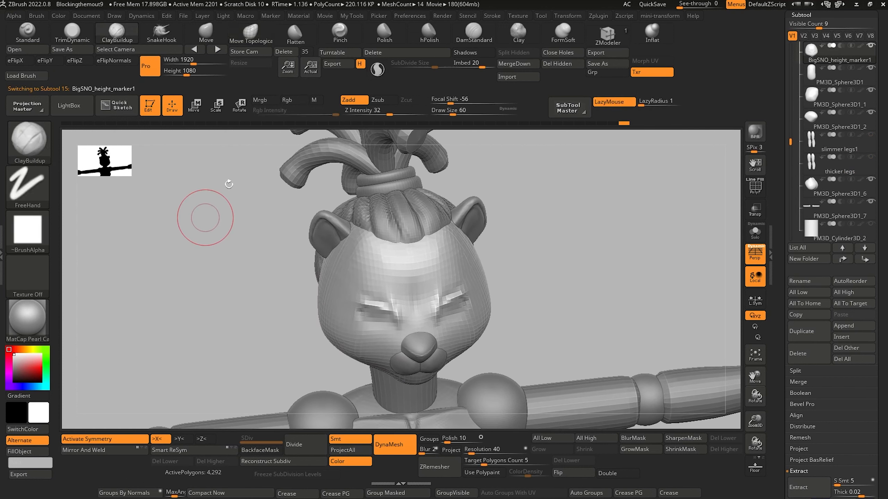
{"action": "left_click_drag", "start_coordinate": [344, 338], "coordinate": [375, 352]}
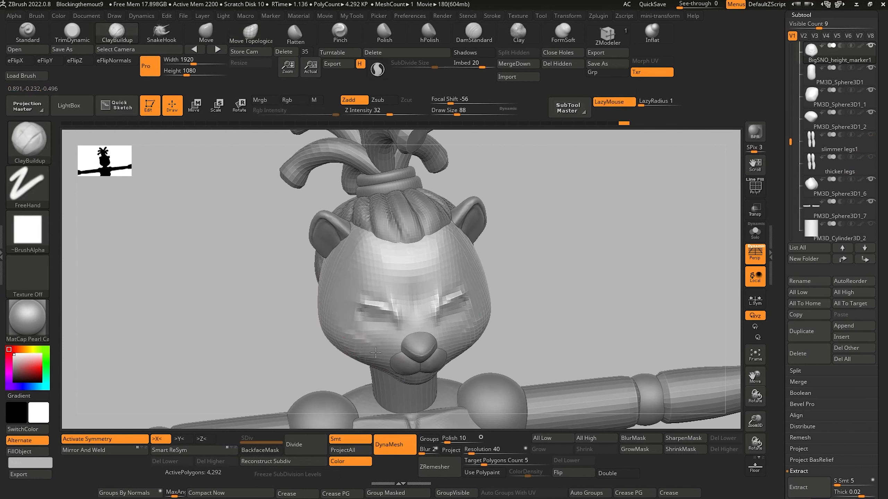
{"action": "left_click_drag", "start_coordinate": [347, 324], "coordinate": [379, 349]}
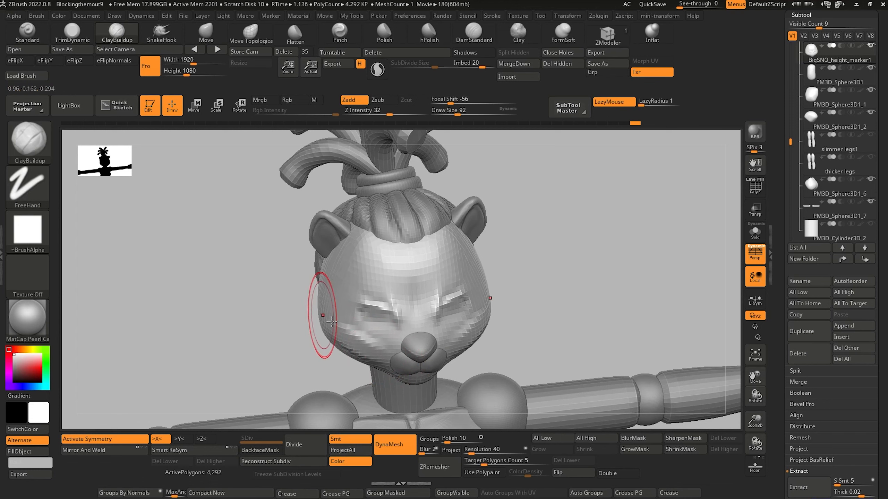
{"action": "left_click_drag", "start_coordinate": [274, 352], "coordinate": [291, 316]}
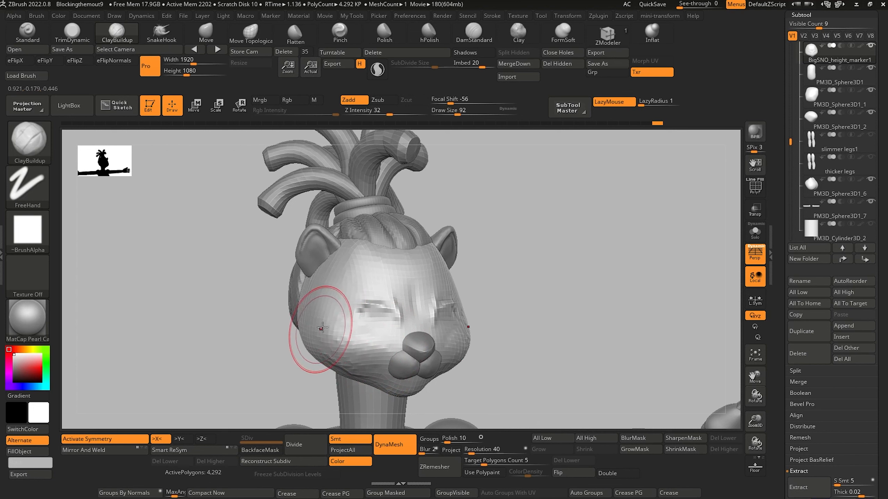
{"action": "key", "text": "shift"}
{"action": "mouse_move", "coordinate": [208, 318]}
{"action": "left_mouse_down"}
{"action": "mouse_move", "coordinate": [198, 318]}
{"action": "mouse_move", "coordinate": [242, 323]}
{"action": "mouse_move", "coordinate": [251, 310]}
{"action": "left_mouse_up"}
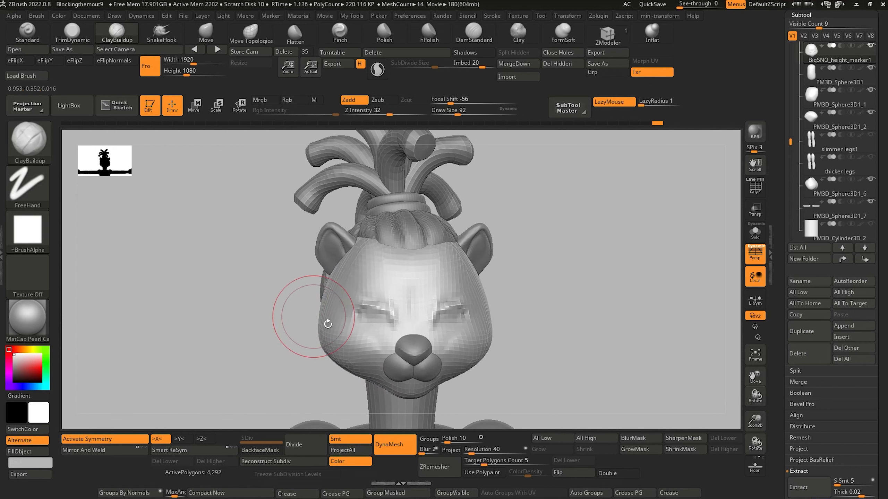
{"action": "key", "text": "shift"}
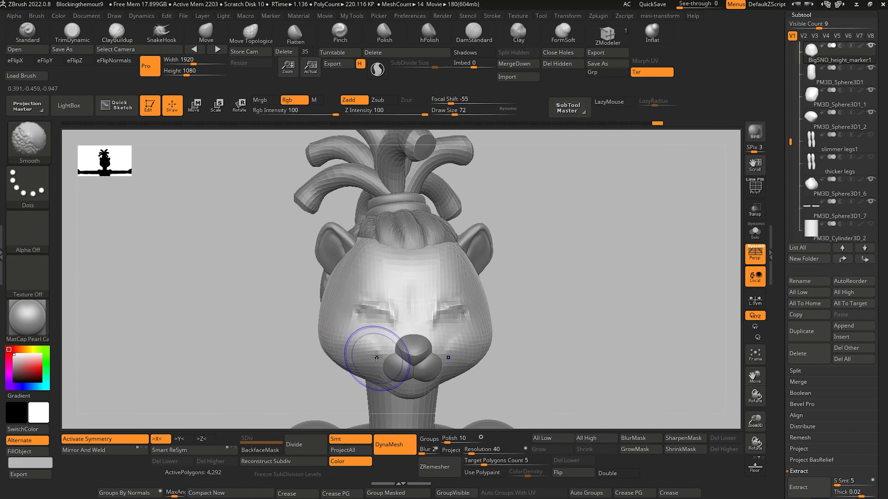
Add more volume to the lower cheeks with the ClayBuildup brush and smooth them from several angles
{"action": "left_click_drag", "start_coordinate": [265, 332], "coordinate": [315, 341]}
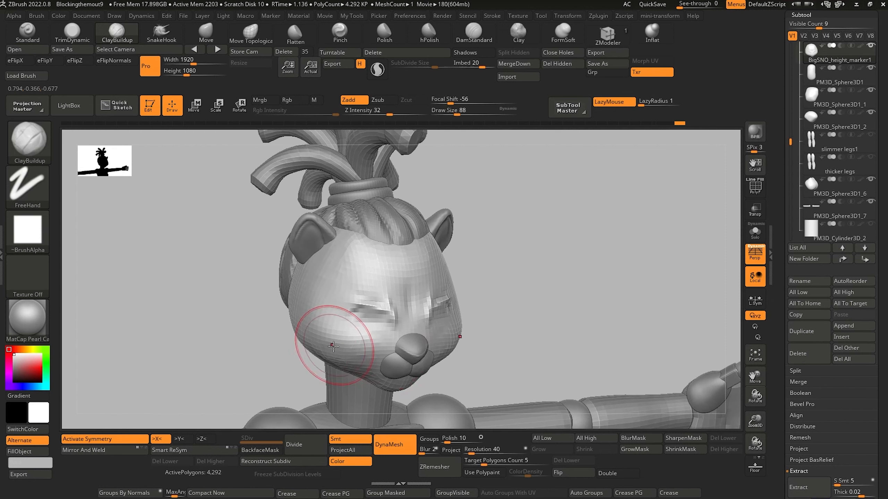
{"action": "left_click_drag", "start_coordinate": [326, 357], "coordinate": [312, 345]}
{"action": "mouse_move", "coordinate": [290, 338]}
{"action": "left_mouse_down"}
{"action": "mouse_move", "coordinate": [258, 299]}
{"action": "mouse_move", "coordinate": [218, 297]}
{"action": "mouse_move", "coordinate": [236, 347]}
{"action": "mouse_move", "coordinate": [218, 322]}
{"action": "mouse_move", "coordinate": [224, 309]}
{"action": "mouse_move", "coordinate": [245, 375]}
{"action": "mouse_move", "coordinate": [240, 406]}
{"action": "left_mouse_up"}
{"action": "key", "text": "shift"}
{"action": "left_click_drag", "start_coordinate": [229, 309], "coordinate": [214, 288]}
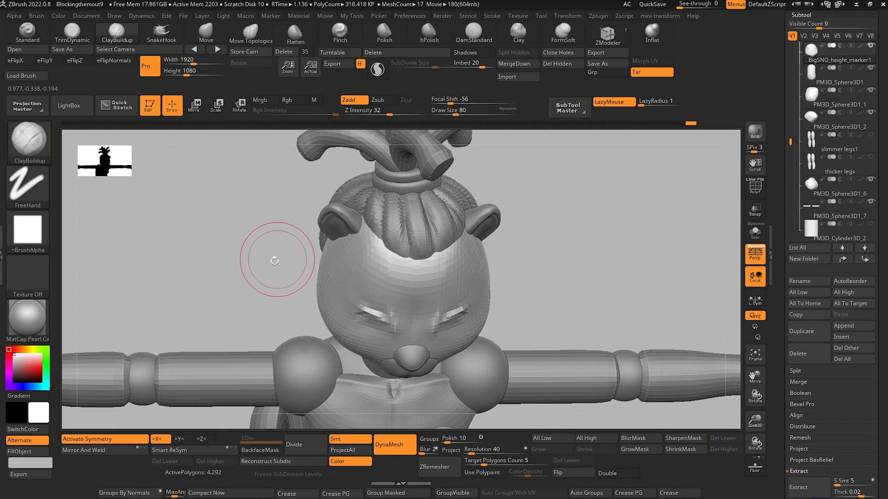
{"action": "left_click_drag", "start_coordinate": [271, 251], "coordinate": [251, 254]}
{"action": "key", "text": "bracketright"}
{"action": "key", "text": "bracketright"}
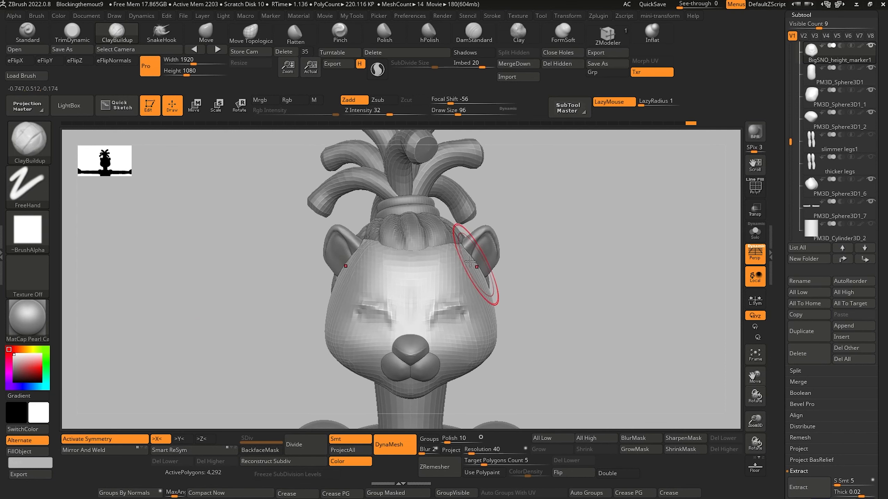
Adjust the temples and sides of the head with the Move Topological brush, starting at a draw size of 112
{"action": "left_click", "coordinate": [251, 37]}
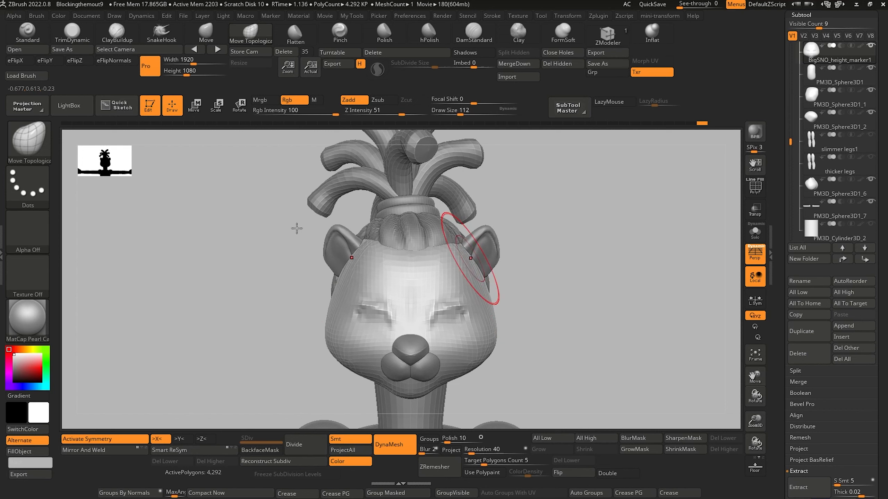
{"action": "mouse_move", "coordinate": [304, 279]}
{"action": "left_mouse_down"}
{"action": "mouse_move", "coordinate": [330, 289]}
{"action": "mouse_move", "coordinate": [272, 264]}
{"action": "left_mouse_up"}
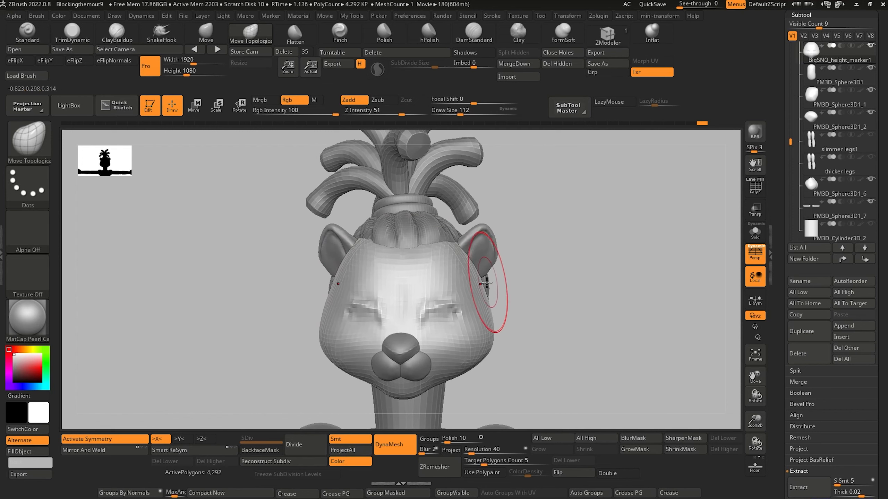
{"action": "key", "text": "]"}
{"action": "left_click_drag", "start_coordinate": [483, 288], "coordinate": [482, 285]}
{"action": "key", "text": "["}
{"action": "left_click_drag", "start_coordinate": [293, 302], "coordinate": [270, 312]}
{"action": "left_click_drag", "start_coordinate": [463, 367], "coordinate": [466, 365]}
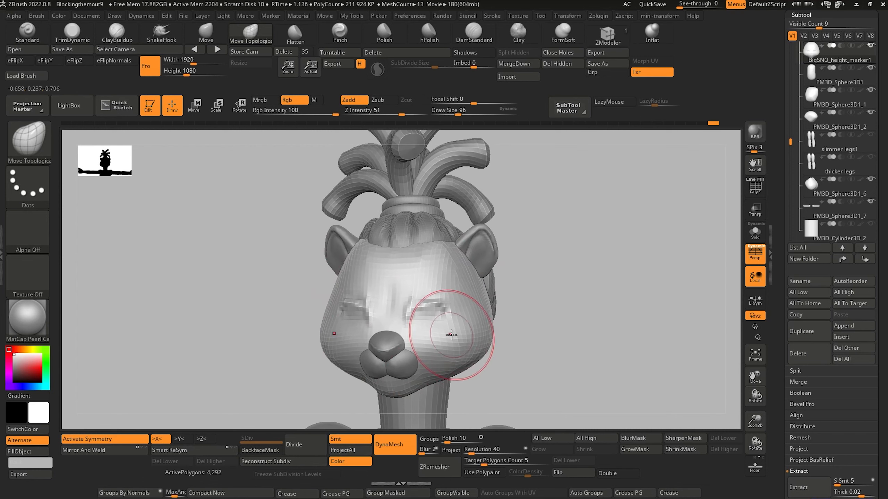
Refine the outer contour of the lower cheeks with the Move Topological brush at a draw size of 96
{"action": "left_click_drag", "start_coordinate": [273, 300], "coordinate": [293, 301]}
{"action": "left_click_drag", "start_coordinate": [255, 336], "coordinate": [262, 341]}
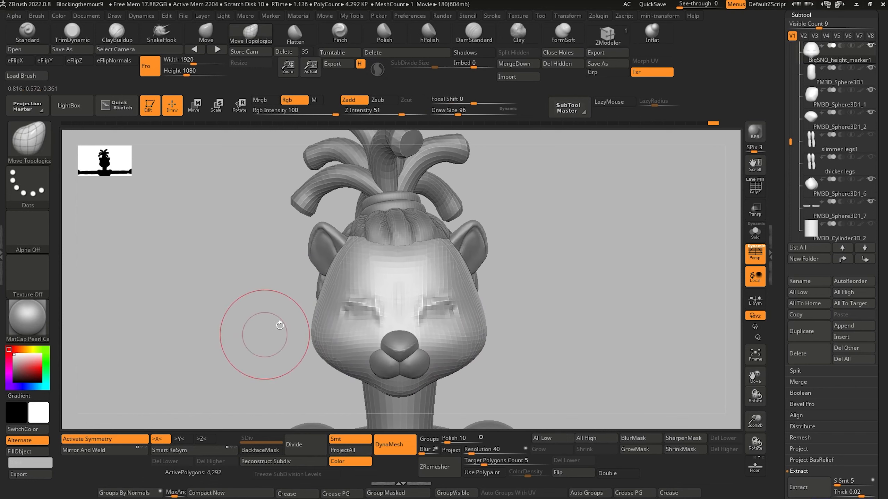
{"action": "key", "text": "["}
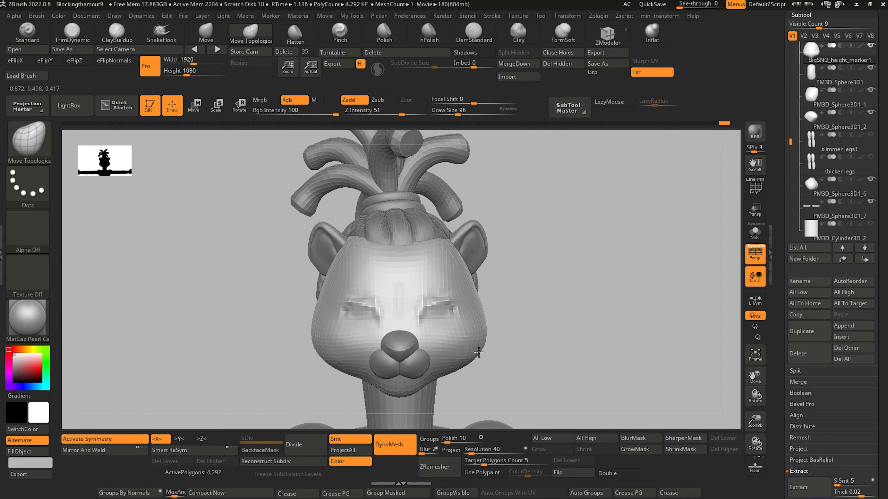
{"action": "left_click_drag", "start_coordinate": [479, 353], "coordinate": [480, 340]}
{"action": "mouse_move", "coordinate": [256, 302]}
{"action": "left_mouse_down", "text": "alt"}
{"action": "mouse_move", "coordinate": [246, 267]}
{"action": "mouse_move", "coordinate": [254, 253]}
{"action": "mouse_move", "coordinate": [237, 224]}
{"action": "left_mouse_up", "text": "alt"}
{"action": "mouse_move", "coordinate": [267, 269]}
{"action": "left_mouse_down"}
{"action": "mouse_move", "coordinate": [285, 314]}
{"action": "mouse_move", "coordinate": [341, 317]}
{"action": "left_mouse_up"}
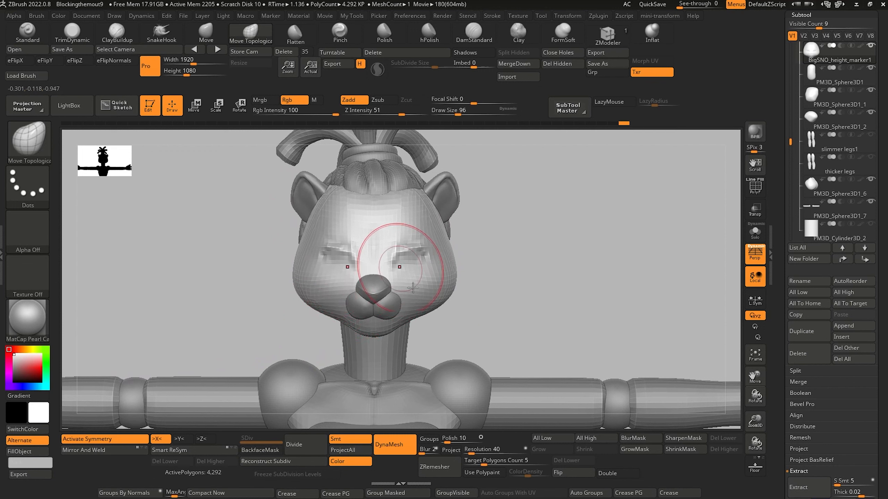
Enlarge the Move Topological brush to a draw size of at least 128 and refine the head silhouette beside the ears
{"action": "key", "text": "bracketright"}
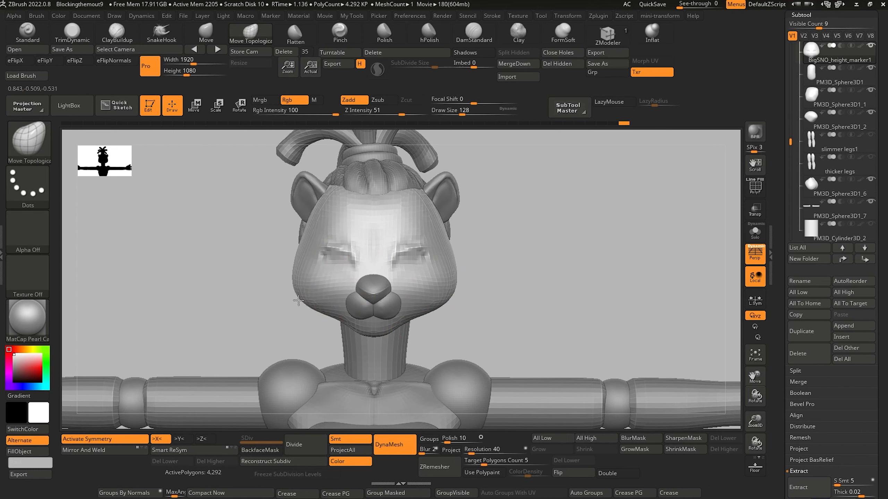
{"action": "mouse_move", "coordinate": [298, 300]}
{"action": "right_mouse_down"}
{"action": "mouse_move", "coordinate": [283, 293]}
{"action": "mouse_move", "coordinate": [294, 298]}
{"action": "right_mouse_up"}
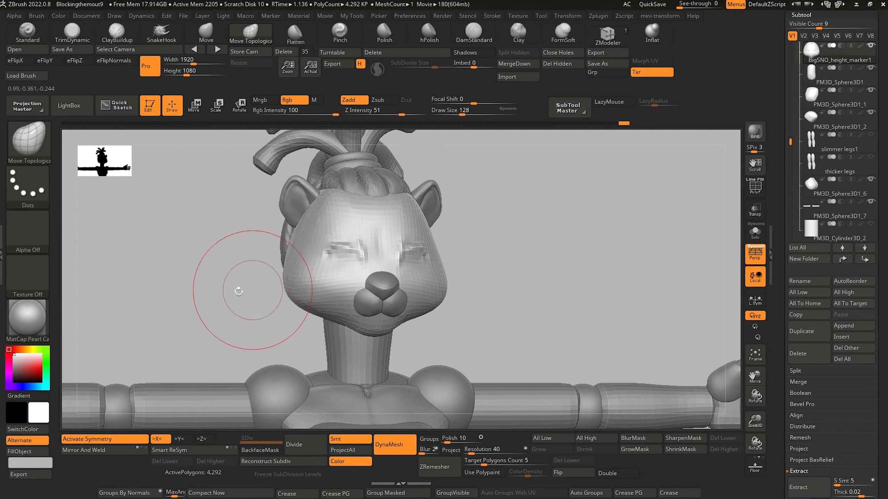
{"action": "right_click_drag", "start_coordinate": [238, 290], "coordinate": [230, 293]}
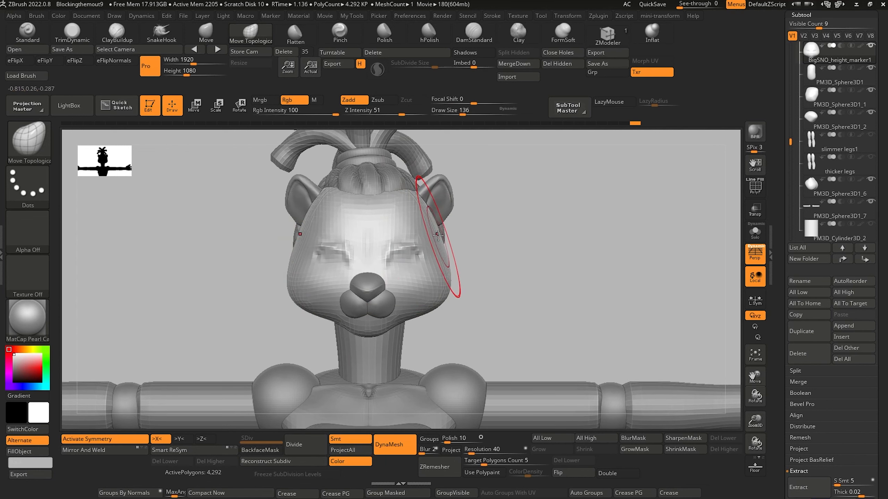
{"action": "key", "text": "]"}
{"action": "left_click_drag", "start_coordinate": [437, 232], "coordinate": [438, 230]}
{"action": "key", "text": "["}
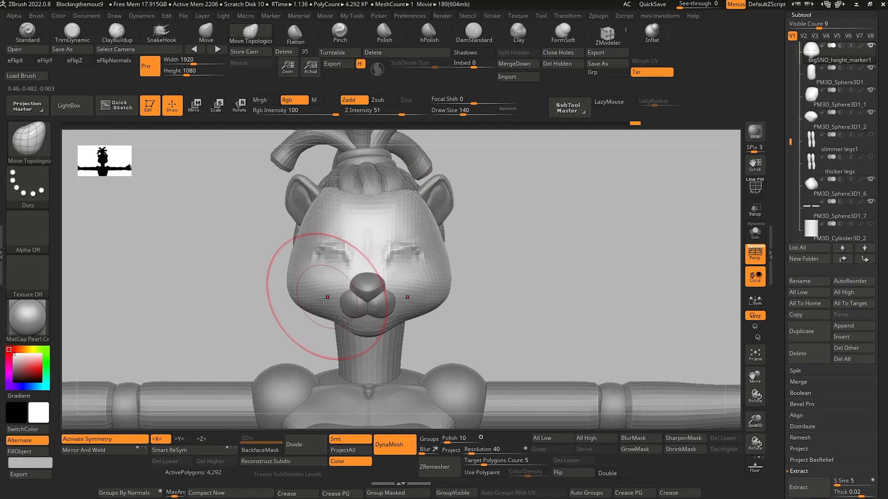
Reshape the chin and jaw below the muzzle with the Move Topological brush at a draw size of 72
{"action": "mouse_move", "coordinate": [291, 310]}
{"action": "left_mouse_down"}
{"action": "mouse_move", "coordinate": [307, 321]}
{"action": "mouse_move", "coordinate": [402, 312]}
{"action": "left_mouse_up"}
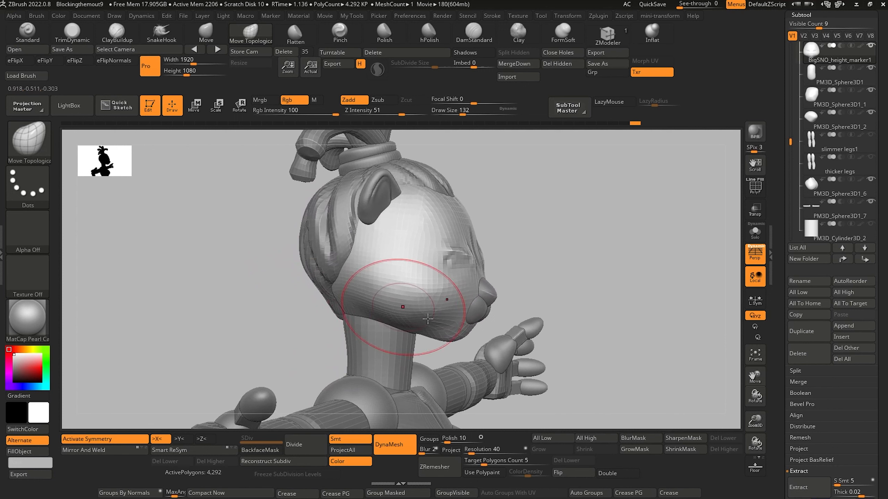
{"action": "key", "text": "["}
{"action": "key", "text": "["}
{"action": "key", "text": "["}
{"action": "key", "text": "bracketleft"}
{"action": "key", "text": "bracketleft"}
{"action": "left_click_drag", "start_coordinate": [458, 322], "coordinate": [469, 326]}
{"action": "left_click_drag", "start_coordinate": [468, 325], "coordinate": [471, 324]}
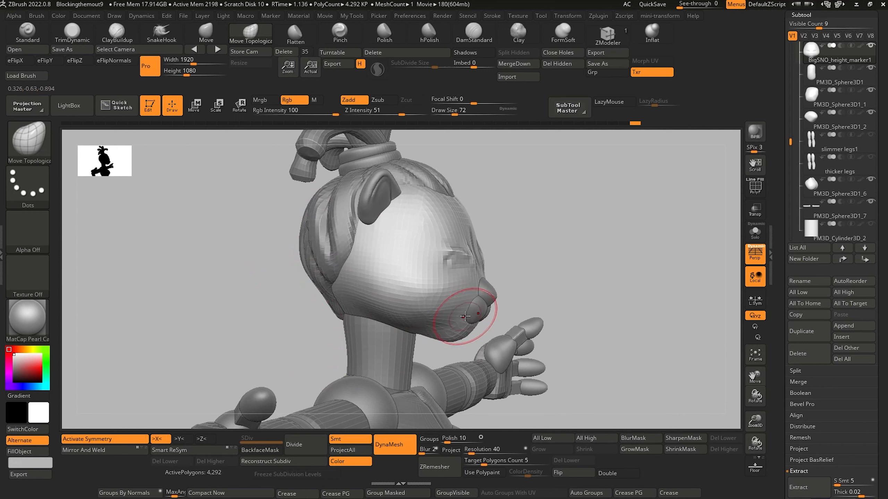
{"action": "key", "text": "bracketleft"}
{"action": "key", "text": "bracketleft"}
{"action": "mouse_move", "coordinate": [484, 350]}
{"action": "right_mouse_down"}
{"action": "mouse_move", "coordinate": [444, 353]}
{"action": "mouse_move", "coordinate": [185, 254]}
{"action": "mouse_move", "coordinate": [185, 210]}
{"action": "right_mouse_up"}
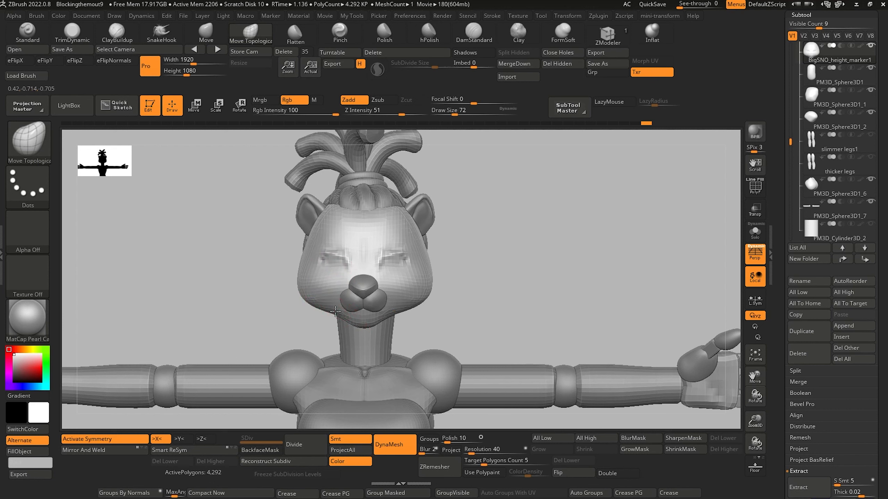
Adjust the brow and eye area in profile with the Move Topological brush, starting at a draw size of 116
{"action": "right_click_drag", "start_coordinate": [224, 259], "coordinate": [92, 210]}
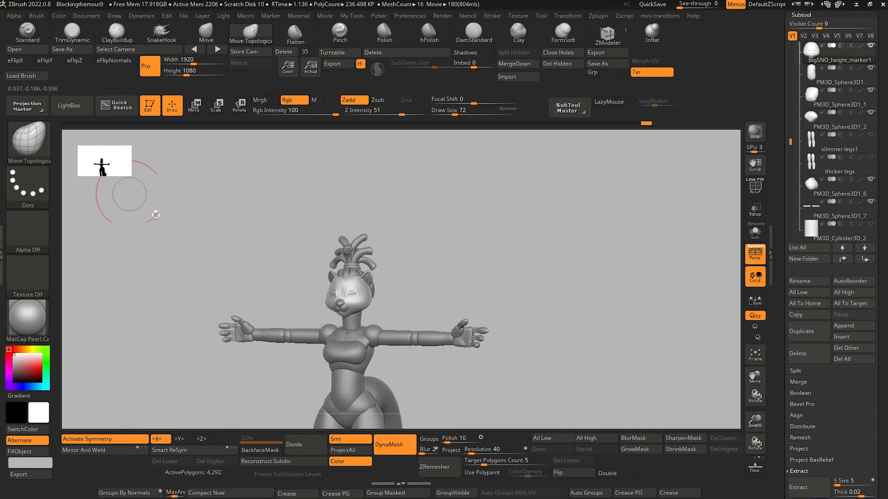
{"action": "mouse_move", "coordinate": [177, 250]}
{"action": "right_mouse_down"}
{"action": "mouse_move", "coordinate": [135, 252]}
{"action": "mouse_move", "coordinate": [196, 298]}
{"action": "mouse_move", "coordinate": [250, 316]}
{"action": "right_mouse_up"}
{"action": "mouse_move", "coordinate": [326, 284]}
{"action": "left_mouse_down", "text": "shift"}
{"action": "mouse_move", "coordinate": [340, 305]}
{"action": "mouse_move", "coordinate": [391, 306]}
{"action": "left_mouse_up", "text": "shift"}
{"action": "mouse_move", "coordinate": [239, 266]}
{"action": "right_mouse_down"}
{"action": "mouse_move", "coordinate": [239, 280]}
{"action": "mouse_move", "coordinate": [232, 263]}
{"action": "mouse_move", "coordinate": [246, 305]}
{"action": "mouse_move", "coordinate": [232, 268]}
{"action": "right_mouse_up"}
{"action": "right_click_drag", "start_coordinate": [195, 239], "coordinate": [296, 220]}
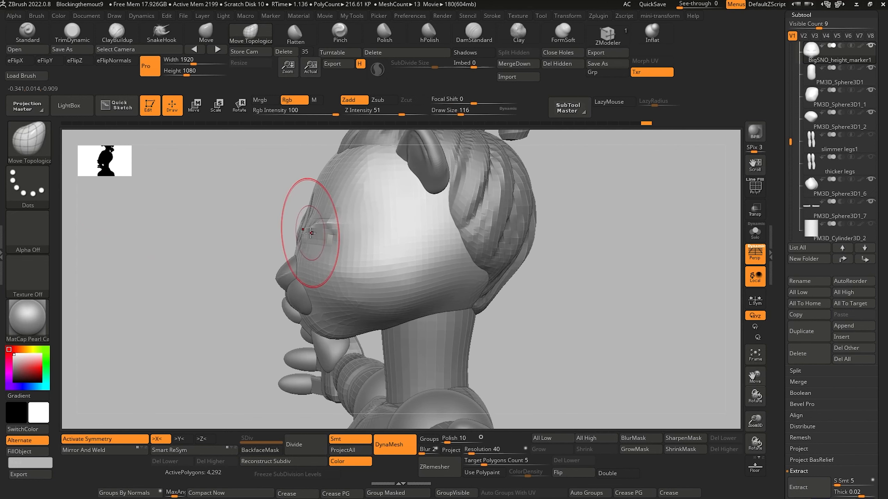
{"action": "left_click_drag", "start_coordinate": [316, 232], "coordinate": [320, 232]}
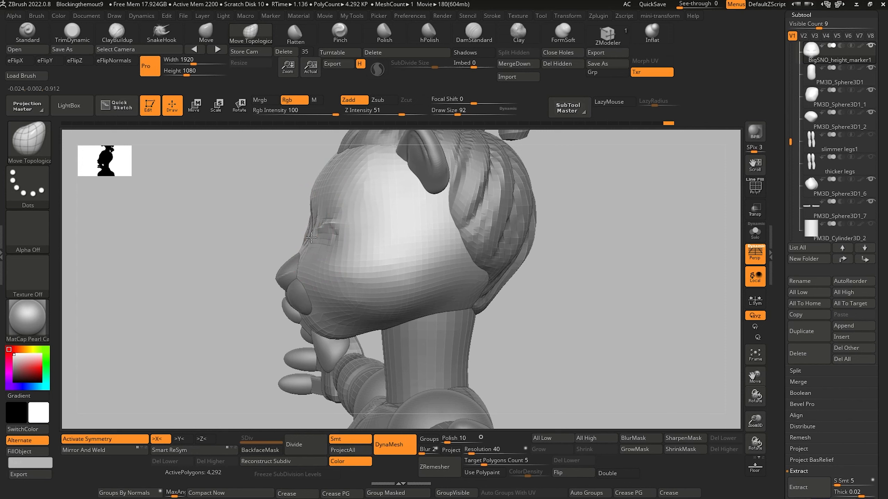
Refine the brow and nose bridge profile with the Move Topological brush at draw sizes of 76 and 92
{"action": "left_click_drag", "start_coordinate": [284, 217], "coordinate": [402, 231]}
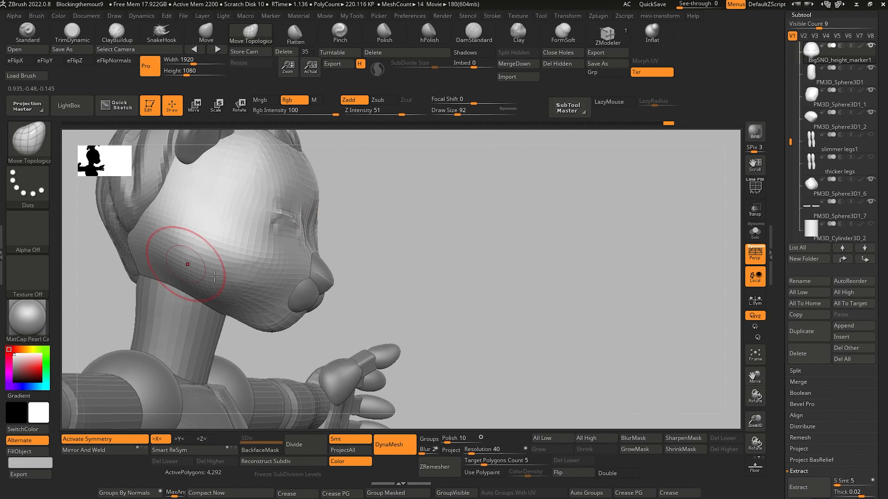
{"action": "left_click_drag", "start_coordinate": [365, 316], "coordinate": [388, 321], "text": "shift"}
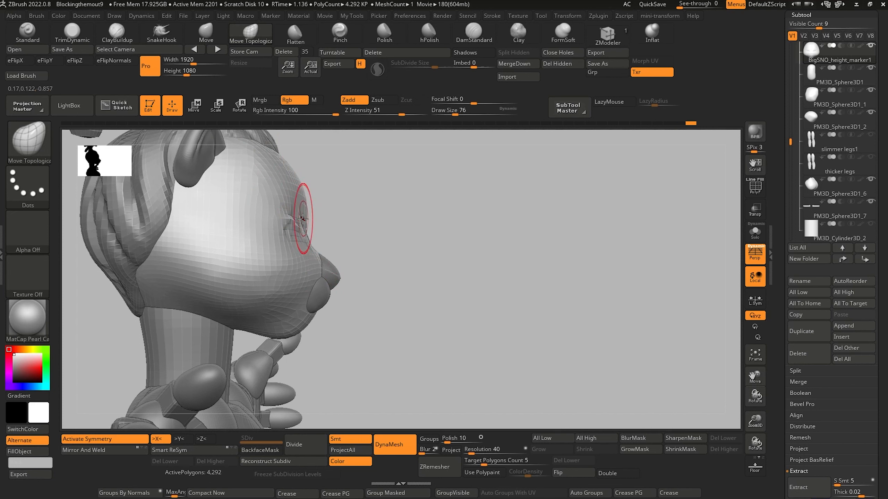
{"action": "left_click_drag", "start_coordinate": [359, 256], "coordinate": [293, 198]}
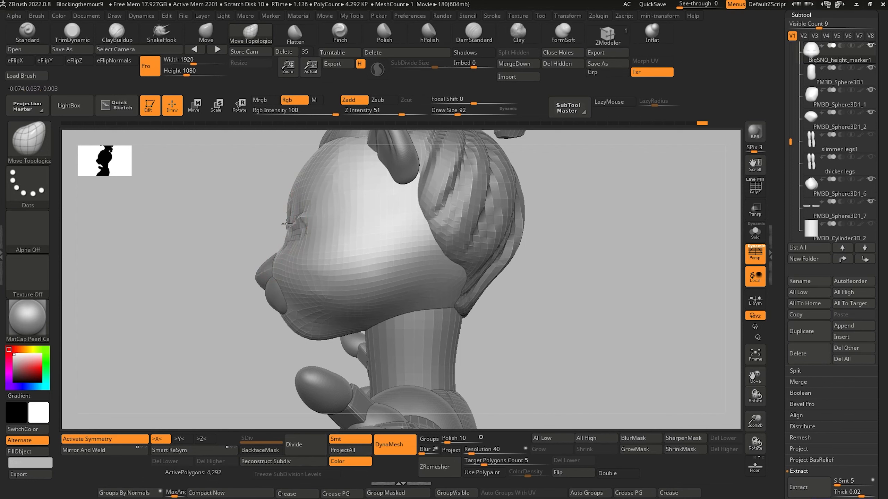
{"action": "mouse_move", "coordinate": [187, 219]}
{"action": "left_mouse_down"}
{"action": "mouse_move", "coordinate": [304, 230]}
{"action": "mouse_move", "coordinate": [323, 245]}
{"action": "left_mouse_up"}
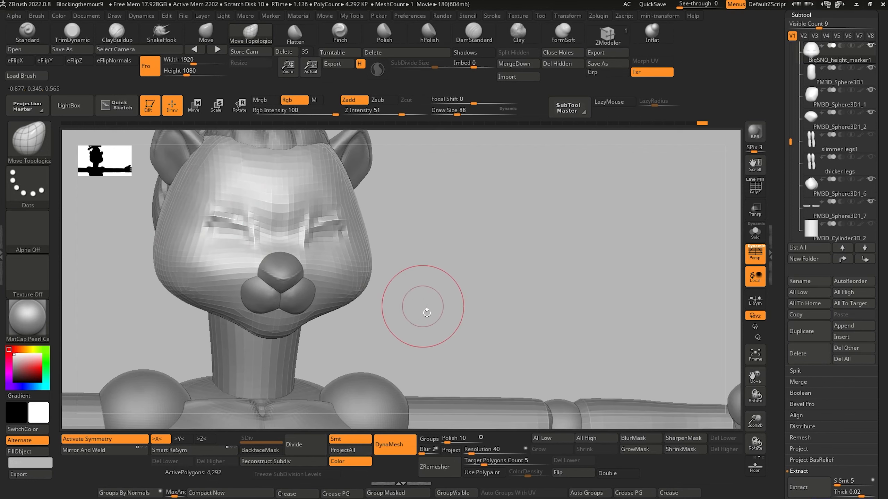
Reshape the eye sockets with the Move Topological brush, reducing the draw size to 60 for the view from above
{"action": "left_click_drag", "start_coordinate": [424, 309], "coordinate": [405, 255], "text": "alt"}
{"action": "left_click_drag", "start_coordinate": [175, 233], "coordinate": [192, 306]}
{"action": "left_click_drag", "start_coordinate": [392, 314], "coordinate": [277, 208]}
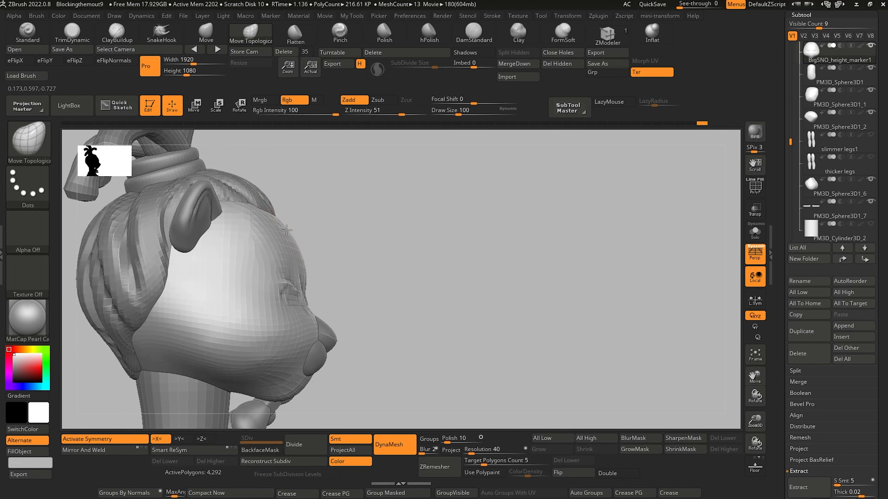
{"action": "key", "text": "bracketleft"}
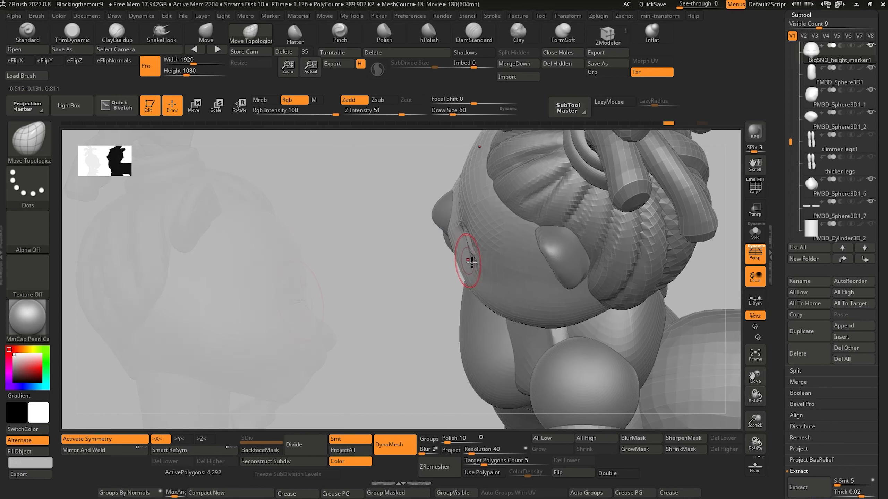
{"action": "left_click_drag", "start_coordinate": [483, 266], "coordinate": [486, 262]}
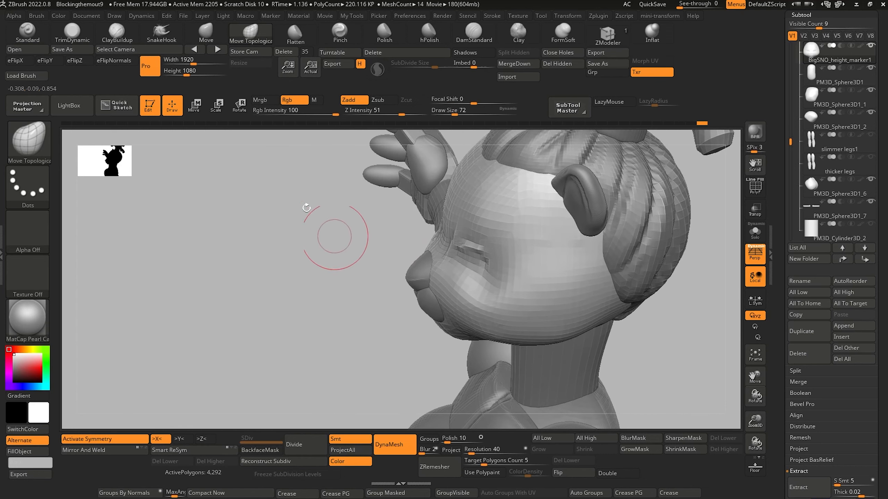
Switch to the ClayBuildup brush and smooth the cheek beside the muzzle at a draw size of 80
{"action": "left_click", "coordinate": [132, 42]}
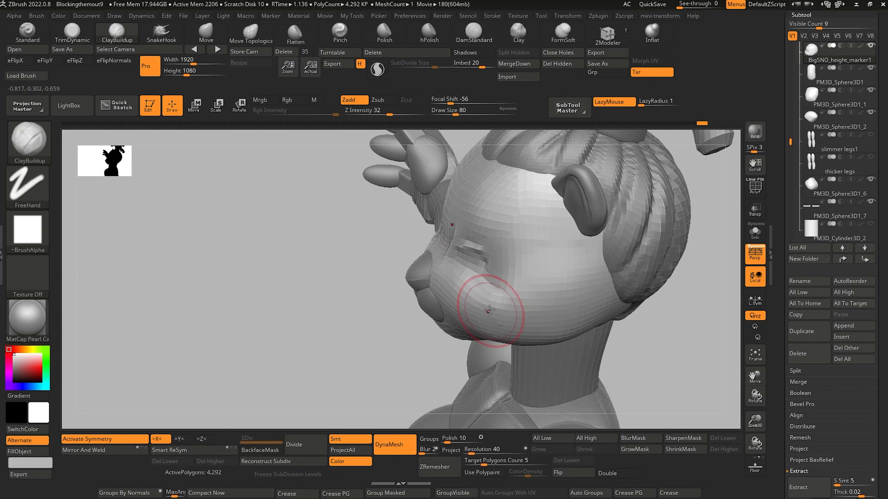
{"action": "key", "text": "shift"}
{"action": "left_click_drag", "start_coordinate": [515, 318], "coordinate": [491, 305], "text": "shift"}
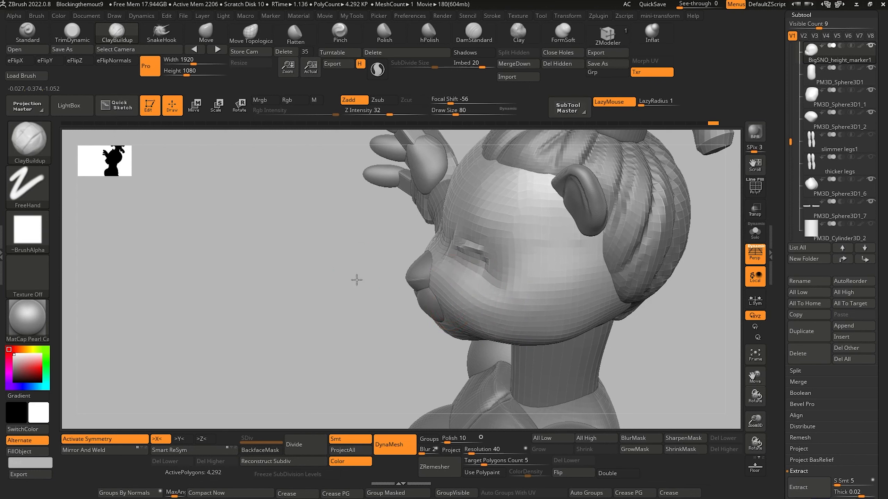
Examine the head from the front, three-quarter and side views, checking the cheeks, eyes and muzzle
{"action": "left_click_drag", "start_coordinate": [357, 280], "coordinate": [482, 309]}
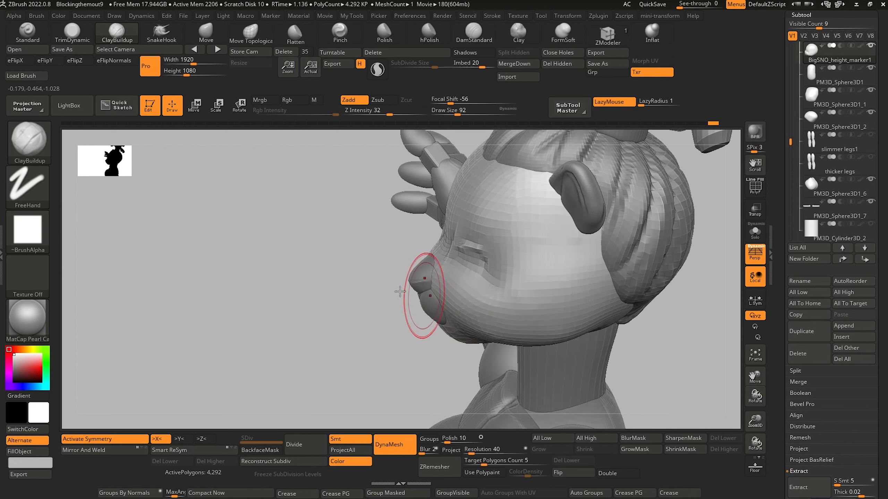
{"action": "left_click_drag", "start_coordinate": [399, 292], "coordinate": [430, 277]}
{"action": "key", "text": "shift"}
{"action": "mouse_move", "coordinate": [312, 236]}
{"action": "left_mouse_down"}
{"action": "mouse_move", "coordinate": [240, 204]}
{"action": "mouse_move", "coordinate": [226, 188]}
{"action": "mouse_move", "coordinate": [243, 204]}
{"action": "left_mouse_up"}
{"action": "key", "text": "f"}
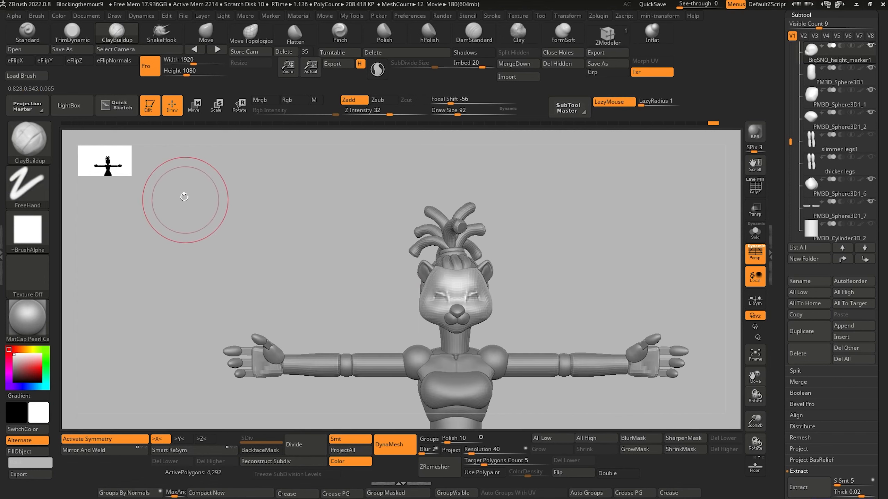
{"action": "left_click_drag", "start_coordinate": [290, 265], "coordinate": [309, 339]}
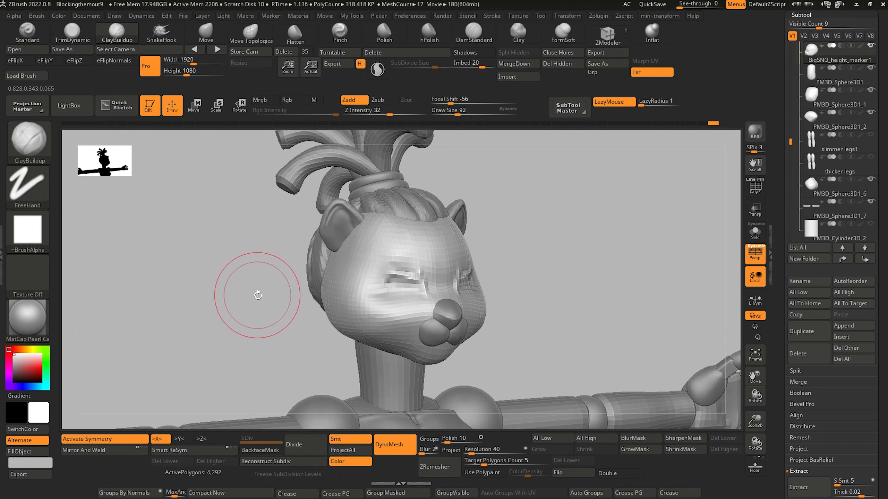
{"action": "left_click_drag", "start_coordinate": [258, 293], "coordinate": [233, 294]}
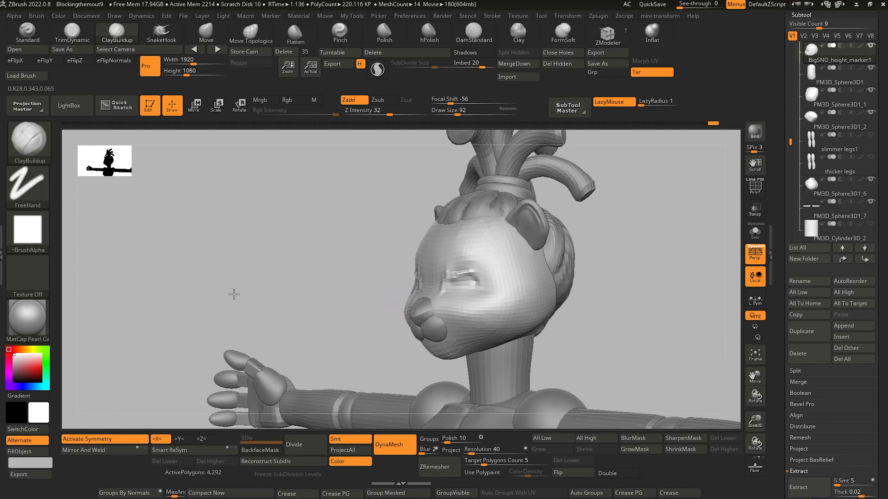
{"action": "left_click_drag", "start_coordinate": [258, 242], "coordinate": [278, 248]}
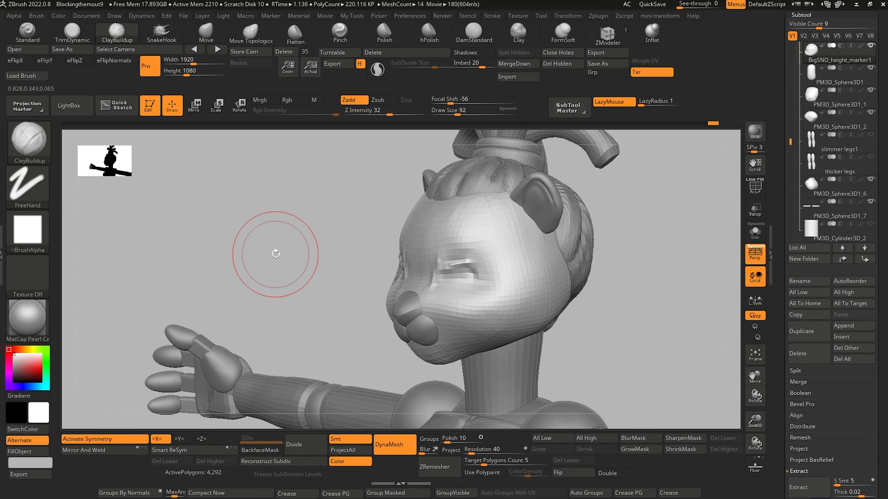
{"action": "left_click_drag", "start_coordinate": [333, 291], "coordinate": [317, 281]}
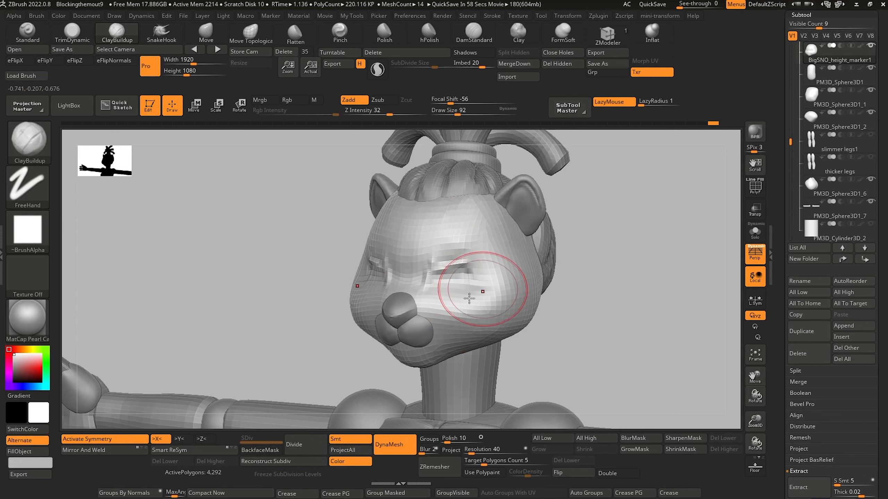
{"action": "mouse_move", "coordinate": [288, 259]}
{"action": "left_mouse_down"}
{"action": "mouse_move", "coordinate": [267, 260]}
{"action": "mouse_move", "coordinate": [227, 226]}
{"action": "mouse_move", "coordinate": [264, 277]}
{"action": "mouse_move", "coordinate": [275, 268]}
{"action": "left_mouse_up"}
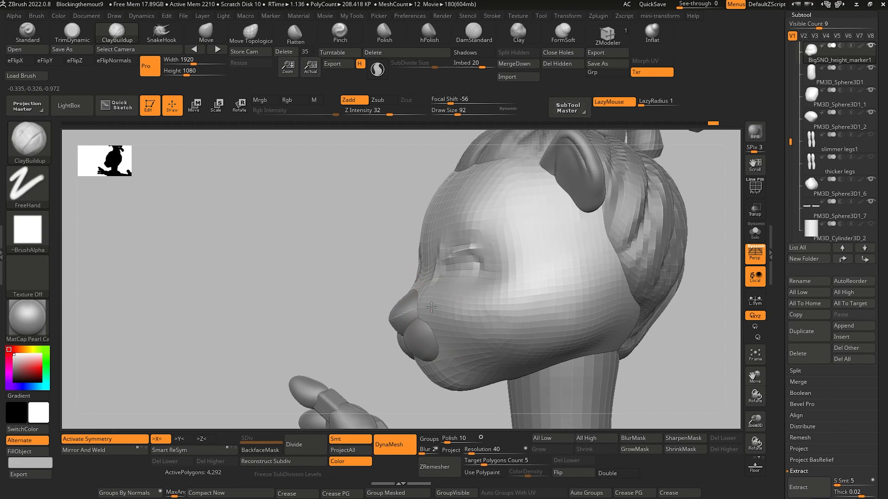
{"action": "left_click_drag", "start_coordinate": [337, 263], "coordinate": [406, 284]}
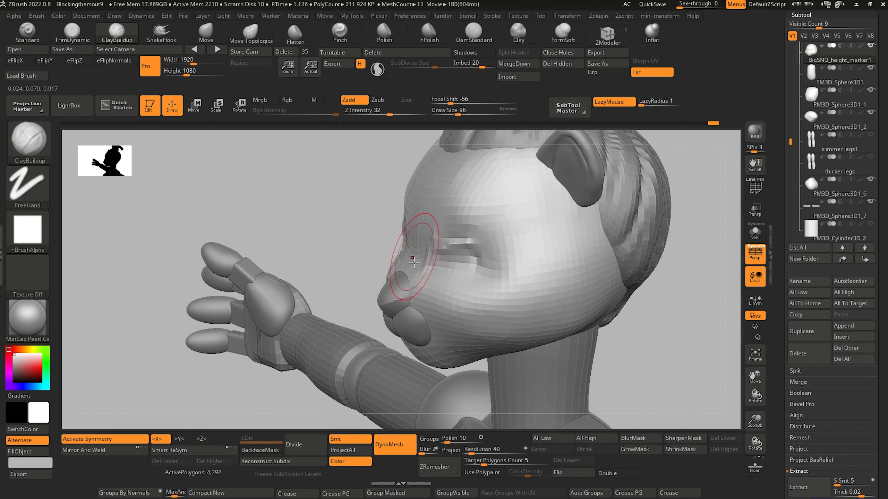
{"action": "mouse_move", "coordinate": [314, 238]}
{"action": "left_mouse_down"}
{"action": "mouse_move", "coordinate": [279, 232]}
{"action": "mouse_move", "coordinate": [214, 265]}
{"action": "mouse_move", "coordinate": [237, 277]}
{"action": "left_mouse_up"}
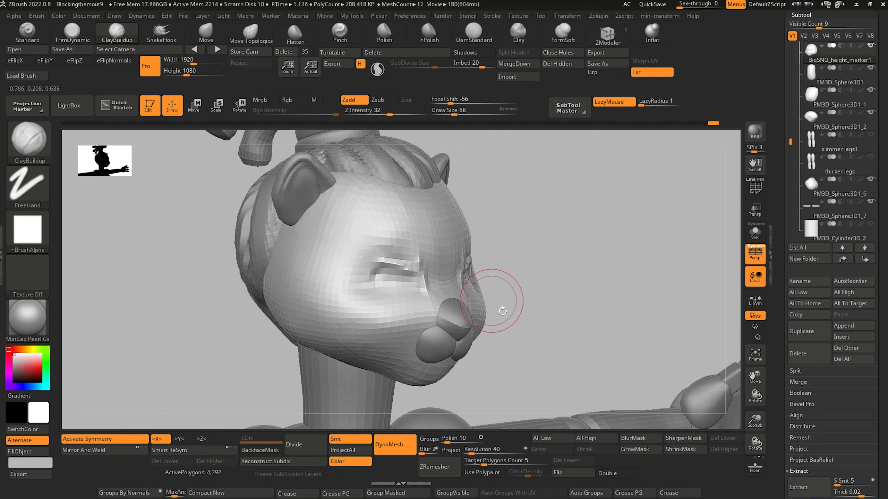
Smooth the cheek outline below the outer eye at a draw size of 68
{"action": "left_click_drag", "start_coordinate": [502, 311], "coordinate": [472, 280]}
{"action": "key", "text": "shift"}
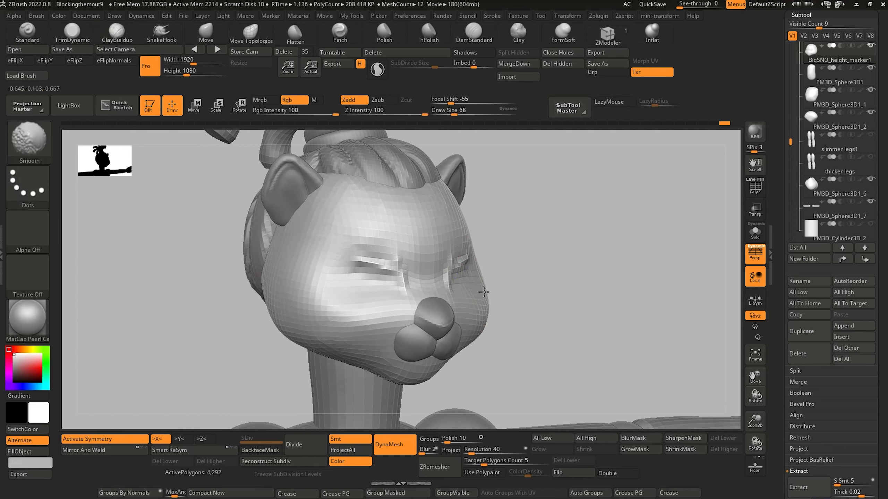
{"action": "mouse_move", "coordinate": [173, 245]}
{"action": "left_mouse_down"}
{"action": "mouse_move", "coordinate": [202, 253]}
{"action": "mouse_move", "coordinate": [175, 257]}
{"action": "left_mouse_up"}
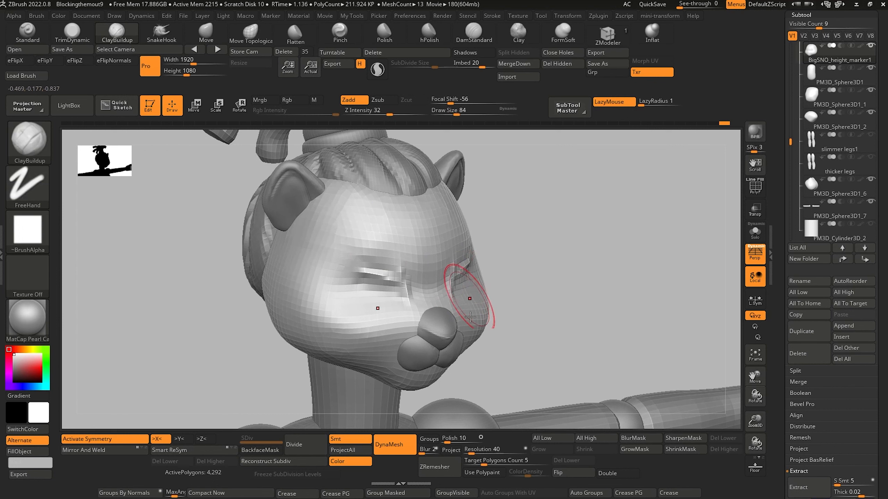
Adjust the cheeks below the eyes and beside the nose with the Move Topological brush at a draw size of 84
{"action": "left_click", "coordinate": [251, 33]}
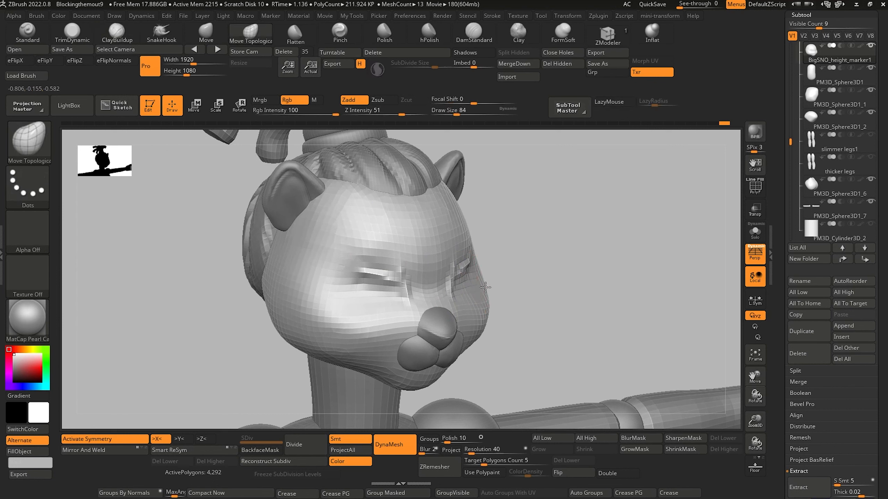
{"action": "left_click_drag", "start_coordinate": [211, 249], "coordinate": [188, 193]}
{"action": "left_click_drag", "start_coordinate": [197, 230], "coordinate": [194, 238], "text": "alt"}
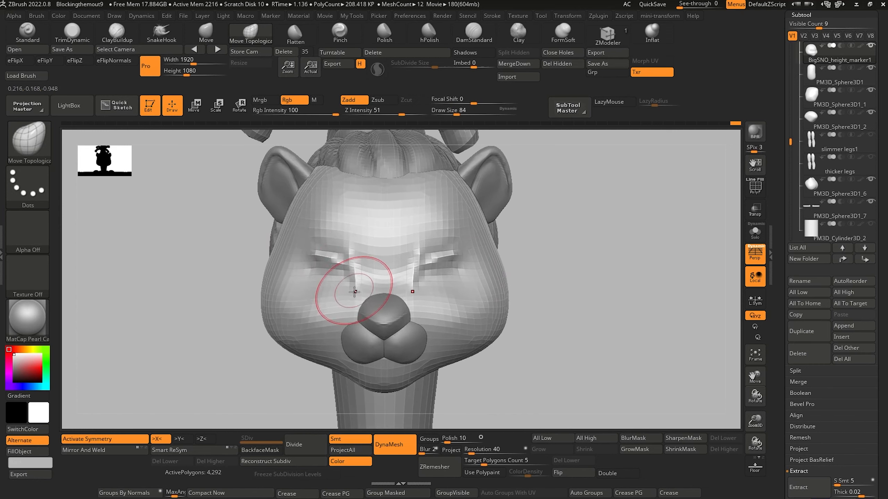
{"action": "mouse_move", "coordinate": [195, 265]}
{"action": "left_mouse_down"}
{"action": "mouse_move", "coordinate": [173, 278]}
{"action": "mouse_move", "coordinate": [212, 252]}
{"action": "left_mouse_up"}
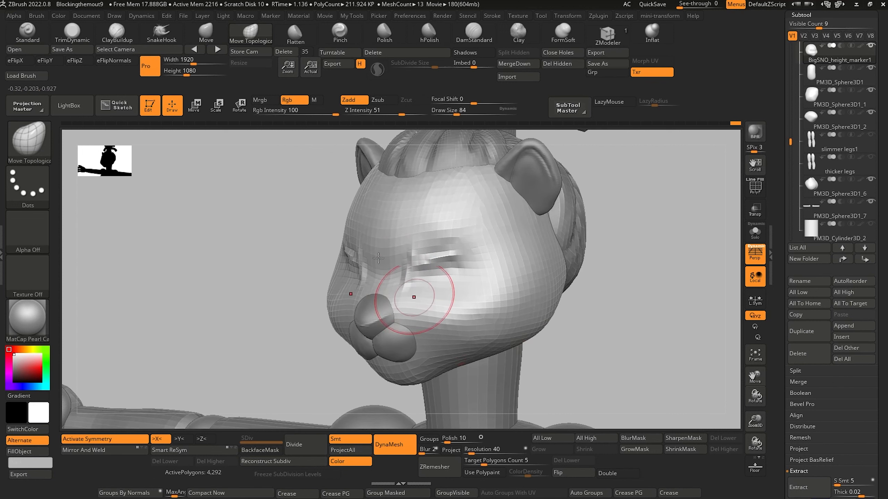
{"action": "mouse_move", "coordinate": [250, 248]}
{"action": "left_mouse_down"}
{"action": "mouse_move", "coordinate": [233, 284]}
{"action": "mouse_move", "coordinate": [296, 212]}
{"action": "mouse_move", "coordinate": [327, 199]}
{"action": "left_mouse_up"}
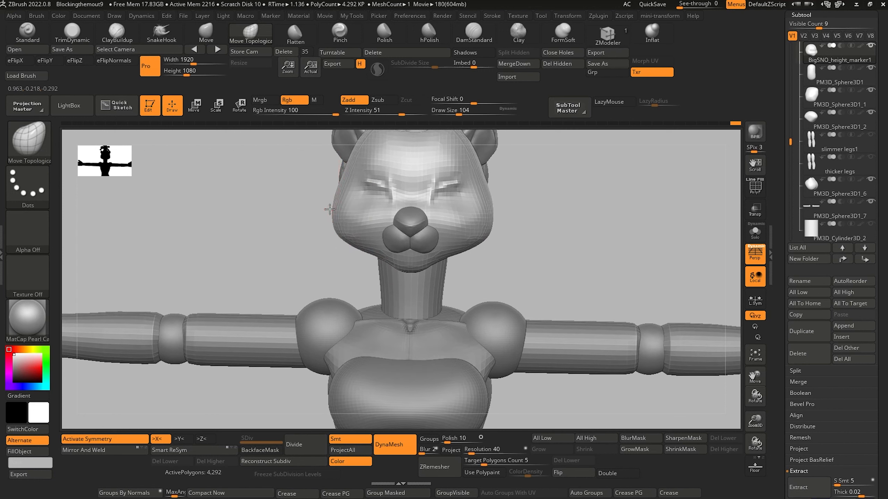
Refine the outer sides of the cheeks with the Move Topological brush, enlarging the draw size from 80 to 104
{"action": "left_click_drag", "start_coordinate": [322, 204], "coordinate": [381, 200]}
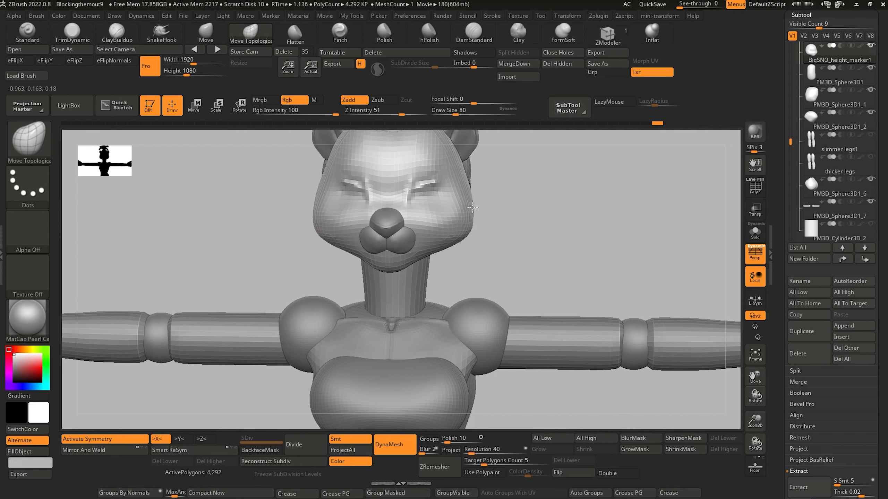
{"action": "left_click_drag", "start_coordinate": [472, 207], "coordinate": [471, 206]}
{"action": "key", "text": "]"}
{"action": "key", "text": "]"}
{"action": "left_click_drag", "start_coordinate": [298, 210], "coordinate": [241, 219]}
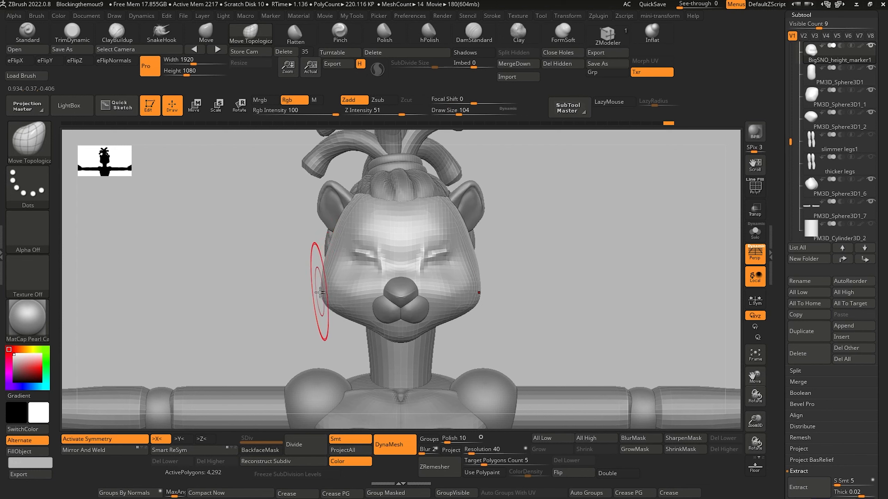
Reshape the lower cheek and jaw contour with the Move Topological brush, ending at a draw size of 76
{"action": "mouse_move", "coordinate": [319, 290]}
{"action": "left_mouse_down"}
{"action": "mouse_move", "coordinate": [264, 272]}
{"action": "mouse_move", "coordinate": [295, 258]}
{"action": "mouse_move", "coordinate": [234, 260]}
{"action": "mouse_move", "coordinate": [230, 246]}
{"action": "mouse_move", "coordinate": [285, 264]}
{"action": "left_mouse_up"}
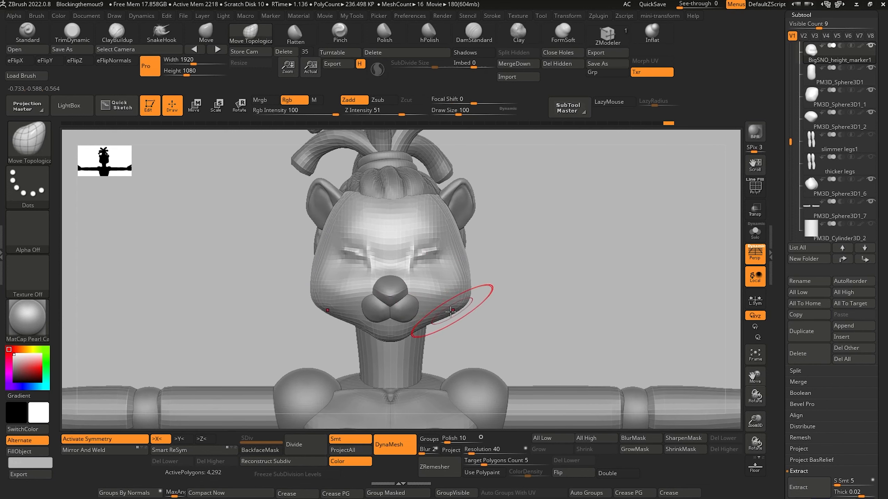
{"action": "key", "text": "["}
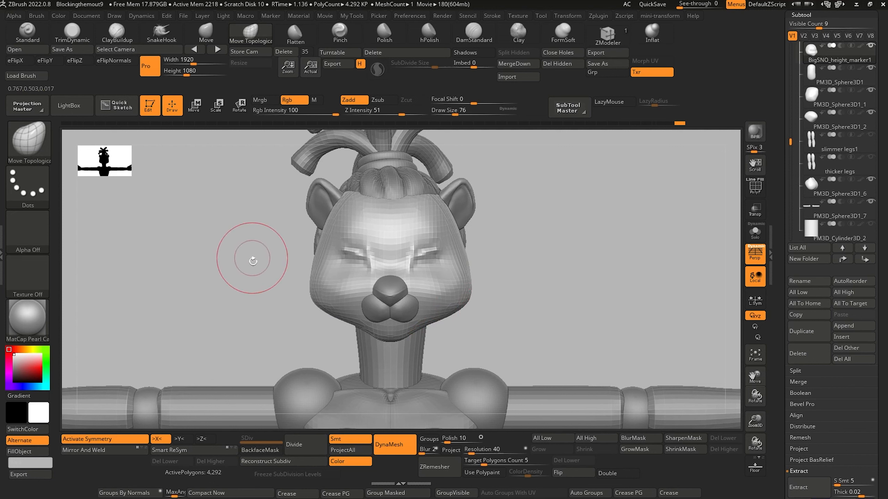
Examine the jaw and lower cheeks up close and the head's proportions against the full figure
{"action": "key", "text": "f"}
{"action": "left_click_drag", "start_coordinate": [210, 259], "coordinate": [230, 314], "text": "alt"}
{"action": "mouse_move", "coordinate": [398, 261]}
{"action": "left_mouse_down", "text": "shift"}
{"action": "mouse_move", "coordinate": [428, 304]}
{"action": "mouse_move", "coordinate": [433, 291]}
{"action": "left_mouse_up", "text": "shift"}
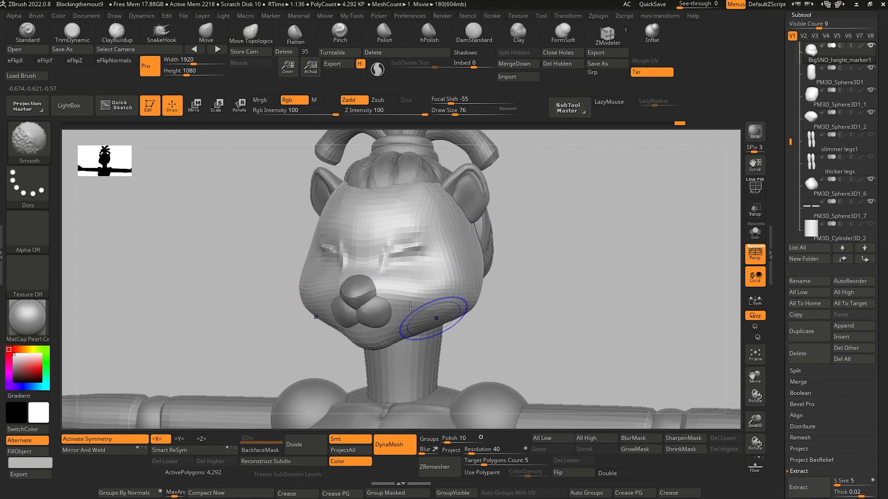
{"action": "key", "text": "f"}
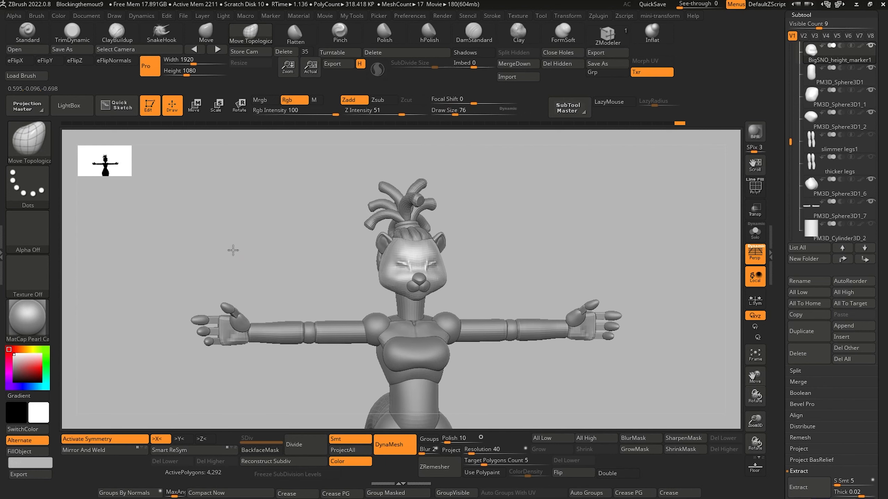
{"action": "left_click_drag", "start_coordinate": [236, 249], "coordinate": [262, 333], "text": "alt"}
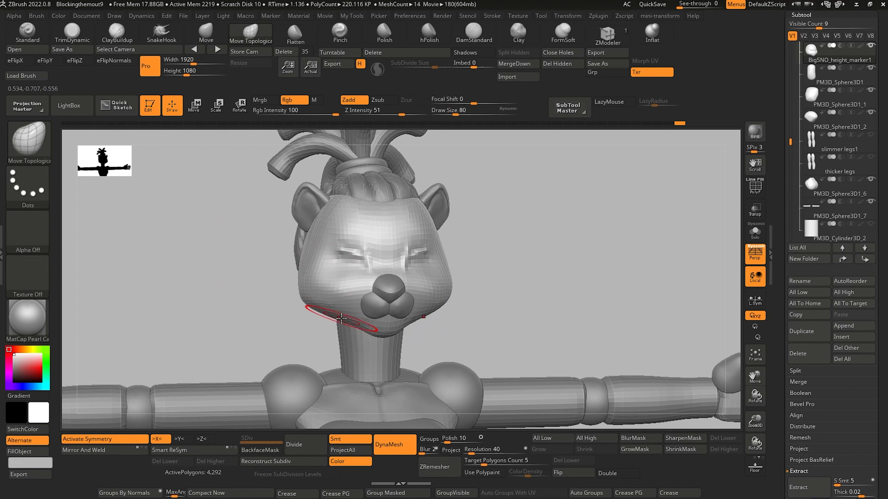
{"action": "left_click_drag", "start_coordinate": [248, 291], "coordinate": [99, 222]}
{"action": "left_click_drag", "start_coordinate": [148, 287], "coordinate": [204, 310], "text": "alt"}
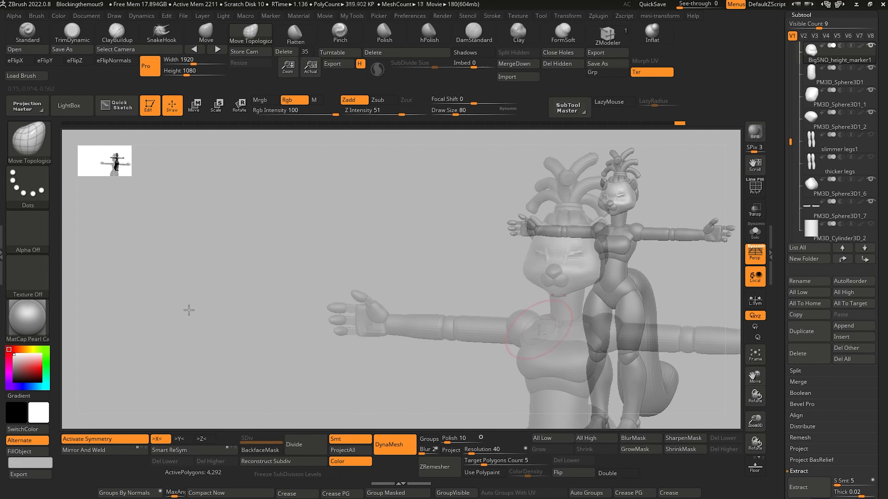
Select the blockingStart20 floor subtool with the full figure in view
{"action": "left_click", "coordinate": [538, 329], "text": "alt"}
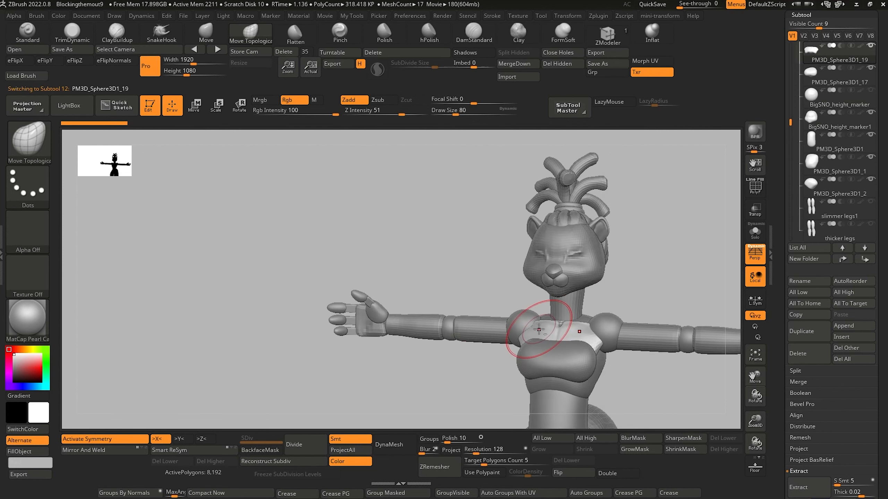
{"action": "mouse_move", "coordinate": [196, 322]}
{"action": "left_mouse_down", "text": "alt"}
{"action": "mouse_move", "coordinate": [184, 315]}
{"action": "mouse_move", "coordinate": [195, 311]}
{"action": "left_mouse_up", "text": "alt"}
{"action": "left_click_drag", "start_coordinate": [204, 329], "coordinate": [194, 200], "text": "alt"}
{"action": "left_click_drag", "start_coordinate": [395, 360], "coordinate": [438, 320], "text": "alt"}
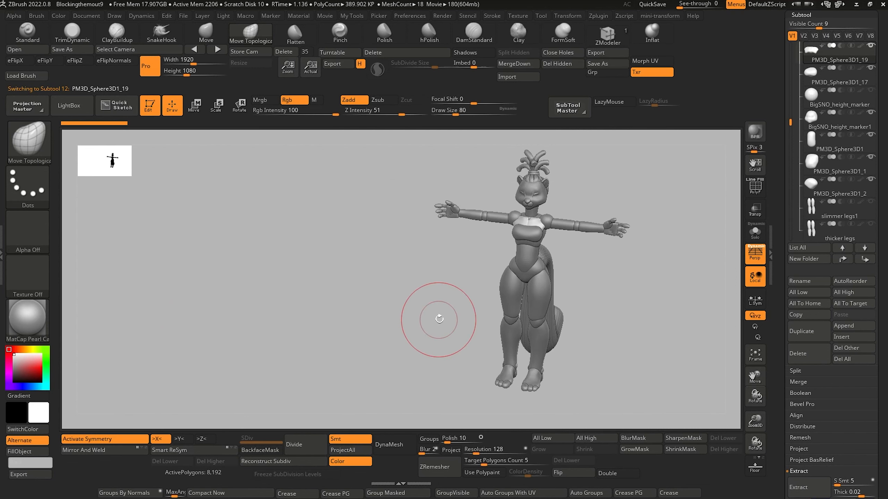
{"action": "left_click_drag", "start_coordinate": [790, 122], "coordinate": [795, 35]}
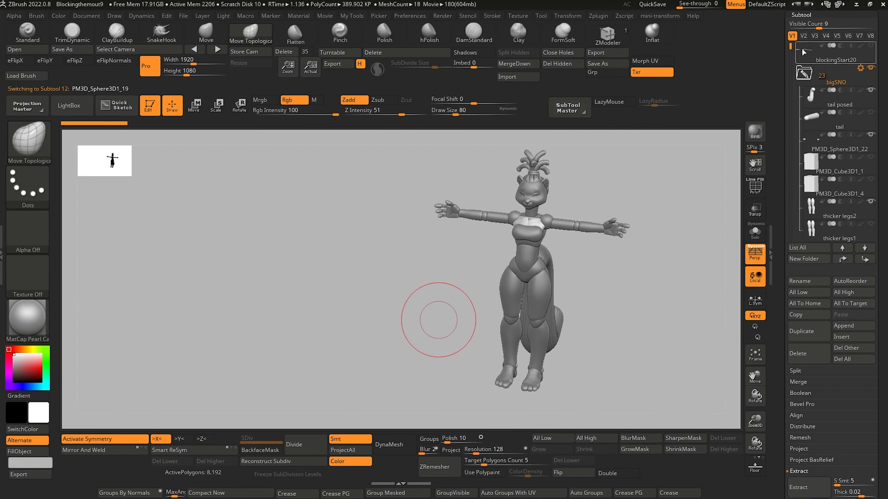
{"action": "left_click", "coordinate": [803, 52]}
{"action": "left_click_drag", "start_coordinate": [204, 307], "coordinate": [186, 282]}
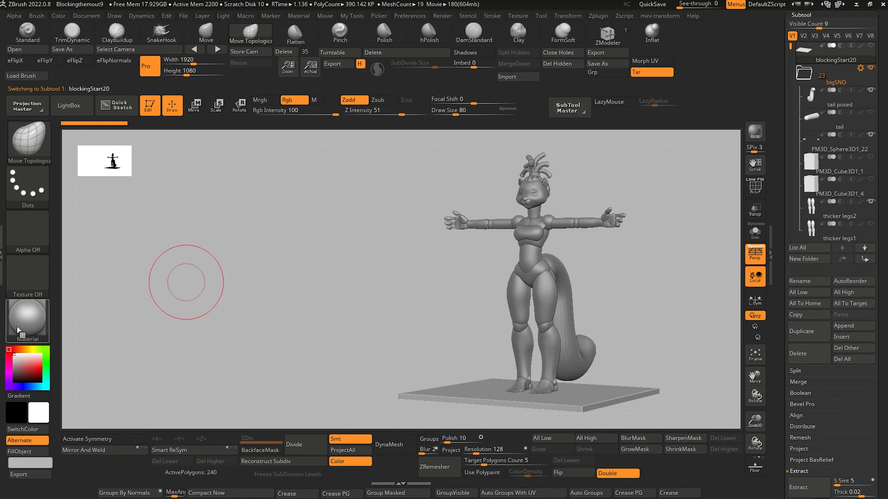
Apply the Flat Color material with a dark grey colour and examine the silhouette of the figure and the head's profile
{"action": "left_click", "coordinate": [18, 330]}
{"action": "left_click", "coordinate": [21, 322]}
{"action": "left_click", "coordinate": [70, 370]}
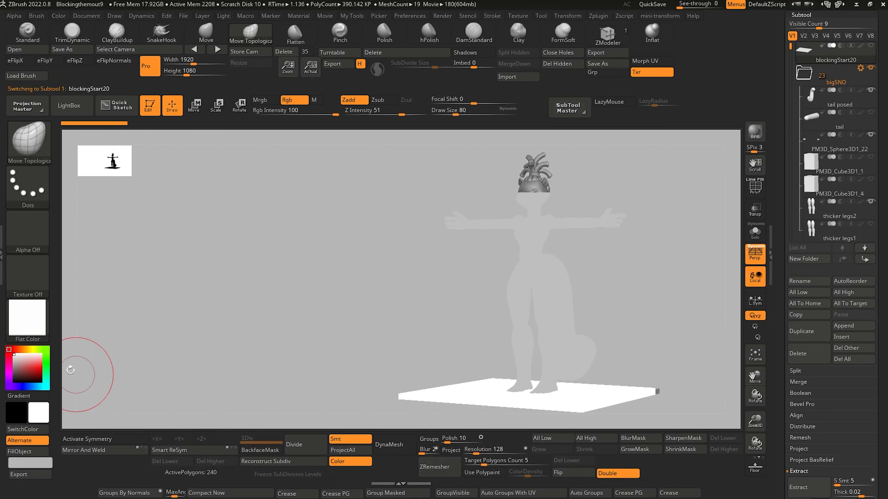
{"action": "left_click", "coordinate": [13, 375]}
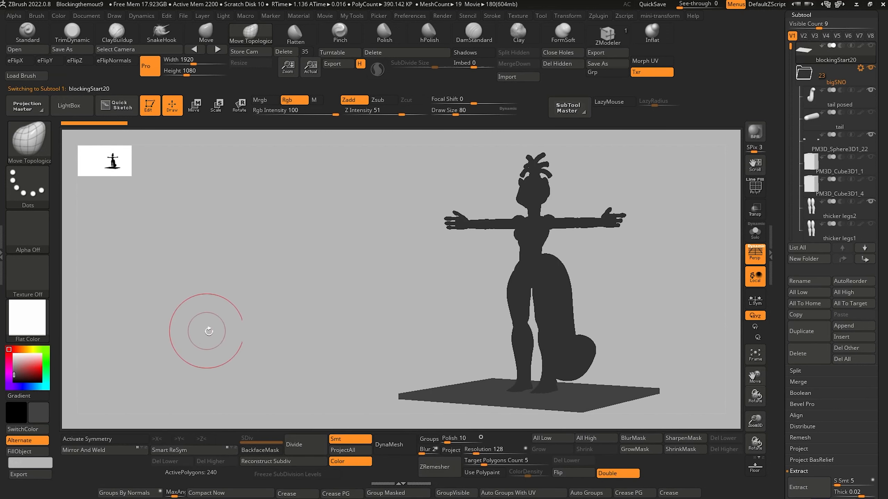
{"action": "left_click_drag", "start_coordinate": [202, 354], "coordinate": [167, 379], "text": "alt"}
{"action": "left_click_drag", "start_coordinate": [311, 252], "coordinate": [270, 386], "text": "alt"}
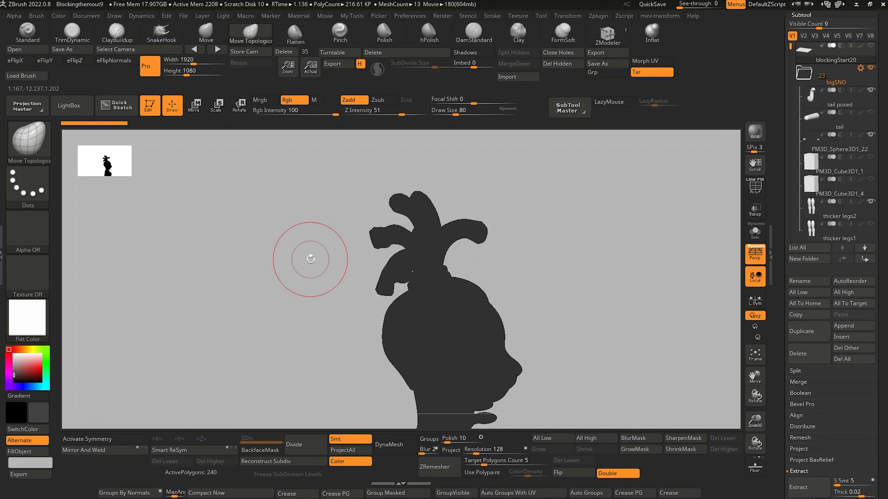
Apply the MatCap Metal03 material and set the colour back to white
{"action": "left_click", "coordinate": [44, 313]}
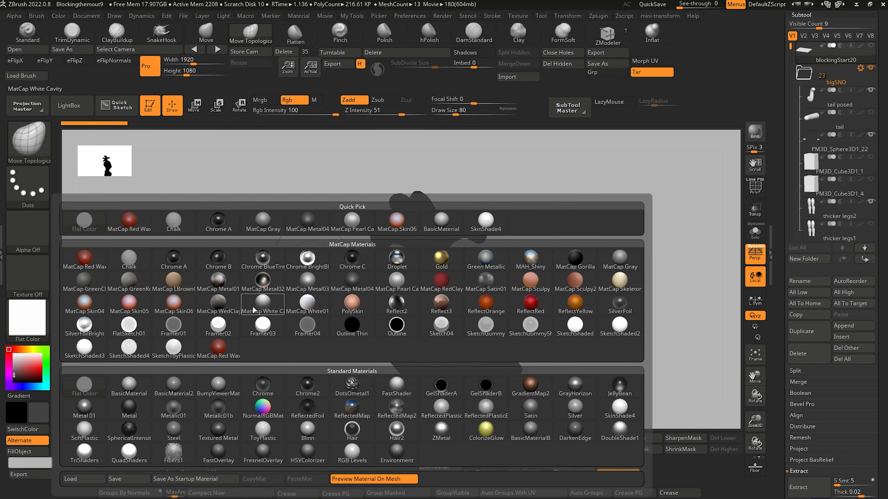
{"action": "left_click", "coordinate": [307, 281]}
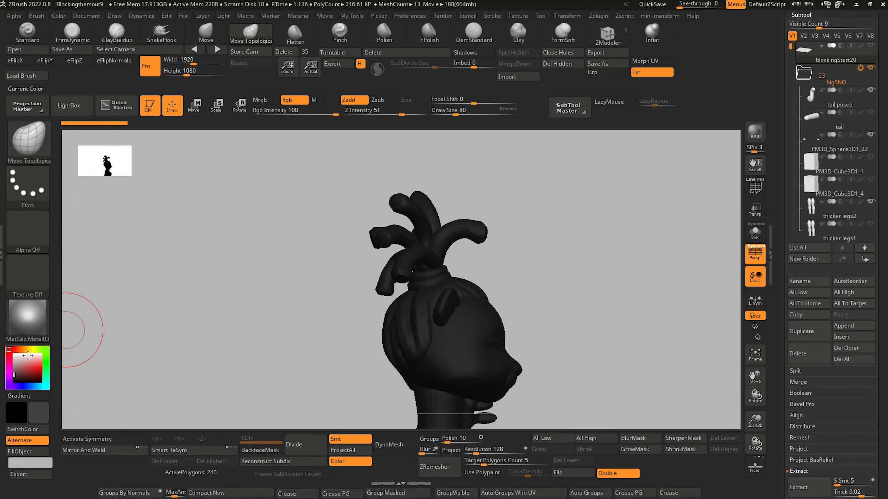
{"action": "left_click", "coordinate": [13, 378]}
{"action": "left_click_drag", "start_coordinate": [22, 355], "coordinate": [6, 347]}
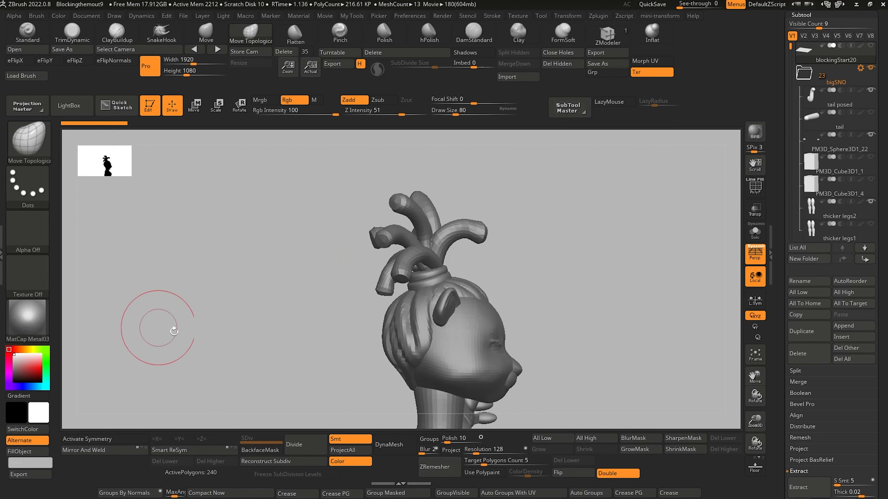
{"action": "mouse_move", "coordinate": [184, 342]}
{"action": "left_mouse_down", "text": "alt"}
{"action": "mouse_move", "coordinate": [199, 384]}
{"action": "mouse_move", "coordinate": [175, 340]}
{"action": "mouse_move", "coordinate": [172, 363]}
{"action": "mouse_move", "coordinate": [162, 331]}
{"action": "left_mouse_up", "text": "alt"}
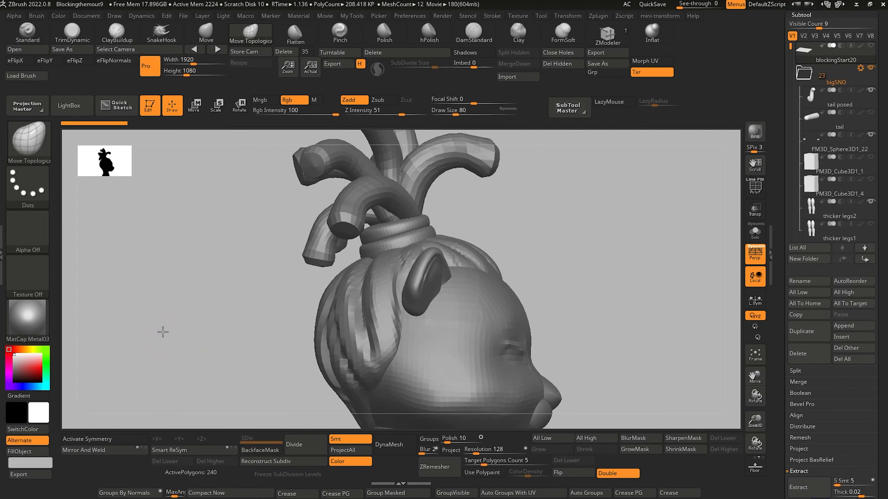
Duplicate one of the topknot's hair strands and rotate the copy so it arches forward over the forehead
{"action": "left_click", "coordinate": [194, 105]}
{"action": "left_click", "coordinate": [388, 193]}
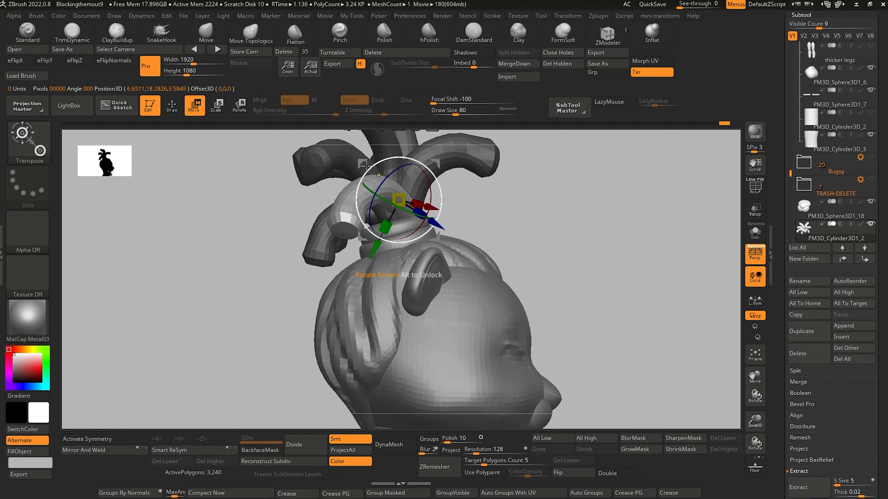
{"action": "left_click_drag", "start_coordinate": [362, 164], "coordinate": [467, 196], "text": "ctrl"}
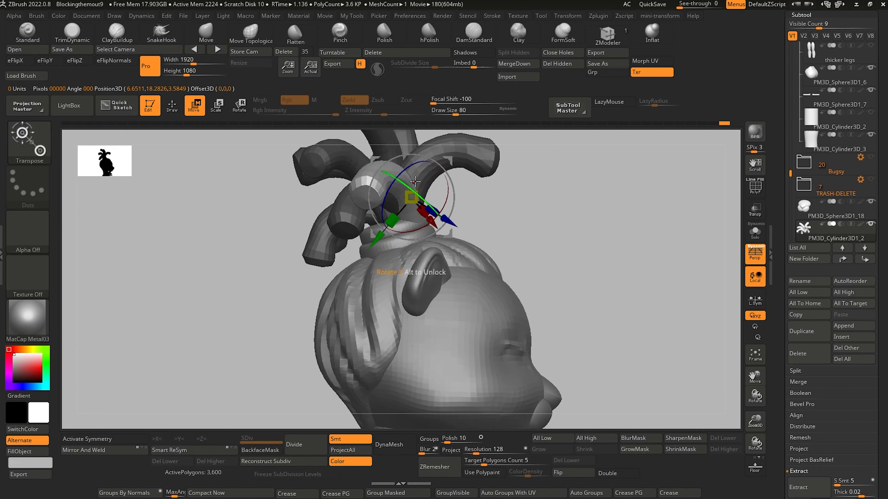
{"action": "key", "text": "q"}
{"action": "left_click", "coordinate": [195, 106]}
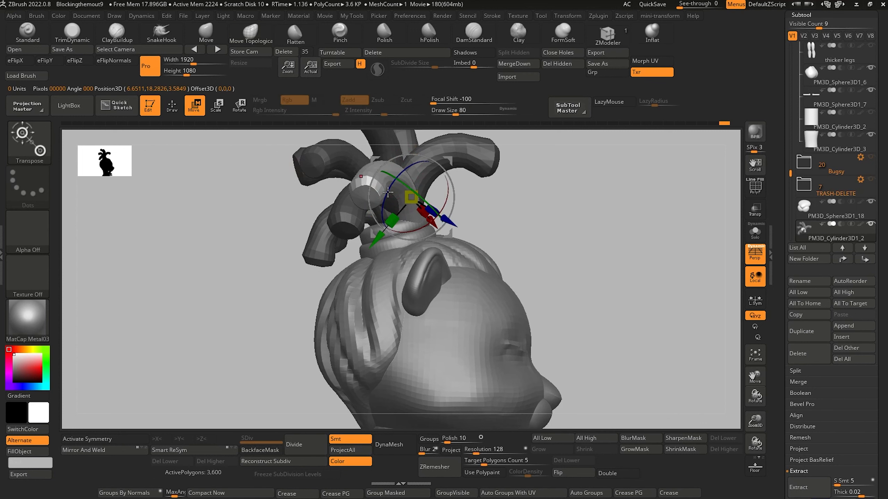
{"action": "mouse_move", "coordinate": [391, 181]}
{"action": "left_mouse_down"}
{"action": "mouse_move", "coordinate": [438, 182]}
{"action": "mouse_move", "coordinate": [448, 202]}
{"action": "left_mouse_up"}
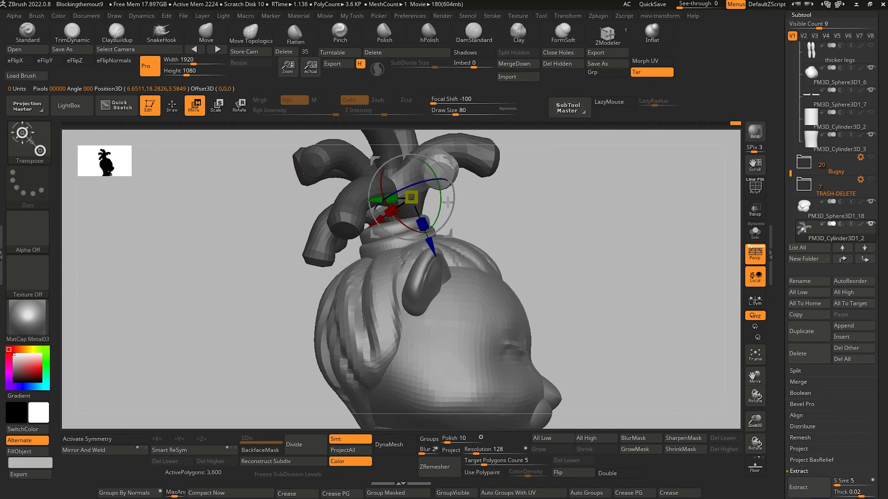
{"action": "left_click_drag", "start_coordinate": [382, 191], "coordinate": [391, 209]}
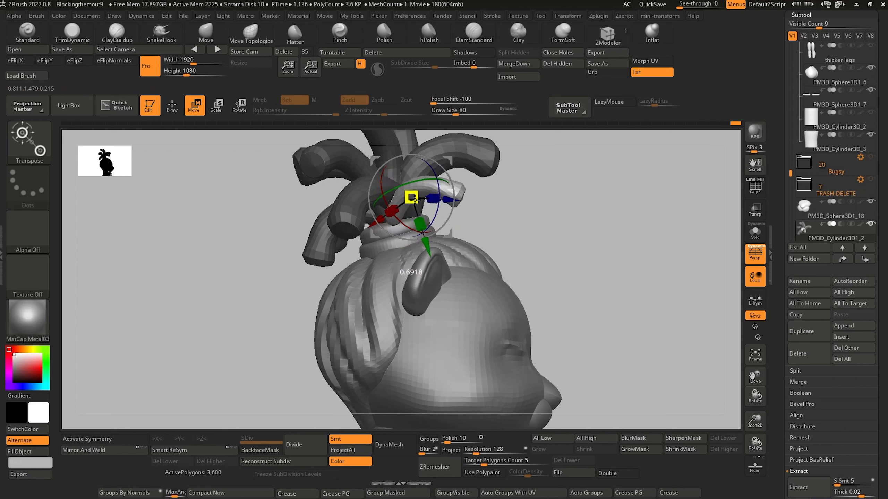
Scale down the copied strand and move its root into the hair tie at the front of the topknot
{"action": "left_click_drag", "start_coordinate": [229, 225], "coordinate": [206, 216]}
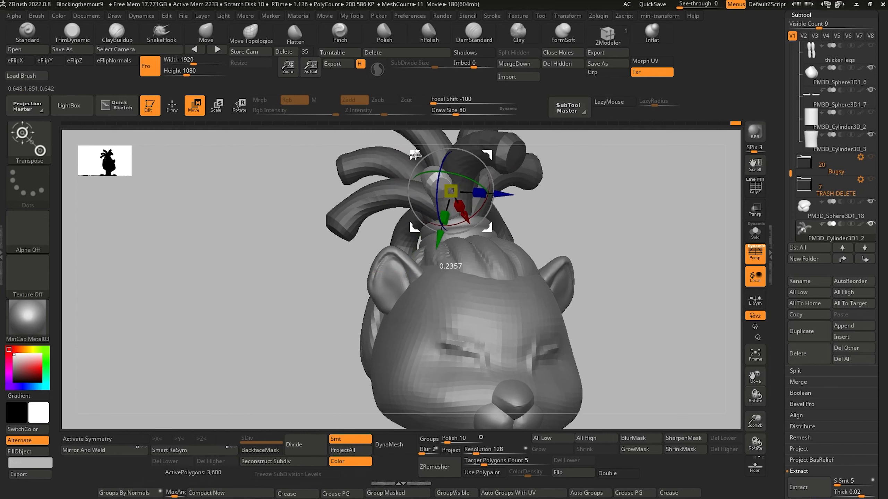
{"action": "left_click_drag", "start_coordinate": [415, 155], "coordinate": [418, 157]}
{"action": "left_click_drag", "start_coordinate": [227, 212], "coordinate": [270, 211]}
{"action": "right_click_drag", "start_coordinate": [228, 218], "coordinate": [279, 213], "text": "ctrl"}
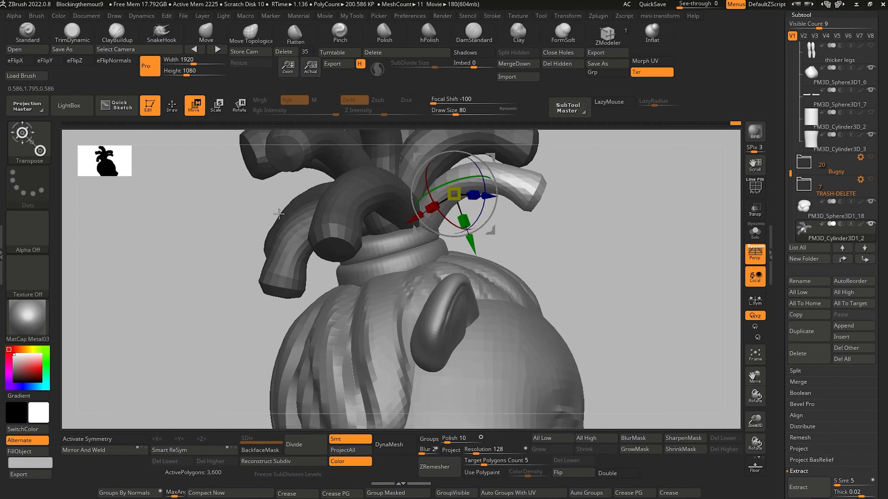
{"action": "left_click_drag", "start_coordinate": [415, 158], "coordinate": [400, 164]}
{"action": "left_click_drag", "start_coordinate": [437, 199], "coordinate": [438, 204]}
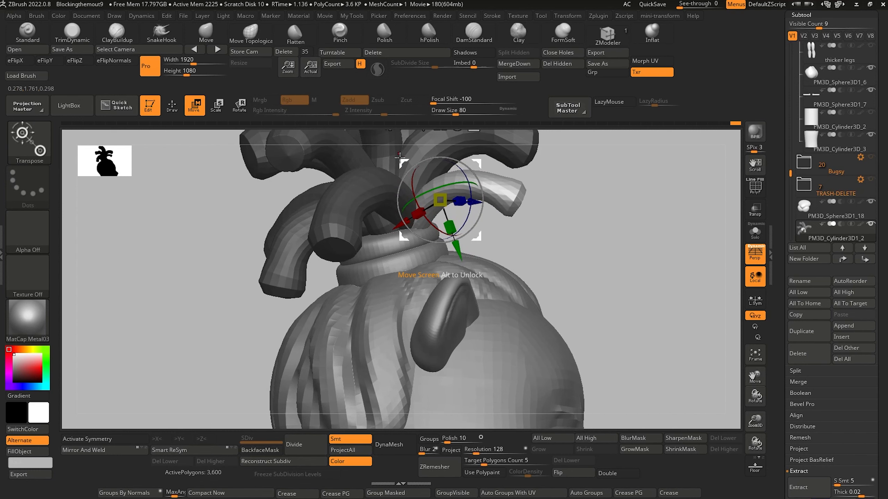
{"action": "left_click_drag", "start_coordinate": [399, 158], "coordinate": [377, 178]}
Bend the tip of the new front strand with the Move Topological brush, enlarging the draw size from 108 to 116
{"action": "mouse_move", "coordinate": [205, 222]}
{"action": "right_mouse_down", "text": "ctrl"}
{"action": "mouse_move", "coordinate": [188, 192]}
{"action": "mouse_move", "coordinate": [218, 242]}
{"action": "right_mouse_up", "text": "ctrl"}
{"action": "left_click", "coordinate": [249, 37]}
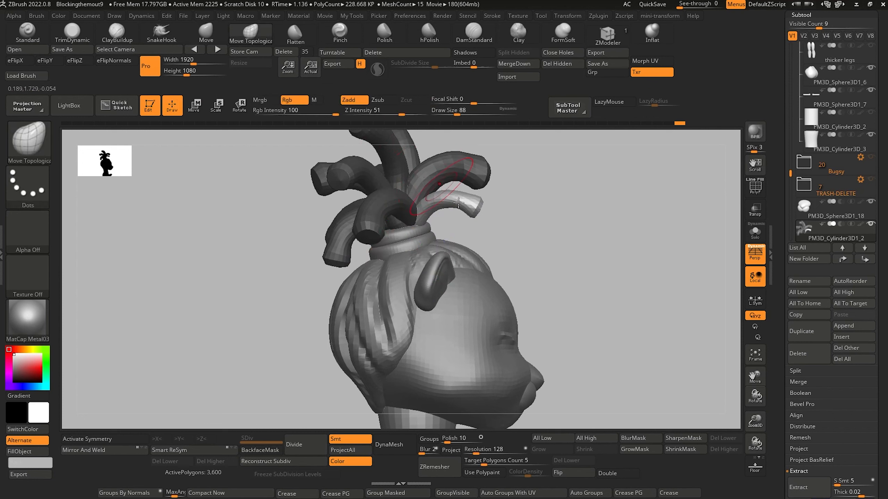
{"action": "key", "text": "bracketright"}
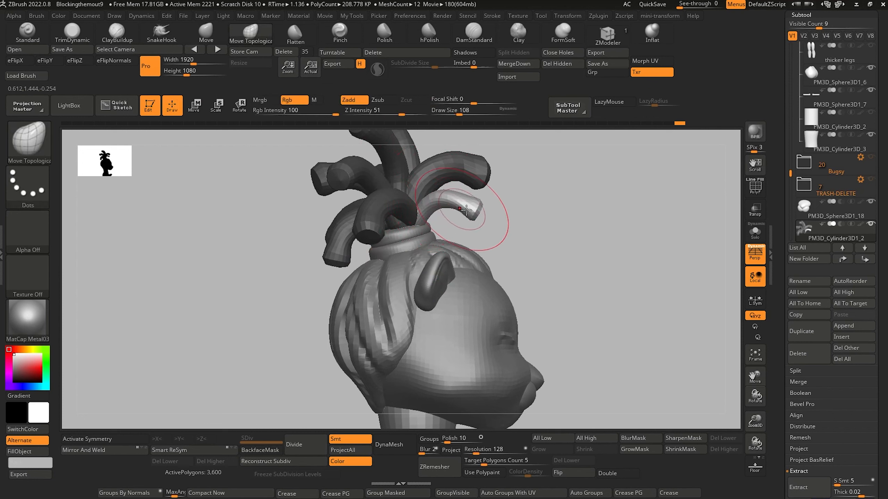
{"action": "left_click_drag", "start_coordinate": [465, 209], "coordinate": [472, 221]}
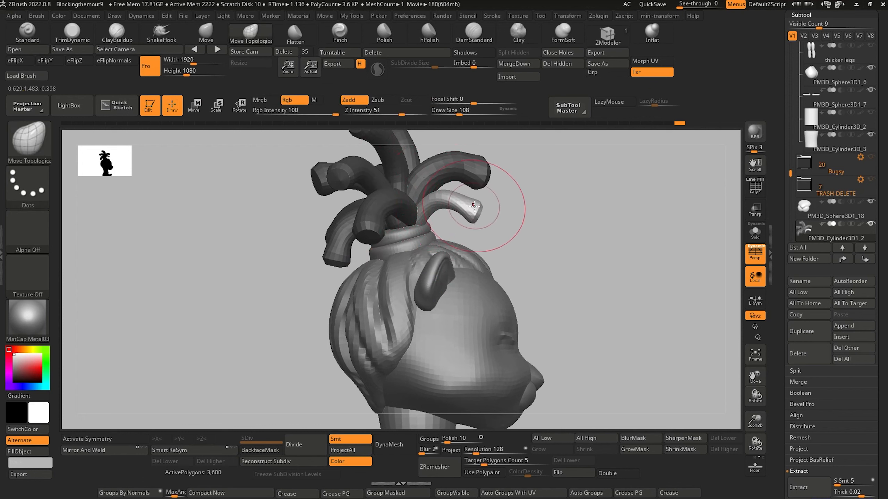
{"action": "key", "text": "bracketright"}
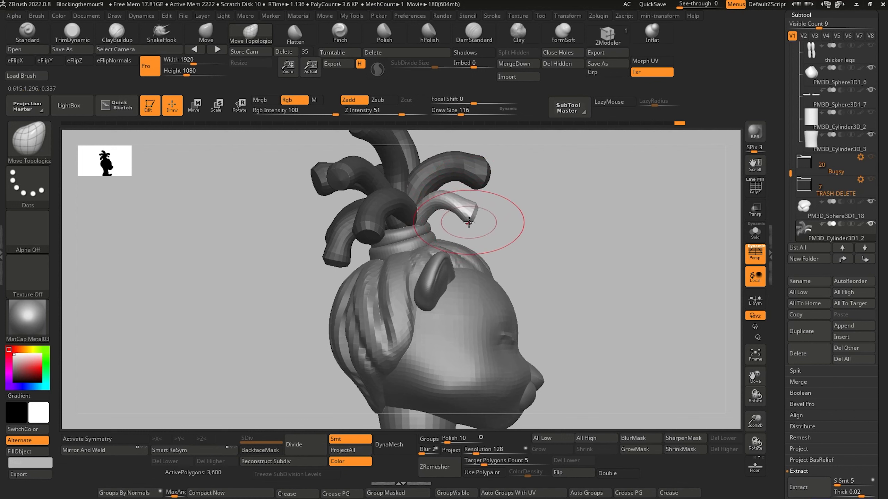
{"action": "key", "text": "bracketleft"}
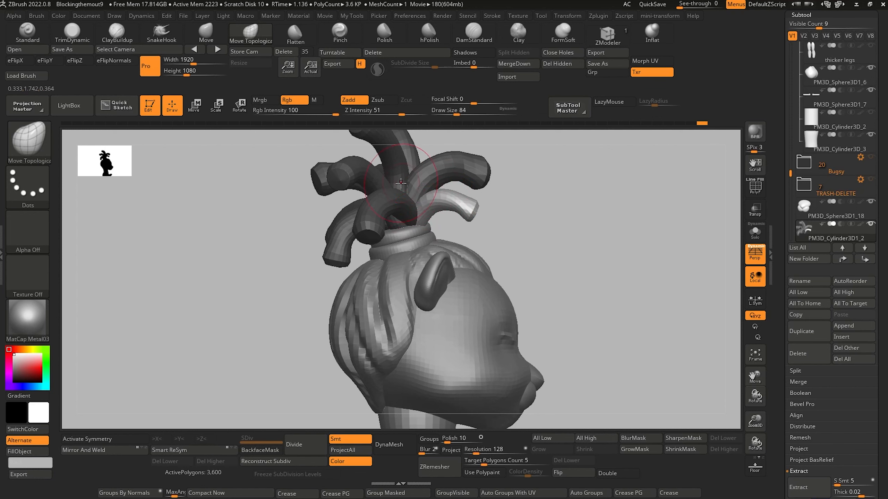
Reshape the arch of the front strand from several angles with the Move Topological brush, enlarging the draw size to 156
{"action": "left_click_drag", "start_coordinate": [281, 205], "coordinate": [218, 212]}
{"action": "left_click_drag", "start_coordinate": [273, 170], "coordinate": [247, 199]}
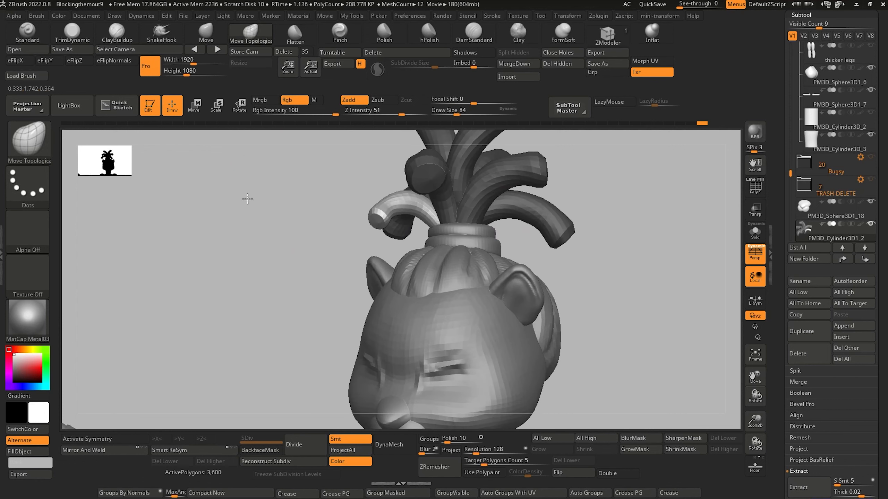
{"action": "mouse_move", "coordinate": [305, 224]}
{"action": "left_mouse_down"}
{"action": "mouse_move", "coordinate": [264, 242]}
{"action": "mouse_move", "coordinate": [264, 235]}
{"action": "left_mouse_up"}
{"action": "mouse_move", "coordinate": [265, 200]}
{"action": "left_mouse_down"}
{"action": "mouse_move", "coordinate": [242, 267]}
{"action": "mouse_move", "coordinate": [178, 142]}
{"action": "left_mouse_up"}
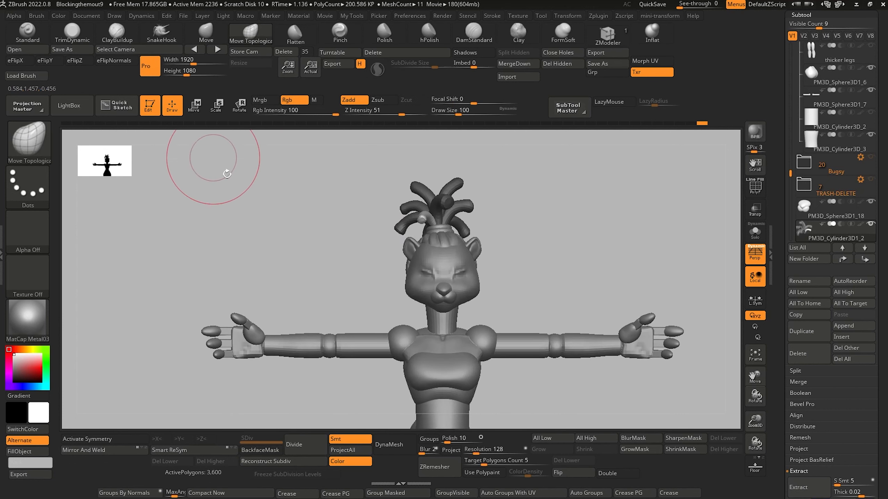
{"action": "left_click_drag", "start_coordinate": [237, 235], "coordinate": [330, 359], "text": "alt"}
{"action": "left_click_drag", "start_coordinate": [221, 223], "coordinate": [294, 219]}
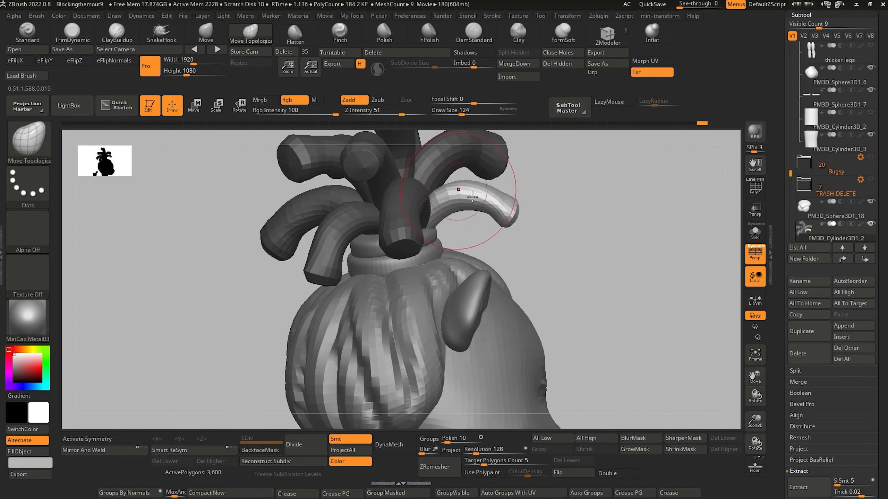
{"action": "key", "text": "]"}
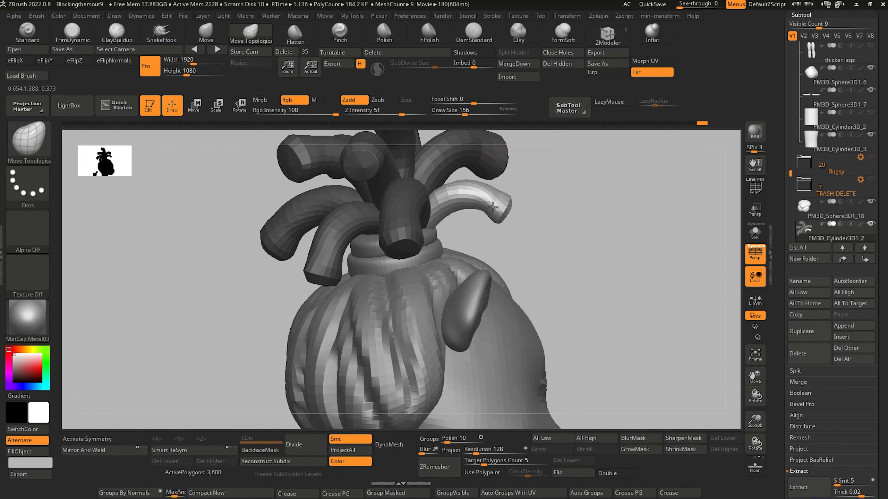
{"action": "left_click_drag", "start_coordinate": [444, 186], "coordinate": [449, 185]}
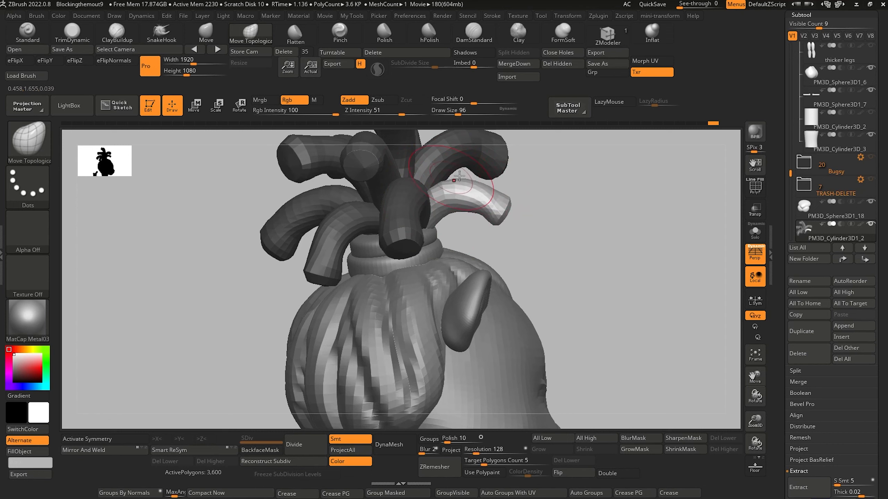
Adjust the tip of the front strand in profile with the Move Topological brush at a draw size of 84
{"action": "left_click_drag", "start_coordinate": [200, 237], "coordinate": [172, 157], "text": "alt"}
{"action": "left_click_drag", "start_coordinate": [187, 199], "coordinate": [239, 218], "text": "alt"}
{"action": "key", "text": "bracketleft"}
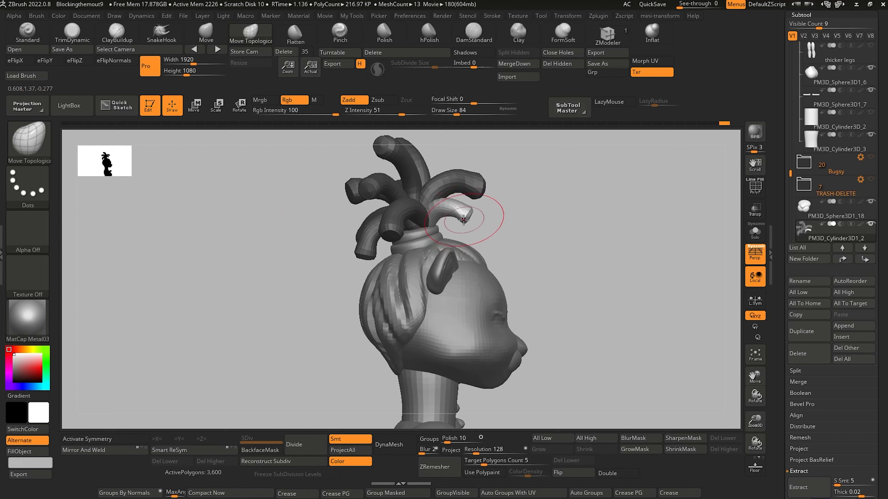
{"action": "left_click_drag", "start_coordinate": [464, 221], "coordinate": [462, 222]}
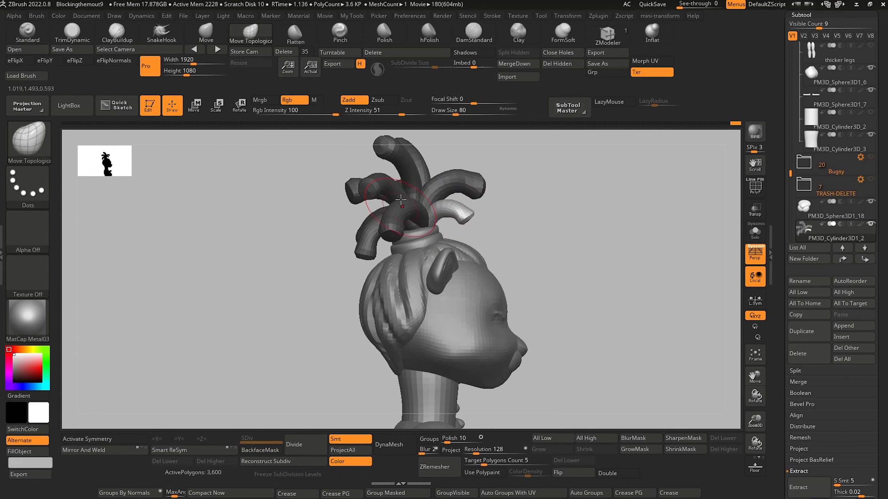
Refine the front strand, unmask the remaining topknot strands and check their arrangement from behind, using Move Topological draw sizes from 112 down to 60
{"action": "left_click_drag", "start_coordinate": [294, 210], "coordinate": [268, 210]}
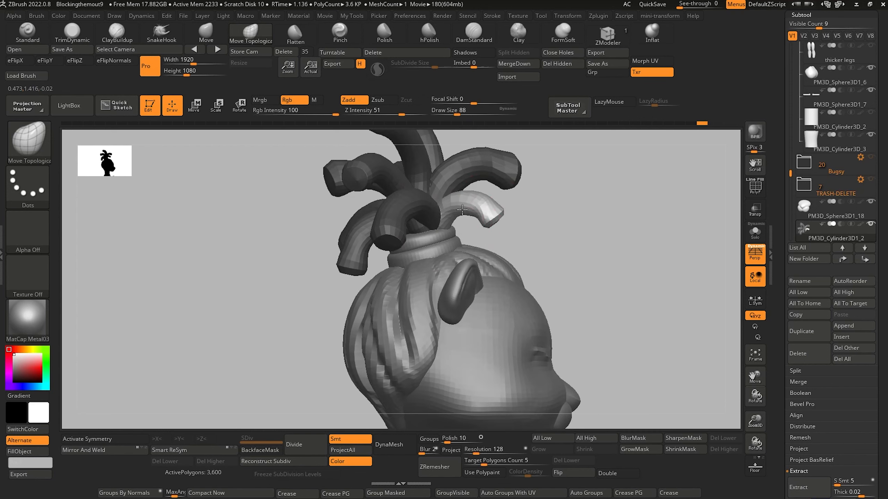
{"action": "left_click_drag", "start_coordinate": [280, 206], "coordinate": [276, 271]}
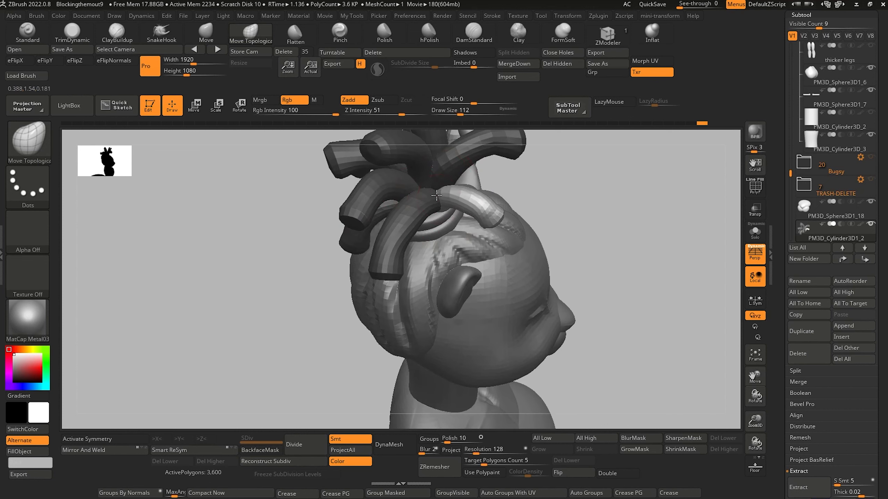
{"action": "mouse_move", "coordinate": [228, 192]}
{"action": "left_mouse_down"}
{"action": "mouse_move", "coordinate": [184, 178]}
{"action": "mouse_move", "coordinate": [214, 203]}
{"action": "left_mouse_up"}
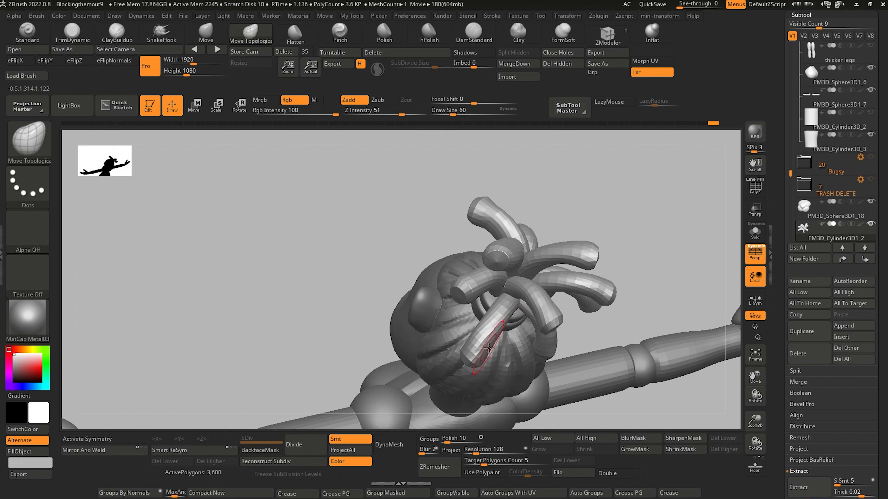
{"action": "left_click_drag", "start_coordinate": [317, 284], "coordinate": [531, 332]}
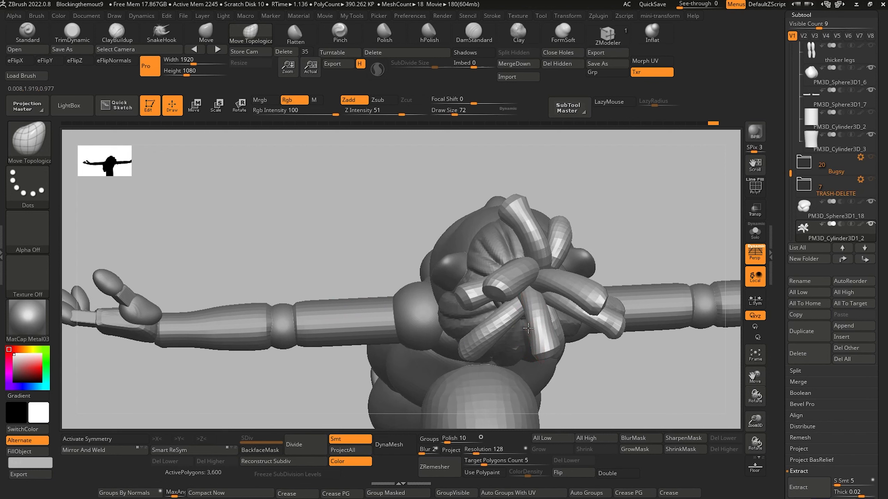
Adjust the rear topknot strands from several angles with the Move Topological brush, reducing the draw size from 72 to 52
{"action": "left_click_drag", "start_coordinate": [327, 234], "coordinate": [549, 319]}
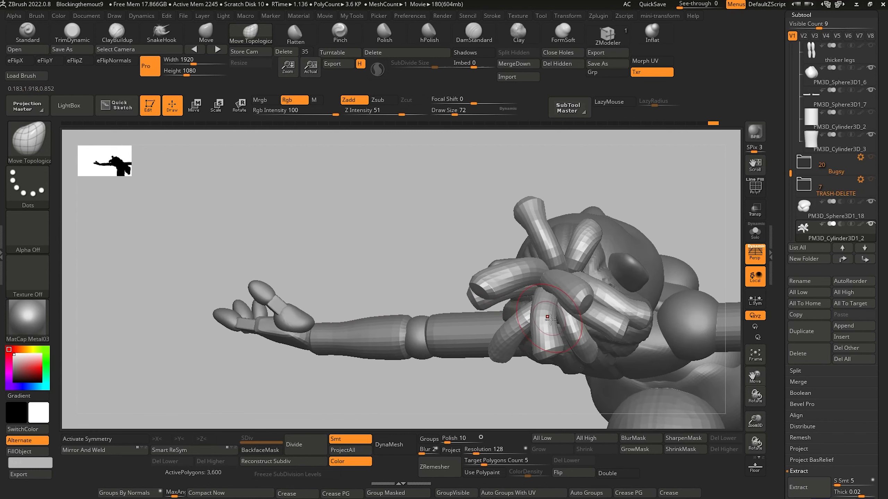
{"action": "mouse_move", "coordinate": [442, 299]}
{"action": "left_mouse_down"}
{"action": "mouse_move", "coordinate": [453, 240]}
{"action": "mouse_move", "coordinate": [584, 359]}
{"action": "left_mouse_up"}
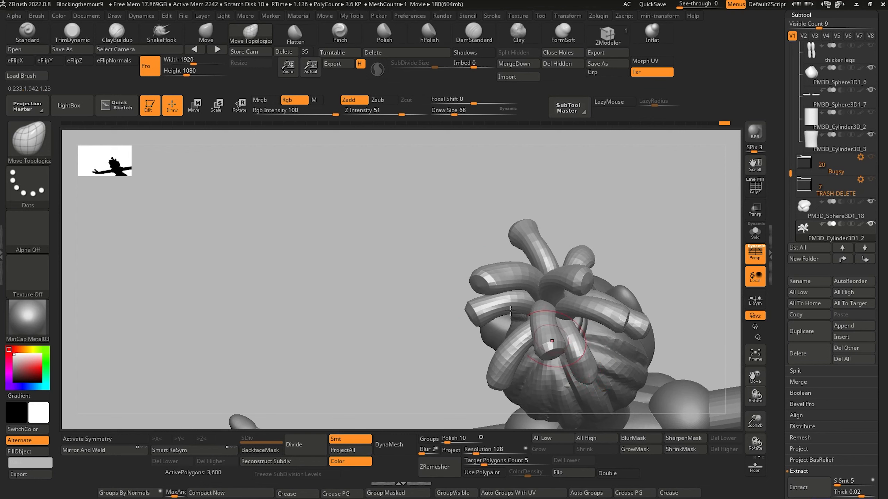
{"action": "mouse_move", "coordinate": [355, 296]}
{"action": "left_mouse_down"}
{"action": "mouse_move", "coordinate": [360, 242]}
{"action": "mouse_move", "coordinate": [287, 258]}
{"action": "mouse_move", "coordinate": [304, 238]}
{"action": "mouse_move", "coordinate": [317, 306]}
{"action": "mouse_move", "coordinate": [308, 278]}
{"action": "left_mouse_up"}
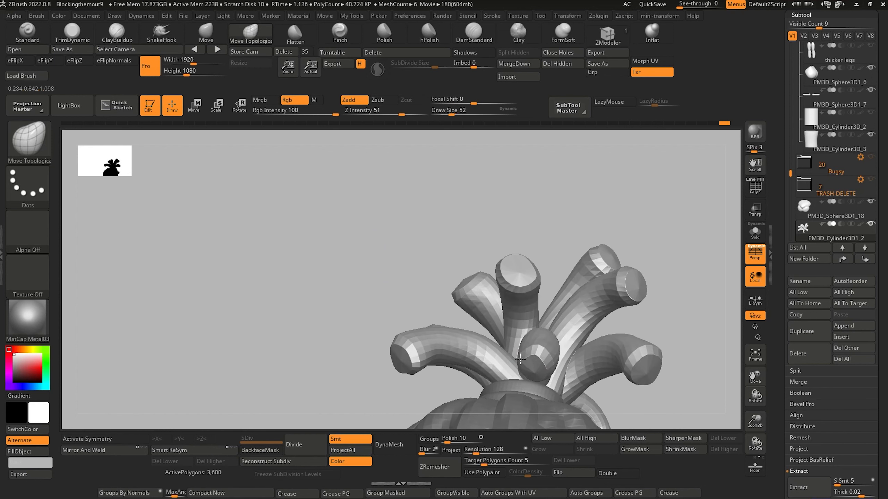
{"action": "left_click_drag", "start_coordinate": [368, 293], "coordinate": [531, 381]}
{"action": "mouse_move", "coordinate": [362, 281]}
{"action": "left_mouse_down"}
{"action": "mouse_move", "coordinate": [322, 301]}
{"action": "mouse_move", "coordinate": [285, 297]}
{"action": "mouse_move", "coordinate": [139, 191]}
{"action": "mouse_move", "coordinate": [230, 362]}
{"action": "mouse_move", "coordinate": [198, 298]}
{"action": "mouse_move", "coordinate": [194, 238]}
{"action": "mouse_move", "coordinate": [212, 277]}
{"action": "mouse_move", "coordinate": [322, 268]}
{"action": "left_mouse_up"}
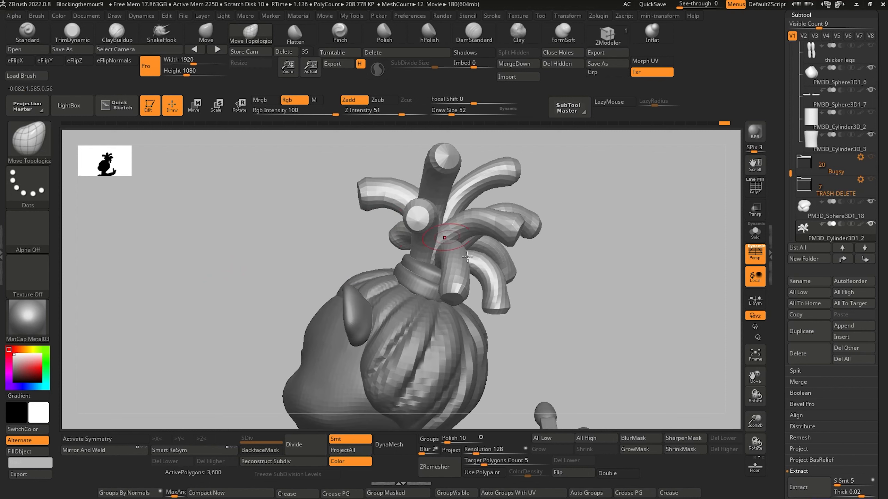
Nudge the lower rear strands inward with the Move Topological brush, setting the draw size to 96 and then 76
{"action": "left_click_drag", "start_coordinate": [499, 275], "coordinate": [495, 278]}
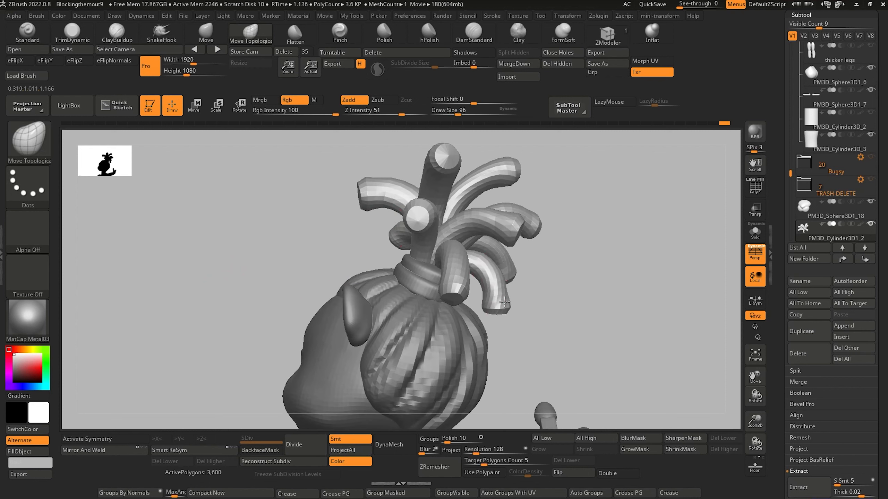
{"action": "mouse_move", "coordinate": [559, 333]}
{"action": "left_mouse_down"}
{"action": "mouse_move", "coordinate": [547, 363]}
{"action": "mouse_move", "coordinate": [551, 337]}
{"action": "left_mouse_up"}
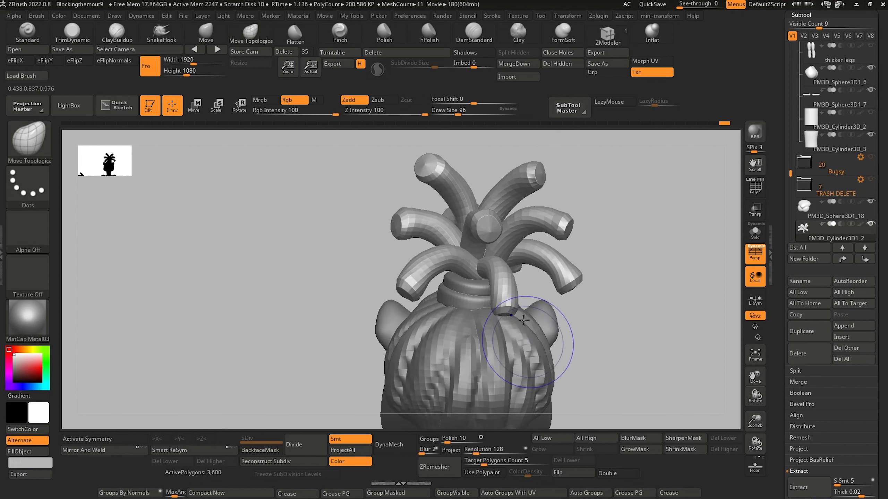
{"action": "key", "text": "bracketleft"}
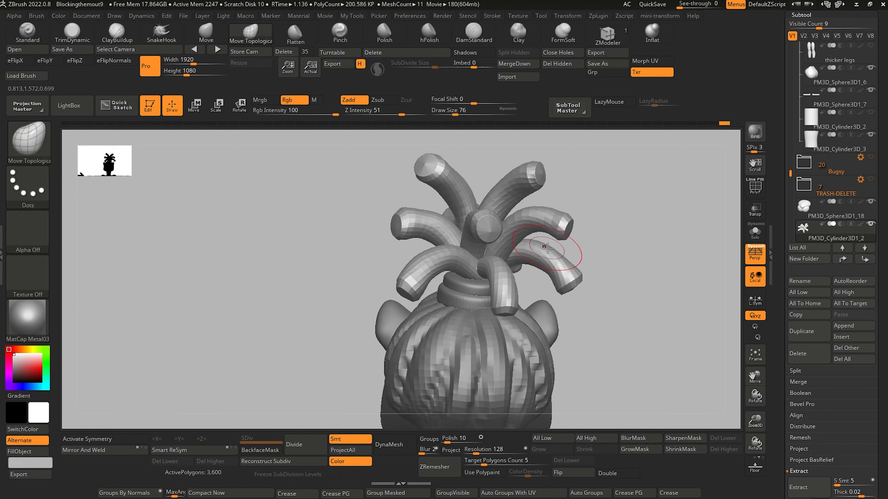
{"action": "left_click_drag", "start_coordinate": [552, 249], "coordinate": [537, 246]}
Arch the upper strand on the right side of the topknot with the Move Topological brush at draw sizes 88 to 92
{"action": "mouse_move", "coordinate": [297, 231]}
{"action": "left_mouse_down"}
{"action": "mouse_move", "coordinate": [302, 240]}
{"action": "mouse_move", "coordinate": [343, 215]}
{"action": "left_mouse_up"}
{"action": "key", "text": "bracketright"}
{"action": "key", "text": "bracketright"}
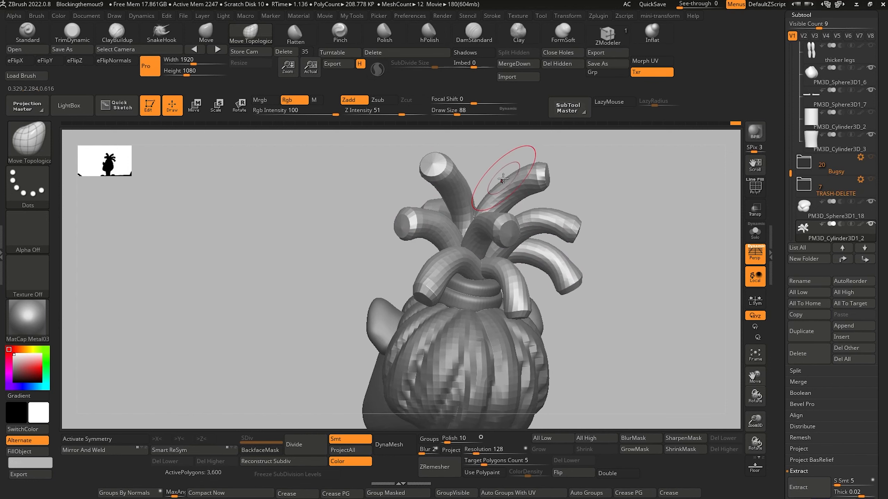
{"action": "left_click_drag", "start_coordinate": [500, 176], "coordinate": [513, 165]}
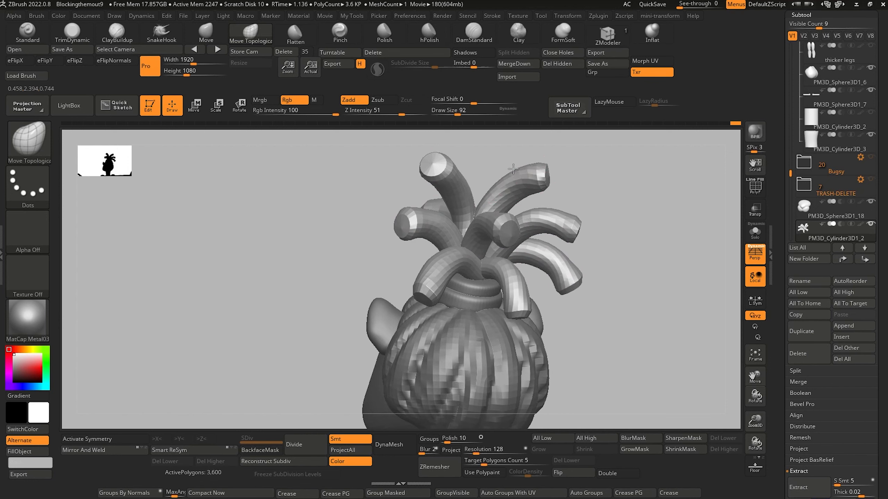
{"action": "left_click_drag", "start_coordinate": [270, 260], "coordinate": [307, 361], "text": "alt"}
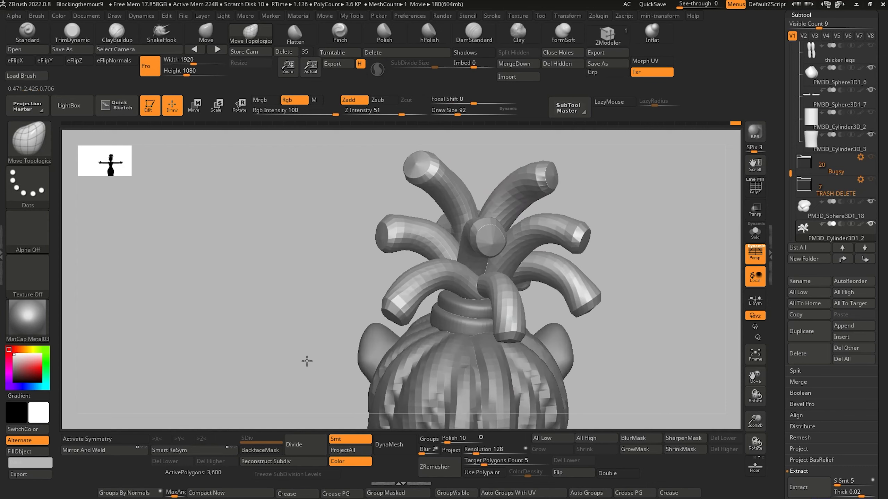
{"action": "left_click_drag", "start_coordinate": [322, 233], "coordinate": [313, 259], "text": "alt"}
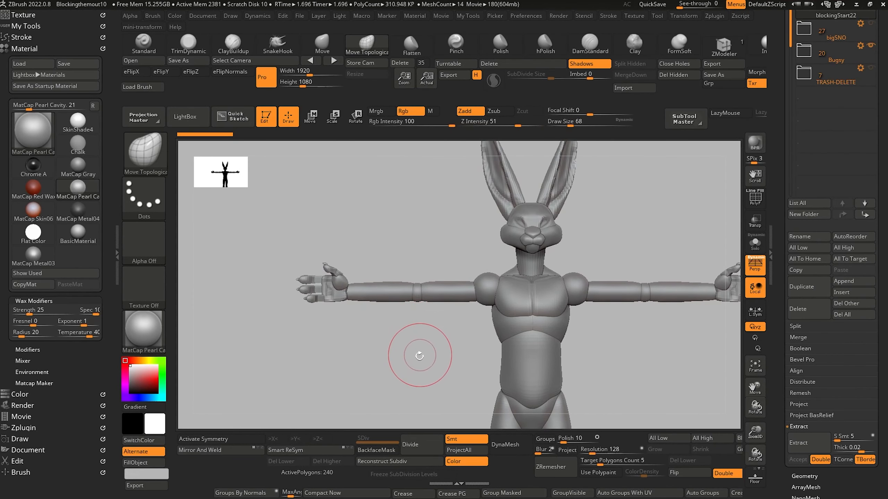
On the long-eared character, select the arms and pull the underside of the shoulder balls upward with the Move Topological brush
{"action": "left_click_drag", "start_coordinate": [419, 356], "coordinate": [396, 222], "text": "alt"}
{"action": "left_click_drag", "start_coordinate": [369, 278], "coordinate": [428, 399], "text": "alt"}
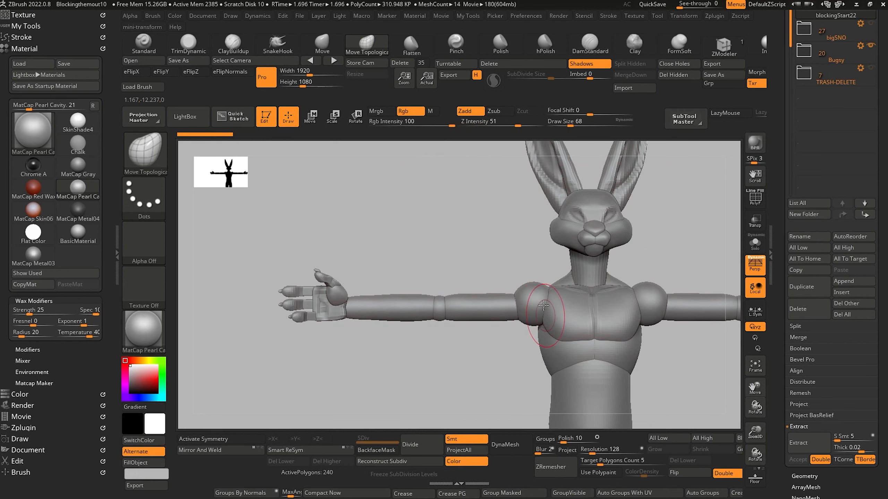
{"action": "mouse_move", "coordinate": [496, 344]}
{"action": "left_mouse_down"}
{"action": "mouse_move", "coordinate": [448, 374]}
{"action": "mouse_move", "coordinate": [469, 380]}
{"action": "left_mouse_up"}
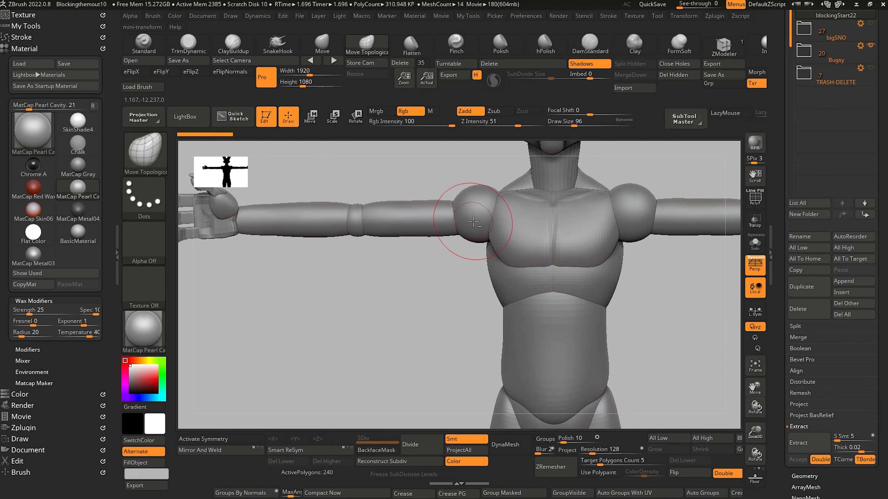
{"action": "left_click", "coordinate": [473, 222], "text": "alt"}
{"action": "left_click_drag", "start_coordinate": [431, 290], "coordinate": [397, 198]}
{"action": "key", "text": "b"}
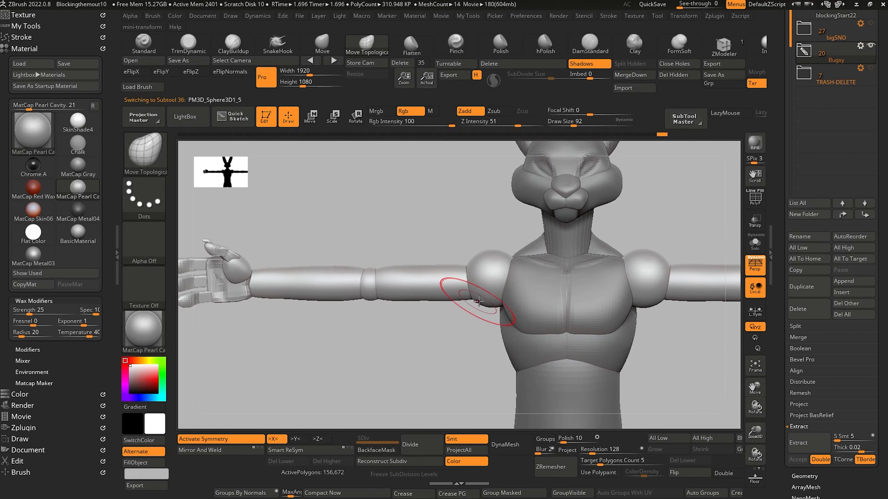
{"action": "left_click_drag", "start_coordinate": [483, 300], "coordinate": [485, 296]}
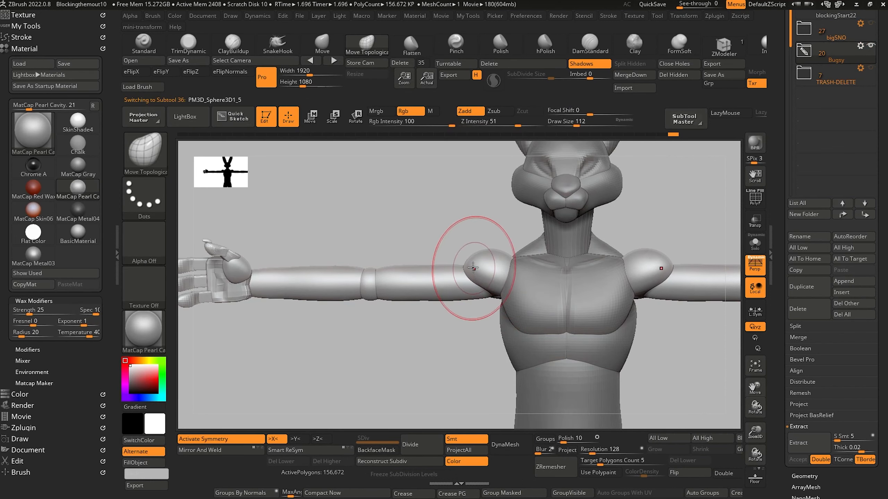
Reshape the shoulder where it meets the upper arm, working from above with Move Topological draw sizes 112 to 100
{"action": "left_click_drag", "start_coordinate": [412, 224], "coordinate": [486, 276]}
{"action": "left_click_drag", "start_coordinate": [398, 230], "coordinate": [457, 257]}
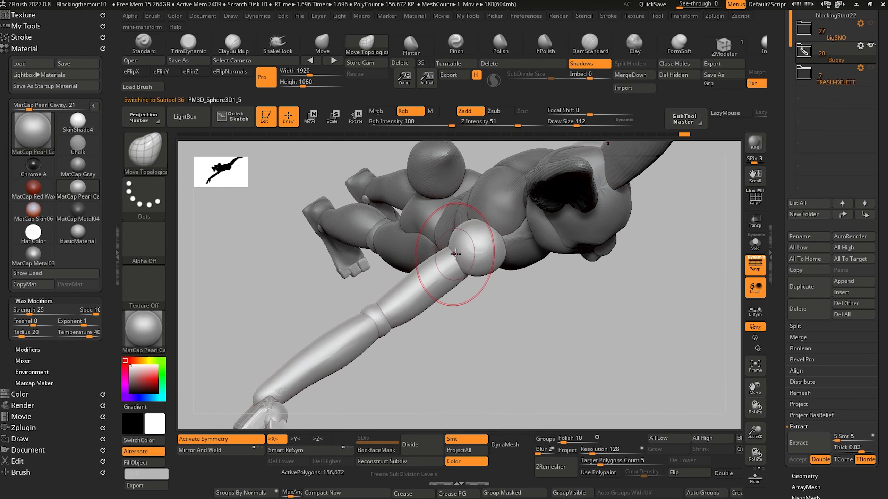
{"action": "left_click_drag", "start_coordinate": [308, 264], "coordinate": [329, 357]}
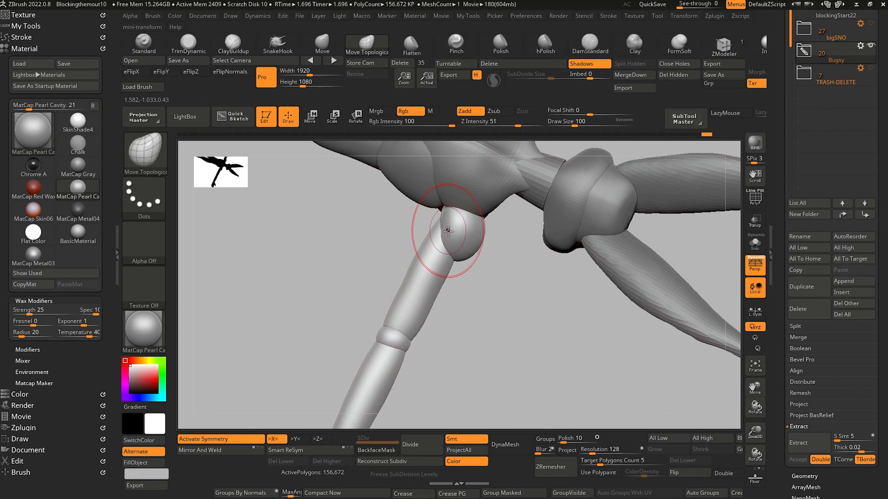
{"action": "left_click_drag", "start_coordinate": [443, 216], "coordinate": [445, 217]}
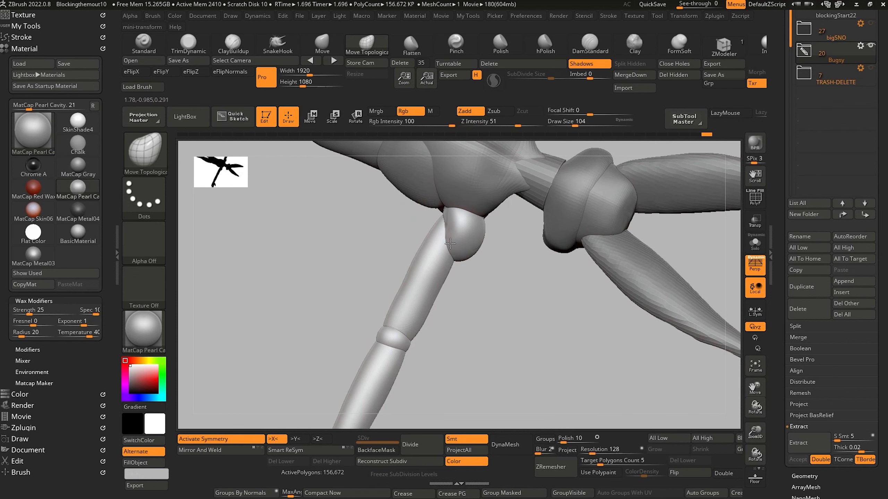
{"action": "left_click_drag", "start_coordinate": [469, 251], "coordinate": [316, 287]}
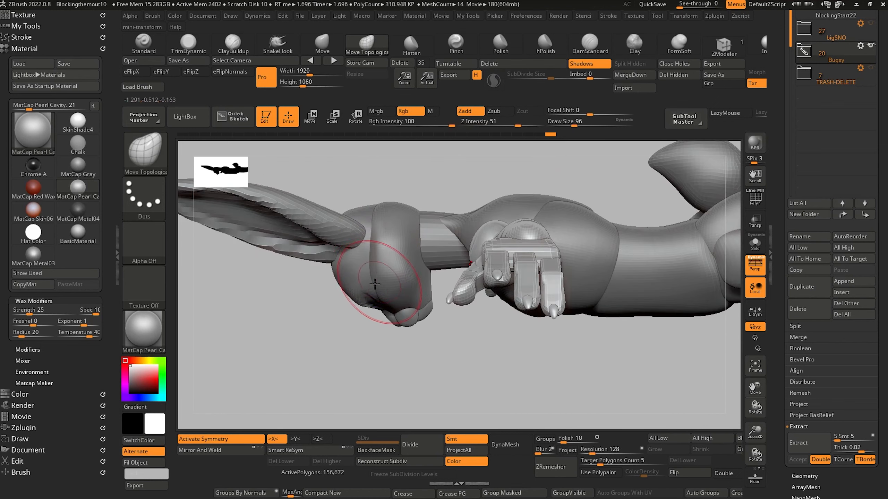
{"action": "mouse_move", "coordinate": [347, 371]}
{"action": "left_mouse_down"}
{"action": "mouse_move", "coordinate": [287, 311]}
{"action": "mouse_move", "coordinate": [250, 189]}
{"action": "left_mouse_up"}
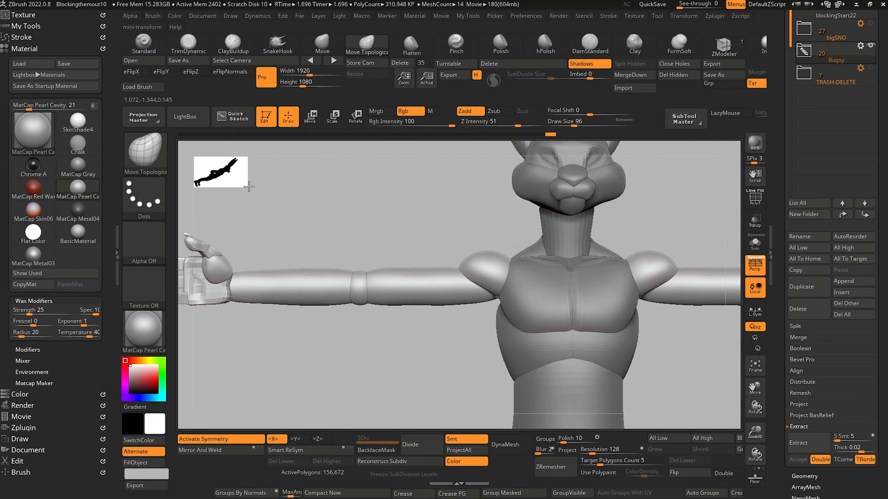
Refine the shoulder's rounded contour toward the chest from front and three-quarter views with the Move Topological brush at draw size 104
{"action": "left_click_drag", "start_coordinate": [460, 338], "coordinate": [464, 379], "text": "alt"}
{"action": "key", "text": "]"}
{"action": "left_click_drag", "start_coordinate": [470, 274], "coordinate": [509, 277]}
{"action": "left_click_drag", "start_coordinate": [378, 229], "coordinate": [445, 253]}
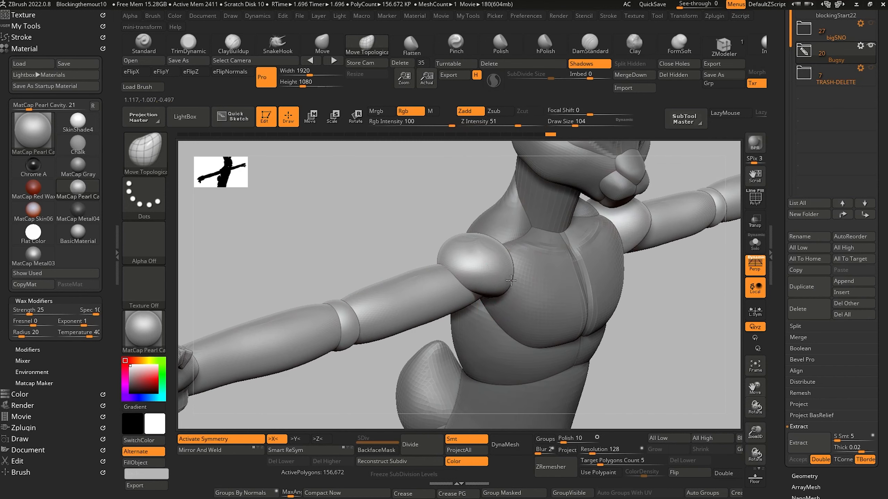
{"action": "left_click_drag", "start_coordinate": [511, 281], "coordinate": [505, 279]}
{"action": "left_click_drag", "start_coordinate": [388, 208], "coordinate": [353, 204]}
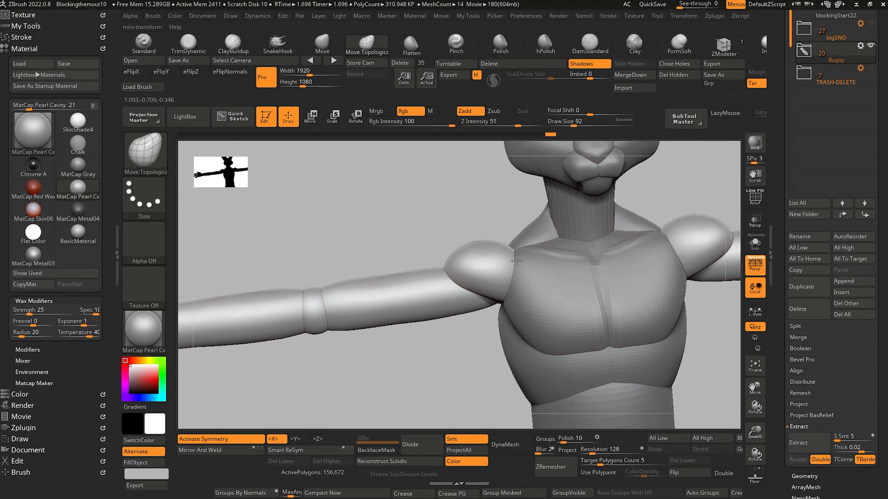
Select the chest and adjust its outer edge beside the shoulder with the Move Topological brush at draw size 92
{"action": "left_click", "coordinate": [514, 266], "text": "alt"}
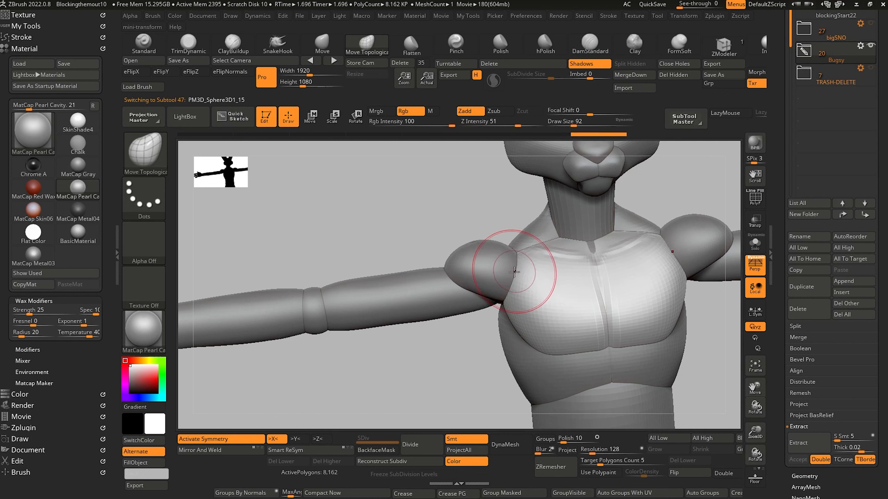
{"action": "key", "text": "["}
{"action": "left_click_drag", "start_coordinate": [515, 272], "coordinate": [515, 272]}
{"action": "key", "text": "]"}
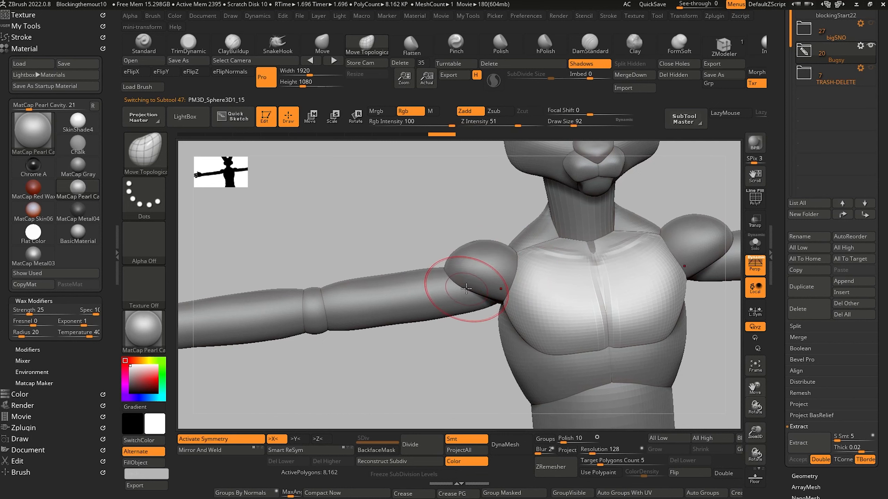
Reselect the arms and adjust the upper arm near the armpit with the Move Topological brush at draw size 108
{"action": "left_click", "coordinate": [463, 284], "text": "alt"}
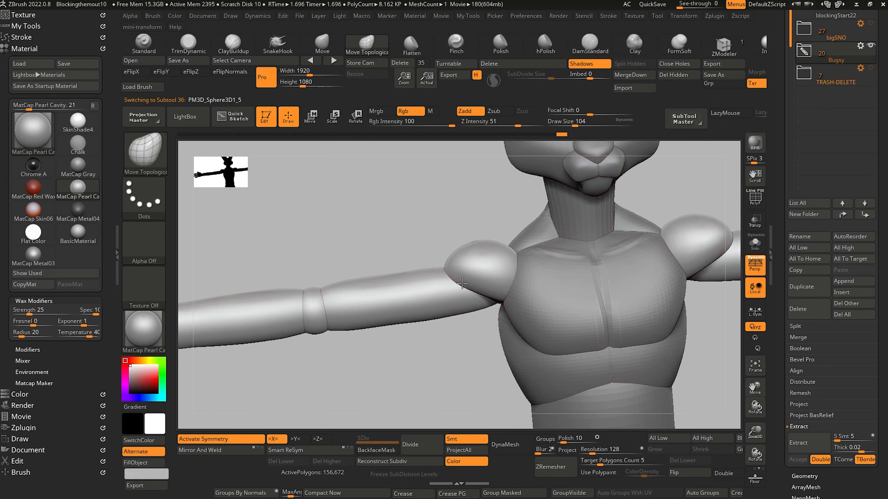
{"action": "left_click_drag", "start_coordinate": [353, 371], "coordinate": [335, 284], "text": "alt"}
{"action": "left_click_drag", "start_coordinate": [341, 319], "coordinate": [440, 375]}
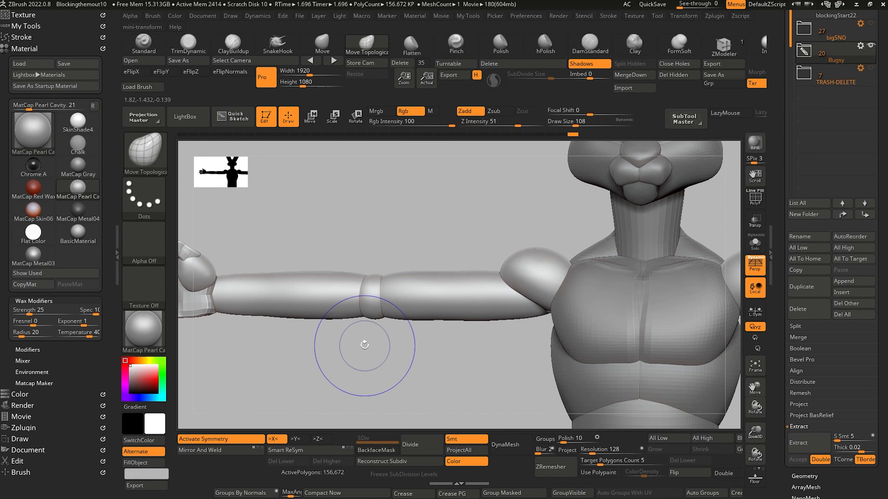
{"action": "left_click_drag", "start_coordinate": [361, 341], "coordinate": [448, 307]}
Append a Sphere3D as a new subtool and select it for editing
{"action": "left_click", "coordinate": [849, 281]}
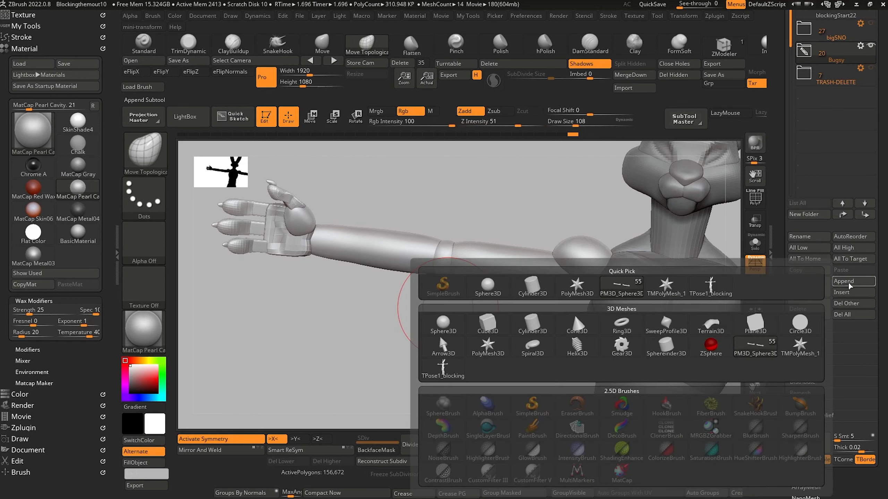
{"action": "left_click", "coordinate": [847, 283]}
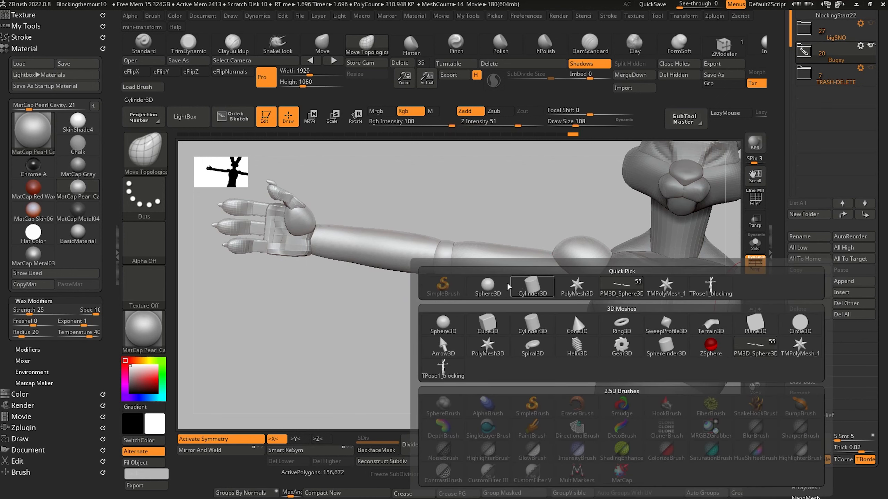
{"action": "left_click", "coordinate": [484, 284]}
{"action": "left_click_drag", "start_coordinate": [340, 352], "coordinate": [421, 389], "text": "alt"}
{"action": "left_click", "coordinate": [569, 276], "text": "alt"}
{"action": "key", "text": "["}
{"action": "key", "text": "["}
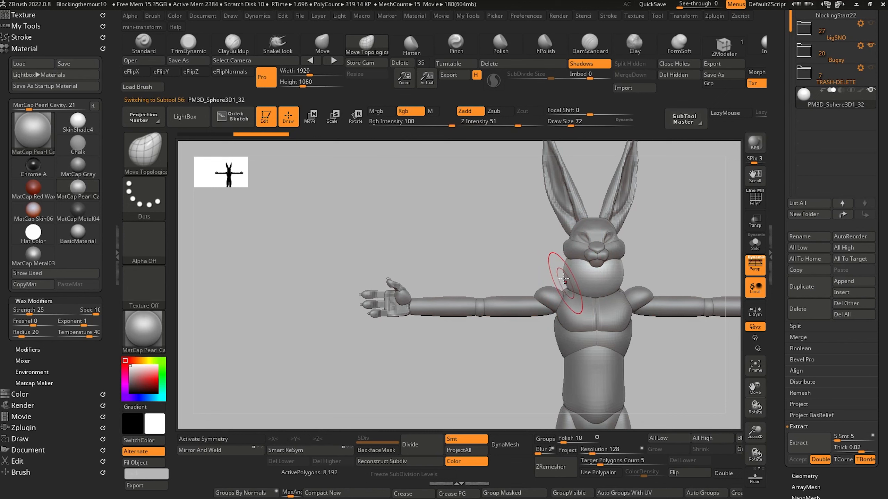
Move the new sphere to just above the forearm near the elbow and scale it down uniformly
{"action": "left_click", "coordinate": [312, 118]}
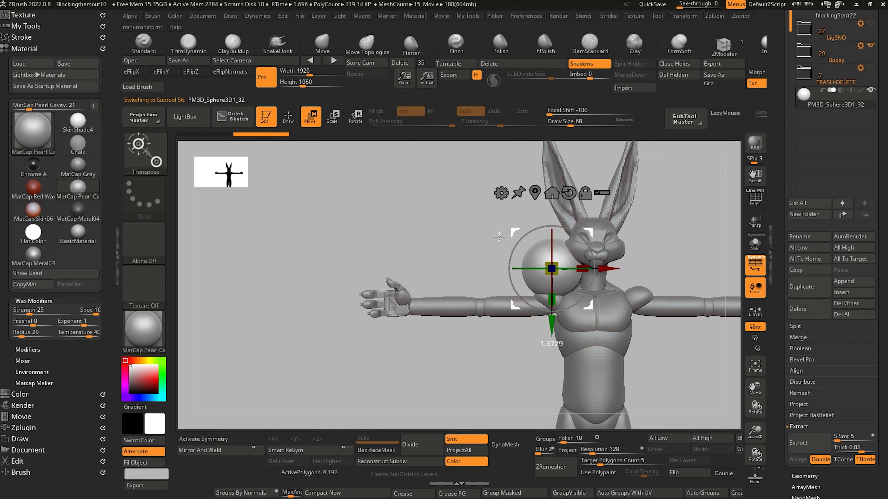
{"action": "mouse_move", "coordinate": [593, 273]}
{"action": "left_mouse_down"}
{"action": "mouse_move", "coordinate": [460, 287]}
{"action": "mouse_move", "coordinate": [464, 303]}
{"action": "left_mouse_up"}
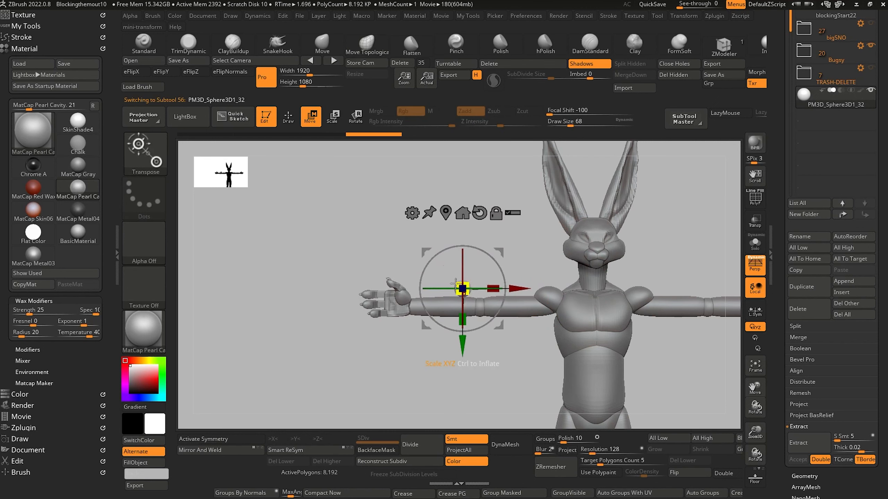
{"action": "mouse_move", "coordinate": [360, 251]}
{"action": "left_mouse_down", "text": "alt"}
{"action": "mouse_move", "coordinate": [364, 260]}
{"action": "mouse_move", "coordinate": [389, 251]}
{"action": "left_mouse_up", "text": "alt"}
Stretch the sphere into an elongated forearm muscle with the Move brush at Z intensity 70 and draw size 124
{"action": "left_click", "coordinate": [332, 53]}
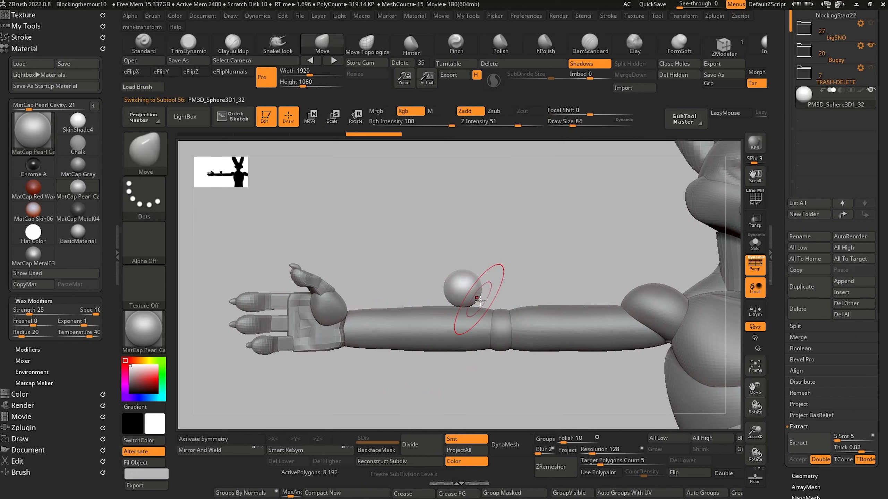
{"action": "key", "text": "bracketright"}
{"action": "key", "text": "bracketright"}
{"action": "left_click_drag", "start_coordinate": [524, 122], "coordinate": [529, 122]}
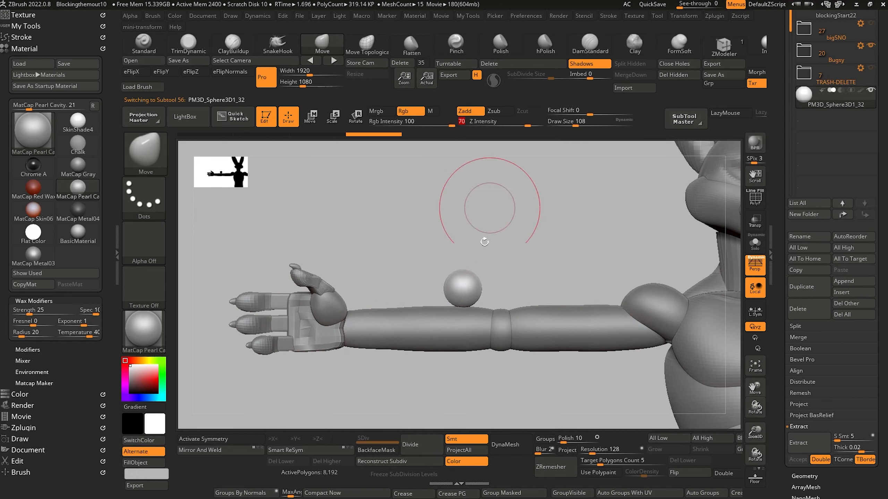
{"action": "key", "text": "bracketright"}
{"action": "mouse_move", "coordinate": [472, 285]}
{"action": "left_mouse_down"}
{"action": "mouse_move", "coordinate": [514, 307]}
{"action": "mouse_move", "coordinate": [439, 295]}
{"action": "left_mouse_up"}
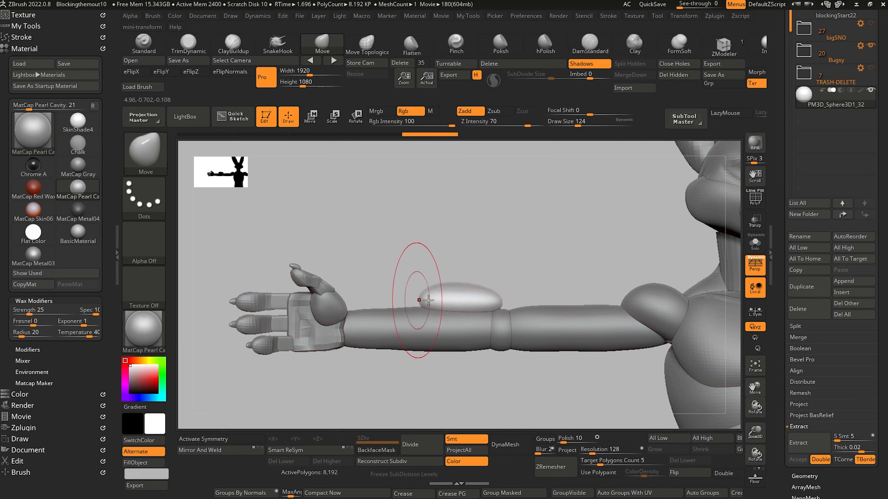
{"action": "left_click_drag", "start_coordinate": [289, 271], "coordinate": [446, 297]}
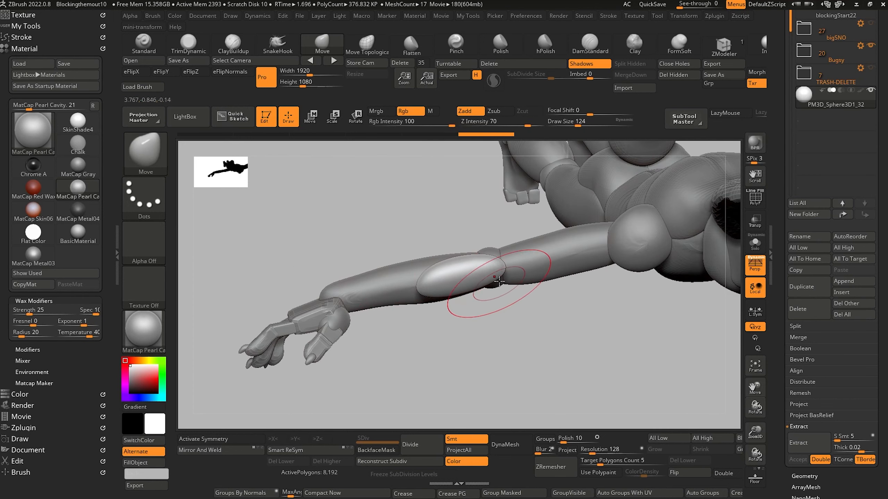
Extend the forearm muscle's upper end past the elbow onto the upper arm with the Move brush
{"action": "left_click_drag", "start_coordinate": [498, 281], "coordinate": [512, 273]}
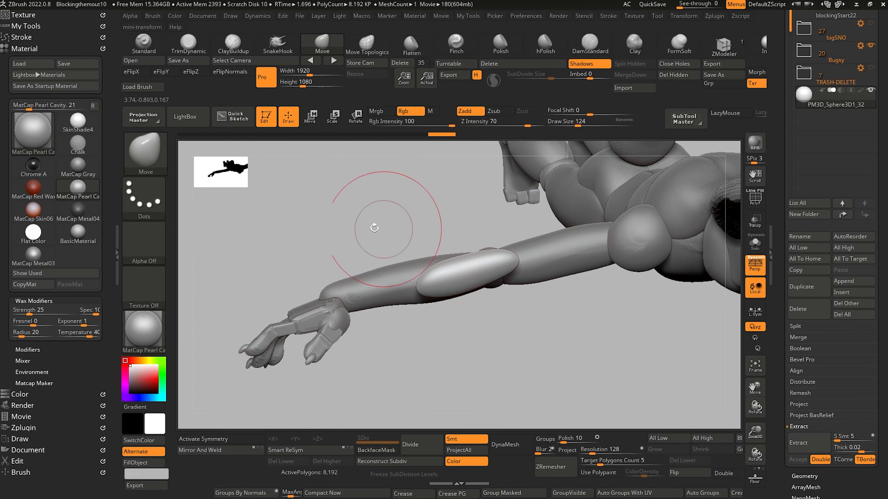
{"action": "left_click_drag", "start_coordinate": [374, 228], "coordinate": [470, 248]}
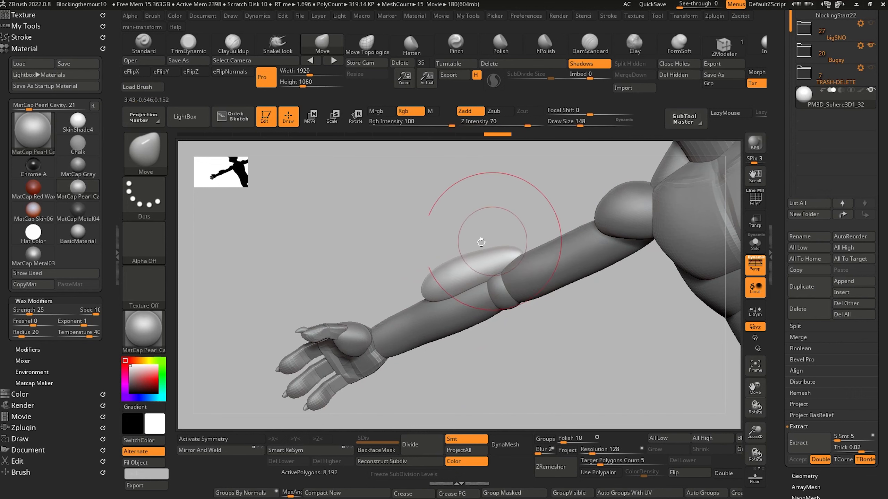
{"action": "mouse_move", "coordinate": [341, 262]}
{"action": "left_mouse_down"}
{"action": "mouse_move", "coordinate": [553, 311]}
{"action": "mouse_move", "coordinate": [451, 303]}
{"action": "left_mouse_up"}
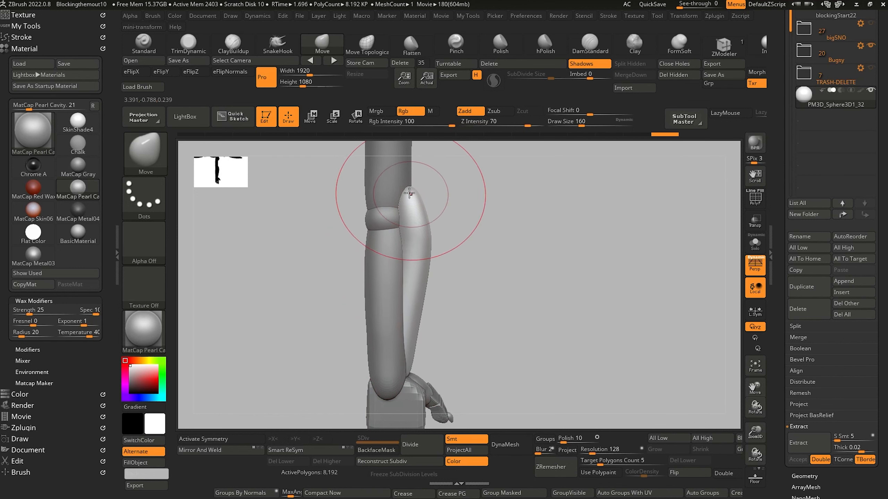
{"action": "left_click_drag", "start_coordinate": [353, 223], "coordinate": [417, 271]}
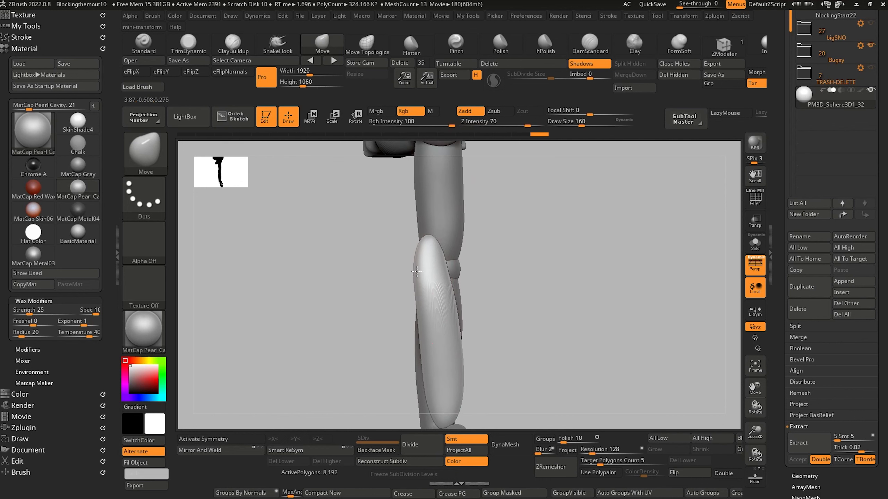
Shift the muscle's lower half across the forearm toward the wrist with the Move brush at about draw size 132
{"action": "left_click_drag", "start_coordinate": [462, 388], "coordinate": [453, 386]}
{"action": "left_click_drag", "start_coordinate": [504, 361], "coordinate": [479, 356]}
{"action": "left_click_drag", "start_coordinate": [461, 349], "coordinate": [455, 347]}
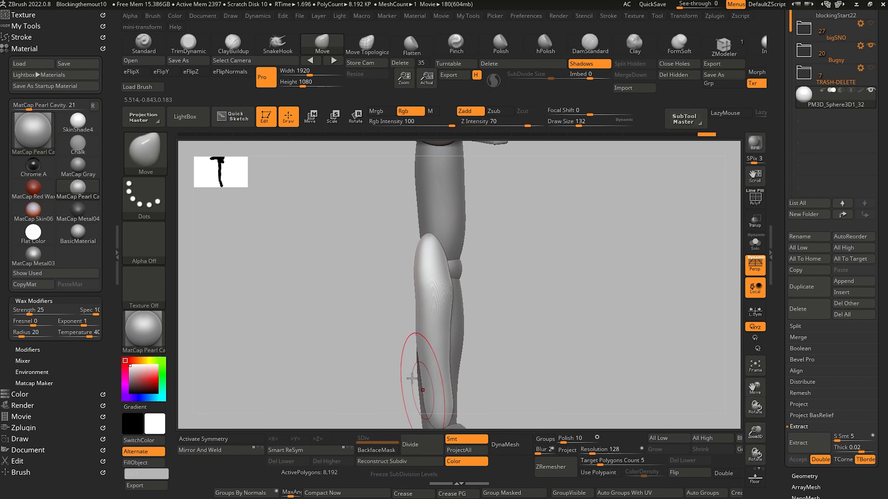
{"action": "mouse_move", "coordinate": [411, 378]}
{"action": "left_mouse_down"}
{"action": "mouse_move", "coordinate": [341, 307]}
{"action": "mouse_move", "coordinate": [354, 247]}
{"action": "mouse_move", "coordinate": [361, 267]}
{"action": "mouse_move", "coordinate": [341, 289]}
{"action": "mouse_move", "coordinate": [290, 278]}
{"action": "mouse_move", "coordinate": [422, 242]}
{"action": "mouse_move", "coordinate": [386, 250]}
{"action": "mouse_move", "coordinate": [402, 238]}
{"action": "mouse_move", "coordinate": [376, 224]}
{"action": "mouse_move", "coordinate": [415, 236]}
{"action": "mouse_move", "coordinate": [387, 253]}
{"action": "mouse_move", "coordinate": [414, 265]}
{"action": "left_mouse_up"}
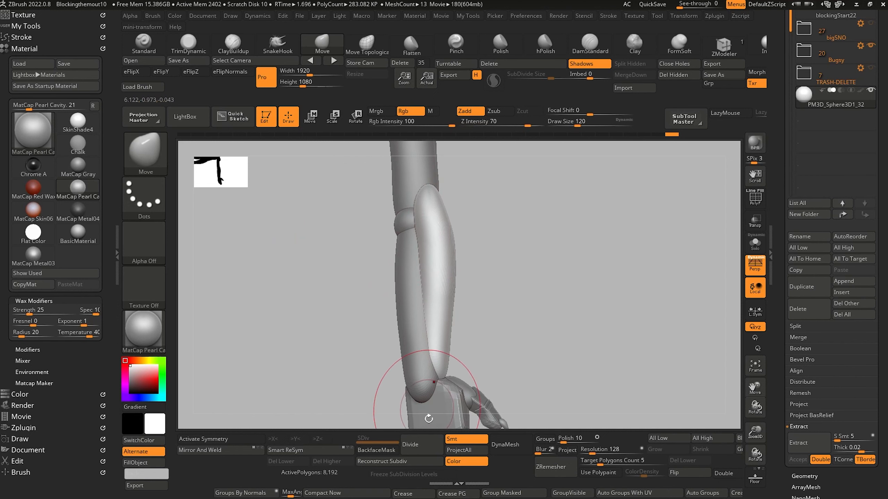
{"action": "left_click_drag", "start_coordinate": [357, 307], "coordinate": [420, 202]}
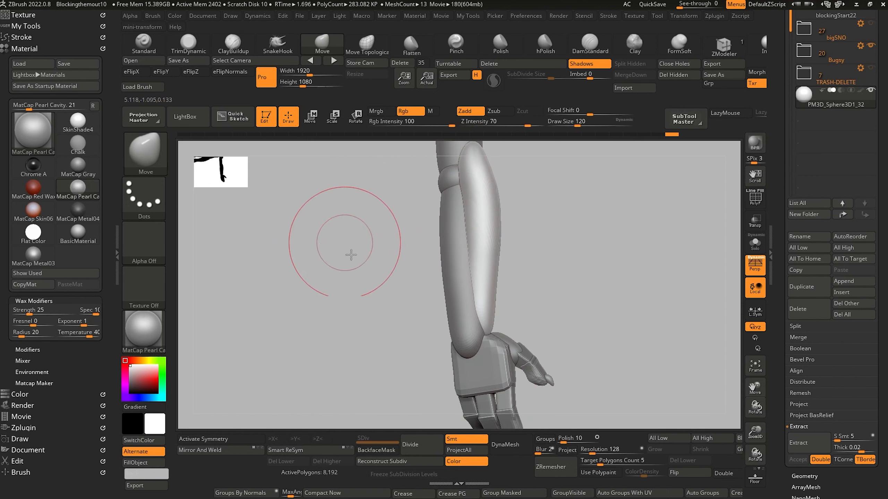
Taper the muscle's elbow end and tuck it against the upper arm with the Move brush at draw size 116
{"action": "mouse_move", "coordinate": [351, 255]}
{"action": "left_mouse_down"}
{"action": "mouse_move", "coordinate": [341, 339]}
{"action": "mouse_move", "coordinate": [327, 339]}
{"action": "mouse_move", "coordinate": [364, 306]}
{"action": "left_mouse_up"}
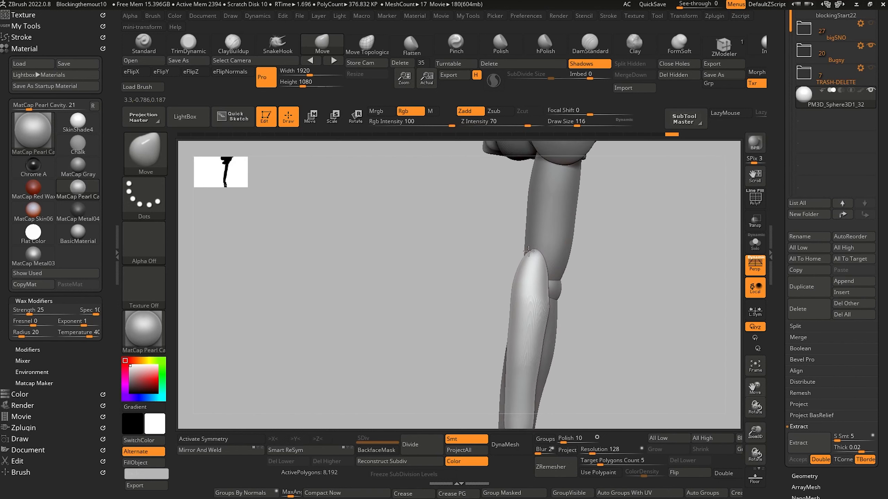
{"action": "left_click_drag", "start_coordinate": [528, 251], "coordinate": [525, 250]}
{"action": "left_click_drag", "start_coordinate": [497, 248], "coordinate": [454, 240]}
{"action": "left_click_drag", "start_coordinate": [535, 247], "coordinate": [532, 260]}
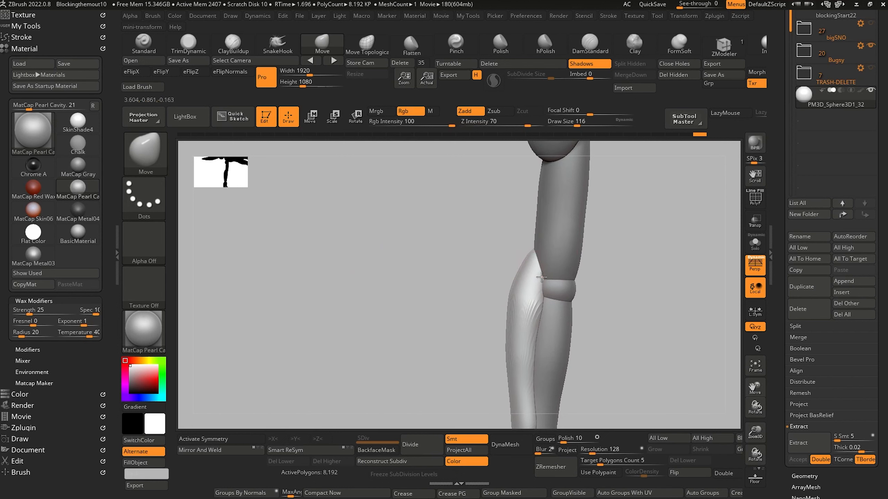
{"action": "mouse_move", "coordinate": [464, 274]}
{"action": "left_mouse_down"}
{"action": "mouse_move", "coordinate": [536, 290]}
{"action": "mouse_move", "coordinate": [541, 300]}
{"action": "mouse_move", "coordinate": [505, 314]}
{"action": "left_mouse_up"}
{"action": "left_click_drag", "start_coordinate": [504, 275], "coordinate": [509, 275]}
{"action": "mouse_move", "coordinate": [423, 285]}
{"action": "left_mouse_down"}
{"action": "mouse_move", "coordinate": [416, 214]}
{"action": "mouse_move", "coordinate": [362, 277]}
{"action": "mouse_move", "coordinate": [303, 238]}
{"action": "mouse_move", "coordinate": [309, 209]}
{"action": "mouse_move", "coordinate": [367, 260]}
{"action": "mouse_move", "coordinate": [376, 254]}
{"action": "left_mouse_up"}
Reduce the Move brush to draw size 80 and pull the muscle's narrow end toward the thumb base, finishing at draw size 72
{"action": "key", "text": "bracketleft"}
{"action": "key", "text": "bracketleft"}
{"action": "key", "text": "bracketleft"}
{"action": "key", "text": "bracketleft"}
{"action": "key", "text": "bracketleft"}
{"action": "key", "text": "bracketleft"}
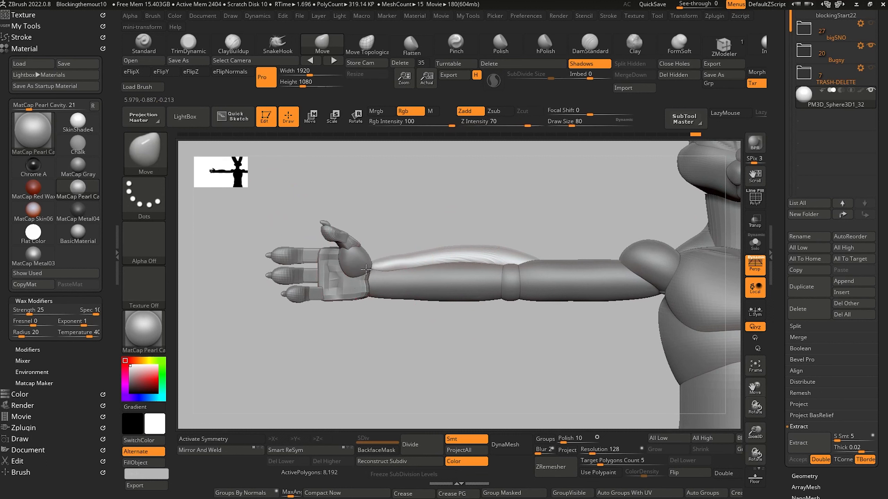
{"action": "mouse_move", "coordinate": [387, 258]}
{"action": "left_mouse_down"}
{"action": "mouse_move", "coordinate": [408, 259]}
{"action": "mouse_move", "coordinate": [379, 261]}
{"action": "left_mouse_up"}
{"action": "key", "text": "bracketleft"}
{"action": "mouse_move", "coordinate": [278, 228]}
{"action": "left_mouse_down", "text": "alt"}
{"action": "mouse_move", "coordinate": [233, 194]}
{"action": "mouse_move", "coordinate": [286, 238]}
{"action": "mouse_move", "coordinate": [370, 256]}
{"action": "mouse_move", "coordinate": [397, 327]}
{"action": "mouse_move", "coordinate": [474, 340]}
{"action": "mouse_move", "coordinate": [448, 280]}
{"action": "left_mouse_up", "text": "alt"}
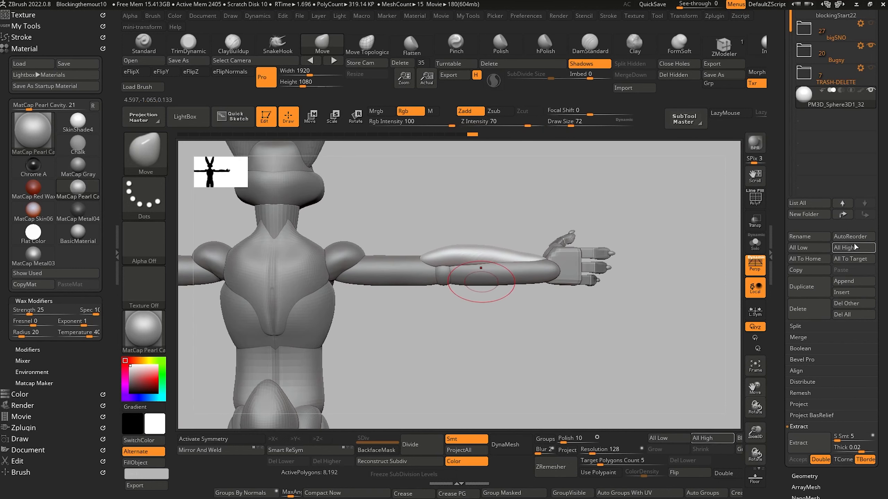
Append a Cube3D as a new subtool and select it for editing
{"action": "left_click", "coordinate": [851, 281]}
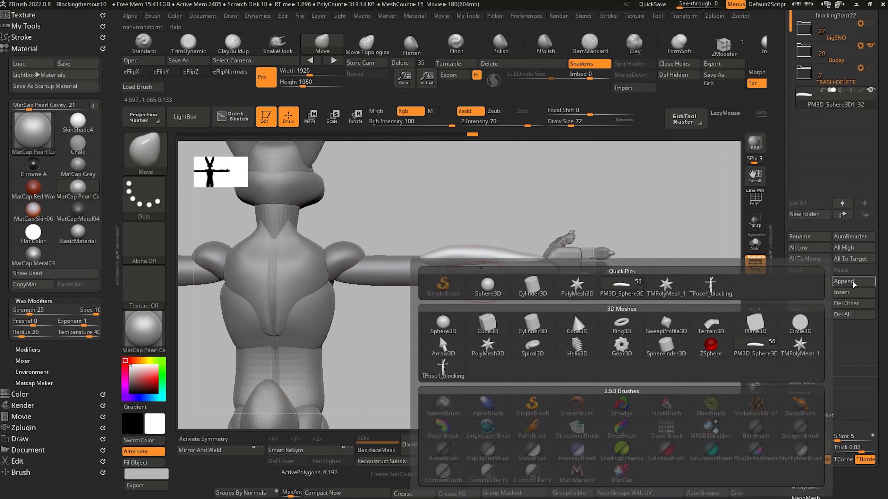
{"action": "left_click", "coordinate": [494, 322]}
{"action": "left_click_drag", "start_coordinate": [442, 339], "coordinate": [415, 338]}
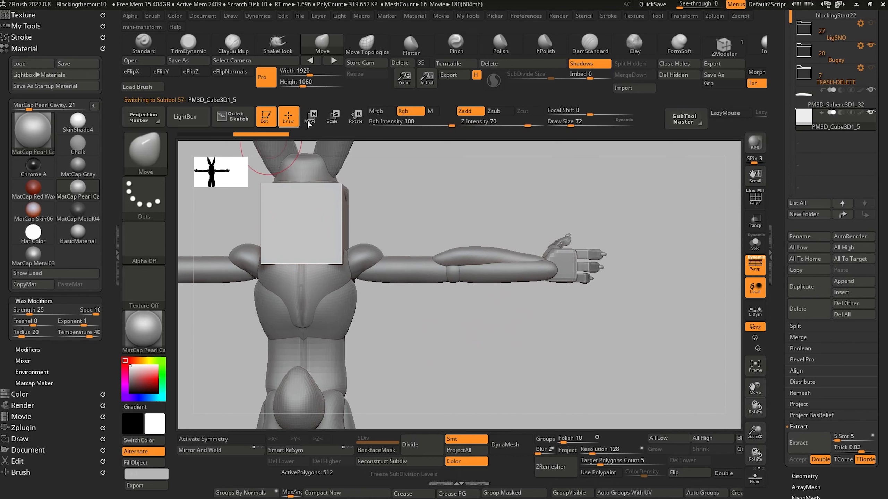
Scale the new cube down uniformly and move it onto the back of the elbow joint
{"action": "key", "text": "w"}
{"action": "left_click_drag", "start_coordinate": [251, 226], "coordinate": [445, 329]}
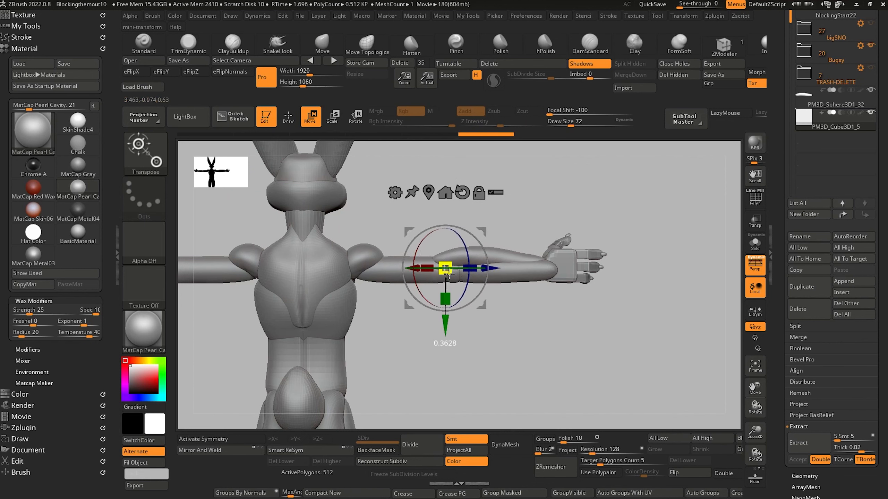
{"action": "right_click_drag", "start_coordinate": [427, 360], "coordinate": [465, 344], "text": "ctrl"}
{"action": "left_click_drag", "start_coordinate": [447, 331], "coordinate": [448, 346]}
{"action": "left_click_drag", "start_coordinate": [445, 283], "coordinate": [445, 284]}
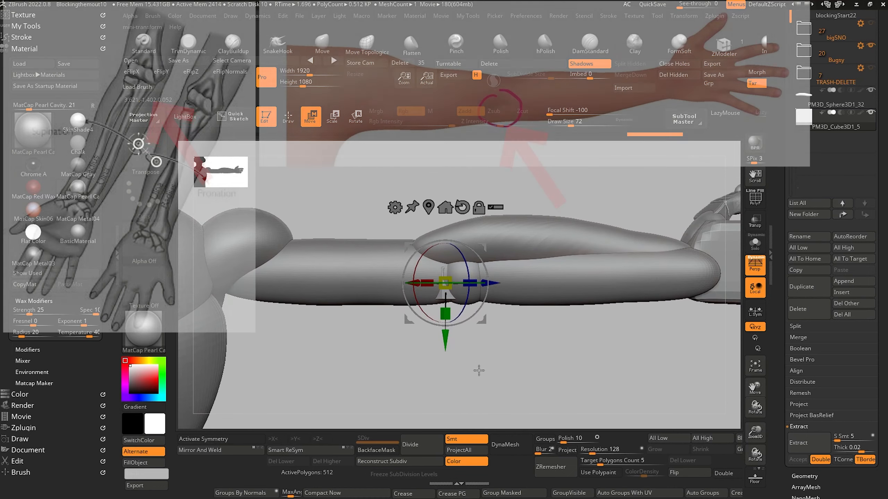
Rotate the elbow cube by about 55 degrees as seen from above to angle it like the elbow bone
{"action": "left_click_drag", "start_coordinate": [477, 371], "coordinate": [514, 385]}
{"action": "left_click_drag", "start_coordinate": [392, 267], "coordinate": [405, 272]}
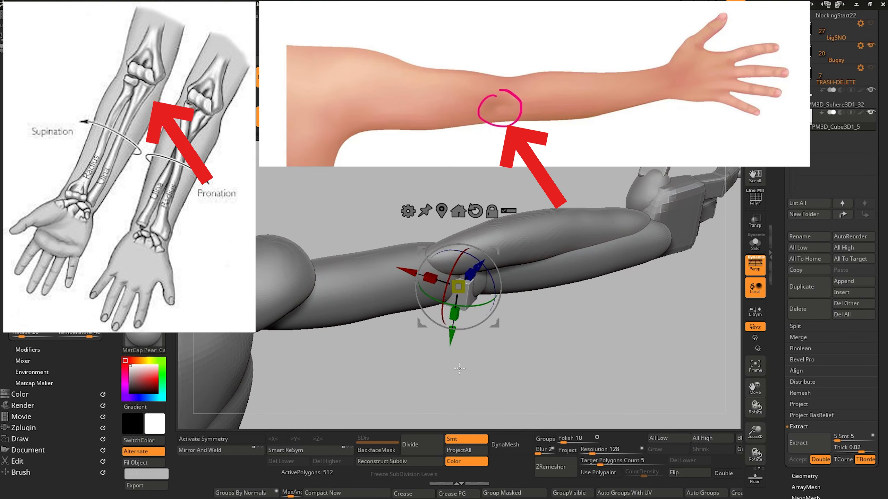
{"action": "left_click_drag", "start_coordinate": [459, 369], "coordinate": [446, 363], "text": "shift"}
{"action": "left_click_drag", "start_coordinate": [391, 391], "coordinate": [391, 238]}
{"action": "left_click_drag", "start_coordinate": [425, 352], "coordinate": [415, 399]}
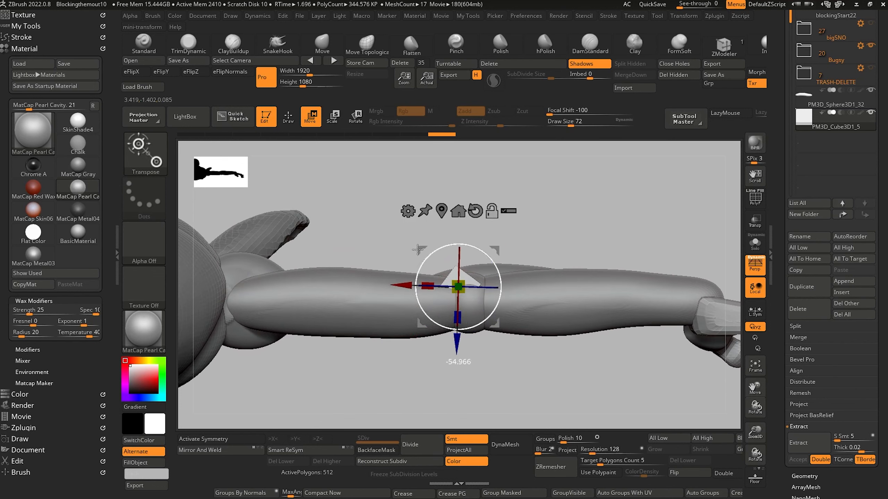
{"action": "left_click_drag", "start_coordinate": [388, 238], "coordinate": [411, 281]}
{"action": "left_click_drag", "start_coordinate": [431, 364], "coordinate": [435, 410]}
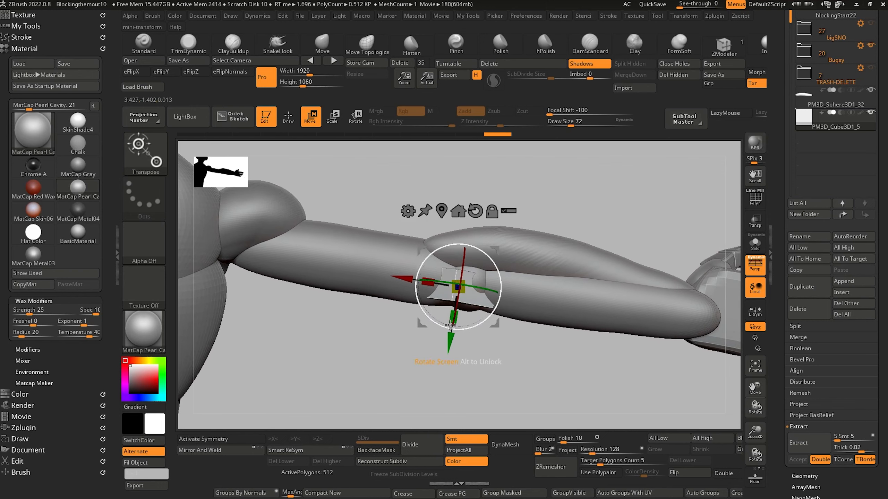
Nudge the rotated cube along its axes so it sits partly embedded in the back of the elbow
{"action": "left_click_drag", "start_coordinate": [424, 361], "coordinate": [384, 332]}
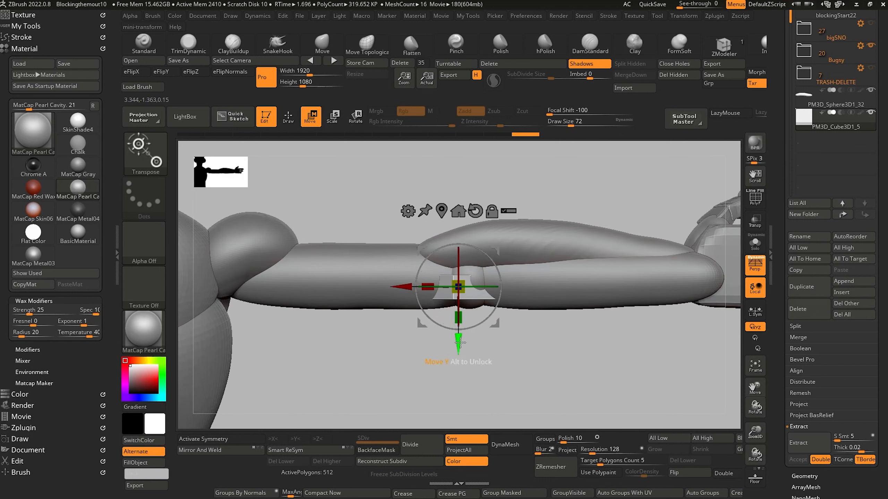
{"action": "left_click_drag", "start_coordinate": [460, 344], "coordinate": [472, 331]}
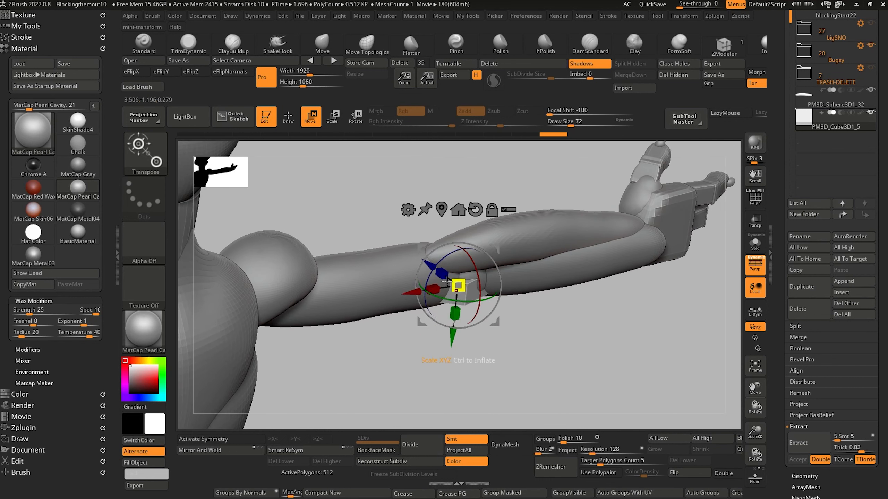
{"action": "left_click_drag", "start_coordinate": [429, 264], "coordinate": [430, 265]}
{"action": "left_click_drag", "start_coordinate": [452, 369], "coordinate": [449, 329], "text": "shift"}
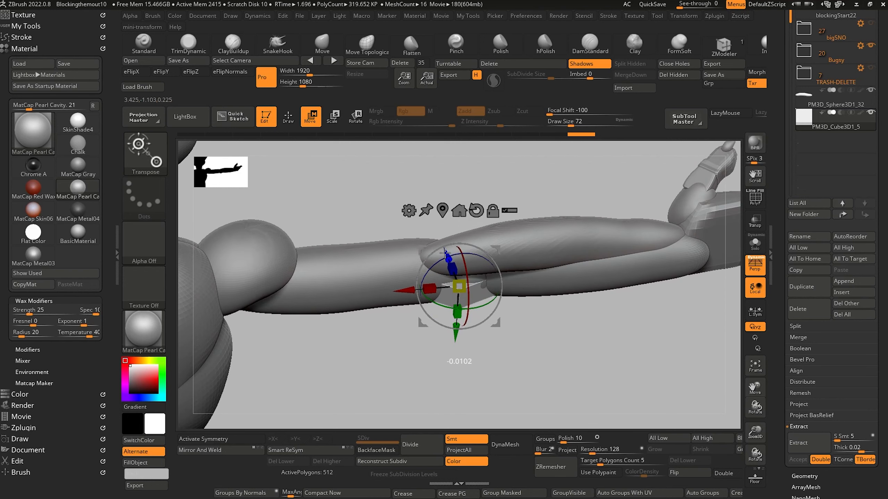
{"action": "left_click_drag", "start_coordinate": [445, 252], "coordinate": [444, 251]}
{"action": "left_click_drag", "start_coordinate": [437, 346], "coordinate": [455, 367]}
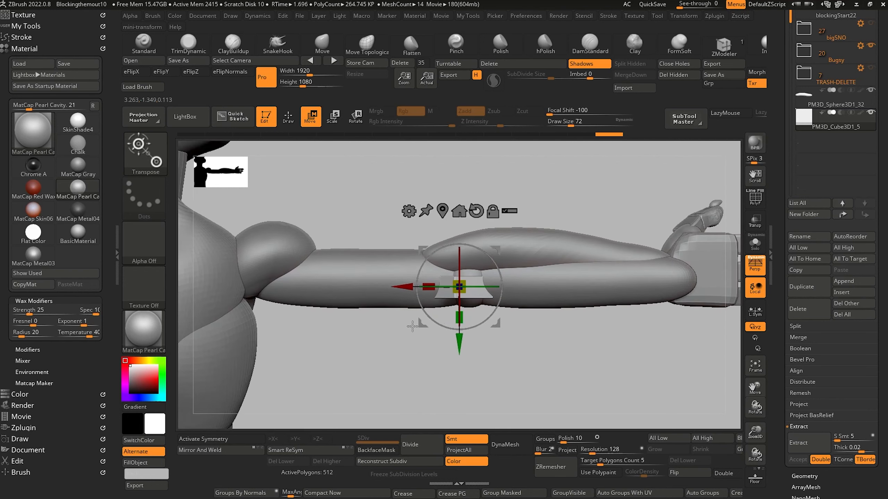
{"action": "left_click_drag", "start_coordinate": [503, 417], "coordinate": [415, 387]}
{"action": "left_click_drag", "start_coordinate": [404, 291], "coordinate": [413, 293]}
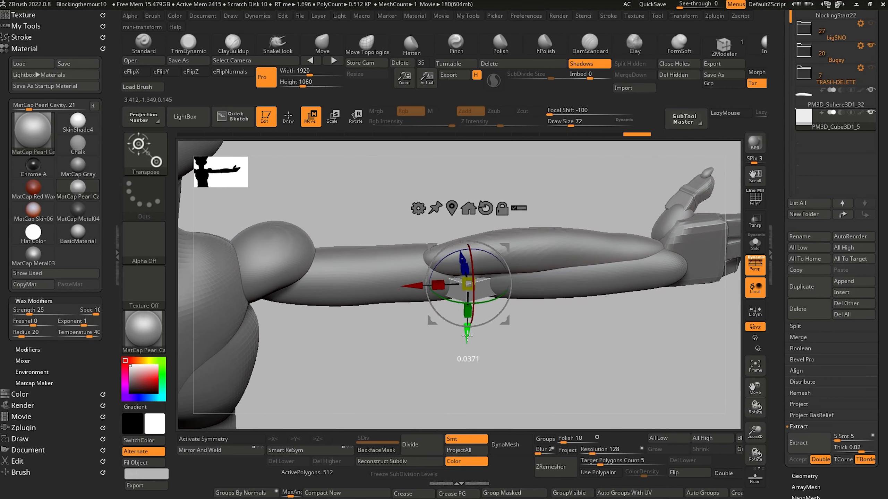
{"action": "left_click_drag", "start_coordinate": [438, 346], "coordinate": [345, 307], "text": "shift"}
Examine the cube's alignment with the elbow, forearm and wrist from several angles
{"action": "left_click", "coordinate": [288, 117]}
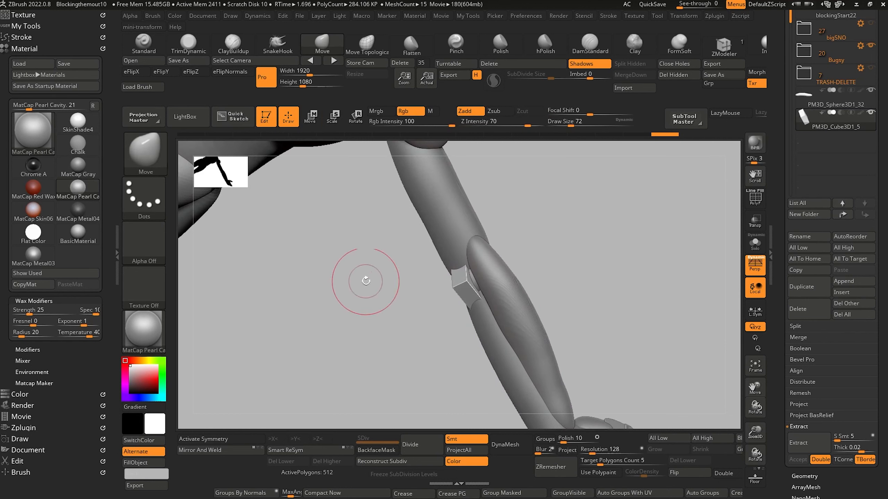
{"action": "left_click_drag", "start_coordinate": [394, 319], "coordinate": [430, 265]}
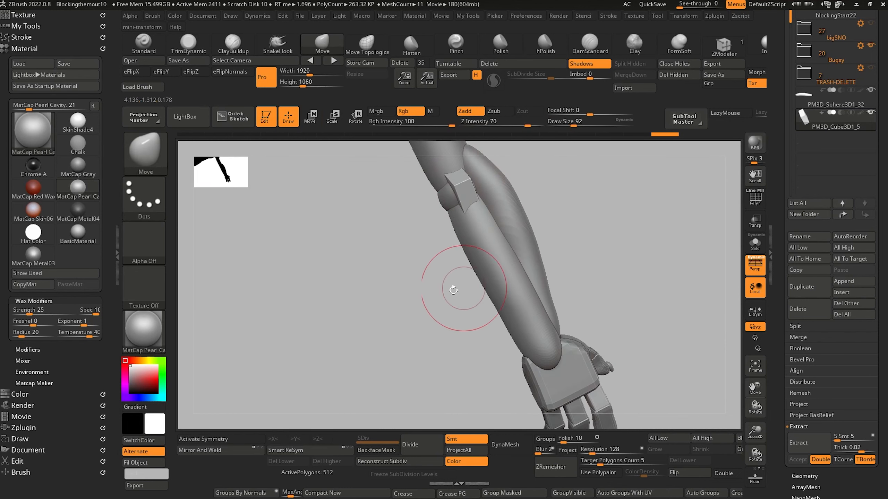
{"action": "left_click_drag", "start_coordinate": [452, 289], "coordinate": [435, 291]}
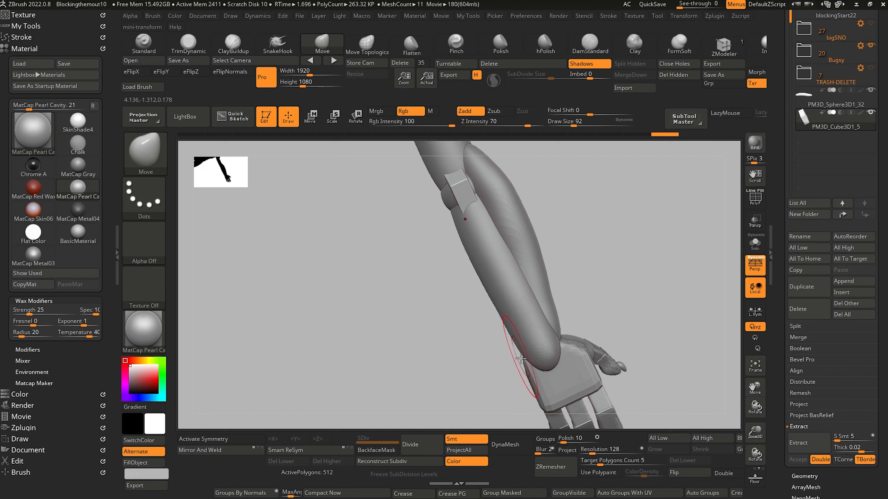
{"action": "left_click_drag", "start_coordinate": [502, 369], "coordinate": [479, 369]}
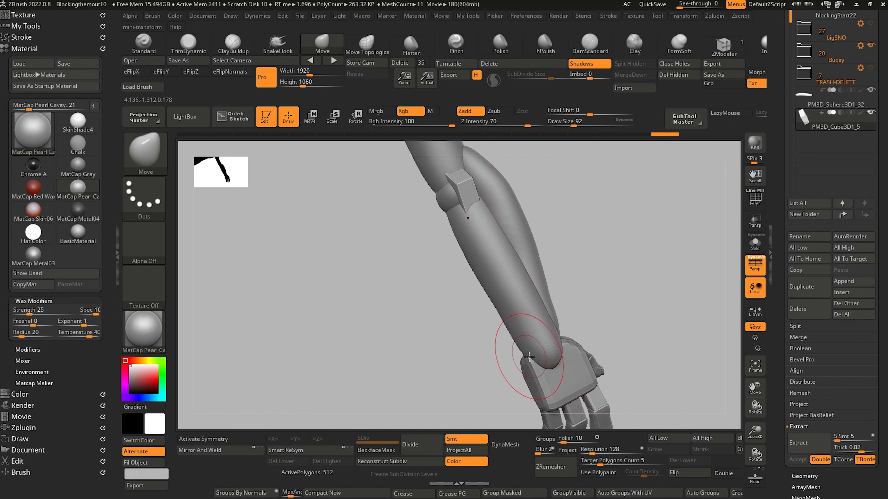
{"action": "mouse_move", "coordinate": [427, 306]}
{"action": "left_mouse_down"}
{"action": "mouse_move", "coordinate": [412, 314]}
{"action": "mouse_move", "coordinate": [433, 249]}
{"action": "mouse_move", "coordinate": [406, 165]}
{"action": "mouse_move", "coordinate": [347, 149]}
{"action": "left_mouse_up"}
{"action": "key", "text": "r"}
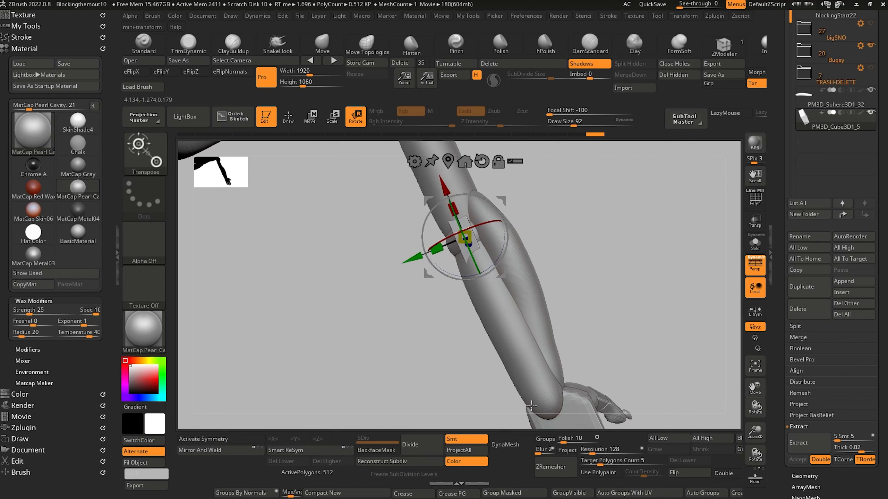
{"action": "key", "text": "q"}
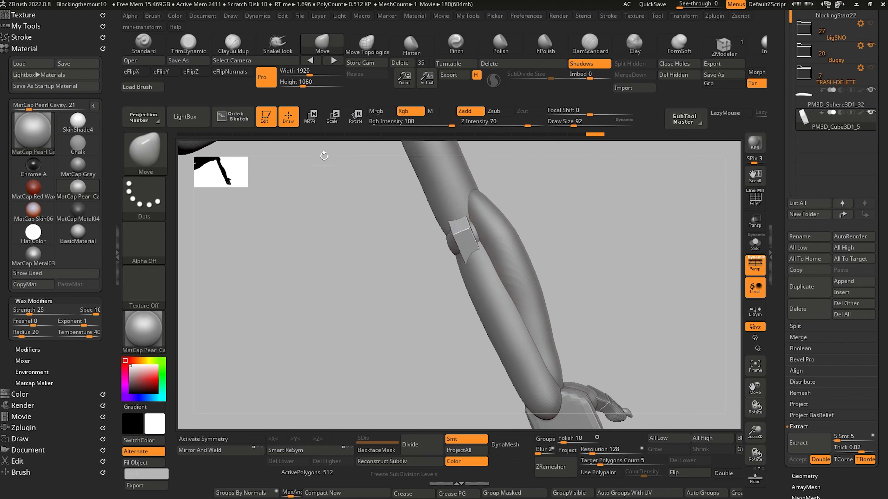
Reselect the forearm muscle and adjust its edge beside the elbow cube with the Move brush at draw size 104
{"action": "left_click", "coordinate": [484, 241], "text": "alt"}
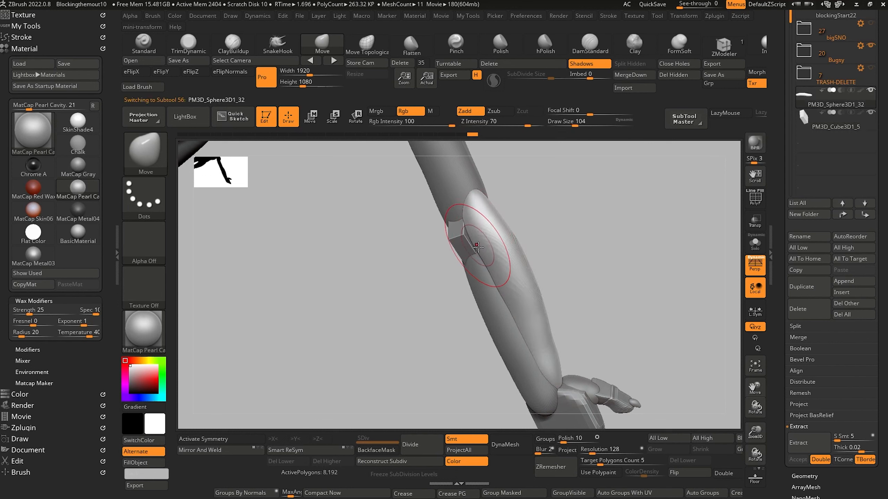
{"action": "left_click_drag", "start_coordinate": [479, 247], "coordinate": [484, 244]}
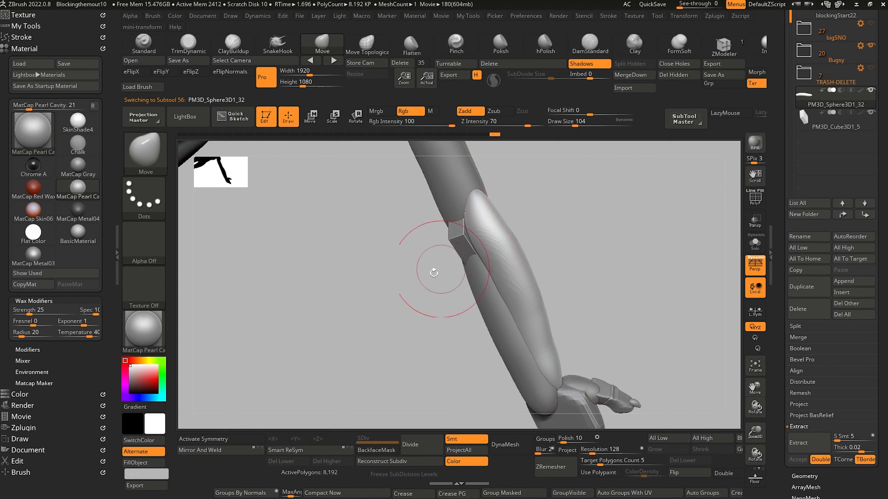
{"action": "left_click_drag", "start_coordinate": [434, 273], "coordinate": [402, 257]}
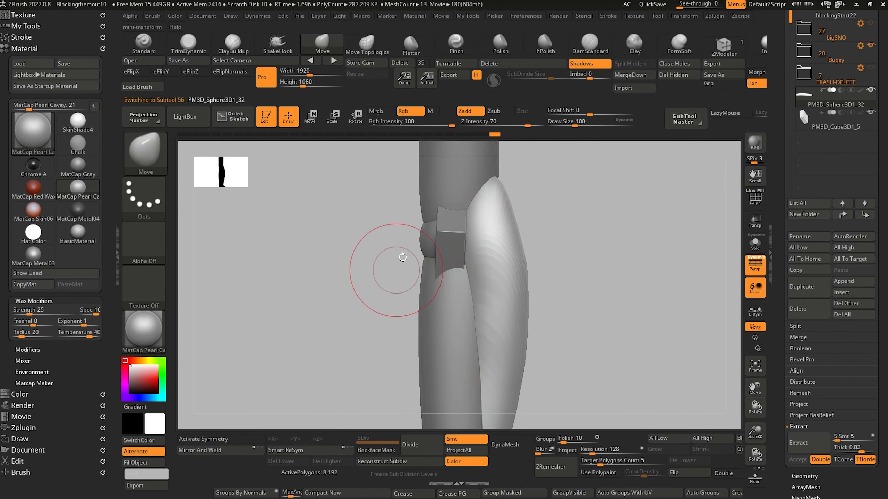
Mask part of the elbow cube and shift its unmasked portion with the transform gizmo to taper the block
{"action": "left_click", "coordinate": [444, 248], "text": "alt"}
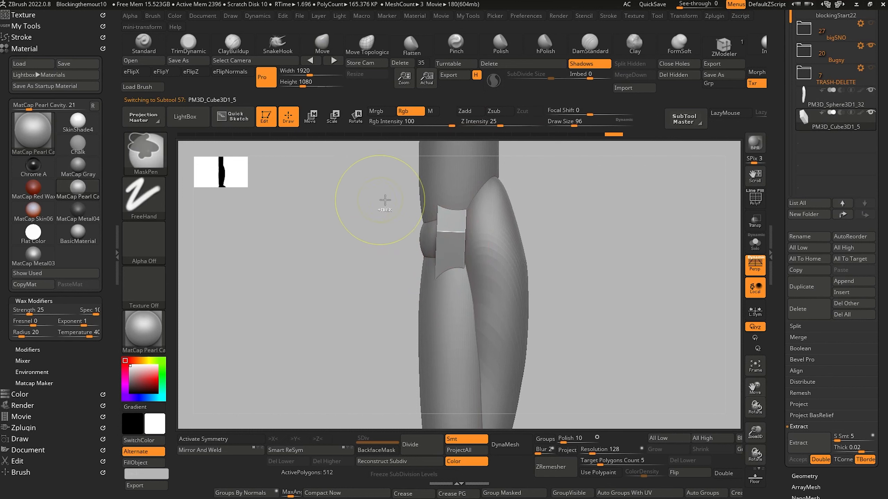
{"action": "mouse_move", "coordinate": [350, 182]}
{"action": "left_mouse_down", "text": "ctrl"}
{"action": "mouse_move", "coordinate": [407, 277]}
{"action": "mouse_move", "coordinate": [400, 298]}
{"action": "left_mouse_up", "text": "ctrl"}
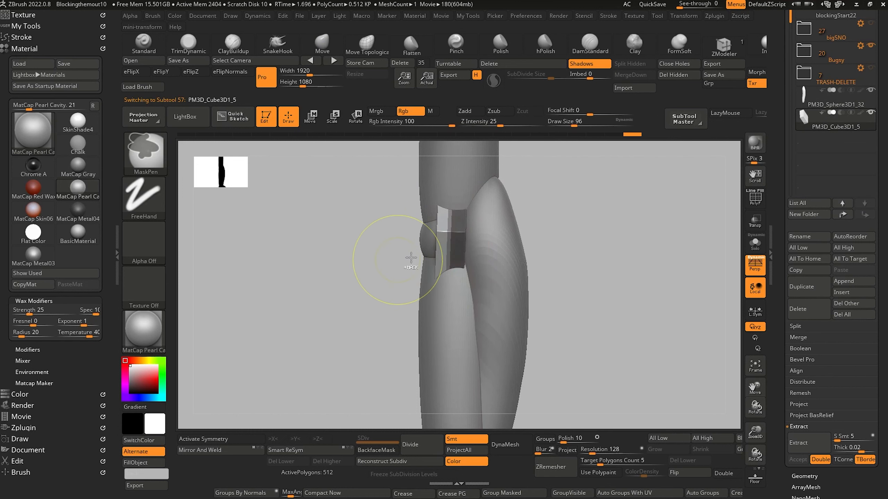
{"action": "left_click", "coordinate": [313, 121]}
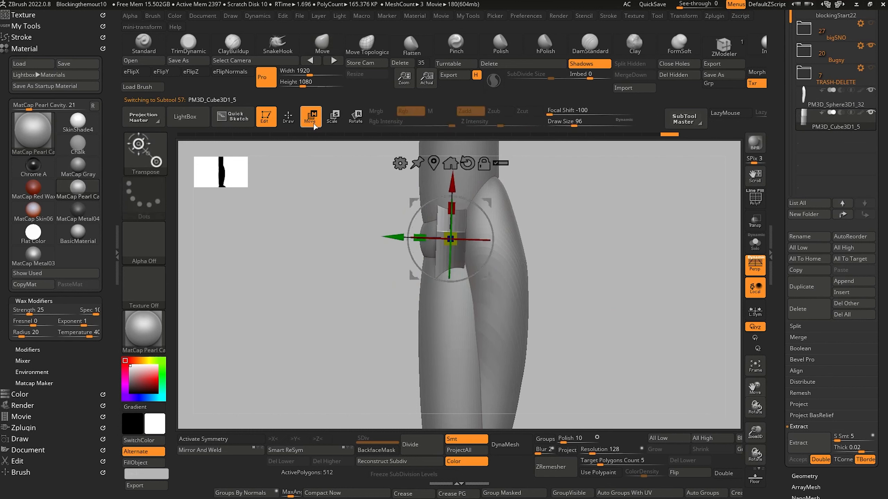
{"action": "left_click_drag", "start_coordinate": [431, 205], "coordinate": [409, 188]}
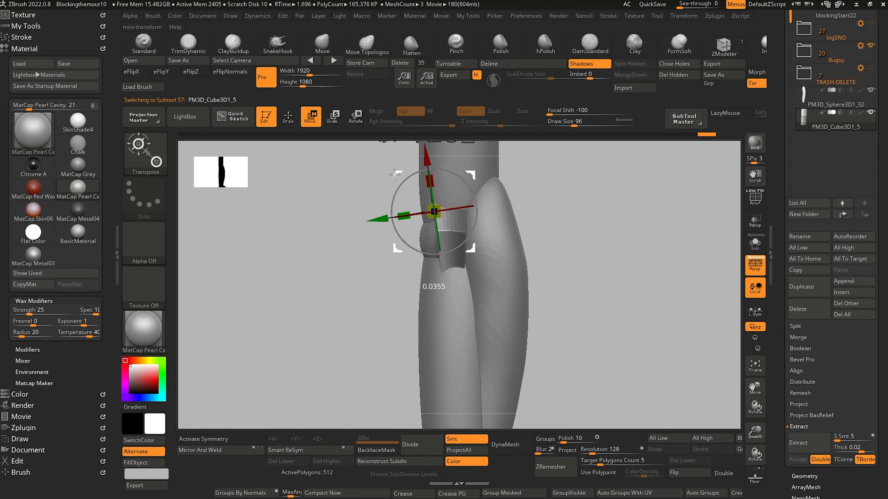
{"action": "left_click_drag", "start_coordinate": [395, 175], "coordinate": [397, 175]}
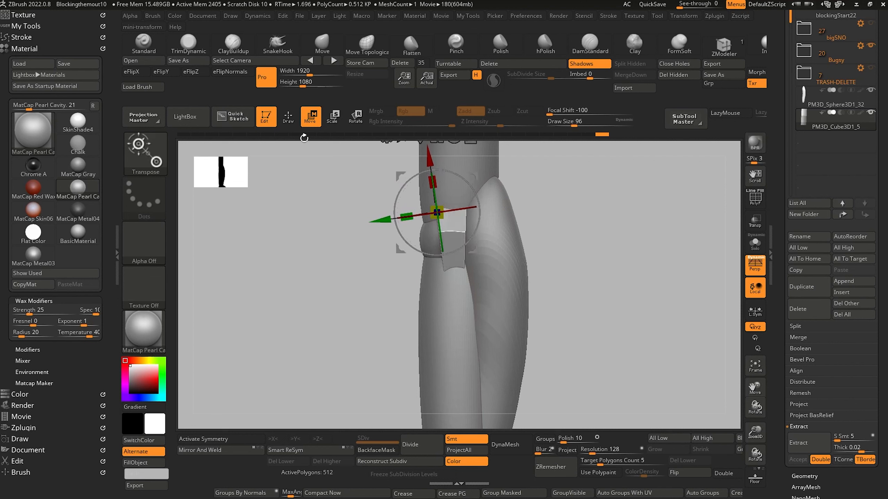
Rotate the tapered elbow cube slightly so it lines up with the forearm's length
{"action": "key", "text": "r"}
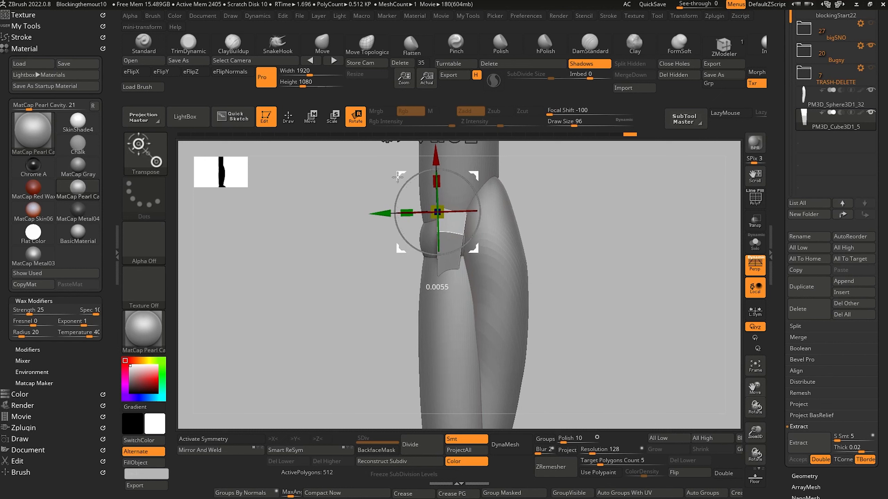
{"action": "left_click", "coordinate": [287, 119]}
{"action": "left_click_drag", "start_coordinate": [371, 249], "coordinate": [405, 251]}
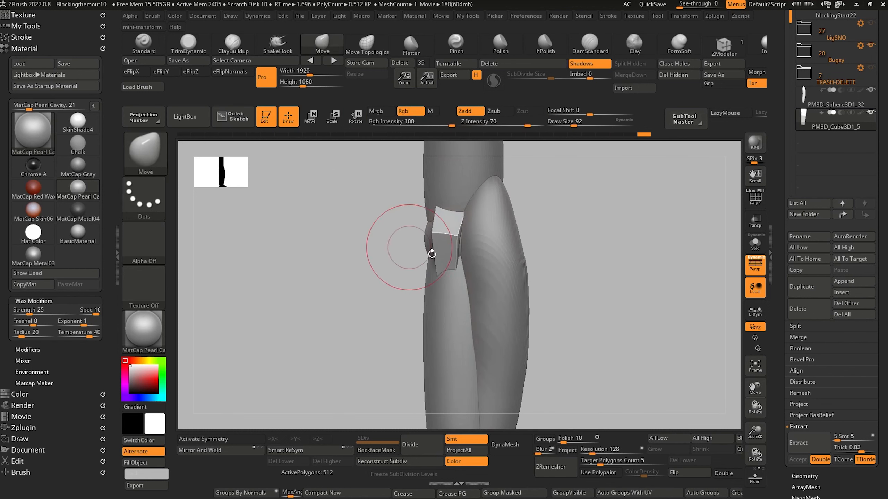
Reselect the forearm muscle and reshape its inner edge just below the elbow cube with the Move brush at draw size 128
{"action": "left_click", "coordinate": [467, 259], "text": "alt"}
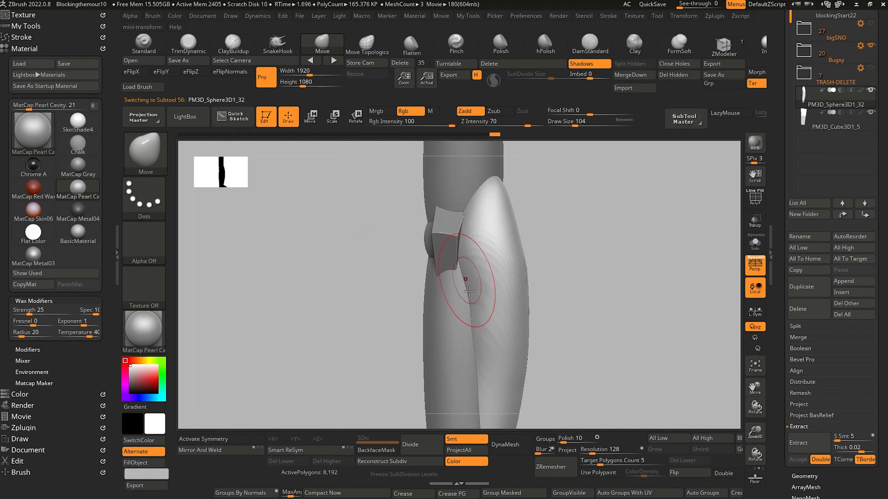
{"action": "key", "text": "]"}
{"action": "left_click_drag", "start_coordinate": [472, 308], "coordinate": [467, 308]}
{"action": "mouse_move", "coordinate": [416, 284]}
{"action": "left_mouse_down"}
{"action": "mouse_move", "coordinate": [398, 298]}
{"action": "mouse_move", "coordinate": [408, 307]}
{"action": "left_mouse_up"}
{"action": "key", "text": "]"}
{"action": "left_click_drag", "start_coordinate": [477, 359], "coordinate": [474, 363]}
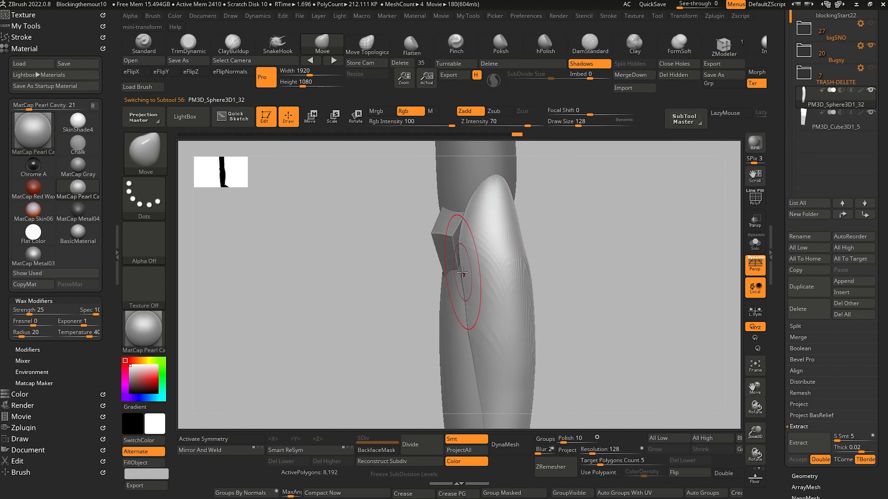
Select the elbow cube and tilt it with the rotate gizmo so it angles along the back of the forearm
{"action": "mouse_move", "coordinate": [375, 295]}
{"action": "left_mouse_down"}
{"action": "mouse_move", "coordinate": [302, 314]}
{"action": "mouse_move", "coordinate": [296, 222]}
{"action": "mouse_move", "coordinate": [315, 247]}
{"action": "mouse_move", "coordinate": [309, 283]}
{"action": "mouse_move", "coordinate": [392, 266]}
{"action": "mouse_move", "coordinate": [364, 261]}
{"action": "left_mouse_up"}
{"action": "left_click_drag", "start_coordinate": [335, 295], "coordinate": [307, 293], "text": "alt"}
{"action": "key", "text": "r"}
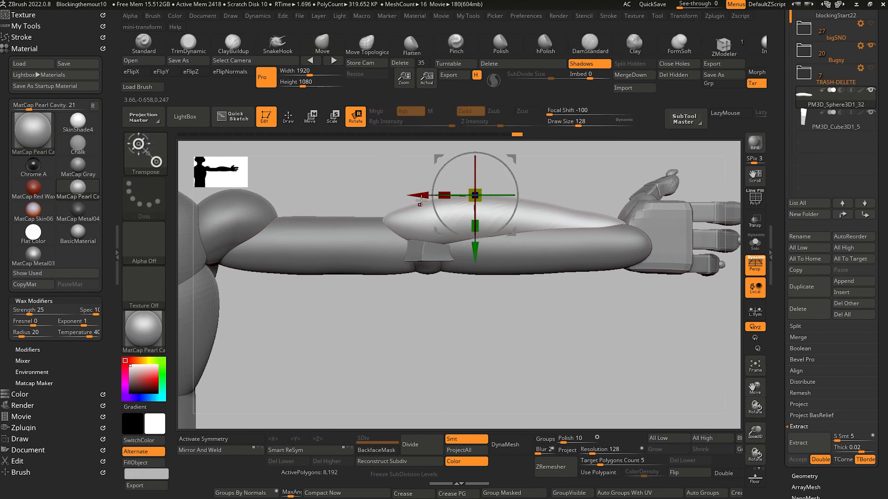
{"action": "left_click", "coordinate": [416, 255], "text": "alt"}
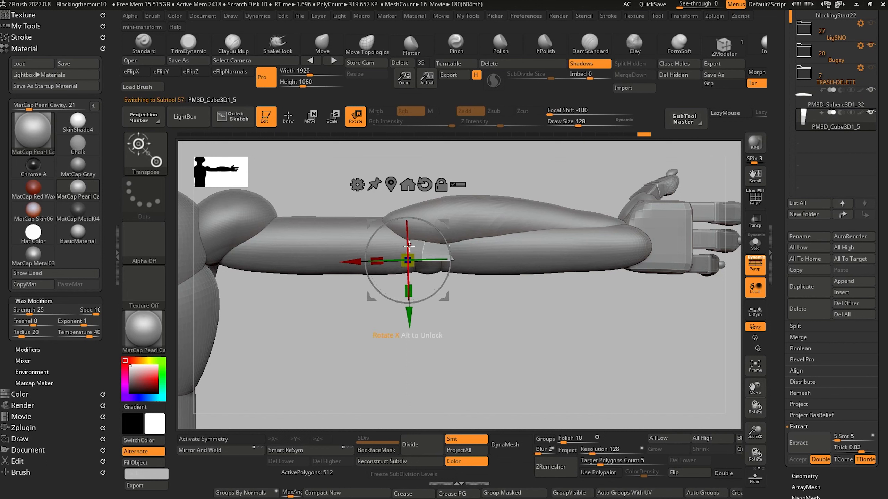
{"action": "left_click_drag", "start_coordinate": [409, 311], "coordinate": [410, 314]}
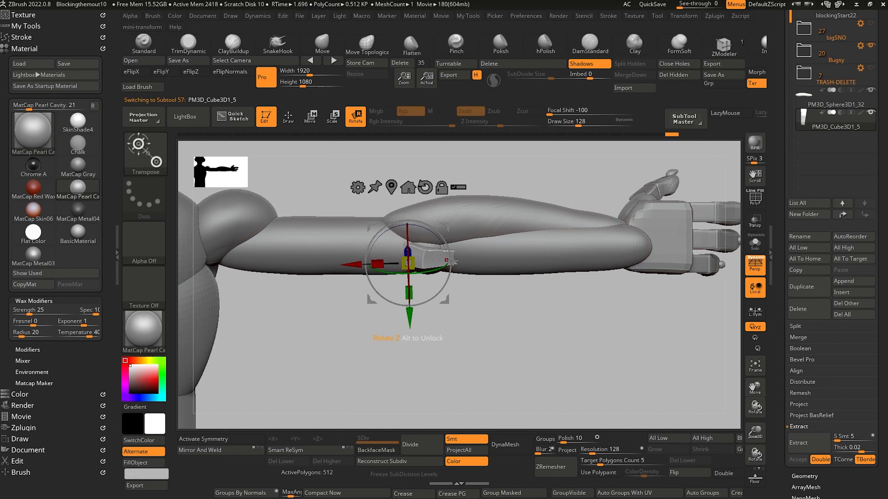
{"action": "mouse_move", "coordinate": [346, 197]}
{"action": "left_mouse_down"}
{"action": "mouse_move", "coordinate": [343, 186]}
{"action": "mouse_move", "coordinate": [377, 192]}
{"action": "left_mouse_up"}
{"action": "left_click", "coordinate": [292, 121]}
Select the forearm muscle and refine its contour from the elbow cube toward the wrist with the Move brush
{"action": "left_click", "coordinate": [426, 240], "text": "alt"}
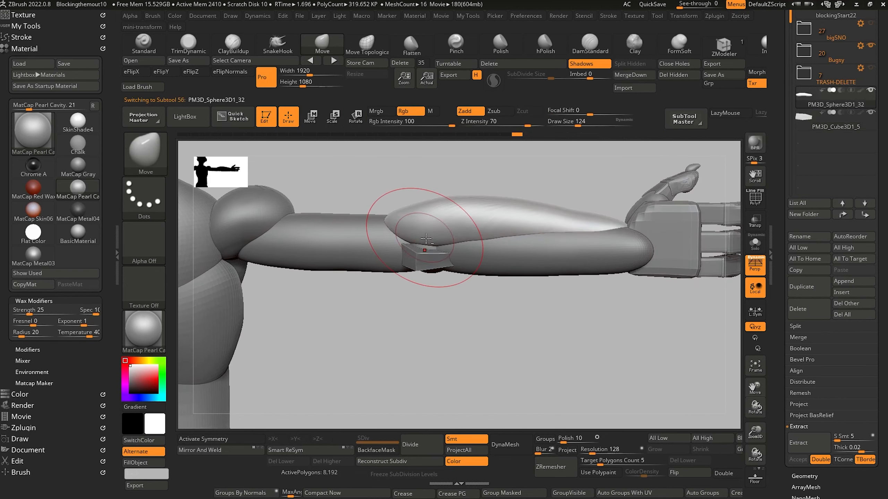
{"action": "mouse_move", "coordinate": [425, 240]}
{"action": "left_mouse_down"}
{"action": "mouse_move", "coordinate": [476, 248]}
{"action": "mouse_move", "coordinate": [522, 239]}
{"action": "left_mouse_up"}
{"action": "left_click_drag", "start_coordinate": [525, 286], "coordinate": [552, 290]}
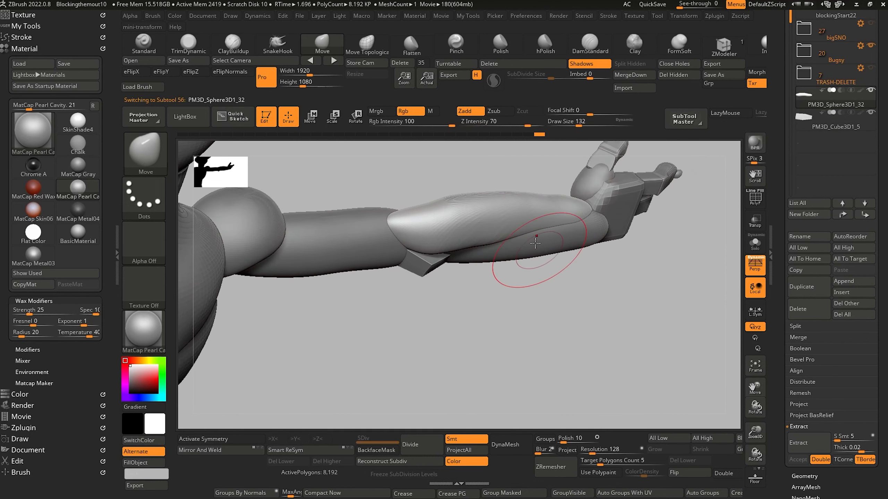
{"action": "left_click_drag", "start_coordinate": [540, 231], "coordinate": [562, 231]}
{"action": "mouse_move", "coordinate": [559, 283]}
{"action": "left_mouse_down"}
{"action": "mouse_move", "coordinate": [531, 278]}
{"action": "mouse_move", "coordinate": [544, 363]}
{"action": "left_mouse_up"}
{"action": "mouse_move", "coordinate": [550, 242]}
{"action": "left_mouse_down"}
{"action": "mouse_move", "coordinate": [554, 251]}
{"action": "mouse_move", "coordinate": [605, 256]}
{"action": "left_mouse_up"}
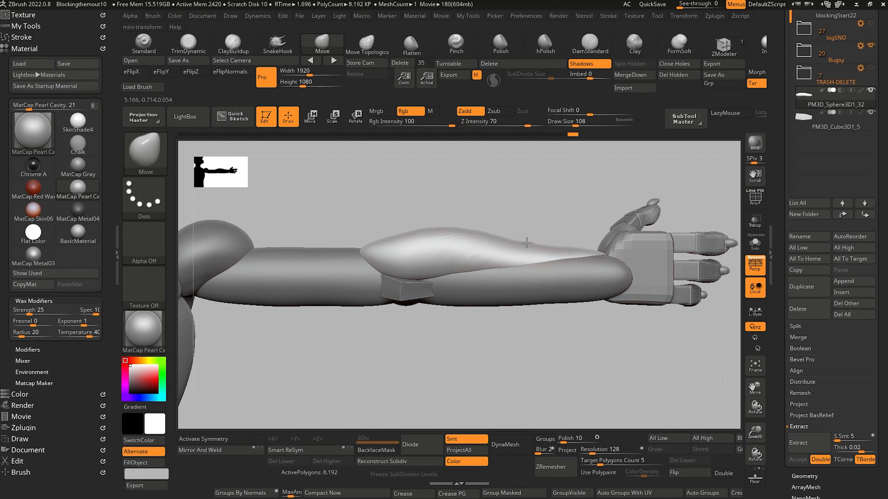
{"action": "left_click_drag", "start_coordinate": [527, 243], "coordinate": [527, 245]}
Adjust the forearm muscle's inner-arm side and slim its wrist end with the Move brush at draw size about 100
{"action": "left_click_drag", "start_coordinate": [491, 332], "coordinate": [409, 268], "text": "alt"}
{"action": "mouse_move", "coordinate": [297, 298]}
{"action": "left_mouse_down", "text": "alt"}
{"action": "mouse_move", "coordinate": [305, 314]}
{"action": "mouse_move", "coordinate": [276, 337]}
{"action": "mouse_move", "coordinate": [297, 361]}
{"action": "mouse_move", "coordinate": [256, 349]}
{"action": "mouse_move", "coordinate": [273, 312]}
{"action": "mouse_move", "coordinate": [225, 358]}
{"action": "mouse_move", "coordinate": [385, 362]}
{"action": "left_mouse_up", "text": "alt"}
{"action": "left_click_drag", "start_coordinate": [367, 333], "coordinate": [250, 319]}
{"action": "mouse_move", "coordinate": [338, 345]}
{"action": "left_mouse_down"}
{"action": "mouse_move", "coordinate": [333, 376]}
{"action": "mouse_move", "coordinate": [341, 361]}
{"action": "mouse_move", "coordinate": [352, 373]}
{"action": "mouse_move", "coordinate": [337, 357]}
{"action": "left_mouse_up"}
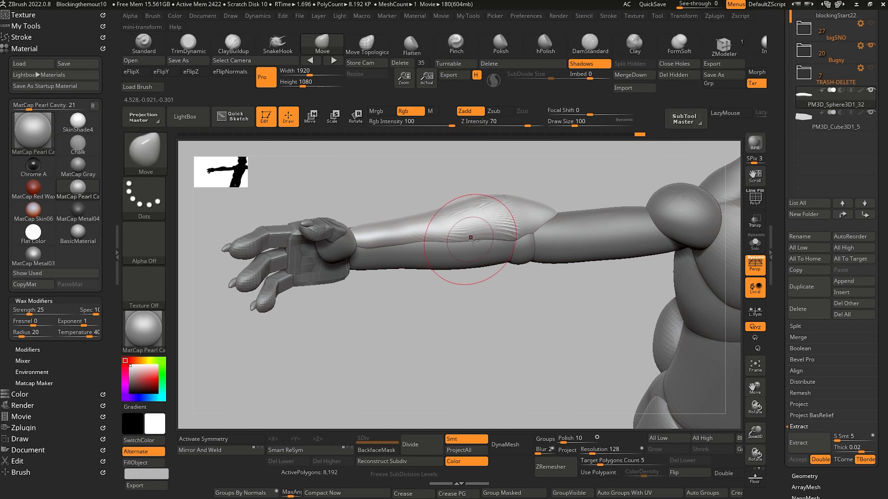
{"action": "left_click_drag", "start_coordinate": [461, 359], "coordinate": [429, 249]}
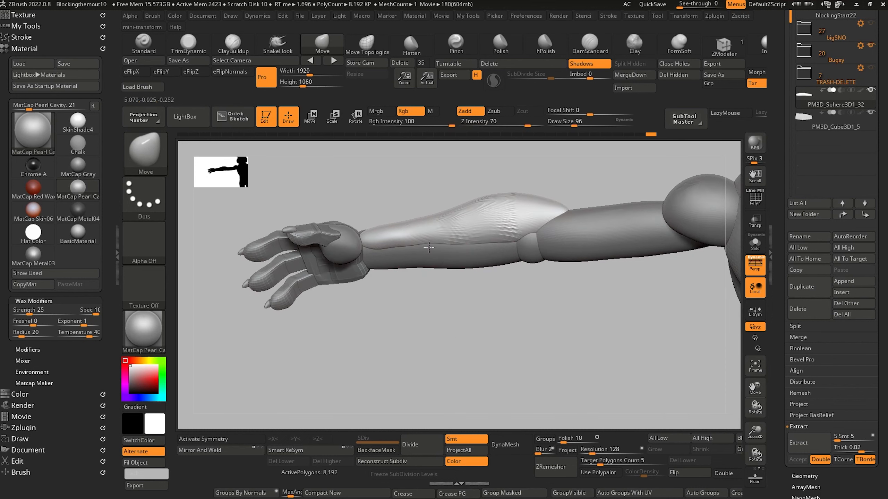
{"action": "left_click_drag", "start_coordinate": [441, 336], "coordinate": [404, 245]}
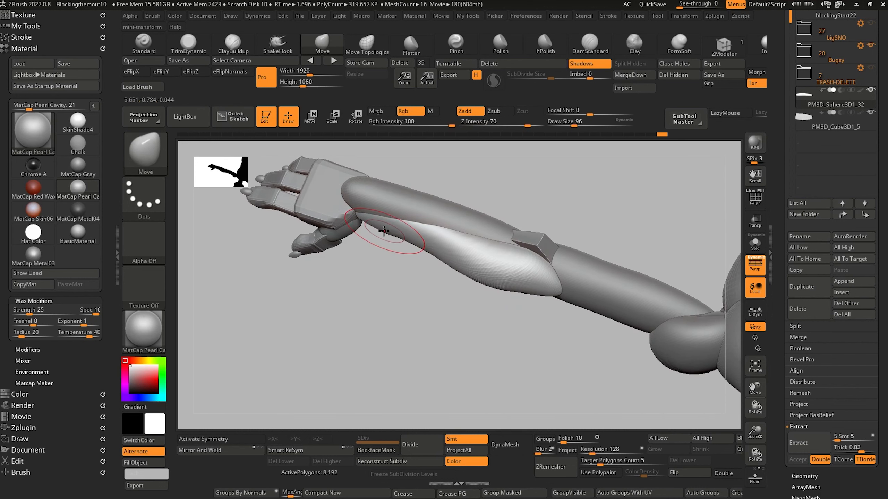
{"action": "mouse_move", "coordinate": [405, 276]}
{"action": "left_mouse_down"}
{"action": "mouse_move", "coordinate": [416, 377]}
{"action": "mouse_move", "coordinate": [403, 304]}
{"action": "mouse_move", "coordinate": [434, 353]}
{"action": "left_mouse_up"}
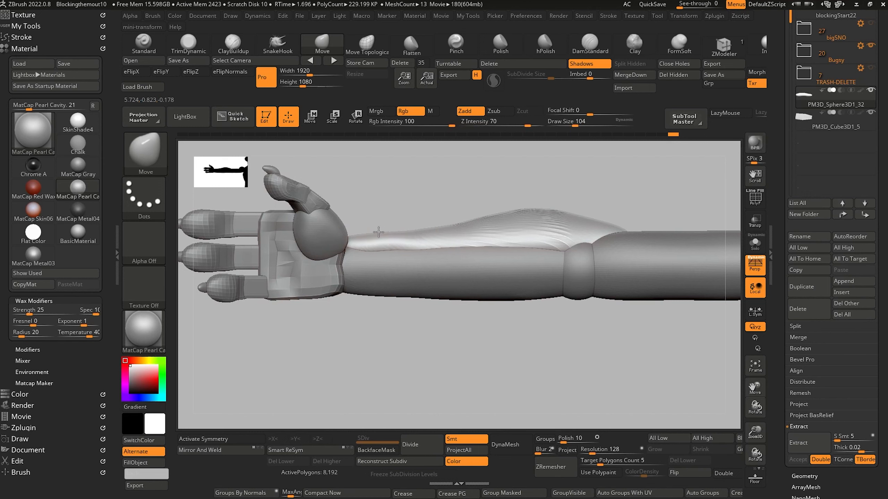
{"action": "left_click_drag", "start_coordinate": [379, 233], "coordinate": [380, 238]}
{"action": "mouse_move", "coordinate": [426, 336]}
{"action": "left_mouse_down", "text": "alt"}
{"action": "mouse_move", "coordinate": [386, 282]}
{"action": "mouse_move", "coordinate": [440, 372]}
{"action": "mouse_move", "coordinate": [438, 392]}
{"action": "mouse_move", "coordinate": [442, 332]}
{"action": "mouse_move", "coordinate": [406, 332]}
{"action": "mouse_move", "coordinate": [408, 313]}
{"action": "mouse_move", "coordinate": [421, 342]}
{"action": "mouse_move", "coordinate": [397, 349]}
{"action": "mouse_move", "coordinate": [414, 382]}
{"action": "mouse_move", "coordinate": [408, 413]}
{"action": "mouse_move", "coordinate": [432, 369]}
{"action": "mouse_move", "coordinate": [436, 377]}
{"action": "mouse_move", "coordinate": [505, 341]}
{"action": "mouse_move", "coordinate": [487, 350]}
{"action": "left_mouse_up", "text": "alt"}
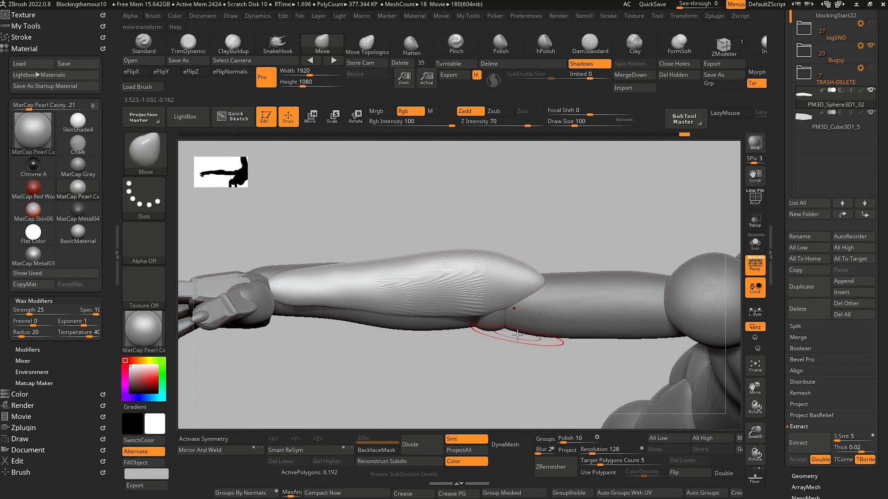
Select the main arm mesh and bulge the underside of the forearm near the elbow with the Move Topological brush at draw size about 140
{"action": "left_click", "coordinate": [366, 44]}
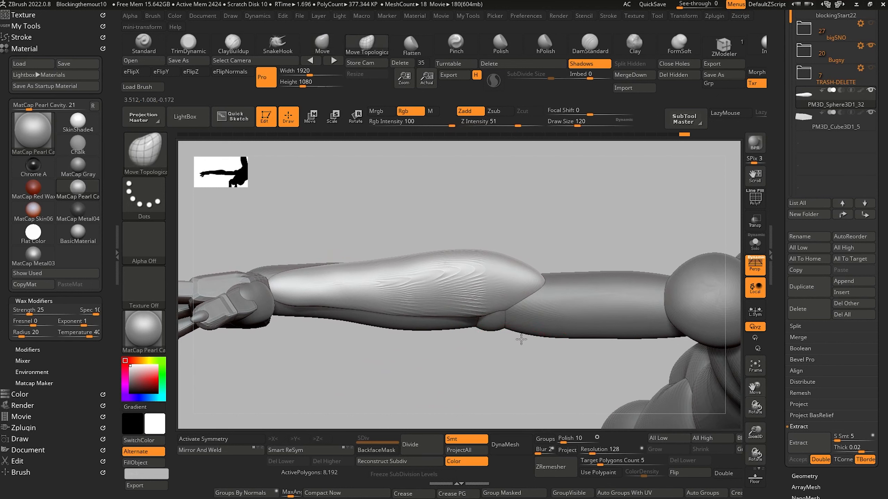
{"action": "left_click", "coordinate": [523, 332], "text": "alt"}
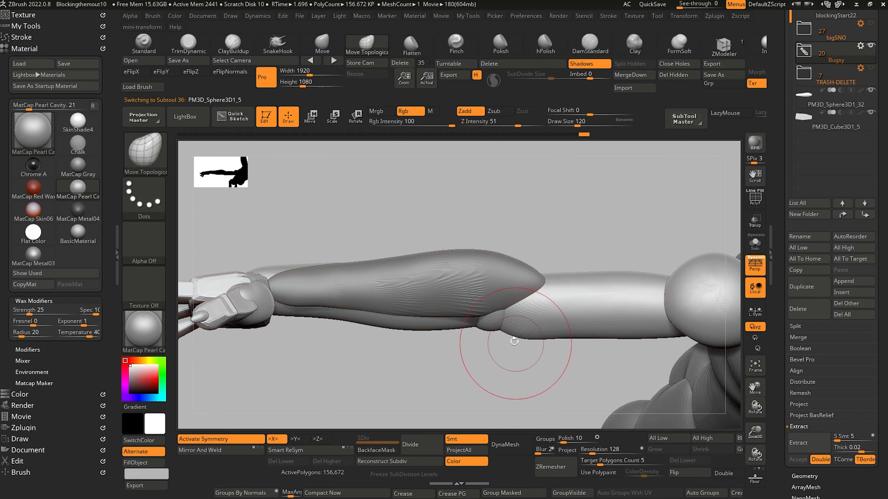
{"action": "mouse_move", "coordinate": [486, 346]}
{"action": "left_mouse_down"}
{"action": "mouse_move", "coordinate": [430, 221]}
{"action": "mouse_move", "coordinate": [424, 234]}
{"action": "mouse_move", "coordinate": [464, 297]}
{"action": "mouse_move", "coordinate": [504, 330]}
{"action": "left_mouse_up"}
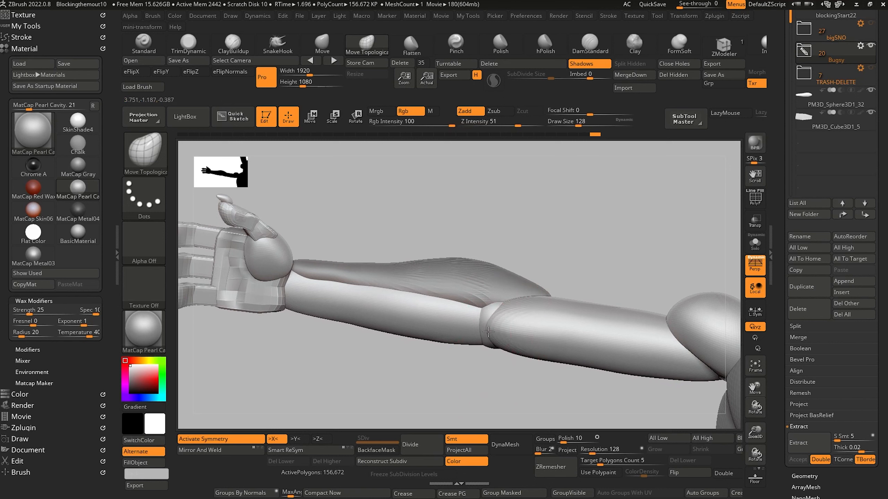
{"action": "mouse_move", "coordinate": [483, 351]}
{"action": "left_mouse_down"}
{"action": "mouse_move", "coordinate": [474, 373]}
{"action": "mouse_move", "coordinate": [490, 318]}
{"action": "left_mouse_up"}
{"action": "mouse_move", "coordinate": [480, 368]}
{"action": "left_mouse_down"}
{"action": "mouse_move", "coordinate": [472, 405]}
{"action": "mouse_move", "coordinate": [484, 347]}
{"action": "left_mouse_up"}
{"action": "left_click_drag", "start_coordinate": [466, 382], "coordinate": [479, 339]}
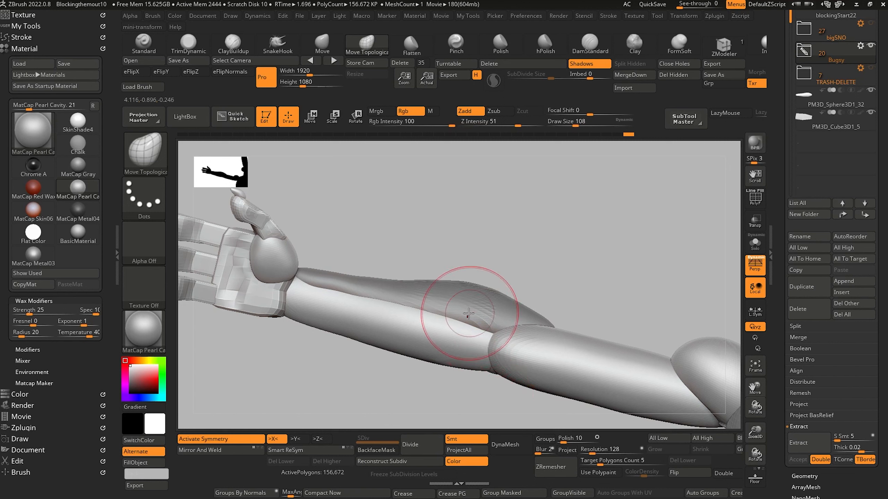
{"action": "left_click_drag", "start_coordinate": [458, 395], "coordinate": [454, 377]}
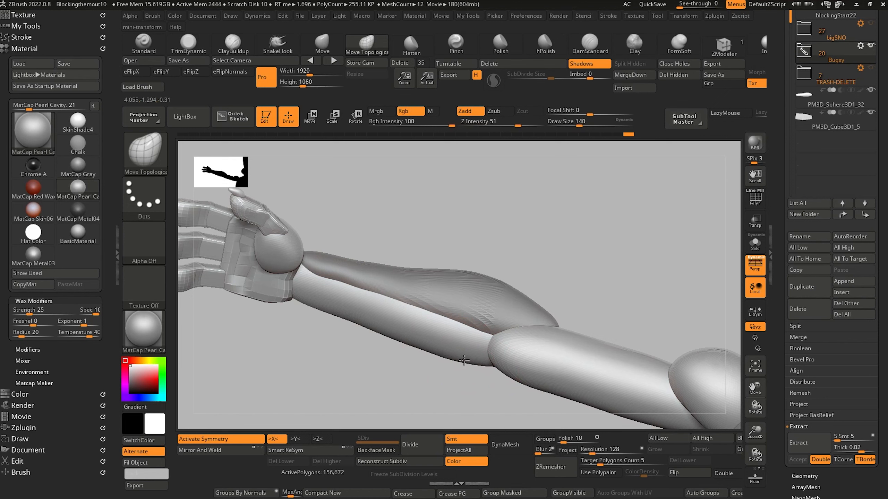
{"action": "left_click_drag", "start_coordinate": [471, 358], "coordinate": [469, 362]}
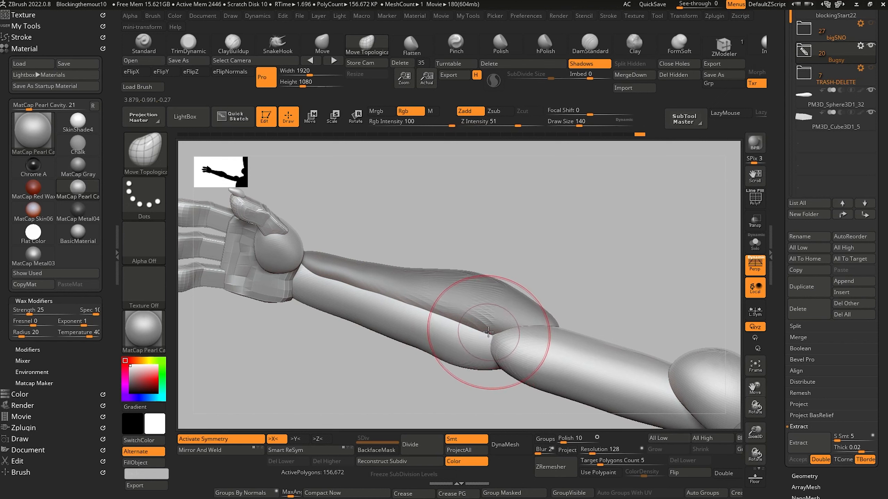
{"action": "right_click_drag", "start_coordinate": [488, 331], "coordinate": [487, 353]}
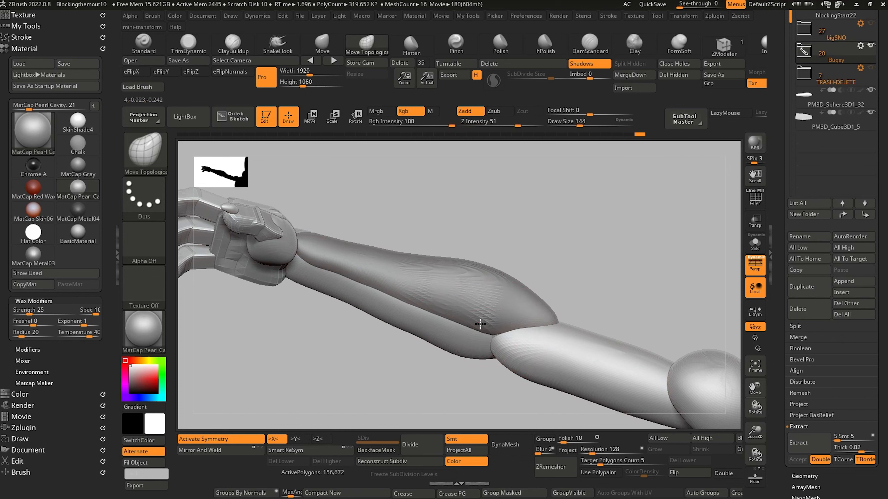
Select the forearm muscle and examine its shape against the elbow, the back of the arm and the whole figure
{"action": "left_click", "coordinate": [480, 324], "text": "alt"}
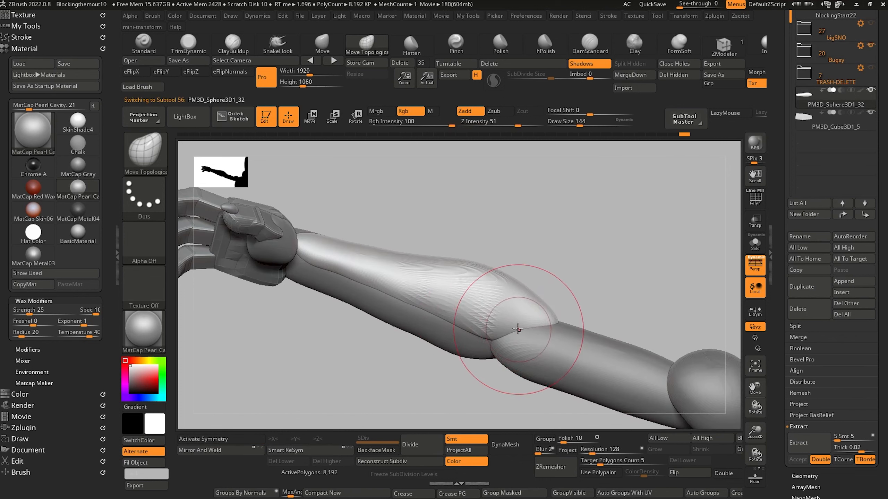
{"action": "mouse_move", "coordinate": [493, 330]}
{"action": "right_mouse_down"}
{"action": "mouse_move", "coordinate": [516, 333]}
{"action": "mouse_move", "coordinate": [444, 325]}
{"action": "right_mouse_up"}
{"action": "mouse_move", "coordinate": [431, 316]}
{"action": "left_mouse_down"}
{"action": "mouse_move", "coordinate": [391, 301]}
{"action": "mouse_move", "coordinate": [386, 309]}
{"action": "left_mouse_up"}
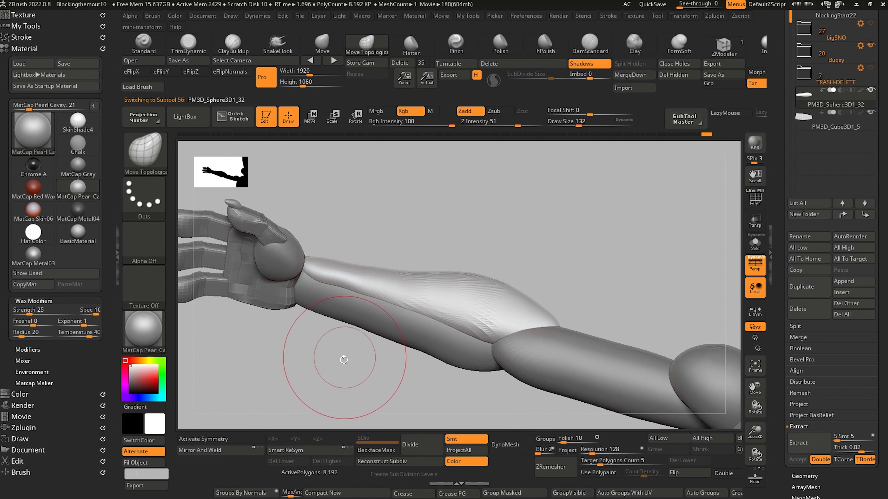
{"action": "right_click_drag", "start_coordinate": [344, 421], "coordinate": [258, 206], "text": "ctrl"}
{"action": "right_click_drag", "start_coordinate": [287, 287], "coordinate": [290, 224], "text": "shift"}
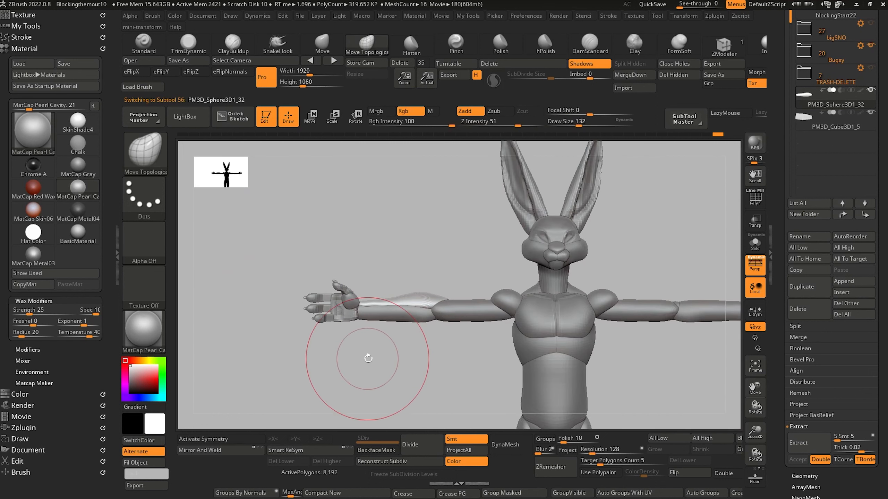
{"action": "right_click_drag", "start_coordinate": [367, 359], "coordinate": [458, 381]}
{"action": "right_click_drag", "start_coordinate": [386, 376], "coordinate": [479, 386]}
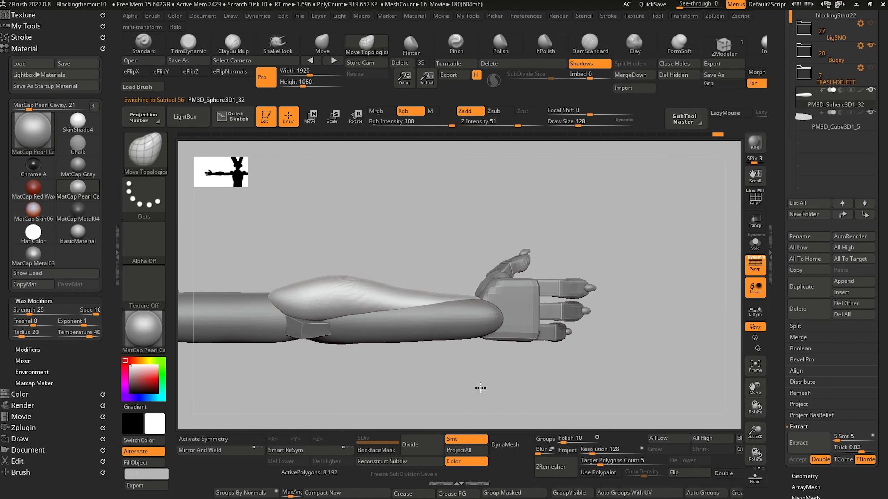
{"action": "right_click_drag", "start_coordinate": [436, 357], "coordinate": [281, 376], "text": "alt"}
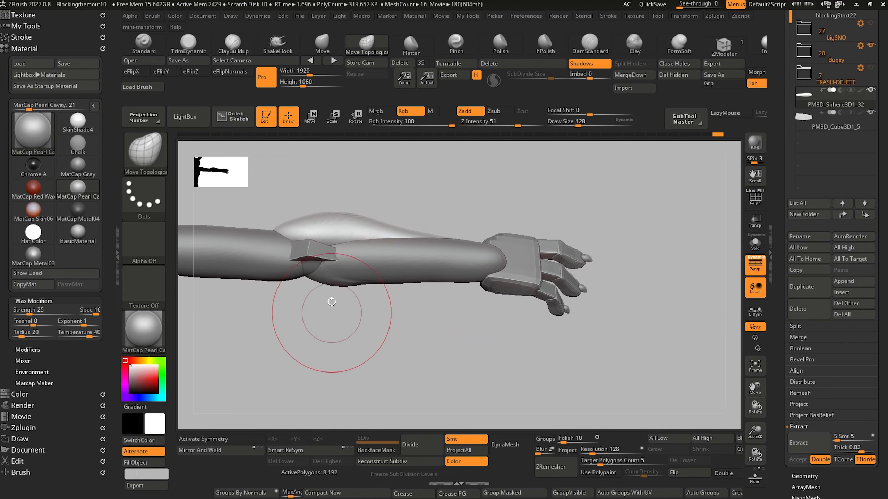
Select the elbow cube, soften its hard edges with the Smooth brush and check how it sits against the arm
{"action": "left_click", "coordinate": [316, 255], "text": "alt"}
{"action": "mouse_move", "coordinate": [317, 253]}
{"action": "left_mouse_down", "text": "shift"}
{"action": "mouse_move", "coordinate": [273, 242]}
{"action": "mouse_move", "coordinate": [280, 260]}
{"action": "left_mouse_up", "text": "shift"}
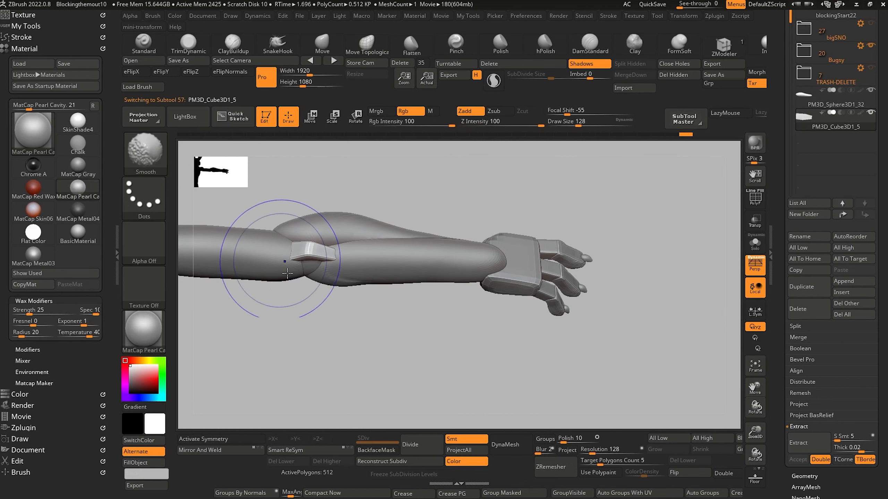
{"action": "mouse_move", "coordinate": [297, 308]}
{"action": "right_mouse_down"}
{"action": "mouse_move", "coordinate": [321, 349]}
{"action": "mouse_move", "coordinate": [313, 333]}
{"action": "mouse_move", "coordinate": [340, 319]}
{"action": "mouse_move", "coordinate": [307, 321]}
{"action": "mouse_move", "coordinate": [303, 366]}
{"action": "mouse_move", "coordinate": [326, 305]}
{"action": "mouse_move", "coordinate": [317, 373]}
{"action": "mouse_move", "coordinate": [326, 311]}
{"action": "mouse_move", "coordinate": [331, 367]}
{"action": "mouse_move", "coordinate": [310, 330]}
{"action": "mouse_move", "coordinate": [339, 347]}
{"action": "mouse_move", "coordinate": [349, 404]}
{"action": "mouse_move", "coordinate": [319, 353]}
{"action": "mouse_move", "coordinate": [370, 311]}
{"action": "mouse_move", "coordinate": [301, 263]}
{"action": "mouse_move", "coordinate": [276, 282]}
{"action": "right_mouse_up"}
{"action": "left_click_drag", "start_coordinate": [267, 278], "coordinate": [332, 375]}
{"action": "mouse_move", "coordinate": [234, 318]}
{"action": "left_mouse_down"}
{"action": "mouse_move", "coordinate": [247, 307]}
{"action": "mouse_move", "coordinate": [239, 291]}
{"action": "mouse_move", "coordinate": [297, 341]}
{"action": "left_mouse_up"}
{"action": "left_click_drag", "start_coordinate": [605, 402], "coordinate": [528, 375]}
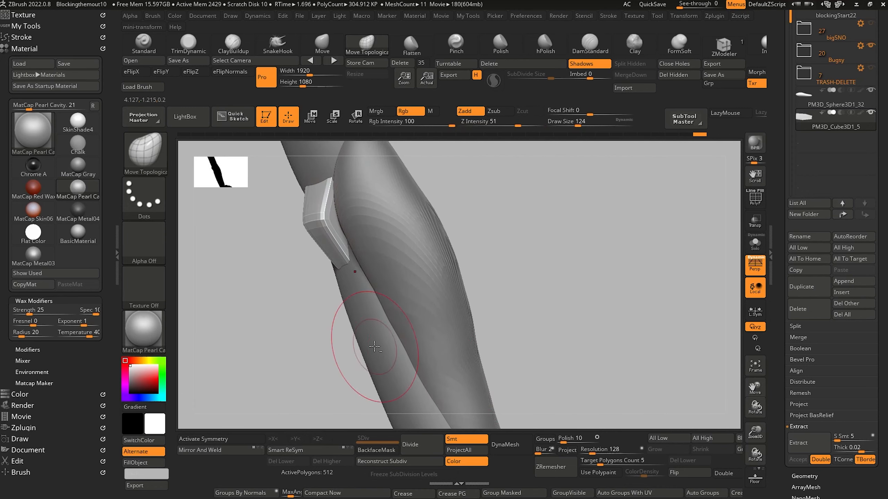
{"action": "left_click_drag", "start_coordinate": [303, 367], "coordinate": [349, 294], "text": "alt"}
{"action": "left_click_drag", "start_coordinate": [254, 312], "coordinate": [264, 274]}
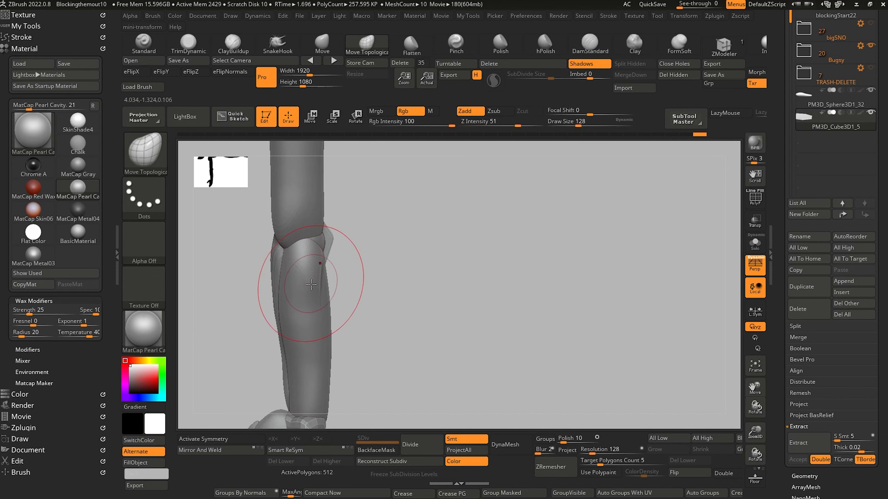
Select the main arm mesh and adjust the forearm's underside beside the elbow with the Move Topological brush at draw size about 125
{"action": "left_click", "coordinate": [319, 262], "text": "alt"}
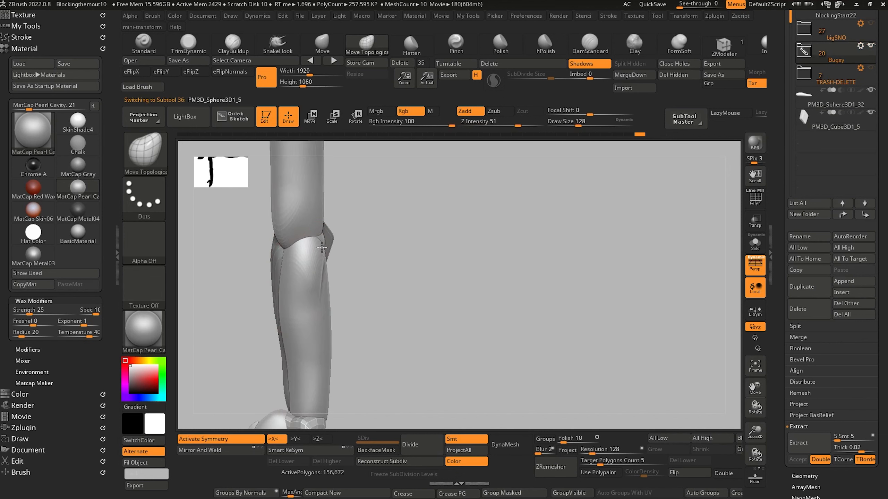
{"action": "left_click_drag", "start_coordinate": [370, 318], "coordinate": [328, 318]}
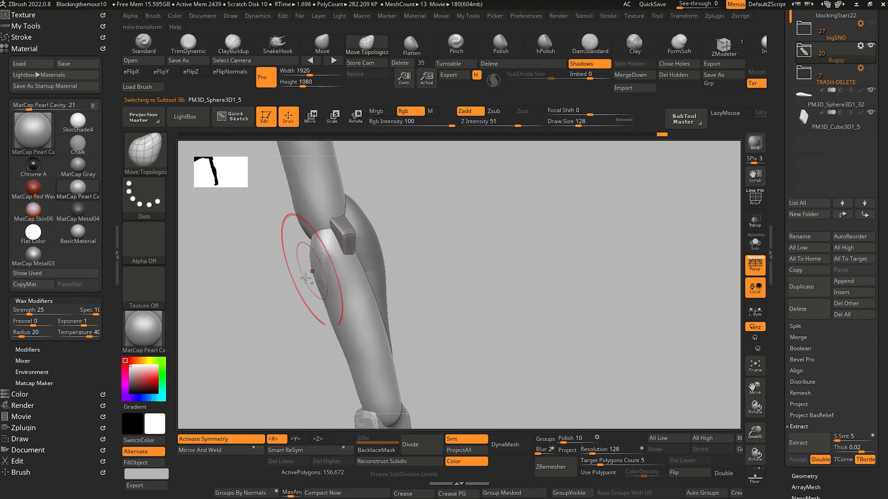
{"action": "mouse_move", "coordinate": [306, 278]}
{"action": "left_mouse_down"}
{"action": "mouse_move", "coordinate": [334, 293]}
{"action": "mouse_move", "coordinate": [309, 311]}
{"action": "mouse_move", "coordinate": [331, 304]}
{"action": "left_mouse_up"}
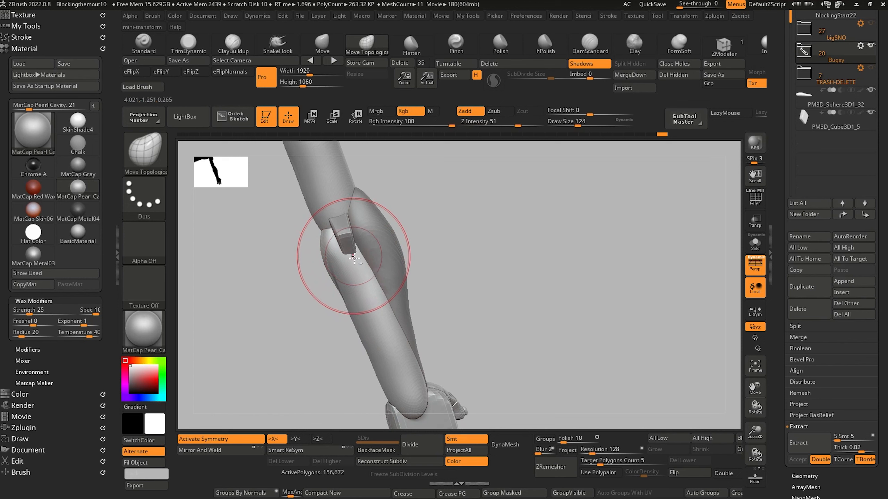
{"action": "left_click_drag", "start_coordinate": [340, 289], "coordinate": [361, 262]}
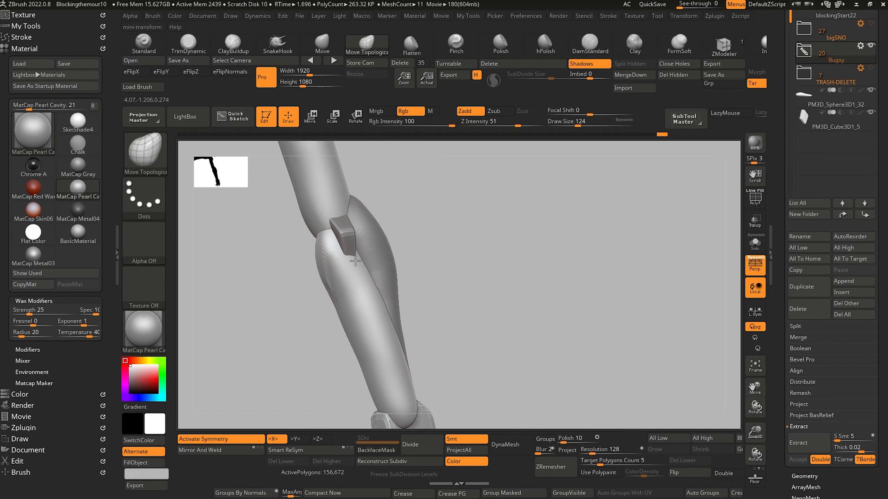
{"action": "left_click_drag", "start_coordinate": [310, 290], "coordinate": [300, 310]}
Select the elbow cube and examine the arm's form from behind and against the whole figure
{"action": "left_click", "coordinate": [352, 252], "text": "alt"}
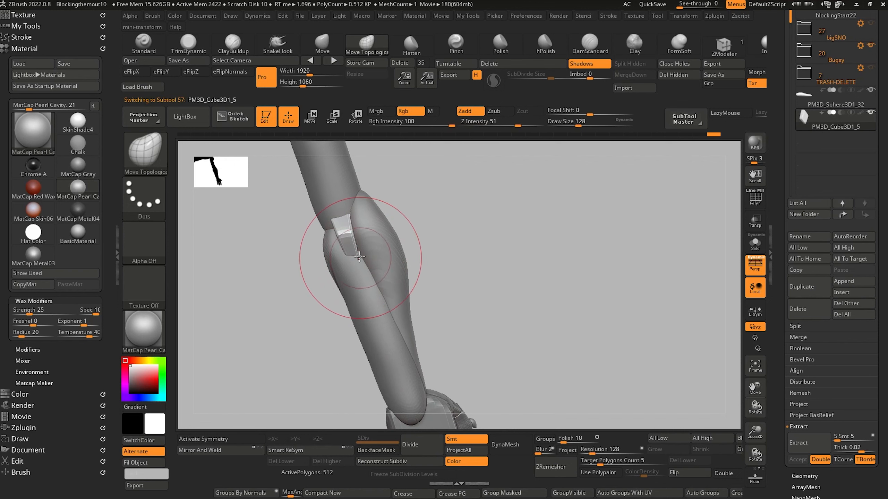
{"action": "left_click_drag", "start_coordinate": [310, 326], "coordinate": [230, 224], "text": "alt"}
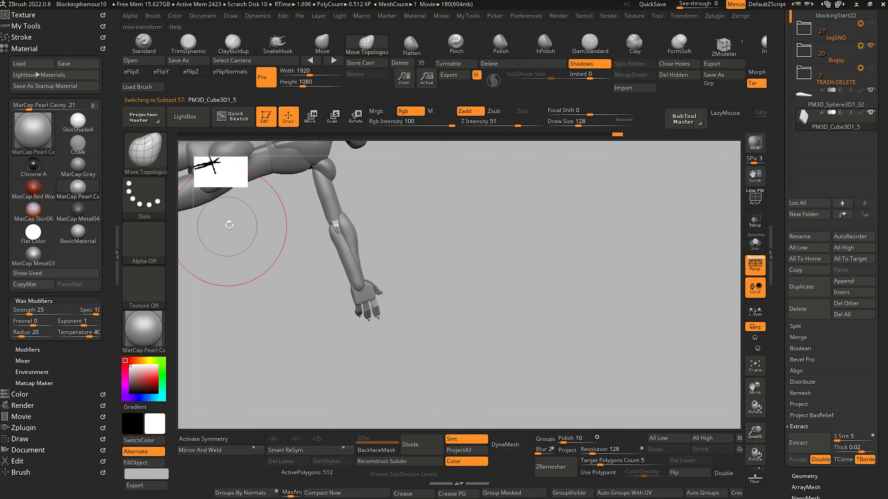
{"action": "left_click_drag", "start_coordinate": [255, 316], "coordinate": [285, 313]}
{"action": "left_click_drag", "start_coordinate": [262, 259], "coordinate": [303, 315], "text": "shift"}
{"action": "left_click_drag", "start_coordinate": [238, 296], "coordinate": [286, 278], "text": "alt"}
{"action": "left_click_drag", "start_coordinate": [300, 343], "coordinate": [297, 301]}
{"action": "left_click_drag", "start_coordinate": [335, 367], "coordinate": [392, 410]}
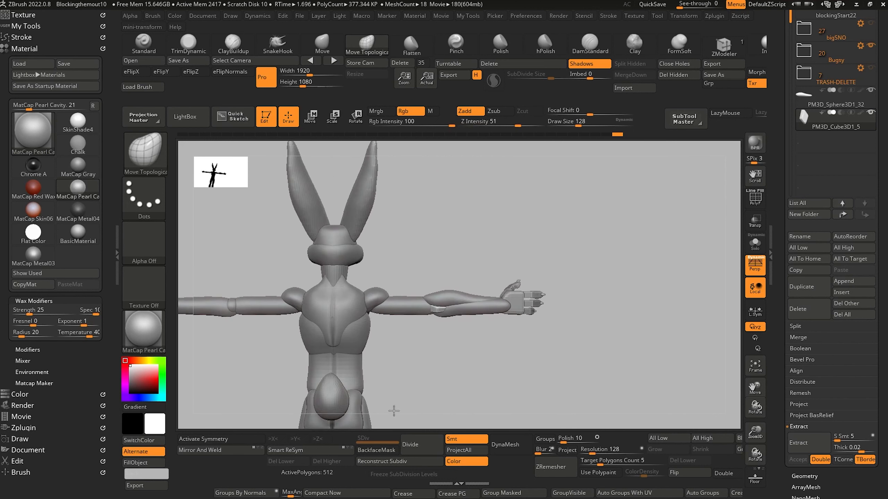
{"action": "mouse_move", "coordinate": [414, 363]}
{"action": "left_mouse_down"}
{"action": "mouse_move", "coordinate": [438, 406]}
{"action": "mouse_move", "coordinate": [419, 403]}
{"action": "mouse_move", "coordinate": [376, 361]}
{"action": "left_mouse_up"}
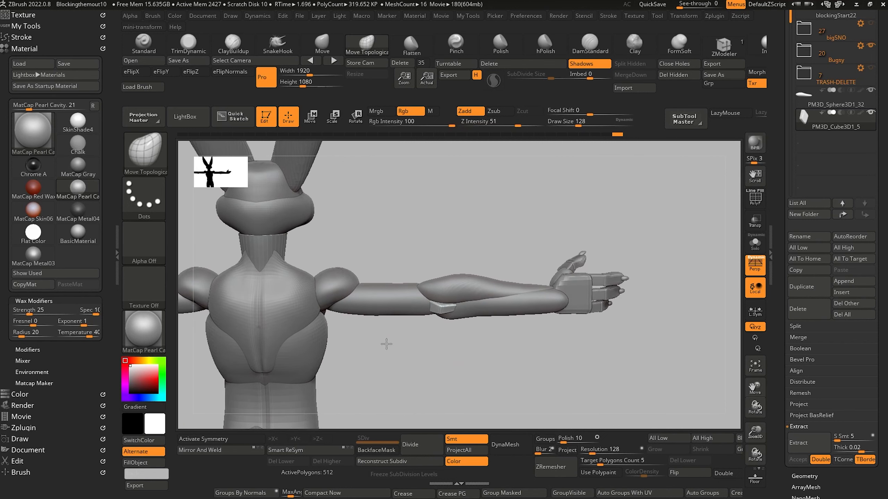
Insert a Sphere3D subtool, move it onto the upper arm and squash it to the arm's thickness
{"action": "left_click", "coordinate": [850, 291]}
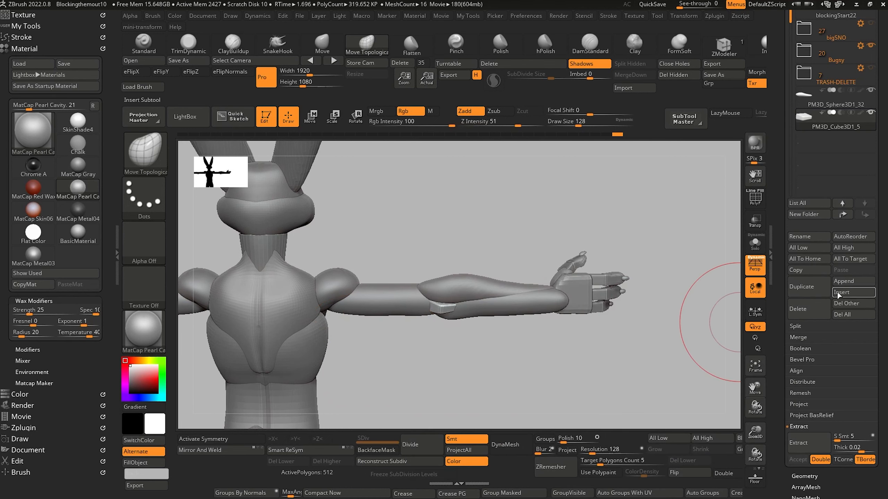
{"action": "left_click", "coordinate": [839, 293]}
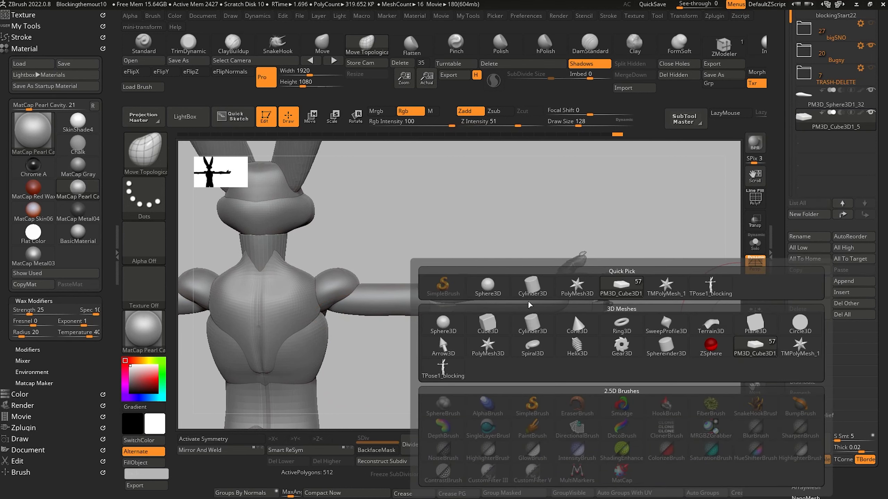
{"action": "left_click", "coordinate": [488, 286]}
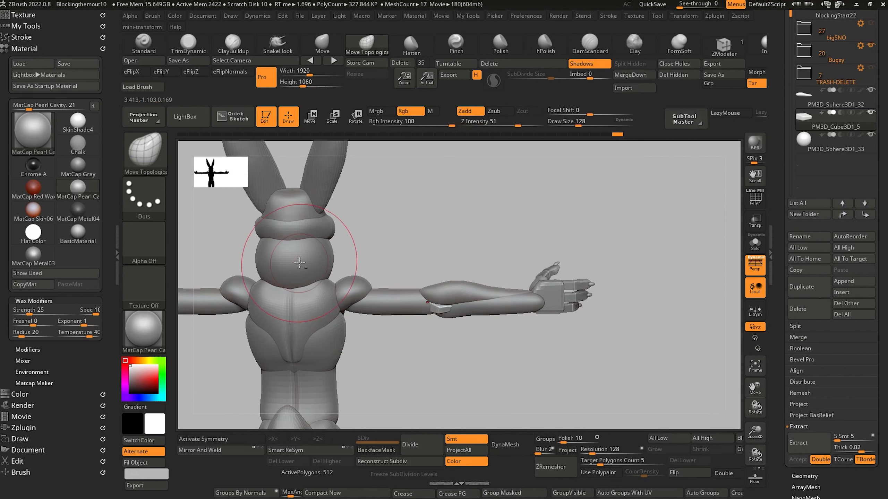
{"action": "left_click", "coordinate": [282, 261], "text": "alt"}
{"action": "key", "text": "w"}
{"action": "left_click_drag", "start_coordinate": [260, 225], "coordinate": [335, 264]}
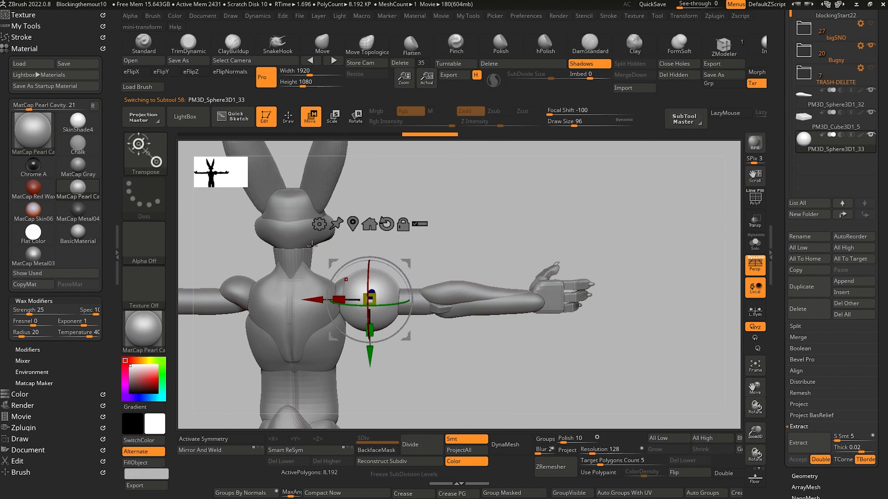
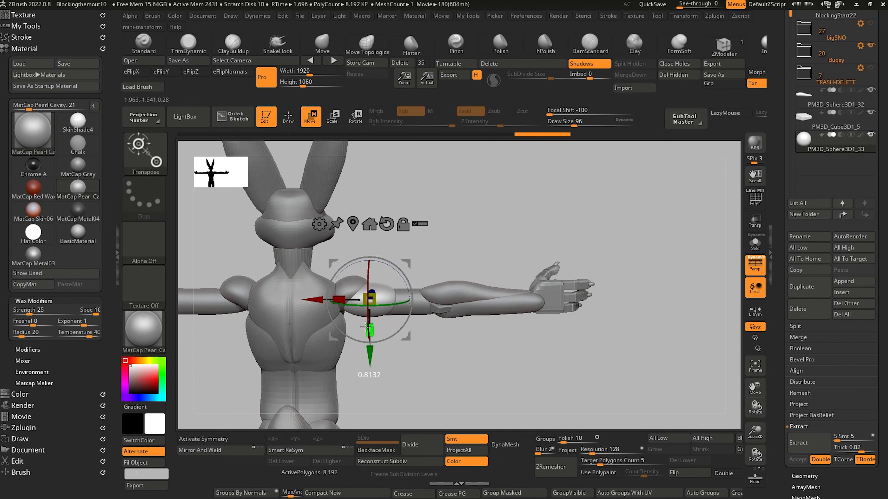
Position the new sphere against the back of the upper arm, just below the shoulder
{"action": "left_click_drag", "start_coordinate": [428, 367], "coordinate": [251, 388]}
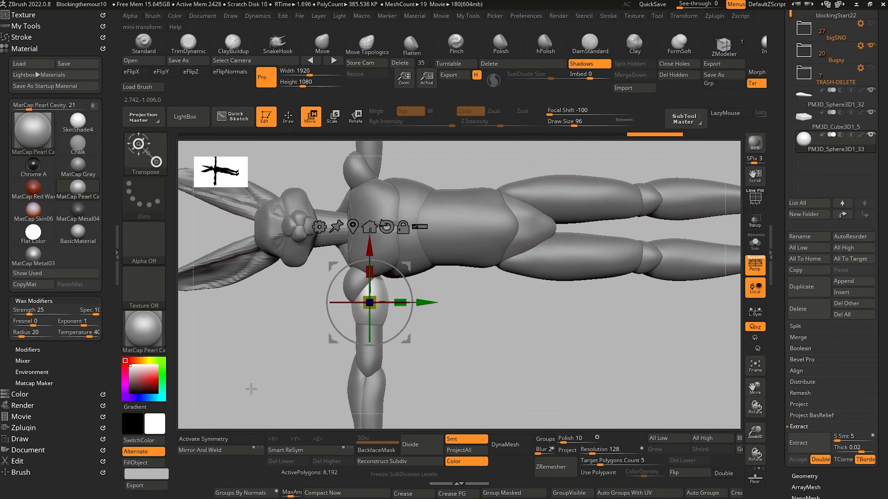
{"action": "left_click_drag", "start_coordinate": [263, 349], "coordinate": [290, 350]}
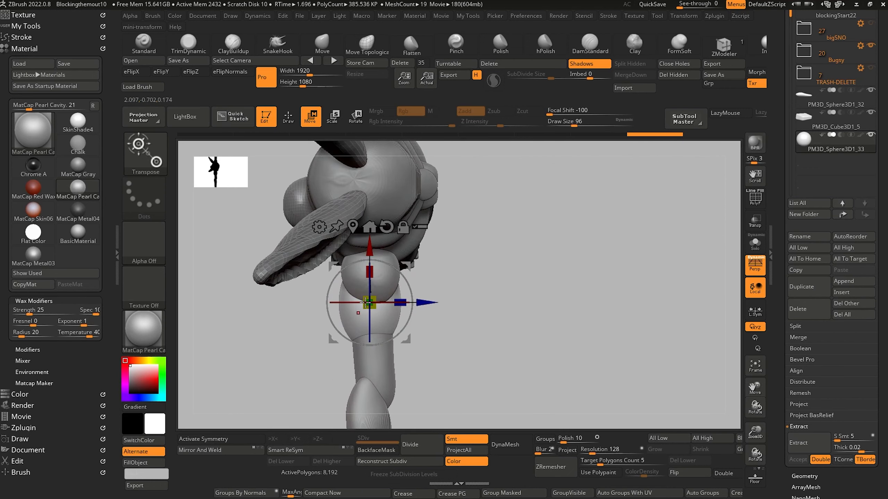
{"action": "left_click_drag", "start_coordinate": [398, 301], "coordinate": [307, 311]}
{"action": "left_click_drag", "start_coordinate": [430, 364], "coordinate": [303, 289], "text": "alt"}
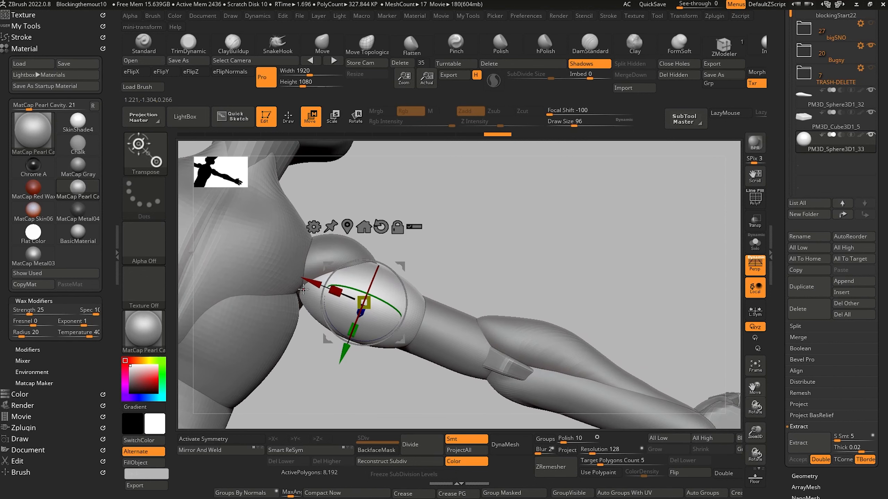
Stretch the sphere into a triceps form tapering toward the elbow with the Move brush at draw sizes of about 80 to 164
{"action": "left_click", "coordinate": [322, 49]}
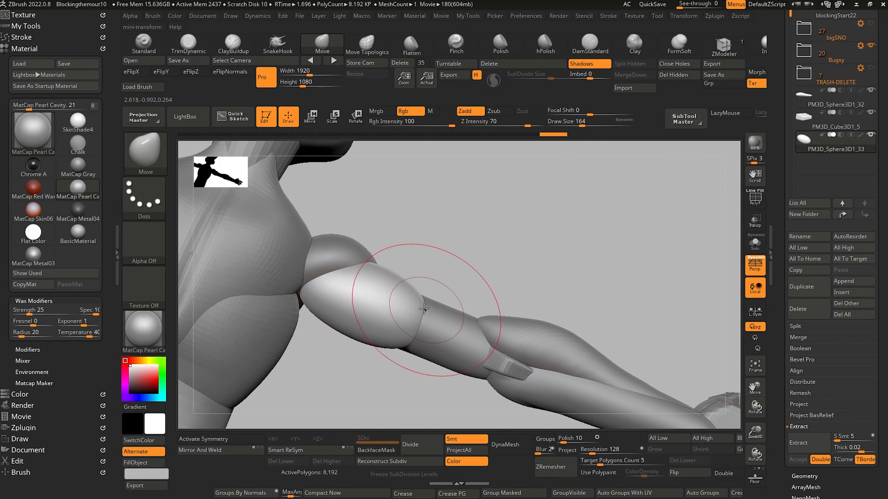
{"action": "left_click_drag", "start_coordinate": [425, 413], "coordinate": [441, 410]}
{"action": "key", "text": "["}
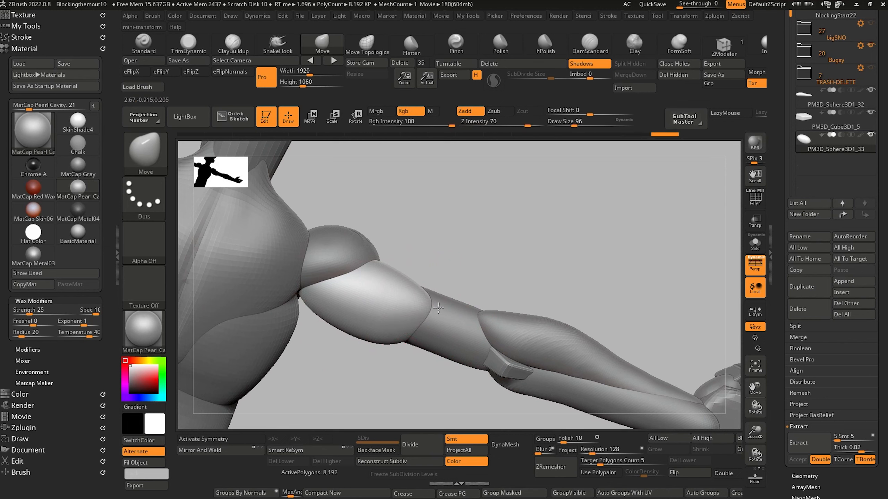
{"action": "mouse_move", "coordinate": [409, 388]}
{"action": "left_mouse_down"}
{"action": "mouse_move", "coordinate": [408, 342]}
{"action": "mouse_move", "coordinate": [437, 310]}
{"action": "left_mouse_up"}
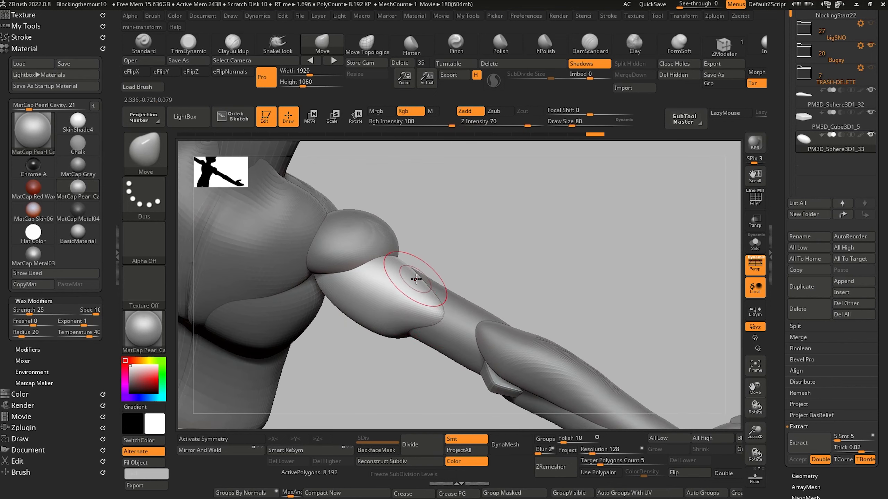
{"action": "mouse_move", "coordinate": [413, 380]}
{"action": "left_mouse_down"}
{"action": "mouse_move", "coordinate": [396, 416]}
{"action": "mouse_move", "coordinate": [412, 346]}
{"action": "left_mouse_up"}
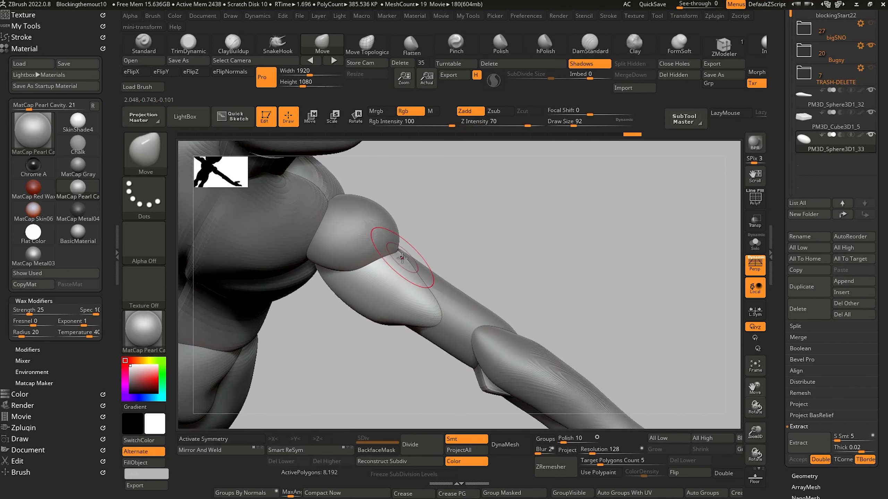
{"action": "left_click_drag", "start_coordinate": [396, 384], "coordinate": [389, 324]}
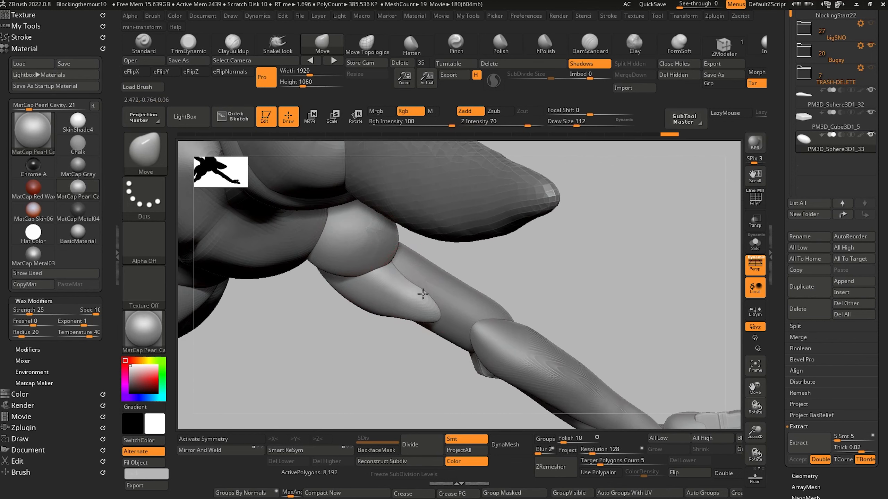
{"action": "left_click_drag", "start_coordinate": [423, 294], "coordinate": [431, 299]}
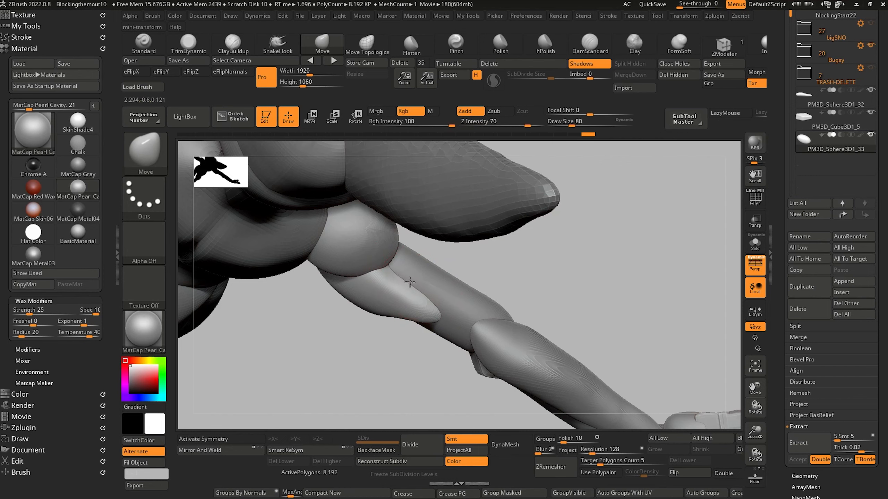
Refine the triceps' outer side, elbow end and shoulder end with the Move brush at draw sizes of about 84 to 136
{"action": "mouse_move", "coordinate": [407, 355]}
{"action": "left_mouse_down"}
{"action": "mouse_move", "coordinate": [353, 367]}
{"action": "mouse_move", "coordinate": [285, 329]}
{"action": "mouse_move", "coordinate": [278, 374]}
{"action": "mouse_move", "coordinate": [297, 321]}
{"action": "mouse_move", "coordinate": [262, 294]}
{"action": "mouse_move", "coordinate": [331, 256]}
{"action": "left_mouse_up"}
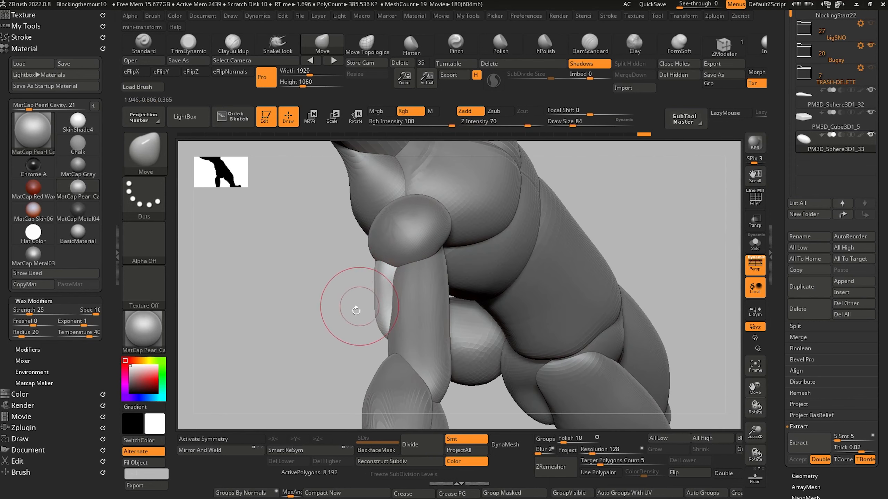
{"action": "mouse_move", "coordinate": [357, 310]}
{"action": "left_mouse_down"}
{"action": "mouse_move", "coordinate": [385, 321]}
{"action": "mouse_move", "coordinate": [360, 284]}
{"action": "mouse_move", "coordinate": [360, 369]}
{"action": "mouse_move", "coordinate": [370, 283]}
{"action": "left_mouse_up"}
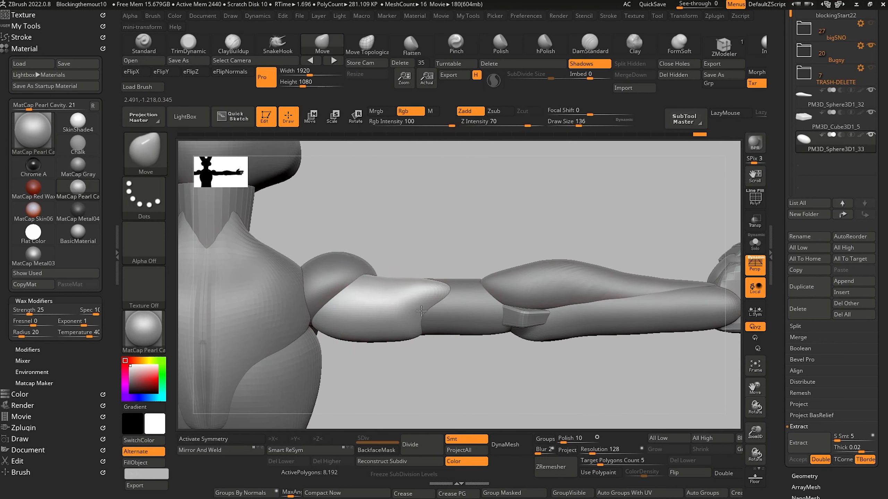
{"action": "left_click_drag", "start_coordinate": [427, 327], "coordinate": [419, 335]}
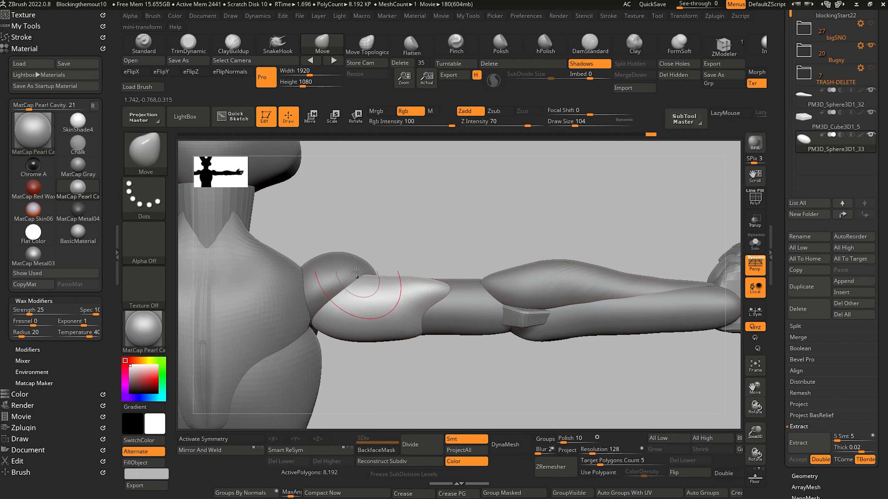
{"action": "left_click_drag", "start_coordinate": [382, 378], "coordinate": [382, 328]}
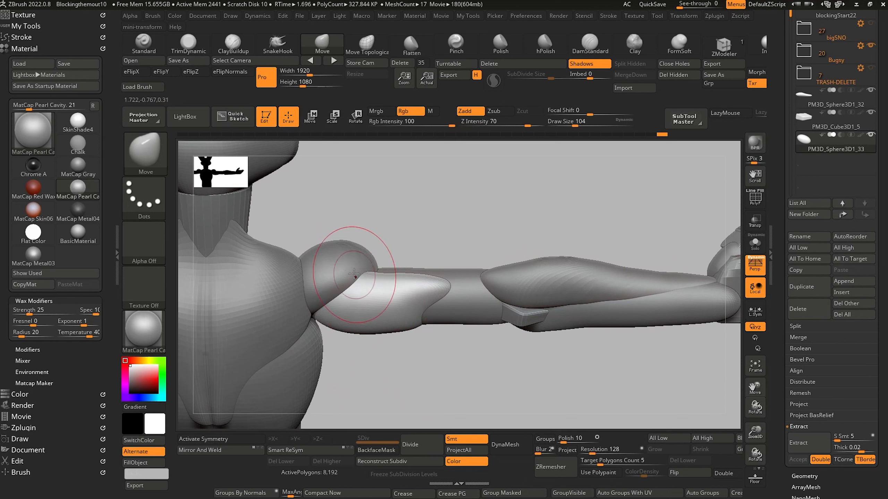
{"action": "mouse_move", "coordinate": [359, 278]}
{"action": "left_mouse_down"}
{"action": "mouse_move", "coordinate": [341, 412]}
{"action": "mouse_move", "coordinate": [301, 376]}
{"action": "left_mouse_up"}
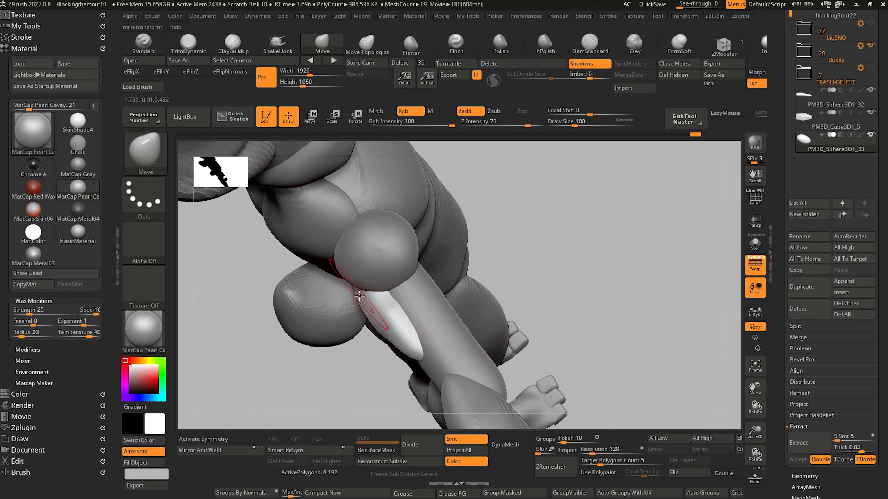
{"action": "left_click_drag", "start_coordinate": [363, 297], "coordinate": [327, 393]}
Select the main arm mesh and pull the shoulder's lower tip over the upper arm with the Move Topological brush at draw size about 64
{"action": "left_click", "coordinate": [409, 291], "text": "alt"}
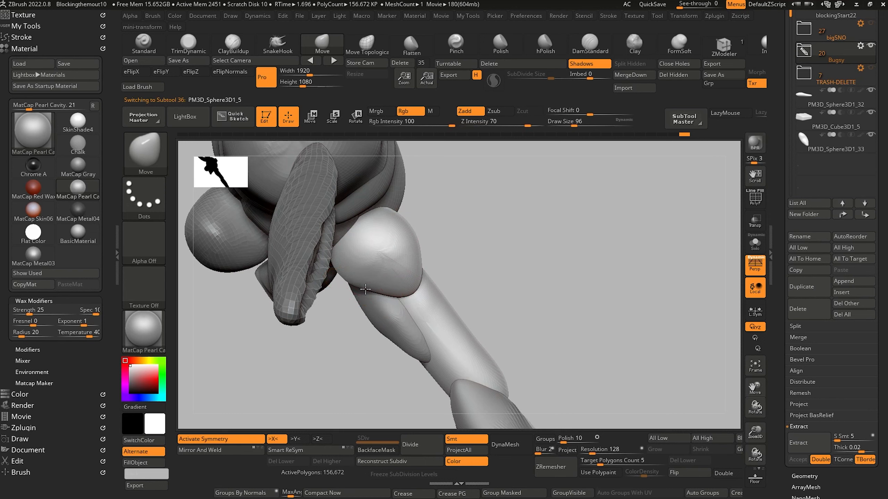
{"action": "left_click_drag", "start_coordinate": [351, 339], "coordinate": [346, 367]}
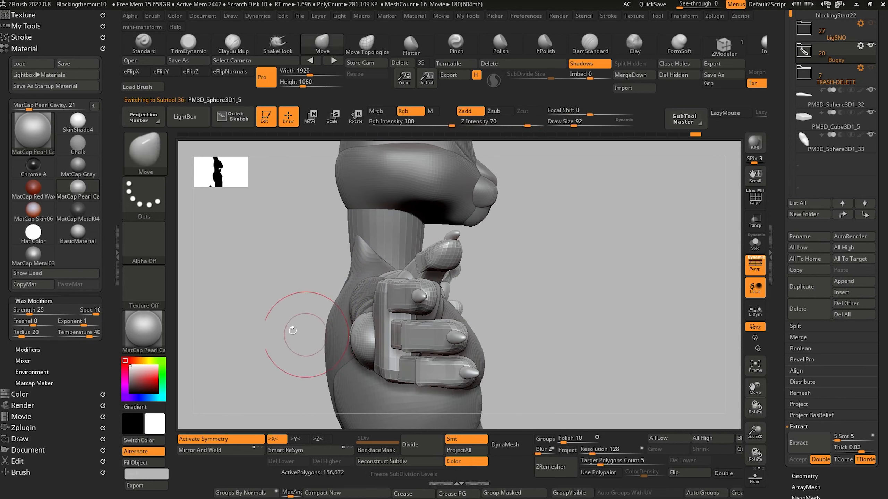
{"action": "left_click_drag", "start_coordinate": [297, 332], "coordinate": [314, 282], "text": "alt"}
{"action": "left_click_drag", "start_coordinate": [386, 350], "coordinate": [363, 458]}
{"action": "left_click_drag", "start_coordinate": [319, 377], "coordinate": [371, 387], "text": "alt"}
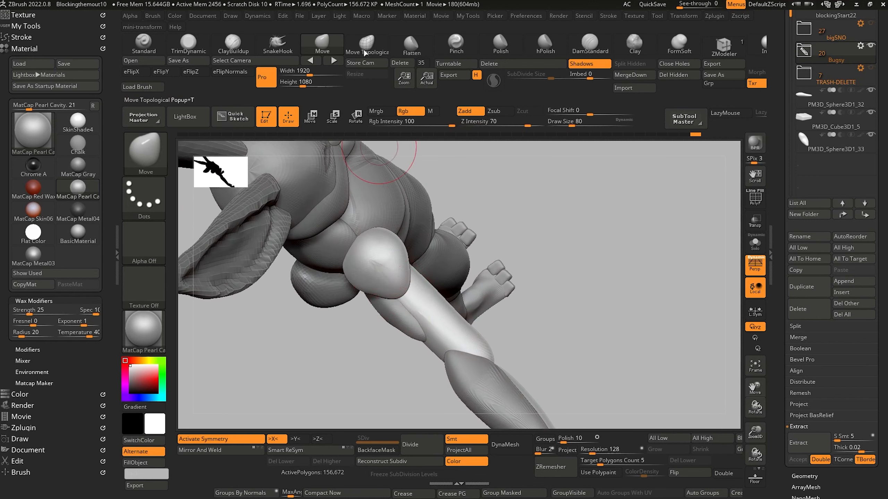
{"action": "key", "text": "b"}
{"action": "key", "text": "m"}
{"action": "key", "text": "t"}
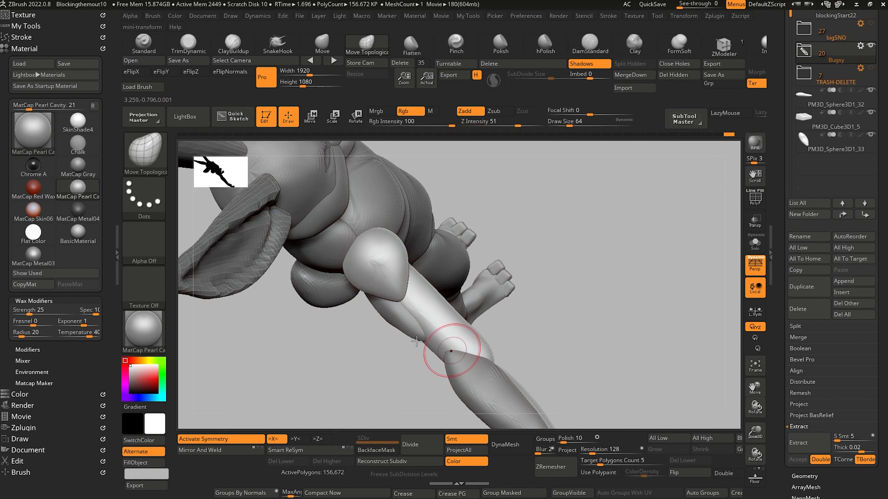
Select the forearm muscle and mirror it onto the opposite arm across the X axis
{"action": "mouse_move", "coordinate": [374, 378]}
{"action": "left_mouse_down", "text": "alt"}
{"action": "mouse_move", "coordinate": [311, 294]}
{"action": "mouse_move", "coordinate": [301, 311]}
{"action": "mouse_move", "coordinate": [266, 319]}
{"action": "mouse_move", "coordinate": [232, 311]}
{"action": "mouse_move", "coordinate": [224, 367]}
{"action": "mouse_move", "coordinate": [261, 303]}
{"action": "mouse_move", "coordinate": [283, 332]}
{"action": "mouse_move", "coordinate": [406, 257]}
{"action": "left_mouse_up", "text": "alt"}
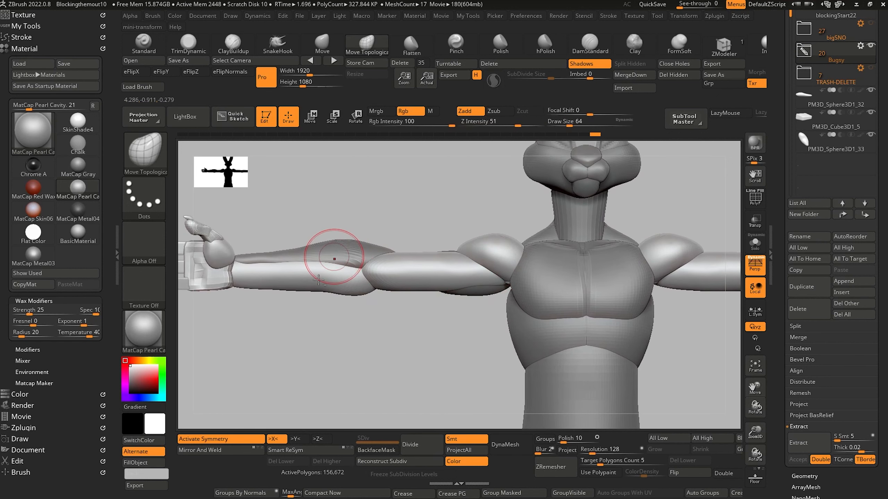
{"action": "key", "text": "f"}
{"action": "left_click", "coordinate": [338, 250], "text": "alt"}
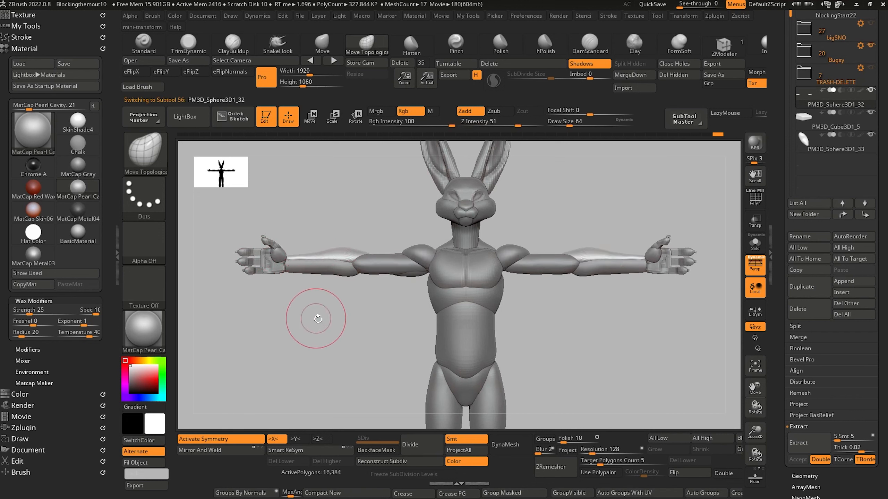
Select the triceps muscle, activate X symmetry and duplicate it onto the opposite arm with Mirror And Weld
{"action": "left_click_drag", "start_coordinate": [311, 371], "coordinate": [414, 333]}
{"action": "left_click", "coordinate": [263, 256], "text": "alt"}
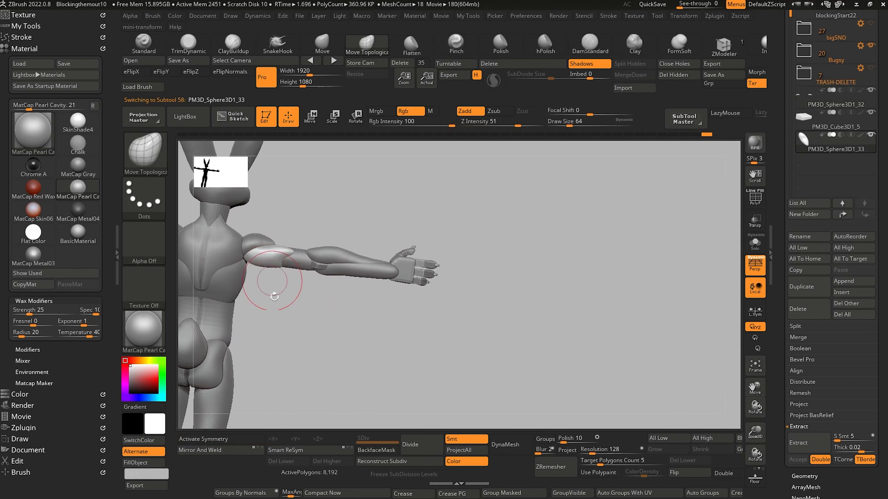
{"action": "left_click_drag", "start_coordinate": [305, 334], "coordinate": [461, 337], "text": "alt"}
{"action": "left_click", "coordinate": [224, 439]}
{"action": "left_click", "coordinate": [213, 450]}
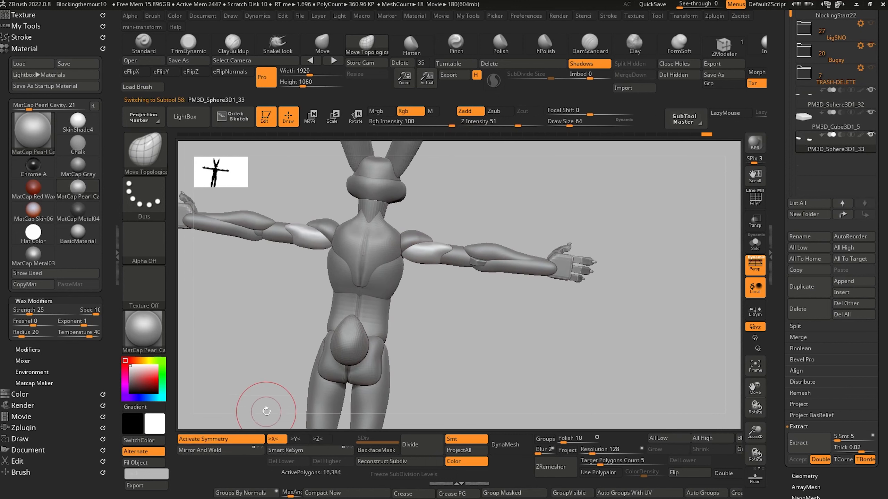
Select the small elbow block, activate X symmetry and duplicate it onto the opposite arm with Mirror And Weld
{"action": "left_click", "coordinate": [477, 260], "text": "alt"}
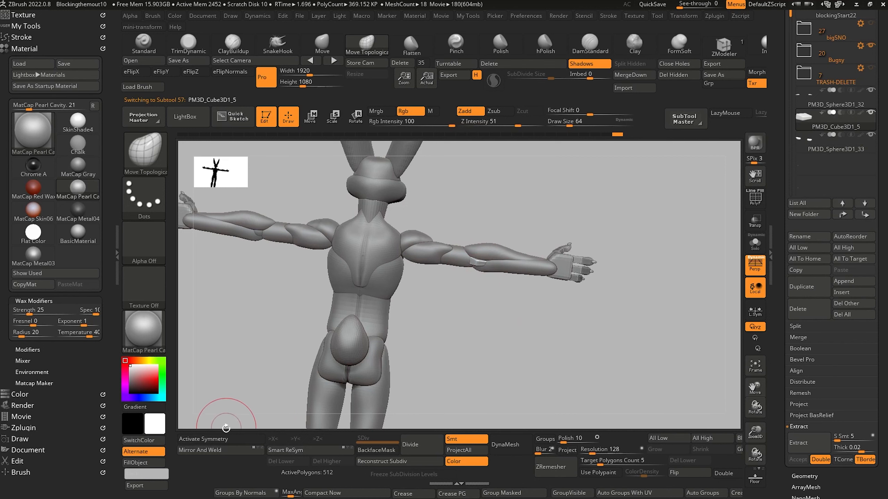
{"action": "left_click", "coordinate": [219, 448]}
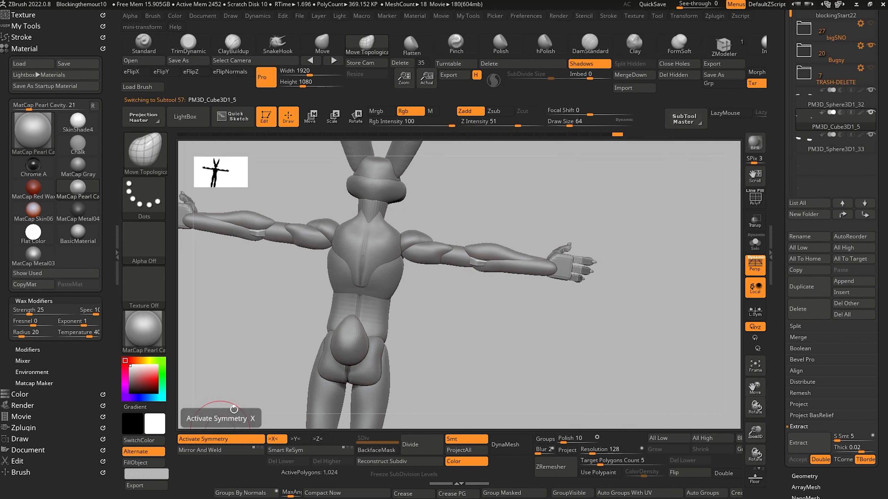
{"action": "left_click_drag", "start_coordinate": [229, 346], "coordinate": [325, 352]}
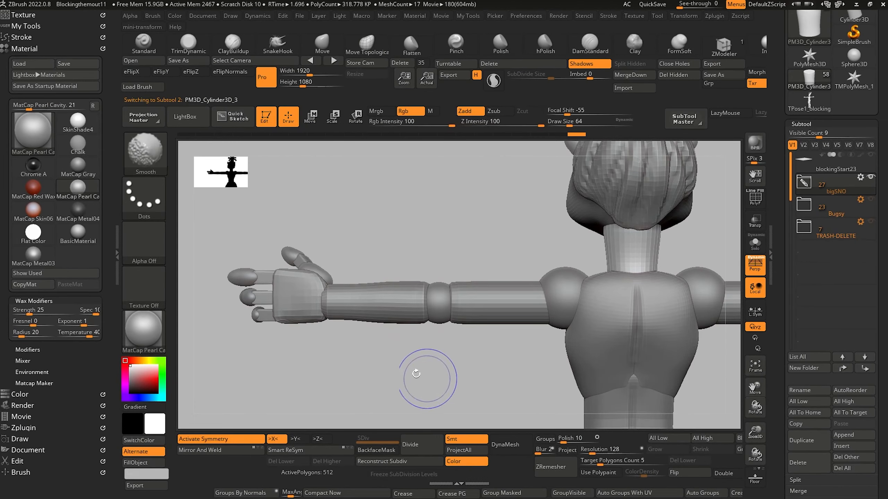
Append a Cube3D to the character with the tied-up tube hair, select it and move it over one arm
{"action": "left_click_drag", "start_coordinate": [416, 374], "coordinate": [259, 354], "text": "alt"}
{"action": "mouse_move", "coordinate": [333, 367]}
{"action": "left_mouse_down", "text": "alt"}
{"action": "mouse_move", "coordinate": [313, 358]}
{"action": "mouse_move", "coordinate": [309, 377]}
{"action": "left_mouse_up", "text": "alt"}
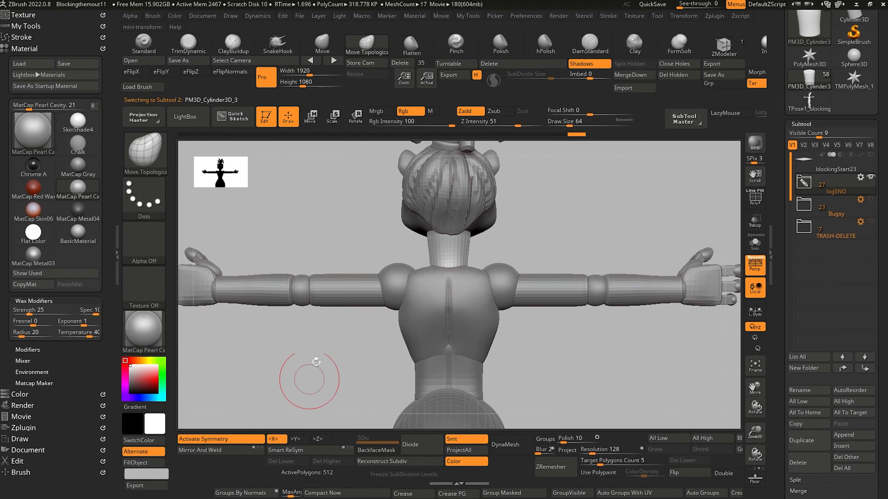
{"action": "left_click", "coordinate": [845, 435]}
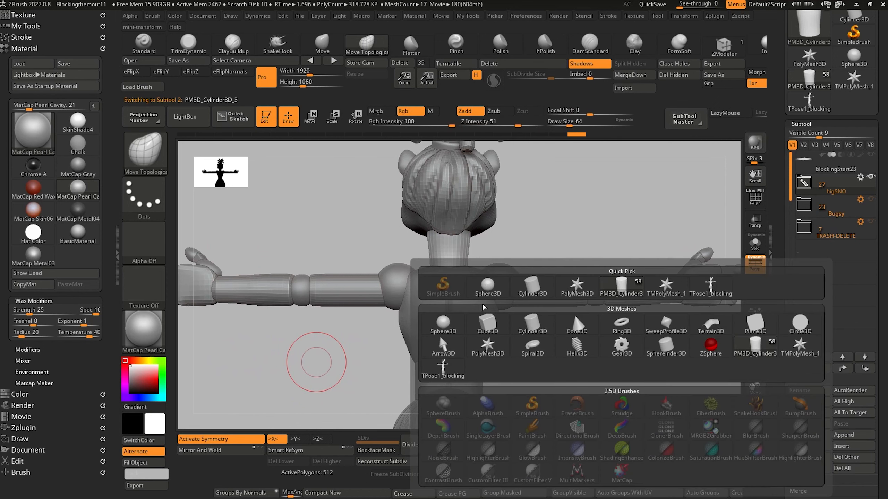
{"action": "left_click", "coordinate": [491, 324]}
{"action": "left_click_drag", "start_coordinate": [561, 378], "coordinate": [544, 401], "text": "alt"}
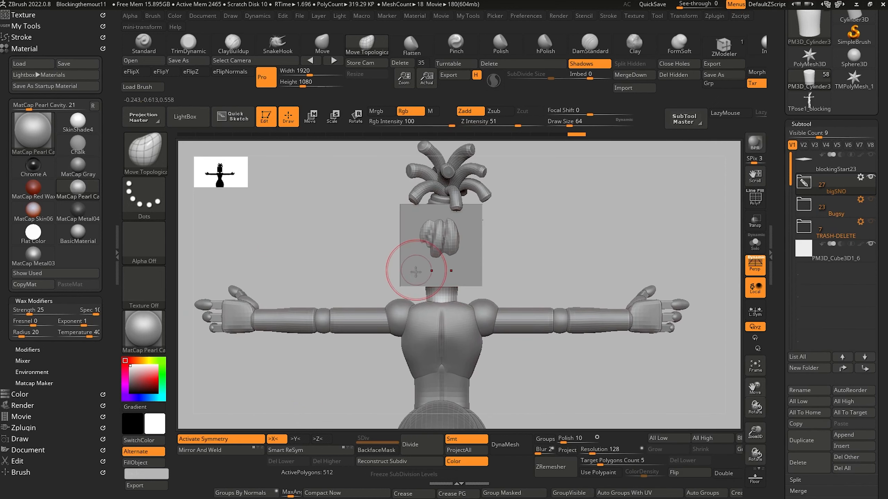
{"action": "left_click", "coordinate": [410, 277], "text": "alt"}
{"action": "left_click", "coordinate": [309, 115]}
{"action": "left_click_drag", "start_coordinate": [451, 302], "coordinate": [554, 370]}
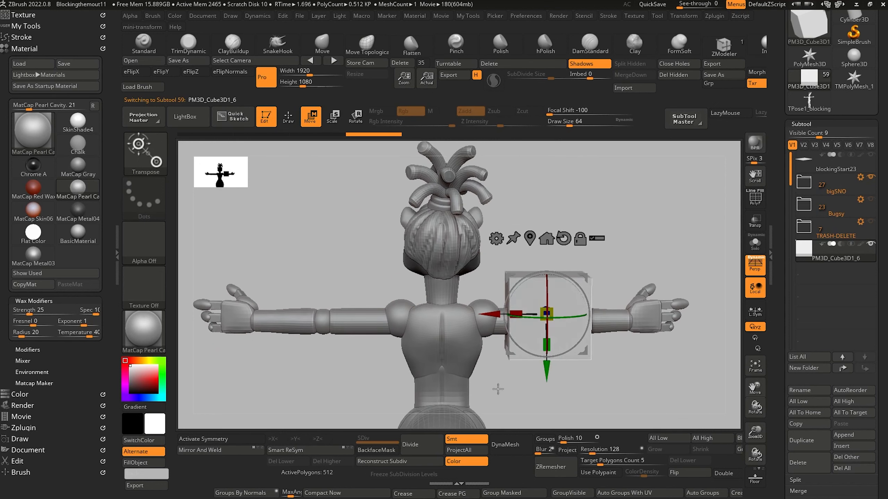
Scale the cube down to a small flattened block and position it at the back of the elbow
{"action": "left_click_drag", "start_coordinate": [556, 319], "coordinate": [599, 324]}
{"action": "left_click_drag", "start_coordinate": [546, 371], "coordinate": [547, 378]}
{"action": "mouse_move", "coordinate": [546, 321]}
{"action": "left_mouse_down"}
{"action": "mouse_move", "coordinate": [539, 299]}
{"action": "mouse_move", "coordinate": [546, 321]}
{"action": "left_mouse_up"}
{"action": "left_click_drag", "start_coordinate": [522, 382], "coordinate": [546, 294]}
{"action": "left_click", "coordinate": [565, 249], "text": "alt"}
{"action": "left_click", "coordinate": [530, 245], "text": "alt"}
{"action": "left_click_drag", "start_coordinate": [521, 354], "coordinate": [501, 357], "text": "shift"}
{"action": "left_click_drag", "start_coordinate": [511, 246], "coordinate": [514, 272]}
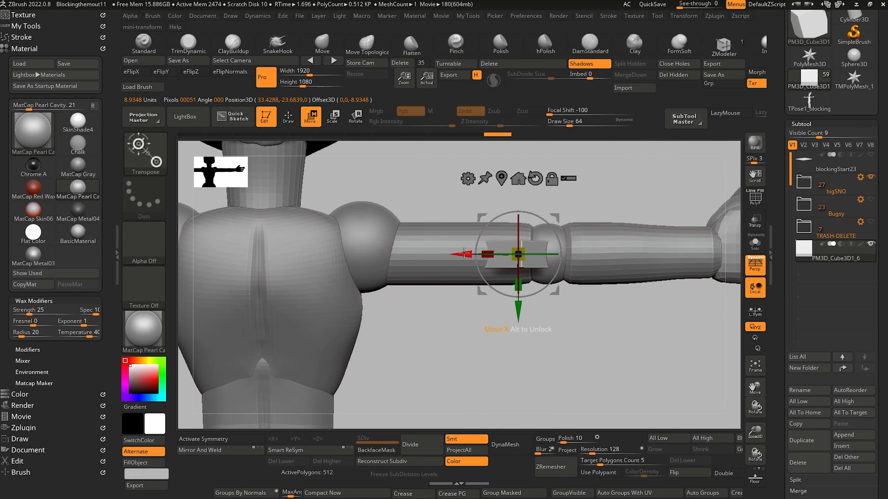
{"action": "left_click_drag", "start_coordinate": [462, 254], "coordinate": [483, 255]}
{"action": "mouse_move", "coordinate": [513, 326]}
{"action": "left_mouse_down"}
{"action": "mouse_move", "coordinate": [508, 363]}
{"action": "mouse_move", "coordinate": [505, 336]}
{"action": "left_mouse_up"}
{"action": "left_click_drag", "start_coordinate": [542, 305], "coordinate": [540, 321]}
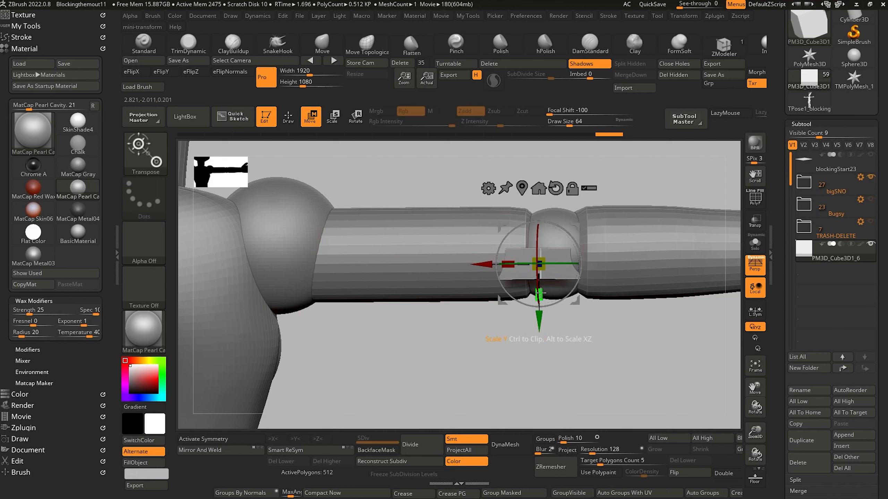
Move and rotate the small block so it sits against the back of the elbow joint
{"action": "left_click_drag", "start_coordinate": [584, 383], "coordinate": [483, 426], "text": "alt"}
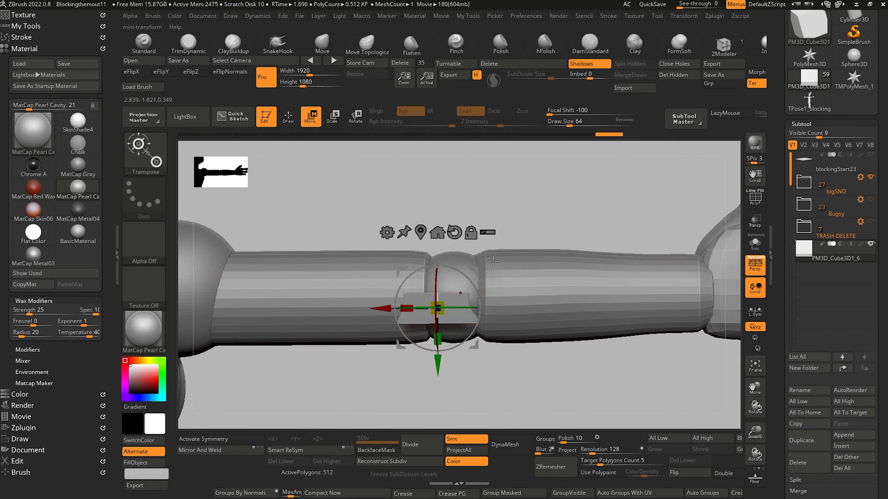
{"action": "left_click_drag", "start_coordinate": [426, 273], "coordinate": [437, 299]}
{"action": "left_click_drag", "start_coordinate": [439, 360], "coordinate": [400, 365]}
{"action": "left_click_drag", "start_coordinate": [404, 311], "coordinate": [397, 313]}
{"action": "left_click_drag", "start_coordinate": [364, 377], "coordinate": [284, 309]}
{"action": "left_click_drag", "start_coordinate": [283, 360], "coordinate": [278, 323]}
{"action": "left_click_drag", "start_coordinate": [464, 297], "coordinate": [451, 303]}
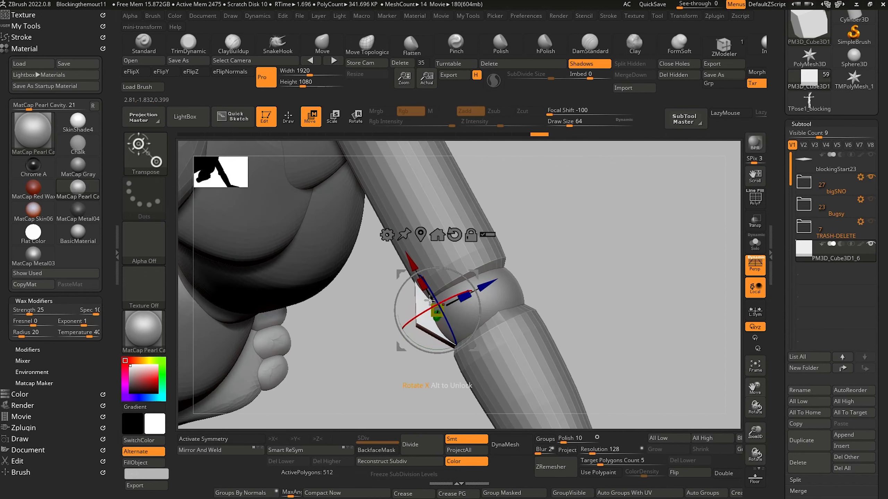
{"action": "left_click_drag", "start_coordinate": [382, 280], "coordinate": [379, 320]}
Flare the elbow block's ends with the Move Topological brush and soften it with the Smooth deformation
{"action": "left_click", "coordinate": [289, 117]}
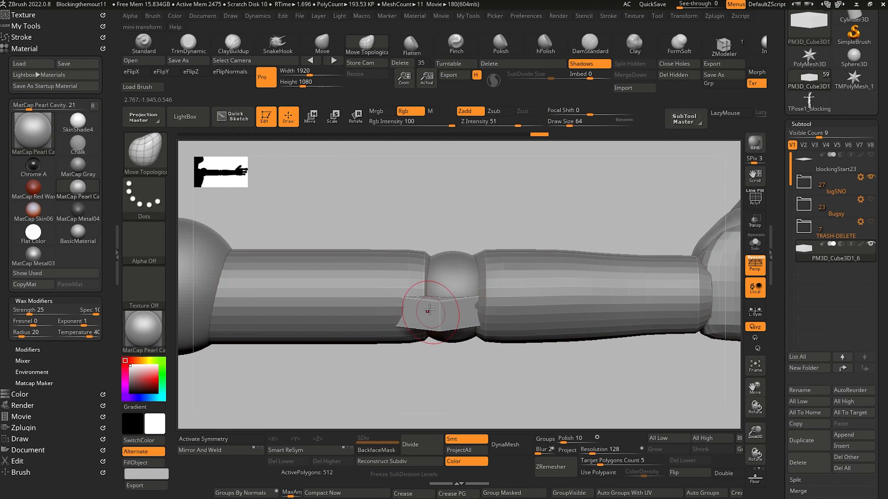
{"action": "scroll", "coordinate": [785, 290], "scroll_direction": "down", "scroll_amount": 10}
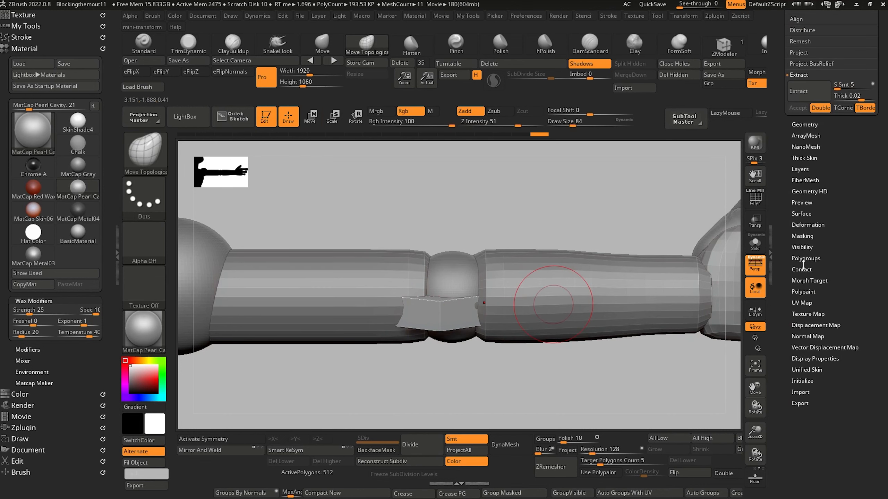
{"action": "left_click", "coordinate": [805, 224]}
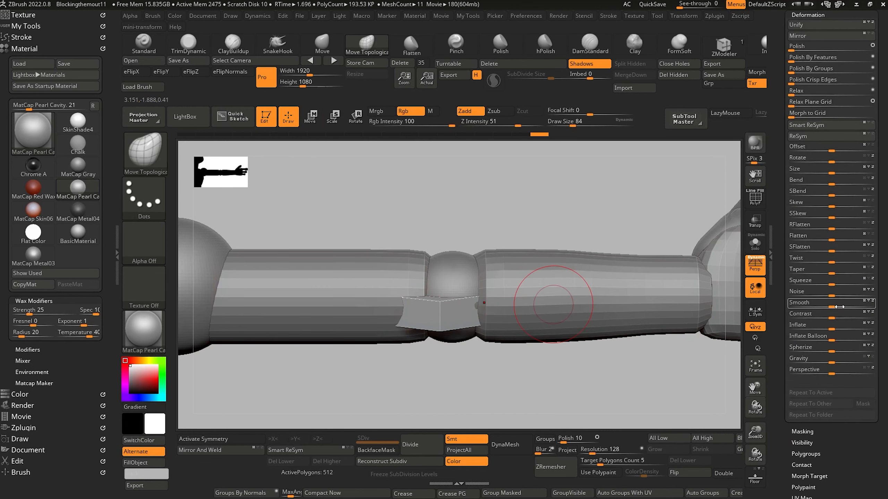
{"action": "left_click_drag", "start_coordinate": [831, 307], "coordinate": [876, 304]}
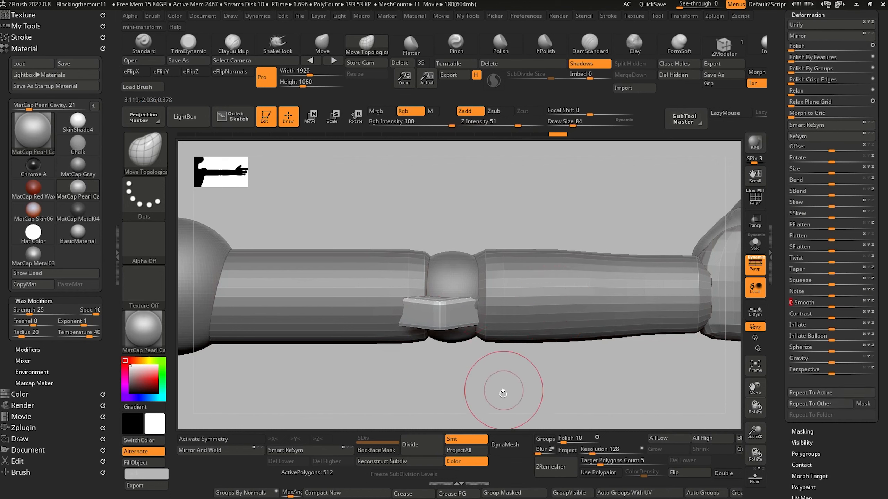
Refine the elbow block with the Move Topological brush and adjust its placement on the joint with the gizmo
{"action": "left_click_drag", "start_coordinate": [504, 390], "coordinate": [455, 327], "text": "alt"}
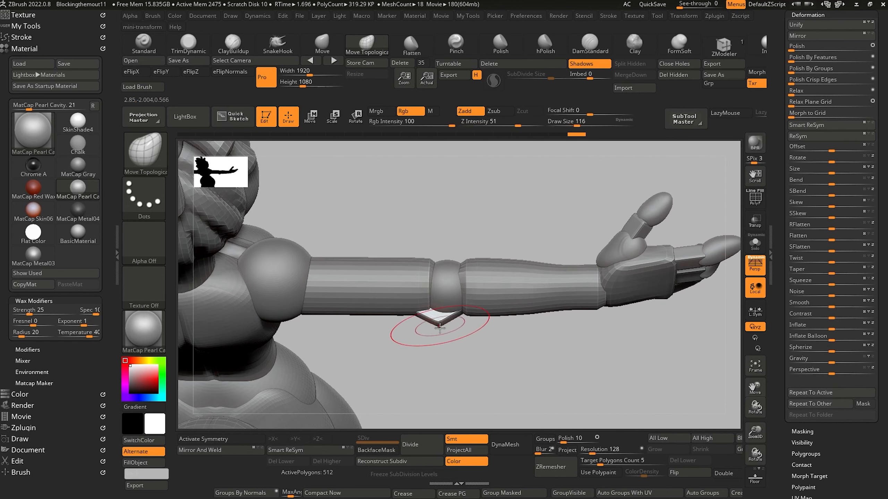
{"action": "left_click", "coordinate": [311, 116]}
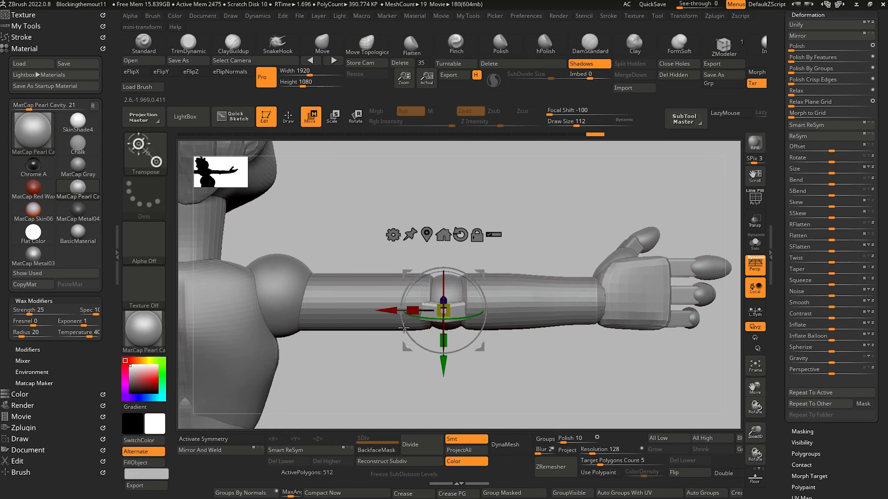
{"action": "left_click_drag", "start_coordinate": [404, 328], "coordinate": [444, 358]}
{"action": "mouse_move", "coordinate": [439, 392]}
{"action": "left_mouse_down"}
{"action": "mouse_move", "coordinate": [420, 399]}
{"action": "mouse_move", "coordinate": [426, 391]}
{"action": "left_mouse_up"}
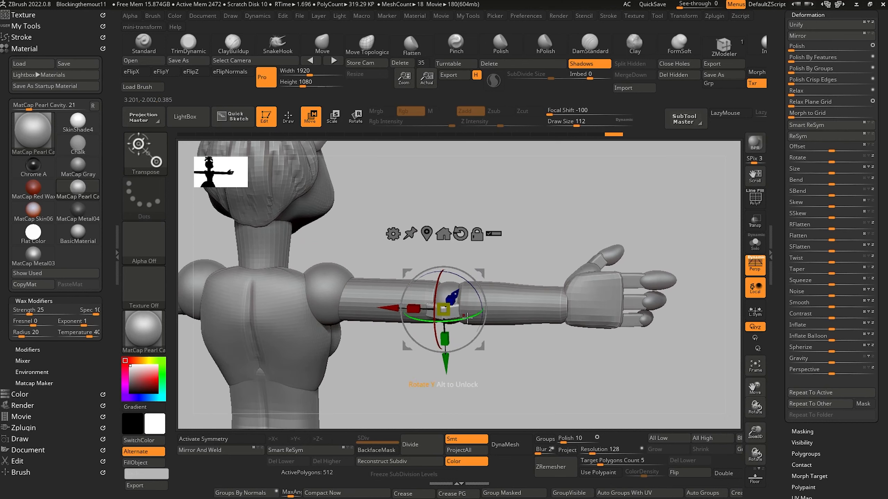
Append a sphere as a new subtool and make it the active one
{"action": "scroll", "coordinate": [798, 147], "scroll_direction": "up", "scroll_amount": 5}
{"action": "left_click", "coordinate": [800, 73]}
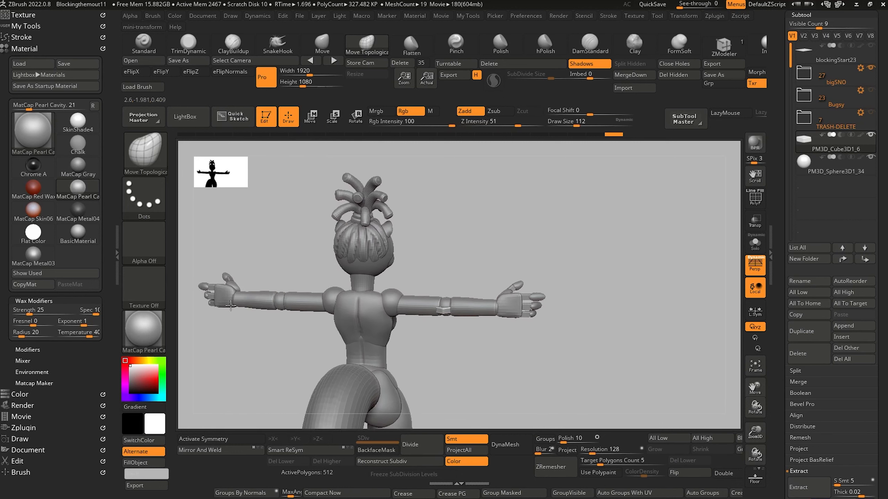
{"action": "left_click", "coordinate": [245, 210], "text": "alt"}
{"action": "left_click_drag", "start_coordinate": [279, 221], "coordinate": [273, 218], "text": "shift"}
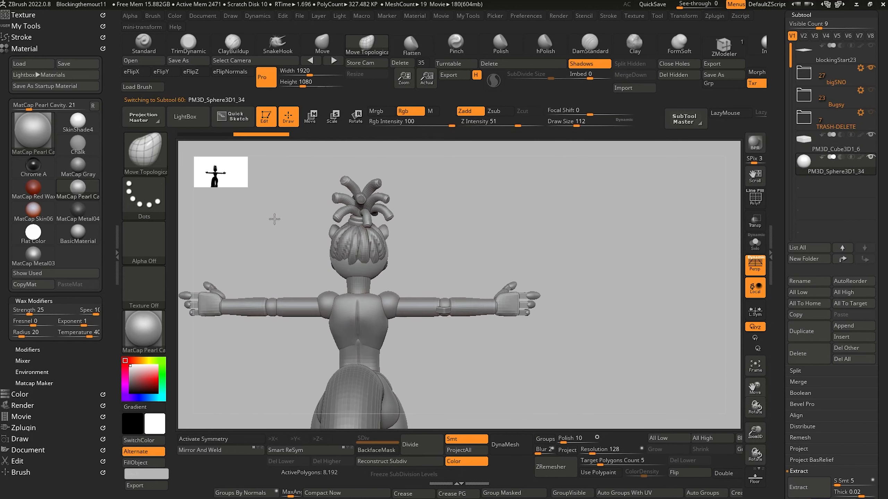
Move the sphere across, down and in depth until it sits at the elbow beside the small block
{"action": "key", "text": "w"}
{"action": "left_click_drag", "start_coordinate": [300, 258], "coordinate": [381, 259]}
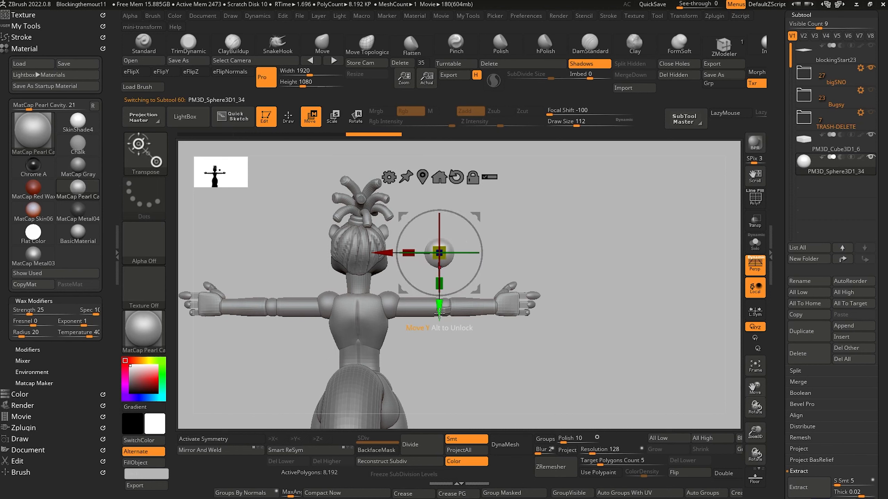
{"action": "left_click_drag", "start_coordinate": [441, 313], "coordinate": [441, 351]}
{"action": "left_click_drag", "start_coordinate": [481, 363], "coordinate": [512, 384]}
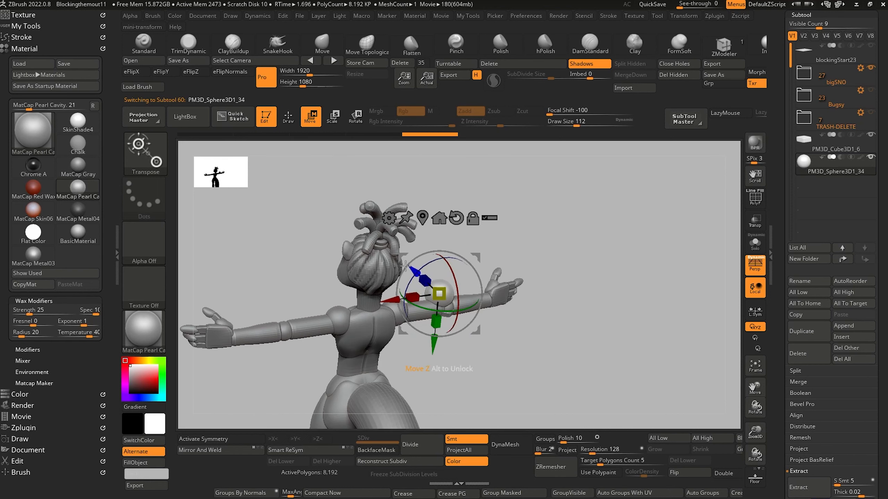
{"action": "left_click_drag", "start_coordinate": [416, 274], "coordinate": [423, 284]}
{"action": "left_click_drag", "start_coordinate": [512, 374], "coordinate": [484, 353], "text": "shift"}
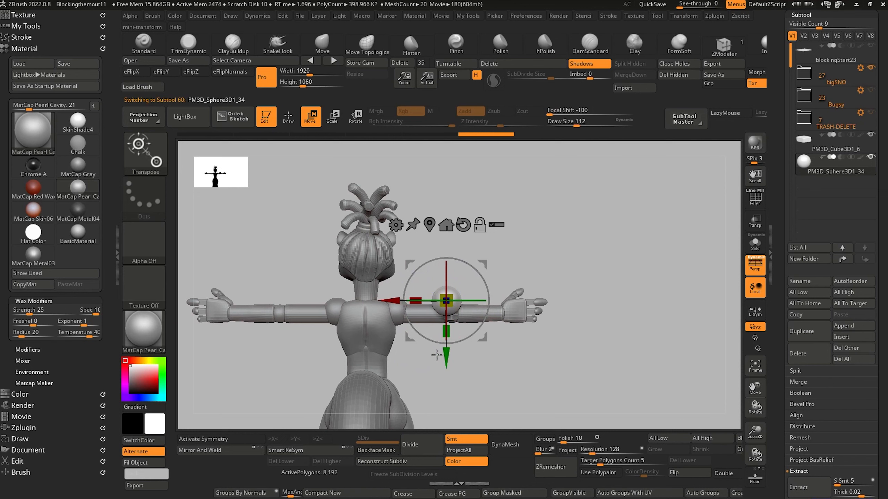
{"action": "left_click_drag", "start_coordinate": [485, 206], "coordinate": [451, 245], "text": "alt"}
Stretch the sphere along the forearm toward the wrist with the Move brush at Z Intensity 90
{"action": "left_click", "coordinate": [323, 40]}
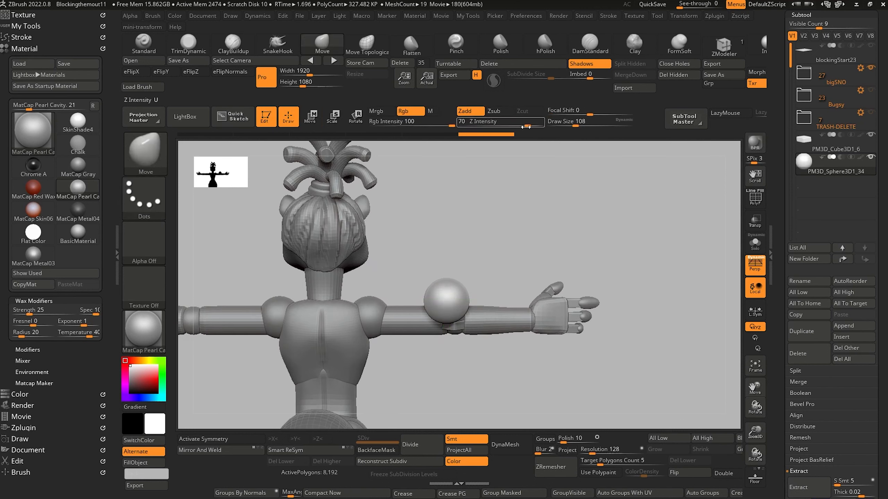
{"action": "mouse_move", "coordinate": [449, 300]}
{"action": "left_mouse_down"}
{"action": "mouse_move", "coordinate": [483, 291]}
{"action": "mouse_move", "coordinate": [484, 308]}
{"action": "mouse_move", "coordinate": [472, 296]}
{"action": "left_mouse_up"}
{"action": "mouse_move", "coordinate": [461, 316]}
{"action": "left_mouse_down"}
{"action": "mouse_move", "coordinate": [434, 296]}
{"action": "mouse_move", "coordinate": [485, 289]}
{"action": "left_mouse_up"}
{"action": "left_click_drag", "start_coordinate": [504, 292], "coordinate": [521, 308]}
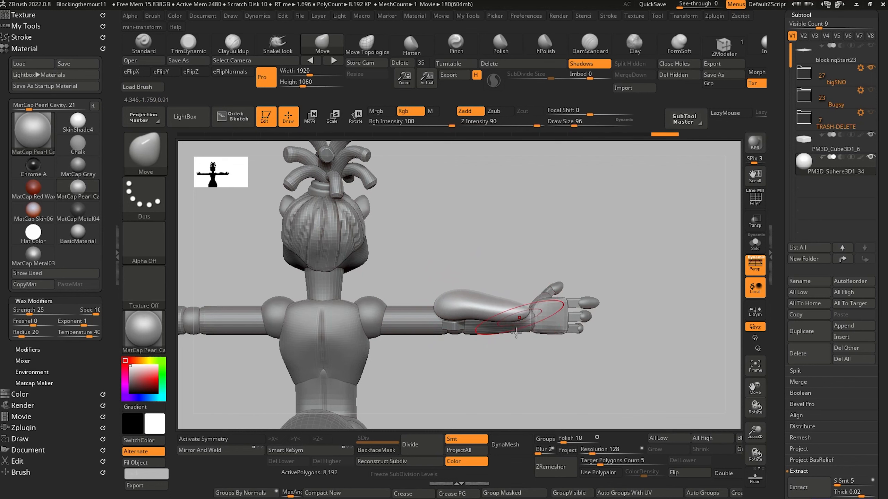
Pull the forearm muscle's wrist end onto the arm and slim its elbow end with the Move brush at draw sizes of about 92 to 144
{"action": "mouse_move", "coordinate": [507, 384]}
{"action": "left_mouse_down"}
{"action": "mouse_move", "coordinate": [396, 355]}
{"action": "mouse_move", "coordinate": [385, 371]}
{"action": "left_mouse_up"}
{"action": "key", "text": "bracketright"}
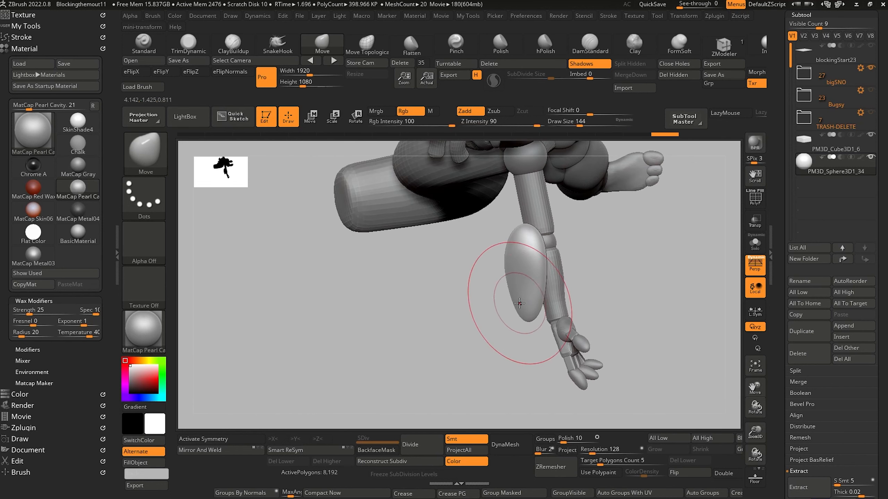
{"action": "left_click_drag", "start_coordinate": [540, 315], "coordinate": [542, 314]}
{"action": "key", "text": "bracketleft"}
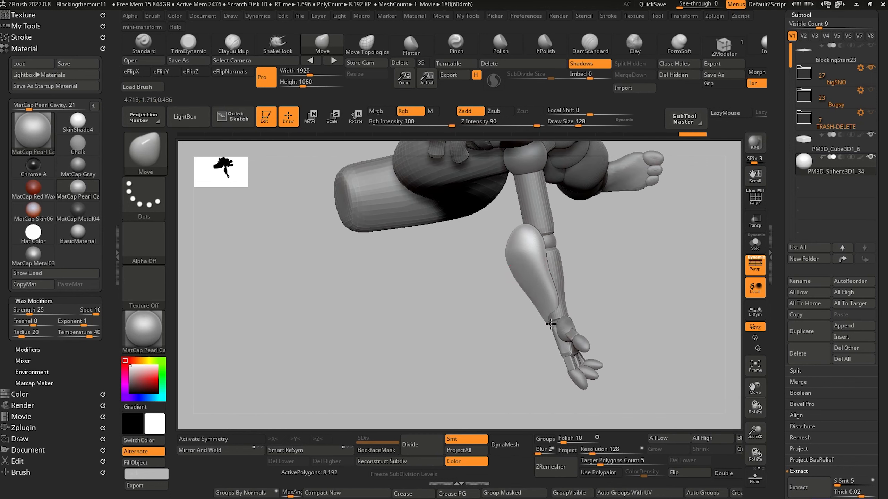
{"action": "key", "text": "bracketleft"}
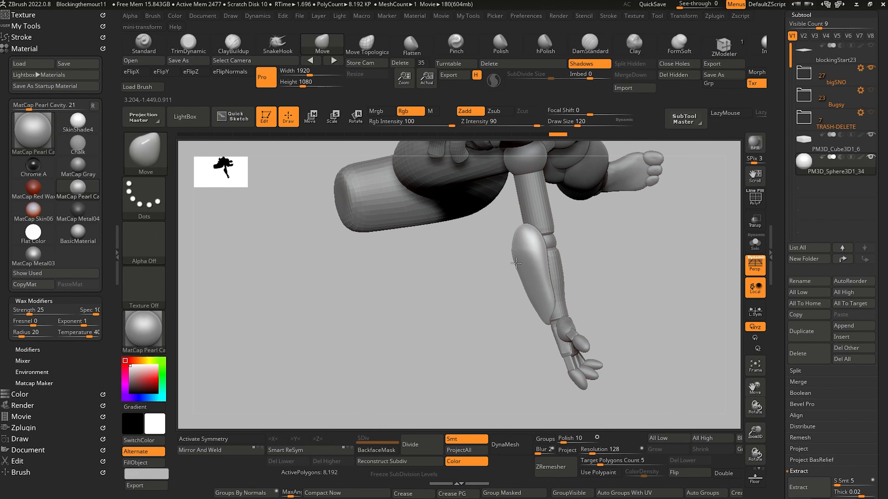
{"action": "left_click_drag", "start_coordinate": [516, 264], "coordinate": [520, 262]}
{"action": "left_click_drag", "start_coordinate": [509, 244], "coordinate": [540, 241]}
{"action": "key", "text": "bracketleft"}
{"action": "left_click_drag", "start_coordinate": [545, 243], "coordinate": [539, 242]}
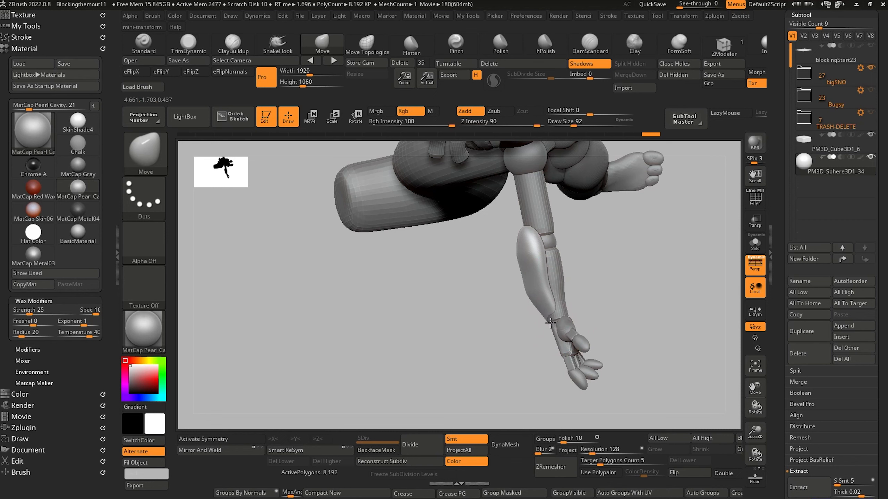
Fit the muscle's inner side and wrist end to the forearm with the Move brush at draw size about 96
{"action": "left_click_drag", "start_coordinate": [551, 324], "coordinate": [552, 322]}
{"action": "mouse_move", "coordinate": [504, 328]}
{"action": "left_mouse_down"}
{"action": "mouse_move", "coordinate": [567, 322]}
{"action": "mouse_move", "coordinate": [538, 319]}
{"action": "left_mouse_up"}
{"action": "key", "text": "bracketright"}
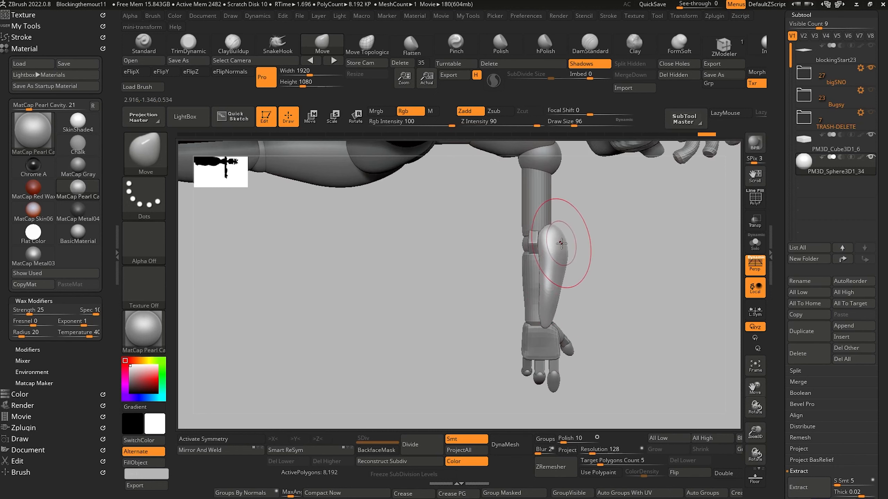
{"action": "key", "text": "bracketleft"}
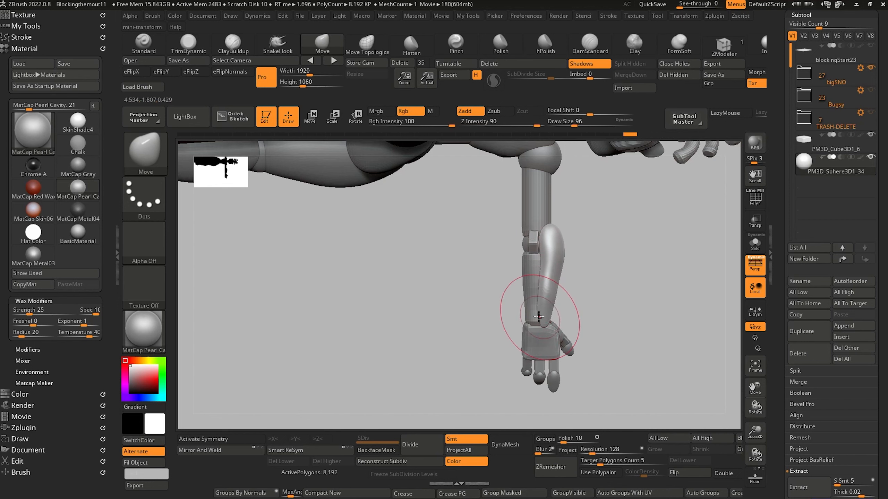
{"action": "left_click_drag", "start_coordinate": [546, 328], "coordinate": [546, 328]}
Slim the forearm muscle's side and extend its elbow end up the arm with the Move brush at draw sizes of about 40 to 92
{"action": "left_click_drag", "start_coordinate": [494, 318], "coordinate": [459, 325]}
{"action": "key", "text": "bracketleft"}
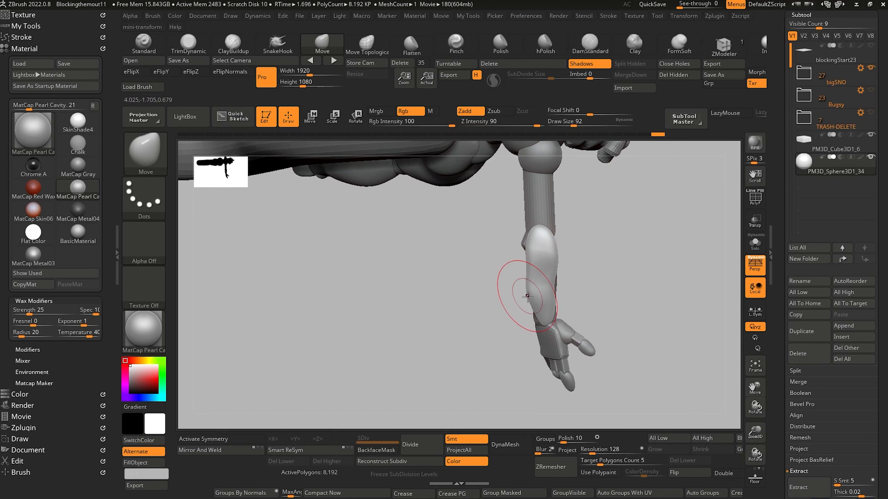
{"action": "mouse_move", "coordinate": [534, 297]}
{"action": "left_mouse_down"}
{"action": "mouse_move", "coordinate": [476, 303]}
{"action": "mouse_move", "coordinate": [532, 306]}
{"action": "left_mouse_up"}
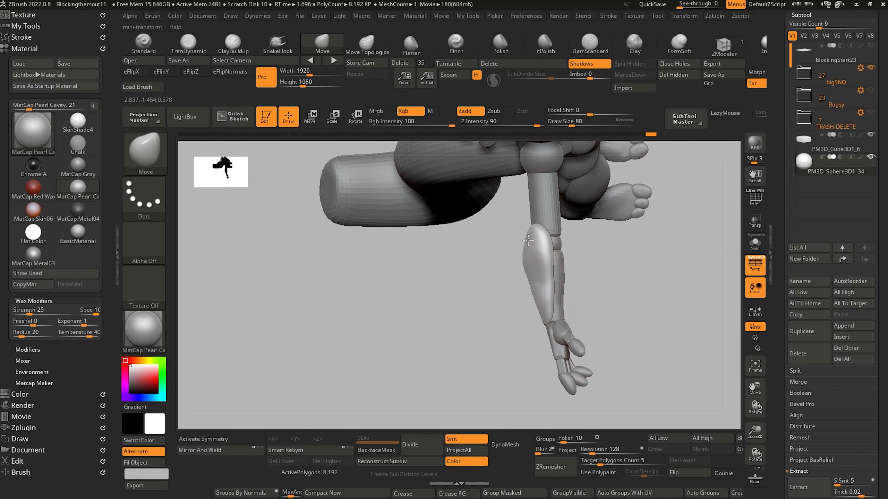
{"action": "mouse_move", "coordinate": [481, 247]}
{"action": "left_mouse_down"}
{"action": "mouse_move", "coordinate": [499, 260]}
{"action": "mouse_move", "coordinate": [449, 254]}
{"action": "mouse_move", "coordinate": [535, 228]}
{"action": "mouse_move", "coordinate": [529, 220]}
{"action": "left_mouse_up"}
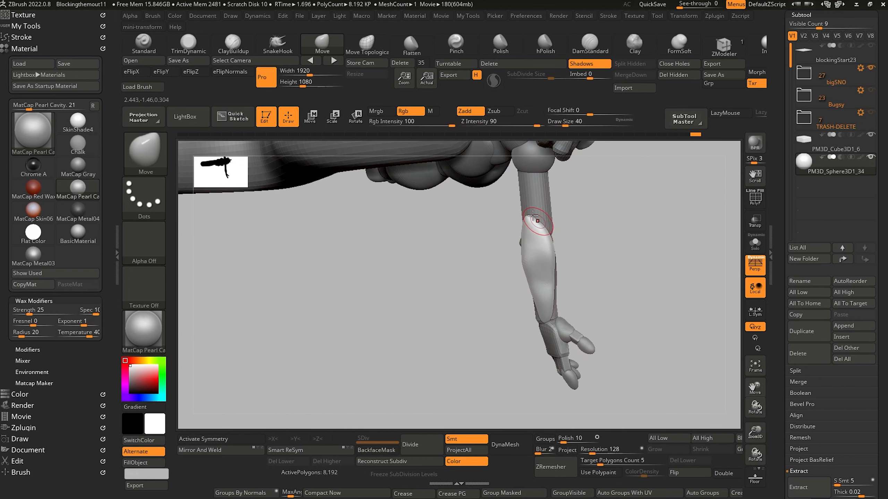
{"action": "mouse_move", "coordinate": [445, 232]}
{"action": "left_mouse_down"}
{"action": "mouse_move", "coordinate": [503, 232]}
{"action": "mouse_move", "coordinate": [528, 212]}
{"action": "left_mouse_up"}
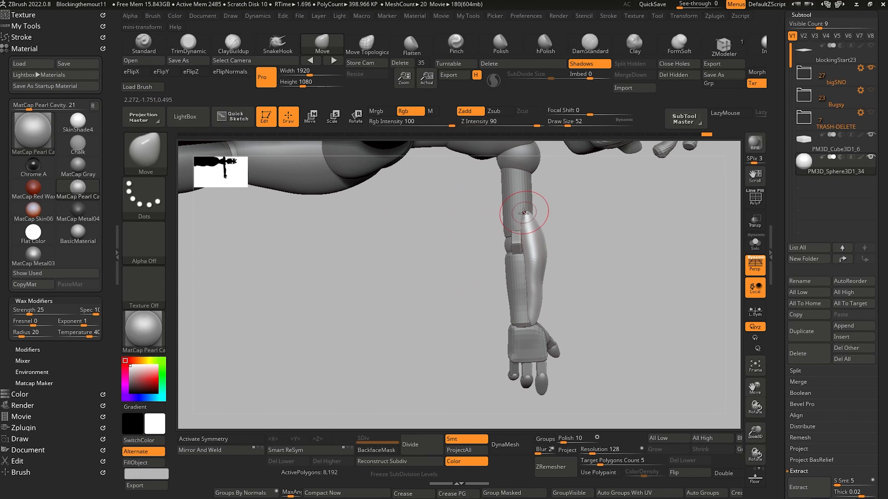
{"action": "left_click_drag", "start_coordinate": [489, 261], "coordinate": [484, 284]}
{"action": "mouse_move", "coordinate": [521, 232]}
{"action": "left_mouse_down"}
{"action": "mouse_move", "coordinate": [525, 253]}
{"action": "mouse_move", "coordinate": [474, 256]}
{"action": "mouse_move", "coordinate": [481, 286]}
{"action": "left_mouse_up"}
Pull the muscle's elbow end to a point against the upper arm with the Move brush at draw size about 88
{"action": "key", "text": "bracketright"}
{"action": "key", "text": "bracketright"}
{"action": "left_click_drag", "start_coordinate": [528, 183], "coordinate": [525, 180]}
{"action": "left_click_drag", "start_coordinate": [467, 242], "coordinate": [418, 293]}
{"action": "left_click_drag", "start_coordinate": [525, 189], "coordinate": [527, 186]}
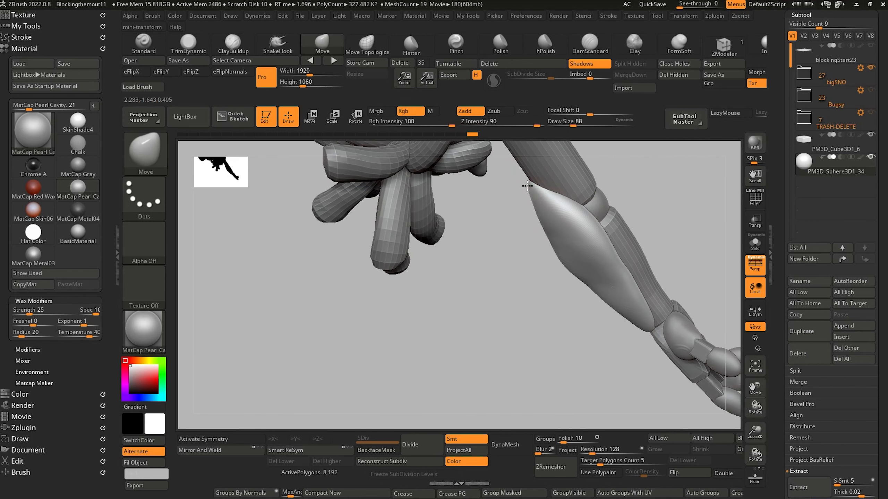
{"action": "left_click_drag", "start_coordinate": [539, 217], "coordinate": [541, 223]}
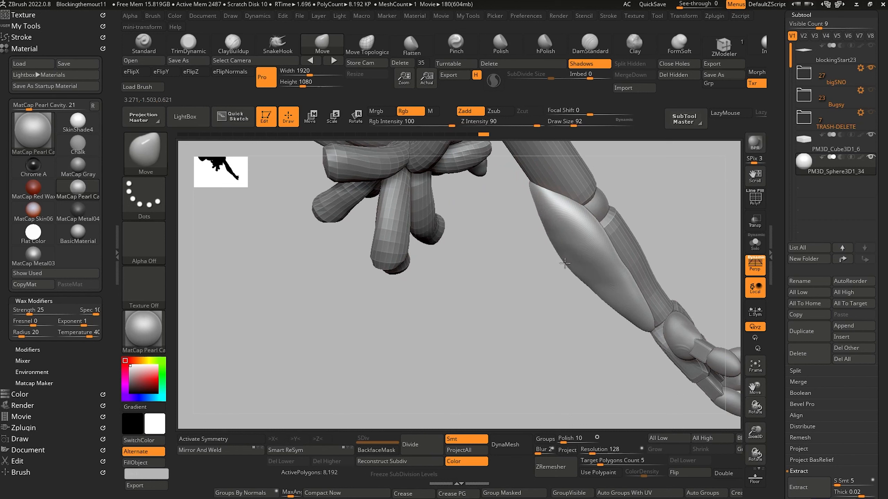
Remesh the forearm muscle with DynaMesh at resolution 48
{"action": "left_click_drag", "start_coordinate": [593, 449], "coordinate": [589, 449]}
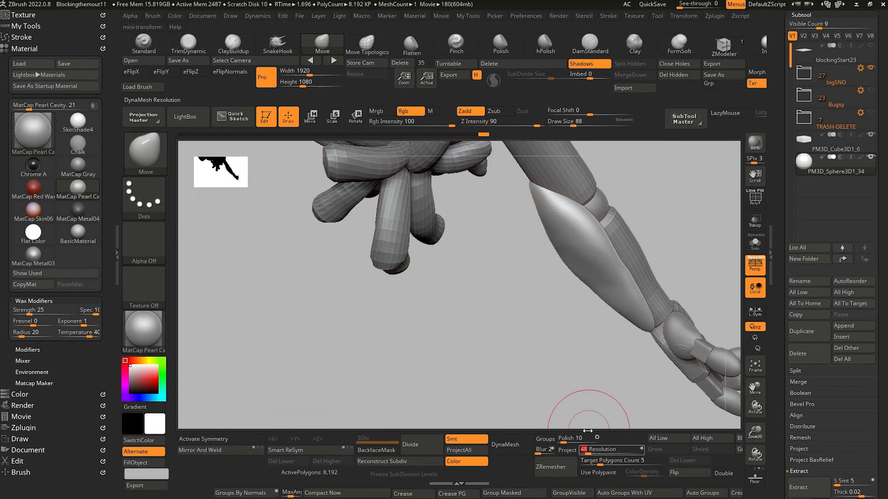
{"action": "left_click", "coordinate": [511, 445]}
{"action": "left_click_drag", "start_coordinate": [491, 343], "coordinate": [486, 290]}
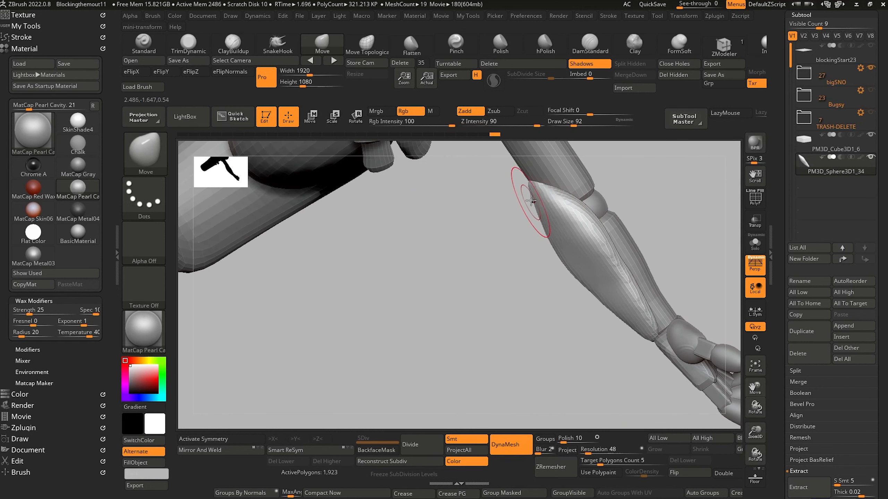
Adjust the remeshed muscle's elbow end with the Move brush at draw size about 108 and smooth its wrist end
{"action": "key", "text": "bracketright"}
{"action": "key", "text": "bracketright"}
{"action": "left_click_drag", "start_coordinate": [528, 193], "coordinate": [532, 192]}
{"action": "left_click_drag", "start_coordinate": [545, 231], "coordinate": [574, 267]}
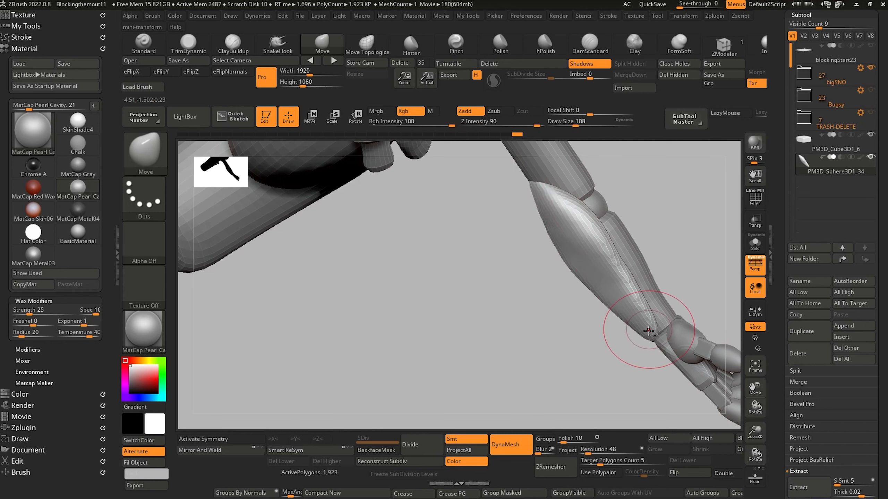
{"action": "mouse_move", "coordinate": [640, 307]}
{"action": "left_mouse_down", "text": "shift"}
{"action": "mouse_move", "coordinate": [570, 208]}
{"action": "mouse_move", "coordinate": [634, 297]}
{"action": "mouse_move", "coordinate": [641, 328]}
{"action": "left_mouse_up", "text": "shift"}
Fit the muscle's wrist end and inner side around the forearm with the Move brush at draw sizes of about 116 to 128
{"action": "mouse_move", "coordinate": [534, 336]}
{"action": "left_mouse_down"}
{"action": "mouse_move", "coordinate": [618, 342]}
{"action": "mouse_move", "coordinate": [519, 359]}
{"action": "mouse_move", "coordinate": [555, 388]}
{"action": "mouse_move", "coordinate": [573, 363]}
{"action": "mouse_move", "coordinate": [641, 341]}
{"action": "left_mouse_up"}
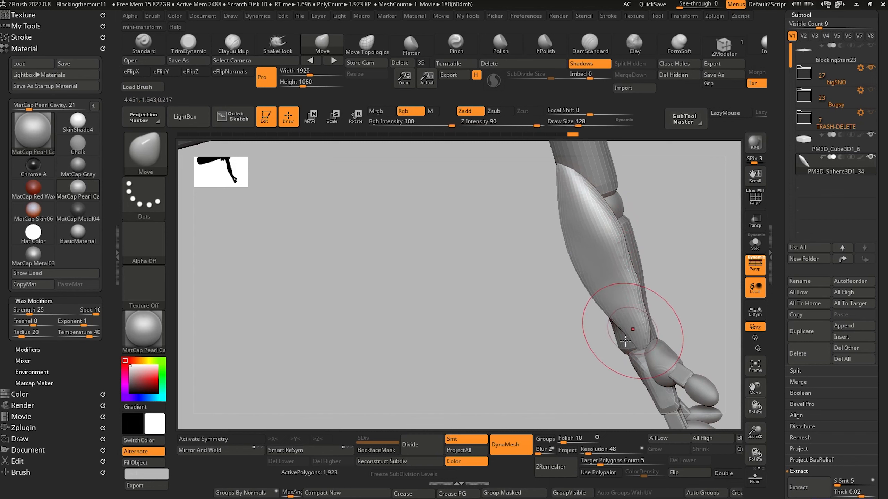
{"action": "right_click_drag", "start_coordinate": [625, 341], "coordinate": [643, 348]}
{"action": "left_click_drag", "start_coordinate": [635, 344], "coordinate": [630, 348]}
{"action": "right_click_drag", "start_coordinate": [612, 332], "coordinate": [648, 342]}
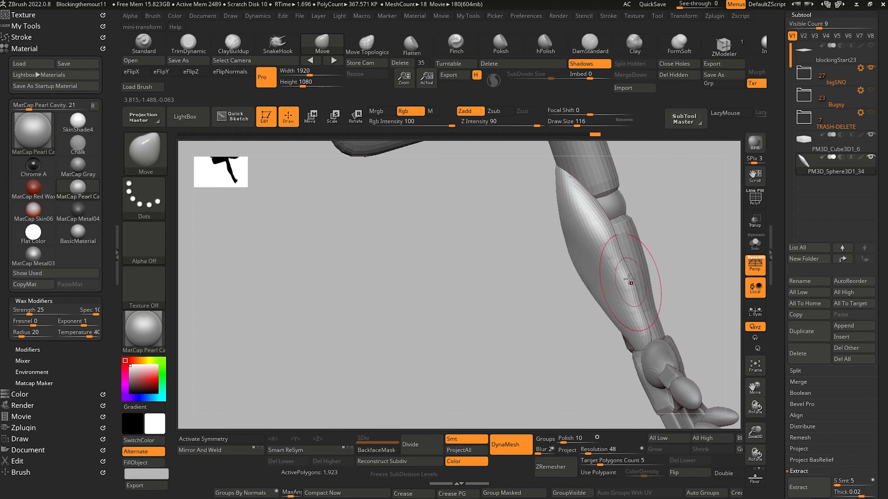
{"action": "right_click_drag", "start_coordinate": [566, 283], "coordinate": [619, 282]}
Switch to the arm mesh and reshape the elbow joint with the Move Topological brush at Z Intensity 51 and draw size 104
{"action": "left_click", "coordinate": [562, 298], "text": "alt"}
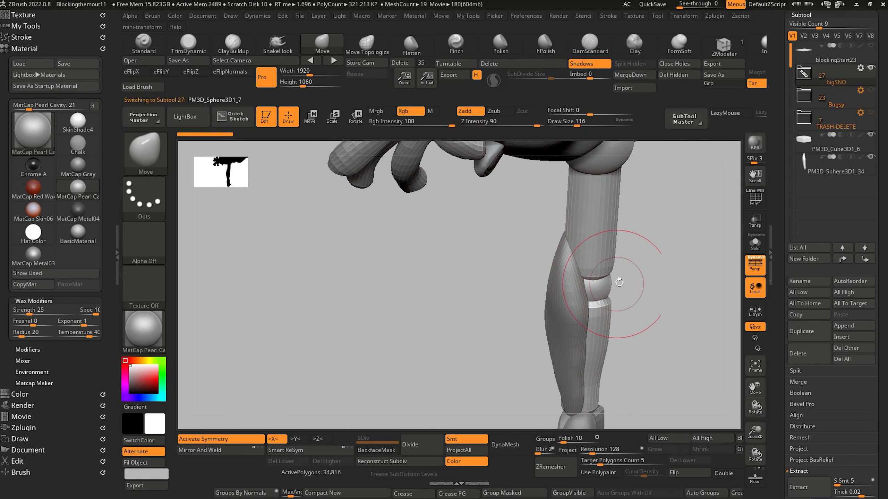
{"action": "left_click_drag", "start_coordinate": [611, 282], "coordinate": [608, 277]}
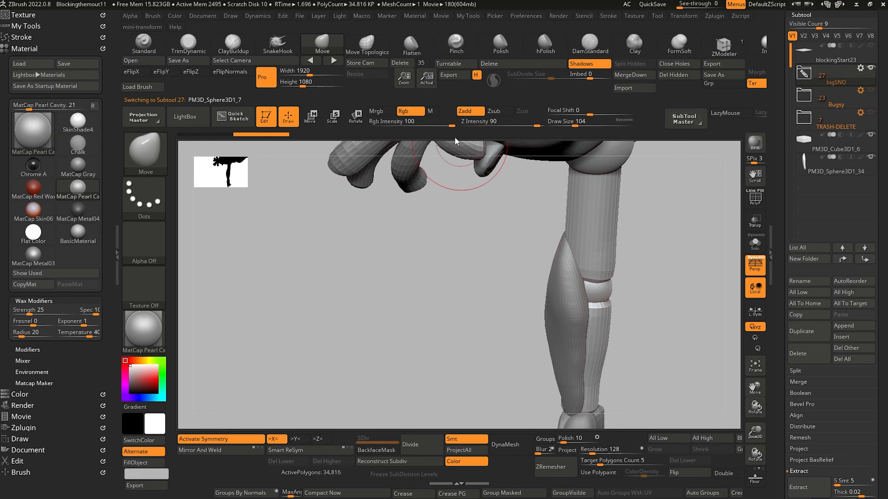
{"action": "left_click", "coordinate": [369, 45]}
{"action": "key", "text": "ctrl+z"}
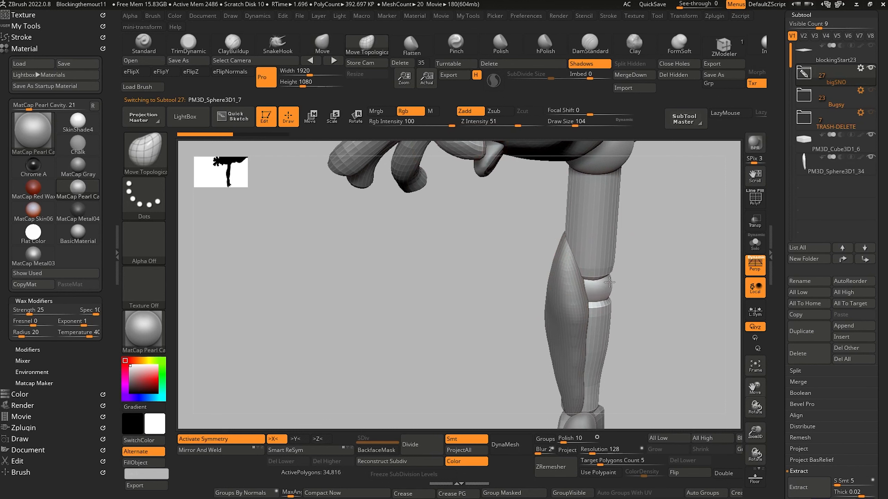
{"action": "left_click_drag", "start_coordinate": [607, 282], "coordinate": [602, 294]}
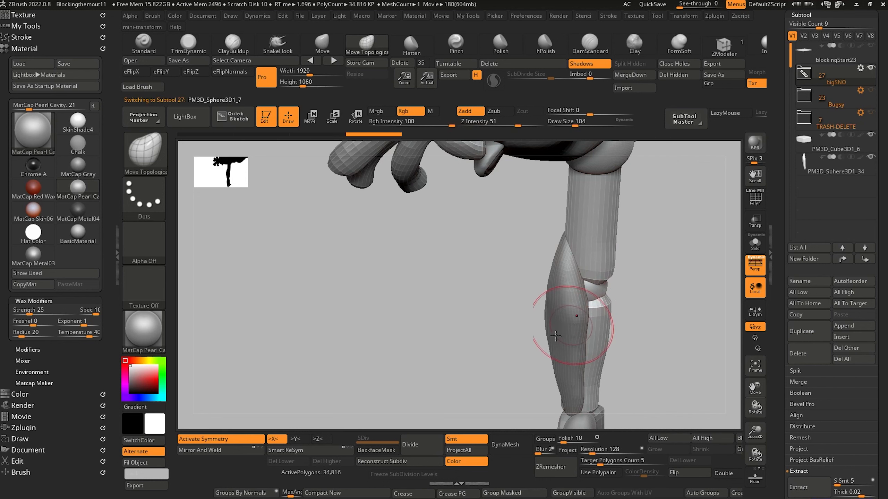
Fit the upper arm's lower end to the elbow ball with the Move Topological brush at draw sizes of about 92 to 96
{"action": "right_click_drag", "start_coordinate": [573, 320], "coordinate": [485, 338]}
{"action": "key", "text": "["}
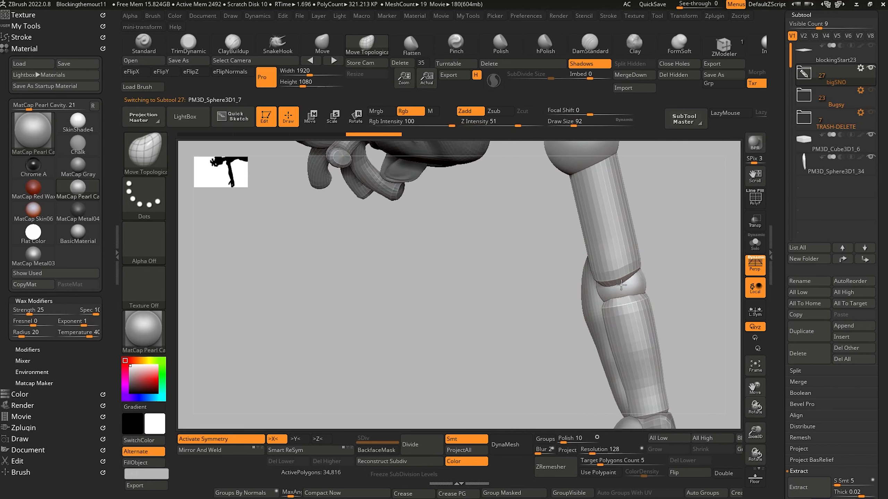
{"action": "key", "text": "["}
{"action": "mouse_move", "coordinate": [620, 285]}
{"action": "left_mouse_down"}
{"action": "mouse_move", "coordinate": [637, 268]}
{"action": "mouse_move", "coordinate": [615, 283]}
{"action": "left_mouse_up"}
{"action": "left_click_drag", "start_coordinate": [560, 304], "coordinate": [545, 309]}
{"action": "left_click_drag", "start_coordinate": [613, 285], "coordinate": [612, 281]}
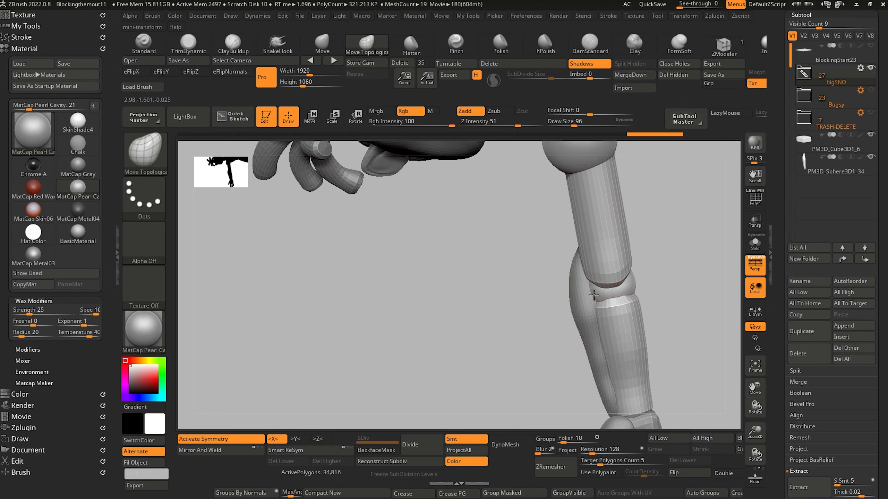
{"action": "mouse_move", "coordinate": [556, 315]}
{"action": "left_mouse_down"}
{"action": "mouse_move", "coordinate": [501, 335]}
{"action": "mouse_move", "coordinate": [489, 330]}
{"action": "left_mouse_up"}
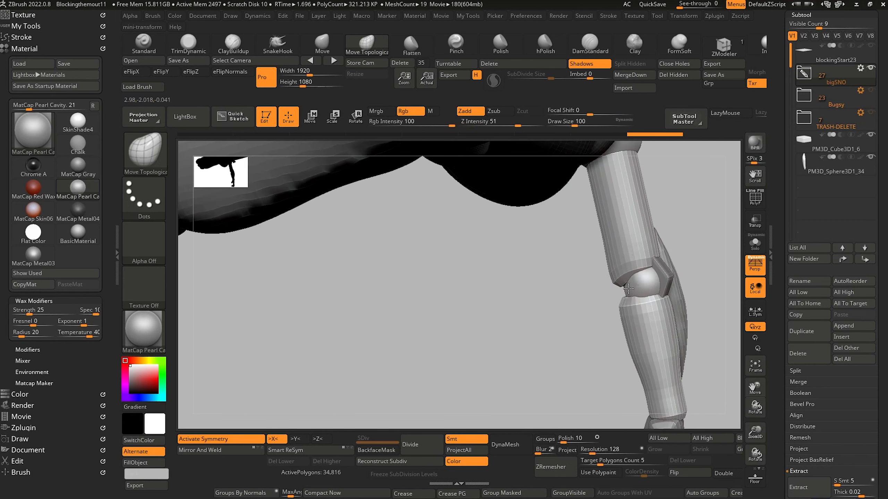
Extend the forearm's upper end over the elbow ball with the Move Topological brush at draw sizes of about 100 to 104
{"action": "left_click_drag", "start_coordinate": [628, 288], "coordinate": [622, 286]}
{"action": "left_click_drag", "start_coordinate": [504, 311], "coordinate": [587, 308]}
{"action": "left_click_drag", "start_coordinate": [624, 292], "coordinate": [615, 291]}
{"action": "left_click_drag", "start_coordinate": [554, 324], "coordinate": [519, 334]}
{"action": "mouse_move", "coordinate": [623, 293]}
{"action": "left_mouse_down"}
{"action": "mouse_move", "coordinate": [636, 280]}
{"action": "mouse_move", "coordinate": [611, 296]}
{"action": "left_mouse_up"}
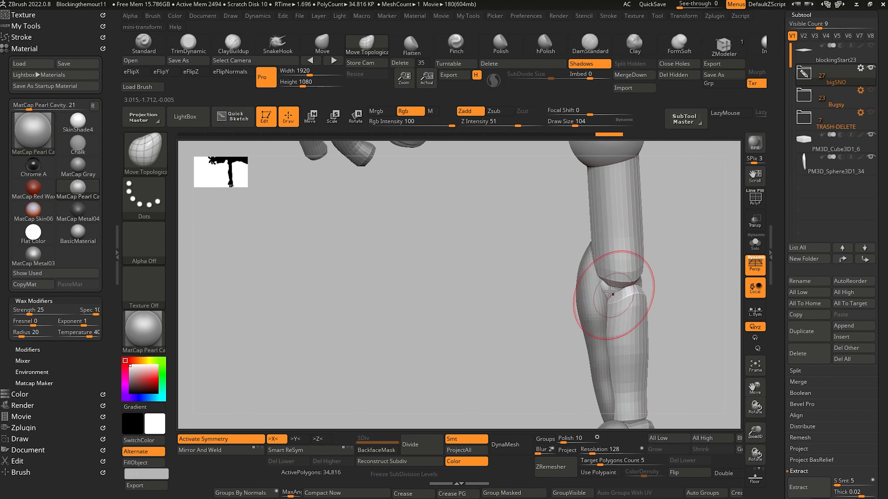
{"action": "left_click_drag", "start_coordinate": [539, 290], "coordinate": [561, 291]}
{"action": "left_click_drag", "start_coordinate": [609, 295], "coordinate": [607, 292]}
{"action": "left_click_drag", "start_coordinate": [549, 293], "coordinate": [558, 271]}
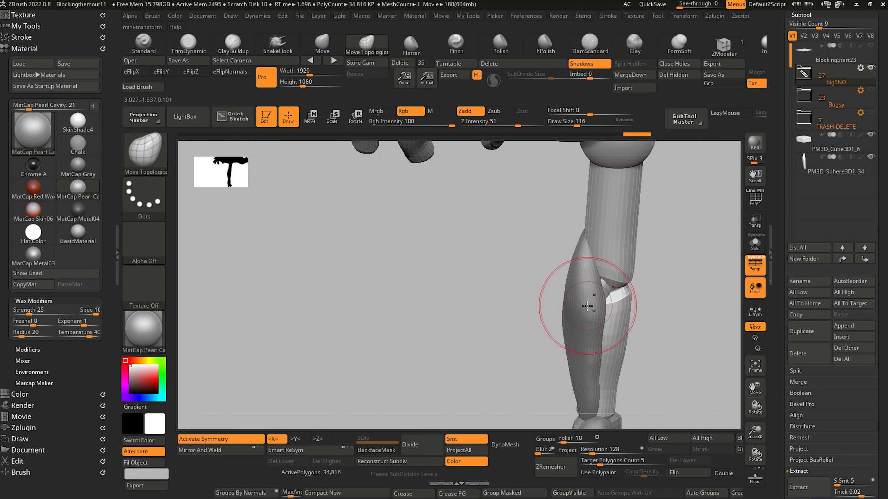
Switch to the forearm muscle and widen its inner edge over the forearm with the Move Topological brush at draw size about 112
{"action": "left_click", "coordinate": [609, 289], "text": "alt"}
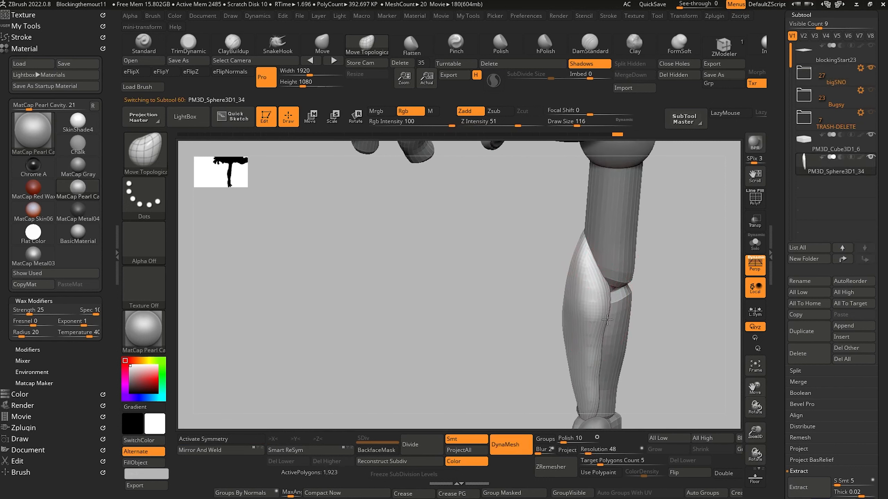
{"action": "left_click_drag", "start_coordinate": [600, 345], "coordinate": [603, 344]}
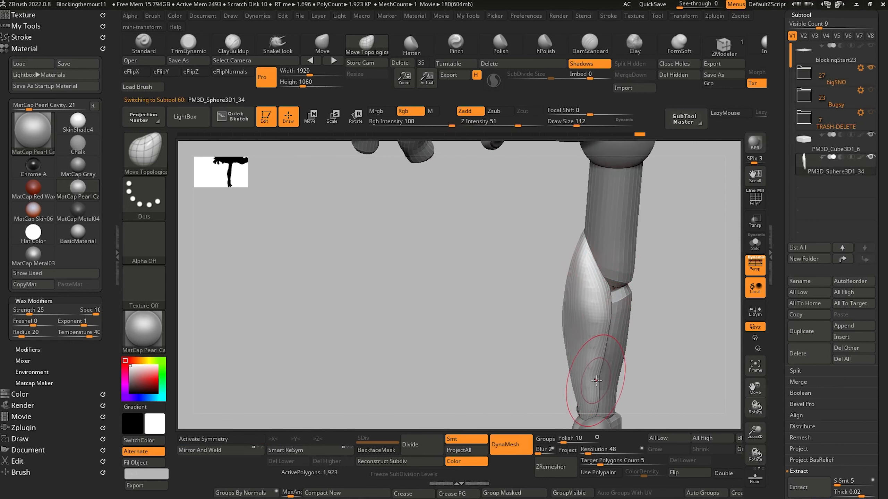
{"action": "left_click_drag", "start_coordinate": [596, 386], "coordinate": [600, 385]}
{"action": "left_click_drag", "start_coordinate": [606, 343], "coordinate": [608, 342]}
{"action": "mouse_move", "coordinate": [507, 307]}
{"action": "left_mouse_down"}
{"action": "mouse_move", "coordinate": [454, 307]}
{"action": "mouse_move", "coordinate": [474, 301]}
{"action": "left_mouse_up"}
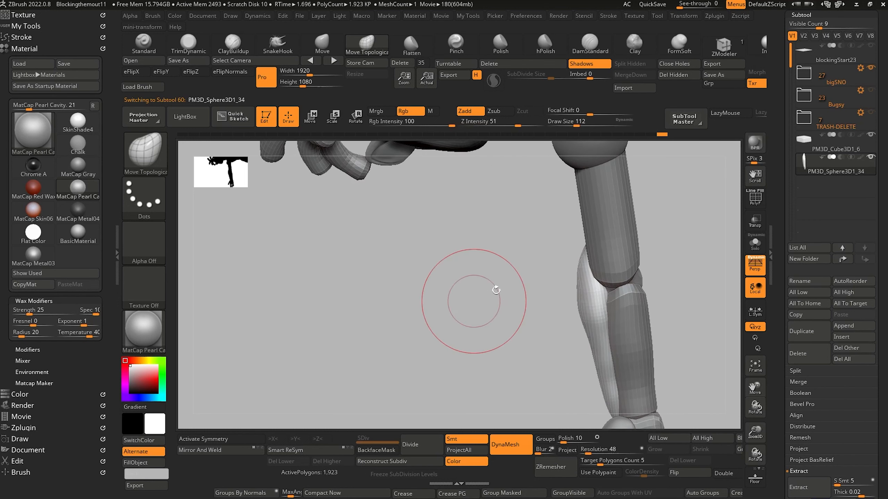
Switch to the arm mesh and refine the forearm's top and the upper arm's outer side at draw sizes of about 104 to 120
{"action": "left_click", "coordinate": [614, 306], "text": "alt"}
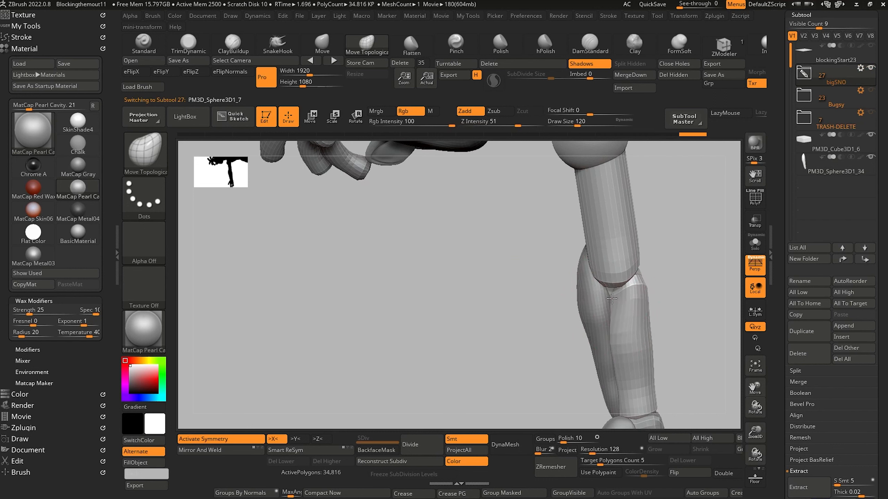
{"action": "left_click_drag", "start_coordinate": [612, 299], "coordinate": [613, 300]}
{"action": "left_click_drag", "start_coordinate": [615, 335], "coordinate": [617, 340]}
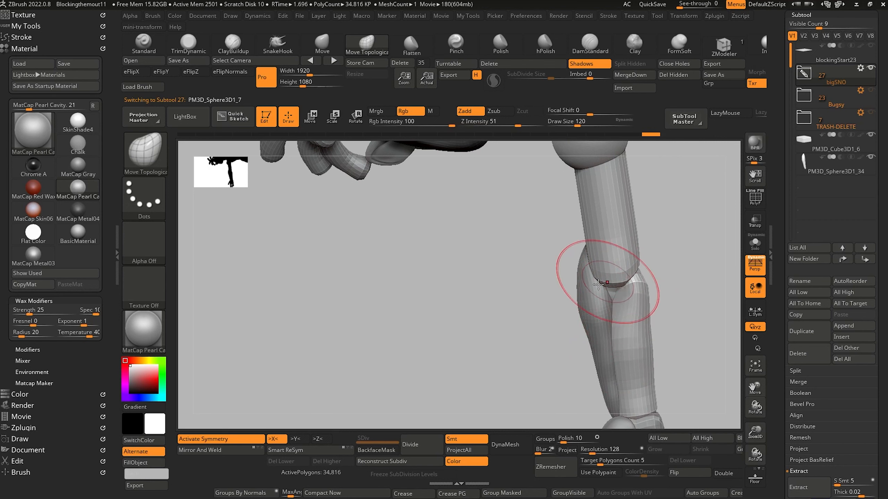
{"action": "mouse_move", "coordinate": [564, 303]}
{"action": "left_mouse_down"}
{"action": "mouse_move", "coordinate": [578, 311]}
{"action": "mouse_move", "coordinate": [618, 287]}
{"action": "mouse_move", "coordinate": [630, 264]}
{"action": "left_mouse_up"}
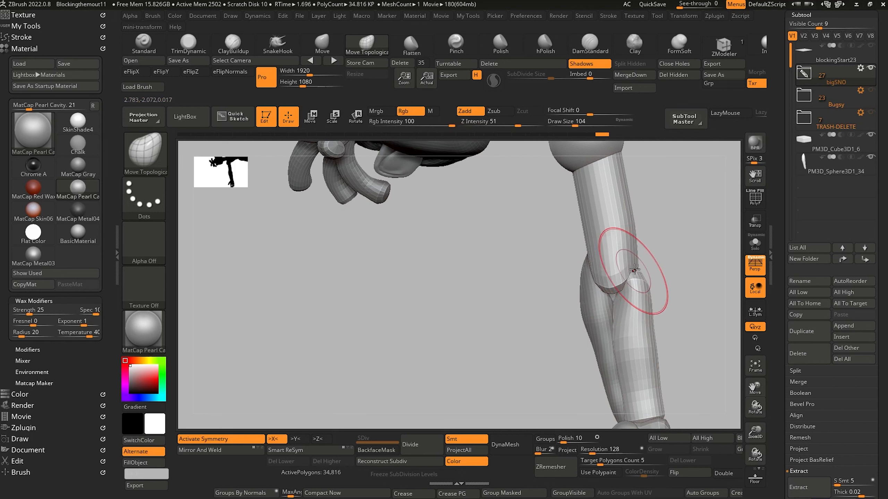
{"action": "left_click_drag", "start_coordinate": [636, 229], "coordinate": [626, 227]}
{"action": "key", "text": "bracketright"}
{"action": "key", "text": "bracketright"}
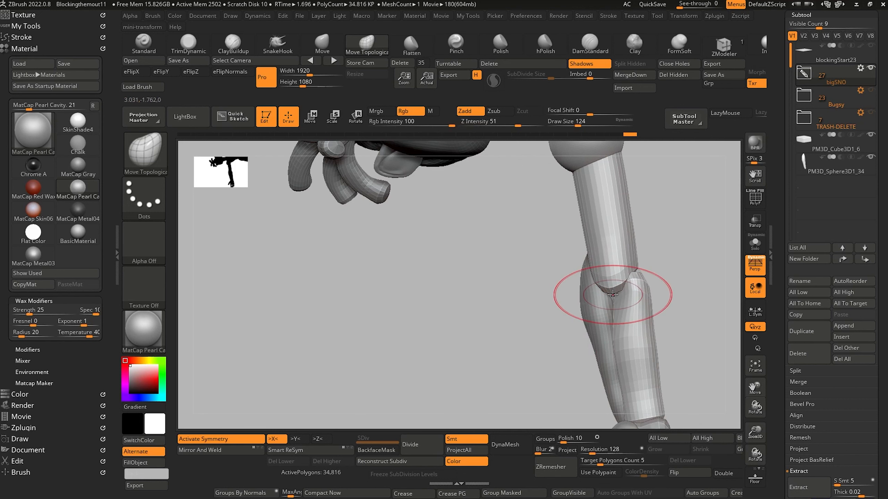
Pull the upper arm's lower end down between the muscle and forearm and adjust the forearm's outer elbow corner with Move Topological
{"action": "left_click_drag", "start_coordinate": [612, 295], "coordinate": [608, 294]}
{"action": "right_click_drag", "start_coordinate": [594, 294], "coordinate": [611, 292]}
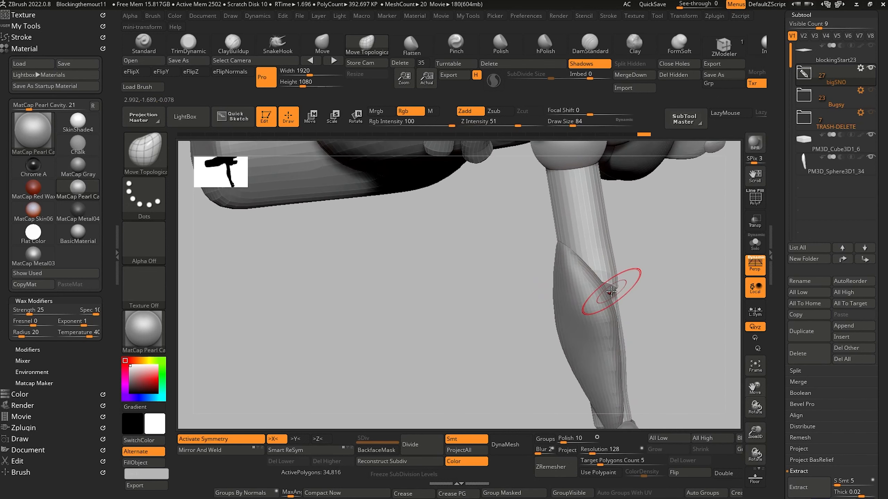
{"action": "left_click_drag", "start_coordinate": [609, 297], "coordinate": [610, 293]}
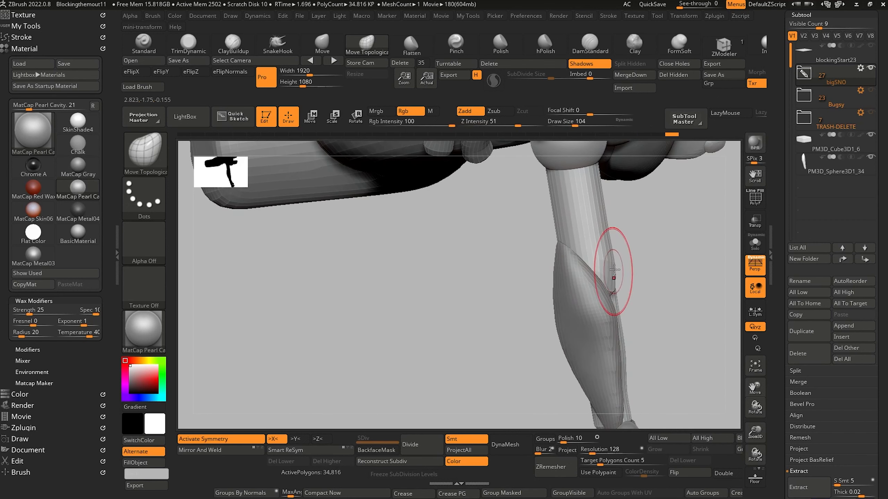
{"action": "mouse_move", "coordinate": [526, 293]}
{"action": "left_mouse_down"}
{"action": "mouse_move", "coordinate": [464, 295]}
{"action": "mouse_move", "coordinate": [510, 293]}
{"action": "left_mouse_up"}
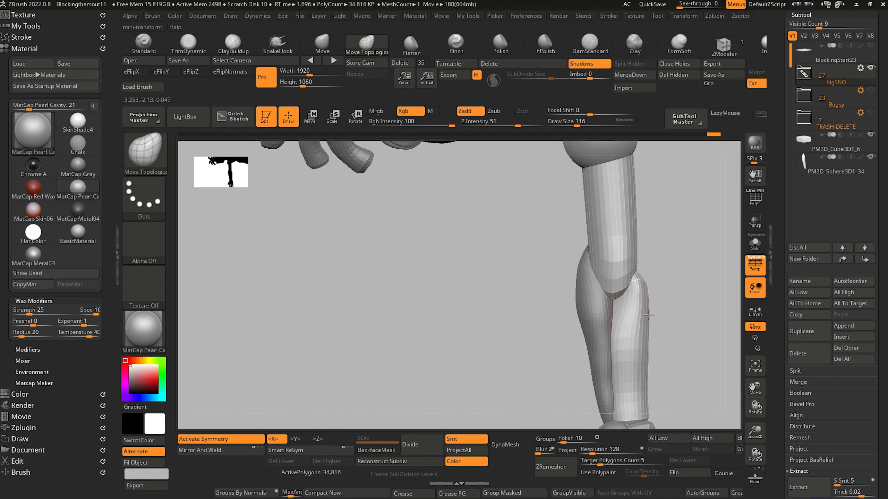
{"action": "left_click_drag", "start_coordinate": [647, 285], "coordinate": [642, 282]}
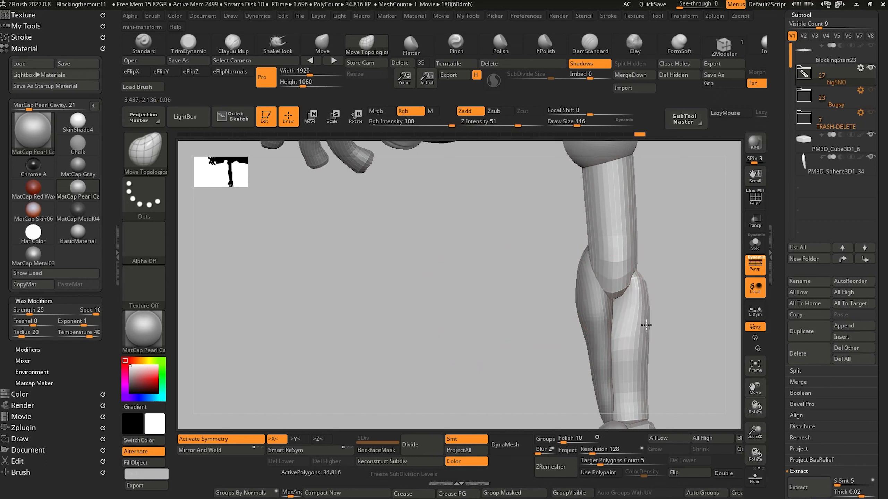
Switch to the forearm muscle and slim its outer side near the elbow with the Move Topological brush at draw size about 120
{"action": "left_click_drag", "start_coordinate": [584, 278], "coordinate": [577, 317]}
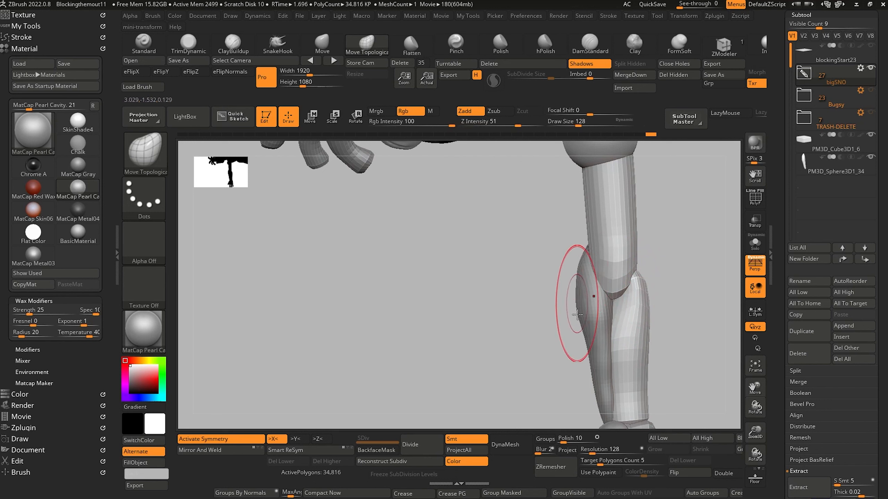
{"action": "left_click", "coordinate": [578, 282], "text": "alt"}
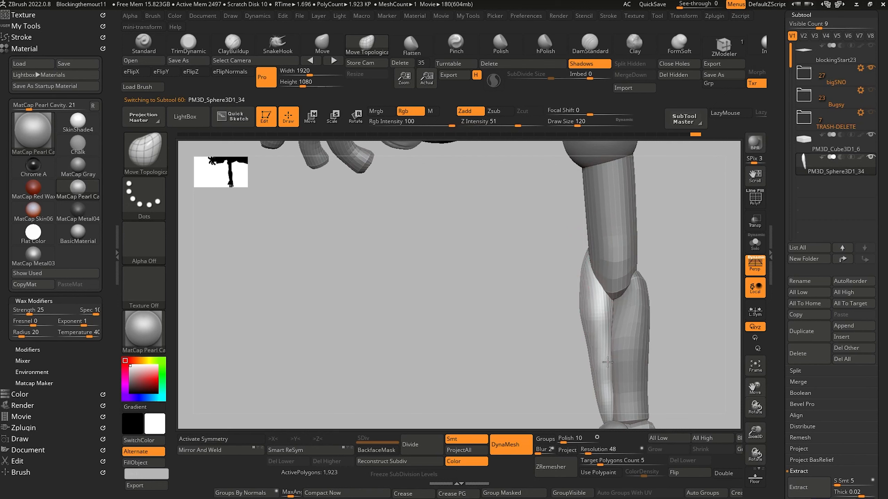
{"action": "right_click_drag", "start_coordinate": [607, 363], "coordinate": [549, 328]}
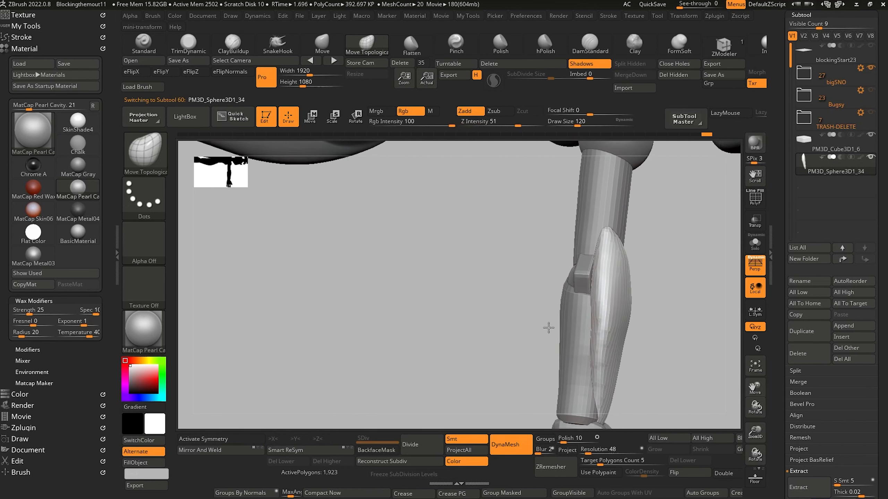
Switch to the elbow block, mask part of it and adjust its unmasked part with the Rotate gizmo
{"action": "right_click_drag", "start_coordinate": [549, 268], "coordinate": [509, 204]}
{"action": "left_click", "coordinate": [571, 270], "text": "alt"}
{"action": "left_click_drag", "start_coordinate": [471, 224], "coordinate": [567, 336], "text": "ctrl"}
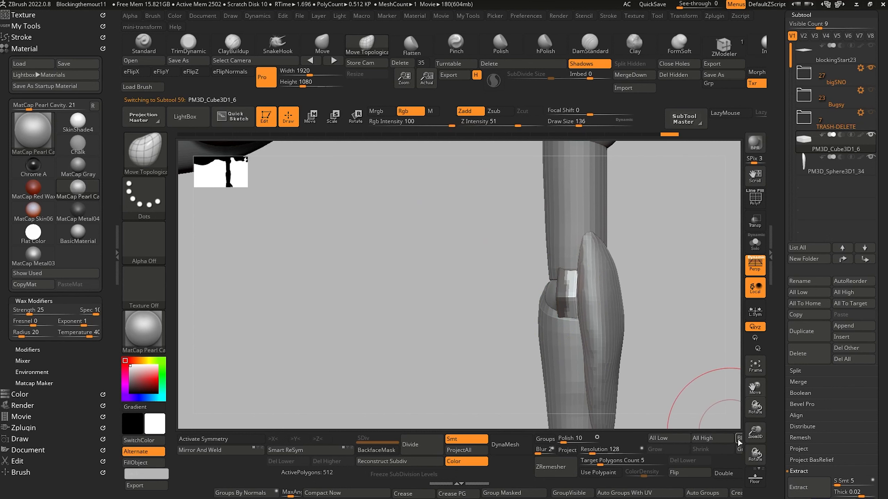
{"action": "key", "text": "r"}
{"action": "left_click_drag", "start_coordinate": [526, 303], "coordinate": [526, 302]}
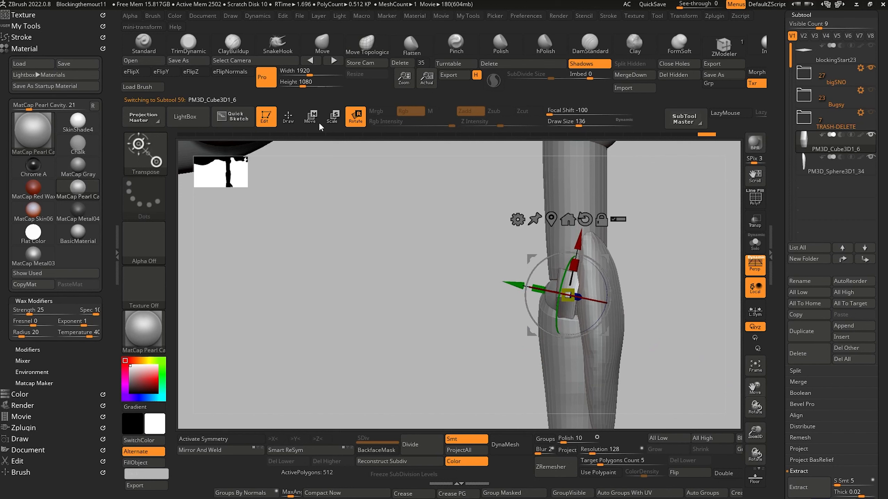
{"action": "left_click", "coordinate": [287, 116]}
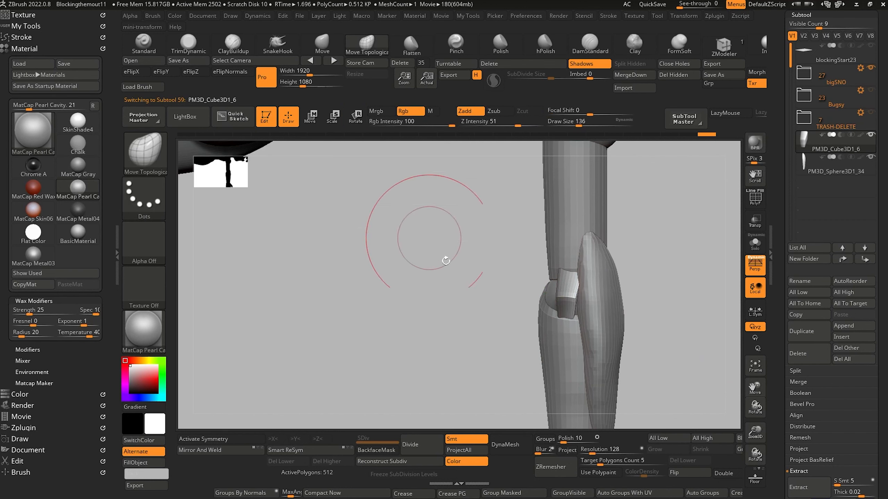
{"action": "left_click", "coordinate": [310, 117]}
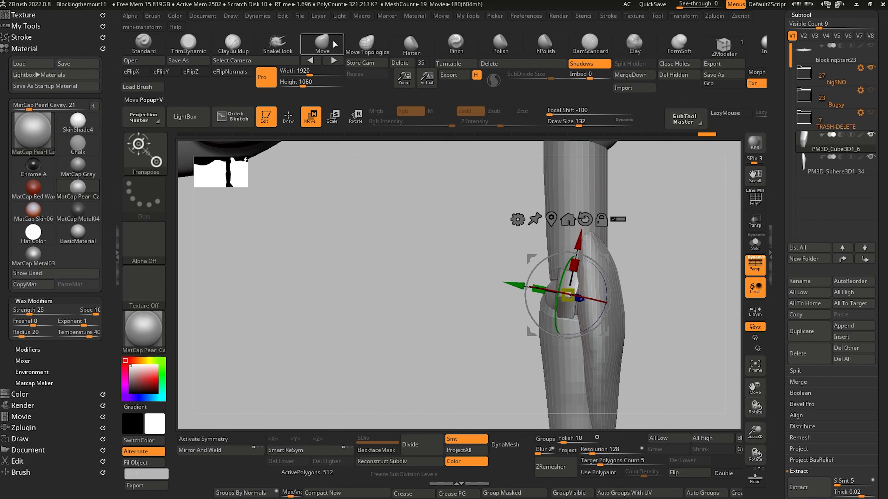
Switch to the forearm muscle and reshape its inner edge beside the elbow block with the Move brush at draw size 128
{"action": "left_click", "coordinate": [332, 44]}
{"action": "left_click", "coordinate": [588, 345], "text": "alt"}
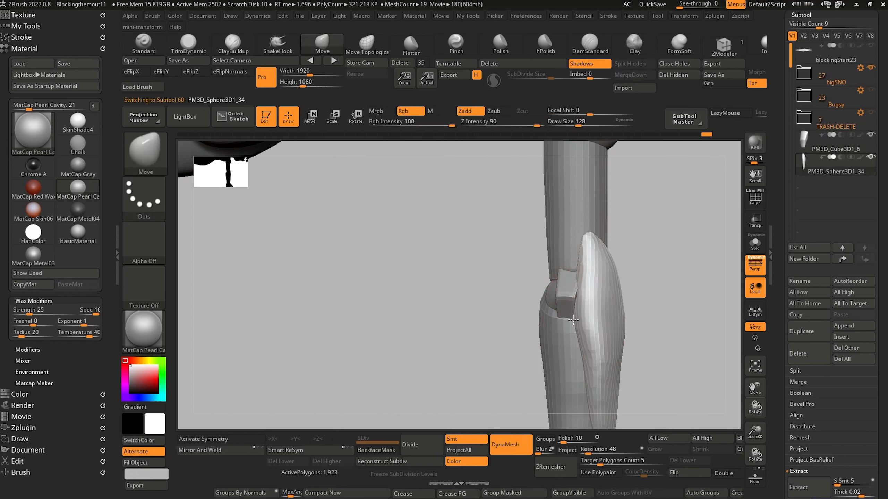
{"action": "left_click_drag", "start_coordinate": [573, 320], "coordinate": [586, 395]}
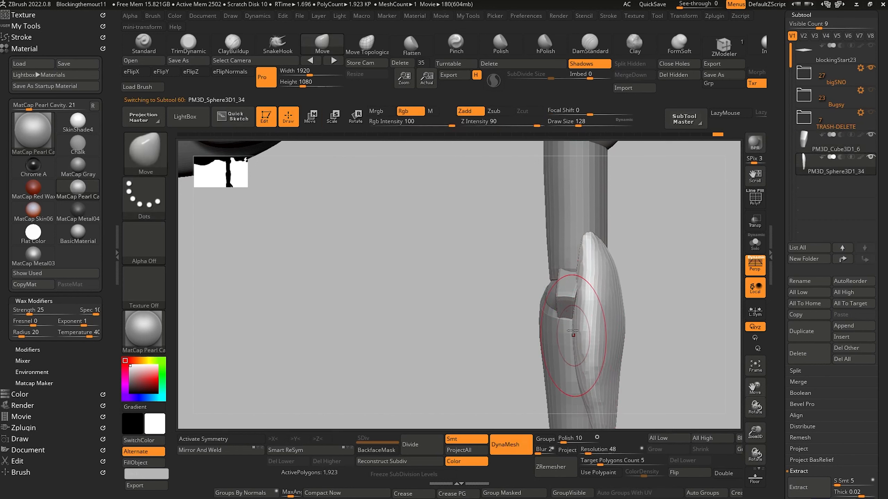
{"action": "key", "text": "ctrl+z"}
{"action": "key", "text": "ctrl+z"}
{"action": "key", "text": "ctrl+z"}
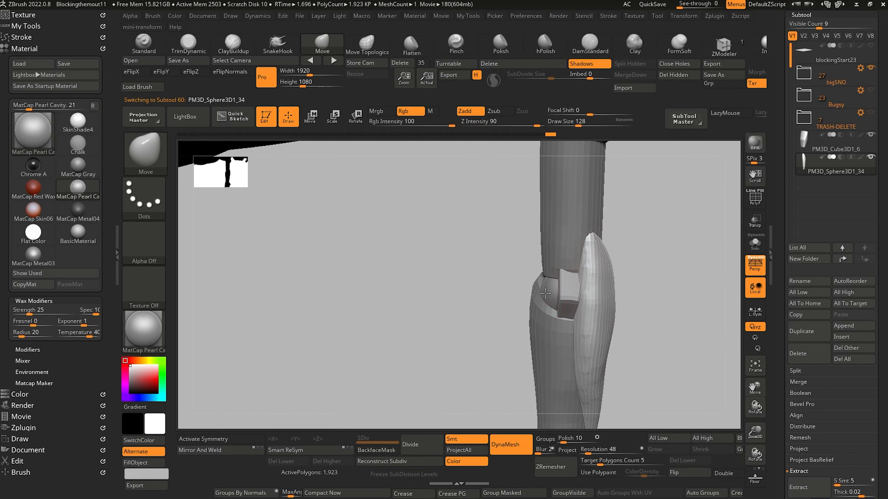
{"action": "key", "text": "ctrl+shift+z"}
{"action": "key", "text": "ctrl+shift+z"}
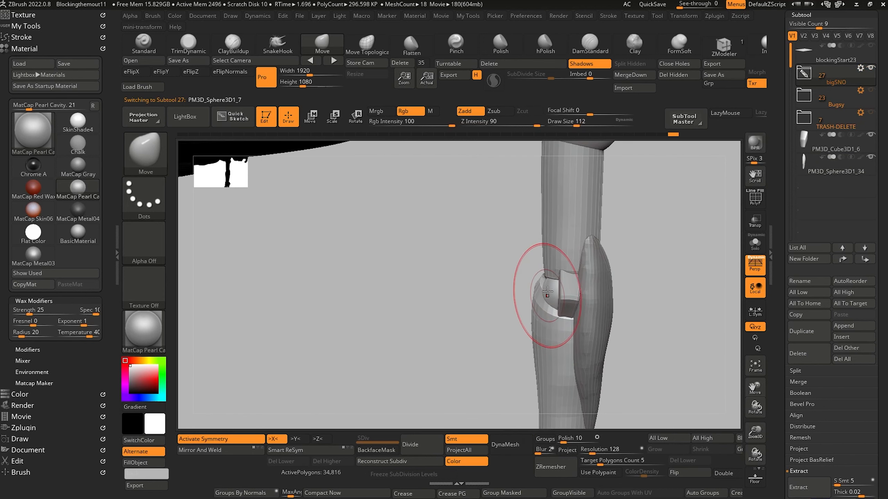
Undo the last Move stroke on the arm mesh and reshape the forearm's top around the elbow block with Move Topological at draw size about 100
{"action": "key", "text": "ctrl+z"}
{"action": "left_click", "coordinate": [367, 40]}
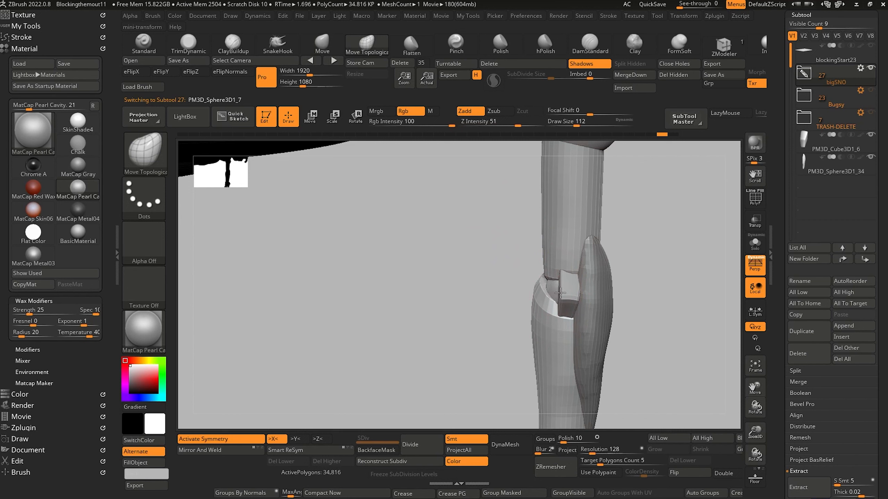
{"action": "mouse_move", "coordinate": [523, 290]}
{"action": "left_mouse_down"}
{"action": "mouse_move", "coordinate": [547, 289]}
{"action": "mouse_move", "coordinate": [511, 286]}
{"action": "left_mouse_up"}
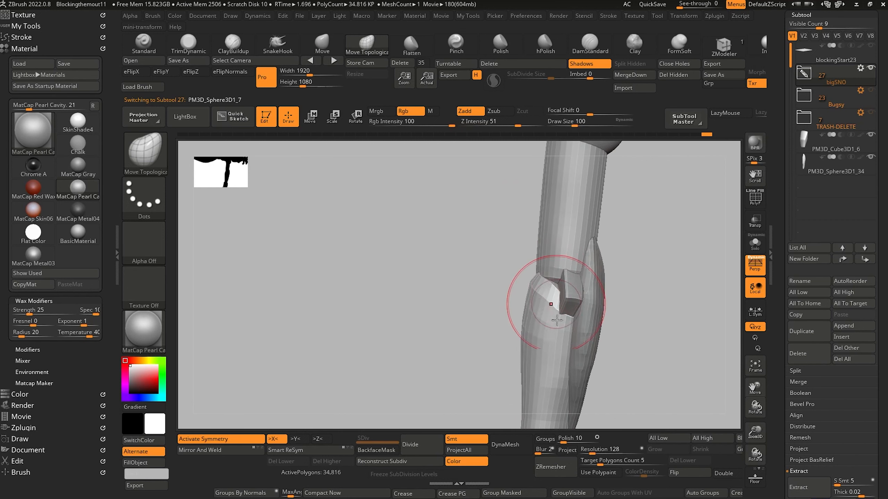
{"action": "left_click_drag", "start_coordinate": [557, 319], "coordinate": [555, 315]}
{"action": "mouse_move", "coordinate": [508, 309]}
{"action": "left_mouse_down"}
{"action": "mouse_move", "coordinate": [476, 305]}
{"action": "mouse_move", "coordinate": [508, 296]}
{"action": "mouse_move", "coordinate": [520, 276]}
{"action": "mouse_move", "coordinate": [529, 281]}
{"action": "left_mouse_up"}
Switch to the forearm muscle and slim its upper edge toward the wrist with the Move Topological brush at draw sizes of about 88 to 100
{"action": "mouse_move", "coordinate": [444, 283]}
{"action": "left_mouse_down", "text": "alt"}
{"action": "mouse_move", "coordinate": [380, 265]}
{"action": "mouse_move", "coordinate": [401, 337]}
{"action": "mouse_move", "coordinate": [444, 352]}
{"action": "left_mouse_up", "text": "alt"}
{"action": "left_click_drag", "start_coordinate": [427, 274], "coordinate": [429, 266]}
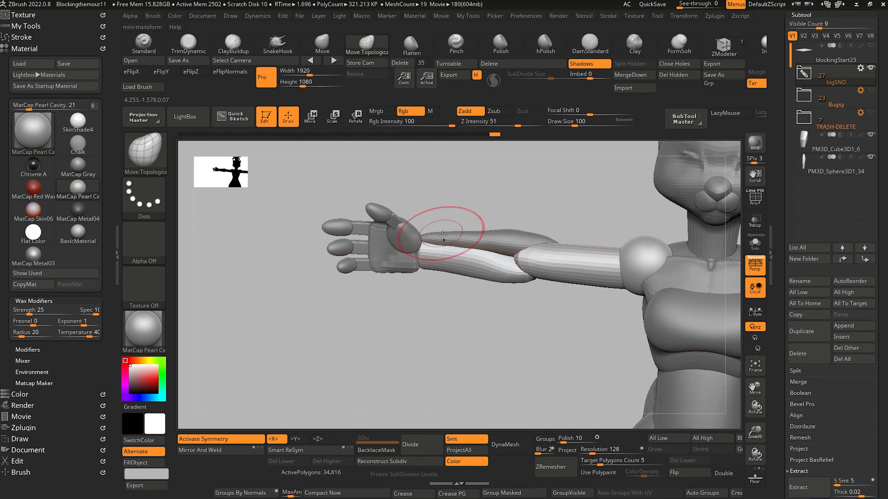
{"action": "left_click", "coordinate": [441, 236], "text": "alt"}
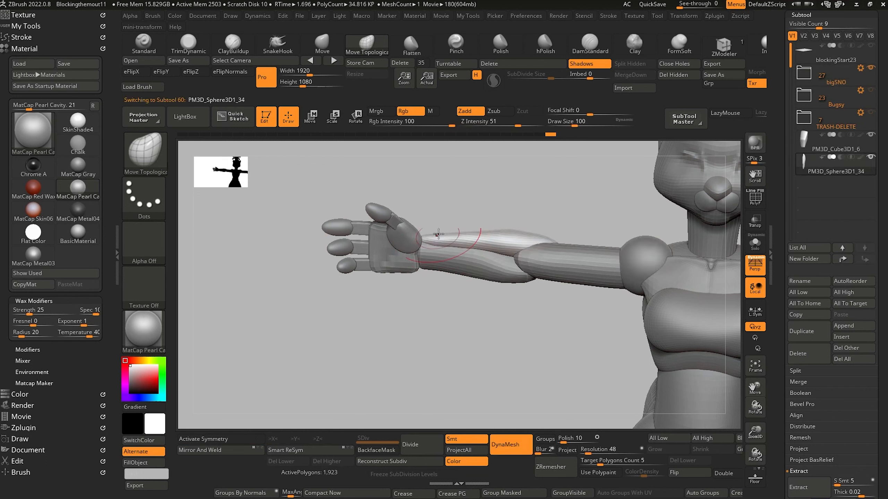
{"action": "key", "text": "]"}
{"action": "mouse_move", "coordinate": [475, 232]}
{"action": "left_mouse_down"}
{"action": "mouse_move", "coordinate": [421, 237]}
{"action": "mouse_move", "coordinate": [437, 245]}
{"action": "left_mouse_up"}
{"action": "key", "text": "["}
{"action": "key", "text": "["}
{"action": "key", "text": "]"}
{"action": "key", "text": "]"}
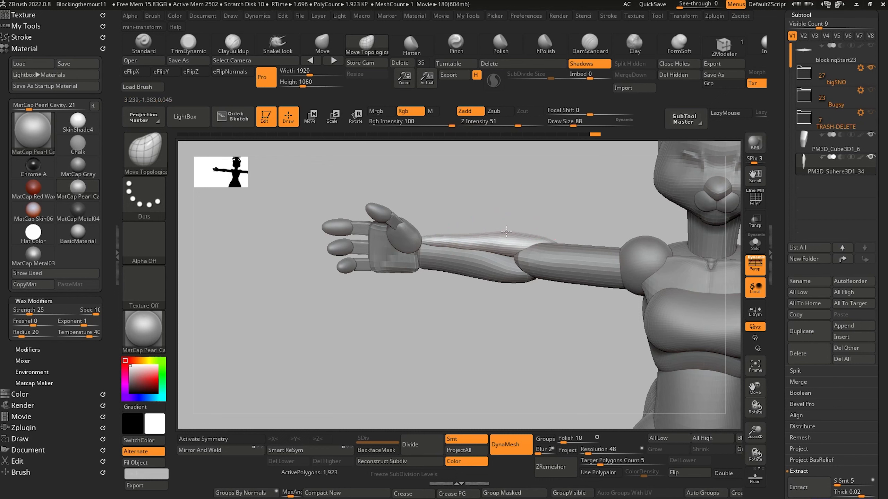
Switch to the arm mesh and refine the upper arm's pointed elbow end and the adjoining forearm at draw sizes of about 80 to 100
{"action": "left_click", "coordinate": [507, 276], "text": "alt"}
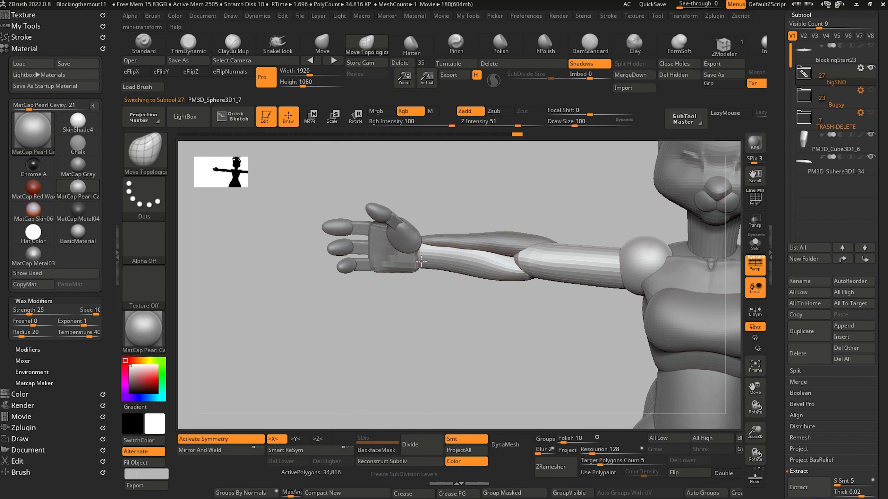
{"action": "left_click_drag", "start_coordinate": [406, 347], "coordinate": [335, 285], "text": "alt"}
{"action": "left_click_drag", "start_coordinate": [337, 223], "coordinate": [315, 247], "text": "alt"}
{"action": "left_click_drag", "start_coordinate": [315, 247], "coordinate": [353, 315]}
{"action": "left_click_drag", "start_coordinate": [363, 304], "coordinate": [398, 384], "text": "alt"}
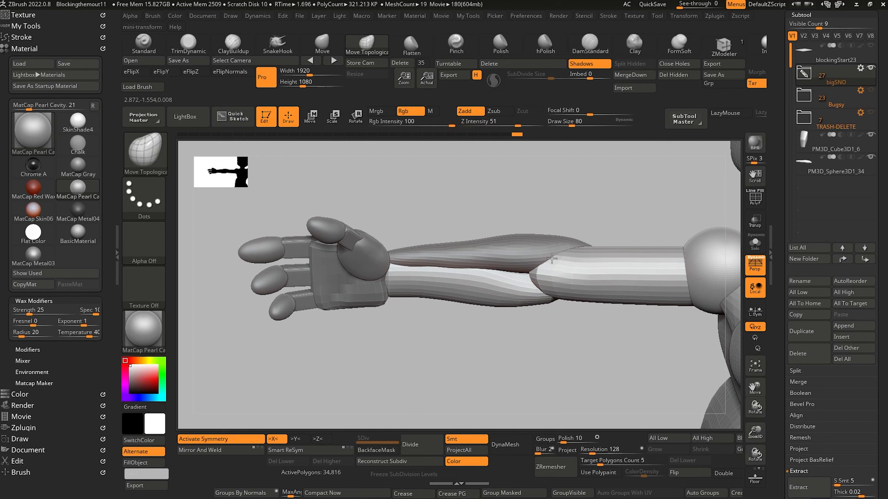
{"action": "left_click", "coordinate": [552, 259]}
{"action": "key", "text": "bracketright"}
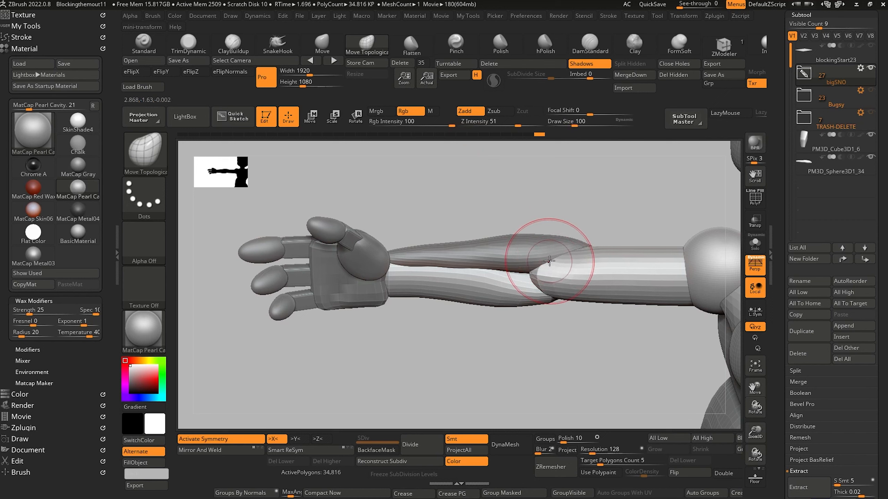
{"action": "left_click_drag", "start_coordinate": [539, 337], "coordinate": [538, 274]}
{"action": "mouse_move", "coordinate": [550, 338]}
{"action": "left_mouse_down"}
{"action": "mouse_move", "coordinate": [548, 297]}
{"action": "mouse_move", "coordinate": [553, 303]}
{"action": "left_mouse_up"}
{"action": "left_click_drag", "start_coordinate": [540, 340], "coordinate": [539, 334]}
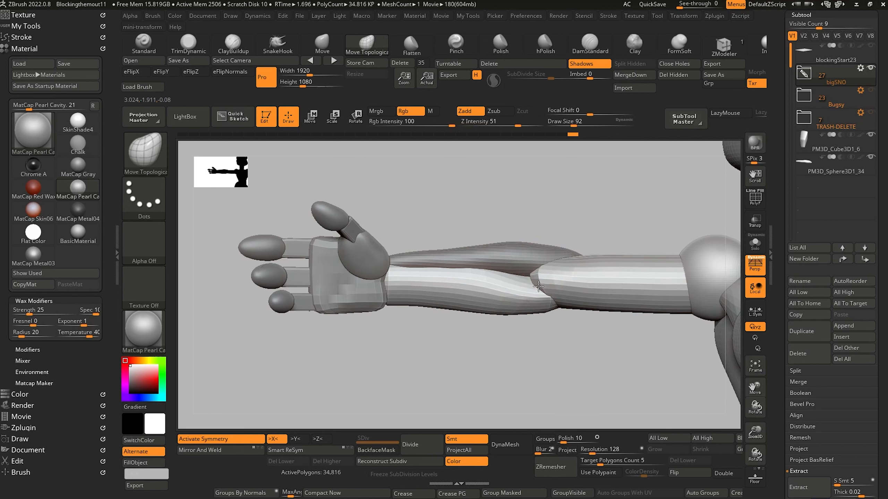
{"action": "left_click_drag", "start_coordinate": [534, 282], "coordinate": [531, 275]}
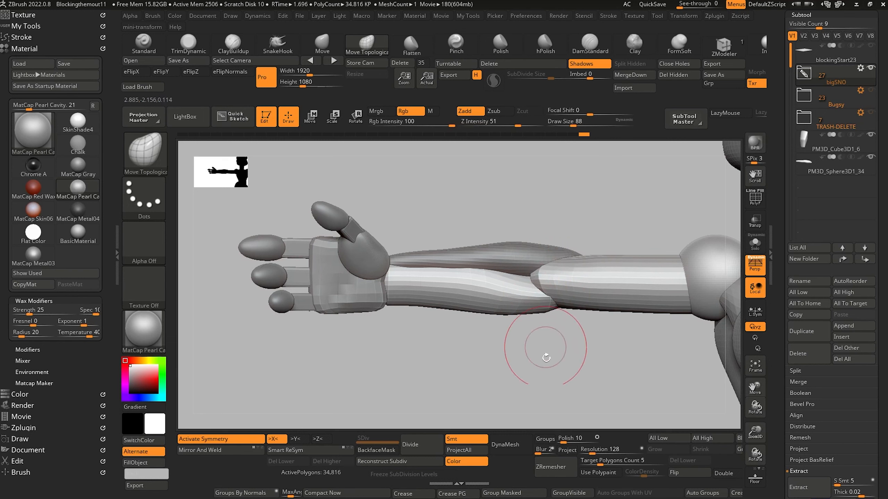
Pull the shoulder ball's lower edge up off the back of the upper arm with Move Topological at draw size 88
{"action": "left_click_drag", "start_coordinate": [545, 357], "coordinate": [521, 300], "text": "alt"}
{"action": "mouse_move", "coordinate": [490, 336]}
{"action": "left_mouse_down", "text": "shift"}
{"action": "mouse_move", "coordinate": [468, 376]}
{"action": "mouse_move", "coordinate": [467, 404]}
{"action": "left_mouse_up", "text": "shift"}
{"action": "mouse_move", "coordinate": [508, 328]}
{"action": "left_mouse_down"}
{"action": "mouse_move", "coordinate": [507, 399]}
{"action": "mouse_move", "coordinate": [505, 301]}
{"action": "mouse_move", "coordinate": [493, 241]}
{"action": "left_mouse_up"}
{"action": "left_click_drag", "start_coordinate": [341, 321], "coordinate": [467, 334]}
{"action": "left_click_drag", "start_coordinate": [510, 378], "coordinate": [516, 393]}
{"action": "left_click_drag", "start_coordinate": [457, 366], "coordinate": [517, 358], "text": "alt"}
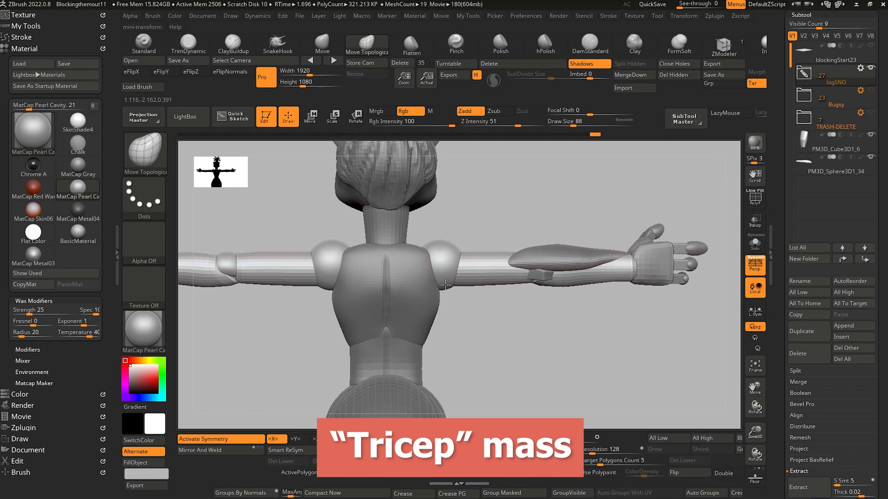
{"action": "left_click_drag", "start_coordinate": [445, 284], "coordinate": [442, 274]}
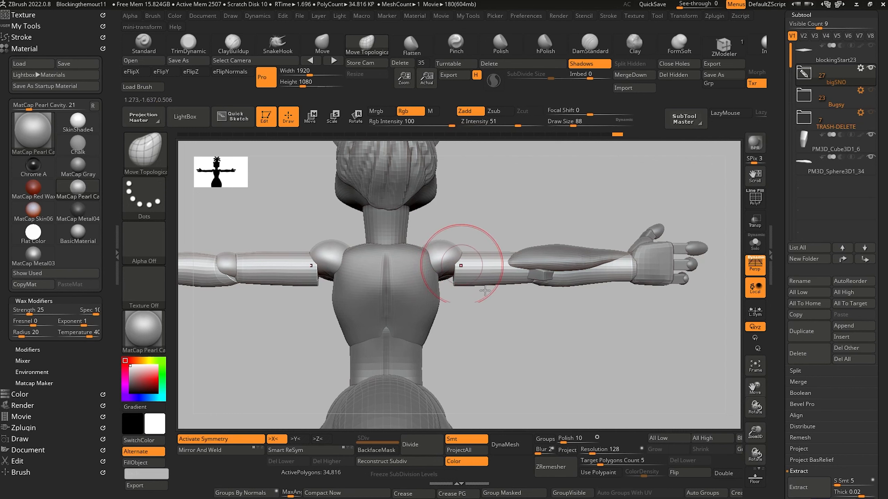
Extend the shoulder ball's outer end over the front of the upper arm with Move Topological at draw sizes of about 88 to 104
{"action": "left_click_drag", "start_coordinate": [485, 290], "coordinate": [413, 362]}
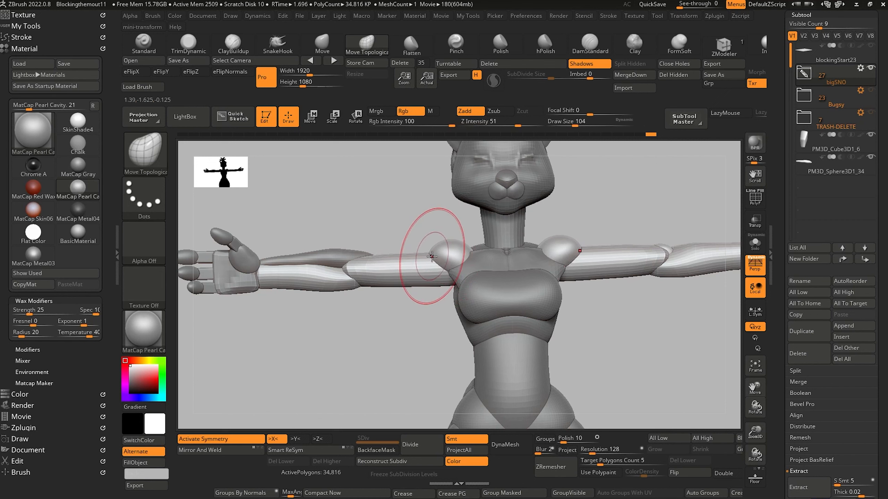
{"action": "left_click_drag", "start_coordinate": [333, 211], "coordinate": [437, 267]}
{"action": "left_click_drag", "start_coordinate": [391, 217], "coordinate": [379, 279]}
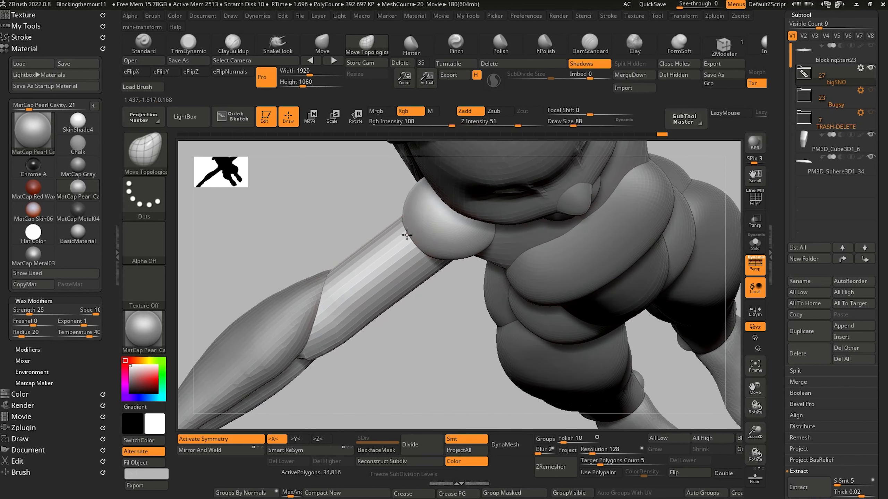
{"action": "left_click_drag", "start_coordinate": [406, 239], "coordinate": [403, 241]}
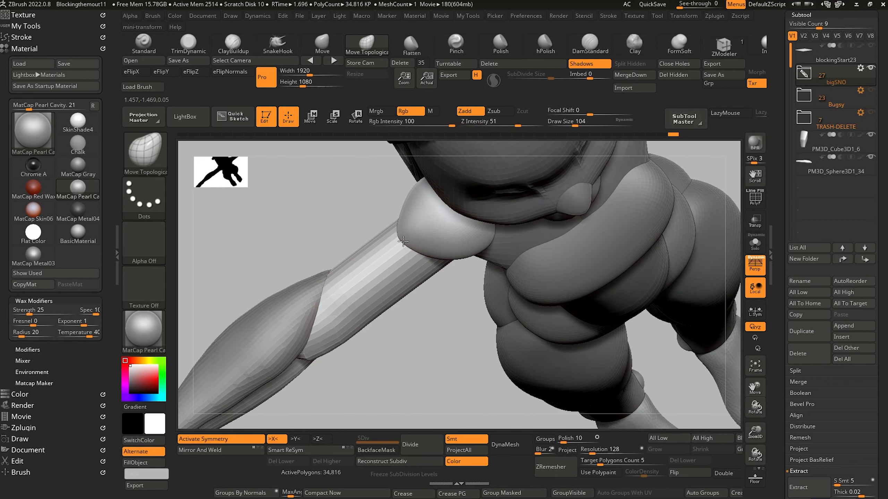
Refine the shoulder ball's lower inner edge where it meets the back of the torso at draw size about 80
{"action": "left_click_drag", "start_coordinate": [434, 359], "coordinate": [312, 187], "text": "alt"}
{"action": "left_click_drag", "start_coordinate": [320, 334], "coordinate": [319, 280]}
{"action": "left_click_drag", "start_coordinate": [319, 301], "coordinate": [486, 346]}
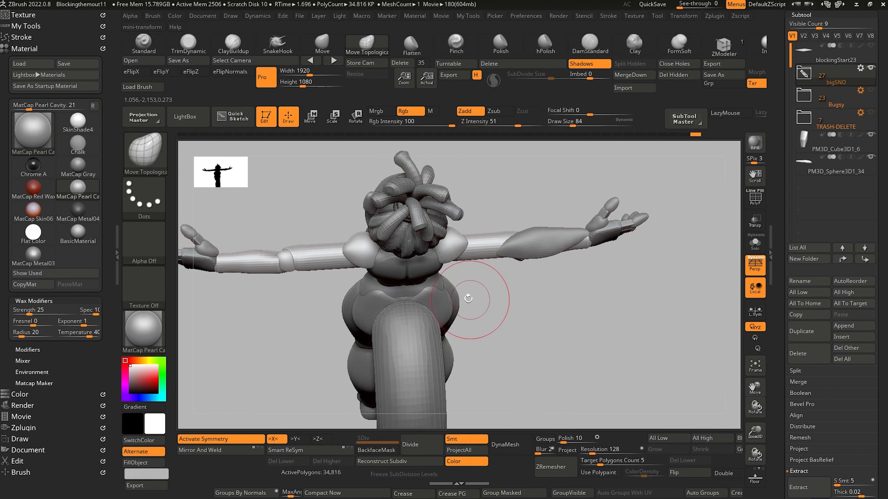
{"action": "left_click_drag", "start_coordinate": [496, 315], "coordinate": [488, 251]}
{"action": "left_click_drag", "start_coordinate": [278, 214], "coordinate": [315, 280]}
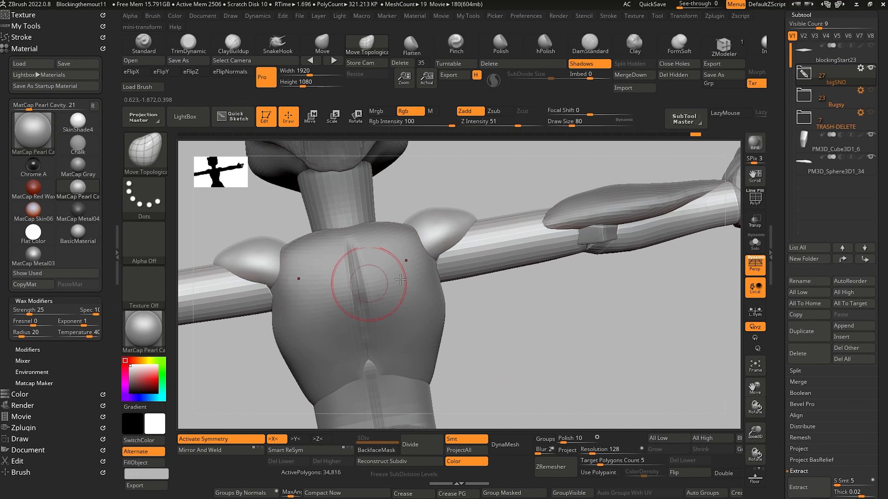
{"action": "left_click_drag", "start_coordinate": [432, 262], "coordinate": [436, 267]}
Stretch the rear outer edge of the shoulder ball along the upper arm with Move Topological at draw sizes of about 112 to 124
{"action": "left_click_drag", "start_coordinate": [528, 322], "coordinate": [506, 381]}
{"action": "key", "text": "]"}
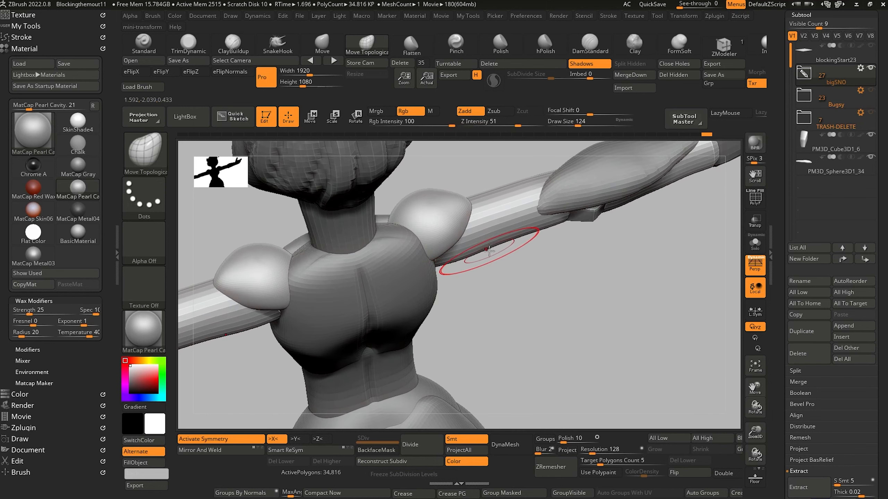
{"action": "mouse_move", "coordinate": [484, 324]}
{"action": "left_mouse_down"}
{"action": "mouse_move", "coordinate": [383, 270]}
{"action": "mouse_move", "coordinate": [463, 278]}
{"action": "mouse_move", "coordinate": [416, 292]}
{"action": "mouse_move", "coordinate": [369, 325]}
{"action": "left_mouse_up"}
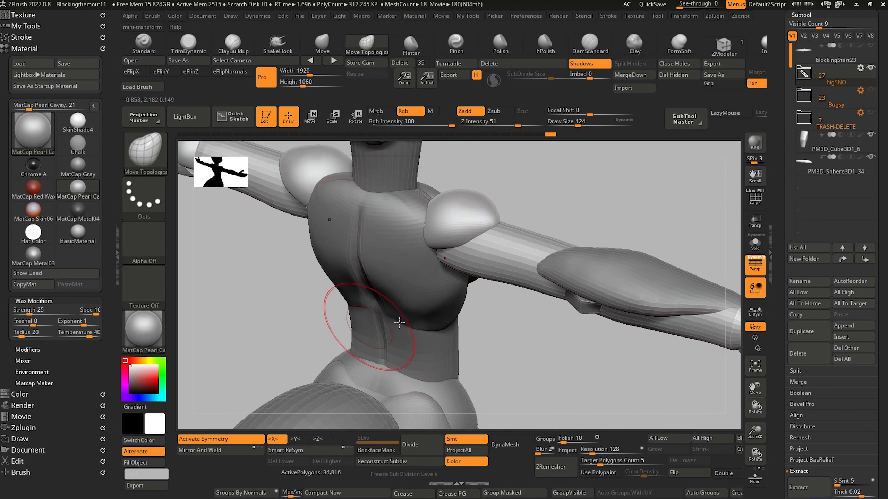
{"action": "left_click_drag", "start_coordinate": [526, 357], "coordinate": [516, 338]}
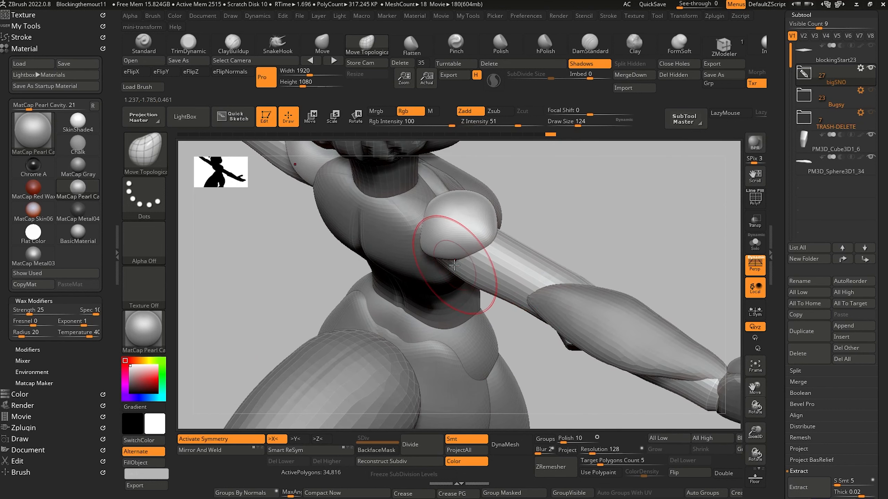
{"action": "left_click_drag", "start_coordinate": [486, 297], "coordinate": [525, 288]}
{"action": "left_click_drag", "start_coordinate": [539, 367], "coordinate": [431, 257]}
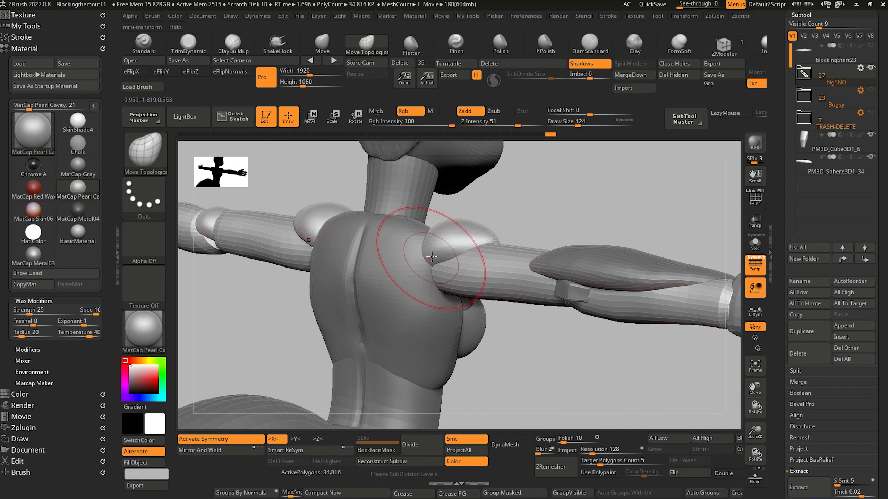
{"action": "left_click_drag", "start_coordinate": [486, 306], "coordinate": [525, 325]}
{"action": "key", "text": "bracketleft"}
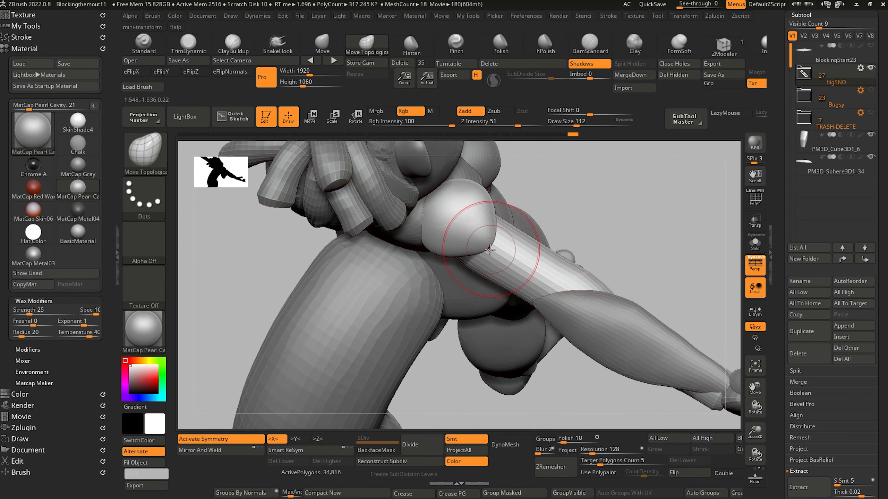
{"action": "left_click_drag", "start_coordinate": [492, 252], "coordinate": [498, 256]}
Switch to the forearm muscle and pull its rear edge inward along the forearm with Move Topological at draw sizes of about 152 to 160
{"action": "key", "text": "f"}
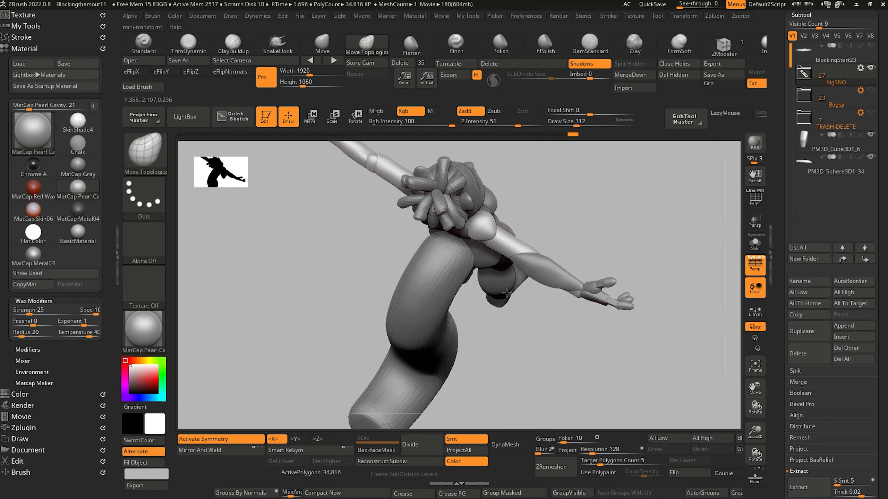
{"action": "mouse_move", "coordinate": [301, 280]}
{"action": "left_mouse_down", "text": "shift"}
{"action": "mouse_move", "coordinate": [329, 270]}
{"action": "mouse_move", "coordinate": [320, 308]}
{"action": "mouse_move", "coordinate": [333, 223]}
{"action": "mouse_move", "coordinate": [323, 232]}
{"action": "mouse_move", "coordinate": [332, 301]}
{"action": "left_mouse_up", "text": "shift"}
{"action": "mouse_move", "coordinate": [521, 349]}
{"action": "left_mouse_down"}
{"action": "mouse_move", "coordinate": [427, 367]}
{"action": "mouse_move", "coordinate": [509, 407]}
{"action": "mouse_move", "coordinate": [507, 345]}
{"action": "mouse_move", "coordinate": [513, 368]}
{"action": "left_mouse_up"}
{"action": "mouse_move", "coordinate": [479, 408]}
{"action": "left_mouse_down"}
{"action": "mouse_move", "coordinate": [448, 420]}
{"action": "mouse_move", "coordinate": [350, 412]}
{"action": "mouse_move", "coordinate": [444, 450]}
{"action": "mouse_move", "coordinate": [452, 345]}
{"action": "mouse_move", "coordinate": [440, 357]}
{"action": "mouse_move", "coordinate": [451, 345]}
{"action": "left_mouse_up"}
{"action": "left_click", "coordinate": [450, 247], "text": "alt"}
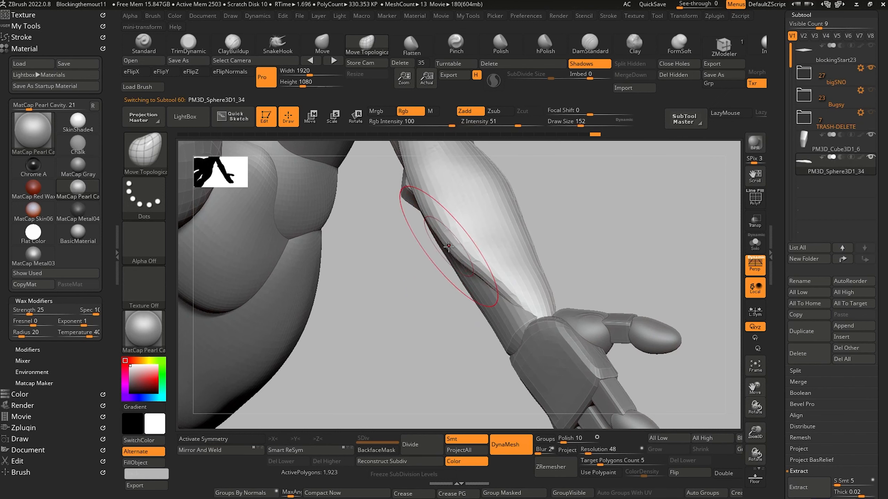
{"action": "mouse_move", "coordinate": [454, 245]}
{"action": "left_mouse_down"}
{"action": "mouse_move", "coordinate": [455, 266]}
{"action": "mouse_move", "coordinate": [464, 248]}
{"action": "left_mouse_up"}
{"action": "key", "text": "bracketright"}
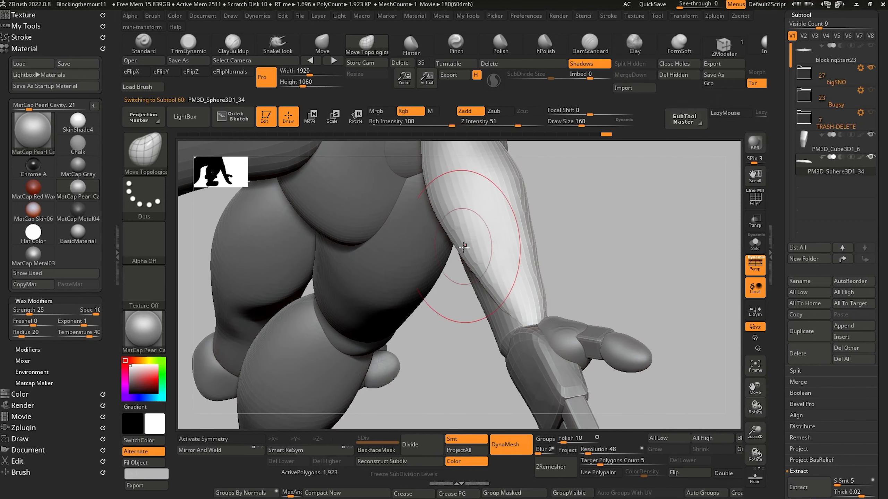
{"action": "mouse_move", "coordinate": [455, 325]}
{"action": "left_mouse_down"}
{"action": "mouse_move", "coordinate": [464, 357]}
{"action": "mouse_move", "coordinate": [457, 336]}
{"action": "left_mouse_up"}
{"action": "left_click_drag", "start_coordinate": [458, 283], "coordinate": [459, 281]}
Refine the forearm muscle's edge along the forearm and below the elbow with Move Topological at draw sizes of about 72 to 140
{"action": "mouse_move", "coordinate": [459, 351]}
{"action": "left_mouse_down"}
{"action": "mouse_move", "coordinate": [432, 375]}
{"action": "mouse_move", "coordinate": [415, 373]}
{"action": "mouse_move", "coordinate": [402, 357]}
{"action": "left_mouse_up"}
{"action": "left_click_drag", "start_coordinate": [430, 330], "coordinate": [443, 313]}
{"action": "key", "text": "bracketleft"}
{"action": "key", "text": "bracketleft"}
{"action": "key", "text": "bracketleft"}
{"action": "key", "text": "bracketleft"}
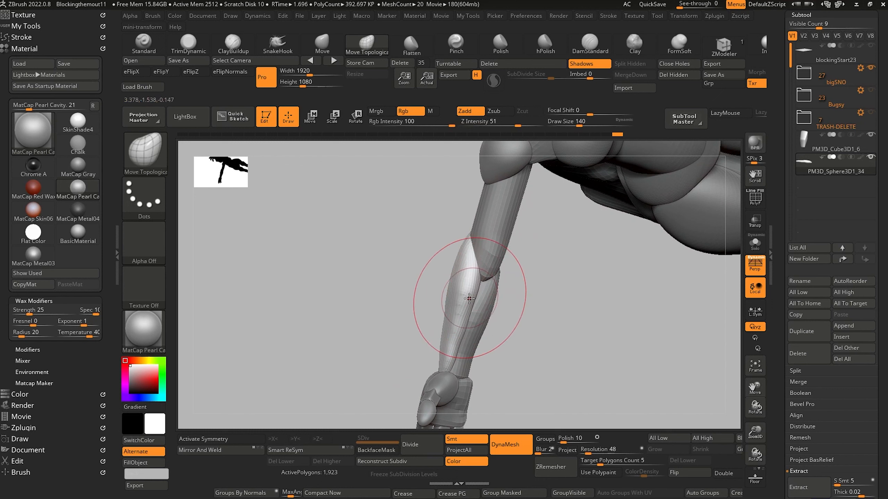
{"action": "key", "text": "bracketleft"}
{"action": "key", "text": "bracketleft"}
{"action": "key", "text": "bracketleft"}
{"action": "key", "text": "bracketleft"}
{"action": "key", "text": "bracketleft"}
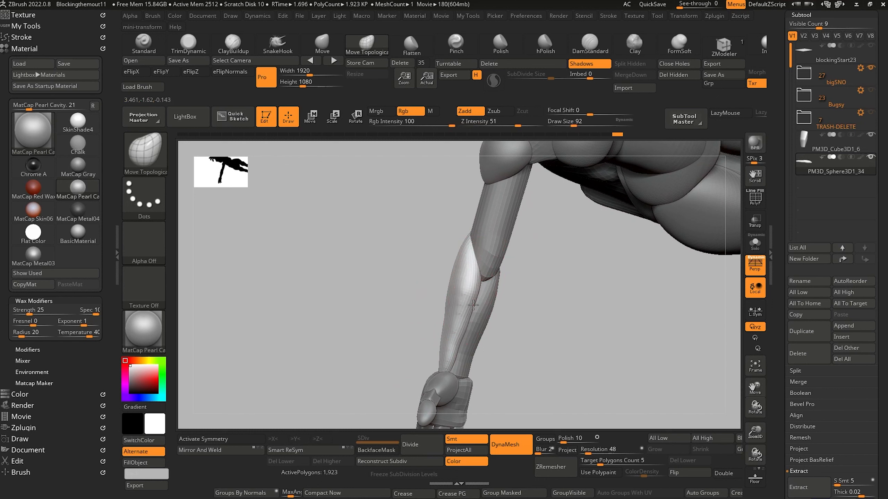
{"action": "key", "text": "bracketleft"}
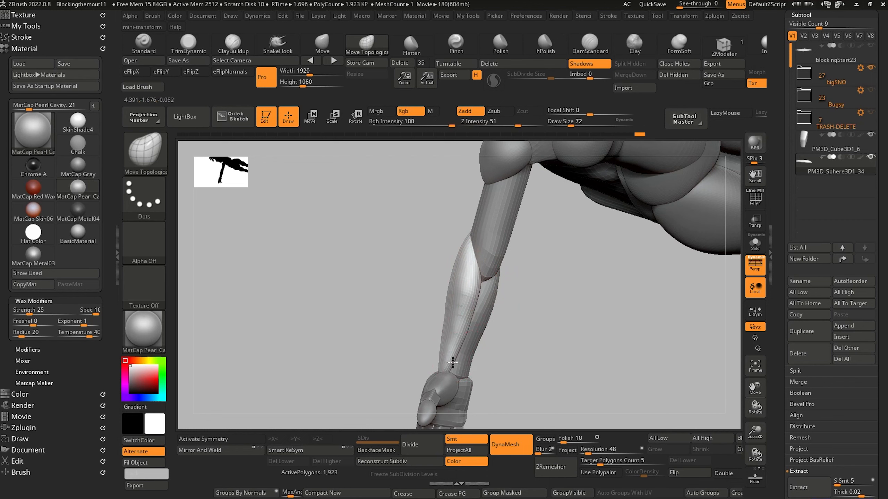
{"action": "left_click_drag", "start_coordinate": [476, 292], "coordinate": [470, 294]}
Switch to the arm mesh and review the arm shapes and the overall figure from the front
{"action": "mouse_move", "coordinate": [388, 344]}
{"action": "left_mouse_down", "text": "alt"}
{"action": "mouse_move", "coordinate": [317, 210]}
{"action": "mouse_move", "coordinate": [331, 215]}
{"action": "left_mouse_up", "text": "alt"}
{"action": "mouse_move", "coordinate": [332, 252]}
{"action": "left_mouse_down", "text": "alt"}
{"action": "mouse_move", "coordinate": [360, 336]}
{"action": "mouse_move", "coordinate": [312, 349]}
{"action": "mouse_move", "coordinate": [353, 371]}
{"action": "mouse_move", "coordinate": [272, 252]}
{"action": "left_mouse_up", "text": "alt"}
{"action": "left_click_drag", "start_coordinate": [358, 298], "coordinate": [402, 380]}
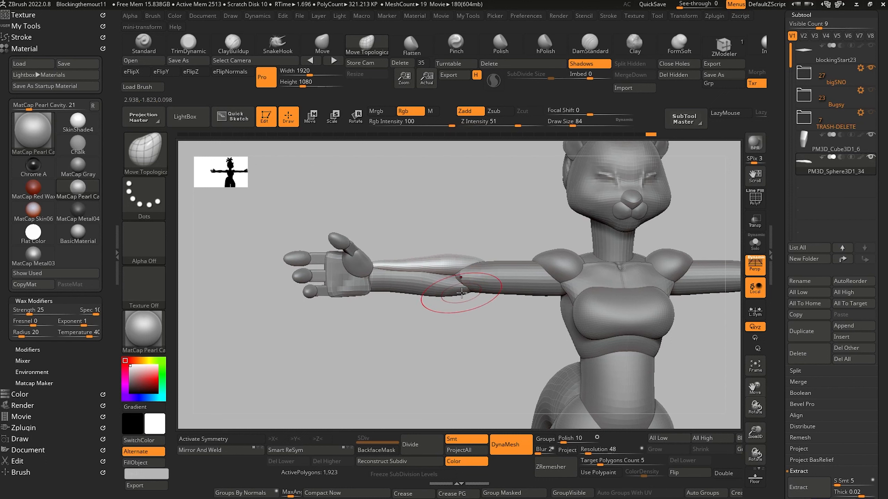
{"action": "left_click", "coordinate": [461, 293], "text": "alt"}
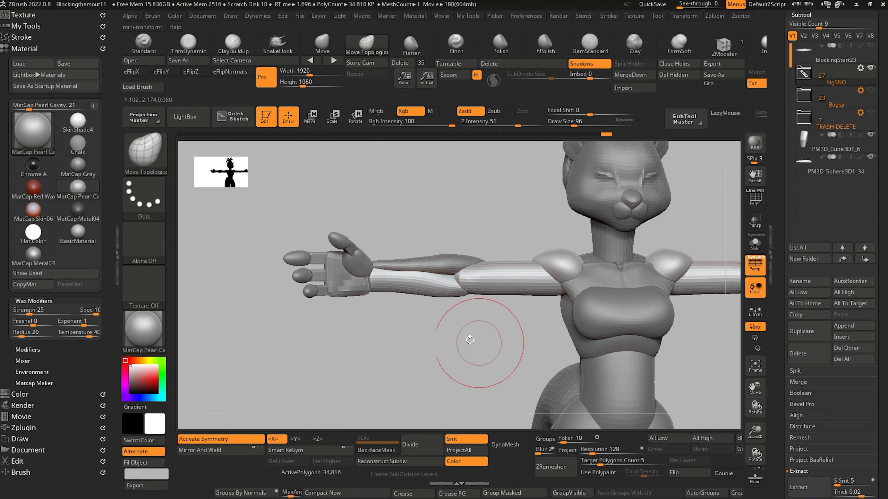
{"action": "left_click_drag", "start_coordinate": [461, 354], "coordinate": [289, 266], "text": "alt"}
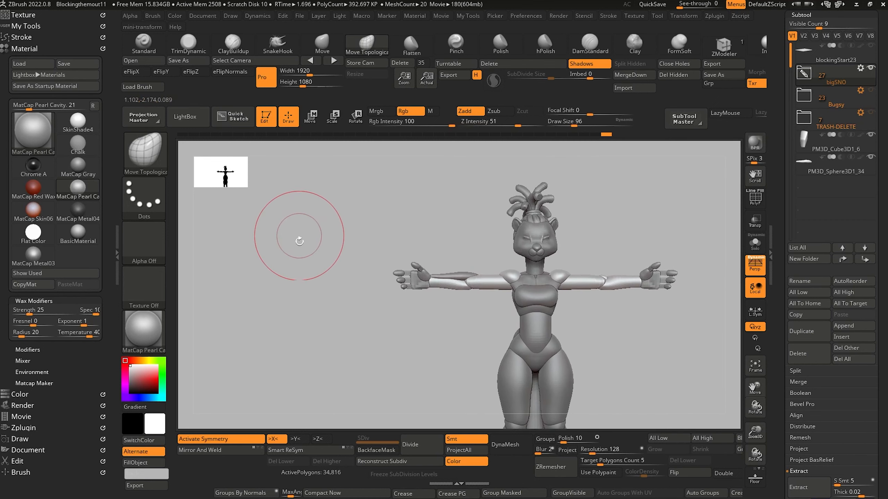
{"action": "left_click_drag", "start_coordinate": [299, 236], "coordinate": [299, 336], "text": "alt"}
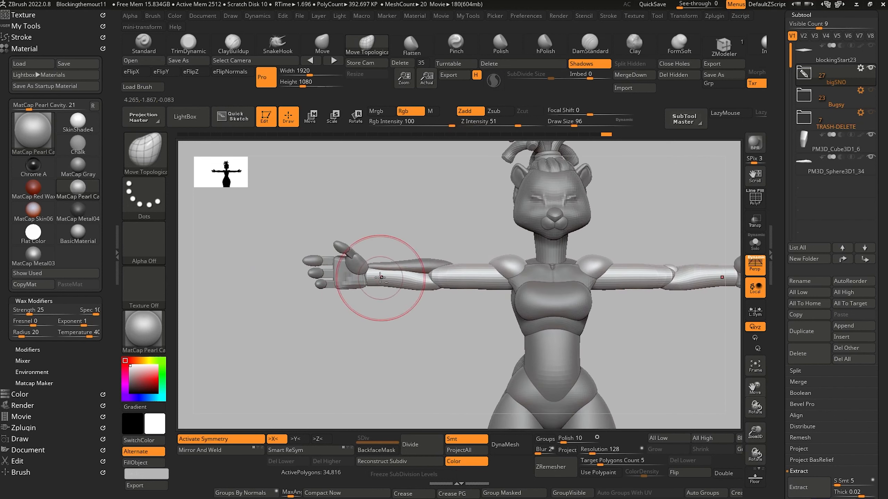
Mirror the forearm muscle and the elbow piece across the X axis onto the opposite arm with Mirror And Weld
{"action": "left_click", "coordinate": [426, 267], "text": "alt"}
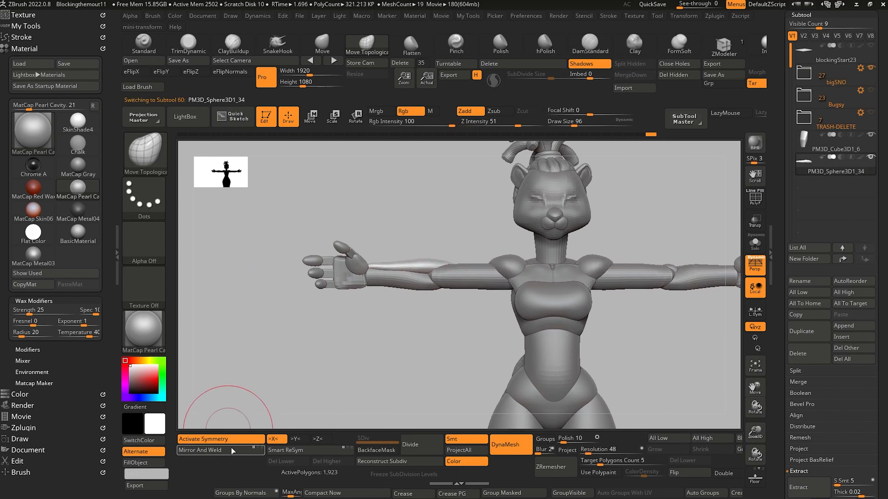
{"action": "left_click_drag", "start_coordinate": [368, 341], "coordinate": [456, 341]}
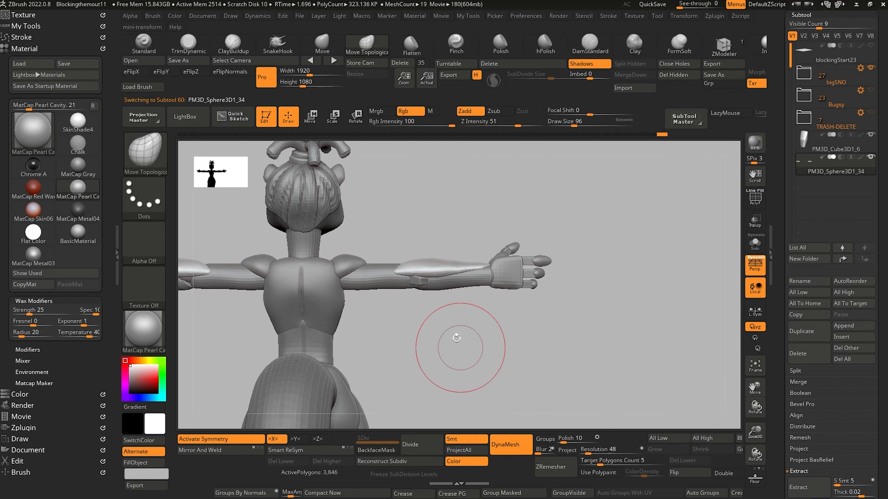
{"action": "left_click", "coordinate": [421, 281], "text": "alt"}
{"action": "left_click_drag", "start_coordinate": [457, 376], "coordinate": [565, 380], "text": "alt"}
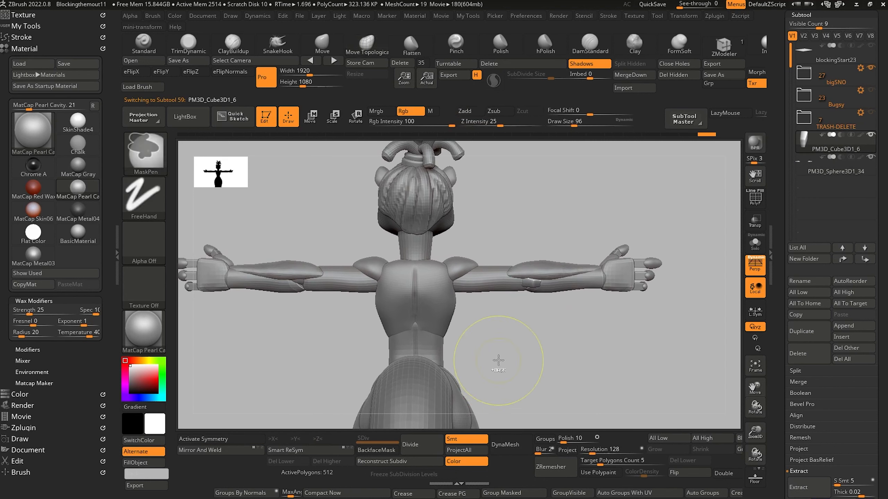
{"action": "left_click", "coordinate": [246, 442]}
{"action": "left_click_drag", "start_coordinate": [336, 385], "coordinate": [278, 355], "text": "alt"}
{"action": "left_click_drag", "start_coordinate": [307, 373], "coordinate": [258, 381]}
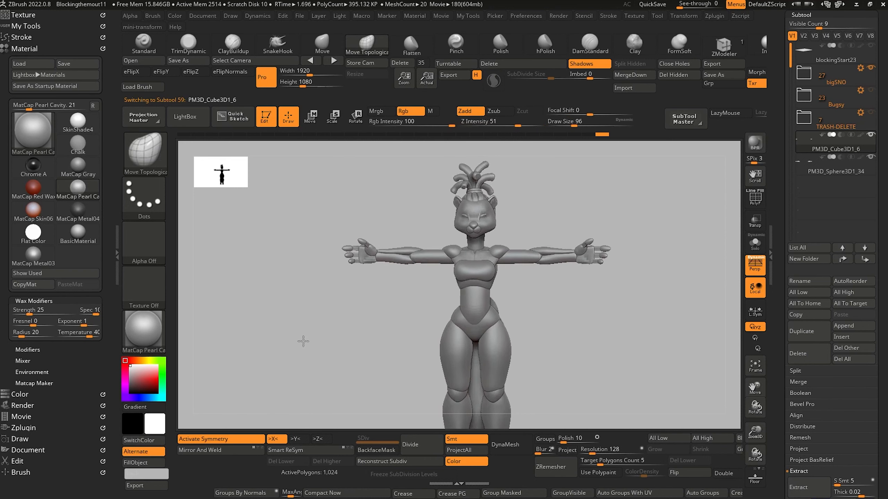